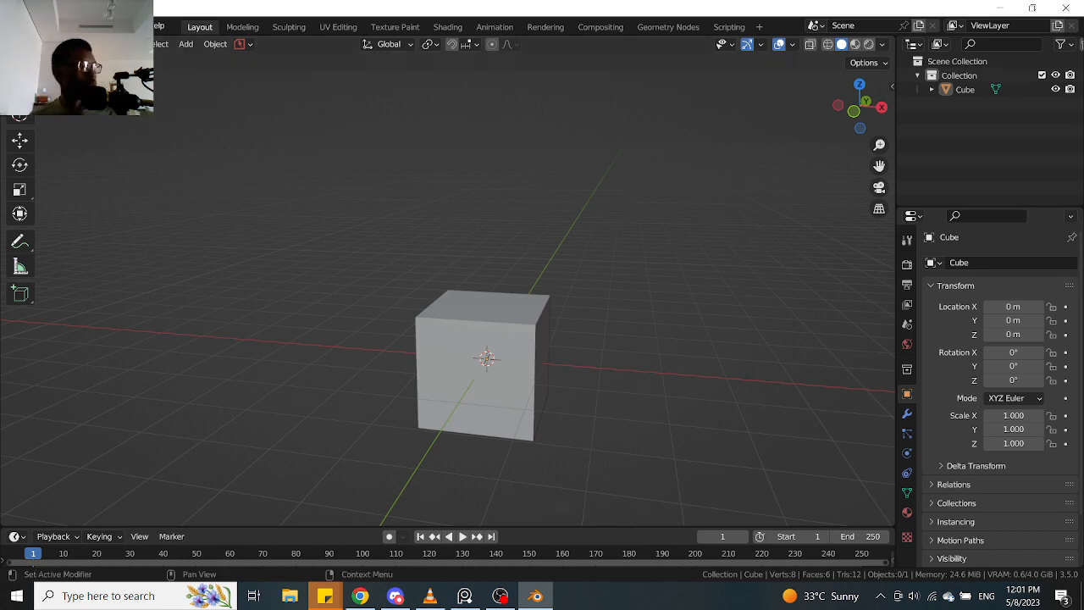
Bring the PureRef board over the Blender window, frame the striped-headdress portrait on it and place the board beside the cube
right_click_drag(1083, 432, 611, 344)
scroll(581, 339, "up", 5)
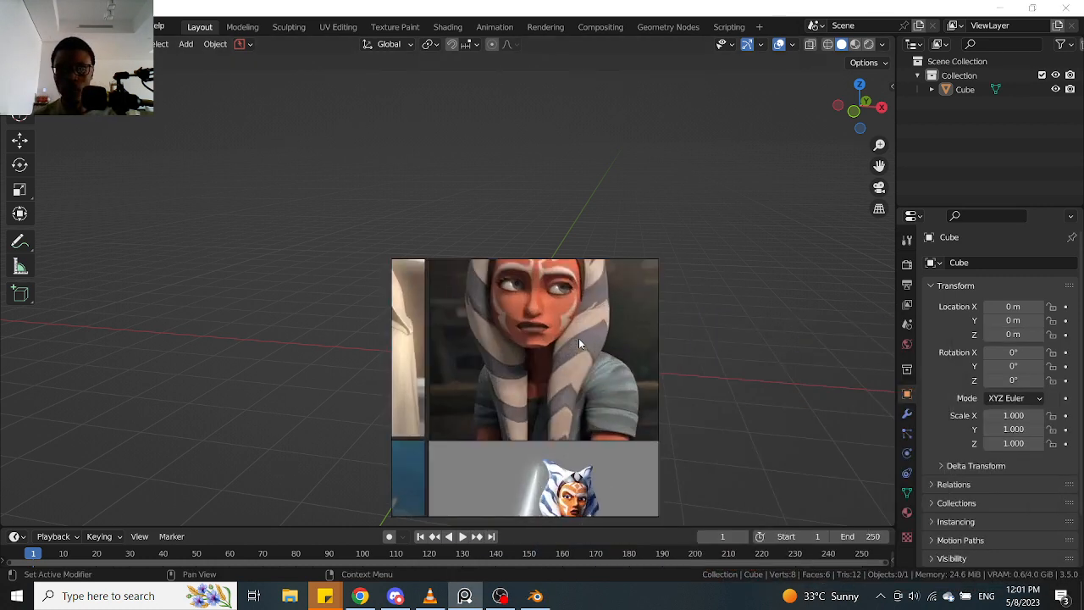
middle_click_drag(579, 338, 570, 410)
scroll(570, 410, "down", 3)
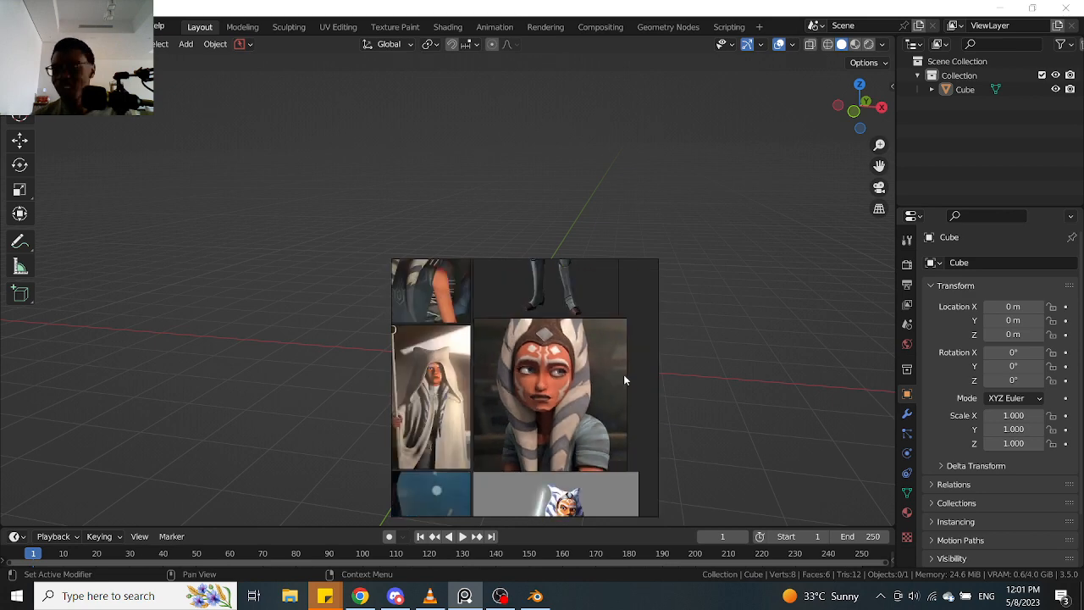
right_click_drag(639, 381, 1010, 344)
scroll(996, 340, "down", 2)
scroll(996, 340, "up", 2)
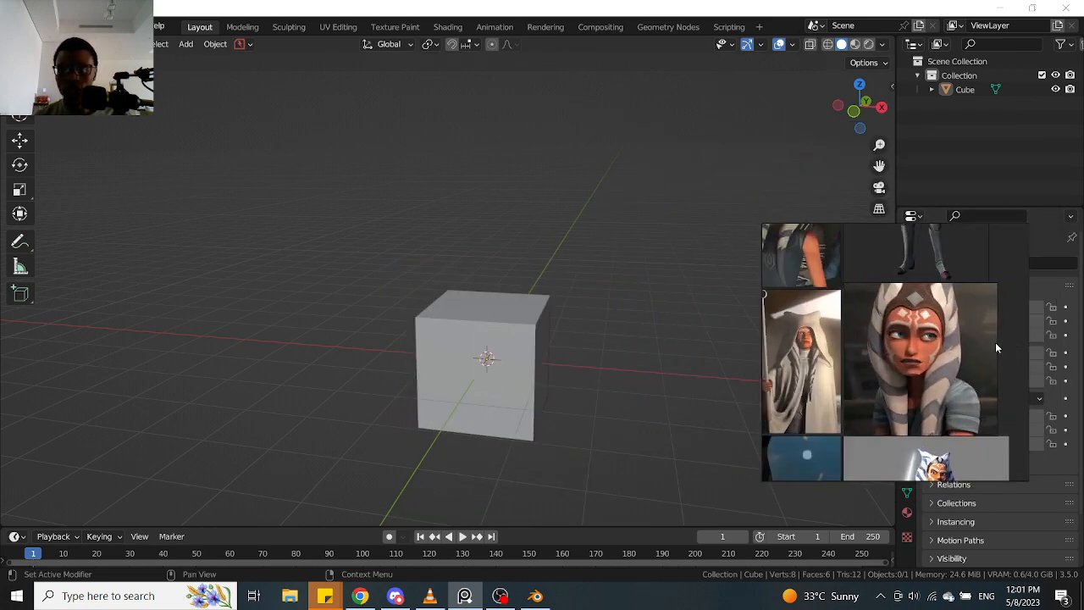
middle_click_drag(996, 340, 965, 354)
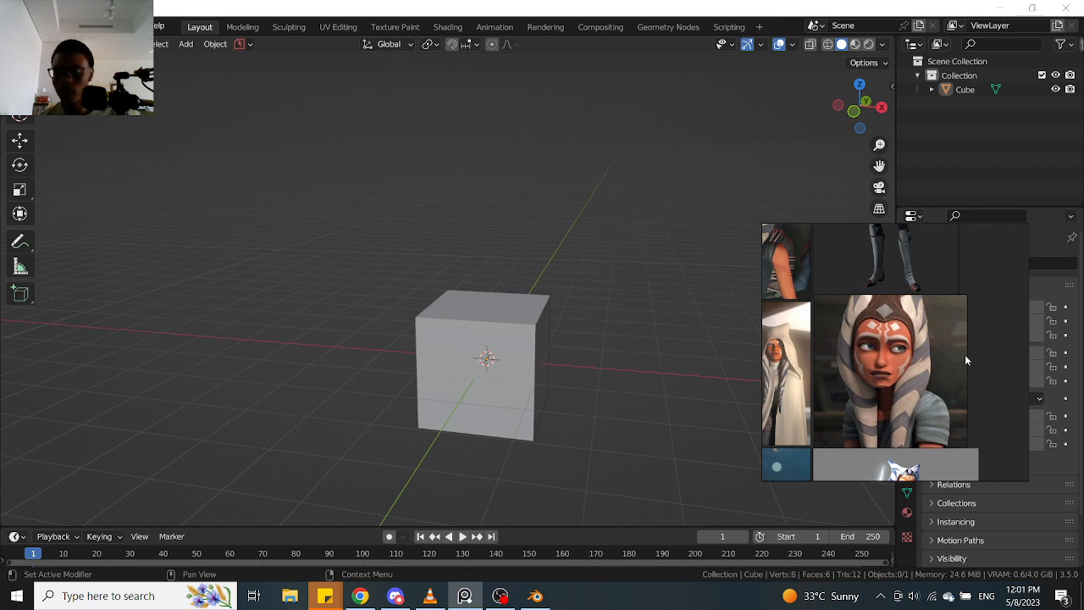
Select the cube in the 3D viewport and move the reference board farther away from it
left_click(508, 364)
middle_click_drag(508, 364, 608, 361)
left_click_drag(987, 314, 1038, 341)
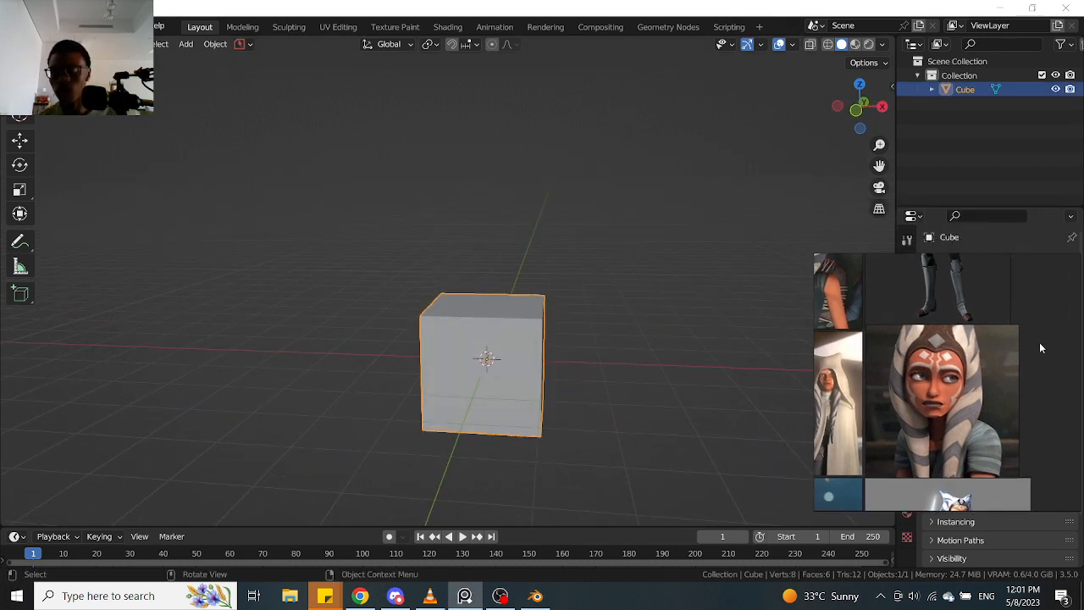
scroll(564, 277, "down", 3)
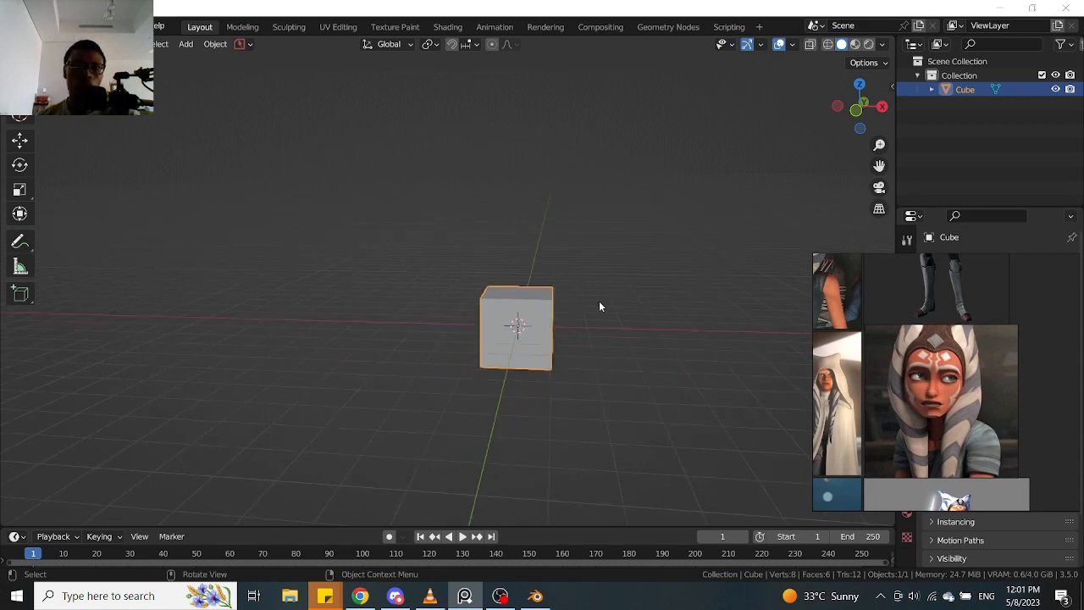
scroll(599, 301, "up", 3)
left_click(600, 301)
key("shift+a")
middle_click_drag(626, 213, 652, 284)
left_click(562, 263)
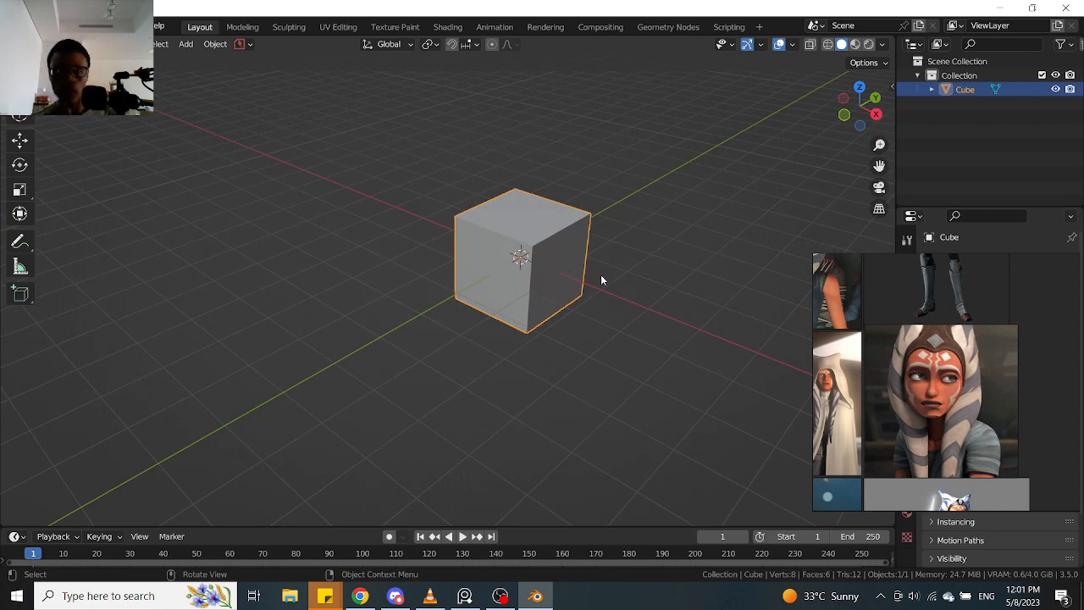
key("shift+a")
middle_click_drag(680, 173, 613, 243)
Switch the 3D viewport to the orthographic front view and shift the reference board slightly upward
key("KP_1")
key("KP_5")
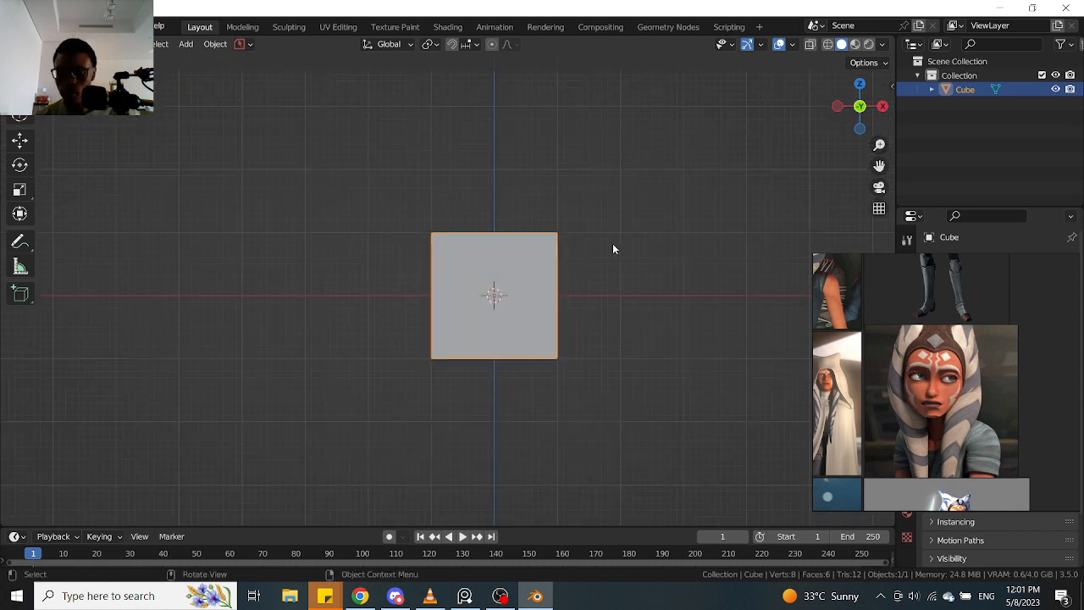
left_click_drag(1050, 347, 1057, 310)
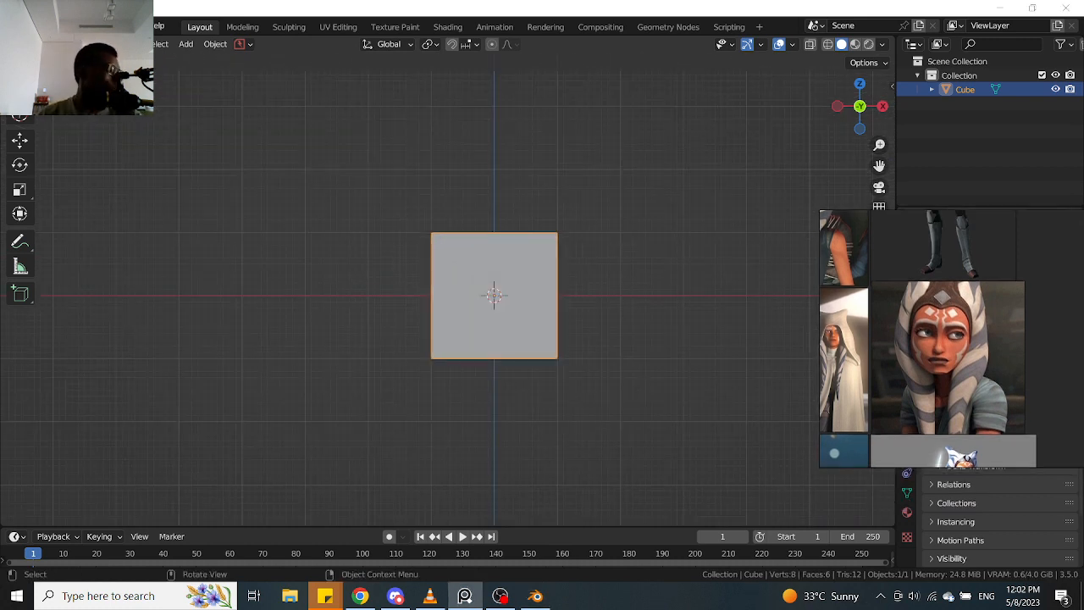
key("alt+Tab")
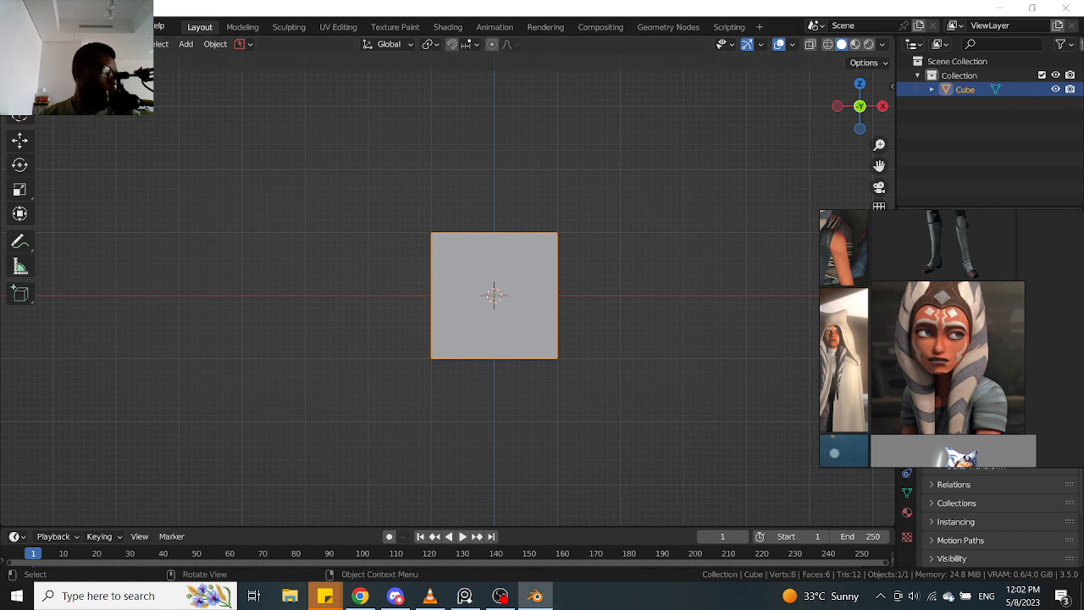
key("alt+Tab")
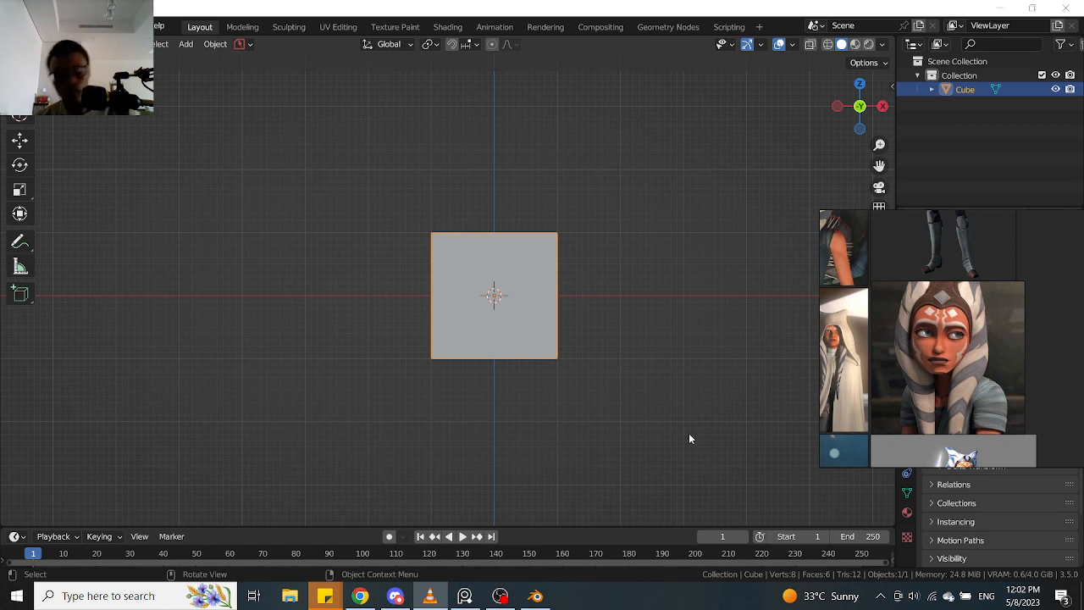
key("XF86AudioLowerVolume")
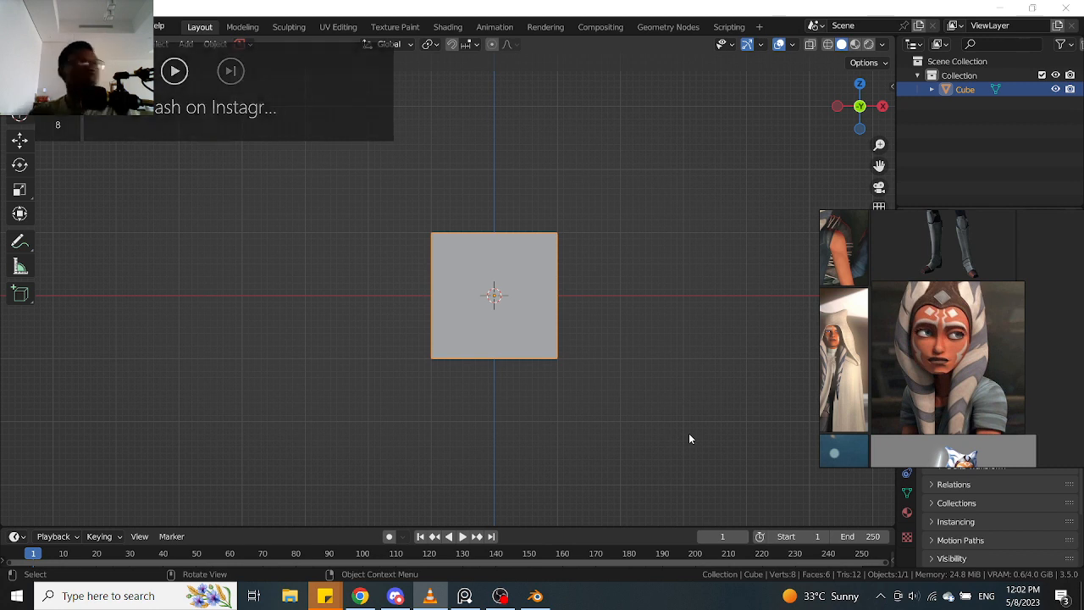
Turn on the Screencast Keys overlay in the 3D viewport and hide the viewport's sidebar again
left_click(891, 86)
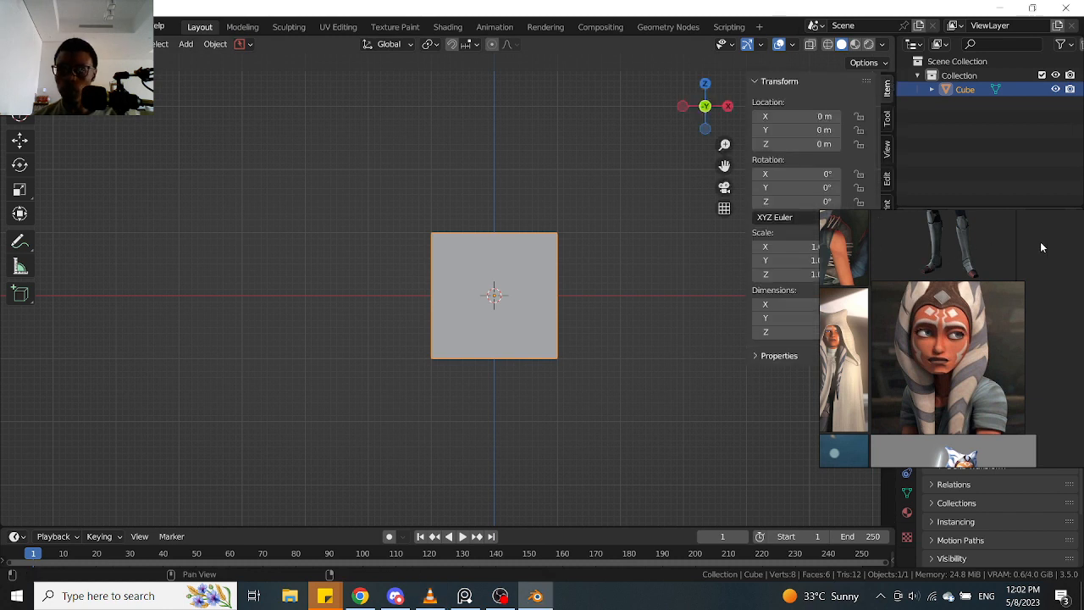
left_click(886, 330)
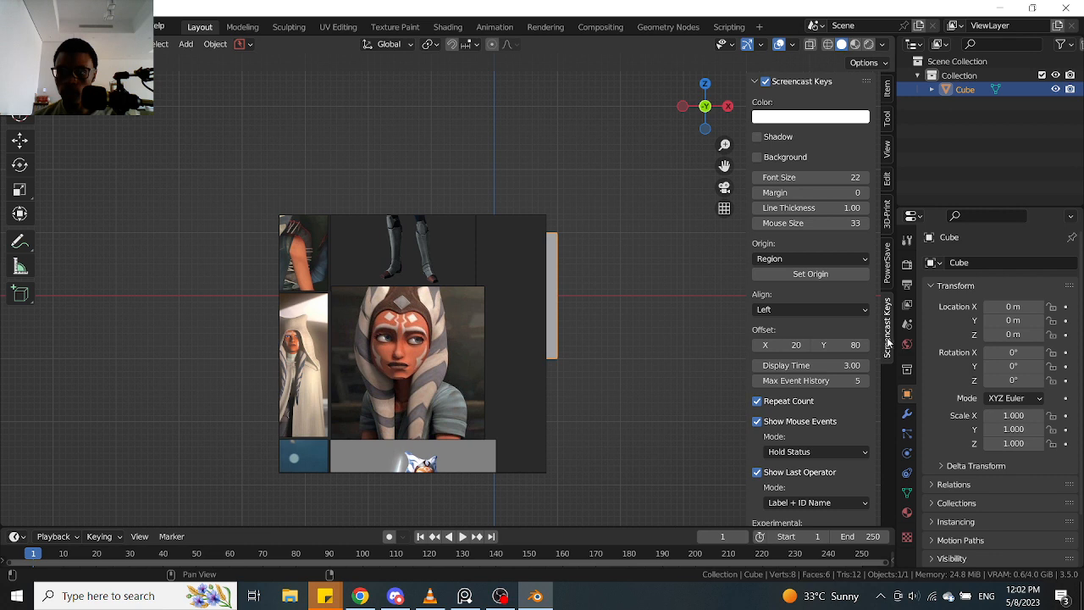
left_click(745, 89)
left_click_drag(746, 88, 881, 90)
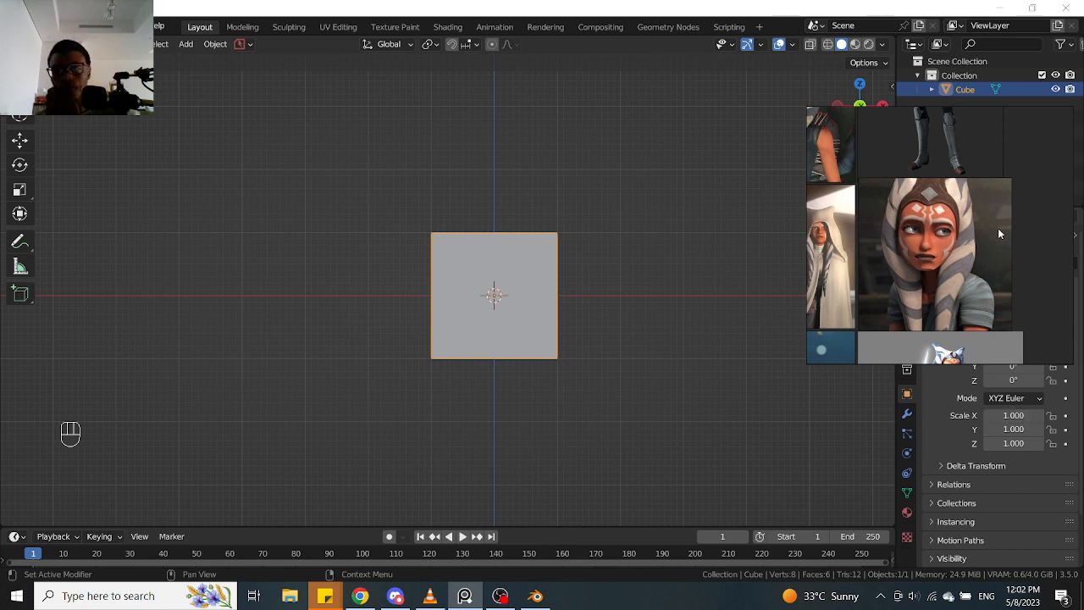
Reposition the reference board so it sits beside the cube without covering it
left_click_drag(1057, 273, 838, 249)
right_click_drag(838, 245, 787, 247)
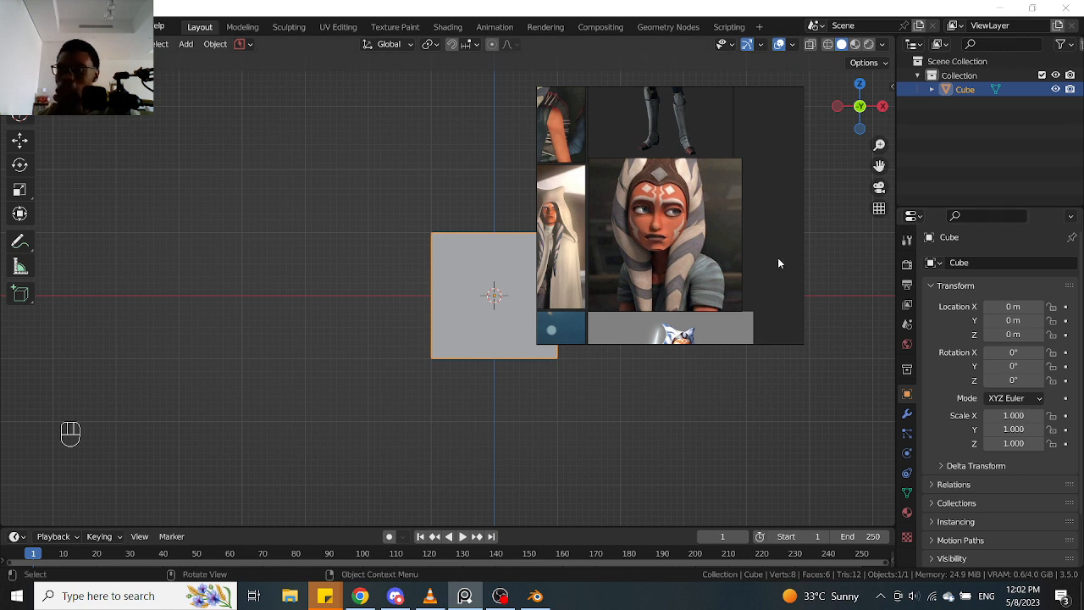
right_click_drag(777, 263, 843, 286)
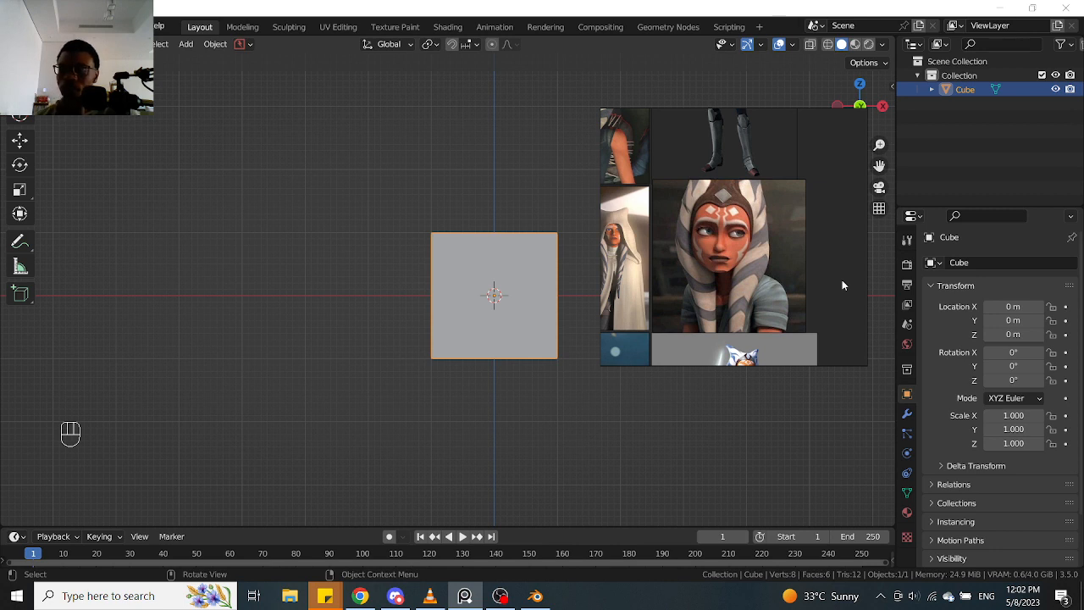
right_click_drag(843, 285, 1029, 320)
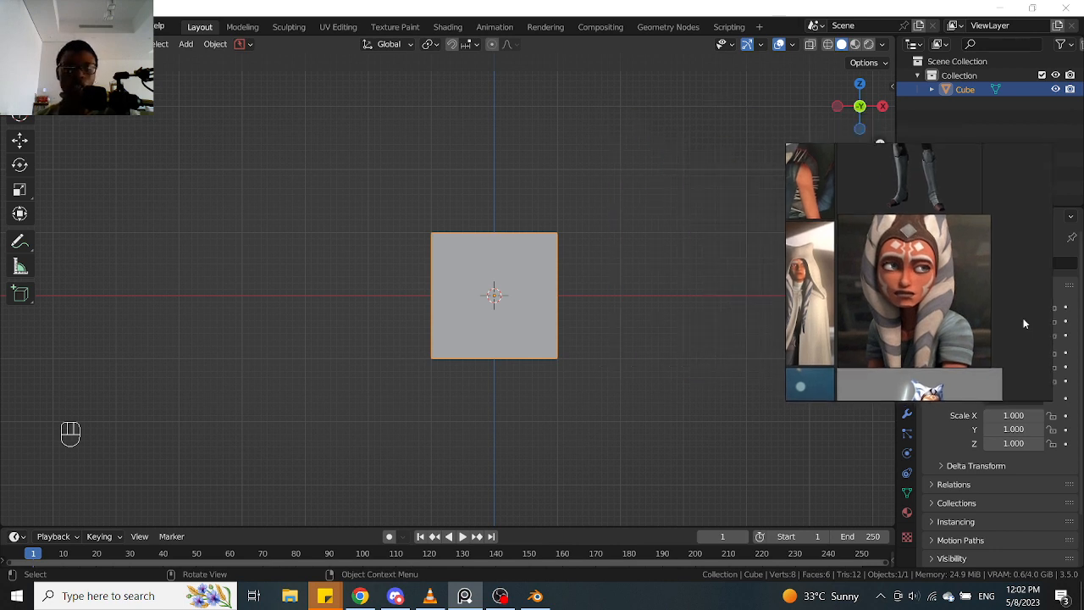
Start adding a reference image to the scene and browse to the D:\Blender folder
left_click(598, 302)
key("shift+a")
mouse_move(597, 294)
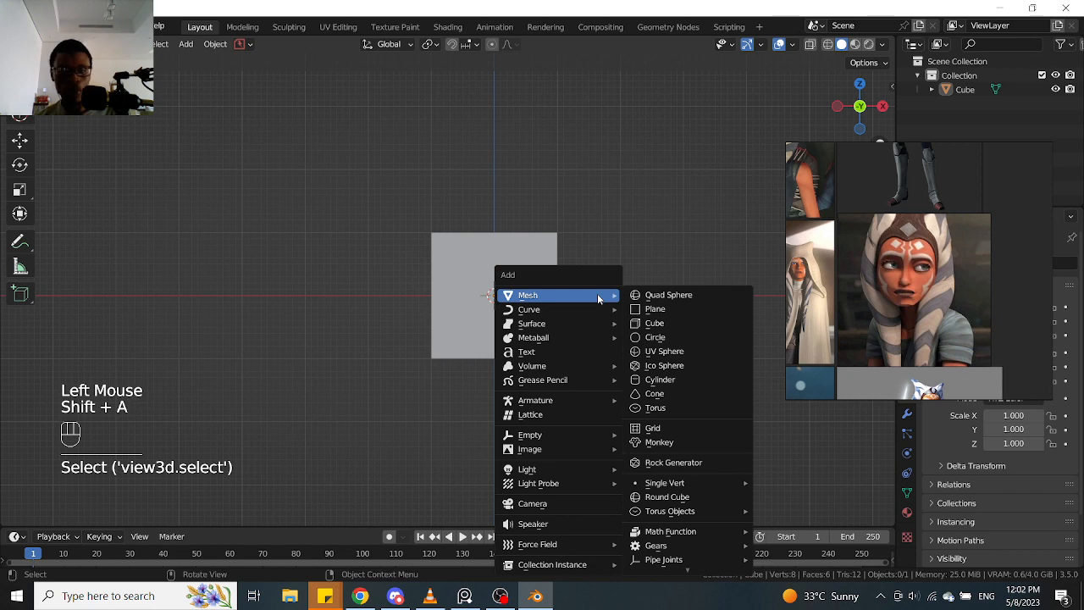
mouse_move(593, 449)
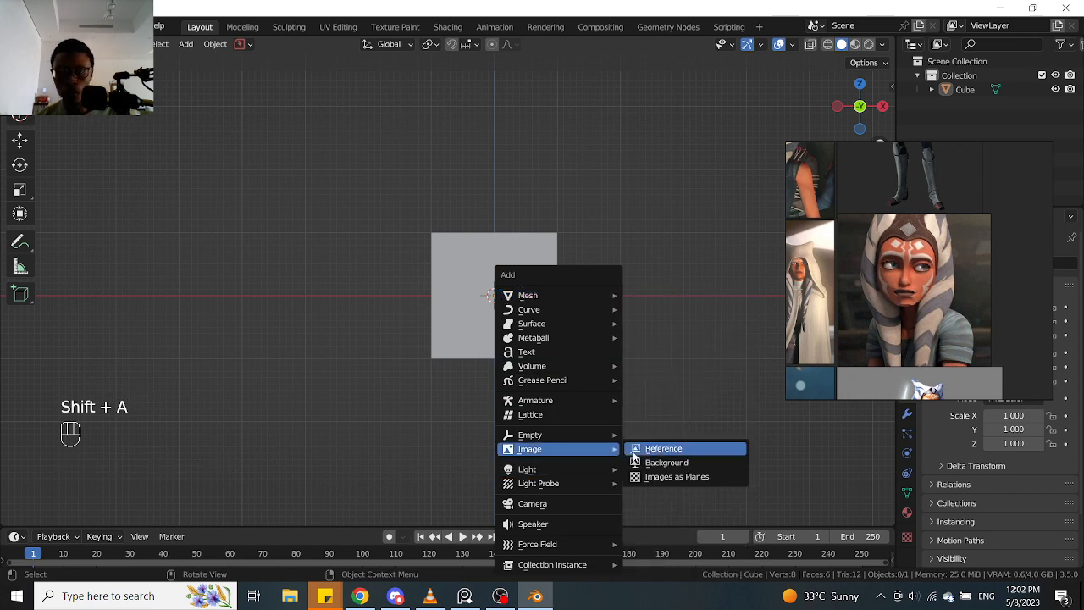
left_click(692, 449)
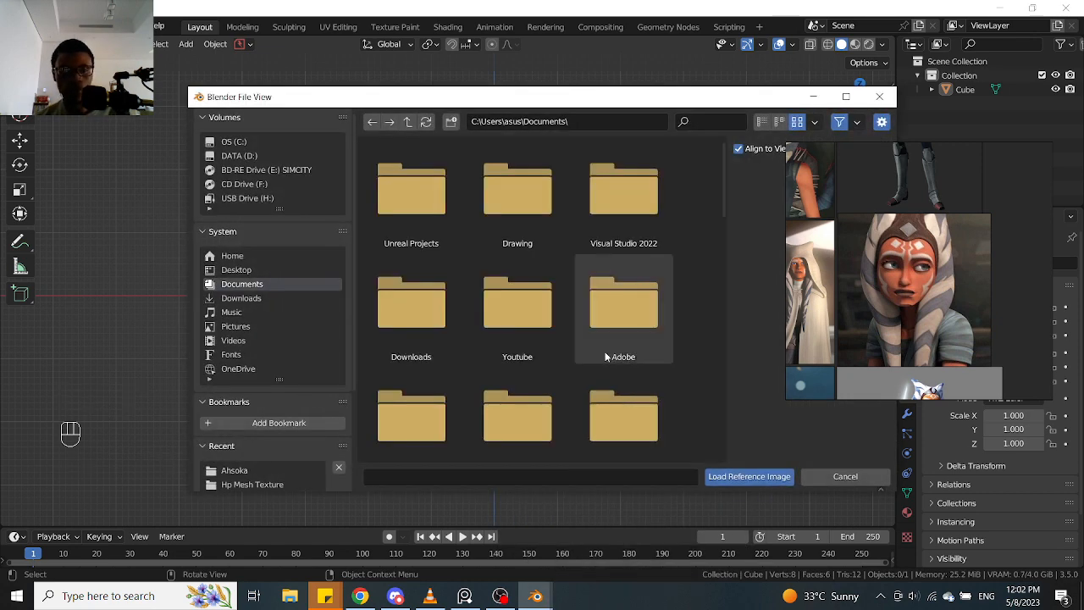
left_click(241, 156)
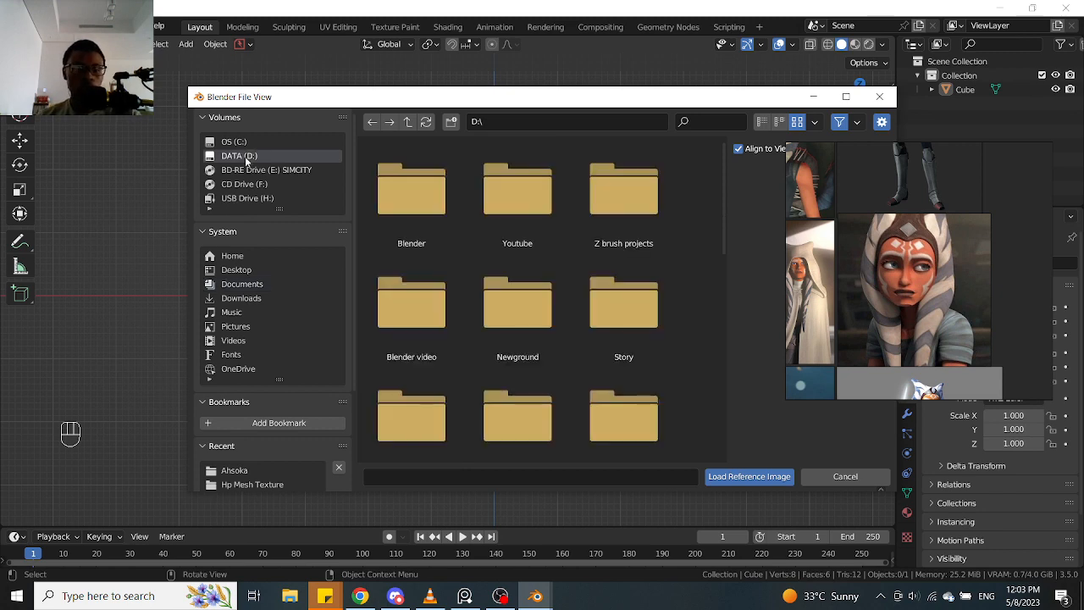
double_click(426, 216)
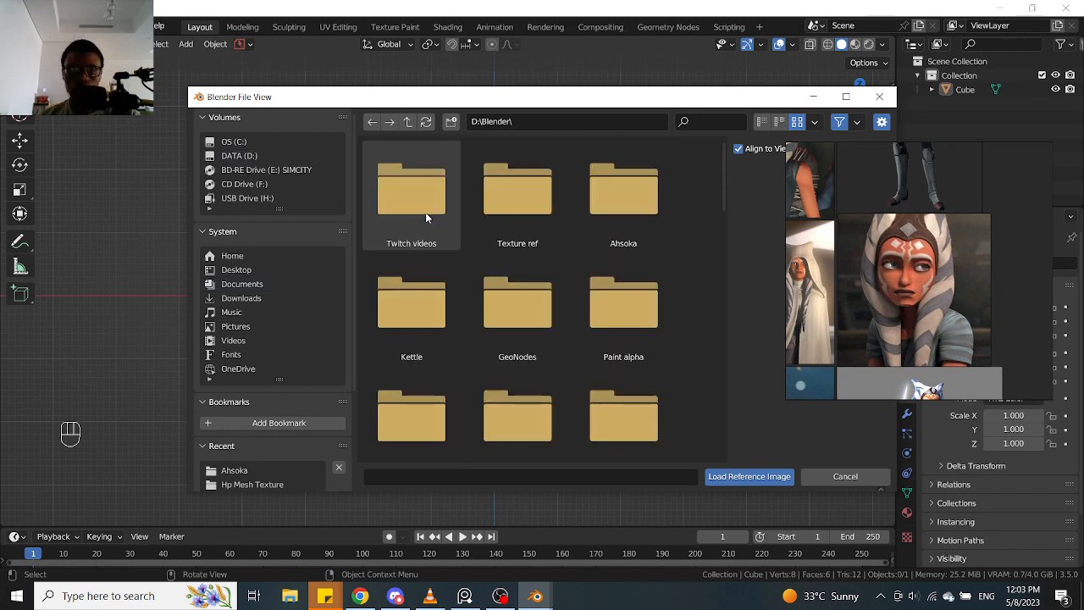
Survey the whole PureRef board and examine its Ahsoka images for a suitable modelling reference
scroll(857, 278, "down", 6)
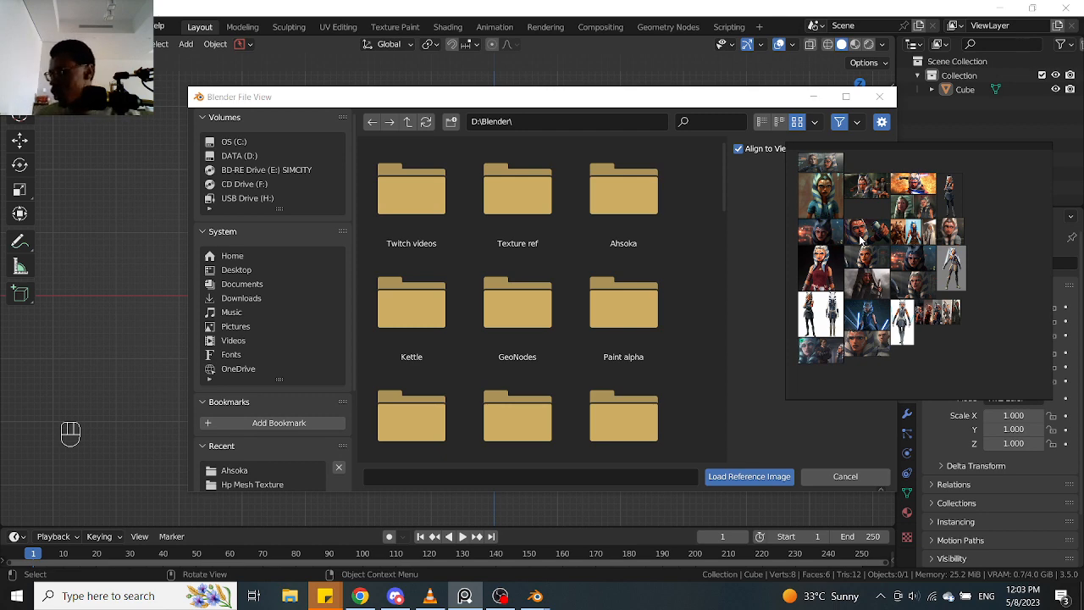
scroll(861, 238, "up", 2)
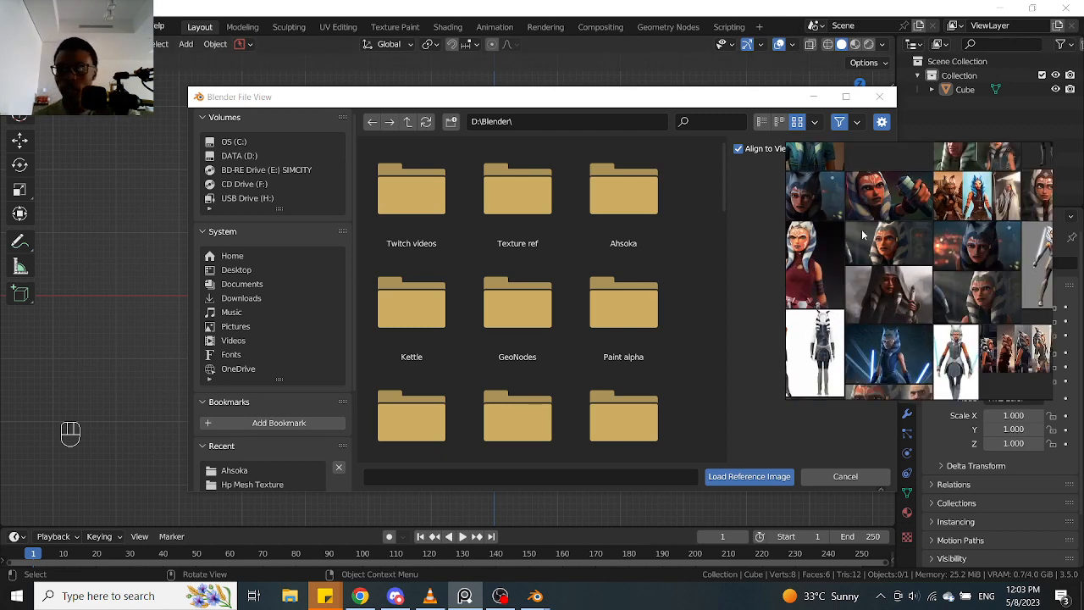
scroll(890, 285, "down", 2)
middle_click_drag(890, 278, 884, 324)
scroll(862, 227, "up", 2)
middle_click_drag(862, 231, 923, 281)
scroll(903, 252, "up", 2)
scroll(889, 233, "up", 2)
scroll(889, 233, "down", 3)
scroll(951, 277, "up", 1)
scroll(891, 292, "up", 2)
scroll(915, 259, "down", 4)
Move the reference board over the file browser and examine its lower images, including the white-lightsaber figure on a grey background
right_click_drag(978, 198, 743, 210)
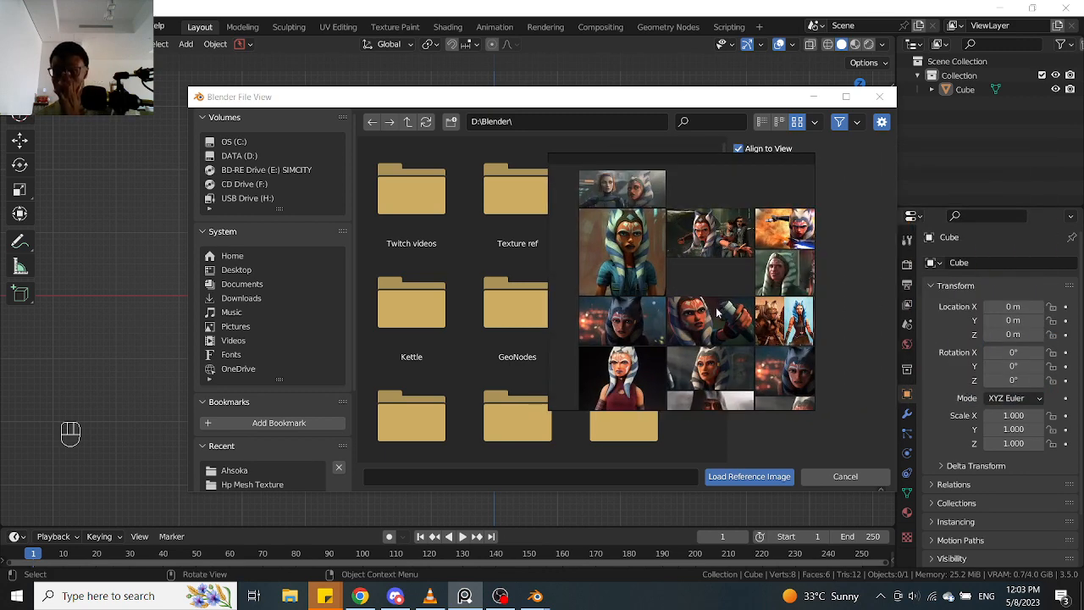
middle_click_drag(706, 369, 687, 287)
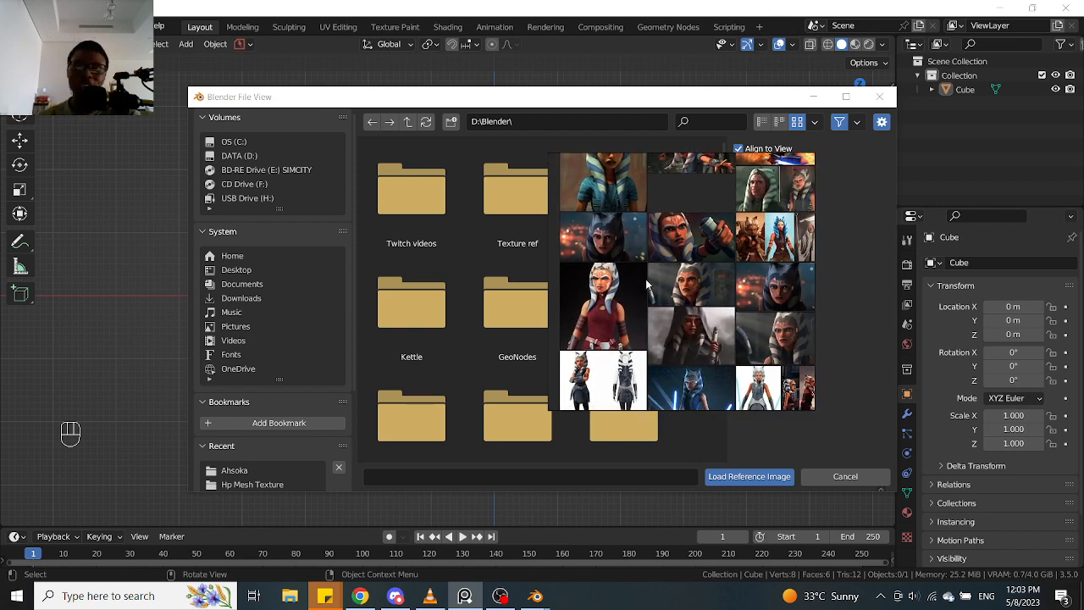
scroll(682, 330, "down", 1)
middle_click_drag(687, 407, 668, 328)
scroll(627, 332, "up", 4)
scroll(691, 324, "down", 5)
middle_click_drag(739, 299, 663, 332)
scroll(671, 331, "up", 3)
scroll(669, 277, "down", 2)
middle_click_drag(739, 190, 712, 343)
middle_click_drag(667, 301, 698, 316)
scroll(697, 320, "up", 5)
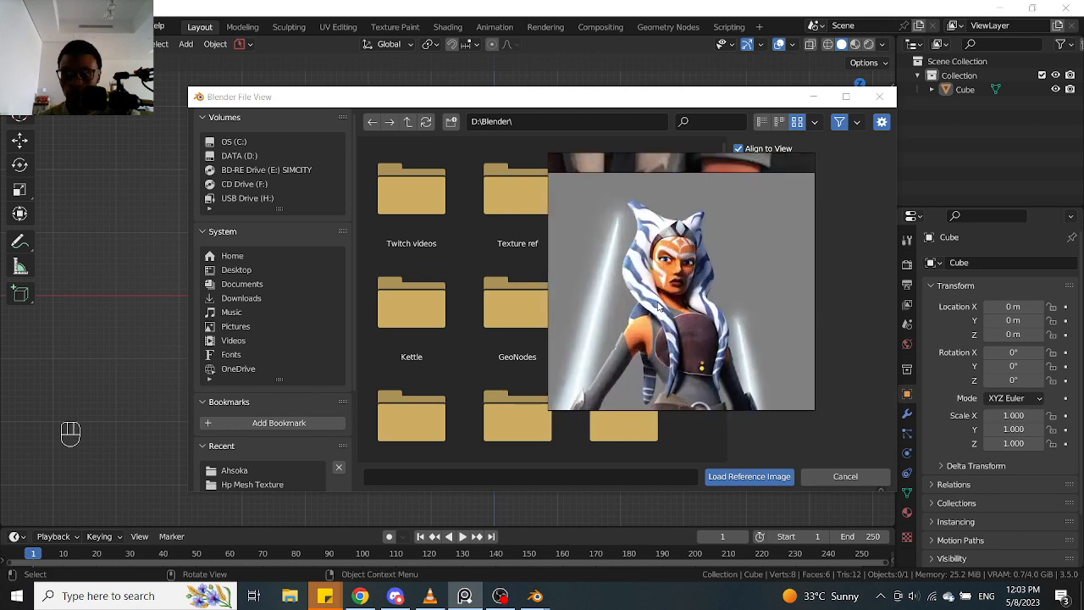
Examine the stylised character artworks, including the brown-toned figure and the blue-striped figure shown side by side
scroll(658, 306, "down", 3)
scroll(681, 293, "up", 2)
middle_click_drag(667, 173, 726, 287)
scroll(679, 290, "down", 4)
scroll(704, 287, "up", 4)
scroll(703, 286, "down", 3)
middle_click_drag(641, 288, 727, 295)
scroll(726, 297, "up", 3)
middle_click_drag(663, 280, 750, 278)
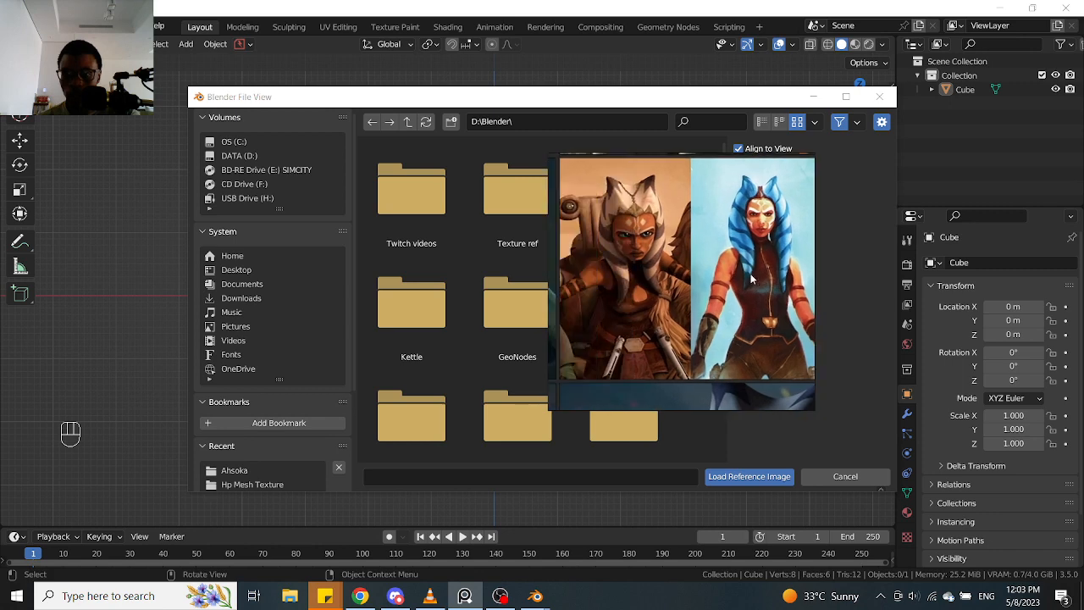
Compare the side-by-side live-action and animated portraits with the full-body standing figure, selecting each image on the board
scroll(697, 282, "down", 3)
scroll(711, 292, "up", 2)
middle_click_drag(664, 292, 708, 297)
scroll(708, 297, "down", 3)
middle_click_drag(746, 329, 657, 406)
scroll(722, 303, "up", 3)
left_click(722, 303)
scroll(723, 303, "down", 2)
middle_click_drag(722, 303, 674, 305)
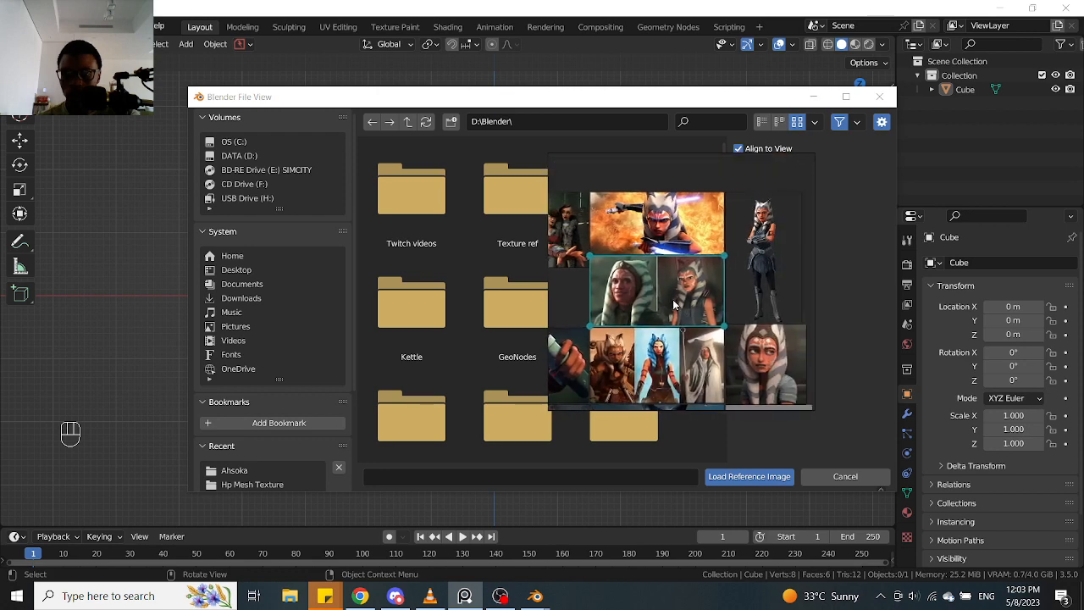
left_click(762, 277)
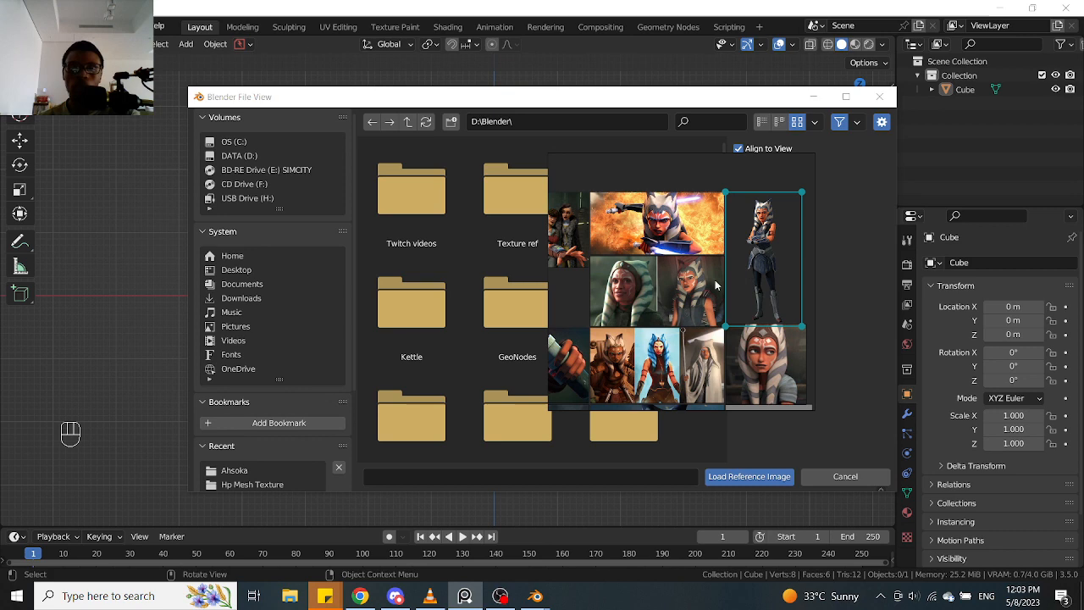
Examine the images around the full-body standing figure on the reference board
middle_click_drag(660, 300, 737, 302)
scroll(616, 280, "up", 3)
middle_click_drag(616, 281, 674, 297)
scroll(622, 298, "down", 3)
scroll(688, 303, "down", 1)
scroll(717, 310, "down", 2)
scroll(698, 310, "up", 2)
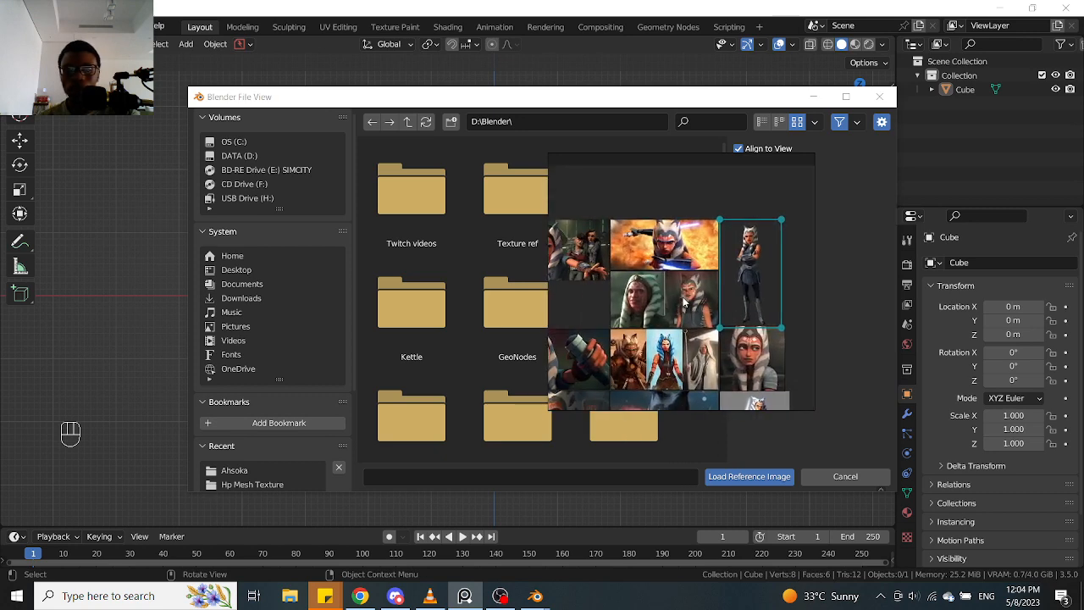
Move the reference board clear of the file browser's folders and examine its portraits, ending on the animated face close-up
right_click_drag(660, 293, 929, 300)
scroll(907, 293, "up", 4)
mouse_move(897, 271)
middle_mouse_down()
mouse_move(908, 355)
mouse_move(903, 279)
middle_mouse_up()
scroll(885, 326, "up", 6)
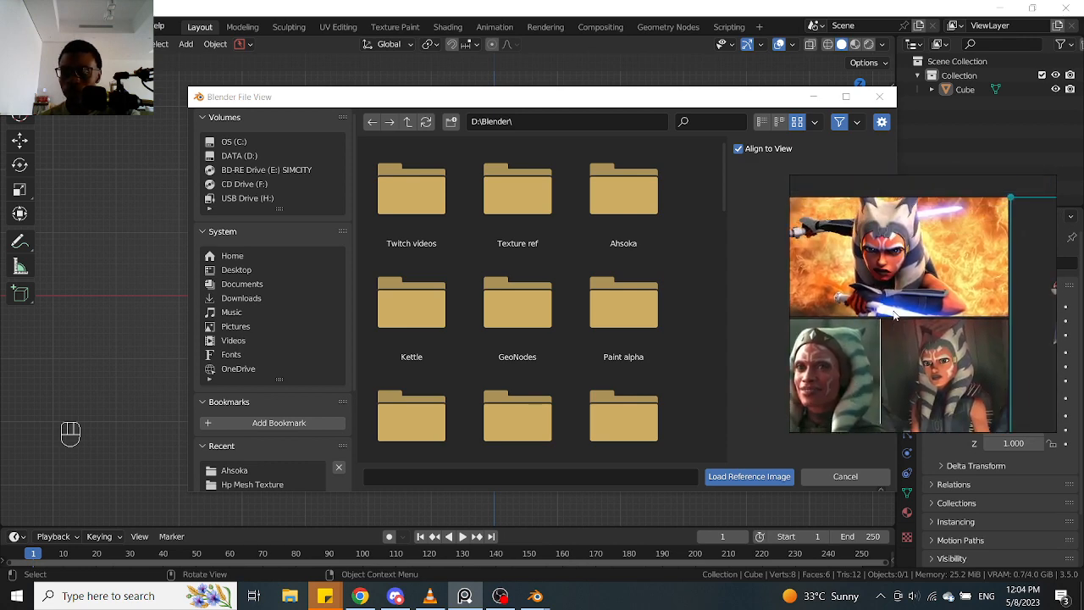
scroll(892, 238, "down", 5)
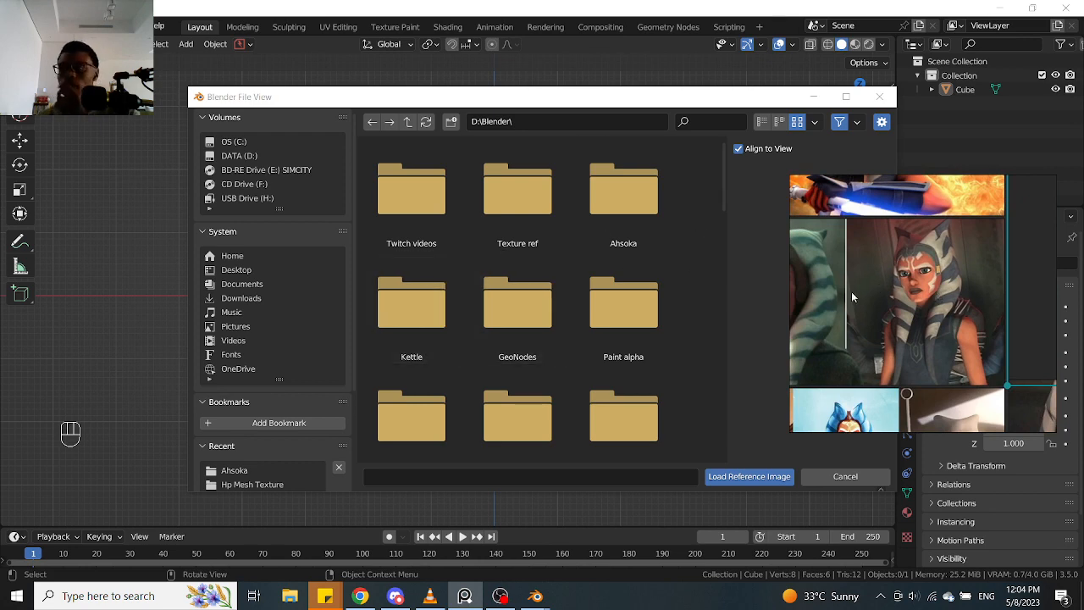
scroll(908, 279, "down", 3)
scroll(838, 364, "up", 3)
middle_click_drag(835, 318, 923, 290)
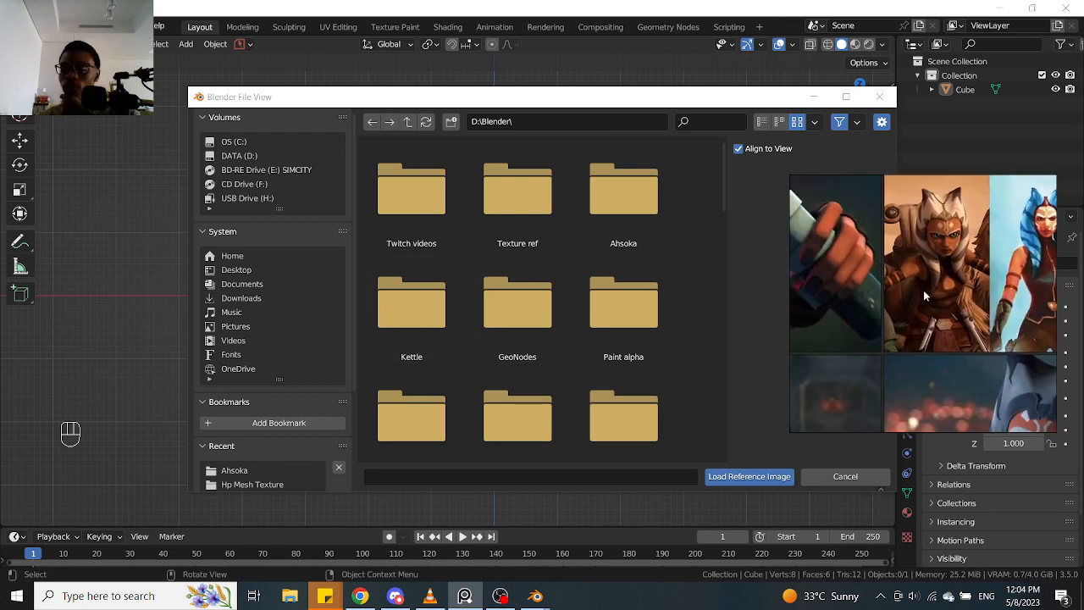
scroll(857, 301, "up", 4)
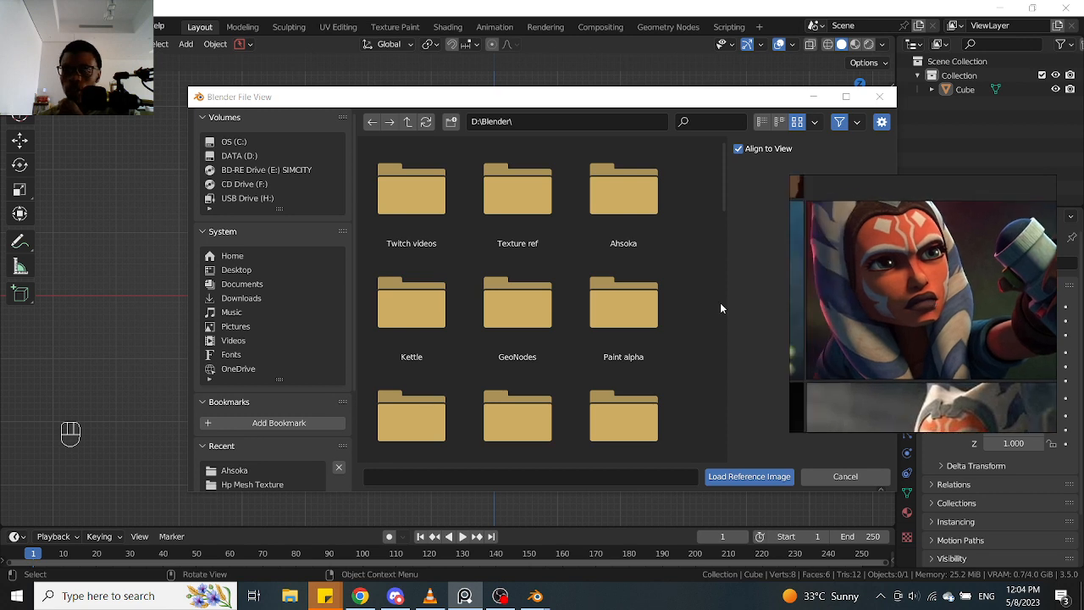
Load tumblr_2e775c278ca0b1883301b2c26316281f_4044ae3c_1280.jpg from the Ahsoka folder as a reference image
double_click(662, 206)
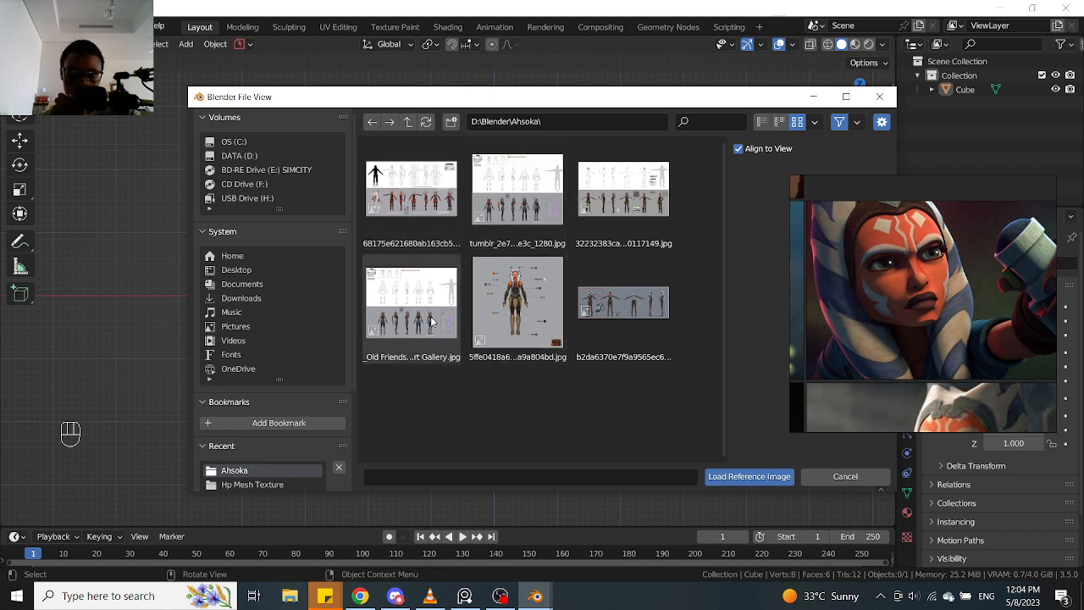
left_click(531, 194)
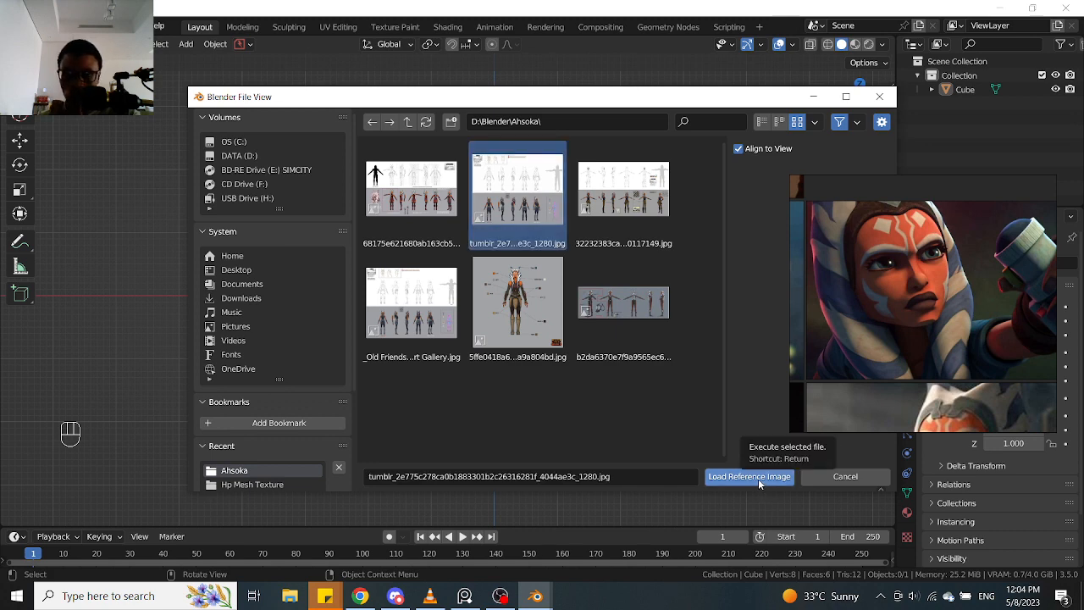
left_click(759, 479)
scroll(524, 279, "up", 3)
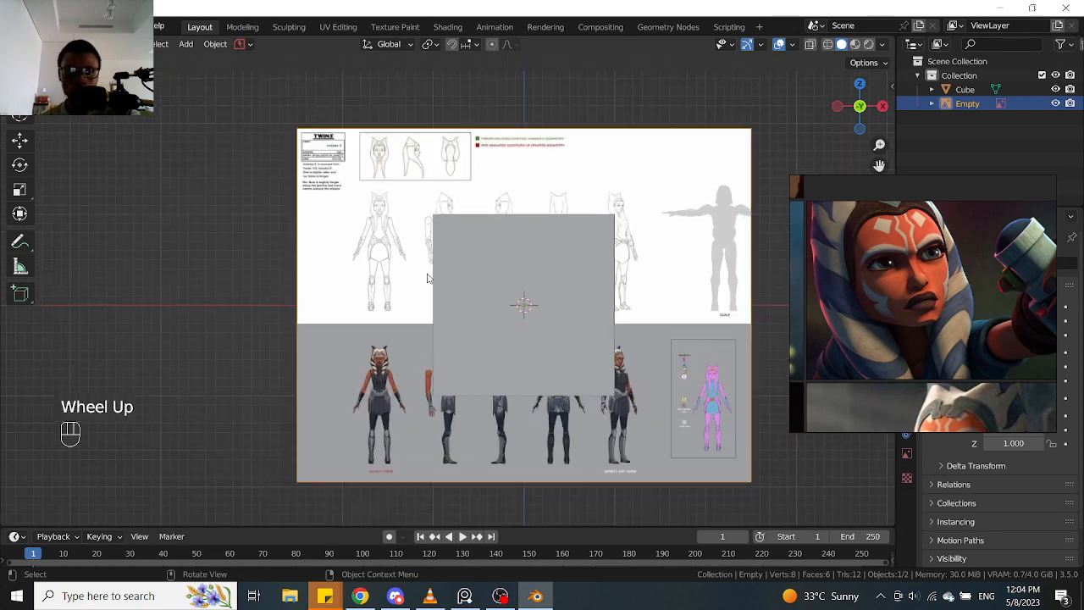
Examine the front-view line drawing of the character on the loaded reference sheet
scroll(526, 286, "up", 2)
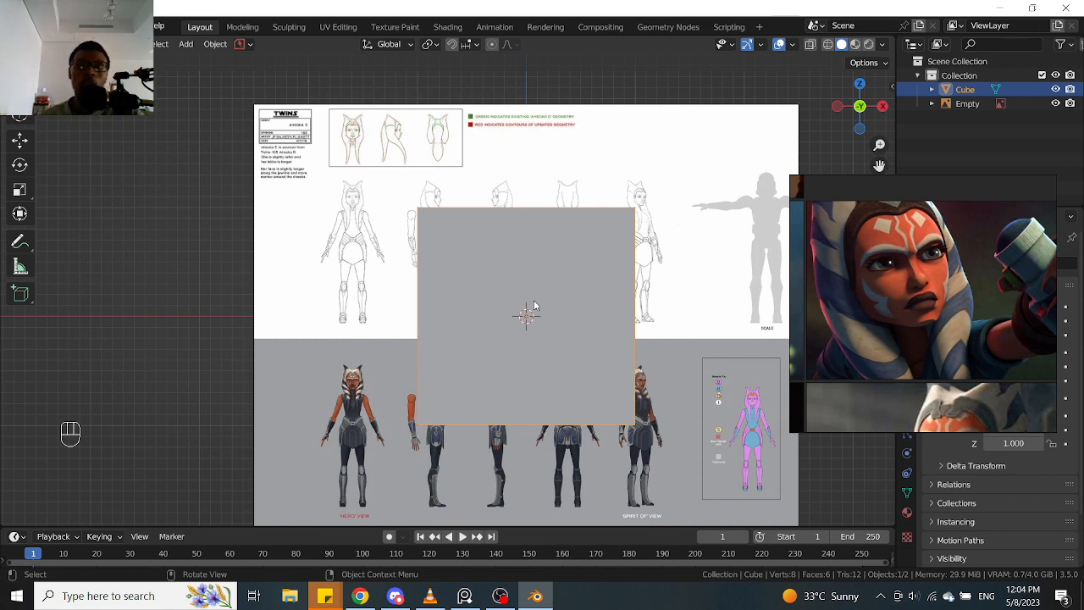
scroll(314, 238, "up", 4)
scroll(415, 348, "down", 3)
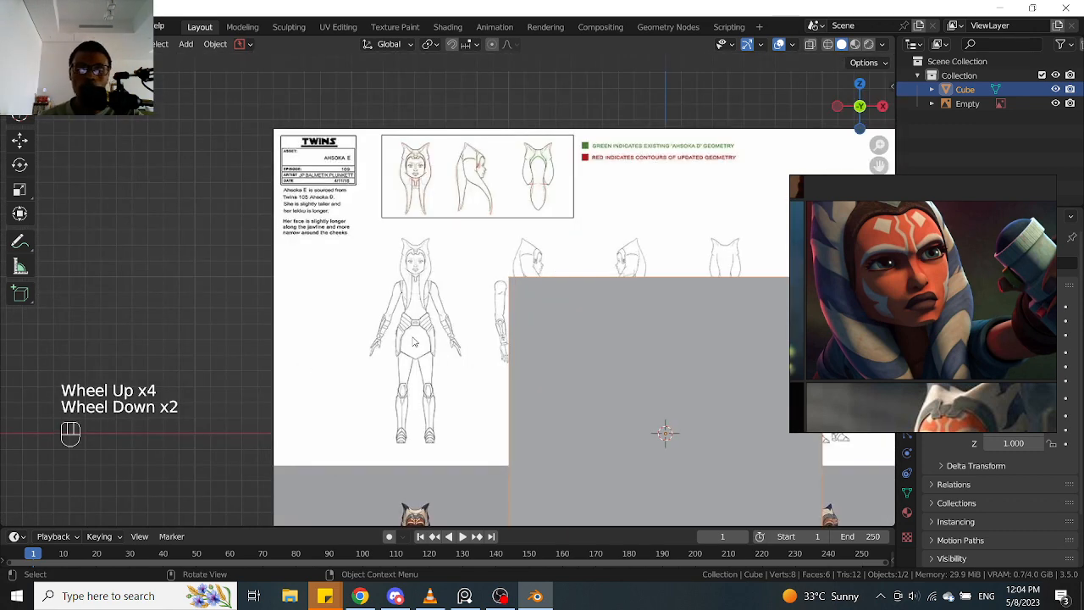
middle_click_drag(362, 323, 542, 322)
scroll(529, 323, "down", 2)
scroll(559, 323, "up", 2)
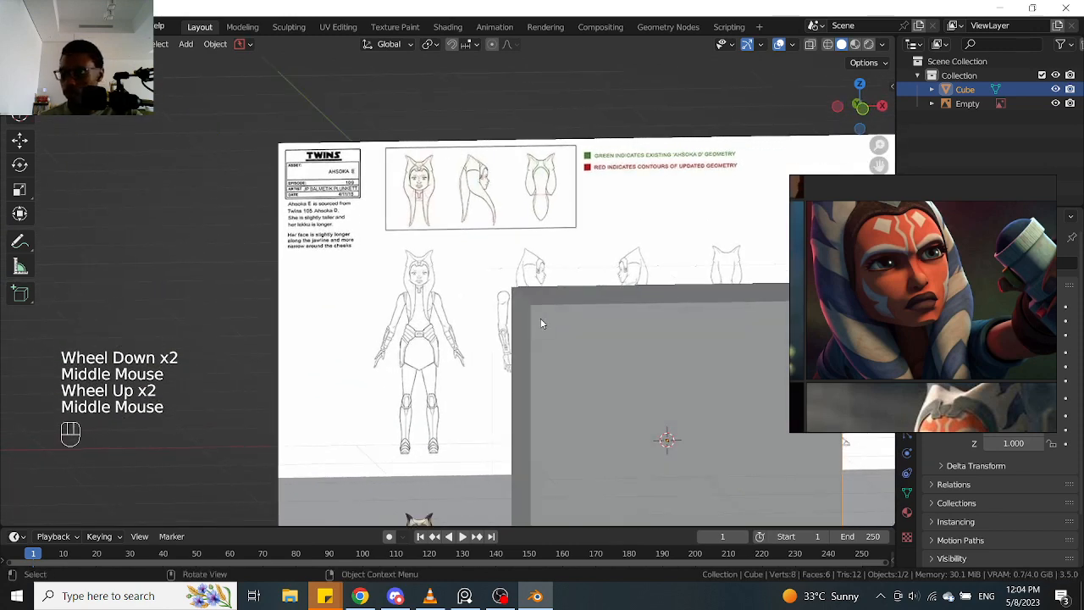
key("KP_1")
scroll(471, 309, "up", 2)
scroll(444, 306, "up", 4)
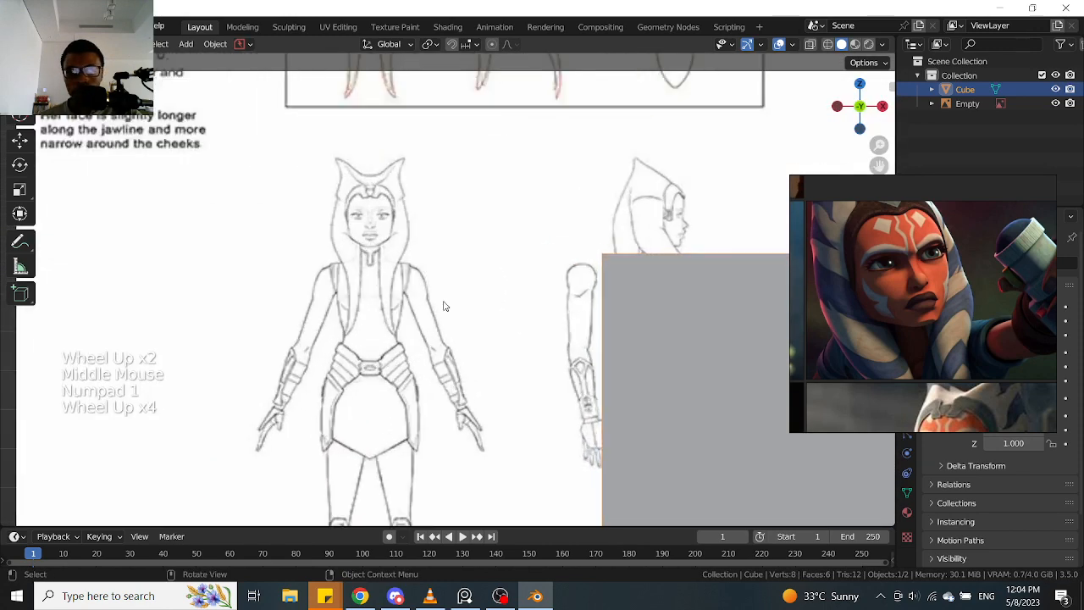
scroll(402, 299, "down", 2)
scroll(401, 299, "up", 1)
scroll(402, 299, "up", 1)
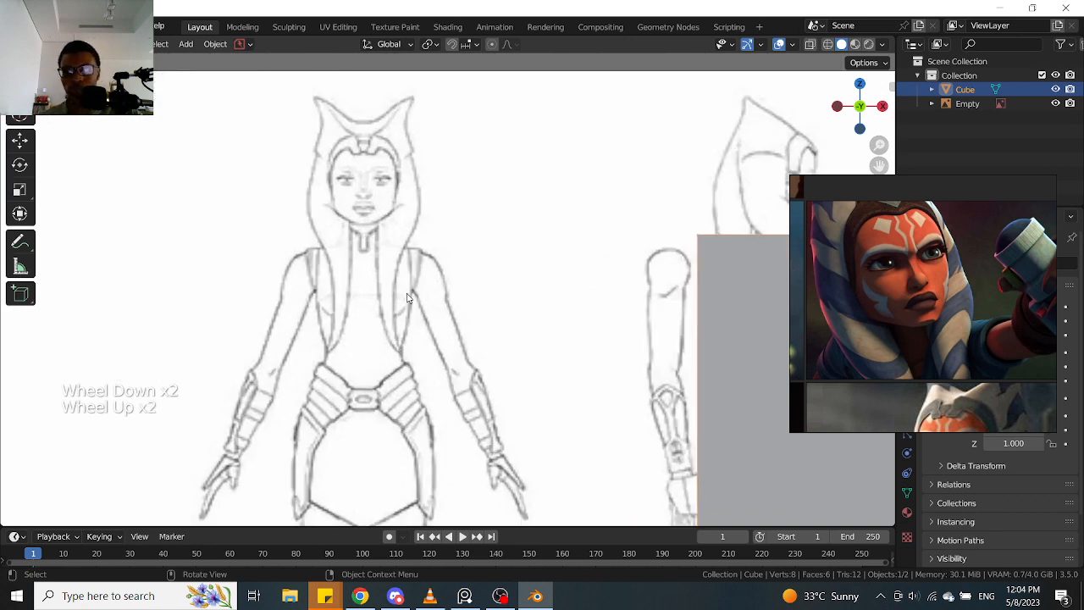
scroll(407, 298, "down", 1)
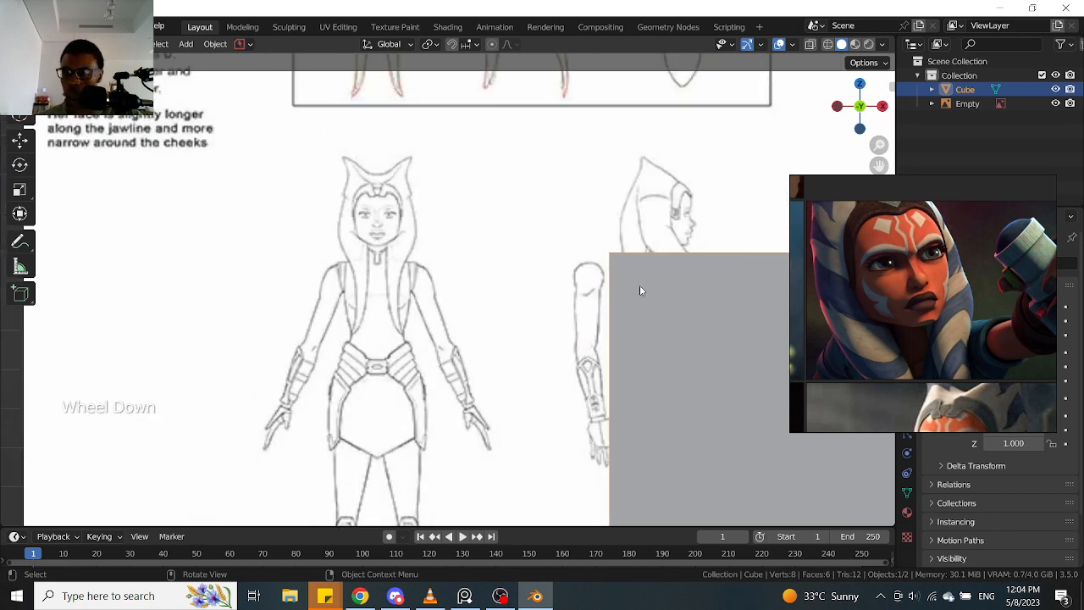
Examine the reference sheet and the cube in front of it from angled and front views
scroll(640, 288, "down", 2)
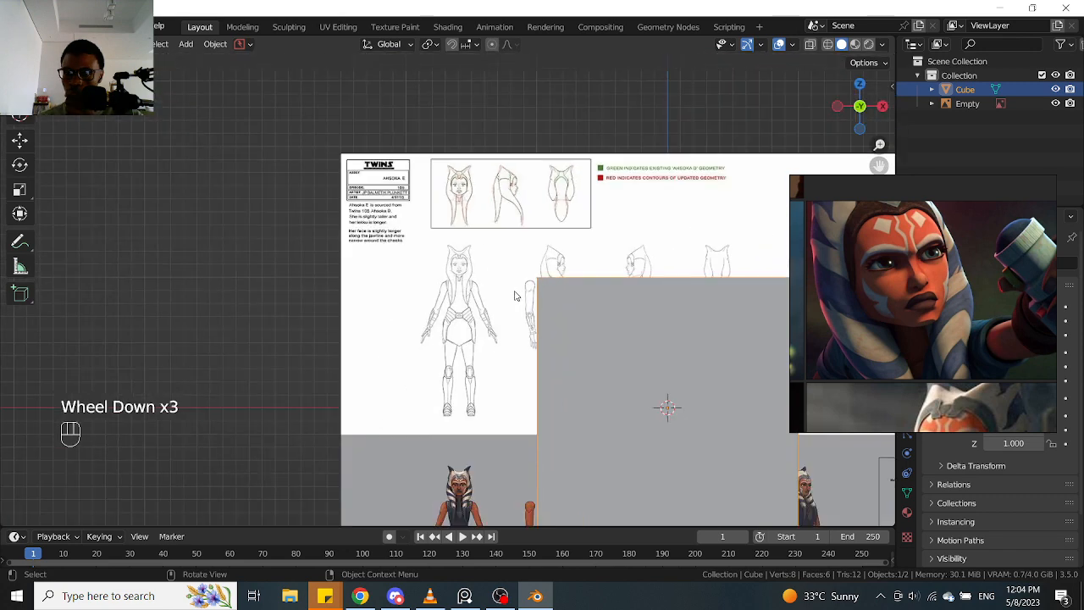
scroll(506, 278, "up", 4)
scroll(517, 322, "down", 4)
middle_click_drag(517, 324, 533, 346)
scroll(532, 329, "down", 1)
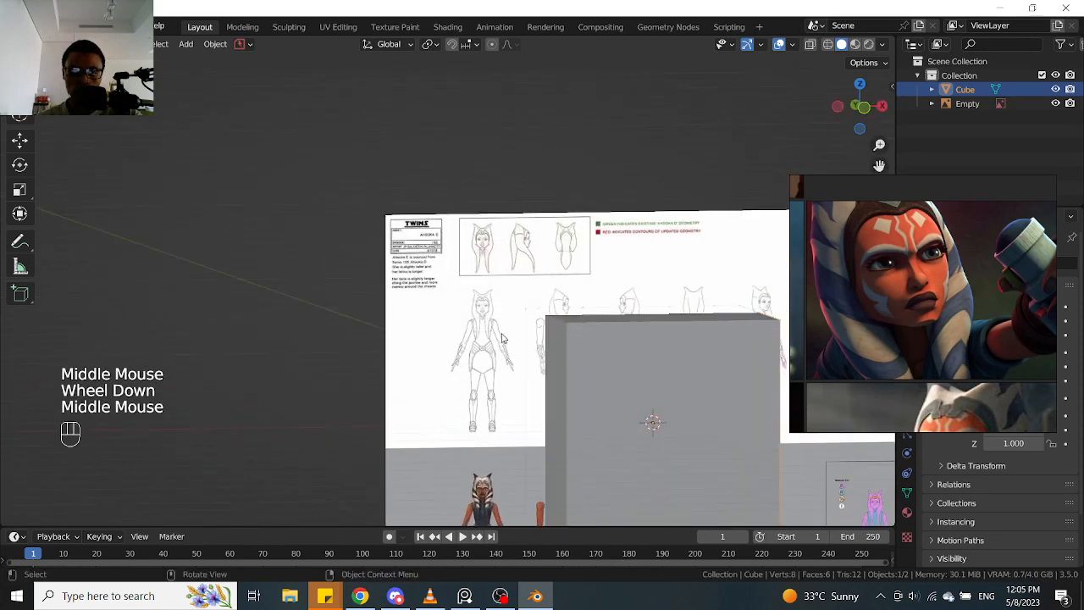
scroll(503, 333, "up", 4)
scroll(429, 240, "up", 2)
scroll(428, 246, "down", 2)
middle_click_drag(429, 246, 477, 310)
scroll(429, 308, "down", 1)
scroll(429, 308, "down", 1)
key("KP_1")
scroll(542, 355, "down", 2)
scroll(580, 326, "up", 2)
Examine the row of line drawings around the cube, from the front figure to the three-quarter figure
left_click(634, 329)
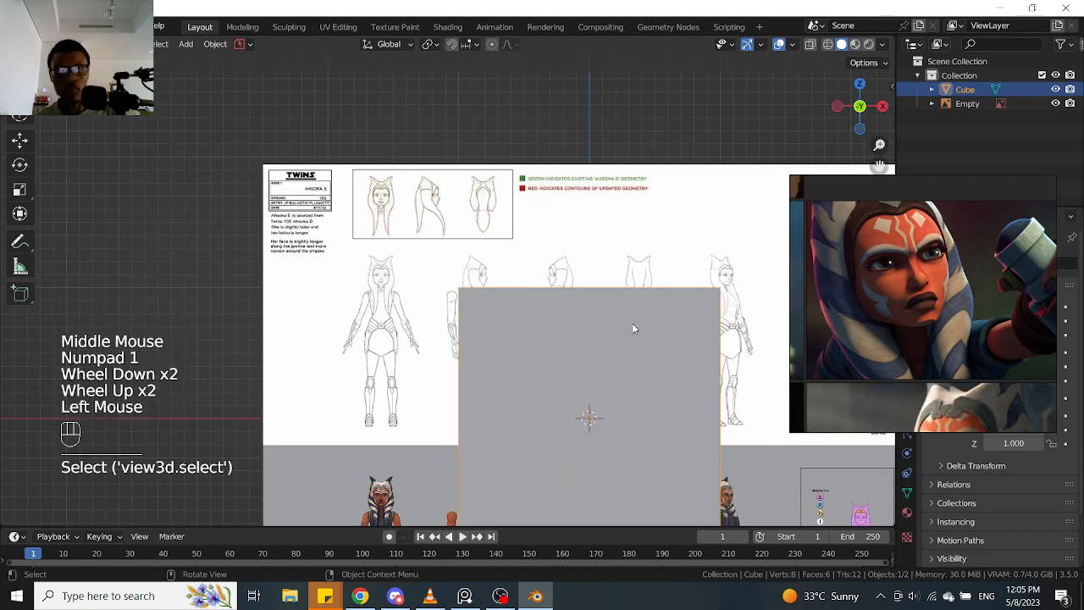
middle_click_drag(632, 323, 557, 302, "shift")
scroll(564, 303, "up", 2)
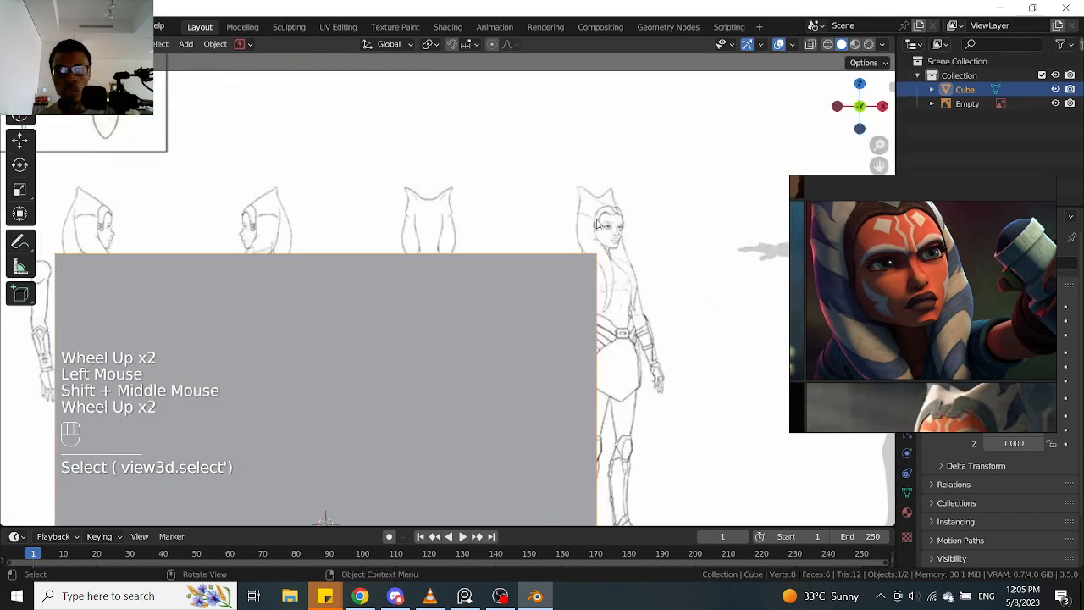
scroll(474, 273, "down", 2)
middle_click_drag(463, 276, 547, 276, "shift")
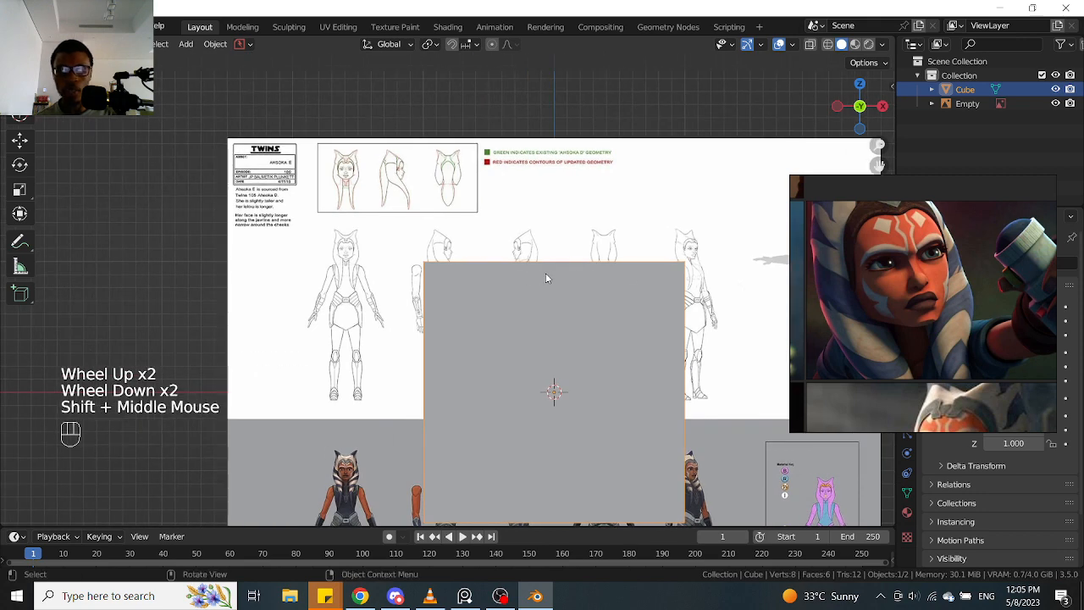
scroll(507, 322, "up", 1)
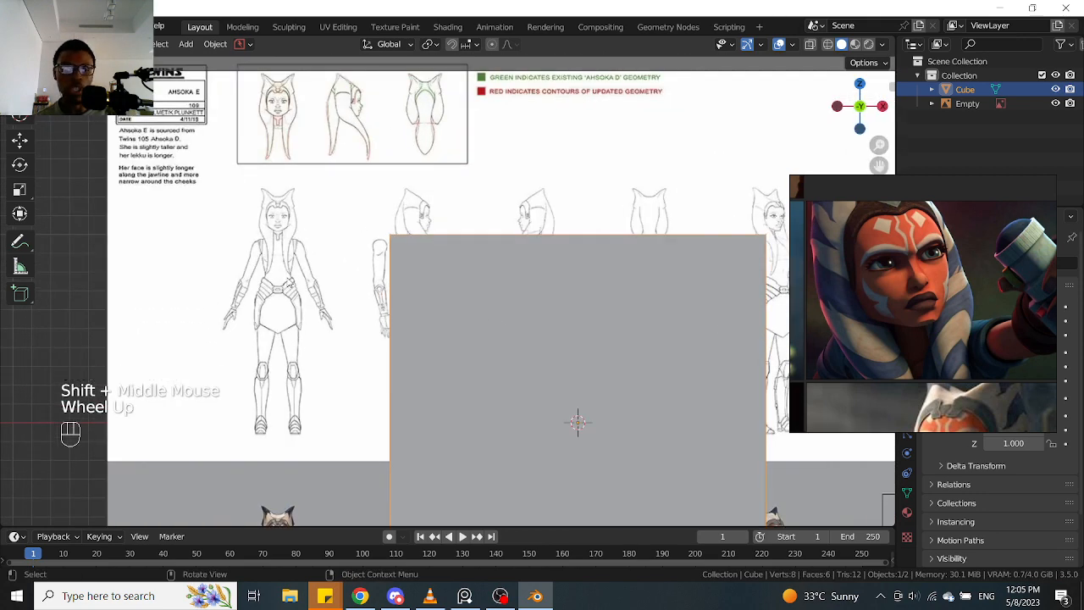
middle_click_drag(302, 281, 370, 250, "shift")
scroll(366, 244, "up", 2)
scroll(370, 243, "down", 2)
Raise the cube straight up so its base rests at the world origin
left_click(543, 256)
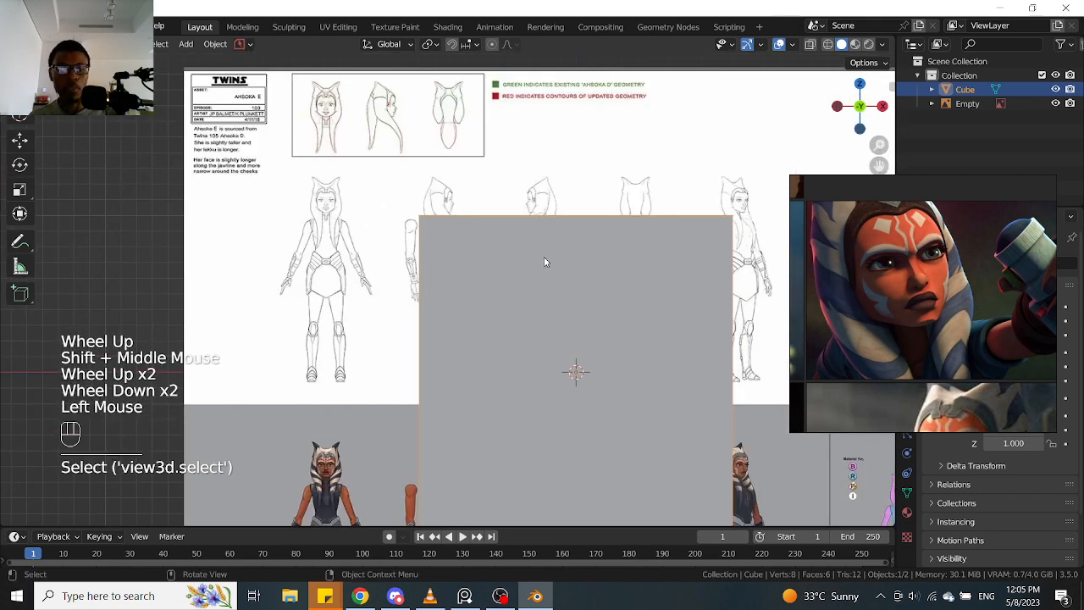
scroll(544, 263, "down", 1)
key("g")
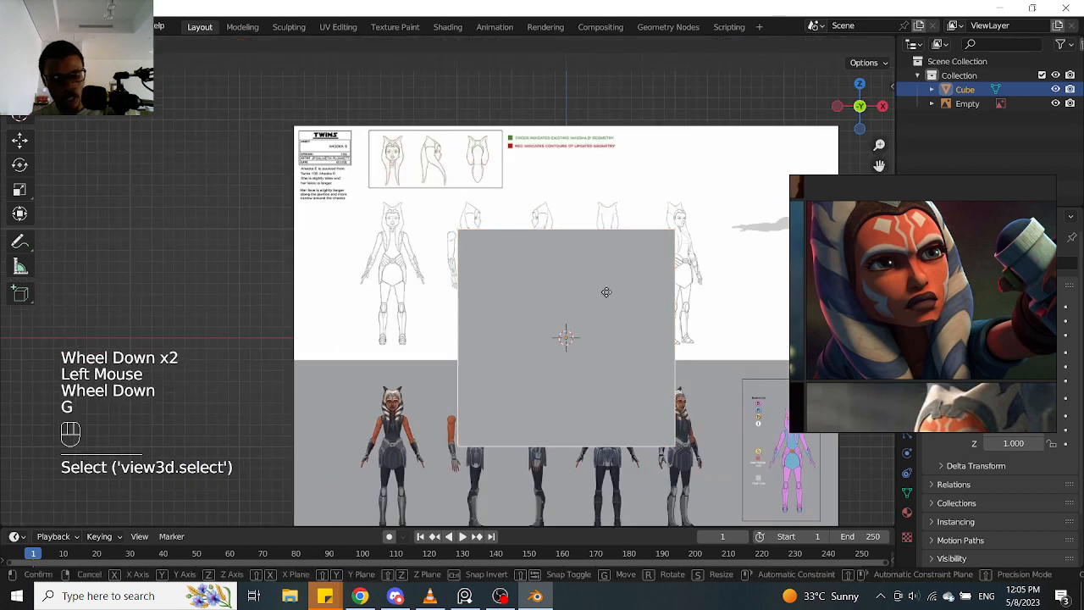
left_click(605, 292)
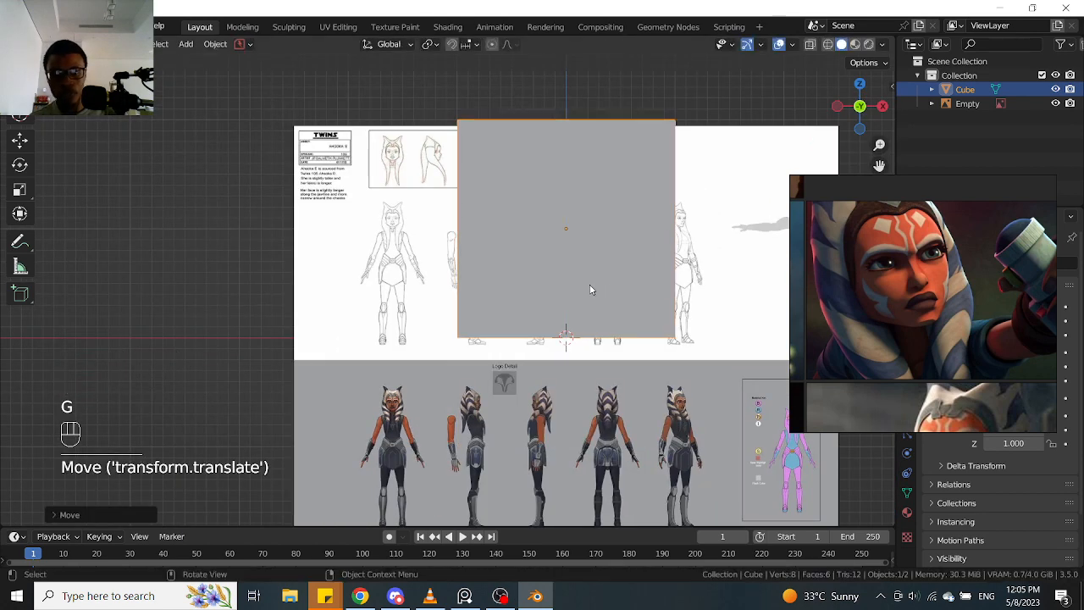
Move the reference board away from the model sheet and select the cube
left_click(711, 323)
middle_click_drag(970, 318, 868, 315, "shift")
left_click_drag(829, 192, 850, 129)
scroll(580, 326, "up", 2)
scroll(580, 326, "down", 2)
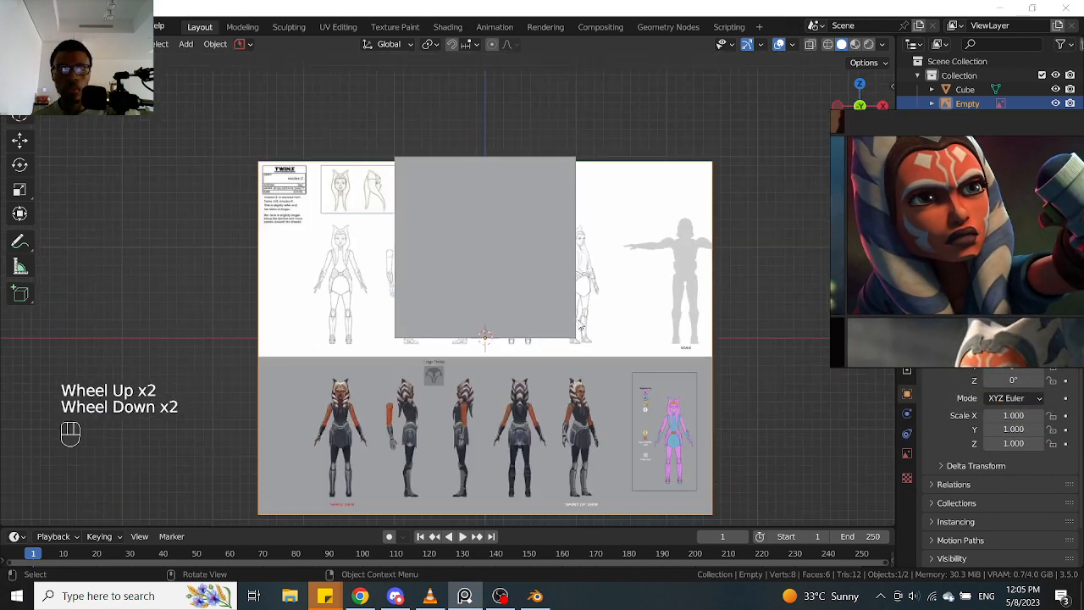
left_click(622, 293)
left_click(537, 275)
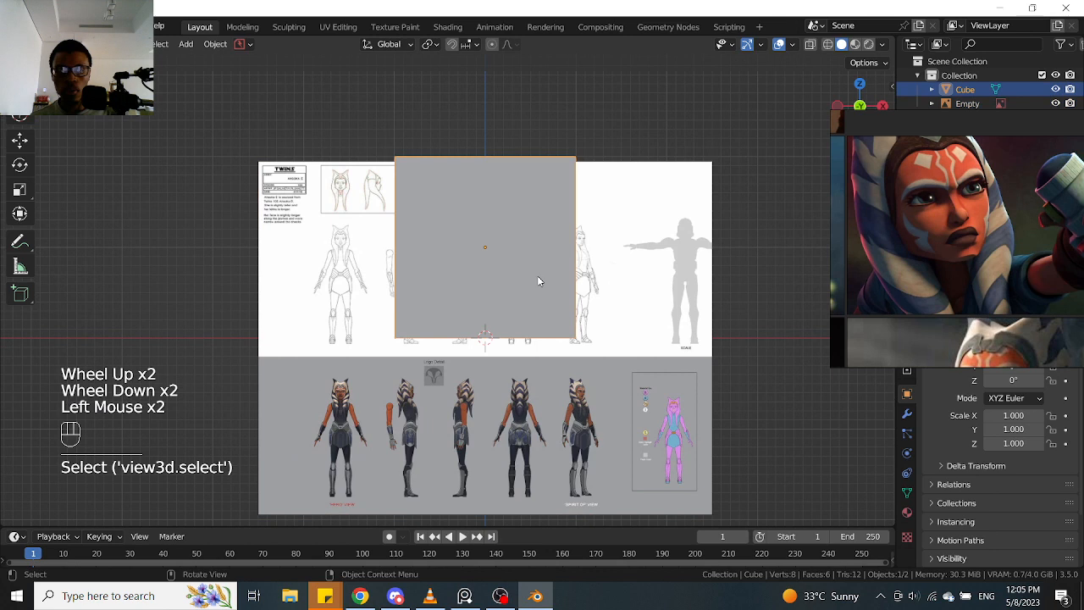
Look through the cube's mesh data and material properties for display settings
left_click(907, 493)
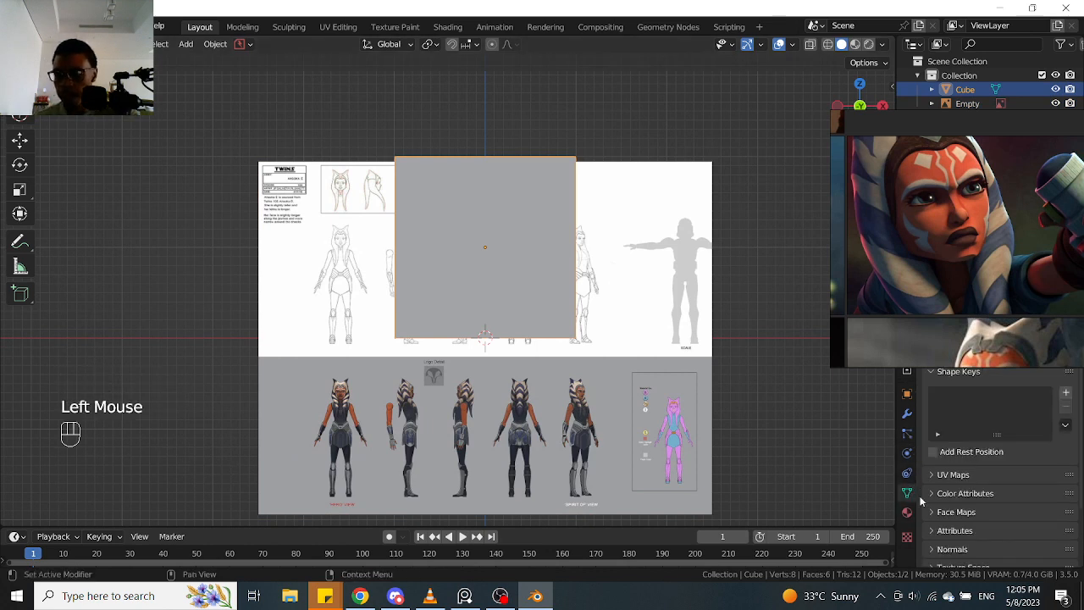
scroll(954, 521, "down", 3)
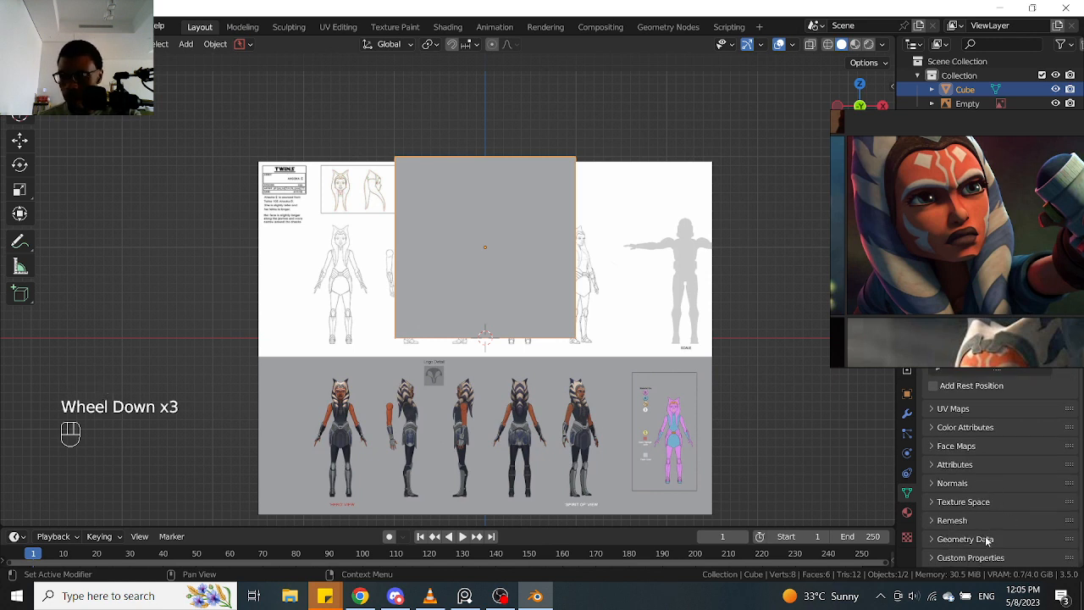
scroll(977, 533, "down", 1)
left_click(907, 512)
left_click(907, 493)
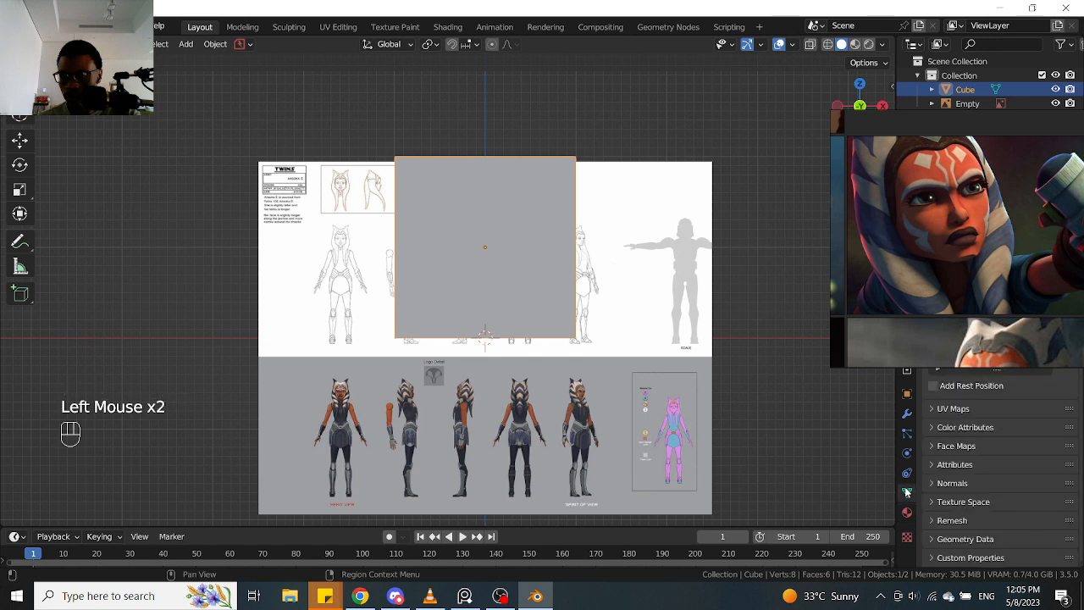
scroll(968, 483, "up", 1)
Shift the reference board off the properties and set the cube's viewport display to Wire
left_click_drag(982, 268, 950, 211)
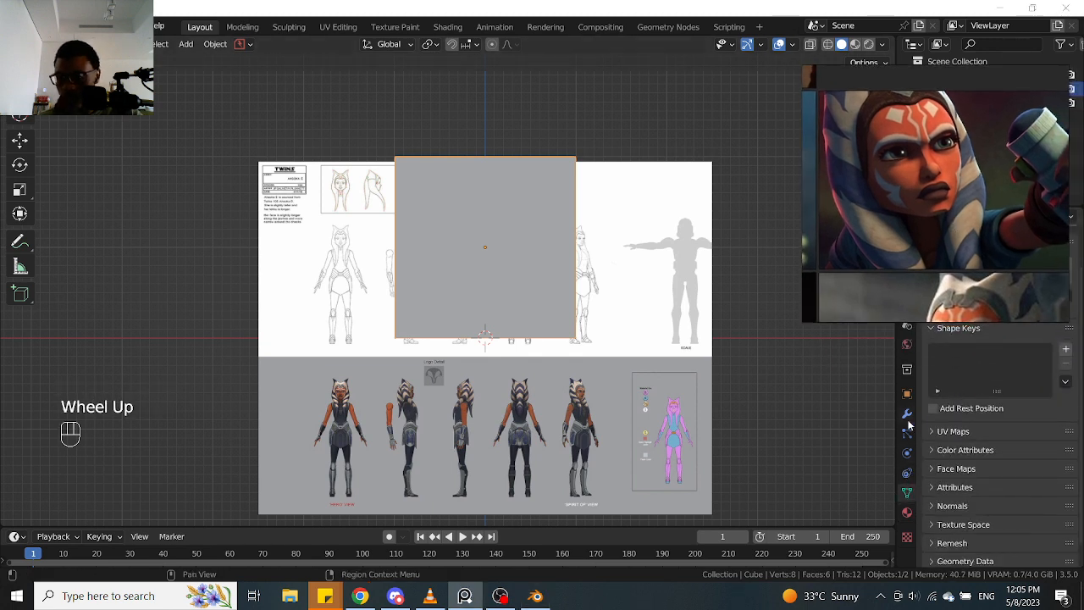
left_click(907, 394)
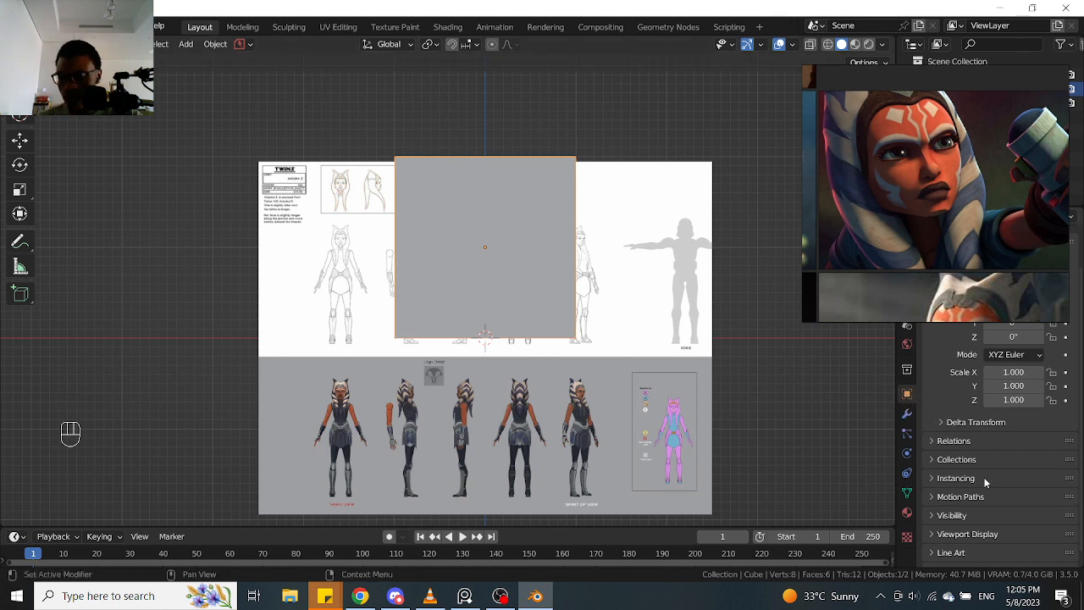
left_click(934, 533)
scroll(936, 532, "down", 4)
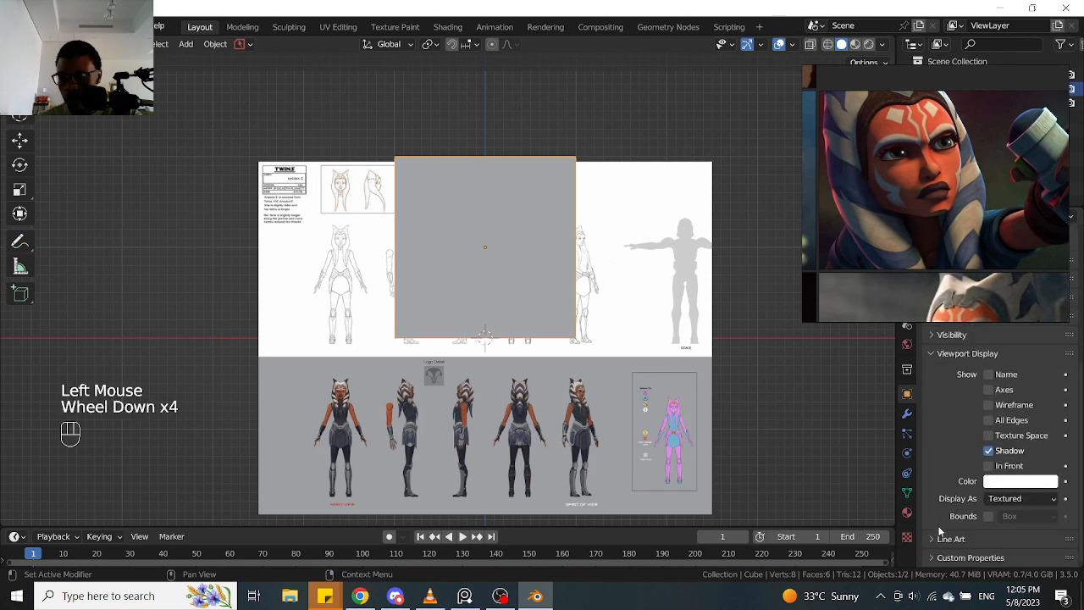
left_click(1040, 499)
left_click(1002, 467)
Select the reference image and inspect it through the wireframe cube from front and angled views
middle_click_drag(503, 375, 593, 398)
left_click(603, 398)
key("KP_1")
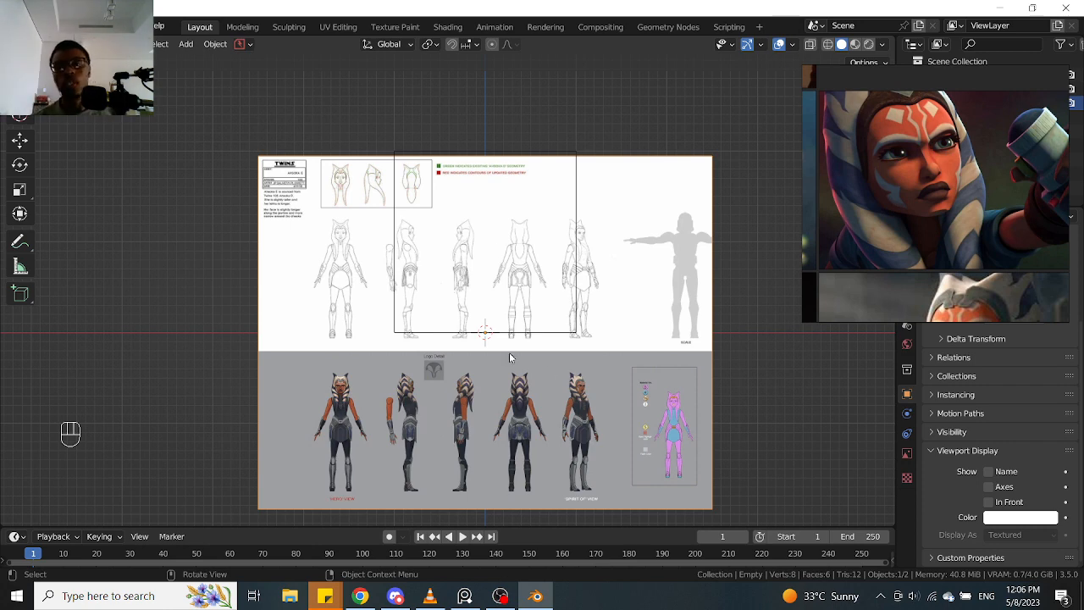
scroll(488, 356, "up", 2)
middle_click_drag(530, 309, 622, 310, "shift")
scroll(531, 356, "down", 2)
left_click(621, 310)
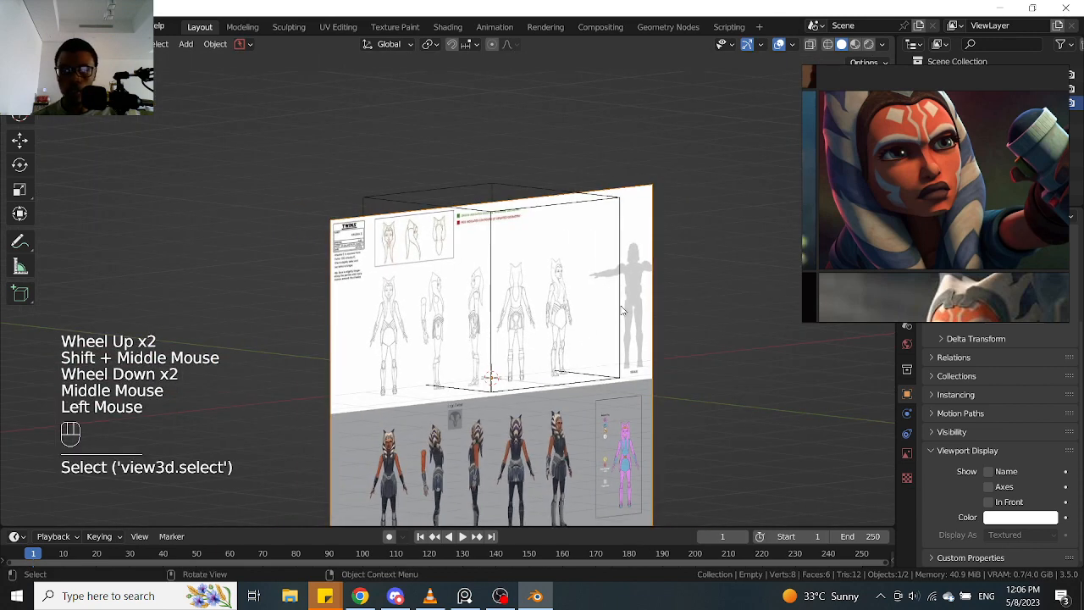
Move the reference board clear of the outliner and select the wireframe cube from a side angle
right_click_drag(1011, 229, 1023, 425)
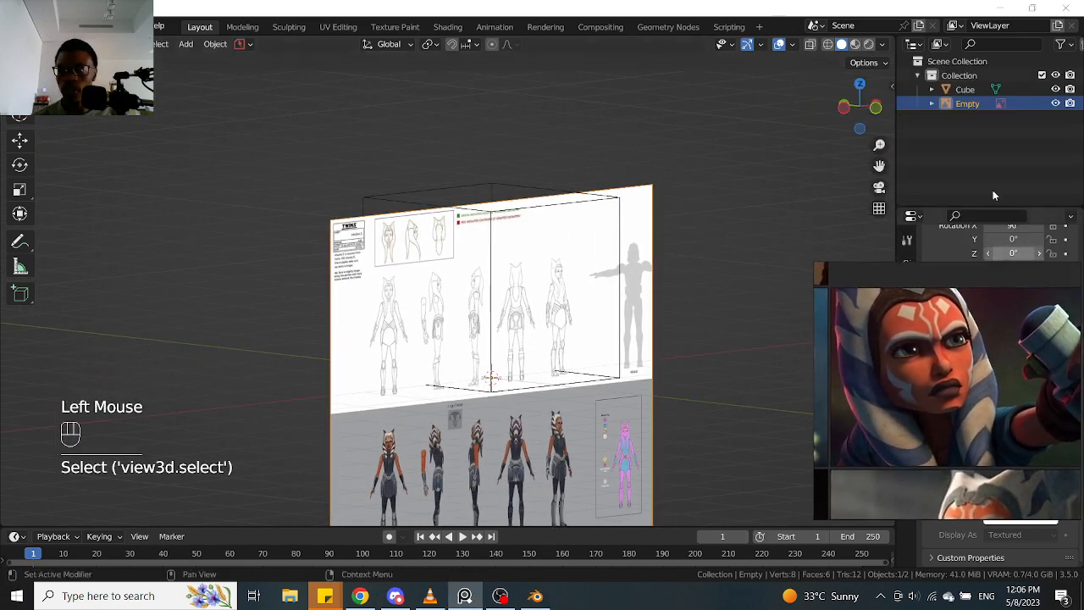
middle_click_drag(592, 338, 597, 291)
left_click(597, 290)
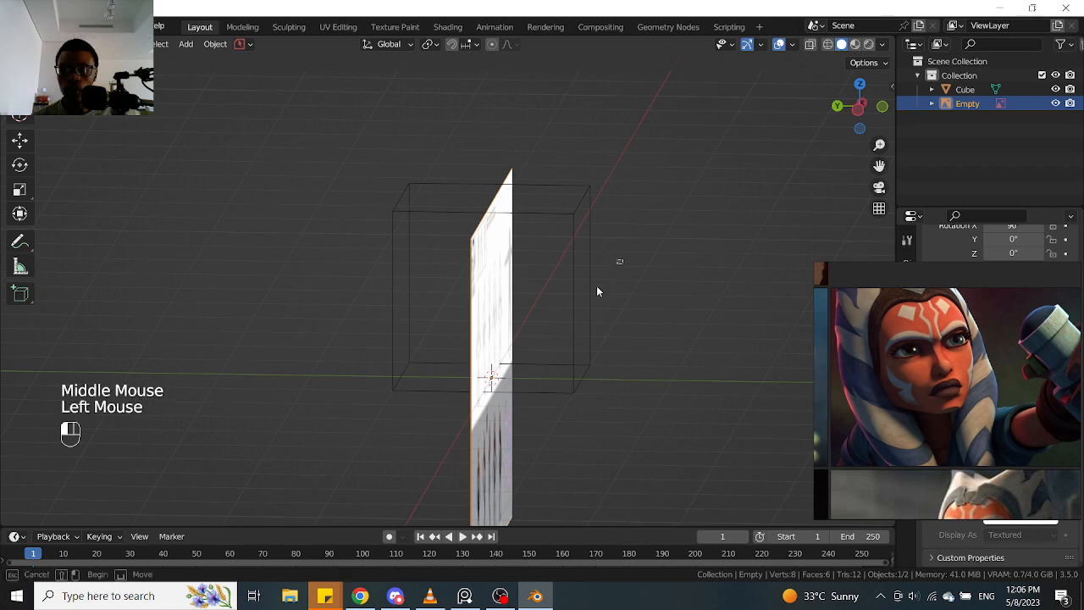
left_click_drag(598, 291, 624, 274)
scroll(626, 273, "up", 2)
left_click(569, 316)
scroll(576, 318, "down", 2)
middle_click_drag(585, 320, 635, 305)
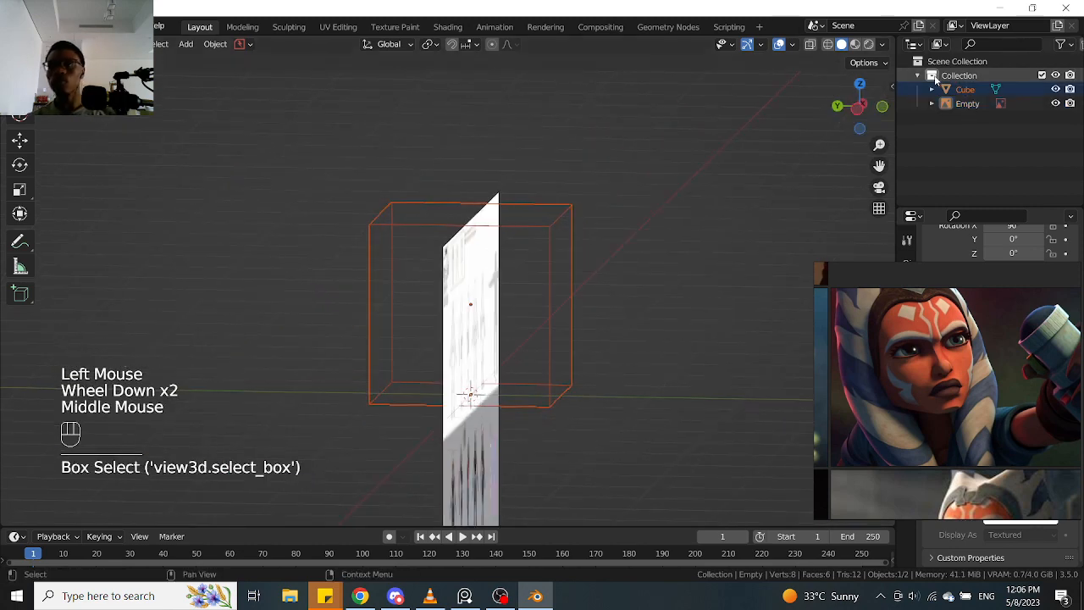
Show the object transform values beside the viewport and turn the view toward the front of the reference sheet
left_click(891, 86)
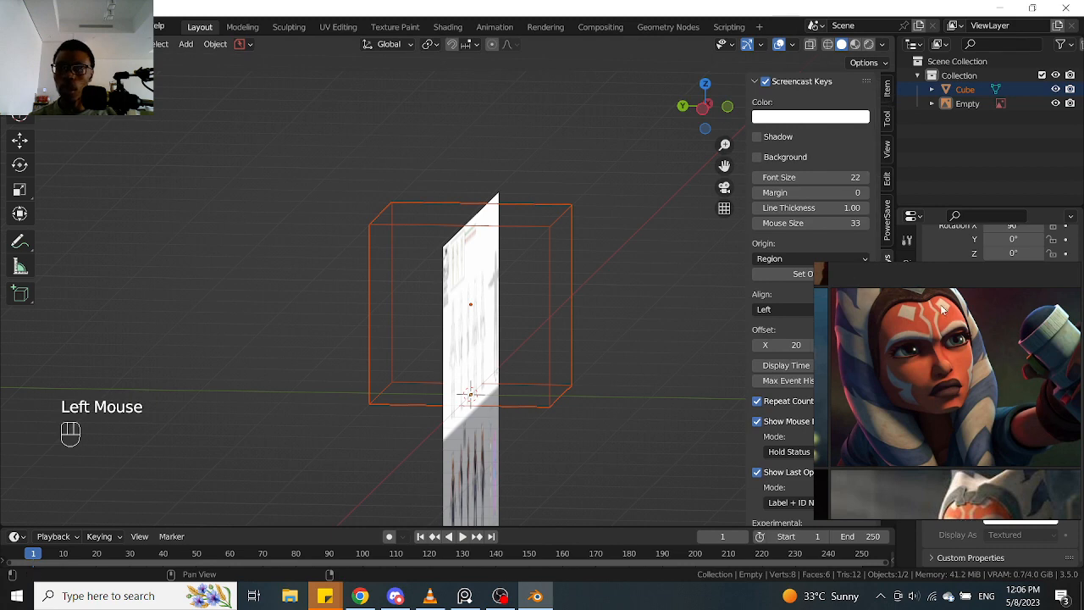
left_click(888, 91)
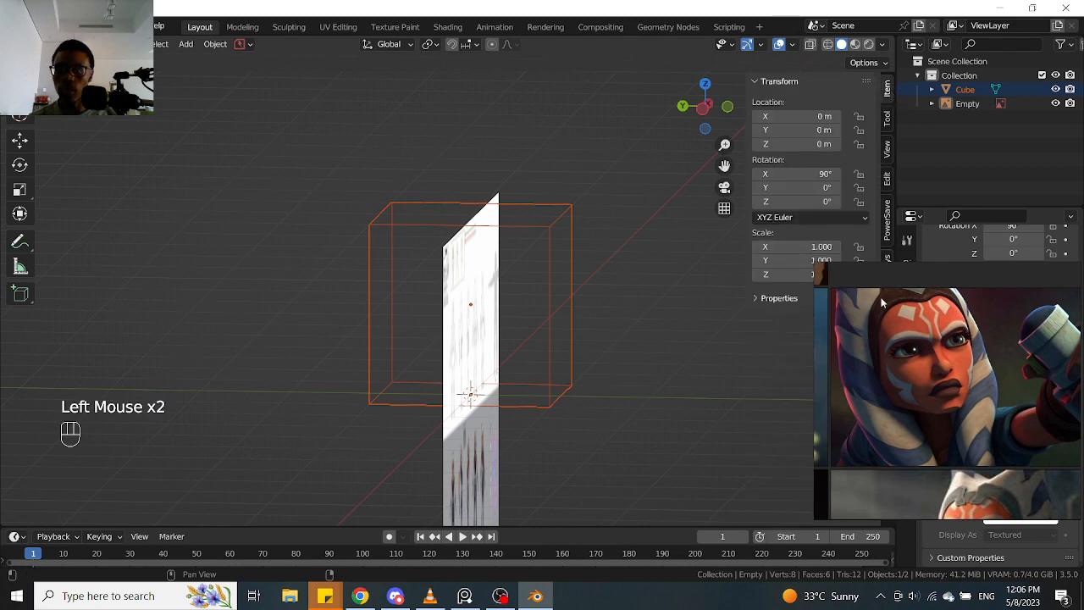
scroll(509, 305, "up", 2)
middle_click_drag(508, 305, 433, 341)
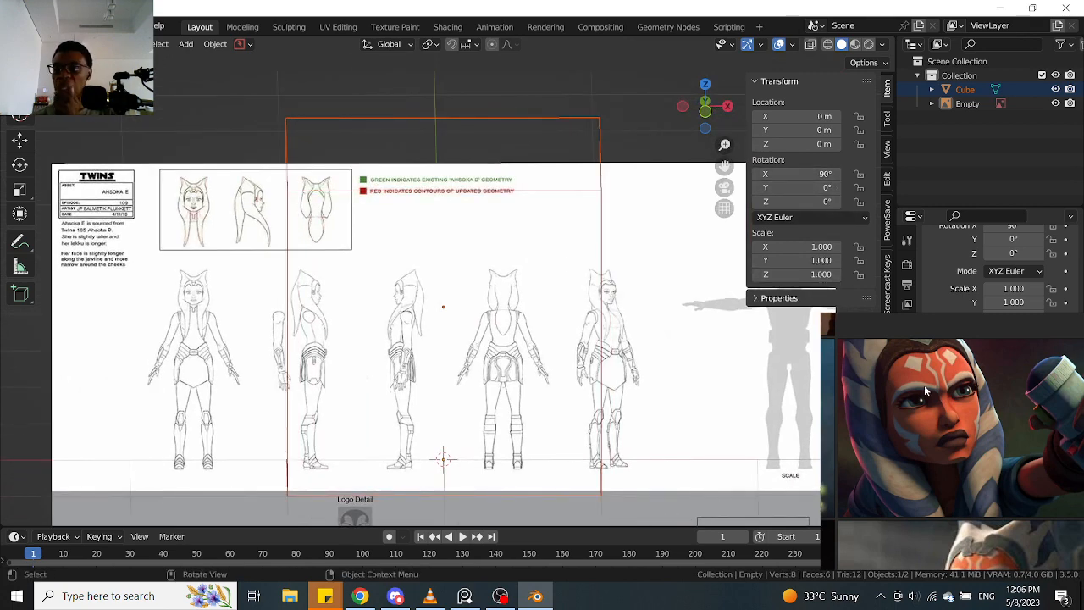
Examine the reference sheet from the front, comparing its head details and full-body figures with the wireframe cube
scroll(543, 364, "down", 2)
middle_click_drag(580, 361, 599, 351)
scroll(238, 312, "up", 2)
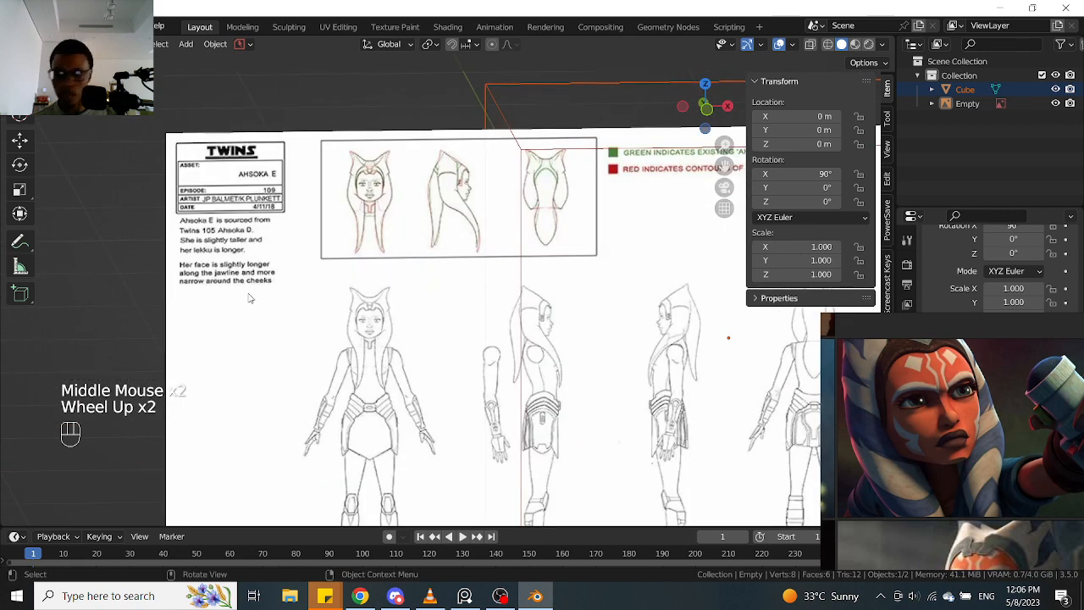
key("KP_1")
scroll(249, 297, "up", 1)
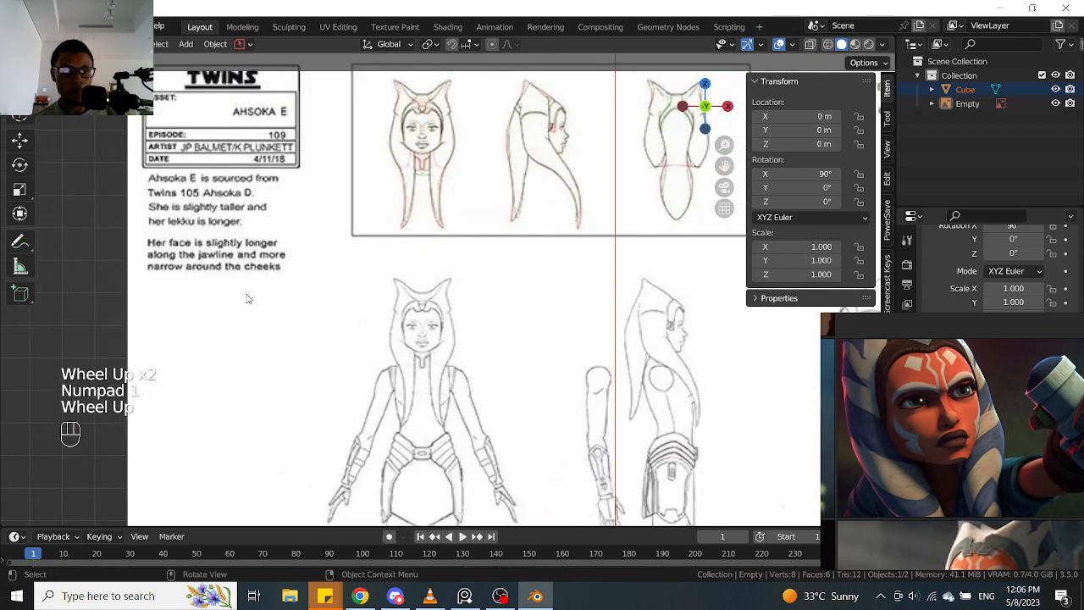
scroll(258, 297, "down", 1)
scroll(242, 194, "up", 1)
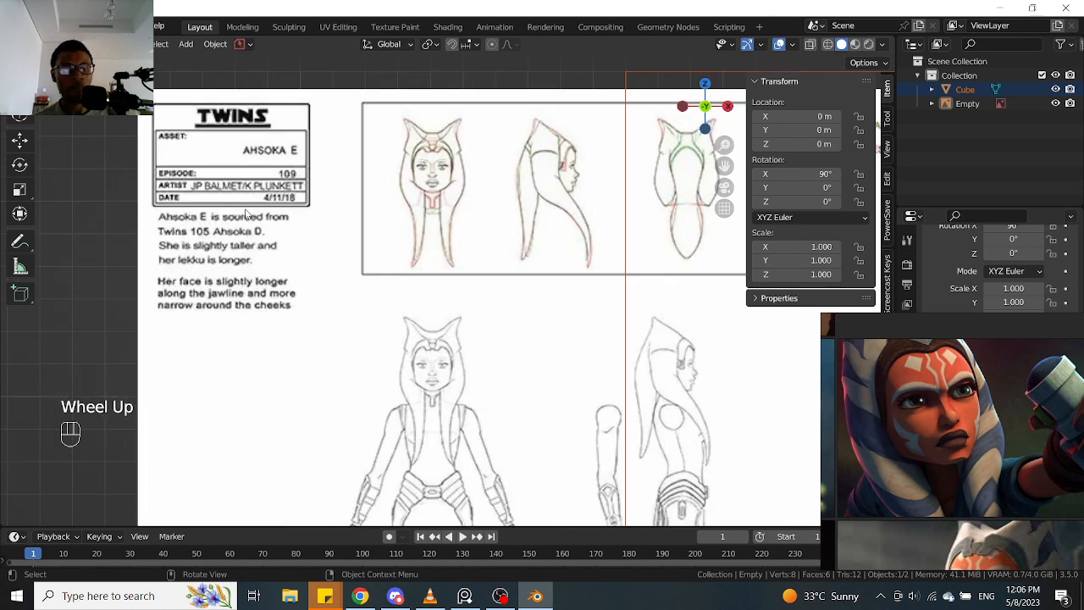
scroll(272, 225, "down", 5)
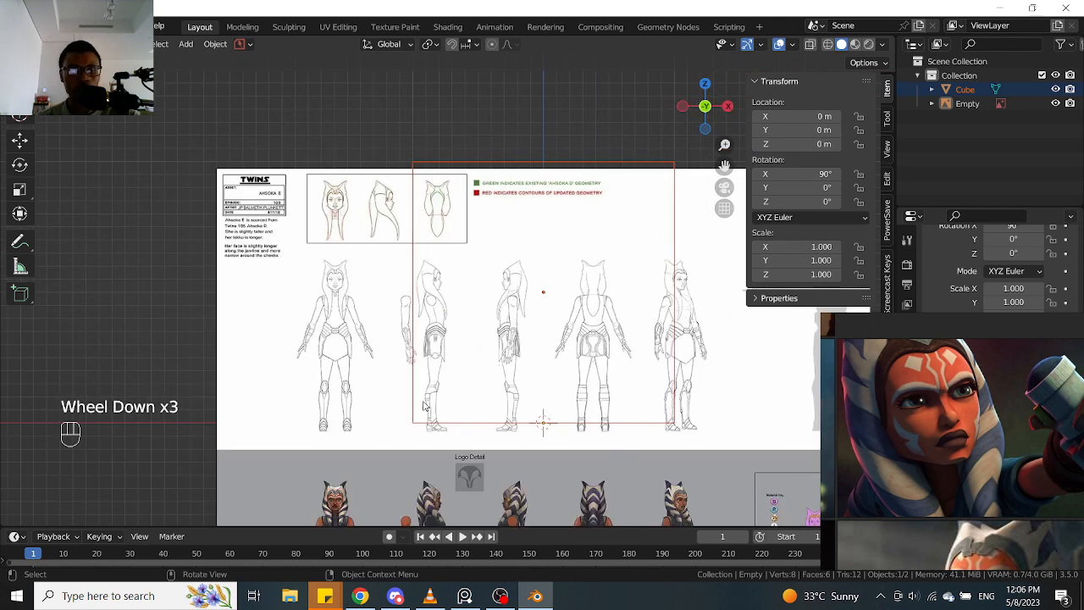
scroll(435, 410, "up", 1)
scroll(468, 401, "down", 1)
middle_click_drag(564, 418, 499, 298, "shift")
scroll(512, 322, "up", 1)
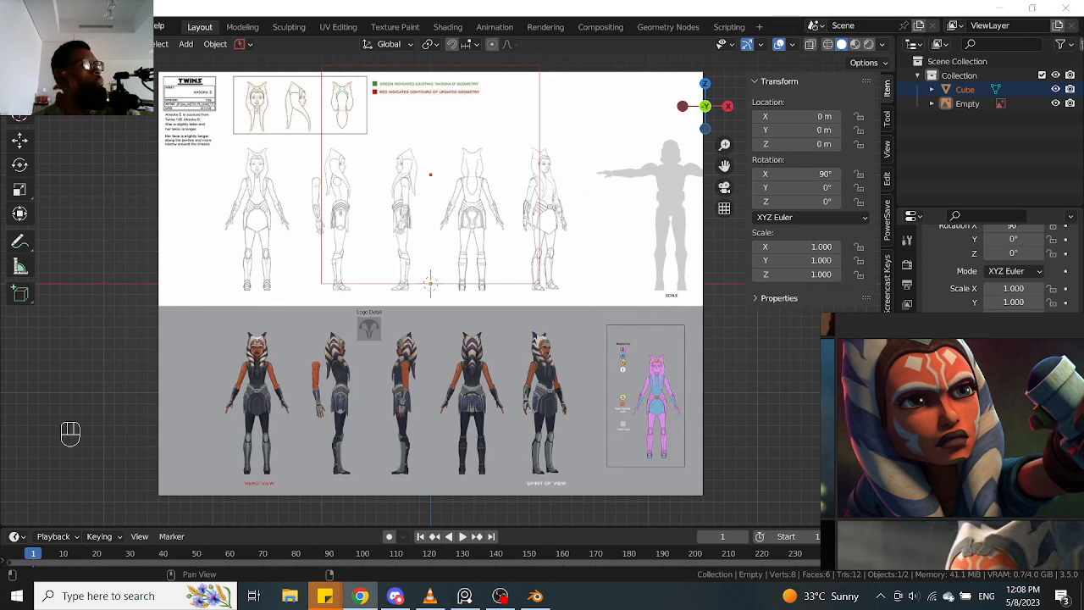
Switch to the browser, move the reference board clear of it and search Google for "height of a 16 year old person"
left_click_drag(1083, 61, 716, 62)
left_click_drag(902, 357, 954, 403)
scroll(355, 378, "up", 2)
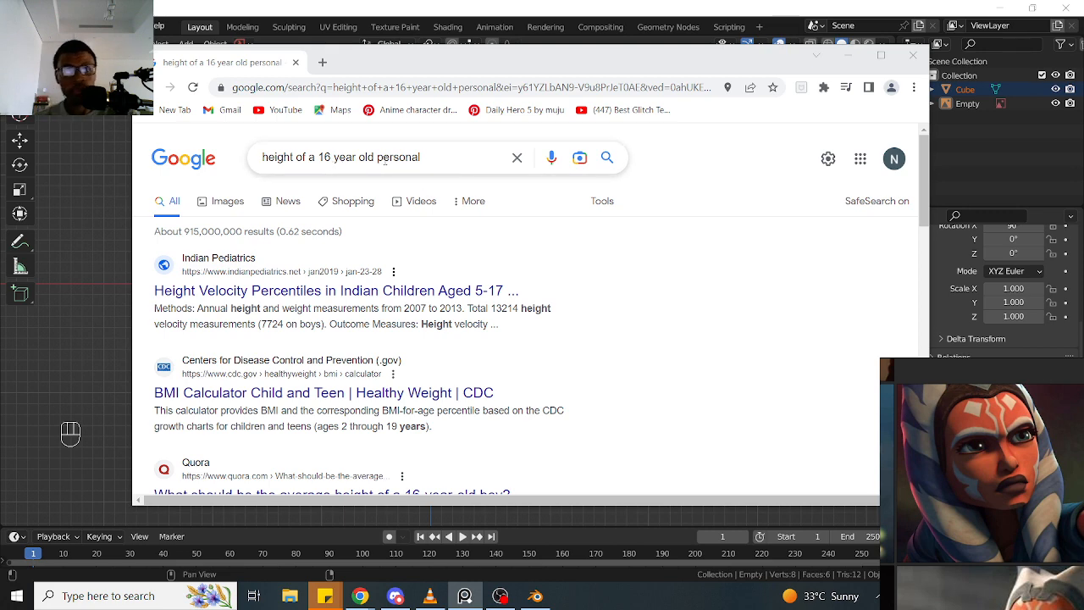
left_click(434, 160)
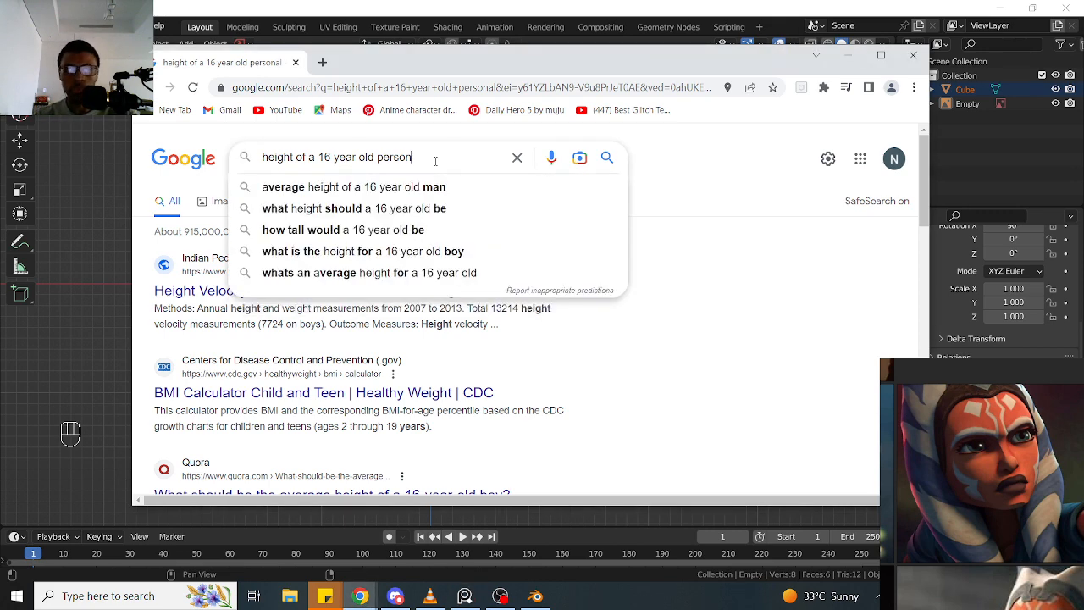
key("Return")
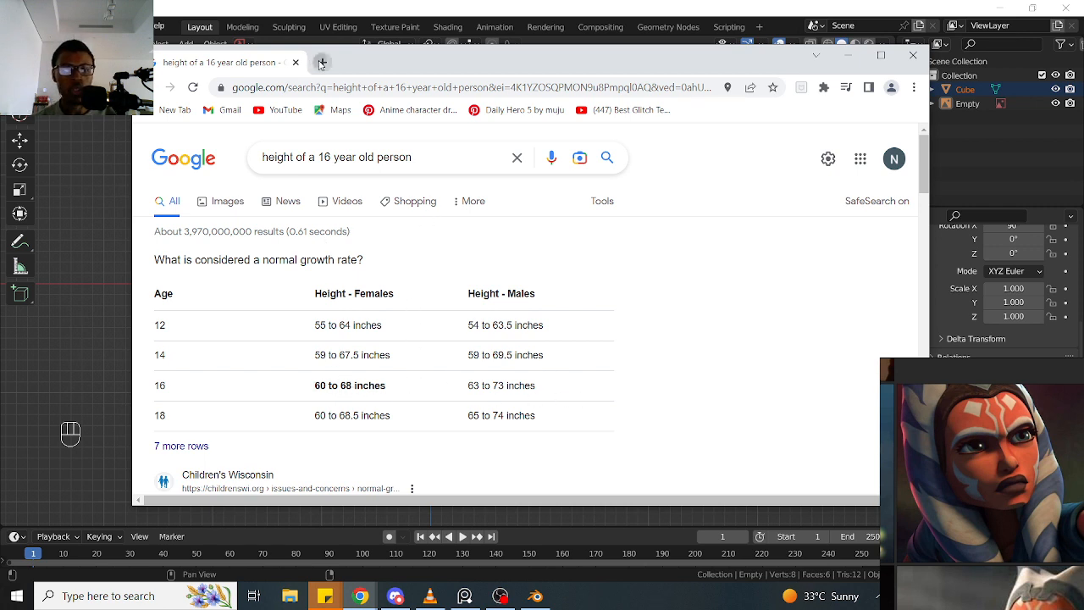
Search Google for "inch to cm" in a new browser tab
key("ctrl+t")
left_click(415, 347)
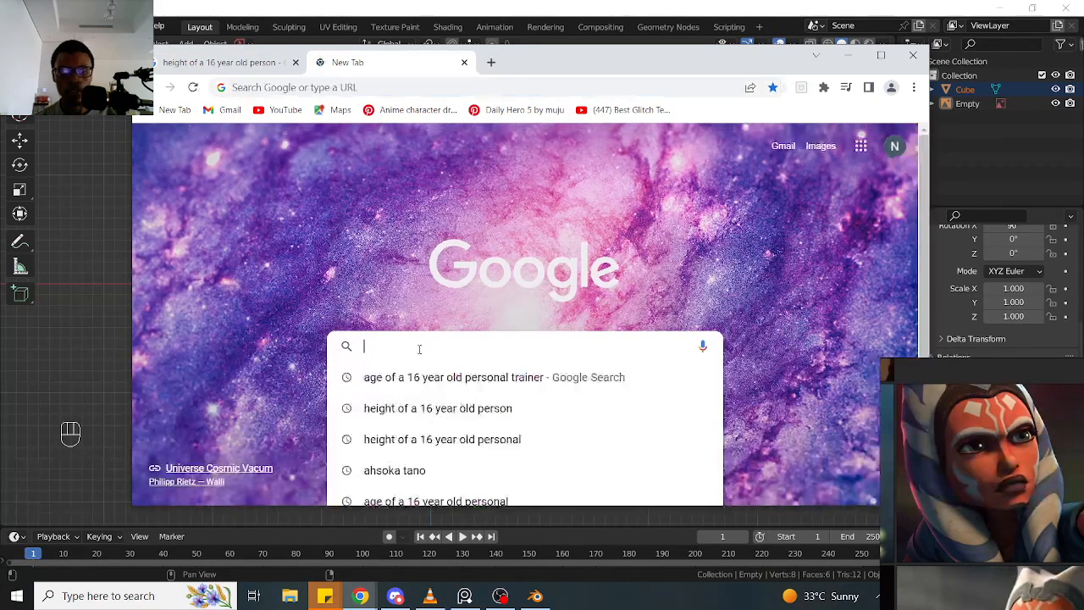
type("in")
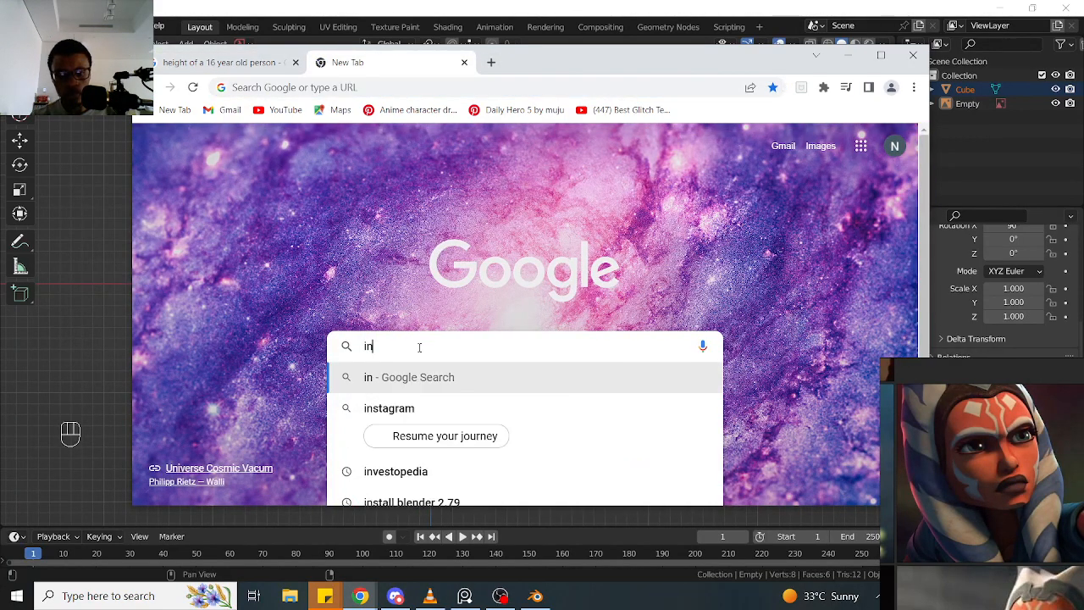
type("ch to")
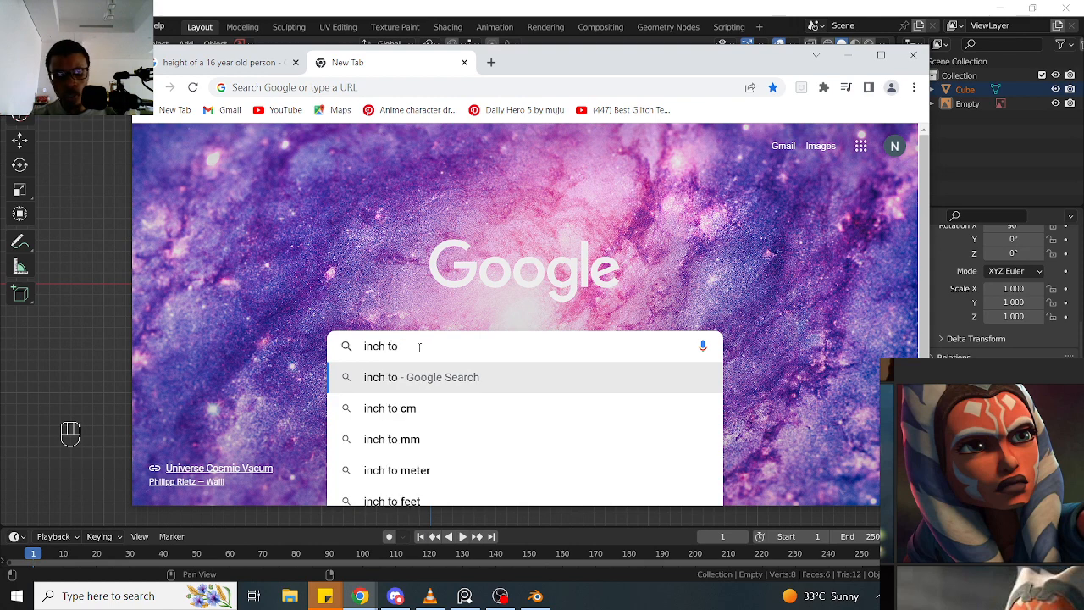
type(" cm")
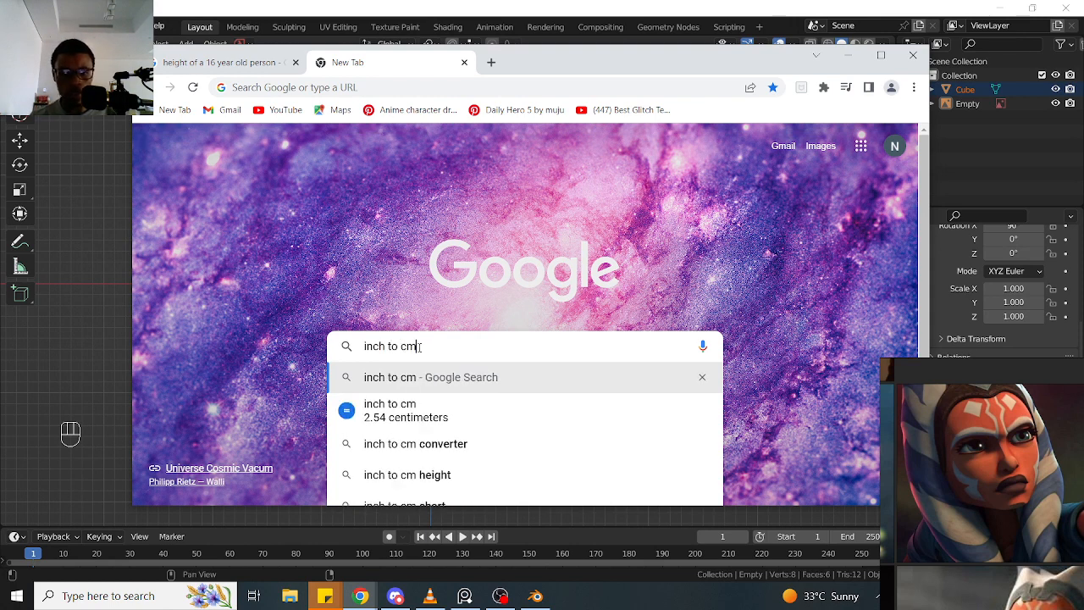
left_click(421, 377)
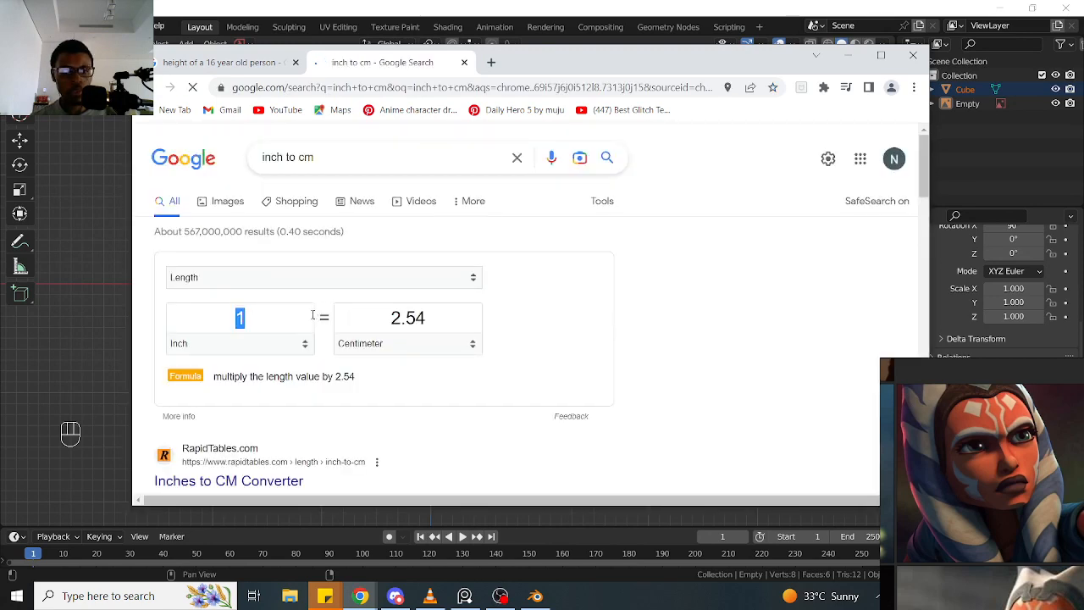
Check the height table for 16-year-olds and convert 62 inches to centimetres in the unit converter
double_click(409, 317)
double_click(263, 309)
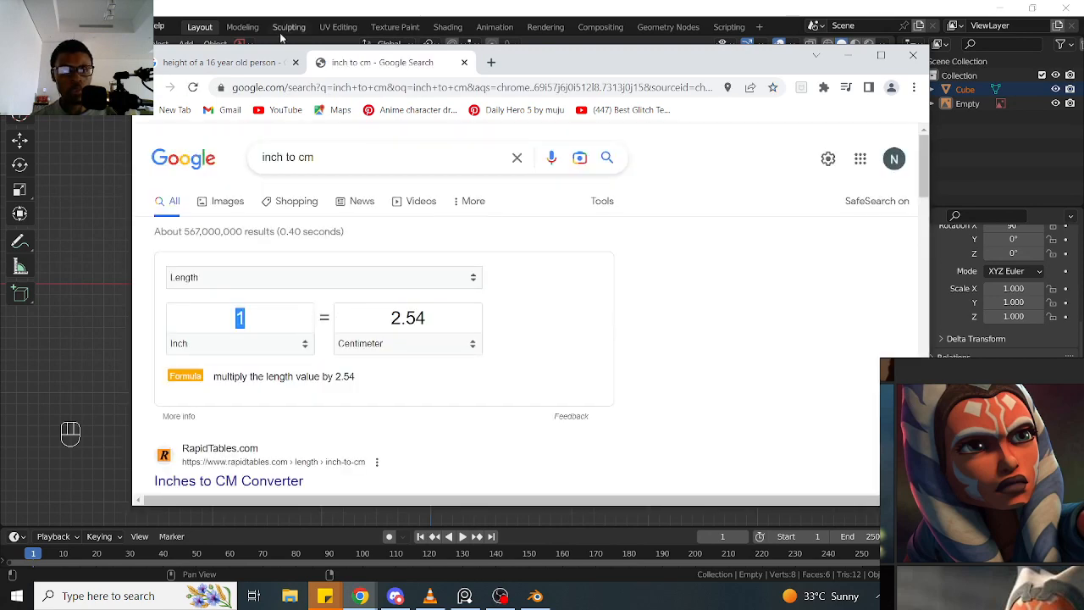
left_click(267, 66)
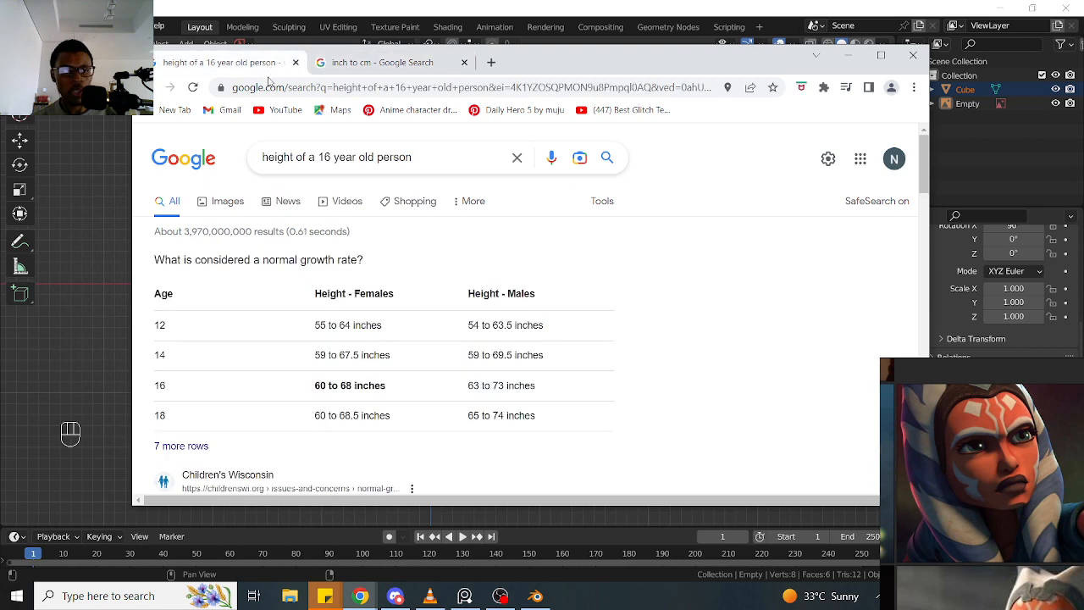
left_click(379, 61)
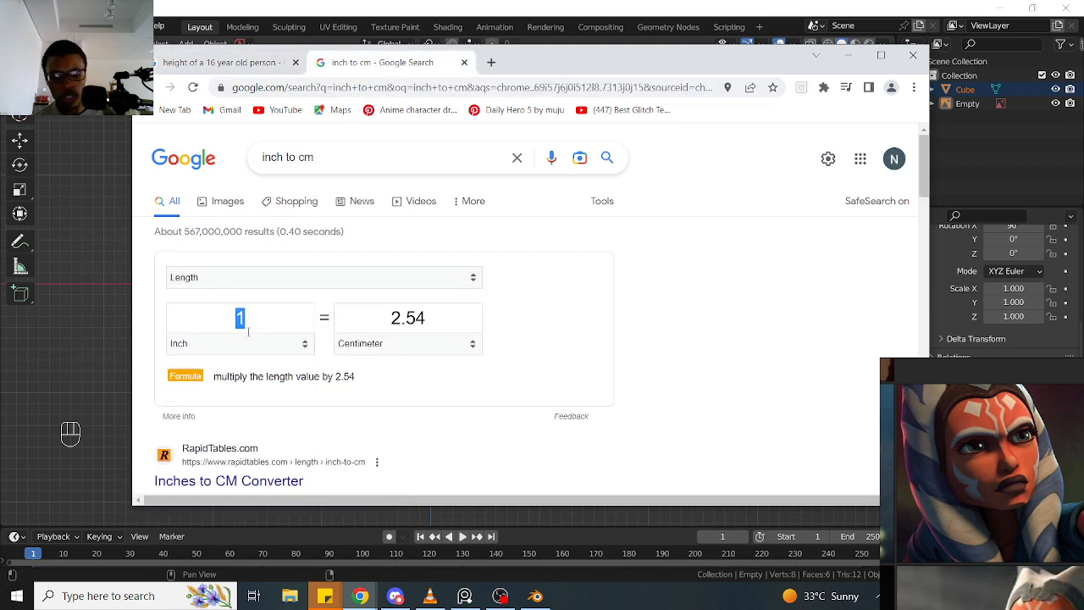
type("62")
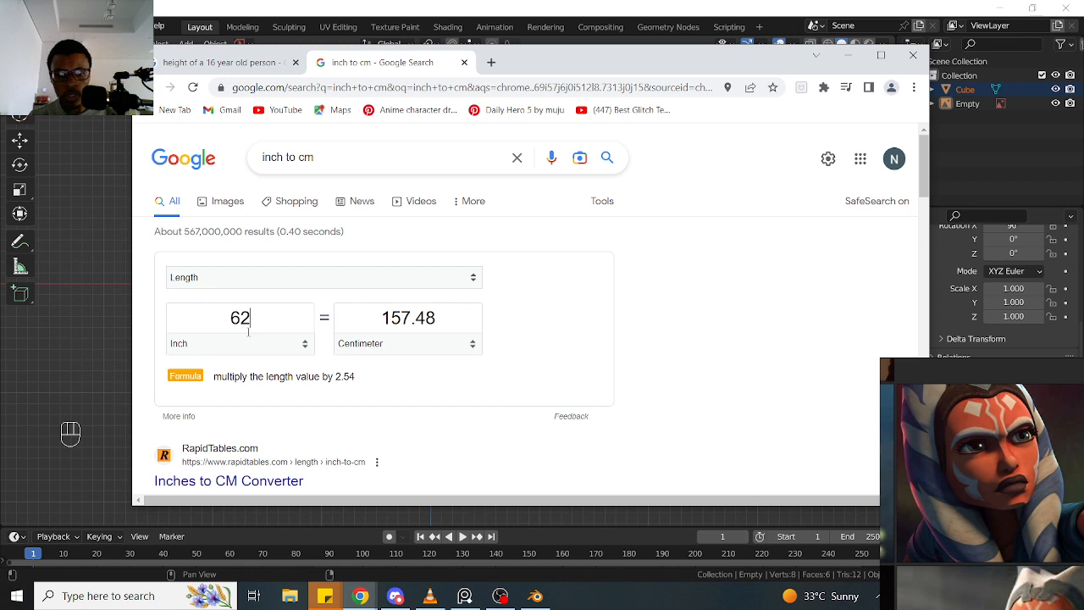
left_click(415, 322)
left_click(542, 326)
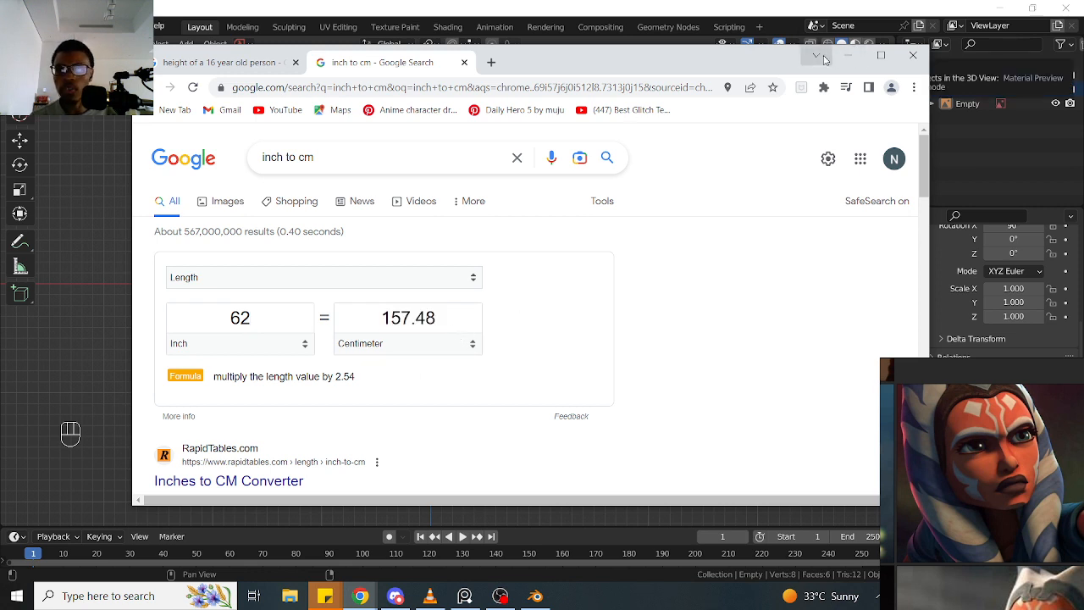
Put the browser window away and return to Blender, viewing the cube and reference sheet at an angle
left_click(817, 56)
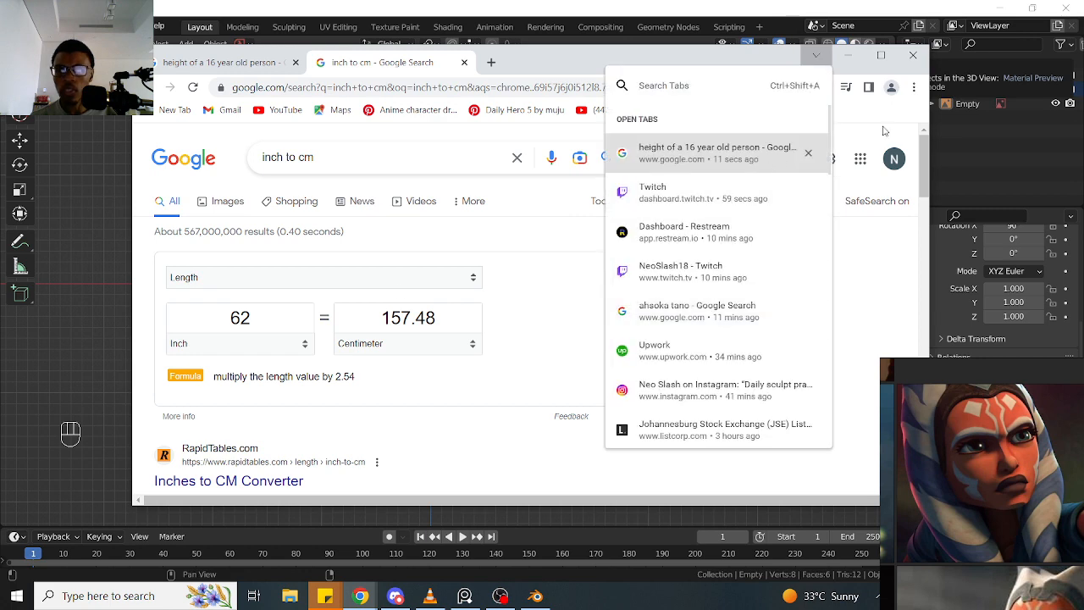
left_click(850, 269)
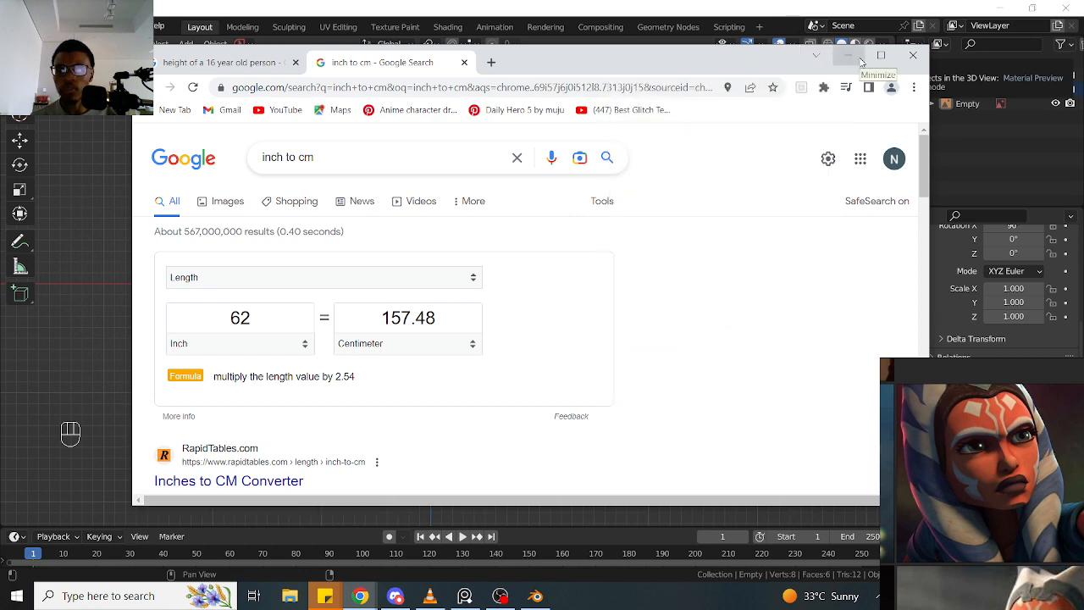
left_click(912, 55)
middle_click_drag(438, 350, 480, 367)
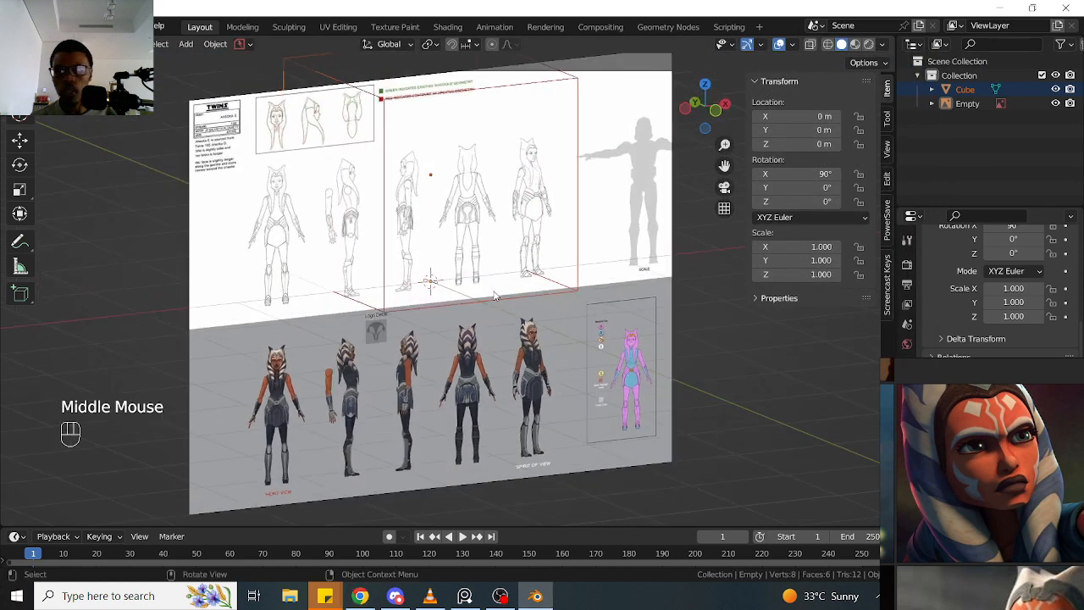
left_click(815, 276)
left_click(788, 387)
left_click(809, 274)
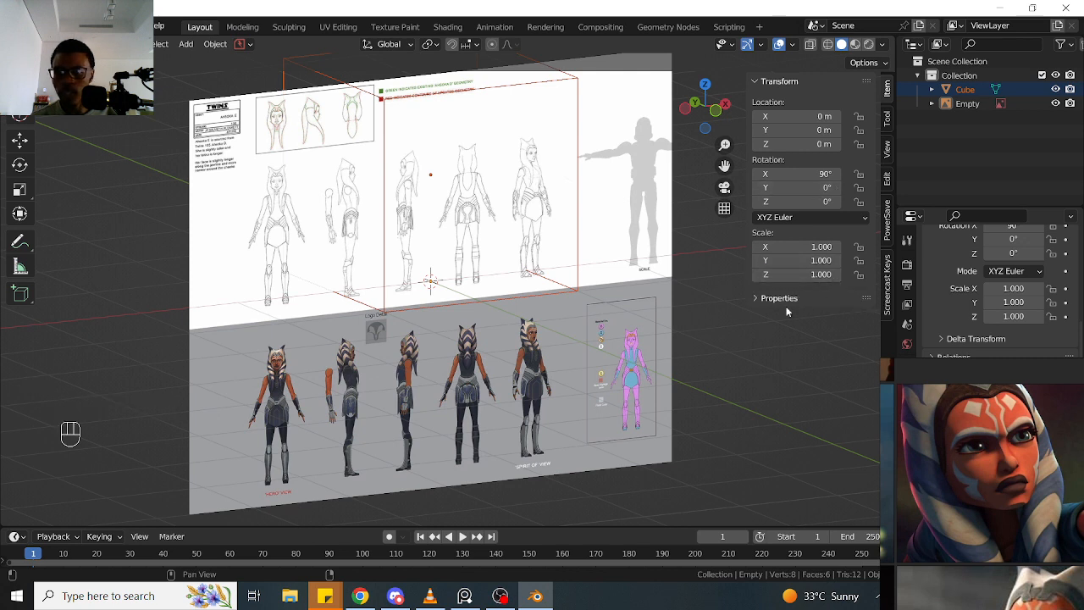
middle_click_drag(539, 322, 584, 292)
left_click(787, 275)
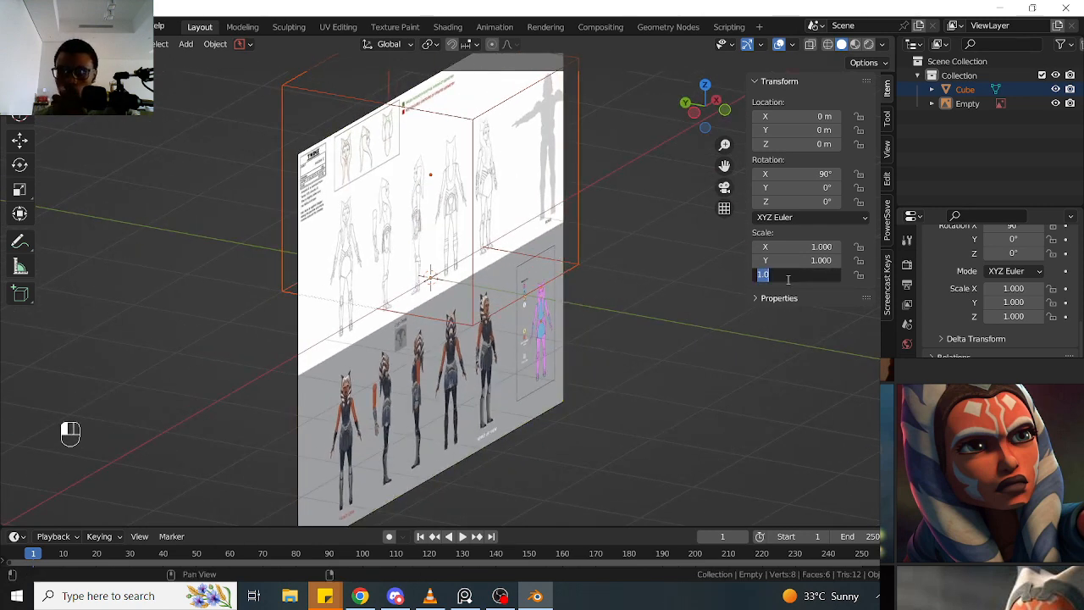
key("BackSpace")
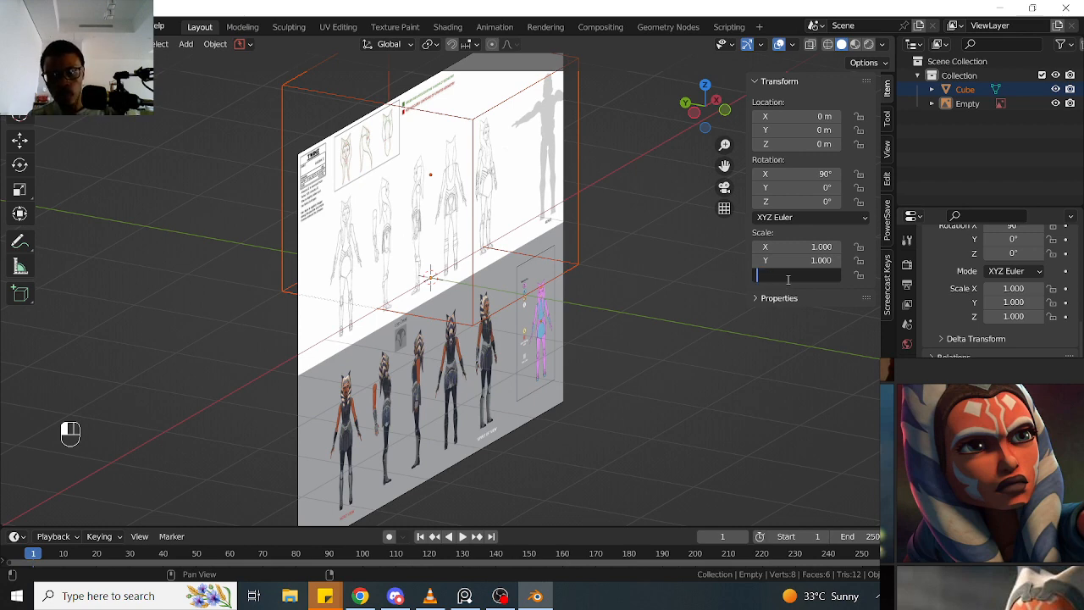
Select the wireframe cube and set its Z dimension to 1.57 m
middle_click_drag(629, 344, 858, 352)
left_click(589, 275)
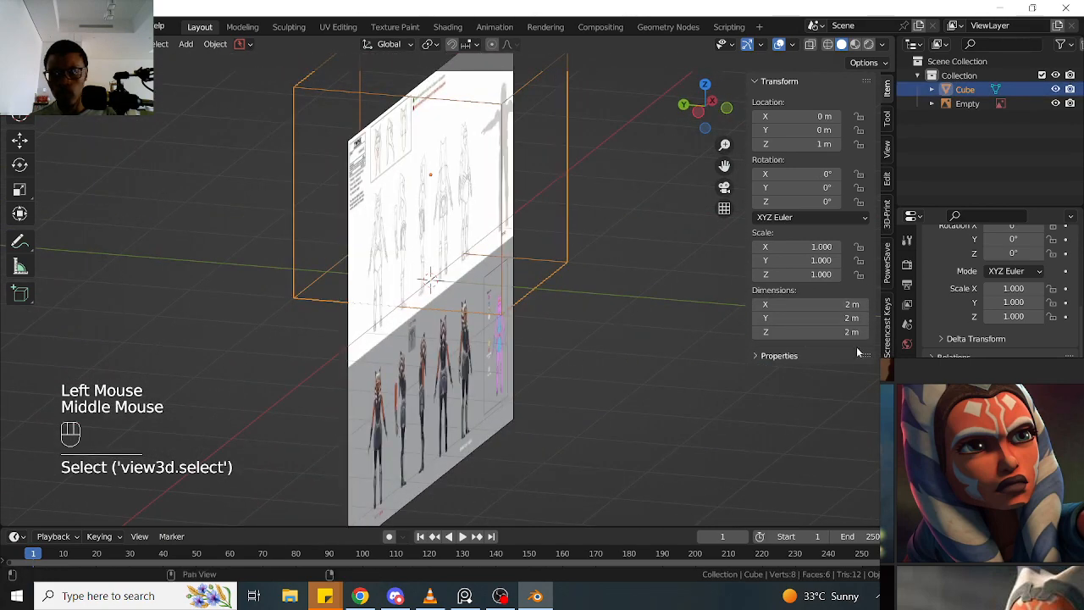
left_click(776, 337)
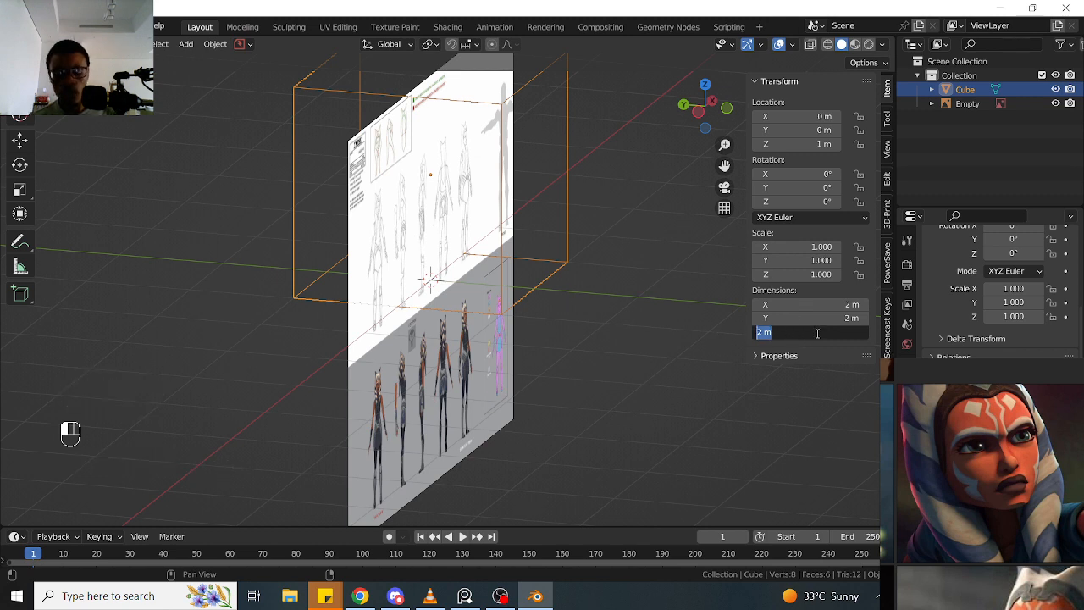
type("1")
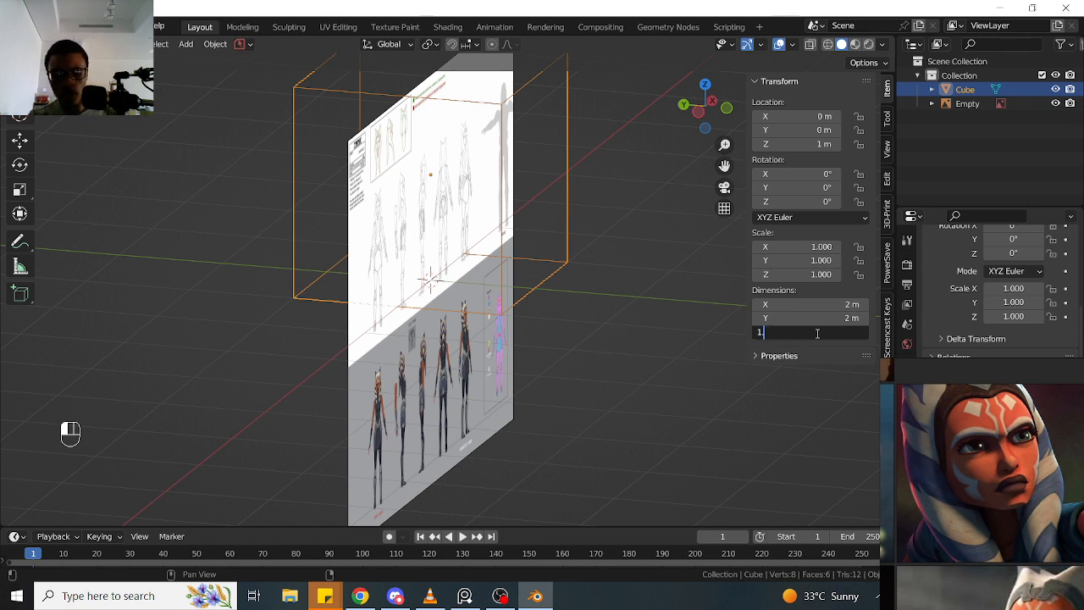
type(".57")
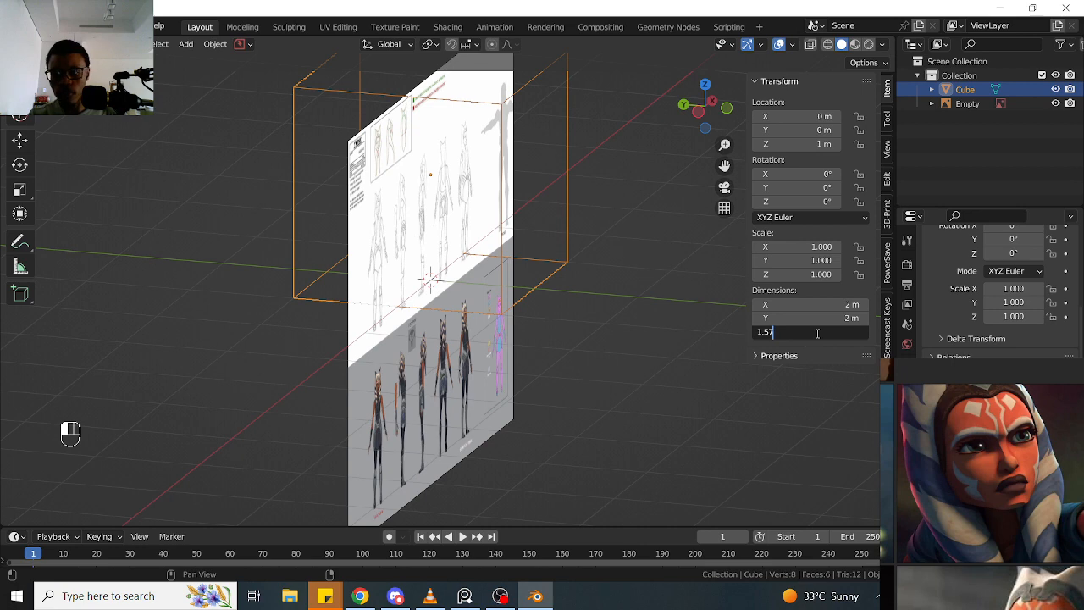
key("Return")
Compare the resized cube with the reference sheet from angled and front views, toggling X-ray display on and off
middle_click_drag(520, 223, 581, 259)
key("KP_1")
key("alt+z")
scroll(432, 244, "down", 2)
key("alt+z")
scroll(591, 282, "up", 2)
left_click(580, 264)
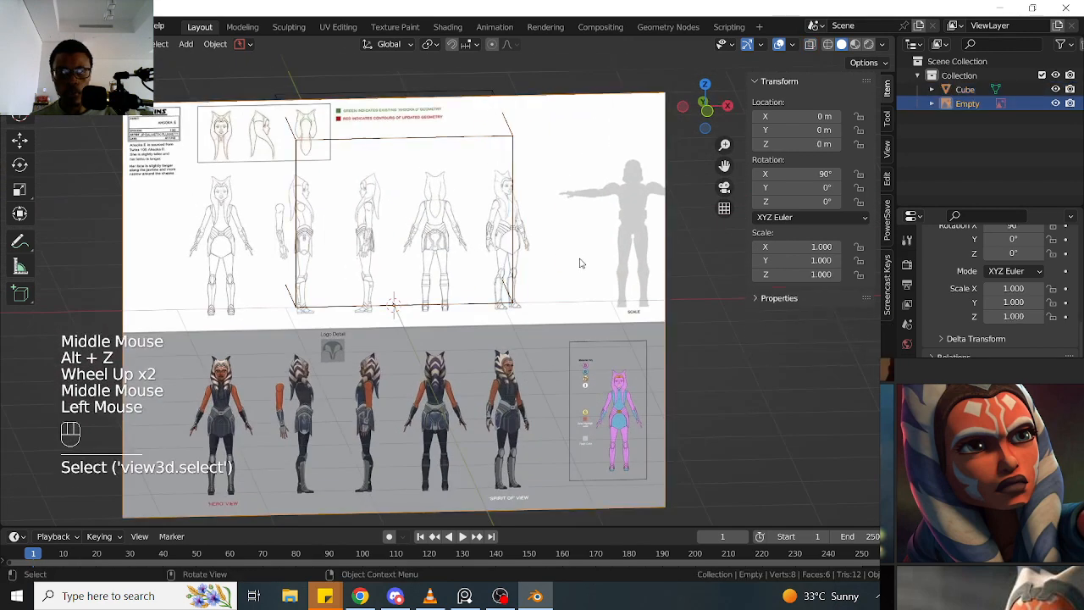
key("KP_1")
Hide the reference image Empty in the viewport so that only the wireframe cube is displayed
left_click(581, 262)
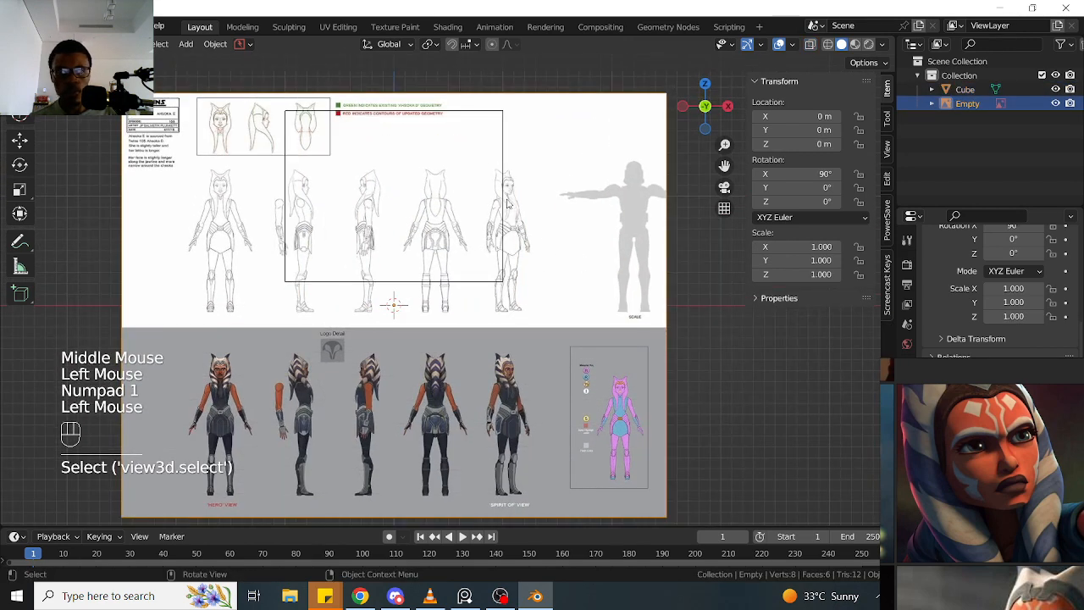
left_click(504, 136)
left_click(590, 154)
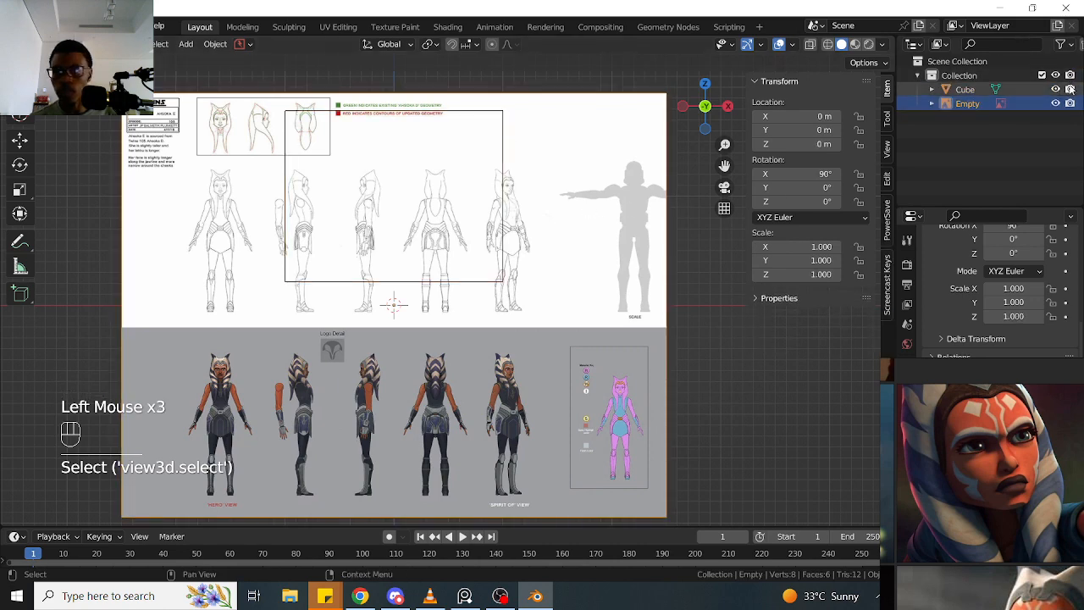
left_click(942, 105)
left_click(1055, 103)
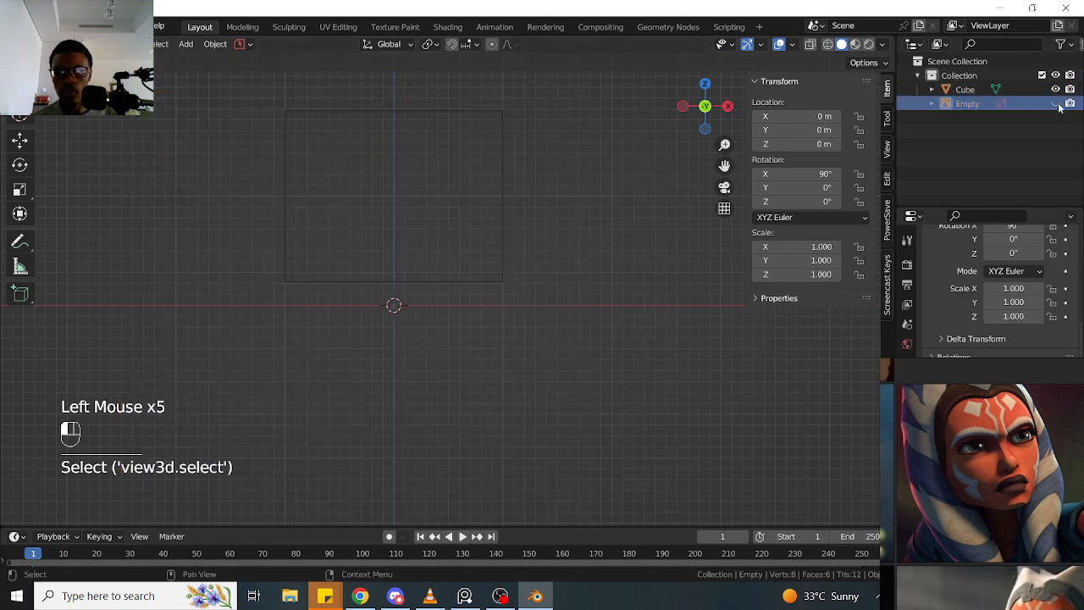
Select the wireframe cube and make it the active object so its own transform values can be edited
left_click_drag(478, 253, 476, 286)
scroll(504, 263, "up", 2)
middle_click_drag(521, 242, 567, 273, "shift")
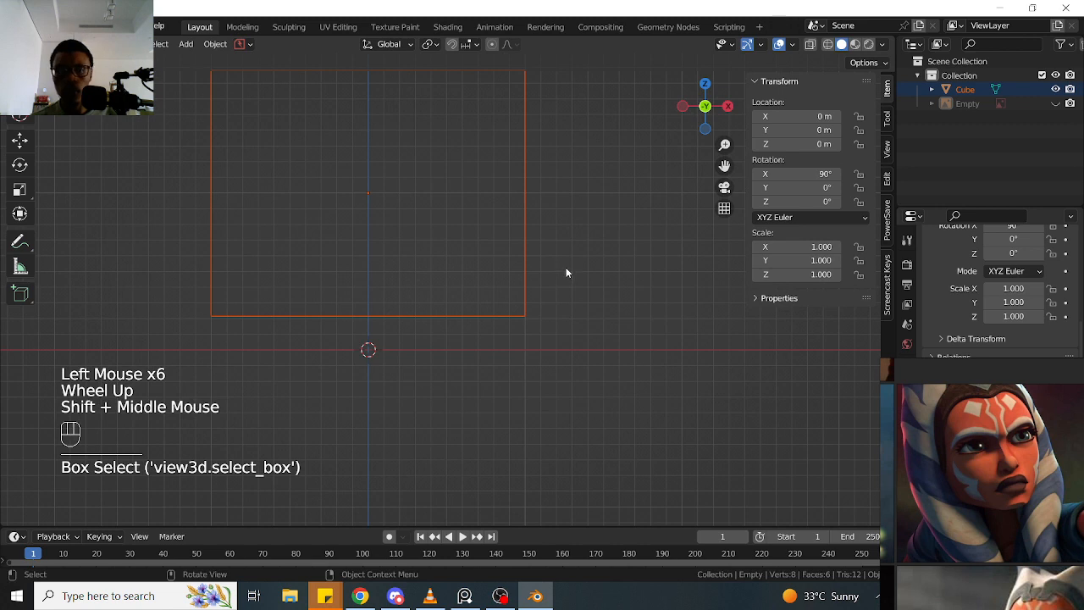
left_click(794, 276)
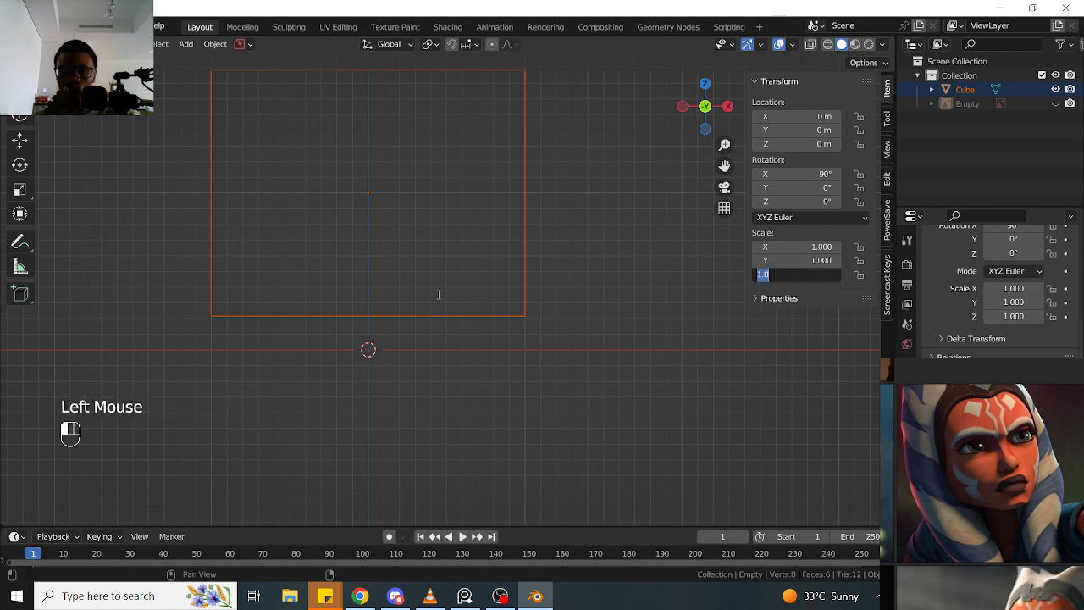
left_click(524, 303)
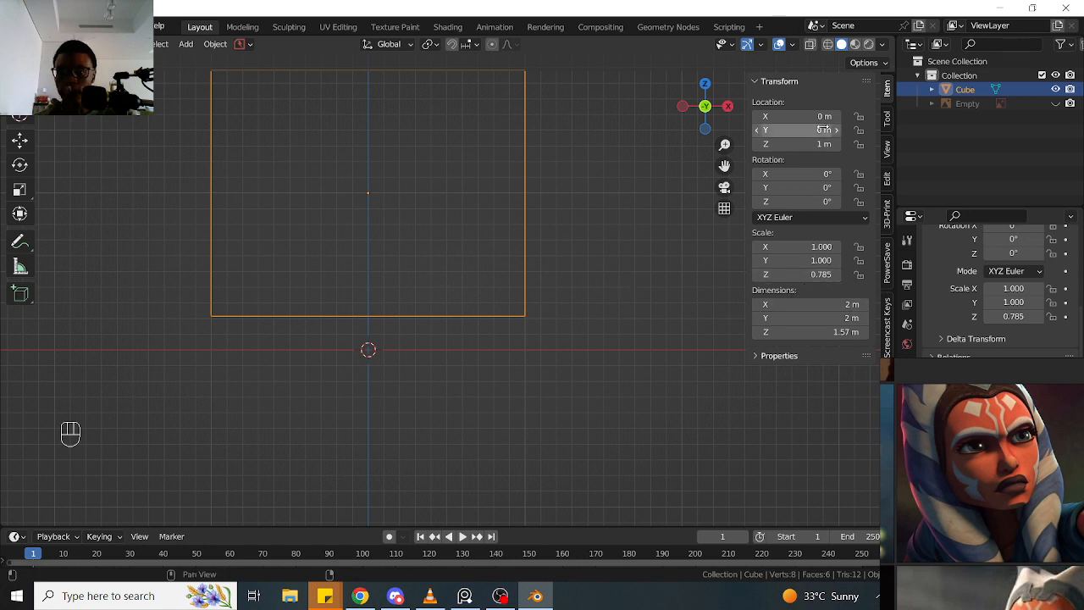
Try lowering the cube towards the floor line, first to a Z location of 0.88 m and, after undoing, to 0.72 m
left_click_drag(809, 144, 801, 144)
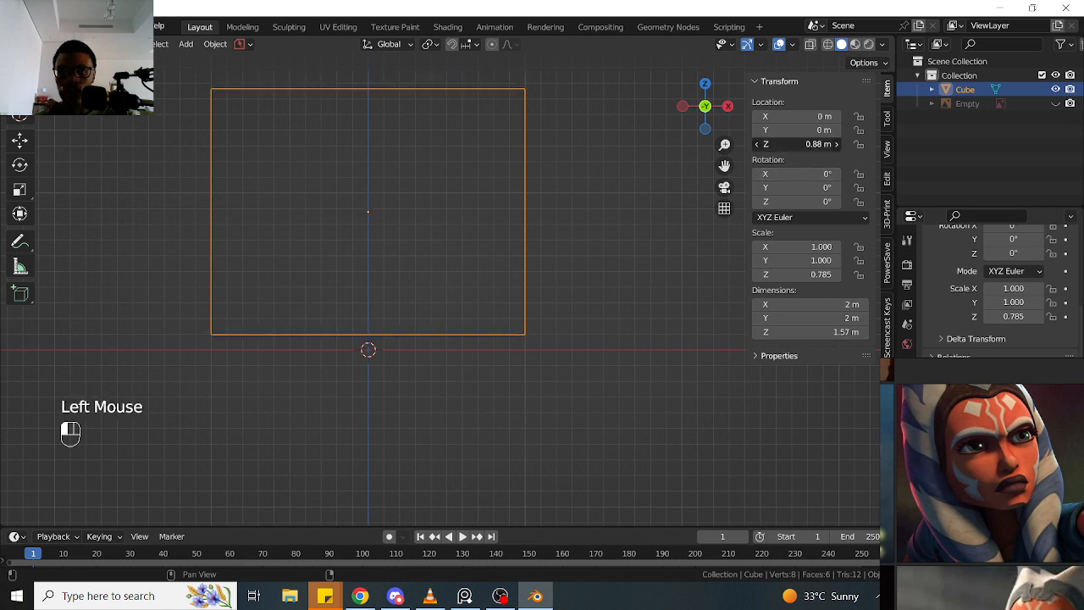
key("ctrl+z")
left_click(810, 144)
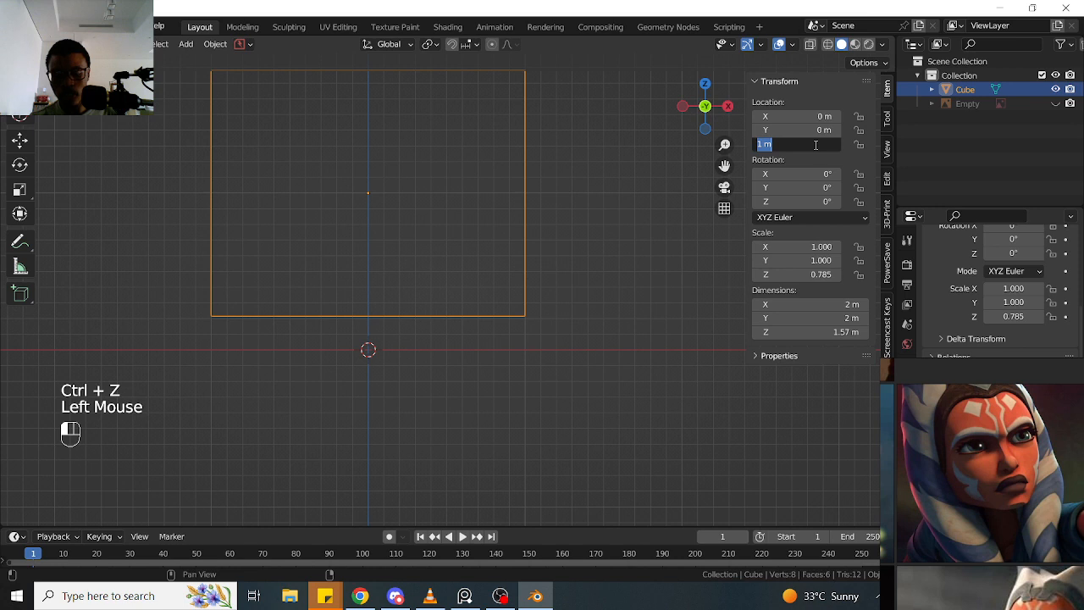
key("BackSpace")
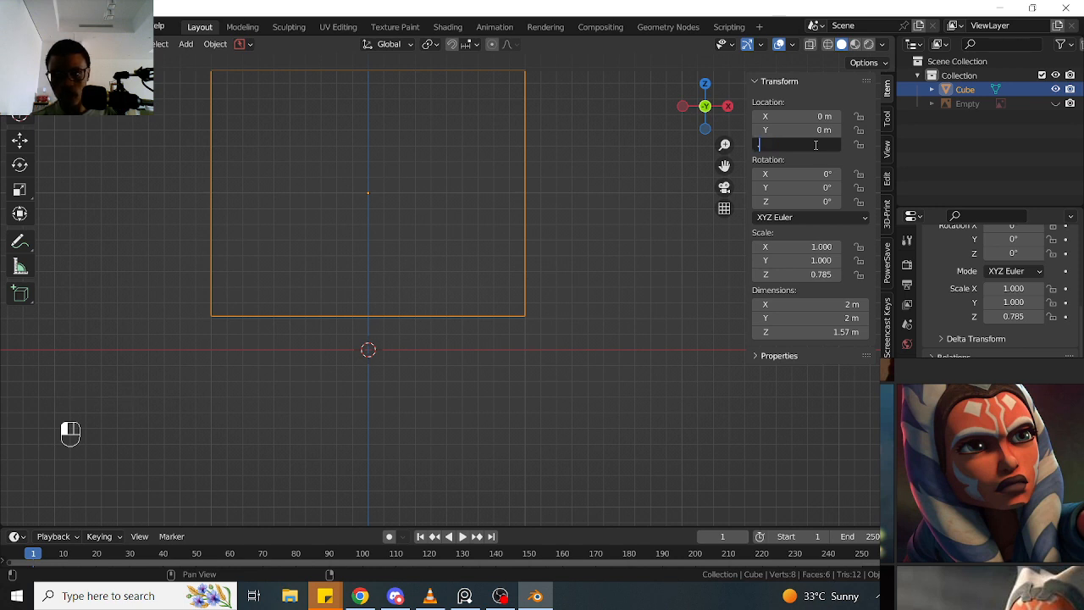
type(".72")
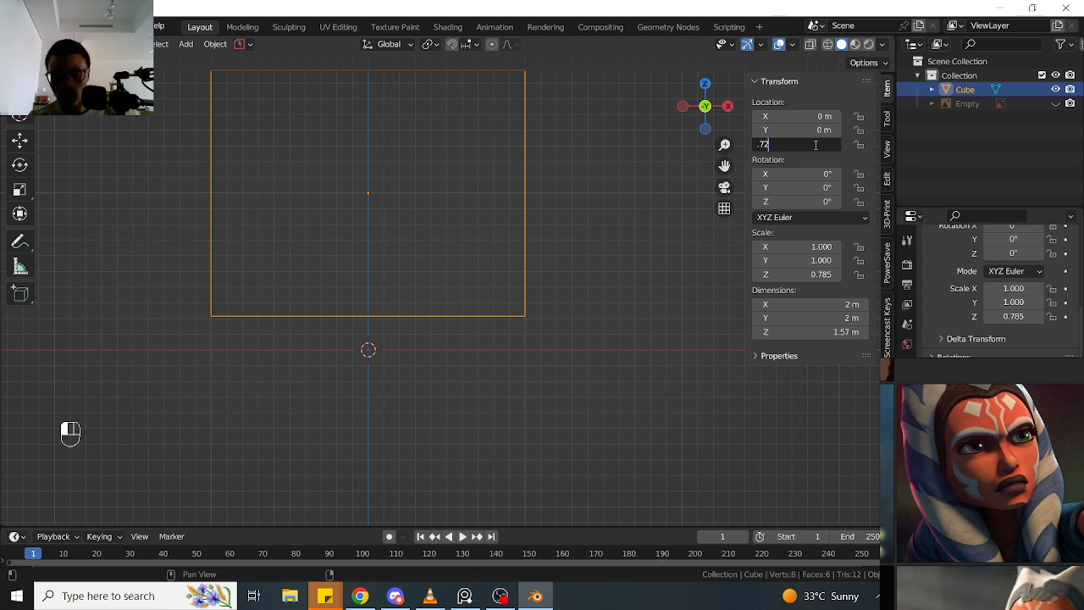
key("Return")
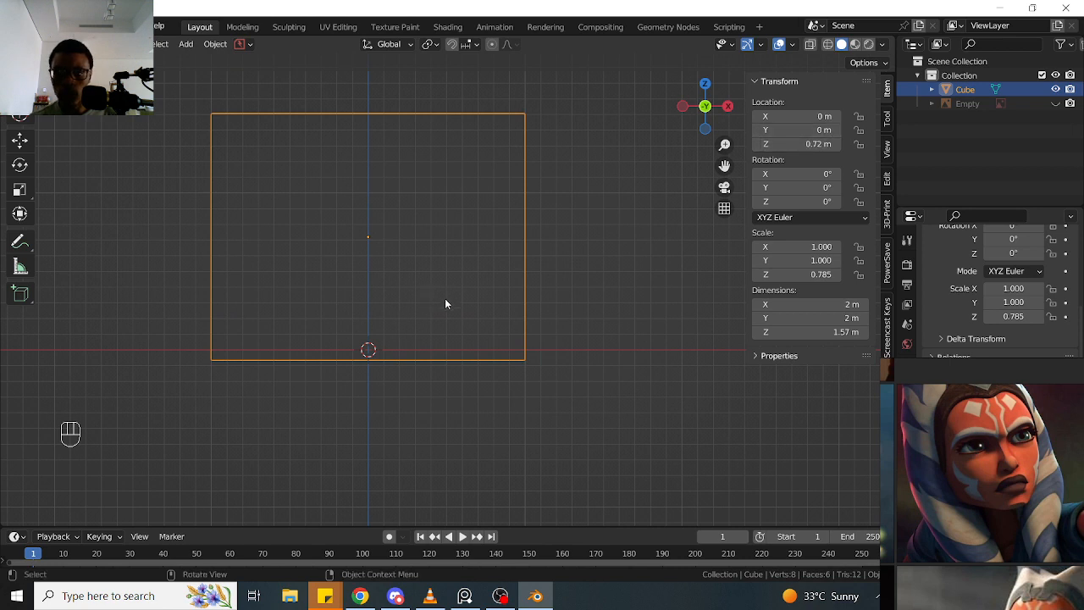
Try a Z location of 0.7 m for the cube
left_click(794, 146)
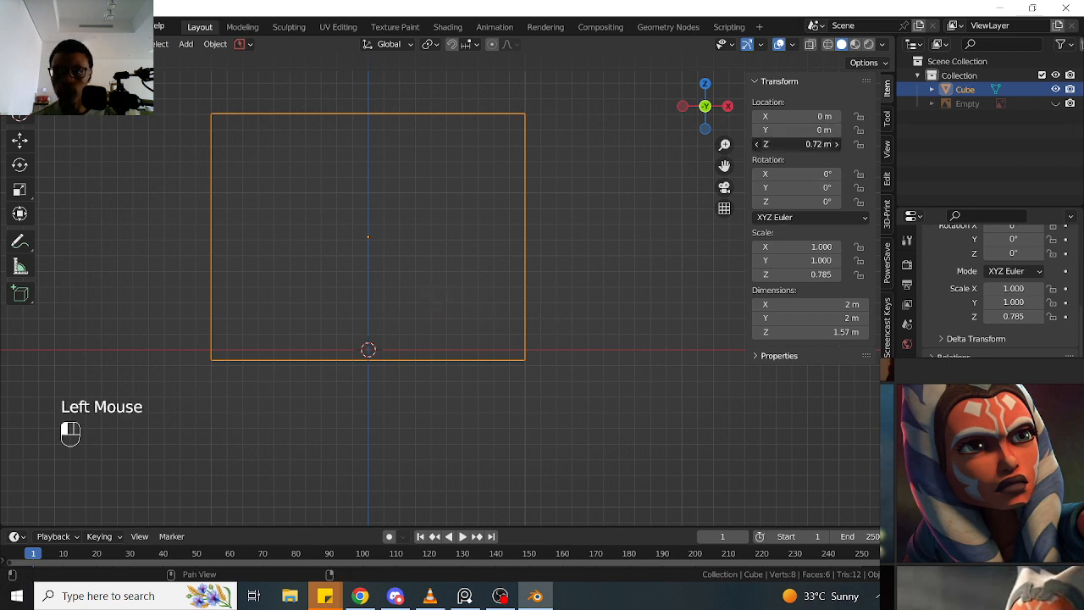
left_click(795, 148)
left_click(775, 146)
key("BackSpace")
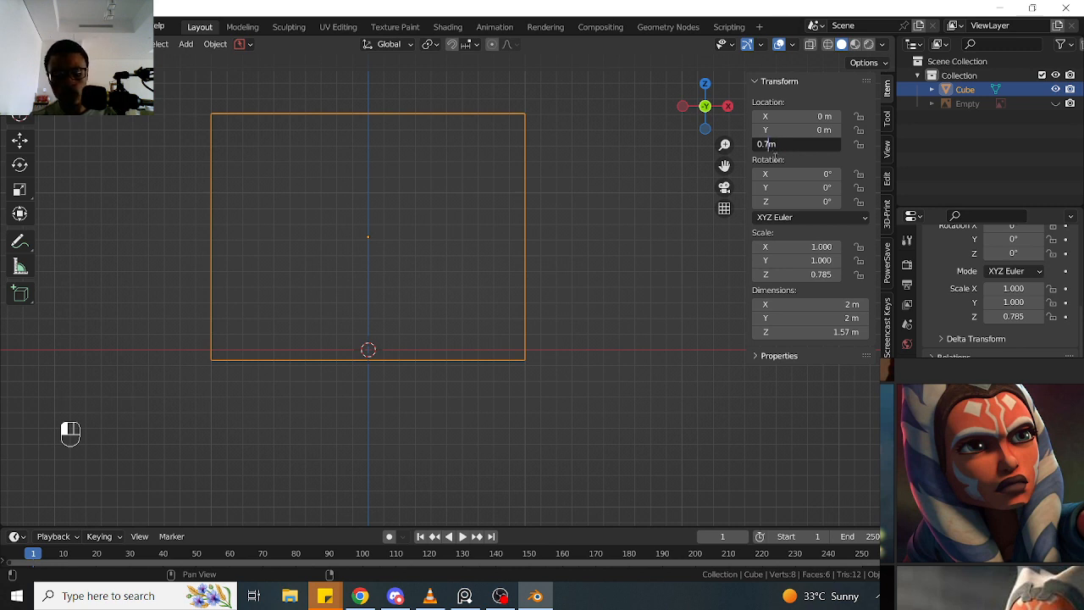
key("Return")
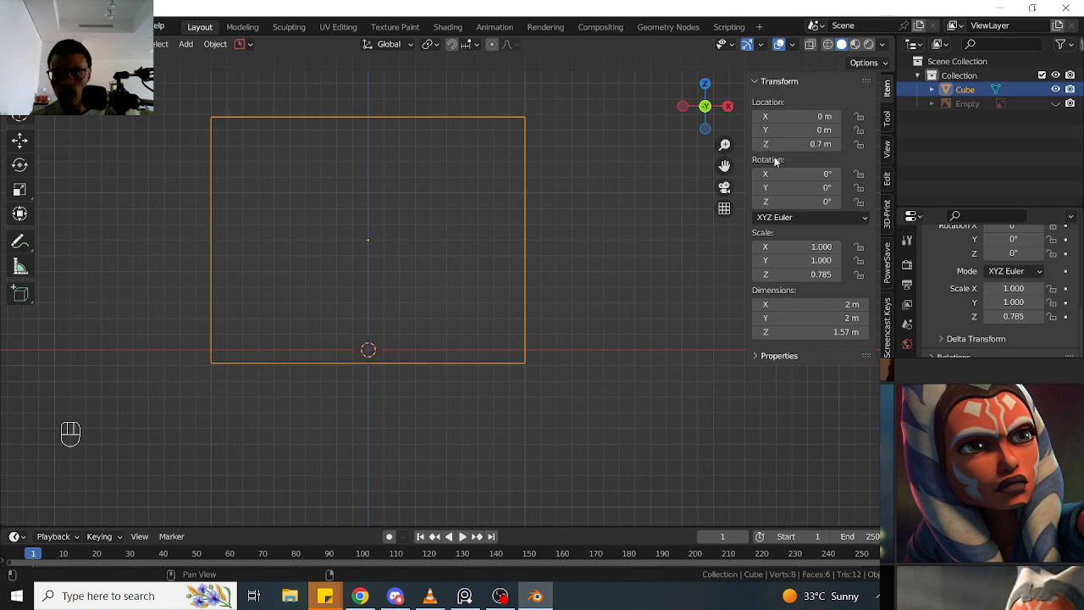
Set the cube's Z location to 0.78 m to rest its base on the floor line
double_click(780, 144)
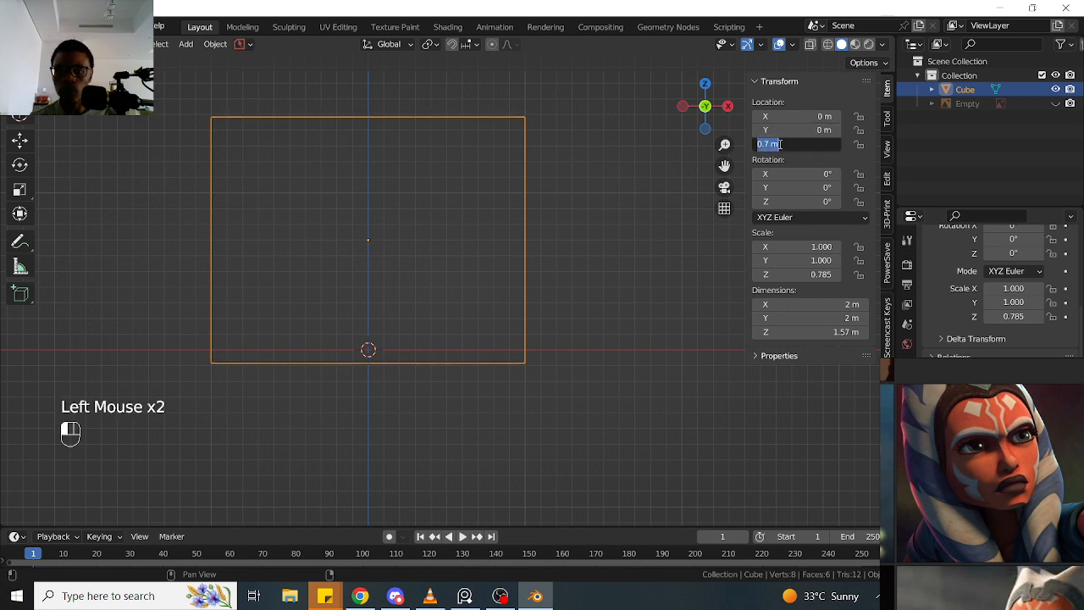
left_click(784, 147)
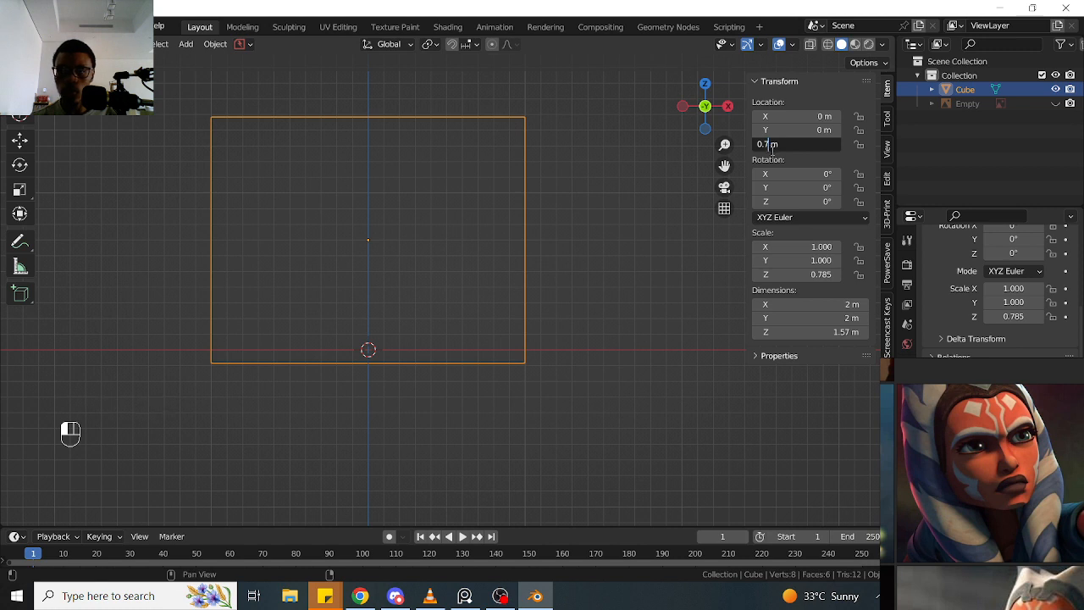
key("BackSpace")
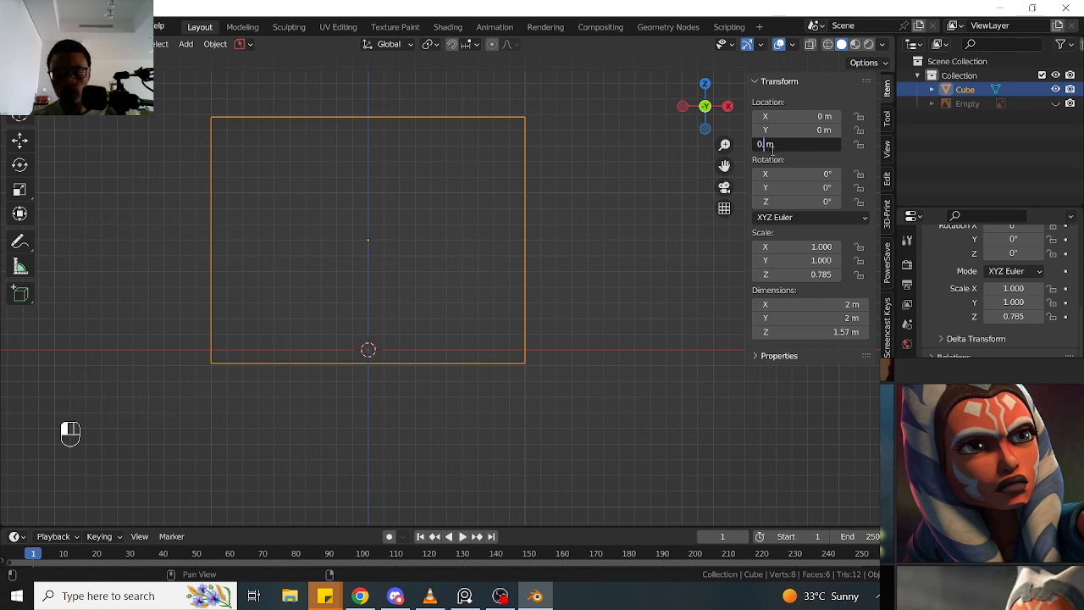
type("78")
key("Return")
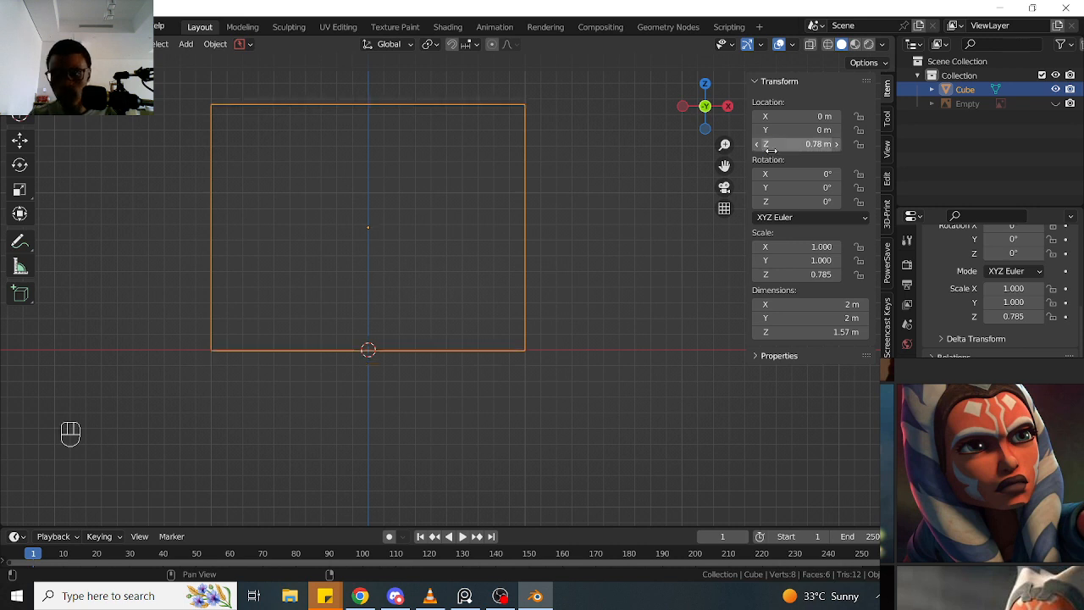
Reselect the cube and examine how its base meets the world origin from an angle
left_click(551, 325)
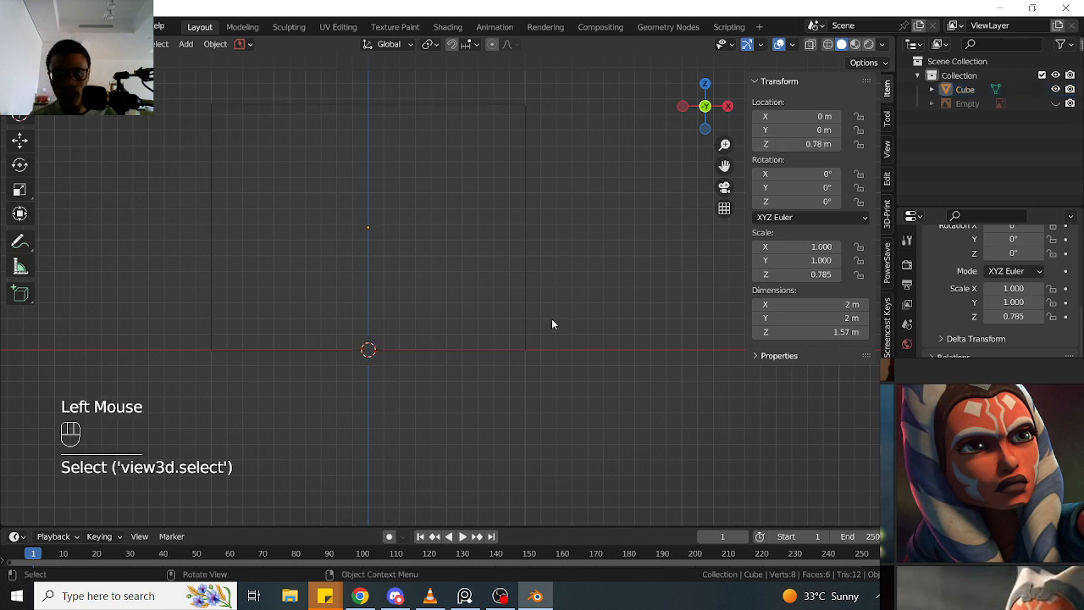
scroll(587, 284, "up", 1)
left_click_drag(587, 283, 498, 375)
scroll(498, 375, "up", 2)
scroll(498, 375, "up", 1)
middle_click_drag(498, 375, 450, 367)
scroll(450, 367, "down", 2)
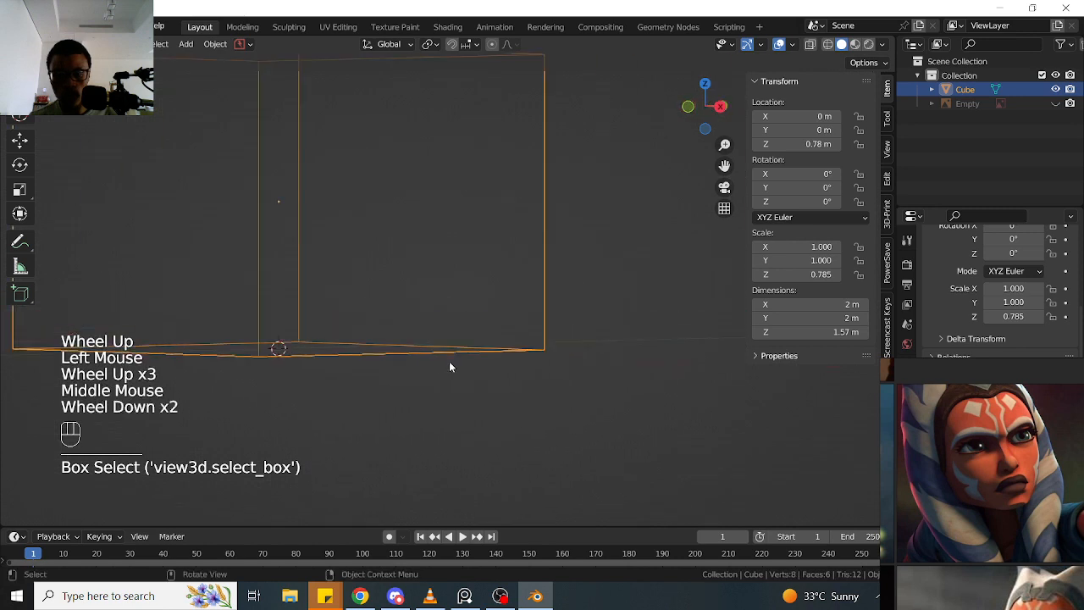
Try to refine the cube's Z location by adding a third decimal, 5, to the 0.78 m value
key("KP_1")
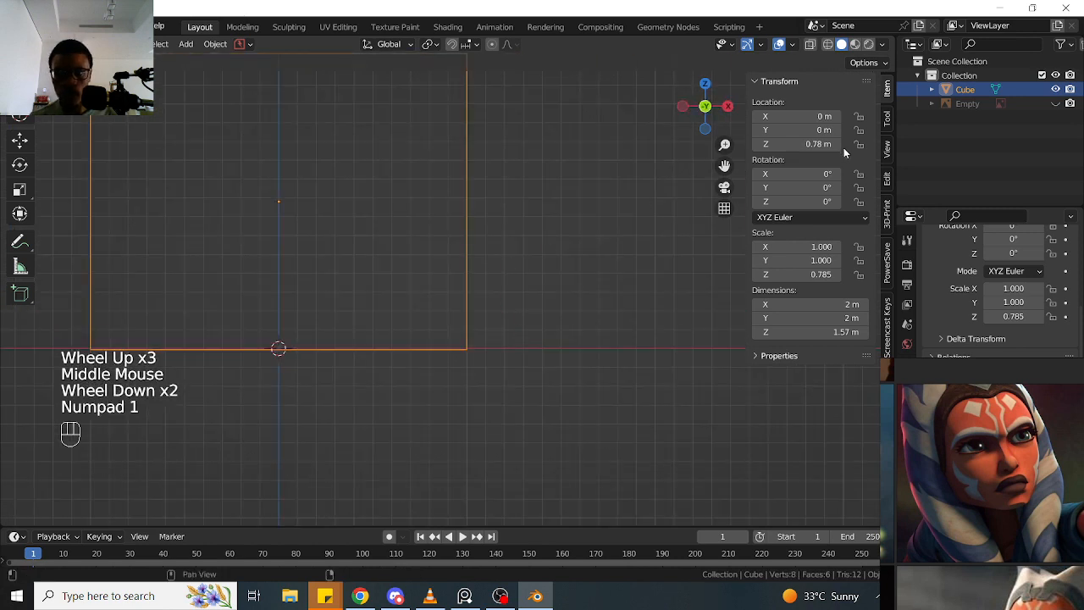
left_click(826, 144)
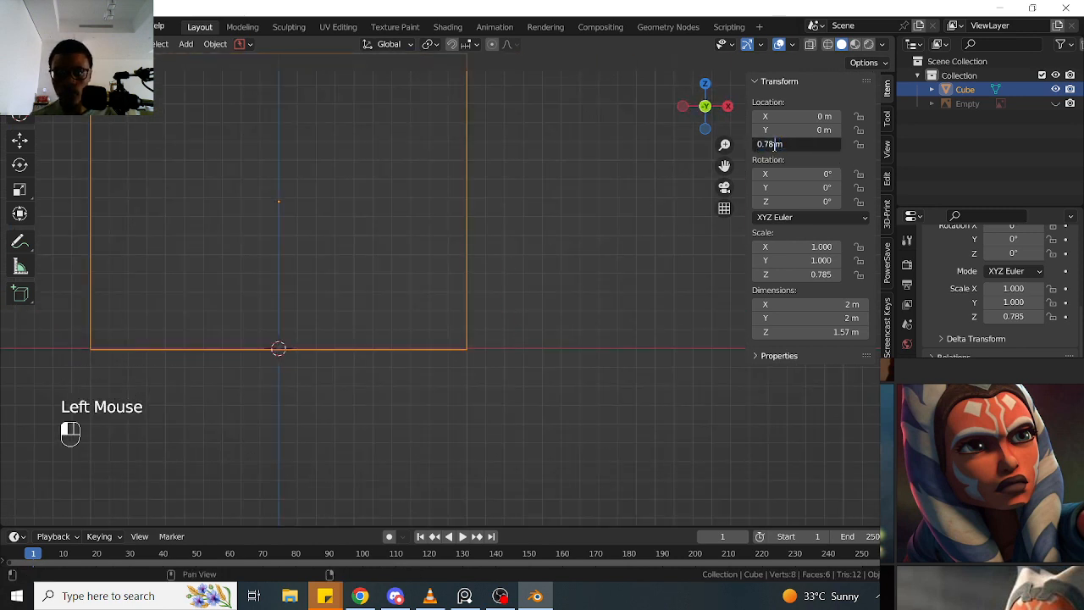
type("5")
key("Return")
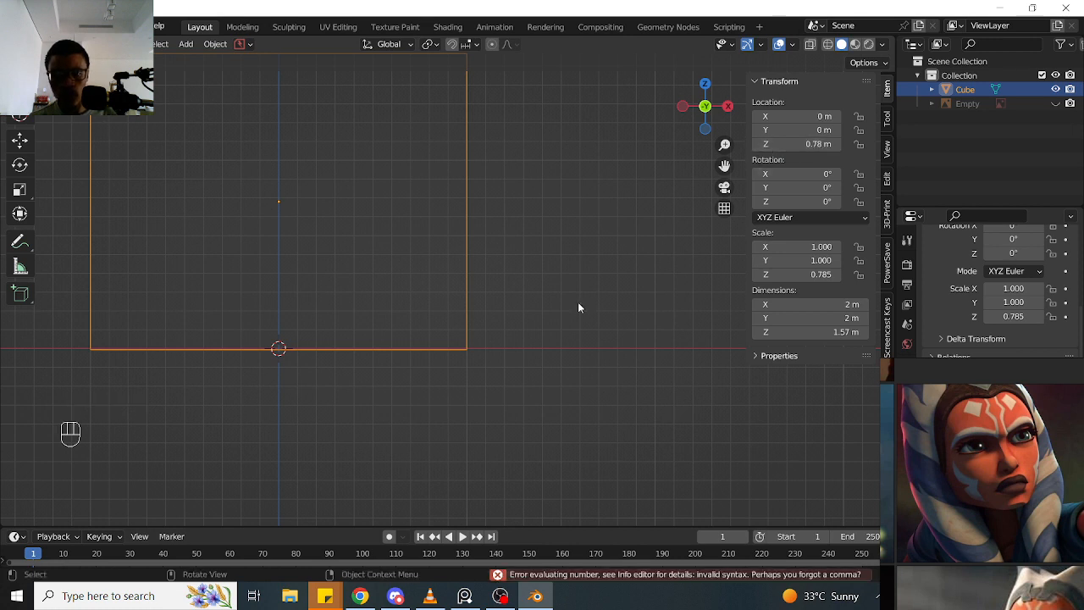
left_click(441, 345)
left_click(464, 347)
left_click(471, 349)
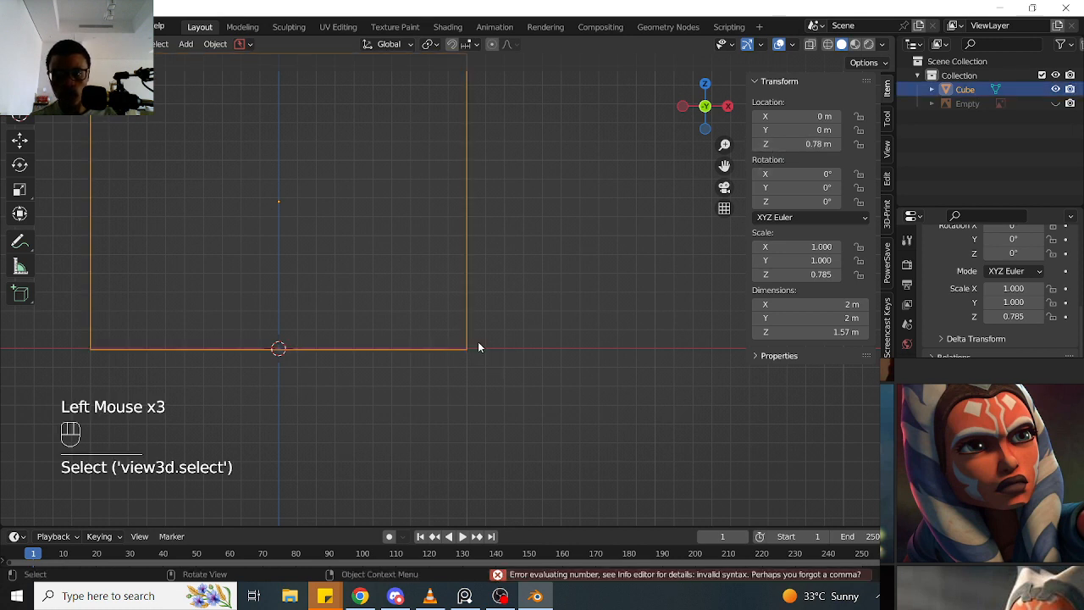
Examine the cube's alignment with the floor line from angled and front views
middle_click_drag(320, 376, 409, 370)
scroll(462, 412, "down", 1)
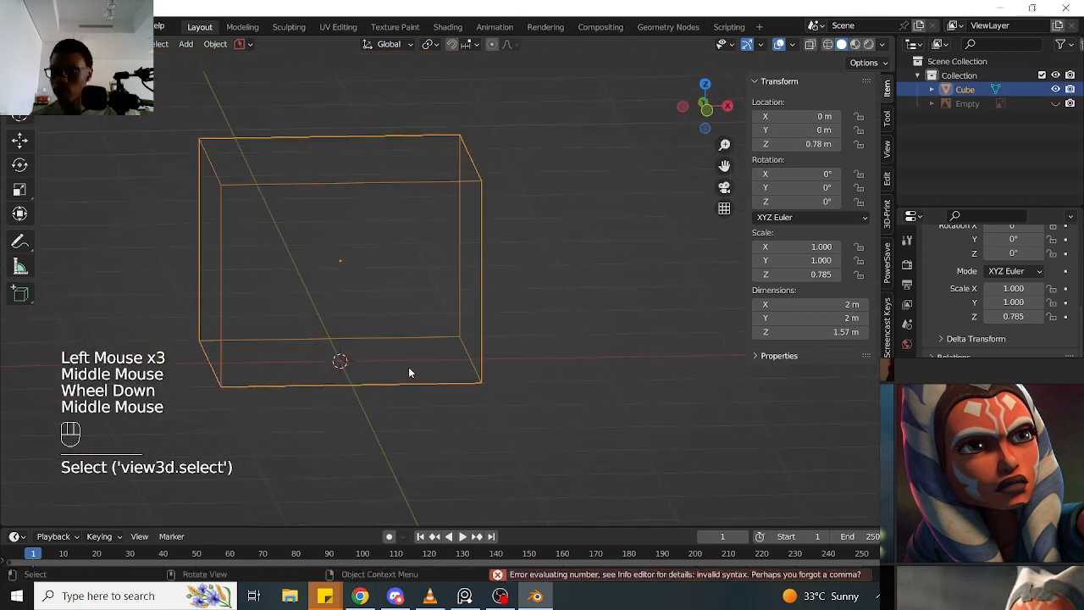
key("KP_1")
scroll(427, 359, "up", 2)
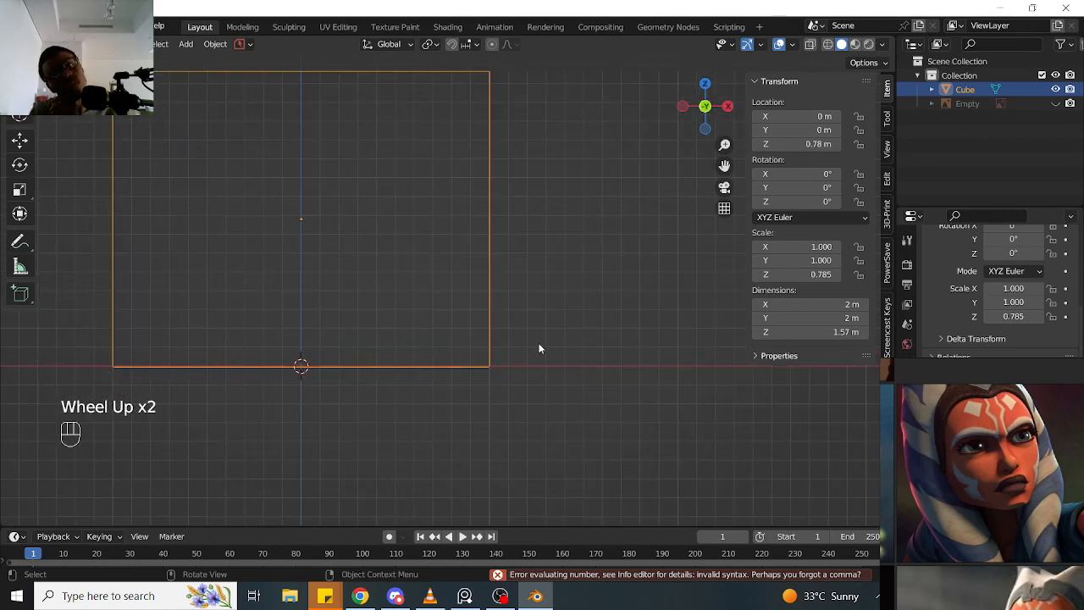
middle_click_drag(531, 349, 607, 336)
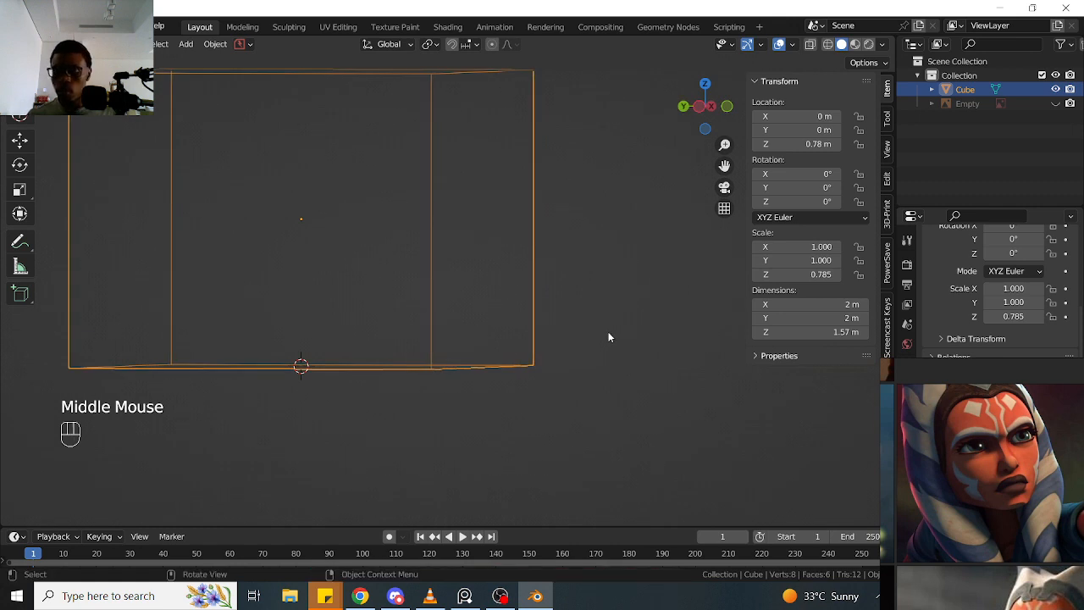
key("KP_1")
left_click(758, 357)
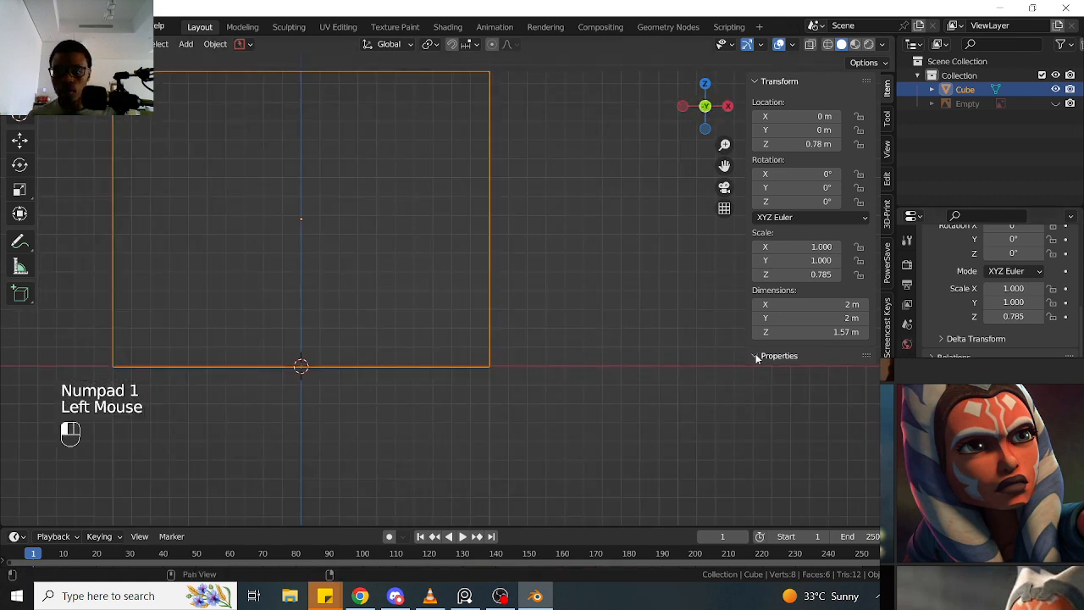
left_click_drag(547, 327, 465, 380)
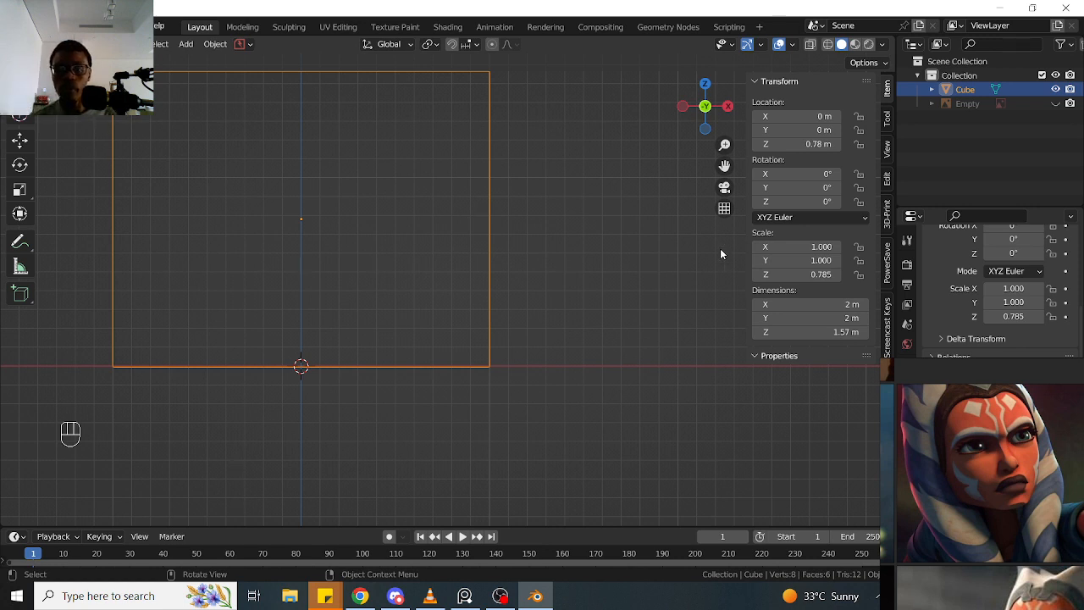
Hide the transform sidebar and show the reference image Empty again behind the cube
key("n")
scroll(513, 280, "up", 2)
middle_click_drag(551, 302, 658, 298, "shift")
middle_click_drag(414, 307, 509, 306, "shift")
scroll(509, 306, "down", 2)
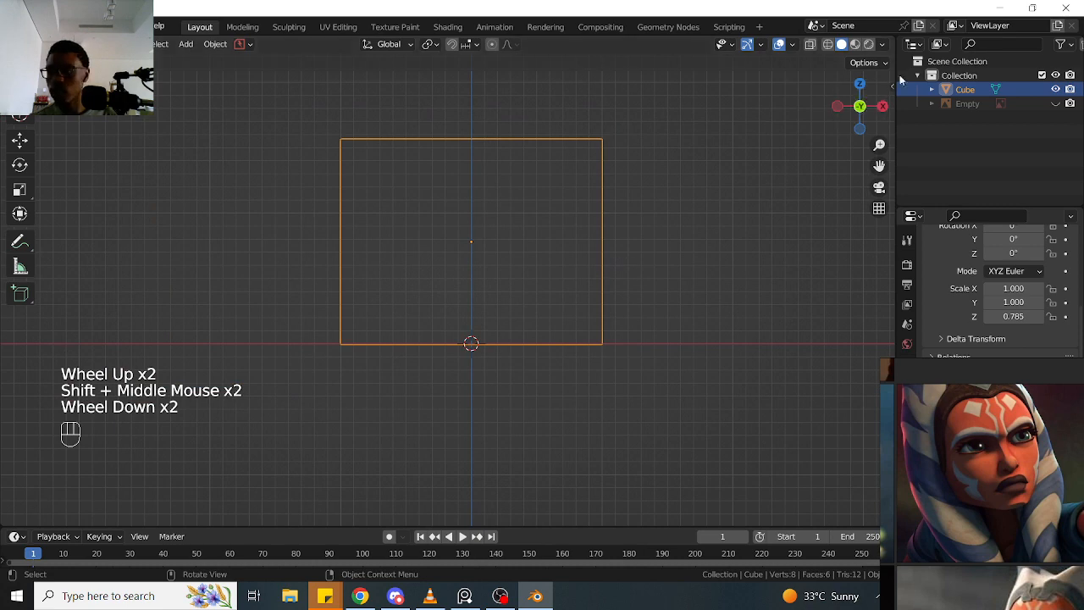
left_click(1055, 104)
scroll(485, 283, "up", 1)
scroll(485, 283, "down", 1)
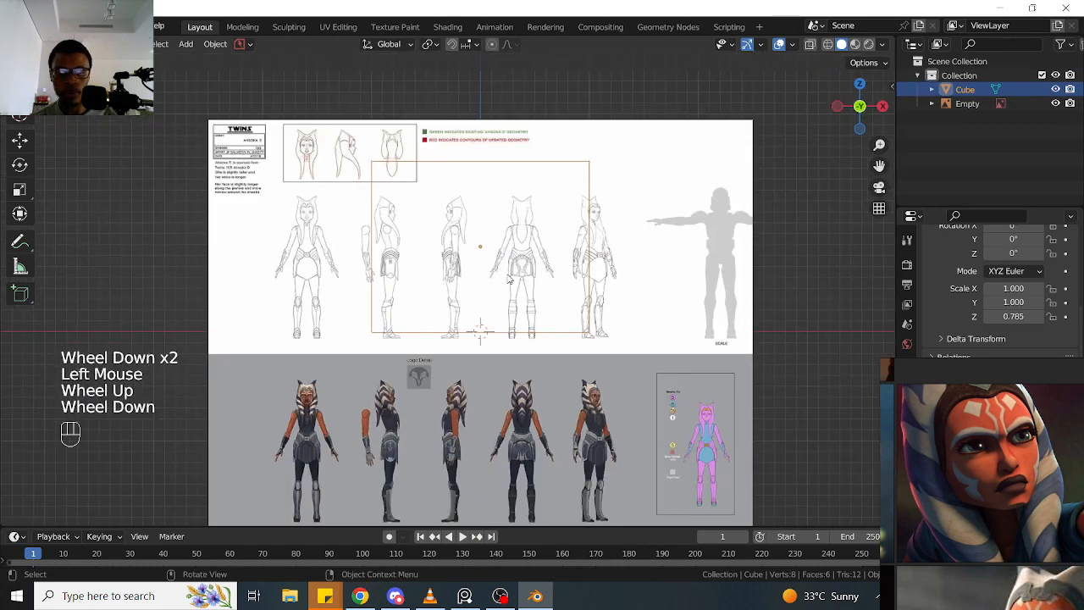
Select the reference sheet Empty and move it up until its white-grey border meets the cube's base
scroll(579, 300, "up", 1)
key("g")
left_click(582, 279)
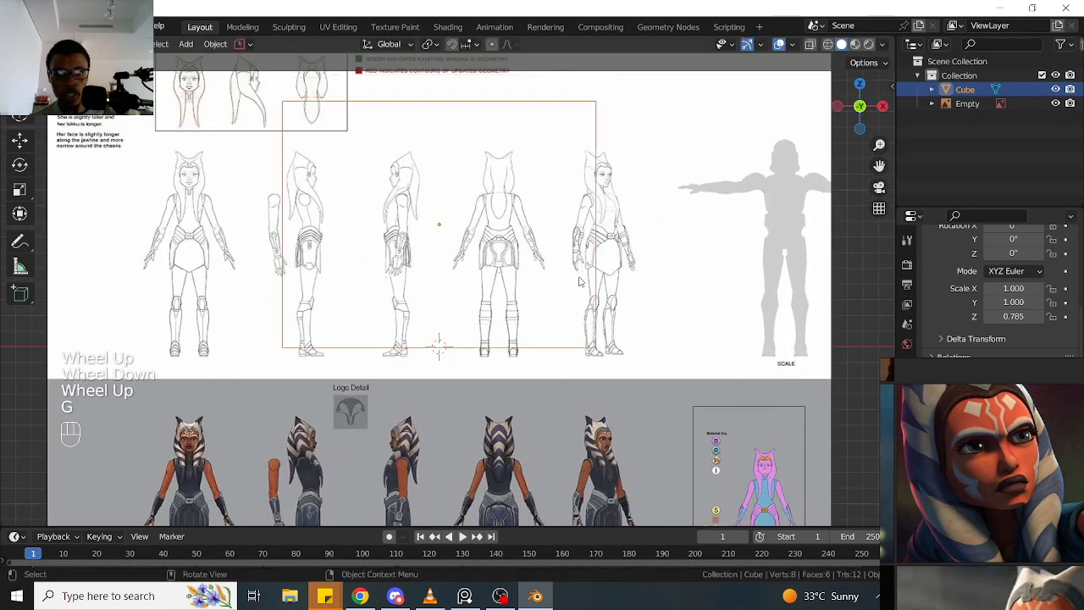
left_click(659, 296)
key("g")
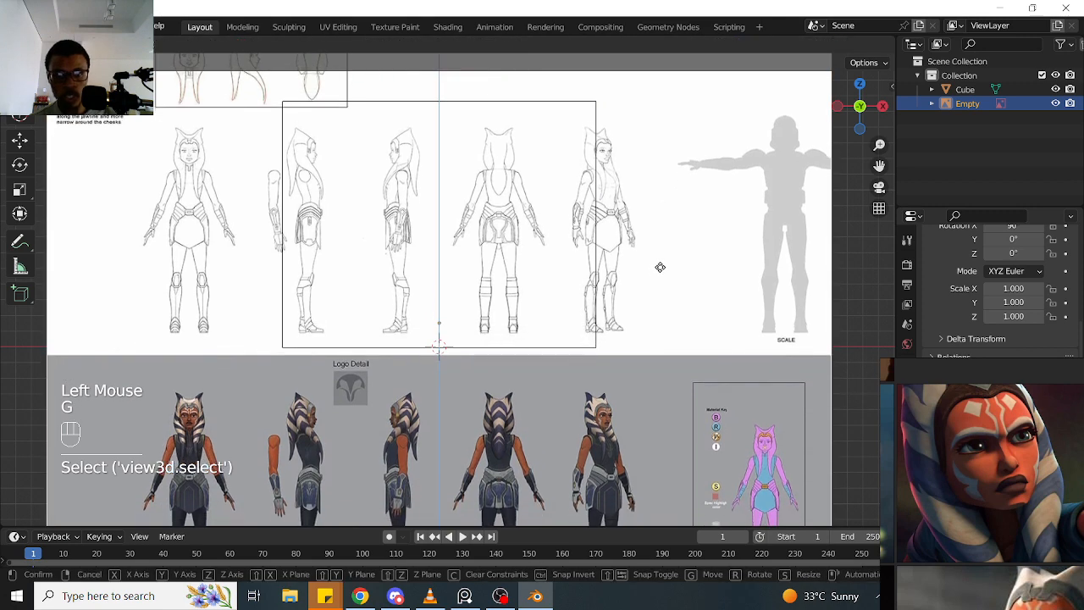
left_click(658, 266)
key("a")
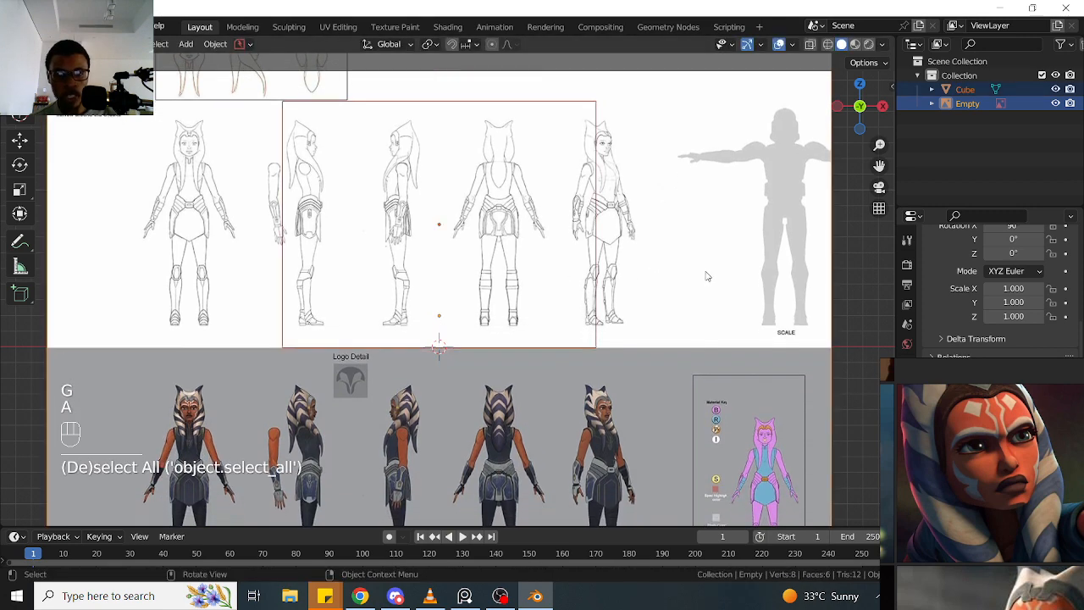
left_click(706, 276)
Scale the reference sheet Empty up uniformly to 1.220 in front view
scroll(703, 273, "down", 2)
middle_click_drag(703, 273, 683, 295)
key("KP_1")
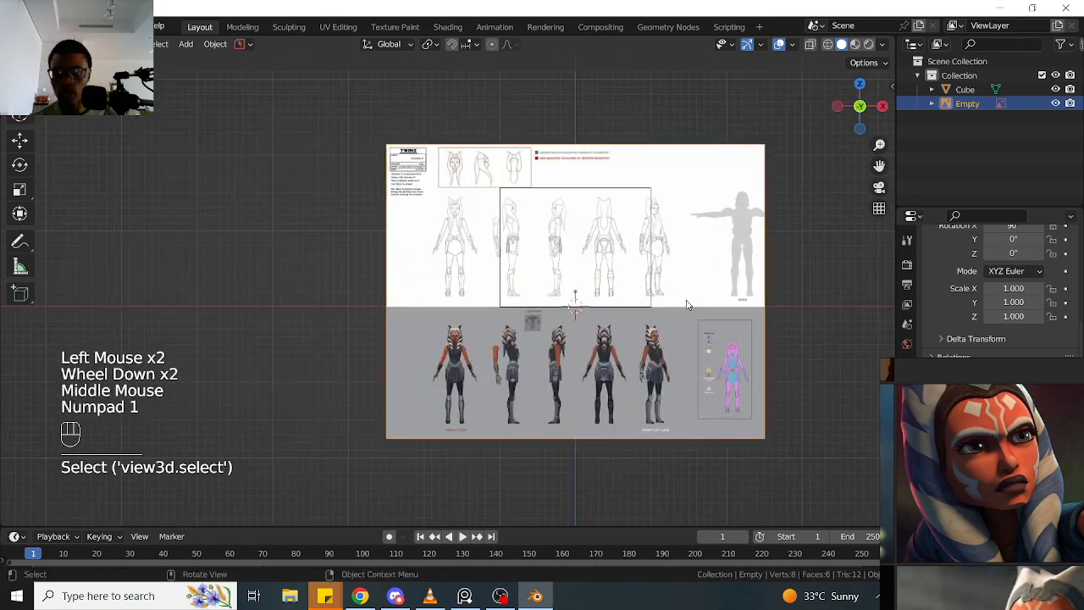
scroll(681, 291, "up", 2)
key("s")
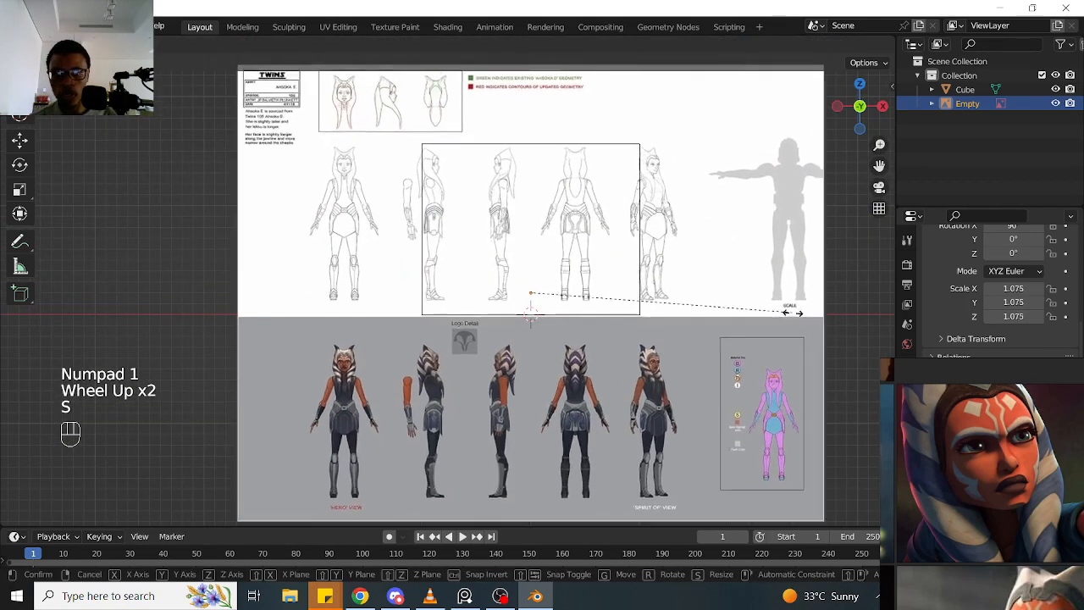
left_click(826, 327)
Move the reference sheet down along Z until the line-art figures' feet rest on the cube's base line
scroll(590, 279, "up", 2)
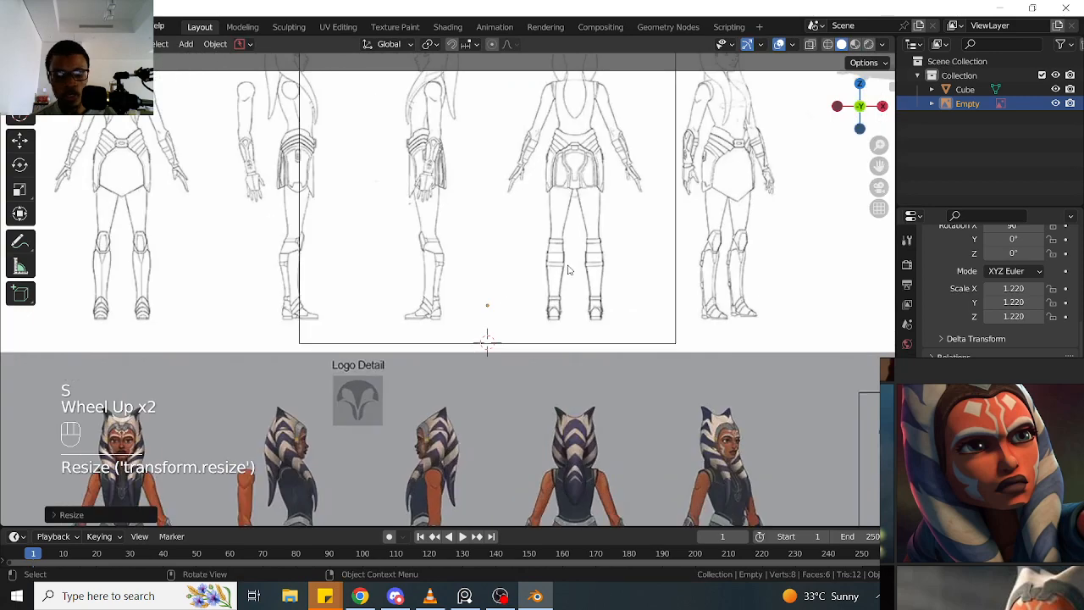
key("g")
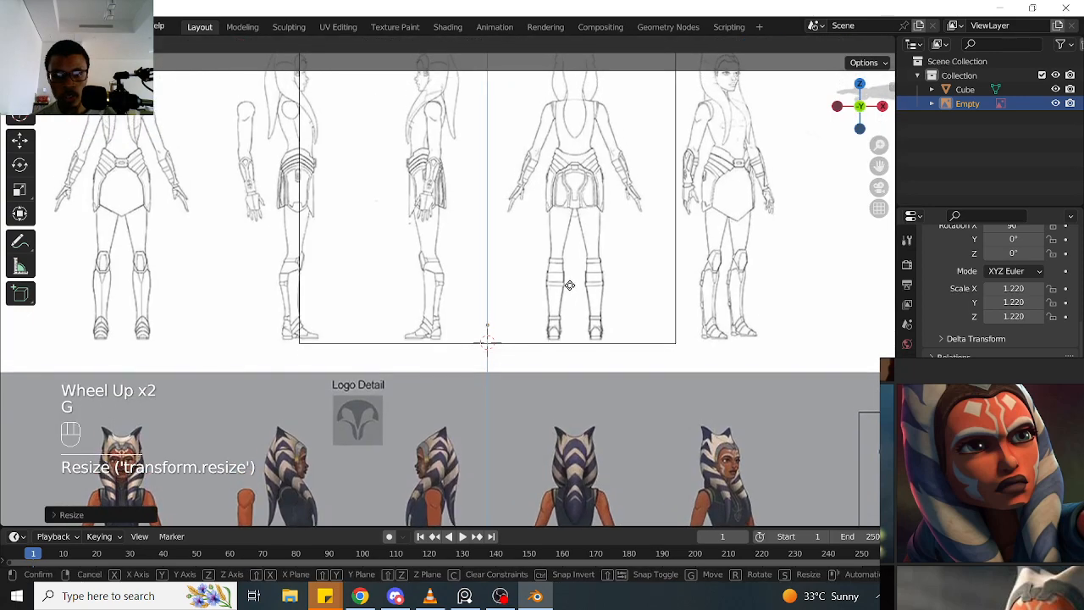
left_click(572, 287)
scroll(573, 291, "down", 1)
middle_click_drag(573, 291, 575, 301, "shift")
scroll(576, 303, "up", 2)
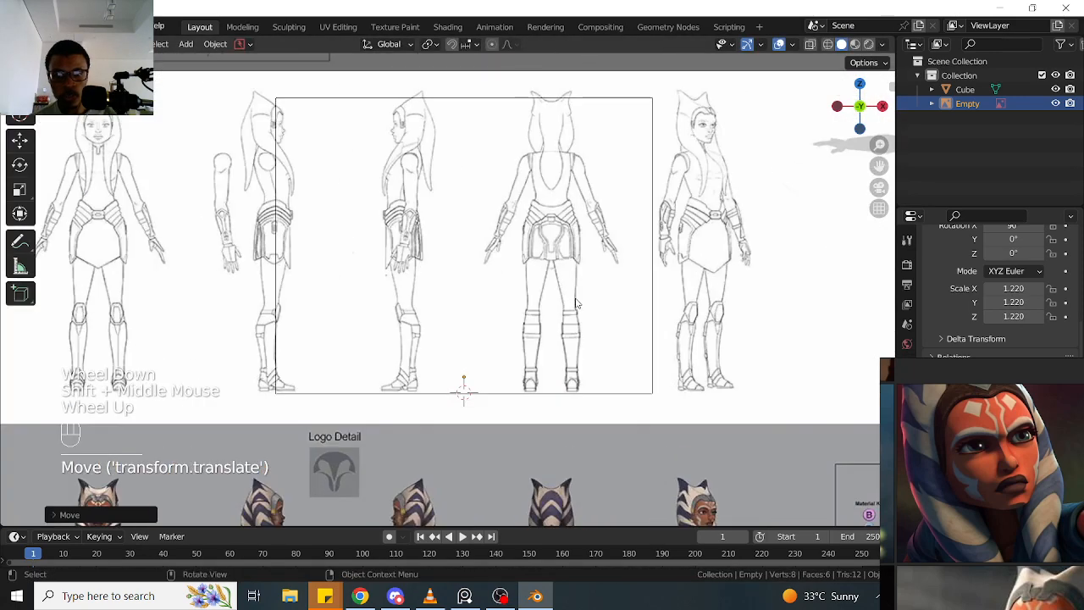
key("g")
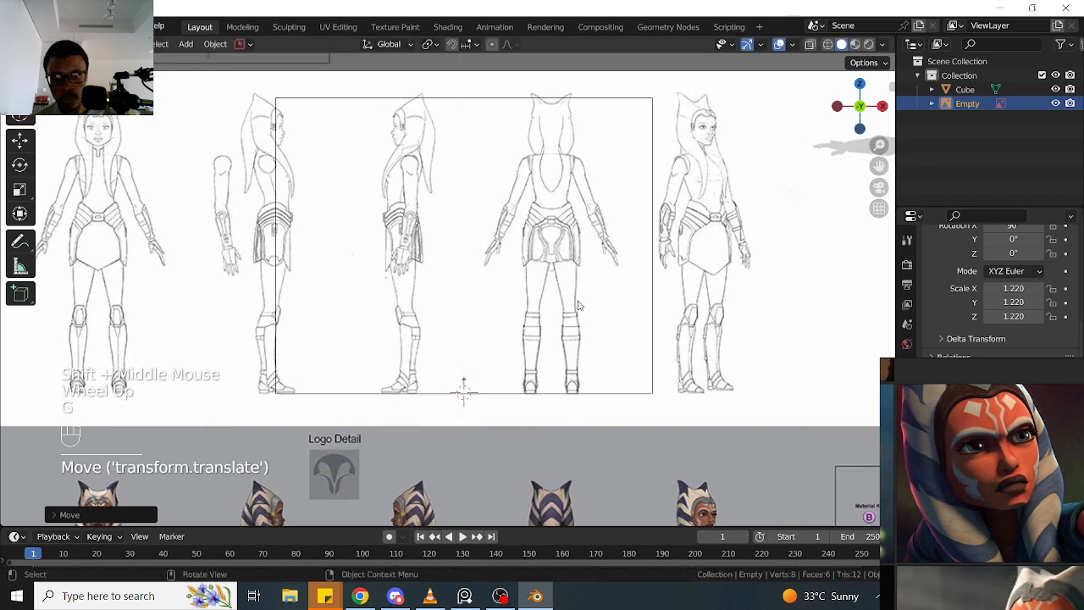
Scale the reference sheet uniformly to 1.195 so the standing figures fit the cube's height
key("s")
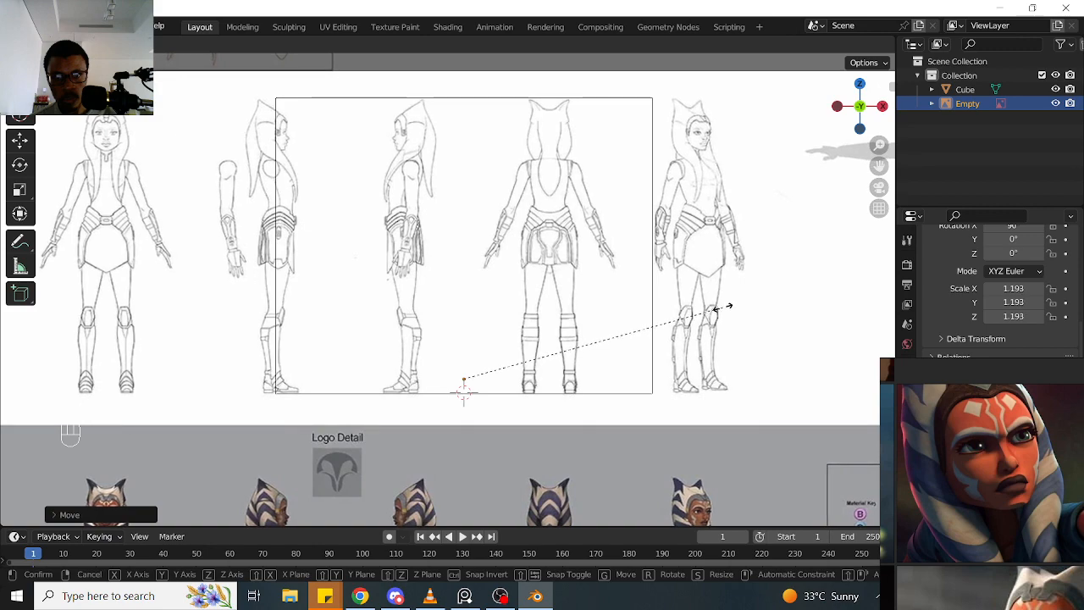
left_click(722, 308)
scroll(626, 269, "down", 2)
middle_click_drag(581, 244, 428, 307)
key("KP_1")
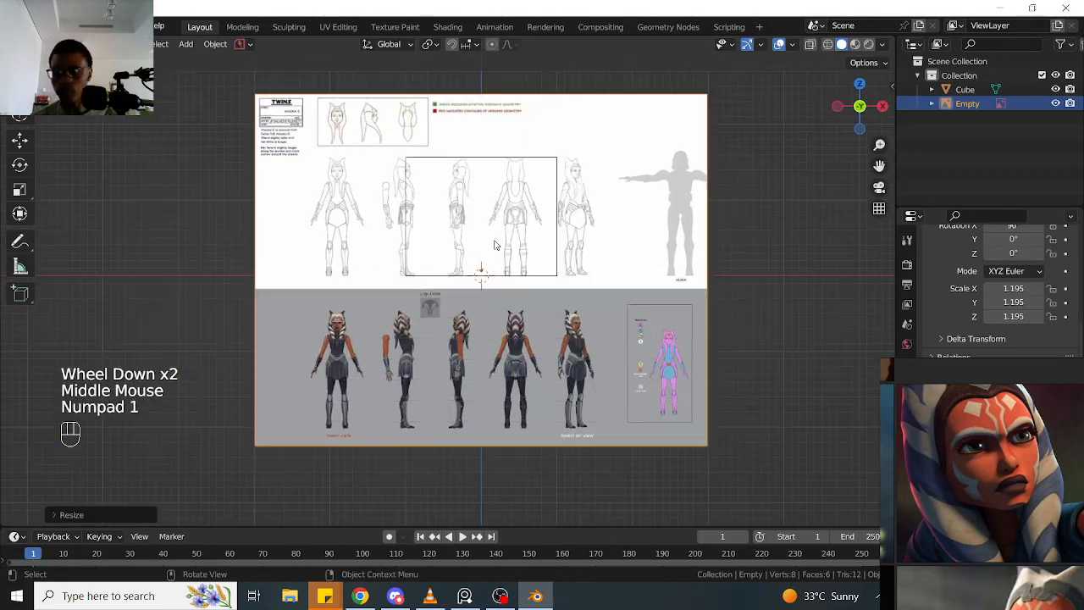
Move the reference sheet along X until the front-view line-art figure stands inside the cube near the vertical axis
scroll(495, 245, "up", 1)
key("g")
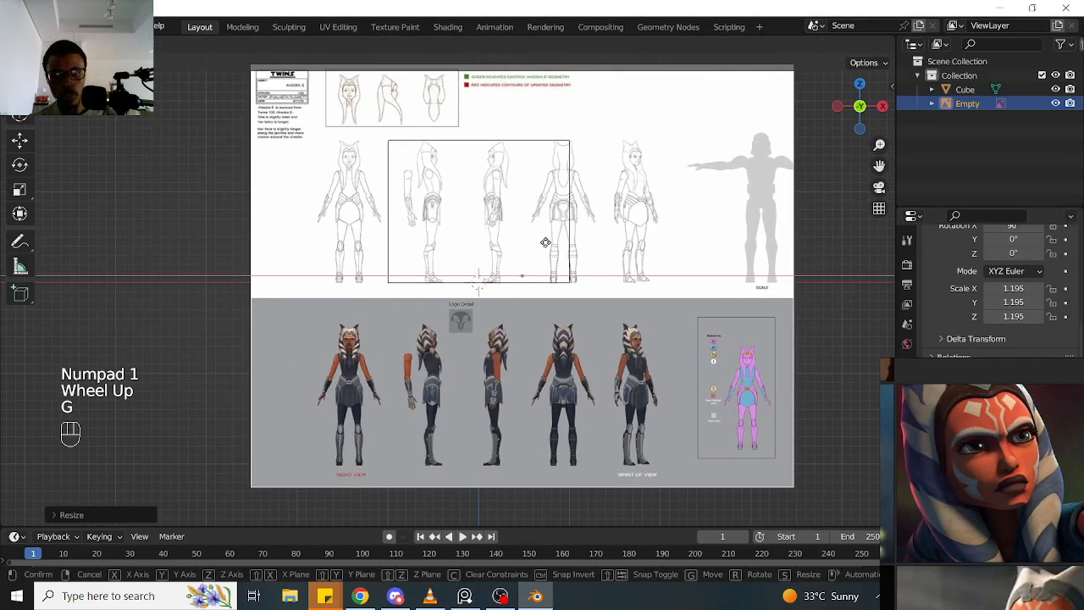
left_click(602, 252)
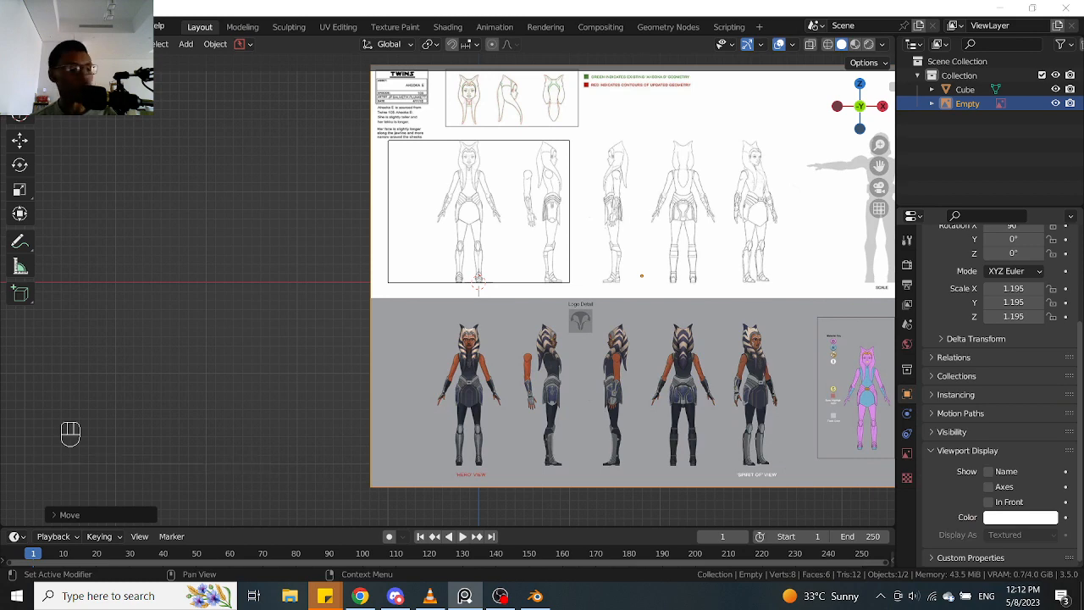
Open the Empty's image settings and set the reference image's Depth to Back
left_click(907, 456)
middle_click_drag(441, 260, 960, 343)
left_click(1006, 365)
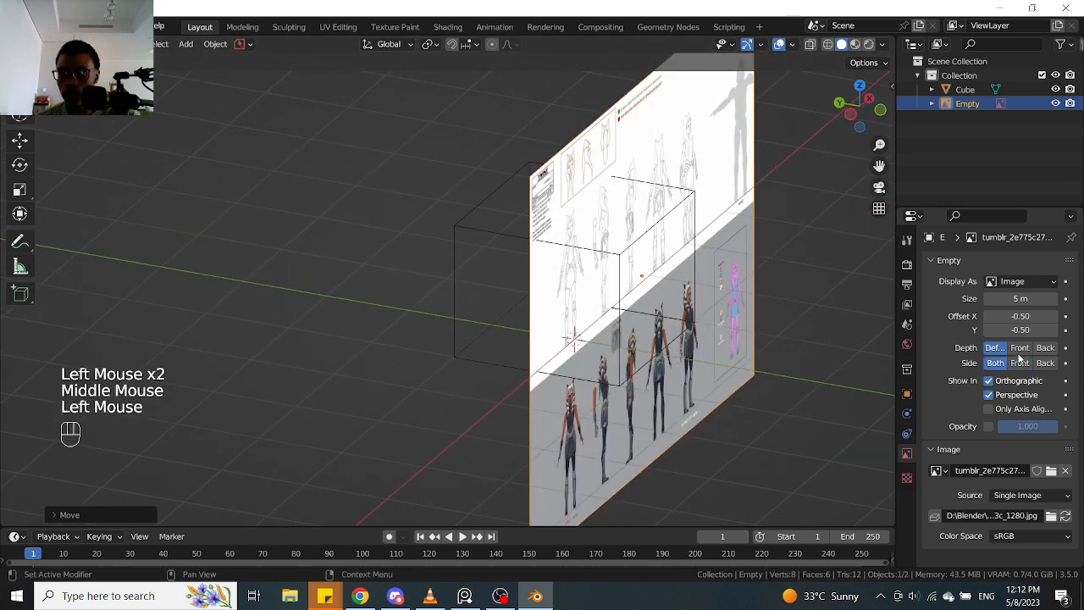
left_click(1026, 348)
left_click(1045, 349)
middle_click_drag(593, 280, 520, 264)
key("KP_2")
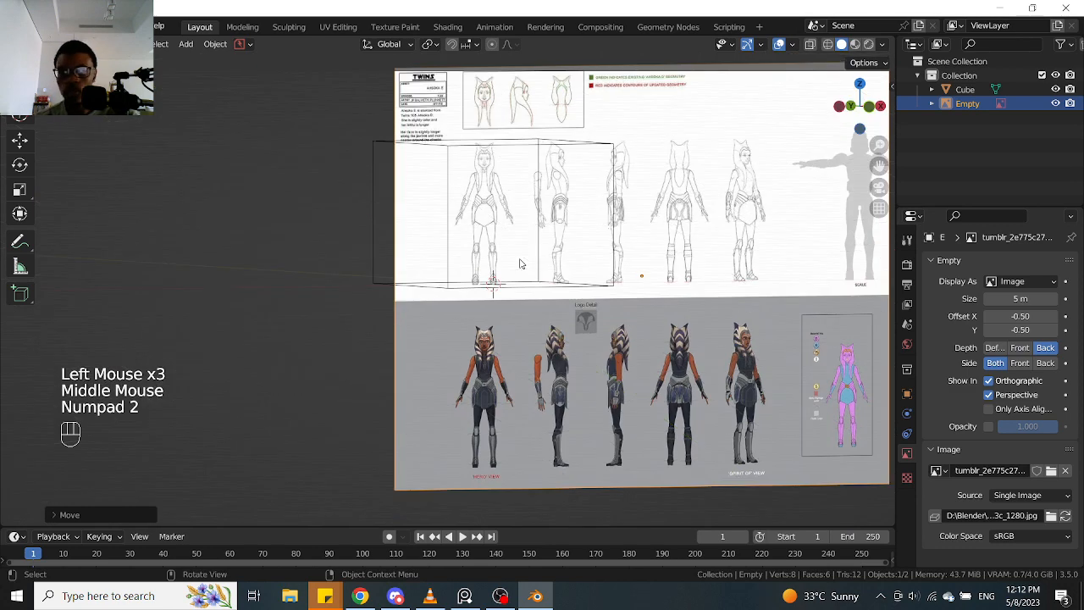
In front view, move the reference sheet along X to centre the front figure's legs on the vertical axis
key("KP_1")
scroll(479, 256, "up", 2)
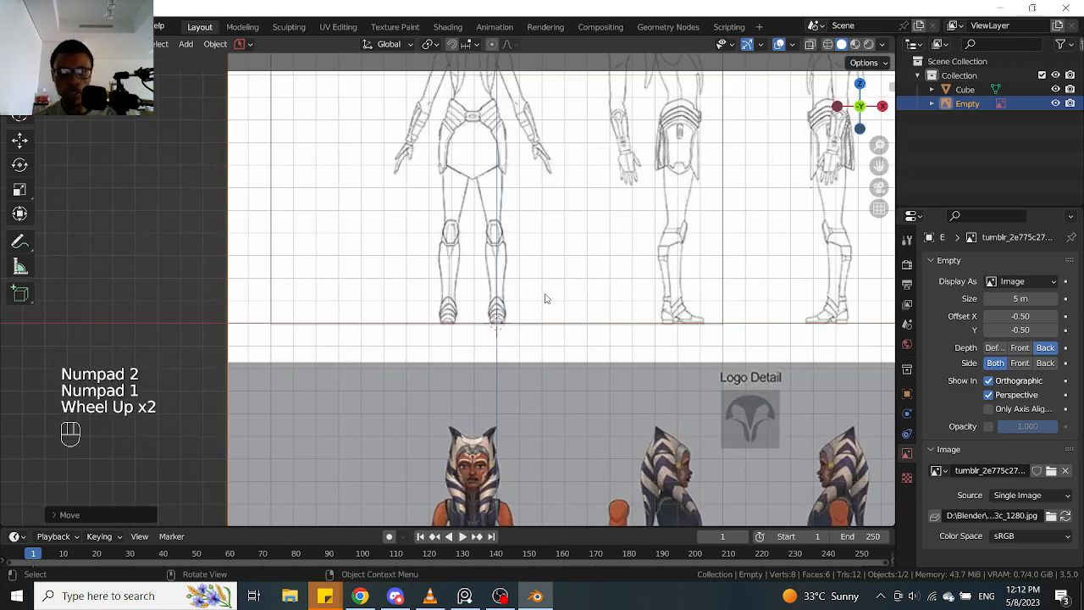
key("g")
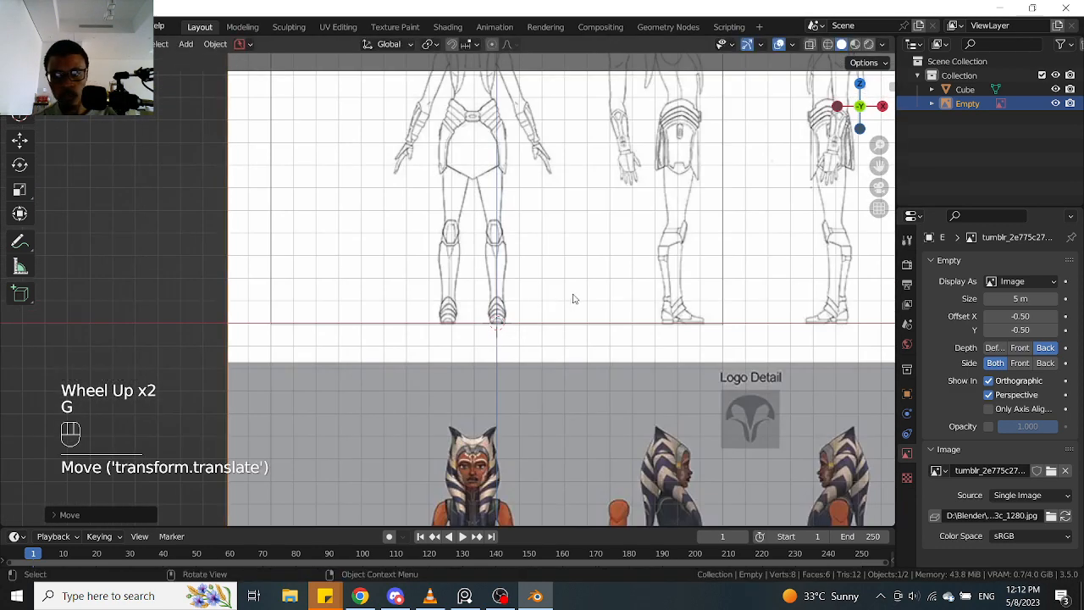
key("g")
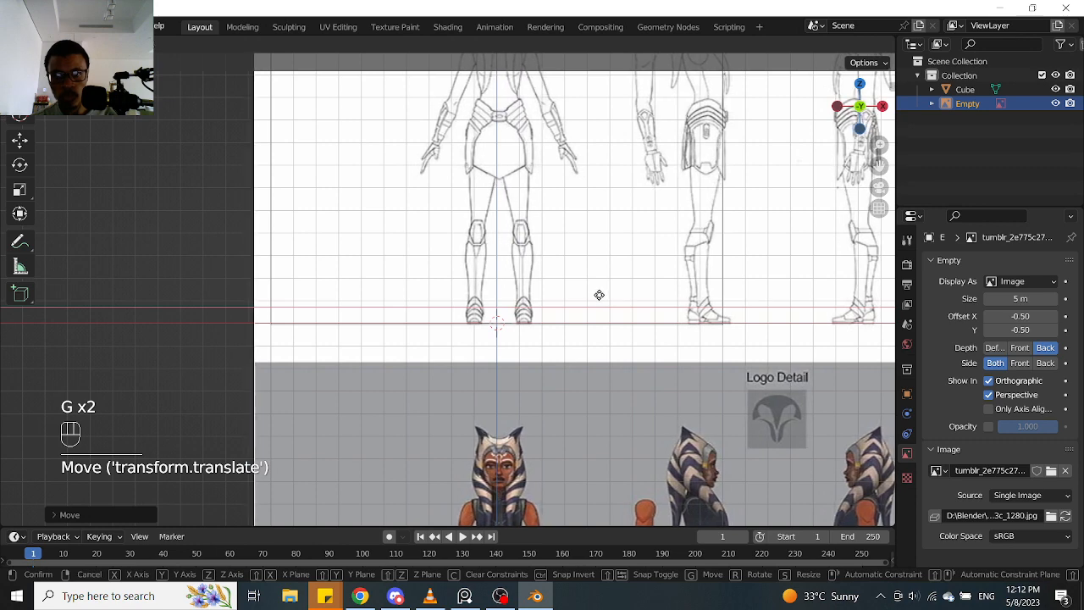
left_click(596, 298)
Fine-tune the sheet's X position so the lower point of the front figure's skirt lies on the vertical axis
middle_click_drag(596, 298, 606, 410, "shift")
scroll(610, 309, "up", 3)
scroll(609, 309, "up", 2)
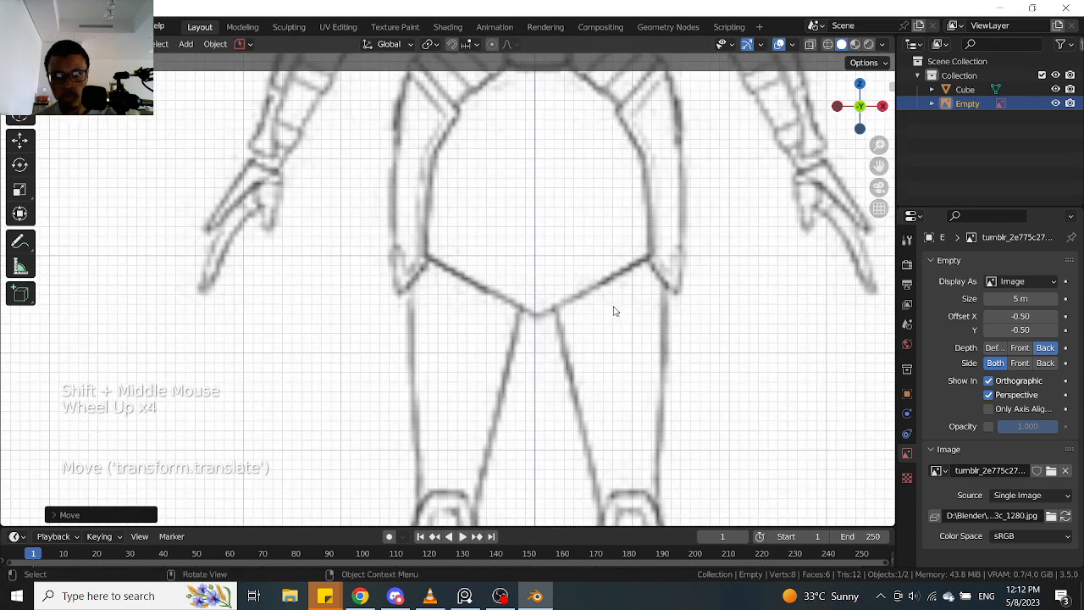
key("g")
key("x")
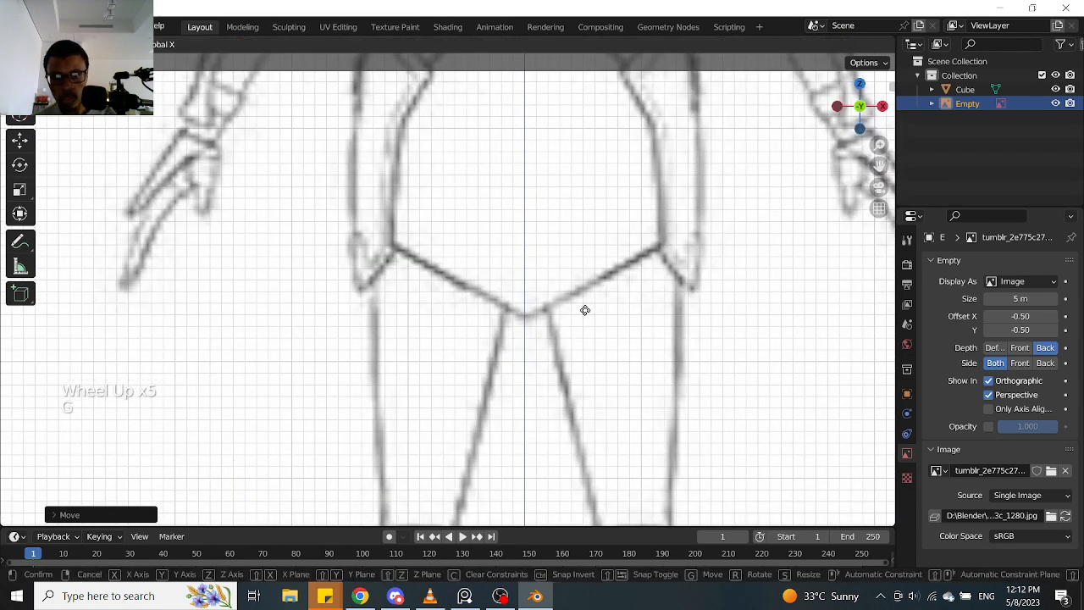
left_click(585, 310)
Nudge the reference sheet along X so the front figure's chin and collar centre on the vertical axis
scroll(525, 292, "down", 2)
middle_click_drag(521, 128, 525, 325, "shift")
middle_click_drag(517, 179, 528, 350, "shift")
scroll(527, 351, "up", 2)
middle_click_drag(553, 405, 534, 294, "shift")
scroll(554, 342, "up", 2)
scroll(552, 344, "down", 4)
mouse_move(553, 368)
middle_mouse_down("shift")
mouse_move(549, 292)
mouse_move(571, 257)
middle_mouse_up("shift")
scroll(549, 292, "up", 4)
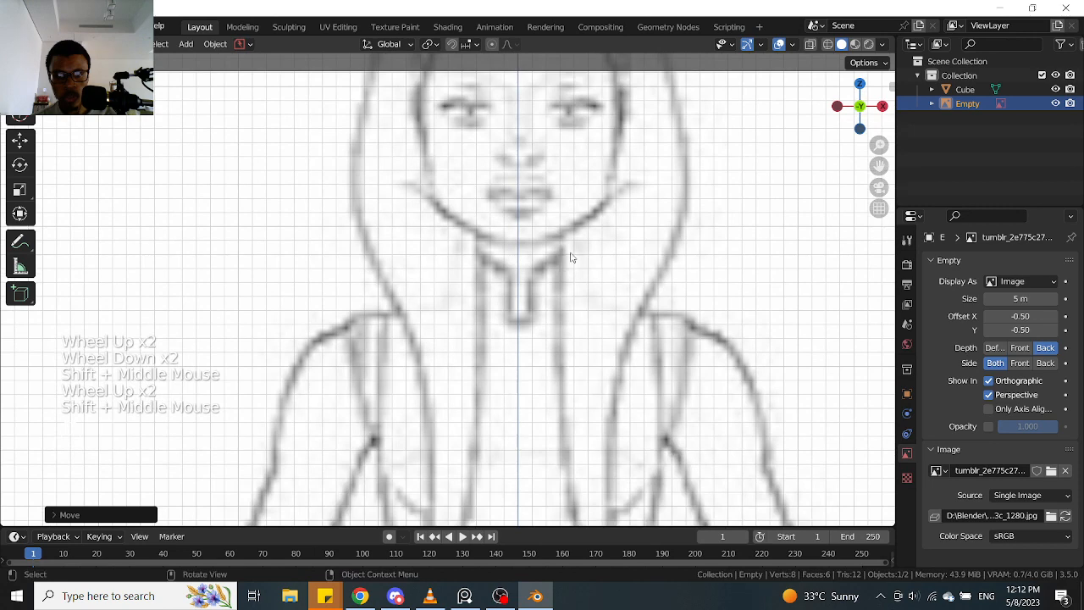
key("g")
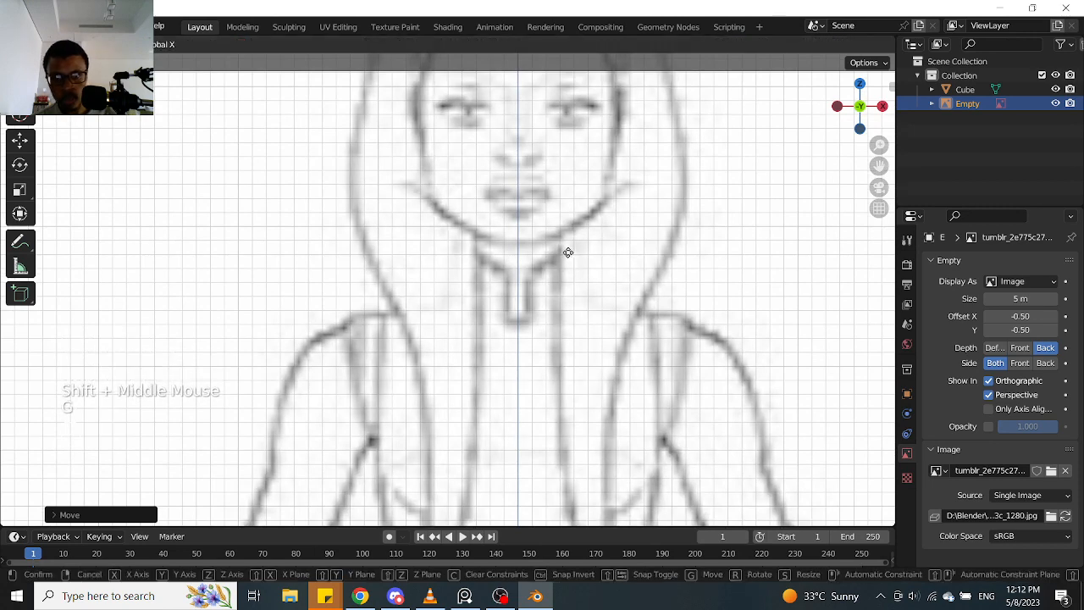
left_click(567, 253)
Examine how the front figure's belt, skirt point and face line up with the vertical axis
scroll(568, 252, "down", 2)
middle_click_drag(568, 255, 569, 241, "shift")
scroll(576, 352, "up", 2)
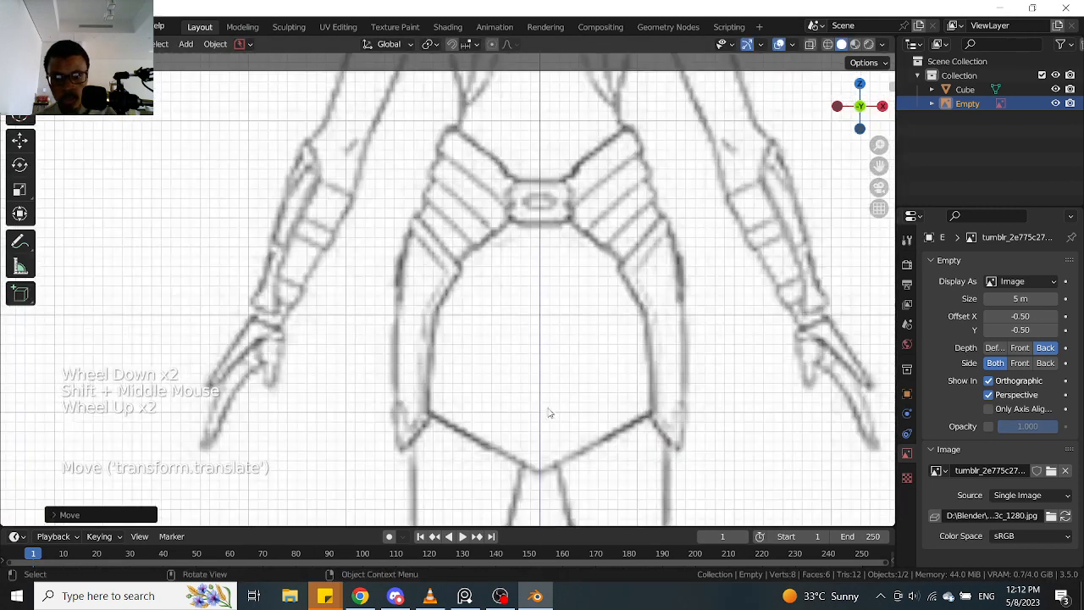
middle_click_drag(575, 352, 576, 301, "shift")
scroll(576, 302, "down", 2)
scroll(581, 254, "up", 2)
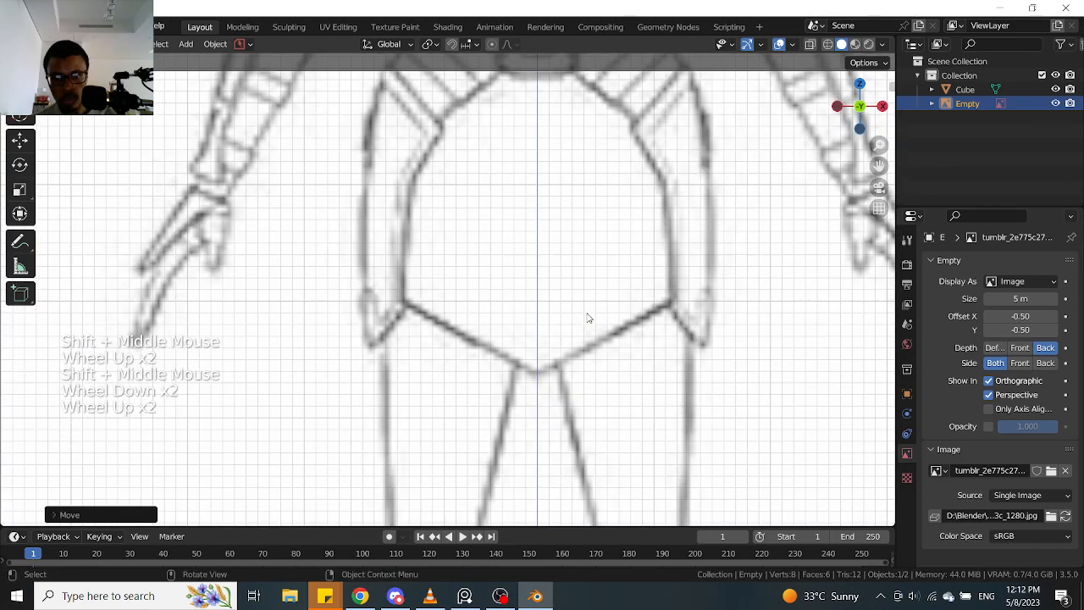
scroll(591, 317, "down", 2)
middle_click_drag(583, 250, 565, 337, "shift")
scroll(554, 223, "up", 2)
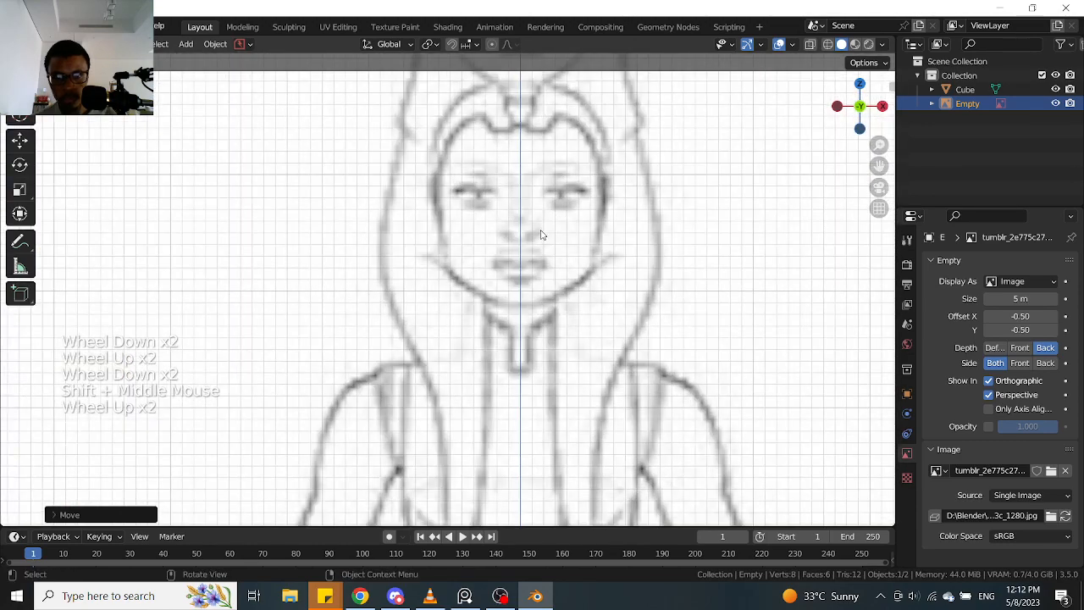
Nudge the reference sheet slightly so the nose and lips of the front figure centre on the vertical axis
scroll(542, 235, "up", 2)
key("g")
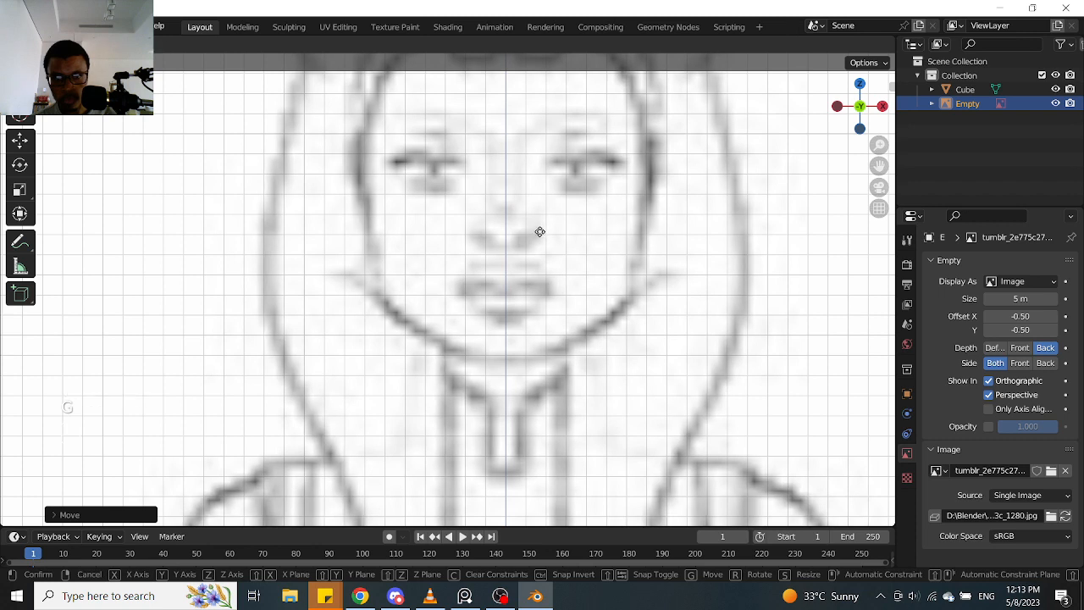
left_click(540, 231)
key("g")
left_click(557, 252)
scroll(557, 250, "down", 3)
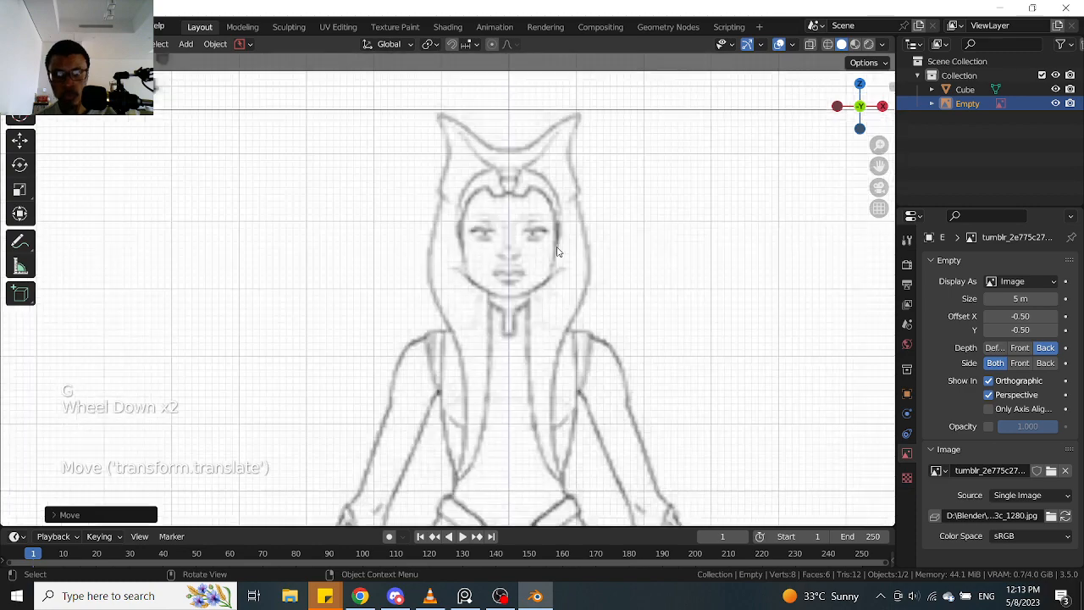
Examine the reference sheet and wireframe cube from an angled view and from the front
middle_click_drag(556, 250, 687, 285)
scroll(604, 281, "down", 2)
scroll(618, 279, "down", 2)
scroll(665, 352, "up", 2)
scroll(646, 301, "down", 1)
scroll(647, 302, "down", 1)
scroll(605, 318, "up", 2)
scroll(606, 318, "down", 1)
key("KP_1")
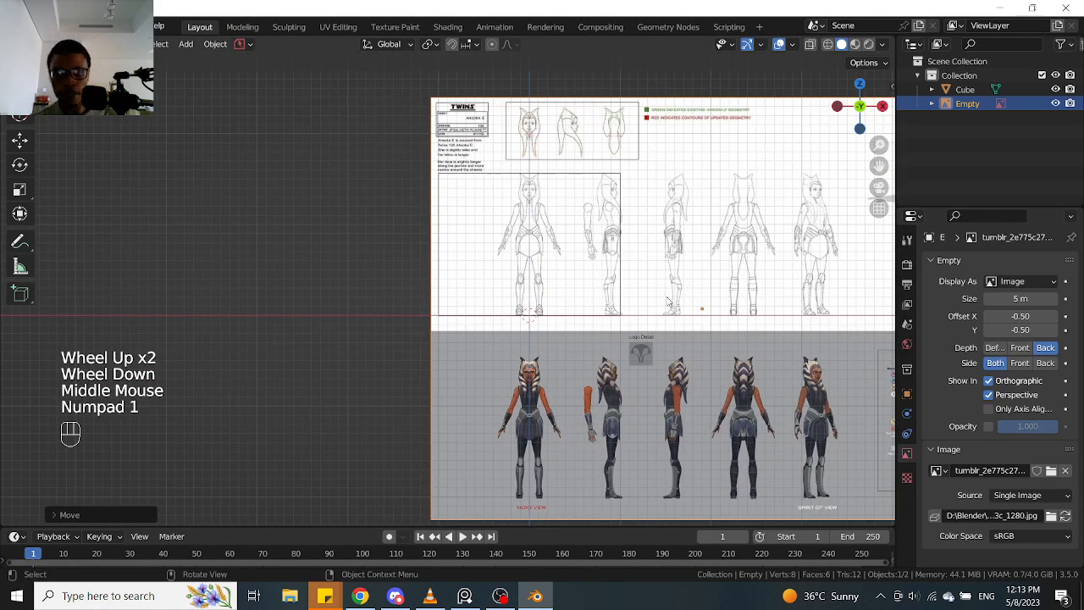
Duplicate the reference sheet Empty in place and rotate the copy about Z until it stands perpendicular to the original
scroll(667, 303, "down", 2)
key("shift+d")
right_click(477, 324)
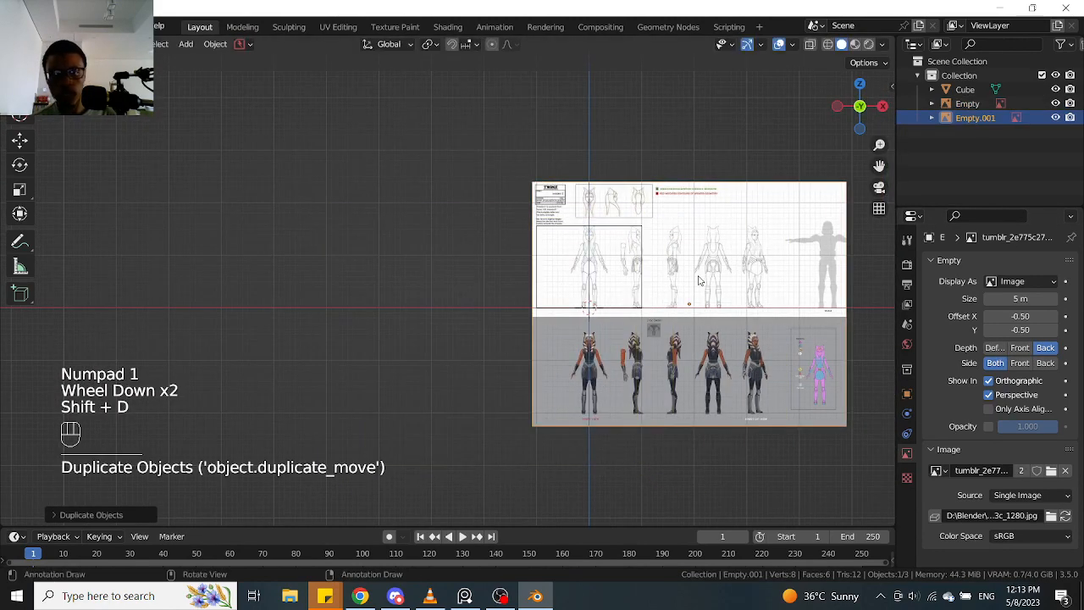
key("r")
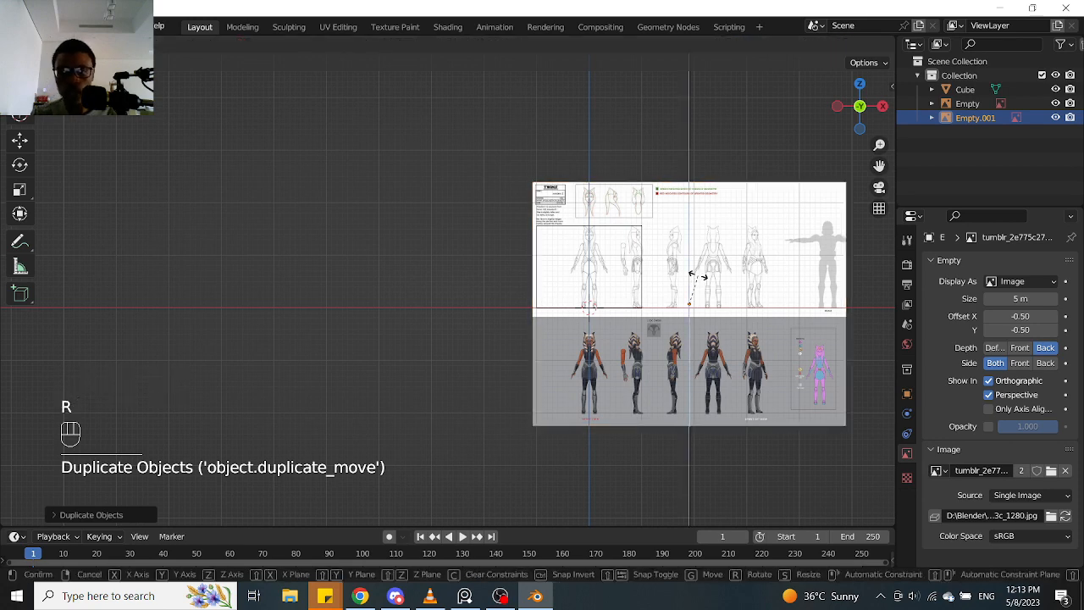
left_click(699, 281)
middle_click_drag(677, 266, 792, 315)
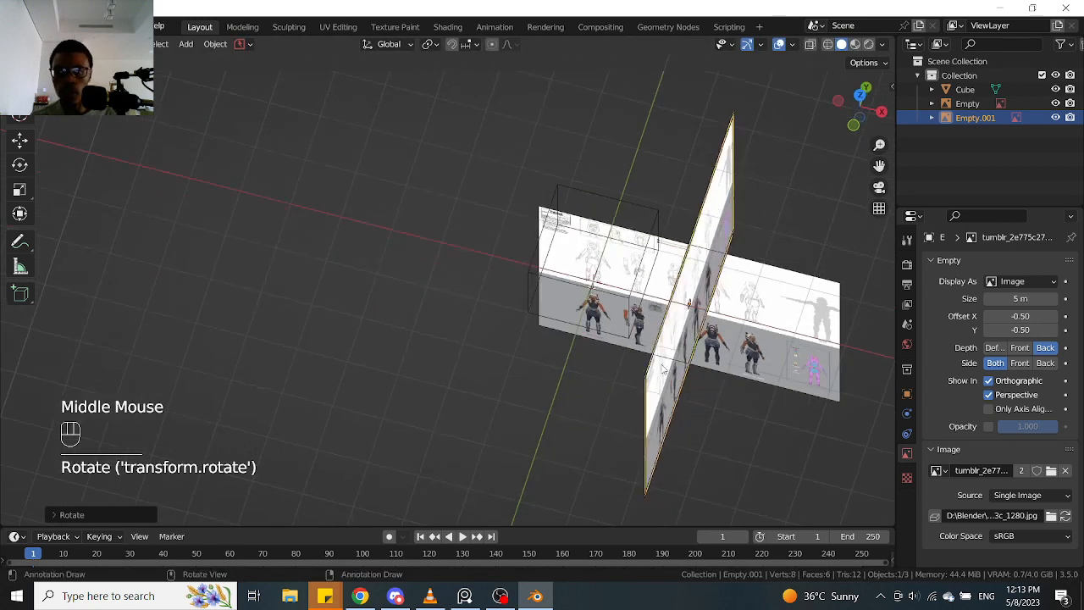
Move the duplicated sheet along X to the cube's negative X side, and select the original sheet
key("g")
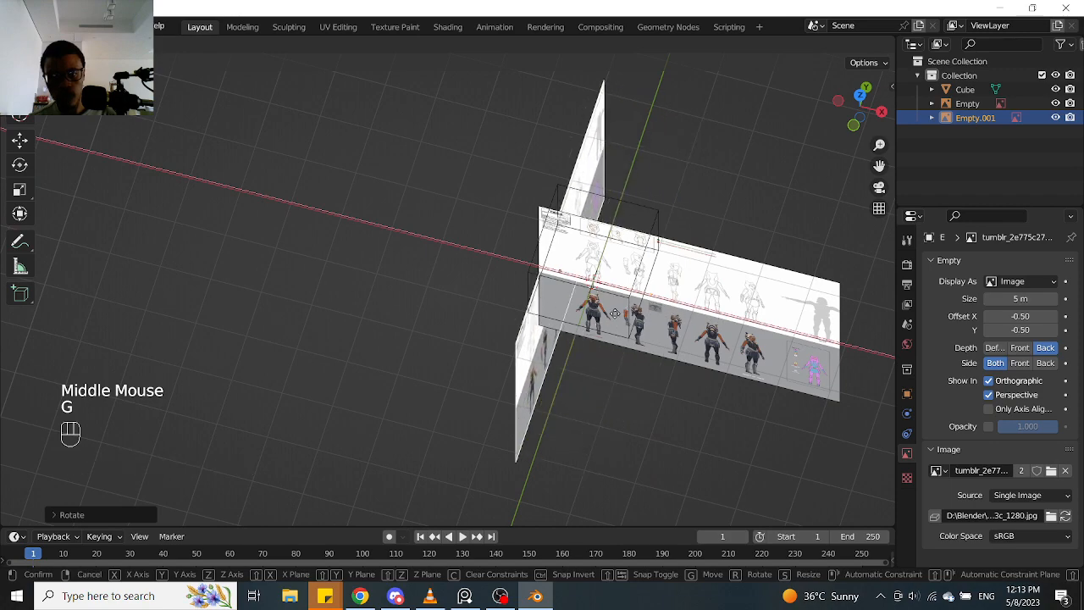
left_click(654, 307)
left_click(714, 313)
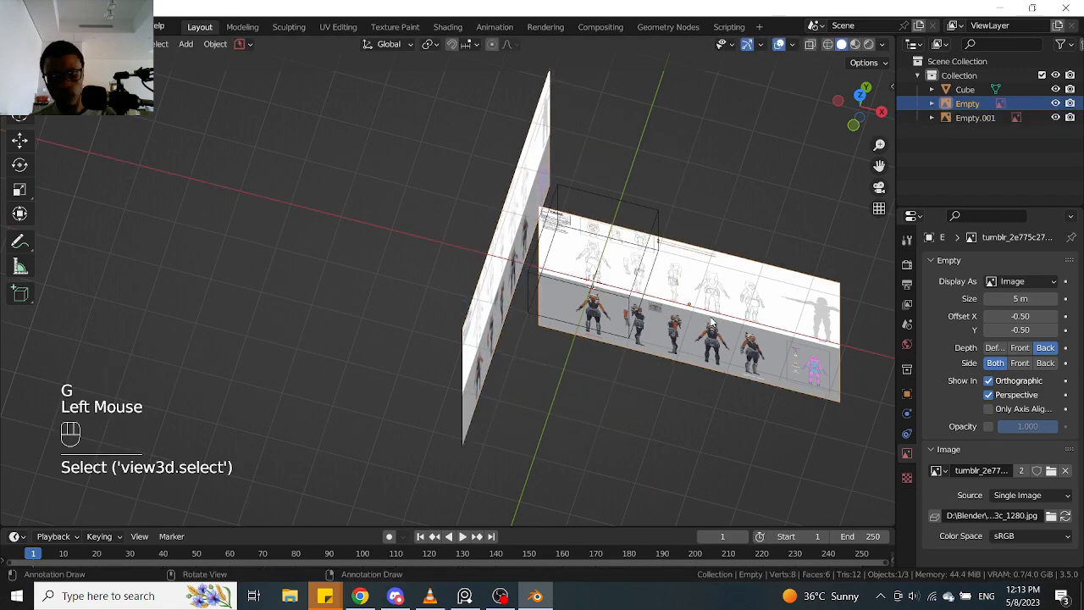
Examine the two perpendicular reference sheets around the wireframe cube from several angles
middle_click_drag(711, 323, 656, 277)
scroll(665, 305, "up", 2)
scroll(665, 305, "down", 1)
scroll(660, 292, "up", 2)
scroll(660, 292, "down", 1)
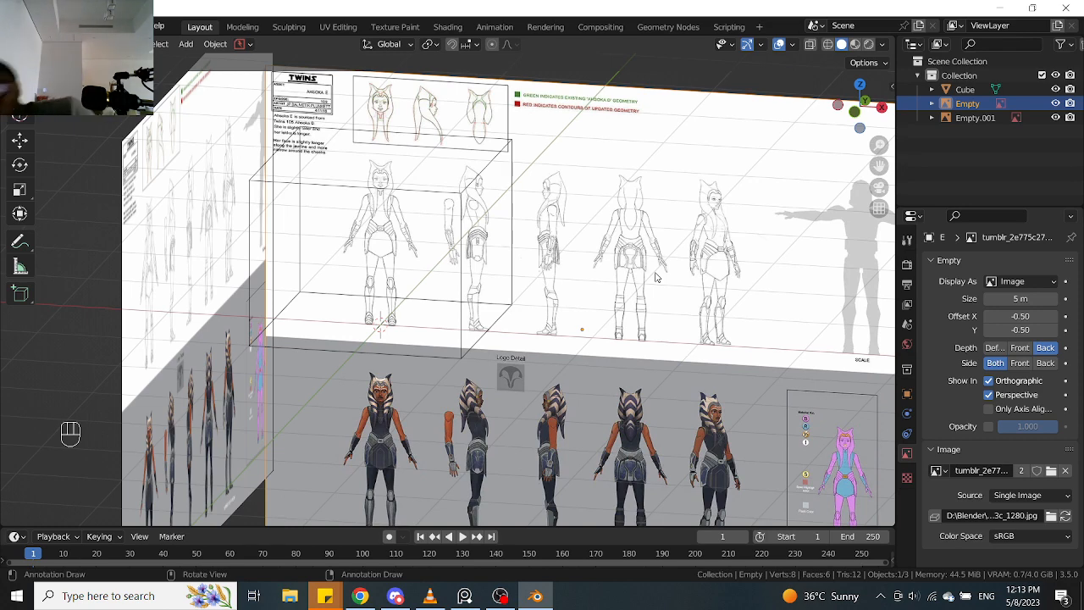
middle_click_drag(508, 209, 521, 241)
scroll(519, 225, "up", 2)
scroll(518, 225, "down", 1)
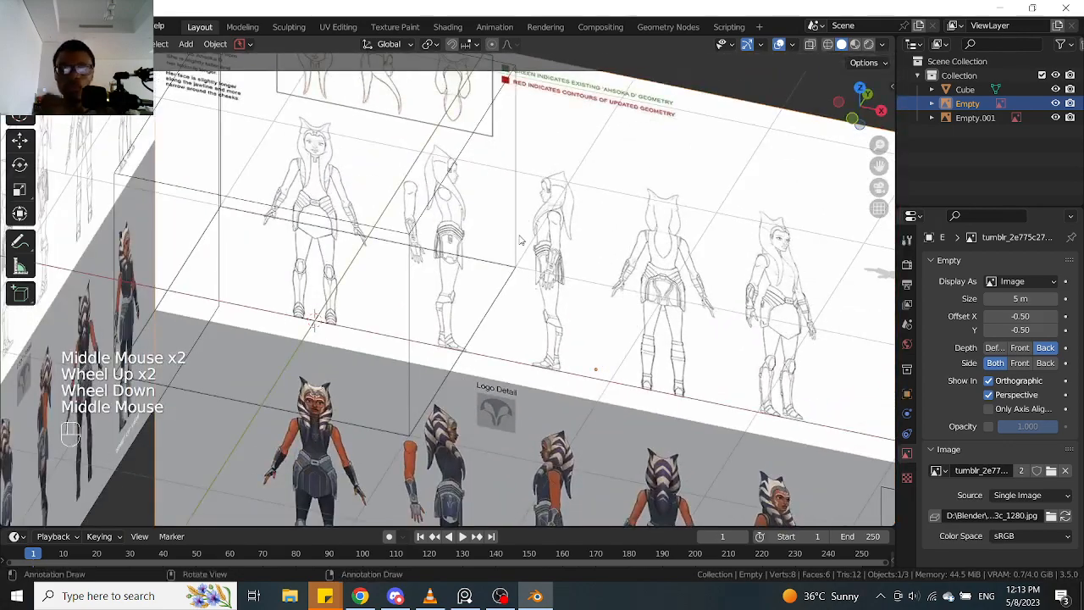
middle_click_drag(437, 268, 463, 272)
scroll(457, 271, "down", 2)
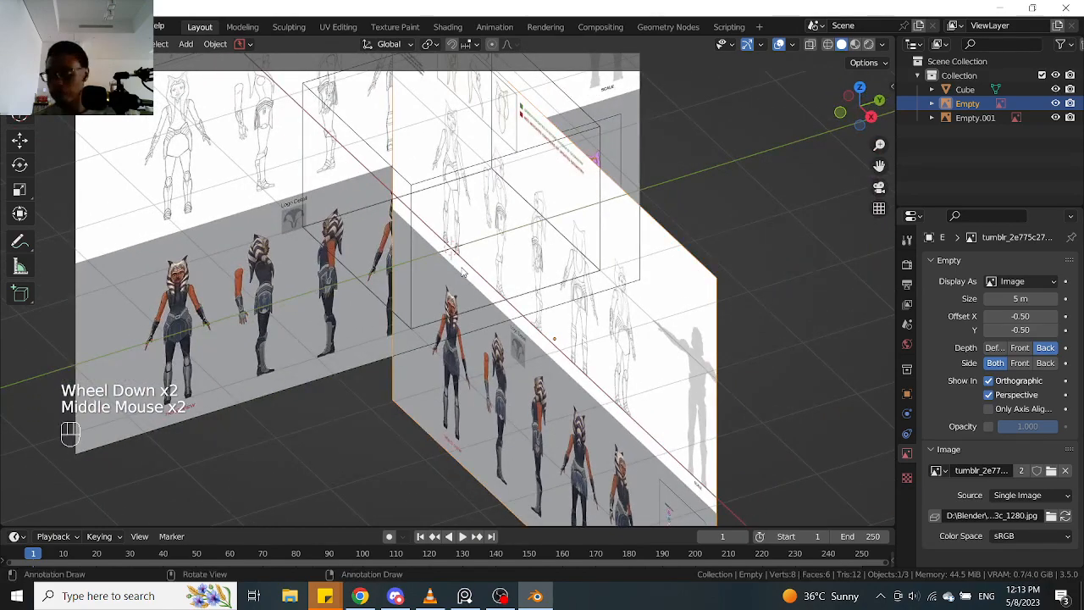
Compare the figures on both reference sheets with the cube outline in side view and front view
key("KP_3")
scroll(455, 267, "up", 2)
scroll(478, 263, "up", 1)
middle_click_drag(455, 268, 581, 279, "shift")
scroll(485, 263, "down", 2)
scroll(492, 248, "down", 2)
scroll(627, 330, "down", 1)
key("KP_1")
scroll(493, 266, "up", 3)
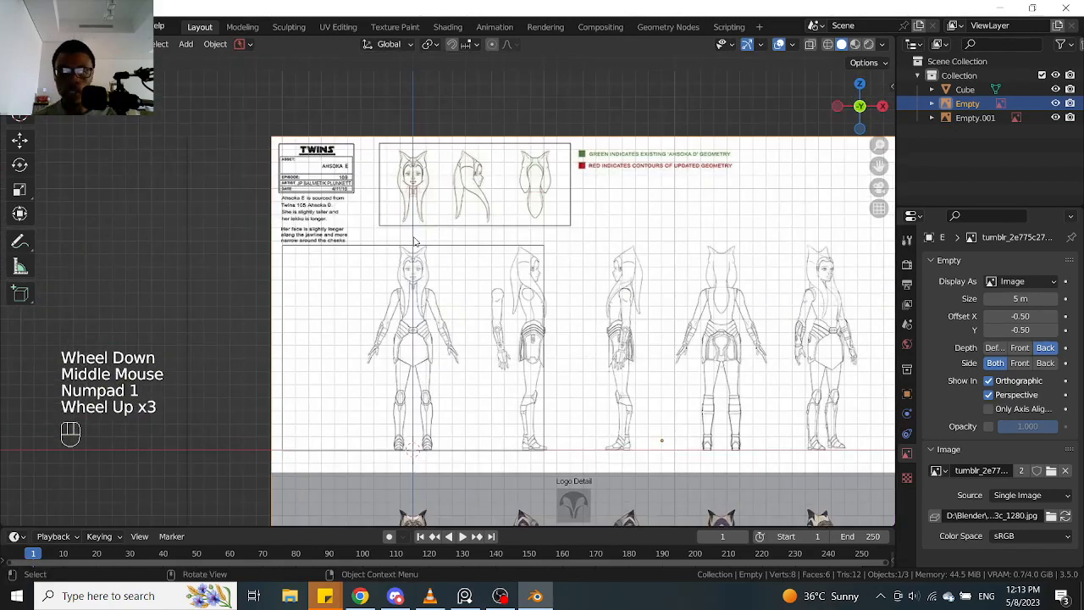
scroll(440, 273, "down", 1)
scroll(440, 273, "up", 2)
scroll(398, 282, "up", 1)
scroll(427, 224, "down", 2)
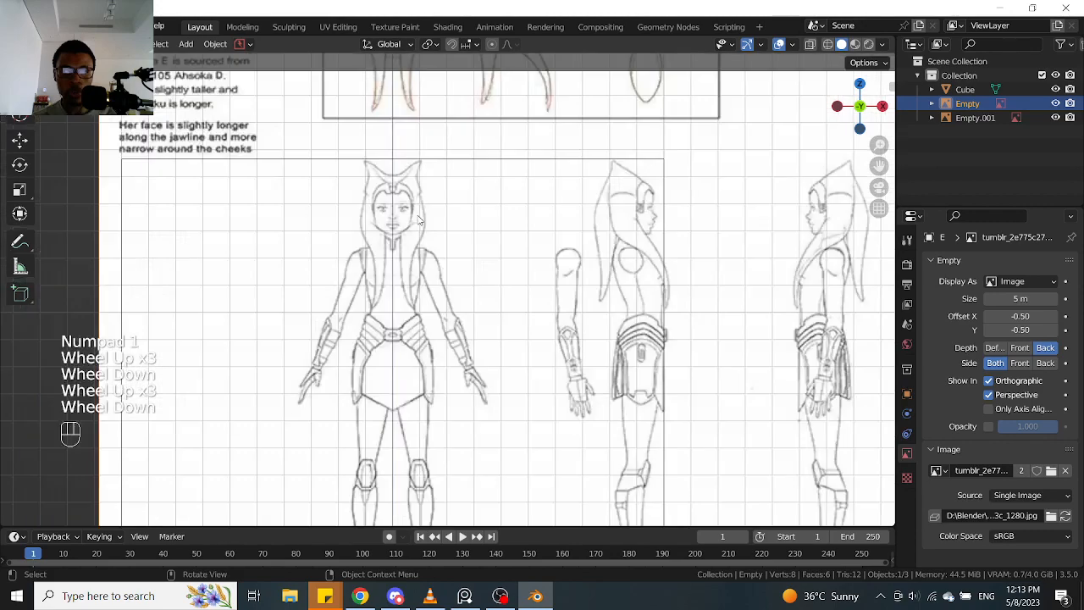
In side view, move the side reference sheet along Y until a profile figure stands near the cube's vertical centre axis
key("KP_3")
scroll(427, 225, "down", 2)
middle_click_drag(475, 280, 574, 270, "shift")
scroll(574, 269, "up", 2)
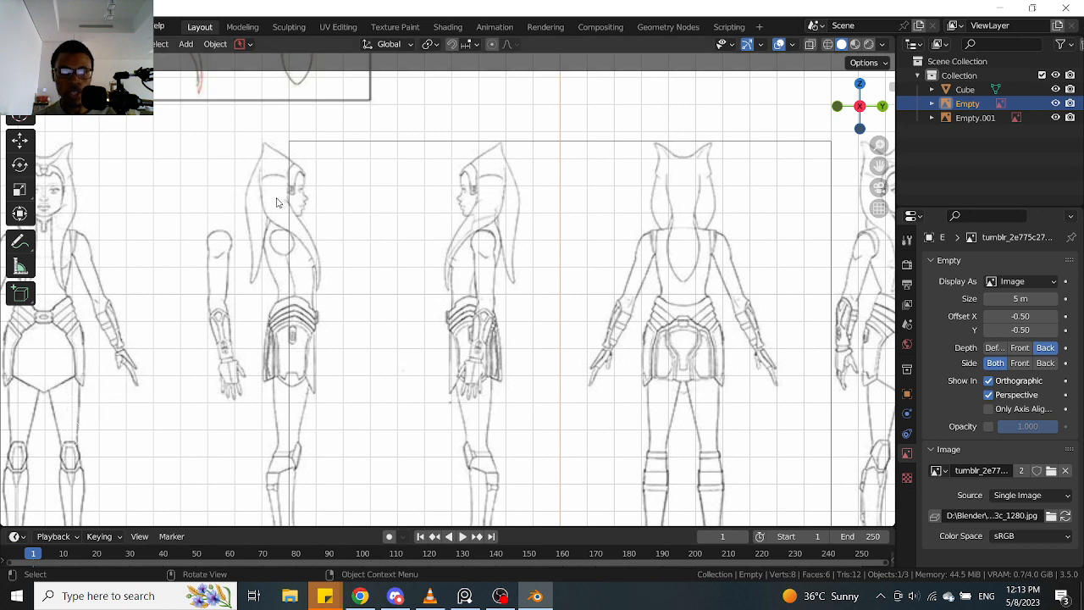
key("g")
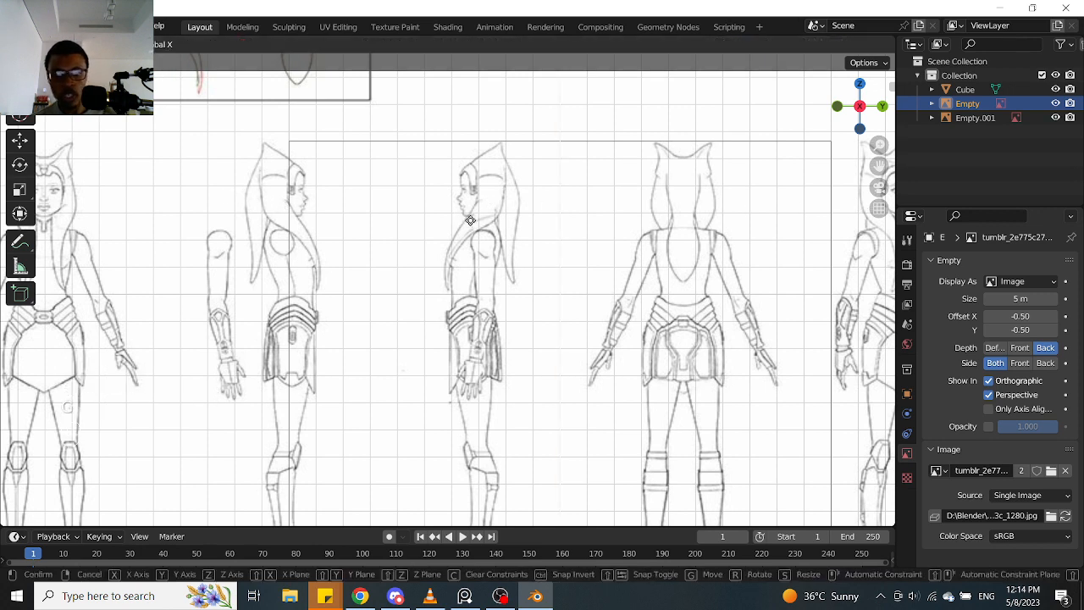
left_click(535, 212)
key("g")
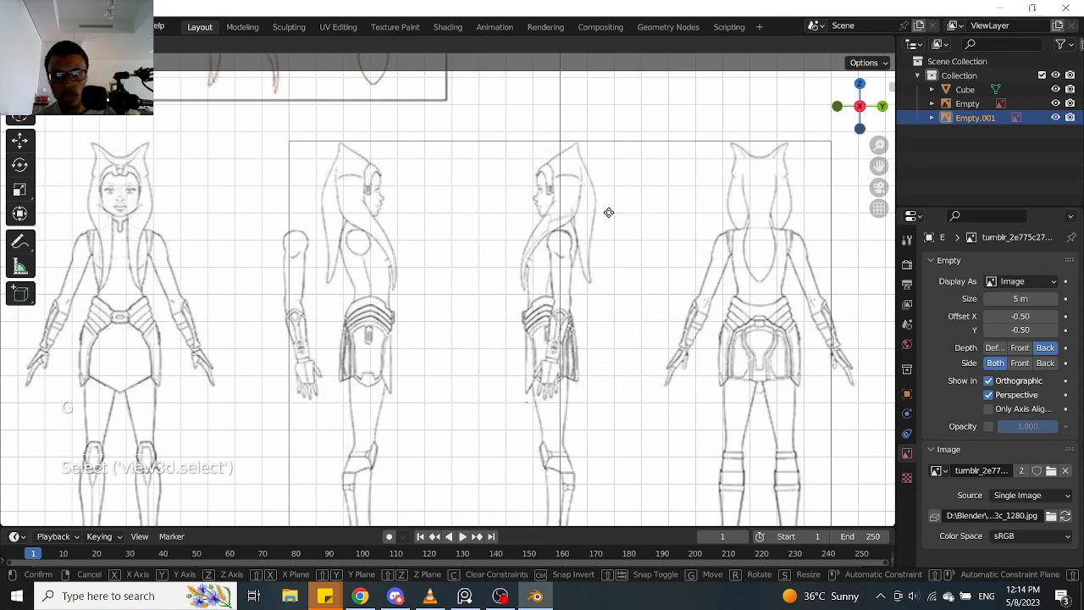
left_click(606, 212)
Fine-tune the side sheet's position along Y so the profile figure's legs and feet line up with the centre axis
scroll(606, 212, "down", 2)
middle_click_drag(606, 212, 552, 274, "shift")
scroll(606, 290, "up", 1)
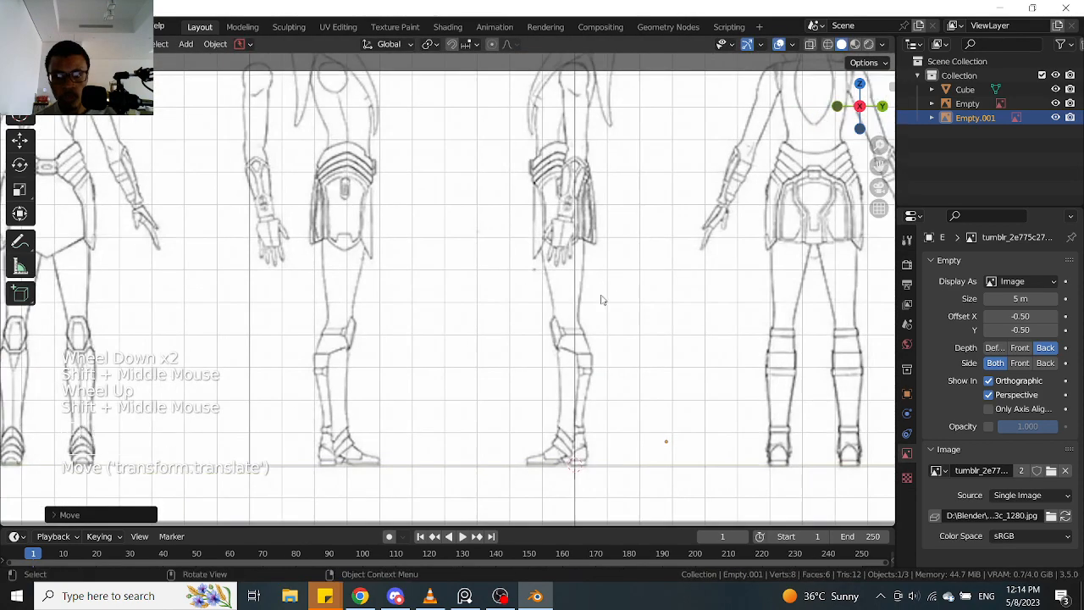
key("g")
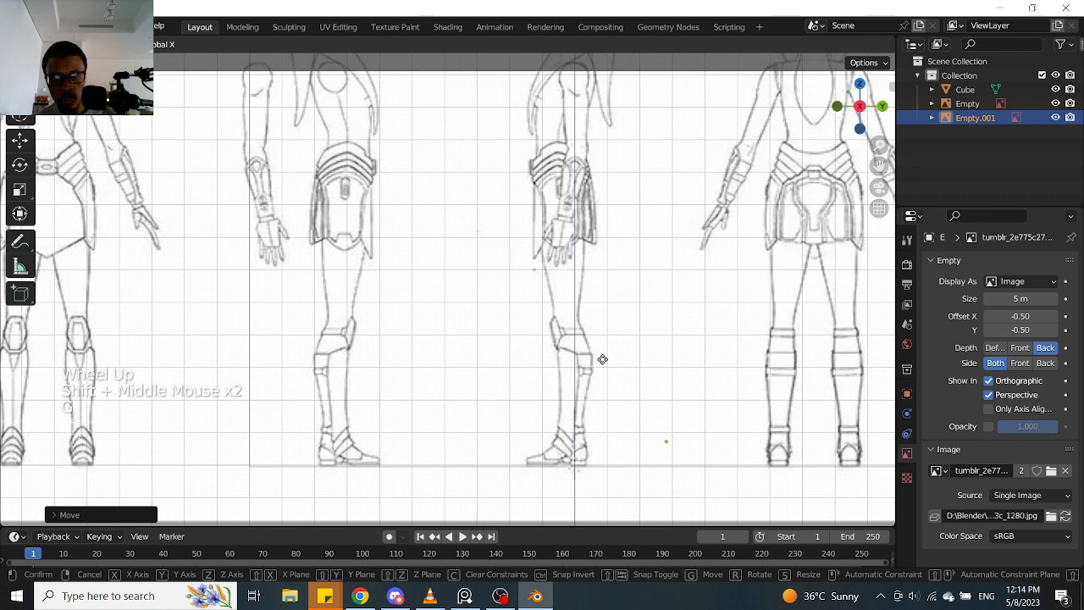
left_click(615, 310)
scroll(613, 303, "down", 1)
middle_click_drag(612, 303, 607, 300, "shift")
scroll(606, 315, "up", 1)
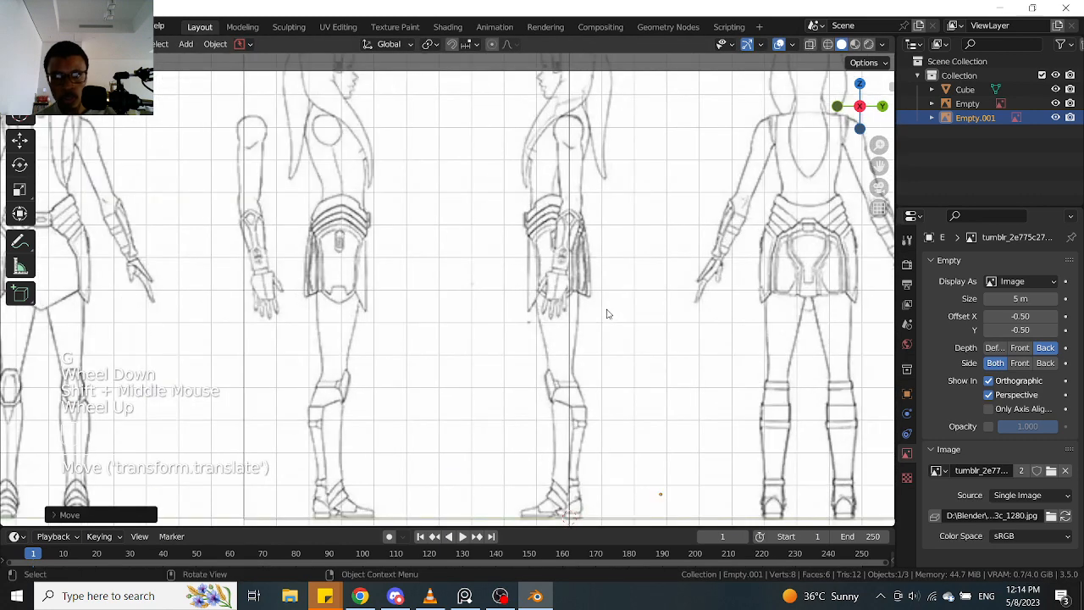
key("g")
key("y")
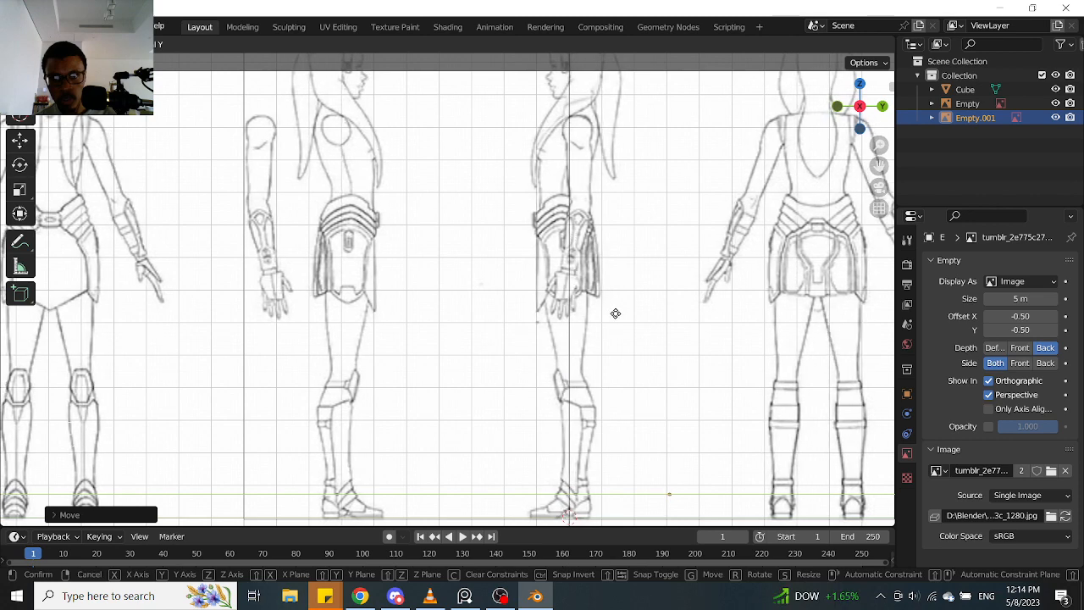
left_click(616, 313)
Nudge the side sheet along Y to centre the profile figure's head and torso on the vertical axis
scroll(616, 313, "down", 2)
middle_click_drag(616, 313, 633, 260, "shift")
scroll(627, 288, "up", 2)
scroll(634, 260, "up", 1)
key("g")
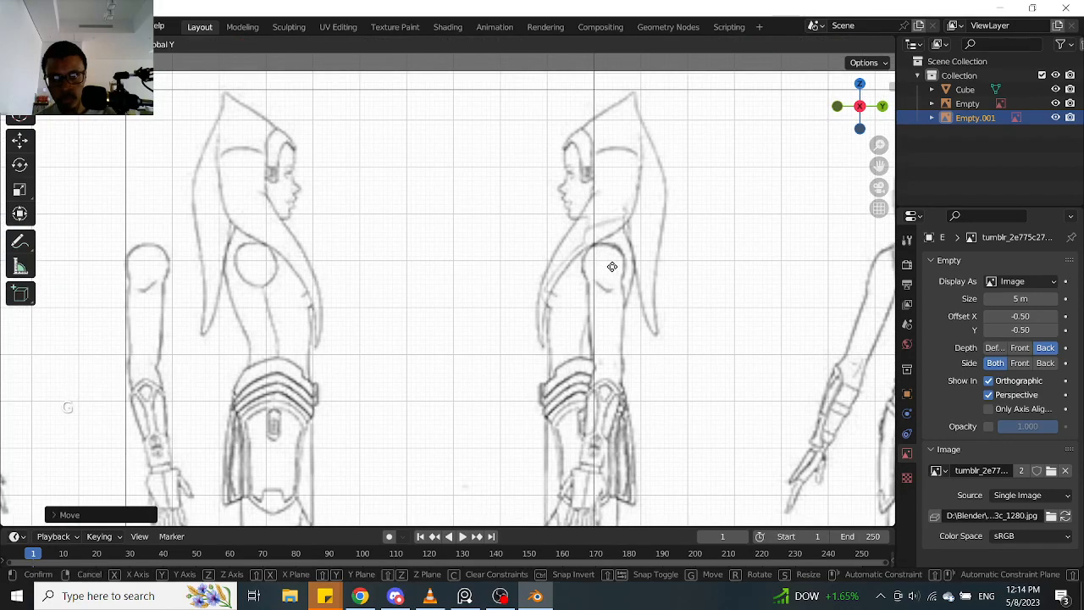
left_click(614, 271)
scroll(614, 271, "down", 4)
middle_click_drag(614, 271, 611, 209, "shift")
scroll(587, 331, "up", 2)
Examine the side sheet's alignment with the cube in perspective and in side view
mouse_move(598, 381)
middle_mouse_down("shift")
mouse_move(587, 331)
mouse_move(714, 397)
mouse_move(710, 372)
mouse_move(544, 393)
middle_mouse_up("shift")
scroll(588, 342, "down", 3)
scroll(710, 373, "down", 2)
middle_click_drag(543, 393, 474, 388)
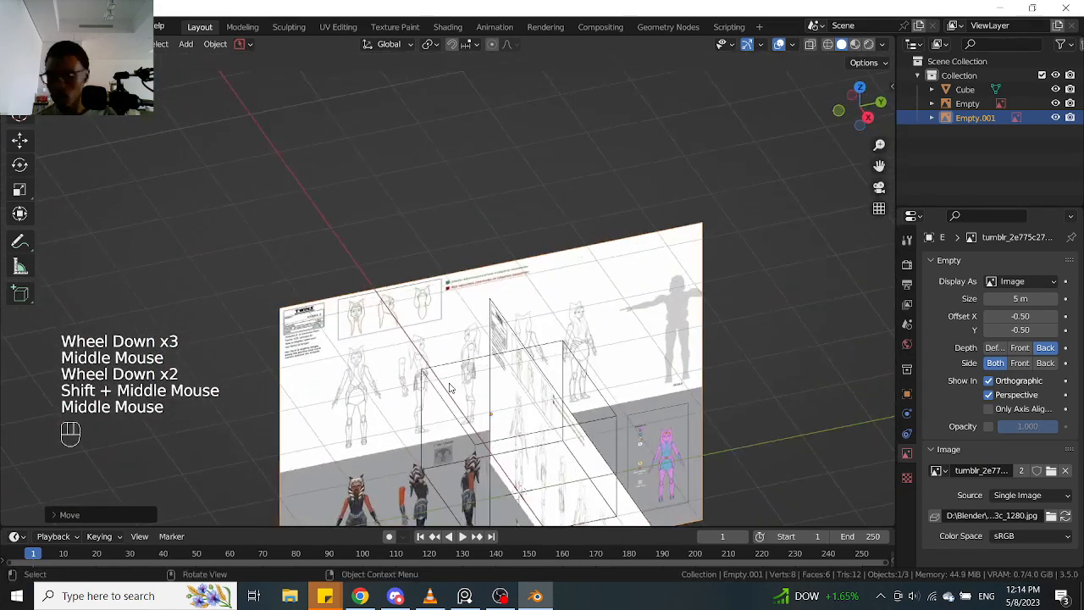
key("KP_3")
scroll(449, 388, "up", 2)
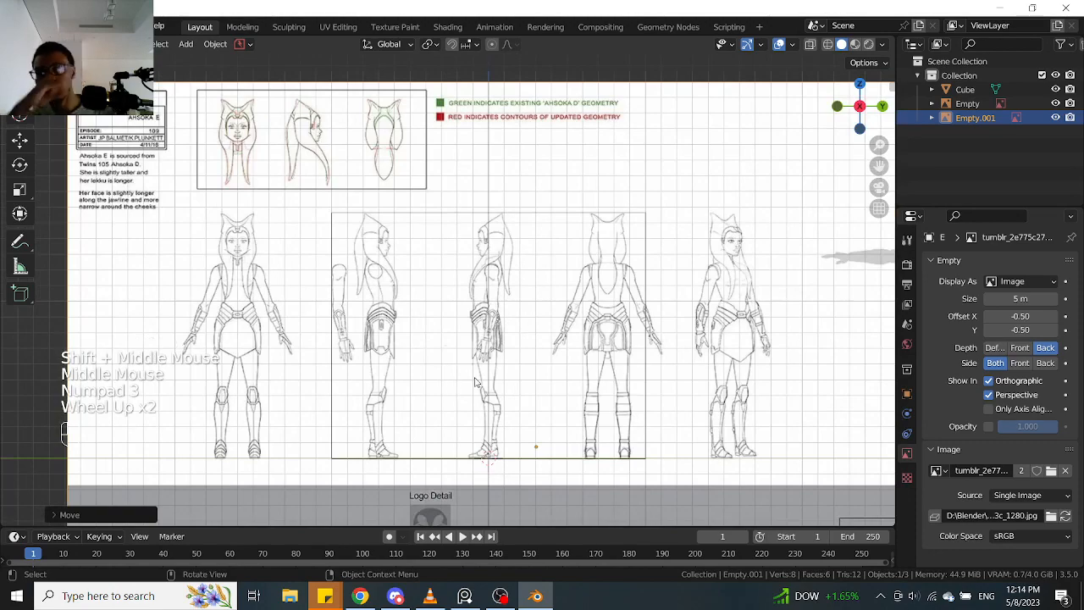
scroll(475, 381, "down", 1)
middle_click_drag(475, 381, 603, 376)
Duplicate the front reference sheet in place and rotate the copy 180° about Z
left_click(539, 367)
scroll(539, 366, "down", 1)
left_click(617, 422)
middle_click_drag(616, 423, 626, 362, "shift")
left_click(626, 363)
key("shift+d")
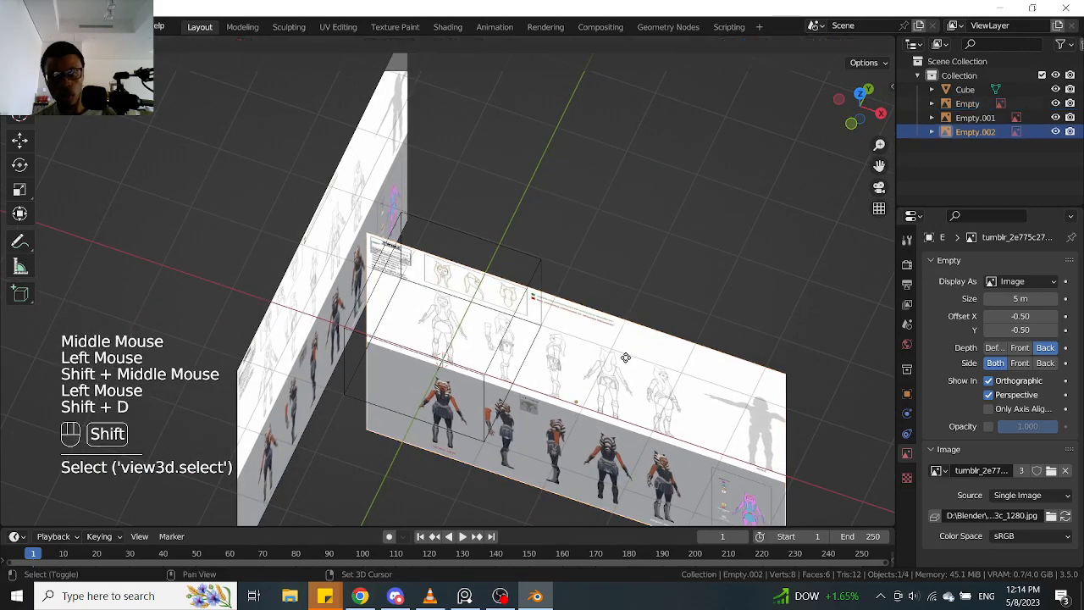
right_click(664, 245)
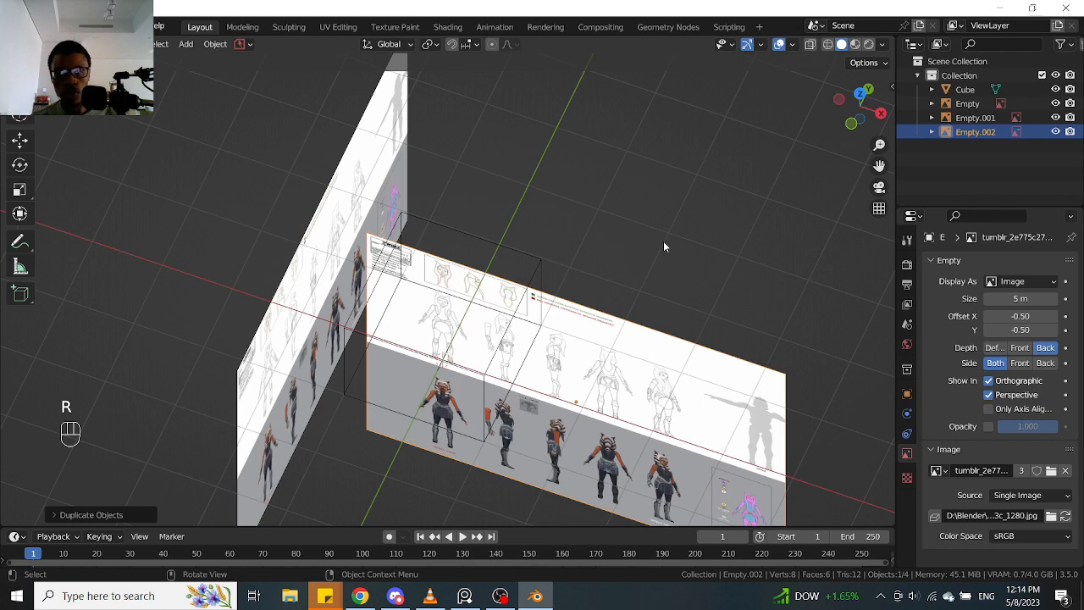
type("rz180")
left_click(663, 241)
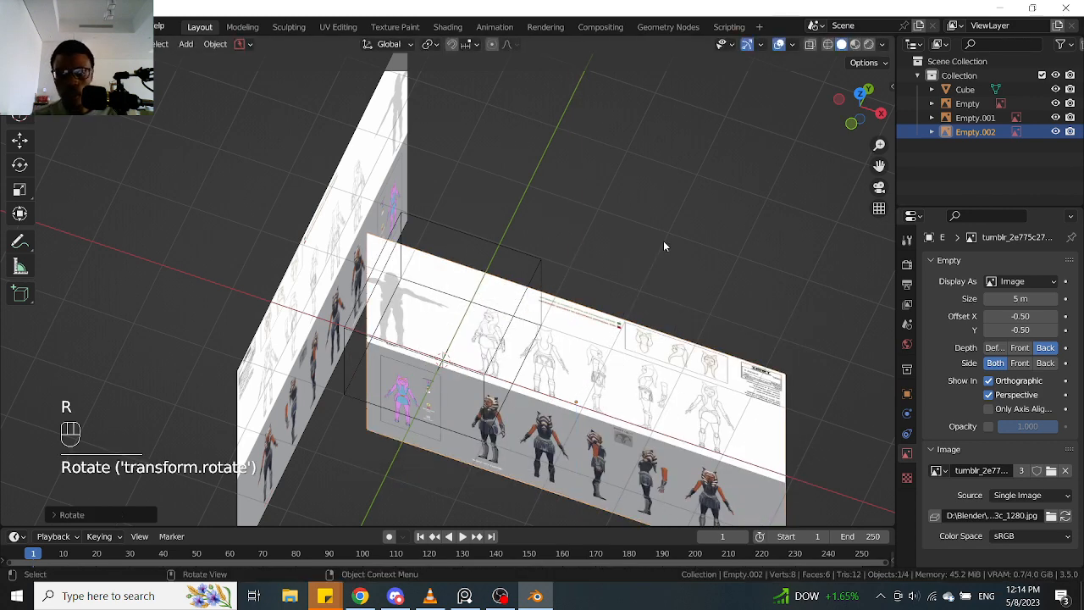
Move the rotated copy slightly along Y to separate it from the original front sheet
middle_click_drag(646, 227, 618, 289)
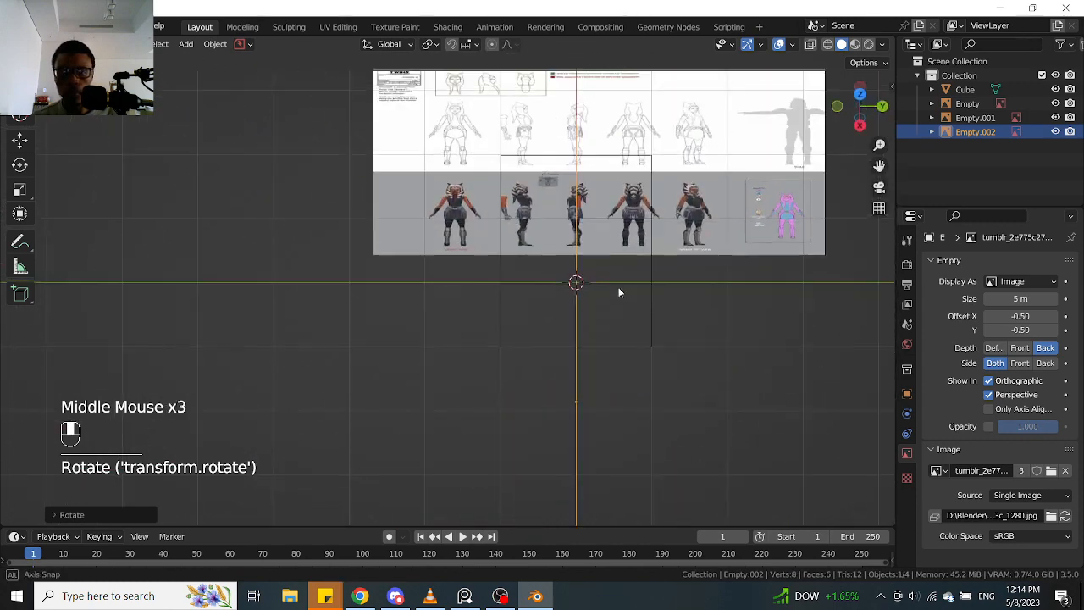
key("g")
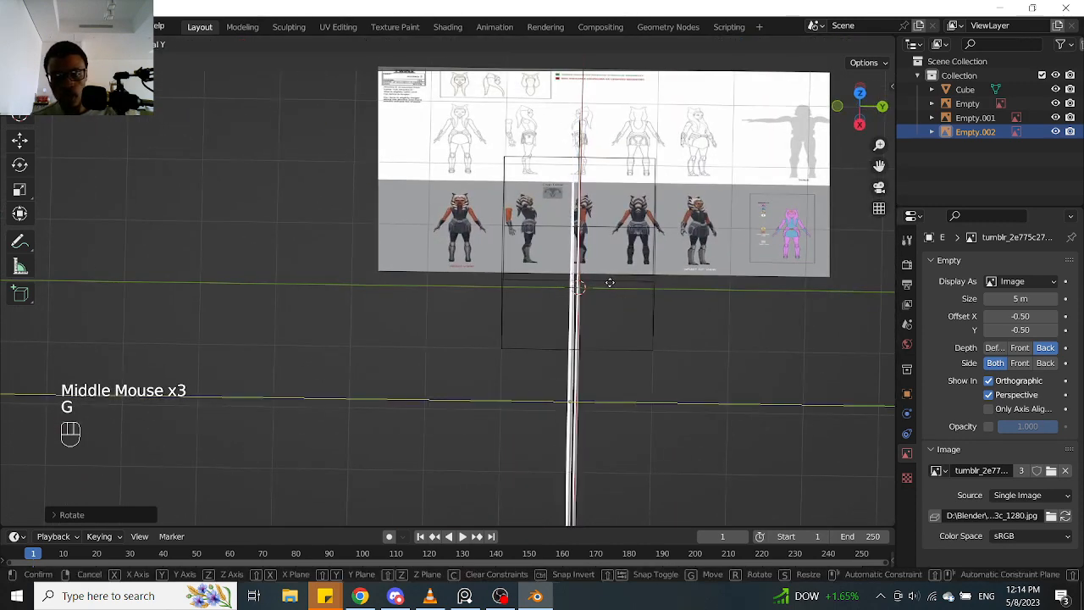
left_click(598, 300)
middle_click_drag(599, 300, 597, 339)
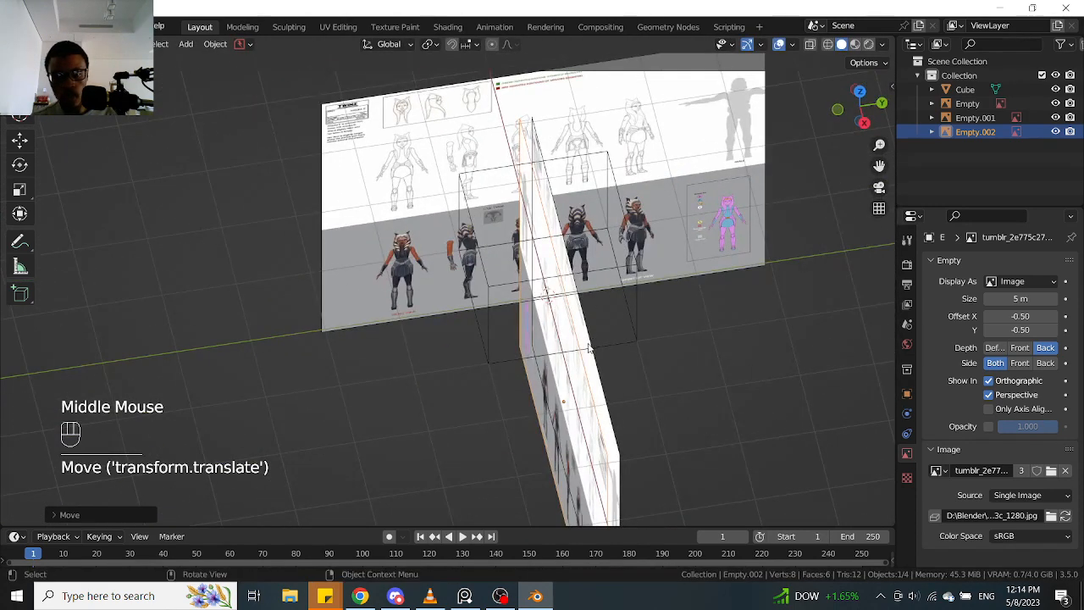
Move the original front sheet along positive Y until it stands well clear of the cube
left_click(591, 346)
key("g")
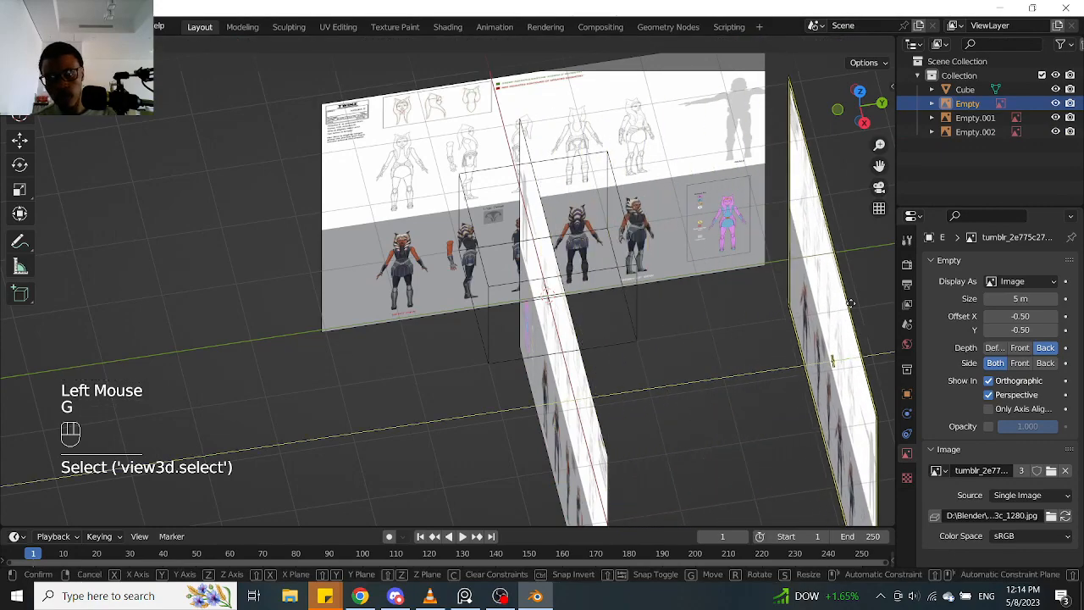
left_click(851, 303)
Set the original front sheet's depth to Default and its visible side to Front
middle_click_drag(854, 303, 542, 335)
left_click(561, 311)
scroll(520, 317, "down", 2)
left_click(617, 387)
middle_click_drag(702, 380, 474, 371)
scroll(623, 380, "up", 2)
left_click(994, 347)
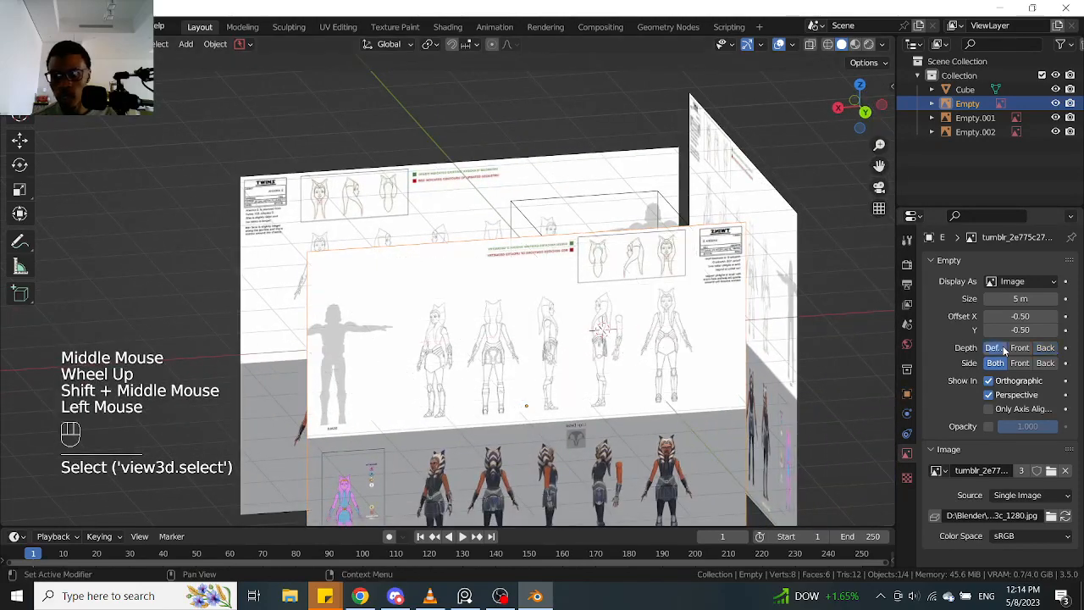
middle_click_drag(534, 349, 779, 359)
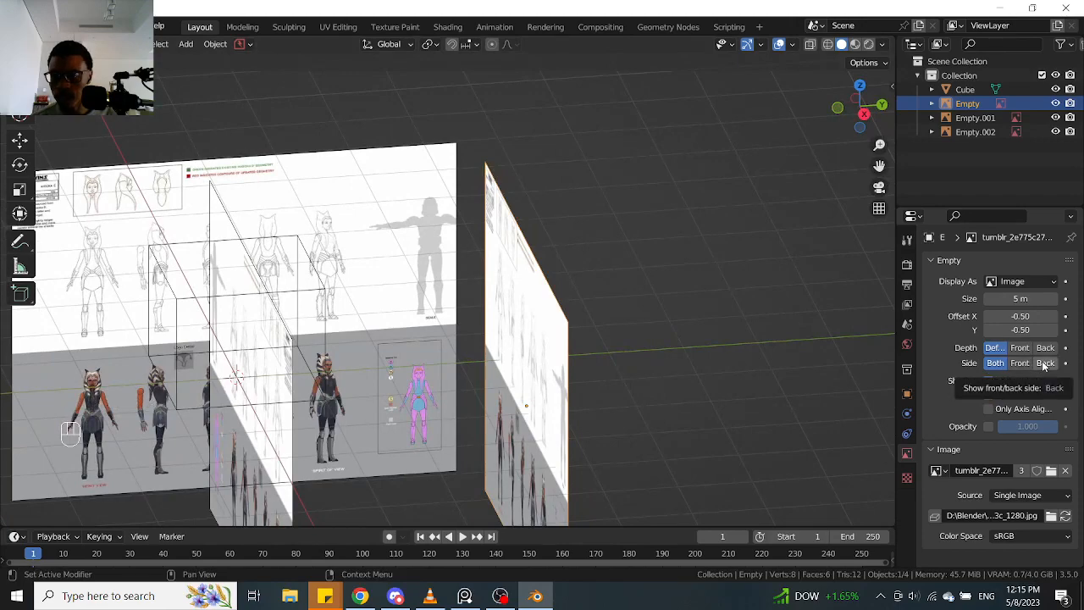
left_click(1045, 362)
middle_click_drag(670, 377, 383, 346)
left_click(1020, 362)
Set the side reference sheet's depth to Default and its visible side to Front
left_click(201, 288)
middle_click_drag(234, 280, 314, 258, "shift")
middle_click_drag(313, 259, 362, 265)
left_click(1023, 363)
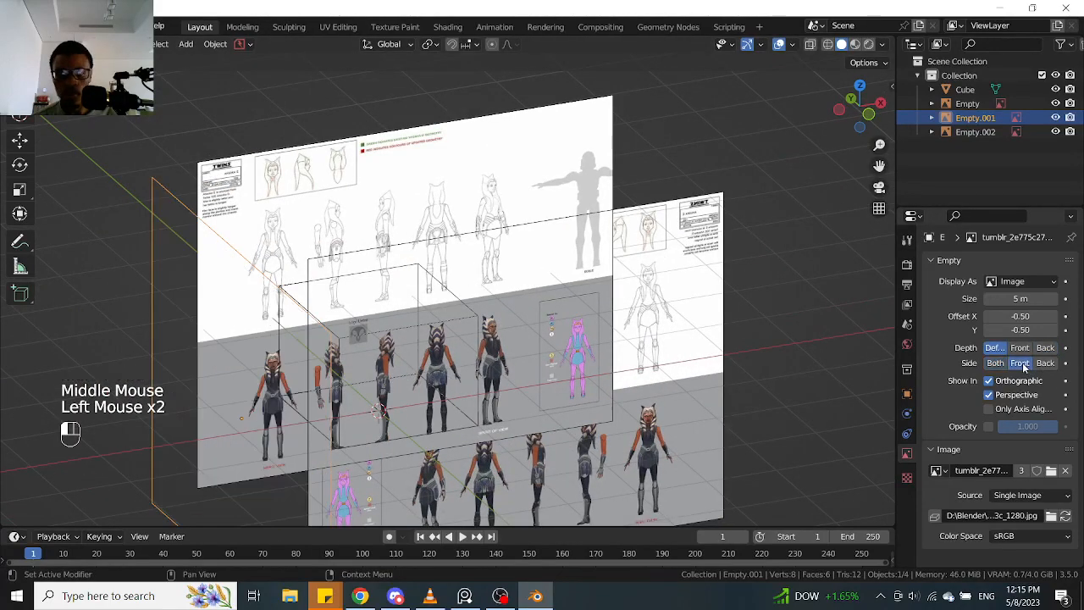
Hide the original front reference sheet
middle_click_drag(614, 362, 457, 346)
middle_click_drag(382, 377, 772, 246, "shift")
middle_click_drag(622, 195, 669, 279)
left_click(669, 280)
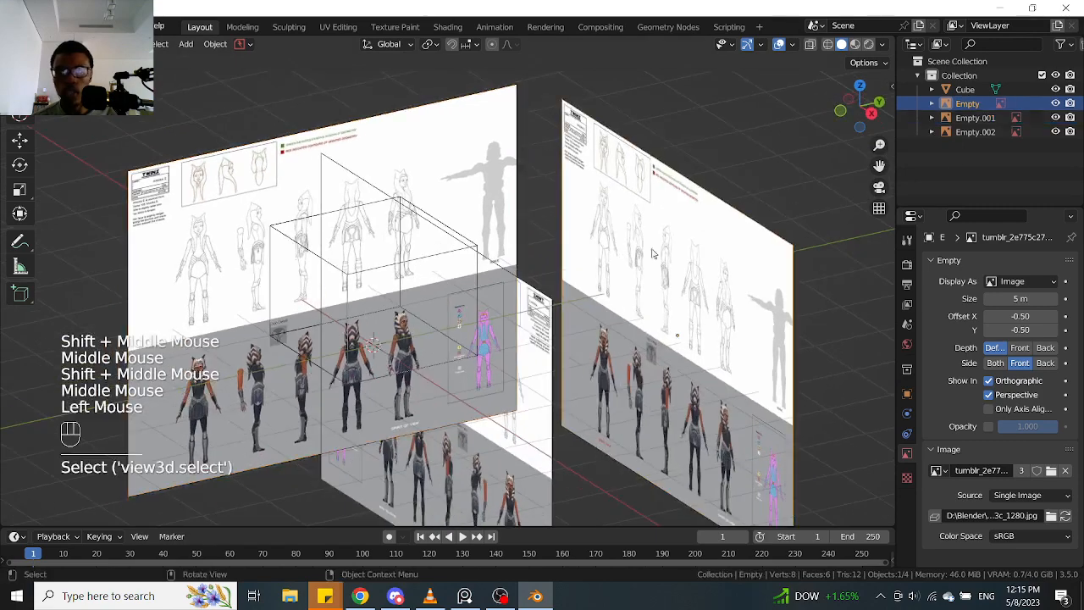
key("h")
In back view, move the rotated sheet along X until its back-view figure stands near the cube's centre axis
middle_click_drag(605, 289, 356, 305)
left_click(424, 307)
middle_click_drag(440, 306, 377, 314)
key("ctrl+KP_1")
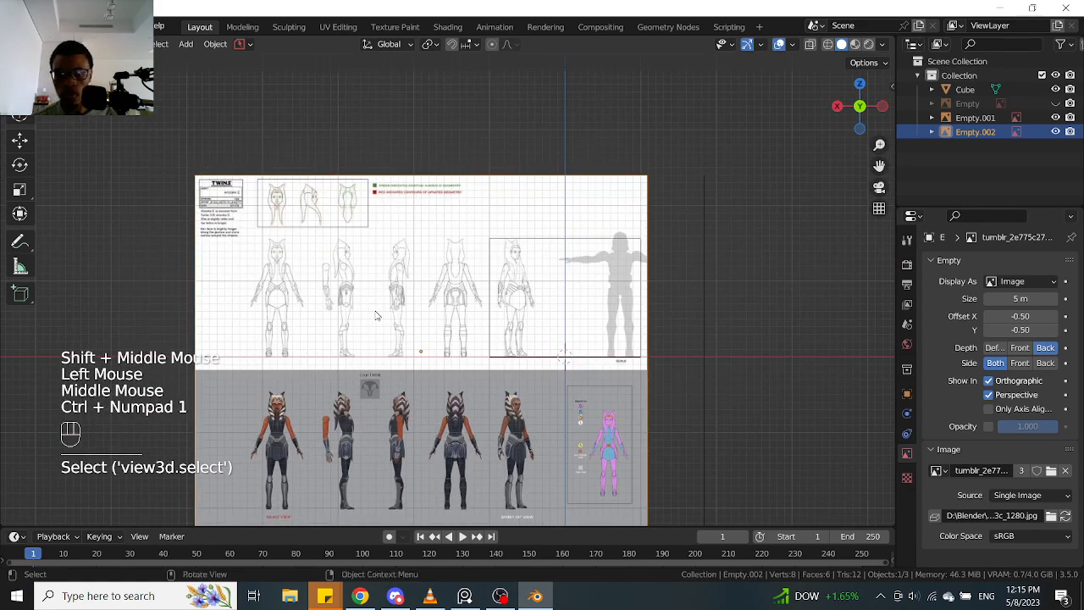
scroll(641, 297, "up", 2)
middle_click_drag(641, 297, 587, 220, "shift")
scroll(606, 291, "down", 2)
scroll(606, 291, "up", 2)
scroll(609, 242, "up", 1)
scroll(608, 240, "down", 1)
scroll(605, 236, "down", 1, "shift")
middle_click_drag(518, 235, 604, 276, "shift")
scroll(606, 277, "up", 1)
key("g")
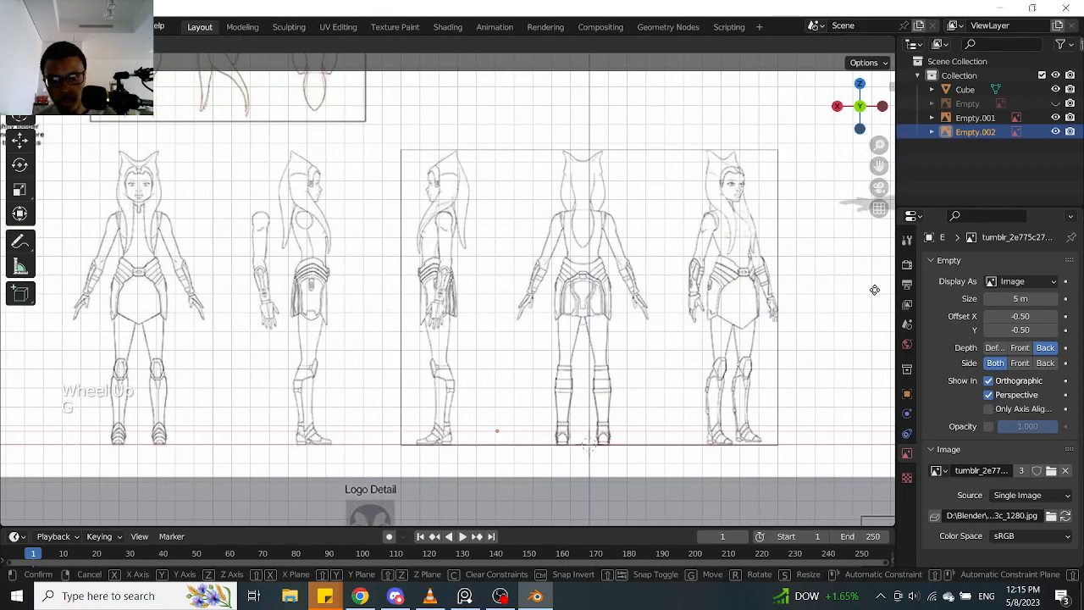
left_click(666, 302)
Fine-tune the rotated sheet along X so the back-view figure's waist and head are centred on the vertical axis
scroll(666, 303, "up", 2)
scroll(666, 303, "up", 1, "shift")
middle_click_drag(667, 302, 598, 241, "shift")
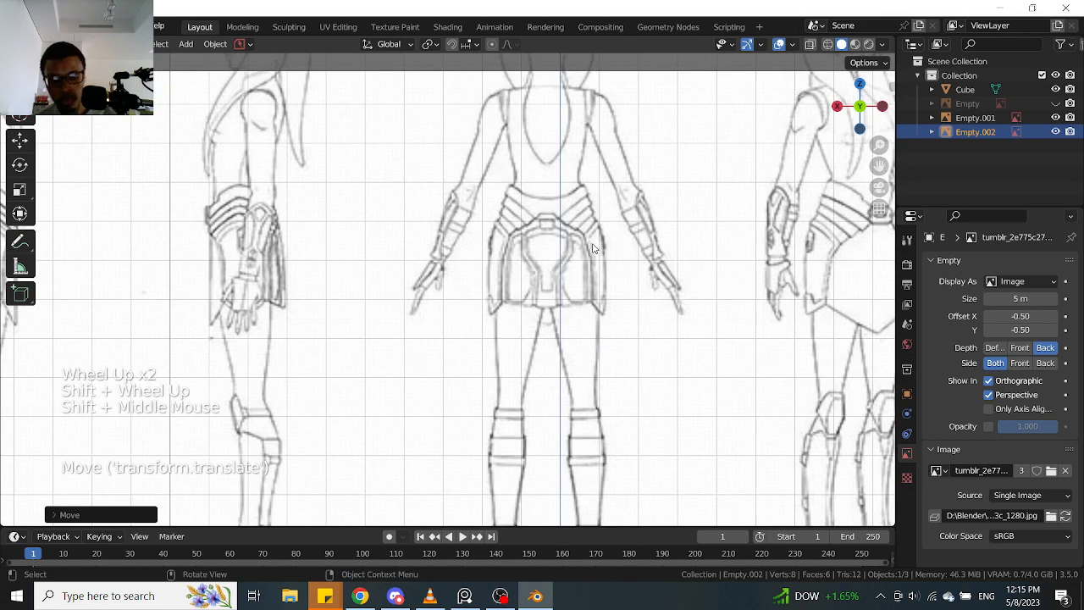
key("g")
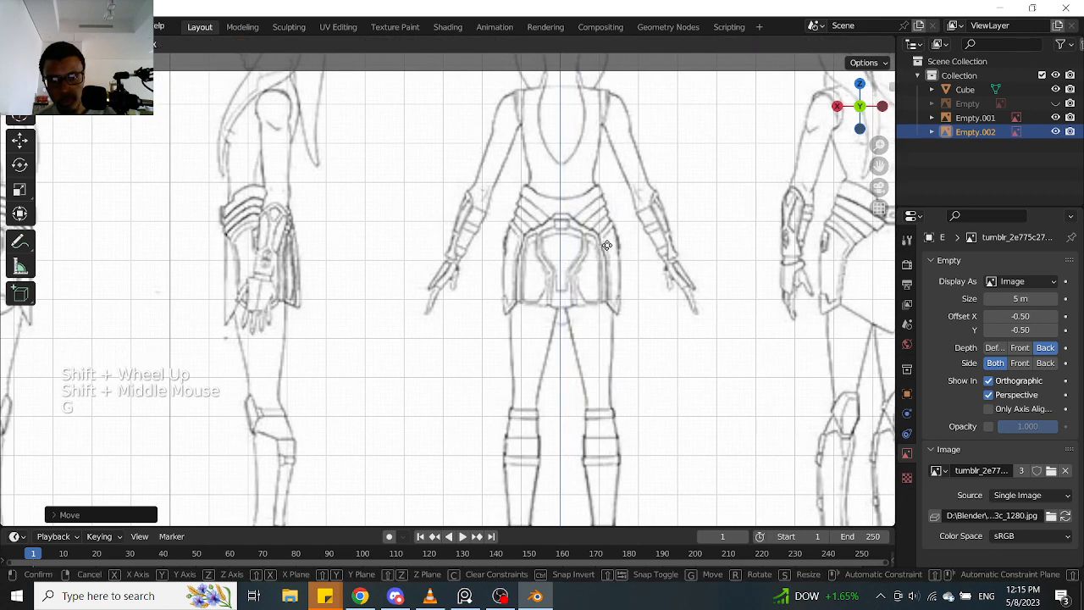
key("x")
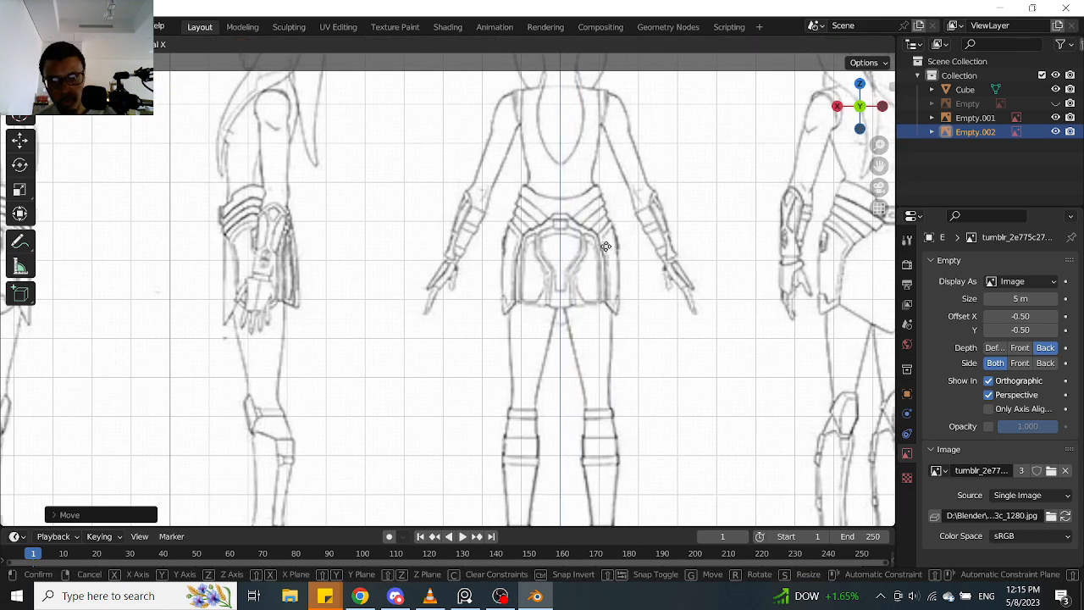
left_click(605, 246)
scroll(605, 247, "up", 2)
scroll(605, 247, "down", 2)
middle_click_drag(593, 163, 549, 251, "shift")
scroll(550, 251, "up", 2)
scroll(551, 271, "up", 2)
scroll(552, 296, "down", 4)
Make the hidden original front reference sheet visible again
mouse_move(551, 297)
middle_mouse_down()
mouse_move(581, 292)
mouse_move(530, 262)
mouse_move(649, 266)
mouse_move(668, 269)
mouse_move(567, 265)
mouse_move(701, 285)
mouse_move(431, 280)
mouse_move(564, 279)
middle_mouse_up()
scroll(530, 261, "down", 2)
scroll(650, 266, "down", 2)
scroll(491, 280, "down", 1)
scroll(564, 279, "up", 1)
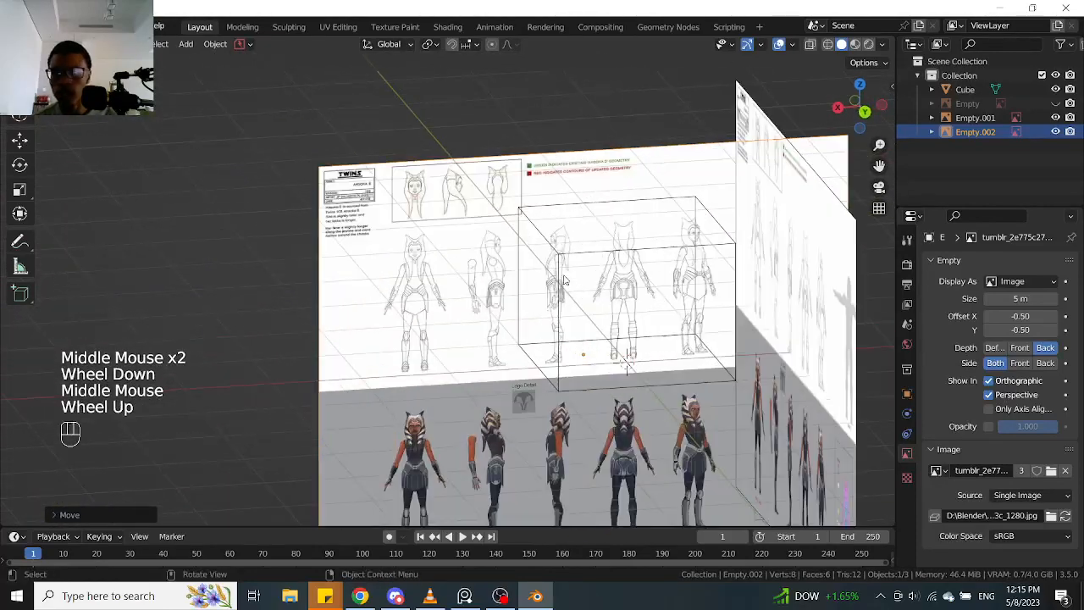
scroll(626, 279, "down", 1)
middle_click_drag(668, 268, 559, 254, "shift")
left_click(1056, 103)
scroll(542, 254, "up", 2)
scroll(542, 254, "down", 1)
Compare the reference sheets in front and back views and turn on X-ray display
key("KP_1")
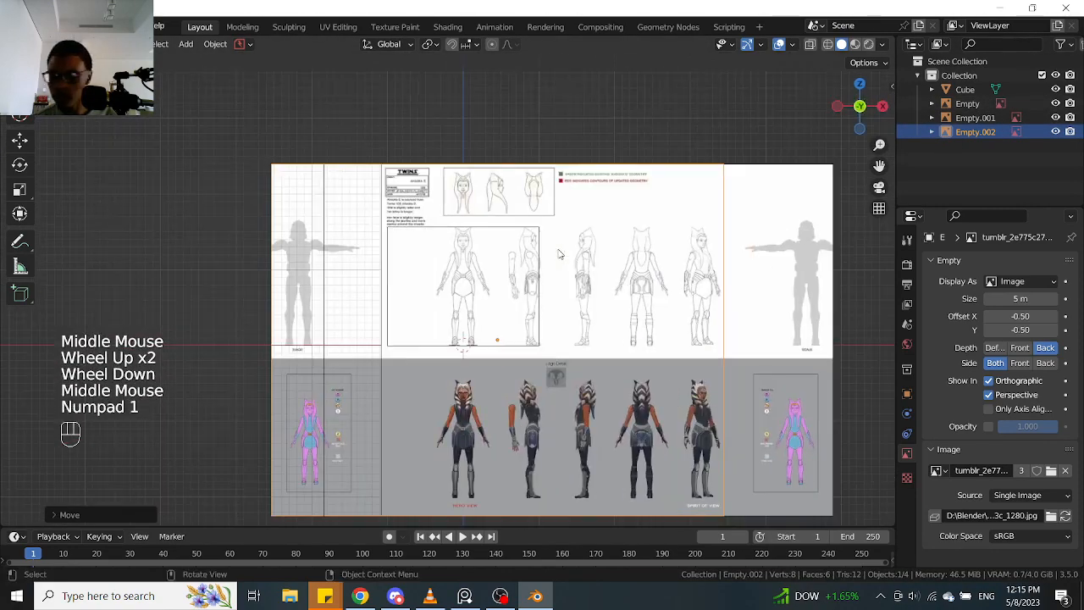
key("ctrl+KP_1")
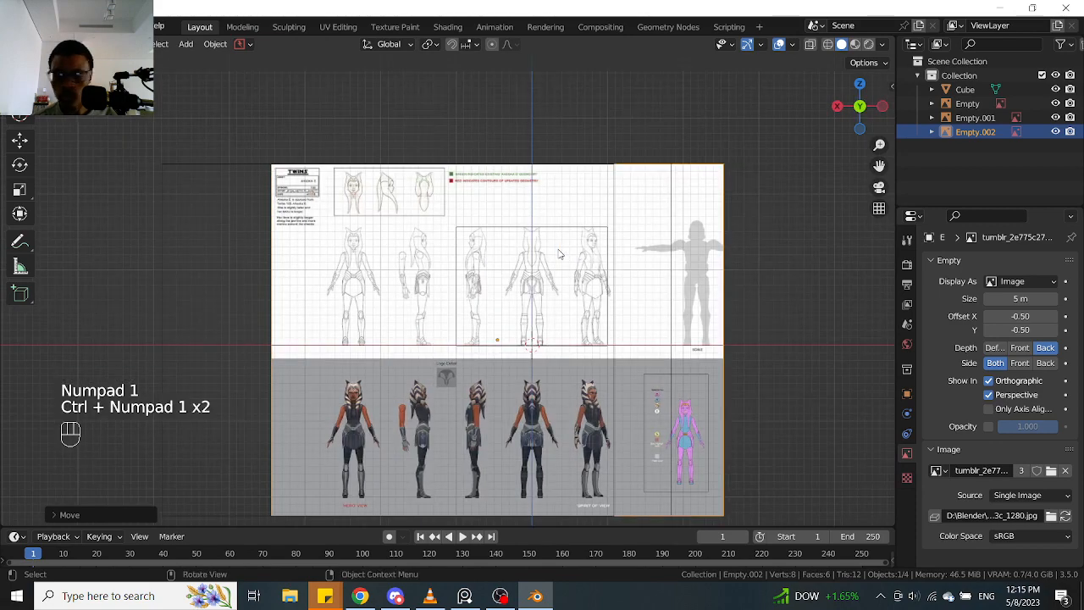
key("KP_1")
scroll(559, 254, "up", 2)
key("alt+z")
middle_click_drag(557, 249, 465, 256, "shift")
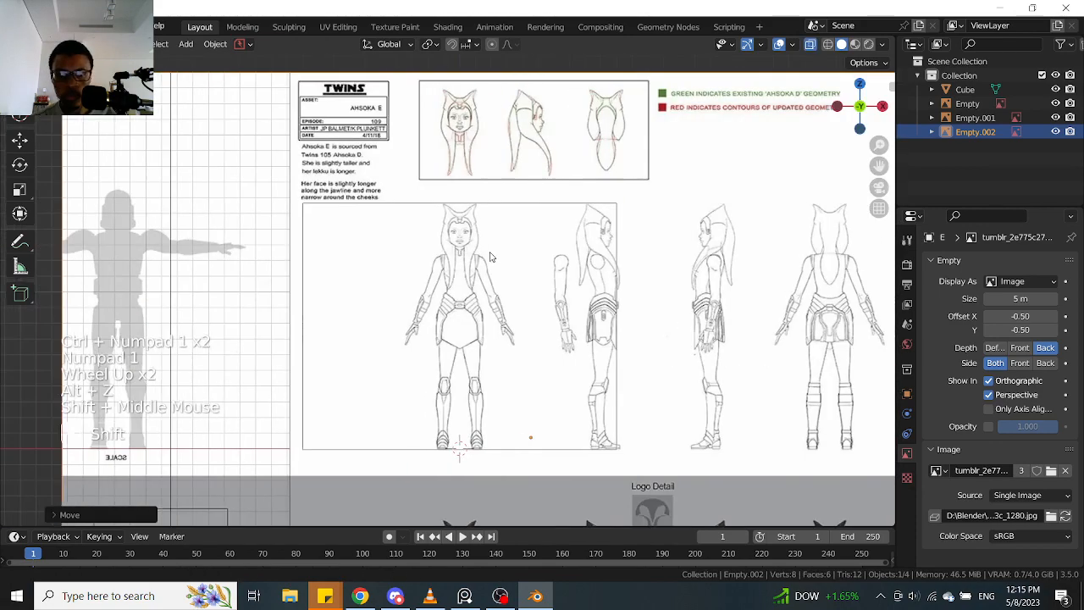
scroll(465, 256, "up", 2)
scroll(461, 252, "down", 4)
scroll(457, 246, "up", 1)
Set the rotated back reference sheet's depth to Default and check it in perspective
left_click(443, 261)
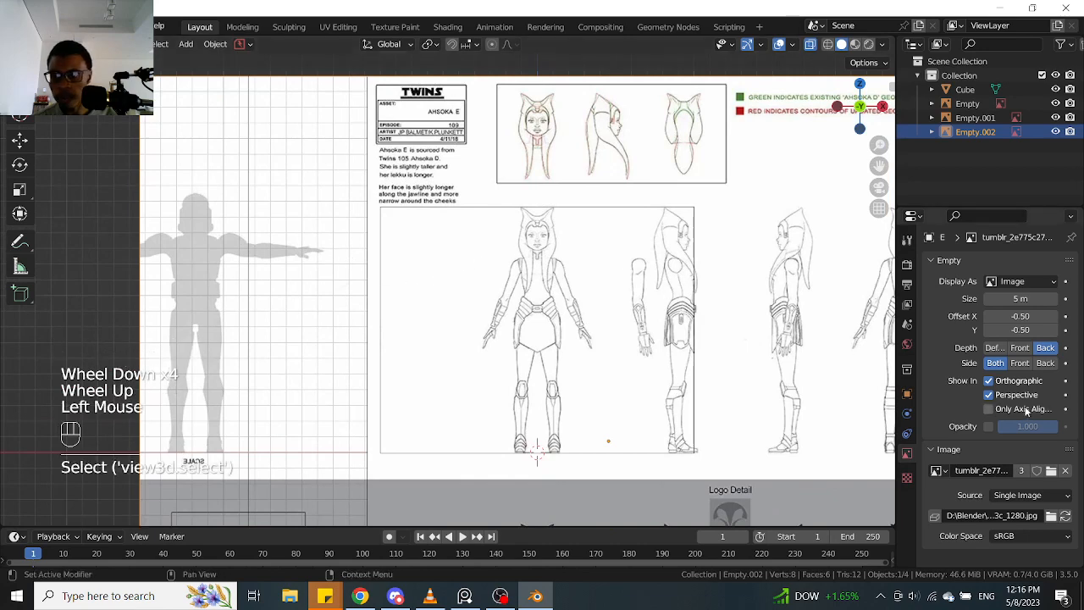
left_click(996, 348)
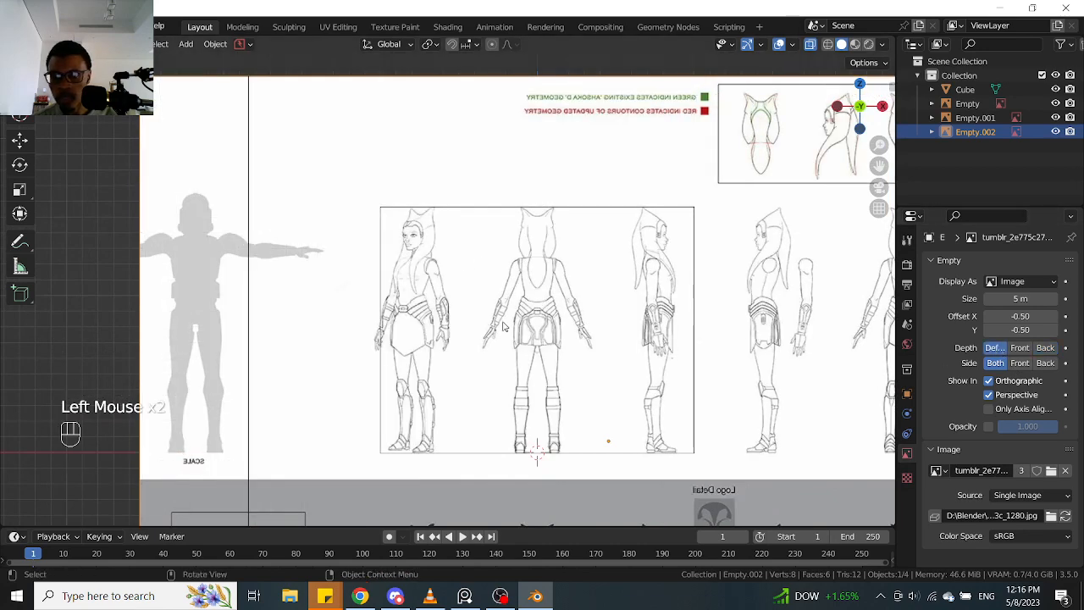
scroll(679, 350, "down", 2)
middle_click_drag(679, 350, 610, 385)
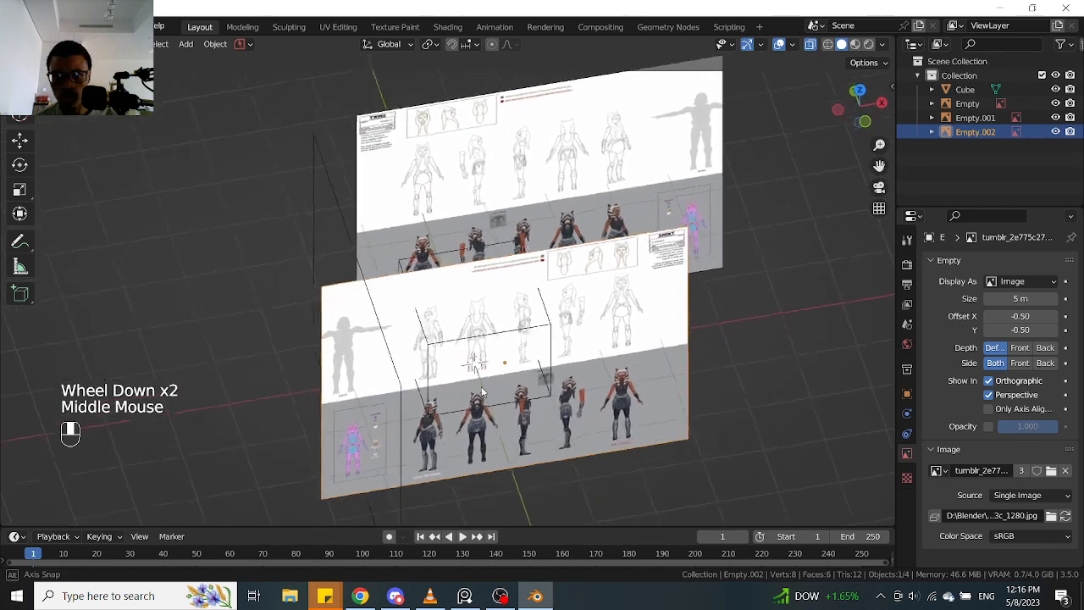
Enable opacity for the rotated back reference sheet and lower it to about 0.431
scroll(733, 380, "up", 2)
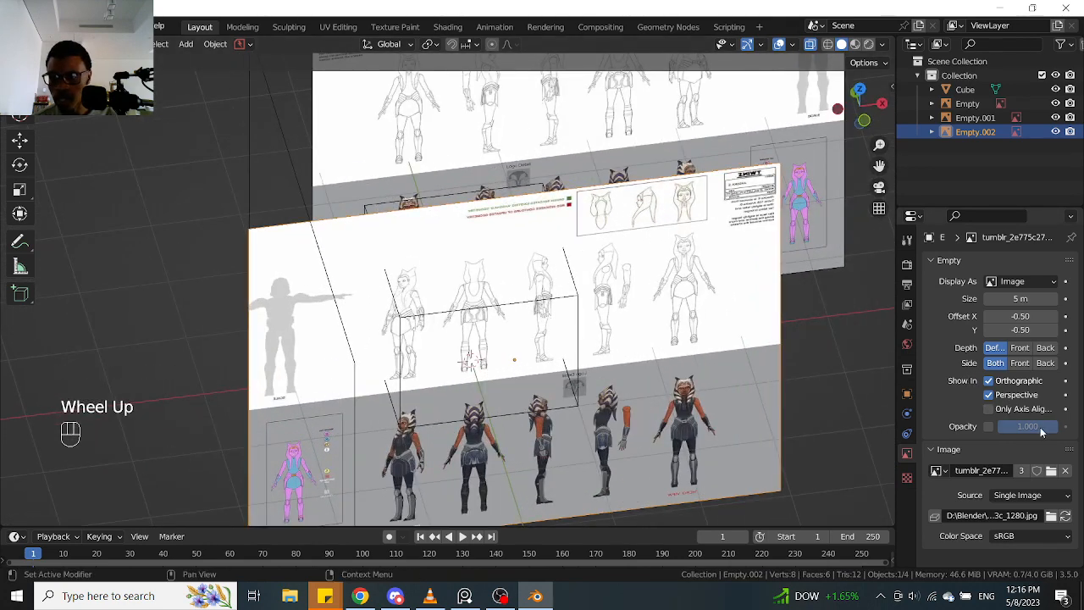
left_click(990, 427)
left_click_drag(1027, 426, 1023, 425)
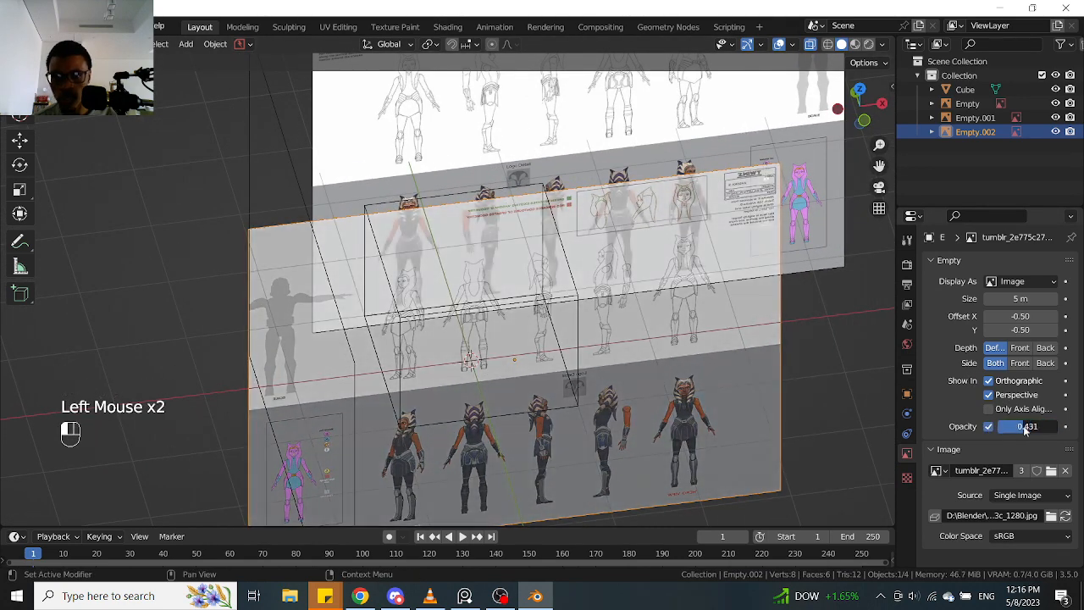
Examine the overlapping figure outlines of the front and back reference sheets up close in front view
key("KP_1")
scroll(487, 233, "up", 3)
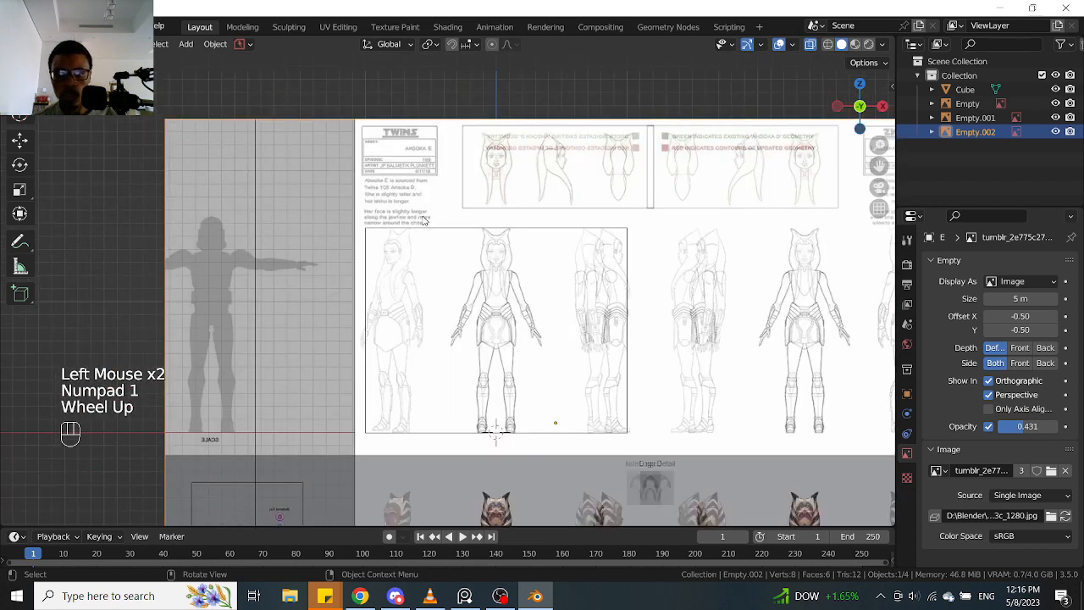
scroll(500, 267, "up", 1, "shift")
middle_click_drag(500, 267, 534, 299, "shift")
scroll(519, 274, "up", 2)
scroll(517, 194, "down", 1)
scroll(552, 295, "up", 1)
scroll(544, 291, "down", 1)
scroll(530, 300, "up", 1)
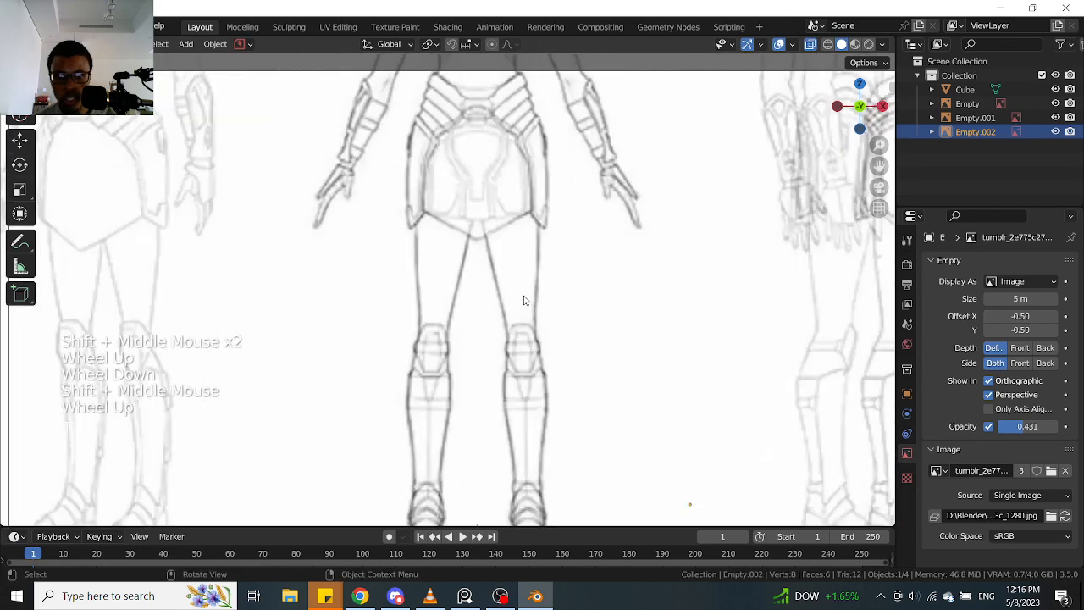
scroll(536, 302, "up", 1)
scroll(613, 287, "down", 2)
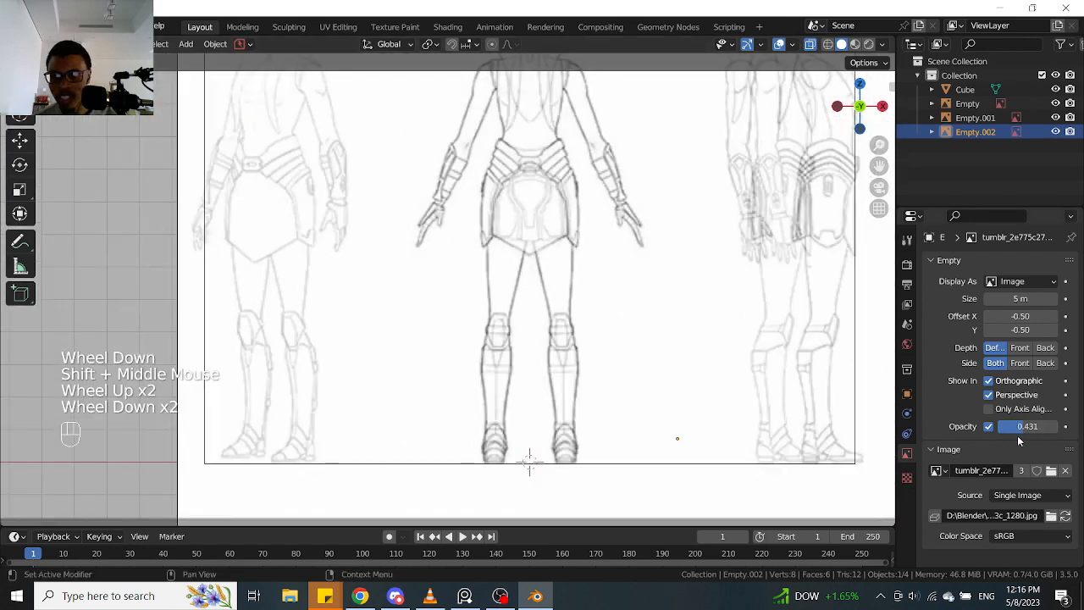
Raise the rotated back reference sheet's opacity to 1.000 and check the figures against the wireframe cube
mouse_move(1028, 426)
left_mouse_down()
mouse_move(999, 426)
mouse_move(1061, 431)
left_mouse_up()
middle_click_drag(586, 193, 560, 346, "shift")
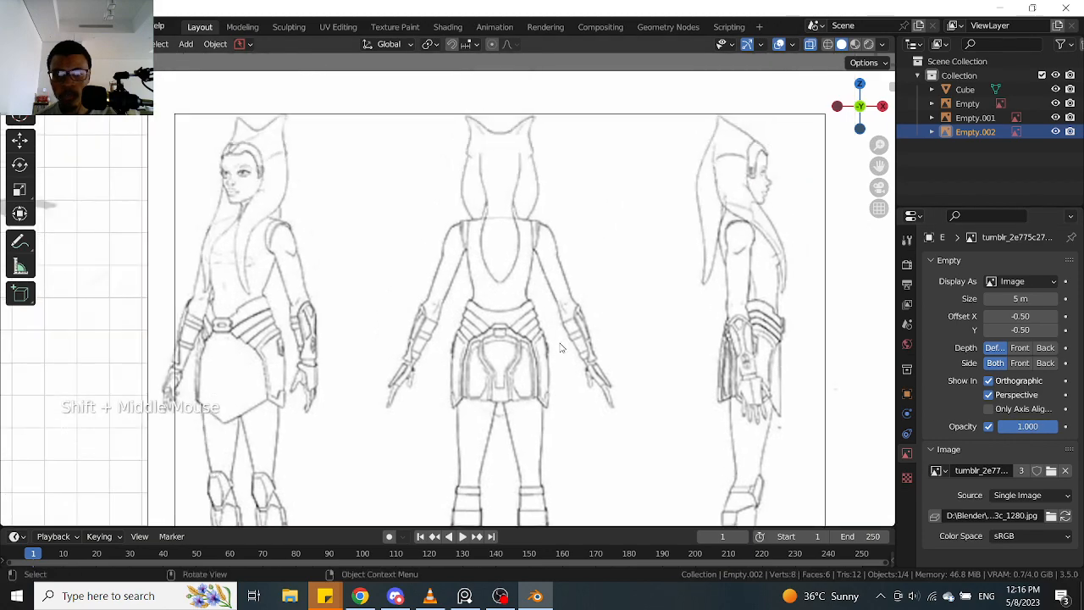
scroll(560, 346, "down", 1)
mouse_move(1040, 432)
left_mouse_down()
mouse_move(998, 426)
mouse_move(1061, 426)
left_mouse_up()
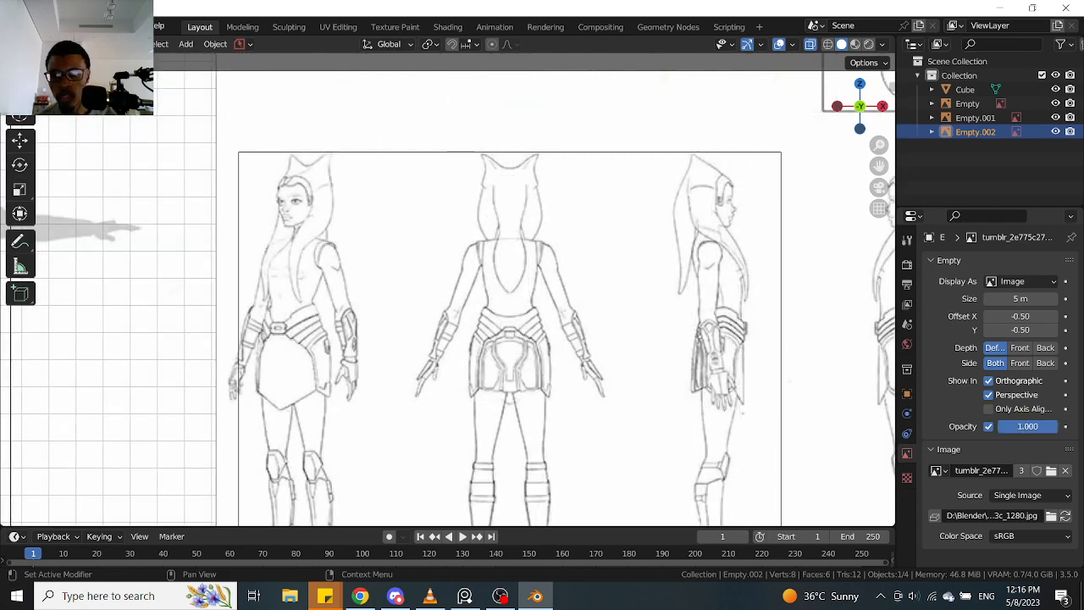
Limit the rotated back reference sheet's visible side to Front and check it in perspective
left_click(1020, 362)
scroll(508, 339, "down", 4)
middle_click_drag(509, 339, 592, 297)
scroll(489, 283, "up", 1)
scroll(489, 282, "up", 1)
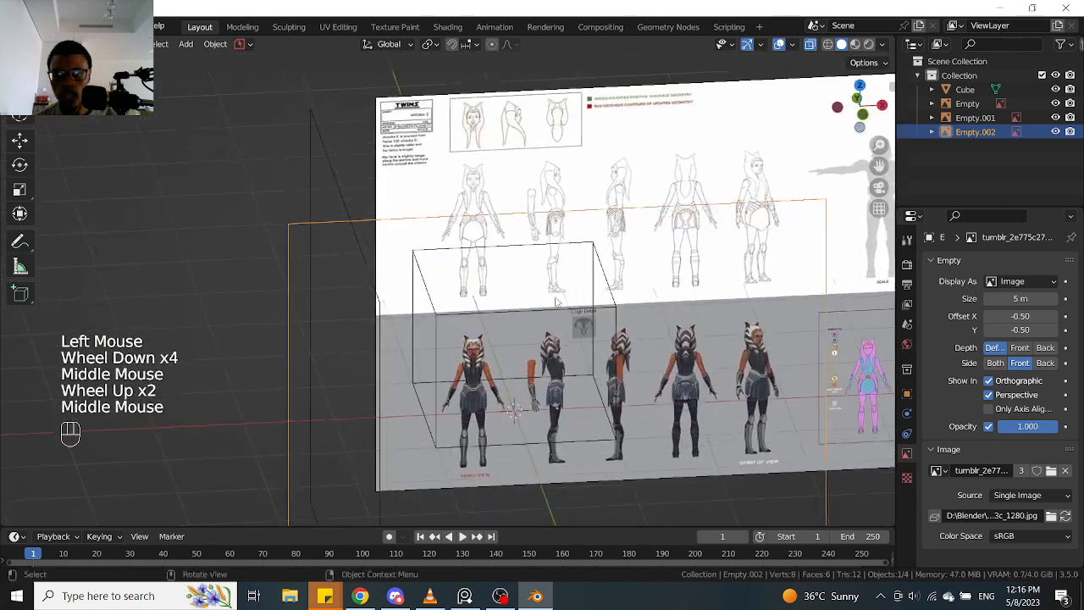
scroll(623, 302, "down", 3)
scroll(622, 302, "up", 2)
key("KP_1")
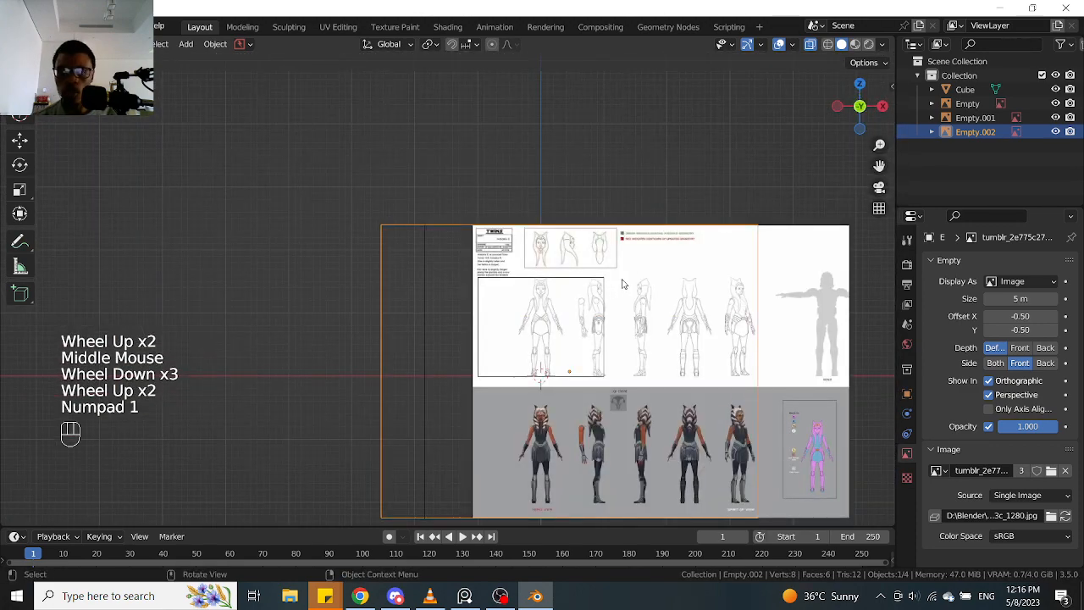
Compare the reference sheets with the wireframe cube in front, back and right orthographic views
scroll(622, 284, "up", 3)
scroll(627, 291, "down", 2)
middle_click_drag(634, 305, 574, 239, "shift")
scroll(636, 261, "up", 1)
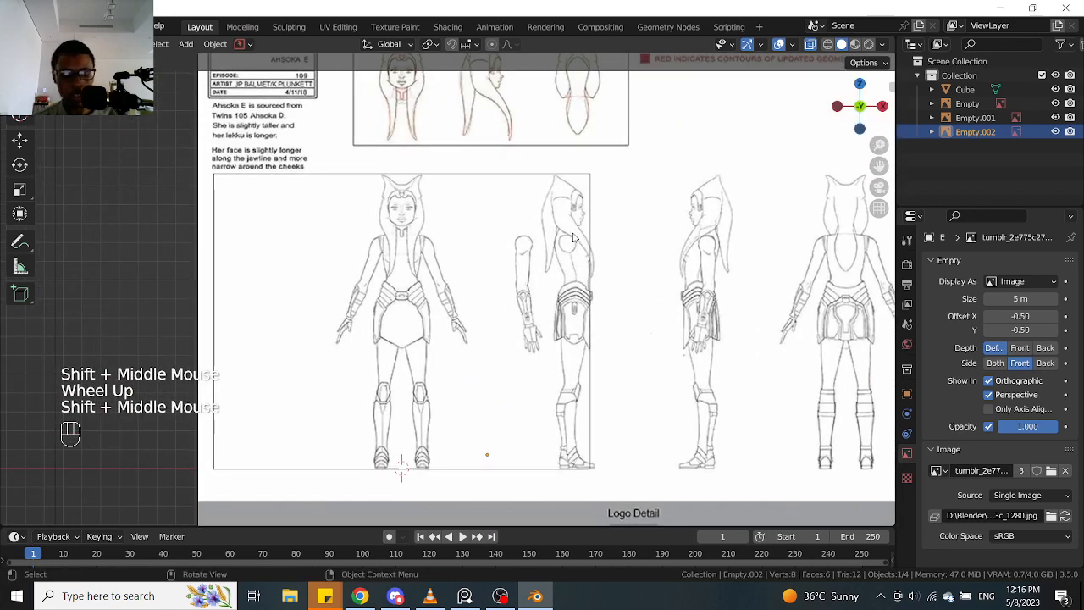
key("ctrl+KP_1")
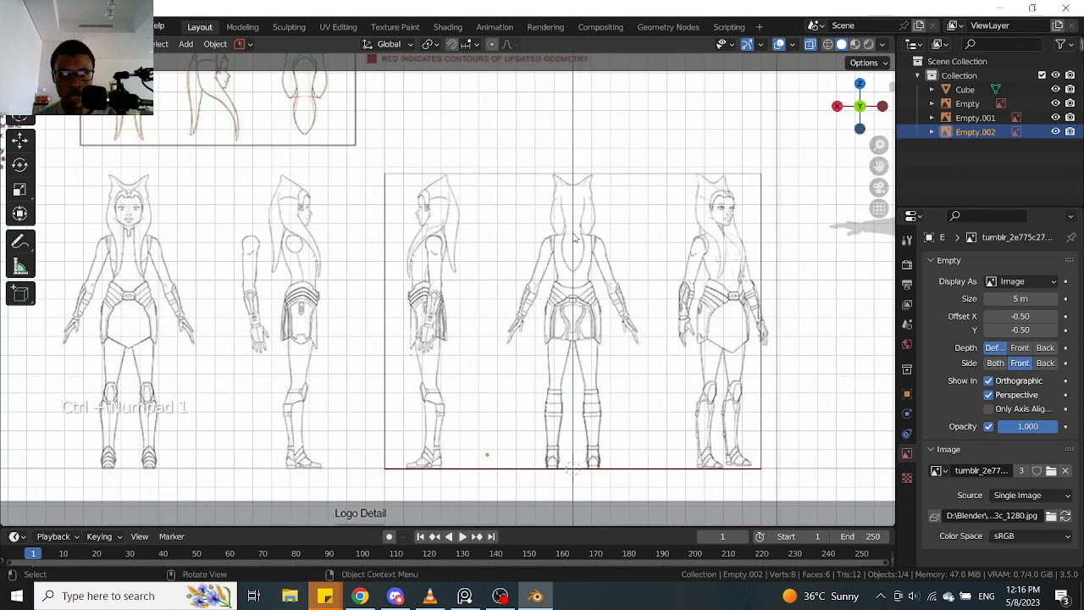
scroll(668, 341, "down", 3)
middle_click_drag(668, 341, 638, 381)
key("ctrl+KP_1")
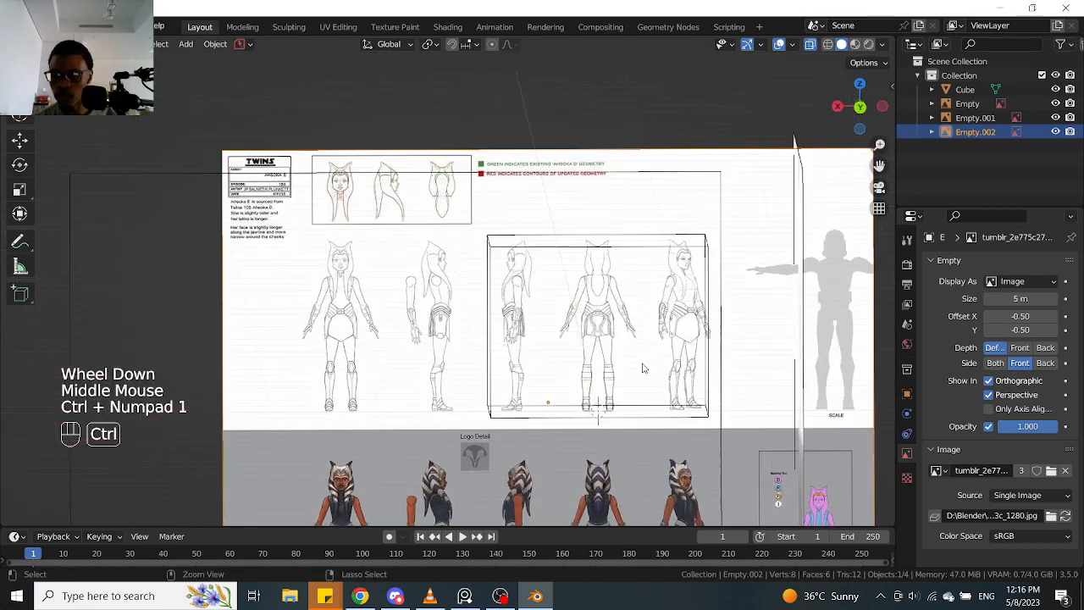
scroll(591, 348, "up", 2)
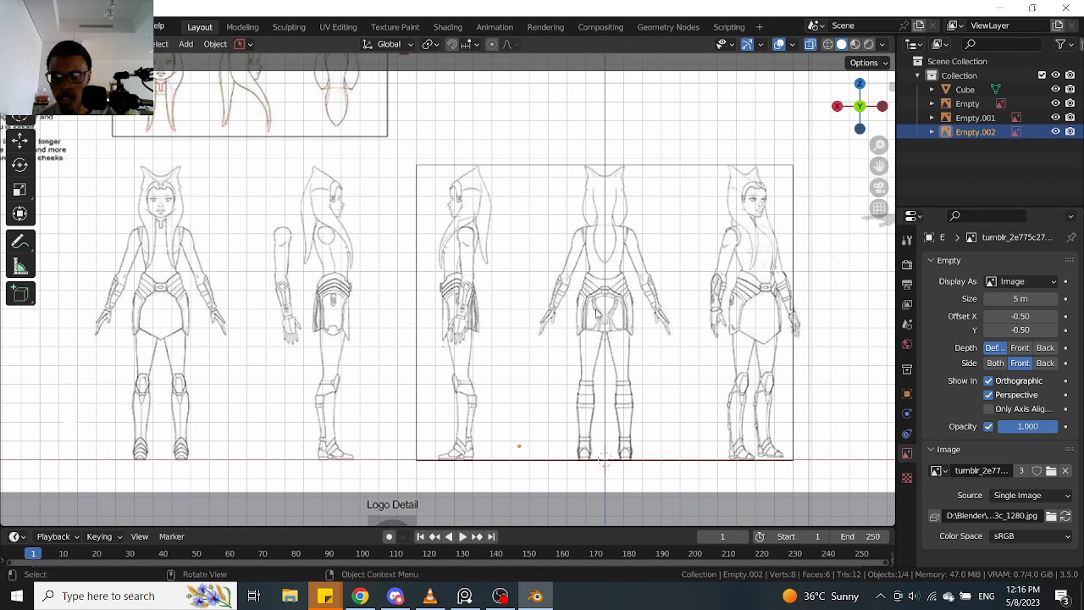
scroll(608, 316, "down", 2)
key("KP_1")
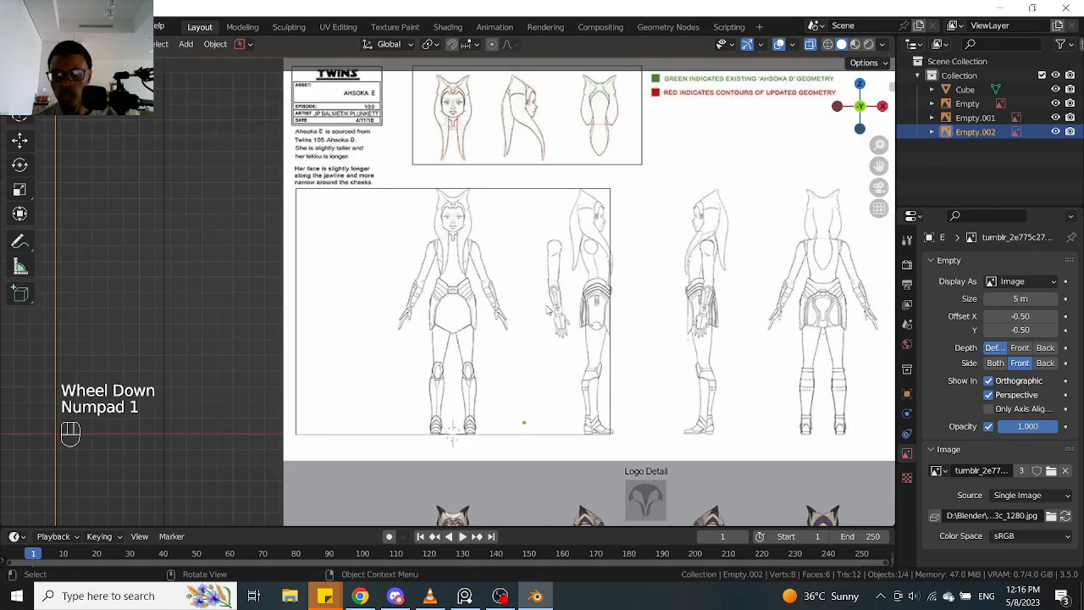
scroll(550, 312, "down", 1)
key("KP_3")
scroll(556, 315, "up", 2)
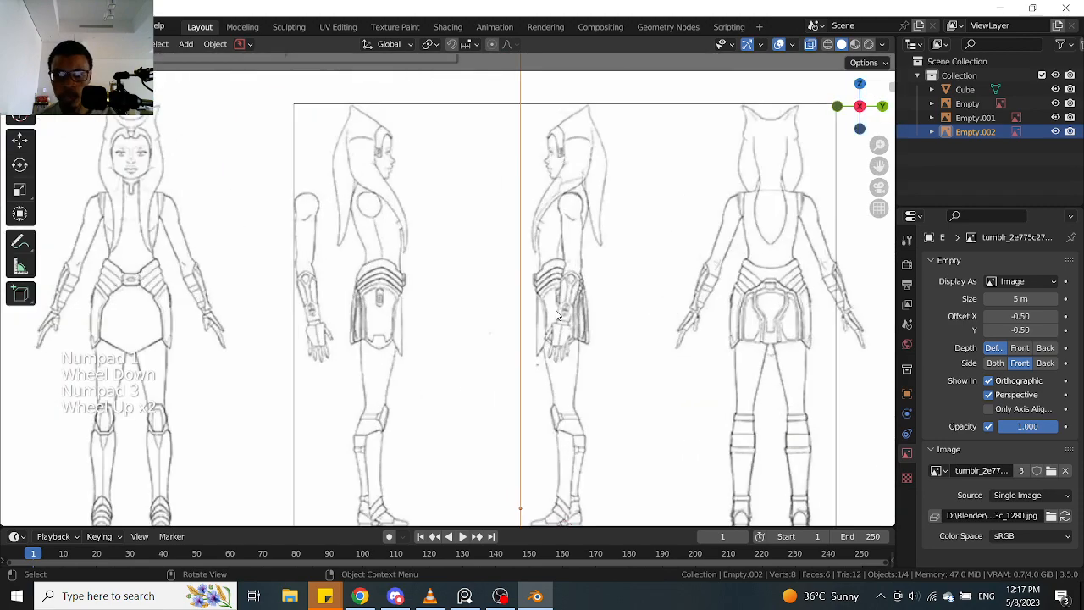
Move the rotated back reference sheet along the Y axis, away from the cube to beyond the side sheet's edge
scroll(555, 314, "down", 3)
middle_click_drag(554, 315, 565, 366)
scroll(558, 313, "down", 2)
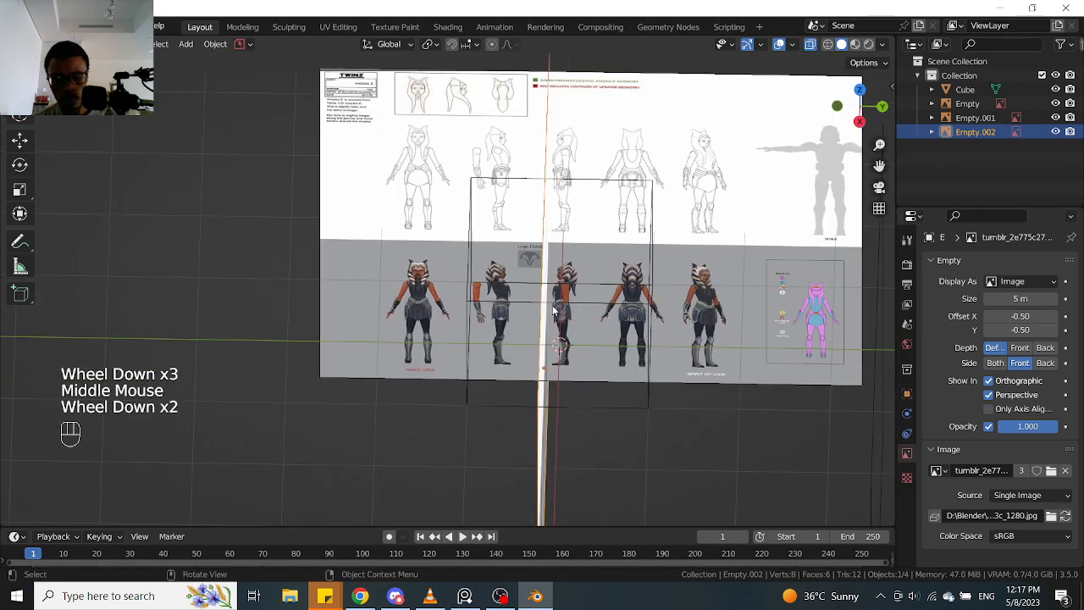
key("g")
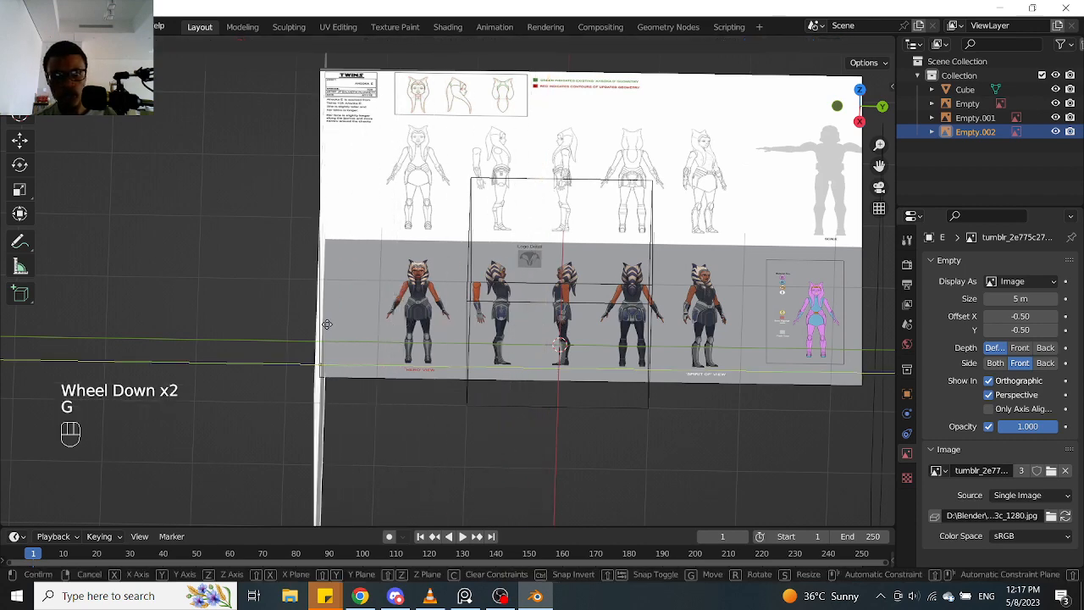
left_click(311, 325)
scroll(508, 263, "down", 1)
middle_click_drag(532, 233, 611, 272)
scroll(581, 269, "up", 2)
Select the side reference sheet and examine the front sheet's head detail drawings and colour legend in front view
left_click(624, 280)
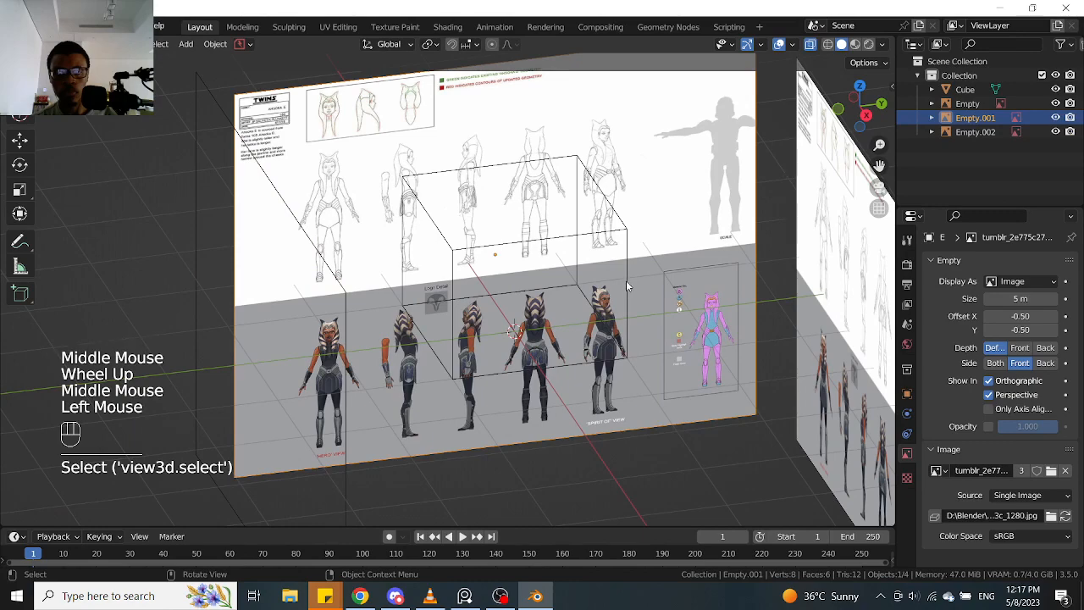
scroll(628, 251, "down", 1)
middle_click_drag(628, 251, 604, 225)
key("KP_1")
scroll(657, 262, "up", 2)
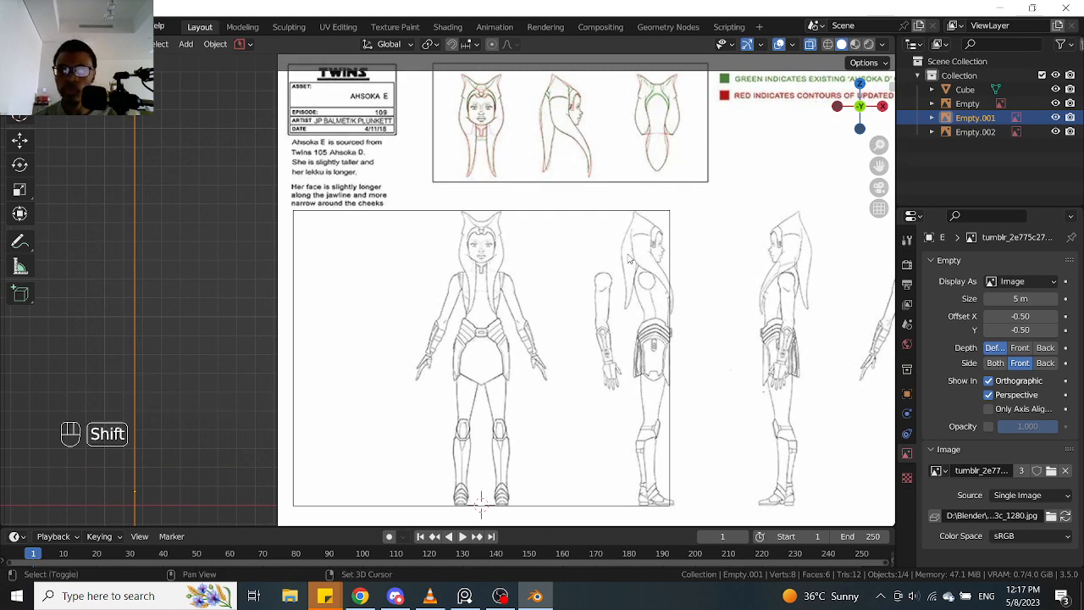
middle_click_drag(652, 260, 545, 258, "shift")
middle_click_drag(593, 162, 593, 178, "shift")
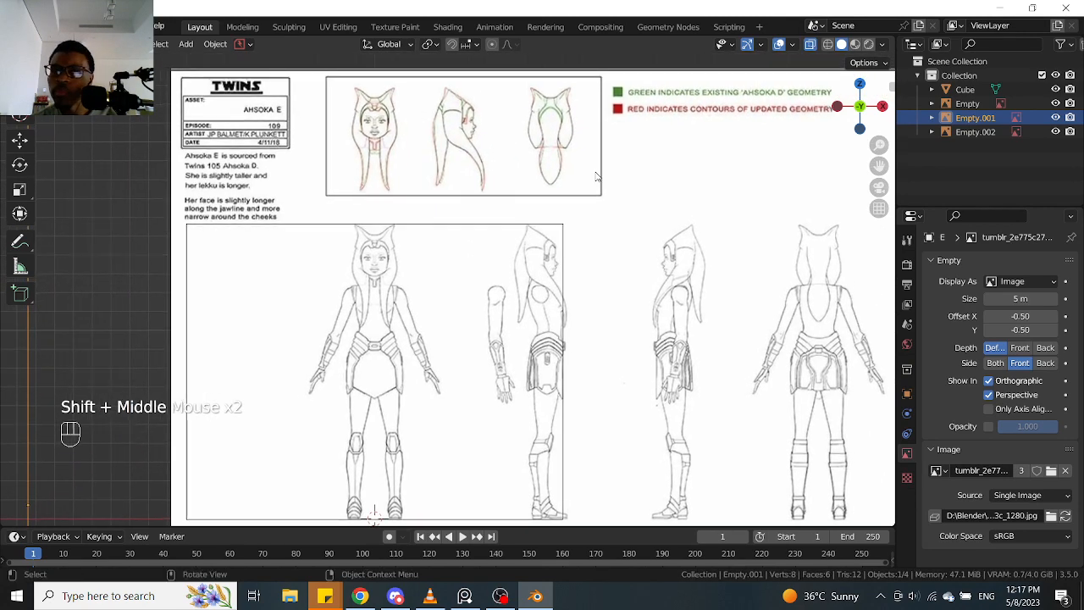
middle_click_drag(532, 293, 549, 264, "shift")
middle_click_drag(603, 171, 518, 223, "shift")
scroll(555, 210, "up", 2)
scroll(517, 223, "down", 1)
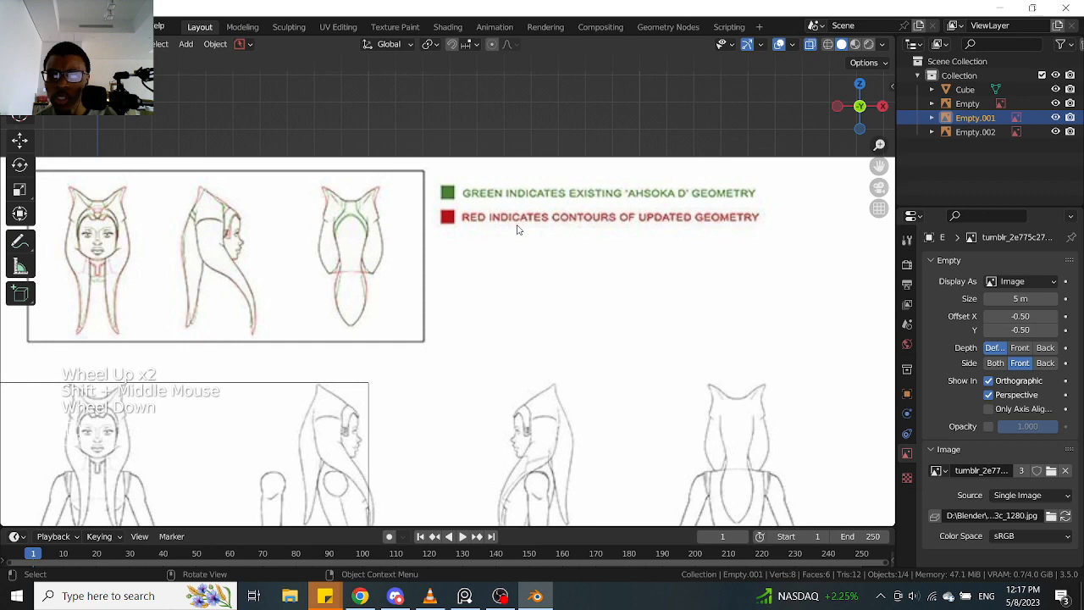
Examine the front sheet's full-body line drawings against the wireframe cube in front view
middle_click_drag(447, 314, 573, 281, "shift")
middle_click_drag(385, 350, 441, 303, "shift")
scroll(448, 308, "down", 1)
scroll(461, 308, "up", 2)
scroll(440, 286, "down", 1)
scroll(441, 305, "up", 1)
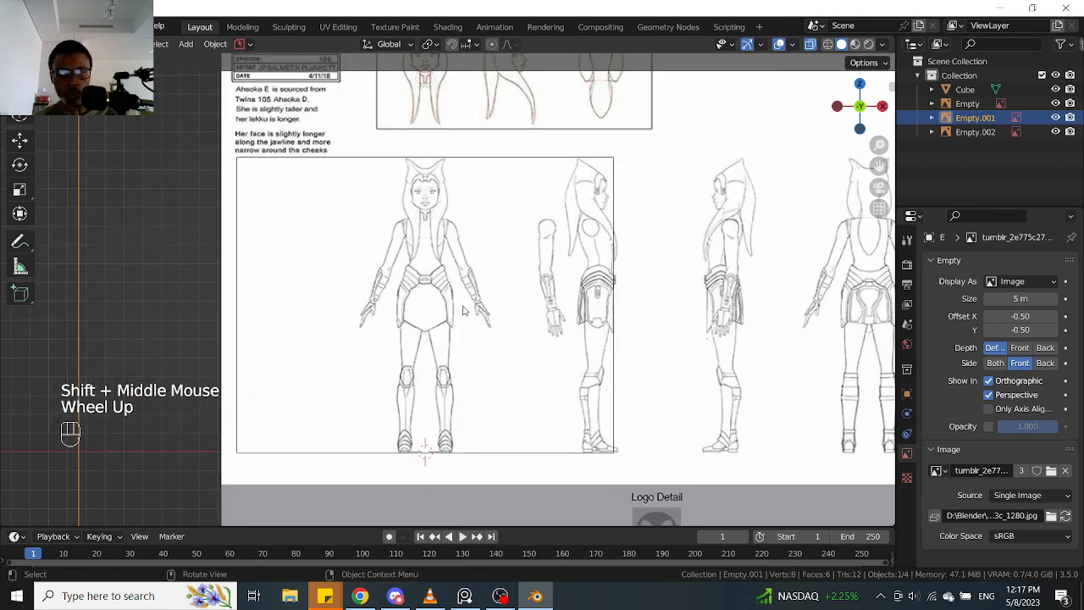
scroll(463, 310, "down", 1)
scroll(463, 310, "up", 1)
scroll(464, 314, "down", 1)
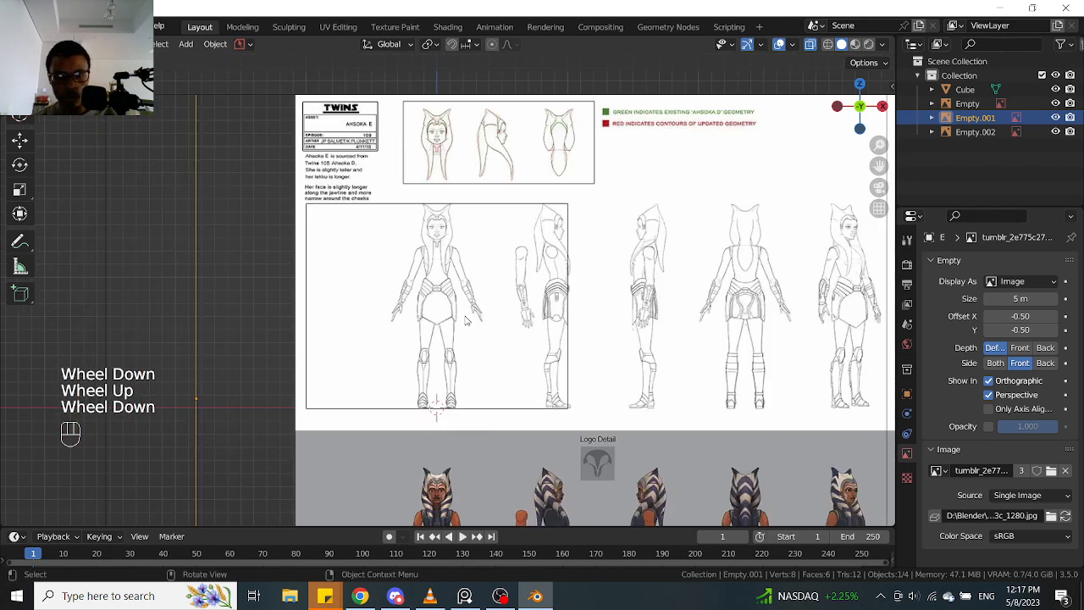
middle_click_drag(511, 398, 488, 357, "shift")
Delete the wireframe height cube from the scene, leaving the reference sheets
scroll(687, 303, "down", 4)
middle_click_drag(687, 303, 595, 392)
left_click(589, 373)
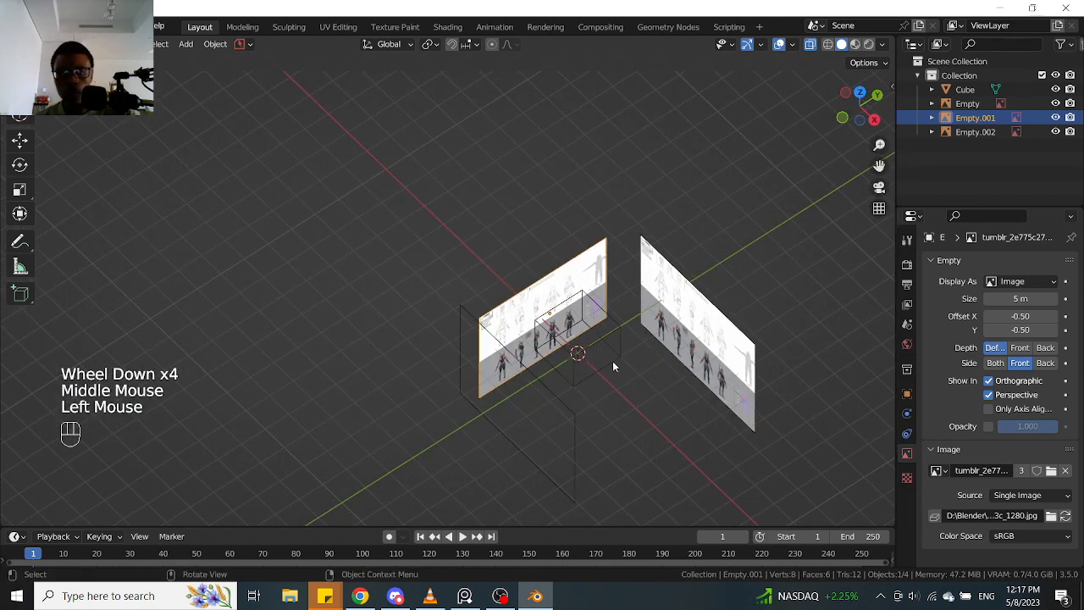
key("ctrl+z")
scroll(636, 337, "up", 2)
left_click_drag(584, 378, 633, 346)
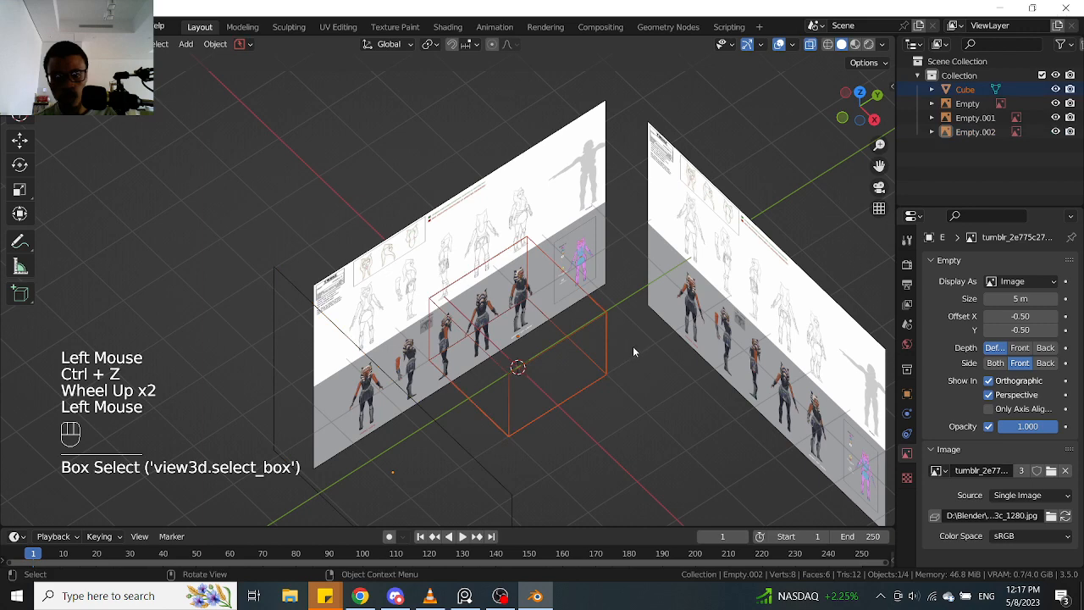
key("x")
left_click(636, 356)
Rename the collection holding the three reference sheets to Templete
scroll(636, 356, "down", 1)
middle_click_drag(636, 356, 581, 337)
left_click_drag(492, 387, 704, 112)
middle_click_drag(686, 165, 775, 157)
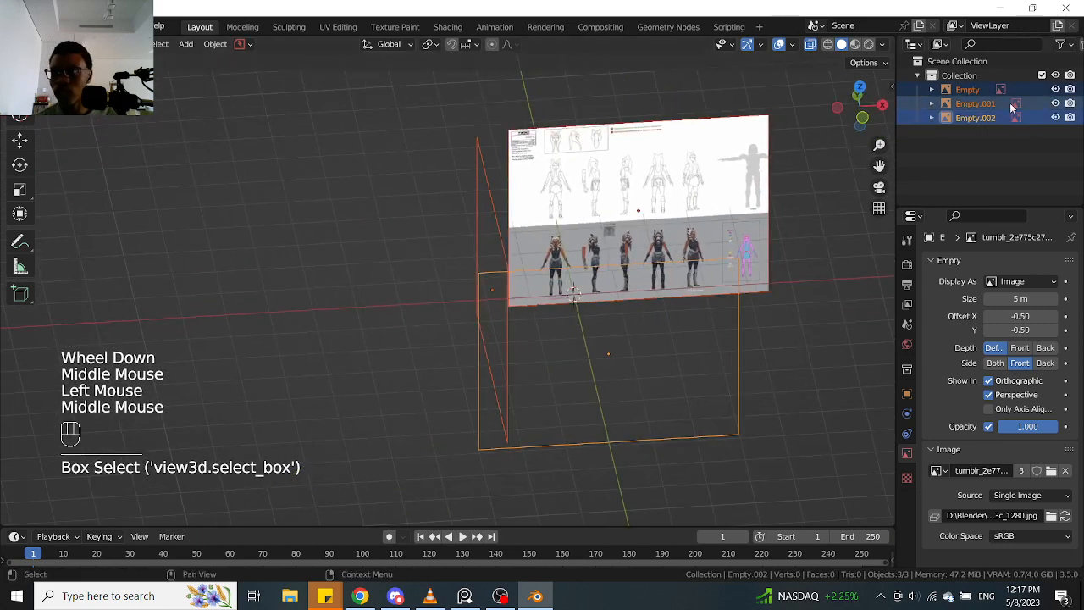
left_click(959, 75)
double_click(959, 74)
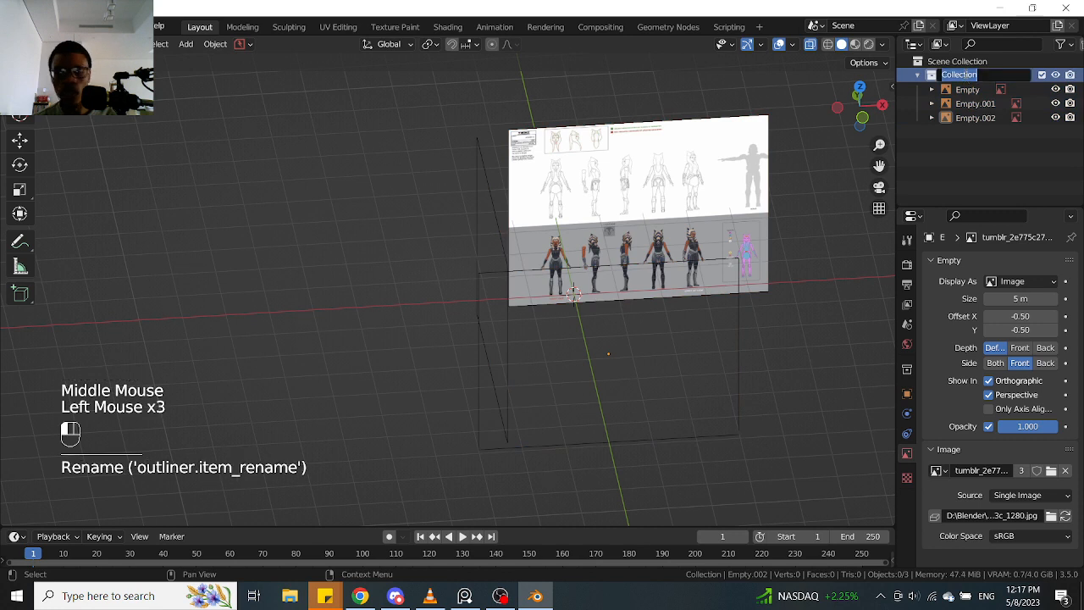
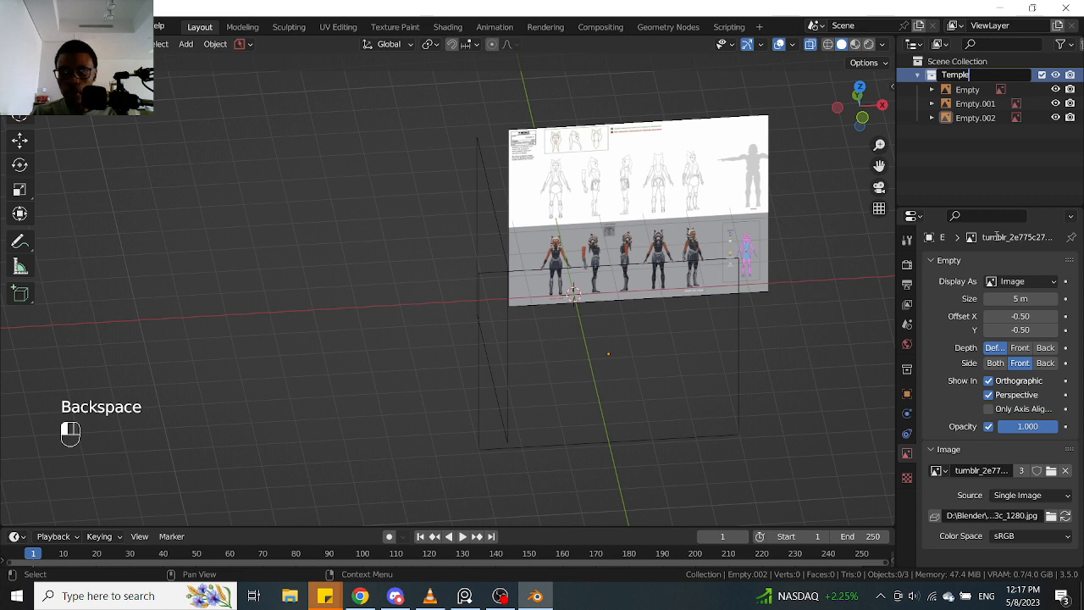
left_click(997, 237)
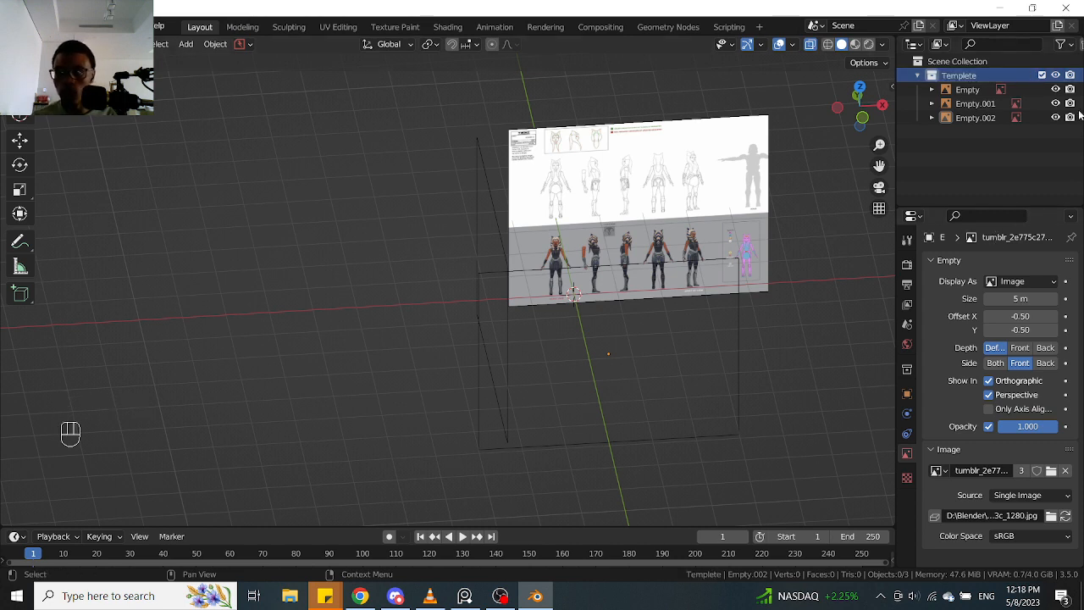
Show the Selectable restriction toggle in the outliner and make the Templete collection unselectable
left_click(1072, 47)
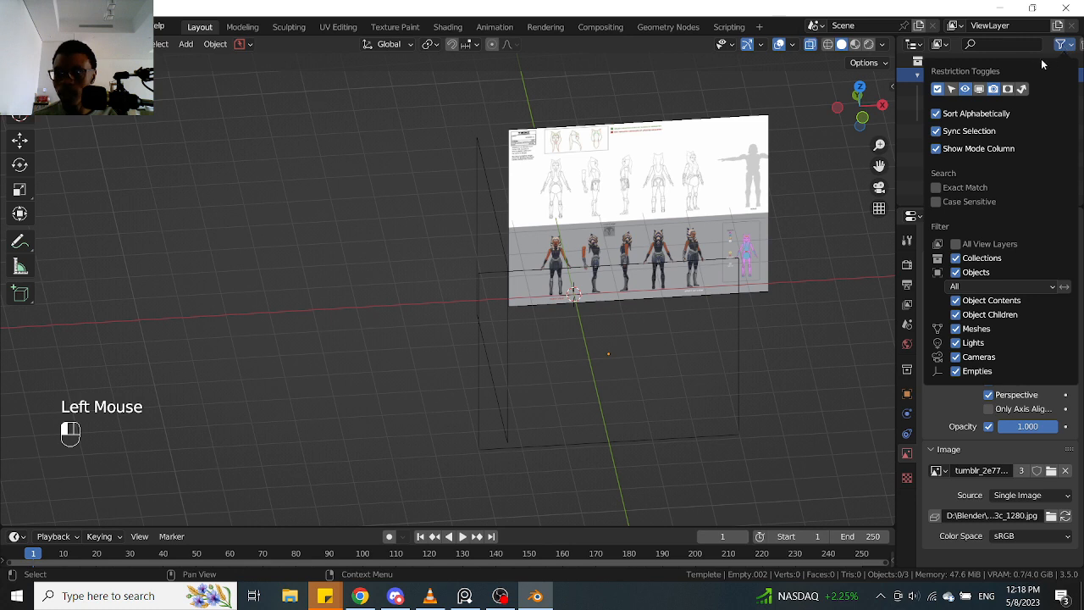
left_click(951, 90)
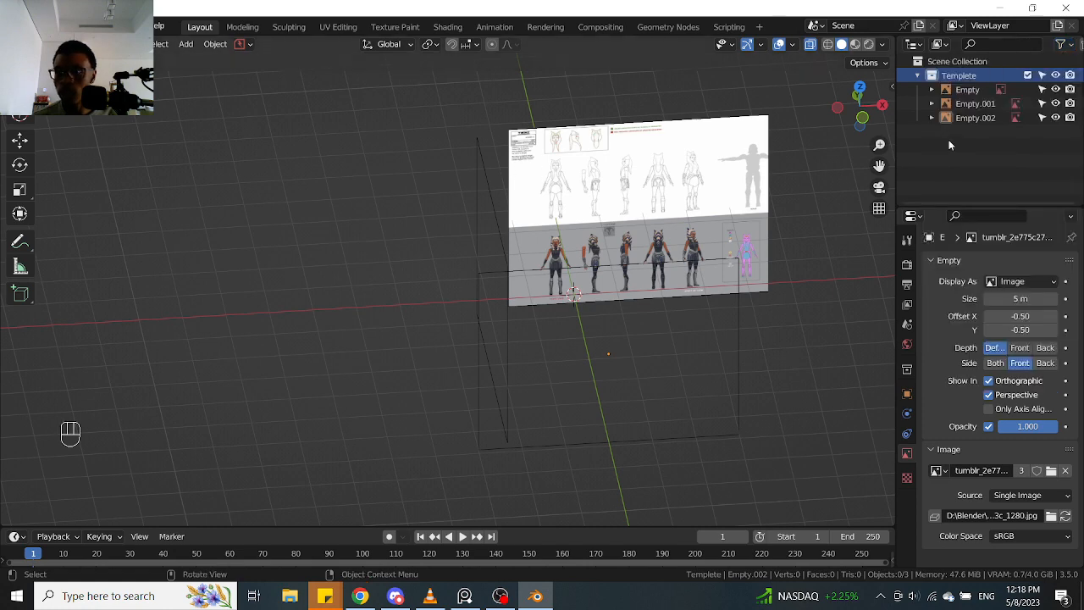
left_click(1041, 76)
Test the selection lock by trying to box-select and move the reference sheets in the viewport
middle_click_drag(470, 247, 520, 255)
scroll(483, 244, "down", 2)
left_click_drag(355, 392, 711, 101)
left_click_drag(363, 391, 627, 158)
left_click_drag(415, 345, 593, 202)
left_click_drag(648, 139, 453, 305)
left_click_drag(422, 435, 608, 223)
left_click_drag(612, 222, 426, 375)
key("g")
left_click(499, 231)
left_click(508, 227)
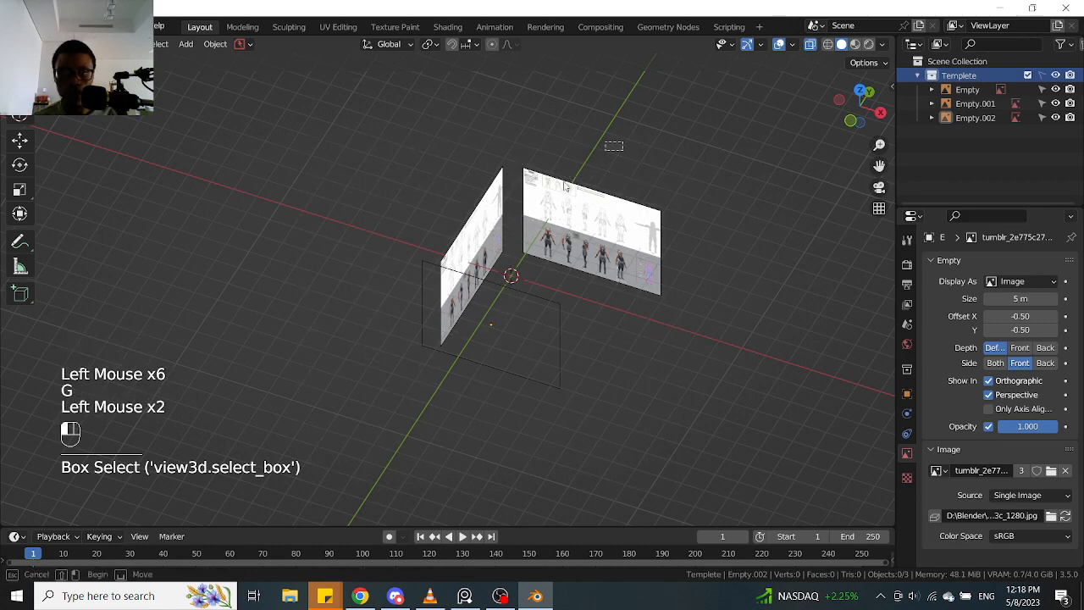
left_click_drag(598, 111, 391, 335)
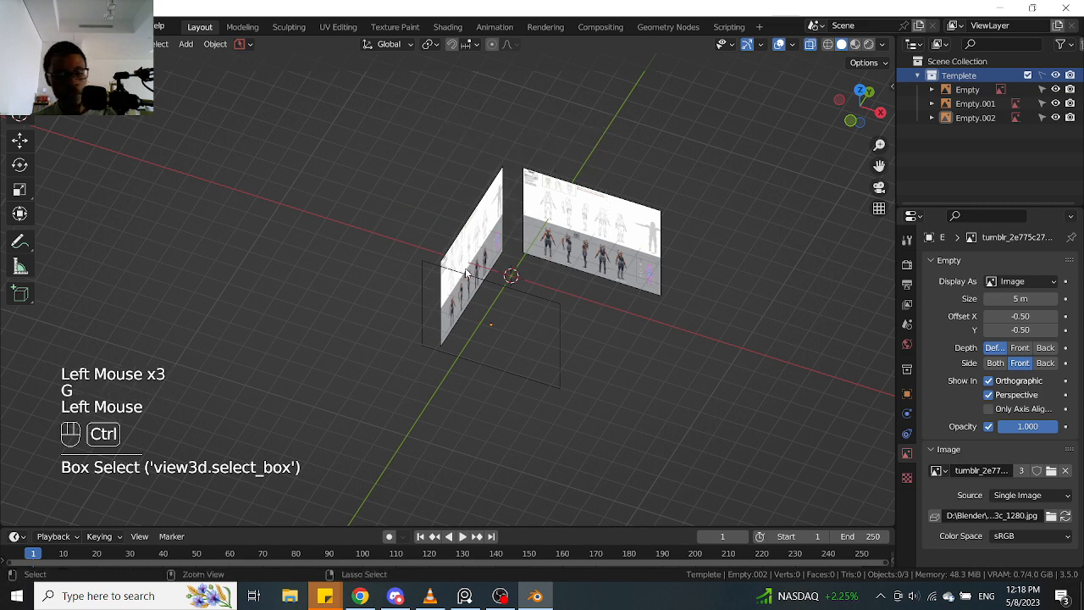
Start saving the file under a new name and create a Project File folder inside D:\Blender\Ahsoka as the save location
key("ctrl+shift+s")
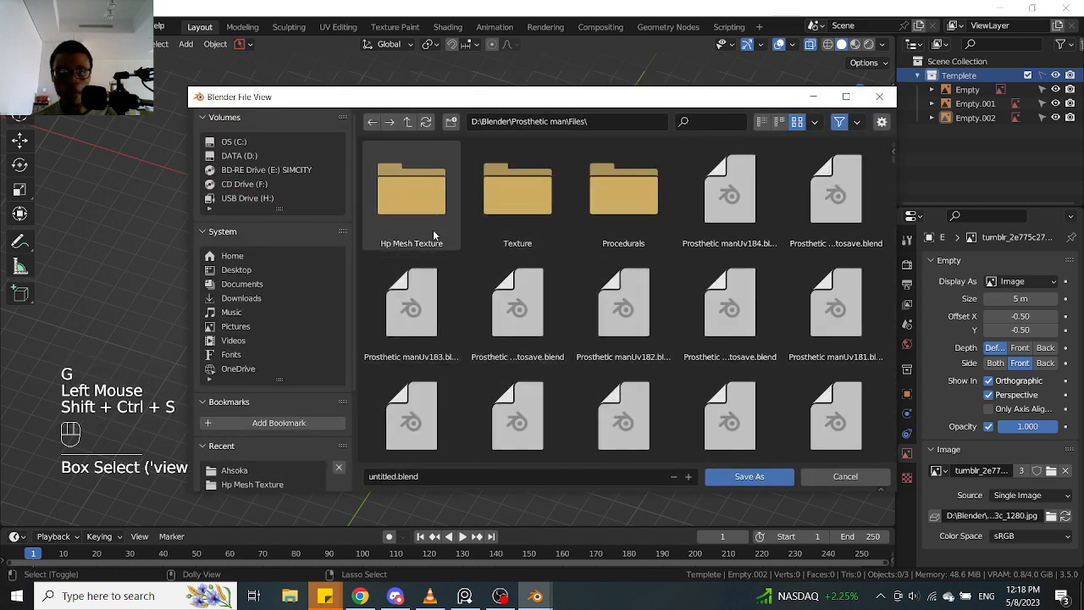
left_click(408, 123)
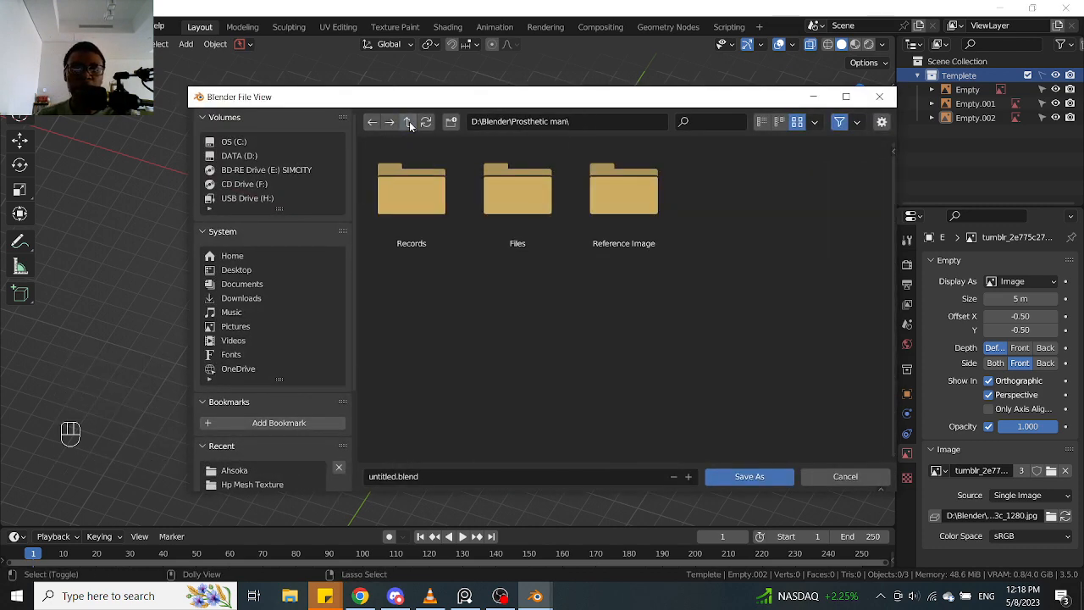
left_click(409, 123)
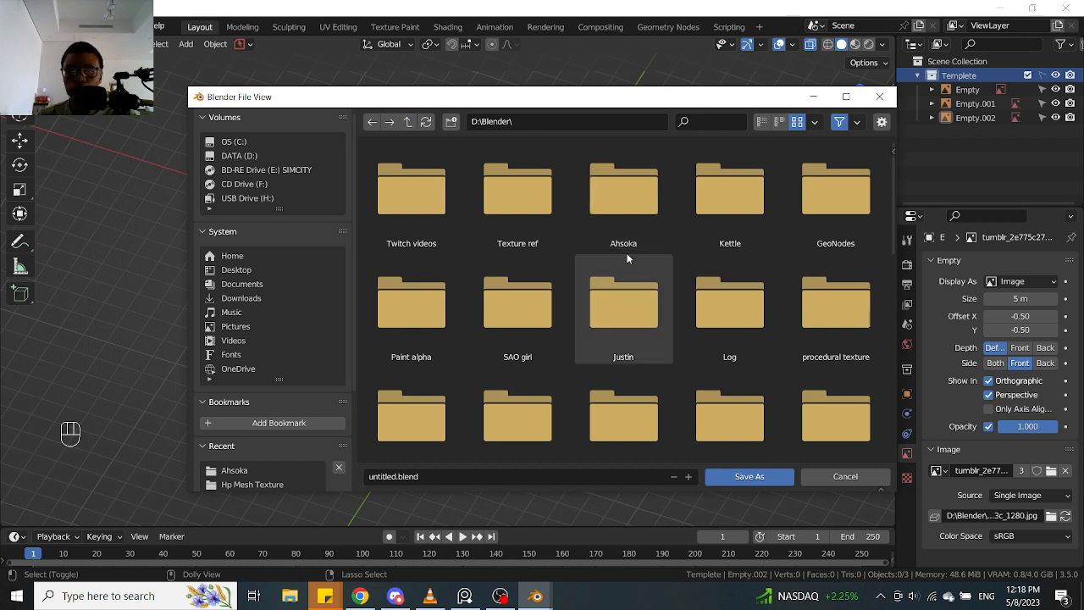
double_click(635, 208)
right_click(452, 312)
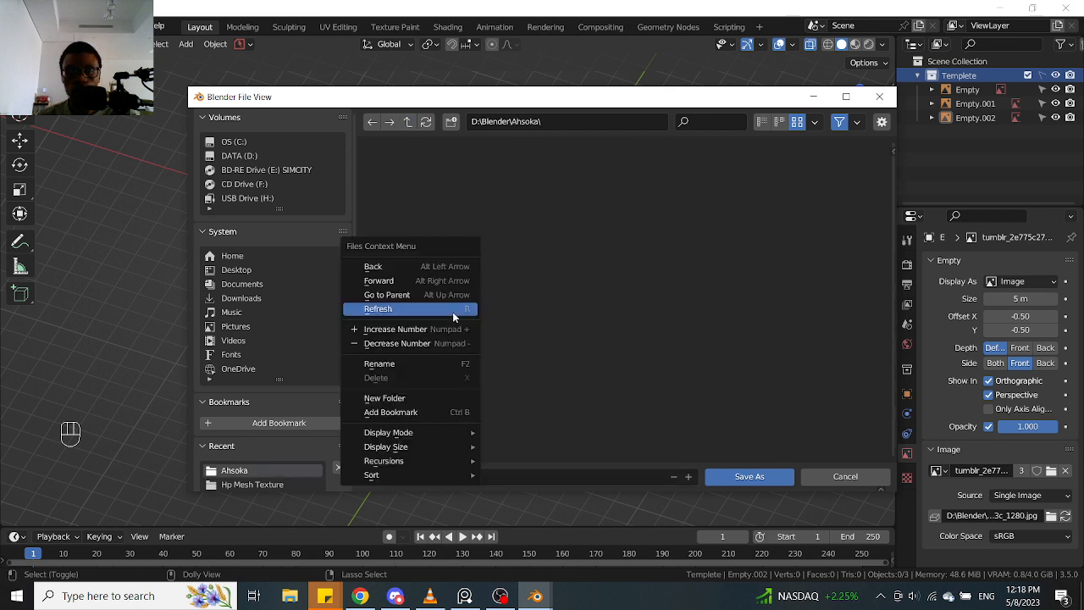
left_click(450, 121)
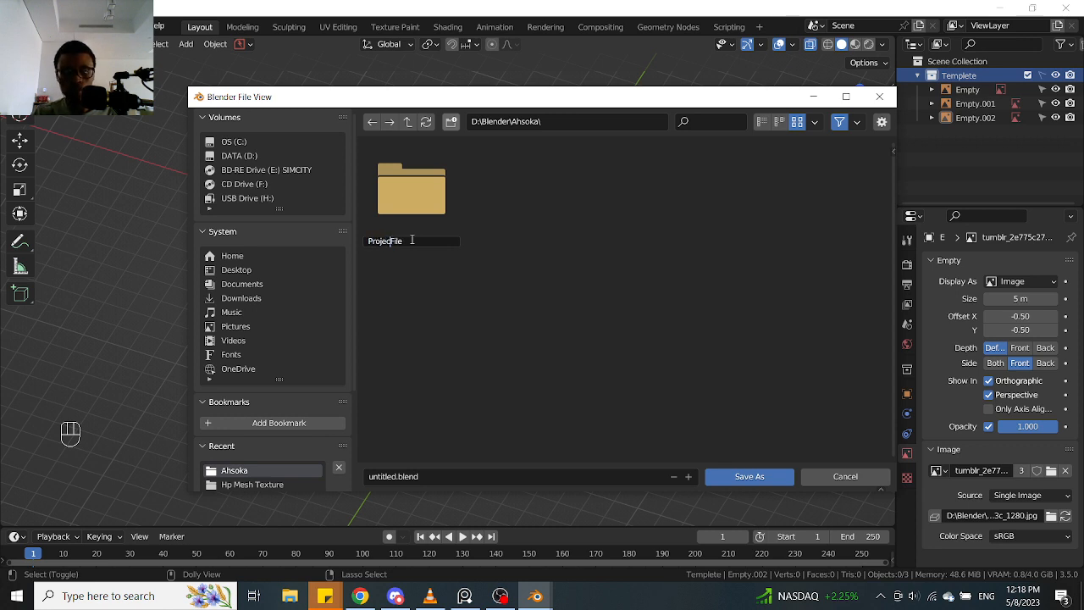
key("Return")
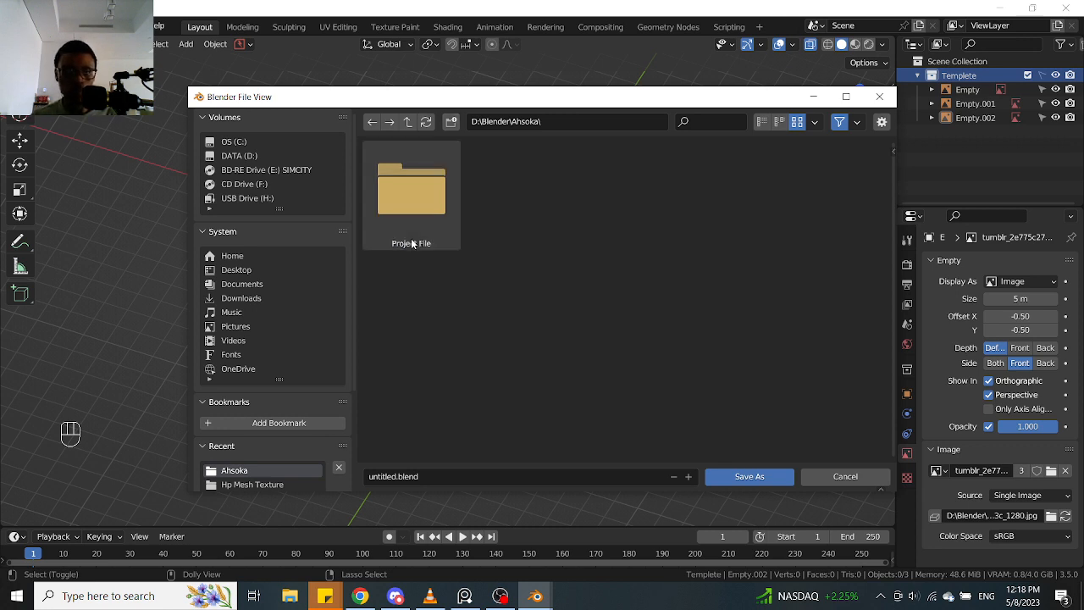
double_click(404, 227)
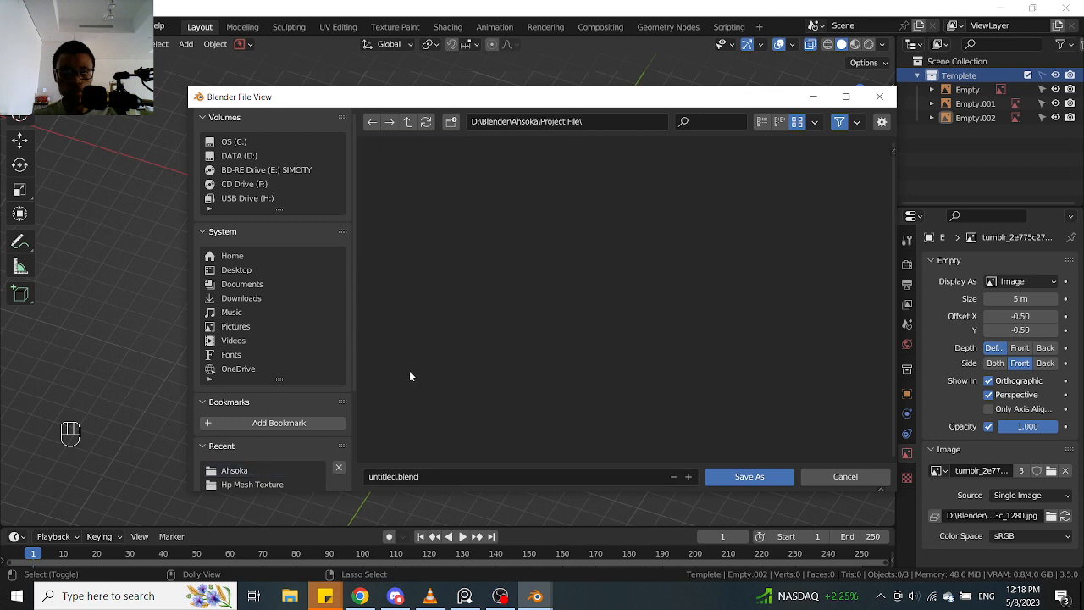
Save the scene as Ahsoka.blend in the Project File folder
left_click(430, 477)
type("Ahsoka")
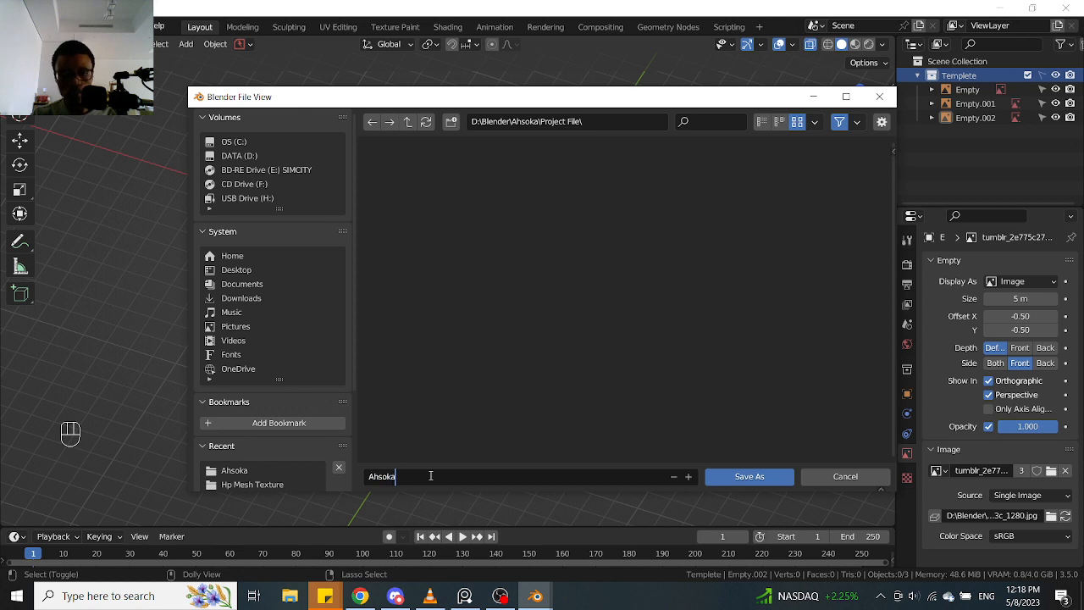
left_click(742, 481)
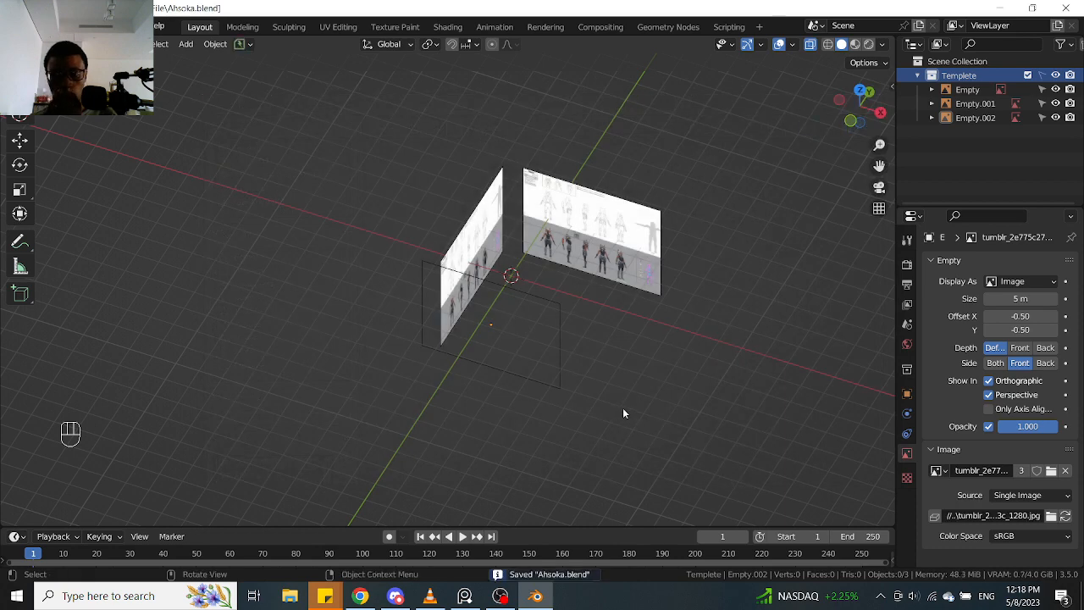
Examine the reference sheets in perspective and front view around the world origin
scroll(496, 367, "up", 2)
middle_click_drag(542, 387, 574, 363)
middle_click_drag(557, 290, 540, 381, "shift")
left_click(546, 373)
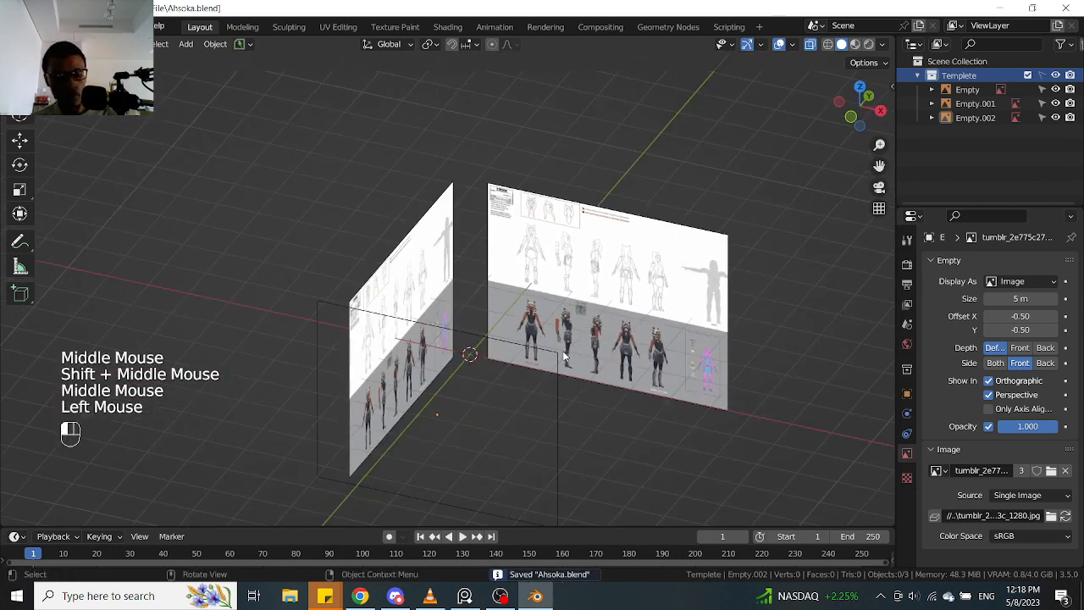
key("KP_1")
scroll(499, 341, "up", 2)
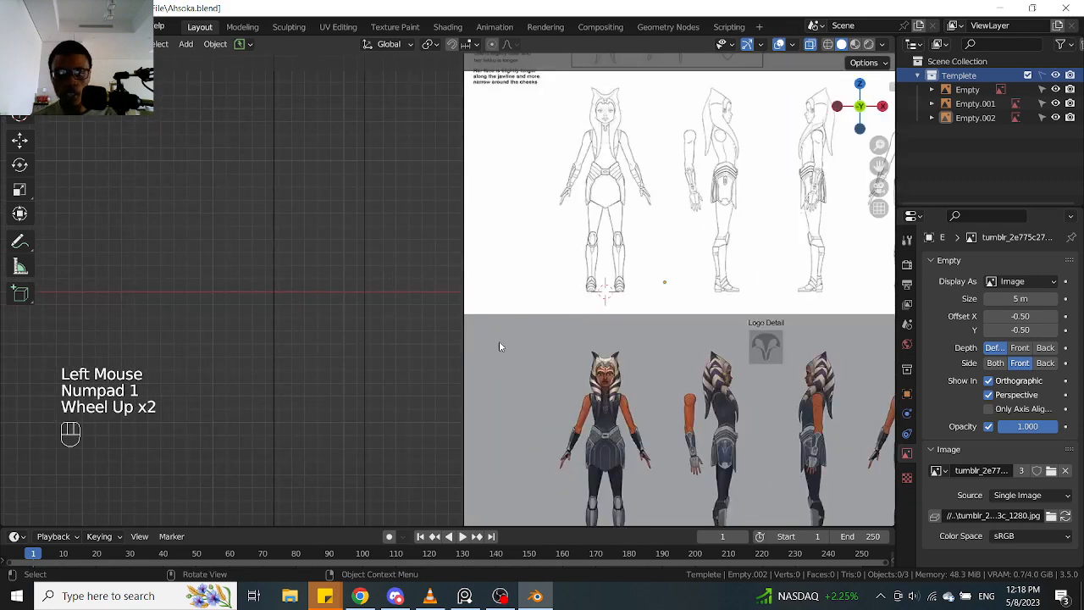
scroll(631, 277, "down", 1)
middle_click_drag(631, 277, 550, 353, "shift")
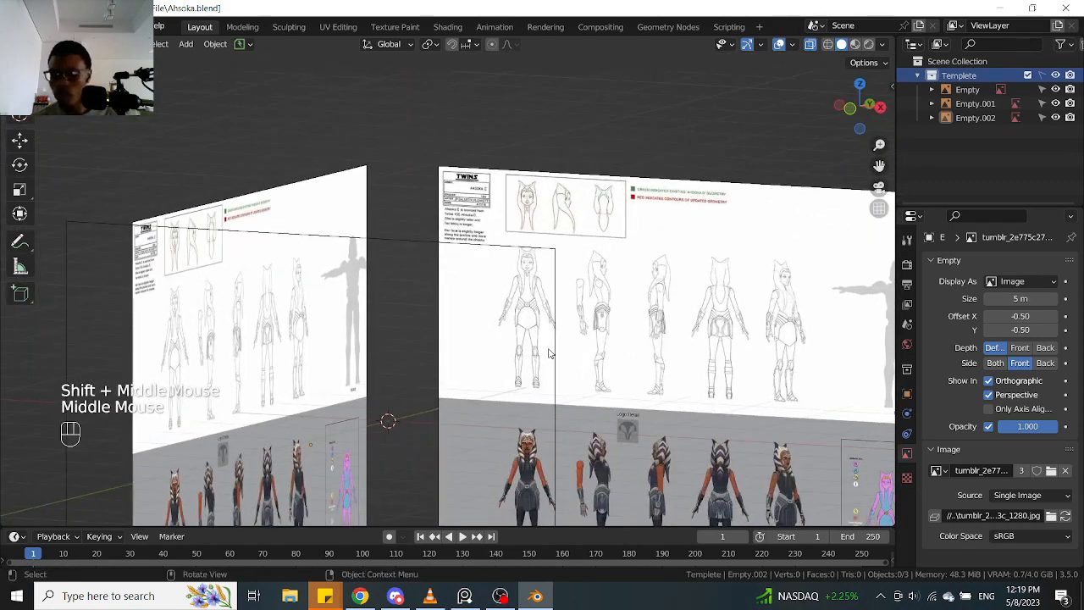
Add a Round Cube mesh at the world origin in front view and set its radius to 8
key("KP_1")
key("shift+a")
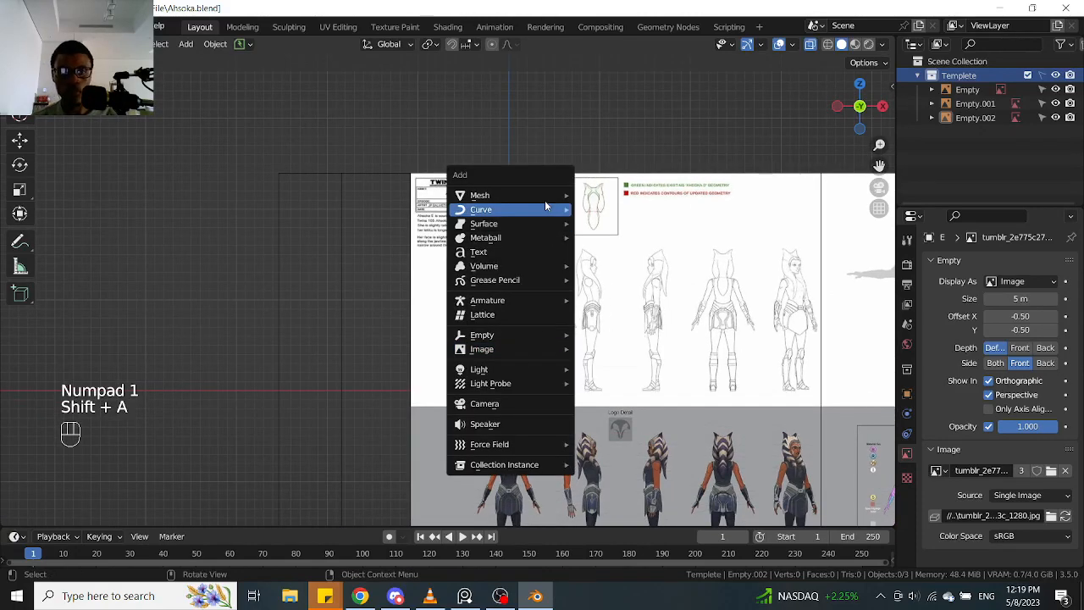
mouse_move(545, 200)
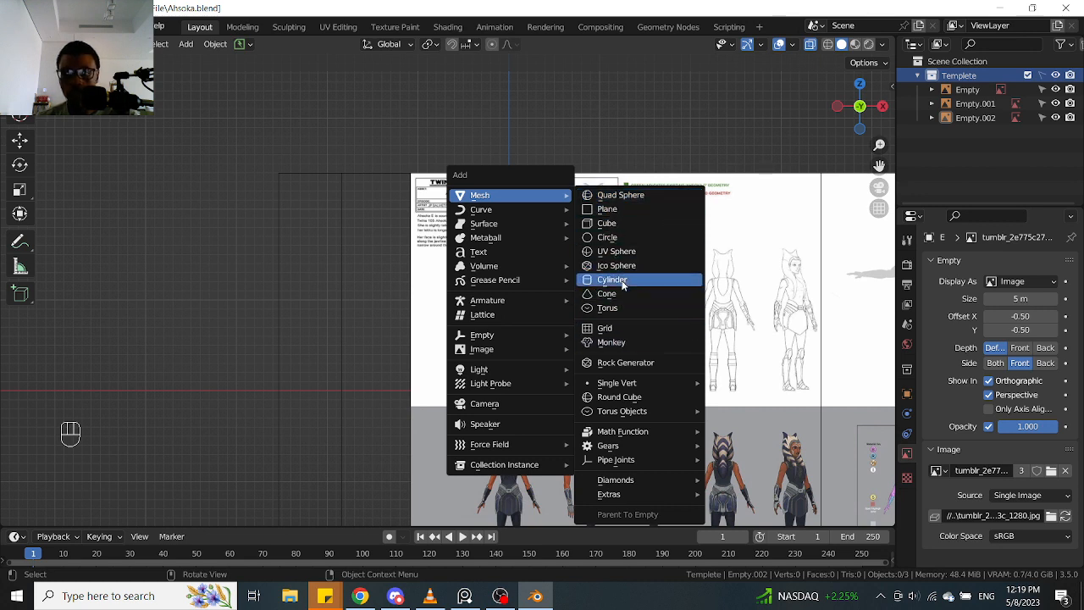
left_click(621, 397)
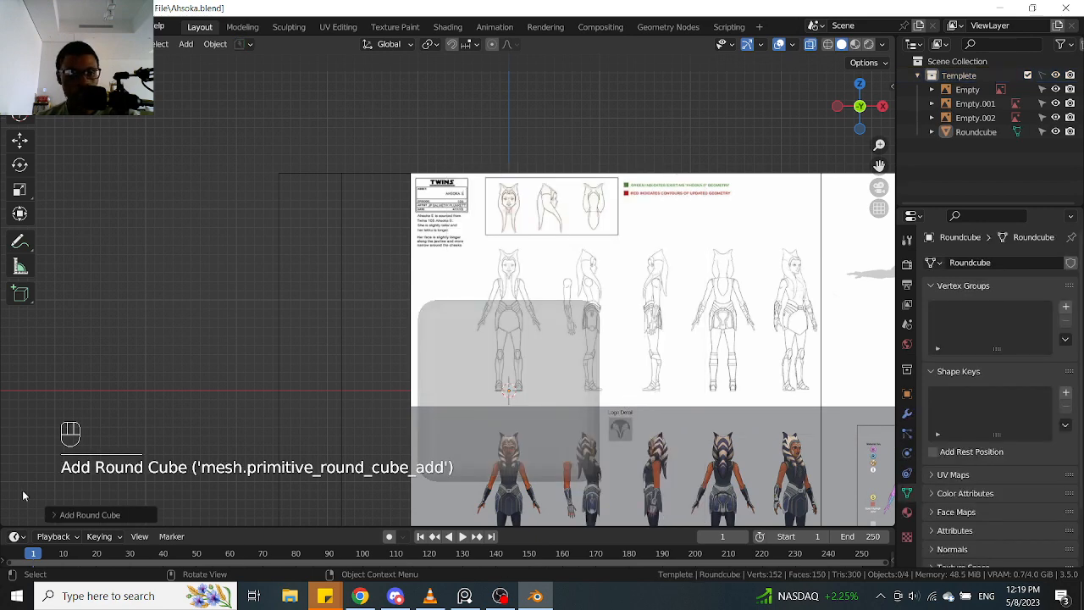
left_click(48, 517)
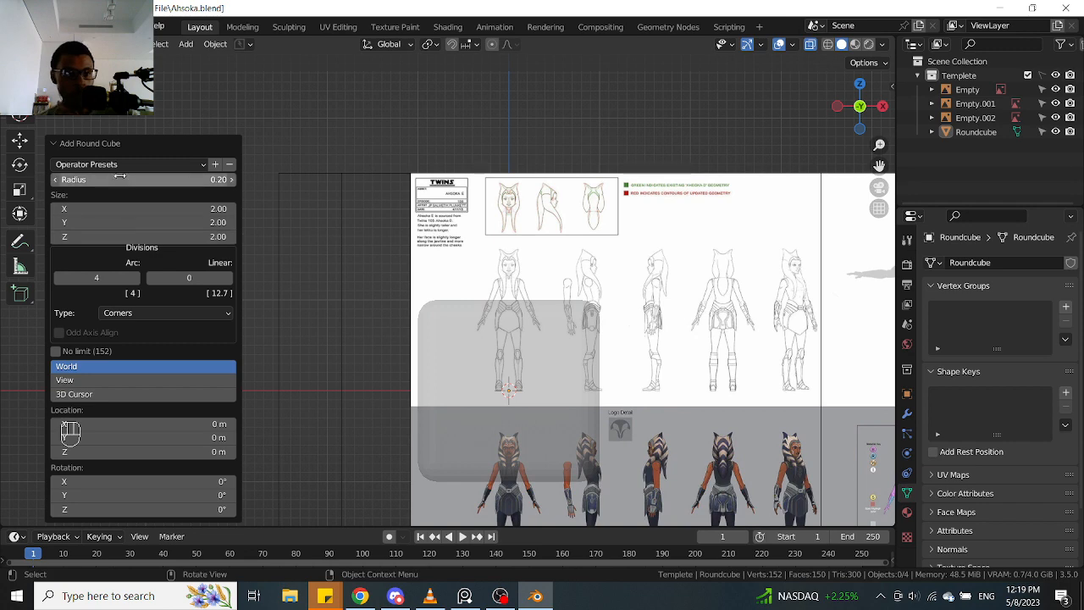
left_click(154, 183)
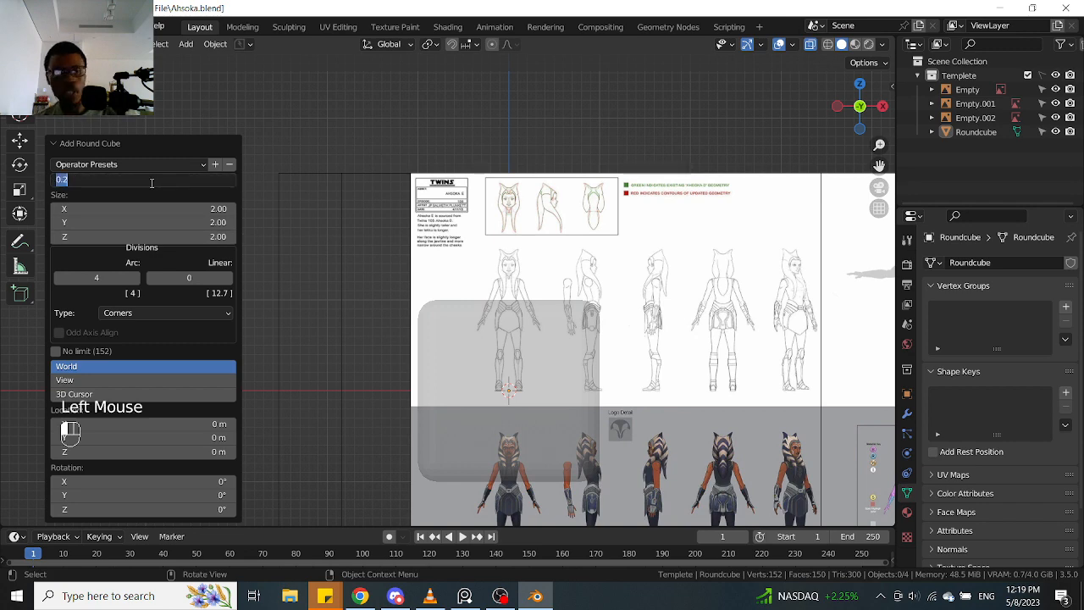
type("8")
key("Return")
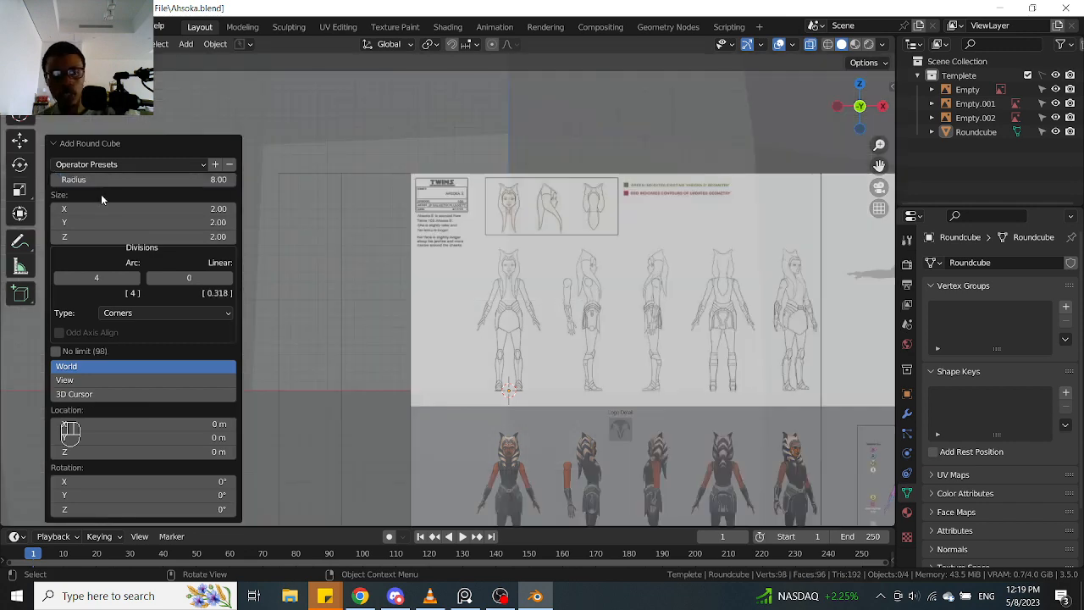
Try to select the round cube and move it out of the locked Templete collection
scroll(641, 393, "down", 4)
scroll(638, 382, "up", 2)
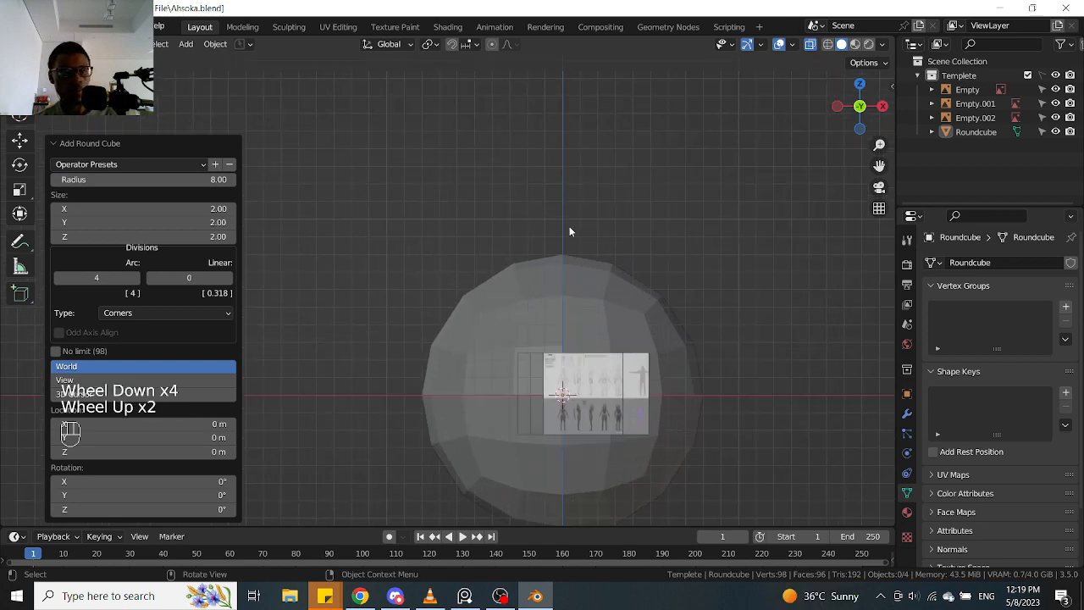
left_click(431, 291)
left_click(672, 337)
double_click(666, 349)
middle_click_drag(665, 349, 826, 224)
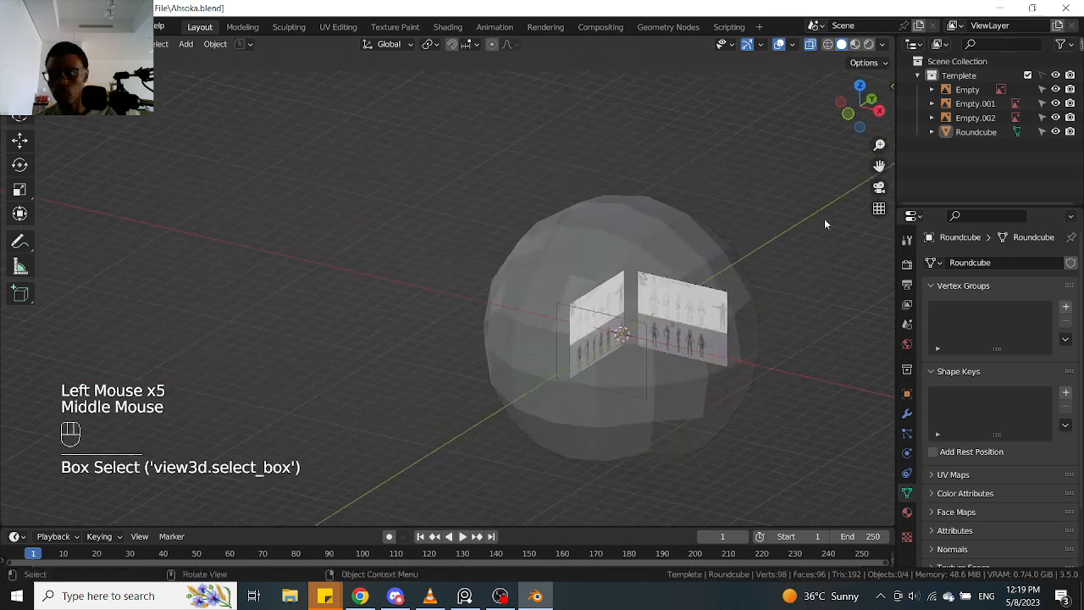
left_click(972, 132)
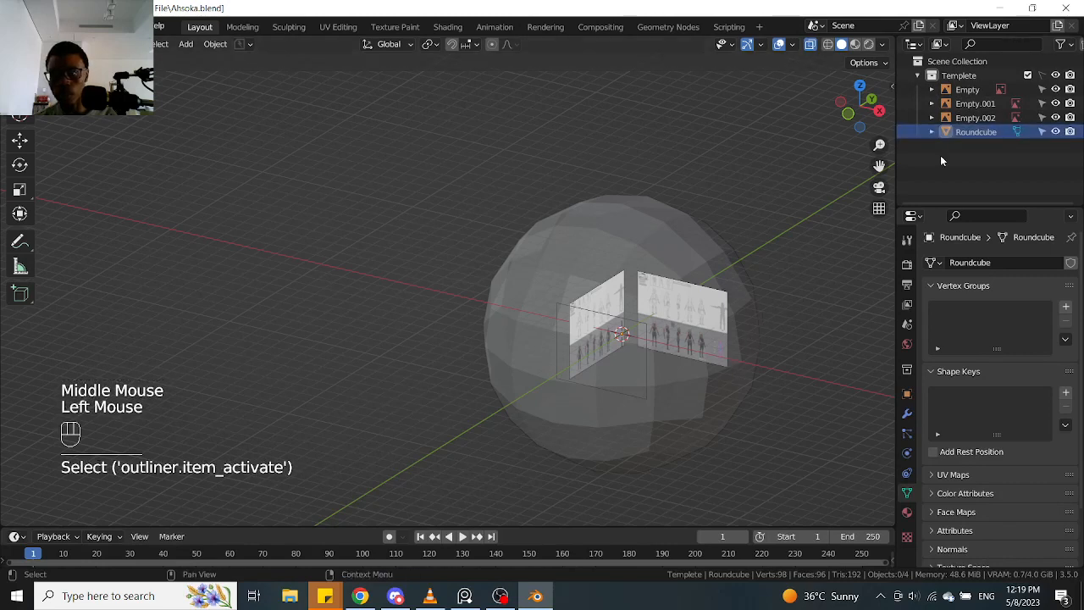
key("m")
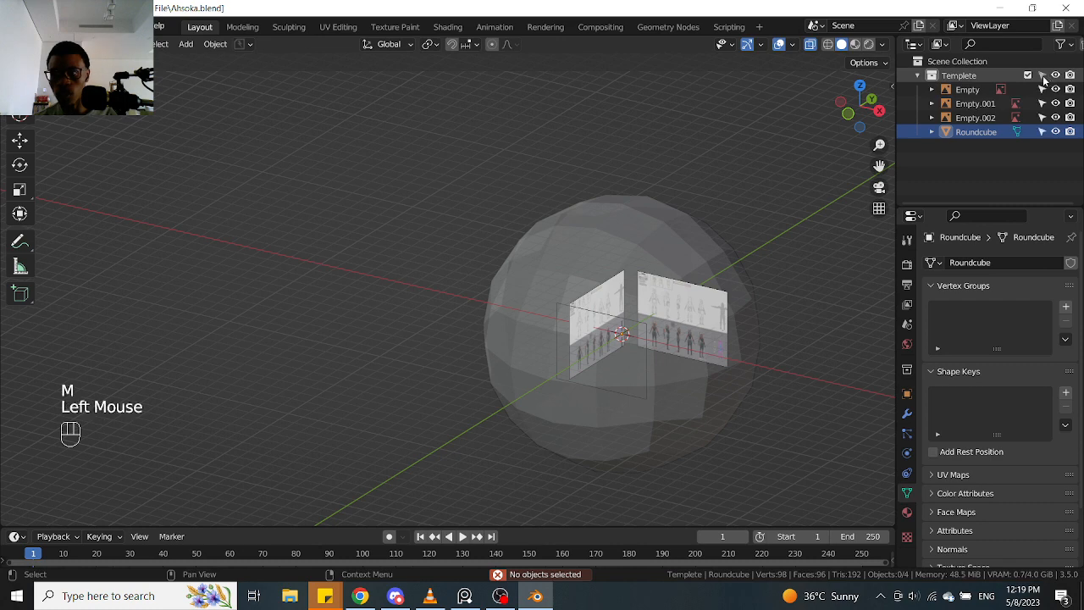
With Templete made selectable, move the round cube into a new collection named Body, and make Templete unselectable again
left_click(657, 349)
key("m")
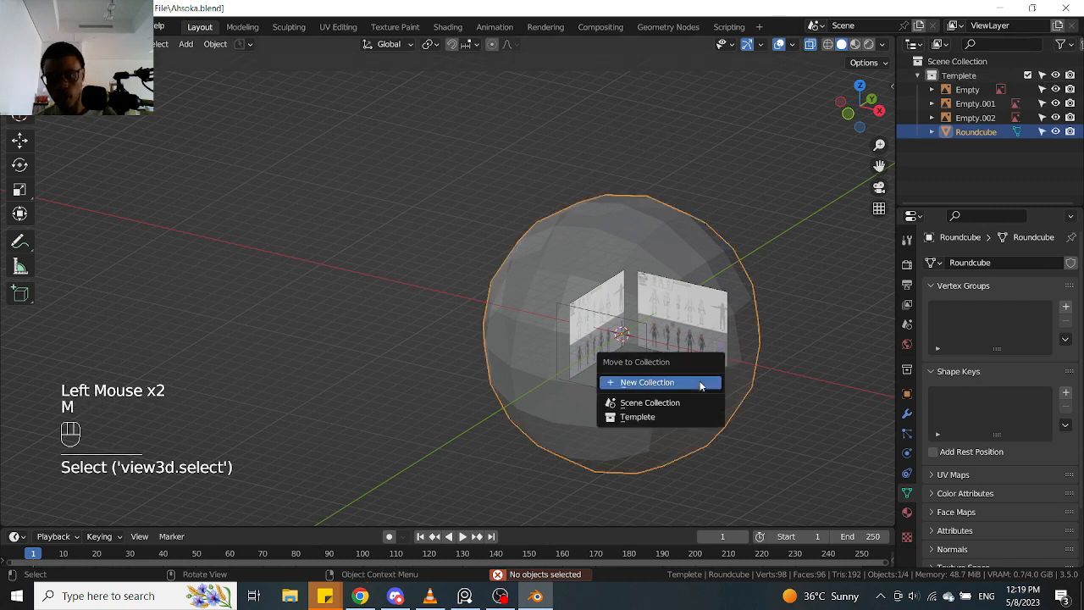
left_click(690, 383)
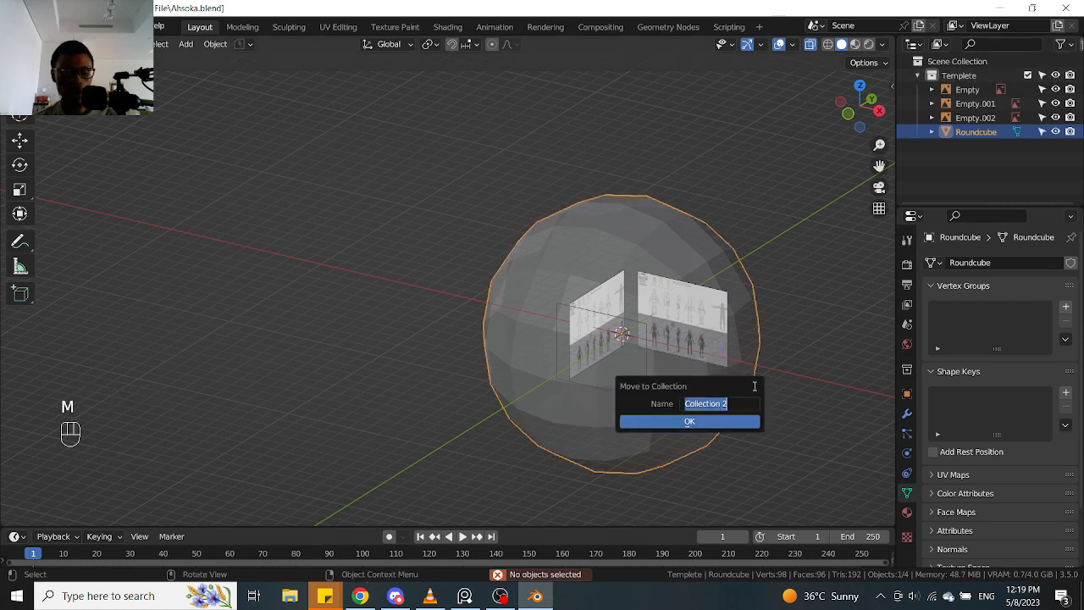
type("Body")
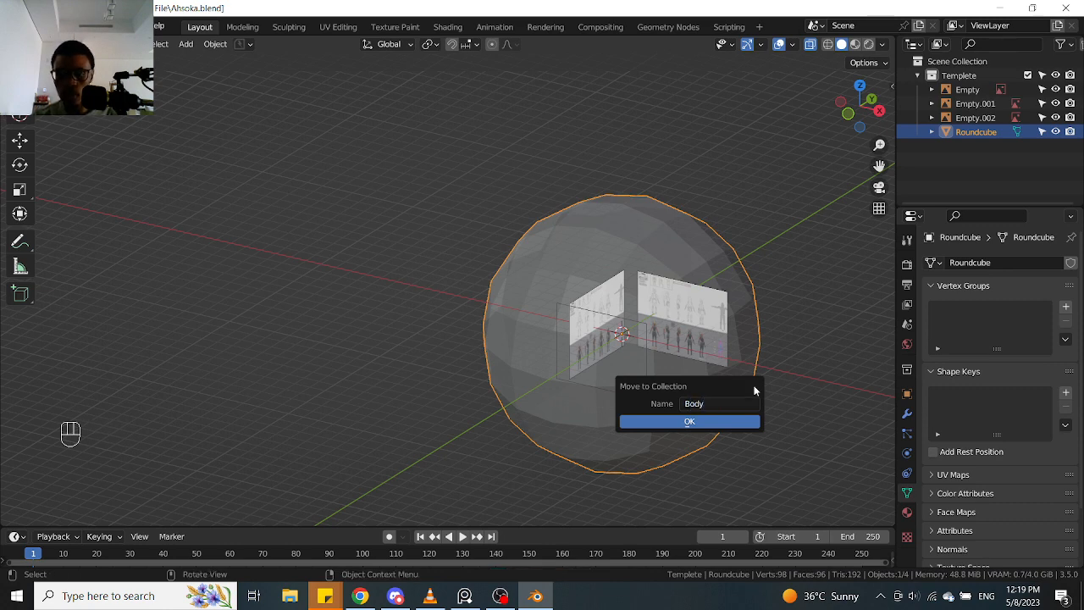
key("Return")
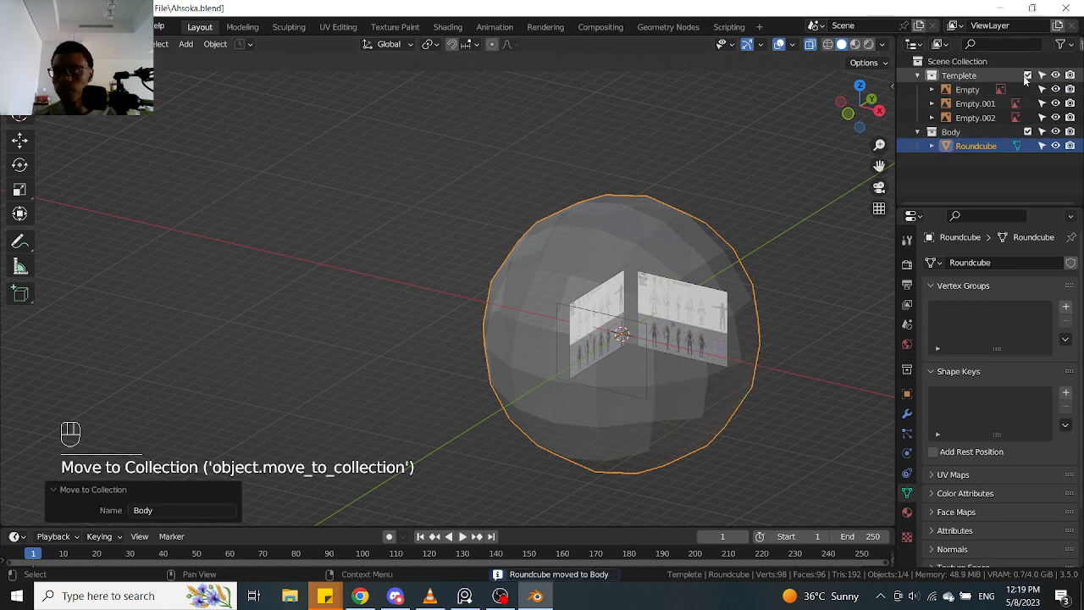
left_click(1041, 75)
left_click(711, 442)
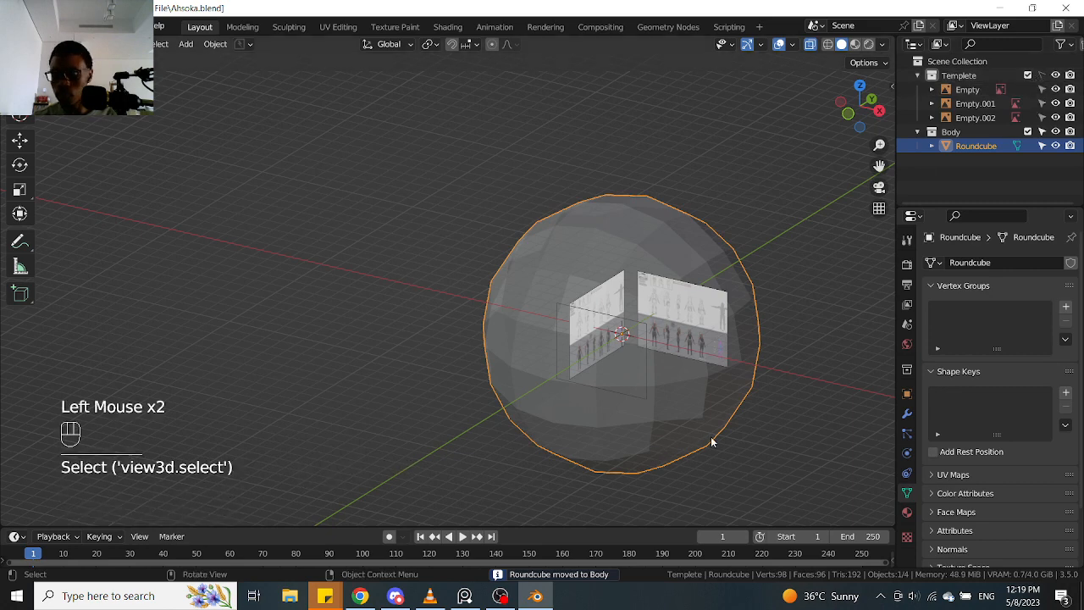
In front view, scale the round cube down by 0.104 and again by 0.289, with X-ray turned off
key("KP_1")
key("s")
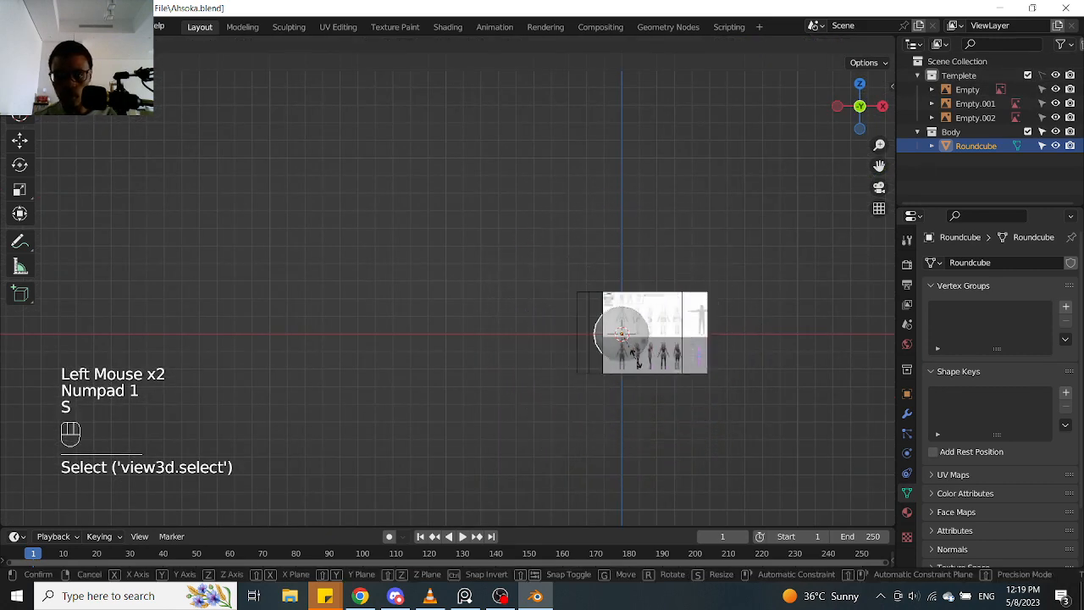
left_click(635, 360)
scroll(626, 339, "up", 4)
middle_click_drag(813, 328, 727, 359, "shift")
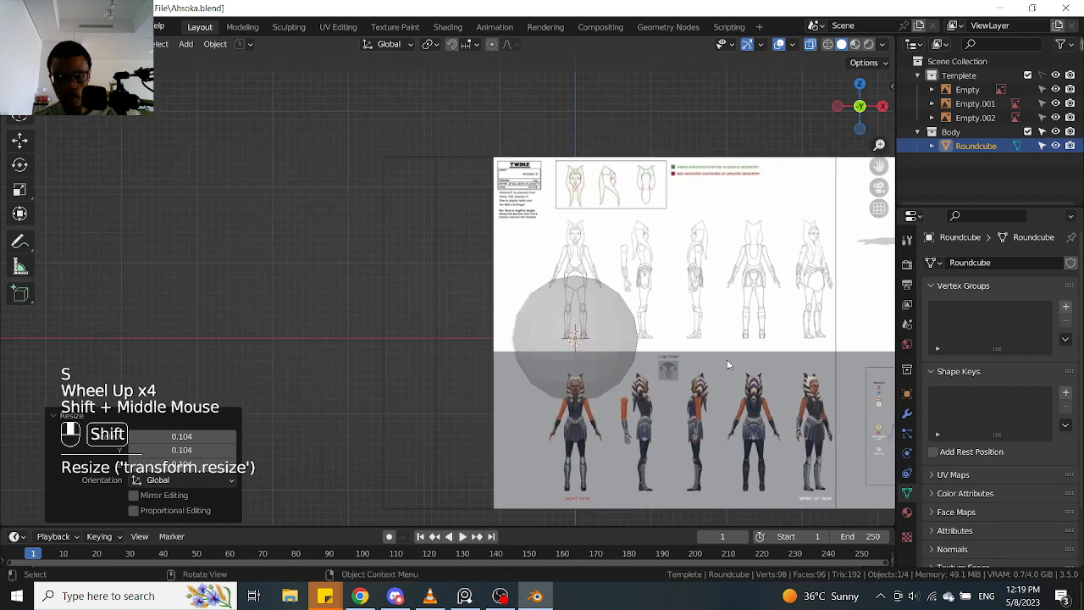
key("alt+z")
key("s")
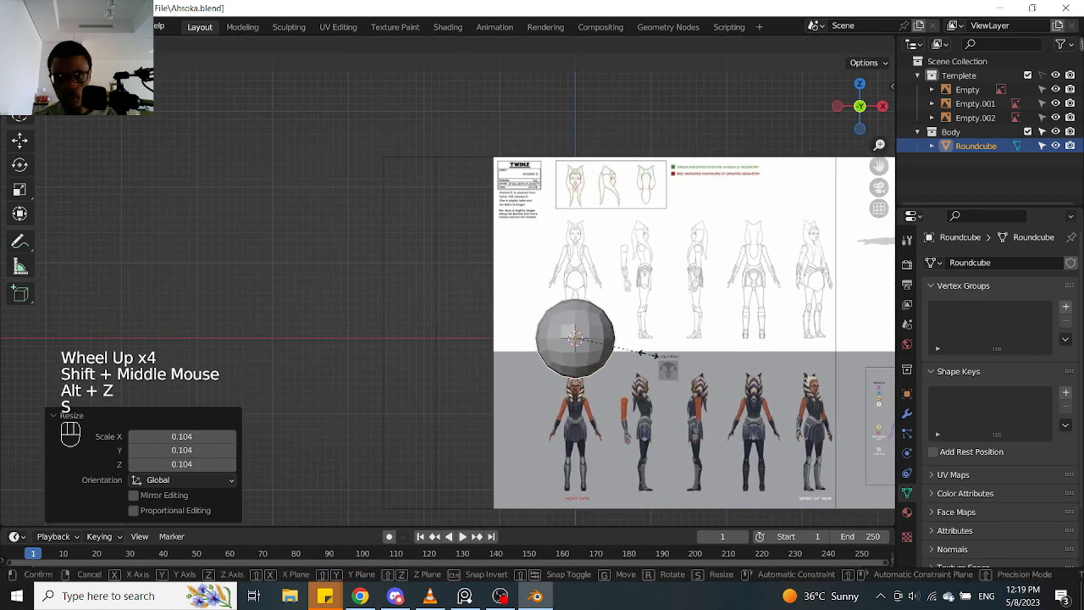
left_click(606, 350)
Move the round cube up about 1.32 m along Z onto the front drawing's head and scale it by 0.491
key("g")
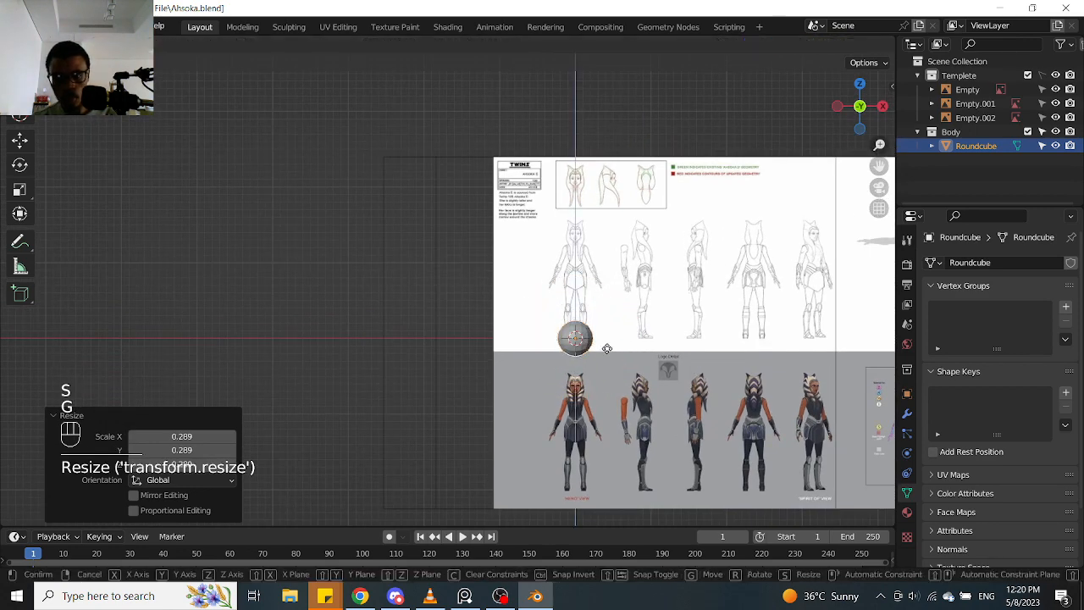
left_click(597, 257)
middle_click_drag(598, 257, 595, 330, "shift")
scroll(680, 348, "up", 2)
key("s")
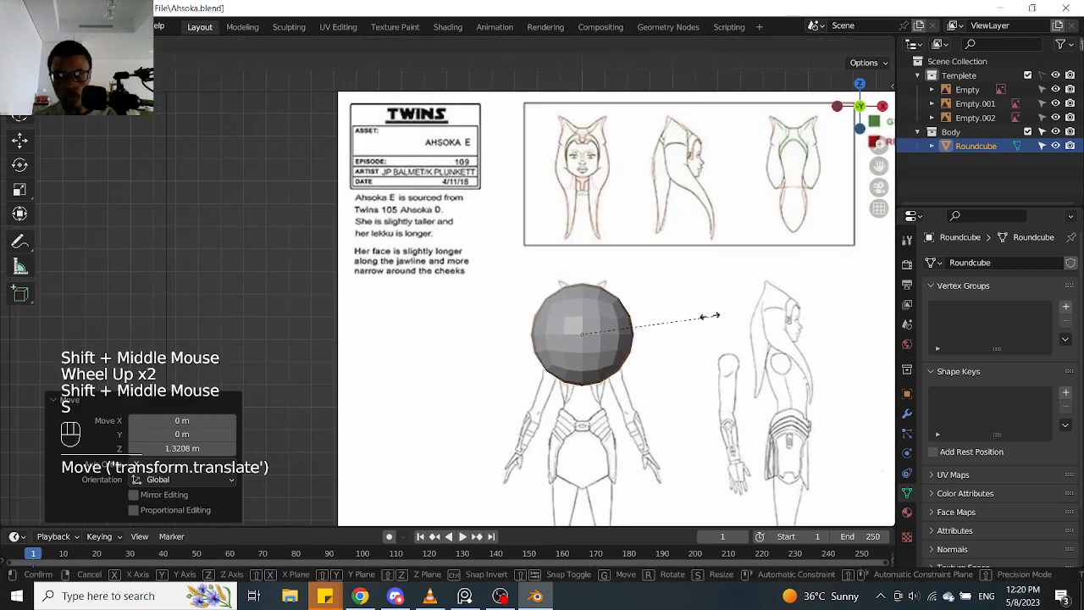
left_click(665, 314)
With X-ray turned on, scale the round cube by 0.831 and move it up about 0.069 m along Z over the face
key("alt+z")
scroll(654, 335, "up", 2)
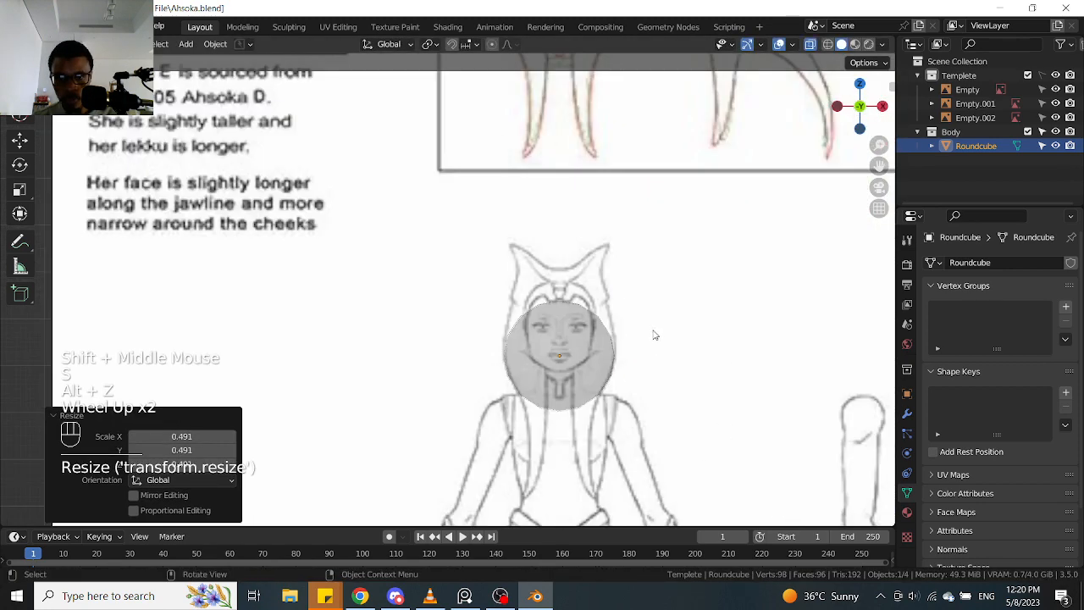
key("s")
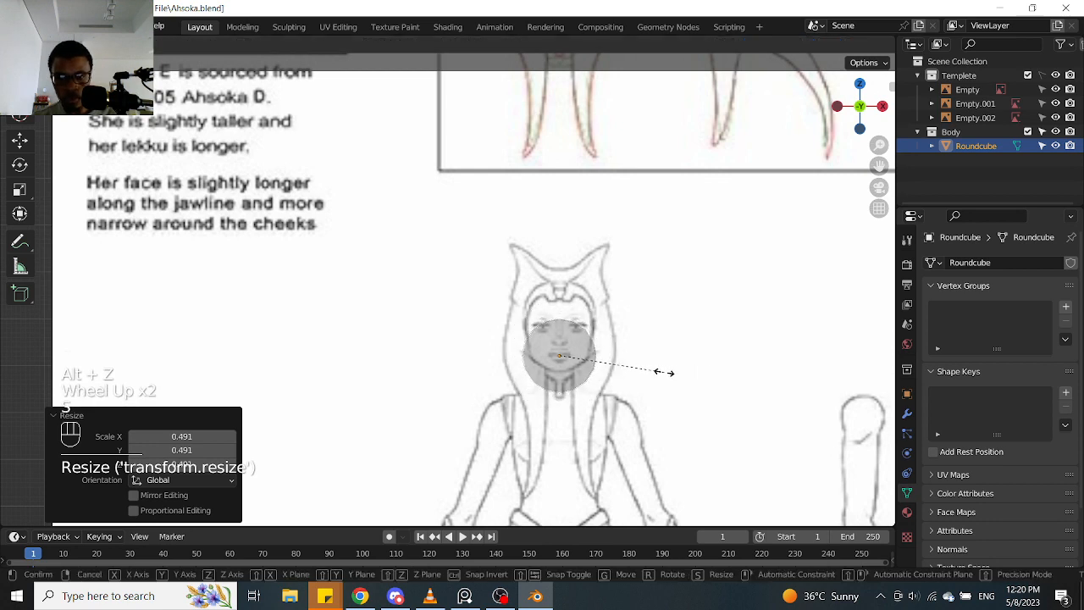
left_click(691, 380)
key("g")
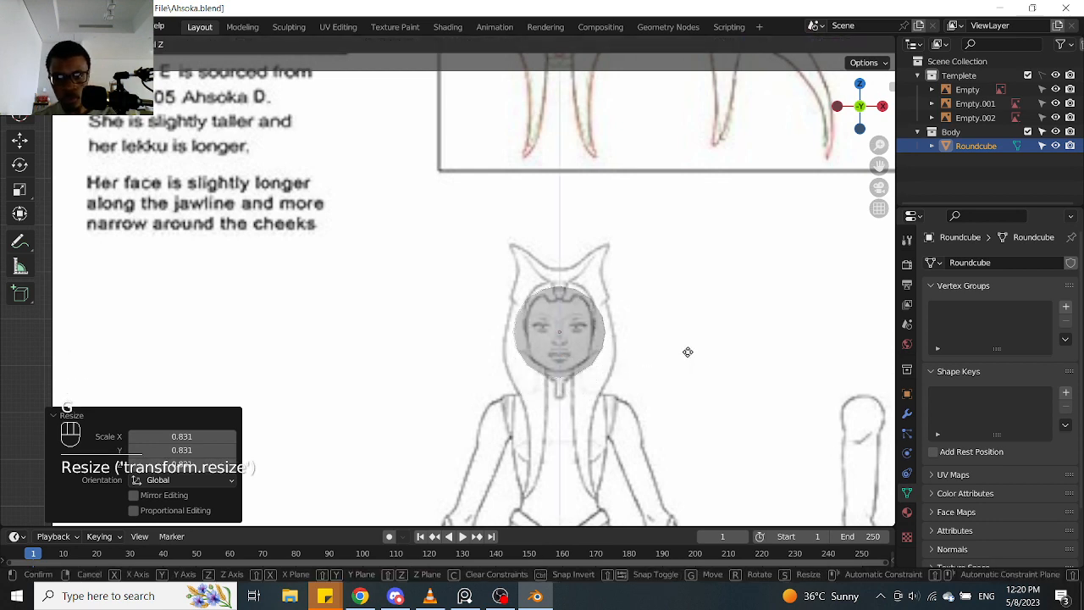
left_click(627, 370)
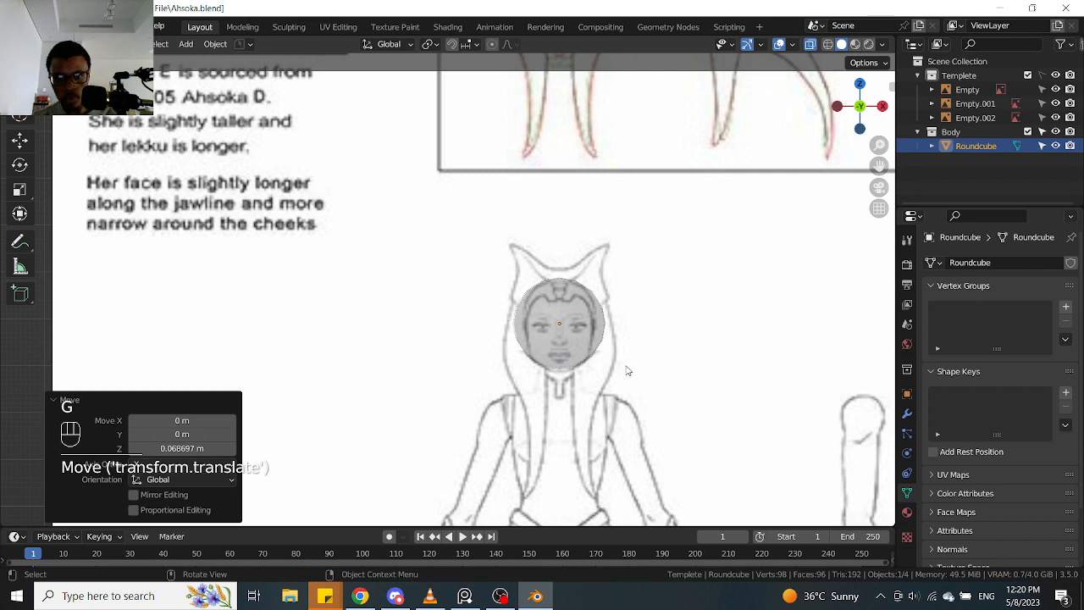
Turn X-ray off and enable the wireframe overlay on the round cube in Object Mode
scroll(627, 370, "up", 3)
scroll(693, 376, "down", 2)
middle_click_drag(695, 378, 667, 383)
key("alt+z")
scroll(618, 377, "down", 1)
key("Tab")
key("Tab")
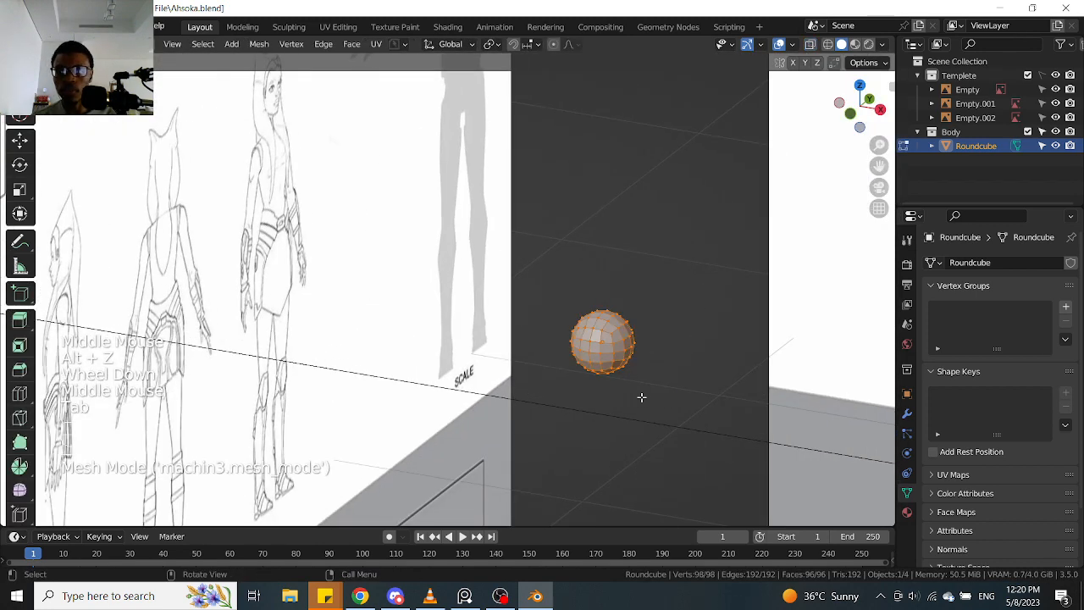
left_click(792, 45)
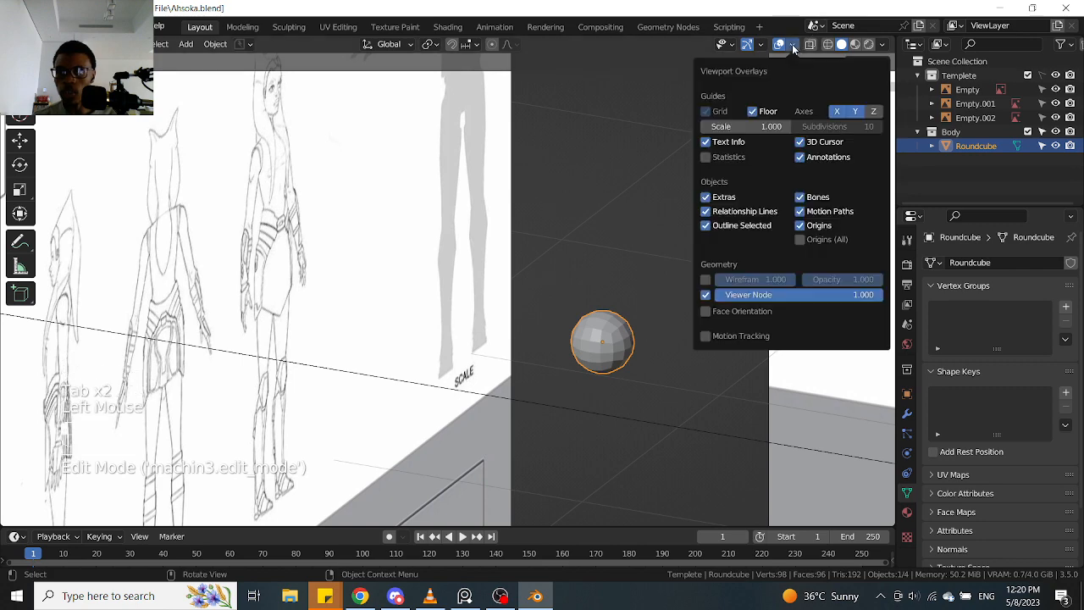
left_click(704, 280)
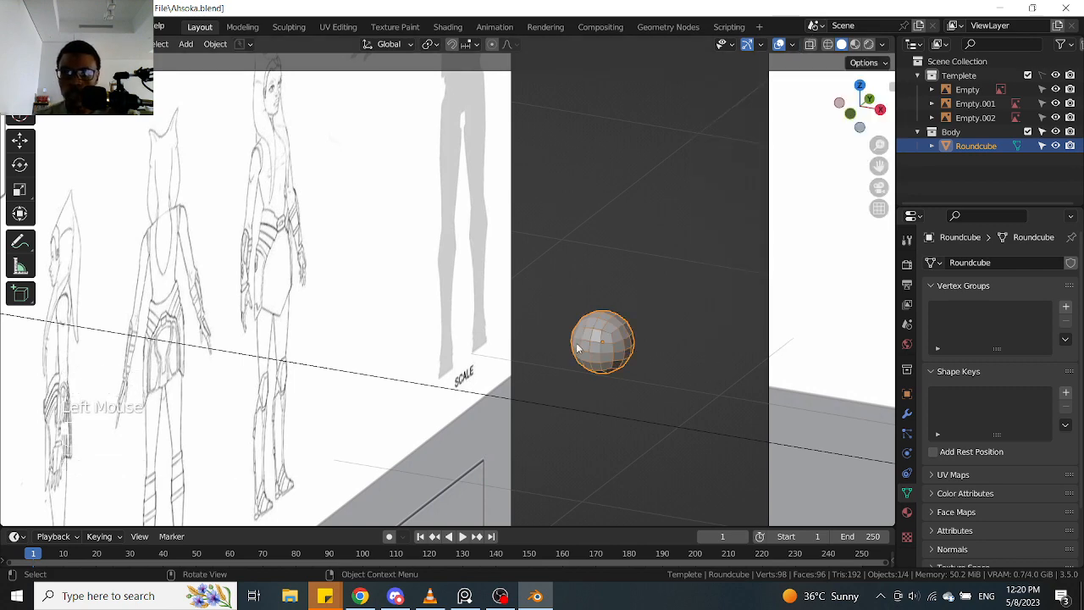
Examine the round cube's fit on the front drawing's head in front view, with and without X-ray
middle_click_drag(604, 323, 588, 345)
key("KP_1")
scroll(629, 370, "up", 2)
mouse_move(629, 375)
middle_mouse_down("shift")
mouse_move(666, 382)
mouse_move(561, 401)
mouse_move(616, 390)
middle_mouse_up("shift")
key("alt+z")
scroll(649, 381, "down", 1)
key("alt+z")
scroll(599, 405, "down", 2)
key("KP_1")
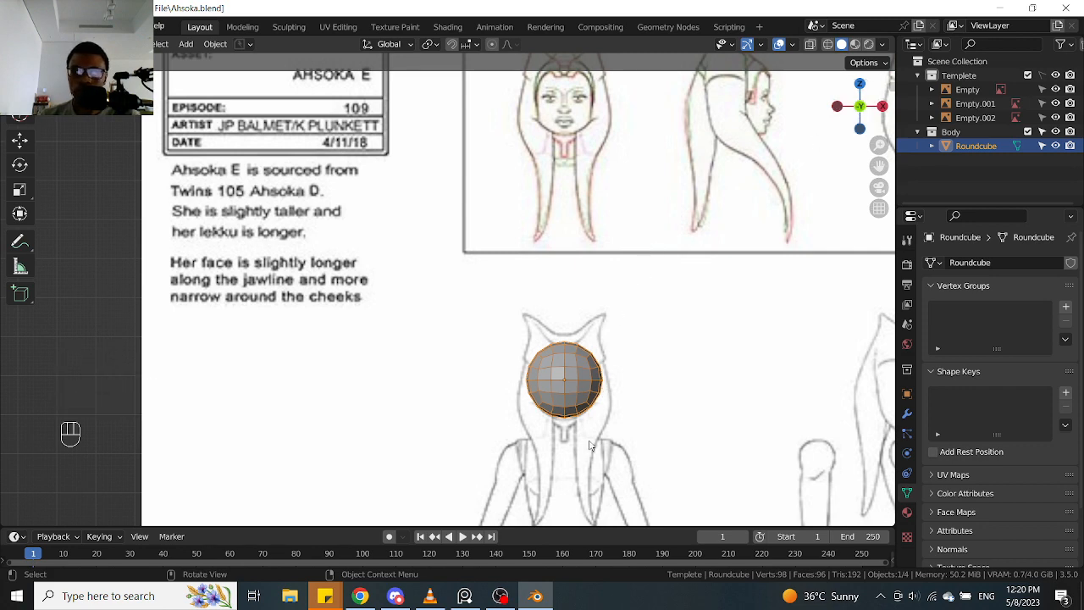
scroll(593, 432, "down", 2)
scroll(602, 441, "up", 1)
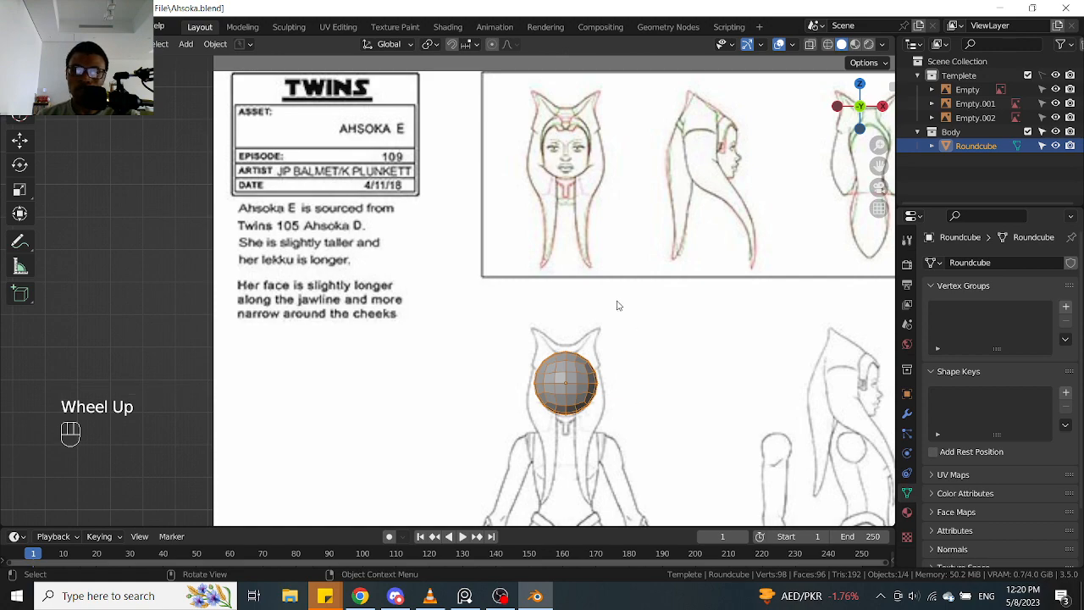
scroll(616, 305, "down", 3)
scroll(660, 254, "up", 2)
scroll(674, 225, "up", 1)
scroll(678, 269, "down", 1)
Examine the round cube against the side-profile head drawings, from perspective and in right view
middle_click_drag(678, 276, 432, 332)
scroll(595, 348, "down", 2)
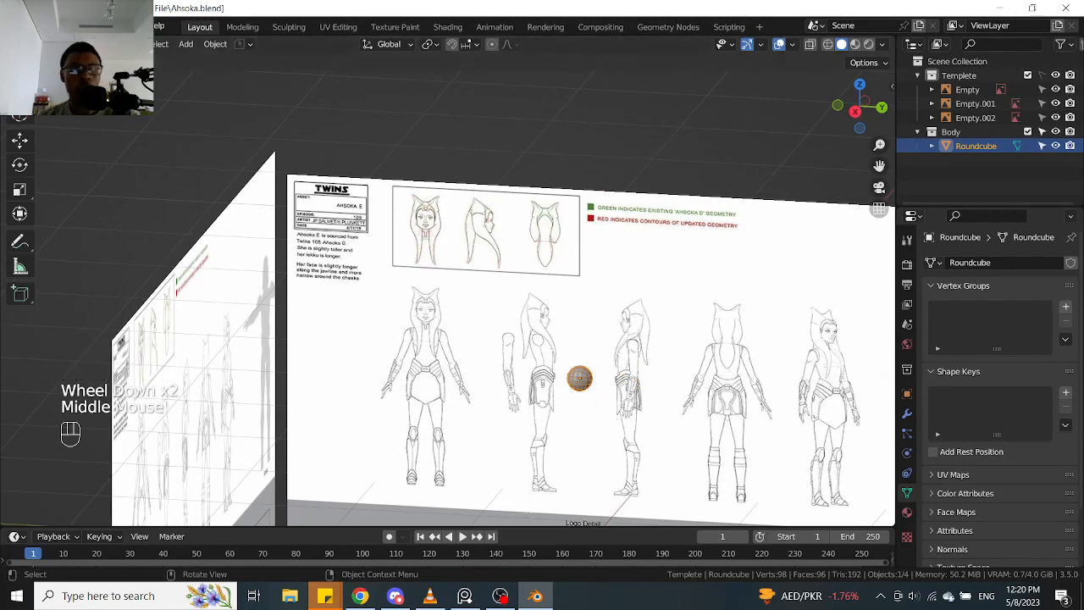
middle_click_drag(431, 332, 343, 371)
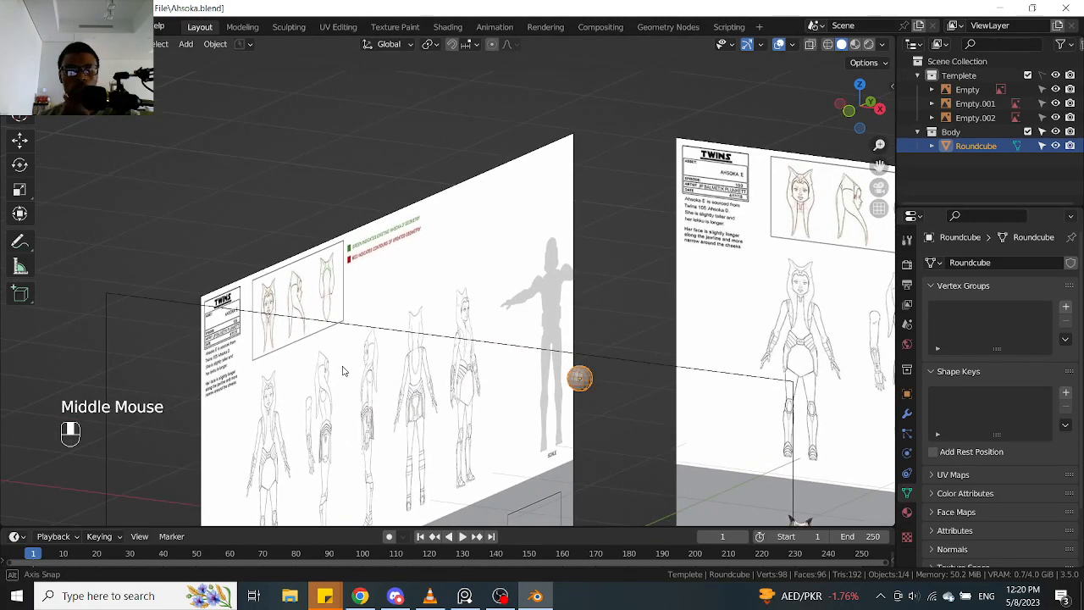
scroll(428, 350, "up", 1)
mouse_move(428, 351)
middle_mouse_down()
mouse_move(430, 374)
mouse_move(475, 362)
mouse_move(437, 346)
middle_mouse_up()
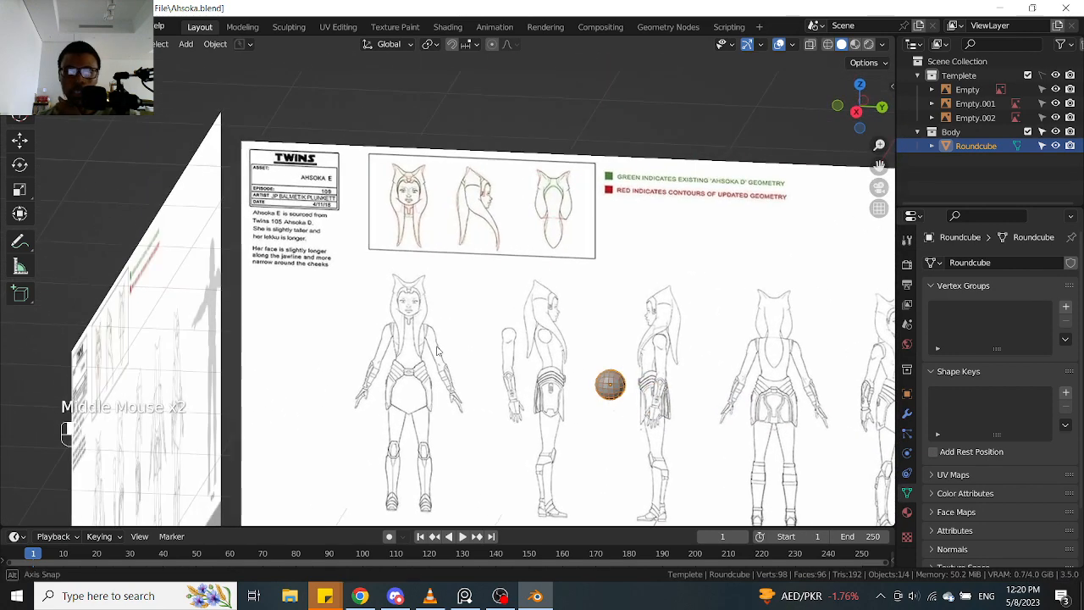
key("KP_3")
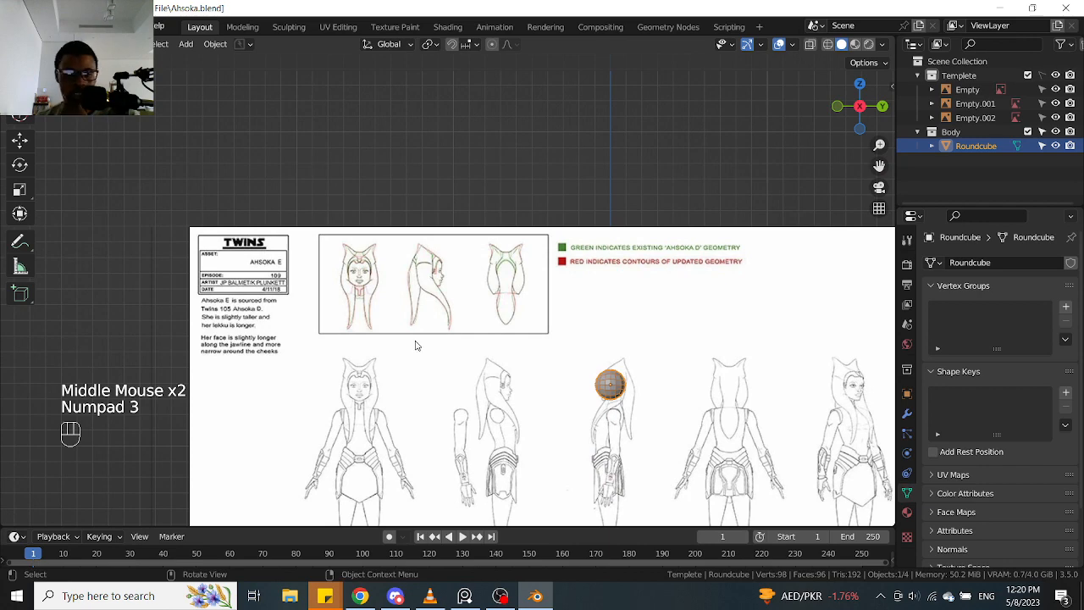
scroll(615, 386, "up", 4)
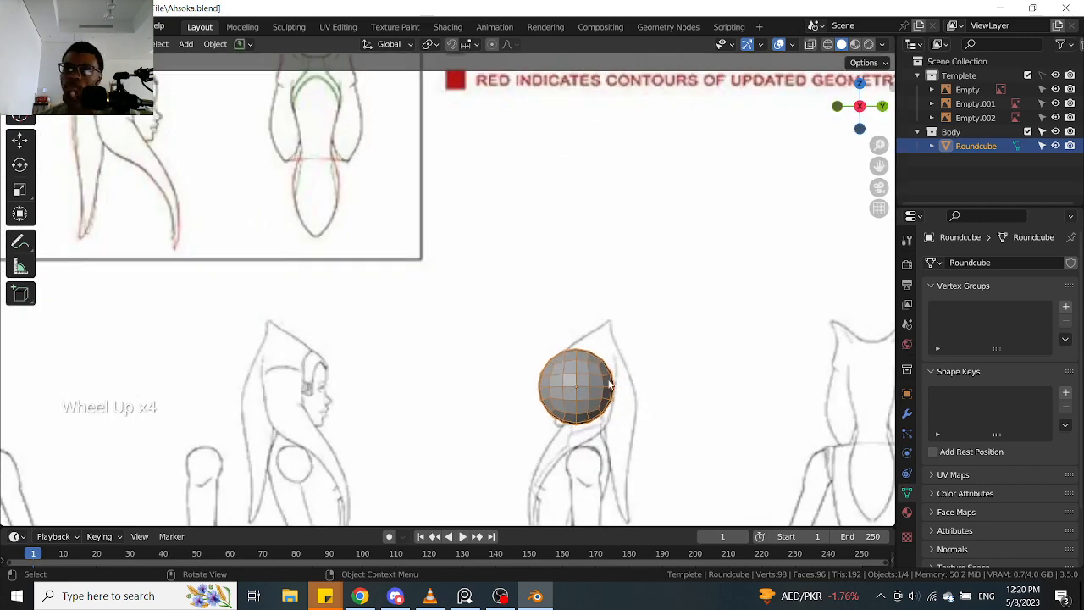
scroll(615, 386, "down", 2)
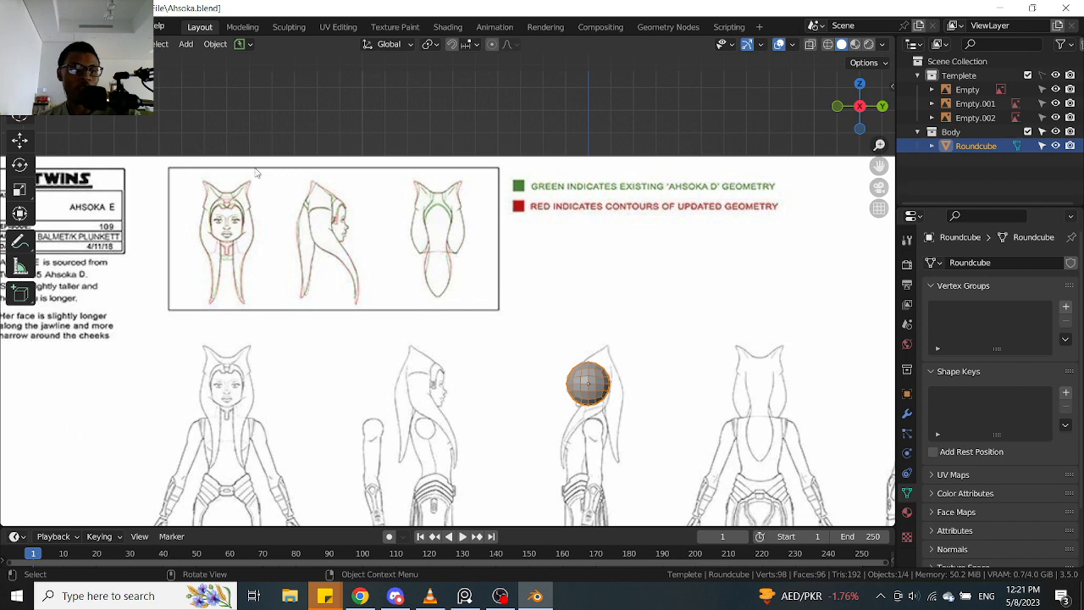
scroll(401, 245, "up", 2)
scroll(319, 198, "down", 2)
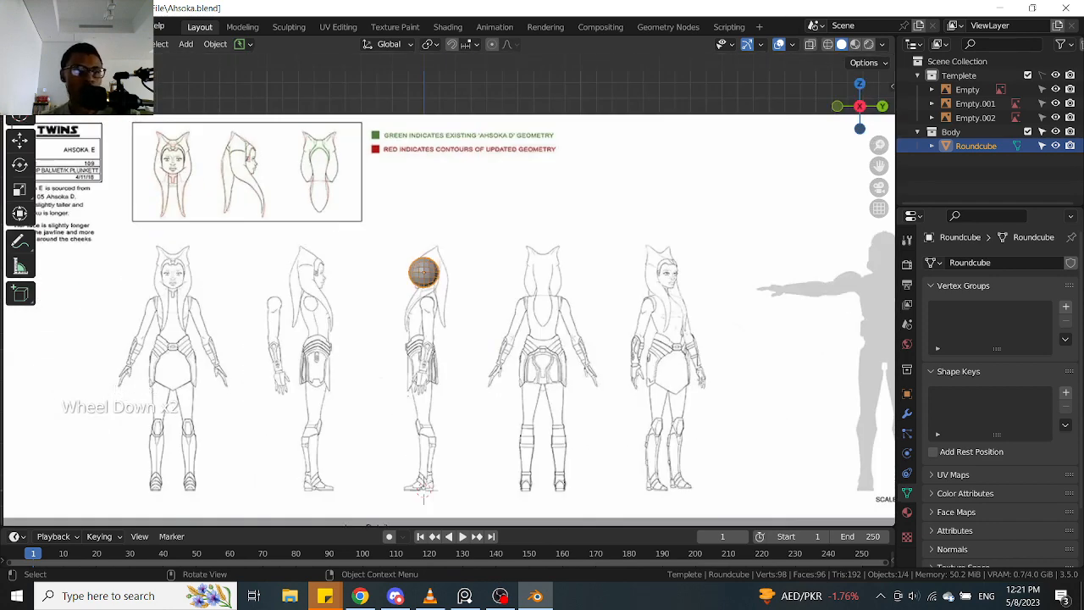
Save the Ahsoka.blend file with the fitted round cube
left_click(15, 43)
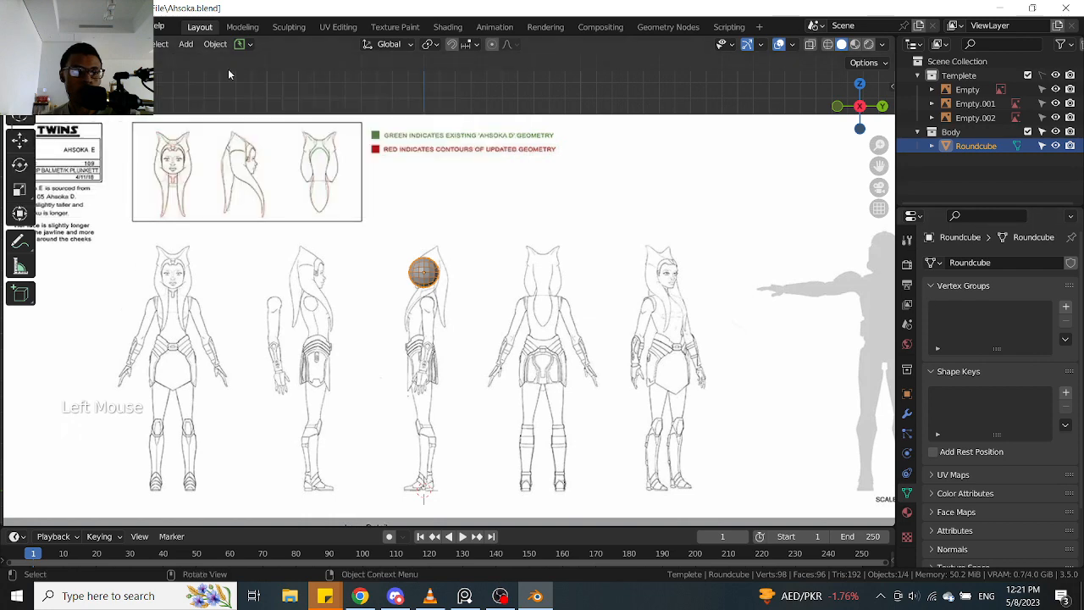
middle_click_drag(409, 257, 531, 270)
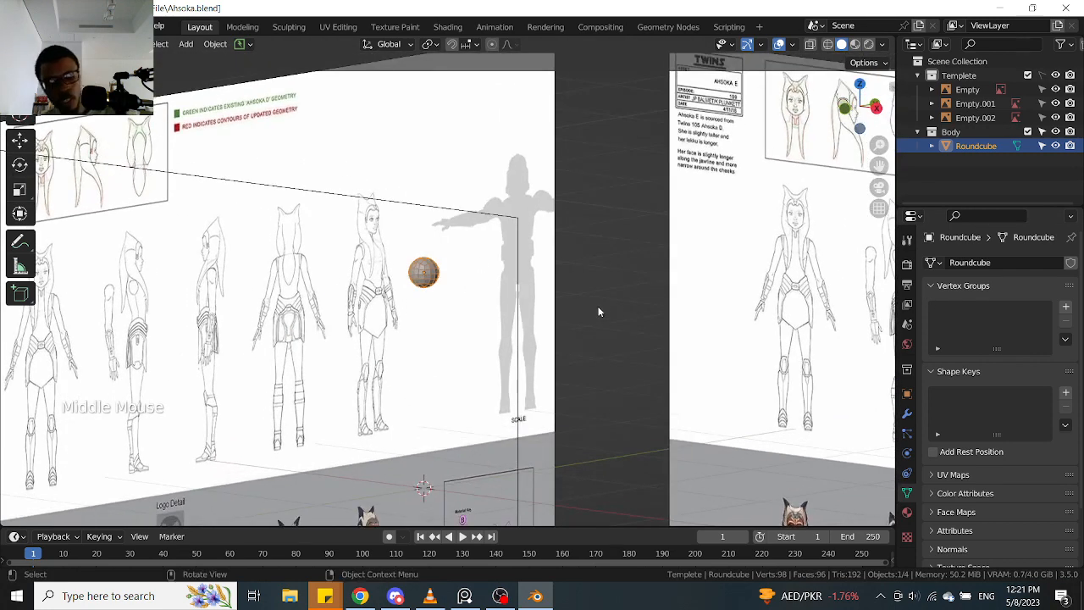
key("ctrl+s")
middle_click_drag(661, 306, 681, 313)
Create a new file from the 2D Animation template and bring its whole white canvas into view
left_click(36, 26)
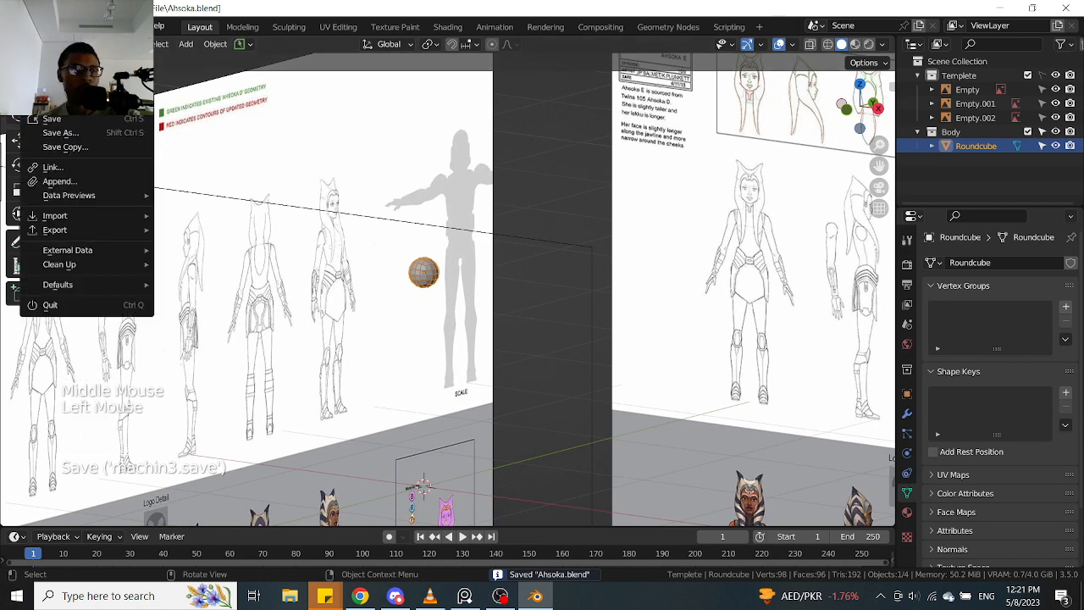
mouse_move(85, 40)
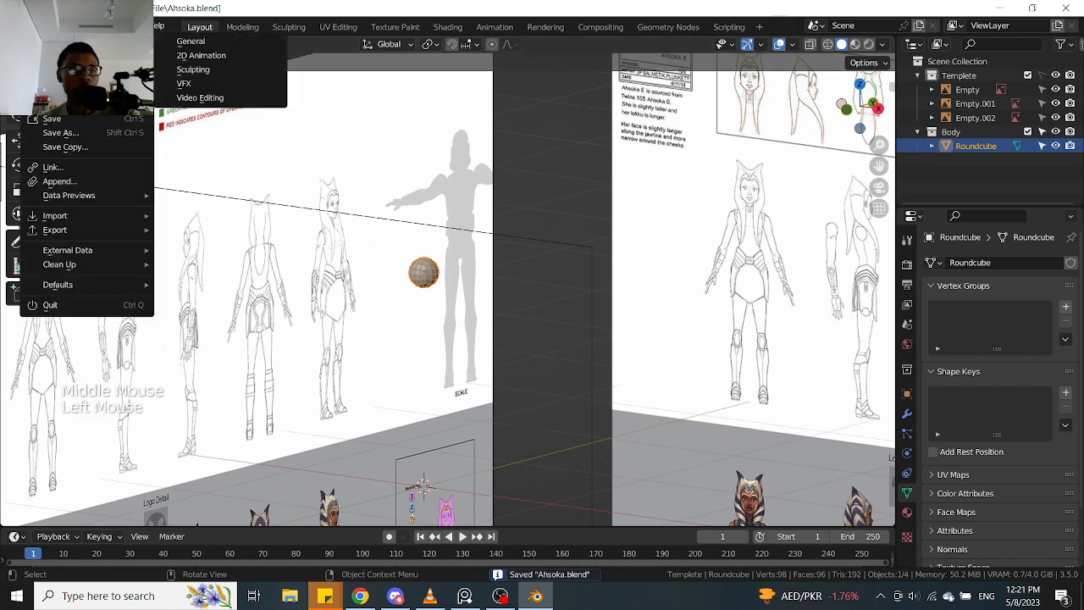
left_click(218, 57)
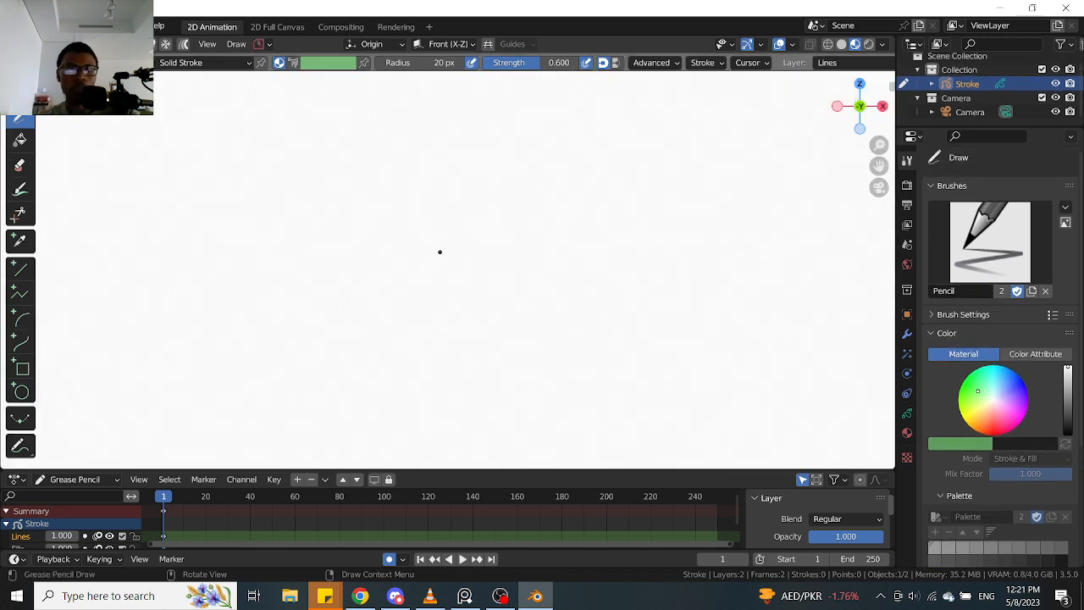
scroll(444, 261, "down", 3)
scroll(449, 267, "up", 2)
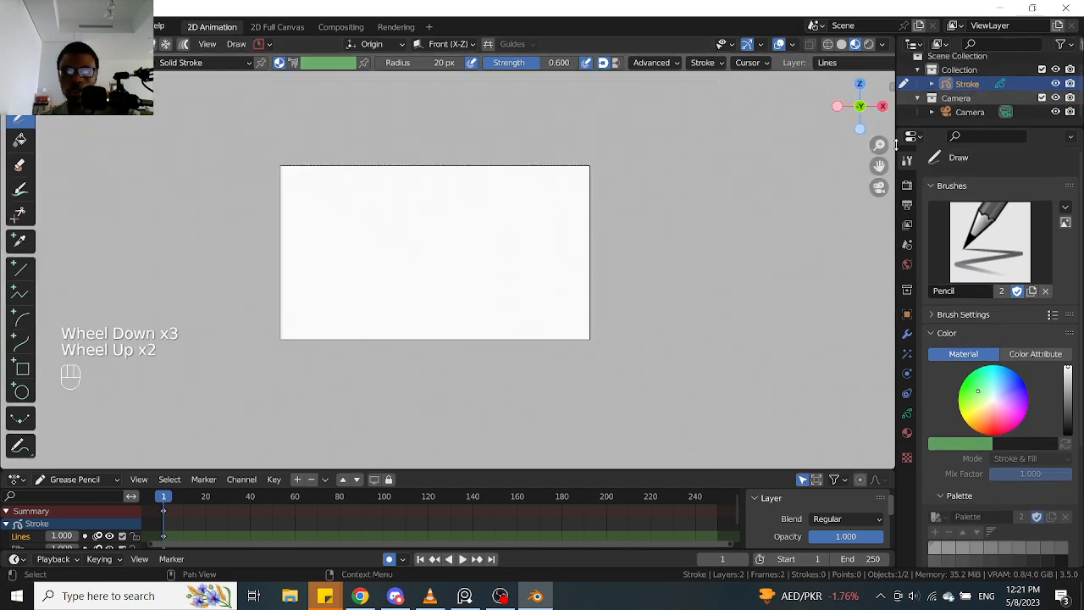
Switch the Grease Pencil stroke object from Draw mode to Object Mode
key("shift+a")
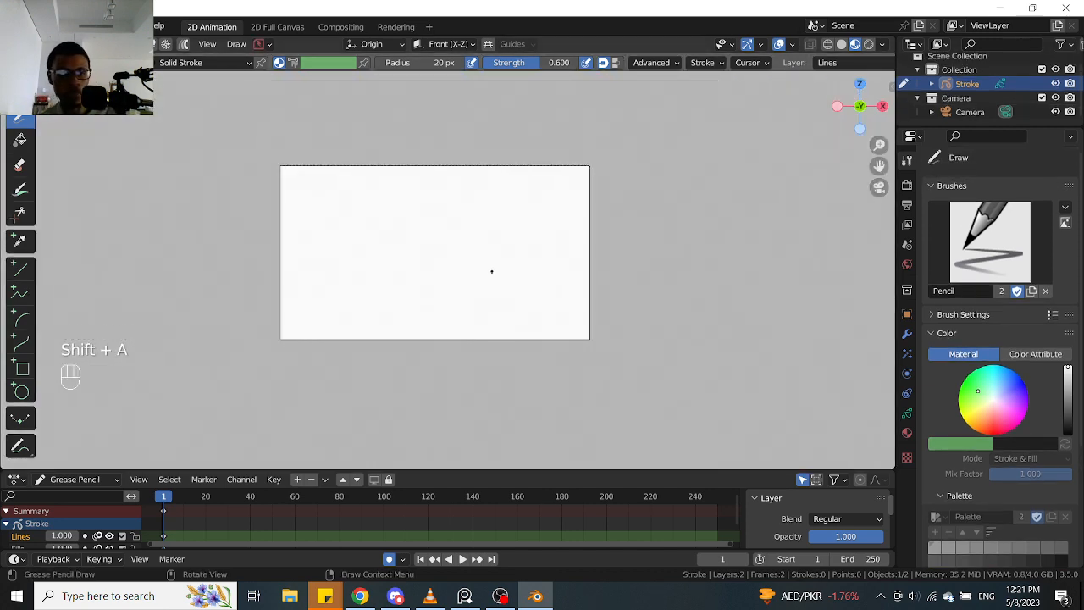
left_click(485, 267)
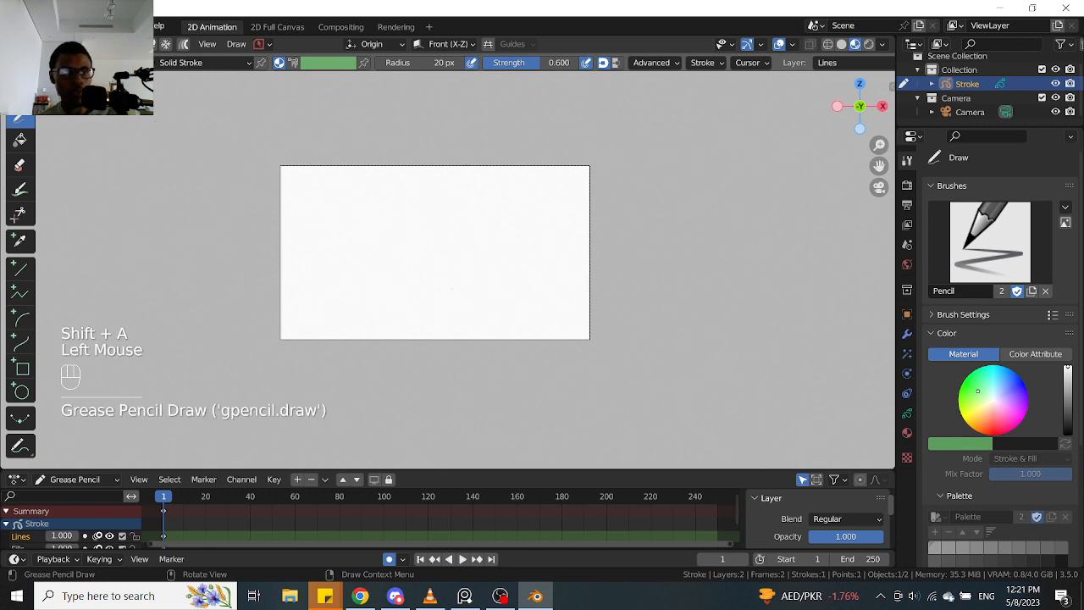
left_click(72, 44)
left_click(72, 64)
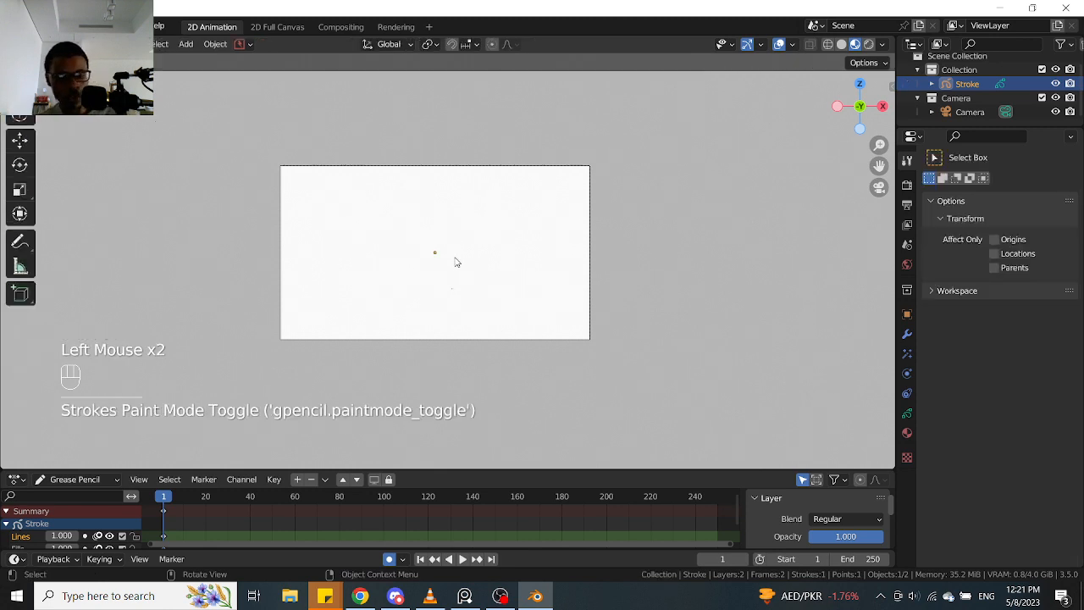
Add tumblr_2e775c278ca0b1883301b2c26316281f_4044ae3c_1280.jpg from D:\Blender\Ahsoka as a reference image
key("shift+a")
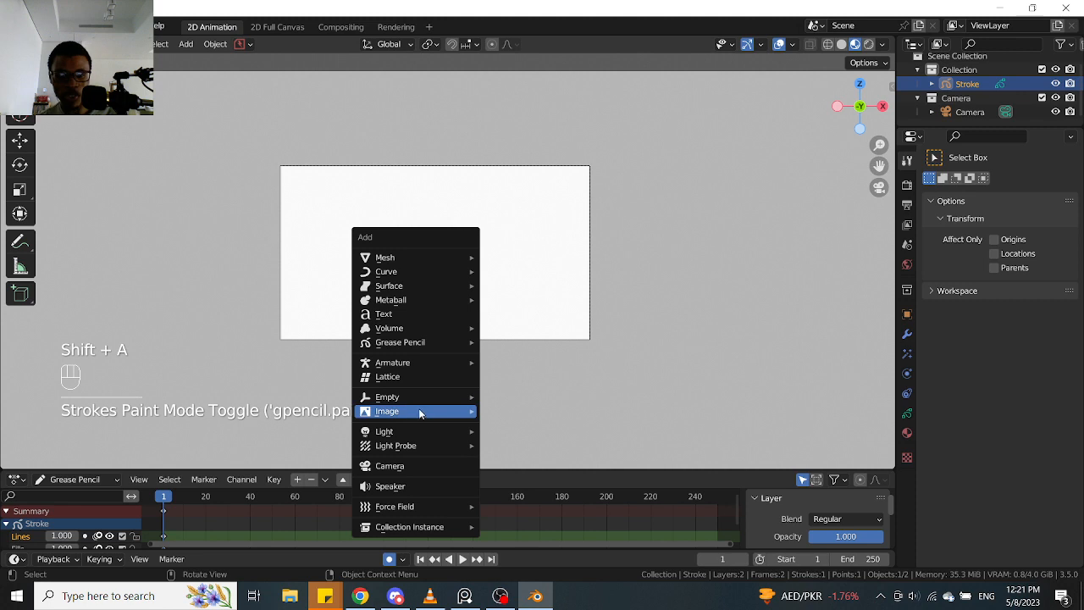
mouse_move(462, 411)
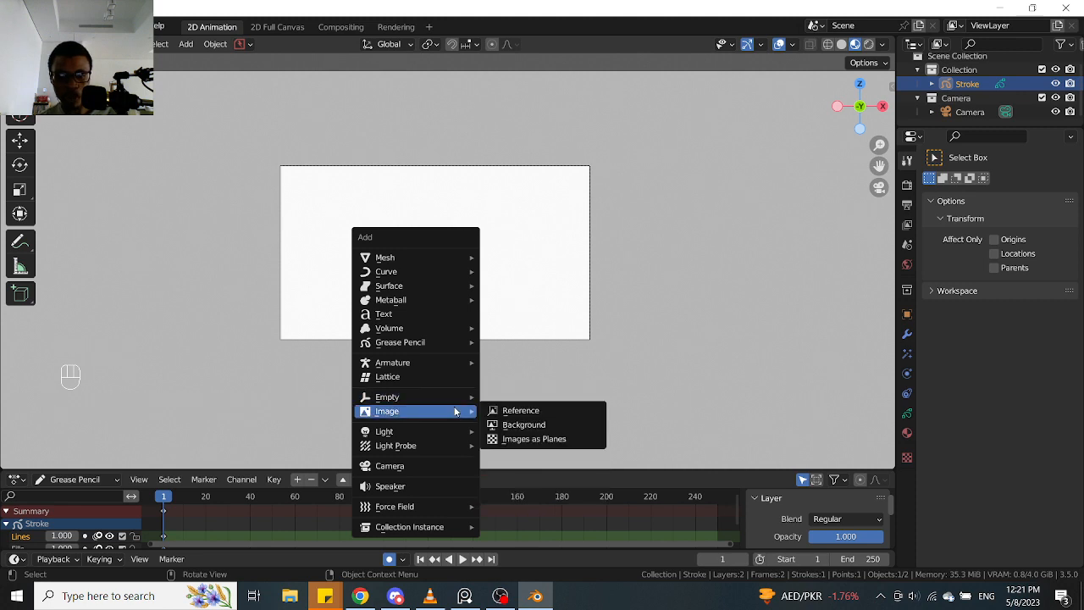
left_click(530, 411)
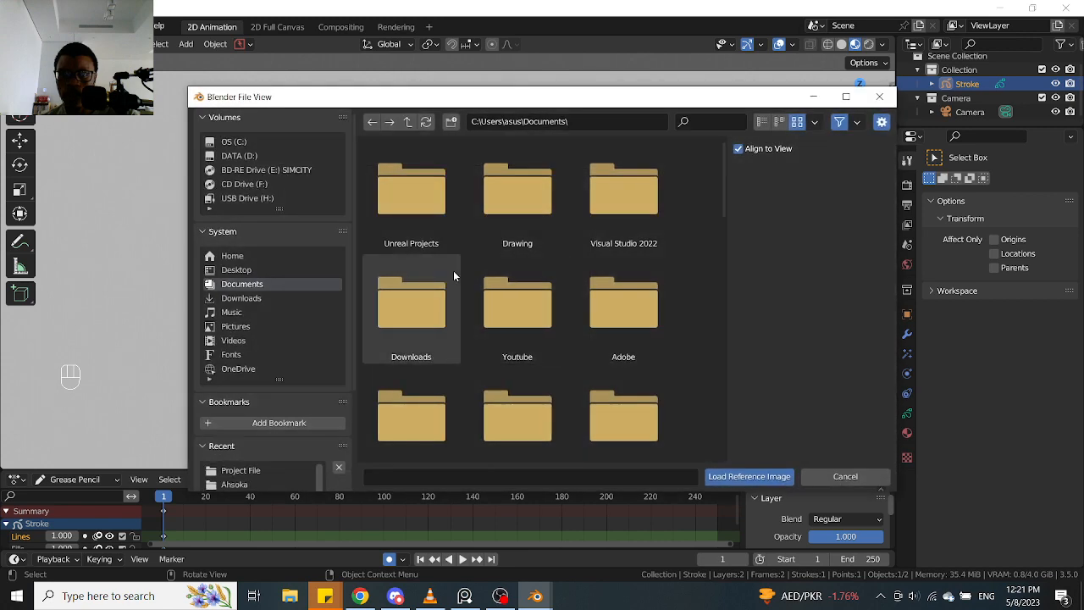
left_click(251, 156)
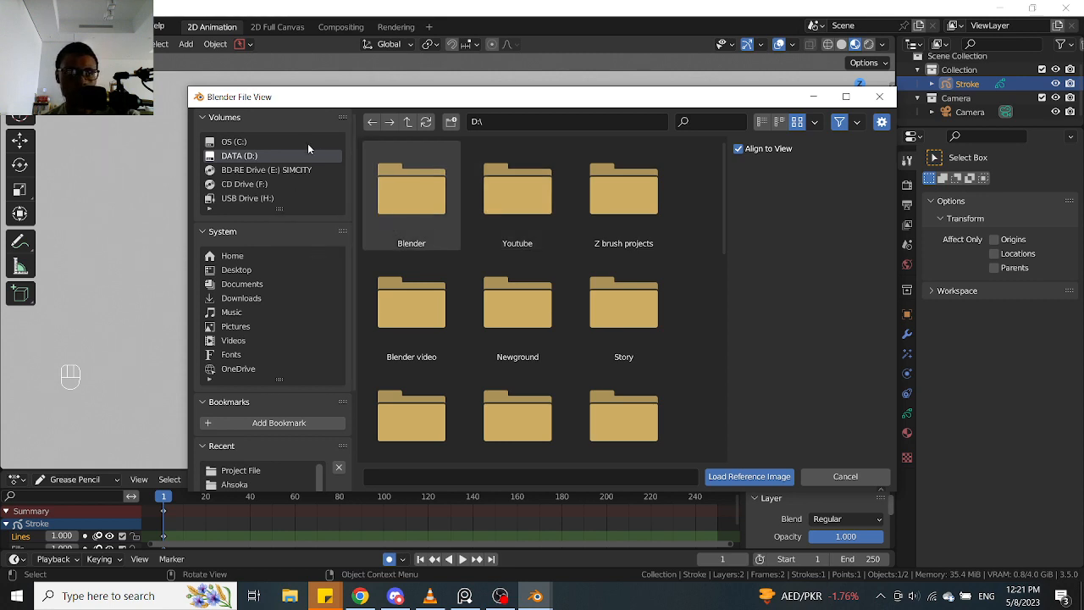
double_click(415, 204)
double_click(420, 210)
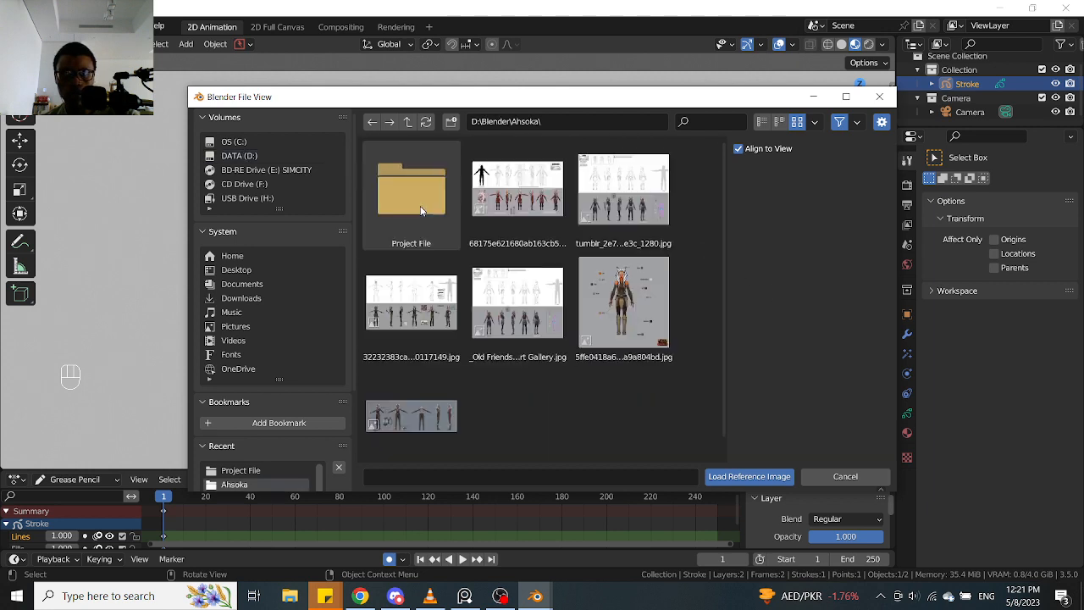
left_click(641, 214)
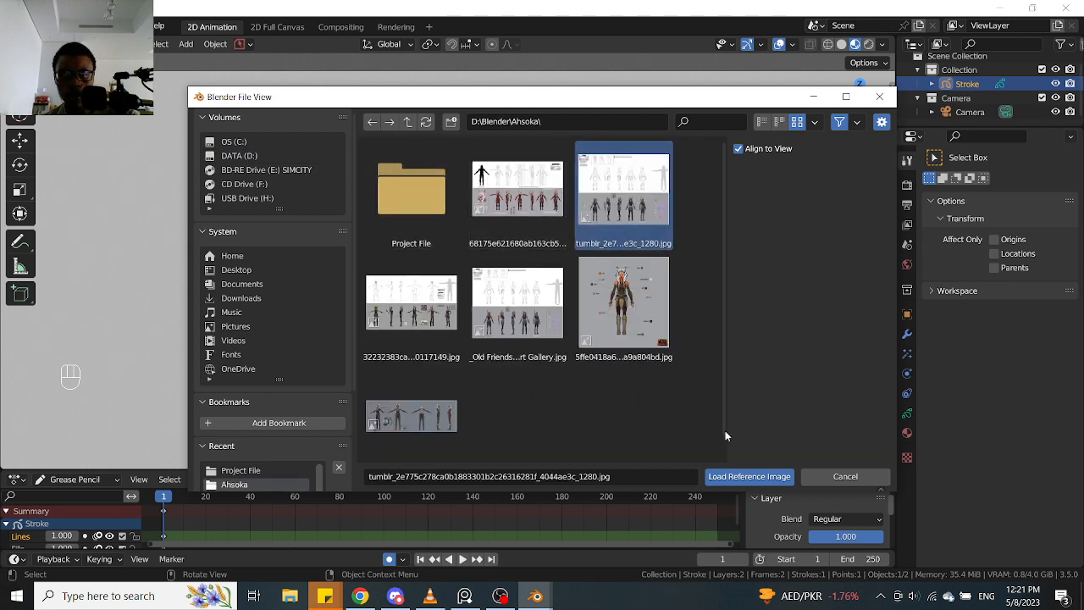
left_click(769, 477)
Examine Ahsoka's front-view head in the line drawings of the loaded reference sheet
scroll(422, 277, "up", 4)
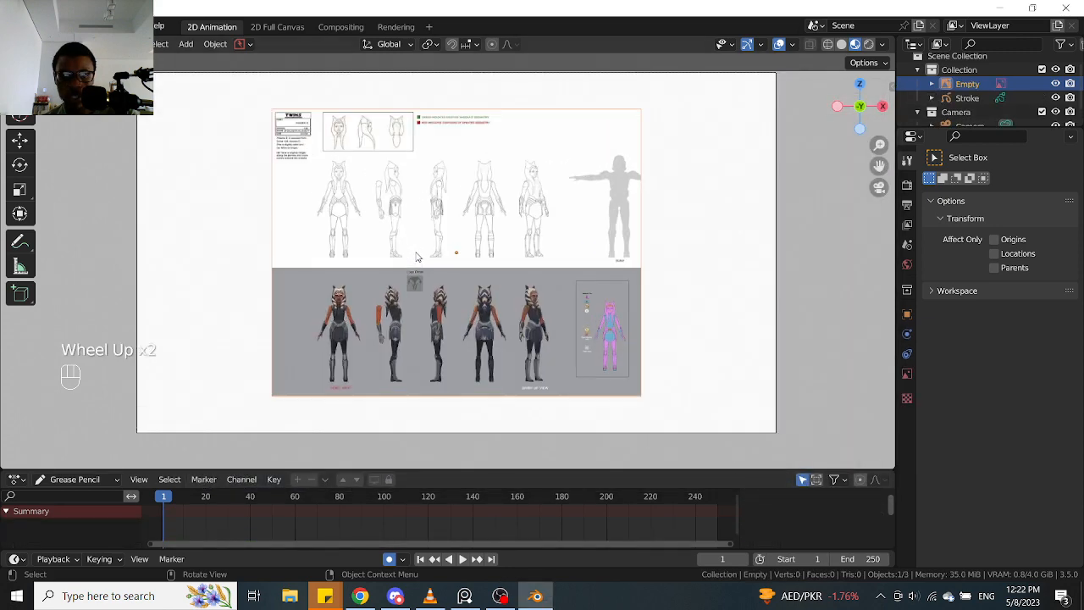
middle_click_drag(347, 193, 448, 288, "shift")
scroll(370, 234, "up", 4)
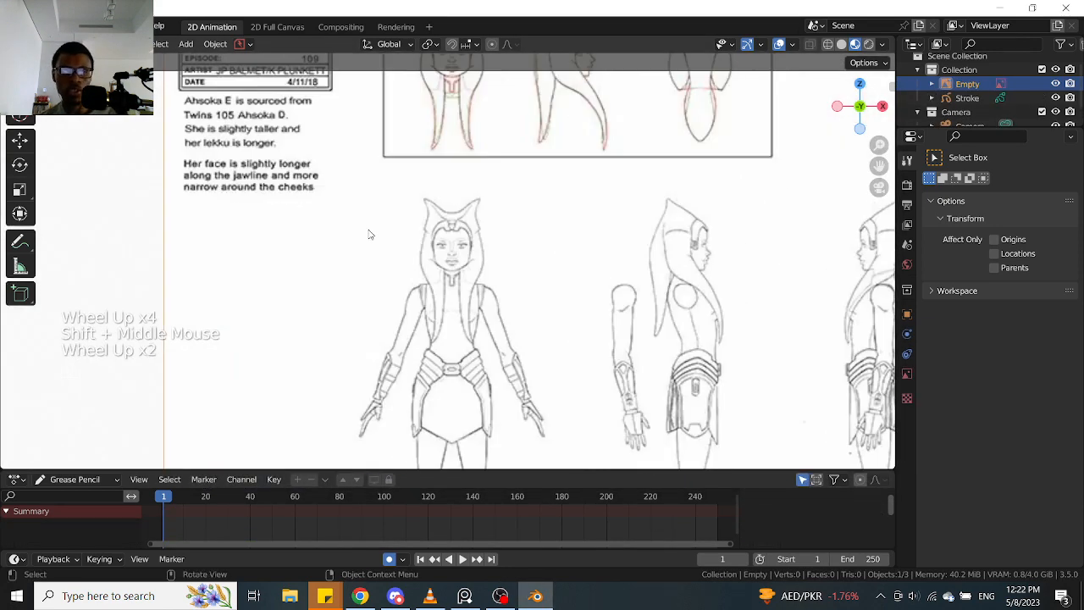
left_click(460, 218)
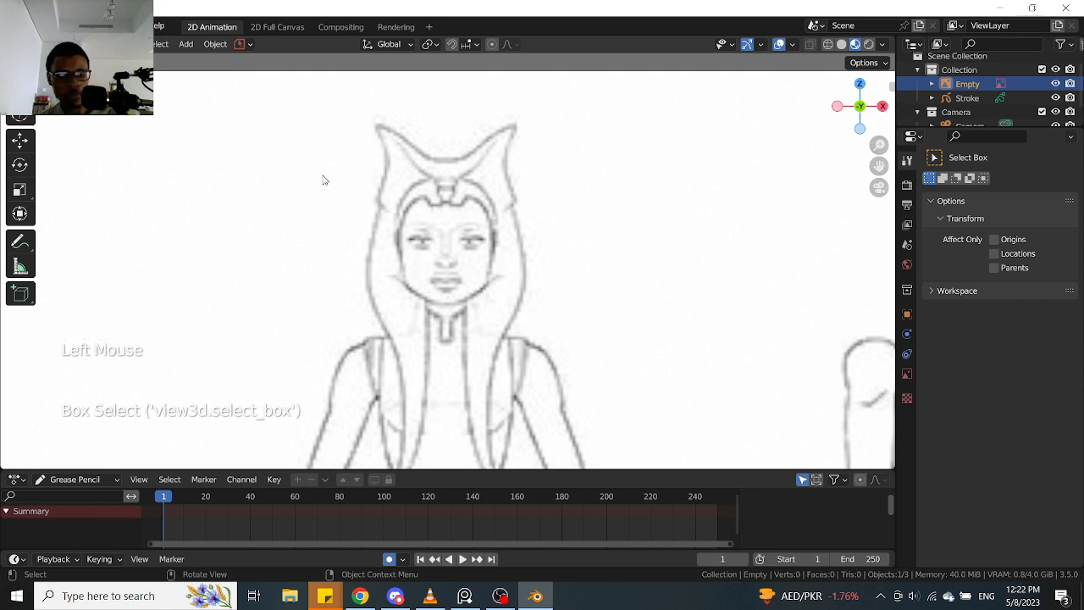
key("Tab")
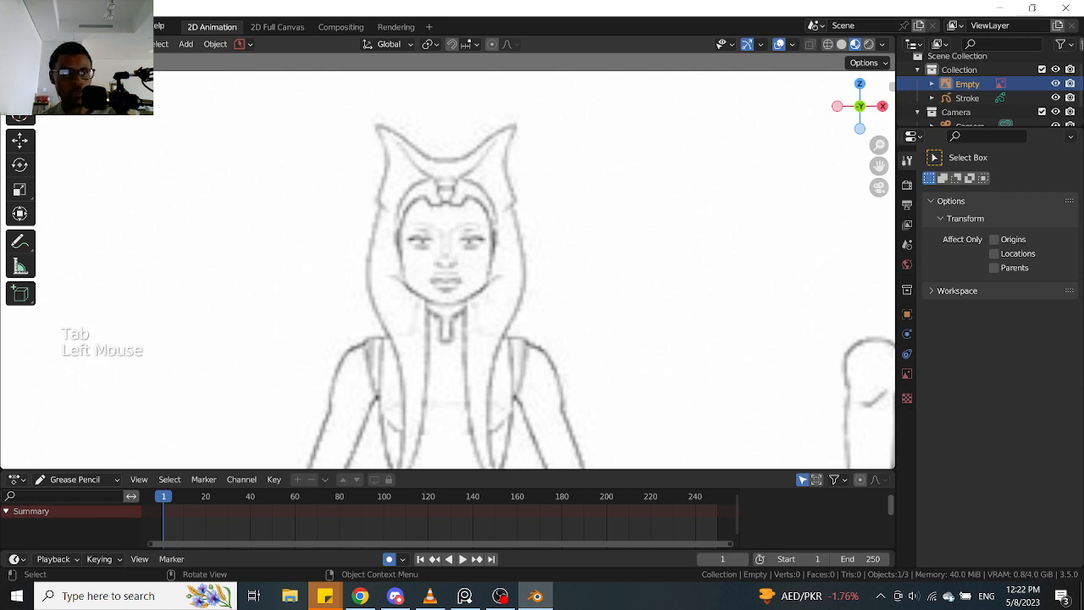
scroll(449, 262, "down", 5)
scroll(449, 263, "up", 1)
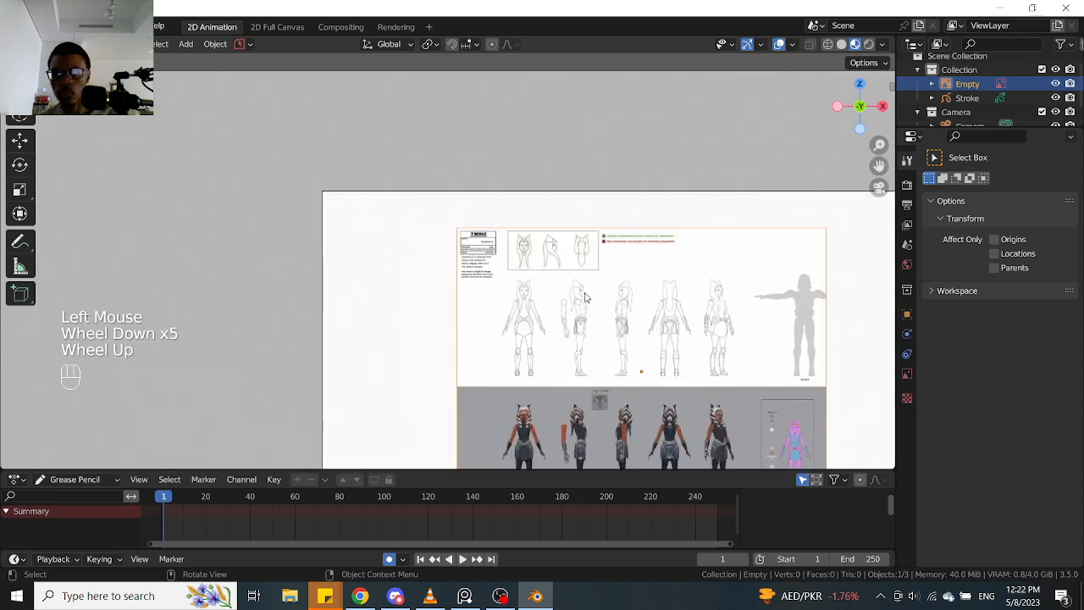
left_click(983, 97)
scroll(525, 254, "up", 4)
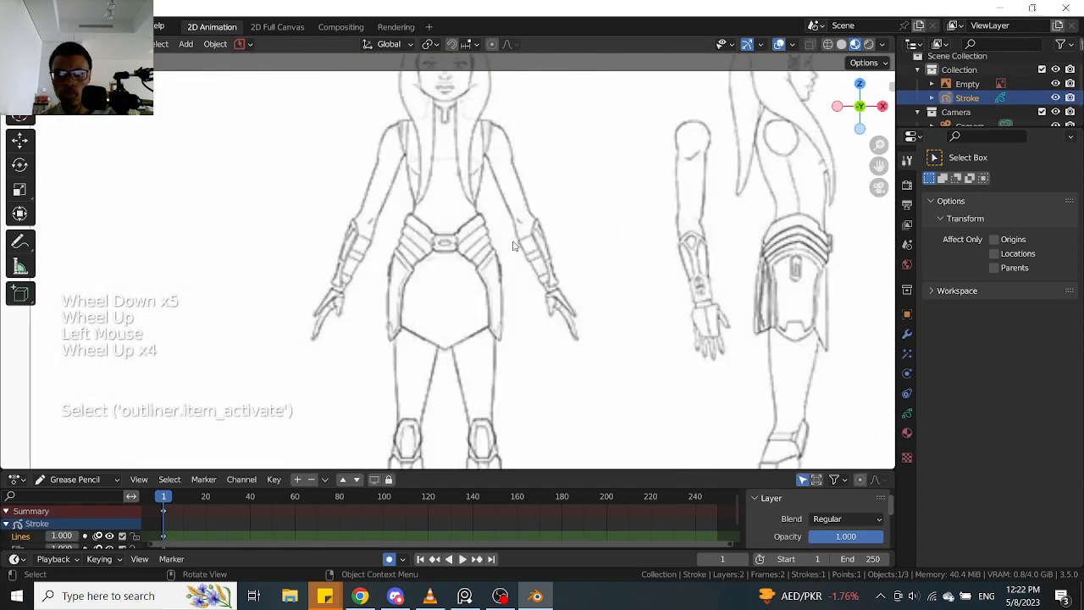
middle_click_drag(525, 220, 531, 319, "shift")
left_click_drag(496, 204, 498, 235)
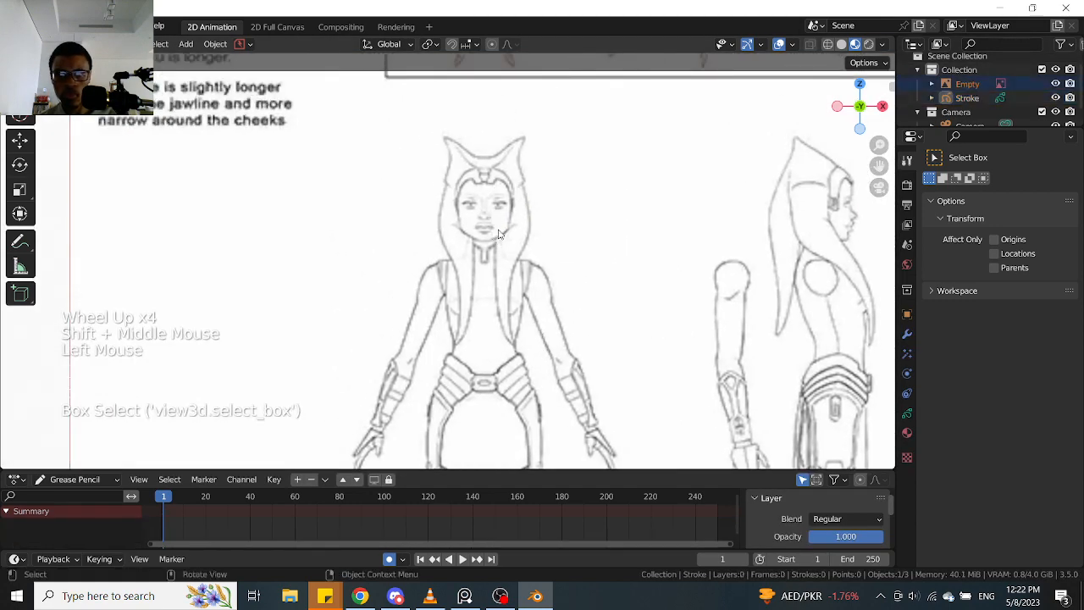
left_click(76, 44)
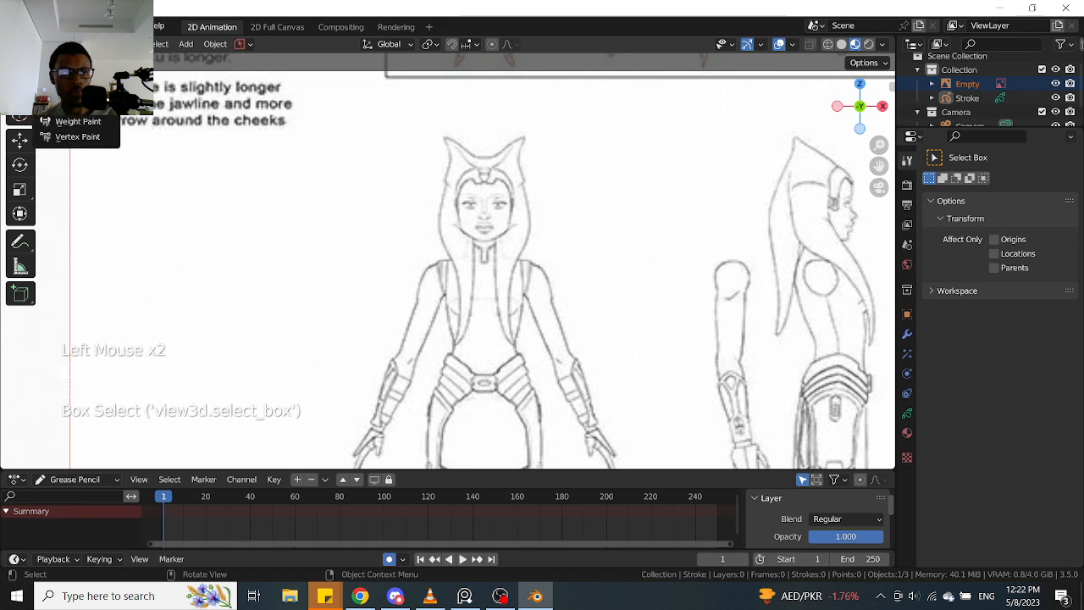
left_click(77, 75)
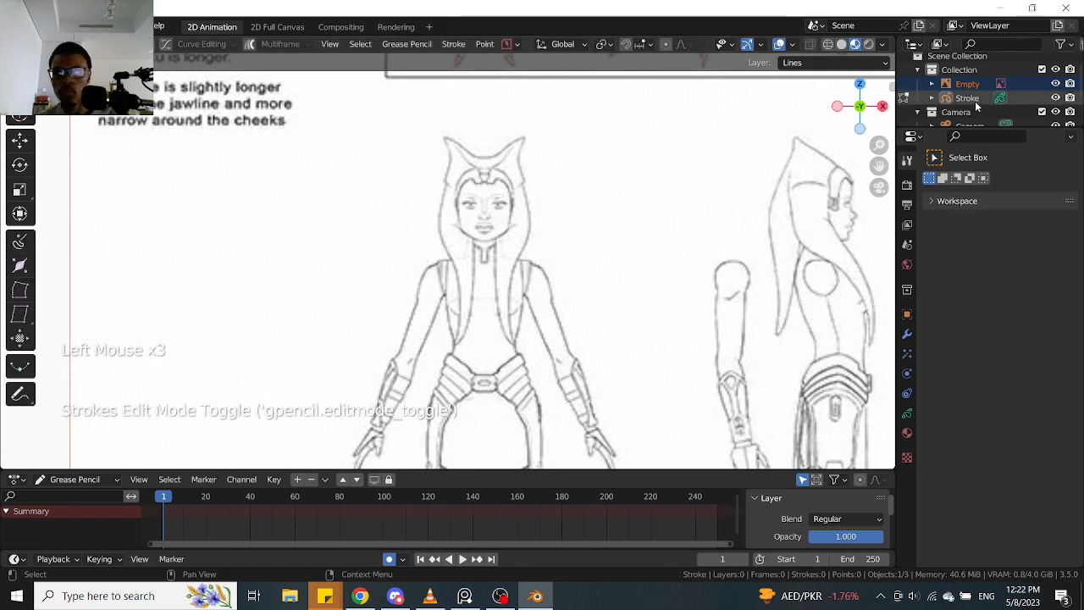
key("Tab")
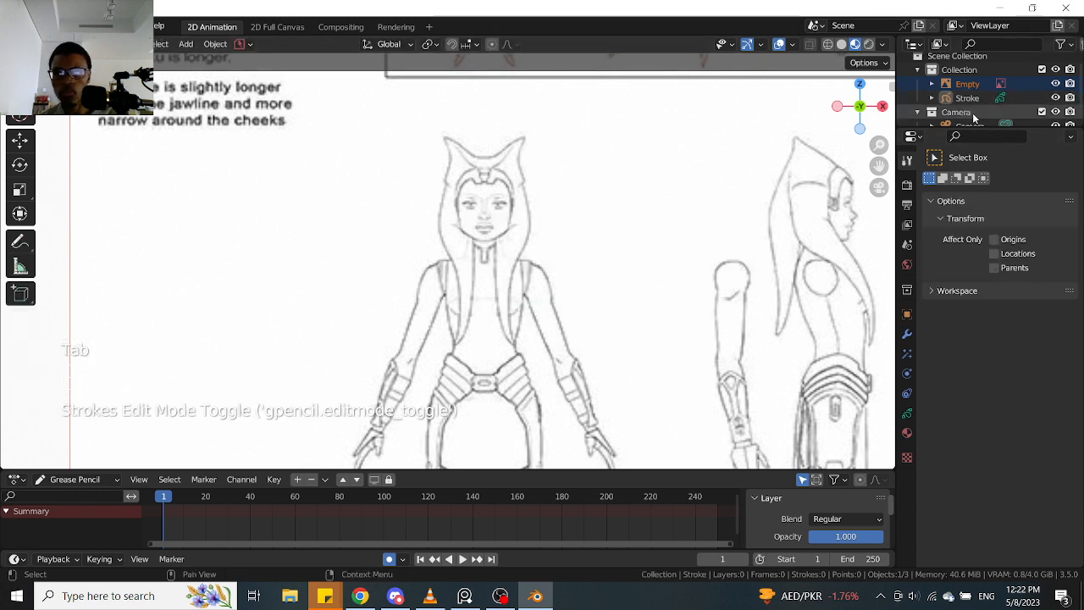
Select the Stroke object and switch it to Draw mode at the front-view head
left_click(967, 98)
scroll(974, 117, "down", 1)
key("Tab")
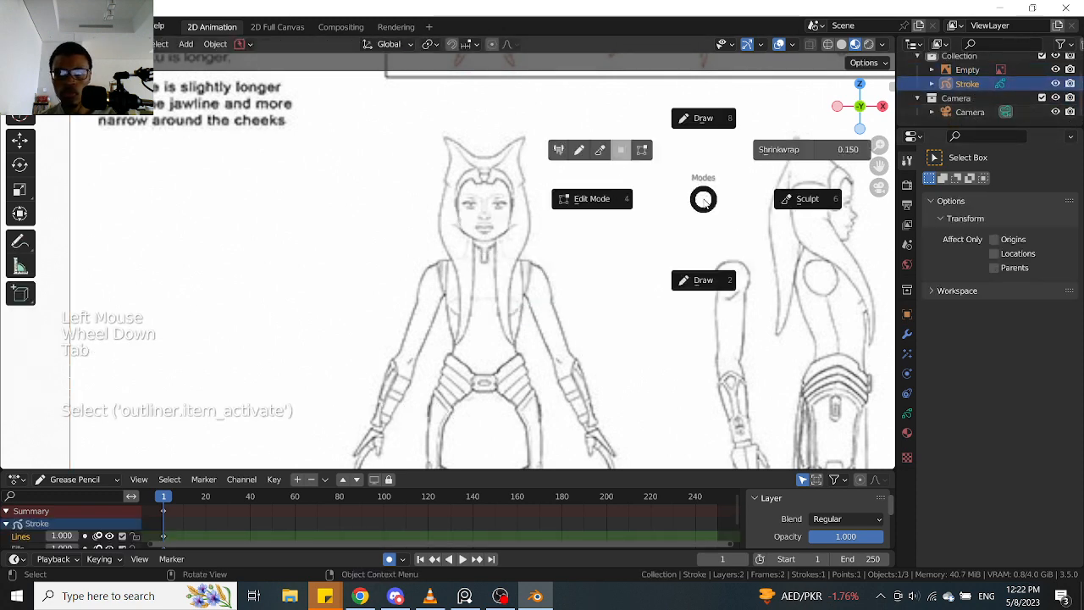
scroll(416, 213, "up", 2)
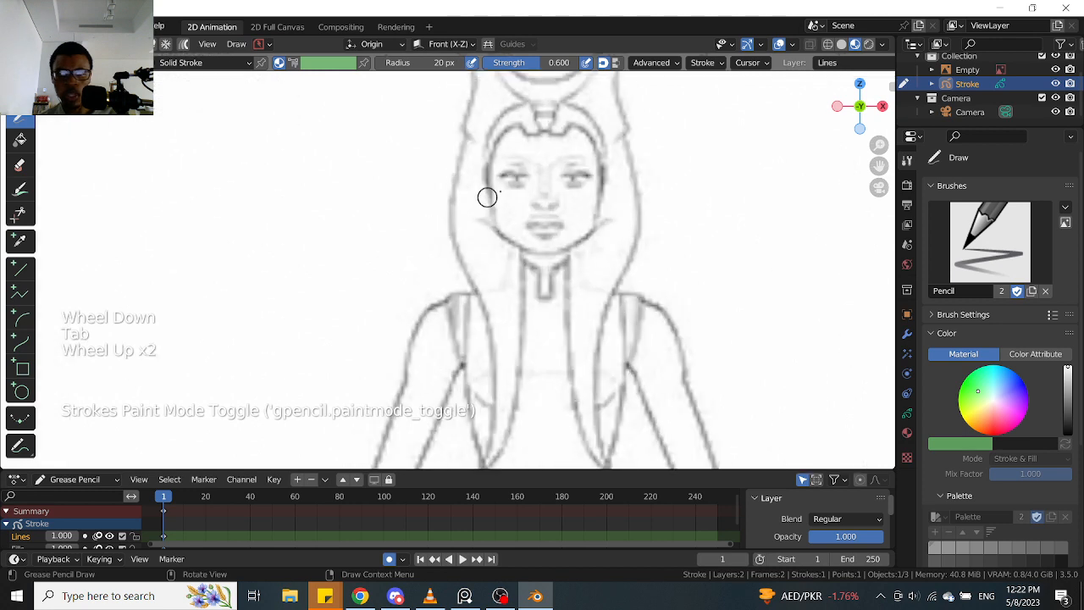
middle_click_drag(486, 196, 472, 244, "shift")
Undo a test stroke on the front-view face and set the Pencil brush radius to 4 px
left_click(512, 199)
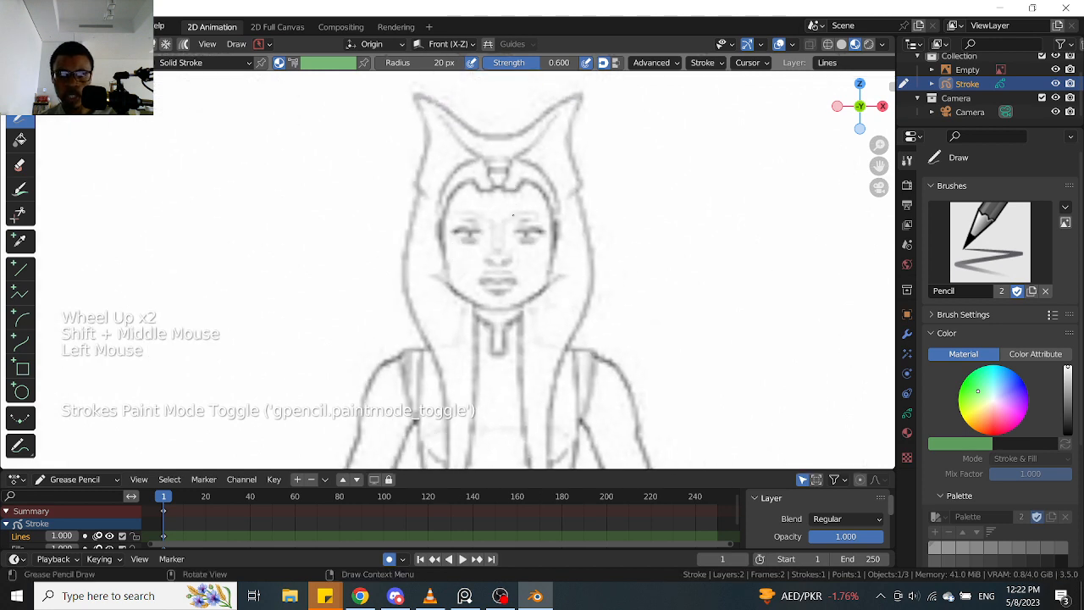
left_click_drag(513, 215, 516, 237)
key("ctrl+z")
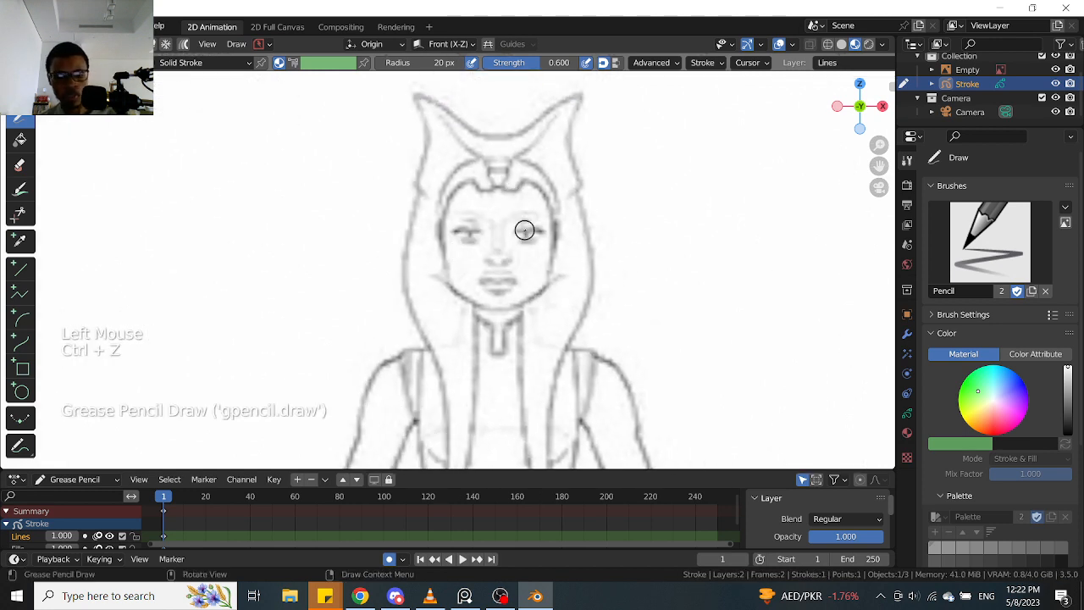
key("f")
left_click(515, 223)
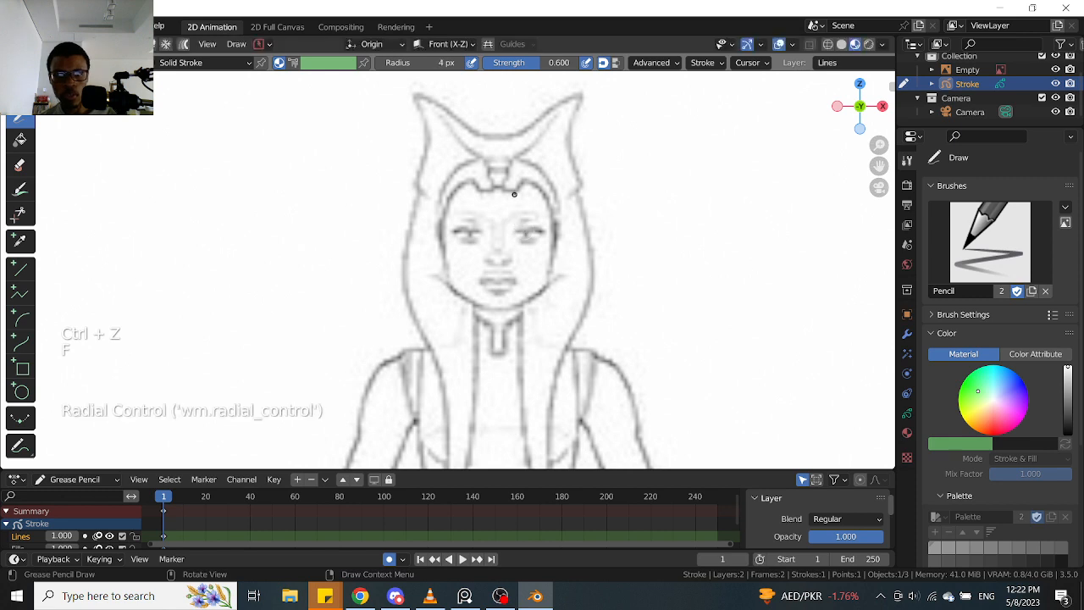
Draw dashed vertical and horizontal guide strokes crossing on the forehead of the front-view face
left_click_drag(514, 195, 514, 206)
left_click_drag(516, 248, 517, 257)
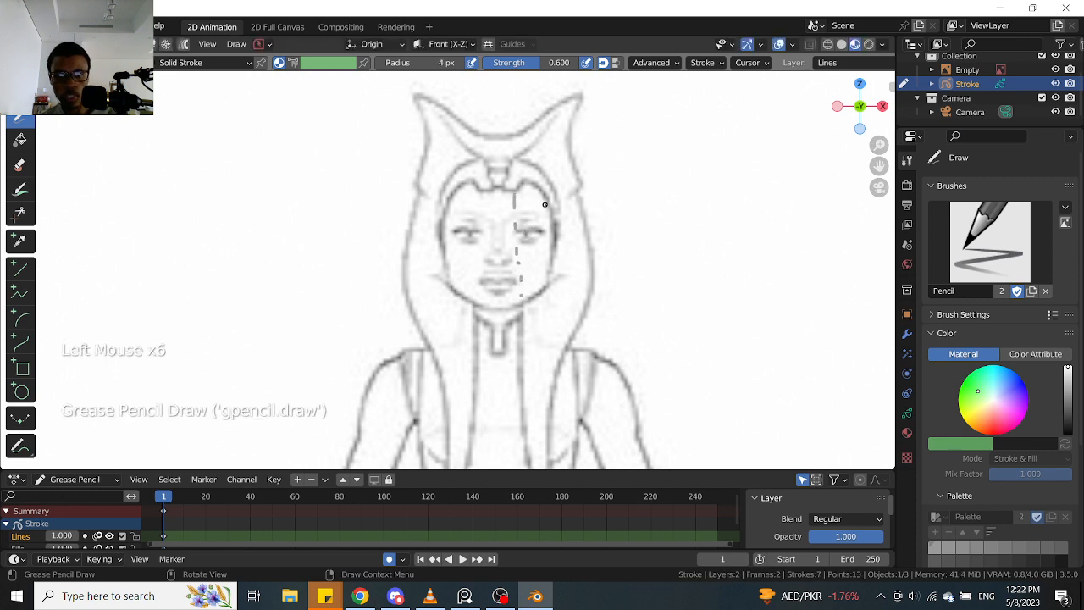
left_click(513, 209)
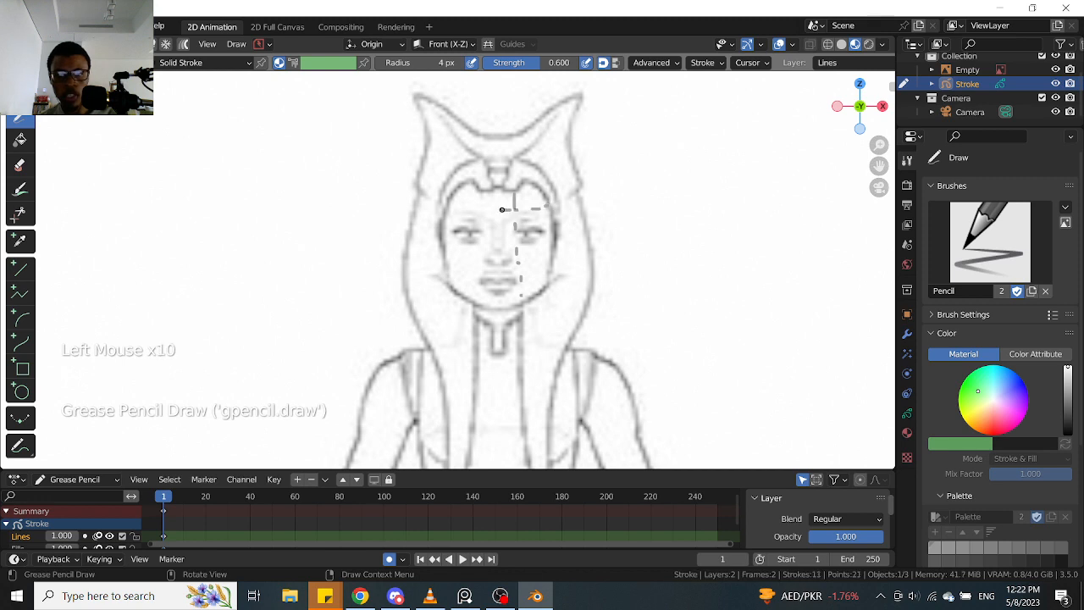
left_click_drag(491, 209, 505, 209)
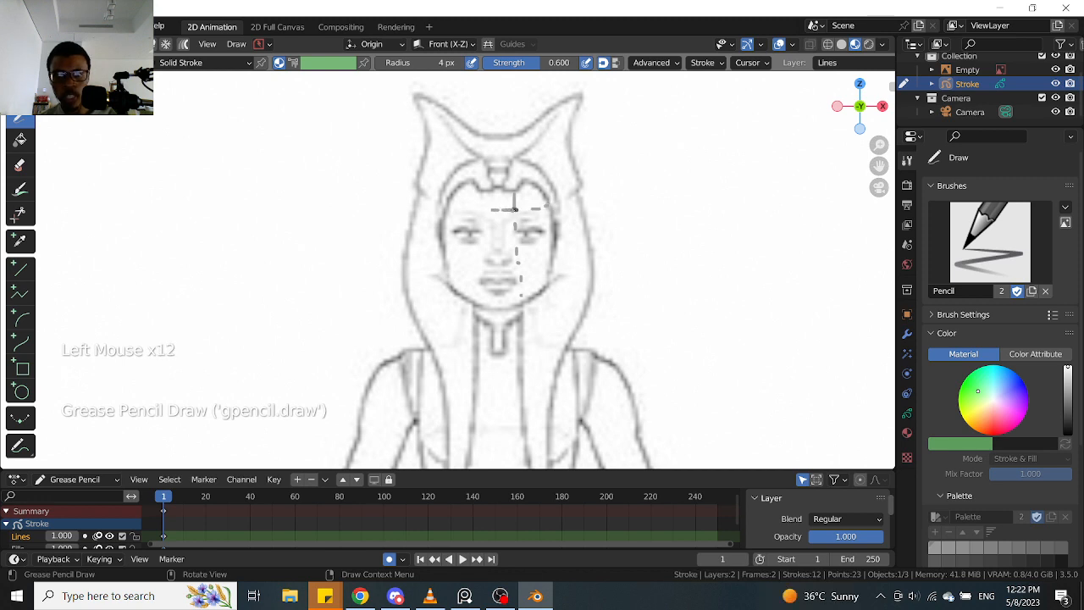
scroll(522, 211, "up", 1)
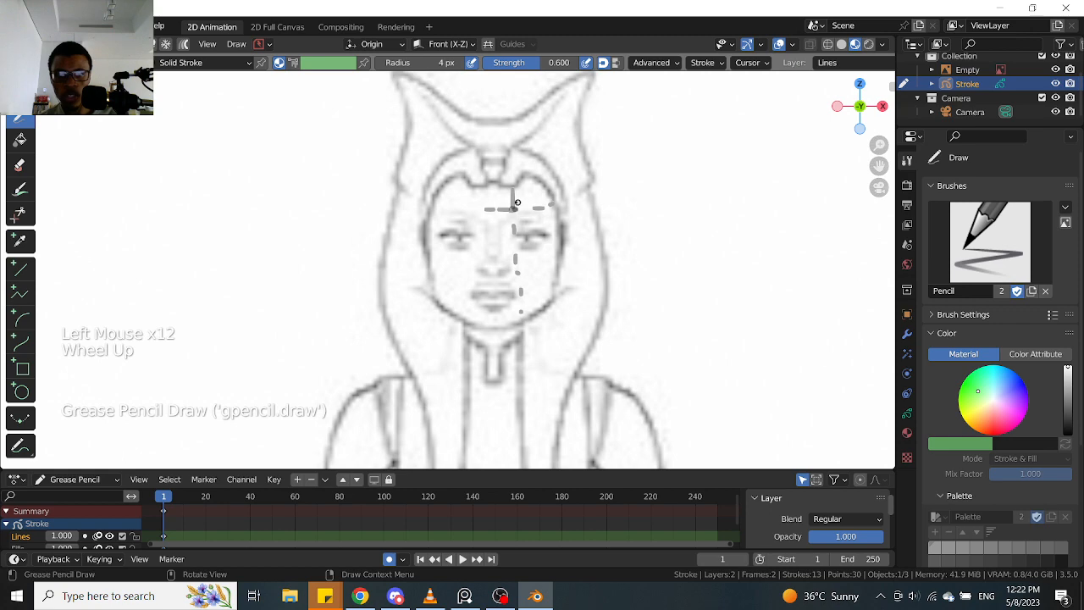
Examine the guide strokes on the face from several angles and compare them with the side-view head
scroll(615, 230, "down", 1)
mouse_move(615, 230)
middle_mouse_down()
mouse_move(424, 211)
mouse_move(295, 179)
mouse_move(423, 237)
mouse_move(470, 243)
middle_mouse_up()
scroll(296, 179, "up", 4)
scroll(424, 237, "up", 2)
scroll(470, 243, "up", 1)
scroll(470, 243, "up", 1)
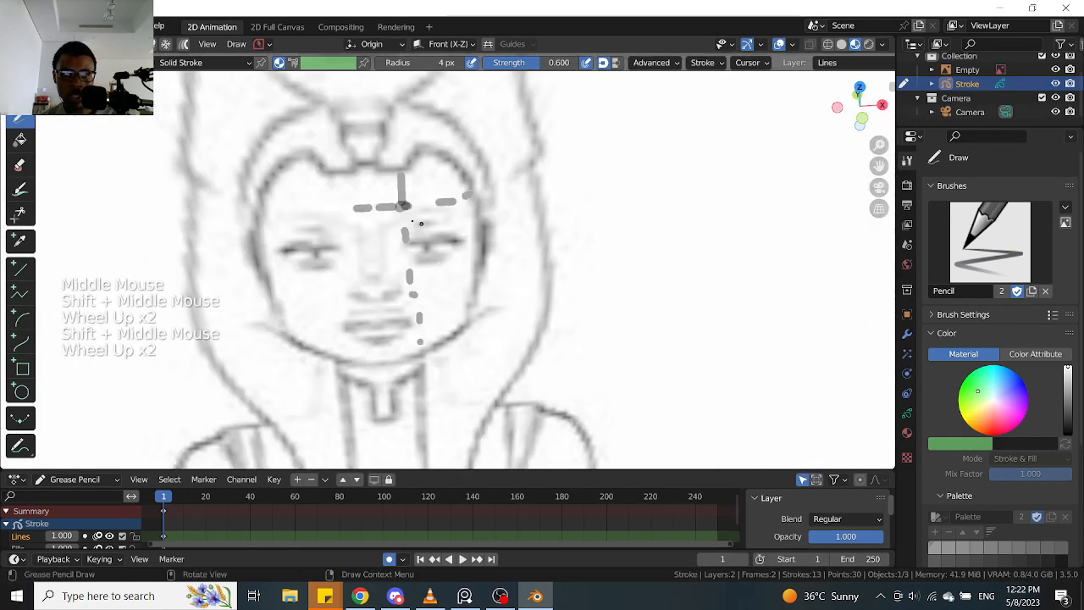
scroll(404, 206, "down", 3)
scroll(407, 206, "up", 2)
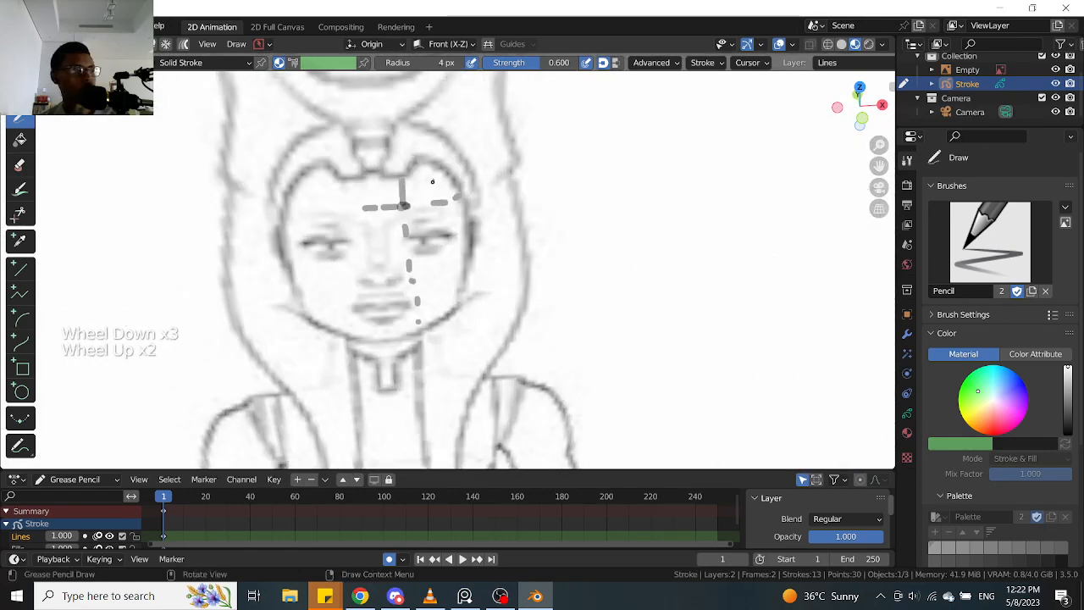
scroll(562, 232, "down", 1)
middle_click_drag(562, 232, 501, 236)
scroll(500, 242, "down", 2)
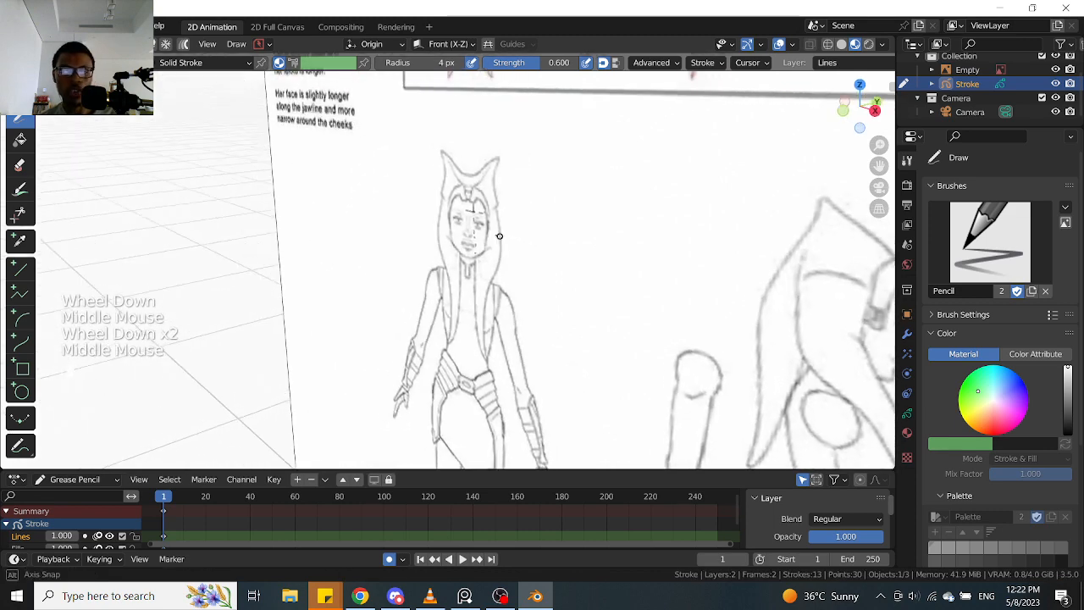
middle_click_drag(720, 310, 754, 293, "shift")
Try a mark on the side-view head, and undo it together with the latest guide dashes on the front-view face
left_click(648, 268)
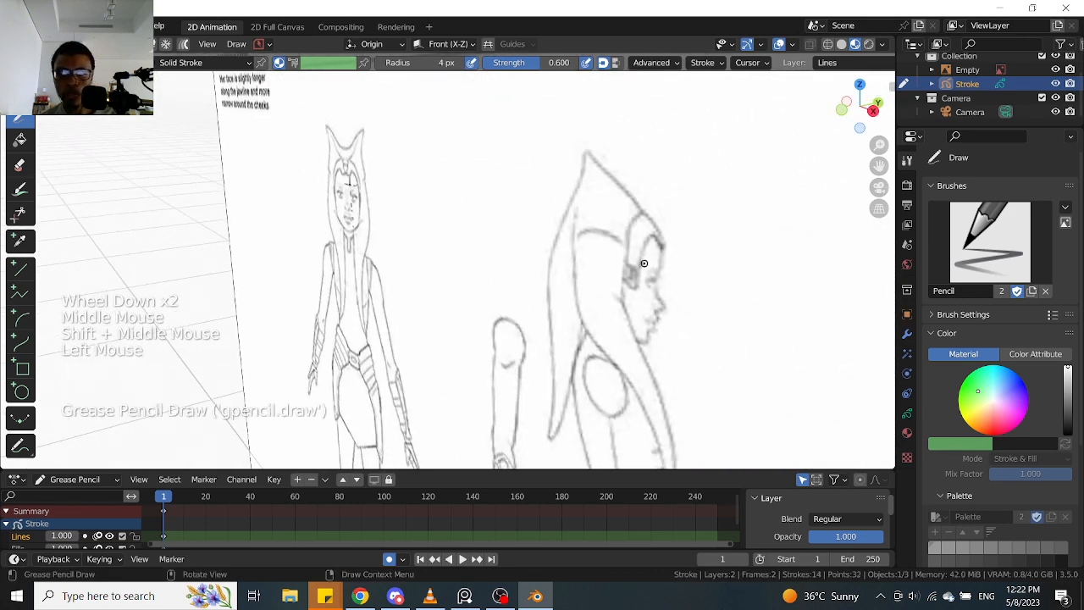
key("ctrl+z")
scroll(677, 274, "down", 1)
middle_click_drag(678, 274, 666, 288)
key("ctrl+z")
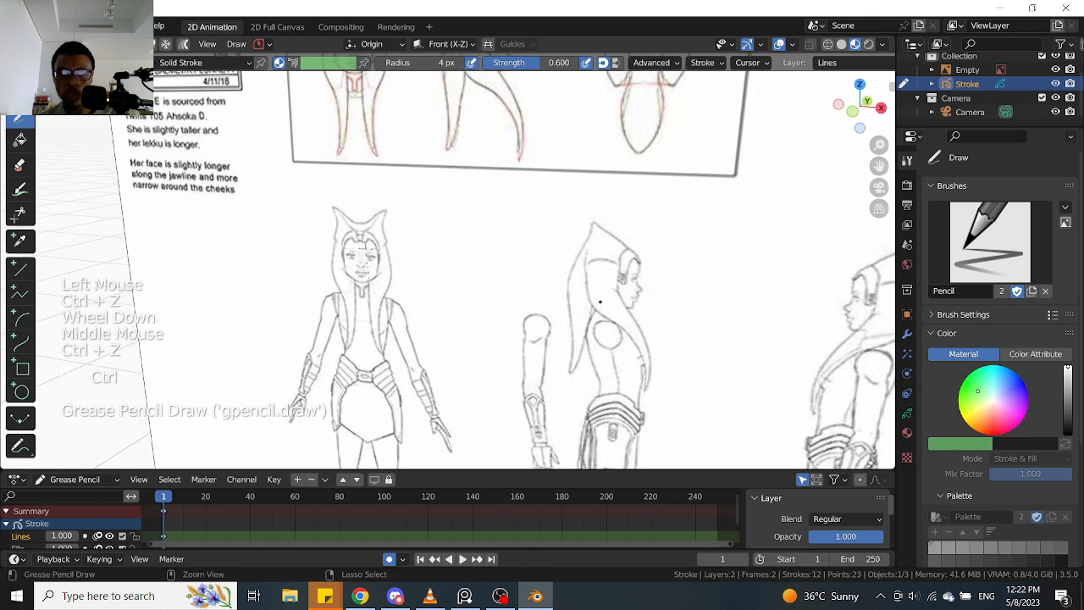
key("ctrl+z")
key("ctrl+z")
key("ctrl+z")
key("ctrl+z")
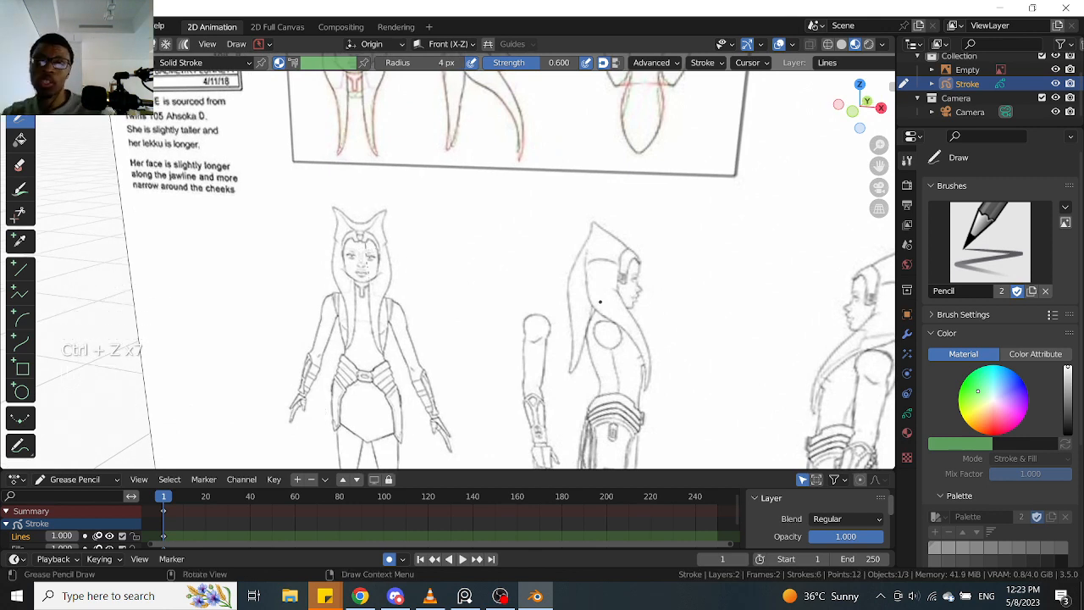
scroll(371, 266, "up", 2)
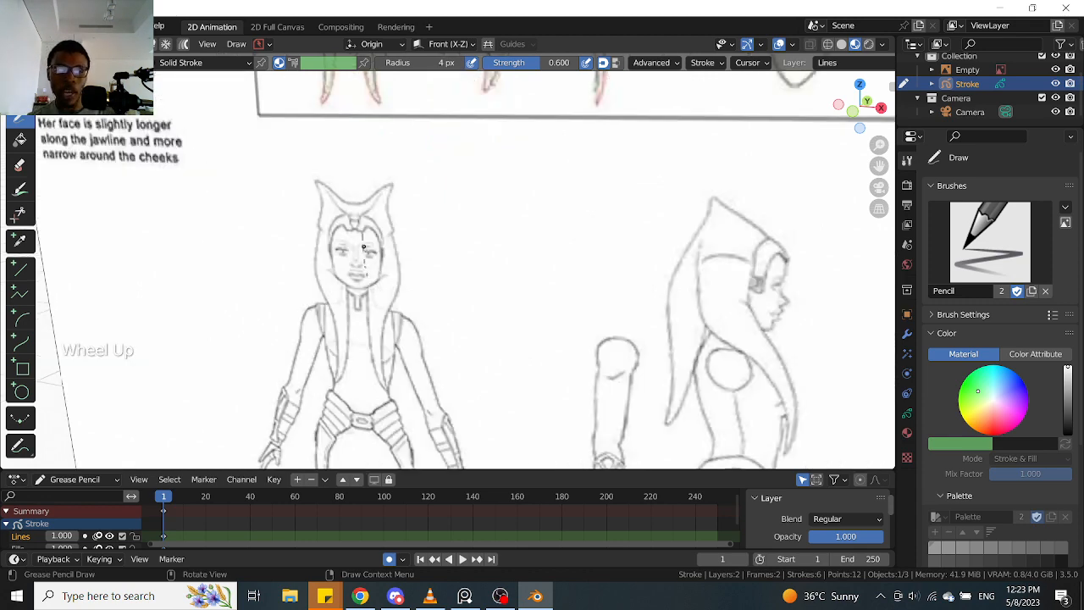
scroll(364, 249, "down", 1)
scroll(366, 249, "up", 1)
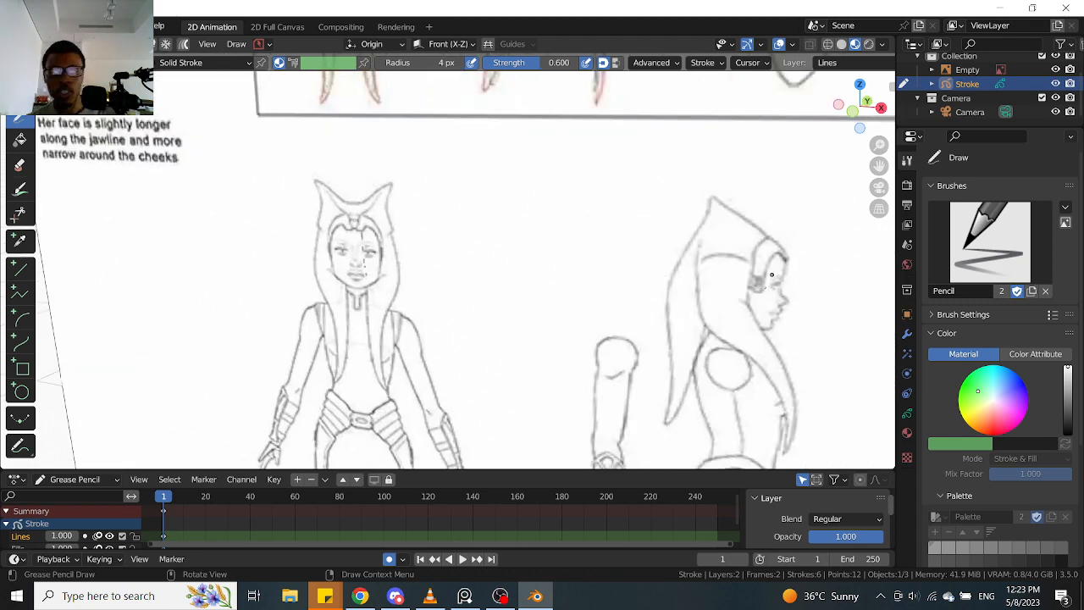
scroll(512, 273, "down", 2)
middle_click_drag(511, 274, 484, 273)
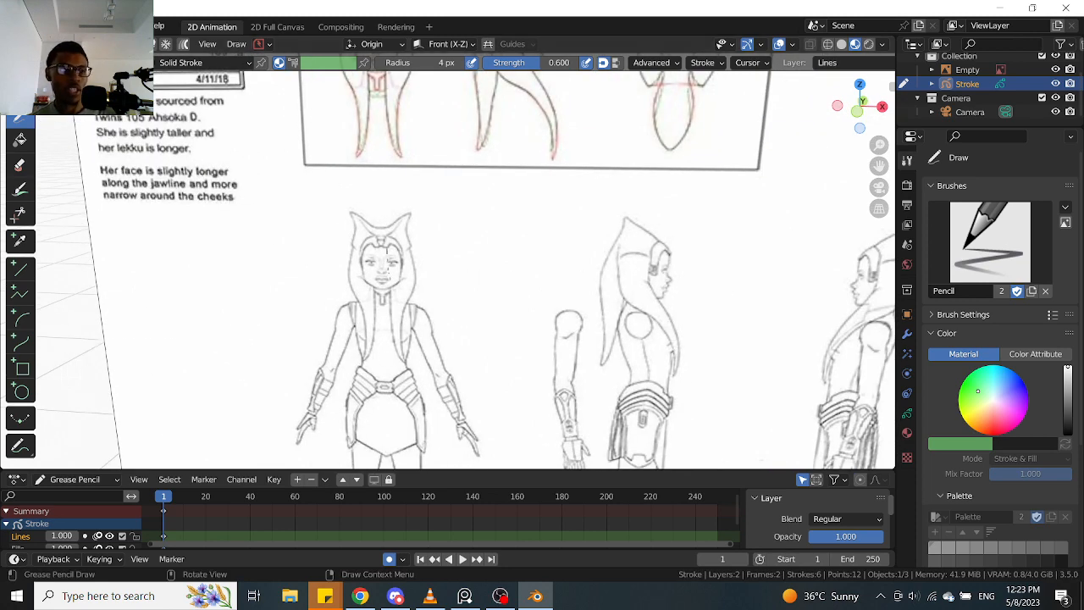
Reopen the recent Ahsoka.blend file without saving the untitled drawing file
left_click(38, 25)
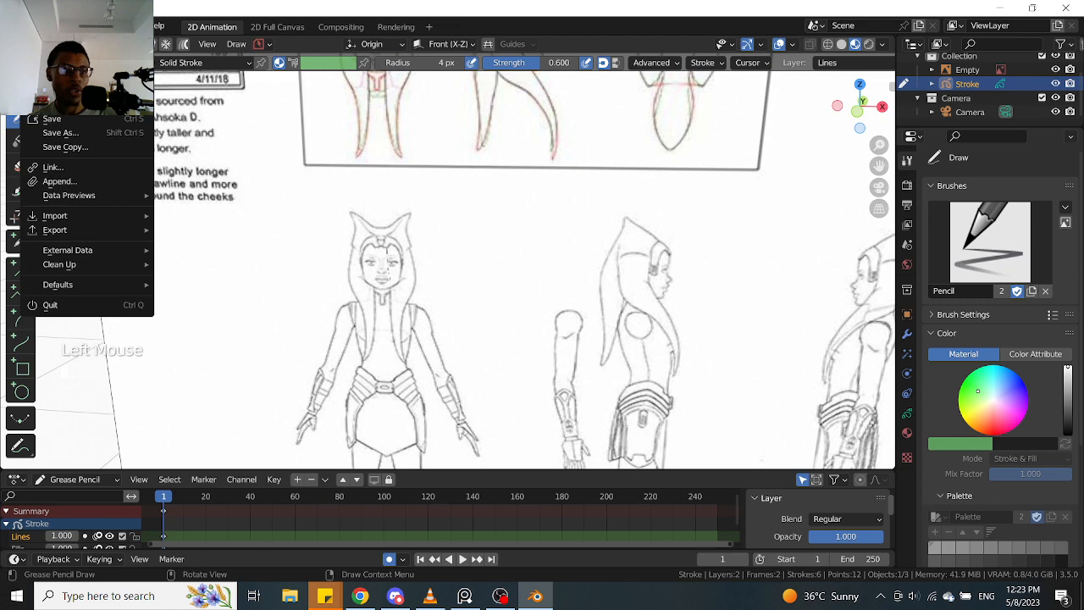
mouse_move(67, 69)
left_click(219, 73)
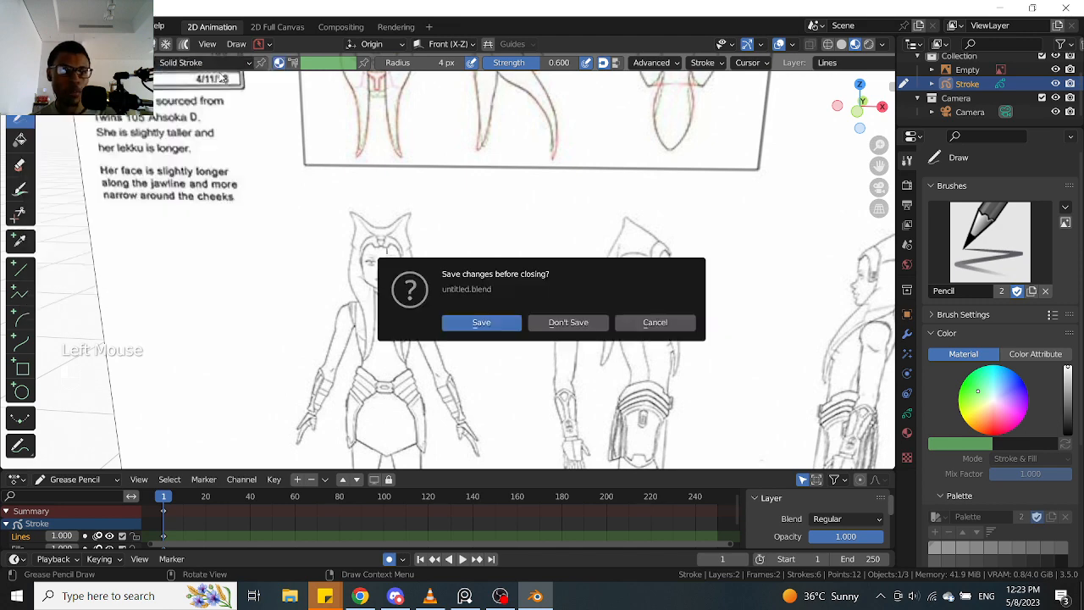
left_click(575, 326)
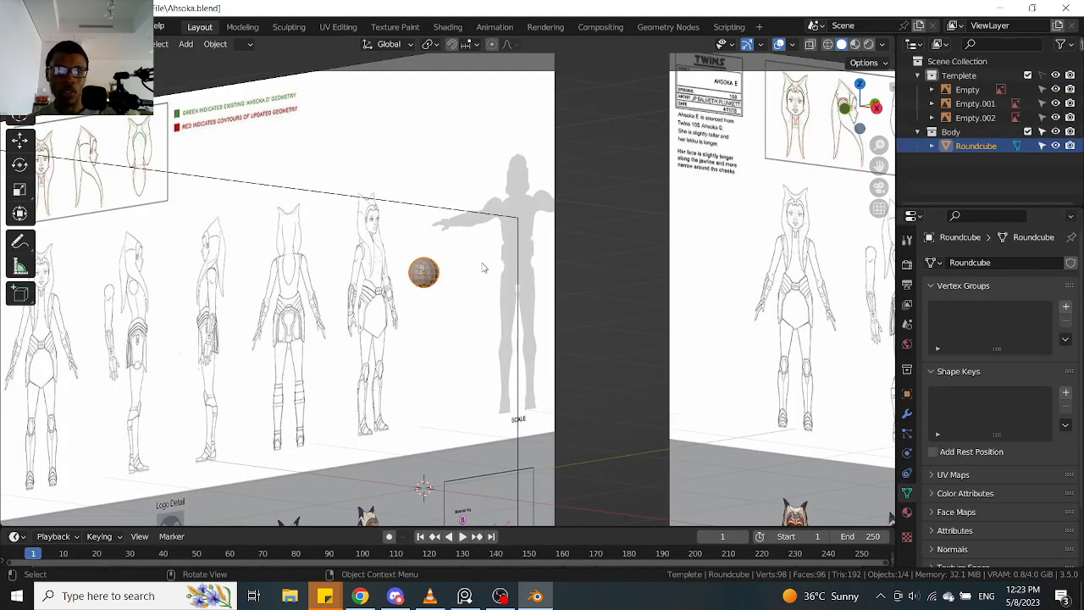
Compare the round cube with Ahsoka's head in the front and side reference views
scroll(500, 292, "down", 1)
scroll(580, 297, "down", 1)
scroll(579, 297, "up", 2)
middle_click_drag(500, 293, 462, 289)
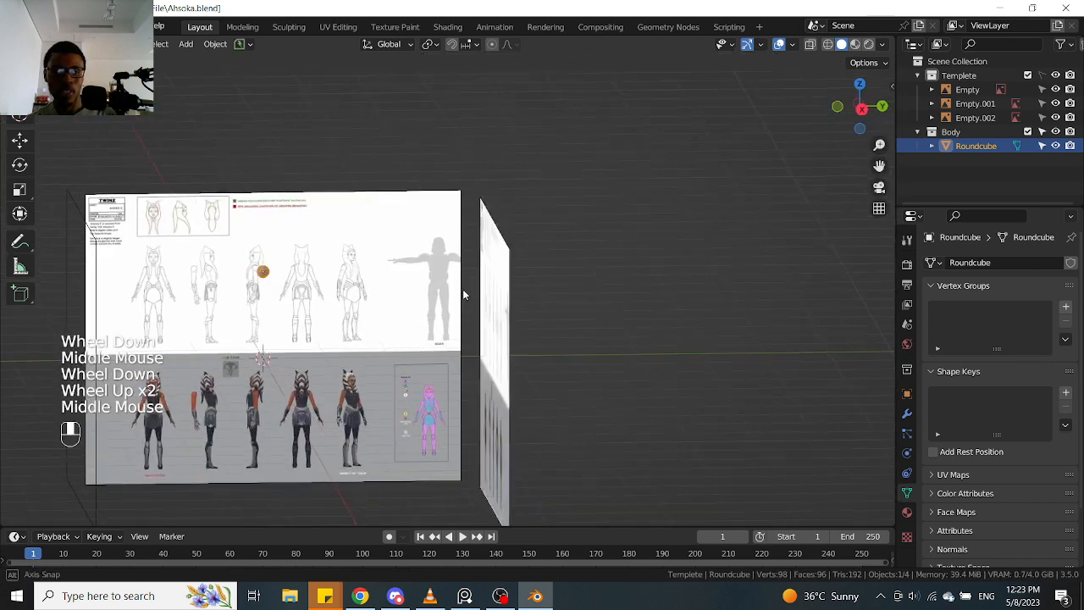
key("KP_1")
scroll(425, 287, "up", 2)
middle_click_drag(142, 245, 437, 253, "shift")
scroll(436, 252, "up", 2)
key("KP_3")
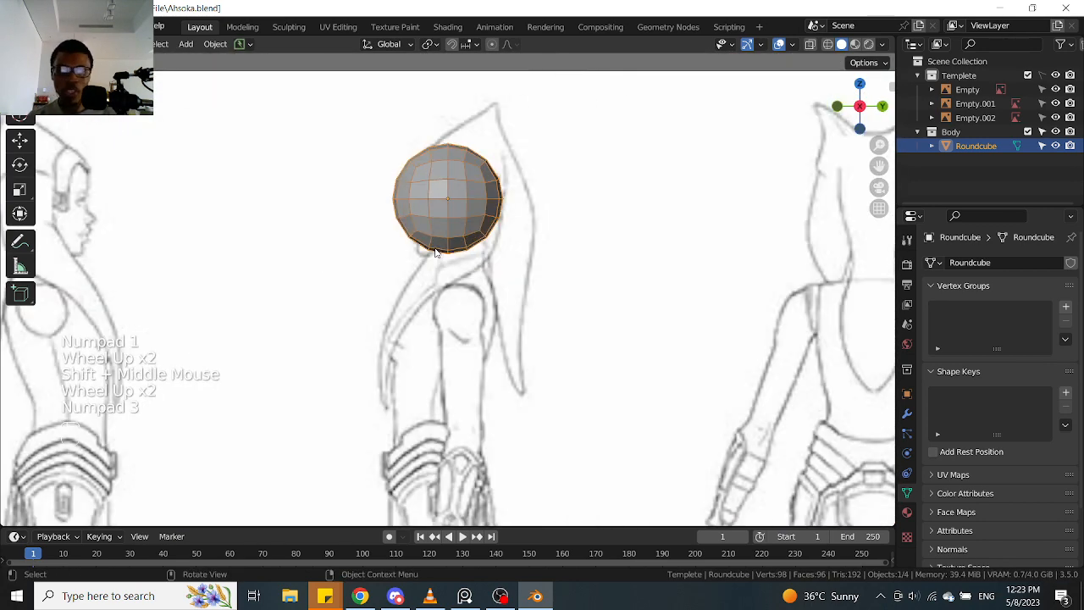
Put the round cube into Edit Mode for vertex editing in the front view
key("KP_1")
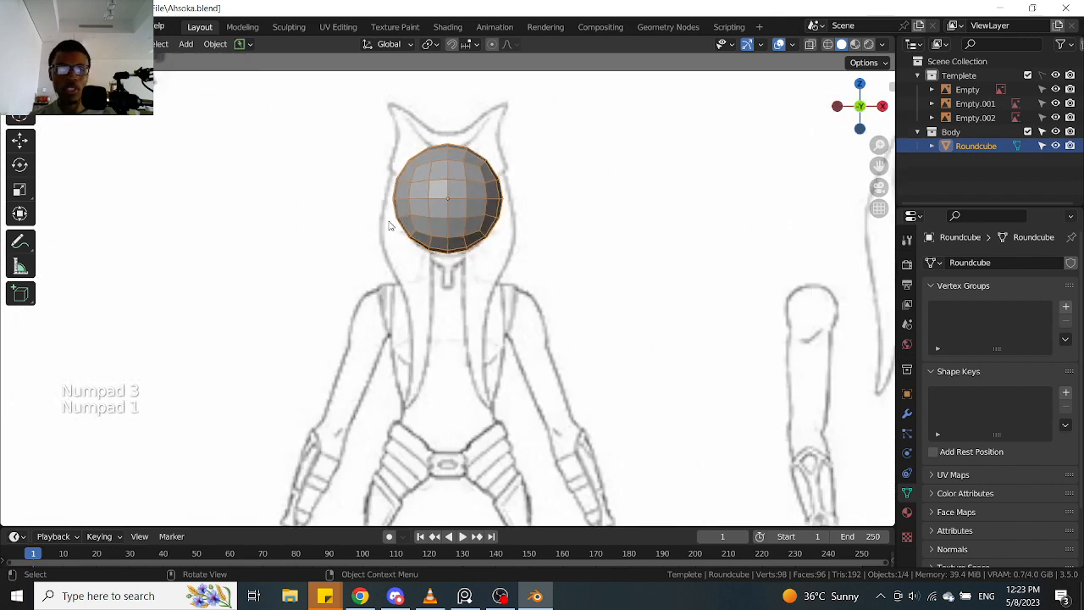
key("Tab")
left_click(464, 231)
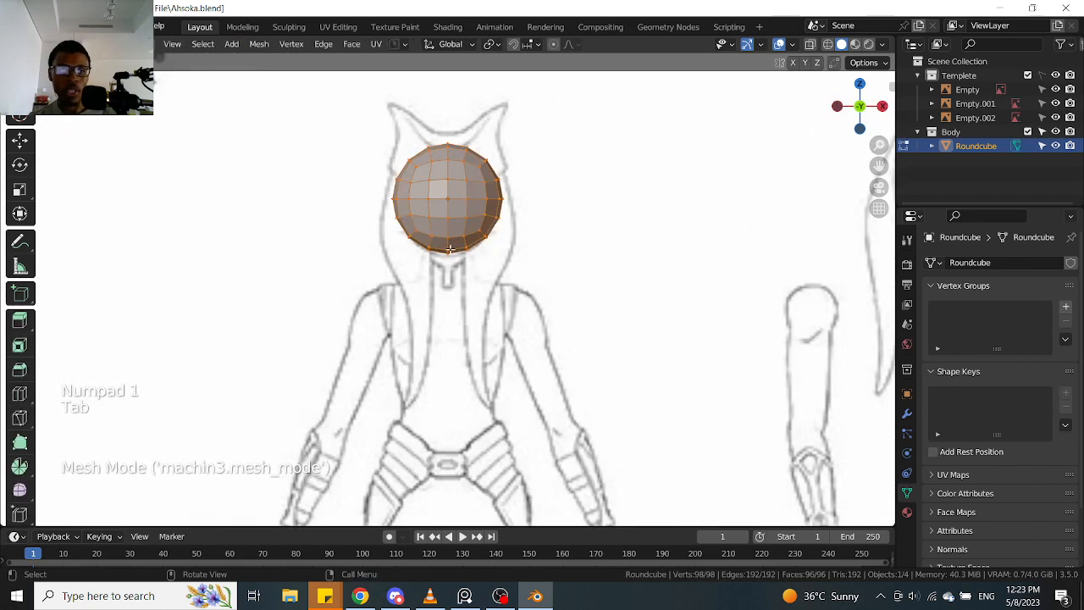
Delete the vertices of the round cube's half at negative X, including the centre column's far side, leaving a half head
key("alt+z")
left_click_drag(329, 364, 458, 100)
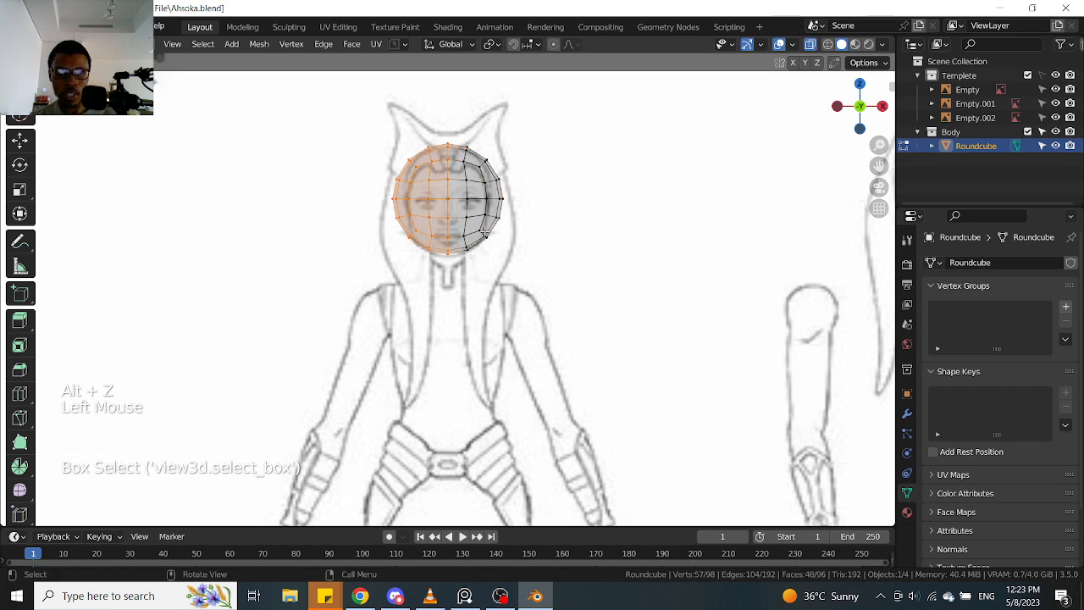
key("x")
left_click(483, 265)
scroll(483, 266, "up", 2)
middle_click_drag(483, 266, 569, 321, "shift")
key("Tab")
scroll(544, 281, "down", 2)
key("KP_1")
scroll(532, 274, "up", 1)
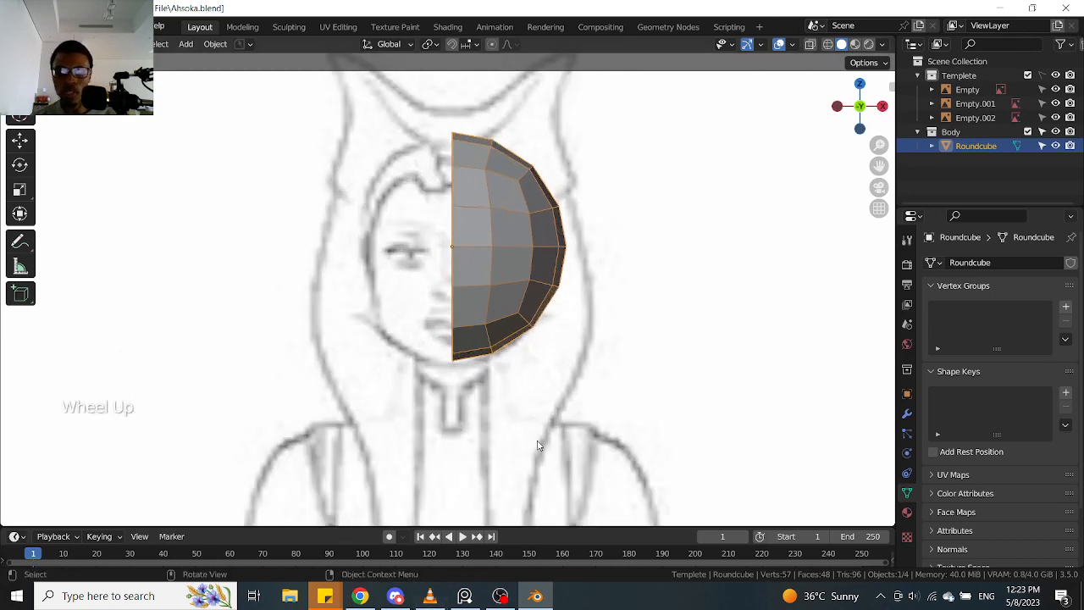
Return the half head to Edit Mode and examine the shape of Ahsoka's face and headdress in the reference photo
key("Tab")
left_click_drag(604, 190, 517, 360)
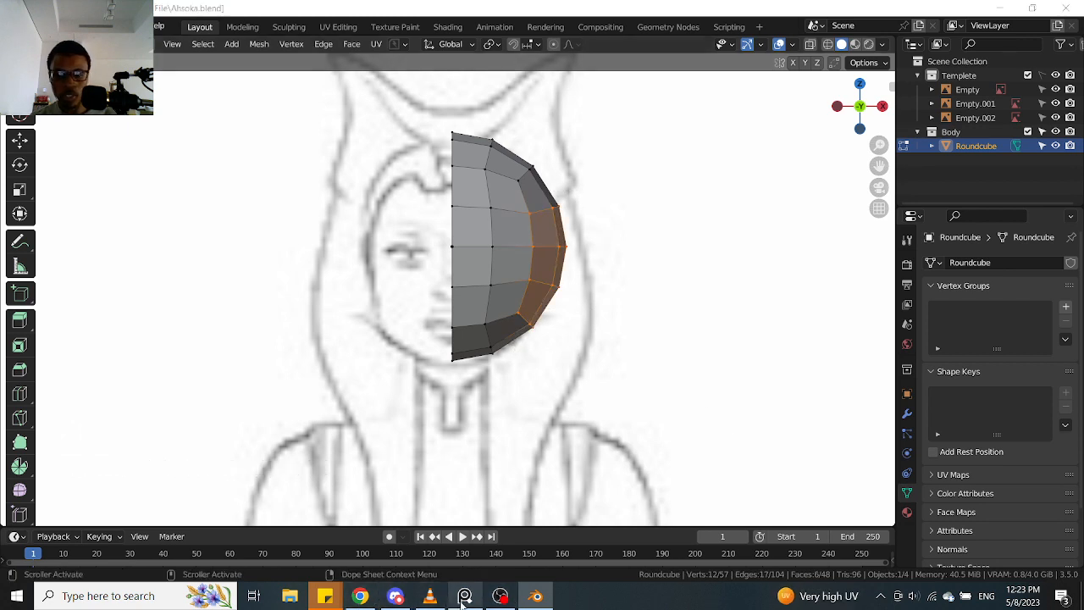
right_click_drag(1083, 497, 598, 308)
scroll(510, 327, "up", 2)
scroll(502, 348, "down", 6)
scroll(508, 346, "up", 6)
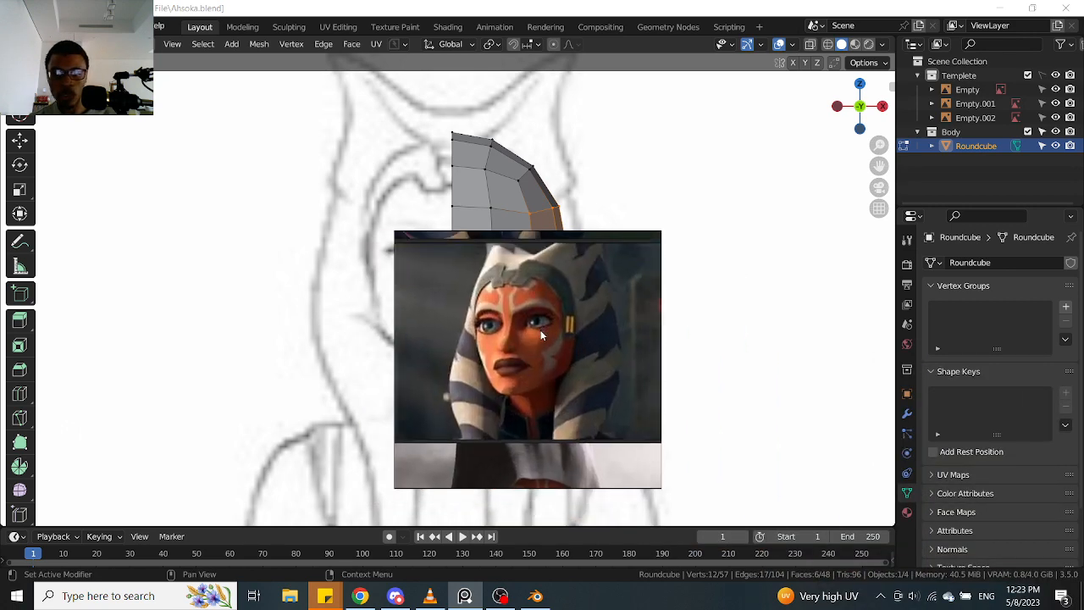
scroll(494, 325, "down", 5)
scroll(550, 387, "up", 3)
scroll(551, 388, "down", 2)
right_click_drag(583, 379, 970, 379)
left_click_drag(791, 394, 843, 395)
left_click(461, 595)
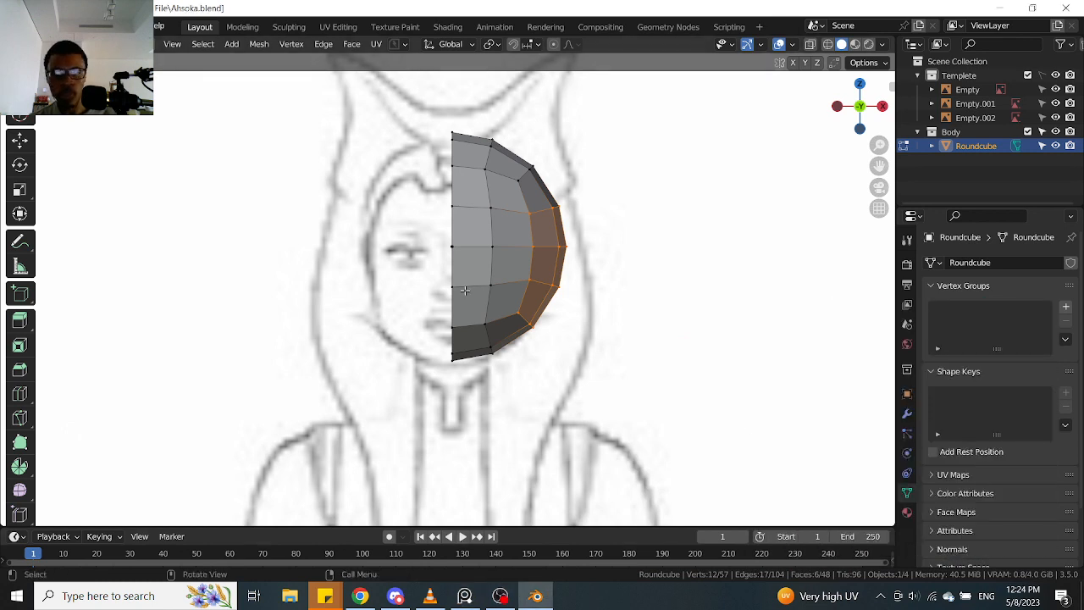
Select the half head's outermost side vertices around eye level, including hidden ones, and enable proportional editing
scroll(508, 297, "up", 1)
key("alt+z")
left_click_drag(629, 161, 538, 297)
left_click_drag(629, 181, 541, 256)
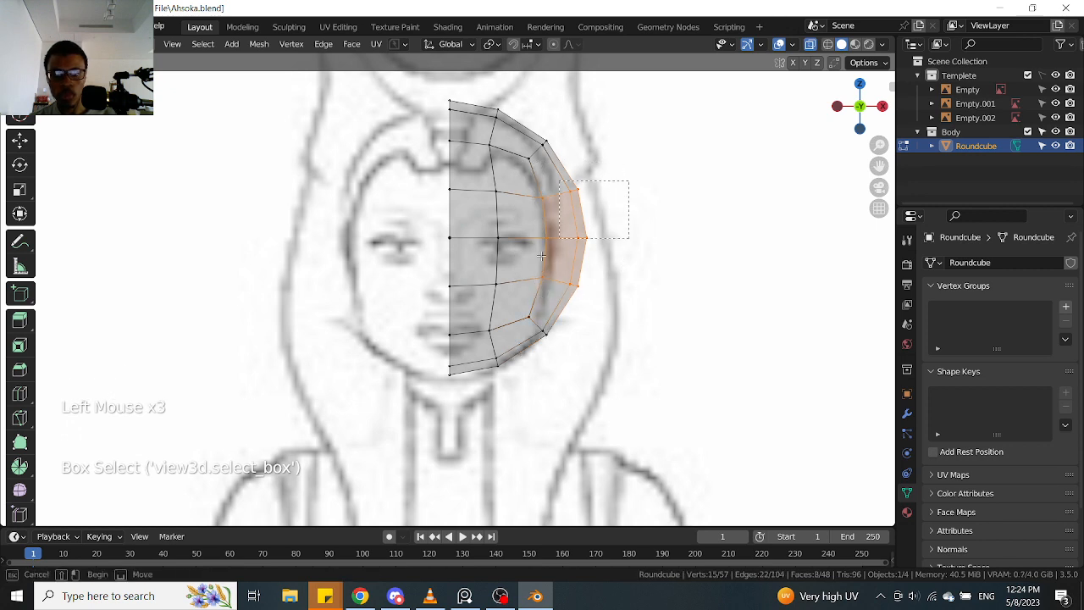
left_click_drag(516, 306, 516, 306)
middle_click_drag(627, 234, 636, 249, "shift")
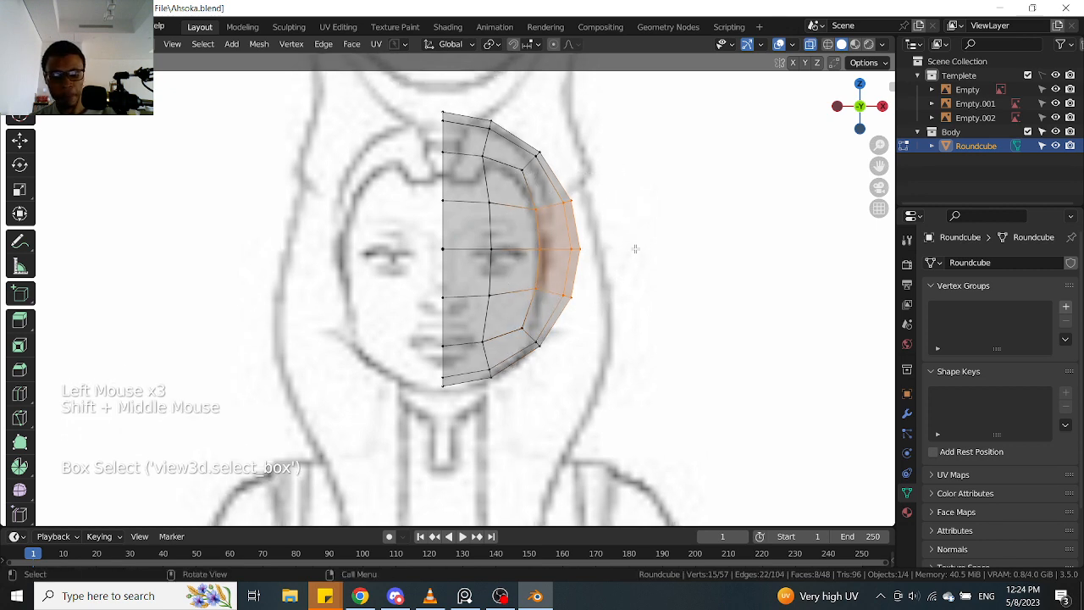
key("o")
right_click(635, 250)
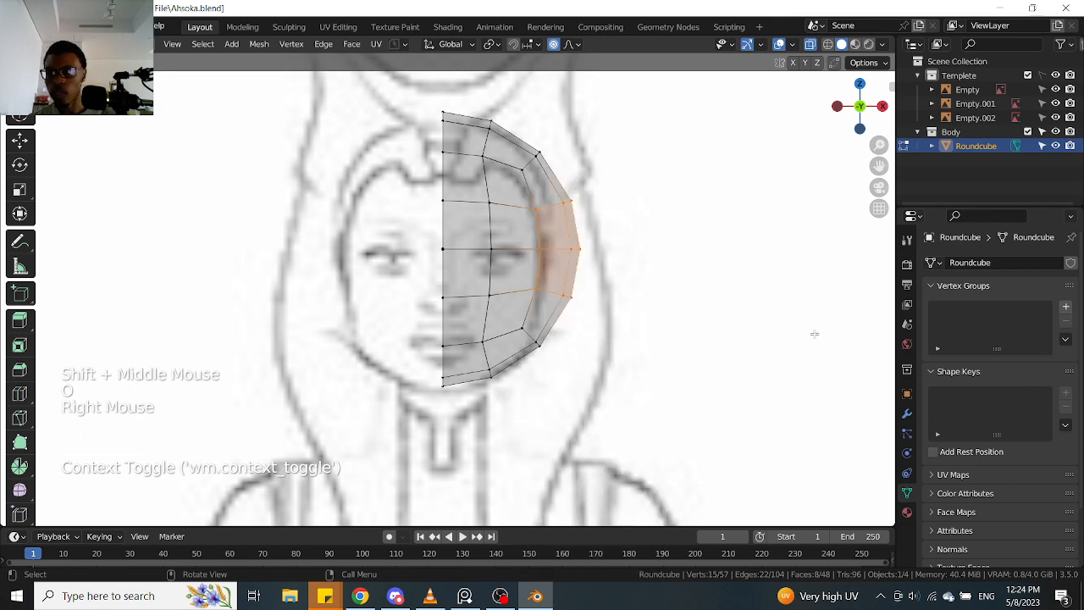
Add a Mirror modifier on the X axis to the half head
left_click(907, 413)
left_click(965, 262)
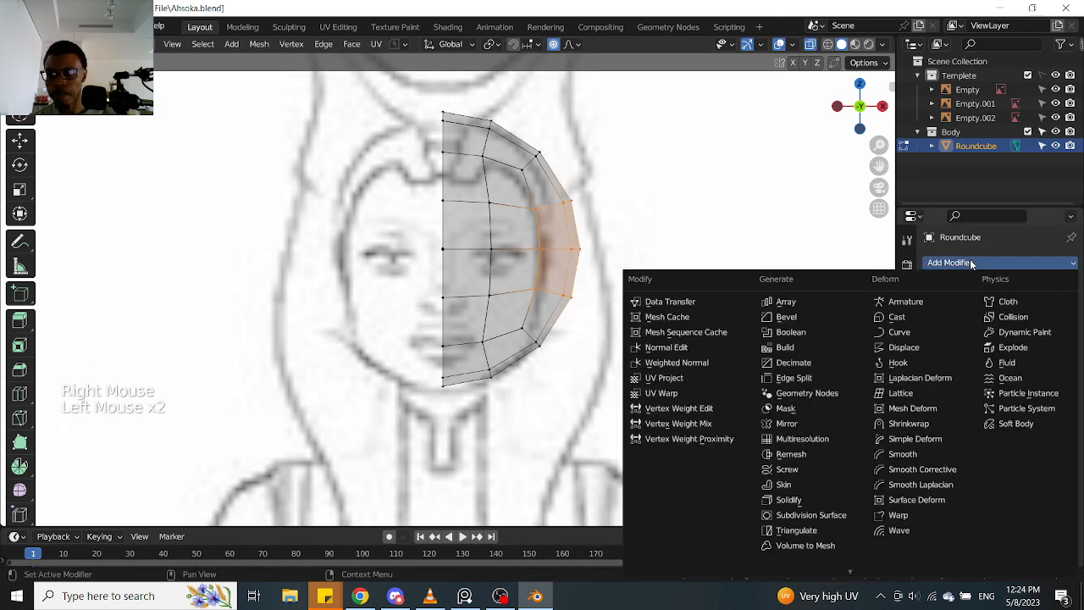
left_click(809, 426)
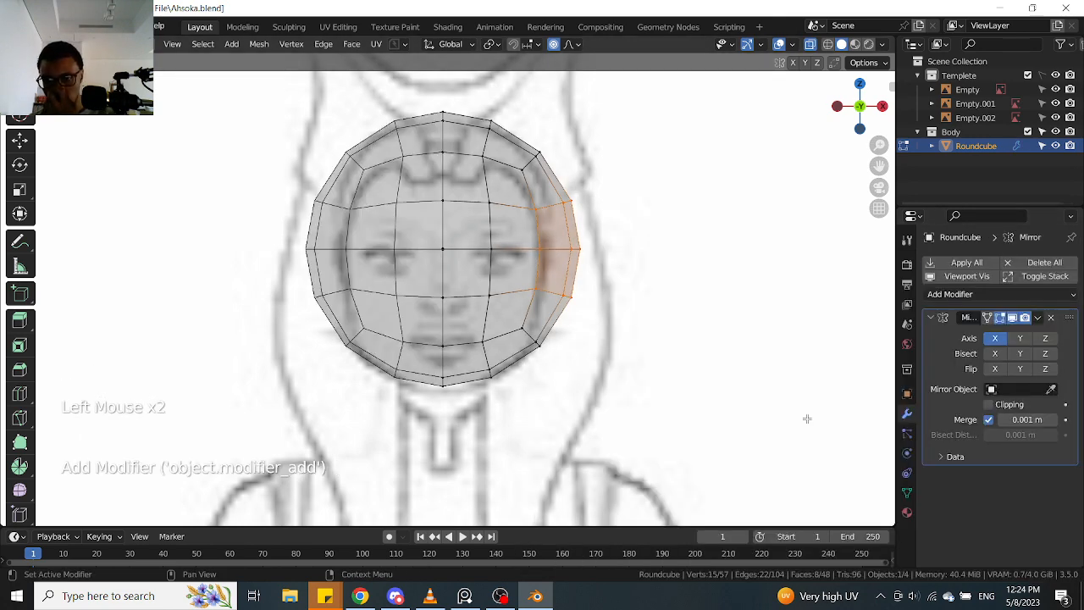
key("g")
key("x")
right_click(646, 273)
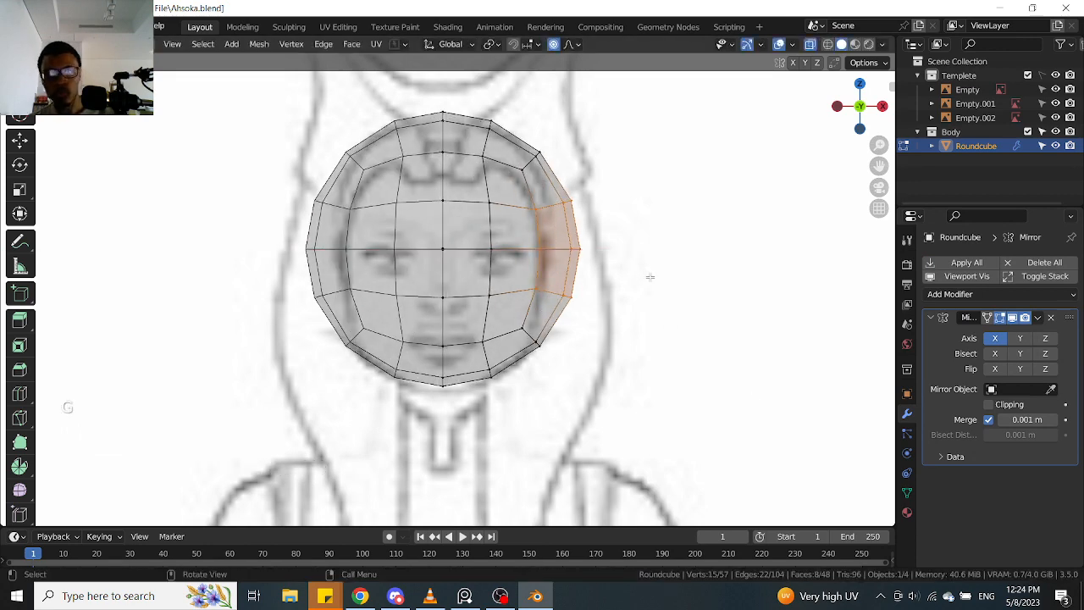
Move the selected side vertices along the X axis with proportional falloff to fit the face outline
key("g")
key("x")
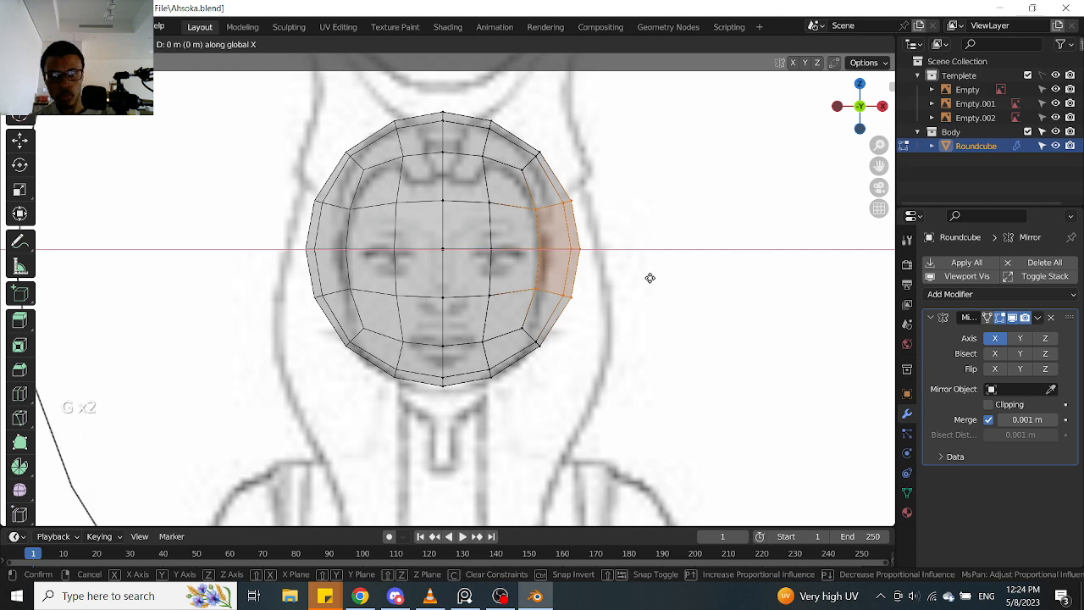
Narrow the head to the front reference, moving the side faces -0.017759 m and the outermost side vertices -0.007669 m along X with proportional editing
scroll(650, 278, "up", 12)
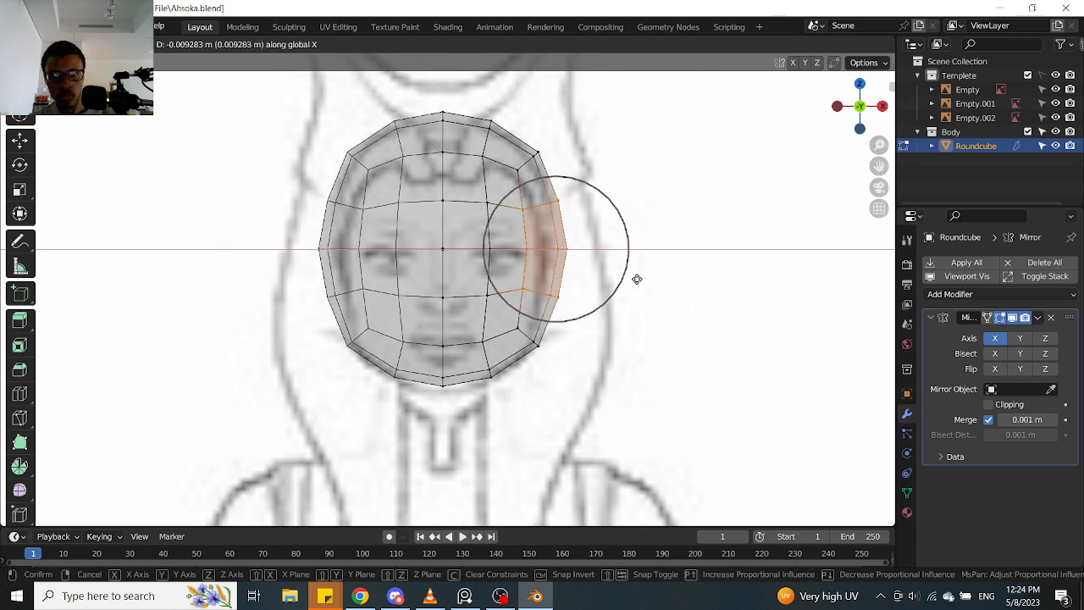
scroll(631, 278, "down", 4)
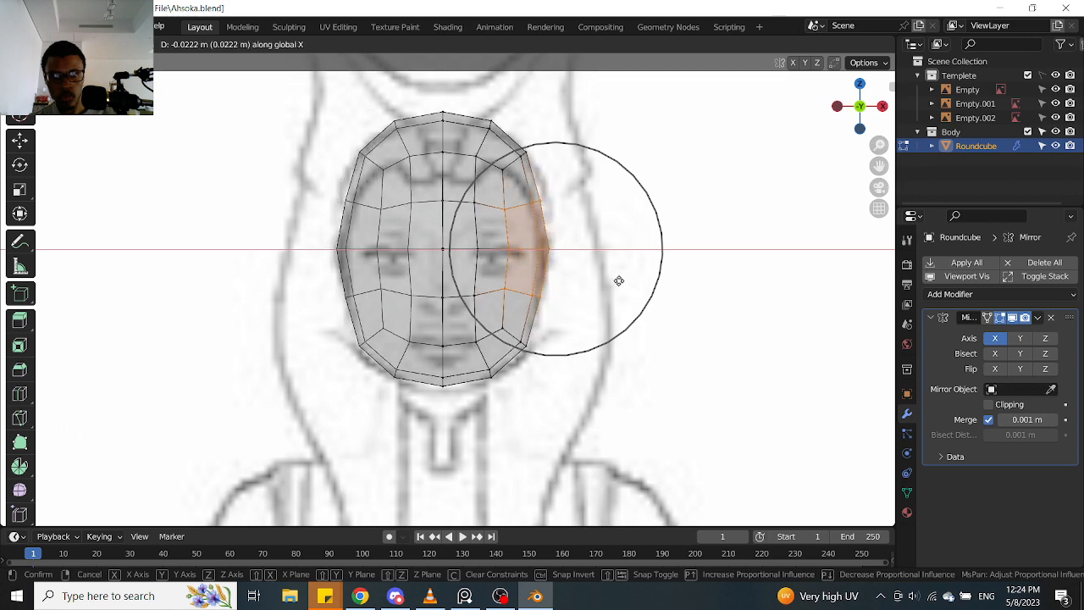
left_click(625, 282)
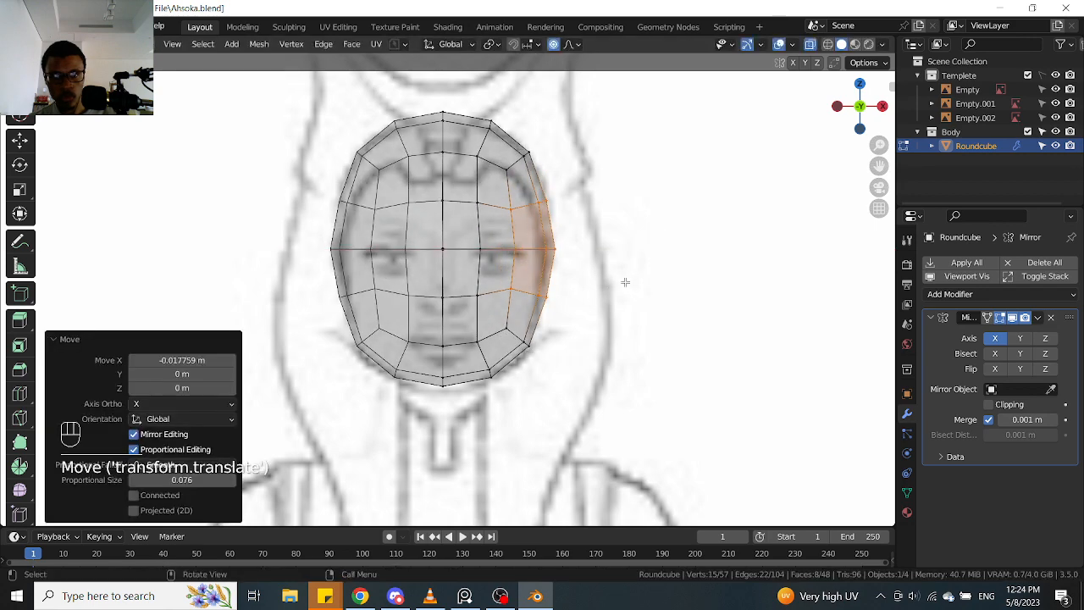
key("ctrl+KP_Subtract")
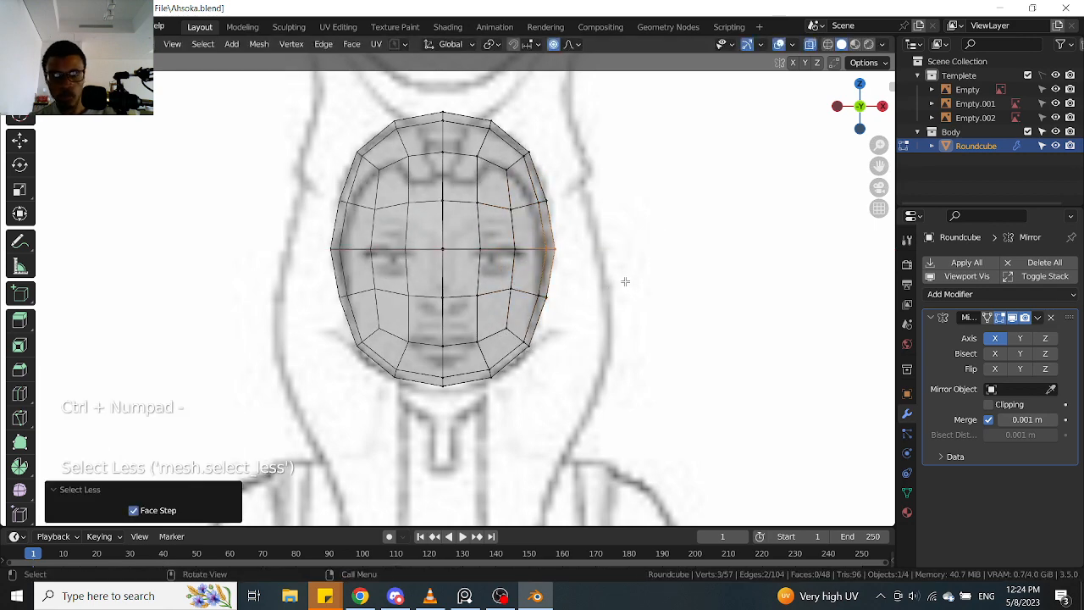
key("g")
key("x")
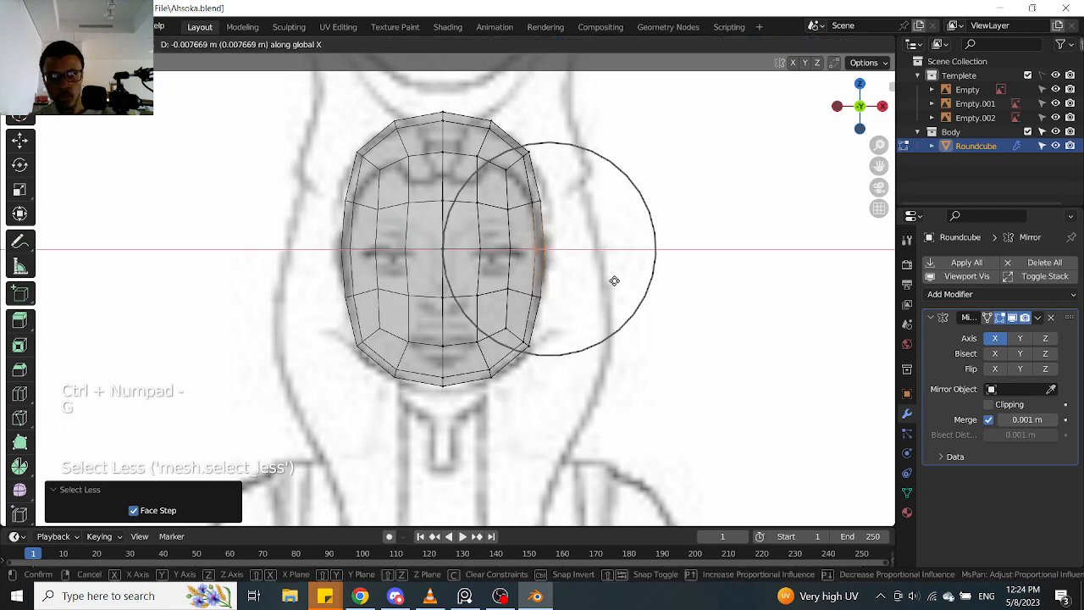
left_click(613, 296)
In side view with X-ray on, move the lower front vertices back and down to the chin of the profile reference using proportional editing
middle_click_drag(613, 296, 552, 313)
scroll(585, 305, "down", 2)
key("alt+z")
key("KP_3")
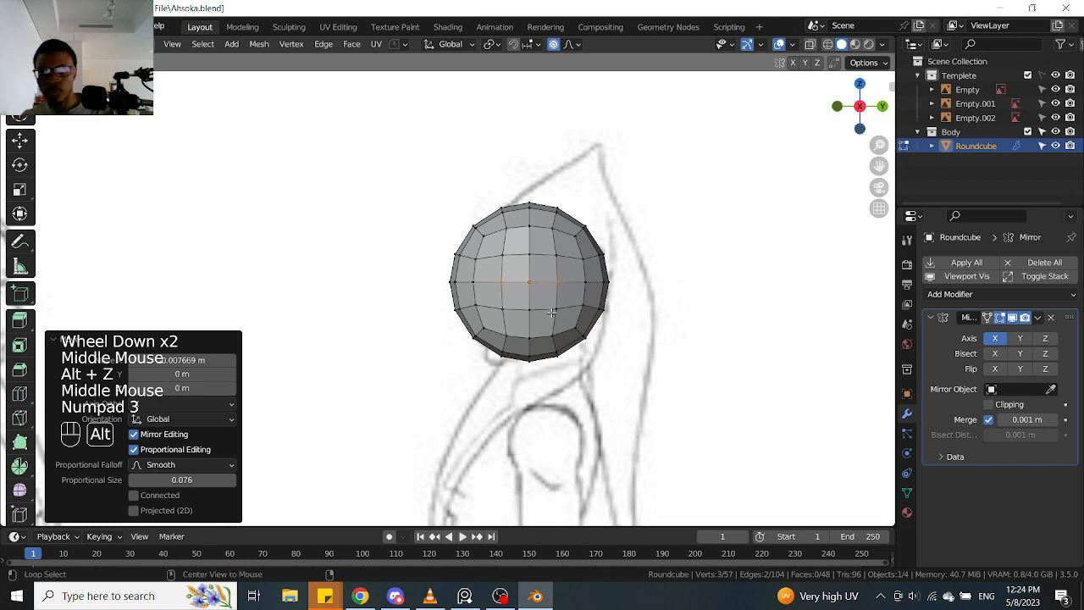
key("alt+z")
scroll(502, 335, "up", 1)
scroll(501, 335, "up", 1)
middle_click_drag(502, 335, 504, 276, "shift")
left_click_drag(440, 288, 491, 312)
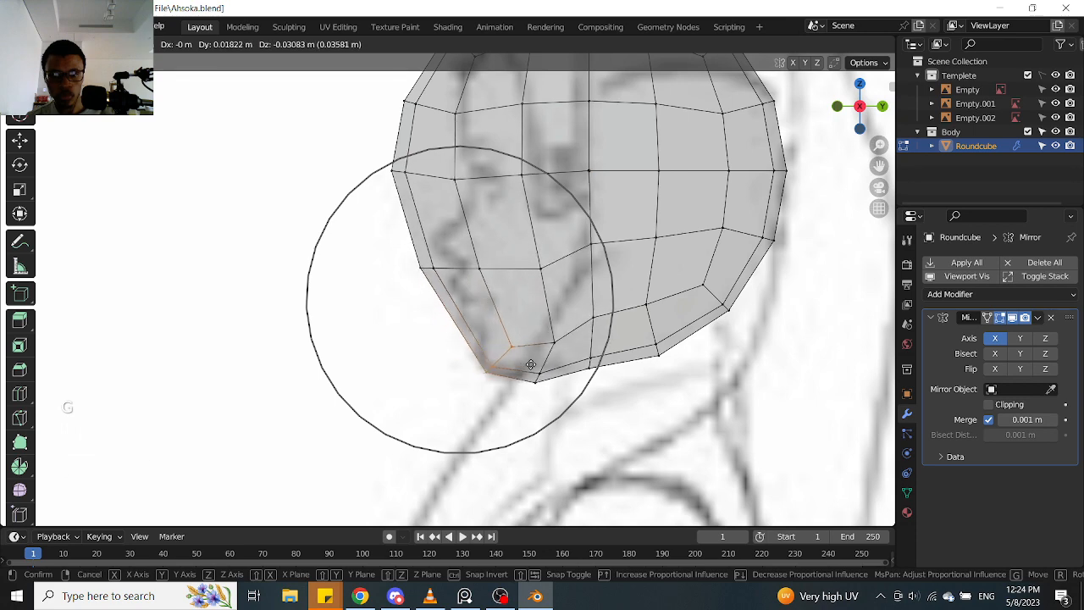
scroll(516, 365, "up", 7)
scroll(505, 358, "down", 3)
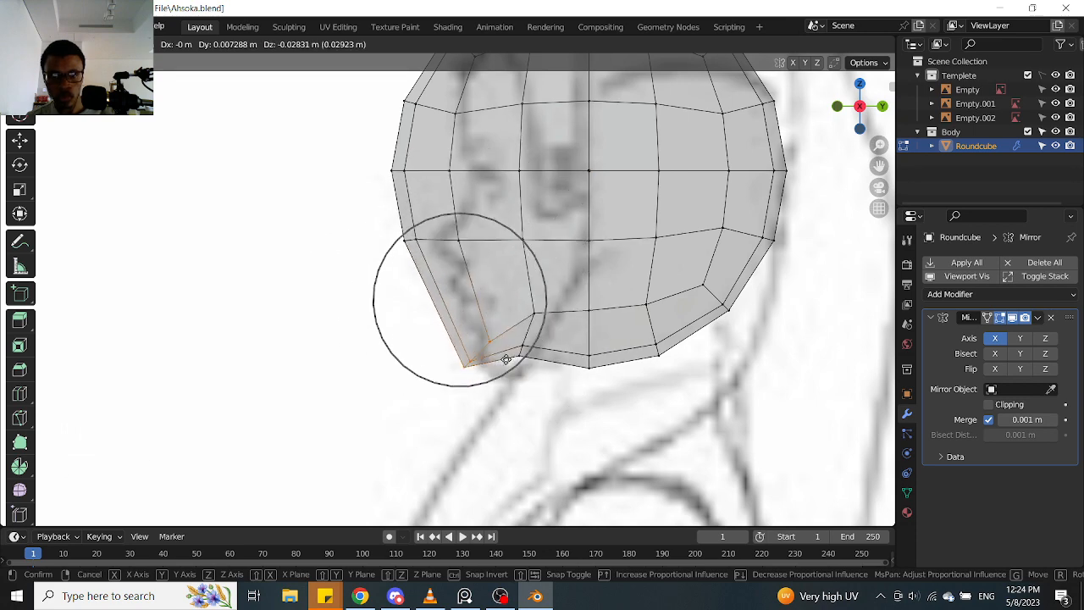
scroll(515, 358, "down", 1)
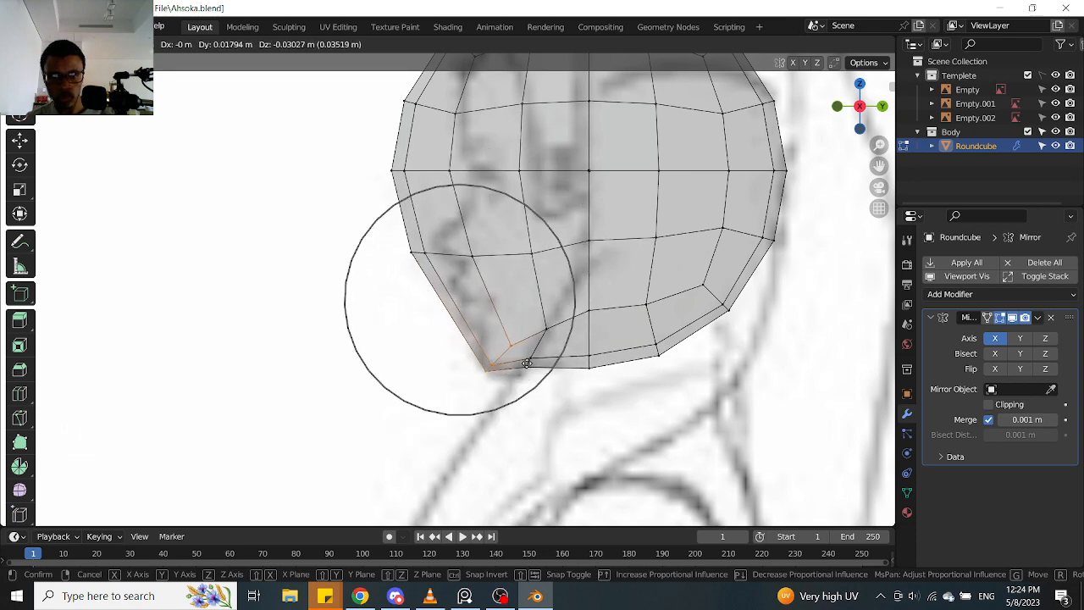
left_click(526, 362)
Move the brow-level and upper forehead vertices inward to follow the forehead outline of the side reference
scroll(474, 322, "down", 2)
middle_click_drag(331, 161, 357, 188, "shift")
scroll(358, 188, "up", 2)
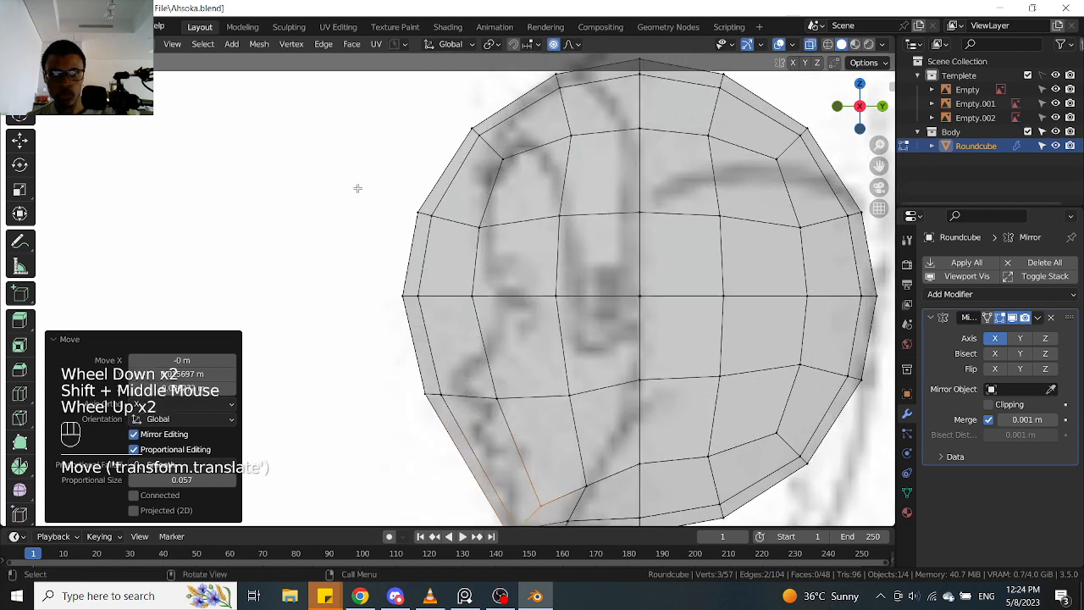
left_click_drag(357, 188, 509, 272)
key("g")
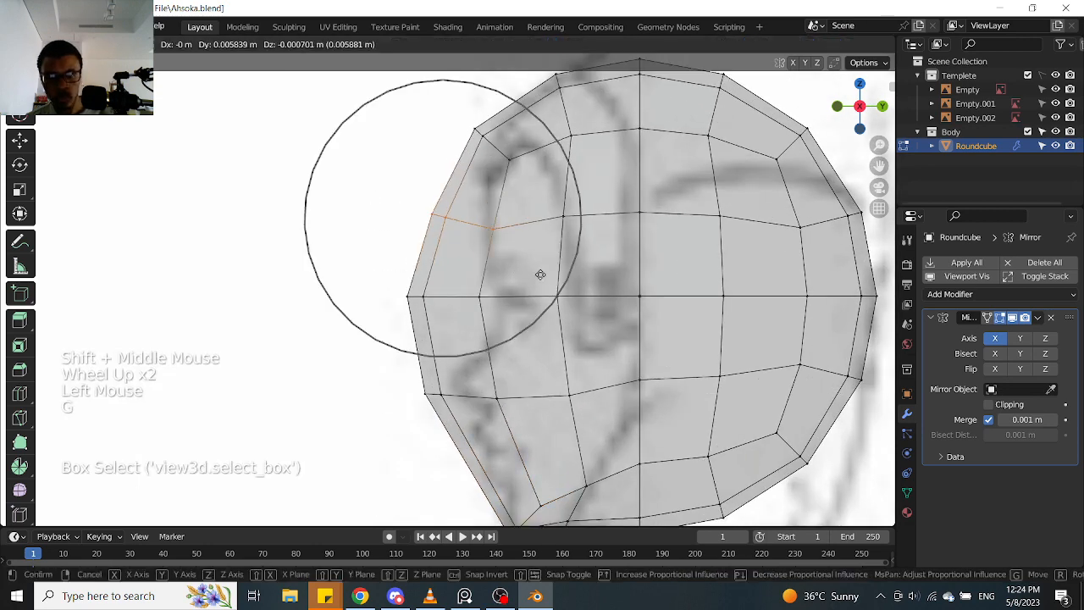
left_click(579, 281)
left_click_drag(465, 98, 560, 179)
key("g")
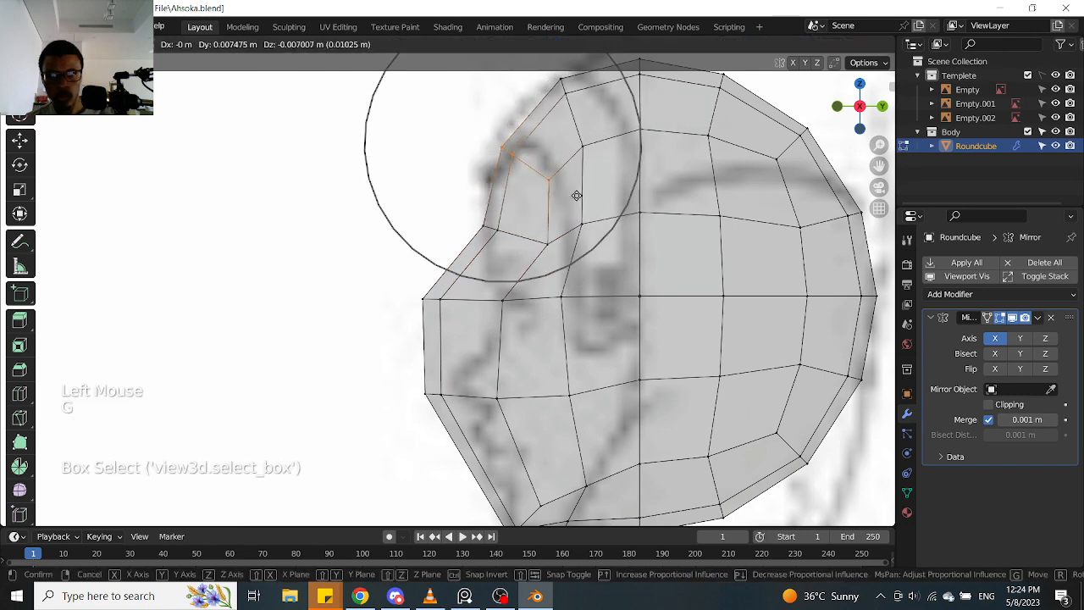
left_click(558, 186)
Move the front vertices at eye level and at mouth level back onto the face profile with a smaller proportional radius
middle_click_drag(506, 252, 544, 172, "shift")
left_click_drag(433, 186, 505, 246)
key("g")
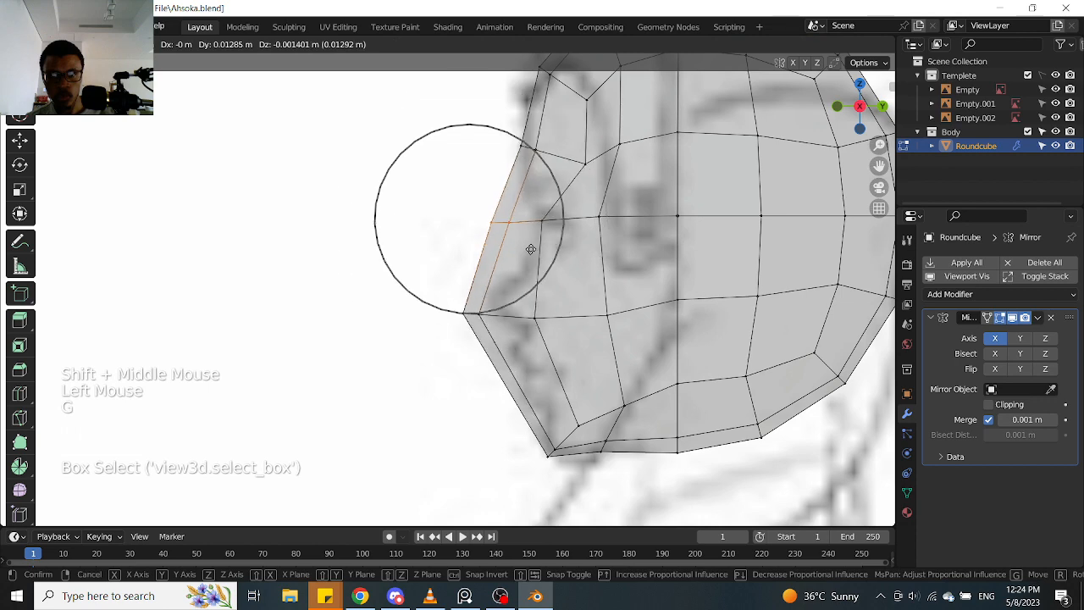
scroll(547, 247, "up", 2)
left_click(568, 249)
left_click_drag(429, 374, 513, 293)
key("g")
left_click(568, 304)
Shift the inner-column vertices behind the mouth and the eye backward, the mouth-level one by about 0.016 m in Y
left_click(542, 318)
key("g")
left_click(571, 315)
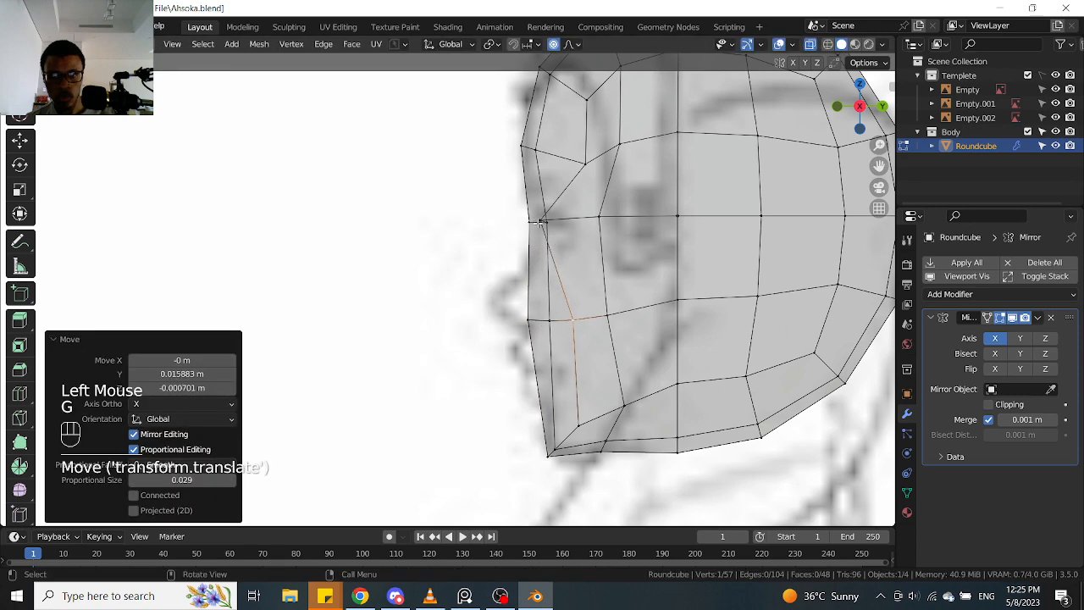
left_click(539, 222)
key("g")
left_click(564, 222)
Adjust the inner and front brow-level vertices to refine the brow in the side profile
left_click(579, 158)
key("g")
left_click(579, 158)
left_click(522, 150)
key("g")
left_click(541, 151)
Pull the upper rear corner and the upper back vertices outward to round the back of the skull toward the side reference
scroll(558, 148, "down", 2)
middle_click_drag(558, 149, 634, 187, "shift")
key("alt+z")
scroll(542, 195, "up", 1)
key("alt+z")
left_click(561, 186)
key("alt+z")
key("g")
scroll(593, 212, "down", 8)
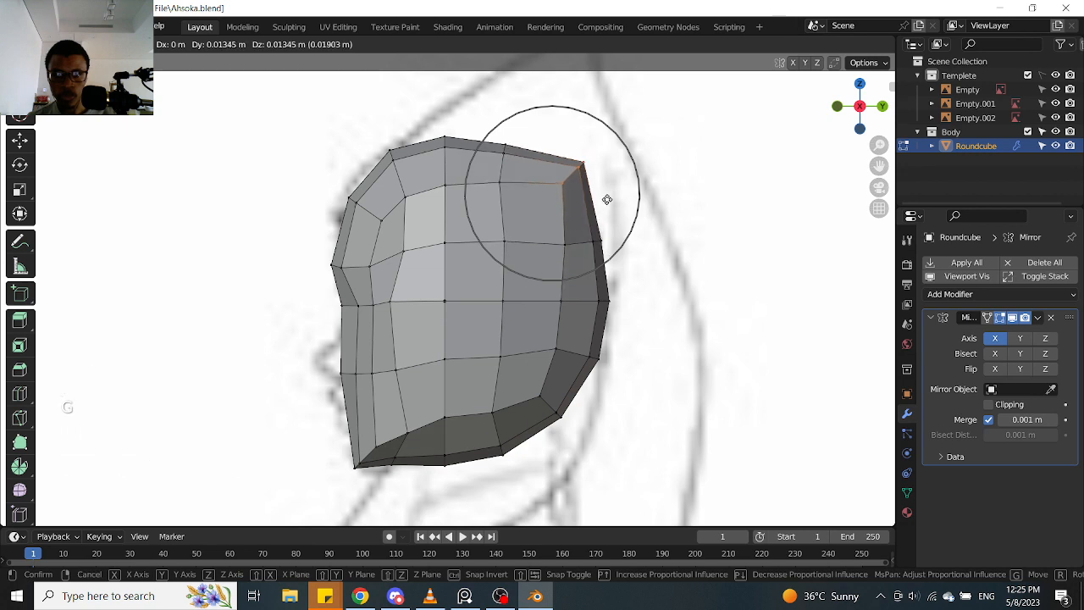
left_click(600, 200)
left_click(594, 244)
key("g")
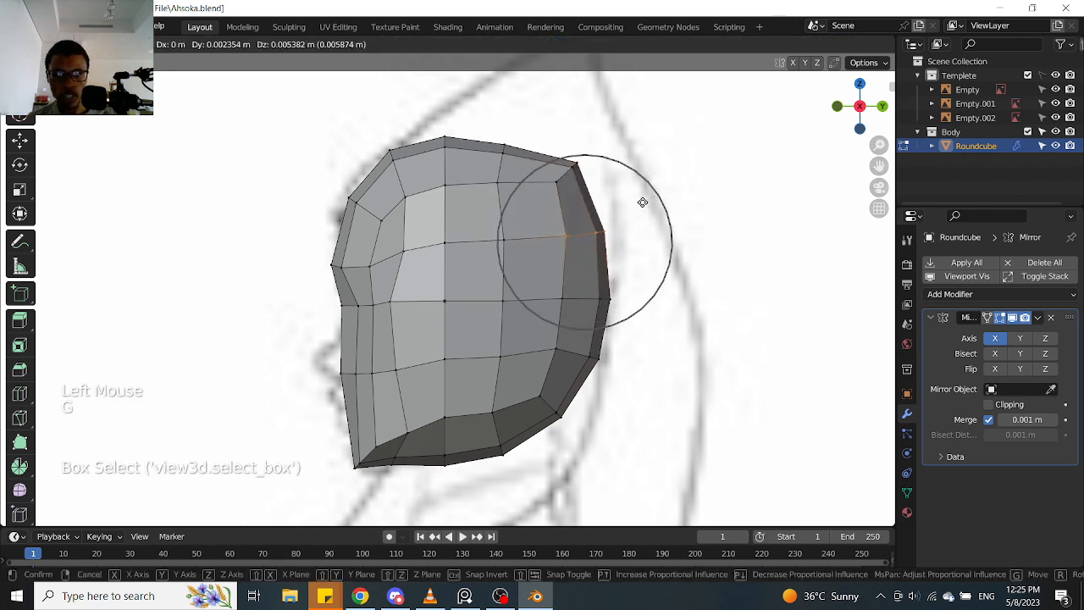
left_click(641, 201)
Raise the rear crown vertices, lower the upper forehead vertices by 0.0037 m in Z, and adjust the top centre vertices
left_click(513, 161)
key("g")
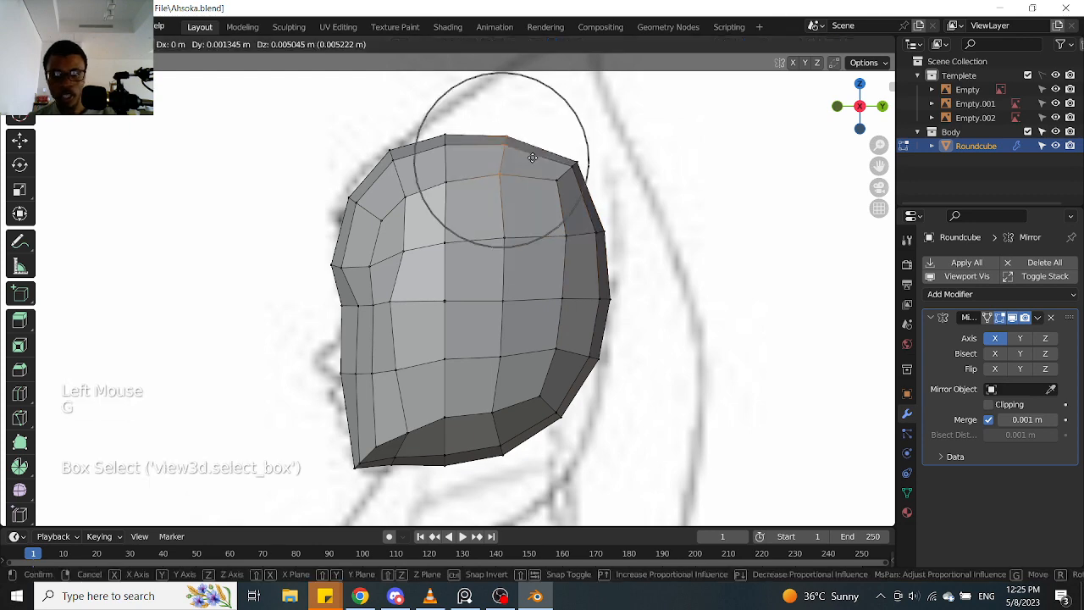
left_click(533, 146)
left_click_drag(361, 131, 425, 206)
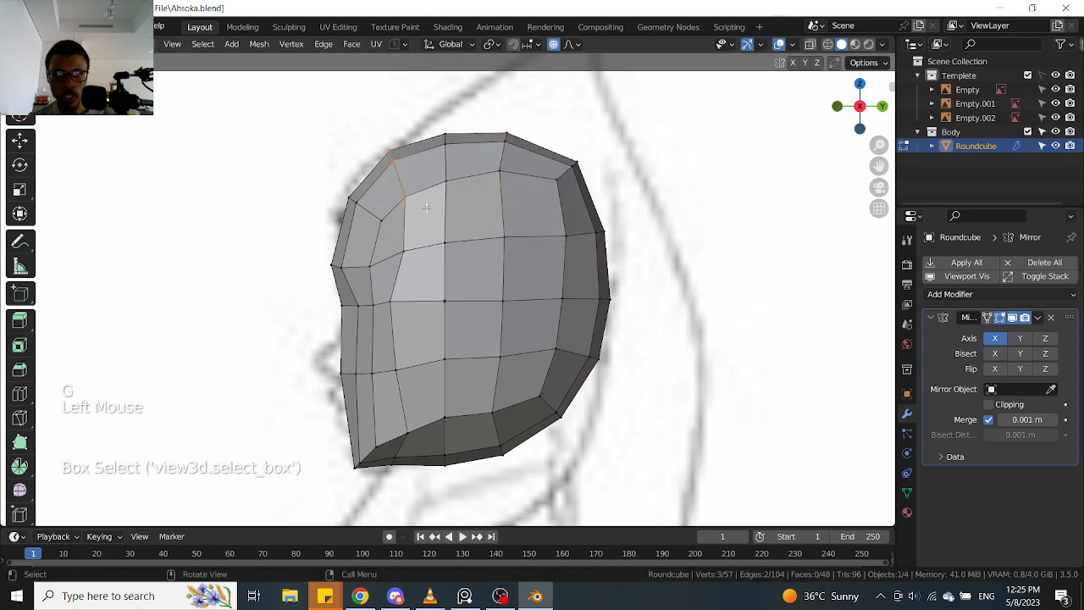
key("g")
left_click(425, 195)
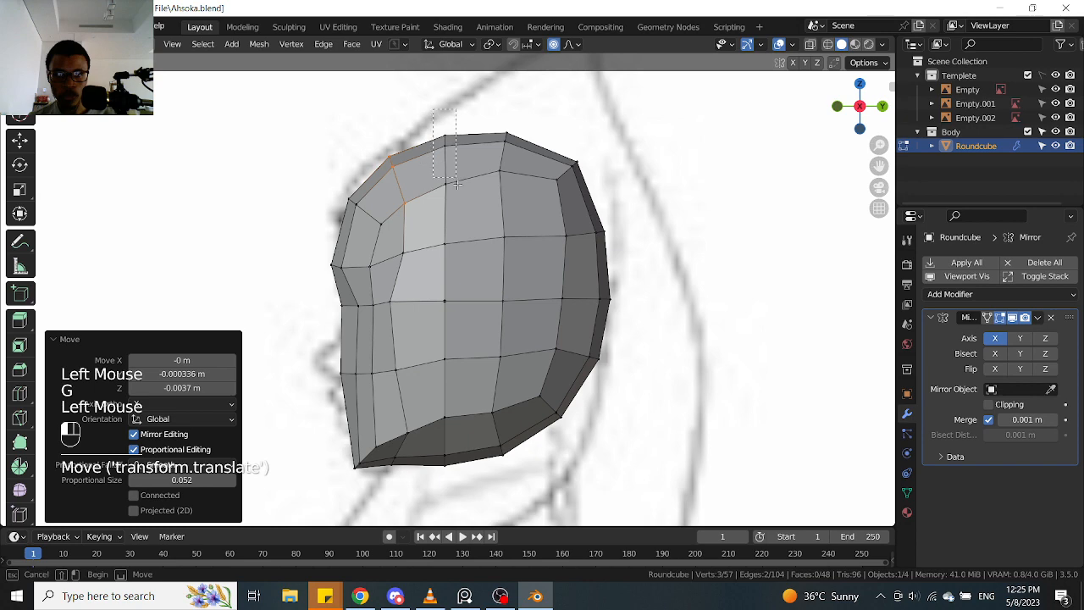
left_click(459, 194)
key("g")
left_click(462, 195)
Fine-tune the rear crown, upper rear corner and upper back vertices to smooth the curve of the back of the head
left_click(542, 110)
key("g")
left_click(542, 113)
left_click(590, 147)
key("g")
left_click(597, 145)
left_click(610, 218)
key("g")
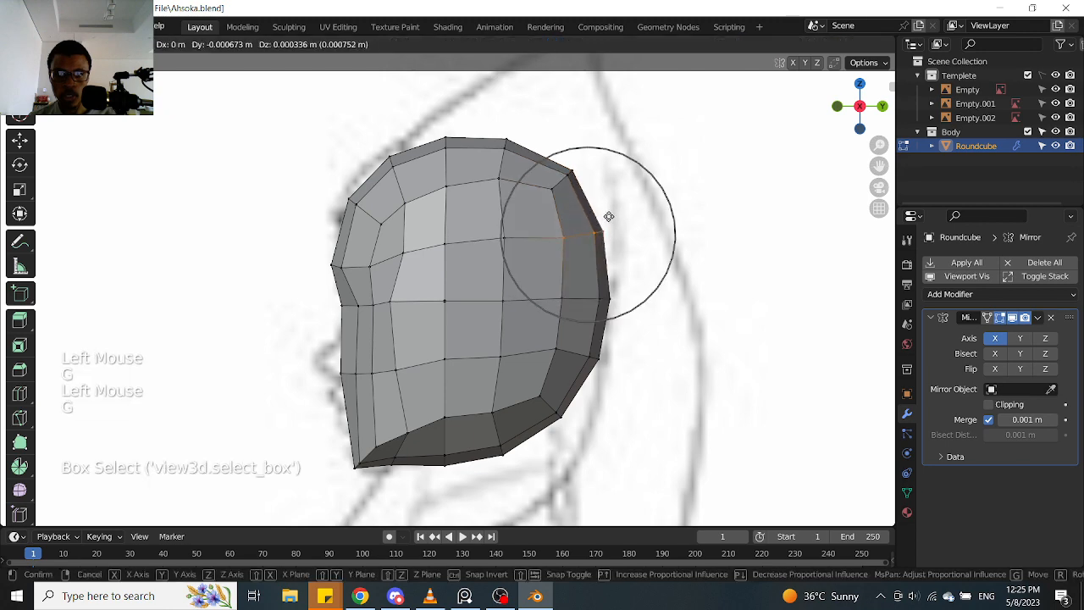
left_click(603, 225)
Select the vertical centre edge loop around the head and fill it with a face
middle_click_drag(603, 225, 533, 280, "shift")
middle_click_drag(534, 280, 529, 331)
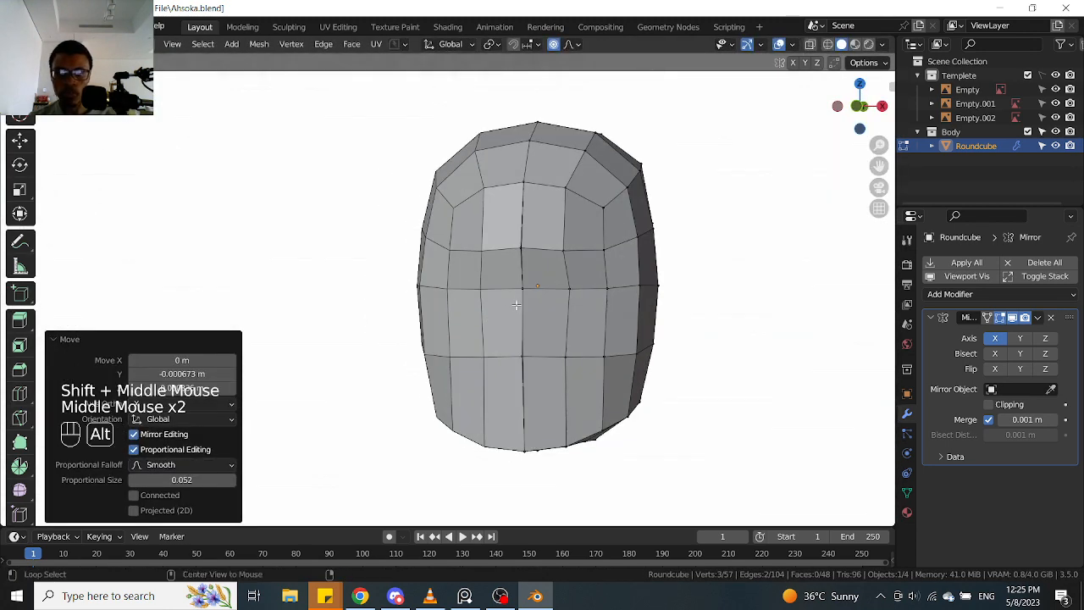
left_click(519, 298, "alt")
key("f")
right_click(553, 305)
middle_click_drag(664, 320, 683, 339)
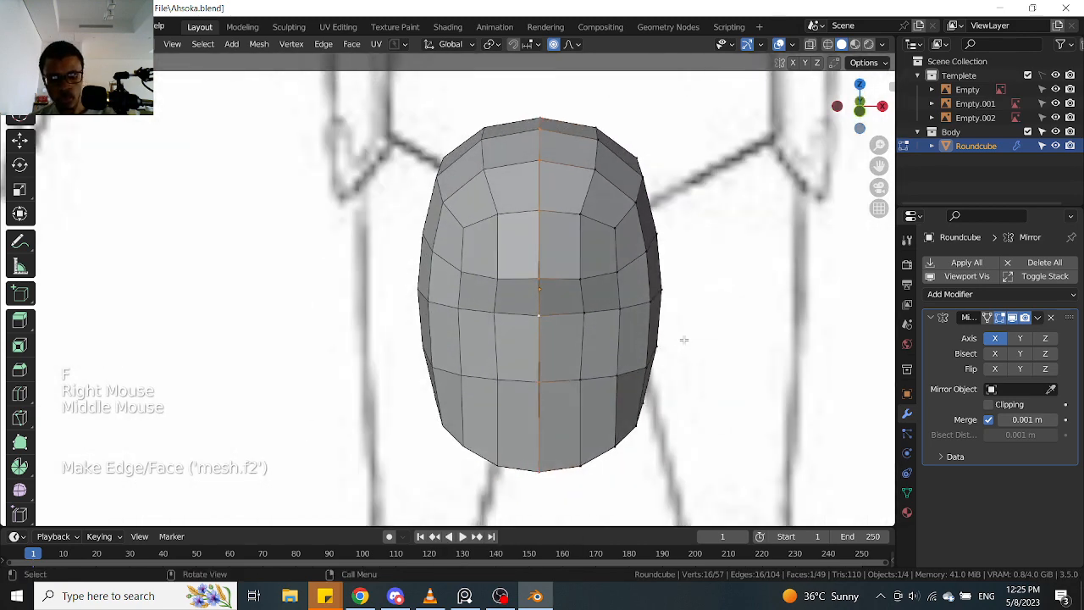
key("g")
key("Escape")
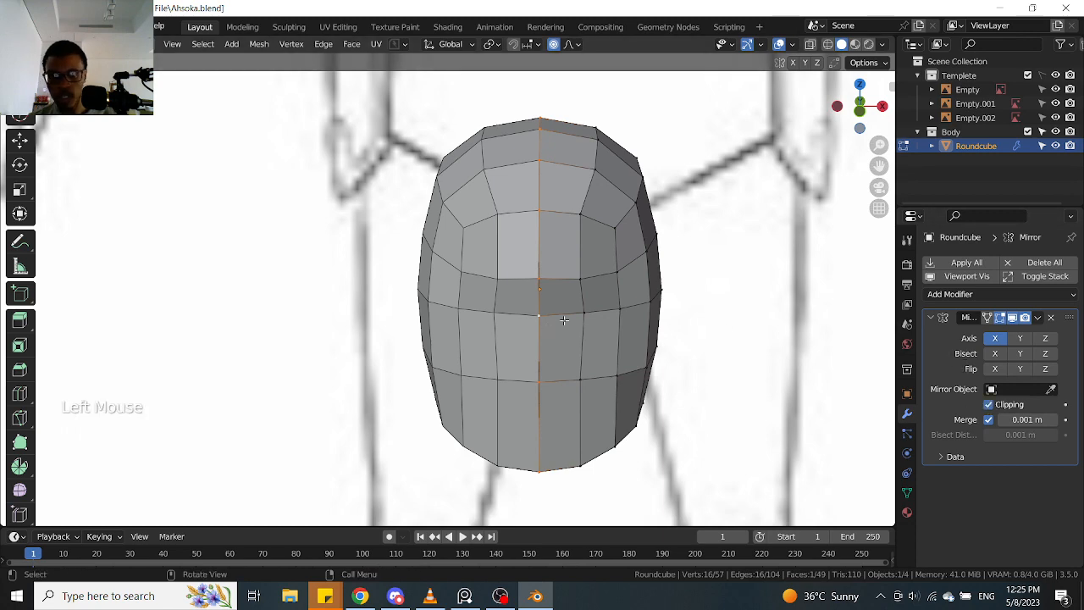
Enable clipping on the Mirror modifier and move the centre edge loop by -0.020189 m along X
key("g")
key("x")
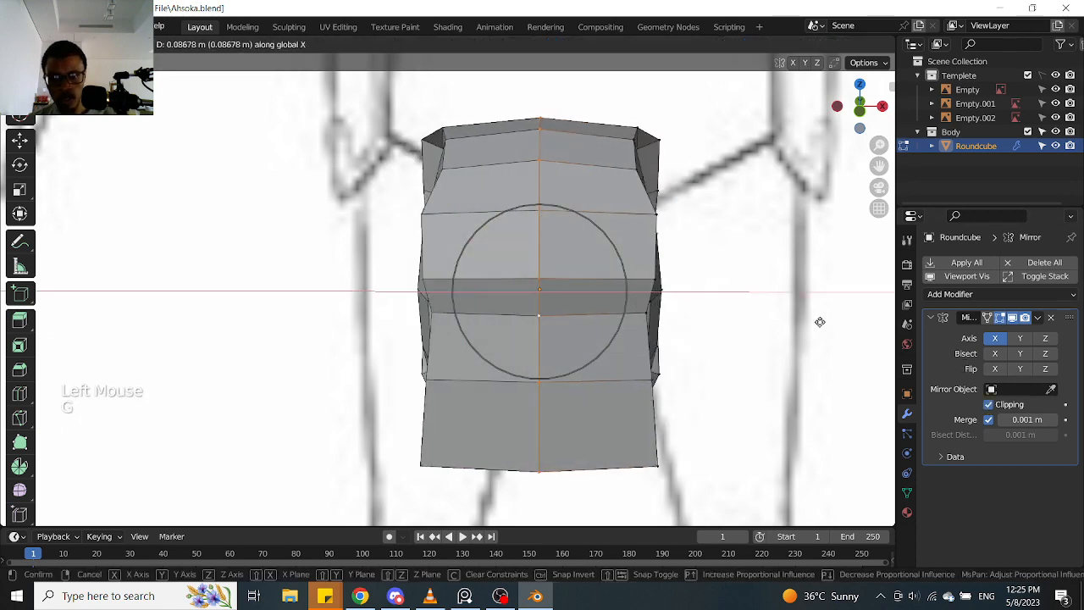
left_click(653, 313)
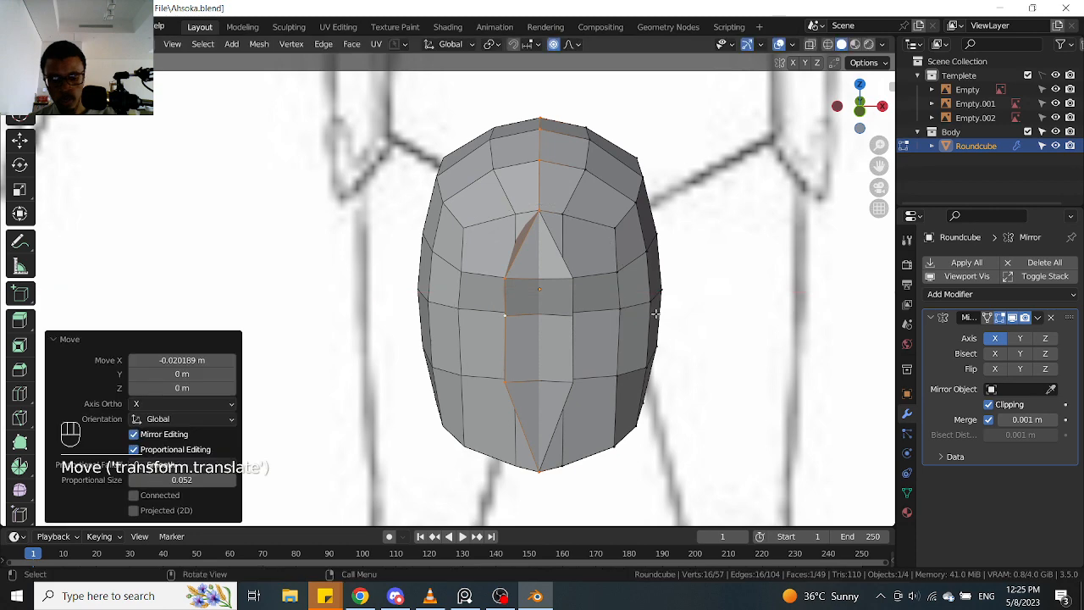
key("g")
right_click(654, 314)
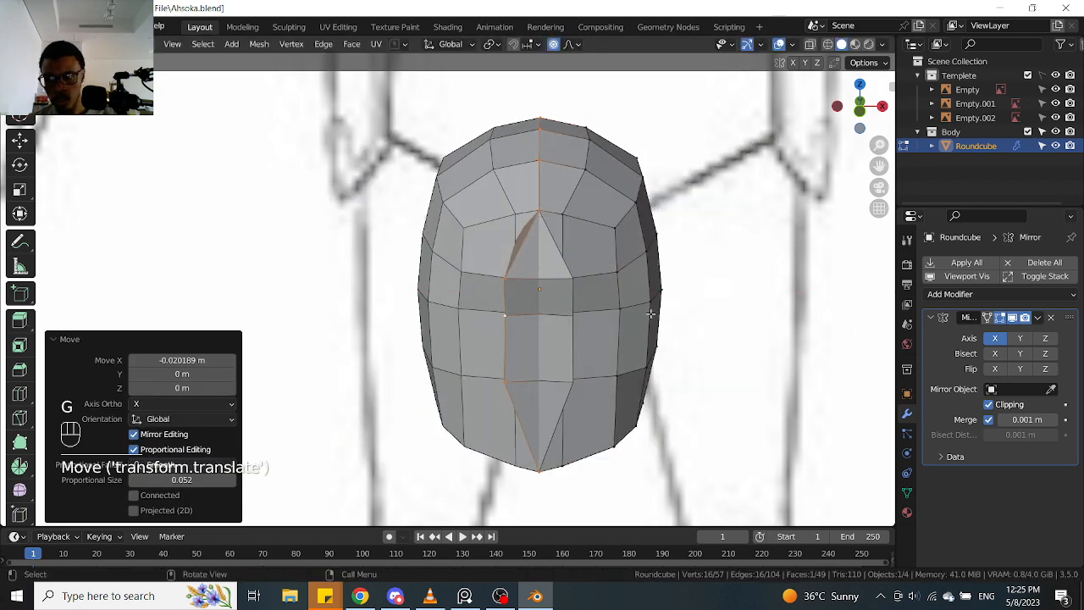
scroll(654, 313, "up", 2)
middle_click_drag(581, 317, 590, 294)
scroll(618, 300, "down", 2)
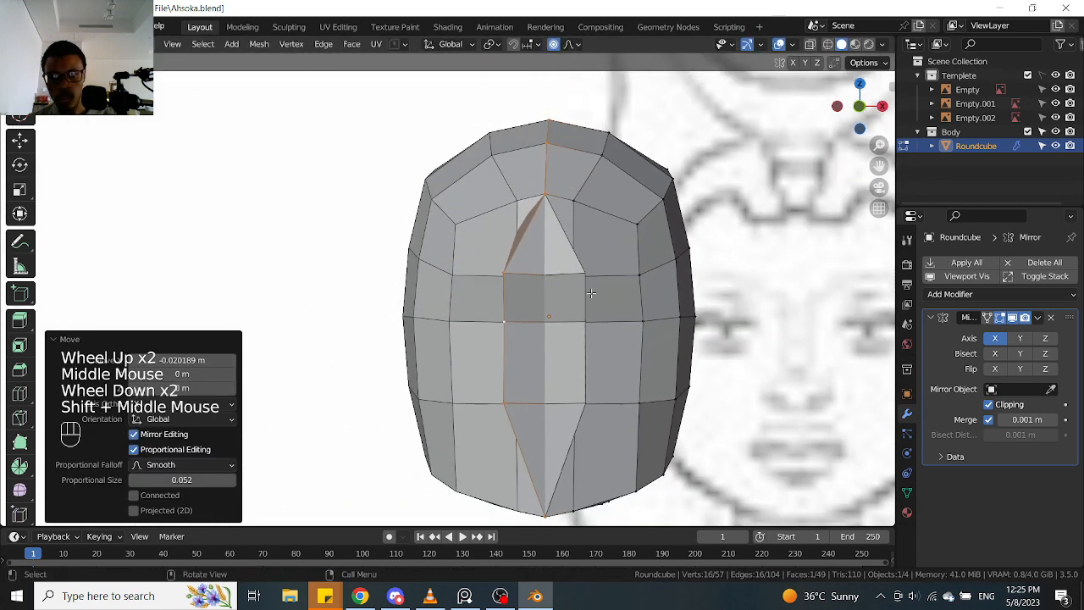
key("g")
key("x")
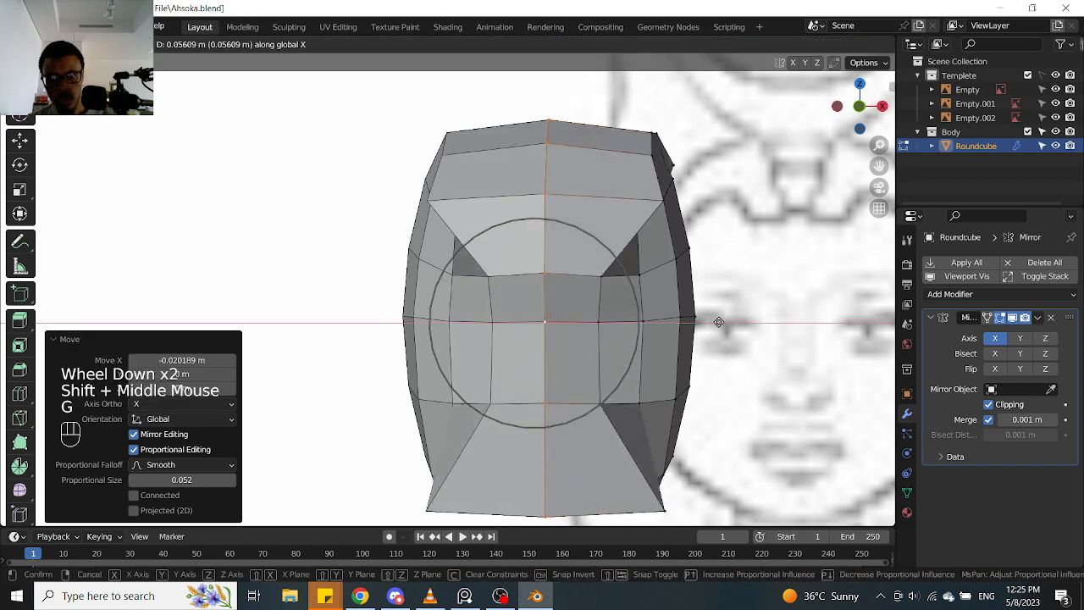
left_click(682, 321)
Turn off proportional editing and move the centre edge loop 0.061142 m along X onto the mirror plane
key("o")
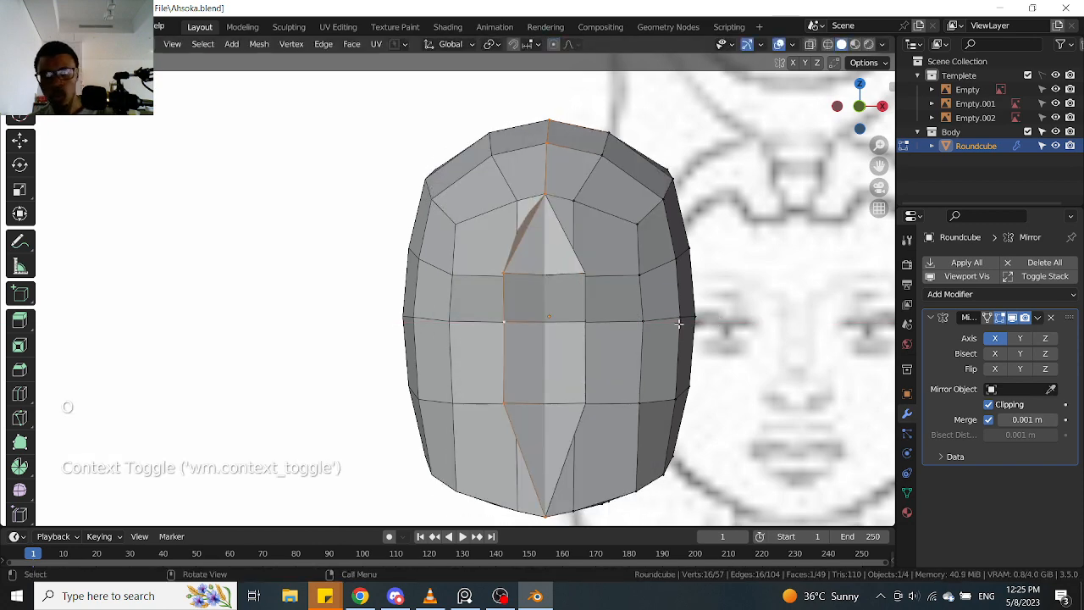
key("g")
key("x")
left_click(800, 333)
Inspect the head from the front and the side, comparing its shape with the face reference in X-ray
middle_click_drag(631, 319, 536, 300)
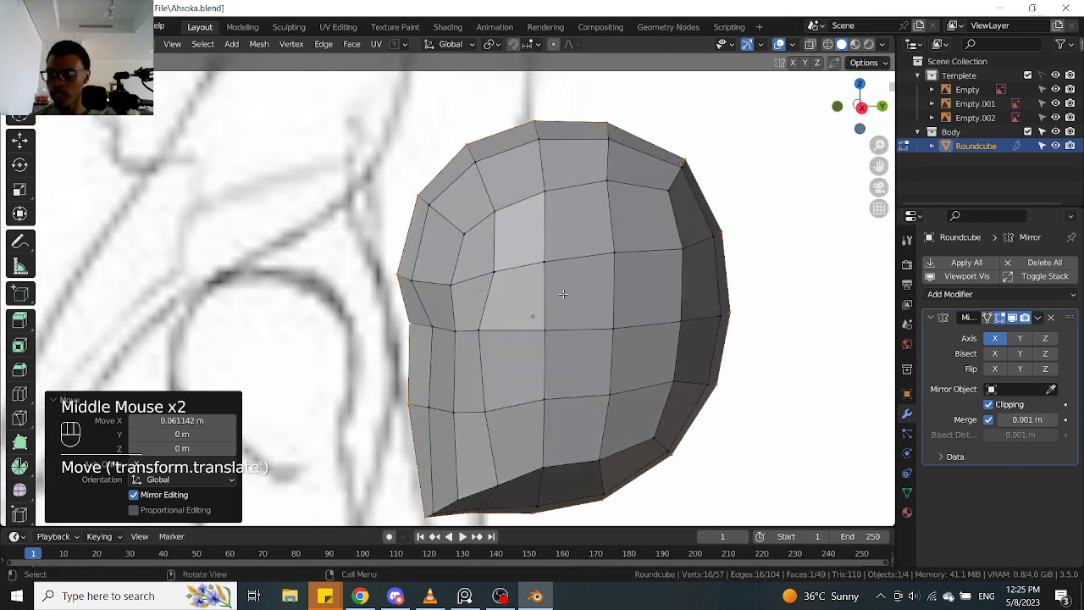
key("KP_1")
scroll(563, 293, "up", 2)
key("alt+z")
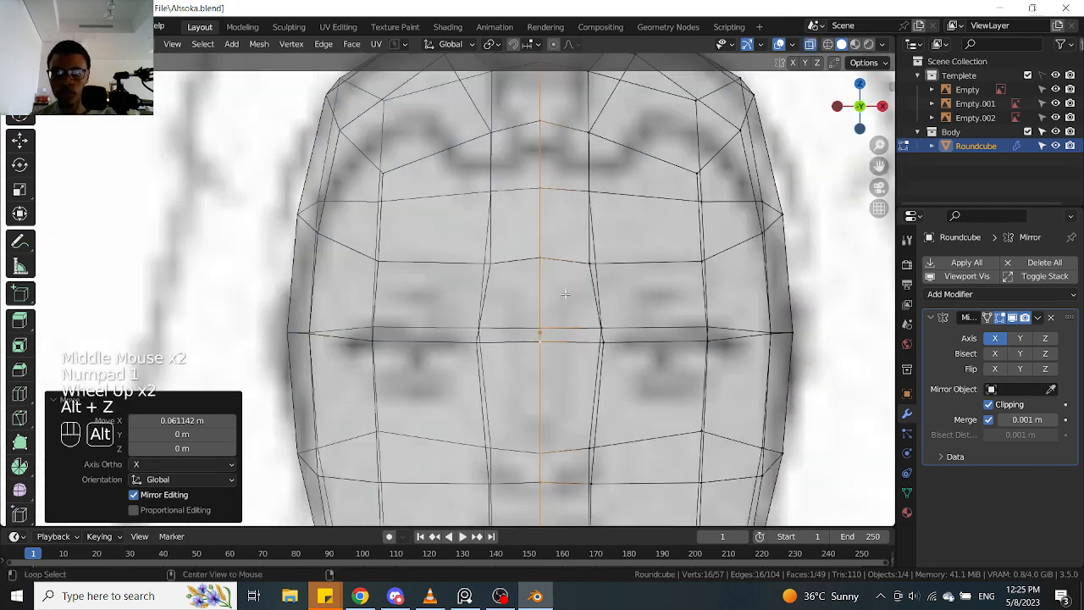
scroll(576, 314, "down", 2)
key("alt+z")
middle_click_drag(589, 337, 607, 322, "shift")
middle_click_drag(674, 290, 572, 314)
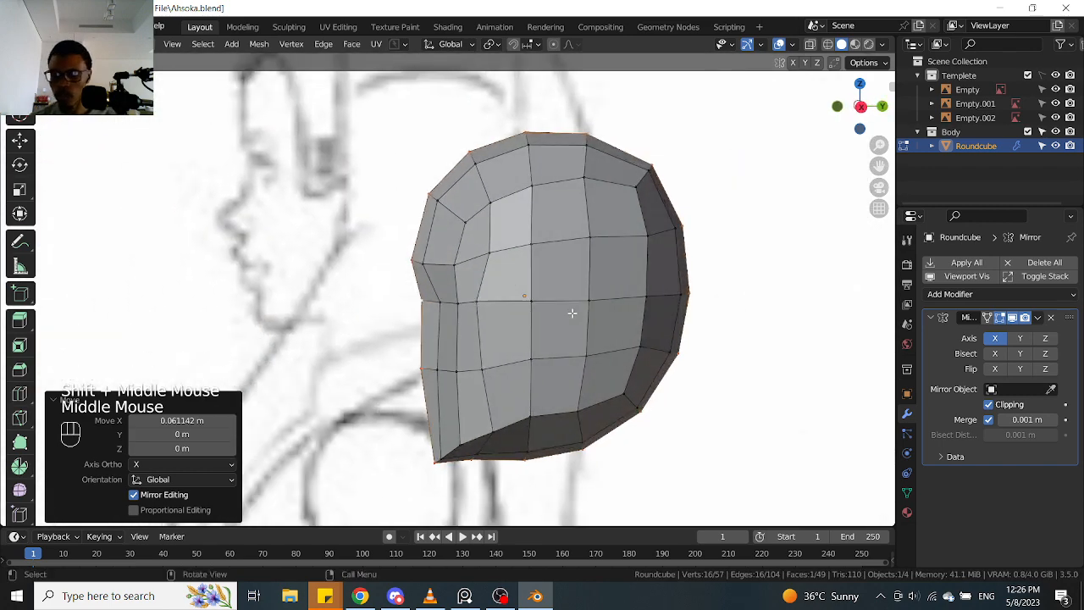
In side view, select the horizontal edge loops at brow, eye and mouth level one by one and compare them with the profile reference
key("KP_3")
left_click(563, 238, "alt")
key("alt+z")
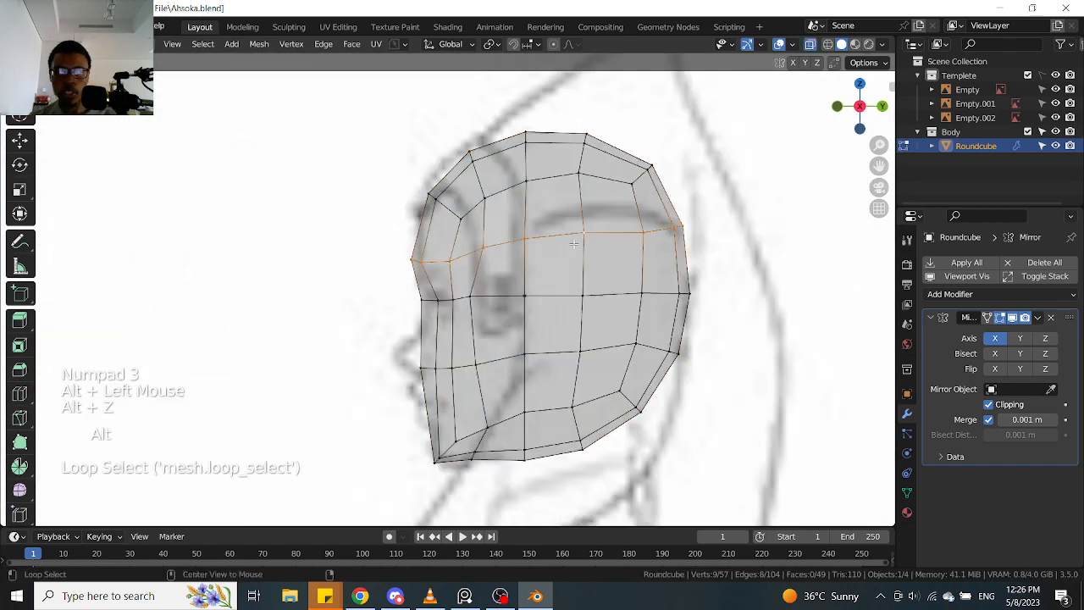
left_click(566, 300, "alt")
key("alt+z")
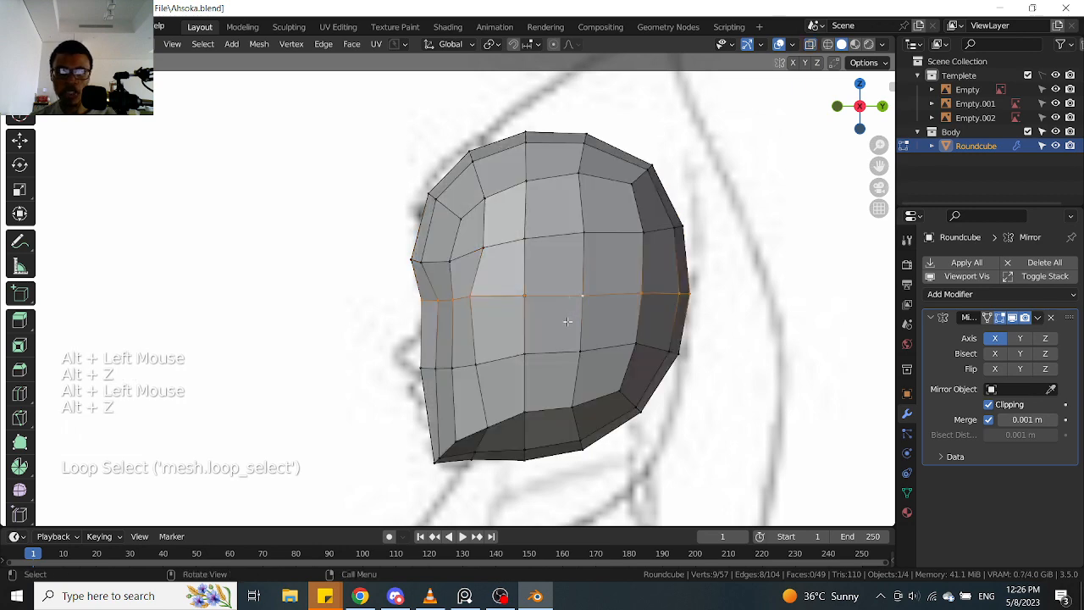
scroll(563, 322, "down", 2)
left_click(559, 341, "alt")
scroll(558, 340, "up", 2)
key("alt+z")
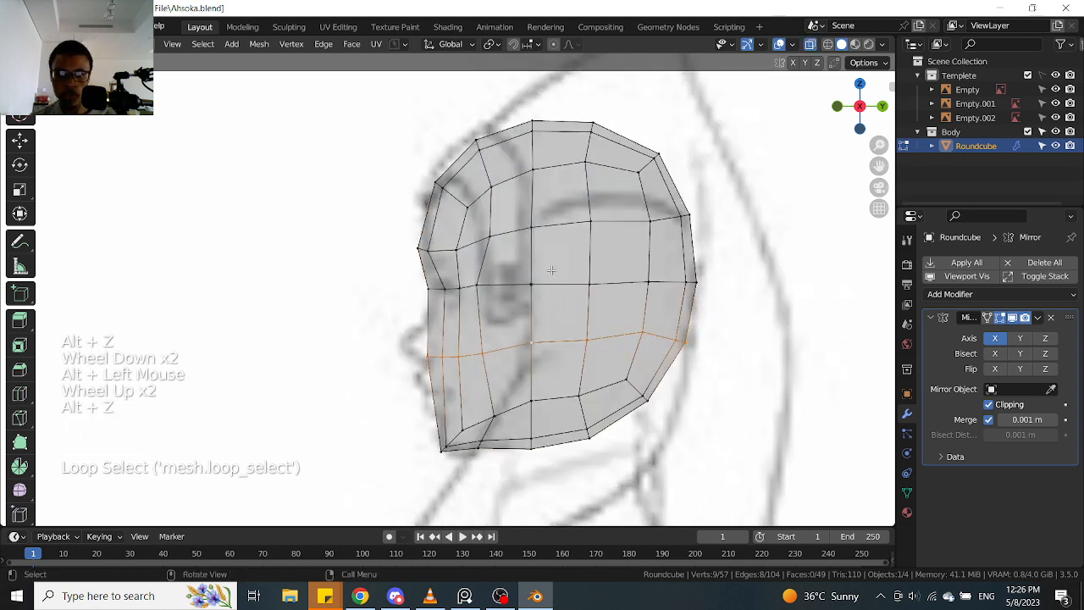
Flatten the brow-level edge loop by scaling it to 0 along Z
left_click(540, 229, "alt")
key("s")
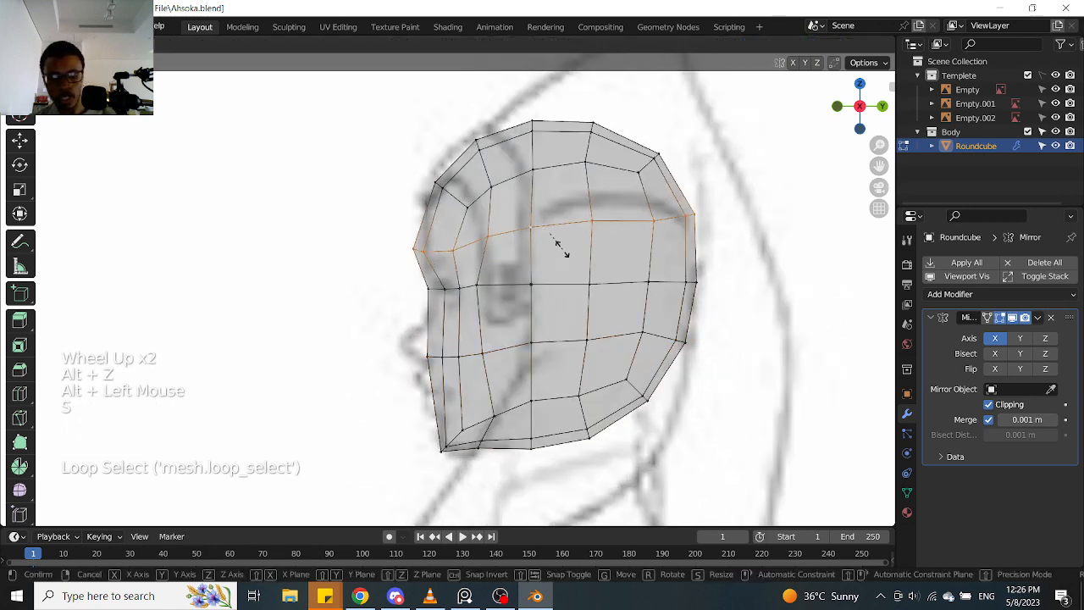
key("z")
key("0")
key("Return")
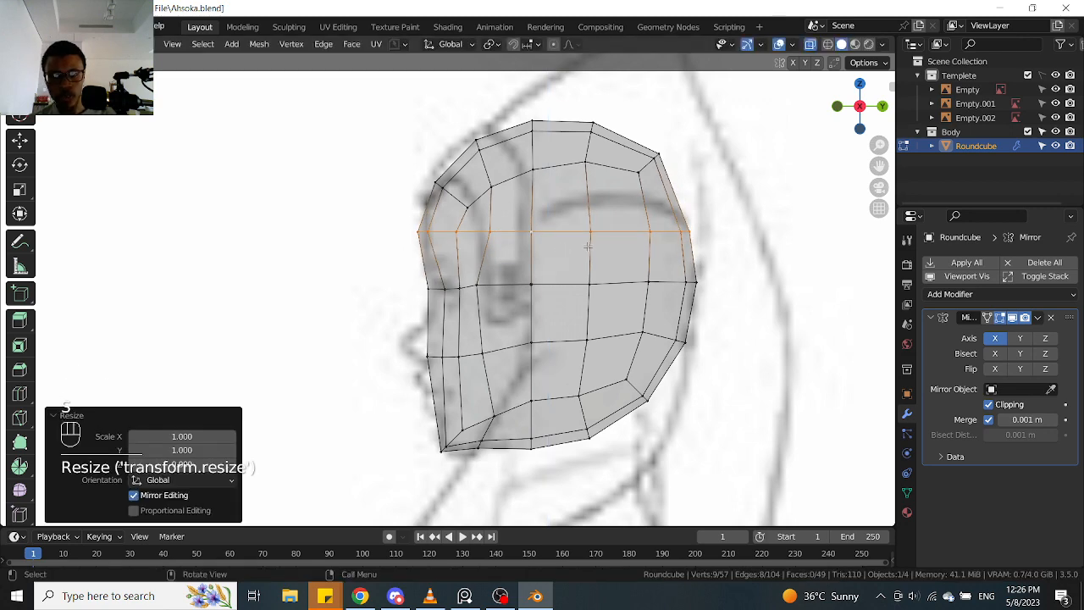
Examine the flattened brow loop from the front and side, comparing the head with the reference in X-ray and solid display
scroll(588, 245, "down", 1)
key("alt+z")
scroll(587, 245, "up", 1)
key("alt+z")
middle_click_drag(542, 254, 566, 262)
key("KP_1")
key("alt+z")
scroll(567, 263, "up", 2)
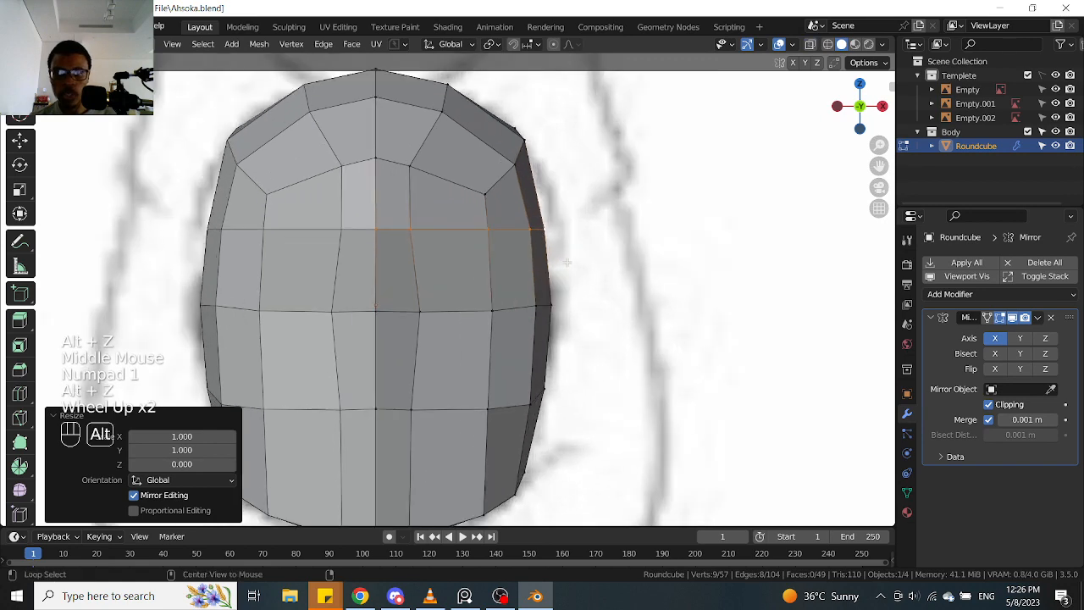
key("alt+z")
scroll(513, 258, "down", 1)
middle_click_drag(535, 263, 476, 287)
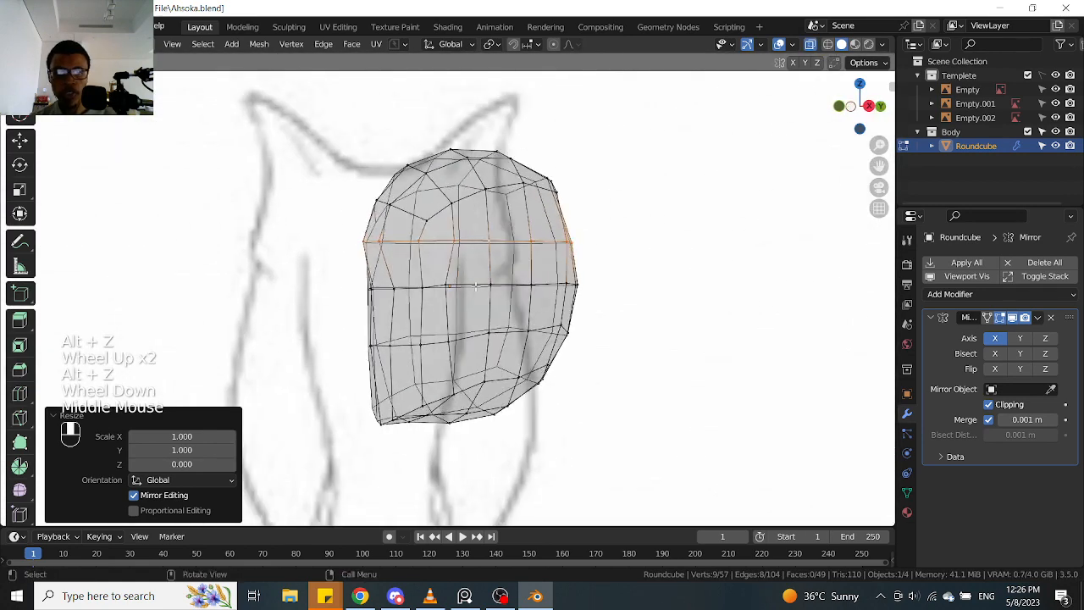
key("KP_3")
scroll(476, 289, "up", 2)
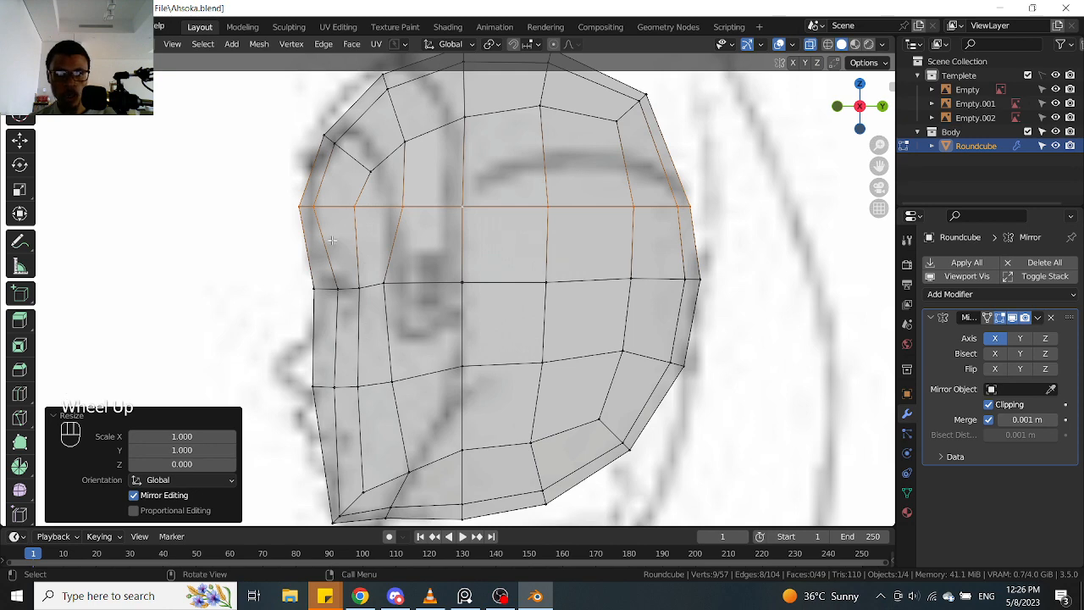
scroll(468, 290, "down", 1)
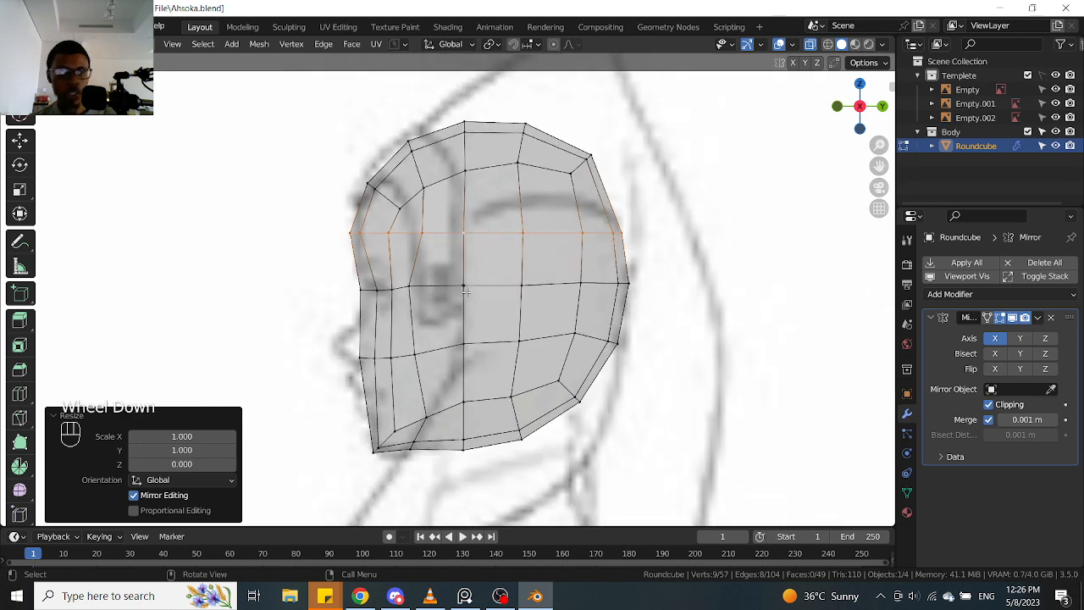
scroll(408, 278, "up", 2)
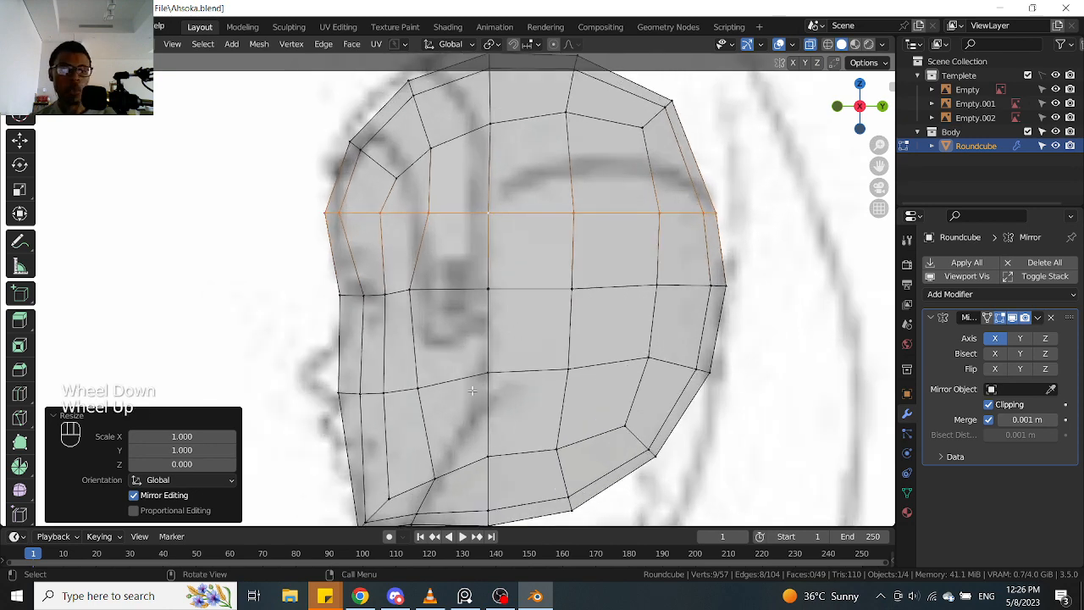
scroll(514, 258, "down", 2)
Move the brow-level edge loop -0.009082 m along Z, then adjust it by 0.002018 m along Z
middle_click_drag(514, 258, 523, 233, "shift")
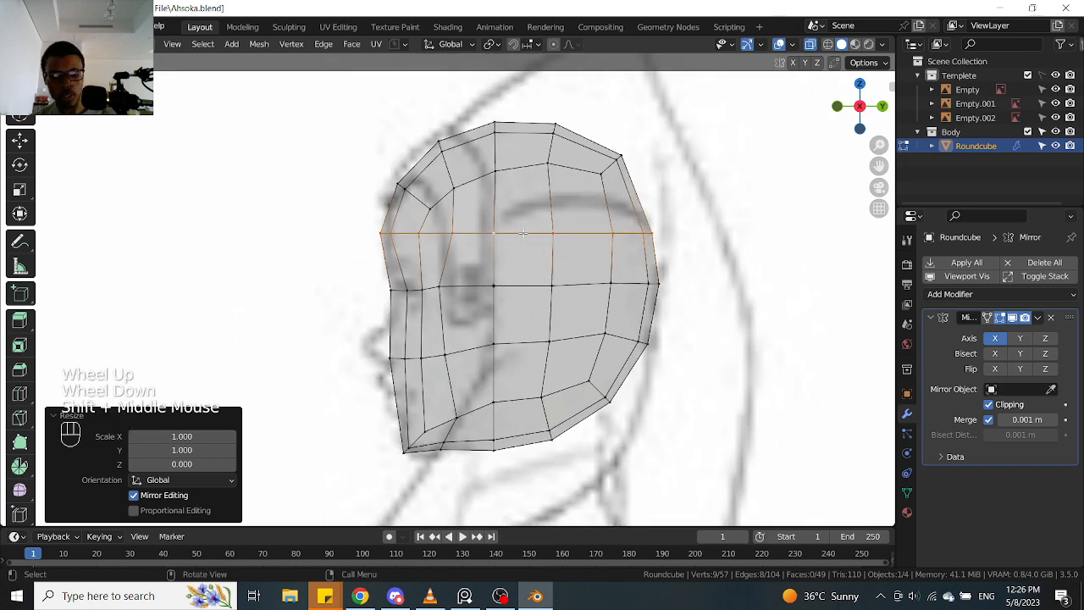
key("g")
left_click(525, 241)
scroll(514, 200, "down", 1)
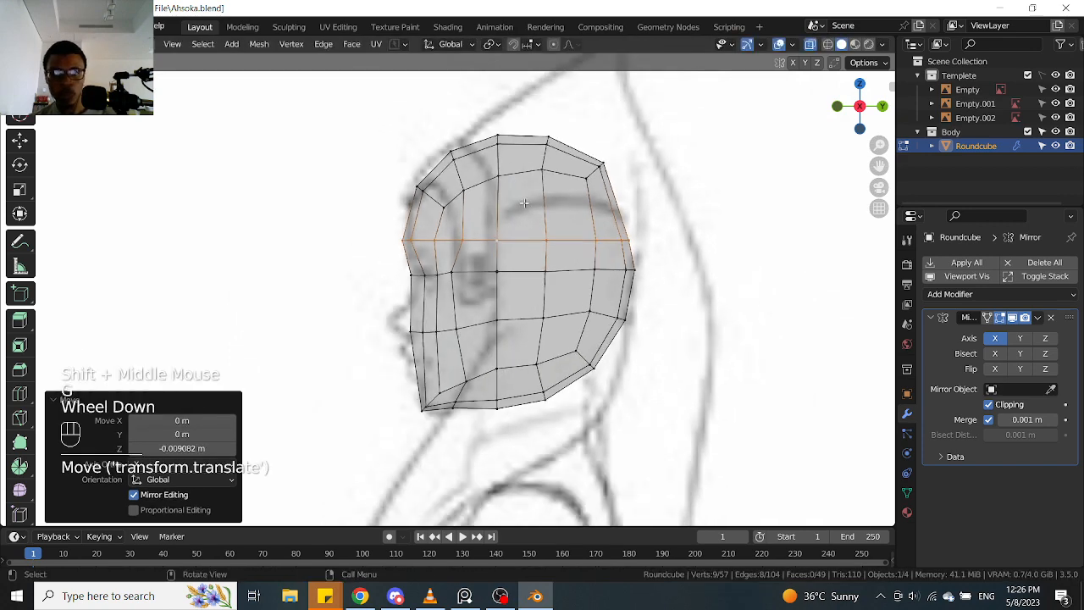
key("alt+z")
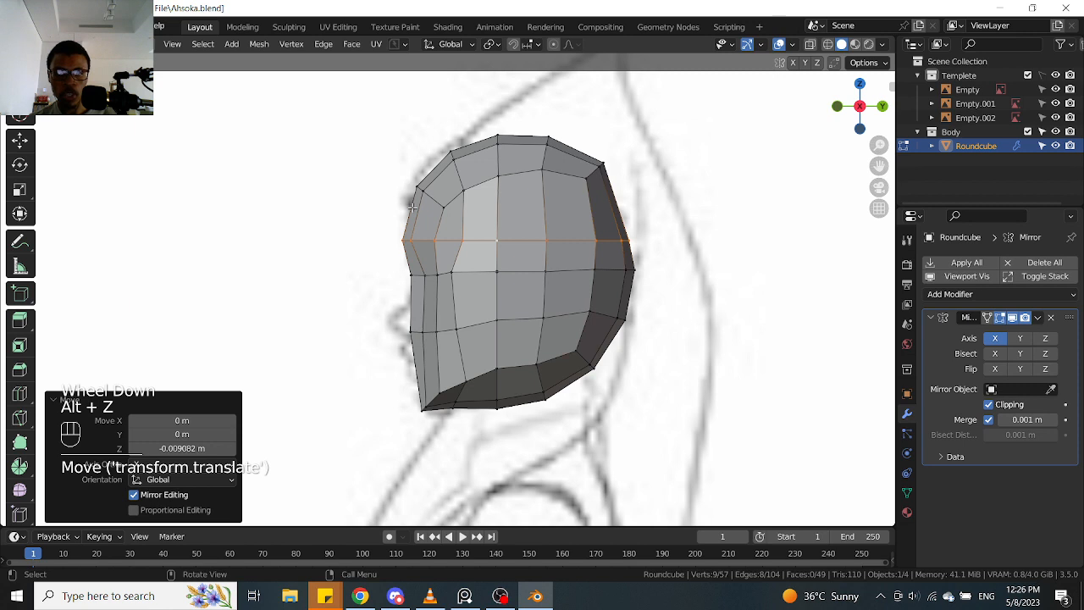
scroll(415, 210, "up", 1)
key("g")
left_click(523, 212)
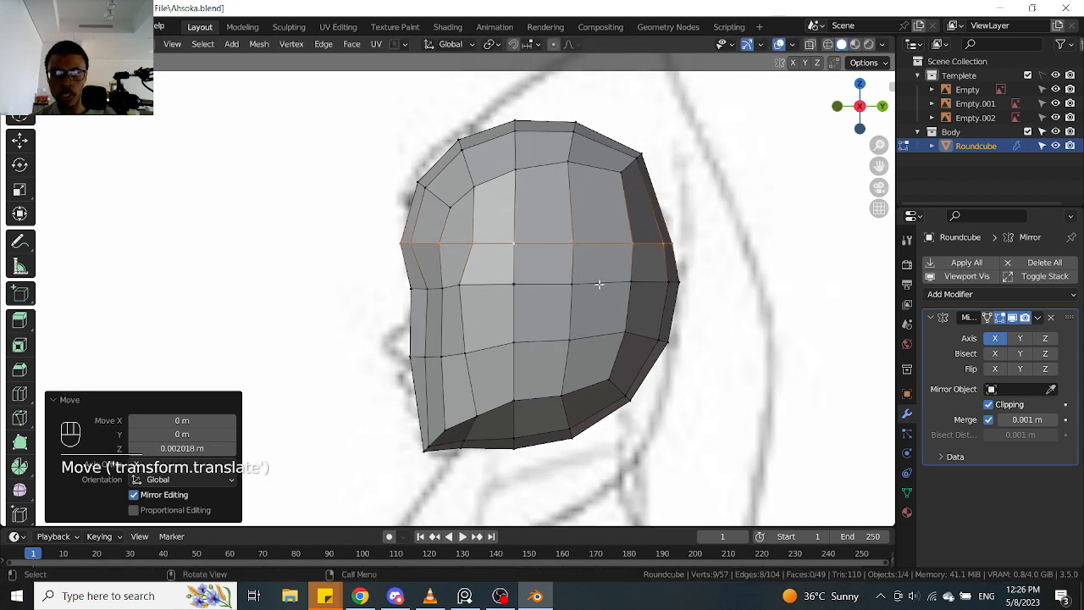
Box-select the middle and lower bands of the head in side view to examine how the mesh divides the face
middle_click_drag(598, 285, 624, 243, "shift")
left_click_drag(710, 237, 520, 329)
left_click_drag(760, 200, 376, 343)
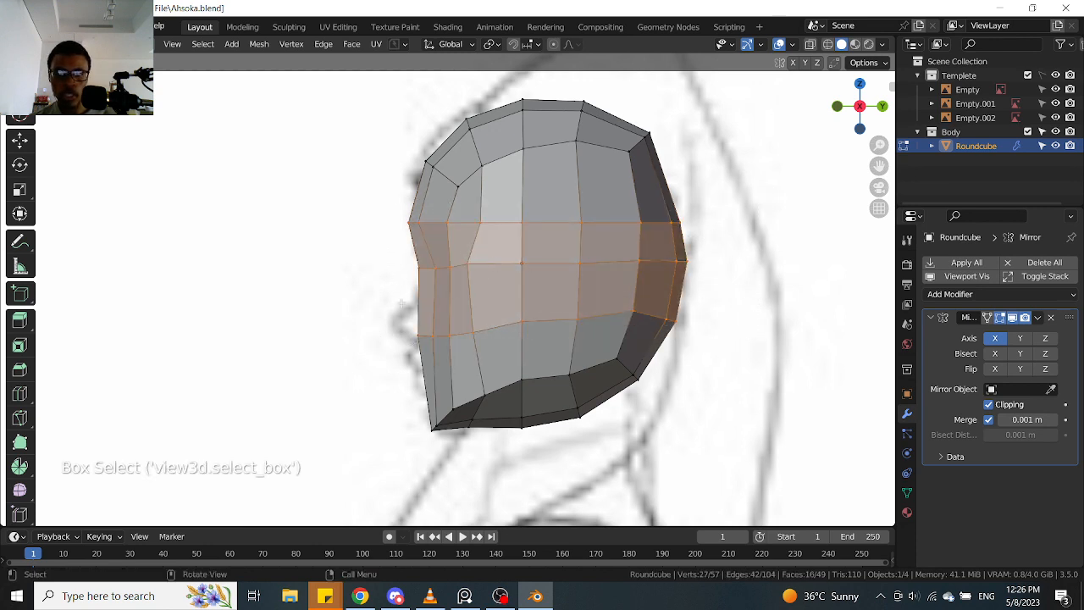
left_click_drag(360, 468, 726, 297)
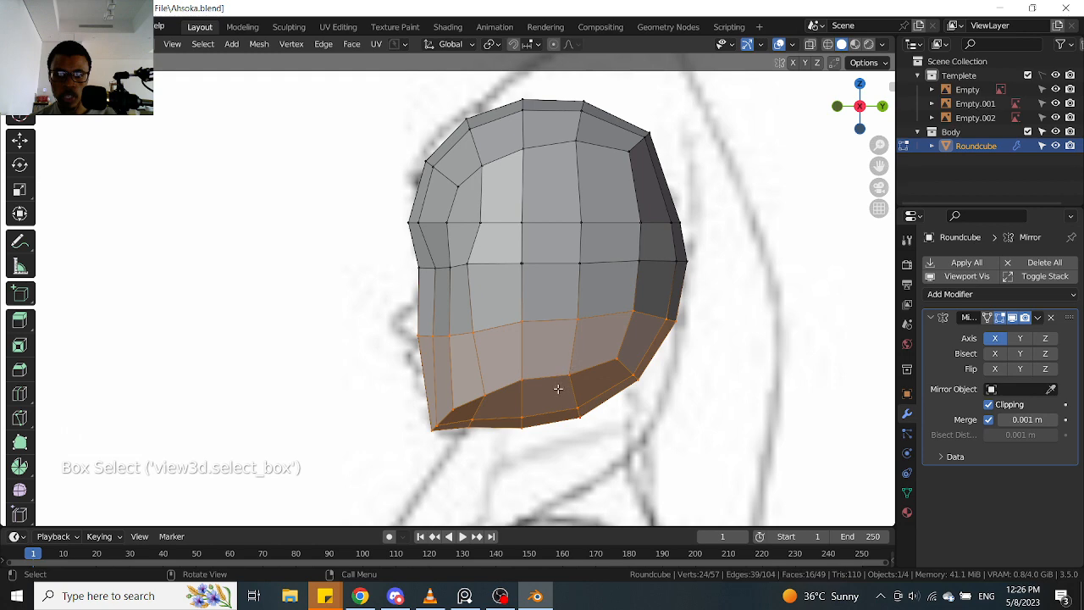
middle_click_drag(550, 387, 503, 391)
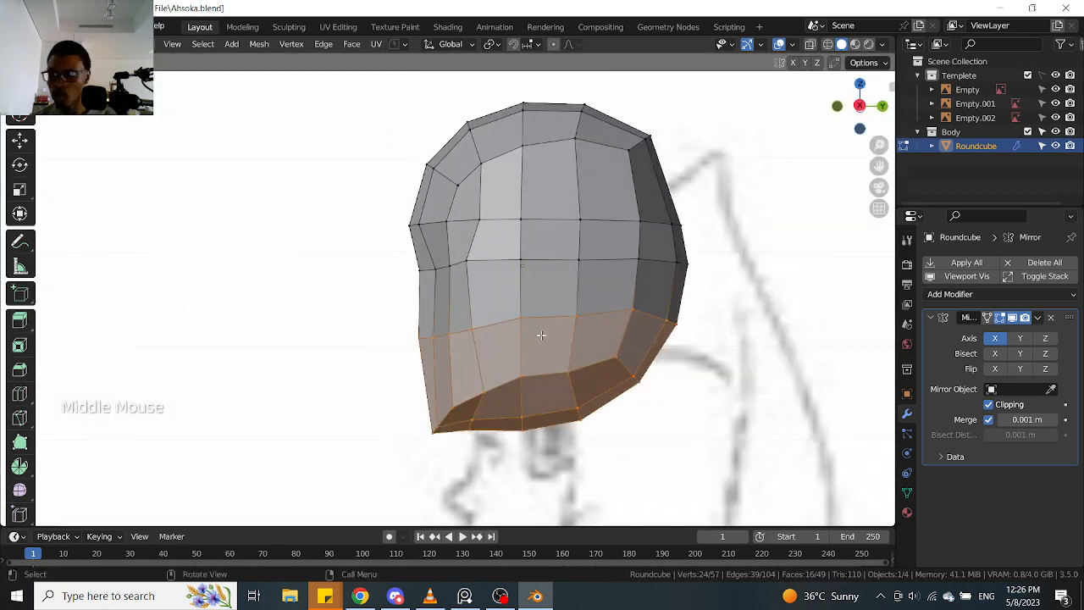
key("KP_3")
key("alt+z")
left_click_drag(373, 349, 739, 168)
left_click(476, 289)
Select the front portion of the head mesh and frame it in side view
middle_click_drag(471, 278, 511, 338)
key("alt+z")
scroll(512, 338, "down", 5)
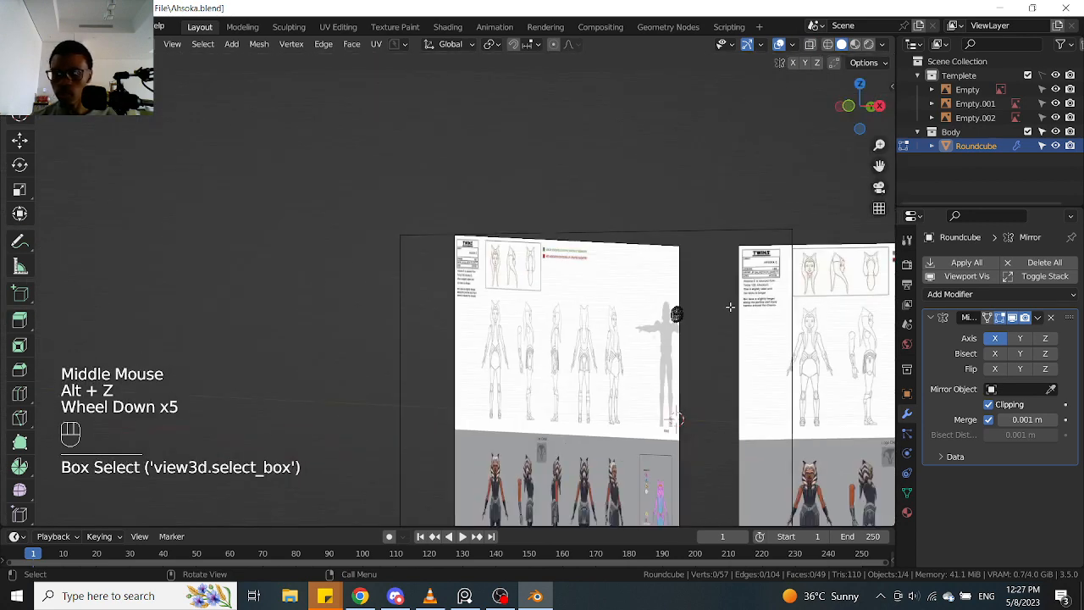
left_click(557, 424)
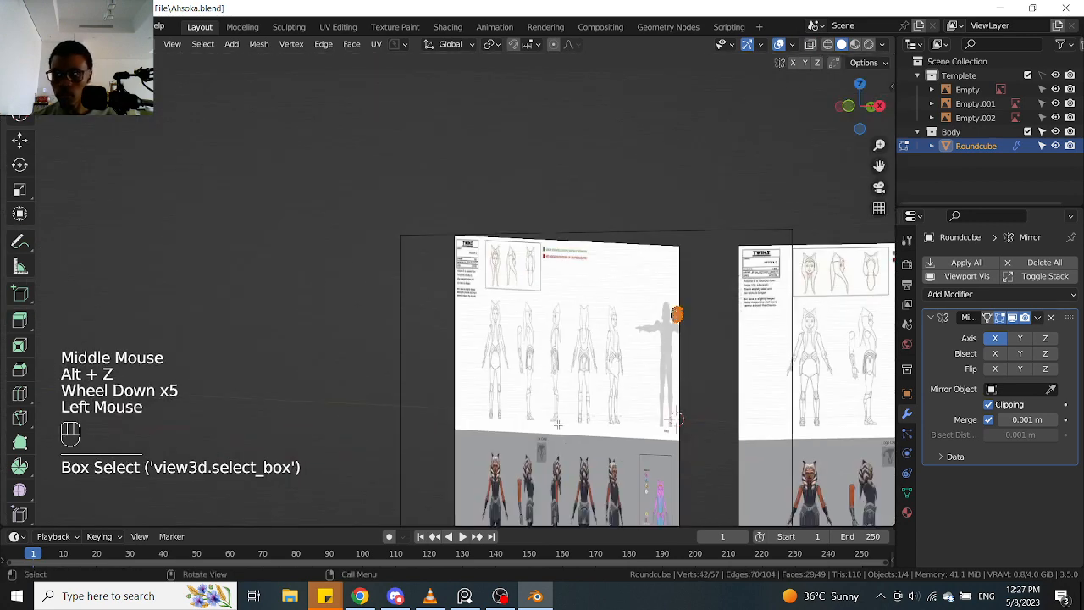
key("KP_Decimal")
key("KP_3")
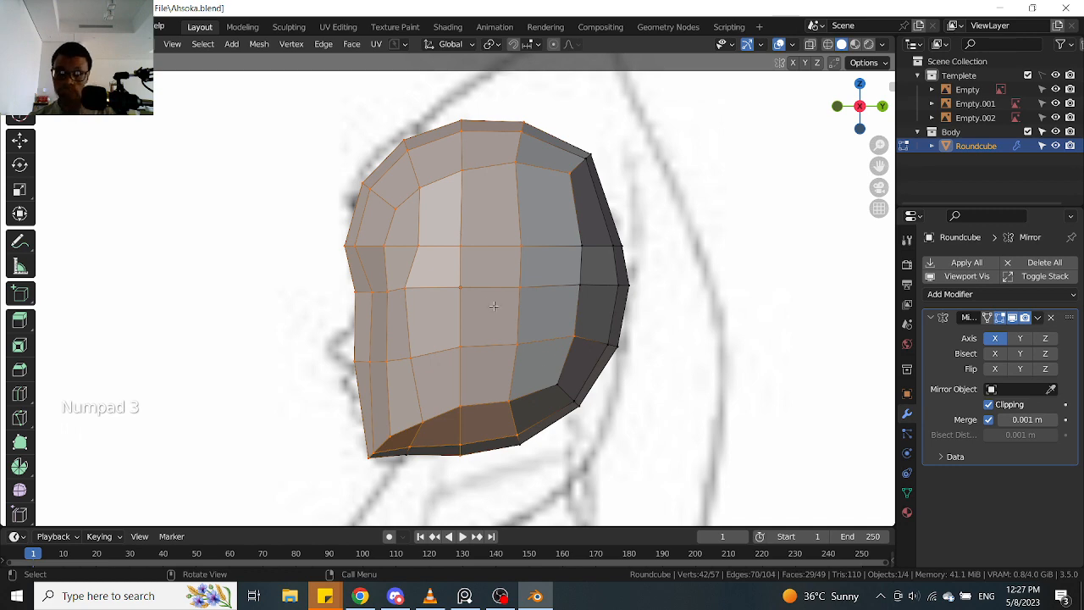
Flatten the mouth-level edge loop by scaling it to 0 along Z and move it slightly down along Z
key("alt+z")
left_click(508, 346, "alt")
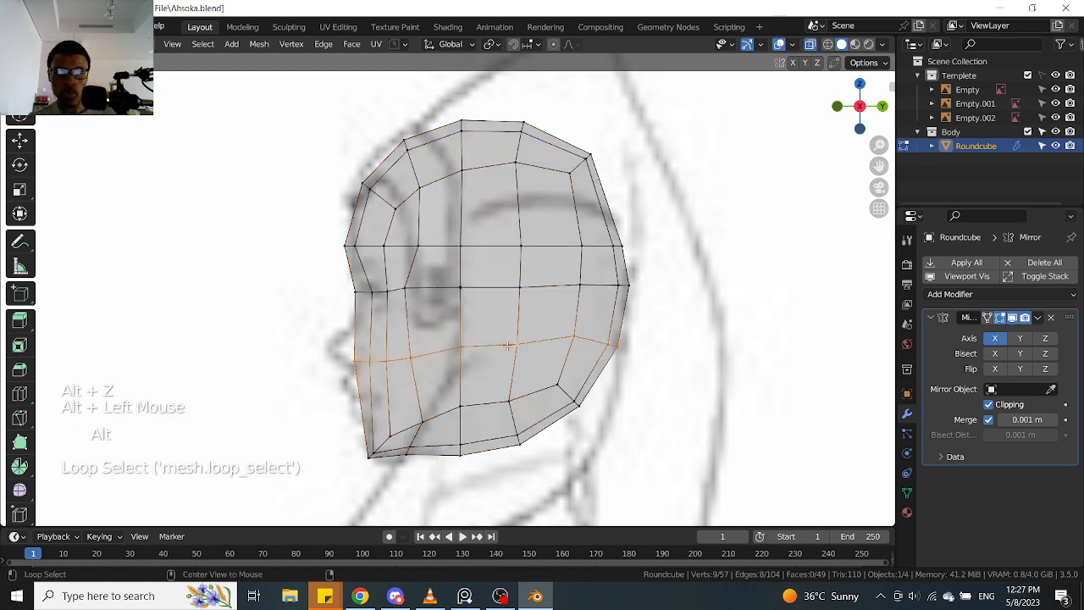
key("s")
key("z")
key("0")
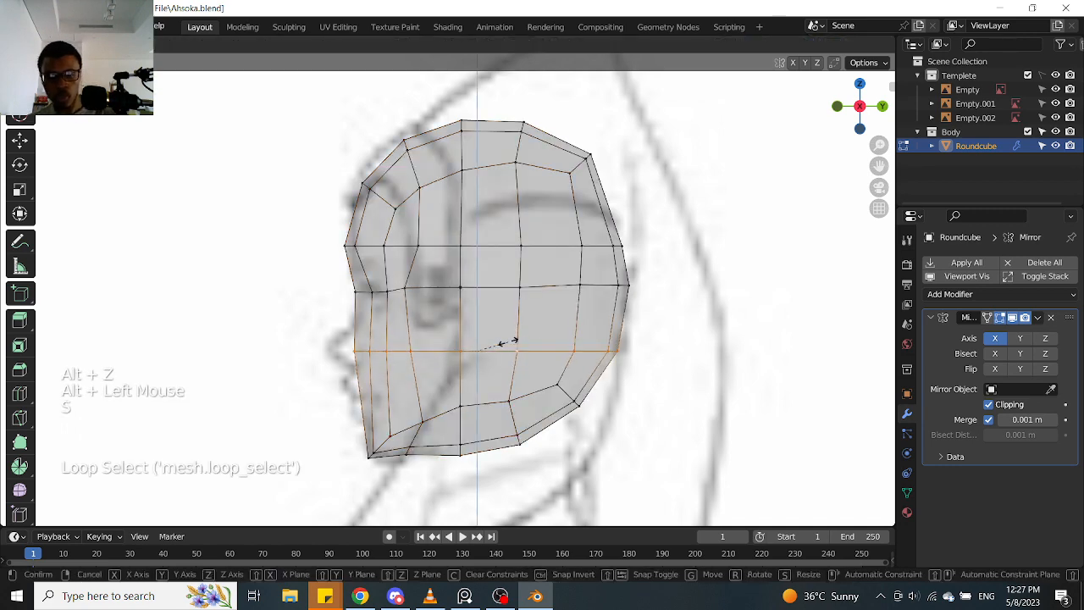
key("Return")
key("g")
key("z")
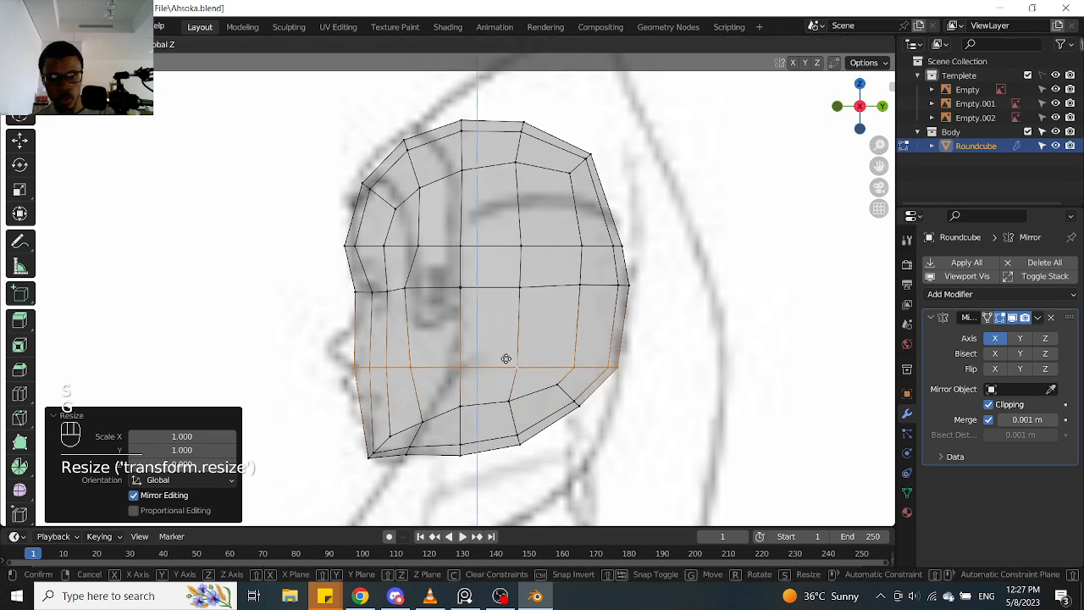
left_click(506, 362)
Inspect the head from the front and at an angle, and select the eye-level edge loop to check its shape
middle_click_drag(505, 362, 567, 351)
key("alt+z")
key("KP_1")
key("alt+z")
scroll(571, 352, "up", 3)
key("alt+z")
middle_click_drag(658, 368, 438, 251)
left_click(438, 251)
left_click(438, 251, "alt")
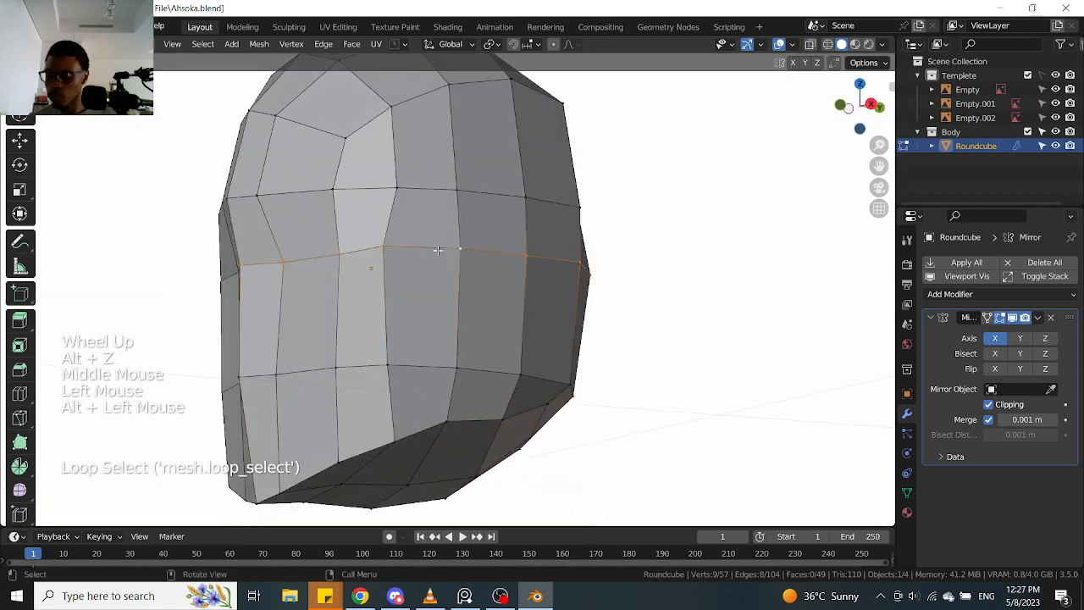
Move the brow-level edge loop -0.016703 m along Z in side view and check it against the front face reference
key("KP_3")
key("alt+z")
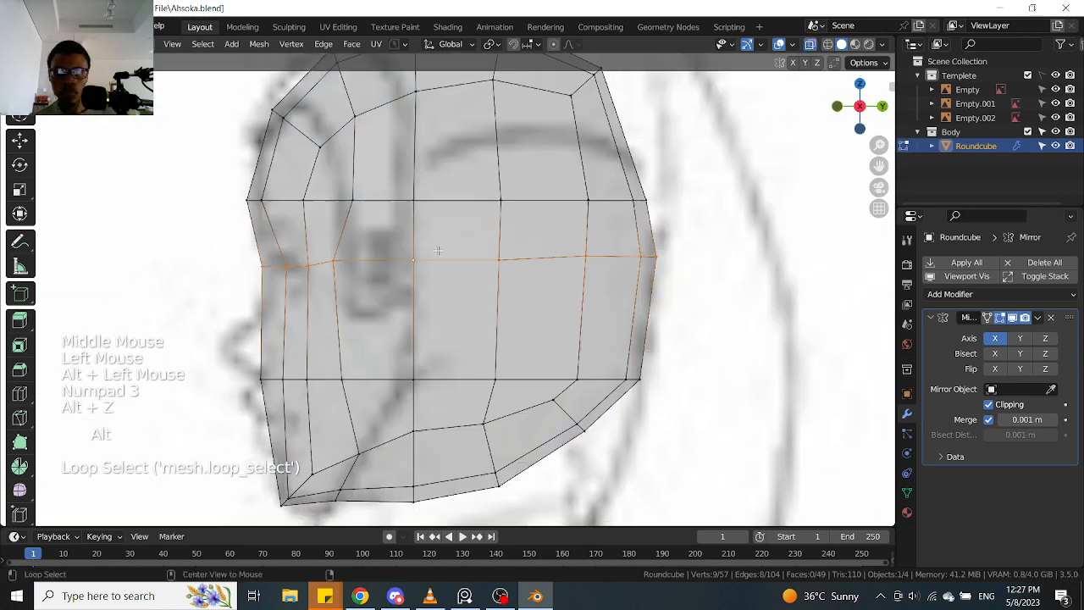
left_click(393, 204, "alt")
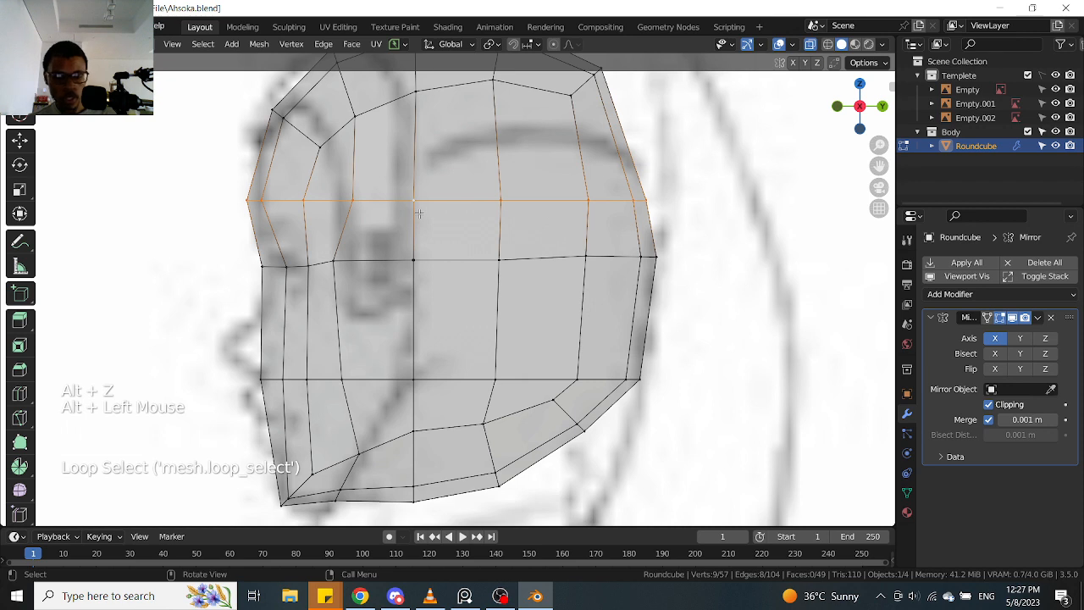
key("g")
key("z")
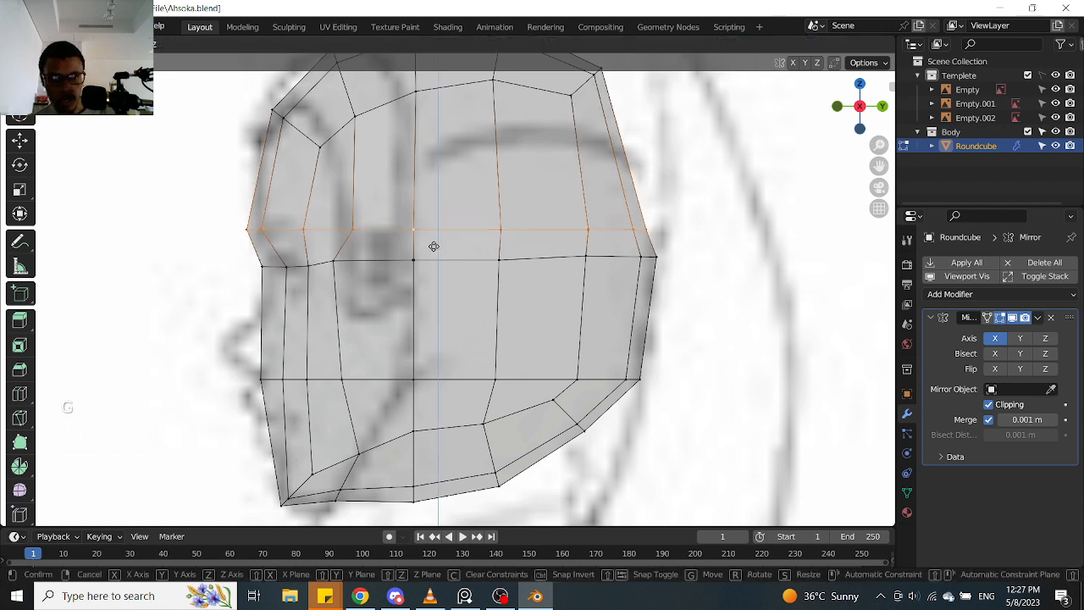
left_click(440, 256)
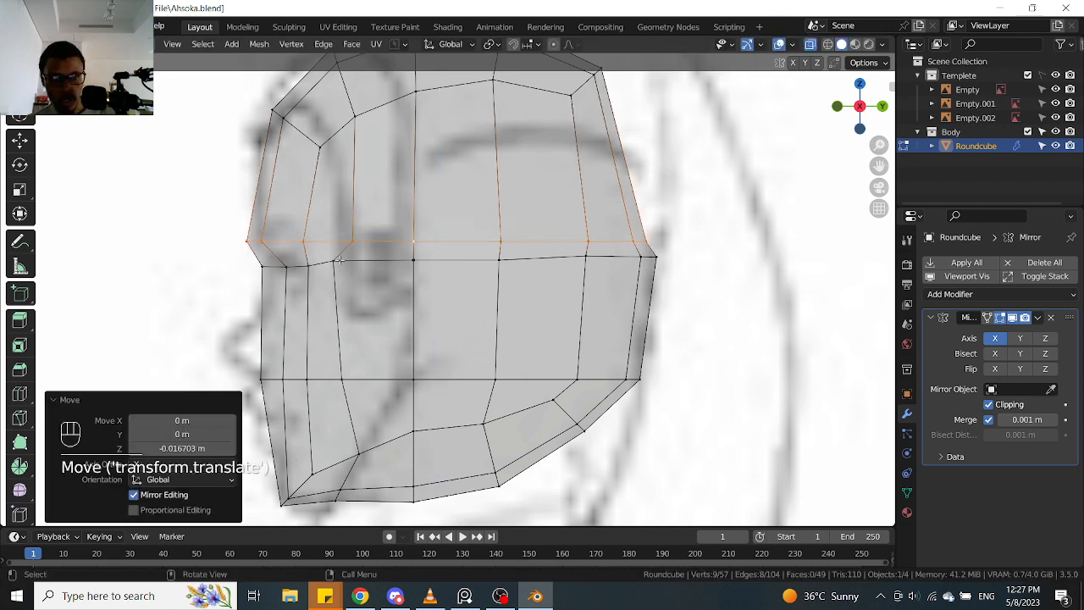
key("KP_1")
key("alt+z")
key("alt+z")
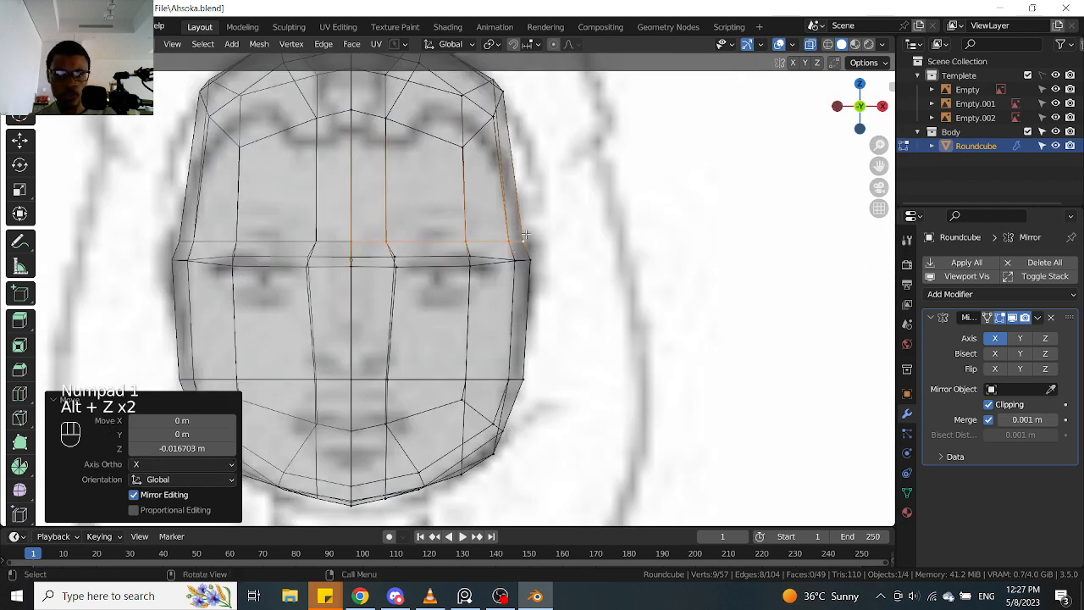
scroll(526, 235, "down", 1)
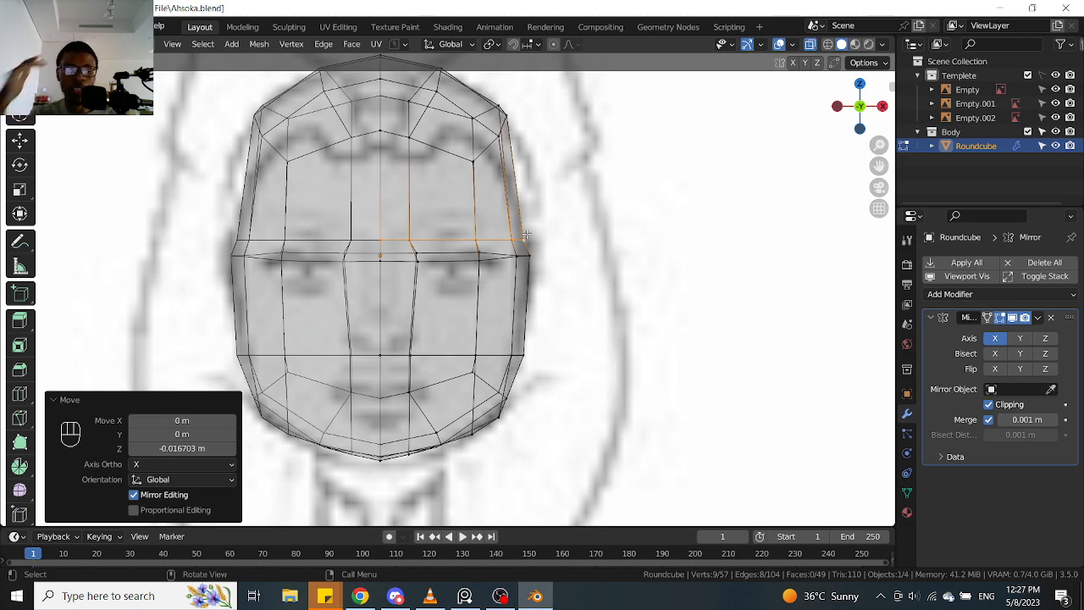
Flatten the edge loop just below the brow loop along Z and move it -0.018396 m along Z
left_click(517, 261, "alt")
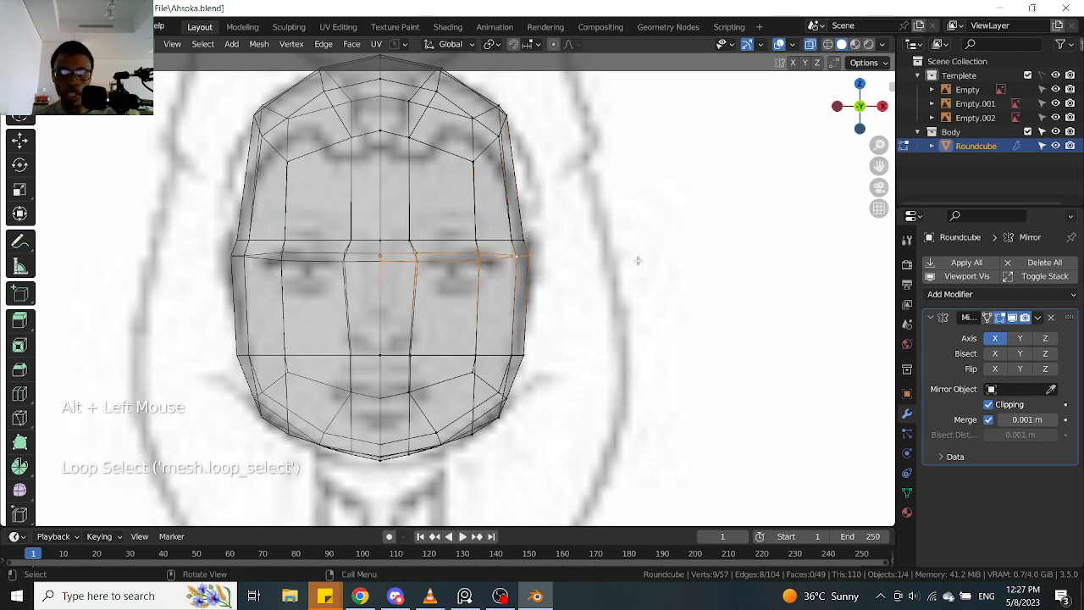
key("KP_3")
key("alt+z")
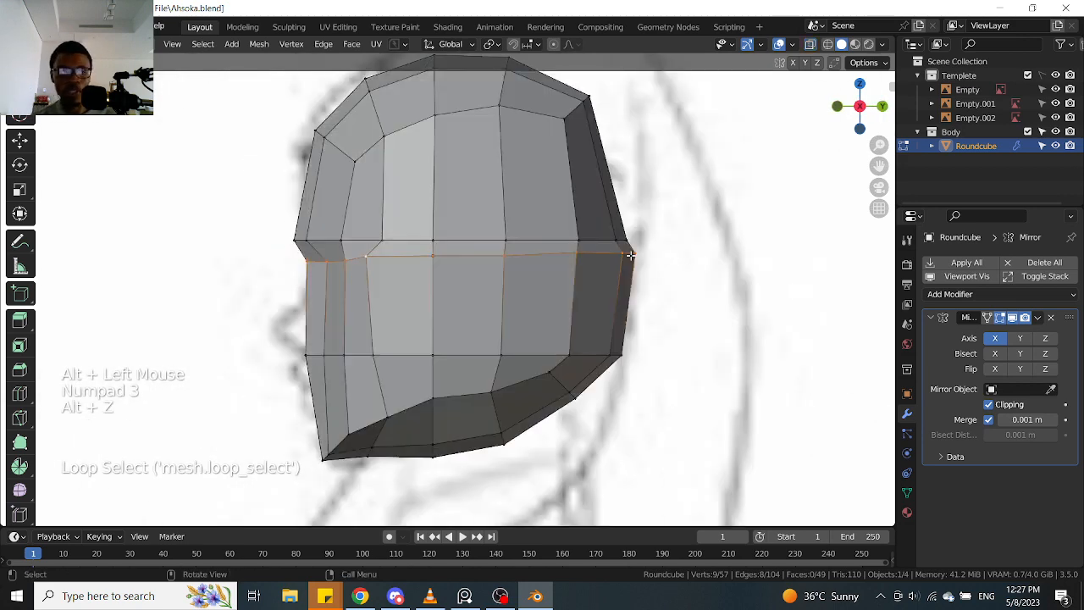
key("s")
left_click(494, 308)
key("g")
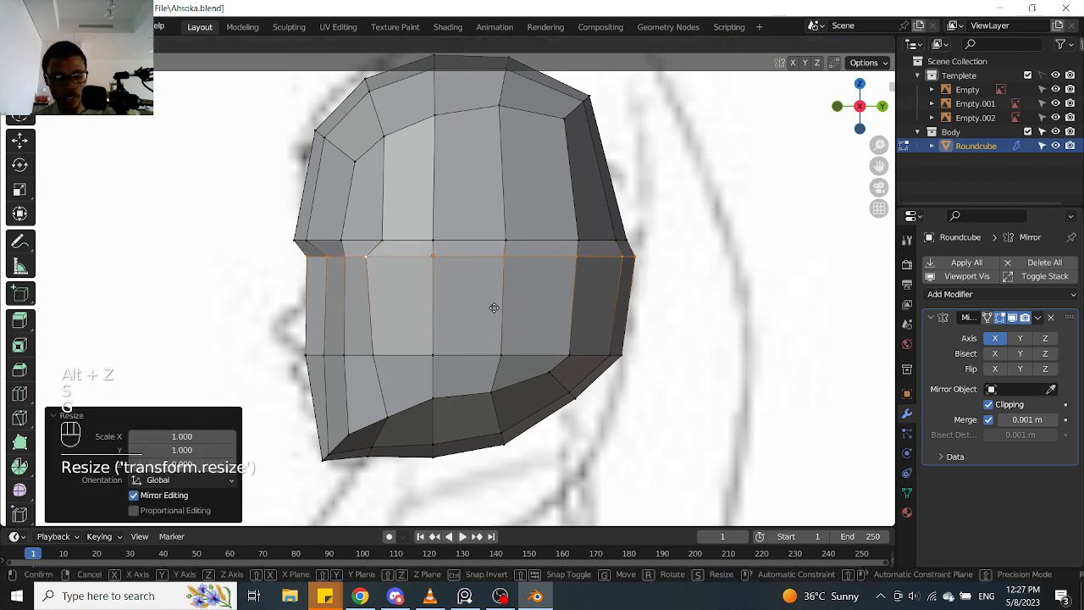
key("z")
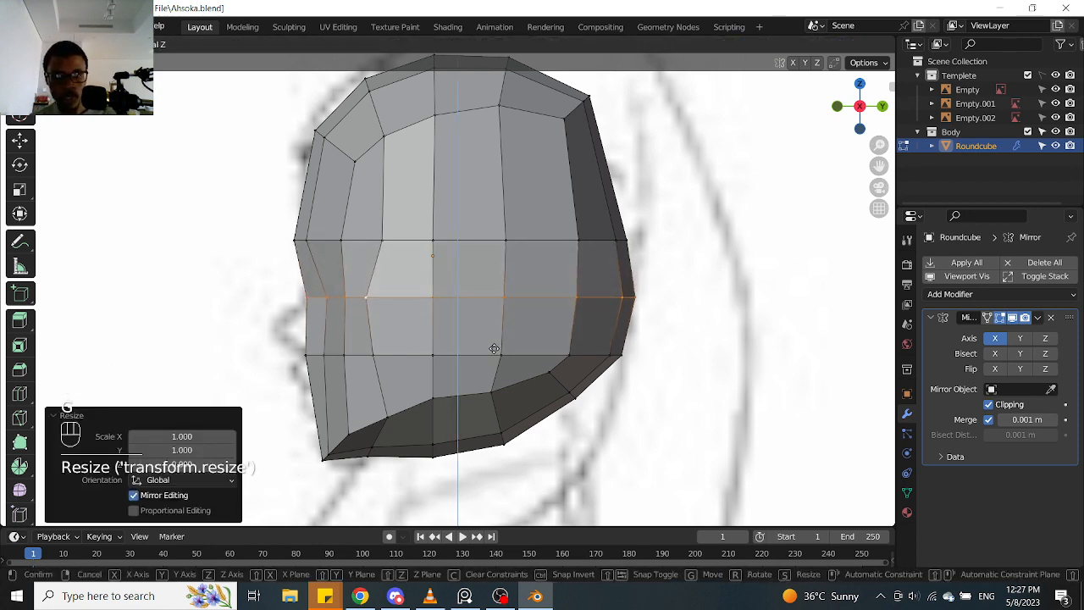
left_click(495, 347)
key("alt+z")
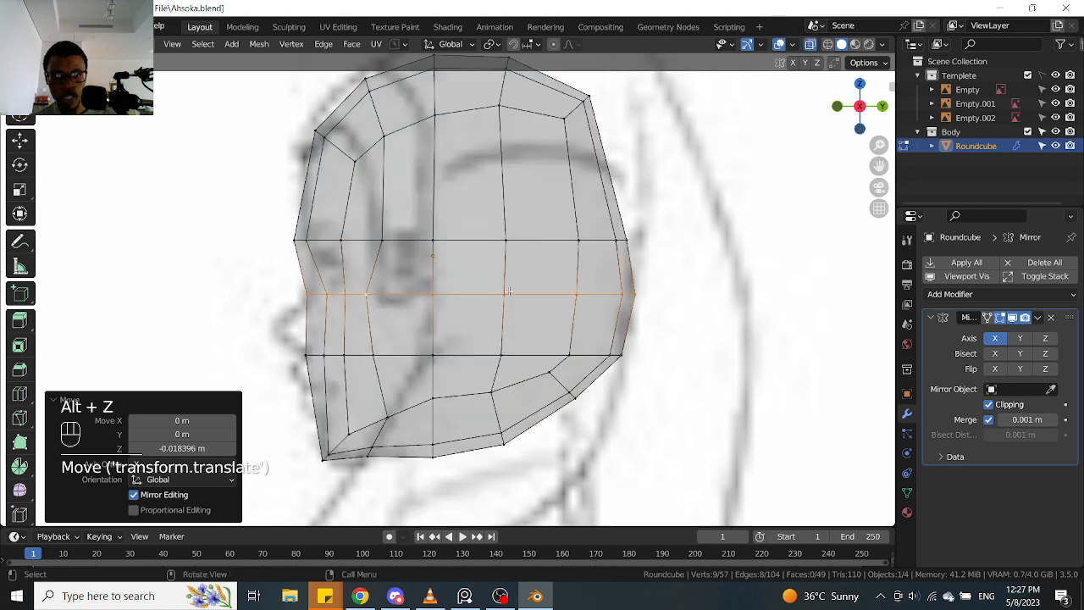
Reselect the edge loop just below the brow-level loop in side view and move it -0.002197 m along Z
middle_click_drag(404, 272, 411, 339, "shift")
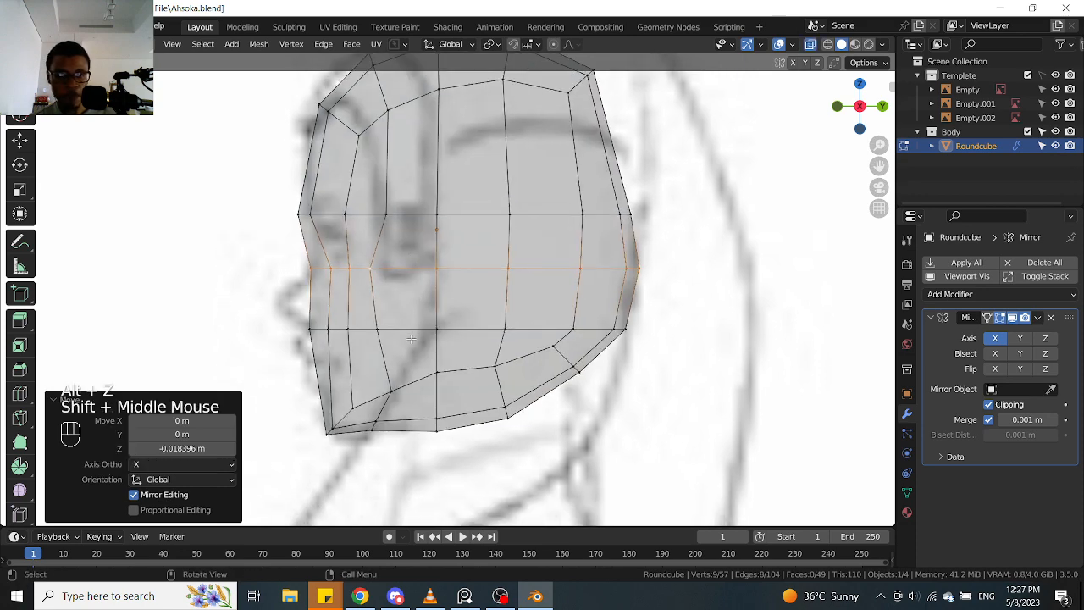
left_click(411, 271, "alt")
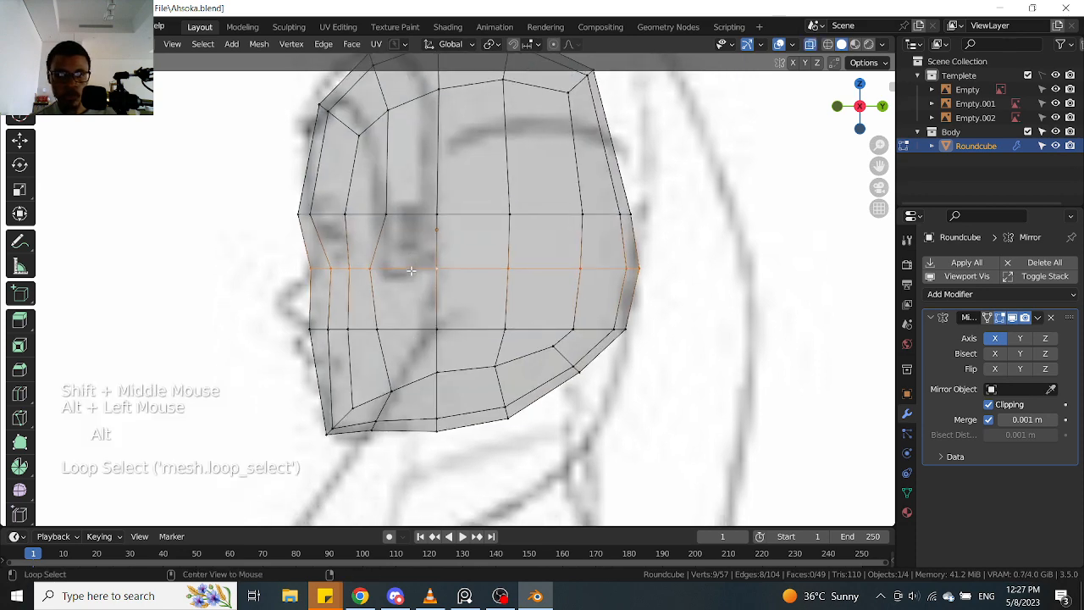
key("g")
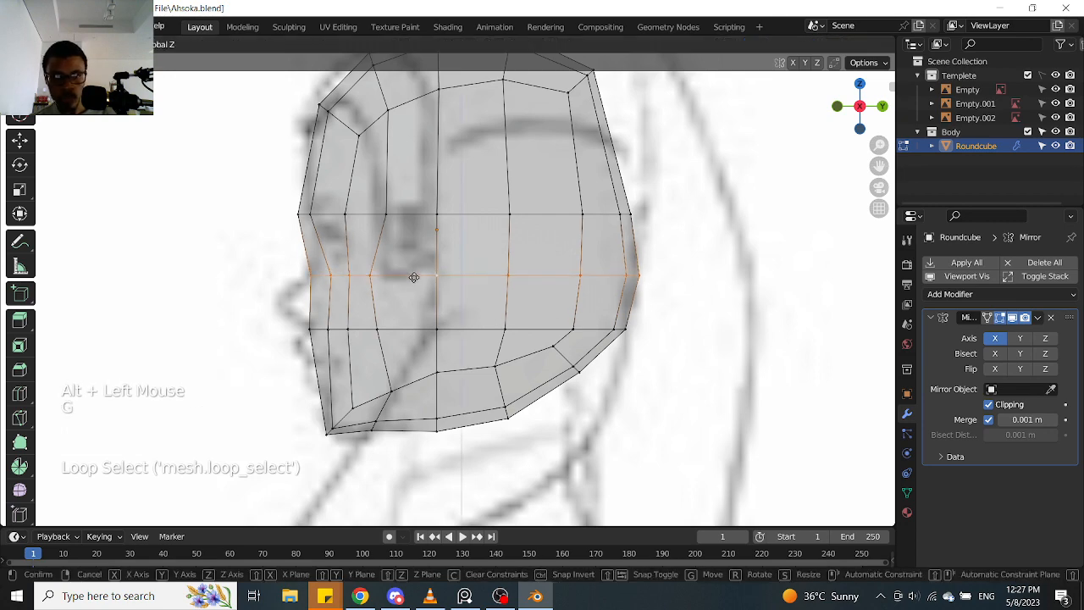
left_click(414, 274)
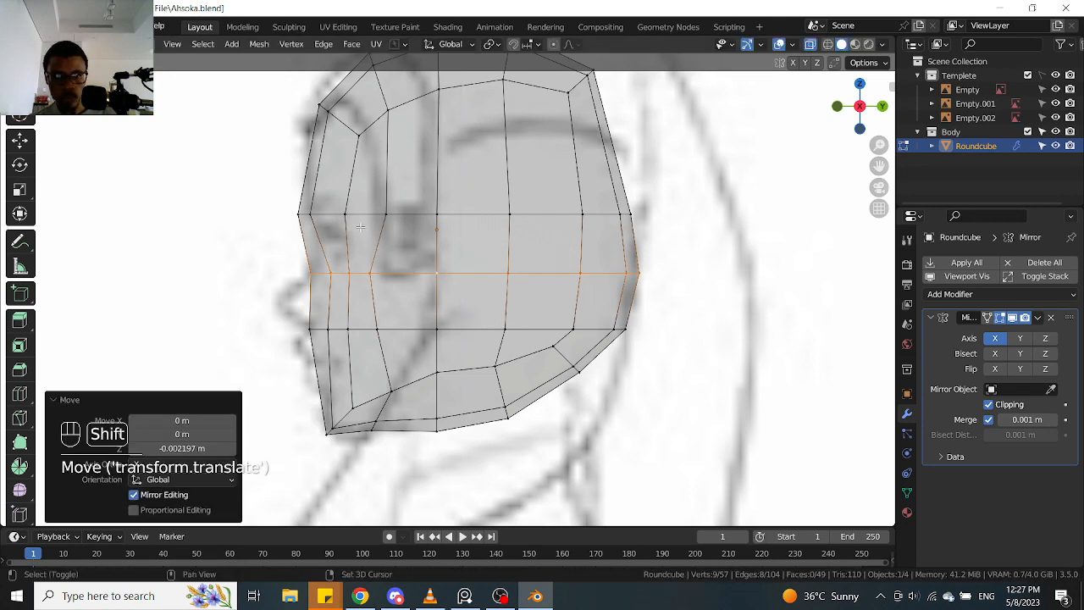
middle_click_drag(383, 245, 389, 292, "shift")
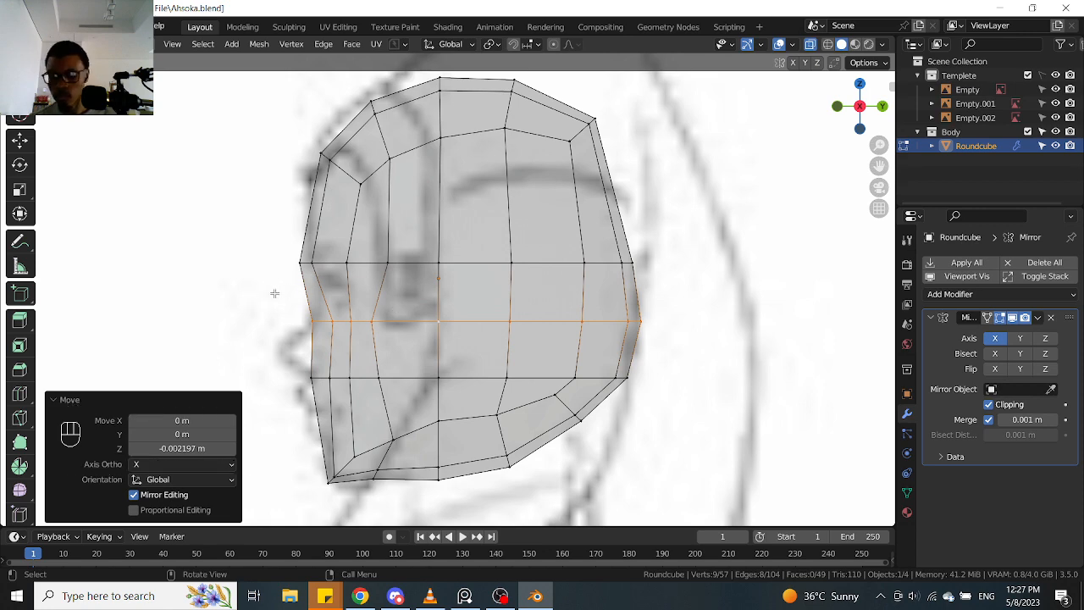
Select the brow-level edge loop in front view and move it 0.001922 m along Z
key("KP_1")
key("alt+z")
key("alt+z")
left_click(457, 265, "alt")
key("g")
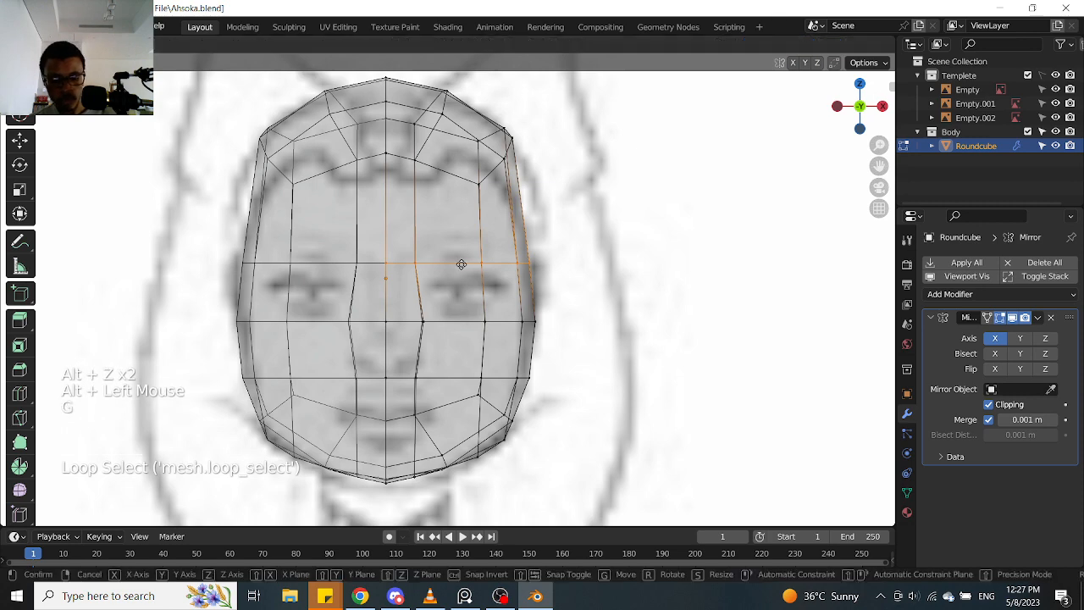
left_click(464, 262)
Check the head's edge loops against the side reference, at an angle, with and without X-ray
key("KP_3")
key("alt+z")
key("alt+z")
scroll(345, 264, "up", 3)
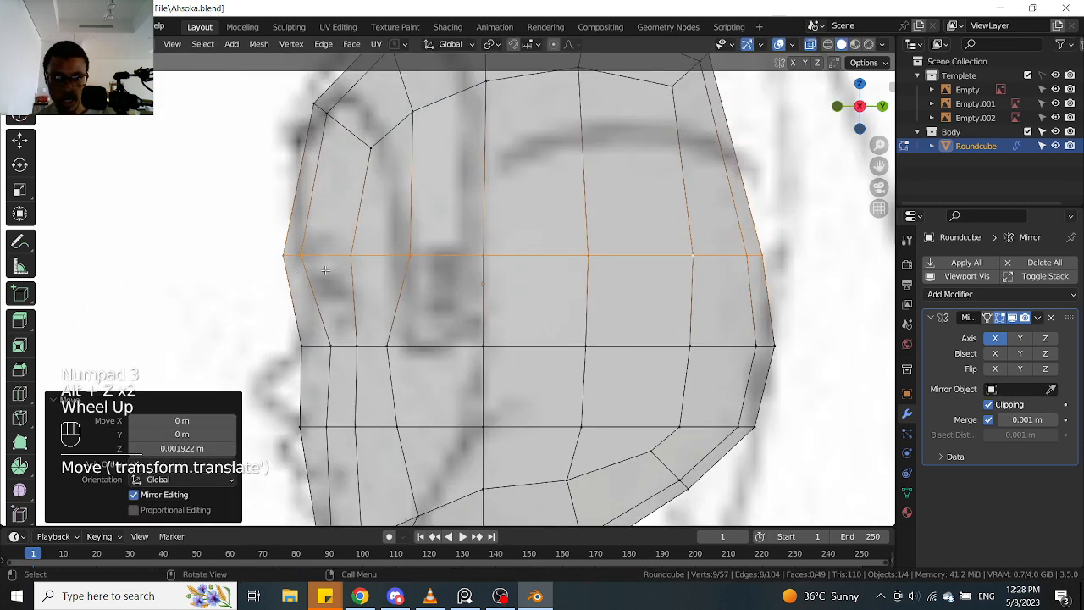
scroll(299, 268, "down", 2)
scroll(302, 267, "down", 2)
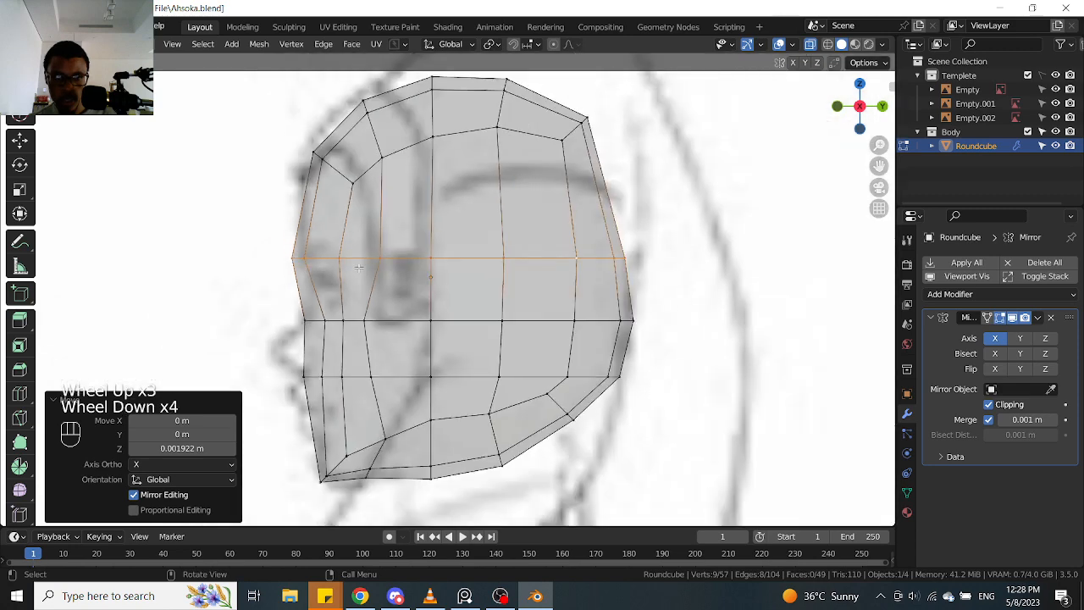
key("alt+z")
scroll(303, 267, "down", 1)
middle_click_drag(303, 266, 411, 281)
key("KP_1")
key("alt+z")
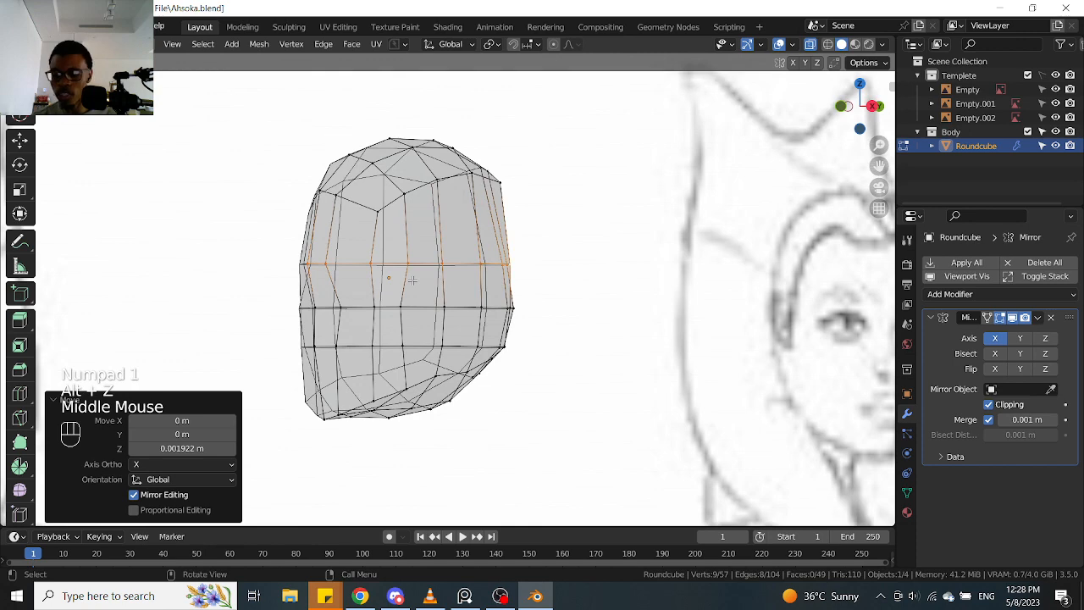
key("KP_3")
scroll(402, 271, "up", 1)
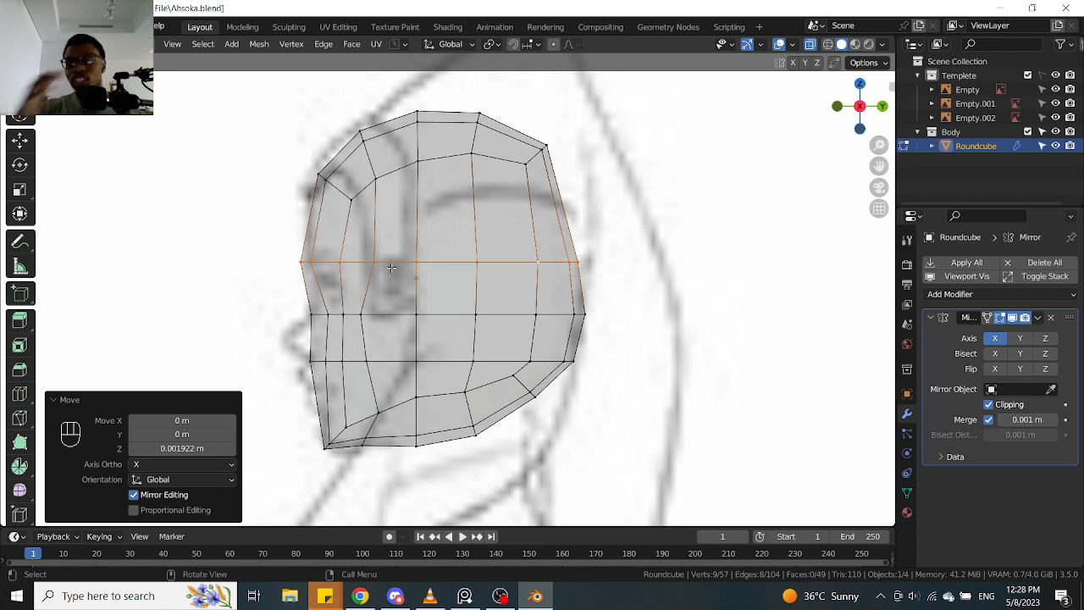
Move the front forehead corner vertices in side view -0.006178 m along Y and -0.011212 m along Z
left_click(305, 156)
scroll(237, 218, "up", 2)
left_click_drag(238, 215, 371, 121)
key("g")
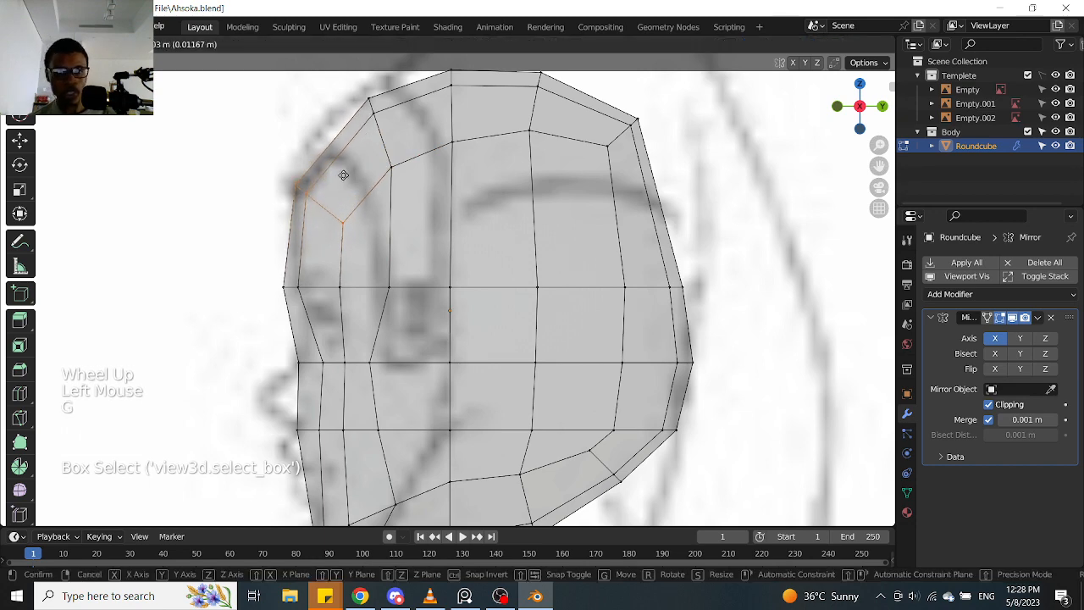
left_click(343, 176)
scroll(339, 169, "down", 2)
middle_click_drag(332, 105, 335, 148, "shift")
scroll(335, 149, "up", 1)
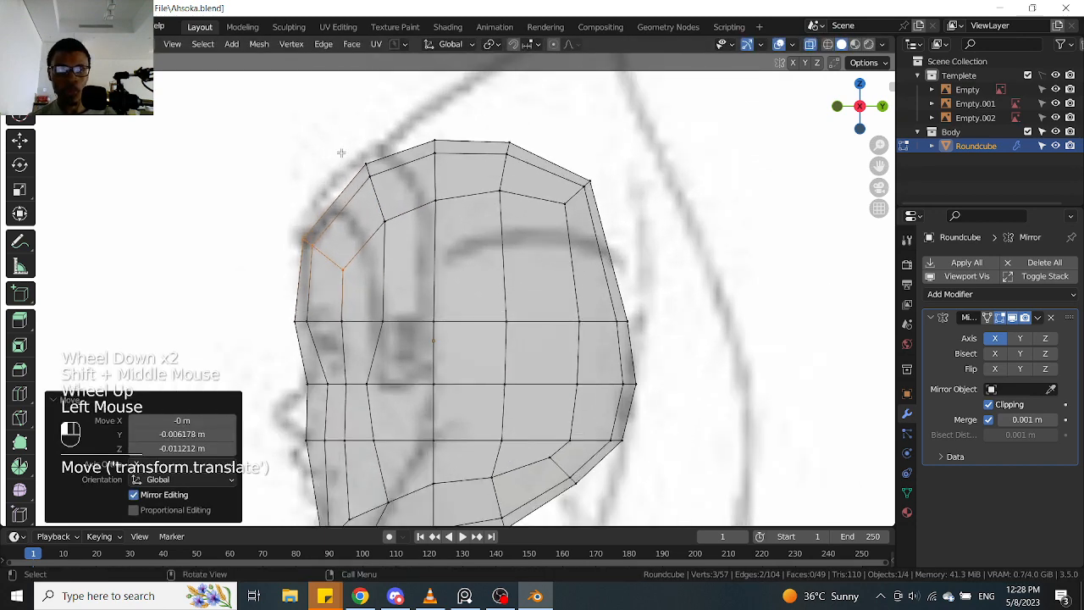
Move the upper forehead vertices -0.003569 m along Y and -0.004393 m along Z, and nudge them along the side reference's profile
left_click_drag(334, 148, 393, 198)
key("g")
left_click(386, 207)
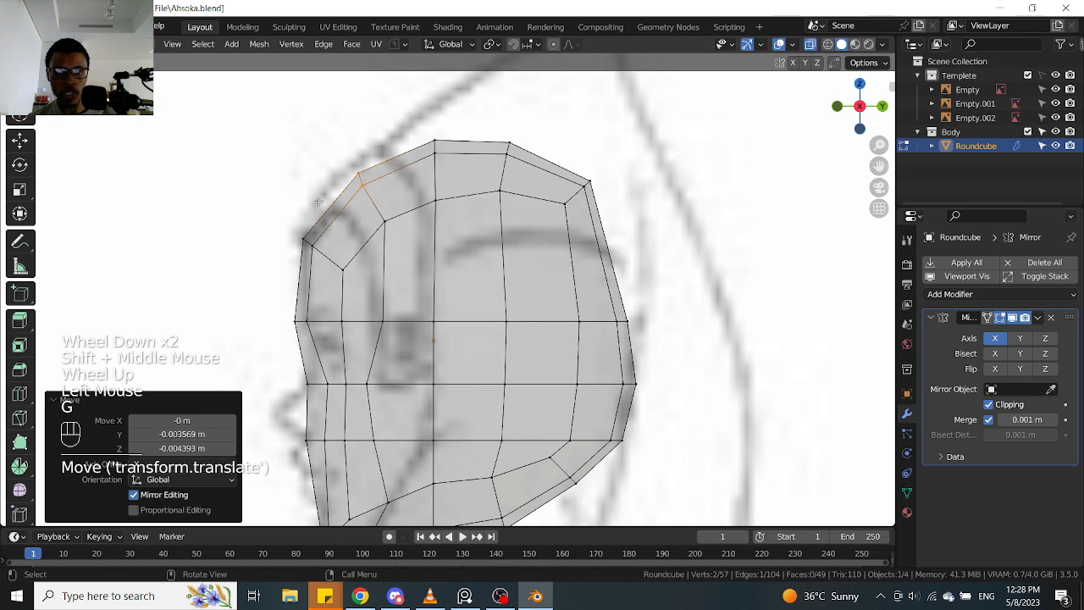
key("g")
left_click(384, 177)
key("g")
left_click(380, 176)
left_click_drag(380, 172, 357, 162)
key("g")
left_click(358, 162)
key("g")
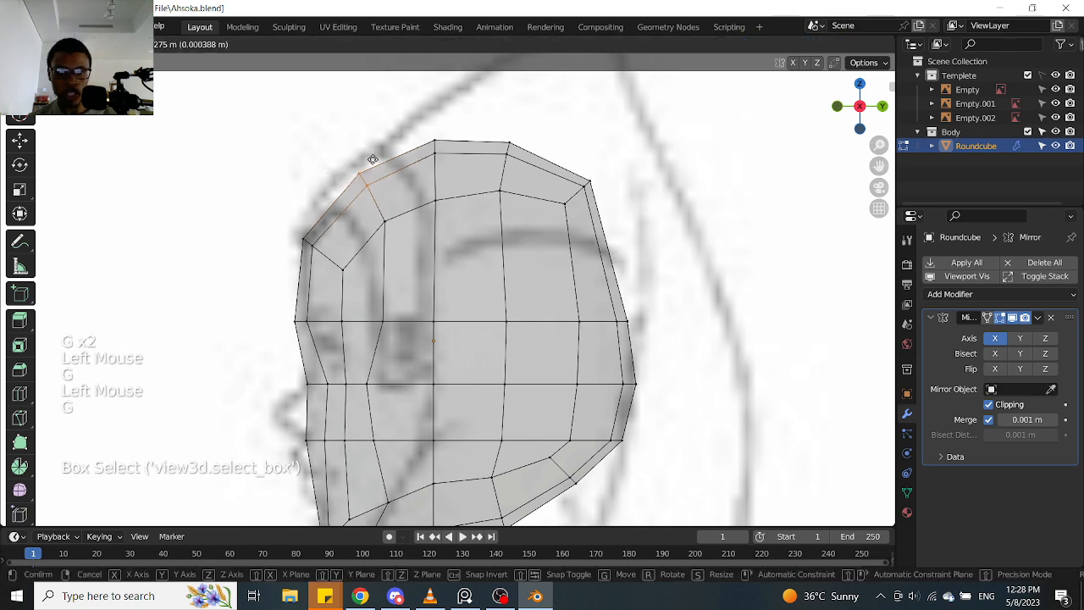
left_click(386, 244)
Move the inner vertex below the upper forehead edge -0.000275 m along Y and -0.001098 m along Z
left_click(386, 223)
key("g")
left_click(388, 227)
Inspect the reshaped forehead from below, against the front face reference, and in side view with solid shading
middle_click_drag(388, 227, 512, 351)
scroll(440, 291, "down", 2)
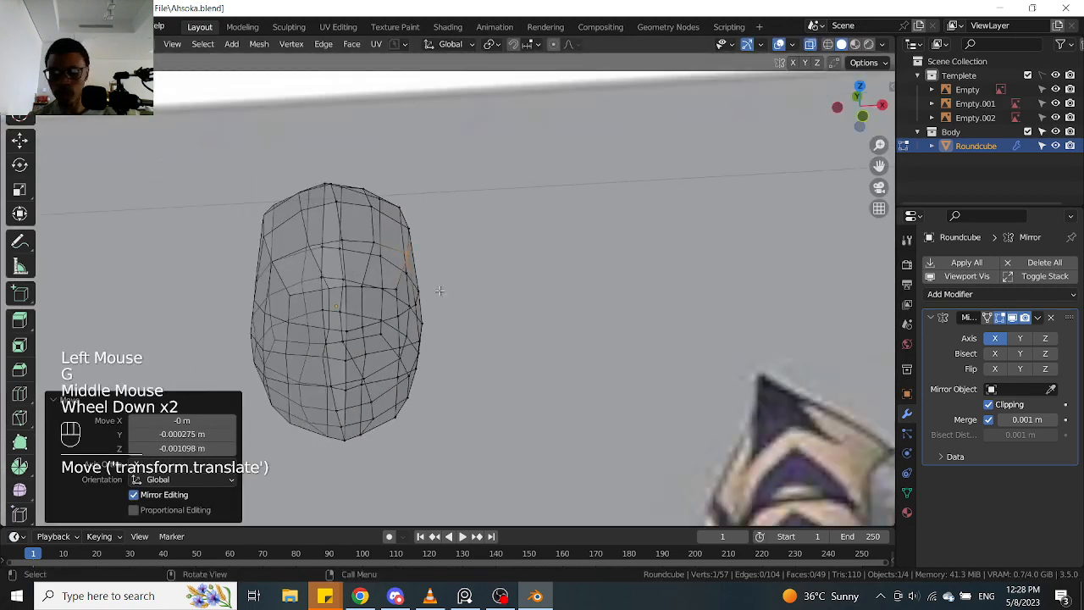
key("Up")
key("KP_1")
key("alt+z")
scroll(438, 291, "up", 2)
key("alt+z")
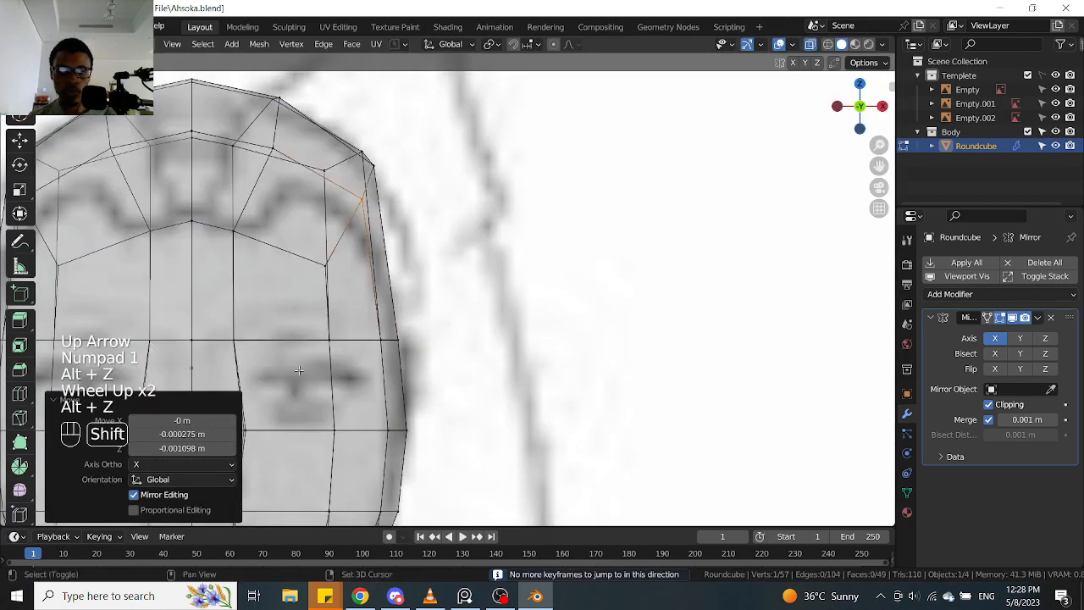
middle_click_drag(298, 370, 550, 356, "shift")
key("alt+z")
left_click(521, 340)
scroll(525, 341, "down", 2)
key("alt+z")
middle_click_drag(679, 298, 580, 253)
key("KP_3")
key("alt+z")
Move the vertical edge loop through the middle of the head 0.011203 m along Y, and a further 0.001647 m
left_click(509, 334, "alt")
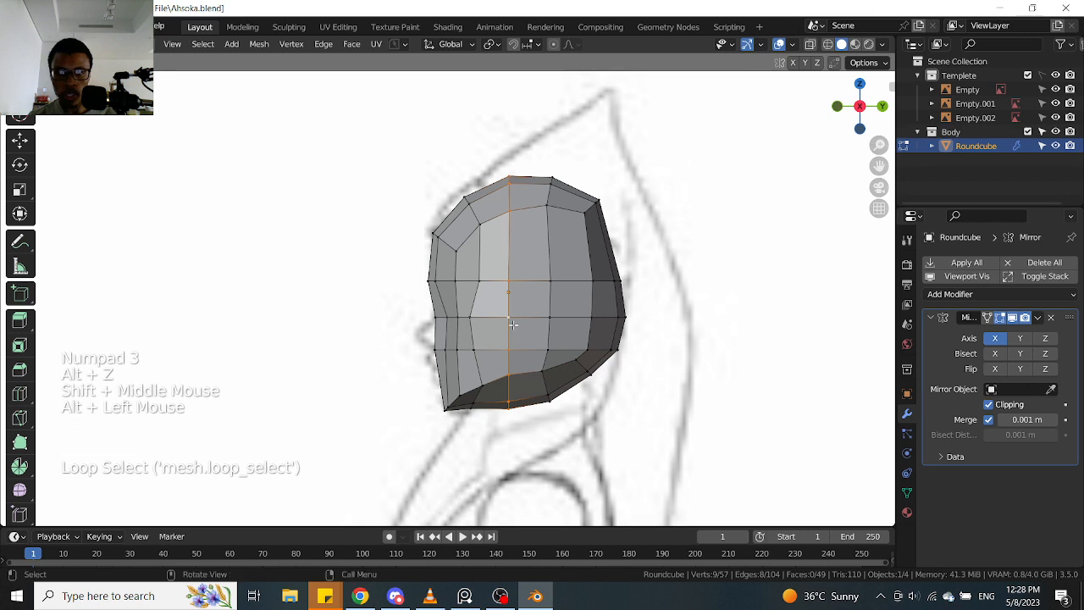
scroll(513, 325, "up", 2)
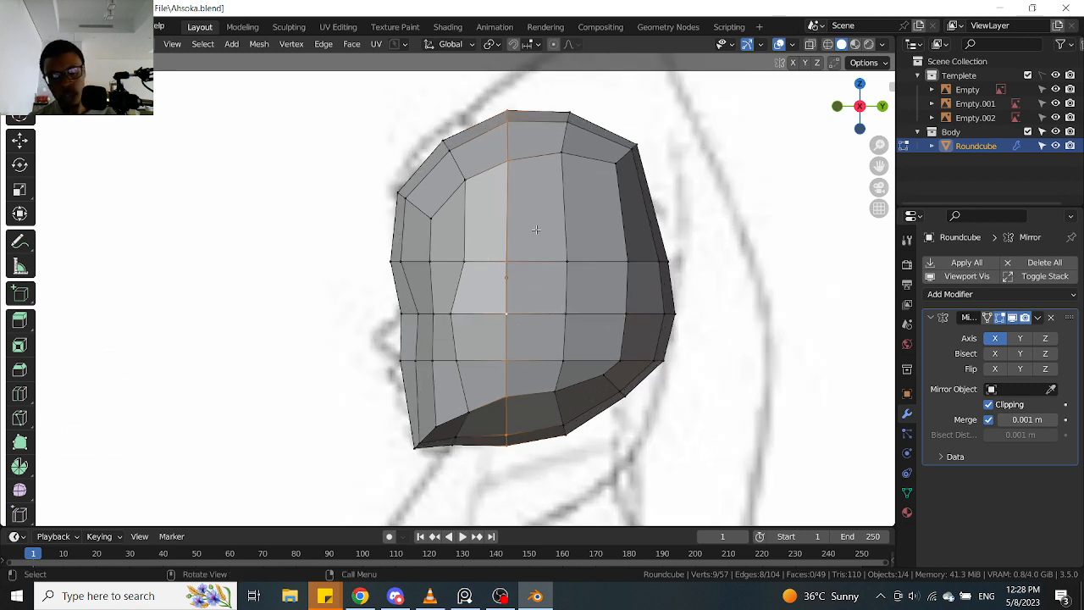
key("g")
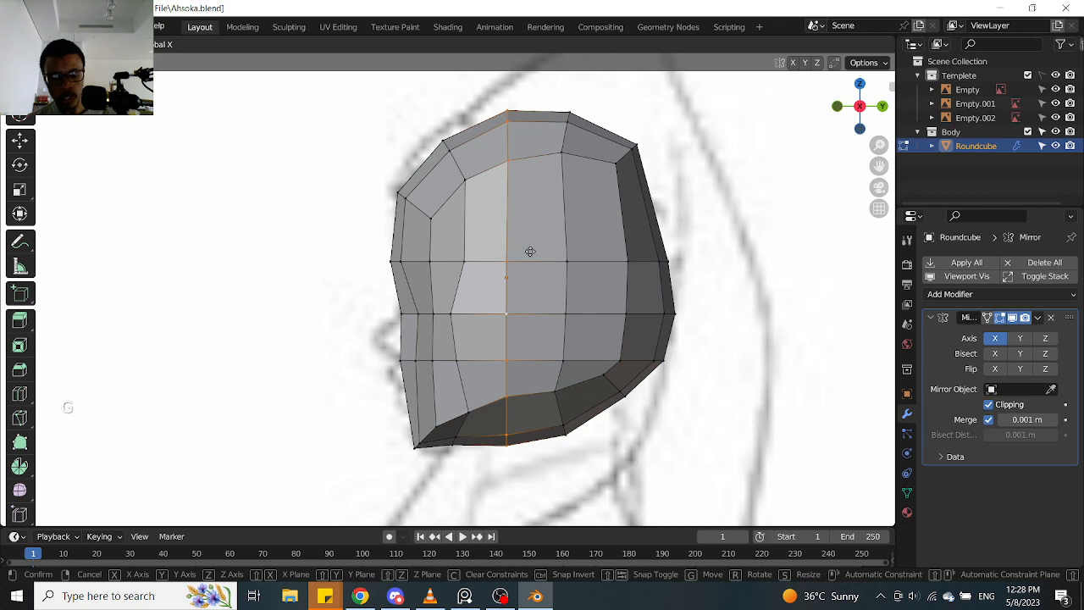
left_click(550, 269)
key("alt+z")
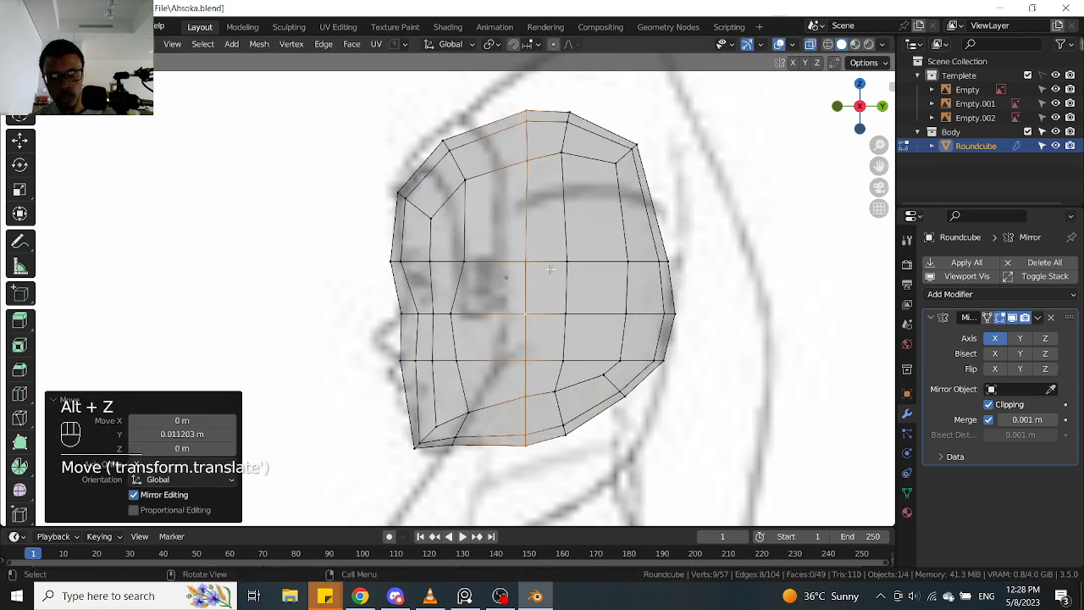
key("g")
key("y")
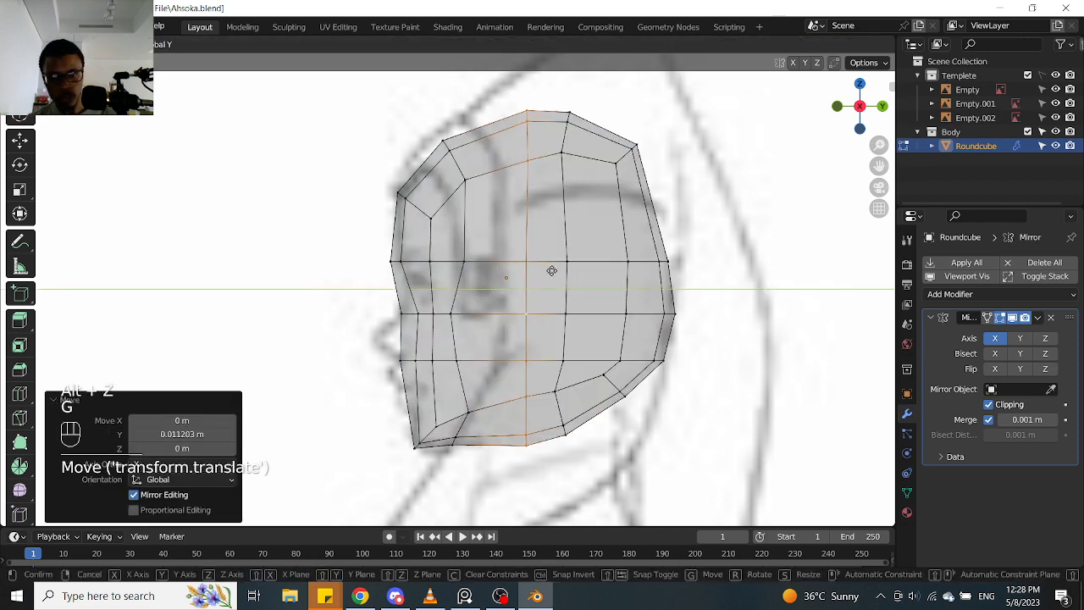
left_click(474, 280)
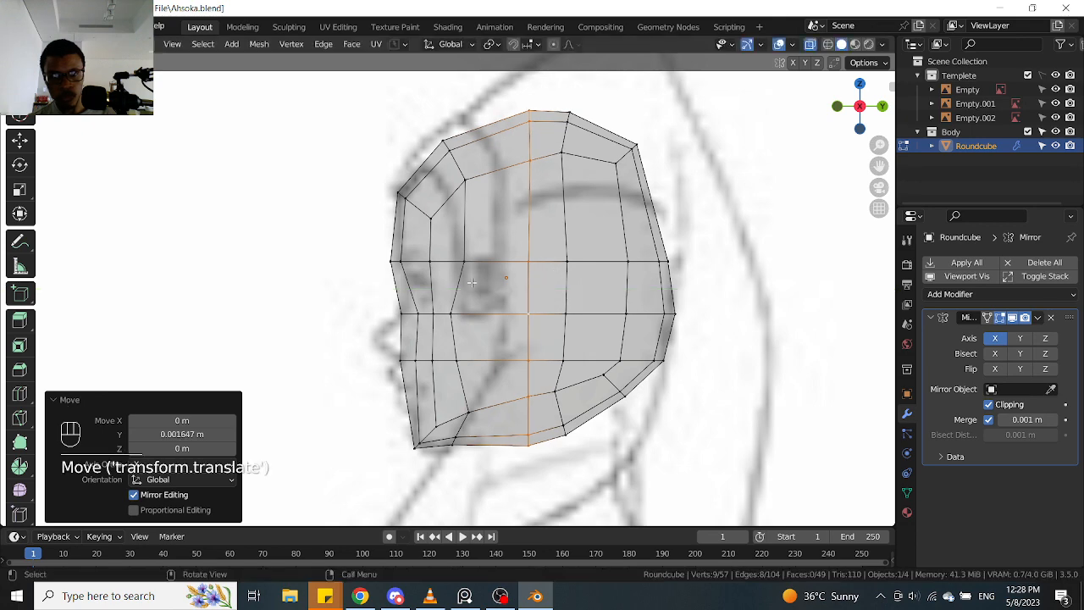
Slide the nose-level and mouth-level vertices in front of the middle vertical loop back towards that loop
left_click_drag(442, 329, 491, 290)
key("g")
key("g")
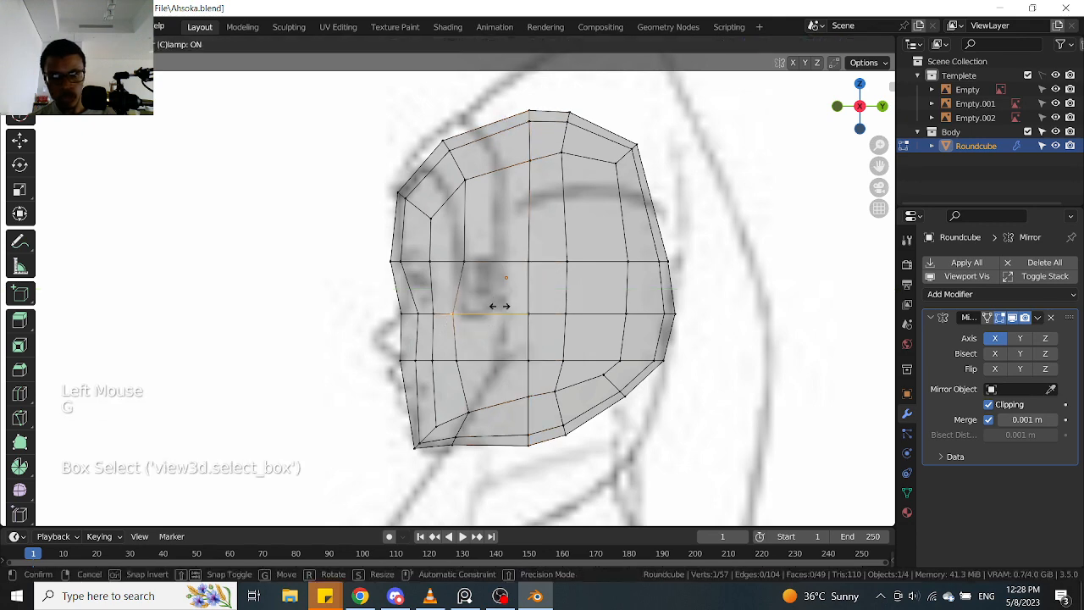
left_click(515, 308)
left_click(458, 361)
key("g")
key("g")
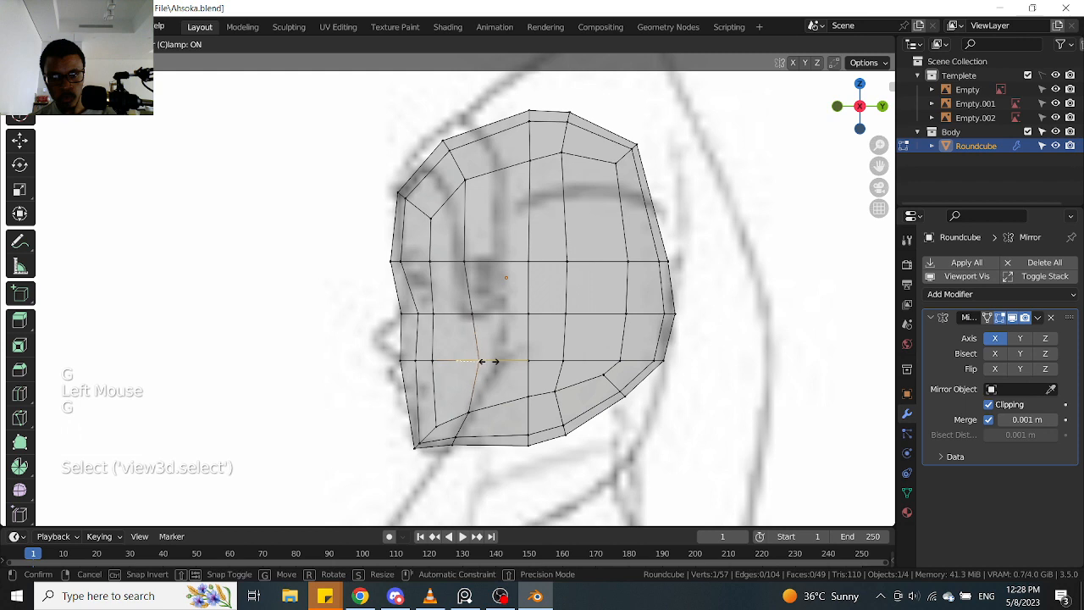
left_click(482, 361)
Fine-tune the nose-level vertex with a vertex slide, and slide the brow-level vertex above it back by a factor of 0.115
left_click(475, 314)
key("g")
key("g")
left_click(479, 315)
left_click(464, 266)
key("g")
key("g")
left_click(479, 267)
scroll(508, 322, "down", 2)
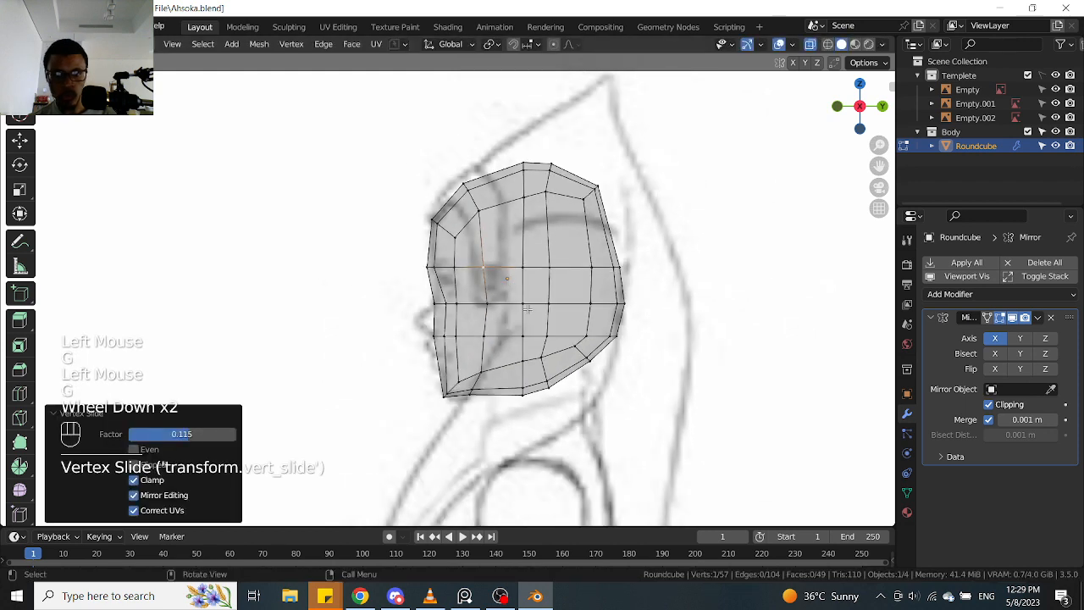
Select the middle vertical loop to check its shape, and review the solid-shaded head at an angle and in side view
left_click(522, 326, "alt")
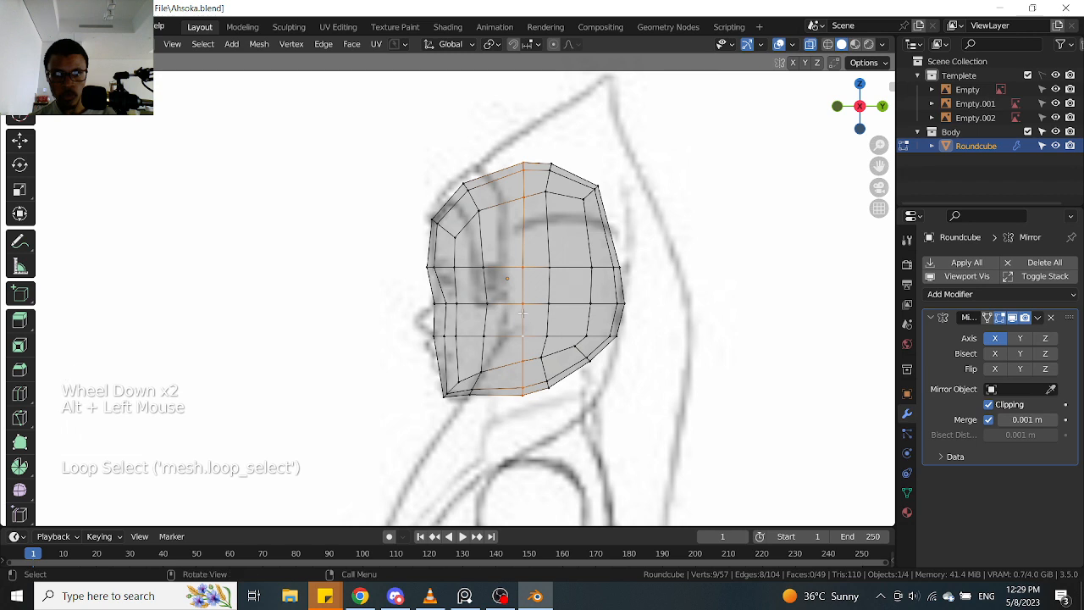
key("alt+z")
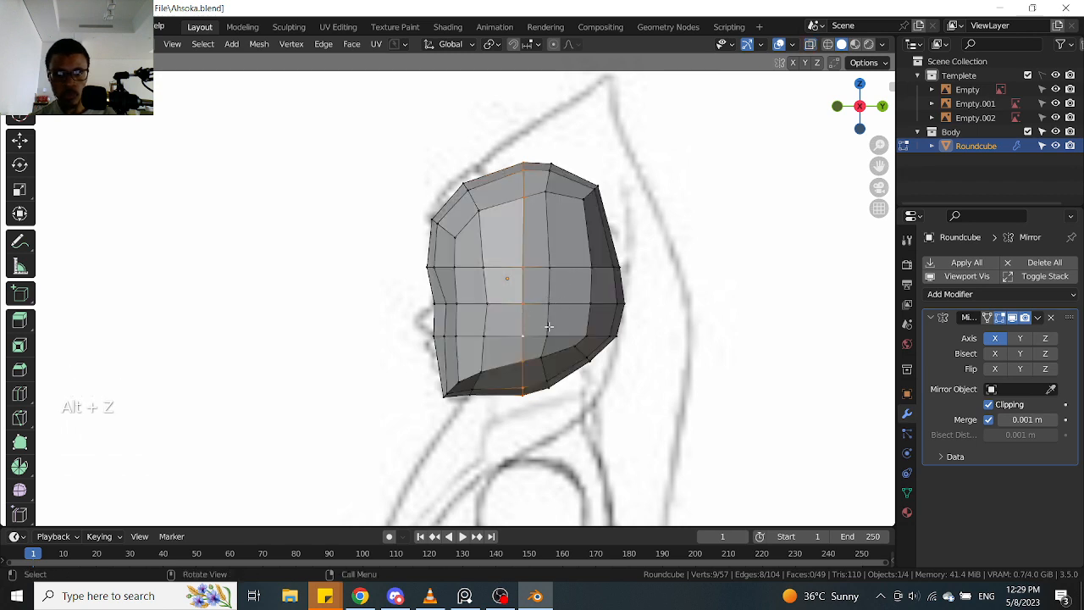
left_click(639, 221)
left_click(628, 229)
scroll(607, 280, "up", 1)
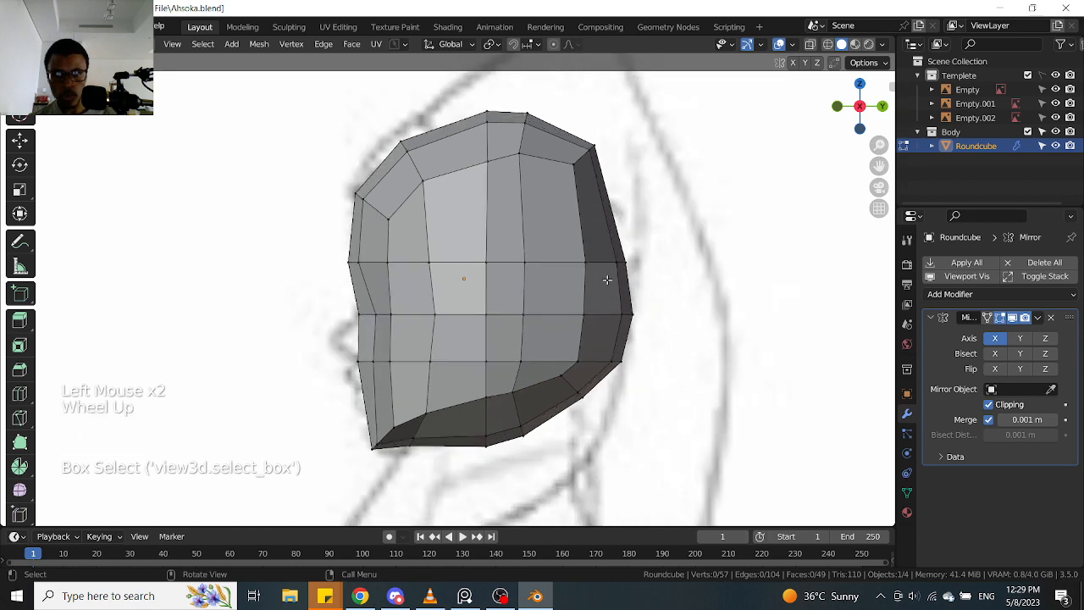
middle_click_drag(603, 248, 516, 245)
key("KP_1")
key("KP_3")
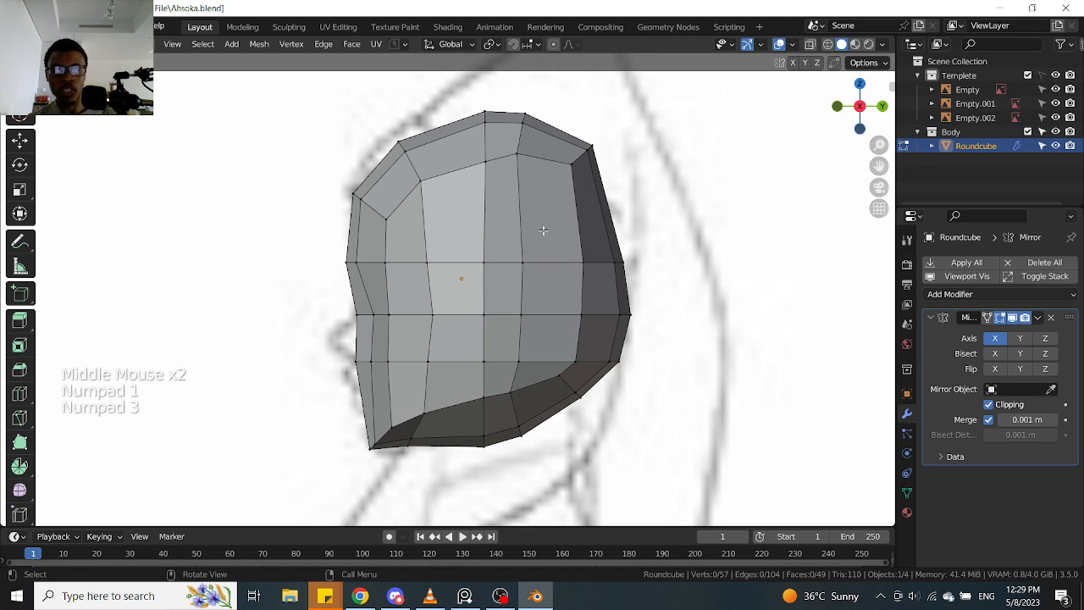
Lower the upper back corner vertices, and move the crown vertices in front of them 0.011532 m along Y and -0.007249 m along Z
left_click_drag(553, 197, 633, 127)
key("g")
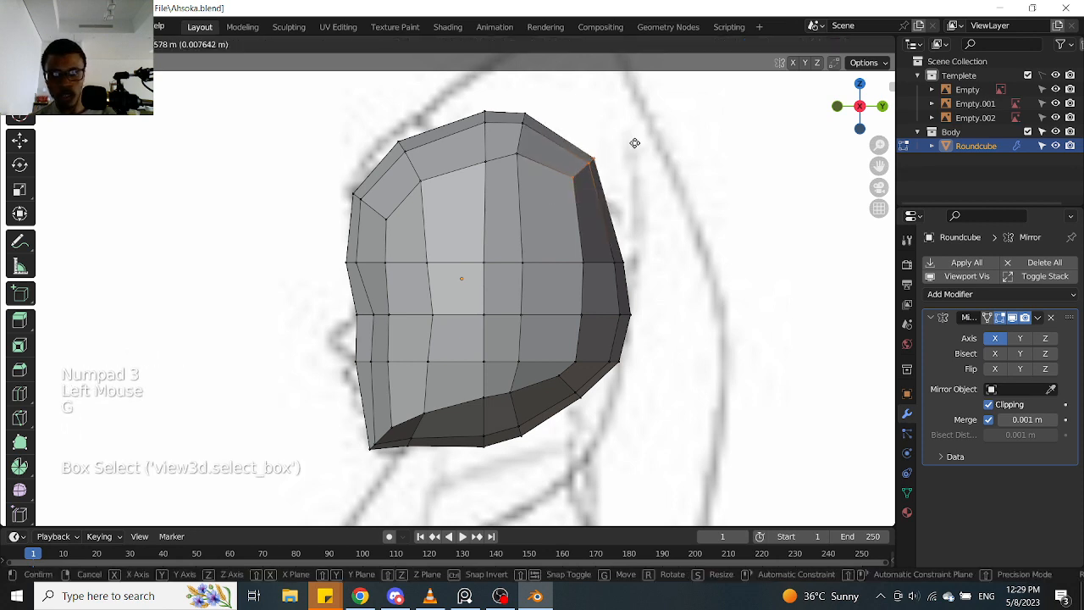
left_click(639, 149)
left_click_drag(506, 176, 593, 85)
key("g")
left_click(597, 93)
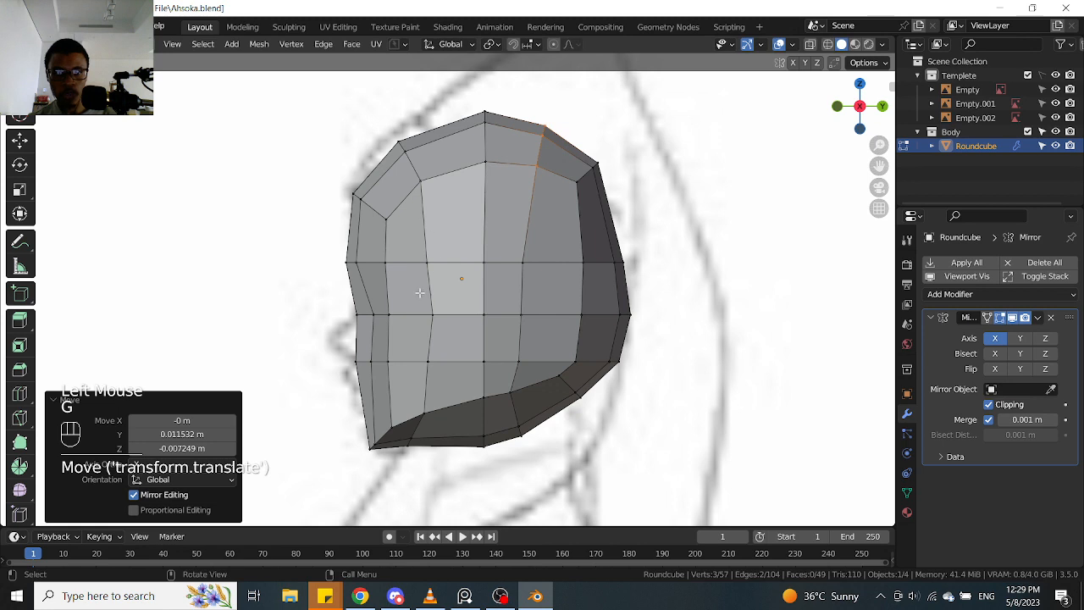
Slide the brow-level vertex in front of the middle vertical loop slightly further back
left_click_drag(420, 293, 448, 240)
key("g")
key("g")
left_click(458, 241)
Slide the three side vertices of the vertical loop behind the middle loop back into line with the moved crown vertices
left_click_drag(502, 403, 555, 247)
key("g")
key("g")
left_click(543, 376)
key("g")
key("g")
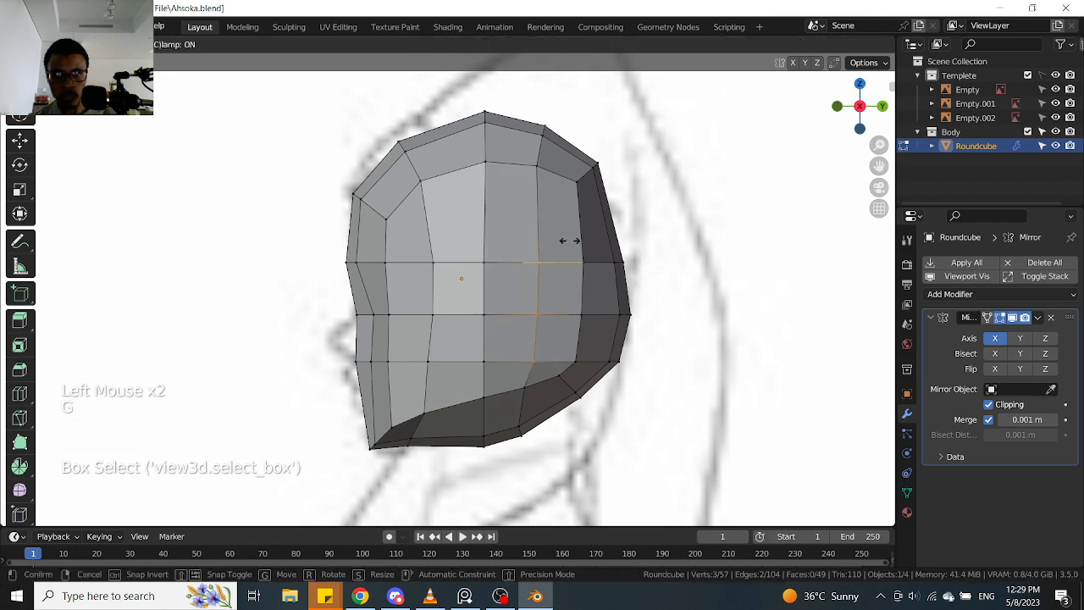
left_click(557, 250)
Slide the jawline vertex and the underside vertices in front of the middle loop back to even out the jaw spacing
left_click_drag(410, 445, 458, 388)
key("g")
key("g")
left_click(410, 443)
left_click_drag(406, 454, 450, 428)
key("g")
key("g")
left_click(448, 443)
key("g")
key("g")
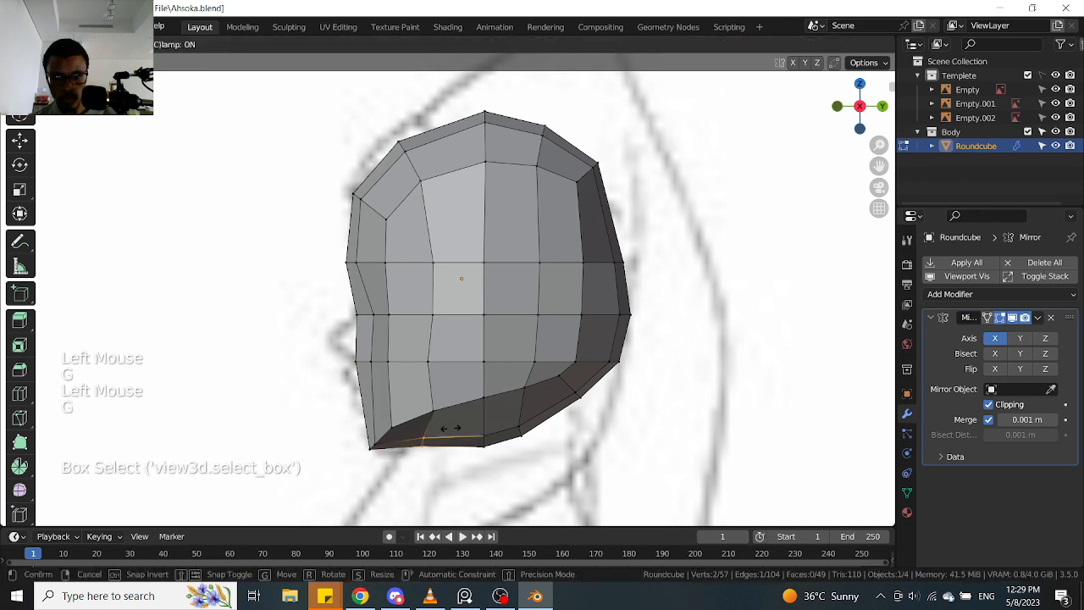
left_click(456, 429)
Slide the mouth-level vertex in front of the middle loop back into line with the vertices above and below it
left_click_drag(413, 366, 470, 320)
key("g")
key("g")
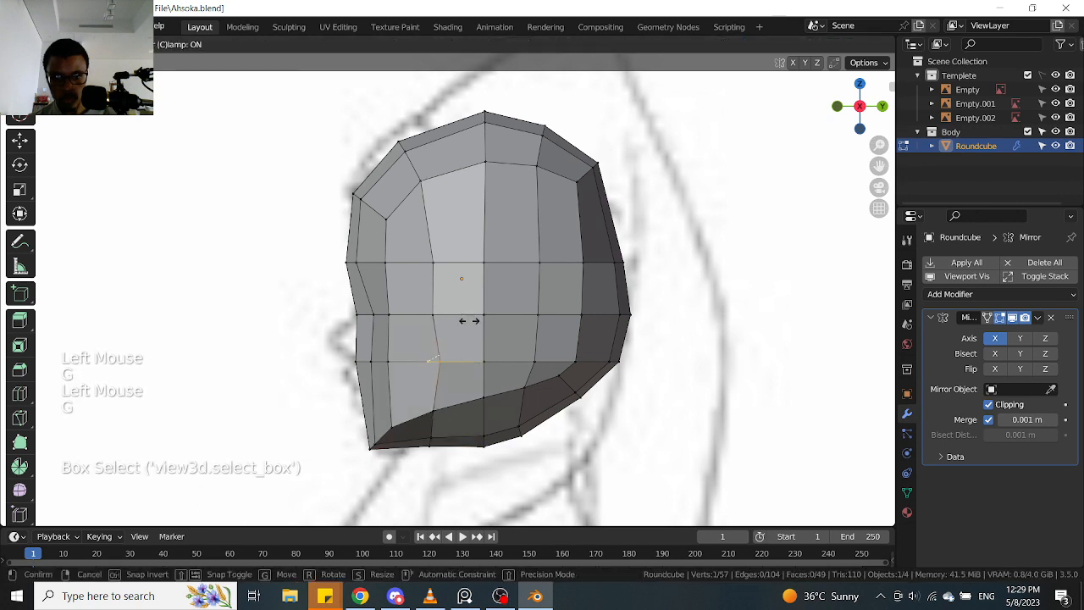
left_click(461, 326)
In the front view, move the outer face vertex just below the eye outward past the eye's outer corner
scroll(508, 321, "down", 2)
middle_click_drag(508, 322, 554, 312)
key("KP_1")
key("alt+z")
scroll(552, 312, "up", 2)
left_click(427, 319)
key("alt+z")
left_click(414, 327)
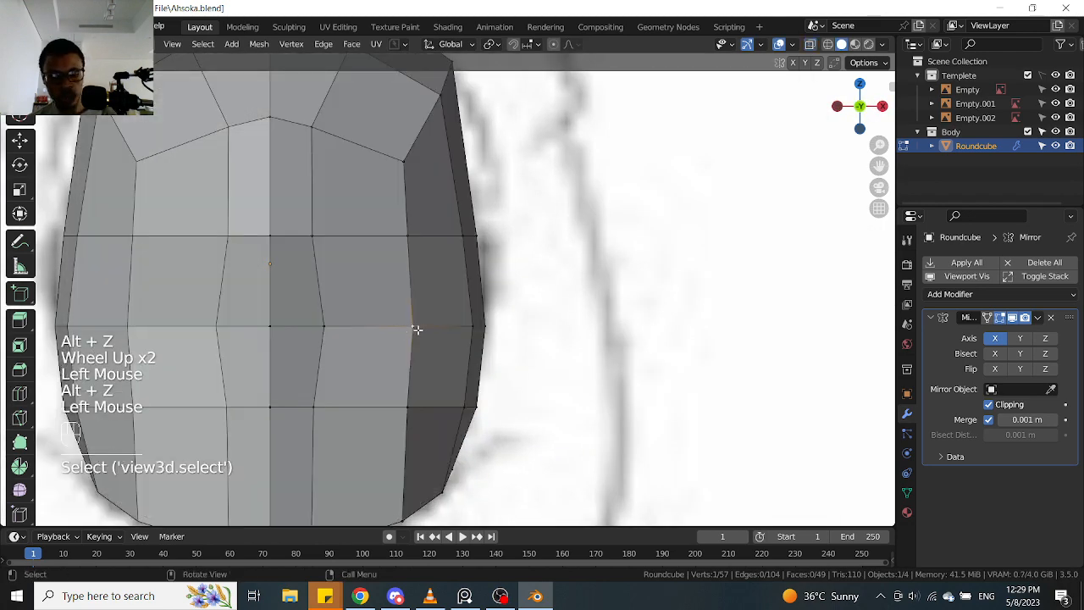
key("g")
left_click(450, 325)
key("alt+z")
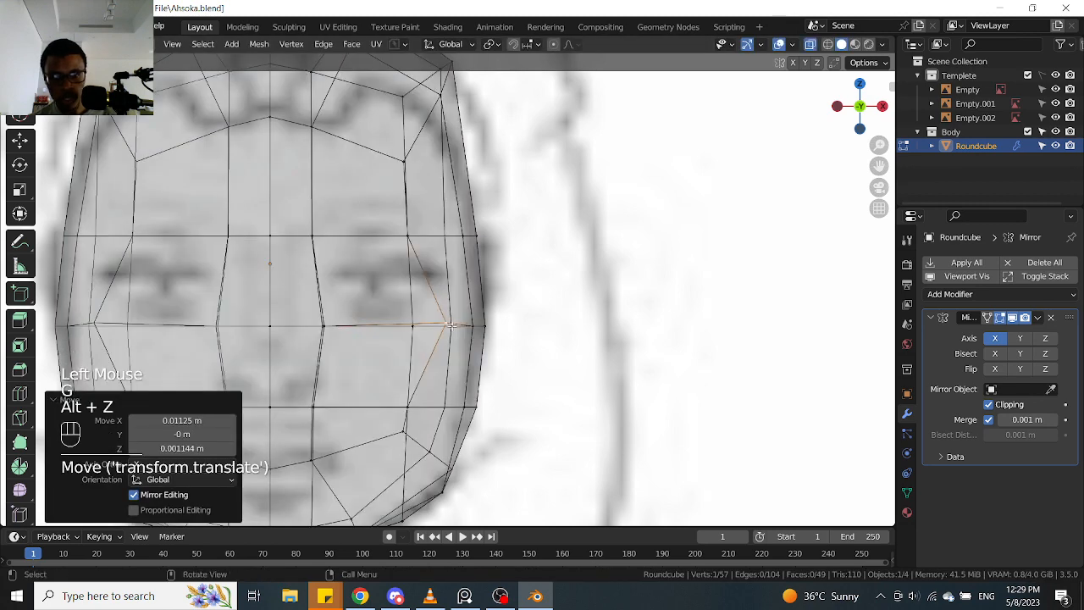
scroll(454, 326, "down", 2)
key("alt+z")
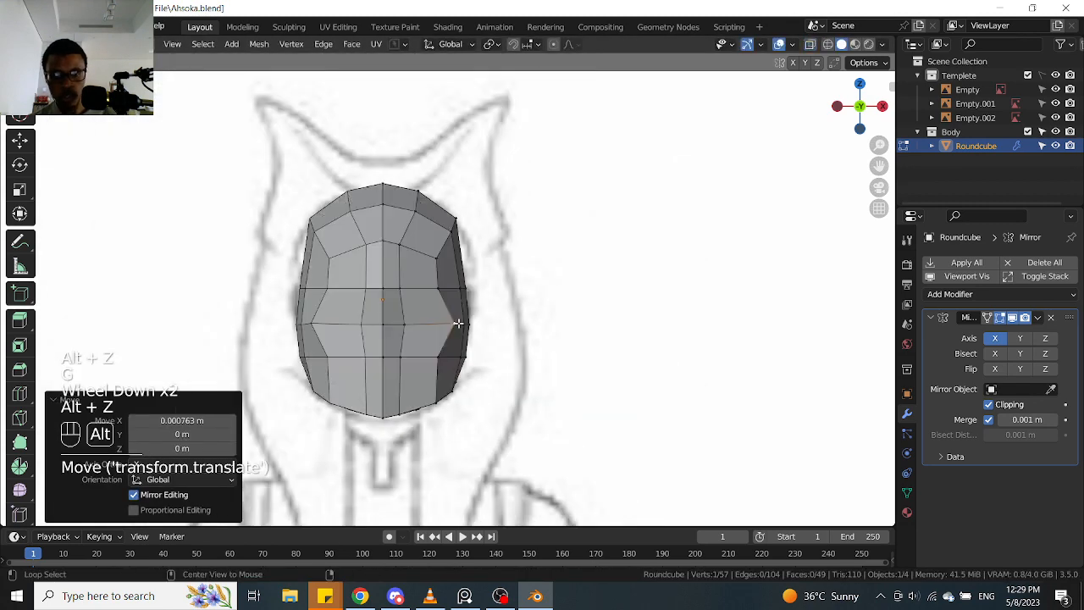
Nudge the brow-level vertex above the outer eye corner slightly outward
scroll(435, 290, "up", 1)
left_click(435, 290)
key("alt+z")
scroll(434, 280, "up", 2)
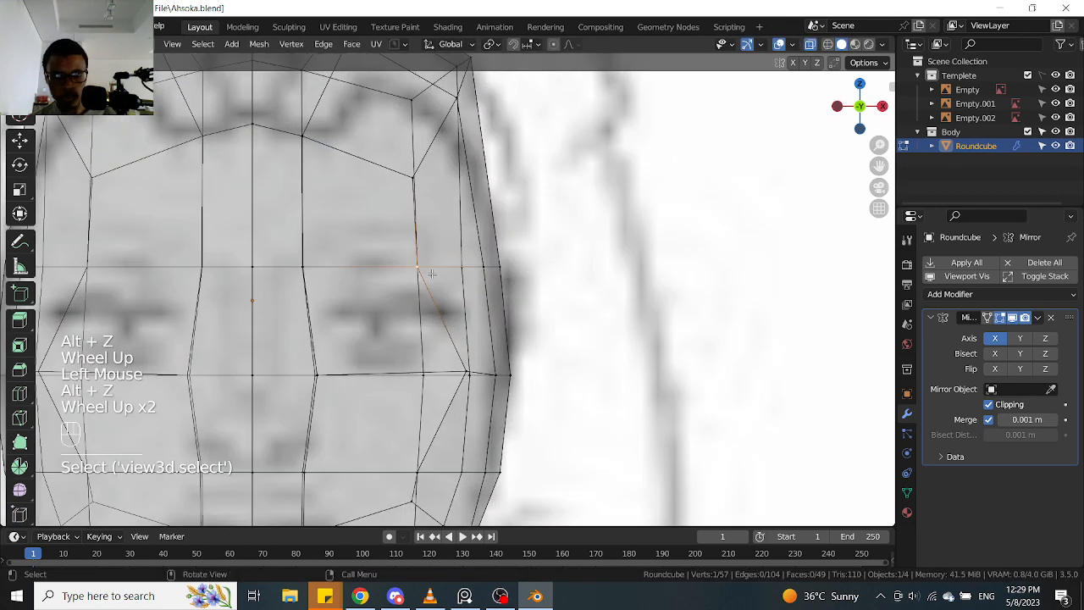
key("g")
left_click(437, 271)
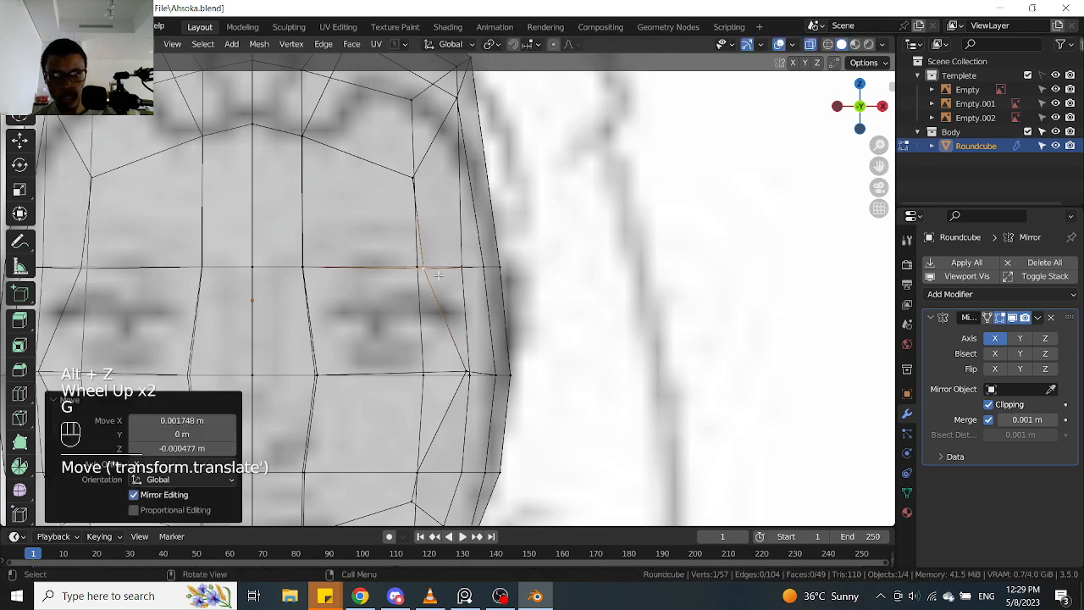
In the side view, raise the outer forehead corner vertex and shift it slightly forward
scroll(431, 228, "down", 1)
key("alt+z")
middle_click_drag(431, 228, 438, 206, "shift")
scroll(434, 221, "up", 1)
left_click(419, 246)
key("alt+z")
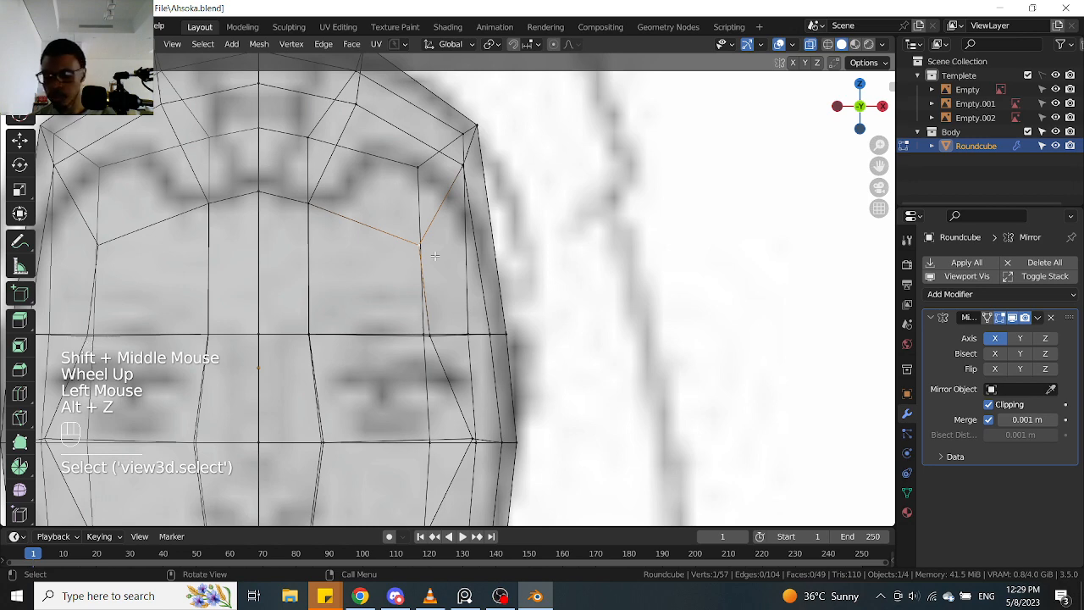
key("KP_3")
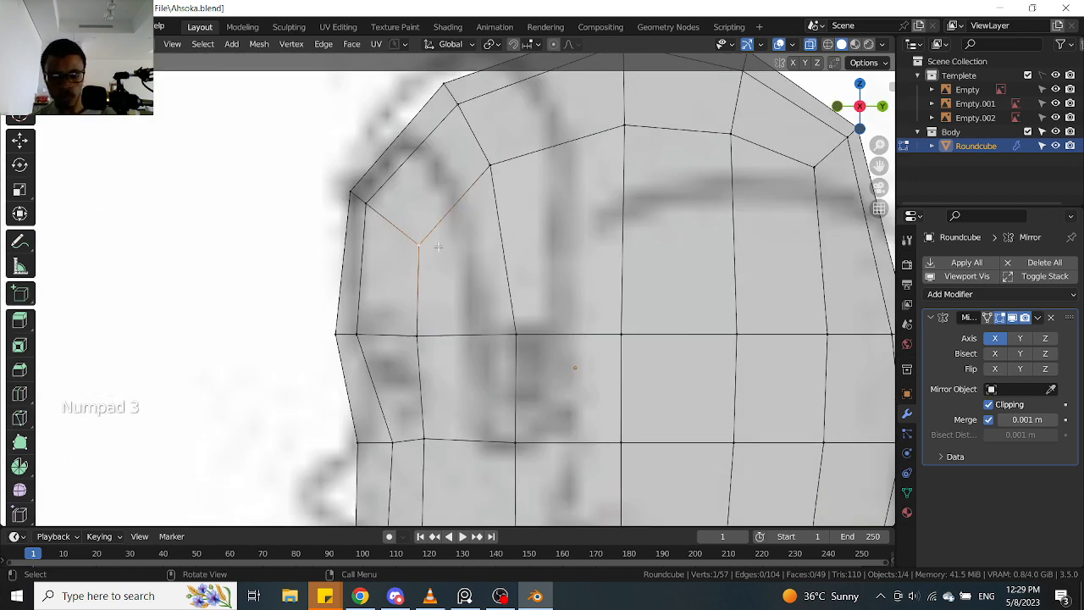
key("g")
left_click(435, 234)
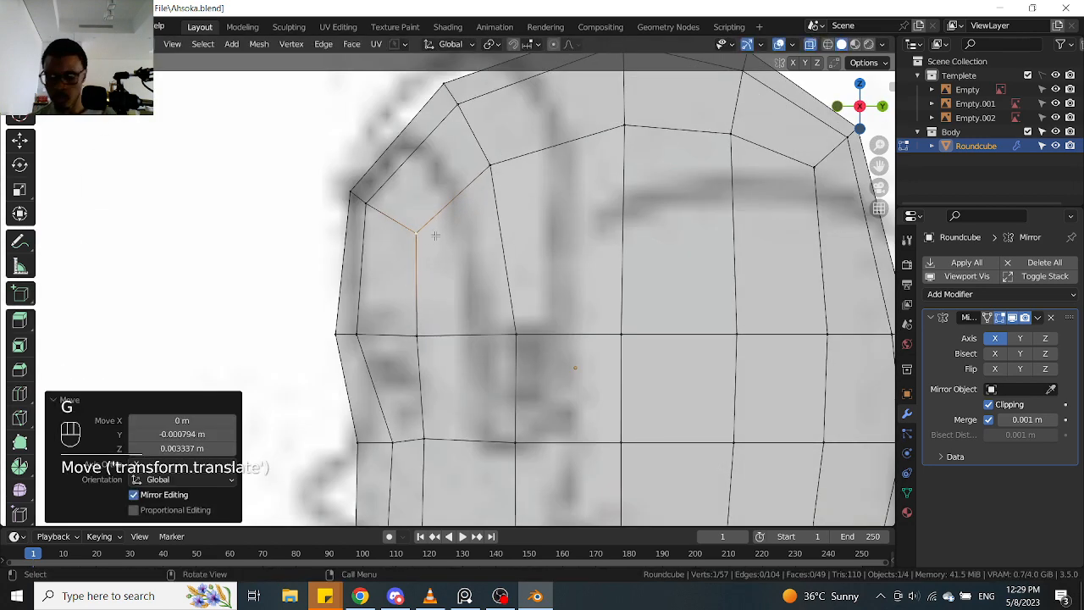
In the front view, shift the outer forehead corner vertex slightly outward to line up with the vertex below it
key("KP_1")
key("alt+z")
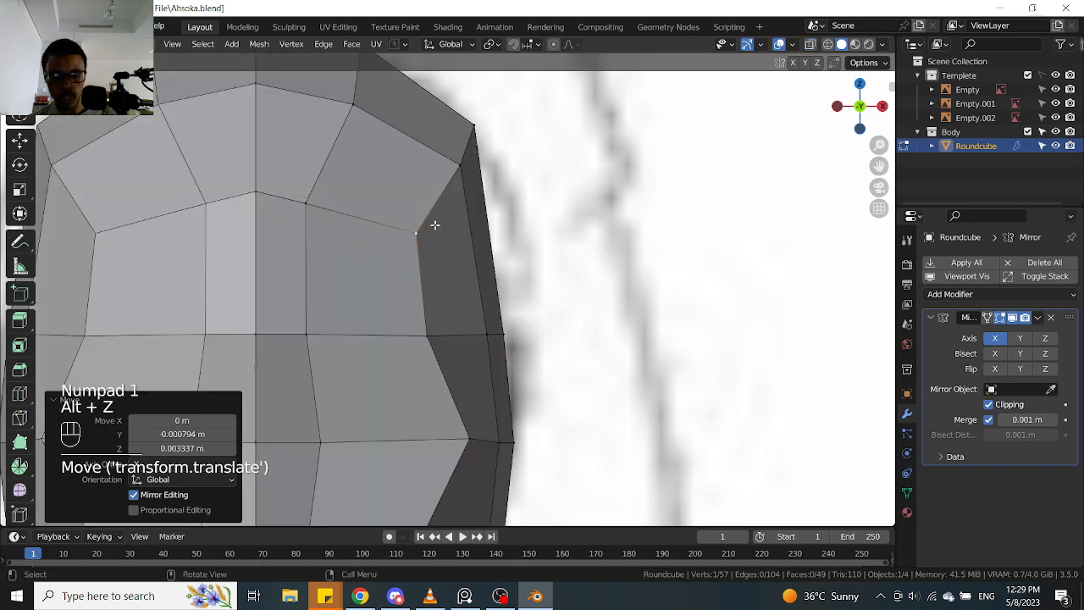
key("g")
left_click(436, 225)
Move the under-eye vertices beside the nose bridge inward so their vertical loop runs nearly straight
scroll(435, 247, "down", 1)
middle_click_drag(436, 249, 506, 255, "shift")
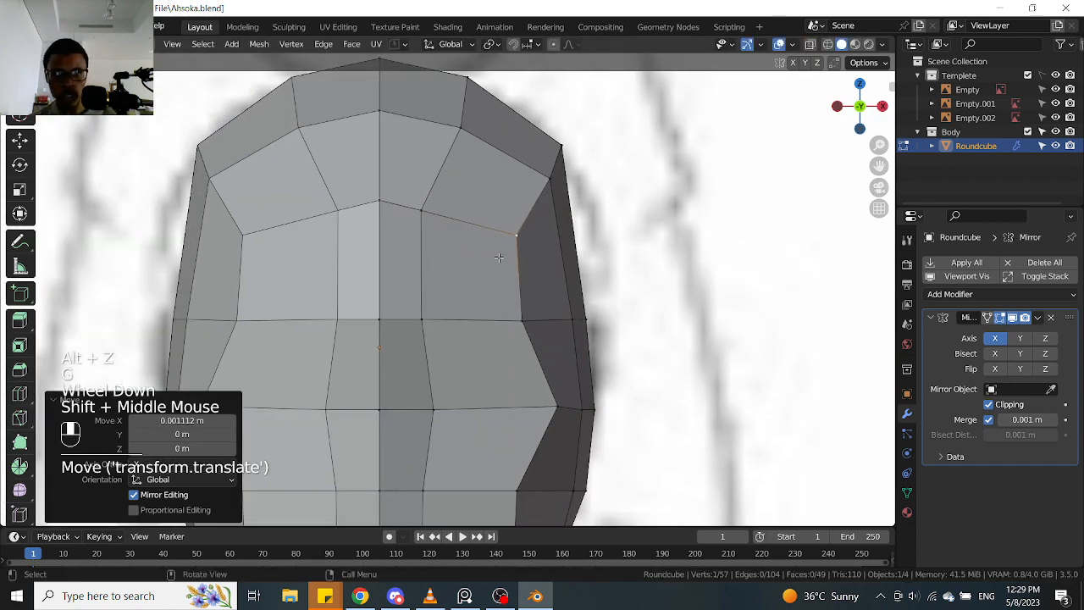
scroll(500, 263, "up", 2)
key("alt+z")
left_click(405, 351)
scroll(405, 351, "down", 1)
middle_click_drag(403, 363, 462, 299, "shift")
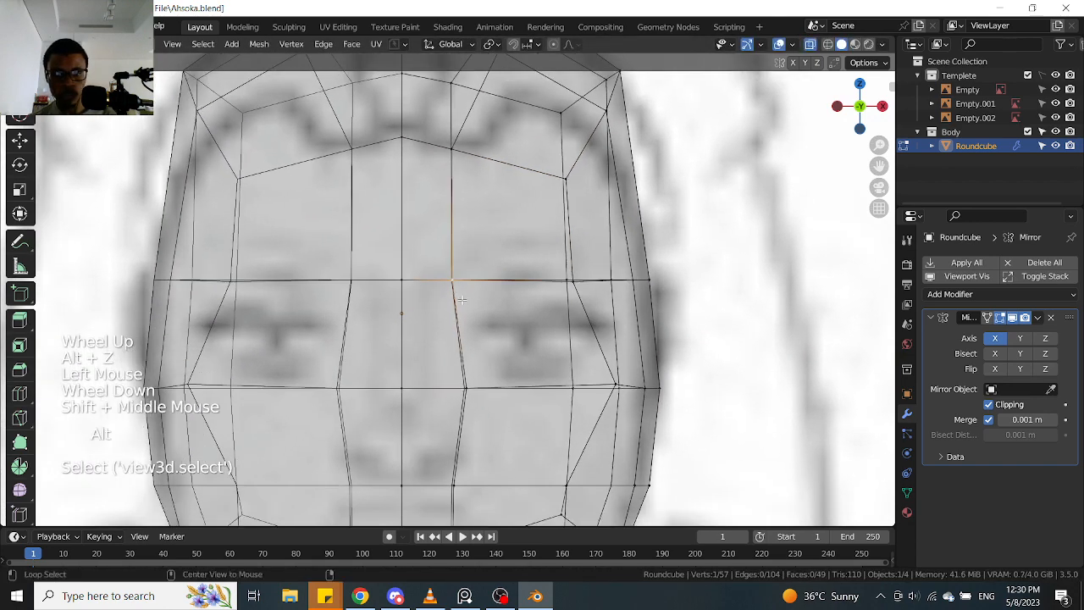
key("alt+z")
left_click(473, 388)
key("alt+z")
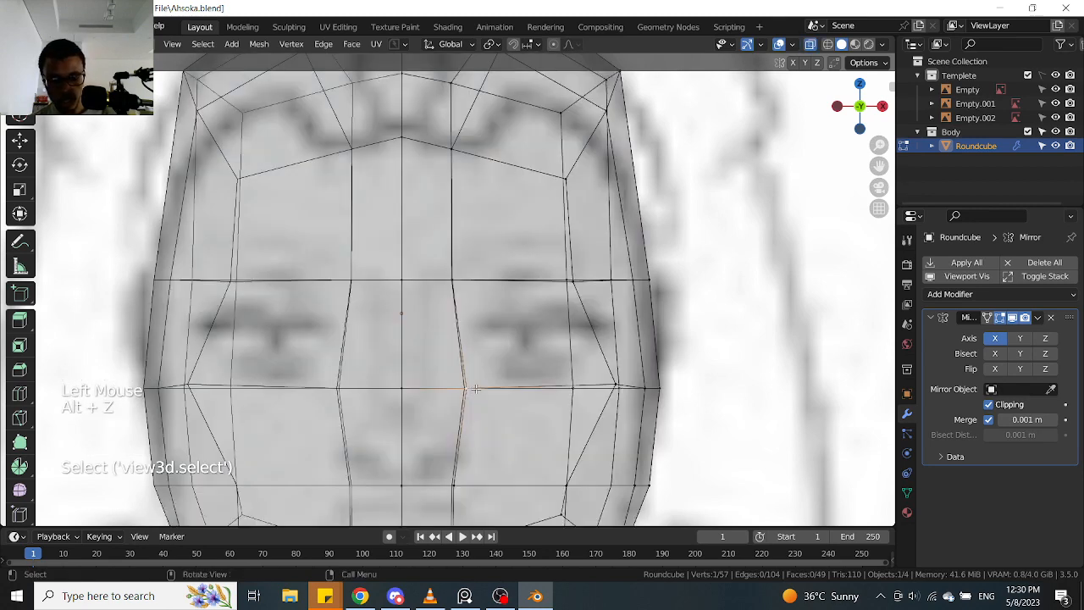
key("g")
left_click(458, 388)
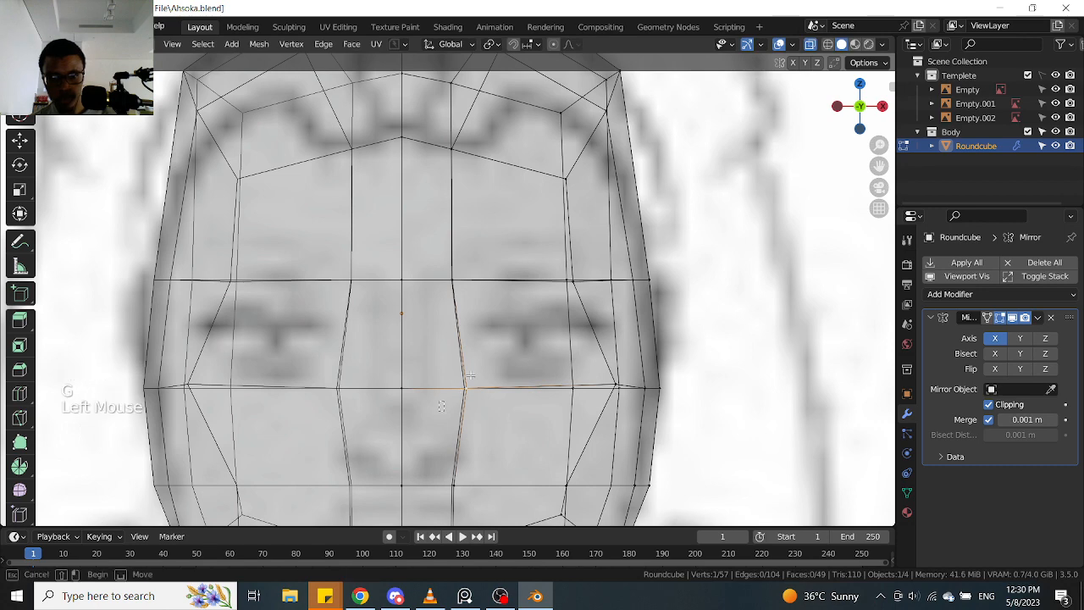
key("g")
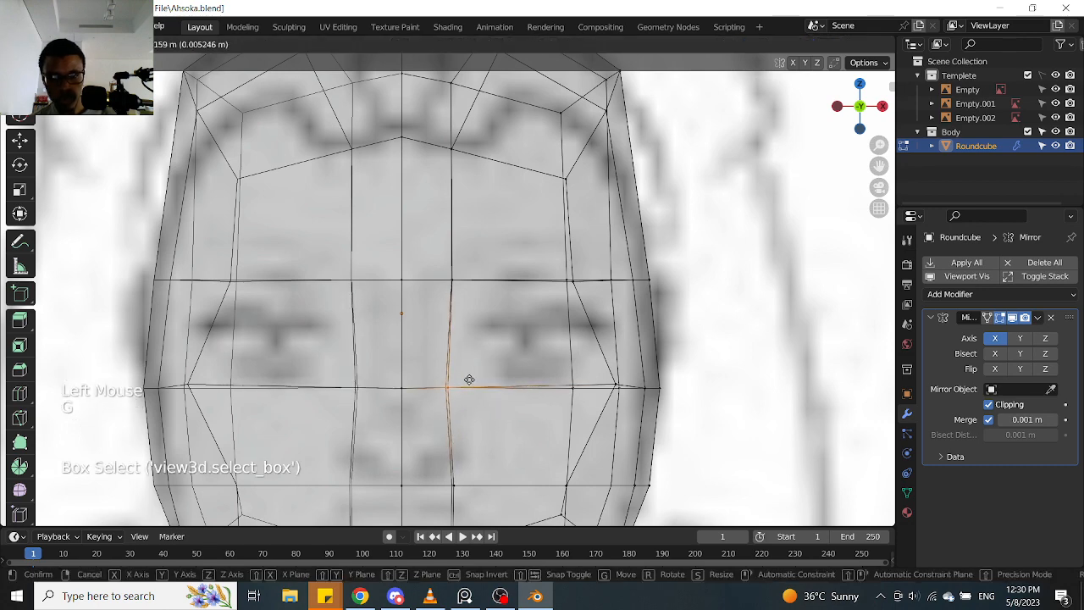
left_click(477, 372)
Hide all the head geometry behind the middle vertical loop, leaving only the face half showing
scroll(478, 371, "down", 2)
key("alt+z")
scroll(479, 371, "down", 2)
middle_click_drag(479, 371, 525, 332)
scroll(525, 332, "up", 1)
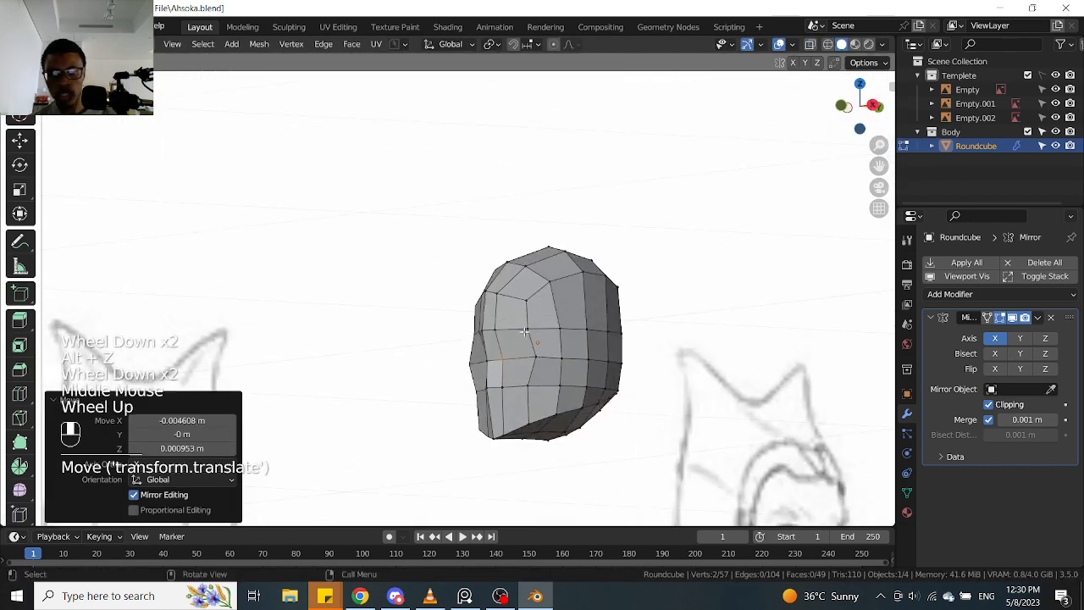
key("KP_3")
left_click_drag(678, 229, 577, 522)
key("g")
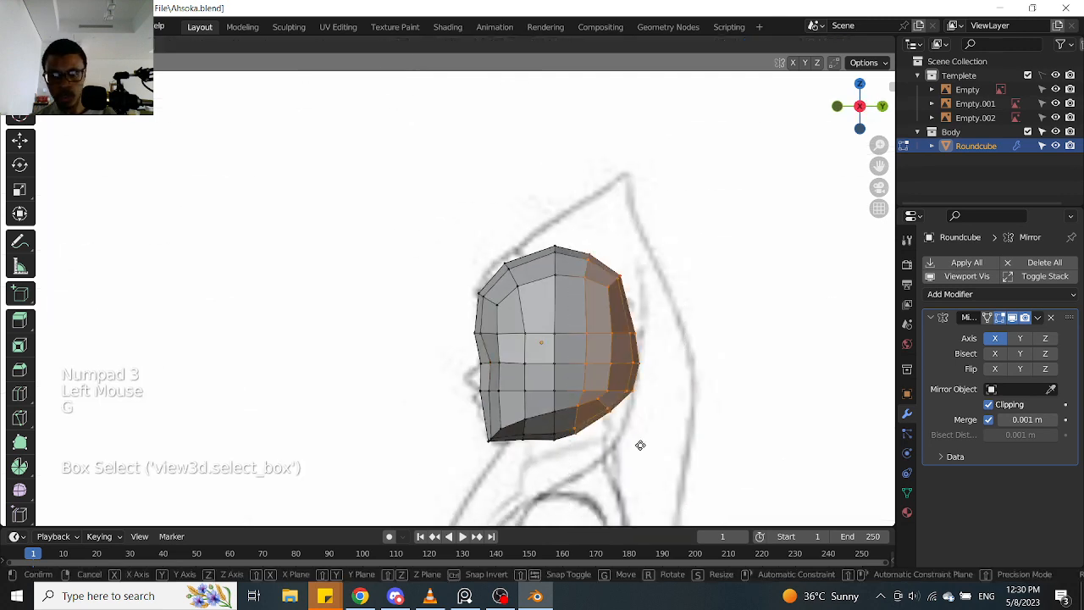
key("h")
scroll(546, 380, "up", 2)
left_click(524, 365)
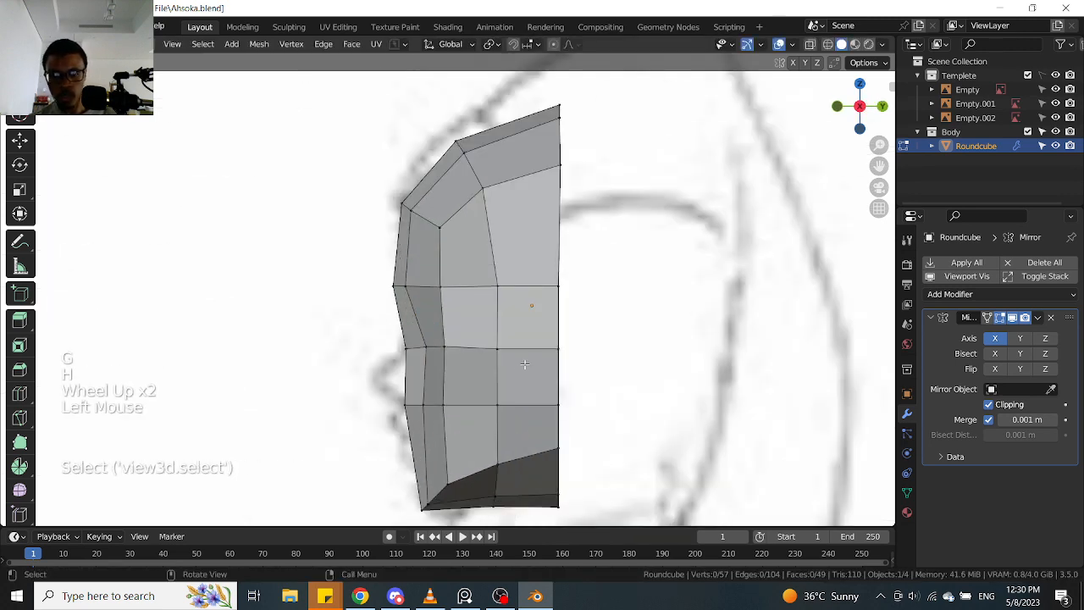
Lower the under-eye vertex beside the nose slightly into line with the center-line vertex
key("KP_1")
key("alt+z")
middle_click_drag(520, 365, 431, 310, "shift")
scroll(431, 310, "up", 2)
left_click(434, 240)
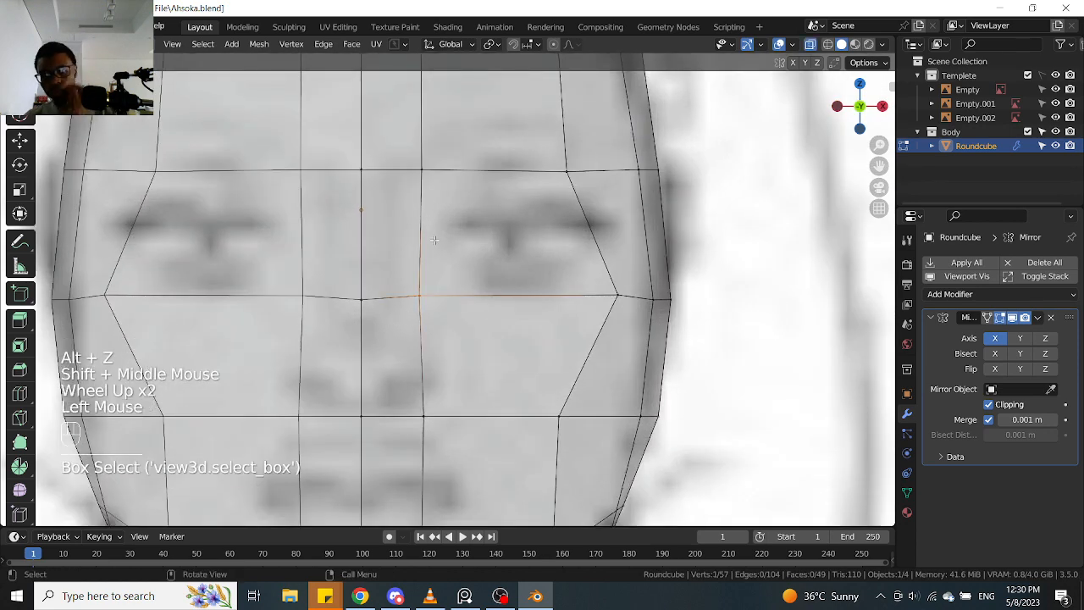
key("g")
left_click(443, 315)
key("g")
left_click(444, 316)
left_click_drag(418, 209, 451, 145)
left_click_drag(334, 207, 435, 131)
left_click(429, 171)
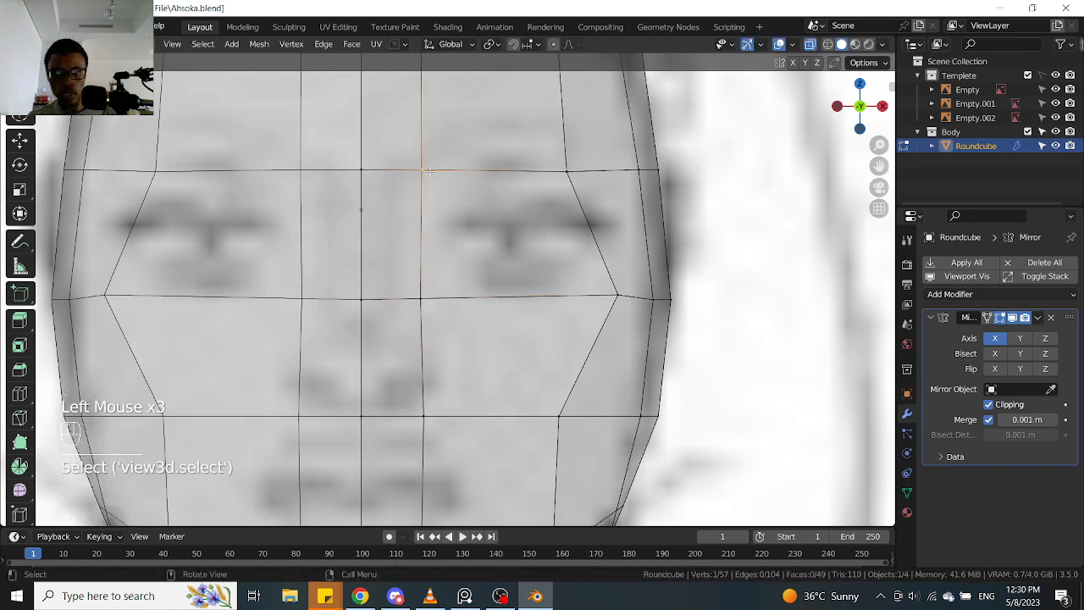
Move the outer cheek vertex at nose-base level outward to line up with the cheekbone vertex above it
scroll(495, 237, "down", 1)
scroll(568, 227, "up", 1)
left_click(574, 242)
middle_click_drag(564, 290, 593, 241, "shift")
left_click(568, 330)
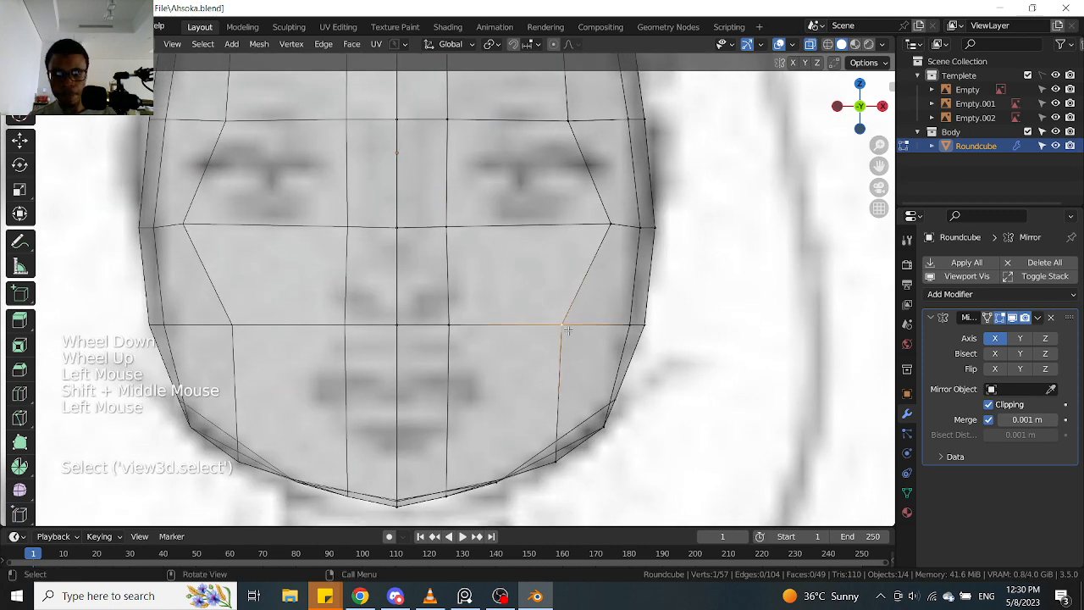
key("g")
left_click(606, 327)
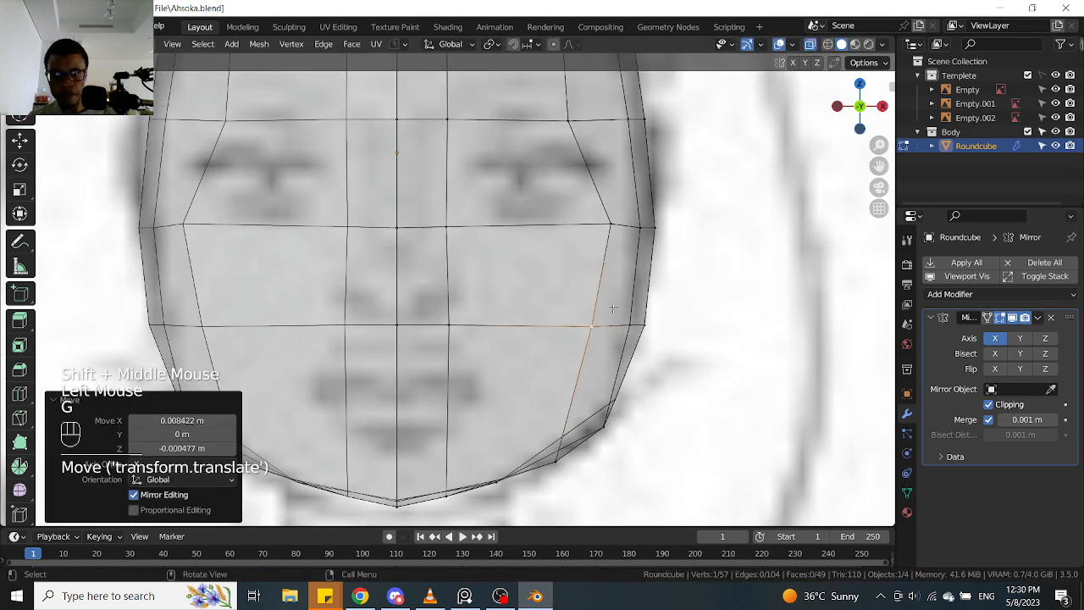
Push the side-of-face vertex at under-eye level slightly outward toward the head's silhouette
scroll(612, 248, "down", 1)
middle_click_drag(612, 248, 593, 225, "shift")
scroll(593, 224, "up", 2)
left_click(602, 283)
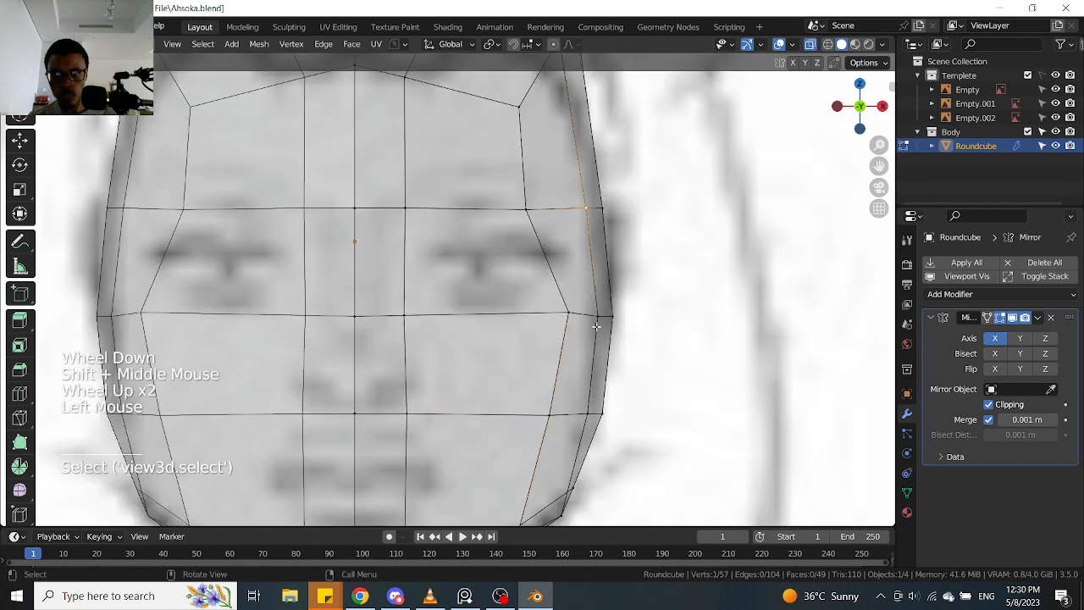
key("g")
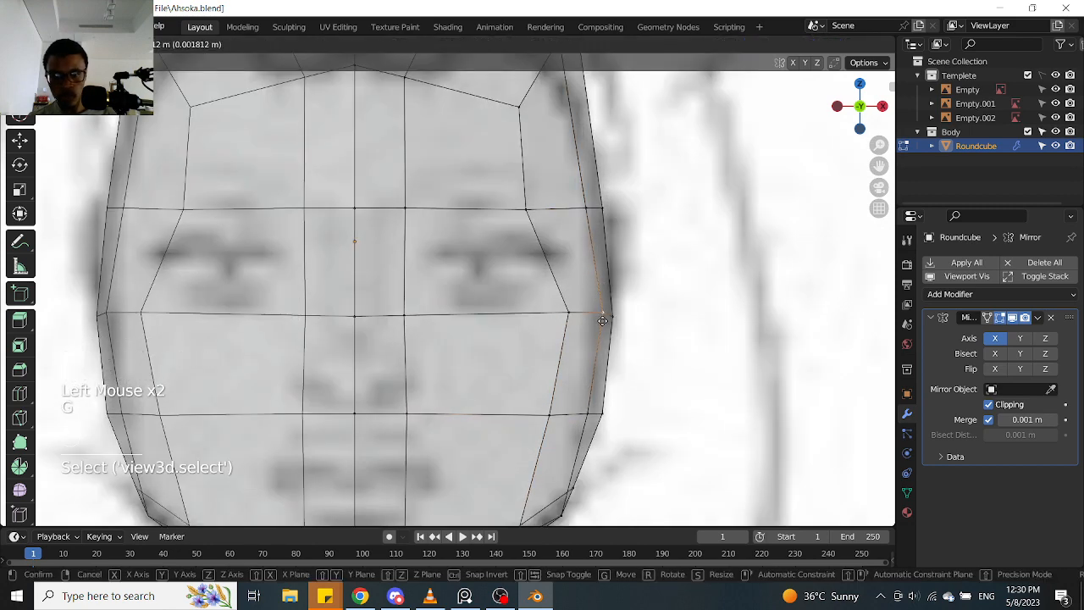
left_click(604, 322)
In the side view, slide the under-eye vertex beside the nose slightly back
scroll(604, 321, "down", 2)
middle_click_drag(604, 322, 576, 325)
key("KP_1")
key("KP_3")
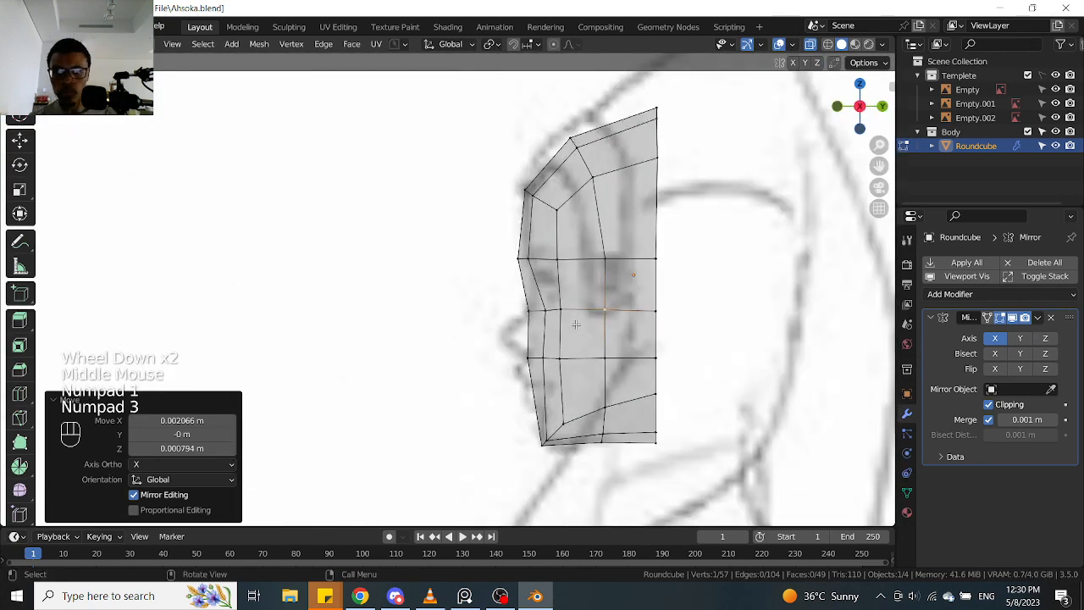
key("alt+z")
scroll(558, 350, "up", 2)
left_click(566, 323)
key("alt+z")
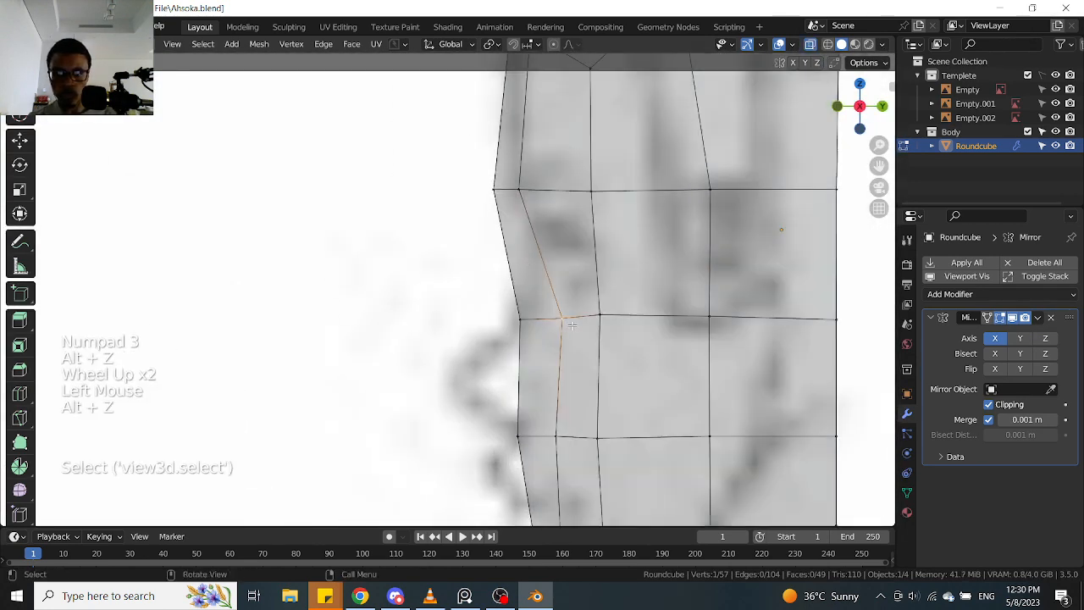
key("g")
left_click(551, 215)
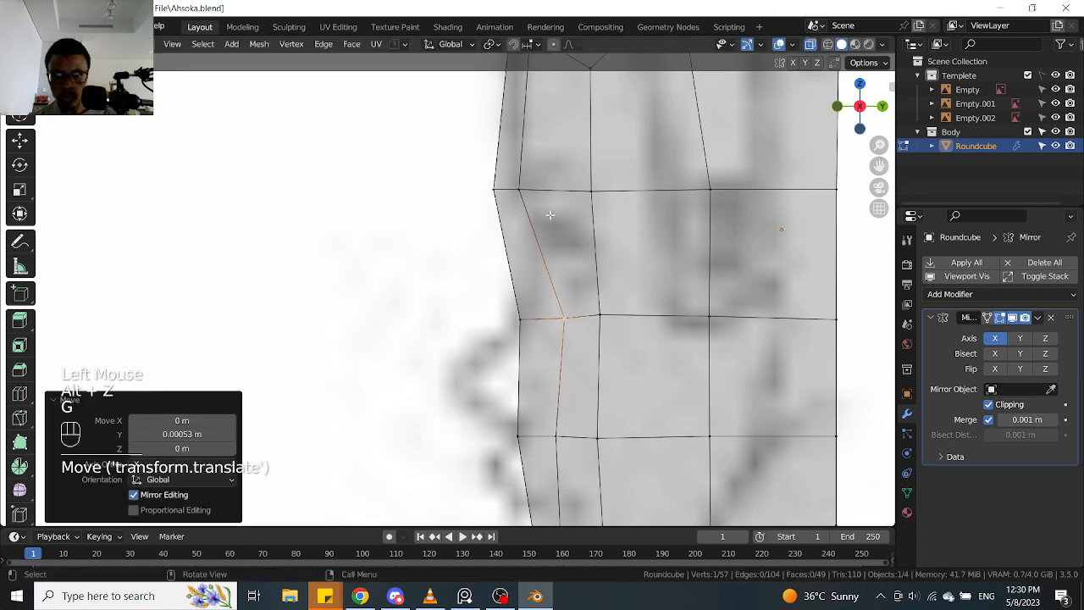
Slide the brow-level vertex beside the center line forward and nudge the under-eye vertex below it slightly forward and down
key("g")
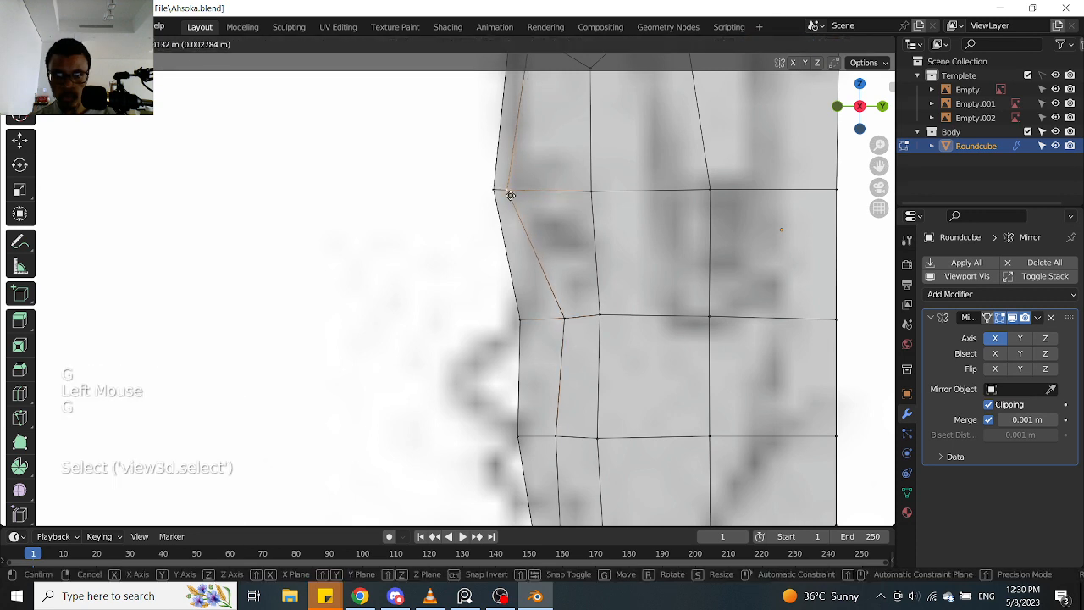
left_click(508, 195)
left_click(571, 320)
key("g")
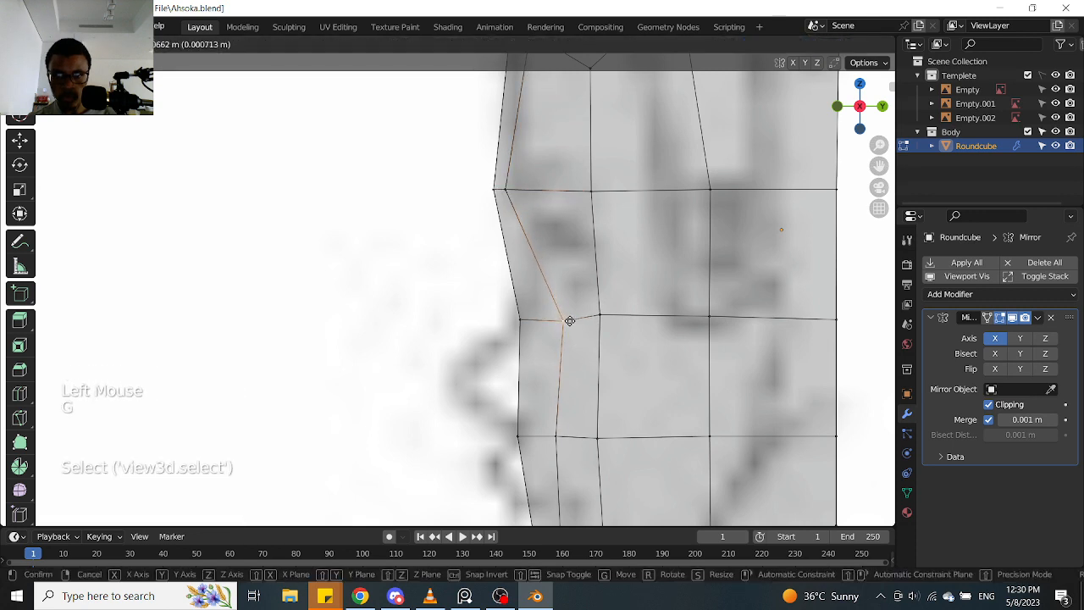
left_click(571, 320)
Slide the nose-base vertex beside the center line forward until it sits close to the face profile
scroll(571, 319, "down", 2)
key("alt+z")
middle_click_drag(571, 320, 495, 326)
key("KP_3")
key("alt+z")
scroll(499, 330, "up", 2)
left_click(596, 338)
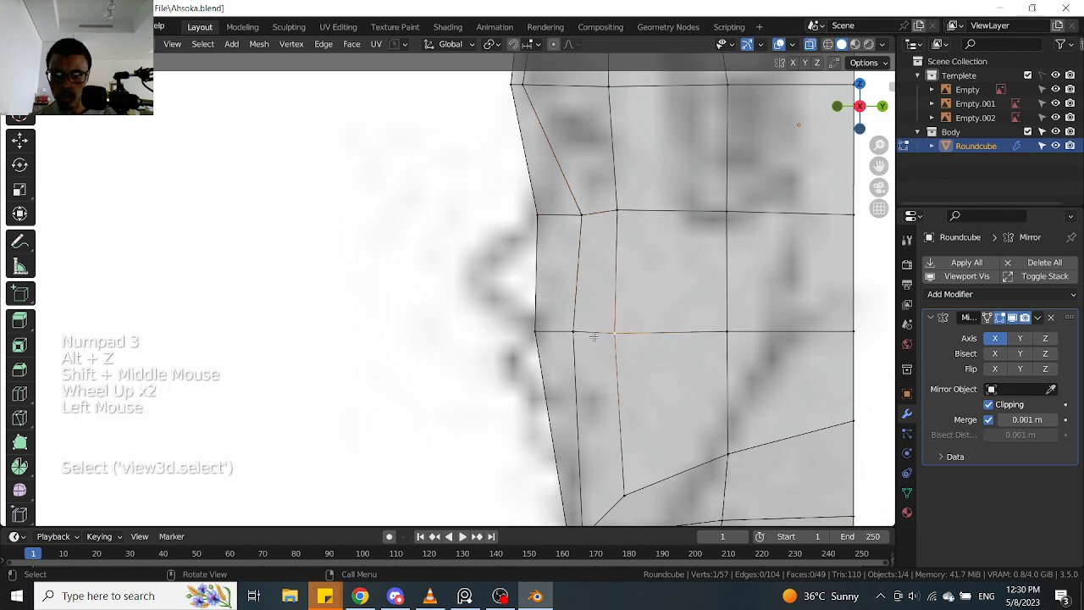
key("g")
left_click(564, 329)
key("g")
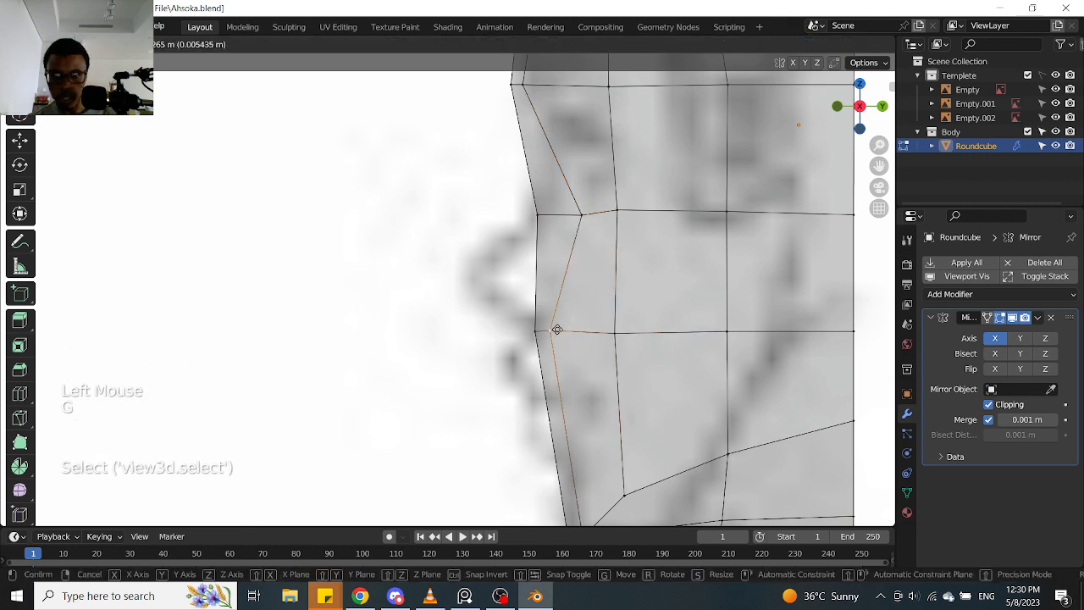
left_click(555, 329)
Examine the reshaped face from angled, front and side views against the references
scroll(556, 329, "down", 3)
mouse_move(556, 328)
middle_mouse_down()
mouse_move(630, 304)
mouse_move(511, 304)
mouse_move(593, 303)
middle_mouse_up()
key("alt+z")
scroll(547, 300, "down", 2)
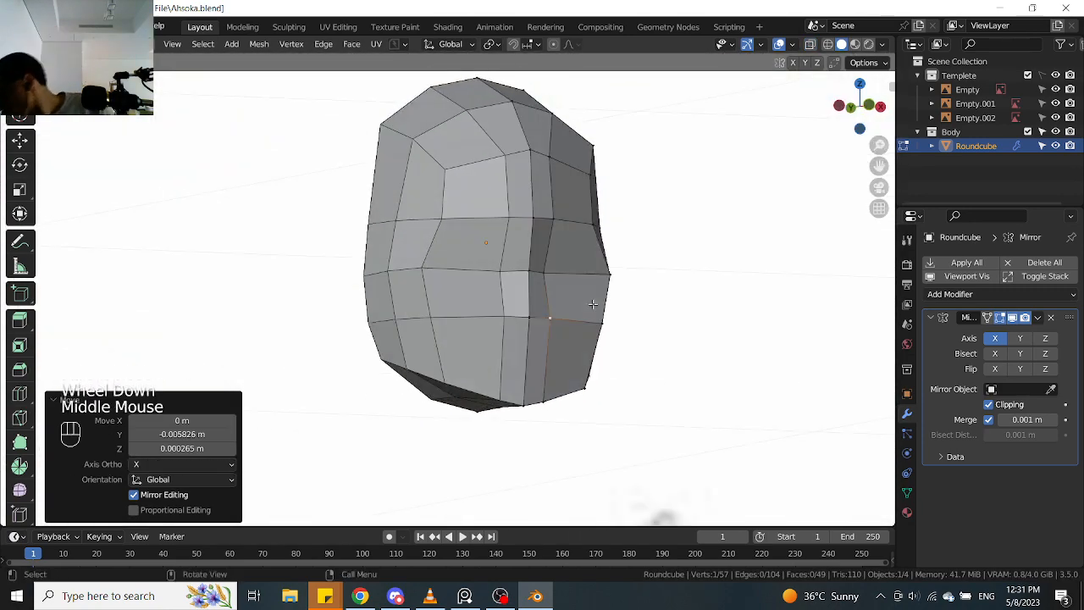
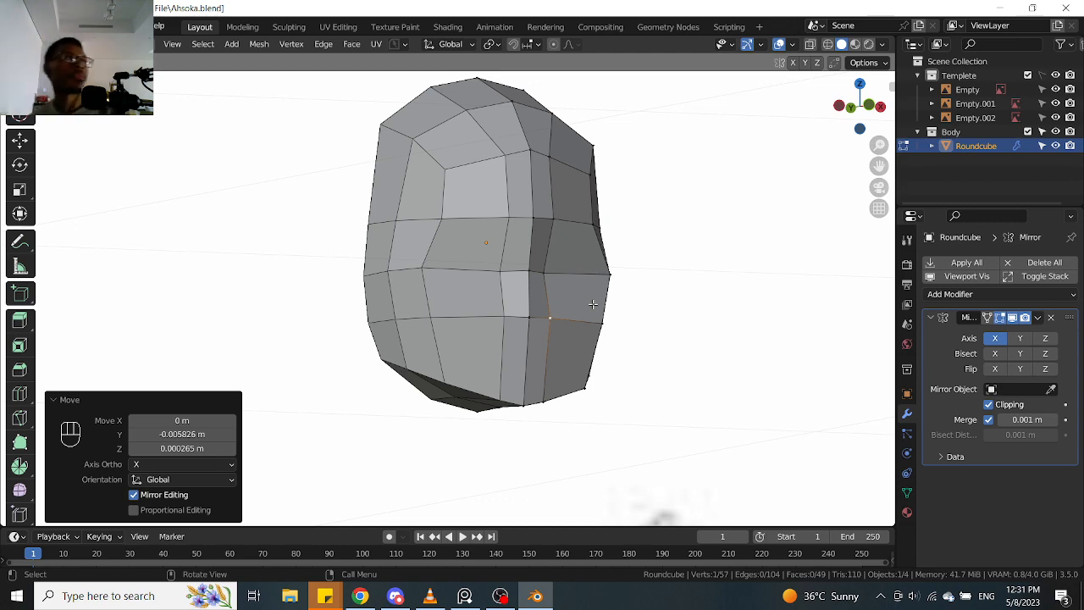
middle_click_drag(590, 303, 555, 298)
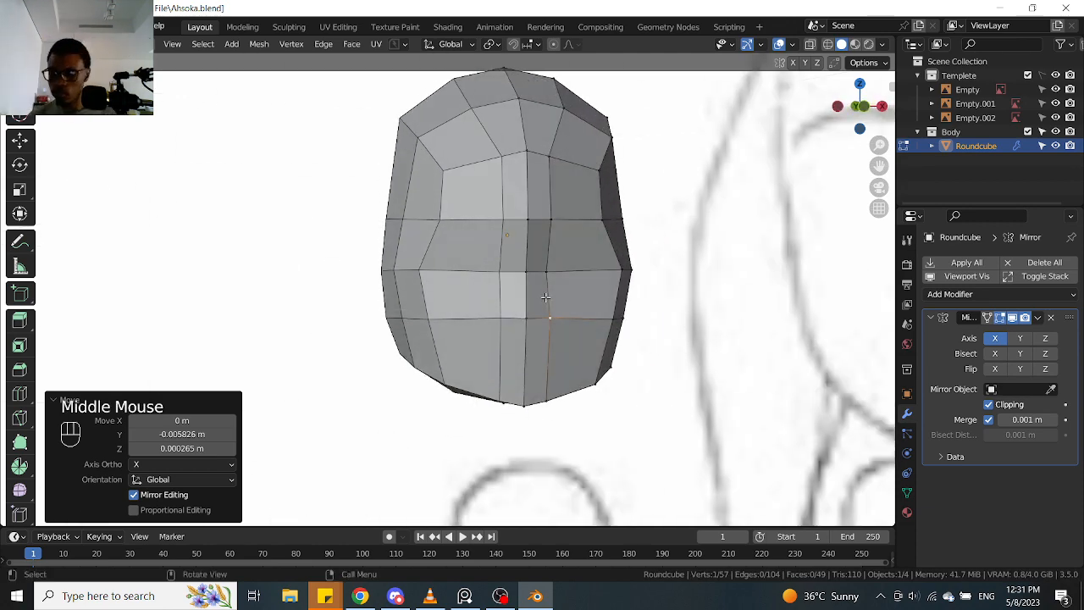
key("KP_1")
scroll(547, 297, "up", 3)
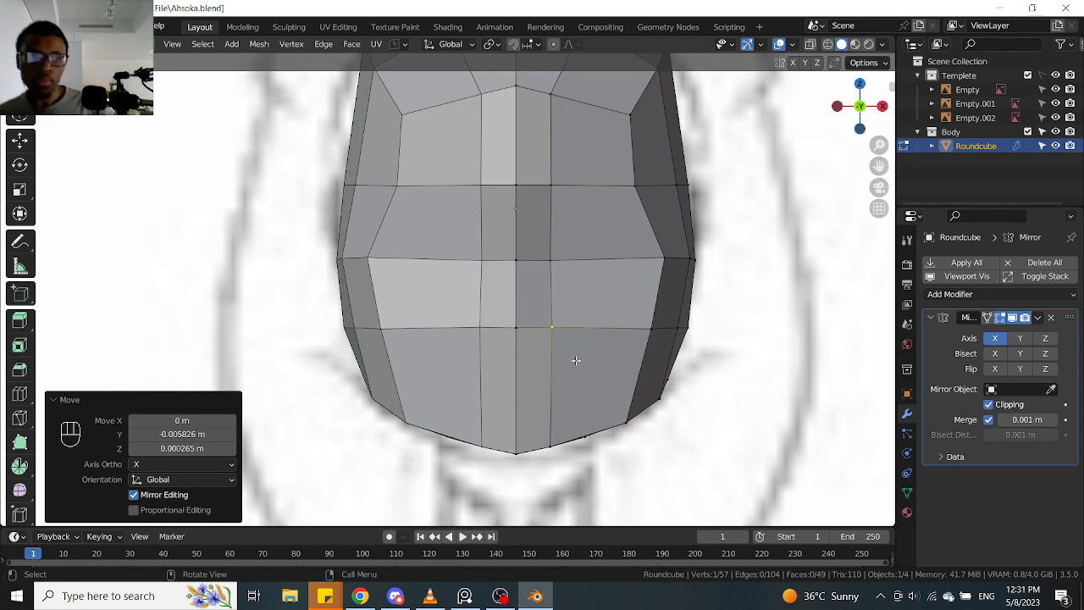
scroll(605, 227, "down", 2)
middle_click_drag(605, 229, 596, 298, "shift")
middle_click_drag(555, 335, 587, 355)
middle_click_drag(591, 462, 492, 334, "shift")
key("KP_3")
key("alt+z")
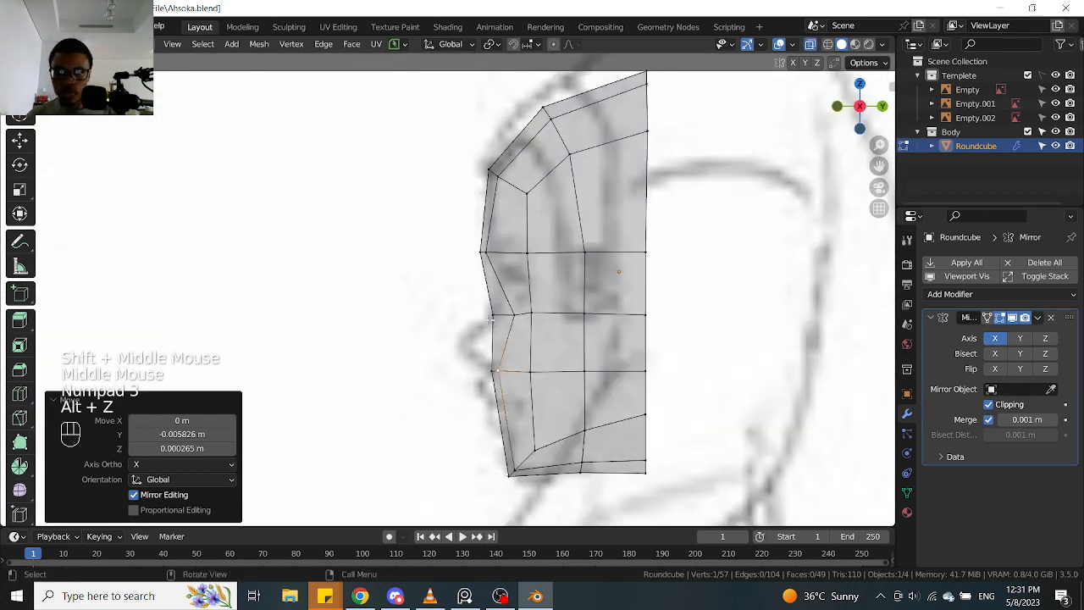
In the side view, lower the hairline vertex on the center line by about 0.0015 m and shift it slightly back
middle_click_drag(479, 154, 478, 226, "shift")
scroll(478, 226, "up", 2)
left_click(474, 202)
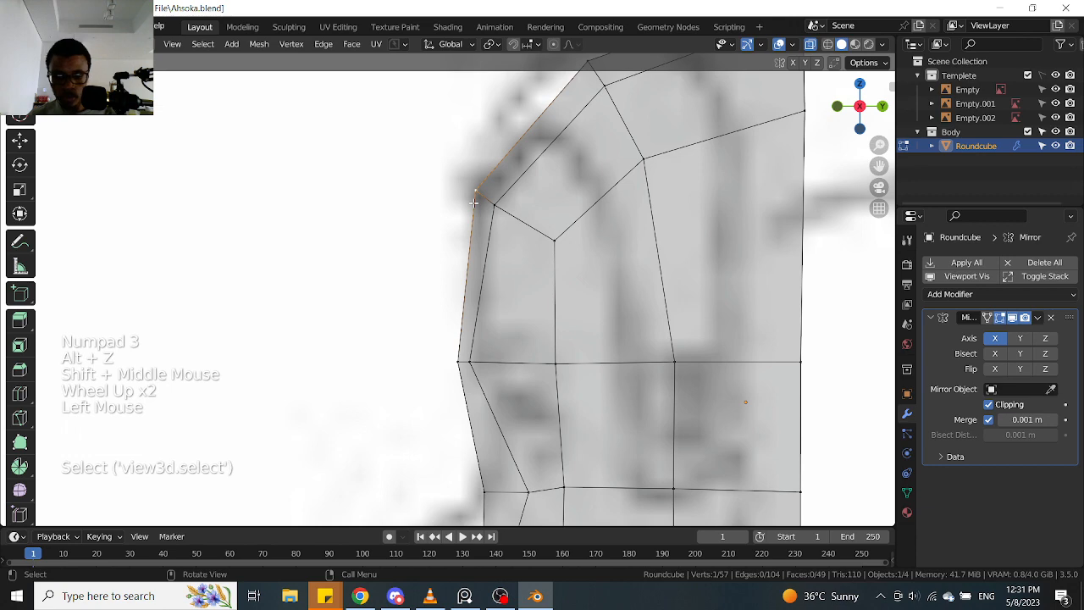
key("g")
left_click(474, 208)
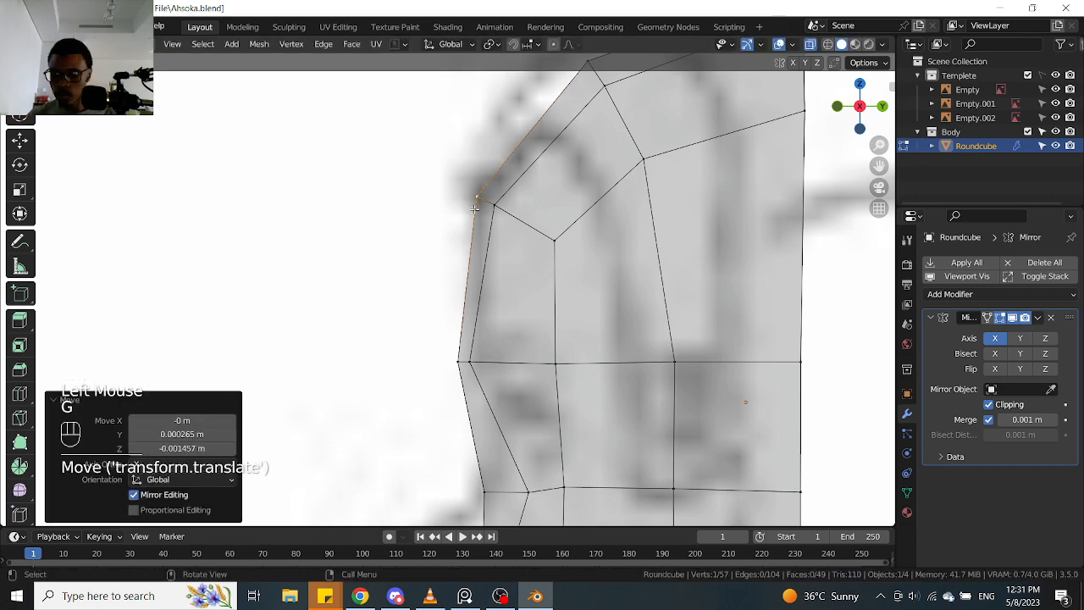
In the front view, raise the hairline vertex beside the center line and shift it slightly outward to meet the reference hairline
key("KP_1")
key("alt+z")
key("alt+z")
left_click(562, 199)
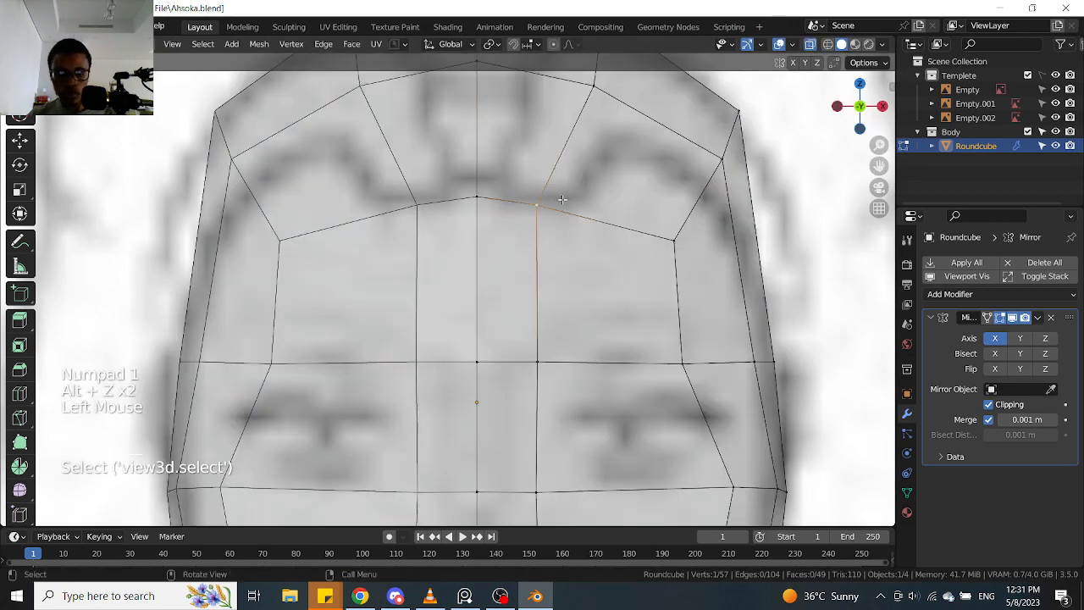
key("g")
left_click(567, 198)
In the side view, raise the outer forehead vertex until it is level with the hairline vertices beside the center line
left_click(670, 248)
key("alt+z")
key("KP_3")
key("alt+z")
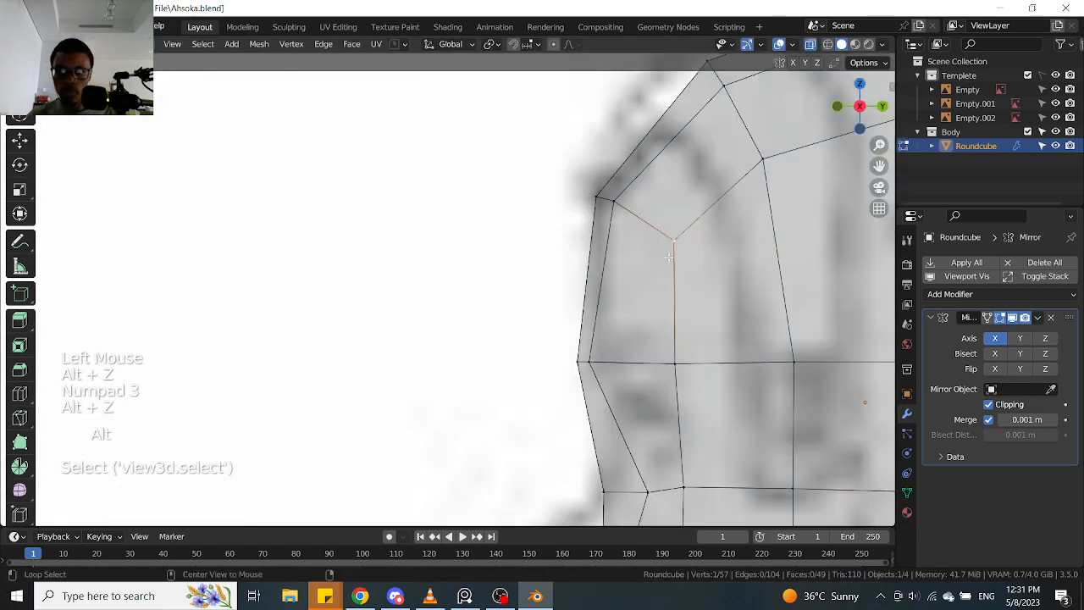
key("g")
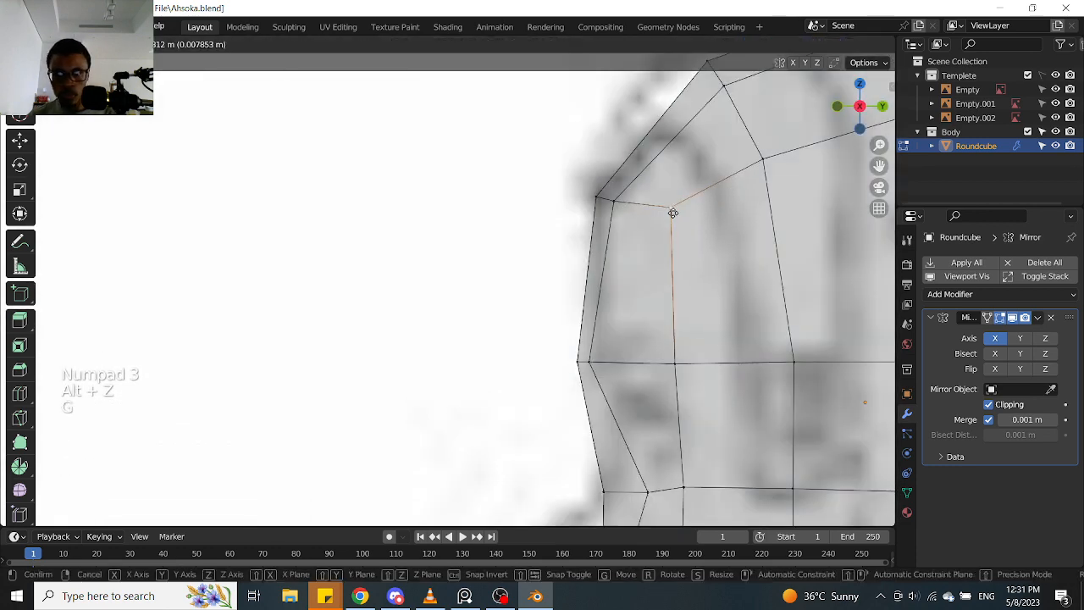
left_click(674, 207)
key("g")
left_click(673, 201)
key("g")
left_click(672, 197)
In the front view, lower the outer forehead vertex slightly so the hairline row curves down toward the temple
key("KP_1")
key("alt+z")
key("alt+z")
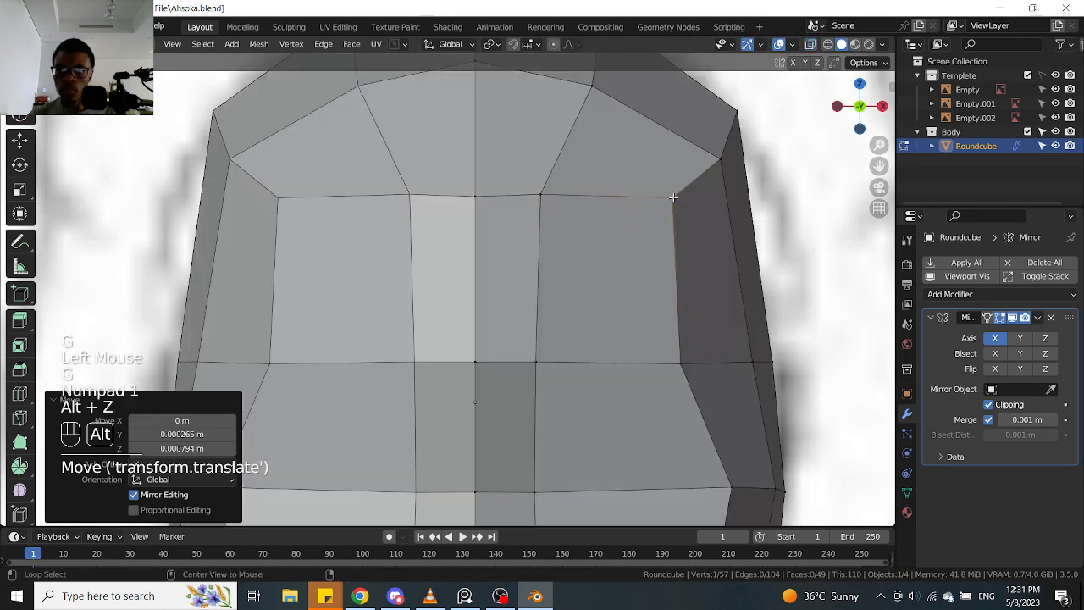
left_click_drag(526, 207, 575, 149)
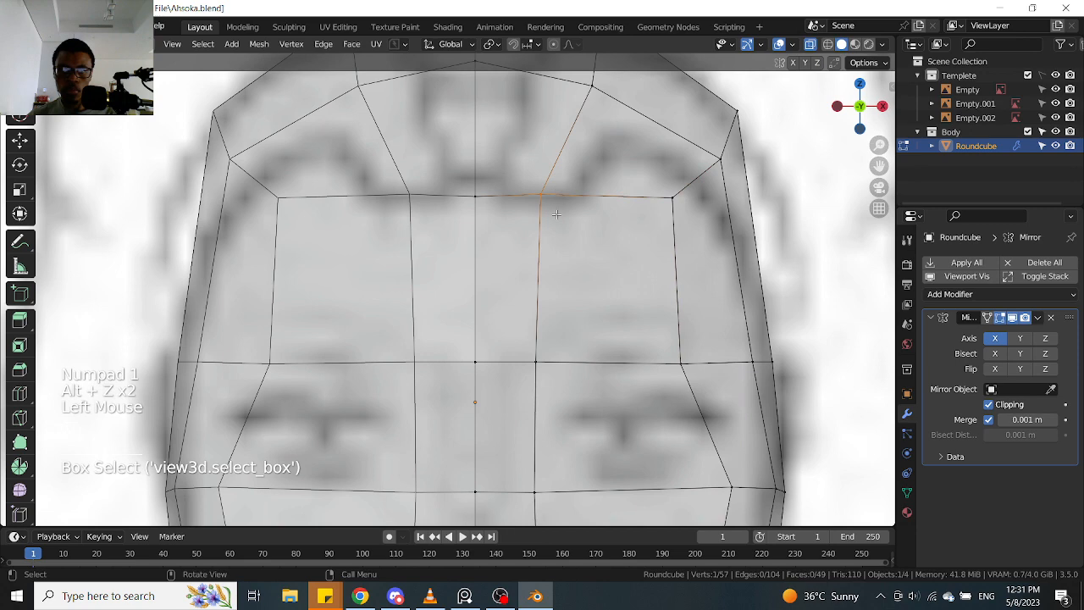
left_click(674, 203)
key("g")
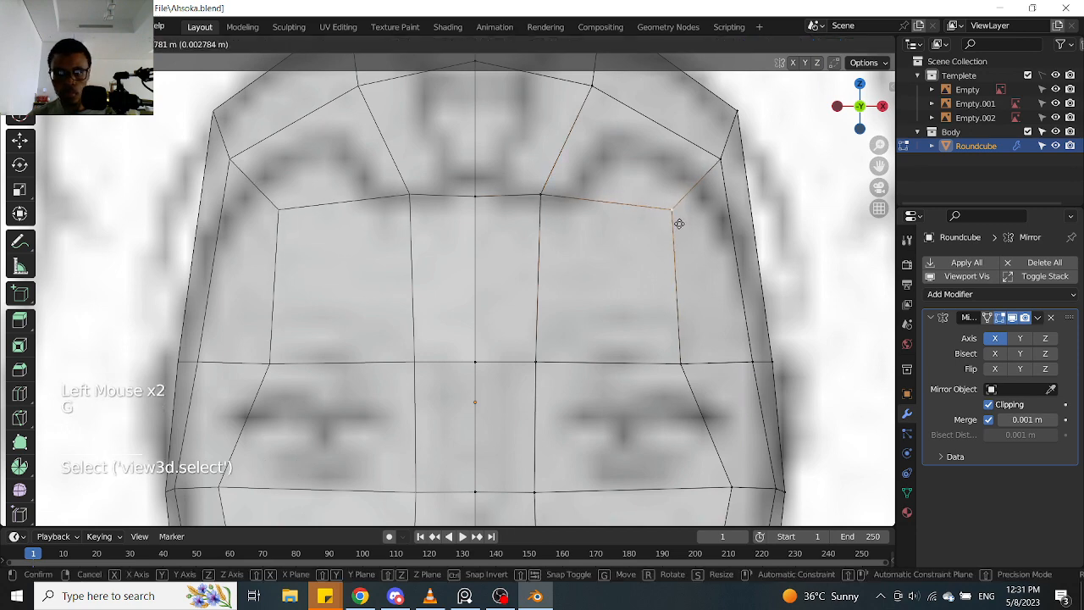
left_click(680, 227)
Examine the lower jaw vertices from side and angled views against the side reference
middle_click_drag(730, 259, 584, 183)
key("alt+z")
scroll(736, 248, "down", 4)
key("KP_3")
scroll(575, 365, "up", 2)
left_click(569, 358)
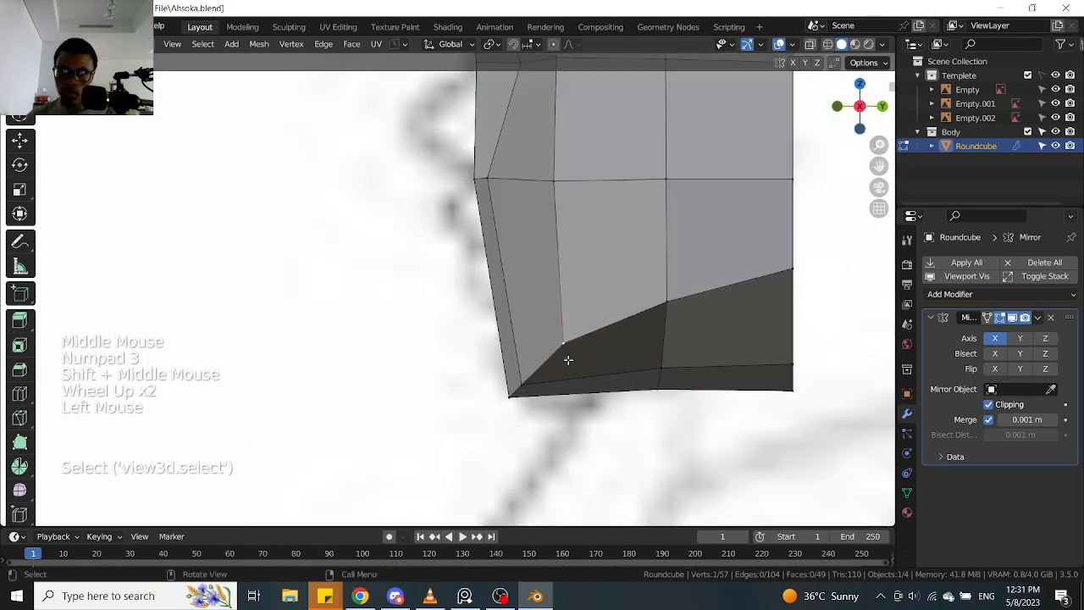
key("alt+z")
scroll(572, 359, "down", 2)
middle_click_drag(572, 360, 543, 352)
key("alt+z")
key("KP_3")
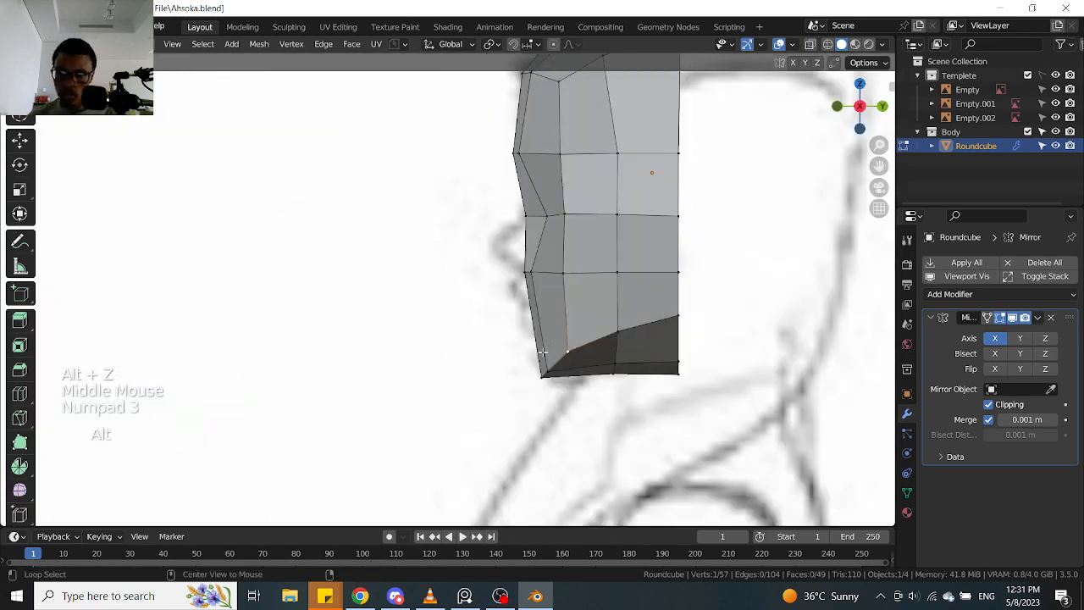
key("alt+z")
scroll(551, 358, "up", 2)
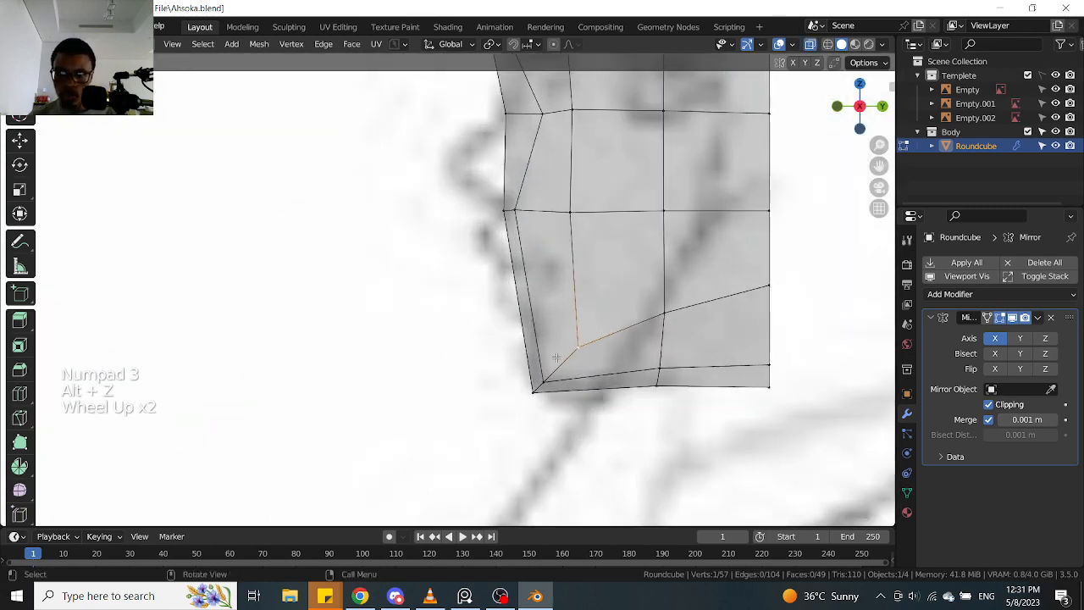
In the front view, nudge the lower jaw vertex between chin and jaw corner slightly along the reference jawline
key("KP_1")
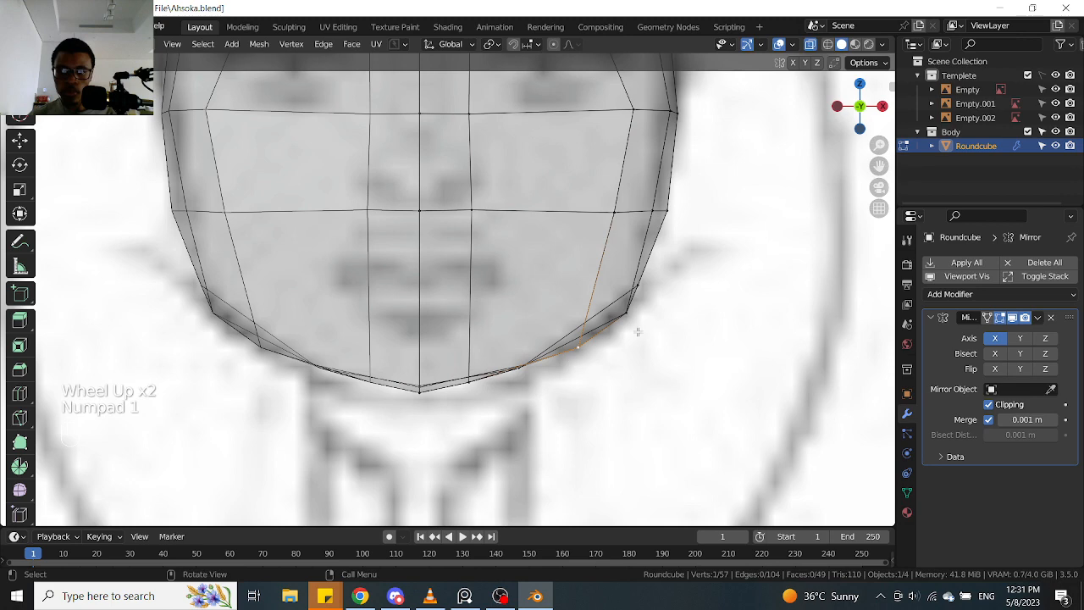
middle_click_drag(638, 332, 675, 376, "shift")
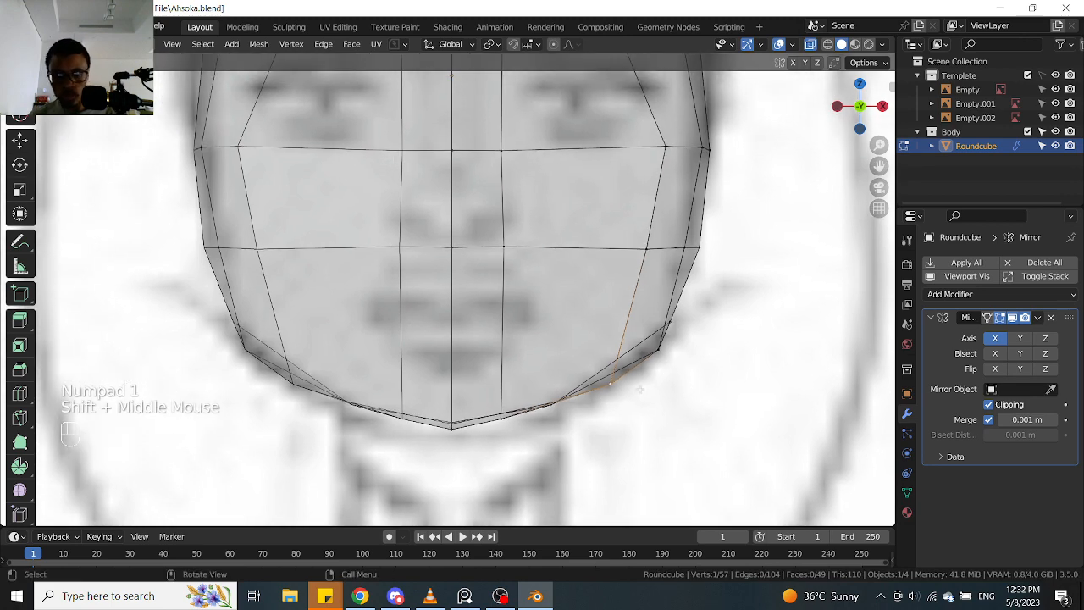
key("g")
left_click(640, 389)
Examine the jaw corner and the underside of the chin from angled and front views
key("alt+z")
scroll(640, 389, "down", 1)
middle_click_drag(641, 389, 585, 366)
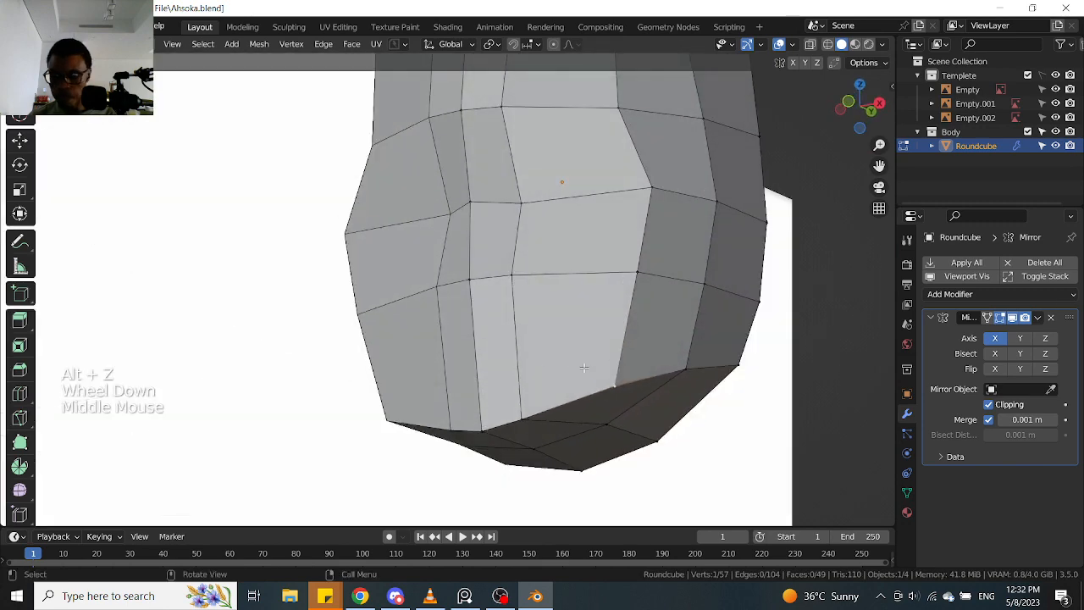
key("KP_1")
key("alt+z")
left_click(657, 359)
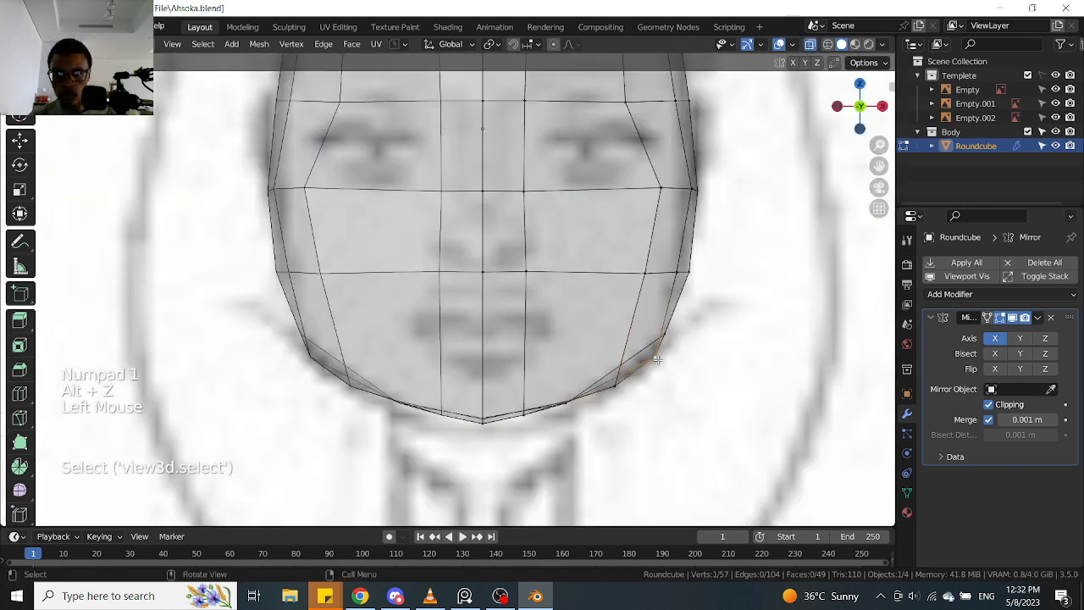
scroll(657, 359, "down", 2)
middle_click_drag(658, 359, 685, 386)
scroll(677, 378, "down", 1)
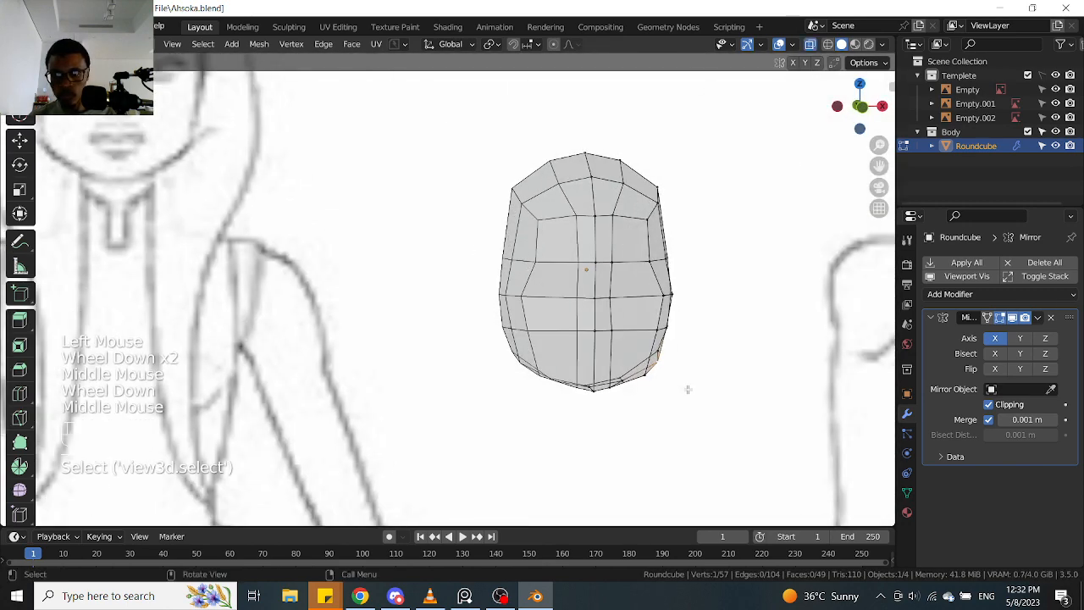
key("KP_1")
middle_click_drag(683, 384, 672, 300, "shift")
scroll(641, 360, "up", 2)
In face selection, select the four faces on the underside of the jaw and hide them
key("Tab")
left_click_drag(520, 400, 629, 340)
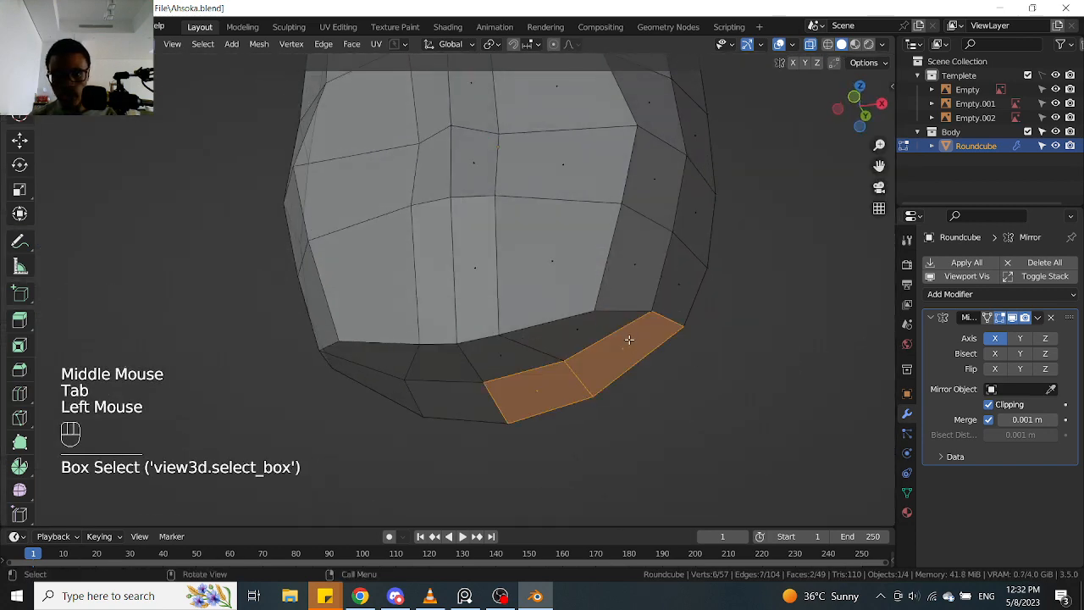
left_click(566, 339, "shift")
left_click(501, 367, "shift")
key("g")
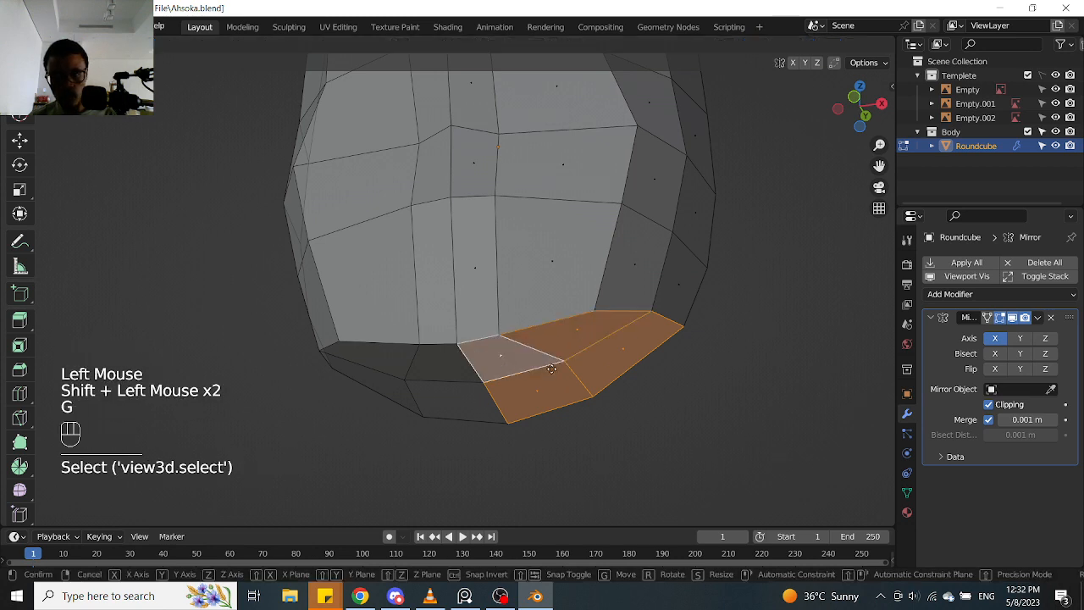
right_click(552, 369)
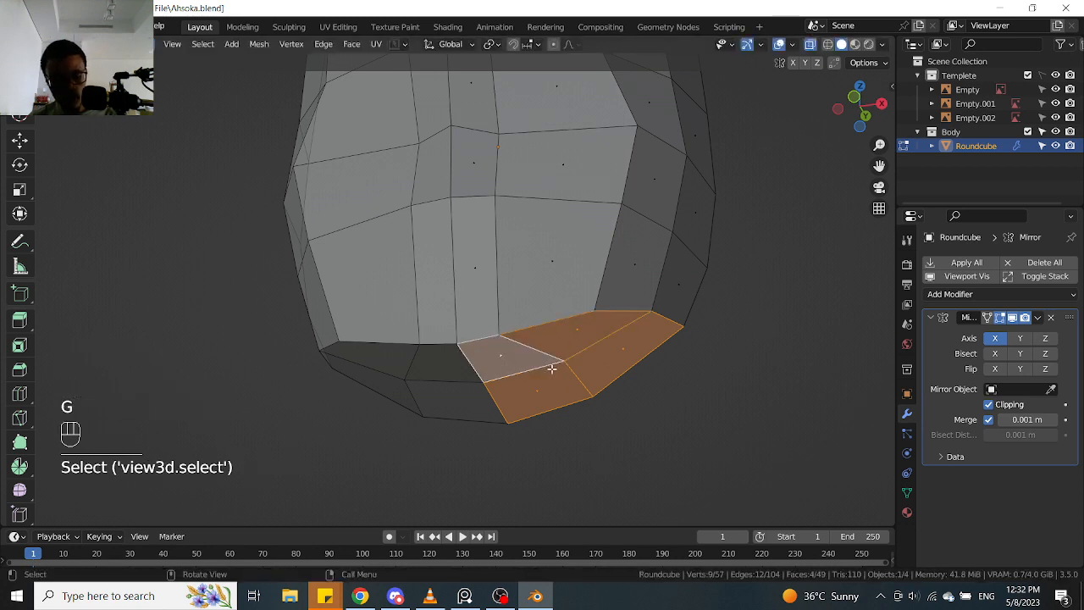
key("h")
Frame the lower face in the front view and slide the lower jaw vertex inward toward the chin
key("KP_1")
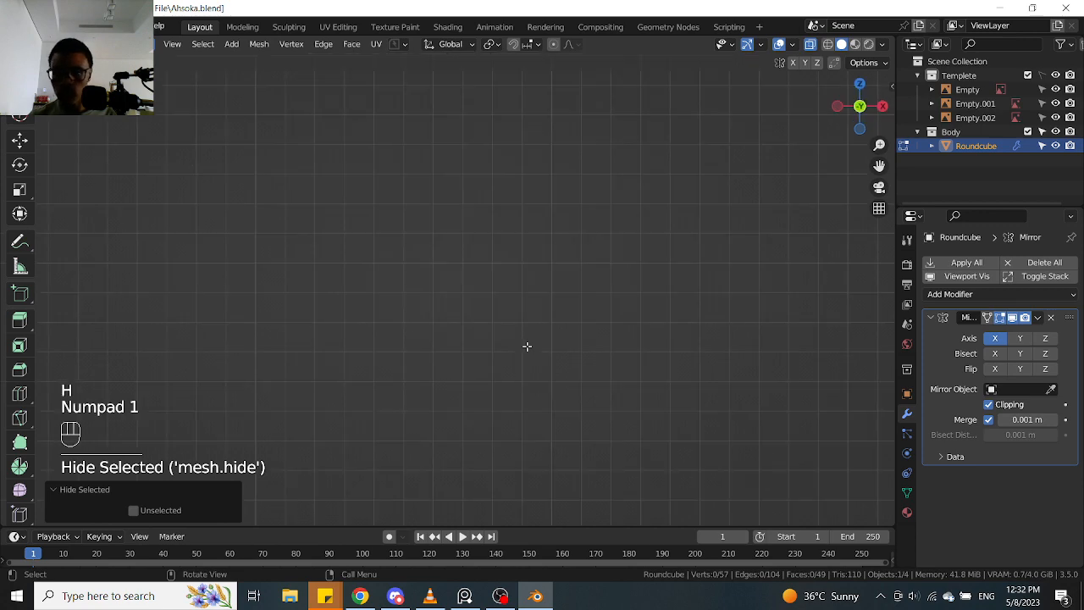
scroll(499, 327, "down", 6)
left_click_drag(477, 322, 580, 350)
key("KP_Decimal")
scroll(617, 457, "up", 2)
middle_click_drag(617, 457, 619, 387, "shift")
key("Tab")
left_click(482, 351)
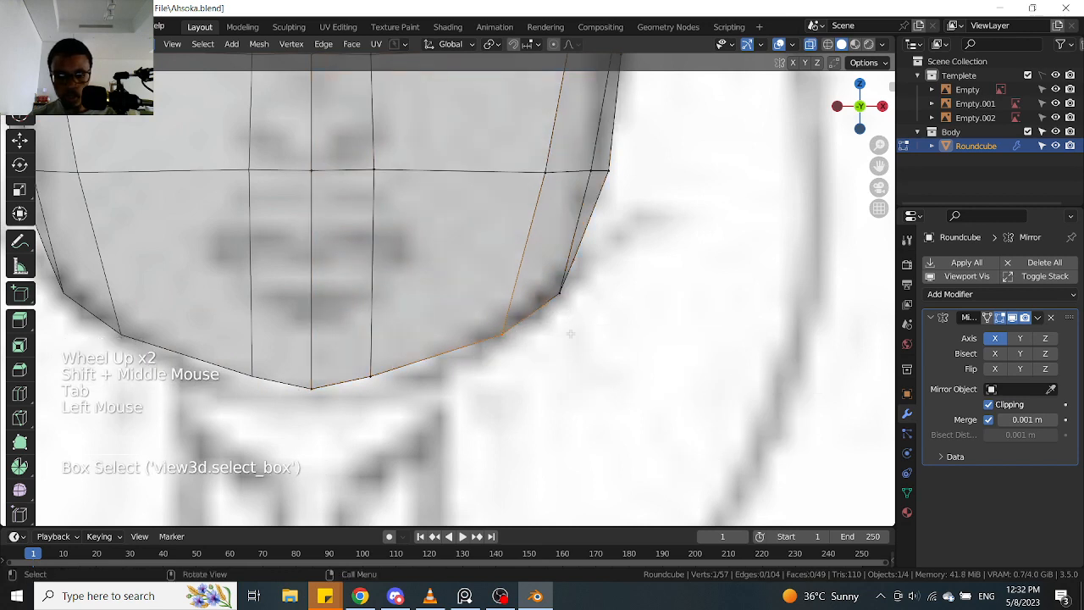
key("g")
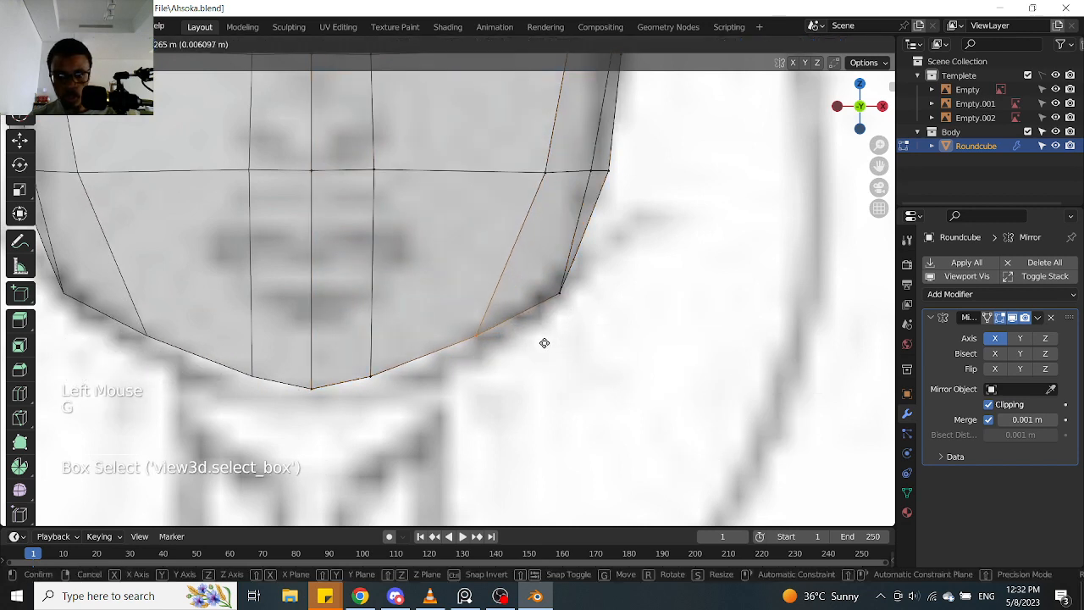
left_click(544, 343)
Lower the chin vertex beside the center line straight down on Z until it is nearly level with the chin tip
left_click(402, 355)
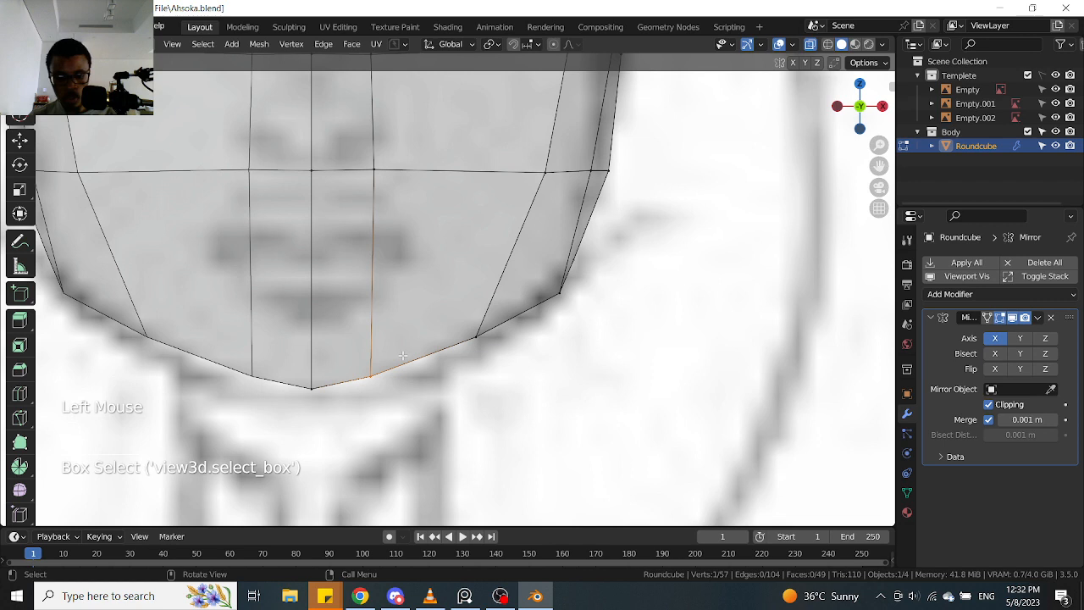
key("x")
key("z")
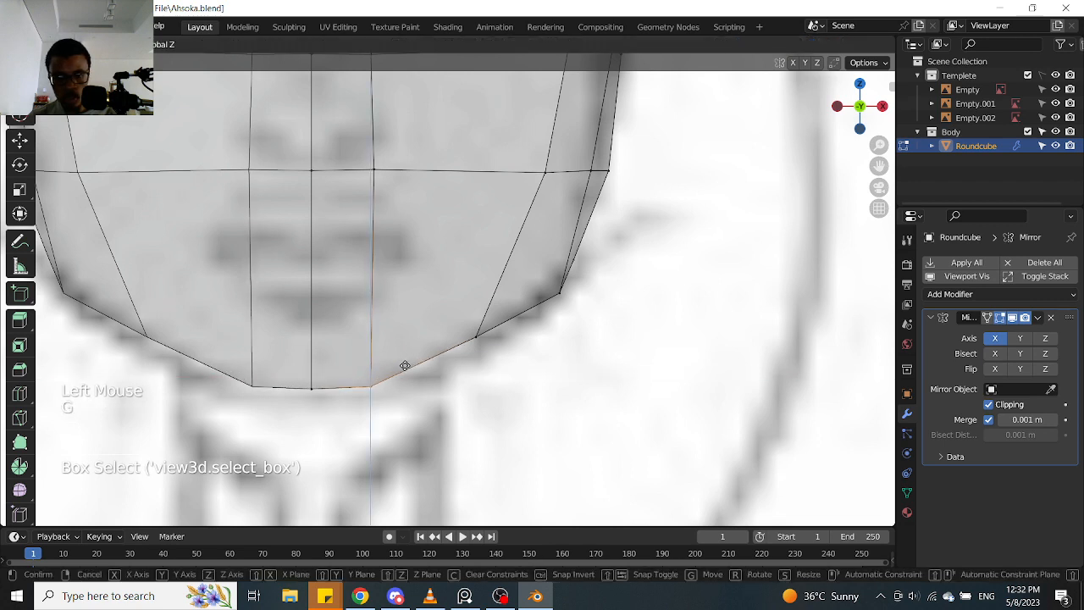
left_click(405, 366)
Slide the lower jaw vertex slightly outward along X onto the reference jawline
left_click(506, 319)
key("g")
key("x")
left_click(515, 325)
Move the two overlapping jaw-corner vertices inward about 0.002 m along X and up about 0.0007 m along Z
left_click(627, 259)
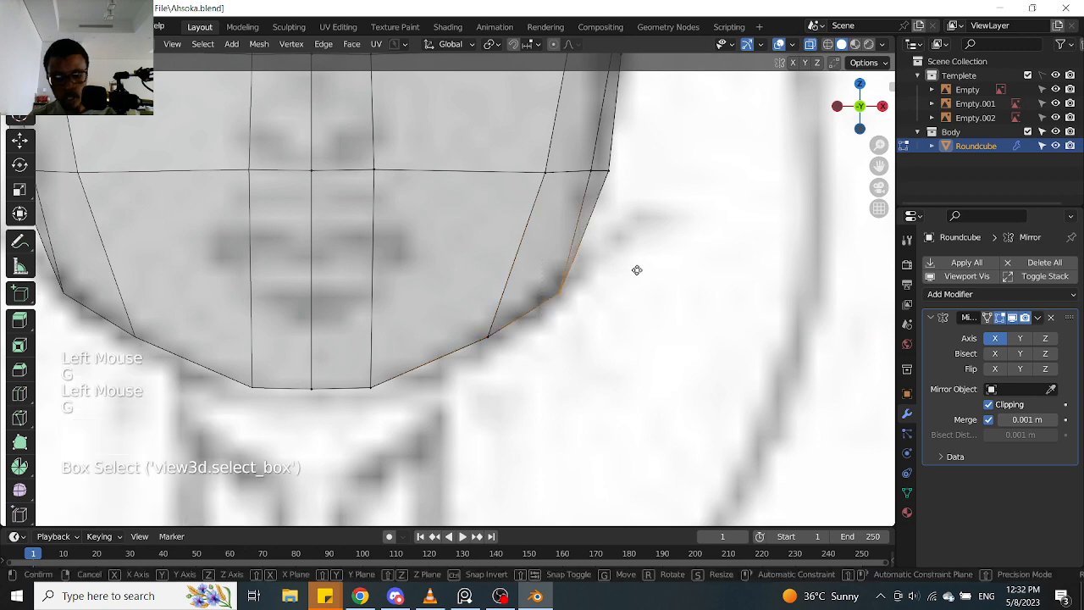
key("g")
key("x")
left_click(631, 271)
key("g")
key("z")
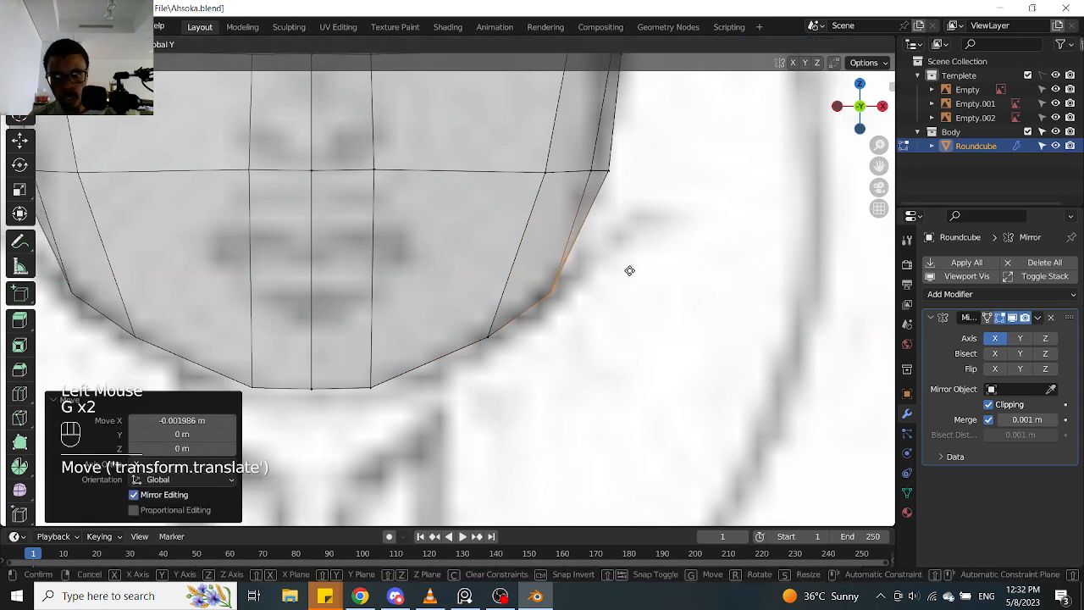
left_click(630, 270)
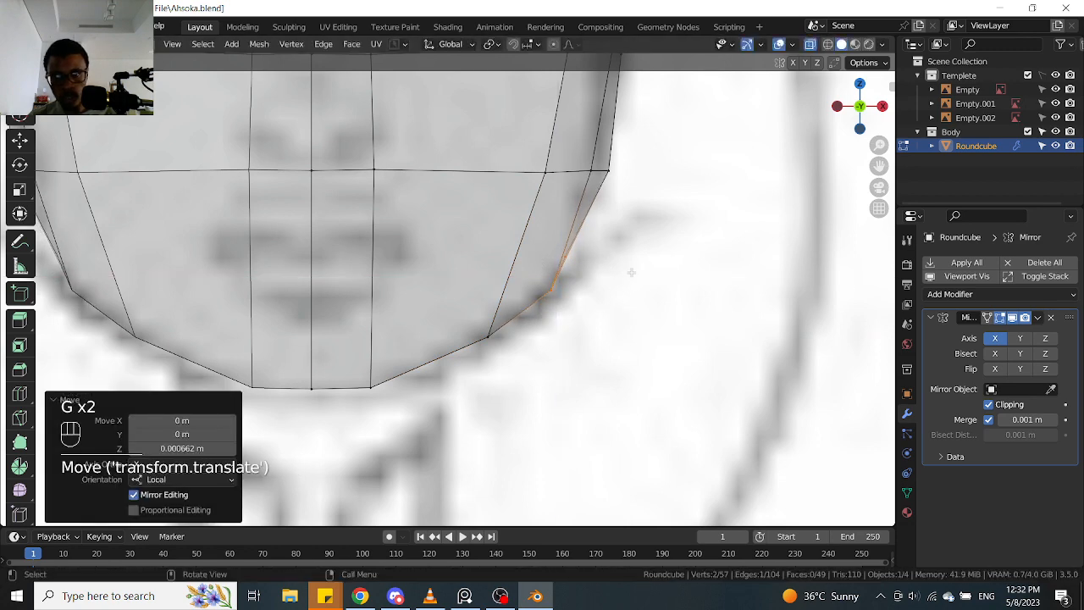
Slide the outermost cheek vertex at nose-base level inward about 0.002 m along X to follow the face outline
scroll(630, 271, "down", 2)
middle_click_drag(584, 276, 583, 317, "shift")
left_click(592, 299)
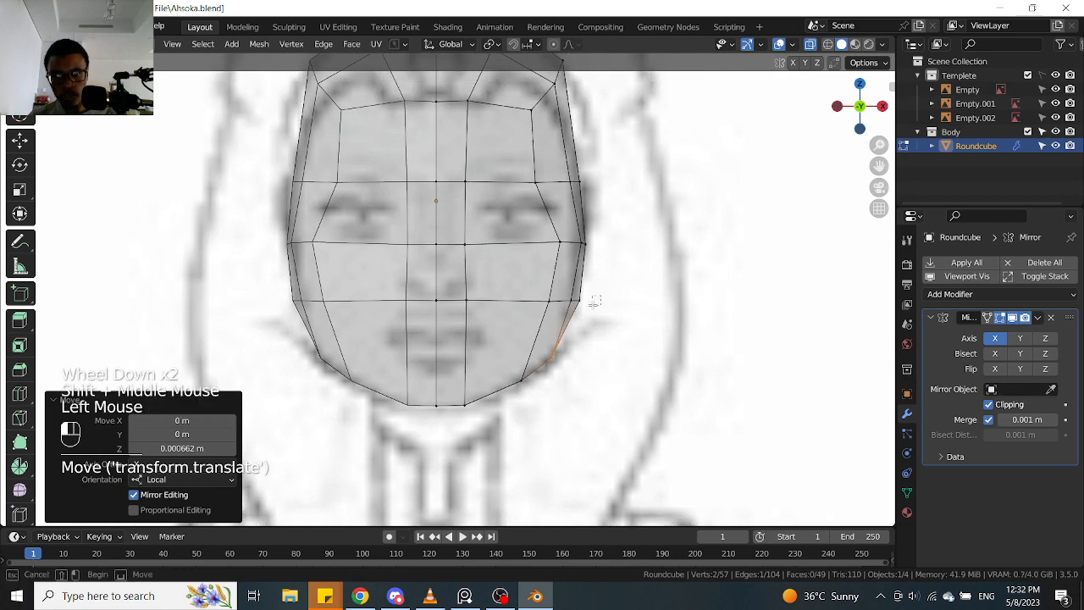
scroll(601, 298, "up", 1)
left_click(599, 296)
key("g")
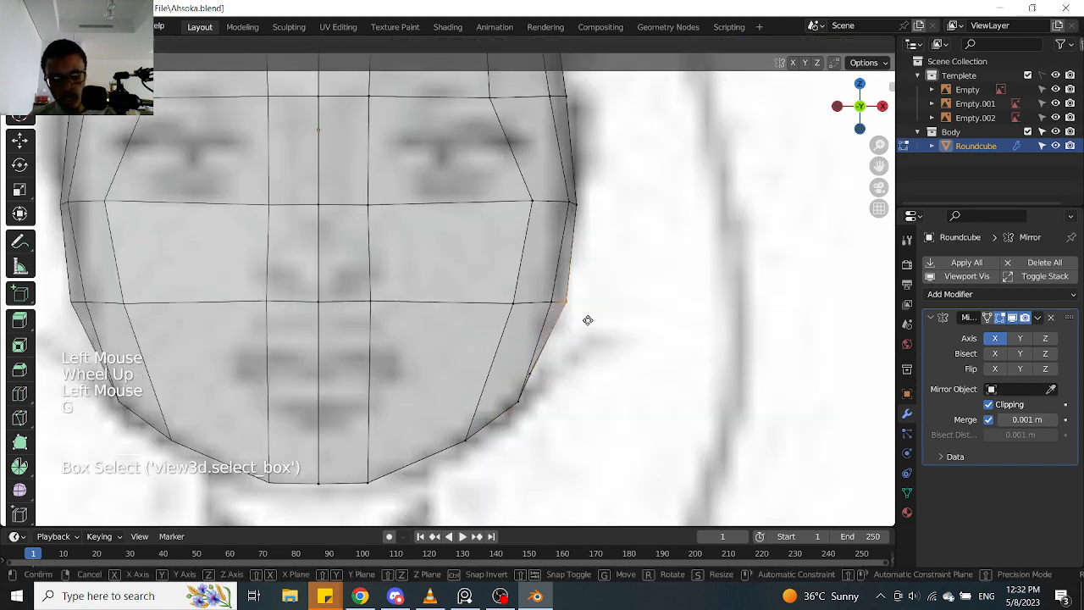
key("z")
key("x")
left_click(581, 320)
Examine the cheek outline and the open jaw edge from front, side and angled views against the references
scroll(576, 282, "down", 2)
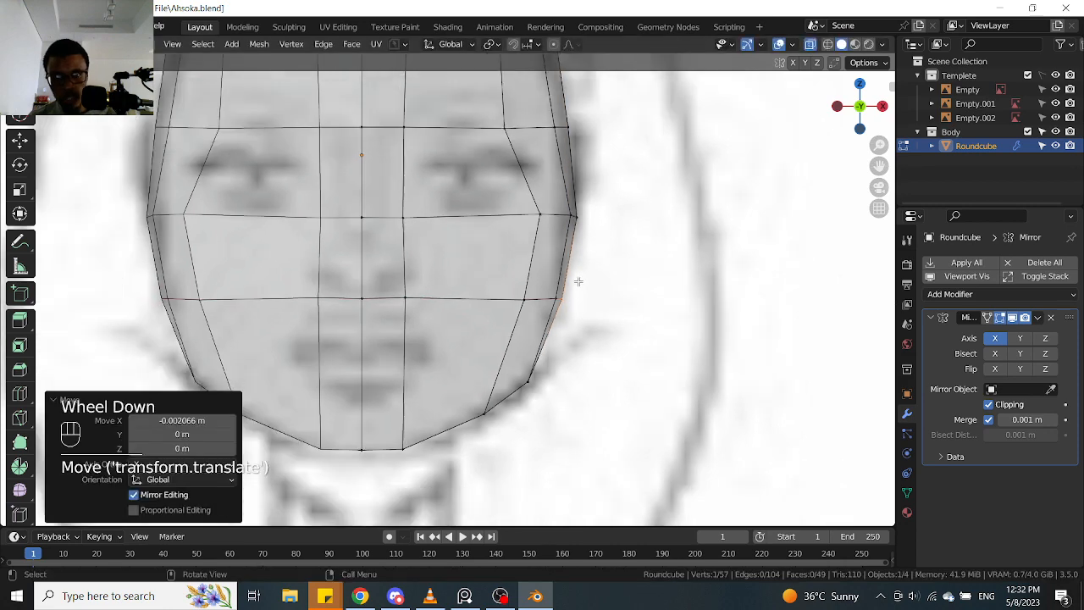
middle_click_drag(576, 283, 538, 255, "shift")
scroll(538, 251, "up", 2)
left_click(539, 251)
scroll(593, 424, "down", 2)
middle_click_drag(593, 424, 463, 355, "shift")
scroll(618, 424, "up", 1)
key("KP_3")
scroll(463, 356, "up", 2)
left_click(490, 322)
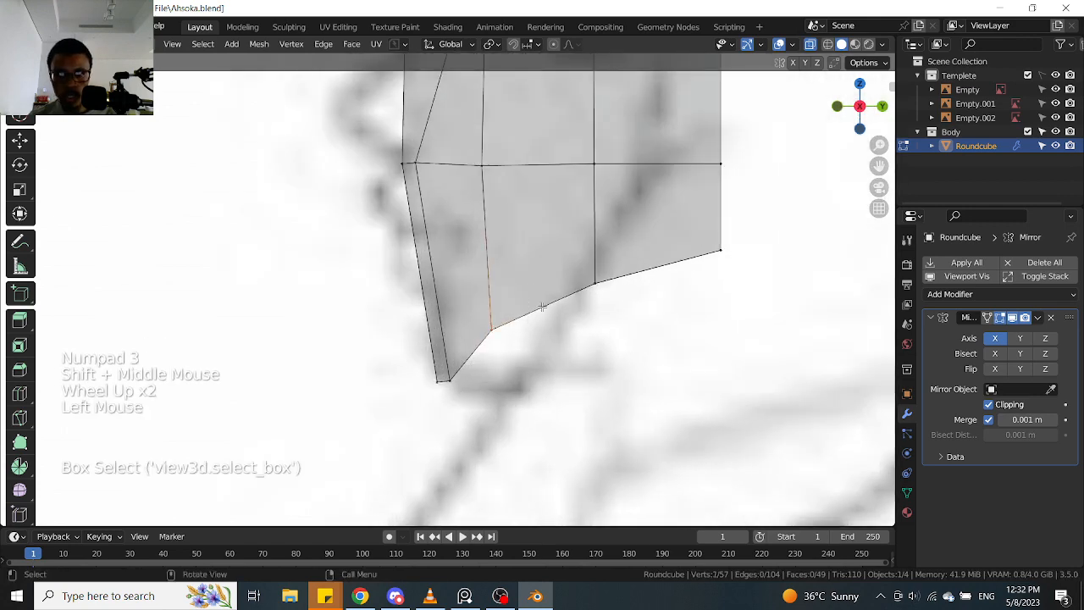
middle_click_drag(618, 314, 508, 353, "shift")
key("alt+z")
scroll(517, 355, "down", 1)
scroll(515, 359, "up", 1)
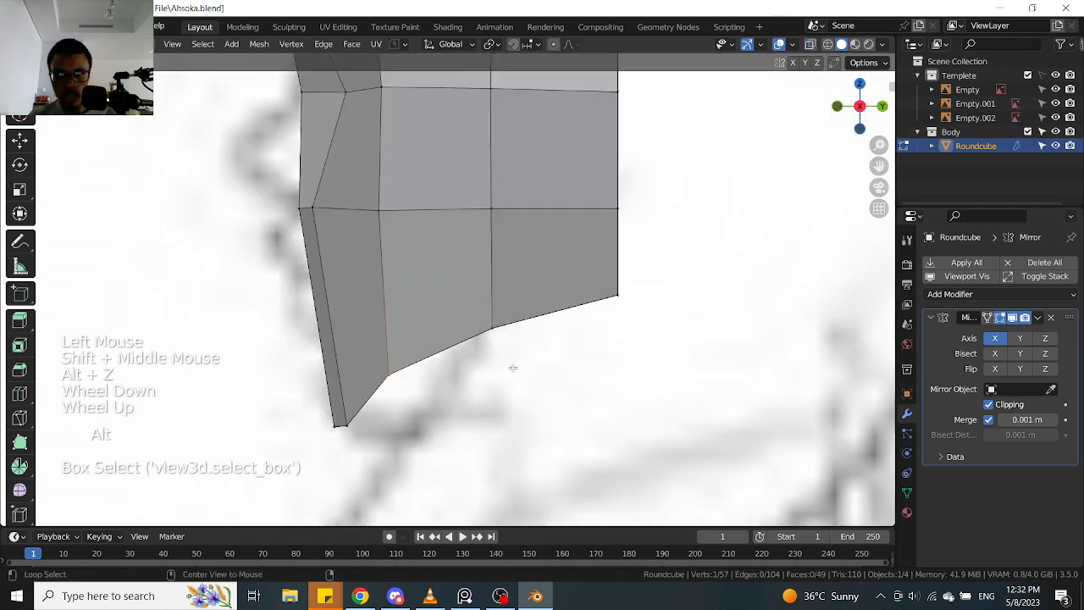
key("alt+z")
scroll(511, 368, "down", 1)
mouse_move(511, 367)
middle_mouse_down()
mouse_move(623, 333)
mouse_move(518, 381)
middle_mouse_up()
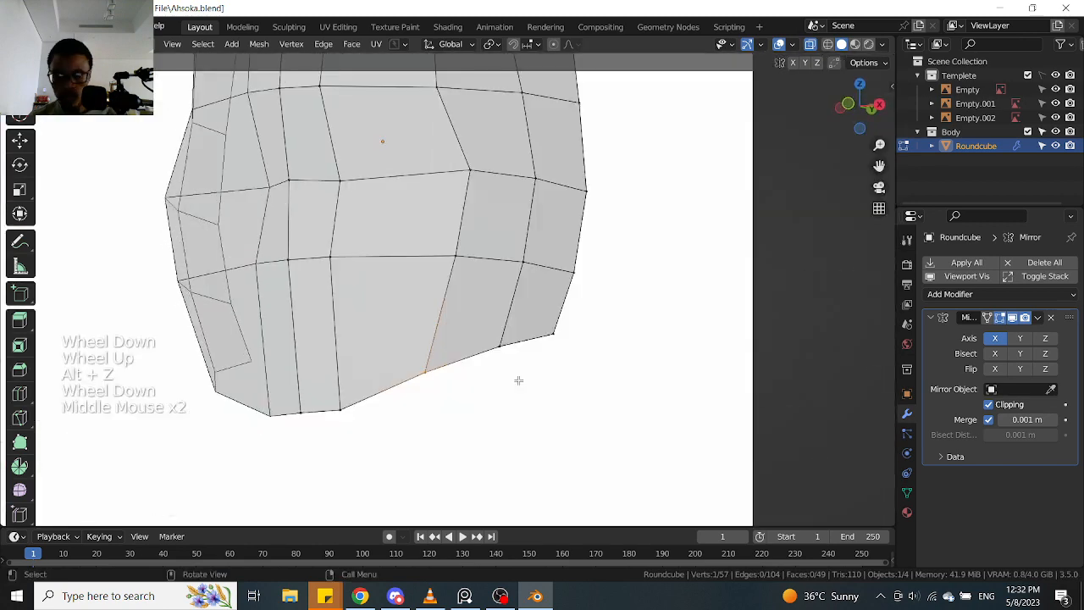
Raise the lower chin vertex beside the centre line about 0.0014 m along Z to meet the reference chin outline
left_click_drag(322, 419, 365, 386)
key("KP_3")
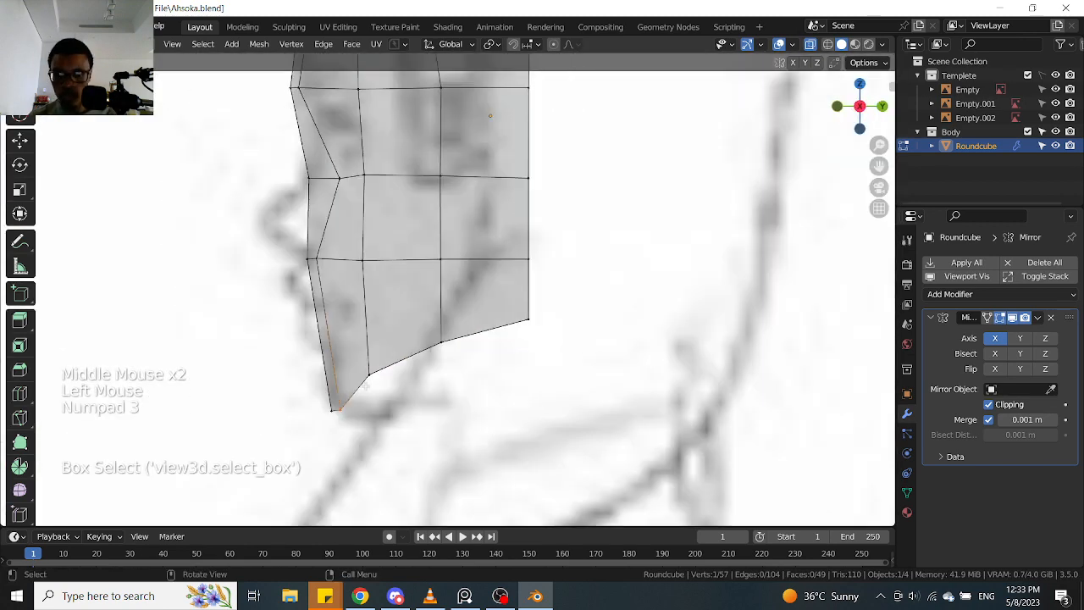
key("KP_1")
scroll(344, 390, "up", 1)
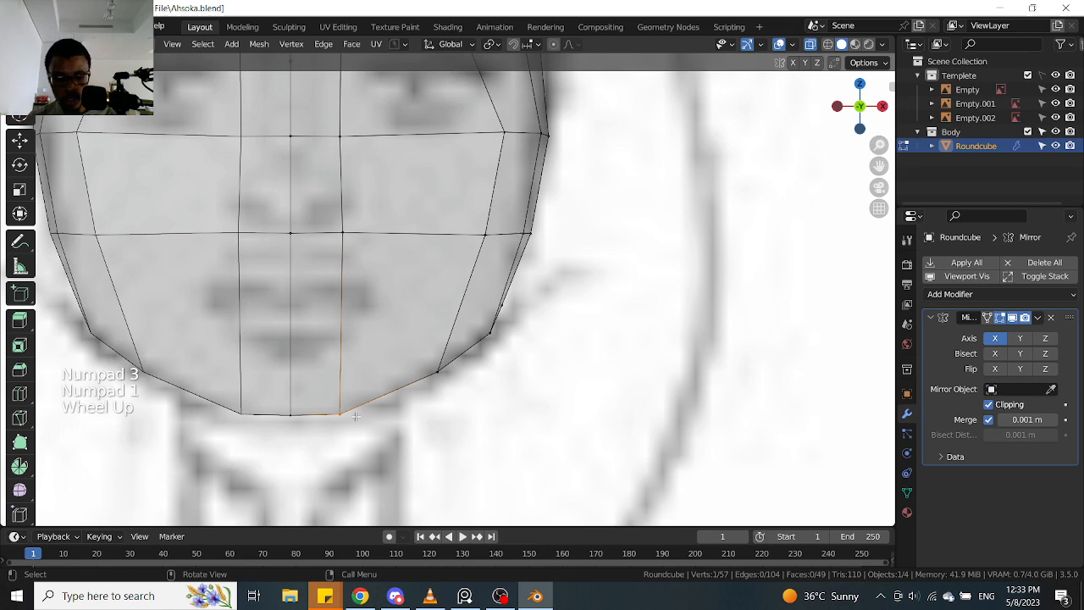
key("g")
left_click(358, 410)
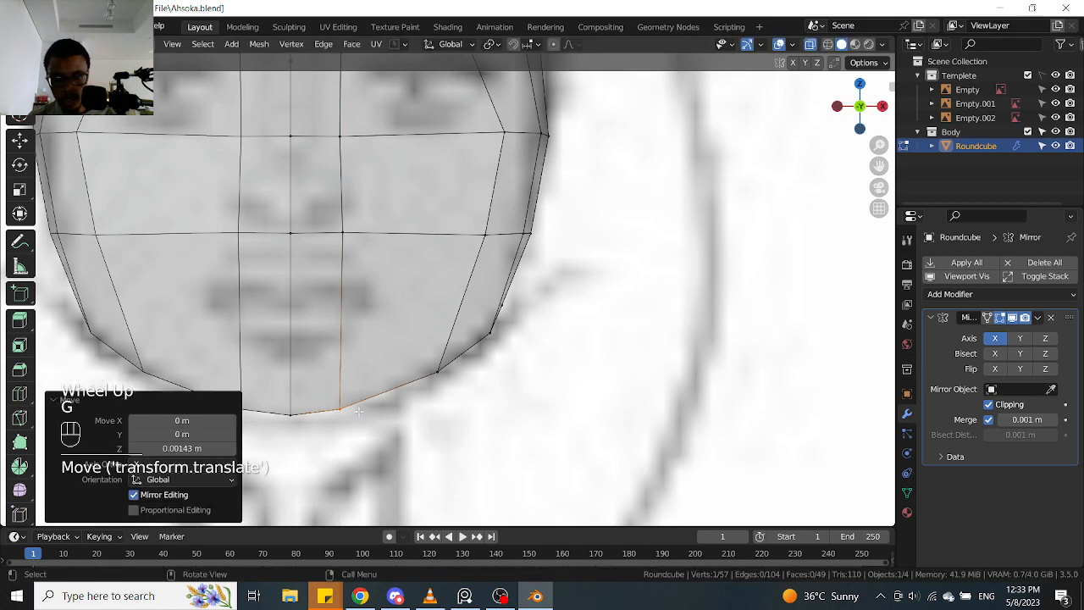
key("KP_3")
scroll(358, 411, "down", 2)
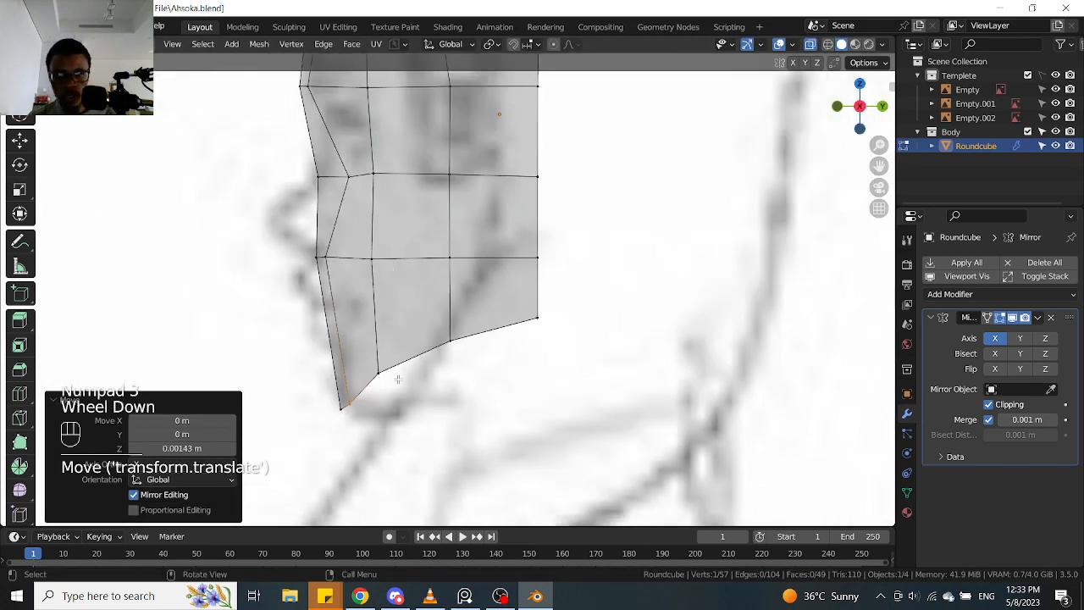
key("alt+z")
key("alt+z")
Reveal all hidden faces of the head mesh
mouse_move(475, 365)
middle_mouse_down("shift")
mouse_move(596, 394)
mouse_move(588, 383)
middle_mouse_up("shift")
key("alt+h")
scroll(498, 363, "down", 1)
key("alt+z")
mouse_move(589, 383)
middle_mouse_down()
mouse_move(576, 370)
mouse_move(593, 365)
mouse_move(547, 380)
mouse_move(546, 366)
middle_mouse_up()
mouse_move(546, 366)
middle_mouse_down()
mouse_move(546, 347)
mouse_move(503, 322)
mouse_move(537, 322)
middle_mouse_up()
Turn off the Mirror modifier's viewport display to expose the inner side of the half head in face selection
key("Tab")
middle_click_drag(697, 296, 598, 326)
left_click_drag(508, 351, 593, 315)
middle_click_drag(560, 337, 468, 340)
scroll(624, 310, "up", 3)
key("alt+z")
middle_click_drag(624, 310, 745, 330)
middle_click_drag(745, 254, 754, 331, "shift")
middle_click_drag(753, 330, 918, 303)
left_click(1012, 318)
middle_click_drag(746, 314, 646, 307)
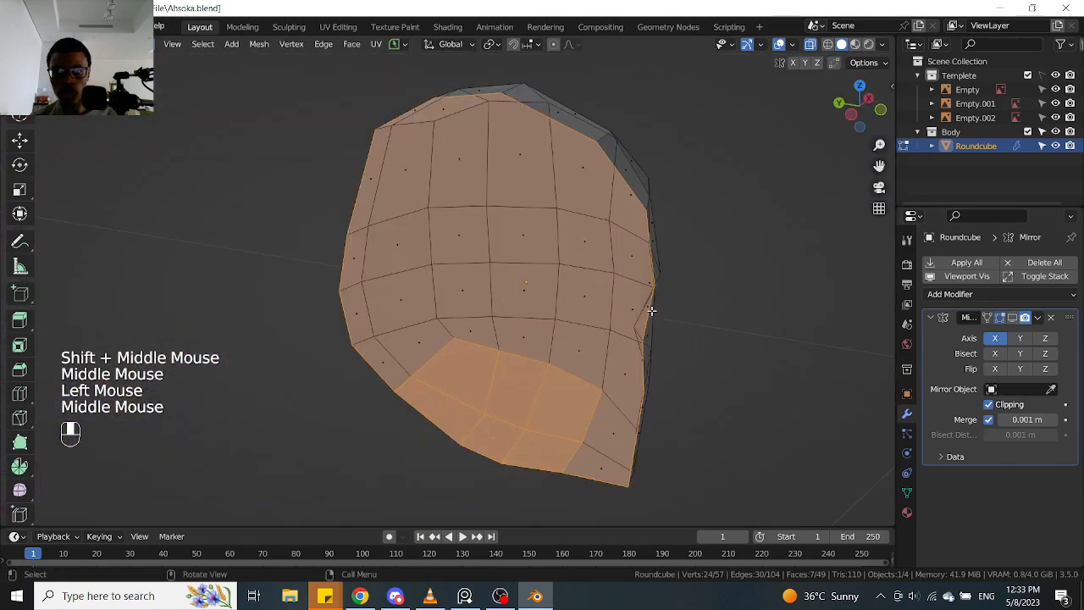
Delete the large interior face along the mirror plane and turn the Mirror modifier's viewport display back on
key("alt+z")
left_click(535, 282)
scroll(534, 282, "down", 1)
key("x")
left_click(546, 292)
middle_click_drag(546, 292, 902, 319)
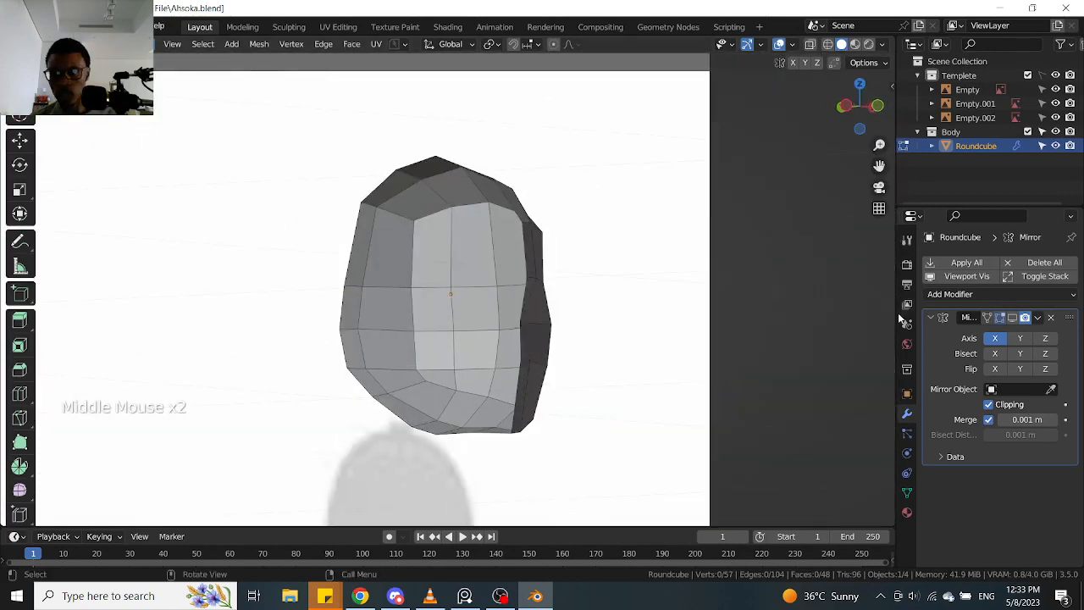
left_click(1013, 317)
Frame the head mesh and examine its front outline against the front reference
middle_click_drag(631, 323, 467, 327)
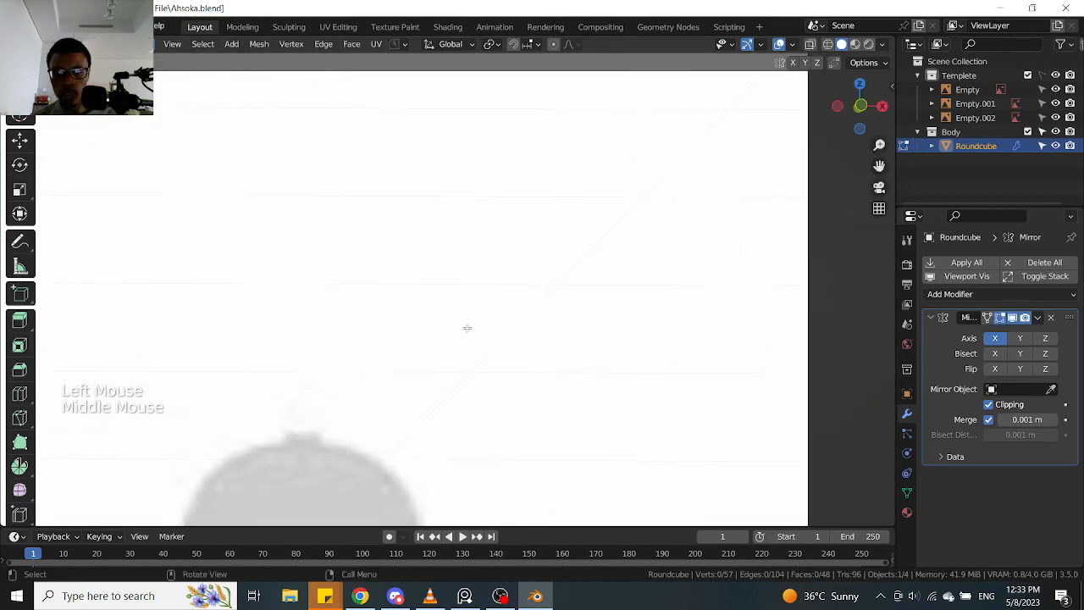
scroll(466, 328, "down", 4)
middle_click_drag(311, 355, 628, 313, "shift")
middle_click_drag(411, 326, 721, 322, "shift")
scroll(531, 317, "up", 2)
left_click_drag(508, 204, 430, 287)
scroll(463, 285, "up", 2)
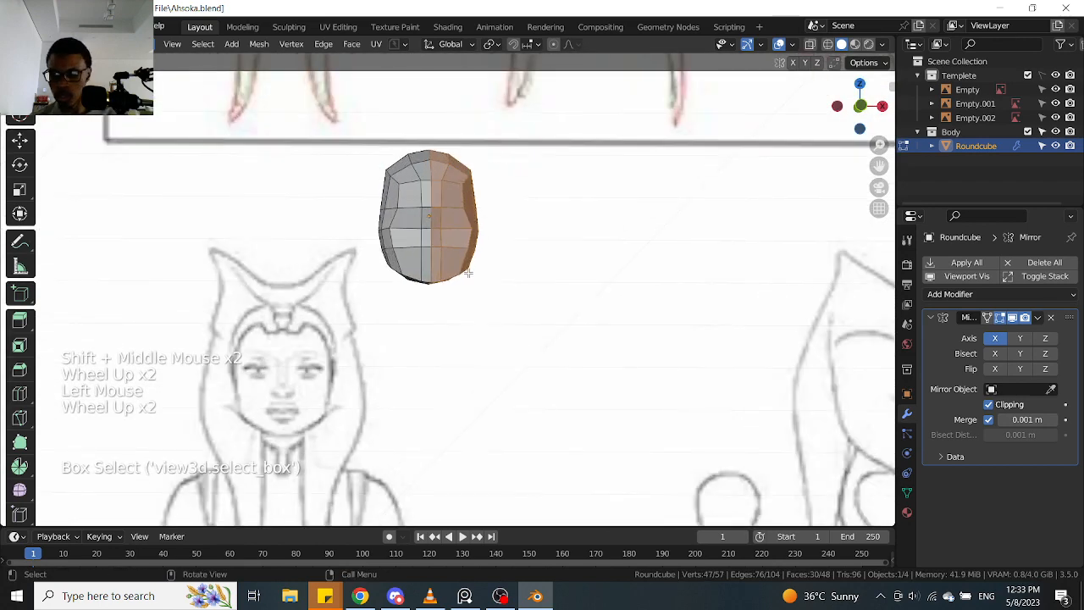
key("KP_Decimal")
middle_click_drag(469, 272, 458, 328)
key("KP_1")
scroll(375, 314, "up", 2)
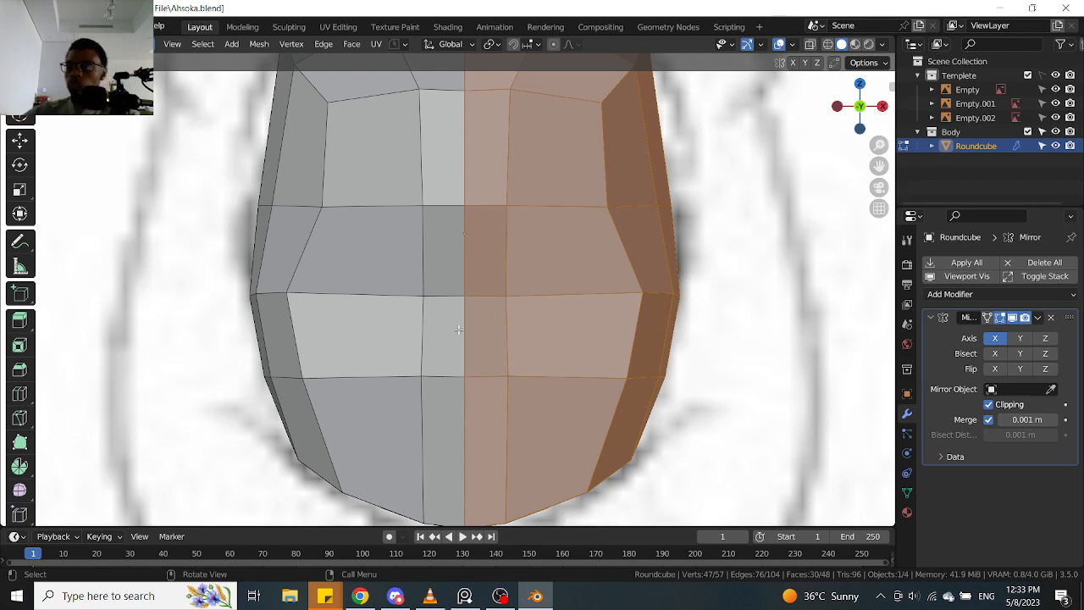
middle_click_drag(626, 340, 552, 342, "shift")
scroll(530, 376, "down", 2)
key("alt+z")
scroll(553, 342, "up", 1)
key("alt+z")
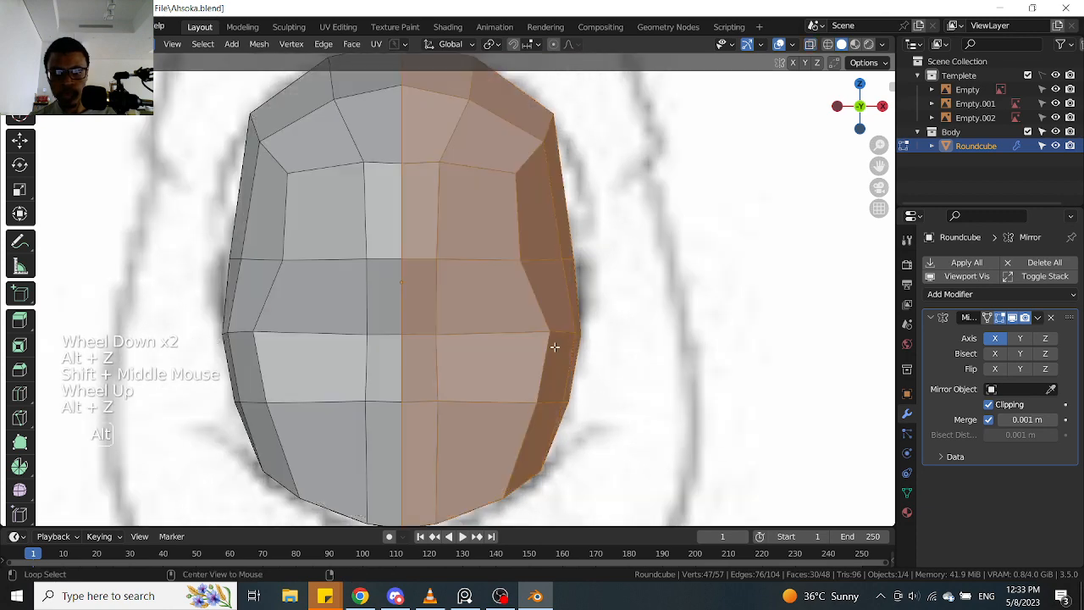
Examine the whole head's side profile against the side reference
mouse_move(498, 266)
middle_mouse_down()
mouse_move(380, 286)
mouse_move(365, 298)
middle_mouse_up()
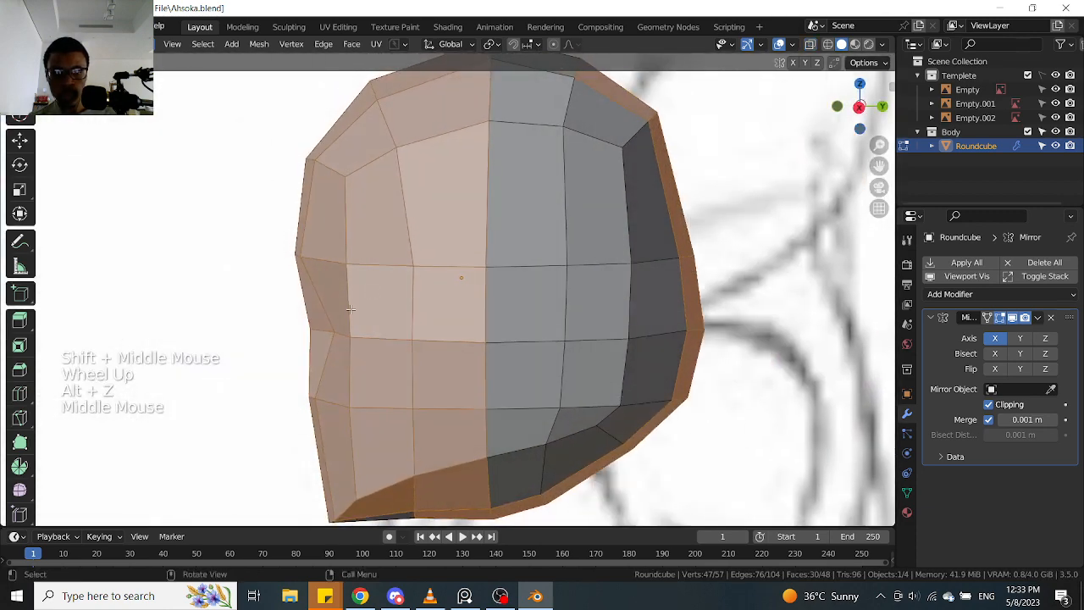
key("KP_3")
key("alt+z")
middle_click_drag(336, 322, 385, 341, "shift")
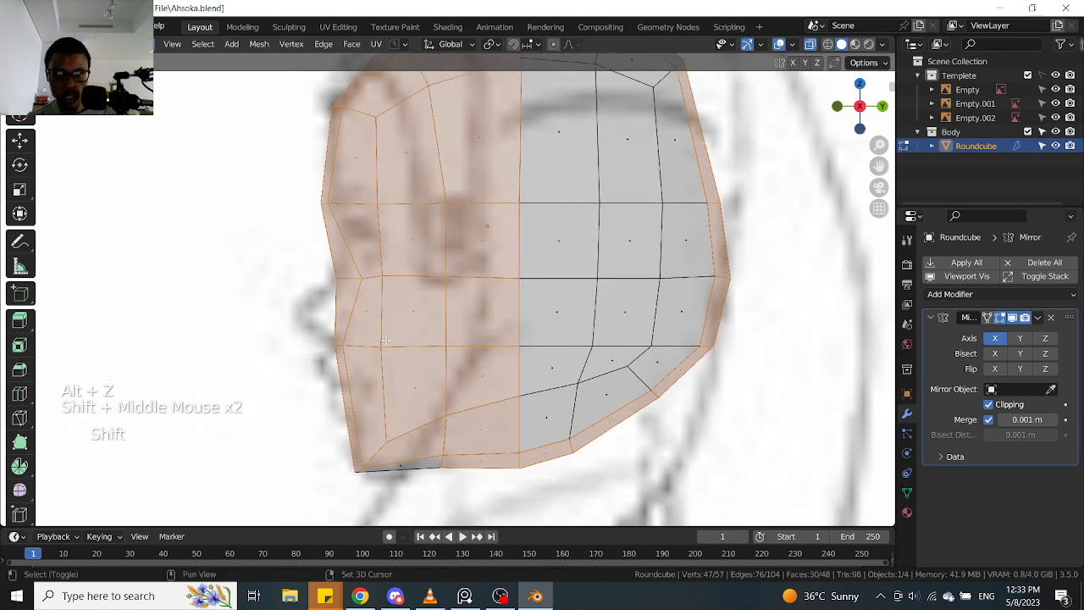
scroll(423, 338, "down", 2)
key("alt+z")
scroll(510, 240, "up", 2)
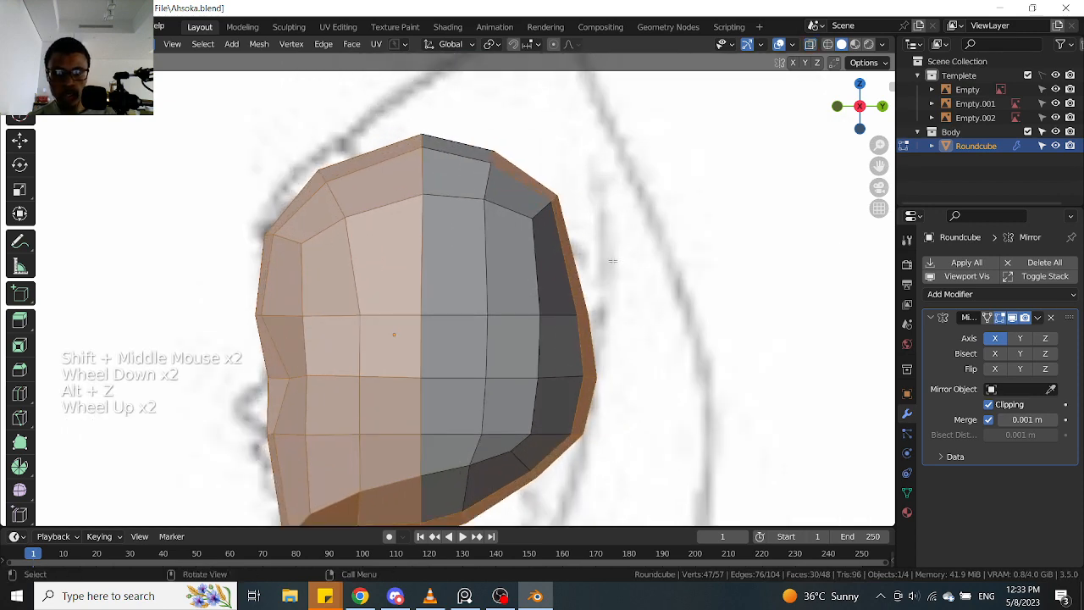
Add one centred vertical loop cut through the wide face column between the nose side and the outer cheek
key("Tab")
left_click(481, 193)
middle_click(513, 291)
middle_click_drag(513, 292, 420, 257)
key("KP_3")
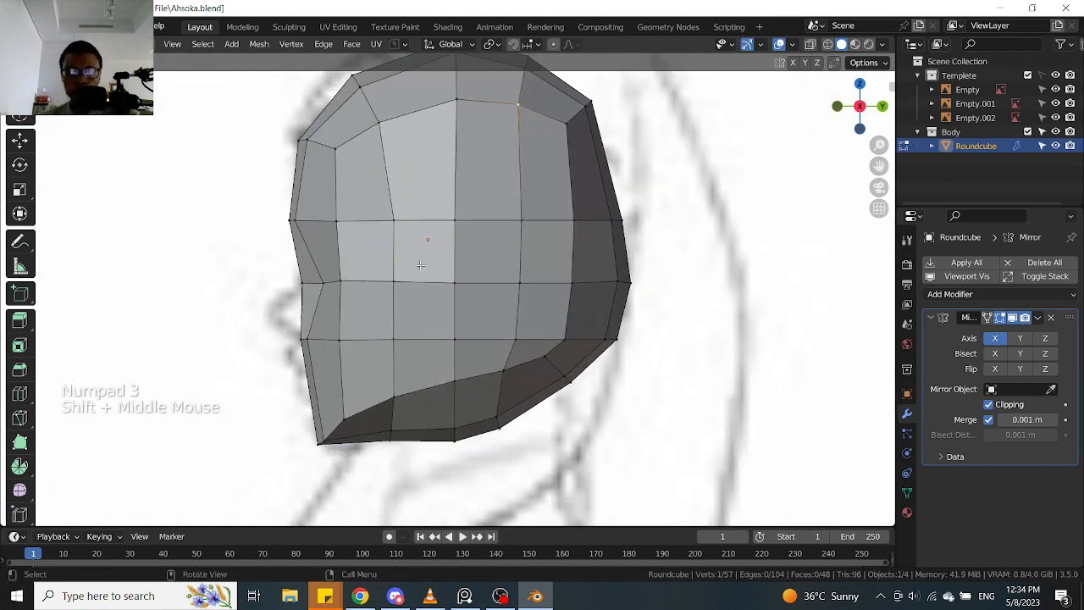
left_click(470, 280)
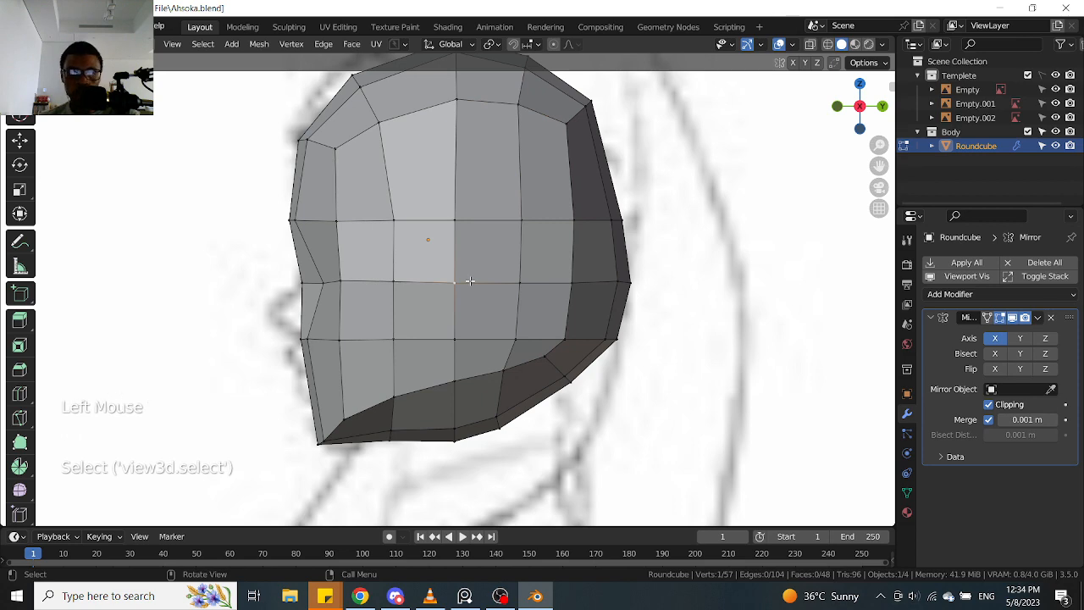
middle_click_drag(470, 280, 346, 279)
key("ctrl+r")
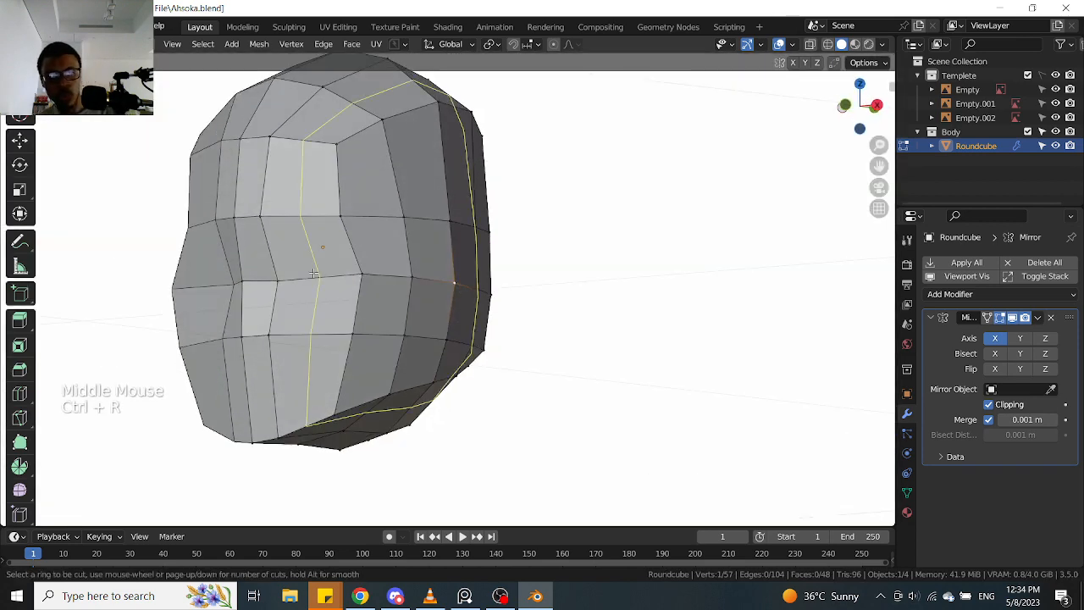
left_click(311, 272)
middle_click_drag(311, 272, 369, 258)
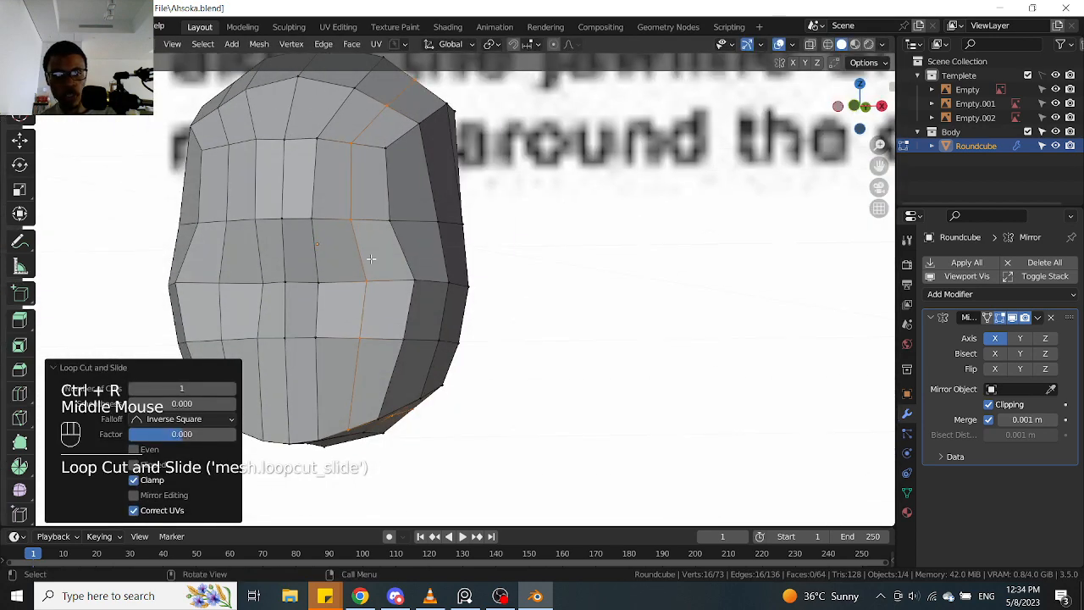
Add one centred horizontal loop cut around the head at eye level and check it against the front reference
key("KP_1")
key("ctrl+r")
left_click(428, 253)
left_click(428, 253)
middle_click_drag(430, 256, 443, 279)
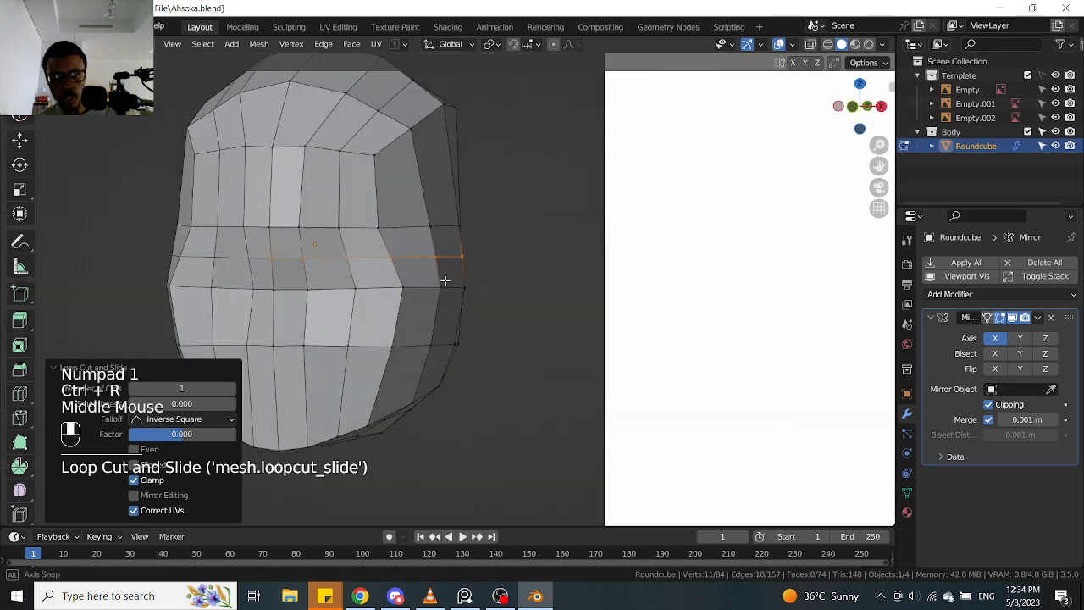
key("KP_1")
key("alt+z")
scroll(445, 271, "up", 2)
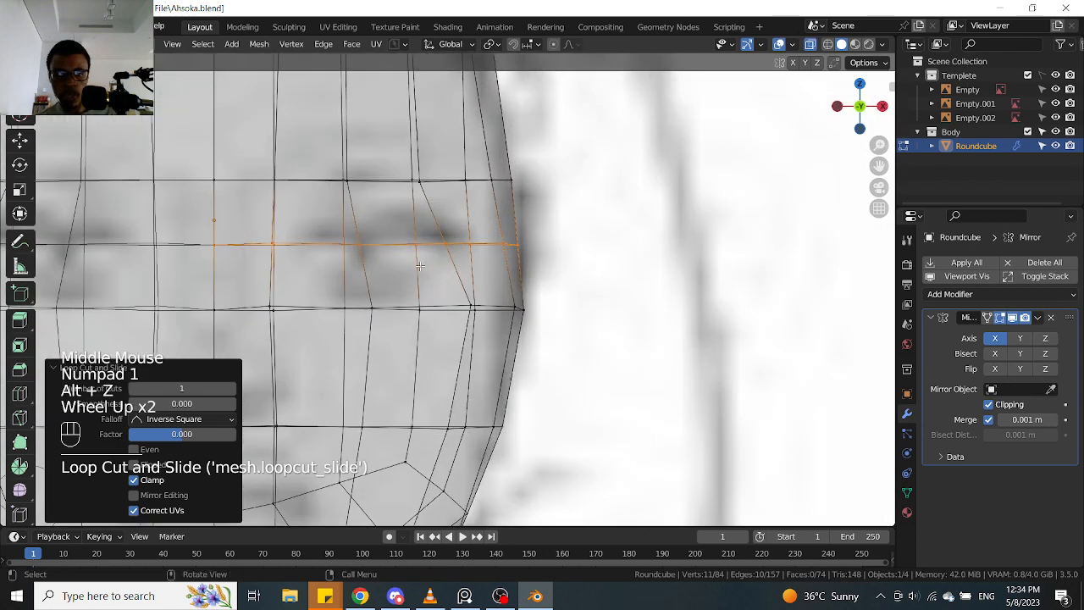
key("alt+z")
Inset the four faces over the eye as one region with a thickness of 0.3448 m
left_click(343, 183)
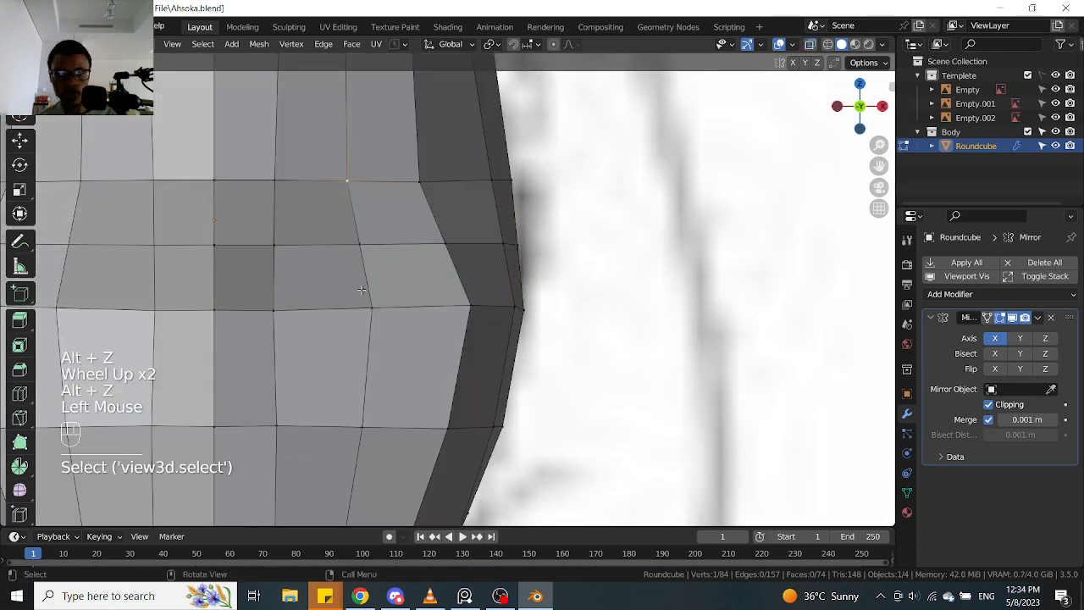
scroll(365, 288, "down", 2)
scroll(449, 296, "up", 1)
middle_click_drag(436, 294, 457, 296, "shift")
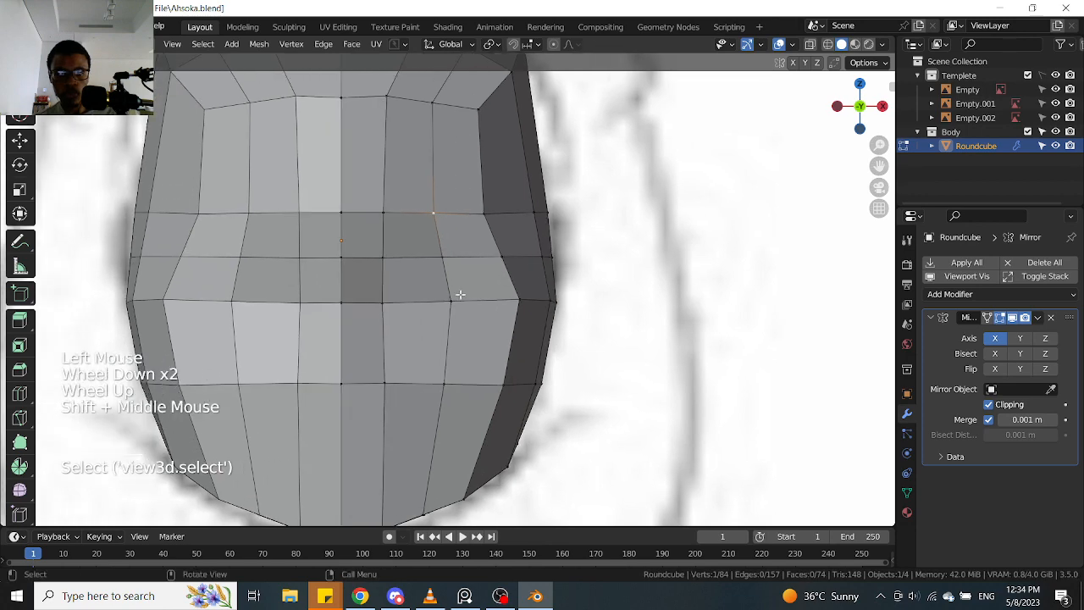
key("Tab")
scroll(437, 271, "up", 1)
left_click(427, 238)
left_click_drag(427, 238, 491, 218)
left_click_drag(382, 284, 472, 216)
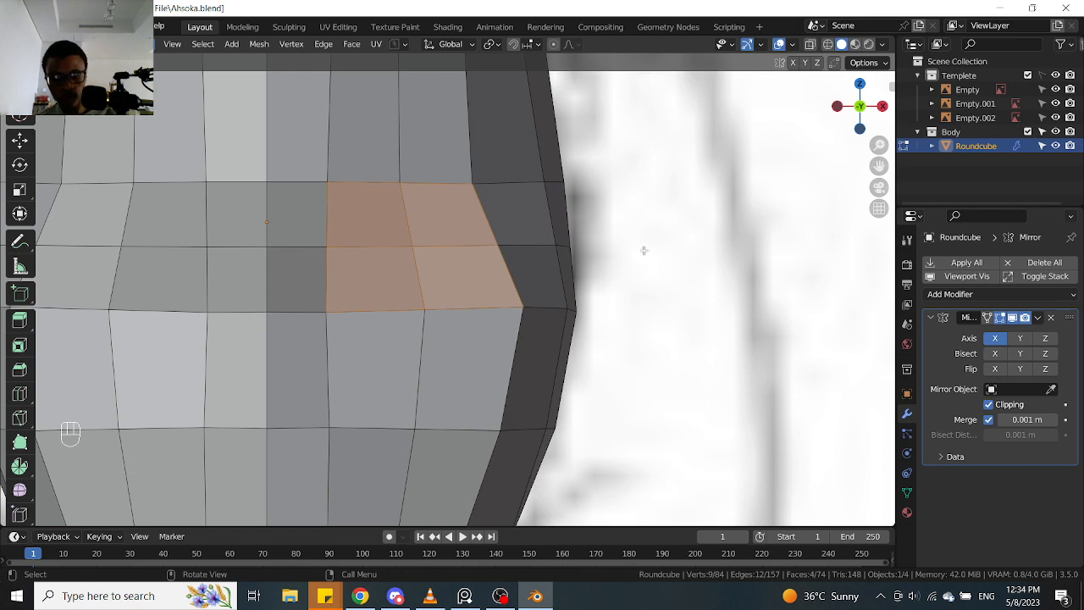
key("i")
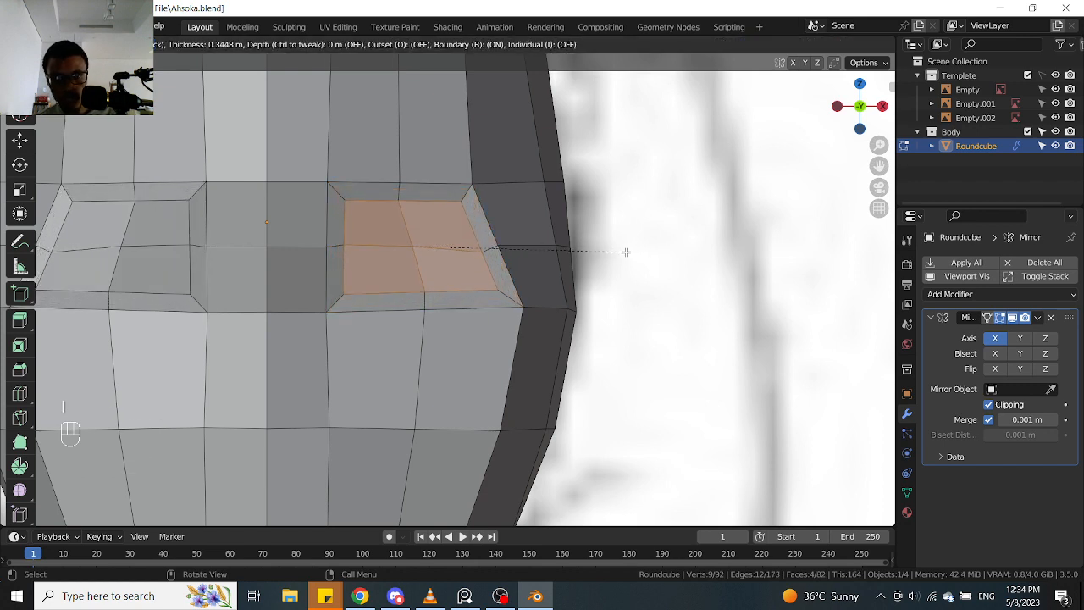
left_click(627, 251)
Delete the four inset faces to open the eye hole
key("alt+z")
key("x")
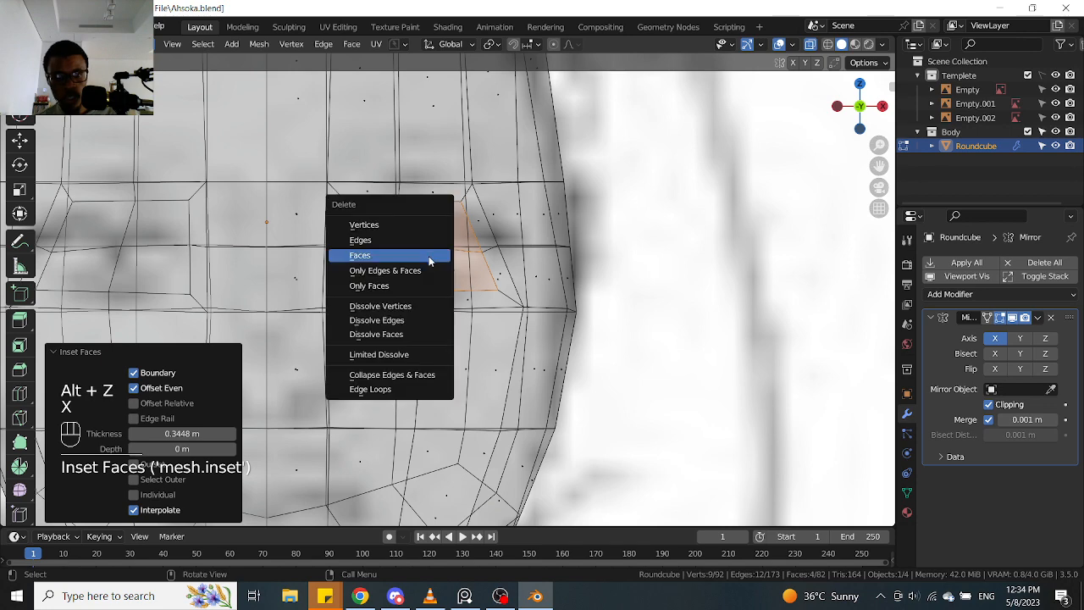
left_click(426, 255)
key("alt+z")
Move the lower middle vertex of the eye opening slightly down to follow the reference lower eyelid
key("Tab")
left_click(343, 197)
key("alt+z")
scroll(346, 200, "up", 2)
key("alt+z")
key("alt+z")
scroll(363, 210, "down", 2)
scroll(373, 215, "up", 1)
left_click(432, 303)
scroll(432, 301, "up", 1)
left_click(433, 296)
key("g")
key("g")
left_click(438, 294)
Reposition the upper inner, upper middle and upper outer vertices of the eye opening to curve along the reference upper eyelid
left_click(338, 179)
key("g")
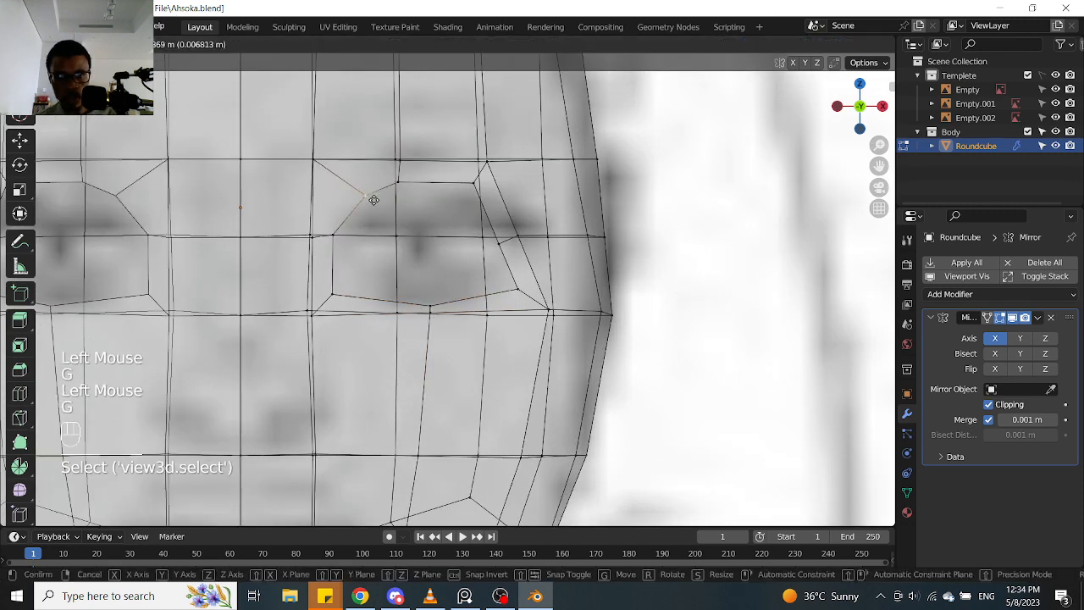
left_click(366, 208)
left_click(405, 187)
key("g")
left_click(415, 196)
left_click(468, 188)
key("g")
left_click(491, 211)
Raise the eye opening's upper middle vertex slightly and shift its upper inner vertex about -0.0011 m in X and 0.0007 m in Z
left_click(410, 191)
key("g")
left_click(418, 185)
left_click(367, 205)
key("g")
left_click(361, 201)
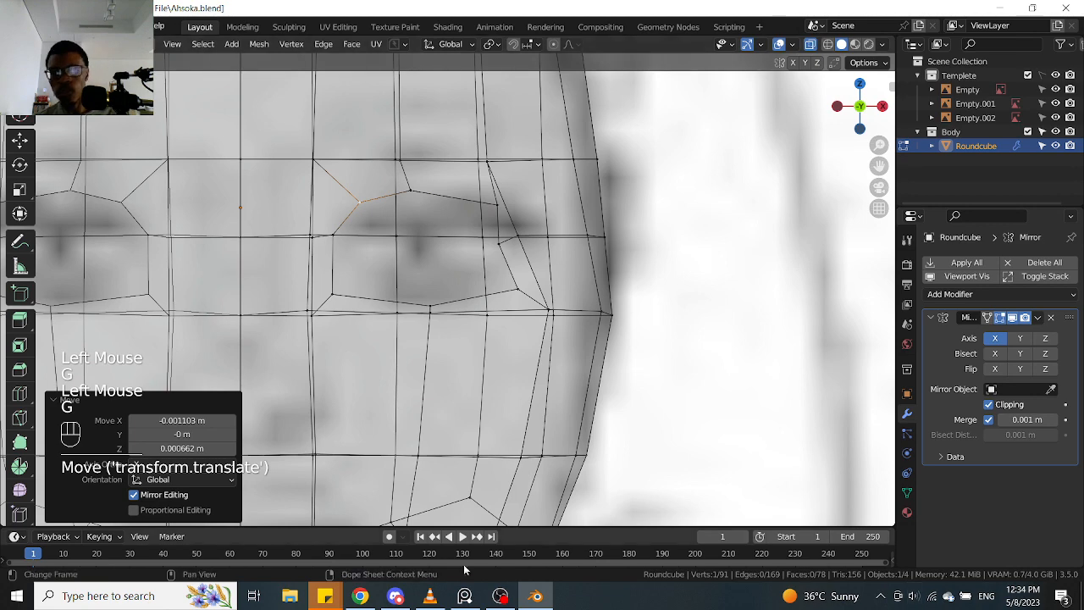
Switch to the reference image board and examine the shape of Ahsoka's eyes in several character images
left_click(464, 596)
scroll(911, 465, "up", 4)
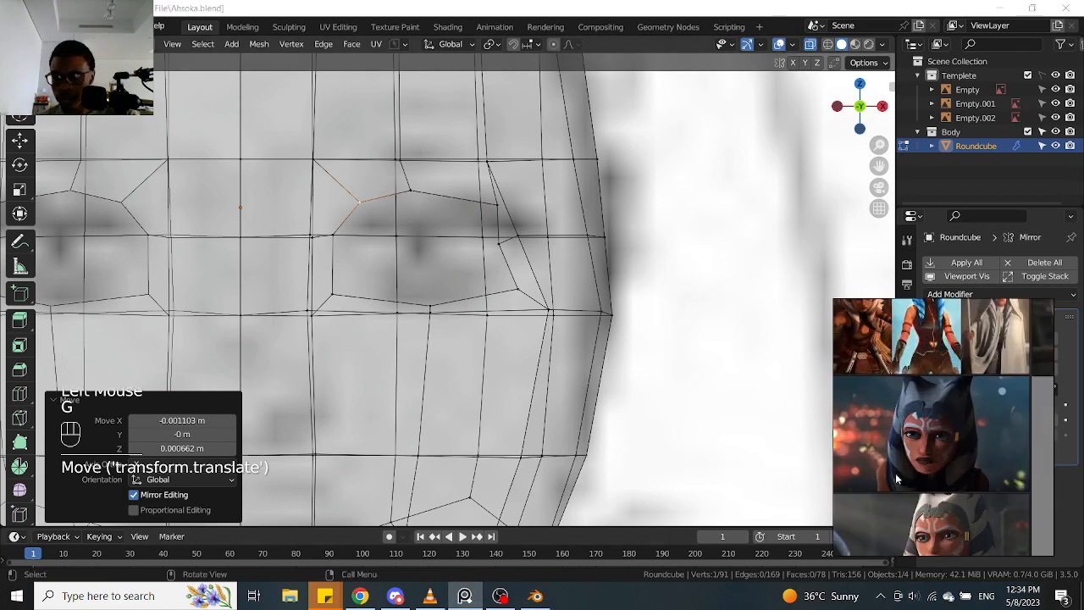
scroll(919, 451, "down", 4)
scroll(921, 450, "up", 5)
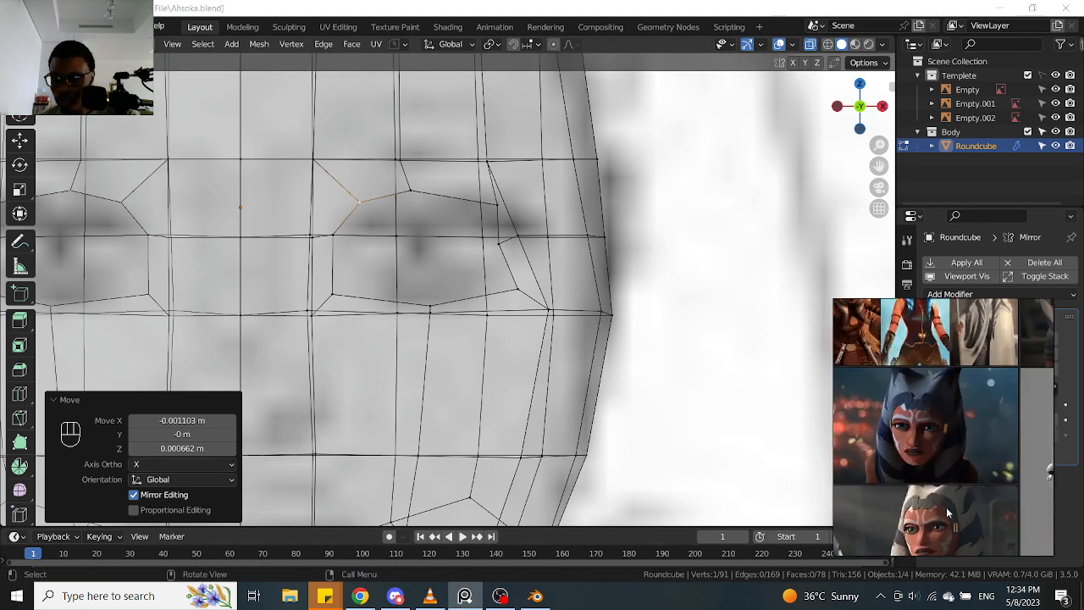
scroll(916, 466, "down", 6)
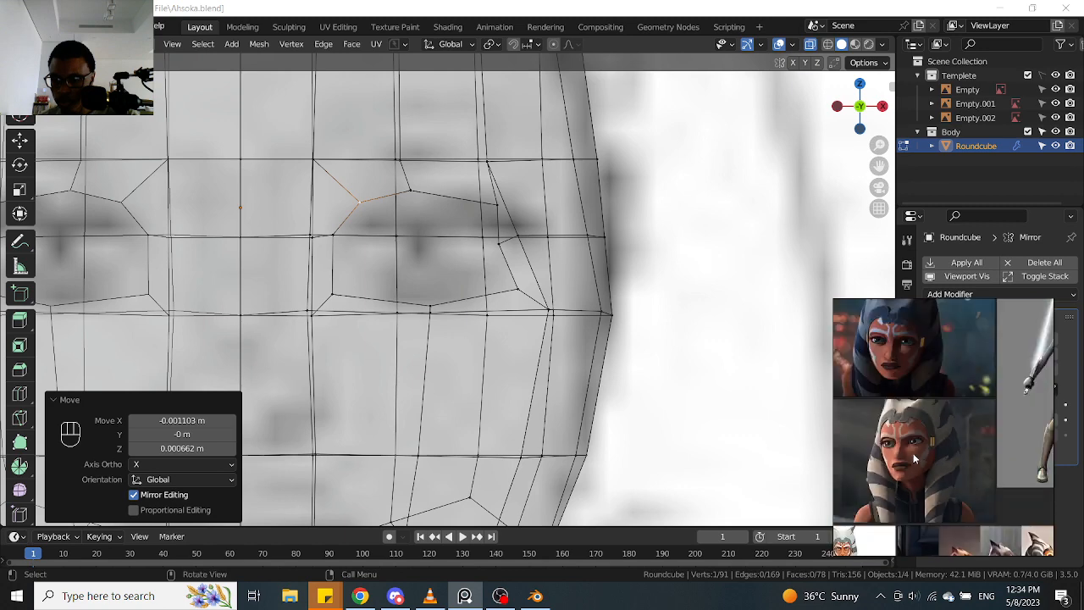
scroll(952, 412, "up", 6)
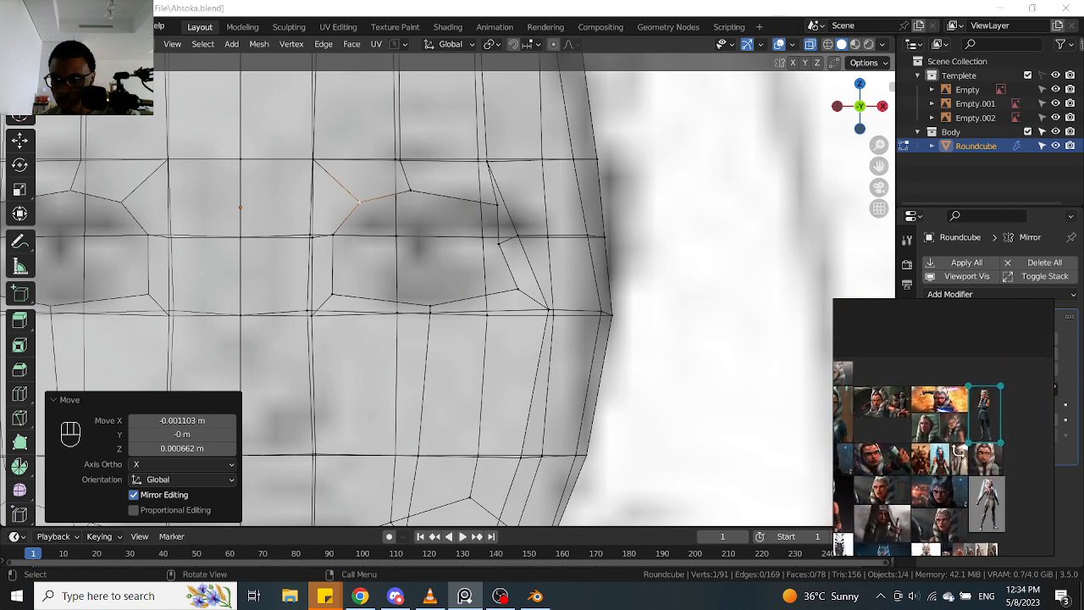
scroll(953, 406, "down", 5)
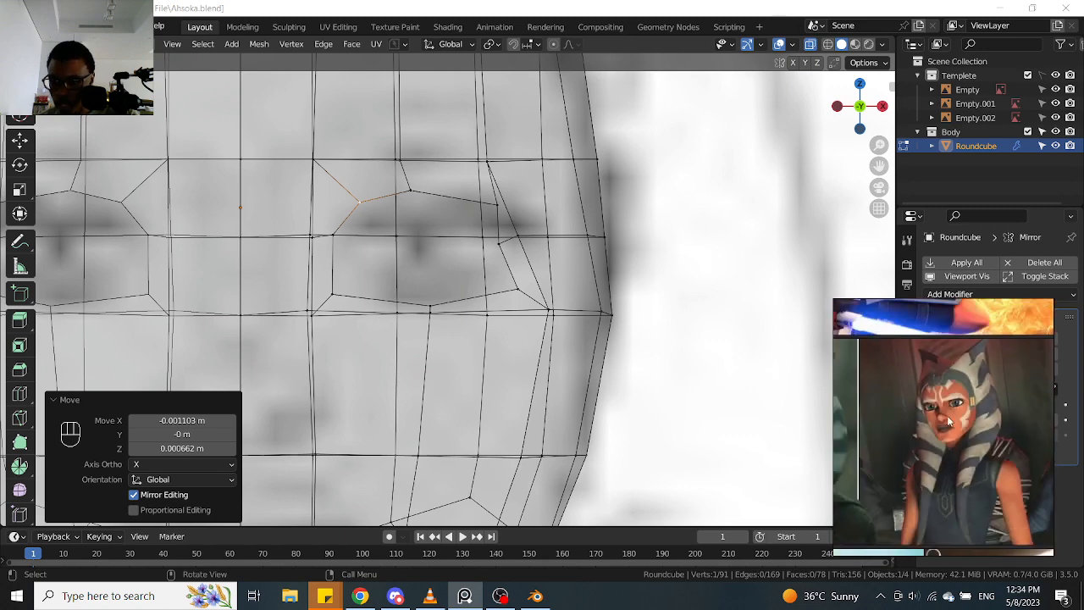
scroll(906, 386, "up", 6)
scroll(907, 387, "down", 6)
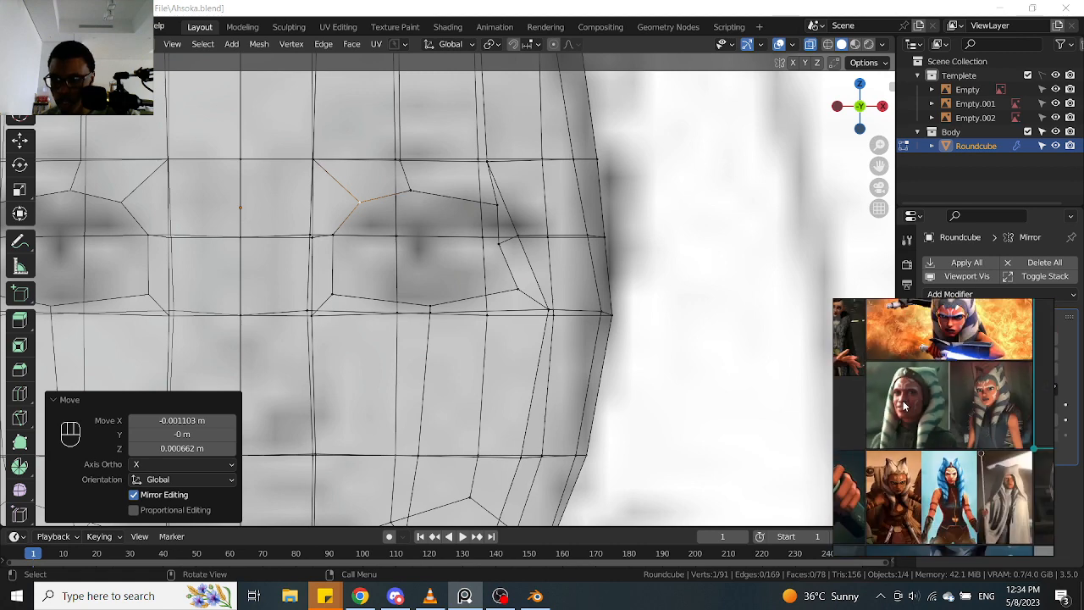
scroll(935, 396, "up", 6)
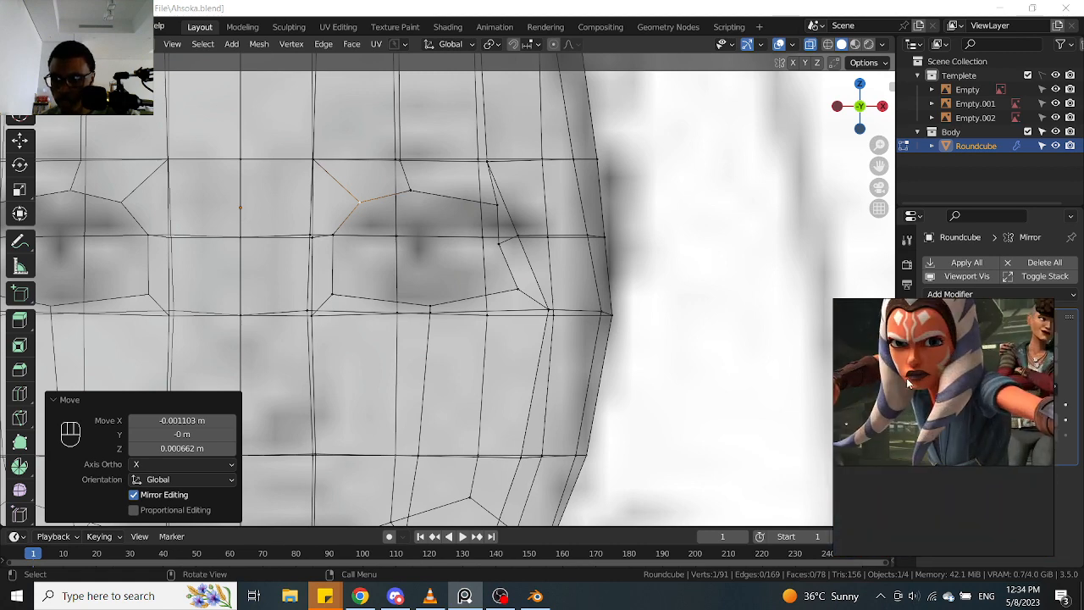
scroll(957, 381, "up", 3)
scroll(956, 371, "down", 6)
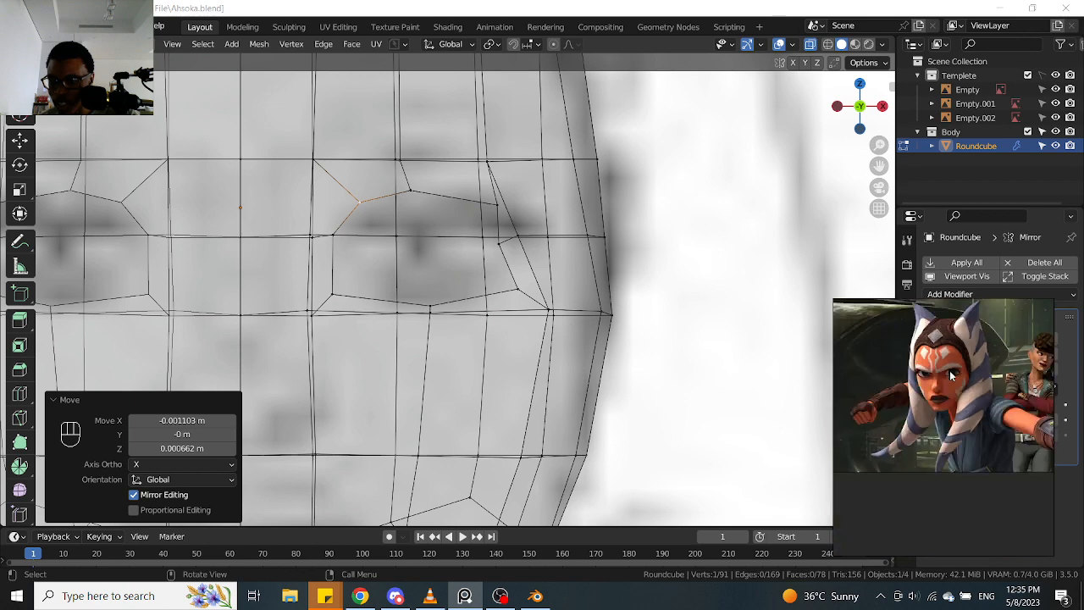
scroll(923, 386, "up", 6)
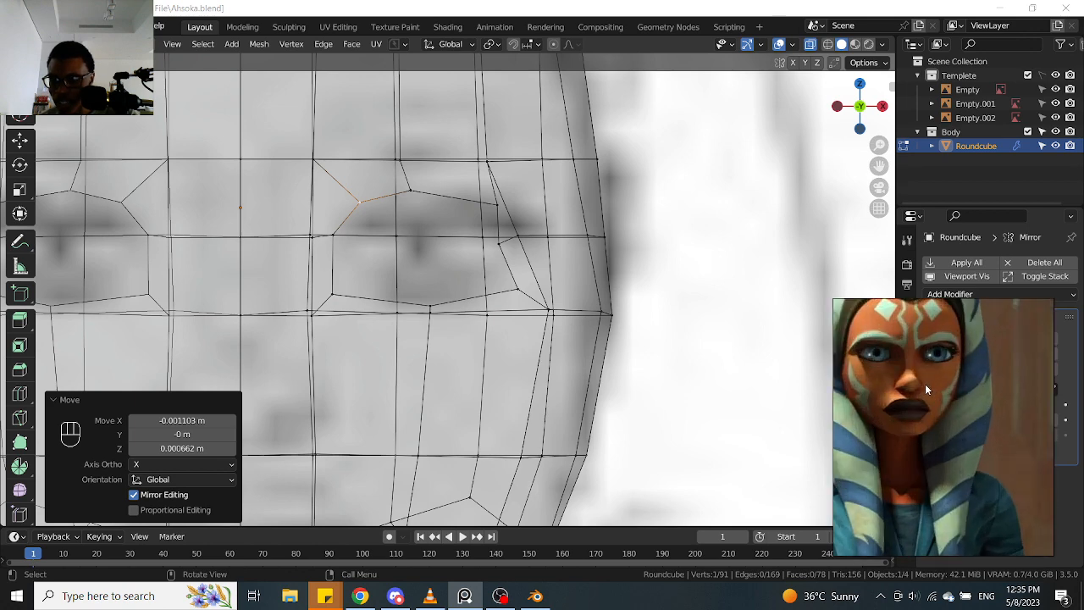
Sketch two annotation strokes beside the head, an angular flat-topped line for the eye shape and a rounded arch above it
scroll(924, 384, "down", 4)
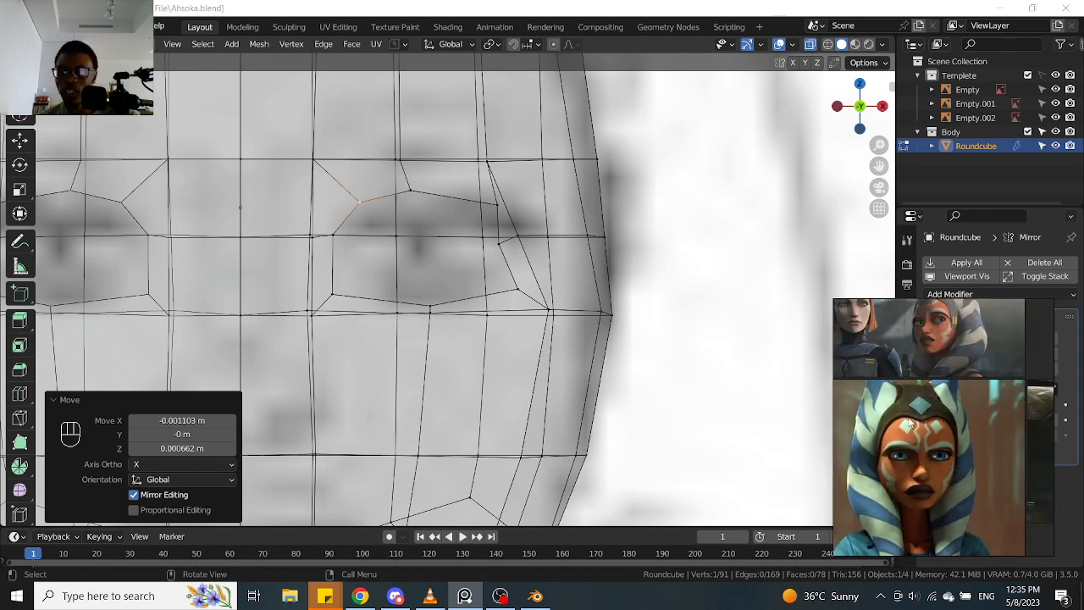
scroll(935, 411, "down", 2)
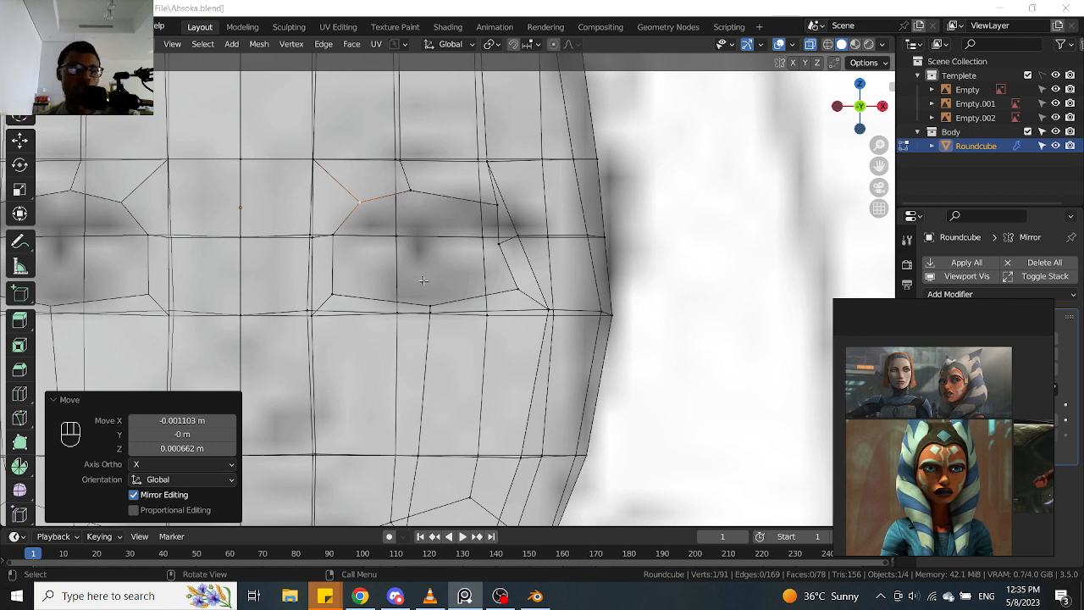
left_click(18, 243)
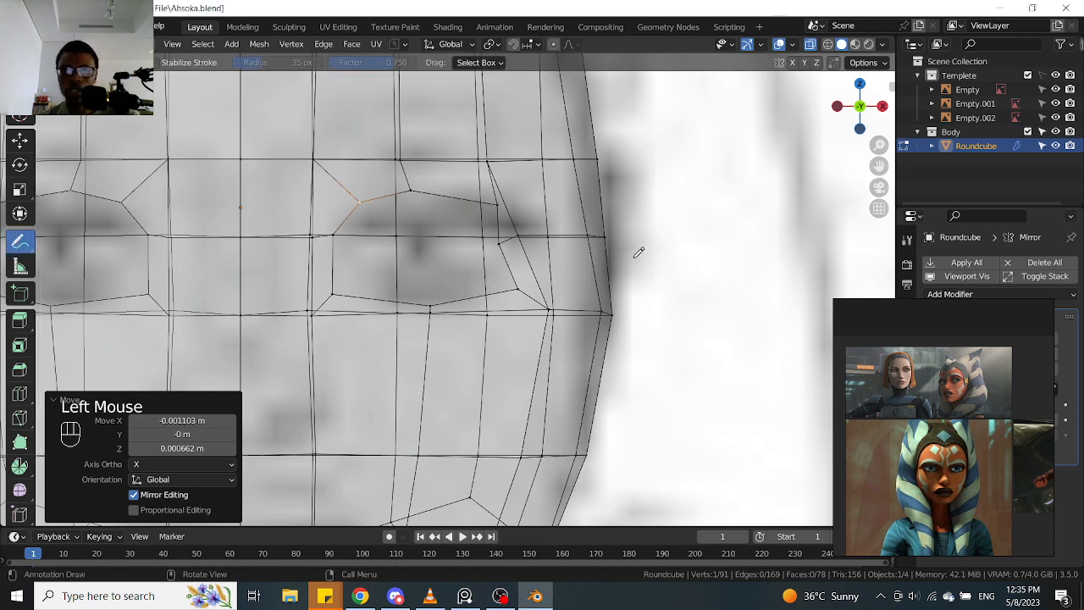
left_click_drag(633, 256, 674, 225)
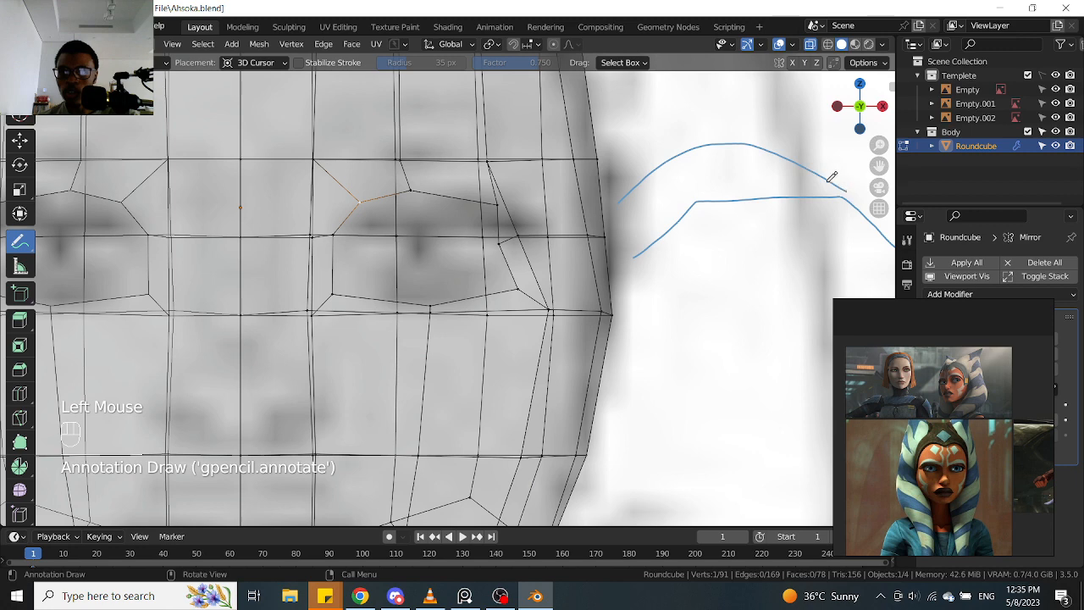
Examine Ahsoka's upper eyelid and brow line in close-up on the reference board
scroll(958, 361, "up", 5)
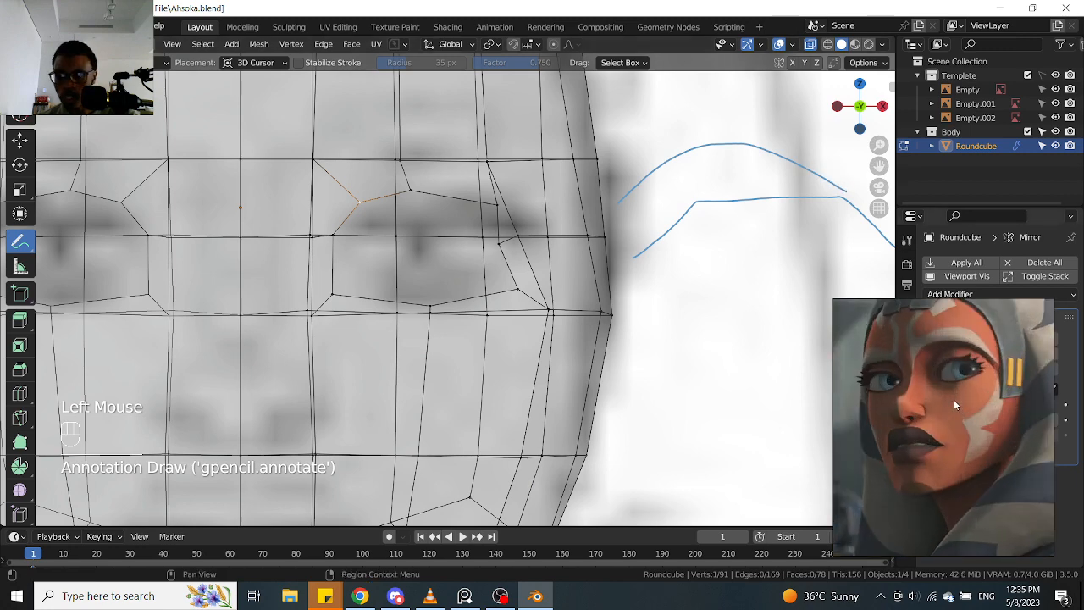
scroll(954, 401, "down", 10)
scroll(940, 436, "up", 8)
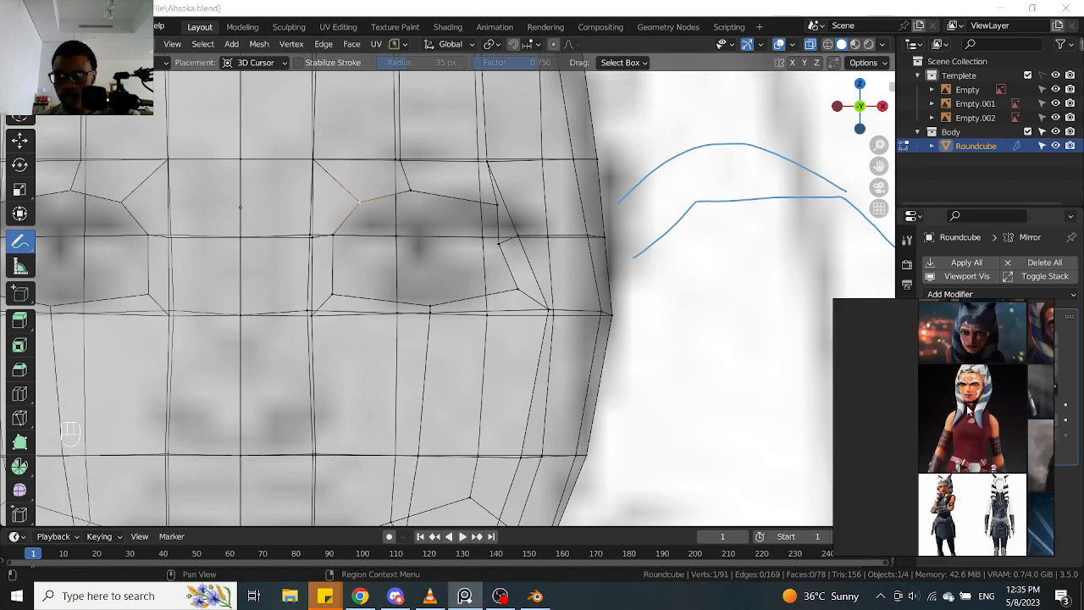
scroll(896, 366, "down", 4)
scroll(910, 372, "up", 4)
scroll(726, 231, "down", 2)
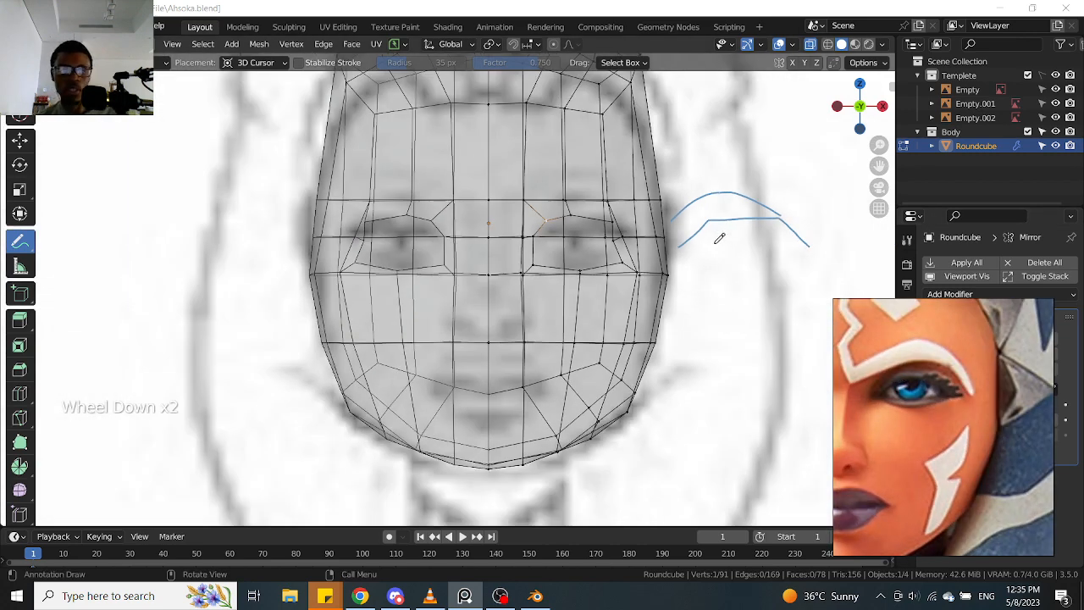
Undo the annotation strokes and the head's mirror modifier, and return to the selection tool
scroll(753, 313, "up", 2)
left_click(729, 262)
key("ctrl+z")
key("ctrl+z")
scroll(734, 254, "down", 1)
scroll(709, 212, "down", 1)
key("ctrl+z")
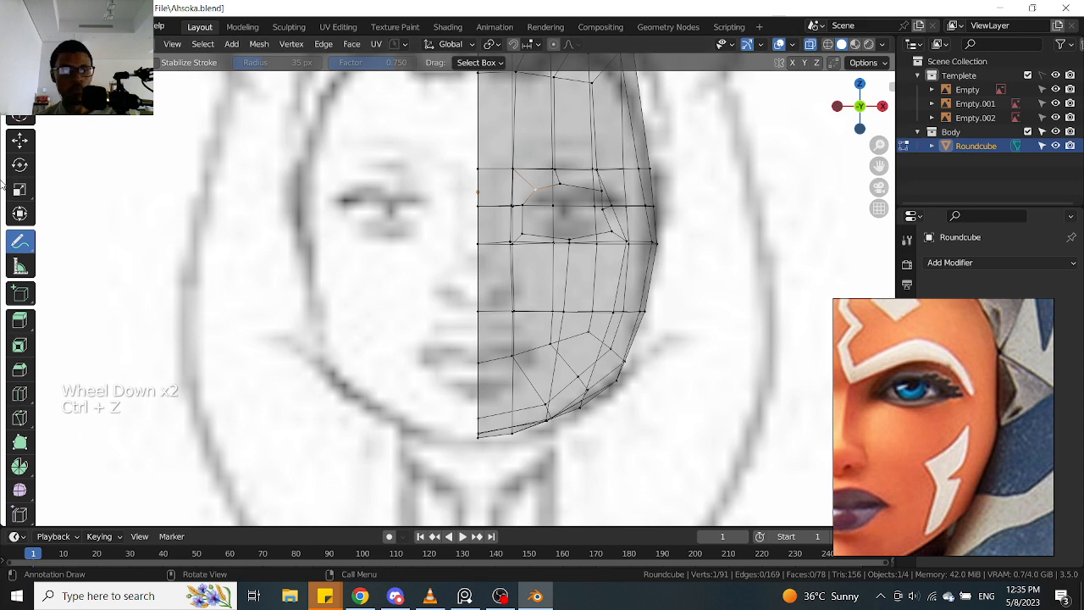
left_click(20, 88)
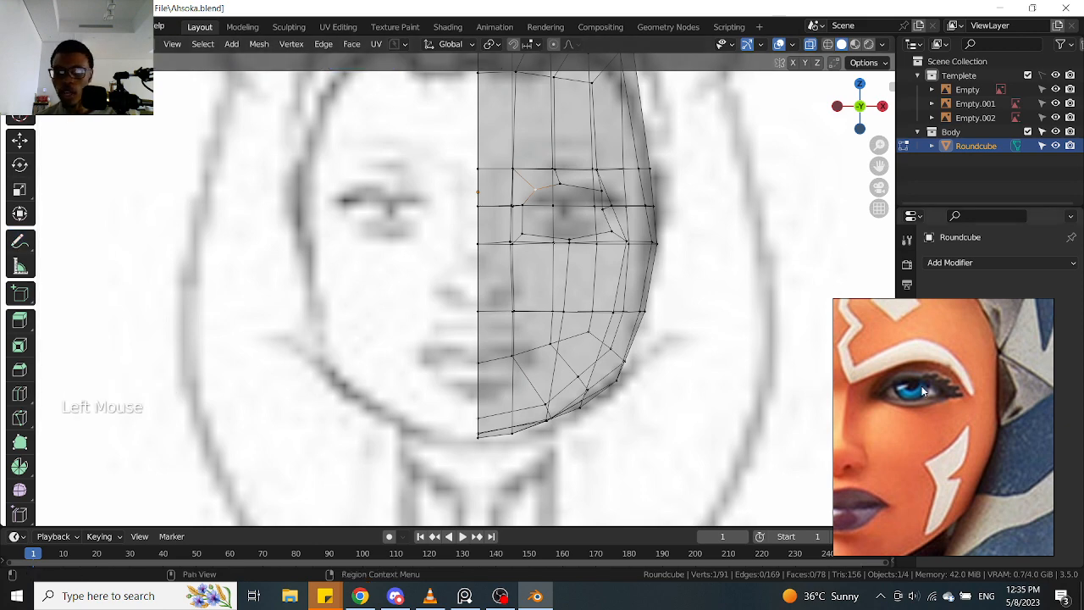
Examine the eye shape in the animated character portraits on the reference board
scroll(948, 432, "down", 5)
middle_click_drag(951, 479, 940, 382)
middle_click_drag(887, 493, 902, 395)
scroll(900, 392, "up", 6)
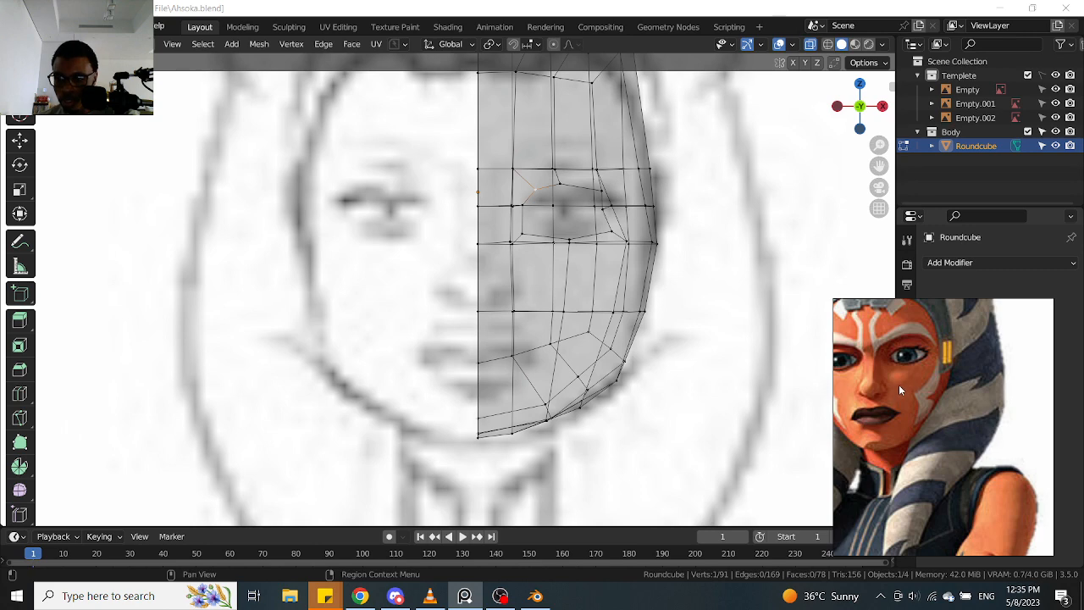
scroll(900, 386, "down", 6)
middle_click_drag(962, 525, 938, 417)
scroll(952, 415, "up", 6)
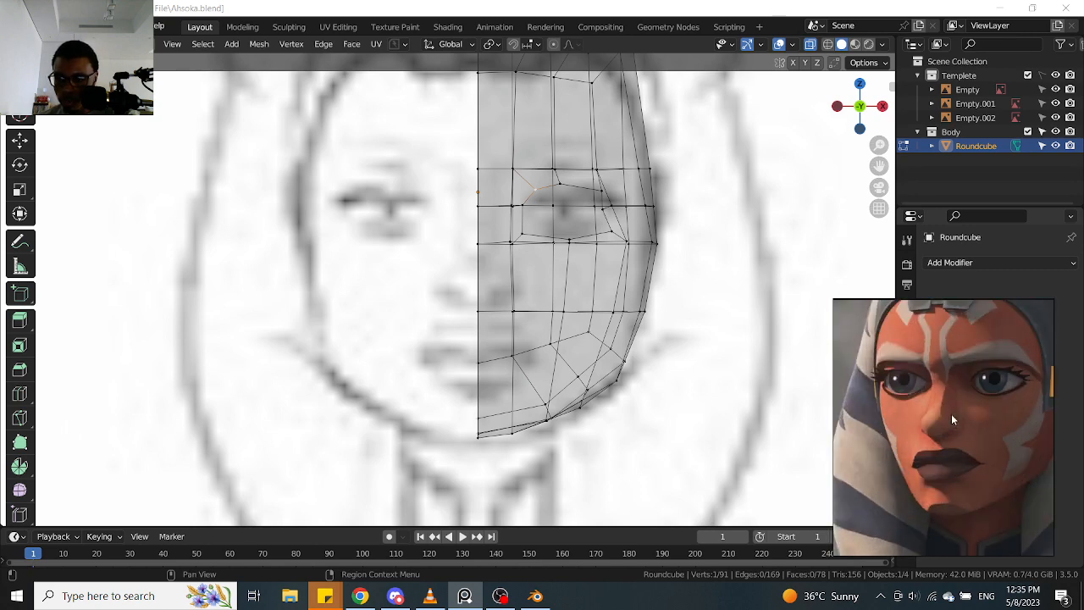
middle_click_drag(970, 371, 944, 380)
scroll(944, 380, "up", 2)
scroll(944, 372, "down", 2)
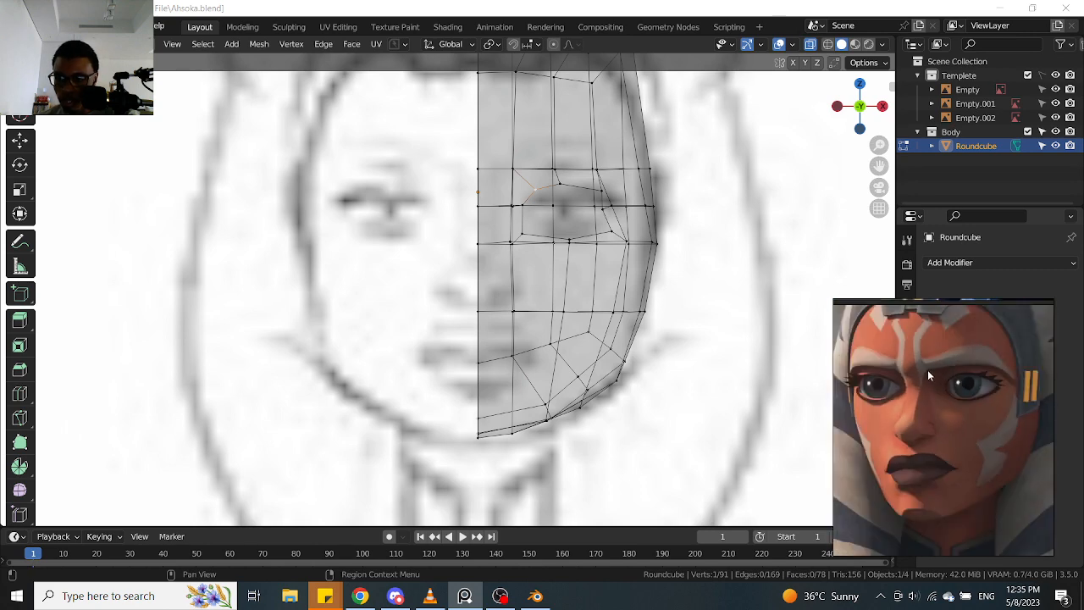
Browse the remaining reference images and compare how Ahsoka's eyes look from different angles
scroll(997, 362, "down", 8)
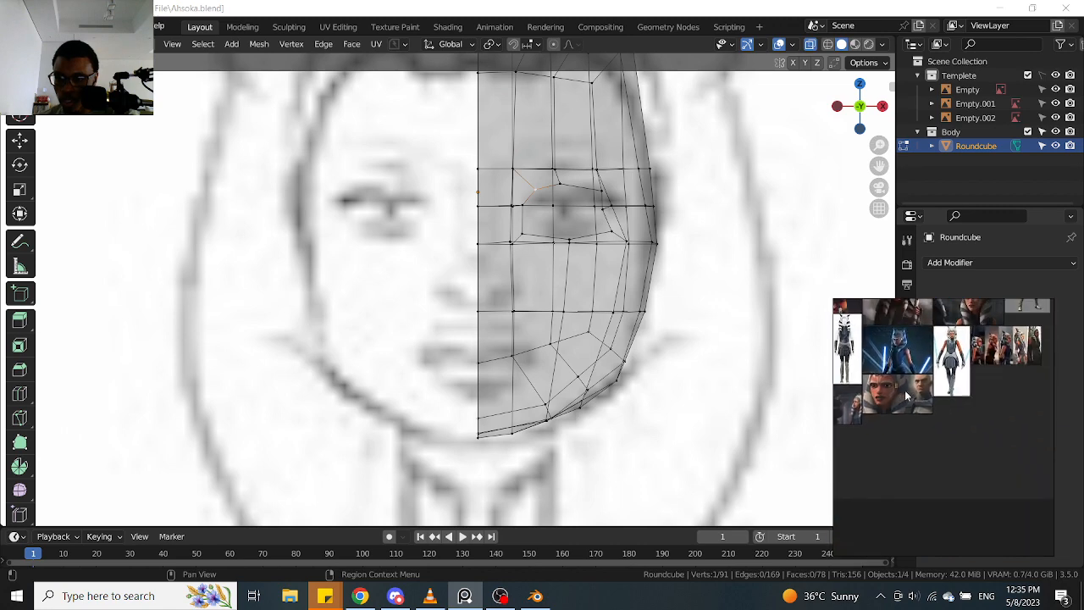
scroll(928, 402, "up", 4)
scroll(939, 406, "down", 3)
scroll(939, 406, "up", 5)
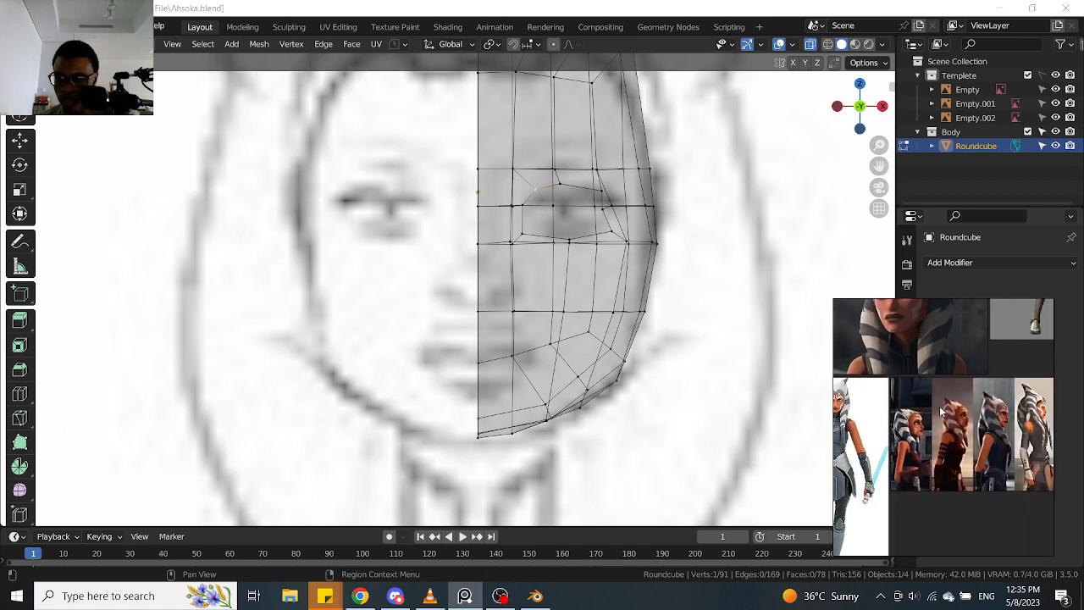
scroll(946, 410, "down", 2)
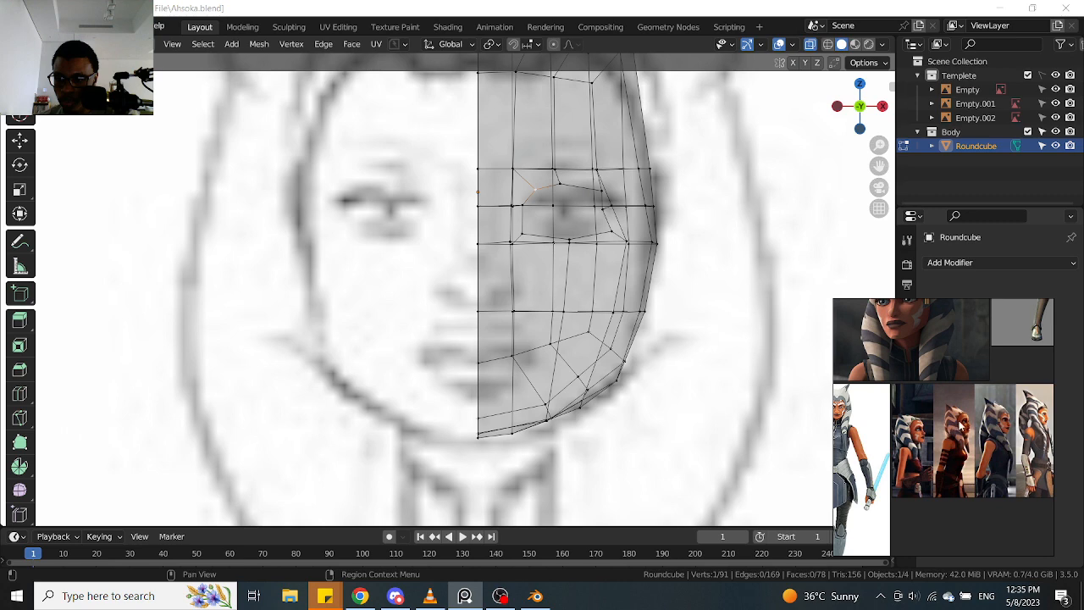
scroll(960, 423, "down", 3)
scroll(979, 371, "down", 2)
middle_click_drag(978, 315, 938, 459)
middle_click_drag(905, 413, 952, 431)
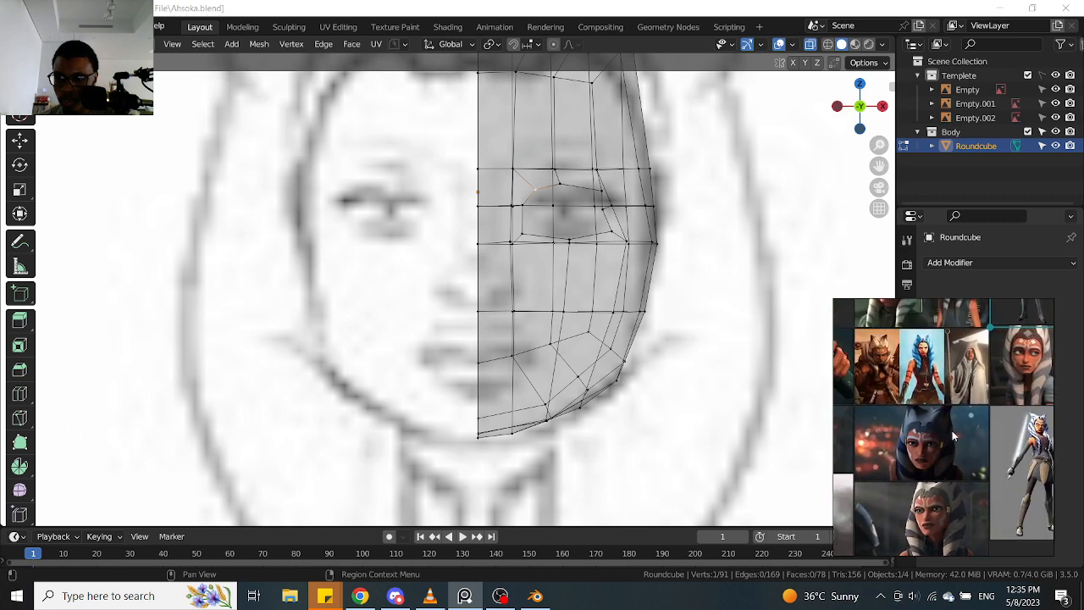
scroll(952, 430, "up", 5)
scroll(965, 436, "down", 6)
middle_click_drag(952, 416, 1031, 401)
middle_click_drag(909, 416, 928, 411)
scroll(916, 451, "up", 5)
scroll(952, 410, "down", 8)
middle_click_drag(985, 381, 926, 436)
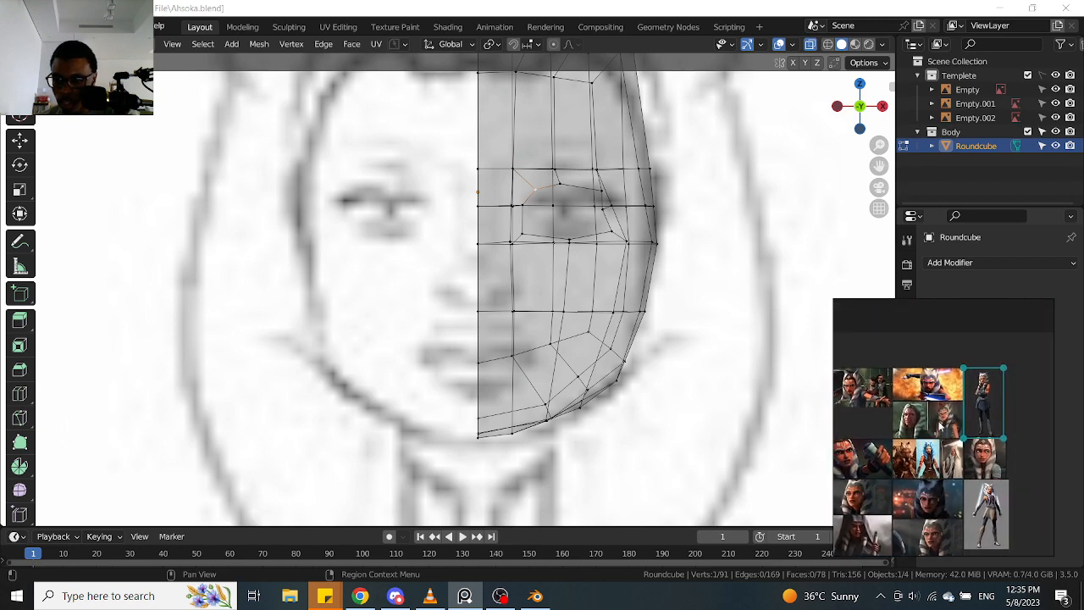
scroll(927, 378, "up", 8)
scroll(998, 367, "up", 2)
scroll(897, 385, "down", 6)
mouse_move(897, 385)
middle_mouse_down()
mouse_move(980, 380)
mouse_move(917, 385)
middle_mouse_up()
scroll(898, 394, "up", 5)
scroll(895, 395, "down", 5)
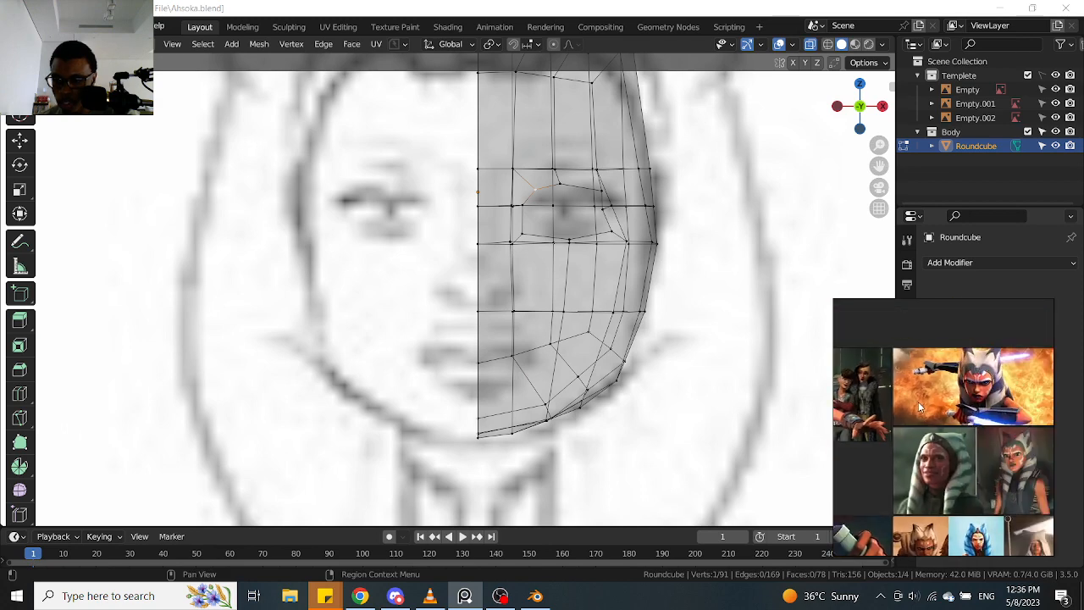
scroll(983, 394, "up", 5)
scroll(980, 391, "down", 6)
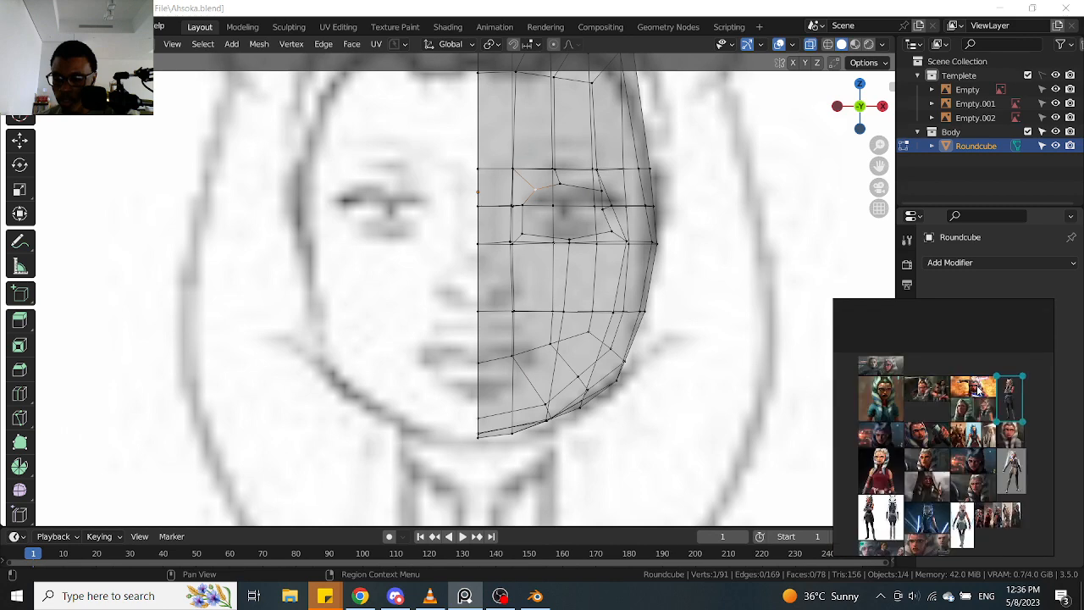
Frame the large animated close-up of Ahsoka's face on the reference board beside the head mesh
middle_click_drag(908, 468, 960, 430)
scroll(954, 412, "up", 5)
middle_click_drag(953, 378, 934, 344)
middle_click_drag(939, 422, 932, 365)
middle_click_drag(1005, 432, 975, 395)
scroll(969, 446, "up", 5)
scroll(969, 447, "up", 2)
scroll(969, 447, "down", 4)
middle_click_drag(909, 437, 919, 429)
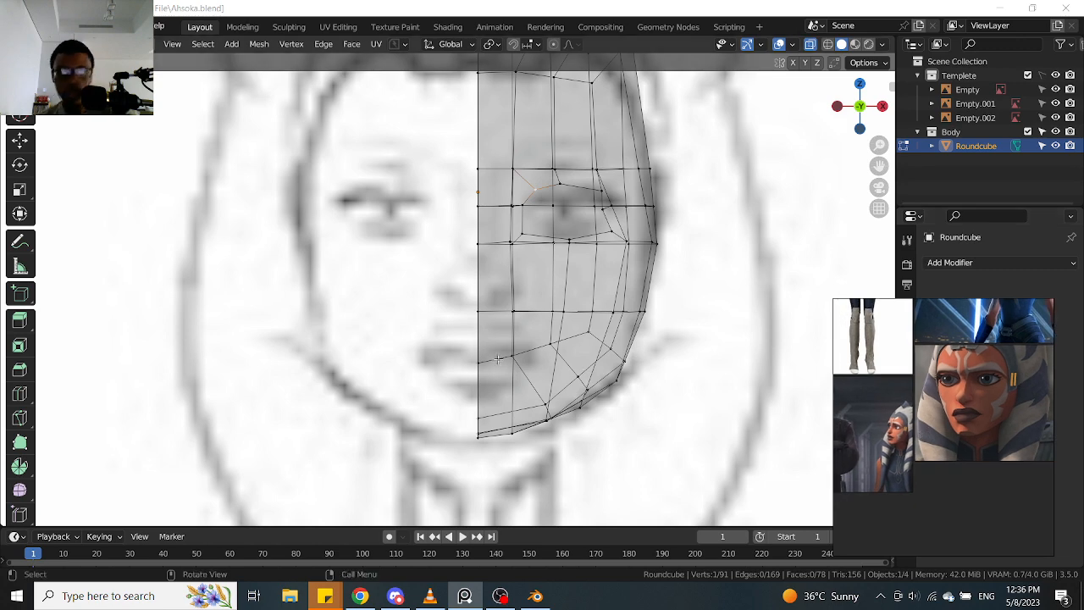
In front view, move the lower inner vertex of the eye opening about 0.0025 m in X and 0.0041 m in Z
scroll(467, 296, "up", 2)
middle_click_drag(509, 249, 548, 269)
scroll(563, 257, "down", 1)
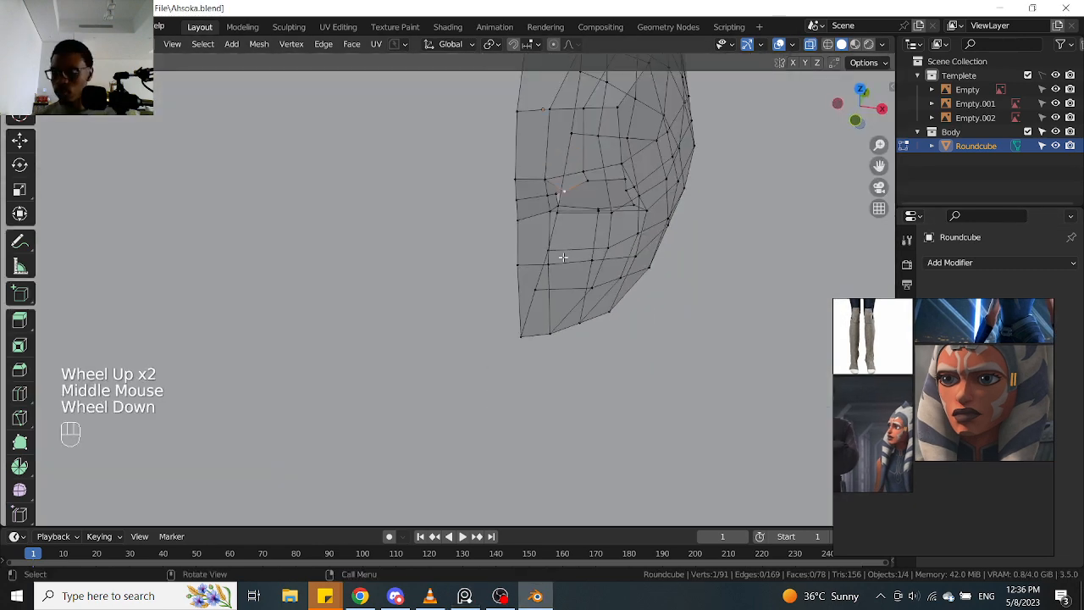
key("KP_1")
scroll(563, 258, "up", 2)
middle_click_drag(597, 270, 564, 258, "shift")
left_click(557, 279)
key("g")
left_click(566, 267)
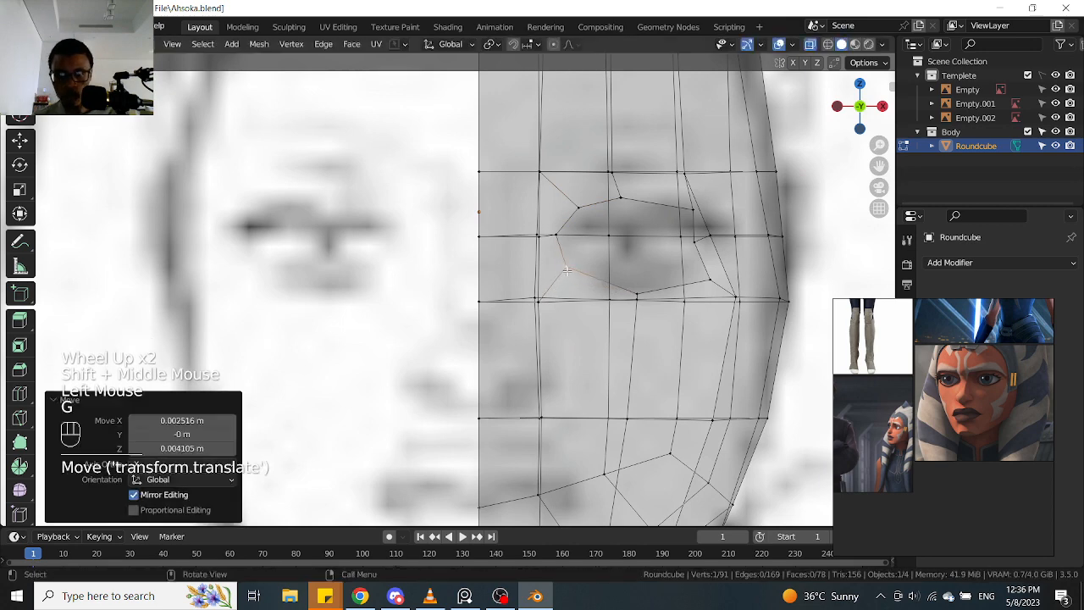
Turn off X-ray and move the upper middle, upper inner and upper outer vertices of the eye opening inward toward the nose
middle_click_drag(600, 219, 562, 262, "shift")
key("alt+z")
left_click(584, 245)
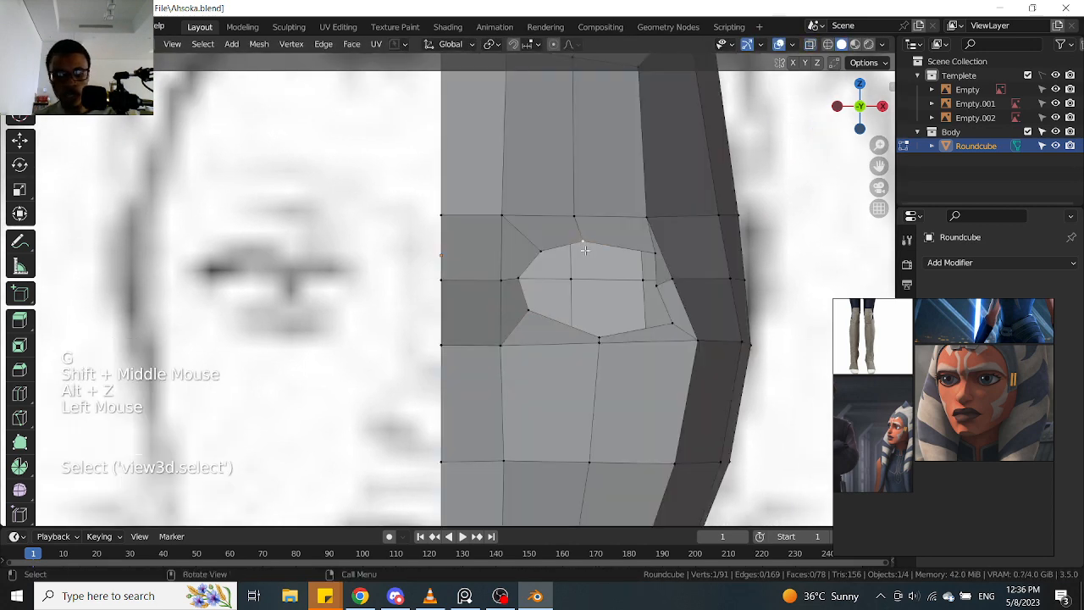
key("g")
left_click(564, 252)
key("g")
left_click(646, 251)
key("g")
left_click(634, 254)
Pull the eye opening's lower outer vertex inward and move its lower middle vertex about -0.0015 m in X and 0.0016 m in Z
left_click(674, 321)
key("g")
left_click(649, 314)
left_click(601, 337)
key("g")
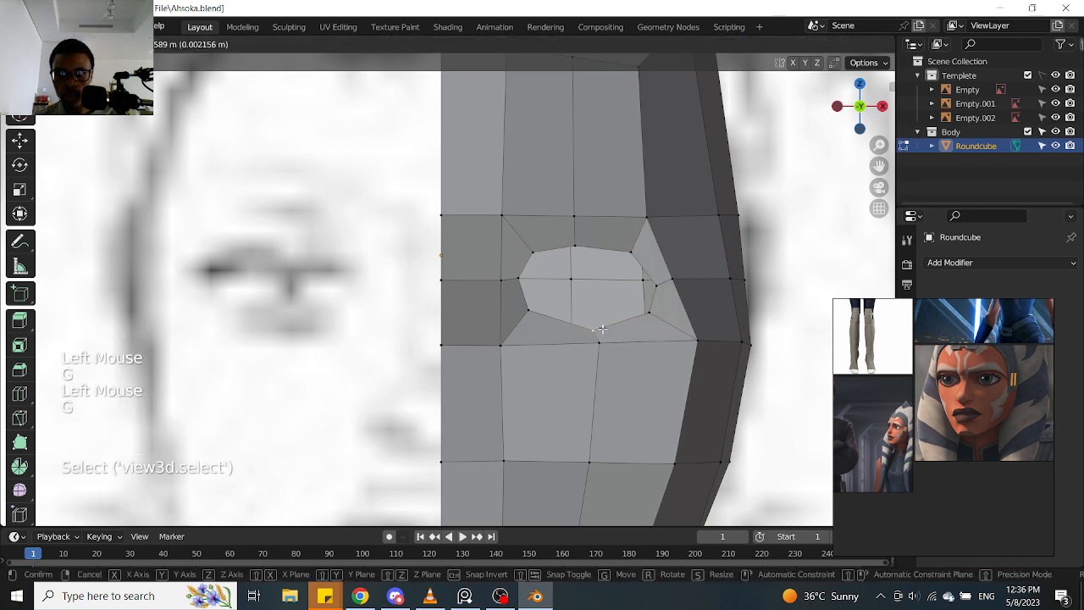
left_click(601, 331)
key("alt+z")
key("alt+z")
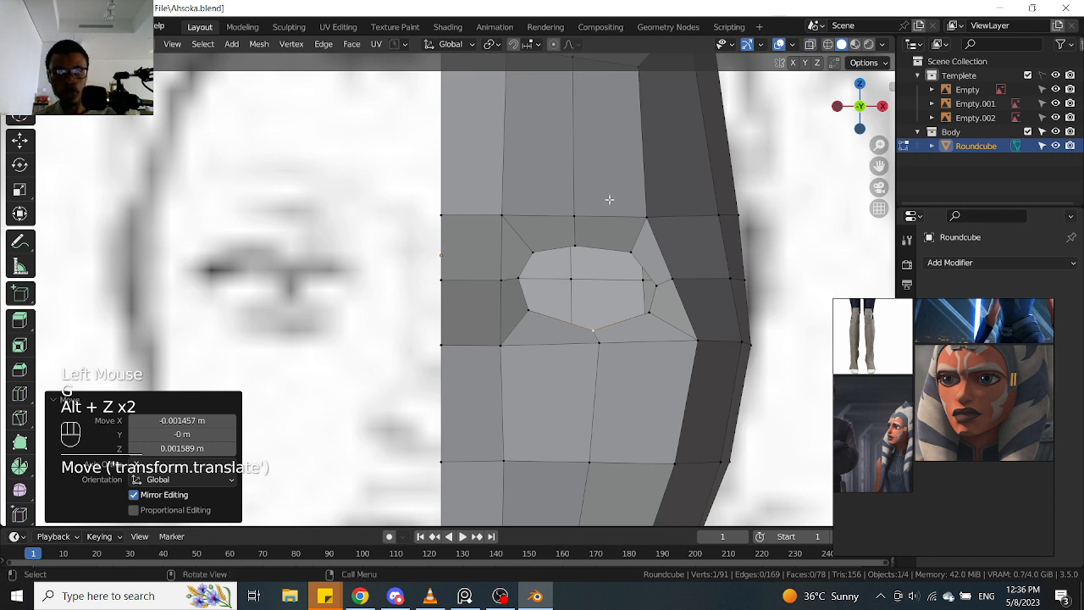
Mark the three edges connecting the top of the eye opening to the brow edge loop as sharp
left_click_drag(609, 199, 566, 267)
key("Tab")
left_click(571, 233)
left_click(522, 236, "shift")
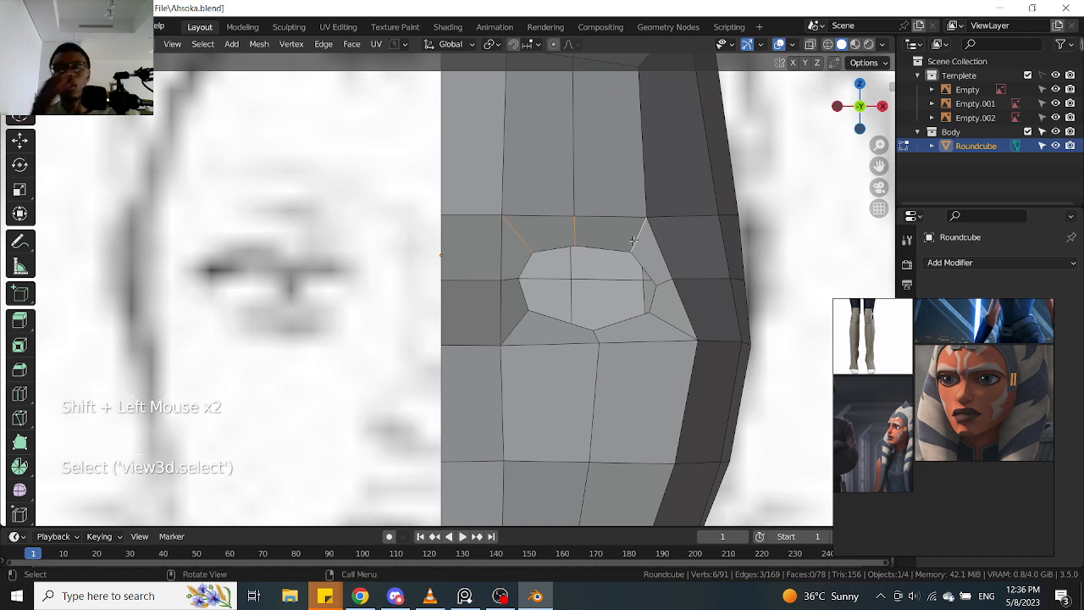
right_click(633, 241)
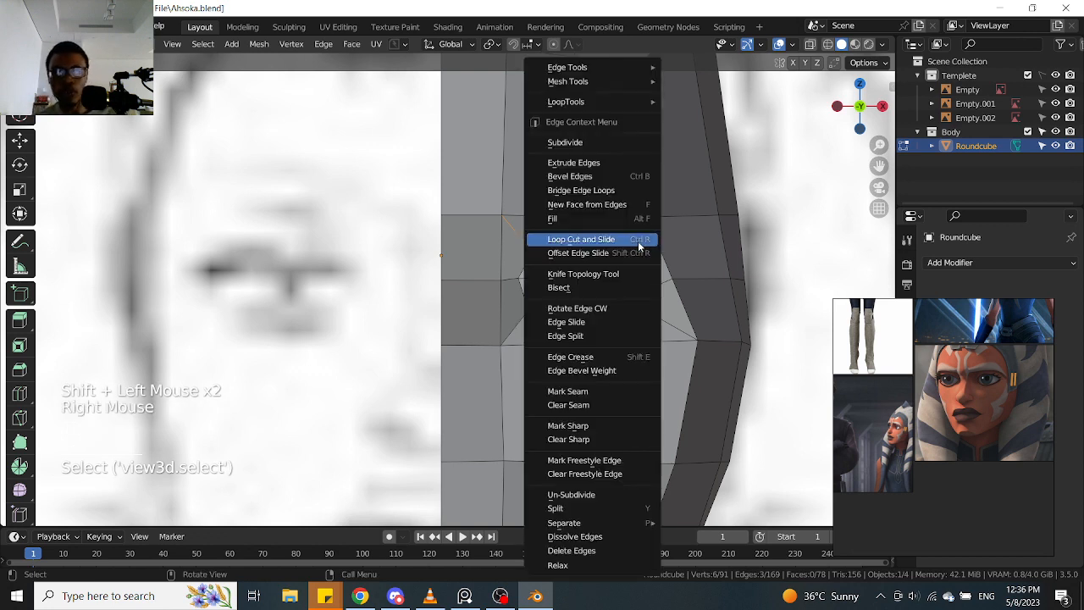
left_click(678, 327, "shift")
left_click(639, 240)
left_click(578, 231, "shift")
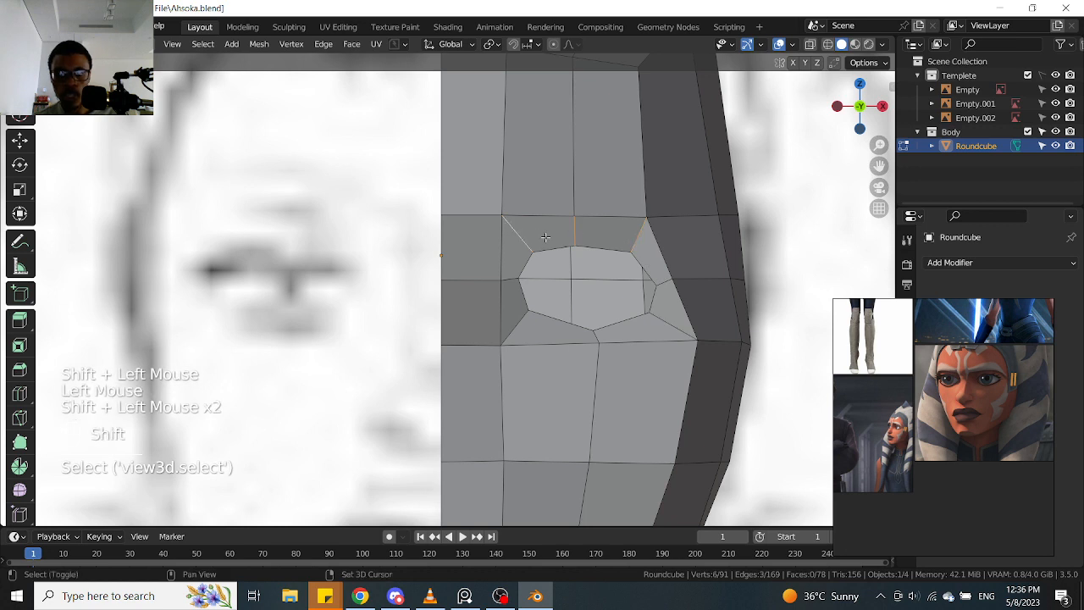
right_click(568, 240)
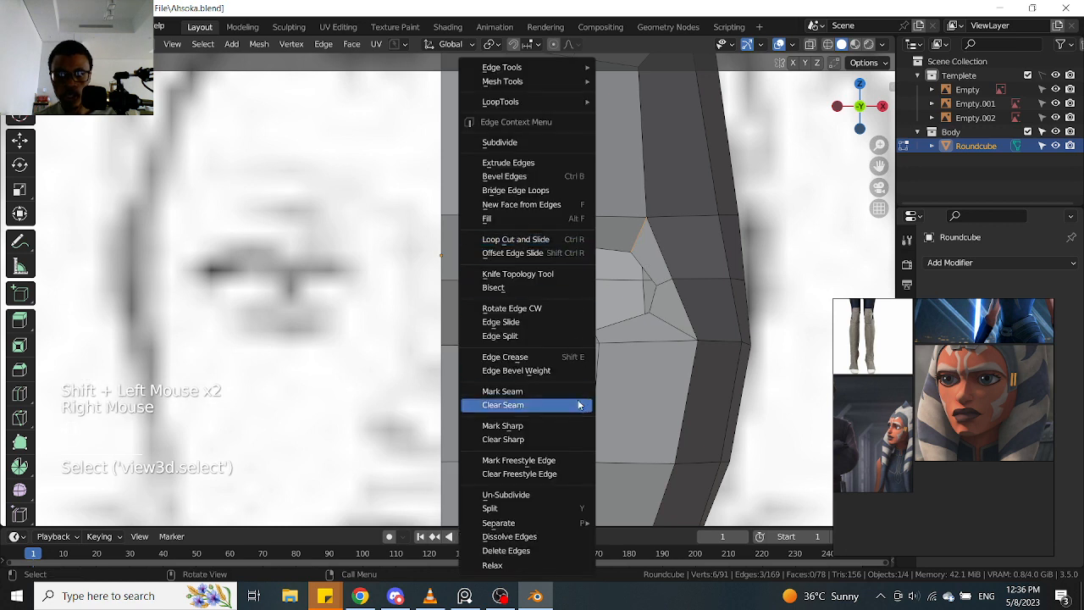
left_click(554, 427)
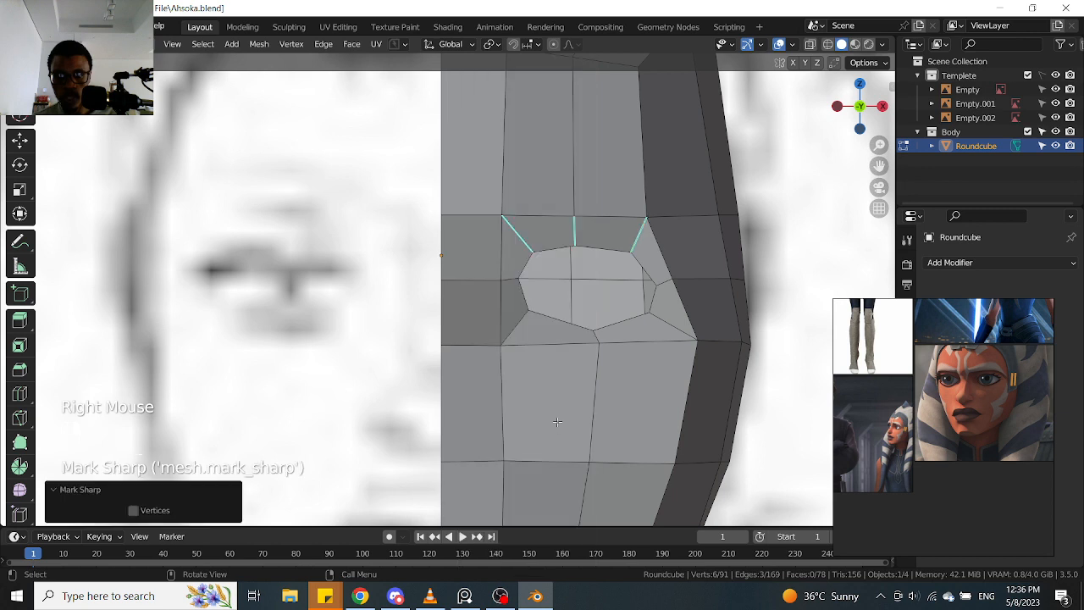
Try to mark the three edges connecting the bottom of the eye opening to the cheek loop as seams
left_click(671, 322)
left_click(595, 334, "shift")
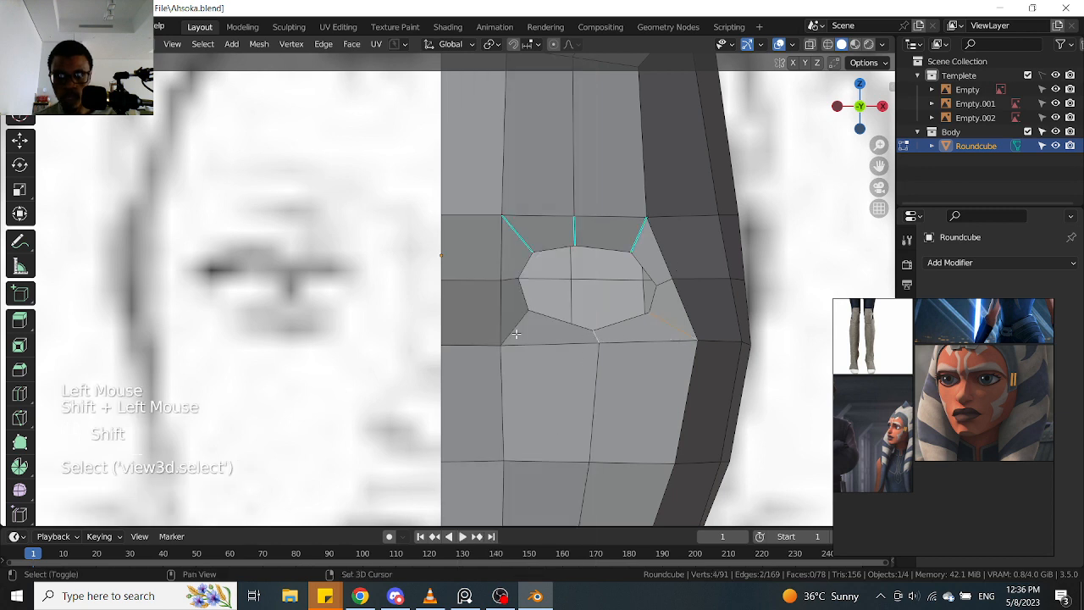
right_click(539, 322)
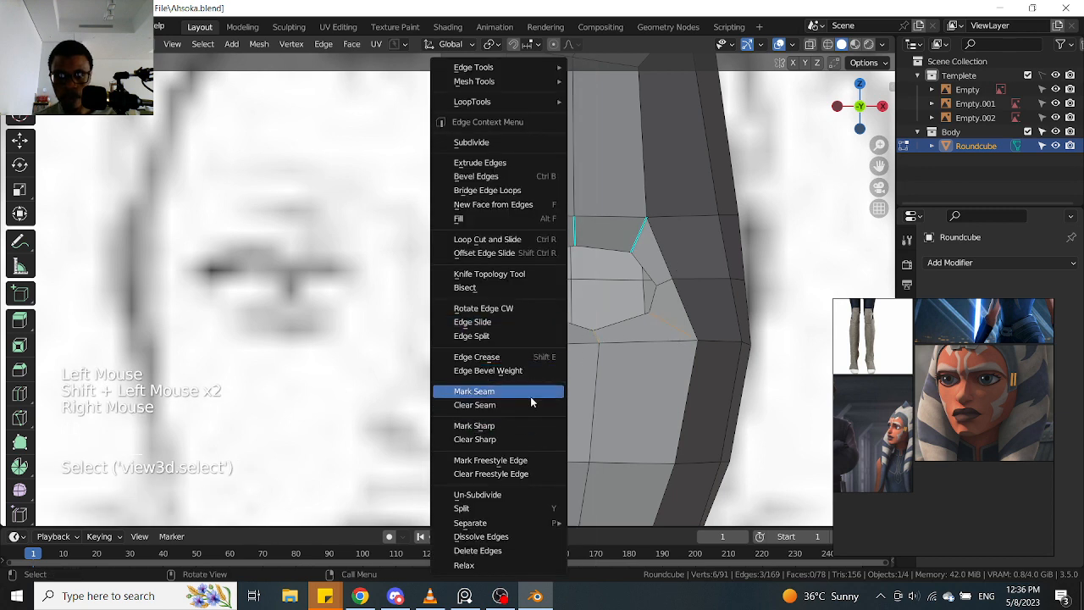
left_click(530, 395)
key("ctrl+z")
right_click(631, 327)
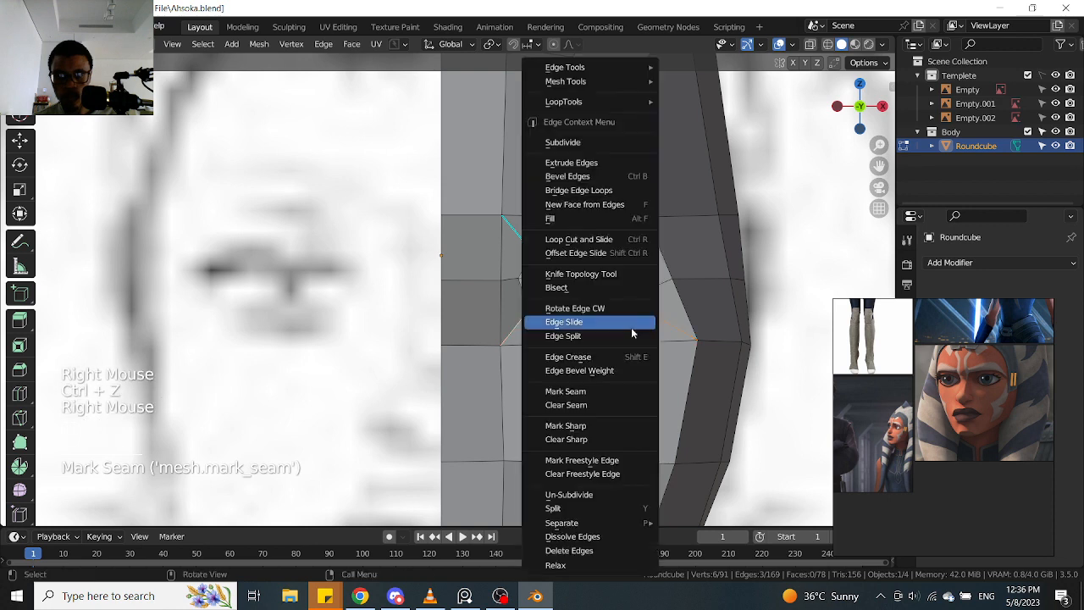
key("ctrl+z")
key("ctrl+z")
key("ctrl+z")
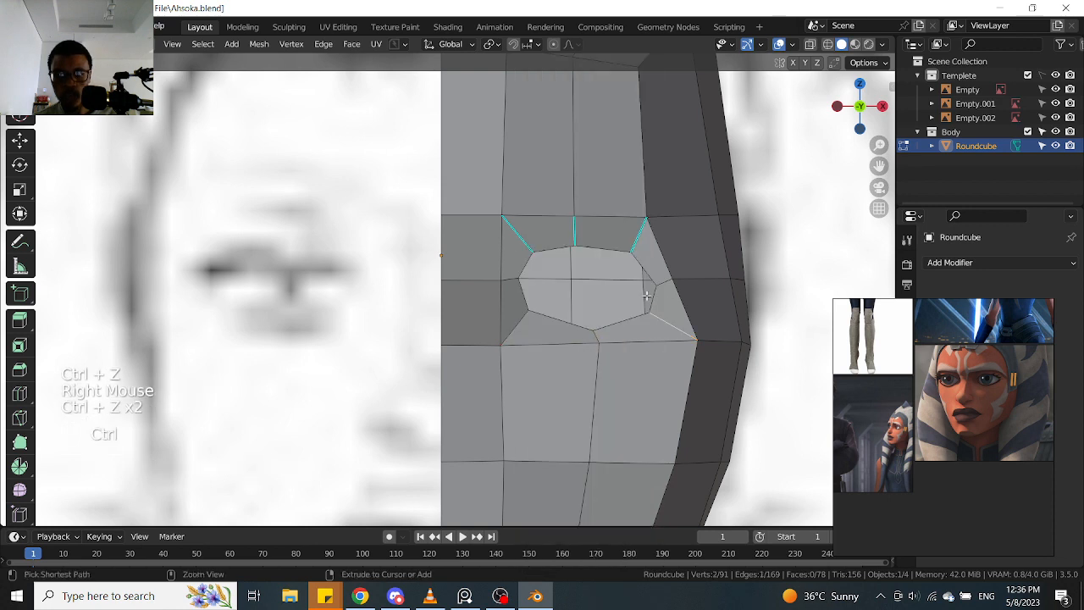
Clear the sharp marking from the three edges connecting the top of the eye opening to the brow loop
left_click(669, 284)
left_click(669, 283, "alt")
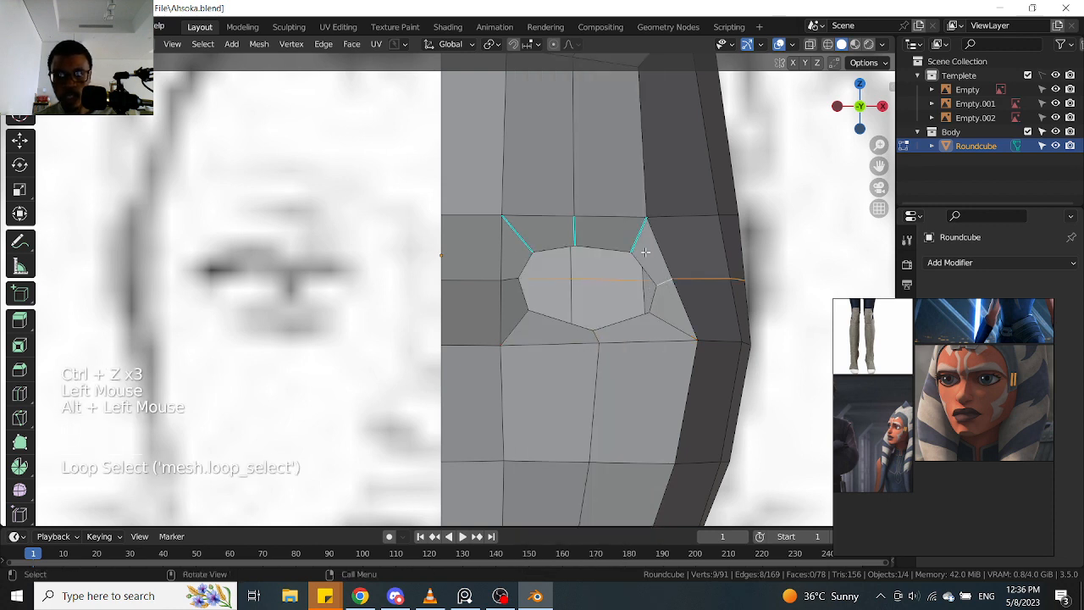
left_click_drag(559, 227, 657, 230)
left_click(649, 222, "shift")
right_click(605, 235)
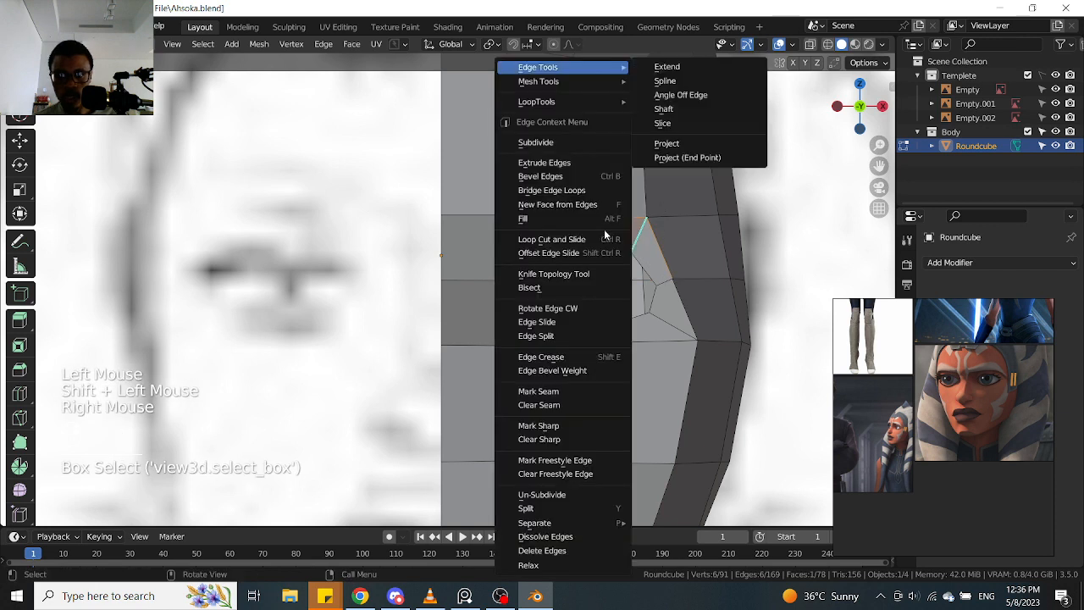
left_click(578, 426)
left_click(533, 248)
right_click(533, 248)
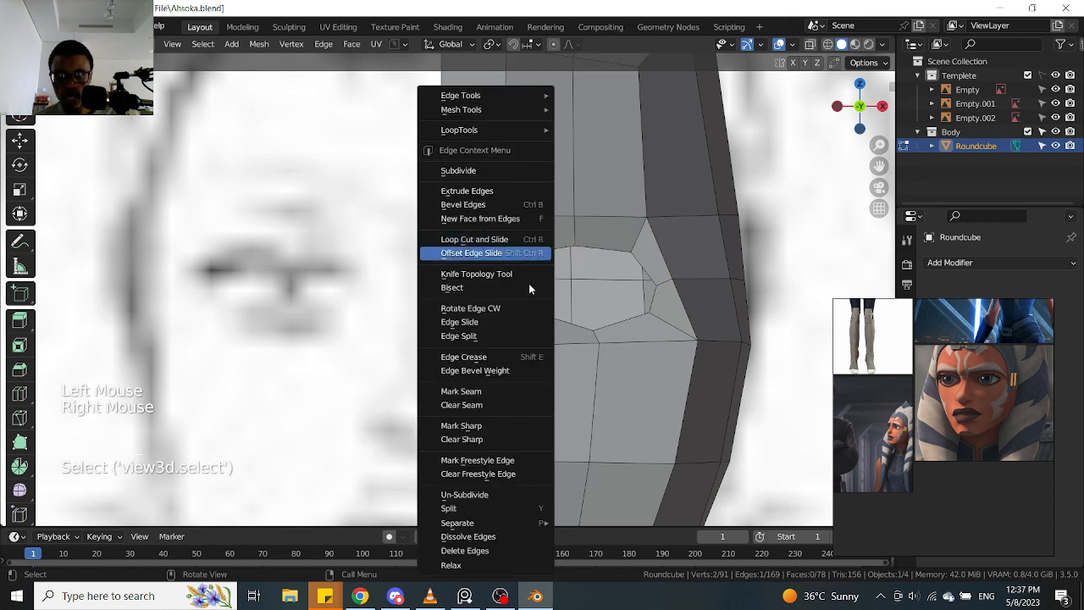
left_click(525, 438)
Mark the eight edges radiating from the eye opening to the surrounding loop as seams
scroll(551, 255, "up", 1)
left_click(515, 264)
left_click(521, 241, "shift")
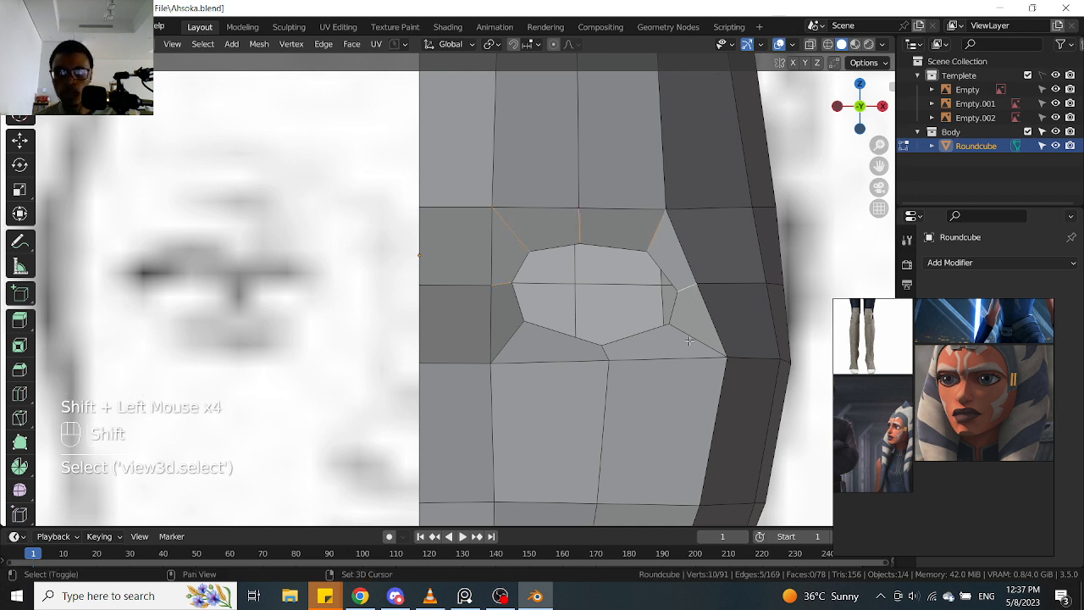
right_click(559, 309)
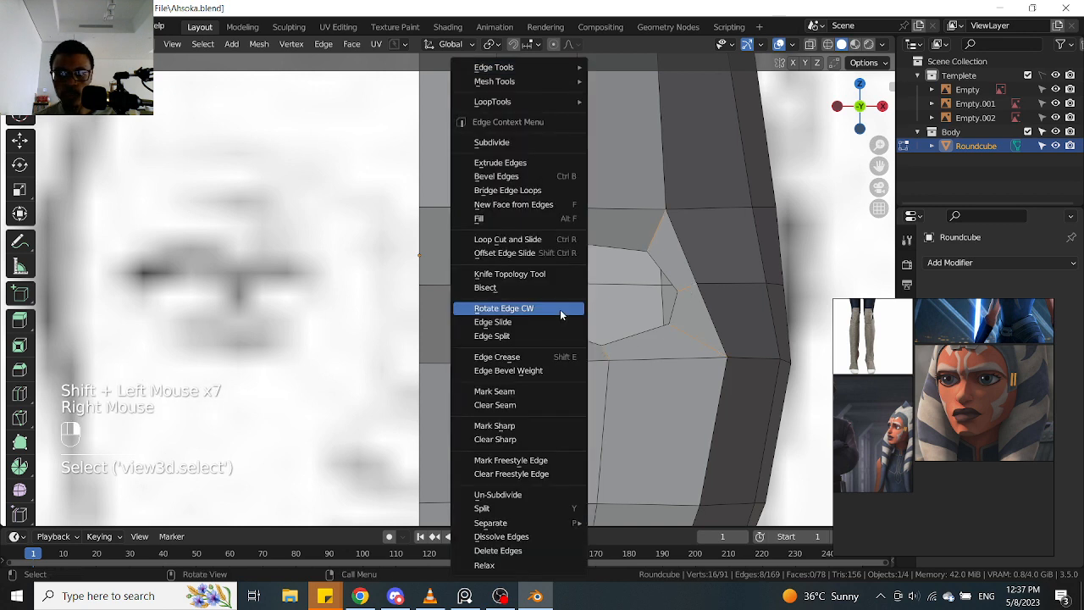
left_click(542, 391)
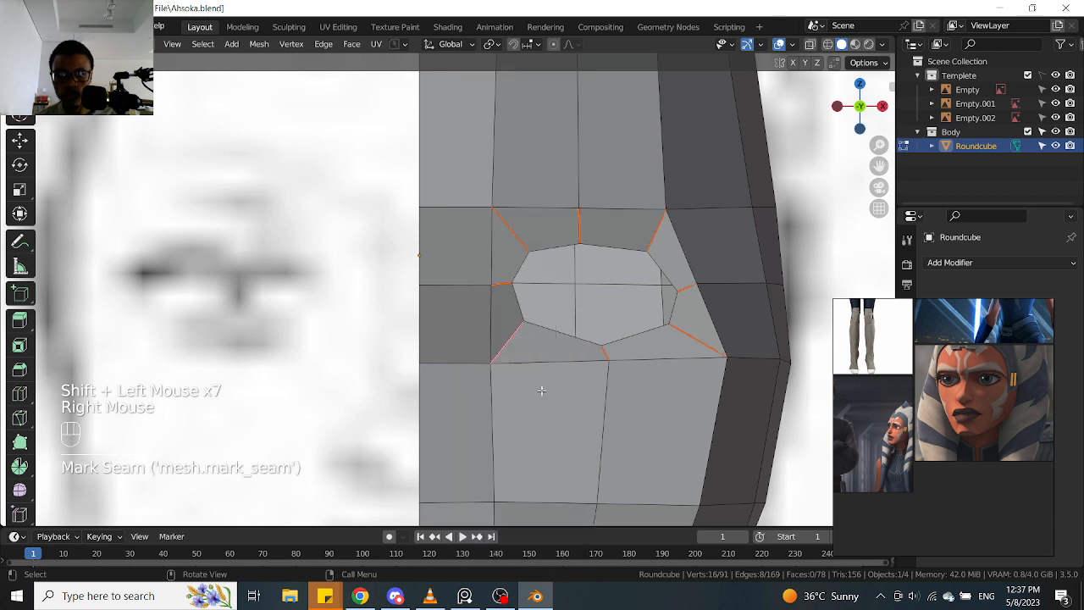
Try to add two horizontal loop cuts across the nose bridge, one above and one below the eye's inner corner
left_click(504, 255)
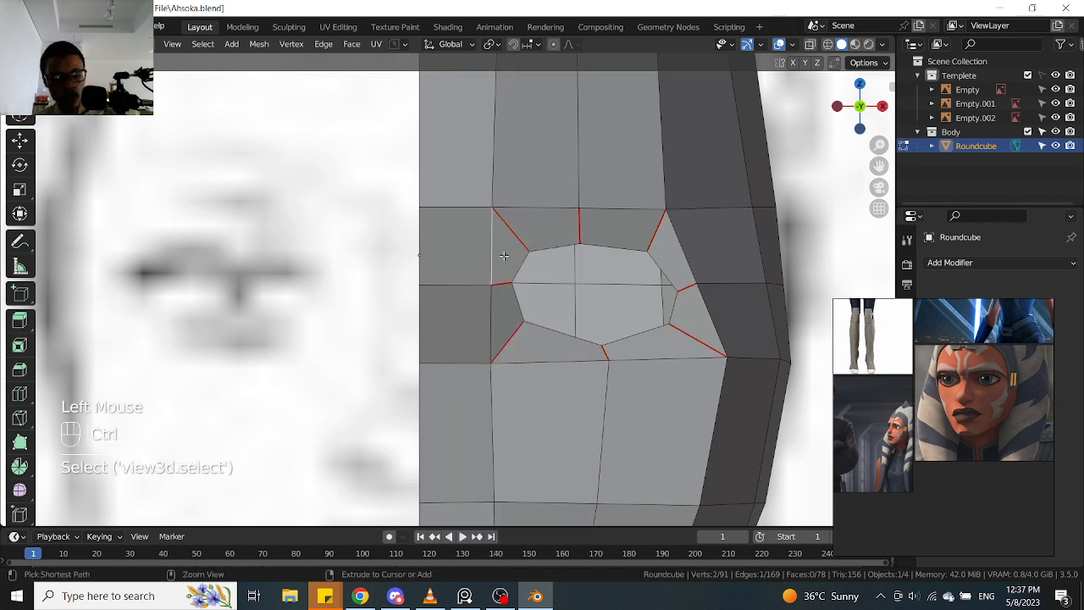
key("ctrl+r")
left_click(504, 255)
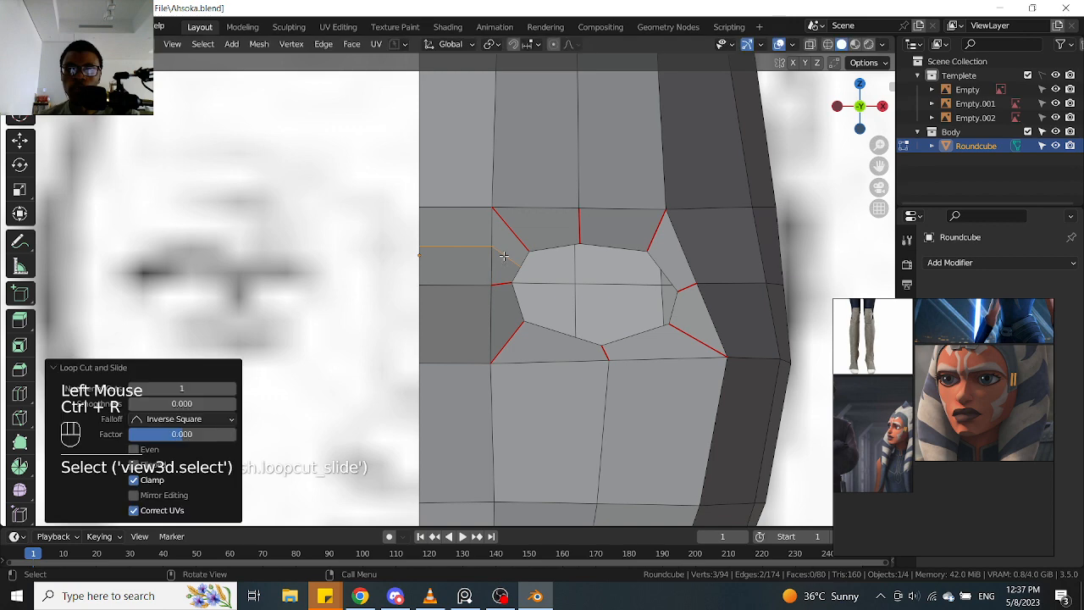
left_click(516, 316)
key("ctrl+r")
left_click(508, 311)
scroll(676, 267, "up", 2)
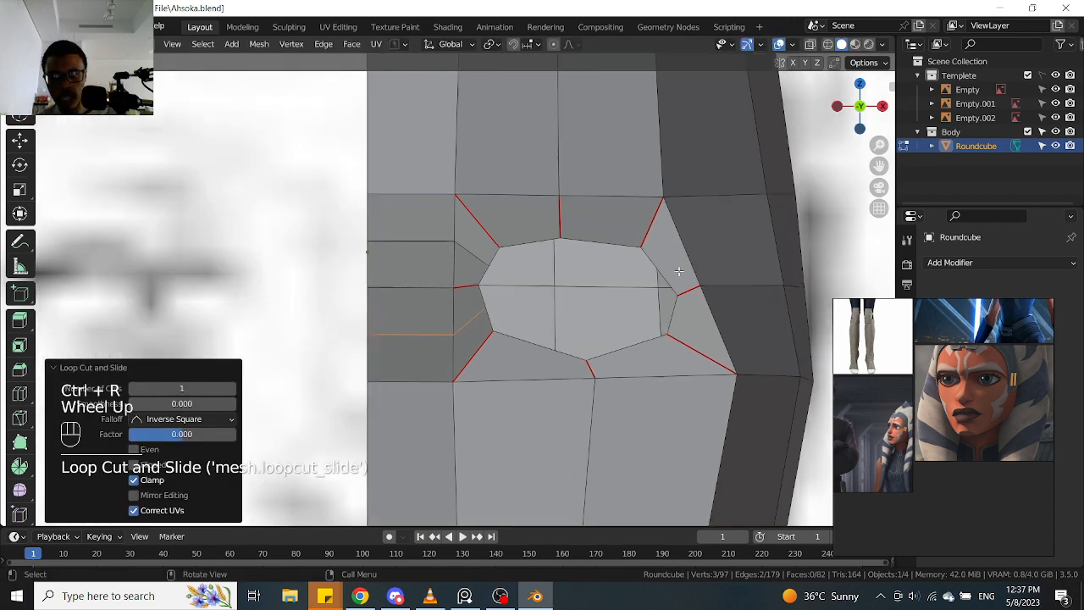
Undo both loop cuts across the nose bridge
scroll(676, 269, "down", 2)
key("ctrl+z")
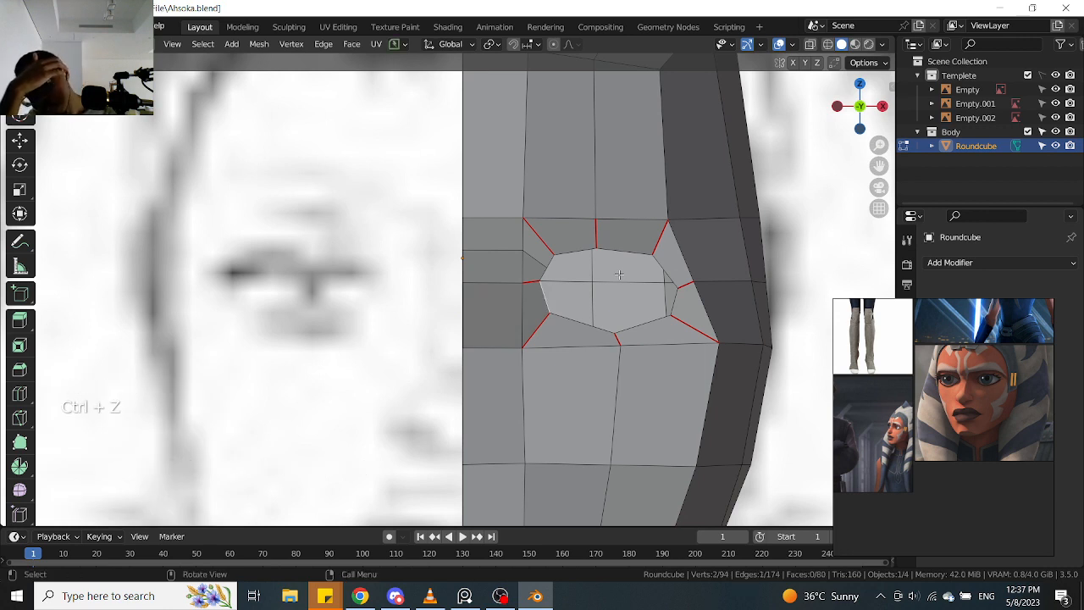
scroll(619, 273, "up", 3)
key("ctrl+z")
key("ctrl+z")
scroll(564, 261, "down", 2)
middle_click_drag(558, 269, 543, 291, "shift")
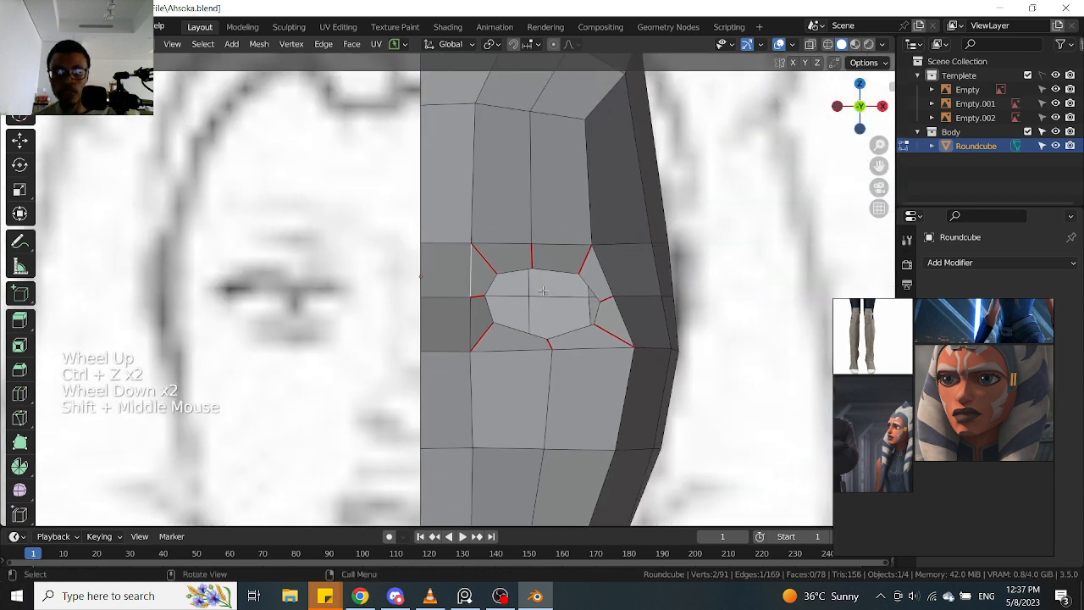
Reposition the upper inner, upper middle and upper outer vertices of the eye opening in vertex mode
scroll(543, 291, "up", 1)
key("Tab")
left_click(480, 265)
key("g")
left_click(519, 274)
left_click(546, 255)
key("g")
left_click(543, 254)
left_click(630, 259)
key("g")
left_click(631, 259)
Adjust the outer corner and lower outer vertices of the eye opening
left_click(662, 308)
key("g")
left_click(667, 306)
left_click(652, 343)
key("g")
left_click(618, 360)
Adjust the opening's lower middle vertex and move the cheek-loop vertex below it about -0.0009 m in X and -0.001 m in Z
left_click(569, 374)
key("g")
left_click(577, 372)
key("g")
left_click(575, 370)
left_click(577, 391)
key("g")
left_click(574, 398)
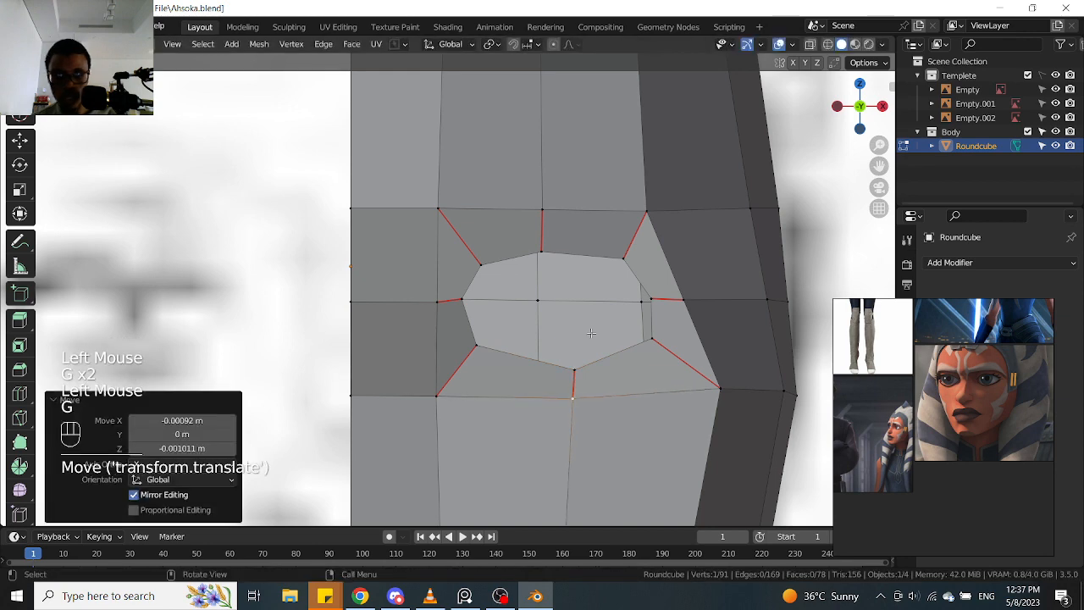
Check the eye opening's outline against the front reference using X-ray and solid display
key("alt+z")
scroll(592, 335, "up", 1)
scroll(593, 335, "down", 1)
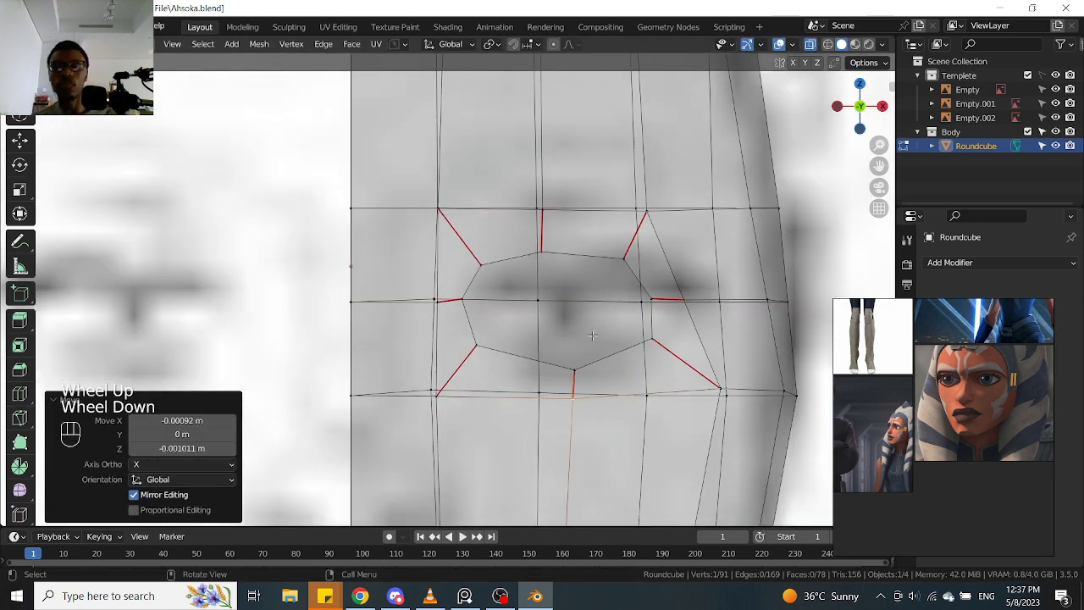
scroll(593, 336, "down", 3)
key("alt+z")
middle_click_drag(593, 336, 570, 297, "shift")
scroll(571, 296, "up", 2)
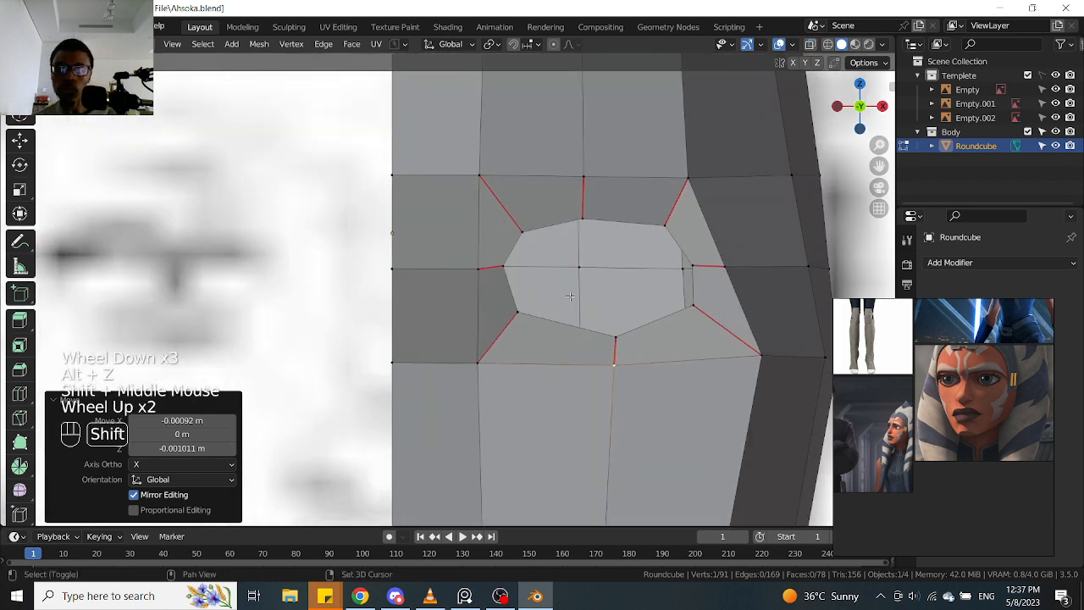
scroll(570, 296, "down", 1, "shift")
scroll(570, 297, "down", 1)
scroll(610, 297, "up", 1, "shift")
scroll(659, 294, "up", 3)
left_click(591, 207)
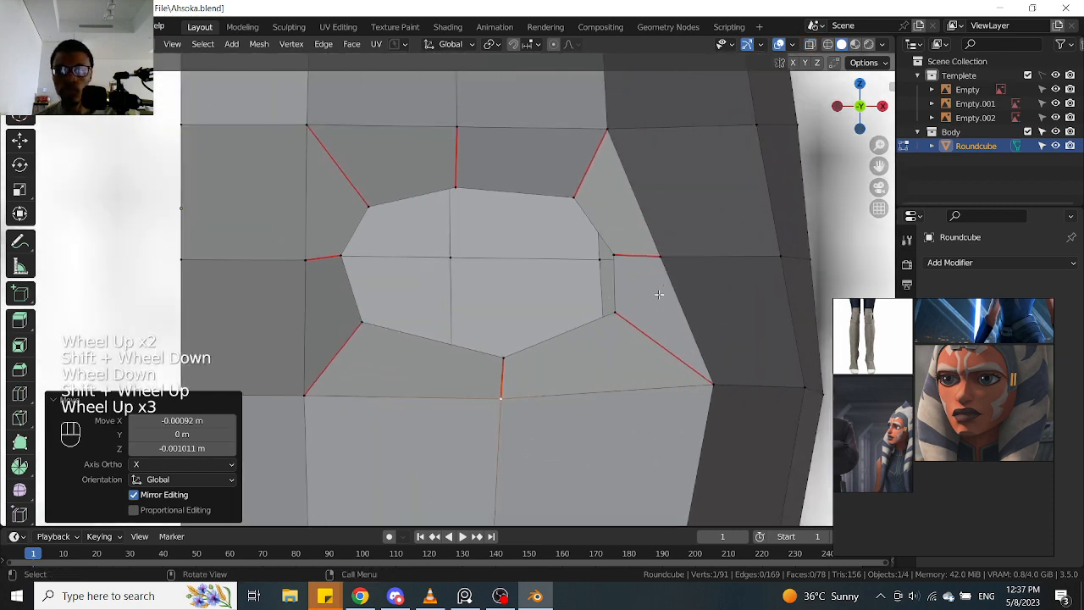
In X-ray, move the upper inner vertex about 0.0016 m in X and -0.0017 m in Z, and the upper middle vertex slightly outward and up
scroll(677, 249, "down", 3)
key("alt+z")
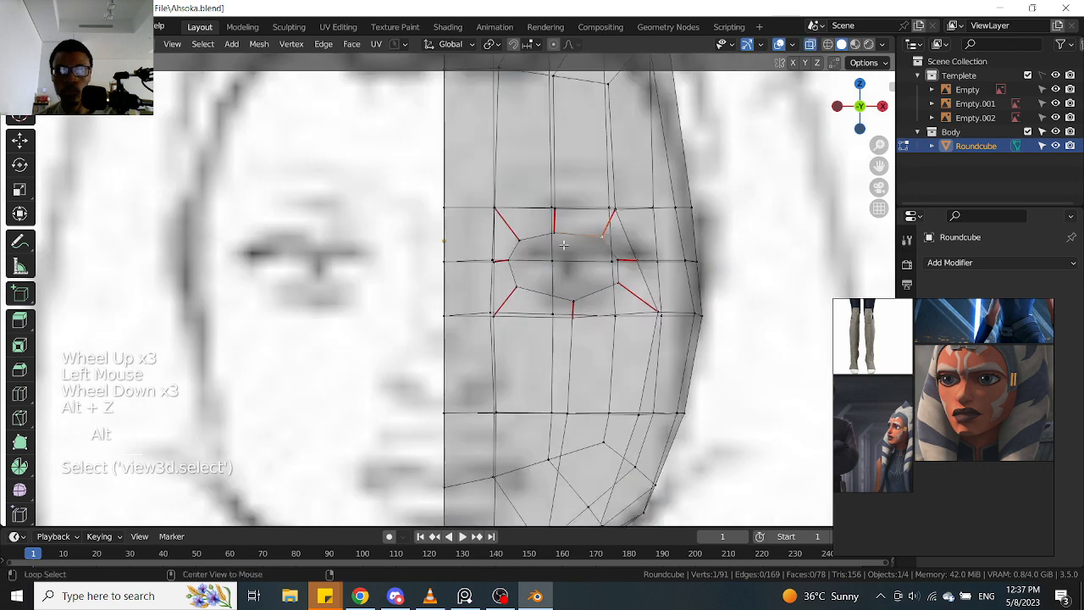
scroll(669, 258, "up", 2)
left_click(511, 225)
scroll(512, 242, "up", 1)
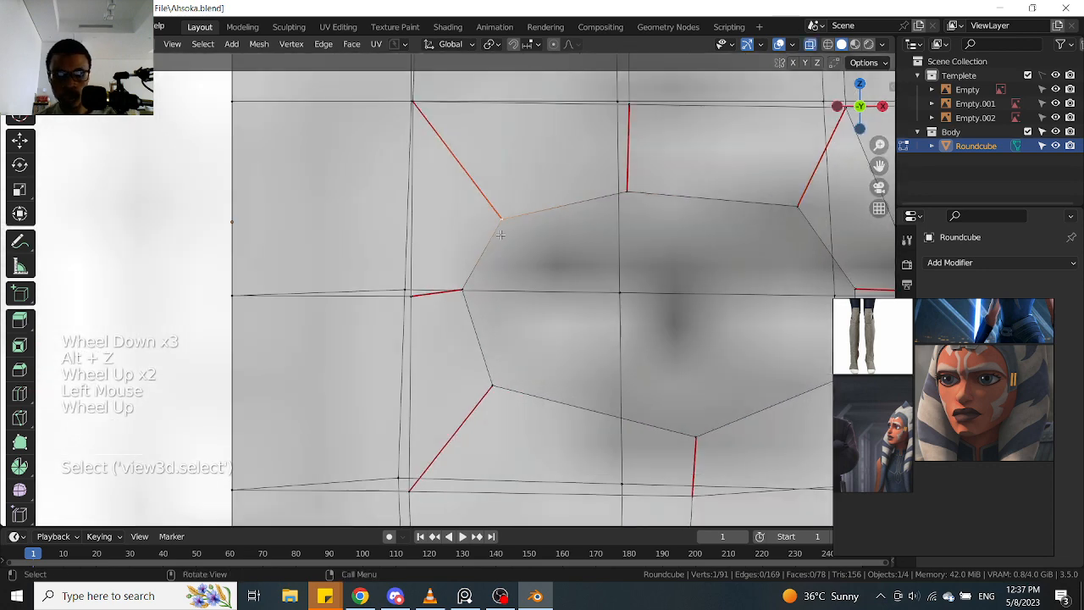
key("g")
left_click(521, 257)
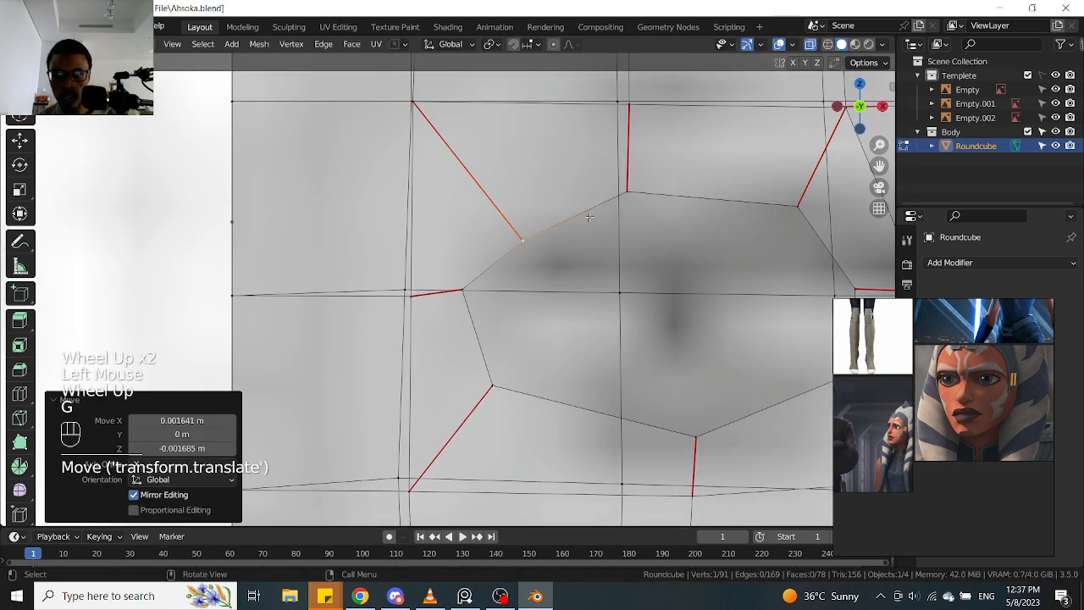
left_click(627, 192)
key("g")
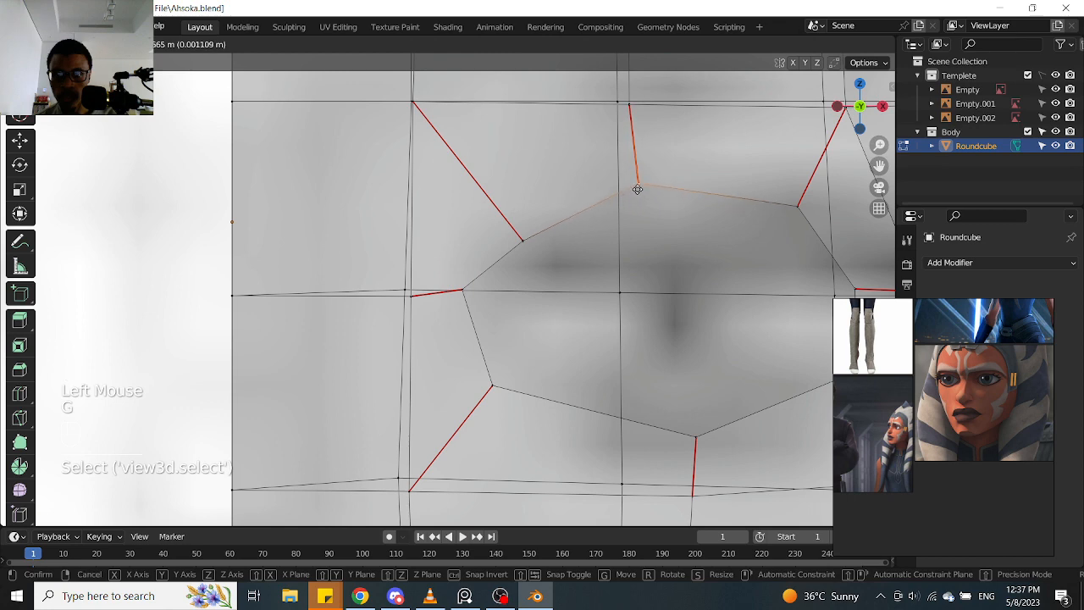
left_click(637, 189)
Move the eye opening's upper outer vertex slightly down and inward toward the nose
scroll(753, 211, "down", 1)
middle_click_drag(805, 195, 686, 216, "shift")
left_click(685, 212)
key("g")
left_click(680, 227)
Move the lower inner vertex about 0.0016 m in X and 0.0057 m in Z, and the lower middle about -0.0012 m in X and -0.0004 m in Z
left_click(473, 340)
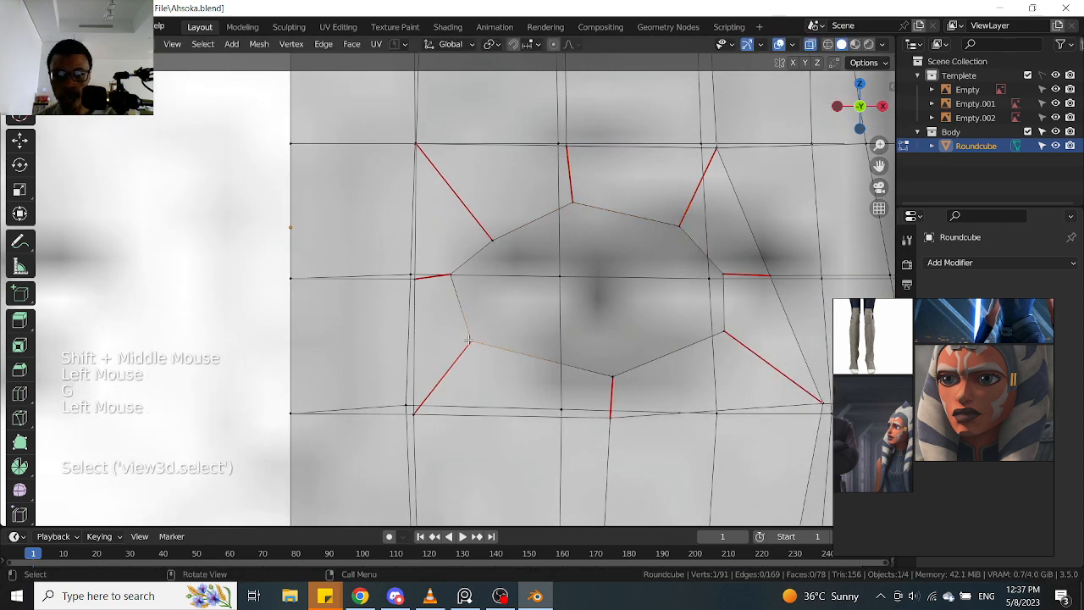
scroll(474, 341, "up", 2)
key("g")
left_click(493, 270)
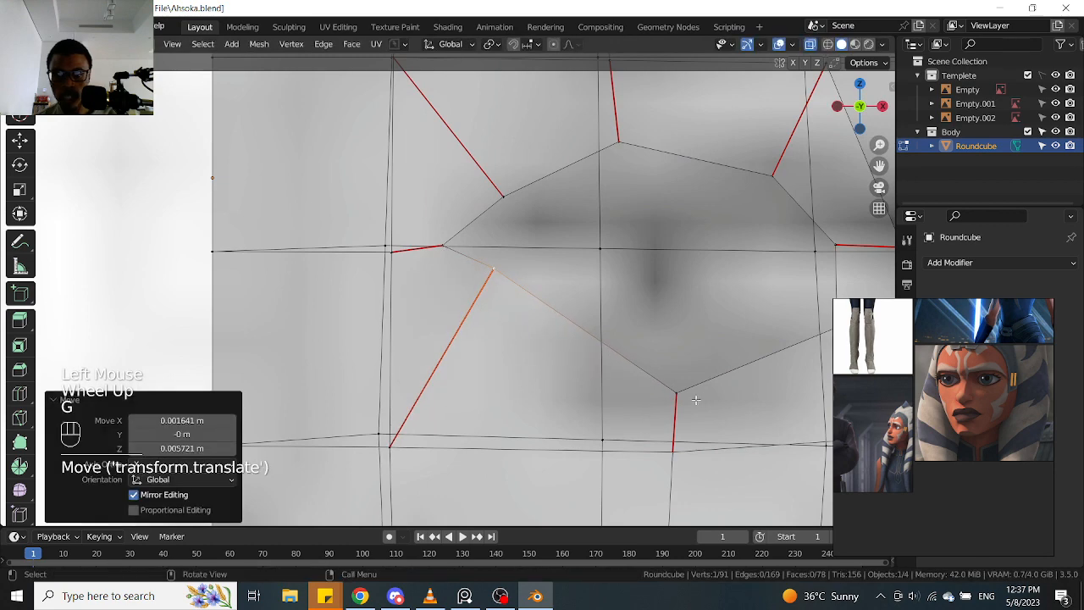
left_click(677, 394)
key("g")
left_click(664, 398)
scroll(537, 310, "down", 2)
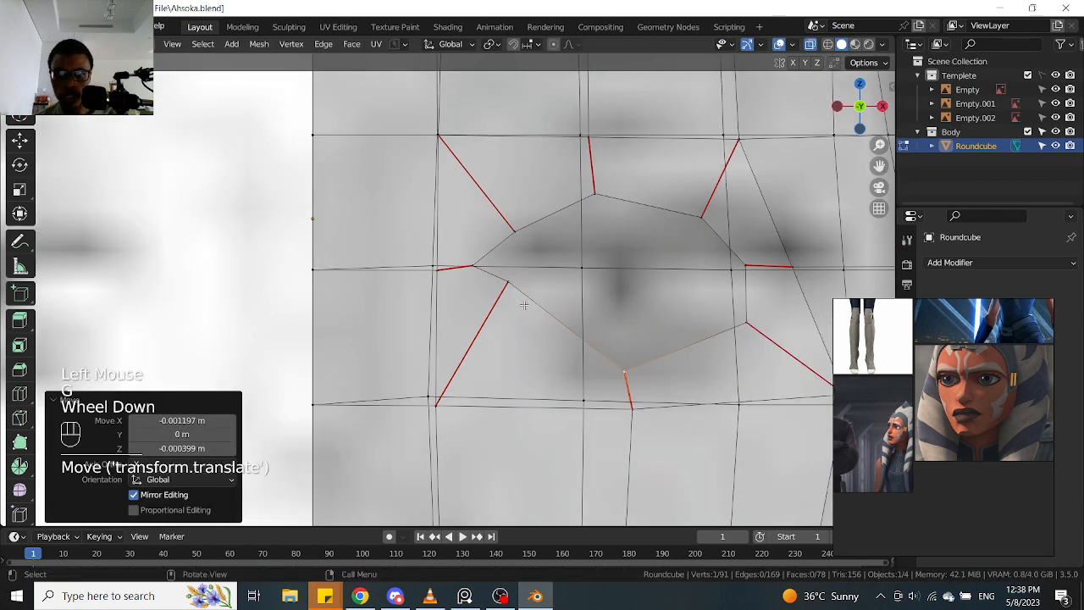
Lower the eye opening's inner corner vertex slightly and move the lower inner vertex down to follow the reference
scroll(453, 300, "up", 1)
left_click(479, 264)
key("g")
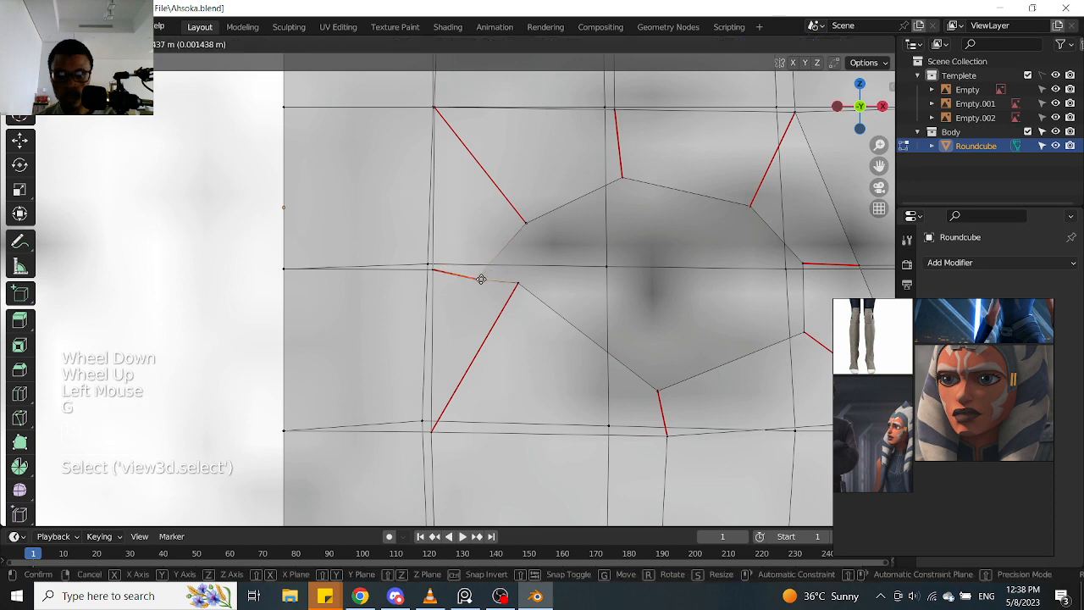
left_click(479, 269)
key("g")
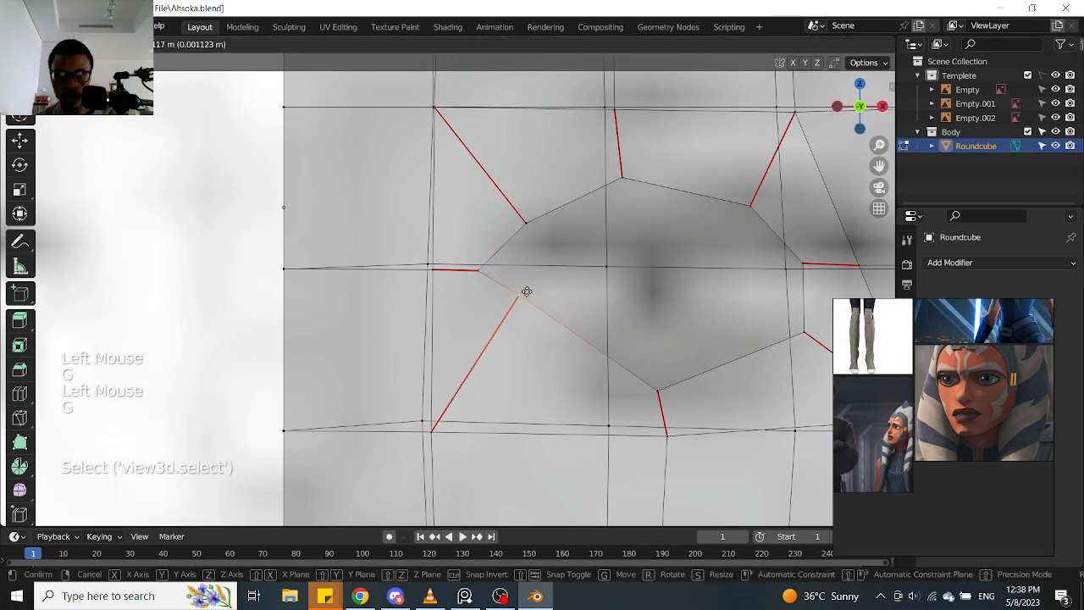
left_click(514, 302)
scroll(526, 308, "down", 1)
scroll(521, 305, "down", 1)
scroll(521, 305, "up", 1)
scroll(549, 321, "down", 1)
scroll(549, 320, "up", 1)
key("g")
left_click(522, 303)
Fine-tune the lower middle and lower outer vertices of the eye opening
left_click(583, 344)
key("g")
left_click(584, 345)
left_click(666, 314)
key("g")
left_click(670, 307)
Pull the surrounding loop's vertex beside the outer corner outward, and extend the eye opening's outer corner vertex toward it
left_click(660, 282)
scroll(659, 282, "down", 1)
scroll(660, 282, "up", 1)
left_click(659, 282)
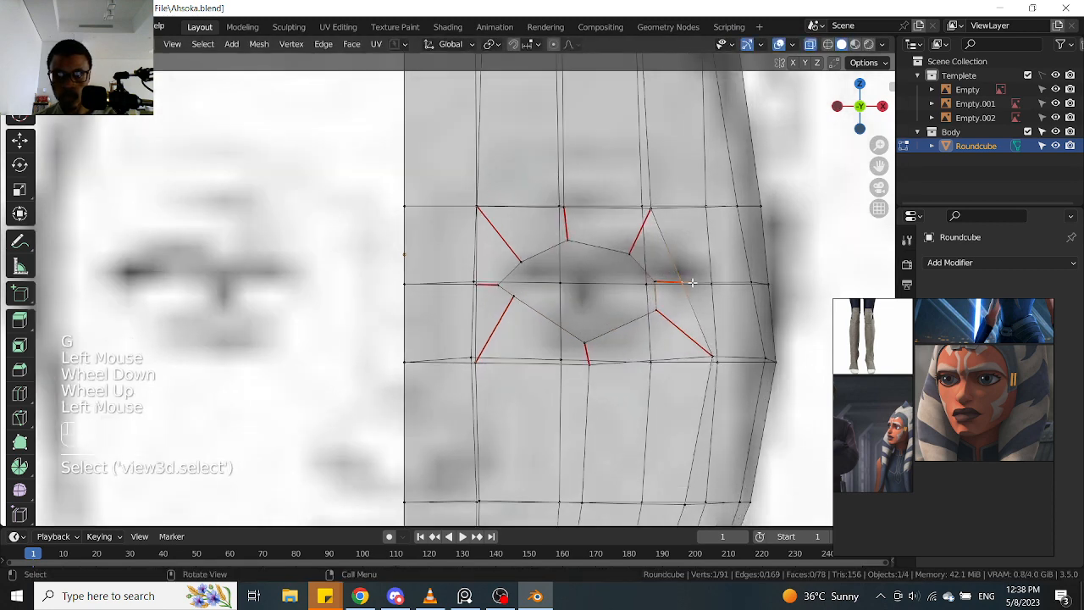
key("g")
left_click(708, 280)
left_click(666, 285)
key("g")
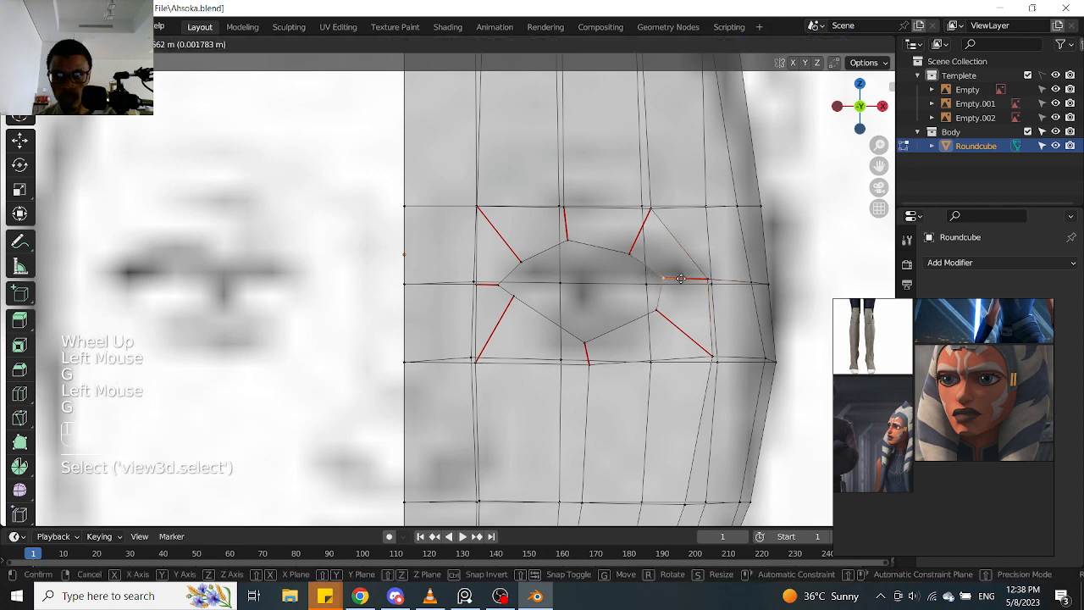
left_click(691, 280)
Move the upper outer vertex outward and up, and the upper middle vertex outward and slightly down
left_click(631, 254)
key("g")
left_click(648, 250)
left_click(587, 245)
key("g")
left_click(585, 247)
Move the brow-loop vertex above the eye about 0.0028 m in X and align the opening's upper middle vertex beneath it
left_click(581, 194)
key("g")
left_click(589, 196)
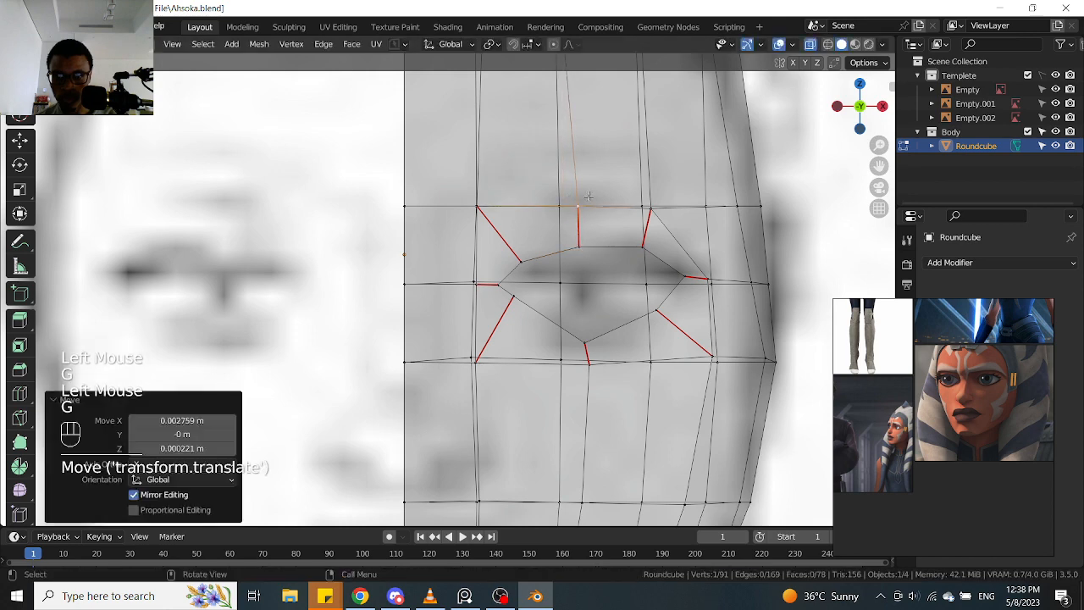
left_click(590, 247)
key("g")
left_click(597, 252)
key("g")
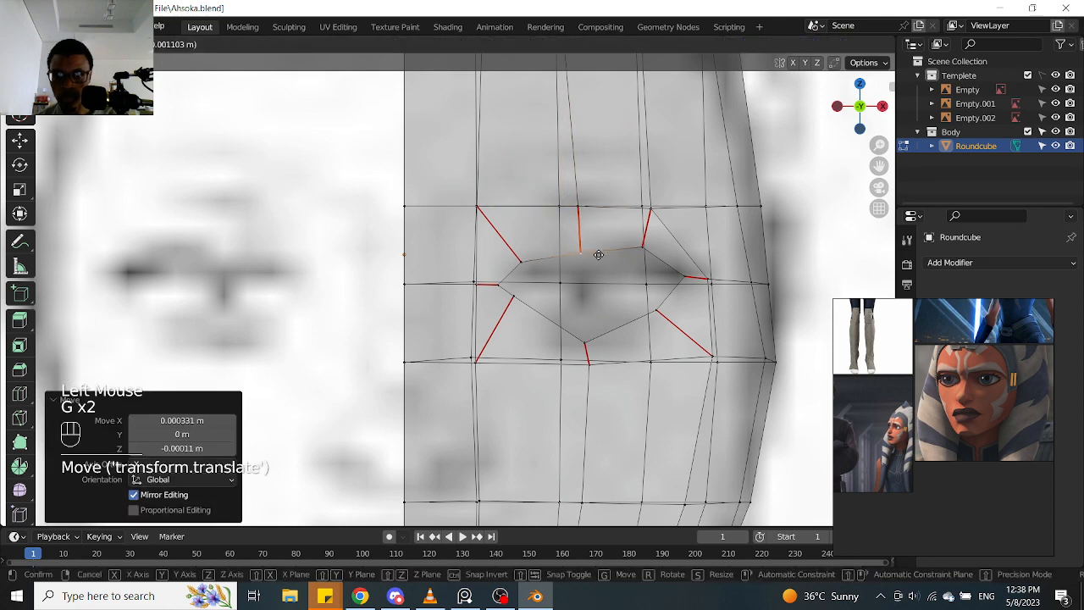
scroll(598, 254, "down", 2)
scroll(598, 254, "up", 1)
key("g")
left_click(599, 251)
Using the reference close-up of the eyes, adjust the lower inner vertex and move the lower middle vertex about 0.0011 m in X
scroll(980, 391, "up", 4)
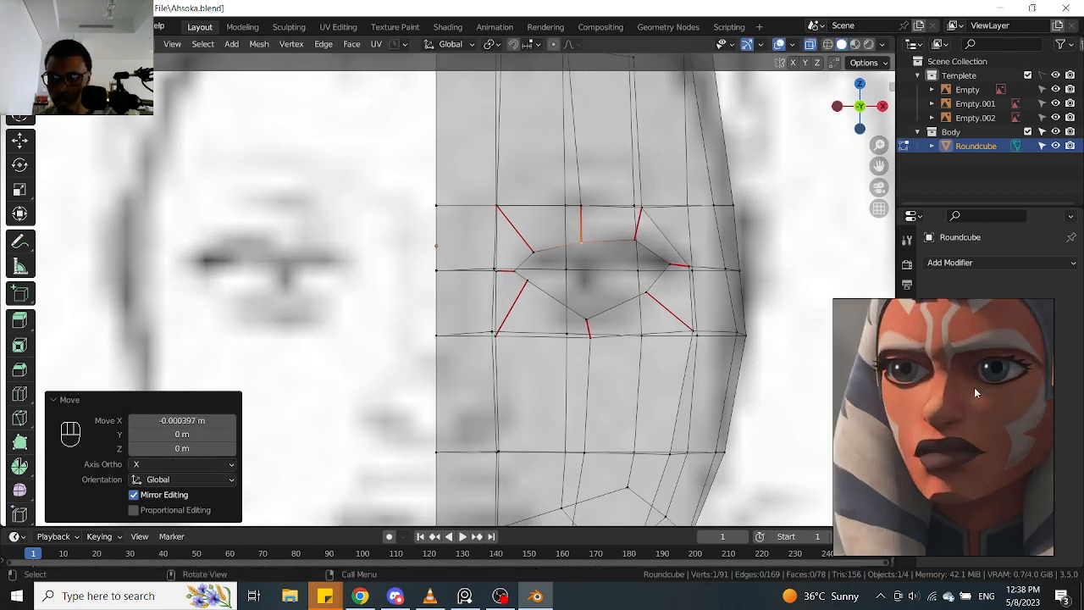
scroll(974, 390, "up", 3)
scroll(523, 265, "up", 2)
left_click(517, 264)
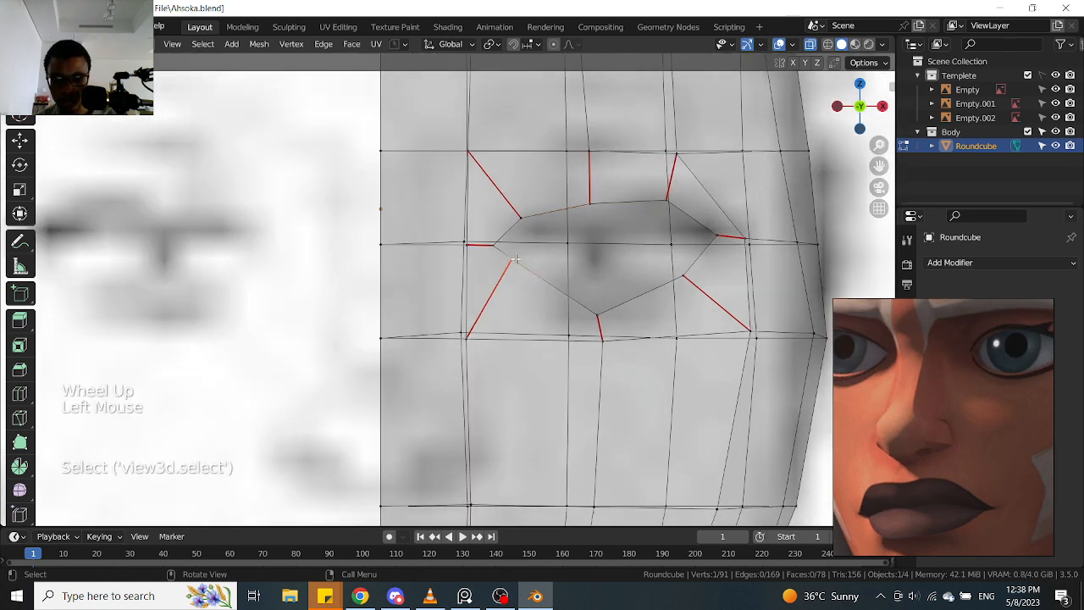
key("g")
left_click(516, 266)
left_click(597, 315)
key("g")
left_click(606, 315)
Turn off X-ray and inspect the eye opening's shape from the side
scroll(617, 307, "down", 1)
scroll(618, 308, "down", 1)
key("alt+z")
scroll(617, 308, "down", 1)
middle_click_drag(618, 308, 584, 301)
scroll(585, 301, "up", 2)
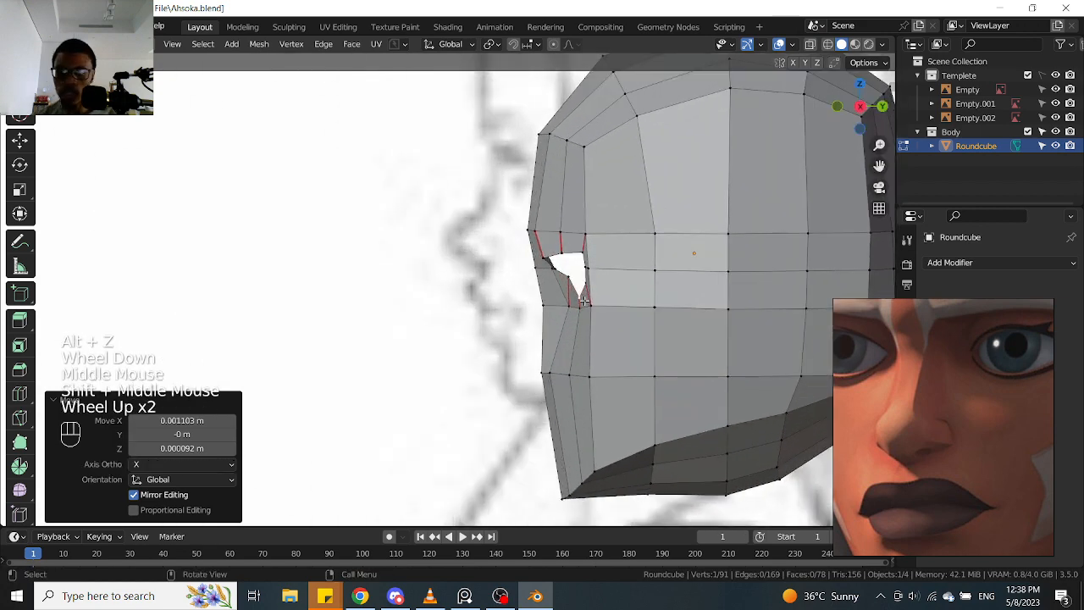
key("KP_3")
mouse_move(585, 300)
middle_mouse_down("shift")
mouse_move(513, 349)
mouse_move(598, 297)
middle_mouse_up("shift")
scroll(551, 326, "down", 1)
scroll(513, 349, "up", 2)
Switch to face selection and select the two nose faces beside the centre line, just below eye level
key("Tab")
left_click(445, 274)
left_click(445, 202, "shift")
scroll(457, 206, "down", 2)
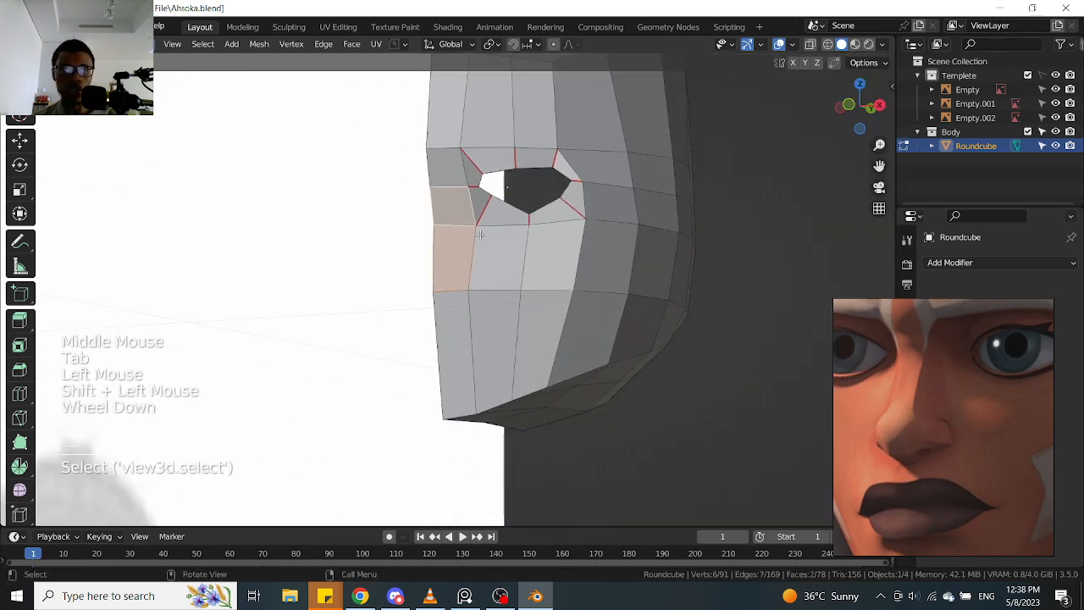
middle_click_drag(458, 206, 483, 233, "shift")
scroll(549, 302, "up", 1)
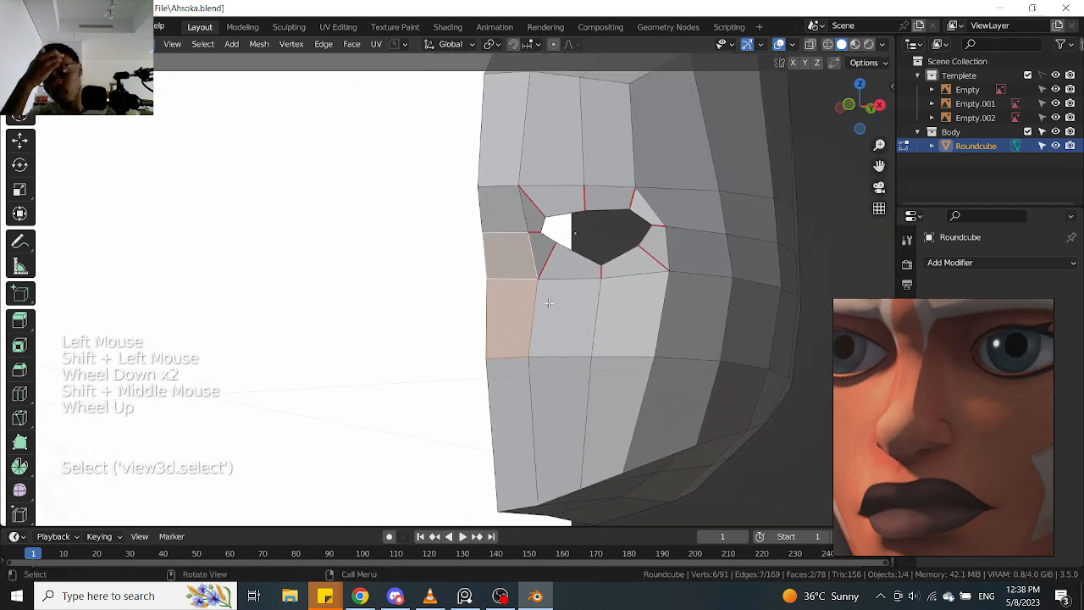
key("KP_1")
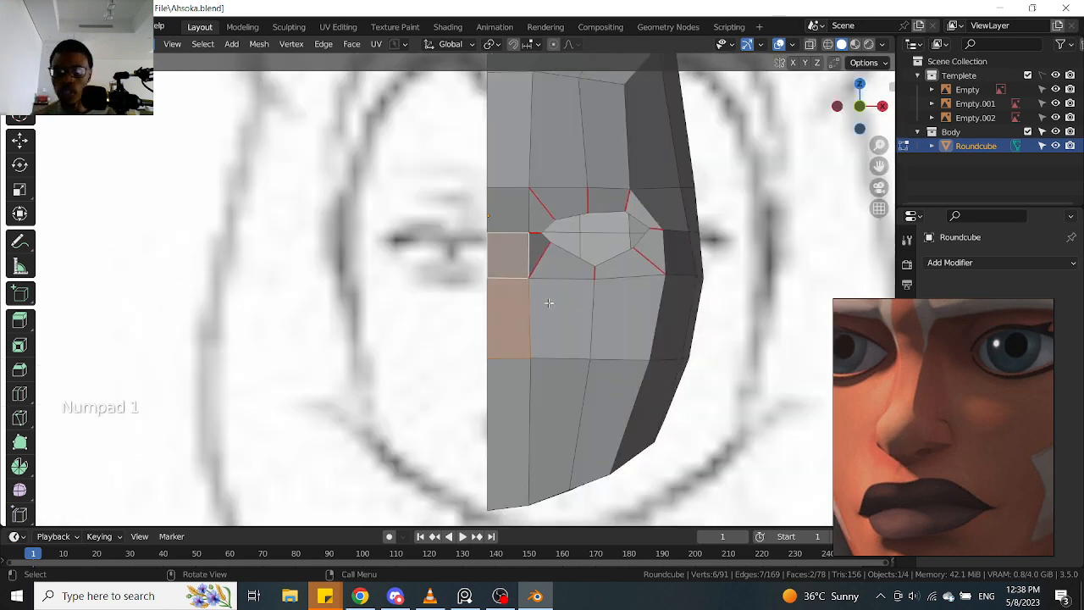
Select the two lower front faces nearest the centre line, covering the mouth area
middle_click_drag(551, 301, 556, 368)
left_click(478, 363)
left_click(462, 373, "shift")
Add the next outer face to the mouth selection and inset the three faces about 0.36 m with Boundary off
left_click(542, 369, "shift")
key("KP_1")
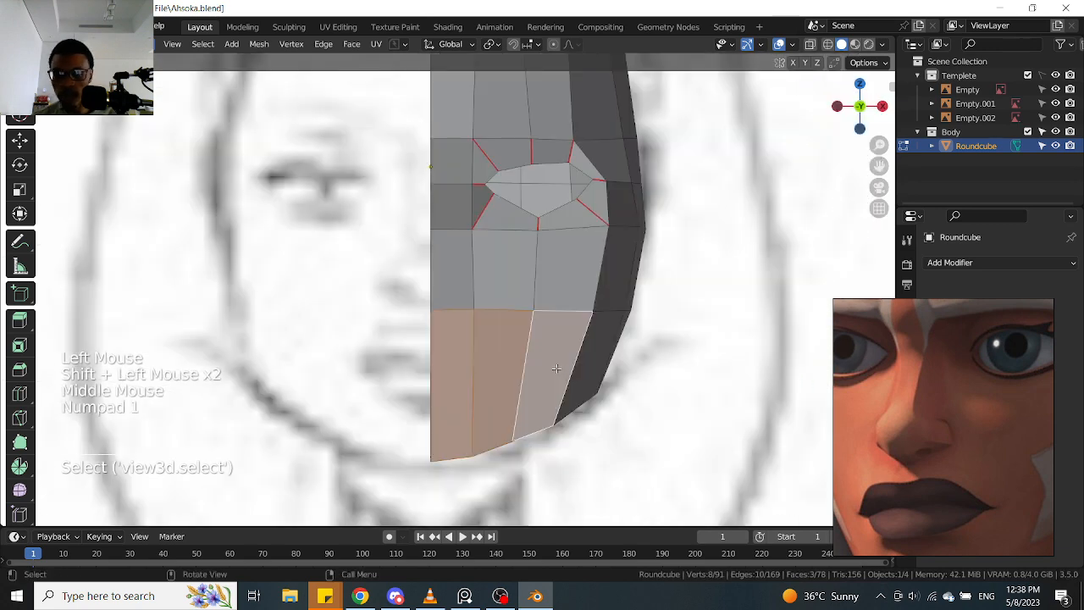
key("alt+z")
scroll(526, 345, "up", 2)
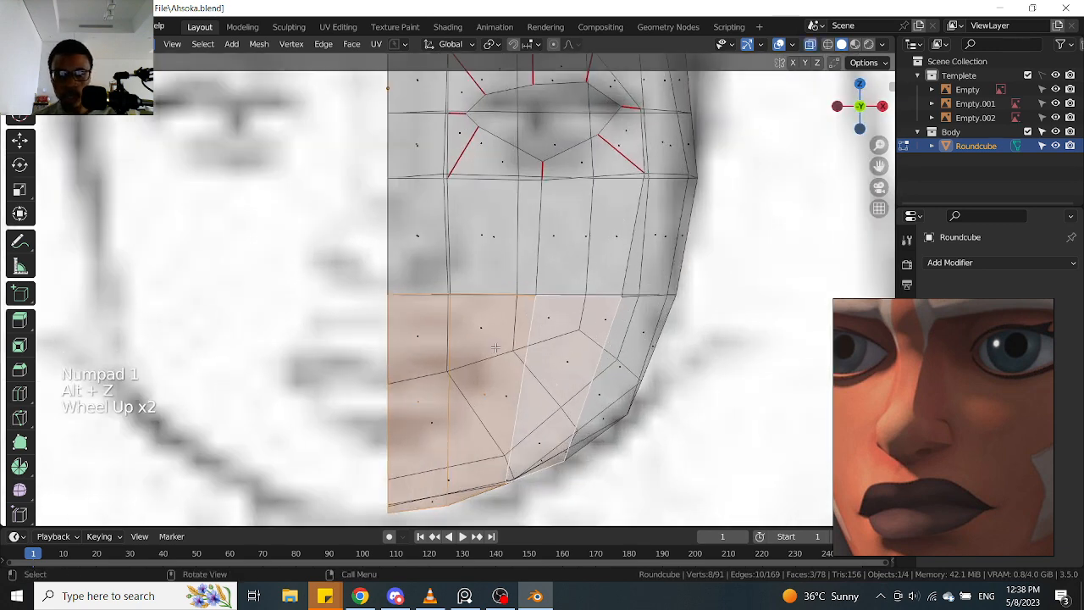
scroll(495, 347, "down", 1)
key("alt+z")
middle_click_drag(494, 346, 517, 330, "shift")
scroll(612, 339, "up", 1)
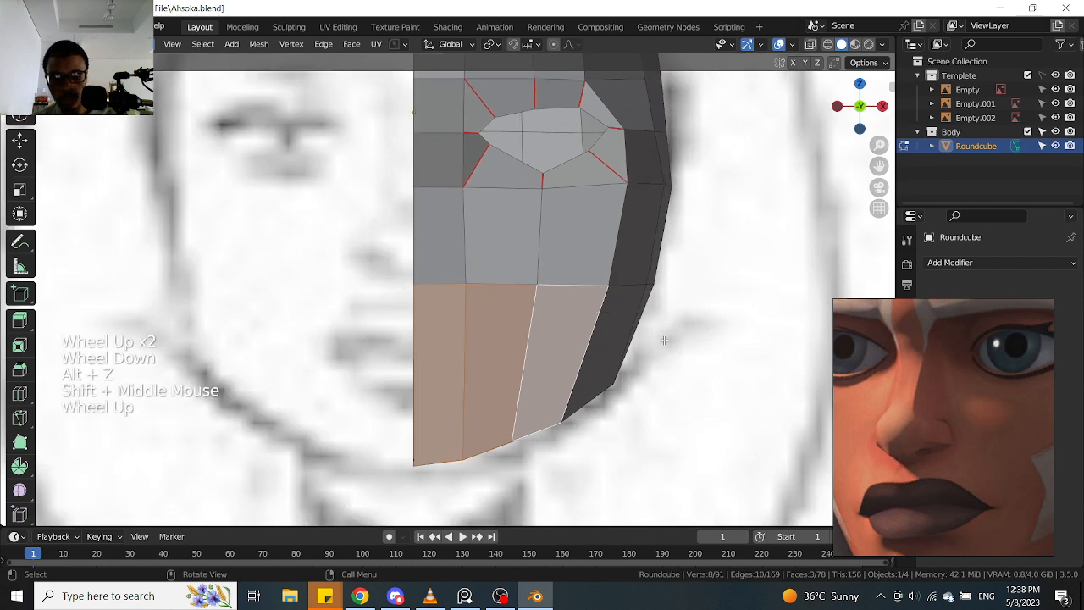
key("i")
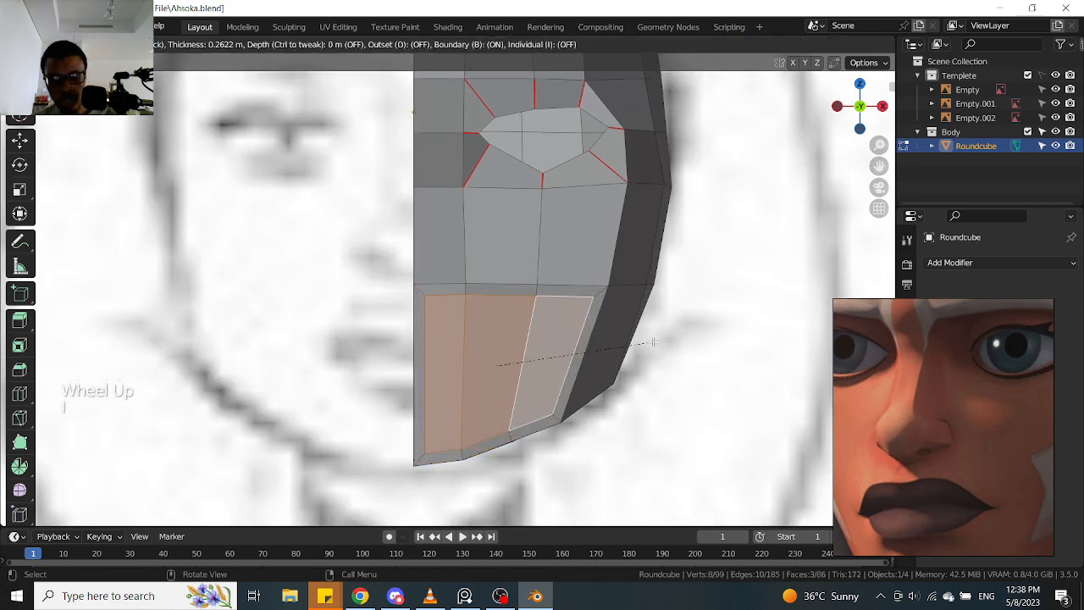
key("b")
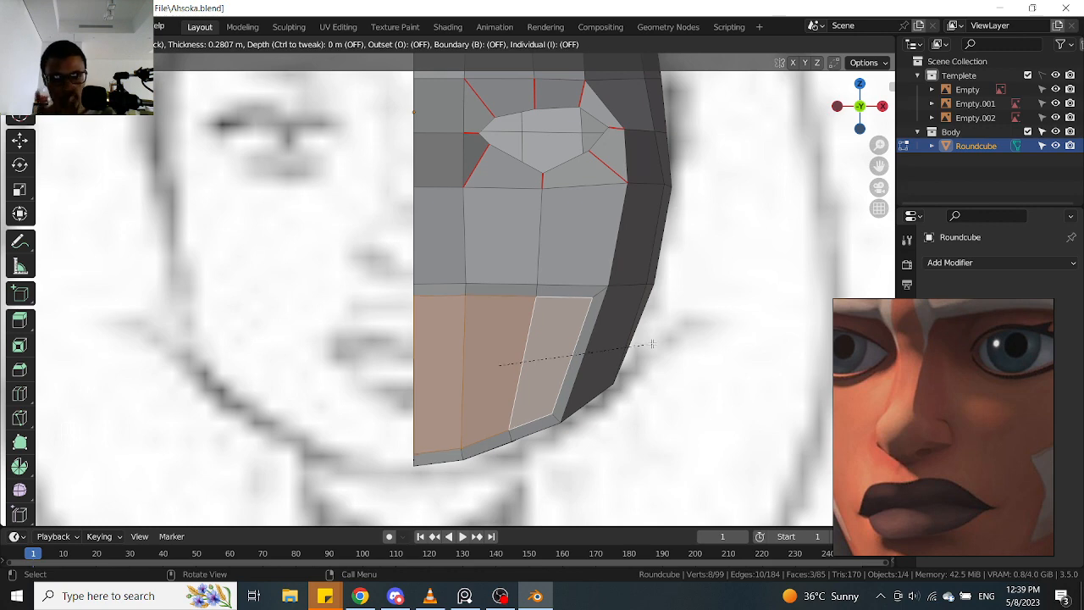
left_click(648, 345)
Examine the head and its inset mouth faces against the full character reference sheet
scroll(317, 402, "down", 4)
middle_click_drag(317, 402, 454, 292)
scroll(451, 314, "down", 4)
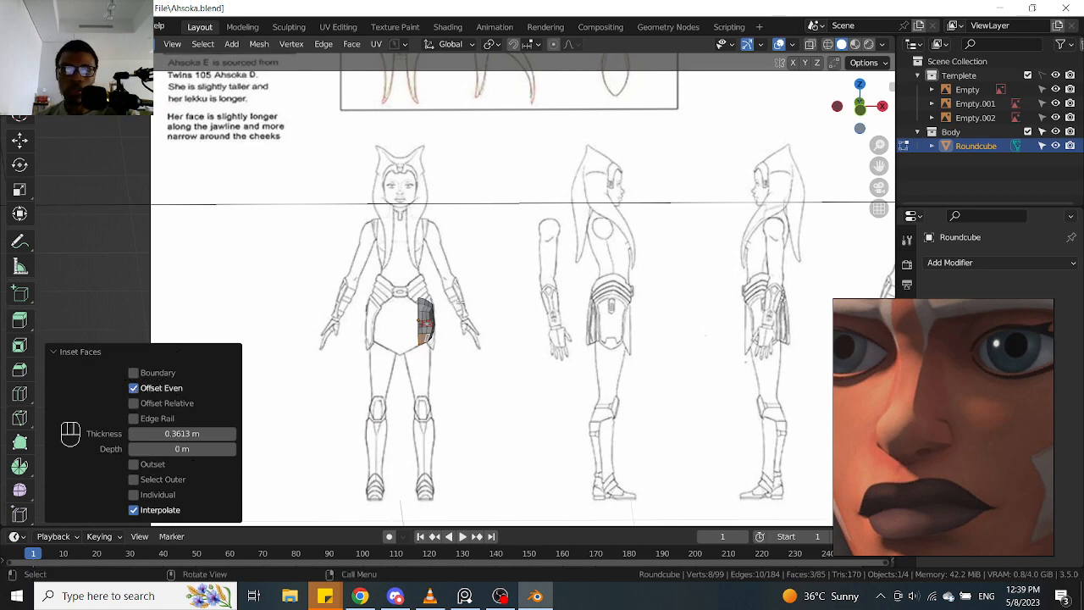
scroll(462, 298, "up", 2)
scroll(453, 300, "down", 2)
scroll(510, 224, "down", 1)
middle_click_drag(509, 227, 462, 317)
scroll(399, 364, "up", 3)
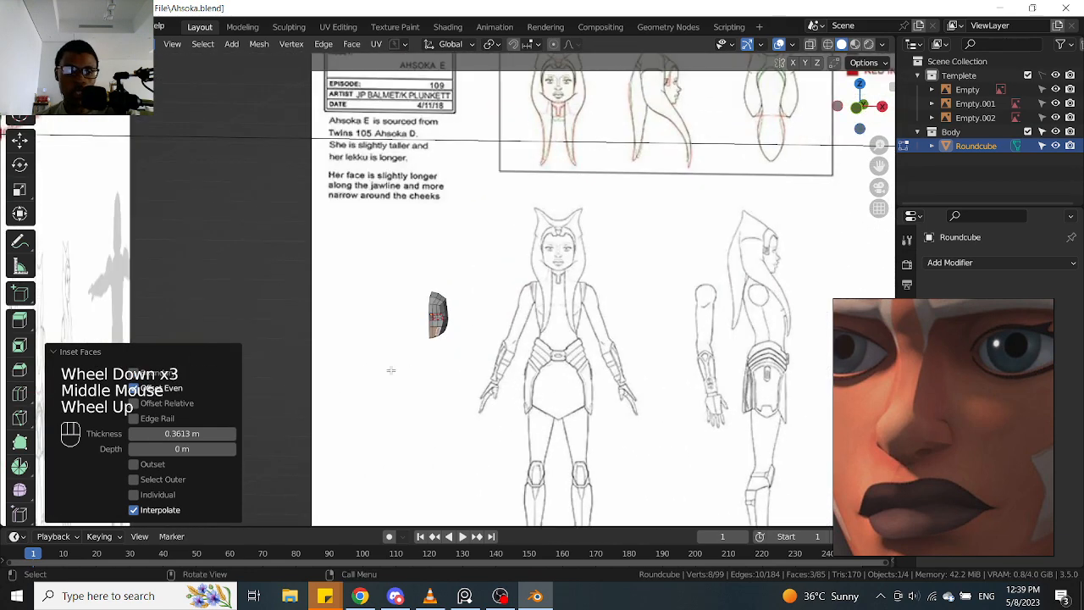
scroll(477, 316, "up", 2)
scroll(476, 316, "up", 2)
scroll(443, 344, "up", 1)
scroll(444, 344, "down", 1)
key("KP_1")
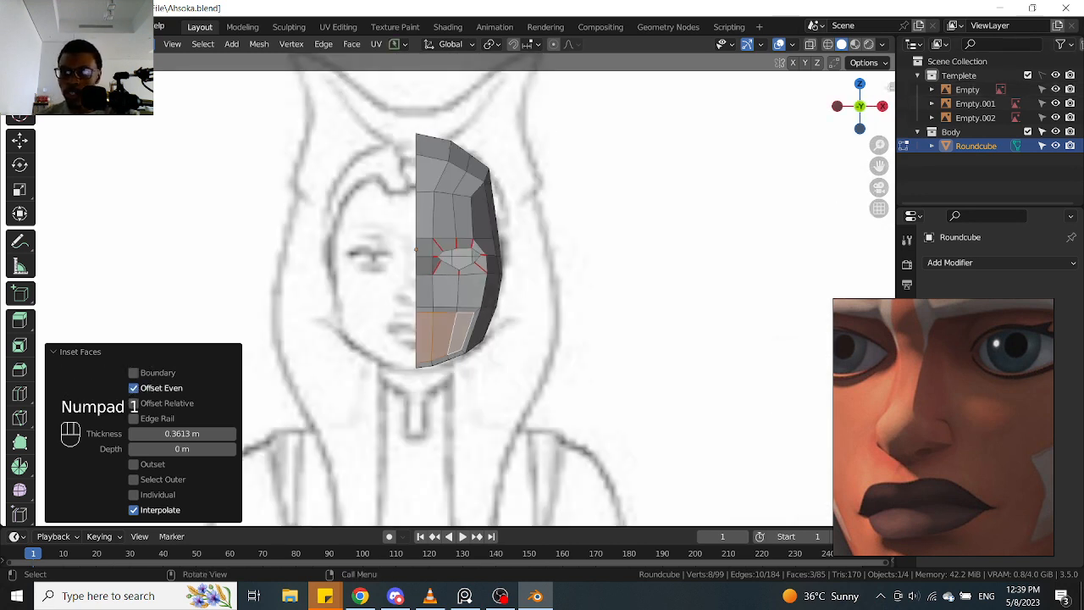
Set the Screencast Keys text colour to red, moving the reference close-up clear of the settings
left_click_drag(909, 337, 916, 411)
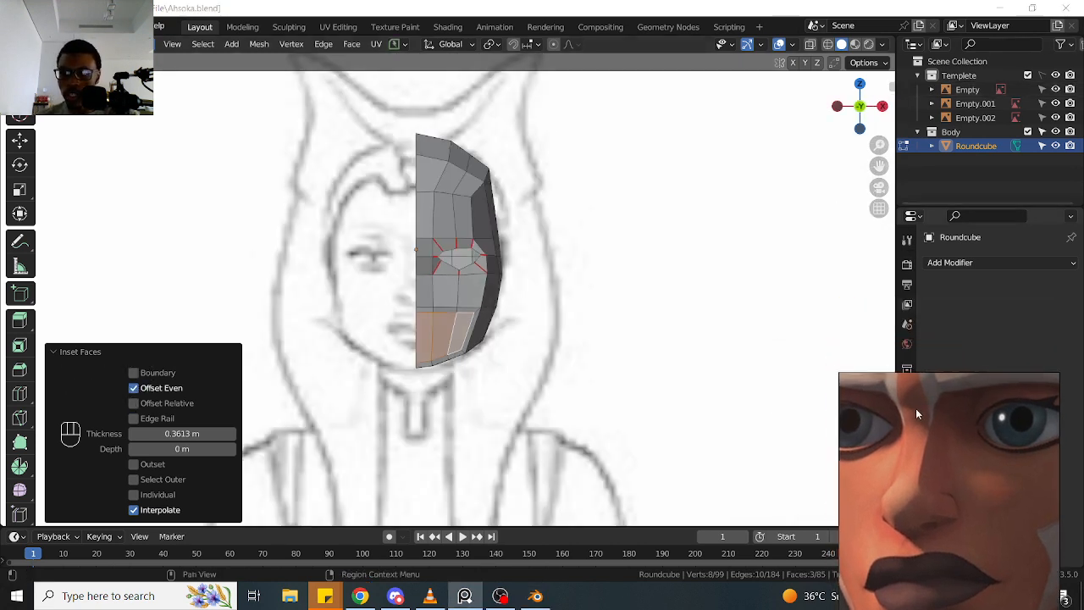
left_click(892, 88)
left_click(888, 351)
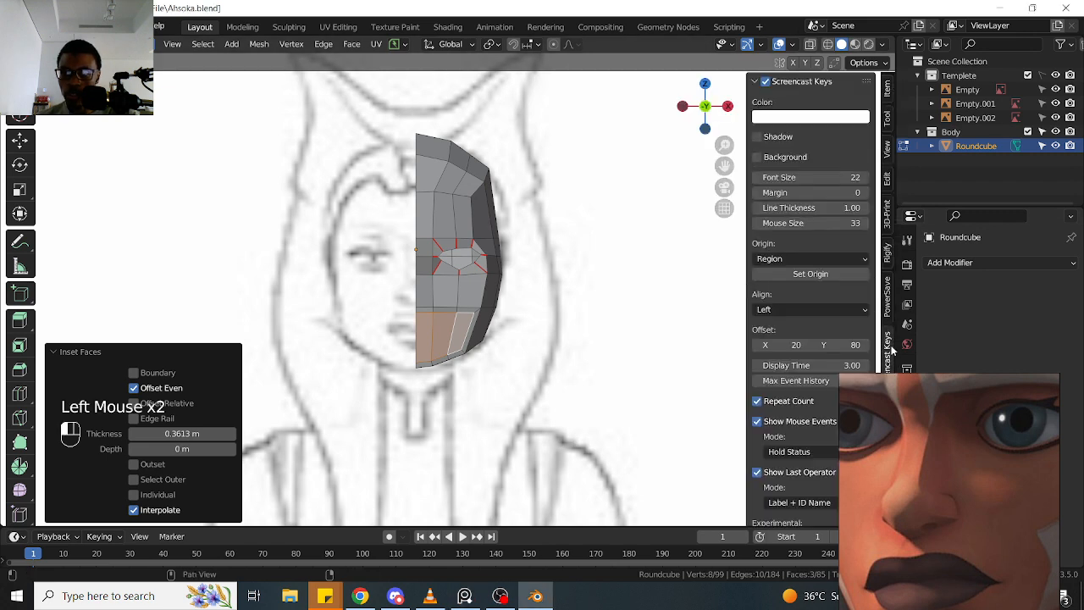
left_click_drag(953, 423, 516, 421)
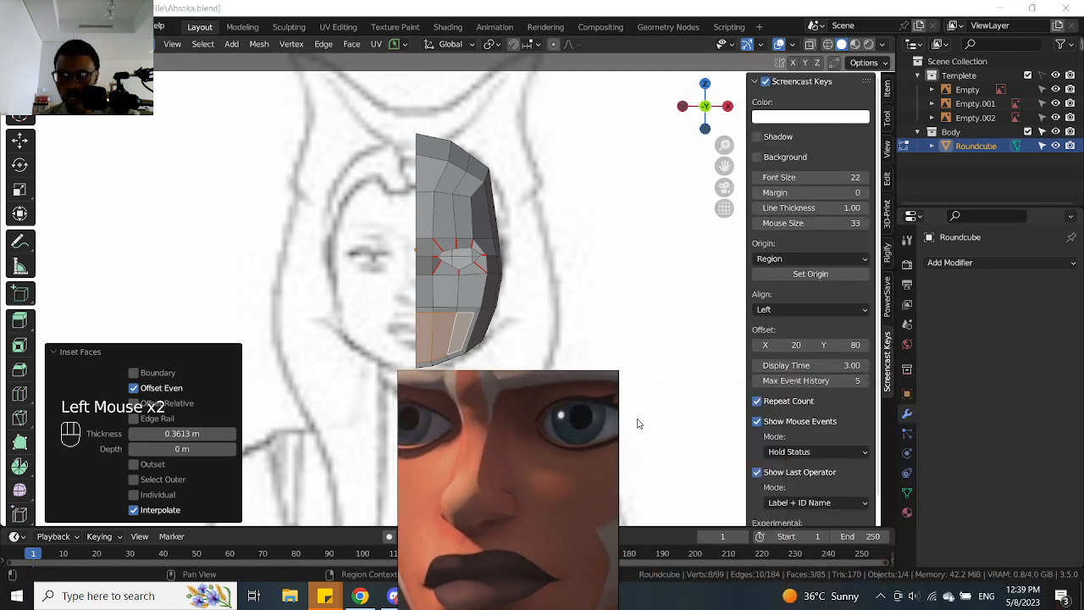
left_click(805, 117)
mouse_move(826, 185)
left_mouse_down()
mouse_move(766, 155)
mouse_move(817, 234)
left_mouse_up()
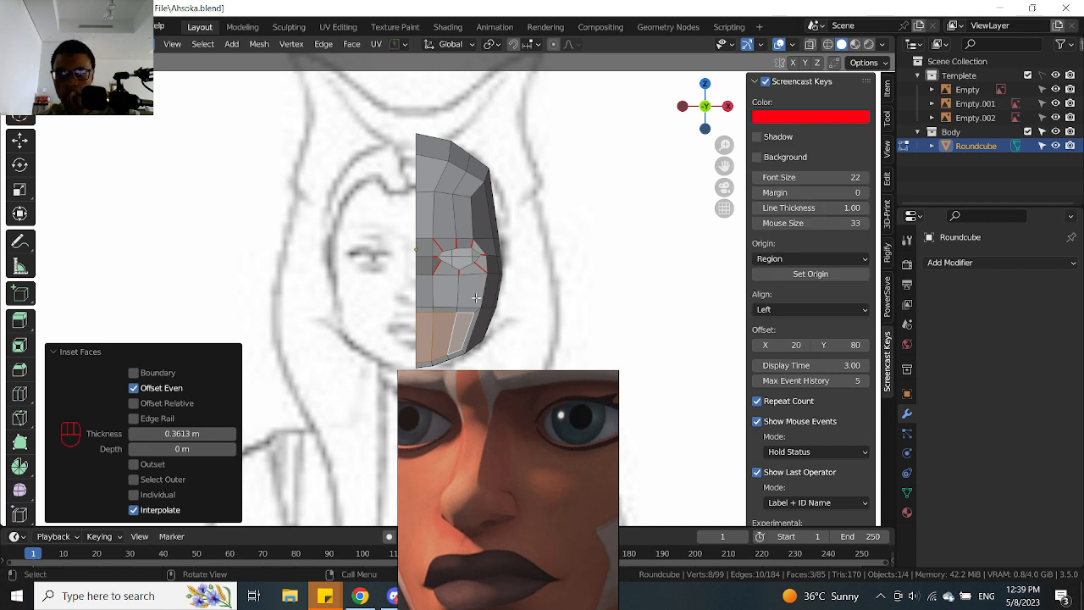
left_click_drag(586, 485, 958, 392)
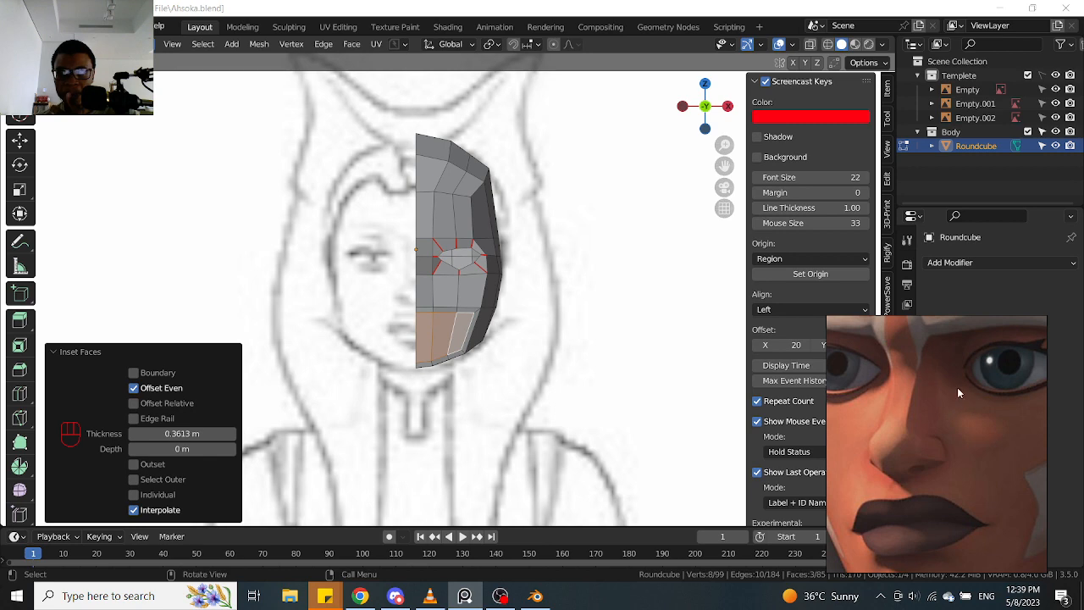
Examine the placement of the inset mouth faces against the lips and chin in the front reference
scroll(430, 415, "up", 3)
scroll(428, 398, "down", 1)
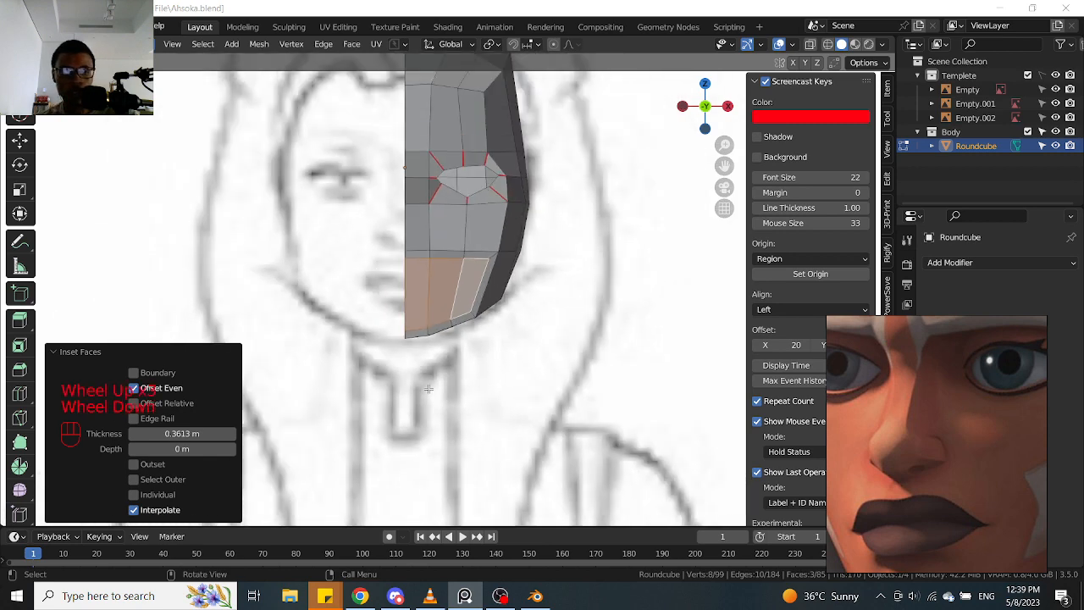
scroll(428, 391, "up", 1)
scroll(430, 389, "down", 1)
middle_click_drag(439, 387, 414, 419)
middle_click_drag(436, 341, 431, 315)
key("KP_1")
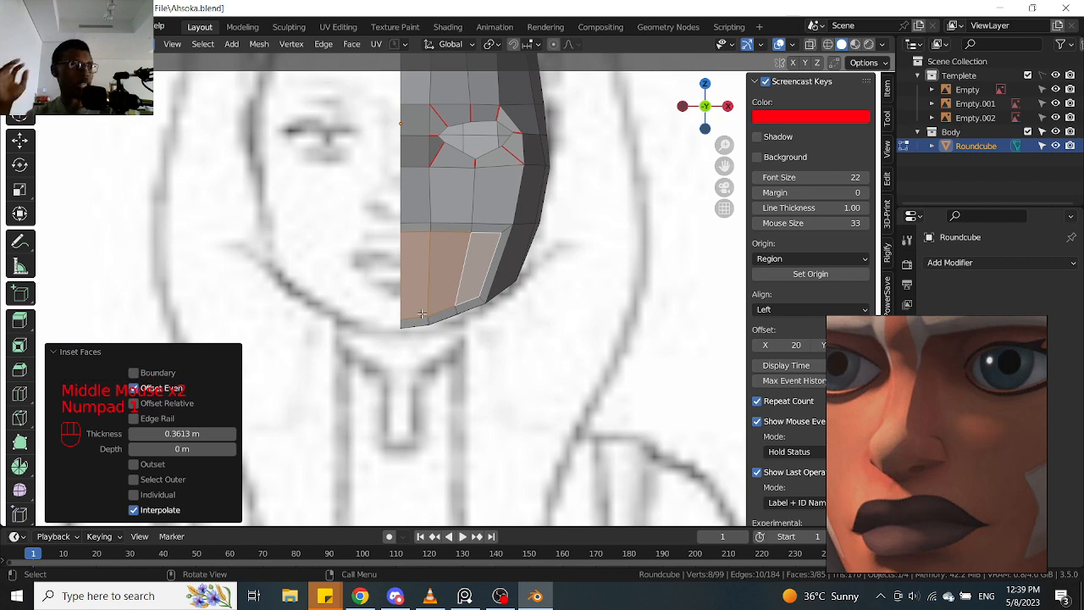
middle_click_drag(416, 276, 442, 358, "shift")
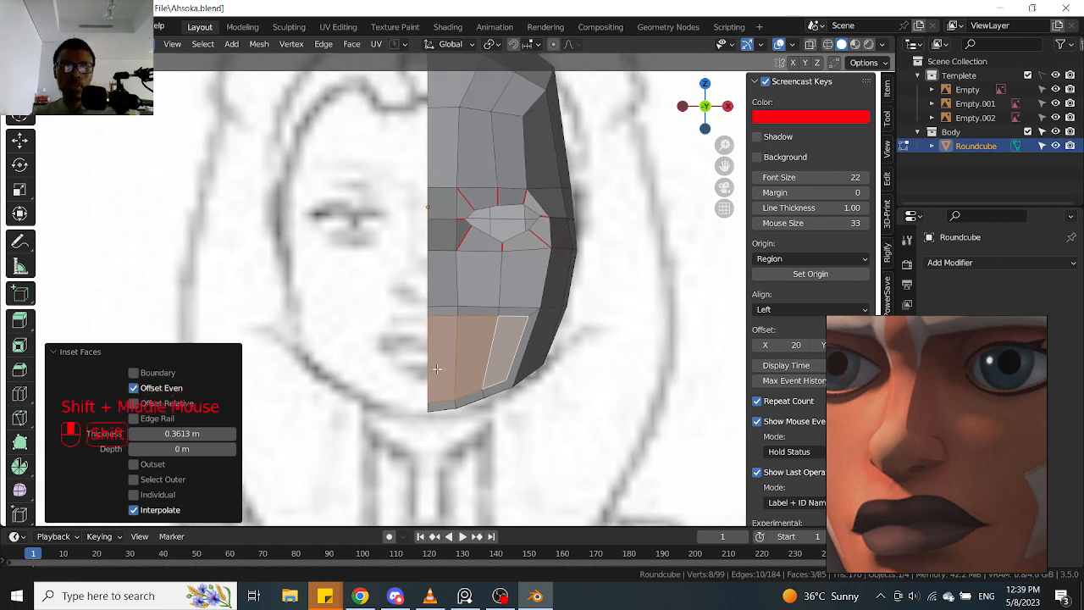
scroll(442, 357, "up", 2)
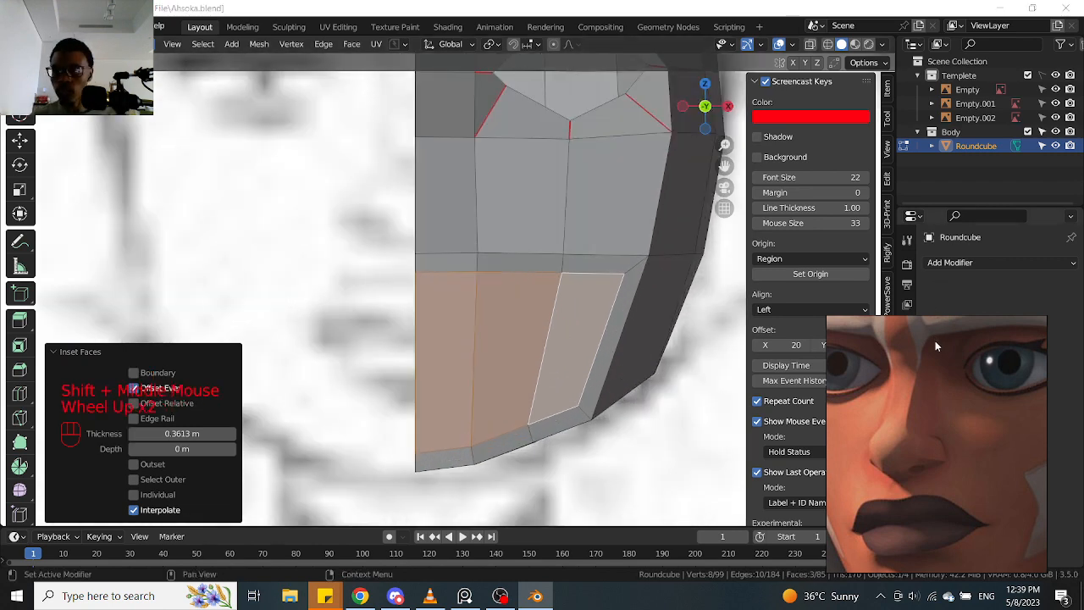
Add a Mirror modifier on the X axis to the head mesh and enable Clipping
left_click(974, 262)
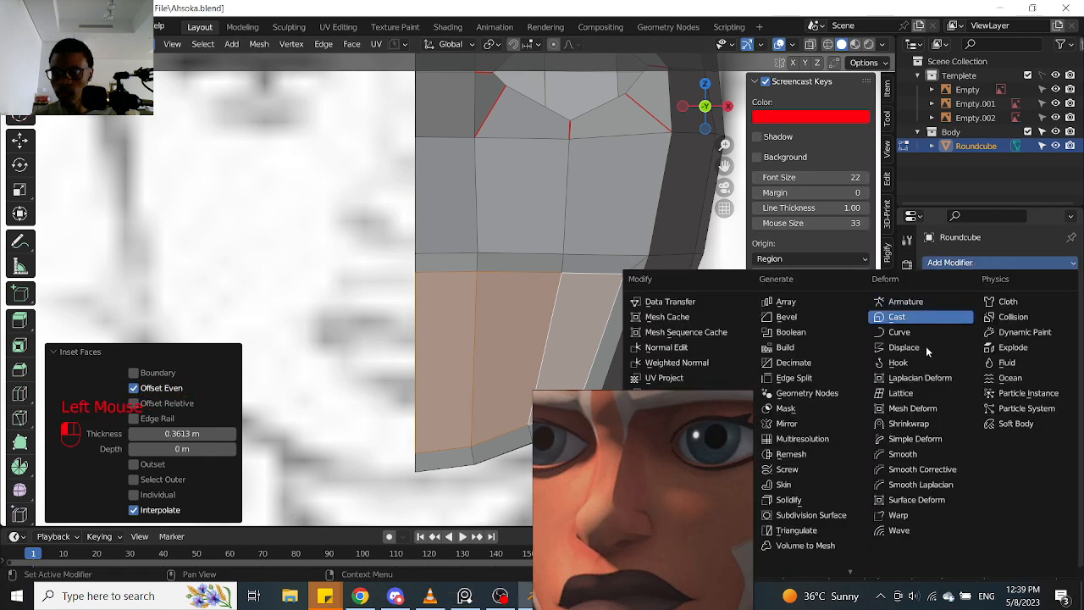
left_click(829, 425)
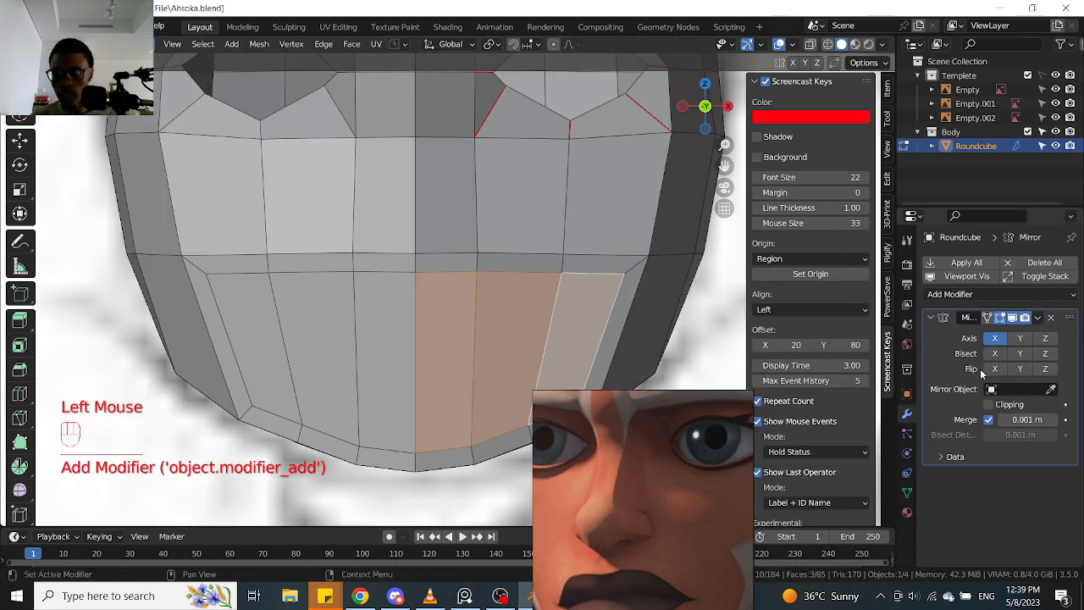
scroll(436, 284, "down", 2)
scroll(436, 284, "up", 1)
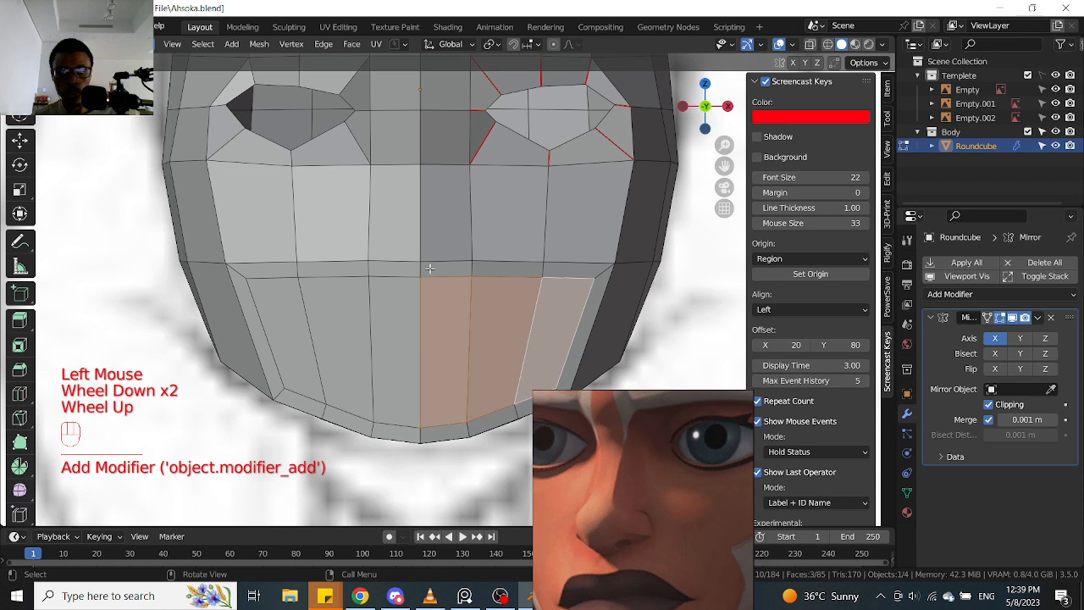
Try moving geometry on the centre line below the nose to test the mirror's clipping
left_click(425, 253)
key("Tab")
left_click(440, 267)
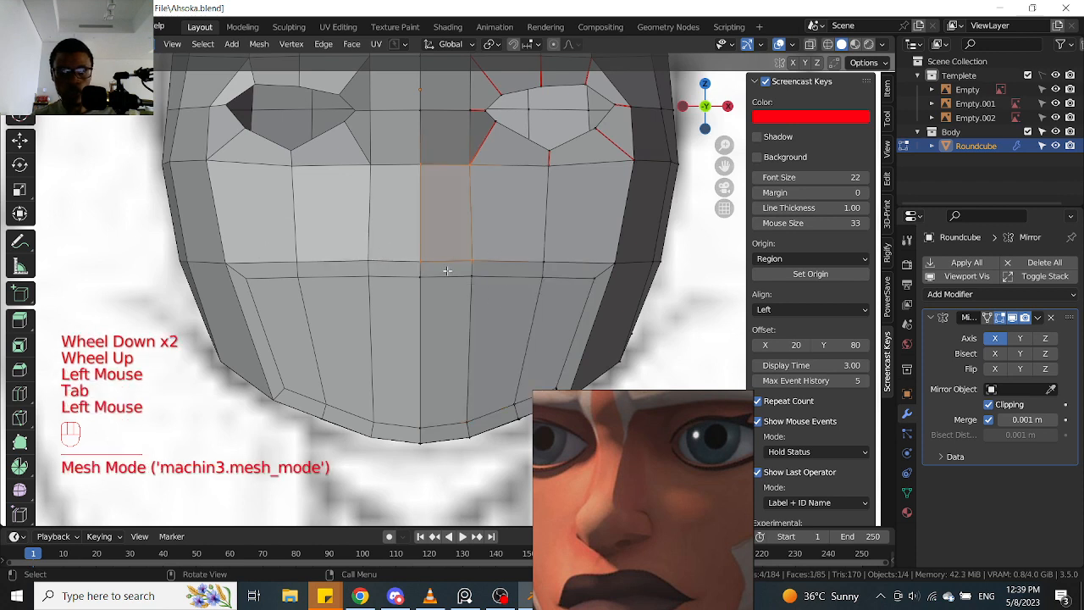
key("g")
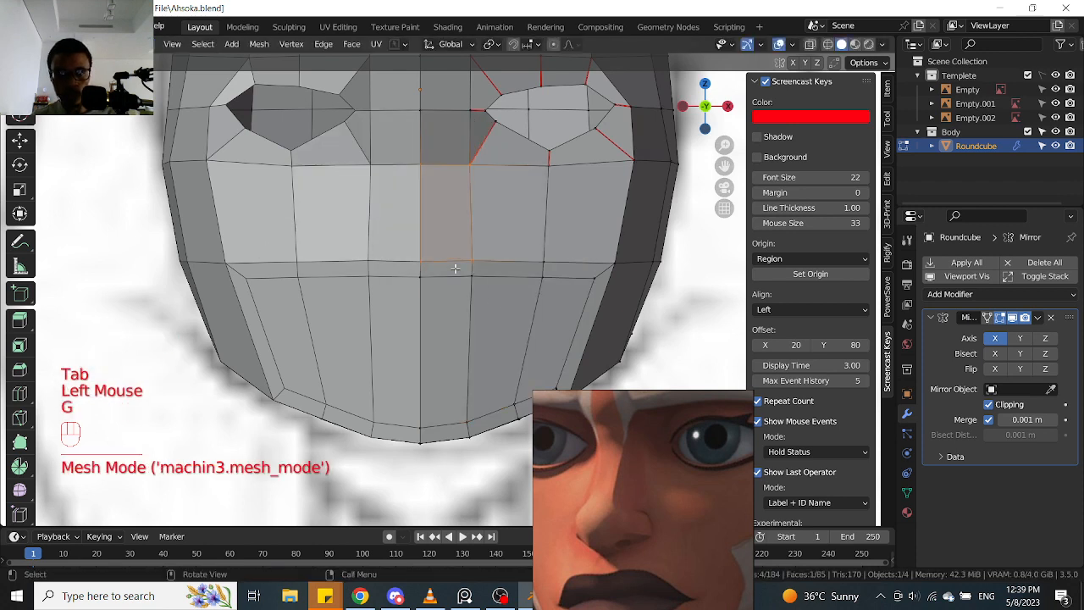
left_click(436, 264)
key("g")
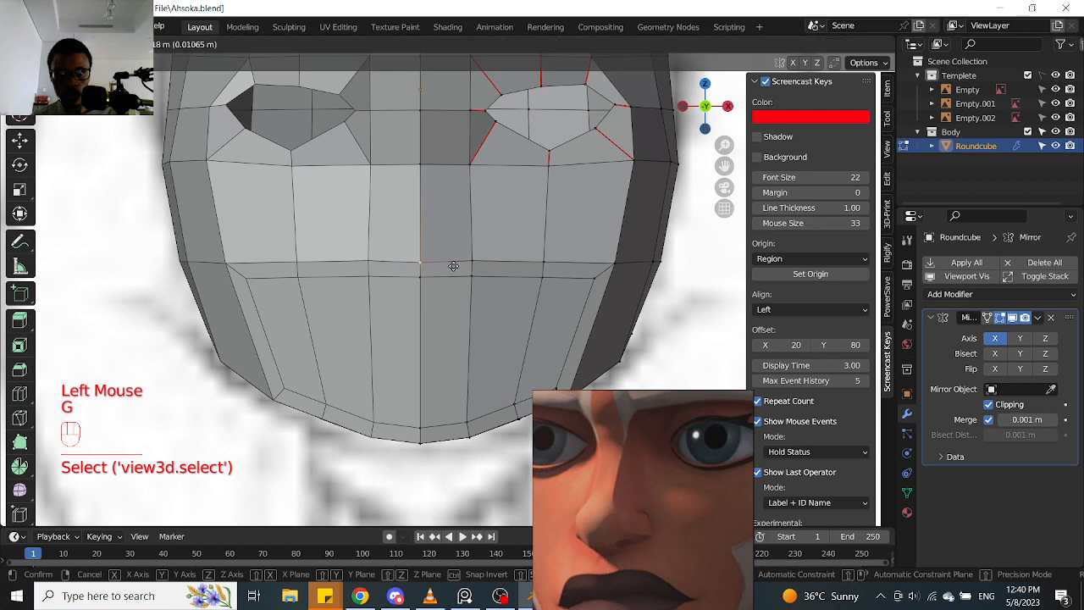
left_click(453, 266)
Reselect the three inset mouth faces and compare them with the side and front references, using X-ray in front view
middle_click_drag(538, 286, 493, 271)
scroll(501, 290, "down", 2)
scroll(497, 314, "up", 2)
scroll(487, 288, "down", 1)
key("Tab")
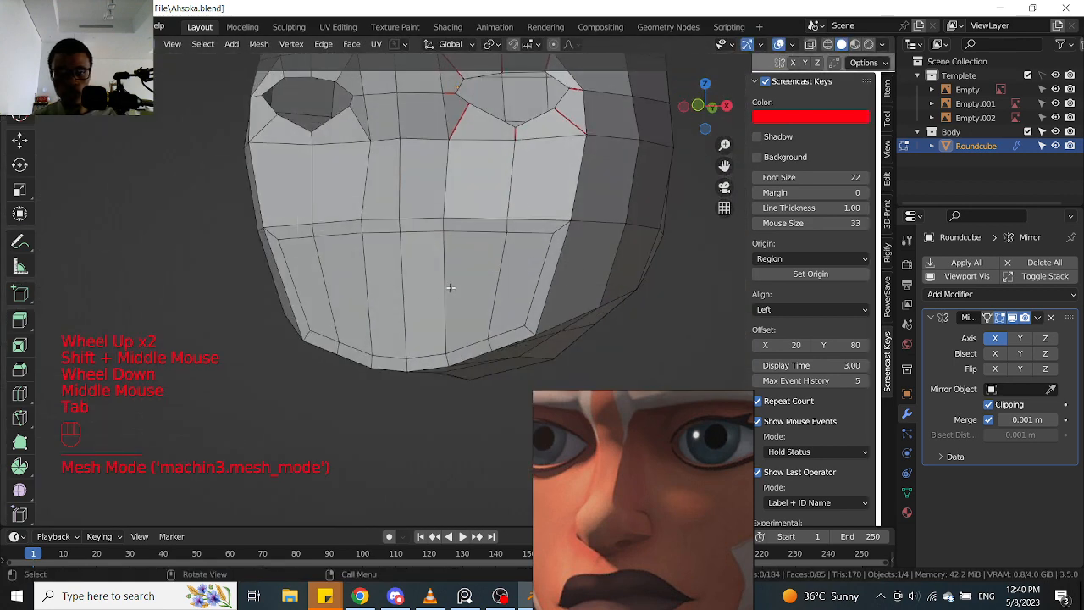
left_click(436, 293)
left_click(475, 288, "shift")
left_click(507, 278, "shift")
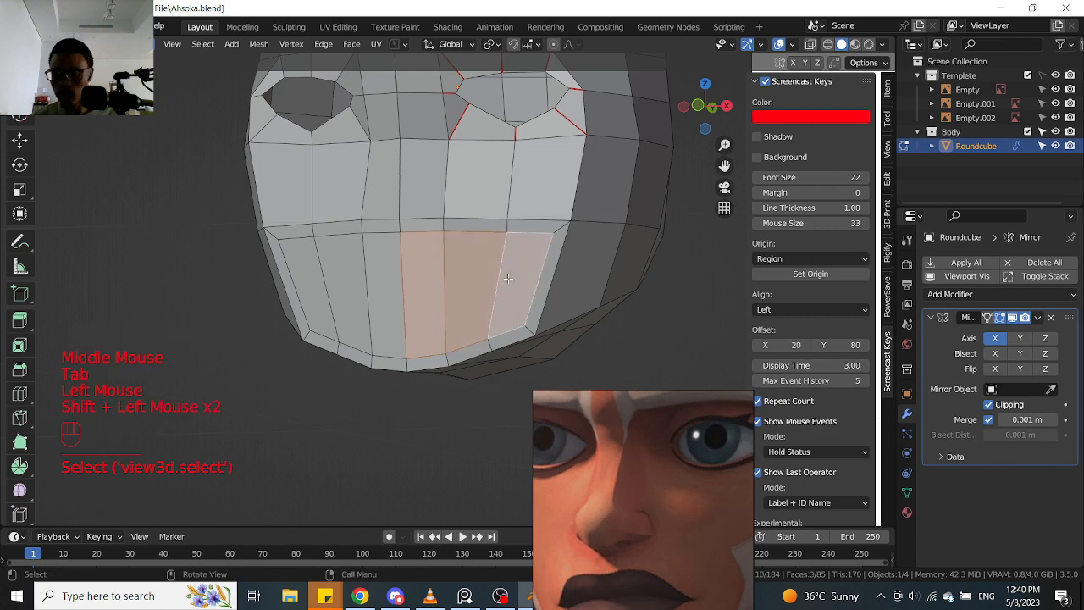
key("KP_3")
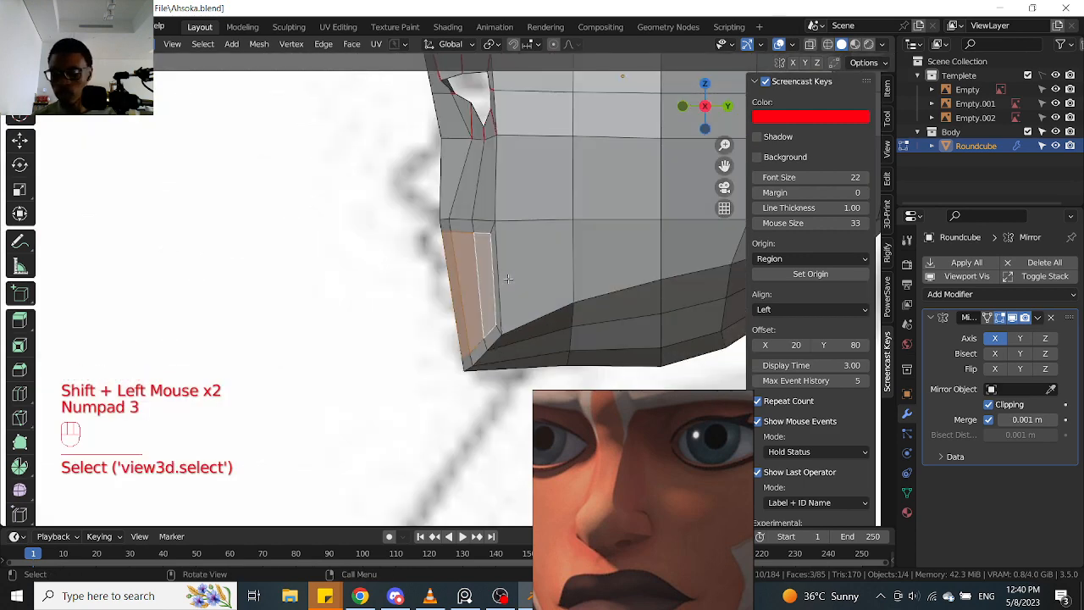
key("KP_1")
key("alt+z")
scroll(504, 254, "up", 1)
Undo back past the three-face mouth inset and the selection of the outermost face
key("ctrl+z")
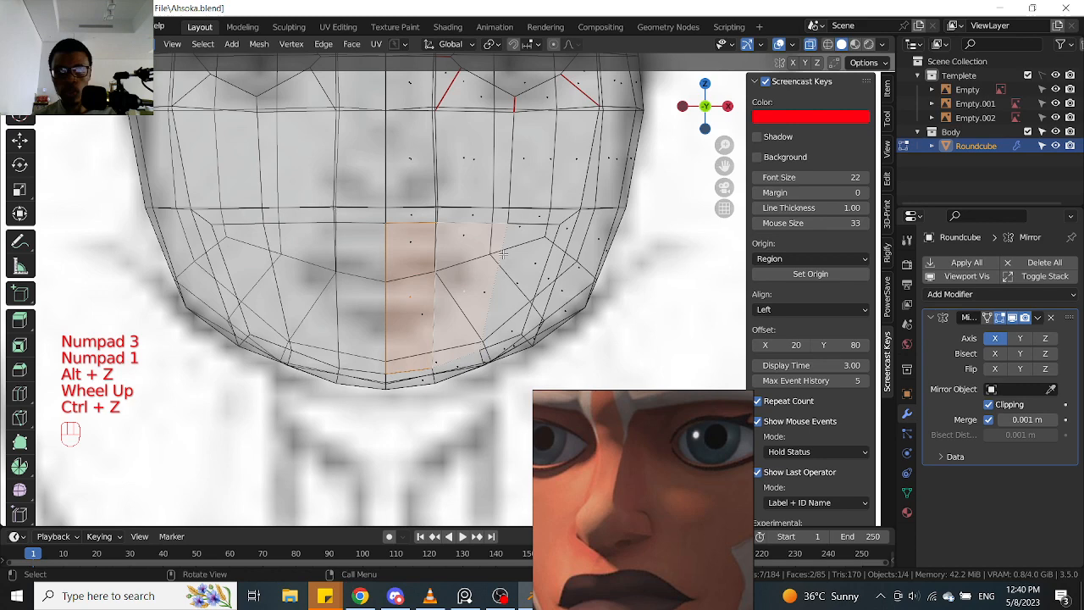
scroll(504, 254, "down", 2)
scroll(503, 254, "up", 2)
key("alt+z")
key("ctrl+z")
key("ctrl+z")
key("ctrl+z")
key("ctrl+z")
key("ctrl+z")
key("ctrl+z")
key("ctrl+z")
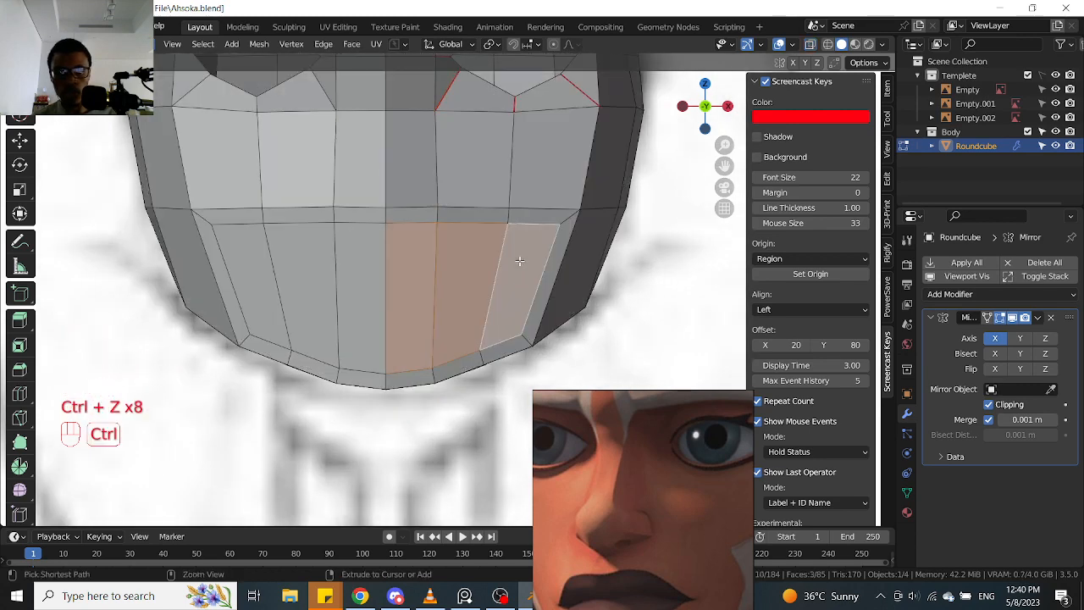
key("ctrl+z")
key("ctrl+z")
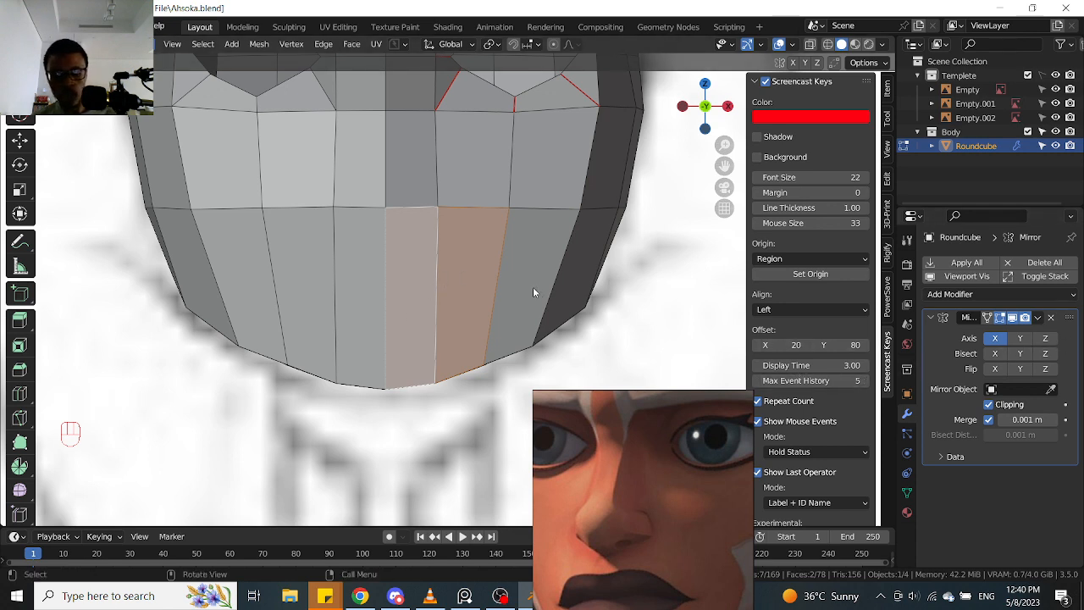
Inset the two mouth faces about 0.67 m with Boundary off and compare them with the front reference in X-ray
key("i")
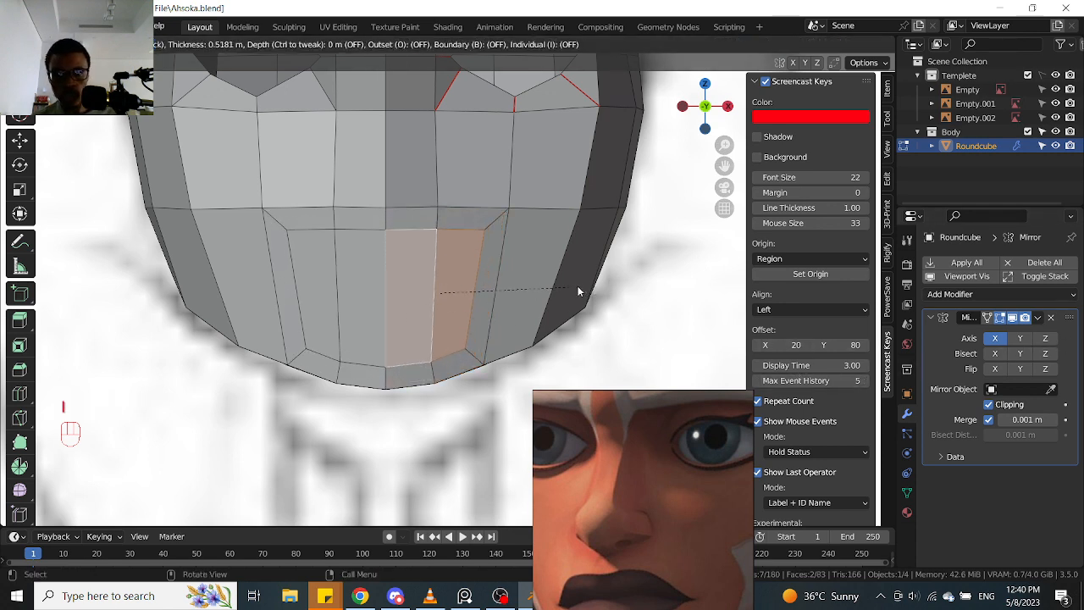
left_click(572, 286)
key("alt+z")
scroll(566, 291, "down", 1)
scroll(566, 290, "up", 1)
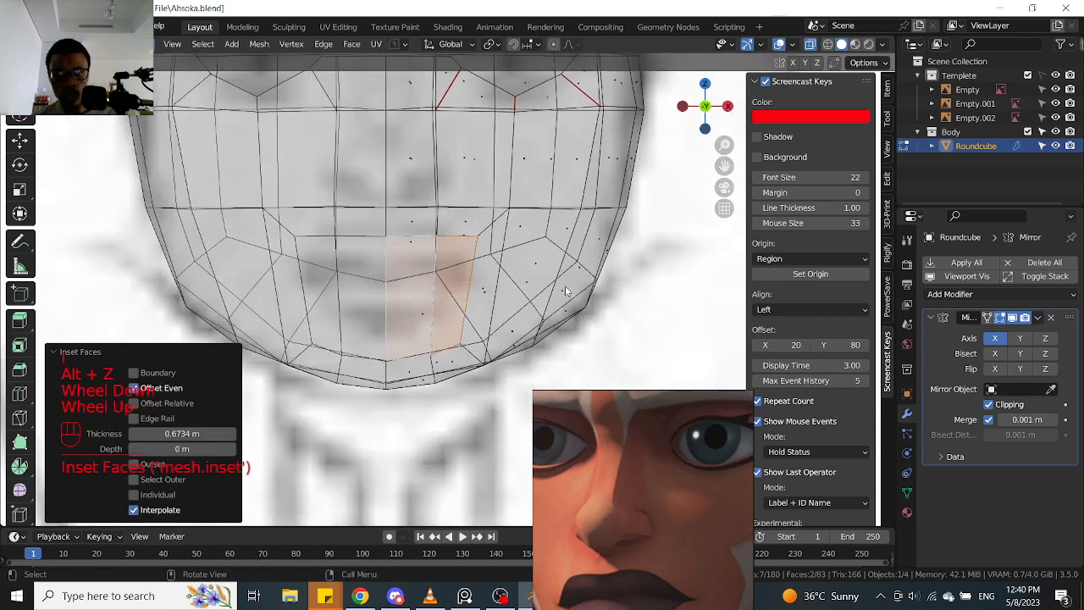
Slide the upper vertices of the mouth inset down along their edges towards the upper lip in the front reference
key("Tab")
scroll(534, 285, "up", 1)
left_click(497, 206)
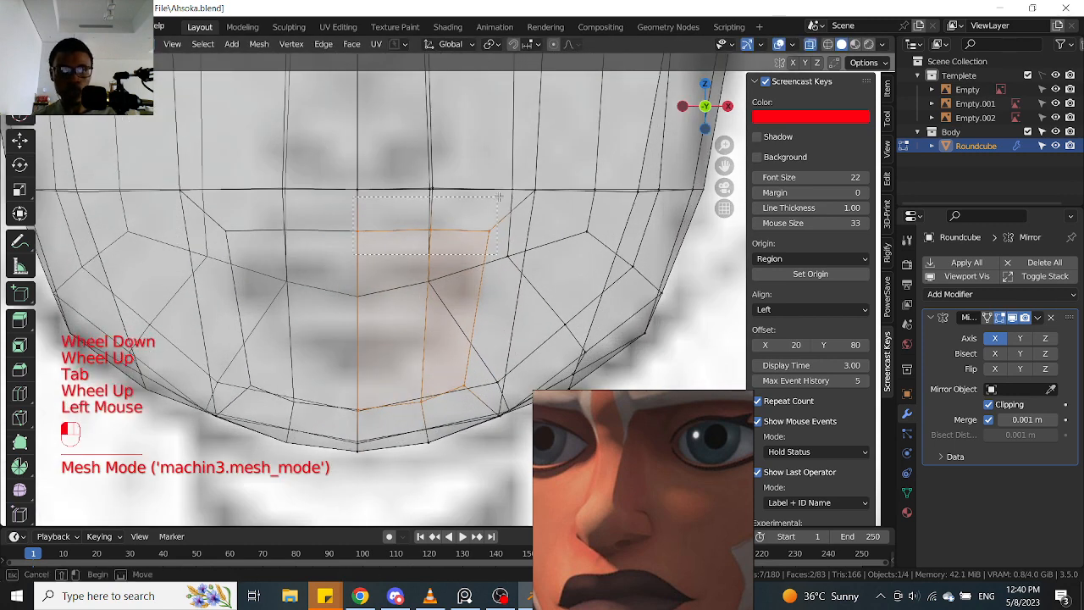
key("g")
key("g")
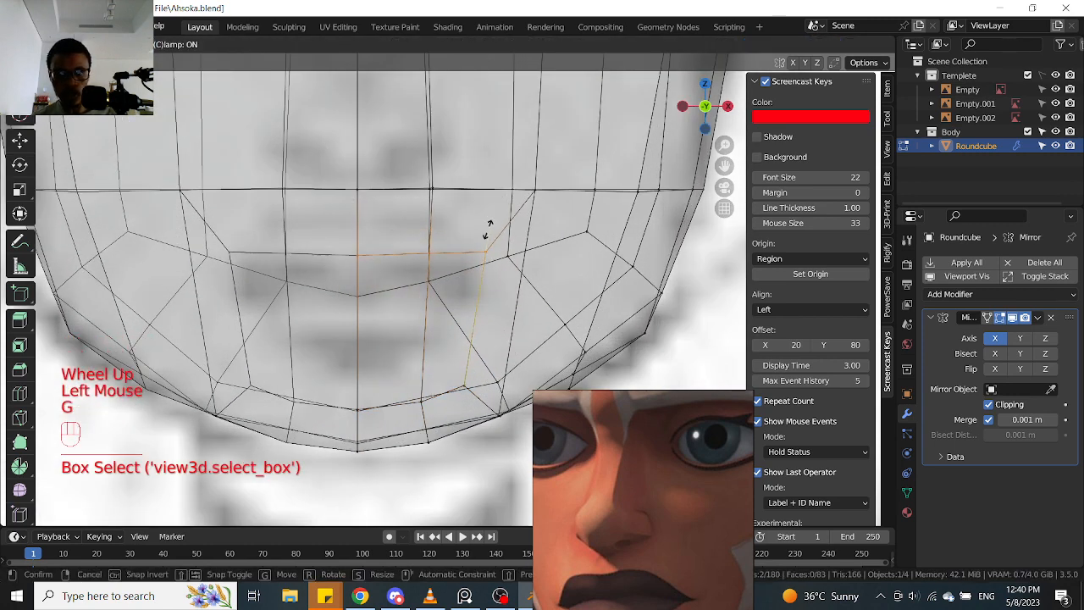
left_click(489, 225)
scroll(483, 383, "down", 1)
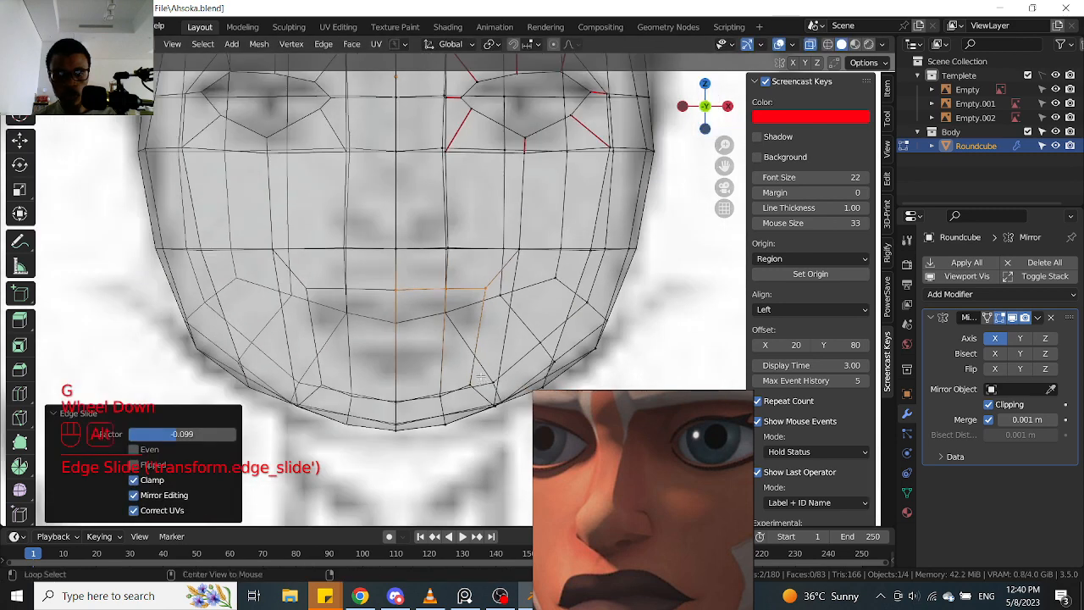
Select the back half of the head in side view and hide it
key("alt+z")
middle_click_drag(483, 382, 479, 346)
scroll(480, 347, "down", 2)
middle_click_drag(537, 308, 493, 242)
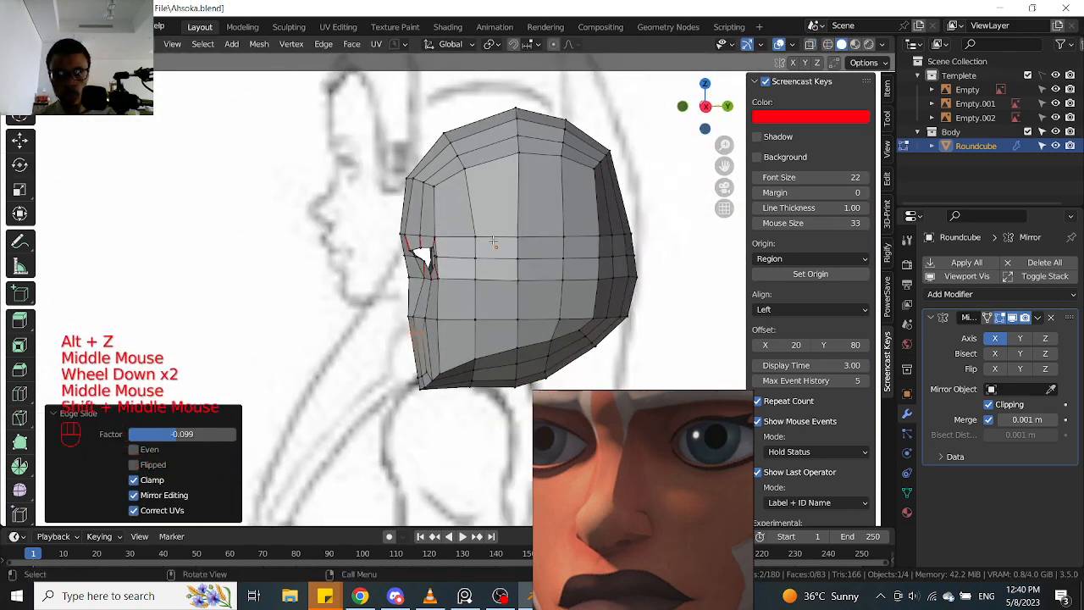
key("KP_3")
scroll(541, 237, "down", 1)
left_click_drag(627, 134, 525, 335)
scroll(549, 287, "up", 1)
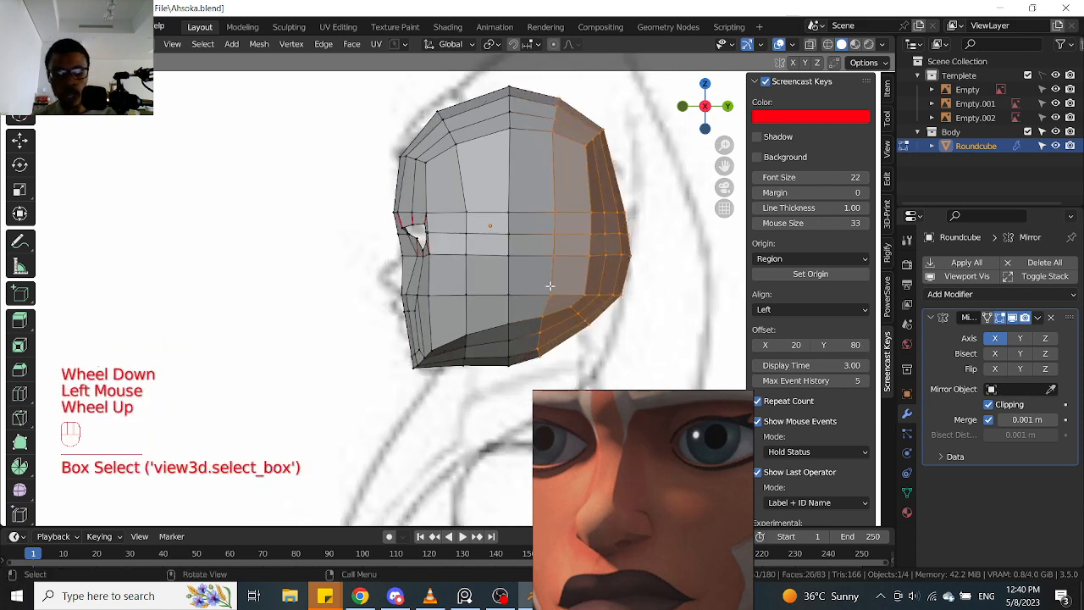
key("h")
middle_click_drag(550, 286, 556, 271)
scroll(344, 336, "up", 2)
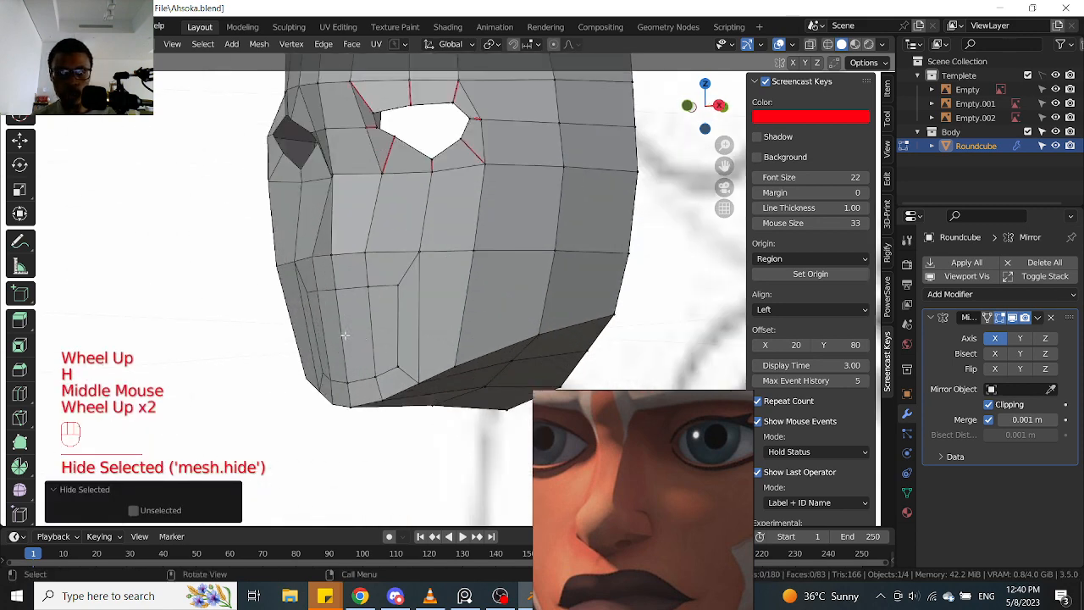
Slide the middle upper mouth vertices slightly up and the upper outer vertex down to round the top of the loop
middle_click_drag(344, 336, 414, 317)
key("KP_1")
scroll(410, 316, "up", 2)
left_click_drag(245, 313, 387, 210)
key("g")
key("g")
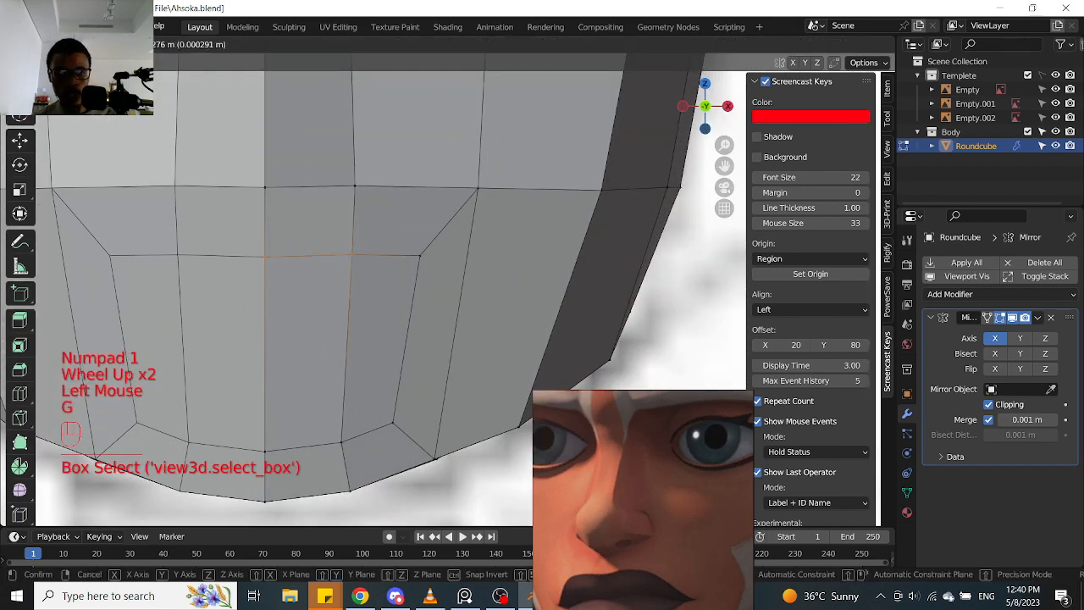
left_click_drag(391, 306, 454, 240)
key("g")
key("g")
left_click(441, 296)
Slide the middle lower vertices of the mouth loop up towards the lower lip, checking against the reference in X-ray
scroll(372, 356, "down", 2)
middle_click_drag(364, 363, 406, 317, "shift")
scroll(405, 317, "up", 2)
left_click_drag(415, 315, 483, 266)
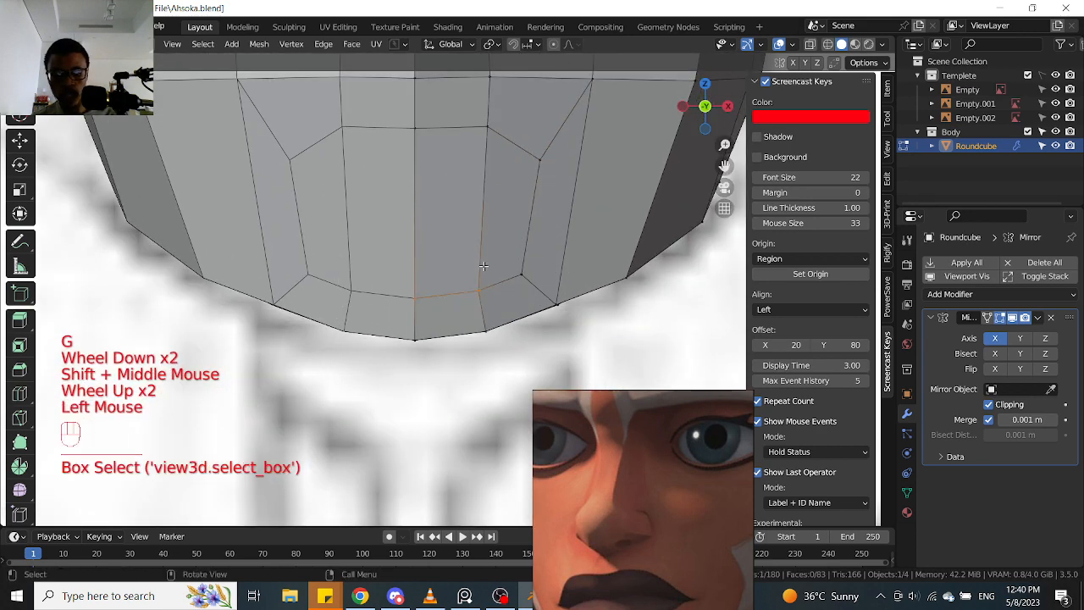
key("g")
key("g")
left_click(487, 241)
key("alt+z")
middle_click_drag(487, 242, 475, 274, "shift")
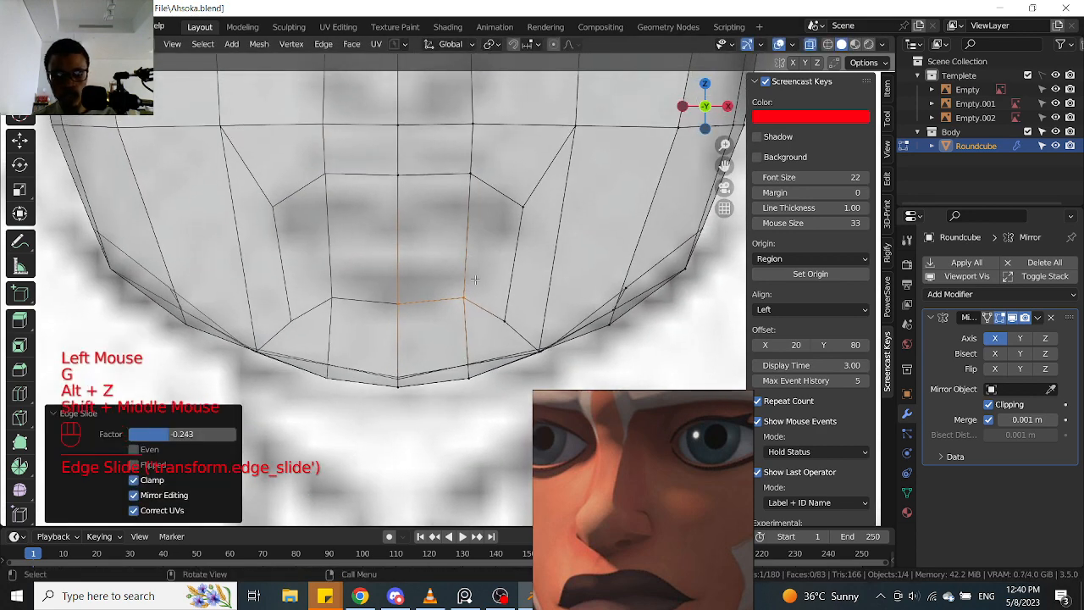
key("g")
key("g")
left_click(477, 279)
Slide the lower outer vertex of the mouth loop up and move the upper outer vertex about 0.002 m inward
left_click(508, 321)
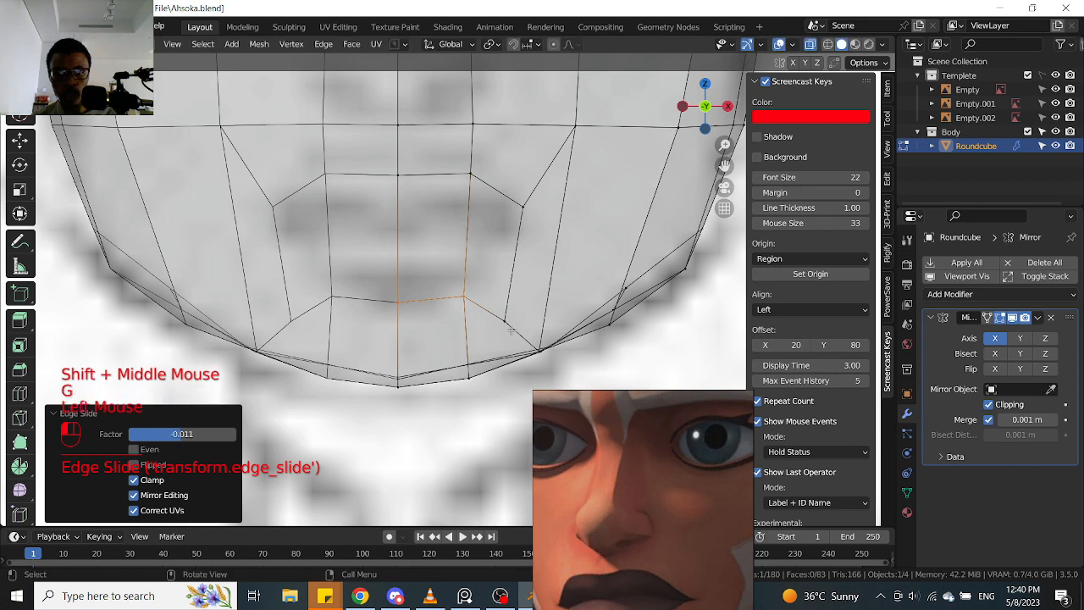
key("g")
key("g")
left_click(515, 254)
key("g")
key("g")
left_click(508, 259)
left_click(523, 208)
key("g")
left_click(513, 209)
Add one centred horizontal loop cut through the mouth faces and around the cheek, with X-ray off
scroll(517, 226, "down", 1)
scroll(518, 226, "down", 1)
key("alt+z")
scroll(518, 226, "up", 2)
middle_click_drag(517, 226, 482, 231)
key("ctrl+r")
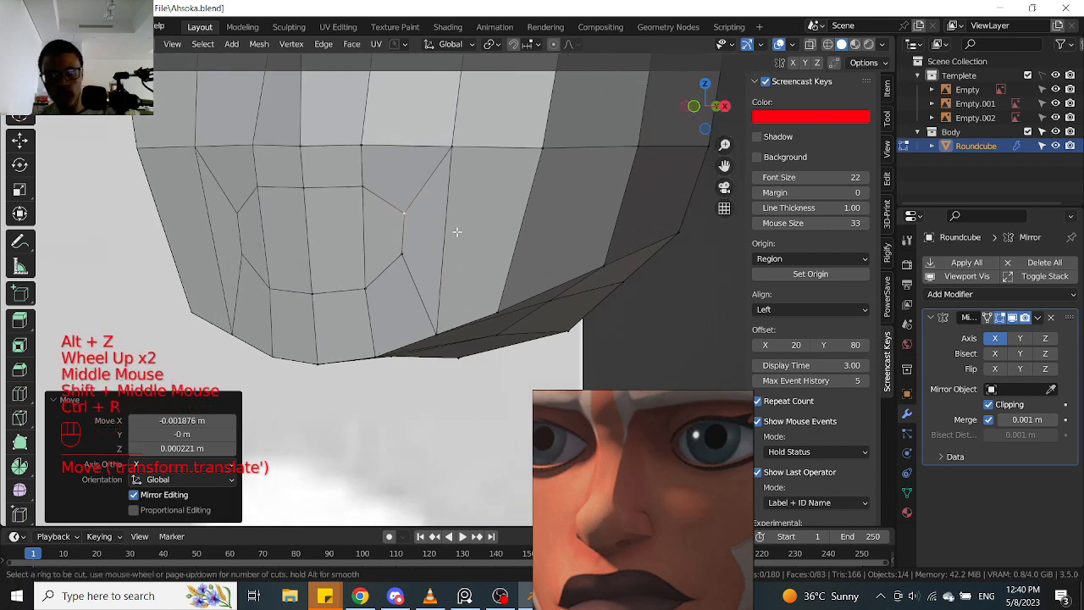
left_click(409, 241)
right_click(409, 243)
scroll(409, 242, "down", 2)
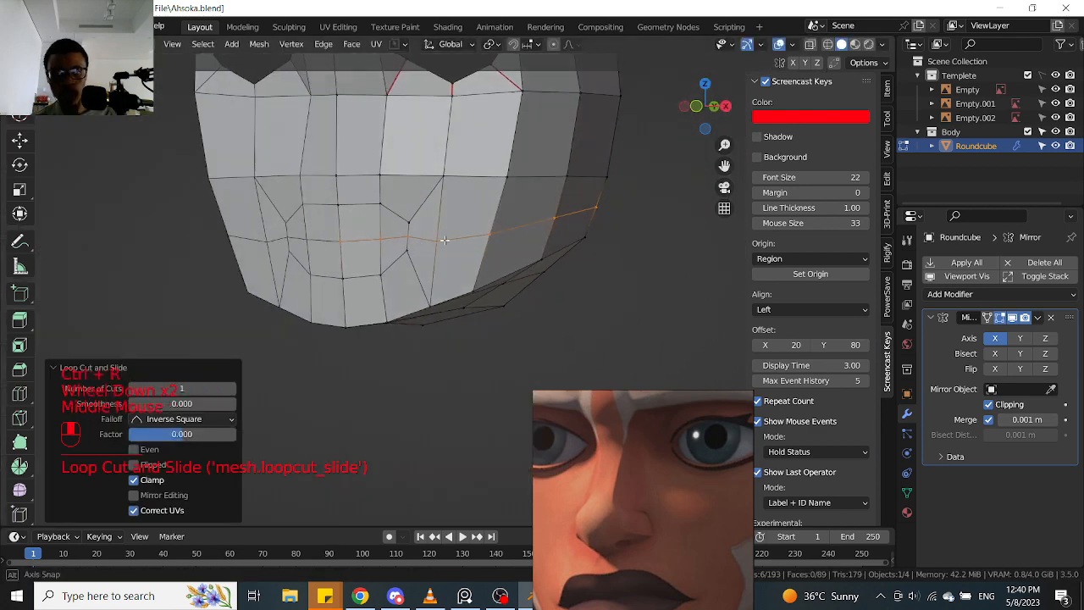
Delete the four faces inside the mouth loop to open the mouth
middle_click_drag(409, 242, 372, 239)
key("Tab")
scroll(371, 238, "up", 1)
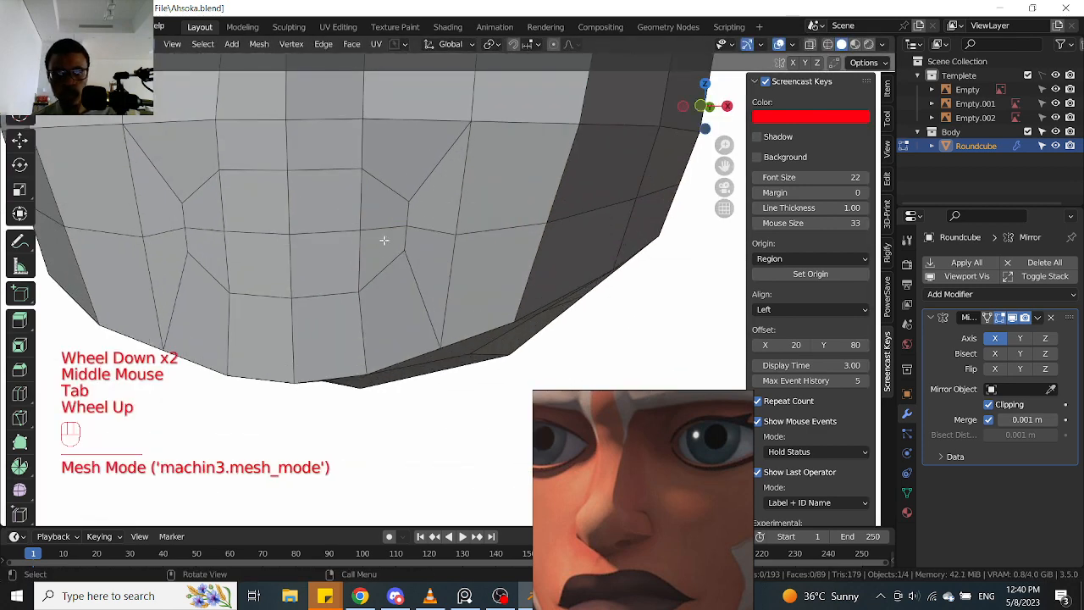
left_click(384, 241)
left_click(385, 199, "shift")
left_click(324, 201, "shift")
left_click(325, 264, "shift")
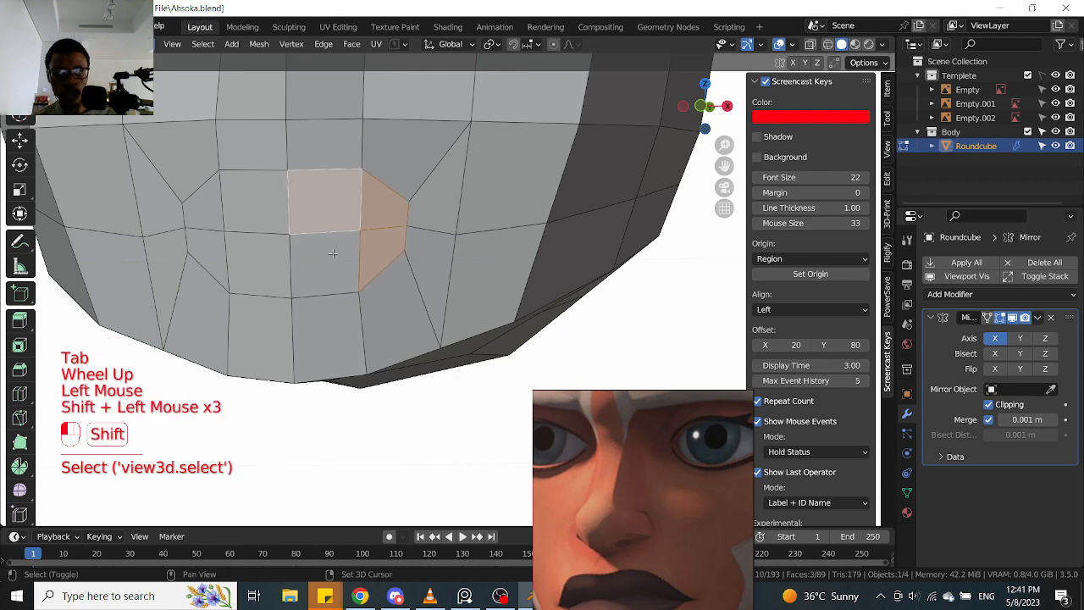
key("x")
left_click(416, 231)
scroll(416, 231, "down", 1)
middle_click_drag(416, 231, 452, 234)
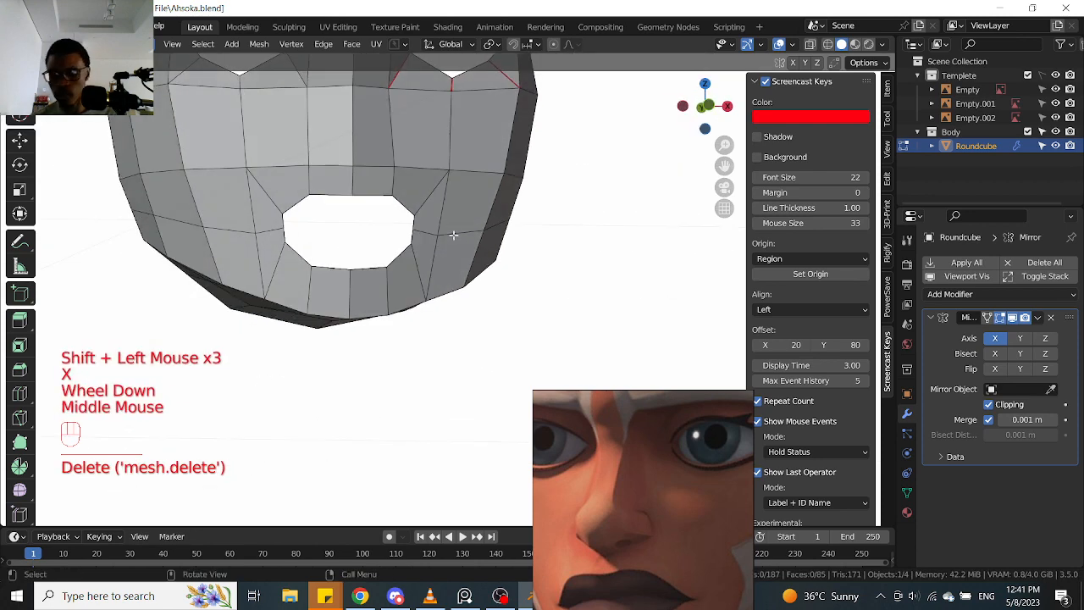
Move the middle upper-lip vertices and the upper outer vertex down to the lip line of the front reference in X-ray
key("KP_1")
key("alt+z")
scroll(439, 206, "up", 2)
key("Tab")
left_click(380, 138)
key("g")
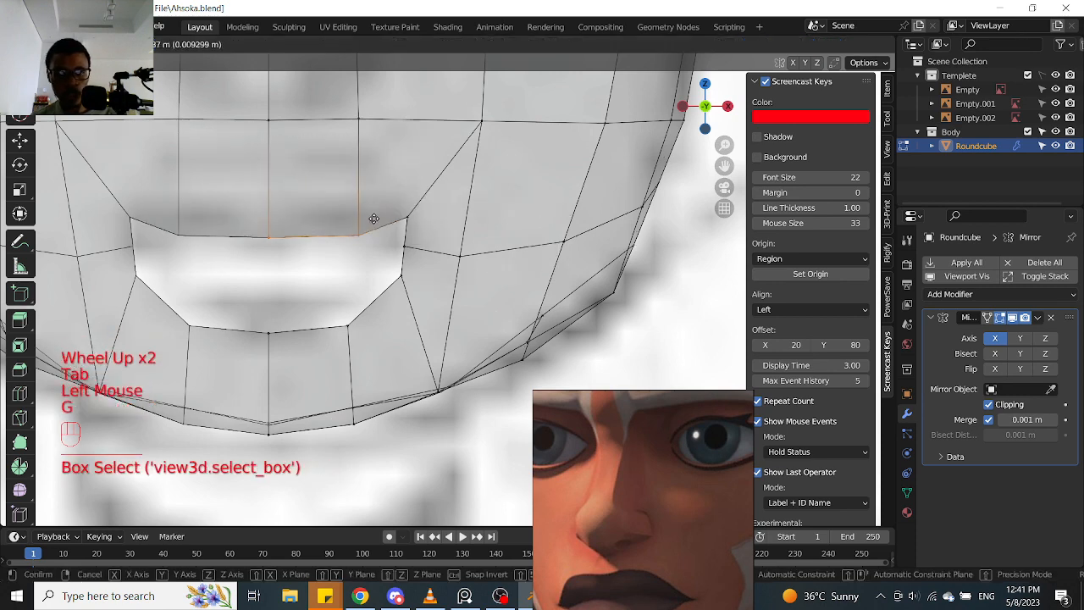
left_click(370, 224)
left_click(409, 221)
key("g")
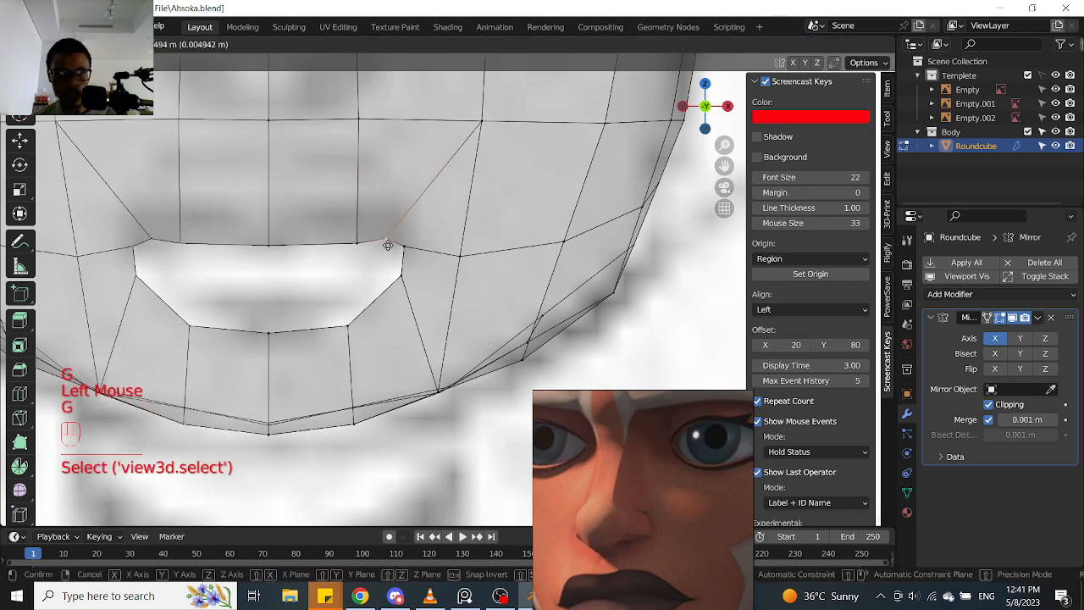
left_click(389, 247)
Move the middle lower-lip vertices up to the lip line in the front reference
left_click_drag(368, 306, 258, 346)
key("g")
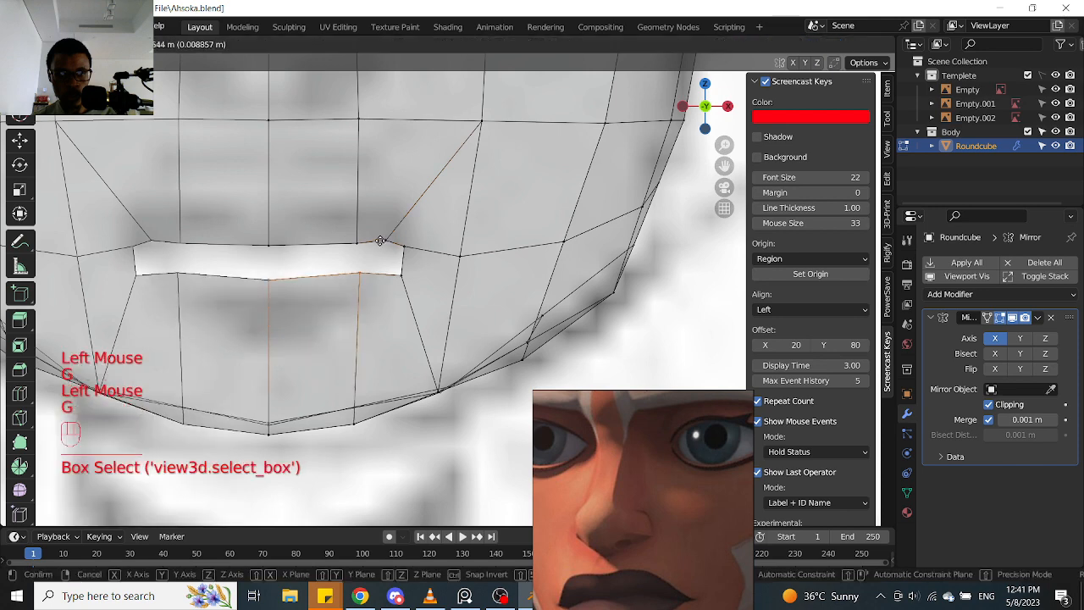
left_click(373, 227)
scroll(370, 223, "down", 2)
scroll(370, 223, "up", 2)
Raise the middle upper-lip vertices, the upper outer vertex and the mouth-corner vertex to follow the reference lips
mouse_move(374, 217)
left_mouse_down()
mouse_move(276, 249)
mouse_move(254, 244)
mouse_move(363, 218)
left_mouse_up()
key("g")
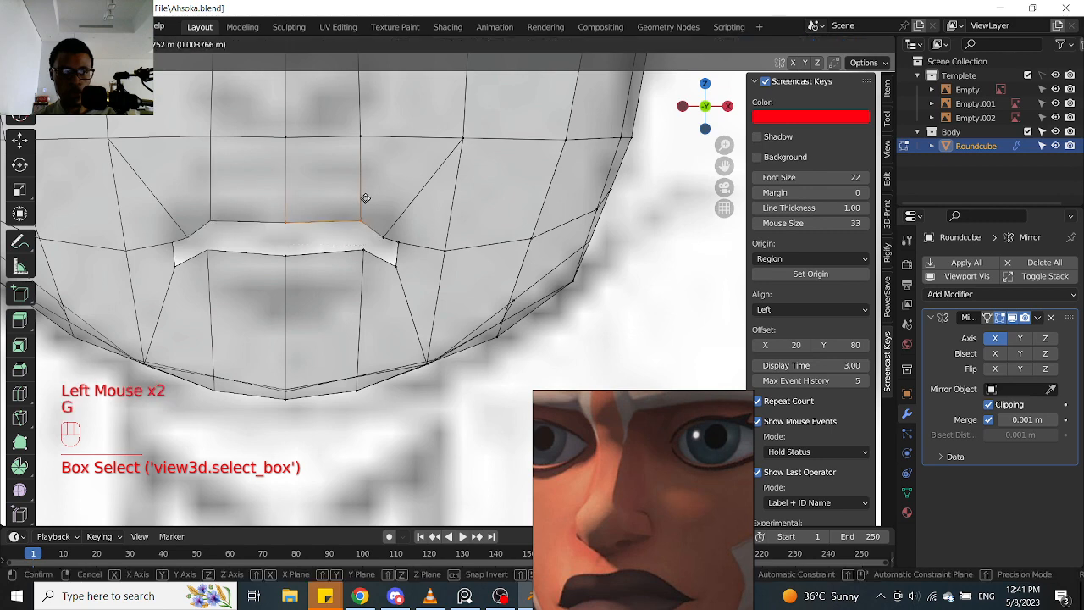
left_click(366, 198)
left_click(392, 231)
key("g")
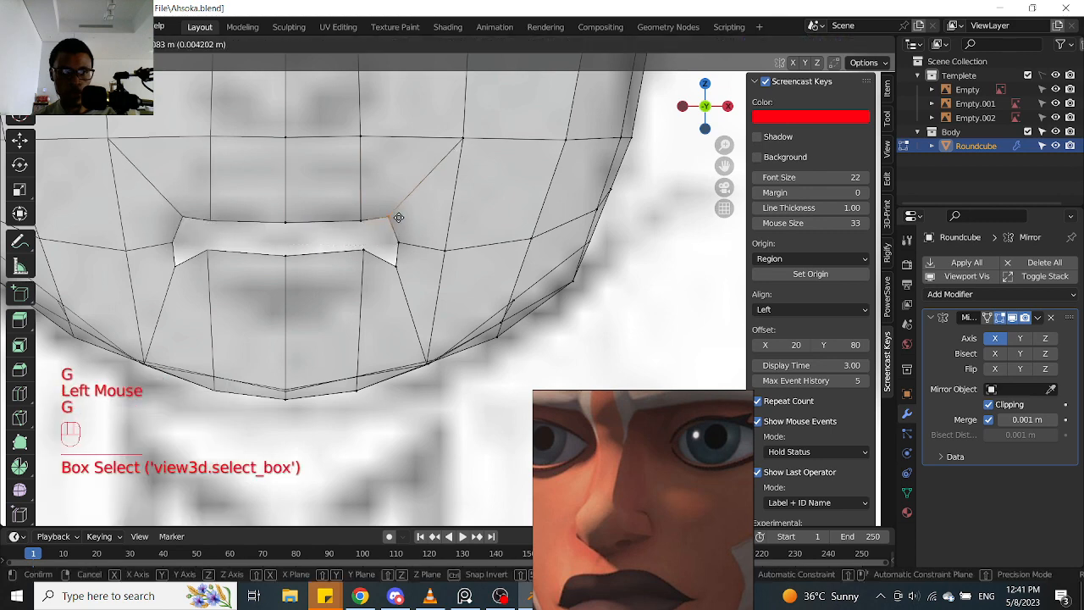
left_click(397, 224)
key("g")
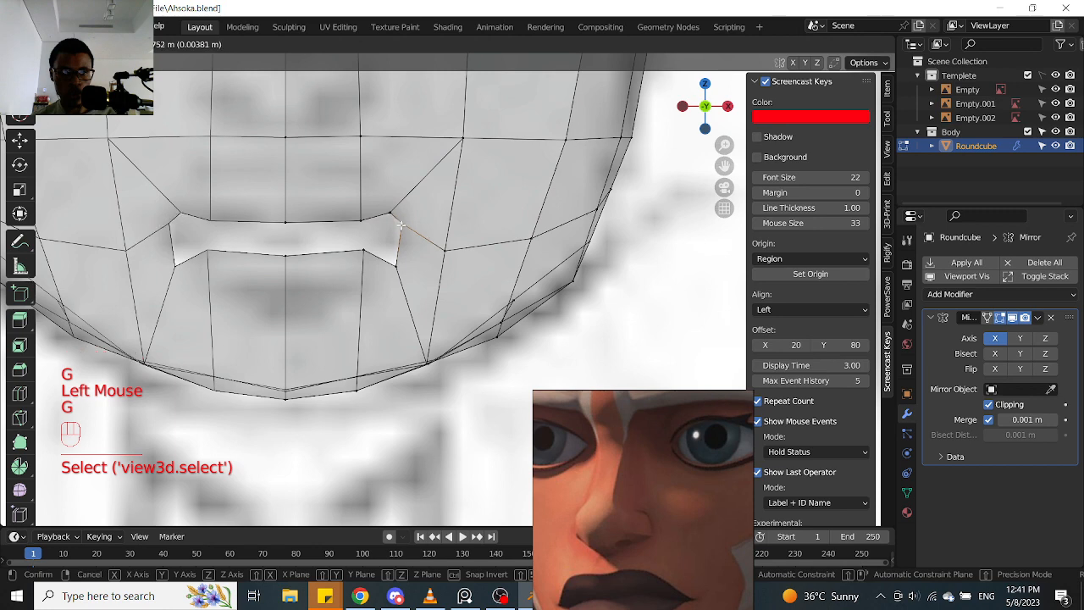
left_click(400, 217)
Narrow the mouth opening by moving the lower outer vertex up and the middle upper-lip vertices down about 0.002 m
left_click(414, 254)
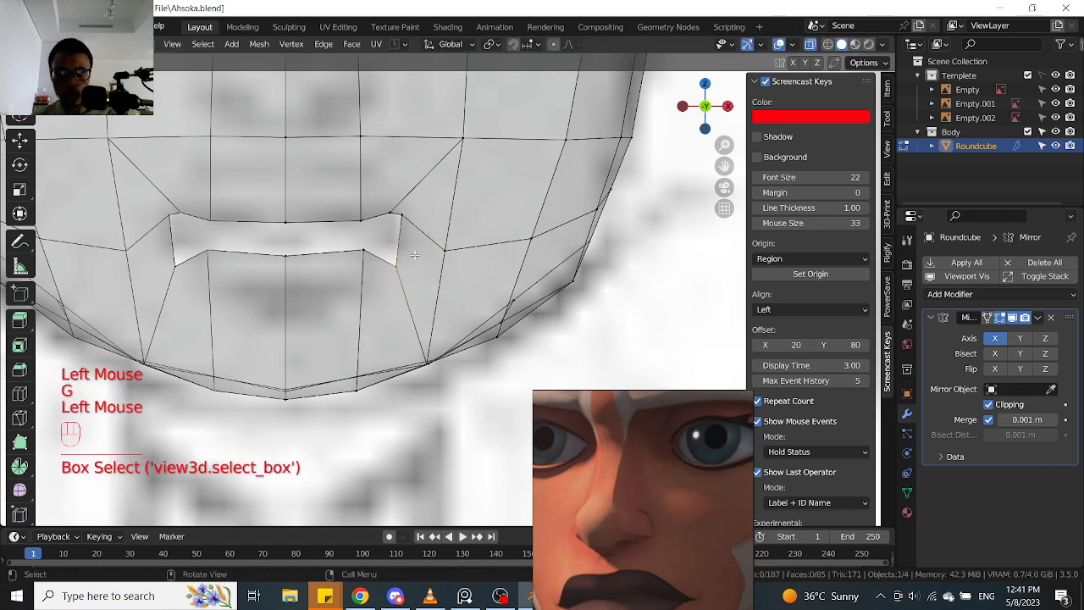
key("g")
left_click(406, 242)
scroll(343, 220, "down", 1)
scroll(343, 220, "up", 1)
left_click_drag(266, 242, 368, 196)
key("g")
left_click(371, 207)
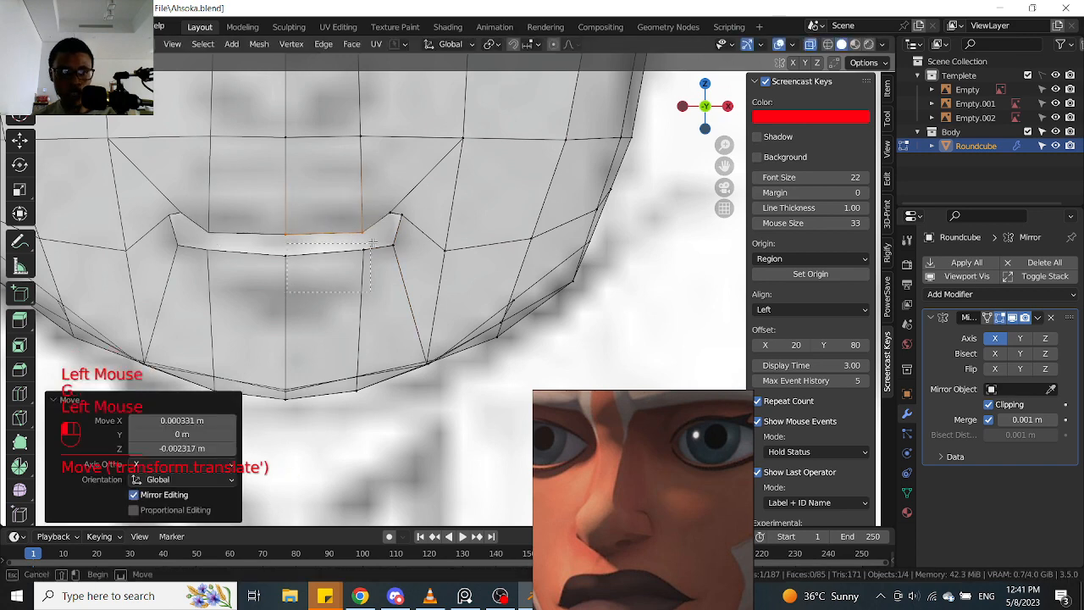
left_click_drag(352, 262, 379, 241)
Move the middle upper-lip vertices in side view about 0.001 m forward and 0.003 m up
scroll(372, 242, "down", 1)
mouse_move(371, 243)
middle_mouse_down()
mouse_move(463, 232)
mouse_move(402, 235)
middle_mouse_up()
scroll(409, 230, "down", 2)
scroll(462, 232, "down", 1)
key("KP_3")
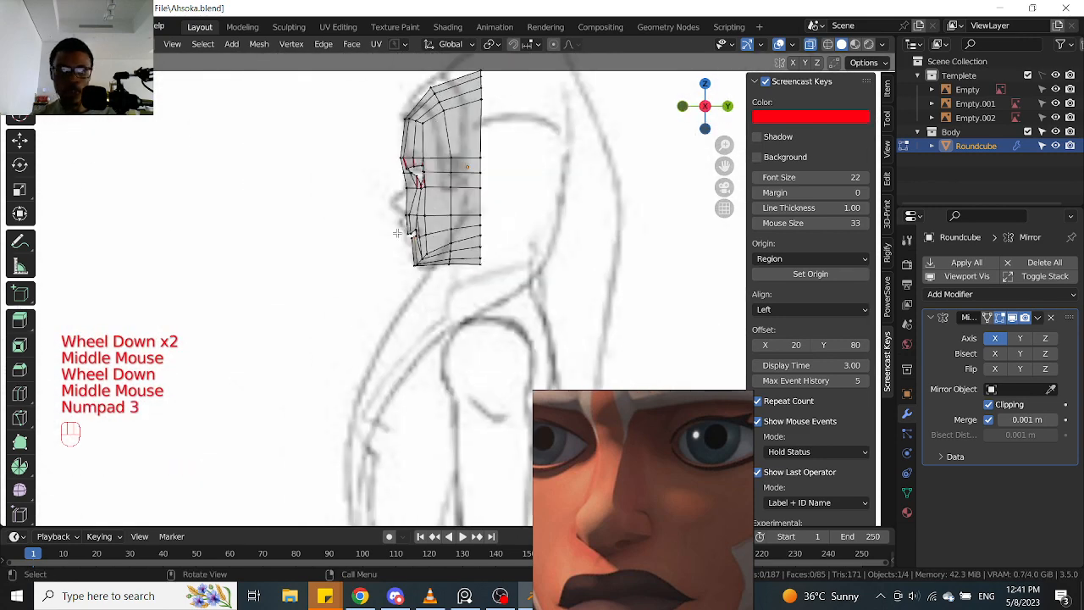
scroll(403, 235, "up", 2)
key("alt+z")
middle_click_drag(471, 219, 353, 216, "shift")
scroll(353, 217, "up", 2)
key("alt+z")
key("alt+z")
left_click(353, 217)
key("f")
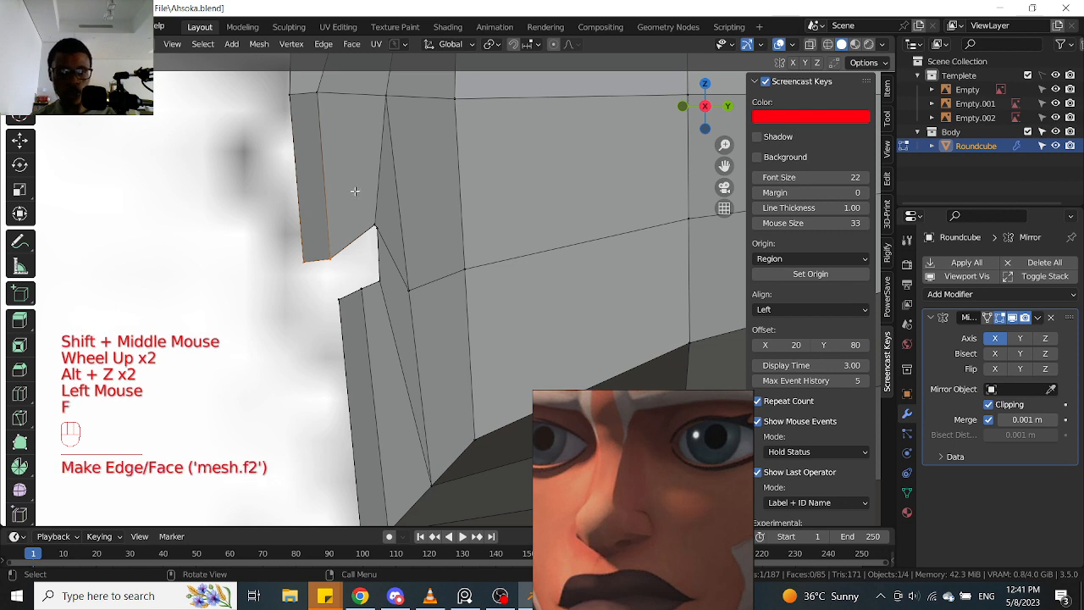
left_click_drag(279, 286, 337, 247)
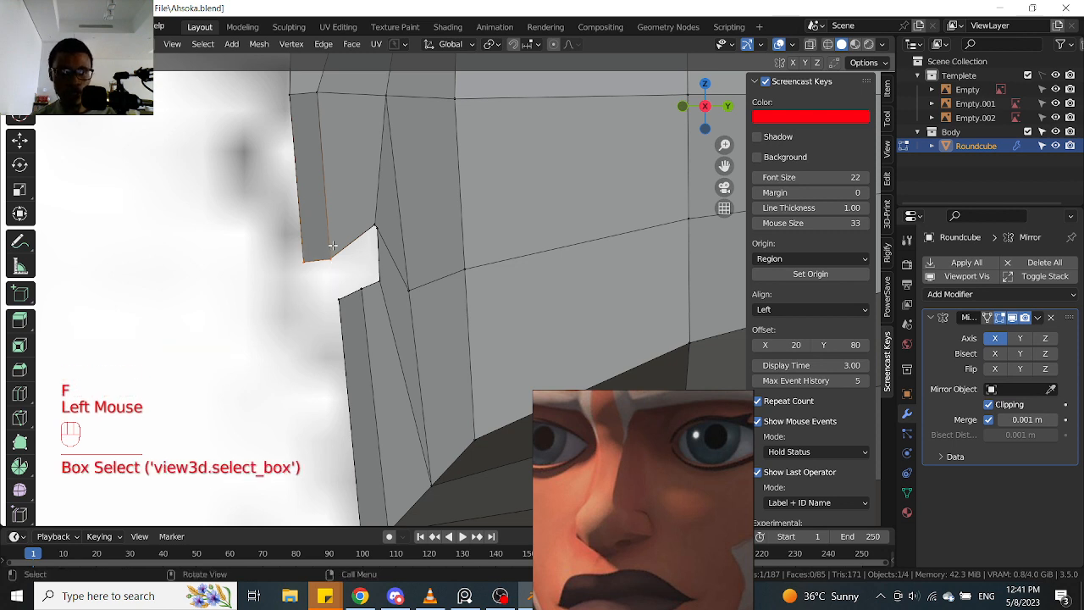
key("g")
left_click(322, 215)
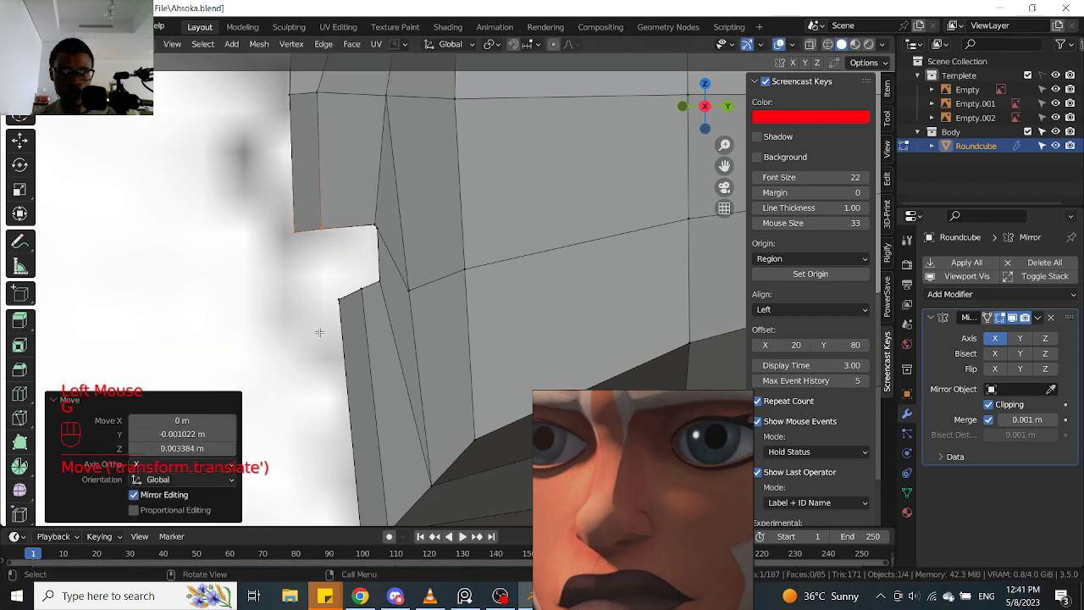
Move the middle lower-lip vertices and the lower outer vertex up and forward in side view until they nearly meet the upper lip
left_click_drag(319, 332, 381, 279)
key("g")
left_click(337, 240)
left_click(354, 238)
key("g")
left_click(356, 237)
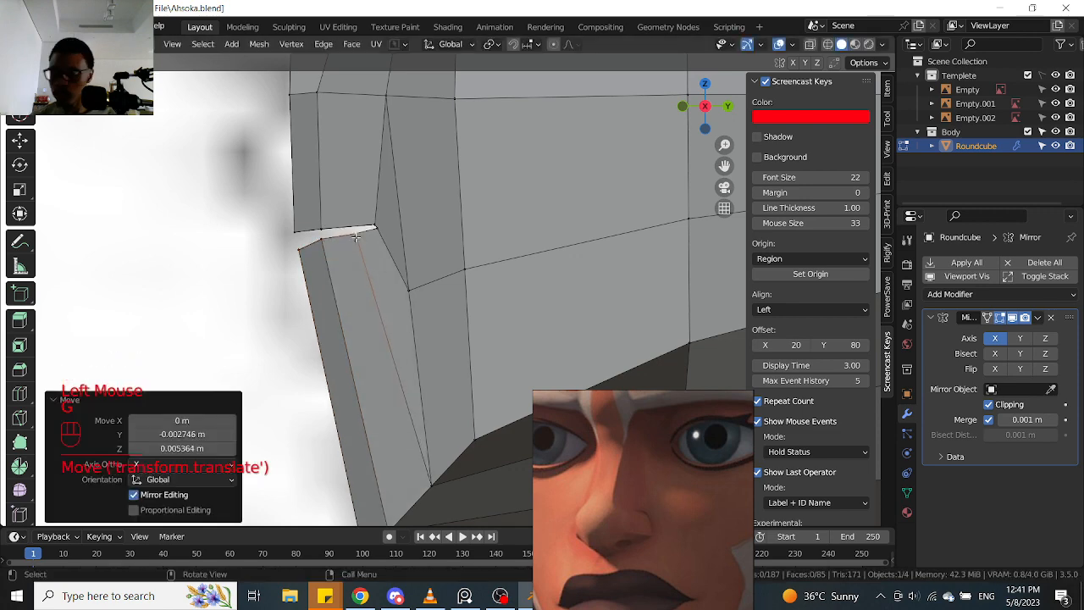
Compare the narrowed mouth opening with the lip line of the front reference, toggling X-ray
key("KP_1")
key("alt+z")
scroll(262, 233, "down", 2)
key("alt+z")
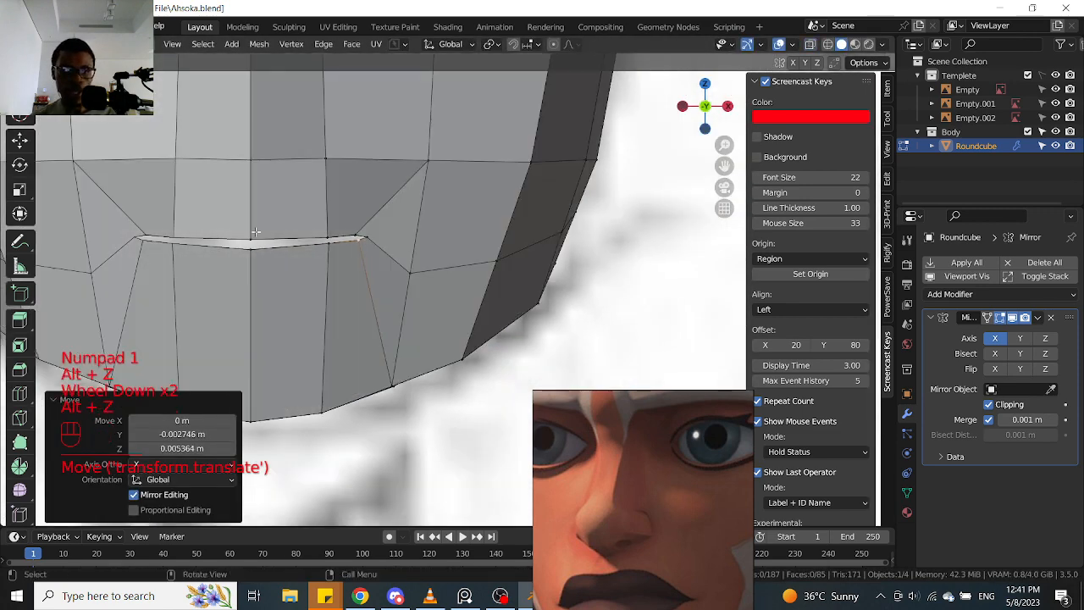
scroll(261, 234, "up", 2)
key("alt+z")
scroll(261, 233, "down", 2)
middle_click_drag(261, 234, 300, 259, "shift")
scroll(300, 259, "up", 2)
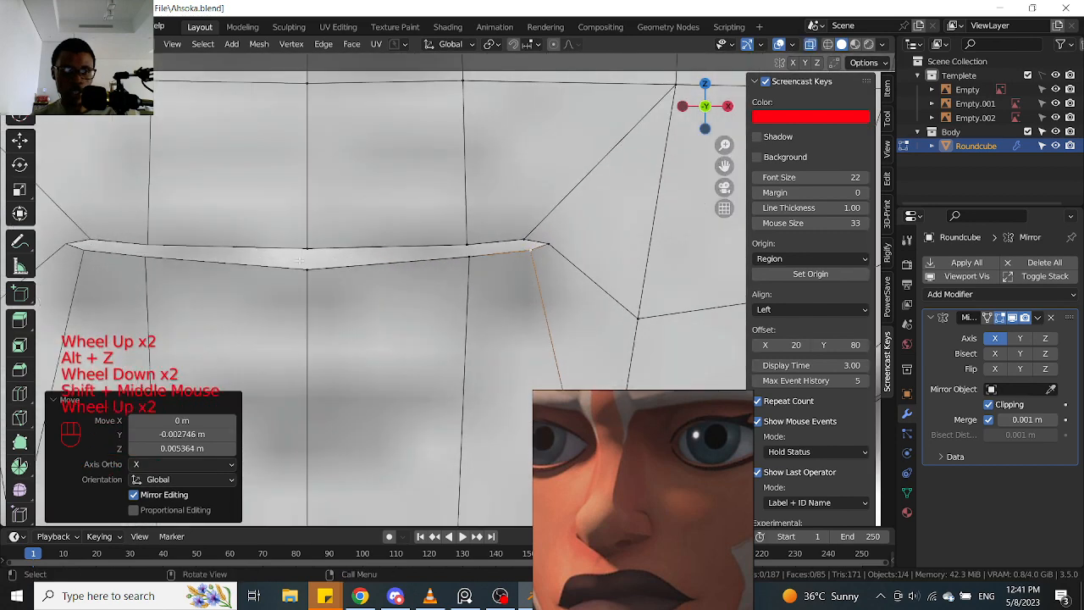
scroll(346, 292, "down", 1)
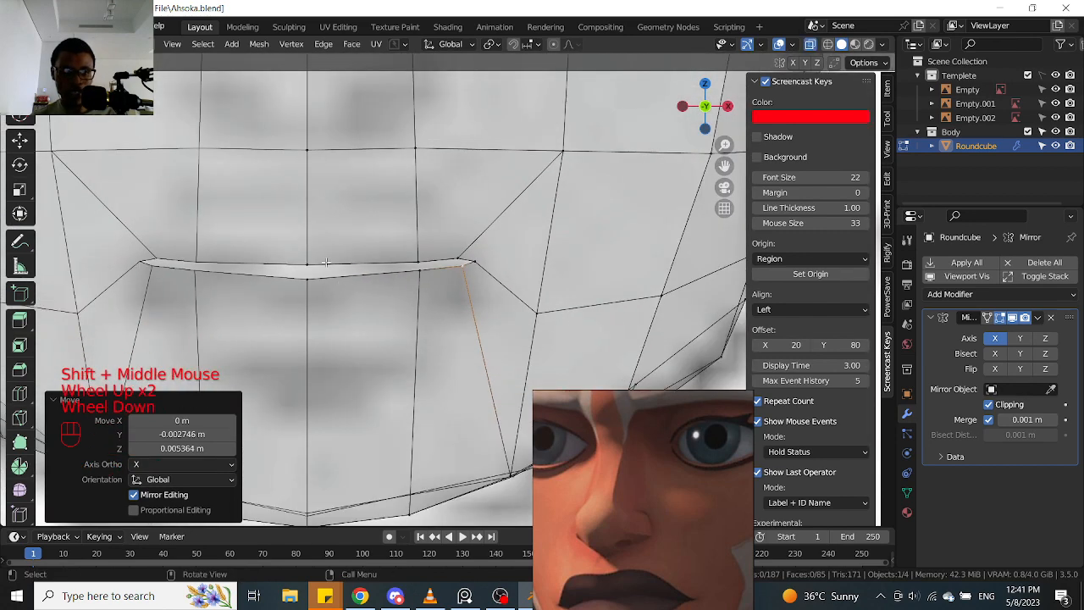
scroll(262, 301, "down", 1)
scroll(645, 430, "up", 2)
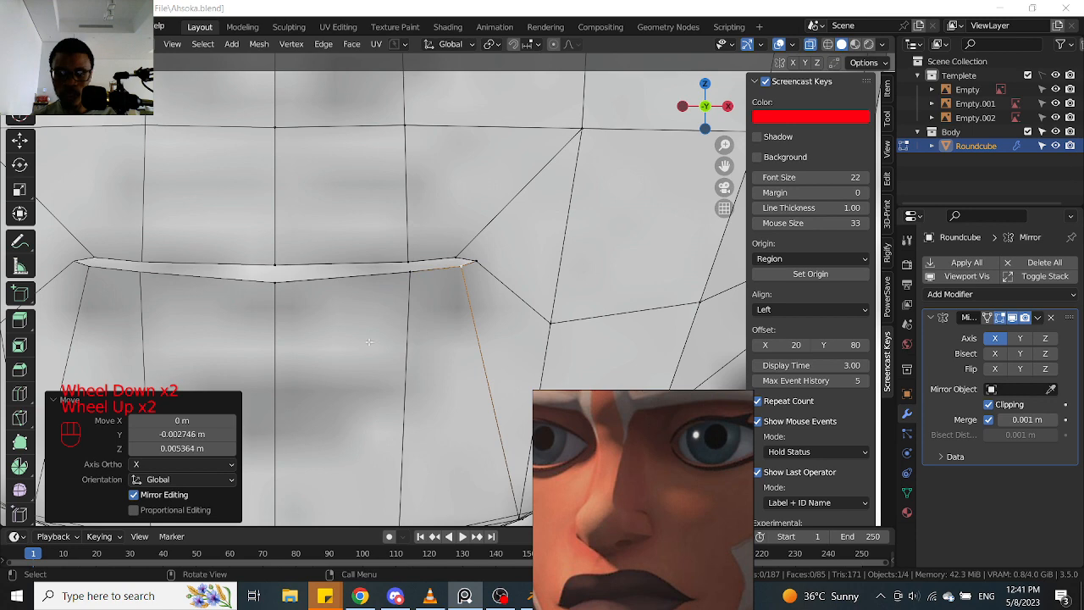
Move the lower-lip centre vertex up and adjust the vertices at the mouth corner to the reference lip line
scroll(369, 342, "up", 2)
left_click(272, 290)
key("g")
left_click(273, 280)
left_click(525, 245)
left_click_drag(502, 294, 545, 254)
key("g")
left_click(527, 262)
Move the vertices beside the lip centre inward to space the edges along the mouth more evenly
left_click_drag(434, 291, 474, 229)
key("g")
left_click(436, 227)
left_click(420, 278)
key("g")
left_click(411, 277)
Move the outer upper- and lower-lip vertices inward from the mouth corner and fine-tune their position against the reference
left_click_drag(477, 287, 524, 237)
key("g")
left_click(511, 240)
scroll(516, 258, "down", 2)
middle_click_drag(517, 258, 500, 276, "shift")
scroll(484, 272, "up", 2)
left_click(484, 273)
key("g")
left_click(487, 270)
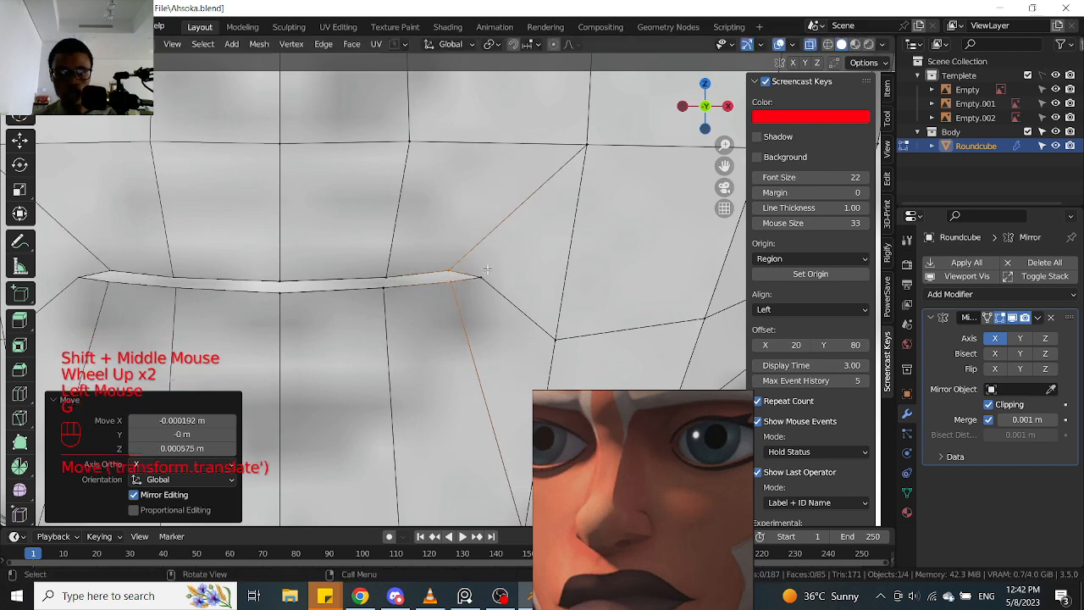
Move the mouth-corner vertex slightly outward and down to the reference lip line, and turn off X-ray
left_click(485, 274)
key("g")
left_click(498, 287)
scroll(517, 277, "down", 2)
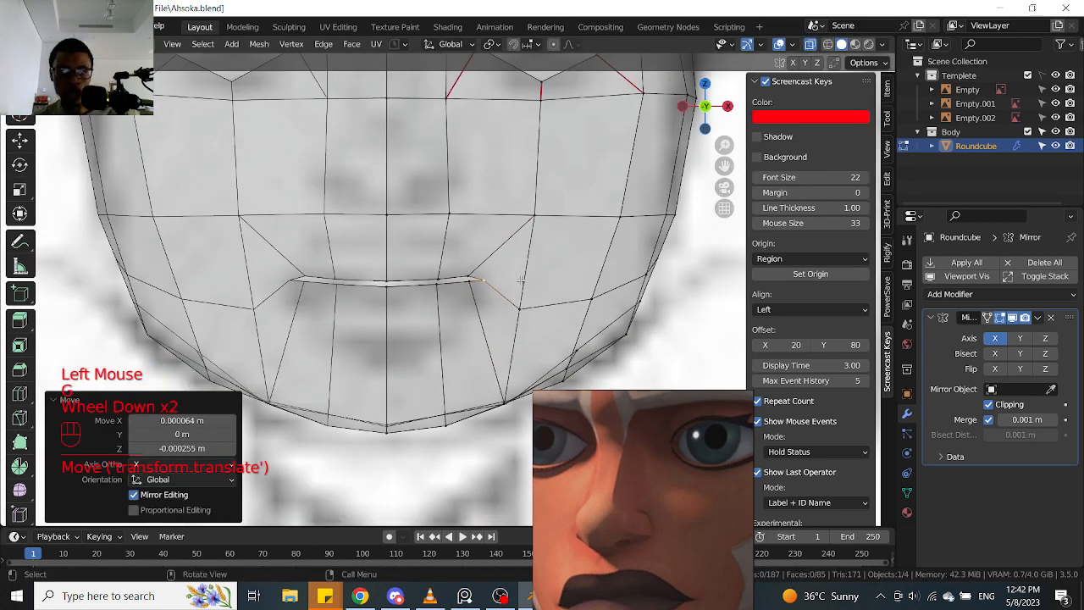
middle_click_drag(518, 277, 508, 265, "shift")
key("Tab")
key("Tab")
left_click(498, 298)
key("alt+z")
mouse_move(498, 296)
middle_mouse_down()
mouse_move(464, 222)
mouse_move(435, 251)
mouse_move(479, 296)
mouse_move(420, 312)
middle_mouse_up()
Mark seams on the seven edges radiating from one half of the mouth opening, from the lower-lip centre around the corner to the upper-lip centre
left_click(434, 251, "shift")
left_click(479, 296)
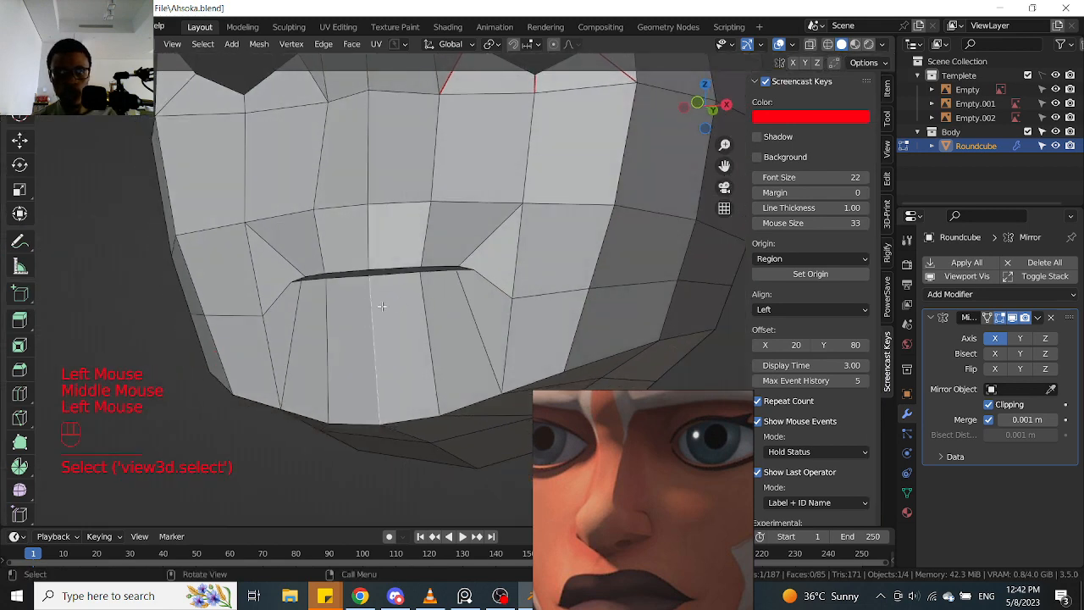
scroll(393, 298, "up", 2)
left_click(438, 302, "shift")
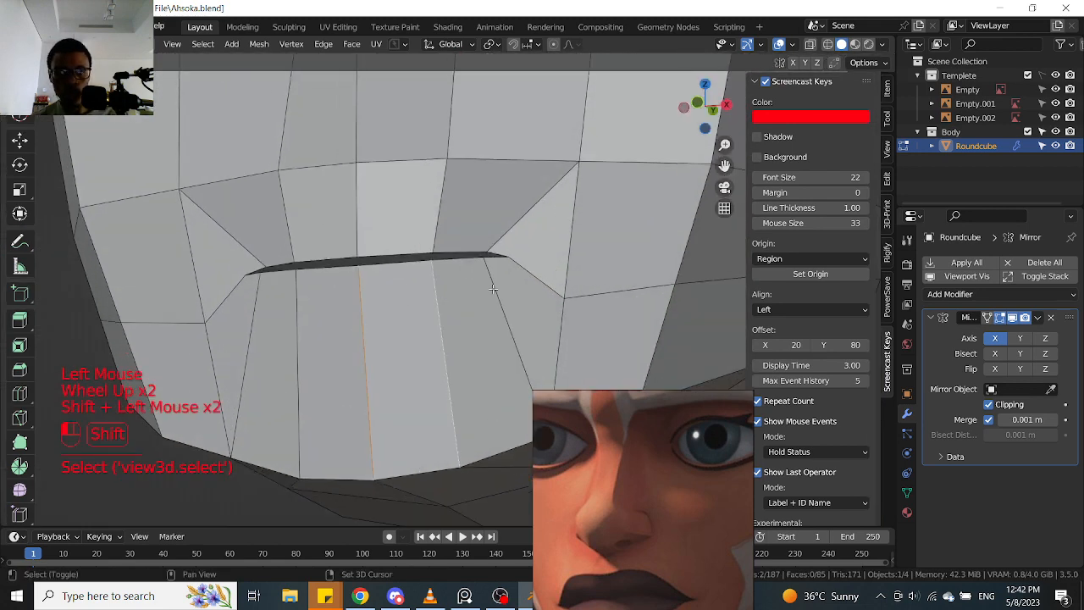
left_click(495, 288, "shift")
scroll(495, 288, "down", 1)
middle_click_drag(495, 289, 436, 320)
scroll(436, 320, "up", 1)
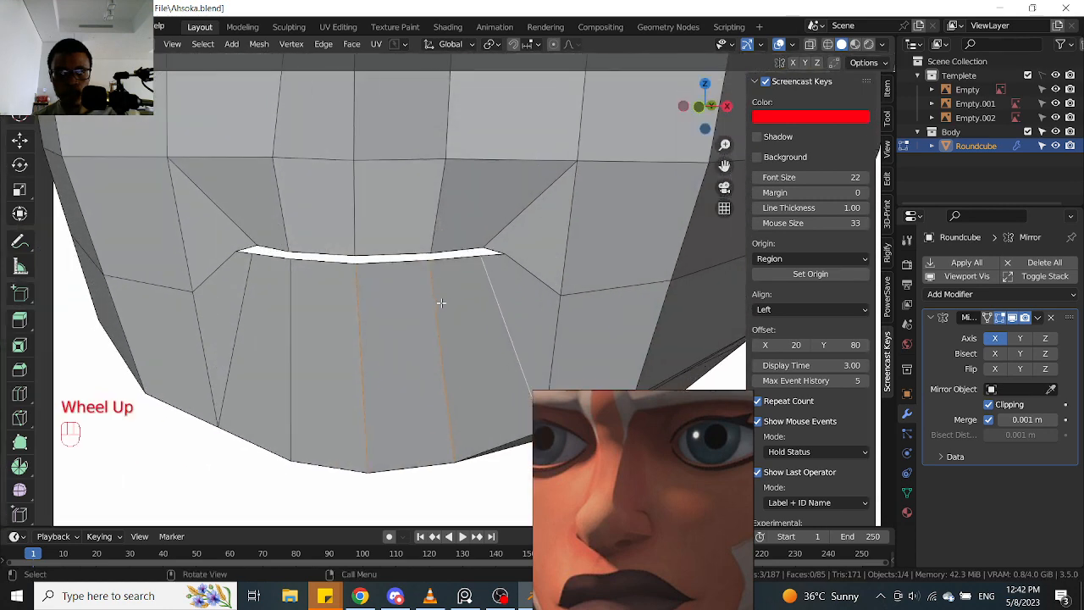
left_click(506, 232, "shift")
left_click(505, 231, "shift")
middle_click_drag(365, 224, 495, 246)
scroll(499, 257, "down", 1)
scroll(501, 251, "up", 1)
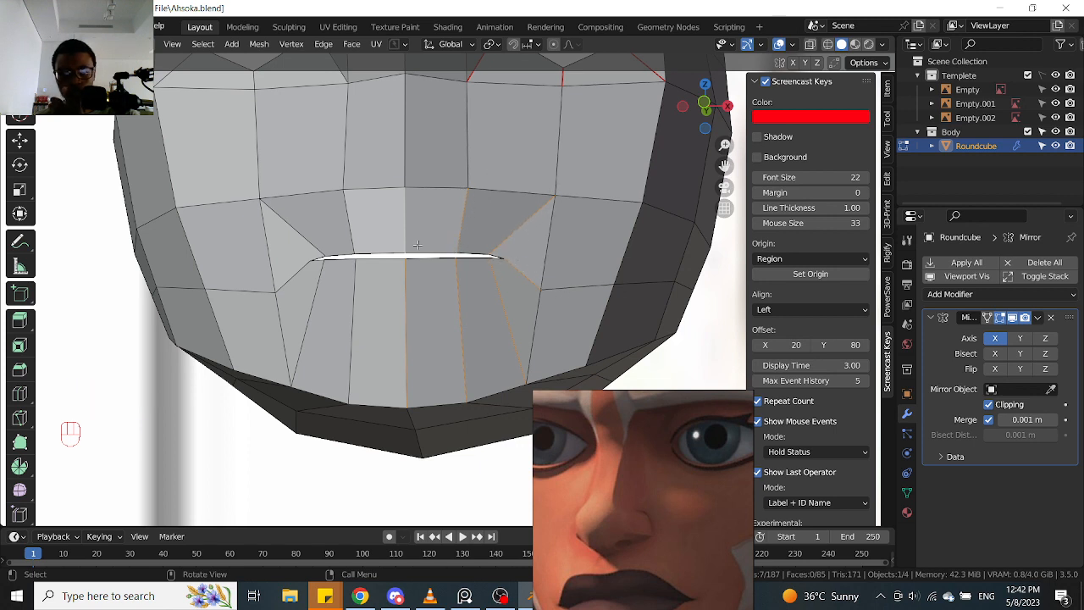
scroll(464, 239, "up", 1)
right_click(441, 471)
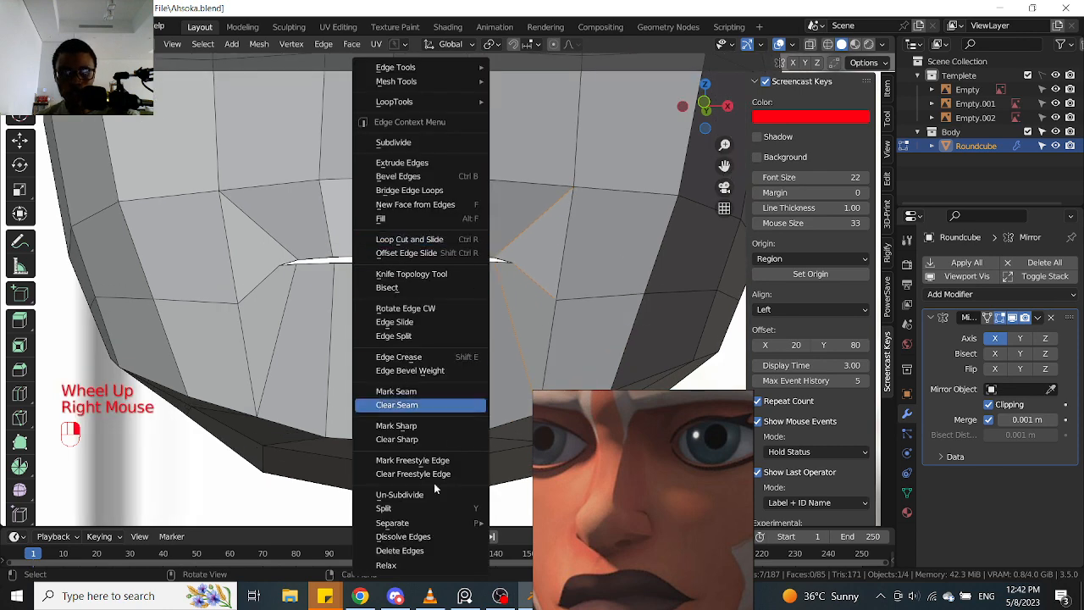
left_click(416, 395)
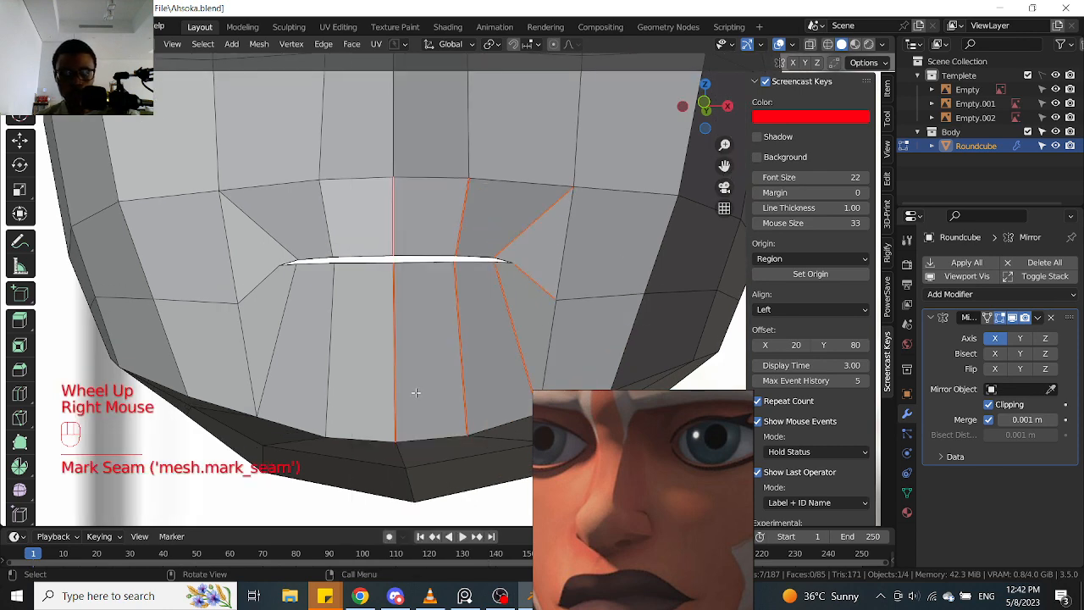
scroll(428, 347, "down", 1)
middle_click_drag(428, 347, 447, 320)
scroll(458, 305, "up", 2)
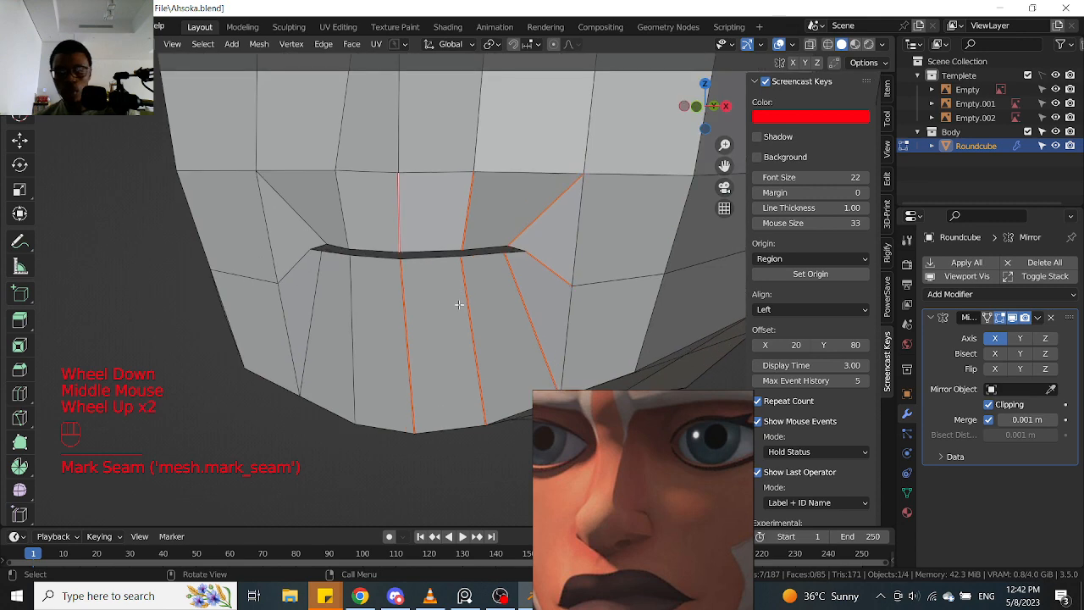
Examine the mouth topology and its marked edges from the front and at an angle
key("KP_1")
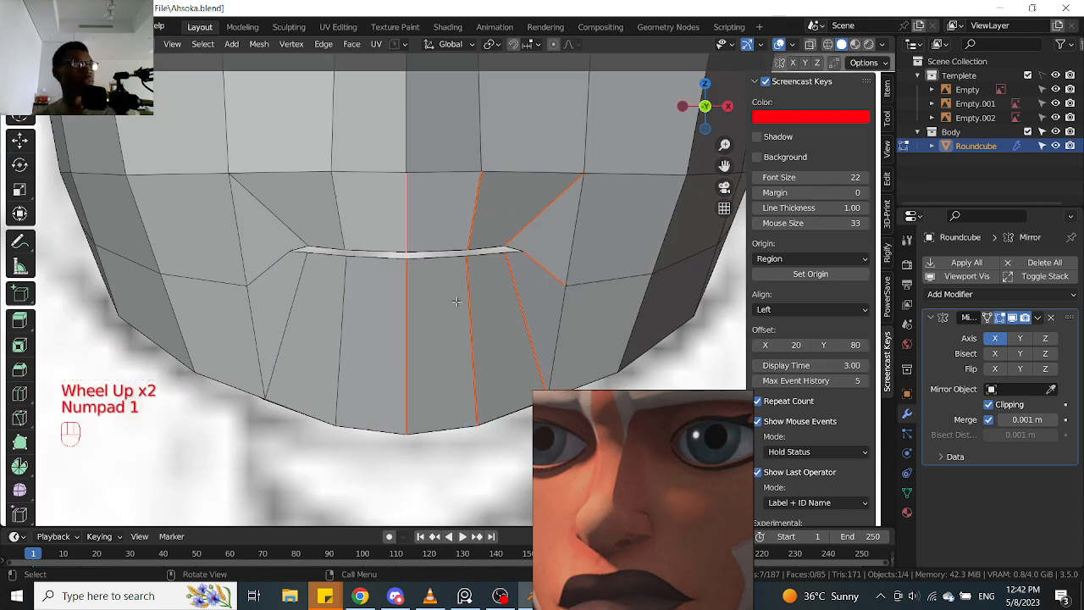
scroll(447, 277, "down", 1)
scroll(447, 277, "up", 2)
scroll(447, 278, "down", 2)
mouse_move(447, 278)
middle_mouse_down("shift")
mouse_move(443, 262)
mouse_move(424, 269)
mouse_move(500, 275)
mouse_move(465, 288)
middle_mouse_up("shift")
scroll(443, 262, "up", 2)
left_click(451, 269)
scroll(452, 269, "down", 2)
scroll(452, 269, "up", 2)
scroll(451, 270, "down", 1)
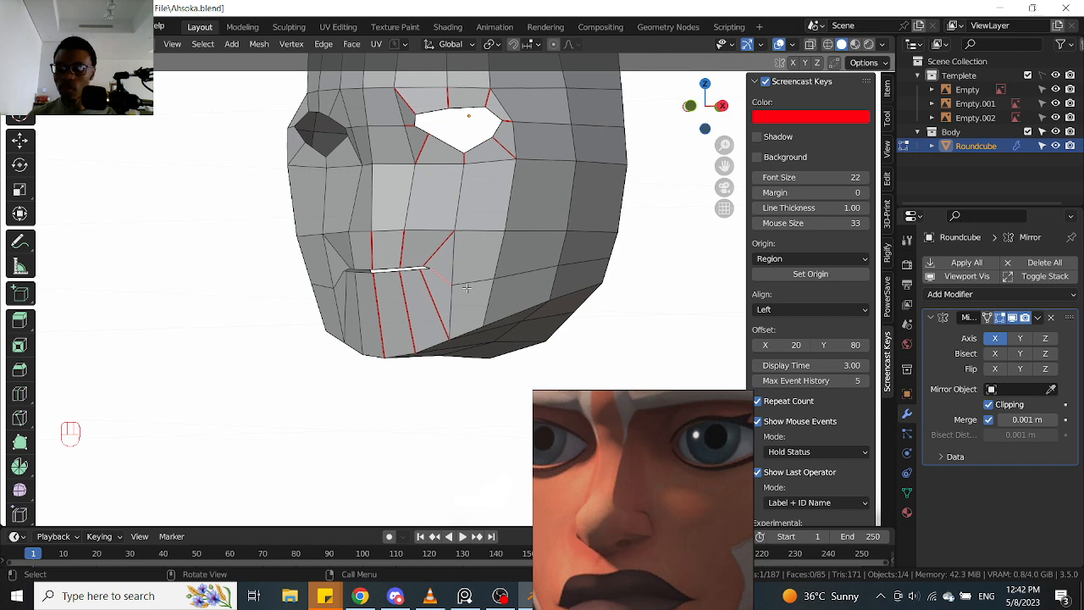
Return to the front view of the mouth and move the reference image clear of it, showing the whole face
key("KP_1")
scroll(474, 295, "up", 2)
key("Tab")
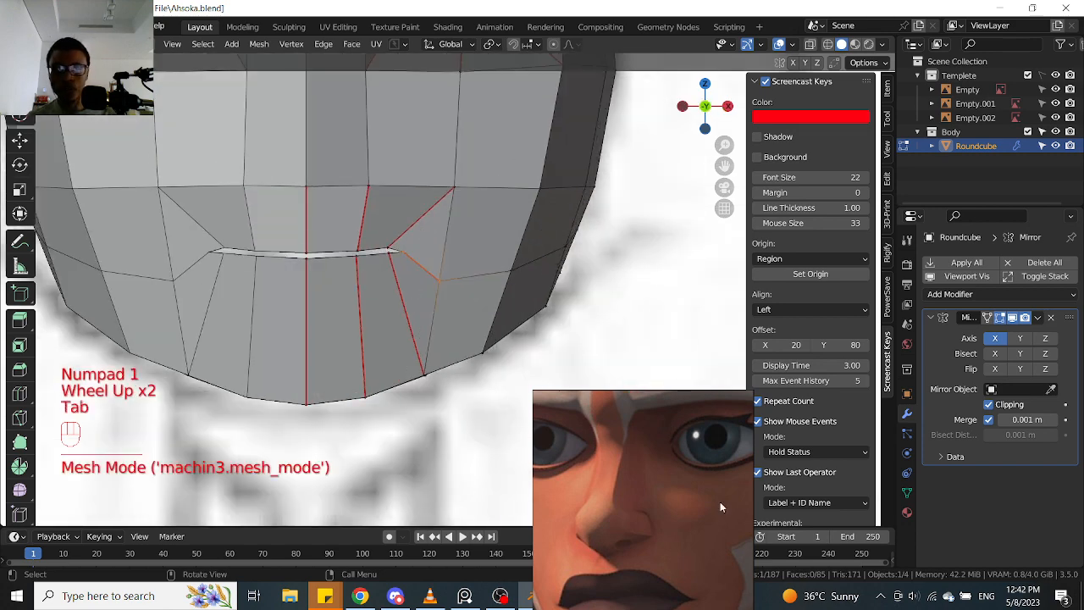
scroll(663, 498, "down", 2)
left_click_drag(637, 497, 947, 410)
Raise the cheek vertex beside the mouth corner so its edge runs almost level with the lips
scroll(350, 288, "up", 1)
scroll(349, 288, "up", 1)
left_click(449, 237)
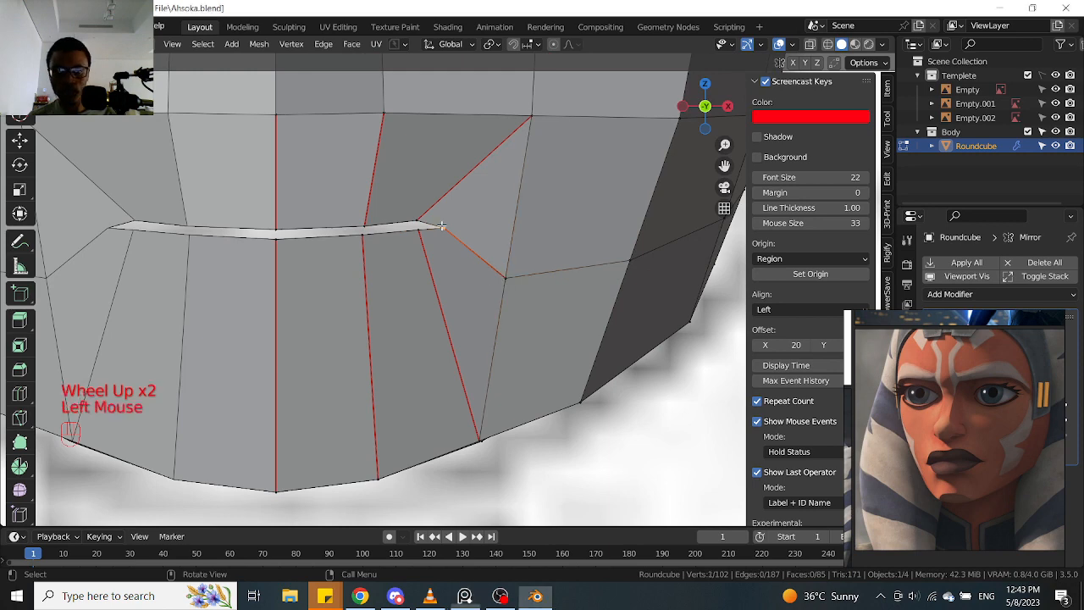
middle_click_drag(533, 295, 465, 282, "shift")
left_click(465, 282)
key("g")
left_click(470, 244)
Slide the lower lip's outer and intermediate vertices slightly down their edges to widen the mouth opening
left_click(398, 226)
left_click(379, 230)
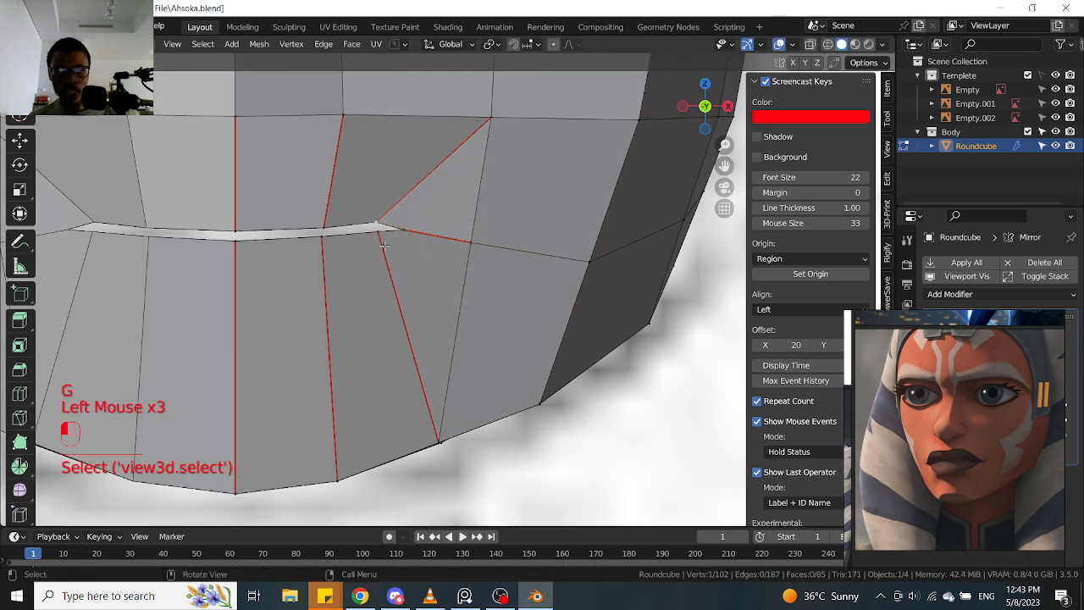
key("g")
key("g")
left_click(320, 243)
left_click(322, 244)
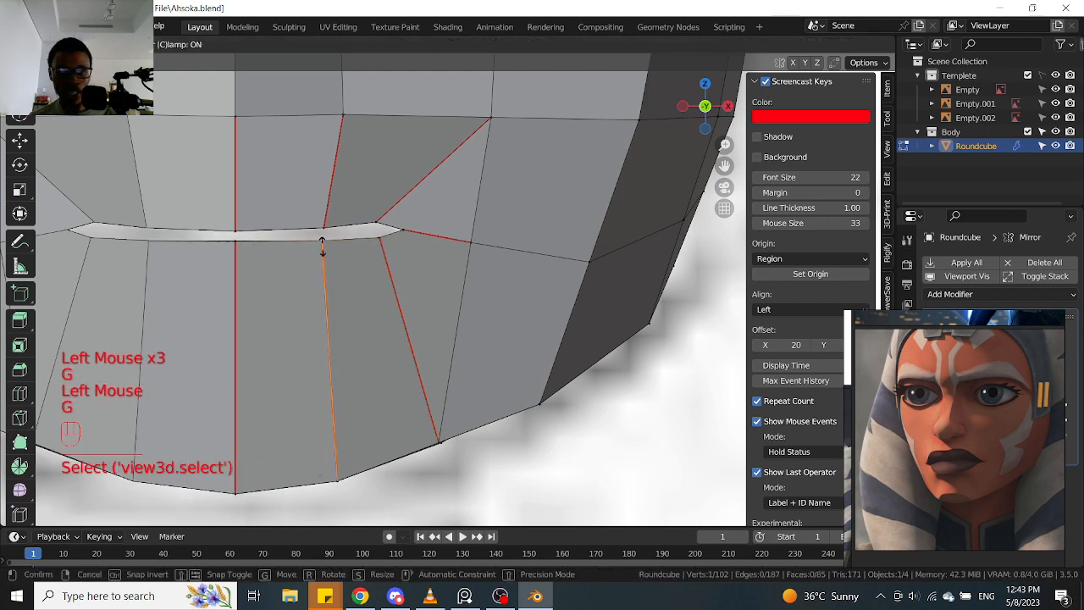
key("g")
key("g")
left_click(323, 246)
Slide the upper lip's intermediate vertex up its edge by a factor of 0.019
left_click(321, 229)
key("g")
key("g")
left_click(322, 227)
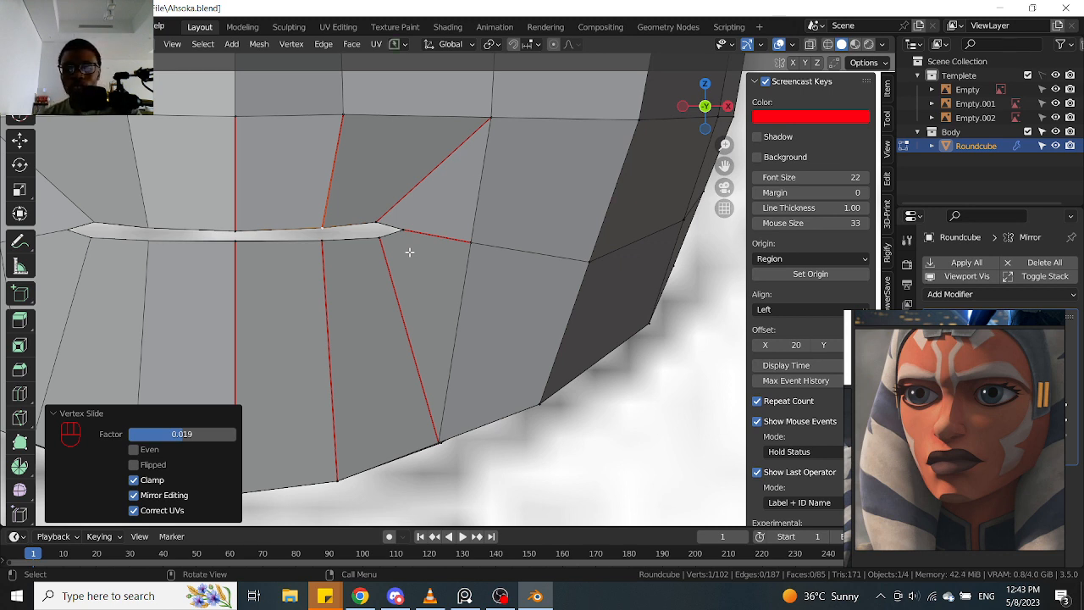
Lower the upper lip's outer vertex along Z and nudge the lower lip's outer vertex upward
left_click(385, 221)
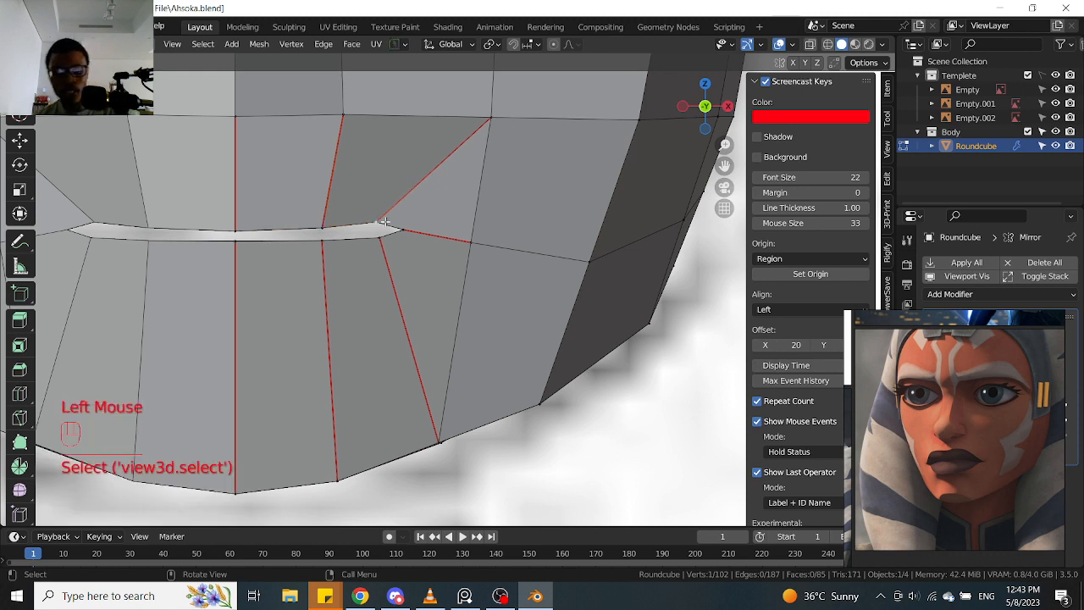
key("g")
key("z")
left_click(386, 227)
left_click(384, 246)
key("g")
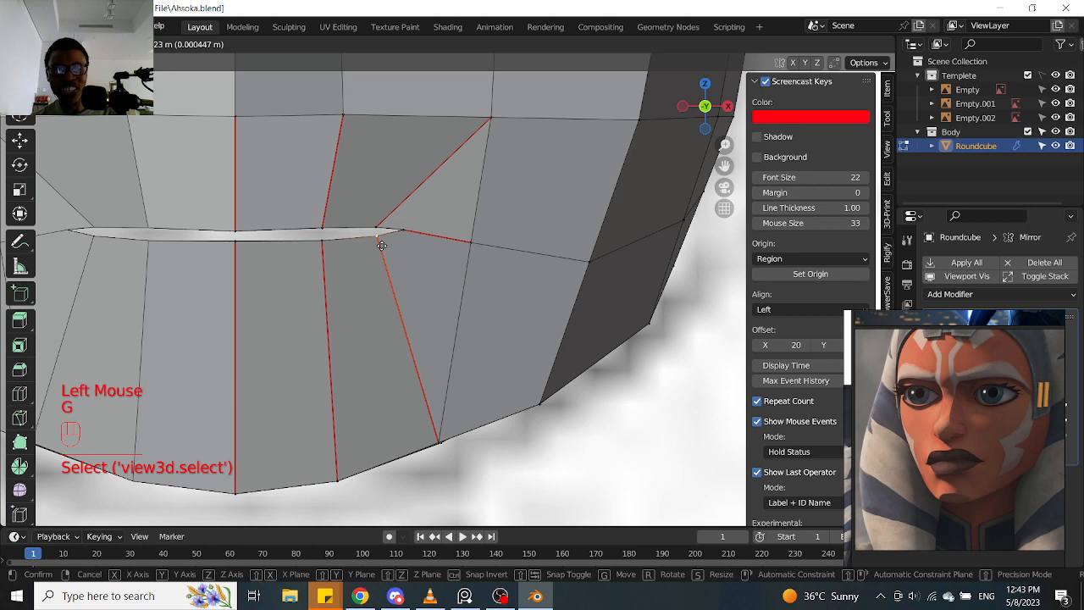
left_click(379, 238)
Nudge the mouth corner vertex slightly outward and down so the lips taper into it
left_click(403, 231)
key("g")
left_click(405, 233)
left_click_drag(370, 245, 384, 215)
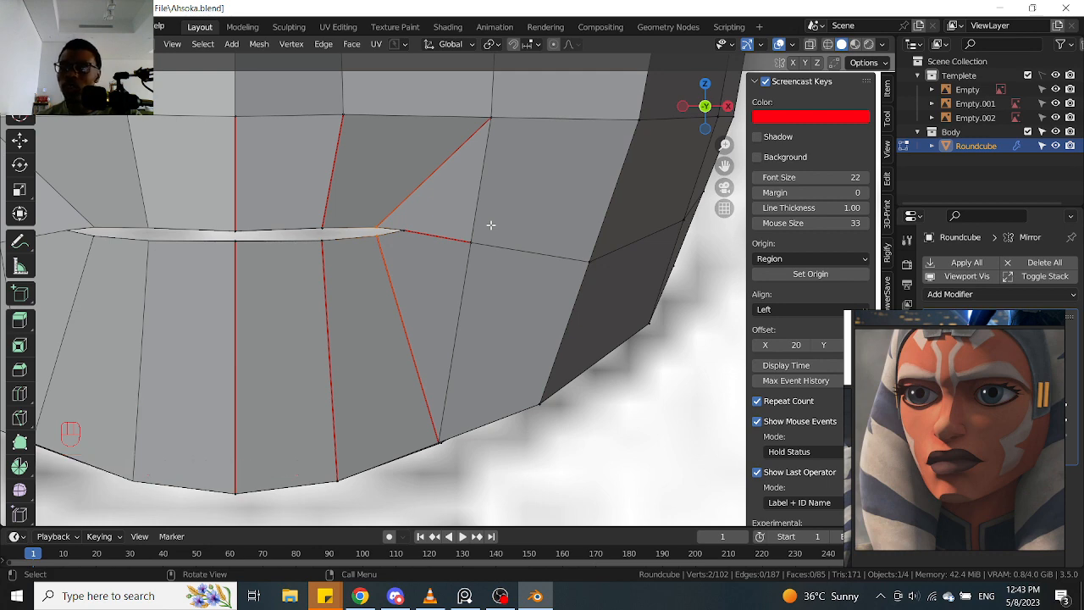
left_click(404, 232)
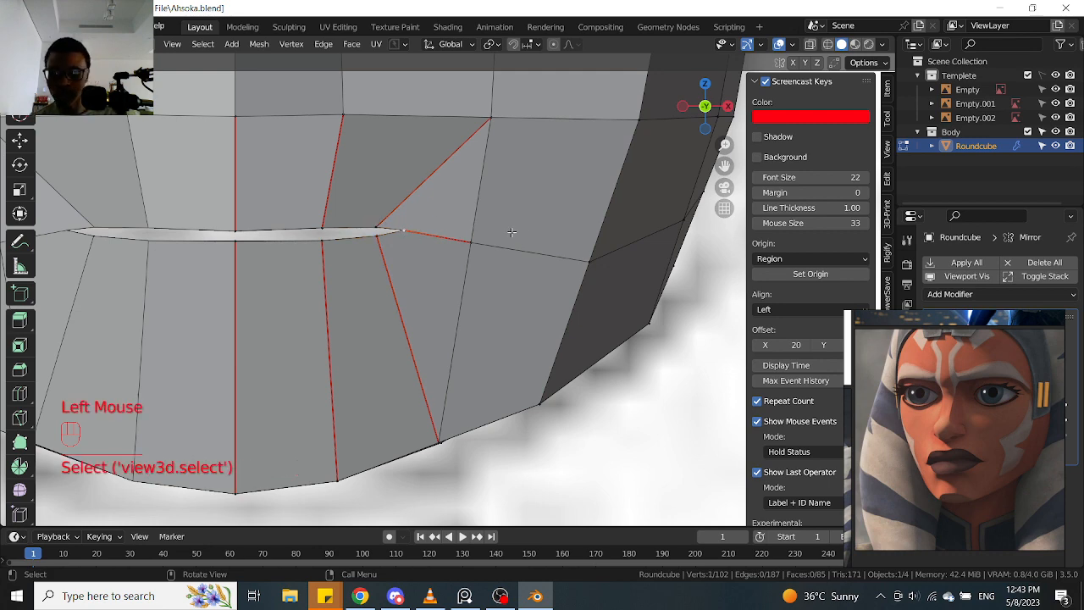
In the side view, move the upper lip's outer vertex forward until it sits above the lower lip's outer vertex
key("KP_3")
scroll(343, 209, "up", 3)
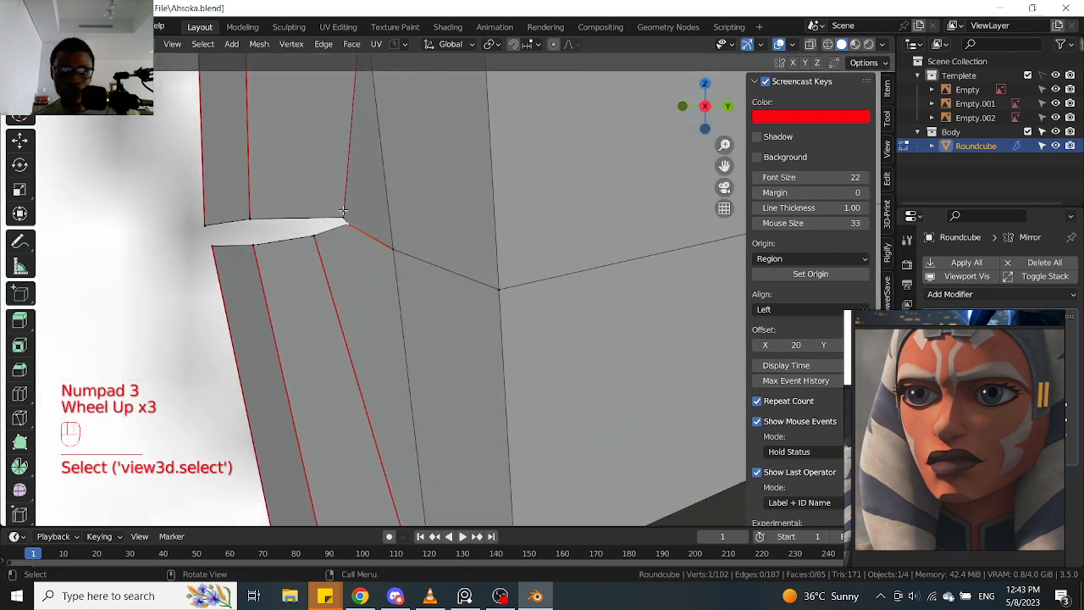
left_click(345, 214)
key("g")
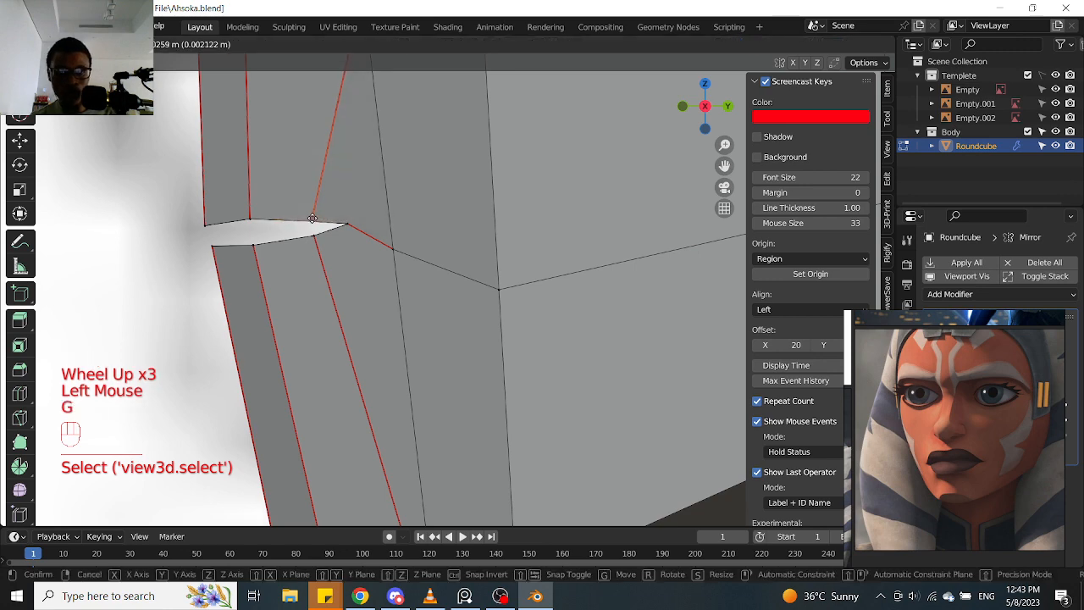
left_click(313, 217)
left_click(319, 239)
Shift the outer and the intermediate lip vertex pairs slightly toward the front of the face
left_click_drag(306, 255, 322, 203)
key("g")
left_click(310, 208)
left_click_drag(231, 272, 271, 205)
key("g")
left_click(262, 212)
Raise the lower lip's centre and intermediate vertices in the side view to narrow the mouth opening
left_click(249, 254)
left_click_drag(199, 285, 264, 233)
key("g")
left_click(262, 224)
left_click(253, 241)
key("g")
left_click(252, 235)
key("g")
right_click(252, 235)
In the front view, move the mouth corner vertex down by about 0.0004 m
scroll(252, 235, "down", 1)
middle_click_drag(251, 236, 435, 305)
key("KP_1")
scroll(430, 238, "down", 2)
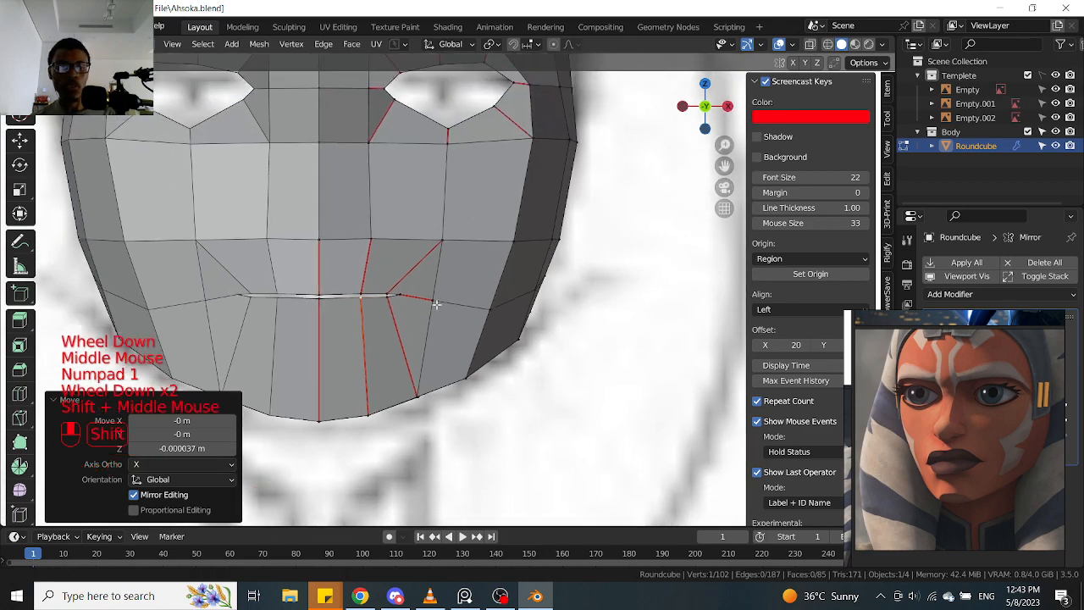
scroll(367, 304, "up", 2)
left_click(361, 301)
key("g")
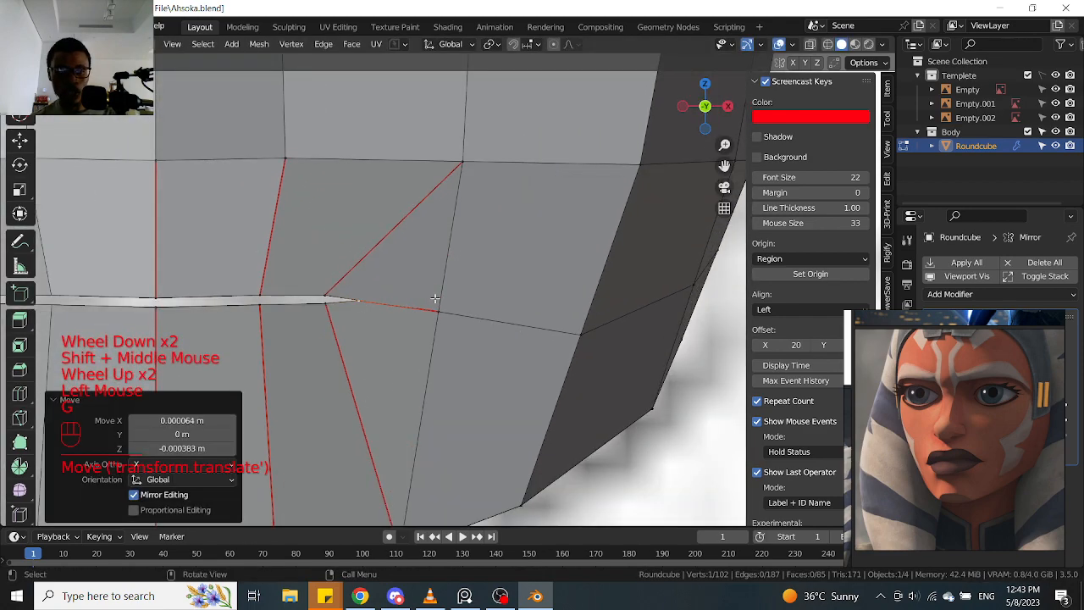
Examine the cheek and jaw shape against the front and side reference sketches
scroll(405, 302, "down", 2)
middle_click_drag(559, 215, 520, 314, "shift")
left_click(496, 310)
scroll(506, 310, "down", 2)
key("KP_1")
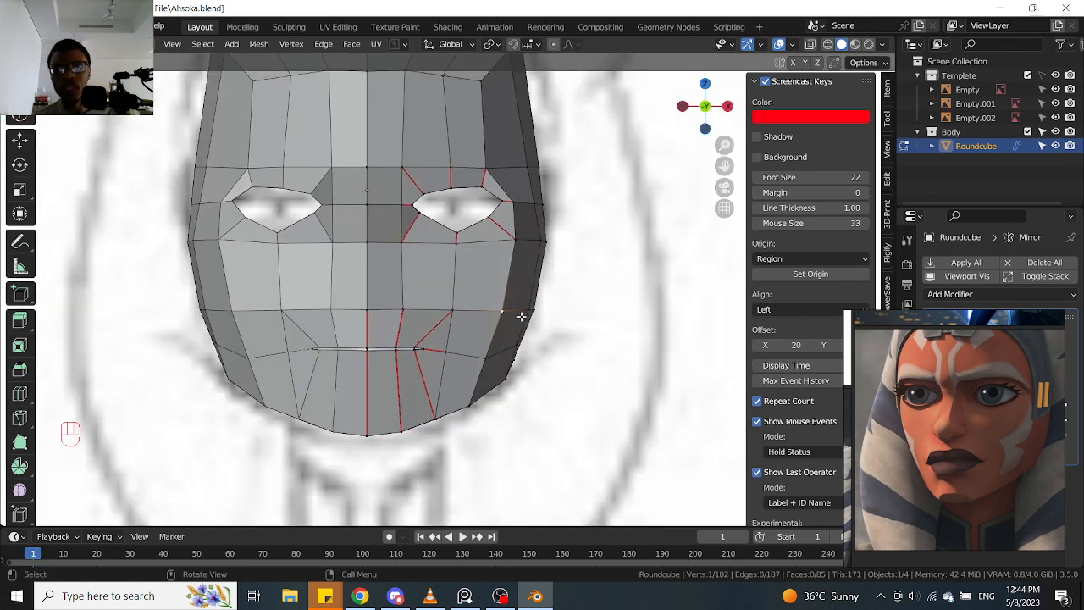
scroll(518, 314, "up", 1)
mouse_move(517, 314)
middle_mouse_down()
mouse_move(520, 251)
mouse_move(530, 313)
middle_mouse_up()
key("KP_1")
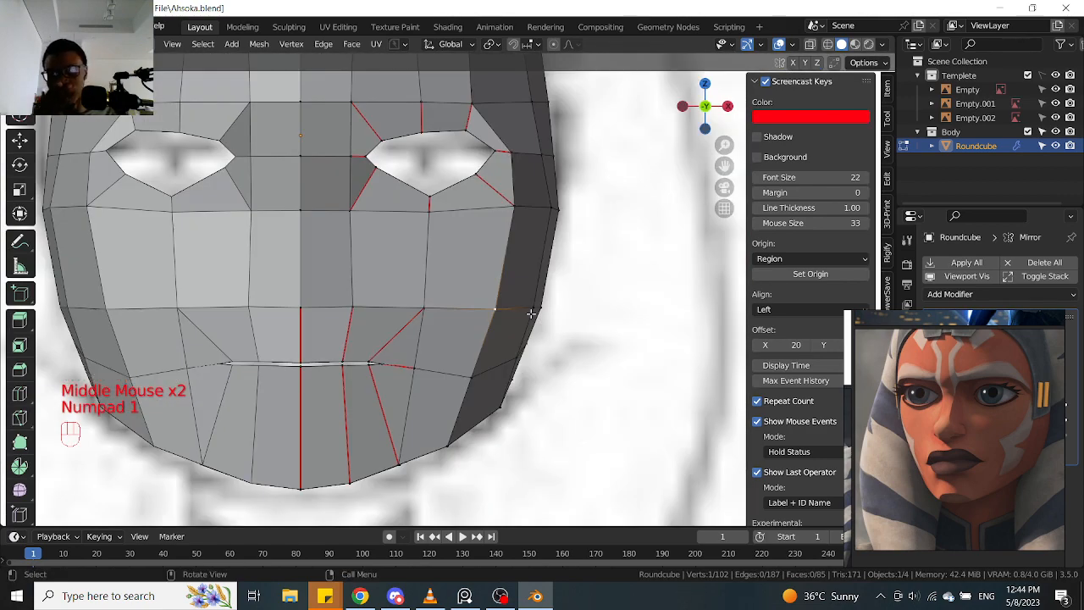
key("KP_3")
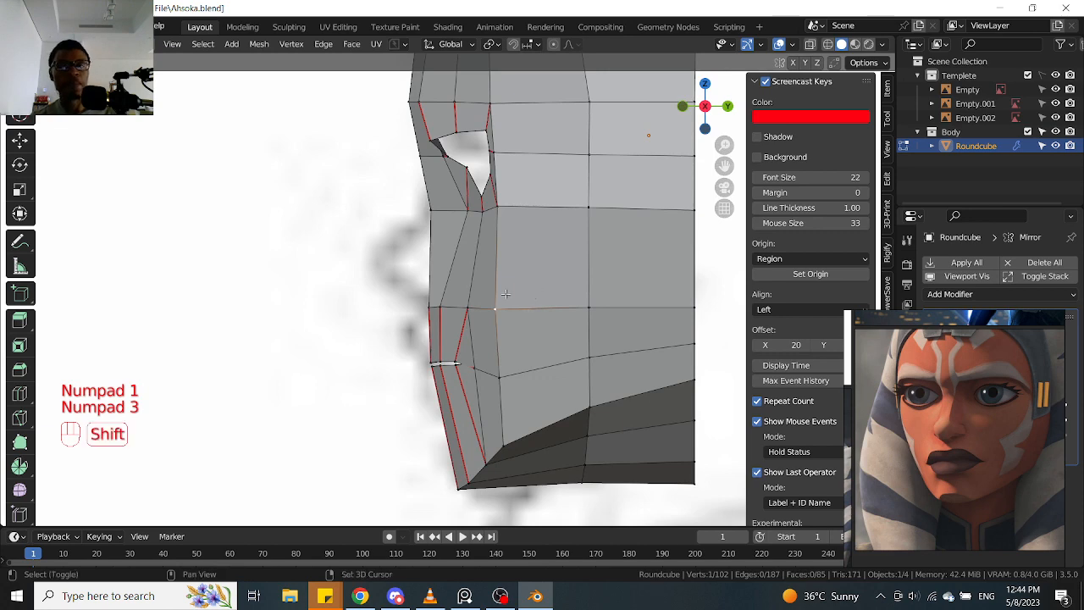
scroll(435, 314, "down", 2, "shift")
middle_click_drag(435, 315, 438, 254)
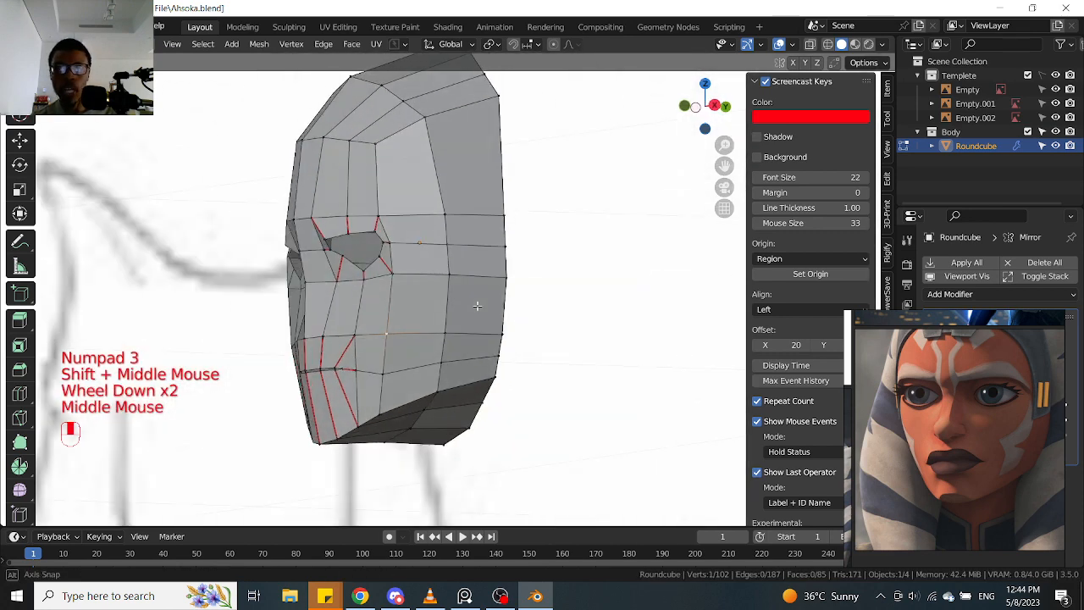
Check the temple vertices beside the eye against the head outline in the front view
left_click(440, 242)
key("KP_1")
scroll(441, 241, "up", 3)
scroll(449, 239, "down", 2)
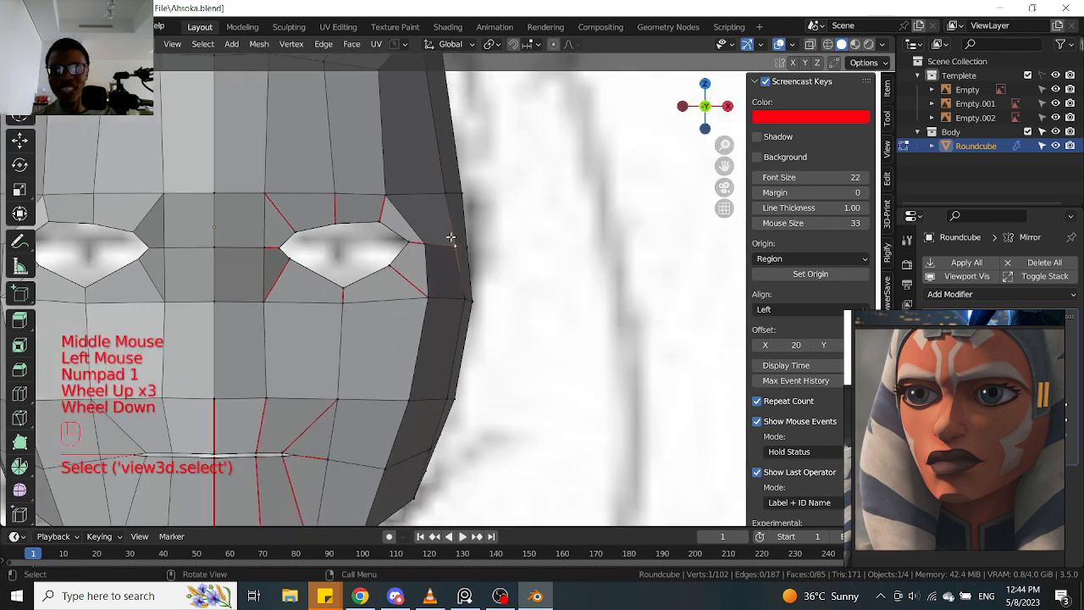
scroll(461, 237, "up", 2)
left_click_drag(462, 159, 428, 212)
scroll(497, 199, "down", 1)
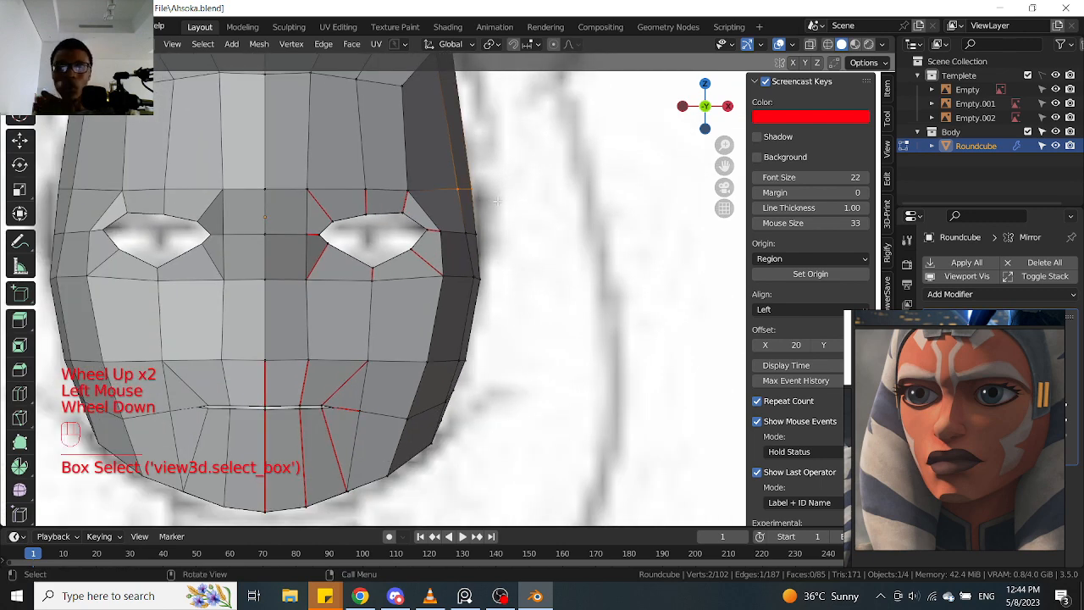
left_click(478, 191)
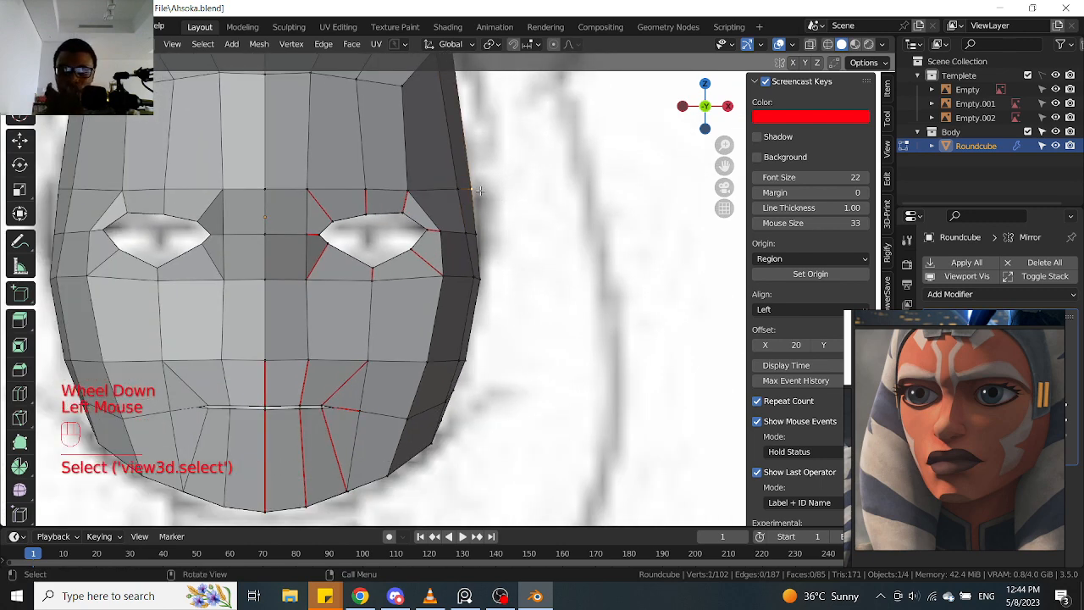
Reveal the hidden geometry at the back of the head
scroll(479, 193, "down", 3)
middle_click_drag(603, 246, 500, 268)
scroll(434, 288, "up", 2)
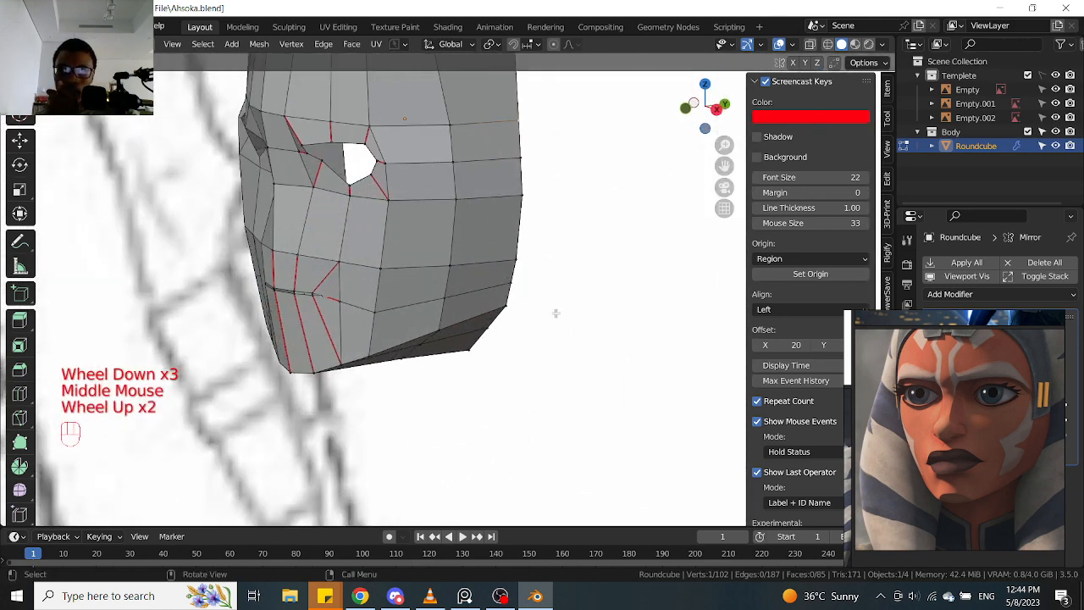
key("alt+h")
middle_click_drag(554, 306, 506, 343)
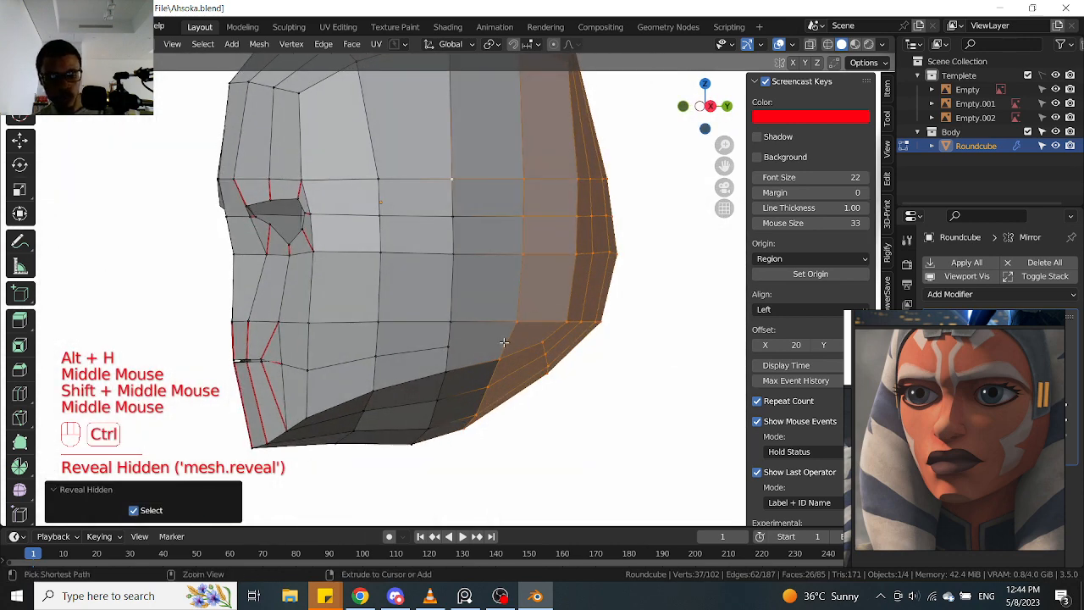
Add a horizontal loop cut across the lower back of the head and connect it to the adjacent jaw vertex
key("ctrl+r")
left_click(504, 343)
left_click(507, 341)
left_click(452, 346, "shift")
key("j")
Examine the new jaw loop and the whole head shape from several angles and against the side reference
middle_click_drag(478, 345, 482, 267)
scroll(482, 267, "up", 1)
middle_click_drag(482, 266, 622, 295)
scroll(525, 244, "down", 2)
middle_click_drag(534, 282, 466, 328)
scroll(496, 242, "down", 2)
scroll(492, 232, "up", 2)
scroll(482, 288, "down", 1)
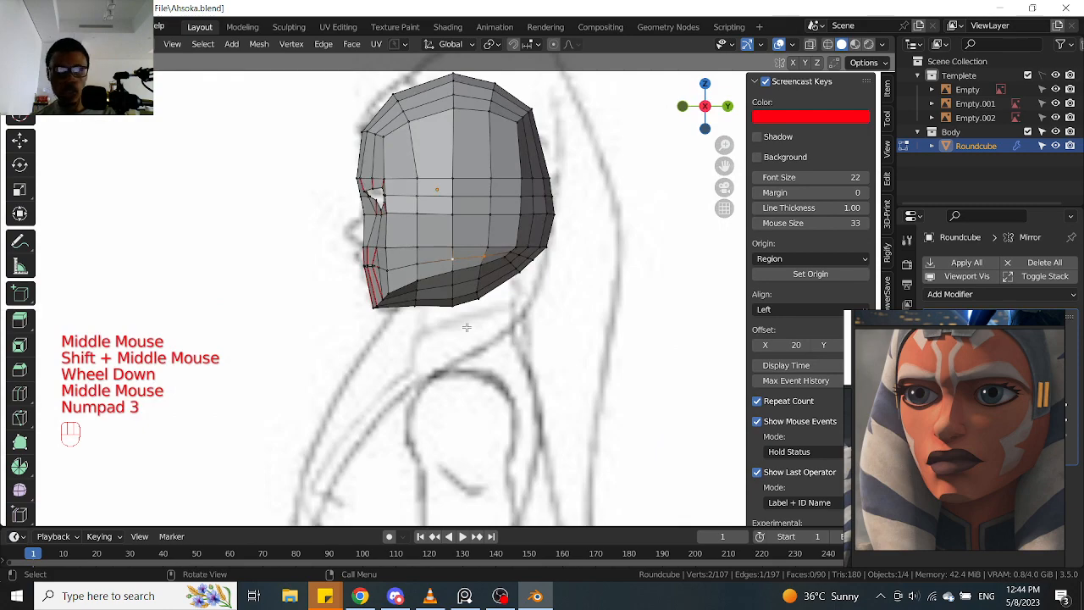
scroll(334, 310, "up", 2)
middle_click_drag(334, 310, 438, 277)
scroll(443, 186, "down", 2)
scroll(489, 248, "up", 1)
middle_click_drag(442, 187, 471, 260, "shift")
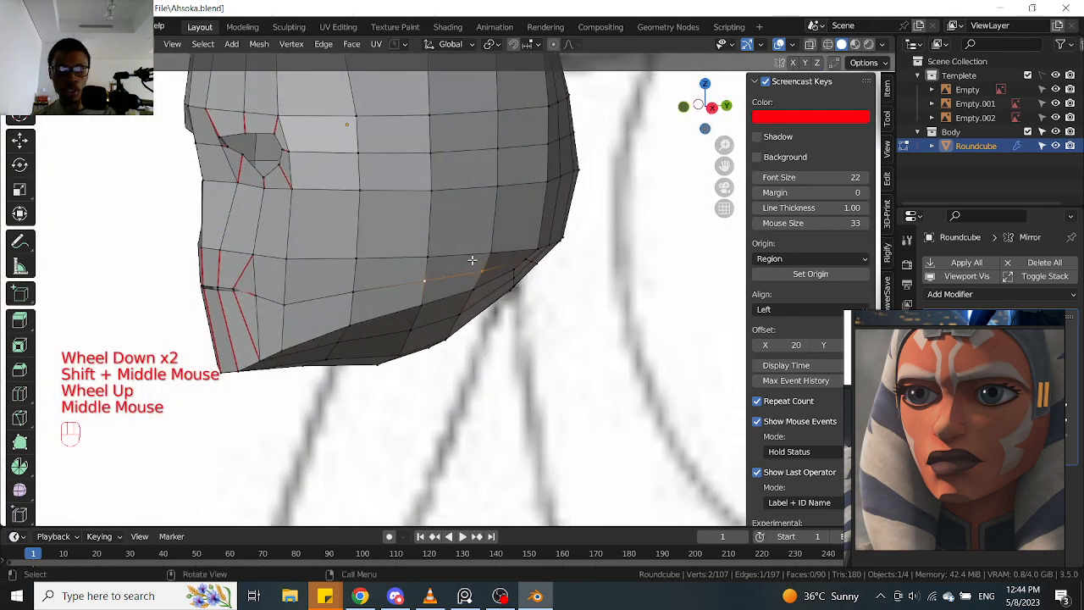
Switch to face selection and select two stacked faces on the side of the head, from eye level downward, for the ear
left_click(472, 260)
middle_click_drag(474, 209, 448, 226, "shift")
key("Tab")
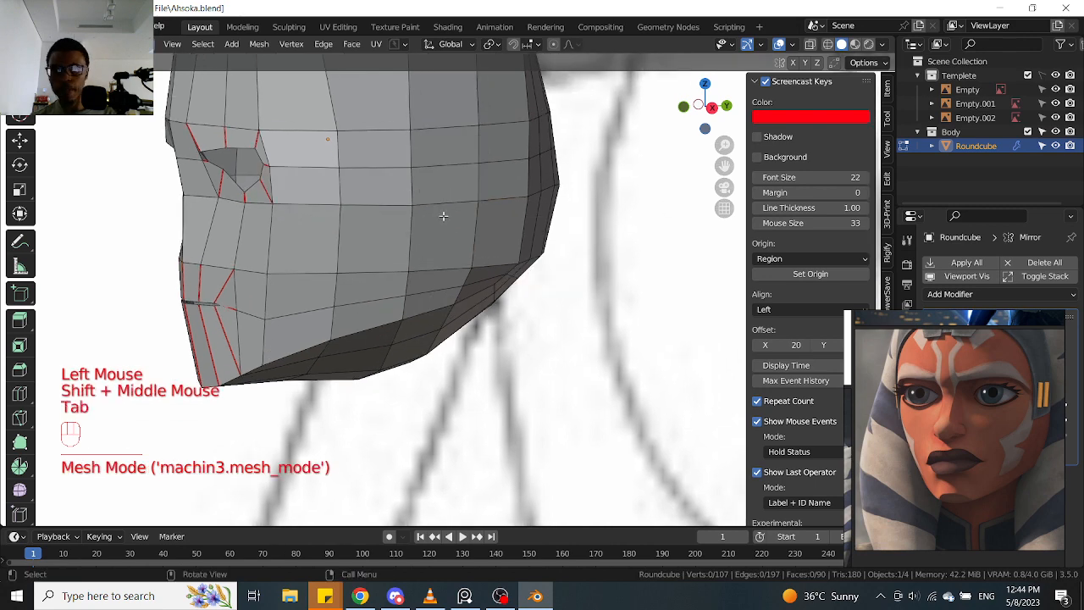
left_click(424, 218)
key("KP_3")
scroll(424, 217, "up", 2)
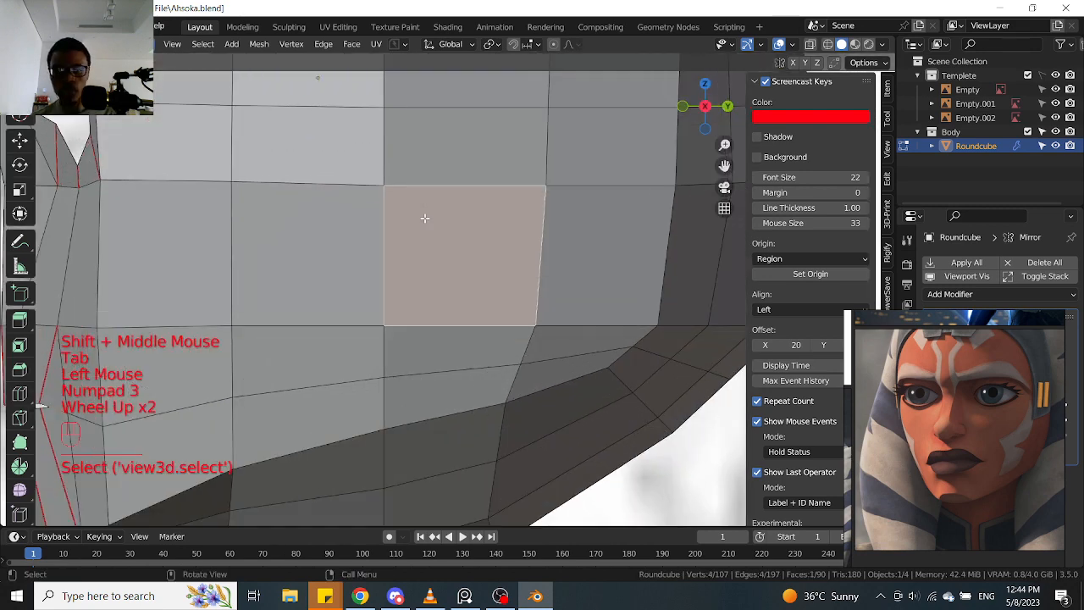
scroll(424, 217, "down", 2)
left_click(442, 169, "shift")
left_click(445, 140, "shift")
middle_click_drag(445, 141, 542, 197)
left_click(444, 173, "shift")
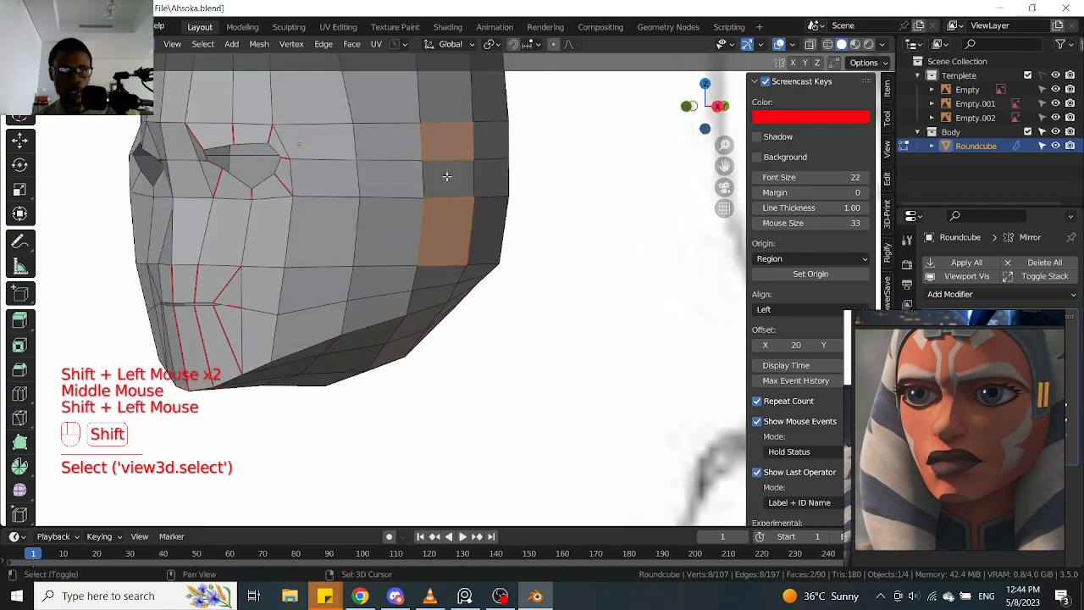
left_click(444, 161)
left_click(440, 188)
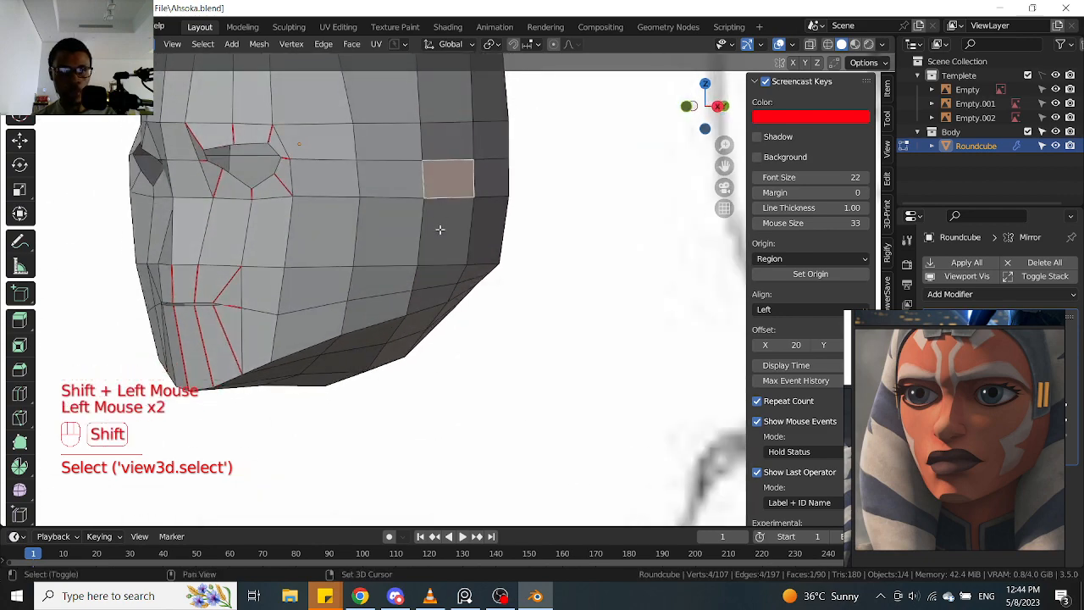
left_click(438, 229, "shift")
Compare the position of the selected ear faces with the sketch and the character reference images
middle_click_drag(438, 229, 354, 196)
scroll(422, 198, "up", 1)
scroll(422, 198, "down", 1)
scroll(415, 196, "down", 2)
middle_click_drag(429, 197, 449, 227)
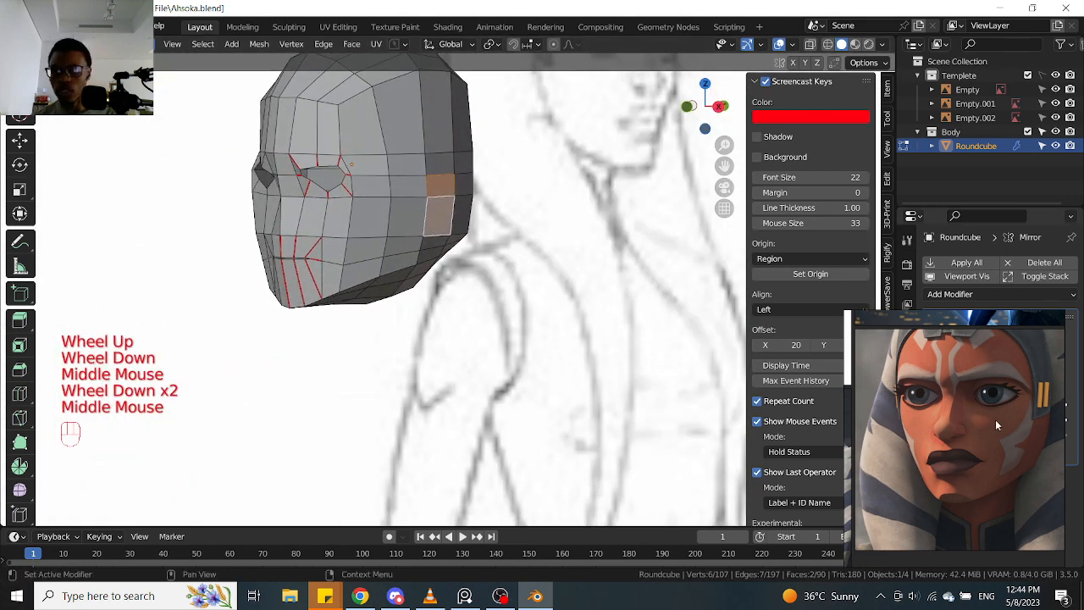
scroll(482, 332, "down", 1)
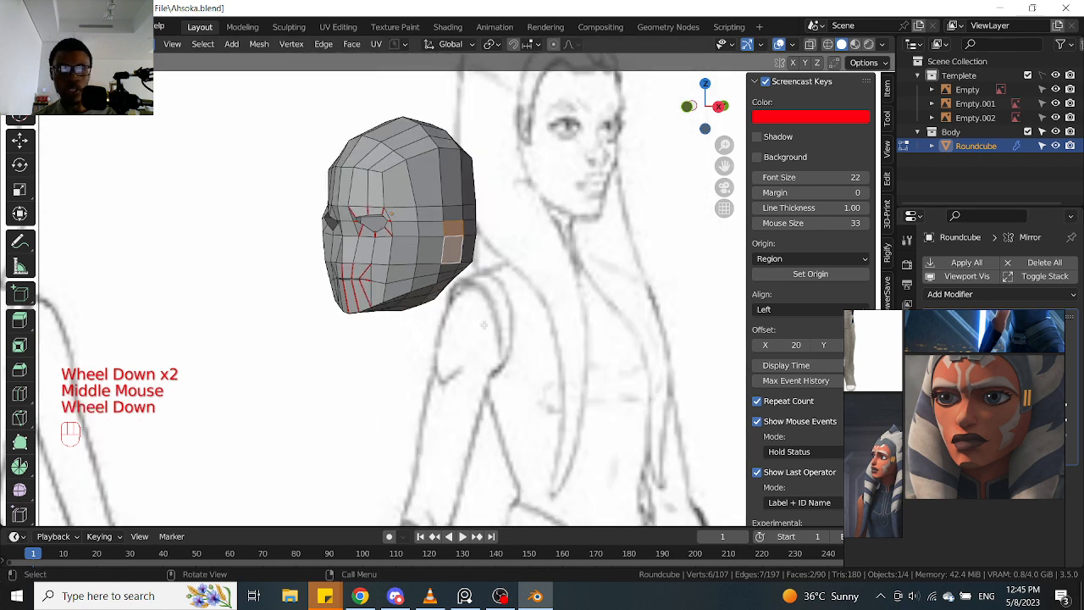
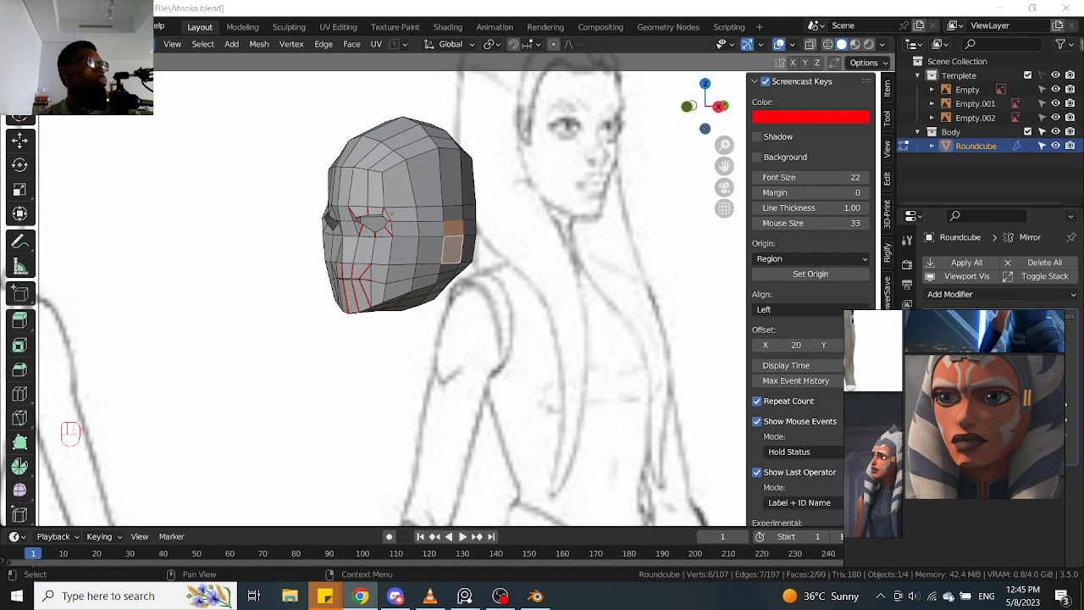
Bring the Chrome window with the "ears" search results into view and open the side-profile ear photo
left_click_drag(1083, 165, 510, 93)
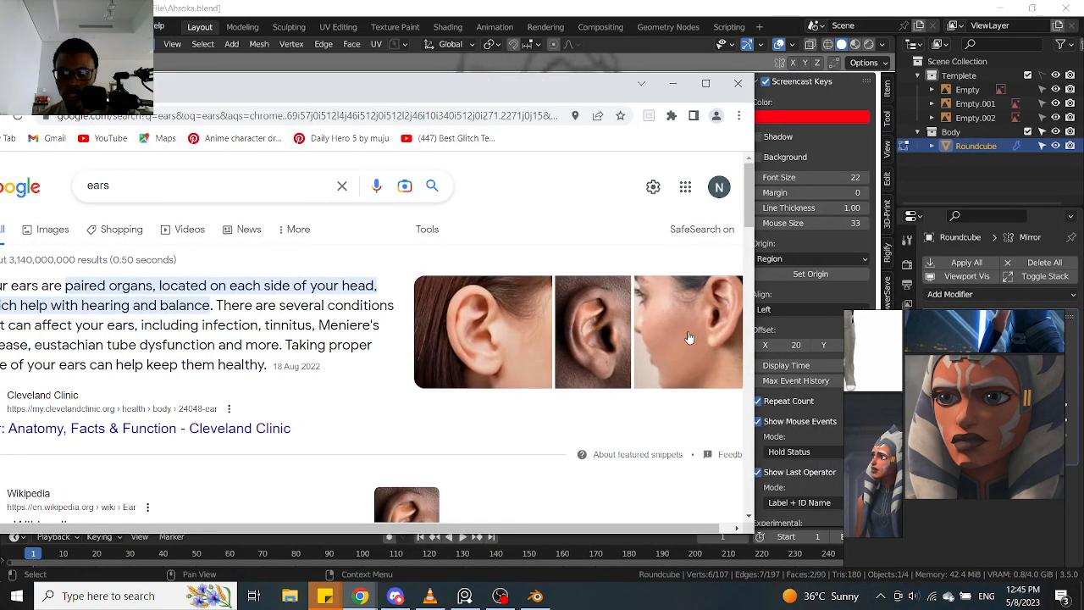
left_click(690, 339)
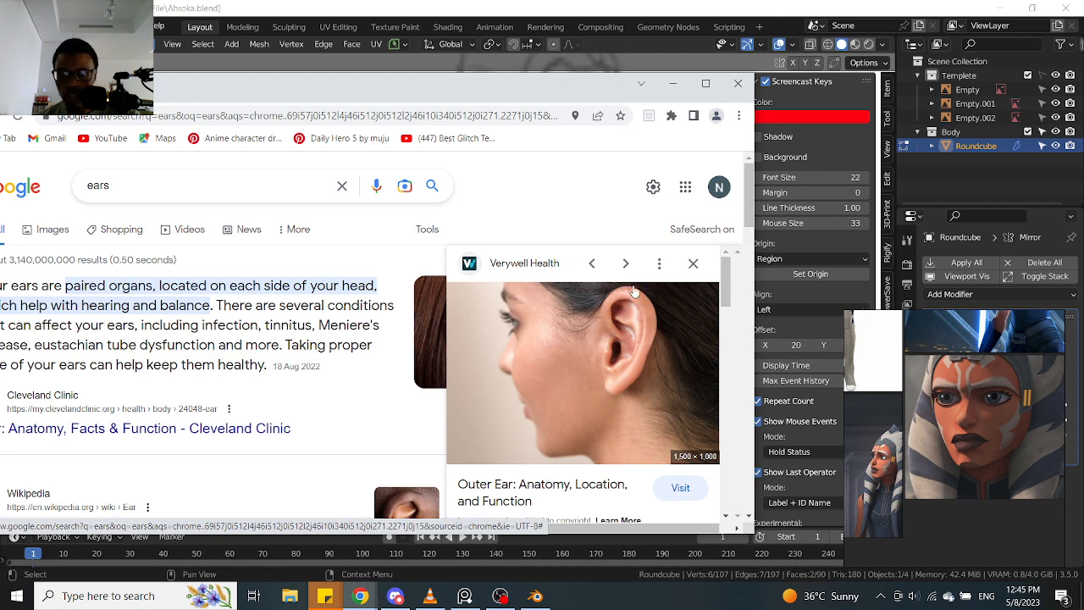
Minimise Chrome to return to Blender and examine the two selected ear faces from several angles around the side of the head
left_click(673, 83)
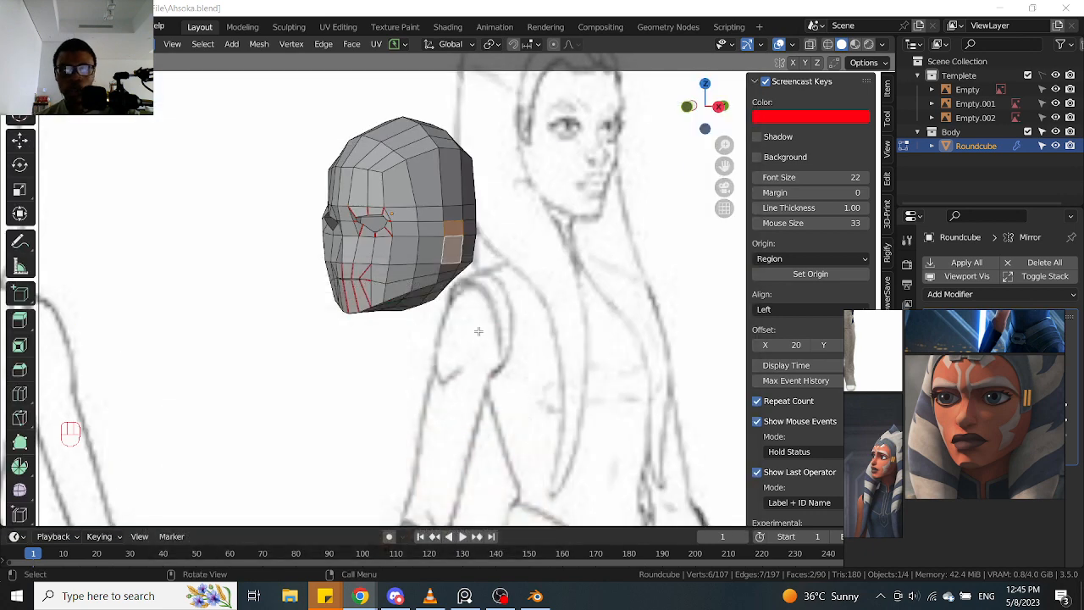
scroll(453, 213, "up", 3)
scroll(466, 229, "up", 1)
middle_click_drag(438, 252, 430, 241)
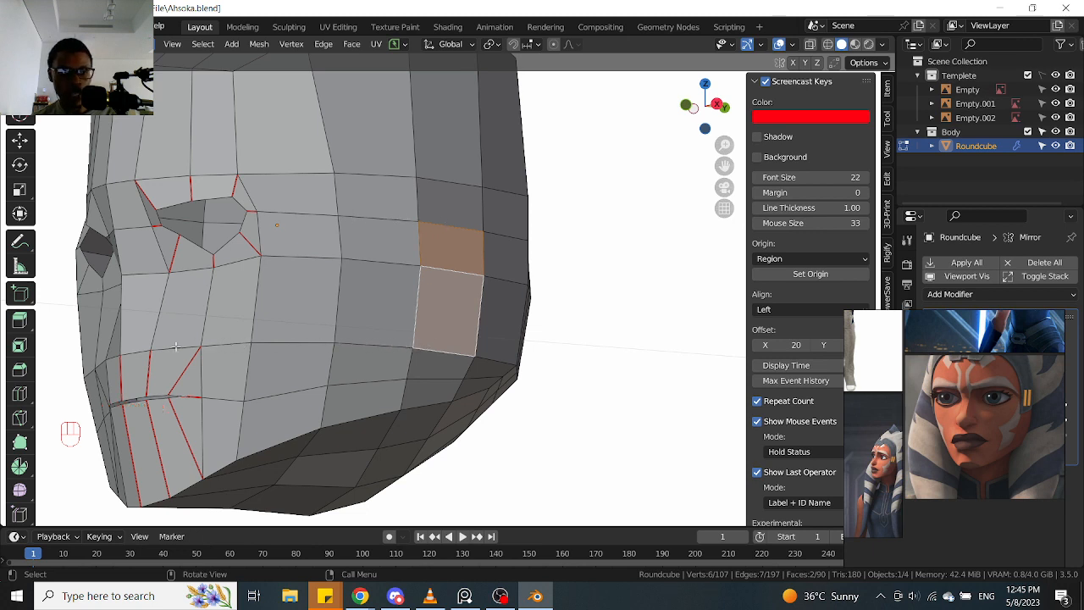
middle_click_drag(434, 339, 448, 267)
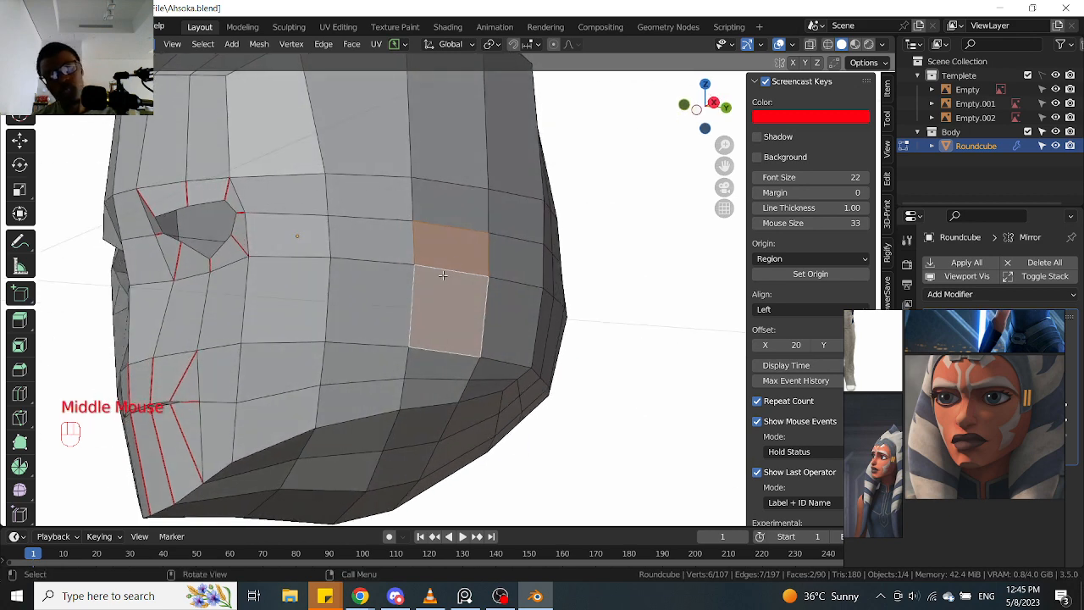
middle_click_drag(413, 314, 431, 321)
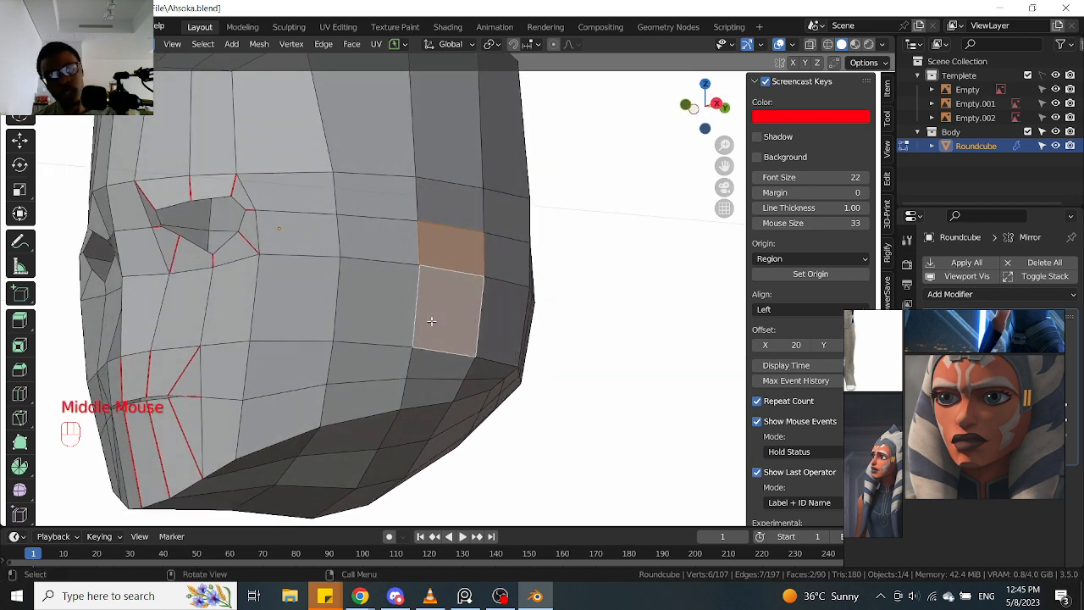
middle_click_drag(423, 321, 559, 314)
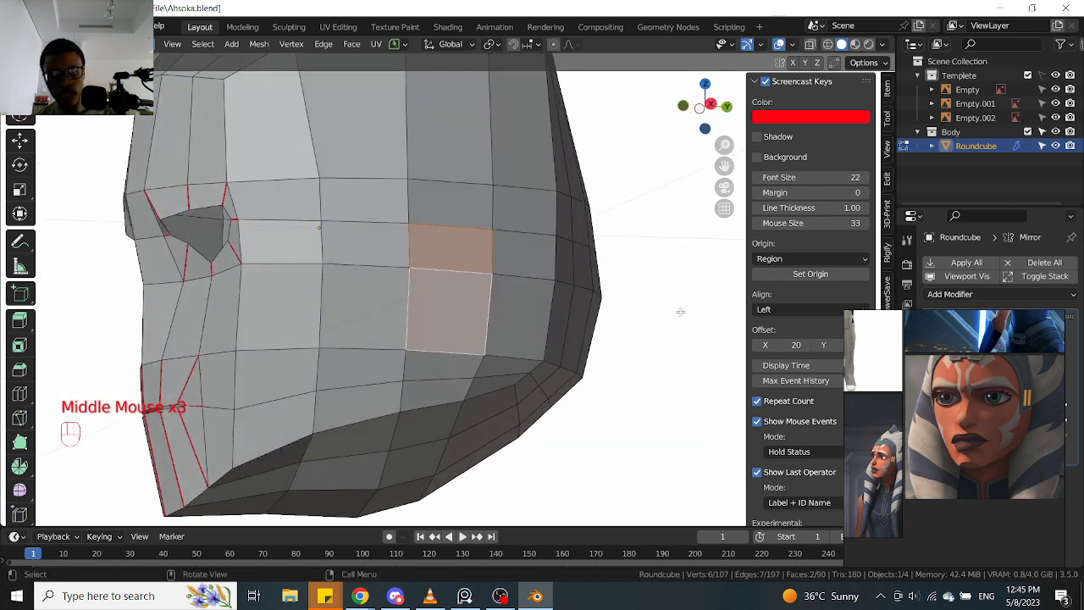
middle_click_drag(680, 312, 675, 310)
Inset the two selected ear faces in the side view with a thickness of about 0.2172 m
key("KP_3")
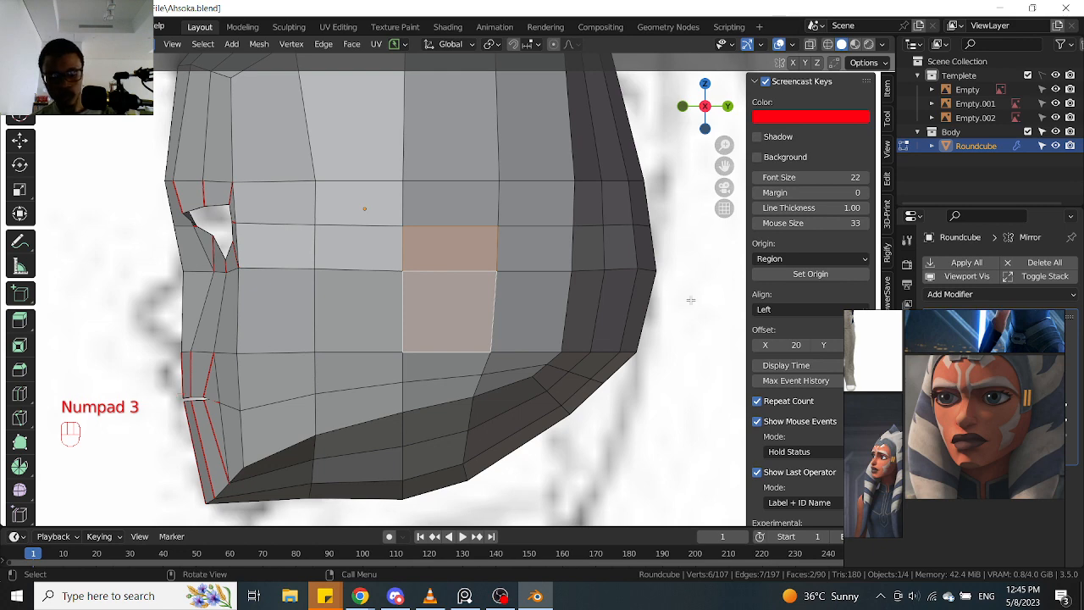
key("i")
left_click(684, 300)
middle_click_drag(684, 299, 457, 296)
Reshape the inset ear faces into a regular circle with LoopTools Circle
right_click(452, 296)
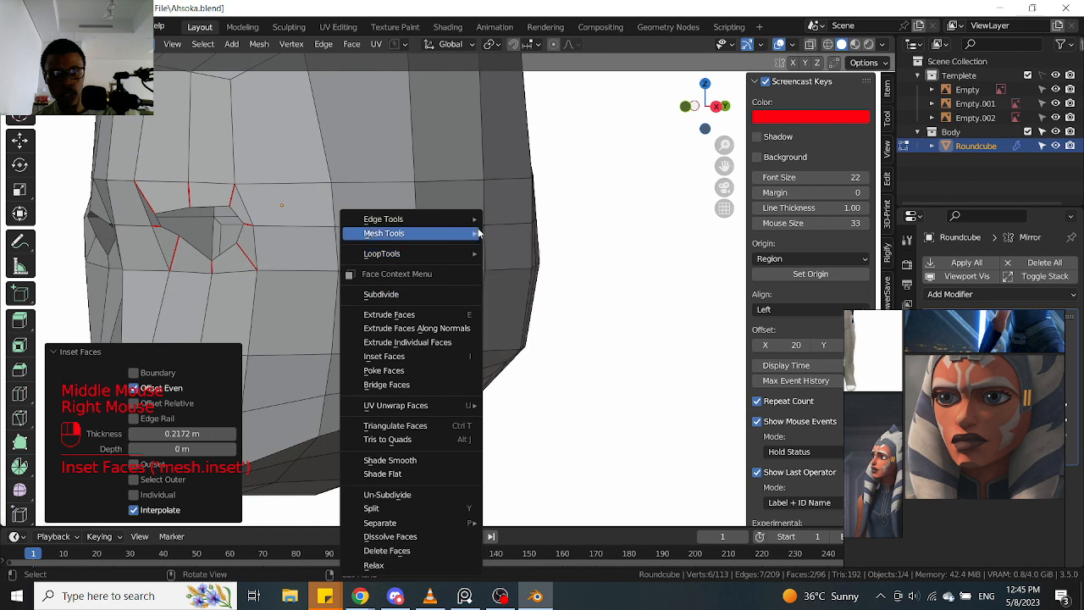
mouse_move(398, 219)
mouse_move(430, 233)
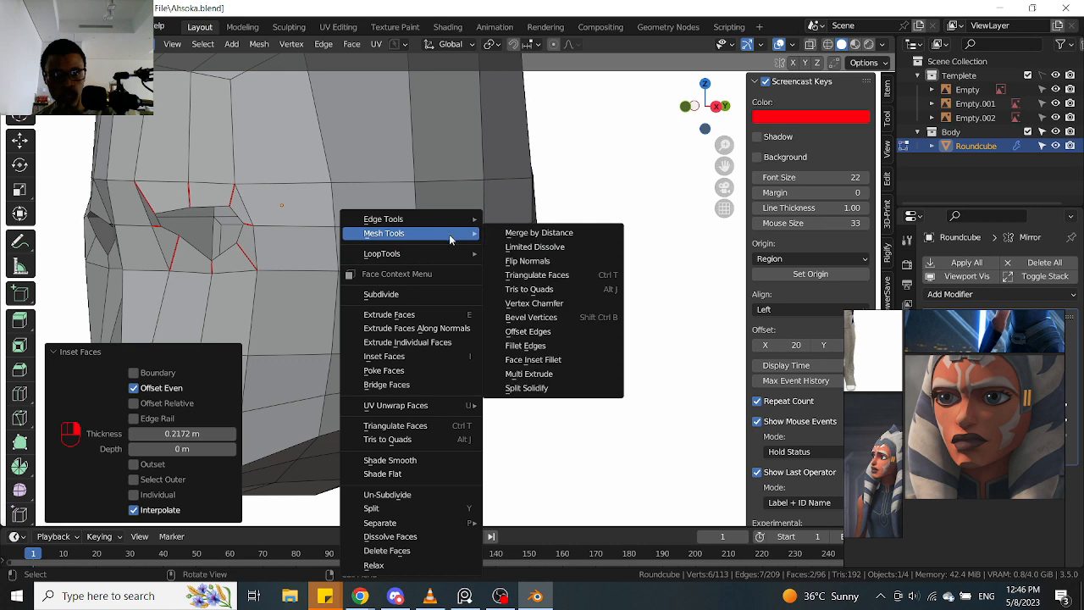
mouse_move(453, 258)
left_click(526, 265)
middle_click_drag(527, 263, 516, 242)
key("KP_3")
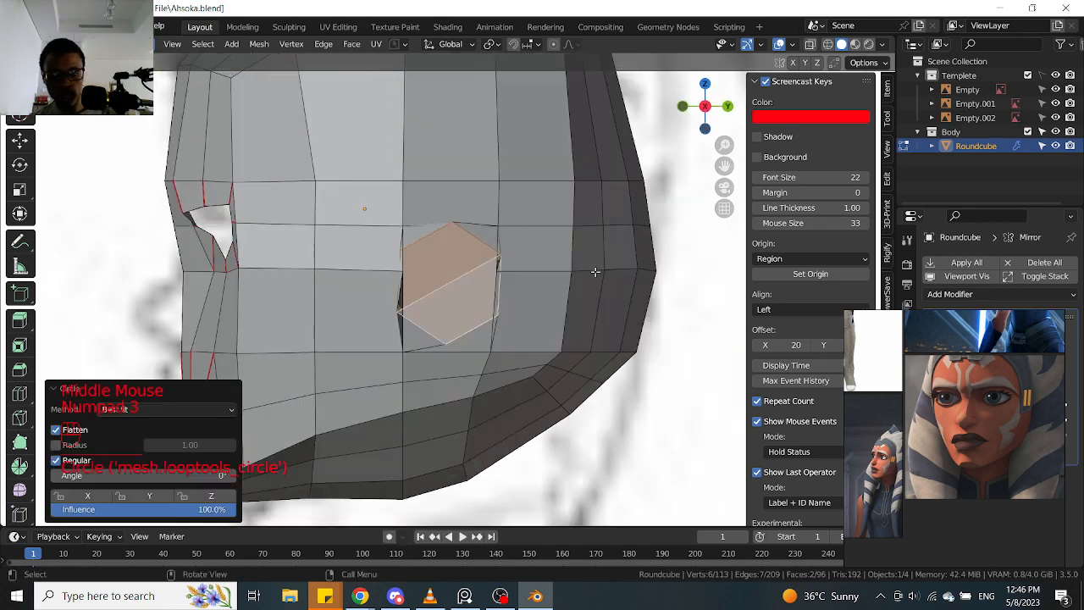
Level the circular ear faces by rotating them about 25.5° and another 2.82° in side view, and scale them to about 0.711
key("r")
left_click(610, 341)
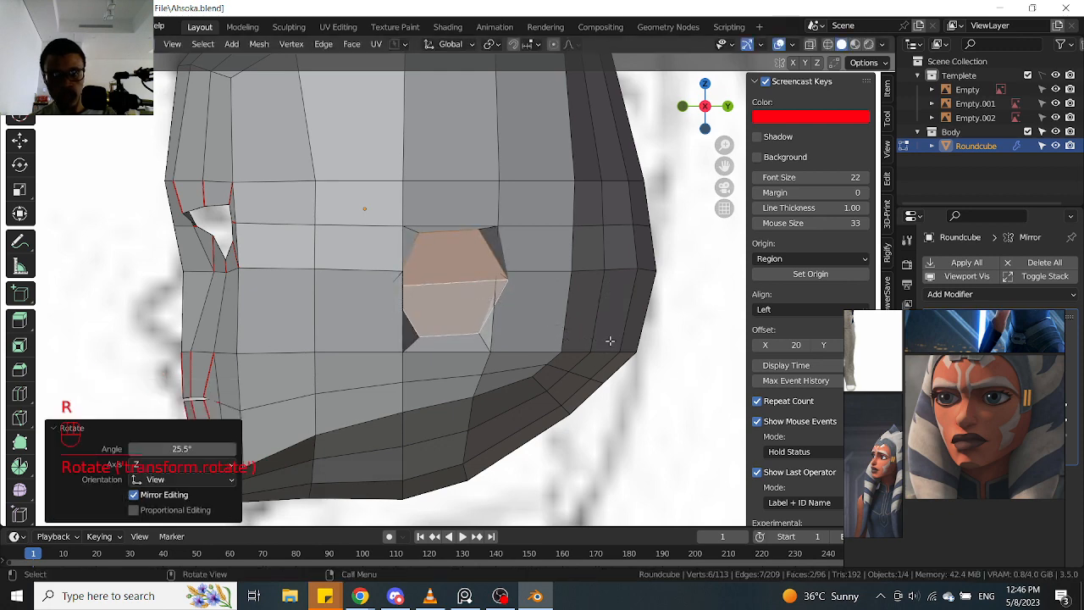
key("s")
left_click(578, 321)
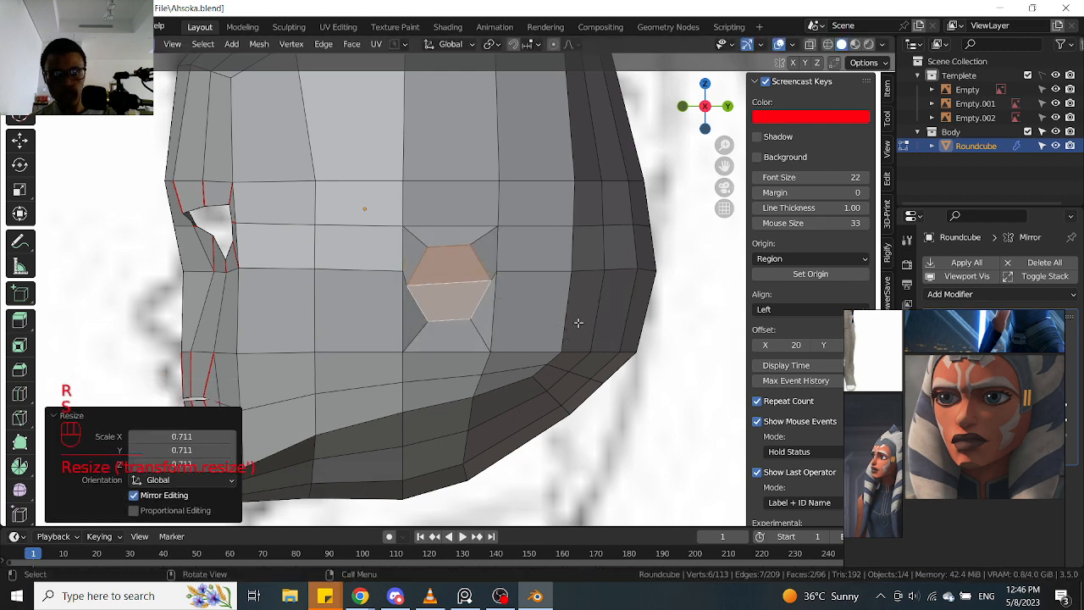
key("r")
left_click(646, 279)
right_click(447, 271)
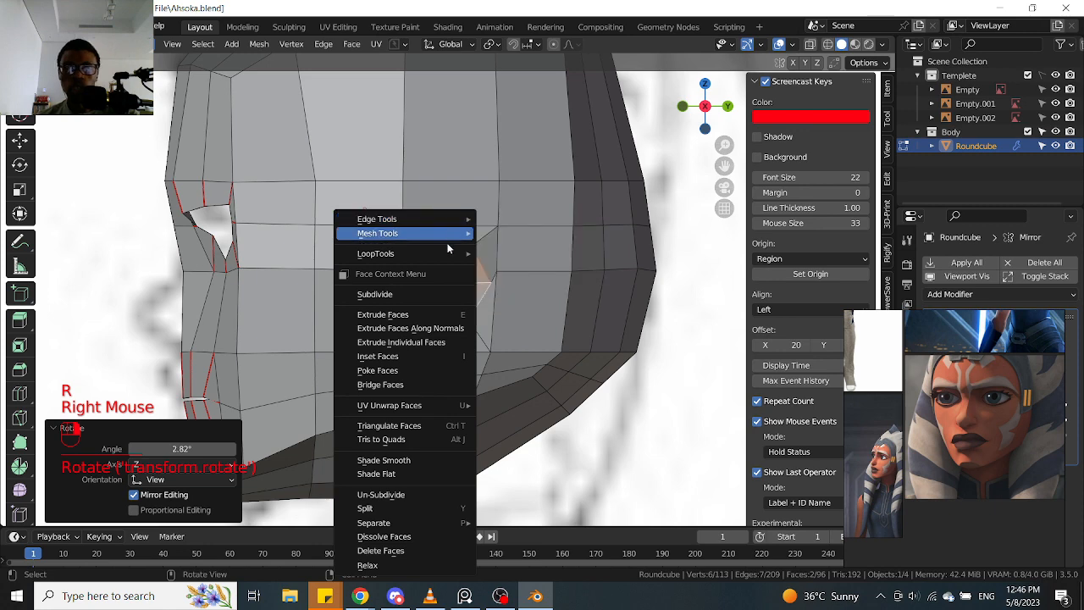
left_click(54, 26)
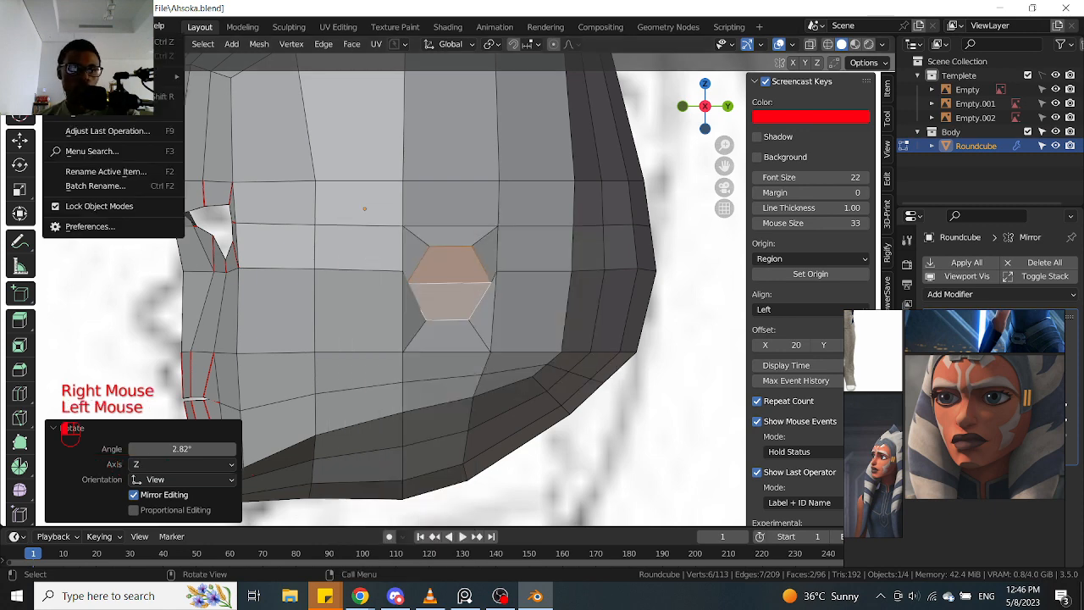
Move the ear faces outward along X from the side of the head by about 0.00553 m in the front view
middle_click_drag(385, 276, 497, 271)
key("KP_1")
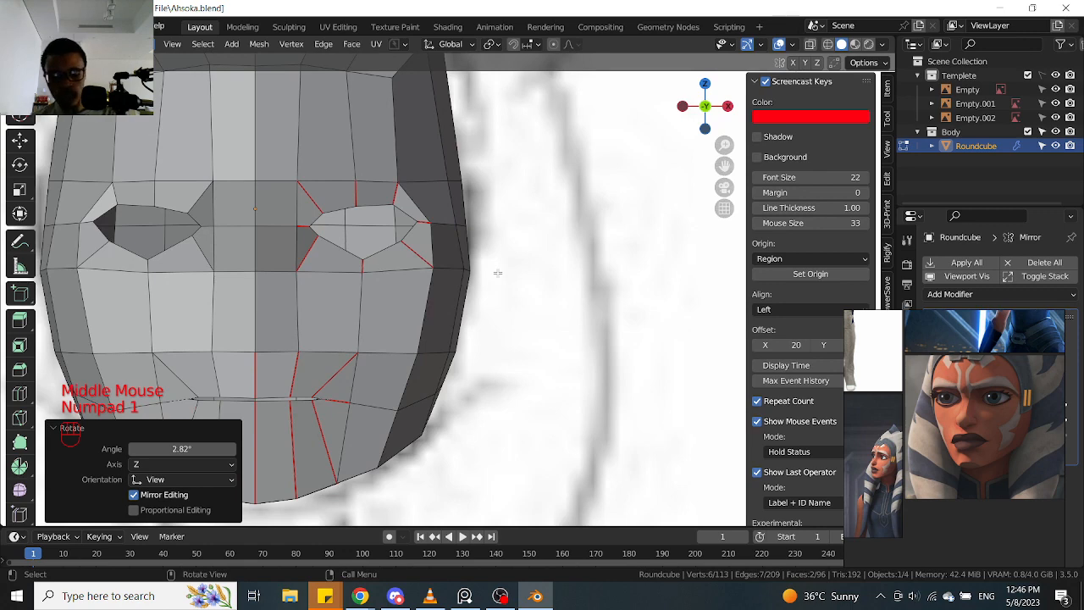
key("g")
key("x")
left_click(518, 269)
middle_click_drag(524, 257, 406, 398)
middle_click_drag(513, 289, 520, 303)
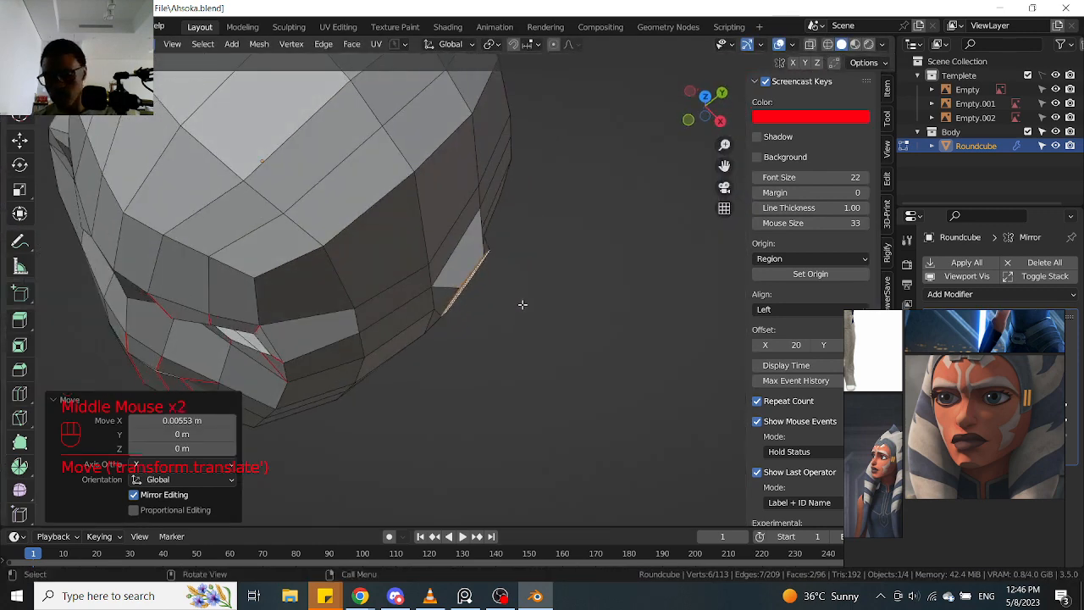
Rotate the ear faces in the top view and move them about 0.00286 m further out along X
key("KP_7")
key("r")
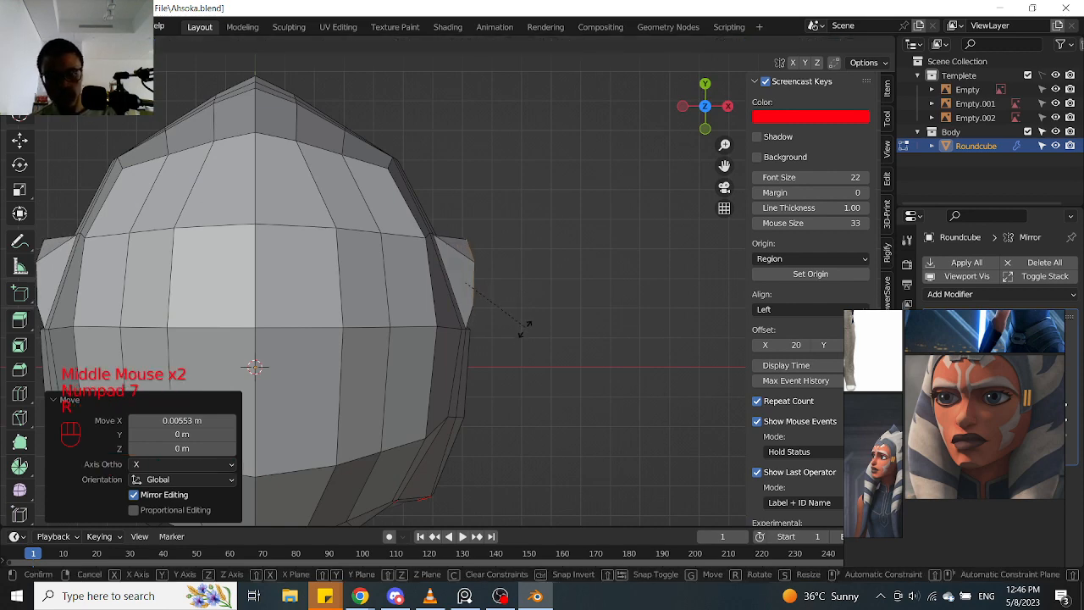
left_click(517, 354)
key("g")
key("x")
left_click(525, 359)
Check the ear against the front reference in see-through display and rotate its faces about 8.42° around Z in the top view
middle_click_drag(525, 358, 527, 218)
key("KP_1")
key("alt+z")
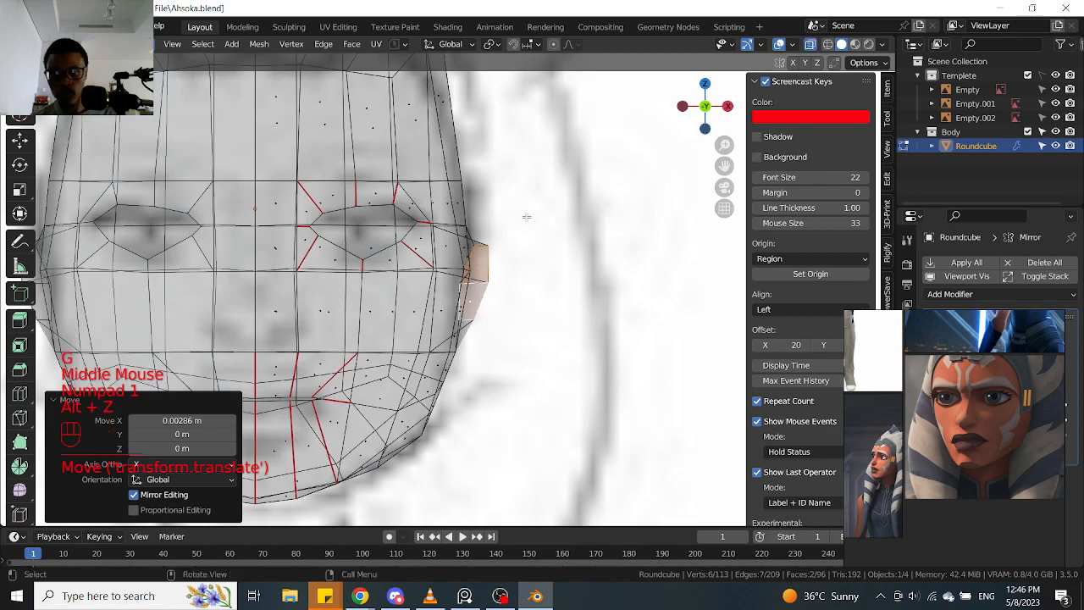
scroll(527, 218, "up", 2)
scroll(527, 218, "down", 2)
key("alt+z")
middle_click_drag(527, 218, 584, 295)
scroll(420, 197, "up", 2)
key("KP_1")
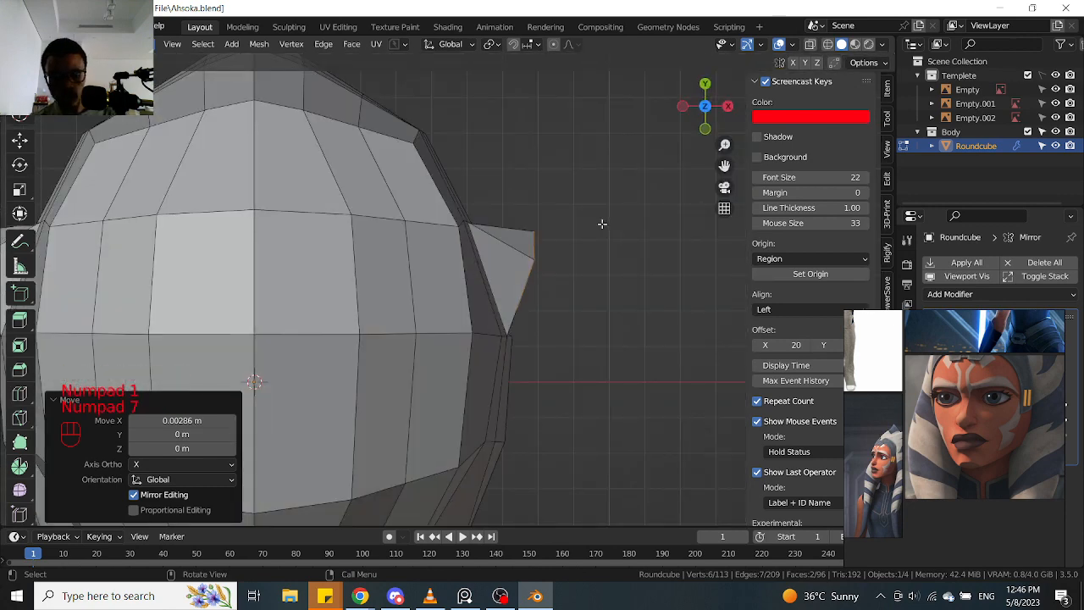
key("r")
left_click(598, 203)
Tilt the ear faces about -2.37° around Y in the front view
key("KP_1")
scroll(598, 203, "up", 2)
middle_click_drag(598, 203, 230, 263)
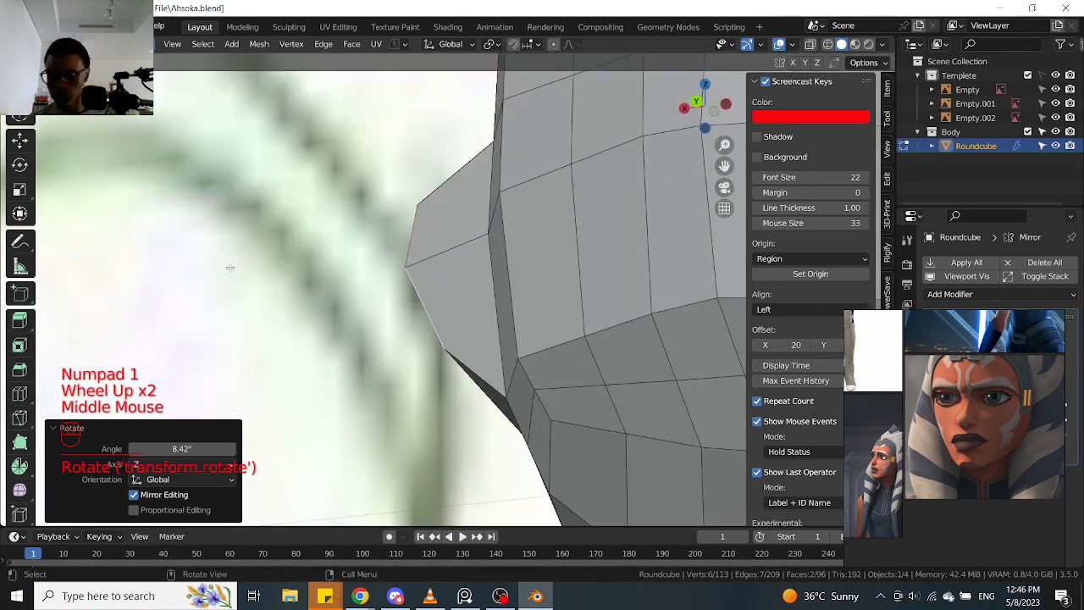
key("KP_3")
key("KP_1")
key("r")
key("r")
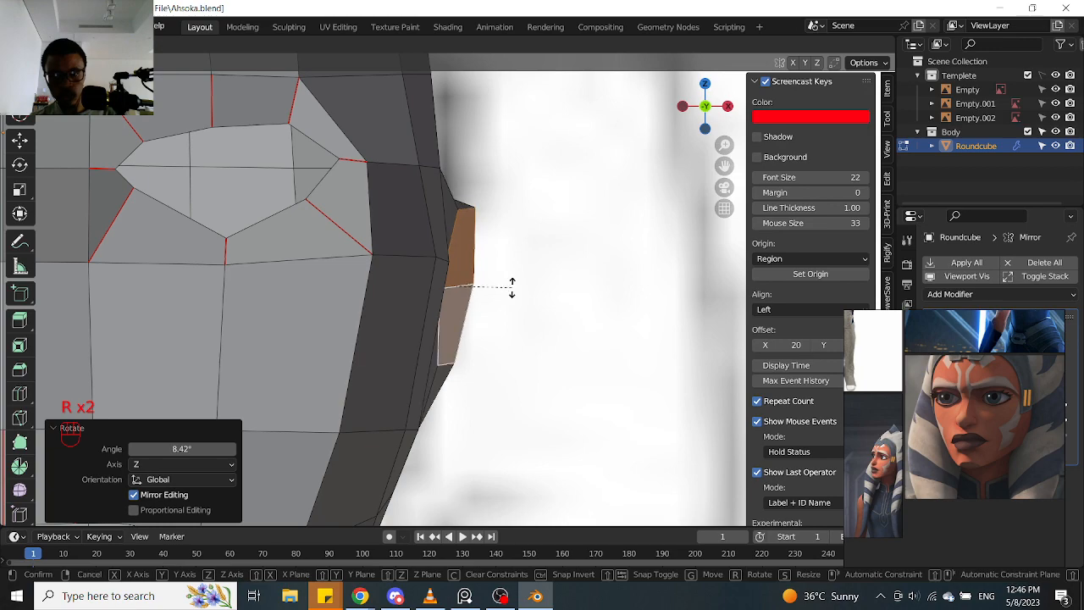
left_click(514, 287)
scroll(515, 290, "down", 1)
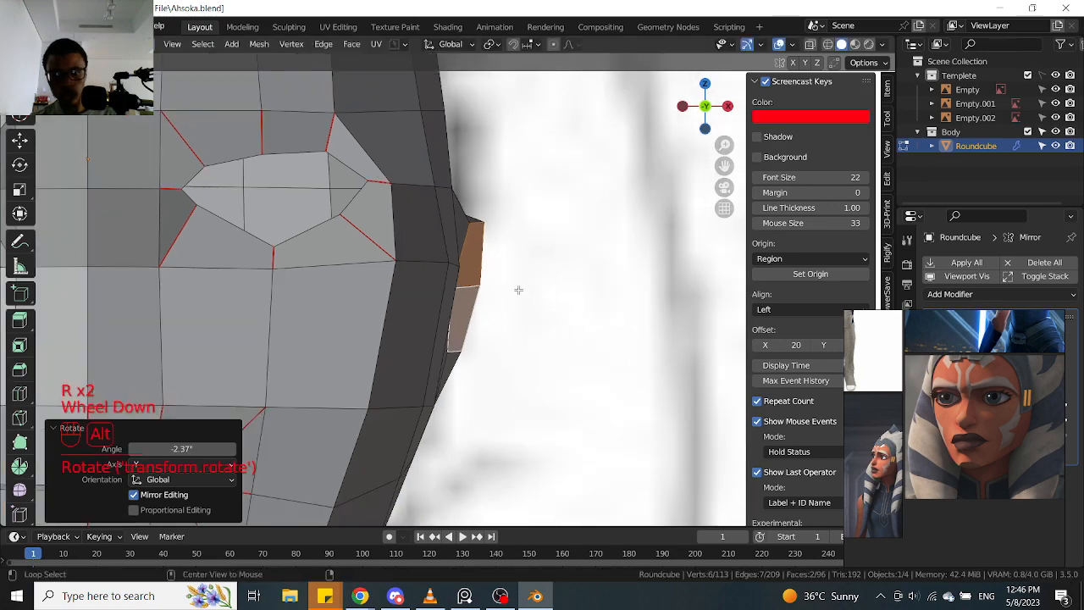
Inspect the ear in see-through display and highlight the faces under the jaw to compare them with the side reference
key("alt+z")
scroll(524, 286, "down", 1)
middle_click_drag(526, 283, 558, 262)
key("alt+z")
key("KP_3")
scroll(499, 289, "down", 2)
scroll(557, 263, "up", 2)
left_click_drag(405, 425, 570, 311)
middle_click_drag(571, 311, 536, 327)
scroll(559, 314, "down", 1)
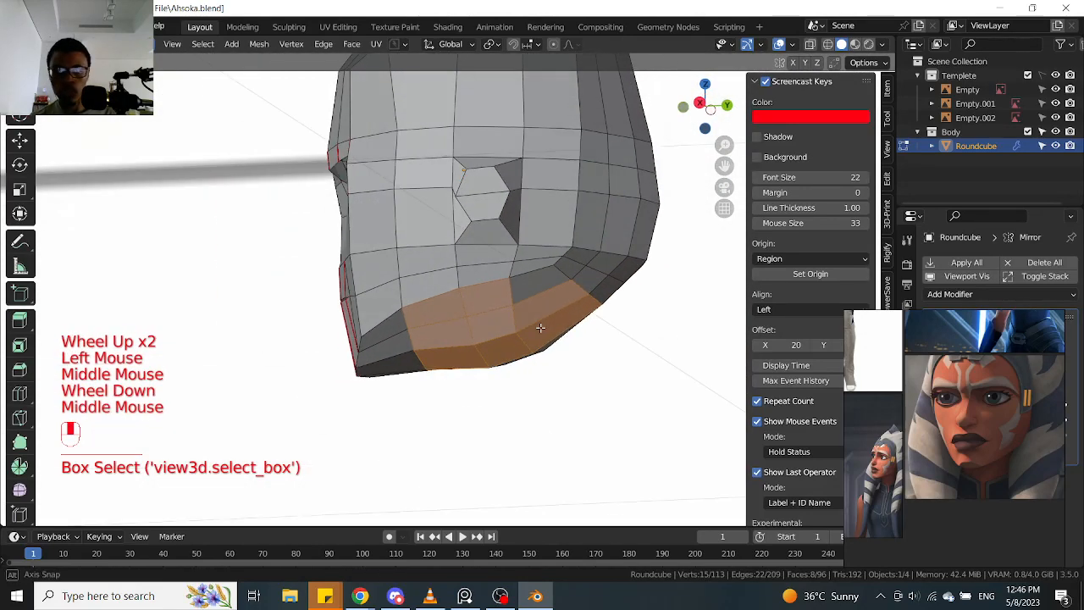
key("KP_3")
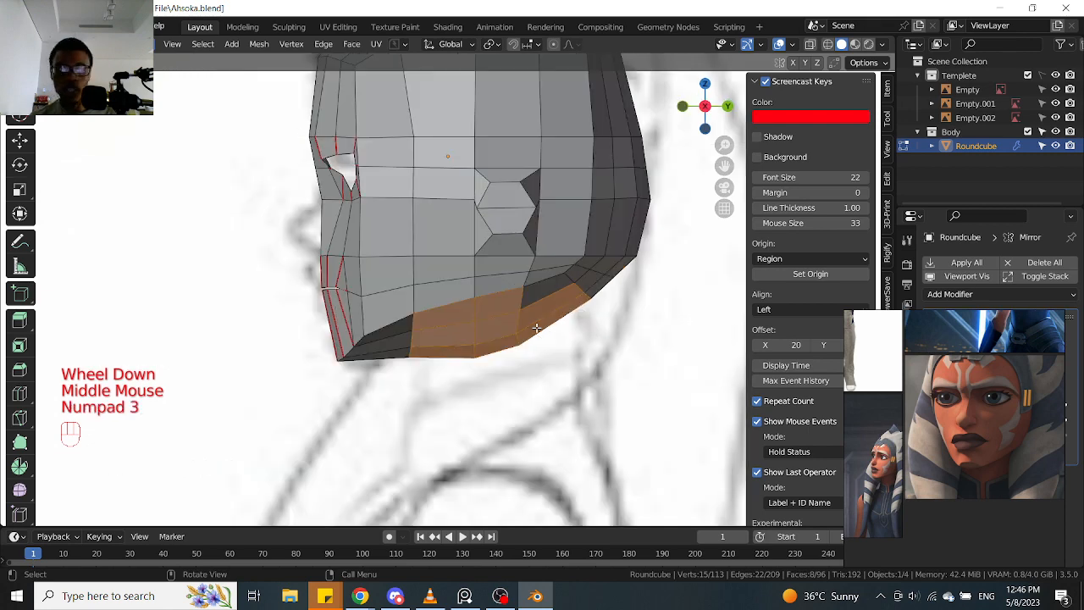
Highlight the vertical face loop in front of the ear and the horizontal edge loops below it to examine the jaw topology
left_click(457, 265, "alt")
key("Tab")
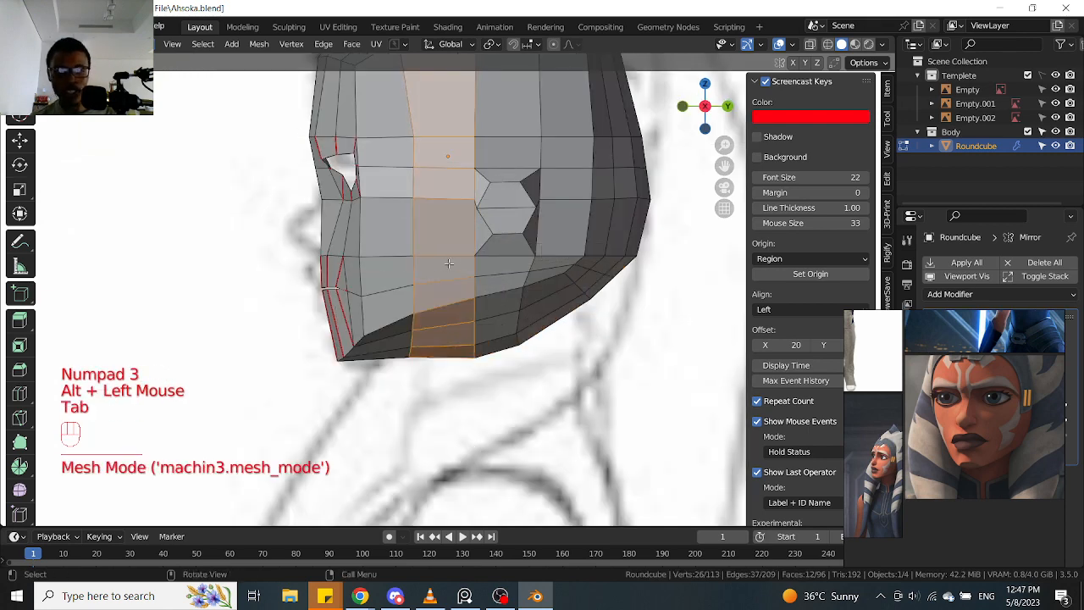
left_click(444, 255)
left_click(442, 255, "alt")
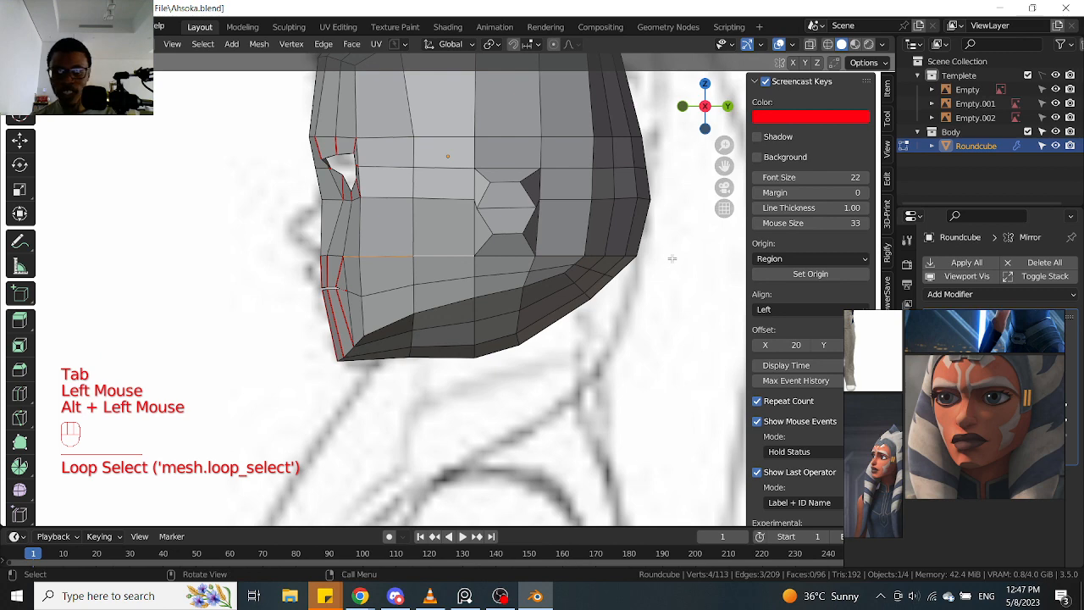
key("alt")
scroll(597, 255, "up", 1)
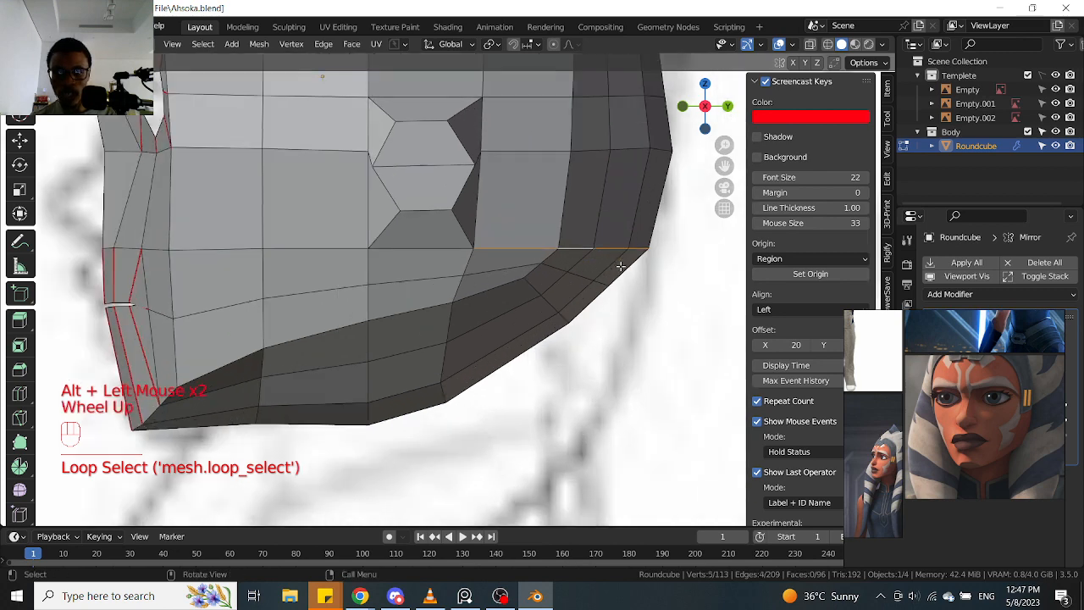
scroll(609, 257, "down", 3)
scroll(611, 266, "up", 2)
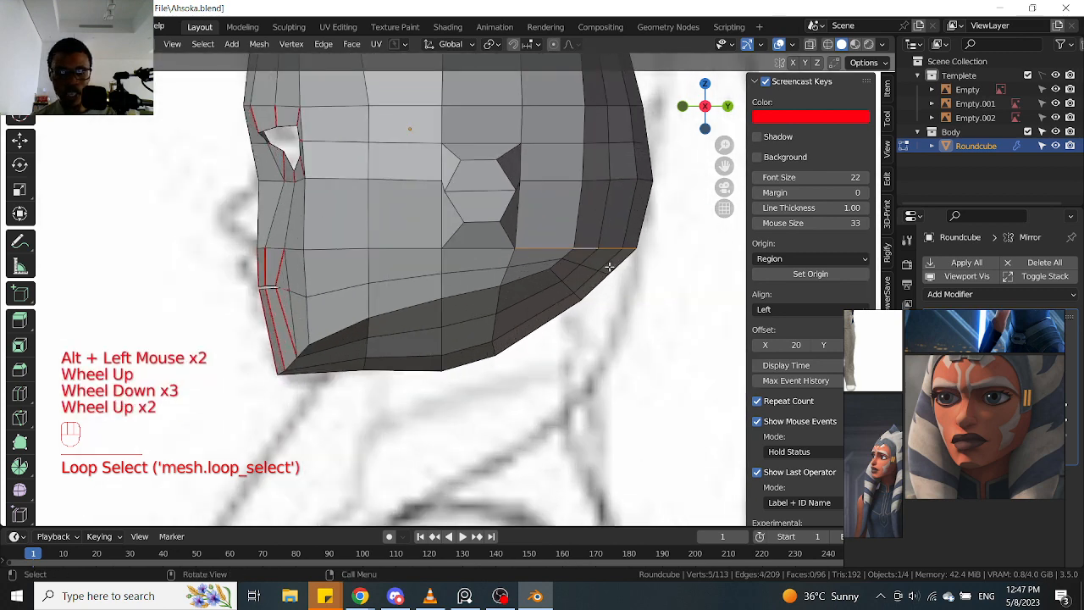
scroll(611, 288, "up", 2)
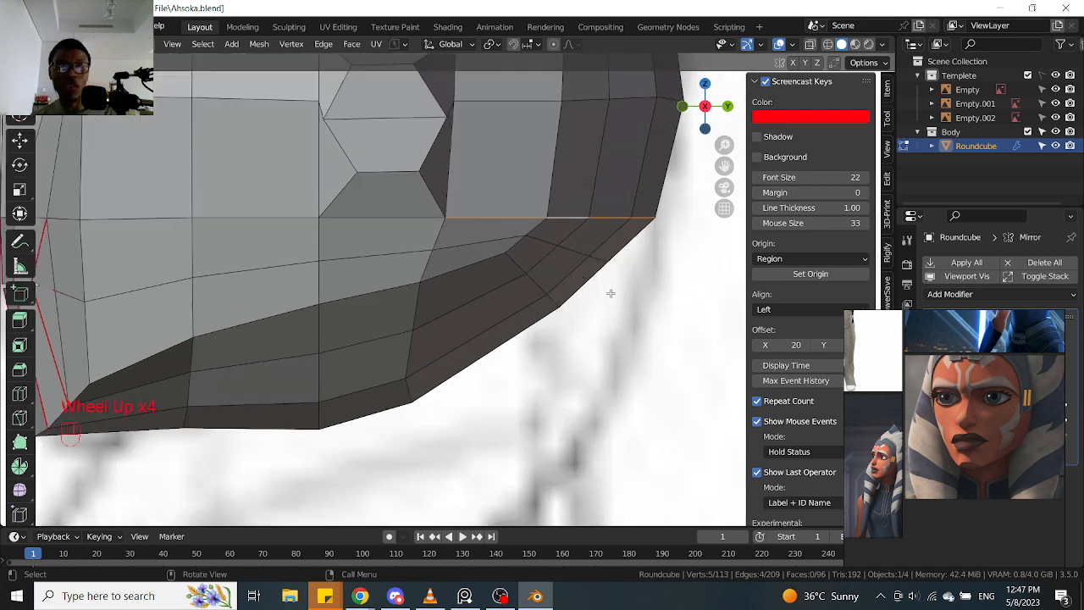
scroll(500, 271, "down", 1)
Switch back to face selection and select the six faces on the underside of the rear jaw
key("Tab")
left_click_drag(439, 372, 505, 290)
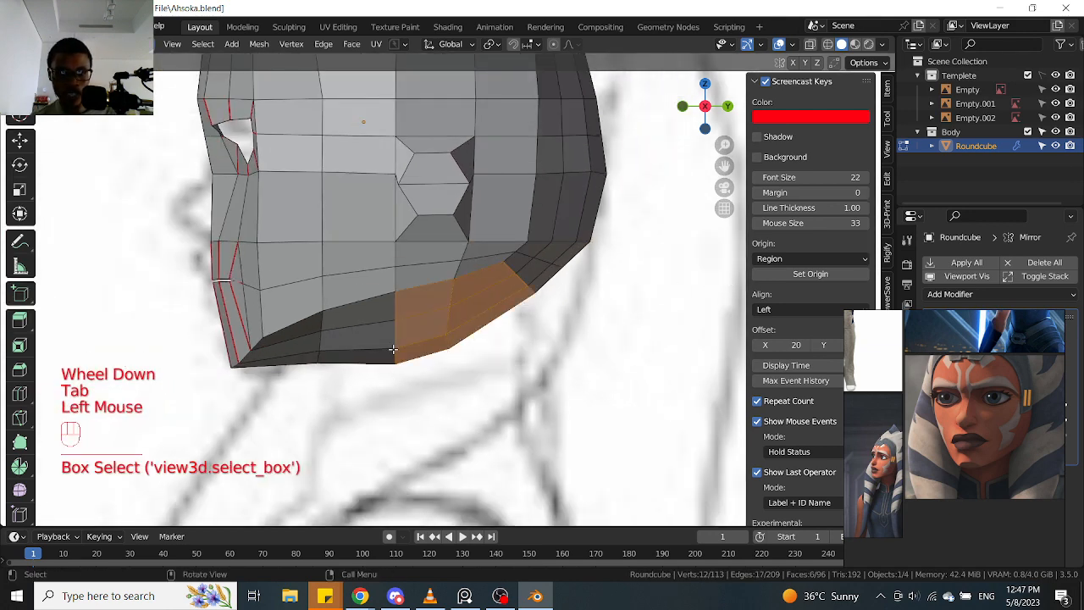
scroll(392, 348, "down", 1)
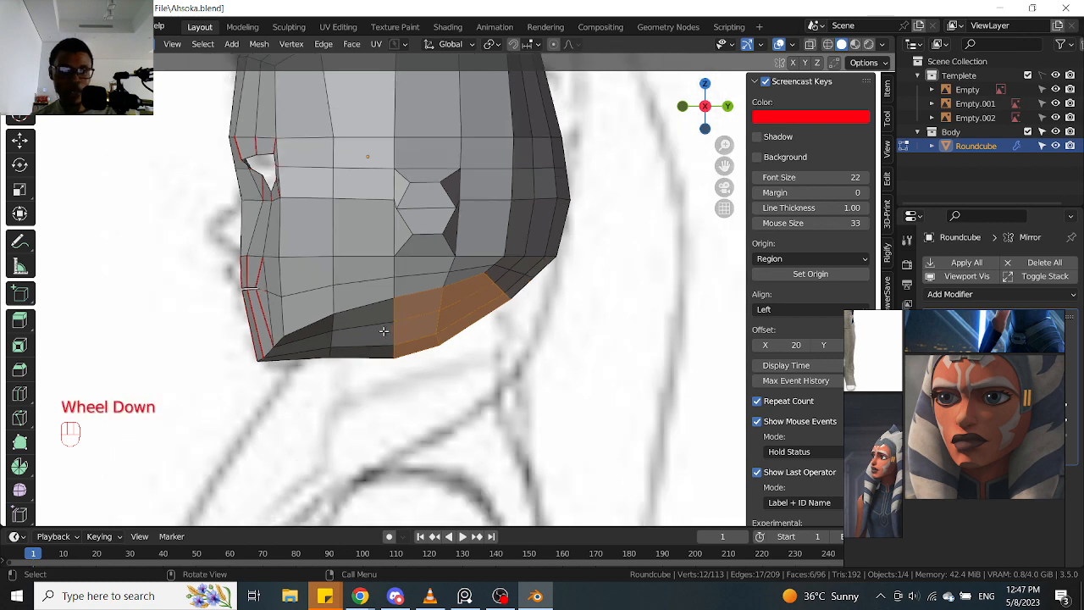
middle_click_drag(329, 257, 366, 285, "shift")
scroll(366, 286, "up", 1)
scroll(525, 237, "up", 2)
scroll(525, 238, "down", 1)
Try to add a horizontal loop cut around the head through the cheek and the lower ear face
middle_click_drag(524, 238, 486, 266)
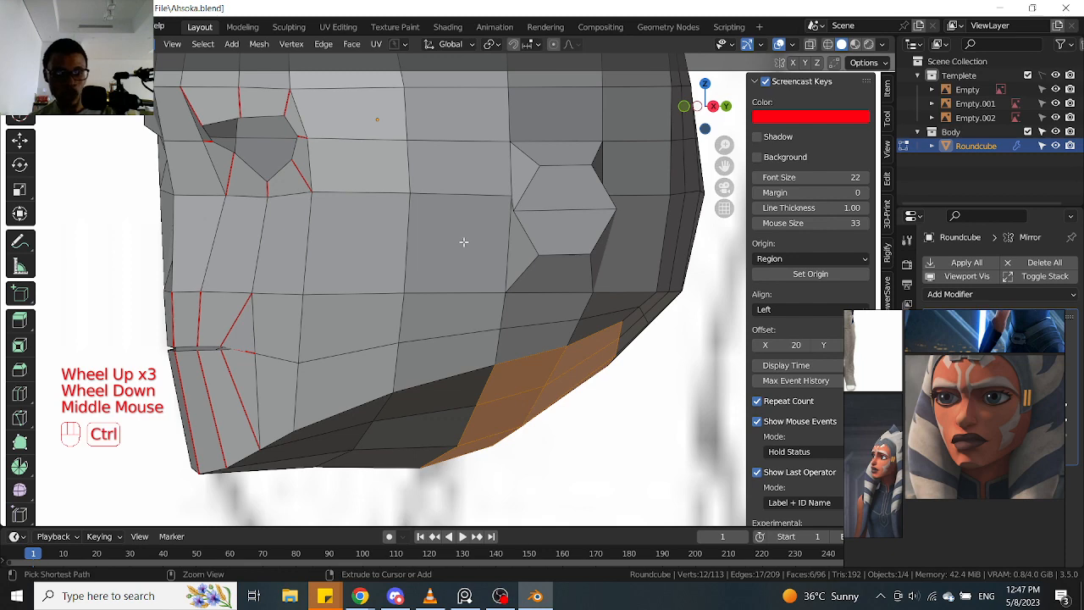
key("ctrl+r")
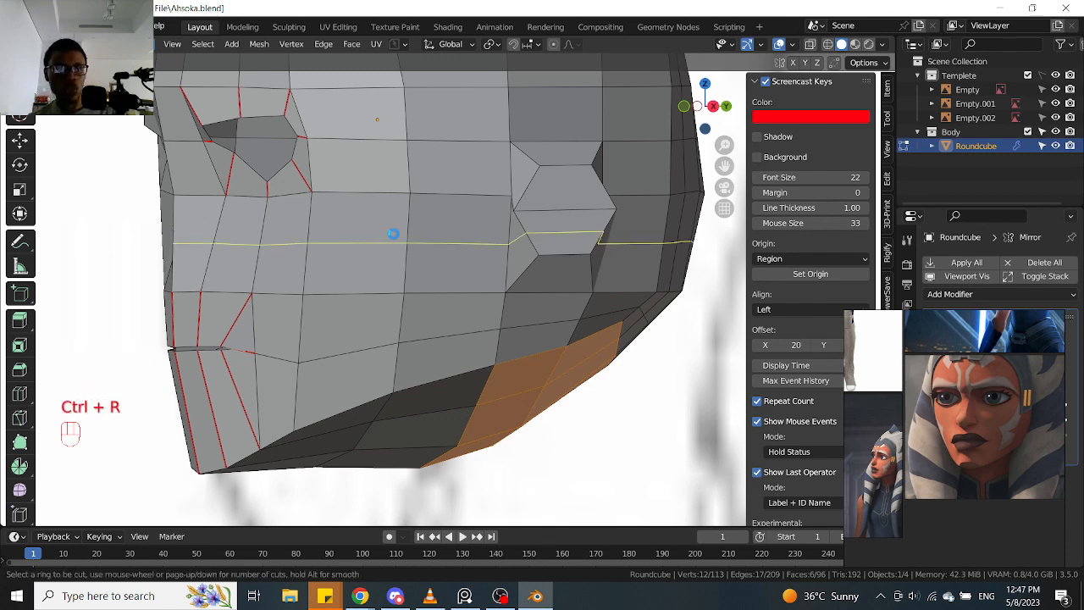
scroll(393, 236, "down", 1)
Switch back to vertex selection in the front view and select the outer cheek vertex below the eye corner
middle_click_drag(393, 236, 512, 253)
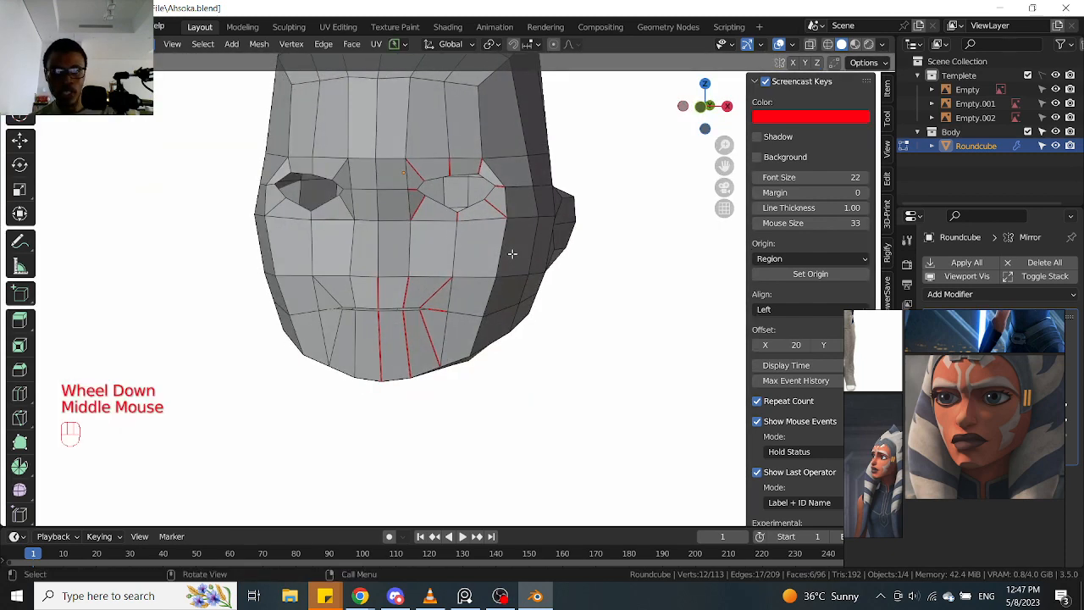
key("KP_1")
scroll(499, 251, "up", 1)
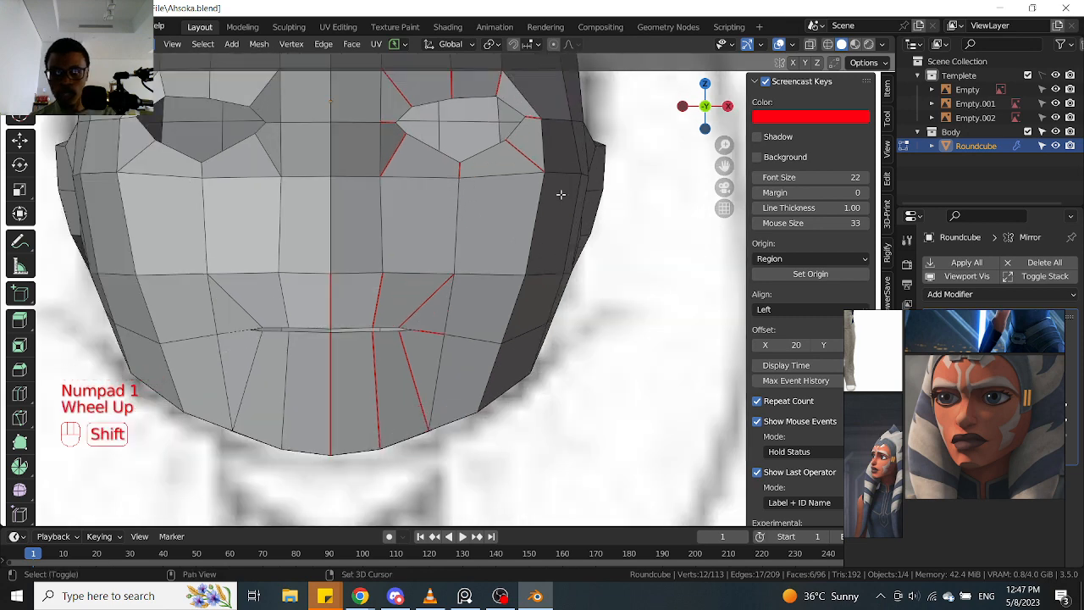
middle_click_drag(499, 250, 552, 235, "shift")
scroll(551, 235, "up", 1)
key("Tab")
left_click(511, 222)
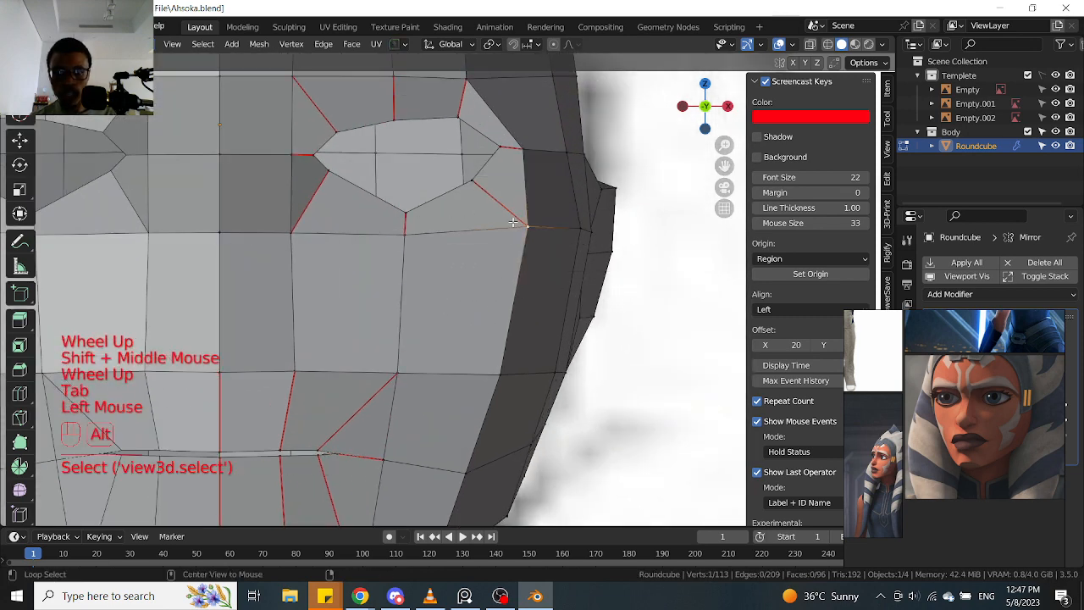
Compare the selected outer cheek vertex with the front reference by toggling see-through display
key("alt+z")
scroll(517, 223, "down", 1)
scroll(520, 225, "up", 2)
key("alt+z")
scroll(527, 227, "down", 1)
scroll(529, 230, "up", 1)
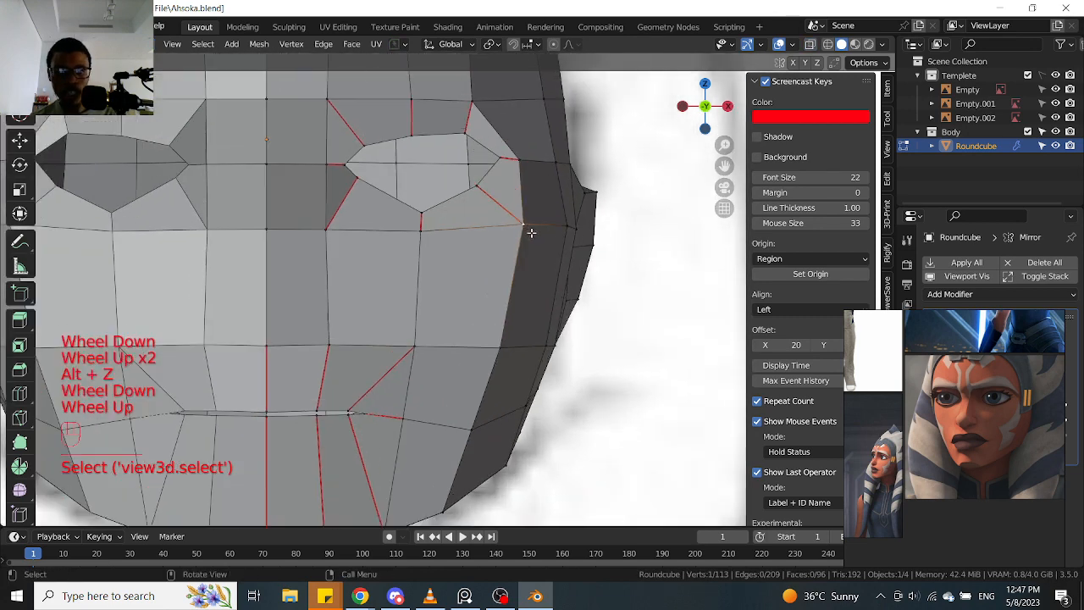
scroll(527, 251, "down", 1)
key("alt+z")
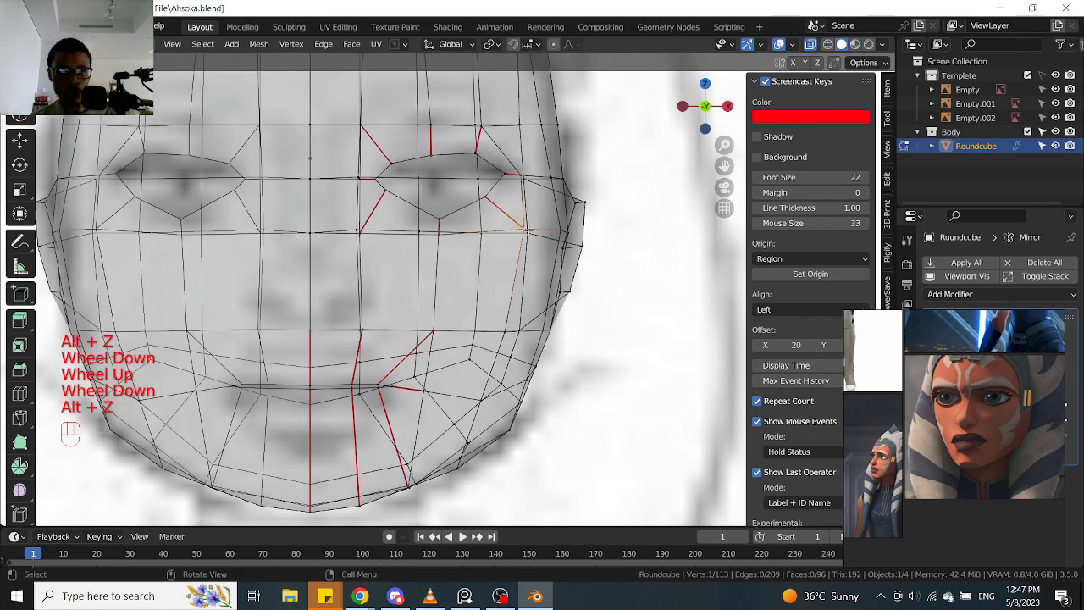
left_click(525, 224)
key("alt+z")
mouse_move(540, 239)
middle_mouse_down()
mouse_move(604, 235)
mouse_move(543, 243)
middle_mouse_up()
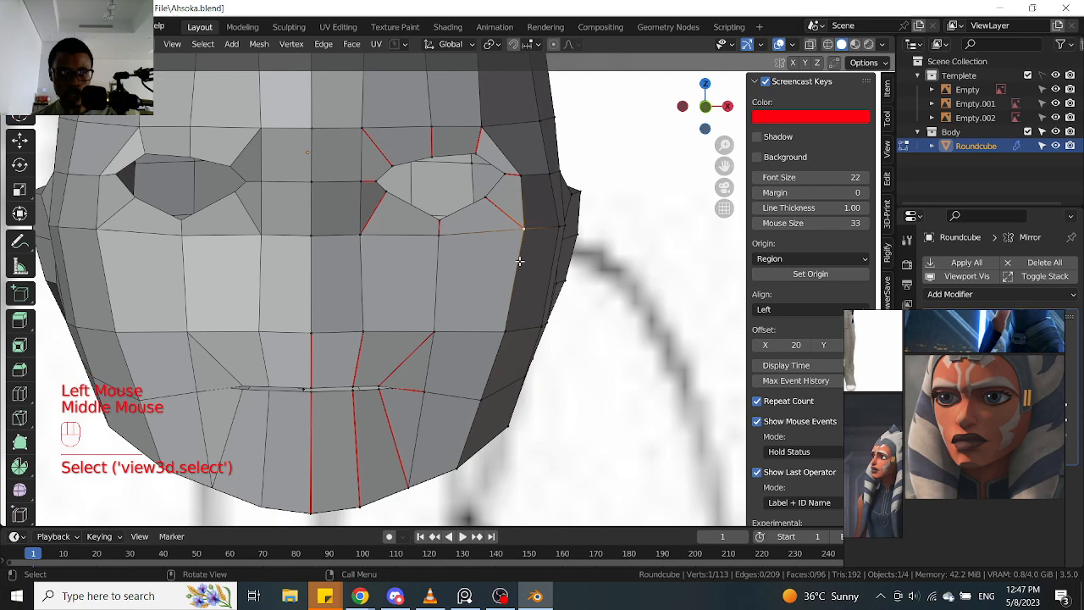
Add a centred horizontal loop cut across the cheek between eye and mouth, and move its outer vertex outward and up
key("ctrl+r")
left_click(521, 263)
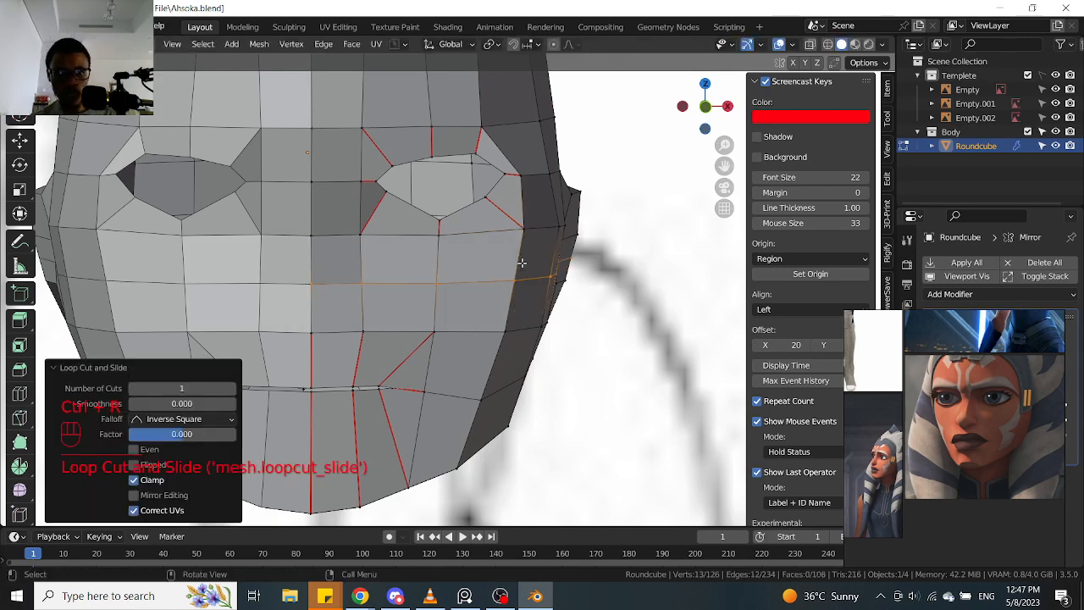
key("KP_1")
scroll(521, 265, "up", 2)
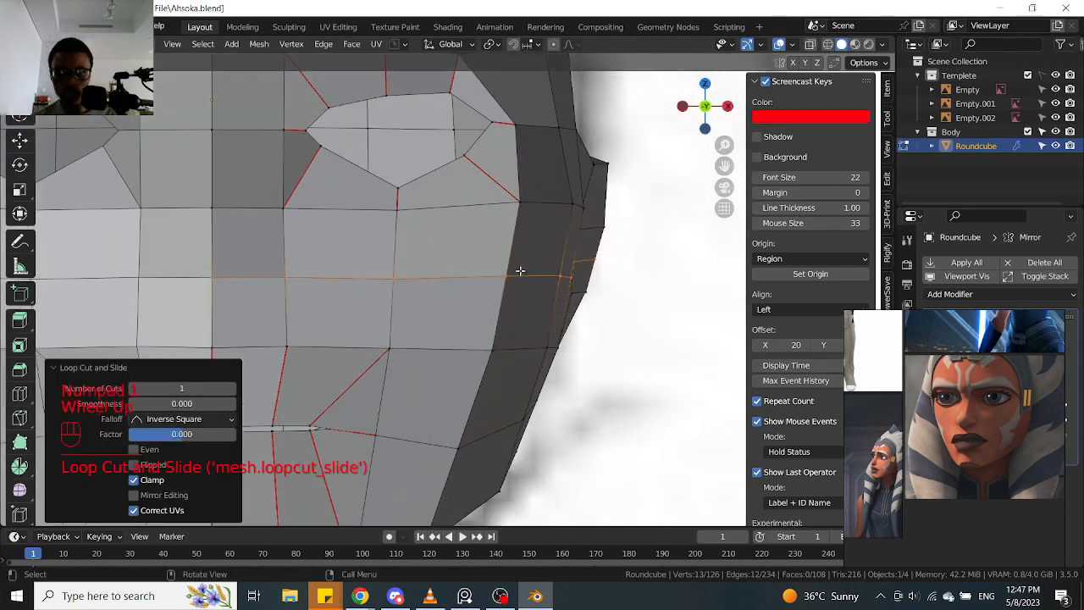
left_click(526, 268)
key("g")
left_click(559, 251)
Pull the vertices beside and just below the outer eye corner inward toward the eye
left_click(521, 203)
key("g")
left_click(504, 182)
left_click(520, 132)
key("g")
left_click(506, 135)
left_click(496, 209)
key("g")
left_click(481, 203)
Move the new loop's outer cheek vertex slightly inward and raise its mid-cheek vertex about 0.0018 m
left_click(535, 274)
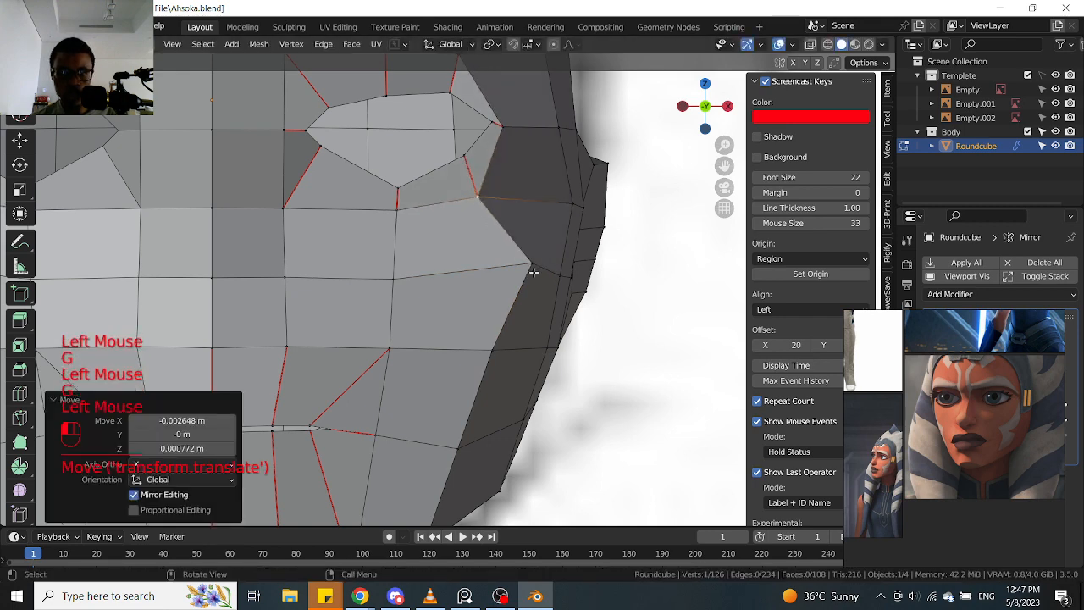
key("g")
left_click(520, 271)
left_click(368, 274)
key("g")
left_click(368, 264)
scroll(562, 276, "down", 3)
mouse_move(562, 277)
middle_mouse_down()
mouse_move(399, 256)
mouse_move(546, 262)
middle_mouse_up()
key("KP_1")
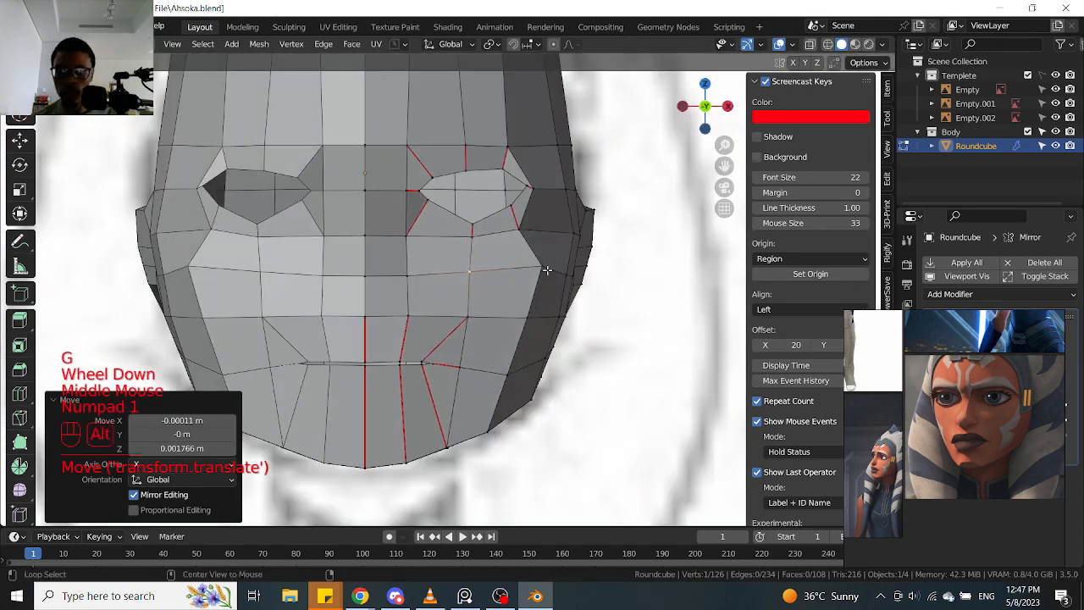
Check the cheek against the front reference and move the vertex below the outer eye corner about 0.0056 m outward
key("alt+z")
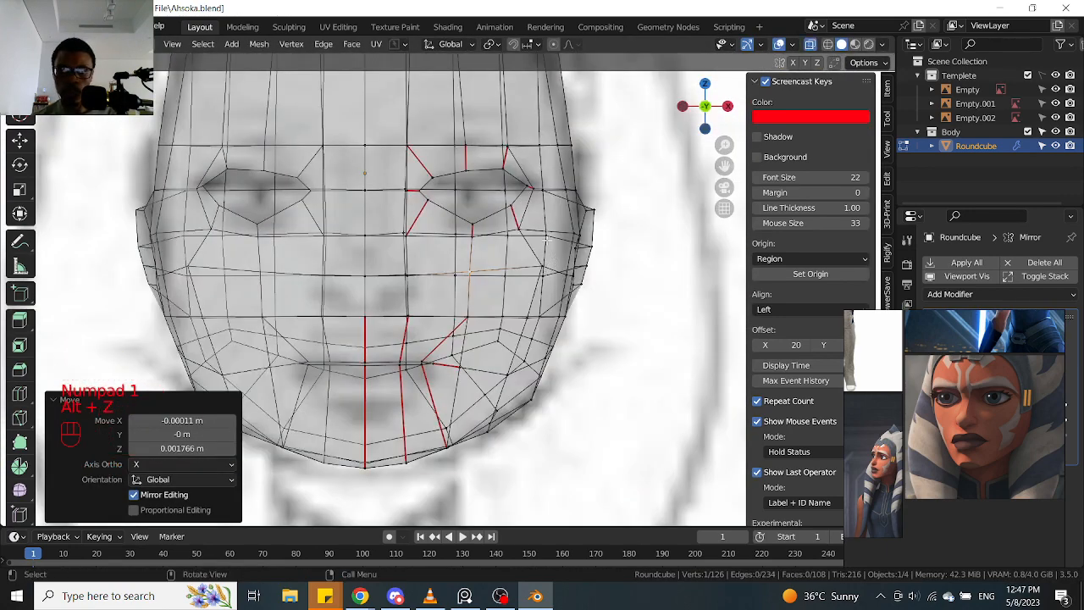
key("alt+z")
scroll(547, 239, "up", 2)
left_click(515, 223)
key("g")
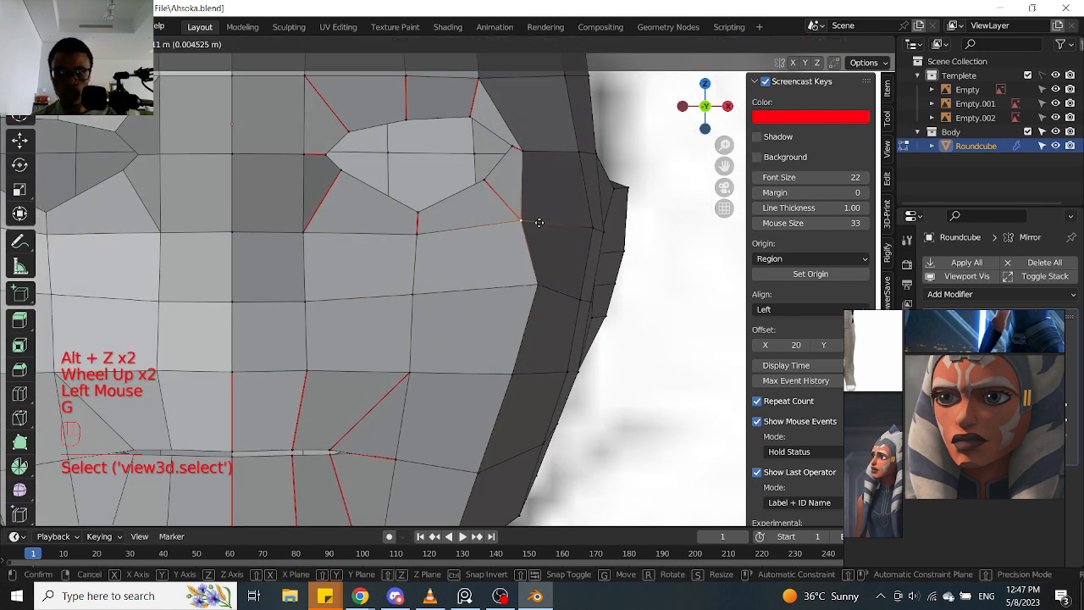
left_click(544, 222)
scroll(544, 223, "down", 2)
scroll(453, 233, "up", 1)
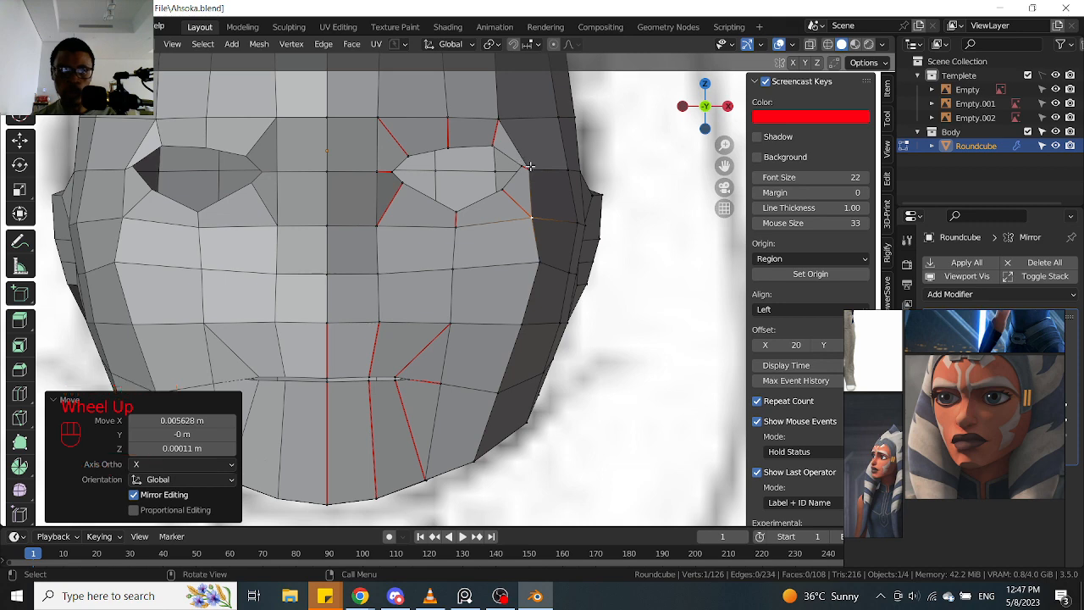
Examine the reshaped cheek and eye corner from the side, three-quarter and front against the reference portrait
middle_click_drag(611, 237, 511, 230)
scroll(593, 241, "up", 3)
key("KP_3")
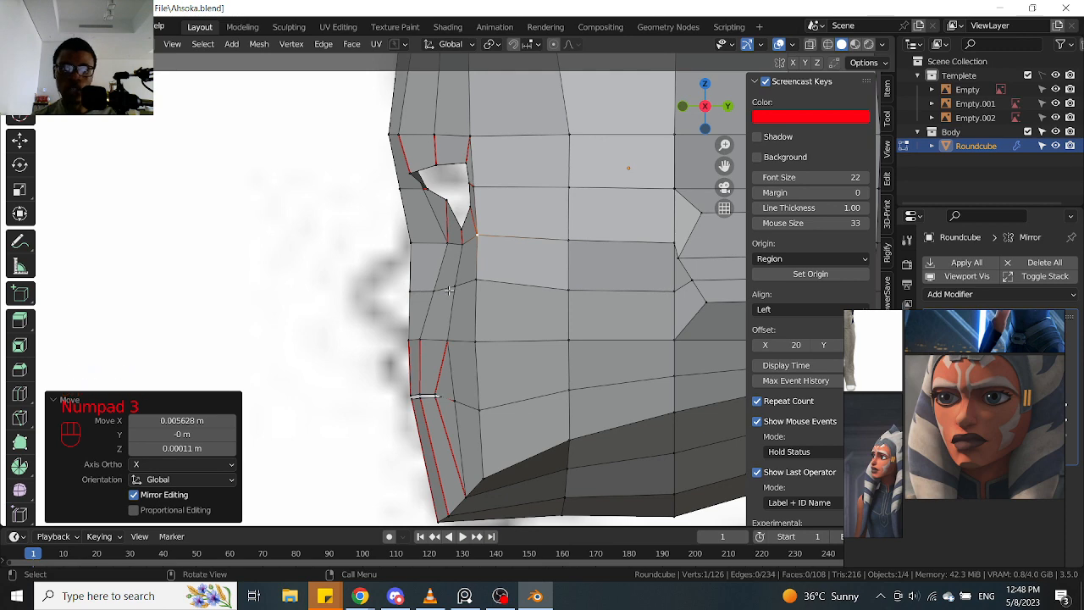
mouse_move(479, 184)
middle_mouse_down()
mouse_move(513, 197)
mouse_move(470, 188)
middle_mouse_up()
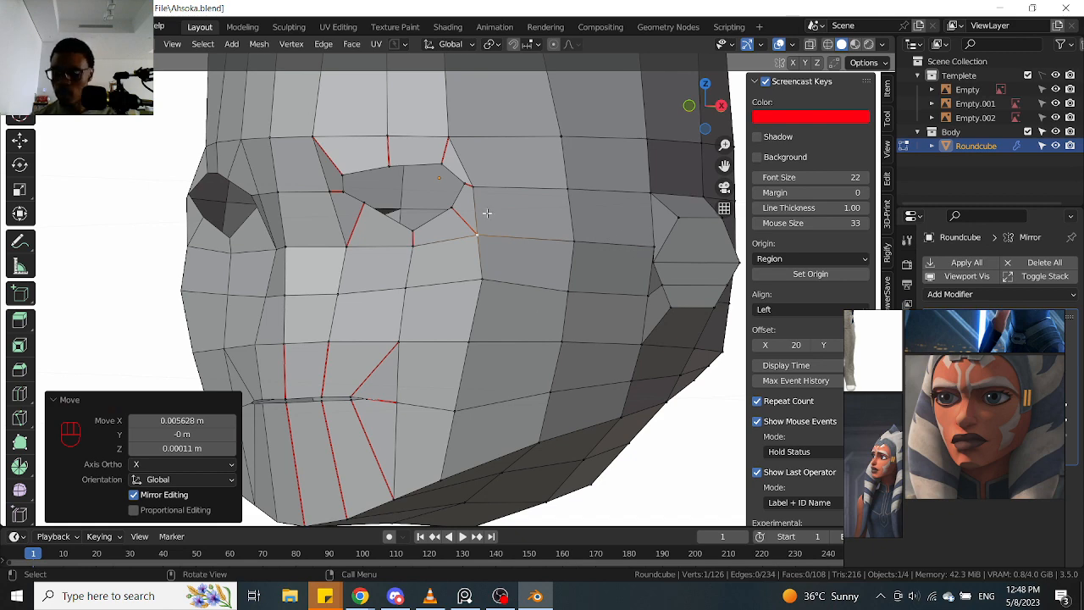
key("KP_1")
middle_click_drag(412, 313, 394, 292, "shift")
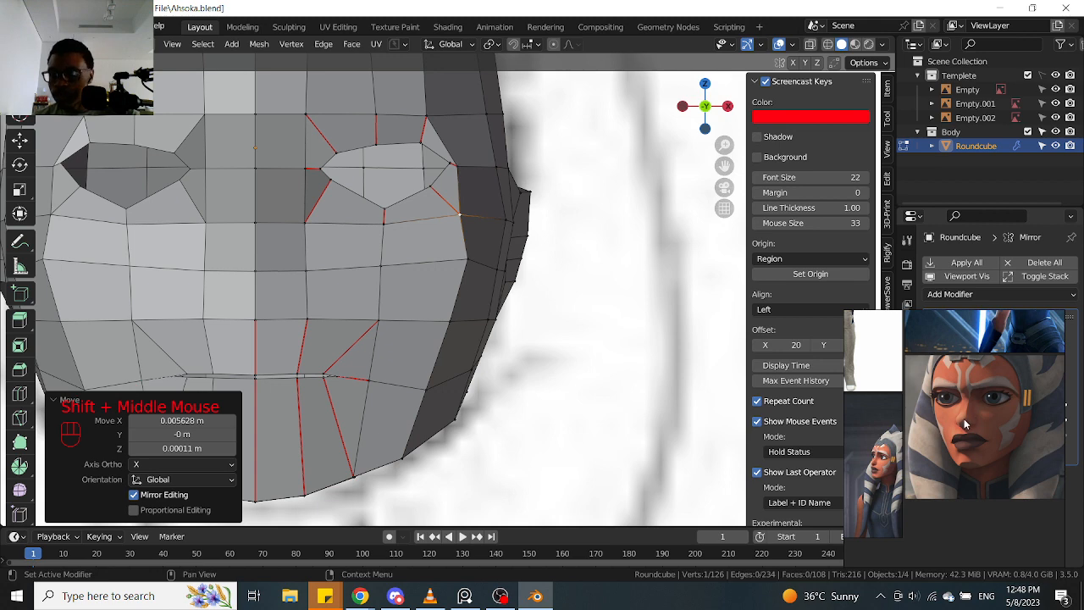
middle_click_drag(497, 245, 531, 334)
key("KP_3")
scroll(469, 274, "down", 3)
scroll(531, 334, "up", 3)
Switch to face selection and select the twelve faces along the underside of the rear jaw and lower back of the head
key("Tab")
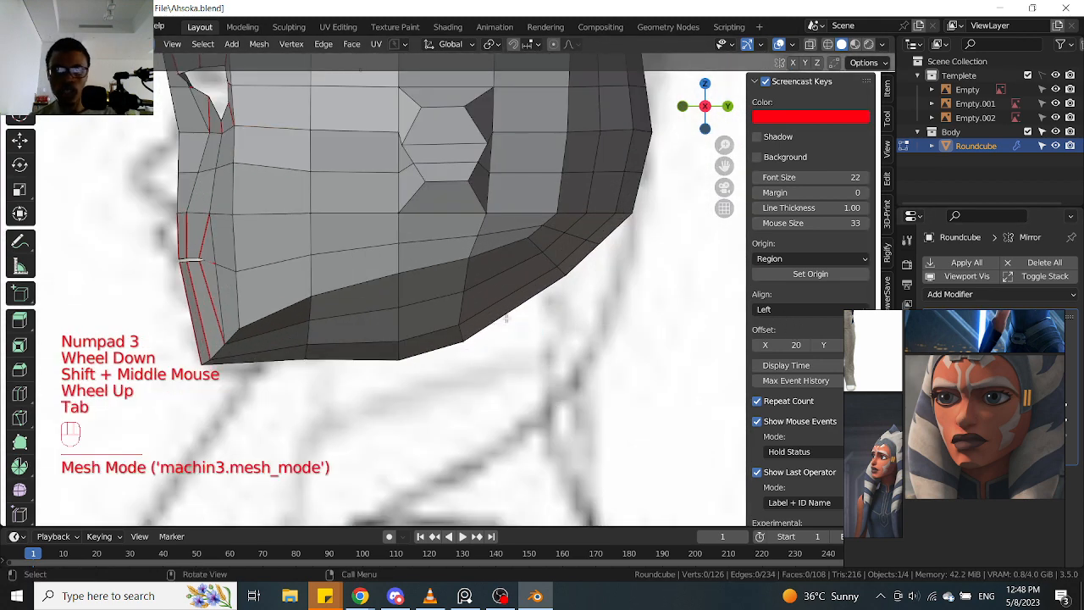
left_click_drag(402, 378, 520, 271)
middle_click_drag(520, 272, 488, 295, "shift")
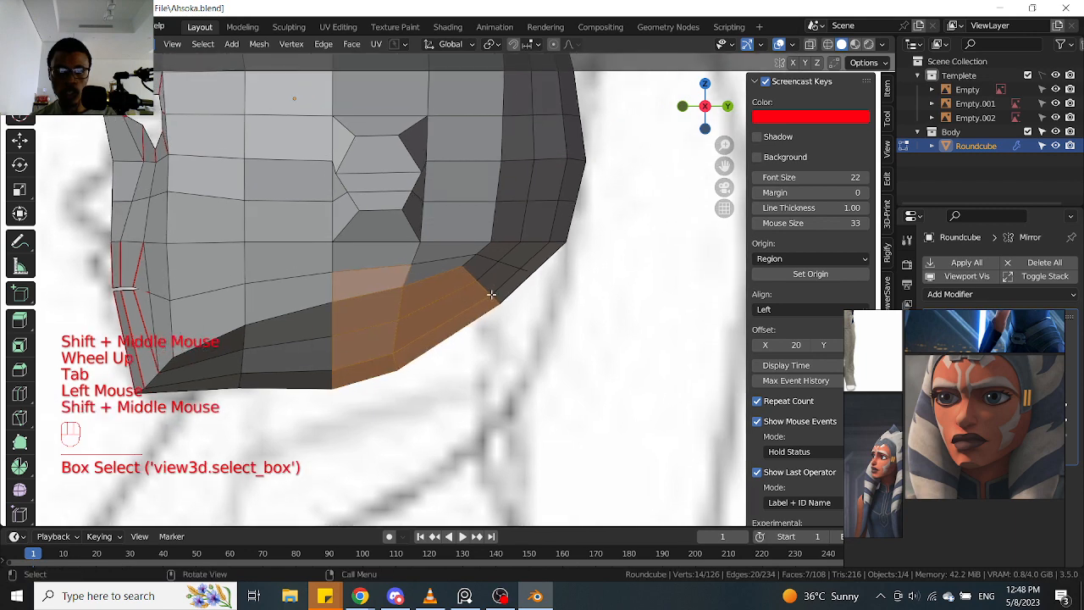
left_click(392, 273, "shift")
middle_click_drag(498, 307, 487, 254)
scroll(502, 260, "down", 2)
scroll(499, 280, "up", 2)
left_click(477, 249, "shift")
left_click_drag(470, 322, 538, 257, "shift")
left_click(551, 242, "ctrl")
key("ctrl+z")
left_click(466, 258, "shift")
middle_click_drag(466, 259, 480, 280)
key("KP_3")
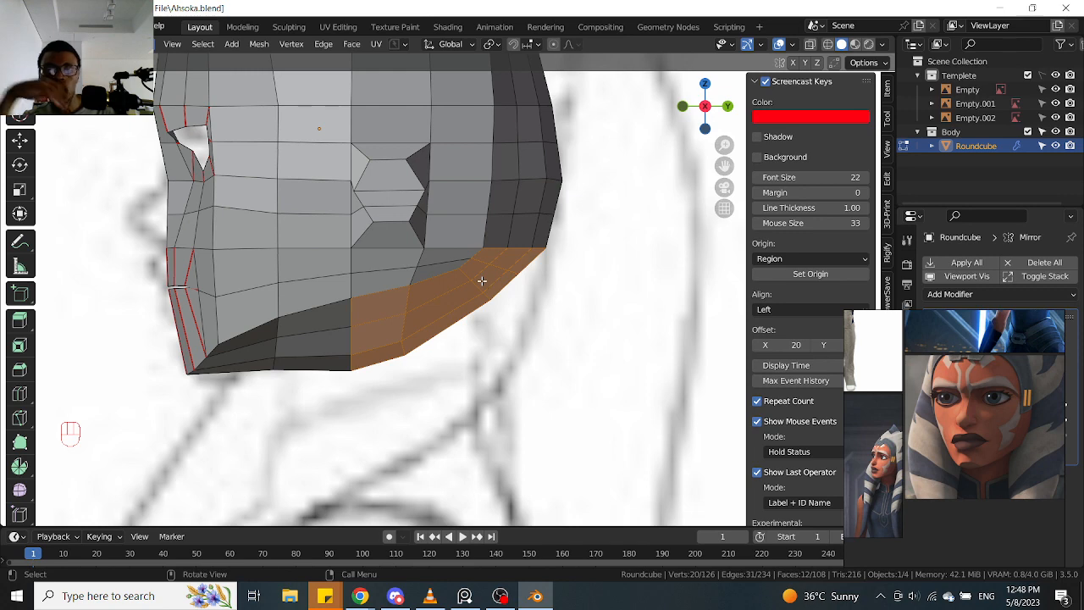
Examine the selected underside faces from the front, side and back against the neck in the references
key("KP_1")
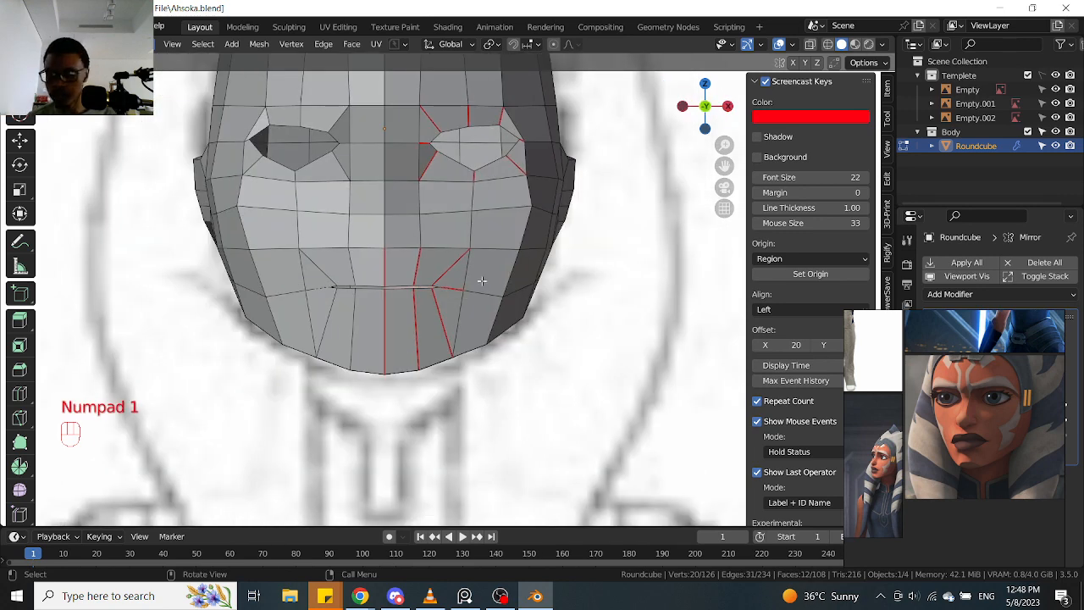
key("KP_3")
key("KP_1")
key("ctrl+KP_1")
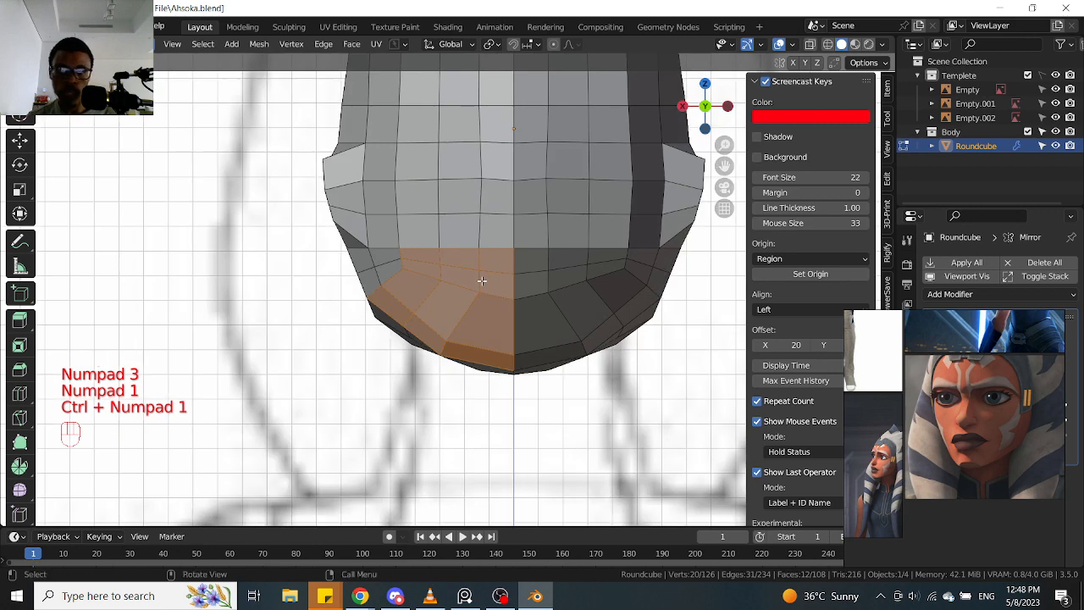
scroll(482, 281, "up", 2)
scroll(373, 256, "down", 1)
middle_click_drag(373, 257, 407, 261)
key("KP_1")
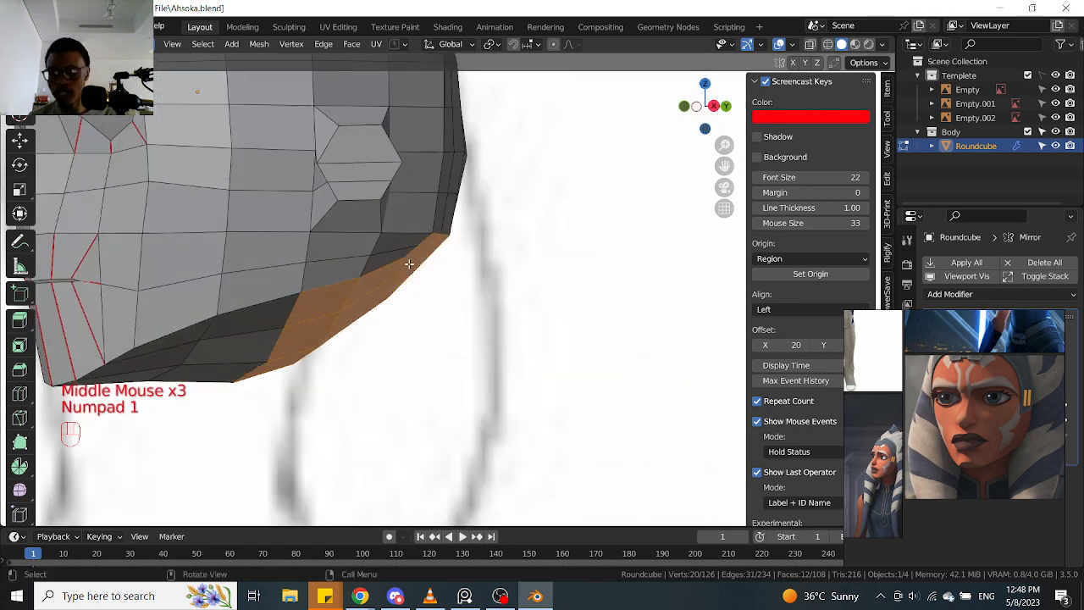
Reduce the selection to the six faces on the underside of the rear jaw in the side view
key("KP_3")
scroll(382, 259, "up", 2)
left_click(406, 255)
scroll(415, 254, "down", 2)
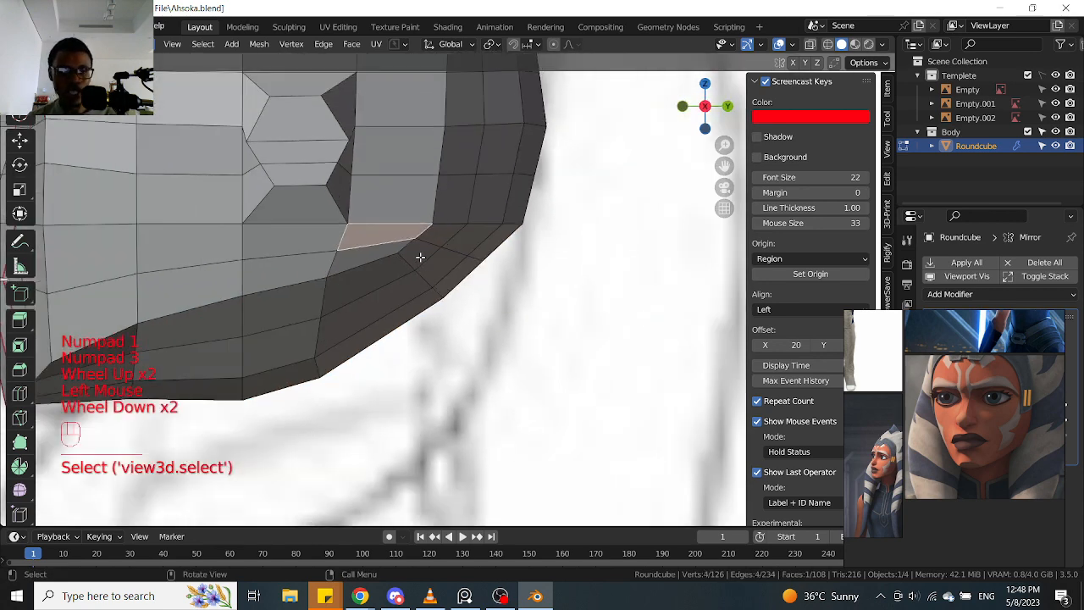
scroll(406, 314, "down", 2)
left_click_drag(328, 357, 423, 282)
scroll(423, 264, "up", 1)
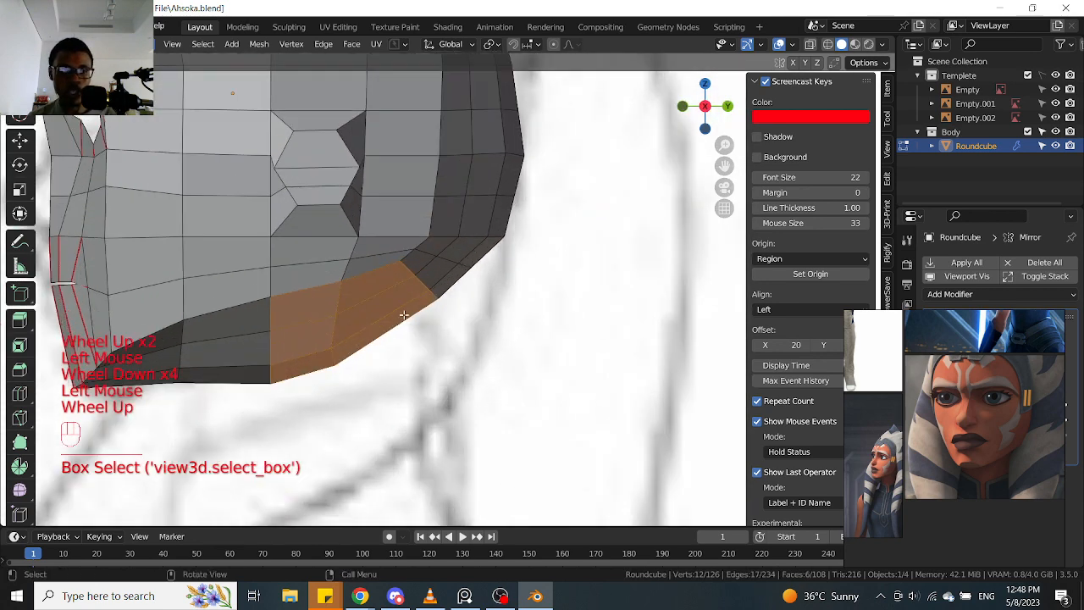
Try to extend the selection to the faces at the lower back of the head, and undo it
scroll(412, 271, "down", 1)
scroll(412, 271, "up", 1)
scroll(407, 254, "down", 1)
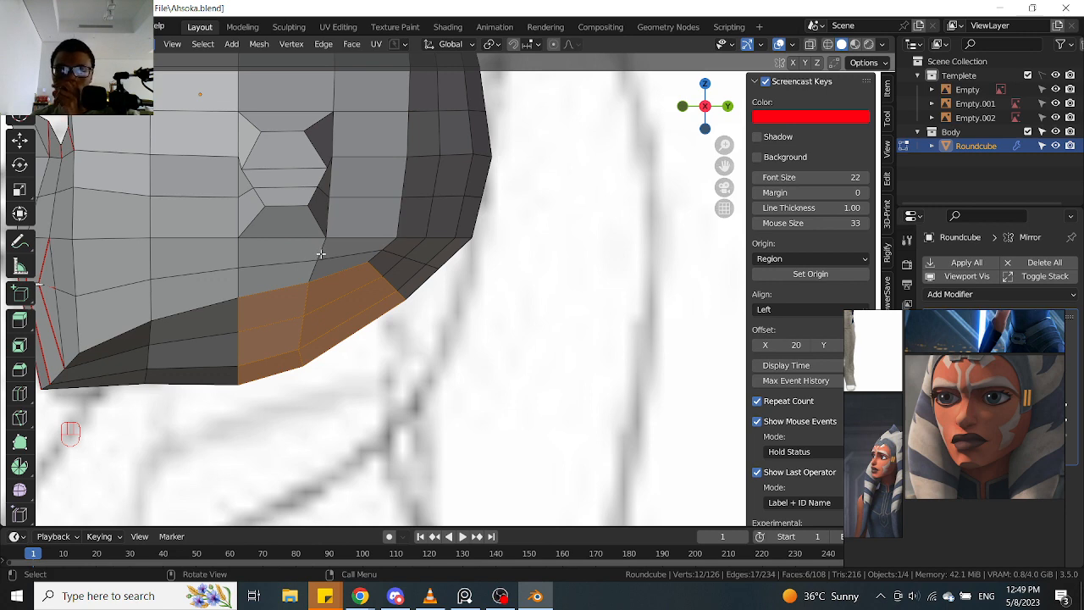
middle_click_drag(272, 318, 359, 300, "shift")
scroll(359, 300, "up", 1)
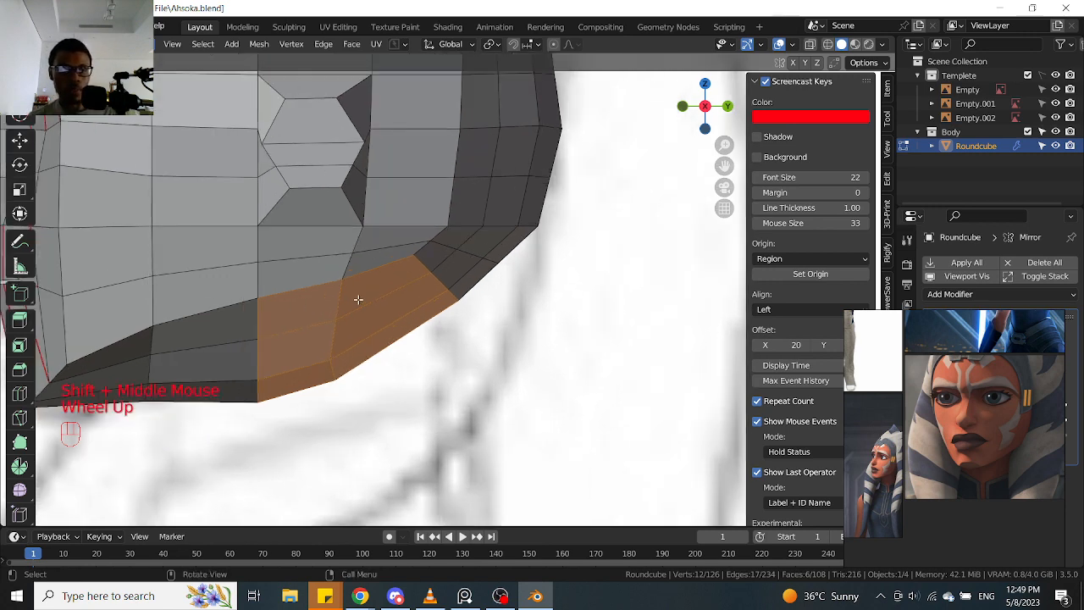
scroll(374, 287, "down", 1)
scroll(453, 279, "up", 1)
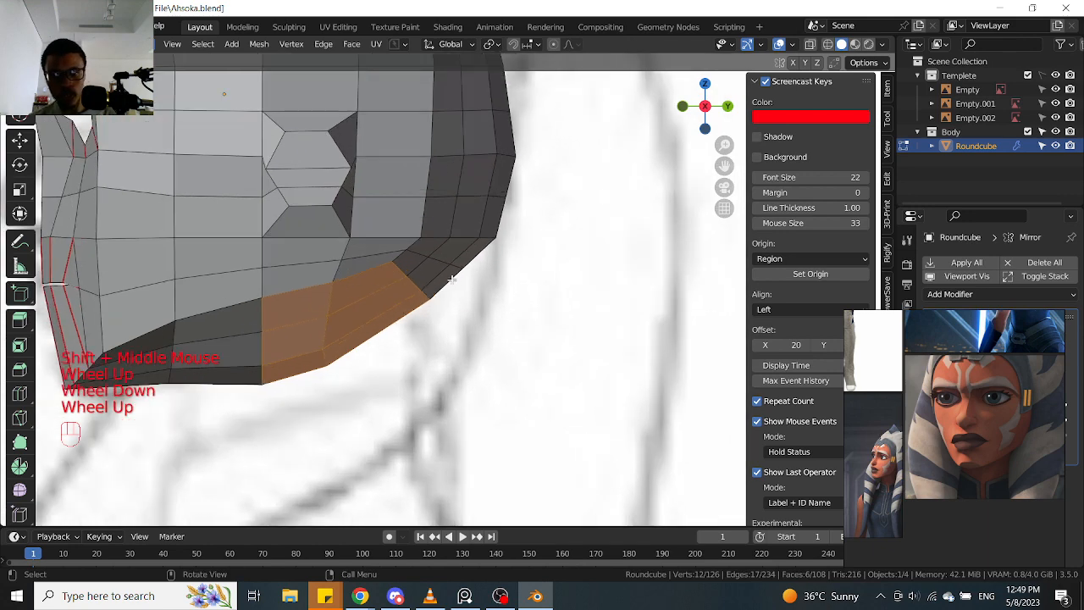
left_click_drag(396, 291, 479, 259, "shift")
middle_click_drag(480, 259, 381, 274)
key("ctrl+z")
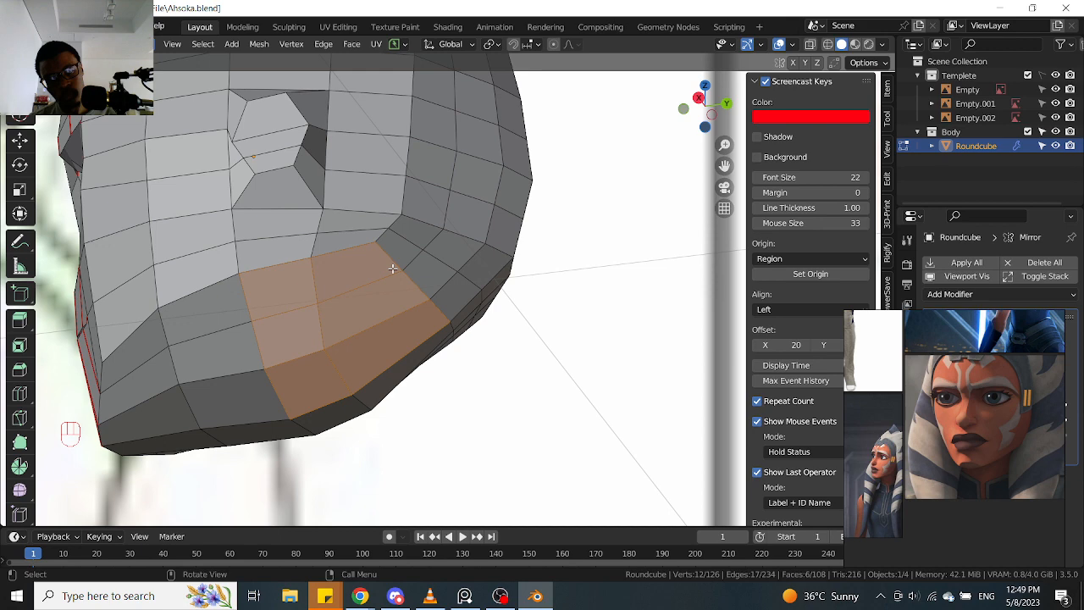
Delete the six selected faces under the rear jaw to open the neck hole
key("KP_1")
key("KP_3")
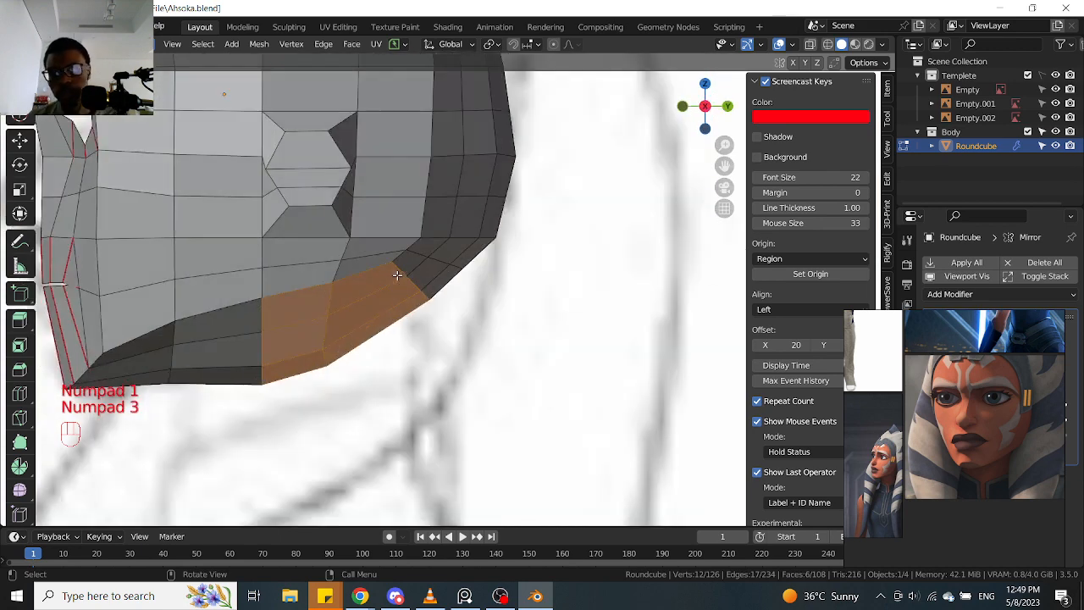
key("x")
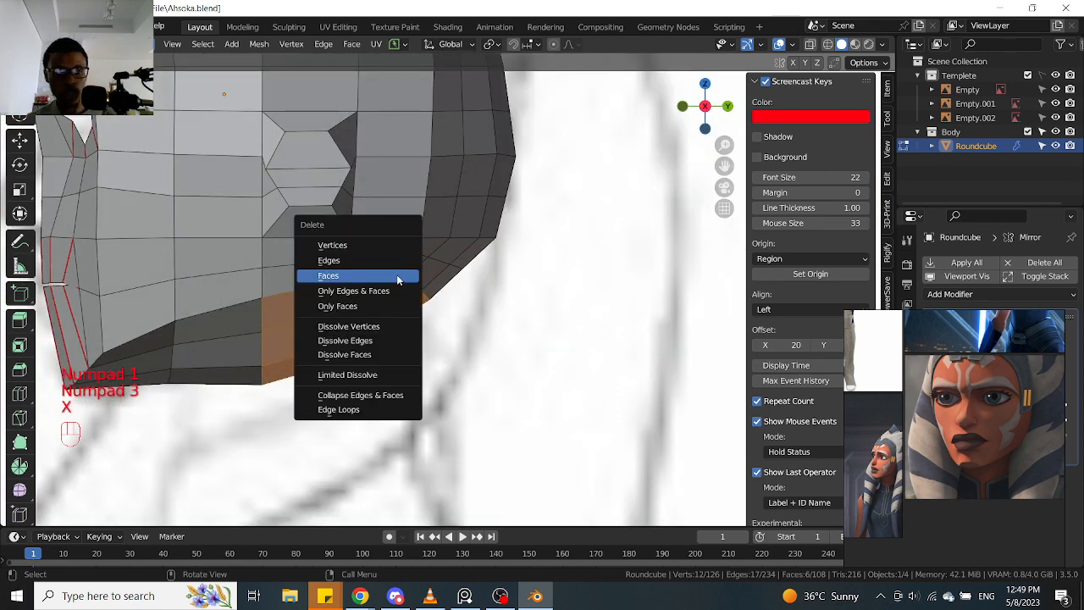
left_click(398, 277)
Select the border edge loop of the neck hole in vertex mode, extrude it and scale it to about 0.898
key("Tab")
left_click(319, 283)
middle_click_drag(320, 283, 438, 275)
left_click(414, 273, "alt")
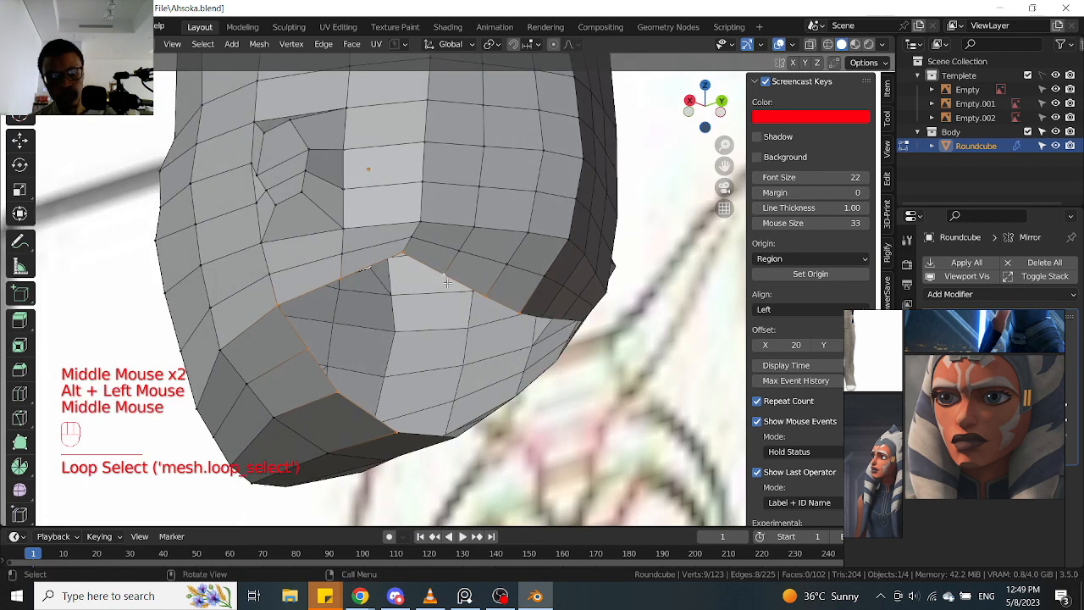
key("e")
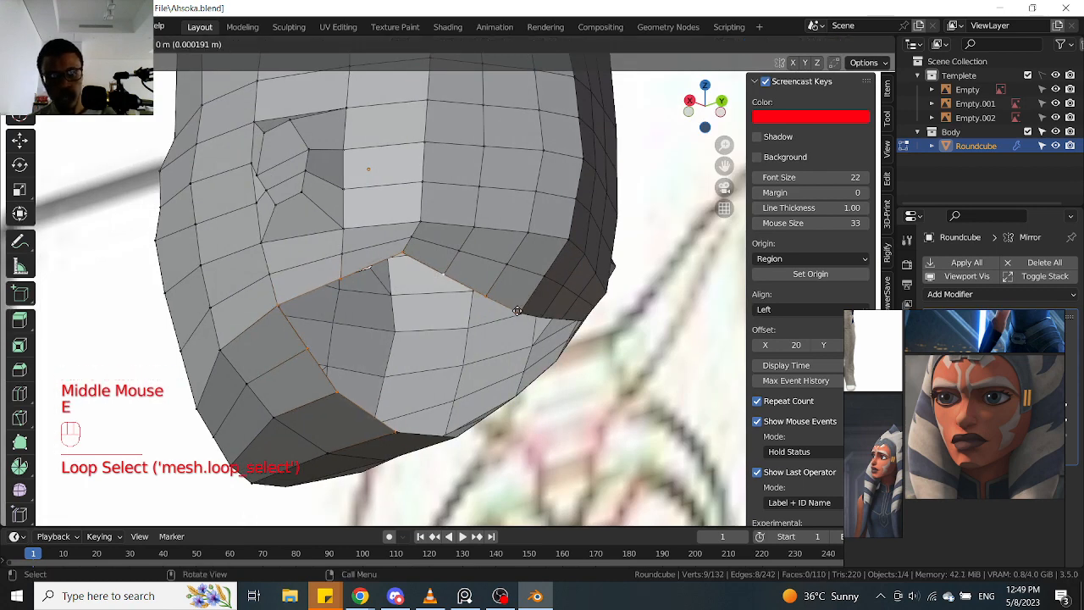
key("s")
left_click(583, 315)
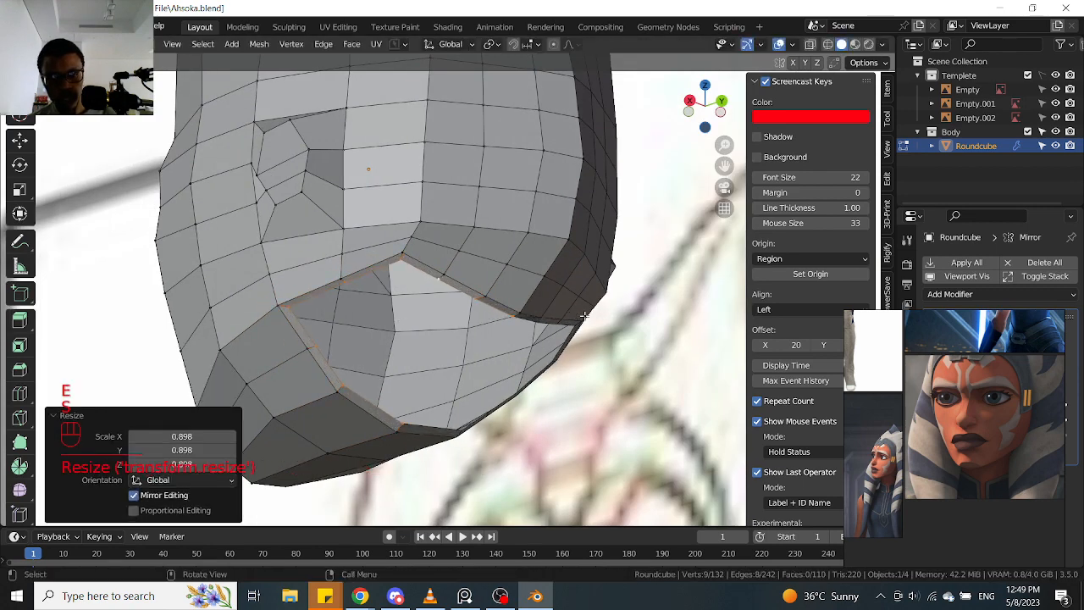
Move the extruded neck border about 0.010 m down and 0.004 m back in the side view
key("KP_1")
key("KP_3")
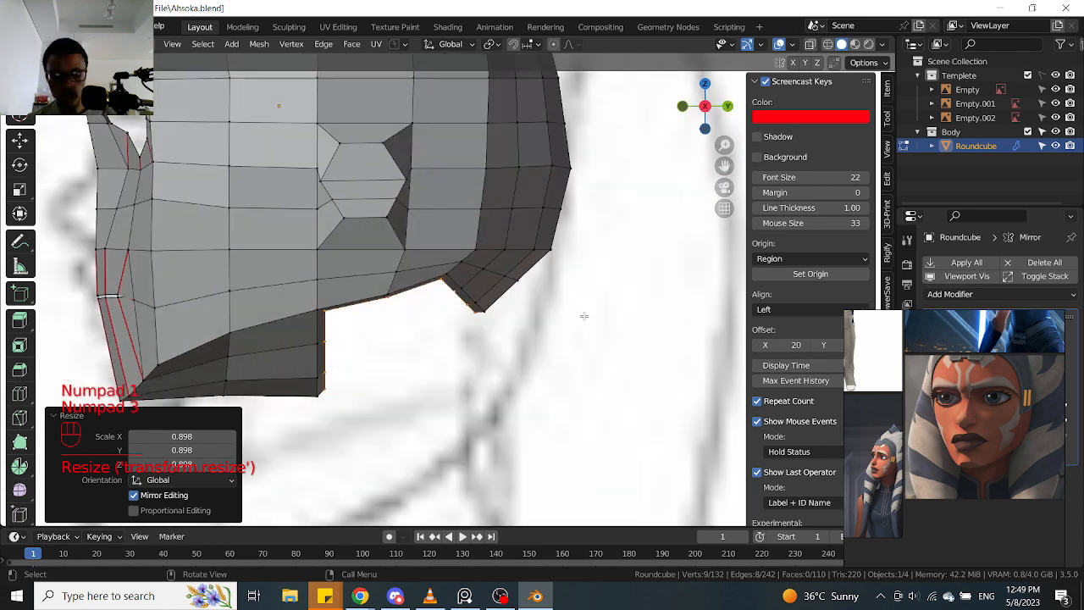
key("g")
left_click(590, 341)
scroll(590, 341, "down", 4)
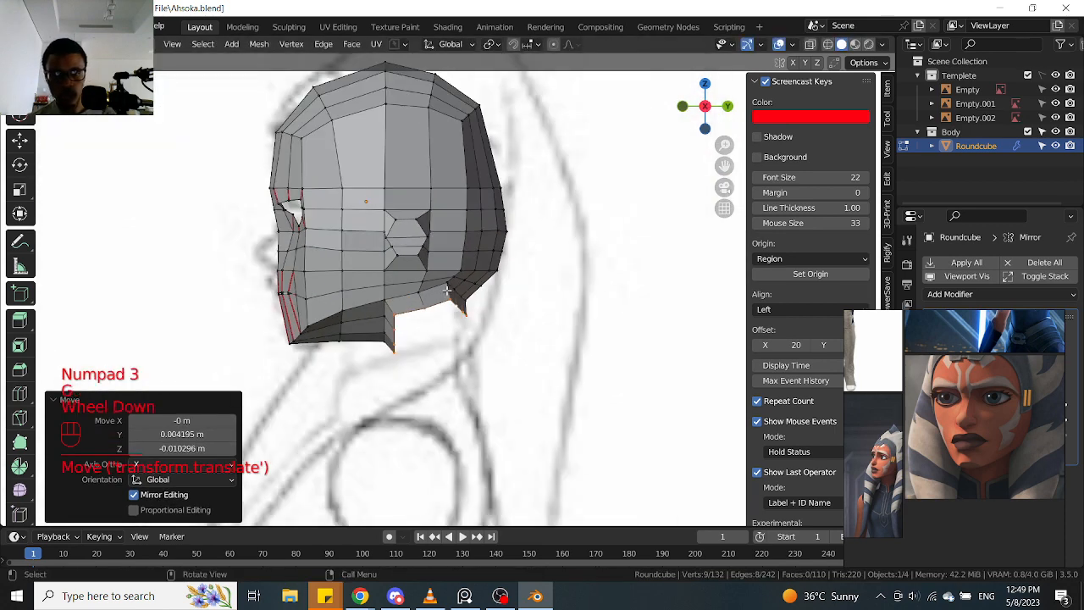
Undo the neck border's move, scaling and extrusion together with the deletion of the faces under the rear jaw
key("alt+z")
scroll(447, 291, "down", 1)
scroll(383, 322, "up", 4)
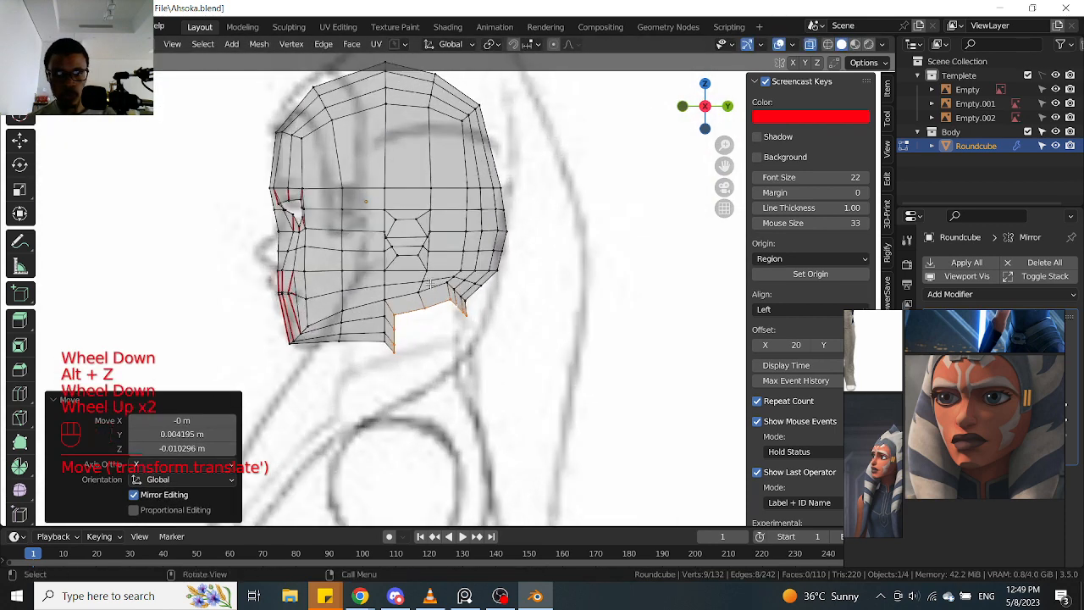
key("ctrl+z")
scroll(385, 318, "down", 1)
scroll(392, 311, "up", 1)
scroll(392, 310, "down", 1)
key("alt+z")
scroll(394, 311, "up", 1)
mouse_move(398, 312)
middle_mouse_down()
mouse_move(425, 301)
mouse_move(419, 259)
middle_mouse_up()
key("ctrl+z")
key("ctrl+z")
key("ctrl+z")
key("ctrl+z")
key("ctrl+z")
key("ctrl+z")
key("ctrl+z")
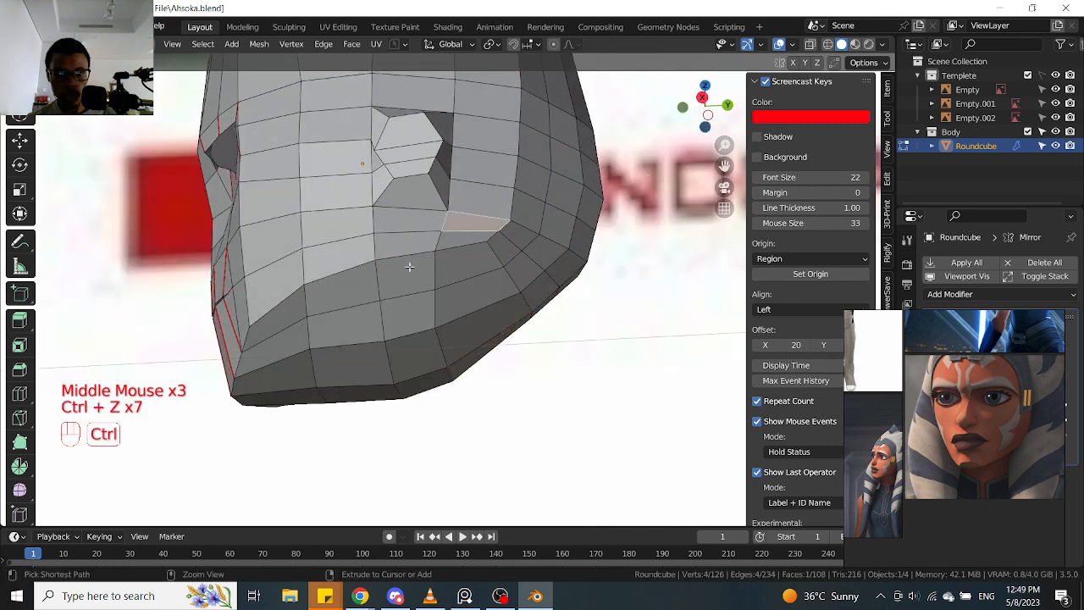
Select the nine faces along the underside of the jaw and rear head in the side view and delete them to open a larger neck hole
left_click(417, 359)
key("KP_3")
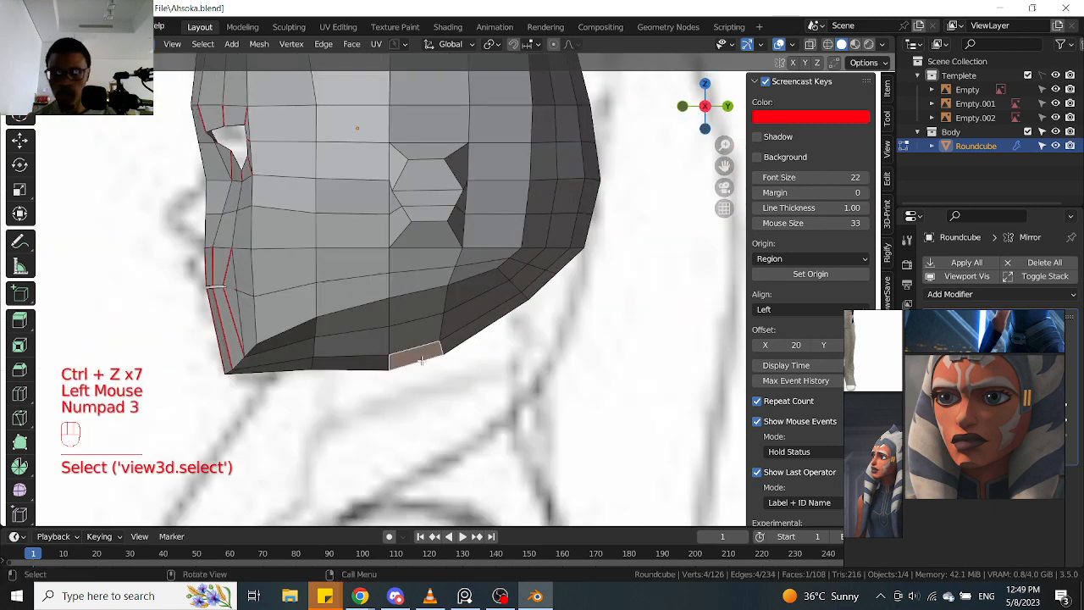
left_click_drag(358, 396, 484, 305)
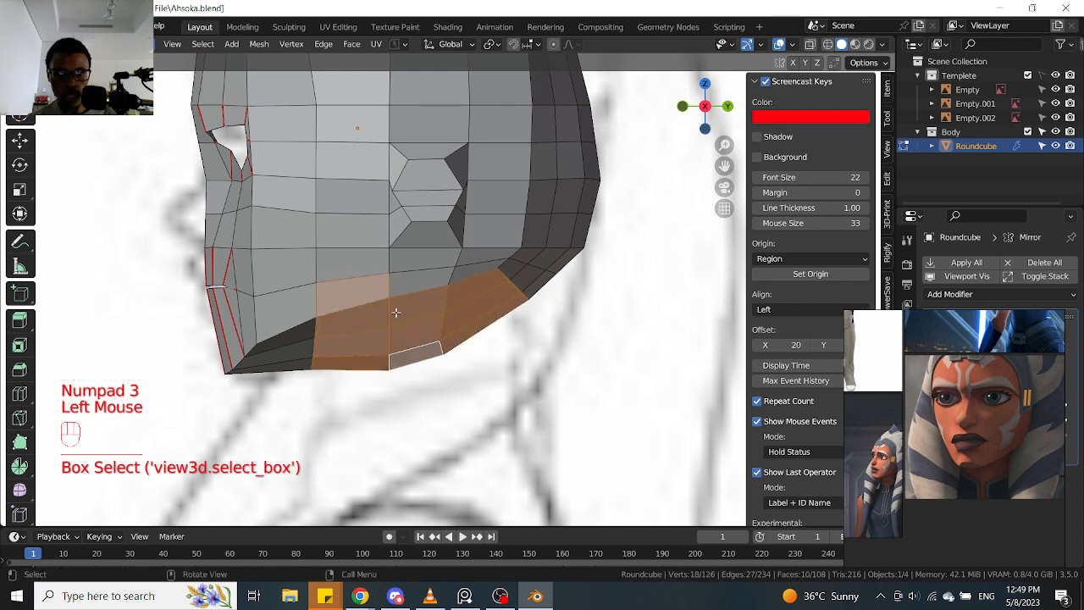
left_click(373, 295, "shift")
middle_click_drag(374, 294, 551, 316)
key("KP_3")
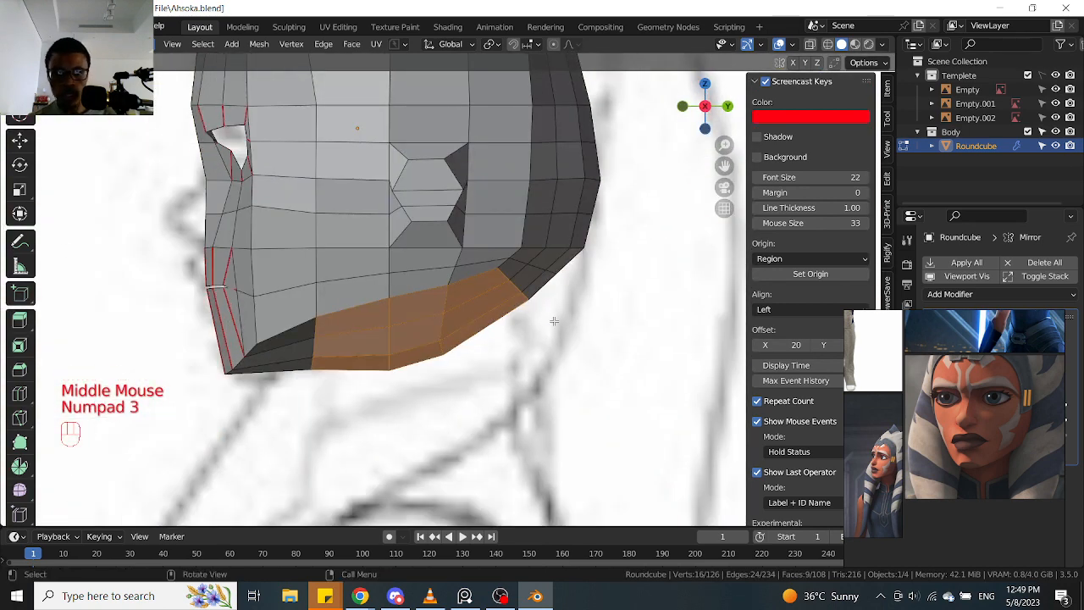
scroll(553, 320, "up", 1)
scroll(211, 271, "down", 1)
scroll(246, 276, "up", 1)
scroll(203, 203, "down", 1)
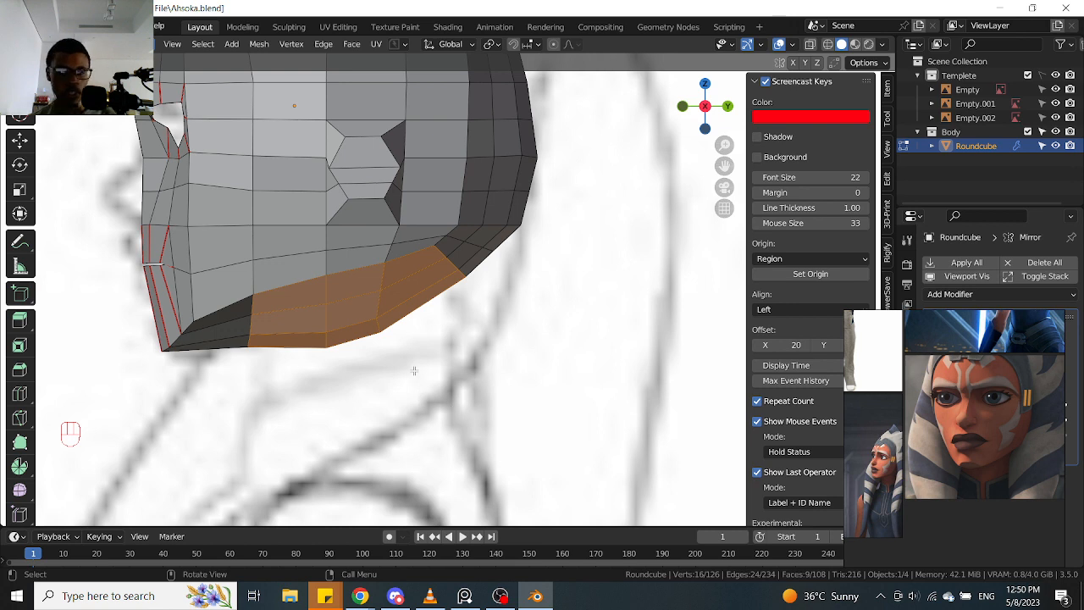
scroll(361, 402, "up", 1)
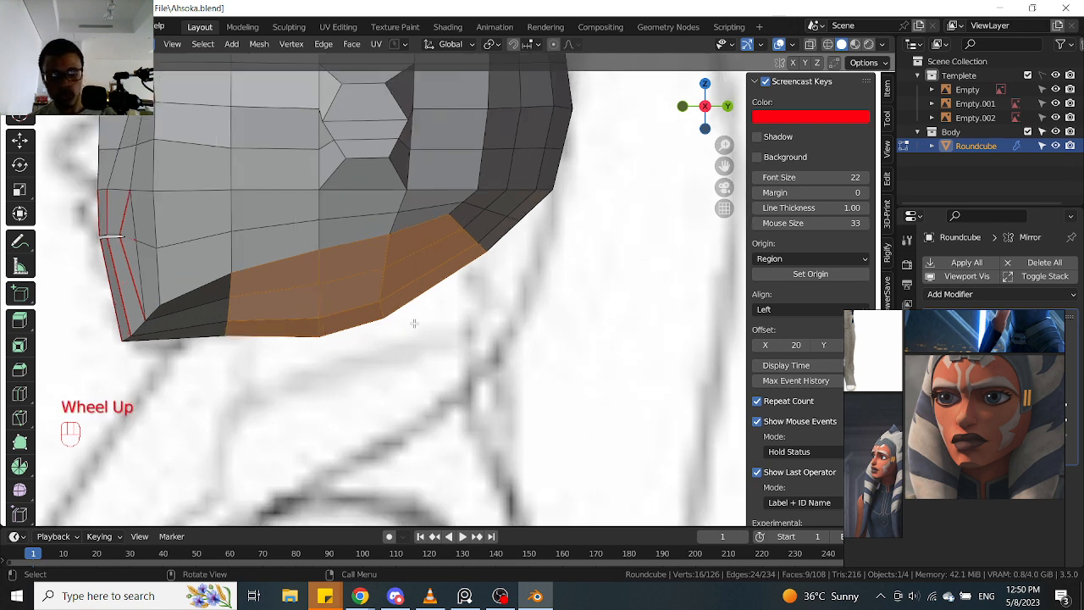
key("x")
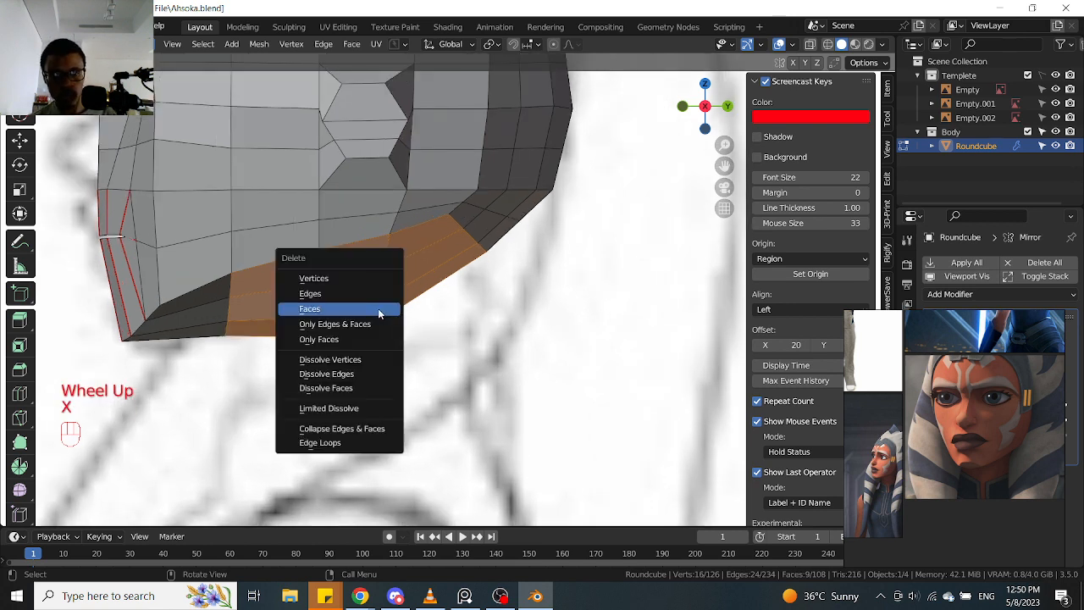
left_click(378, 313)
Select the border loop of the new neck hole, extrude it and scale it to about 0.757
key("Tab")
left_click(254, 266, "alt")
middle_click_drag(254, 266, 420, 308)
key("e")
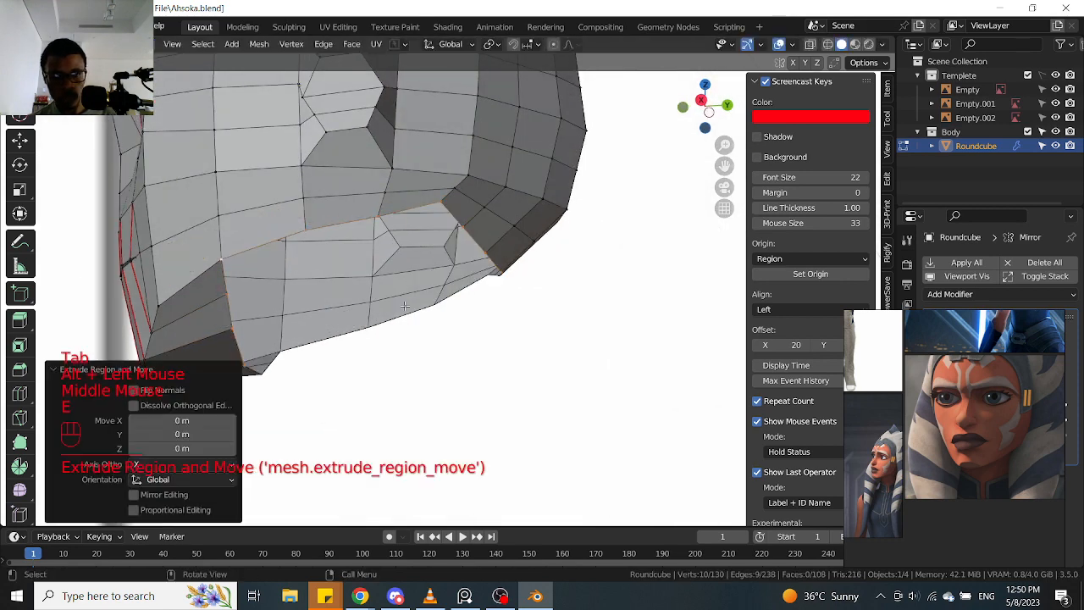
key("s")
left_click(479, 316)
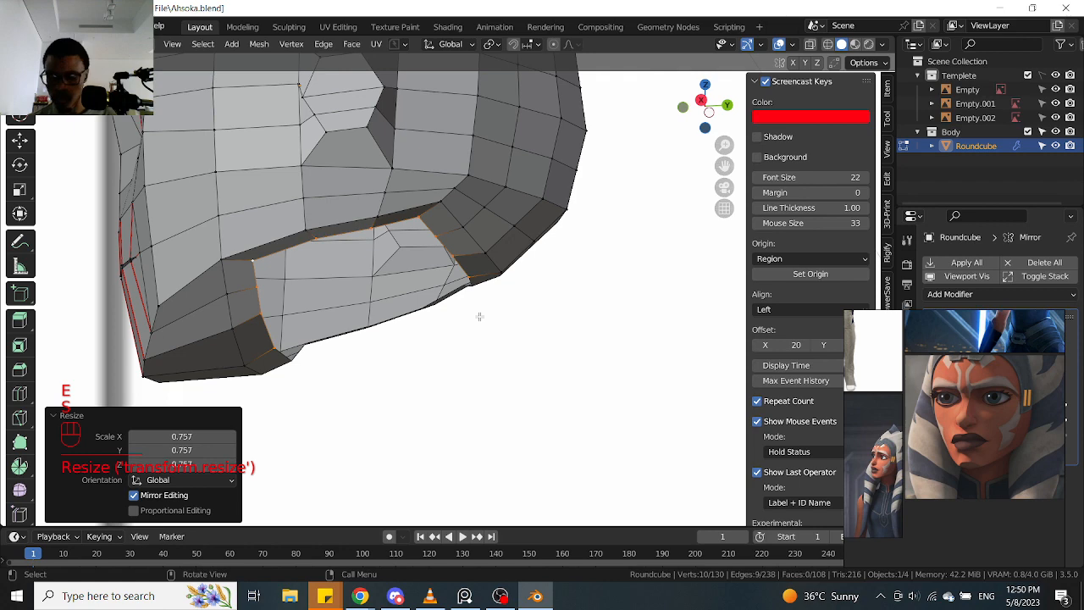
Move the extruded neck border about 0.0046 m back and 0.0032 m down in the side view, and return to object mode
key("KP_1")
key("KP_3")
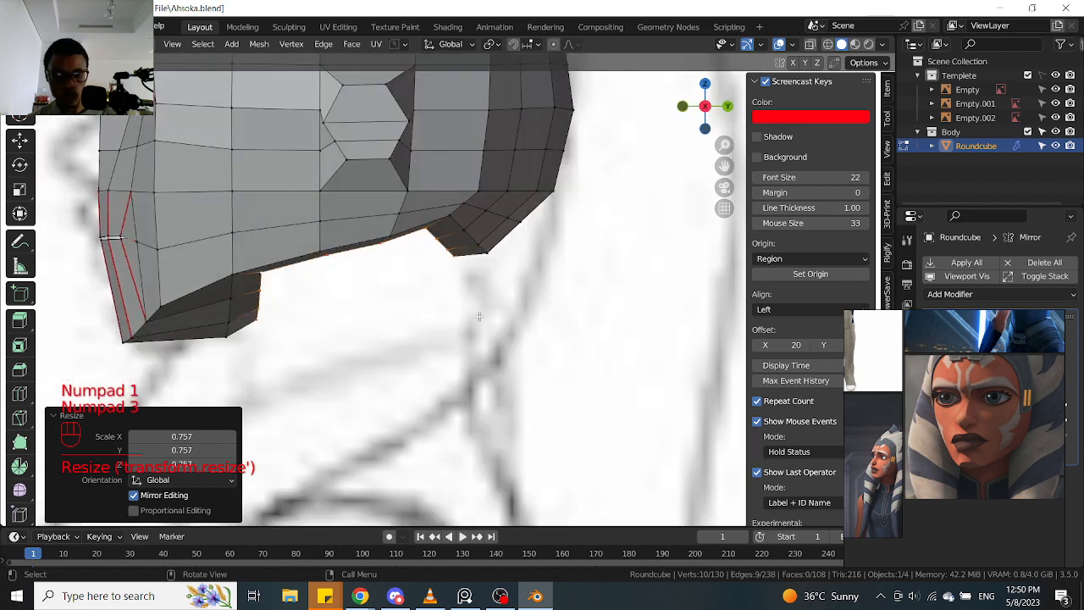
key("g")
left_click(489, 326)
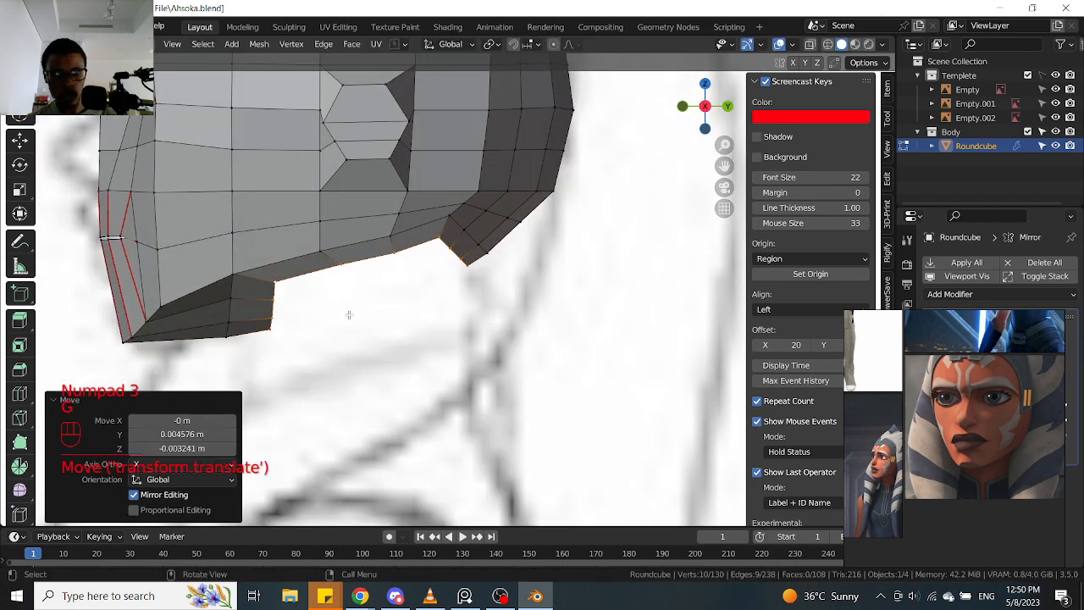
key("alt+z")
scroll(359, 311, "down", 2)
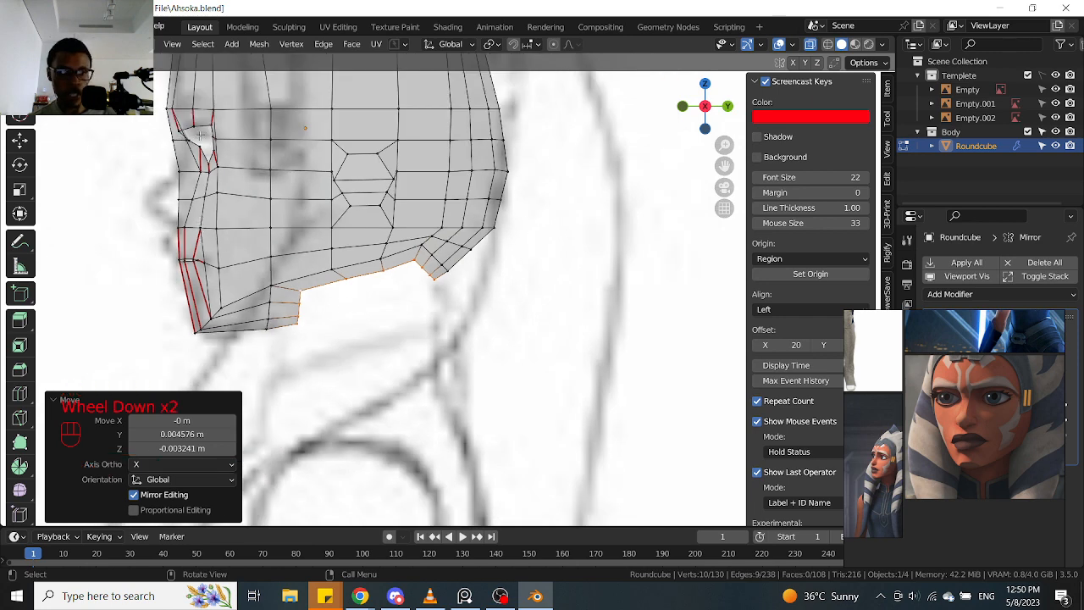
scroll(299, 294, "up", 1)
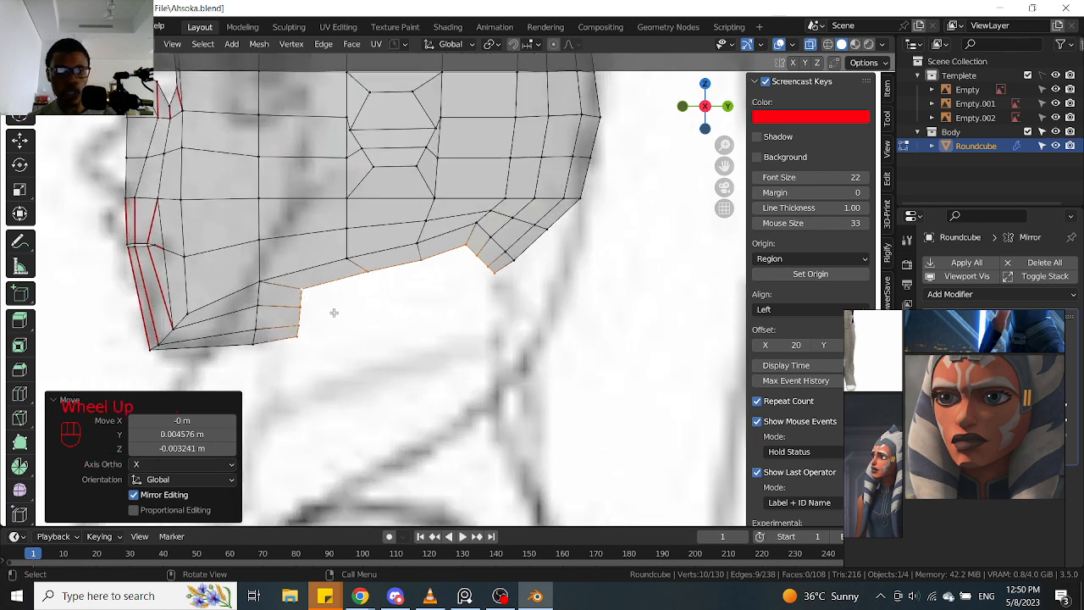
scroll(333, 313, "down", 2)
key("Tab")
left_click(380, 223)
Try to add a mesh cylinder while Templete is the active collection
scroll(380, 222, "down", 1)
middle_click_drag(379, 223, 499, 289)
scroll(491, 269, "down", 1)
key("shift+a")
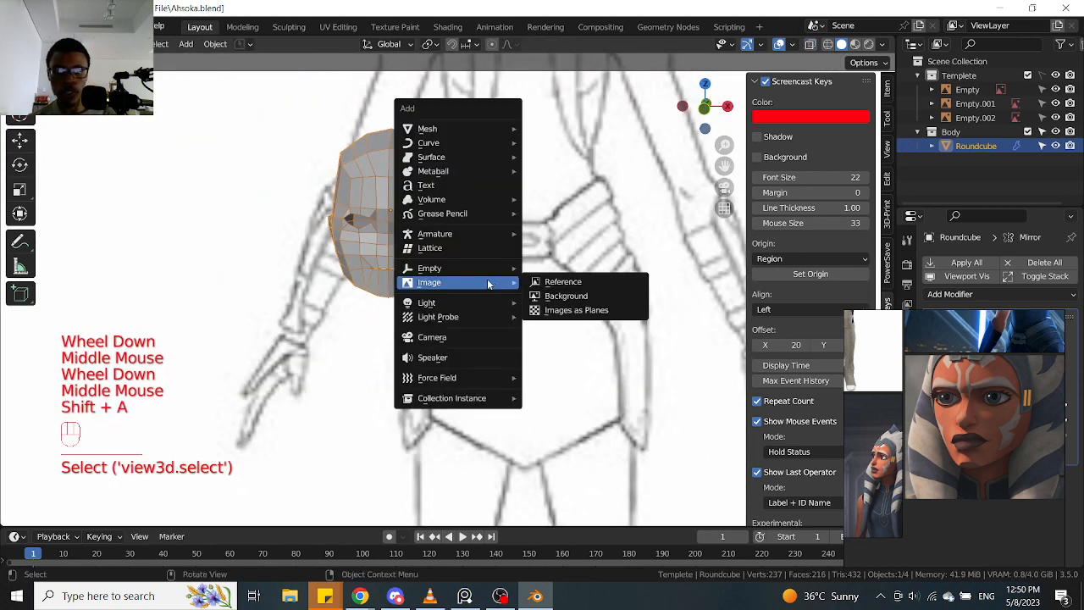
scroll(523, 305, "down", 3)
middle_click_drag(523, 306, 525, 347)
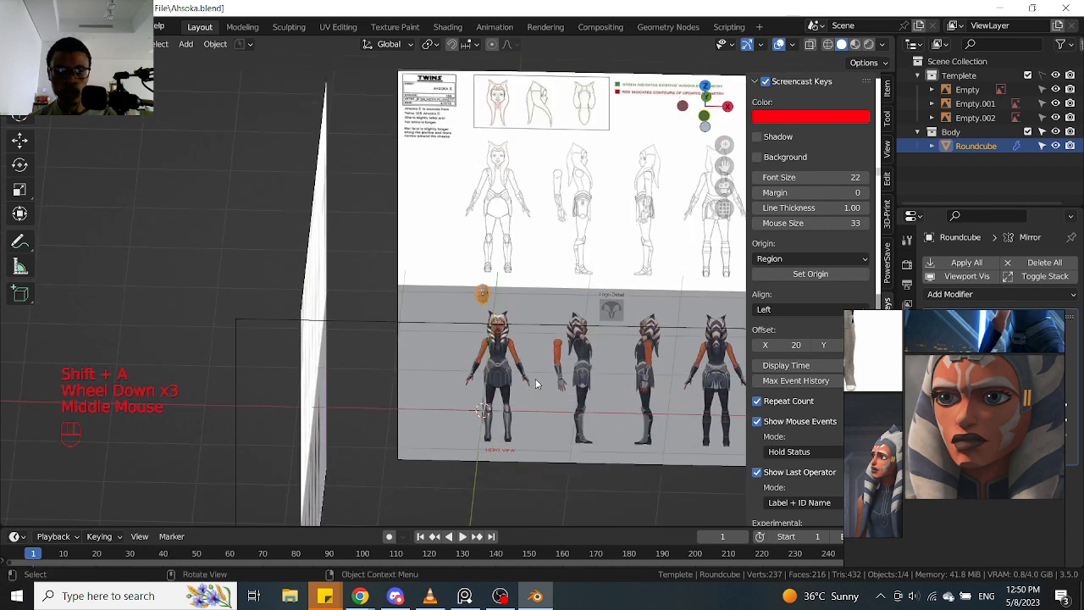
key("shift+a")
mouse_move(528, 349)
mouse_move(518, 271)
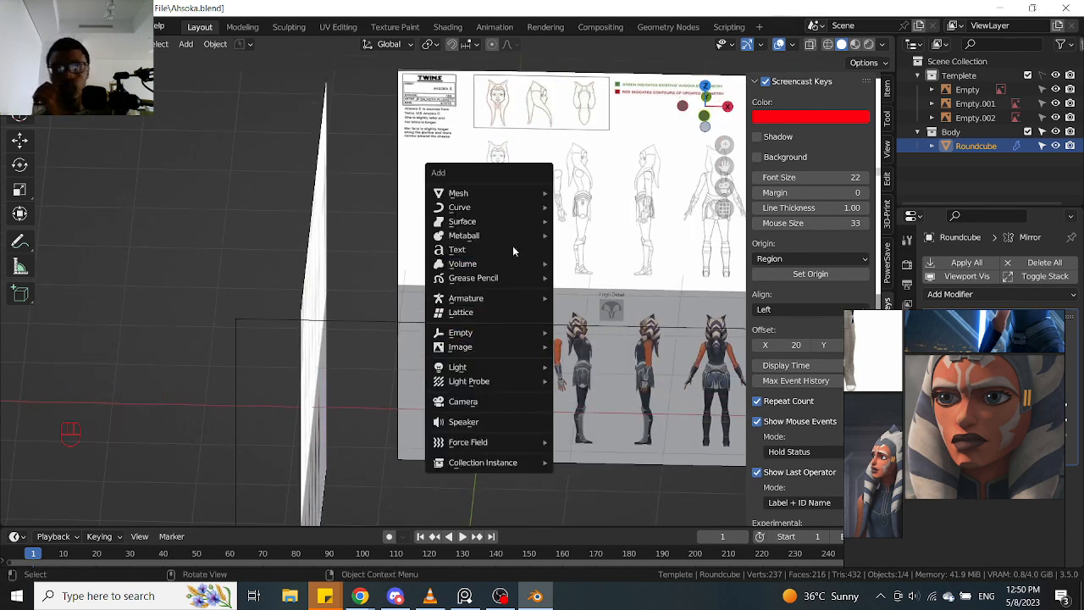
mouse_move(515, 194)
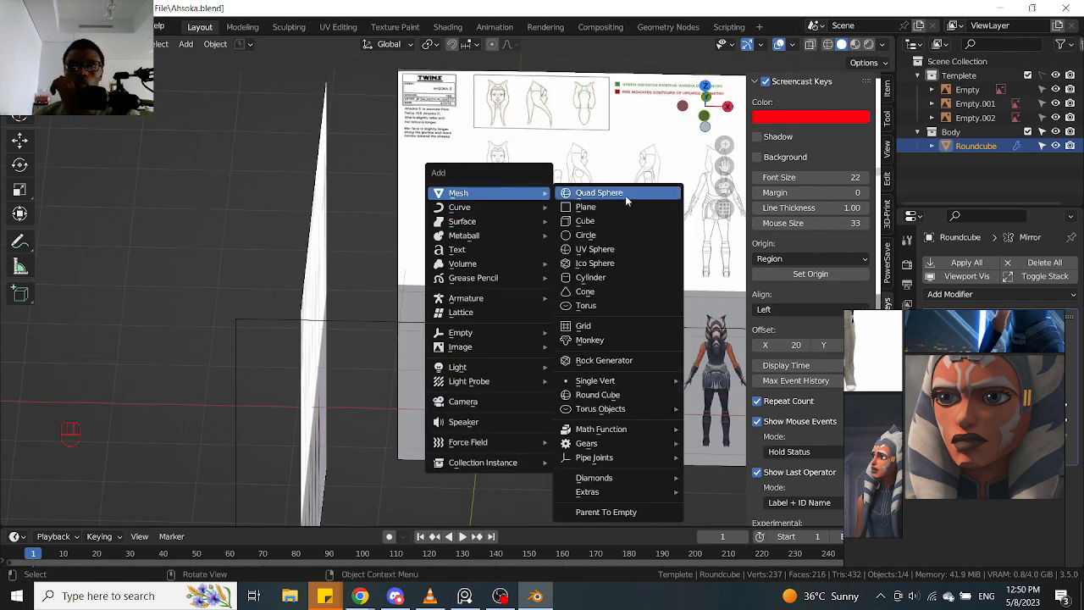
left_click(619, 276)
middle_click_drag(551, 254, 442, 310)
left_click(410, 376)
scroll(412, 362, "down", 2)
scroll(443, 310, "up", 2)
key("Tab")
left_click(467, 270)
key("Tab")
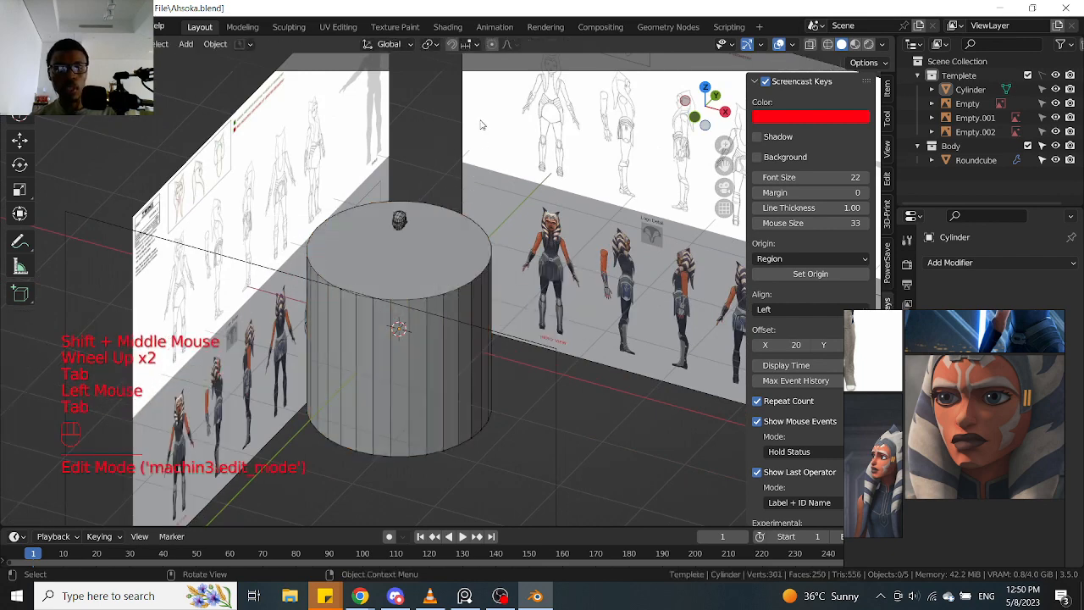
Try to select the new cylinder in the scene, and undo its addition
left_click(470, 264)
left_click(495, 281)
left_click(478, 267)
left_click(478, 267)
left_click(479, 267)
scroll(481, 266, "down", 2)
left_click(971, 149)
scroll(517, 258, "up", 2)
key("ctrl+z")
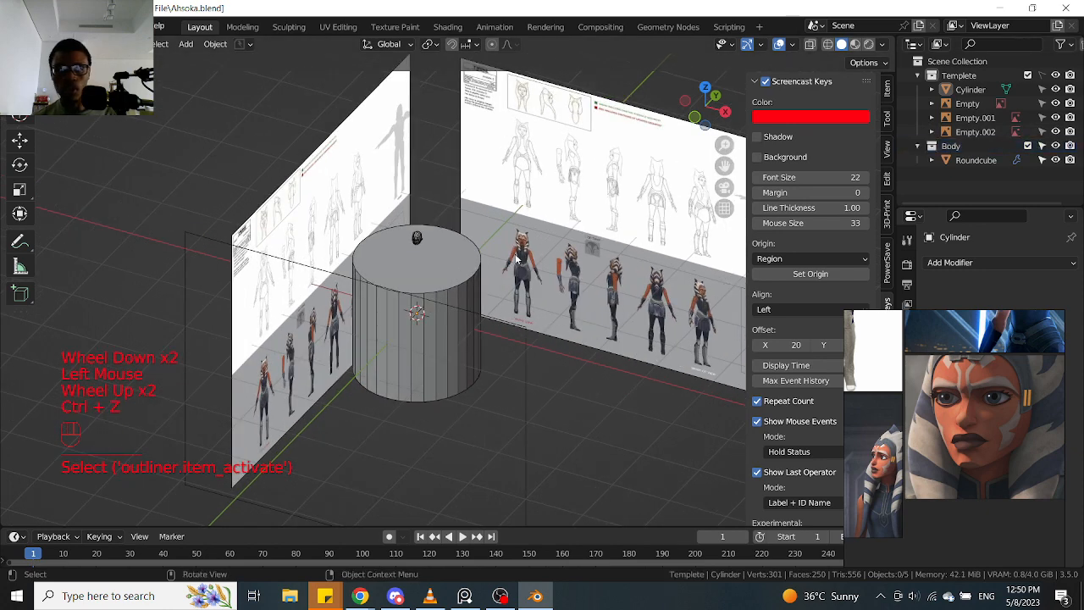
key("ctrl+z")
key("ctrl+z")
key("ctrl+z")
key("ctrl+z")
key("ctrl+z")
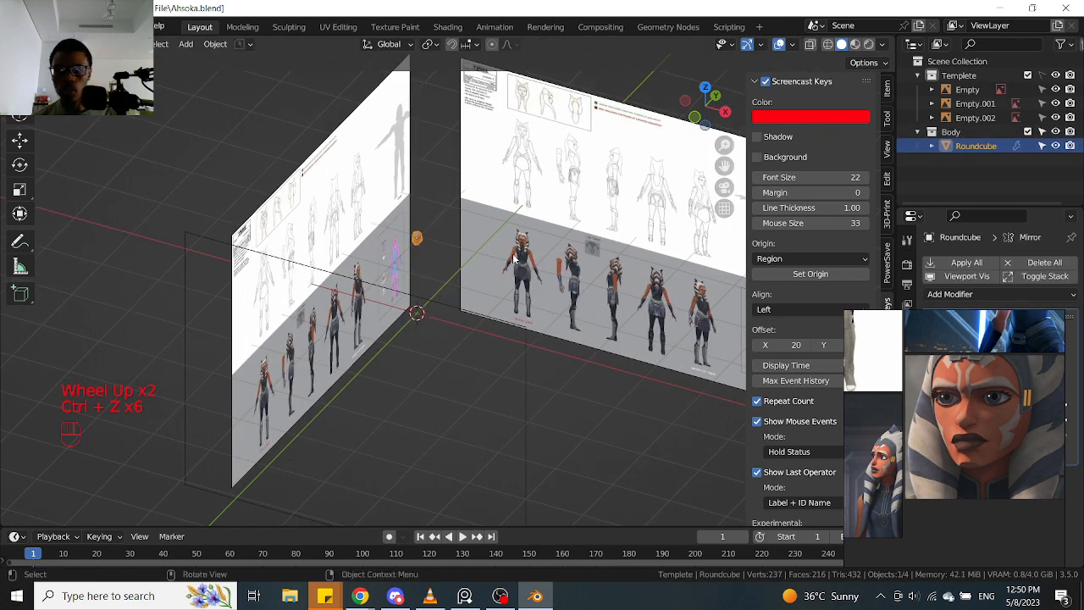
Make Body the active collection and add a mesh cylinder to it
left_click(974, 132)
key("shift+a")
mouse_move(478, 259)
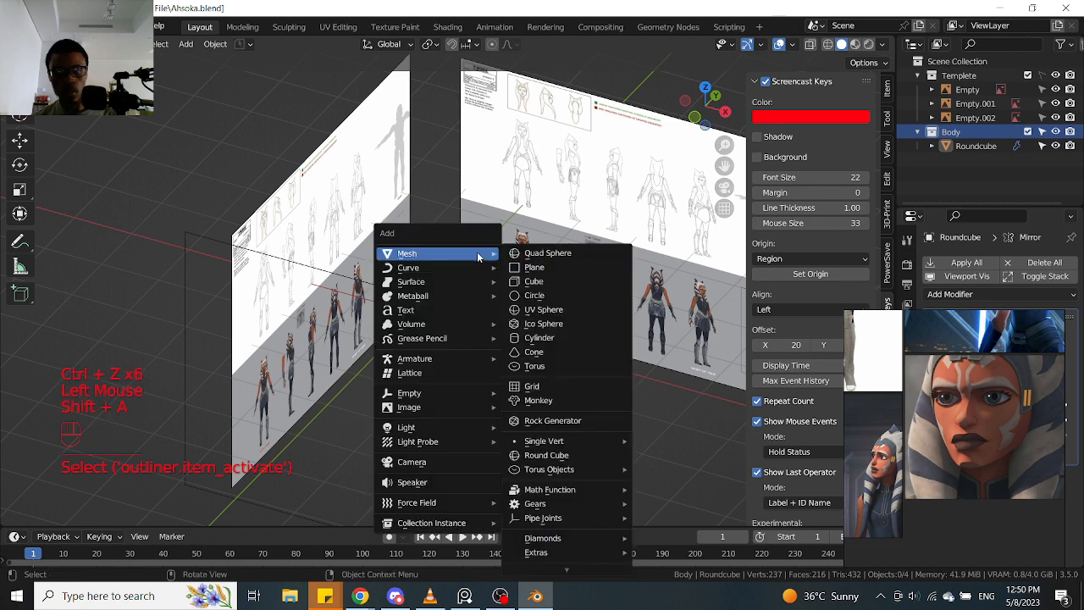
left_click(548, 337)
scroll(440, 279, "up", 2)
scroll(440, 279, "down", 1)
middle_click_drag(505, 264, 525, 269)
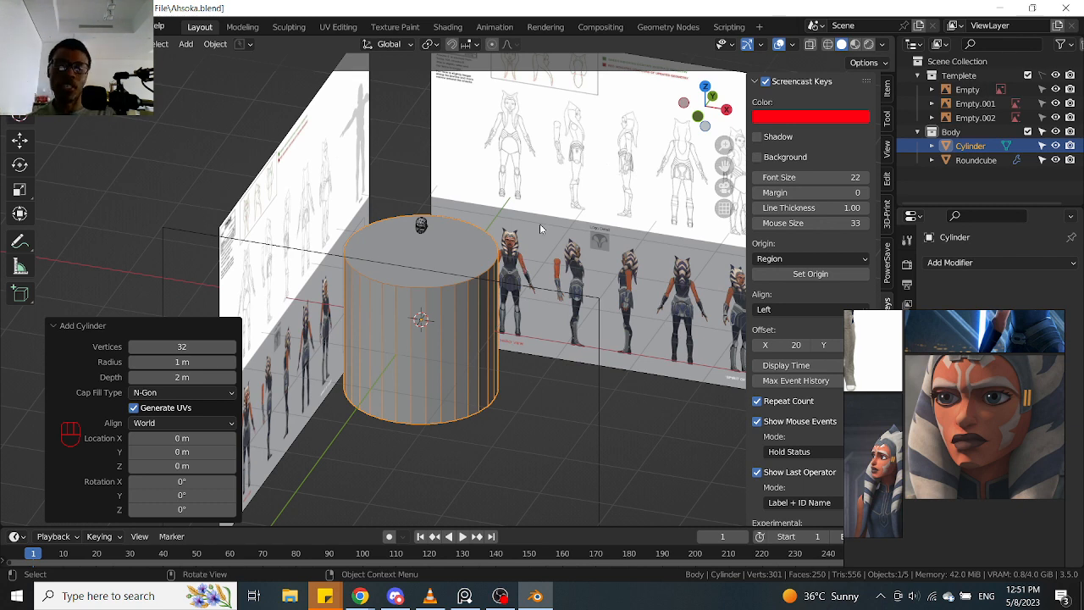
Scale the cylinder to about 0.596 and again to about 0.208, and move it up about 1.146 m to the chest in the front view
key("s")
left_click(533, 305)
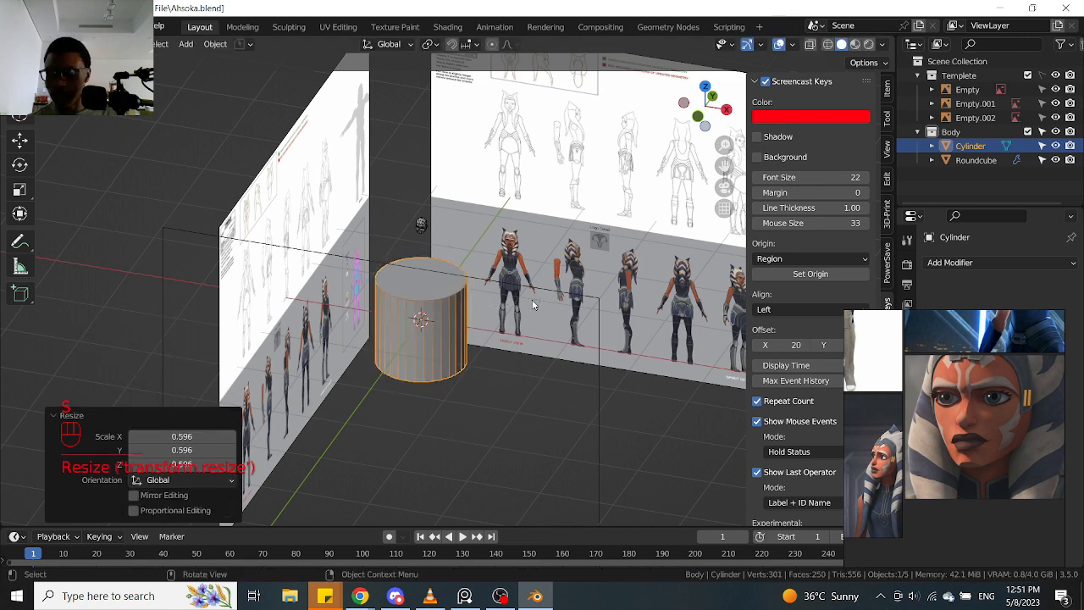
key("KP_1")
scroll(529, 305, "up", 2)
key("s")
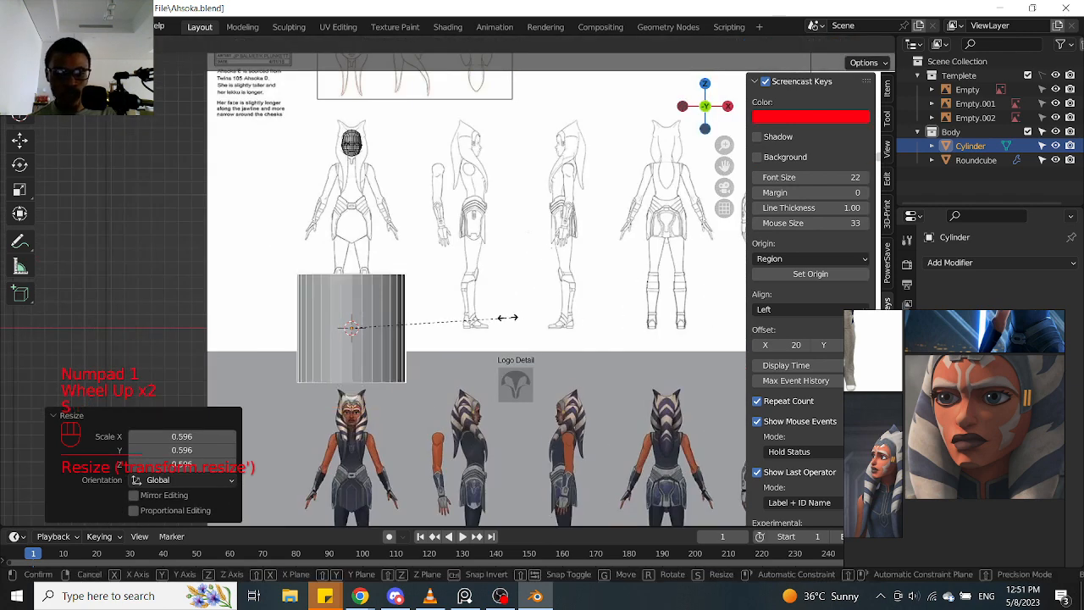
key("g")
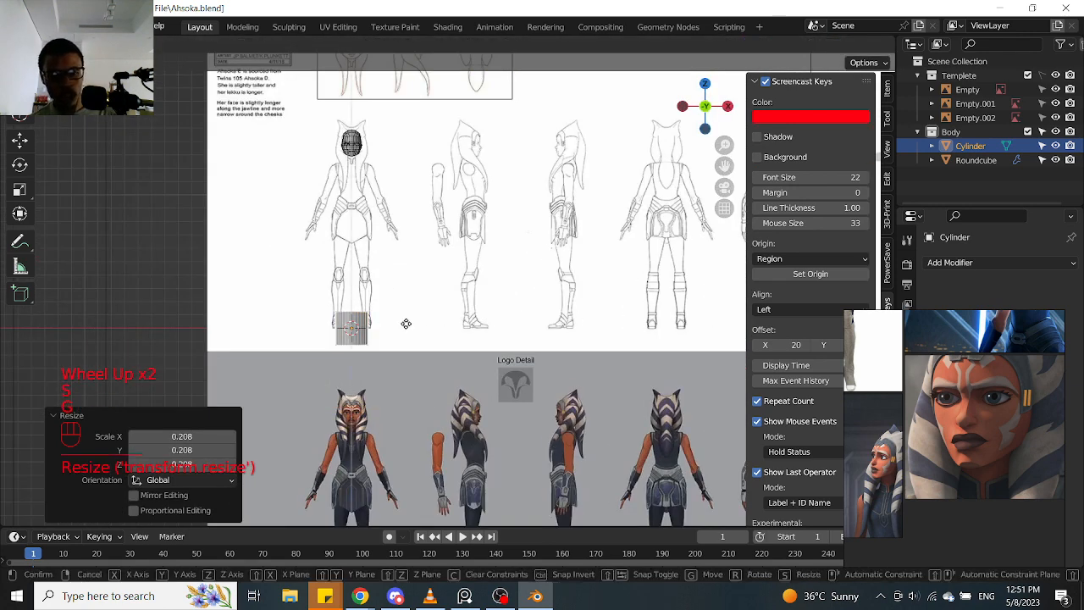
left_click(343, 176)
middle_click_drag(343, 176, 376, 248, "shift")
scroll(512, 282, "up", 3)
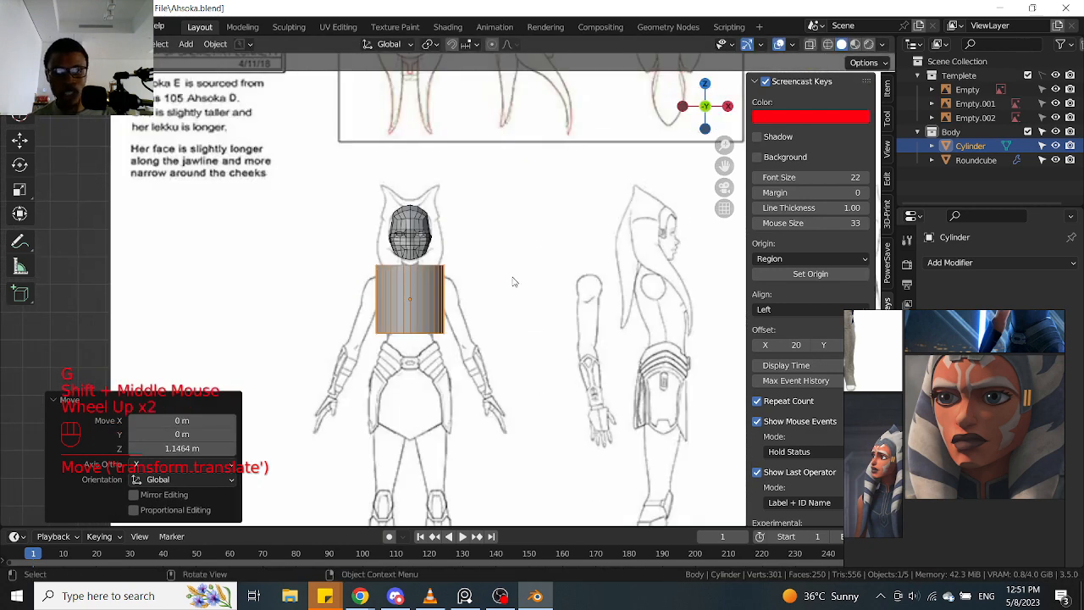
Scale the cylinder to about 0.546 and raise it along Z to just below the head
key("g")
key("z")
left_click(460, 293)
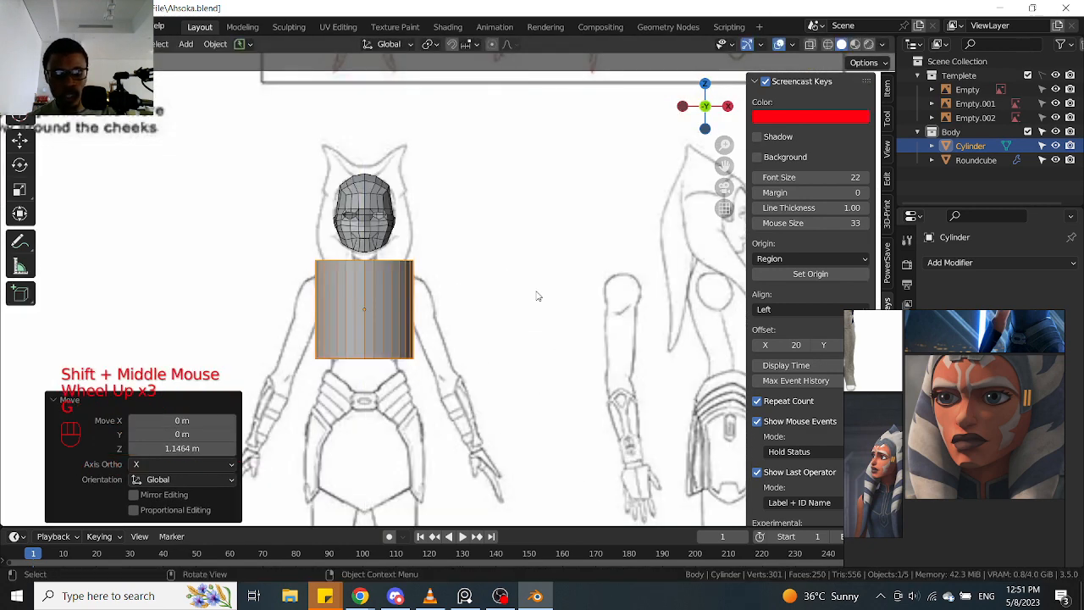
key("s")
left_click(471, 306)
key("g")
key("z")
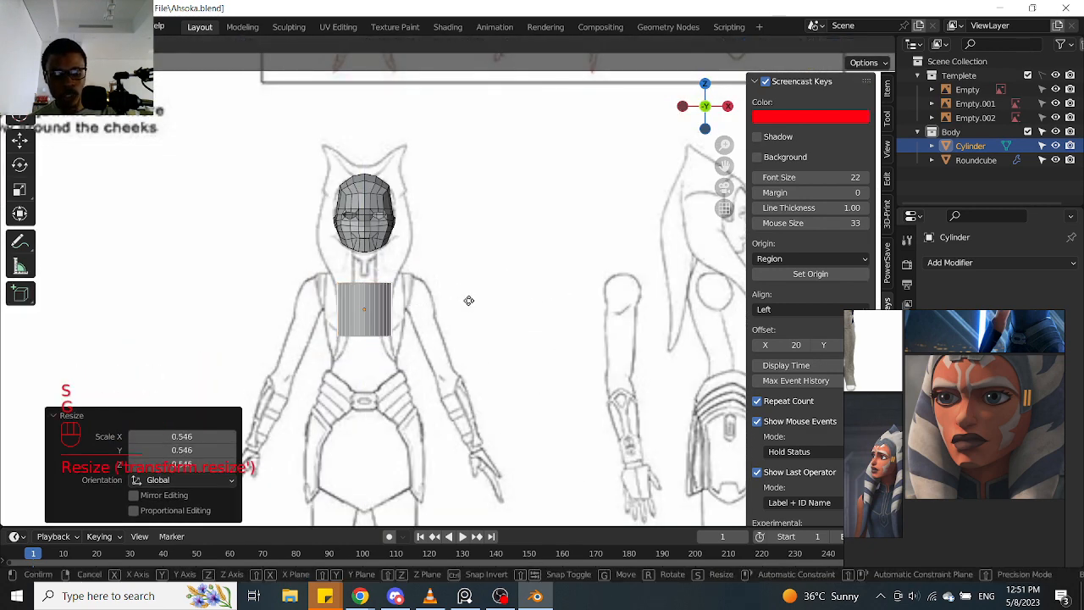
left_click(468, 261)
Scale the cylinder to about 0.697, and shrink it further to neck thickness in the side view
scroll(471, 268, "up", 3)
mouse_move(471, 268)
middle_mouse_down()
mouse_move(416, 269)
mouse_move(483, 269)
middle_mouse_up()
key("s")
left_click(429, 273)
key("KP_3")
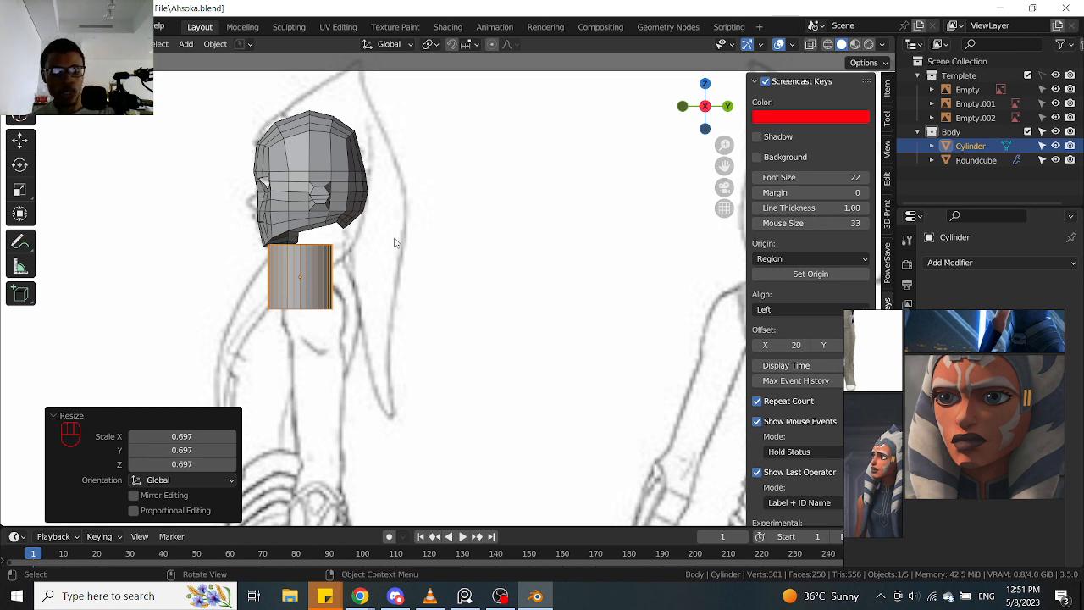
scroll(393, 257, "up", 1)
key("s")
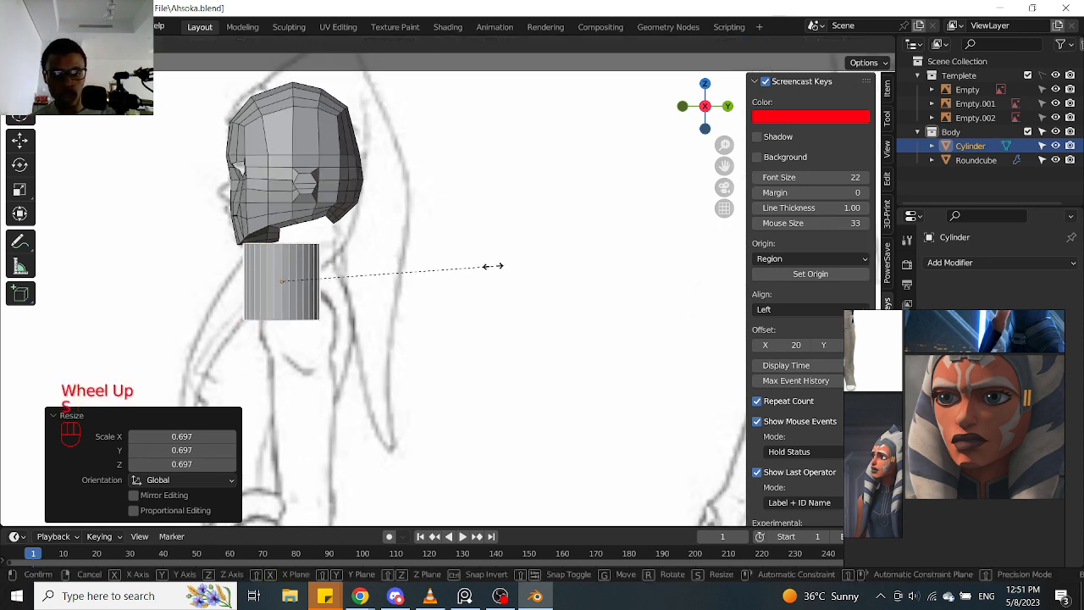
left_click(413, 270)
Move the cylinder under the neck hole in the side view and rotate it about -28.2° to follow the neck's slant
key("g")
left_click(437, 243)
key("r")
left_click(461, 173)
mouse_move(461, 172)
middle_mouse_down("shift")
mouse_move(508, 255)
mouse_move(510, 314)
middle_mouse_up("shift")
scroll(508, 254, "up", 2)
key("KP_1")
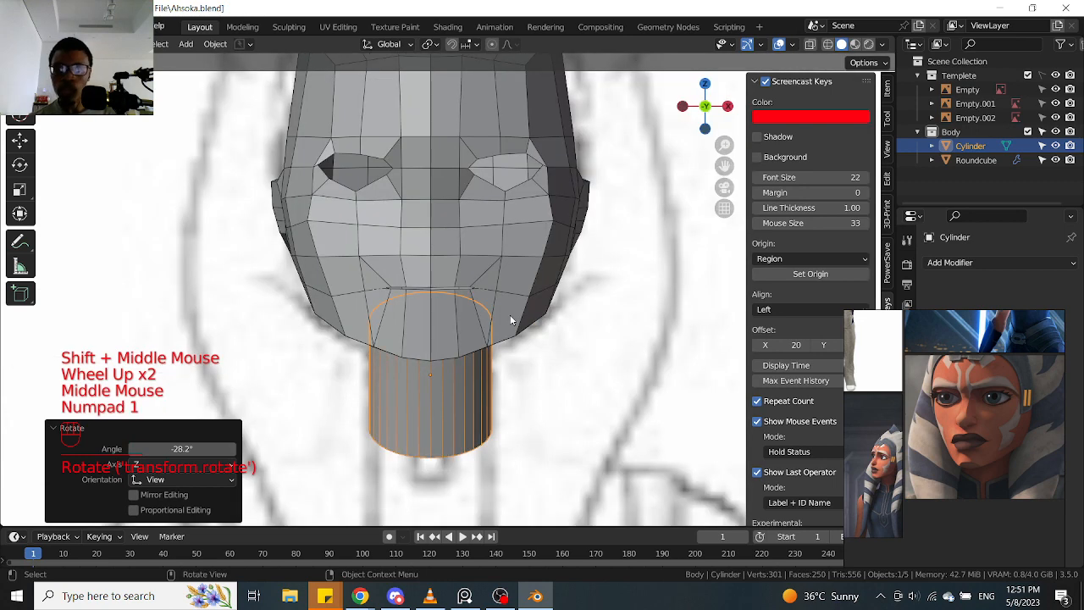
In the side view, shift the neck cylinder under the neck hole, rotate it about 9.95°, and nudge it about 0.005 m forward and 0.006 m up
scroll(495, 314, "down", 2)
scroll(480, 320, "up", 1)
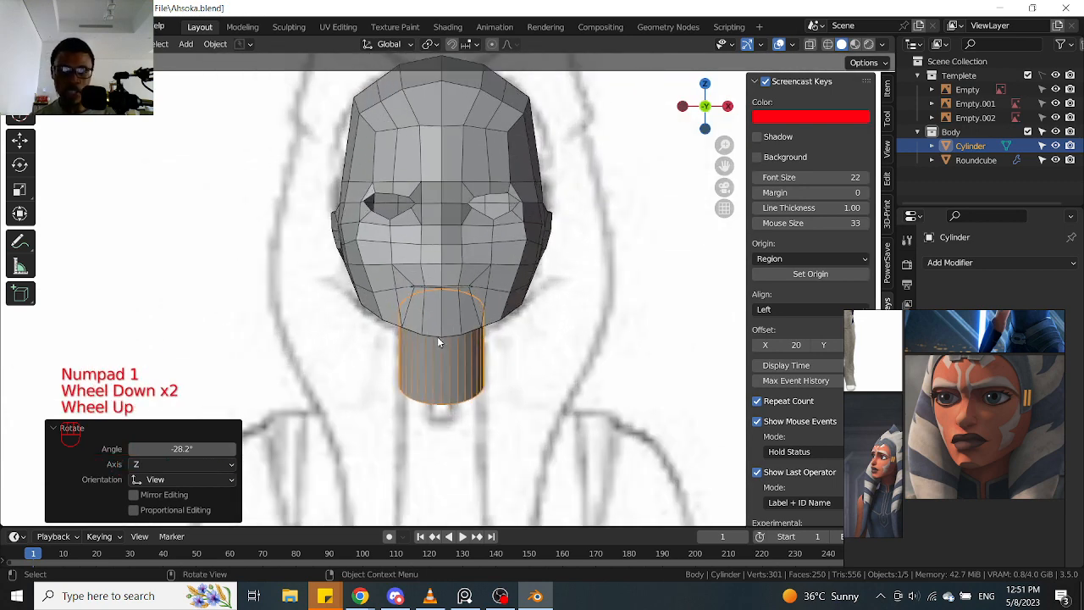
scroll(438, 339, "up", 1)
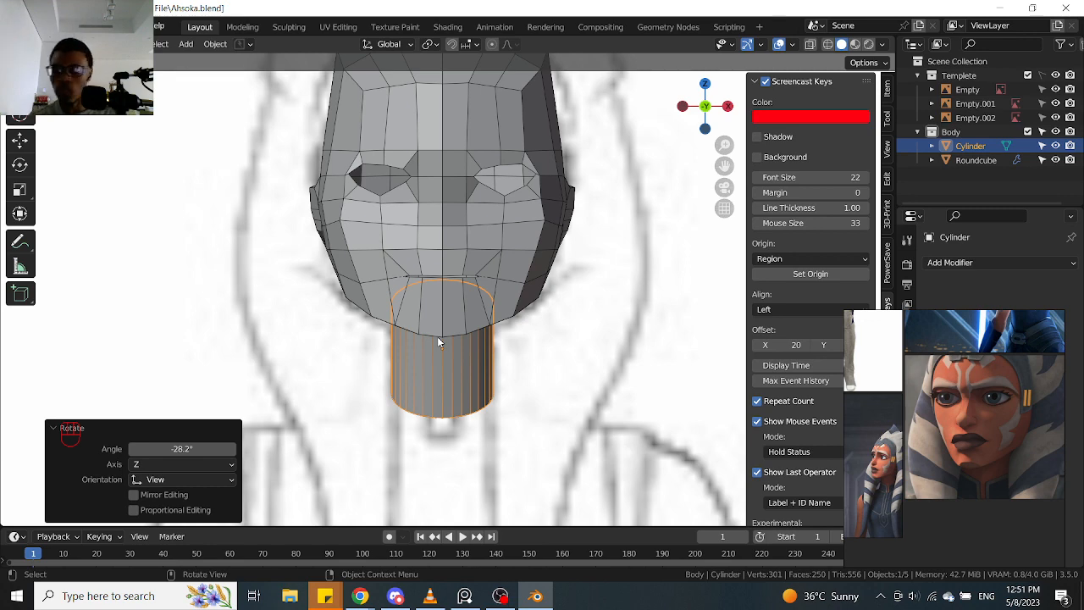
key("KP_3")
scroll(437, 336, "up", 1)
key("g")
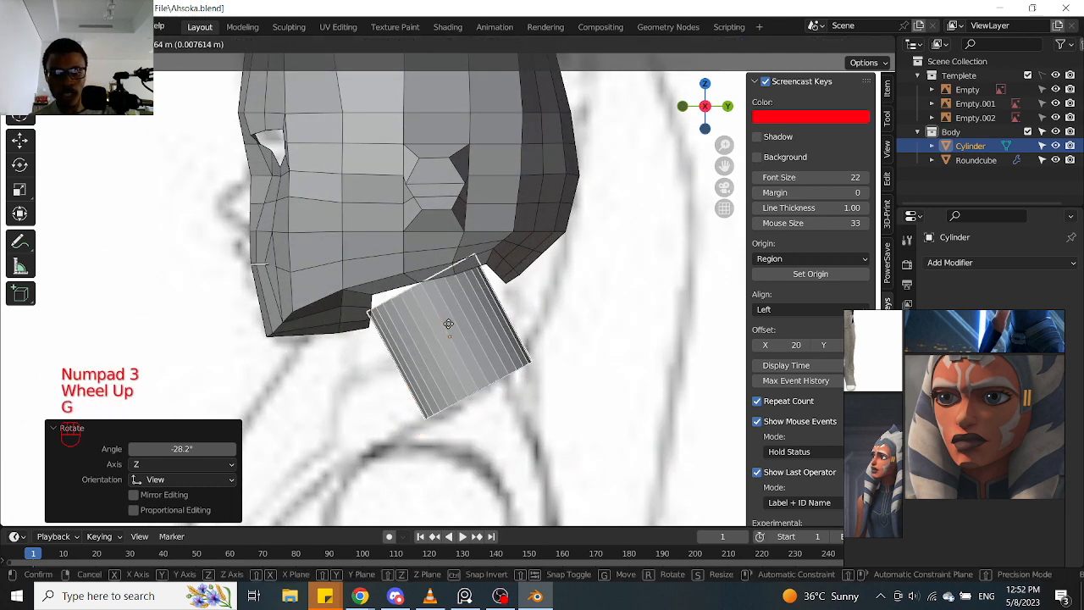
left_click(448, 323)
key("r")
left_click(545, 344)
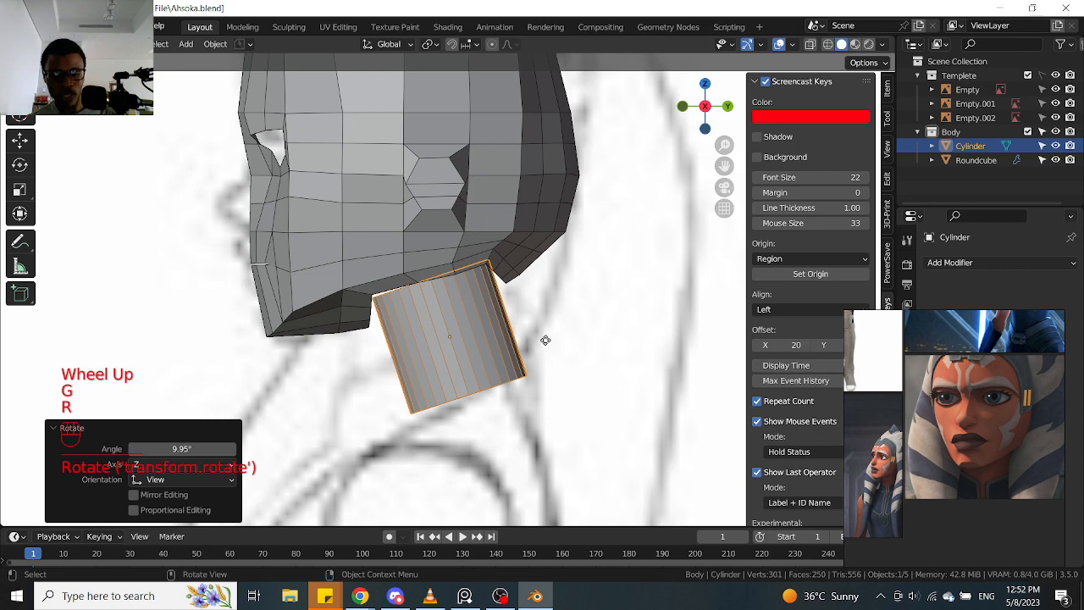
key("g")
left_click(535, 329)
scroll(387, 300, "up", 2)
middle_click_drag(387, 301, 468, 307)
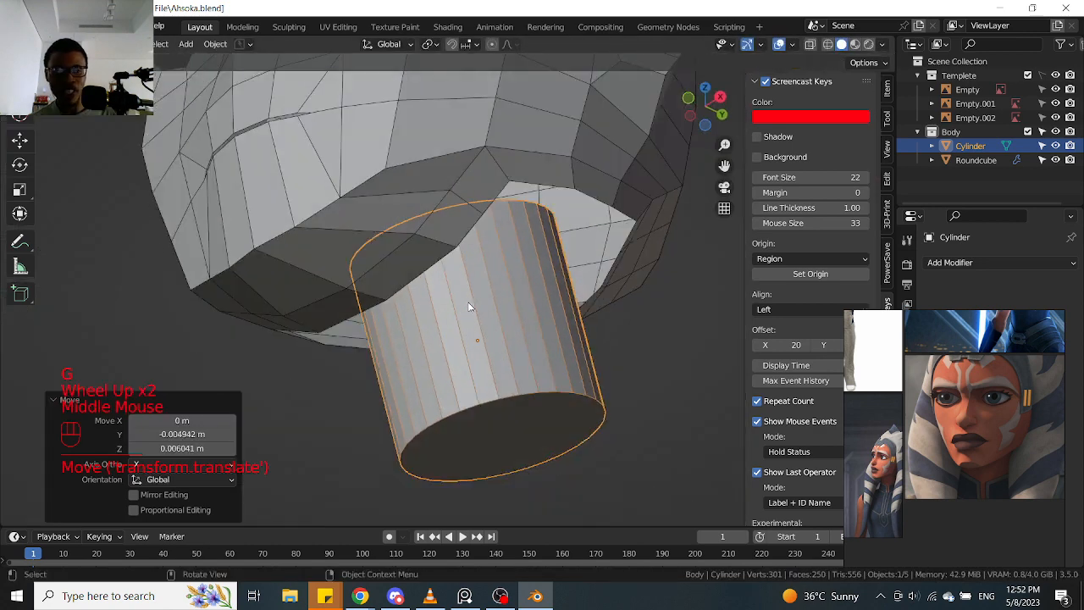
Examine the cylinder's fit under the head and compare its width with the neck in the front reference using X-ray
left_click(444, 223)
key("Tab")
middle_click_drag(442, 222, 330, 292, "shift")
left_click(415, 220)
key("KP_3")
scroll(435, 242, "up", 1)
scroll(329, 295, "down", 2)
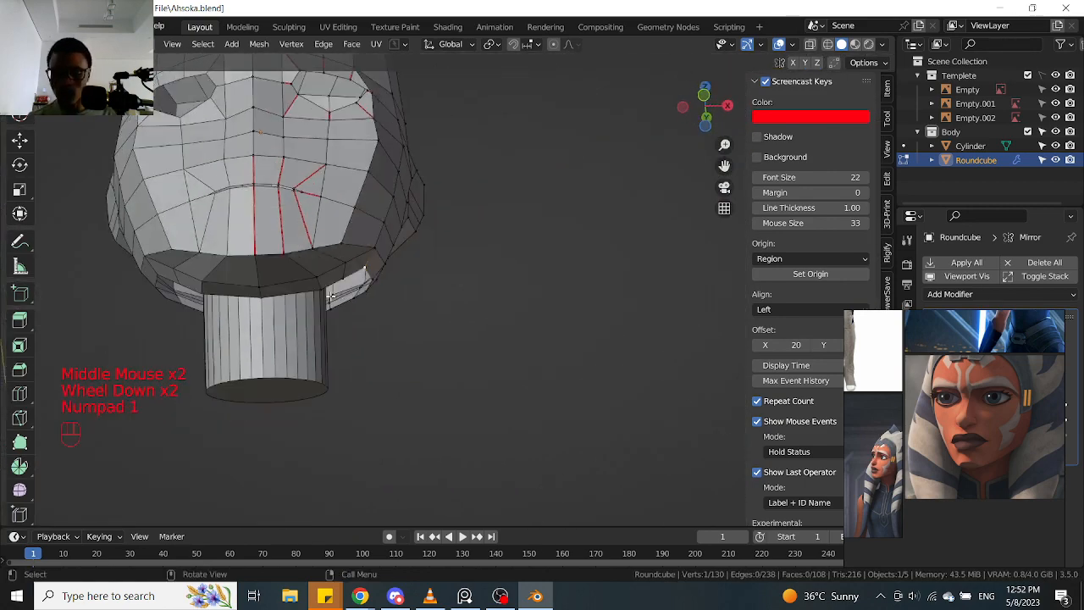
key("KP_1")
scroll(334, 305, "up", 1)
scroll(343, 318, "down", 2)
key("alt+z")
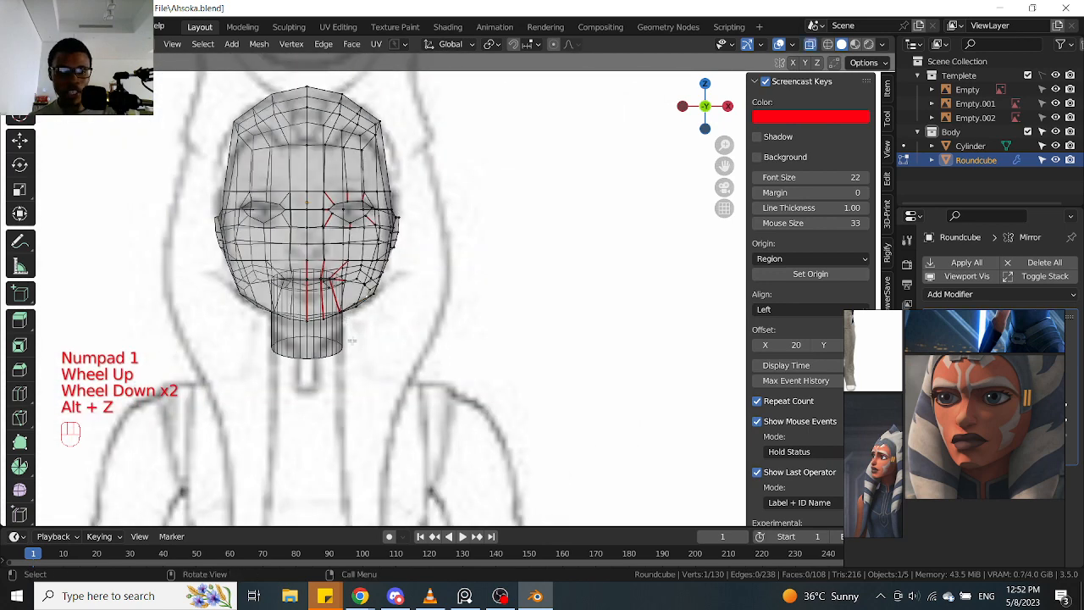
Scale the neck cylinder up by about 1.220 and again by about 1.146 in the front view
key("Tab")
scroll(337, 282, "up", 1)
left_click(310, 371)
key("alt+z")
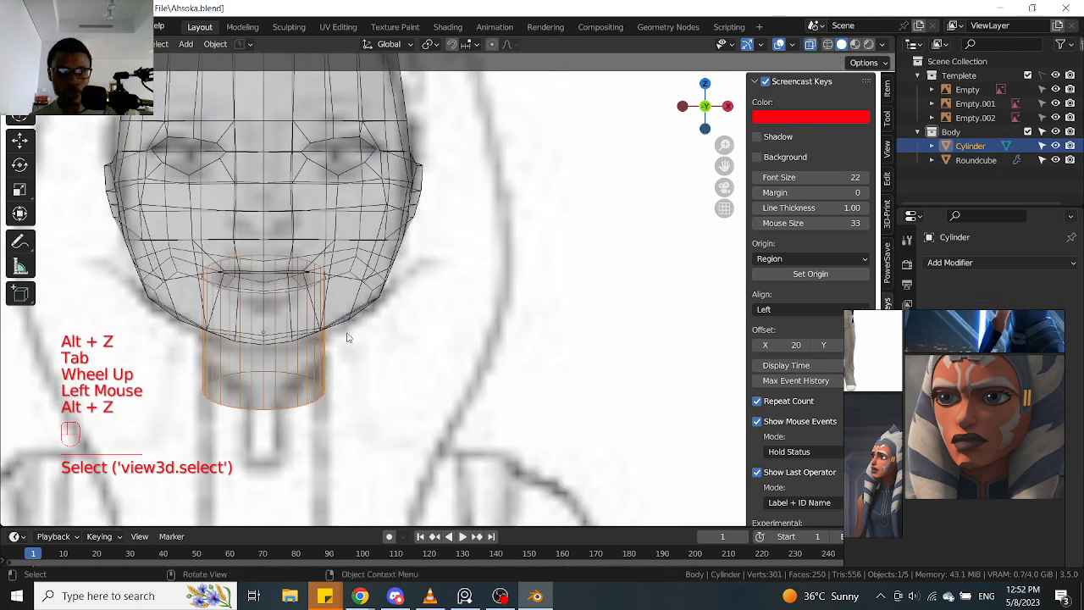
scroll(347, 335, "down", 2)
middle_click_drag(363, 326, 404, 322, "shift")
key("s")
left_click(421, 332)
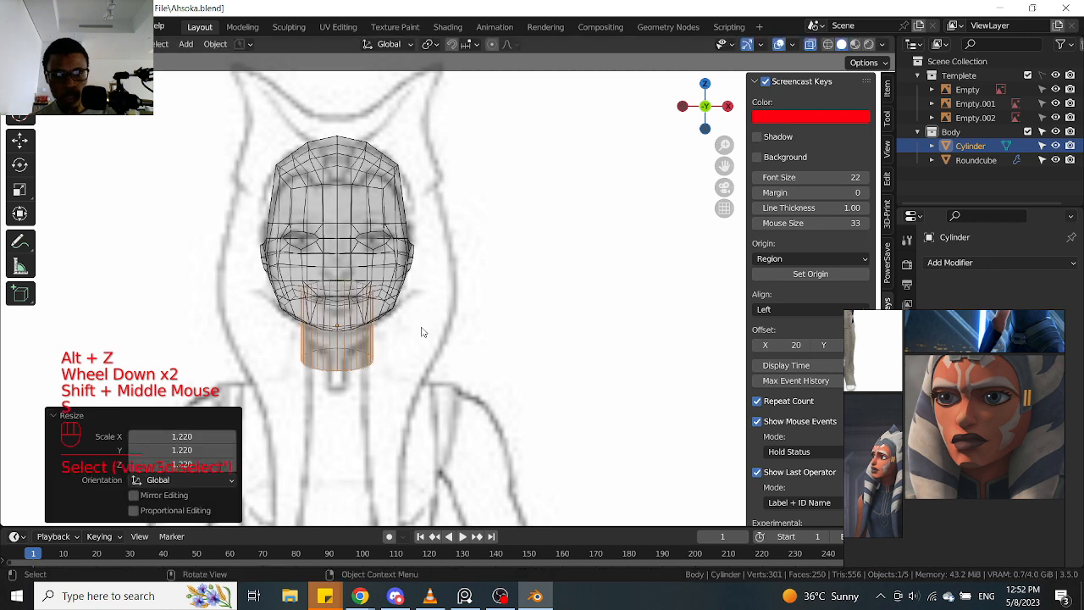
key("s")
left_click(395, 341)
scroll(395, 342, "up", 1)
Open the head mesh for editing and select the front middle vertex of the neck hole's rim
key("Tab")
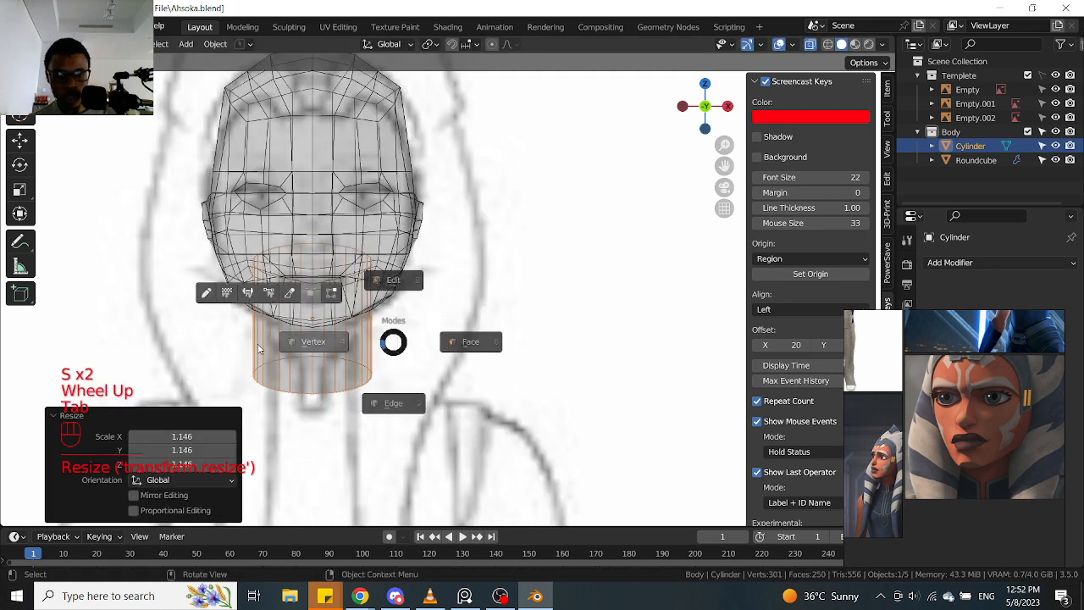
key("Tab")
left_click(347, 225)
scroll(347, 226, "up", 1)
middle_click_drag(348, 225, 312, 246)
scroll(347, 277, "up", 2)
key("Tab")
middle_click_drag(231, 254, 265, 286, "shift")
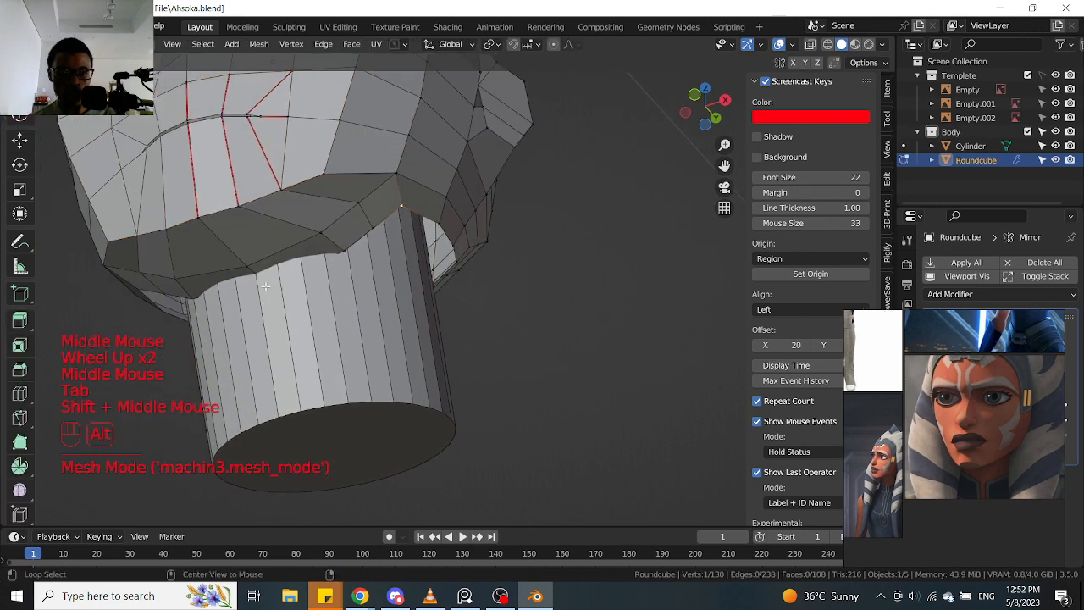
key("alt+z")
left_click(269, 284)
Turn on snapping and set its target to faces, viewing the front of the neck hole up close
key("KP_1")
key("alt+z")
scroll(268, 285, "up", 2)
key("alt+z")
middle_click_drag(268, 285, 395, 259, "shift")
scroll(336, 308, "down", 2)
scroll(349, 287, "up", 1)
middle_click_drag(349, 287, 354, 285)
key("shift")
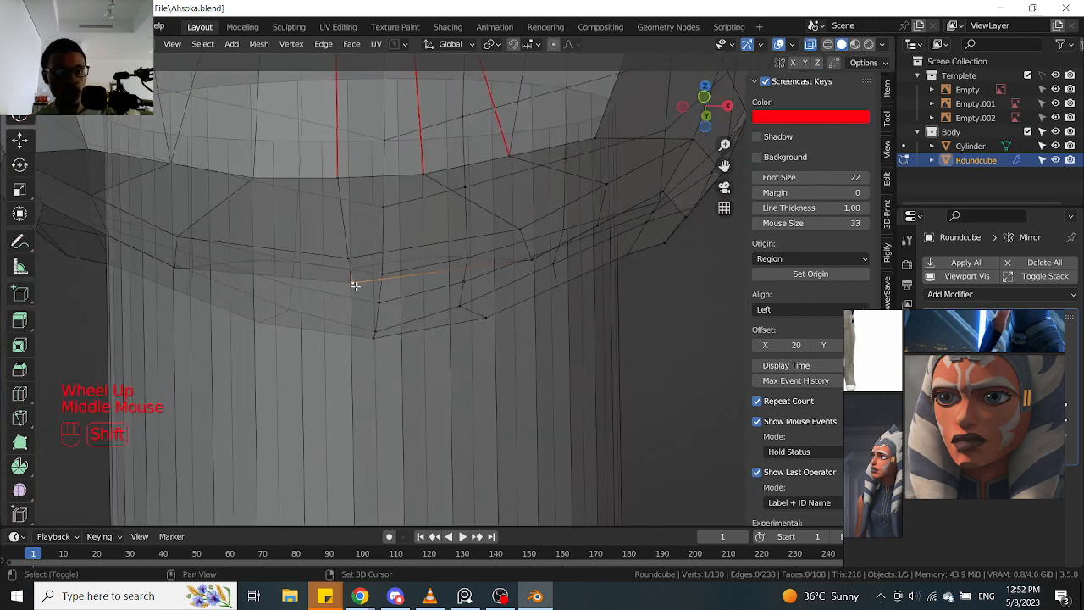
key("shift+Tab")
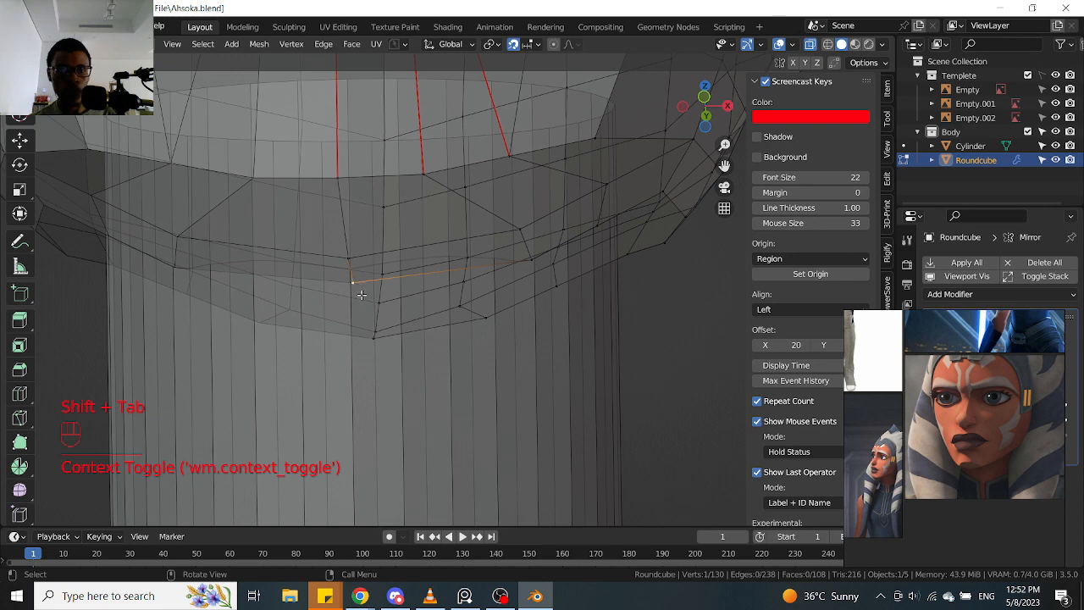
left_click(537, 46)
left_click(505, 102)
middle_click_drag(375, 286, 370, 287)
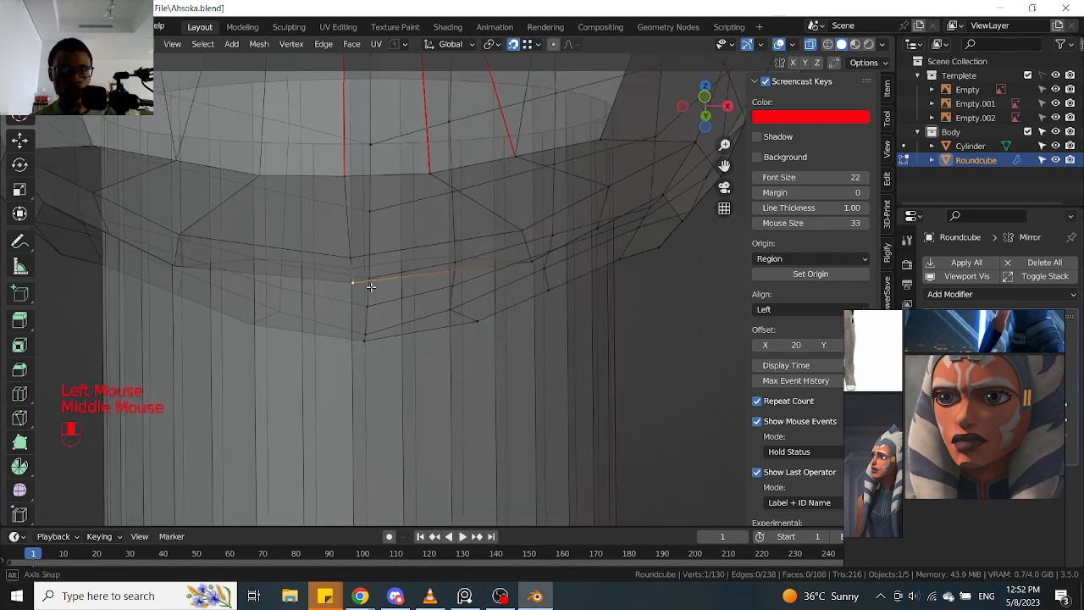
left_click(534, 48)
left_click(508, 126)
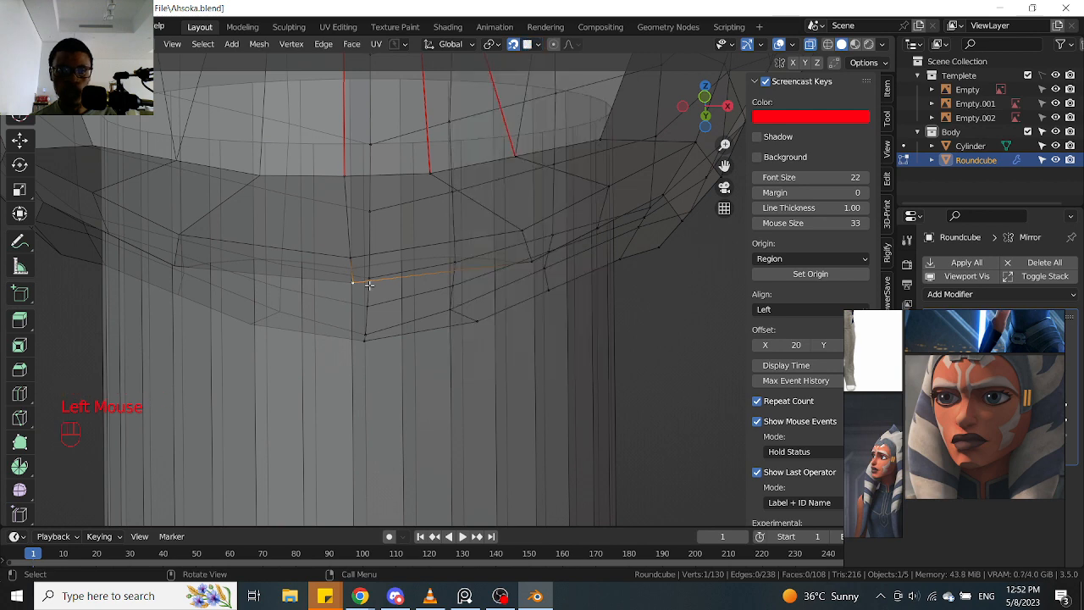
Snap the front middle vertex of the neck hole's rim and the vertex beside it onto the cylinder's surface
key("alt+z")
key("g")
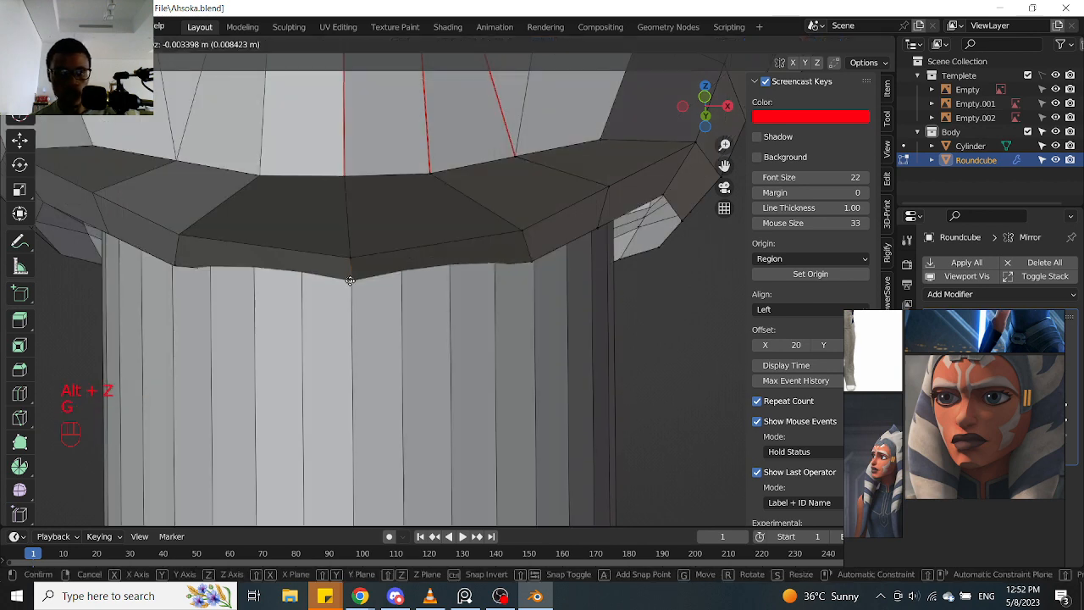
left_click(352, 290)
middle_click_drag(542, 268, 485, 264)
left_click(531, 222)
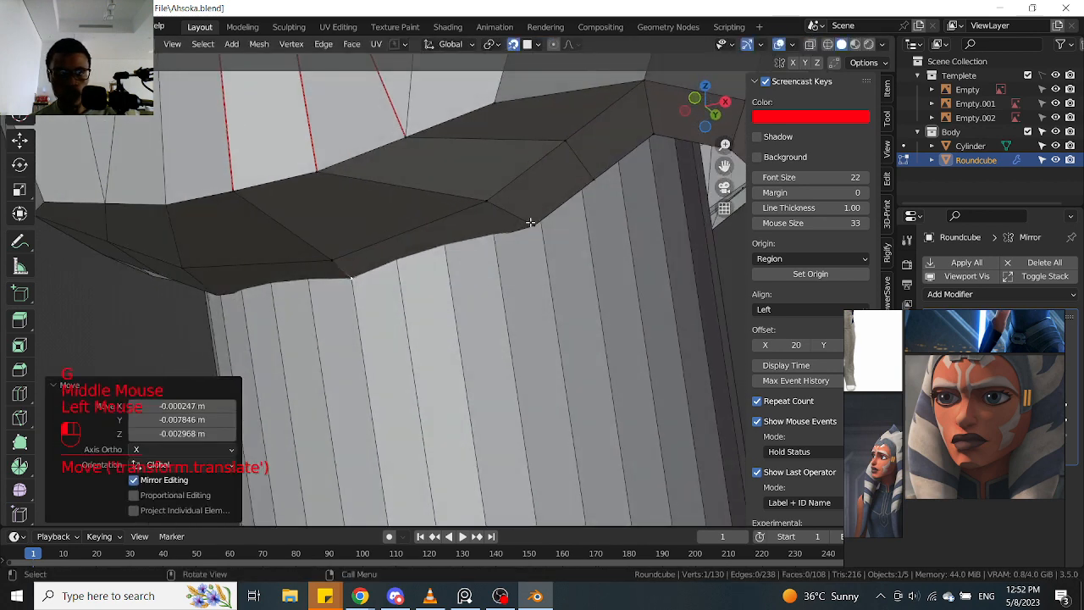
key("g")
left_click(480, 232)
Snap the rim vertices along the front side of the neck hole onto the cylinder's surface, one after another
scroll(532, 231, "down", 1)
middle_click_drag(532, 232, 500, 174)
left_click(474, 234)
key("g")
left_click(474, 235)
left_click(496, 222)
key("g")
left_click(498, 221)
left_click(491, 209)
key("g")
left_click(492, 211)
key("g")
left_click(469, 221)
left_click(464, 199)
key("g")
left_click(465, 198)
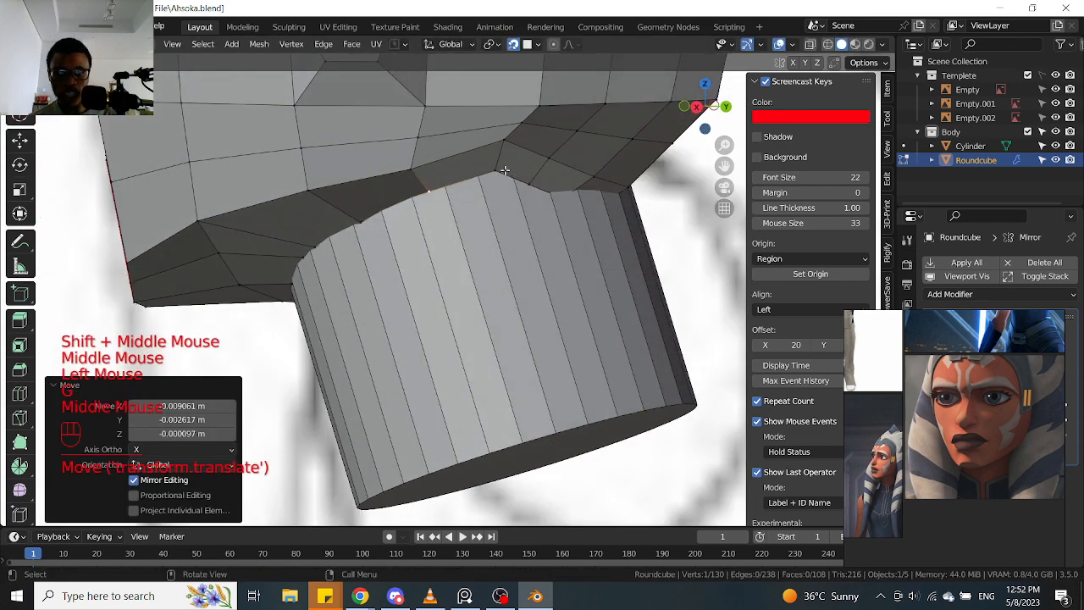
Snap two more rim vertices past the middle of the neck hole's side onto the cylinder's surface
left_click(501, 173)
key("g")
left_click(532, 183)
left_click(534, 183)
key("g")
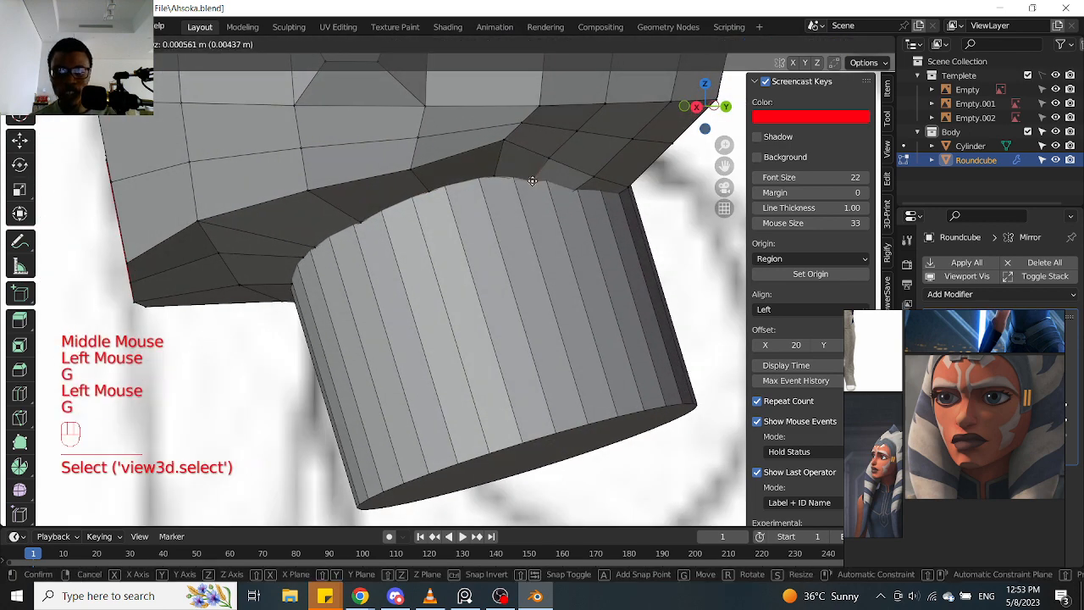
left_click(506, 177)
Snap the two rim vertices near the back of the neck hole onto the cylinder's surface
middle_click_drag(506, 177, 533, 188)
left_click(571, 192)
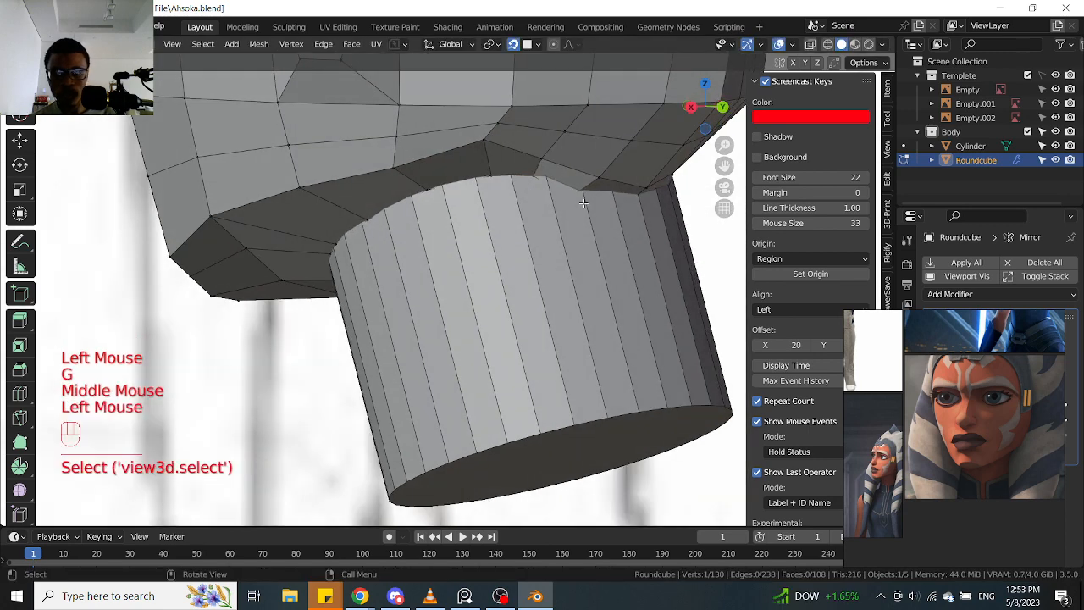
key("g")
left_click(579, 186)
middle_click_drag(580, 187, 639, 200)
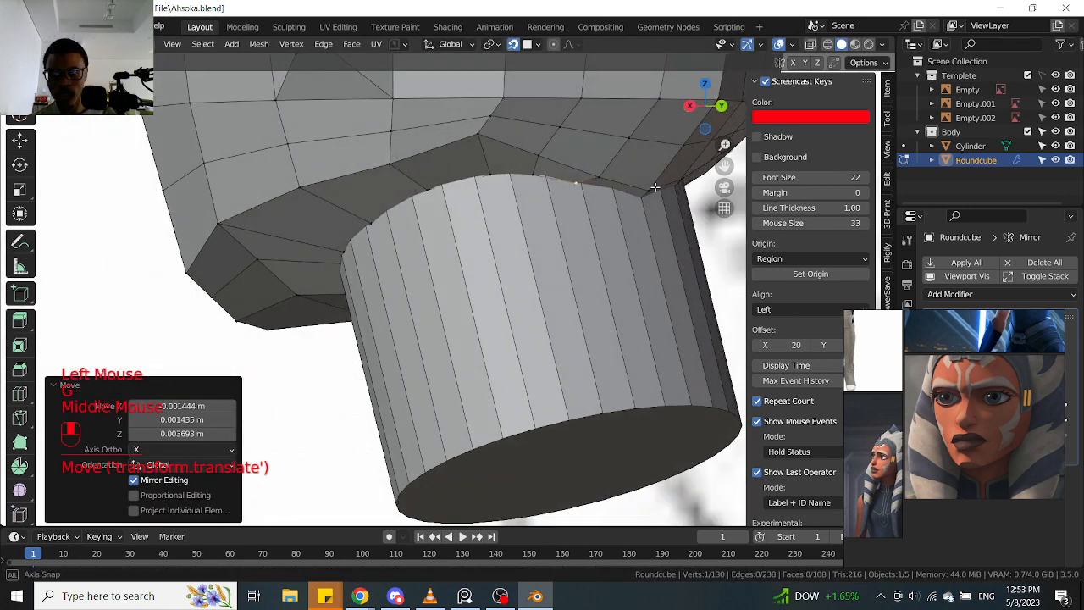
key("alt+z")
left_click(631, 202)
key("alt+z")
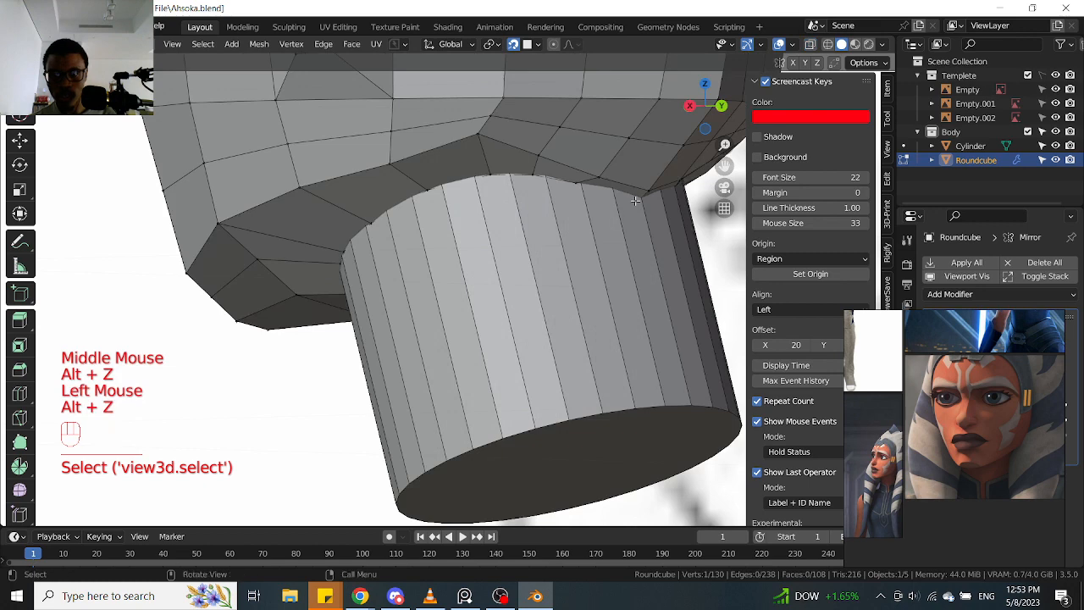
key("g")
left_click(635, 191)
Examine in the side view how the back of the head meets the neck cylinder and the reference outline
scroll(635, 191, "down", 2)
middle_click_drag(635, 192, 575, 169)
key("KP_3")
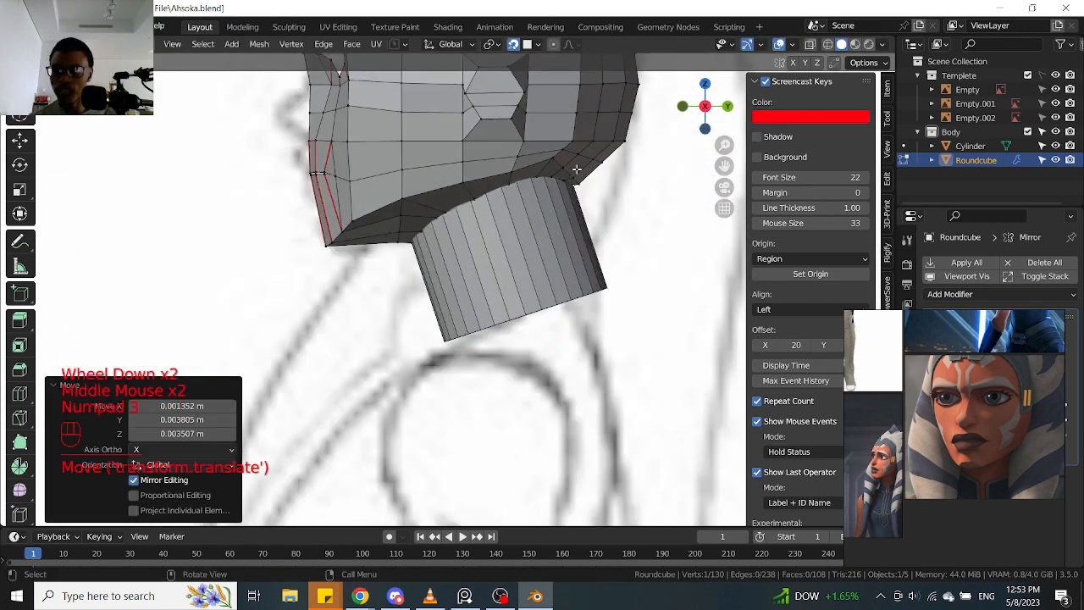
scroll(576, 169, "up", 2)
key("alt+z")
scroll(576, 165, "down", 2)
key("alt+z")
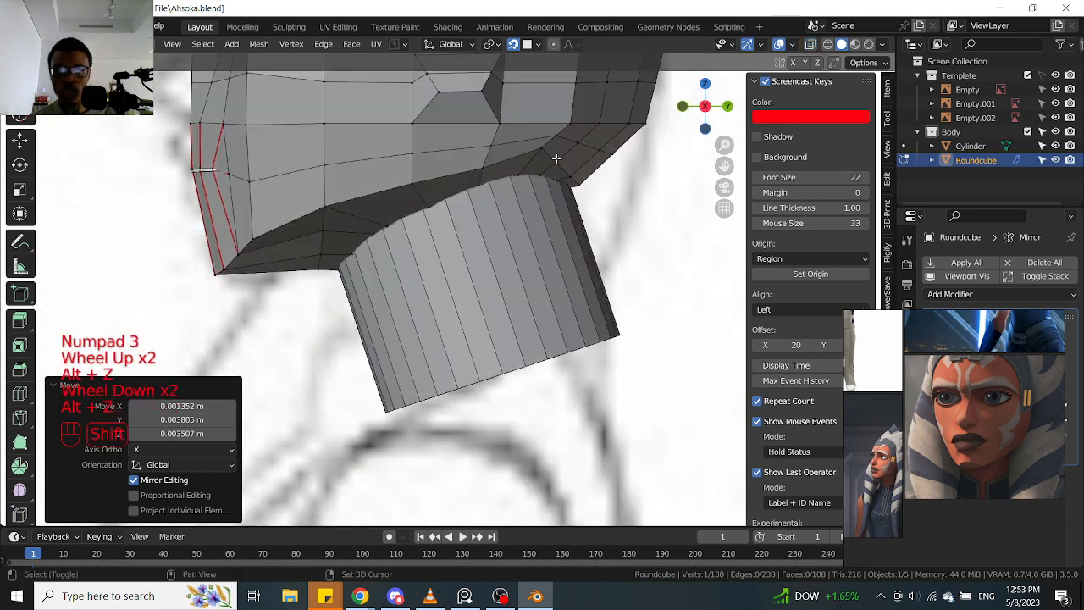
middle_click_drag(576, 159, 530, 215, "shift")
scroll(530, 215, "up", 1)
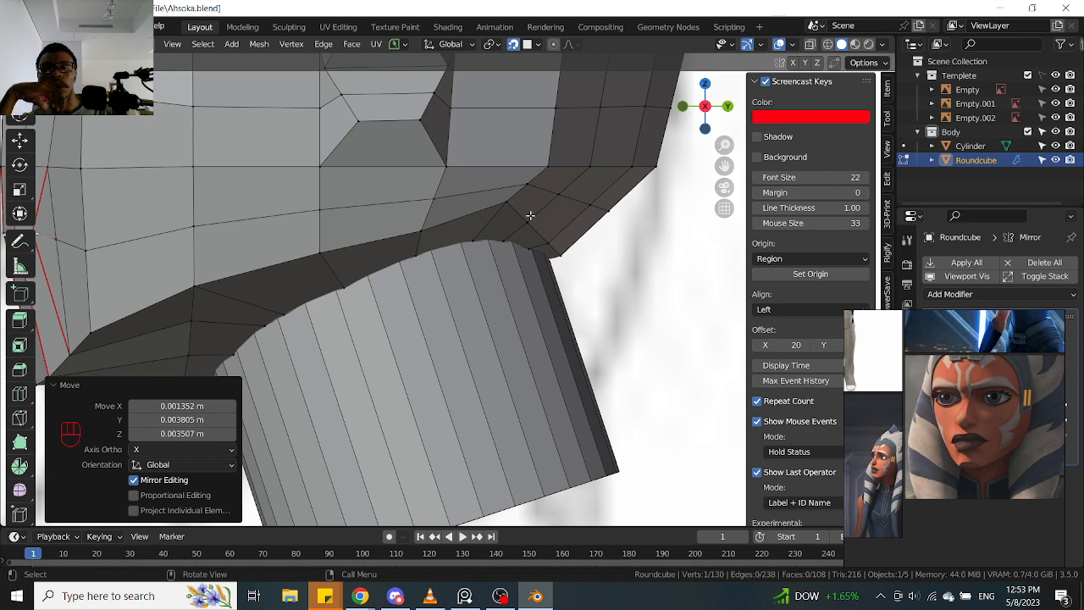
scroll(472, 193, "down", 2)
scroll(500, 202, "up", 2)
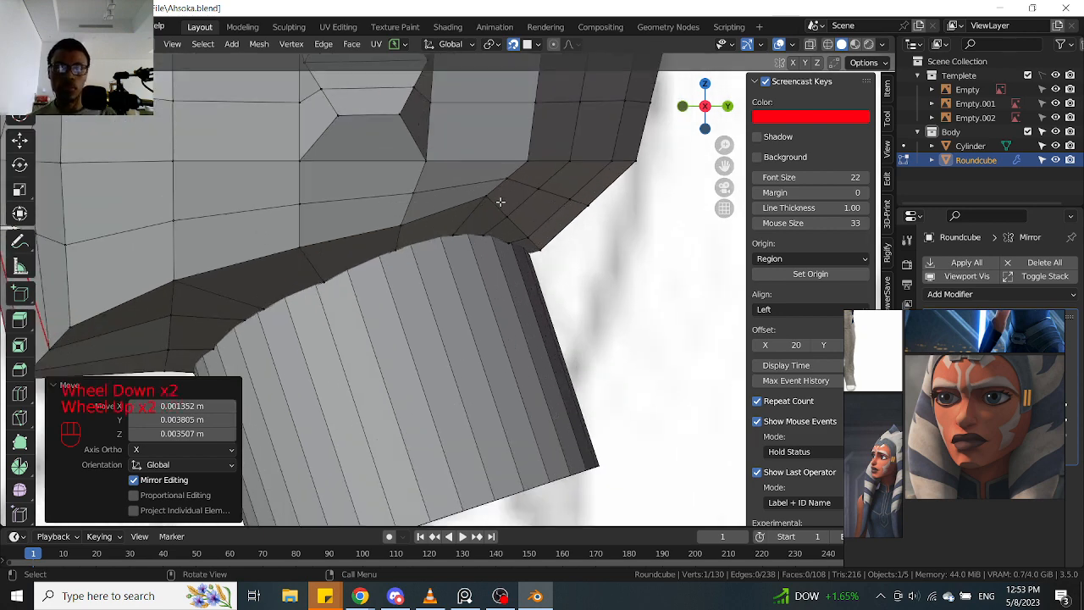
scroll(531, 213, "down", 2)
scroll(533, 217, "up", 2)
scroll(543, 204, "down", 3)
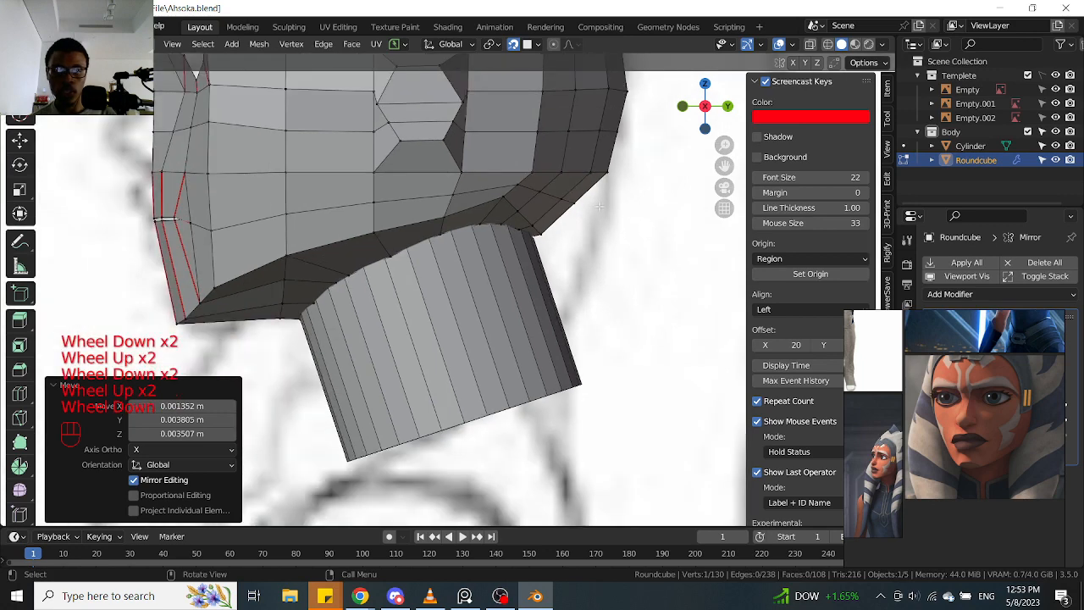
scroll(525, 165, "up", 2)
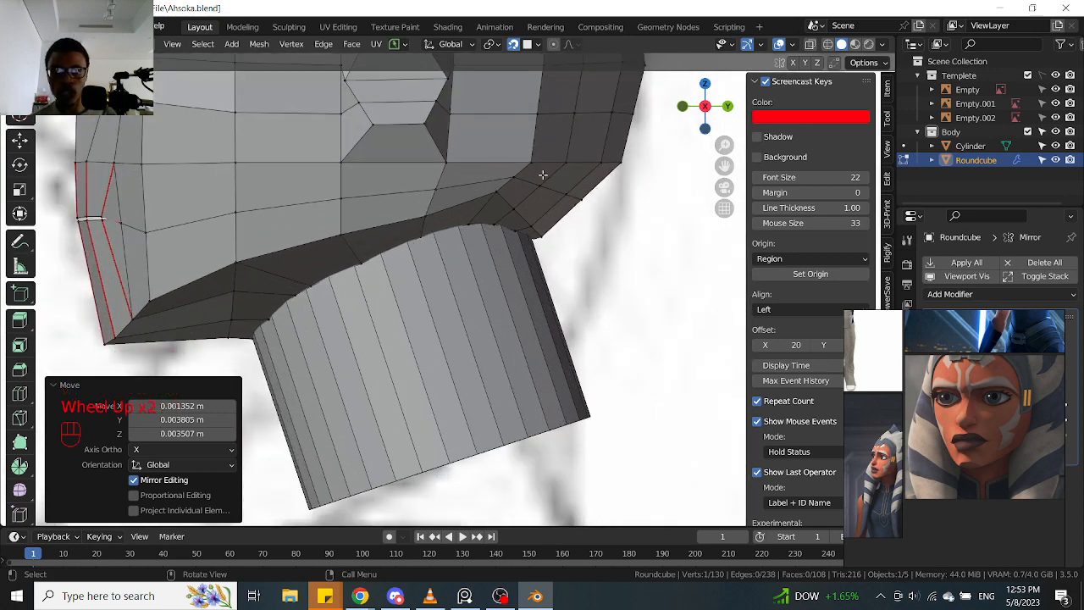
middle_click_drag(572, 168, 536, 186)
key("KP_3")
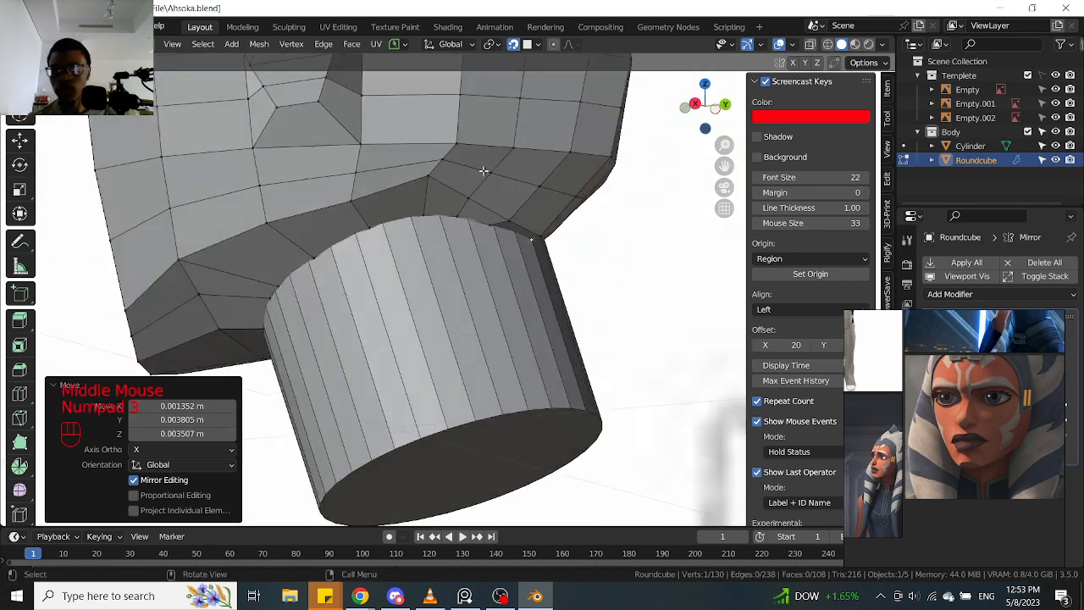
scroll(496, 176, "down", 1)
scroll(496, 177, "up", 1)
scroll(508, 220, "down", 1)
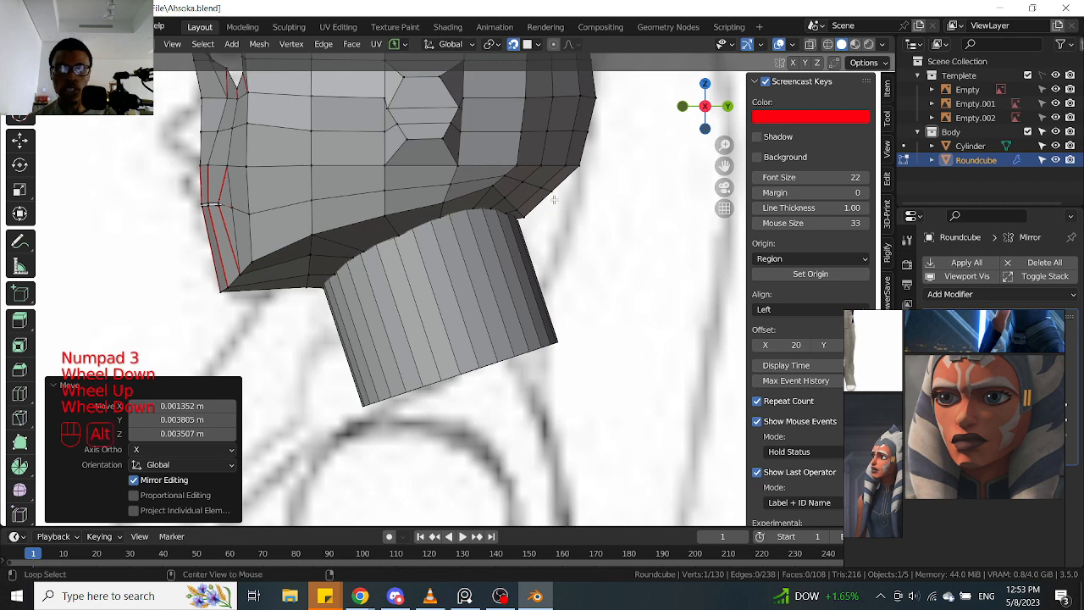
key("alt+z")
scroll(508, 220, "down", 1)
Leave mesh editing, move the neck cylinder about 0.008 m backward along Y, scale it by about 1.261, and compare it with the front reference
middle_click_drag(525, 221, 557, 208)
key("Tab")
left_click(514, 246)
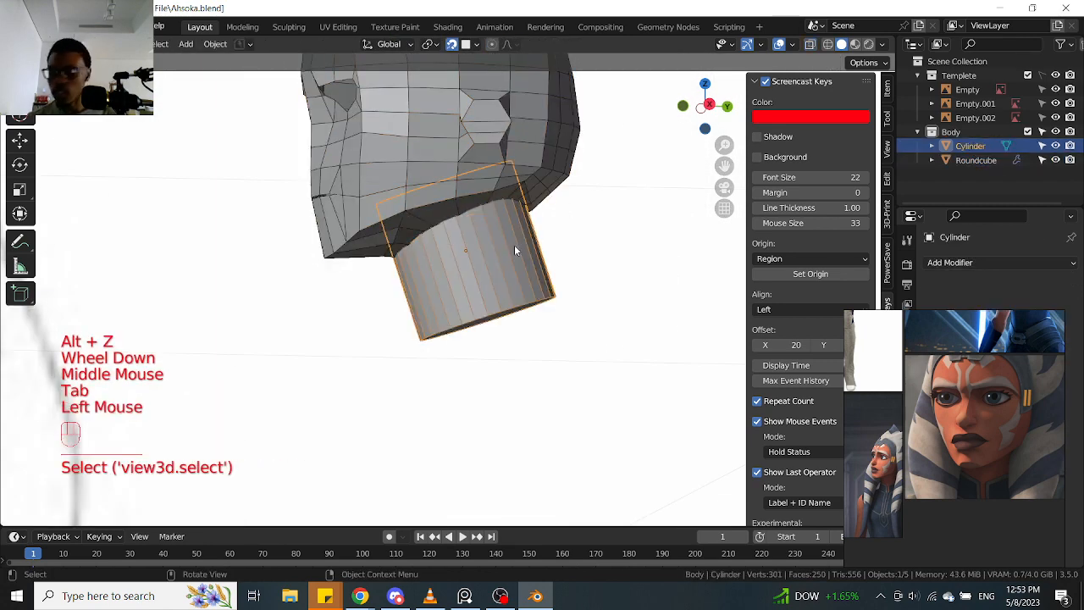
key("KP_3")
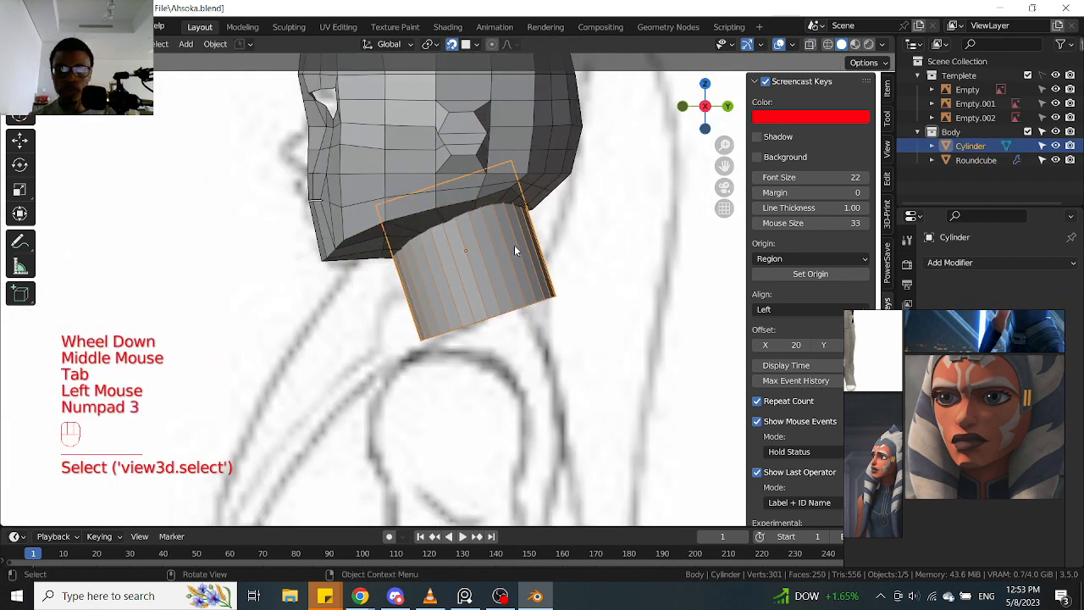
key("g")
left_click(563, 241)
key("s")
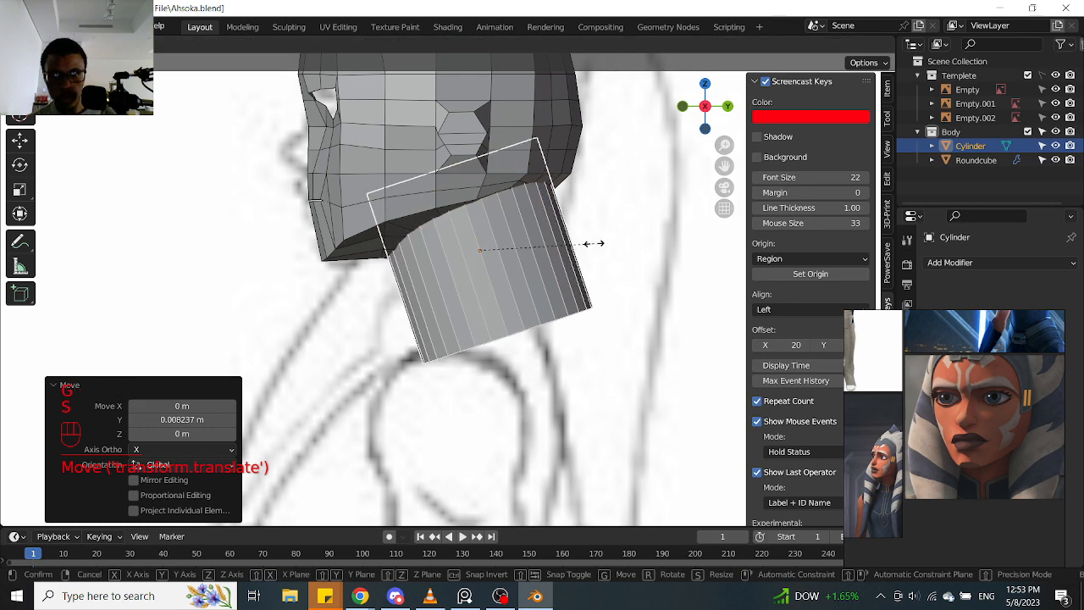
left_click(545, 238)
key("KP_1")
key("alt+z")
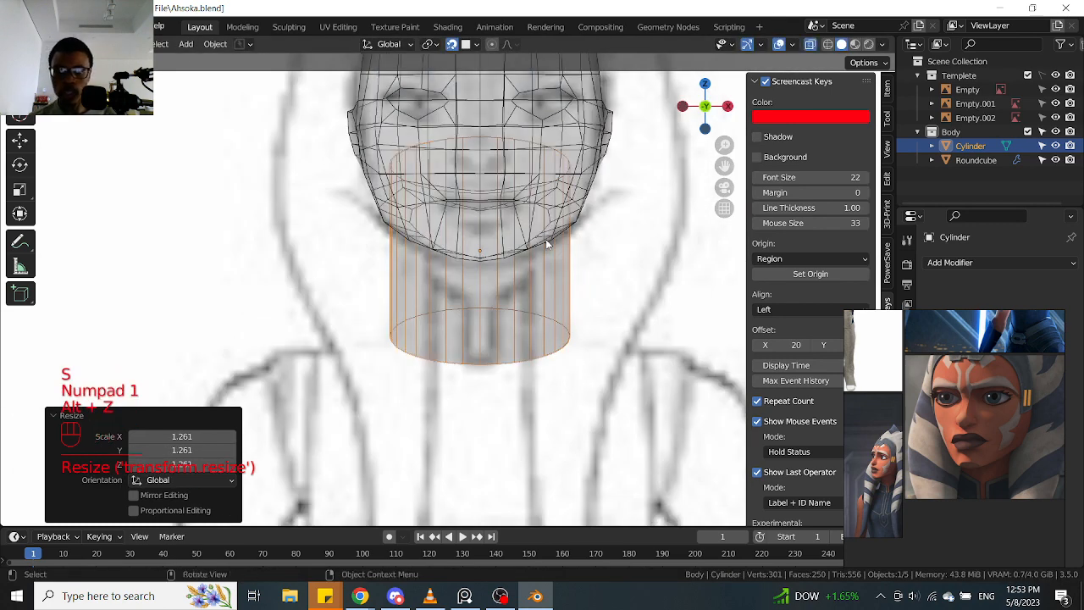
scroll(554, 244, "down", 1)
key("alt+z")
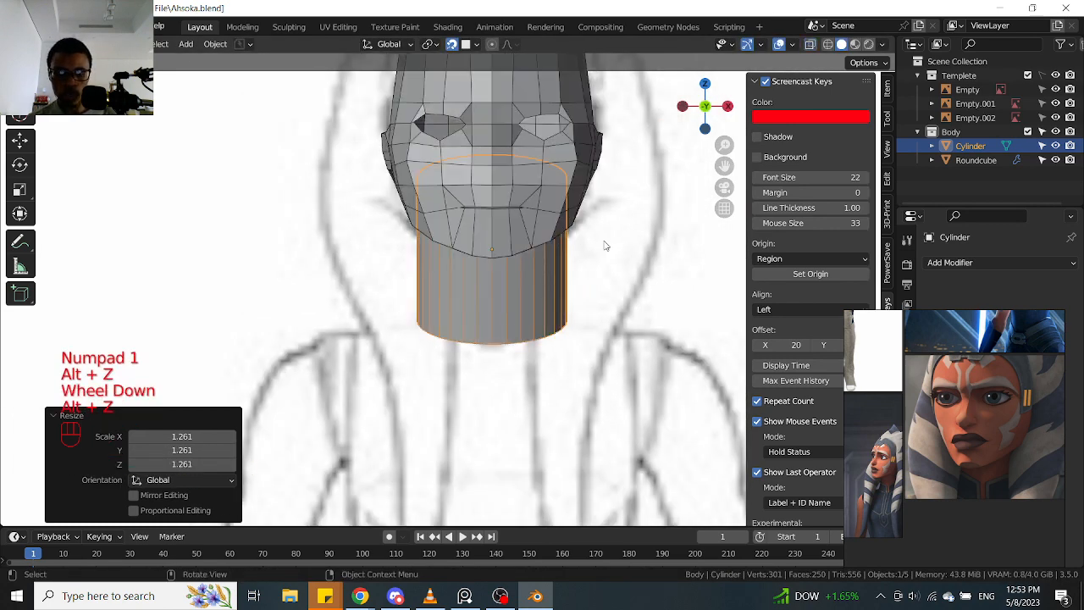
Scale the neck cylinder down by about 0.938 and again by about 0.984 against the front reference
key("s")
left_click(598, 247)
key("s")
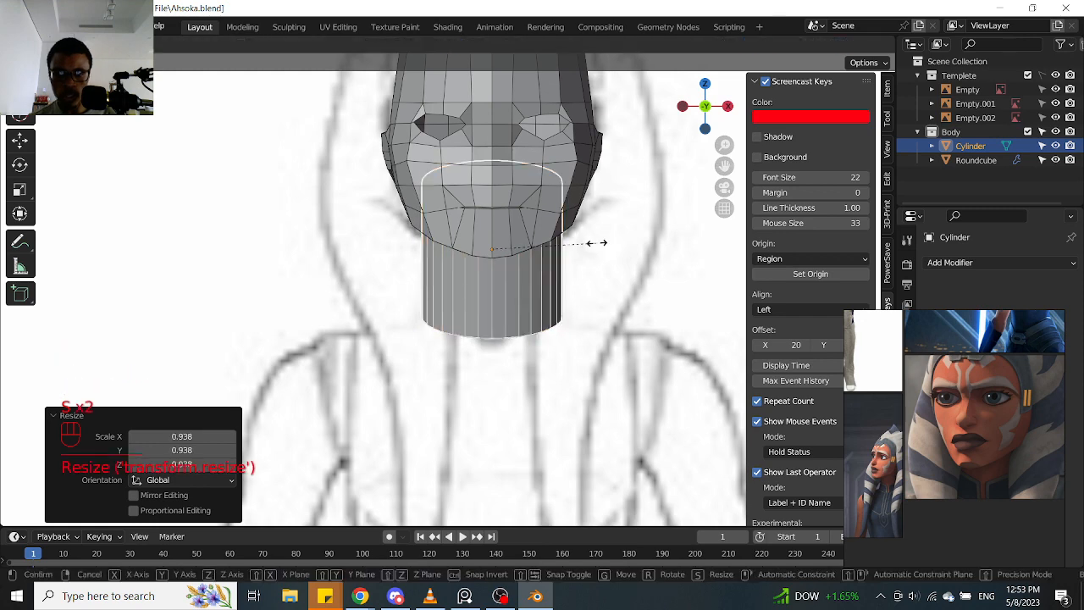
left_click(596, 247)
Nudge the neck cylinder about 0.0008 m along Y and 0.0005 m along Z to match the side reference
key("KP_3")
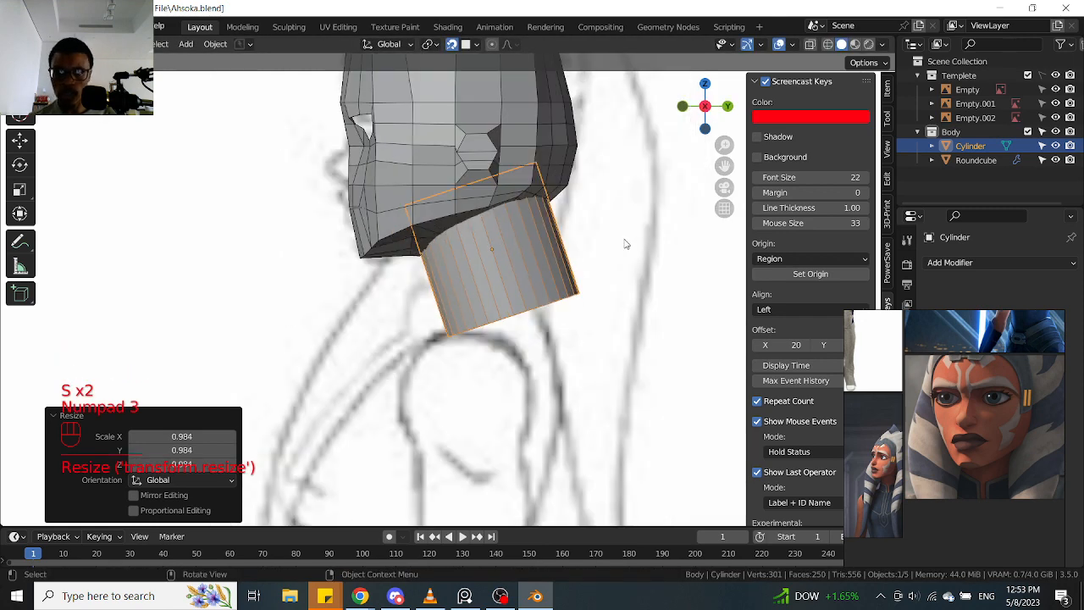
scroll(578, 227, "up", 2)
key("alt+z")
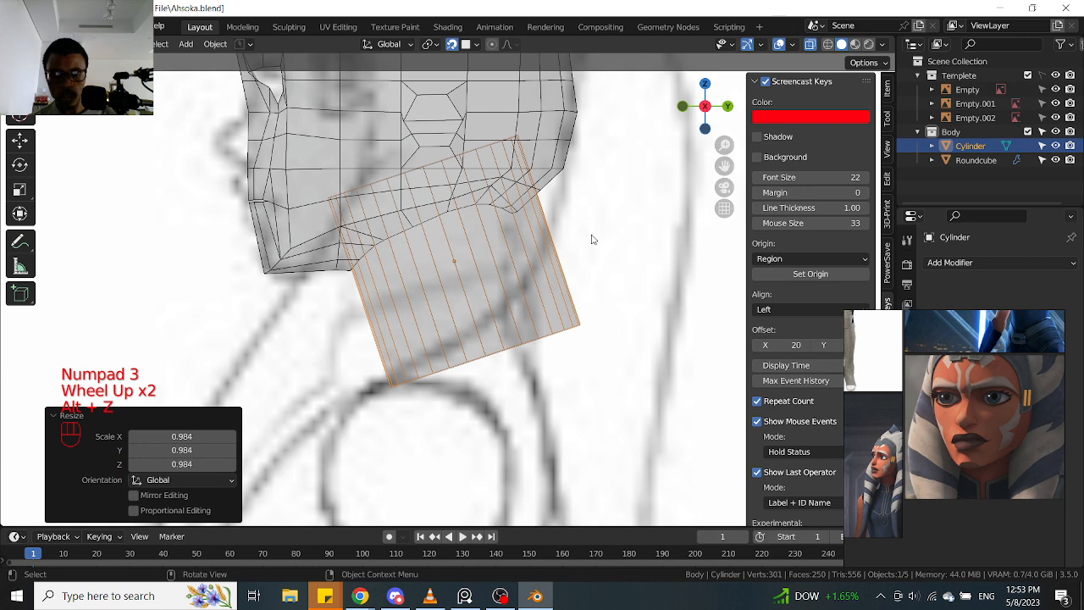
key("g")
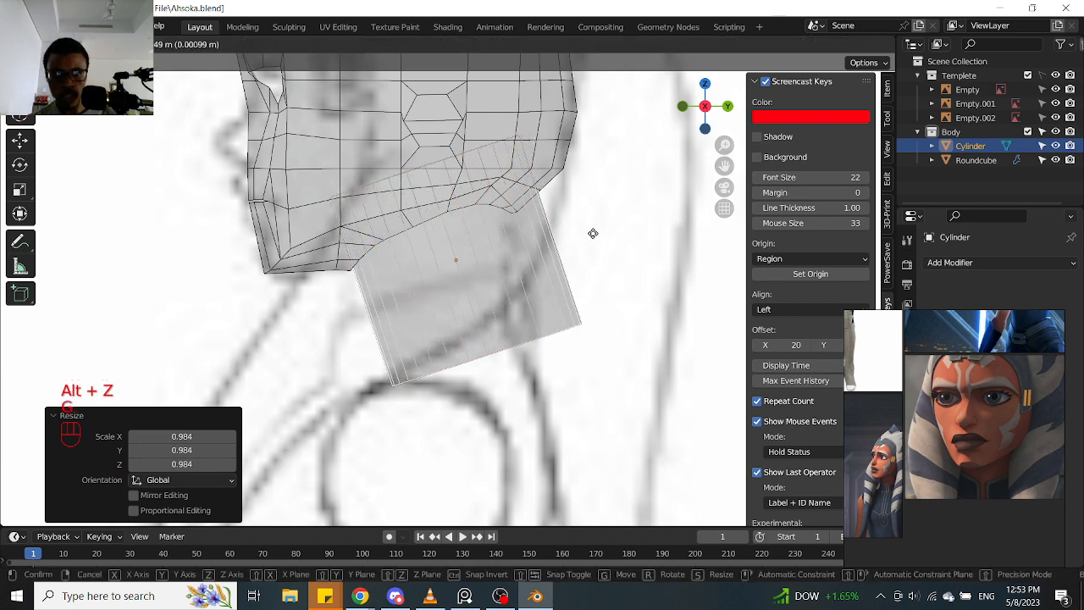
left_click(593, 234)
key("alt+z")
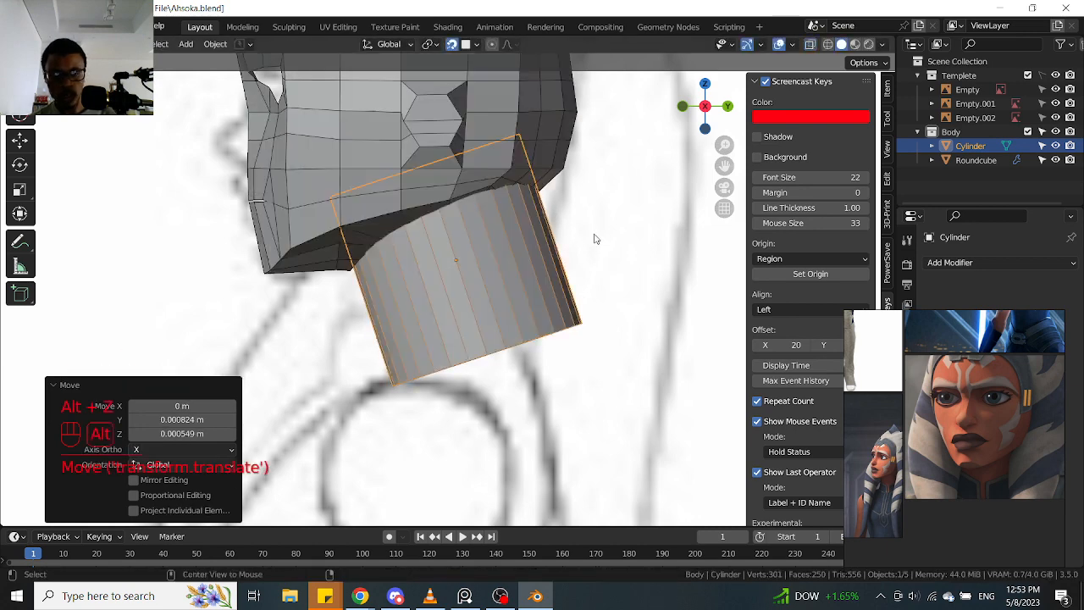
Resume mesh editing of the head and snap a neck hole rim vertex under the jaw onto the resized cylinder
scroll(483, 205, "up", 2)
mouse_move(533, 205)
middle_mouse_down()
mouse_move(500, 203)
mouse_move(546, 206)
middle_mouse_up()
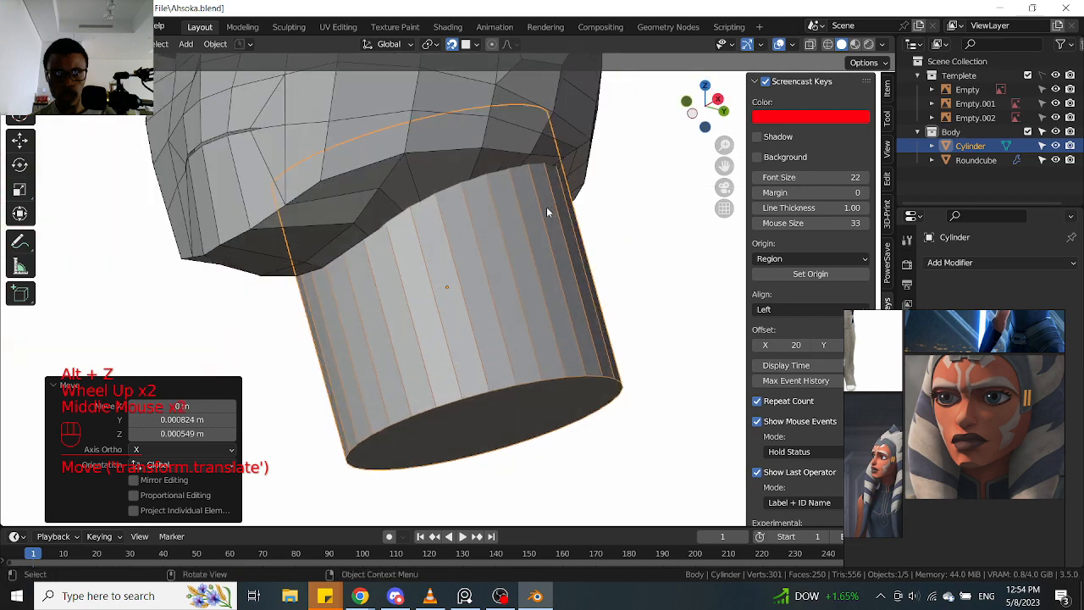
key("Tab")
scroll(399, 214, "up", 1)
key("alt+z")
key("Tab")
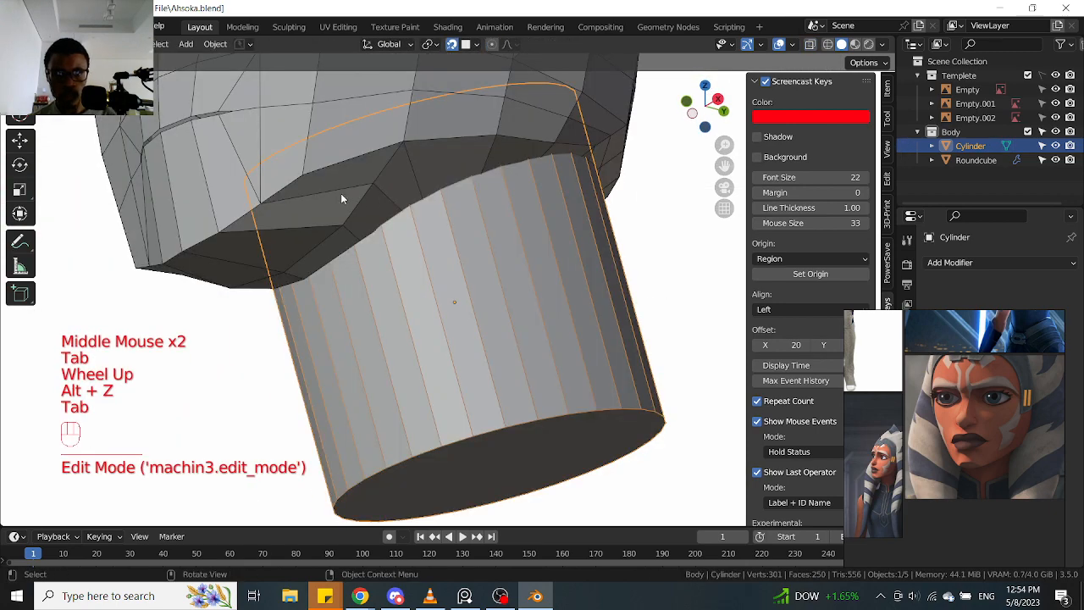
left_click(340, 193)
key("Tab")
key("alt+z")
middle_click_drag(343, 254, 343, 254, "alt")
scroll(356, 252, "up", 2)
left_click(419, 242)
middle_click_drag(419, 242, 420, 244)
key("g")
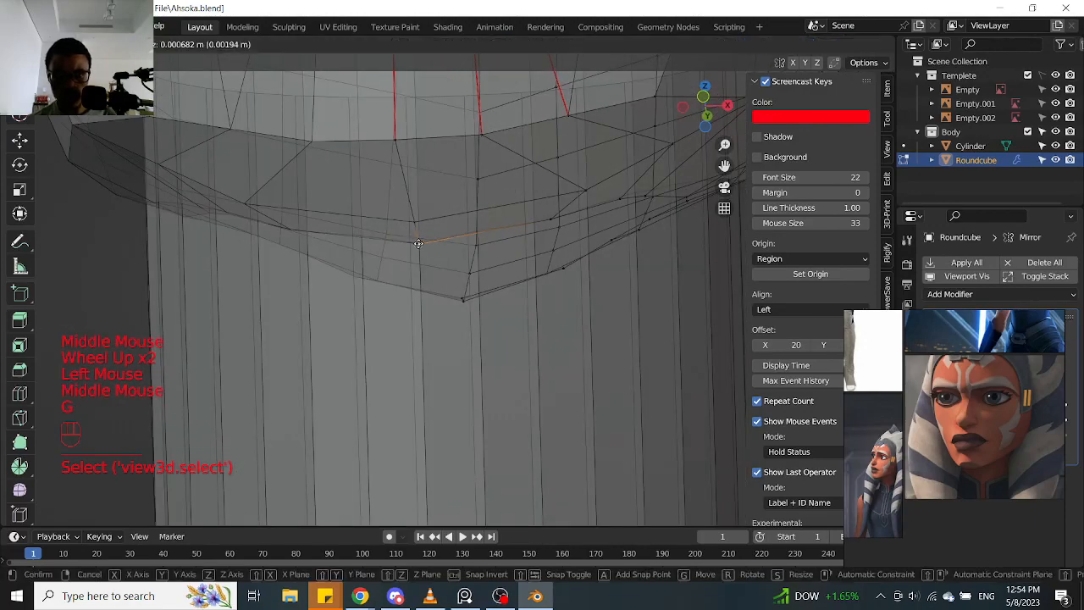
left_click(419, 242)
Snap the next two rim vertices around the front side of the neck hole onto the cylinder's surface
middle_click_drag(557, 222, 465, 247)
key("g")
left_click(544, 222)
key("alt+z")
key("alt+z")
left_click(464, 246)
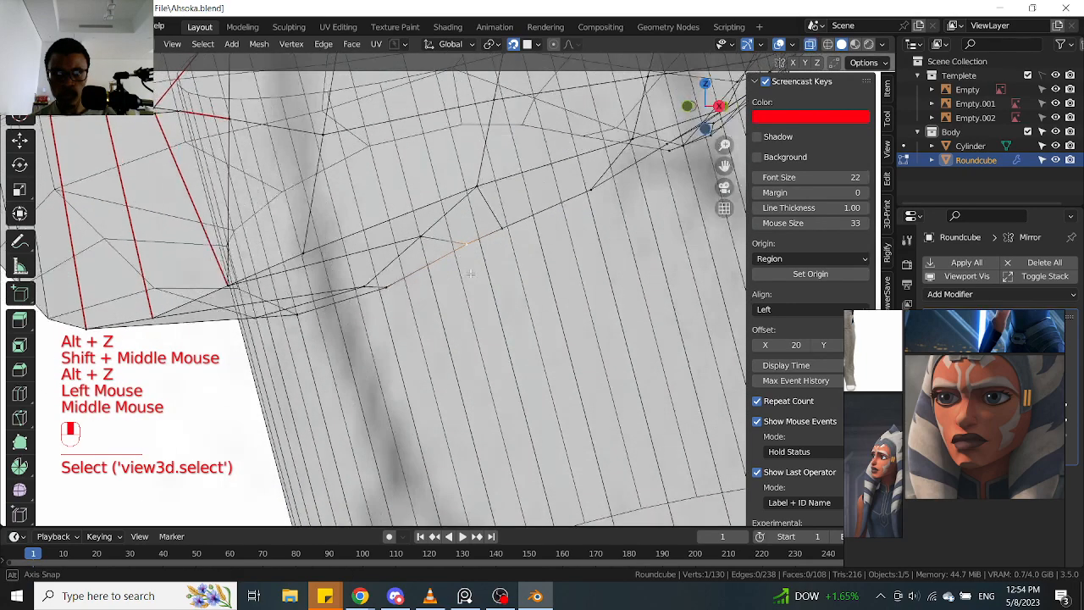
key("g")
left_click(455, 254)
Snap the rim vertices along the middle of the neck hole's side onto the resized cylinder
middle_click_drag(529, 231, 428, 224)
left_click(497, 228)
key("g")
left_click(498, 227)
left_click(442, 221)
key("g")
left_click(442, 221)
left_click(439, 230)
key("g")
left_click(440, 218)
Snap the two rim vertices behind the middle of the neck hole's side onto the cylinder
middle_click_drag(428, 225, 415, 222, "shift")
left_click(415, 222)
key("g")
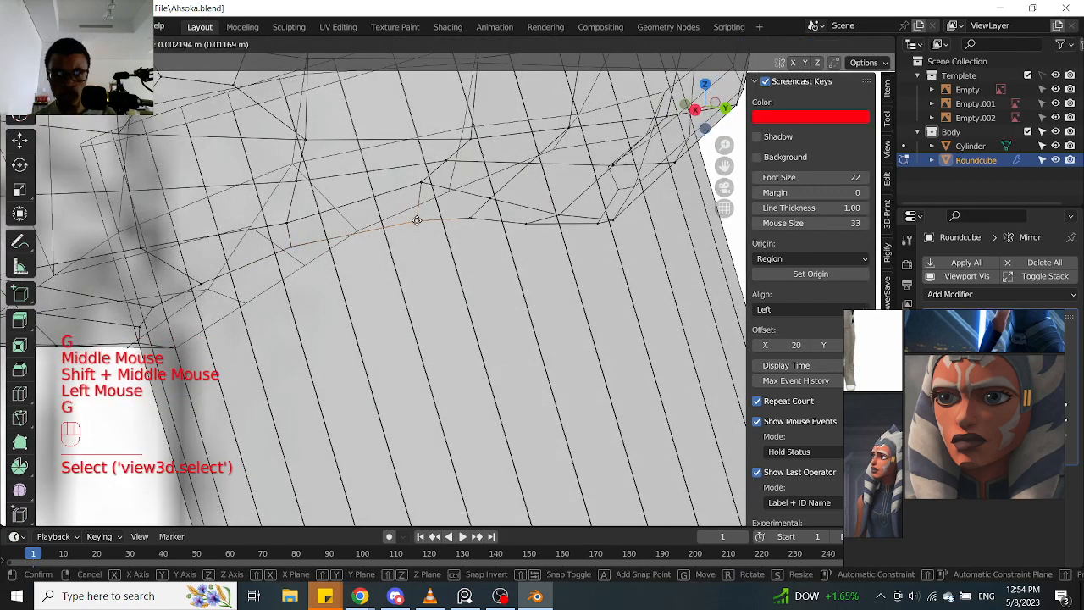
left_click(471, 217)
left_click(472, 217)
key("g")
left_click(480, 217)
Reposition the rim vertex near the back corner of the neck hole on the cylinder's surface
mouse_move(481, 217)
middle_mouse_down()
mouse_move(434, 222)
mouse_move(456, 227)
middle_mouse_up()
key("alt+z")
key("alt+z")
key("g")
left_click(456, 227)
key("alt+z")
key("alt+z")
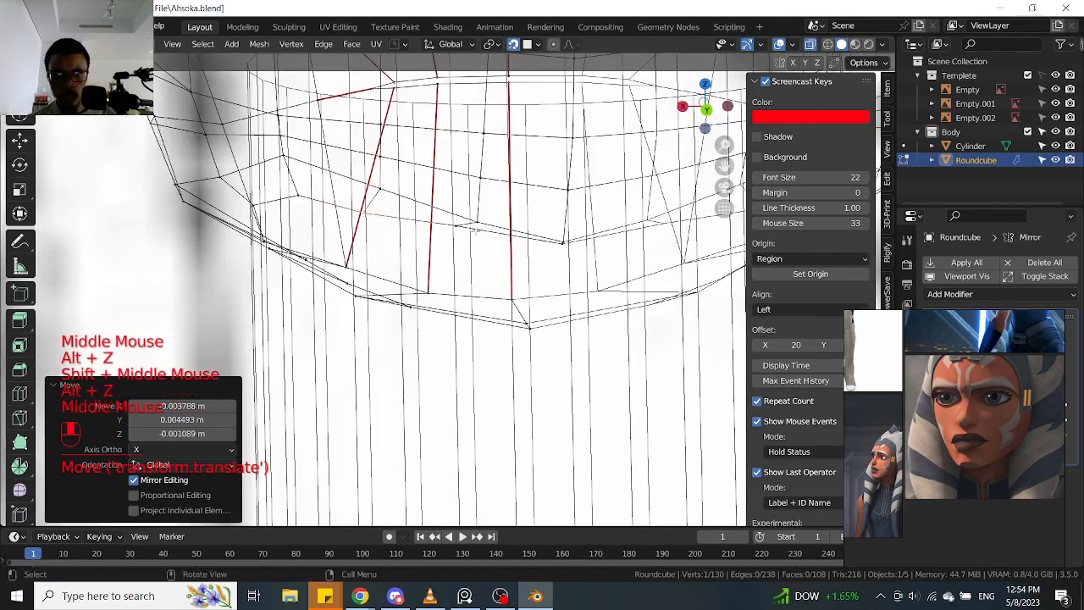
Snap the last rim vertices at the back of the neck hole onto the cylinder and inspect the fit
left_click(458, 227)
key("g")
left_click(559, 246)
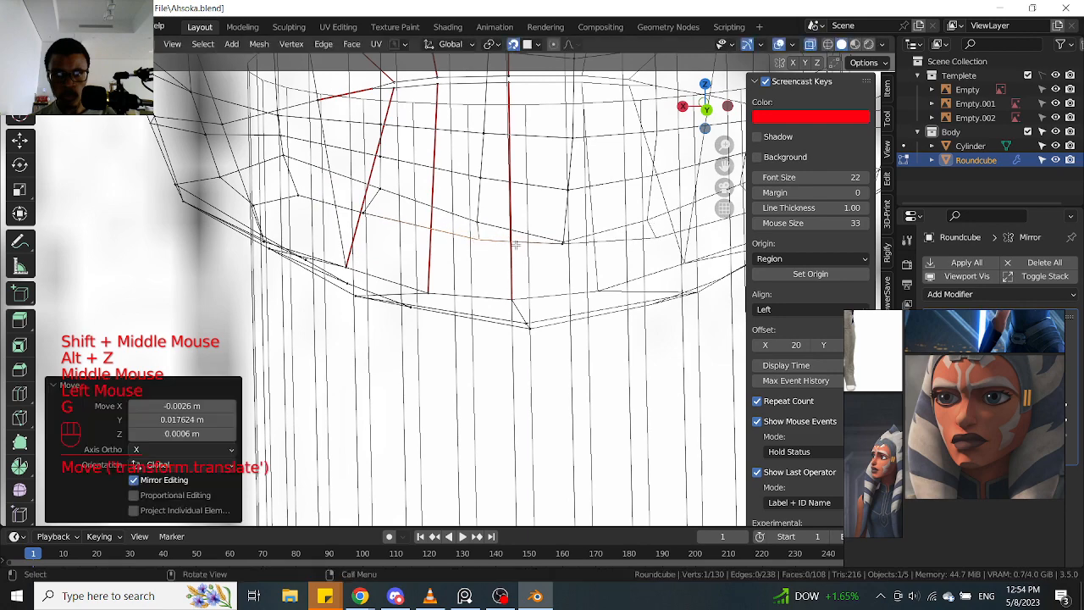
key("g")
left_click(559, 249)
scroll(559, 249, "down", 2)
key("alt+z")
mouse_move(559, 249)
middle_mouse_down()
mouse_move(536, 242)
mouse_move(559, 238)
middle_mouse_up()
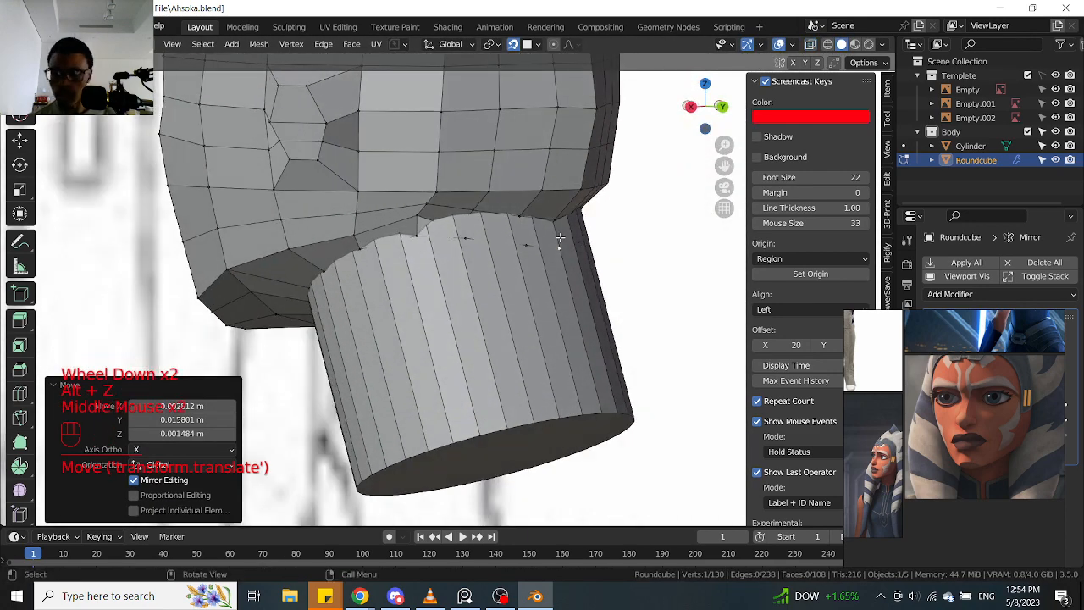
Move the three lower vertices at the back of the head about 0.0066 m along Y and 0.0015 m up
key("KP_3")
middle_click_drag(570, 215, 559, 262, "shift")
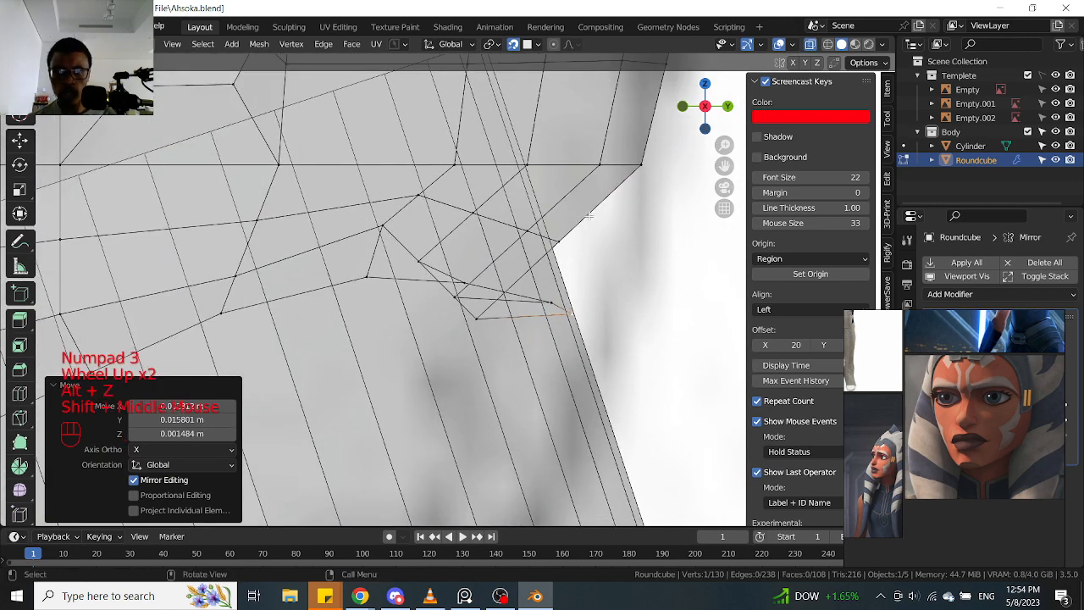
key("alt+z")
left_click_drag(448, 234, 464, 244)
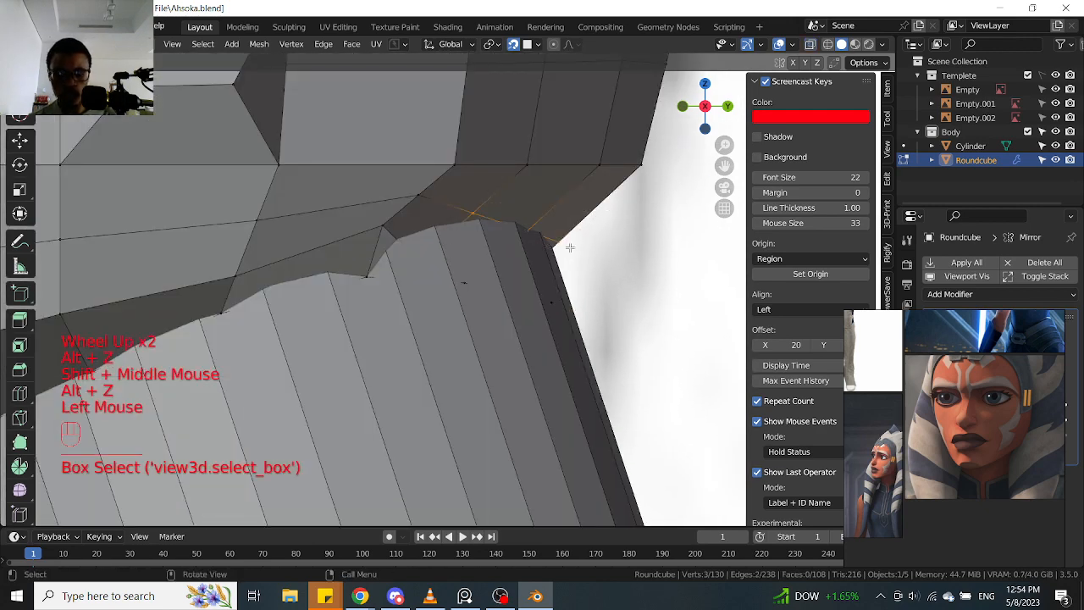
key("g")
left_click(608, 241)
key("alt+z")
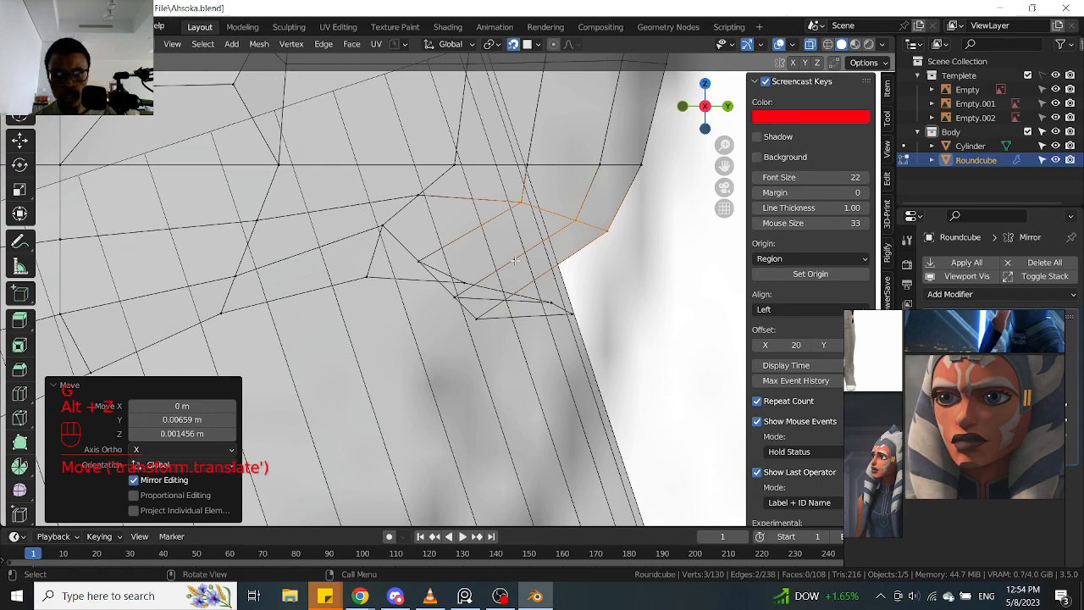
Select the row of three vertices just above the back rim and move them backward and up in side view
left_click(421, 263)
middle_click_drag(421, 263, 556, 259)
left_click(551, 275, "ctrl")
key("KP_3")
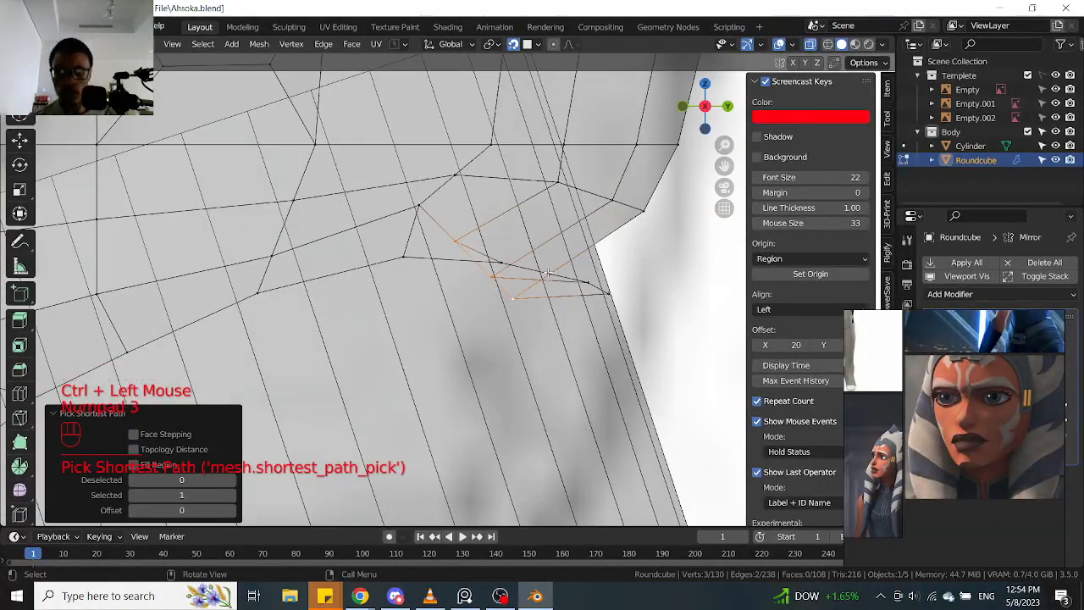
key("g")
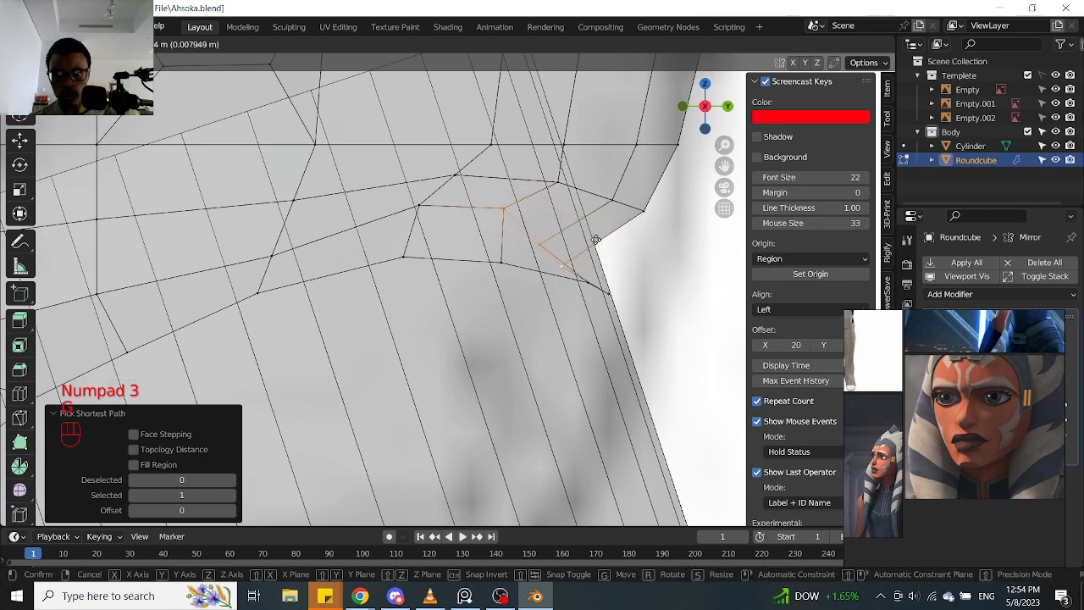
left_click(641, 226)
Turn off snapping and reposition the individual vertices of the row above the back rim to space them evenly
key("Tab")
key("shift+Tab")
left_click(609, 255)
key("g")
left_click(640, 251)
left_click(548, 200)
key("g")
left_click(492, 214)
left_click(586, 234)
key("g")
left_click(608, 235)
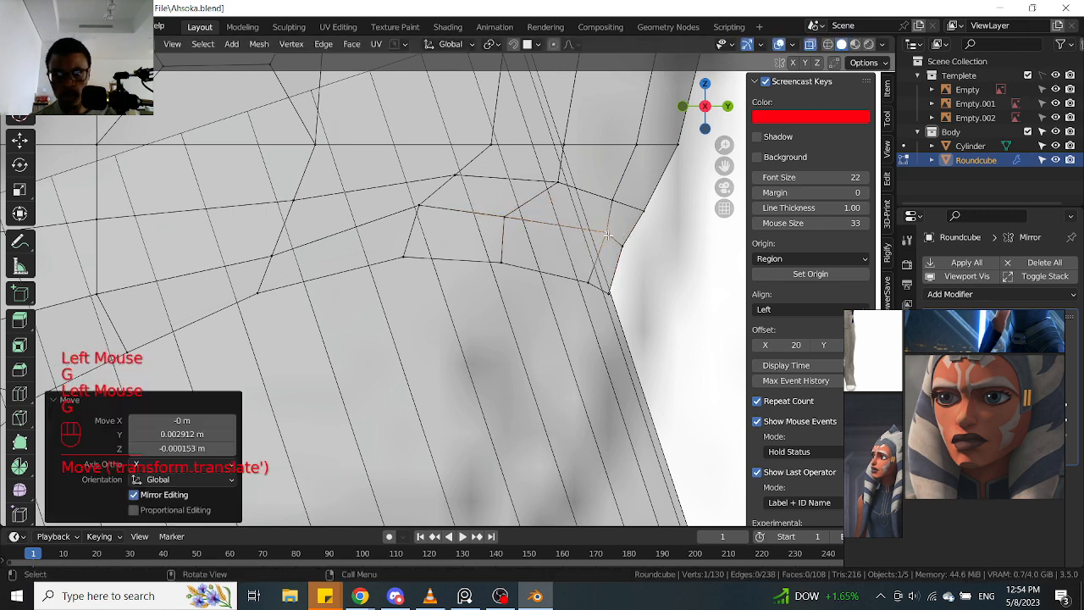
Shift the vertices above the back of the neck hole slightly forward to even out the surrounding faces
scroll(609, 235, "down", 2)
key("alt+z")
scroll(602, 239, "down", 1)
mouse_move(597, 241)
middle_mouse_down()
mouse_move(567, 250)
mouse_move(638, 228)
middle_mouse_up()
scroll(581, 246, "up", 2)
scroll(566, 250, "down", 1)
scroll(638, 229, "up", 2)
scroll(637, 229, "up", 1)
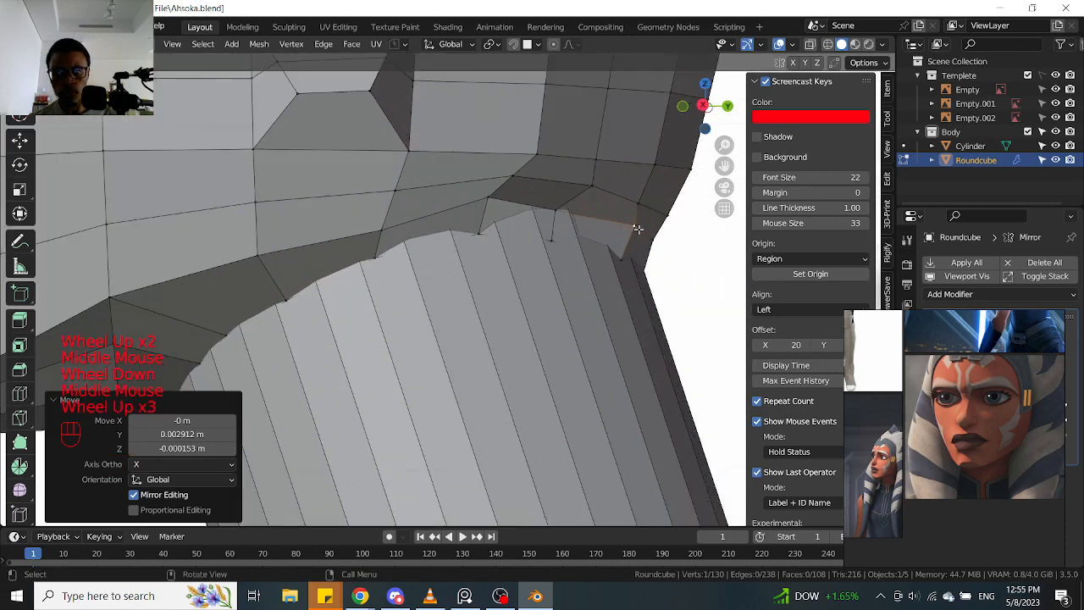
key("g")
left_click(621, 225)
left_click(557, 215)
key("g")
left_click(573, 186)
Adjust the two rearmost vertices in the upper row at the base of the skull
key("g")
left_click(624, 199)
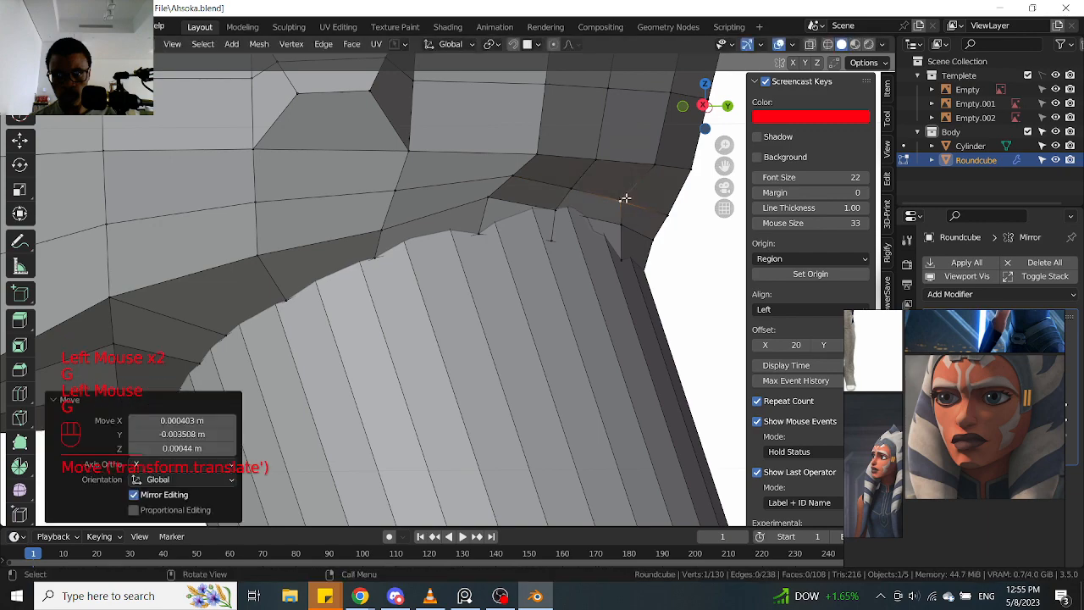
key("g")
left_click(675, 214)
Select the neck hole's rim loop and extrude it along the neck, about 0.024 m in Y and -0.074 m in Z
scroll(673, 217, "down", 2)
middle_click_drag(674, 216, 655, 231)
left_click(582, 239, "alt")
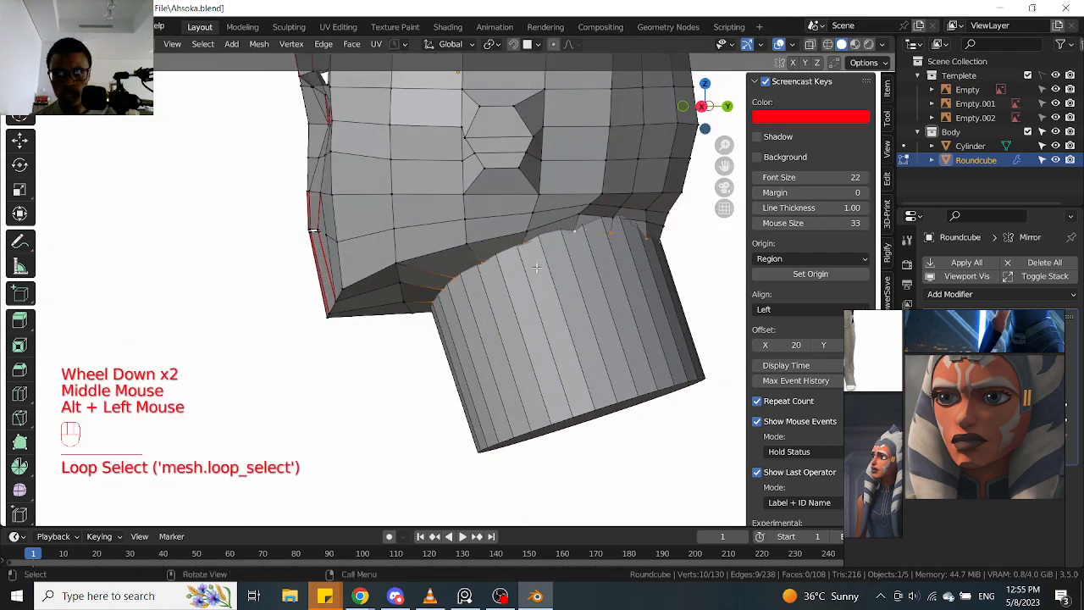
middle_click_drag(582, 238, 560, 264)
key("KP_3")
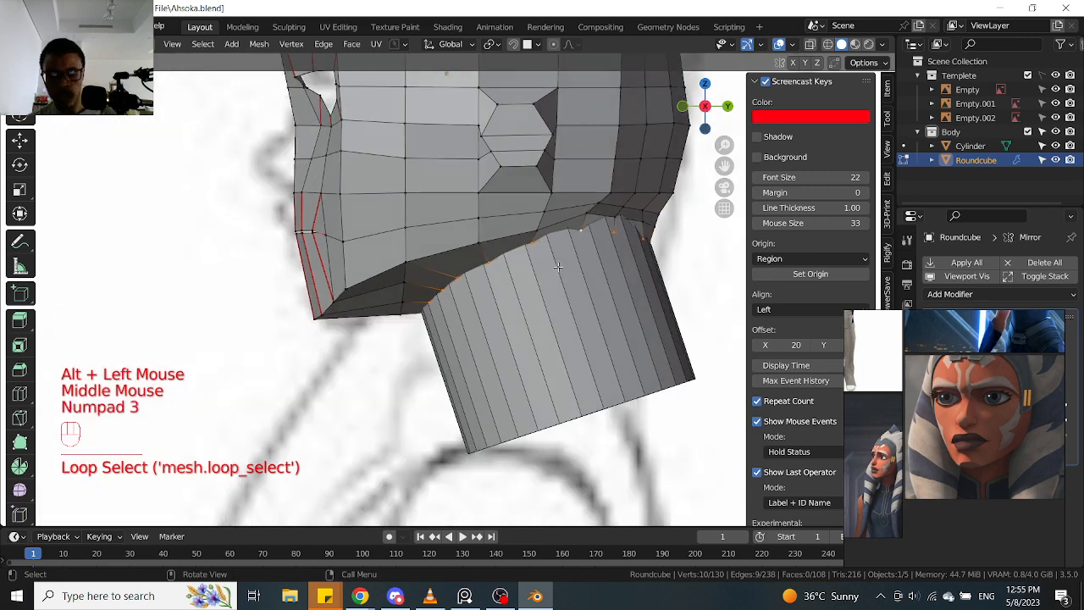
key("e")
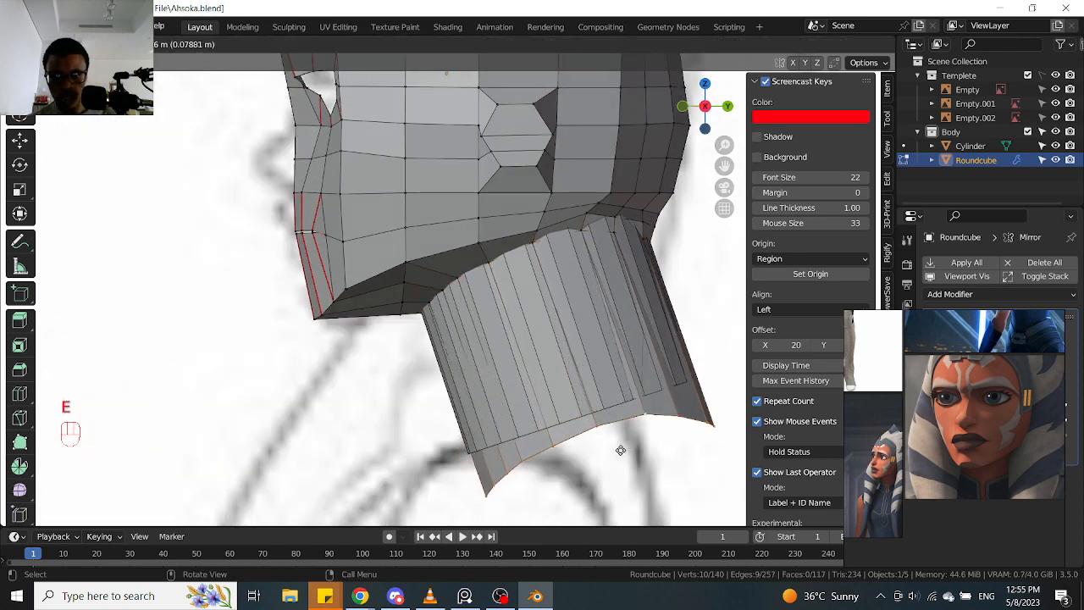
left_click(617, 449)
scroll(617, 450, "down", 1)
middle_click_drag(515, 392, 530, 309)
scroll(587, 328, "up", 2)
scroll(636, 282, "down", 1)
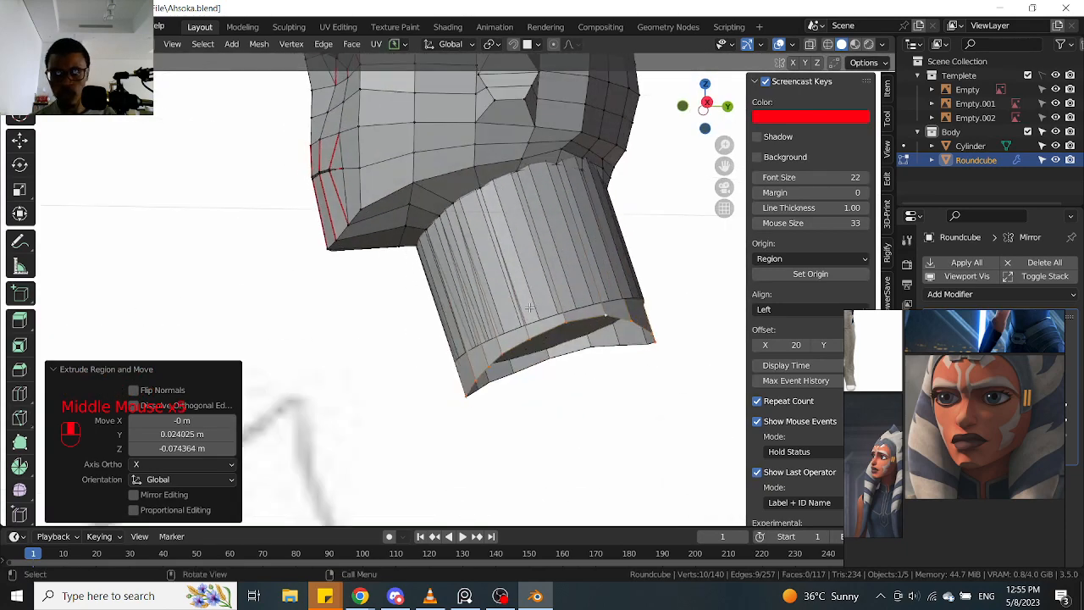
Create a custom transform orientation from a side face of the neck cylinder
key("KP_3")
key("Tab")
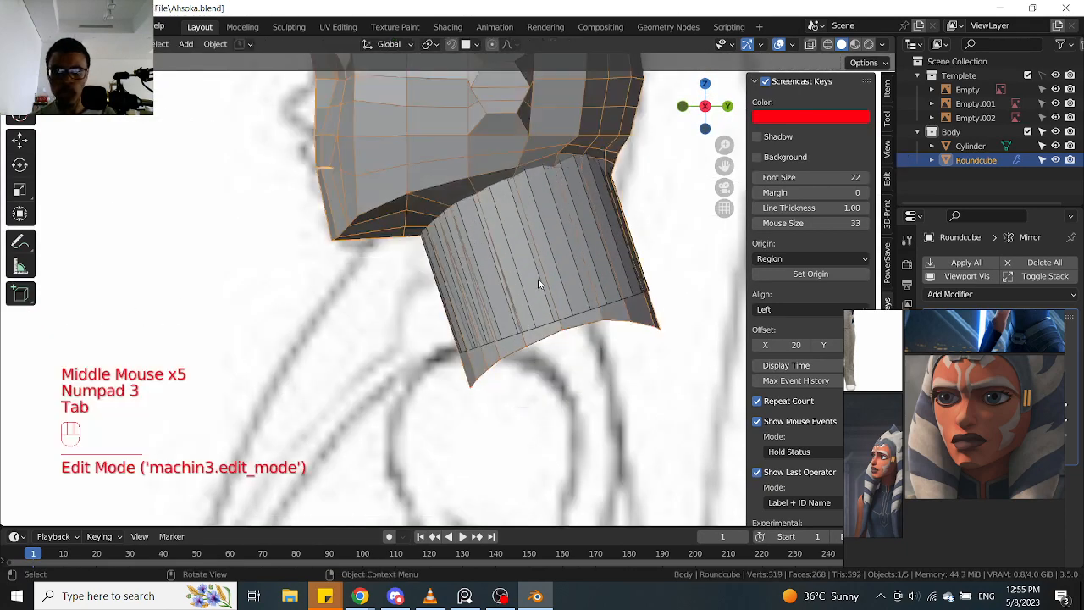
left_click(538, 279)
scroll(547, 281, "up", 2)
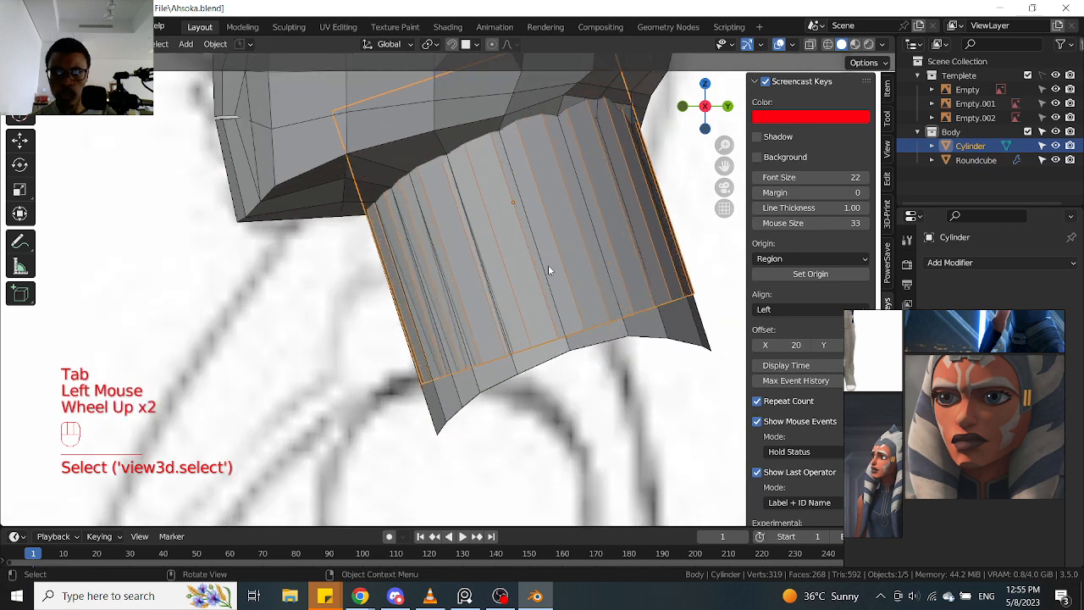
key("Tab")
left_click(543, 252)
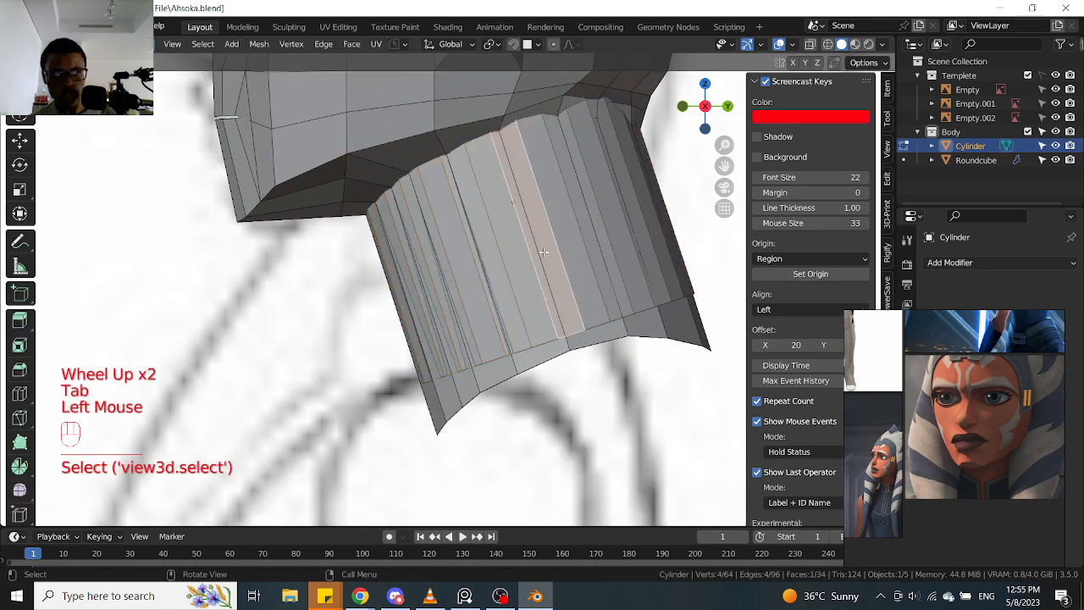
left_click(470, 44)
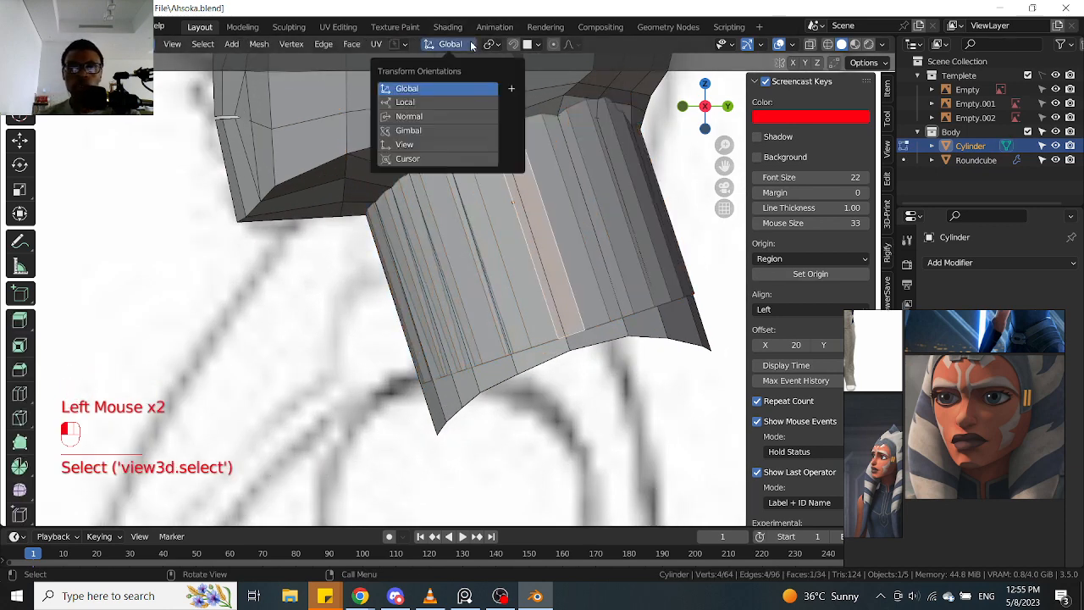
left_click(510, 89)
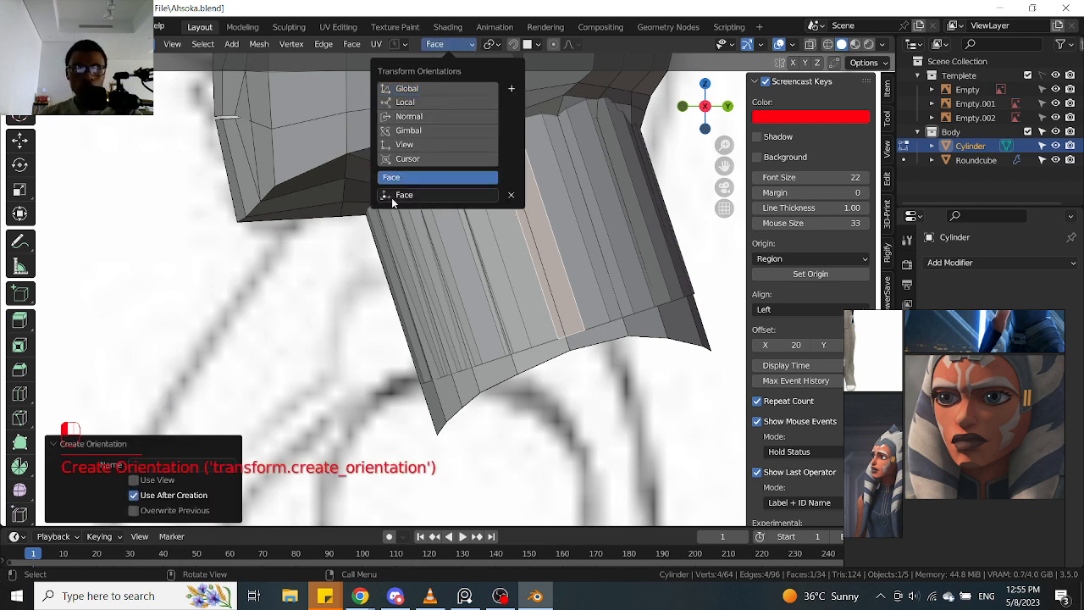
Return to editing the head mesh and flatten the extruded neck's lower edge by scaling Y to 0 in the Face orientation
key("Tab")
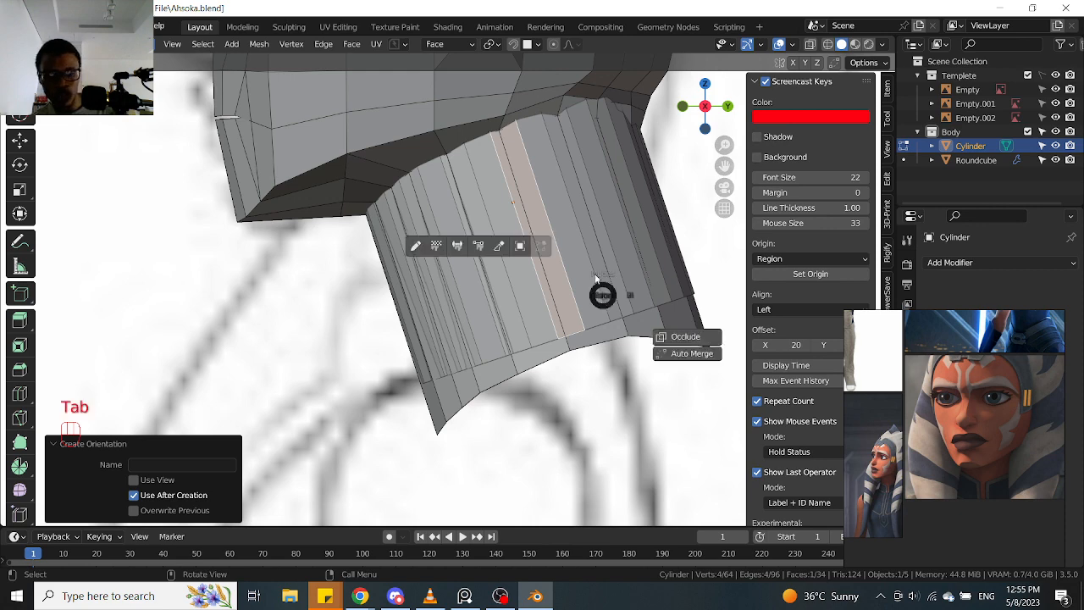
left_click(572, 351)
key("Tab")
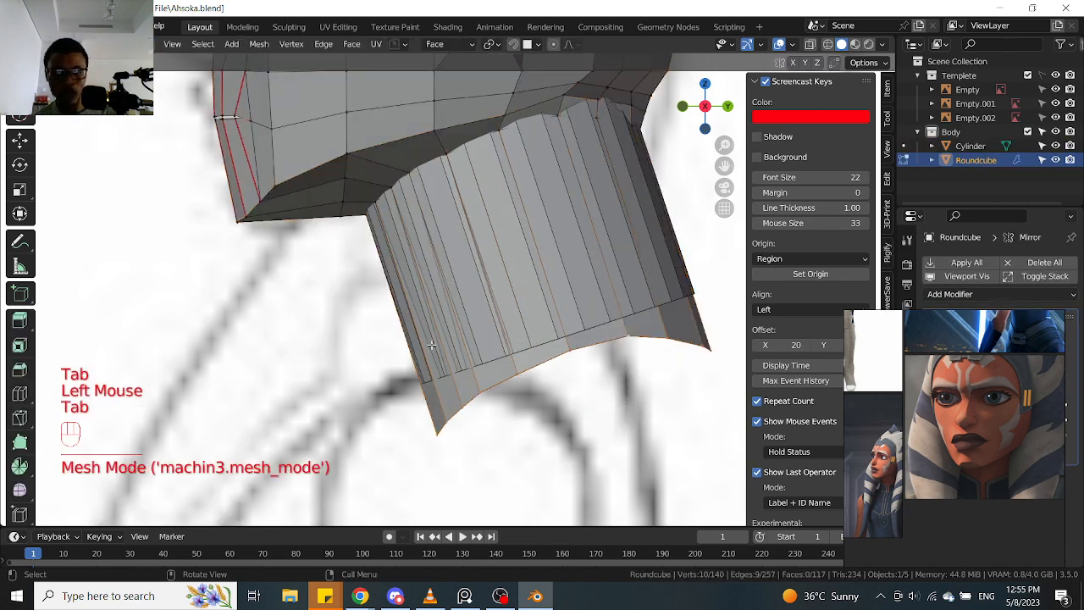
scroll(447, 396, "down", 1)
left_click_drag(494, 469, 618, 320)
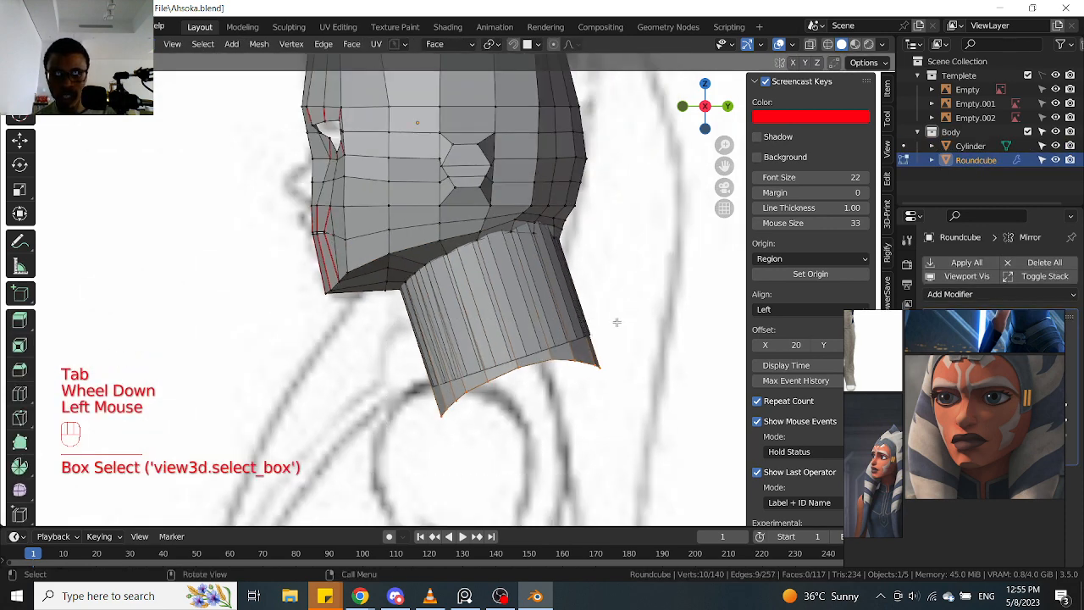
key("s")
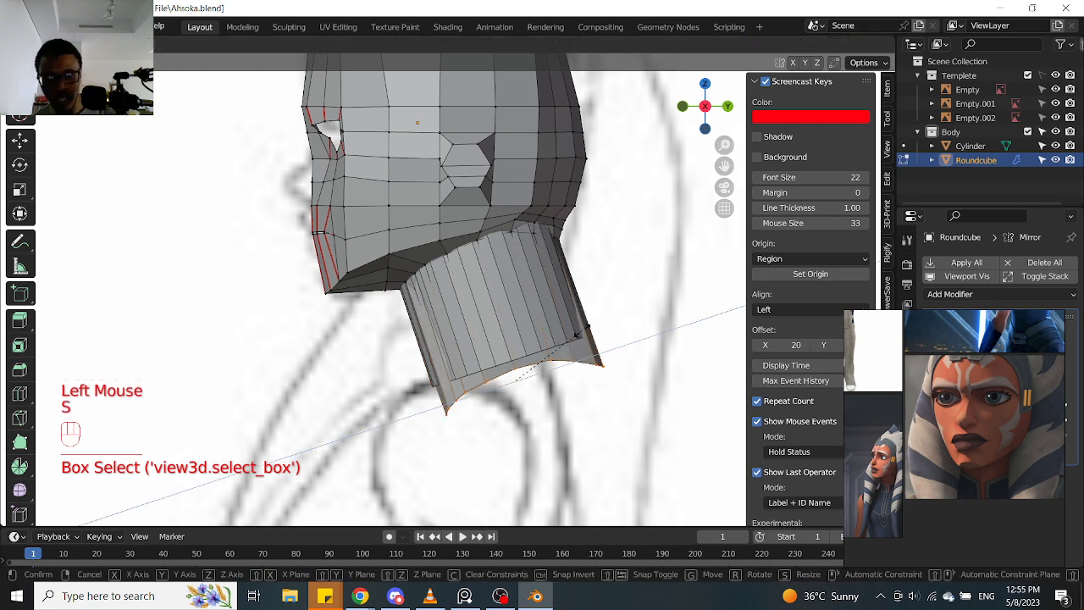
mouse_move(582, 330)
middle_mouse_down()
mouse_move(532, 334)
mouse_move(588, 342)
middle_mouse_up()
key("s")
left_click(533, 335)
key("KP_3")
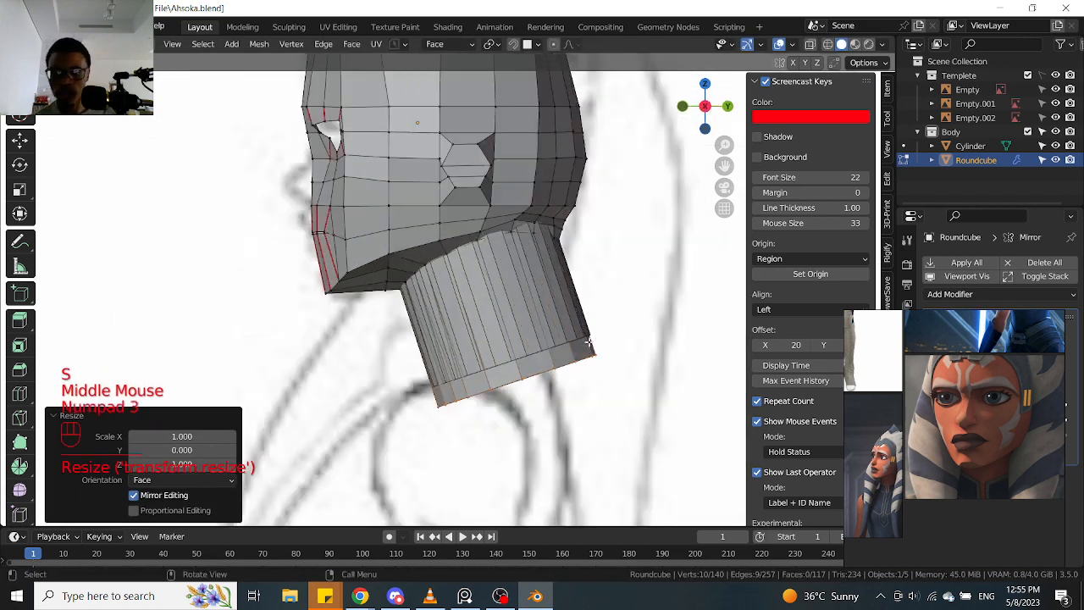
Leave mesh editing and delete the guide cylinder around the neck
scroll(588, 343, "up", 1)
scroll(537, 364, "down", 1)
key("Tab")
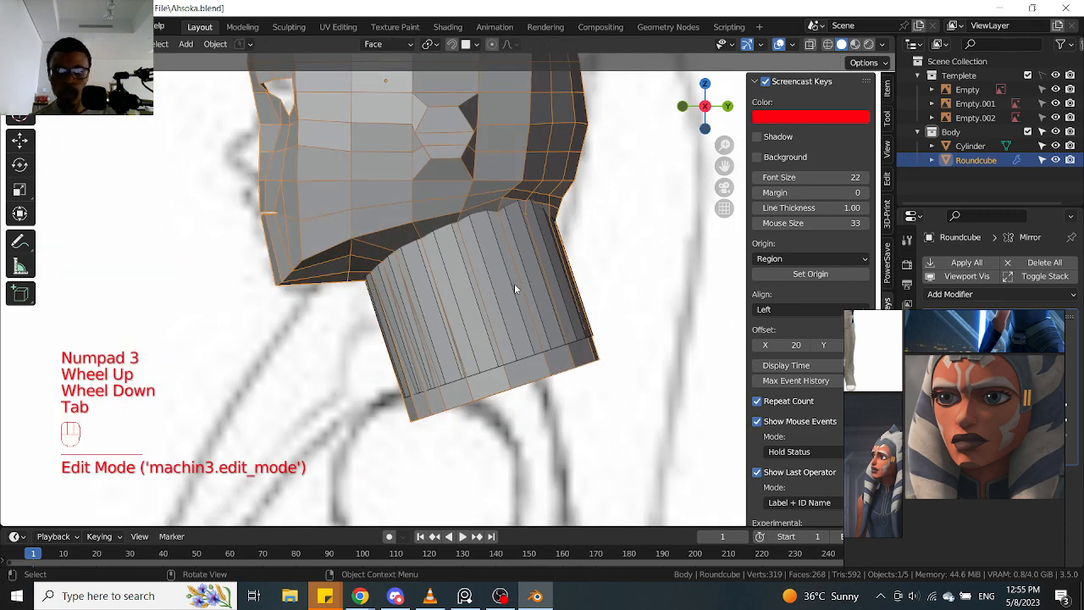
scroll(511, 284, "up", 2)
left_click(506, 291)
scroll(503, 295, "down", 1)
middle_click_drag(503, 295, 534, 295)
left_click(509, 349)
key("x")
left_click(508, 343)
Return to editing the head mesh and slide the vertex under the jaw, just in front of the neck, by a factor of 0.295
middle_click_drag(508, 344, 496, 271)
scroll(503, 337, "down", 2)
scroll(500, 237, "up", 2)
left_click(504, 200)
middle_click_drag(505, 200, 491, 264)
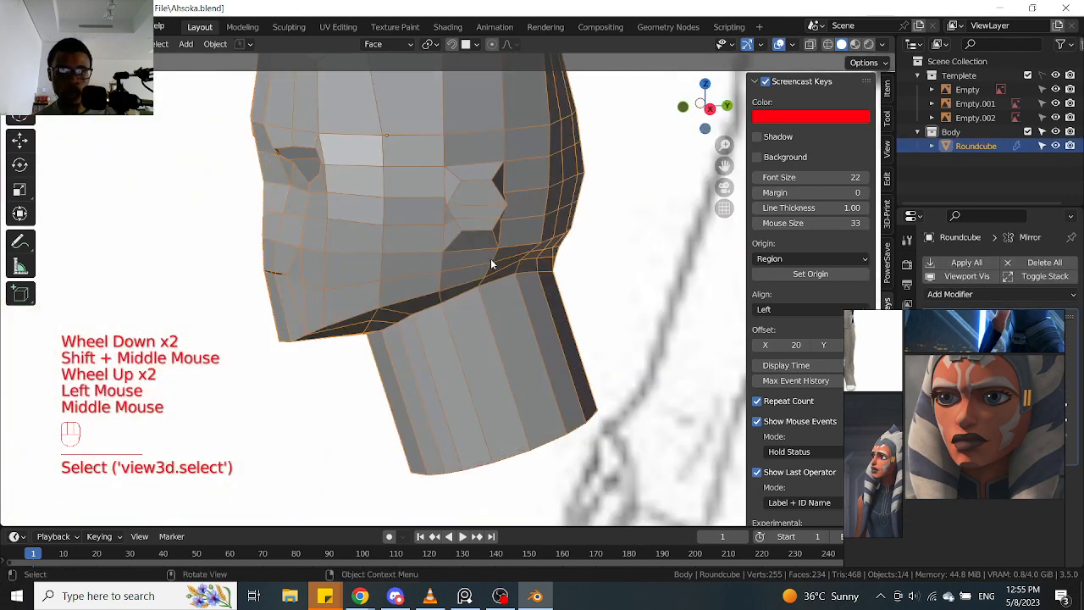
key("Tab")
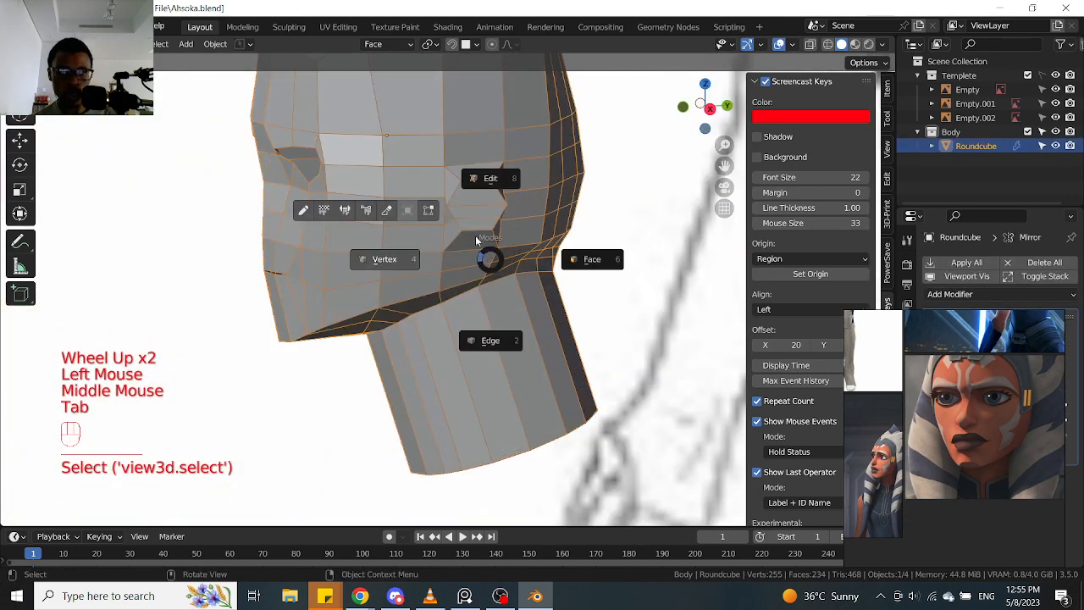
scroll(500, 271, "up", 1)
scroll(514, 278, "down", 2)
middle_click_drag(514, 280, 537, 296, "shift")
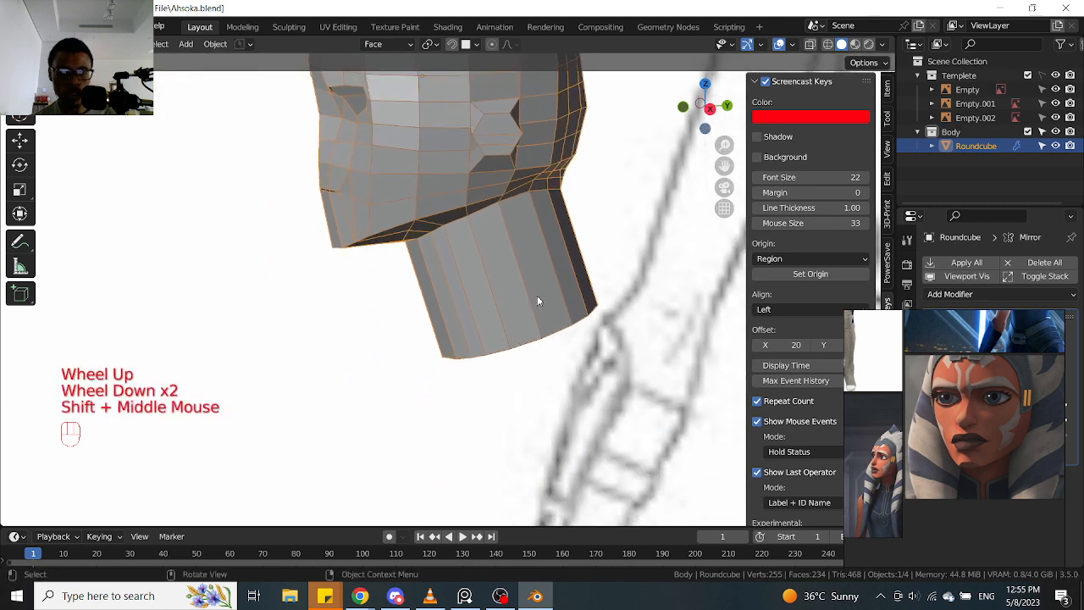
key("Tab")
left_click(453, 336)
middle_click_drag(454, 336, 457, 191)
key("KP_1")
scroll(497, 311, "up", 1)
key("g")
key("g")
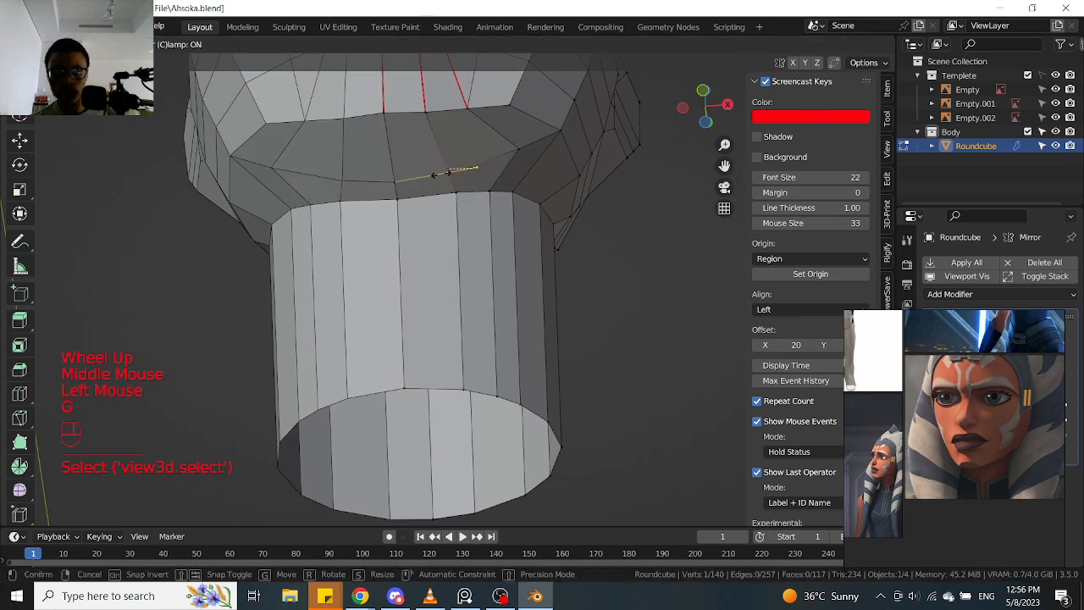
left_click(448, 174)
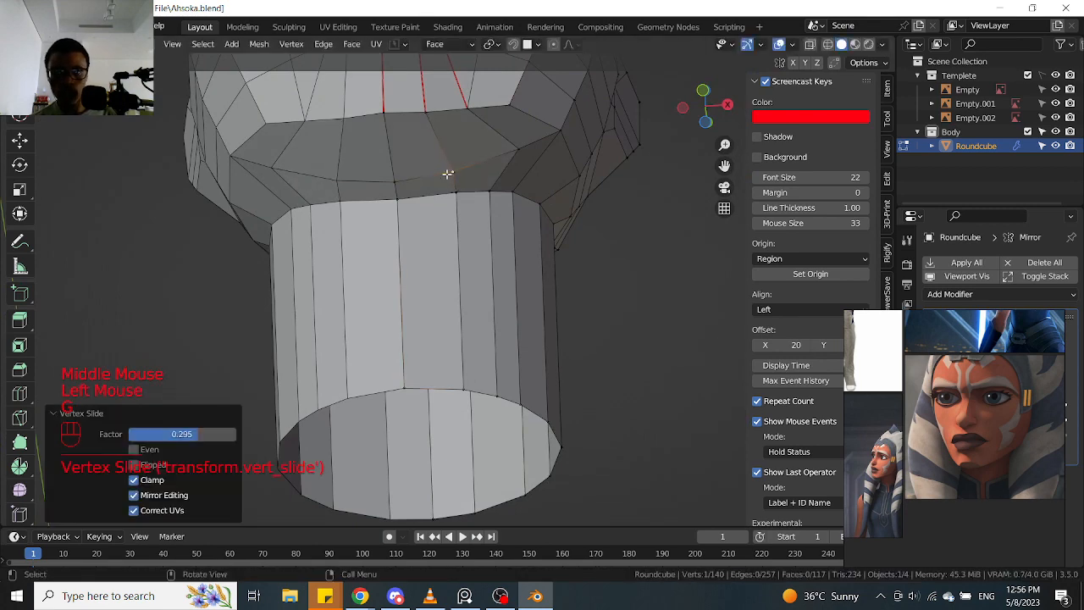
Switch the transform orientation back to Global and select the centre vertex under the jaw
left_click(475, 48)
left_click(461, 88)
middle_click_drag(658, 225, 631, 227)
key("Tab")
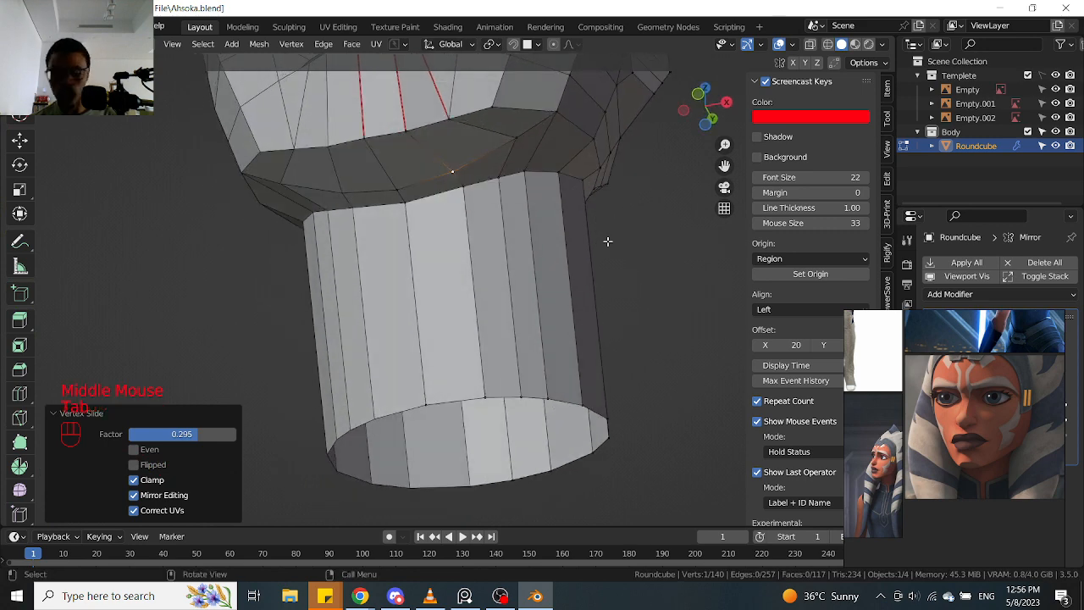
right_click(607, 240)
left_click(397, 185)
key("period")
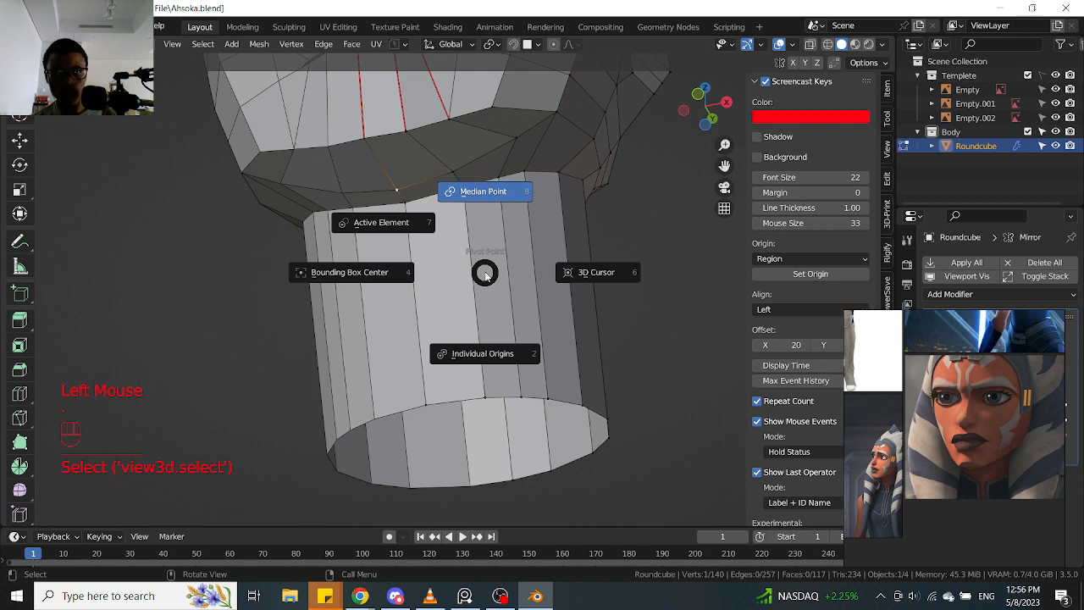
key("Escape")
key("comma")
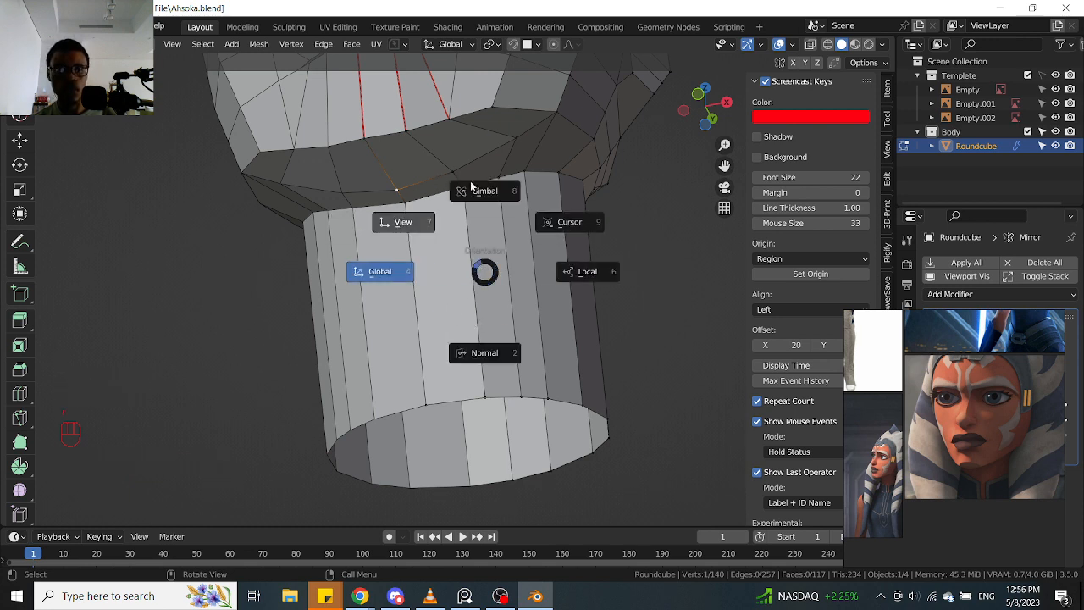
key("Escape")
middle_click_drag(501, 225, 499, 233)
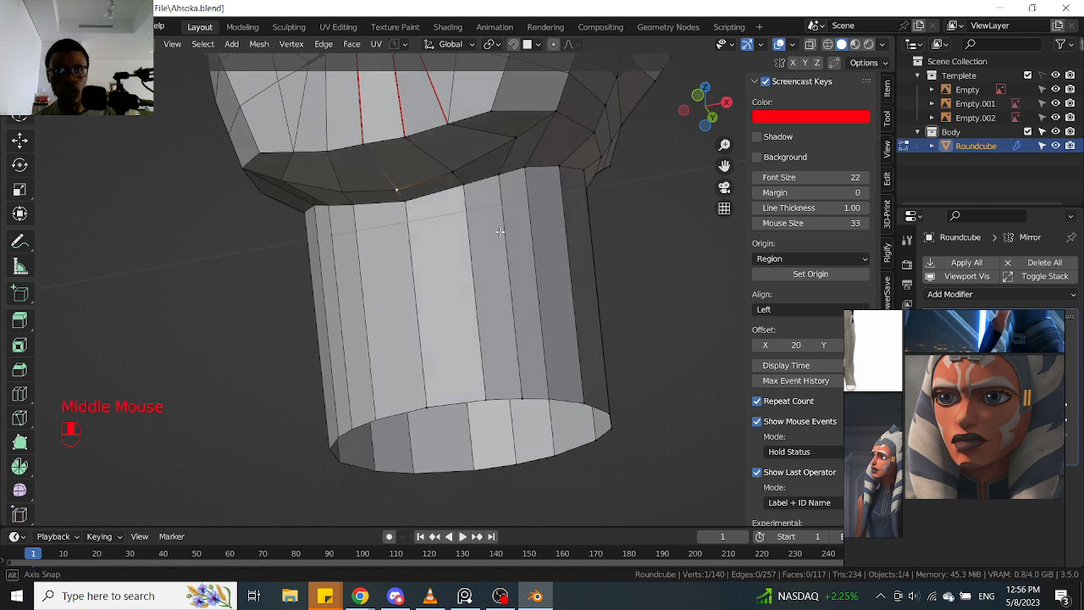
key("comma")
key("Escape")
key("comma")
key("Escape")
key("period")
key("Escape")
key("comma")
middle_click_drag(500, 237, 449, 245)
scroll(445, 255, "down", 2)
middle_click_drag(448, 246, 417, 278)
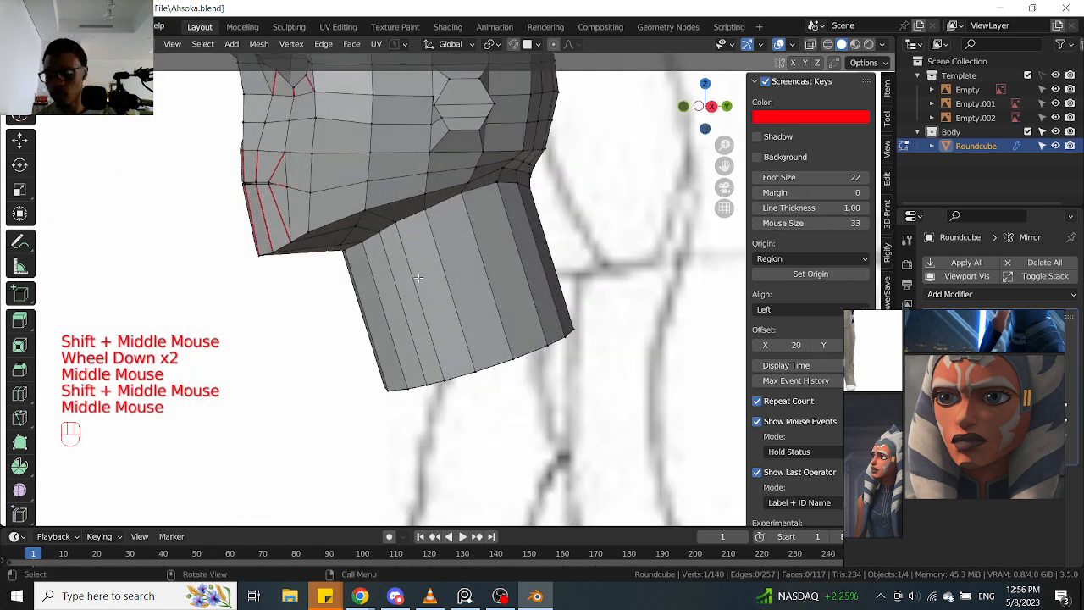
key("period")
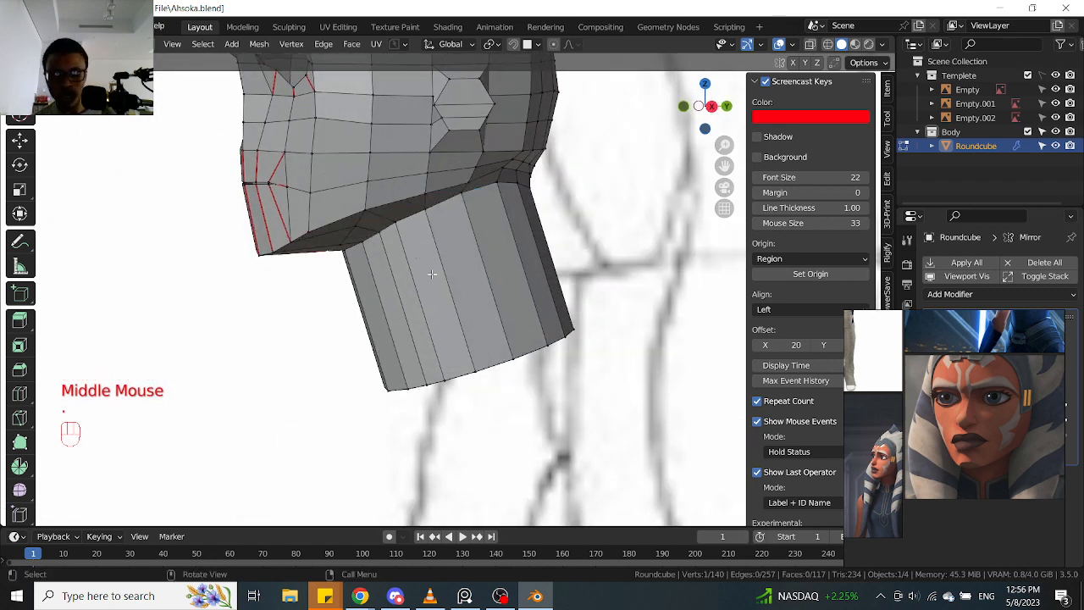
key("slash")
key("slash")
middle_click_drag(458, 326, 438, 288)
key("period")
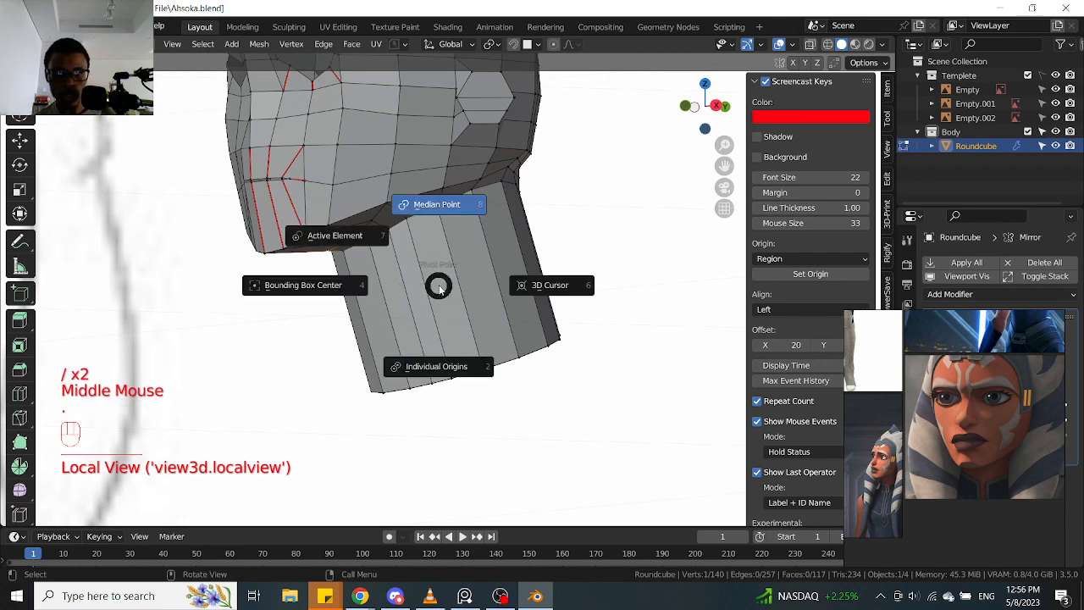
key("comma")
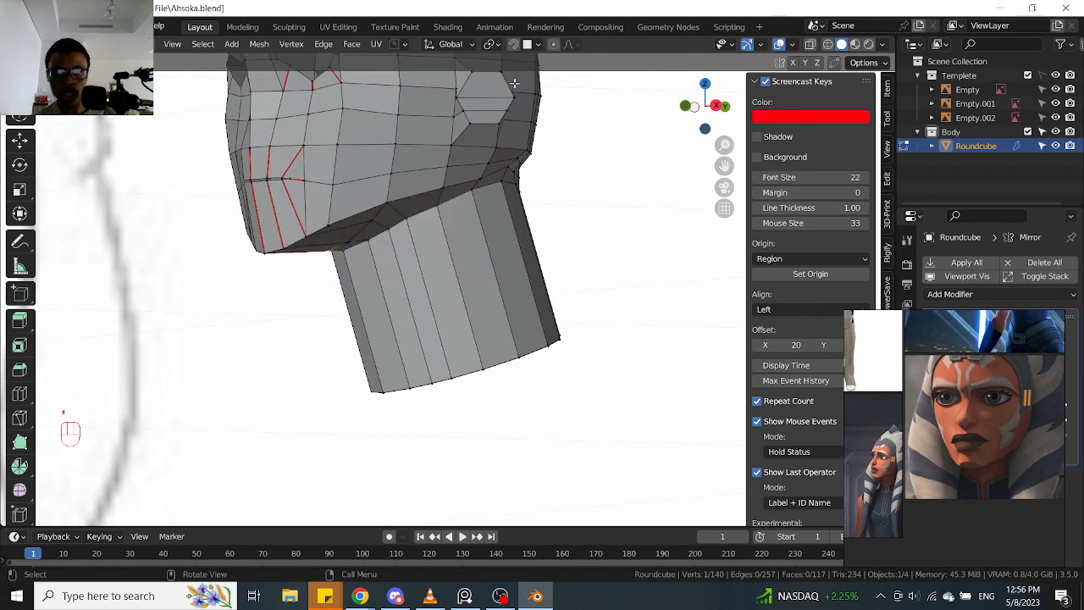
left_click(536, 45)
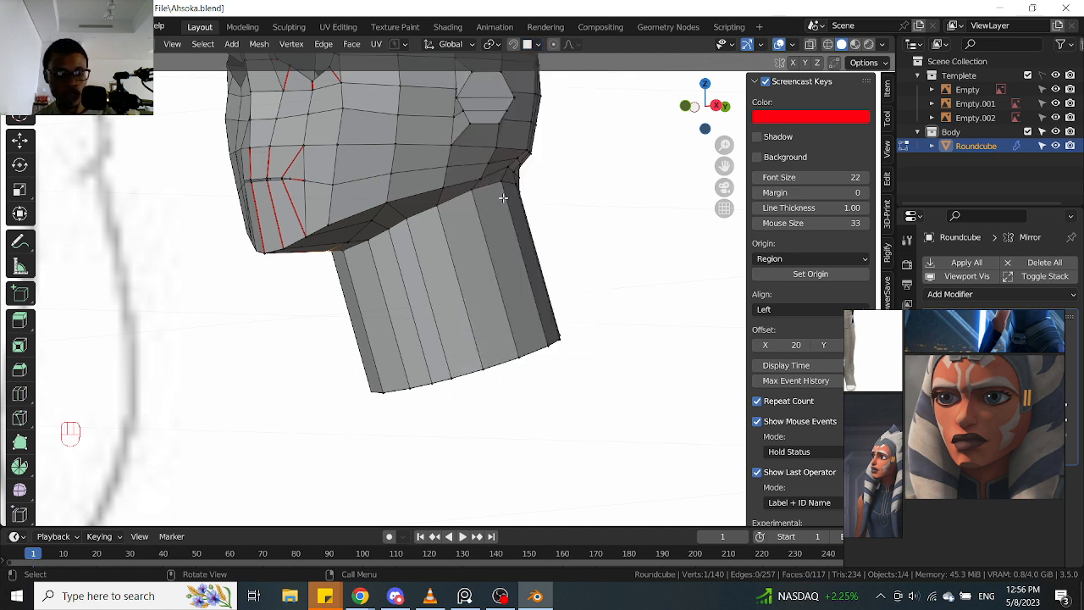
key("grave")
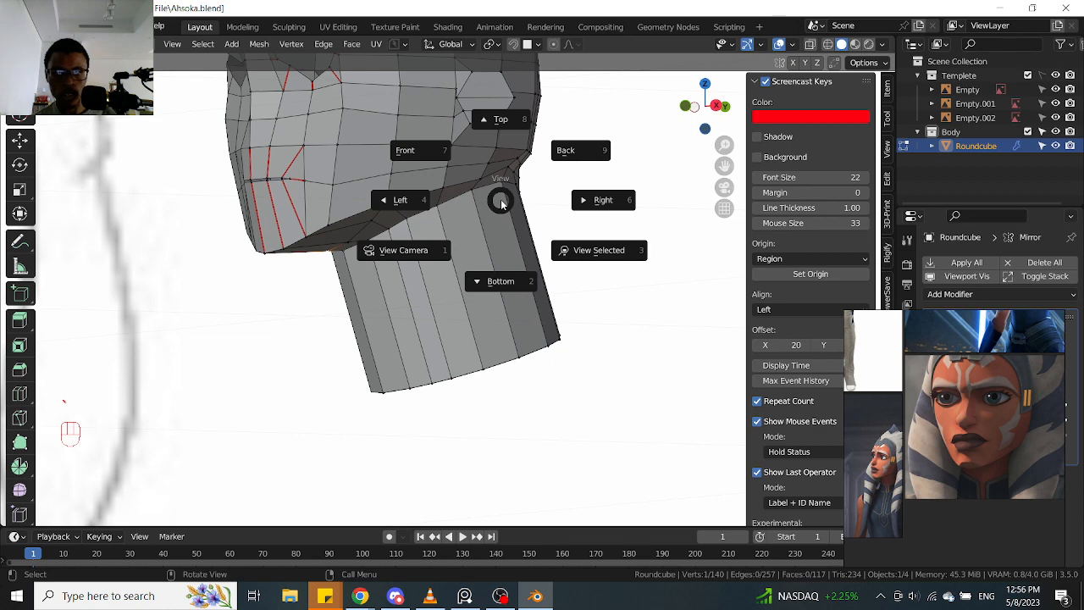
key("grave")
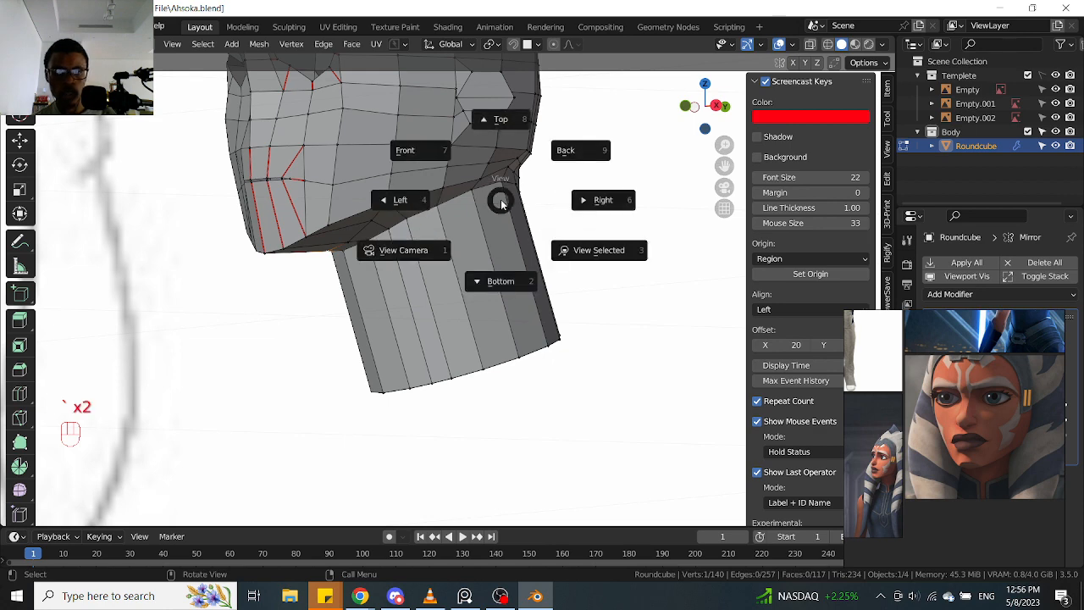
scroll(484, 241, "up", 2)
scroll(474, 271, "down", 1)
scroll(544, 271, "down", 2)
middle_click_drag(474, 271, 558, 280)
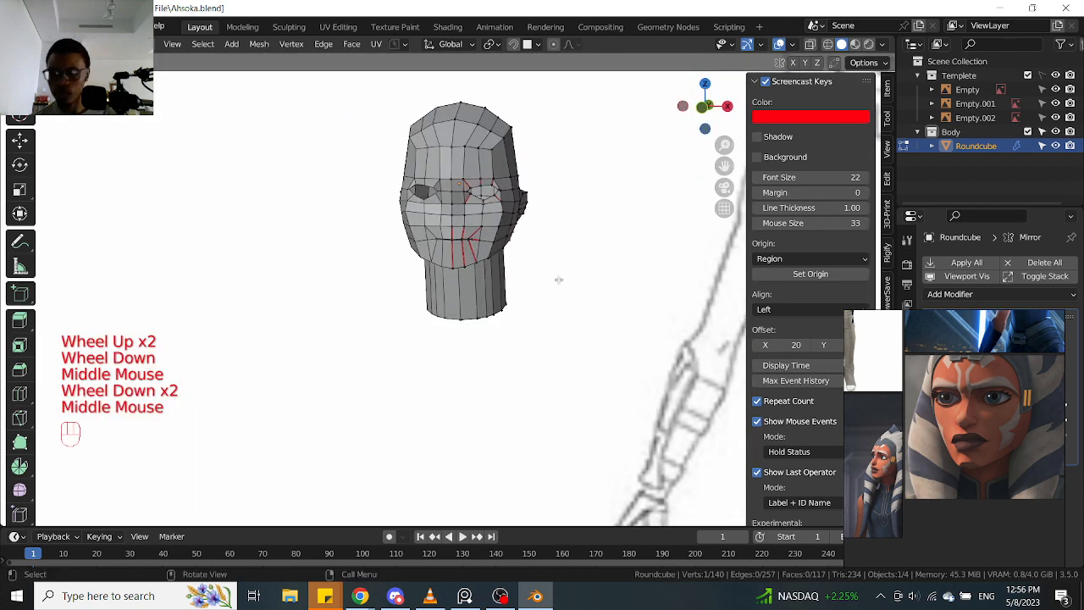
In the front view, select the neck's whole lower edge loop and extrude it straight down about 0.104 m along Z
key("KP_1")
key("alt+z")
scroll(540, 275, "up", 1)
scroll(521, 282, "down", 1)
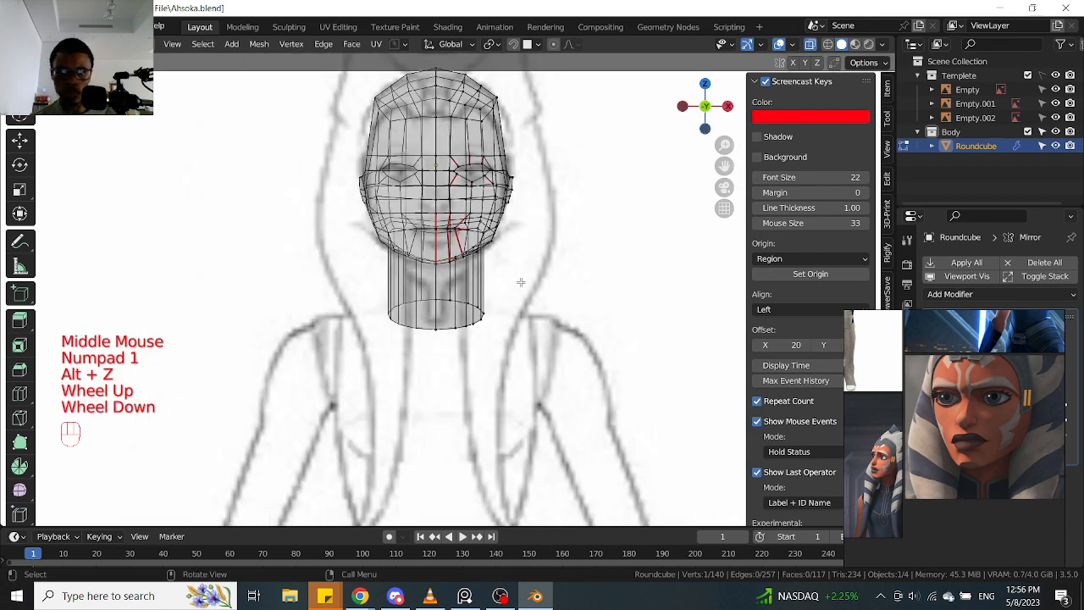
scroll(465, 321, "up", 4)
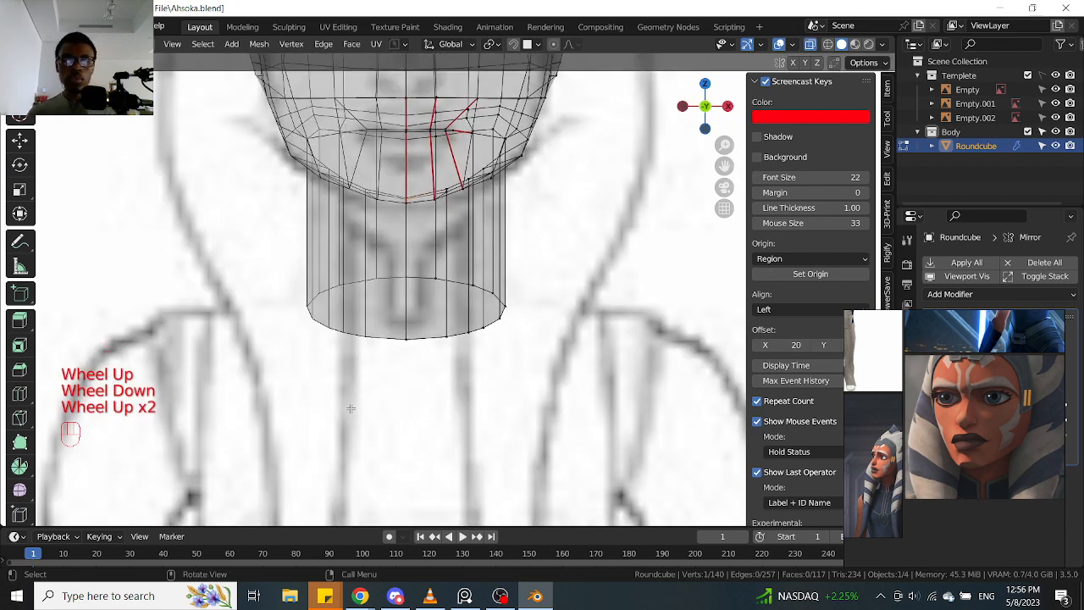
left_click_drag(377, 407, 542, 224)
key("alt+z")
scroll(542, 224, "down", 2)
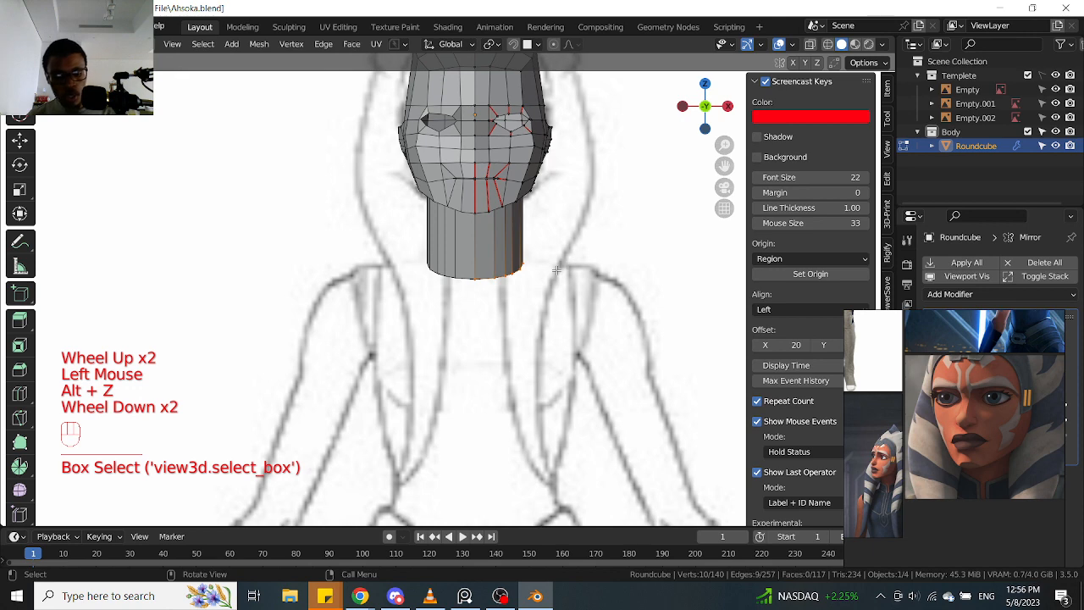
key("e")
right_click(562, 317)
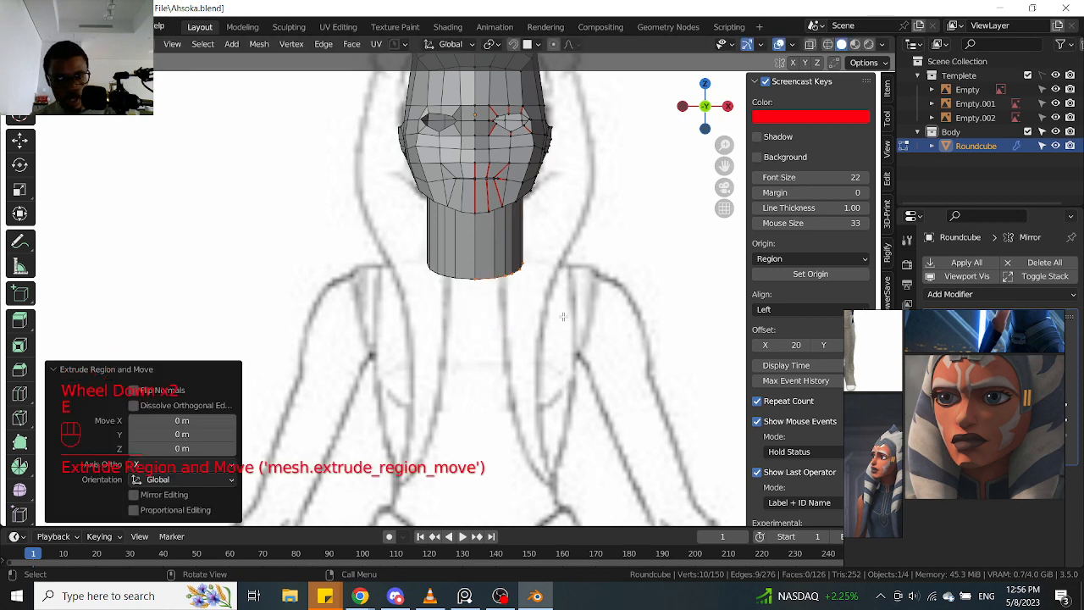
key("s")
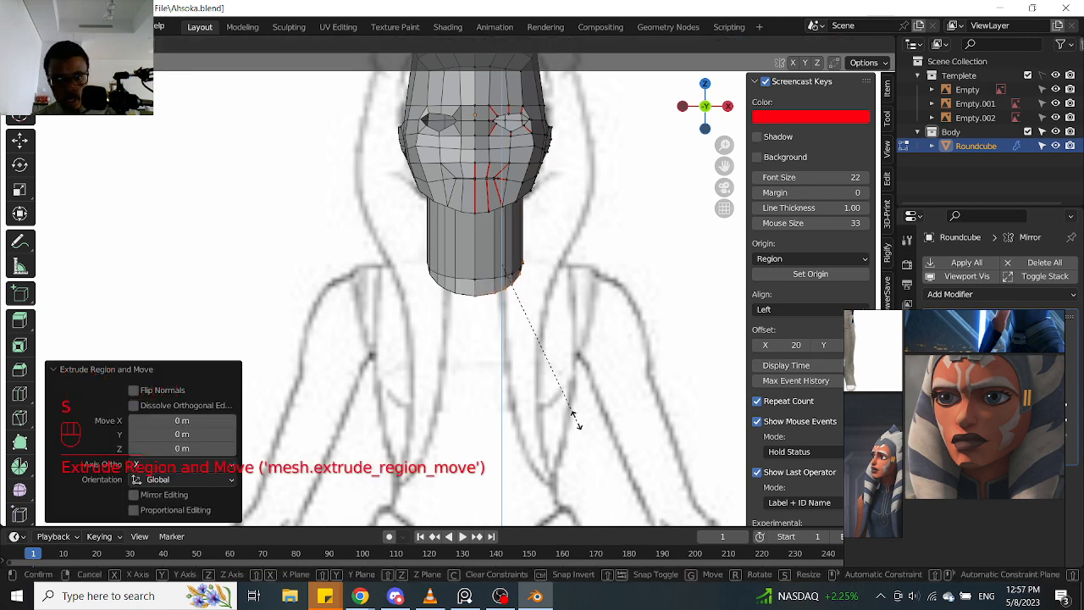
right_click(576, 421)
key("g")
left_click(574, 441)
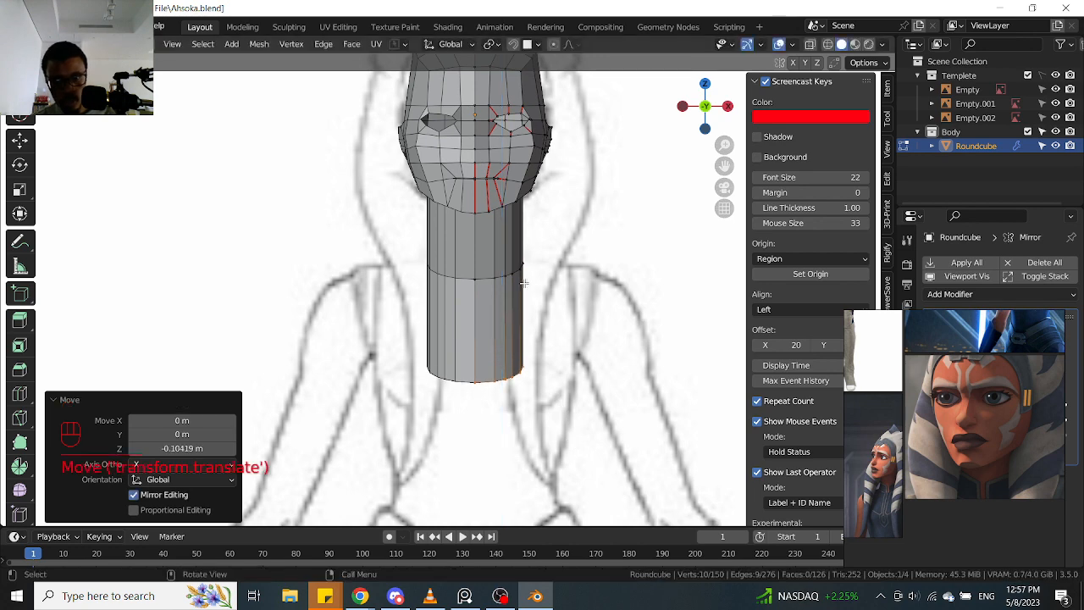
Hide the viewport's sidebar and tool shelf, and move the reference image window clear of the model
scroll(523, 284, "up", 2)
mouse_move(523, 283)
middle_mouse_down()
mouse_move(507, 253)
mouse_move(530, 271)
middle_mouse_up()
key("KP_1")
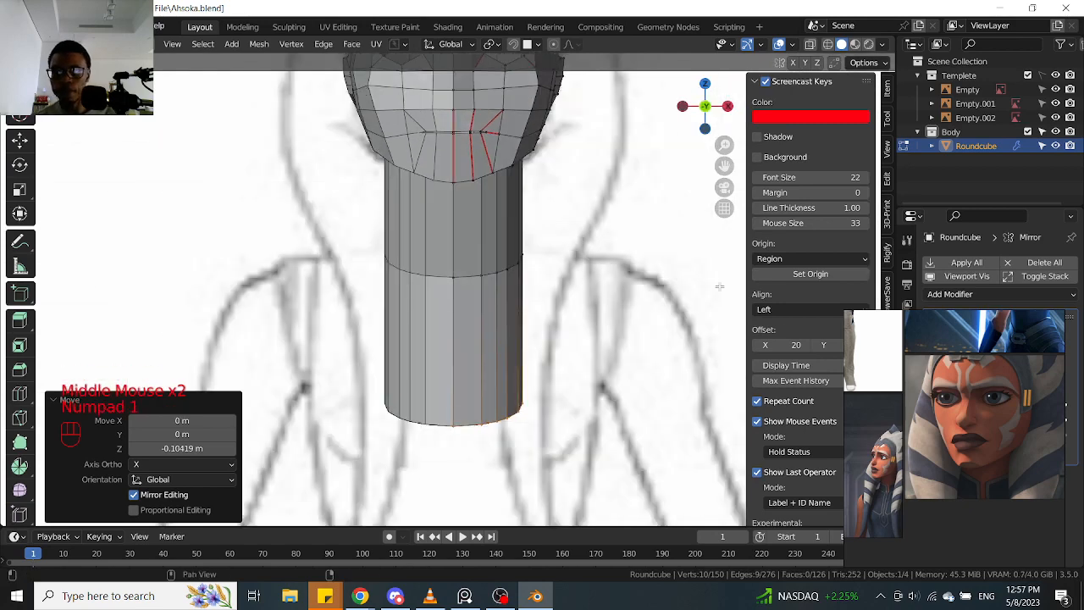
key("n")
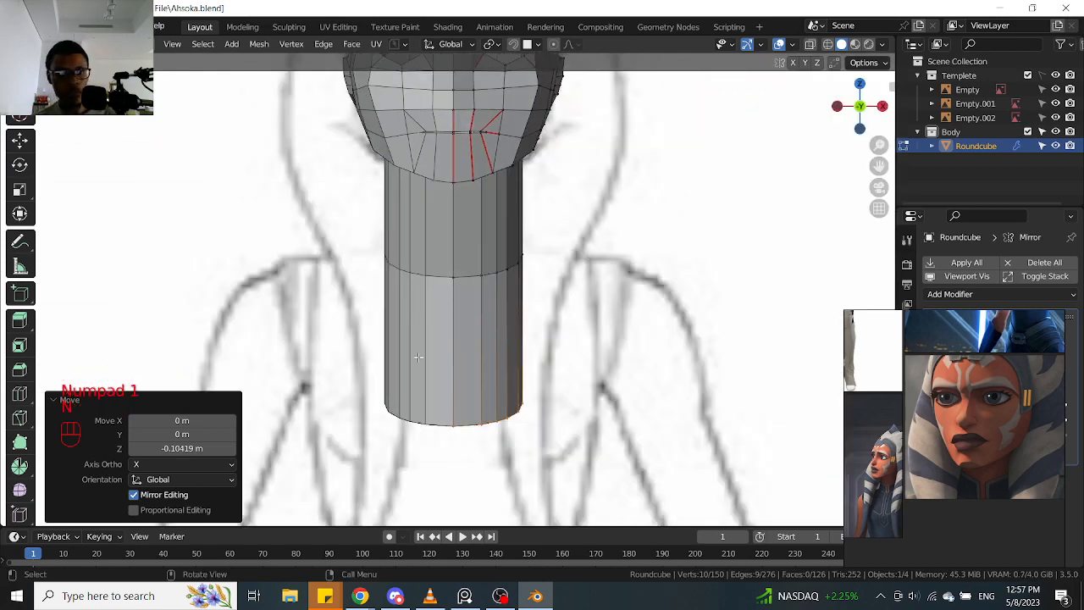
key("t")
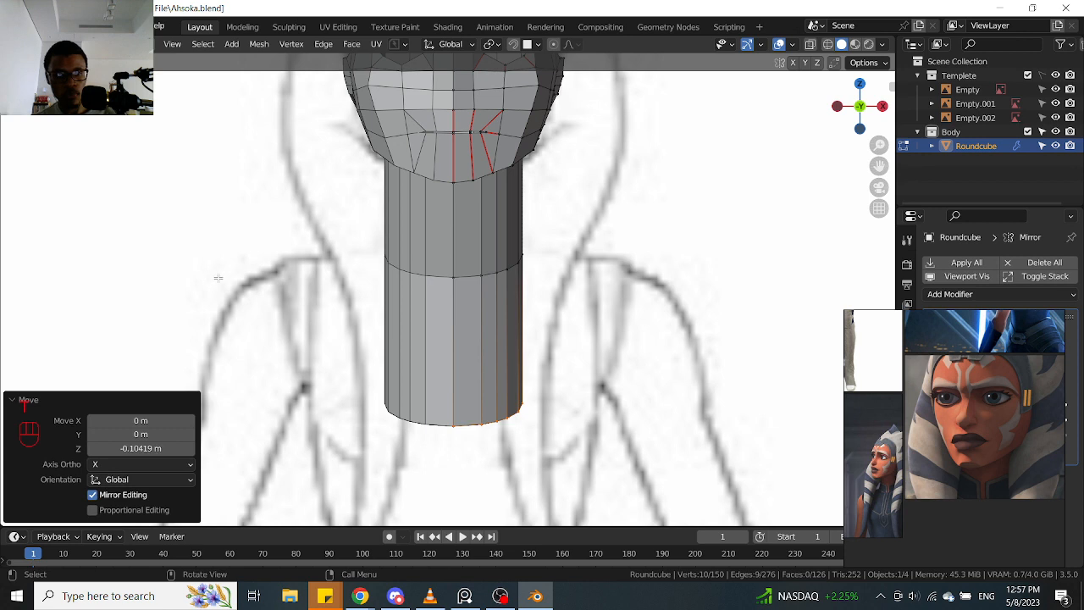
middle_click_drag(824, 336, 737, 338, "shift")
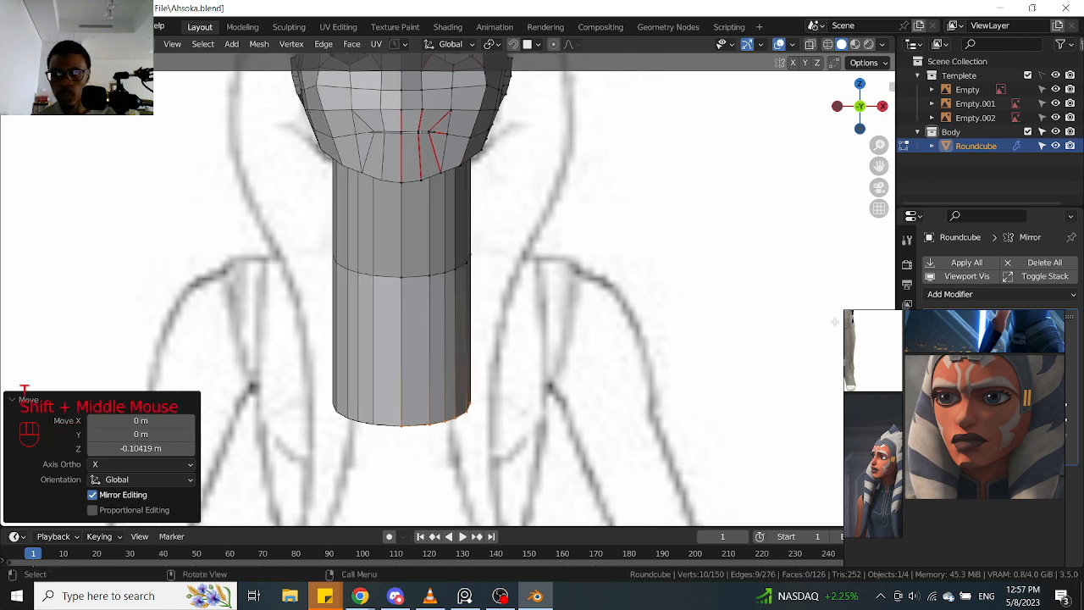
left_click_drag(847, 361, 944, 369)
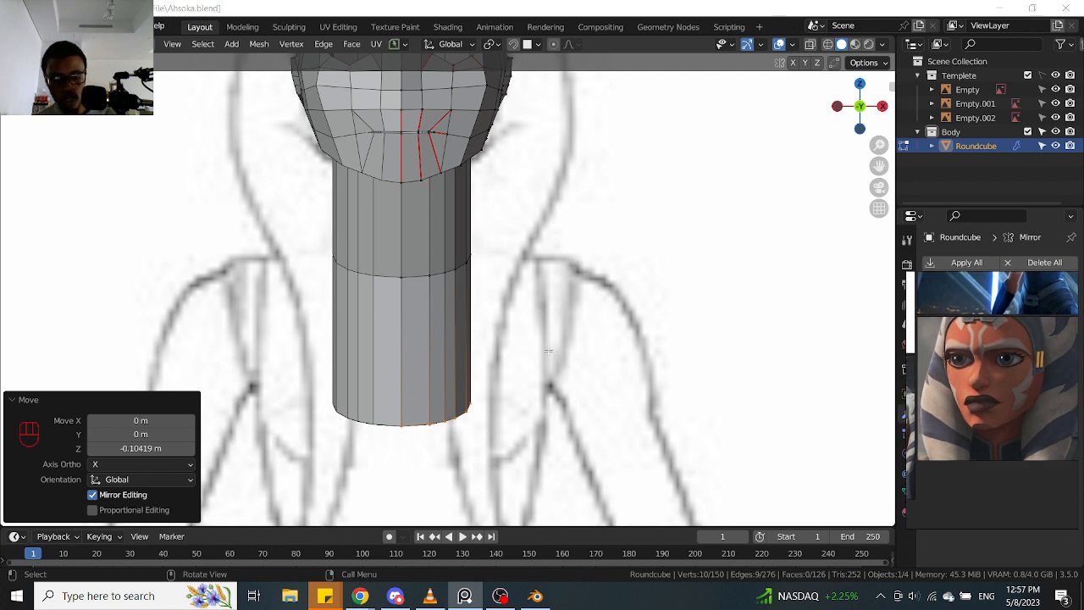
Try to scale the bottom edge loop of the extruded neck, selected through the mesh with X-ray on
left_click(552, 303)
key("alt+z")
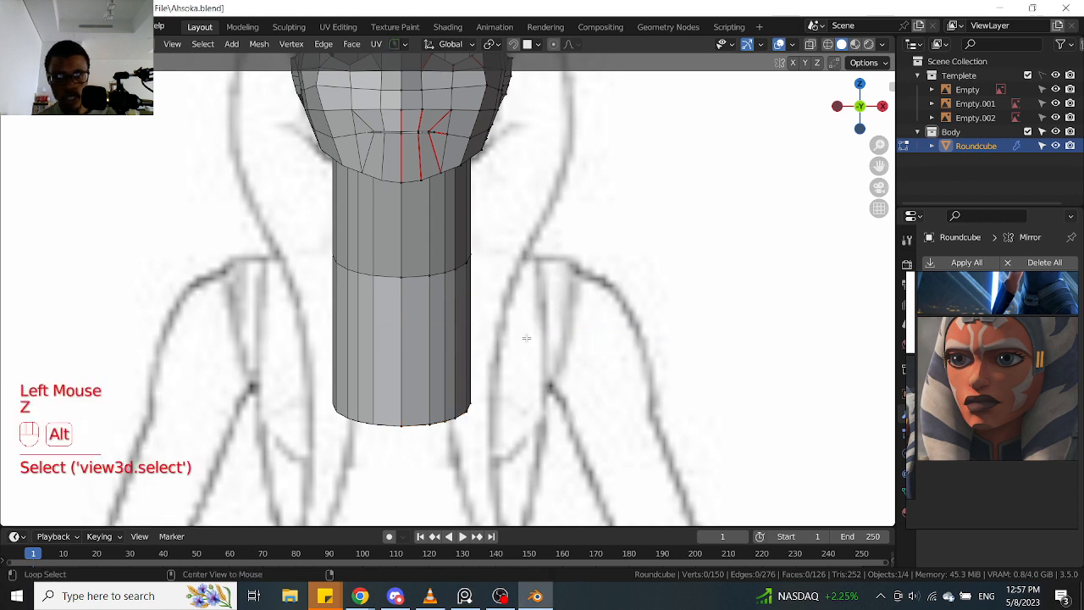
key("alt+z")
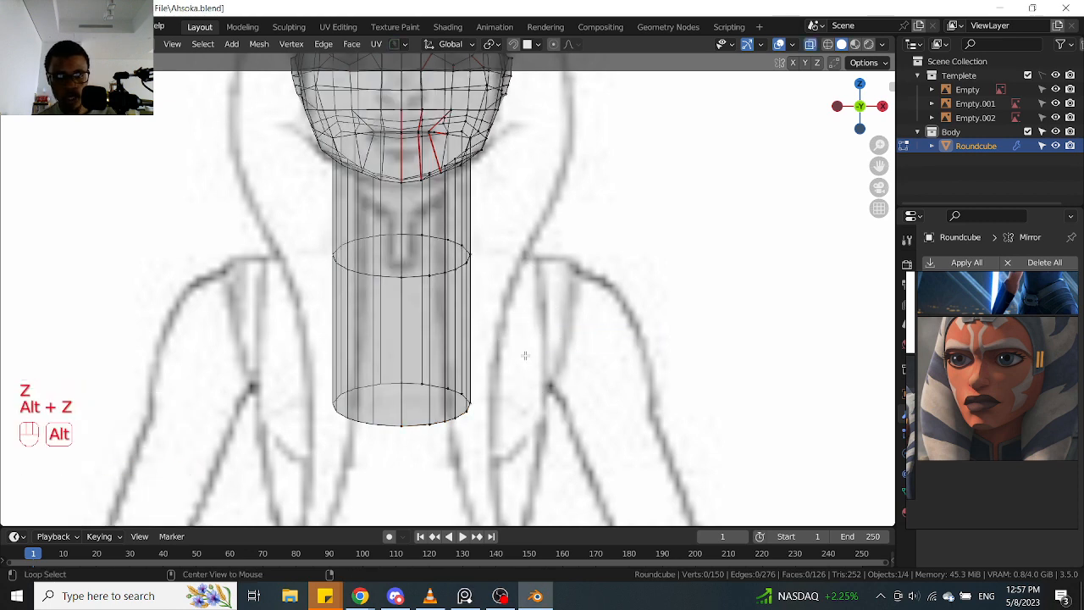
left_click_drag(540, 322, 414, 433)
key("s")
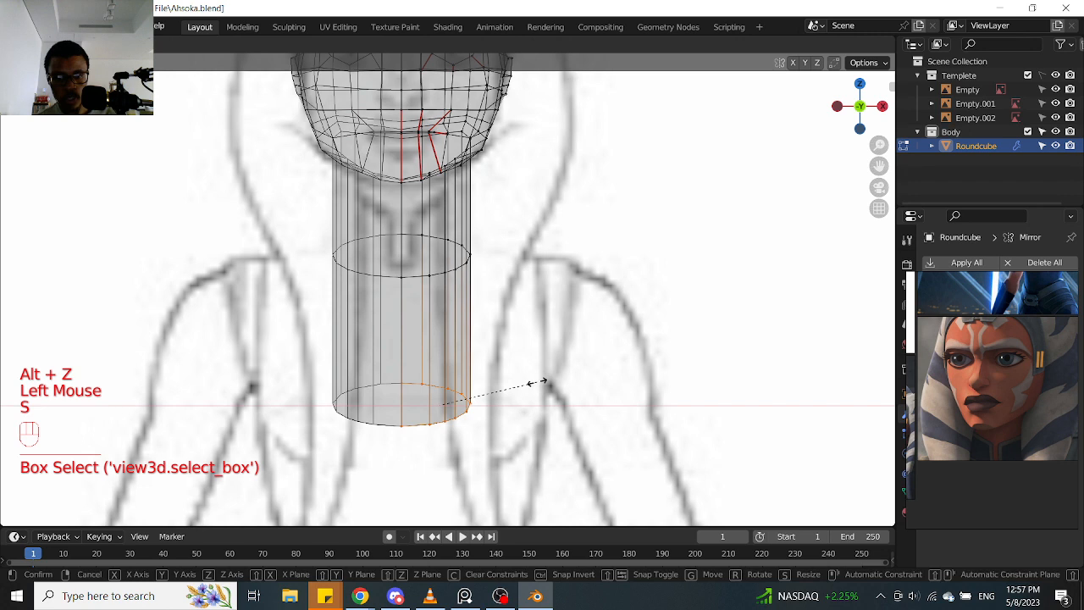
right_click(669, 376)
Select the two centreline vertices of the neck's bottom loop and snap the 3D cursor to them
key("Tab")
left_click_drag(355, 453, 421, 349)
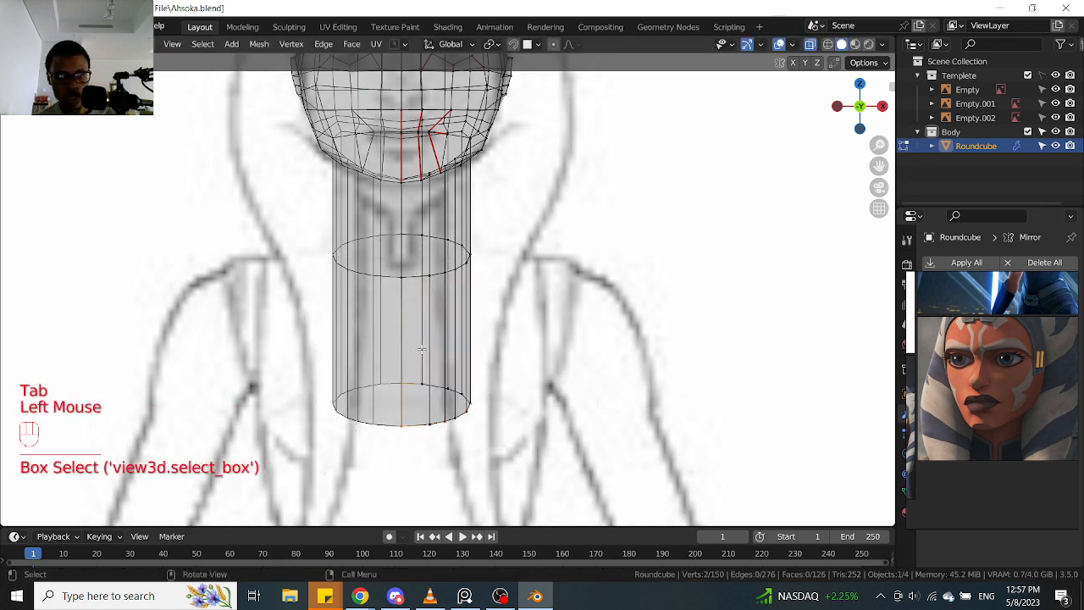
key("shift+s")
left_click(302, 412)
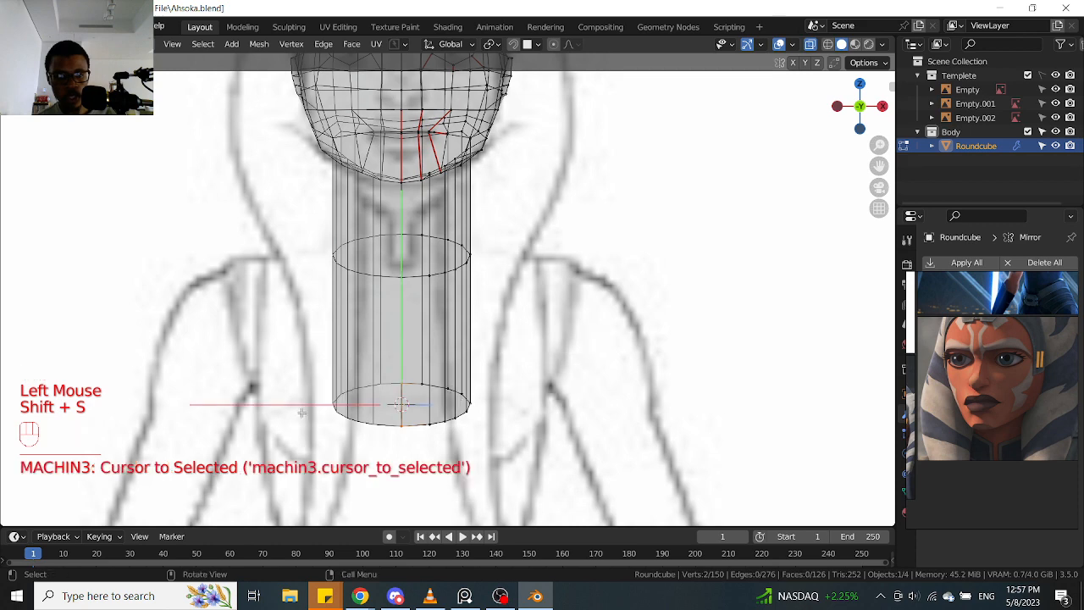
Undo the last 3D cursor placement
scroll(484, 326, "down", 4)
middle_click_drag(484, 326, 470, 353)
scroll(482, 276, "down", 1)
key("ctrl+z")
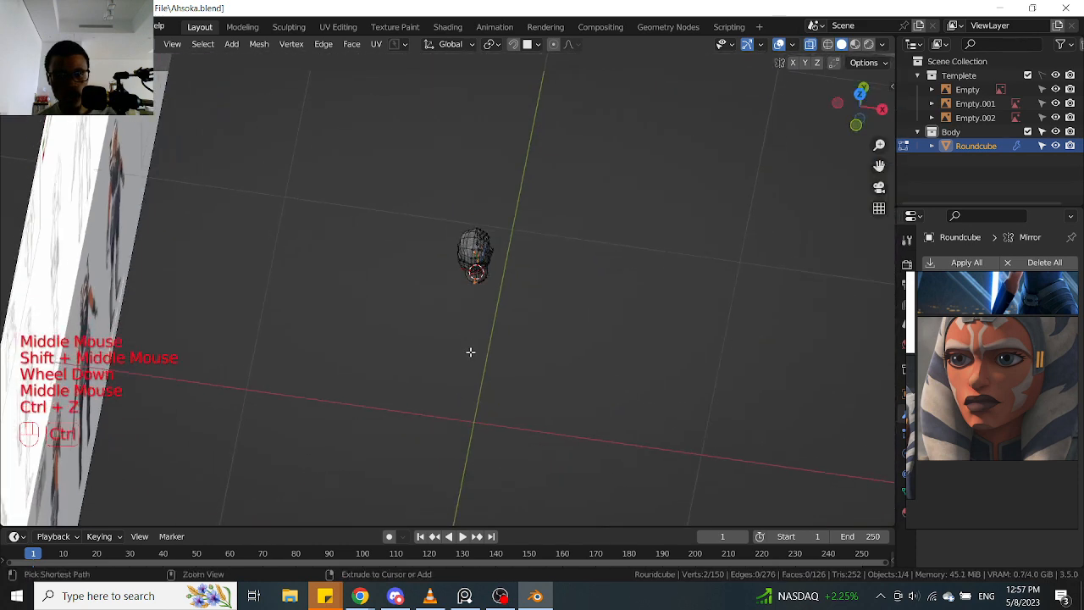
Clear the vertex selection and snap the 3D cursor to the world origin
key("shift+a")
left_click(593, 313)
scroll(491, 351, "up", 3)
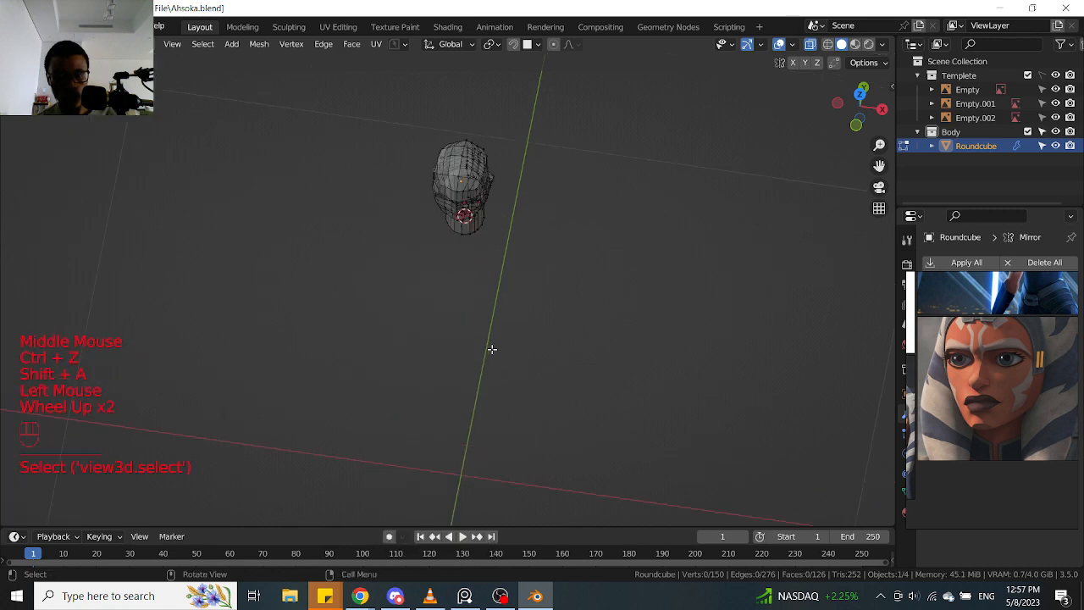
middle_click_drag(491, 351, 487, 317)
scroll(485, 312, "down", 1)
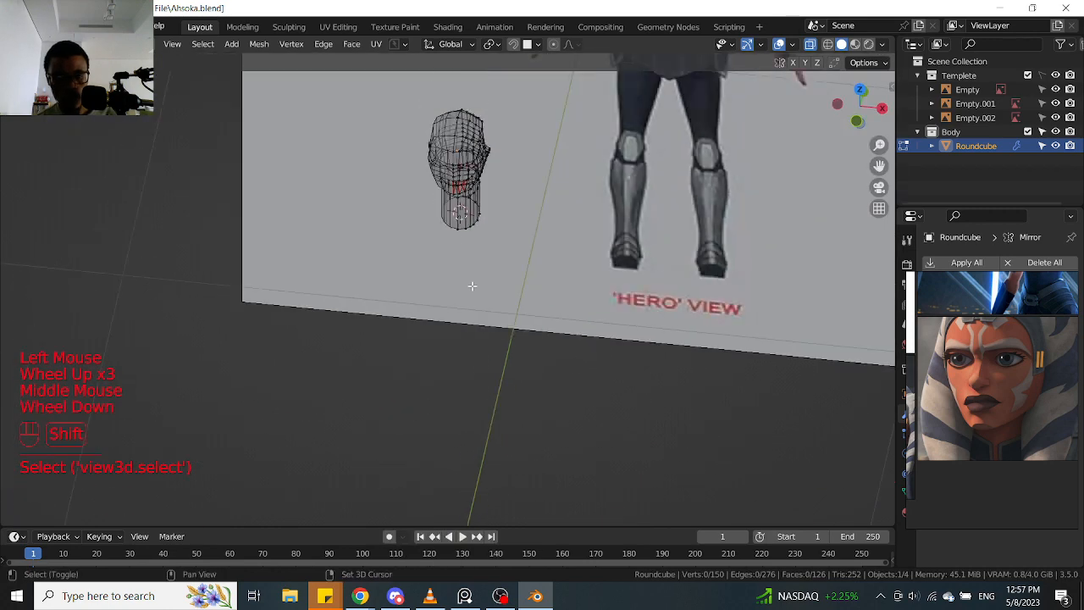
key("shift+s")
left_click(383, 236)
scroll(381, 237, "down", 1)
middle_click_drag(503, 274, 522, 190)
left_click_drag(557, 393, 589, 324)
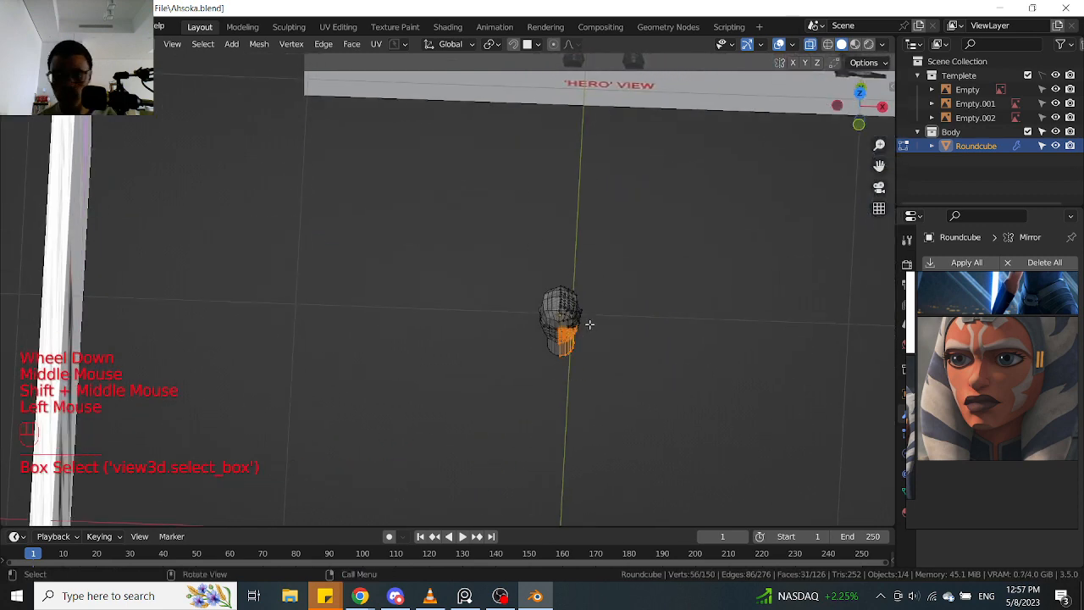
Set the transform pivot point to the 3D cursor in the front view
key("KP_1")
key("alt+z")
middle_click_drag(565, 378, 582, 345, "shift")
scroll(581, 345, "up", 2)
left_click(599, 332)
key("period")
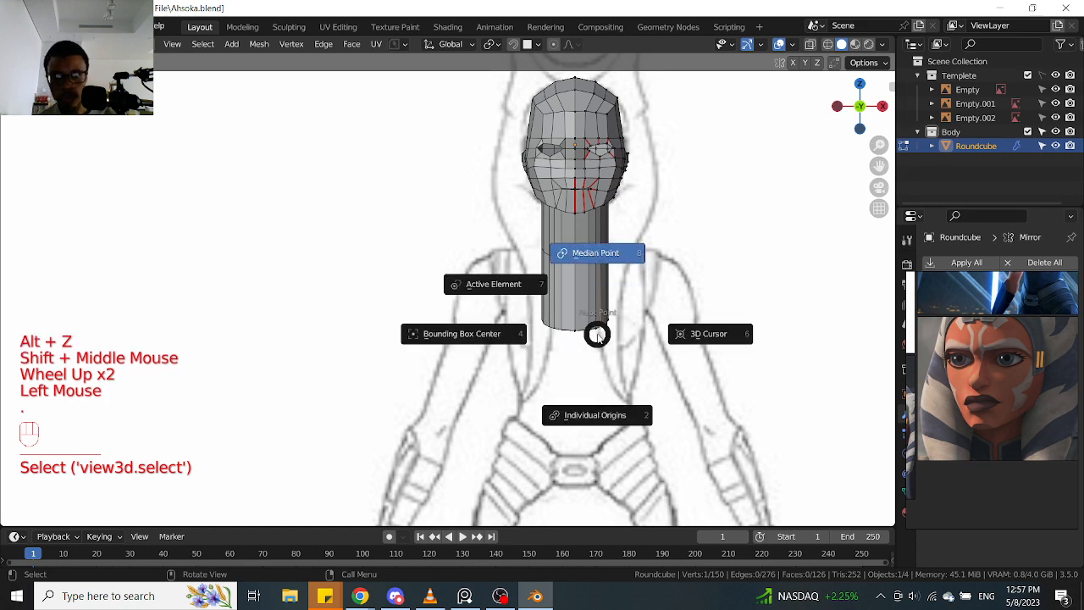
left_click(677, 341)
Scale the neck's bottom edge loop by about 2.214 along X and raise it along Z to the reference's shoulder line
scroll(677, 341, "up", 2)
key("alt+z")
left_click_drag(674, 267, 553, 380)
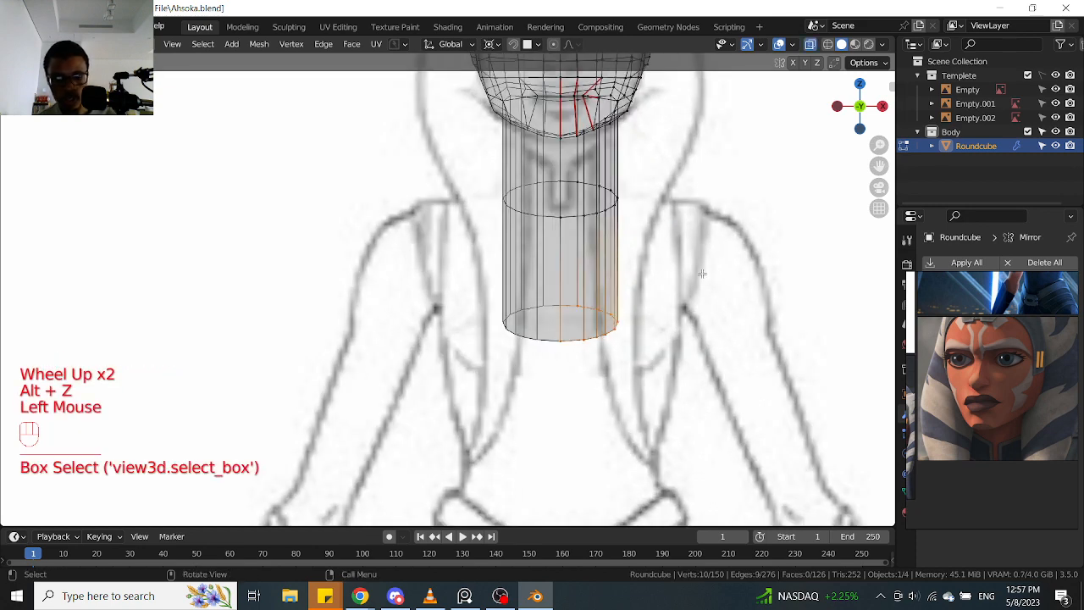
key("s")
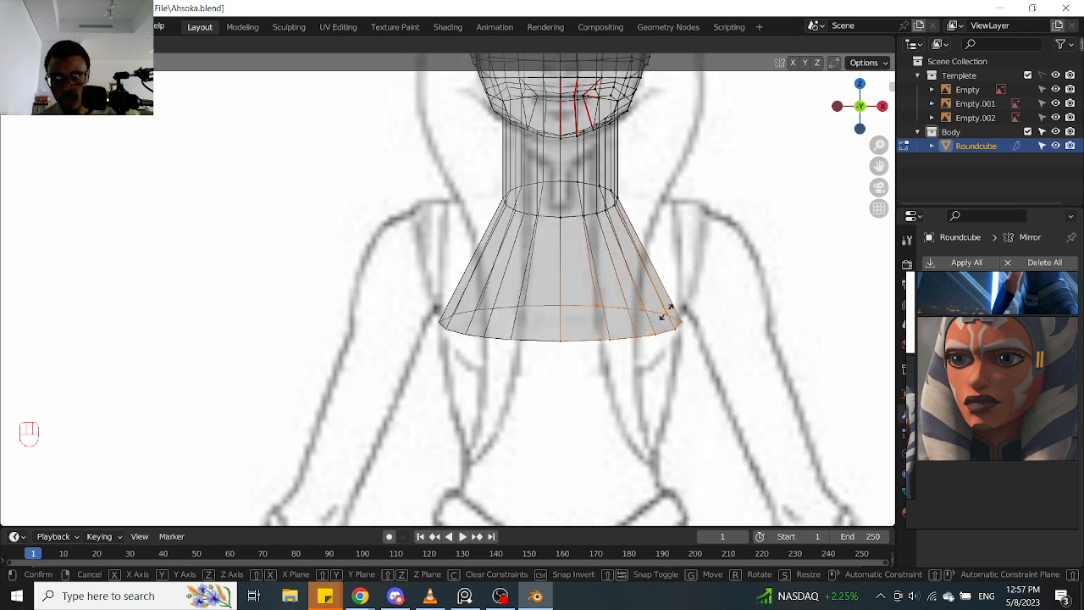
left_click(781, 232)
key("g")
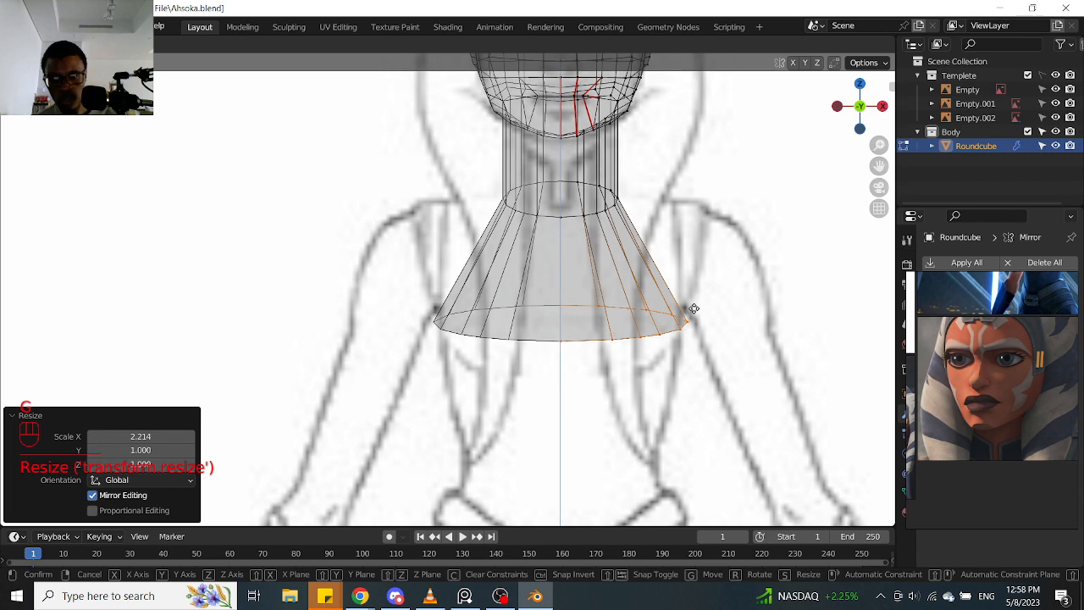
key("z")
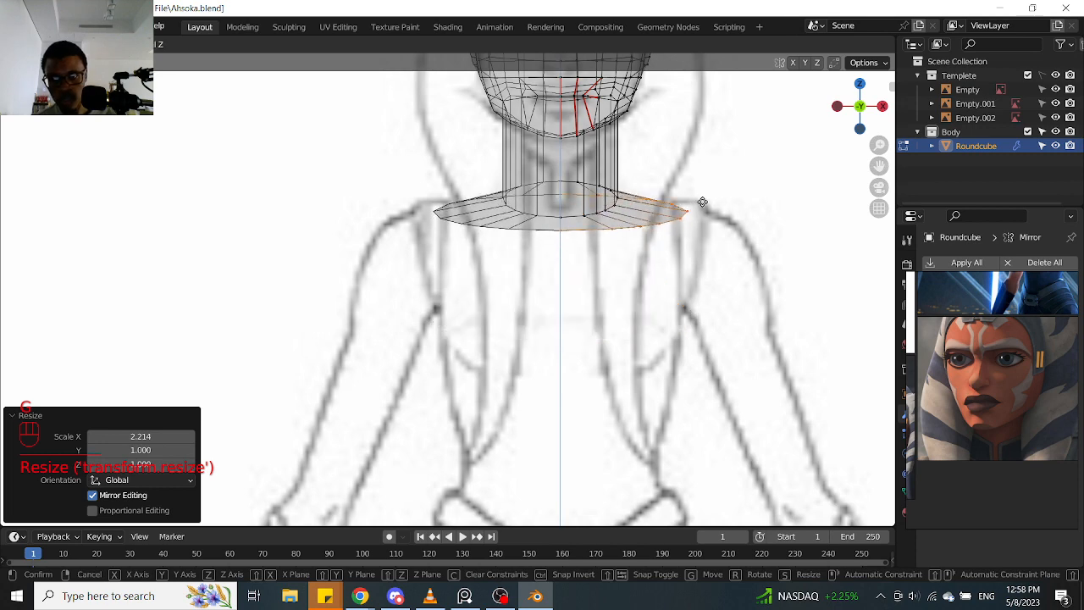
left_click(593, 193)
Slide the edge loop at the base of the neck slightly upward, by a factor of about 0.141
scroll(589, 191, "up", 1)
left_click(605, 222, "alt")
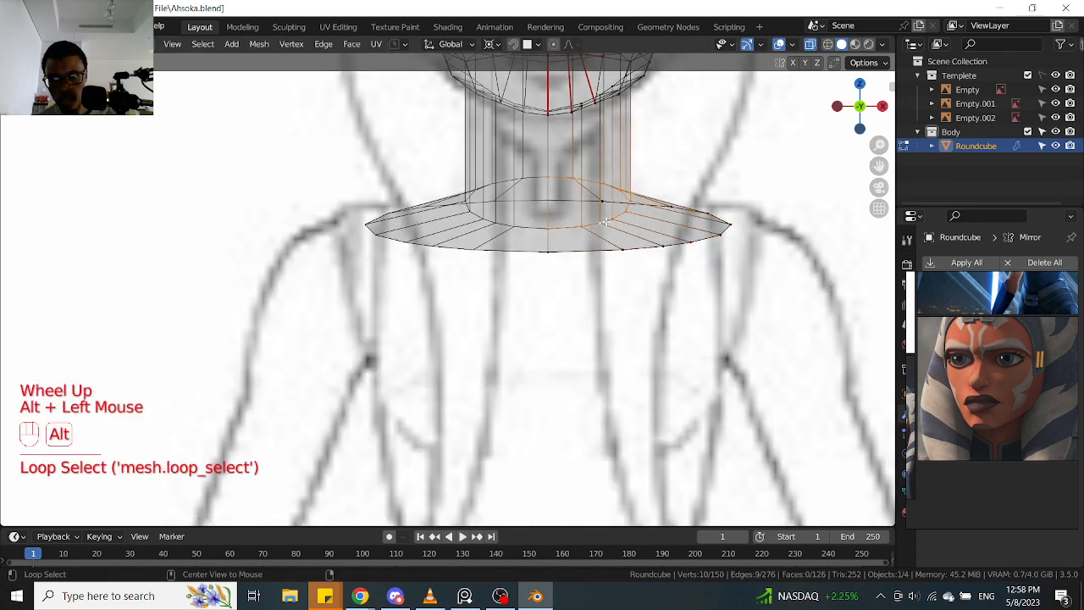
key("g")
key("g")
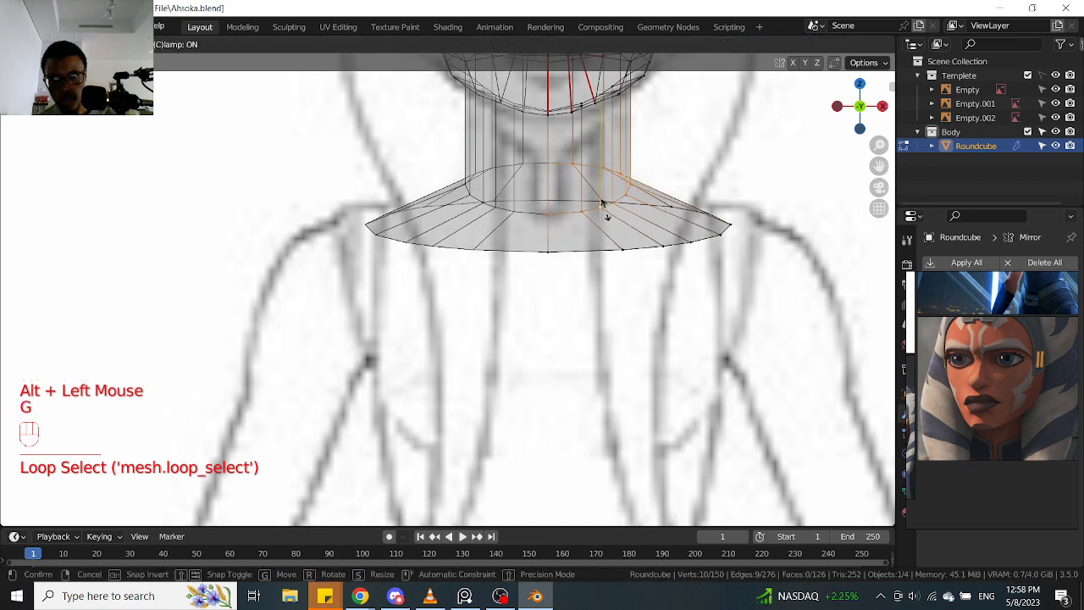
left_click(605, 209)
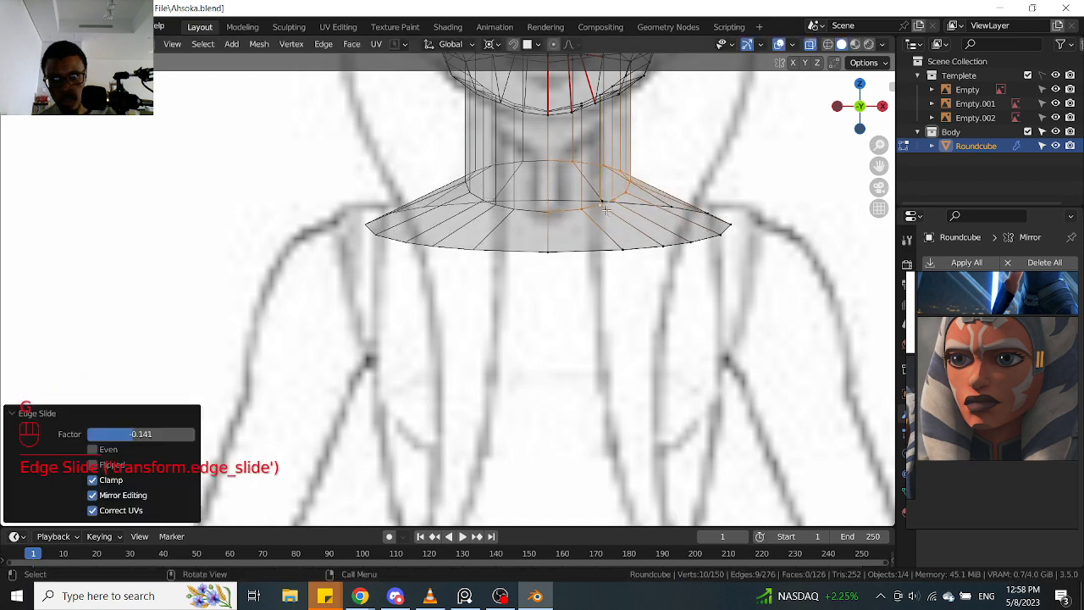
Extrude the outer shoulder loop down about 0.085 m and scale its new edge to about 0.944 along X
left_click(674, 250, "alt")
scroll(675, 251, "down", 2)
key("e")
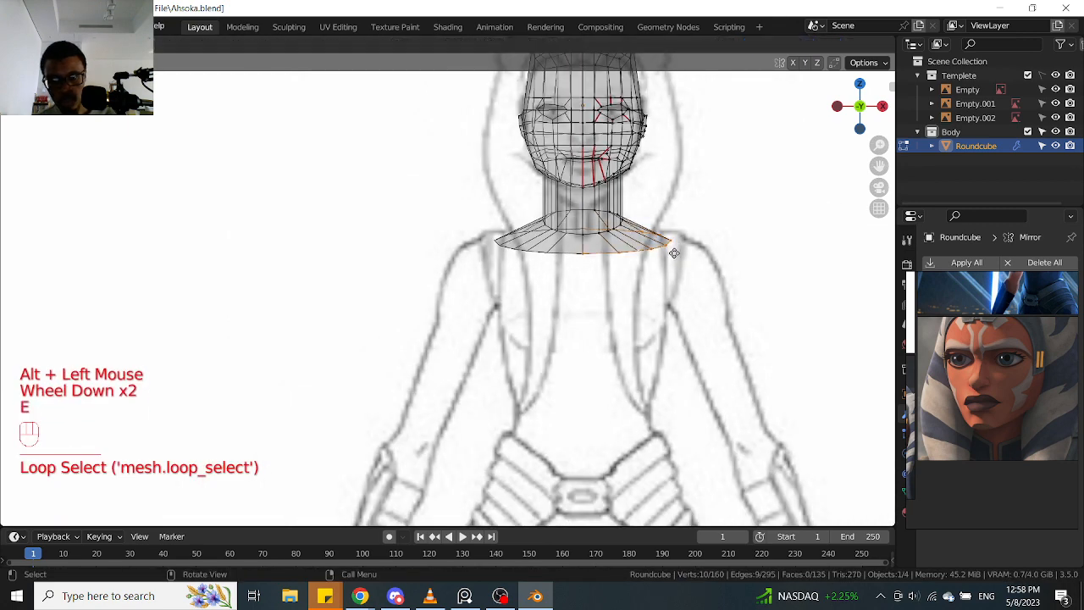
left_click(670, 325)
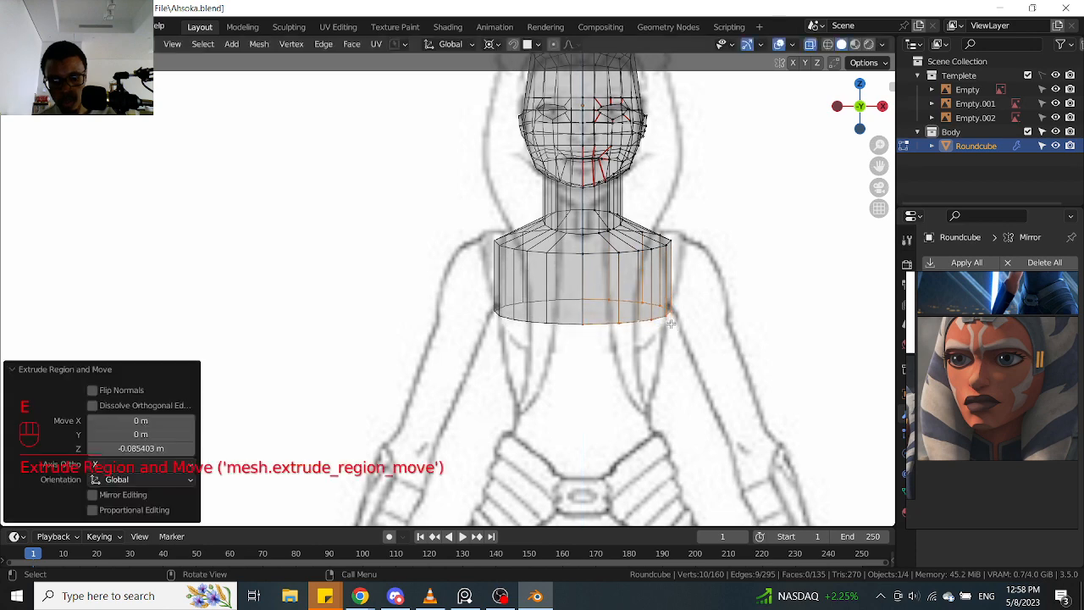
key("s")
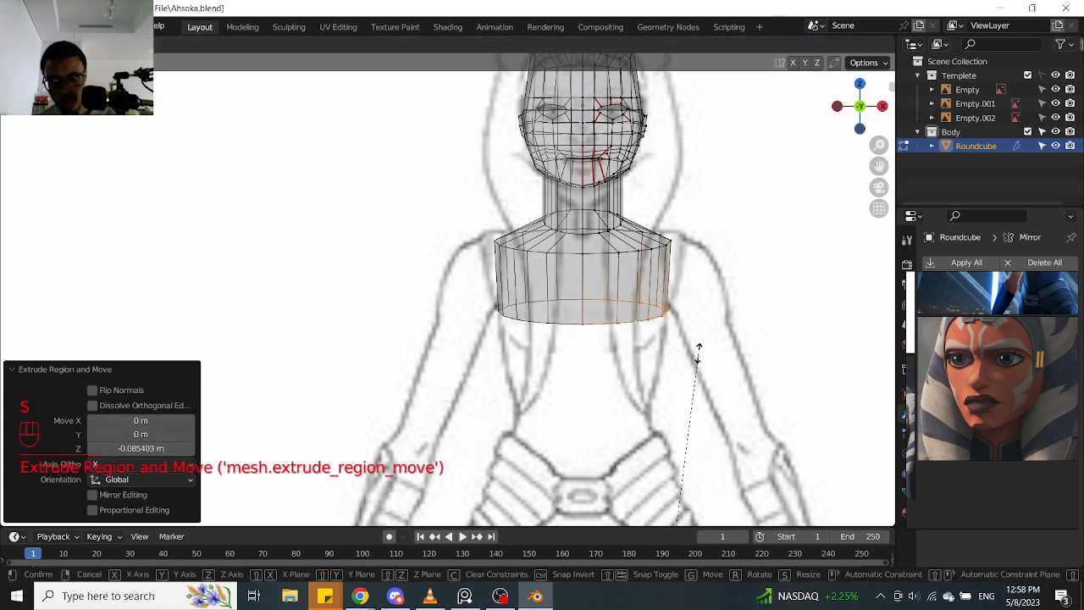
left_click(690, 360)
In the side view, select the neck base and upper torso loops and move them about -0.011 m along Y
scroll(690, 359, "down", 1)
middle_click_drag(690, 360, 568, 282)
key("KP_3")
scroll(568, 281, "up", 1)
scroll(572, 281, "down", 2)
scroll(591, 289, "up", 2)
scroll(590, 290, "down", 2)
middle_click_drag(675, 305, 666, 305)
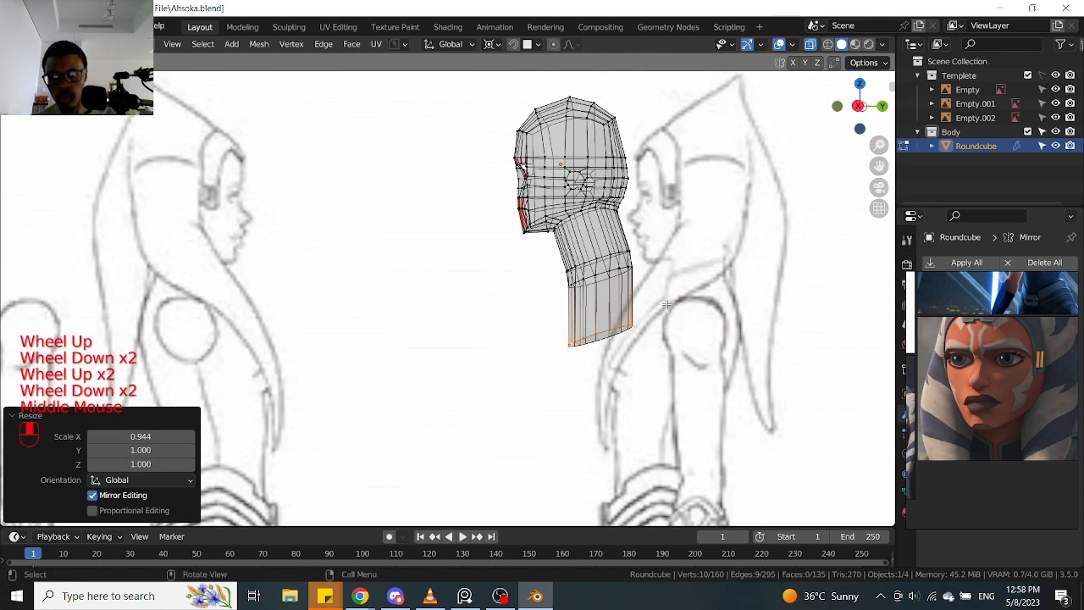
key("KP_3")
scroll(646, 305, "up", 2)
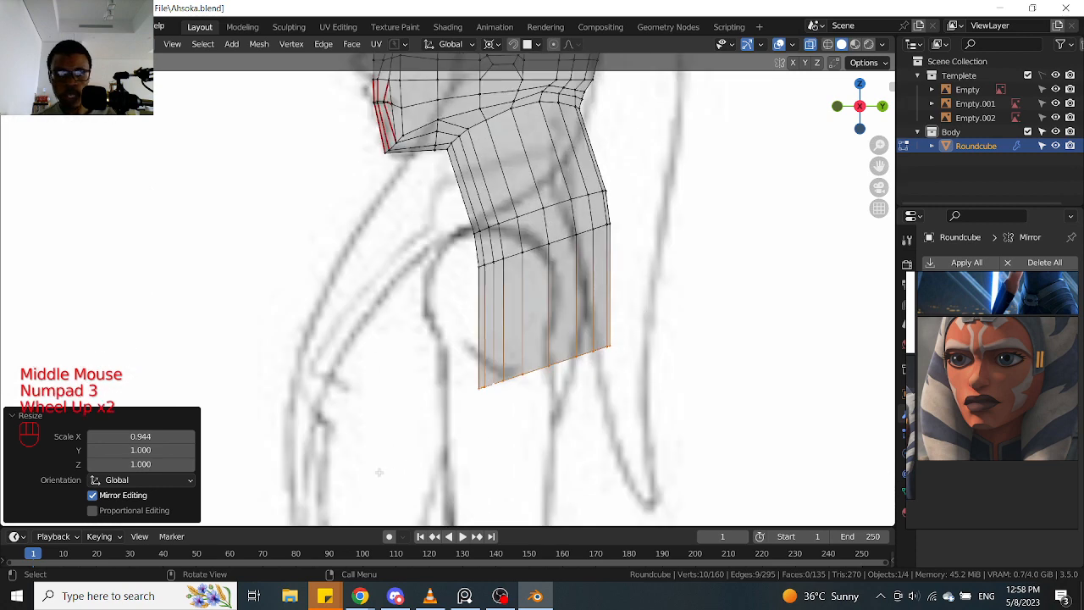
left_click_drag(393, 458, 645, 214)
left_click_drag(671, 176, 671, 180)
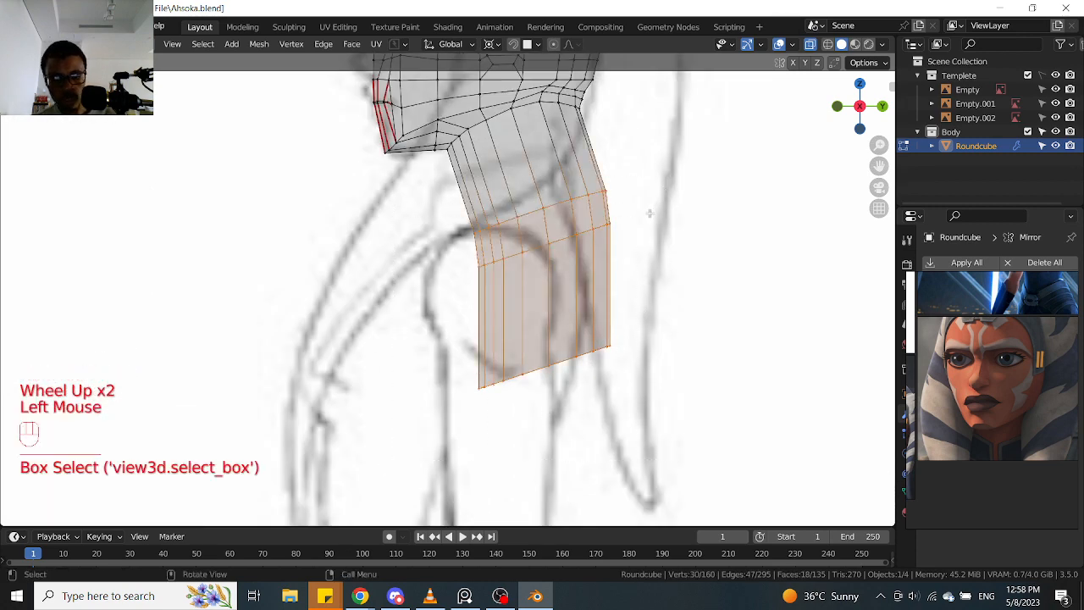
key("g")
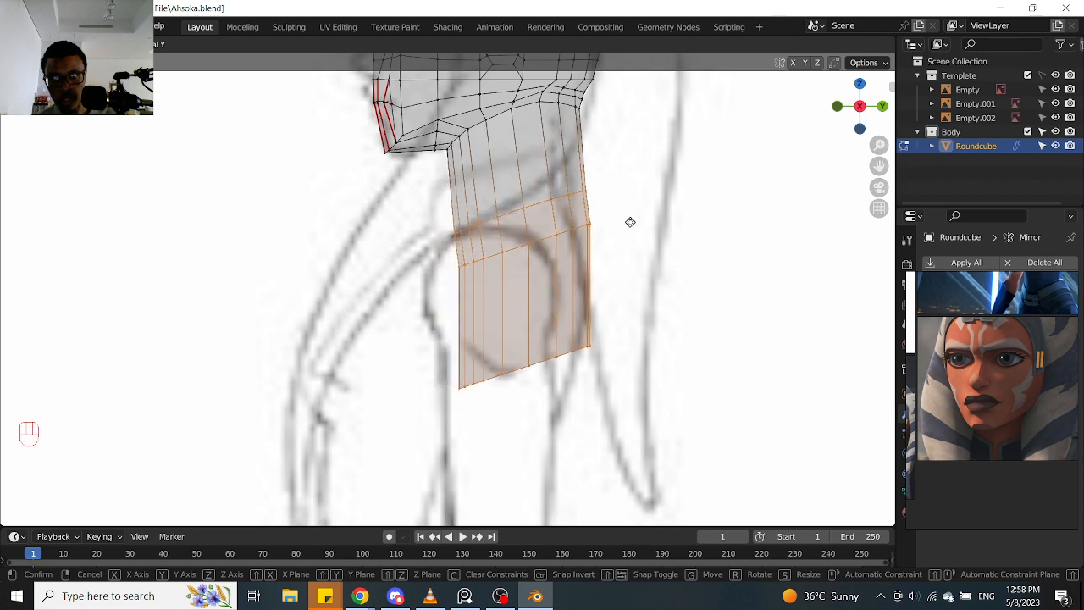
left_click(634, 223)
scroll(634, 223, "down", 2)
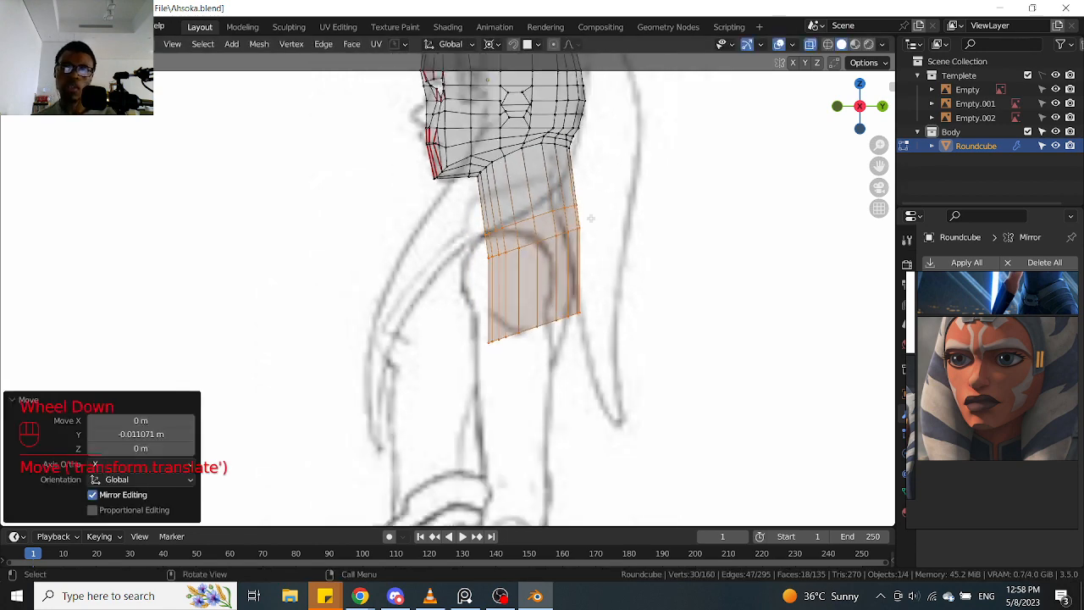
Grow the selection to include the whole neck and move it about -0.0127 m along Y
scroll(583, 251, "down", 2)
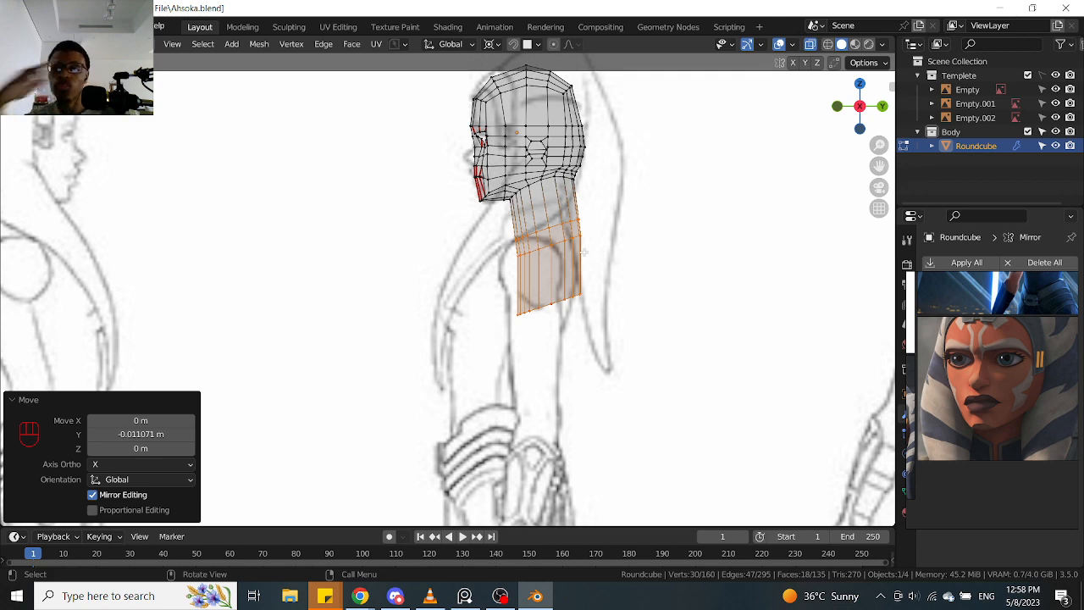
scroll(567, 246, "up", 2)
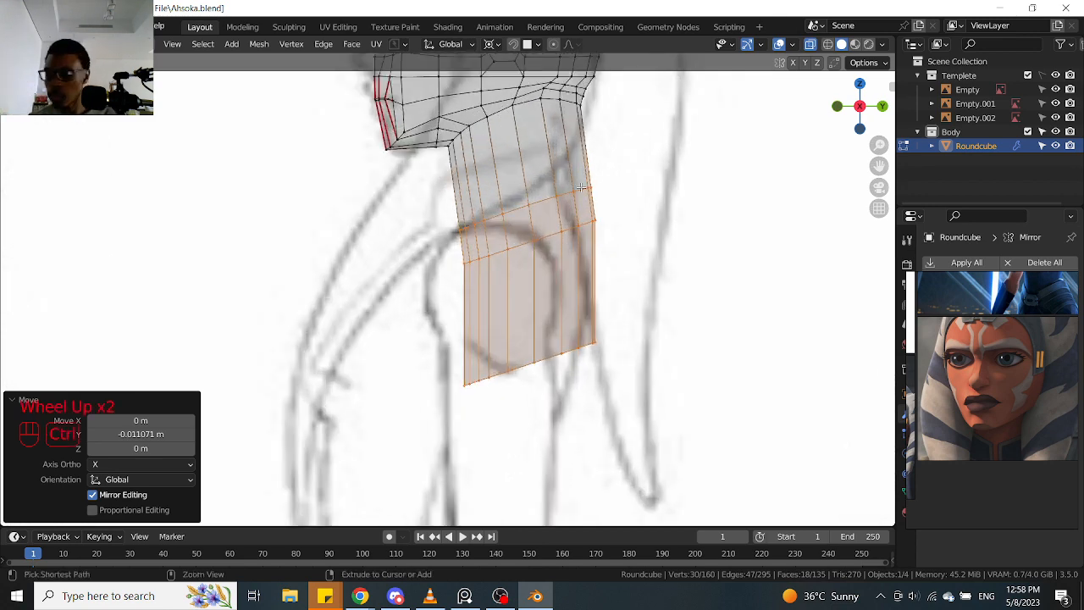
key("ctrl+KP_Add")
key("g")
key("y")
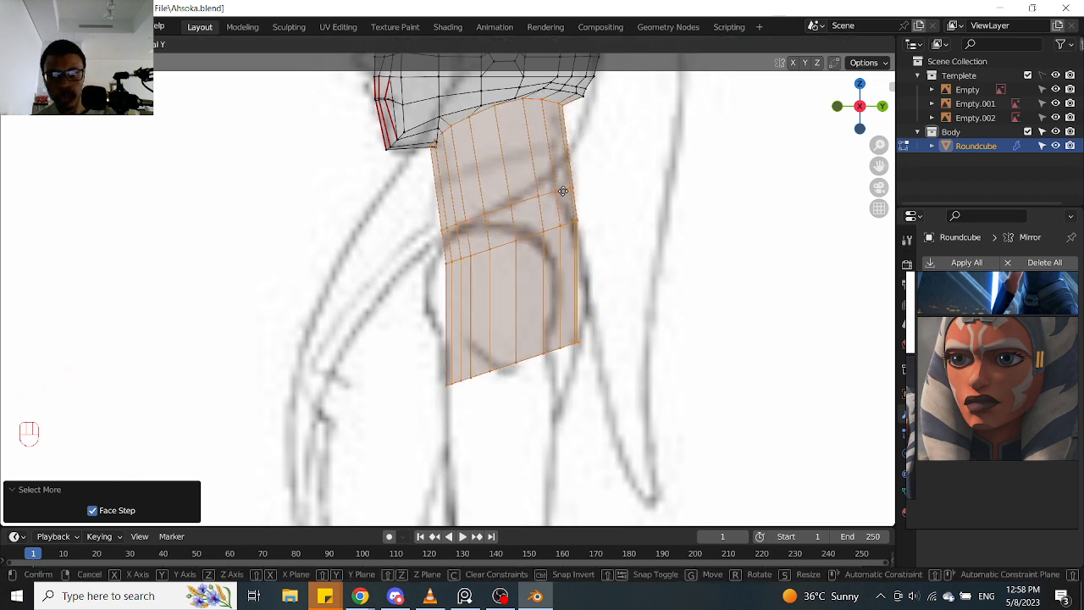
left_click(563, 192)
Select only the shoulder edge loop where the neck flare meets the upper torso
scroll(579, 258, "down", 1)
scroll(561, 315, "up", 2)
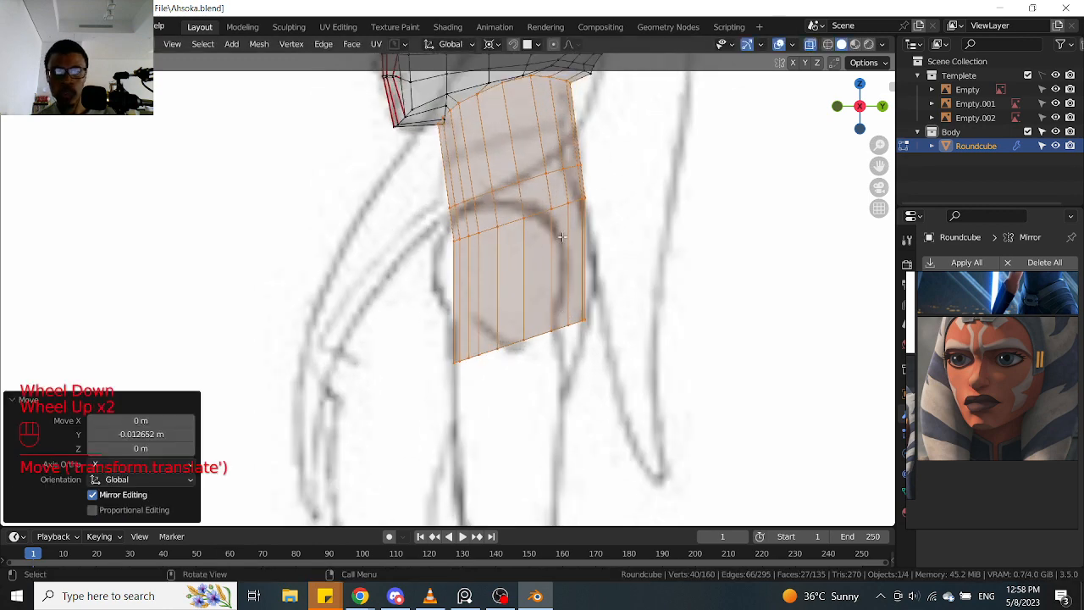
left_click(565, 207, "alt")
Examine the head, neck and shoulder proportions against the side and front references, with X-ray on and off
middle_click_drag(564, 206, 685, 235, "shift")
scroll(581, 245, "down", 2)
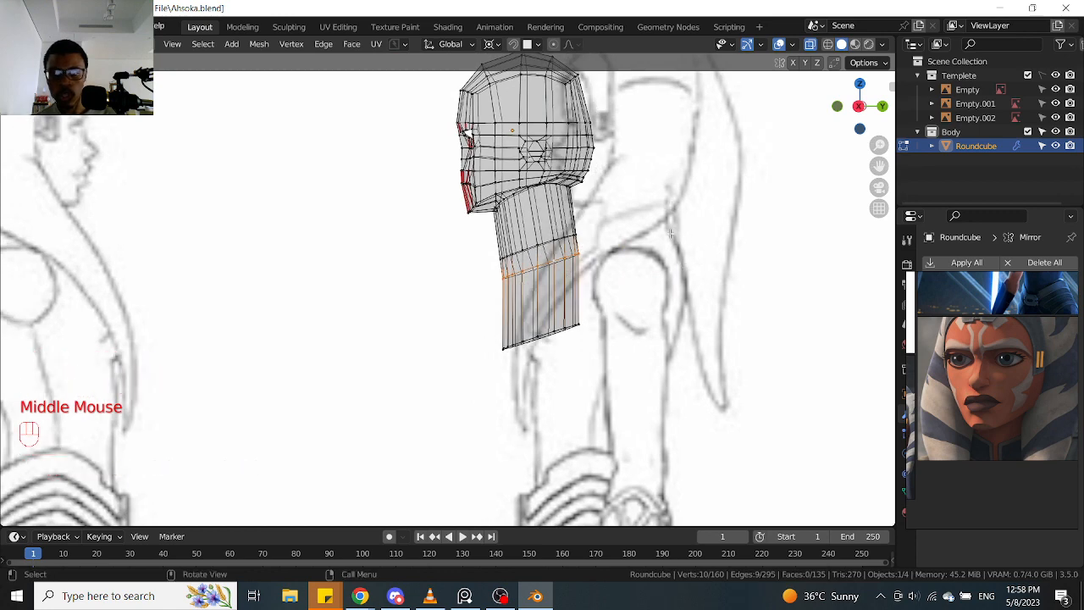
scroll(669, 216, "down", 1)
middle_click_drag(669, 216, 662, 227)
scroll(640, 181, "down", 1)
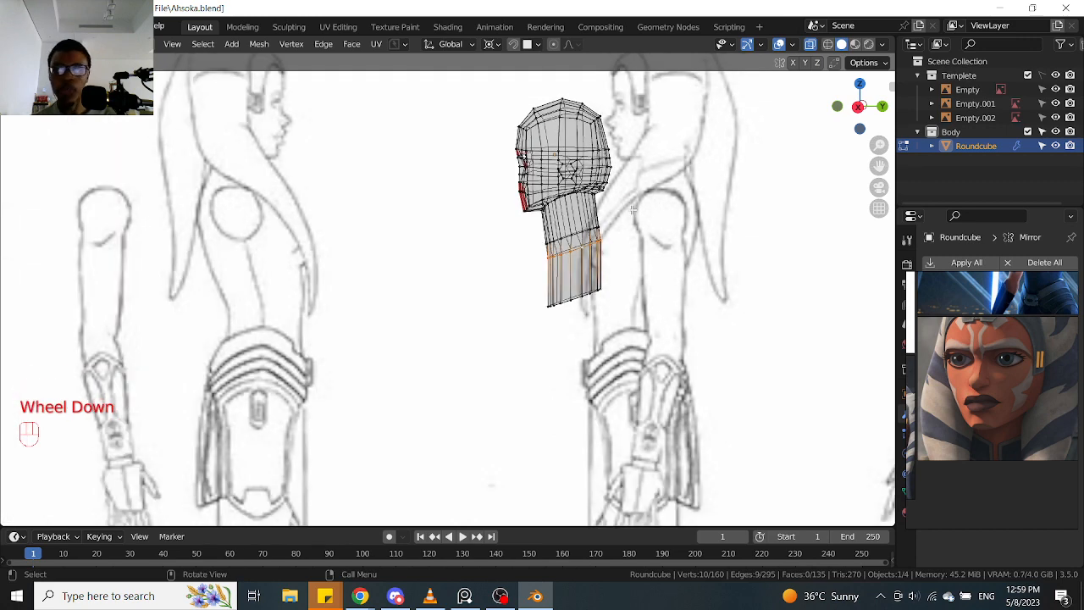
scroll(632, 210, "up", 1)
mouse_move(656, 167)
middle_mouse_down()
mouse_move(656, 153)
mouse_move(632, 223)
mouse_move(582, 239)
middle_mouse_up()
scroll(639, 203, "down", 2)
scroll(583, 239, "up", 3)
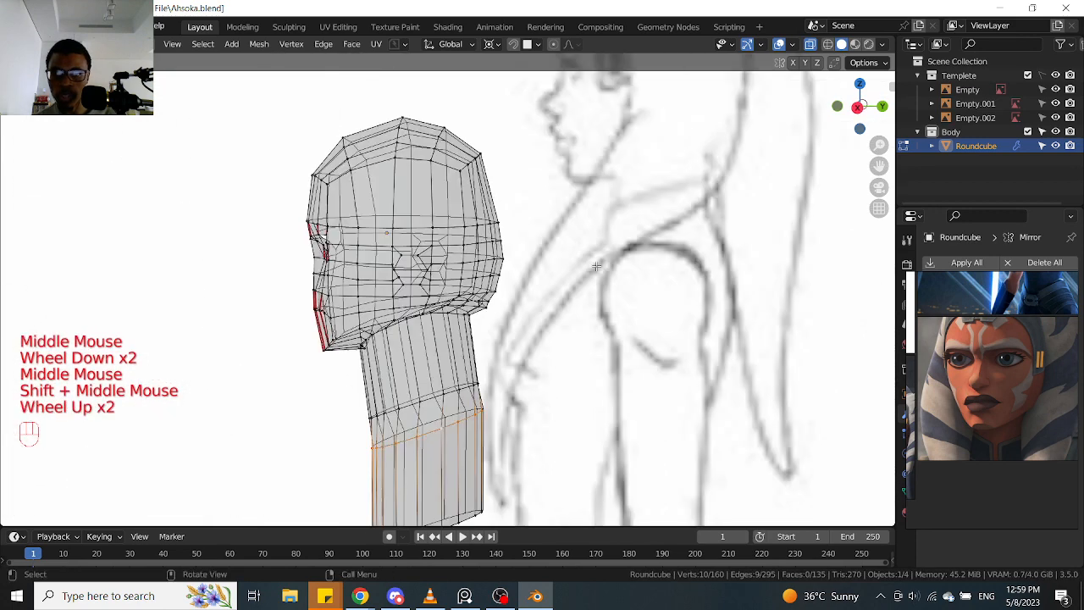
scroll(616, 162, "down", 2)
scroll(619, 180, "down", 2)
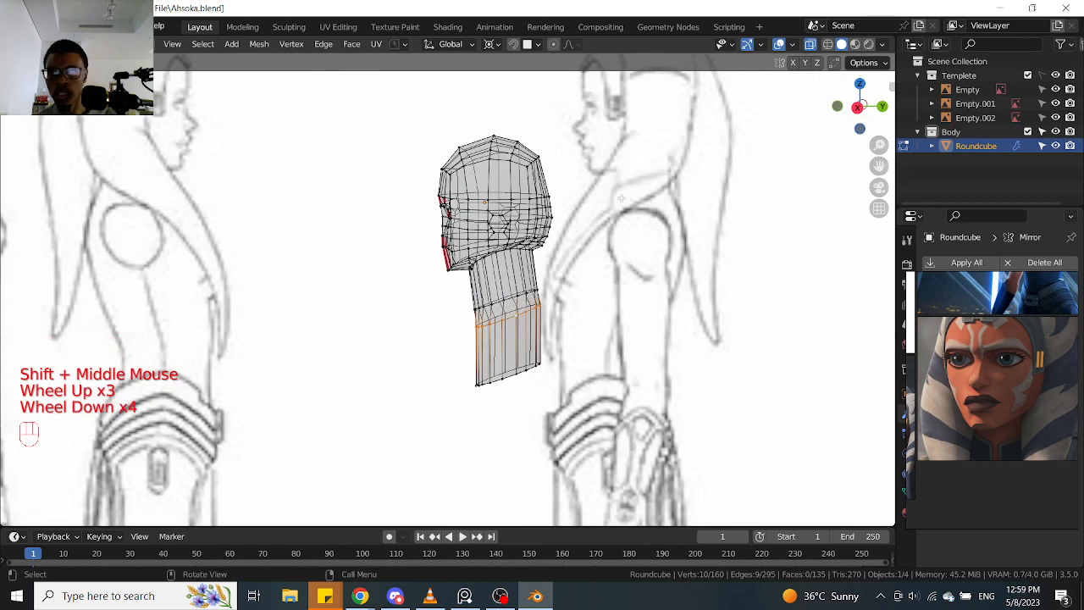
key("KP_3")
scroll(621, 198, "up", 2)
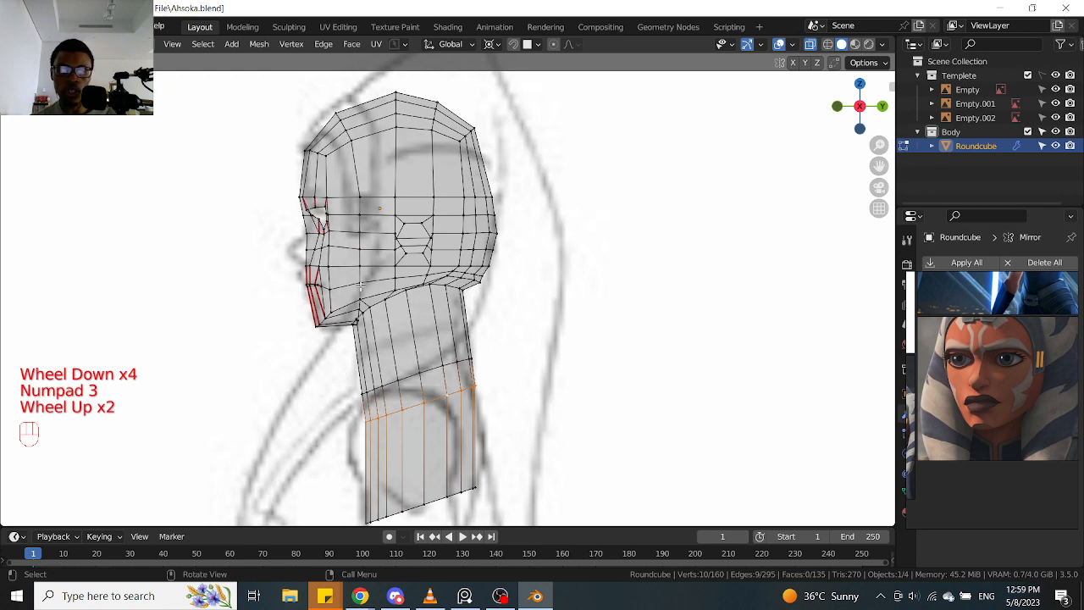
middle_click_drag(361, 280, 393, 291, "shift")
scroll(398, 300, "up", 2)
scroll(505, 362, "down", 1)
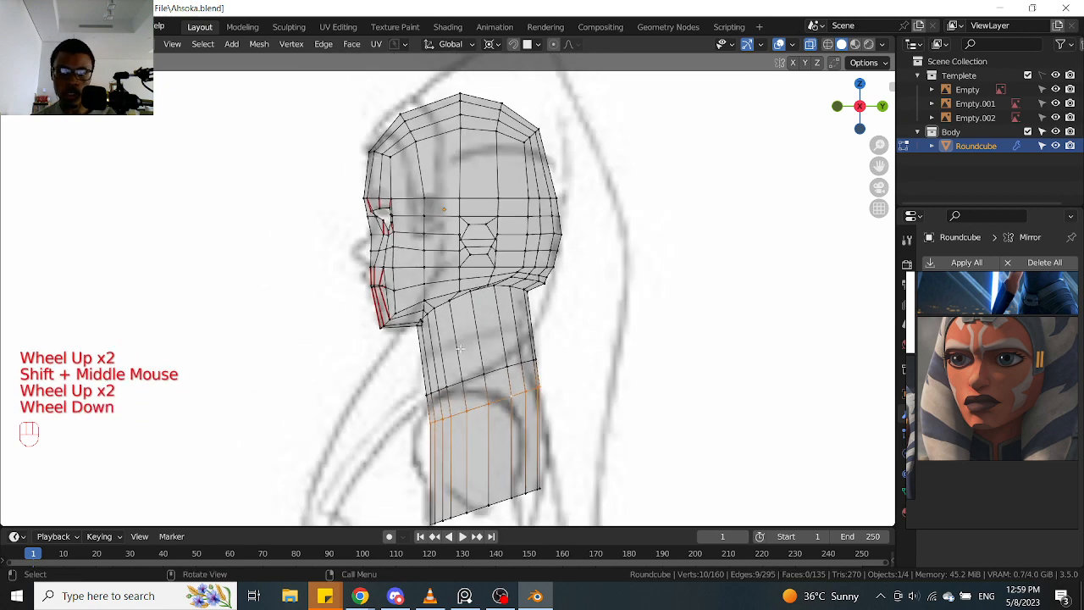
middle_click_drag(505, 362, 570, 332)
key("KP_1")
key("alt+z")
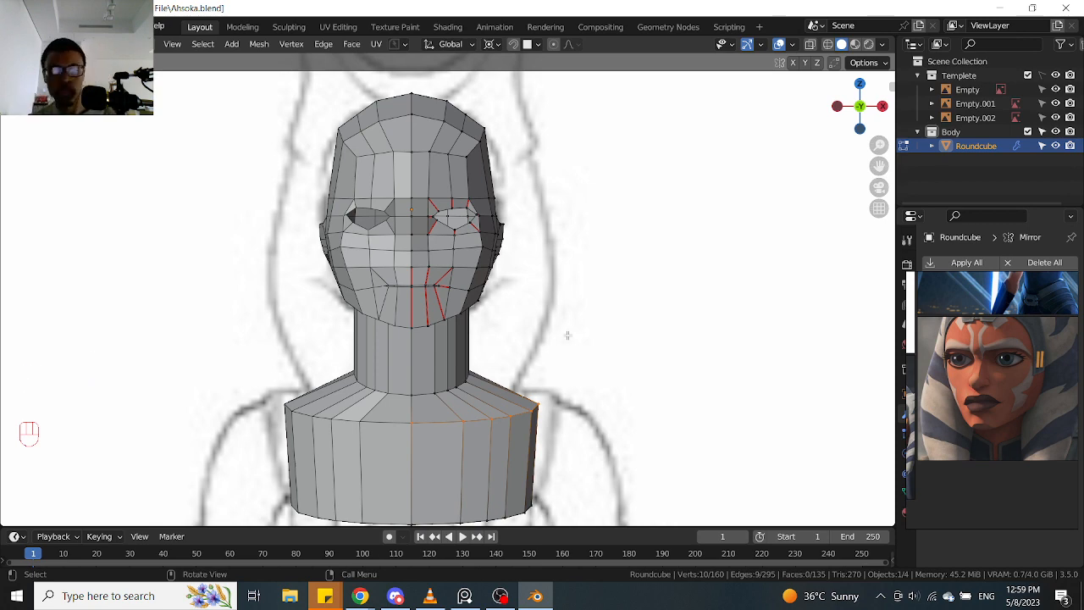
middle_click_drag(566, 336, 517, 336)
key("KP_3")
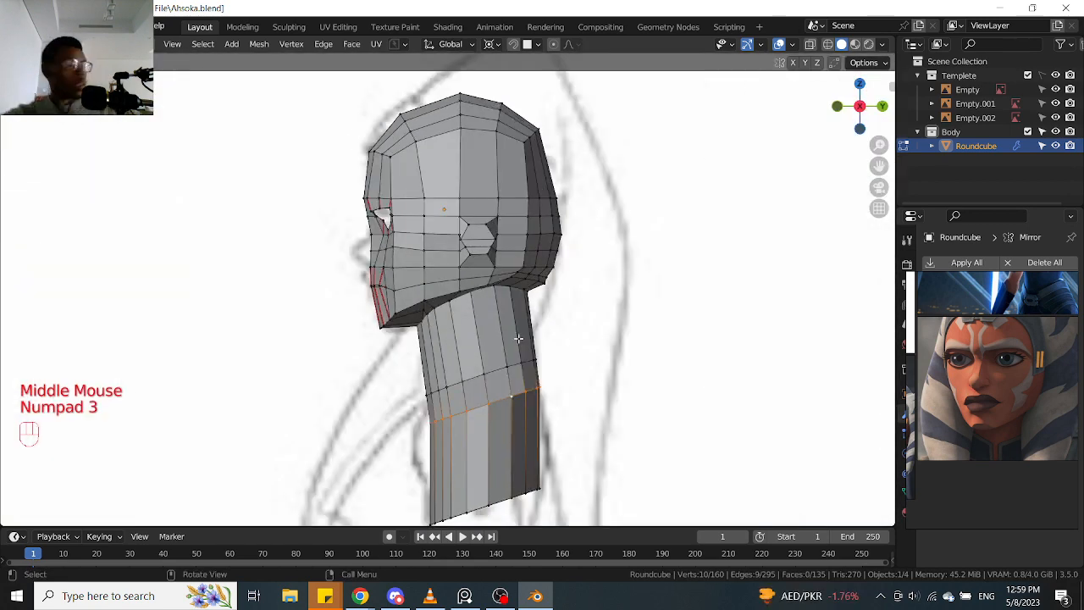
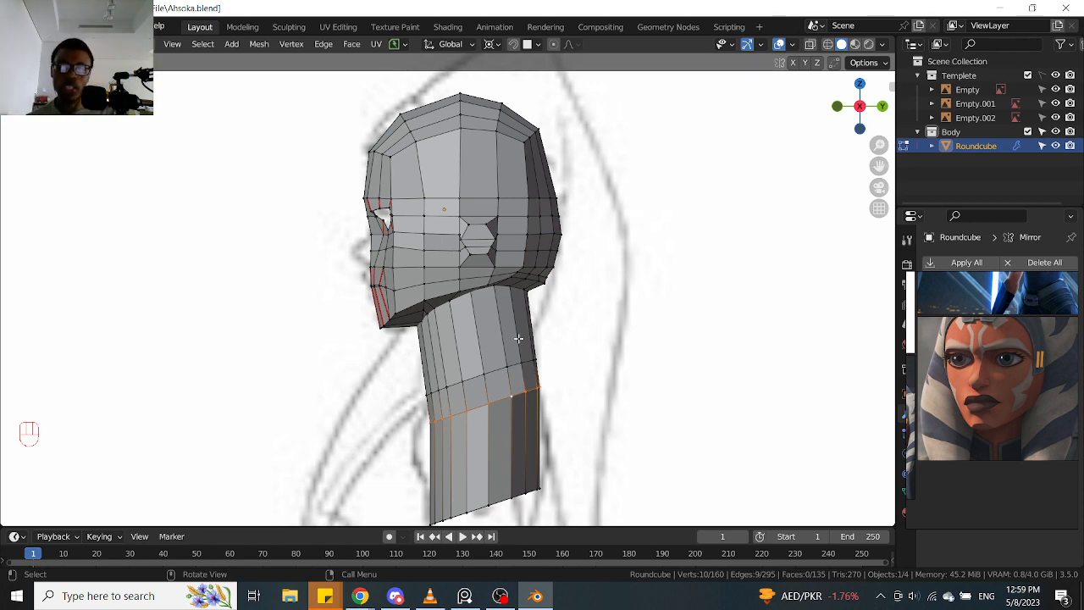
key("KP_1")
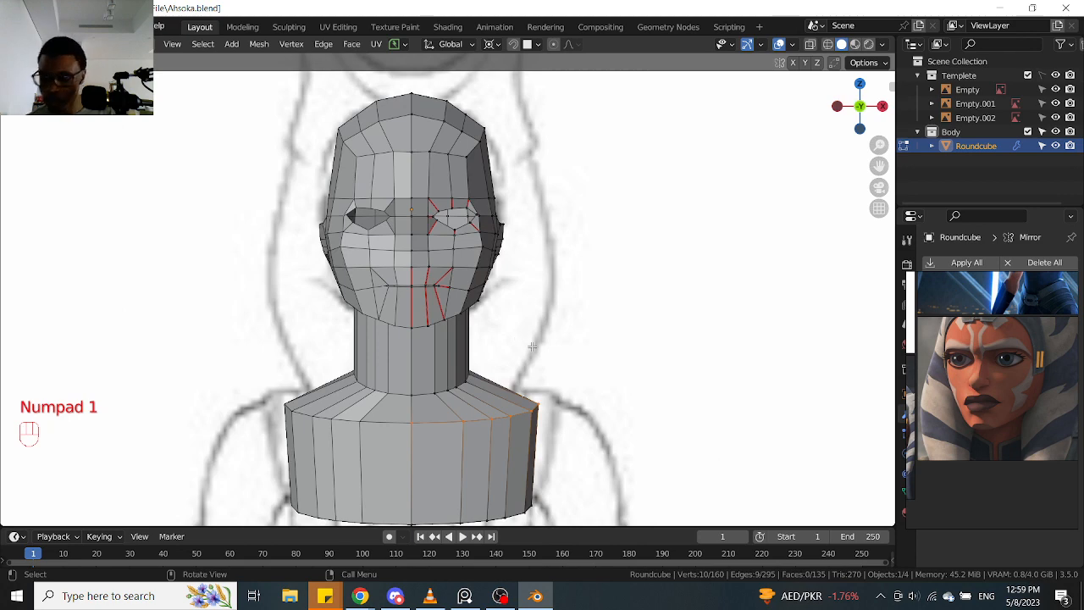
In the X-ray side view, scale the shoulder loop to 1.294 along Y and move it about -0.0242 m along Y
key("KP_3")
key("alt+z")
middle_click_drag(530, 349, 547, 365, "shift")
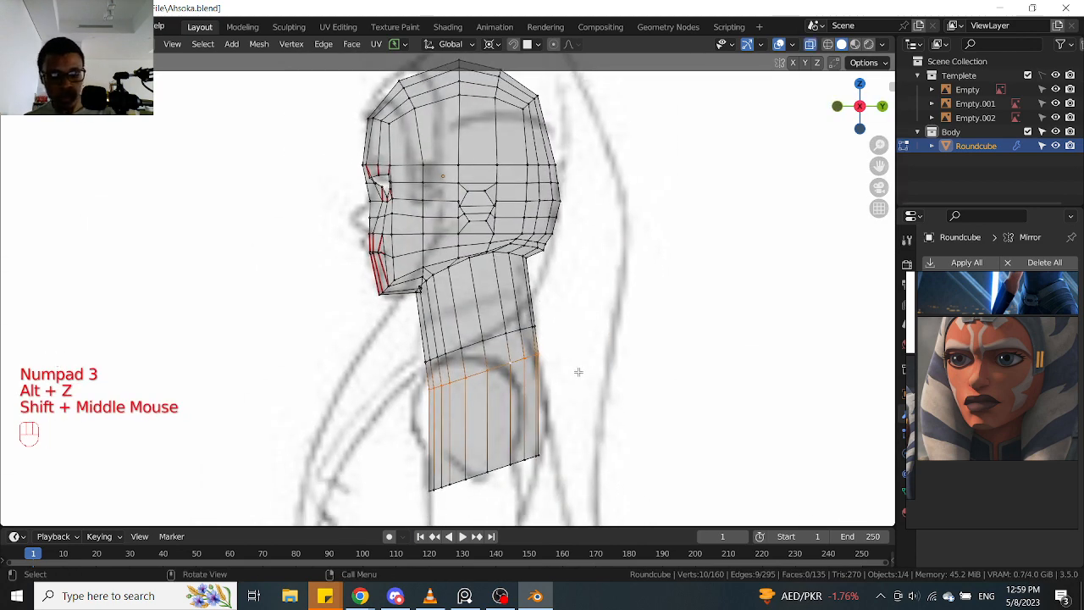
key("s")
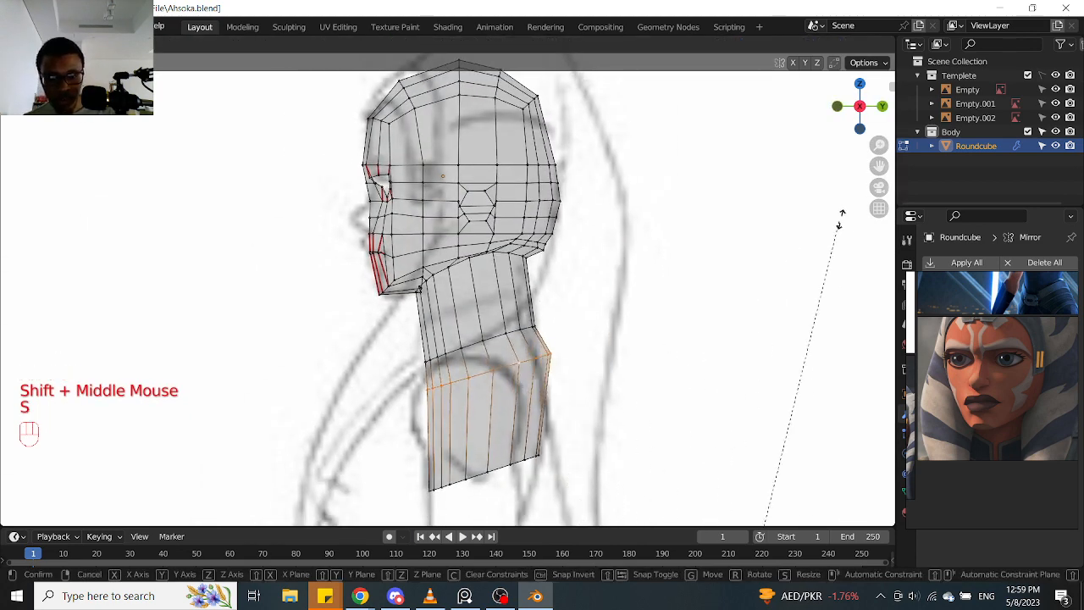
left_click(414, 170)
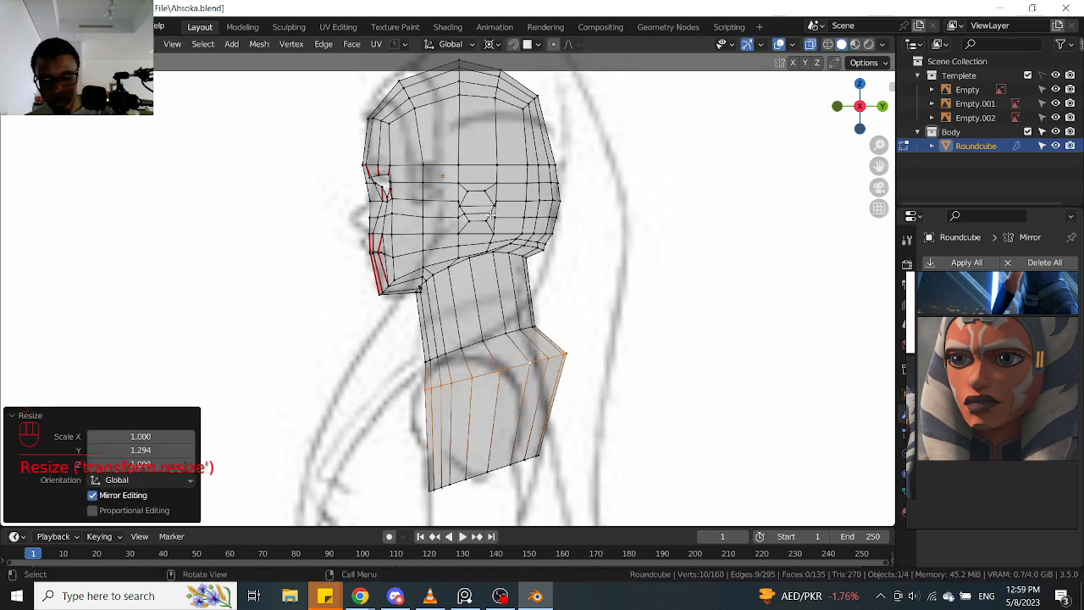
key("g")
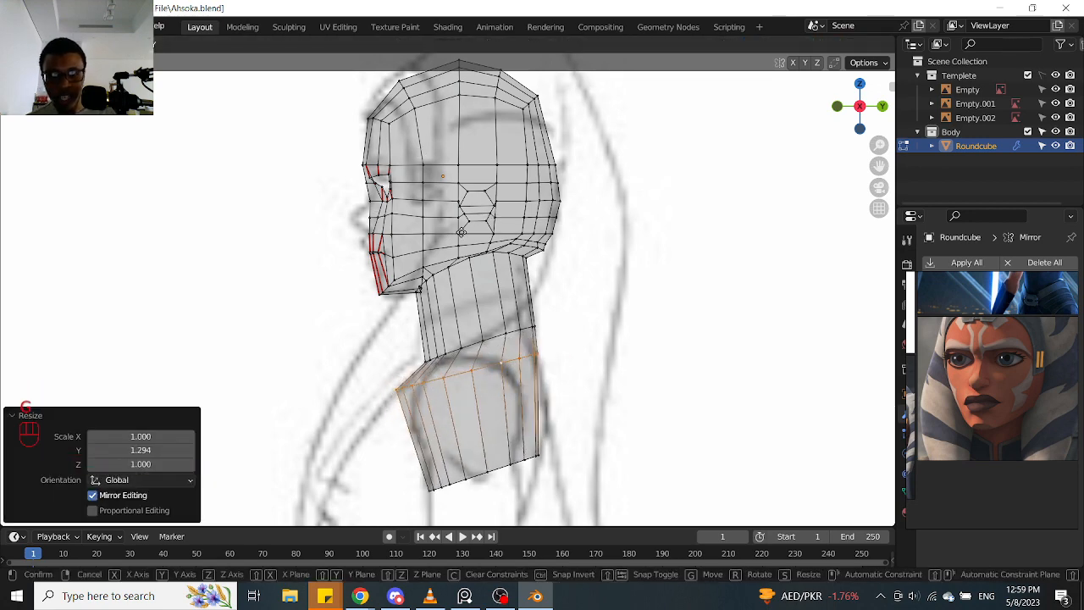
left_click(461, 231)
Select the bottom edge loop of the upper torso, scale it to 1.476 along Y and shift it forward along Y
middle_click_drag(572, 457, 530, 356, "shift")
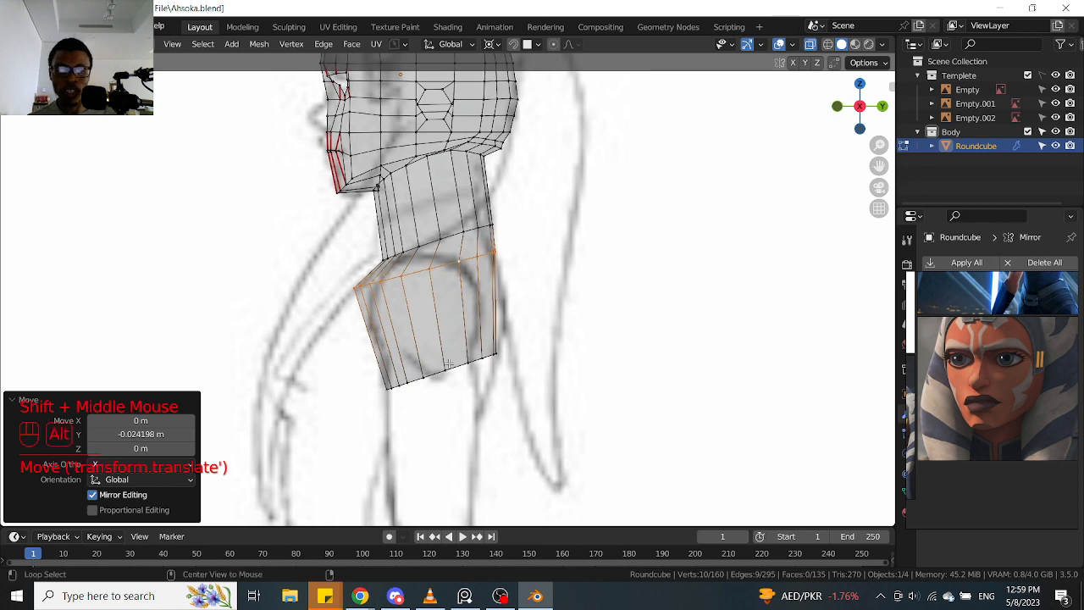
left_click(525, 361, "alt")
left_click(487, 359, "alt")
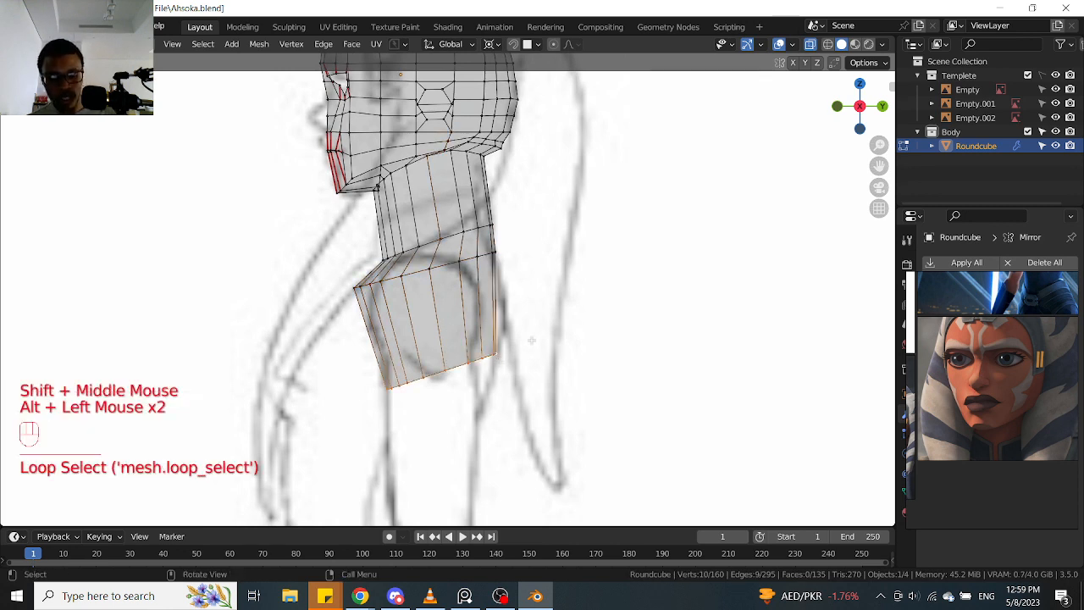
key("s")
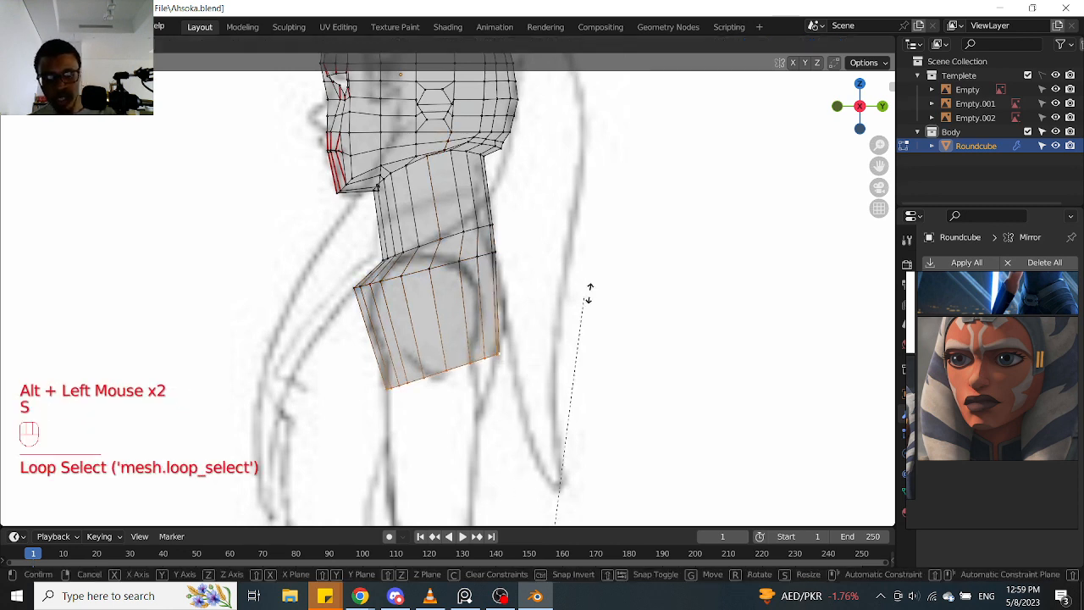
left_click(603, 457)
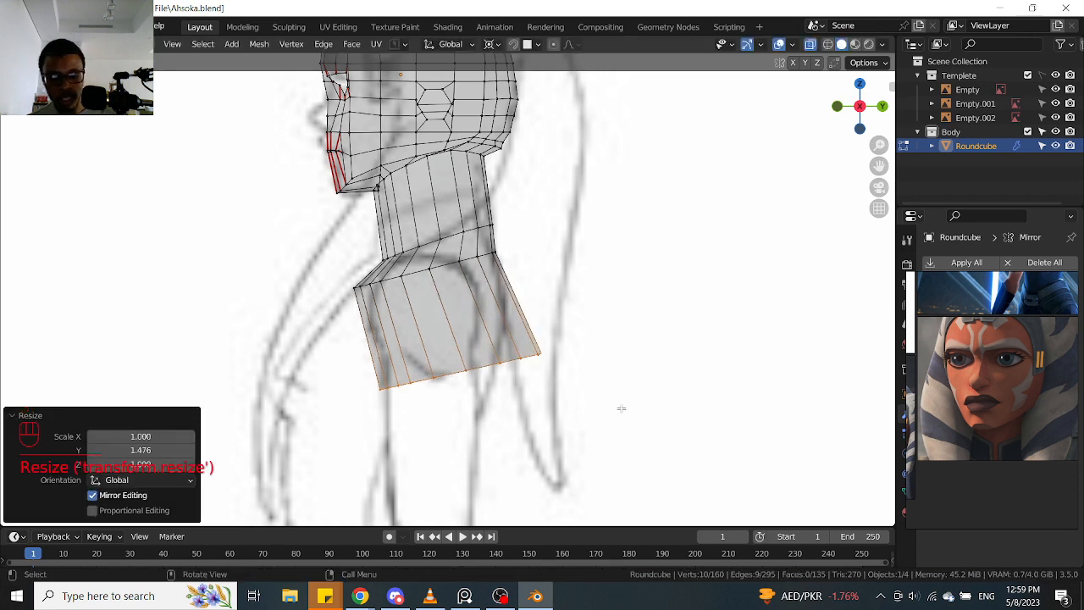
key("g")
key("y")
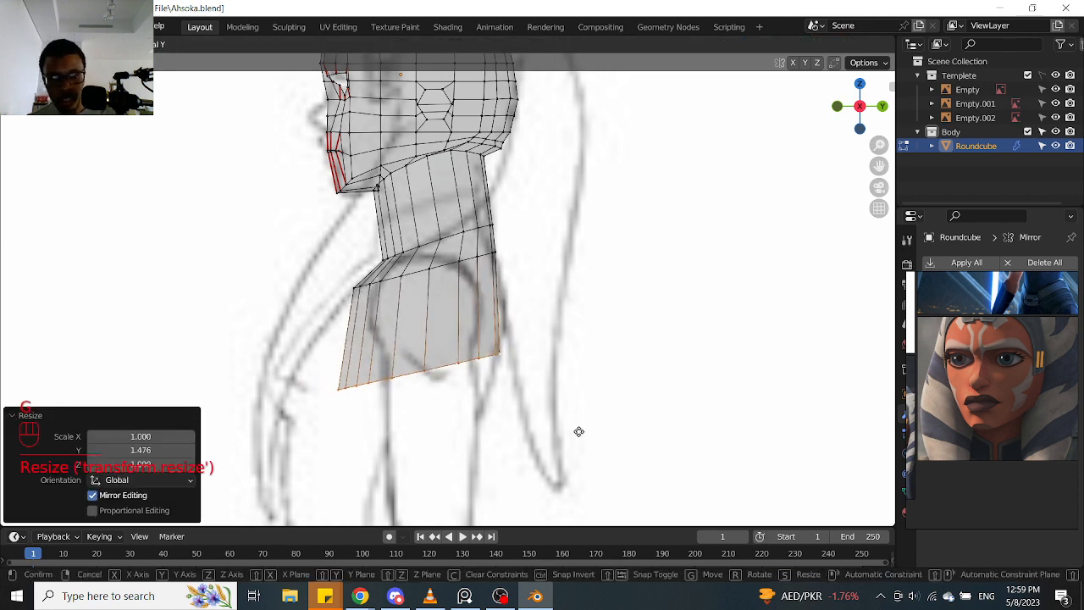
left_click(555, 440)
Widen the bottom torso loop to 1.303 along Y and move it about -0.0033 m along Y to match the chest outline
key("s")
key("y")
left_click(810, 87)
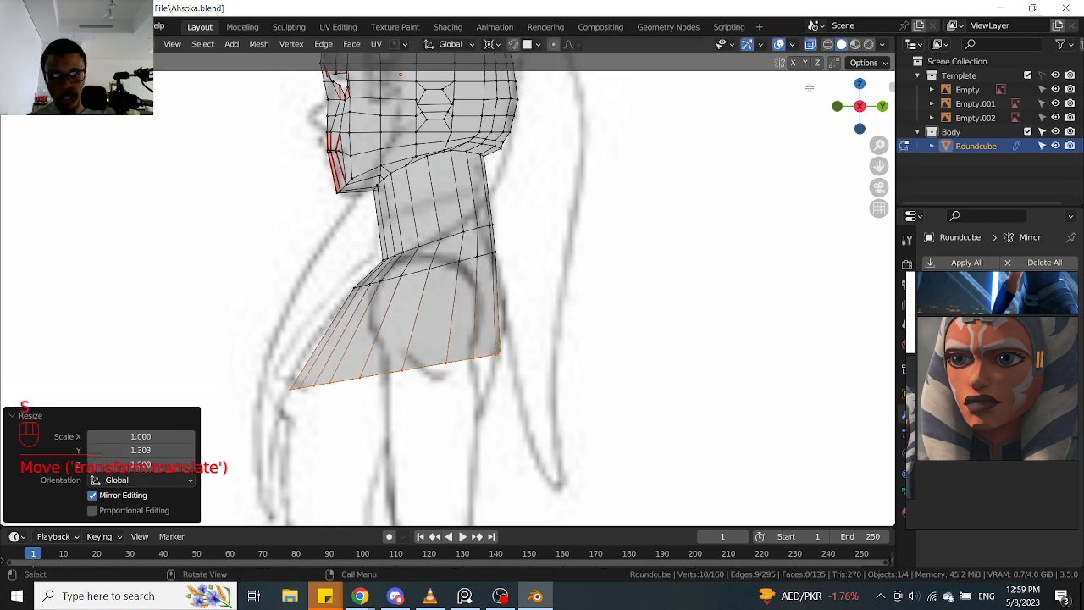
key("g")
key("y")
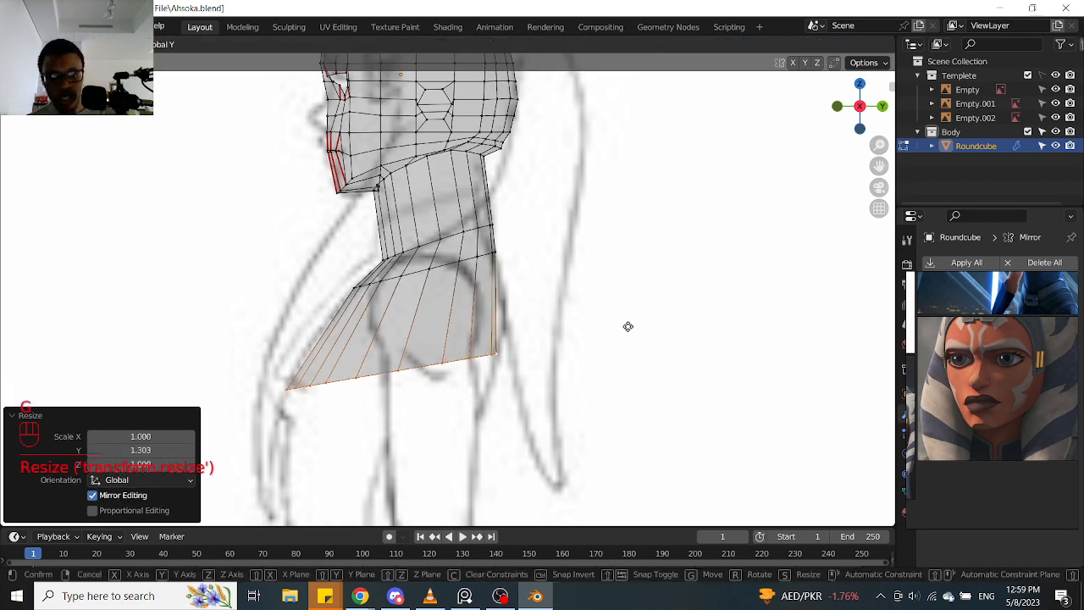
left_click(627, 326)
In the front view, extrude the bottom torso loop about -0.107 m along Z and scale the new loop to 0.824 along X
scroll(627, 326, "down", 2)
middle_click_drag(627, 326, 584, 344, "shift")
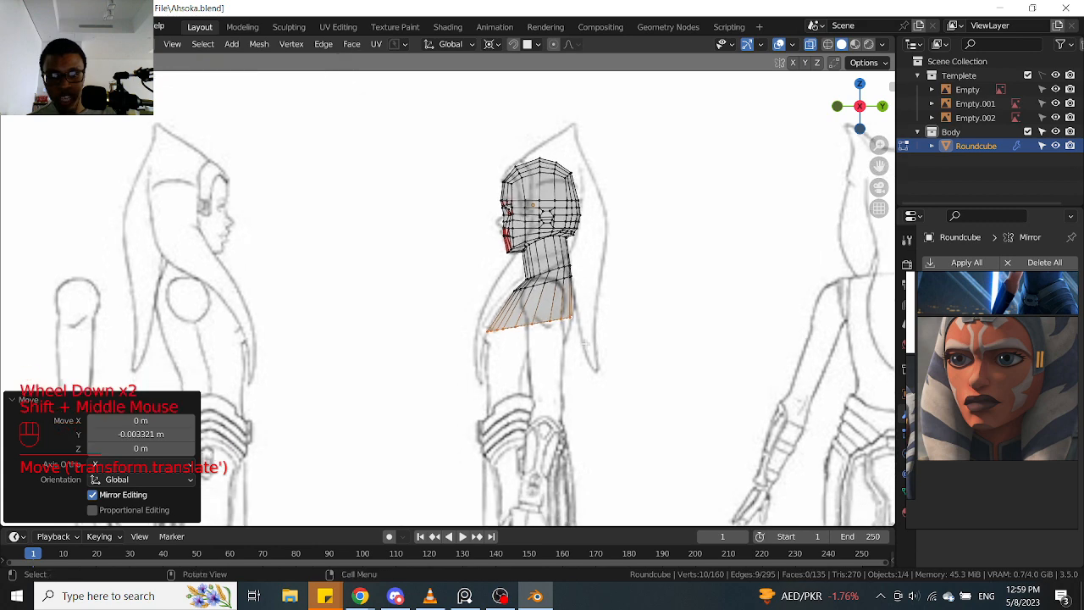
scroll(584, 344, "up", 2)
key("KP_1")
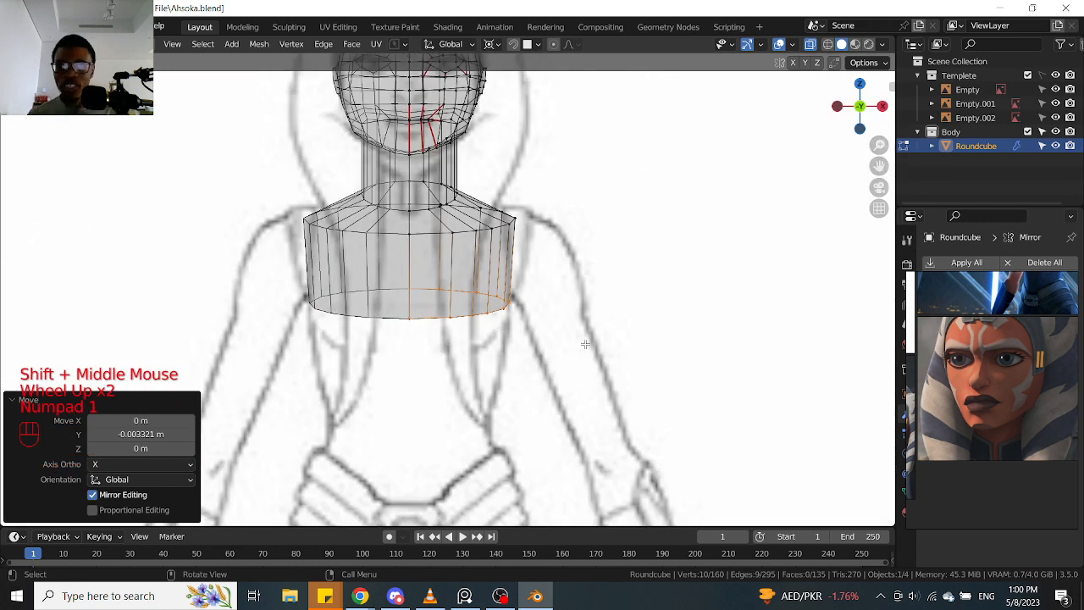
scroll(534, 315, "up", 1)
left_click(500, 212, "alt")
scroll(500, 212, "down", 1)
mouse_move(500, 211)
middle_mouse_down("shift")
mouse_move(495, 329)
mouse_move(506, 331)
middle_mouse_up("shift")
key("alt+z")
left_click(519, 343, "alt")
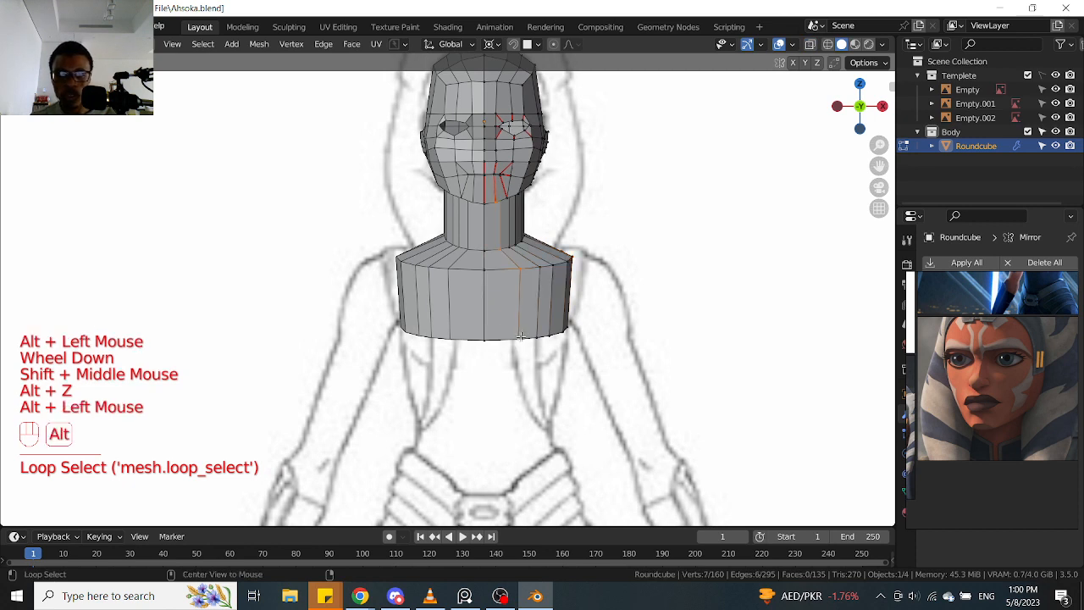
left_click(519, 343, "alt")
middle_click_drag(519, 345, 542, 366, "shift")
key("e")
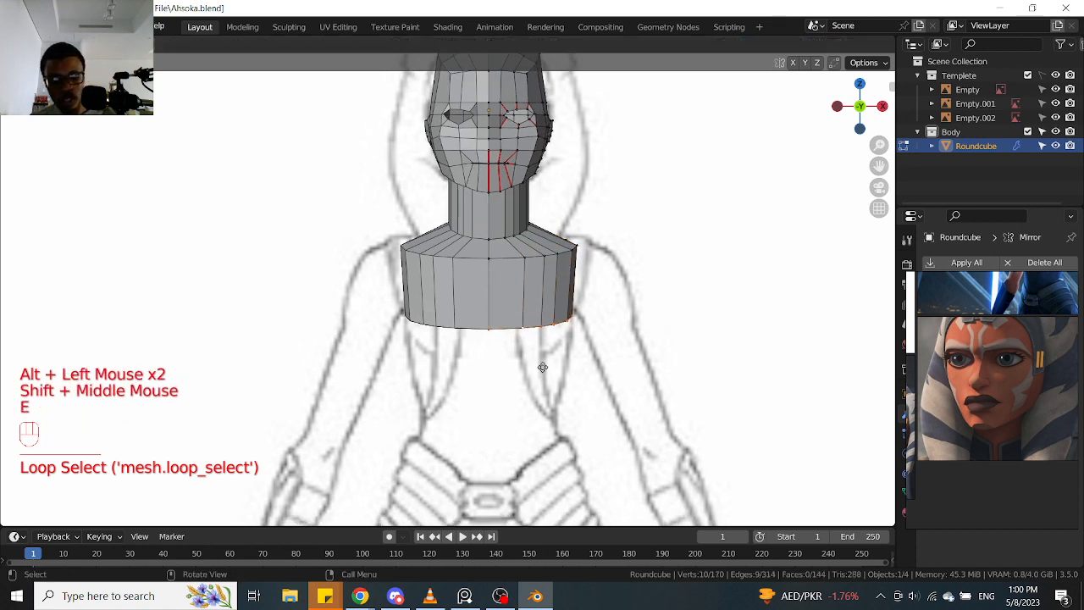
left_click(531, 453)
key("s")
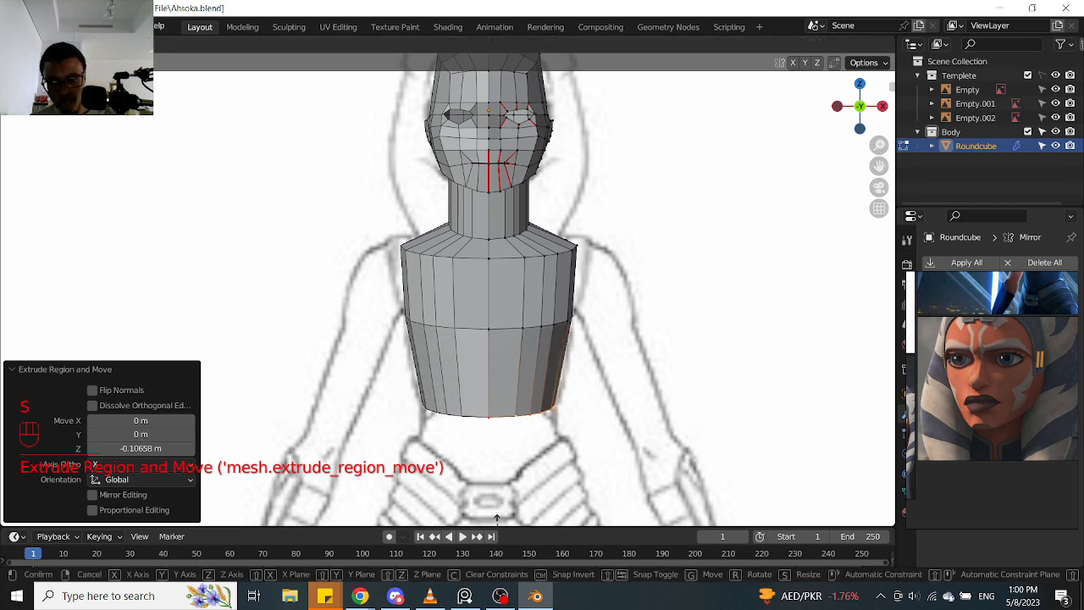
left_click(571, 500)
In the X-ray side view, scale the new bottom loop to 0.826 along Y, move it about -0.0109 m along Y, and scale it to 1.090
scroll(561, 426, "up", 2)
key("KP_3")
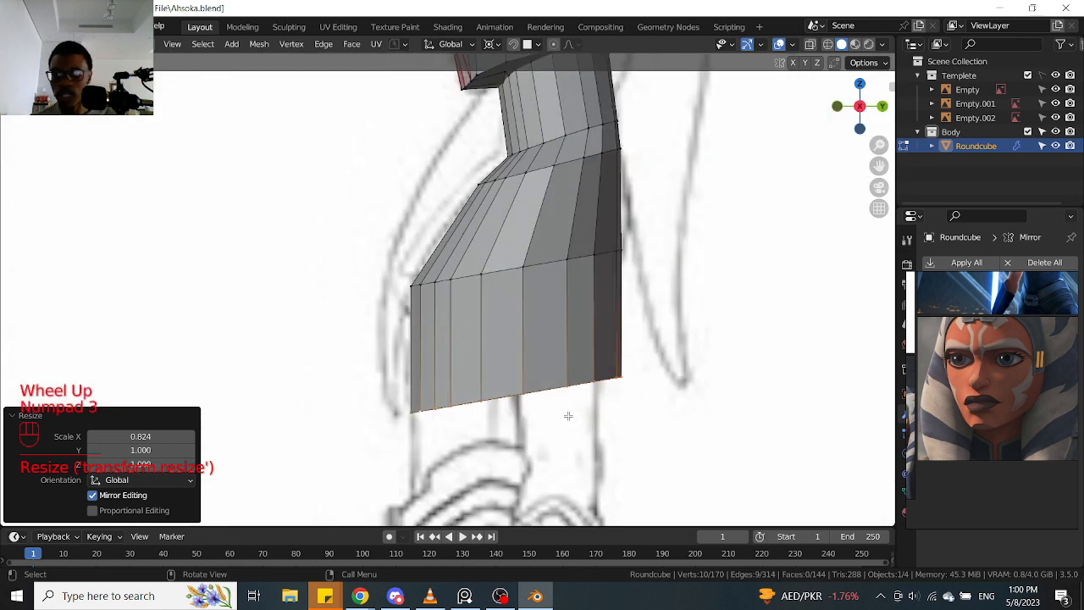
key("alt+z")
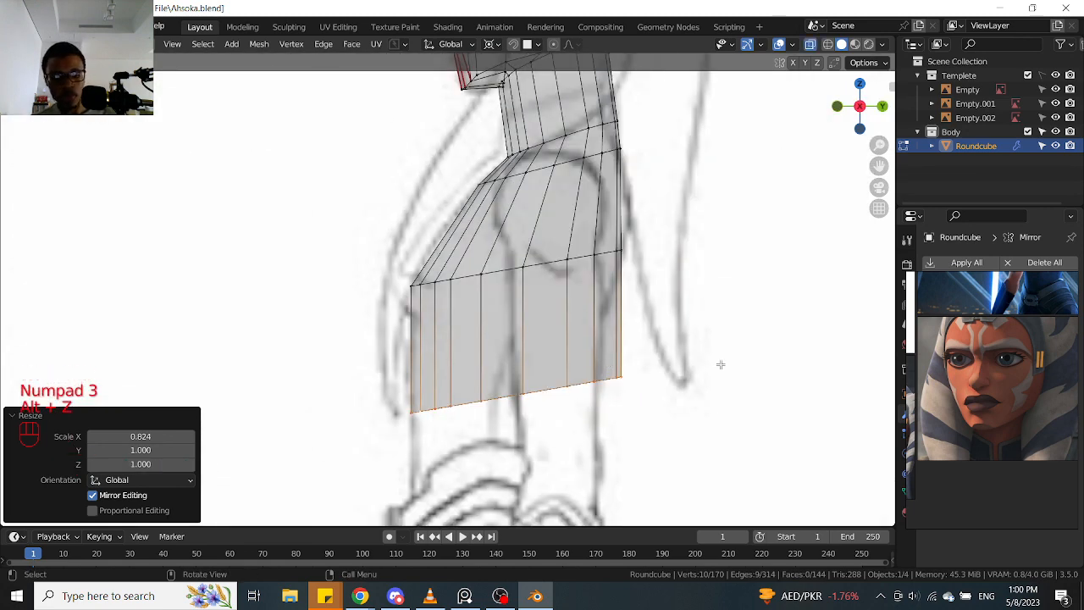
key("s")
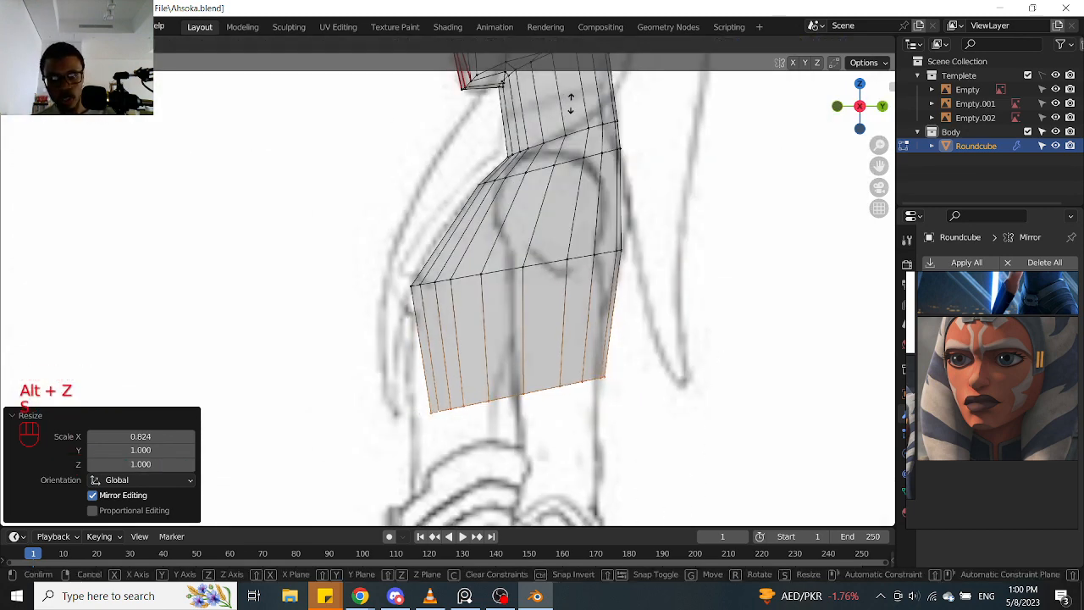
left_click(571, 103)
key("g")
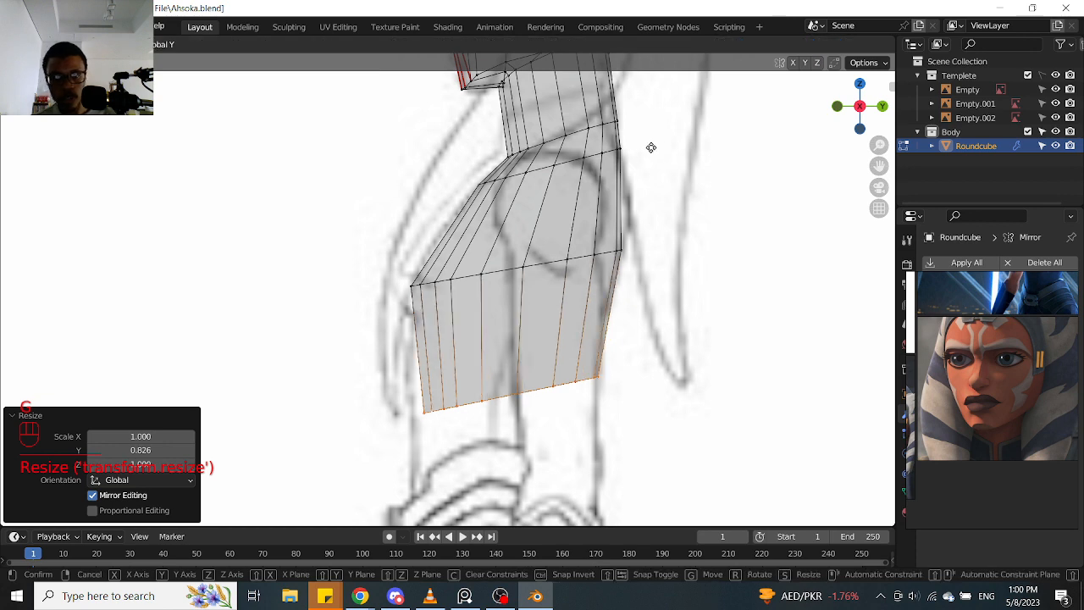
left_click(645, 153)
key("s")
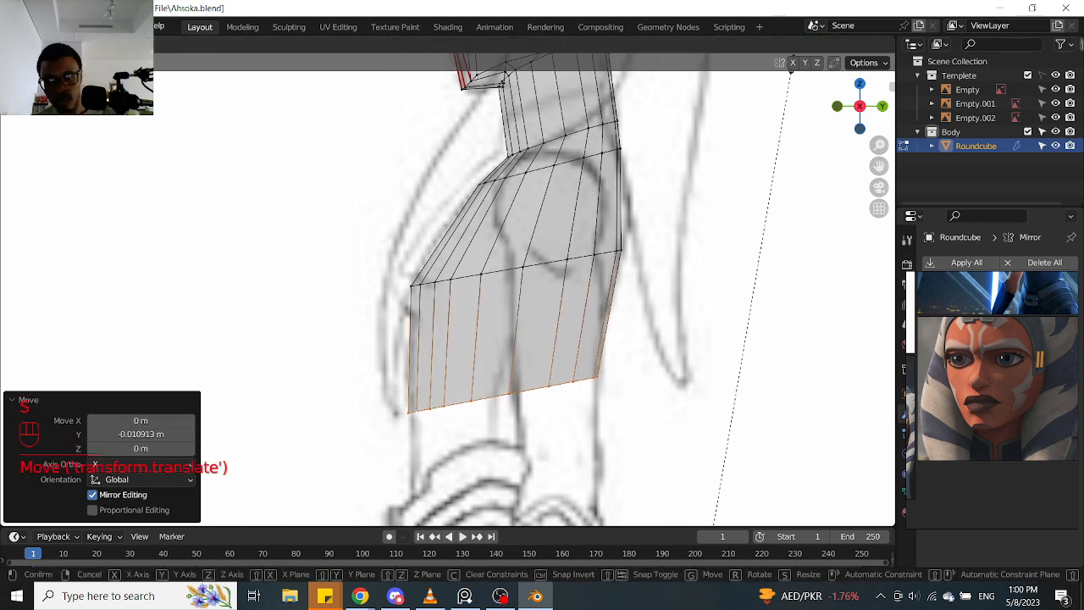
left_click(792, 67)
Compare the torso shape with the side reference and the front reference
middle_click_drag(628, 209, 537, 186, "shift")
scroll(551, 172, "up", 1)
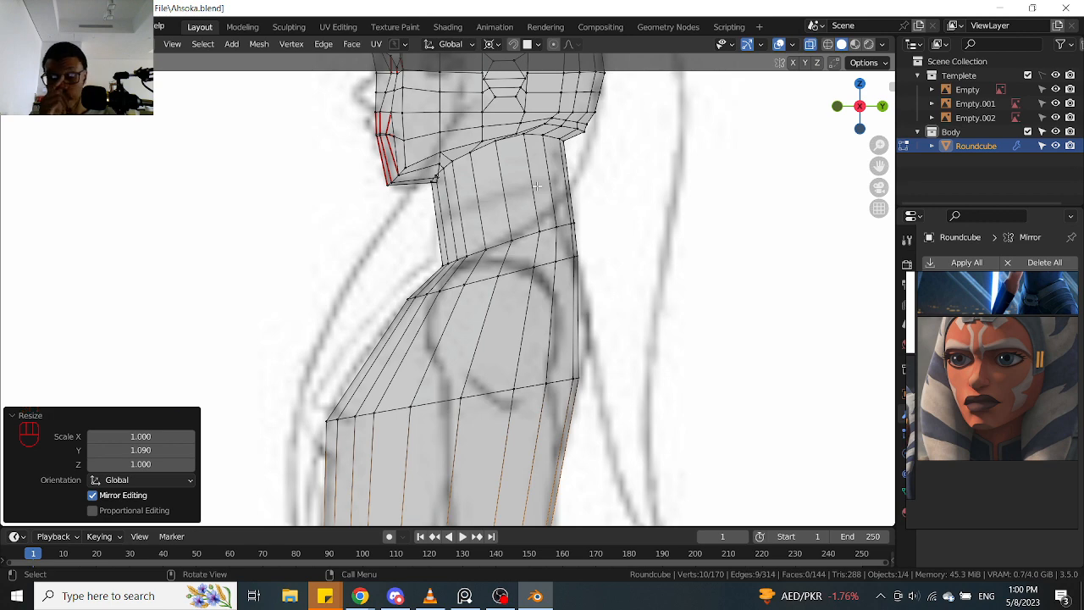
scroll(535, 204, "down", 2)
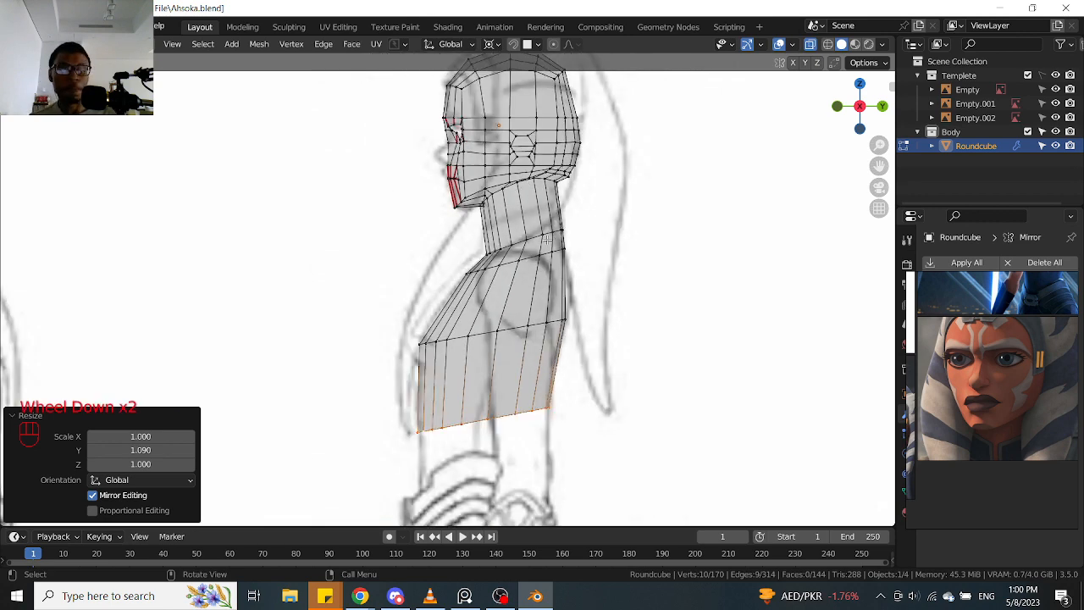
key("KP_1")
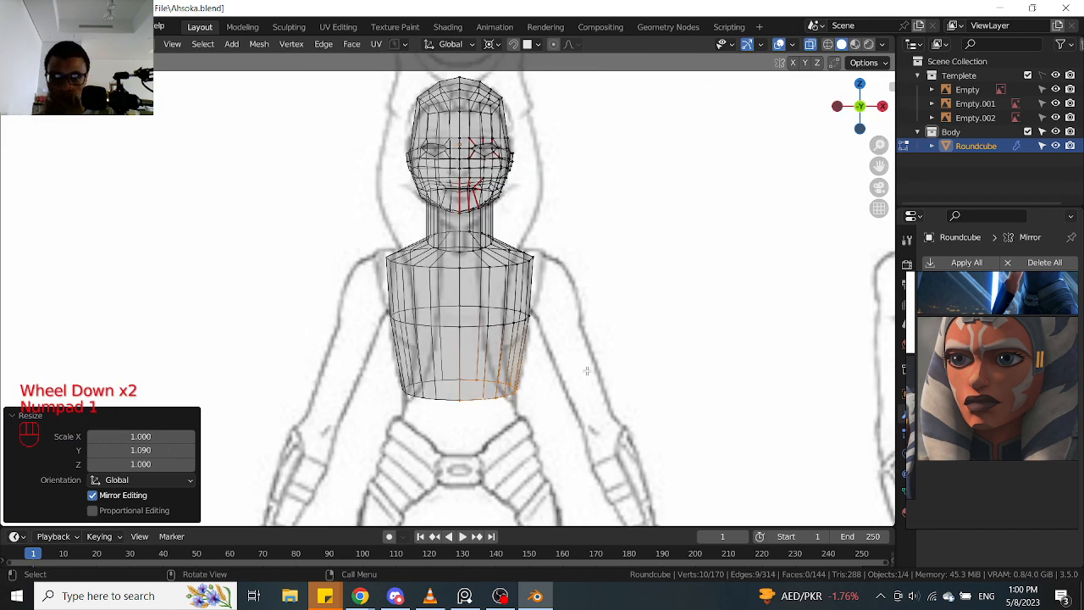
scroll(552, 384, "down", 1)
middle_click_drag(552, 383, 563, 310, "shift")
scroll(564, 310, "up", 1)
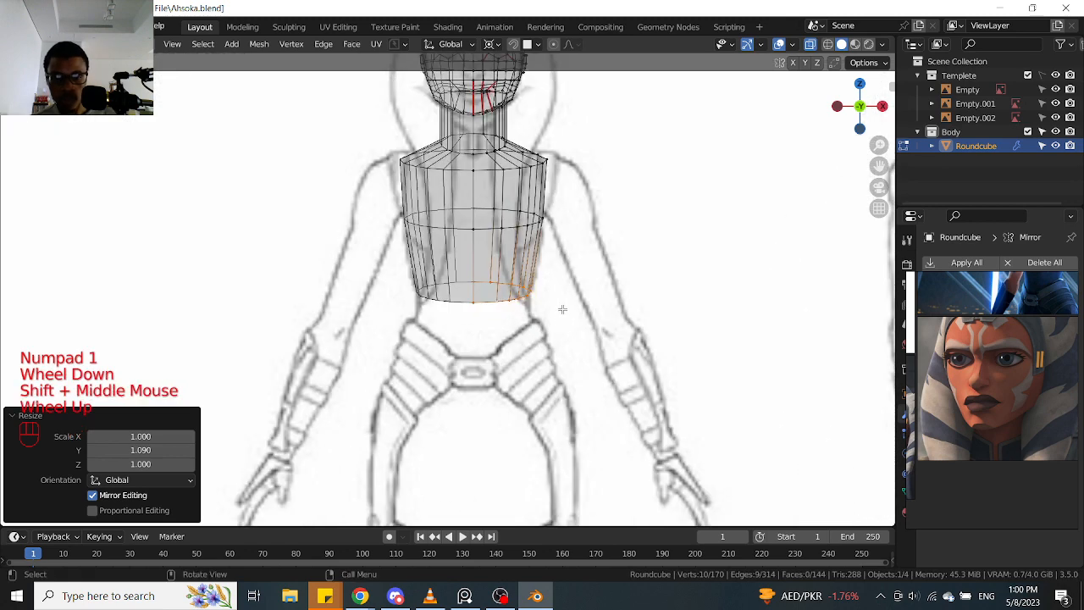
key("e")
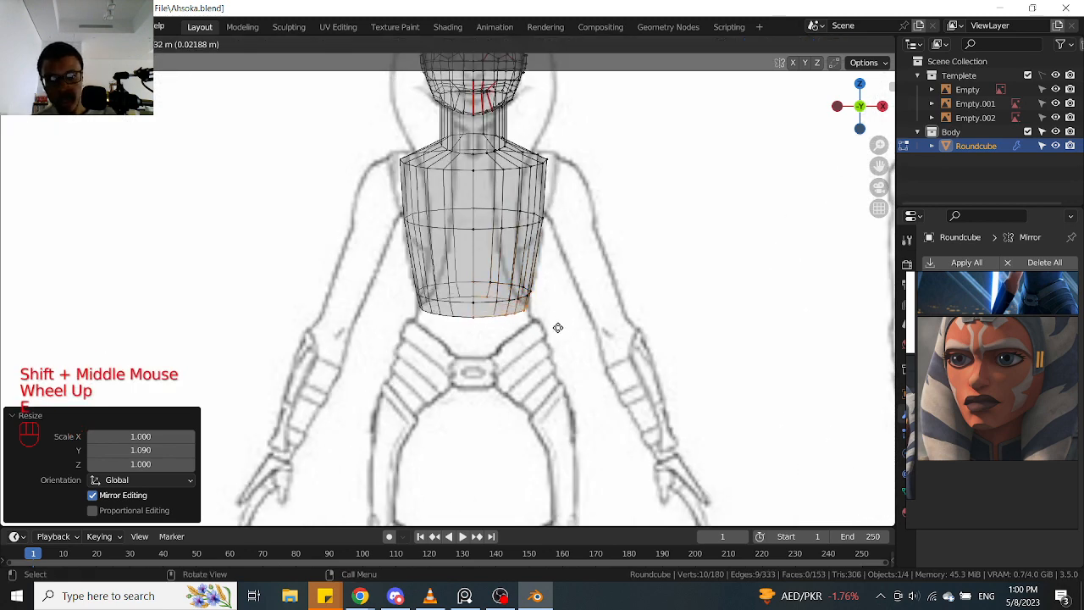
right_click(558, 342)
key("ctrl+z")
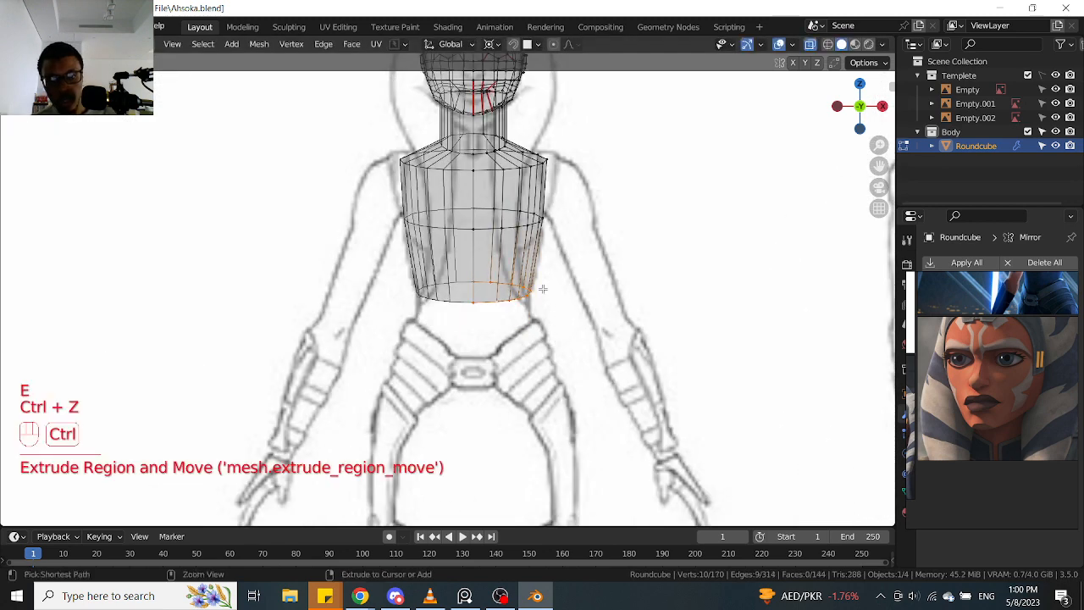
Extrude the bottom torso loop about -0.0376 m along Z down to the waist in the front view
scroll(543, 289, "up", 2)
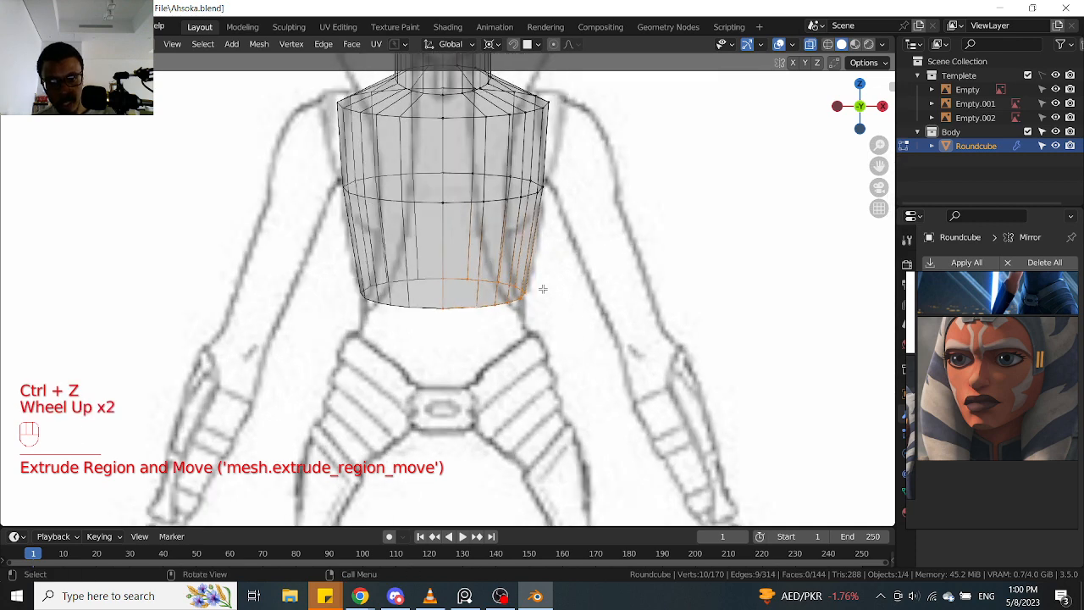
scroll(543, 289, "down", 1)
scroll(542, 289, "up", 1)
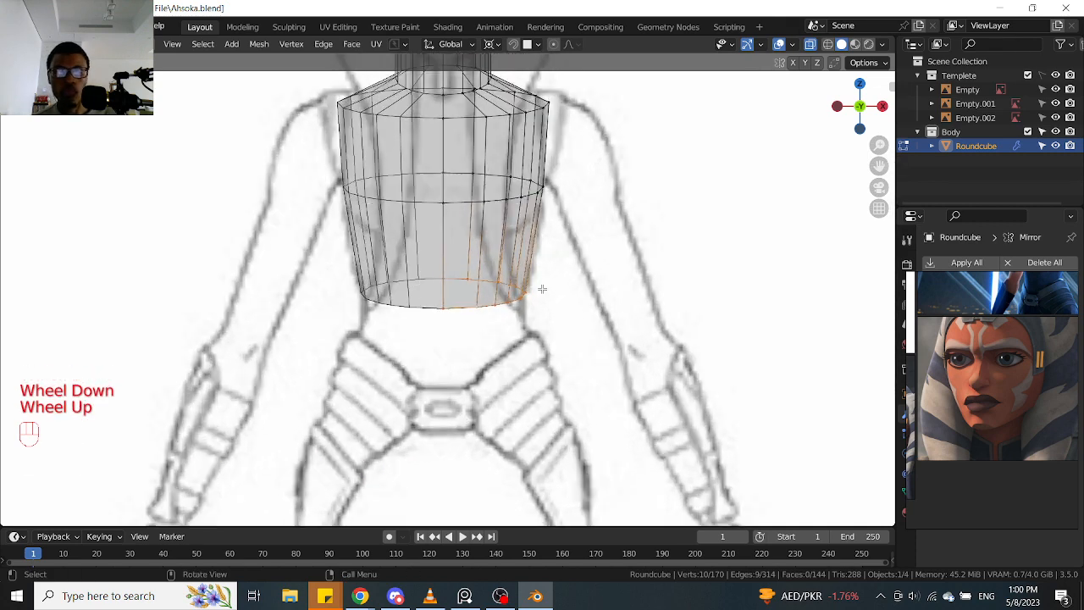
middle_click_drag(560, 317, 563, 265, "shift")
scroll(563, 265, "down", 2)
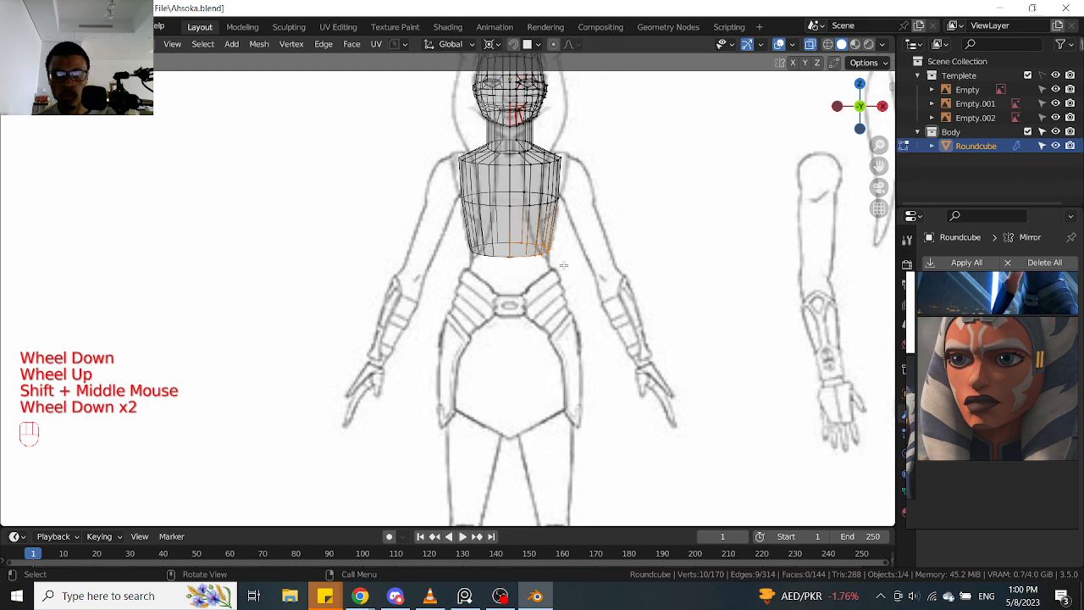
scroll(563, 265, "up", 2)
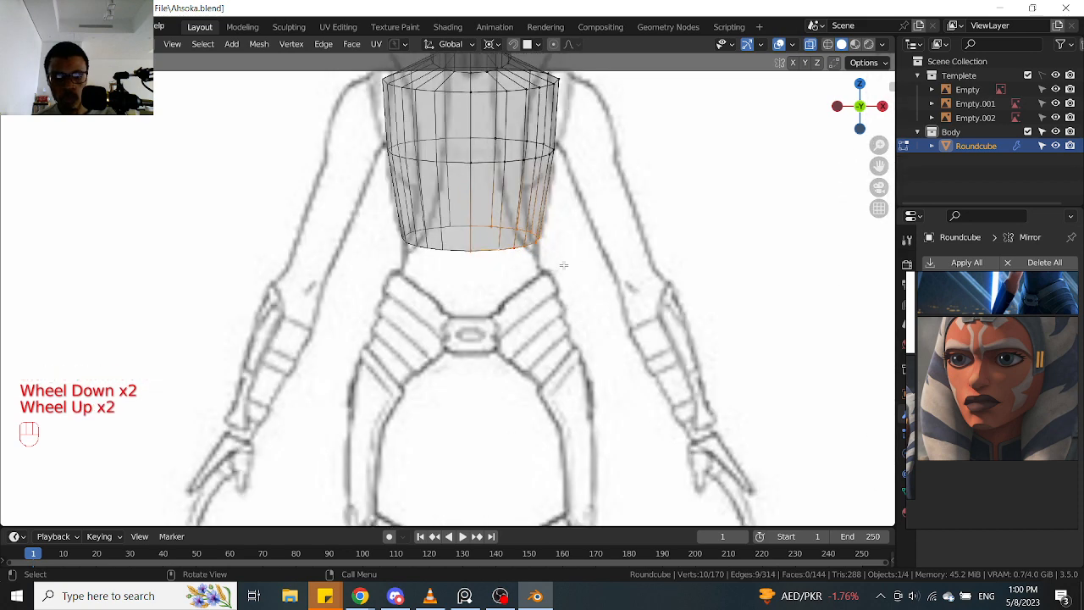
key("e")
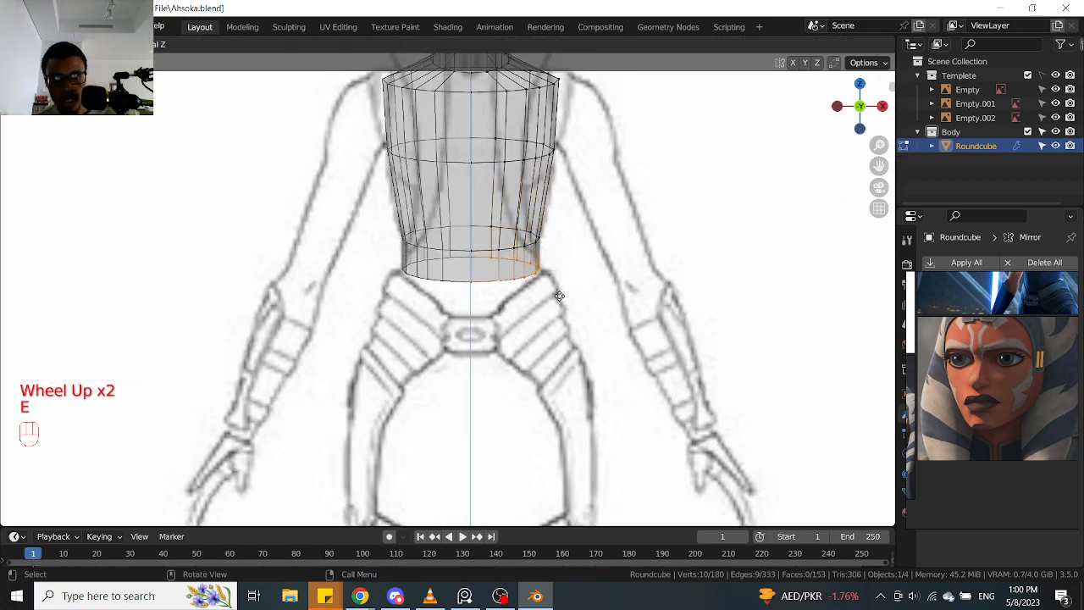
left_click(559, 295)
Extrude the bottom waist loop about -0.122 m along Z to the hips and scale the new loop to 1.513 along X
key("e")
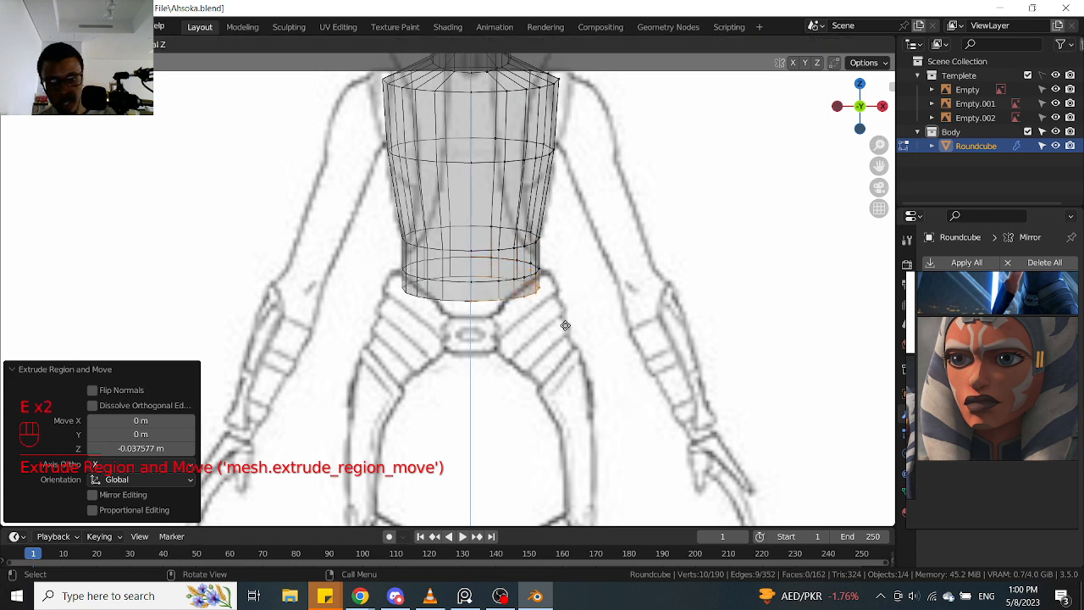
left_click(593, 391)
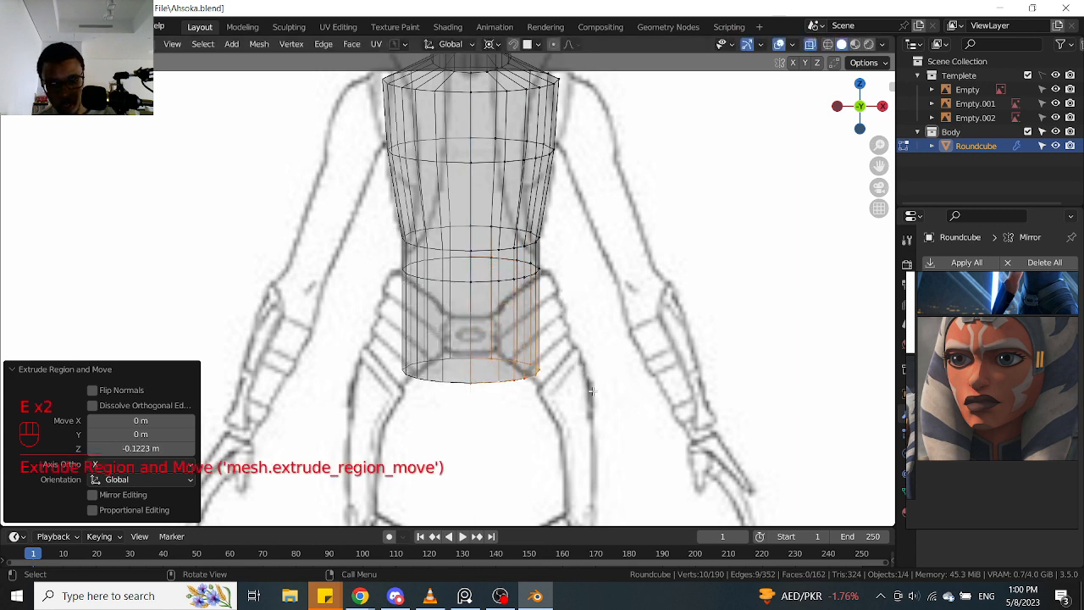
key("s")
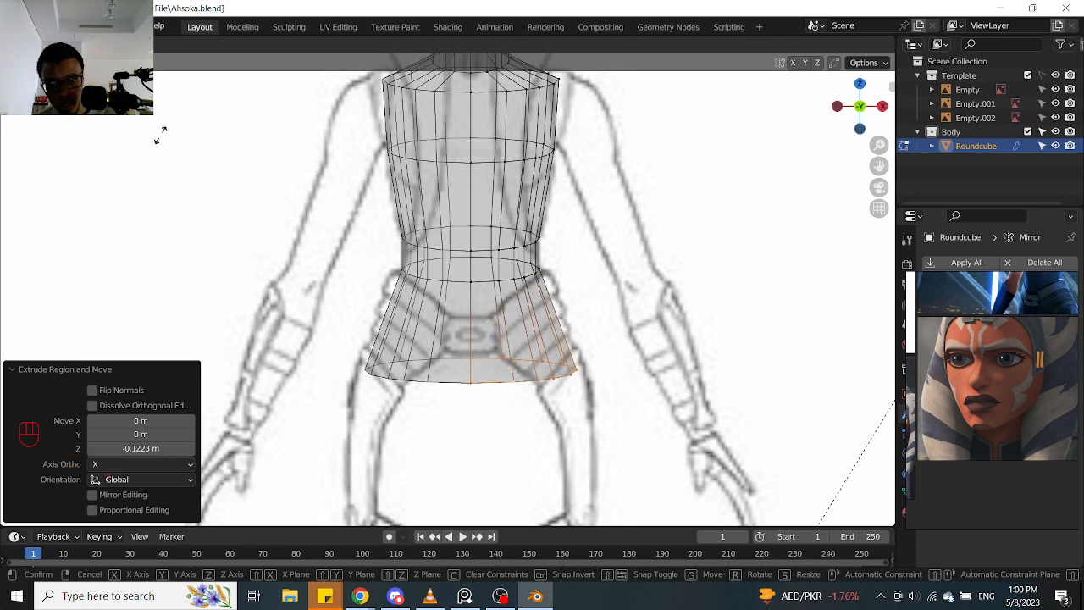
left_click(131, 140)
scroll(631, 277, "down", 2)
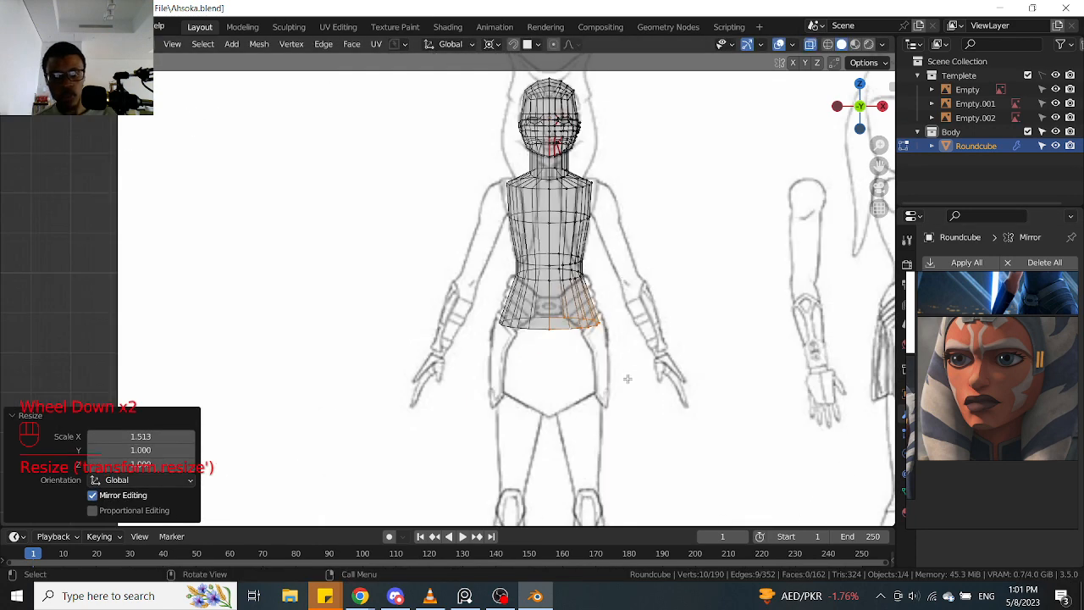
Raise the bottom hip loop about 0.027 m along Z and scale it to 0.900 along X to fit the front reference
scroll(628, 377, "up", 2)
key("g")
key("z")
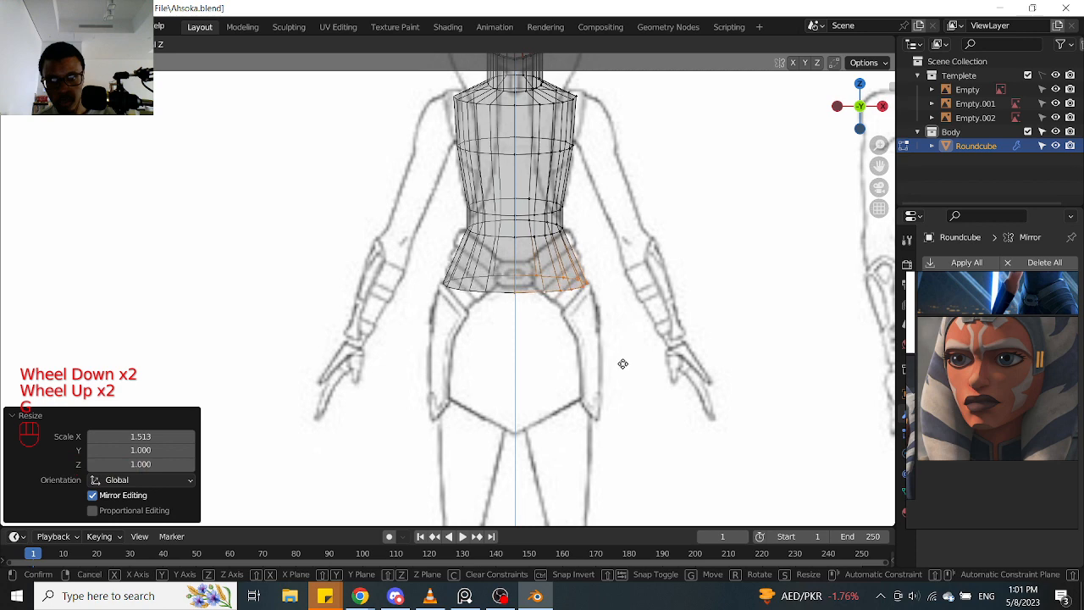
scroll(623, 363, "up", 2)
left_click(657, 283)
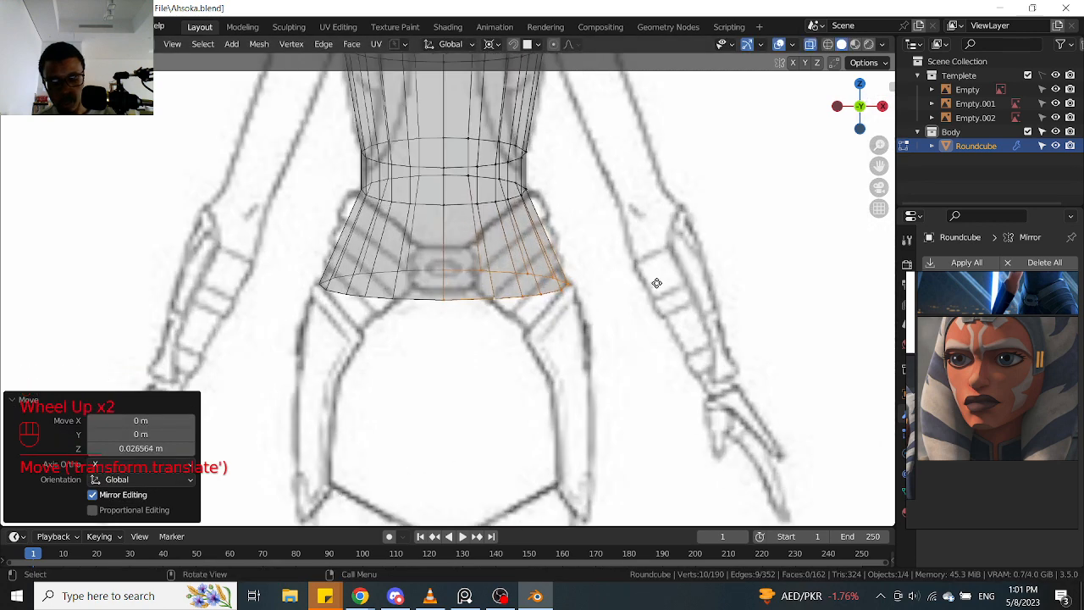
key("g")
key("s")
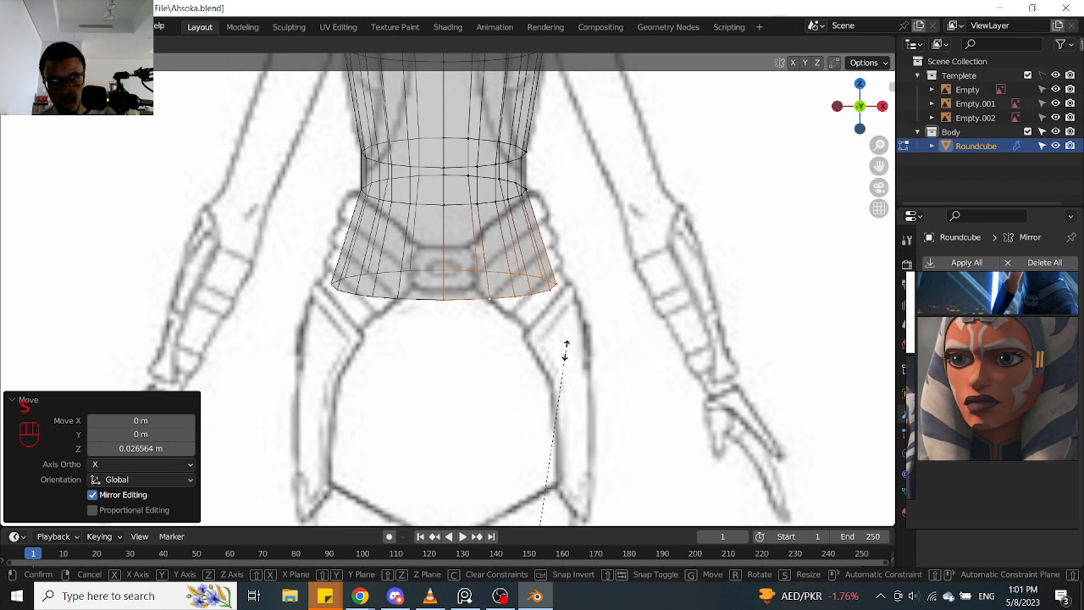
left_click(561, 354)
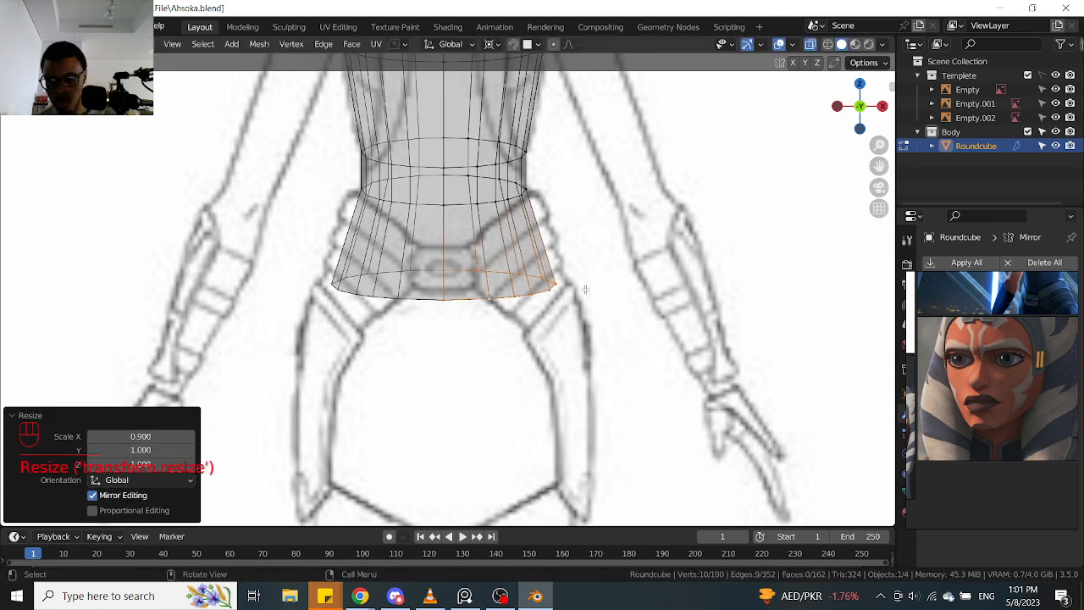
In the side view, scale the loop just above the bottom hip loop to 0.972 along Y and shift it along Y
key("KP_3")
middle_click_drag(590, 277, 593, 326, "shift")
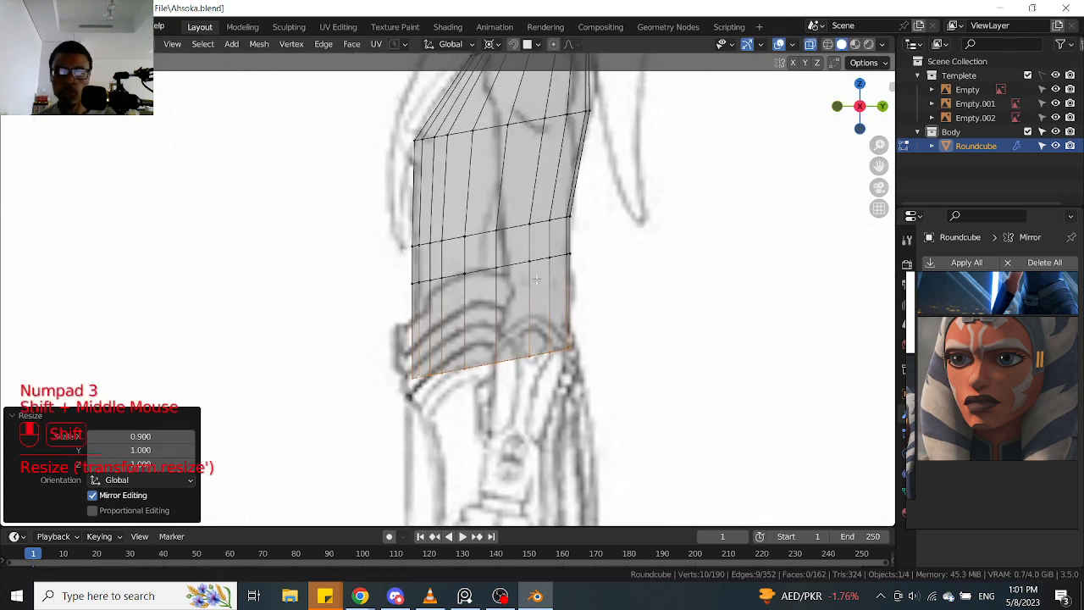
scroll(644, 288, "up", 2)
left_click(695, 247, "alt")
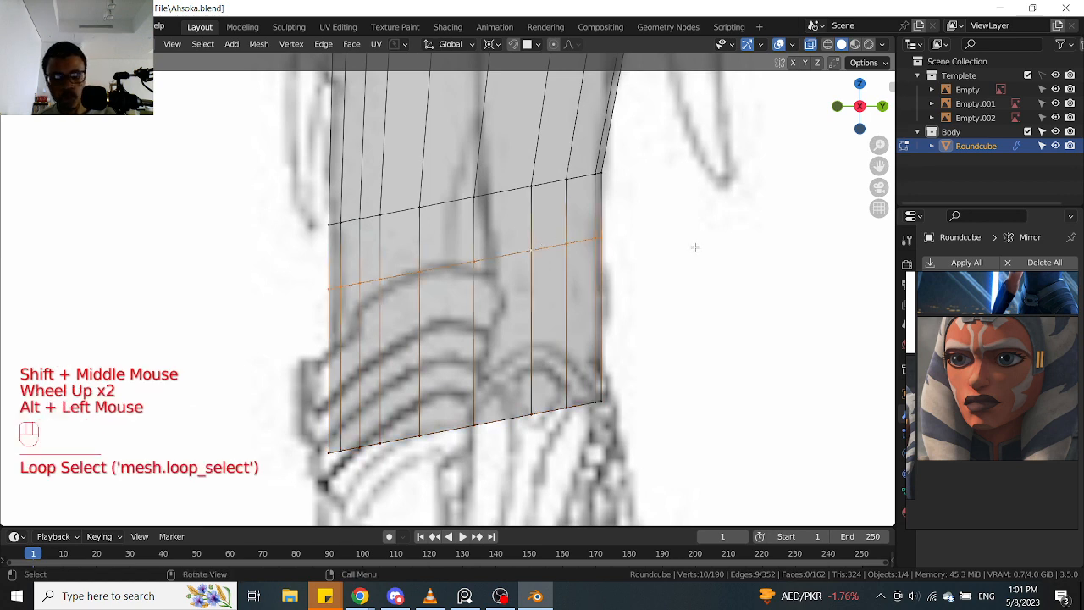
key("s")
left_click(656, 290)
key("g")
key("y")
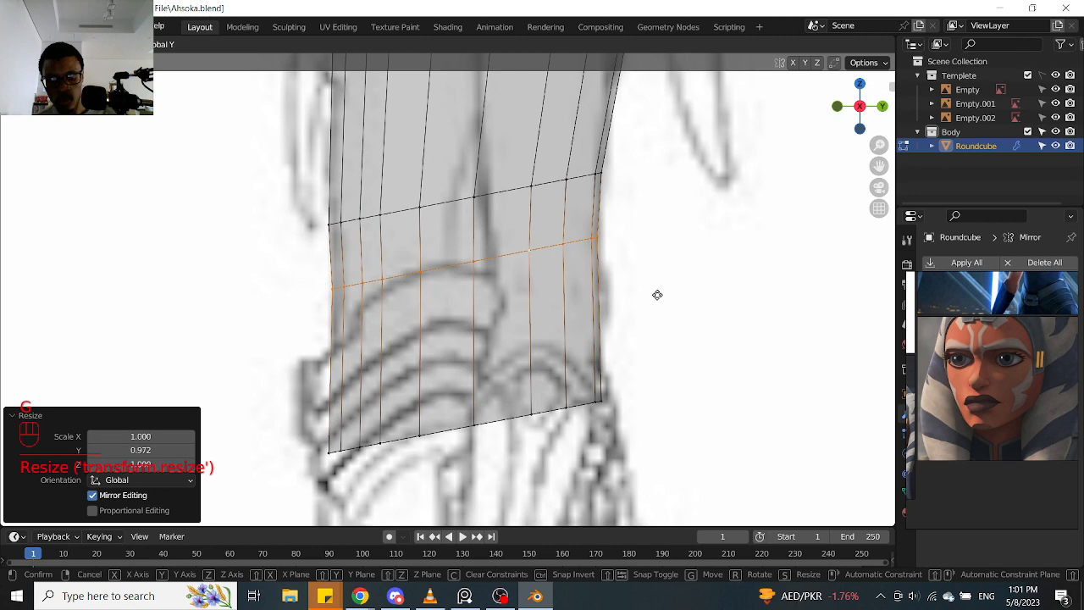
left_click(657, 295)
Scale the same waist loop to 1.018 along Y and move it about -0.0013 m along Y
key("s")
key("y")
left_click(674, 266)
key("g")
key("y")
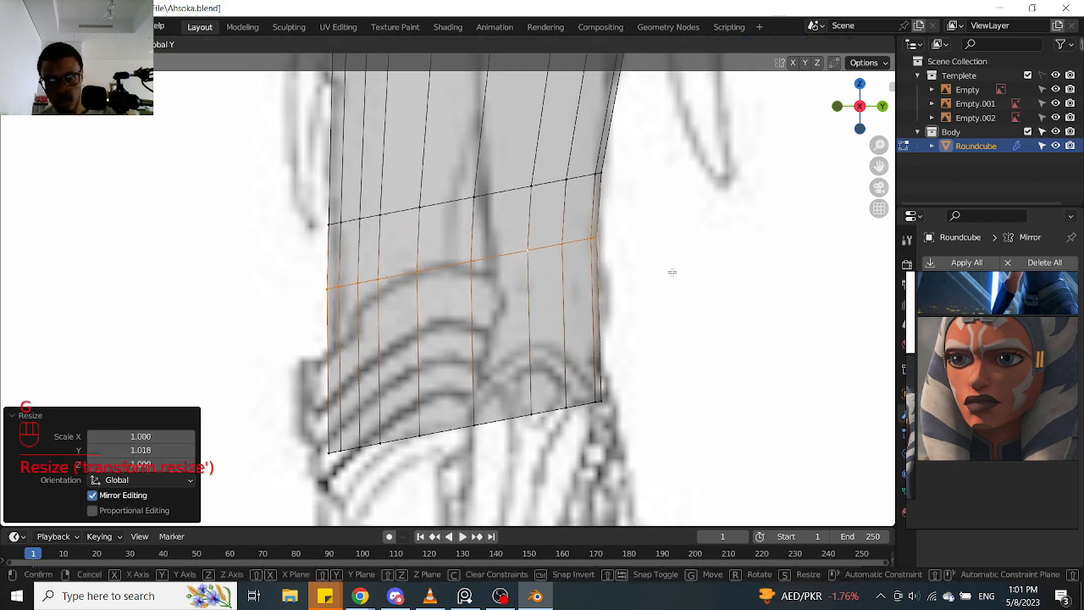
left_click(656, 278)
Scale the bottom hip loop to 1.048 along Y and move it about 0.0071 m along Y to follow the side reference
middle_click_drag(482, 356, 498, 298, "shift")
scroll(498, 298, "down", 2)
scroll(501, 297, "up", 1)
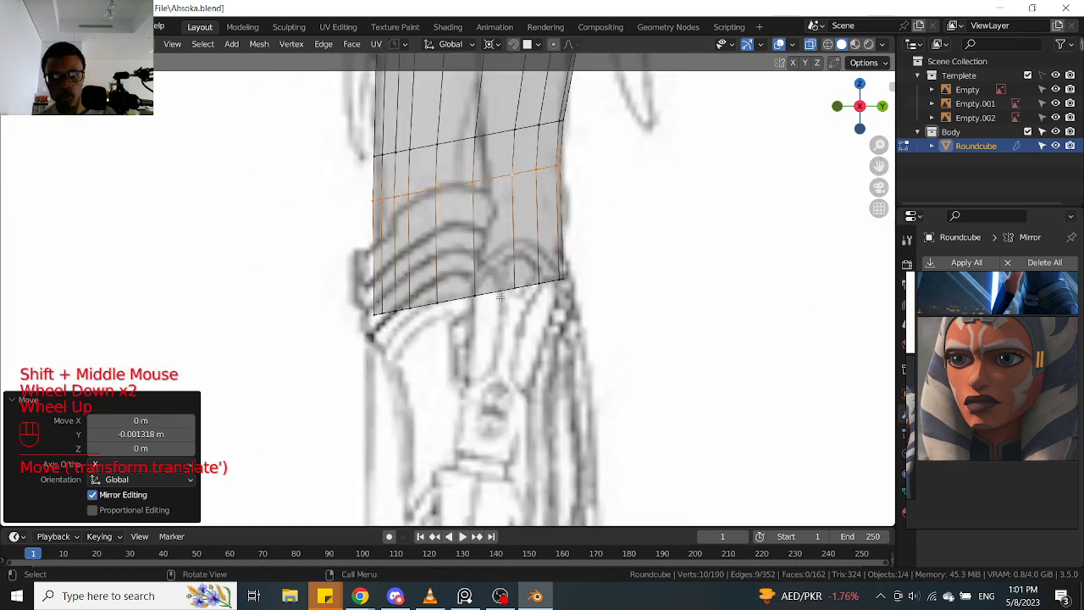
left_click(501, 292, "alt")
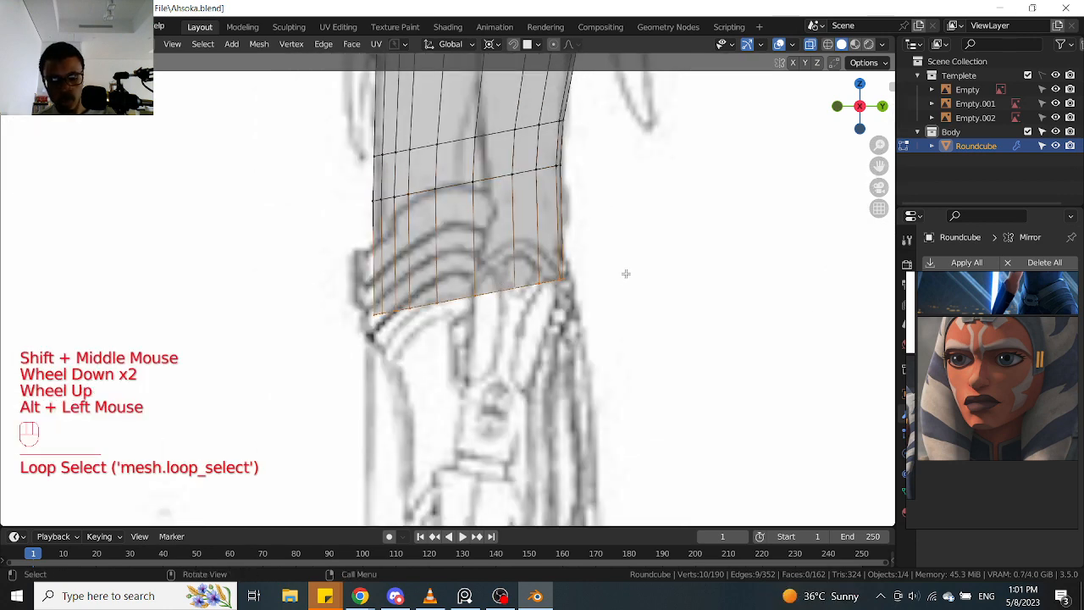
key("s")
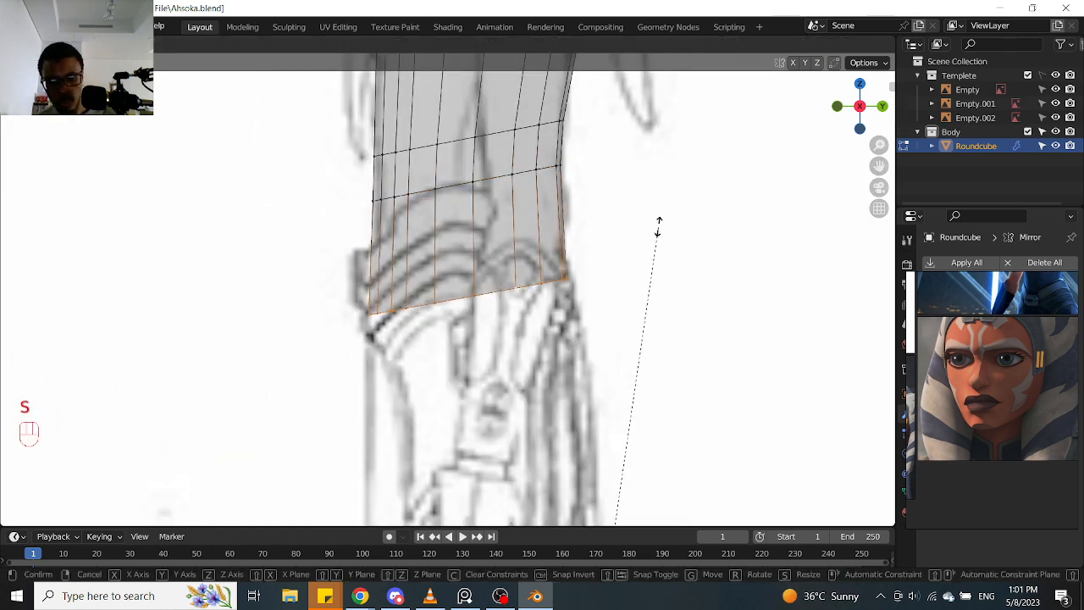
left_click(657, 228)
key("g")
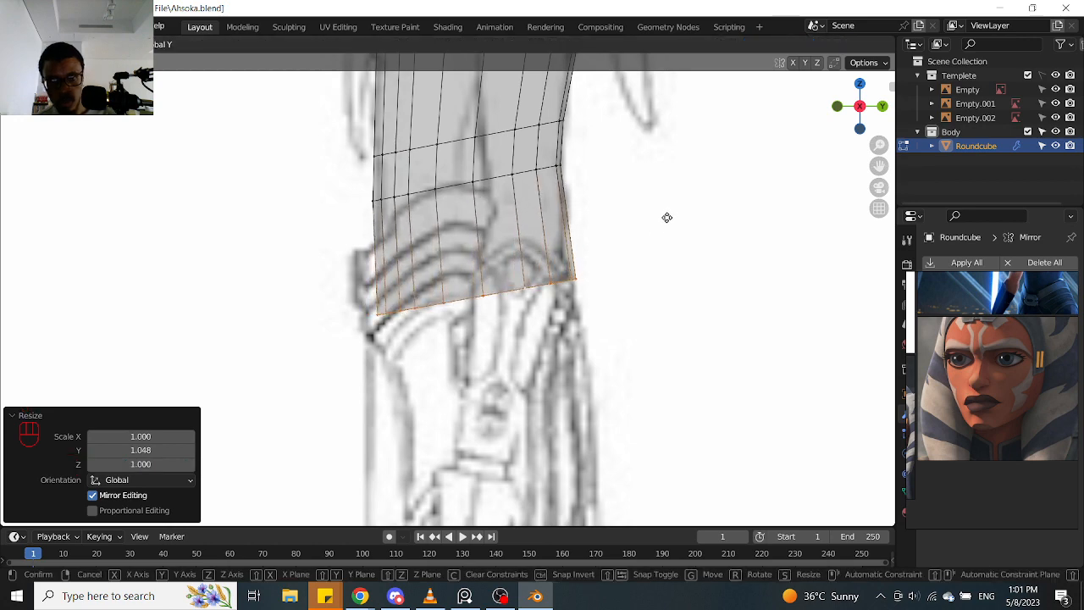
left_click(666, 219)
Compare the torso and hip profile with both side-view drawings on the reference sheet
scroll(660, 229, "down", 2)
scroll(640, 260, "up", 1)
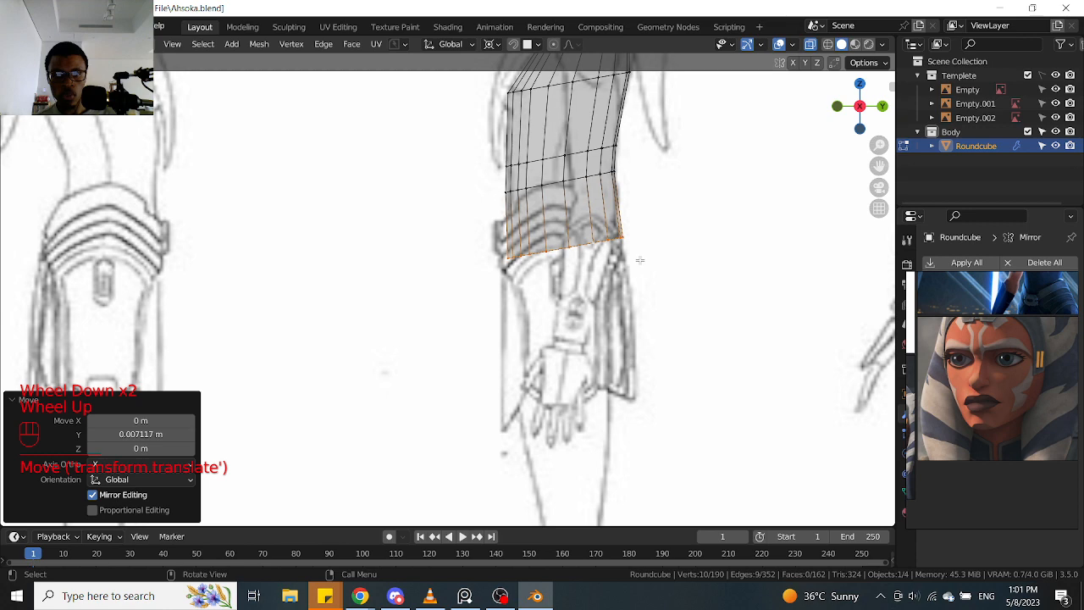
mouse_move(627, 265)
middle_mouse_down("shift")
mouse_move(589, 263)
mouse_move(580, 275)
middle_mouse_up("shift")
middle_click_drag(552, 382, 552, 310, "shift")
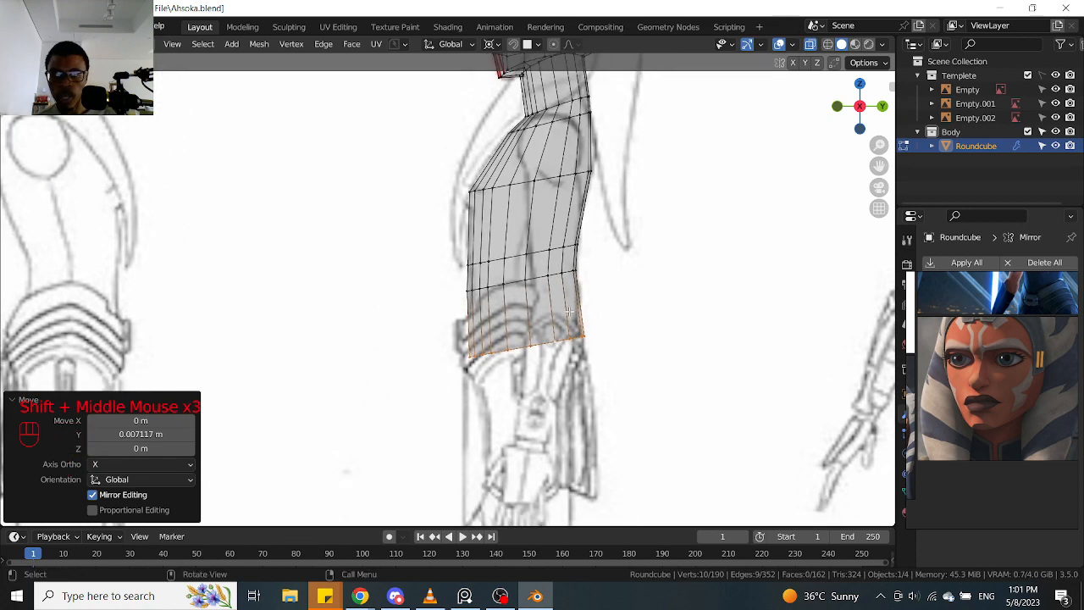
scroll(585, 322, "down", 3)
middle_click_drag(653, 343, 603, 343, "shift")
middle_click_drag(359, 336, 436, 323, "shift")
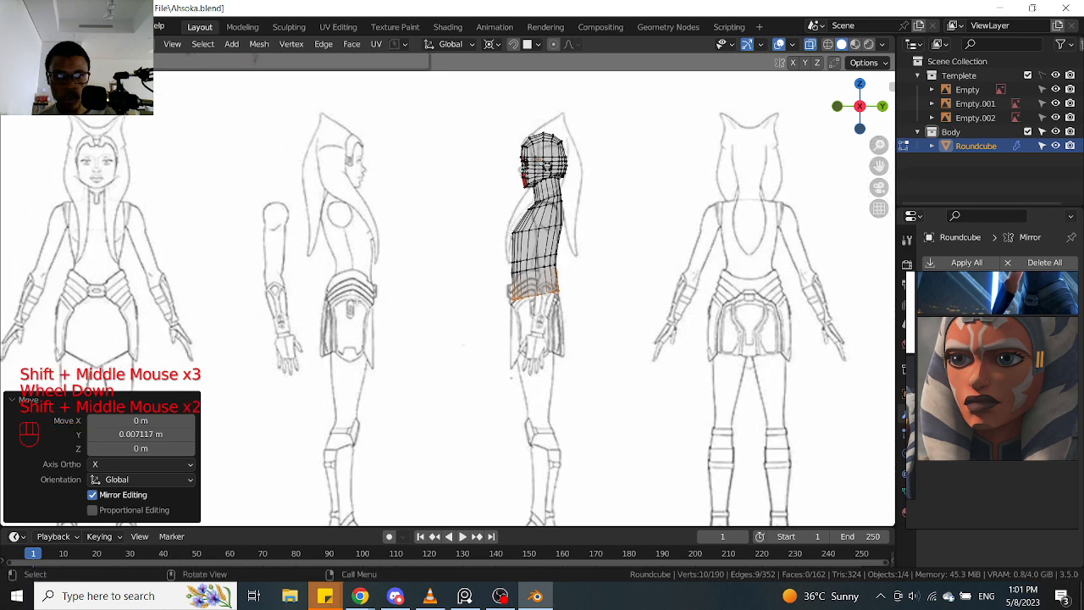
scroll(357, 302, "up", 2)
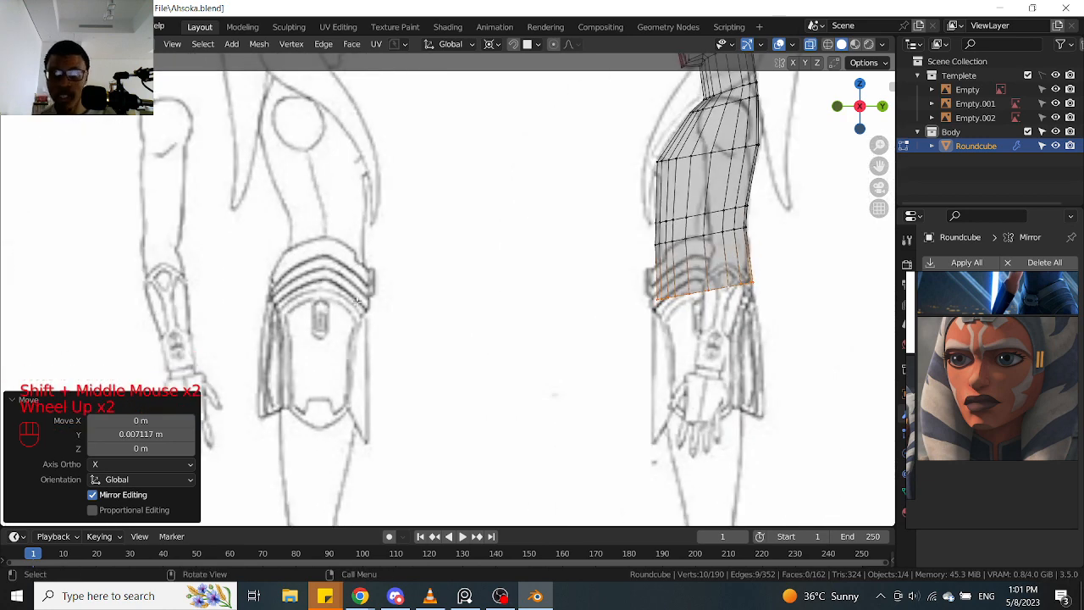
scroll(316, 267, "down", 1)
scroll(317, 267, "down", 1)
scroll(317, 267, "up", 1)
scroll(317, 267, "down", 2)
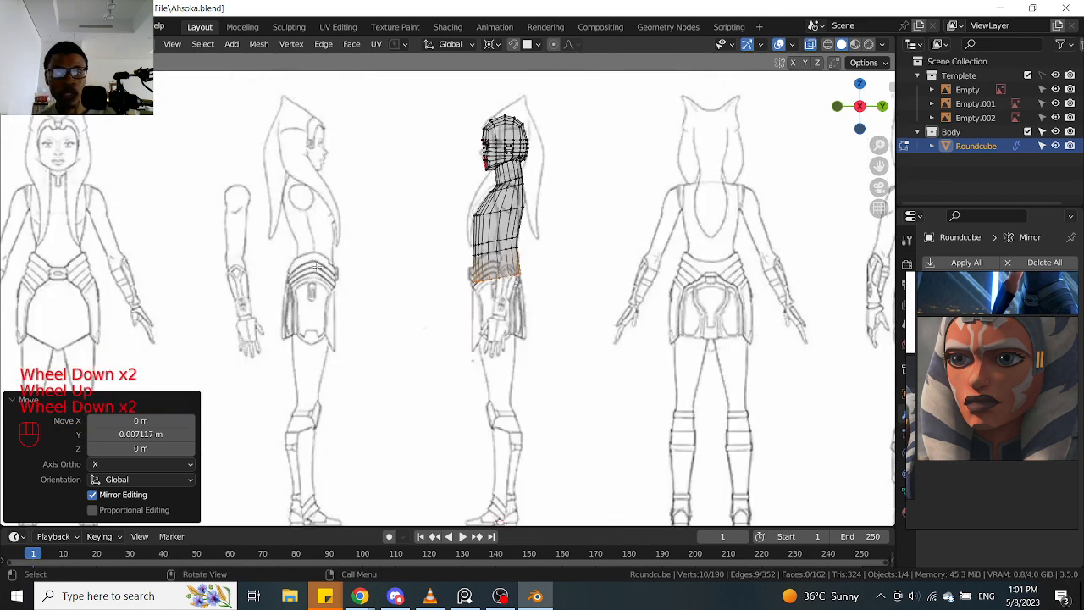
scroll(339, 267, "up", 1)
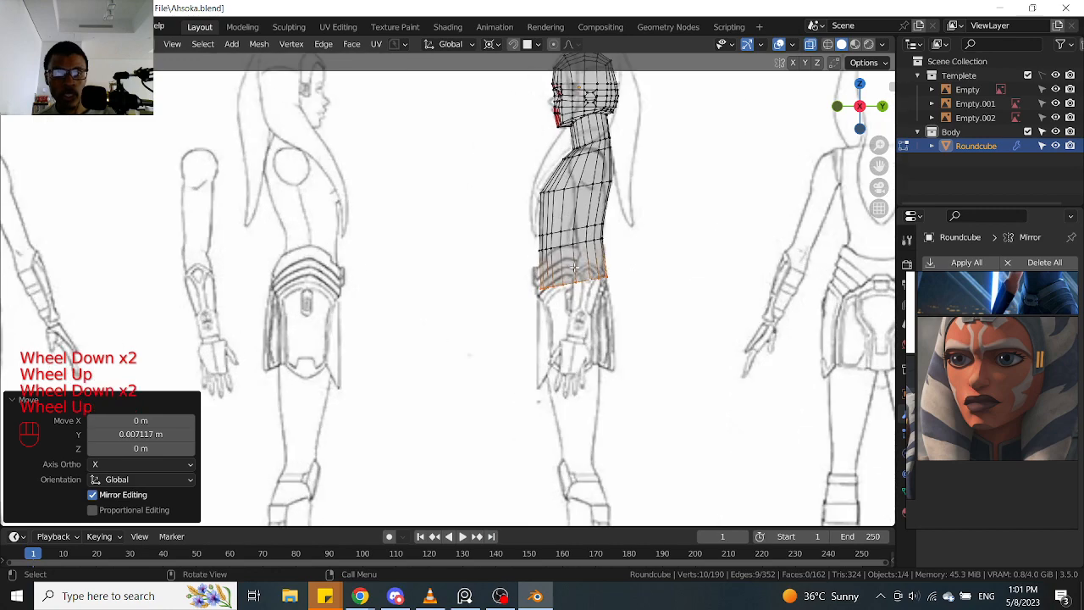
scroll(463, 268, "down", 2)
scroll(516, 244, "down", 2)
Leave Edit Mode and examine the torso and hips of the side-view drawings on the reference sheet
middle_click_drag(517, 244, 533, 296)
middle_click_drag(523, 197, 398, 245)
scroll(517, 212, "down", 2)
key("Tab")
scroll(543, 182, "up", 1)
scroll(398, 246, "up", 1)
scroll(388, 247, "up", 1)
left_click(361, 232)
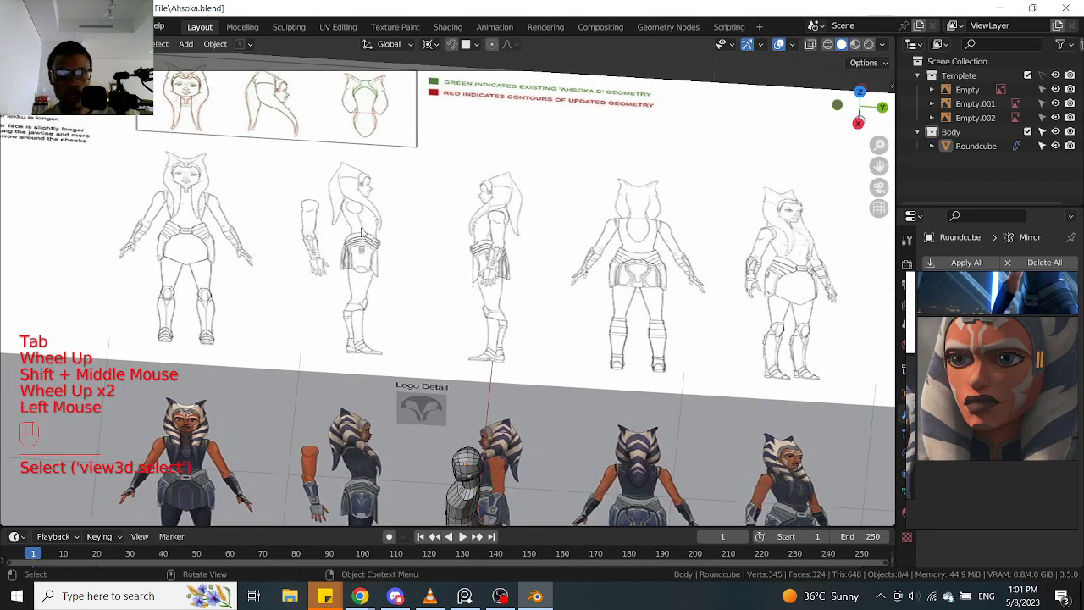
scroll(364, 239, "up", 1)
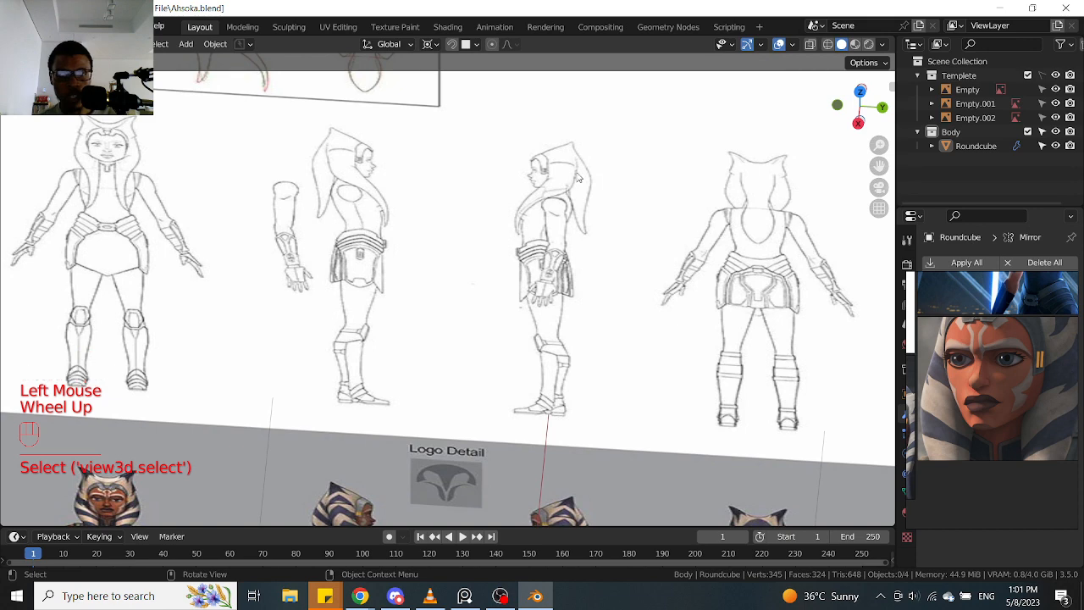
scroll(576, 184, "up", 2)
scroll(549, 203, "down", 2)
scroll(550, 285, "up", 2)
scroll(550, 285, "down", 2)
scroll(550, 284, "up", 3)
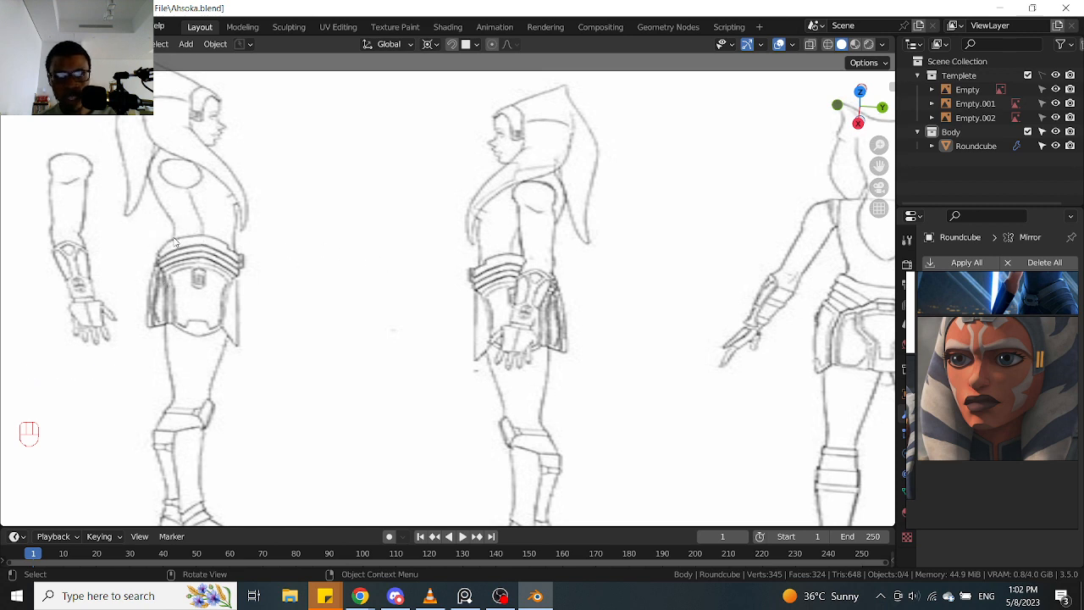
Check the body mesh against the side-view drawing, switching X-ray on and off
key("KP_3")
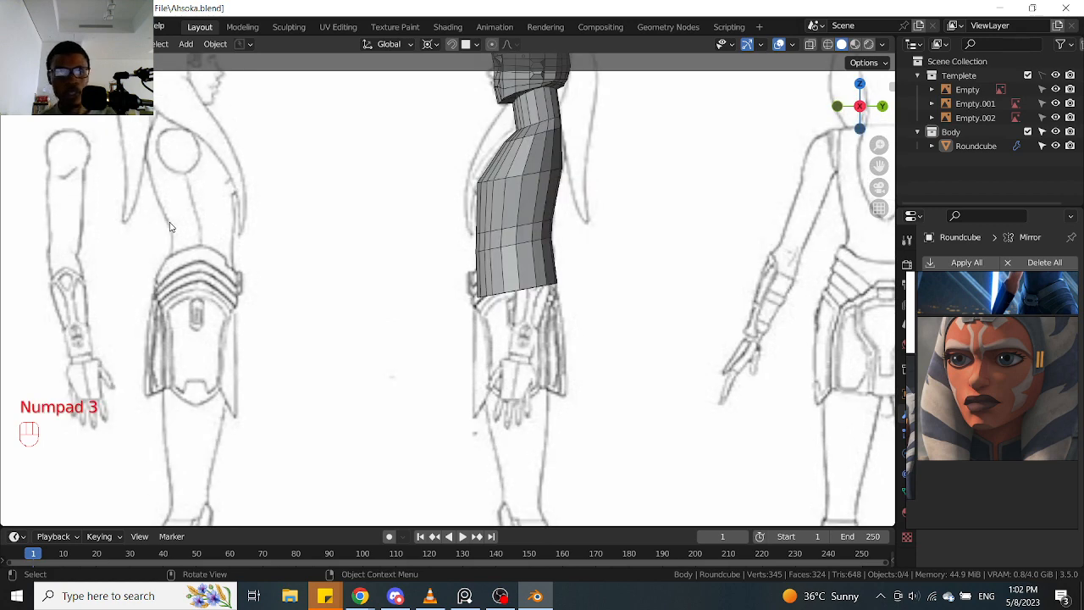
scroll(366, 266, "down", 2)
scroll(366, 266, "up", 2)
key("alt+z")
scroll(441, 217, "down", 1)
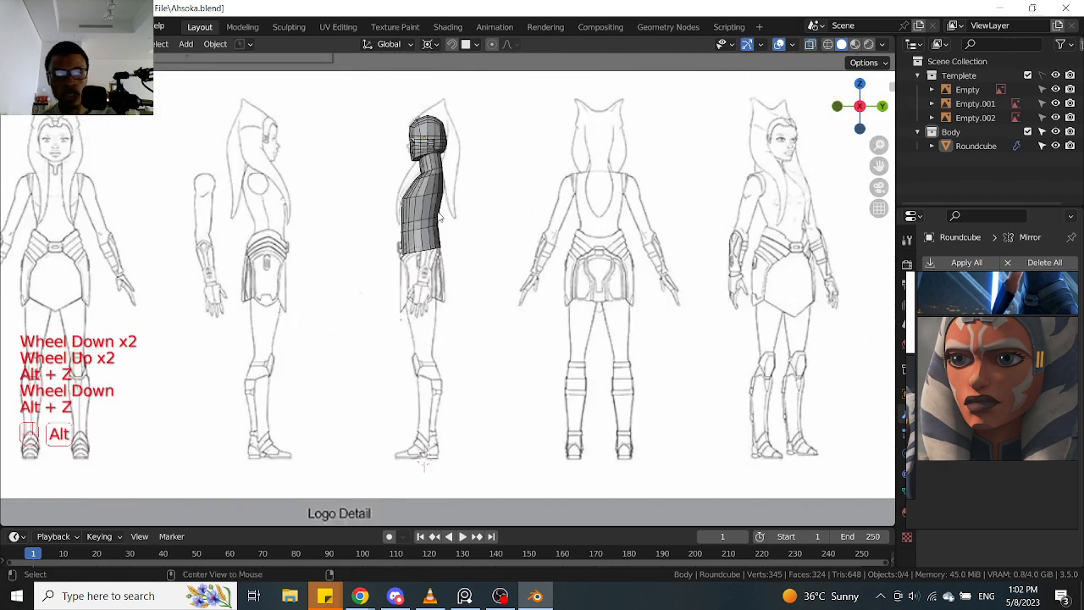
key("alt+z")
Make the reference images in the Templete collection selectable and select the side-view image Empty.001
scroll(441, 218, "down", 1)
mouse_move(441, 218)
middle_mouse_down()
mouse_move(435, 193)
mouse_move(436, 218)
middle_mouse_up()
left_click(434, 188)
scroll(434, 188, "down", 2)
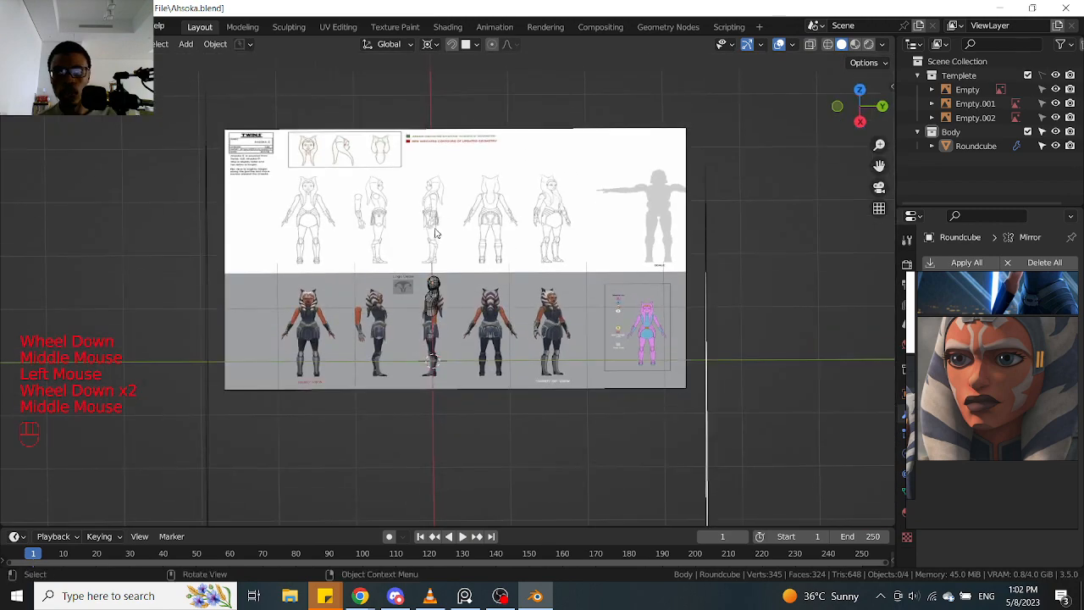
key("KP_7")
scroll(416, 265, "down", 1)
middle_click_drag(416, 265, 297, 214)
scroll(298, 214, "up", 2)
left_click(406, 176)
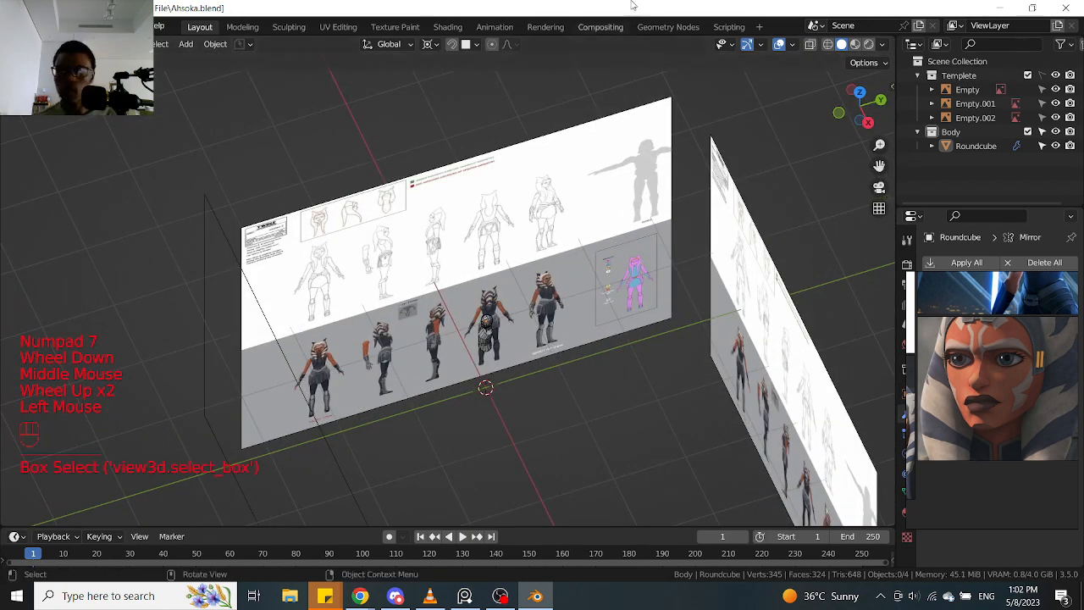
left_click(1012, 118)
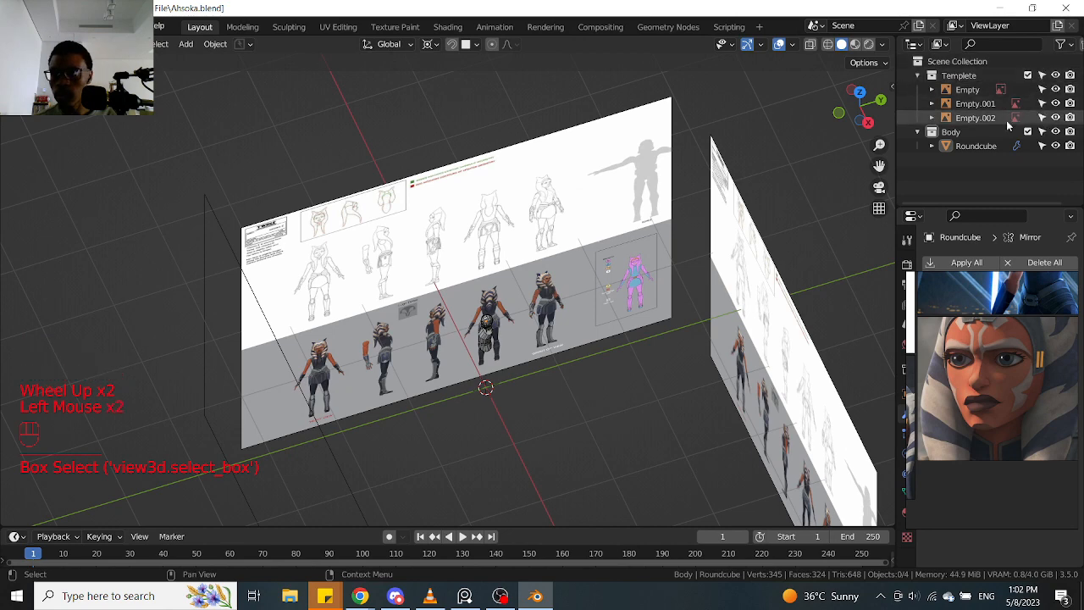
left_click(987, 105)
middle_click_drag(739, 172, 576, 210)
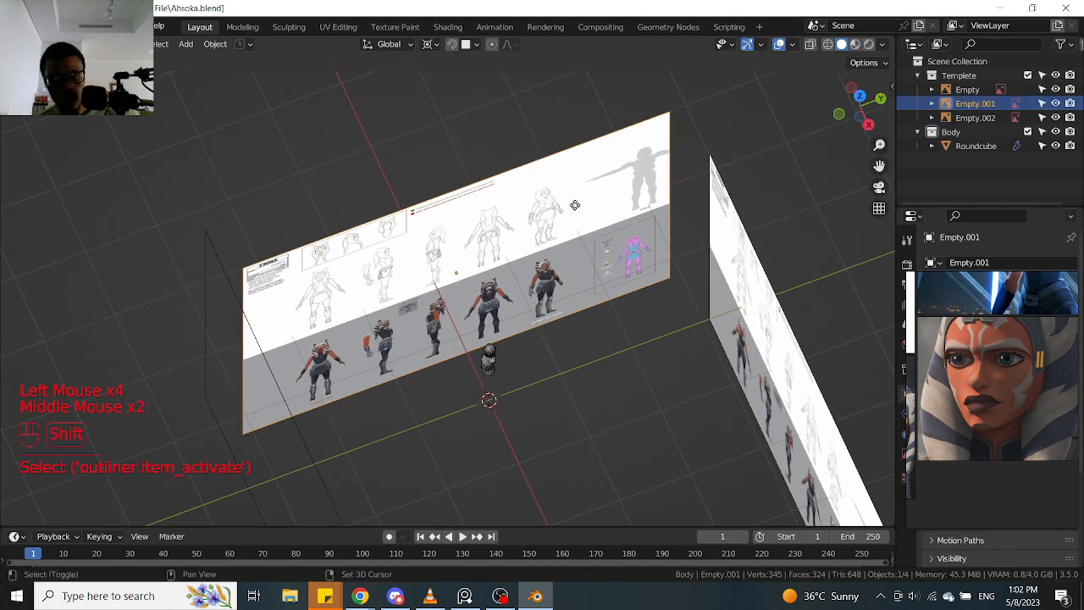
Duplicate the side-view reference image Empty.001 and move the copy about 0.135 m along X
key("shift+d")
right_click(567, 192)
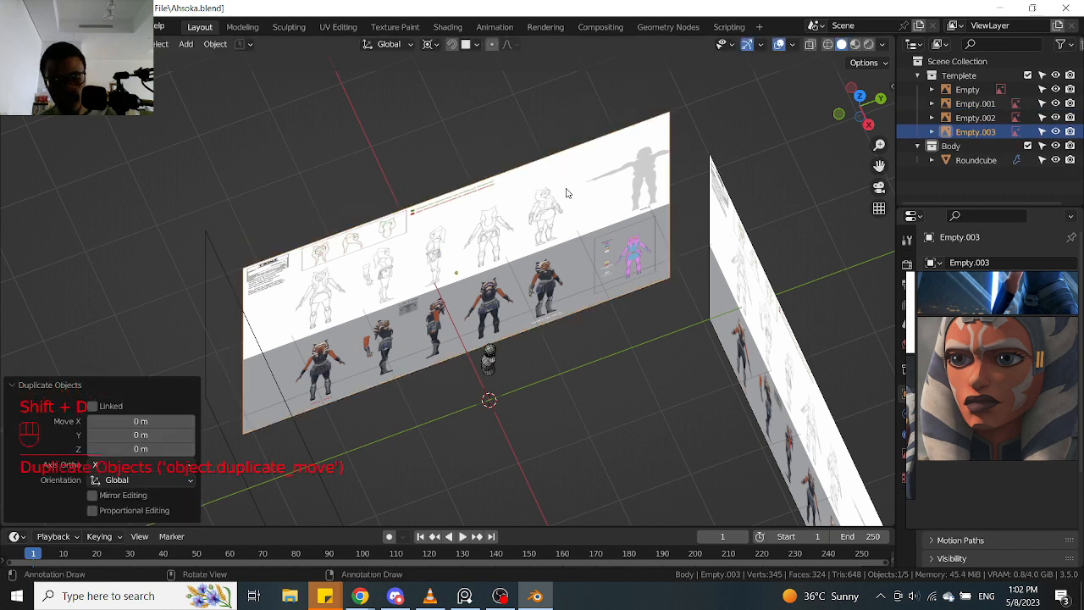
key("g")
left_click(575, 195)
middle_click_drag(575, 195, 521, 189)
key("KP_3")
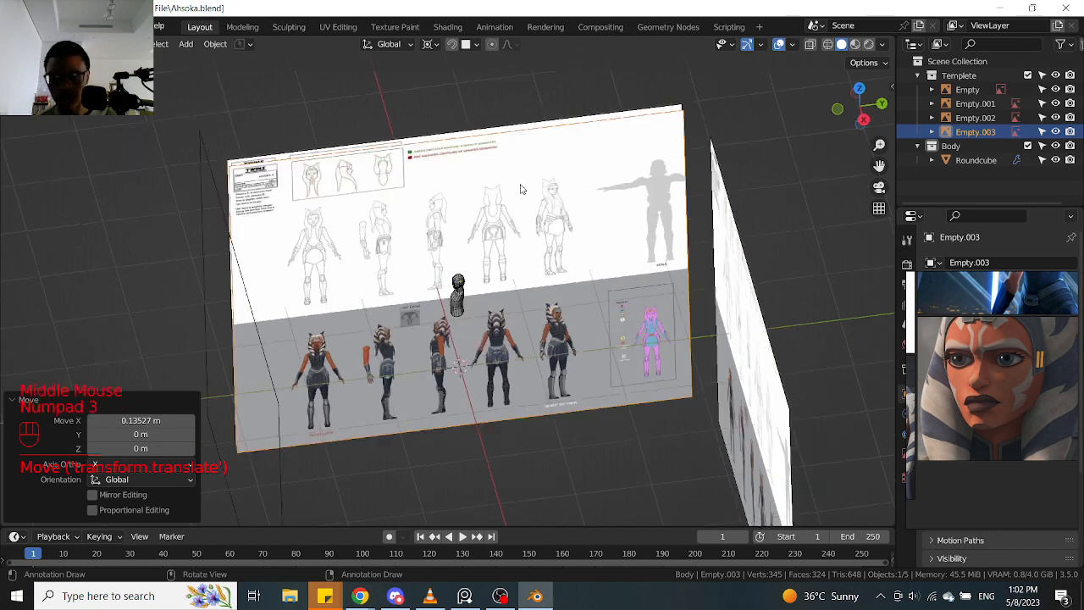
scroll(520, 187, "up", 2)
middle_click_drag(317, 208, 465, 249, "shift")
scroll(415, 212, "down", 1)
scroll(432, 255, "down", 2)
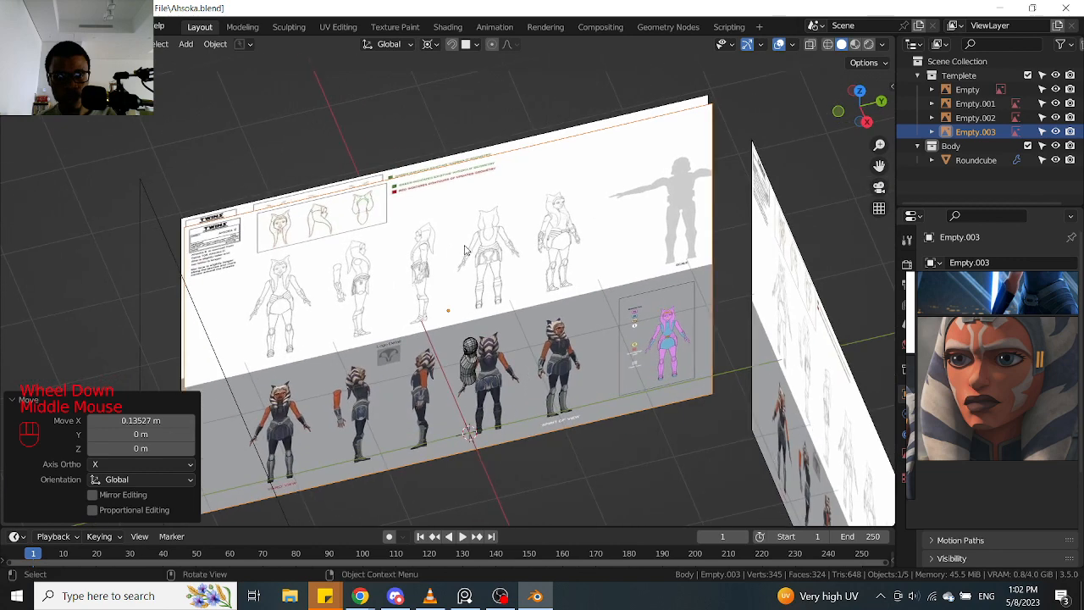
Try to rotate the duplicated reference image 180° about Z around the 3D cursor
type("gz")
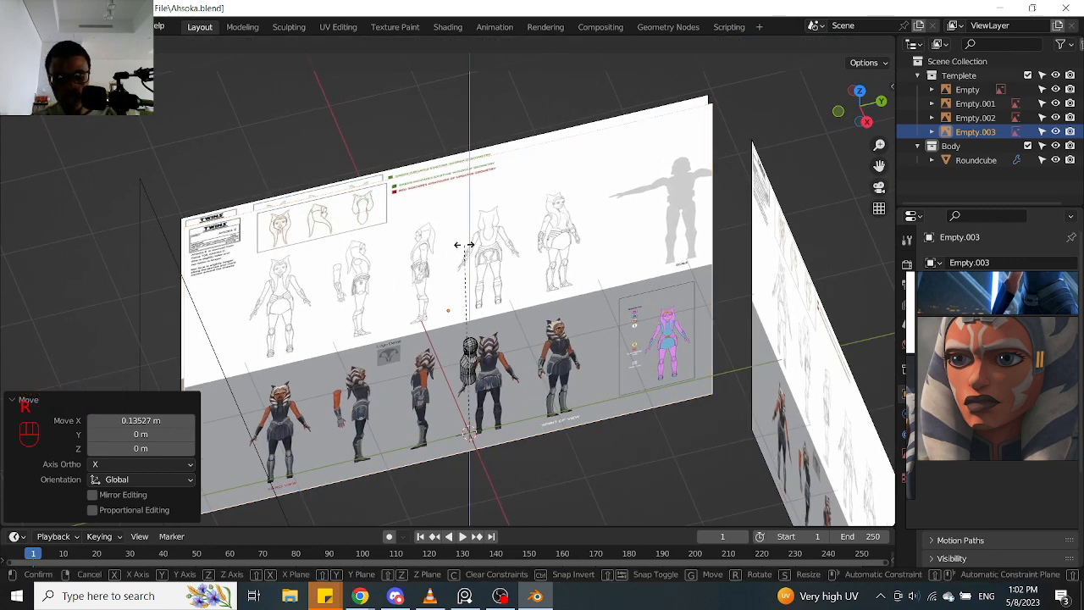
type("180")
left_click(465, 245)
middle_click_drag(465, 245, 497, 326)
middle_click_drag(496, 326, 520, 292, "shift")
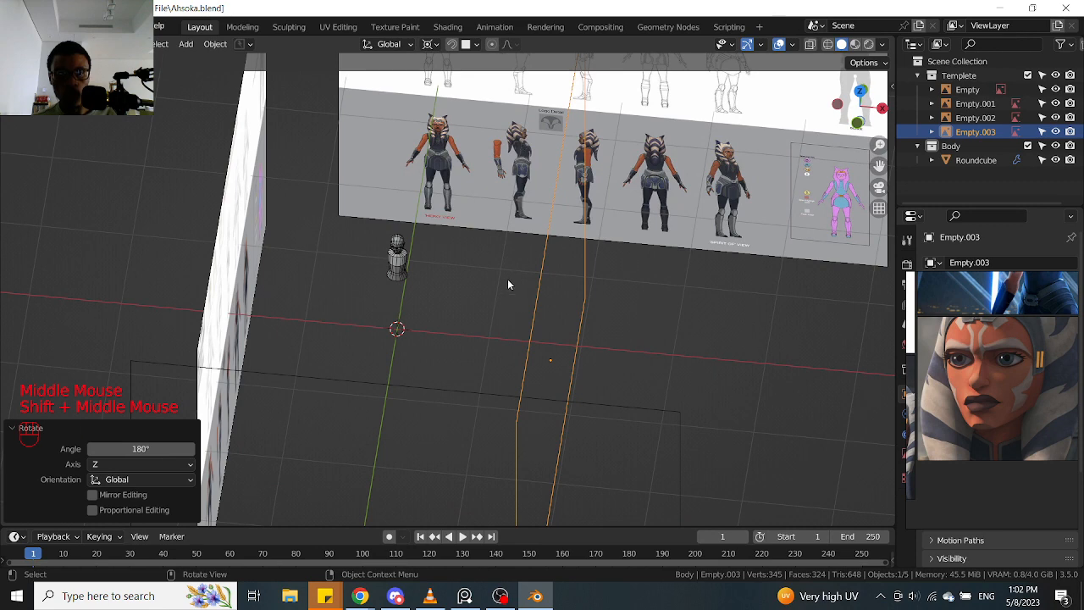
key("ctrl+z")
middle_click_drag(504, 286, 489, 265)
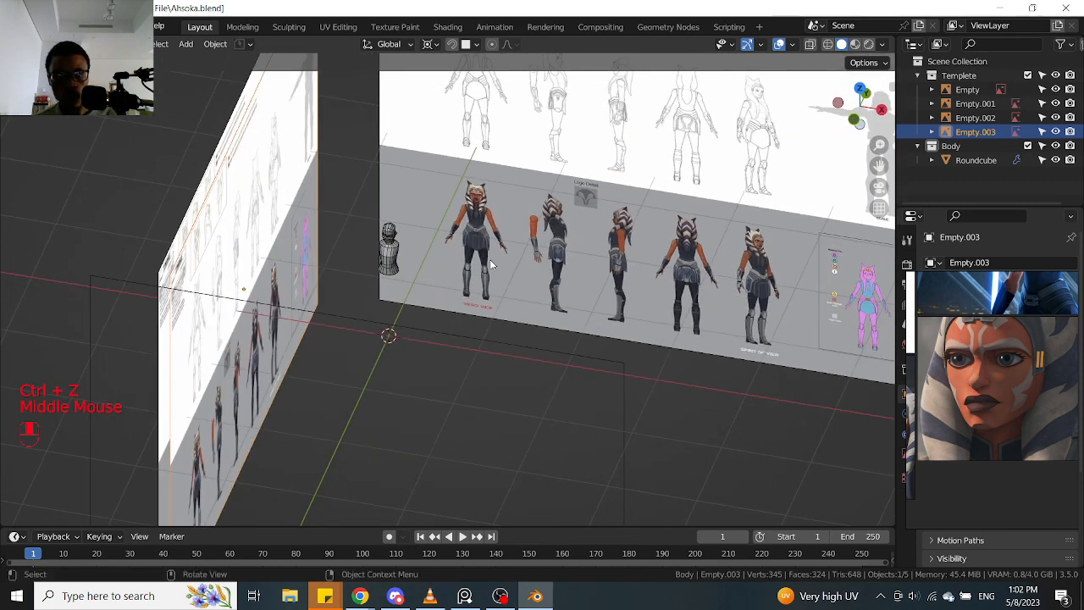
Set the pivot point to Bounding Box Center and rotate the duplicated reference image about the Z axis
key("period")
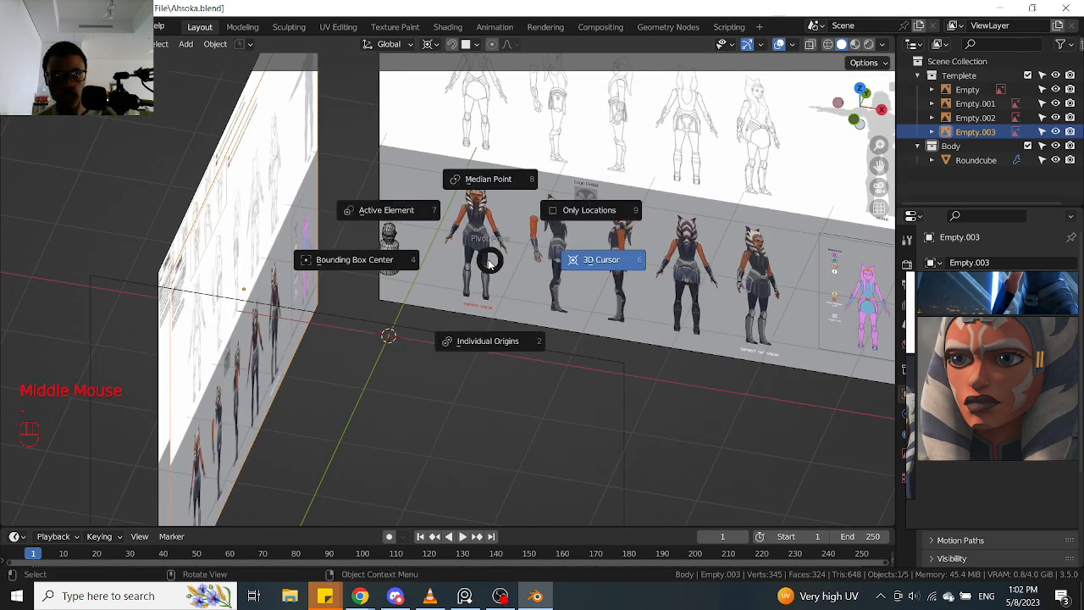
left_click(429, 258)
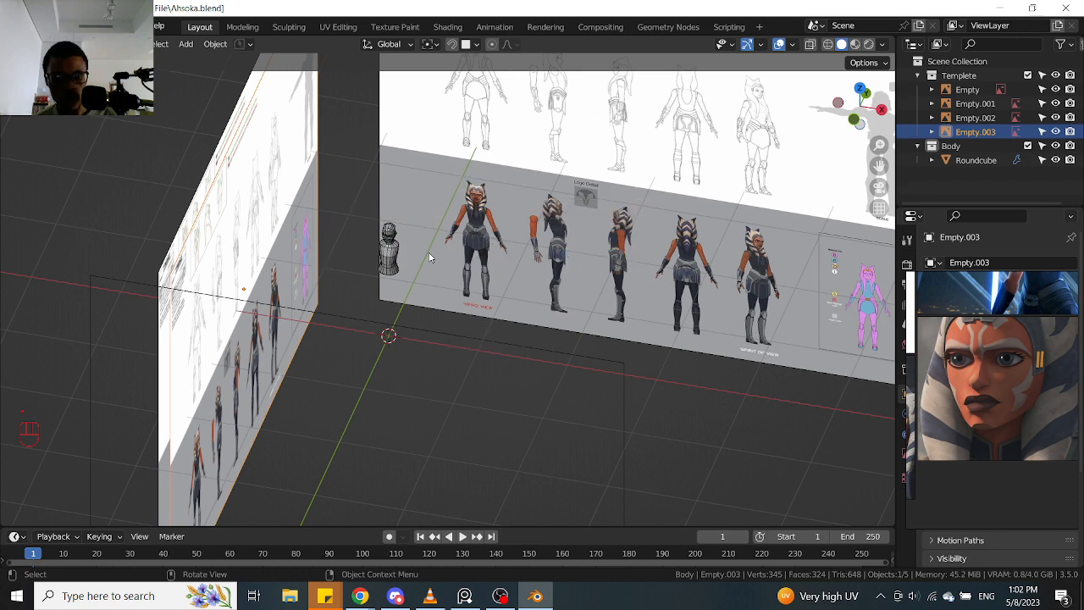
key("r")
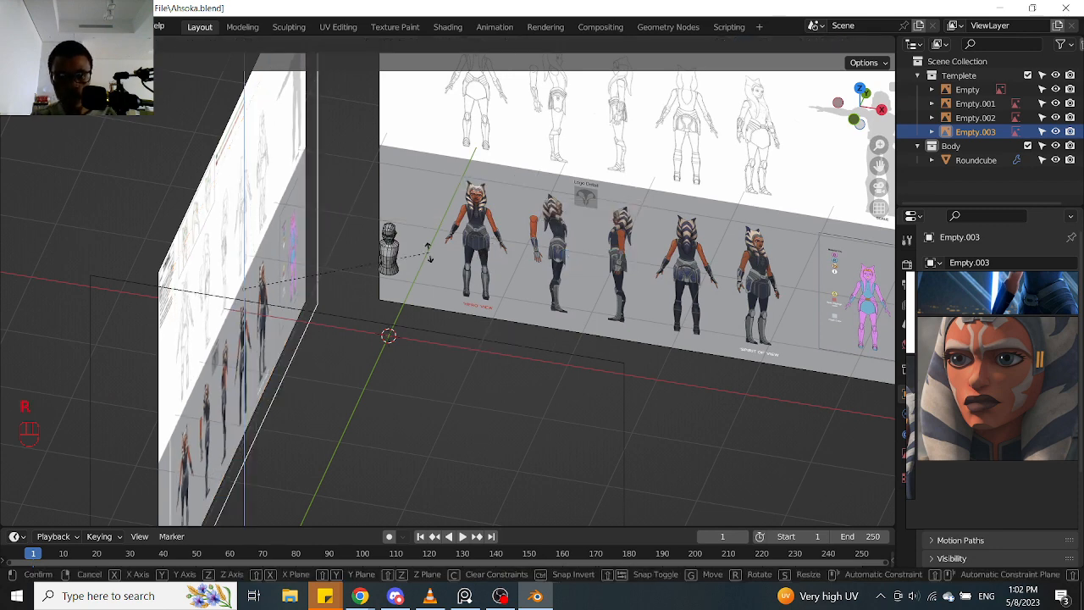
Finish rotating the Empty.003 reference image 180° about Z and set it to display only from its back side
left_click(429, 255)
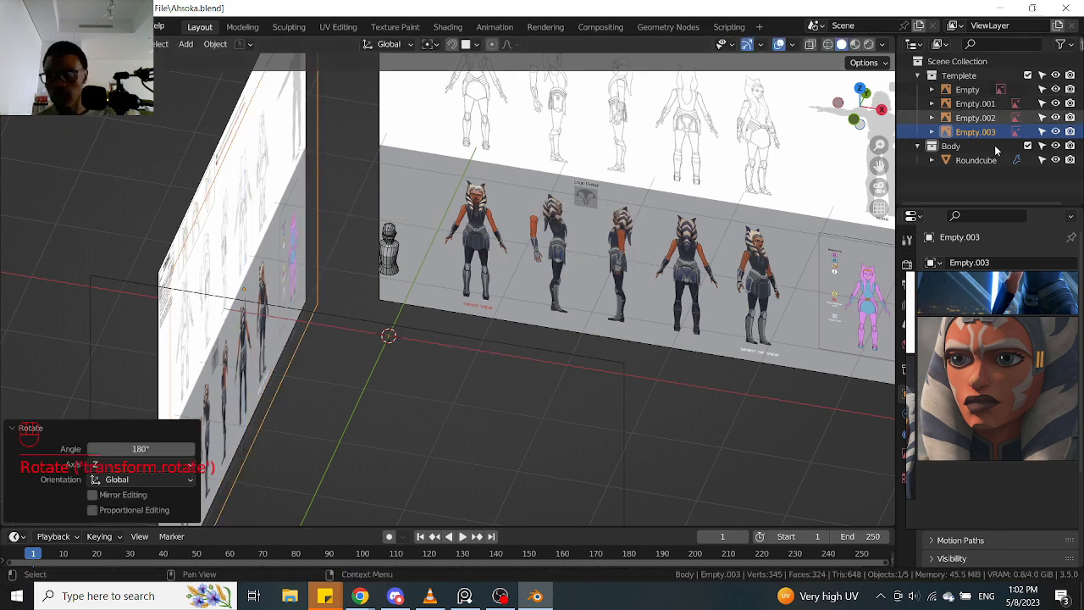
left_click(907, 393)
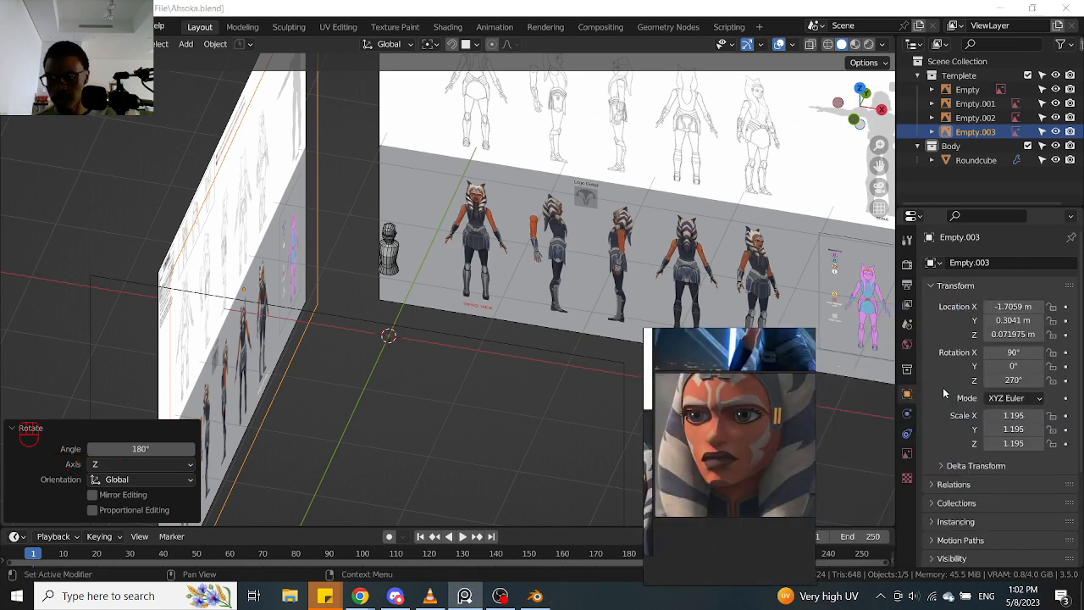
left_click(907, 454)
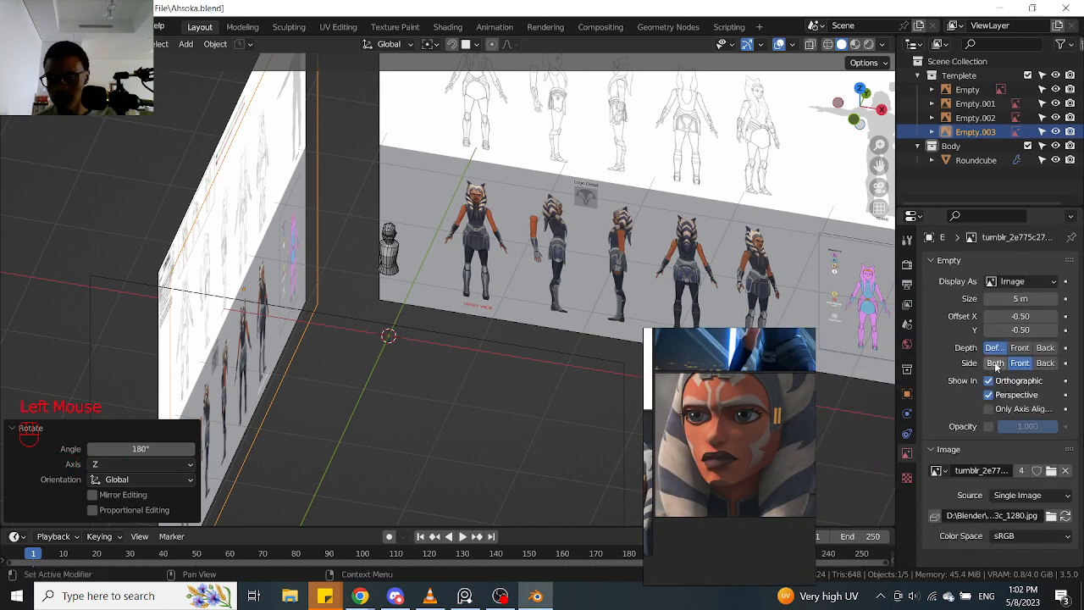
left_click(1044, 364)
In the right side view, move the reference image about -1.28 m along Y to put a side profile behind the body mesh
middle_click_drag(449, 297, 464, 240)
key("KP_3")
scroll(386, 257, "up", 1)
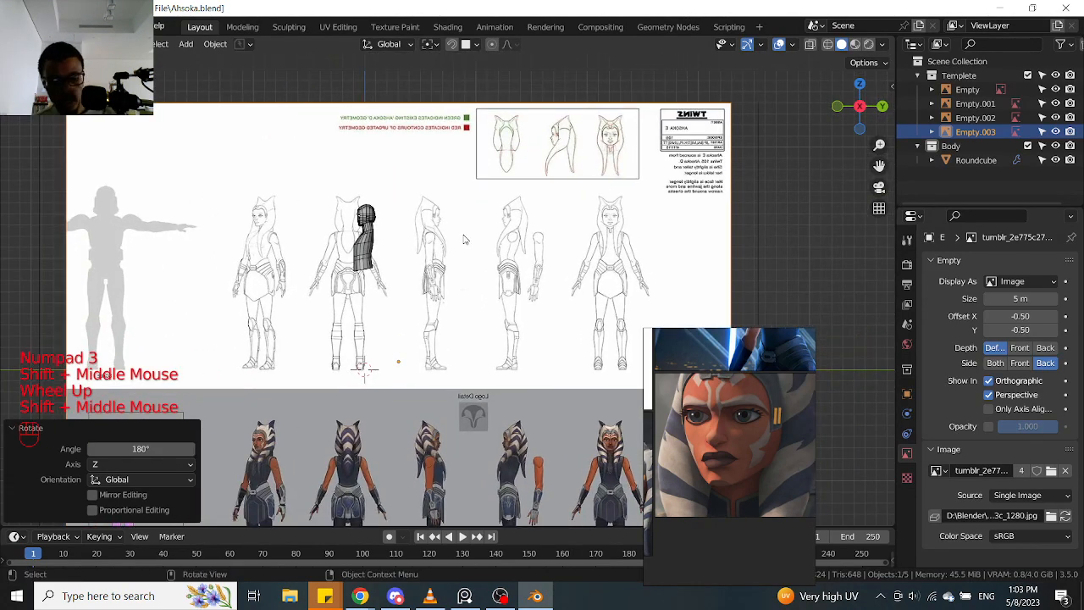
key("g")
left_click(456, 238)
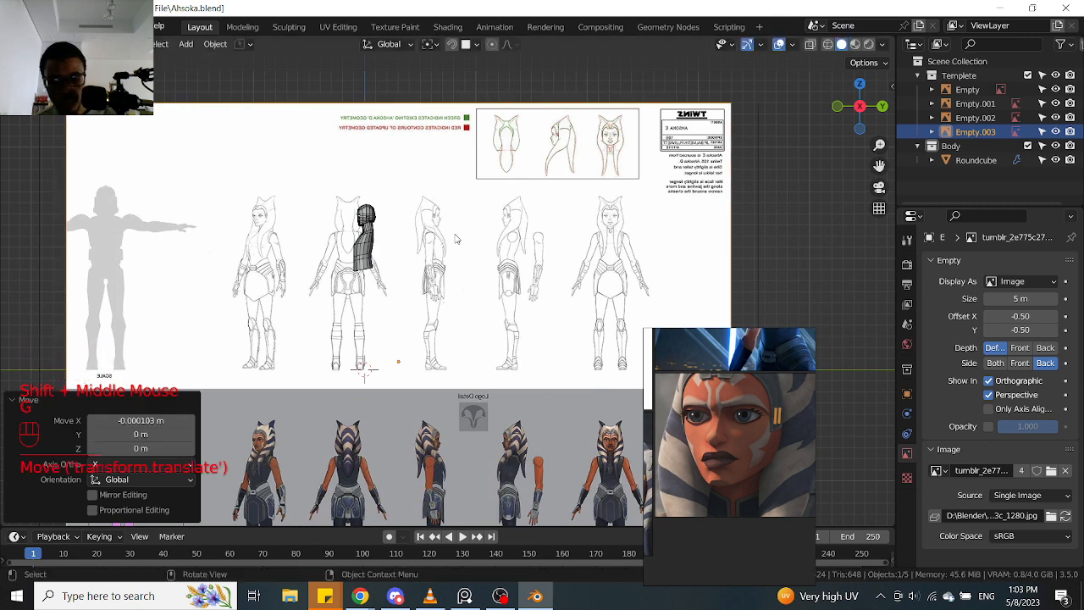
left_click(462, 237)
key("g")
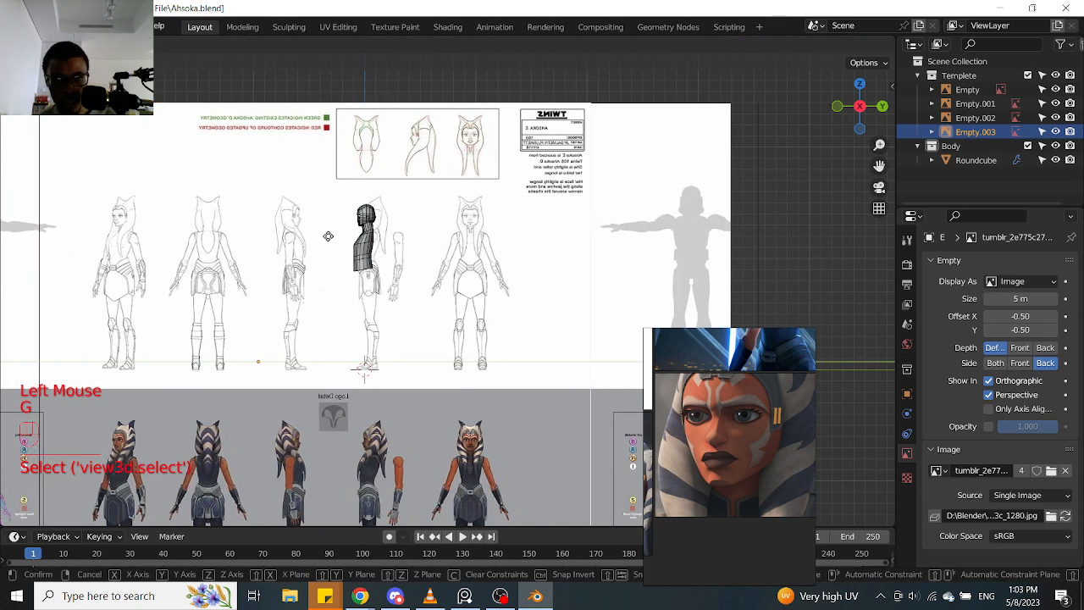
left_click(328, 236)
scroll(365, 234, "up", 2)
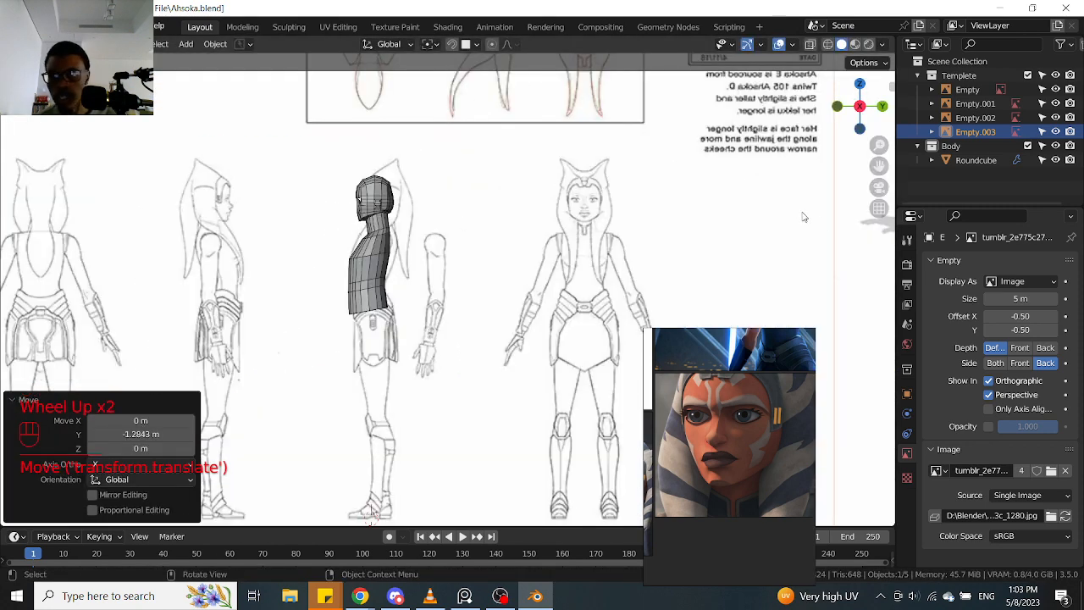
Enable opacity for the Empty.003 reference image and lower it to about 0.53
scroll(501, 184, "down", 1)
left_click(990, 427)
mouse_move(1033, 428)
left_mouse_down()
mouse_move(975, 428)
mouse_move(1029, 432)
left_mouse_up()
Shift the reference image about -0.026 m along Y to line its side profile up with the body mesh
scroll(650, 303, "up", 2)
scroll(451, 234, "up", 2)
middle_click_drag(451, 233, 547, 276, "shift")
scroll(520, 283, "up", 2)
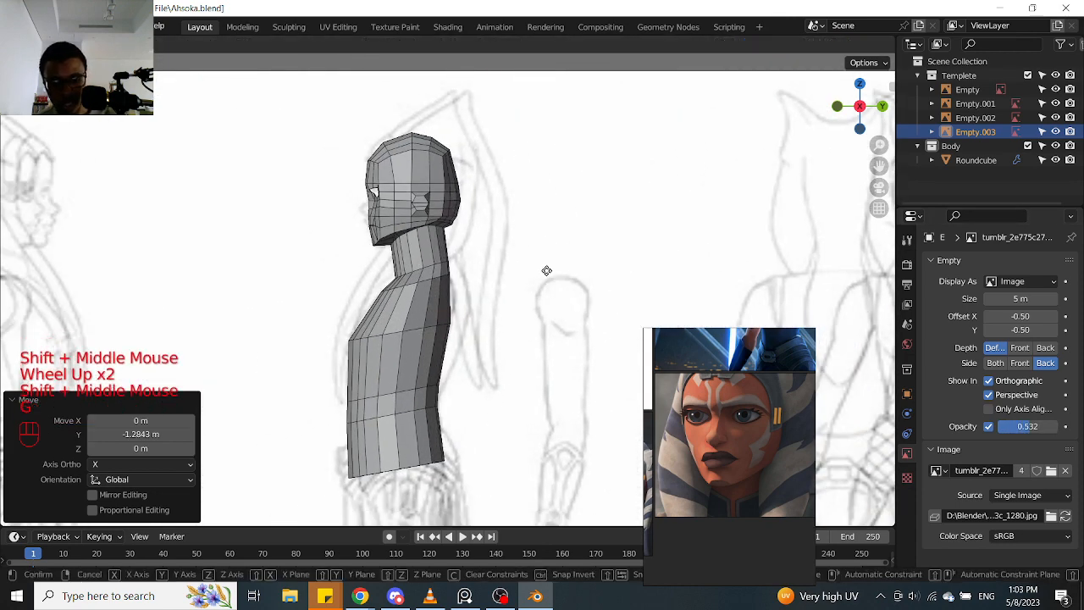
key("g")
key("y")
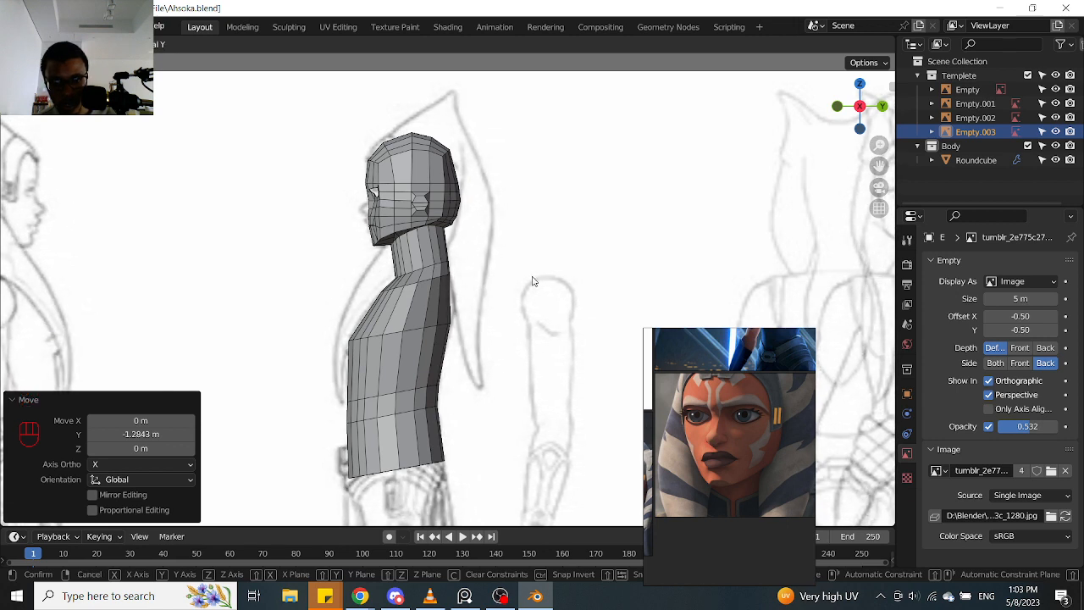
left_click(533, 281)
Examine how the body mesh lines up with the reference's side profile from head to waist
scroll(491, 285, "up", 2)
scroll(493, 288, "down", 3)
scroll(493, 290, "down", 1)
middle_click_drag(493, 290, 513, 280, "shift")
scroll(519, 281, "up", 2)
scroll(519, 280, "down", 1)
key("KP_3")
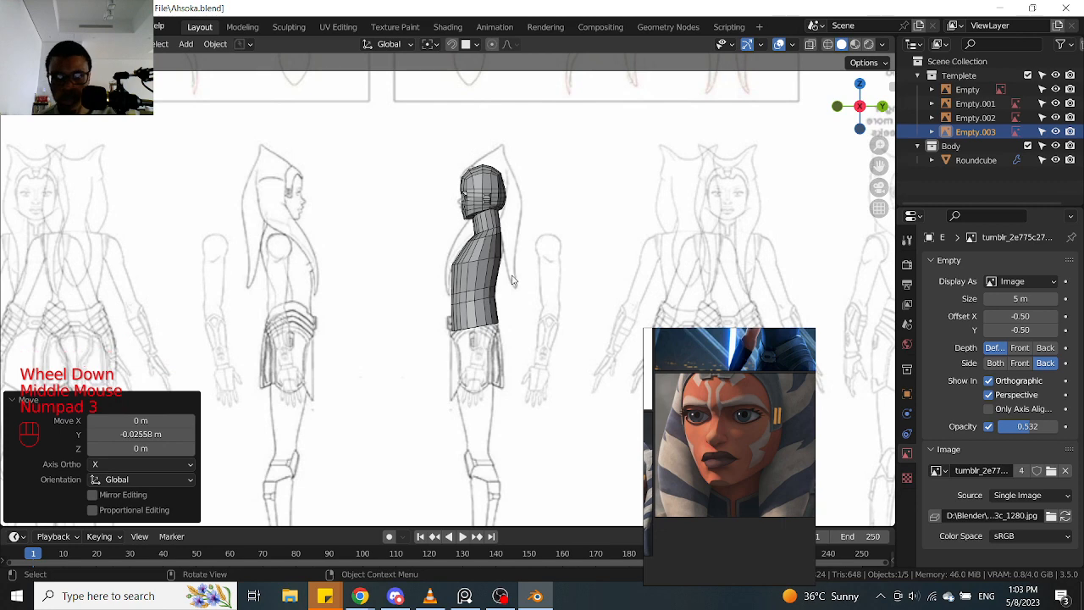
scroll(517, 216, "up", 4)
scroll(447, 290, "down", 4)
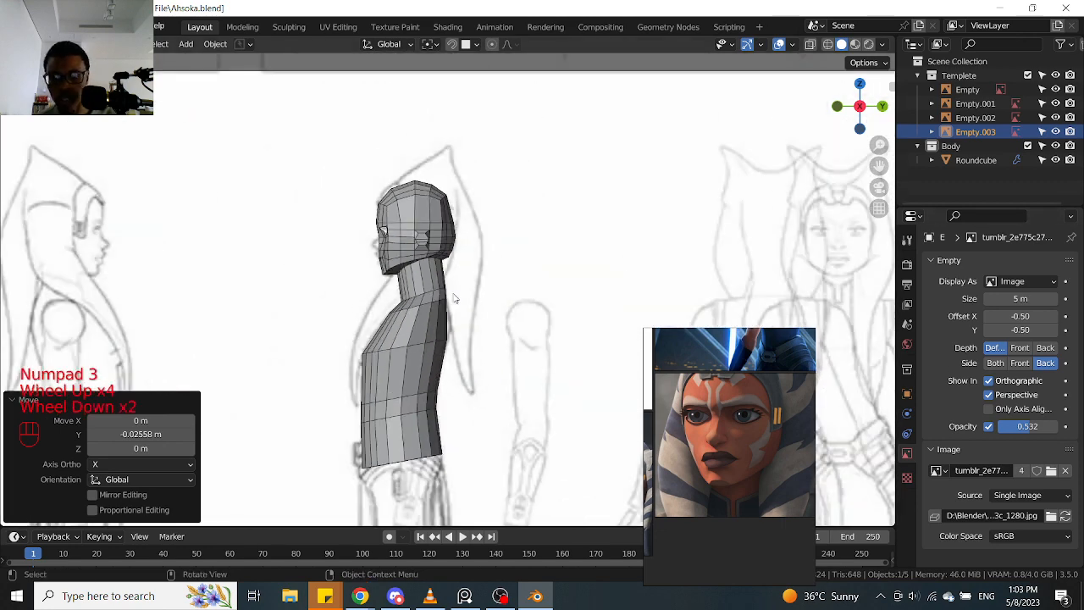
Turn off the reference image's opacity setting and return to the right side view of the torso
left_click(988, 427)
scroll(407, 293, "down", 2)
middle_click_drag(407, 292, 403, 297)
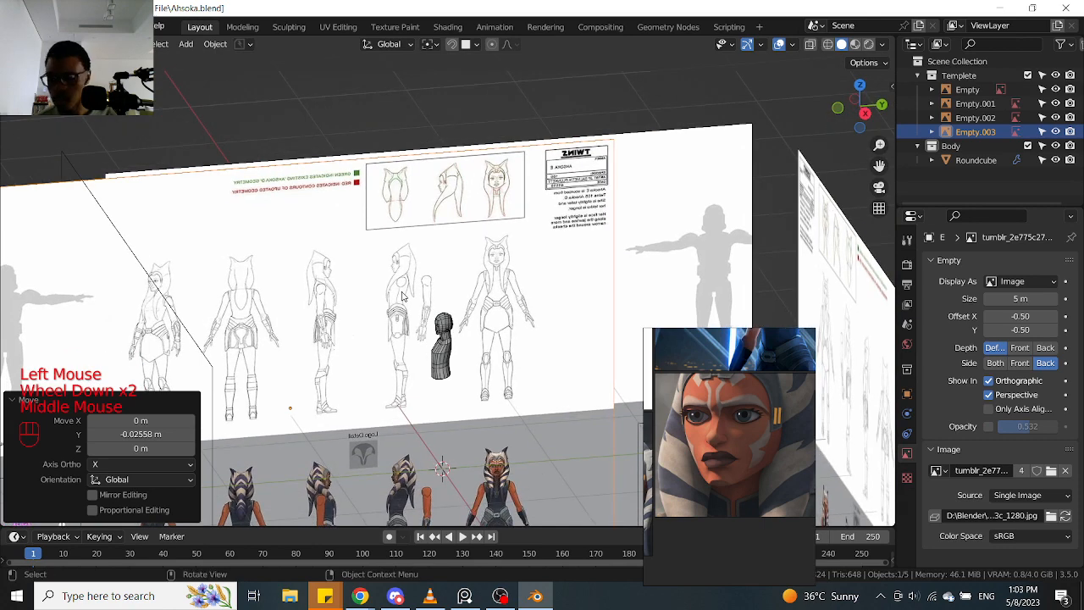
key("KP_3")
scroll(403, 292, "up", 5)
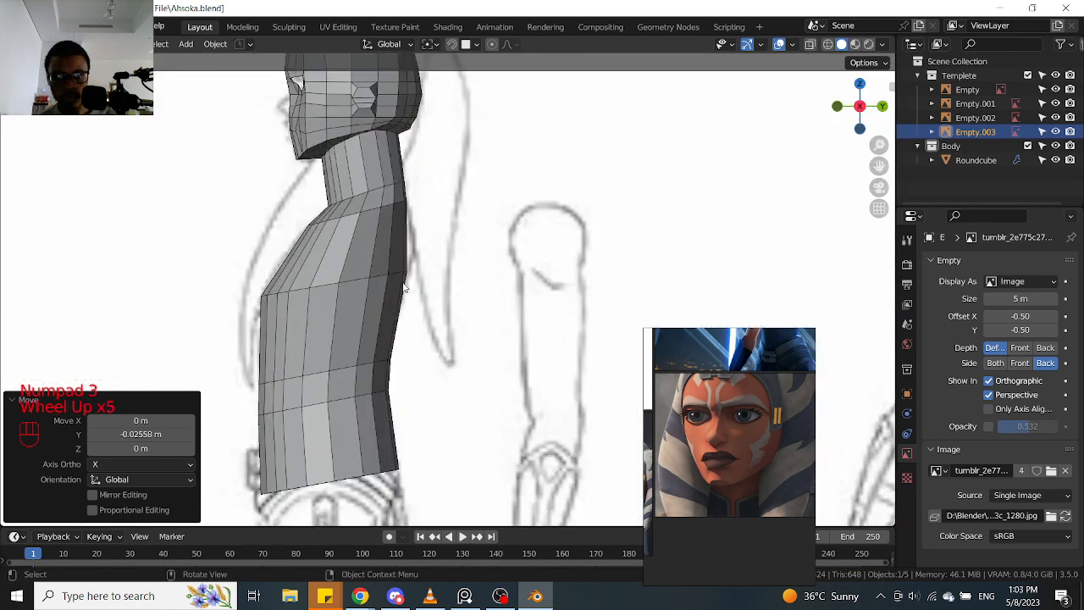
scroll(432, 255, "up", 1)
scroll(433, 255, "down", 2)
Turn on X-ray display for the mesh and move the floating face reference clear of the torso's side view
key("alt+z")
middle_click_drag(417, 289, 503, 259, "shift")
scroll(440, 310, "up", 2)
scroll(541, 294, "down", 1)
left_click_drag(815, 384, 995, 343)
scroll(526, 337, "up", 1)
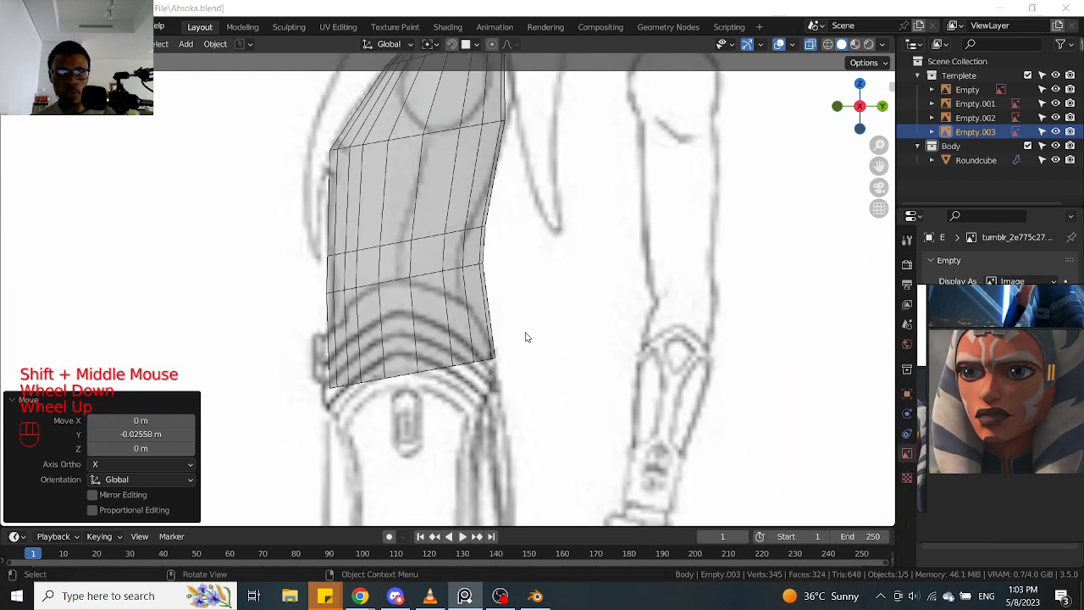
Make the Templete collection unselectable and enter Edit Mode on the Roundcube body mesh
left_click(442, 261)
left_click(443, 261)
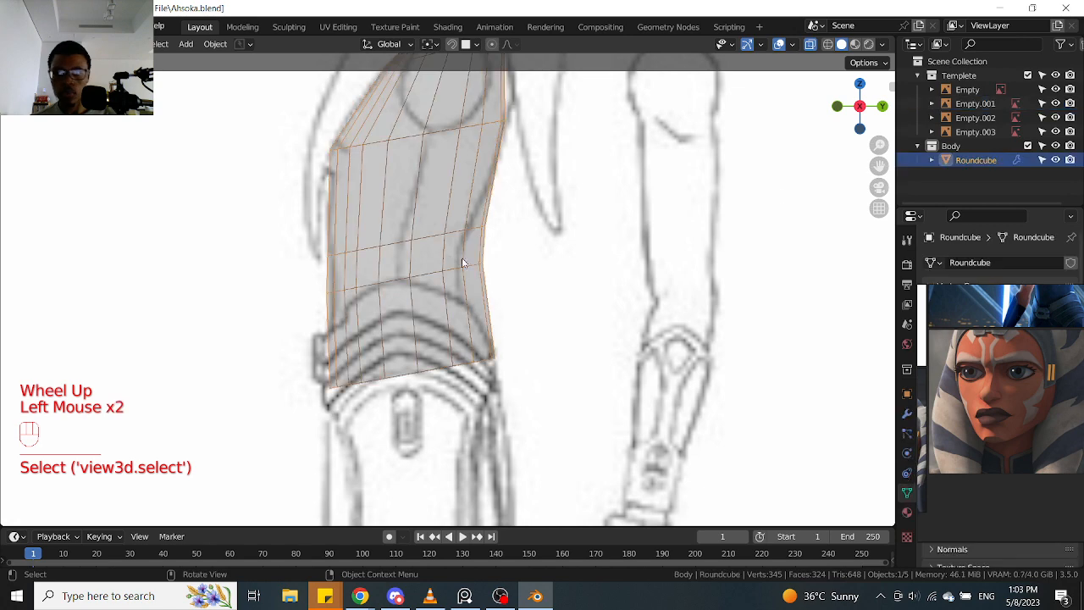
left_click(1042, 75)
key("Tab")
Select all vertices of the upper waist edge loop, including those behind the surface
middle_click_drag(585, 199, 610, 248, "shift")
left_click_drag(542, 288, 354, 335)
key("alt+z")
left_click_drag(535, 250, 331, 304)
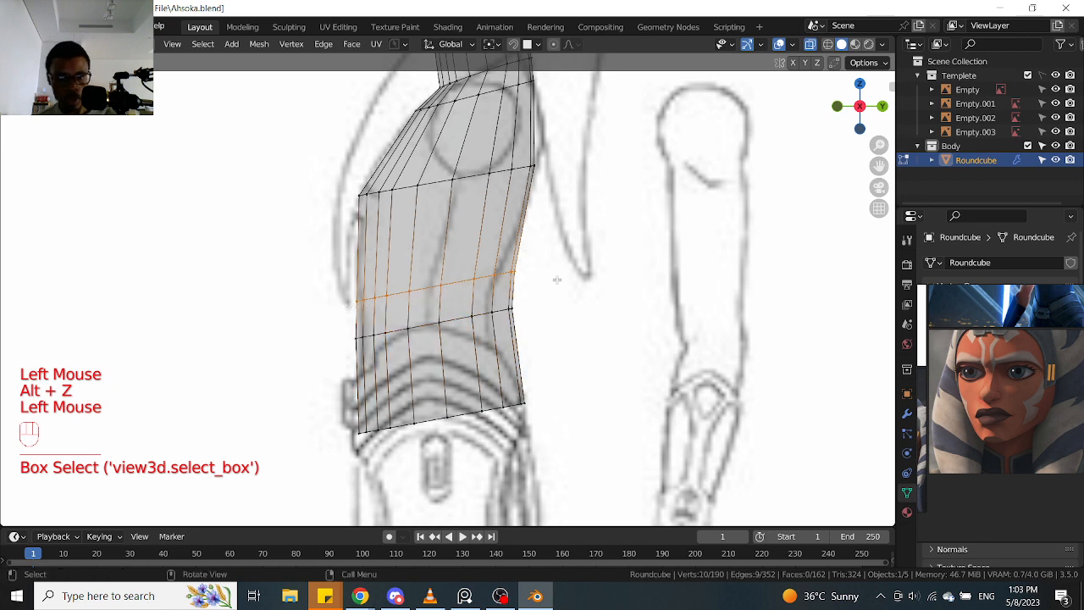
Try to narrow the upper waist loop along Y around its own center, and undo the scaling
key("s")
key("y")
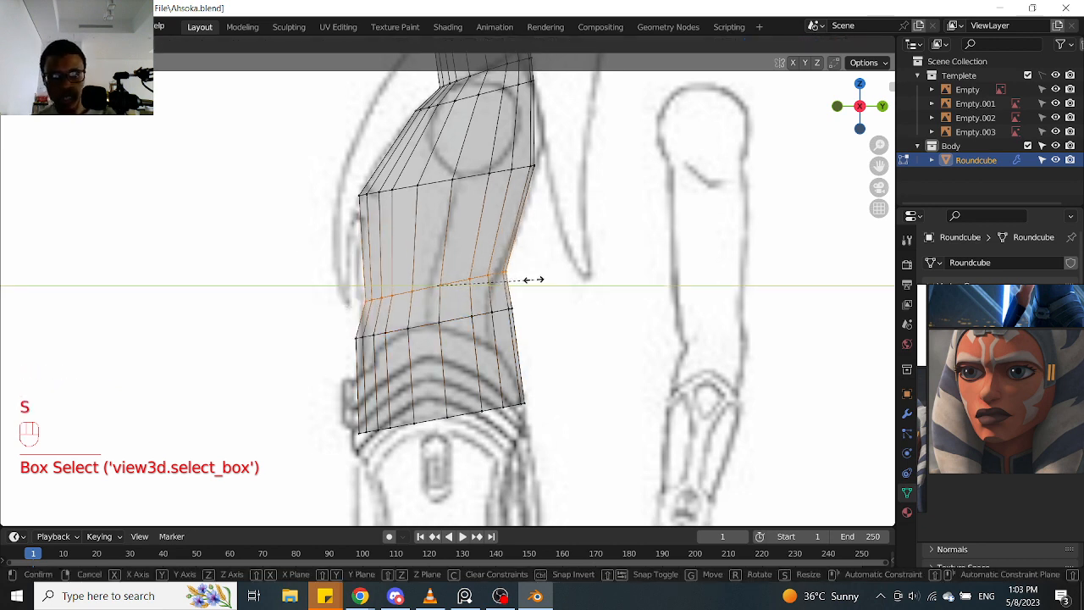
left_click(533, 280)
key("ctrl+z")
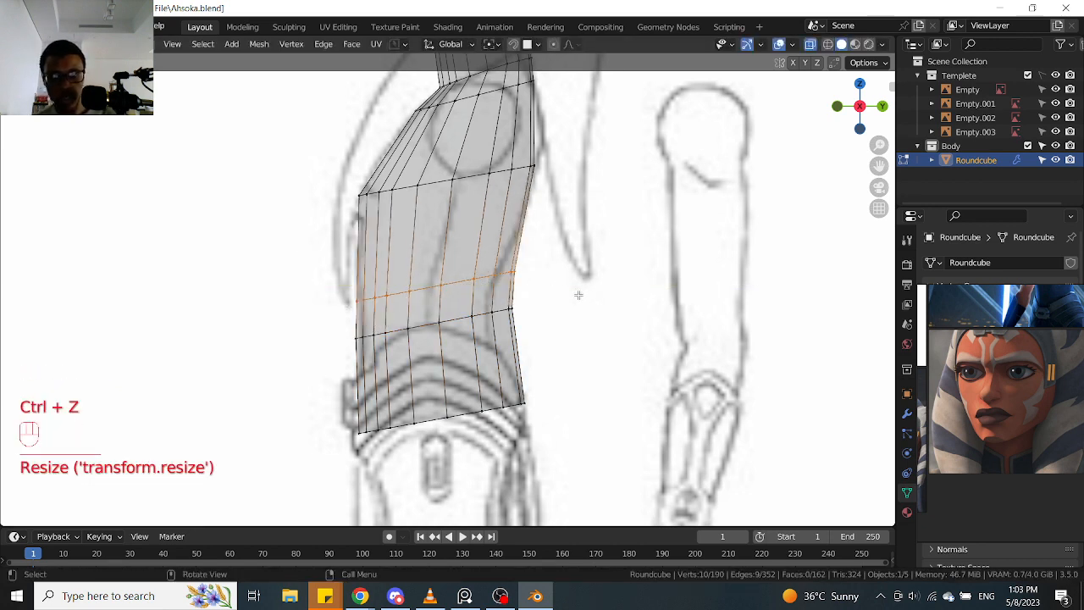
Using the 3D Cursor as pivot, scale the upper waist loop to about 0.9 along Y and move it about -0.01 m along Y
key("period")
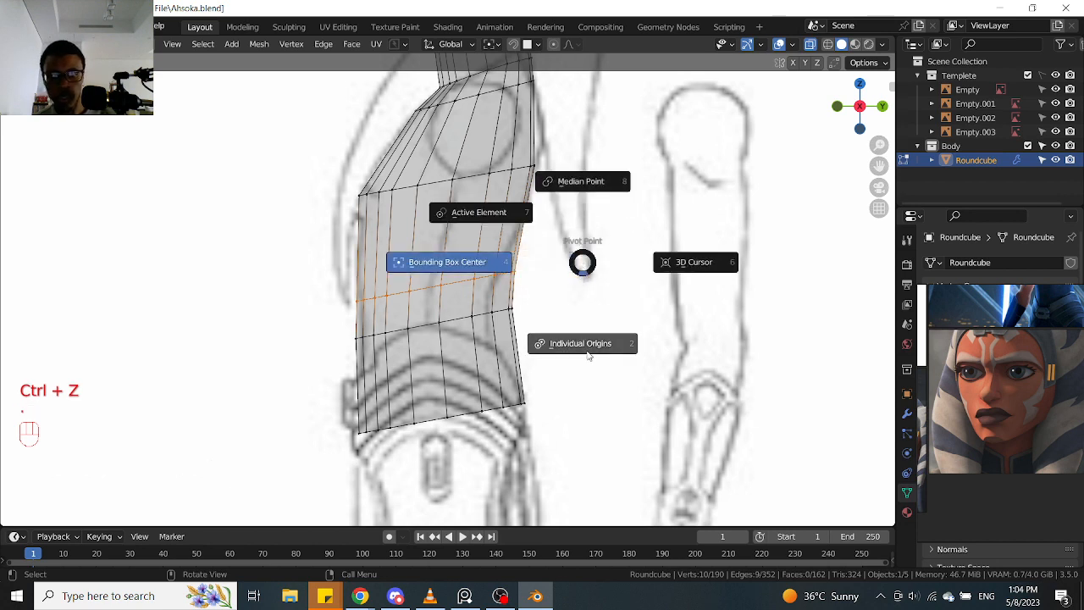
left_click(669, 259)
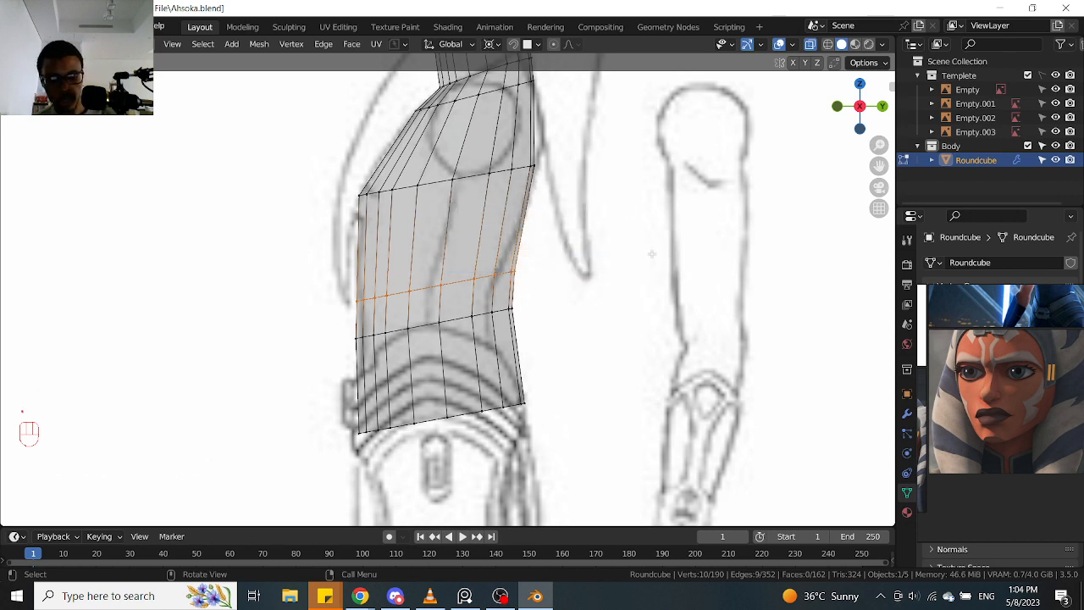
key("s")
right_click(651, 254)
key("s")
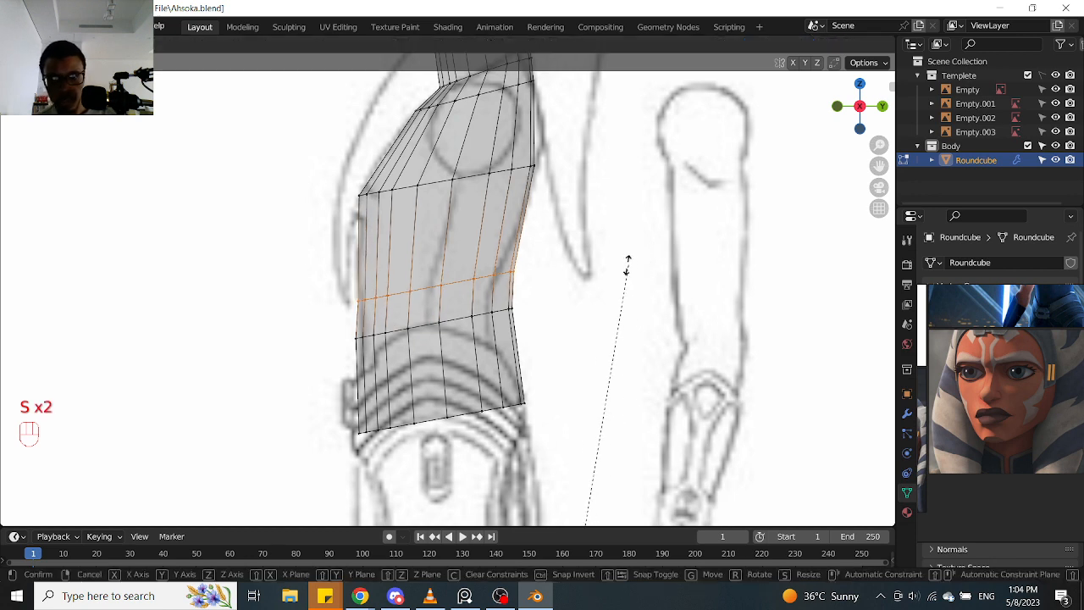
left_click(549, 333)
key("g")
key("y")
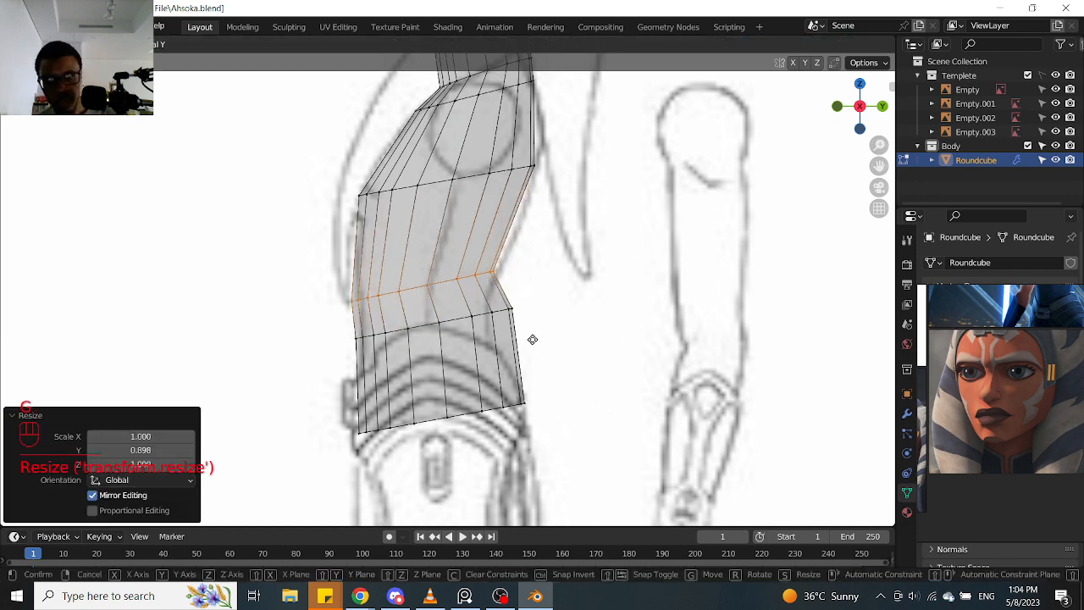
left_click(537, 343)
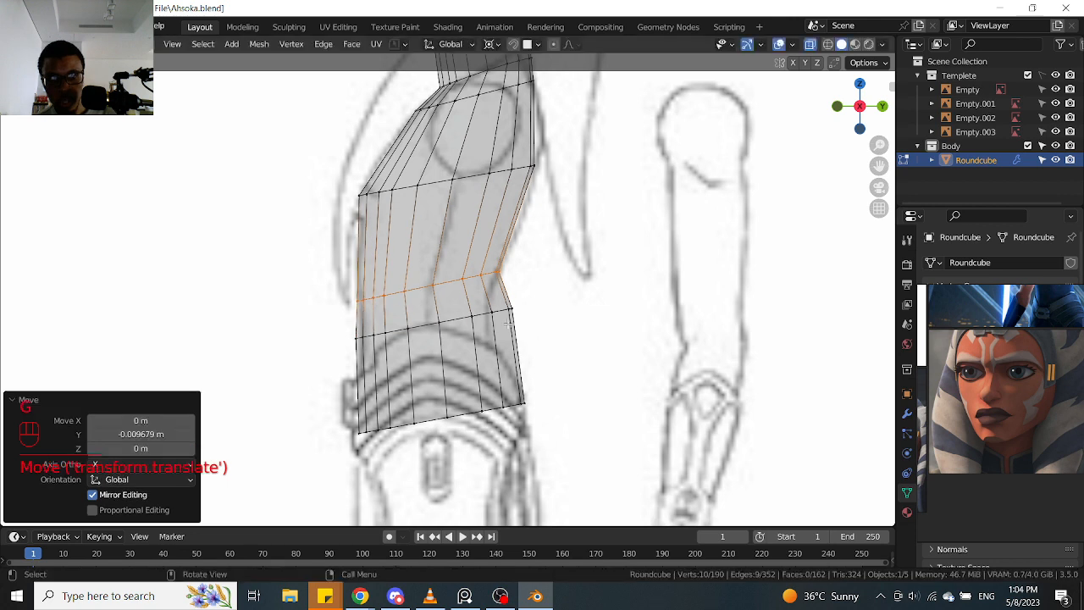
Select the next edge loop down, scale it to about 0.6 along Y and move it about -0.018 m along Y
left_click(467, 321, "alt")
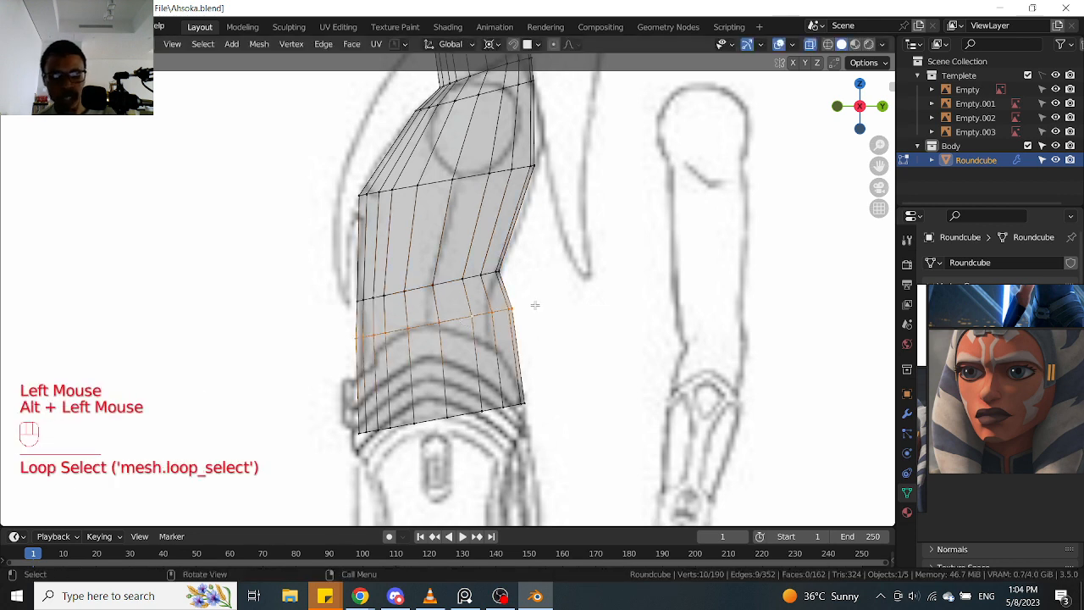
key("s")
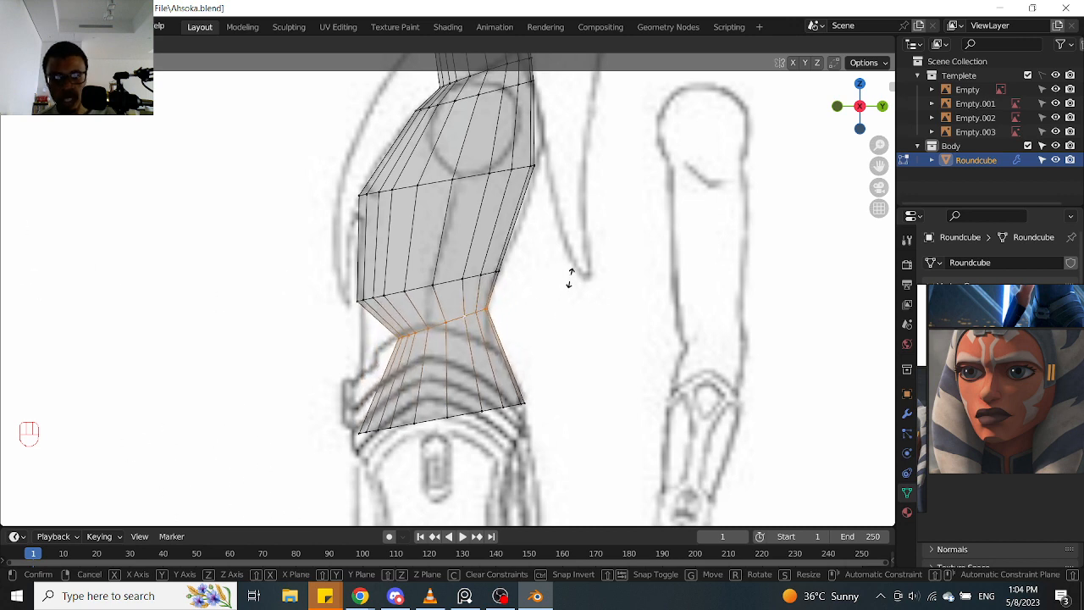
left_click(577, 244)
key("g")
key("y")
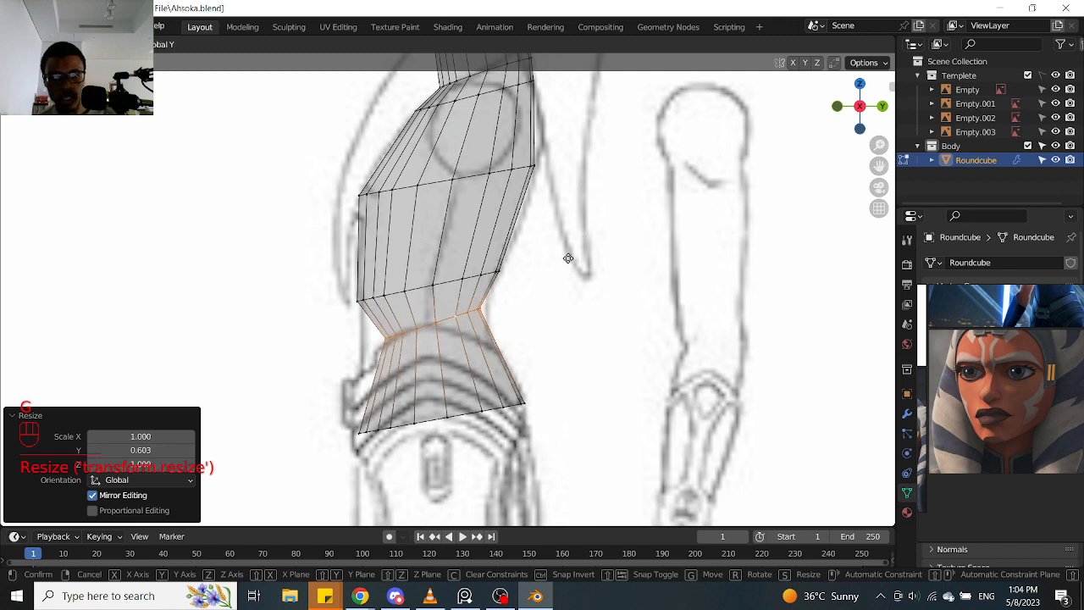
left_click(552, 294)
Fit the lower waist loop to the side reference by scaling it 1.265 along Y, moving it about 0.008 m and scaling it 1.088
key("s")
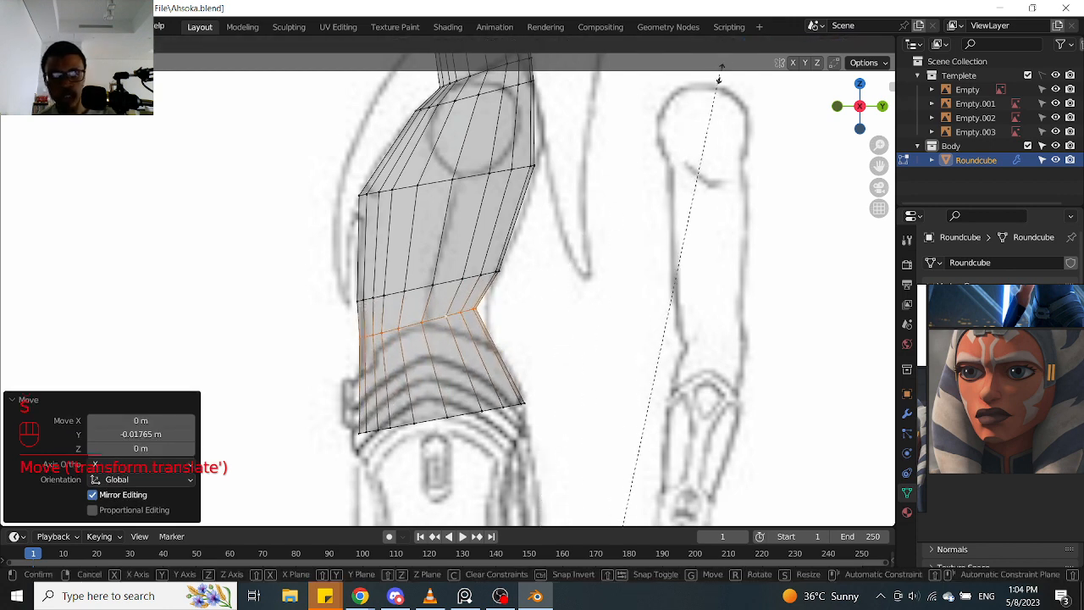
left_click(736, 508)
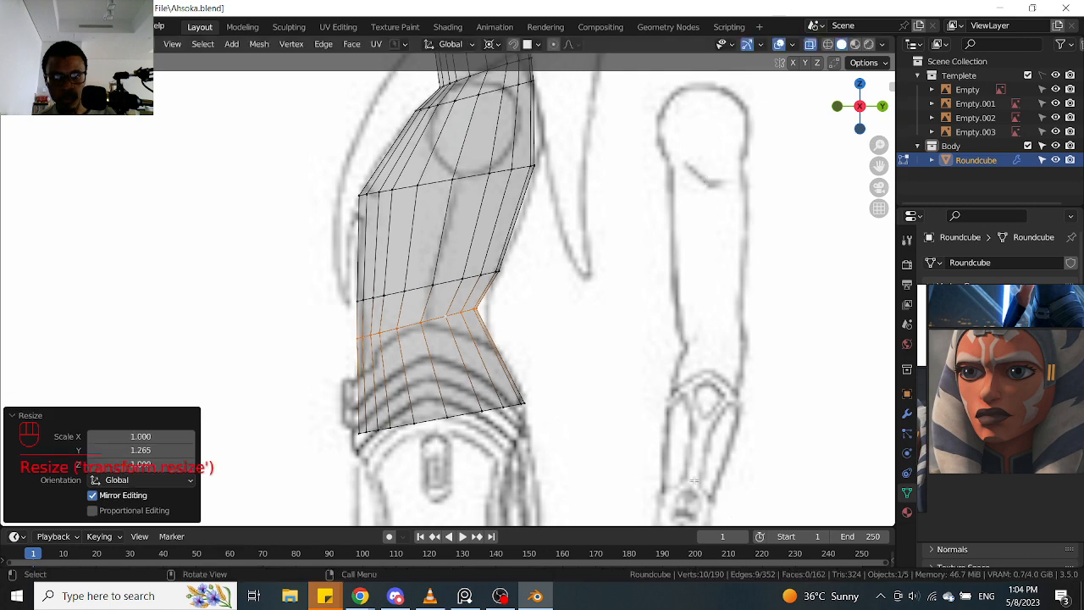
key("g")
left_click(585, 376)
key("g")
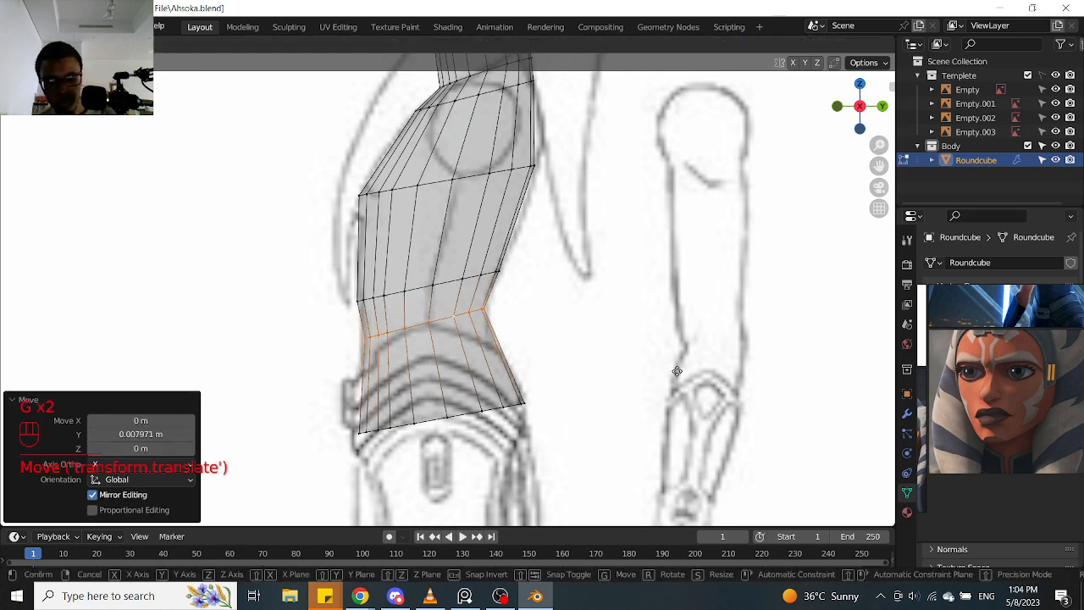
key("s")
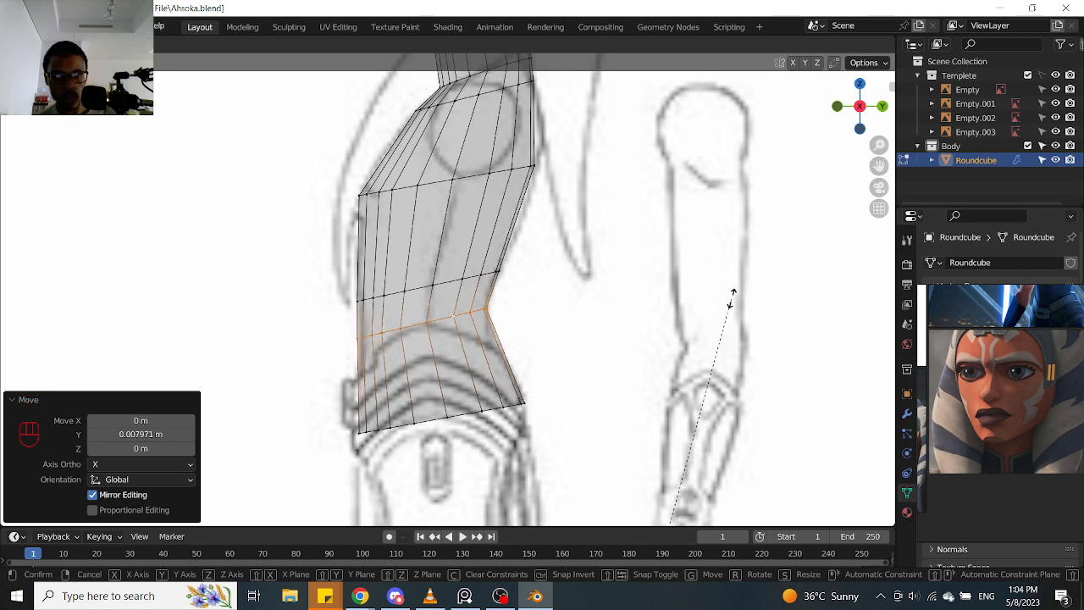
left_click(688, 294)
Select the upper waist loop and check its fit against the front and side references
scroll(500, 338, "up", 1)
scroll(498, 340, "down", 1)
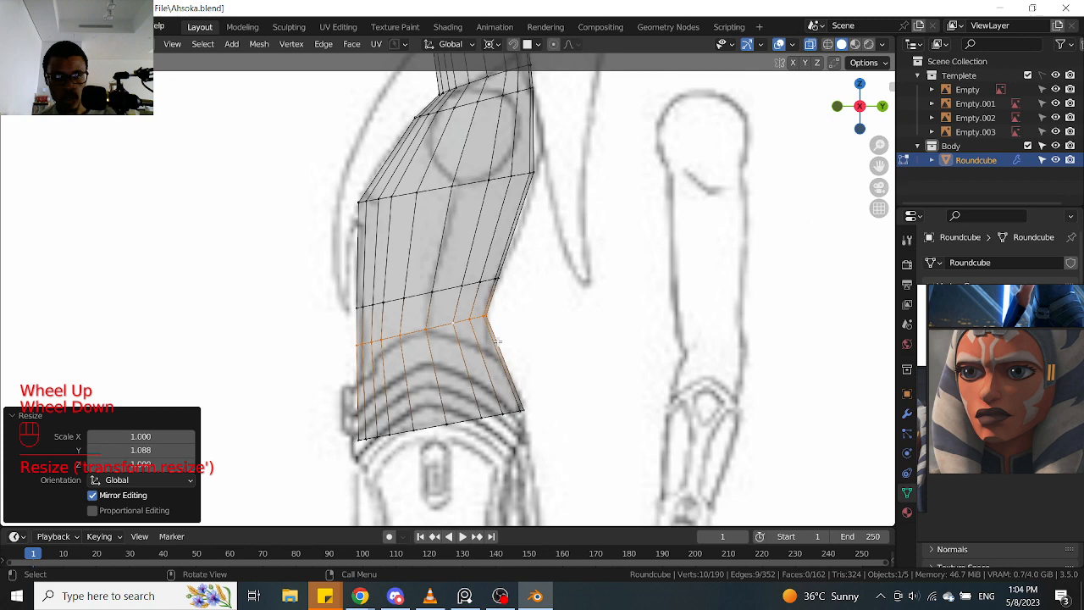
scroll(511, 243, "up", 1)
left_click(481, 269, "alt")
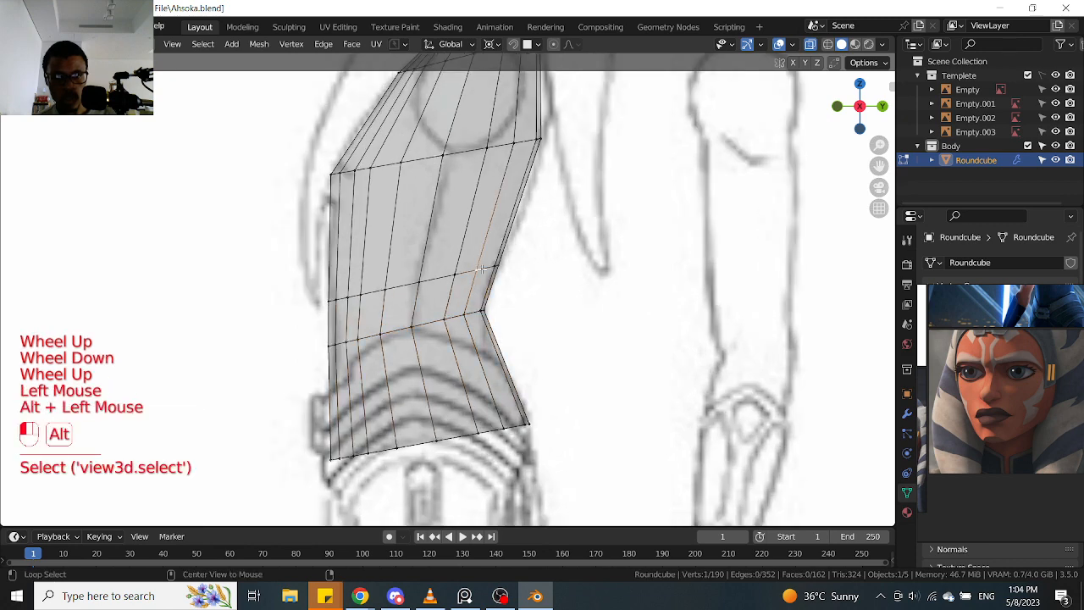
key("KP_1")
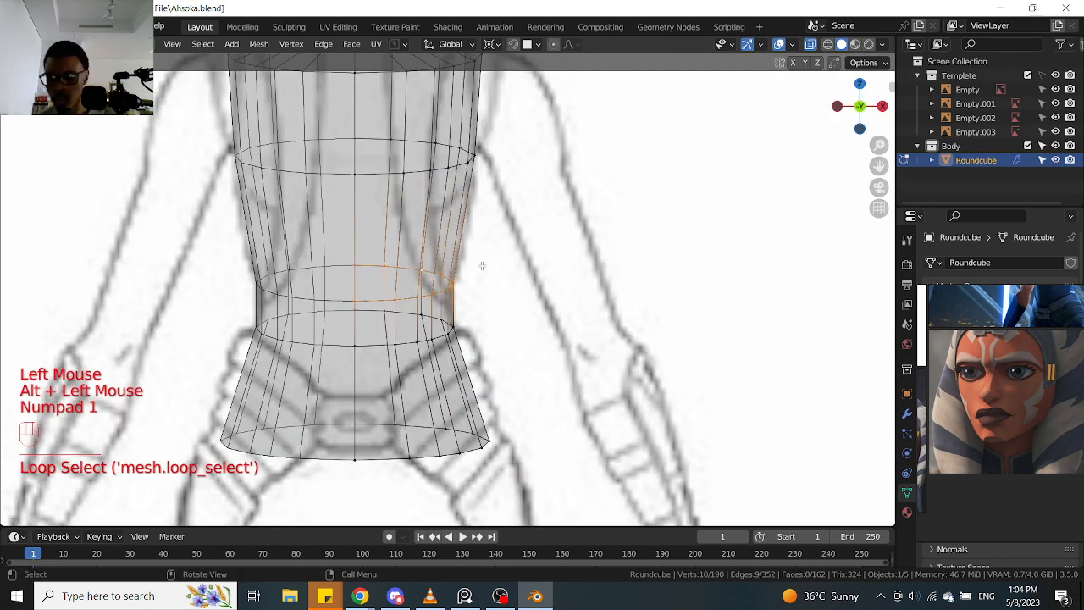
key("KP_3")
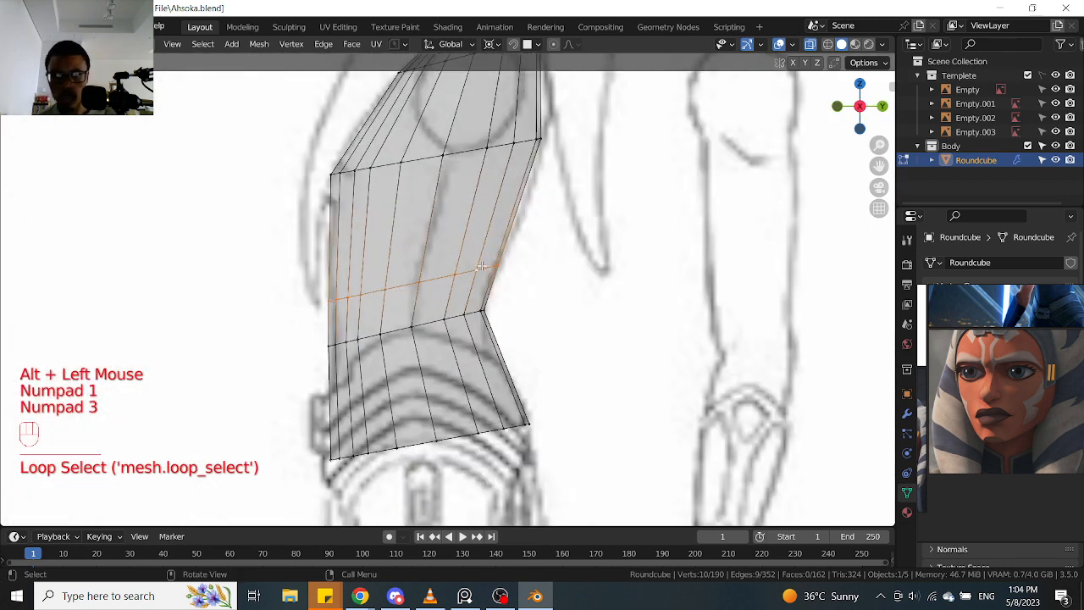
key("s")
right_click(547, 286)
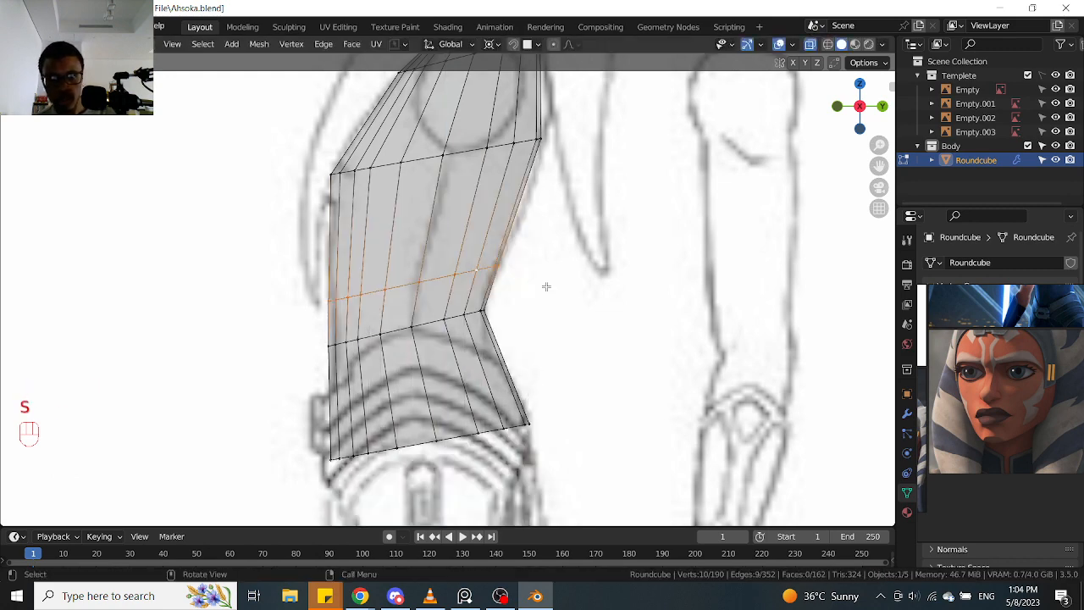
scroll(501, 308, "down", 3)
middle_click_drag(580, 316, 621, 319)
key("KP_1")
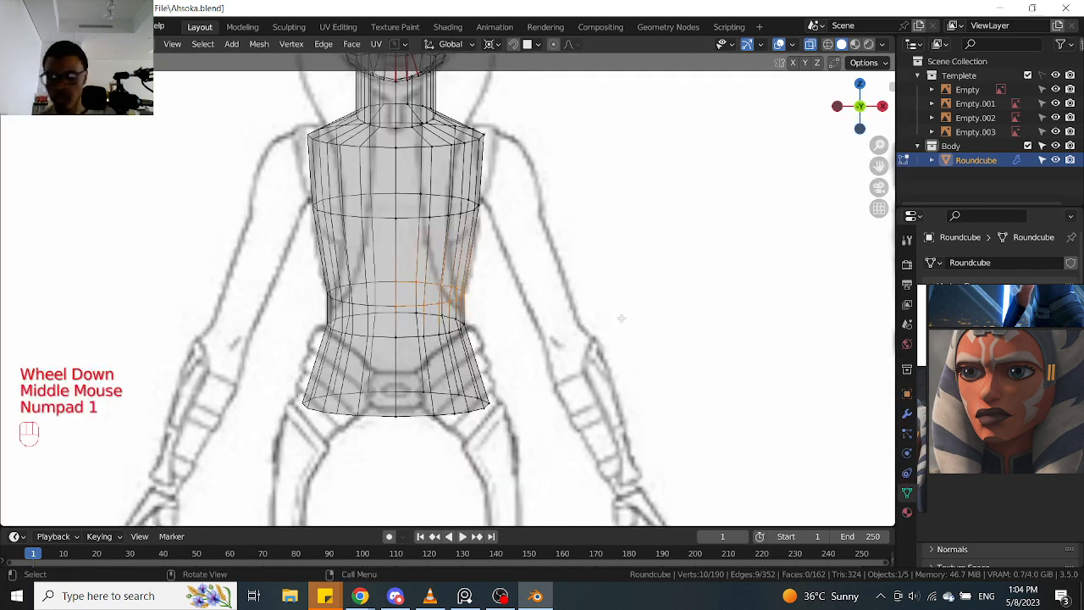
key("KP_3")
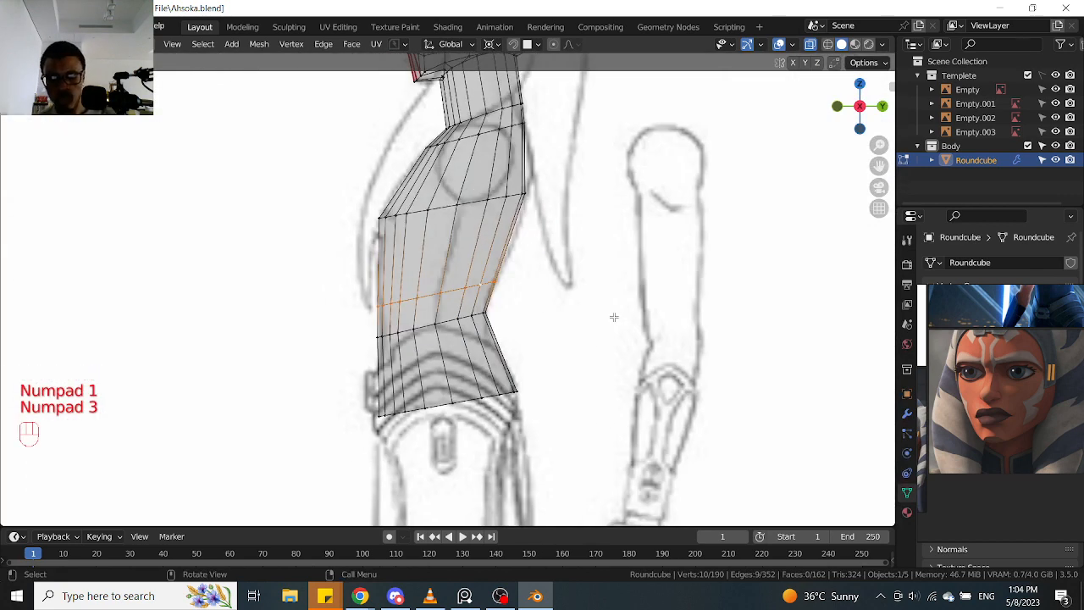
Flatten the upper waist loop by scaling it to 0 along Z around the Bounding Box Center
key("period")
scroll(609, 306, "up", 3)
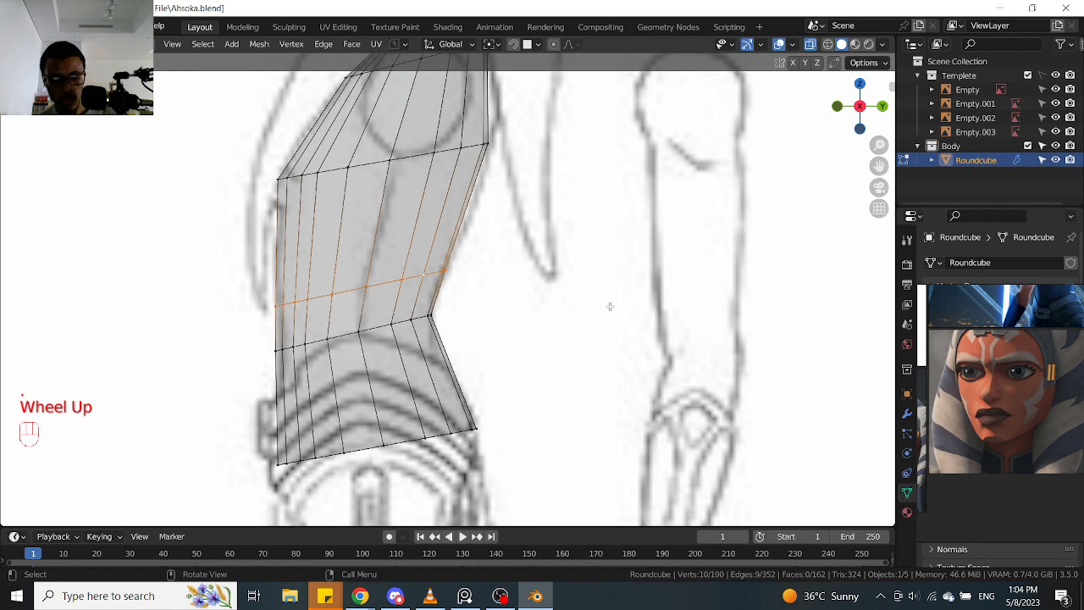
key("s")
key("0")
left_click(610, 306)
scroll(478, 300, "up", 2)
middle_click_drag(428, 301, 478, 286, "shift")
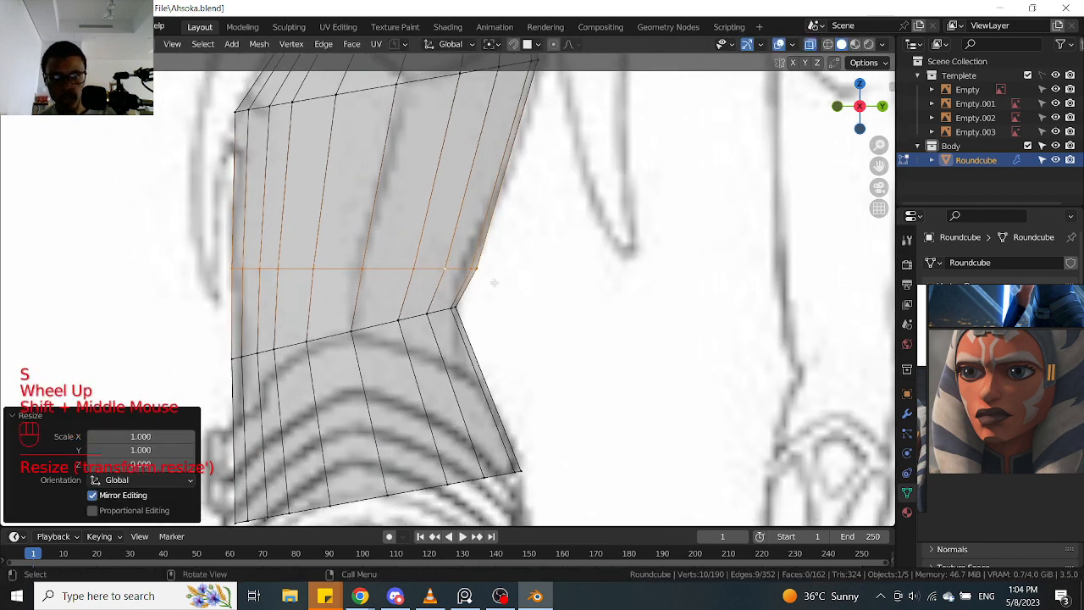
Using the 3D Cursor as pivot, scale the upper waist loop to about 0.965 along Y and move it about -0.0046 m along Y
key("s")
right_click(571, 282)
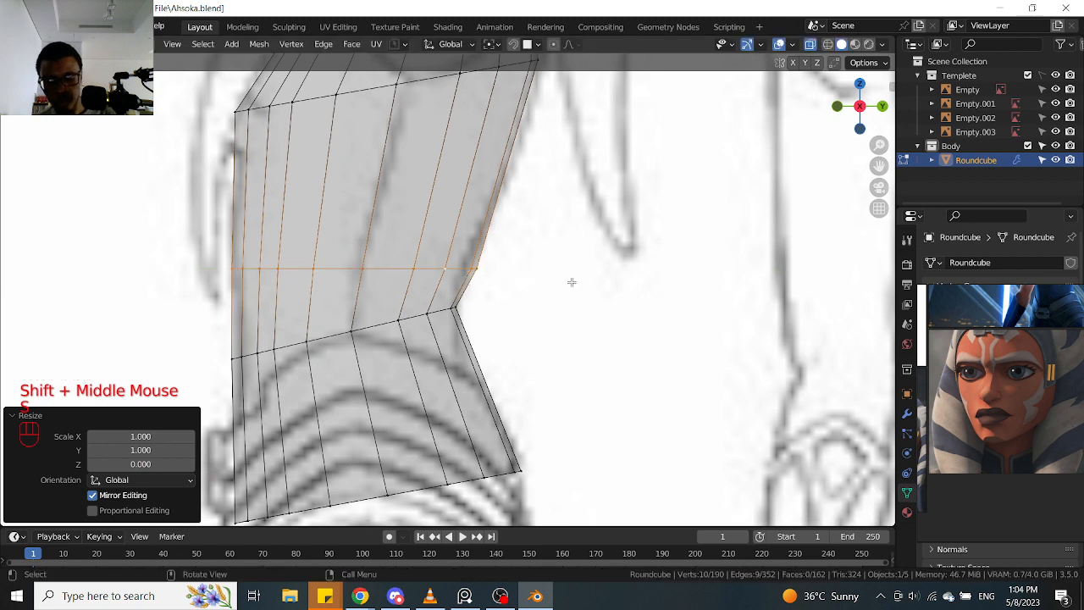
key("period")
left_click(573, 413)
key("period")
left_click(675, 368)
key("comma")
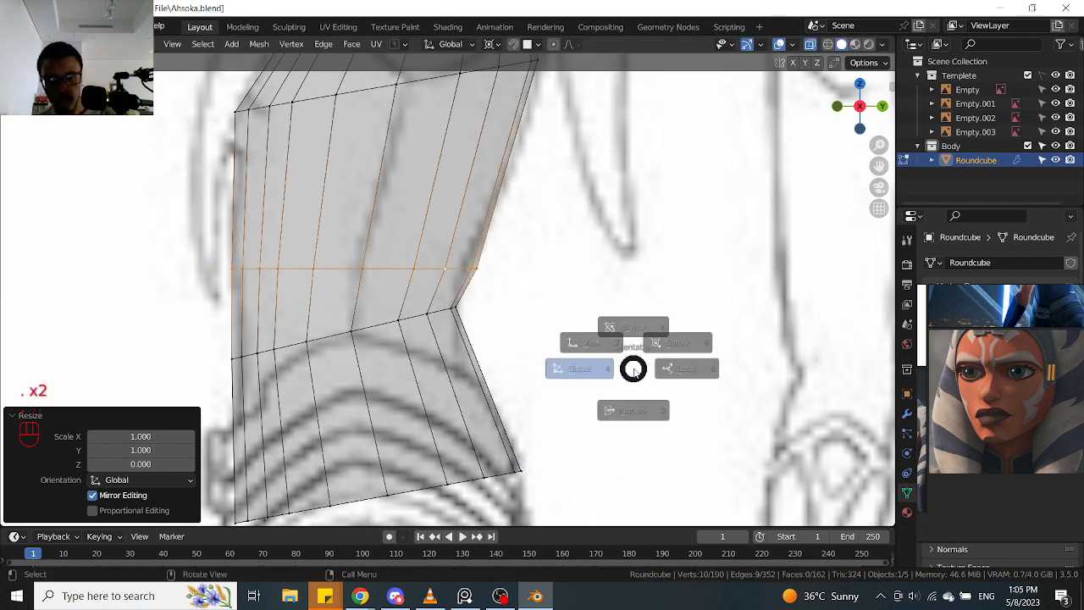
key("period")
left_click(702, 375)
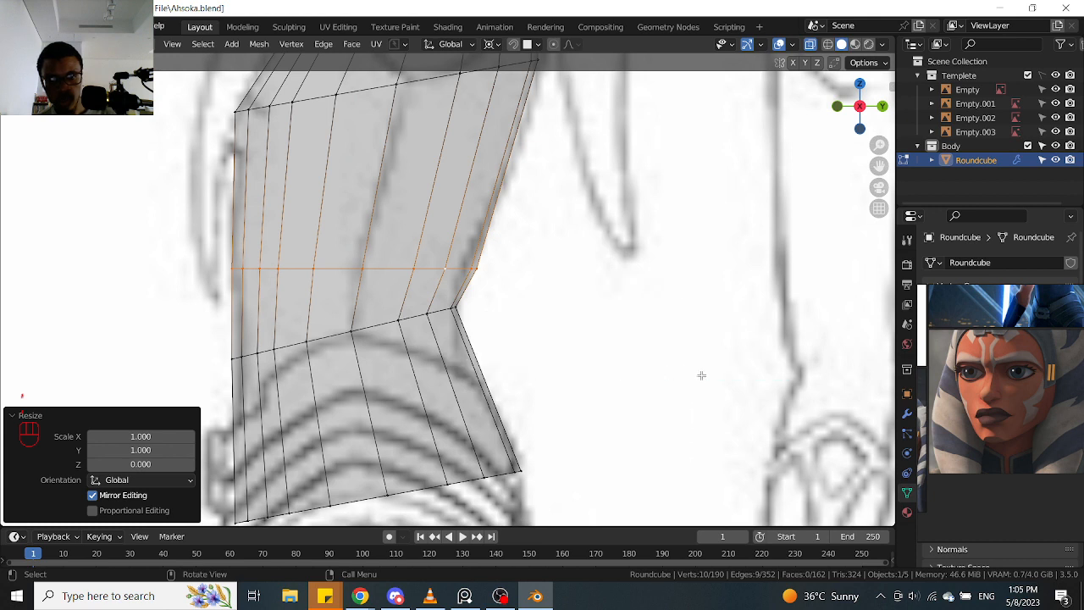
key("s")
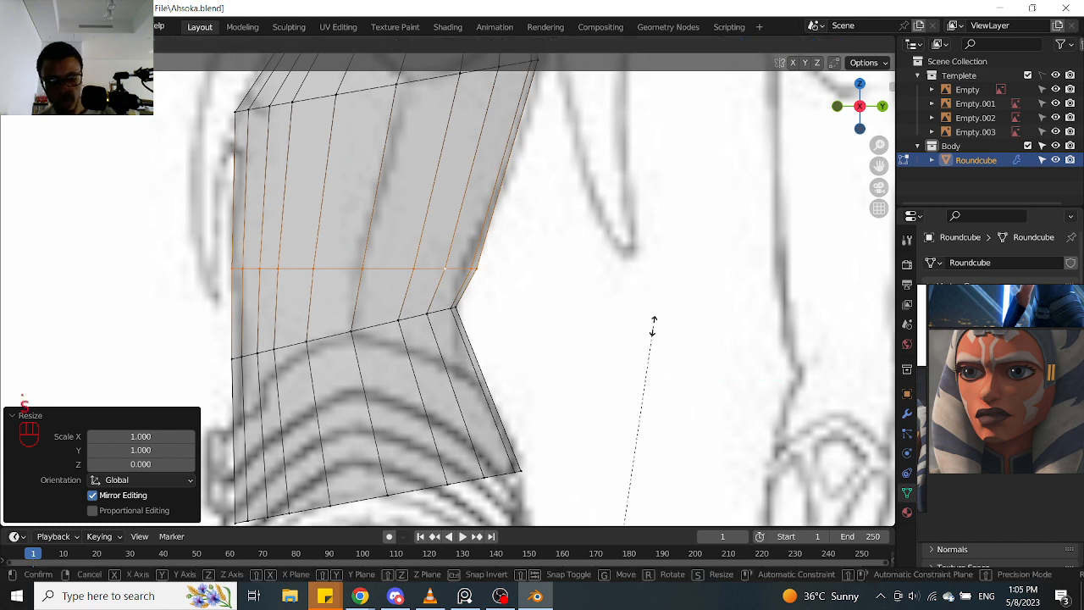
left_click(606, 378)
key("g")
key("y")
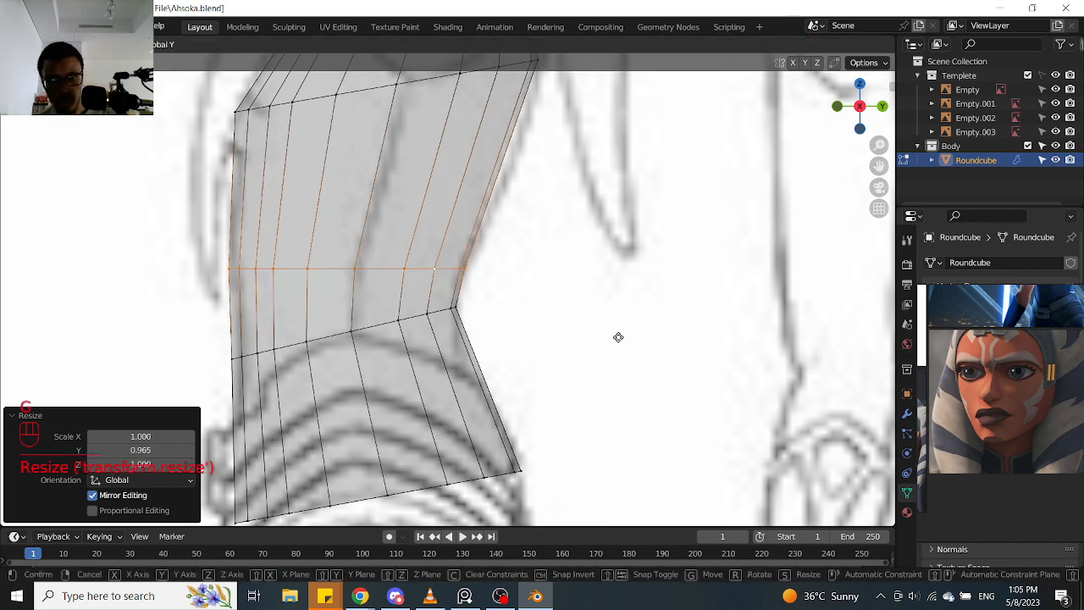
left_click(618, 337)
Select the lower waist loop and flatten it by scaling to 0 along Z around the Bounding Box Center
scroll(548, 307, "down", 3)
middle_click_drag(548, 307, 547, 248, "shift")
scroll(540, 280, "up", 1)
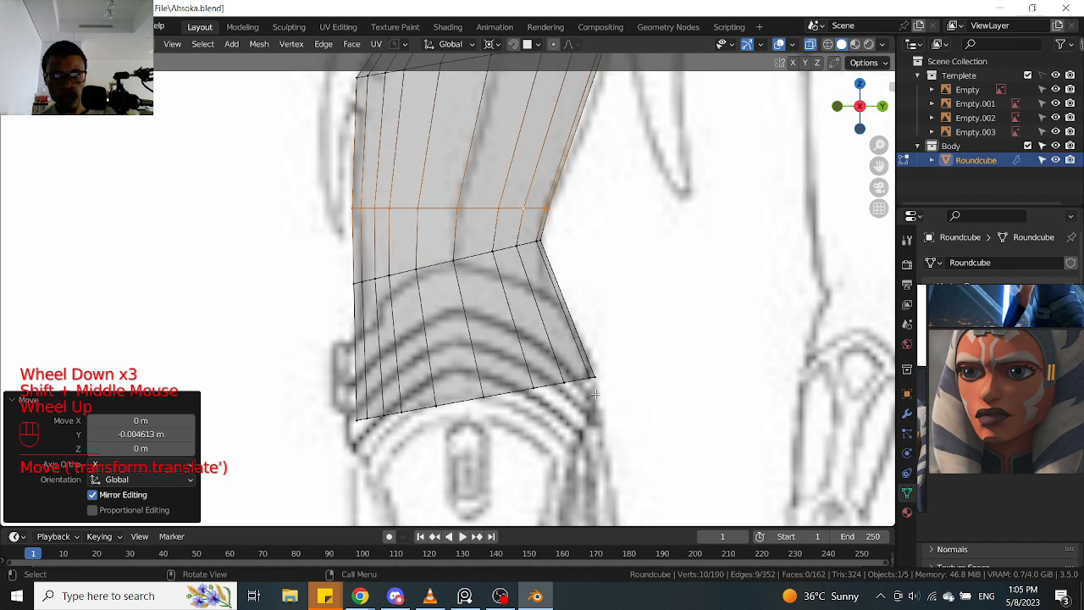
left_click(601, 241)
left_click(602, 237, "alt")
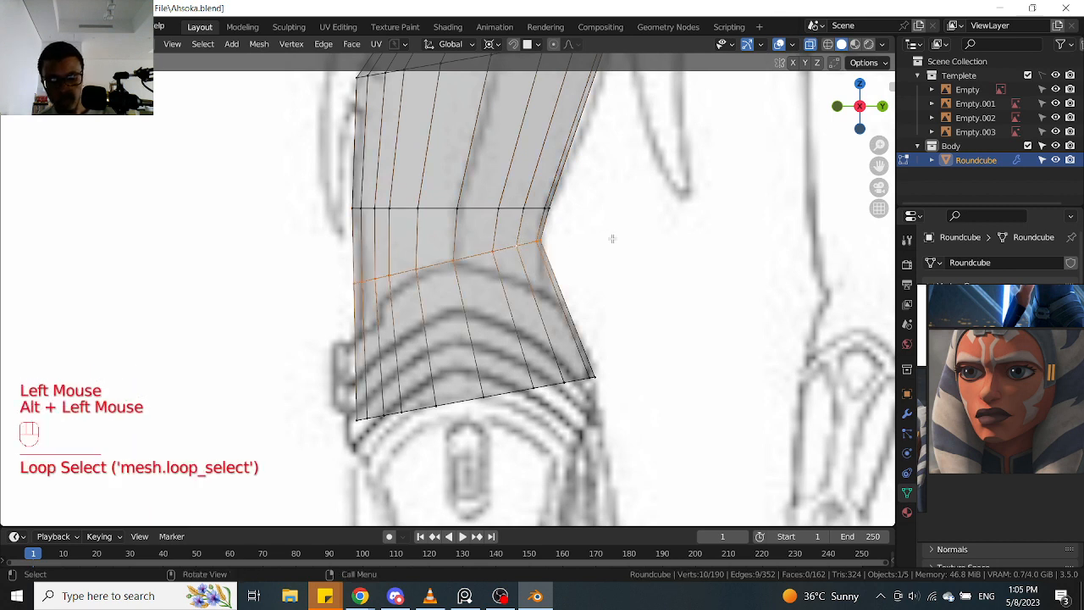
key("period")
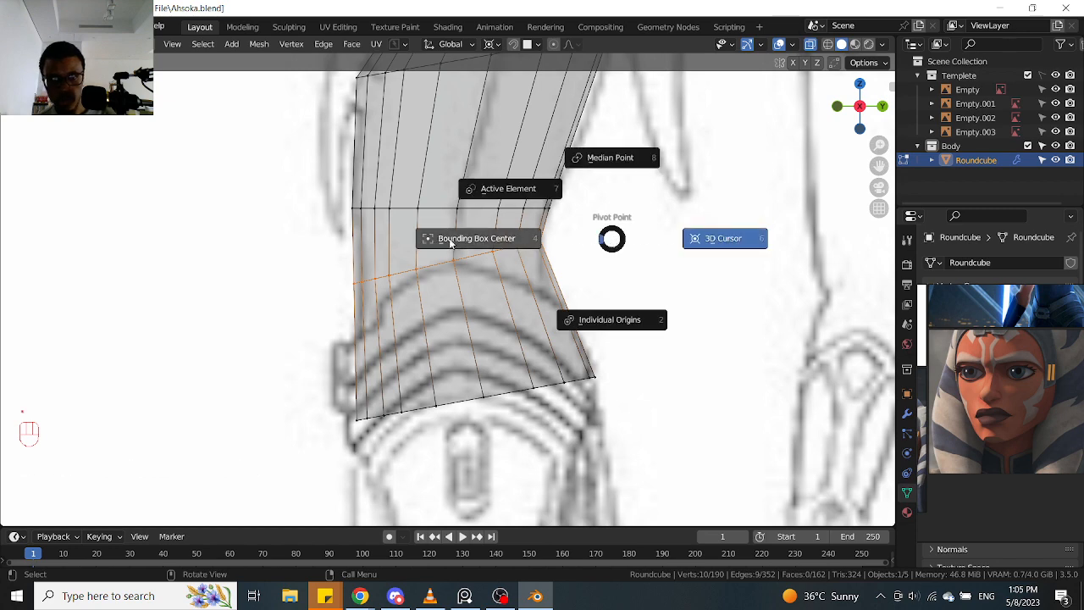
left_click(596, 240)
key("s")
key("z")
key("0")
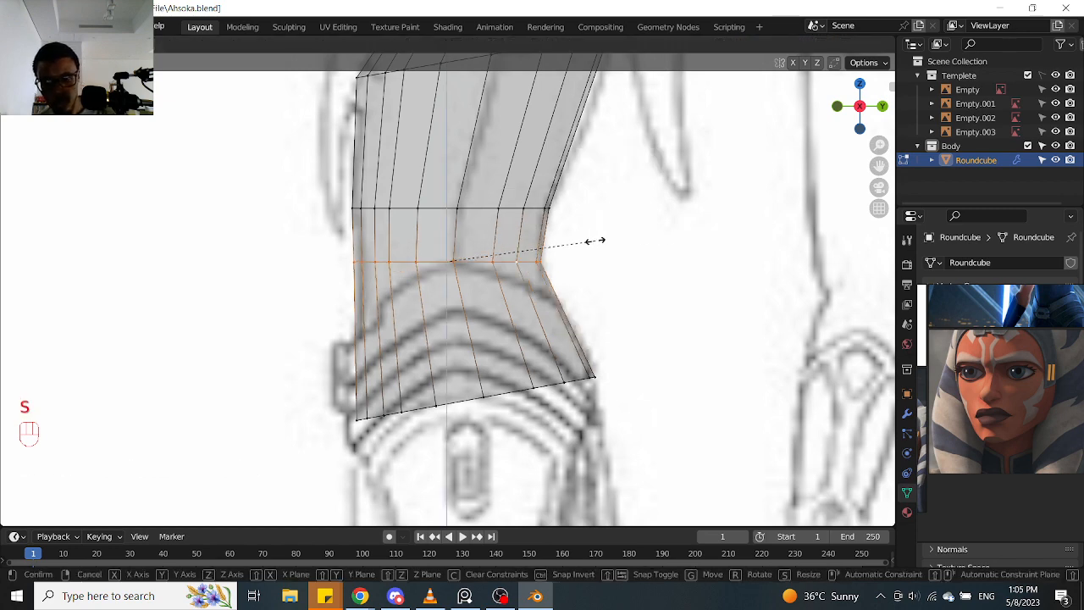
left_click(596, 241)
scroll(550, 241, "up", 1)
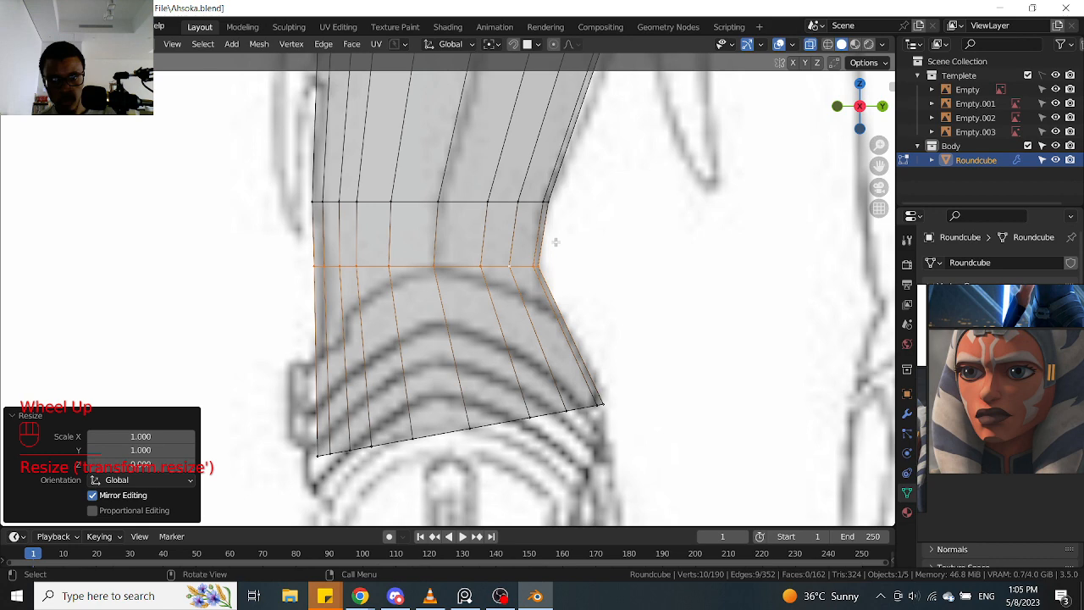
Examine the flattened waist loops from an angle and against the side reference
scroll(556, 242, "down", 2)
middle_click_drag(556, 244, 551, 255)
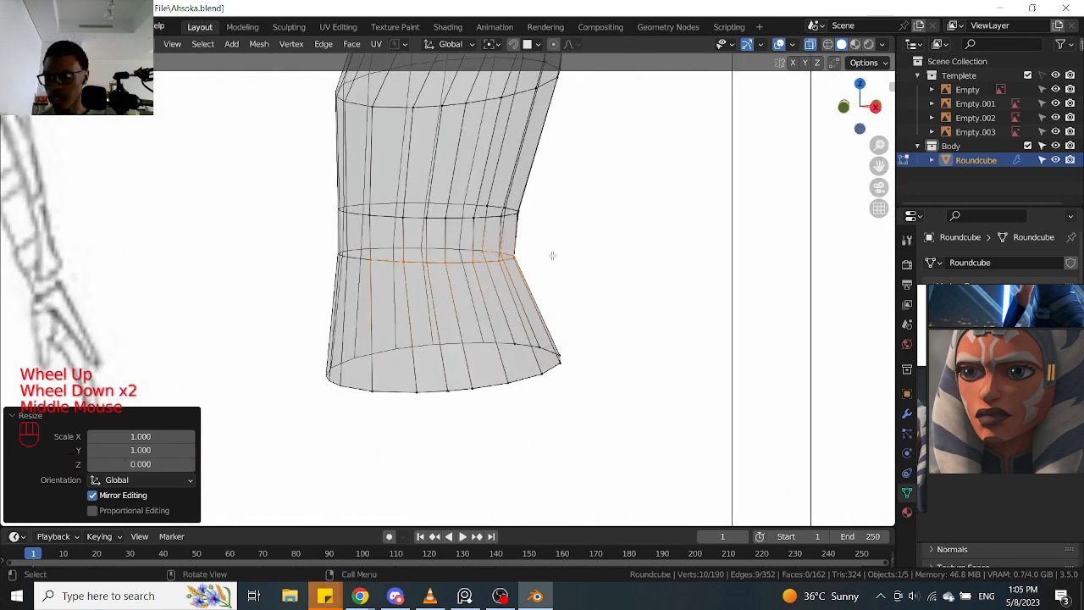
key("KP_3")
scroll(566, 258, "up", 2)
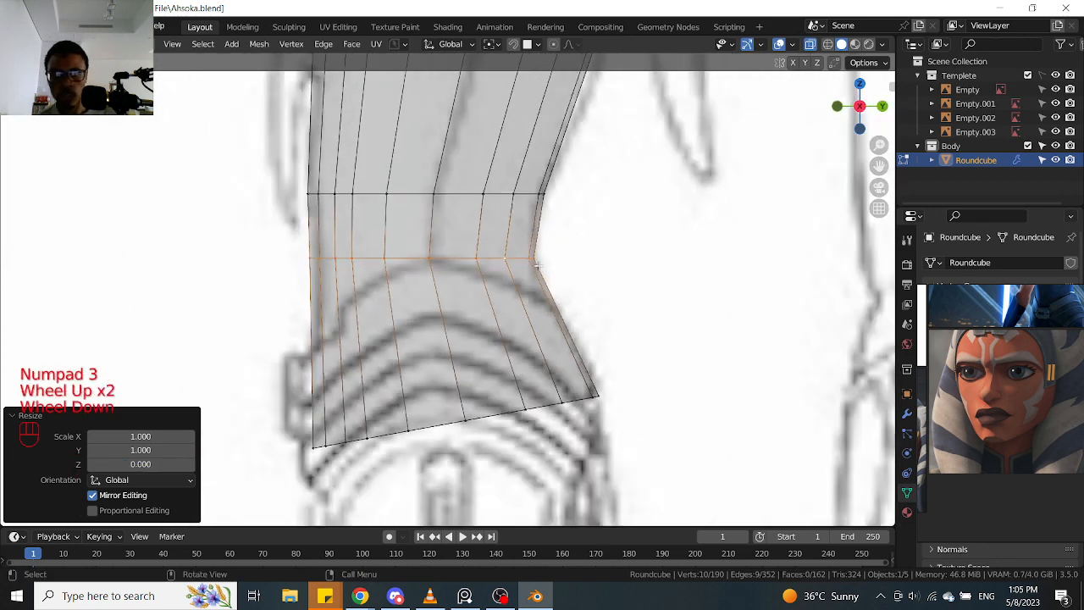
scroll(566, 258, "down", 1)
middle_click_drag(566, 258, 642, 221)
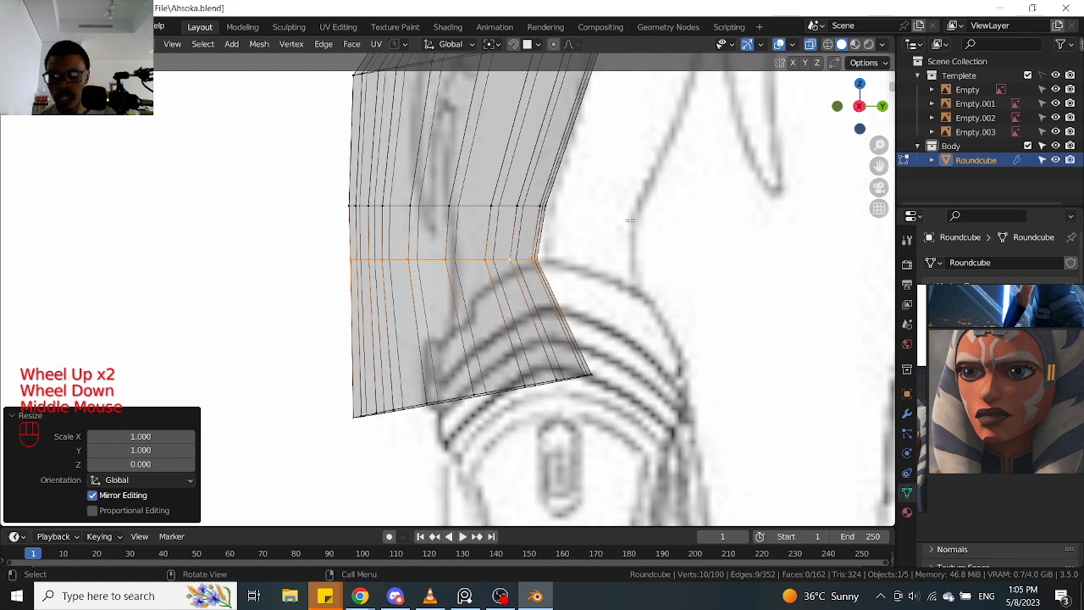
key("KP_3")
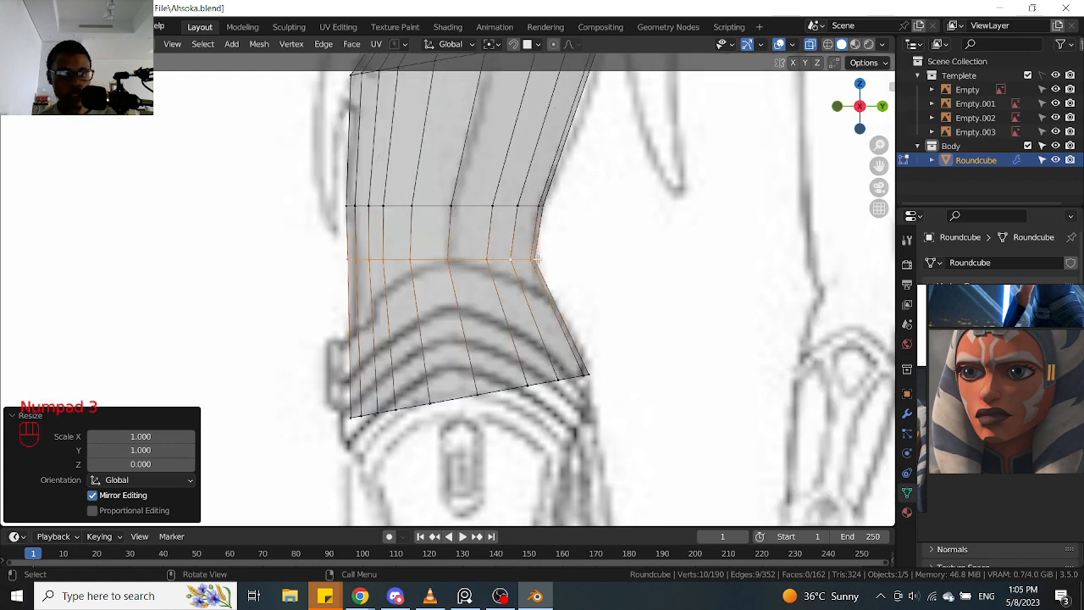
scroll(539, 267, "up", 2)
scroll(546, 296, "down", 3)
Select the torso's open bottom loop and examine the hip area in the front and side references
left_click(551, 339, "alt")
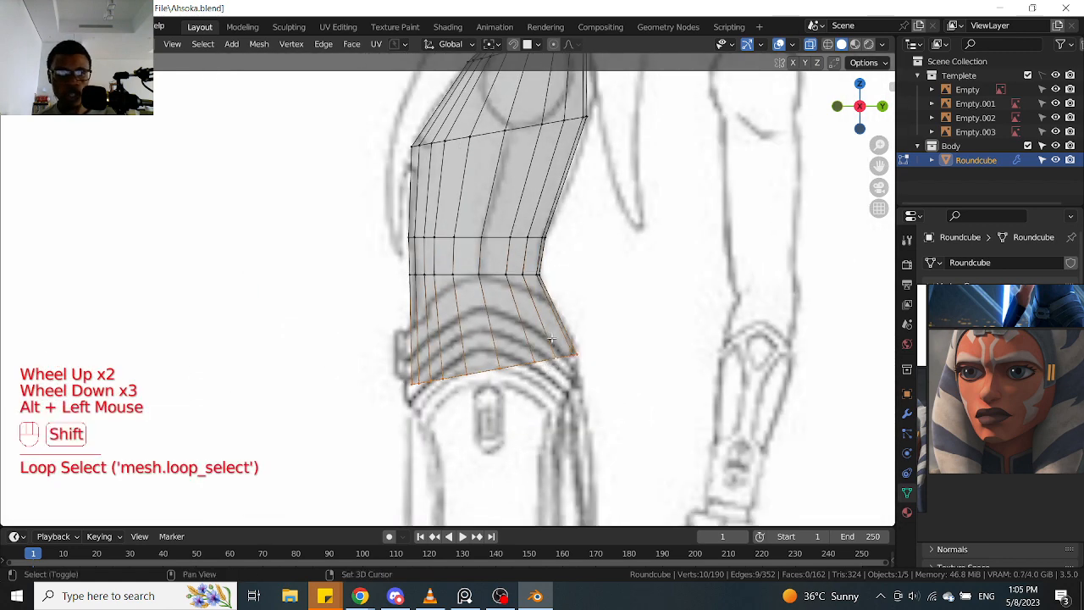
middle_click_drag(551, 339, 555, 301, "shift")
scroll(555, 300, "down", 2)
key("KP_1")
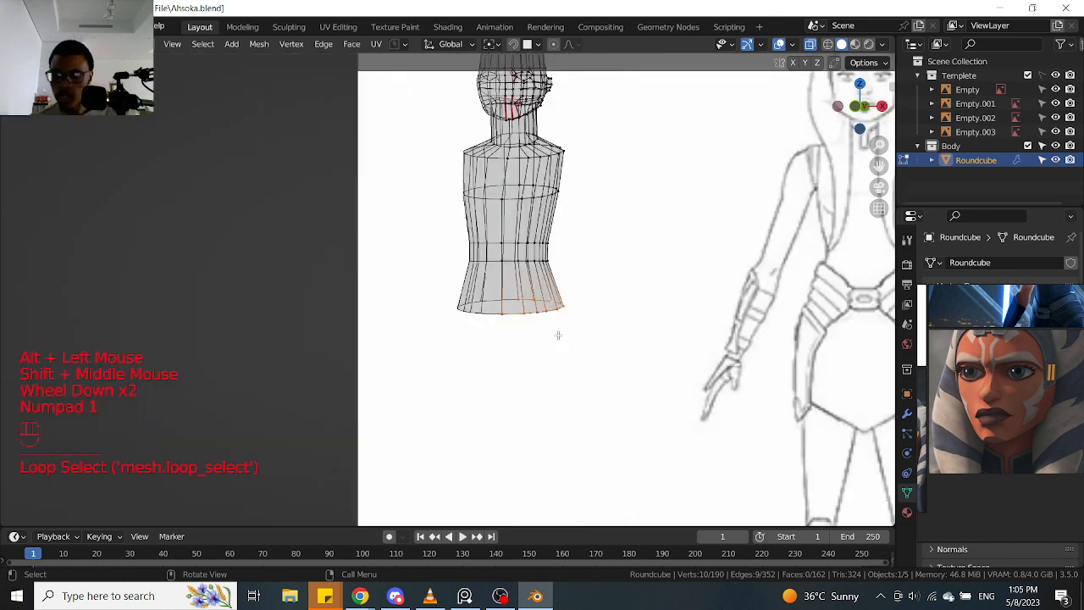
scroll(559, 335, "down", 2)
scroll(561, 337, "up", 2)
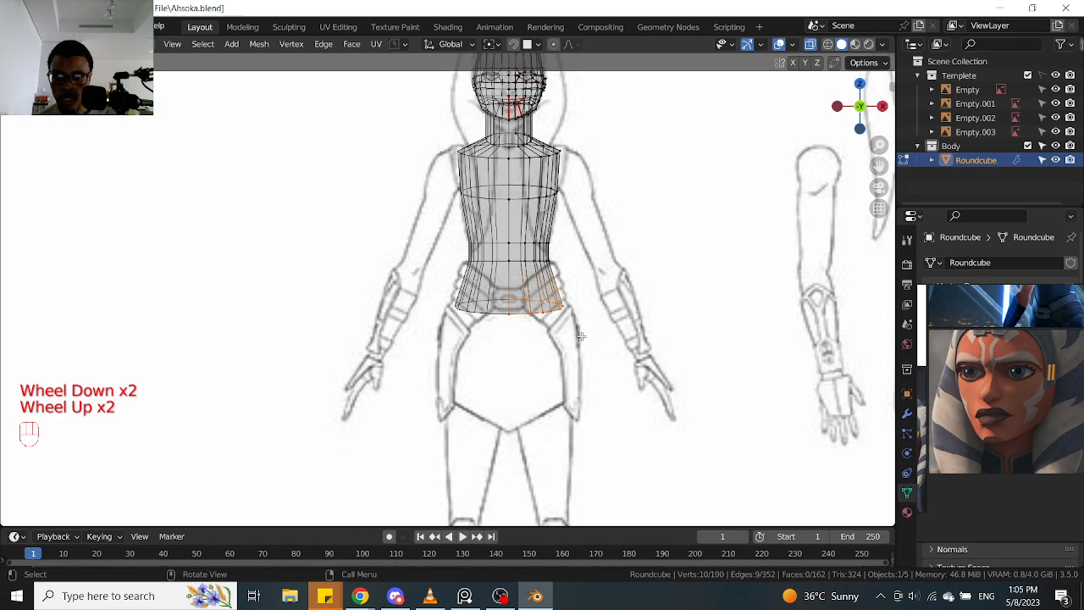
scroll(582, 337, "down", 2)
middle_click_drag(584, 338, 593, 313, "shift")
scroll(662, 350, "down", 2)
middle_click_drag(661, 349, 539, 350)
key("KP_3")
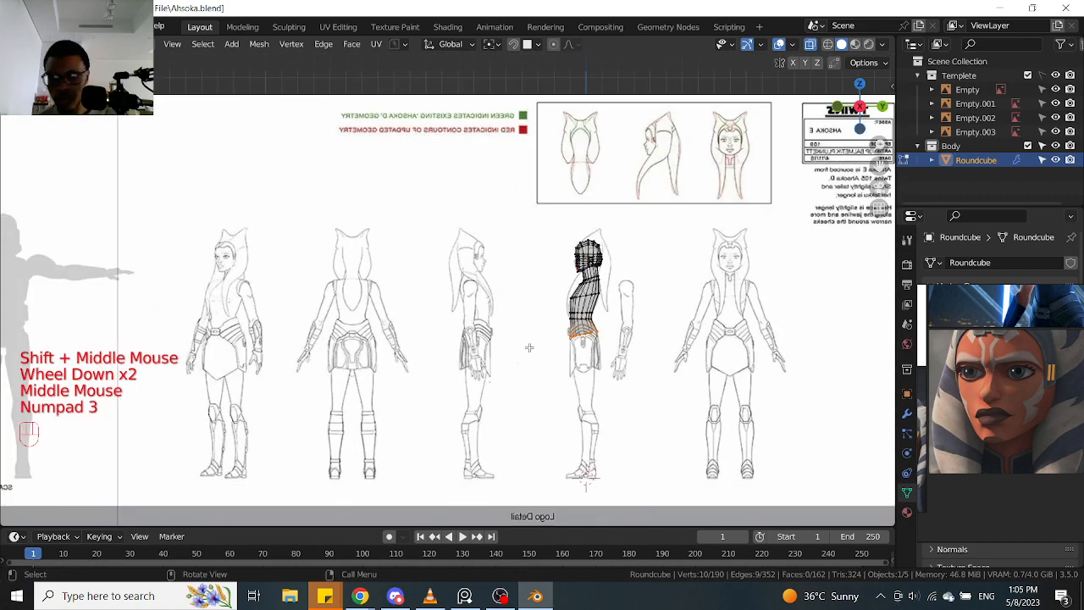
scroll(529, 347, "up", 2)
scroll(529, 347, "up", 1, "shift")
middle_click_drag(530, 347, 577, 348, "shift")
scroll(577, 349, "up", 2)
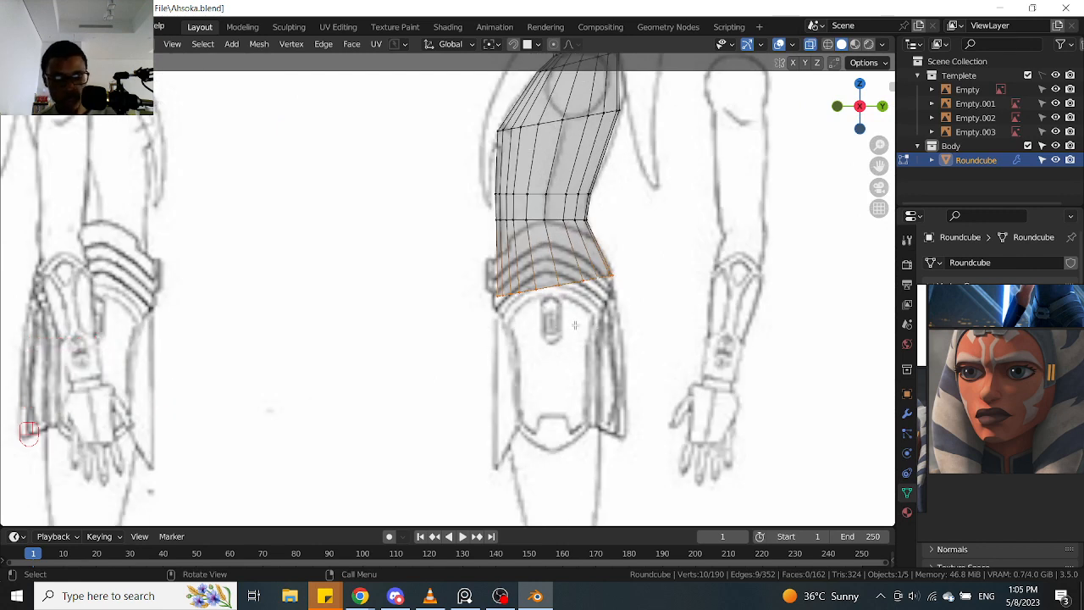
In front view, select only the center vertices at the front and back of the torso's bottom edge
key("KP_1")
scroll(574, 326, "up", 2)
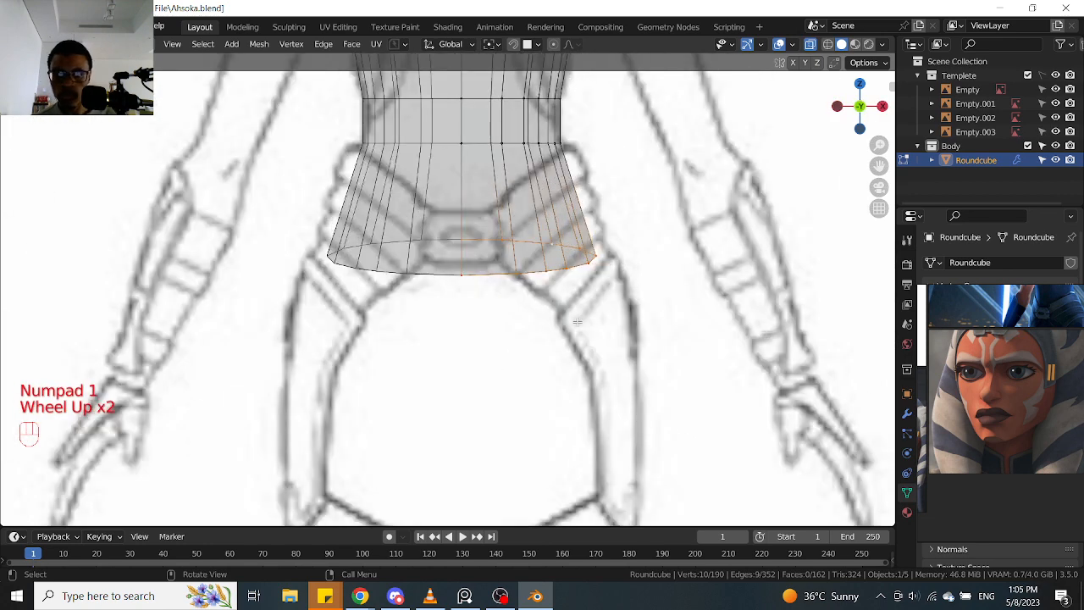
left_click_drag(437, 316, 522, 204)
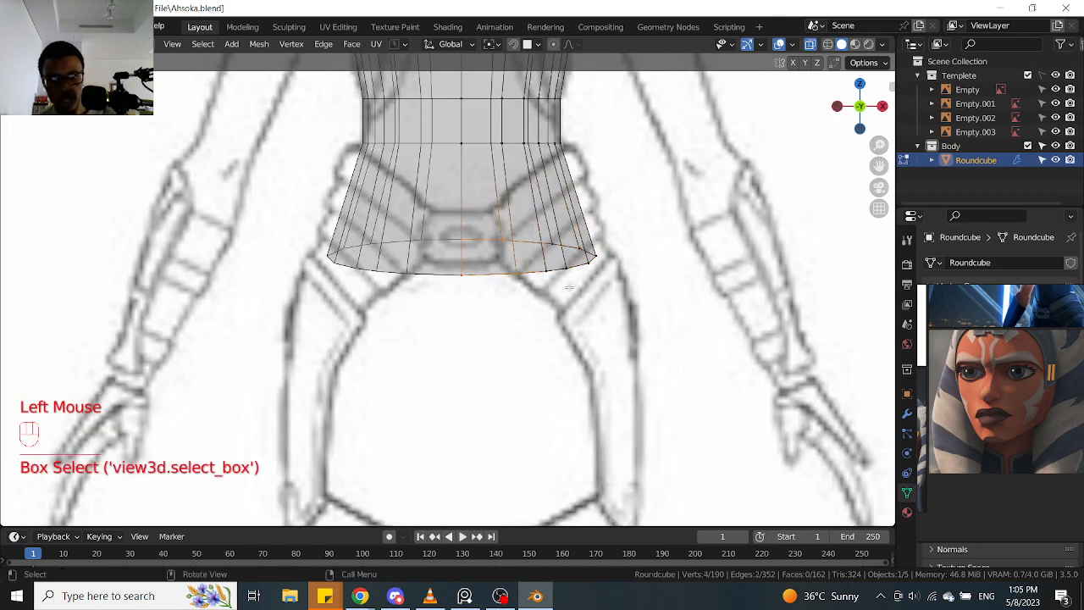
Try to bridge the front and back center edges under the torso with a face, and undo it
middle_click_drag(569, 287, 564, 232)
key("f")
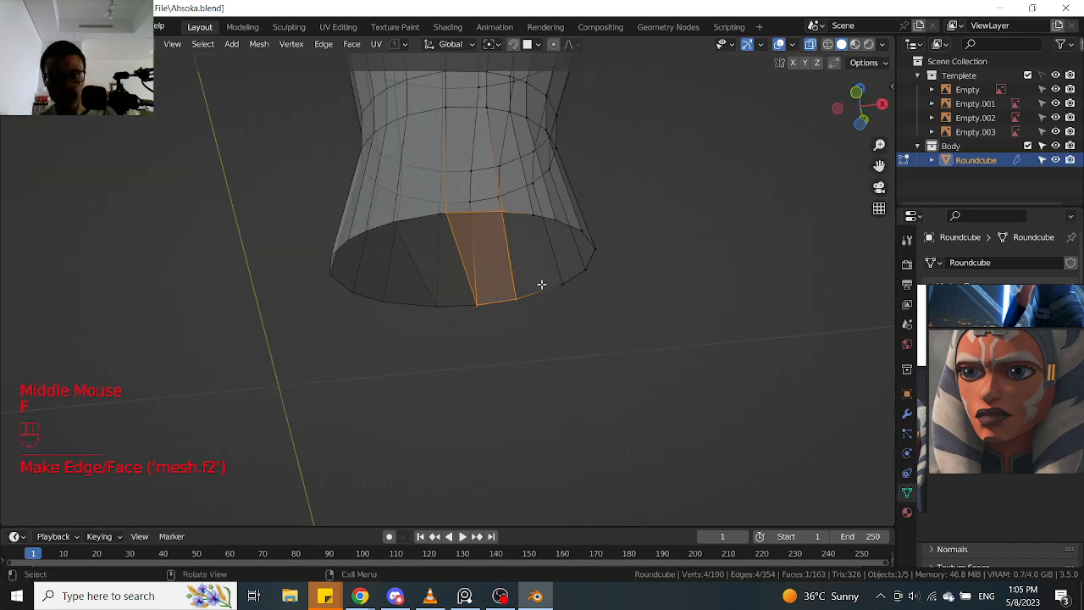
middle_click_drag(545, 285, 537, 296)
key("ctrl+z")
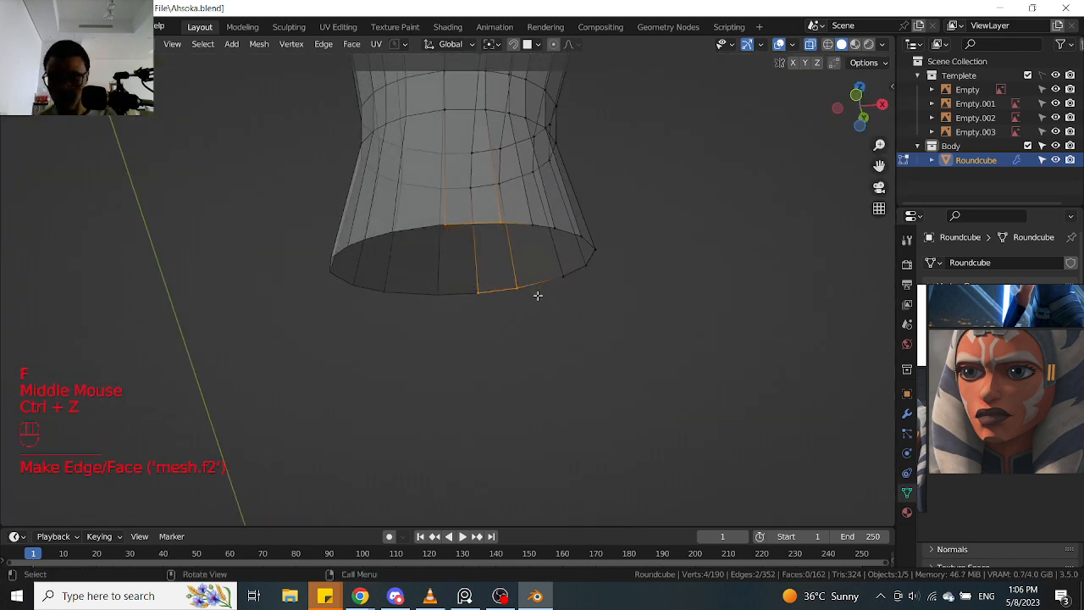
Extrude the front and back center edges of the torso's bottom about 0.075 m straight down along Z
key("KP_1")
key("e")
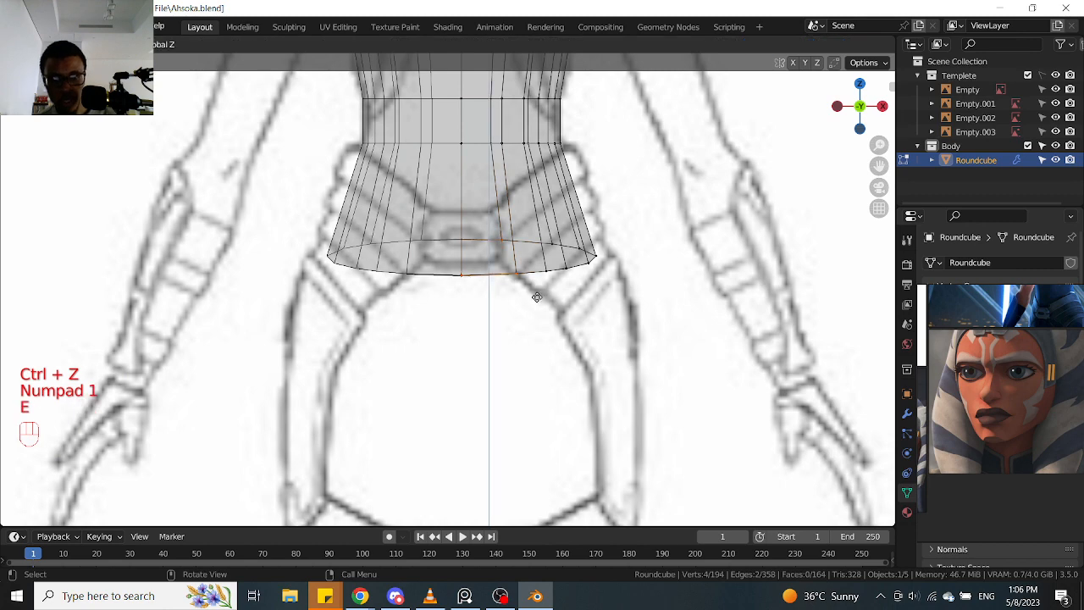
left_click(538, 328)
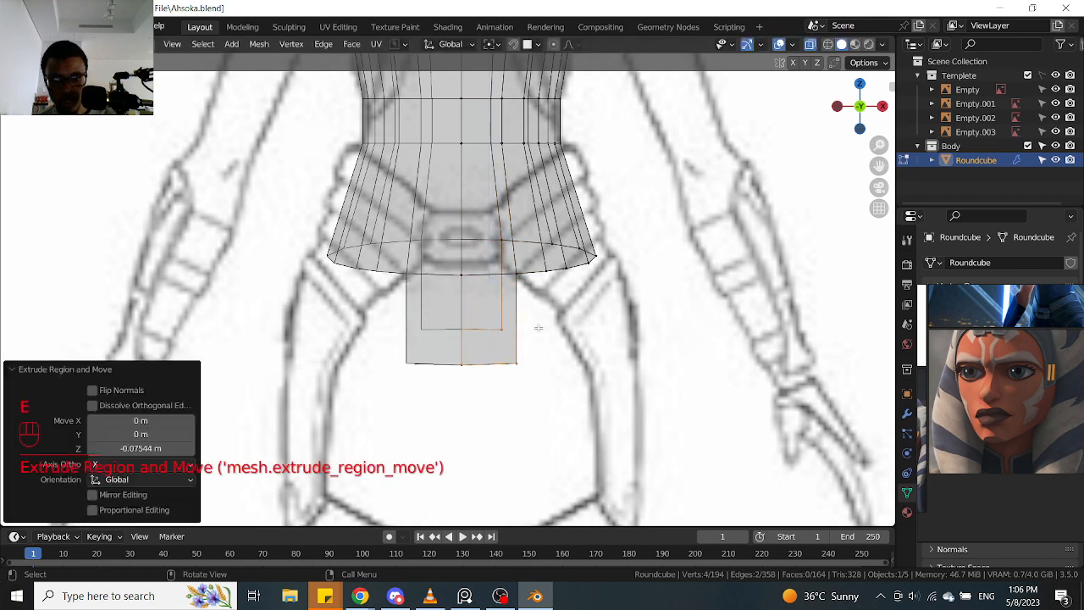
scroll(538, 328, "down", 2)
middle_click_drag(541, 348, 552, 290, "shift")
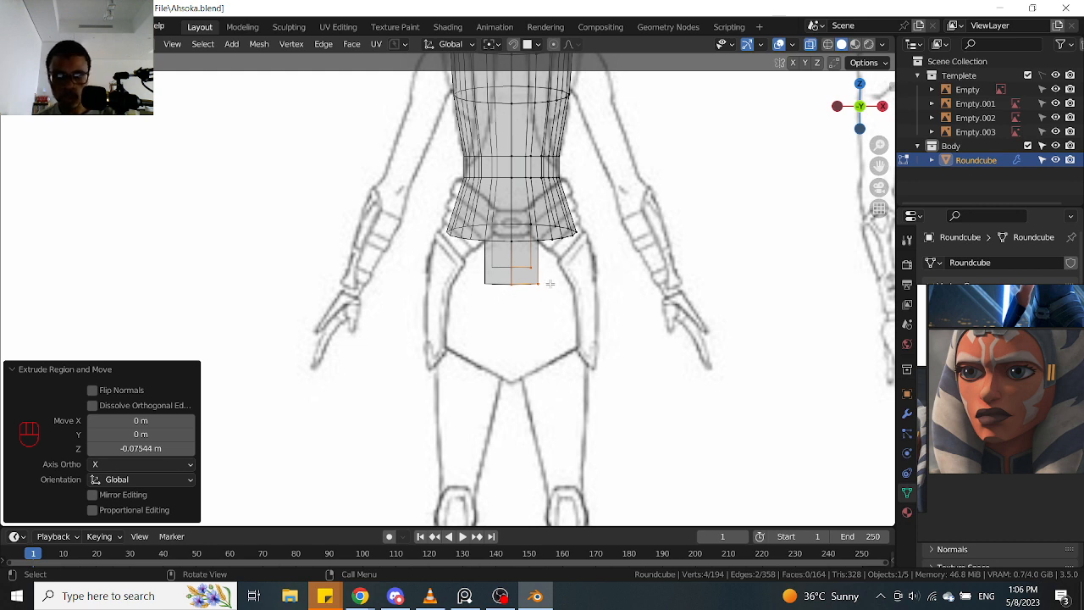
Adjust the height of the extruded front and back edges along Z and bridge their lower ends with a face
key("g")
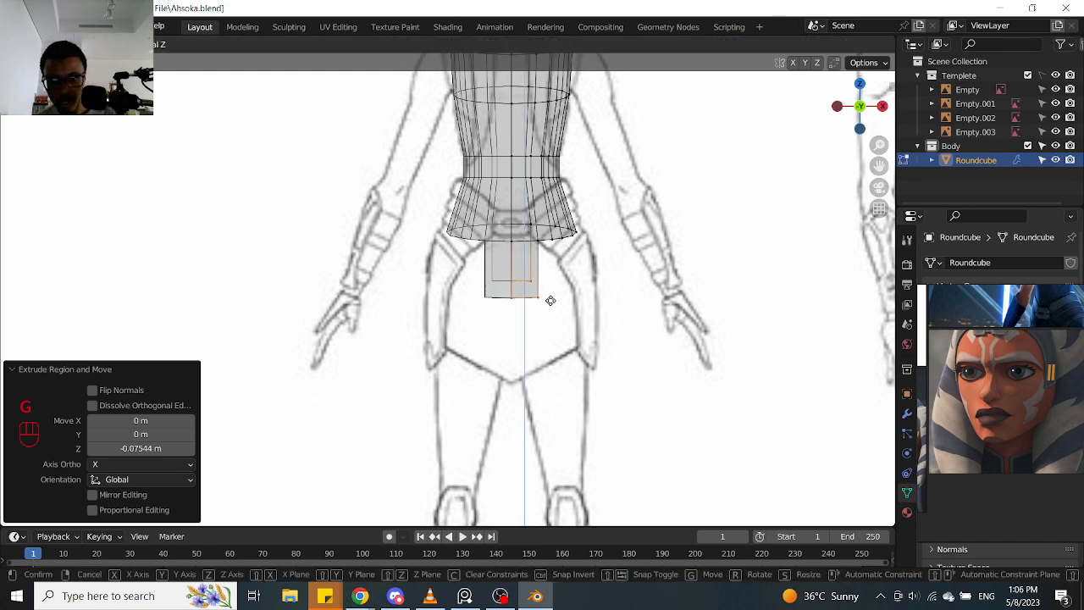
left_click(551, 301)
scroll(546, 299, "up", 2)
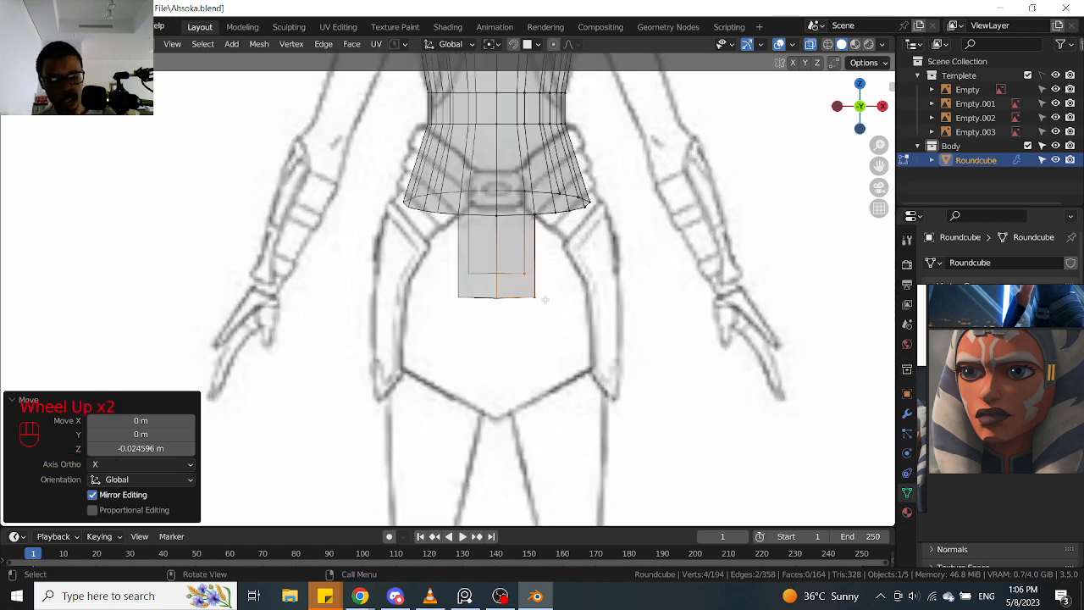
key("g")
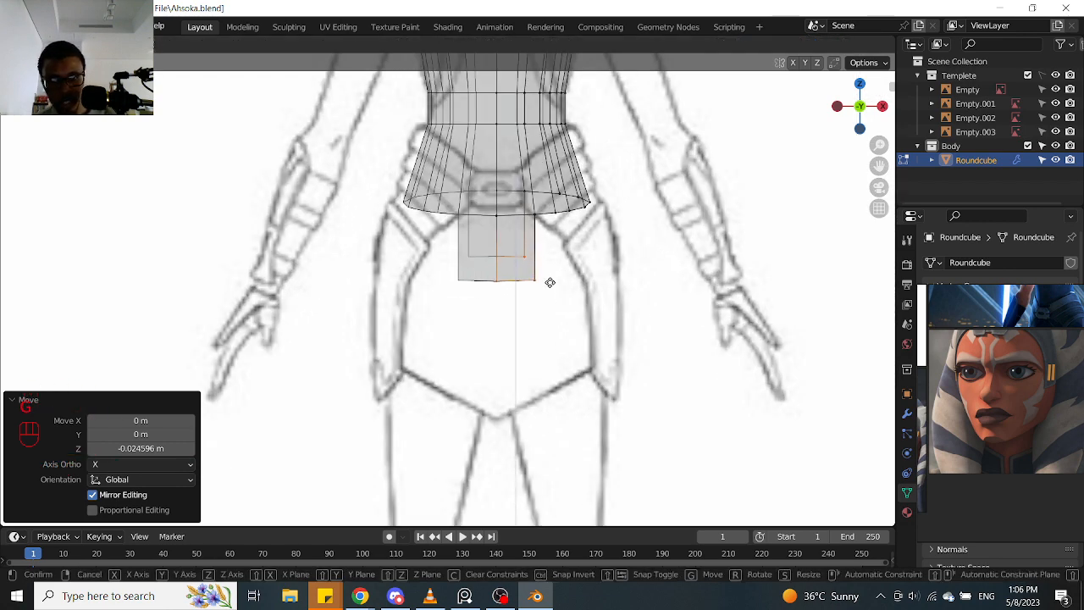
left_click(550, 281)
scroll(549, 281, "up", 2)
mouse_move(549, 281)
middle_mouse_down()
mouse_move(575, 263)
mouse_move(556, 265)
middle_mouse_up()
key("f")
In side view, move the crotch strip's front and back lower edges inward toward the reference body outline
key("KP_3")
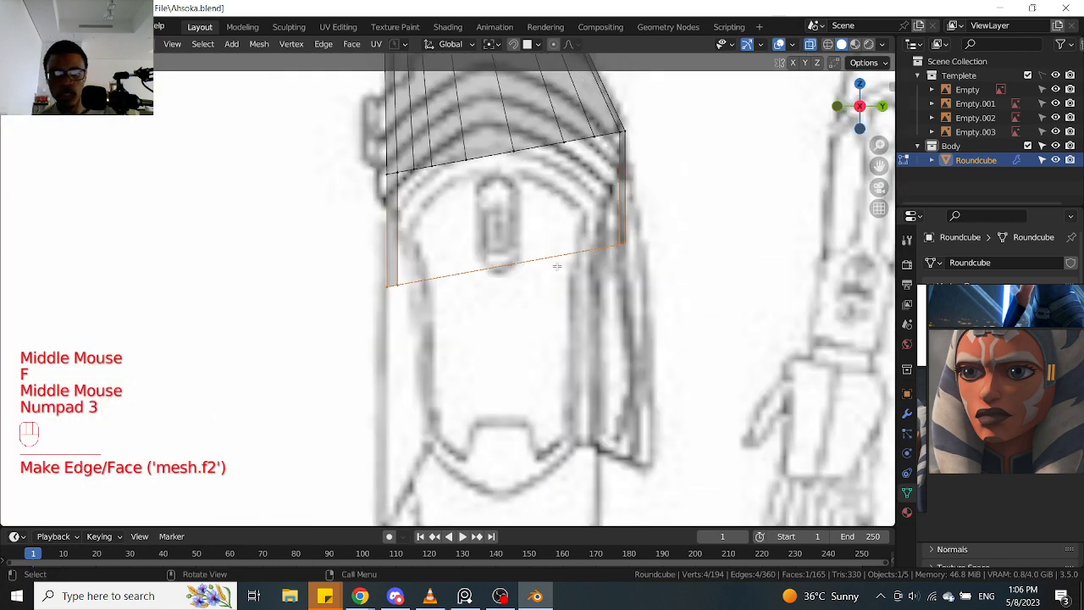
left_click_drag(349, 321, 444, 254)
key("g")
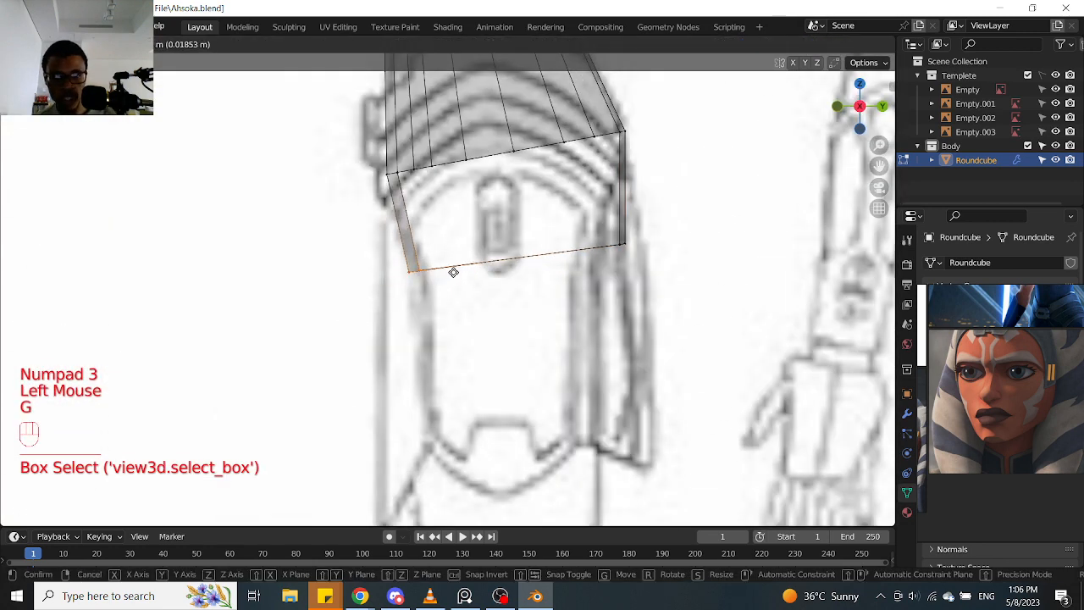
left_click(453, 280)
left_click_drag(534, 304, 641, 189)
key("g")
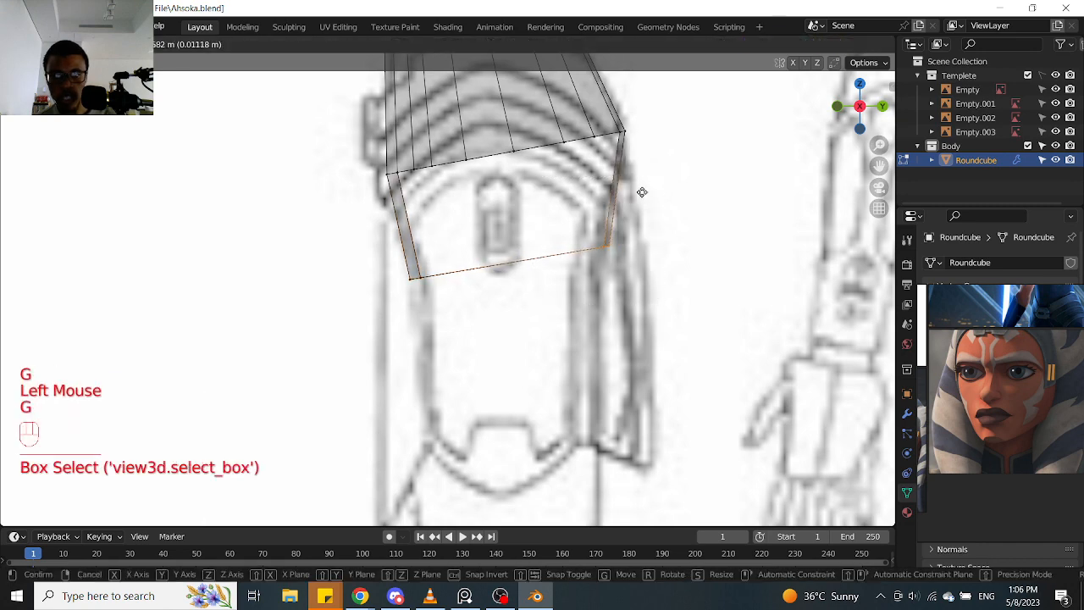
left_click(636, 190)
Raise the crotch strip's back lower edge and nudge its front lower edge slightly down in side view
scroll(637, 191, "down", 2)
middle_click_drag(637, 191, 628, 225, "shift")
scroll(628, 226, "up", 2)
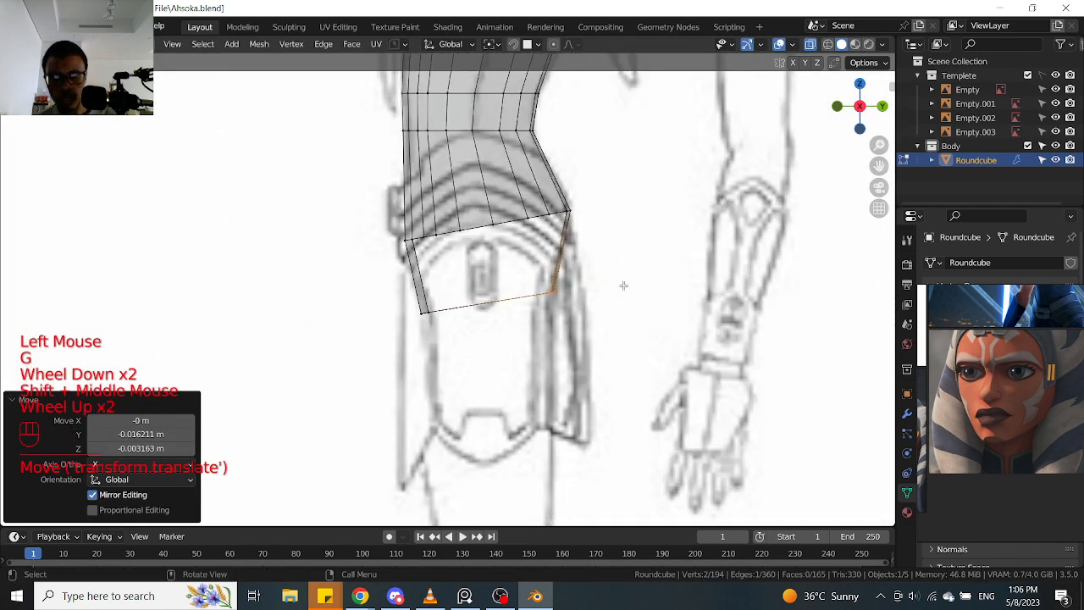
key("g")
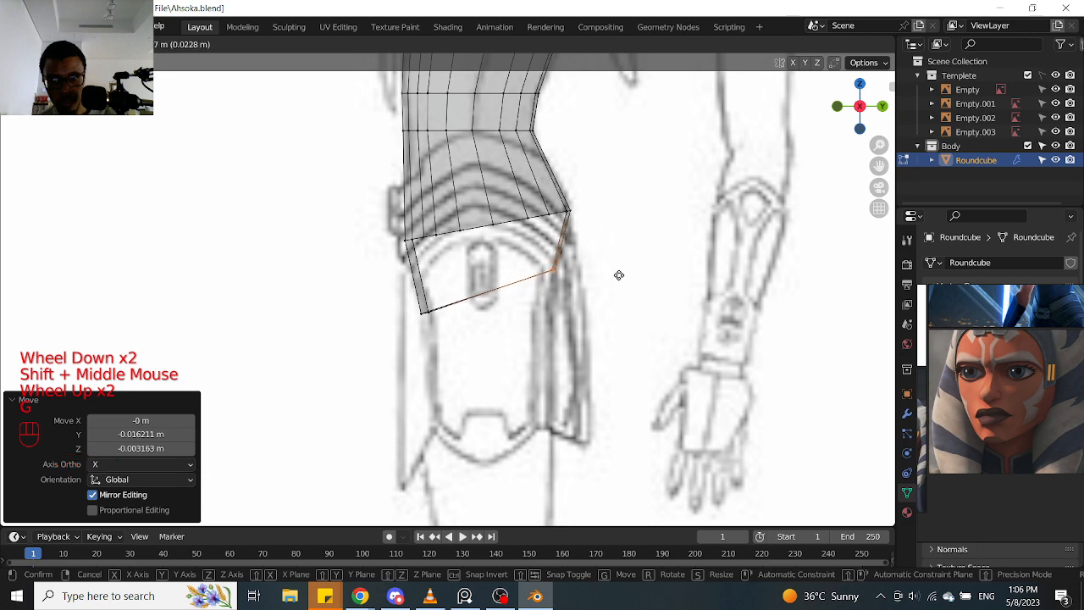
left_click(617, 272)
key("g")
left_click(582, 258)
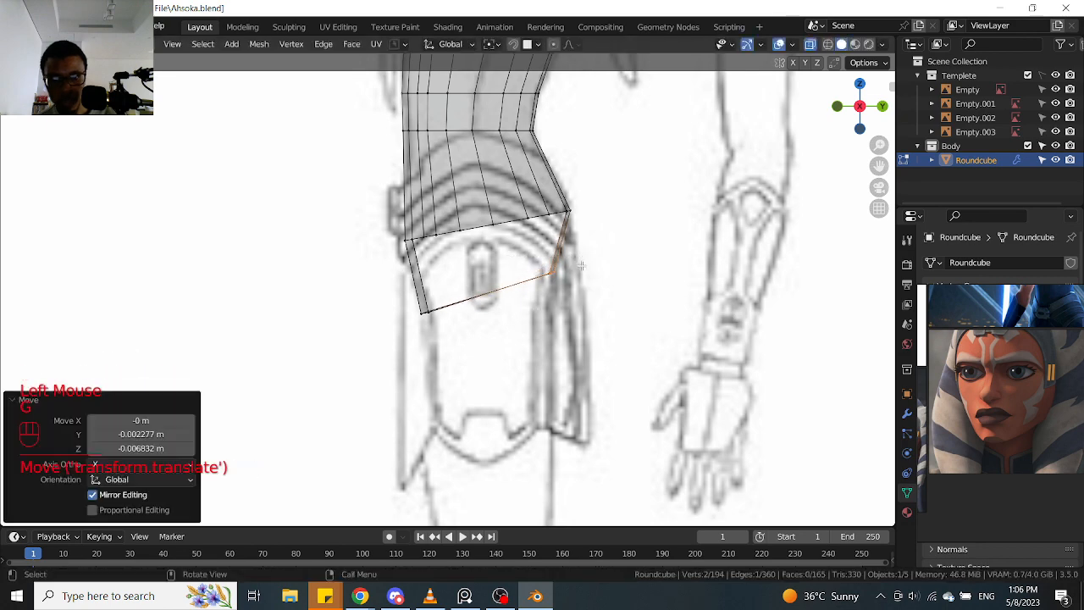
left_click_drag(370, 354, 452, 259)
key("g")
left_click(452, 262)
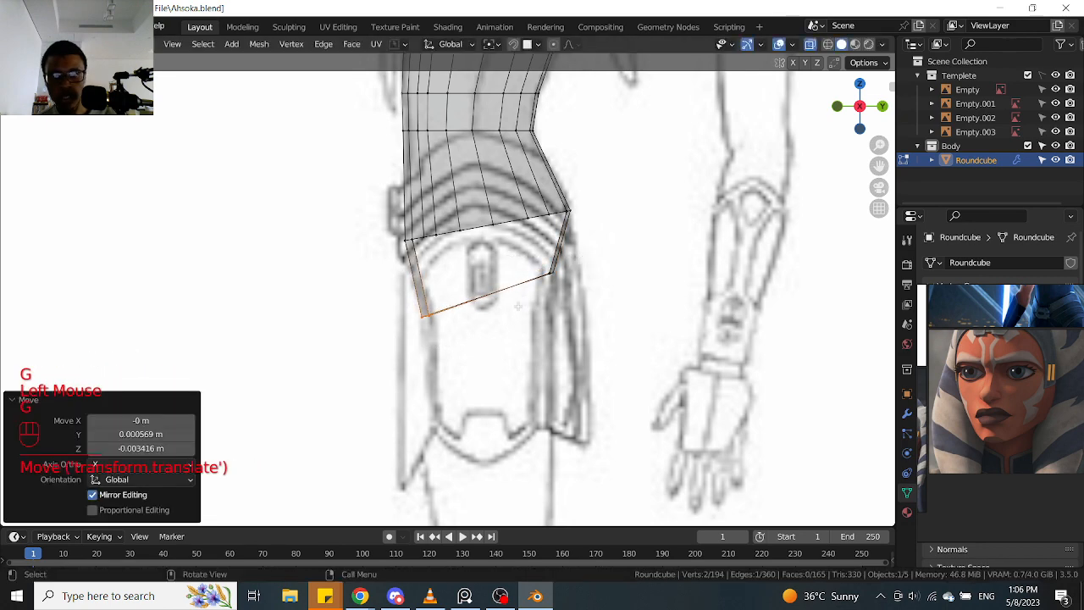
left_click_drag(521, 292, 601, 252)
scroll(533, 281, "up", 2)
middle_click_drag(670, 271, 601, 290)
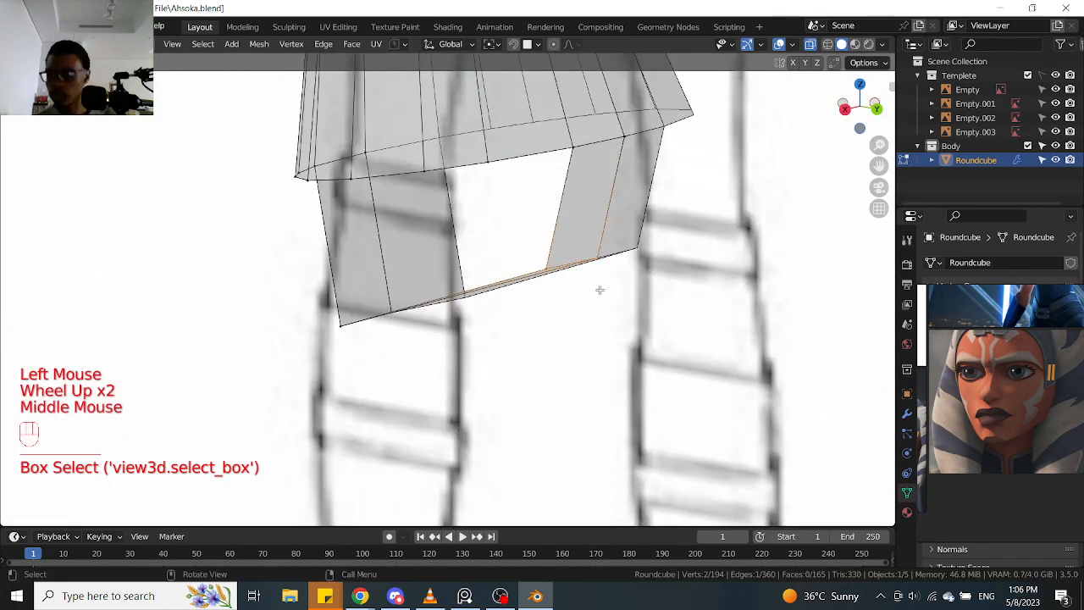
key("KP_3")
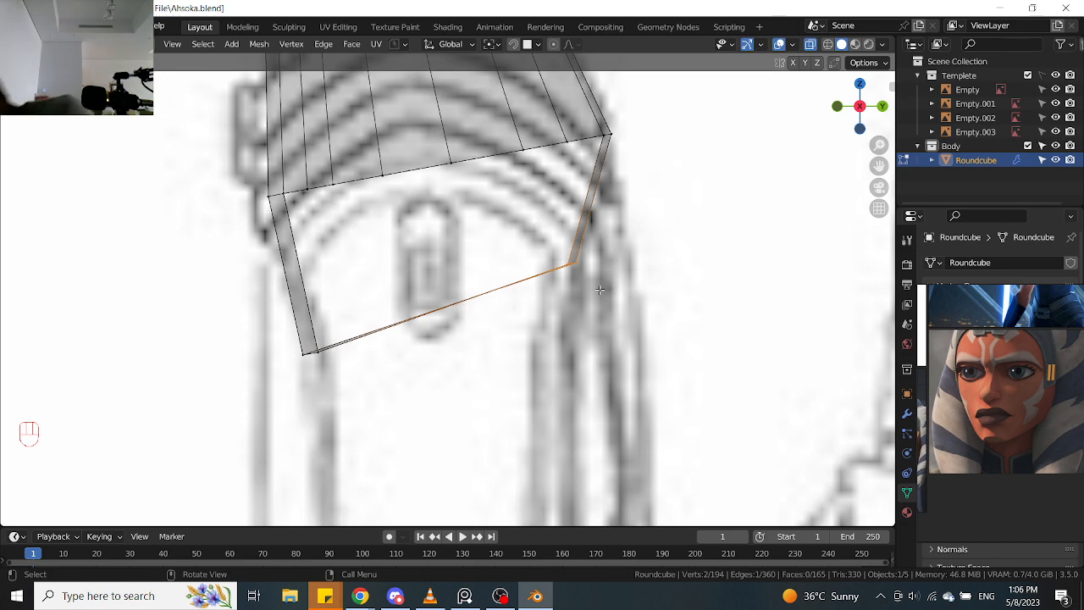
In front view, select the crotch strip's outer lower vertices and edge slide them toward the center by a factor of 0.571
scroll(601, 290, "down", 2)
key("KP_1")
scroll(585, 288, "down", 2)
middle_click_drag(585, 287, 575, 221, "shift")
scroll(525, 322, "up", 1)
key("alt+z")
scroll(608, 359, "up", 2)
left_click(557, 322)
key("alt+z")
left_click_drag(600, 261, 524, 410)
left_click_drag(510, 256, 569, 162)
left_click_drag(546, 368, 586, 268)
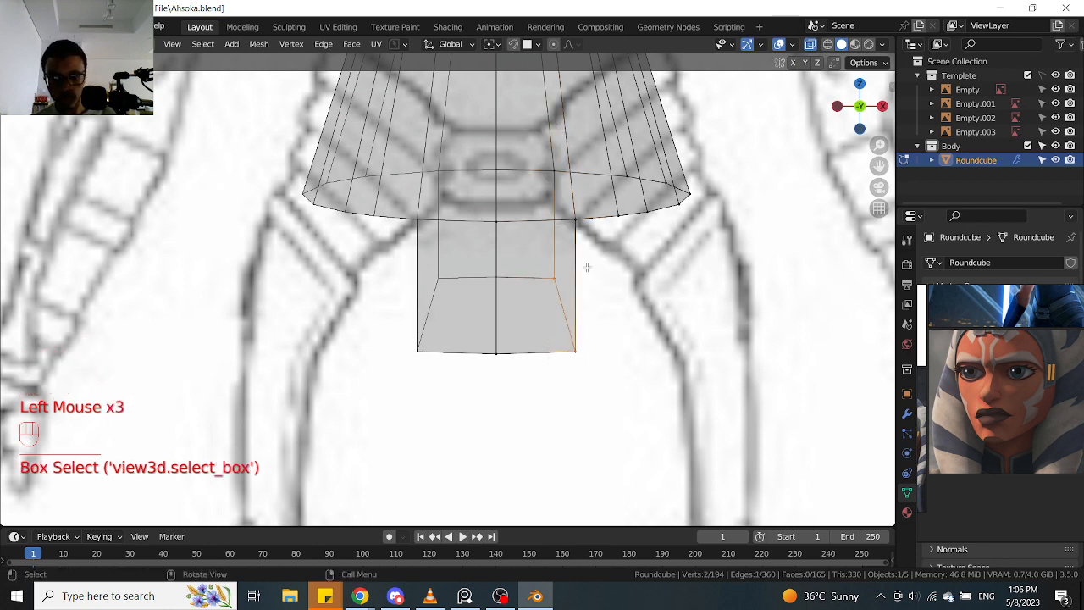
key("g")
key("g")
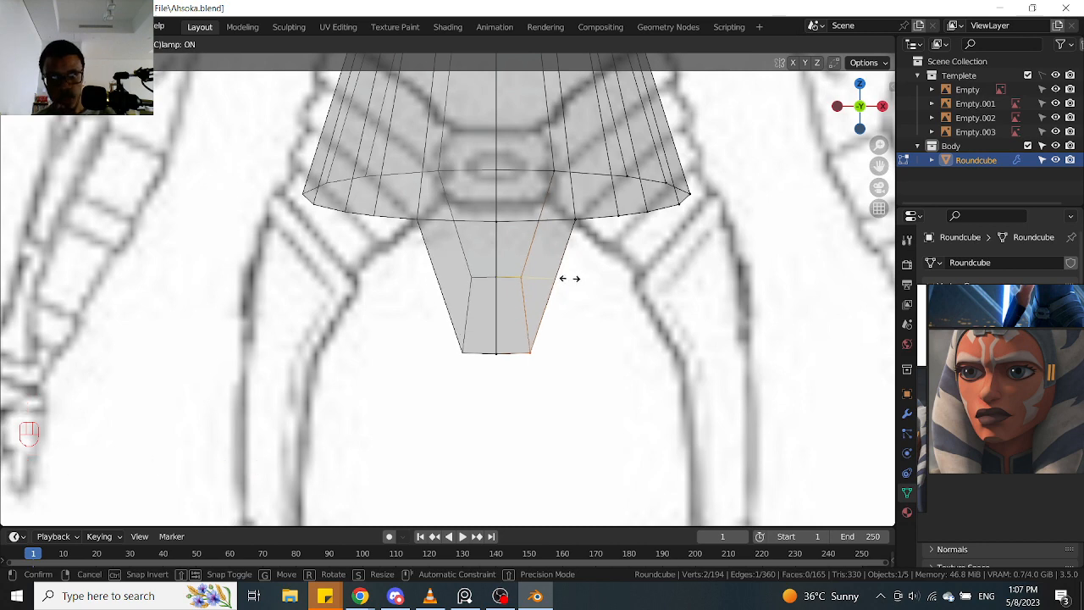
left_click(569, 278)
key("space")
scroll(569, 271, "down", 2)
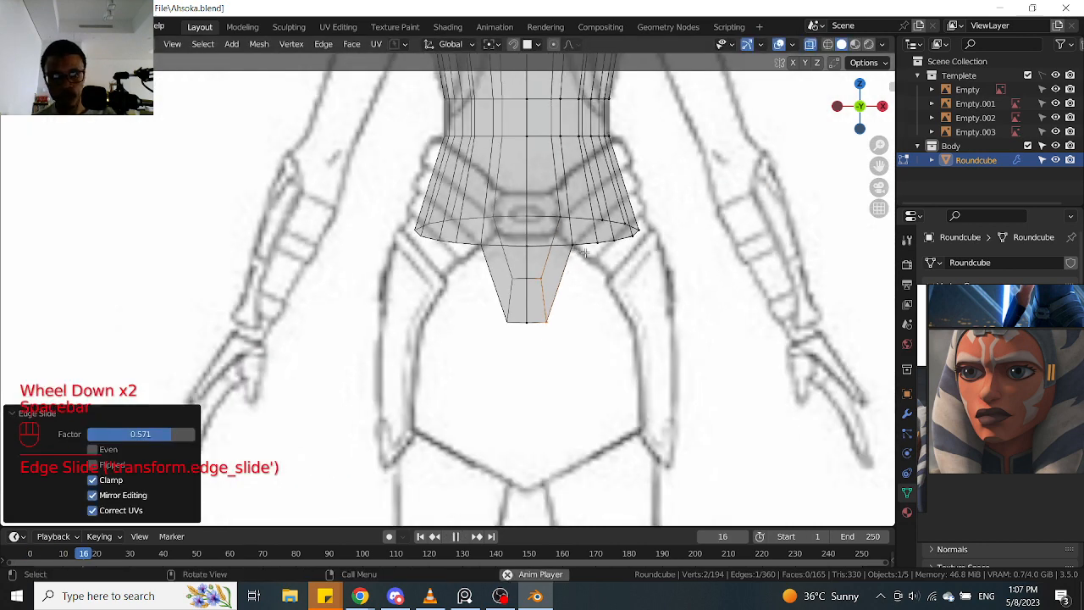
key("space")
Turn off X-ray and select the front and back vertices where the crotch strip's outer side meets the torso's bottom edge
scroll(582, 254, "up", 2)
key("alt+z")
mouse_move(583, 254)
middle_mouse_down()
mouse_move(552, 201)
mouse_move(527, 206)
middle_mouse_up()
left_click(604, 256)
left_click(508, 177, "shift")
key("KP_1")
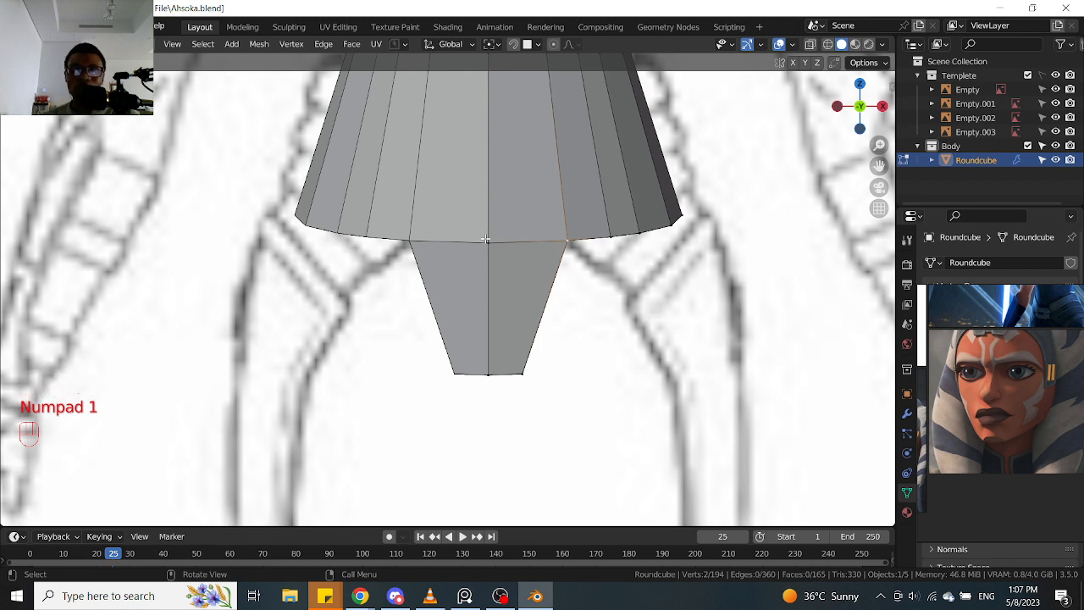
Open the Screencast Keys settings and change the key display color to blue with a hue of 0.701
left_click(891, 85)
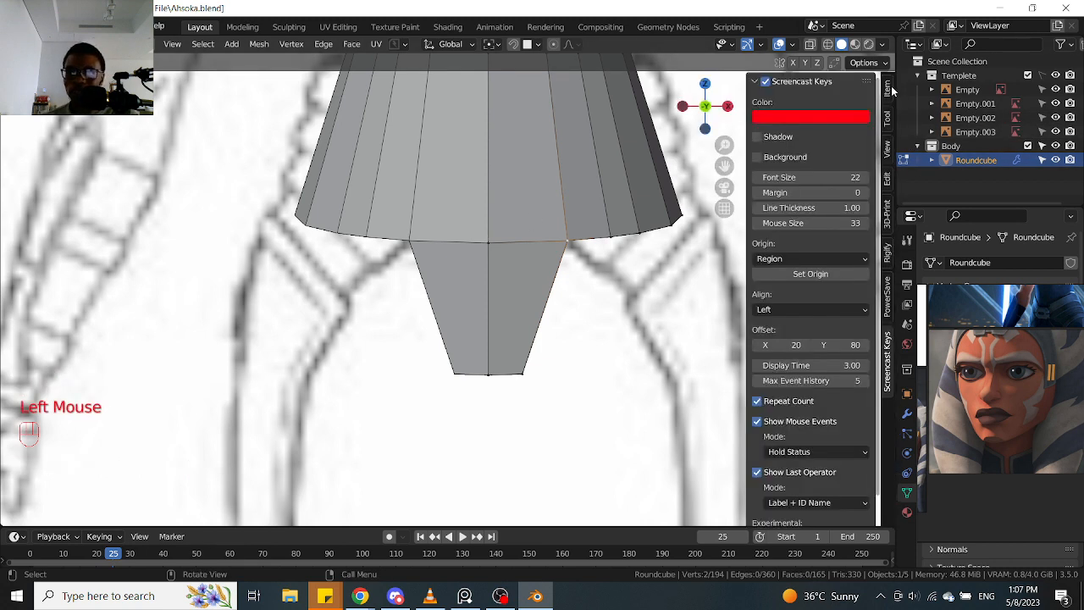
left_click(772, 116)
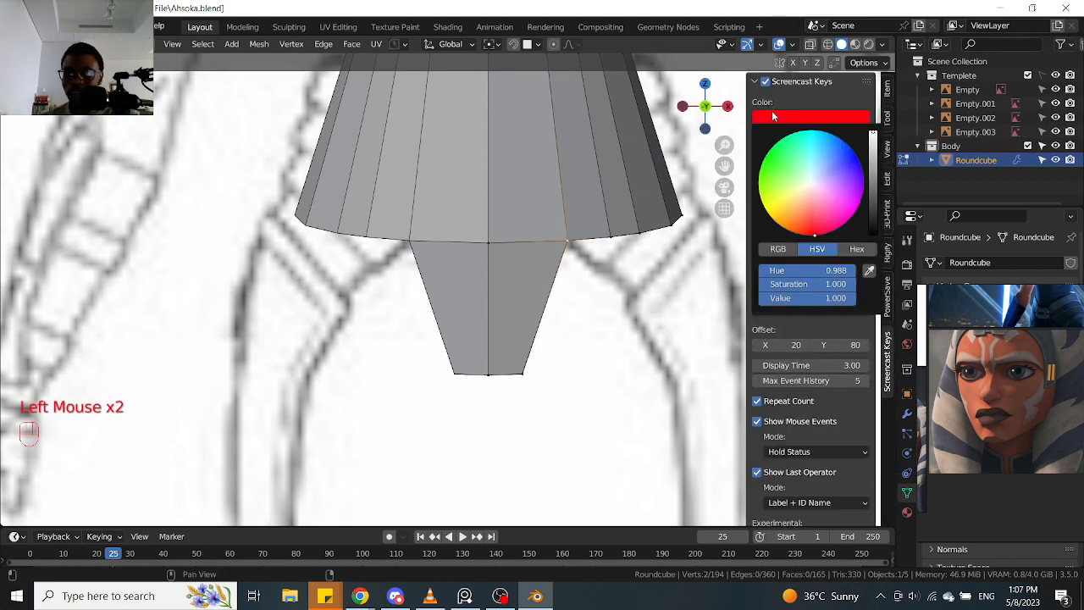
left_click_drag(835, 158, 861, 166)
scroll(206, 372, "down", 2)
mouse_move(206, 372)
middle_mouse_down()
mouse_move(228, 370)
mouse_move(209, 373)
middle_mouse_up()
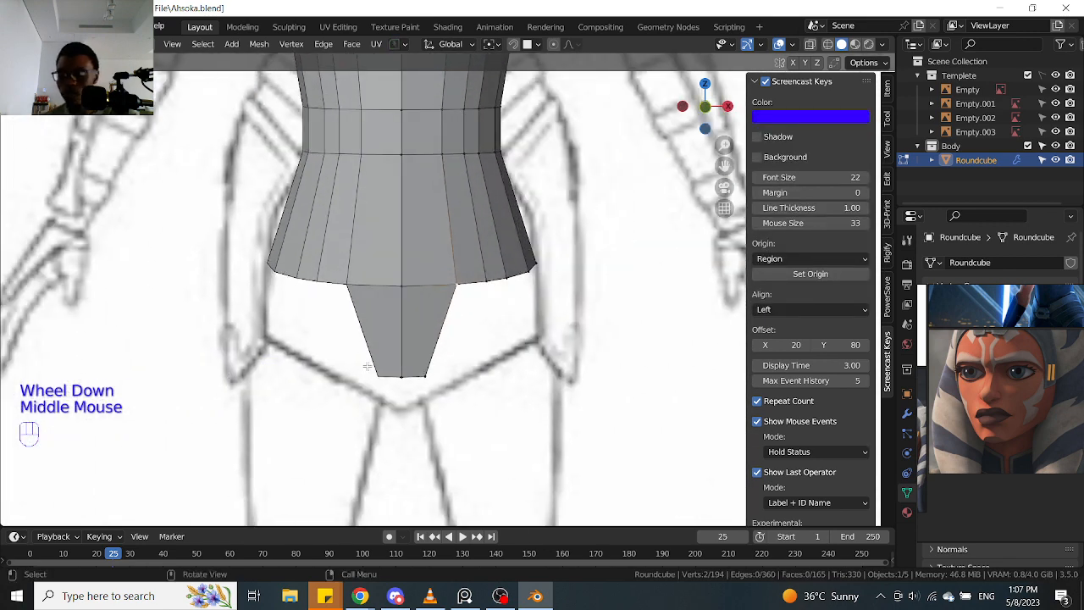
key("KP_1")
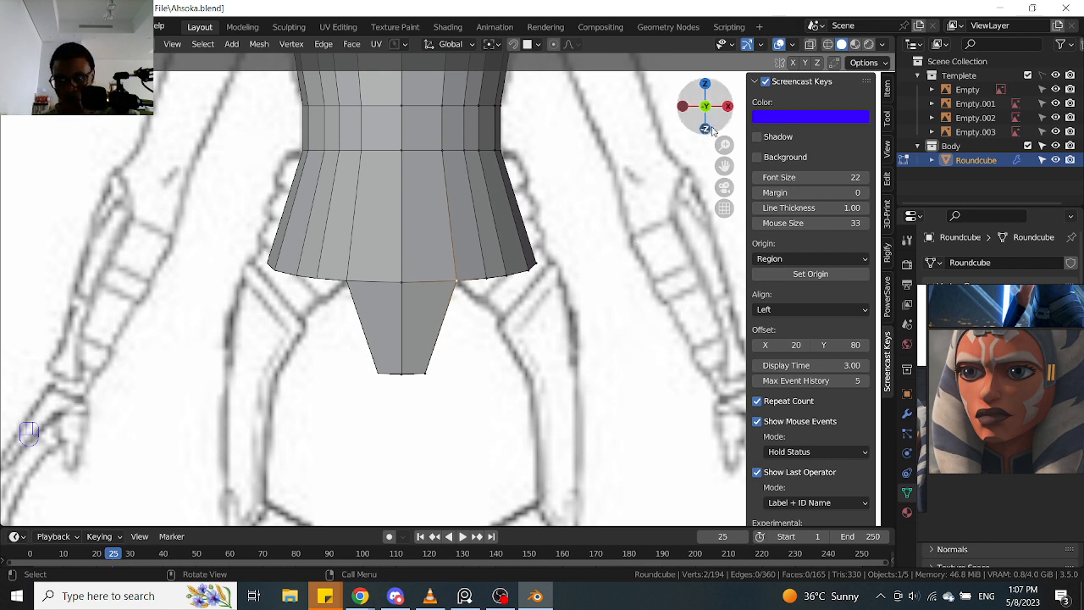
Try yellow with a hue of 0.149 as the Screencast Keys display color and check it against the viewport
left_click(781, 117)
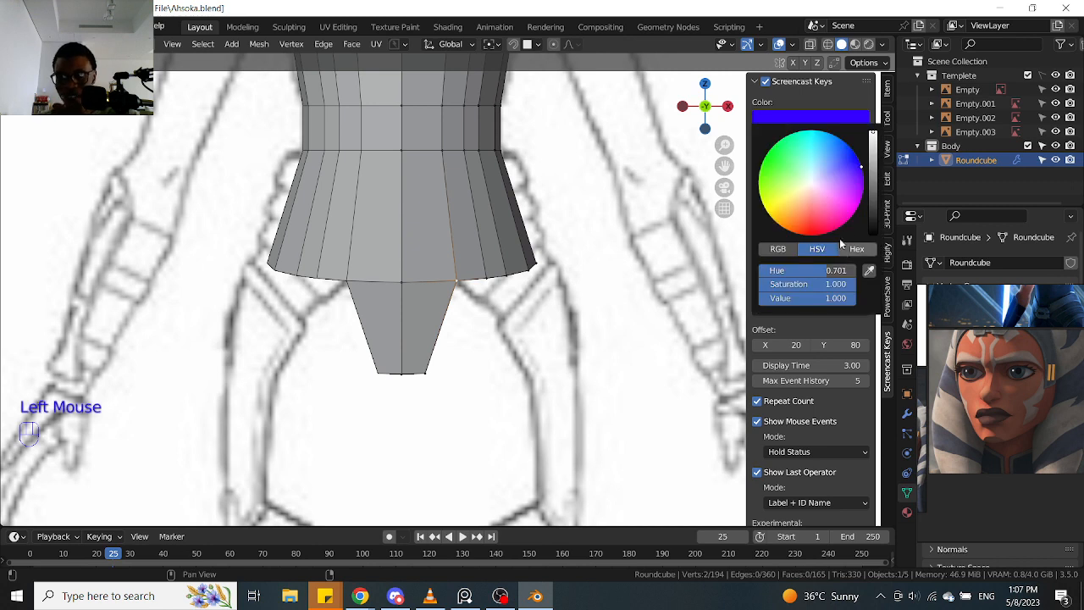
left_click_drag(832, 221, 771, 216)
mouse_move(225, 361)
middle_mouse_down()
mouse_move(242, 384)
mouse_move(698, 166)
middle_mouse_up()
middle_click_drag(408, 224, 365, 233)
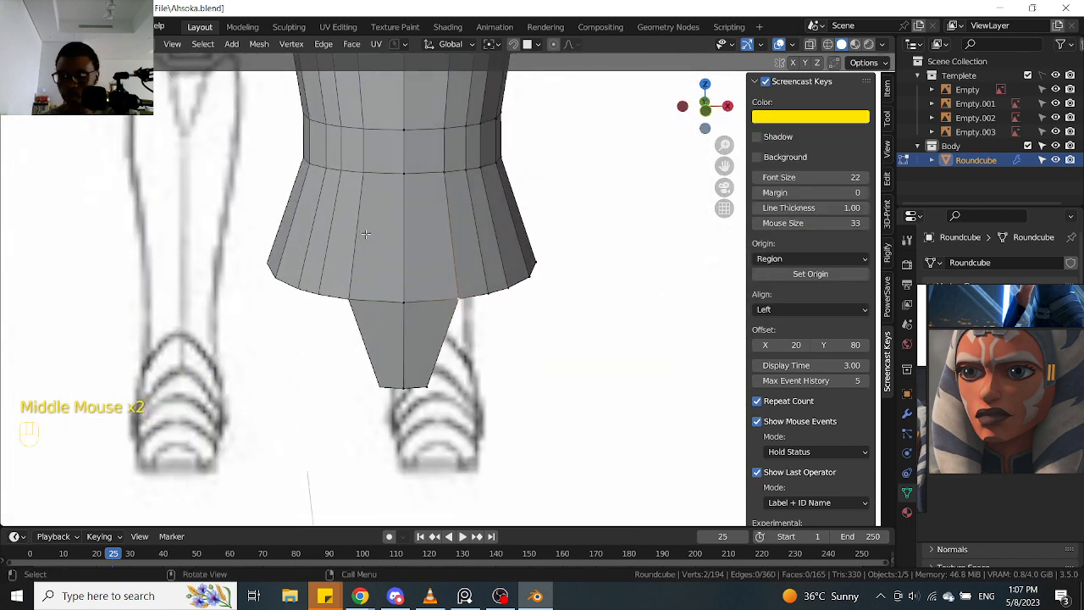
key("KP_1")
Try black as the Screencast Keys display color and check it against the white reference and the dark viewport background
left_click(802, 125)
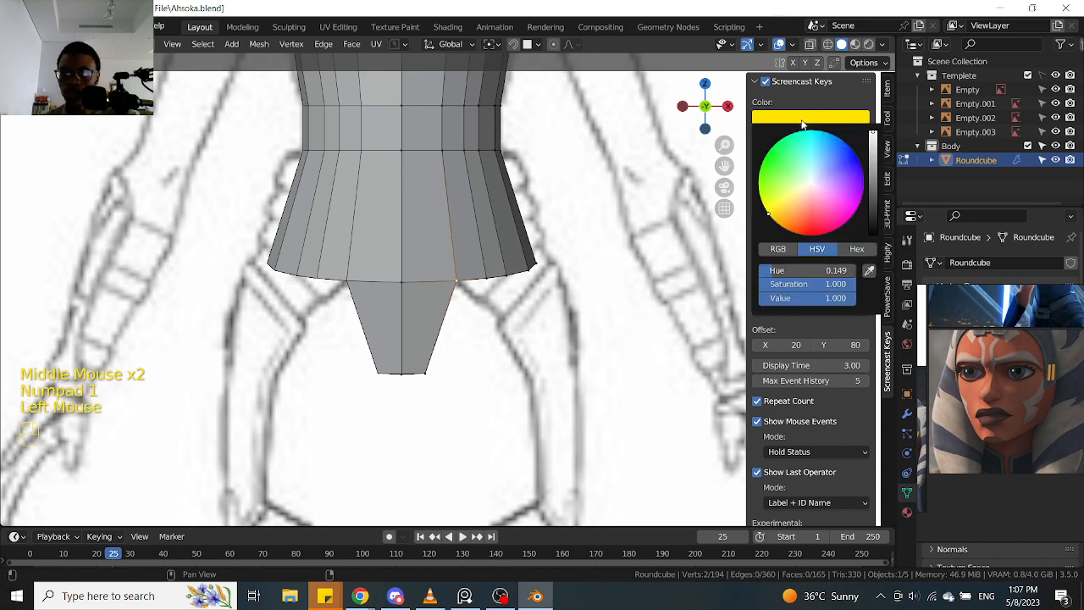
left_click_drag(869, 225, 869, 293)
mouse_move(507, 309)
middle_mouse_down()
mouse_move(550, 305)
mouse_move(447, 365)
mouse_move(481, 357)
mouse_move(485, 342)
mouse_move(436, 356)
mouse_move(446, 358)
middle_mouse_up()
key("KP_1")
scroll(462, 341, "down", 2)
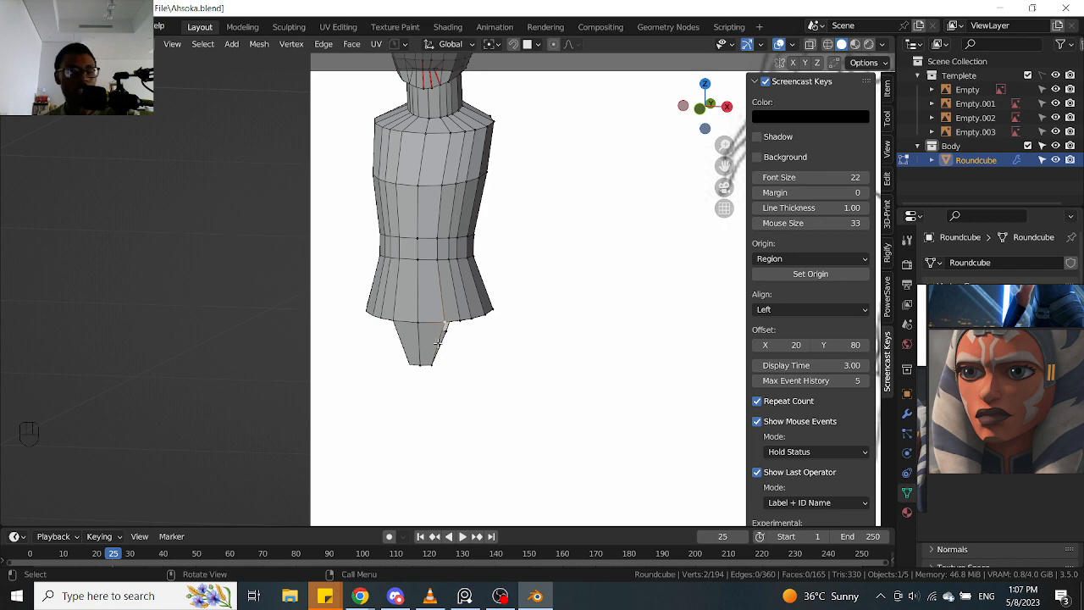
scroll(449, 350, "up", 2)
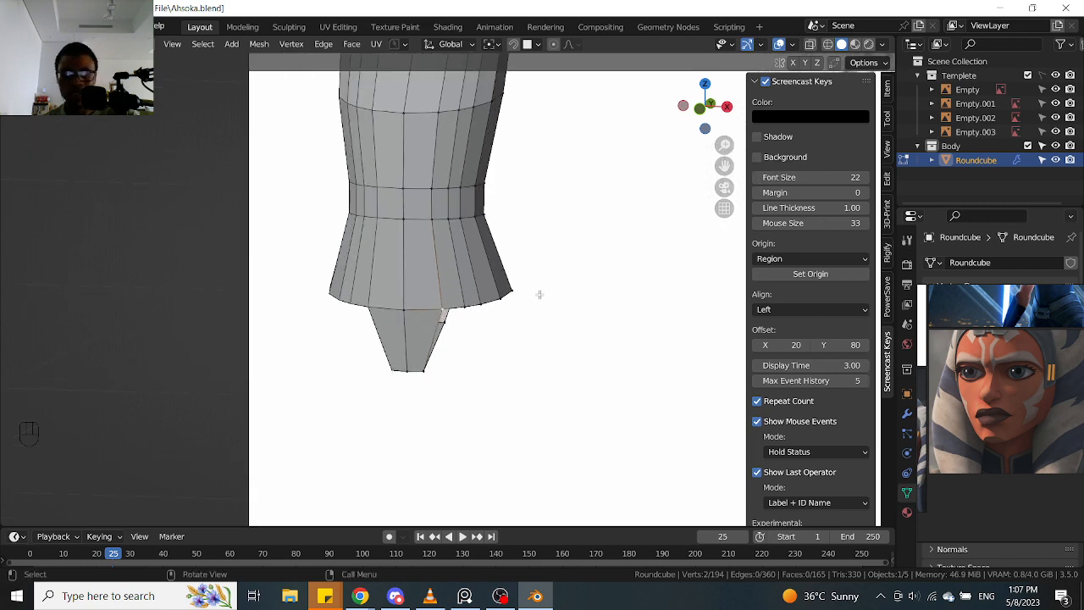
key("KP_1")
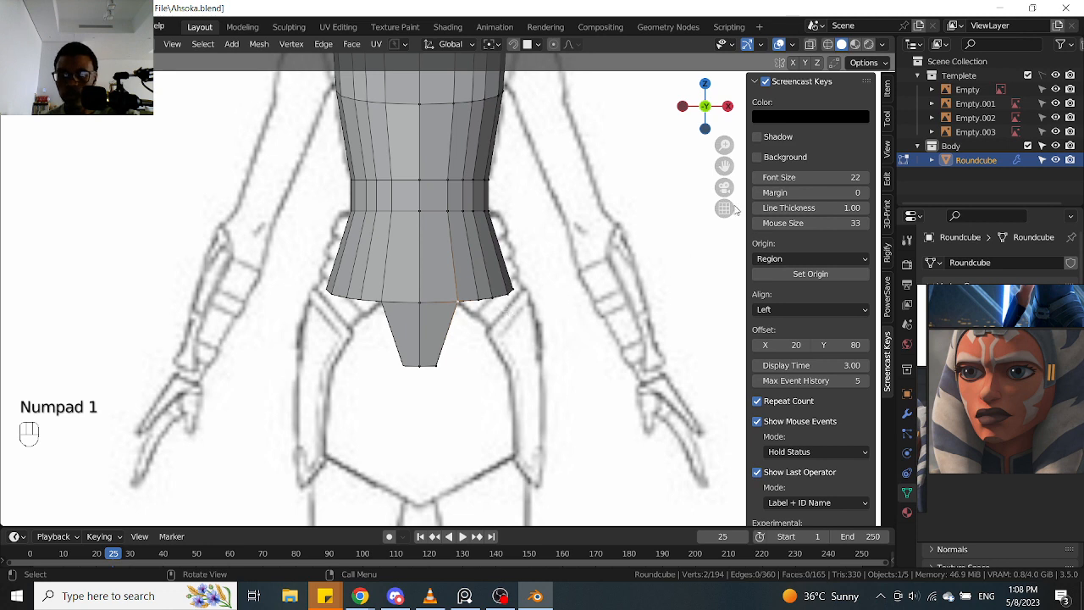
Restore the display color's full brightness, set it to light turquoise, and check how it reads in the viewport
left_click(767, 116)
left_click_drag(871, 188, 877, 133)
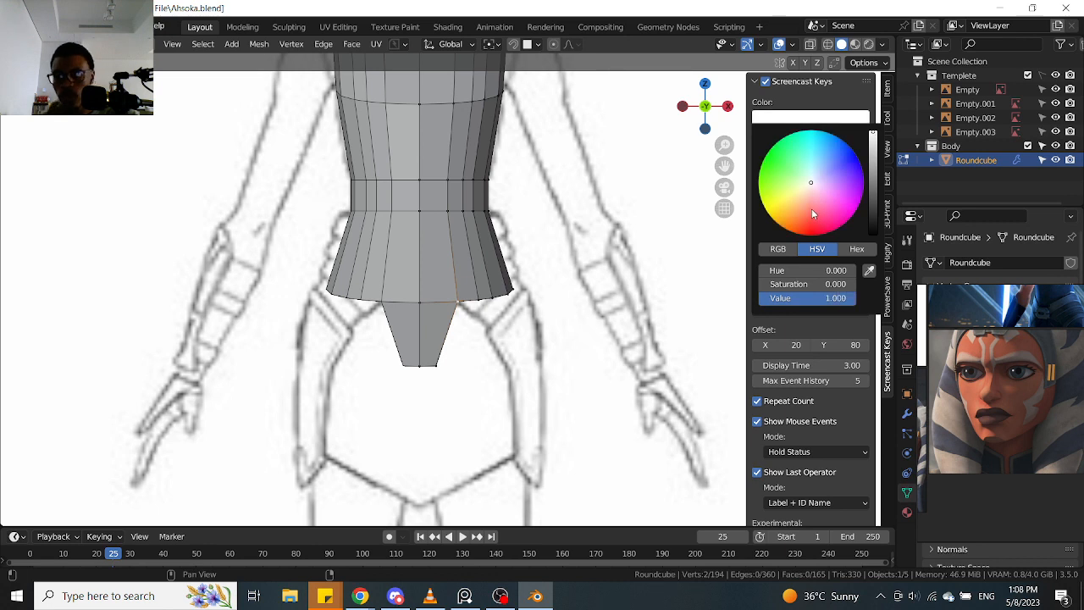
left_click_drag(812, 212, 799, 155)
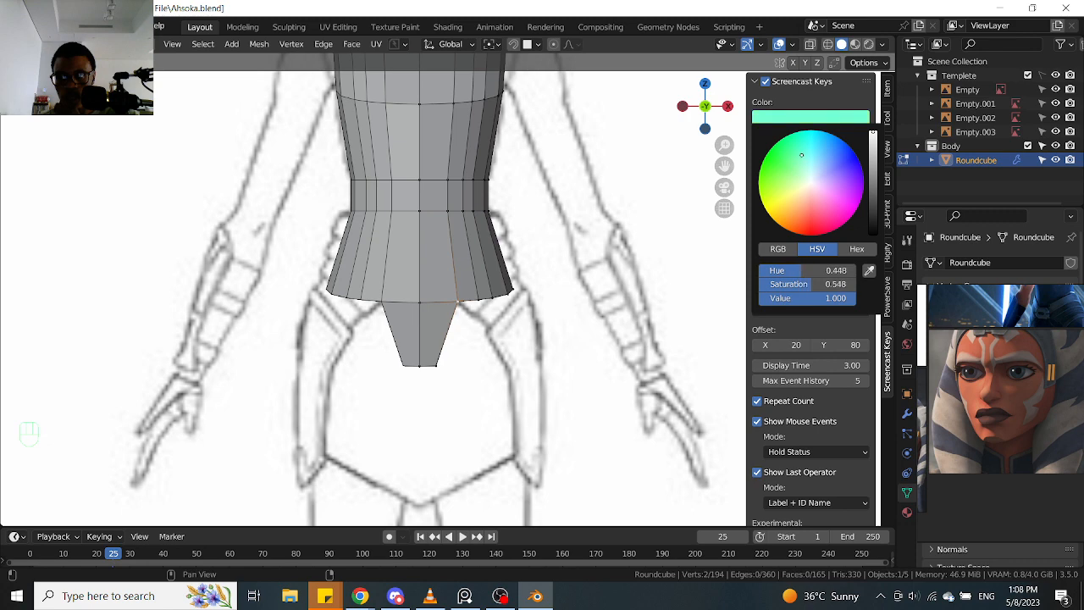
middle_click_drag(382, 389, 446, 397)
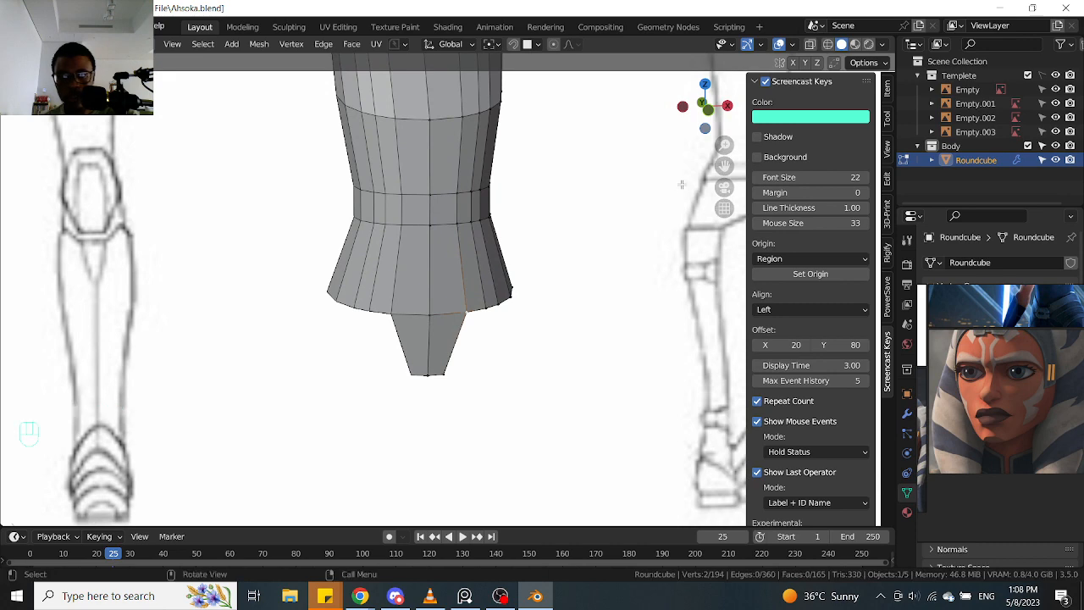
scroll(551, 293, "down", 2)
middle_click_drag(551, 293, 530, 306)
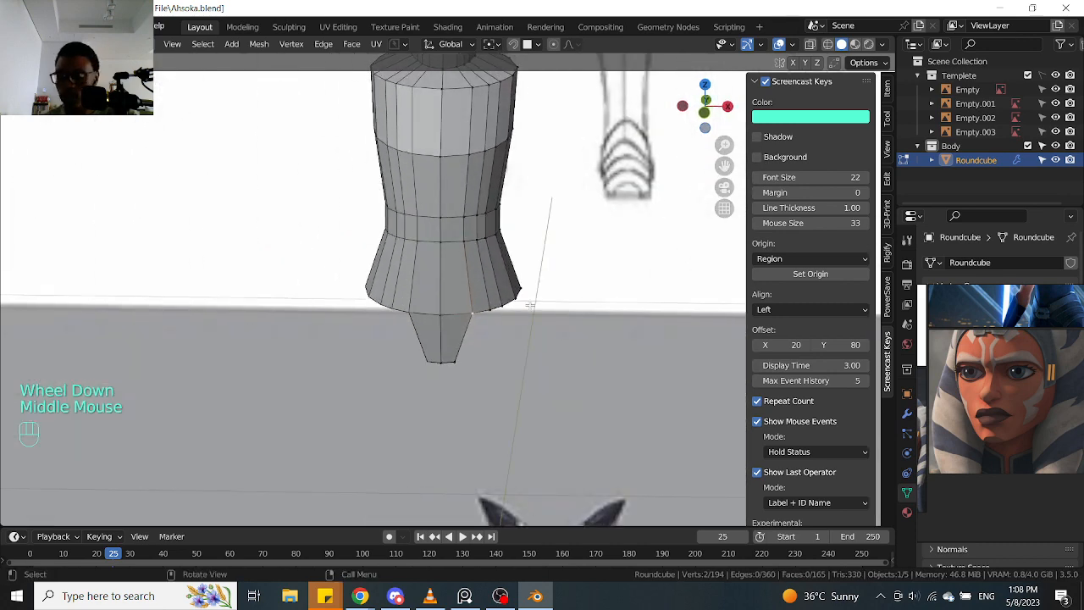
key("KP_1")
scroll(530, 305, "up", 1)
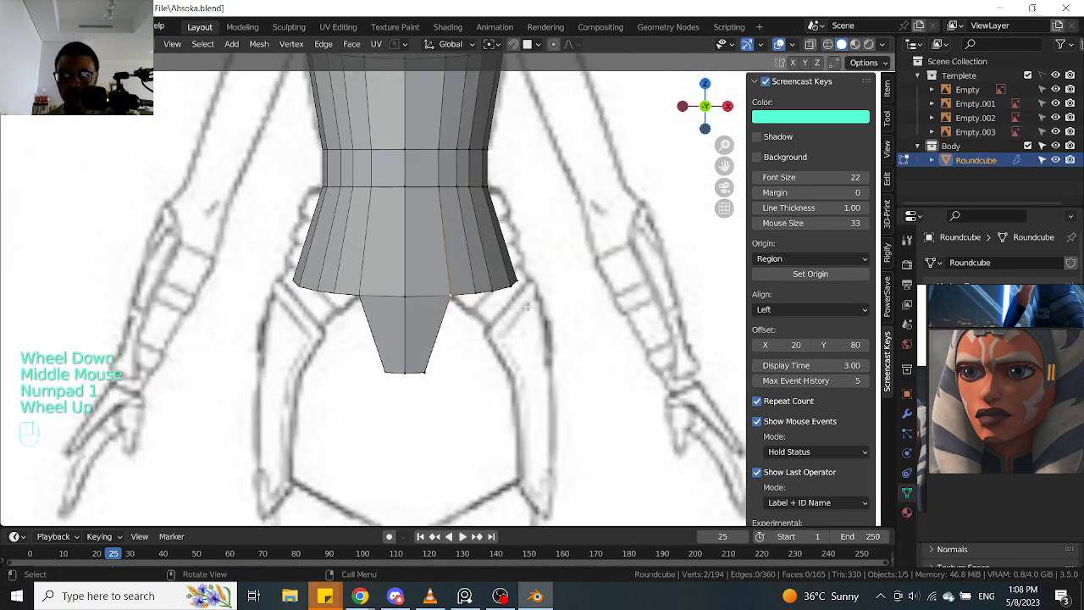
Shift the Screencast Keys display color to a more saturated turquoise green and check it in the viewport
left_click(818, 118)
mouse_move(792, 153)
left_mouse_down()
mouse_move(799, 138)
mouse_move(798, 147)
left_mouse_up()
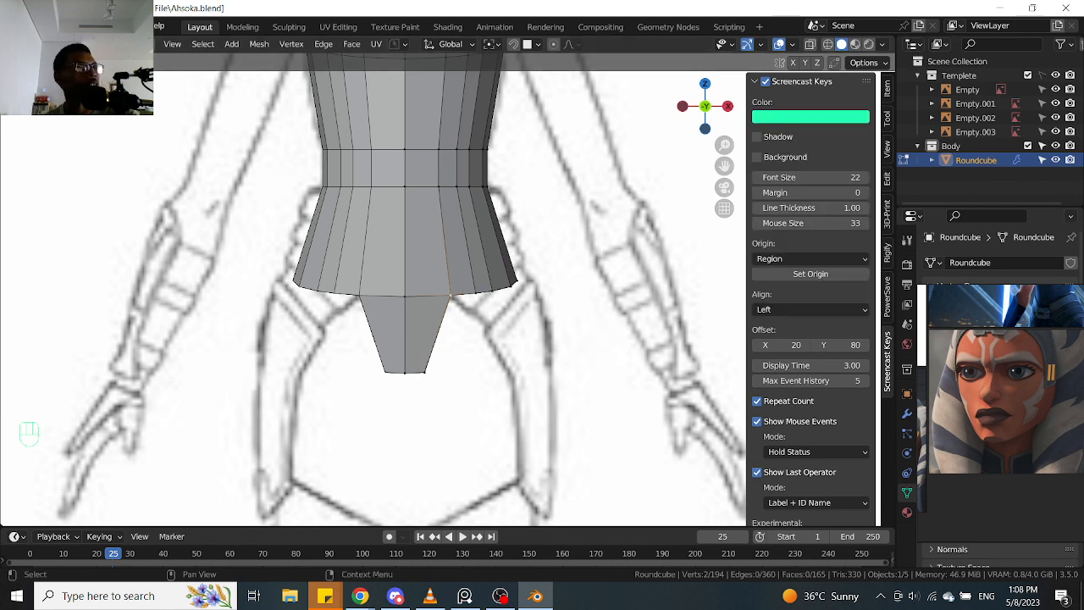
scroll(461, 332, "down", 2)
mouse_move(458, 339)
middle_mouse_down()
mouse_move(424, 326)
mouse_move(454, 345)
middle_mouse_up()
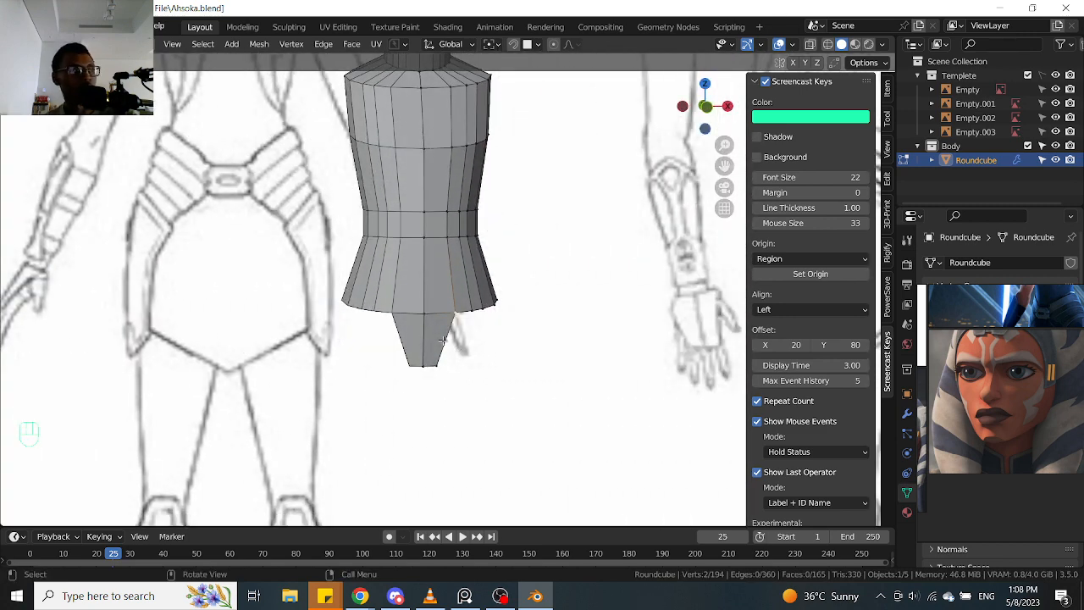
key("KP_1")
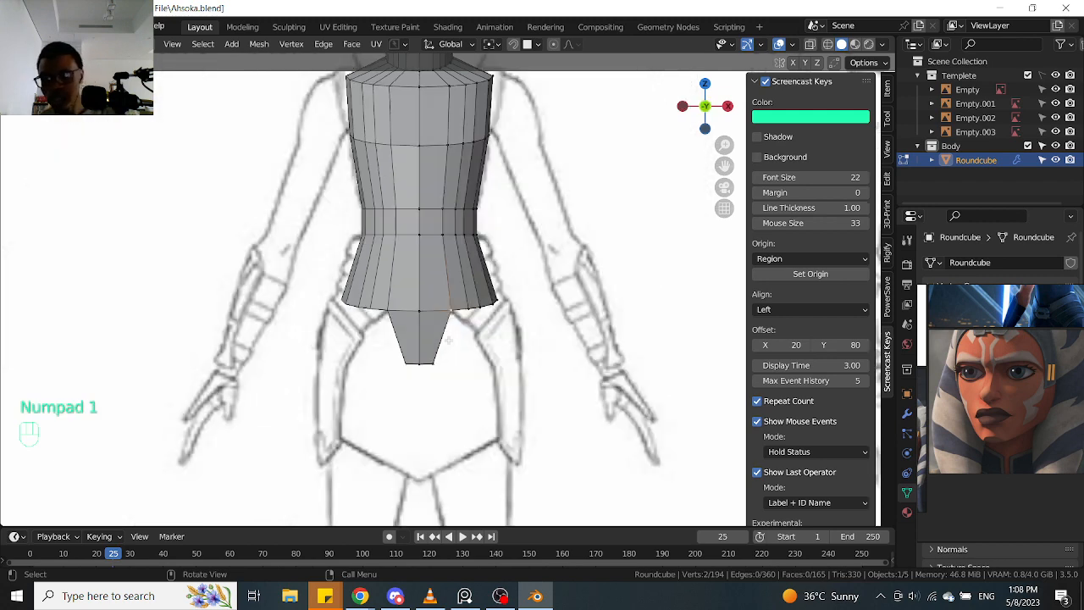
scroll(449, 341, "up", 4)
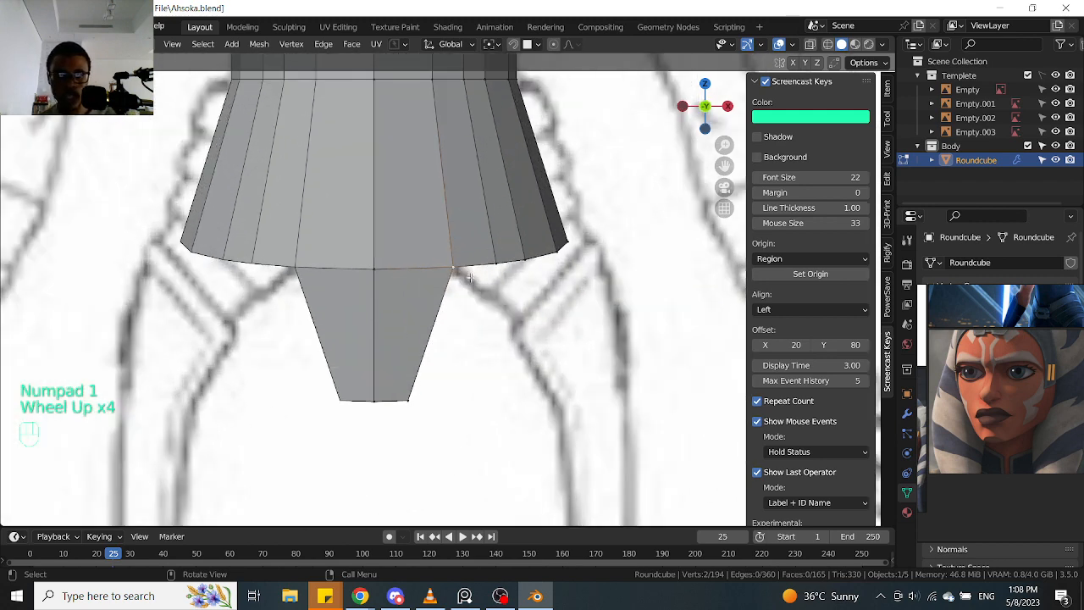
Slide the front and back vertices at the crotch strip's outer upper corner inward along the pelvis hem to narrow the strip's top
key("alt+z")
left_click(463, 194)
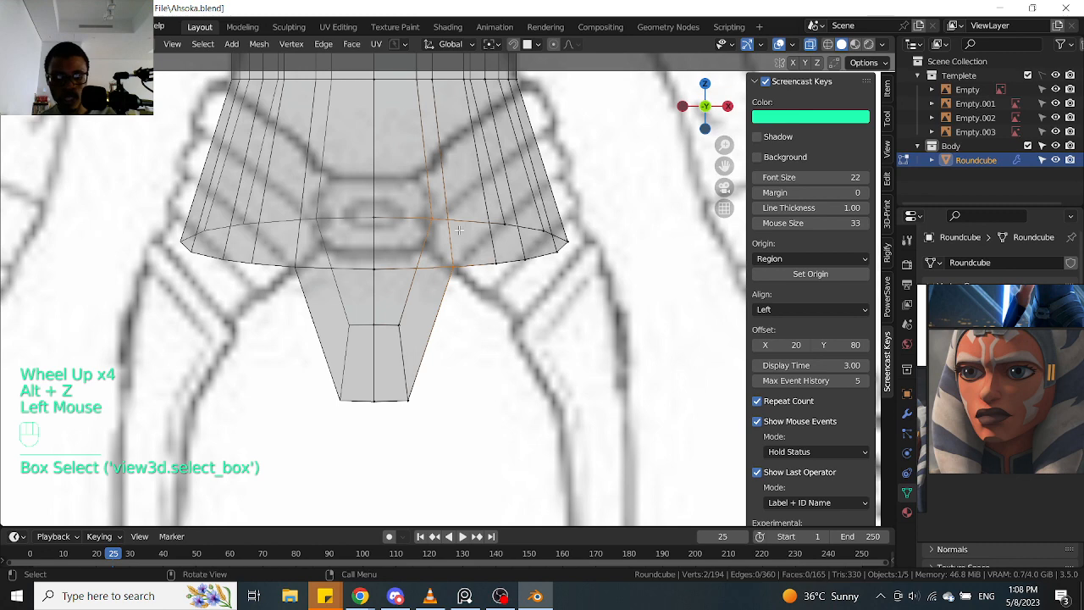
key("g")
key("g")
left_click(458, 260)
Slide the neighbouring front and back hem vertices toward the crotch strip by a factor of 0.200 and check the pelvis spacing
left_click_drag(469, 294, 496, 202)
key("g")
key("g")
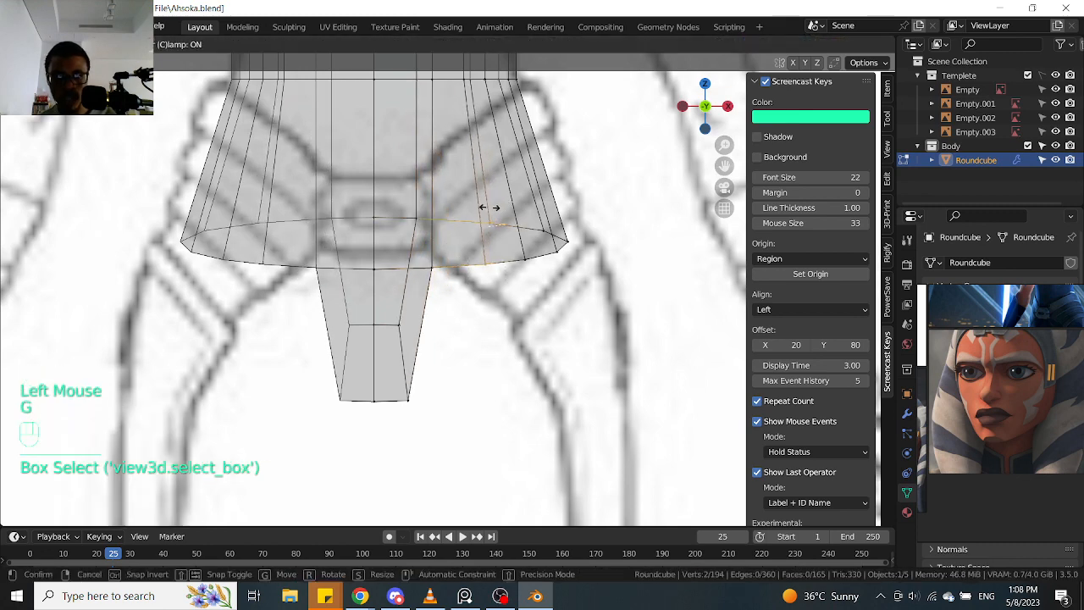
left_click(496, 215)
middle_click_drag(576, 276, 544, 302)
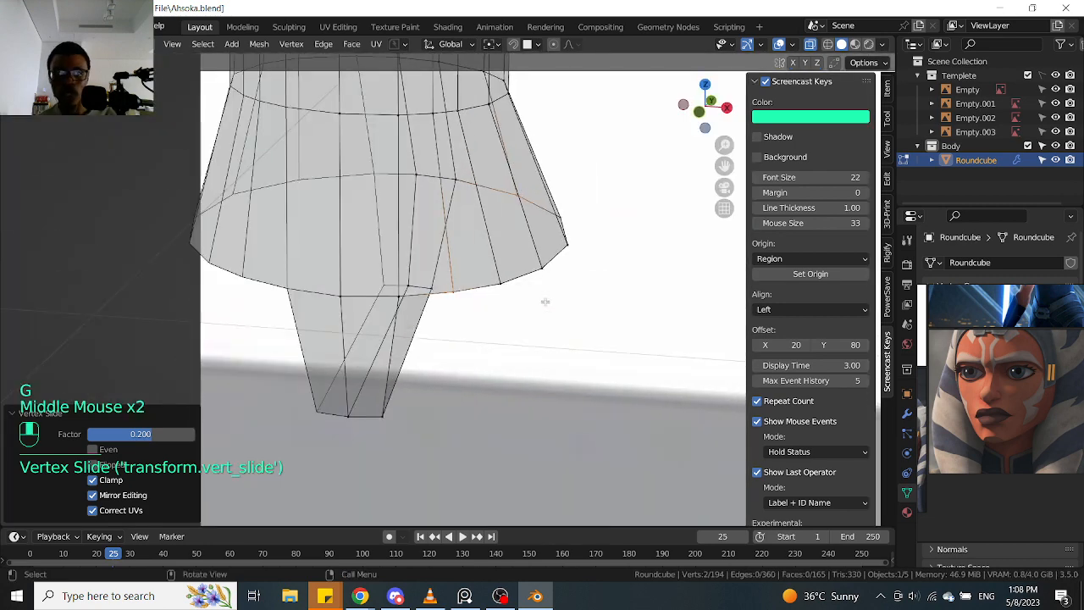
key("KP_1")
scroll(535, 299, "up", 2)
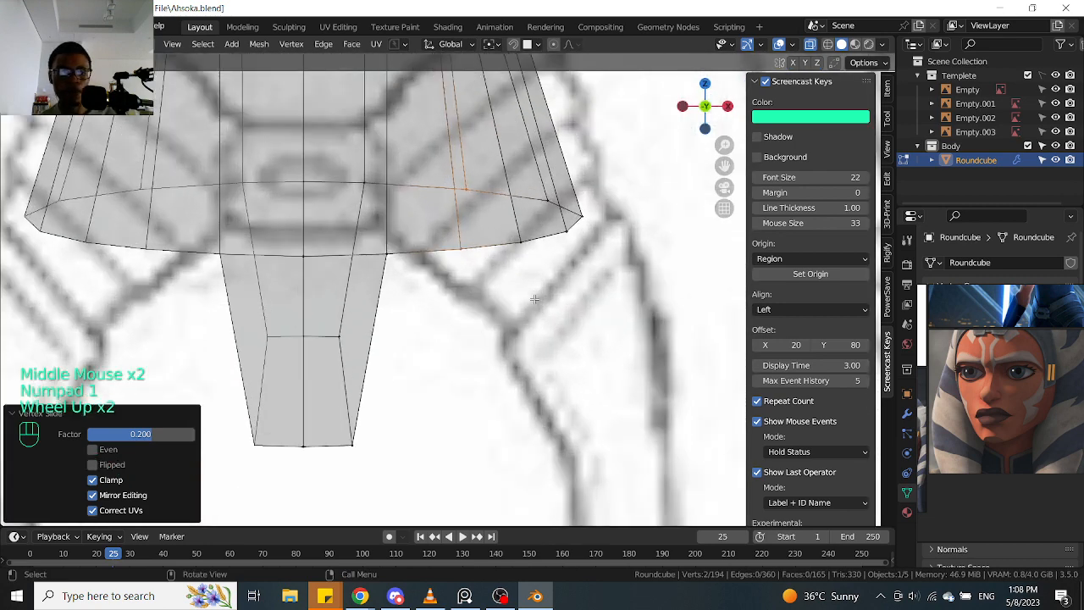
middle_click_drag(504, 353, 525, 420, "shift")
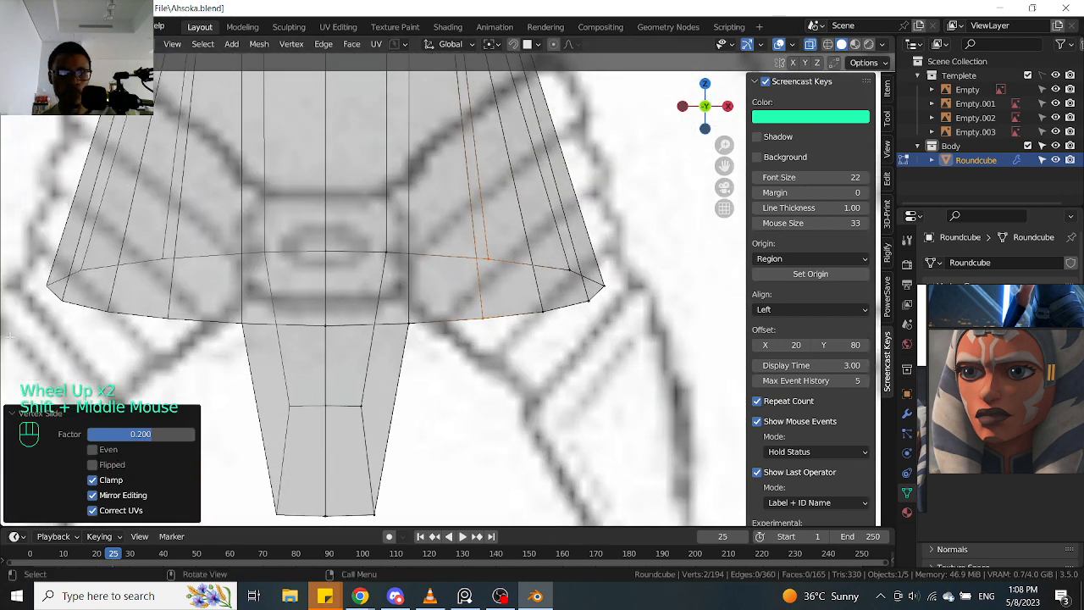
middle_click_drag(492, 330, 483, 275)
key("KP_1")
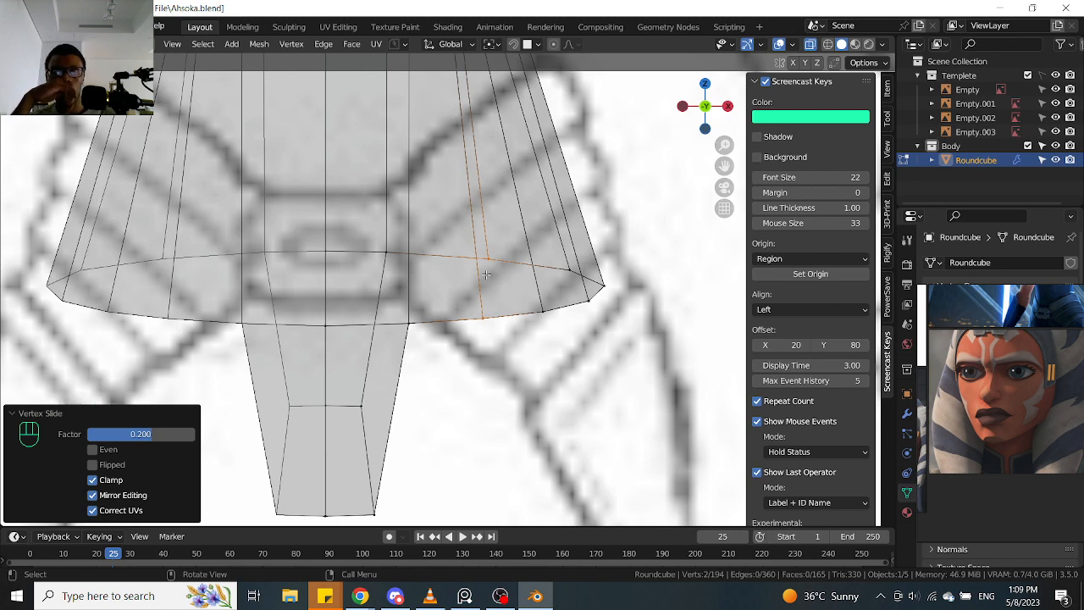
Hide the sidebar and compare the head, neck and torso with the side and front references in solid and X-ray display
scroll(485, 274, "down", 2)
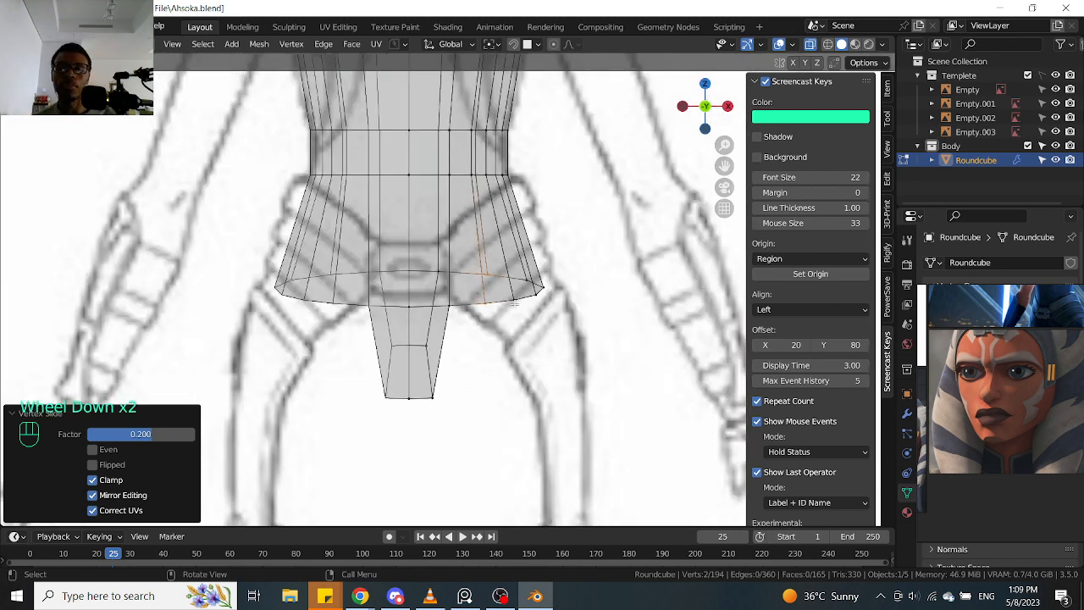
scroll(580, 286, "down", 2)
mouse_move(580, 286)
middle_mouse_down()
mouse_move(526, 246)
mouse_move(491, 256)
middle_mouse_up()
key("alt+z")
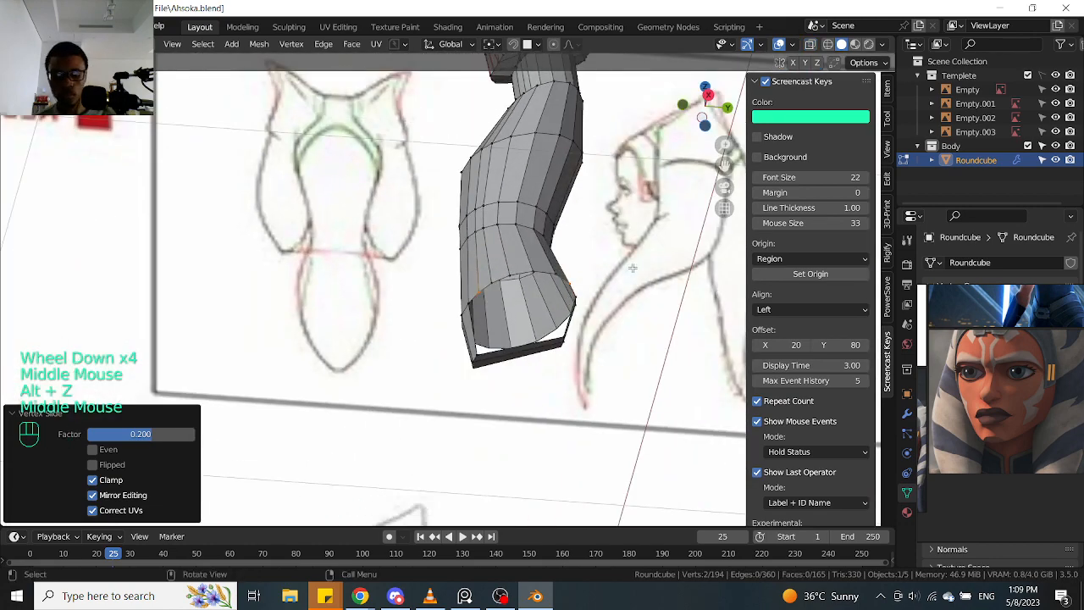
key("n")
mouse_move(632, 268)
middle_mouse_down()
mouse_move(587, 311)
mouse_move(530, 290)
mouse_move(468, 296)
mouse_move(480, 295)
mouse_move(455, 413)
middle_mouse_up()
key("KP_2")
key("KP_3")
scroll(530, 290, "down", 1)
key("KP_3")
key("alt+z")
scroll(503, 254, "up", 2)
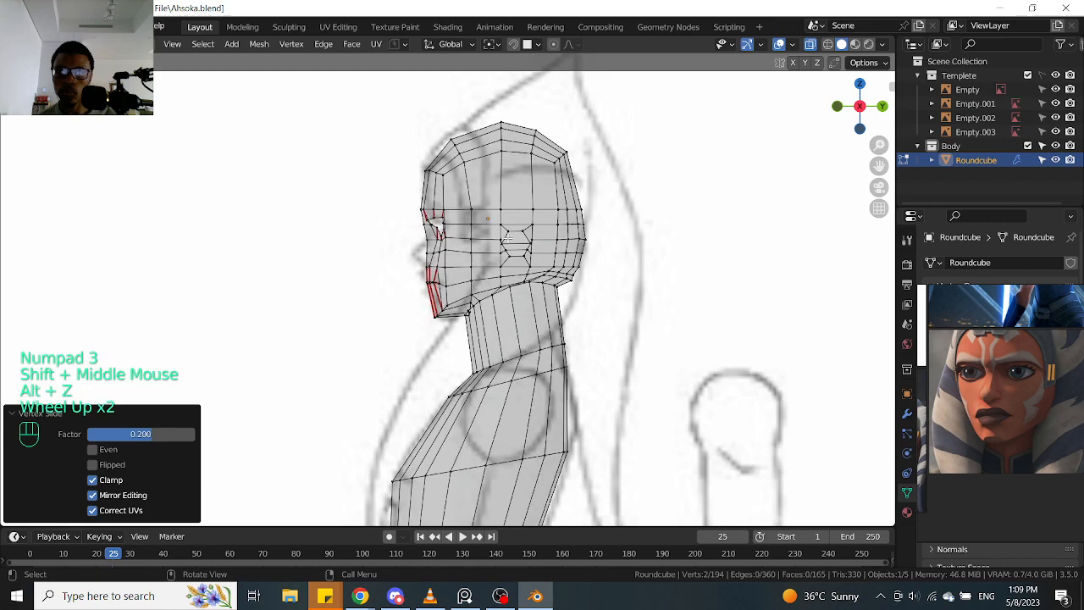
mouse_move(508, 460)
middle_mouse_down("shift")
mouse_move(479, 328)
mouse_move(557, 308)
mouse_move(586, 313)
middle_mouse_up("shift")
key("KP_3")
scroll(495, 327, "up", 2)
scroll(495, 327, "down", 2)
key("KP_1")
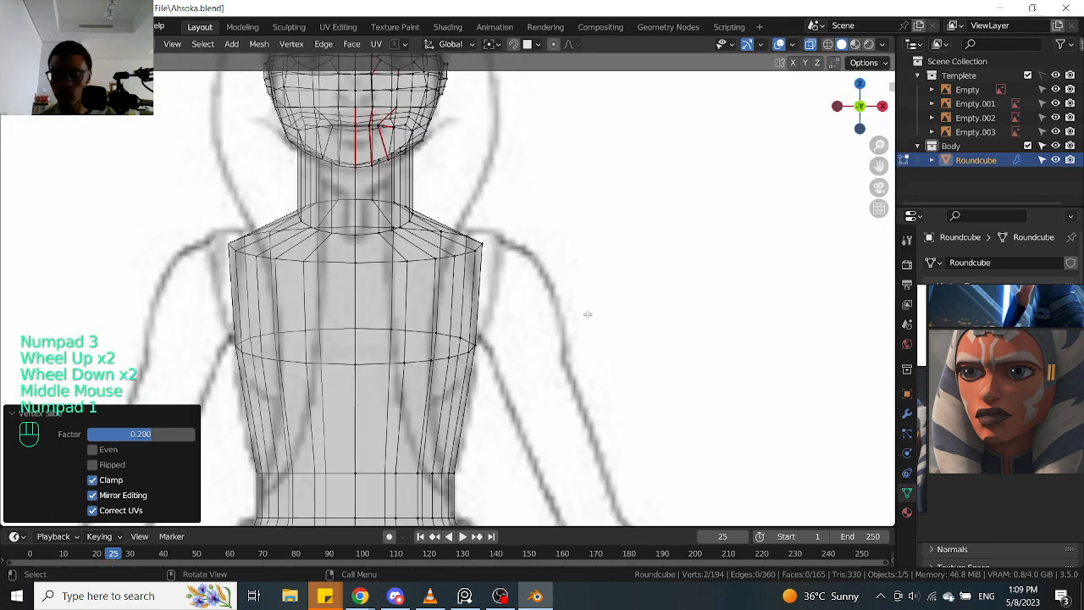
key("alt+z")
key("KP_3")
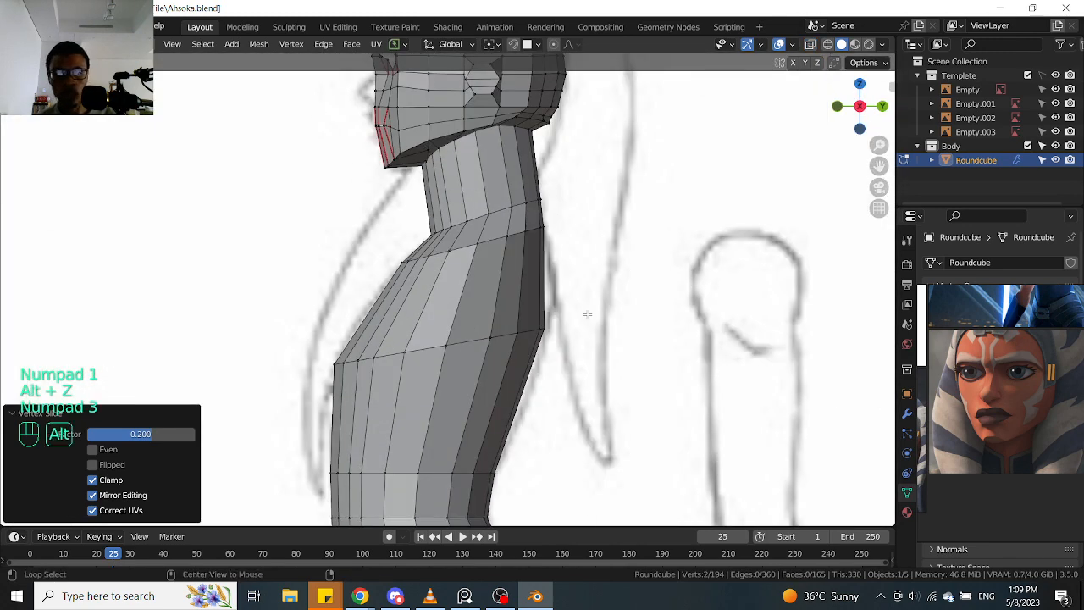
key("alt+z")
key("KP_1")
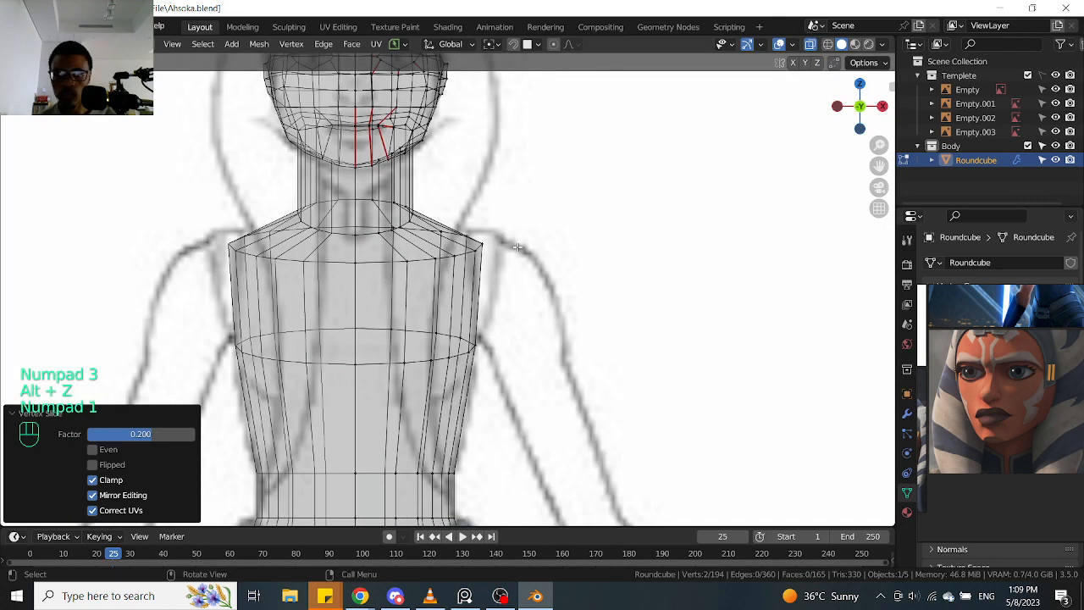
Raise the edge loop around the top of the shoulders by about 0.0098 m along Z to meet the front reference
scroll(430, 218, "up", 2)
key("alt+z")
middle_click_drag(430, 217, 483, 218, "shift")
left_click(432, 271, "alt")
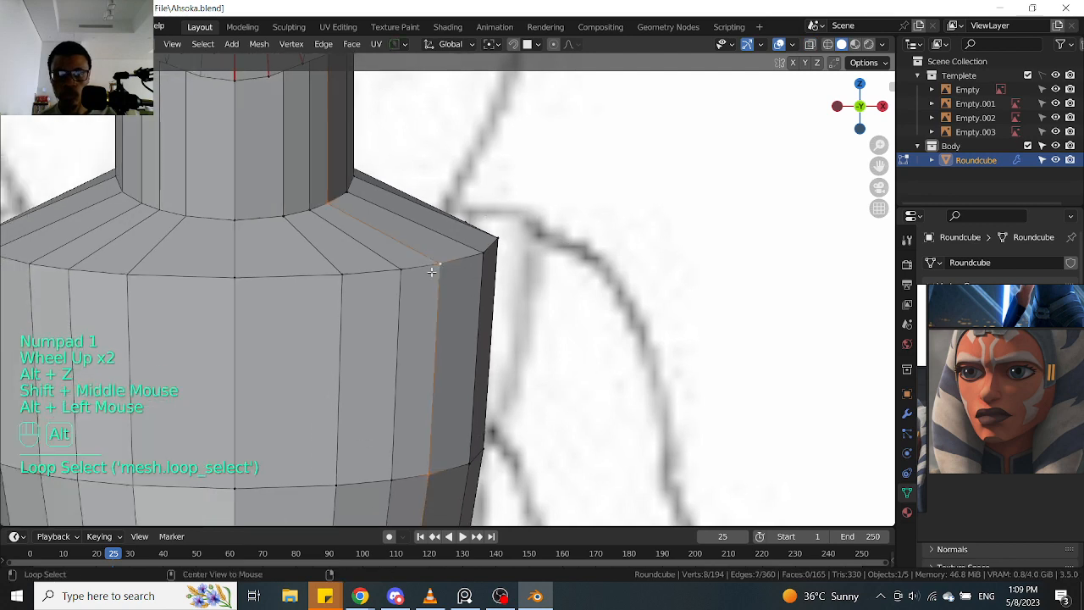
key("g")
key("z")
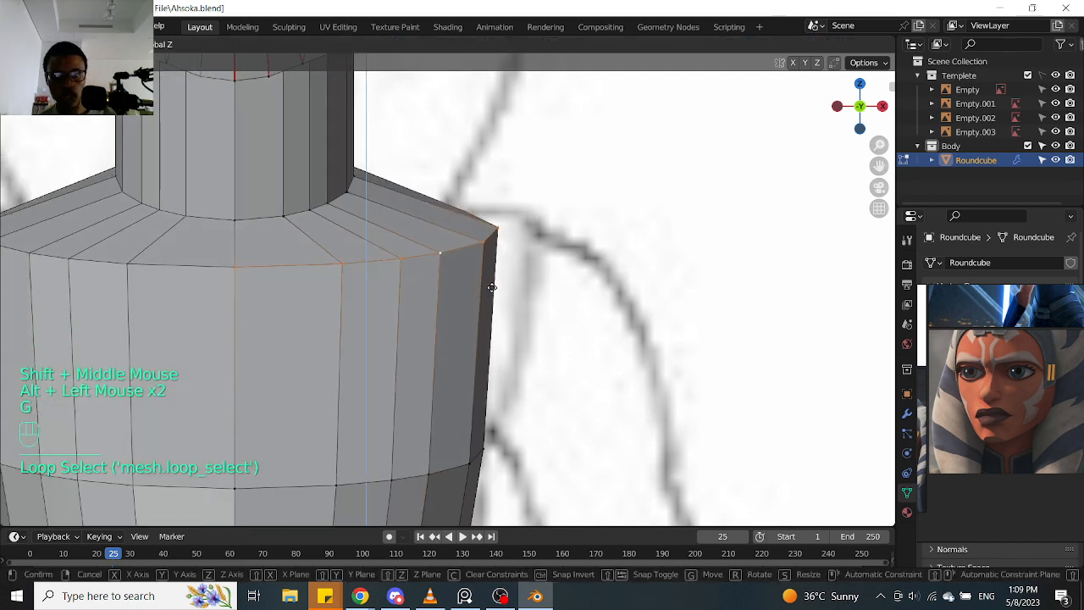
left_click(492, 273)
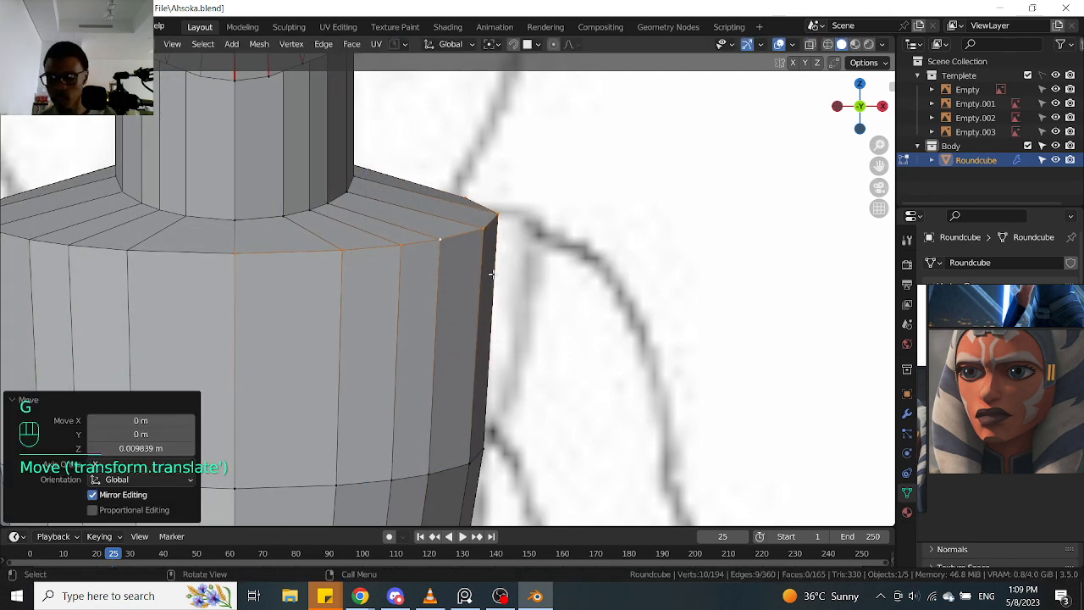
Select the neck's lower and upper edge loops and scale the neck to 0.896 along Y in side view
key("KP_3")
key("alt+z")
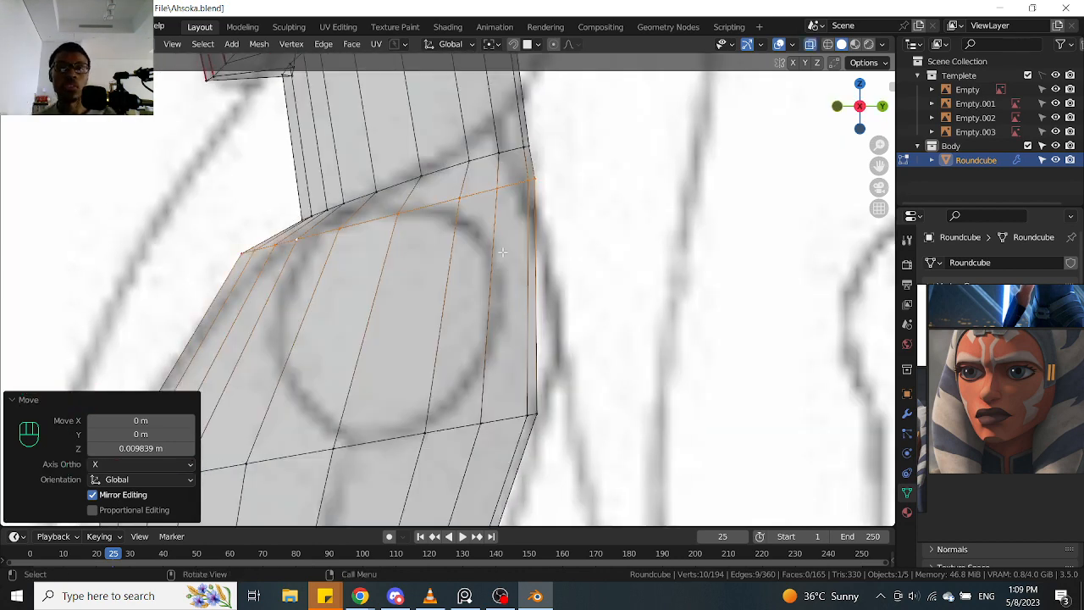
middle_click_drag(502, 252, 523, 280, "shift")
scroll(523, 279, "down", 2)
scroll(523, 280, "up", 2, "shift")
scroll(525, 281, "up", 1)
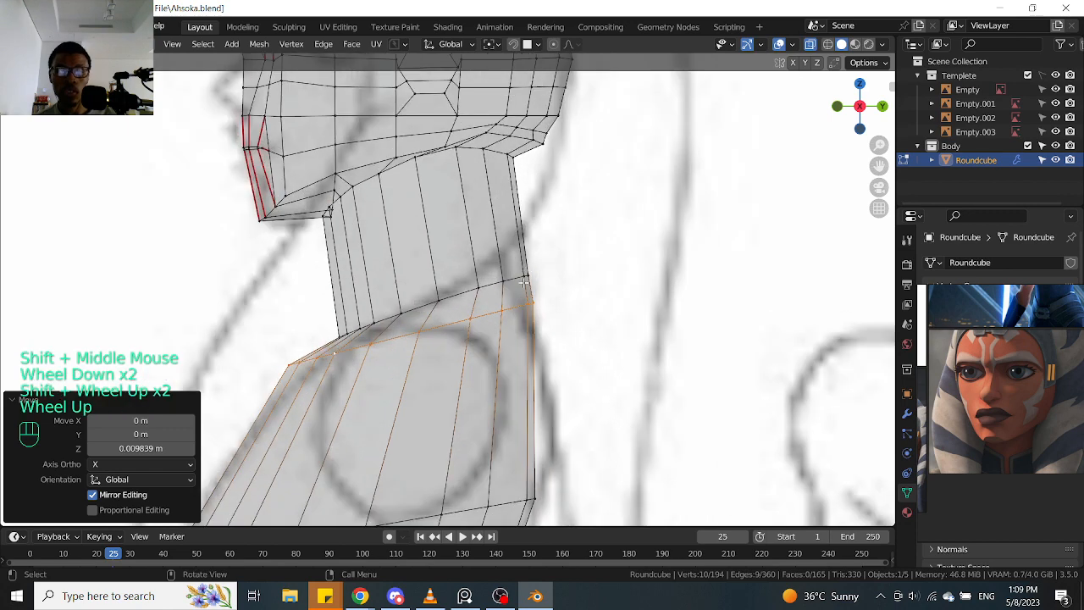
left_click(518, 277)
left_click(519, 276, "alt")
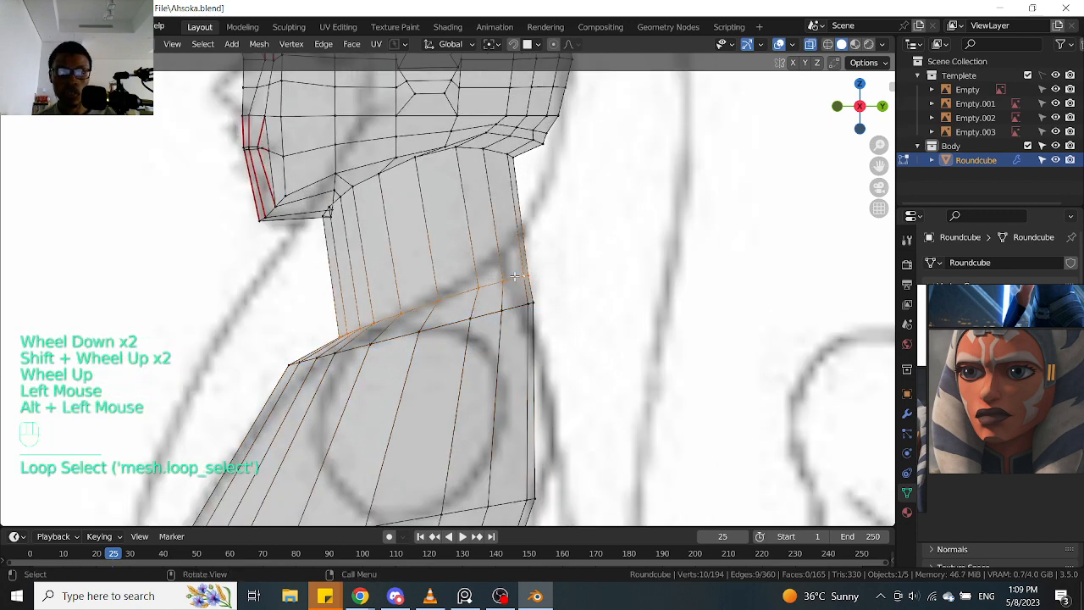
middle_click_drag(488, 169, 501, 230, "shift")
scroll(502, 230, "up", 2)
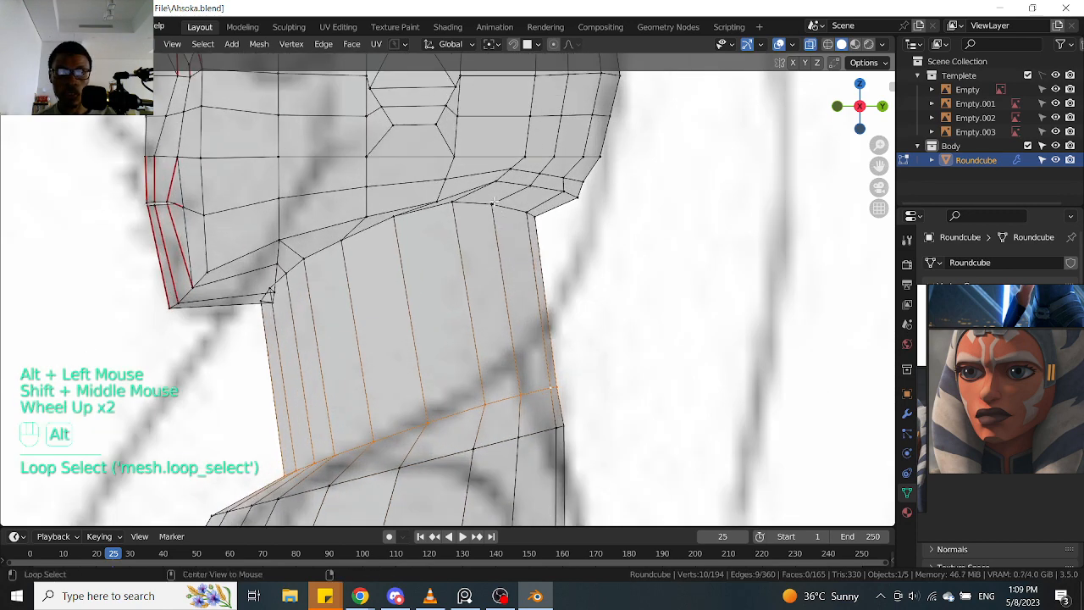
left_click(501, 227, "alt+shift")
scroll(501, 308, "down", 1)
scroll(502, 308, "down", 1)
middle_click_drag(502, 308, 593, 307)
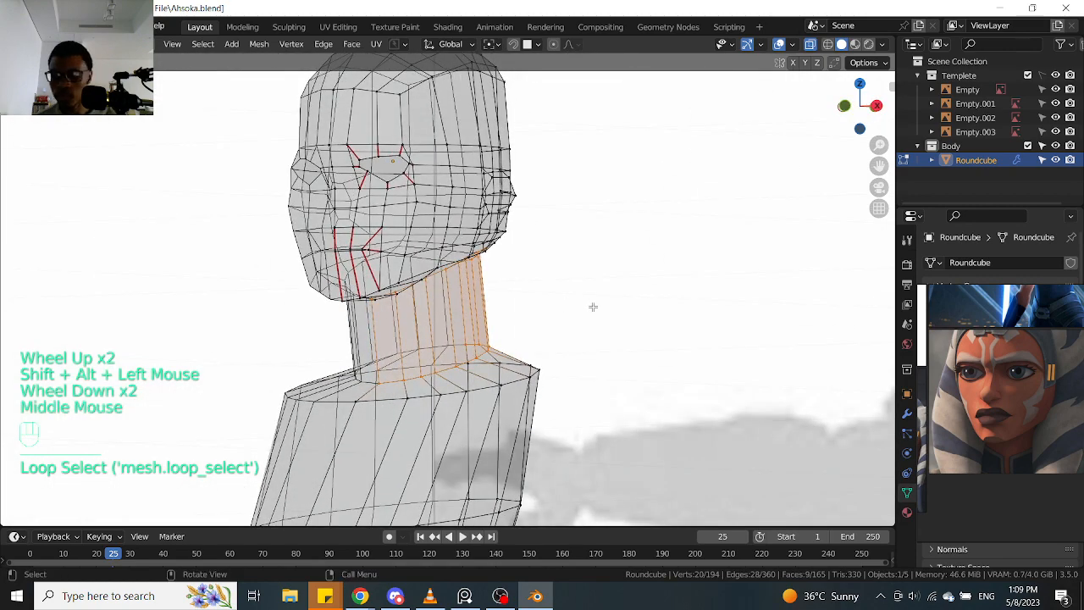
key("KP_1")
key("KP_3")
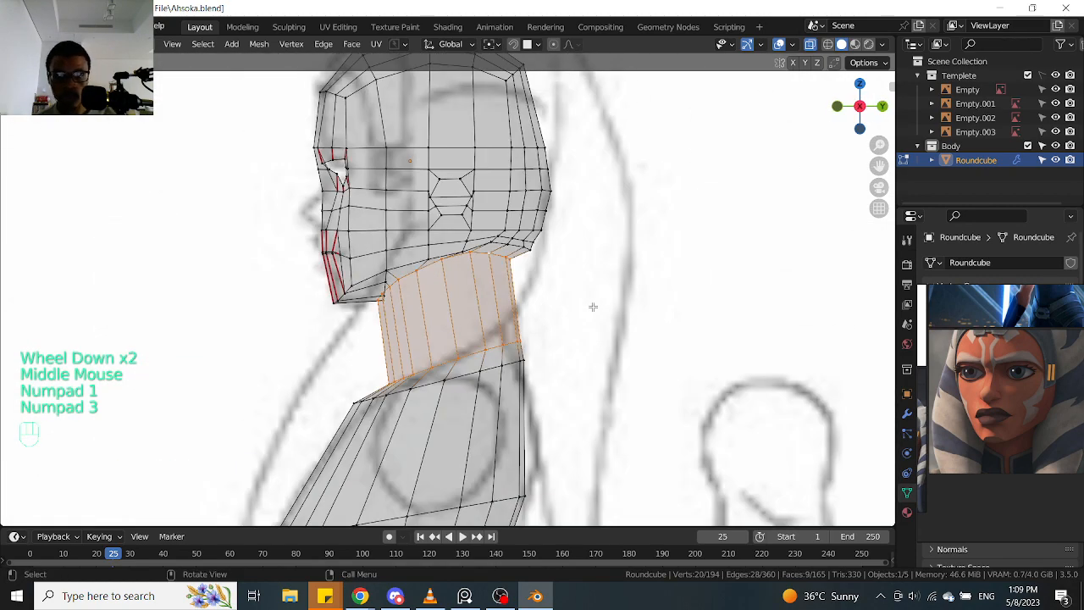
scroll(592, 307, "up", 2)
key("s")
key("y")
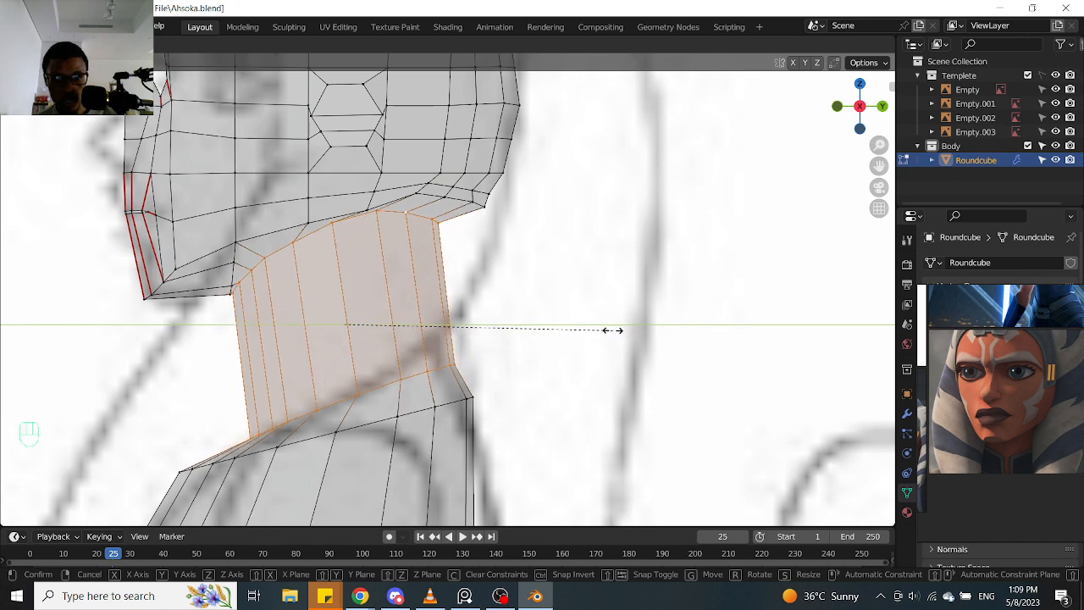
left_click(612, 330)
Move the neck by -0.00183 m along Y
key("g")
key("y")
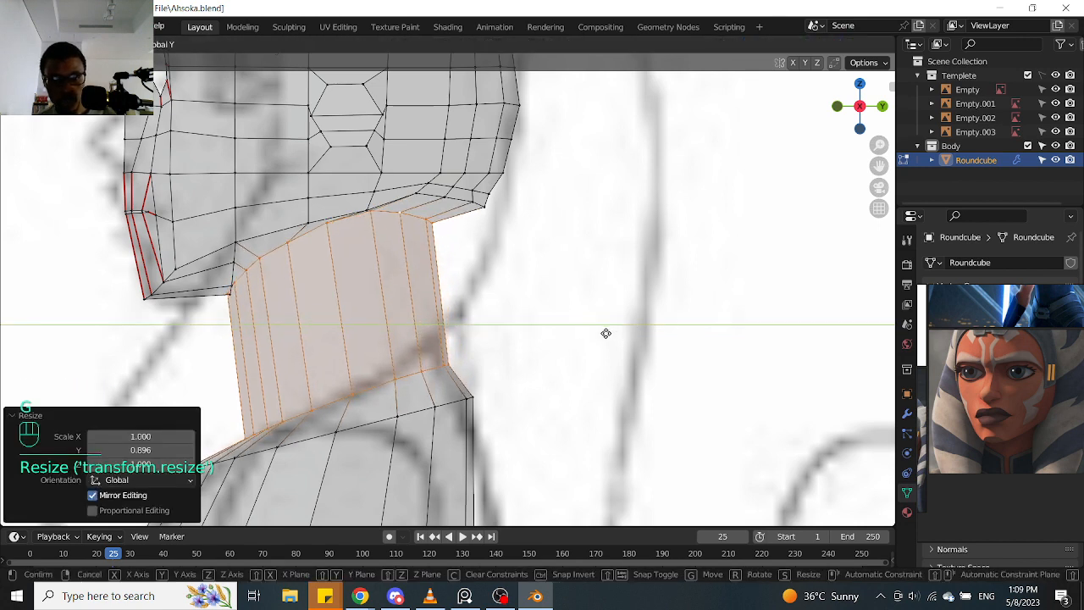
left_click(607, 333)
scroll(551, 340, "down", 1)
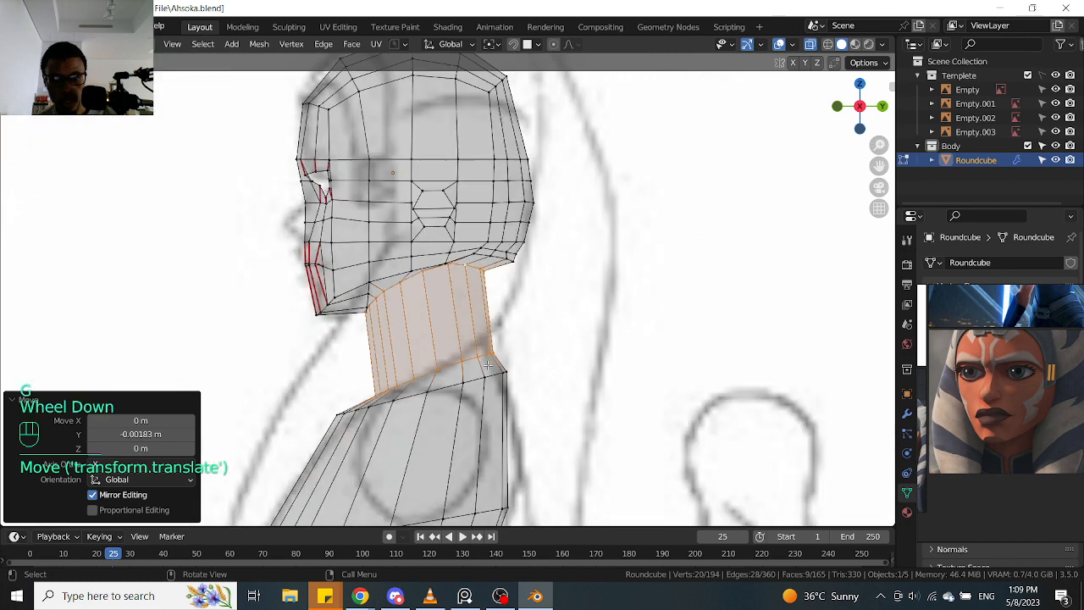
Select the shoulder edge loop below the neck and scale it to 0.935 along Y
scroll(500, 372, "up", 2)
left_click(506, 376)
left_click(505, 375, "alt")
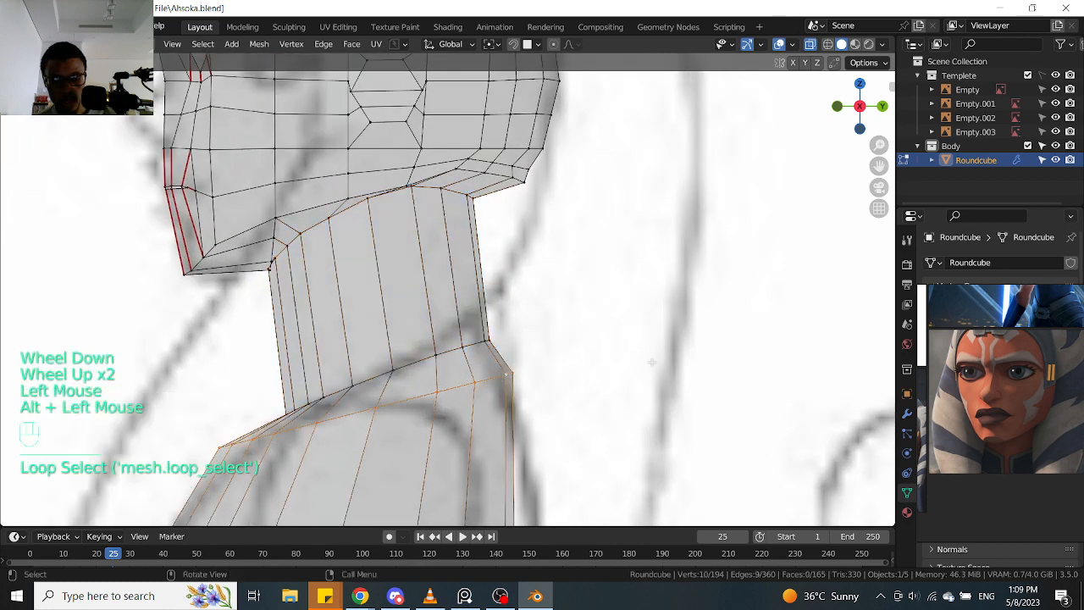
key("s")
key("y")
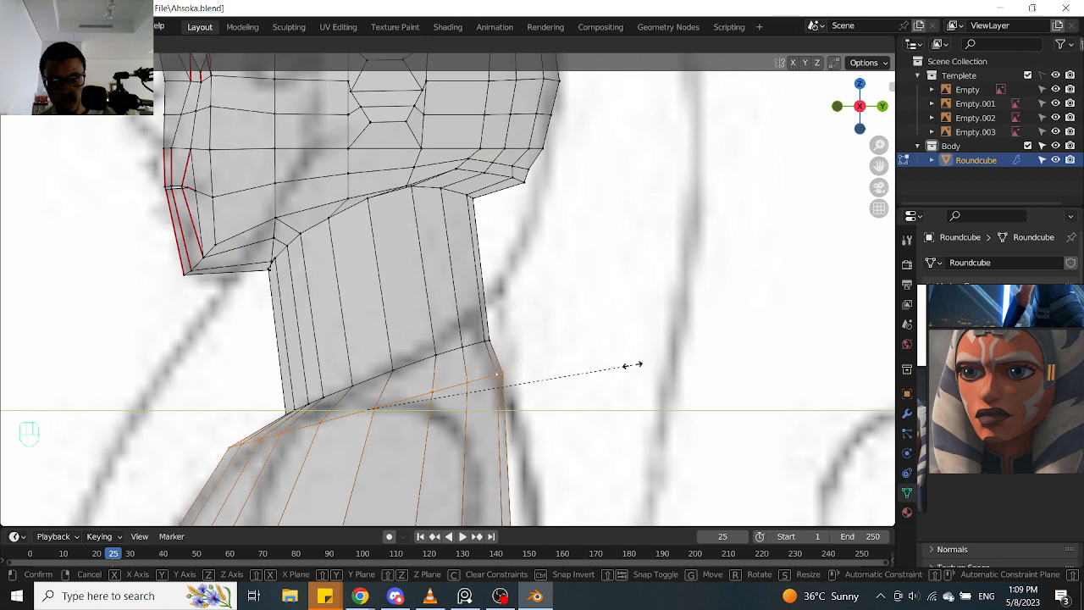
left_click(631, 365)
Examine the reshaped neck and shoulders from several angles in solid and X-ray display
scroll(627, 364, "down", 2)
scroll(623, 363, "up", 1)
scroll(622, 363, "down", 2)
middle_click_drag(620, 363, 645, 315)
key("KP_3")
scroll(618, 360, "up", 2)
key("alt+z")
scroll(593, 330, "down", 1)
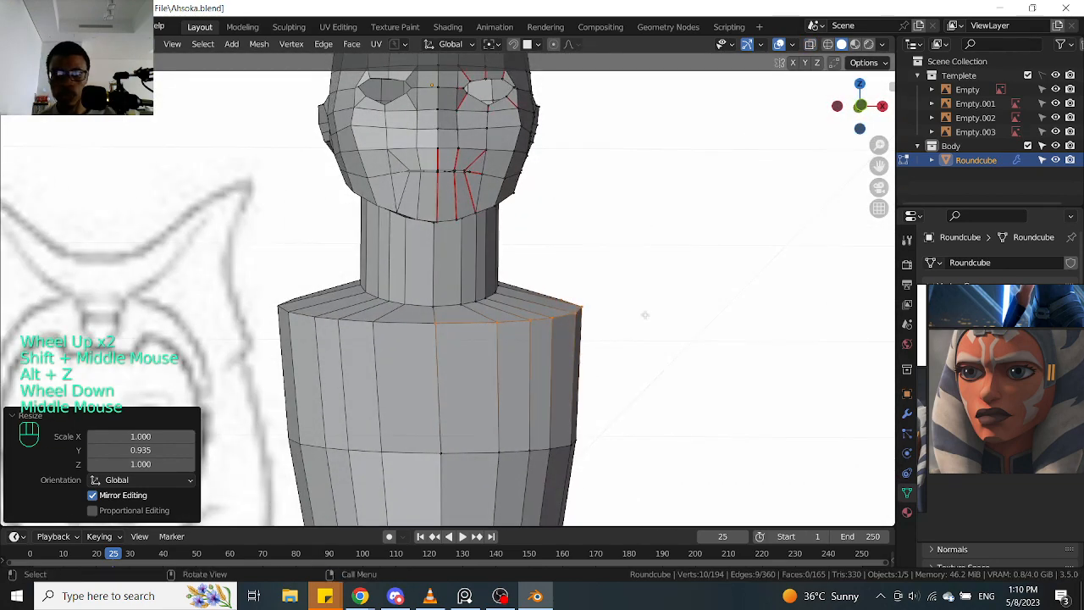
key("KP_1")
middle_click_drag(518, 364, 555, 301, "shift")
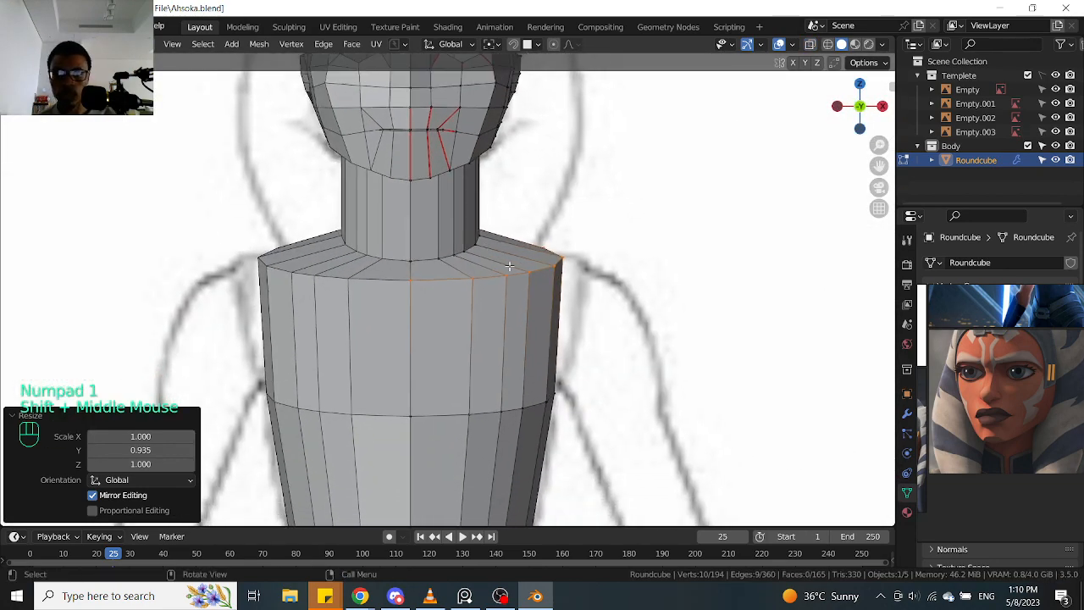
key("alt+z")
key("KP_3")
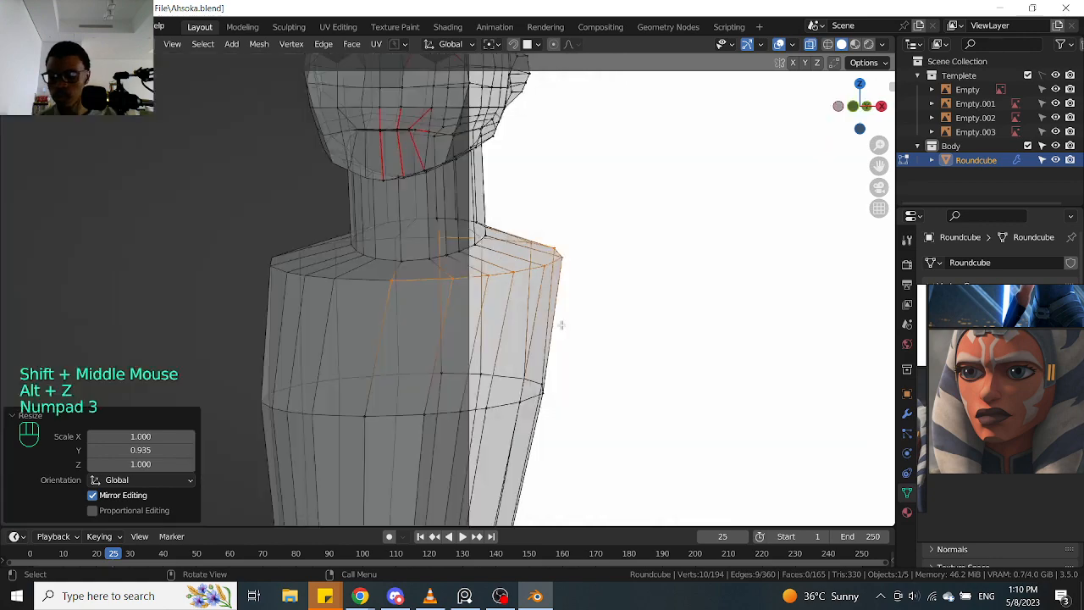
Compare the torso outline with the front reference from the shoulders and armpit down to the pelvis
key("KP_1")
scroll(583, 312, "down", 2)
middle_click_drag(583, 312, 568, 315, "shift")
scroll(567, 315, "up", 2)
scroll(567, 315, "down", 1)
scroll(567, 315, "up", 1)
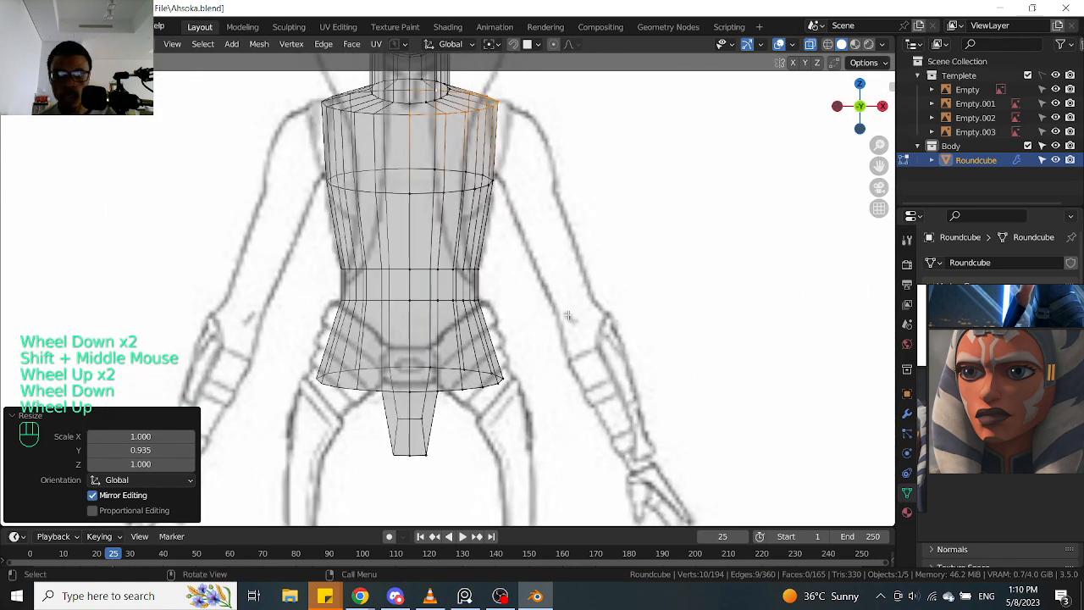
scroll(496, 188, "up", 2)
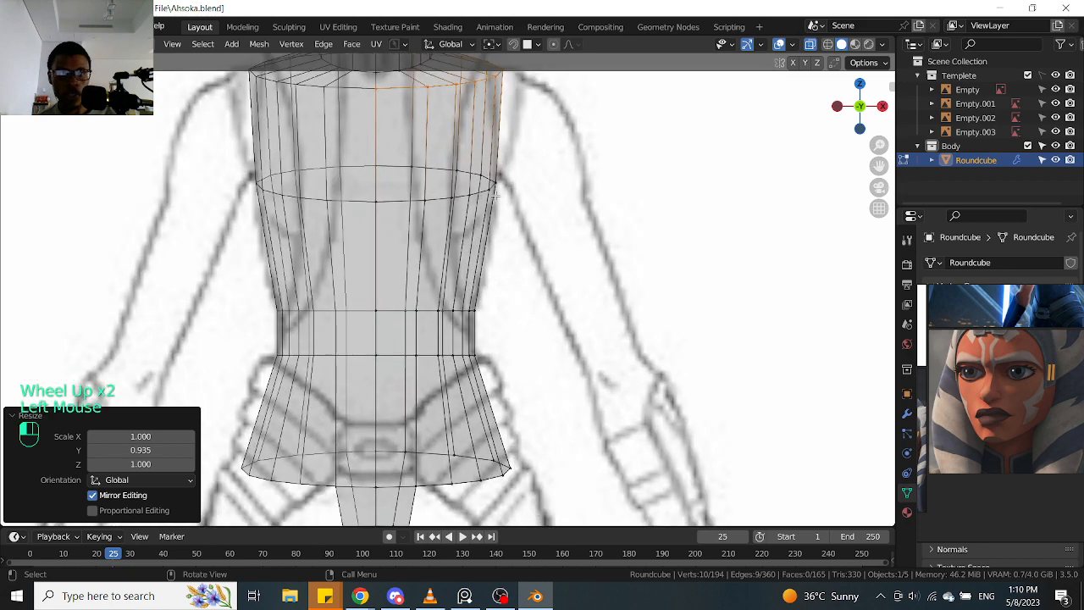
left_click(498, 192)
scroll(498, 192, "down", 3)
middle_click_drag(500, 221, 520, 287, "shift")
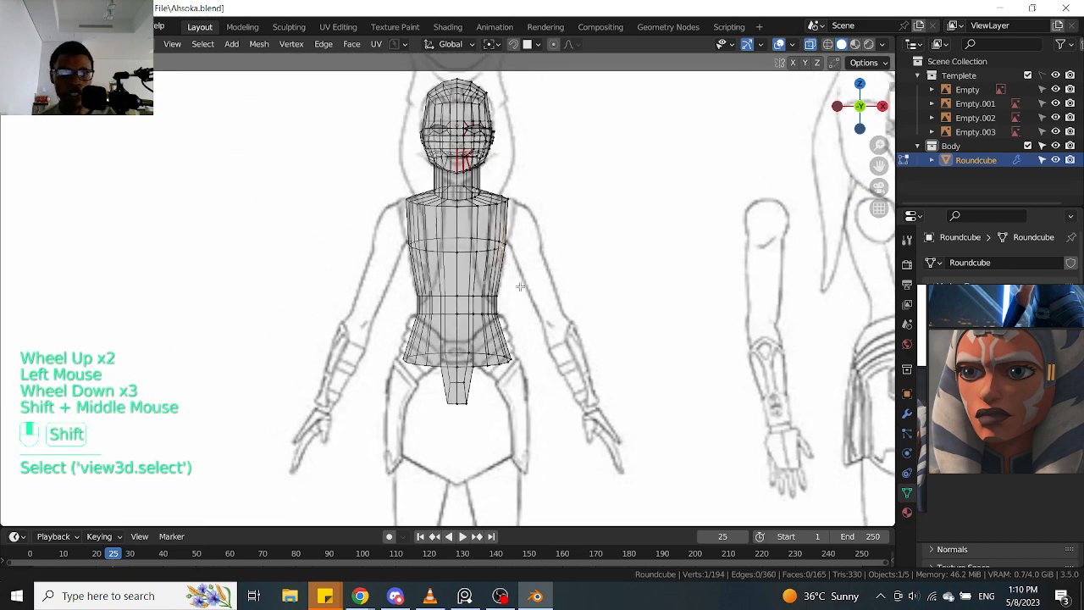
scroll(520, 288, "up", 2)
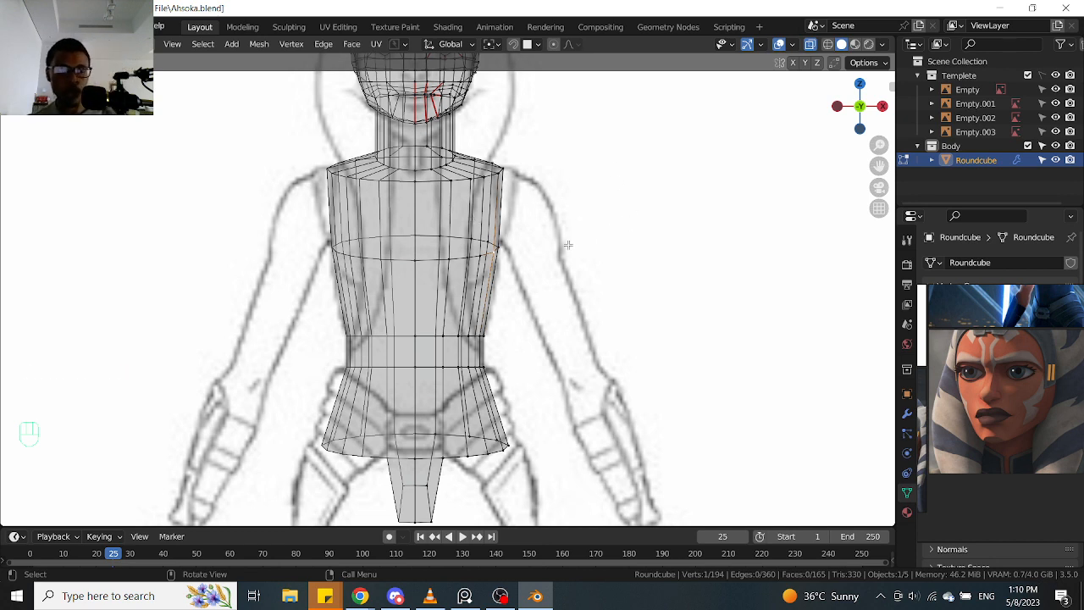
scroll(495, 333, "down", 1)
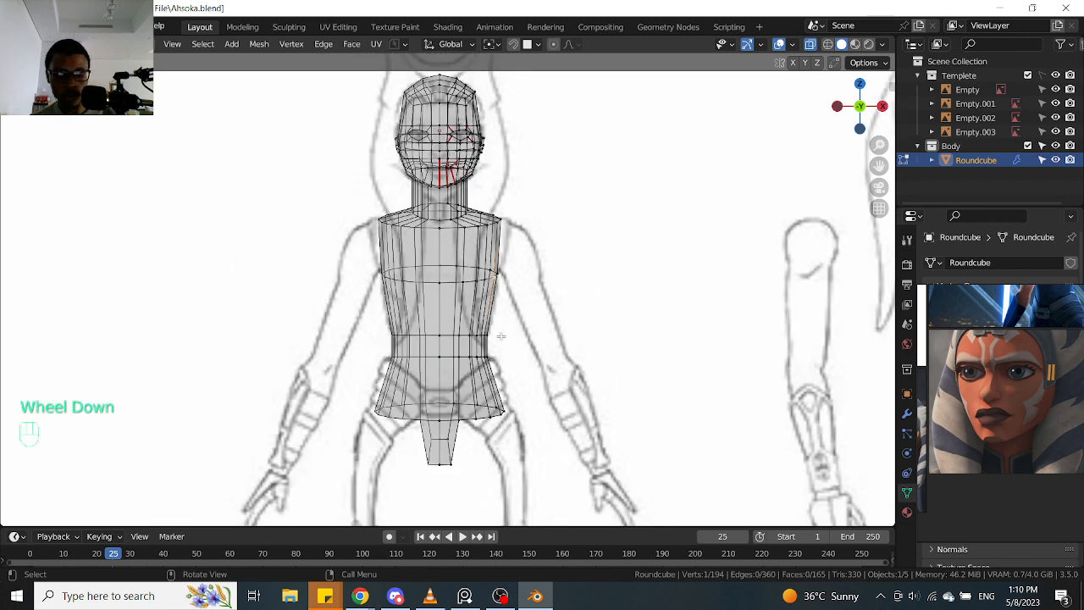
Switch the body mesh from Edit Mode to Object Mode
key("Tab")
key("Tab")
left_click(565, 292)
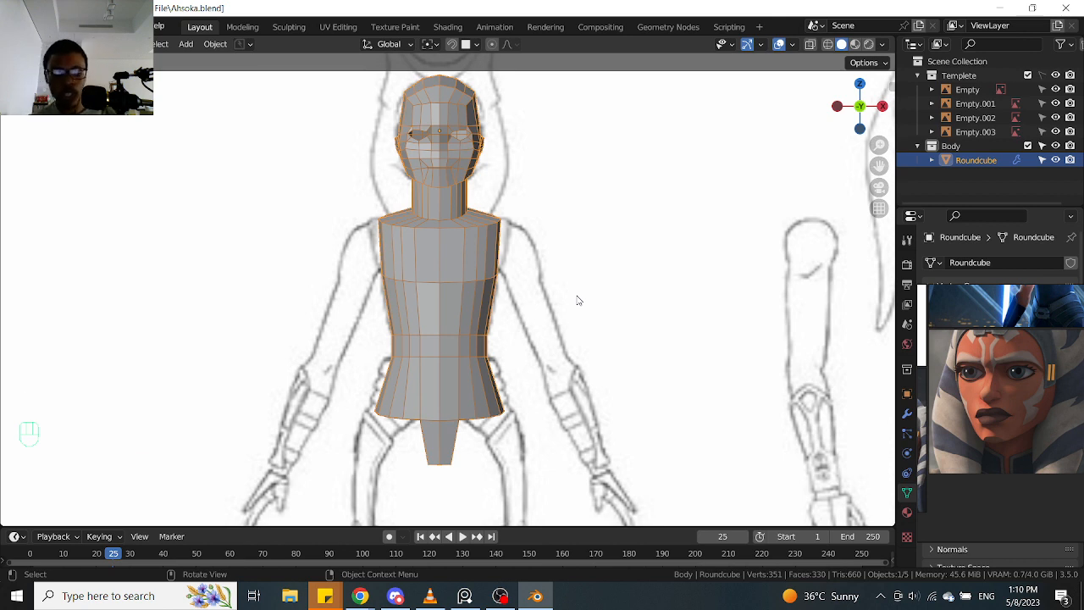
Hide the Templete collection and examine the body mesh from several angles without the reference images
left_click(1056, 76)
left_click(1055, 76)
left_click(1055, 75)
scroll(456, 291, "down", 2)
middle_click_drag(455, 291, 481, 353)
scroll(511, 339, "up", 1)
scroll(513, 338, "up", 1)
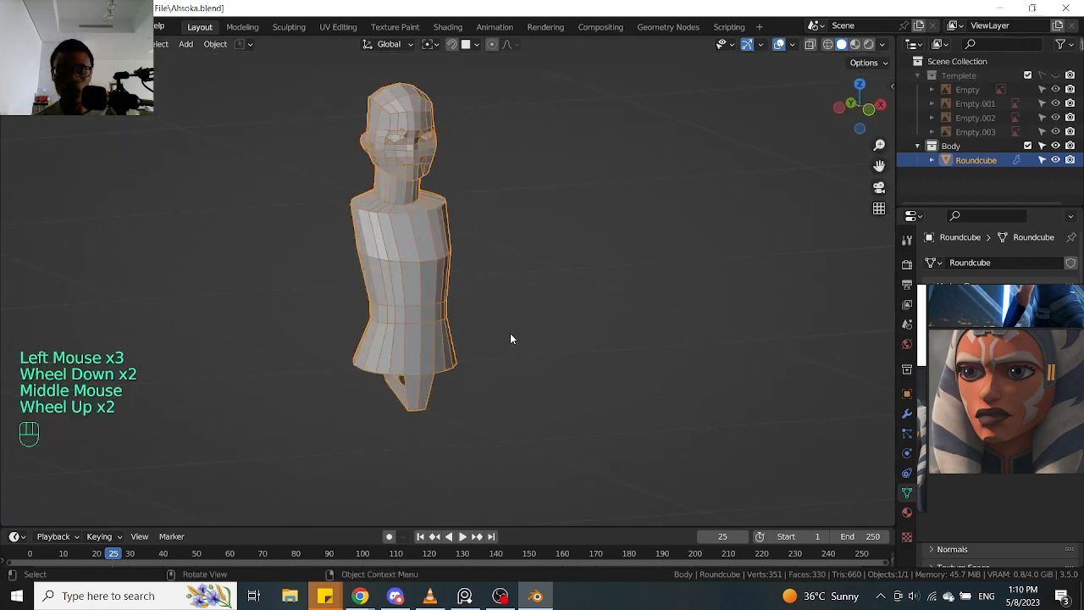
middle_click_drag(511, 338, 516, 310)
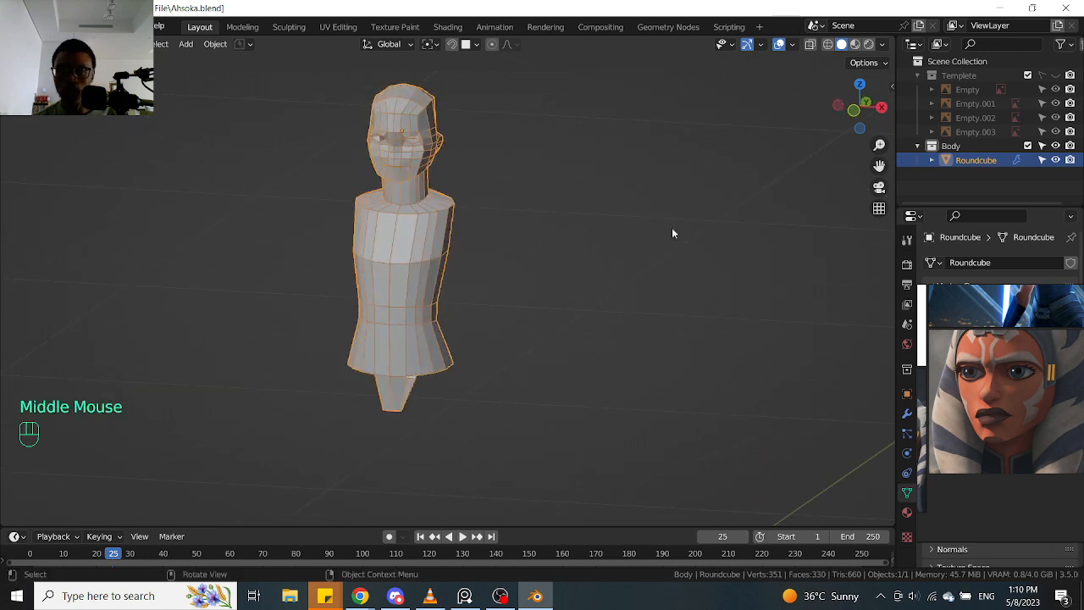
Reposition the reference image window beside the viewport and view the whole body mesh from the front
left_click_drag(999, 412, 971, 362)
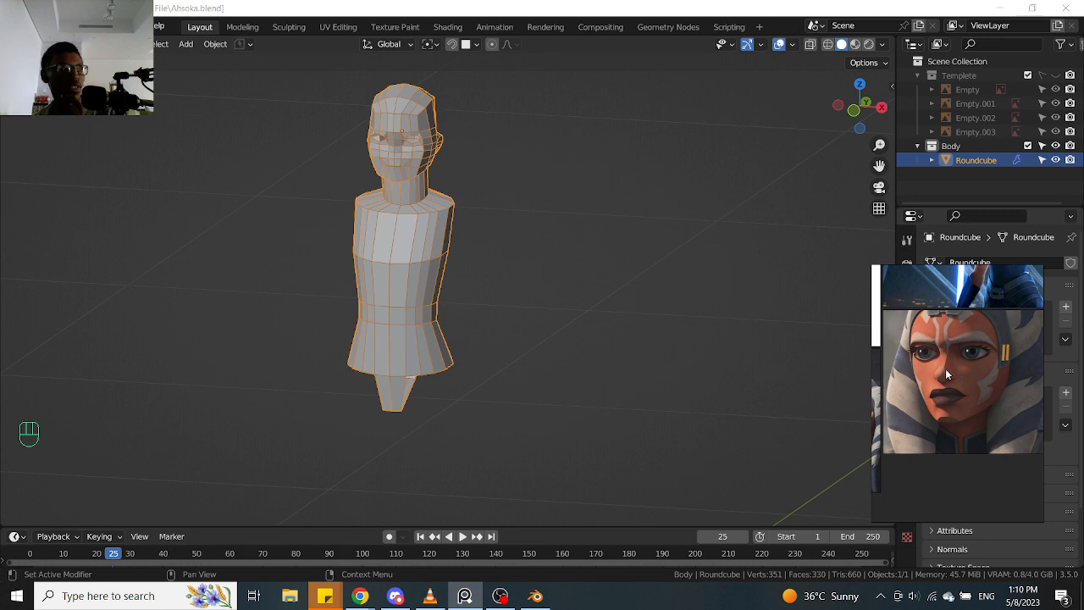
middle_click_drag(549, 308, 474, 335)
left_click(431, 312)
scroll(522, 317, "up", 2)
key("KP_1")
scroll(522, 314, "down", 2)
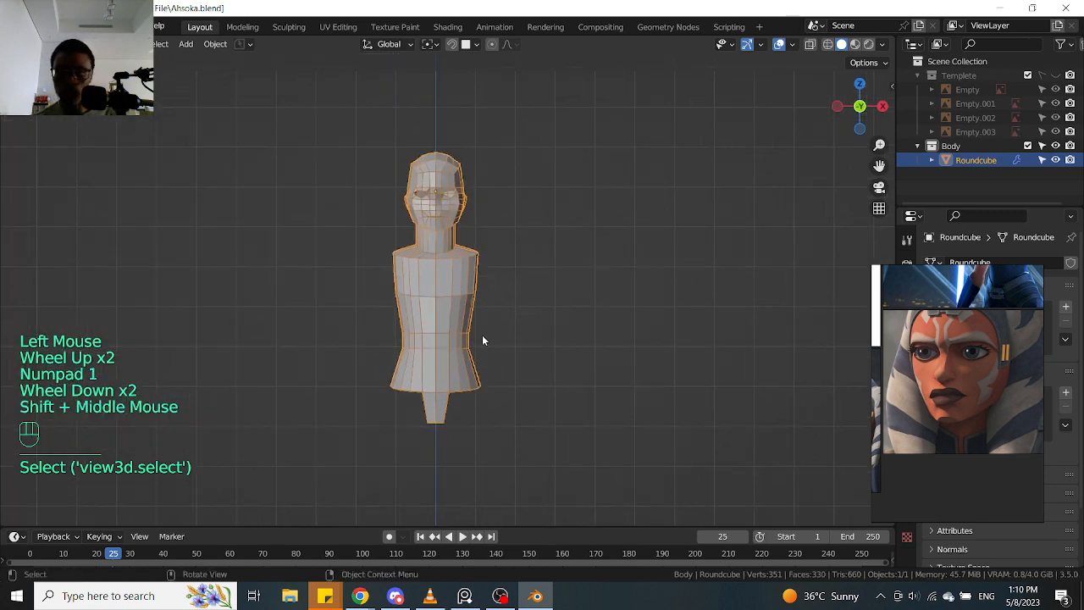
left_click_drag(940, 369, 962, 386)
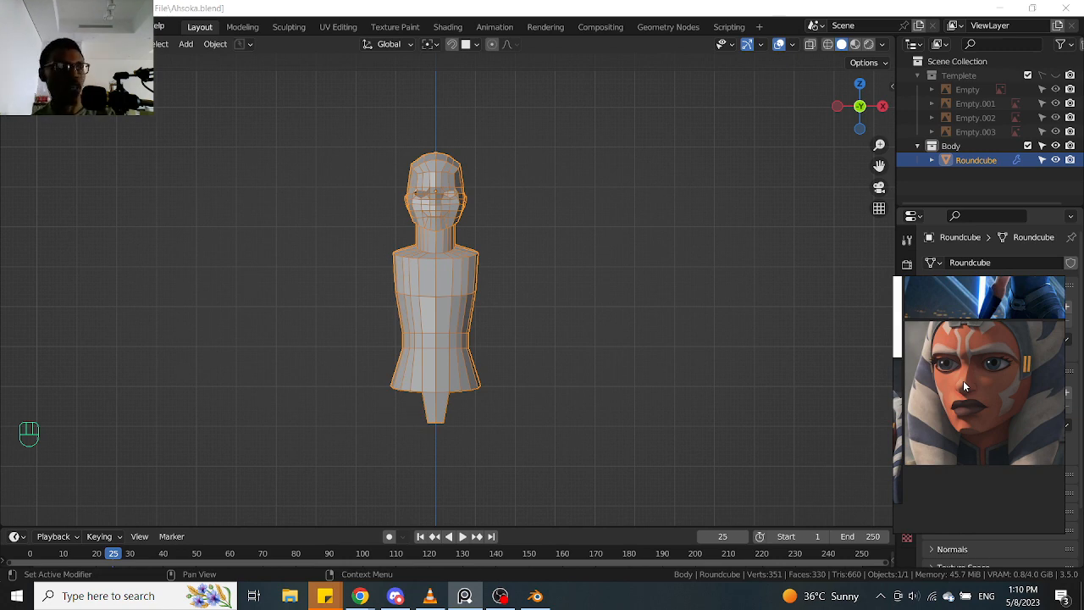
Show the Templete collection to compare the body with the front reference, and hide it again
scroll(408, 310, "up", 2)
left_click(1056, 76)
left_click(1056, 76)
scroll(539, 292, "up", 1)
scroll(539, 292, "down", 2)
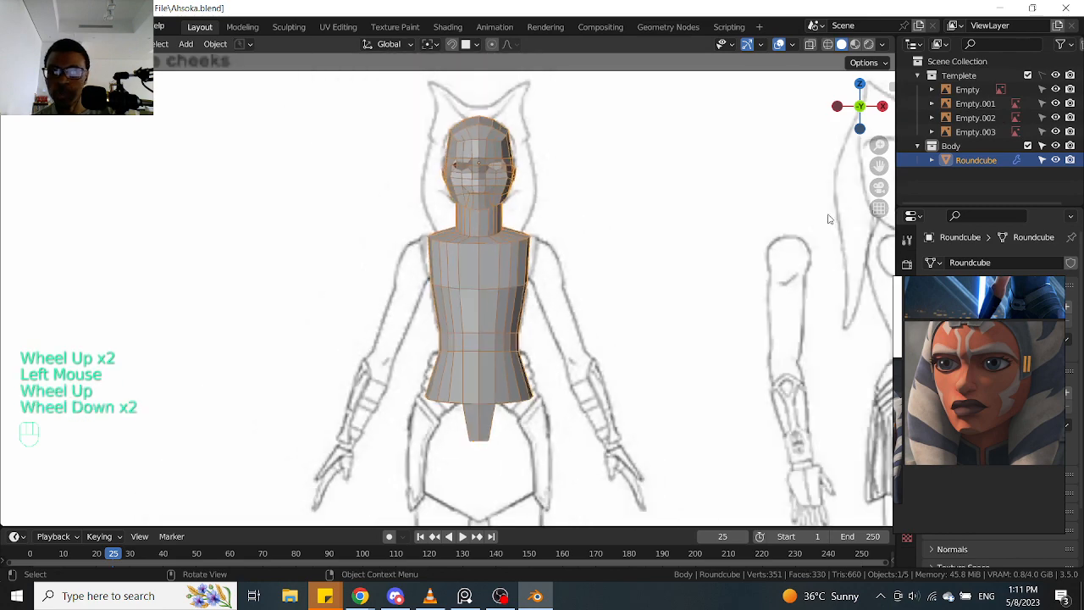
left_click(1056, 76)
scroll(528, 260, "down", 1)
scroll(528, 259, "up", 1)
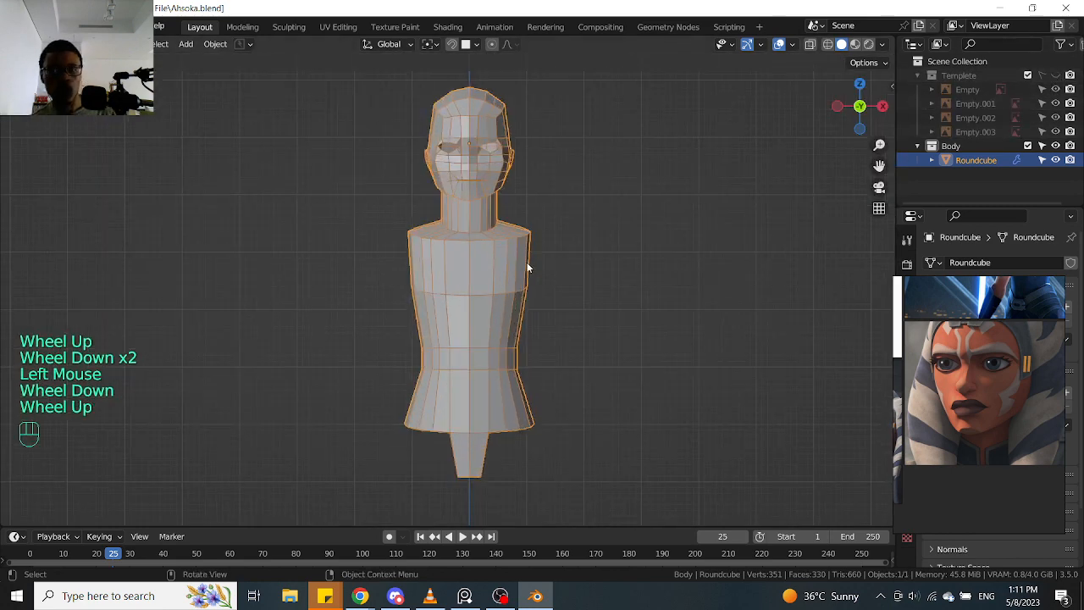
Add a cube mesh of size 2 m to the scene in Object Mode
left_click(531, 268)
key("Tab")
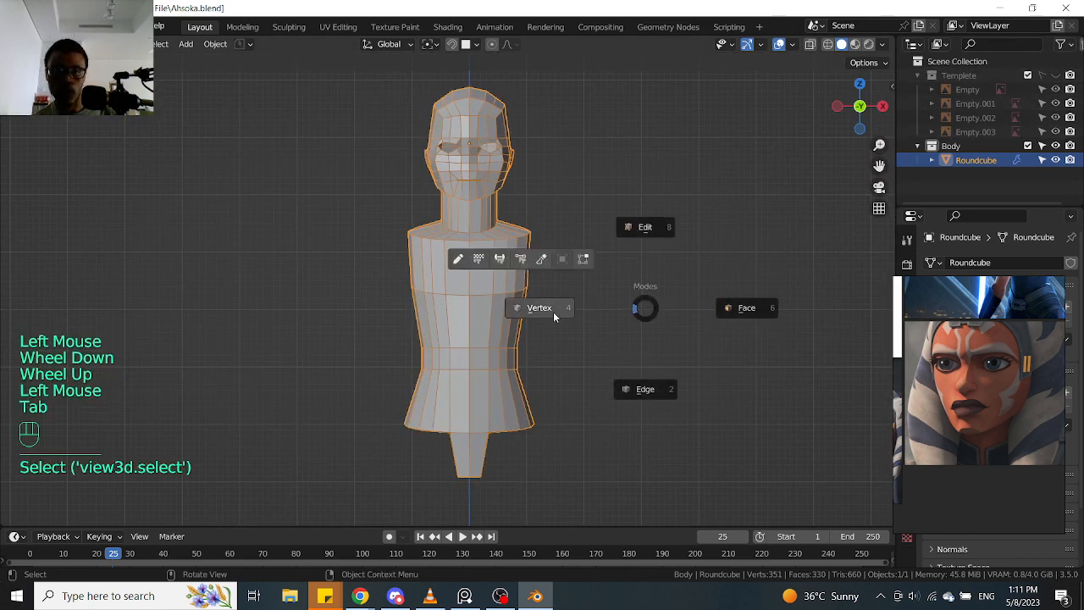
key("Tab")
key("Tab")
key("shift+a")
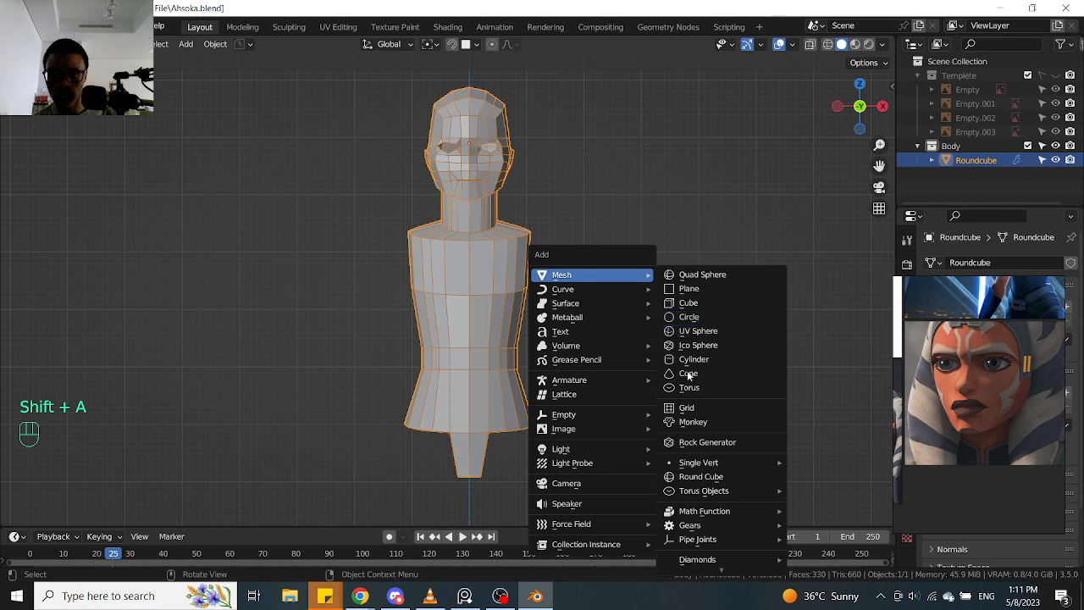
left_click(688, 302)
scroll(686, 305, "down", 4)
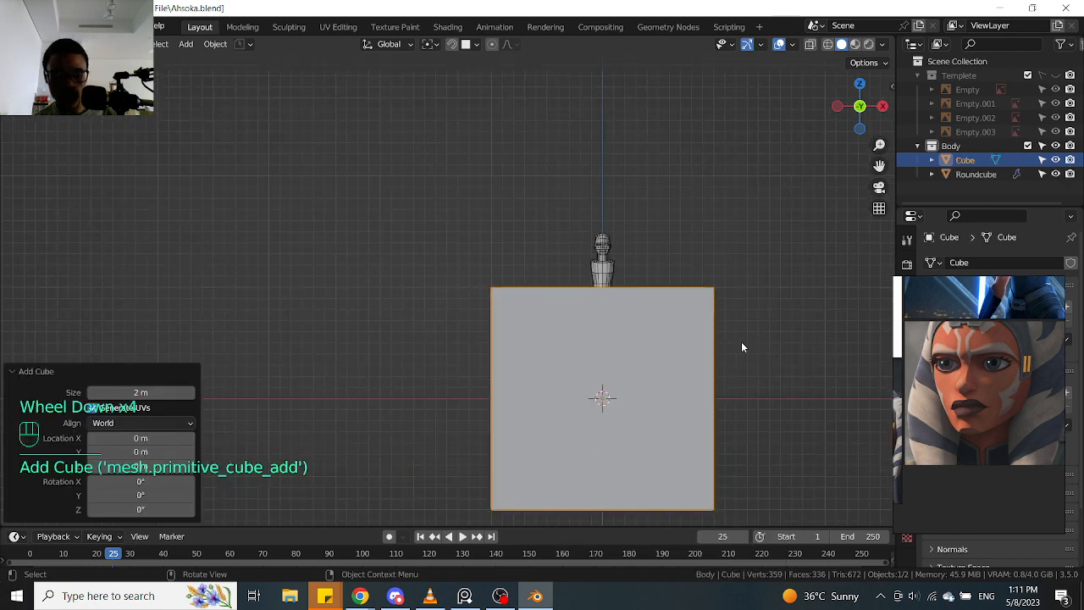
Scale the cube down along X into a thin vertical slab
key("s")
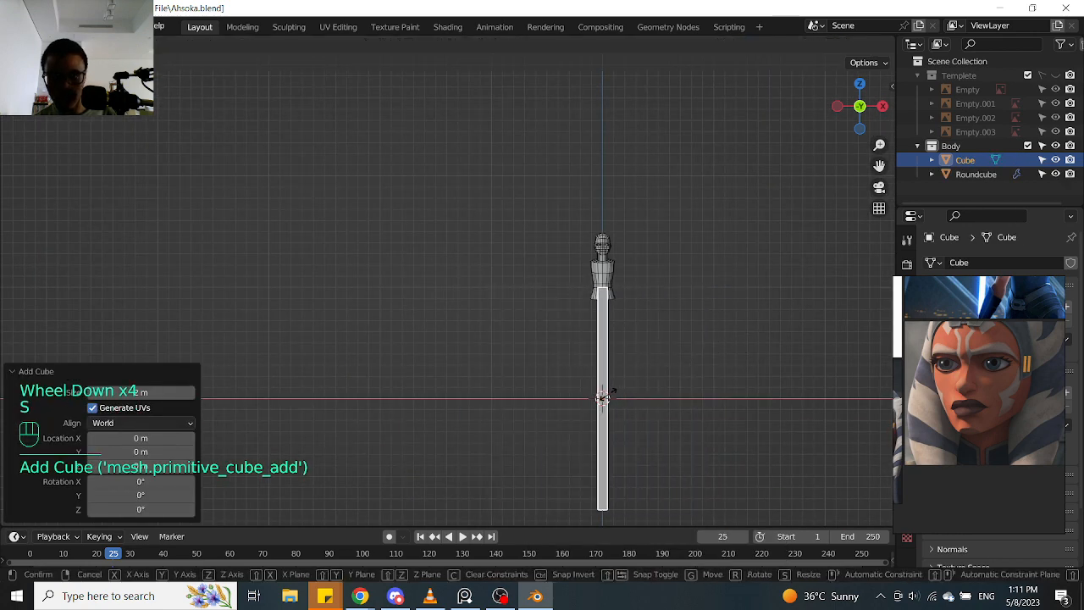
left_click(608, 392)
scroll(608, 391, "up", 1)
key("s")
left_click(643, 391)
Move the slab about 0.127 m in X and 0.49 m in Z so it stands against the pelvis's widest edge
key("g")
left_click(647, 294)
scroll(642, 275, "up", 2)
middle_click_drag(638, 262, 598, 352, "shift")
scroll(610, 320, "up", 1)
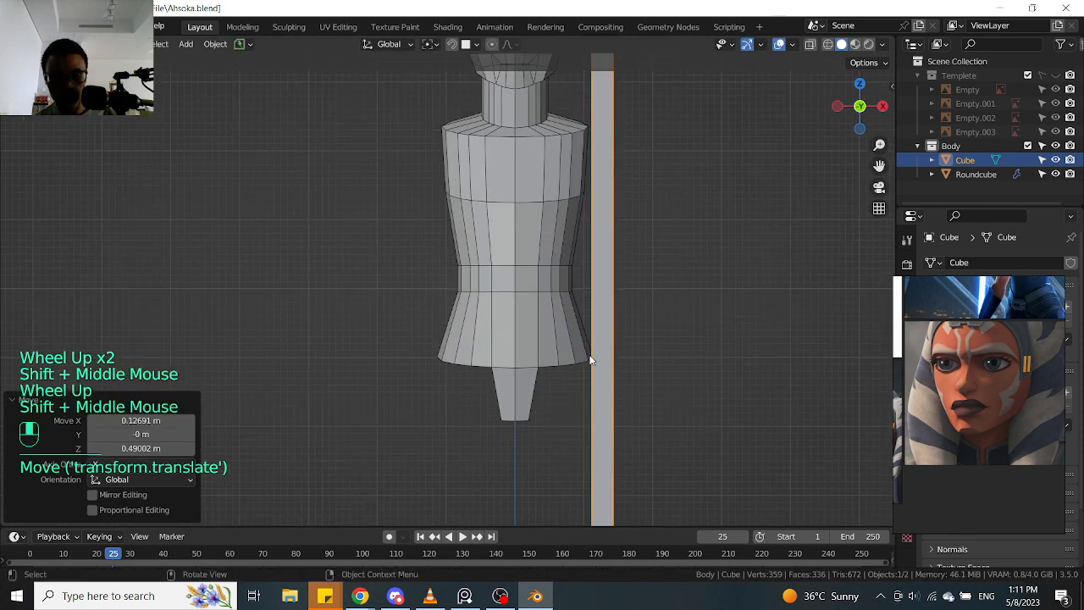
scroll(598, 352, "down", 1)
scroll(598, 353, "up", 1)
scroll(597, 358, "up", 2)
key("g")
left_click(601, 348)
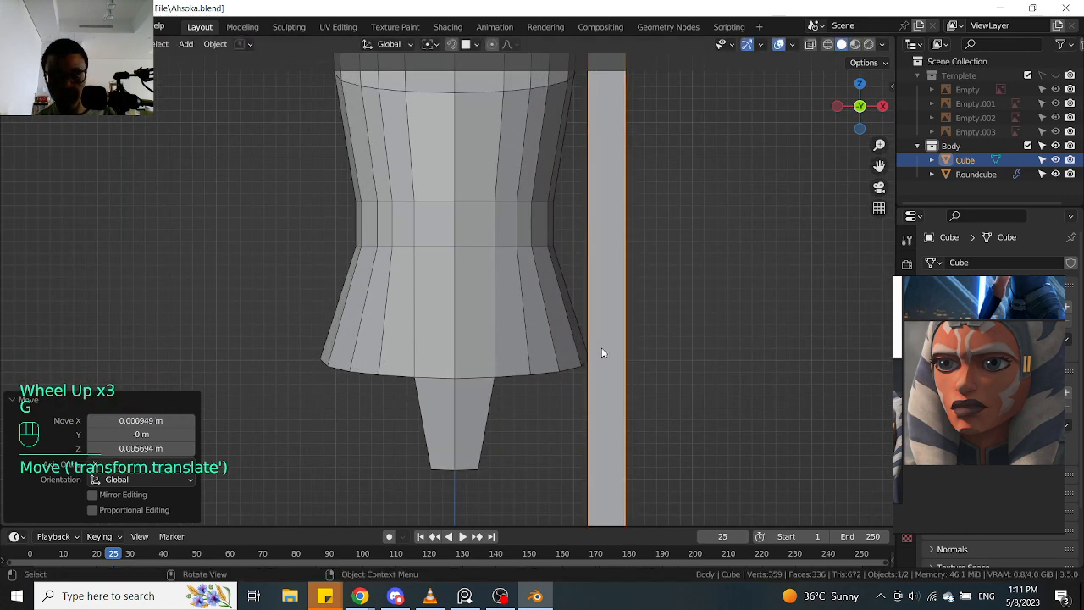
Compare the shoulder width with the pelvis width against the slab, and zoom the reference picture onto the back and arm
scroll(601, 347, "down", 1)
middle_click_drag(601, 348, 593, 285, "shift")
scroll(578, 343, "up", 1)
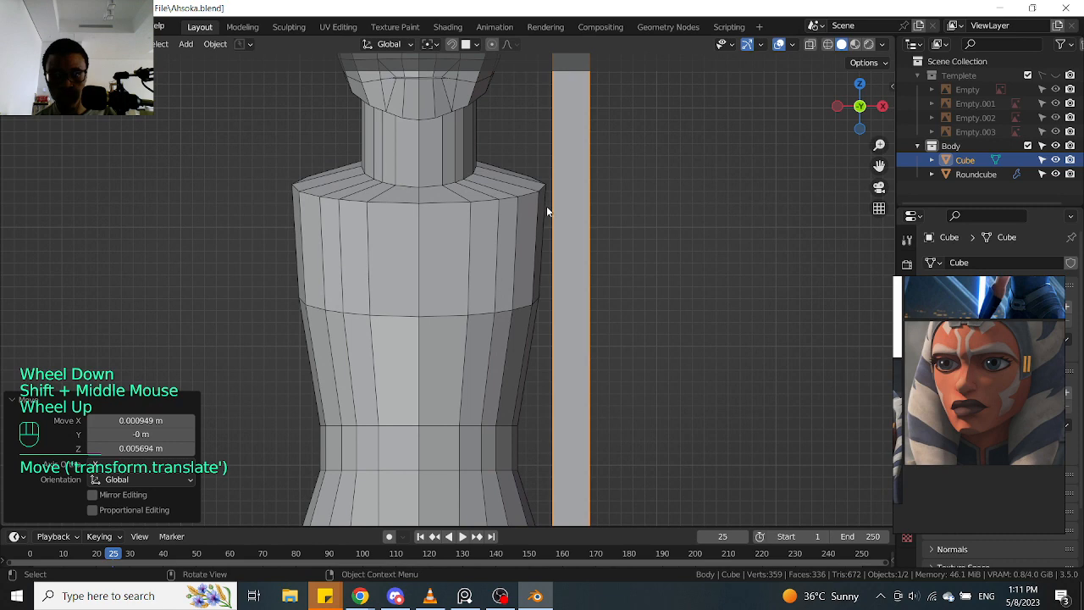
scroll(547, 242, "up", 2)
scroll(547, 241, "down", 2)
scroll(548, 246, "up", 2)
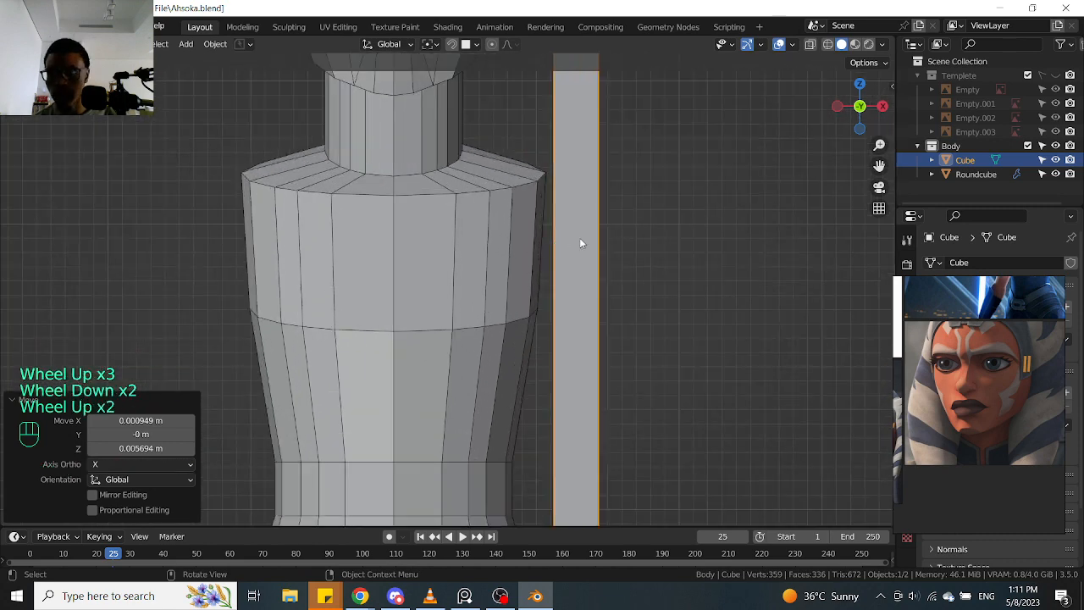
scroll(997, 414, "down", 3)
scroll(994, 359, "up", 5)
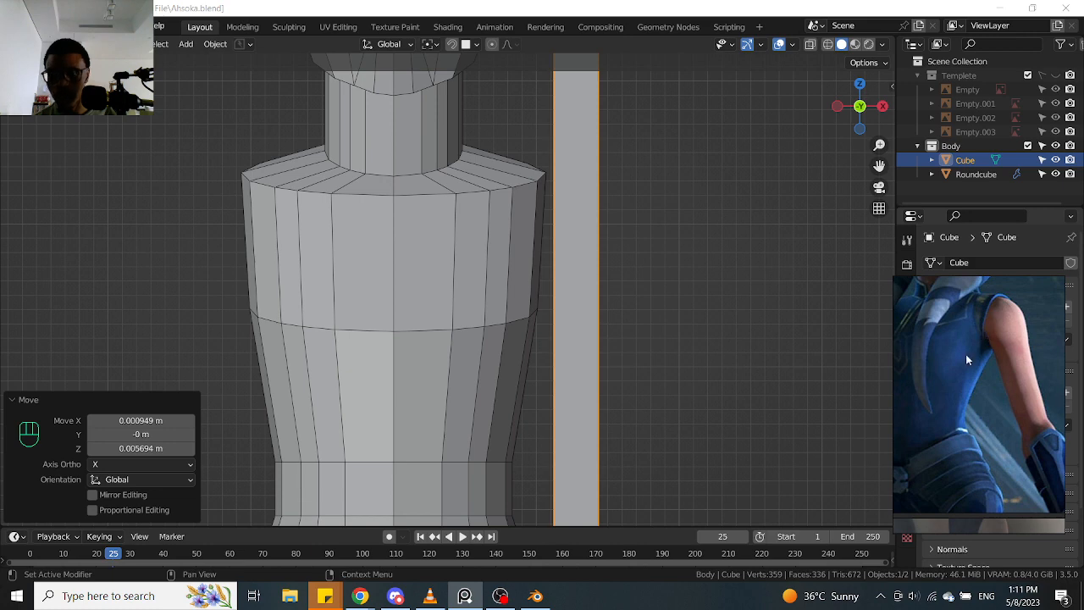
Show the Templete collection and check the slab against the torso and hips of the front reference in front view
scroll(663, 320, "down", 4)
middle_click_drag(639, 382, 610, 389)
key("KP_1")
scroll(564, 326, "down", 1)
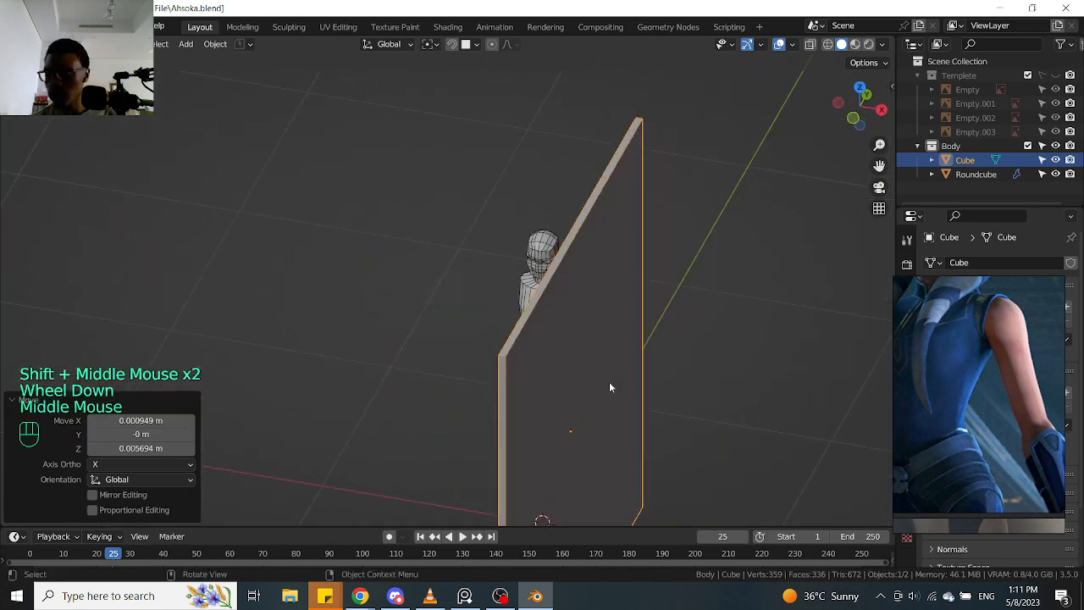
key("KP_1")
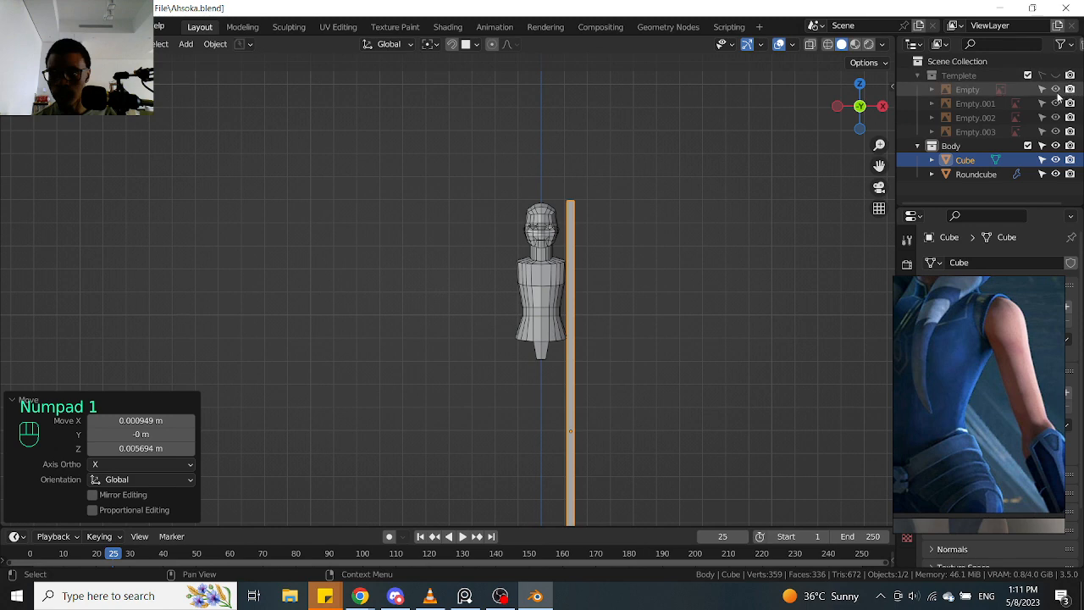
left_click(1055, 75)
scroll(529, 275, "up", 2)
middle_click_drag(619, 289, 508, 290, "shift")
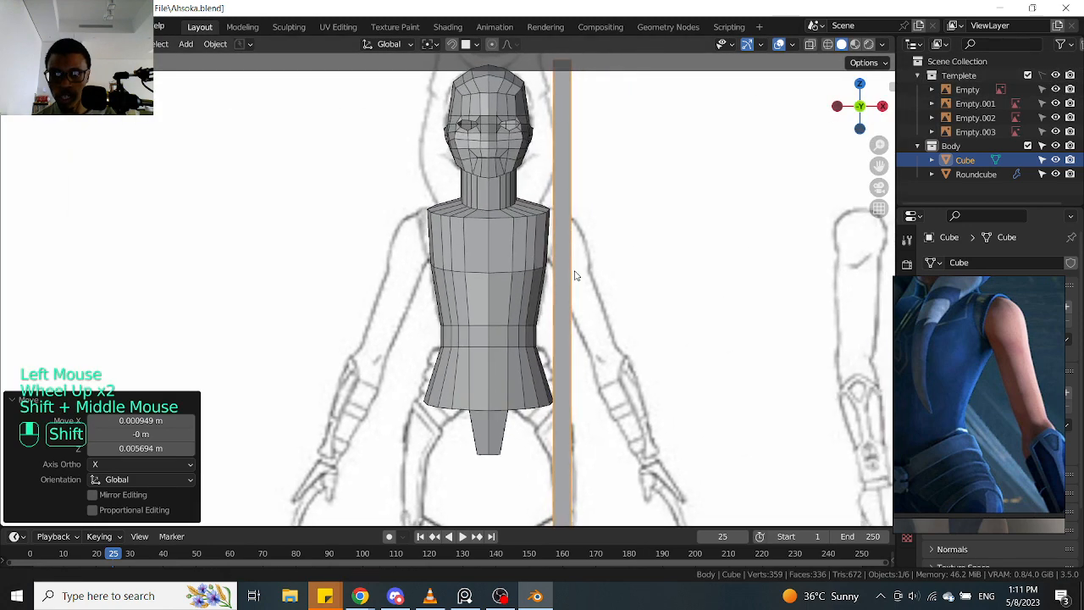
scroll(573, 274, "up", 2)
middle_click_drag(573, 273, 557, 179, "shift")
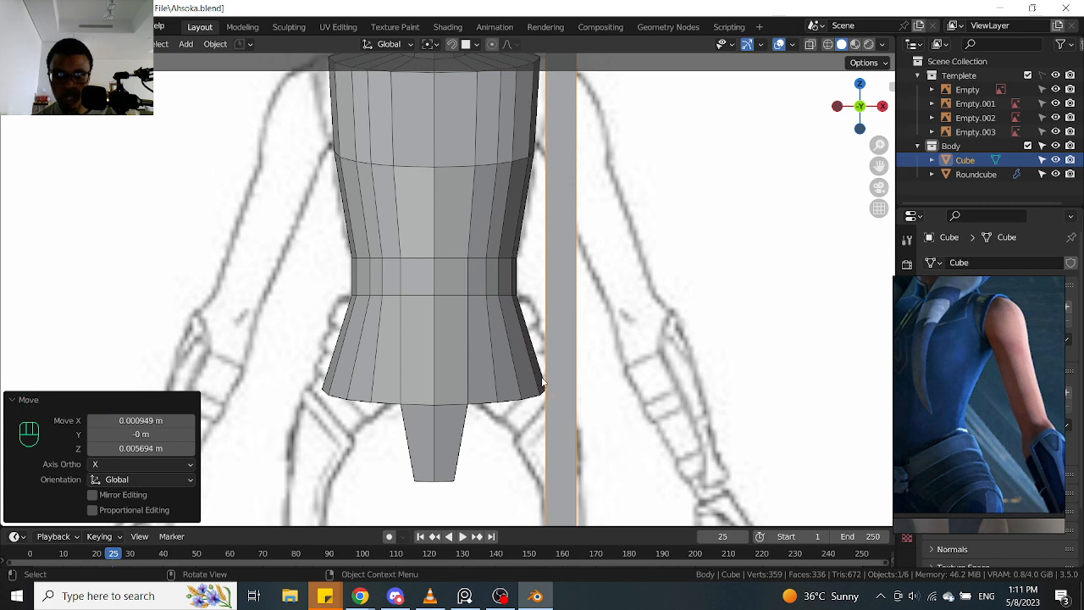
Move the slab about 0.034 m along X to the outer edge of the hip armor in the front reference
scroll(550, 193, "down", 2)
scroll(555, 192, "up", 1)
left_click(562, 192)
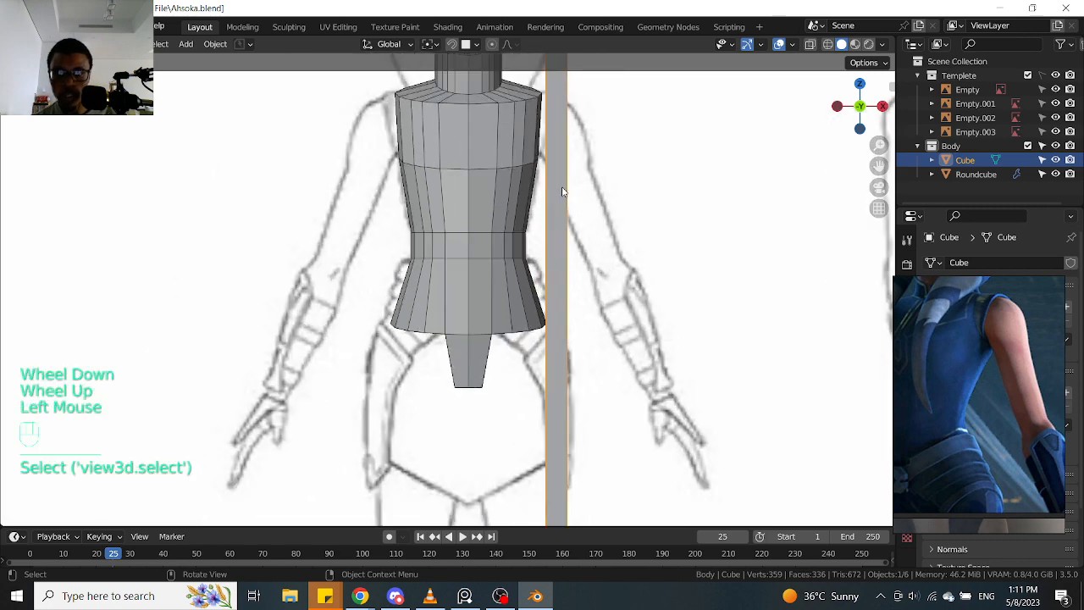
key("g")
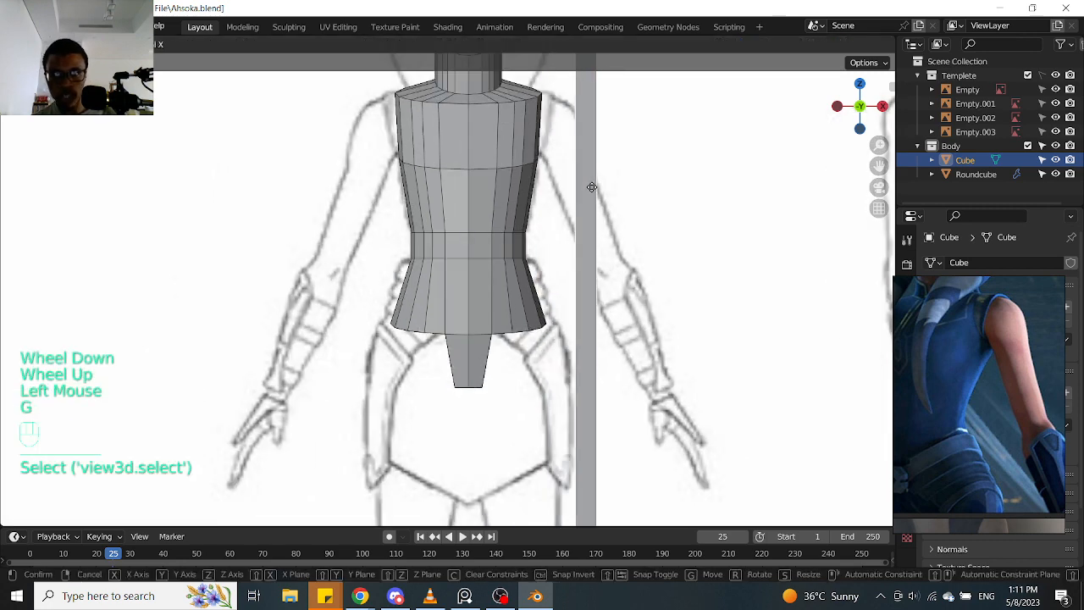
left_click(586, 192)
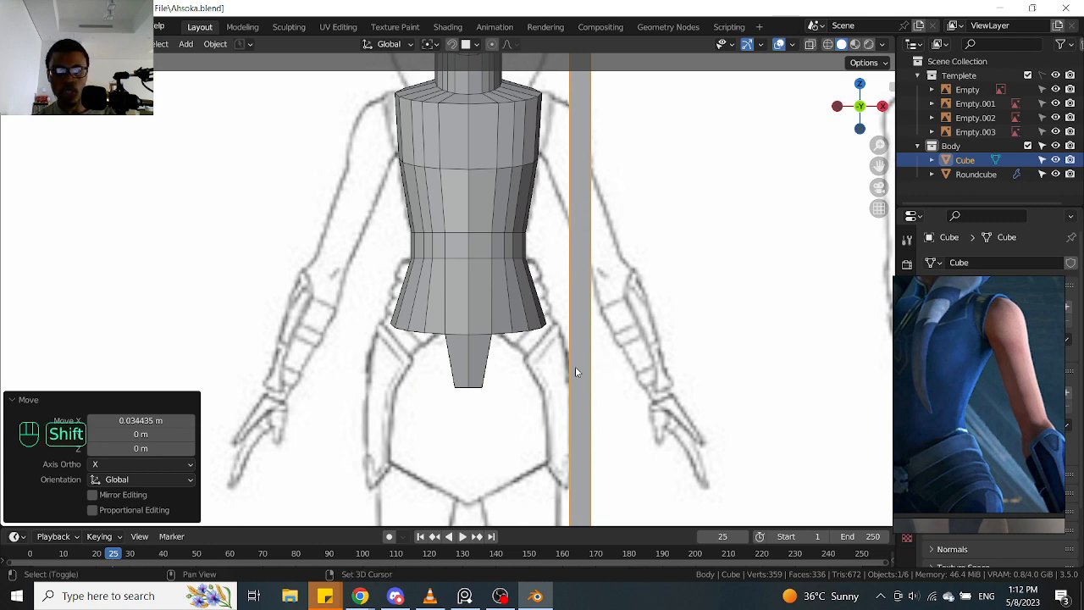
Compare the slab's inner edge with the outer hip outline and the shoulder in the front reference
middle_click_drag(574, 368, 547, 240, "shift")
scroll(547, 241, "down", 1)
scroll(548, 241, "up", 3)
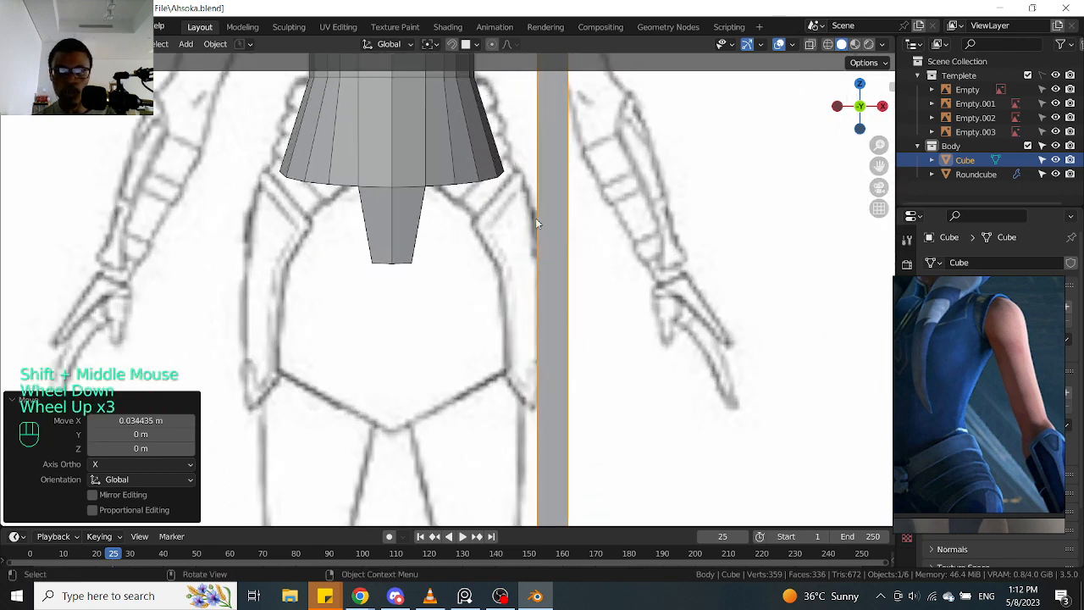
scroll(539, 212, "down", 3)
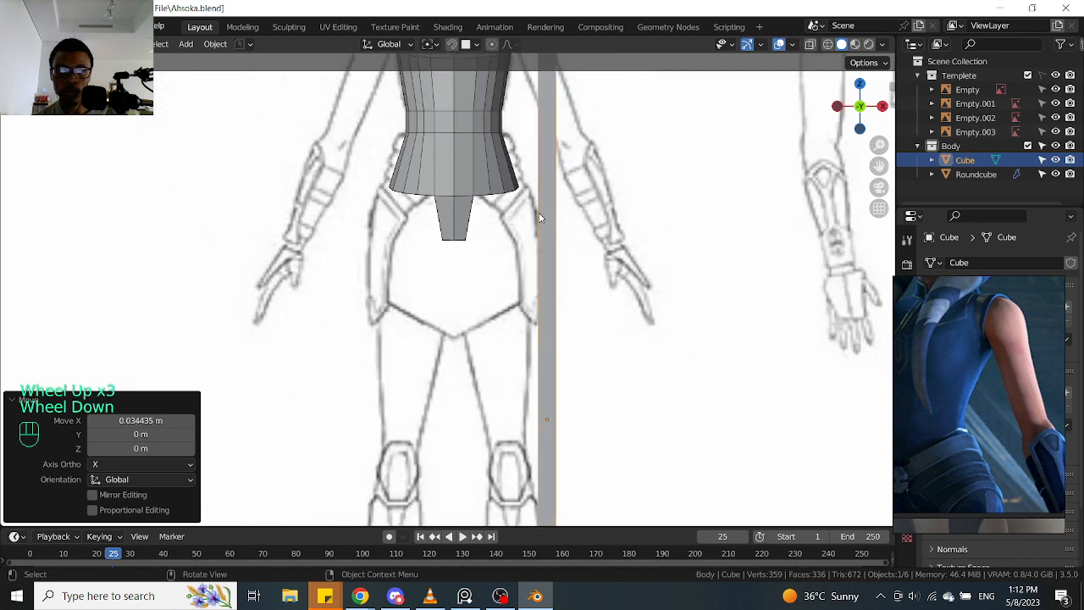
middle_click_drag(538, 216, 547, 251, "shift")
scroll(547, 250, "up", 2)
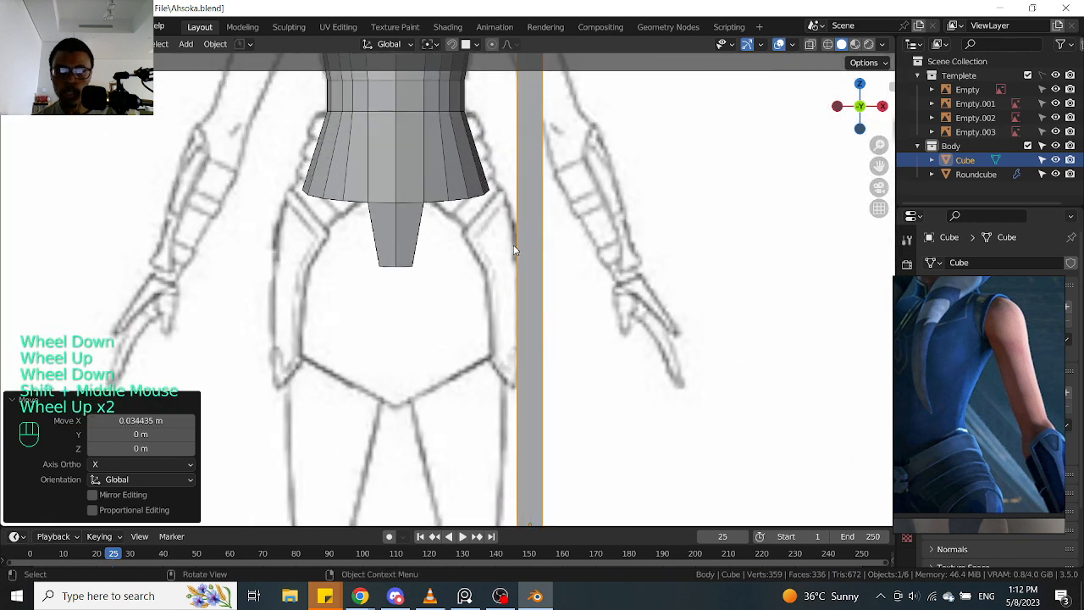
scroll(515, 246, "up", 1)
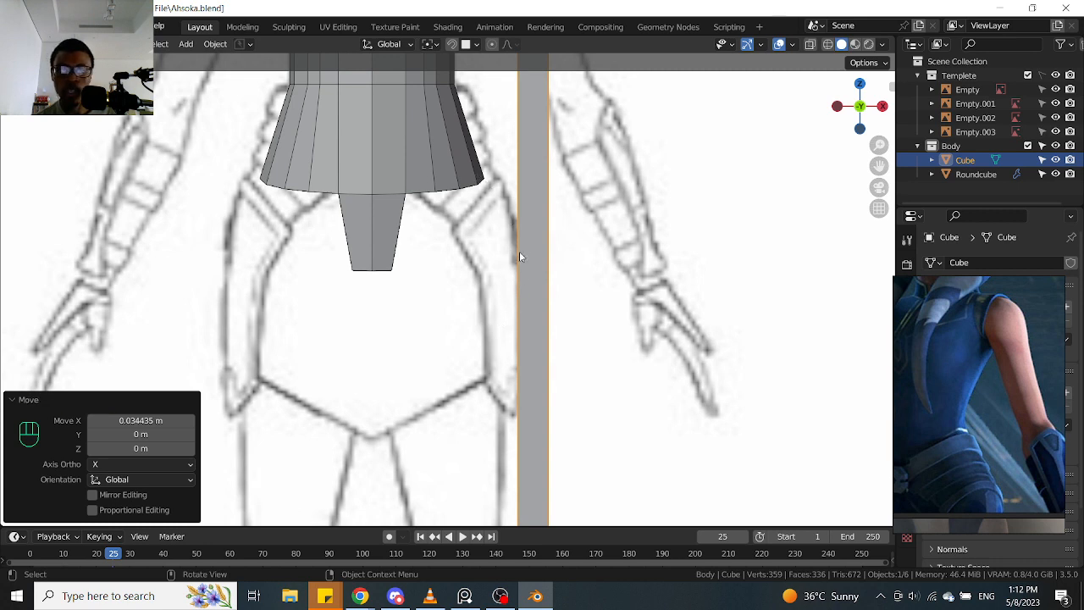
scroll(519, 256, "down", 1)
scroll(520, 271, "down", 1)
middle_click_drag(519, 271, 563, 245)
scroll(552, 263, "down", 1)
key("KP_1")
scroll(567, 201, "up", 2)
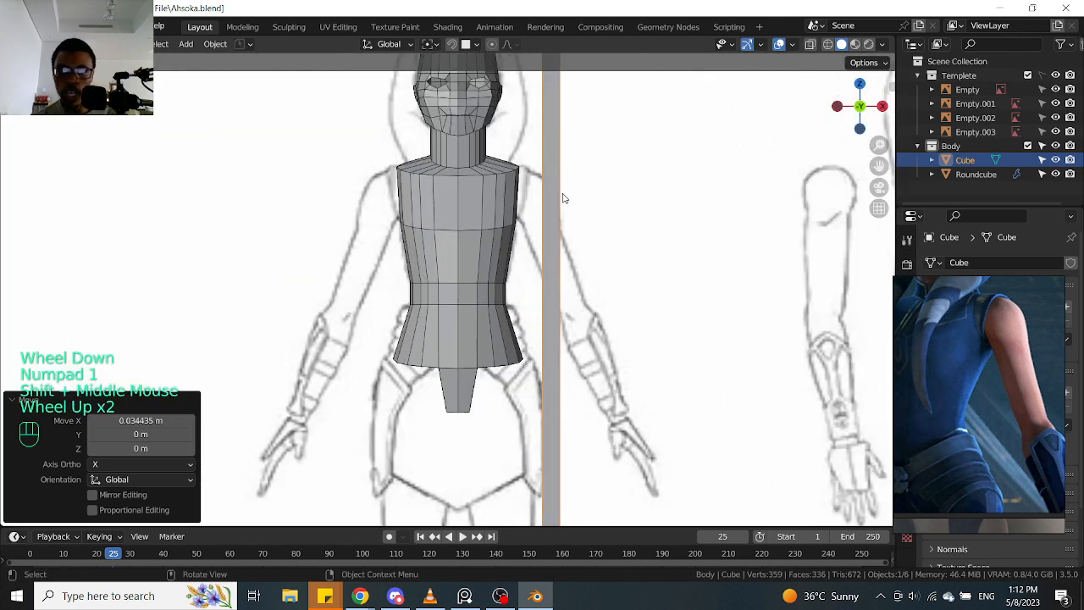
Examine the reference's hips, thighs and torso against the slab in front view
key("g")
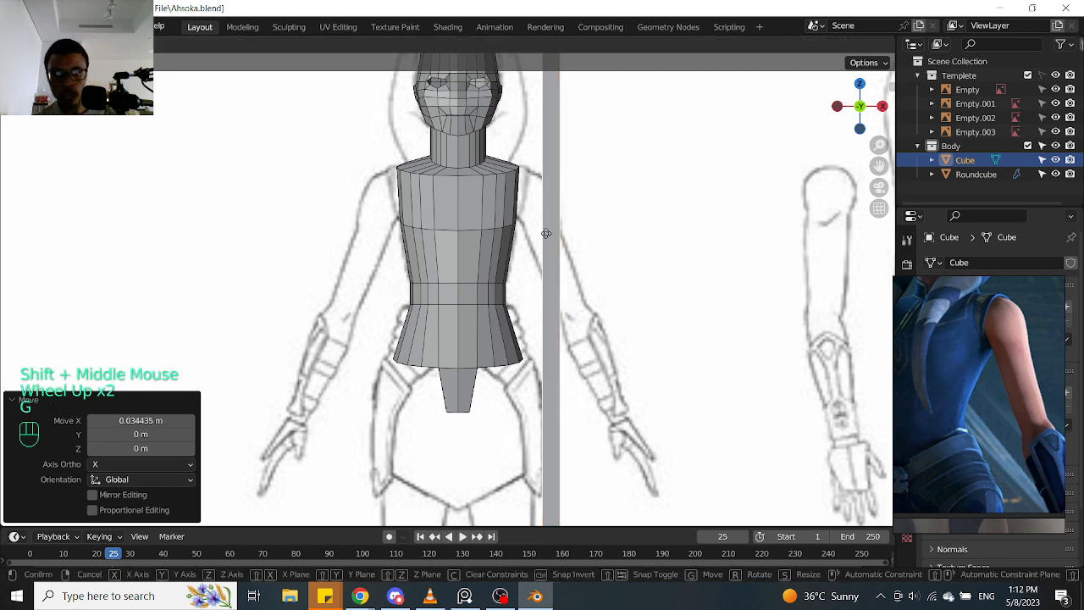
left_click(547, 236)
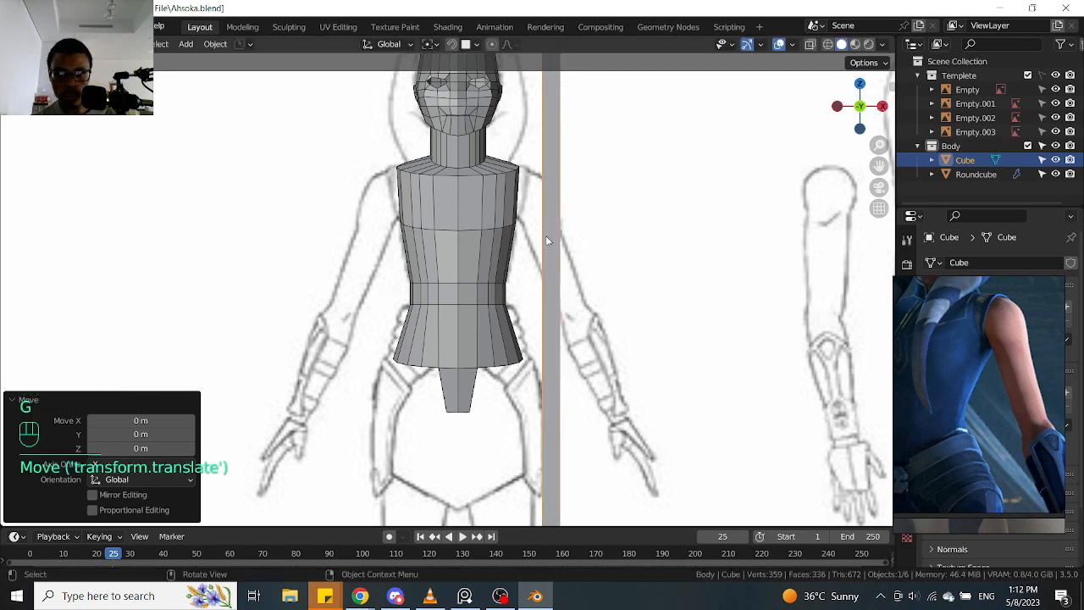
middle_click_drag(628, 454, 623, 344, "shift")
scroll(493, 206, "up", 2)
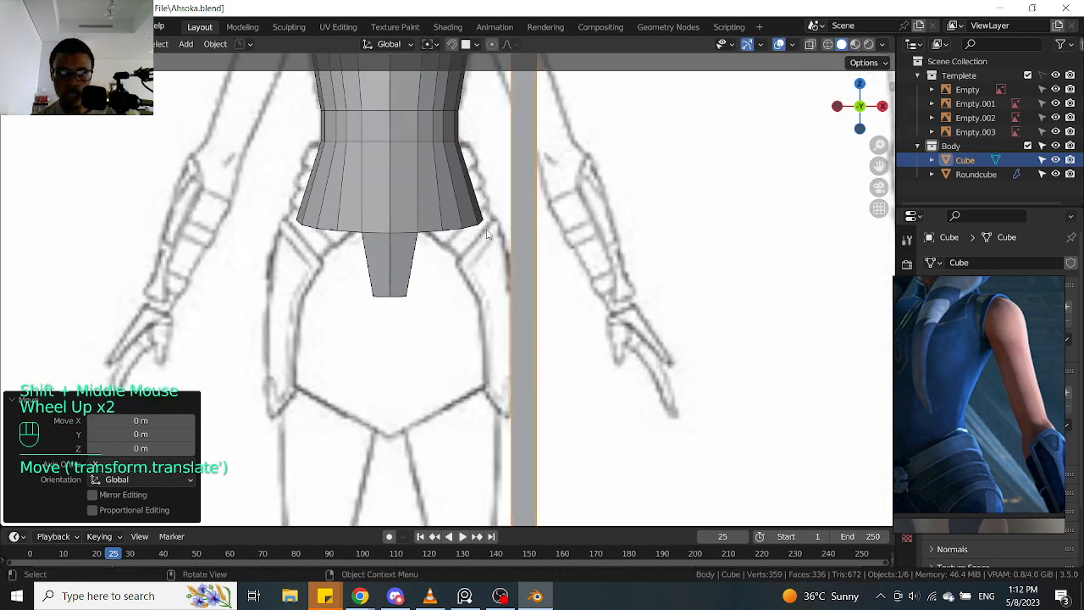
middle_click_drag(581, 387, 598, 235, "shift")
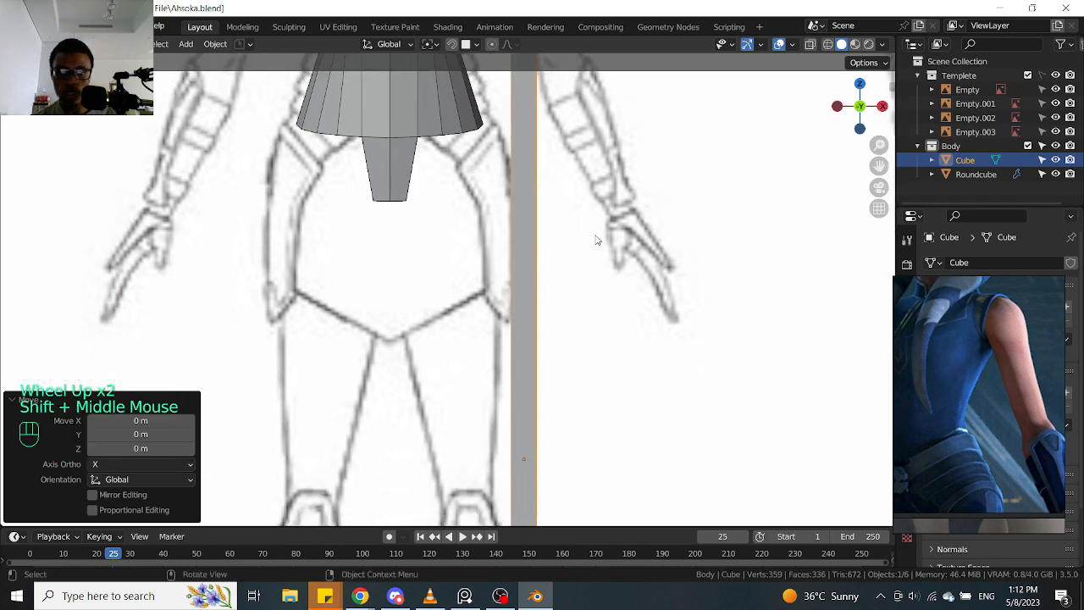
scroll(497, 153, "down", 1)
scroll(535, 245, "up", 1)
scroll(545, 198, "down", 1)
middle_click_drag(544, 134, 550, 286, "shift")
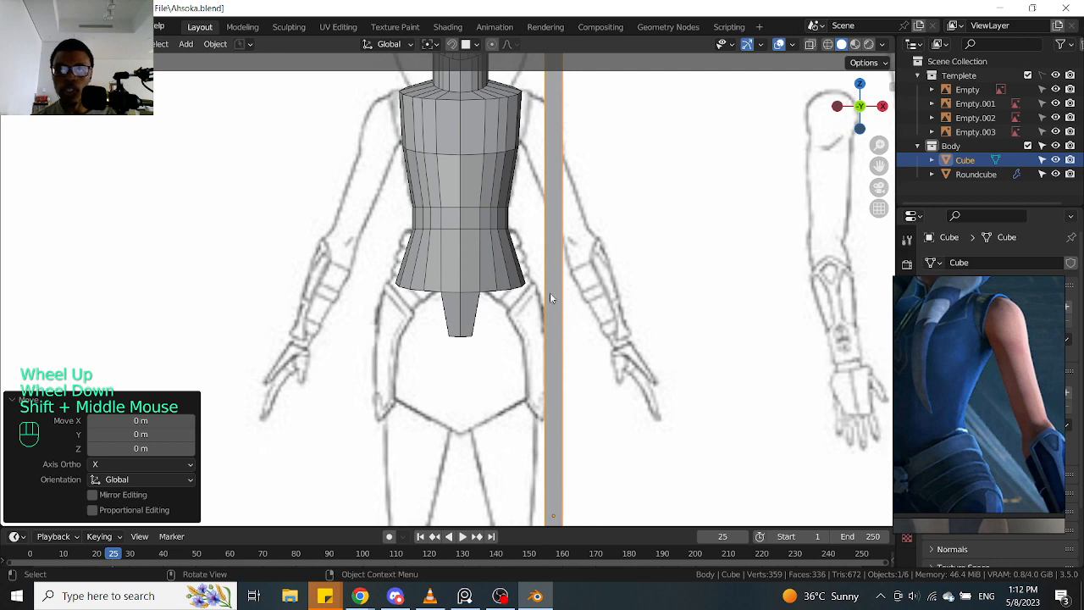
Rotate the slab 90° about Z and line up the side view to check it against the body and side reference
middle_click_drag(689, 198, 535, 211)
scroll(637, 225, "down", 2)
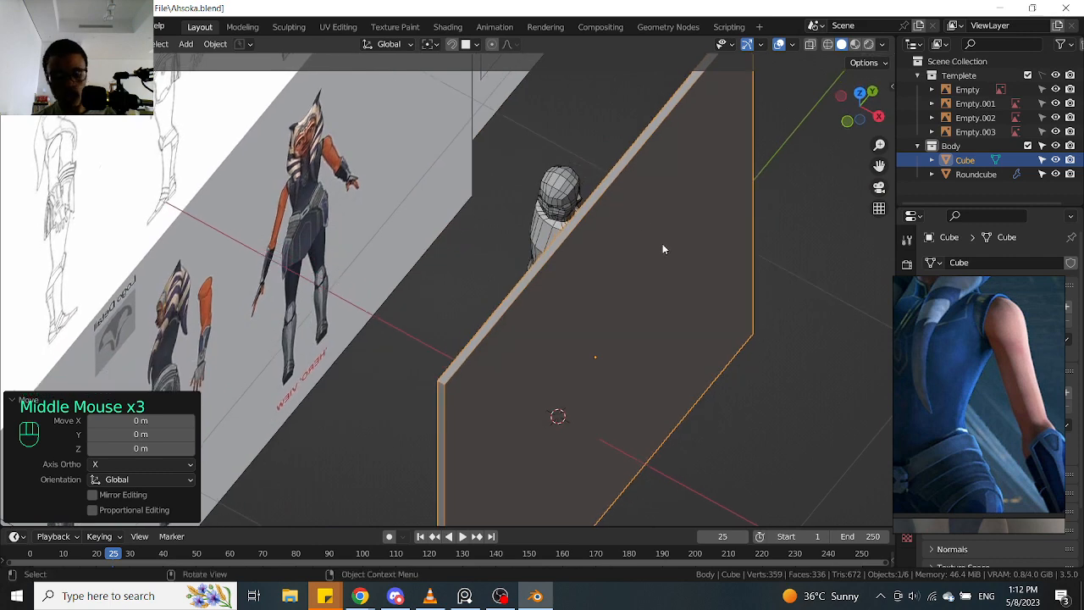
key("r")
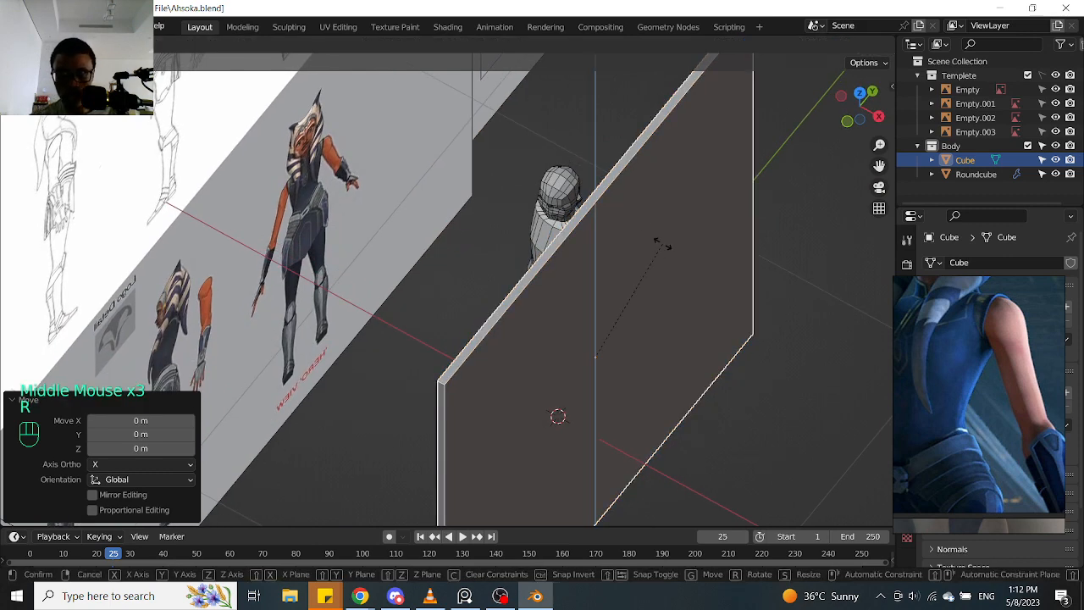
type("90")
left_click(662, 246)
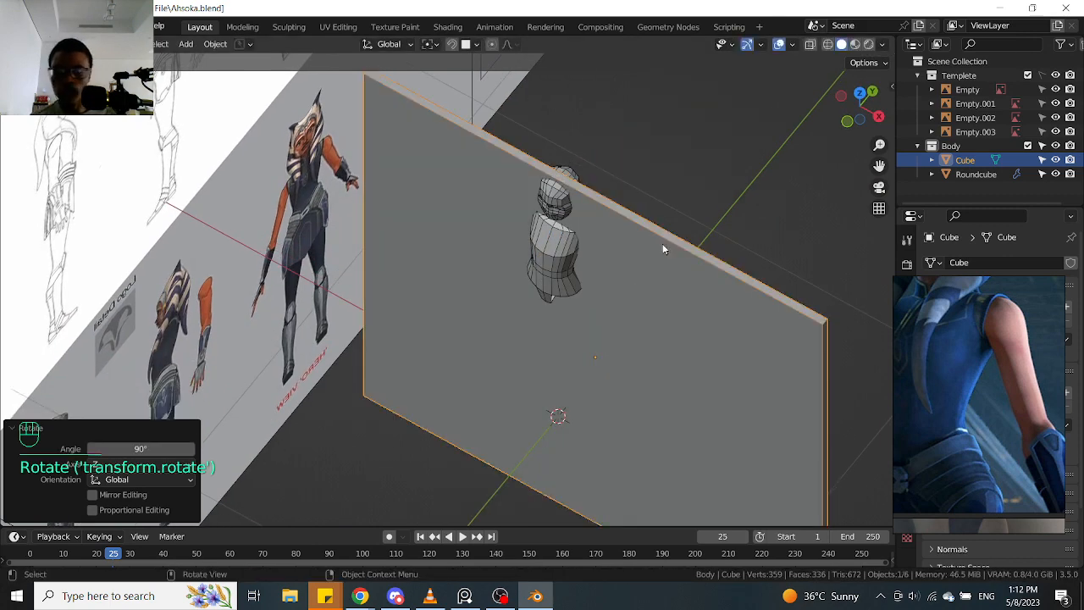
key("KP_3")
scroll(663, 248, "up", 3)
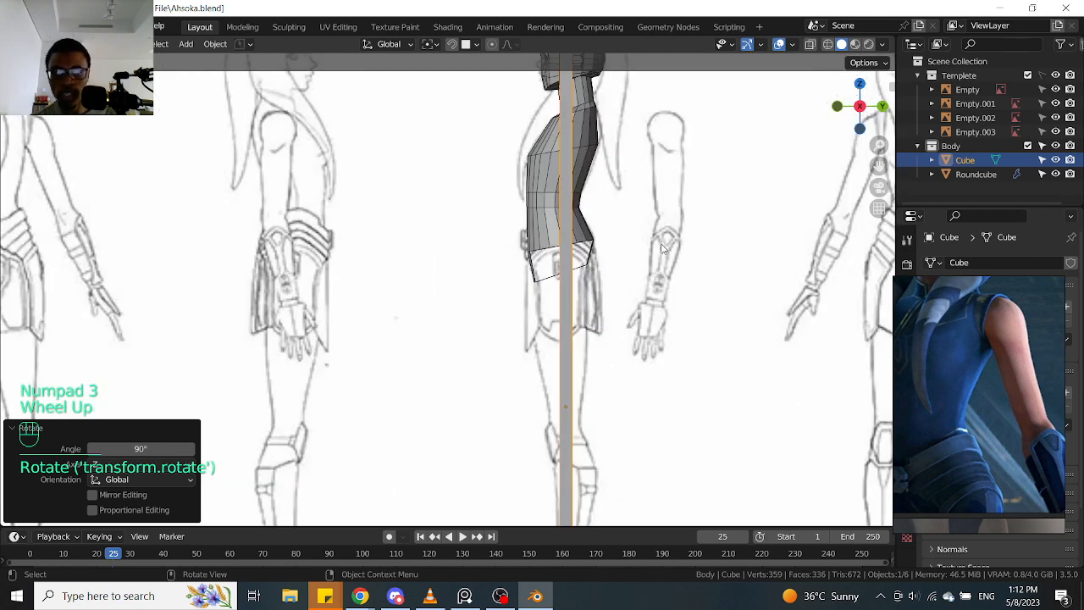
scroll(663, 248, "down", 2)
middle_click_drag(644, 339, 624, 303, "shift")
scroll(625, 303, "up", 2)
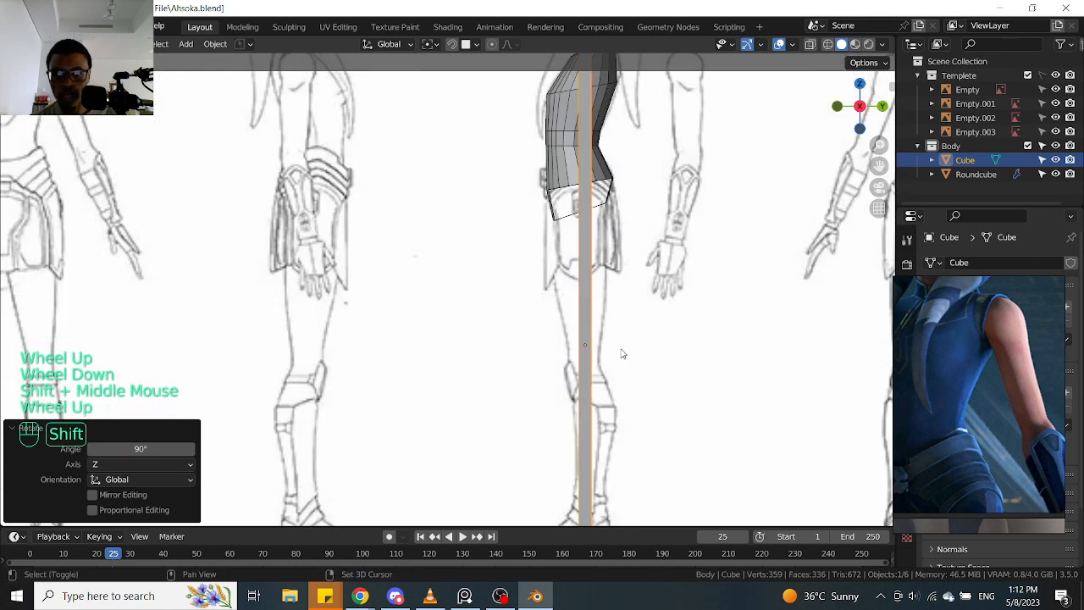
middle_click_drag(623, 354, 657, 520, "shift")
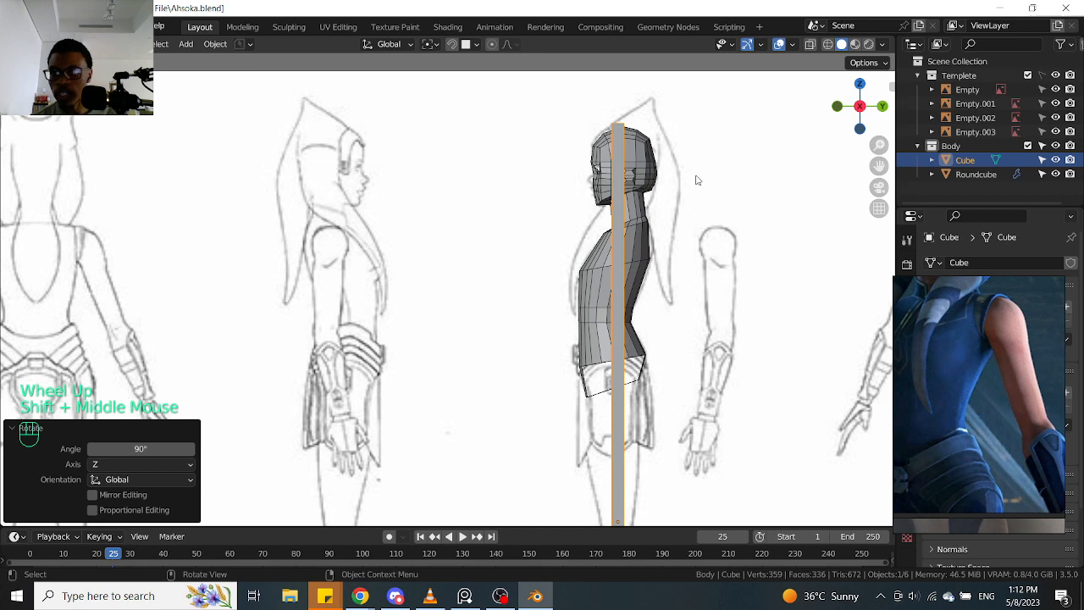
Thin the slab by scaling it to about 0.29 along Y
left_click(649, 181)
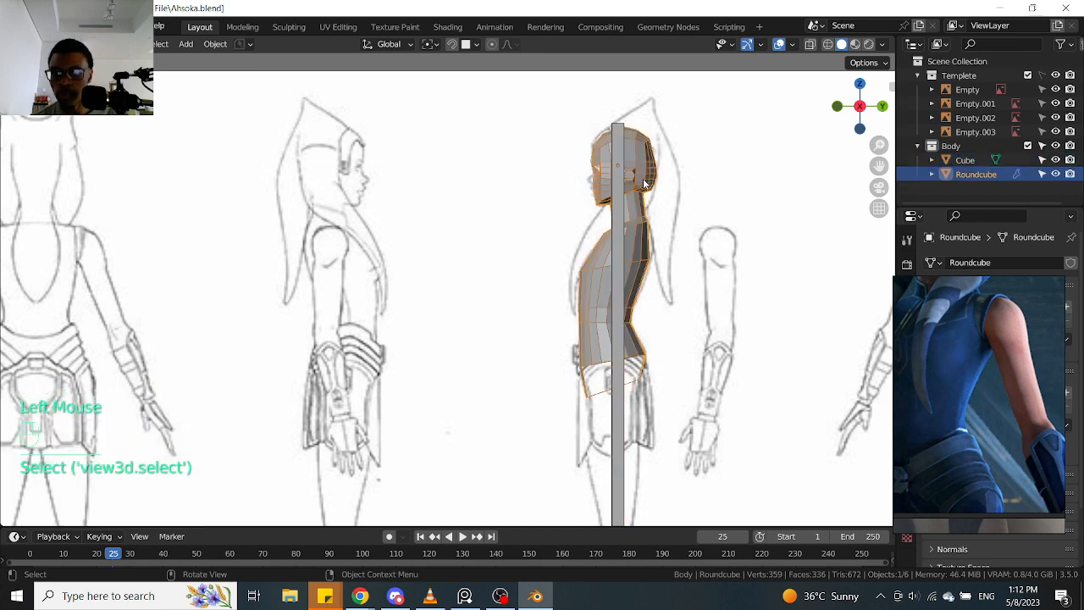
scroll(627, 181, "up", 4)
scroll(624, 183, "up", 2)
scroll(635, 197, "down", 3)
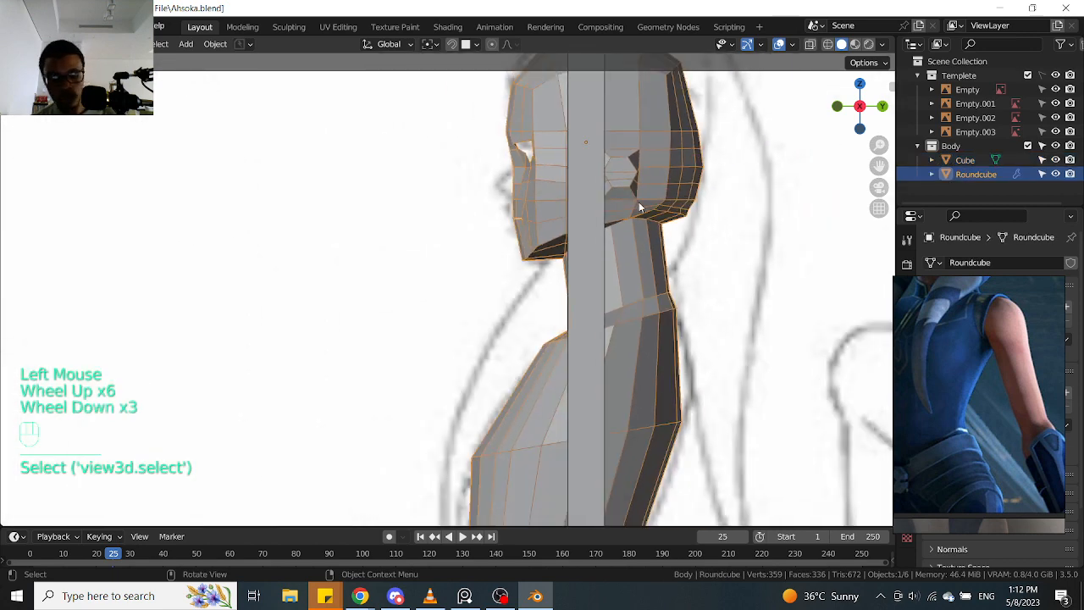
key("g")
left_click(586, 250)
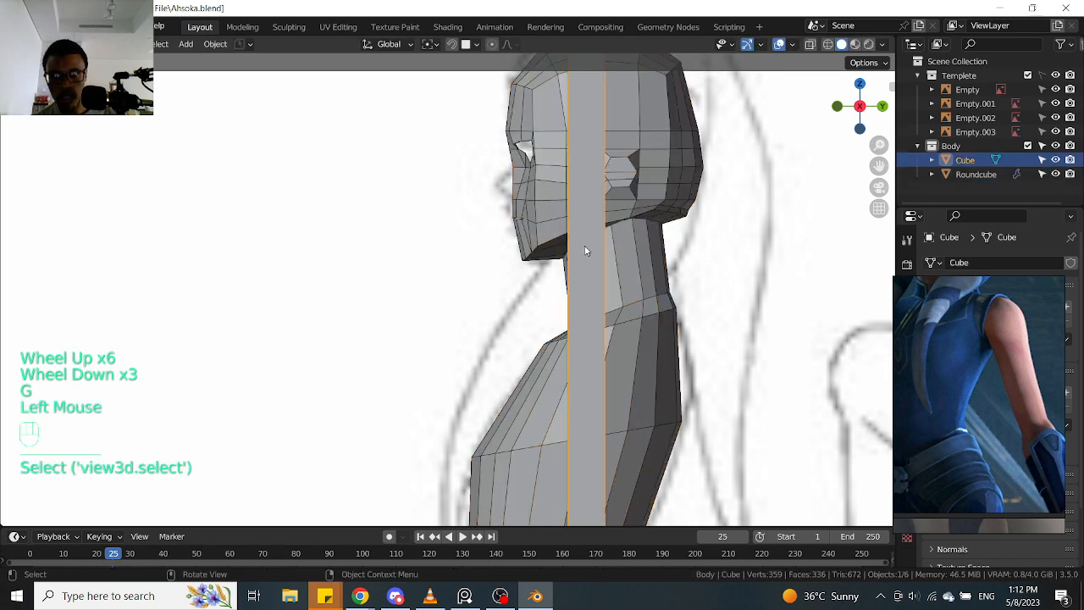
scroll(680, 299, "down", 2)
key("s")
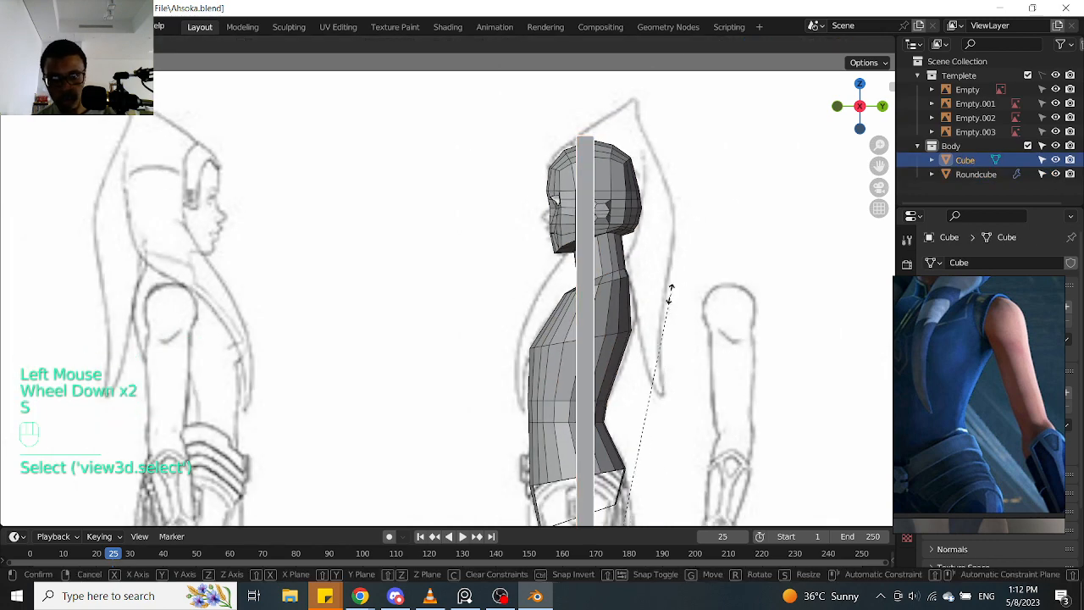
left_click(578, 115)
scroll(618, 298, "up", 1)
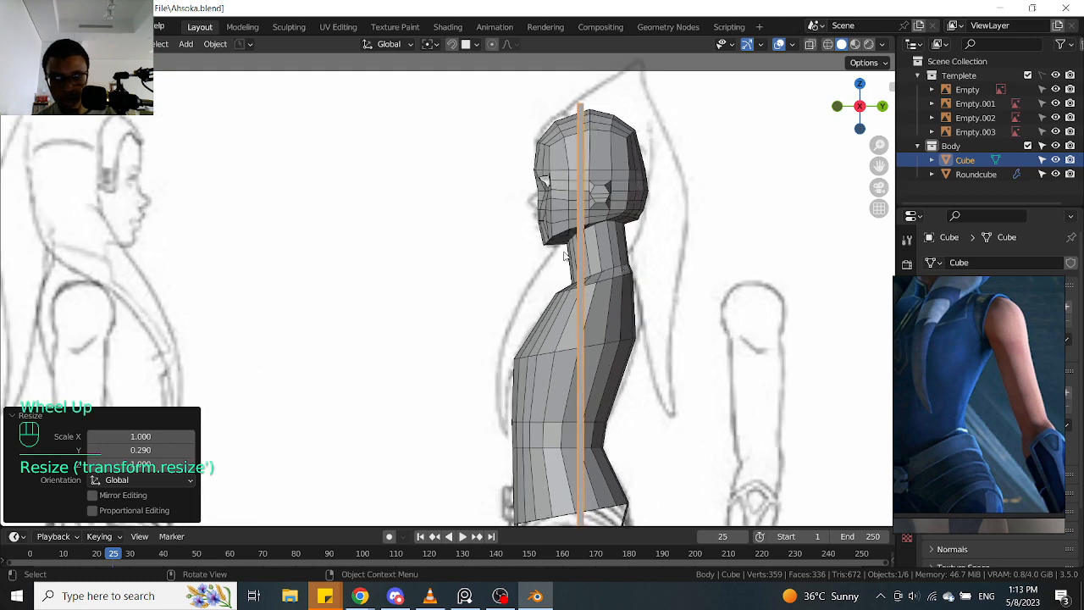
Move the slab about 0.007 m along Y near the middle of the body and compare it with the side reference's foot
key("g")
key("y")
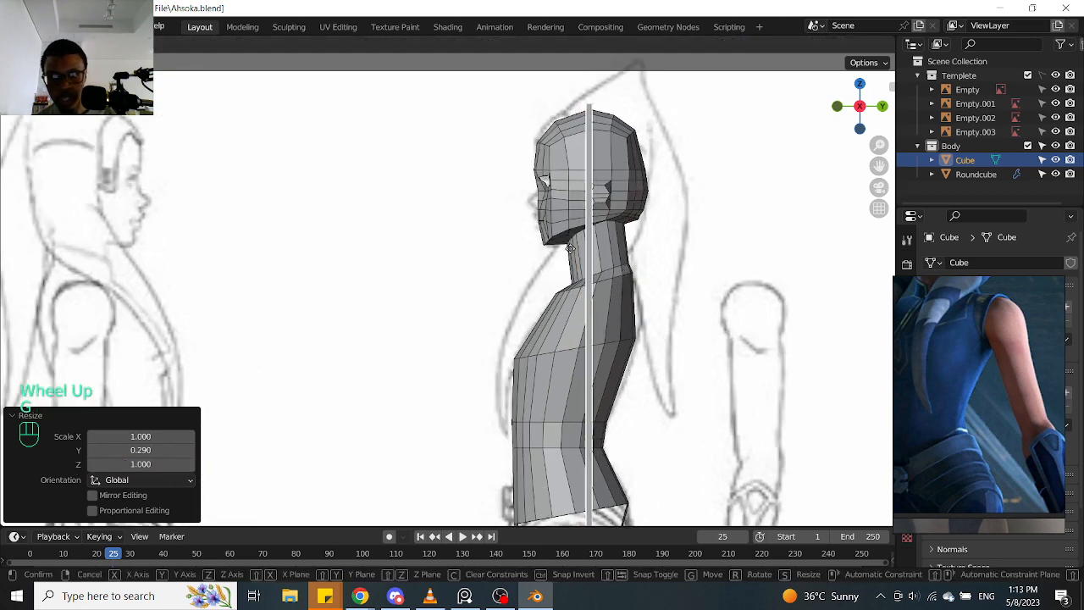
left_click(568, 250)
scroll(576, 279, "down", 4)
mouse_move(576, 279)
middle_mouse_down("shift")
mouse_move(598, 321)
mouse_move(540, 226)
middle_mouse_up("shift")
scroll(597, 322, "up", 3)
scroll(556, 339, "up", 2)
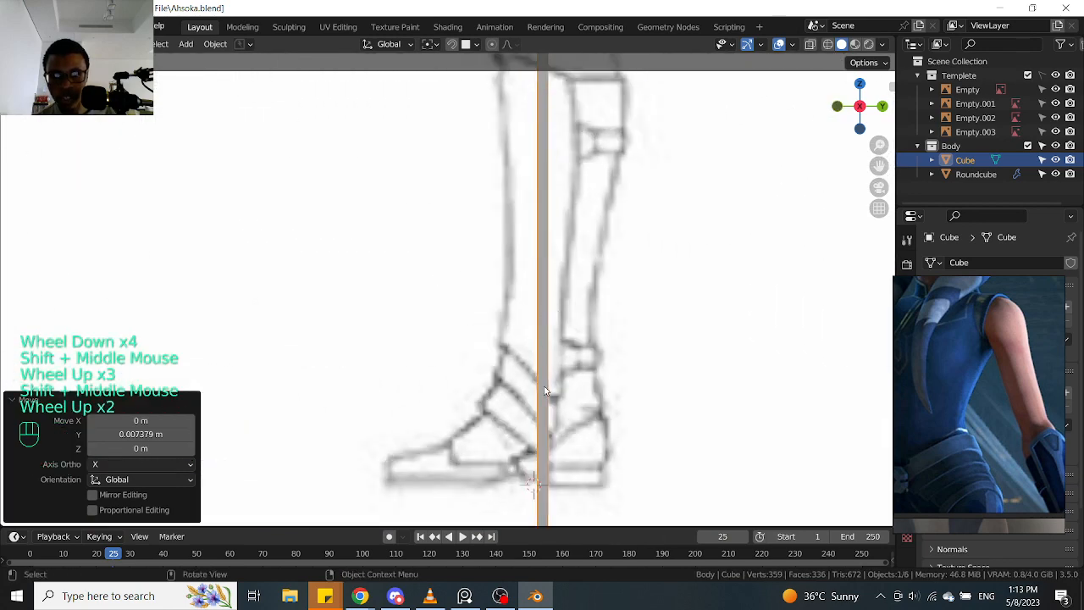
scroll(563, 288, "down", 1)
middle_click_drag(563, 288, 533, 178, "shift")
scroll(545, 420, "up", 1)
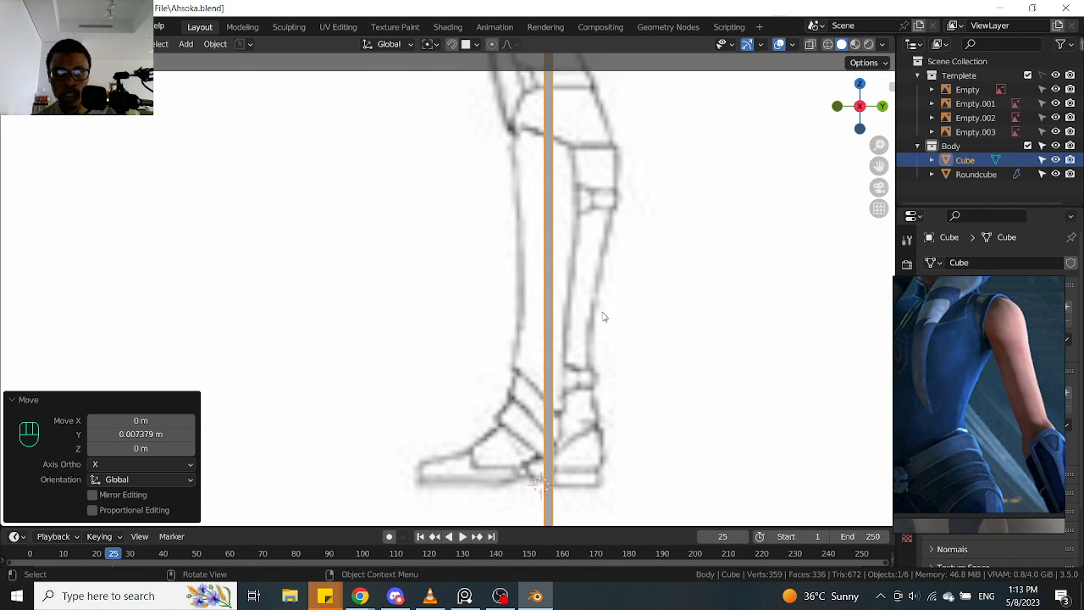
Try moving the slab about -0.042 m along Y to the front of the shin in the side reference
key("g")
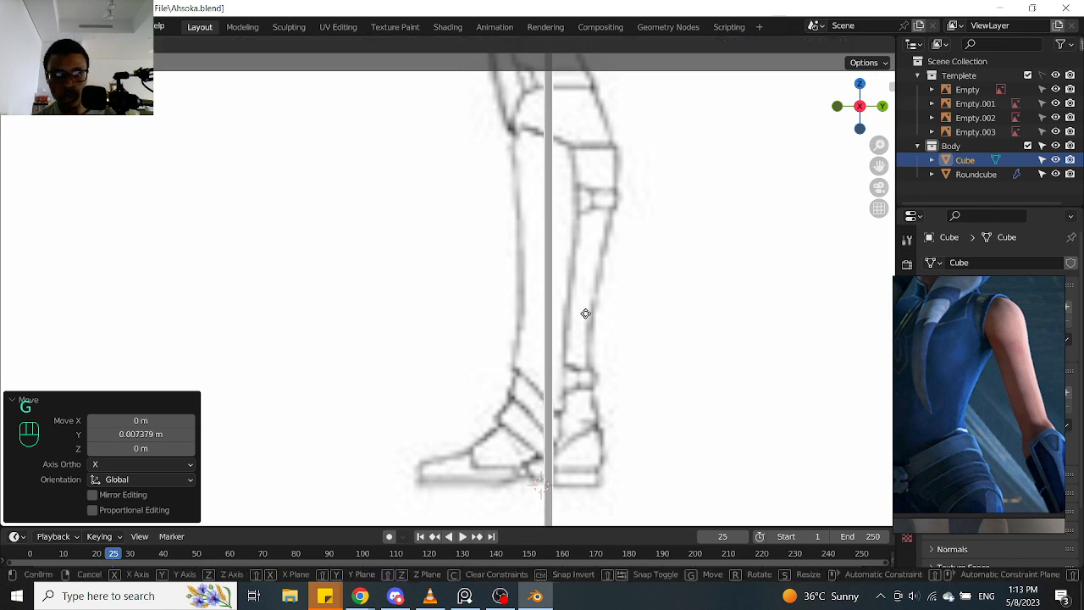
key("g")
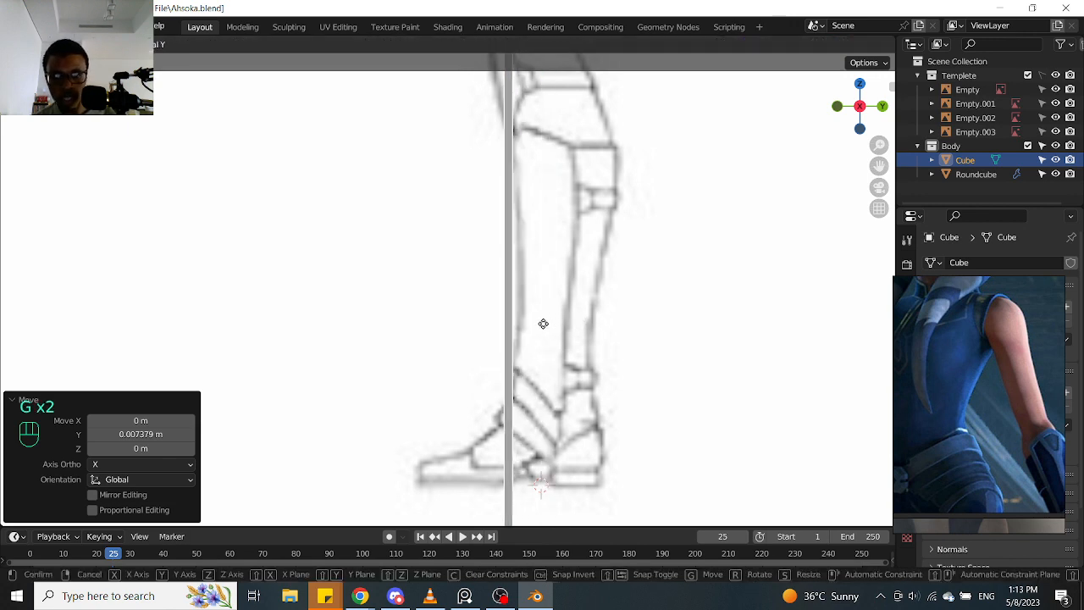
left_click(545, 329)
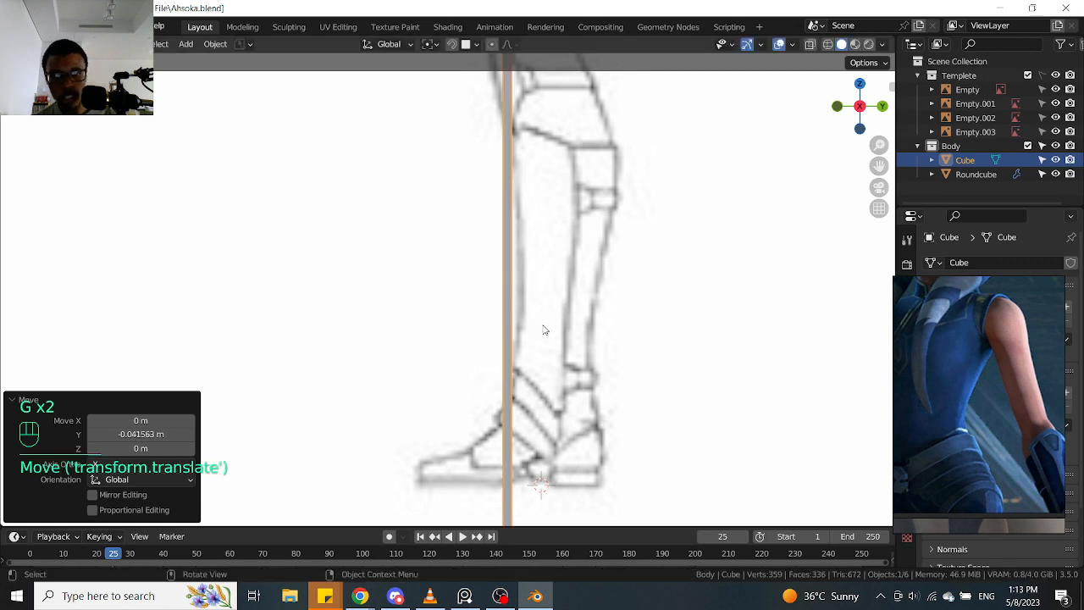
scroll(525, 394, "down", 1)
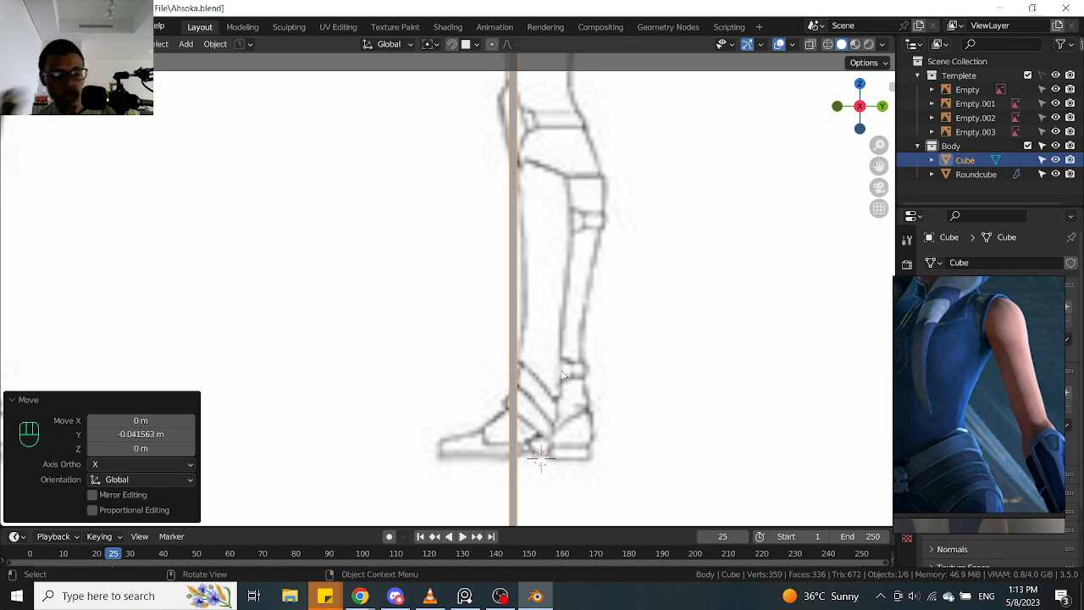
key("ctrl+z")
Examine the side reference's legs, feet and upper body against the slab's vertical line
scroll(583, 292, "down", 3)
middle_click_drag(542, 144, 532, 182, "shift")
scroll(537, 308, "up", 2)
scroll(537, 308, "down", 2)
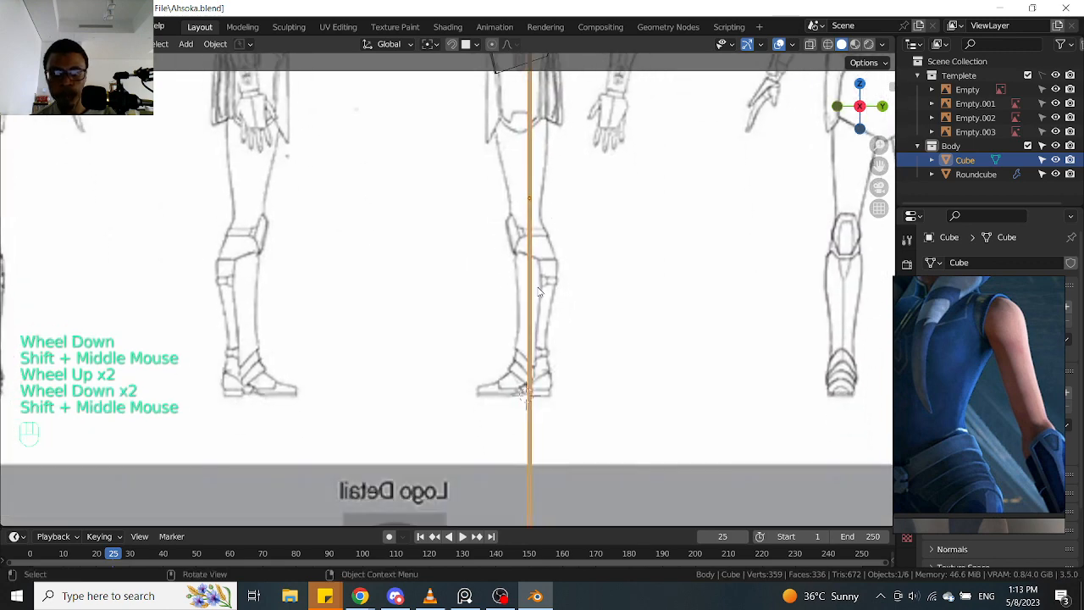
scroll(536, 308, "up", 2)
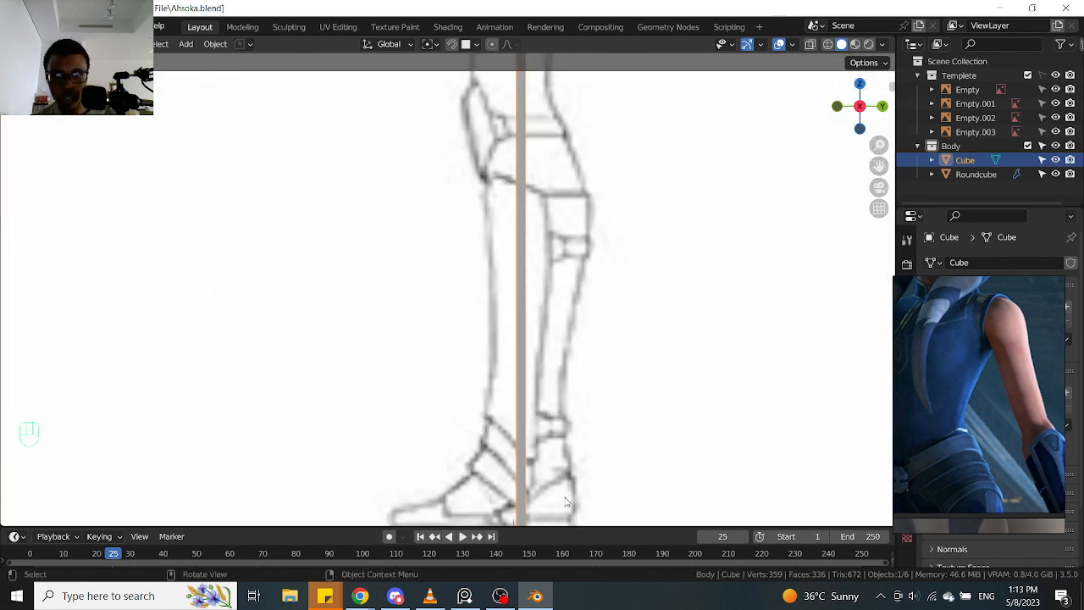
scroll(537, 316, "down", 2)
scroll(538, 325, "up", 1)
scroll(538, 325, "down", 1)
middle_click_drag(525, 148, 542, 319, "shift")
scroll(527, 301, "up", 2)
scroll(526, 301, "down", 1)
Turn on X-ray display in side view to see the reference through the body mesh
key("KP_3")
key("alt+z")
scroll(542, 320, "down", 1)
scroll(542, 320, "up", 2)
scroll(542, 320, "down", 1)
middle_click_drag(542, 321, 544, 333, "shift")
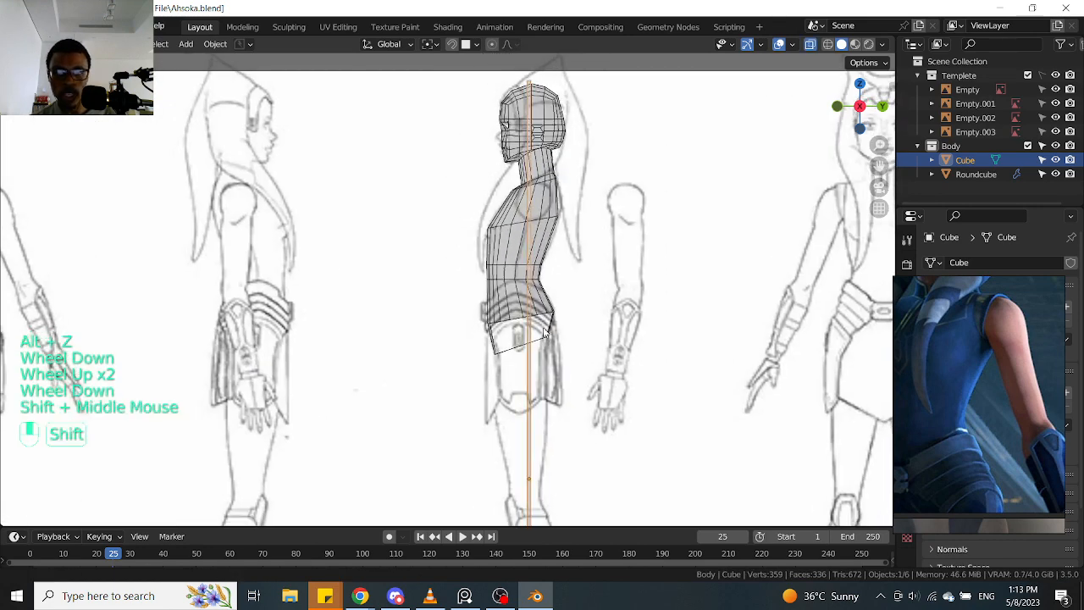
Move the slab about 0.065 m along Y to the back of the neck and upper back
scroll(556, 178, "up", 1)
key("g")
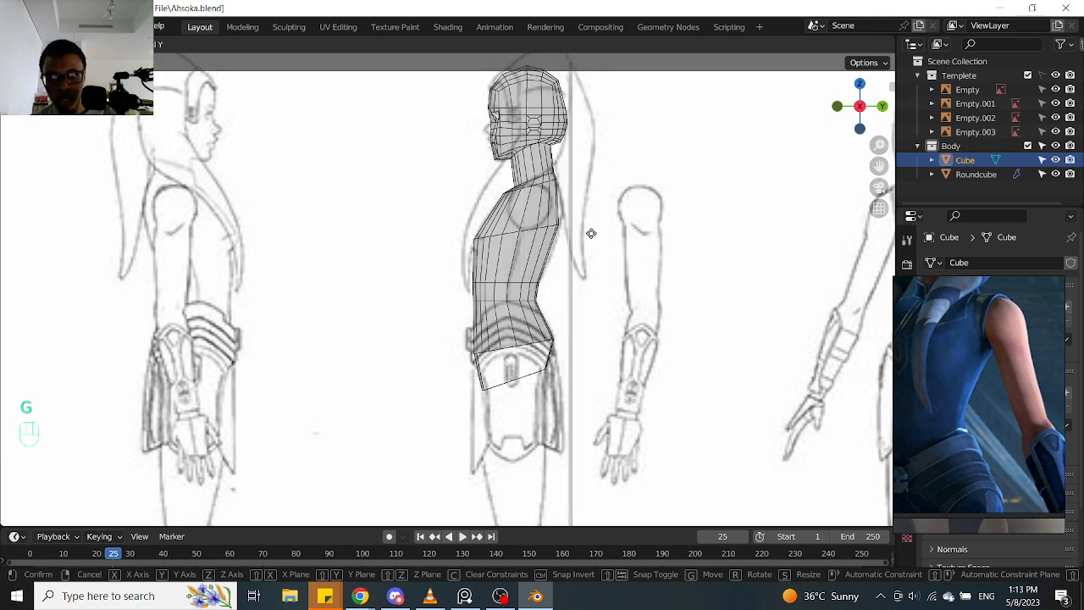
left_click(577, 235)
scroll(578, 183, "up", 2)
middle_click_drag(577, 182, 495, 276, "shift")
scroll(495, 276, "up", 1)
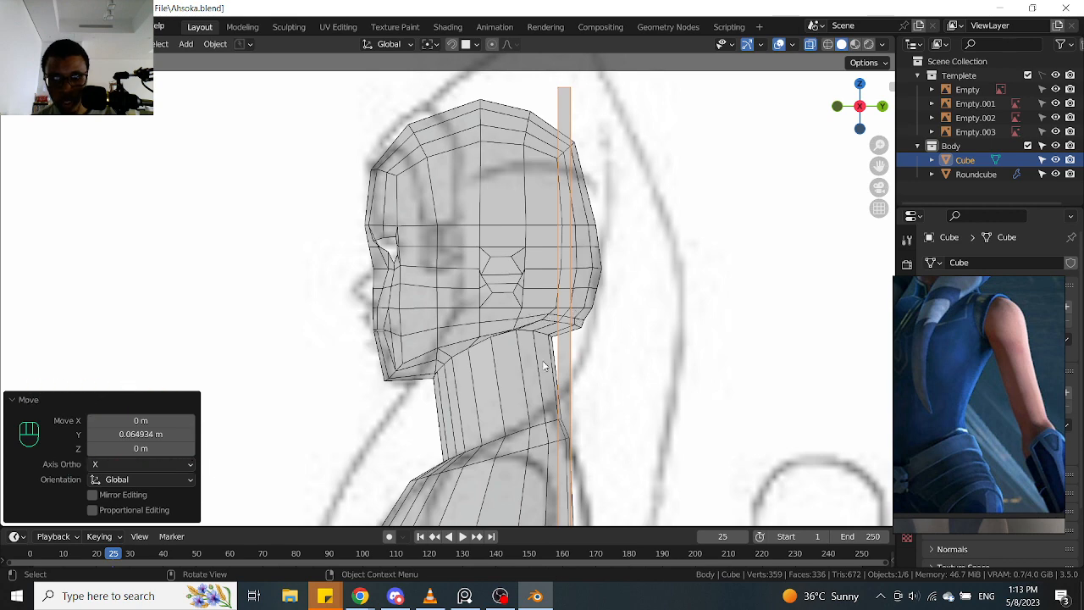
scroll(565, 331, "up", 1)
scroll(566, 330, "down", 1)
scroll(566, 331, "down", 1)
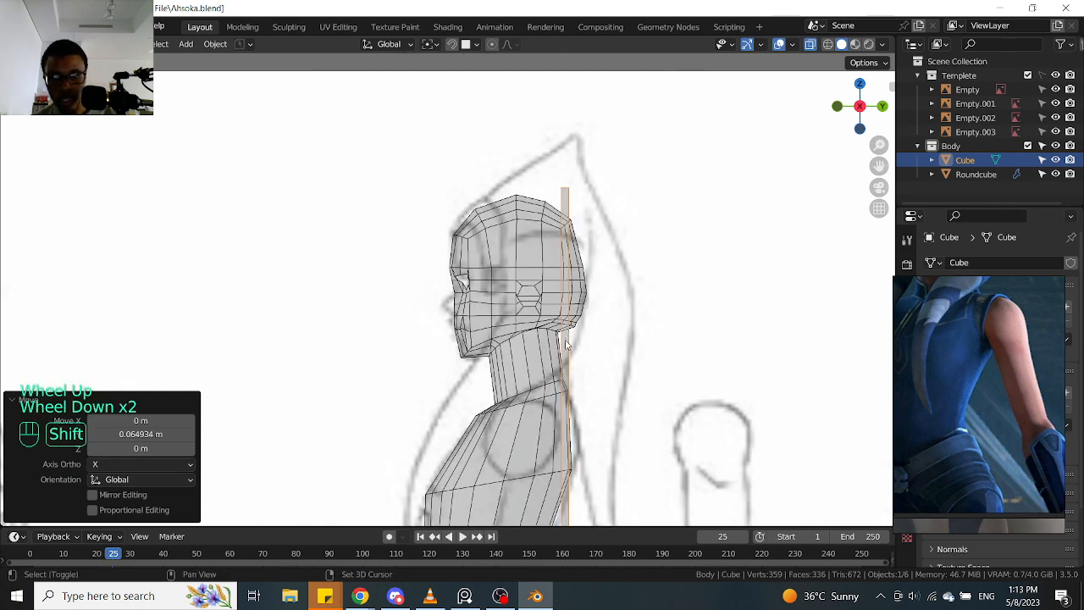
Compare the slab's line with the back of the torso, calf and heel in the side reference
middle_click_drag(565, 330, 578, 193, "shift")
scroll(542, 284, "down", 1)
scroll(562, 292, "up", 2)
scroll(576, 339, "down", 2)
middle_click_drag(598, 364, 576, 348, "shift")
middle_click_drag(576, 349, 551, 320, "shift")
scroll(559, 218, "up", 2)
middle_click_drag(554, 240, 557, 242, "shift")
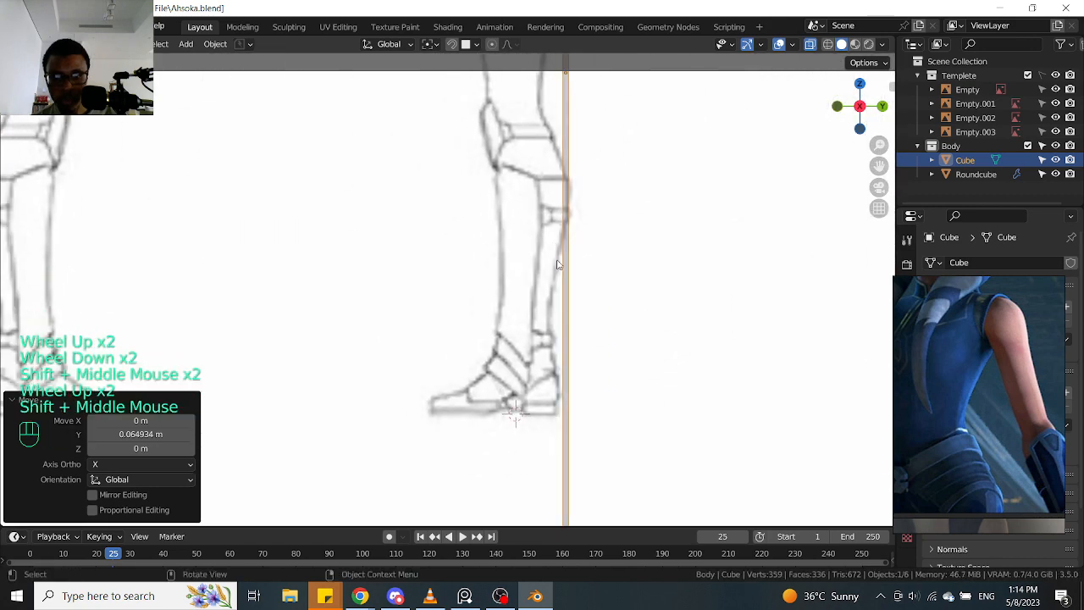
Move the slab about -0.007 m along Y to the back of the heel in the side reference
key("g")
key("x")
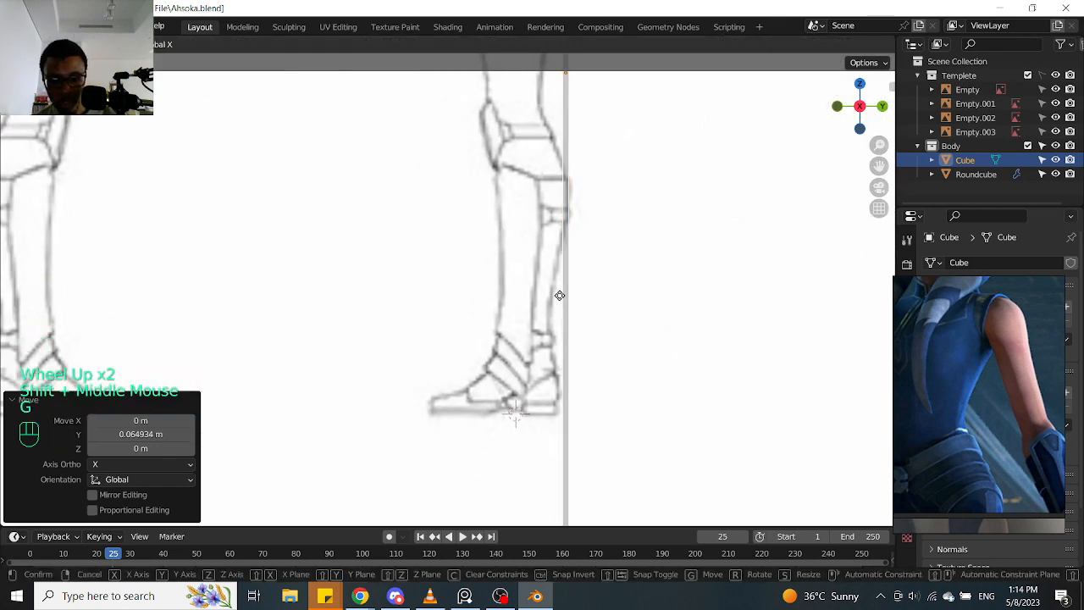
left_click(555, 294)
scroll(551, 347, "up", 2)
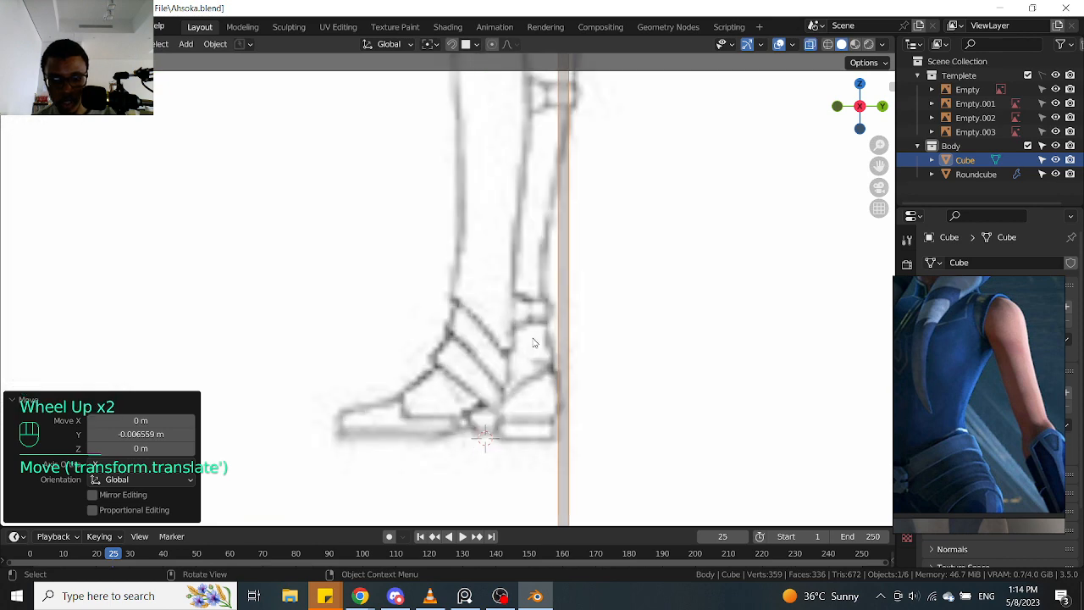
scroll(554, 347, "down", 3)
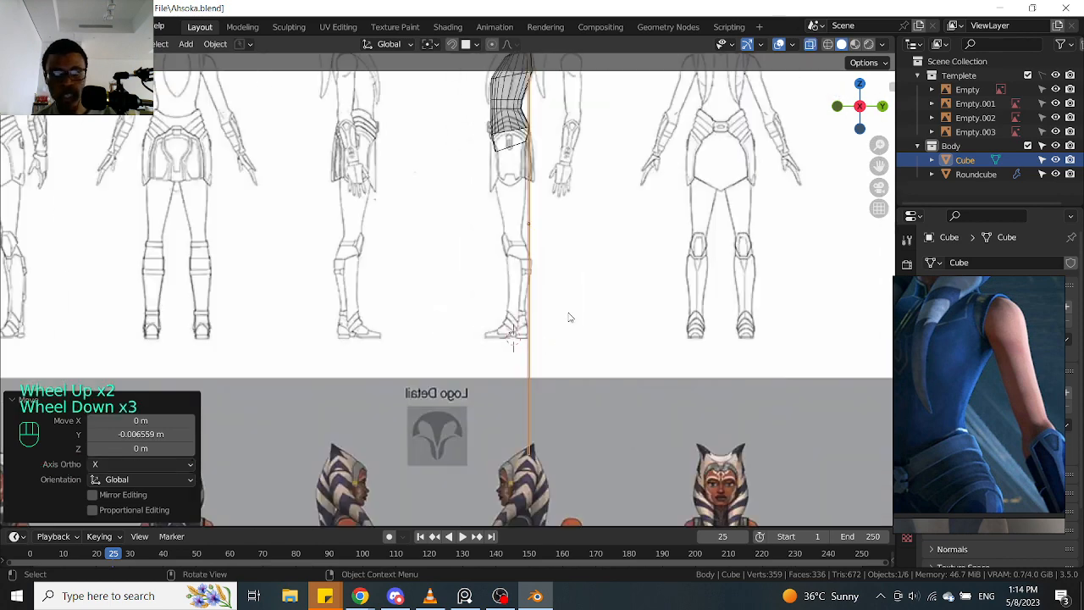
Move the slab about 0.038 m along Y behind the back and compare it with the torso and hips
middle_click_drag(519, 107, 539, 203, "shift")
scroll(539, 203, "up", 2)
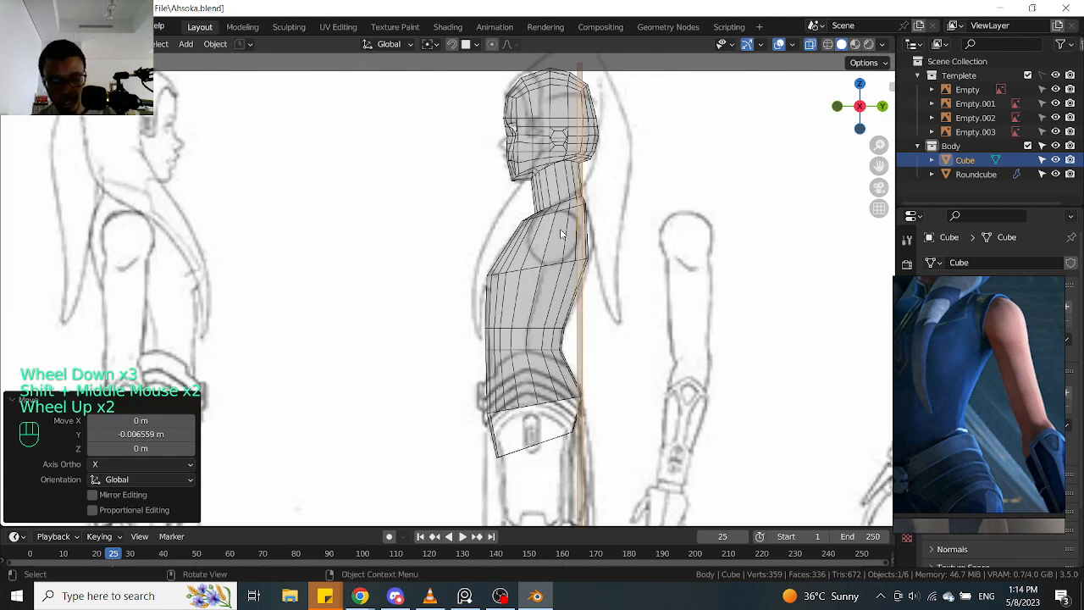
key("g")
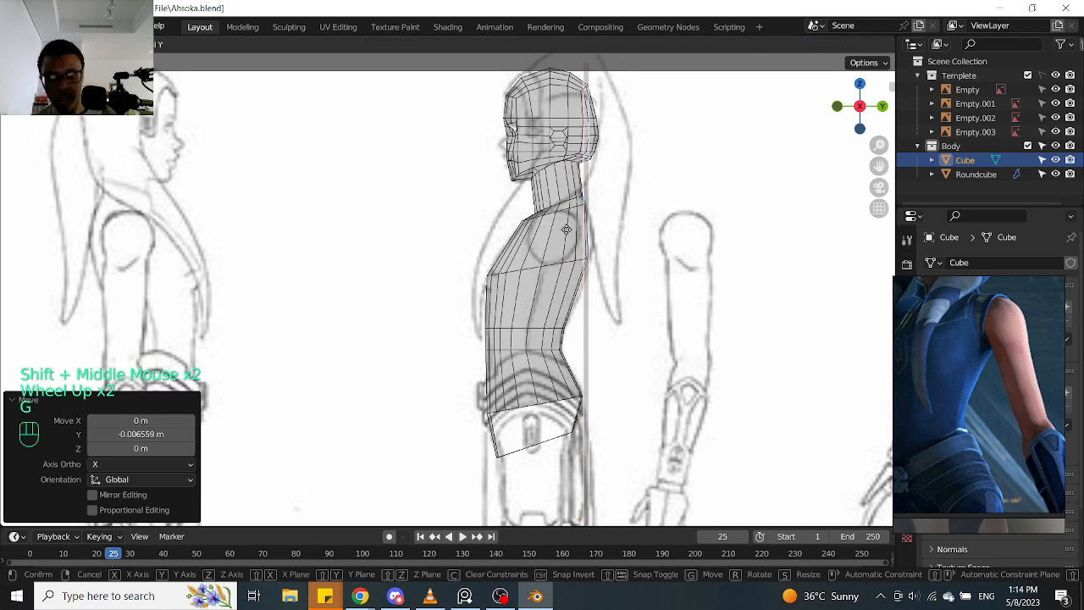
left_click(583, 235)
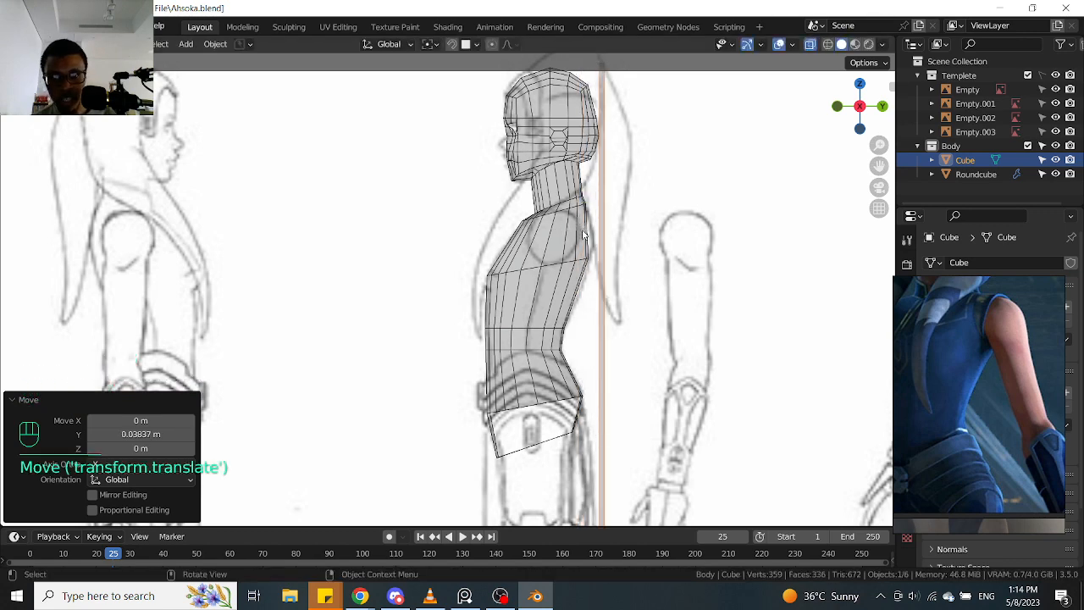
scroll(583, 235, "up", 2)
scroll(583, 234, "down", 2)
middle_click_drag(583, 235, 605, 274, "shift")
scroll(605, 274, "up", 1)
scroll(609, 278, "down", 2)
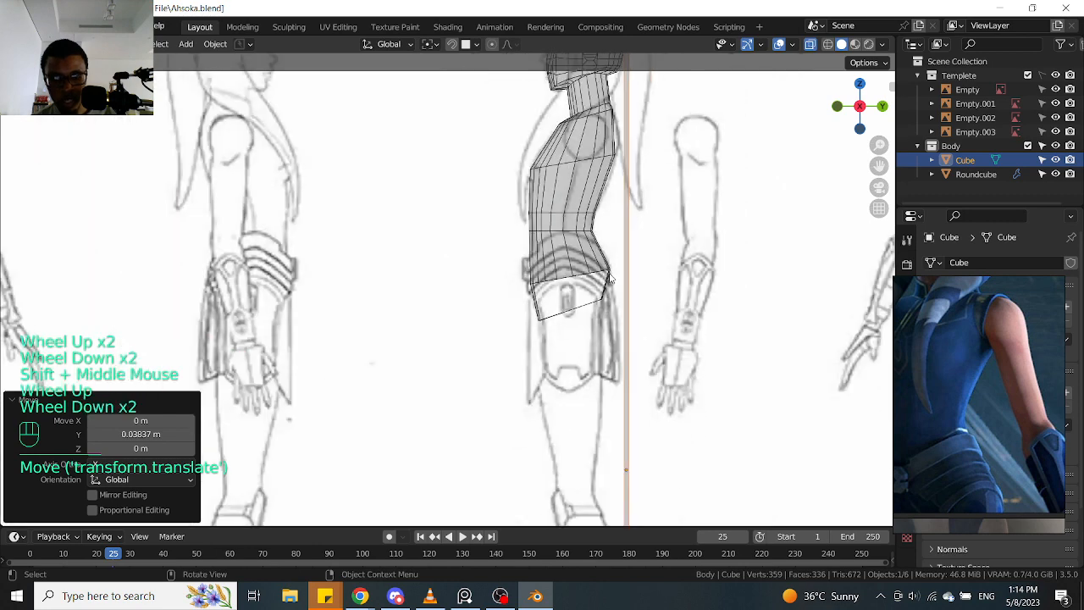
Move the slab about -0.04 m along Y to the rear edge of the hips and compare it with the knee and calf
scroll(609, 280, "up", 2)
key("g")
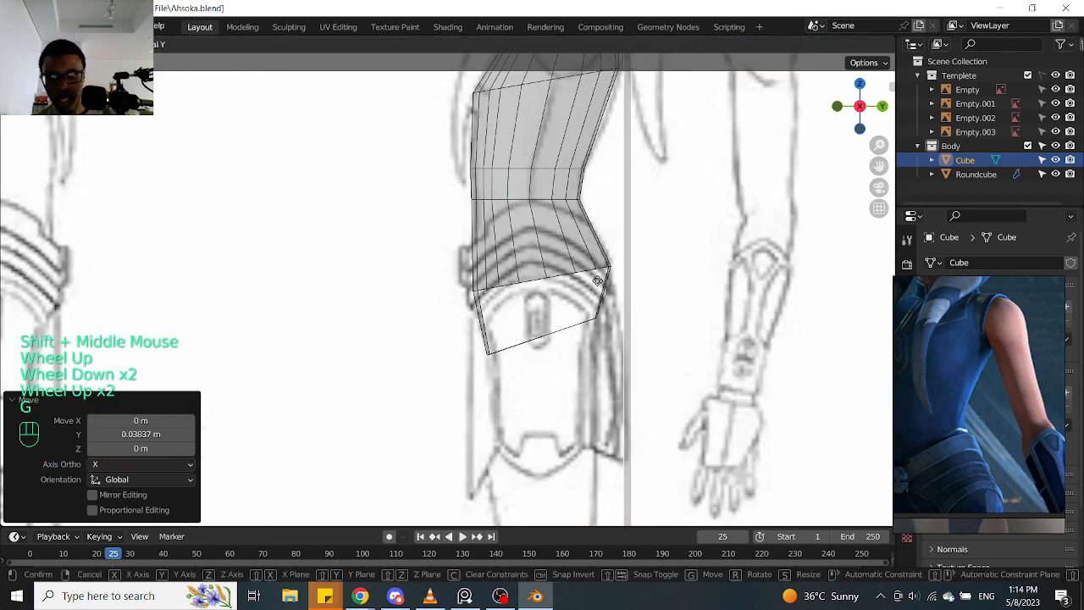
left_click(581, 284)
scroll(605, 315, "up", 2)
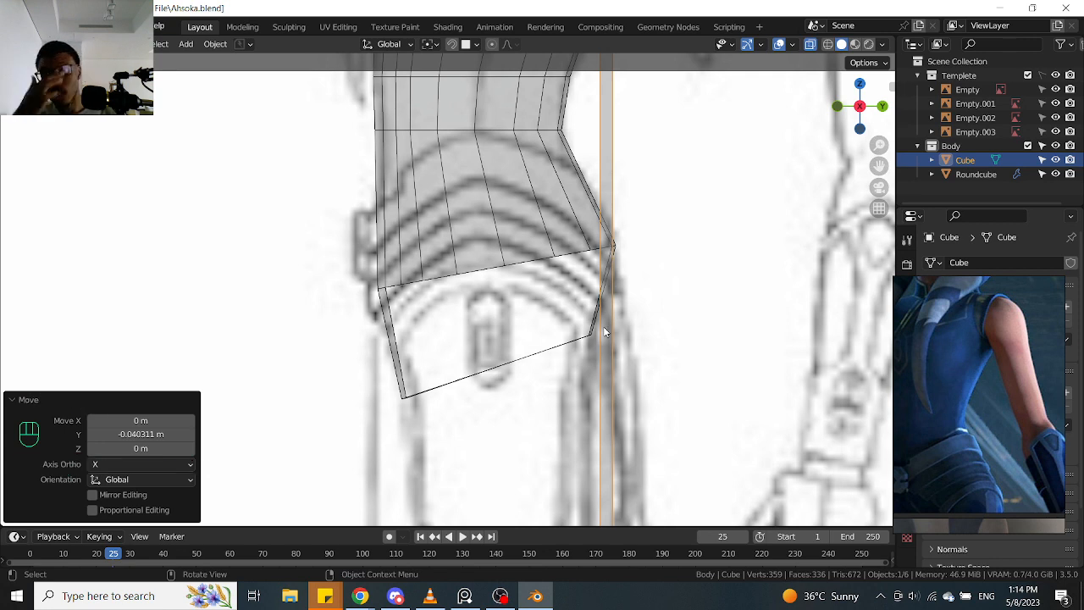
scroll(599, 387, "down", 1)
middle_click_drag(599, 386, 601, 278, "shift")
scroll(606, 225, "down", 2)
scroll(605, 409, "up", 2)
middle_click_drag(605, 409, 613, 370, "shift")
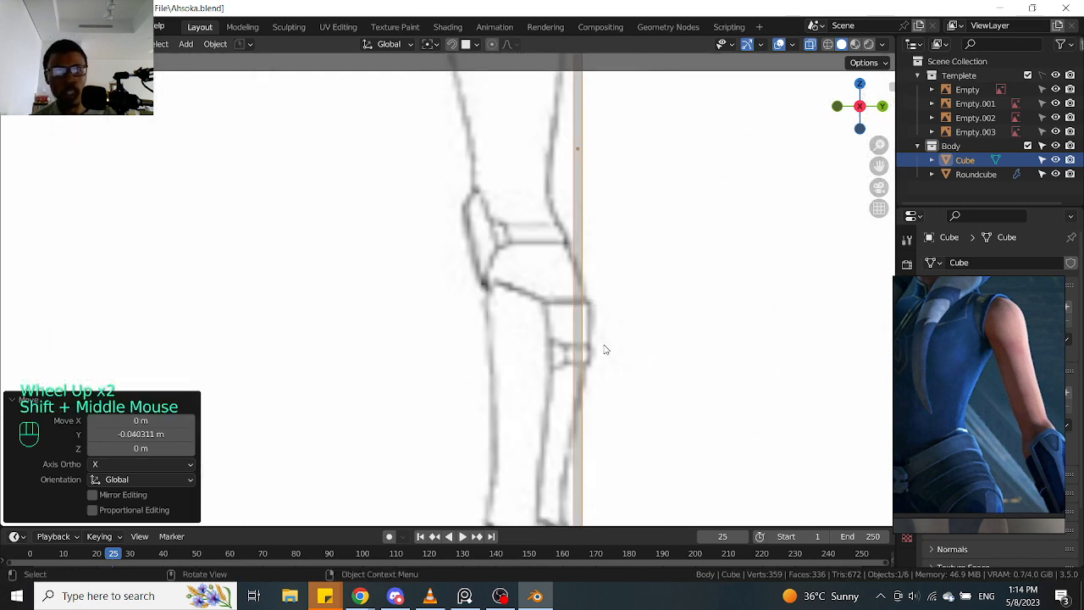
Move the slab about 0.018 m along Y to just behind the calf in the side reference
scroll(591, 327, "down", 1)
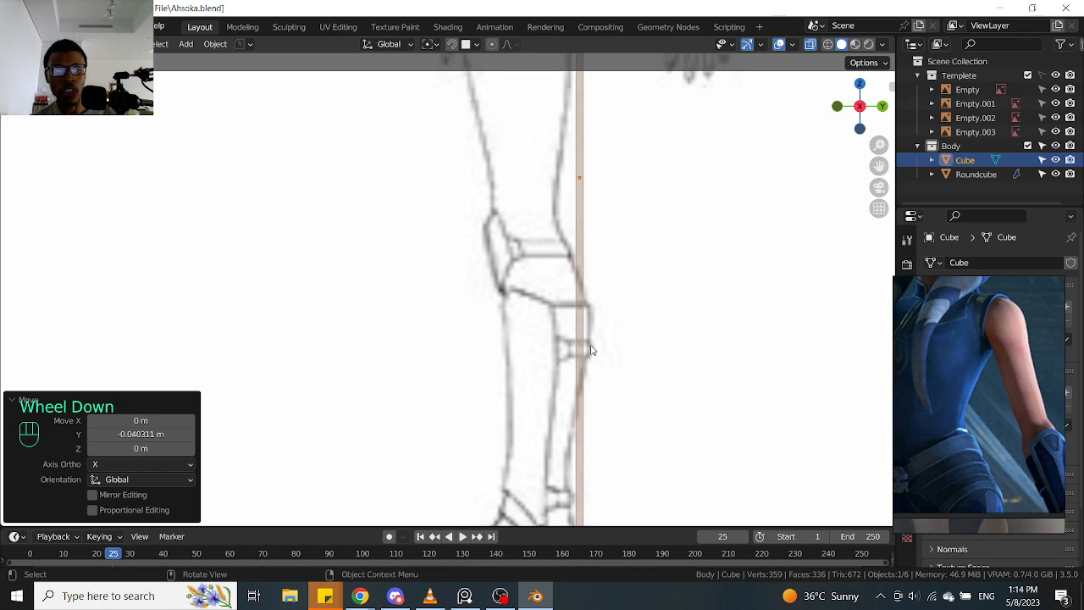
scroll(597, 276, "down", 2)
scroll(605, 258, "down", 2)
scroll(603, 262, "up", 2)
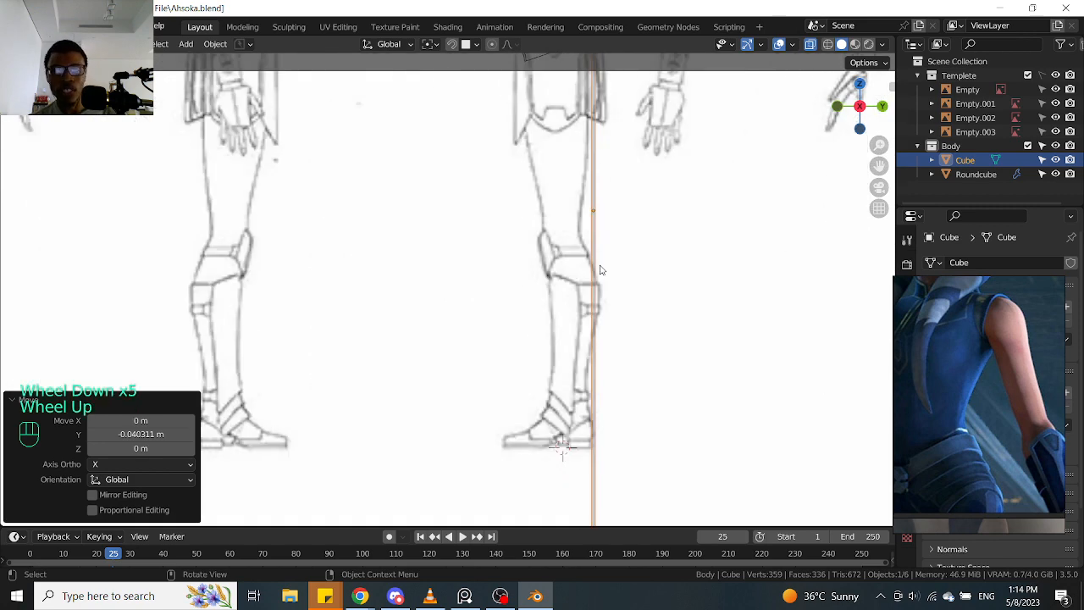
key("g")
key("y")
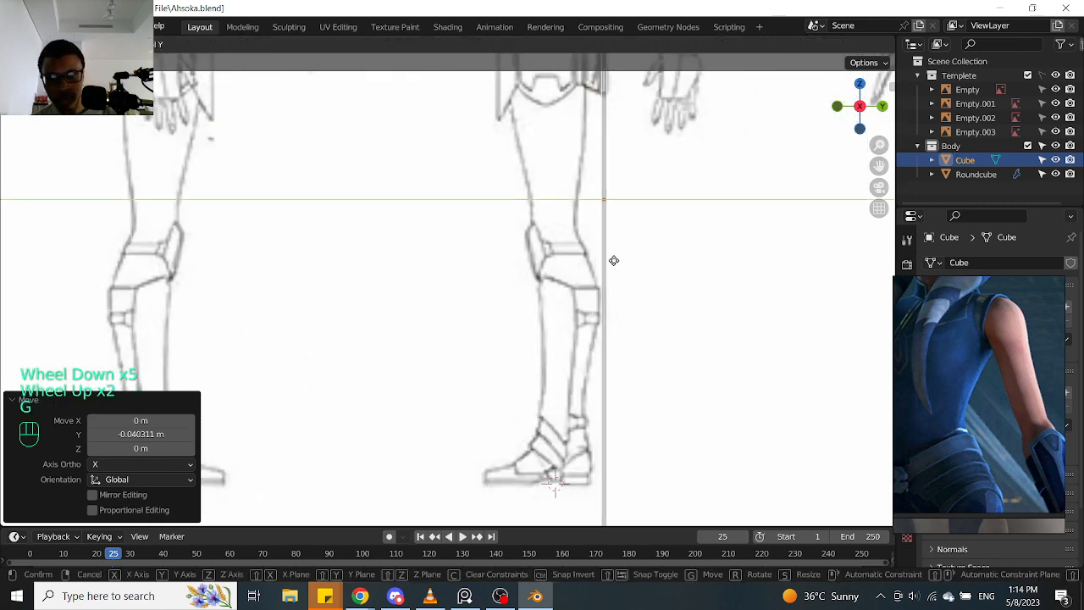
left_click(610, 260)
Compare the slab's line with the back of the body mesh's hips, upper back, neck and head
scroll(592, 169, "down", 1)
middle_click_drag(592, 169, 605, 243, "shift")
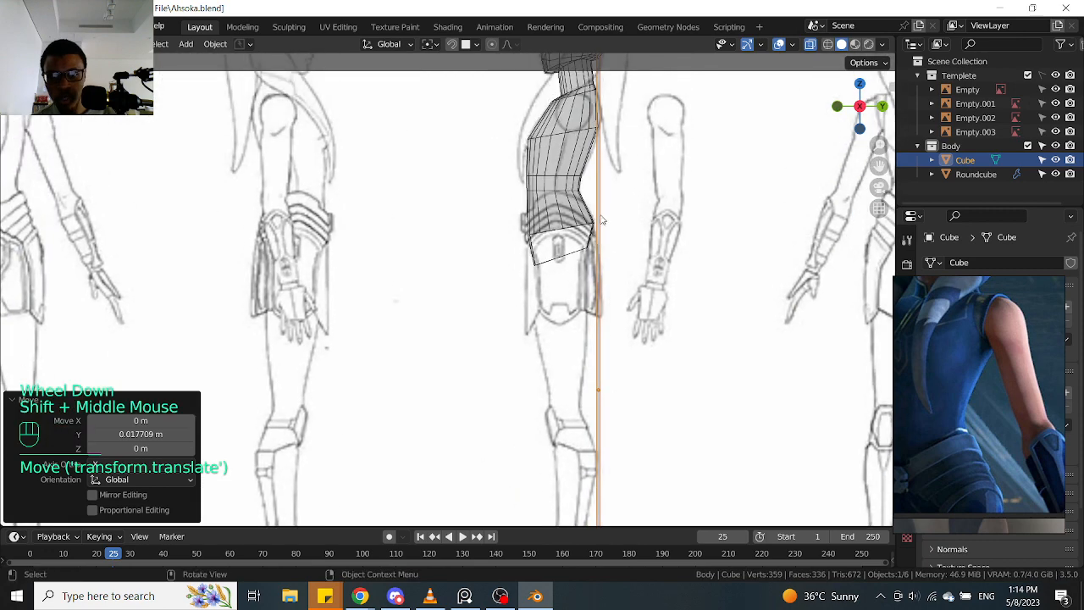
scroll(608, 246, "up", 2)
scroll(617, 218, "up", 4)
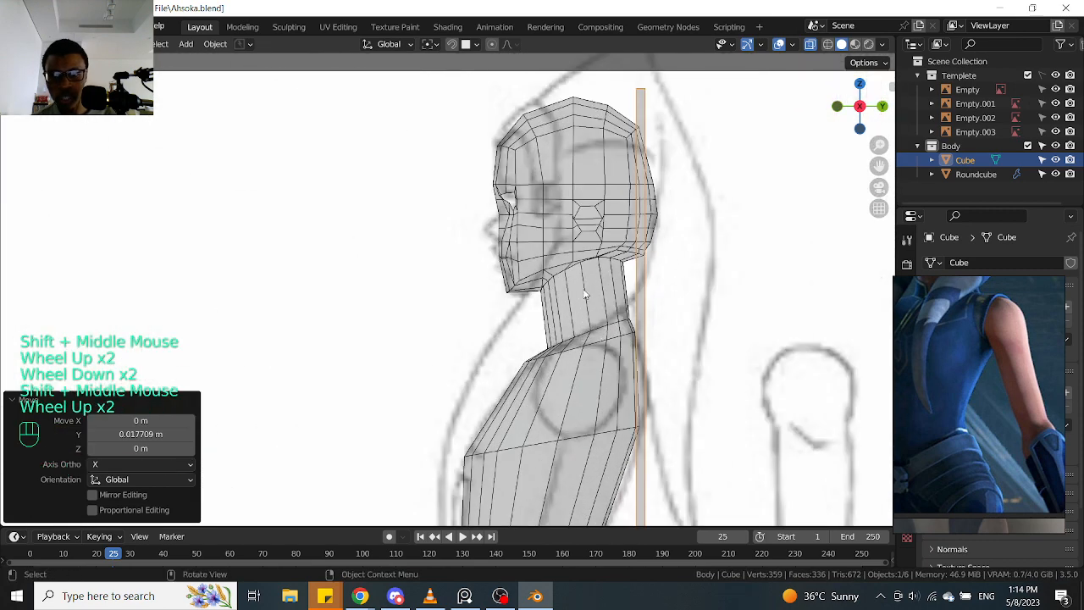
scroll(644, 376, "down", 2)
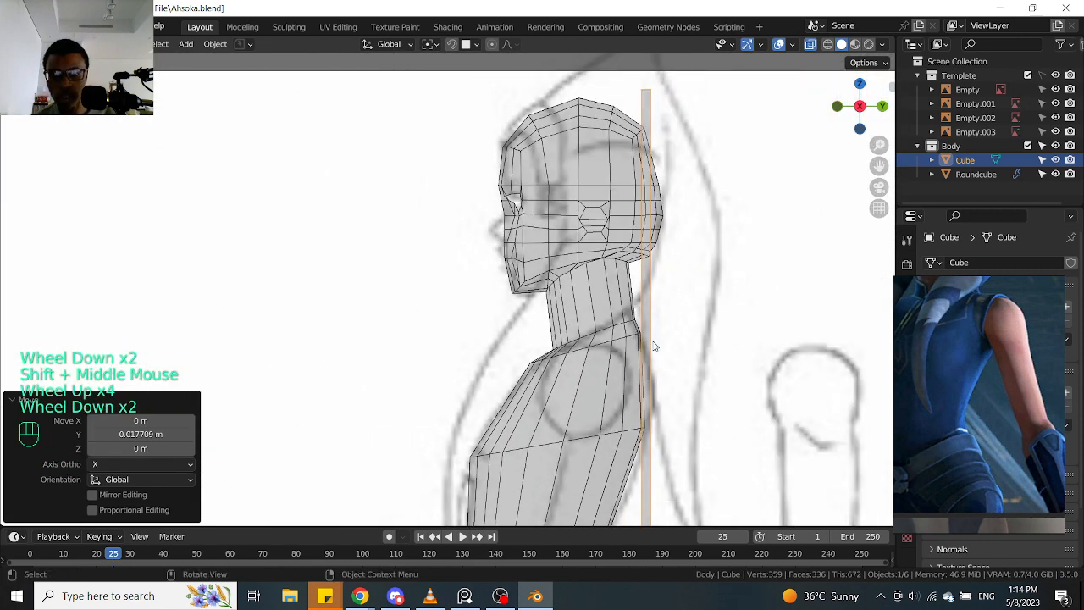
middle_click_drag(640, 342, 619, 280, "shift")
scroll(619, 279, "up", 1)
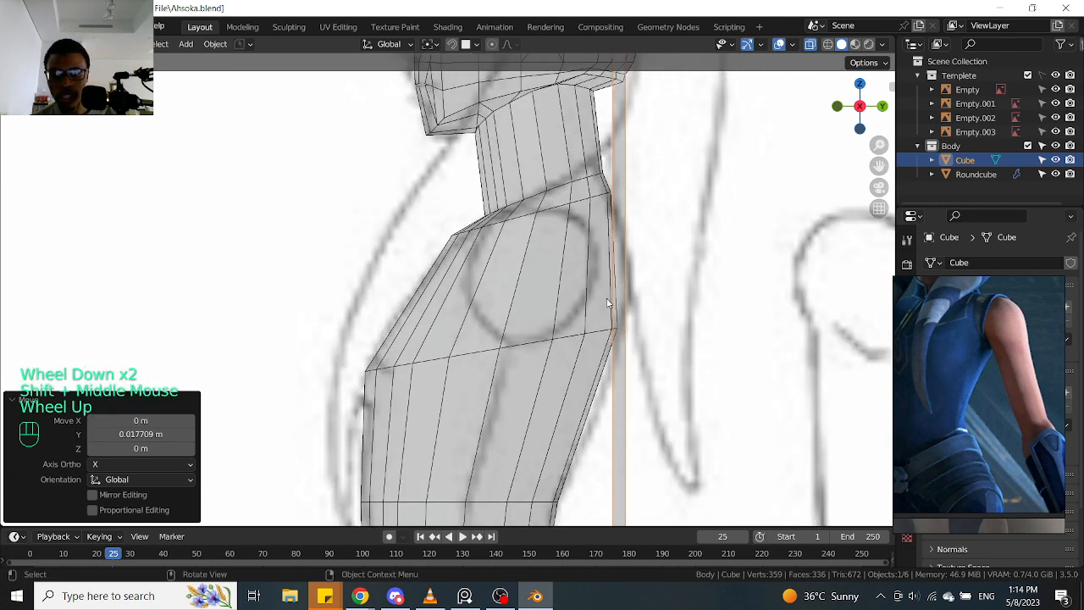
scroll(607, 313, "down", 2)
Select the body mesh and enter its edit mode with the head in view
left_click(644, 289)
middle_click_drag(643, 289, 636, 247, "shift")
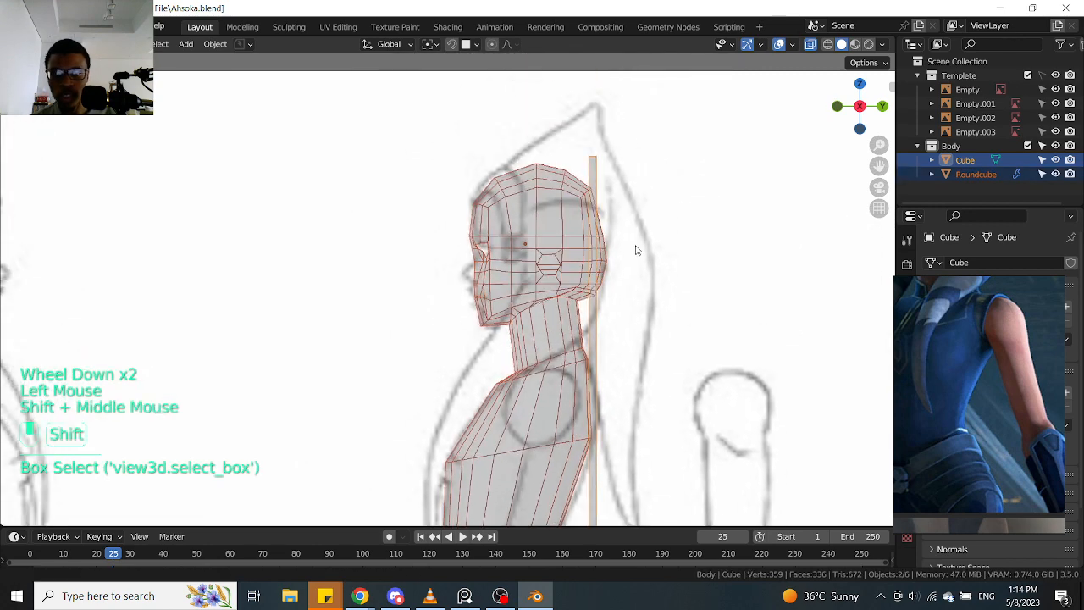
left_click(636, 246)
scroll(659, 250, "up", 1)
key("Tab")
scroll(660, 250, "up", 1)
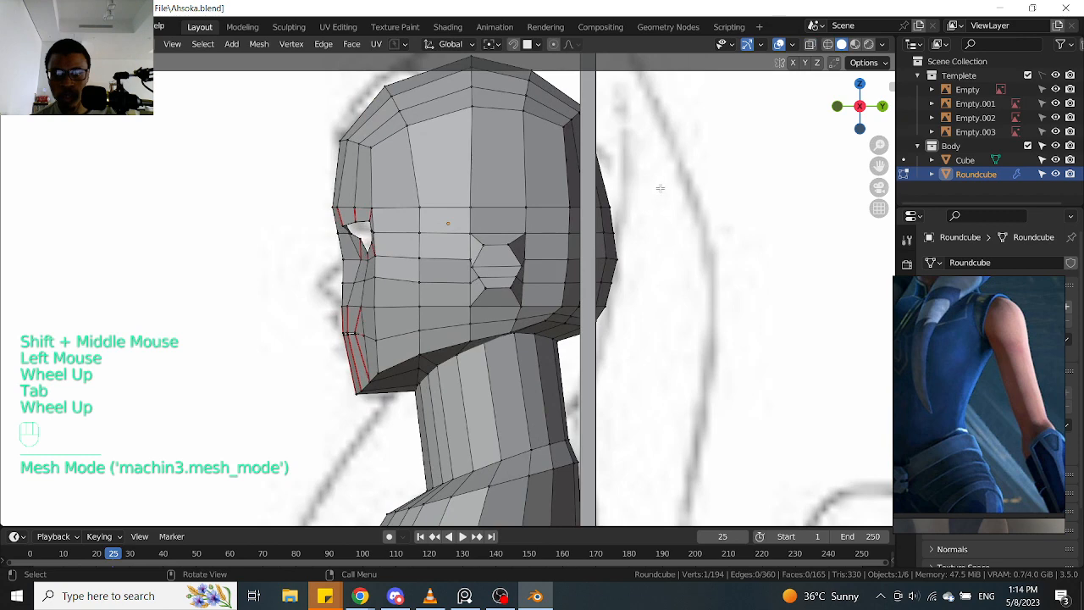
Pick out the rear vertices of the head and back to compare them with the slab's line
left_click_drag(618, 197, 587, 251)
scroll(657, 286, "down", 1)
scroll(657, 286, "down", 1)
middle_click_drag(658, 287, 618, 135, "shift")
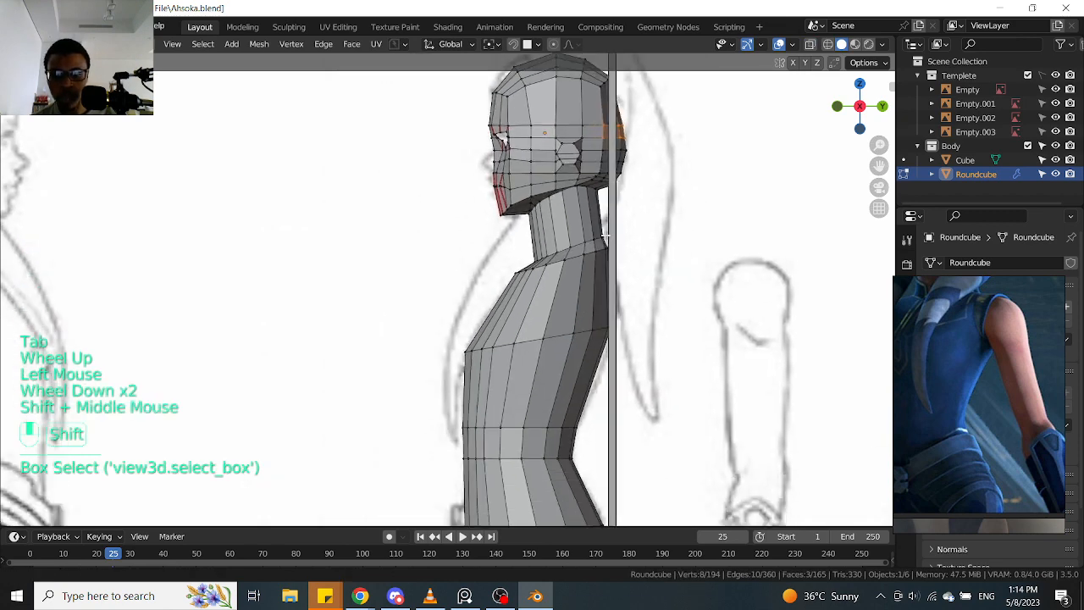
scroll(593, 339, "up", 1)
left_click(585, 363)
middle_click_drag(638, 290, 595, 198, "shift")
left_click(604, 114)
scroll(604, 115, "down", 1)
scroll(641, 204, "up", 1)
Try to pull the rear hip vertices backward past the slab, and undo the move
left_click(544, 275)
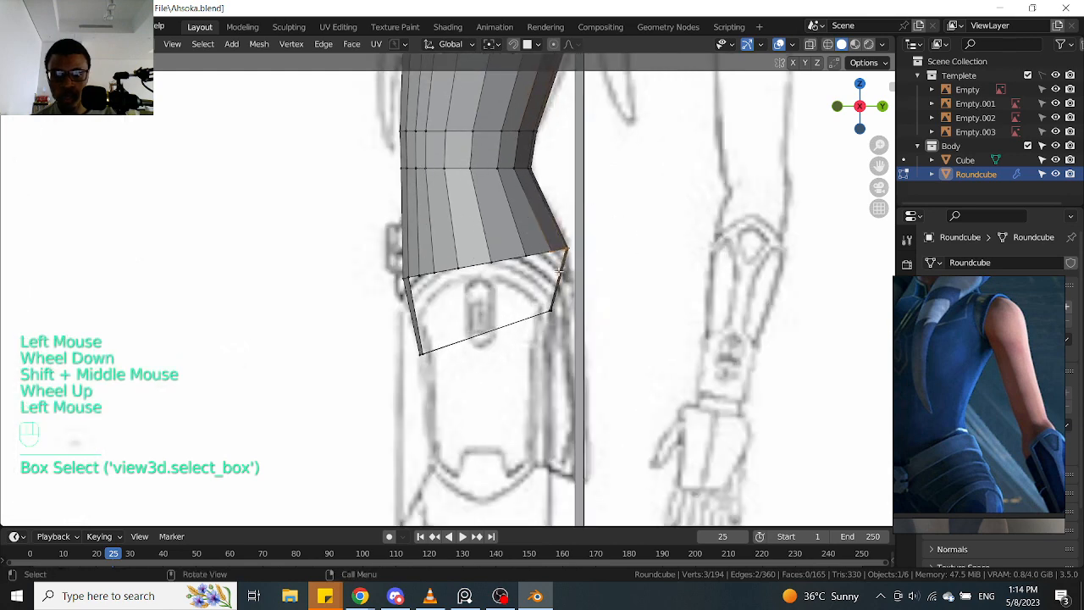
key("g")
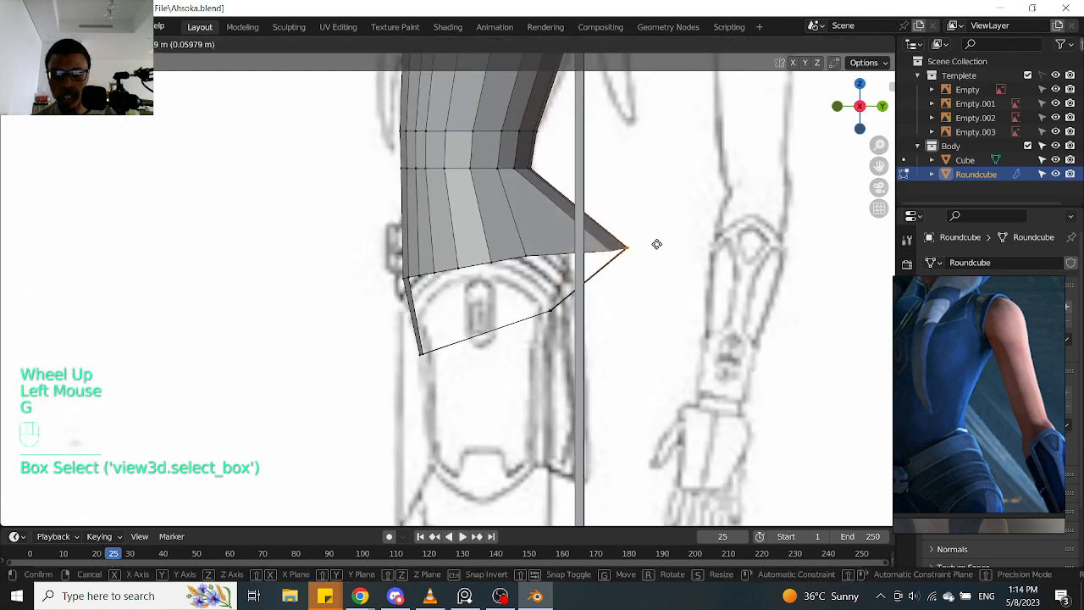
left_click(656, 243)
scroll(656, 243, "down", 2)
middle_click_drag(626, 256, 606, 268, "shift")
key("ctrl+z")
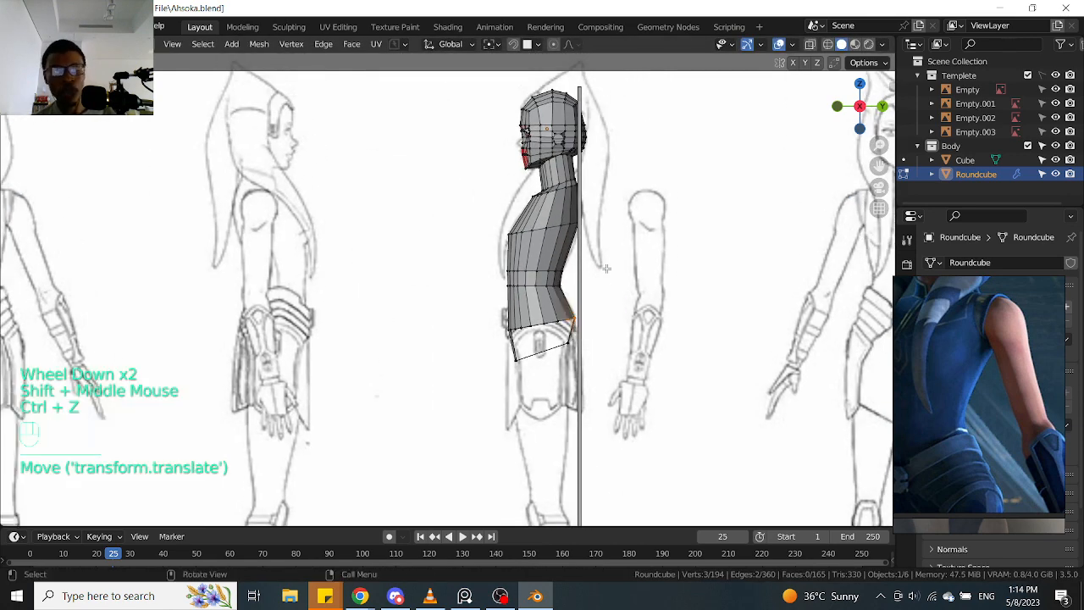
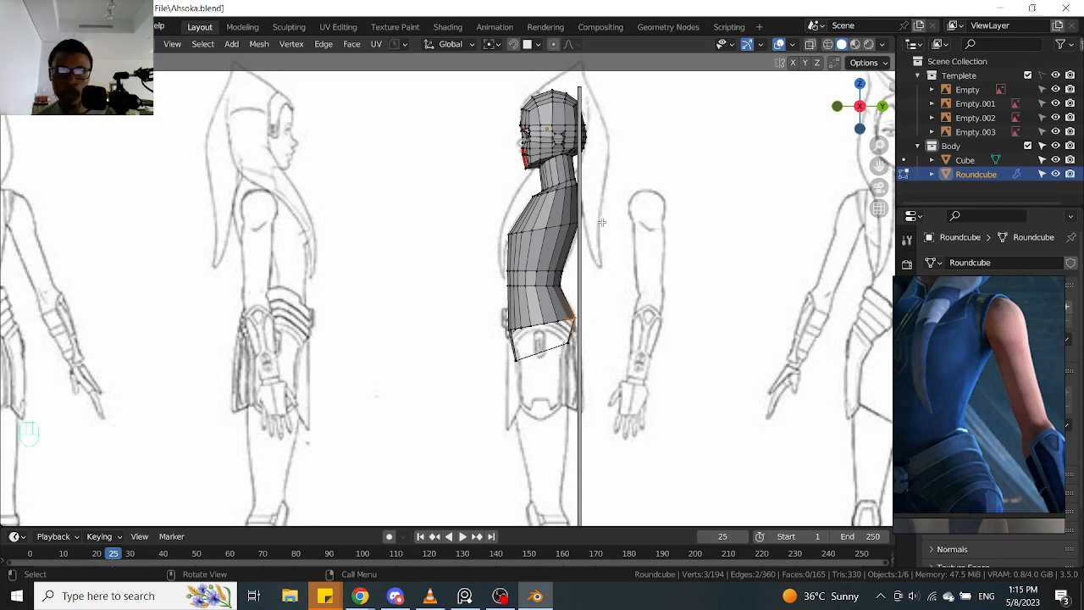
Check the body mesh and slab from the front and at an angle, with X-ray on and off
scroll(601, 222, "up", 2)
scroll(599, 220, "down", 1)
middle_click_drag(600, 220, 554, 229)
key("KP_1")
key("alt+z")
scroll(590, 218, "down", 2)
scroll(553, 229, "up", 2)
key("alt+z")
scroll(554, 230, "down", 1)
middle_click_drag(670, 190, 648, 329, "shift")
Return to object mode and delete the slab guide
key("Tab")
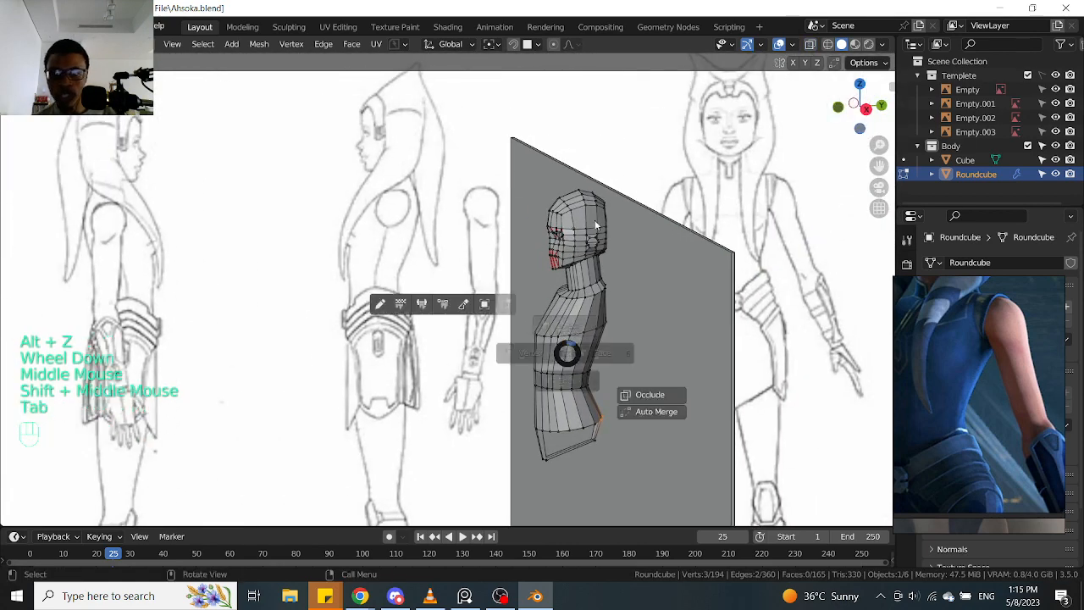
left_click(642, 300)
mouse_move(608, 277)
middle_mouse_down()
mouse_move(617, 273)
mouse_move(601, 269)
middle_mouse_up()
scroll(600, 269, "up", 5)
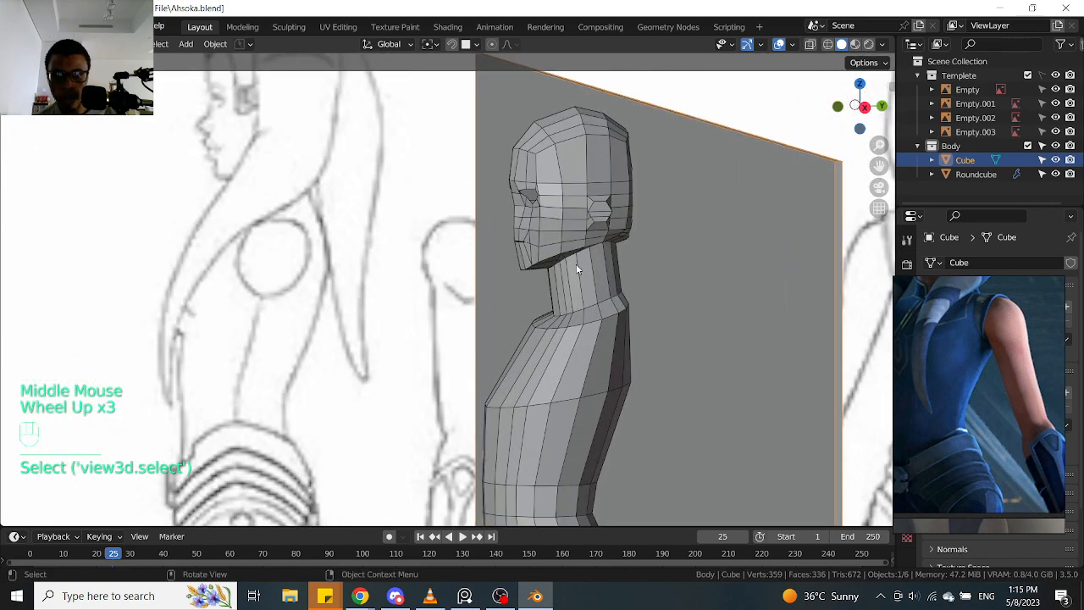
scroll(537, 261, "down", 1)
middle_click_drag(538, 262, 647, 300)
scroll(546, 254, "down", 1)
scroll(555, 253, "down", 1)
scroll(580, 248, "down", 2)
left_click(649, 305)
key("x")
left_click(649, 303)
Examine the body mesh and the reference drawings from several angles without the slab
scroll(564, 254, "down", 1)
middle_click_drag(565, 254, 503, 273)
scroll(614, 271, "up", 2)
scroll(602, 271, "up", 1)
scroll(602, 271, "down", 2)
scroll(557, 276, "down", 2)
scroll(503, 269, "up", 2)
middle_click_drag(423, 238, 485, 246, "shift")
scroll(361, 194, "up", 1)
middle_click_drag(275, 132, 653, 271, "shift")
scroll(362, 197, "up", 1)
Select the body mesh and open it for editing at the hips in the front view
left_click(361, 197)
key("KP_1")
scroll(427, 313, "up", 2)
scroll(514, 297, "up", 2)
scroll(514, 297, "down", 1, "shift")
scroll(514, 296, "down", 3)
scroll(539, 292, "up", 1)
scroll(591, 309, "down", 2)
scroll(653, 271, "up", 2)
key("Tab")
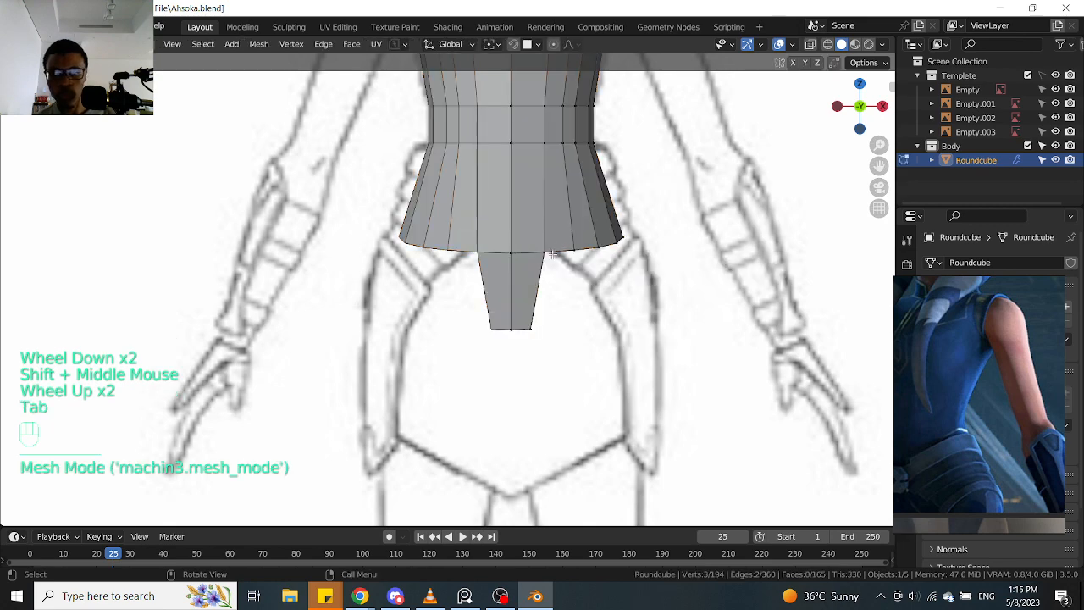
Select the edge loop around the leg opening and extrude it in place
left_click(552, 254)
left_click(552, 253, "alt")
middle_click_drag(553, 253, 538, 233)
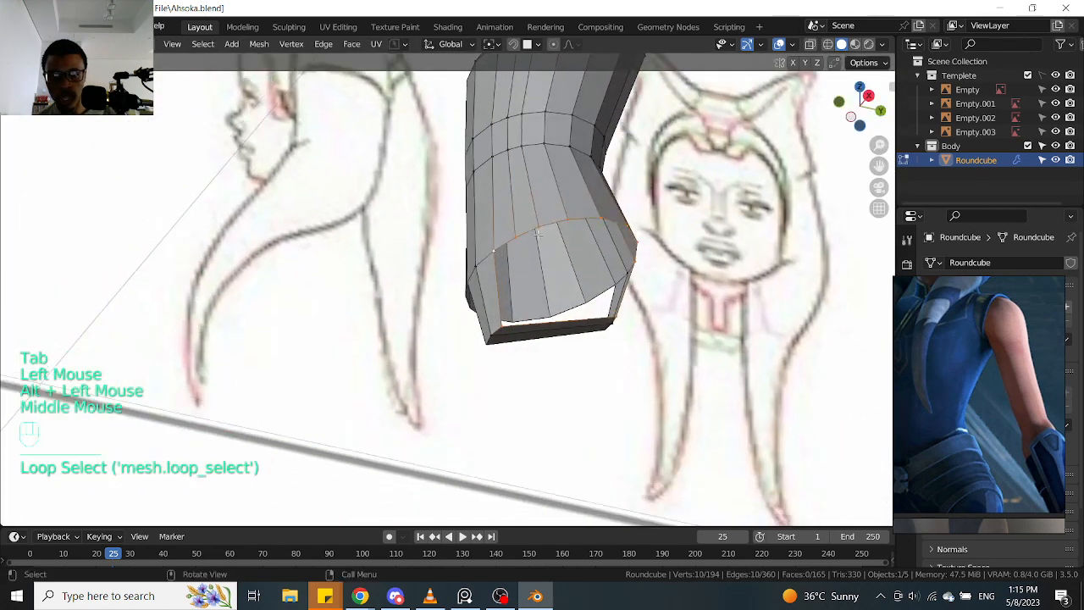
key("e")
key("Escape")
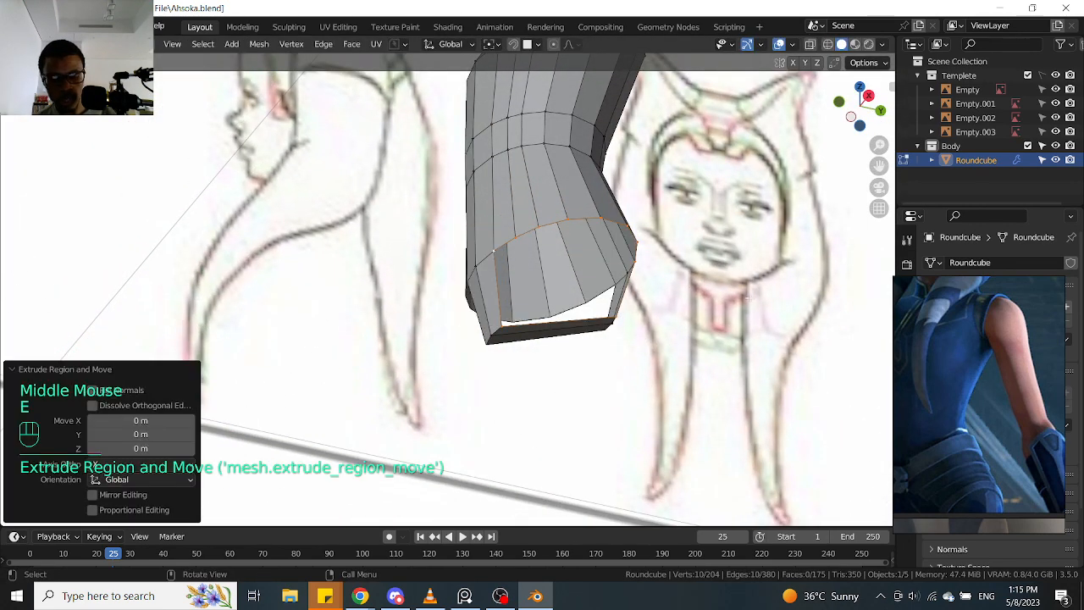
Scale the extruded leg-opening loop inward and round it with LoopTools Circle
key("s")
left_click(673, 294)
middle_click_drag(674, 294, 525, 252)
scroll(525, 251, "up", 1)
right_click(525, 251)
mouse_move(581, 217)
left_click(648, 224)
scroll(653, 226, "down", 1)
middle_click_drag(653, 225, 599, 247)
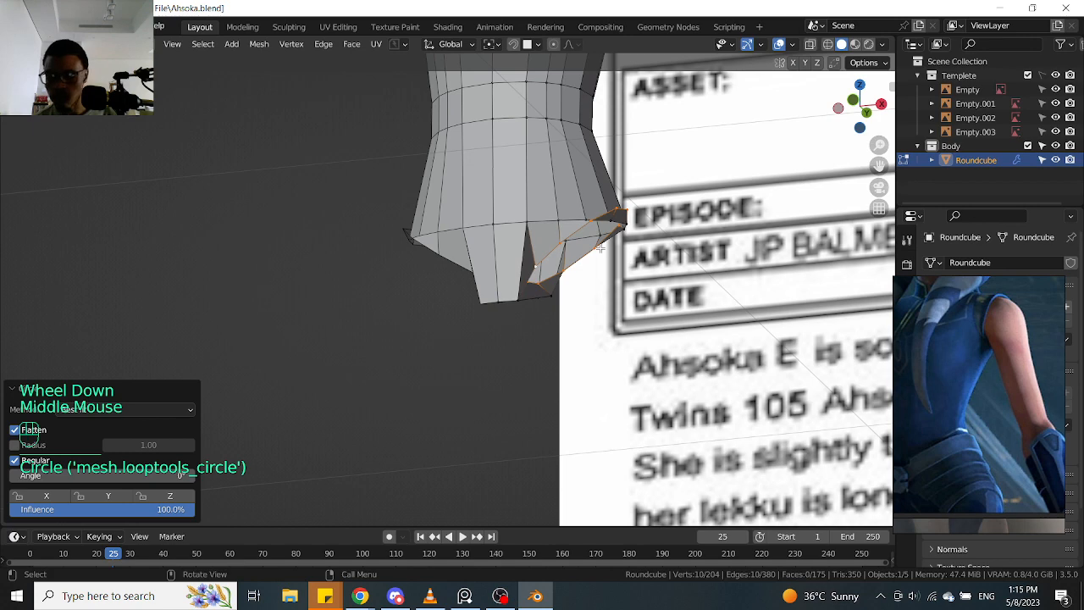
Move the leg loop about 0.03 m along X and -0.45 m along Z to the knees in the front view
key("KP_1")
scroll(601, 252, "up", 2)
key("alt+z")
scroll(605, 260, "down", 2)
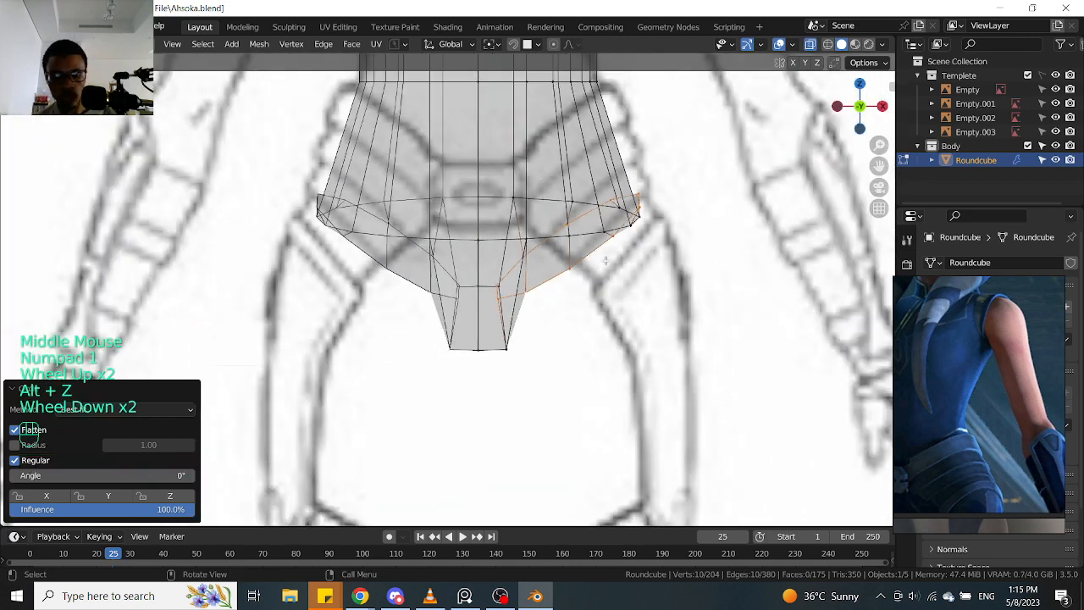
scroll(605, 261, "down", 2)
middle_click_drag(604, 261, 603, 178, "shift")
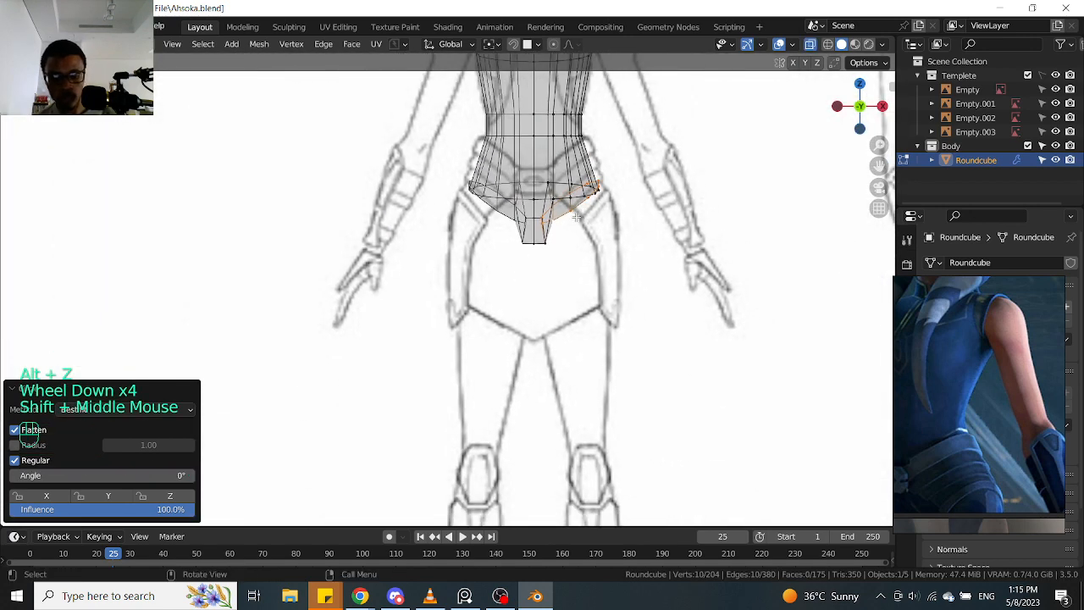
key("g")
left_click(605, 470)
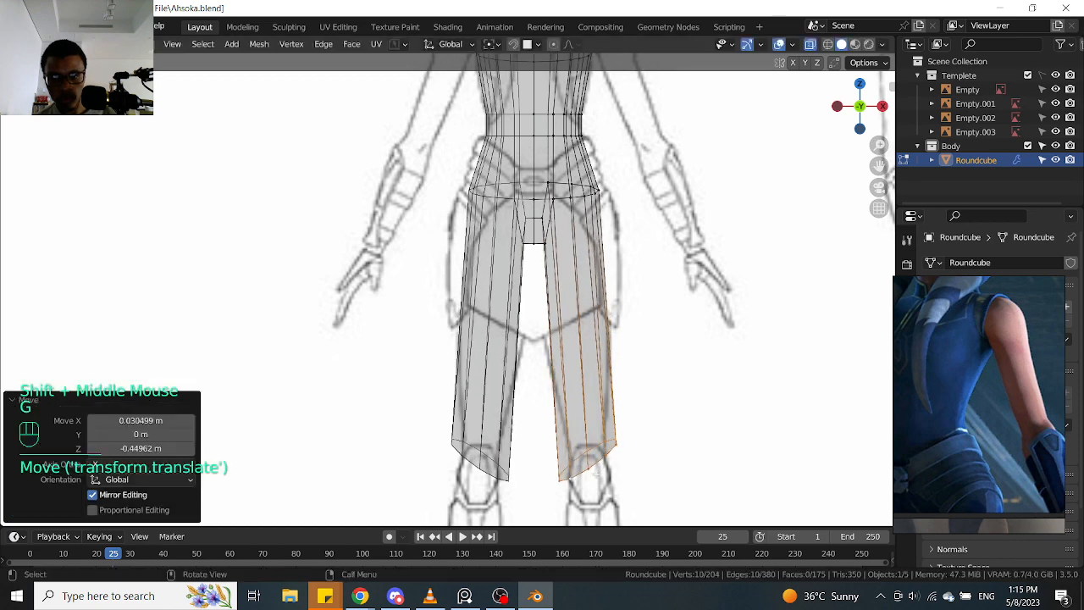
Flatten the knee loop with a Z scale of 0, and scale it uniformly to about 0.575
middle_click_drag(666, 430, 653, 380, "shift")
key("s")
key("z")
key("0")
key("Return")
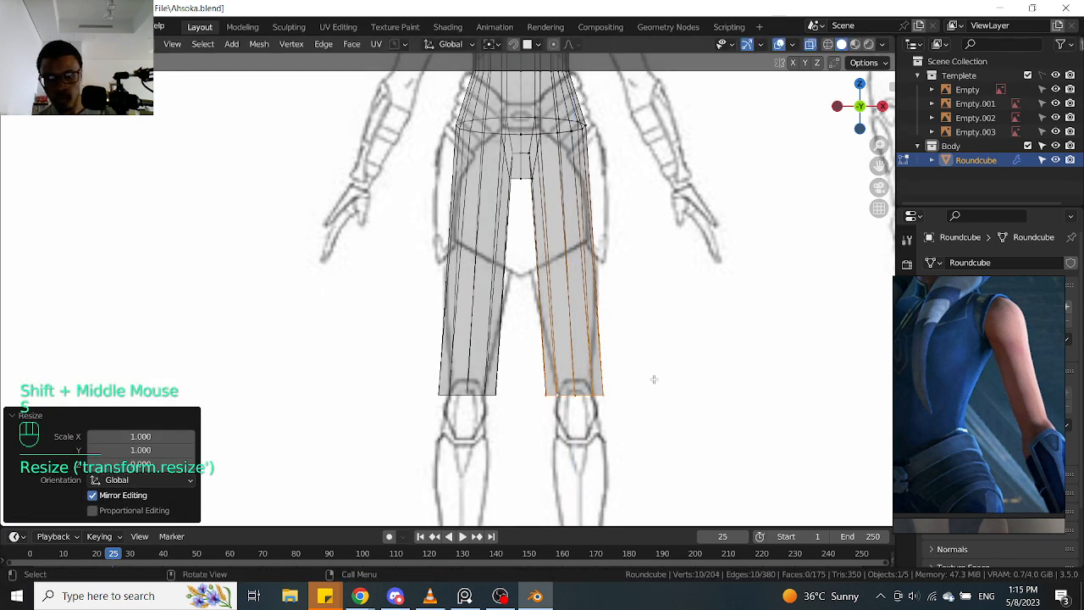
key("s")
left_click(674, 381)
Try one centered loop cut through the crotch strip between the legs, and undo it
scroll(590, 215, "up", 2)
mouse_move(589, 215)
middle_mouse_down()
mouse_move(564, 160)
mouse_move(576, 199)
mouse_move(509, 221)
mouse_move(573, 196)
mouse_move(649, 211)
mouse_move(595, 176)
mouse_move(495, 223)
middle_mouse_up()
scroll(564, 160, "down", 1)
key("alt+z")
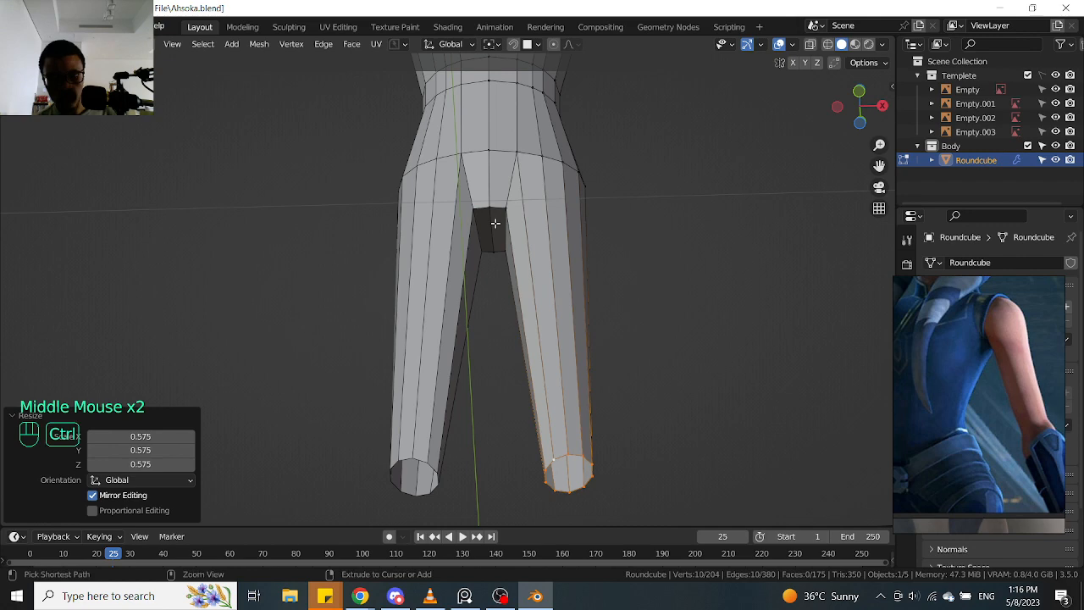
key("ctrl+r")
left_click(495, 223)
middle_click_drag(546, 249, 517, 291)
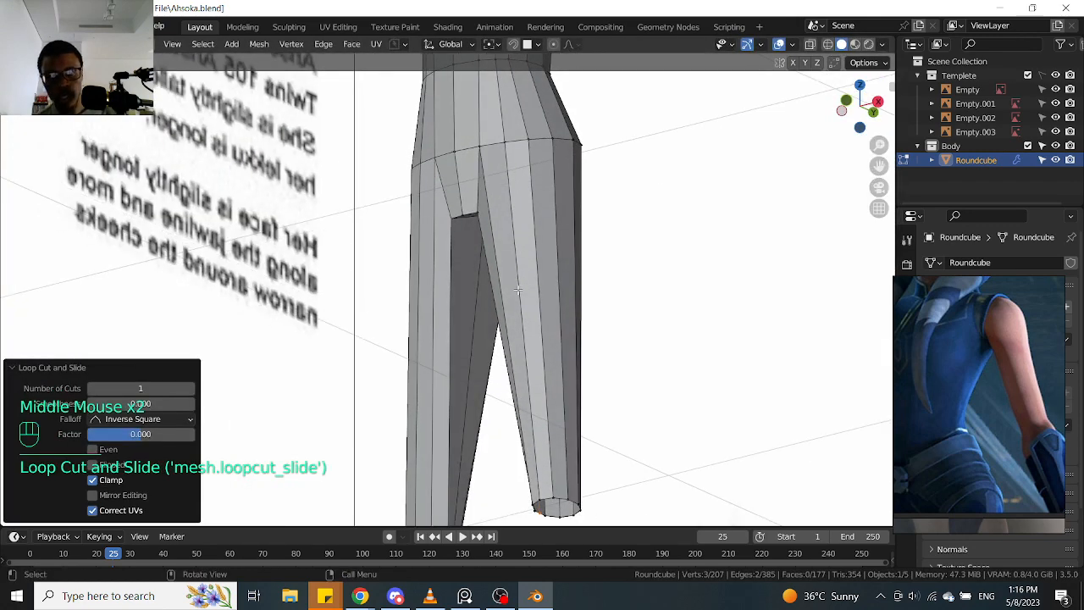
key("ctrl+z")
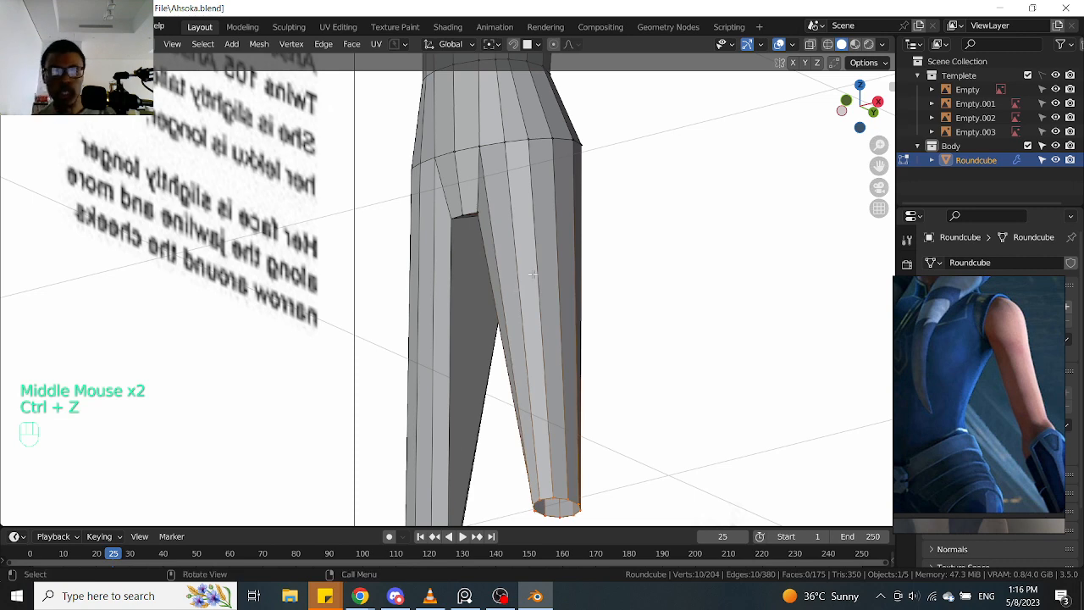
Undo the leg extension back to the rounded leg-opening loop
key("ctrl+z")
key("ctrl+z")
key("ctrl+z")
key("ctrl+z")
key("ctrl+shift+z")
Add one loop cut through the crotch strip beneath the hips
middle_click_drag(522, 175, 492, 223)
scroll(492, 223, "up", 2)
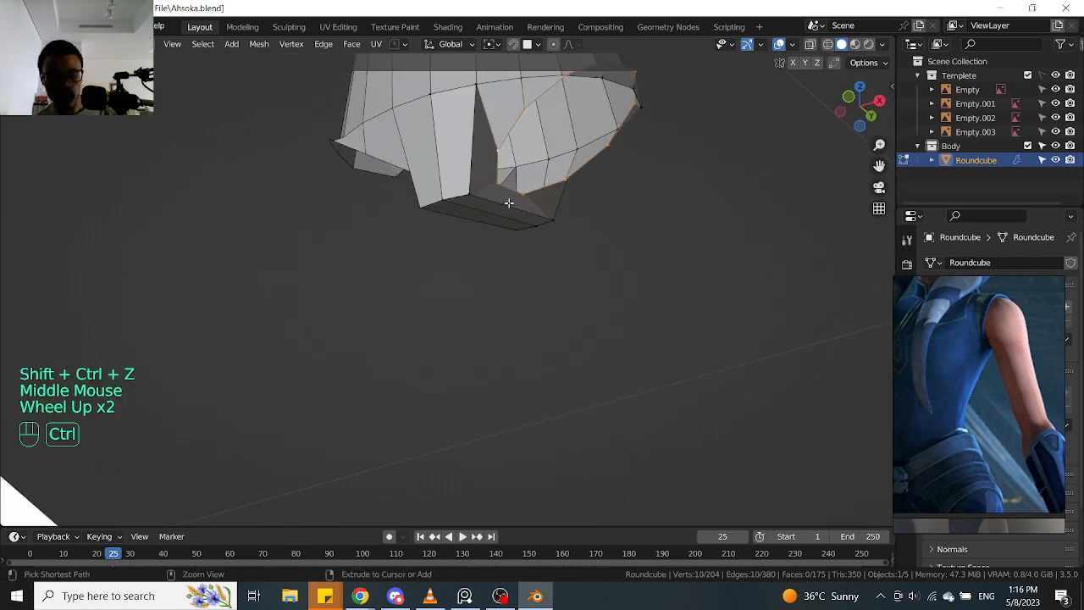
key("ctrl+r")
left_click(508, 202)
Select the leg-opening loop including the new crotch vertex and round it with LoopTools Circle
left_click(507, 187, "alt")
right_click(507, 187)
mouse_move(513, 199)
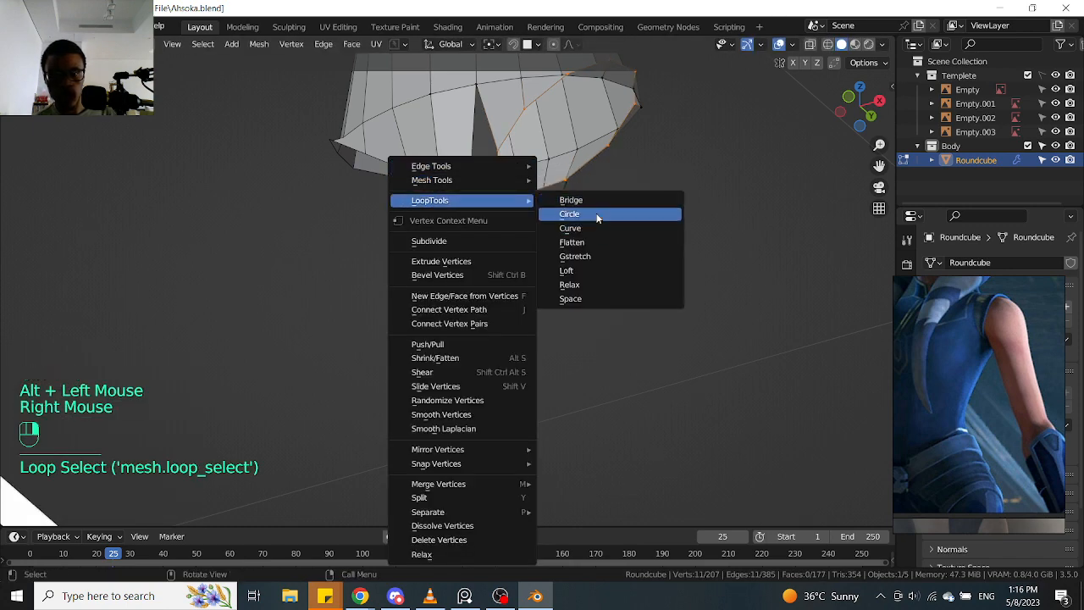
left_click(559, 213)
middle_click_drag(559, 212, 600, 228)
key("KP_1")
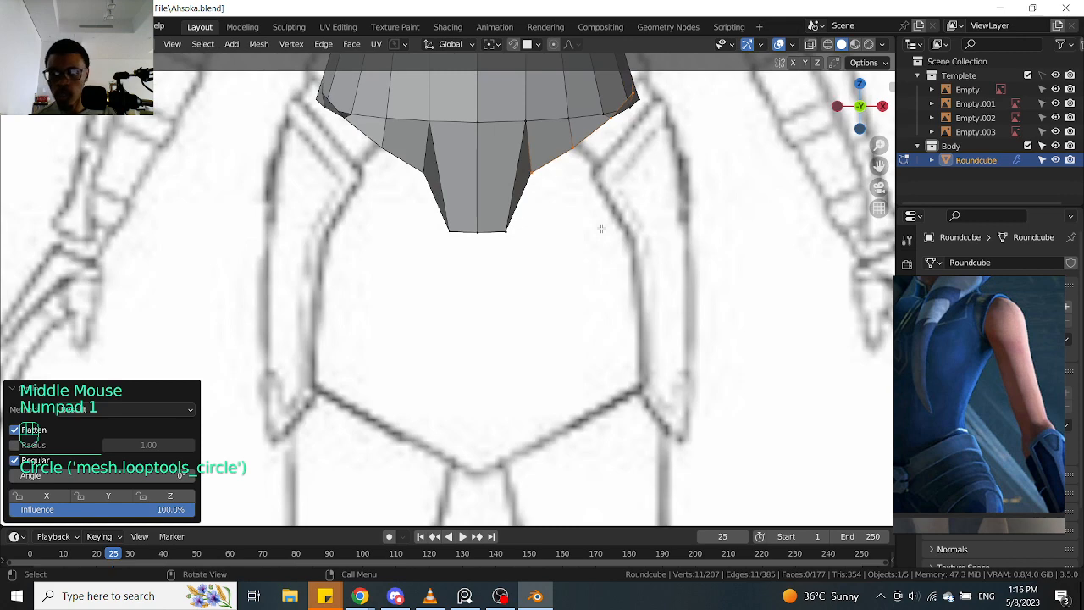
Lower the leg loop about 0.046 m, rotate it towards horizontal, and lower it another 0.025 m in the front view
key("g")
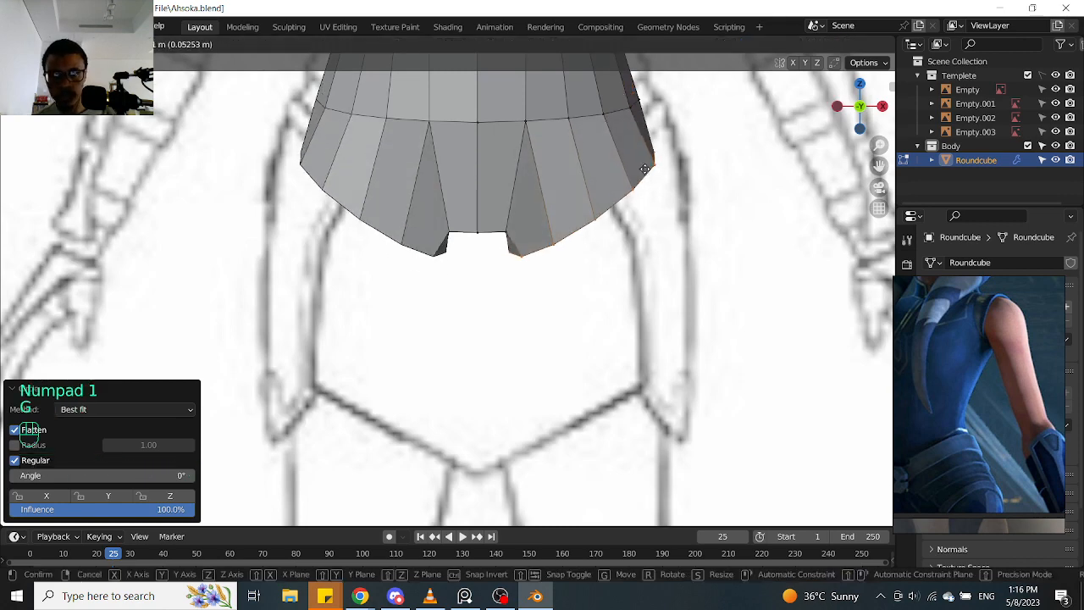
left_click(642, 165)
key("r")
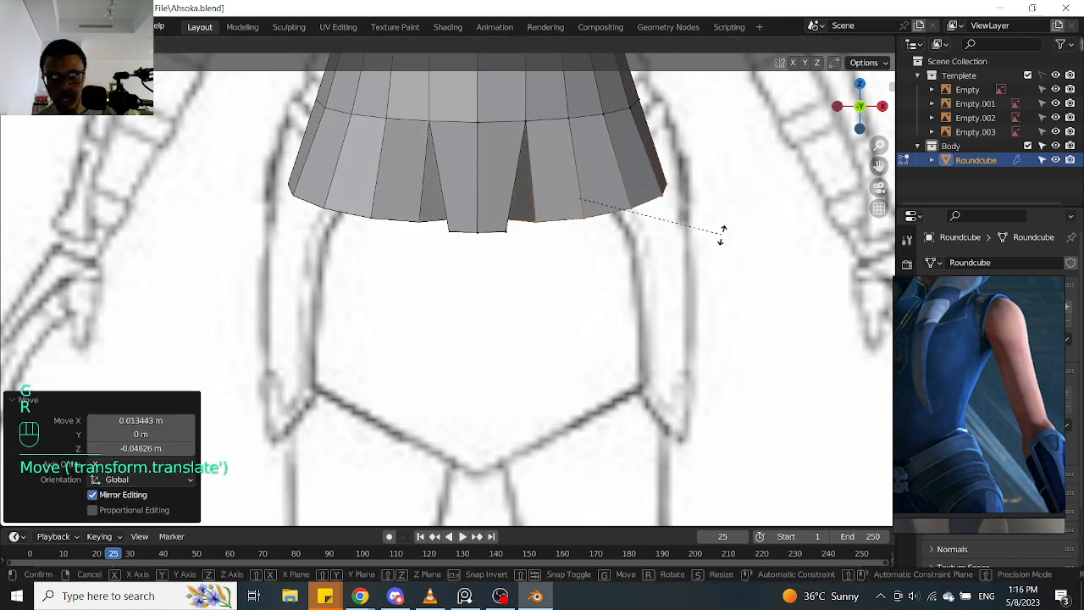
left_click(718, 239)
key("g")
left_click(720, 277)
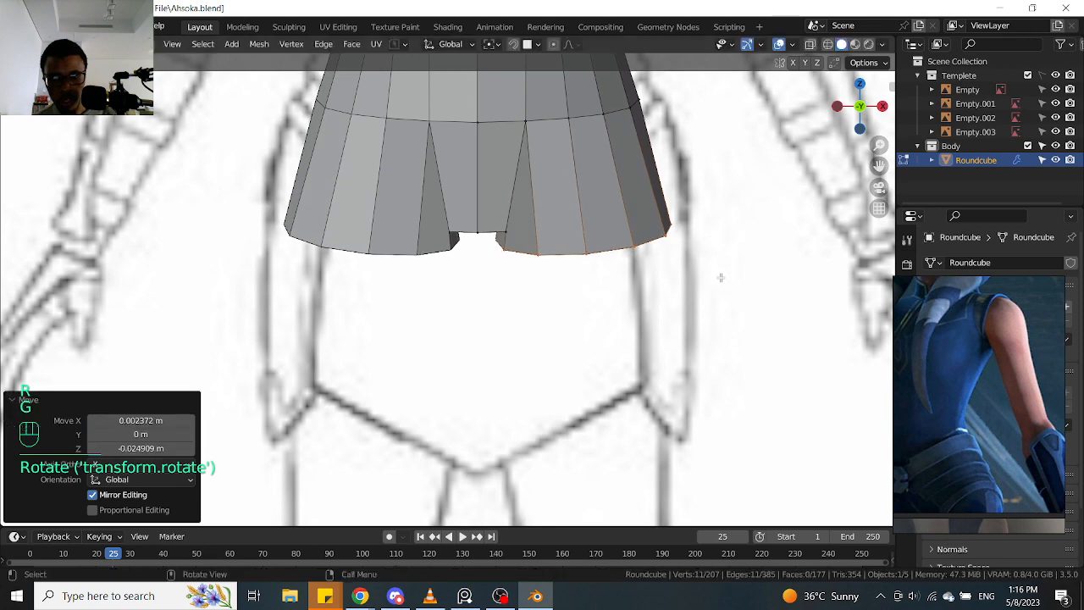
Flatten the leg loop with a Z scale of 0 and check it in the side view
key("s")
key("z")
key("0")
left_click(721, 276)
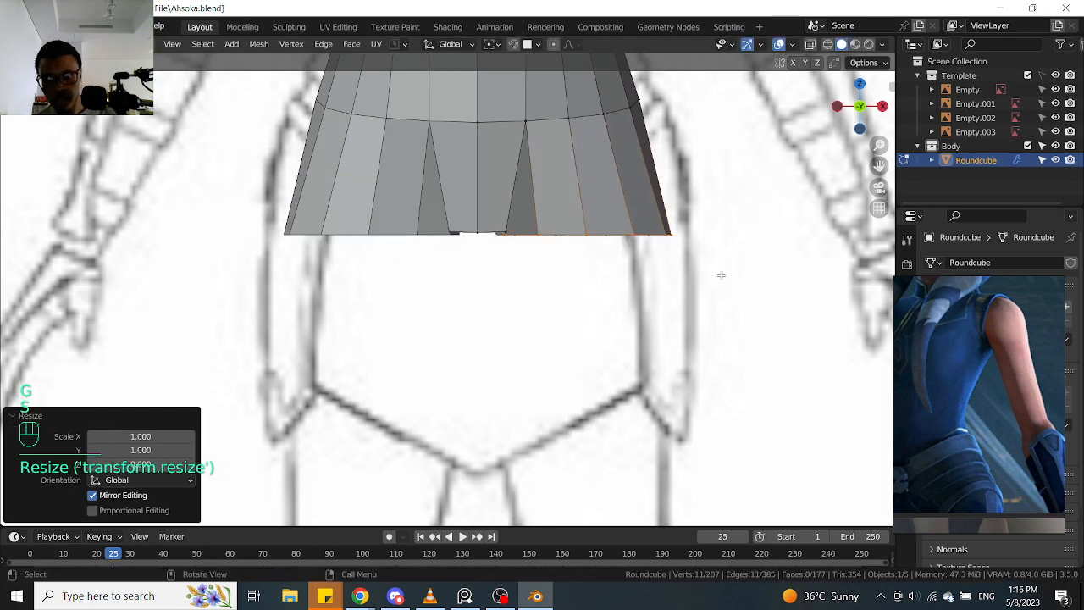
scroll(597, 231, "up", 2)
scroll(596, 231, "down", 2)
middle_click_drag(596, 231, 491, 224)
key("KP_3")
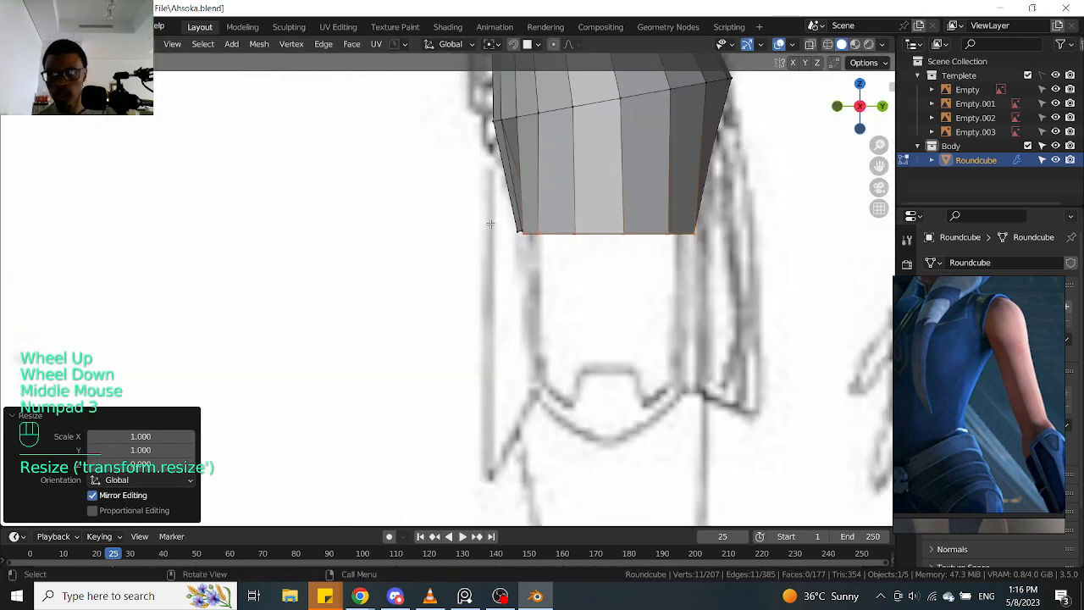
Scale the right-hand leg-opening loop by 1.084 and shift it about -0.0016 m along X in the front view
middle_click_drag(668, 169, 632, 228, "shift")
key("alt+z")
scroll(632, 228, "up", 1)
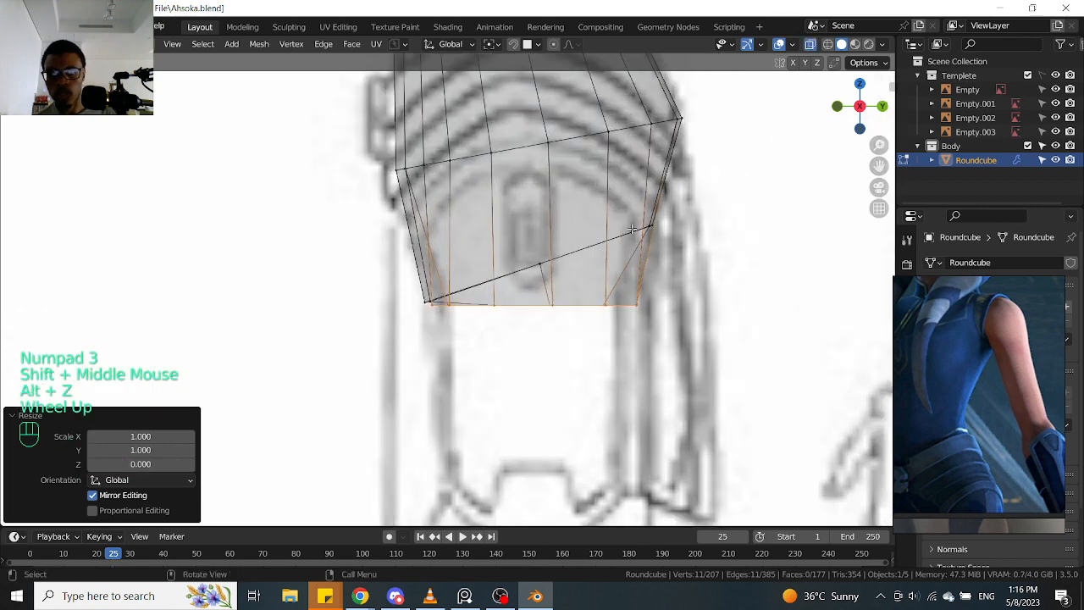
scroll(525, 293, "up", 1)
key("KP_1")
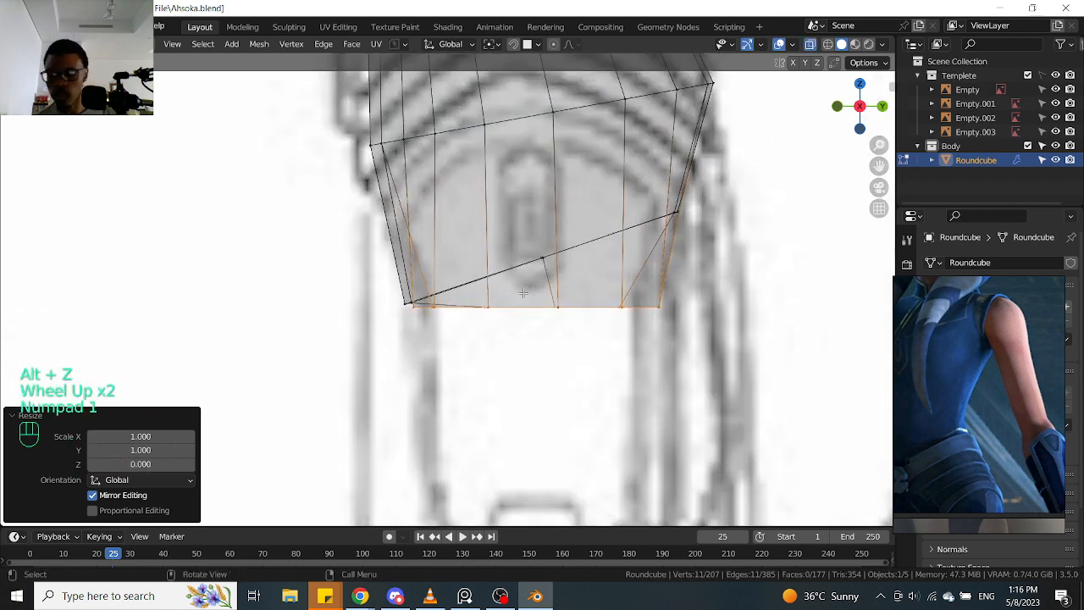
key("alt+z")
middle_click_drag(526, 235, 494, 222, "shift")
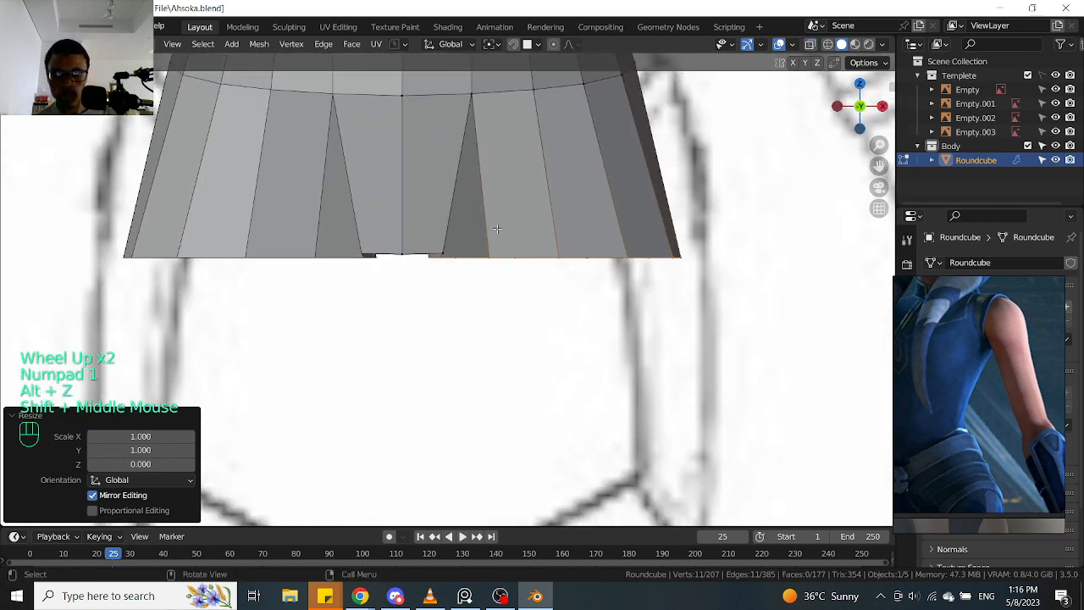
scroll(497, 229, "down", 2)
key("alt+z")
key("alt+z")
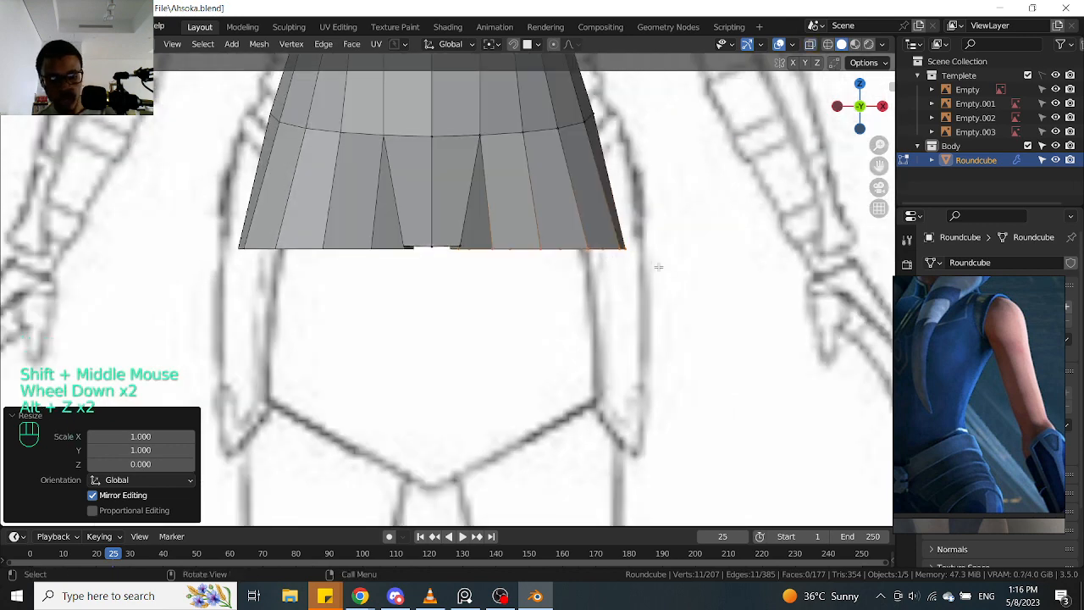
key("s")
key("x")
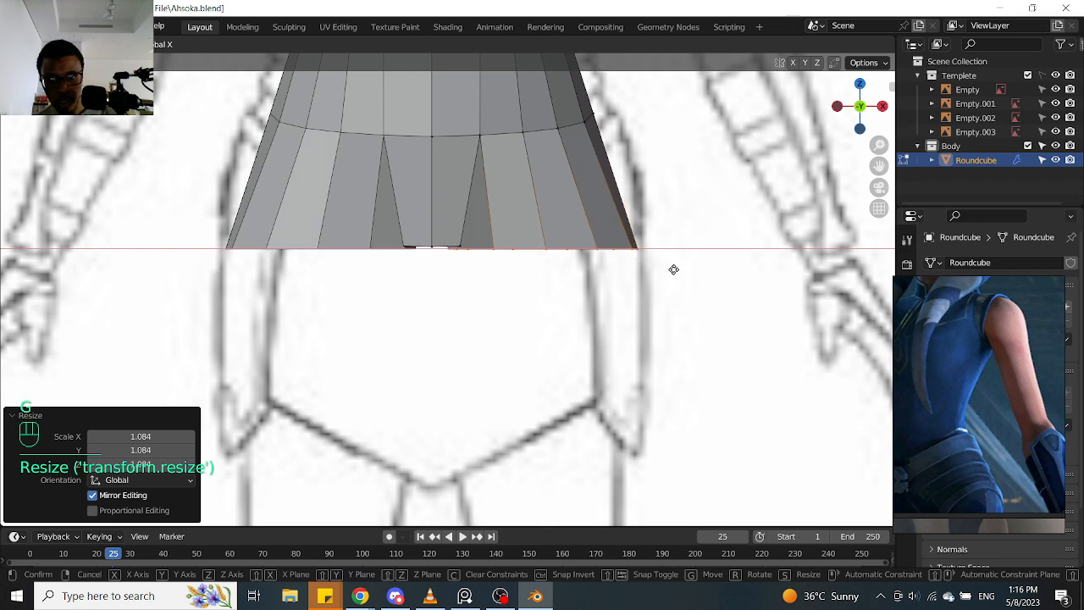
left_click(666, 270)
Enlarge the leg-opening loop slightly again and shift it about 0.0012 m along X to fit the hip outline
key("s")
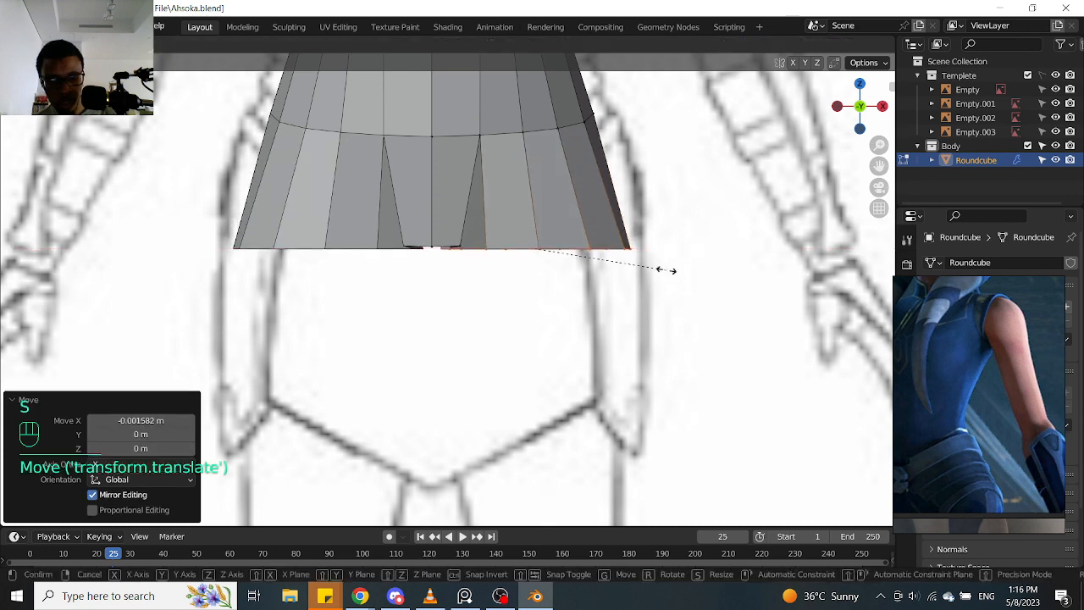
left_click(675, 273)
key("g")
key("x")
left_click(675, 274)
scroll(624, 175, "down", 1)
scroll(633, 211, "up", 1)
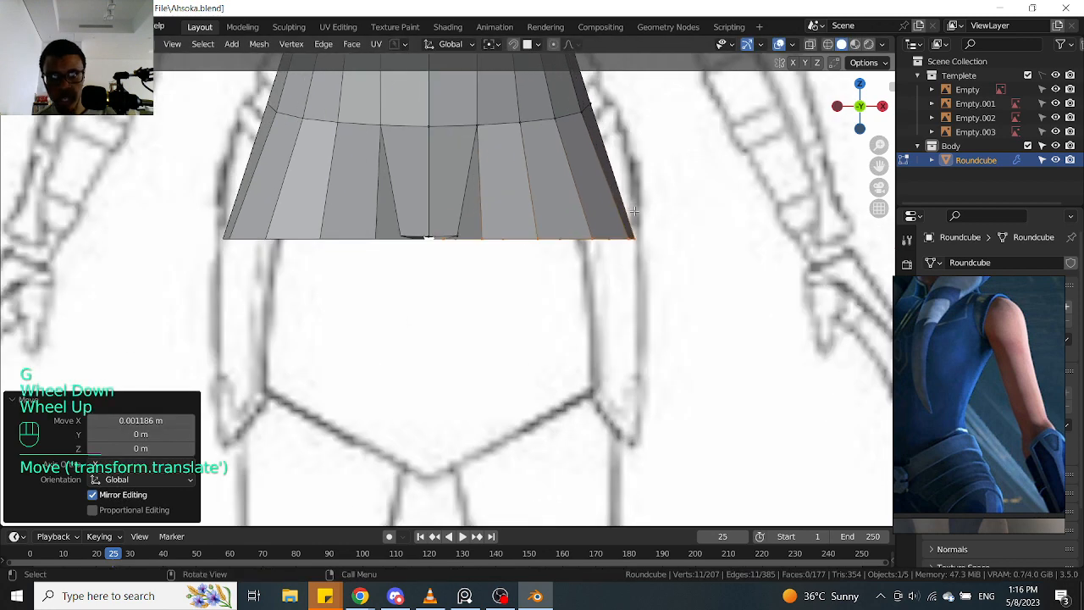
Extrude the leg-opening loop down about 0.156 m to crotch level on the reference and scale it by 0.806
scroll(620, 220, "down", 2)
scroll(619, 233, "up", 2)
key("alt+z")
scroll(619, 233, "down", 2)
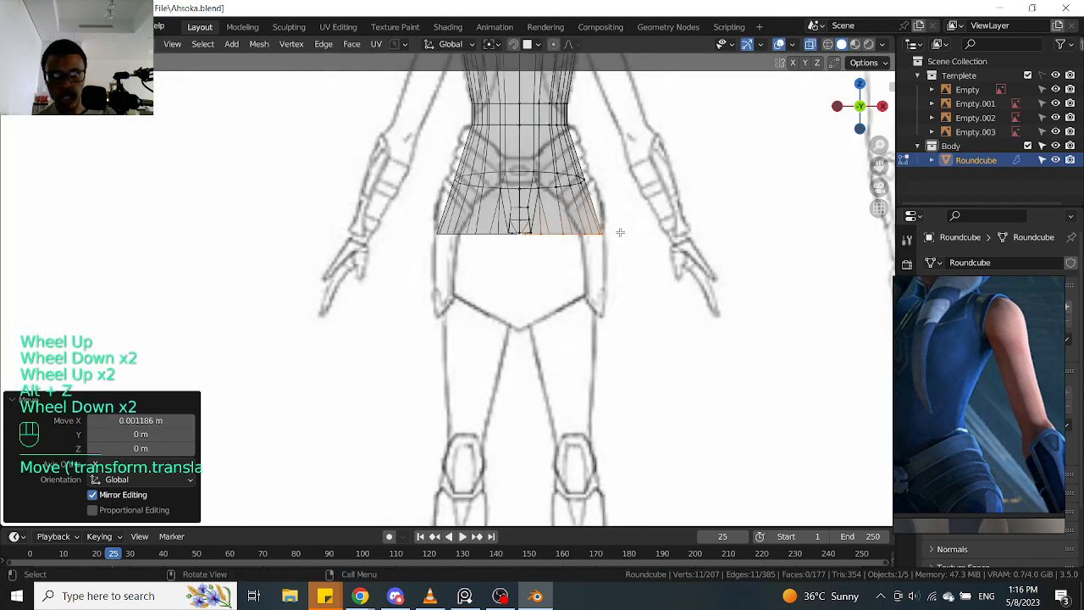
middle_click_drag(619, 233, 639, 177, "shift")
scroll(632, 193, "up", 2)
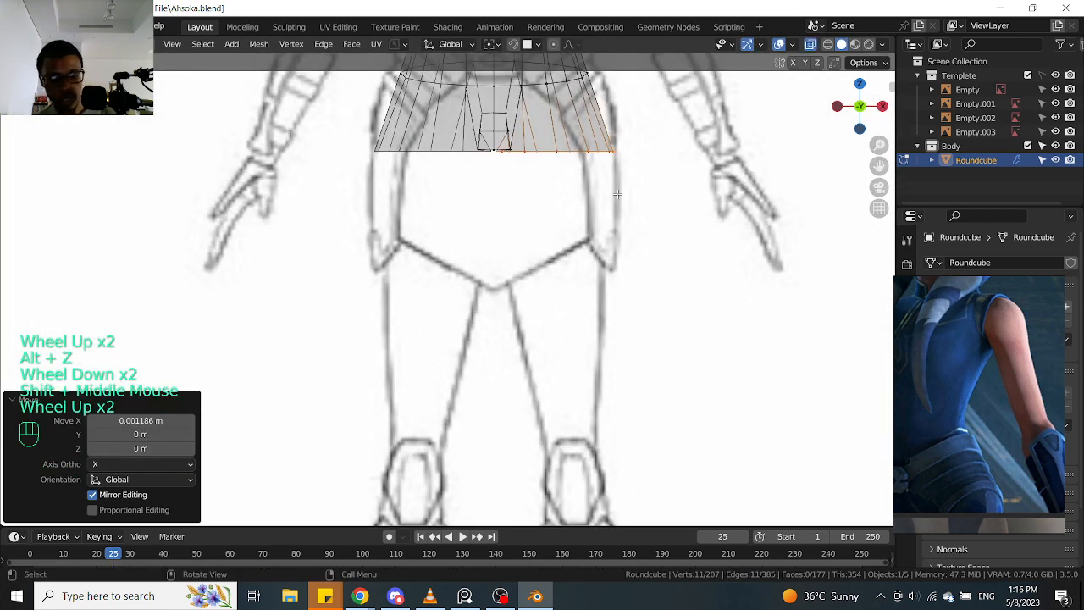
key("e")
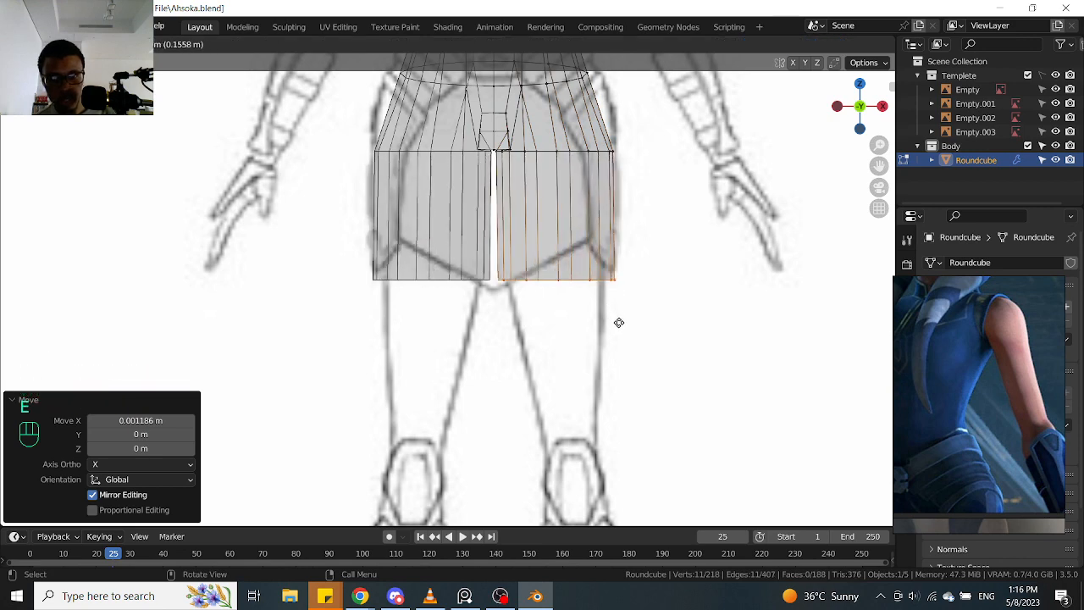
left_click(619, 323)
key("s")
left_click(660, 252)
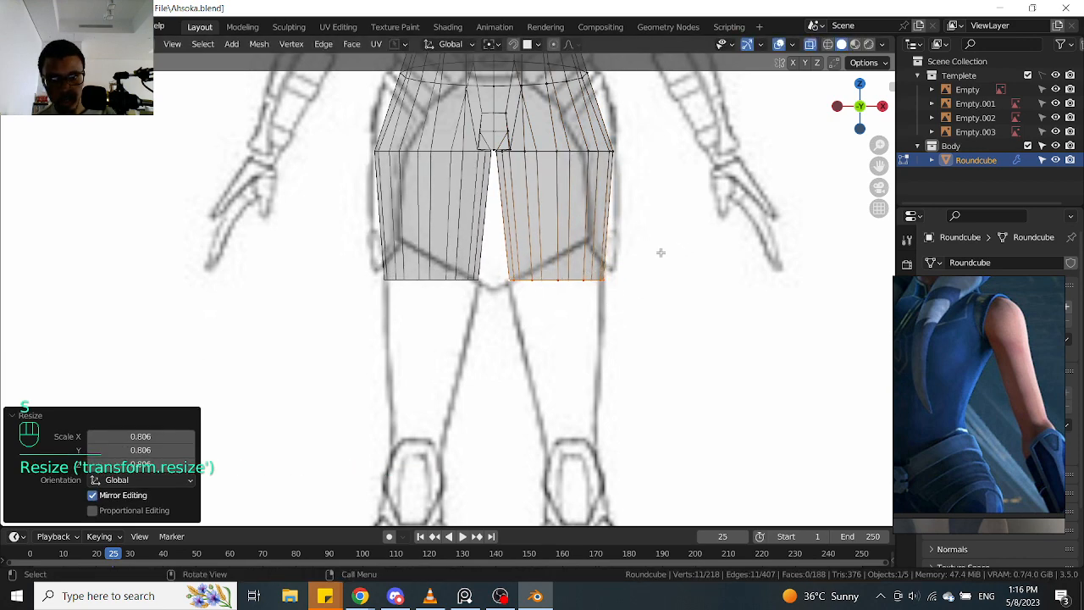
Nudge the extruded thigh loop onto the front-reference outline, ending with a move of about -0.0019 m in X and -0.0005 m in Z
scroll(660, 252, "up", 1)
key("g")
left_click(650, 236)
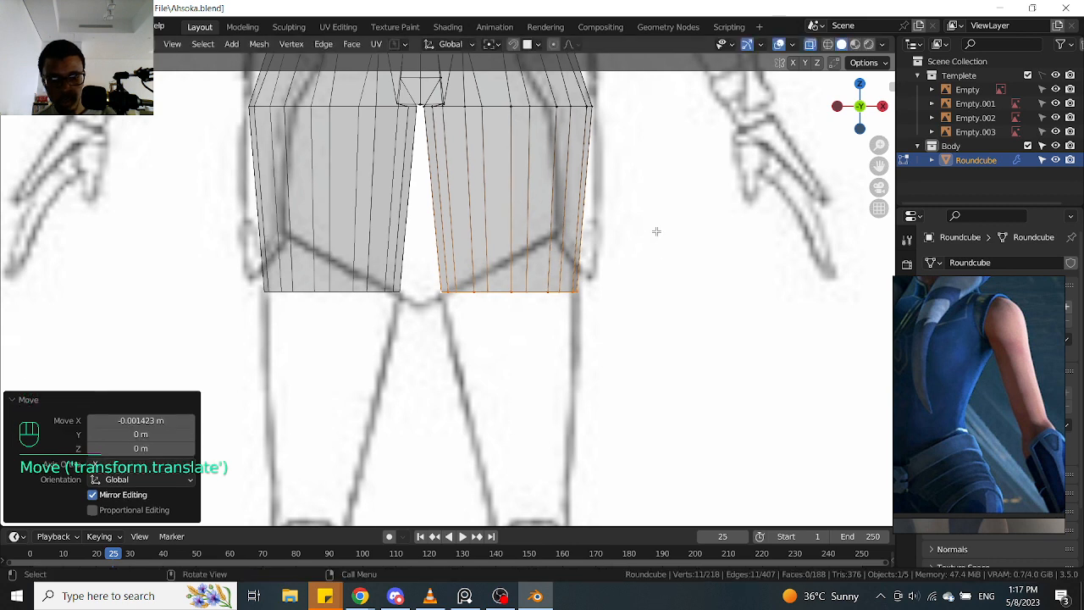
key("g")
key("x")
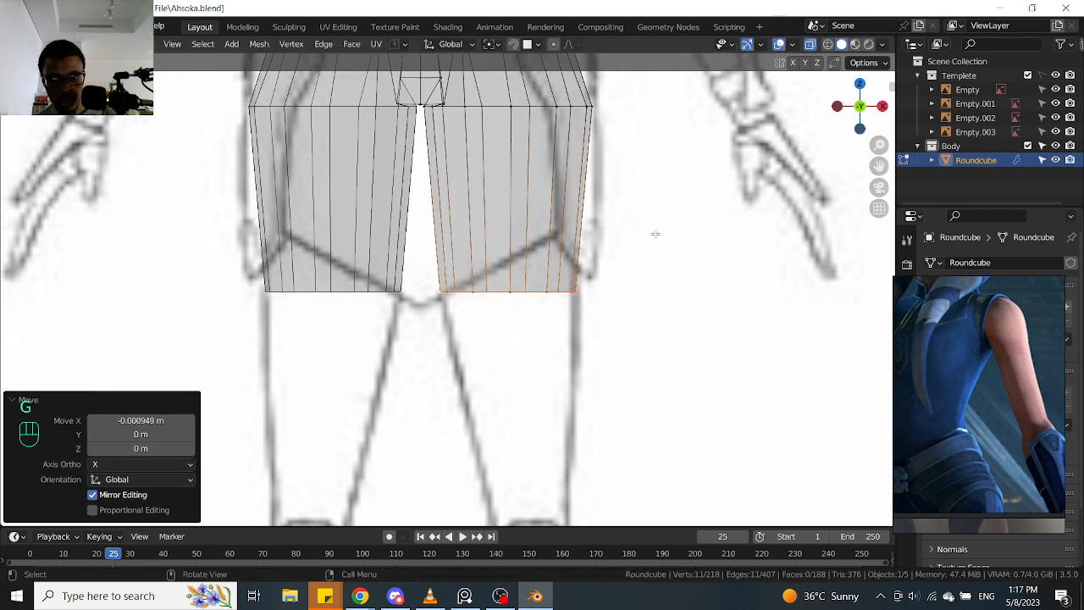
left_click(655, 234)
key("g")
left_click(651, 235)
Extrude the thigh loop to the knee by about 0.0148 m in X and -0.2135 m in Z, and scale it by 0.544
scroll(652, 235, "down", 2)
scroll(653, 238, "down", 1)
key("e")
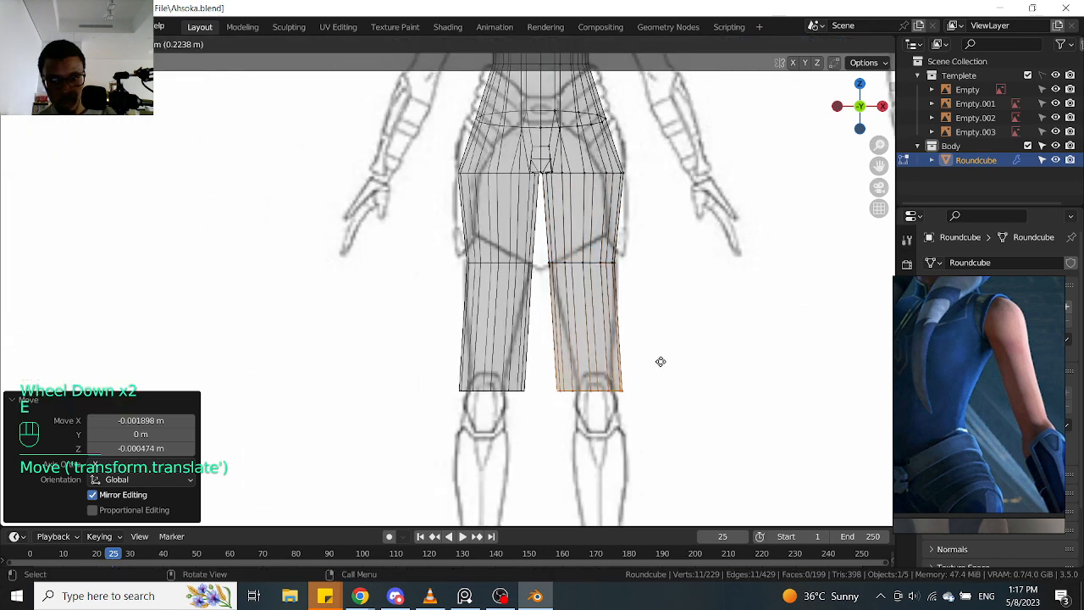
left_click(661, 361)
scroll(690, 372, "up", 1)
key("s")
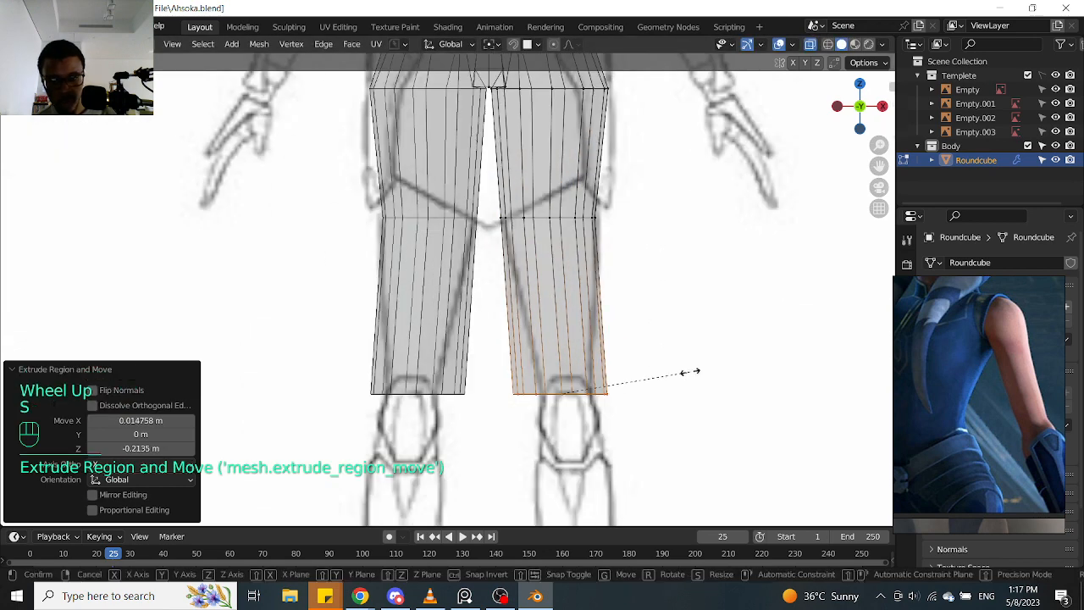
left_click(631, 382)
Align the knee loop with the references by moving it about 0.0082 m along X and 0.015 m along Y
key("s")
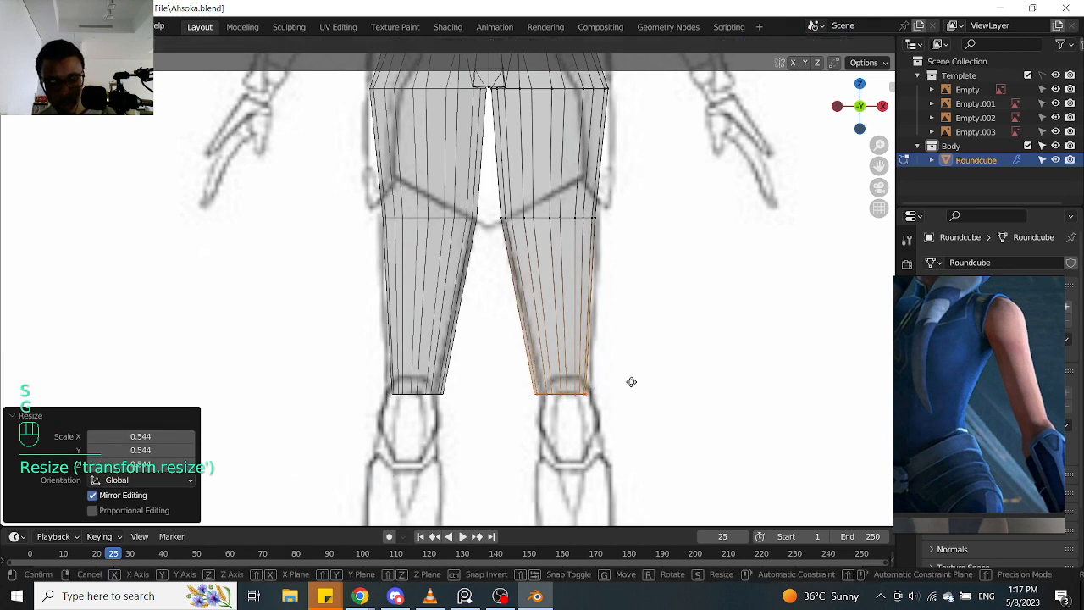
key("x")
left_click(638, 382)
key("KP_3")
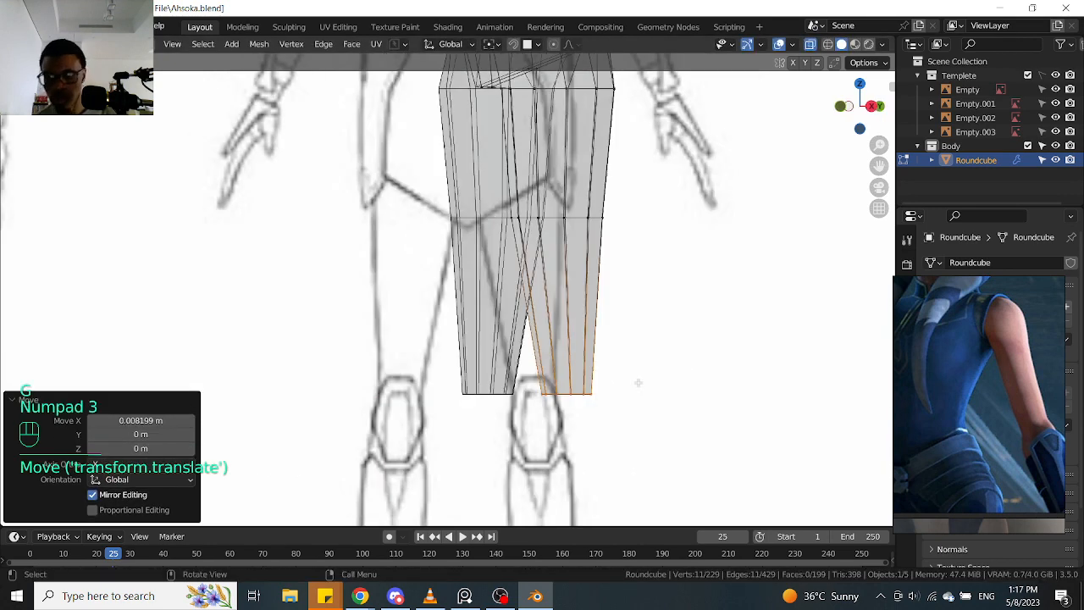
key("g")
key("y")
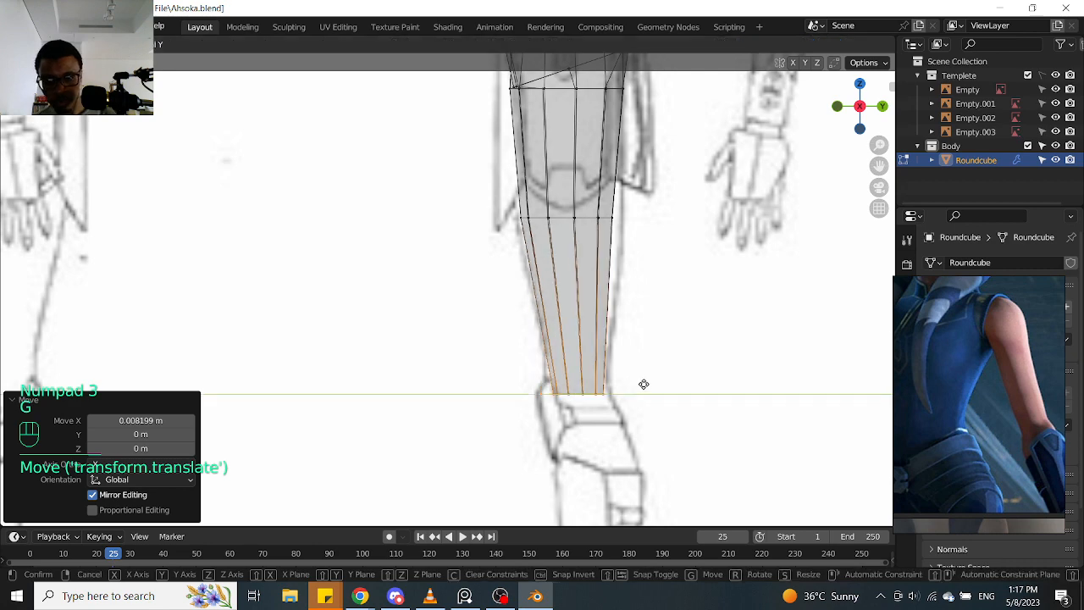
left_click(645, 383)
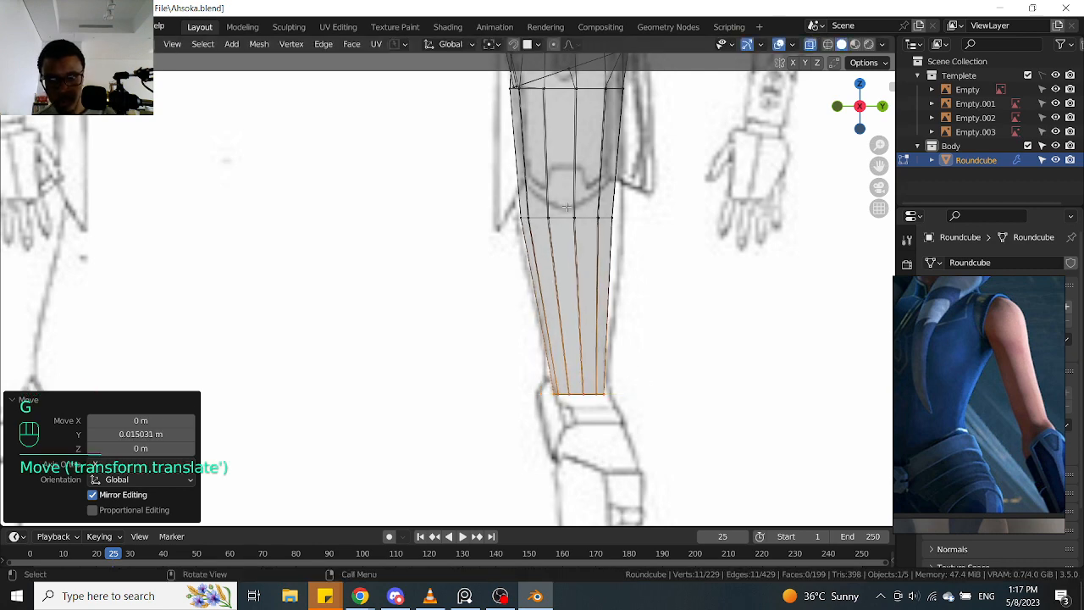
Select the mid-thigh loop and fit it to the side reference by scaling and moving it along Y
left_click(570, 223, "alt")
middle_click_drag(571, 223, 553, 296, "shift")
left_click(553, 297, "alt")
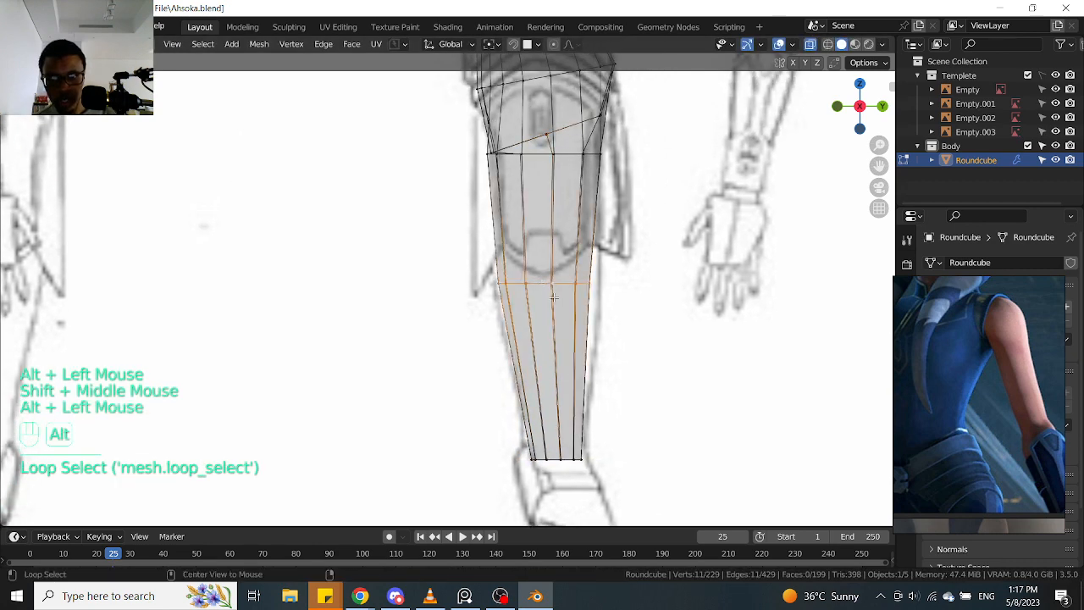
scroll(676, 302, "up", 1)
key("s")
key("y")
left_click(688, 303)
key("g")
key("y")
left_click(690, 305)
Select the top leg loop below the hips in the side view and scale it by 1.078 along Y
middle_click_drag(690, 305, 574, 248, "shift")
key("alt+z")
left_click(562, 217)
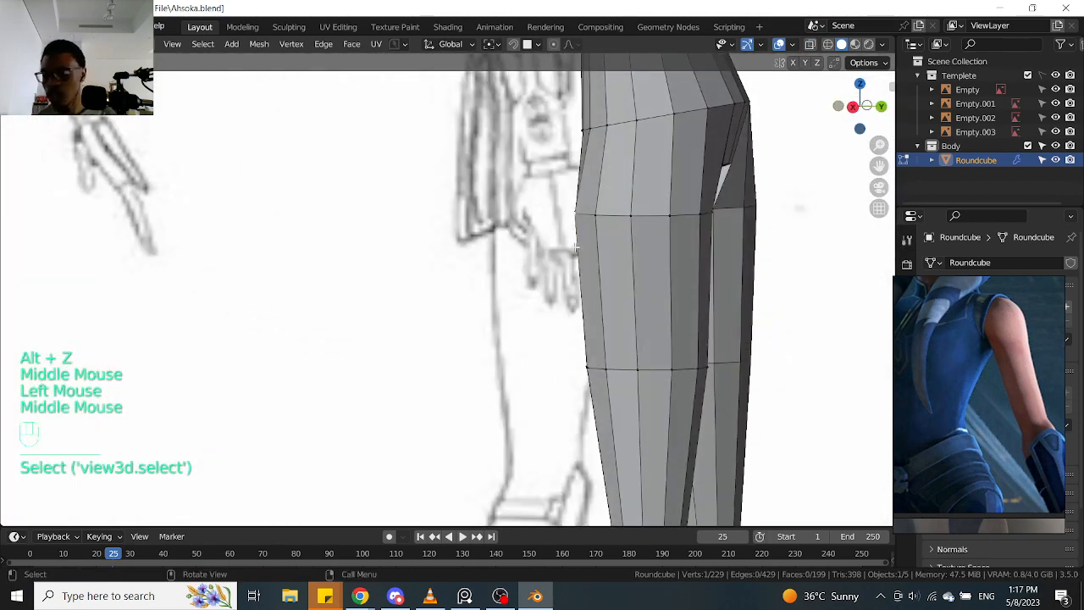
key("KP_3")
middle_click_drag(652, 269, 604, 271, "shift")
key("alt+z")
scroll(604, 271, "up", 2)
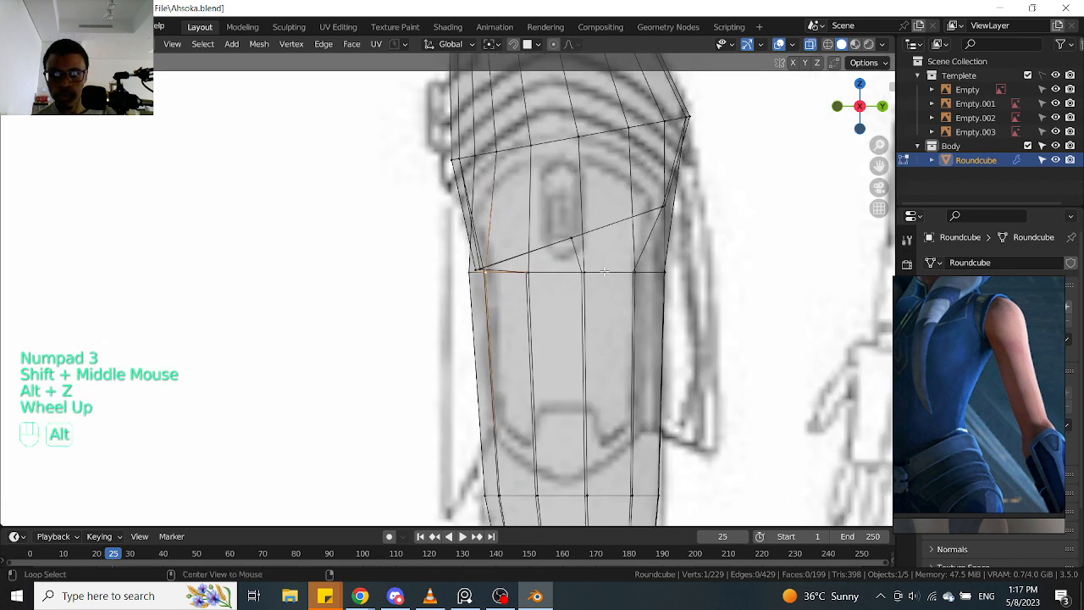
left_click(604, 271, "alt")
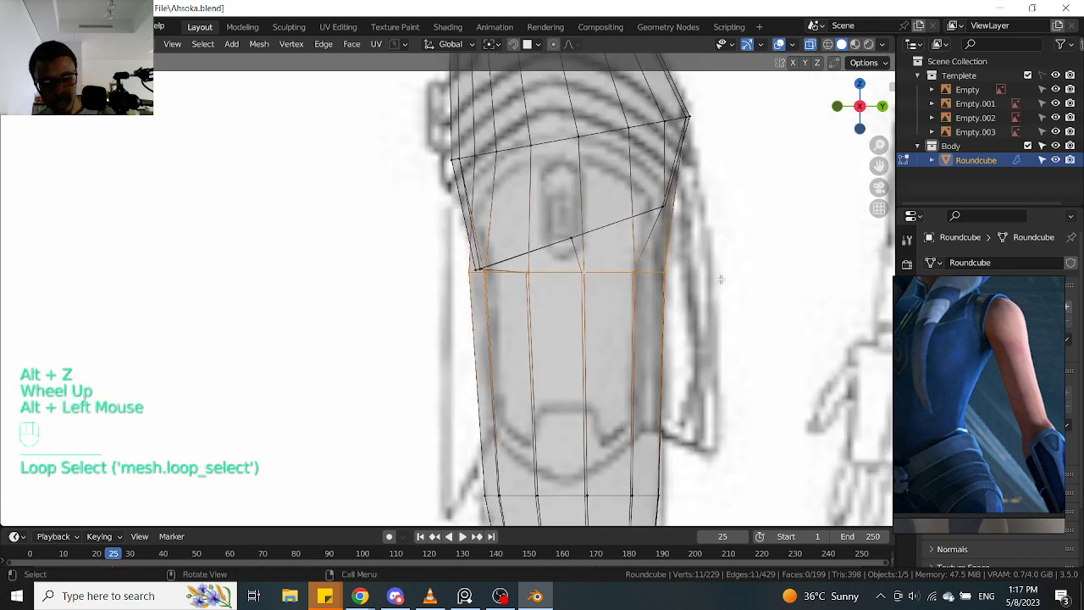
key("s")
key("y")
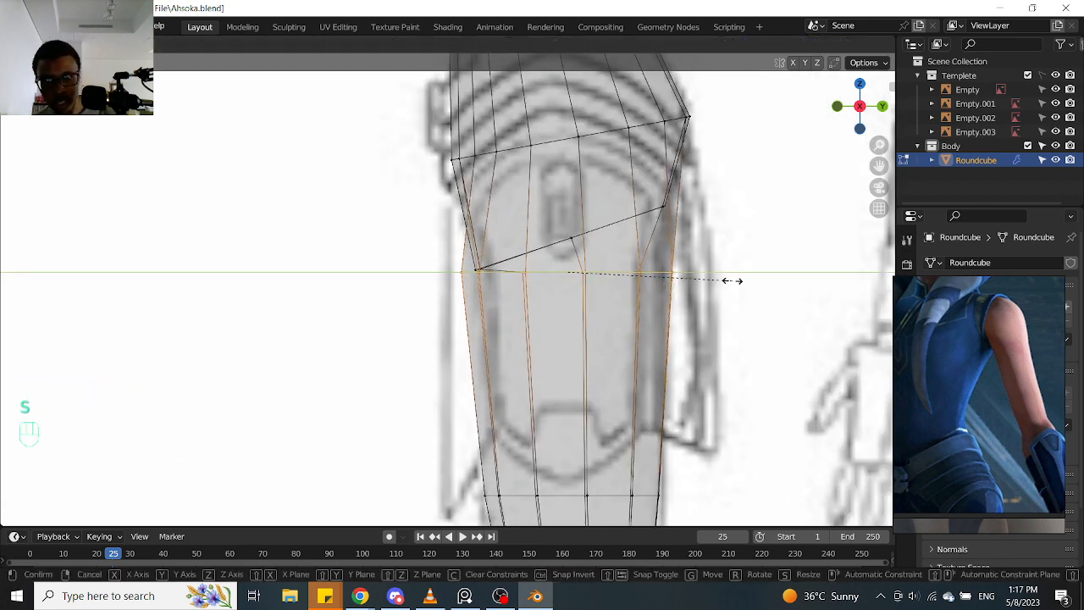
left_click(732, 280)
Shift the top leg loop about 0.0055 m along Y and scale it by 0.963 along Y
key("g")
key("y")
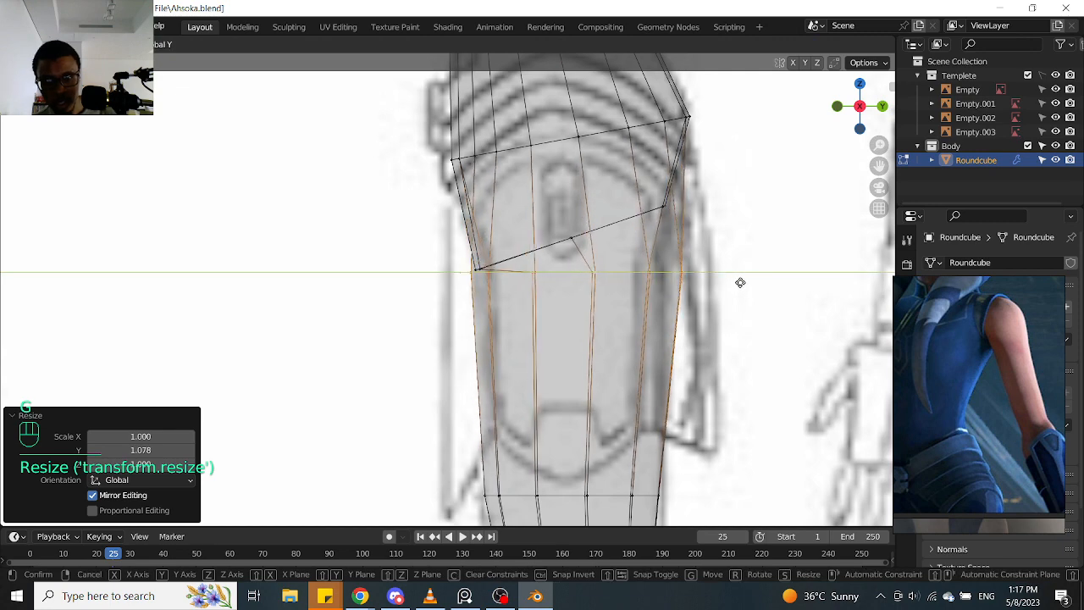
left_click(743, 283)
key("s")
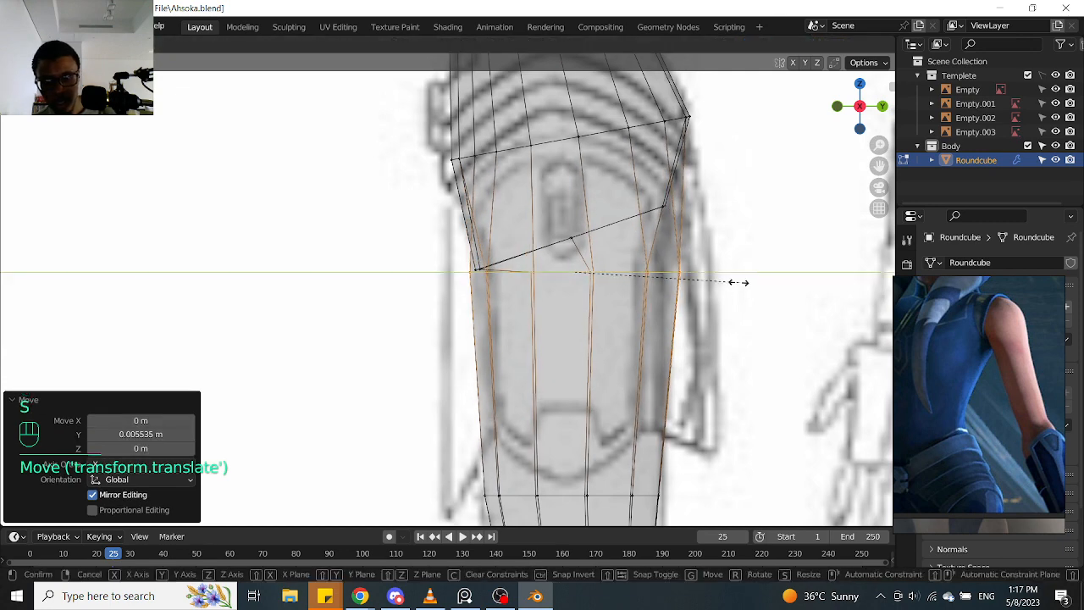
left_click(730, 282)
Examine the solid hip and leg profile against the side reference
scroll(598, 278, "down", 2)
key("alt+z")
scroll(599, 278, "up", 1)
scroll(598, 279, "down", 2)
scroll(599, 278, "up", 2)
scroll(592, 270, "down", 1)
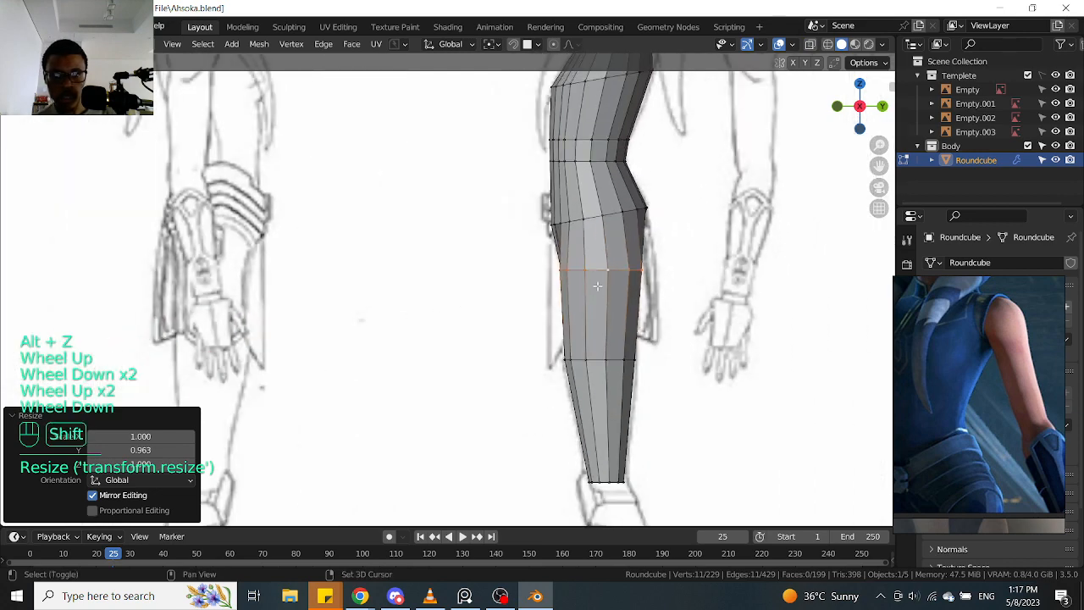
middle_click_drag(592, 271, 585, 267, "shift")
scroll(585, 267, "up", 2)
mouse_move(542, 184)
middle_mouse_down("shift")
mouse_move(530, 296)
mouse_move(533, 182)
middle_mouse_up("shift")
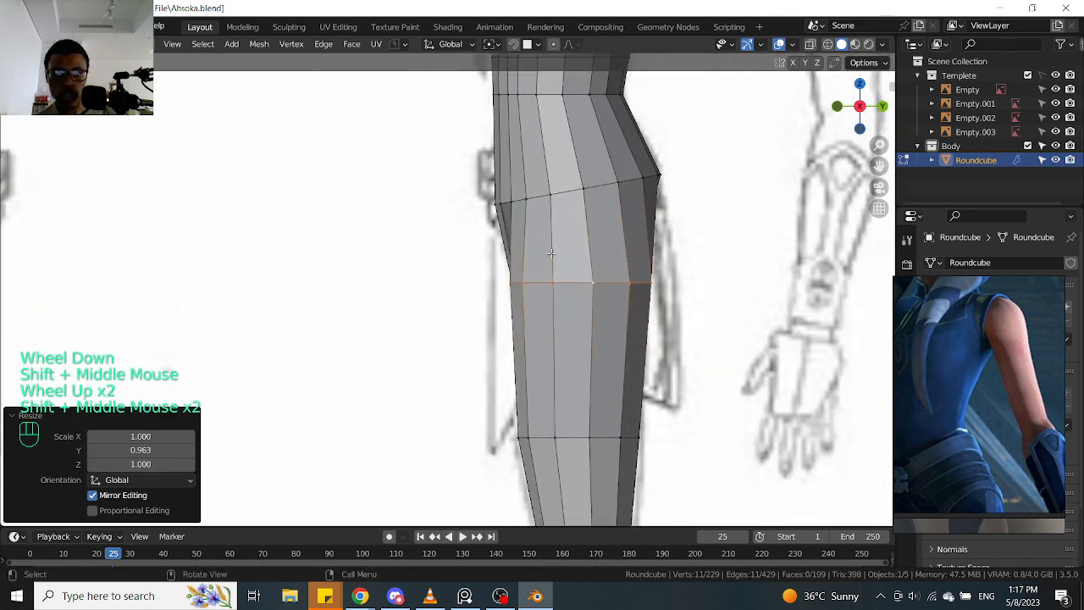
Refit the mid-thigh loop to the side reference, scaling it 1.031 along Y, nudging it along Y, and rescaling it 0.984 along Y
scroll(550, 296, "down", 2)
middle_click_drag(551, 297, 542, 271, "shift")
scroll(542, 271, "up", 2)
left_click(714, 249, "alt")
key("s")
key("y")
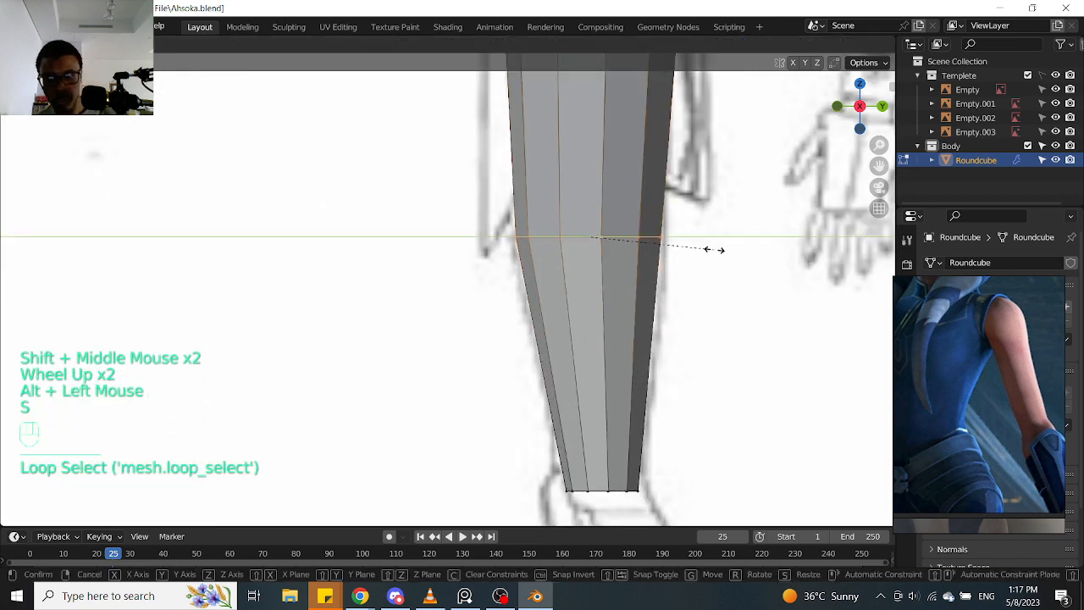
left_click(718, 250)
key("g")
key("y")
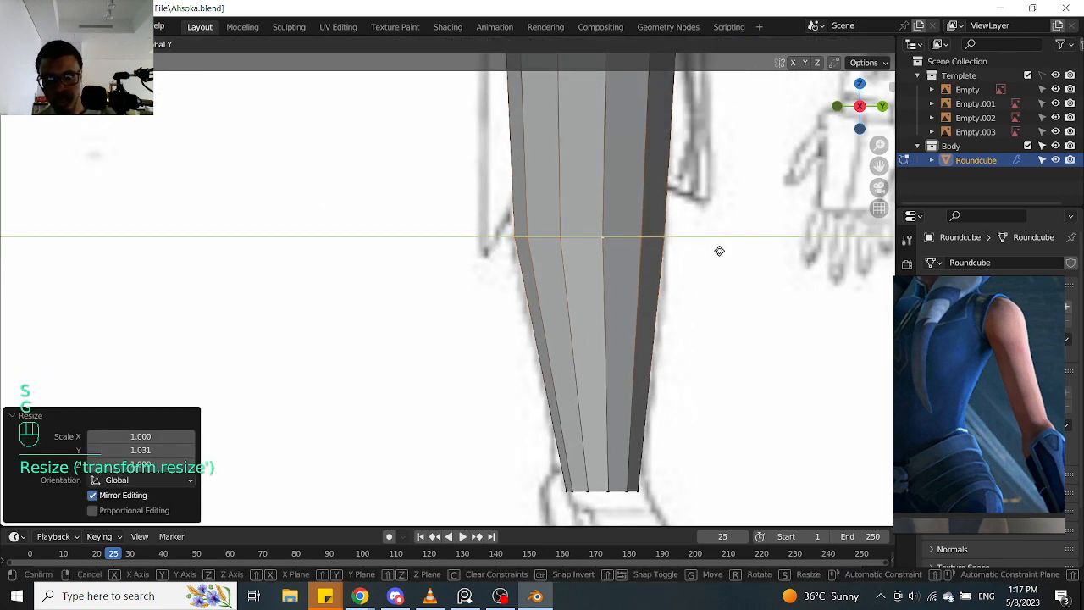
left_click(719, 250)
key("s")
left_click(717, 252)
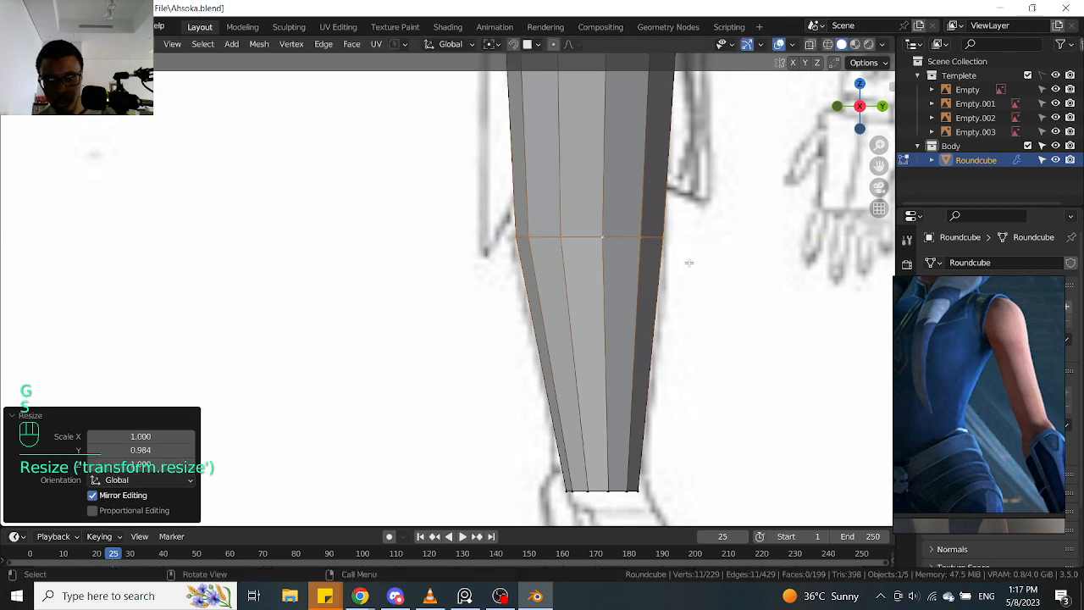
Widen the knee loop along Y and shift it about -0.0038 m along Y to fit the side reference
middle_click_drag(604, 381, 605, 244, "shift")
left_click(596, 355, "alt")
key("alt+z")
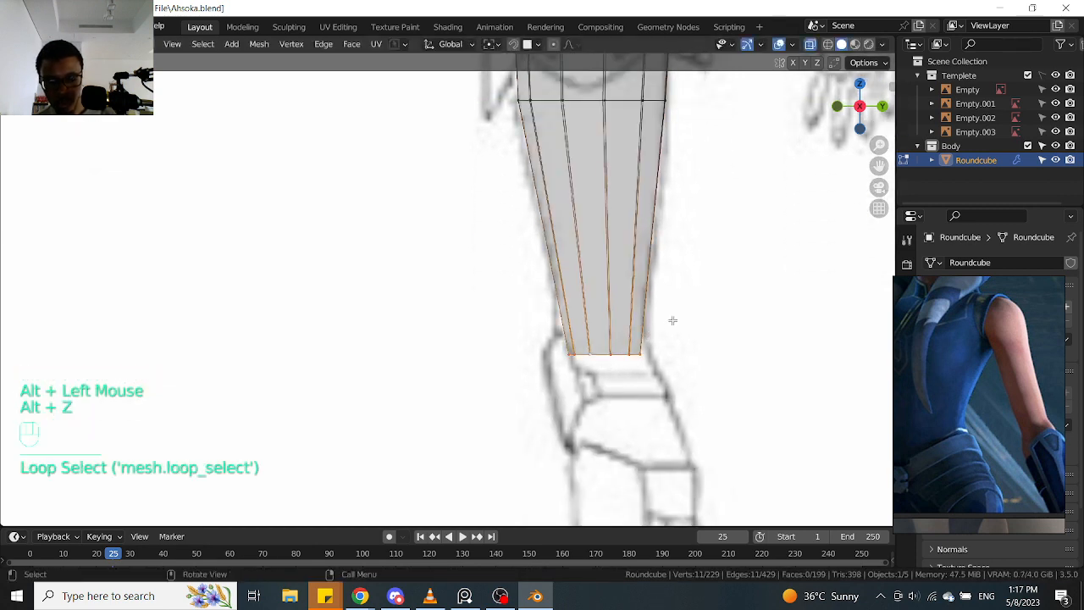
key("s")
middle_click(675, 319)
left_click(680, 319)
key("g")
key("y")
left_click(676, 324)
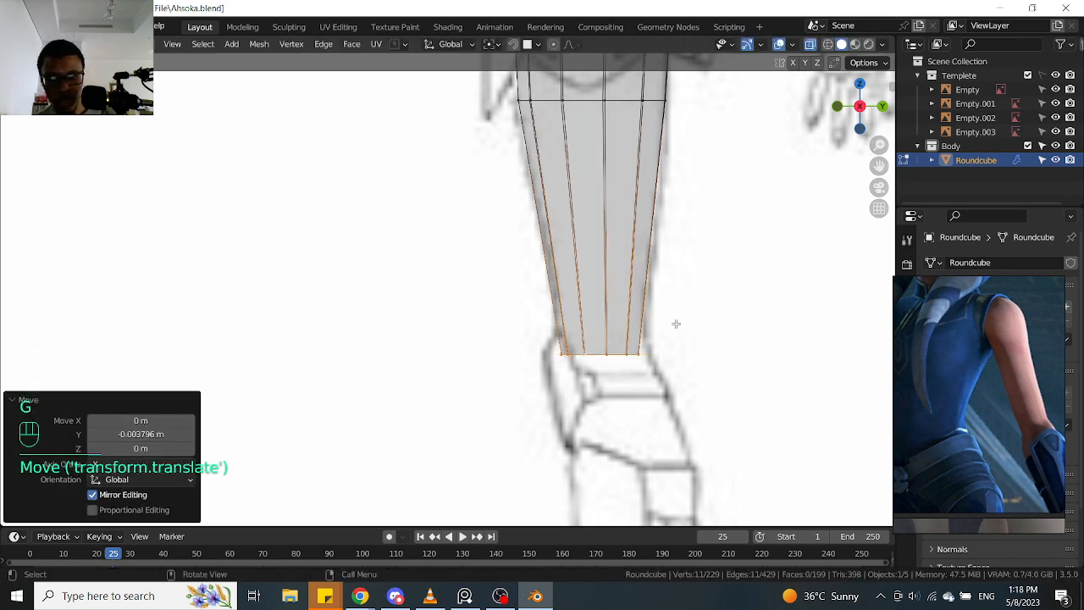
Scale the knee loop down to about 0.986 and nudge it about -0.0008 m and -0.0005 m along X to fit the front reference
key("KP_1")
key("alt+z")
scroll(676, 324, "up", 2)
key("alt+z")
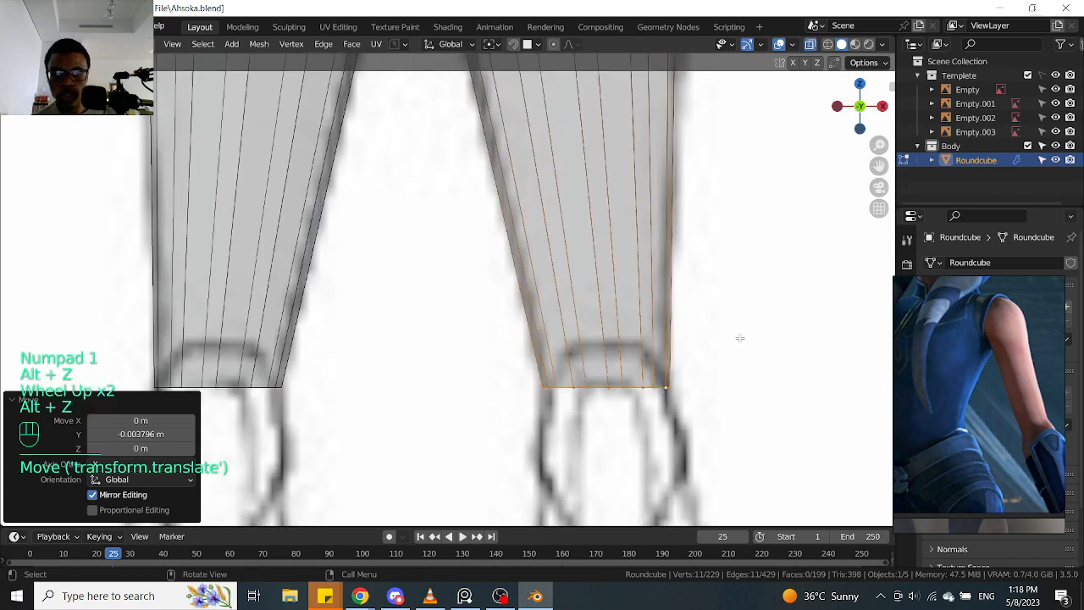
key("s")
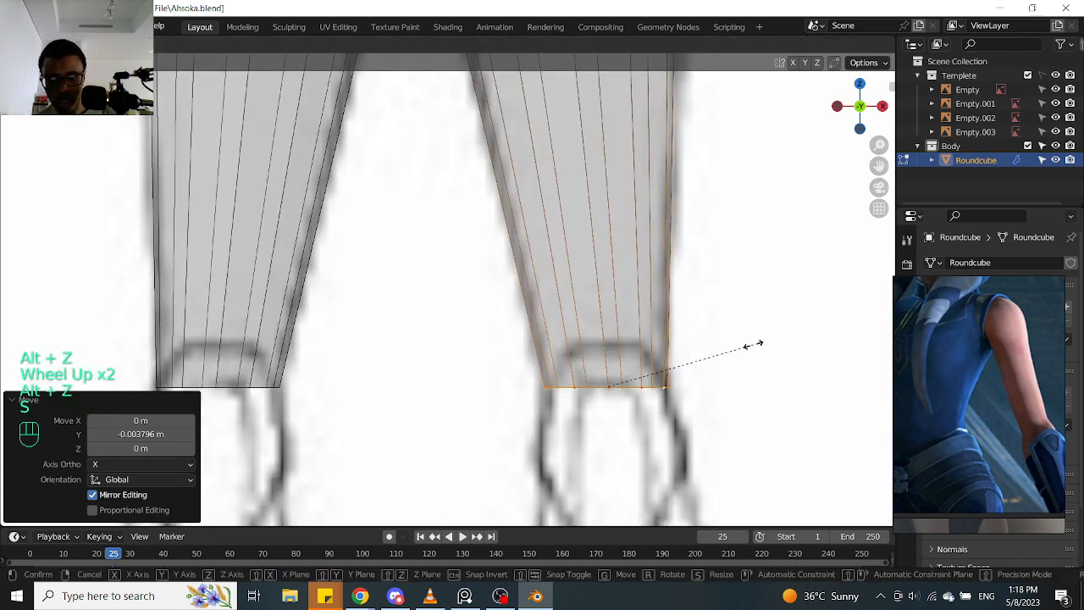
left_click(753, 345)
key("s")
left_click(751, 347)
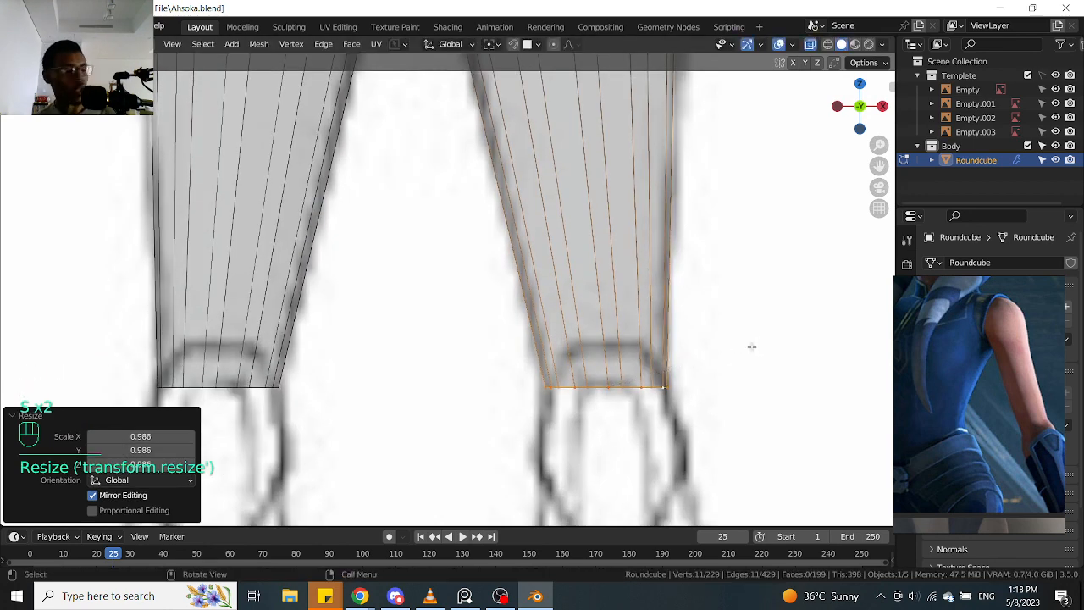
key("g")
left_click(749, 347)
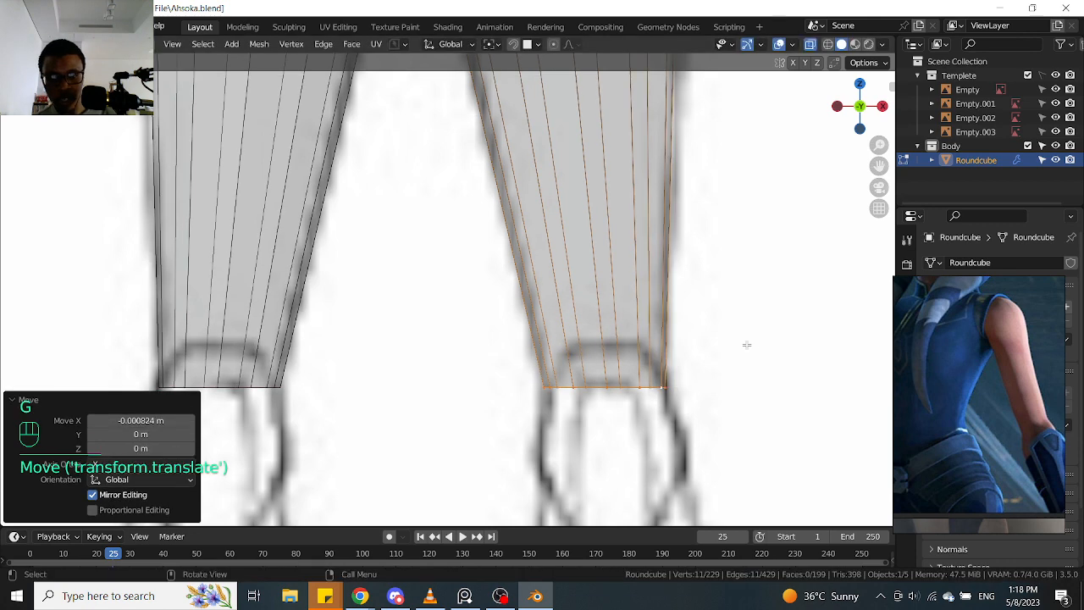
key("g")
left_click(745, 343)
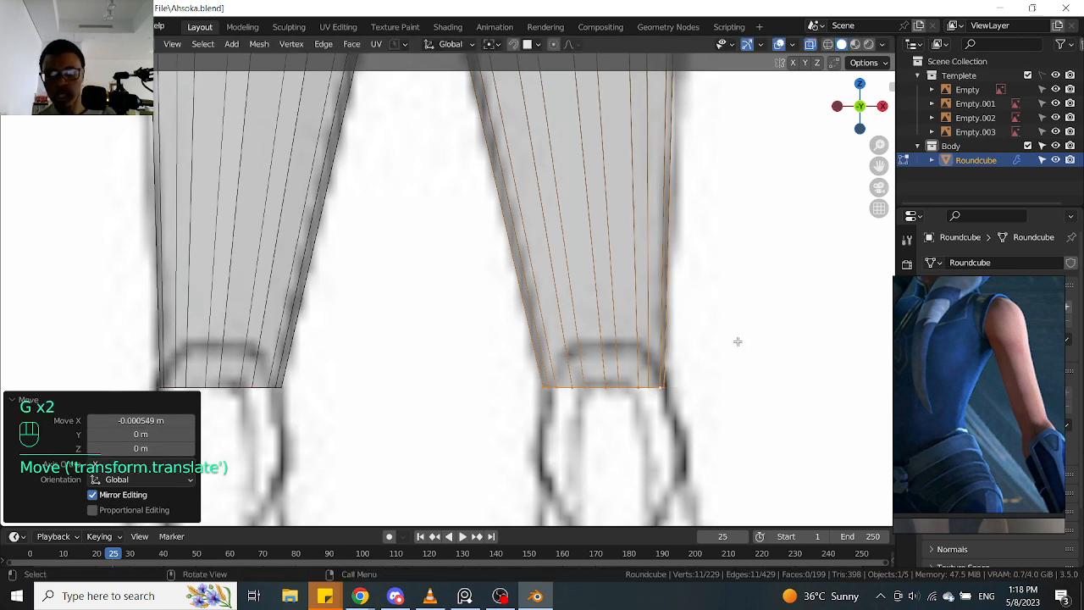
Shift the mid-thigh loop about 0.0036 m along X, widen it along X, and nudge it about -0.0004 m to fit the front reference
scroll(735, 341, "down", 2)
scroll(735, 256, "down", 2)
middle_click_drag(735, 256, 736, 316, "shift")
scroll(737, 316, "up", 2)
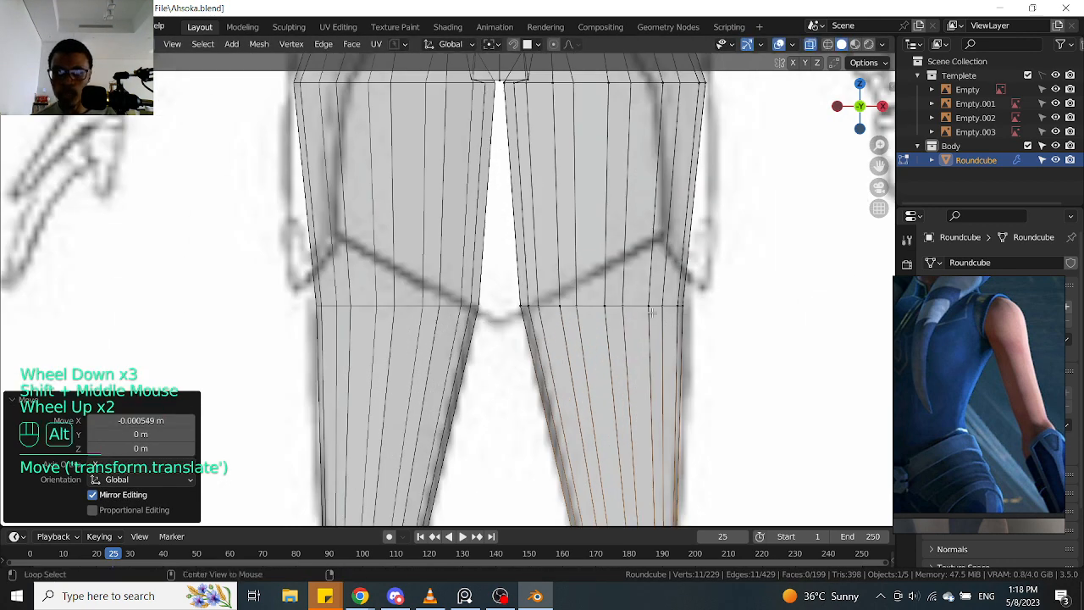
left_click(647, 308, "alt")
left_click(627, 310, "alt")
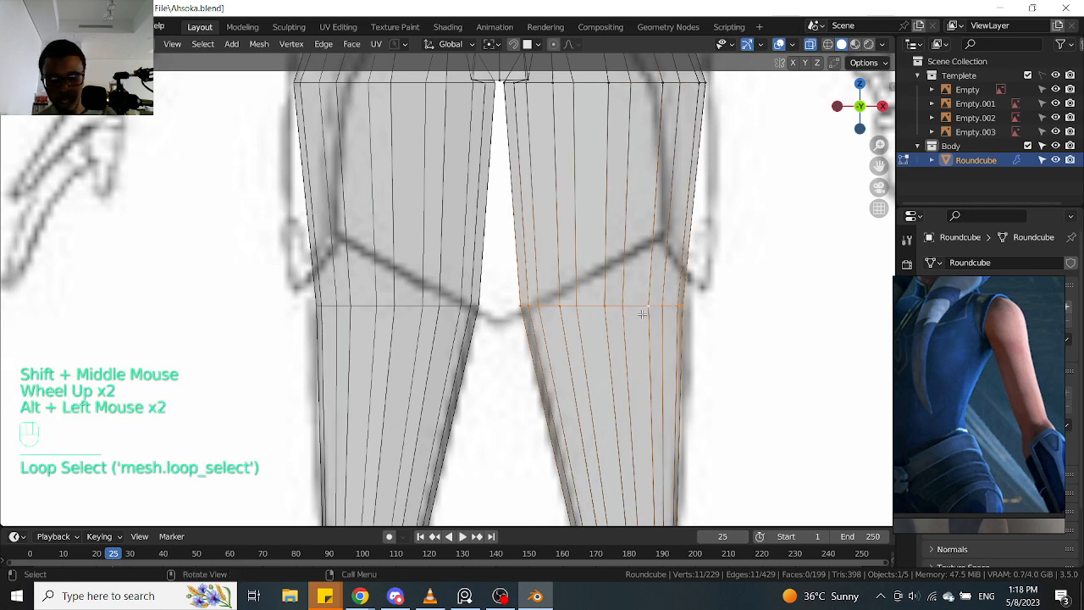
key("g")
key("x")
left_click(666, 318)
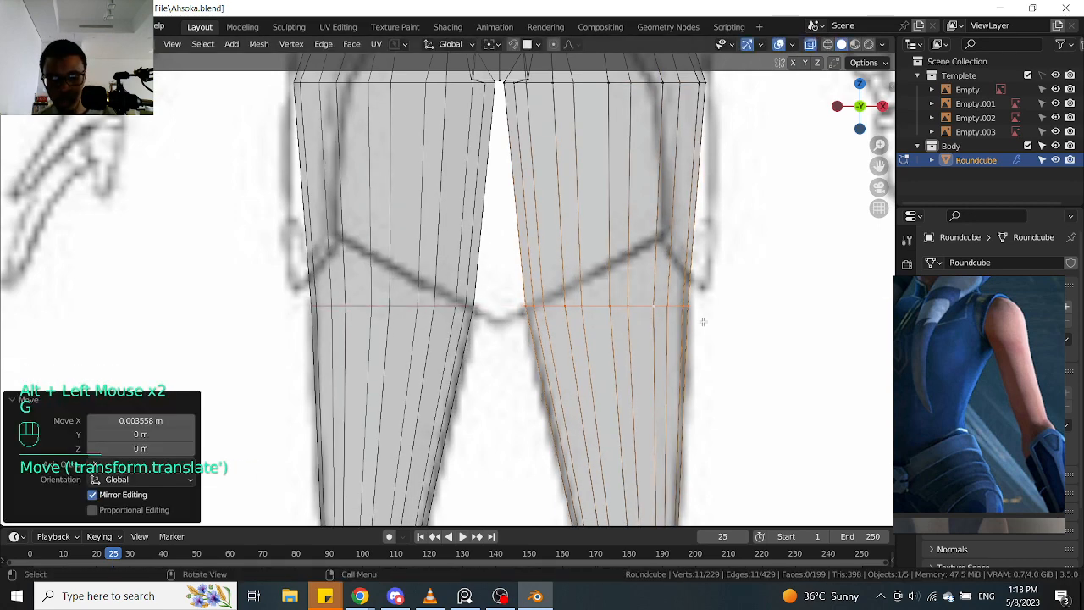
key("s")
key("x")
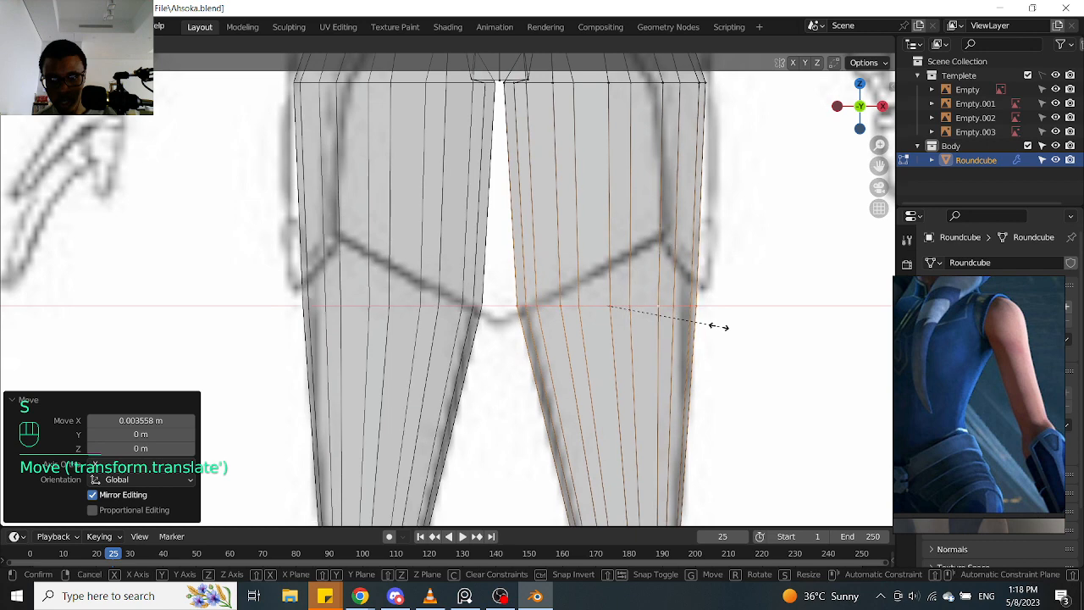
left_click(710, 323)
key("g")
left_click(714, 324)
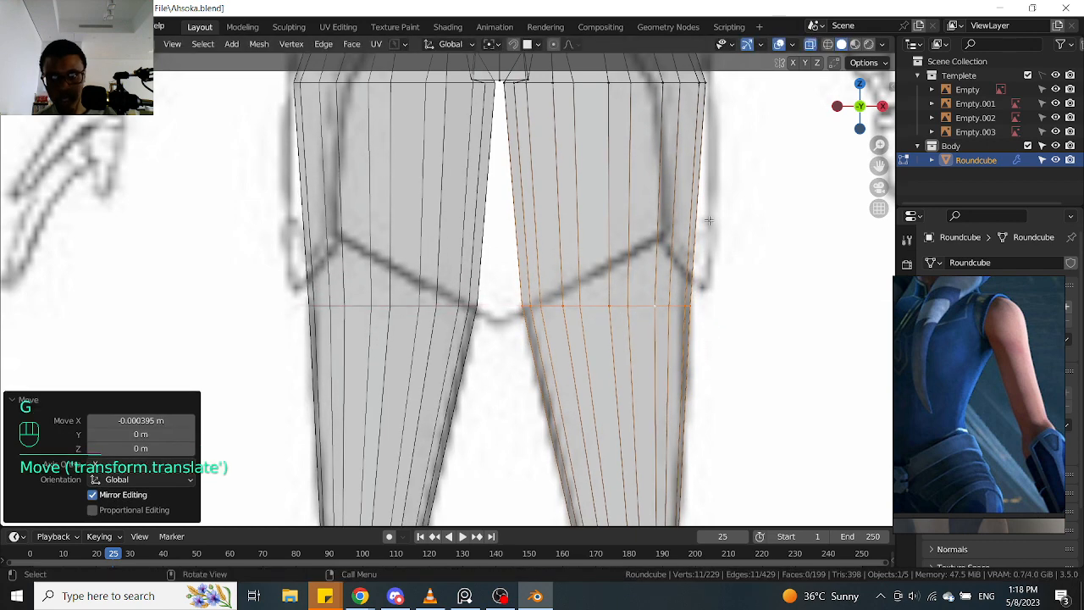
Examine the solid hip and thigh shape from the front and side against the references
scroll(714, 247, "down", 2)
key("alt+z")
scroll(636, 304, "up", 2)
scroll(638, 295, "down", 2)
middle_click_drag(639, 296, 716, 284, "shift")
key("KP_1")
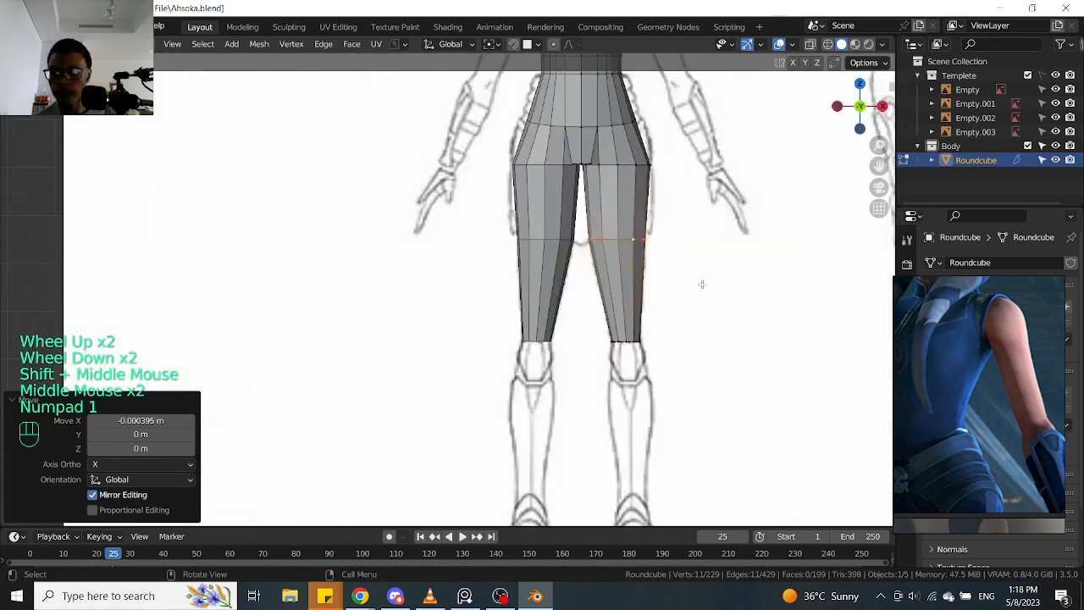
key("KP_3")
key("alt+z")
scroll(701, 283, "up", 2)
key("alt+z")
scroll(694, 271, "down", 1)
middle_click_drag(694, 270, 679, 255)
key("KP_1")
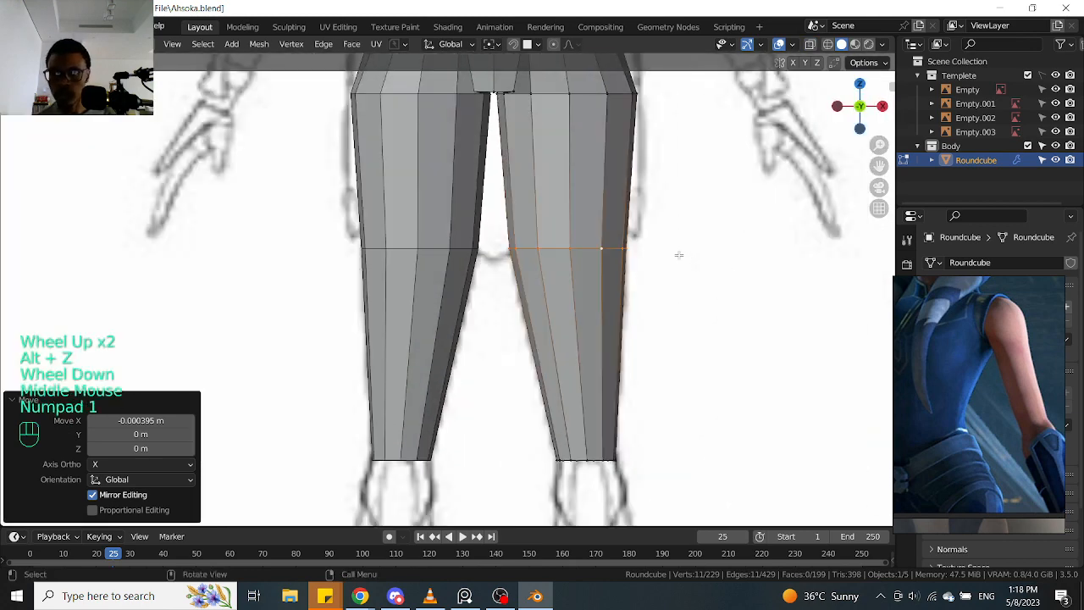
Extrude the bottom leg loop about -0.039 m along Z into the knee area
scroll(590, 263, "down", 2)
middle_click_drag(590, 263, 581, 311)
scroll(584, 280, "up", 1)
key("KP_1")
left_click_drag(576, 320, 658, 234)
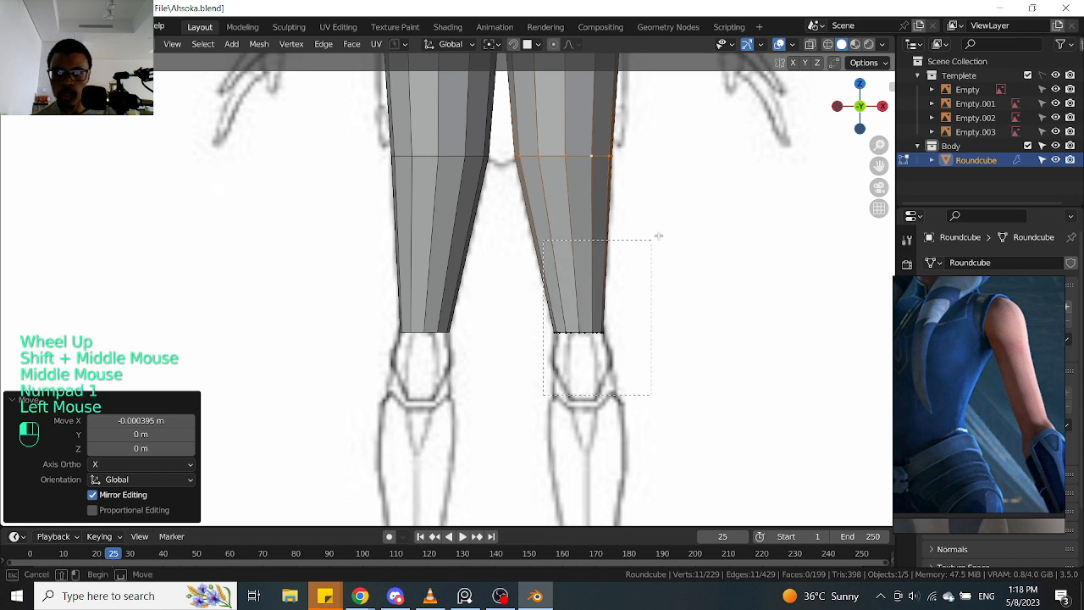
key("alt+z")
left_click_drag(542, 339, 697, 245)
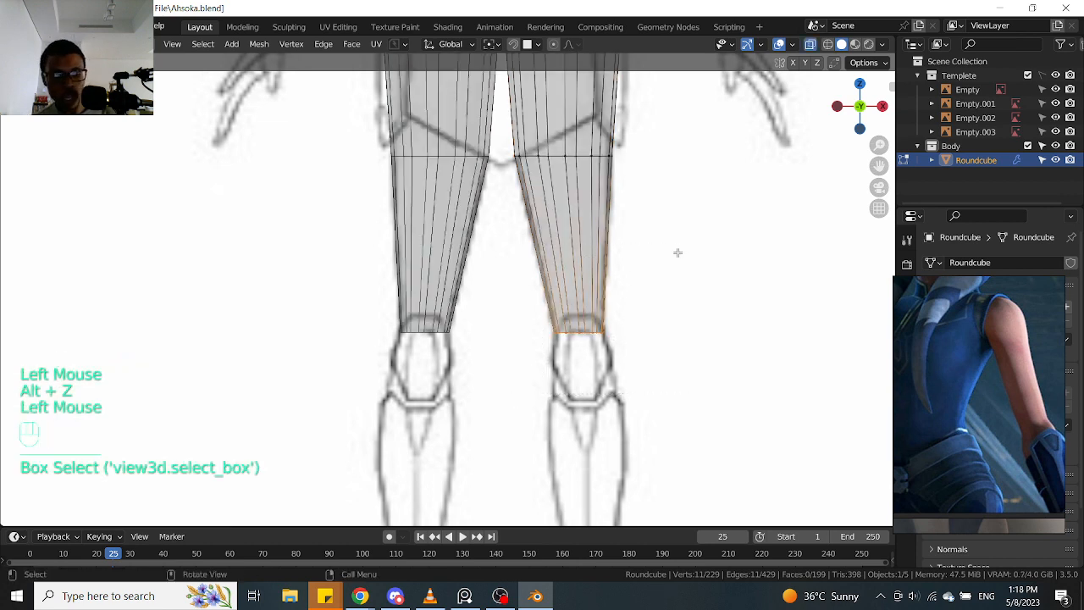
key("e")
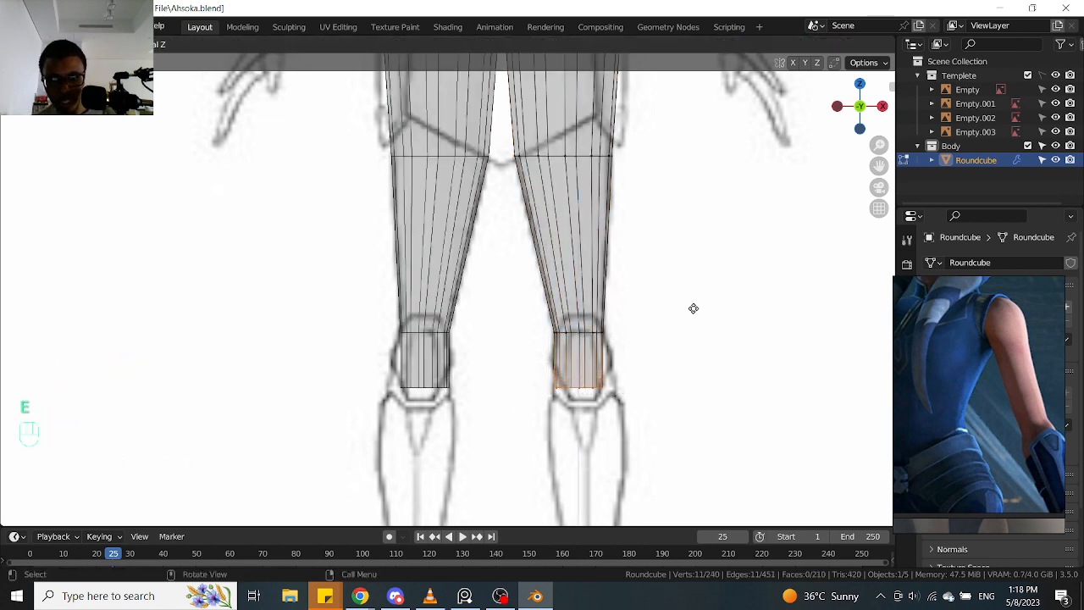
left_click(702, 287)
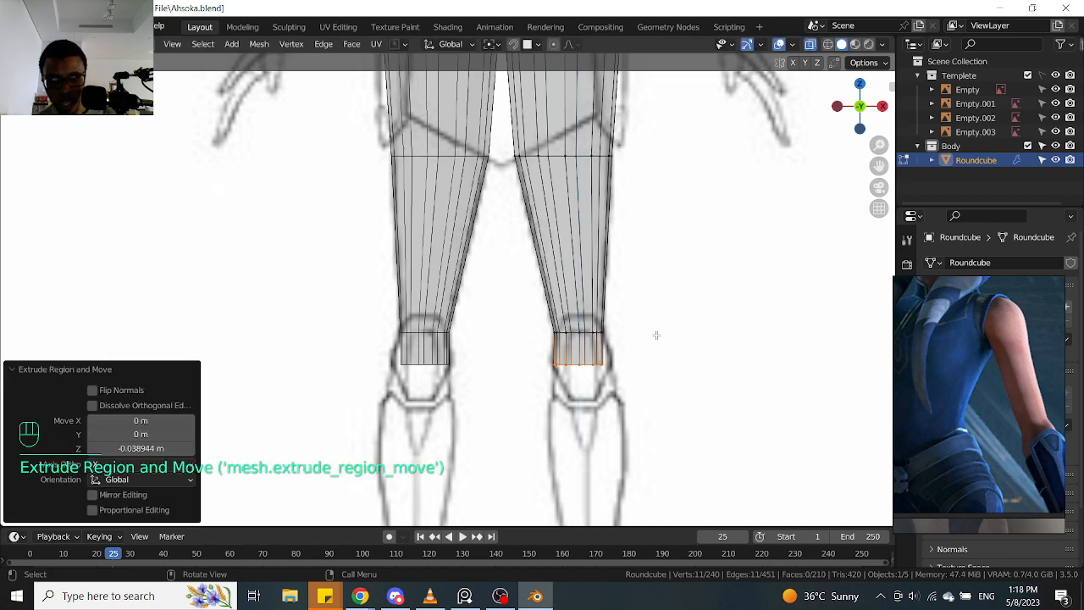
Shift the new knee loop about 0.0036 m along X and scale it by 1.175 along X to match the front knee outline
scroll(657, 336, "up", 2)
key("g")
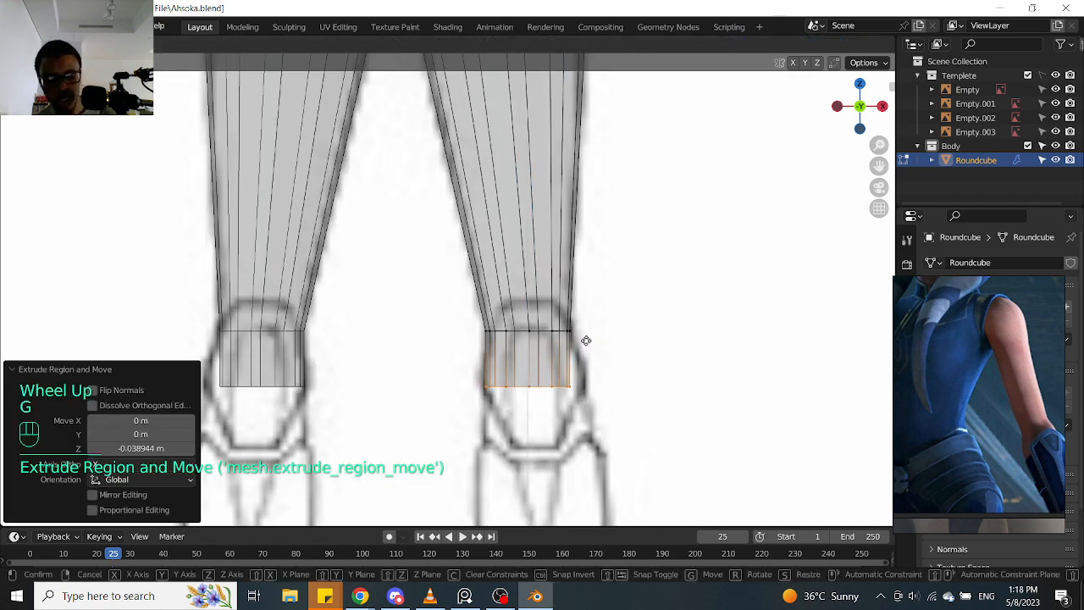
key("x")
left_click(598, 339)
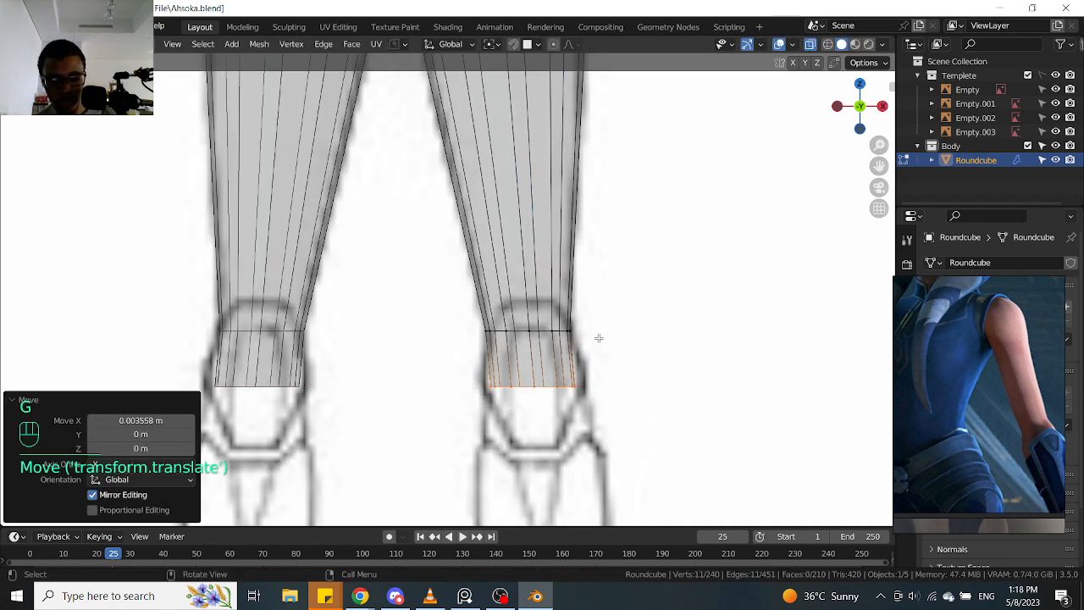
key("s")
key("x")
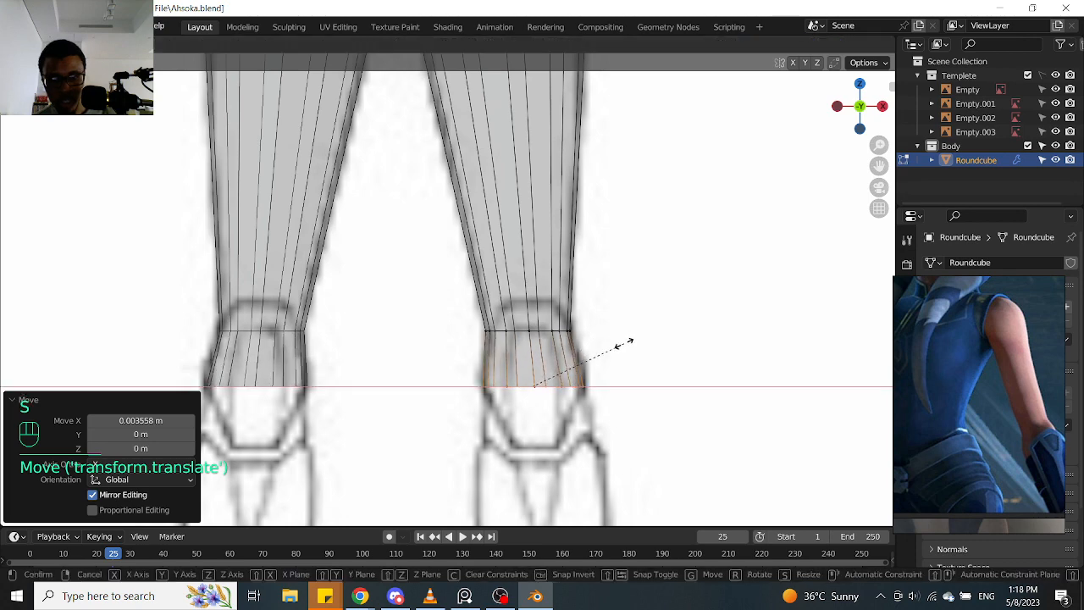
left_click(621, 343)
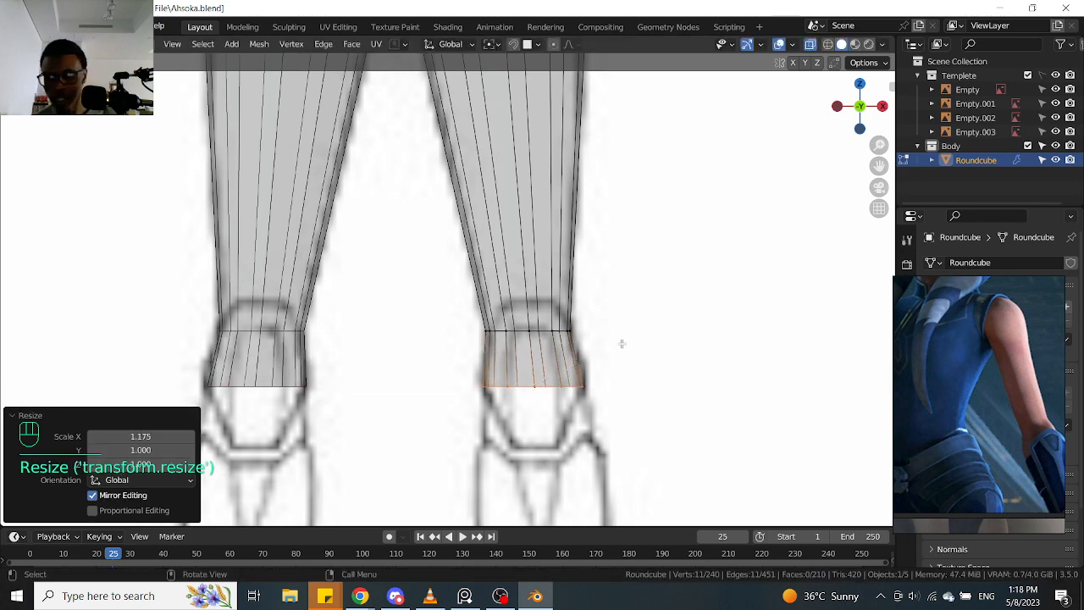
Raise the loop above the knee about 0.0127 m along Z and widen it along Y to fit the side reference
key("KP_3")
key("alt+z")
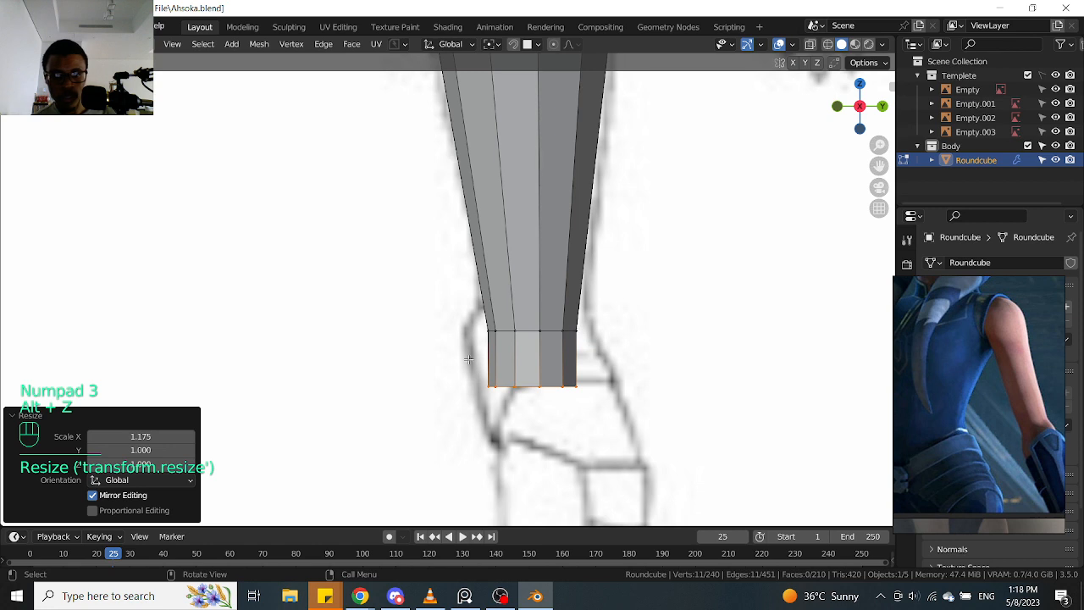
left_click_drag(473, 352, 630, 280)
key("alt+z")
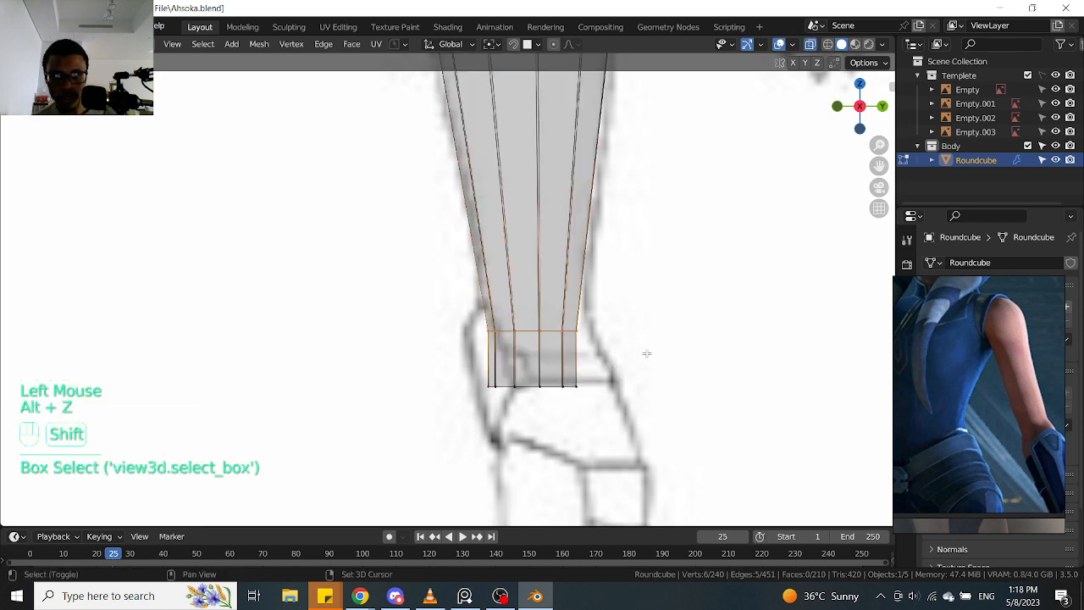
middle_click_drag(642, 345, 617, 313, "shift")
left_click_drag(443, 298, 592, 245)
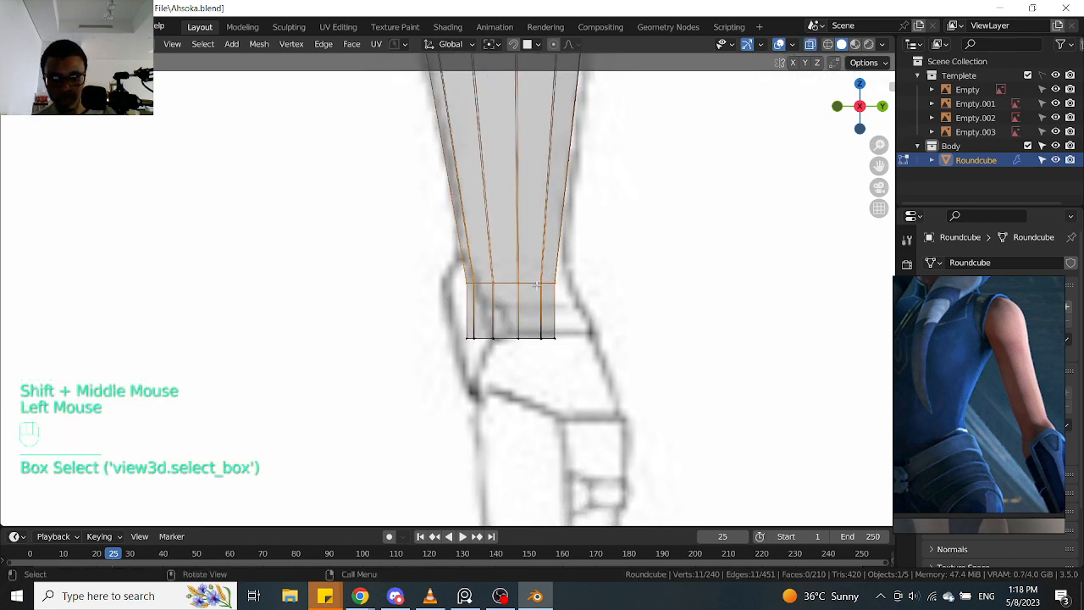
key("g")
key("z")
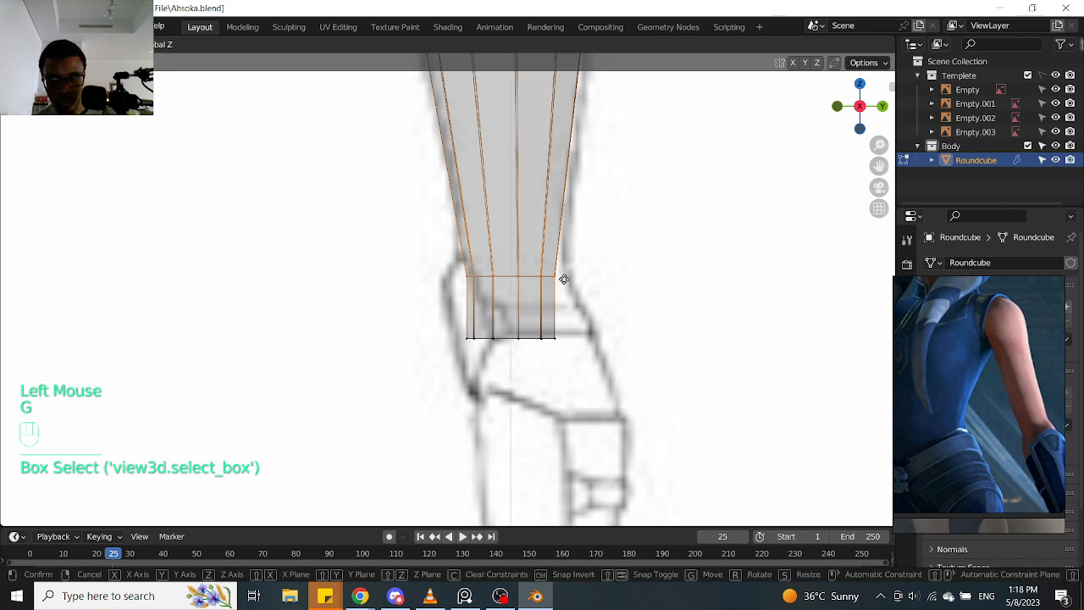
left_click(566, 264)
key("s")
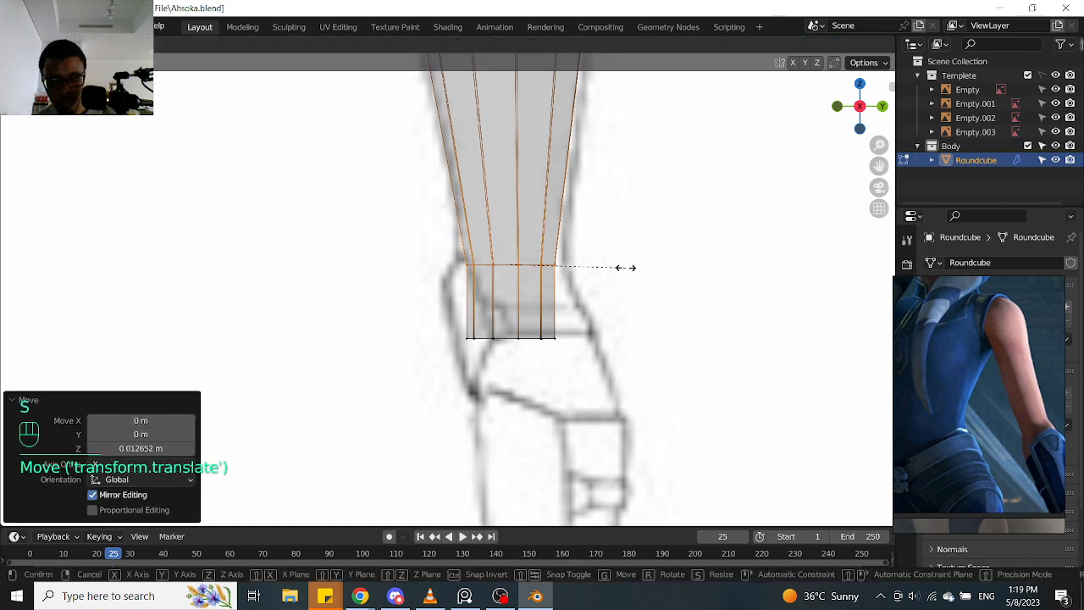
key("x")
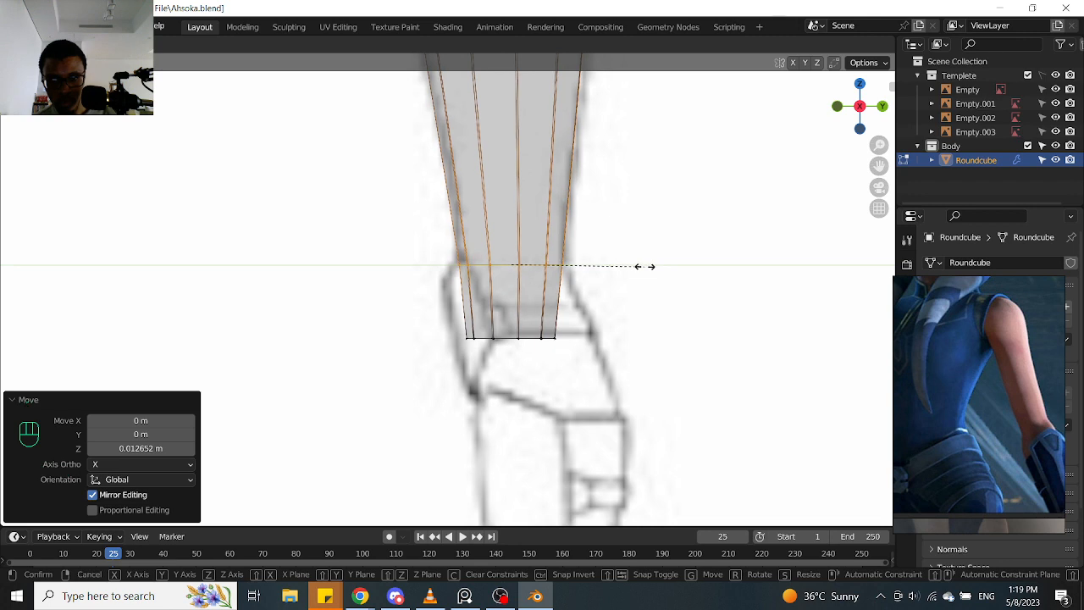
left_click(646, 267)
Shift the bottom knee loop along Y, scale it by 1.347 along Y, and edge-slide it by a factor of 0.308 to fit the side reference
left_click_drag(395, 399, 614, 307)
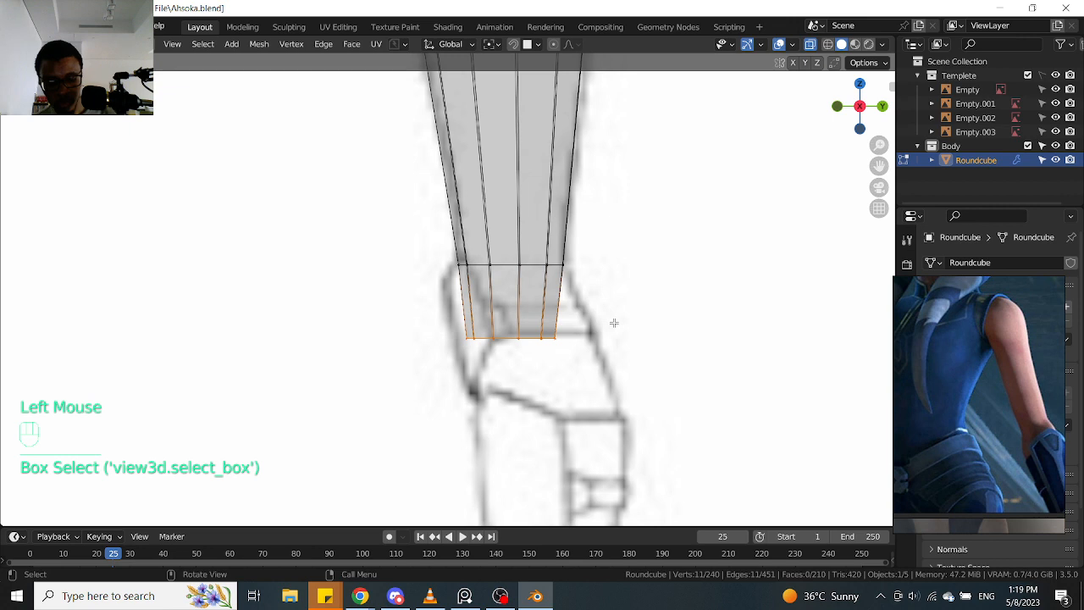
key("g")
left_click(636, 317)
key("s")
key("y")
left_click(674, 321)
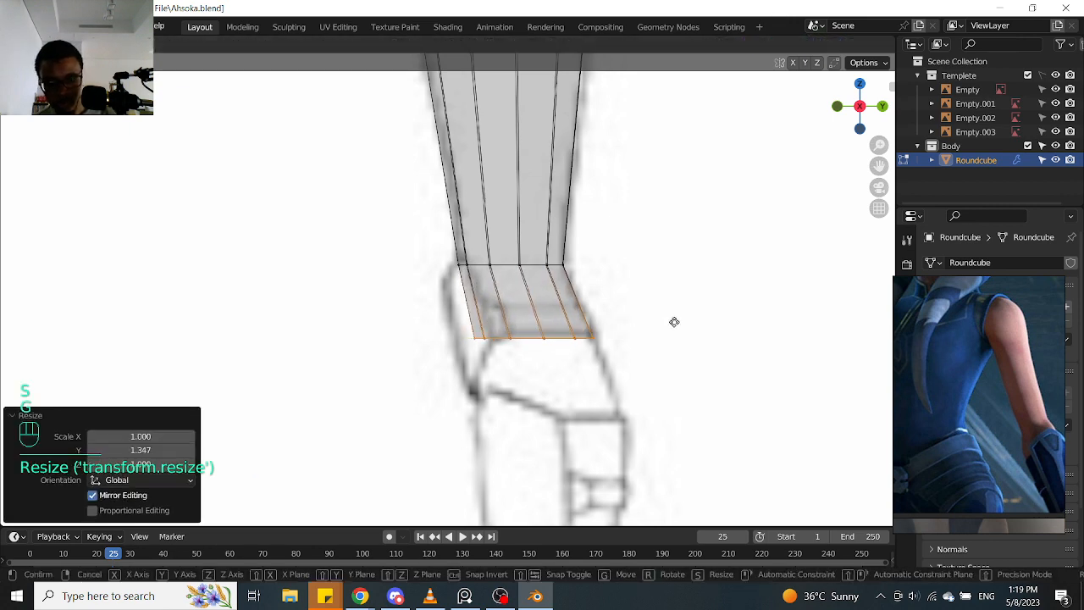
key("g")
left_click(665, 310)
Examine the legs, hips and torso from the front against the reference, in both see-through and solid display
scroll(666, 310, "down", 2)
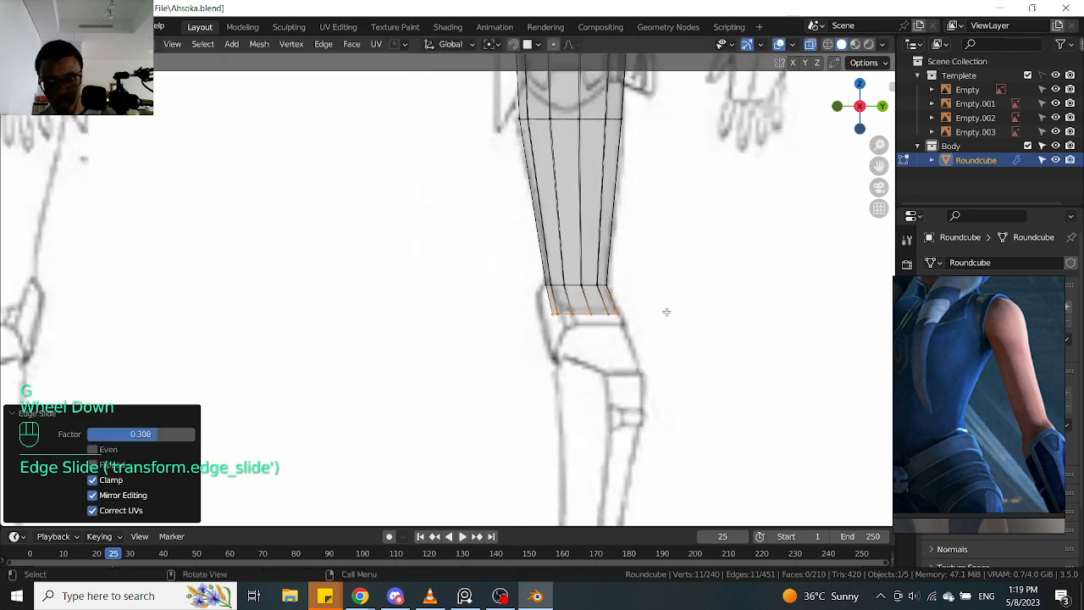
middle_click_drag(666, 310, 652, 288, "shift")
scroll(646, 286, "up", 1)
middle_click_drag(546, 243, 559, 260, "shift")
key("KP_1")
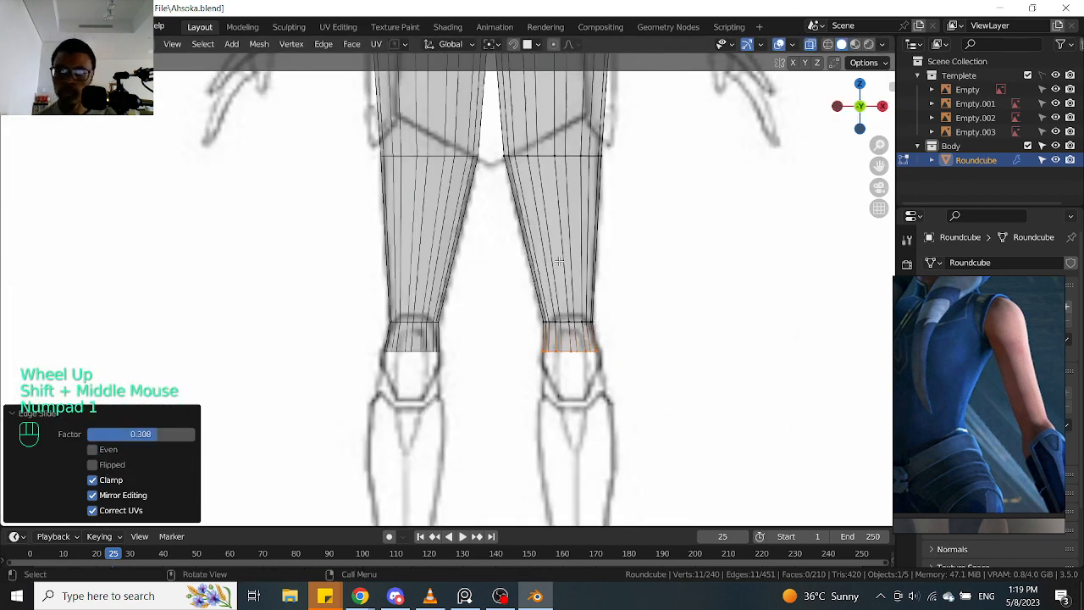
key("alt+z")
middle_click_drag(500, 123, 594, 276, "shift")
key("alt+z")
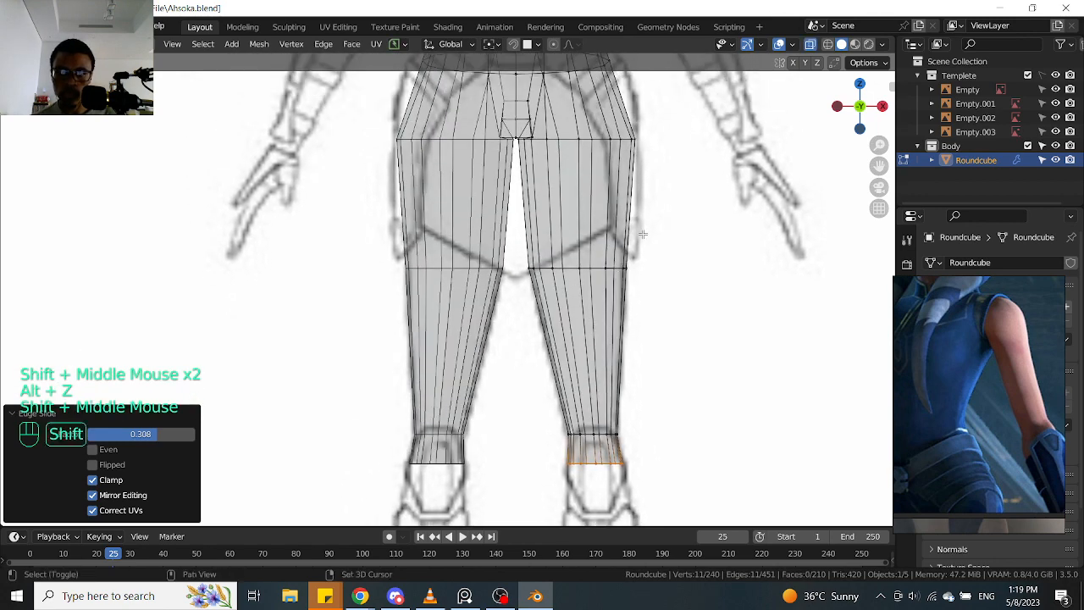
middle_click_drag(643, 234, 650, 269, "shift")
key("alt+z")
key("alt+z")
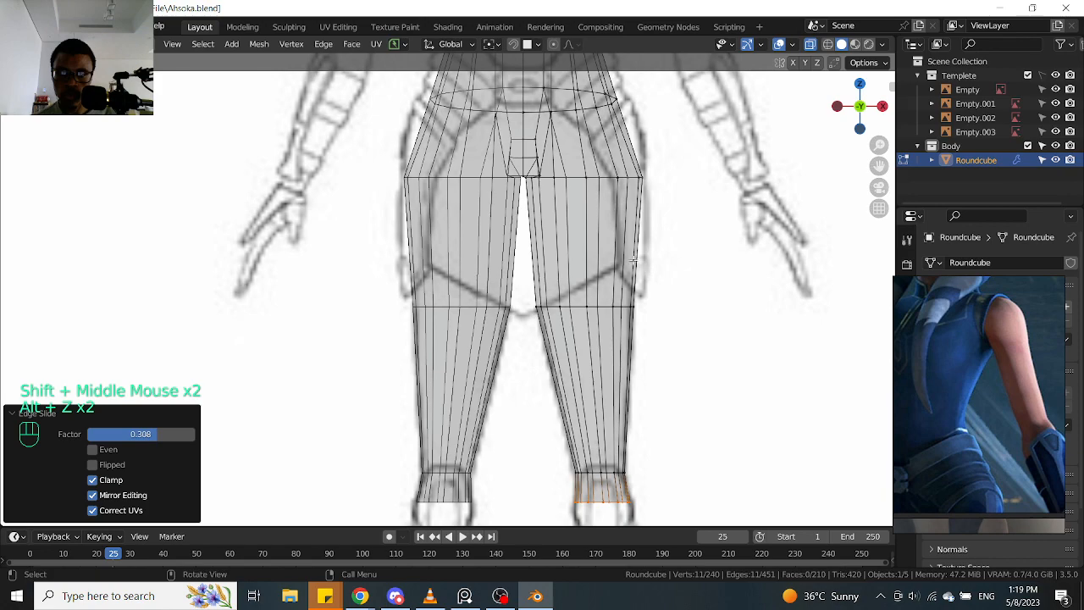
scroll(605, 271, "down", 1)
mouse_move(605, 271)
middle_mouse_down()
mouse_move(639, 252)
mouse_move(491, 279)
mouse_move(591, 286)
middle_mouse_up()
key("KP_1")
key("alt+z")
scroll(638, 253, "down", 2)
key("KP_1")
scroll(591, 285, "up", 2)
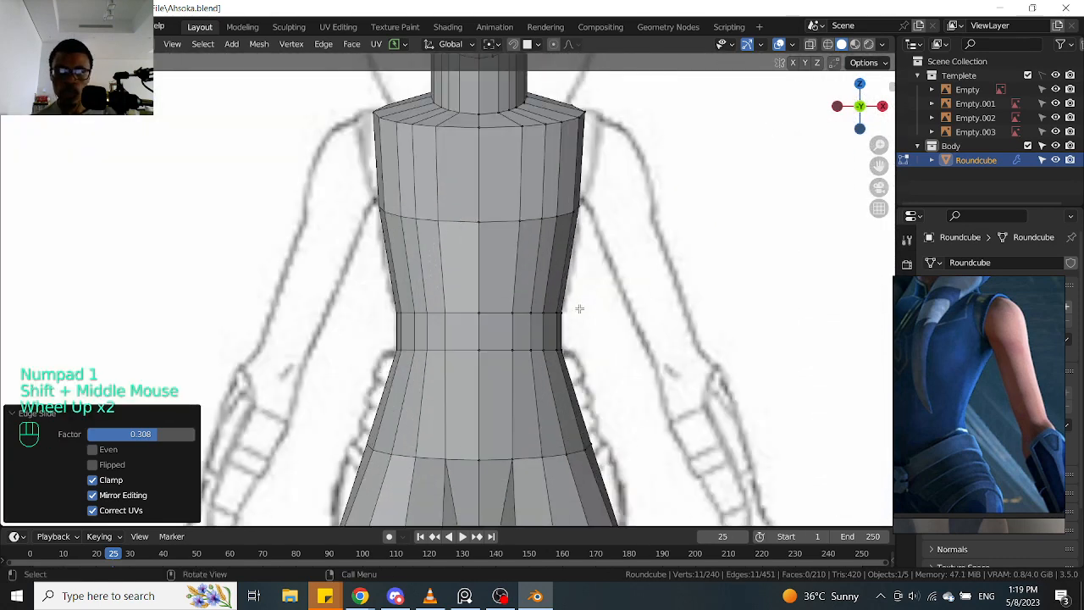
middle_click_drag(572, 140, 570, 280, "shift")
Box-select the body mesh, frame it in the view, and inspect its overall shape from an angle
key("Tab")
left_click(660, 254)
middle_click_drag(660, 254, 537, 258)
scroll(537, 258, "down", 2)
scroll(531, 257, "down", 2)
left_click_drag(182, 199, 21, 378)
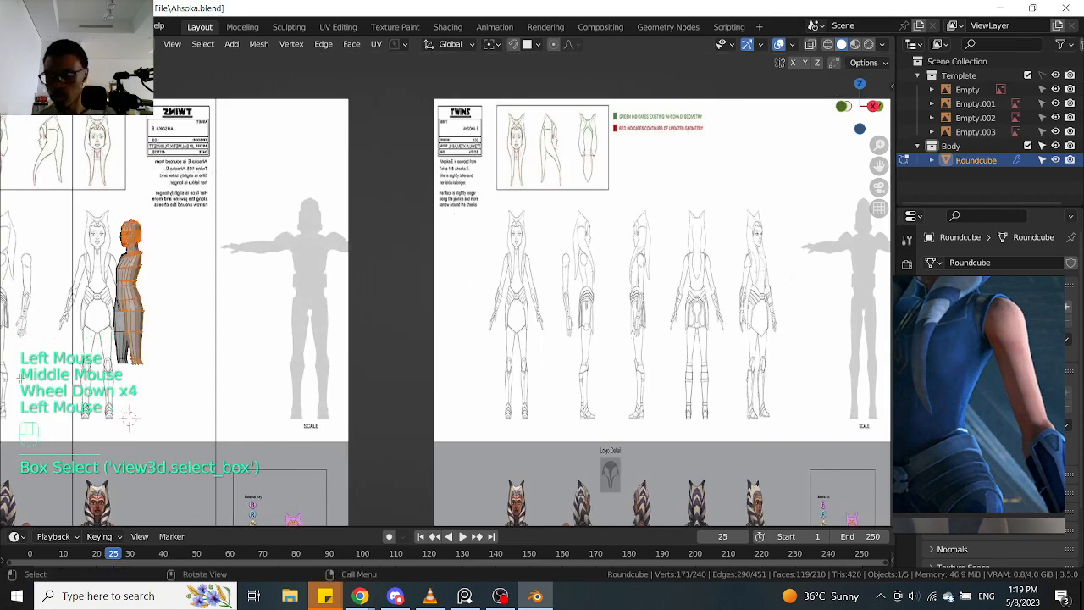
key("KP_Decimal")
middle_click_drag(390, 335, 364, 339)
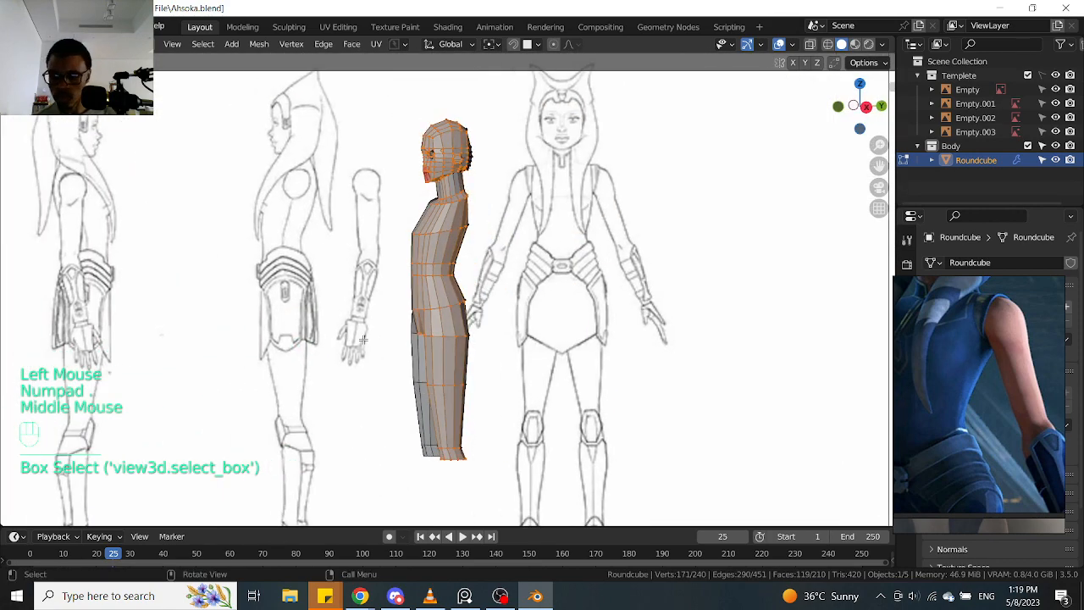
Add one centred edge loop around the upper torso between the shoulder line and the chest loop
key("KP_3")
scroll(313, 356, "up", 2)
middle_click_drag(494, 176, 470, 274, "shift")
scroll(470, 273, "up", 2)
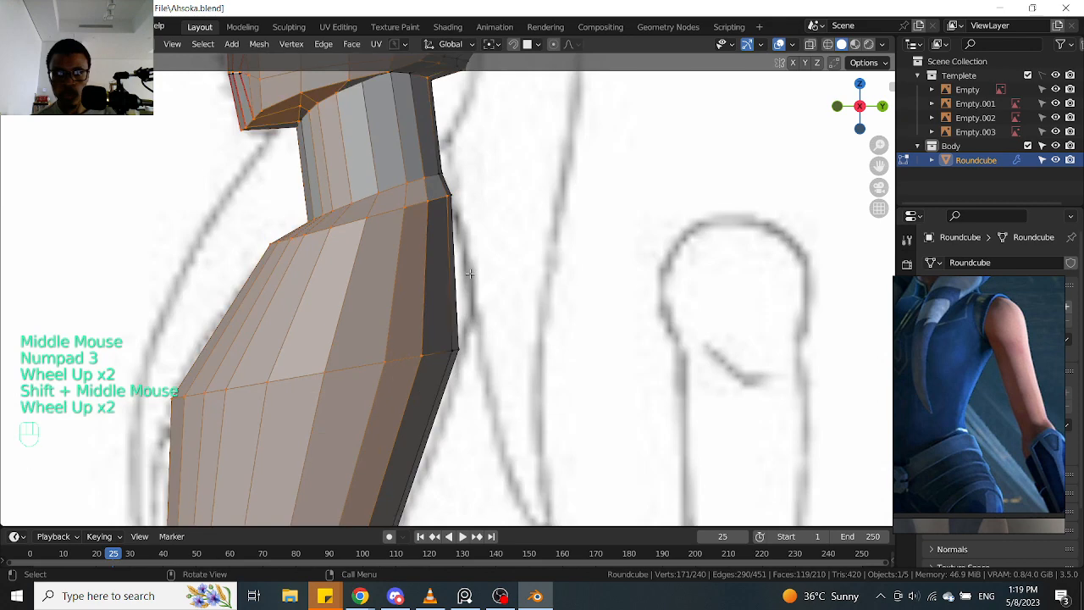
key("ctrl+r")
left_click(457, 275)
right_click(470, 269)
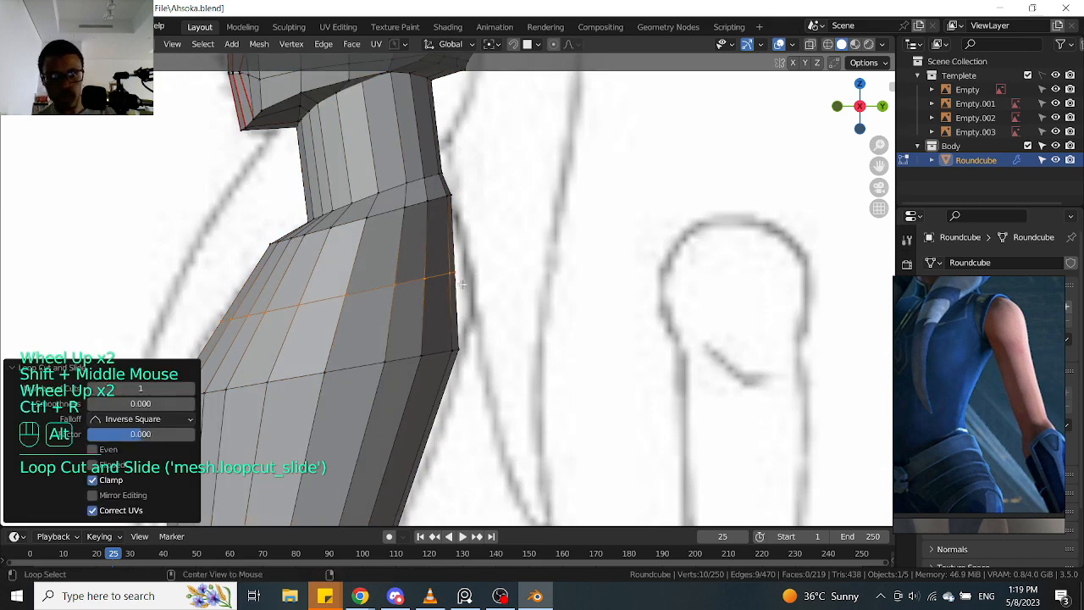
Set the pivot point to the 3D Cursor and scale the new upper-torso loop by 1.087 along Y to fit the side reference
key("alt+z")
scroll(518, 270, "down", 1)
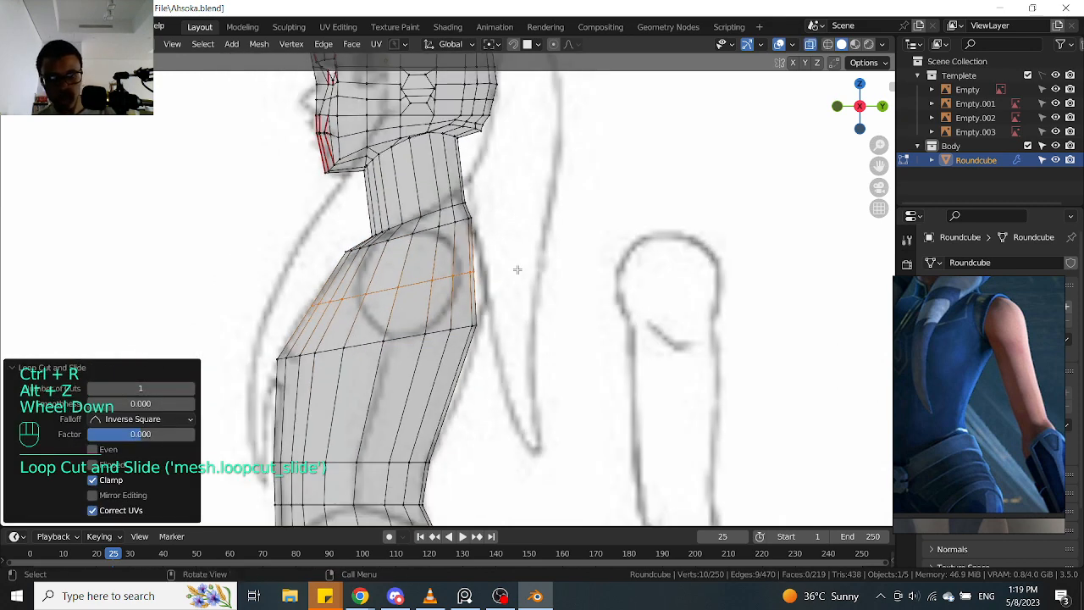
key("period")
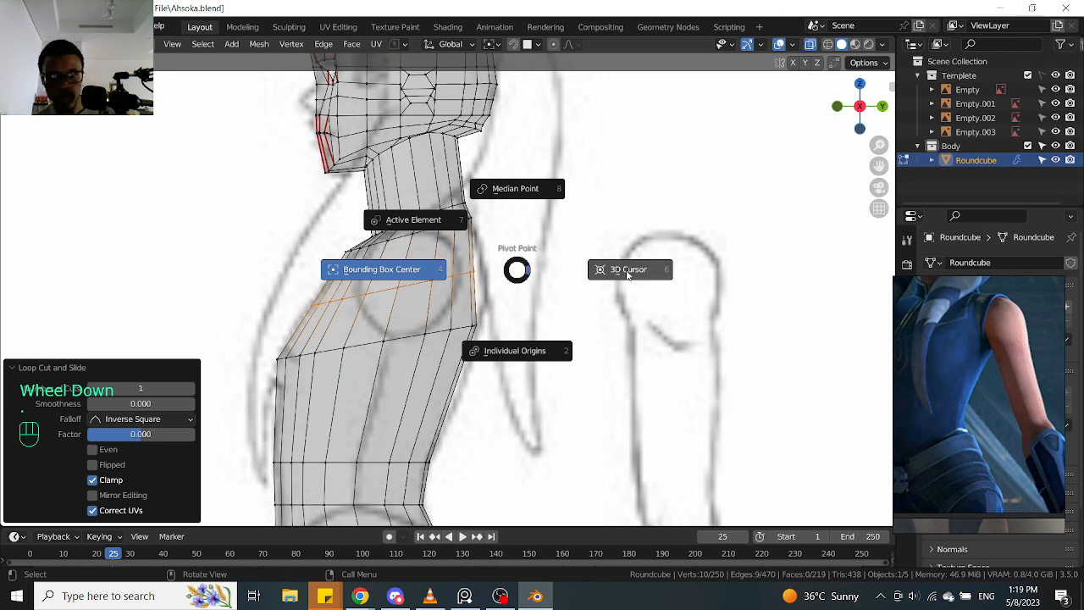
left_click(626, 270)
key("s")
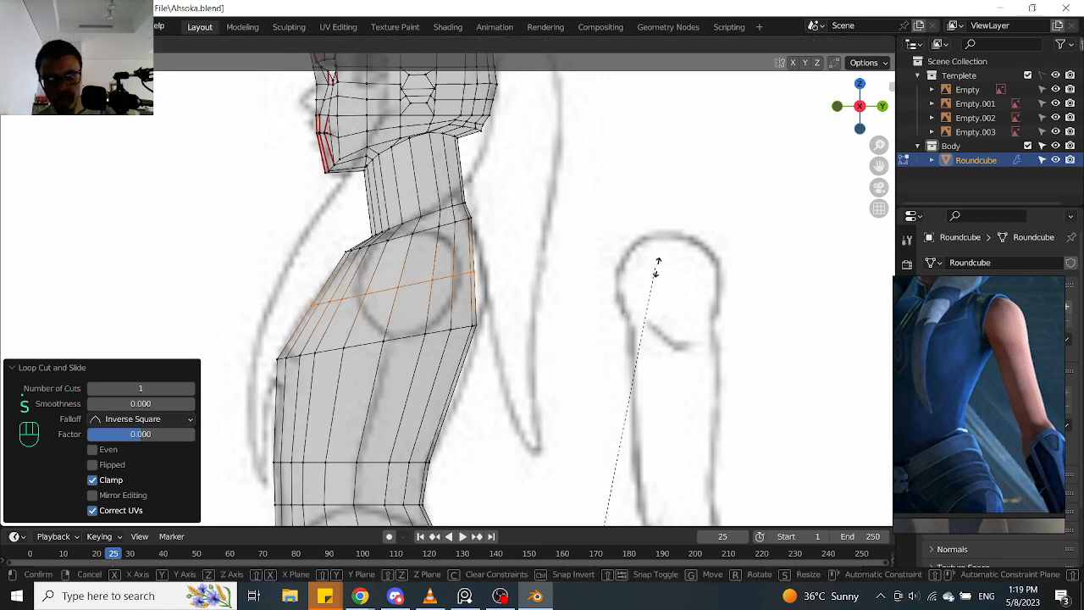
left_click(808, 187)
scroll(450, 302, "up", 1)
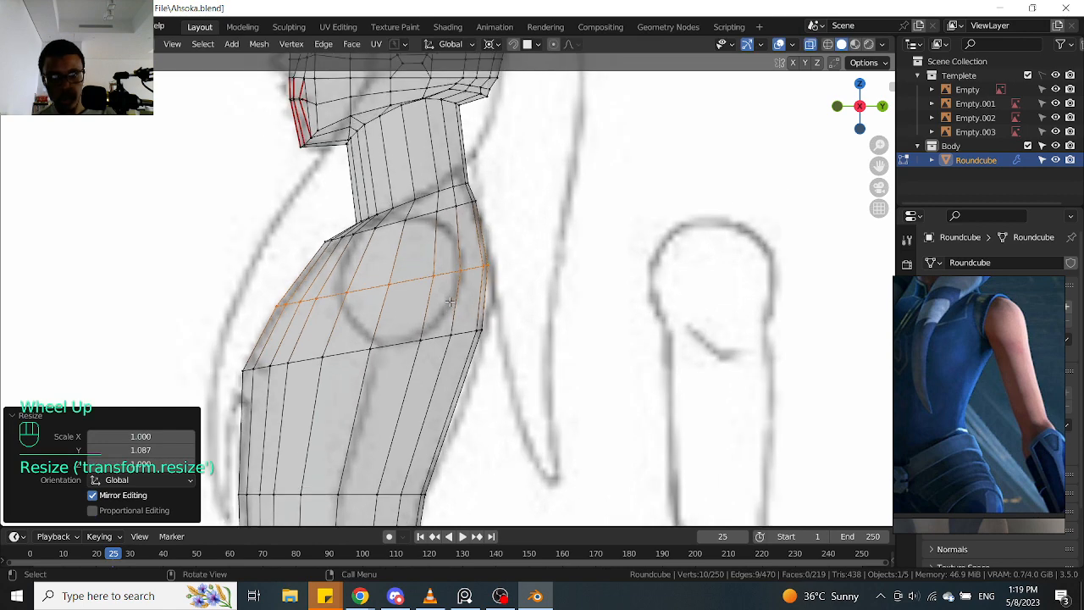
In face mode, select the six side faces around the shoulder circle of the side reference
key("Tab")
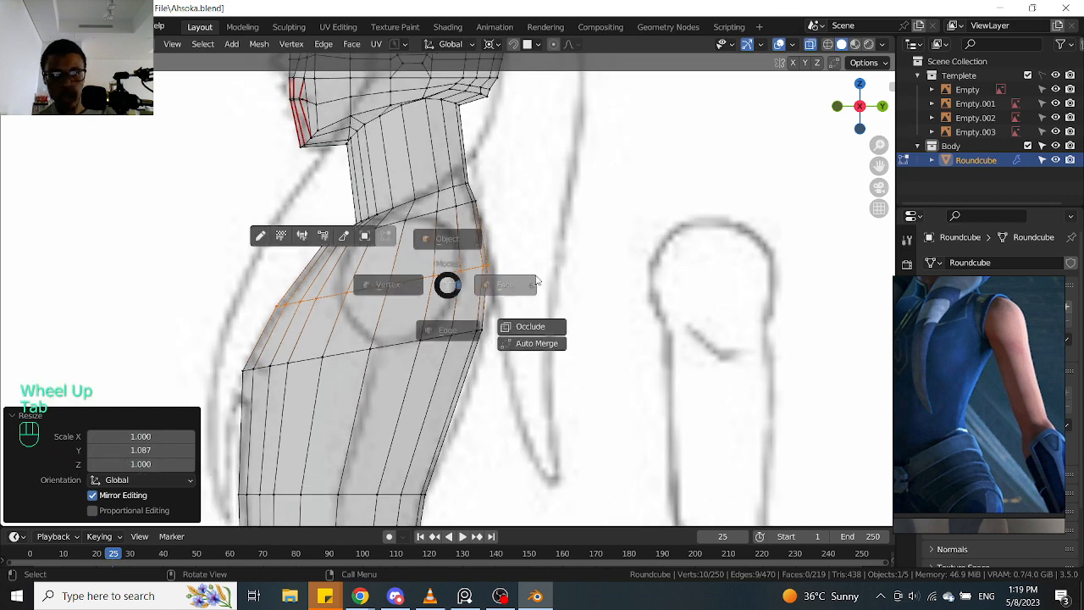
key("alt+z")
left_click_drag(355, 326, 431, 260)
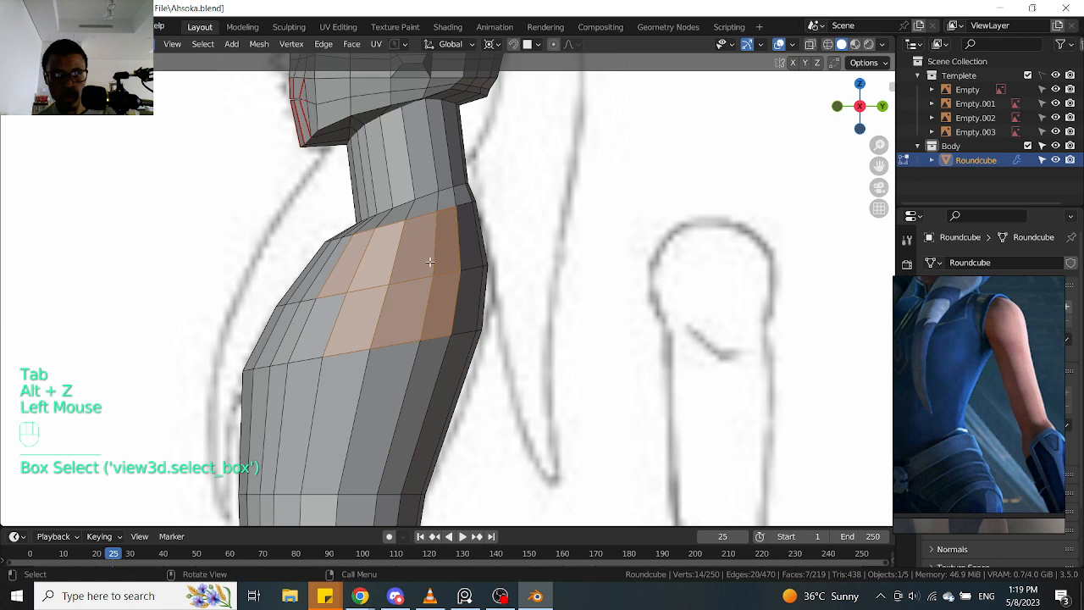
left_click_drag(354, 325, 408, 263)
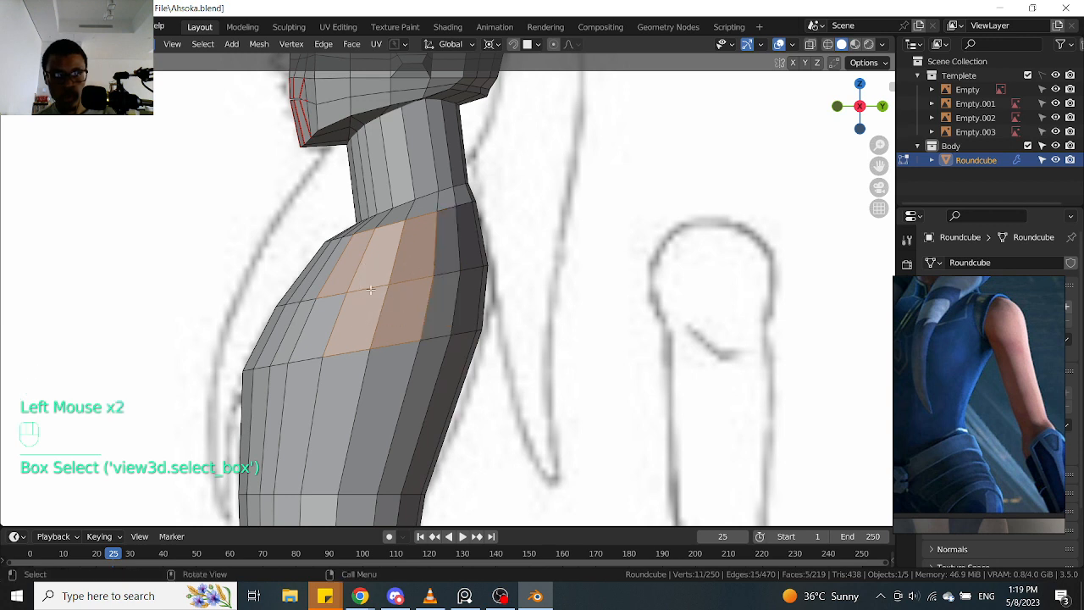
left_click(371, 290)
left_click(378, 258, "shift")
left_click(403, 253, "shift")
left_click(407, 296, "shift")
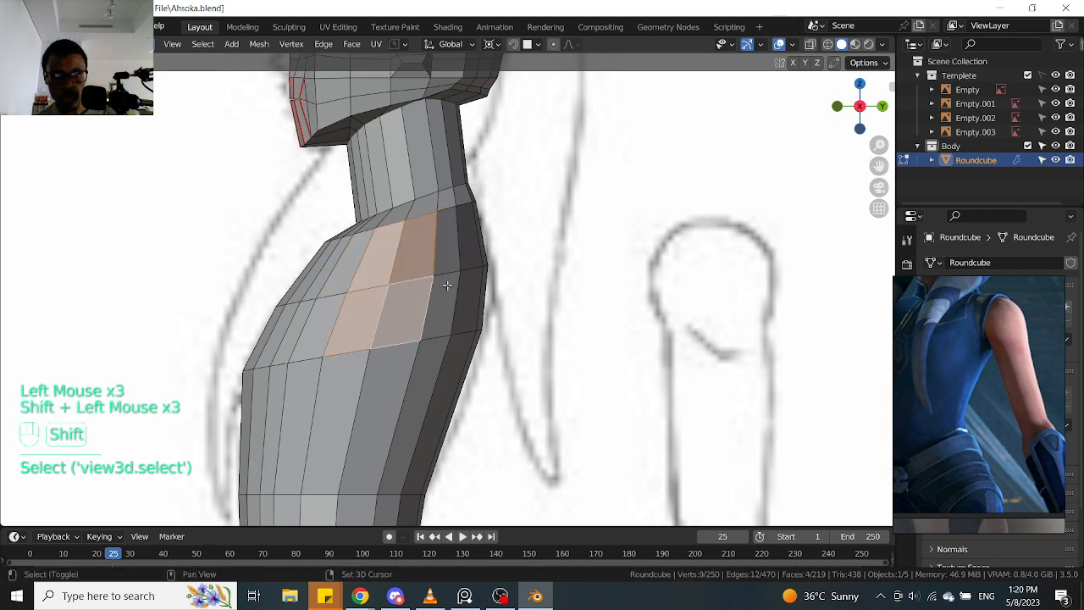
left_click(440, 289, "shift")
Examine the selected shoulder faces from the front, back and side, and compare them with the arm circle in see-through display
mouse_move(440, 290)
middle_mouse_down()
mouse_move(452, 285)
mouse_move(328, 294)
mouse_move(206, 283)
mouse_move(547, 282)
mouse_move(428, 275)
middle_mouse_up()
scroll(548, 283, "up", 2)
key("KP_1")
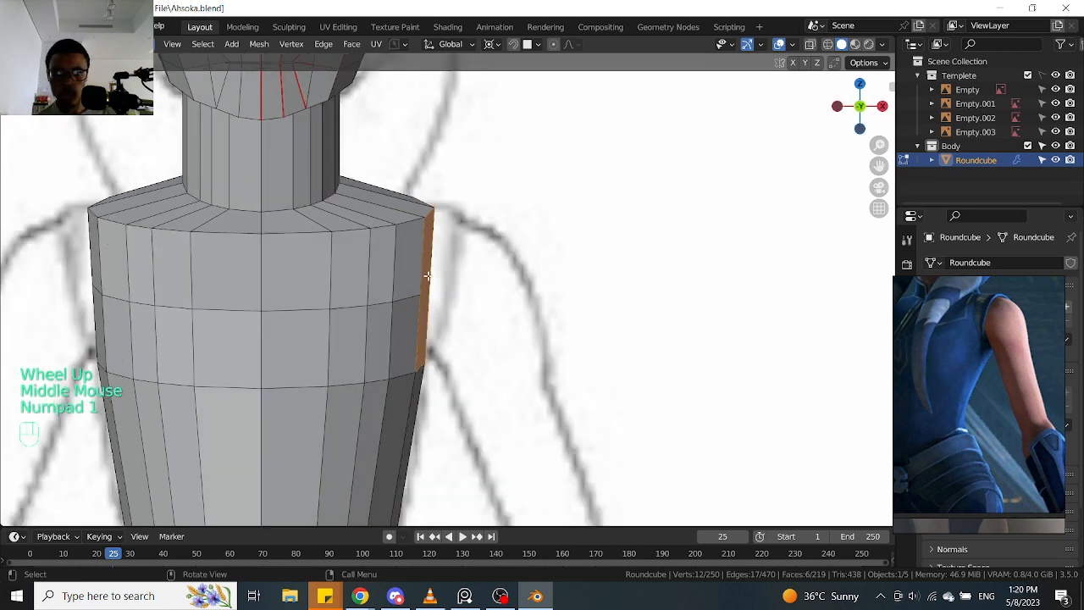
middle_click_drag(526, 276, 198, 279)
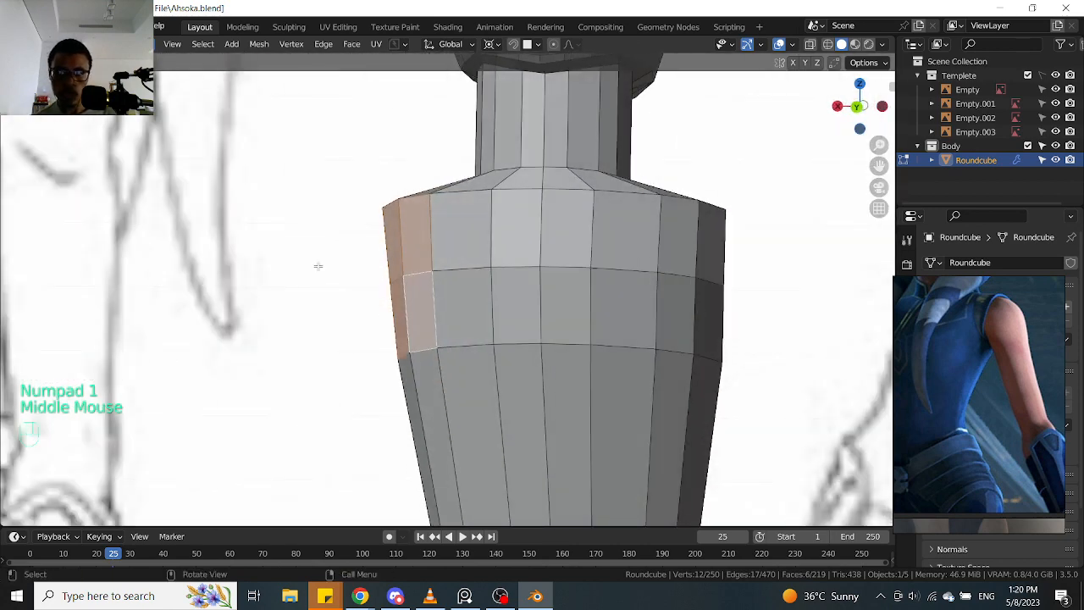
key("ctrl+KP_1")
middle_click_drag(369, 269, 536, 274)
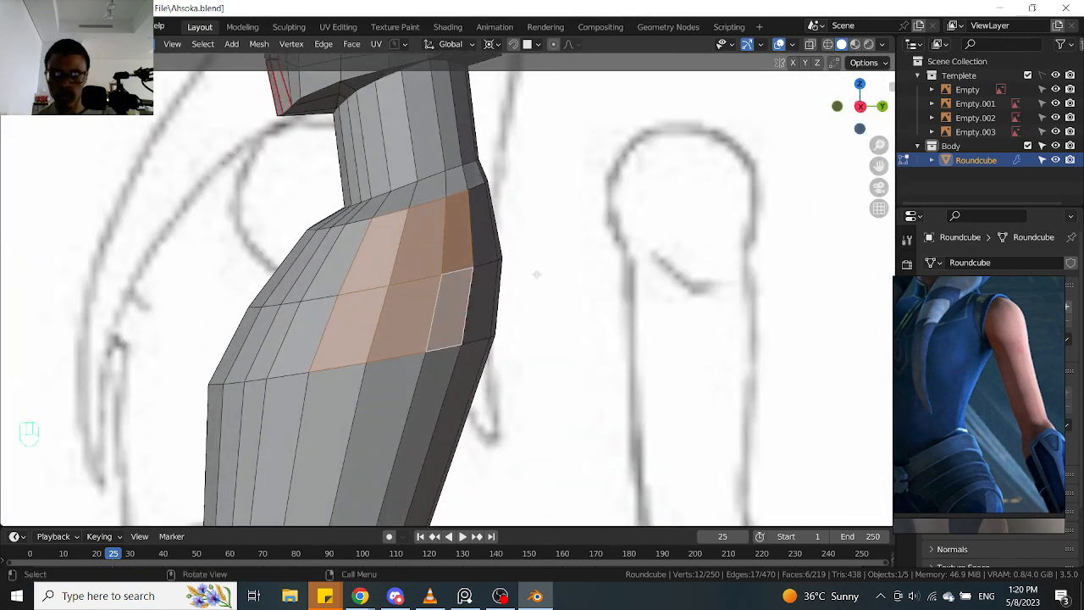
key("KP_3")
key("alt+z")
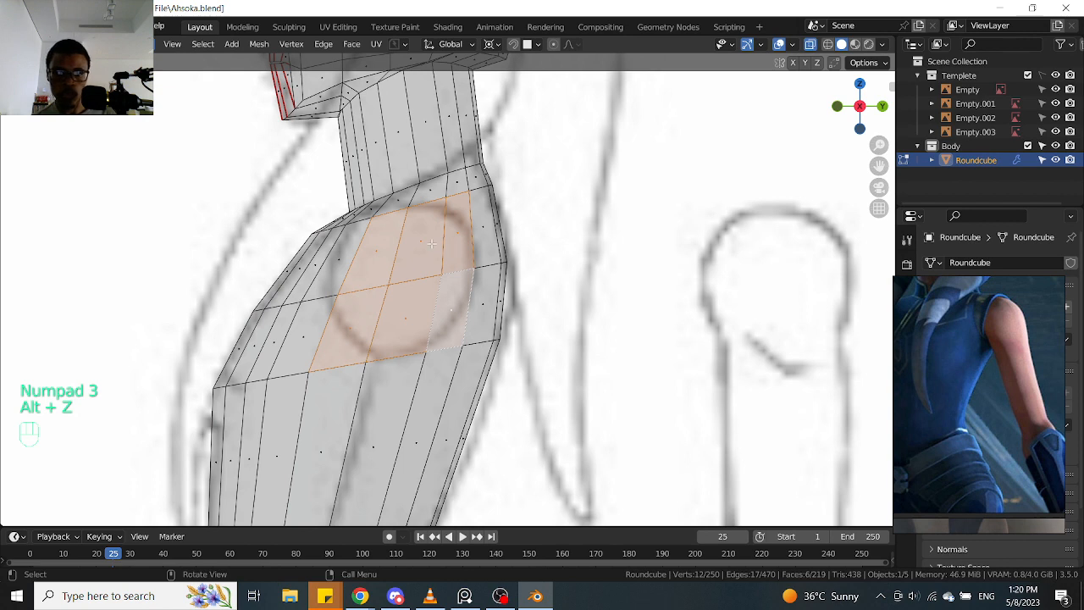
scroll(432, 244, "up", 1)
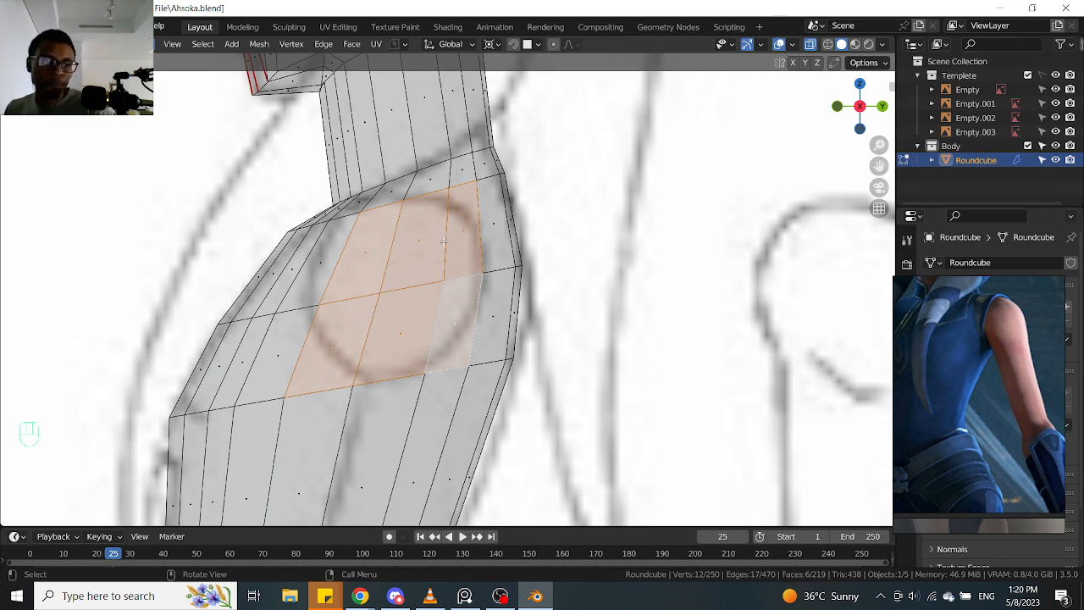
Select the neck's face loop and turn on the Statistics overlay
scroll(540, 120, "down", 3)
mouse_move(540, 120)
middle_mouse_down()
mouse_move(508, 135)
mouse_move(521, 174)
mouse_move(500, 231)
mouse_move(472, 210)
middle_mouse_up()
left_click(460, 133, "alt")
key("alt+z")
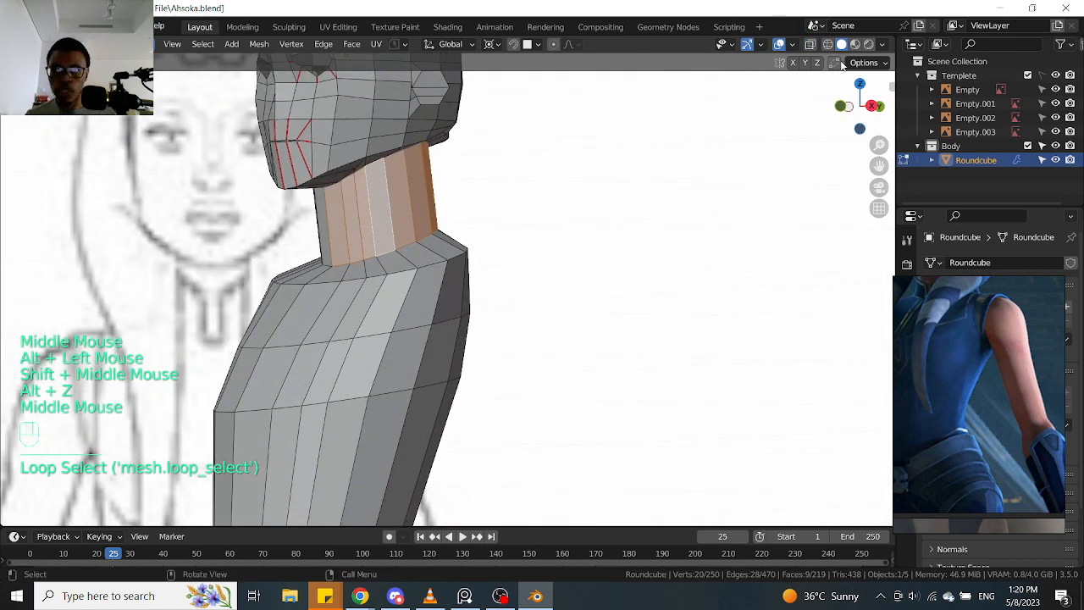
left_click(793, 45)
left_click(708, 148)
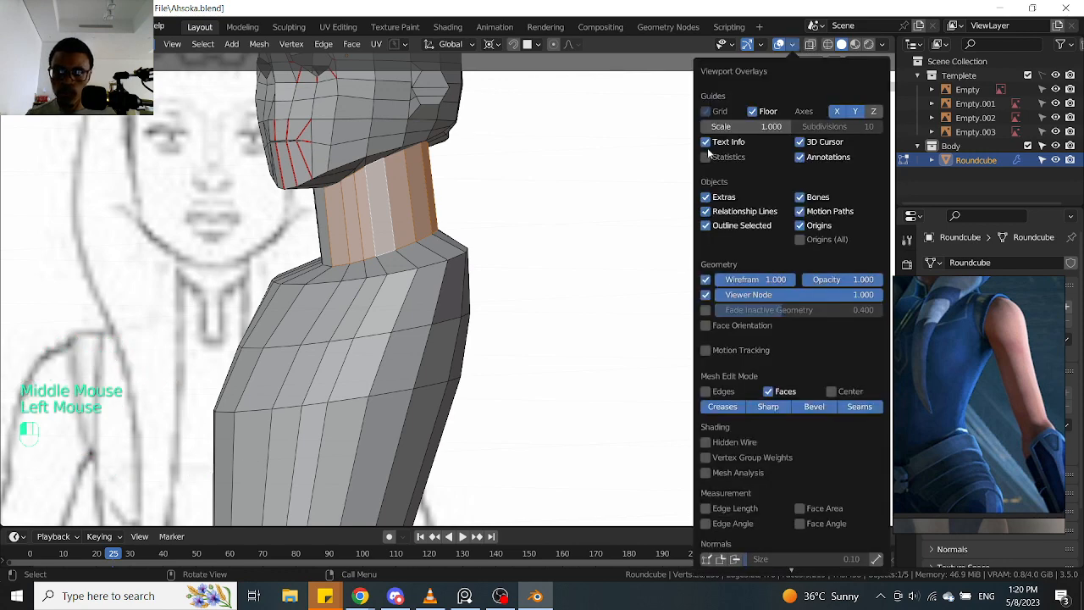
In vertex mode, select the edge loop at the base of the neck and check its vertex count
middle_click_drag(515, 176, 267, 212)
scroll(417, 215, "up", 2)
key("Tab")
left_click(492, 296, "alt")
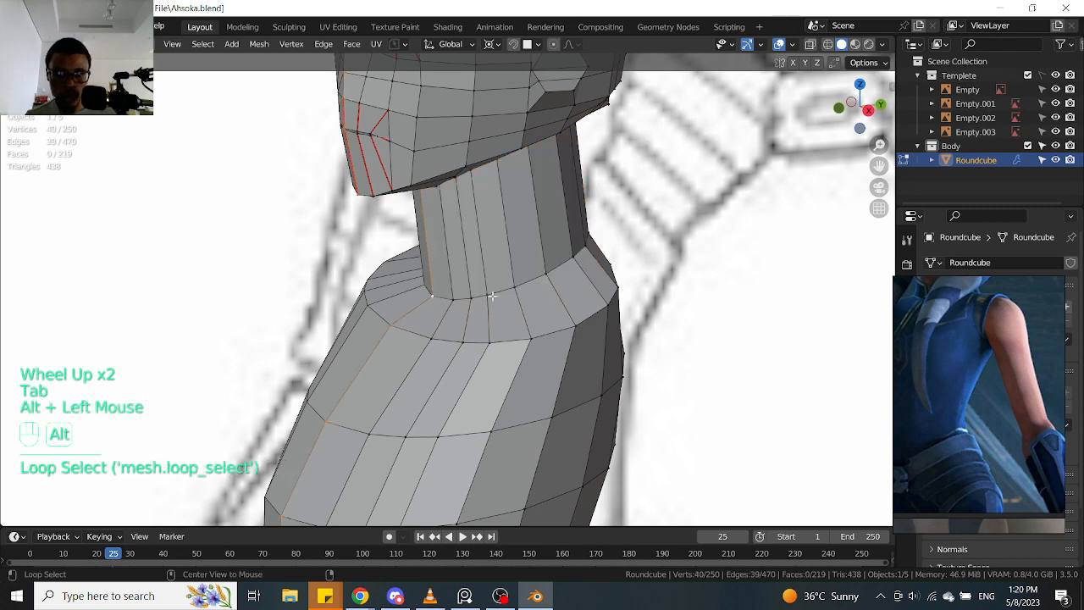
left_click(494, 289, "alt")
middle_click_drag(494, 290, 197, 237)
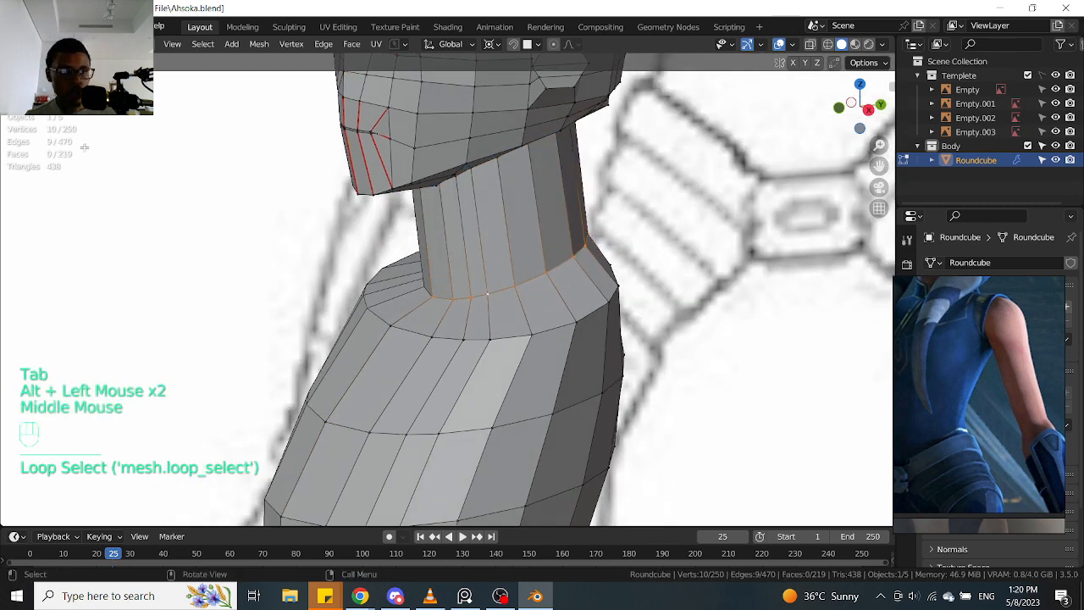
middle_click_drag(487, 294, 582, 319)
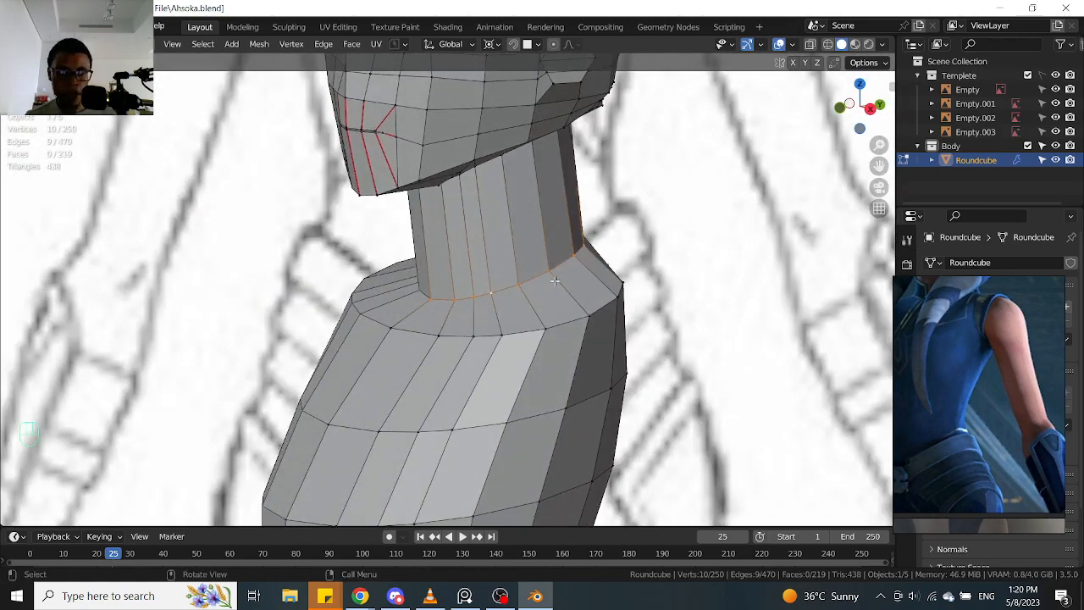
middle_click_drag(555, 280, 570, 269)
key("KP_3")
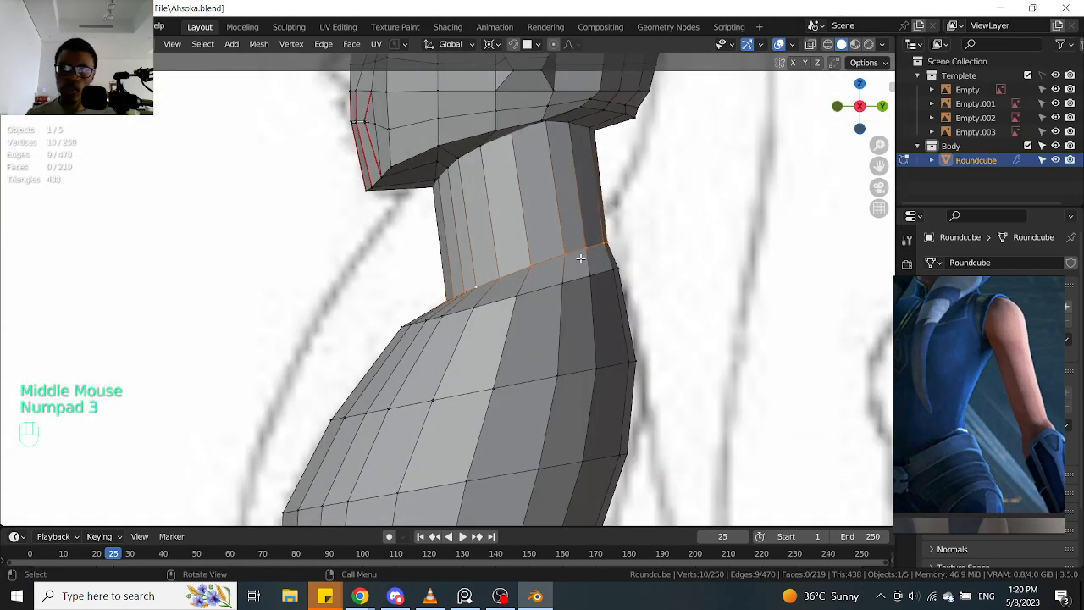
Select shortest paths of vertices along the front half of the neck base and compare their counts from several angles
left_click(529, 265)
middle_click_drag(530, 265, 501, 296)
left_click(405, 294, "ctrl")
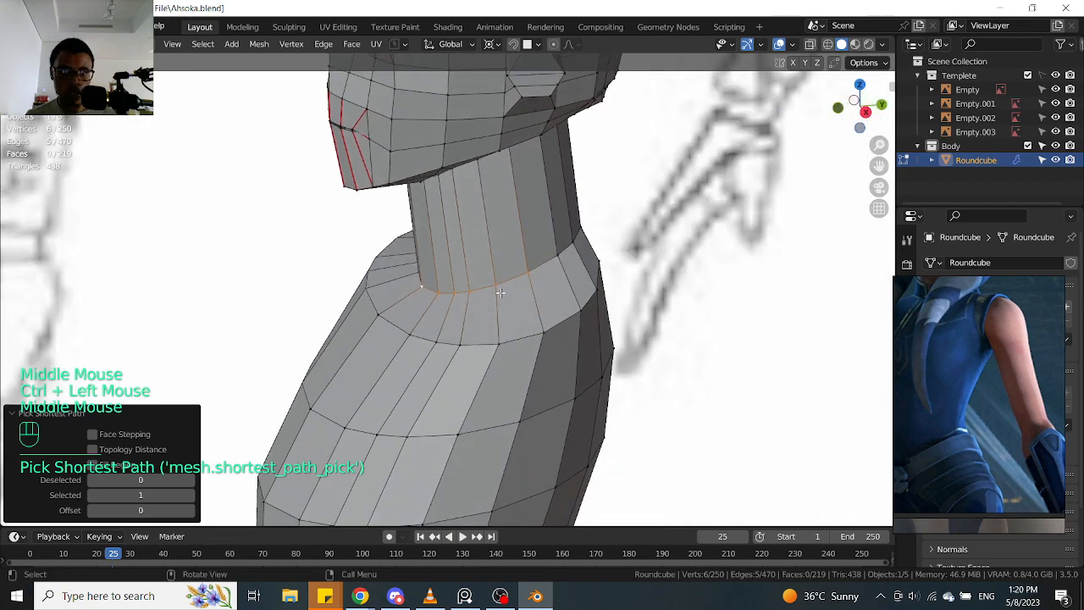
left_click(491, 287)
left_click(424, 293, "ctrl")
middle_click_drag(458, 339, 434, 288)
middle_click(433, 288)
key("KP_3")
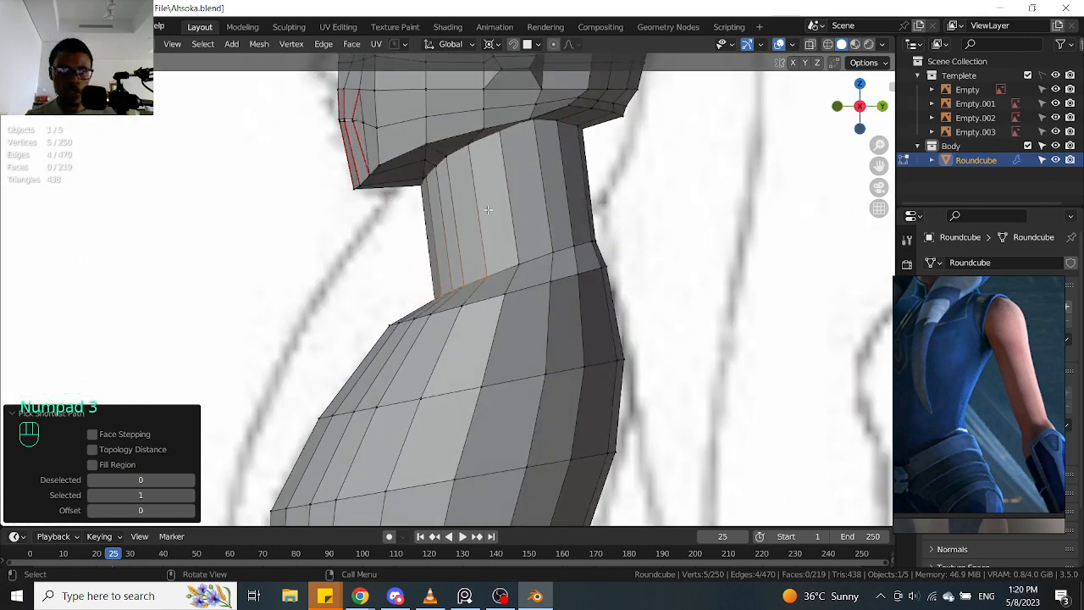
mouse_move(480, 182)
middle_mouse_down()
mouse_move(525, 173)
mouse_move(475, 168)
mouse_move(483, 176)
middle_mouse_up()
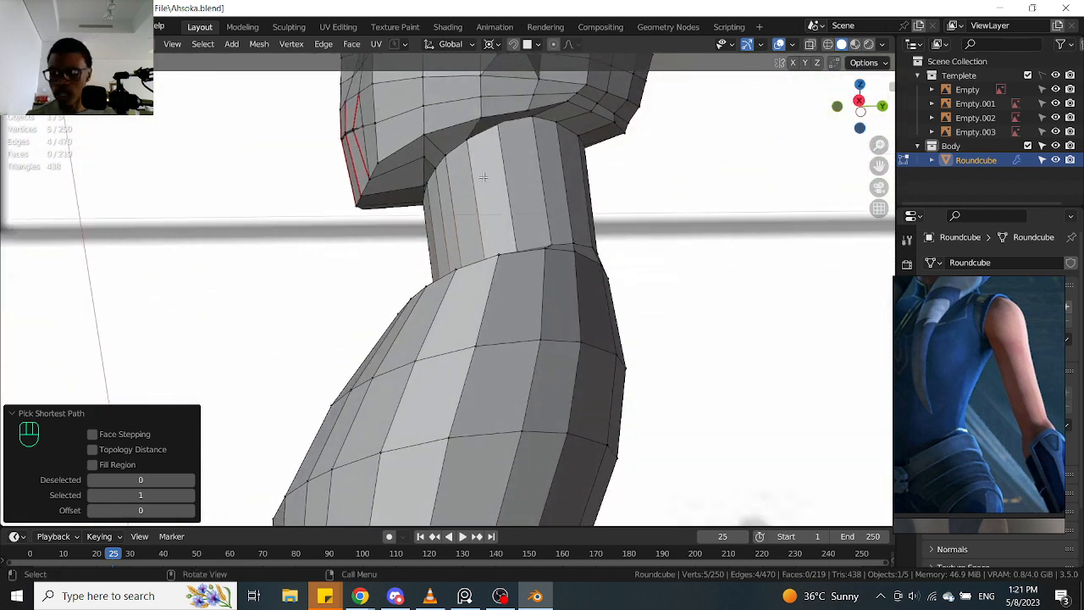
key("KP_3")
Add an edge loop around the middle of the neck
key("ctrl+r")
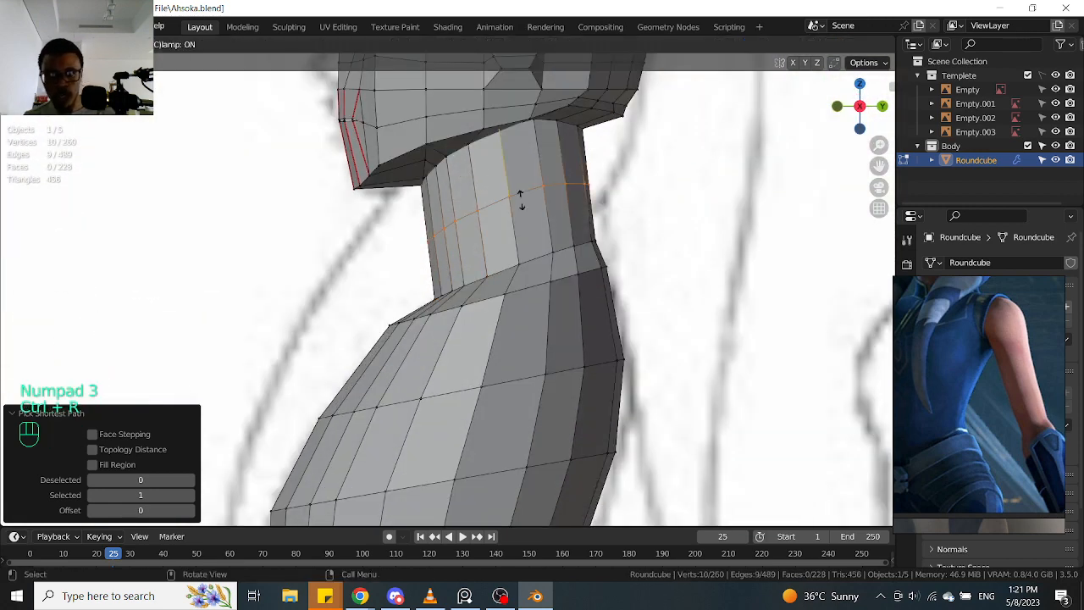
left_click(527, 199)
scroll(496, 302, "up", 1)
left_click(482, 258)
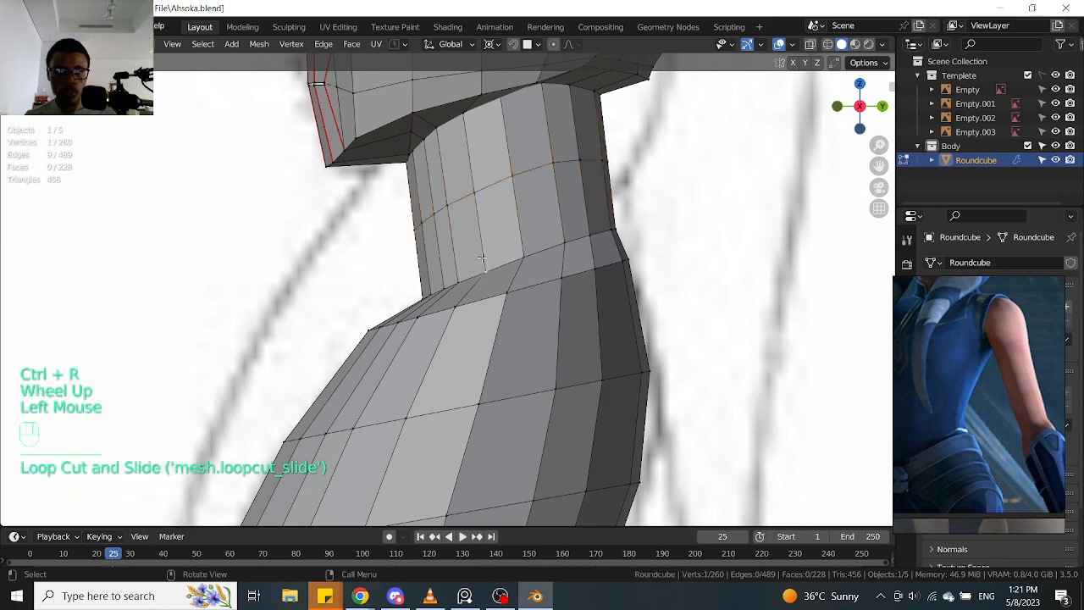
Examine the vertices at the neck base and shoulder from several angles, in solid and see-through display
scroll(483, 259, "down", 1)
middle_click_drag(484, 285, 493, 291)
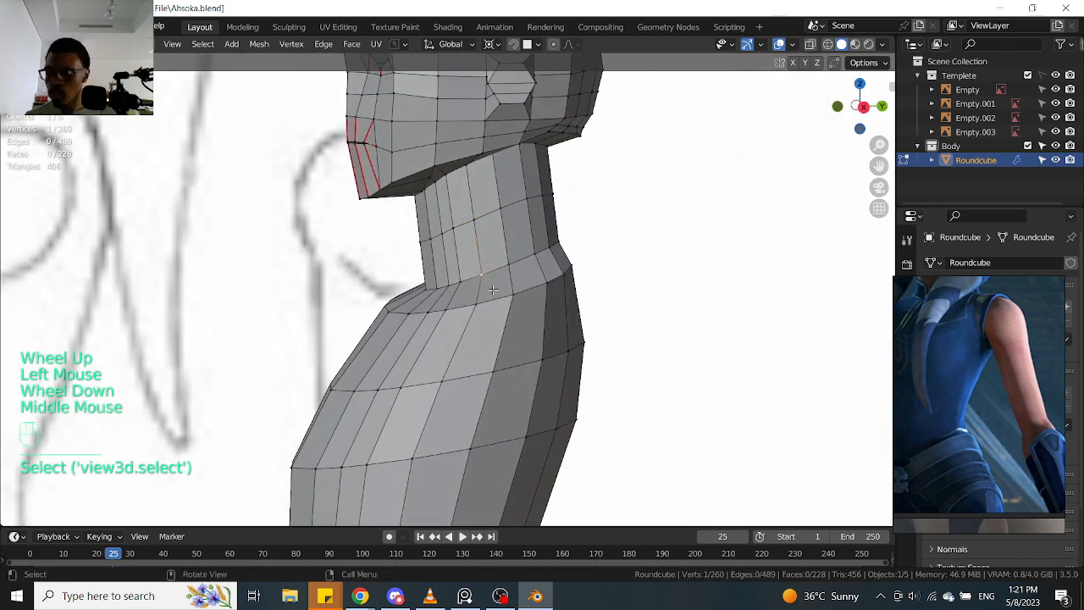
key("KP_3")
scroll(493, 284, "up", 1)
left_click(493, 273)
key("alt+z")
scroll(493, 273, "down", 1)
middle_click_drag(493, 274, 521, 268)
key("KP_2")
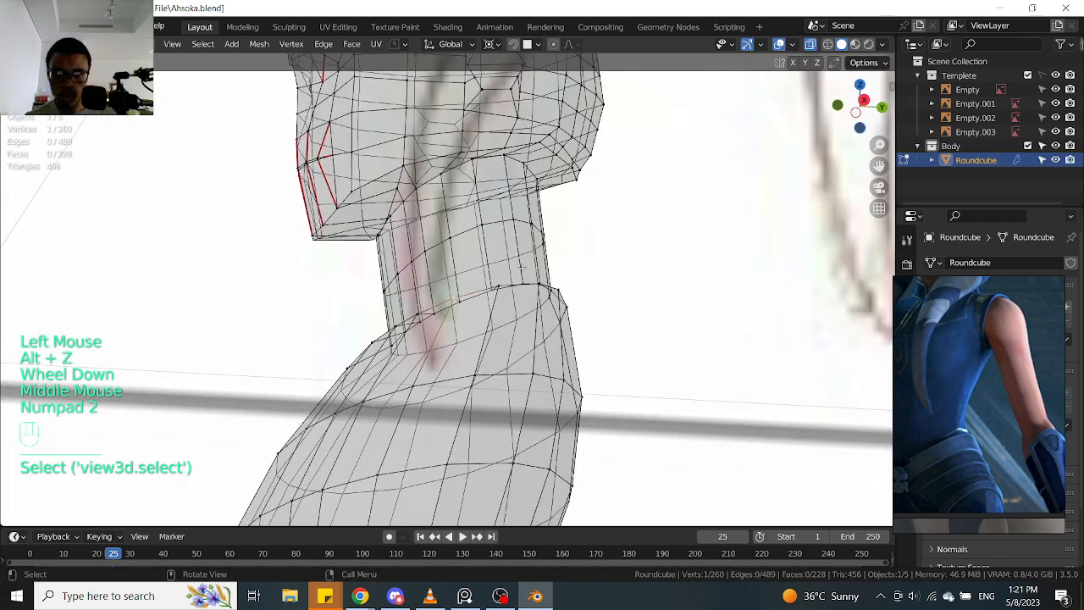
key("KP_3")
key("alt+z")
Move the vertices along the top edge of the shoulder toward the back in side view
left_click(497, 285)
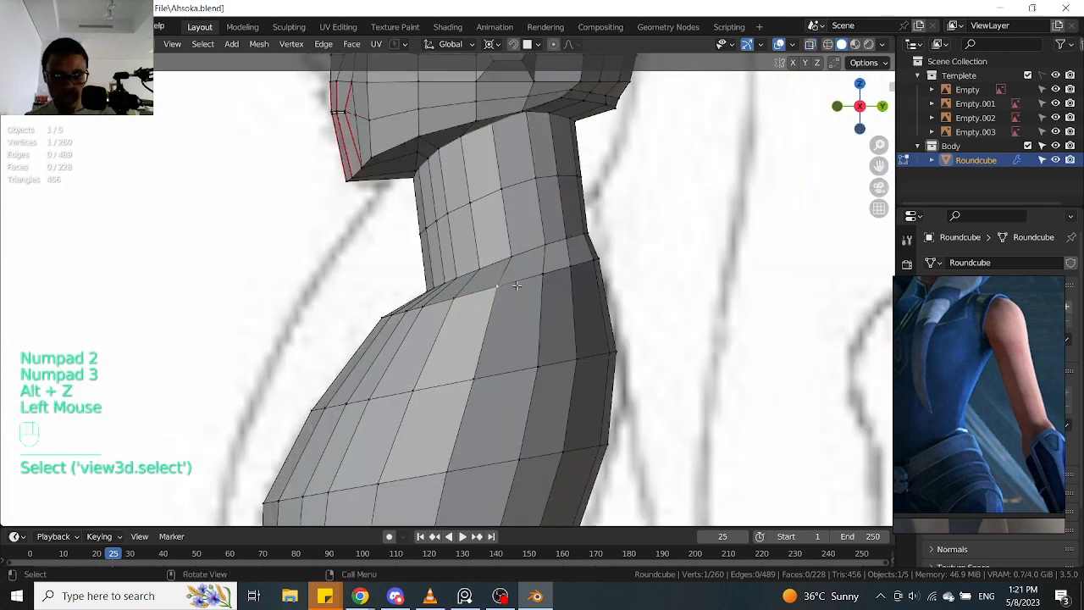
key("g")
left_click(533, 277)
left_click(464, 299)
key("g")
left_click(495, 289)
key("g")
left_click(497, 289)
Shift the side vertices of the middle and lower shoulder loops, plus one on the top loop, toward the back
left_click(477, 380)
key("g")
left_click(503, 379)
left_click(539, 368)
key("g")
left_click(561, 367)
left_click(542, 262)
key("g")
left_click(553, 261)
left_click(525, 453)
key("g")
left_click(554, 455)
left_click(555, 350)
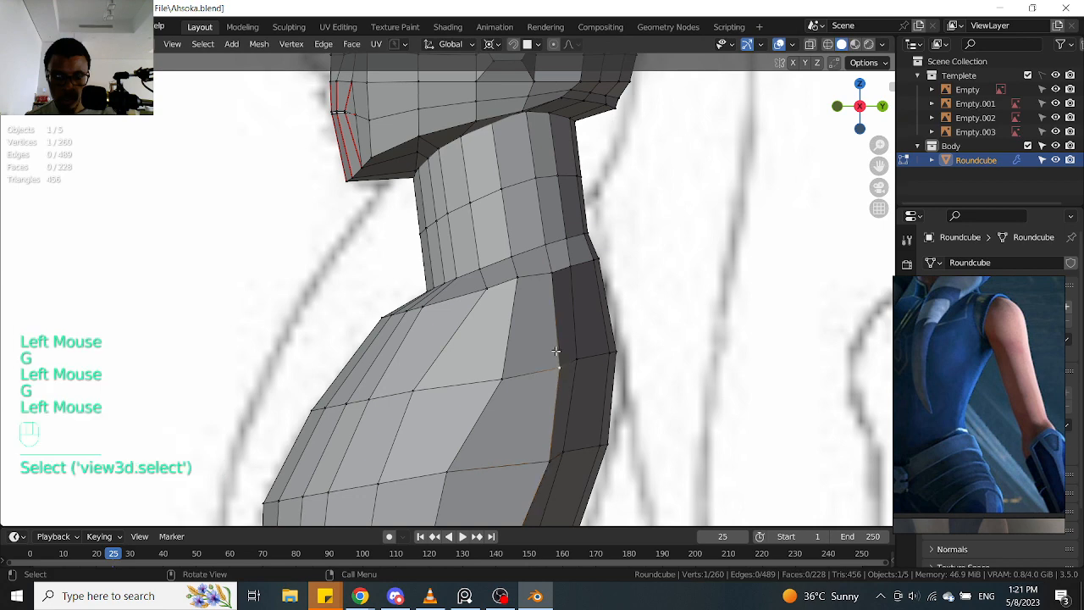
In see-through display, adjust the top shoulder vertices around the reference circle, moving the rear one about 0.0078 m along Y
key("alt+z")
middle_click_drag(518, 282, 448, 288, "shift")
key("g")
left_click(474, 279)
left_click(526, 264)
key("g")
left_click(555, 259)
key("g")
left_click(570, 280)
left_click(579, 260)
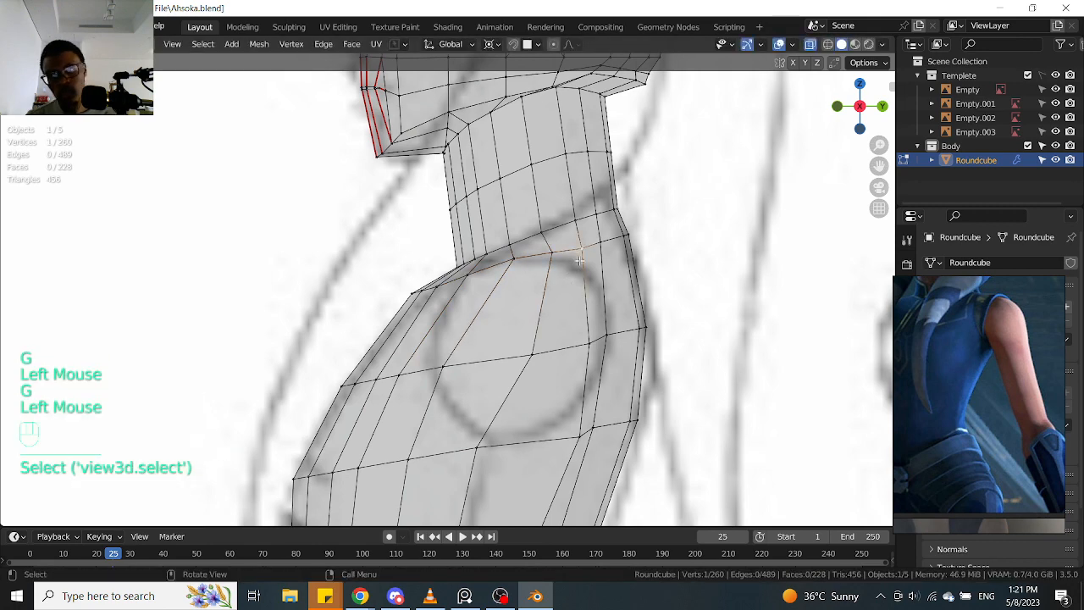
left_click(605, 255)
key("g")
left_click(624, 312)
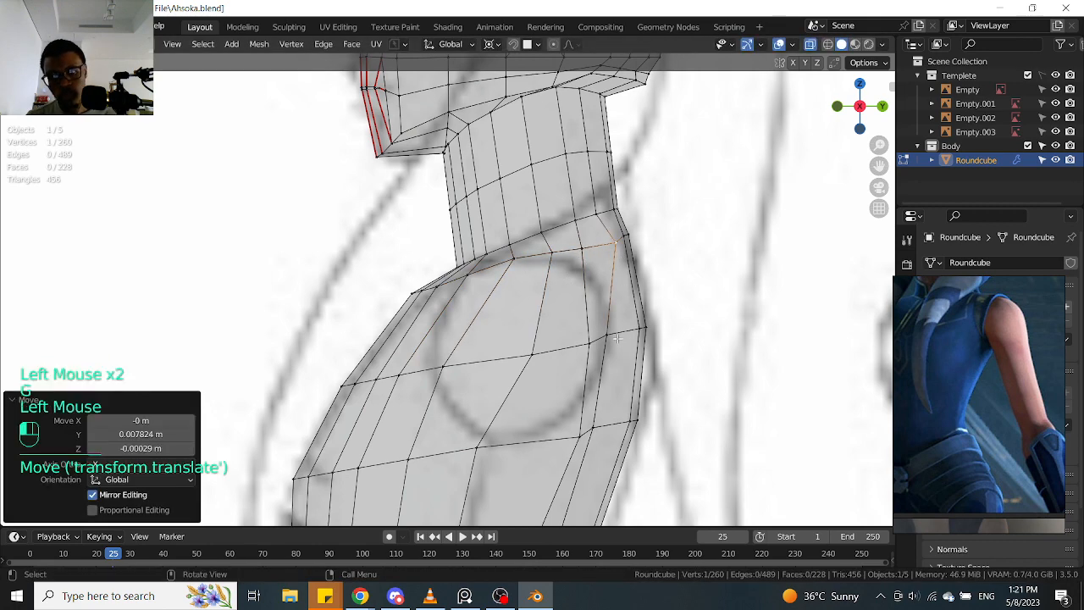
Move the rear vertices of the middle and lower shoulder loops backward, behind the reference circle's back edge
key("g")
left_click(633, 336)
left_click(595, 432)
key("g")
left_click(618, 431)
left_click(580, 437)
key("g")
left_click(598, 431)
left_click(604, 339)
key("g")
left_click(610, 339)
Align the next vertex column with the circle's back edge, moving its top vertex about 0.0104 m and middle one 0.029 m along Y
left_click(585, 257)
key("g")
left_click(581, 260)
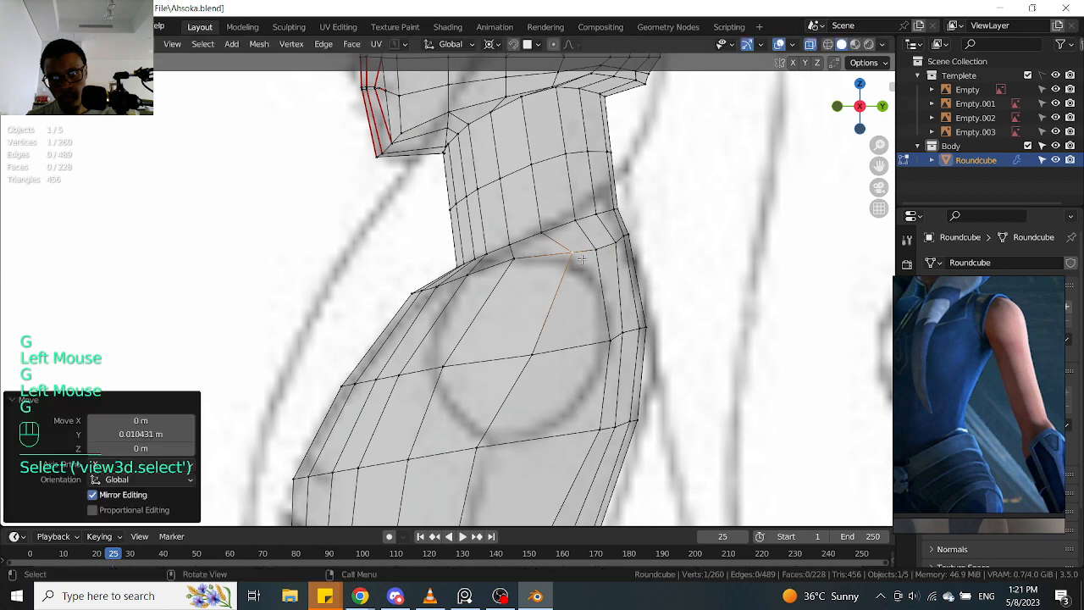
left_click(552, 370)
key("g")
left_click(607, 362)
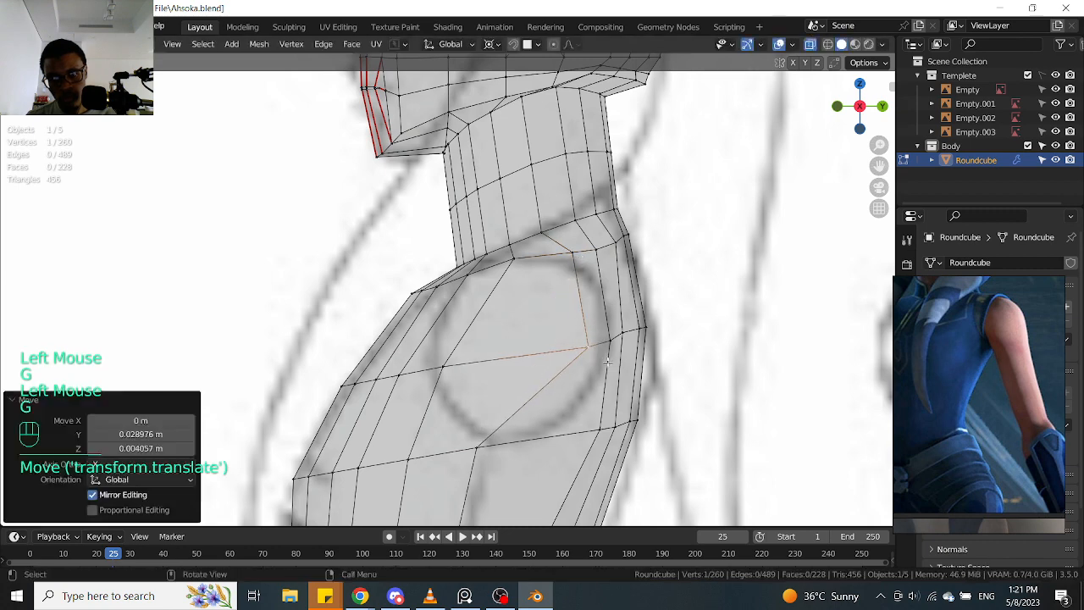
left_click(488, 450)
key("g")
left_click(586, 437)
Move the next column's middle vertex to the centre of the shoulder circle and its lower vertex to the circle's bottom edge
left_click(461, 400)
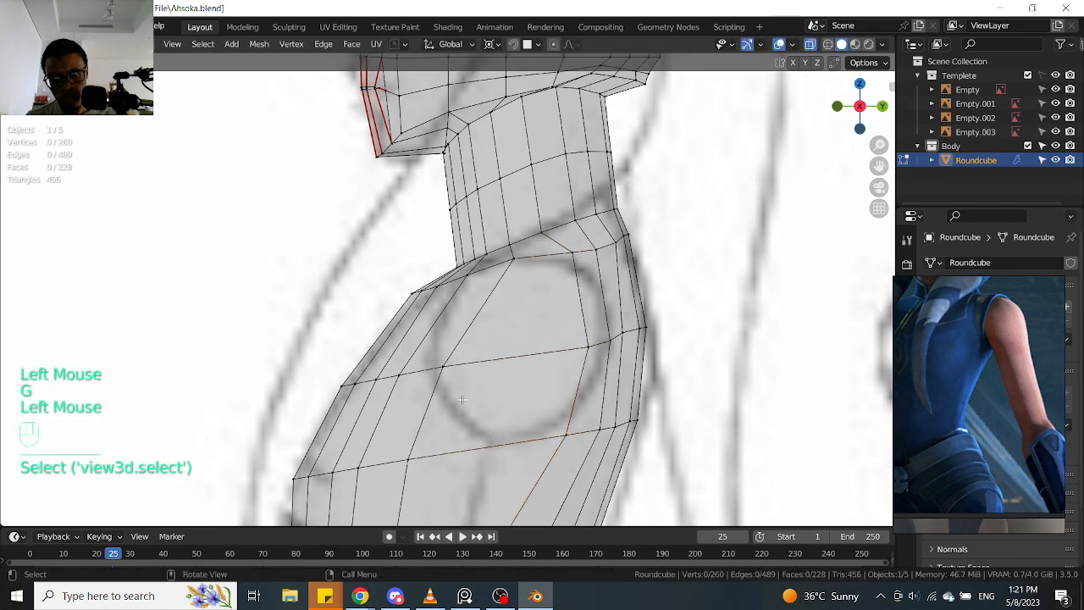
key("g")
left_click(537, 365)
key("g")
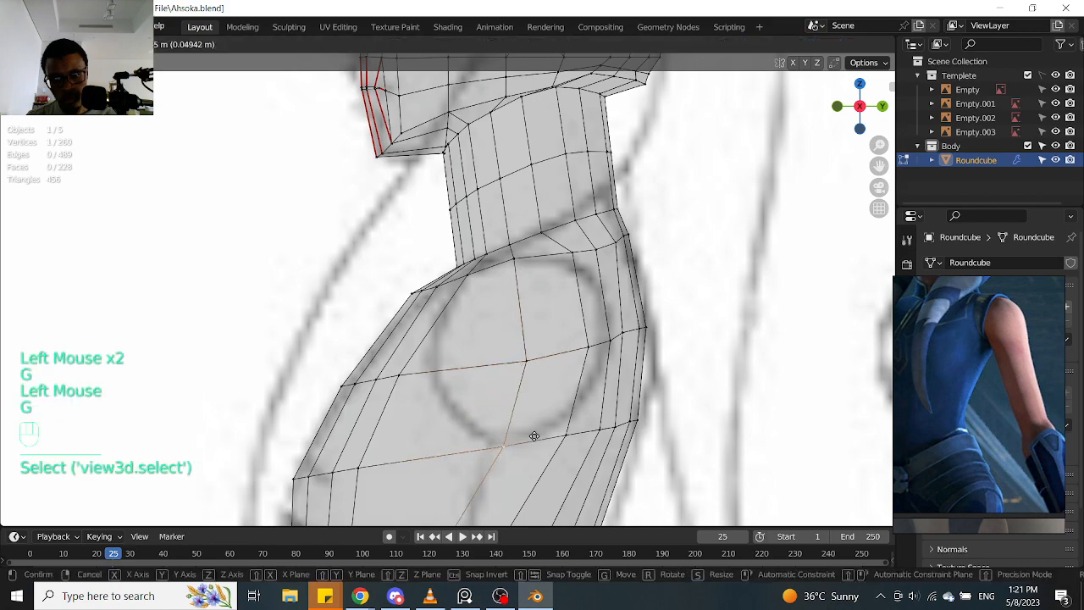
left_click(530, 432)
Move the front column's two vertices toward the circle's front edge, shifting the lower one about 0.0414 m along Y and 0.0194 m along Z
left_click(398, 382)
key("g")
left_click(427, 376)
left_click(370, 462)
key("g")
left_click(462, 421)
In solid display and face mode, box-select the four side faces inside the shoulder circle
scroll(408, 388, "down", 2)
middle_click_drag(408, 389, 564, 401)
key("alt+z")
middle_click_drag(432, 404, 425, 398, "shift")
middle_click_drag(425, 398, 414, 382)
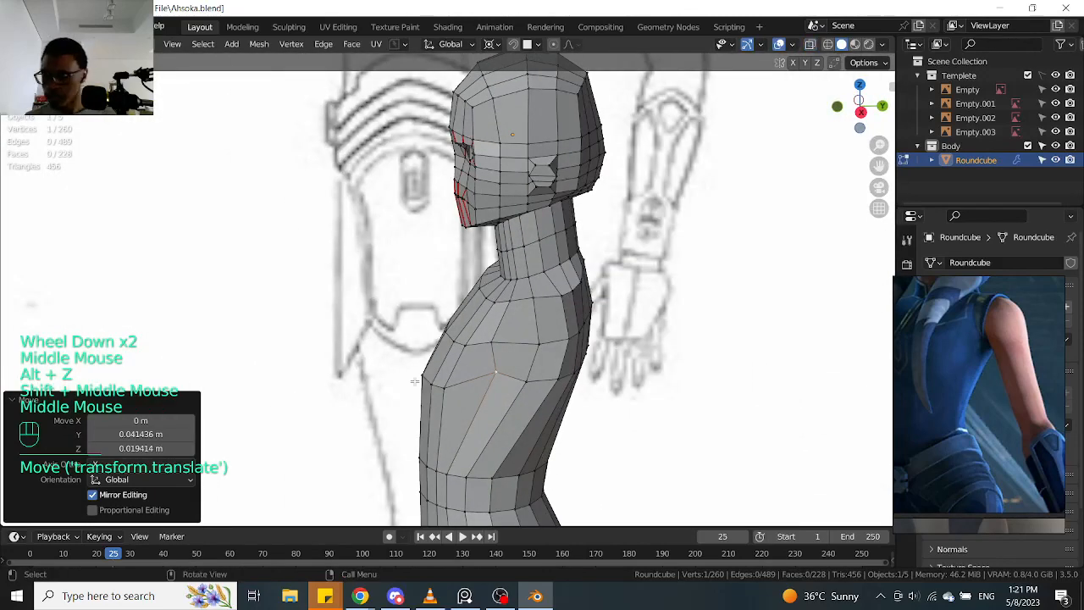
key("KP_3")
scroll(465, 359, "up", 1)
key("Tab")
left_click_drag(535, 261, 616, 398)
Inspect the four selected shoulder faces and the surrounding torso from the side and front
scroll(617, 398, "down", 2)
mouse_move(616, 398)
middle_mouse_down("shift")
mouse_move(618, 240)
mouse_move(596, 280)
mouse_move(570, 278)
mouse_move(624, 332)
mouse_move(723, 259)
mouse_move(771, 264)
middle_mouse_up("shift")
scroll(618, 240, "up", 1)
scroll(601, 271, "down", 1)
key("KP_3")
scroll(626, 330, "up", 1)
scroll(626, 331, "up", 1)
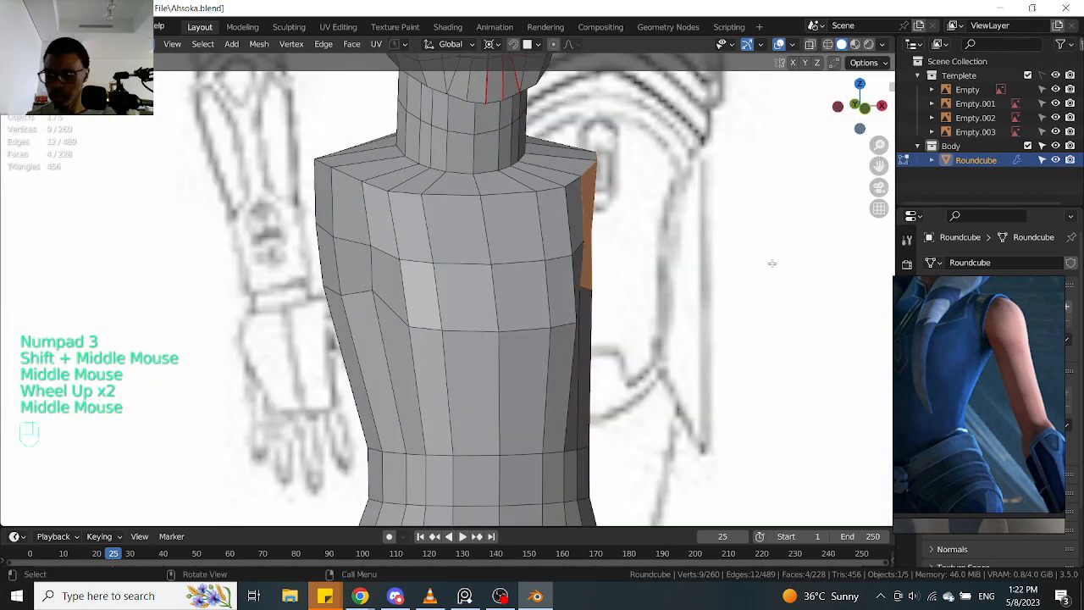
Move the front armpit vertex of the torso outward onto the armpit point of the front reference drawing
key("KP_1")
key("alt+z")
scroll(671, 259, "up", 1)
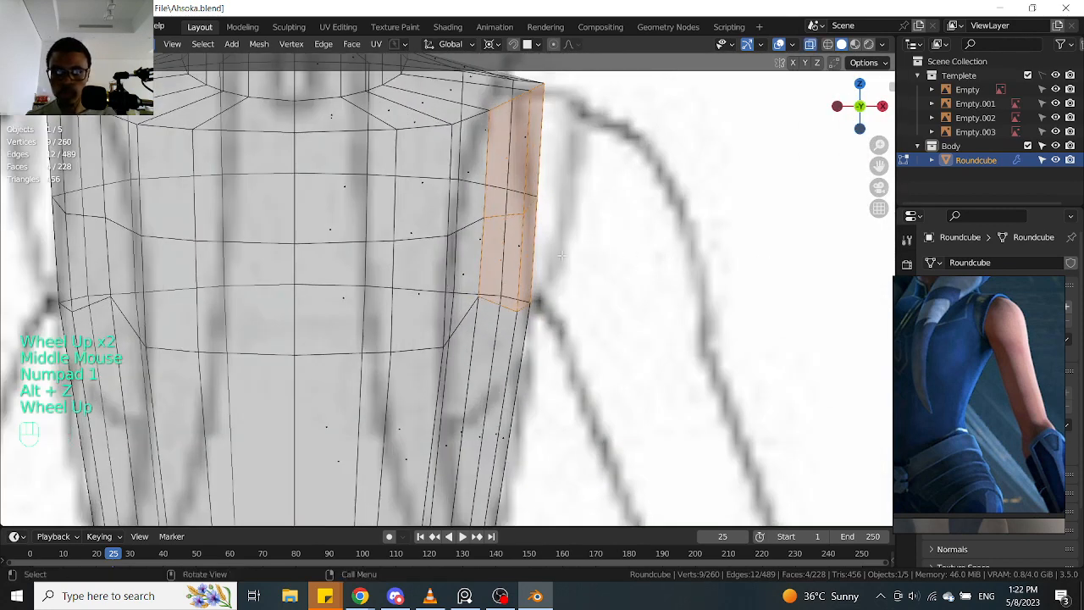
scroll(561, 254, "up", 2)
key("alt+z")
scroll(566, 242, "down", 2)
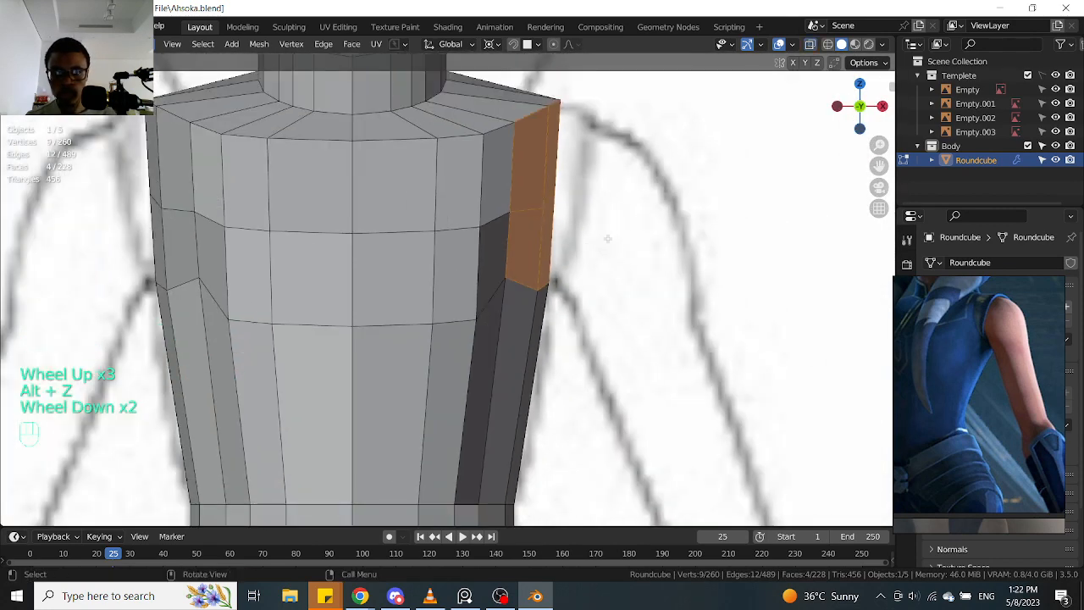
scroll(608, 239, "up", 1)
key("Tab")
left_click(484, 283)
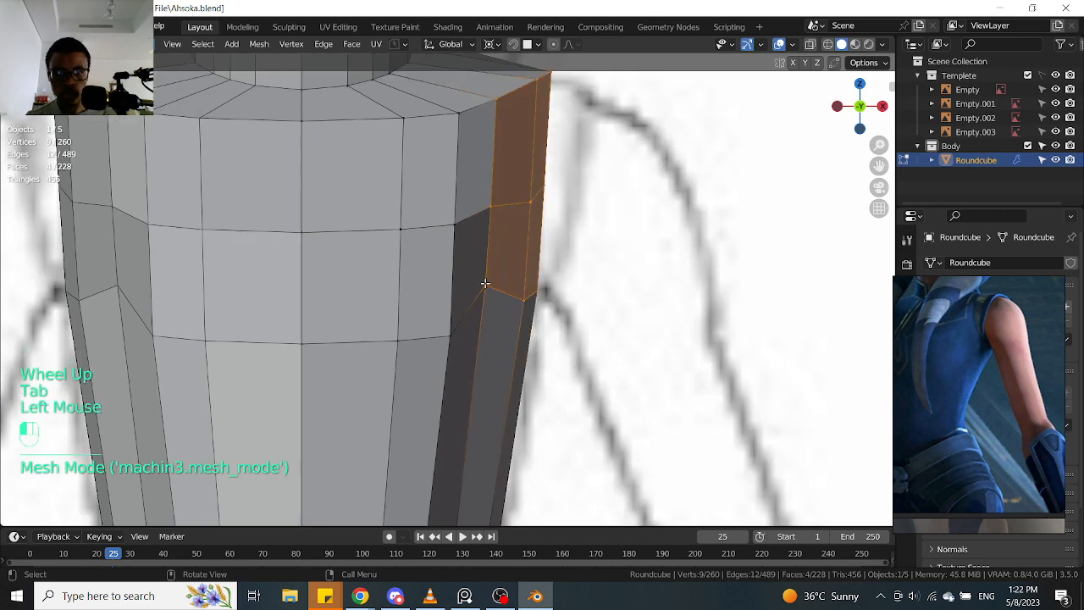
key("alt+z")
left_click(489, 283)
key("g")
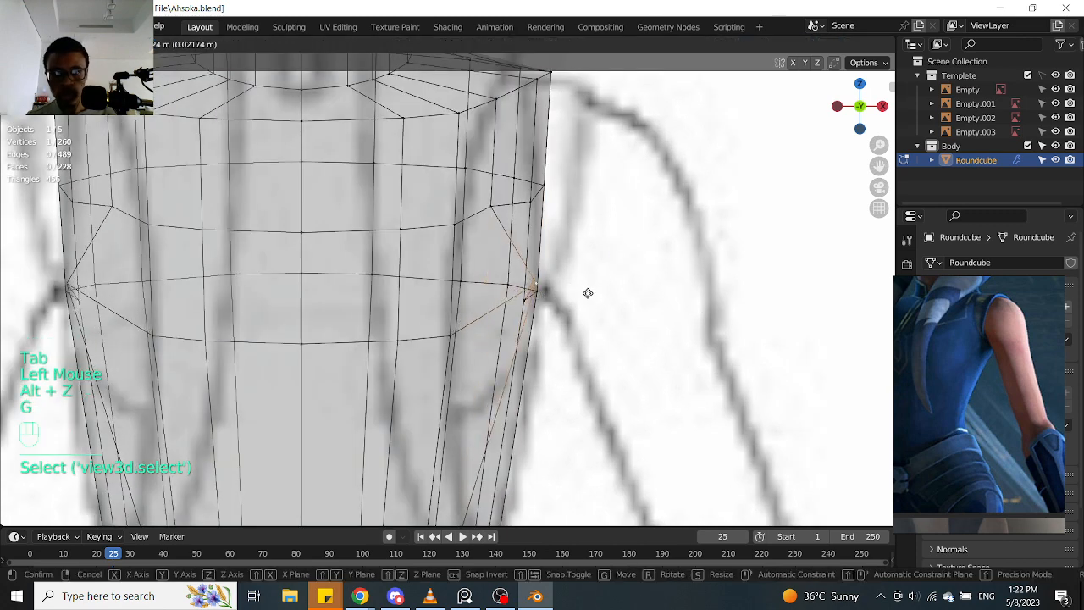
left_click(582, 295)
Move the two front armhole vertices above the armpit outward onto the torso's side outline
left_click(508, 203)
key("g")
left_click(549, 208)
left_click(525, 85)
key("g")
left_click(538, 85)
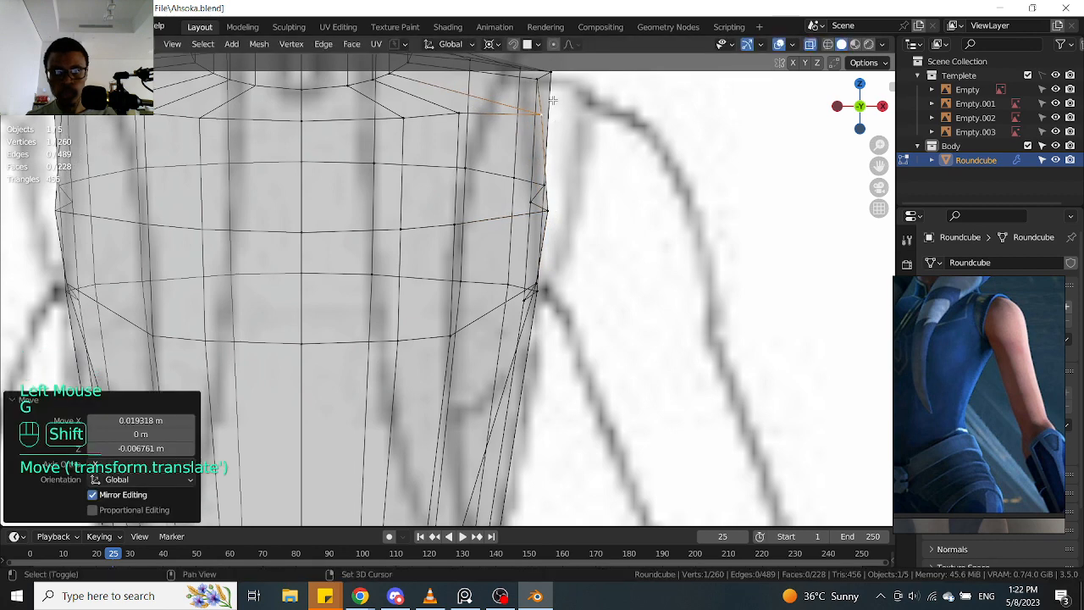
Shift the vertex on the shoulder's outer edge outward so it lines up with the shoulder tip
middle_click_drag(552, 100, 584, 200, "shift")
key("alt+z")
left_click(583, 200)
key("g")
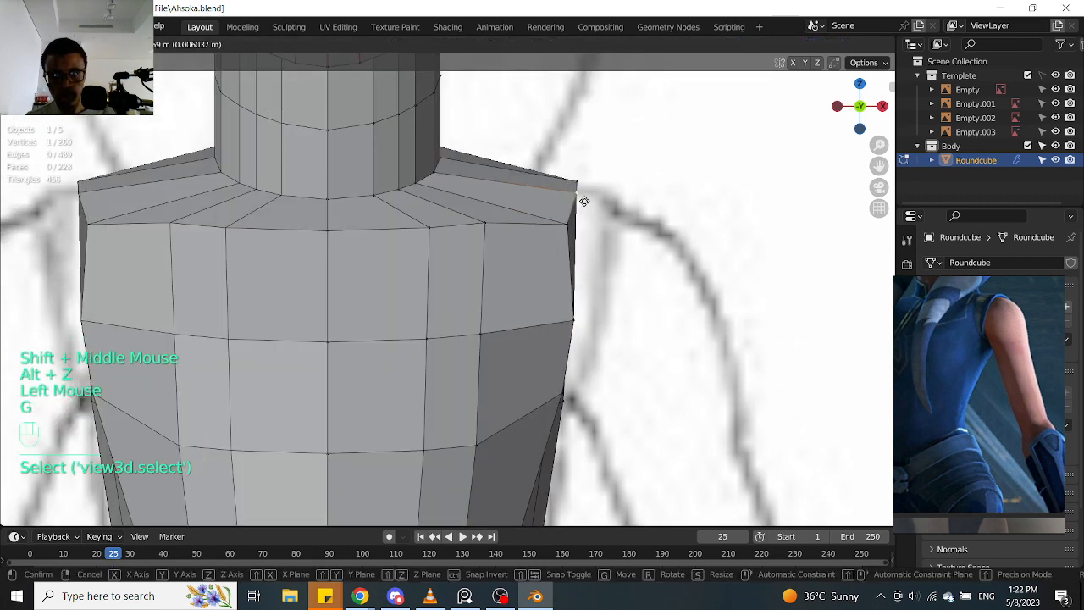
left_click(587, 204)
Move the remaining inner armpit vertex and the one above it outward onto the torso's side outline
middle_click_drag(632, 327, 566, 394)
left_click(567, 319)
key("KP_1")
key("alt+z")
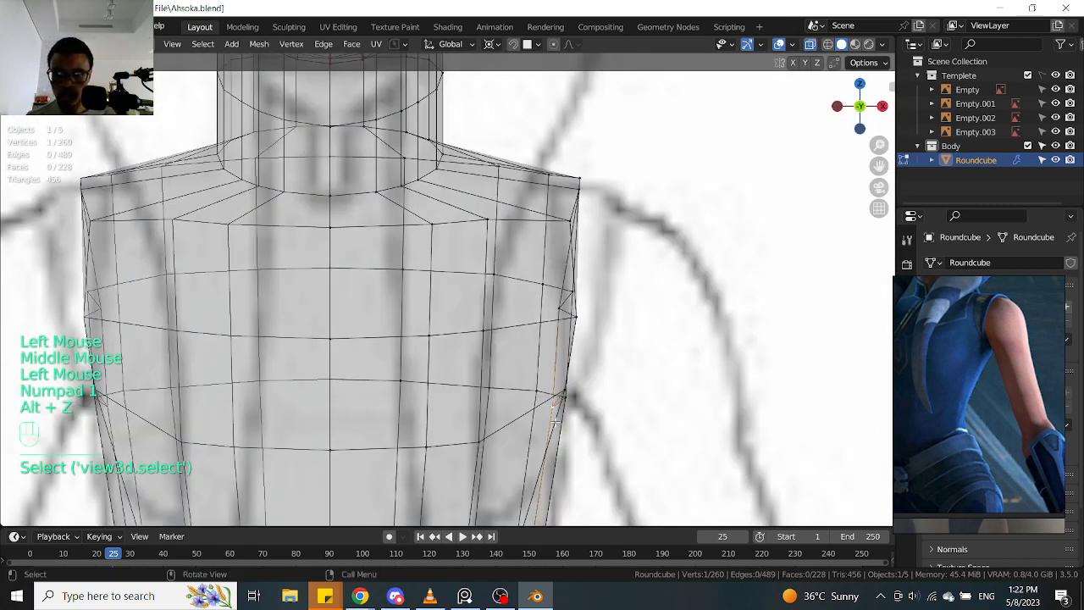
scroll(555, 422, "up", 2)
key("g")
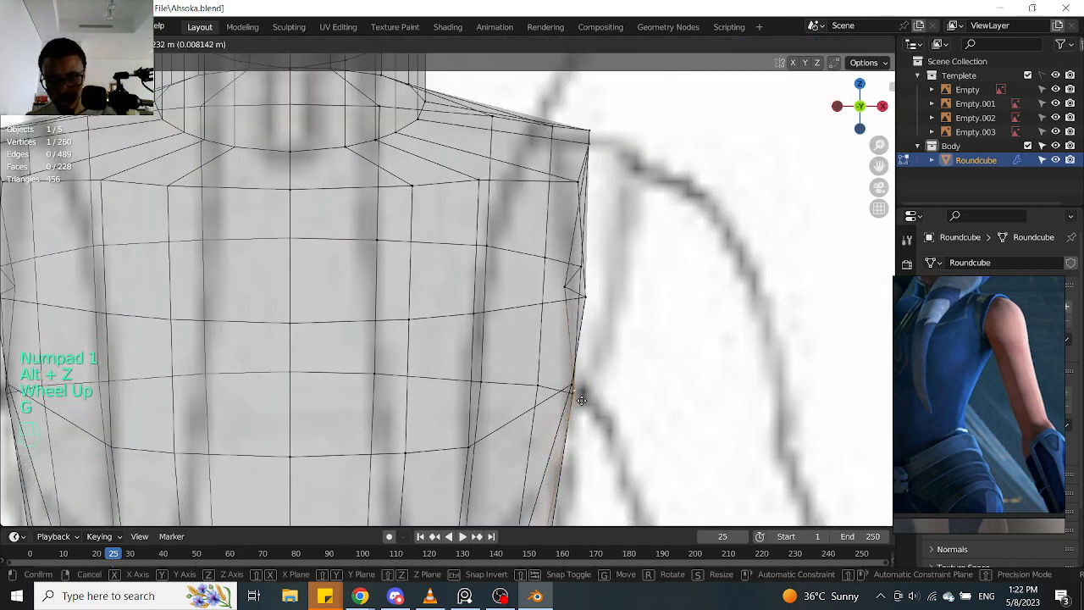
left_click(581, 400)
key("g")
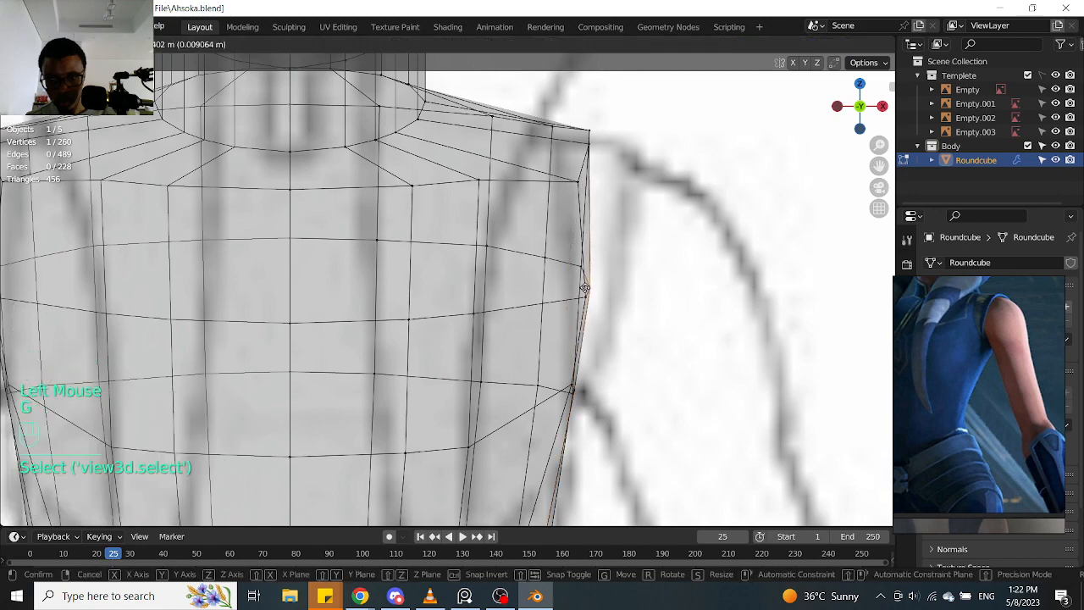
left_click(585, 289)
Select the four faces on the side of the torso where the arm attaches
key("Tab")
scroll(631, 309, "down", 2)
middle_click_drag(631, 309, 732, 315)
key("alt+z")
scroll(647, 315, "down", 1)
scroll(647, 315, "down", 3)
scroll(496, 286, "up", 2)
key("alt+z")
scroll(496, 286, "up", 1)
key("alt+z")
left_click_drag(534, 213, 482, 340)
key("KP_Decimal")
middle_click_drag(479, 338, 503, 259)
left_click(505, 250)
left_click(531, 187, "shift")
left_click(559, 176, "shift")
left_click(552, 240, "shift")
key("KP_Decimal")
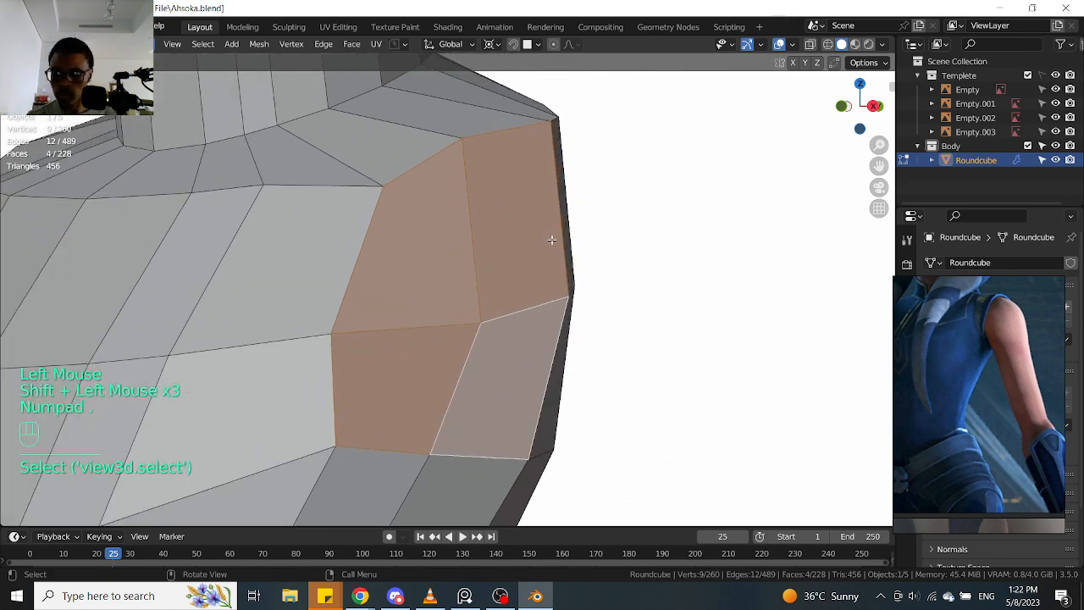
Reposition the vertex at the centre of the four armhole faces in side view to even out their spacing
key("KP_3")
key("alt+z")
key("Tab")
left_click(370, 341)
left_click_drag(500, 307, 460, 343)
key("g")
left_click(511, 289)
Extrude the four armhole faces outward about 0.038 m along their normals and lower the new end about 0.02 m
key("Tab")
left_click_drag(503, 256, 523, 221)
scroll(523, 221, "down", 2)
key("alt+z")
left_click_drag(477, 277, 527, 225)
middle_click_drag(446, 281, 563, 269)
scroll(537, 274, "up", 1)
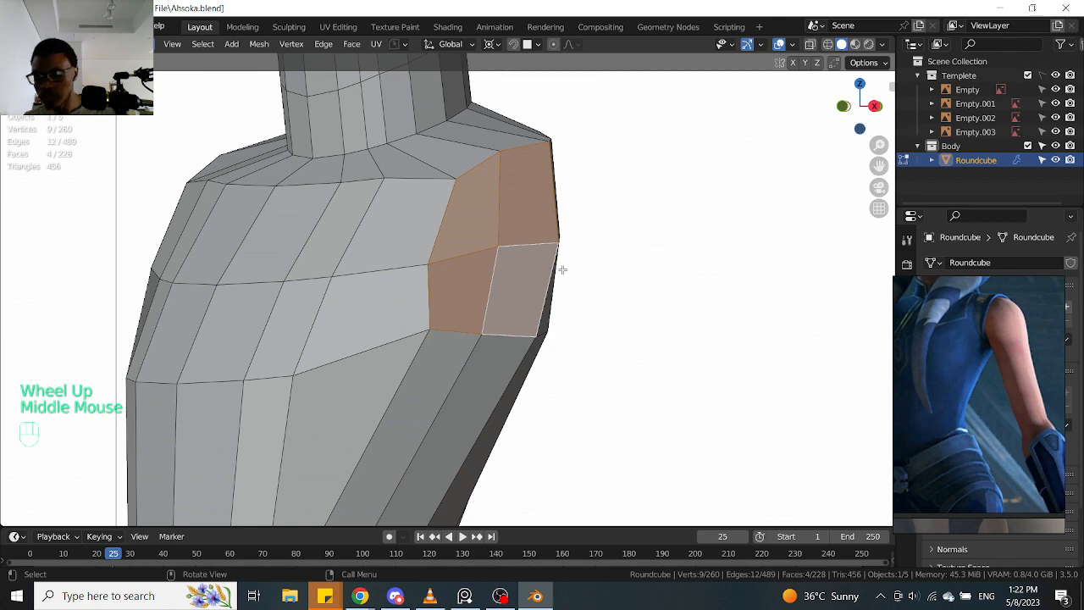
key("KP_1")
key("e")
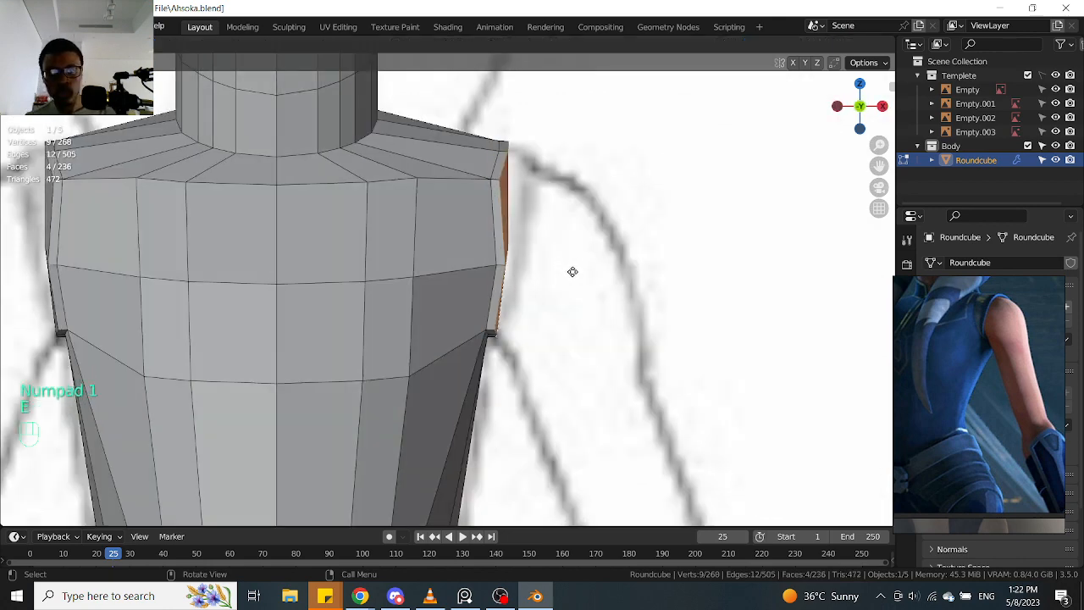
left_click(637, 300)
key("g")
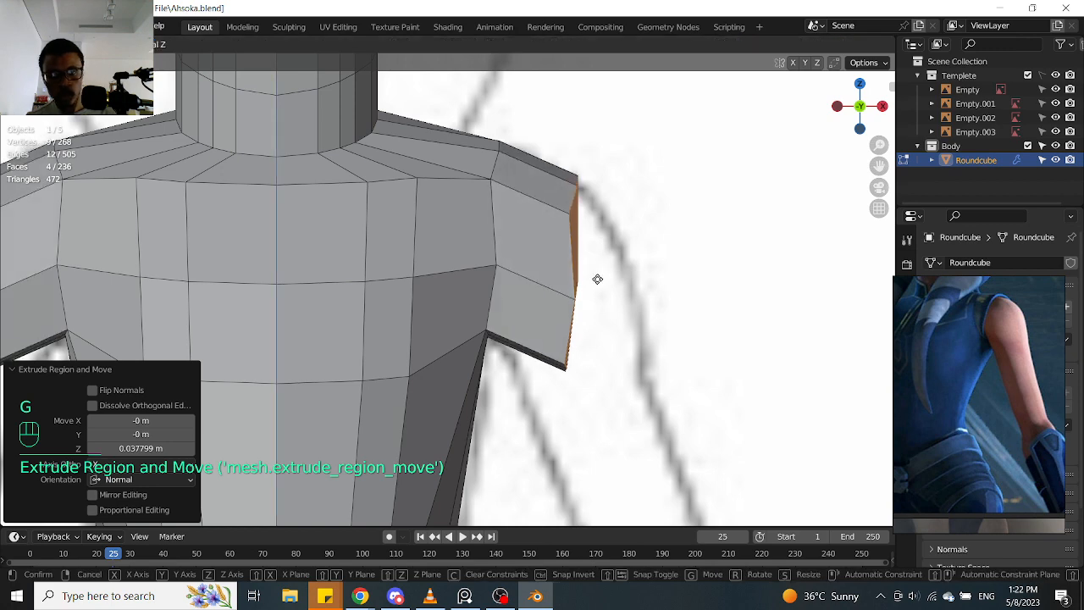
left_click(601, 289)
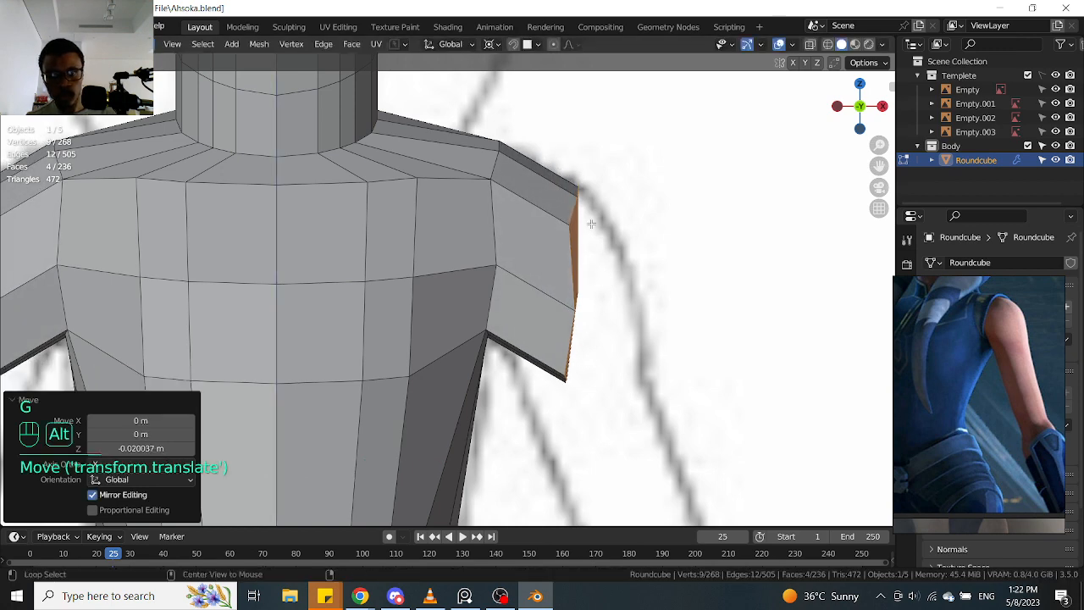
Move the lowest end vertices of the shoulder extrusion outward onto the outer line of the reference arm
key("alt+z")
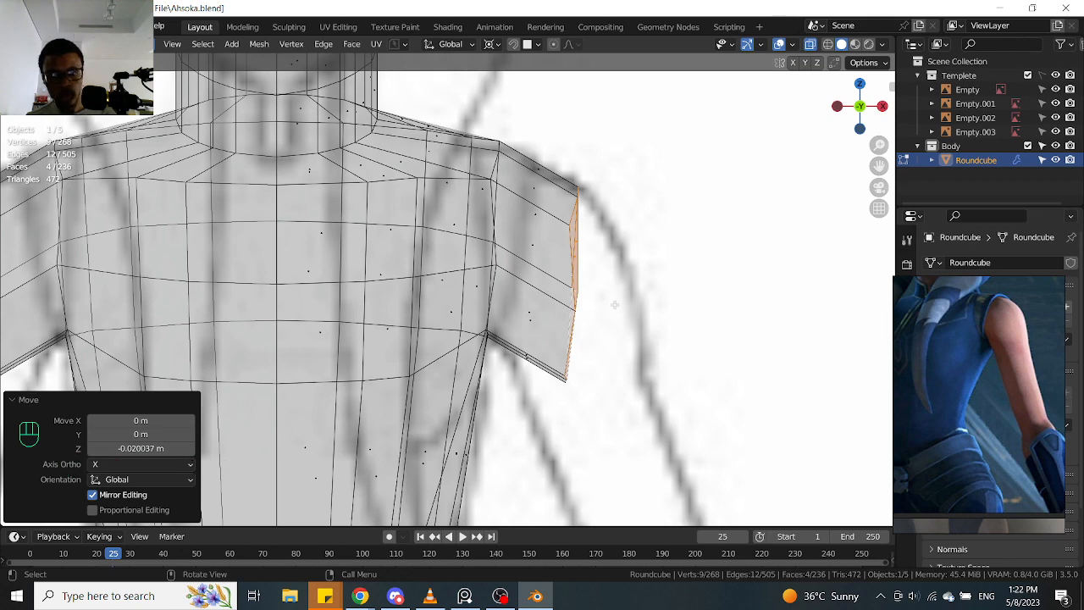
key("alt+z")
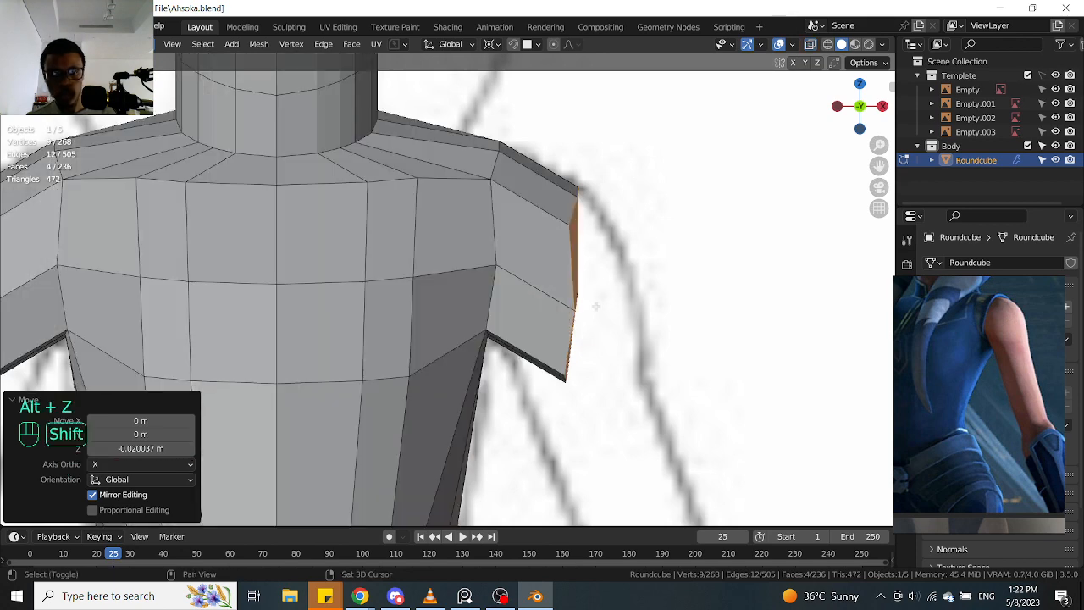
middle_click_drag(596, 306, 588, 263, "shift")
key("Tab")
key("alt+z")
left_click_drag(525, 368, 603, 308)
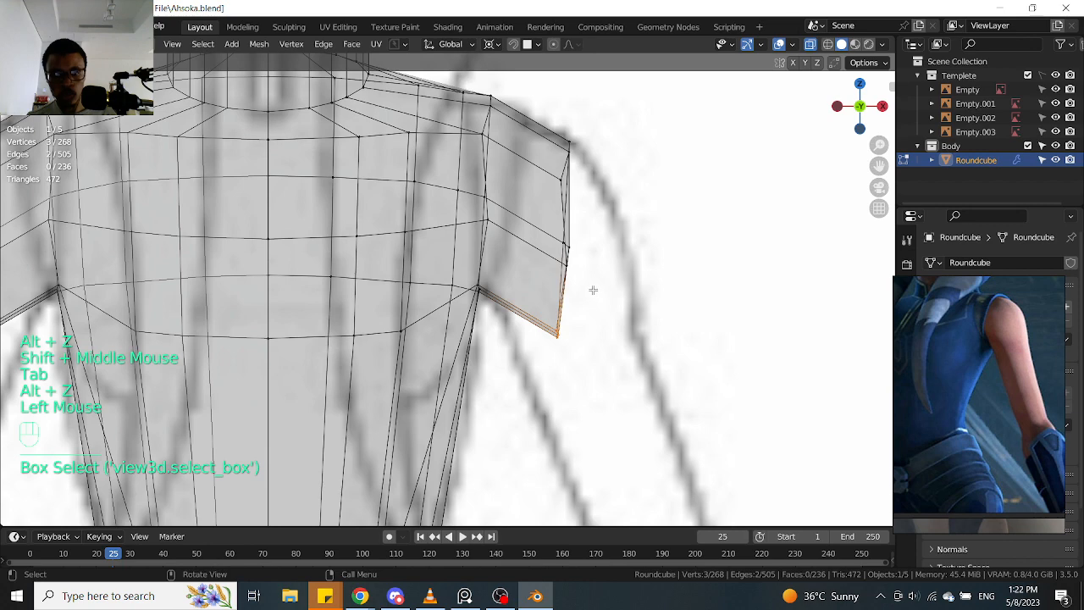
key("g")
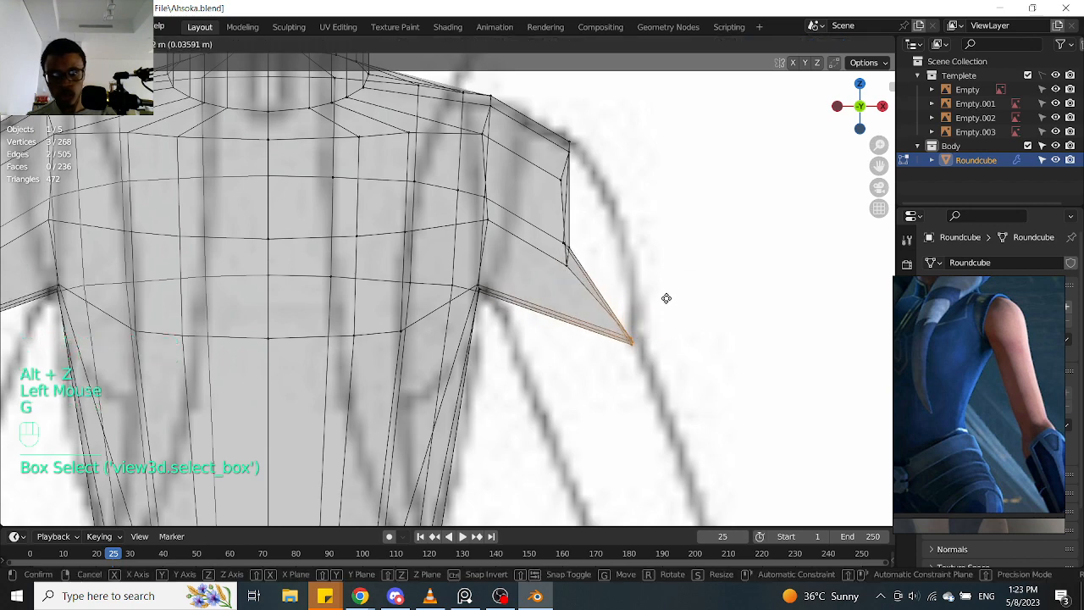
left_click(660, 266)
Move the middle and upper end vertices of the shoulder extrusion onto the reference shoulder curve
key("g")
left_click_drag(604, 222, 647, 196)
left_click(650, 204)
key("g")
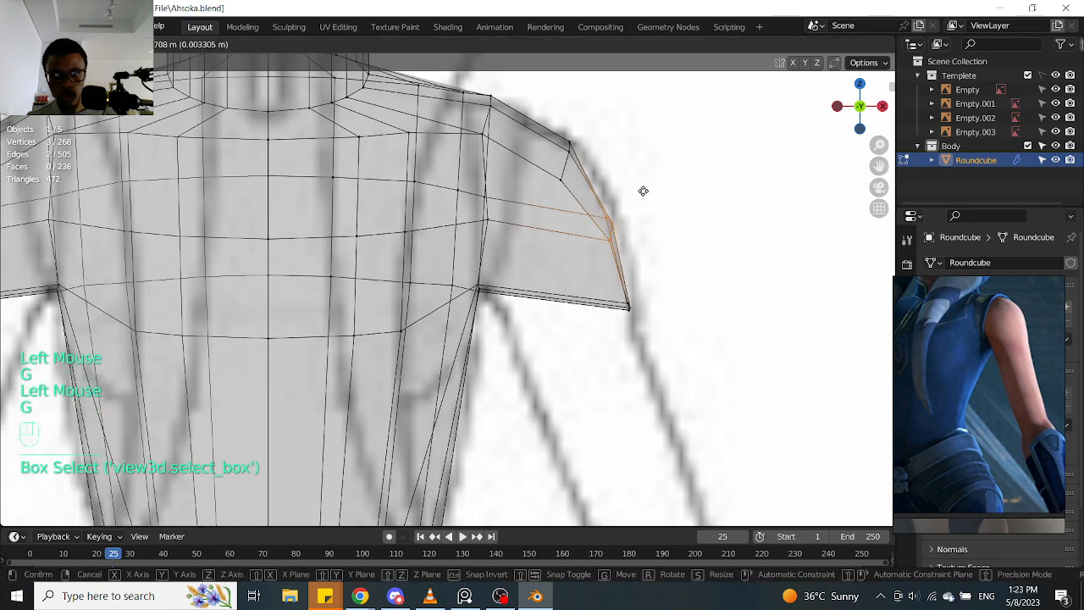
left_click(643, 189)
left_click_drag(543, 192, 600, 128)
key("g")
left_click(603, 126)
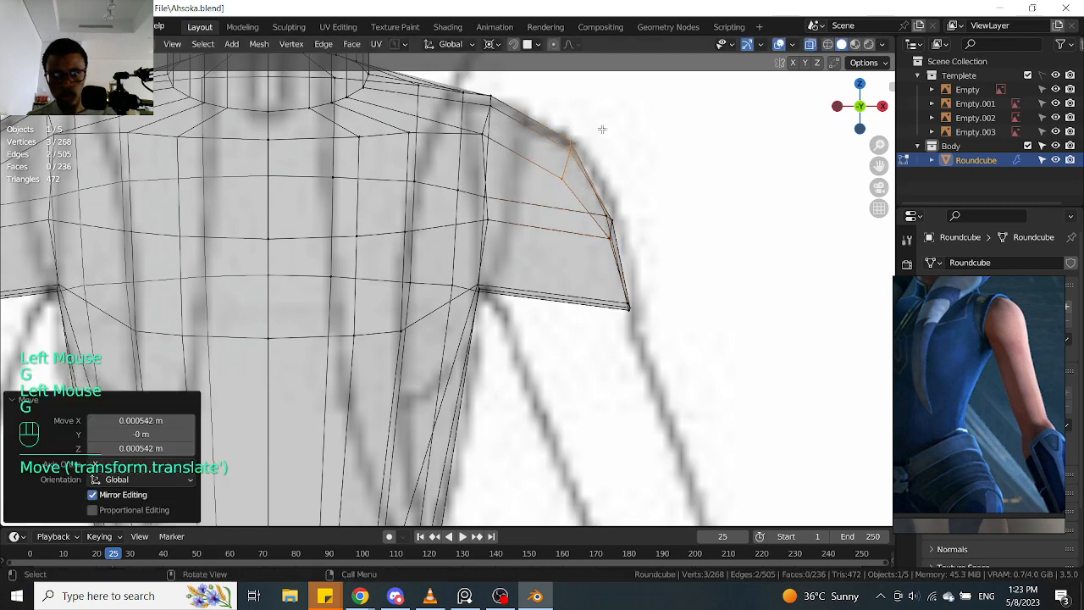
Add one centred loop cut around the shoulder extrusion, between the torso and its outer end
key("alt+z")
middle_click_drag(691, 244, 636, 232)
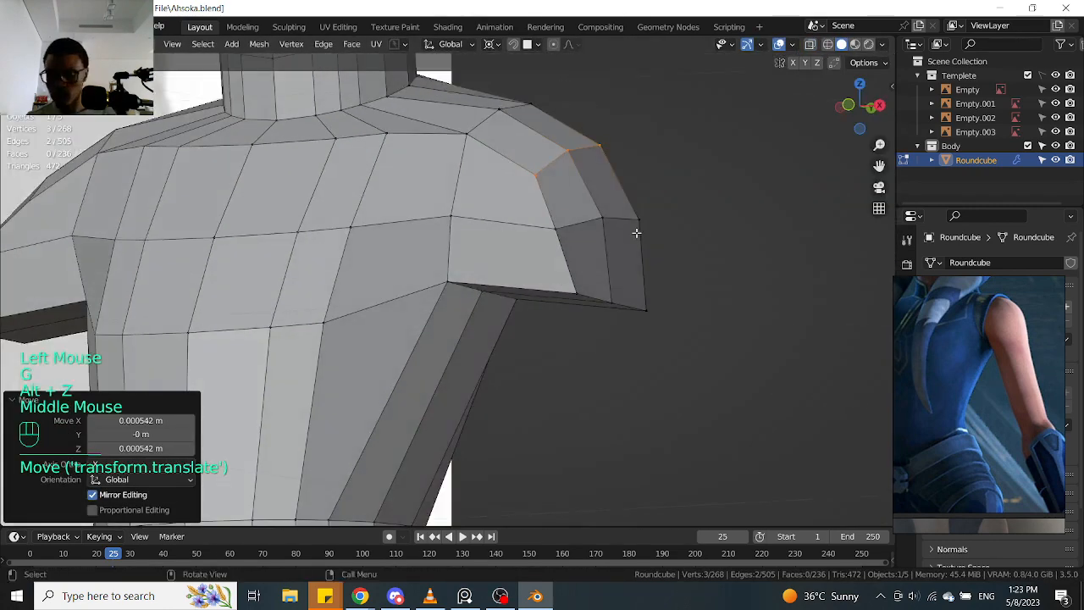
key("ctrl+KP_1")
key("alt+z")
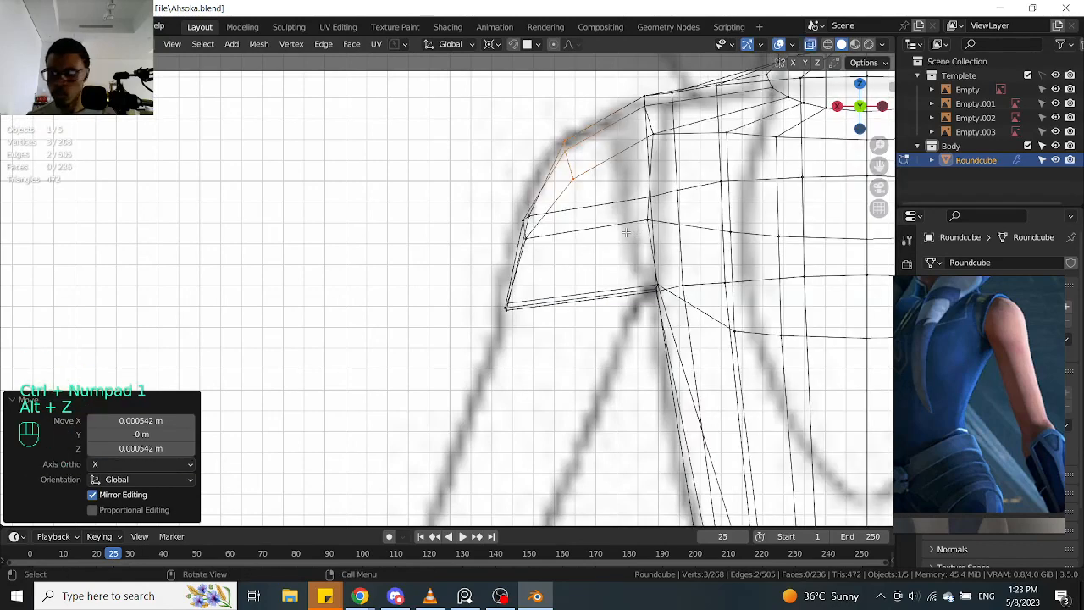
key("KP_1")
key("alt+z")
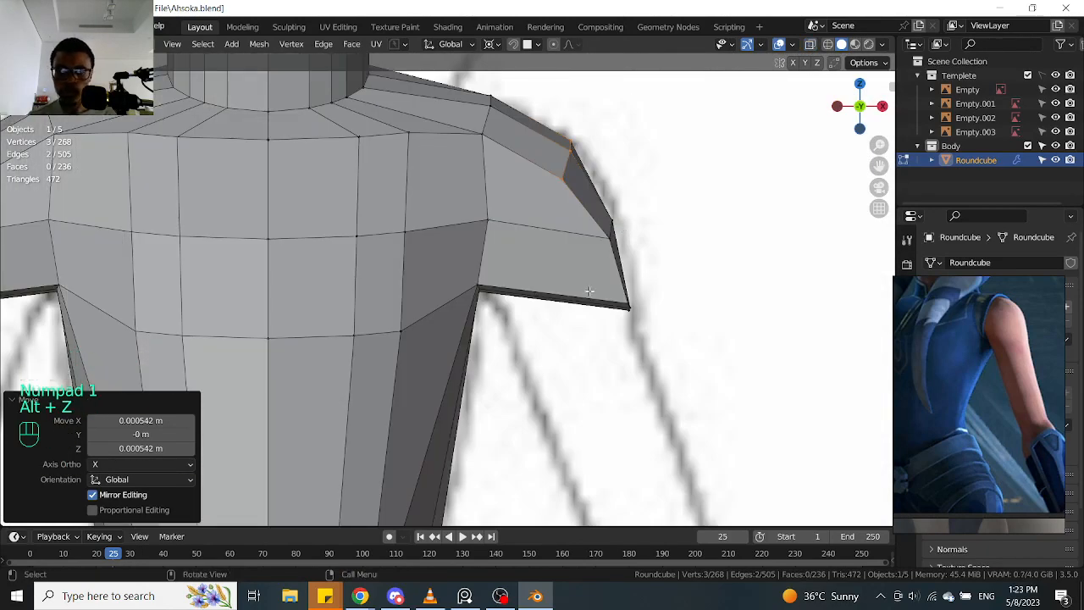
middle_click_drag(598, 292, 572, 211)
key("ctrl+r")
left_click(557, 237)
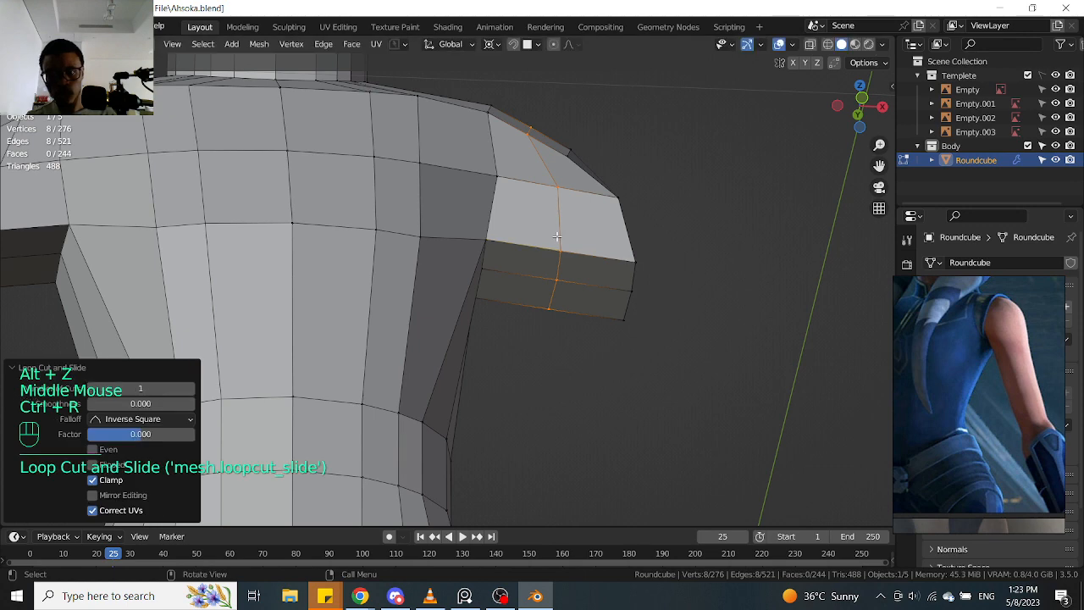
Move the three upper end vertices of the shoulder outward and slightly down onto the reference outline
key("KP_1")
key("alt+z")
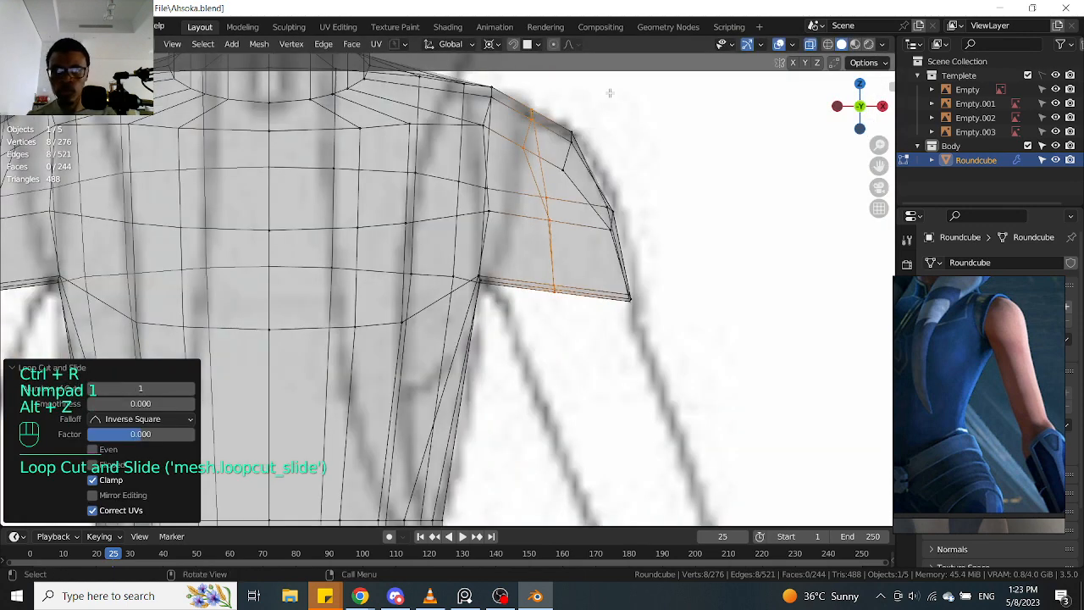
left_click_drag(548, 182, 550, 182)
key("g")
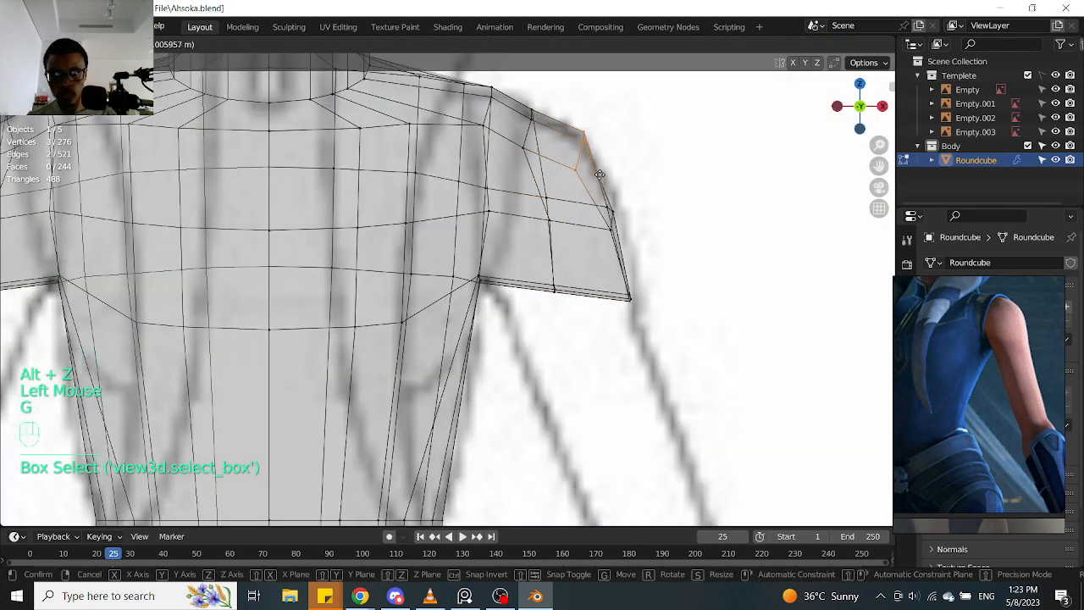
left_click(598, 185)
Move the top three vertices of the new shoulder loop outward and up to round the shoulder along the outline
left_click_drag(554, 77, 556, 78)
key("g")
left_click(563, 83)
key("g")
left_click(568, 73)
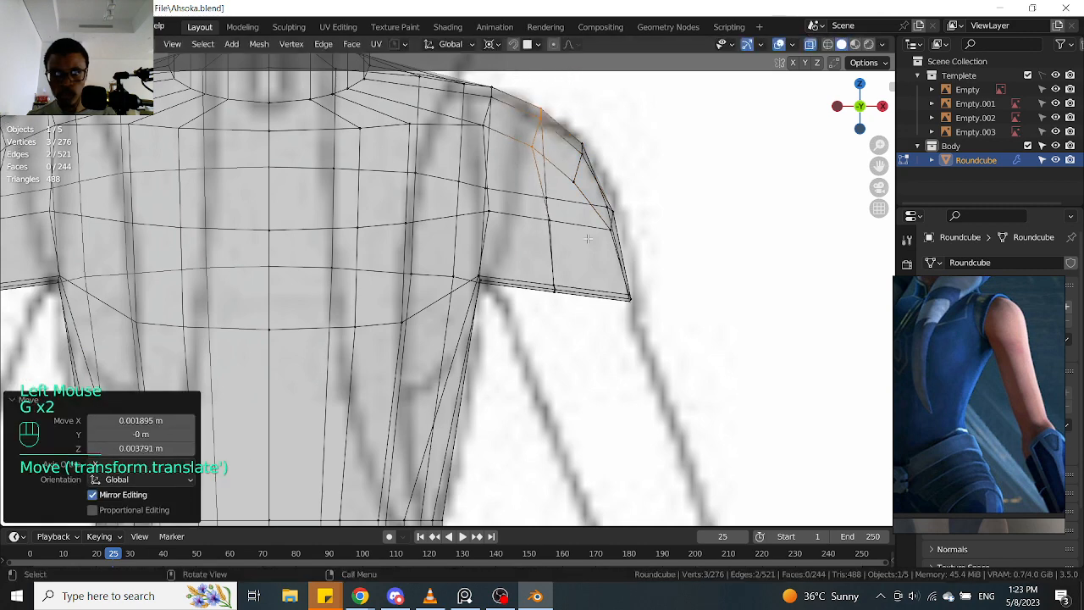
Select the four underside faces of the shoulder extrusion and check the shoulder's shape from several angles
key("alt+z")
middle_click_drag(595, 290, 571, 228)
key("Tab")
left_click(667, 224)
left_click_drag(530, 245, 697, 197)
middle_click_drag(696, 196, 753, 257)
middle_click_drag(420, 261, 469, 260, "shift")
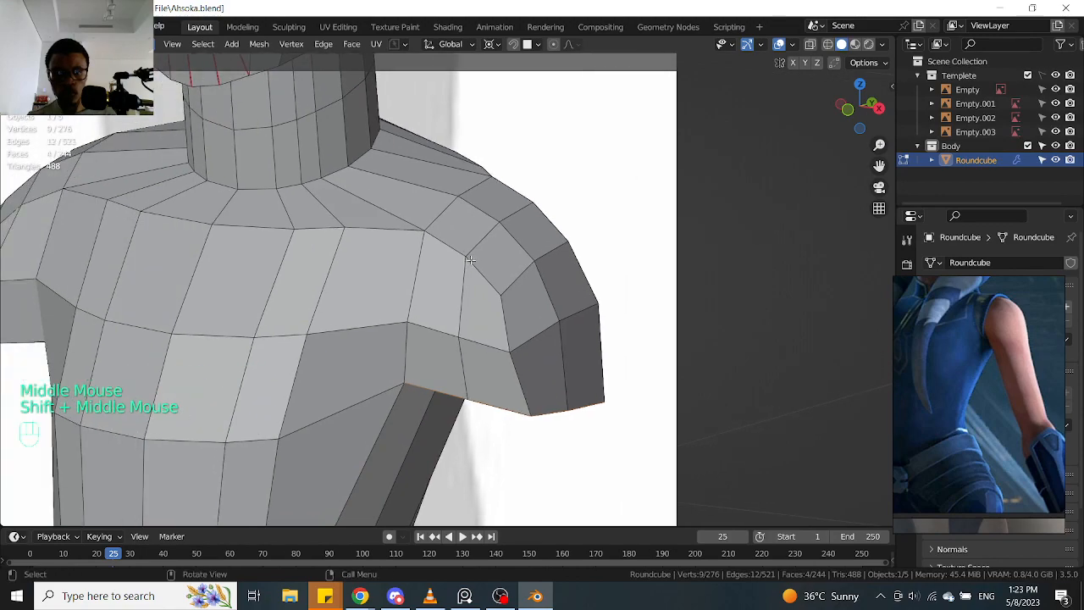
middle_click_drag(351, 239, 552, 245)
scroll(483, 218, "down", 2)
scroll(455, 277, "up", 1)
scroll(468, 268, "up", 2)
scroll(469, 269, "down", 1)
Inset the four underside faces of the shoulder with a thickness of about 0.42 m
left_click_drag(542, 256, 589, 238)
key("Tab")
left_click(685, 232)
middle_click_drag(579, 229, 644, 254)
key("KP_1")
scroll(685, 264, "up", 2)
key("i")
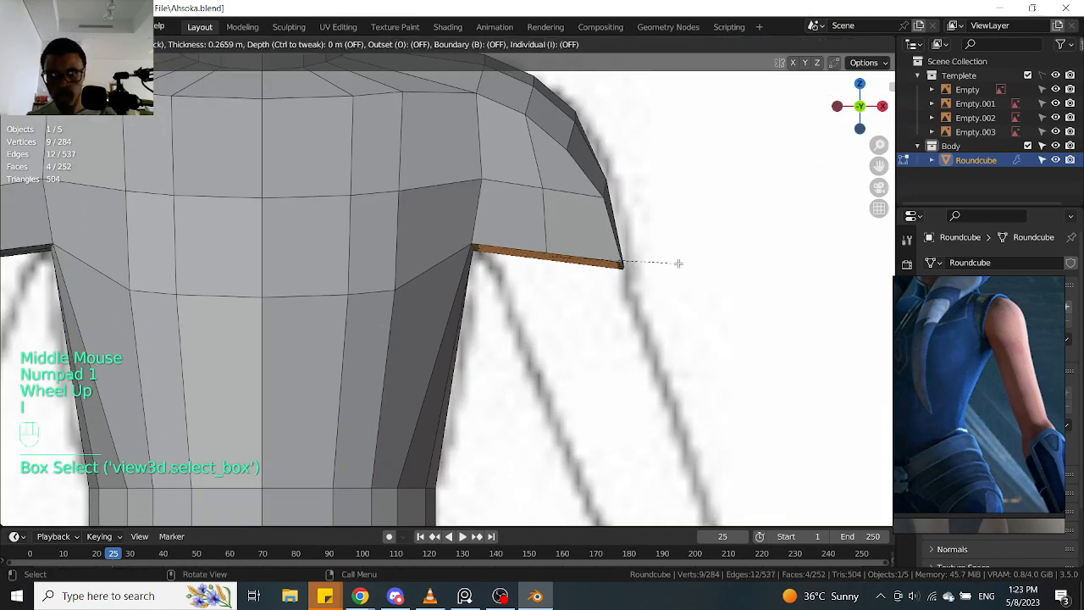
left_click(675, 262)
Turn the inset underside faces into a circular shape with the LoopTools Circle operation
middle_click_drag(675, 261, 569, 246)
scroll(566, 245, "up", 2)
right_click(566, 244)
mouse_move(576, 219)
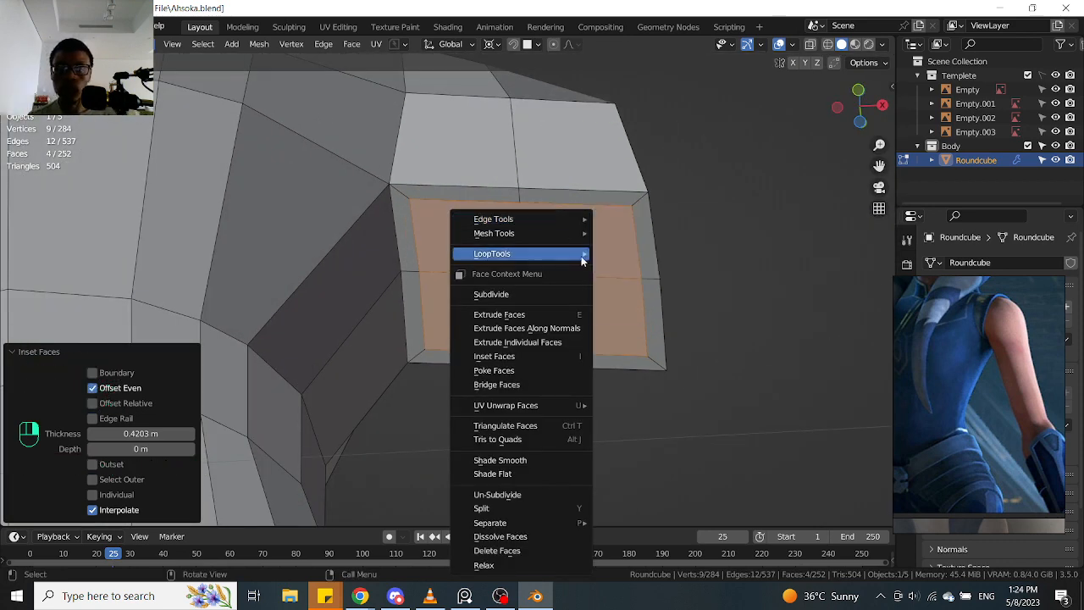
mouse_move(576, 254)
left_click(634, 267)
Move the circular underside faces about 0.008 m down and 0.001 m outward in front view
middle_click_drag(556, 218, 562, 254)
key("KP_1")
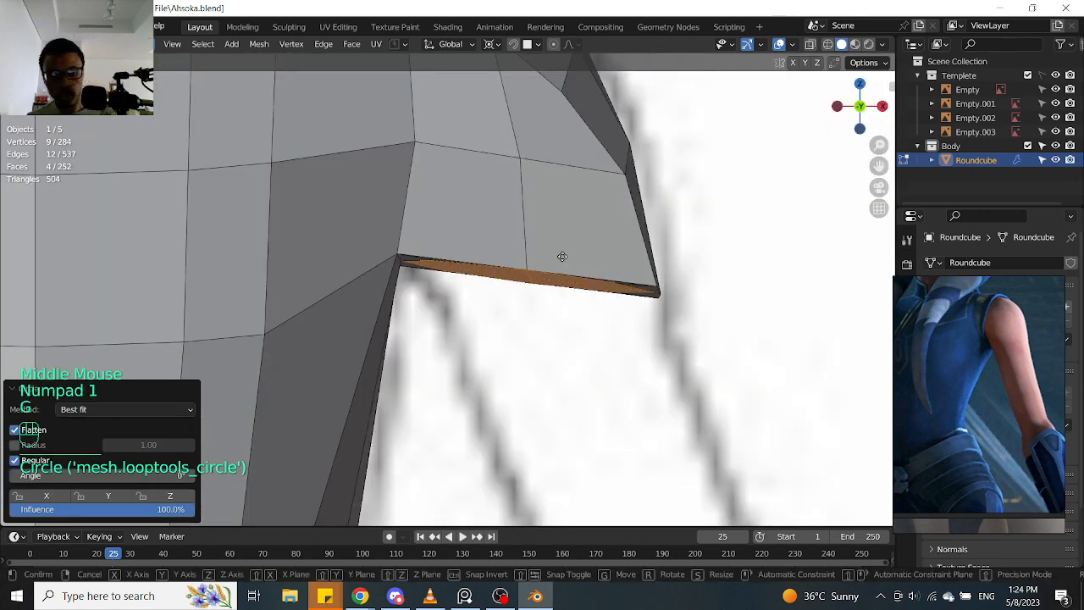
key("g")
left_click(598, 285)
Change the transform pivot point and scale down the circular underside faces to narrow the arm opening
scroll(624, 285, "down", 2)
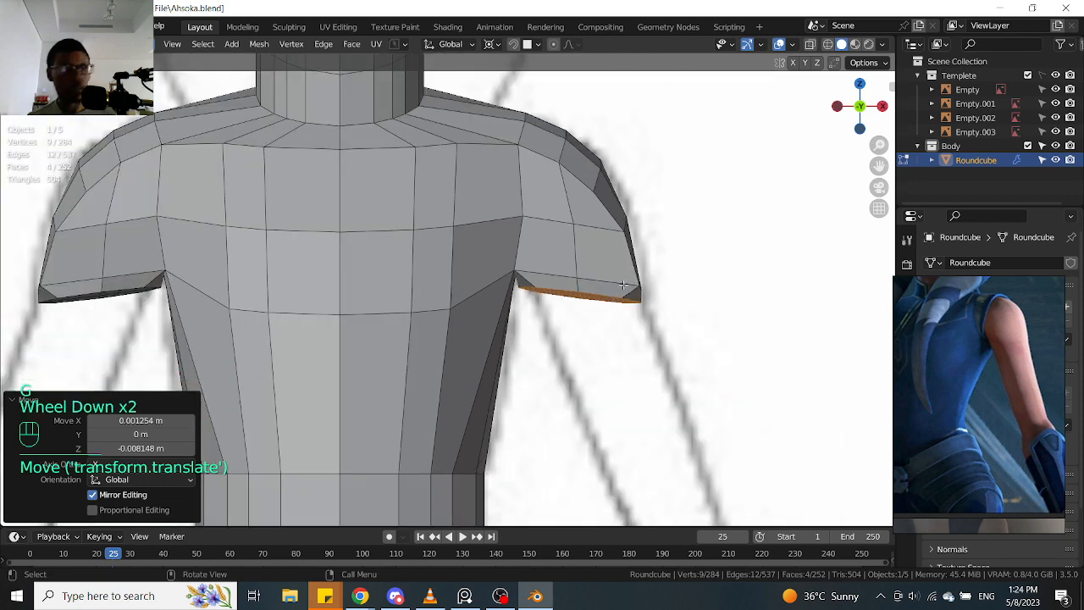
scroll(669, 296, "up", 1)
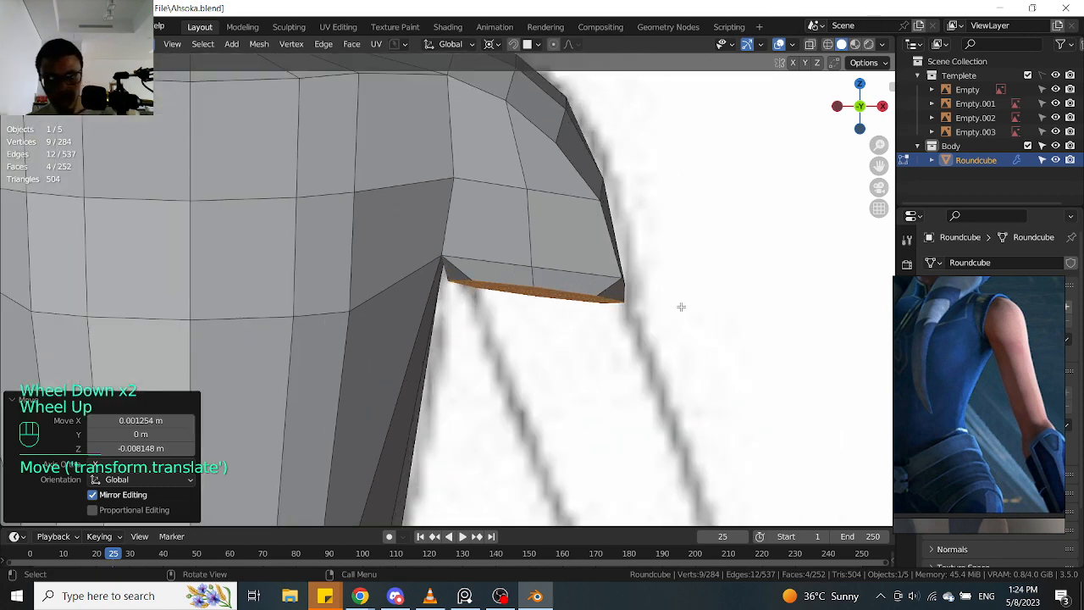
key("s")
right_click(676, 301)
key("period")
left_click(536, 312)
key("s")
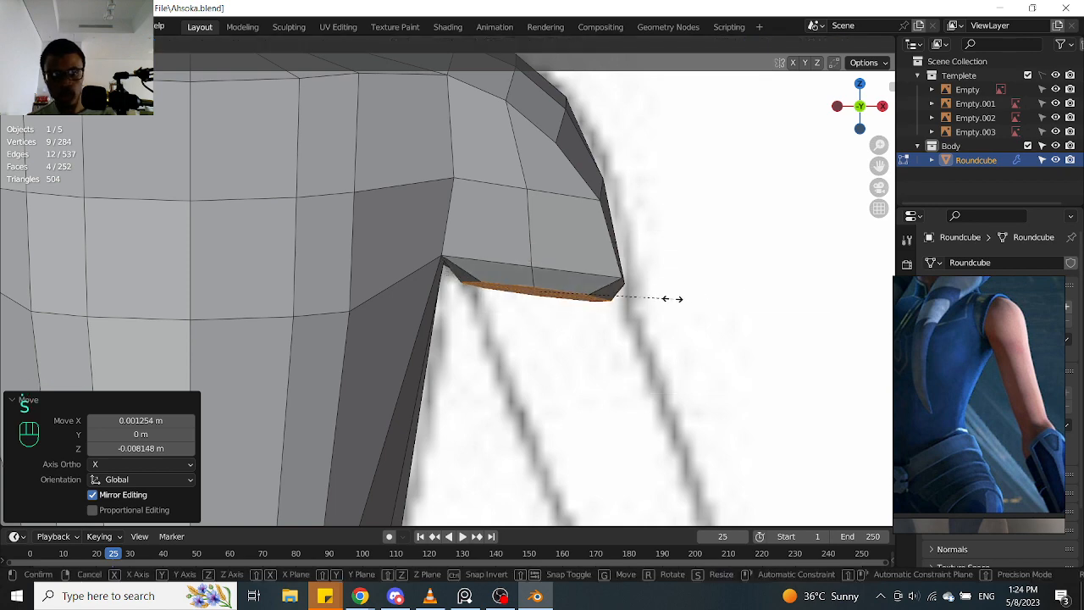
left_click(673, 298)
Move the circular underside faces about 0.005 m outward and 0.002 m down, then scale them by about 1.123 to fit the arm outline
key("g")
left_click(686, 307)
key("s")
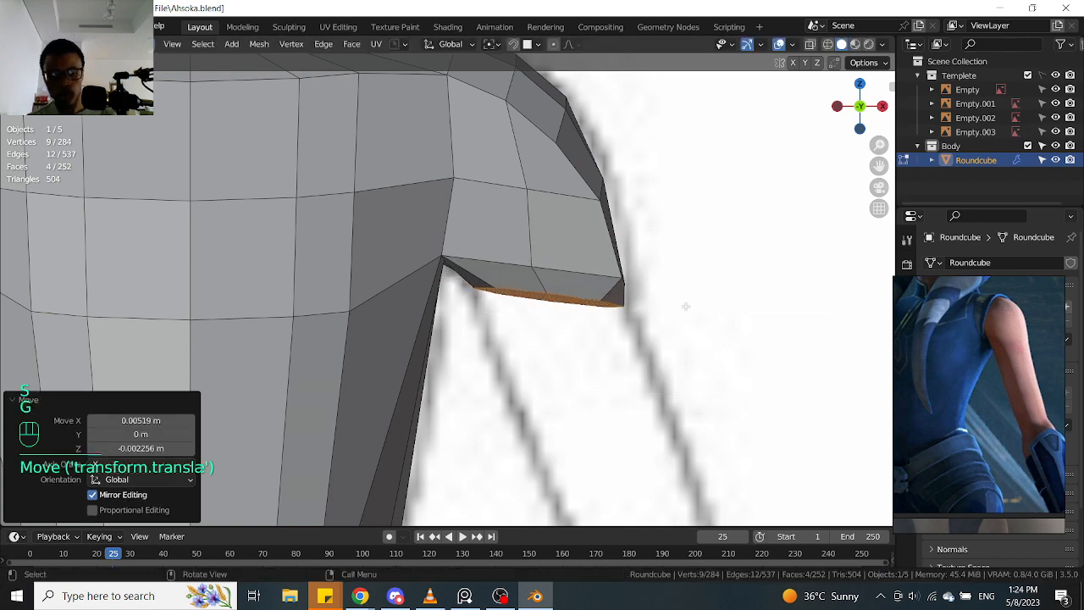
left_click(697, 312)
key("g")
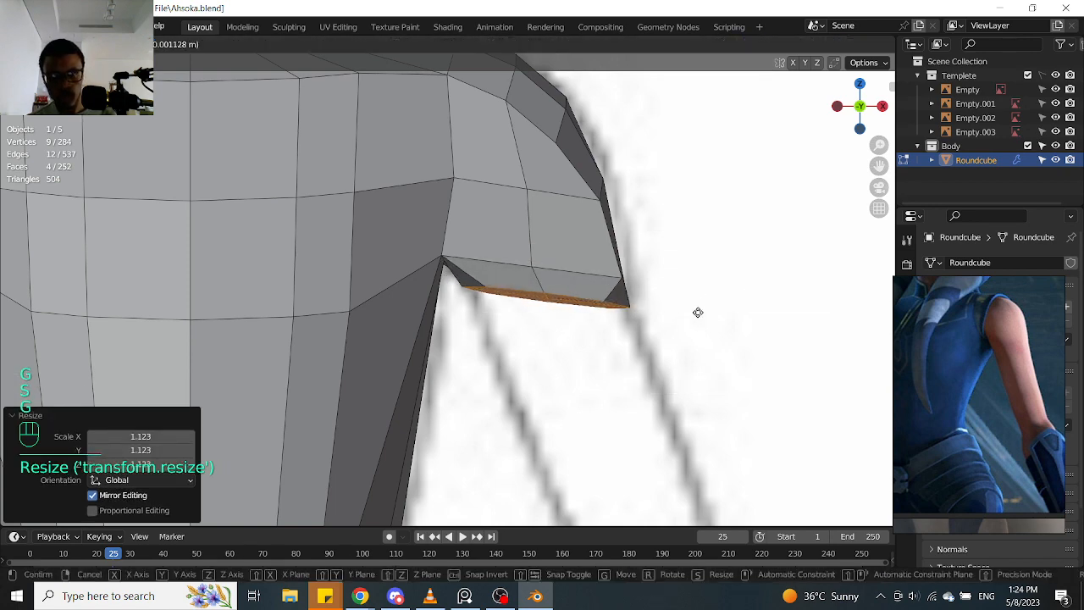
left_click(698, 313)
Display the mesh see-through in right side view and hide the Empty.003 reference image
scroll(658, 288, "down", 2)
key("alt+z")
middle_click_drag(658, 278, 496, 282)
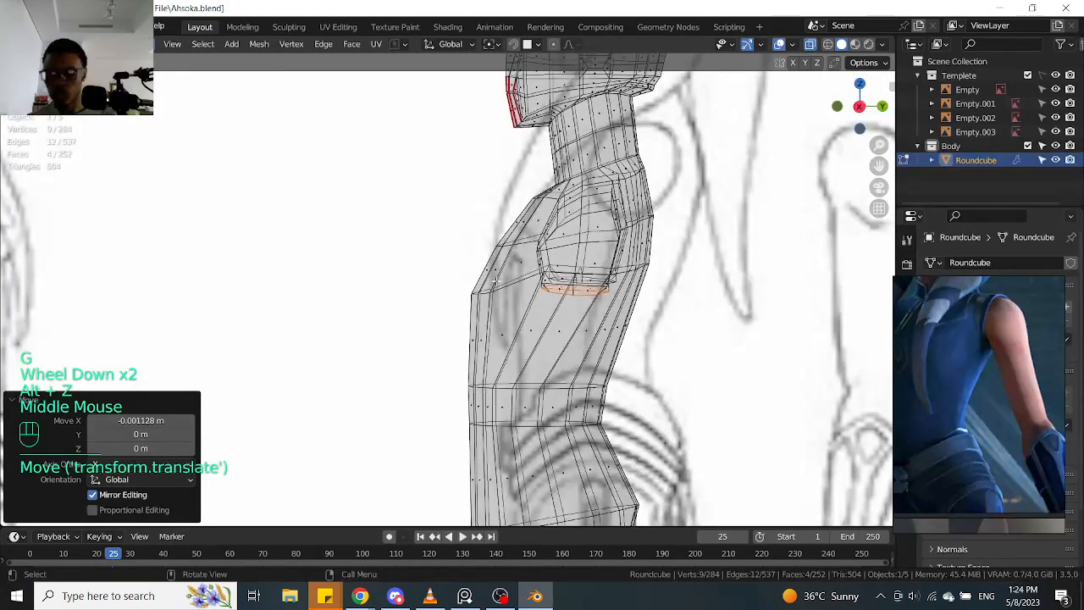
key("KP_3")
key("alt+z")
scroll(496, 282, "up", 2)
key("alt+z")
scroll(497, 282, "down", 2)
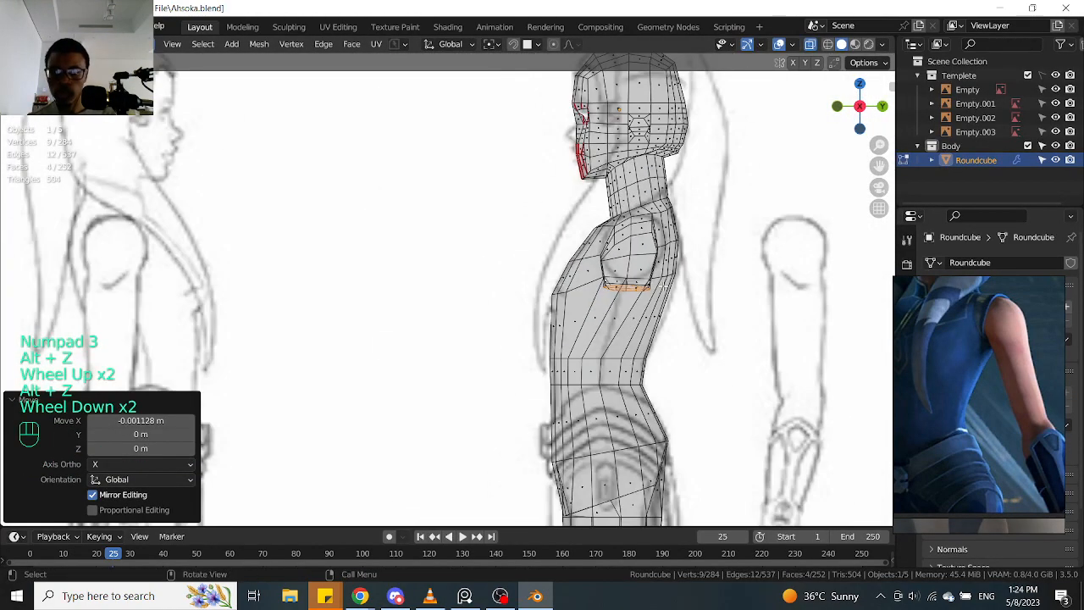
scroll(497, 282, "down", 2)
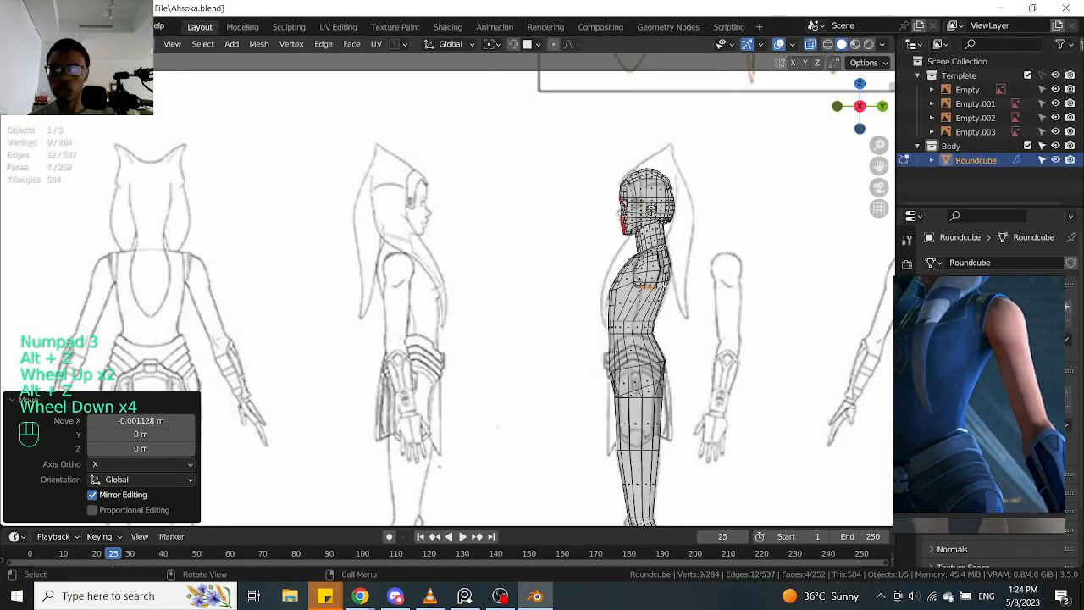
left_click(1055, 131)
Switch to vertex selection and move the shoulder's upper rear vertex down onto the reference outline in side view
scroll(708, 272, "up", 2)
key("alt+z")
scroll(612, 293, "up", 2)
key("alt+z")
scroll(616, 263, "up", 4)
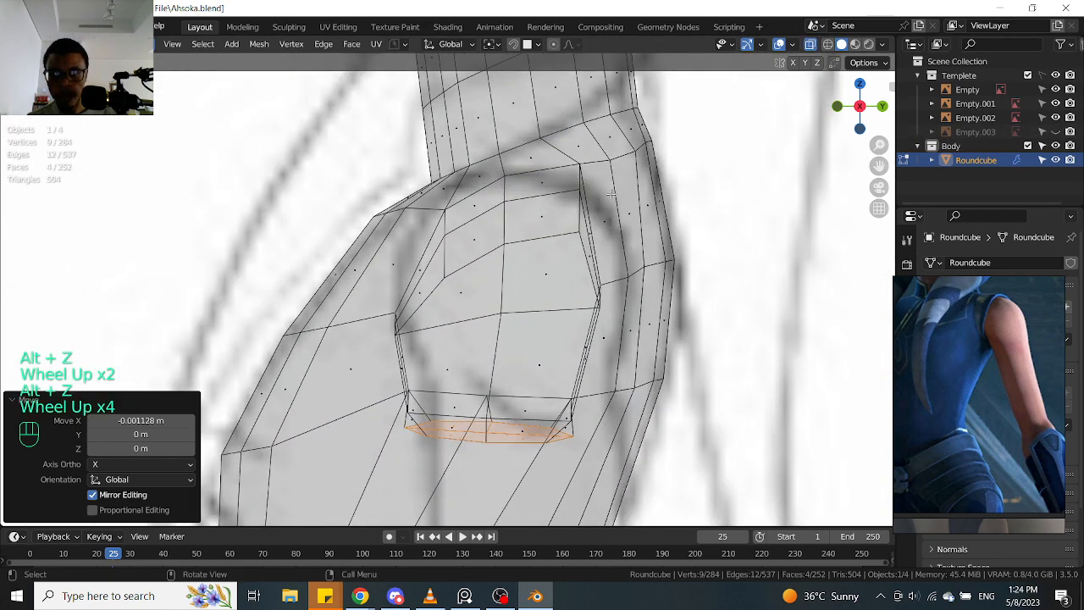
scroll(610, 193, "down", 1)
key("alt+z")
key("alt+z")
scroll(644, 187, "up", 2)
key("Tab")
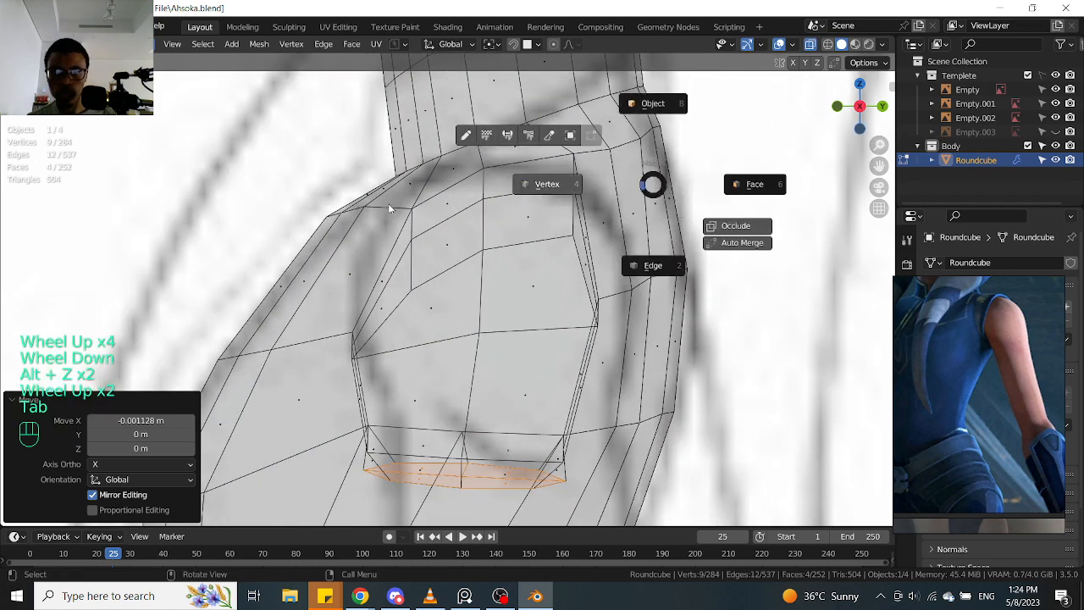
left_click(575, 155)
key("g")
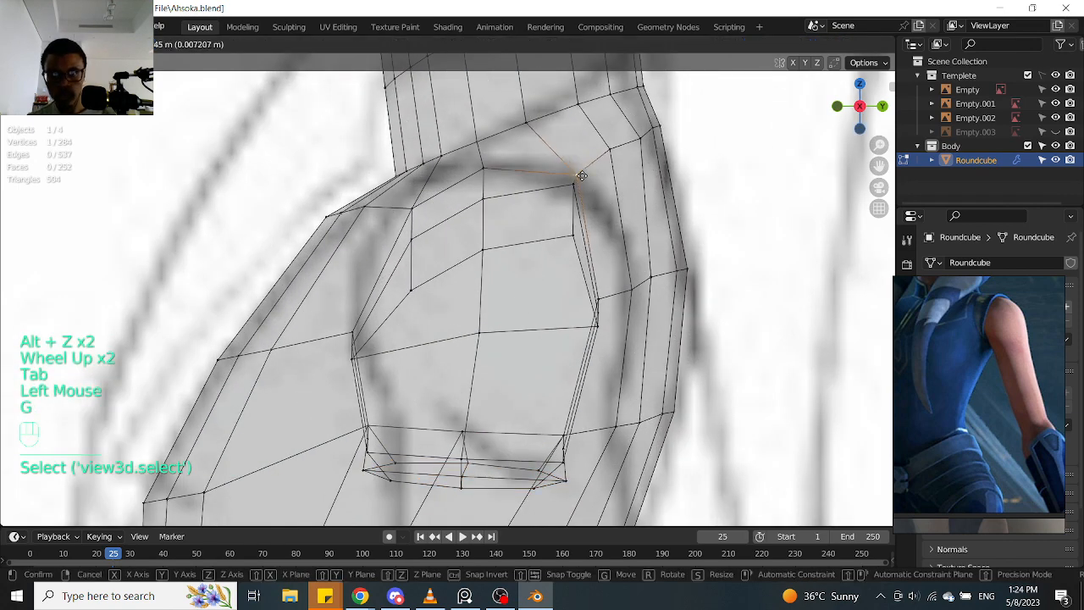
left_click(575, 199)
Move the vertices along the shoulder's rear side backward and slightly up to follow the reference outline
left_click(603, 303)
key("g")
left_click(630, 289)
left_click(636, 286)
key("g")
left_click(644, 275)
left_click(627, 291)
key("g")
left_click(613, 306)
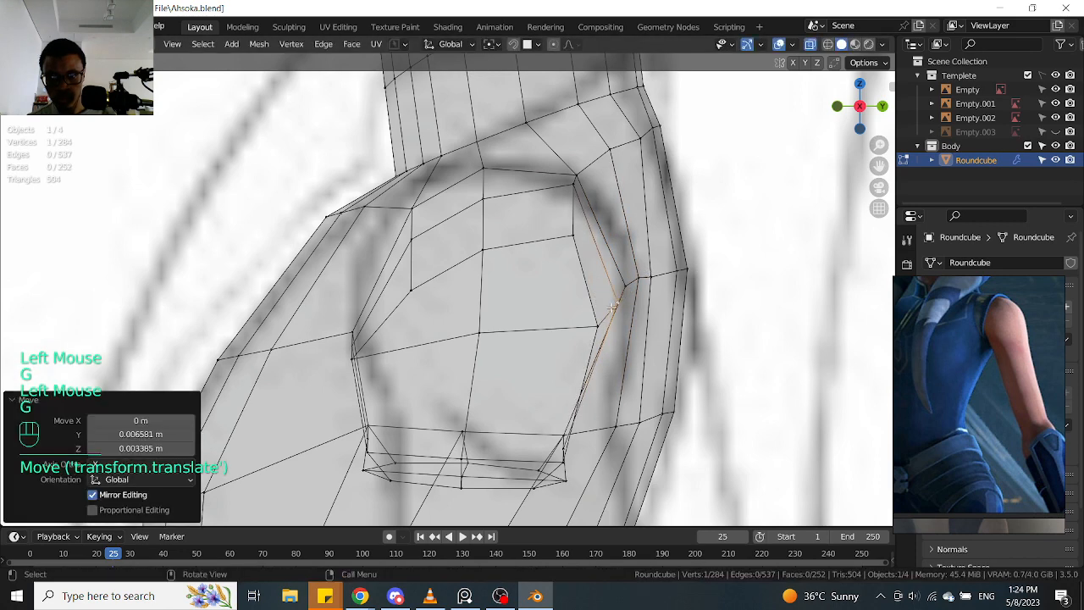
Nudge the shoulder's inner upper rear vertex and its top middle vertex slightly down to round the silhouette
left_click(573, 185)
key("g")
left_click(574, 195)
left_click(487, 169)
key("g")
left_click(487, 173)
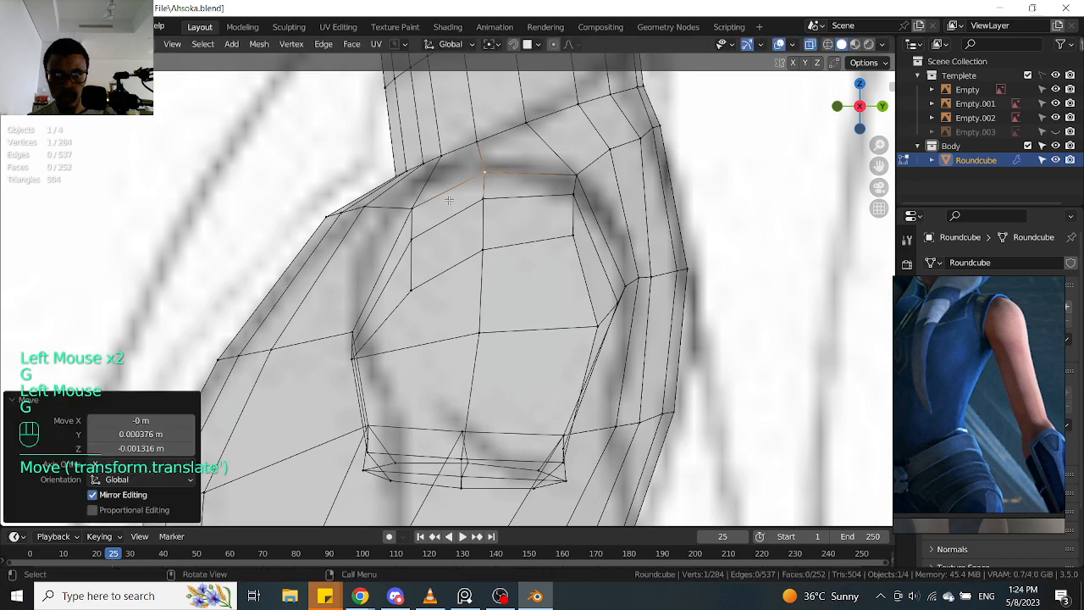
Adjust the shoulder's upper front vertex and front side vertex to the reference outline in side view
left_click(401, 200)
key("g")
left_click(400, 203)
left_click(358, 307)
key("g")
left_click(356, 310)
Move the front, rear and middle vertex groups of the arm opening backward to match the upper arm's width in side view
middle_click_drag(447, 430, 473, 313, "shift")
left_click_drag(354, 373, 423, 293)
key("g")
left_click(459, 312)
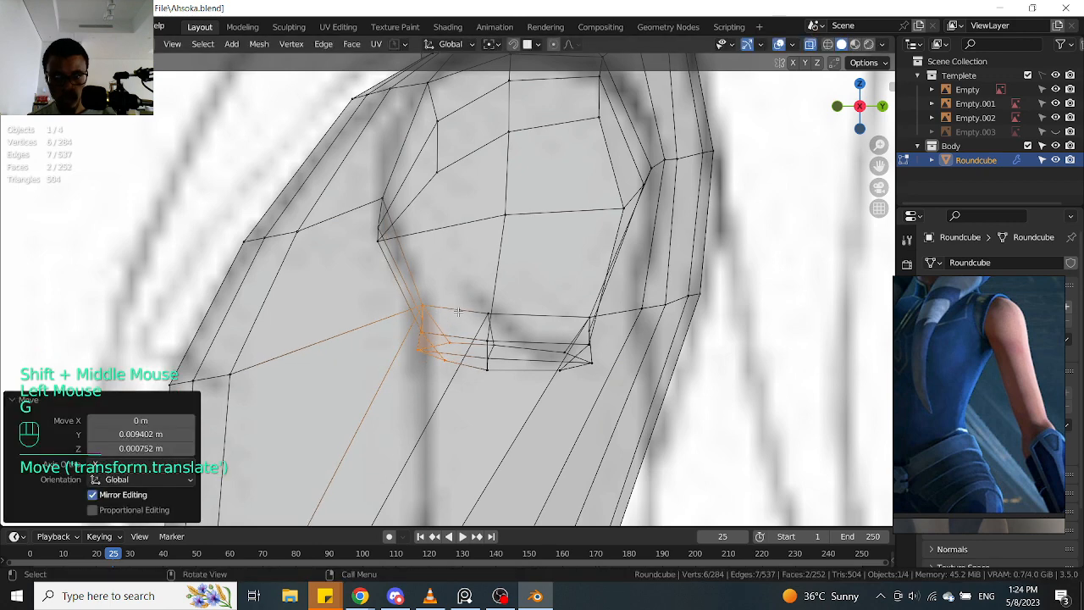
left_click_drag(551, 376, 624, 302)
key("g")
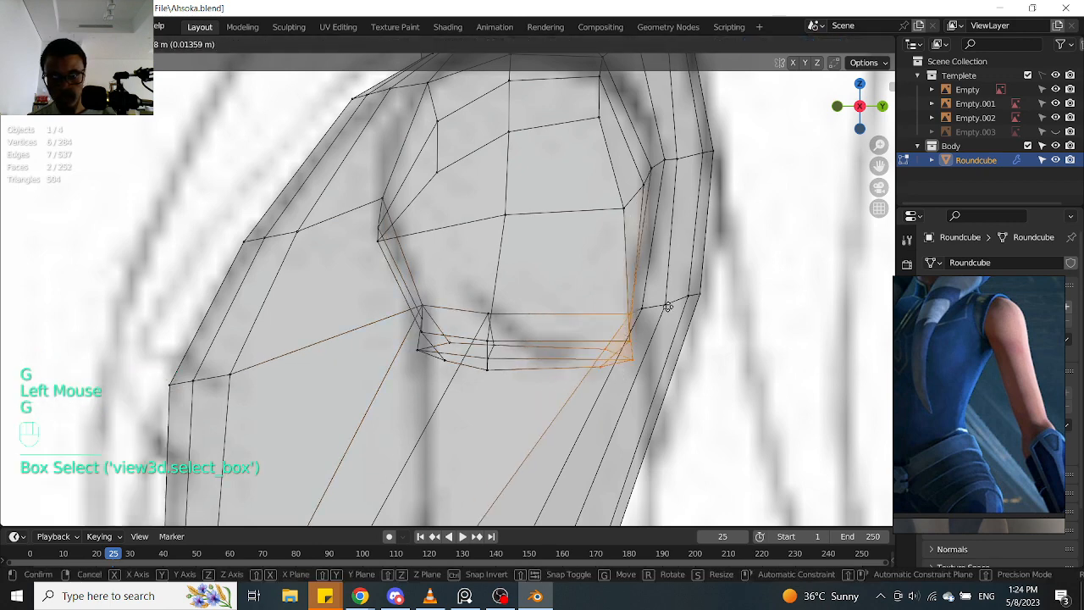
left_click(669, 307)
left_click_drag(458, 394, 528, 288)
key("g")
left_click(568, 288)
Reposition the shoulder's middle vertex column and its front vertices to even out the topology in side view
left_click(506, 215)
scroll(491, 232, "down", 2)
left_click_drag(492, 231, 558, 90)
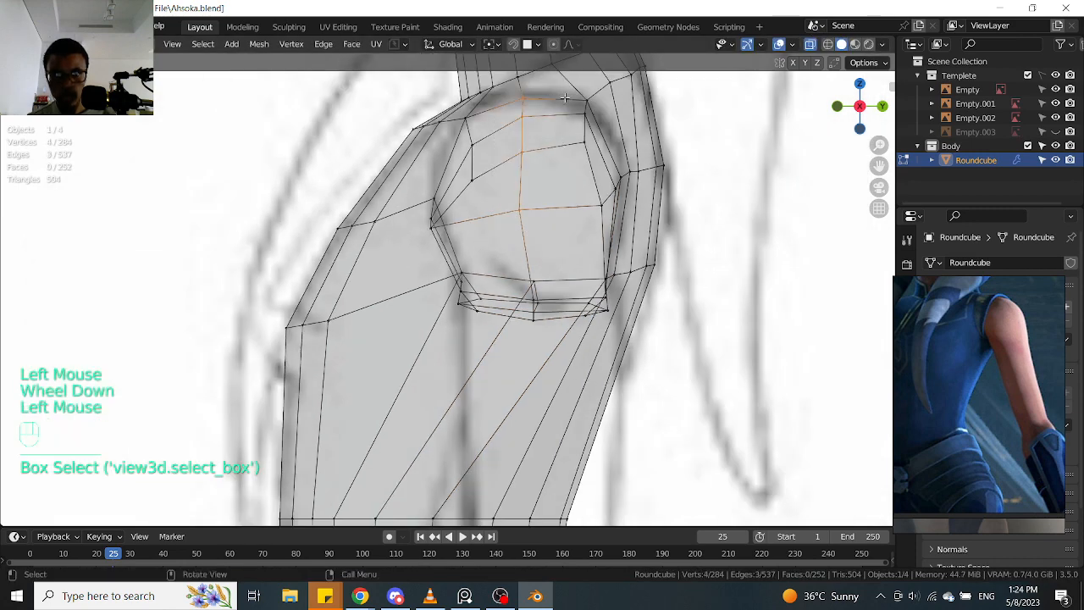
key("g")
left_click(493, 211)
left_click_drag(438, 244, 416, 200)
key("g")
left_click(460, 200)
Select the four arm opening faces and extrude them about 0.089 m along their normal to start the upper arm
key("alt+z")
left_click_drag(453, 182, 415, 244)
scroll(468, 288, "down", 3)
middle_click_drag(468, 288, 594, 238)
key("Tab")
scroll(437, 380, "up", 2)
left_click(470, 360)
key("Tab")
left_click_drag(481, 333, 556, 286)
left_click_drag(450, 405, 490, 331)
middle_click_drag(517, 334, 502, 210)
key("KP_1")
scroll(507, 375, "down", 2)
key("e")
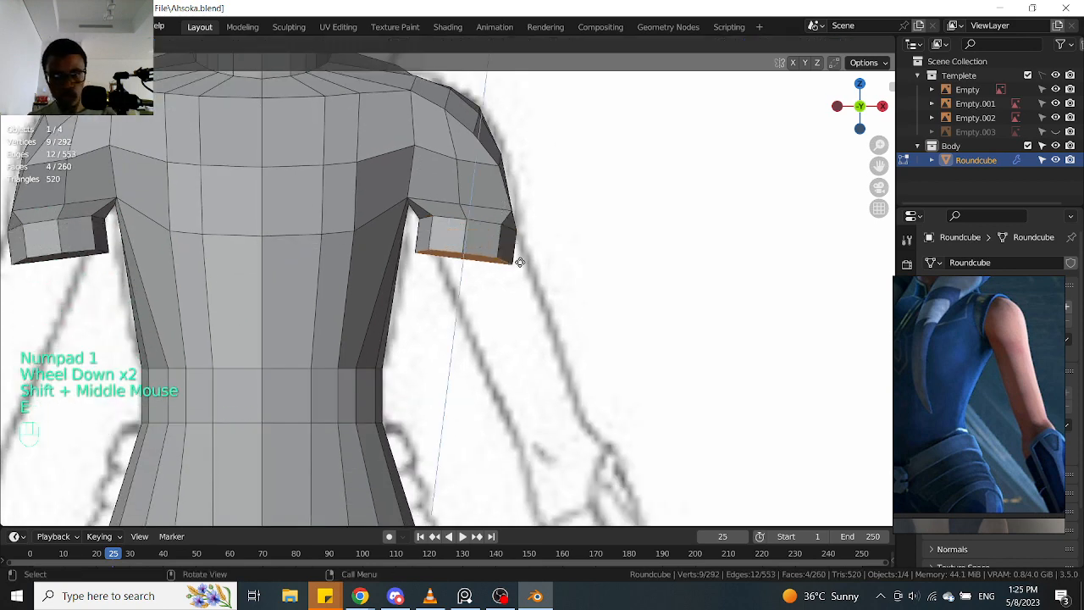
left_click(585, 352)
Move the extruded arm end about 0.053 m outward and 0.030 m down, and flatten it by scaling to 0 along Z
key("g")
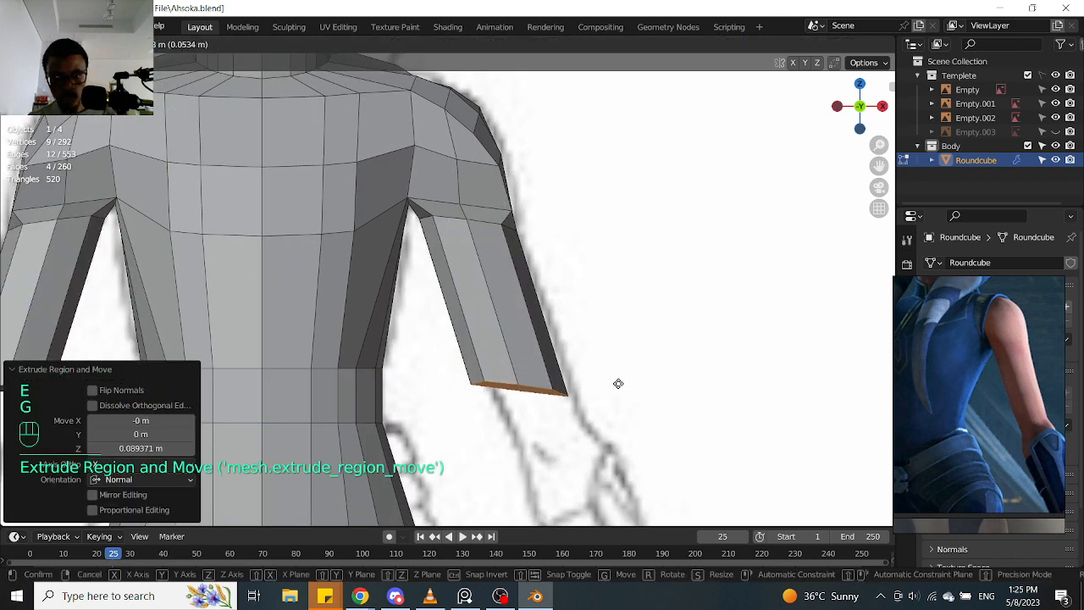
left_click(619, 383)
scroll(520, 282, "up", 1)
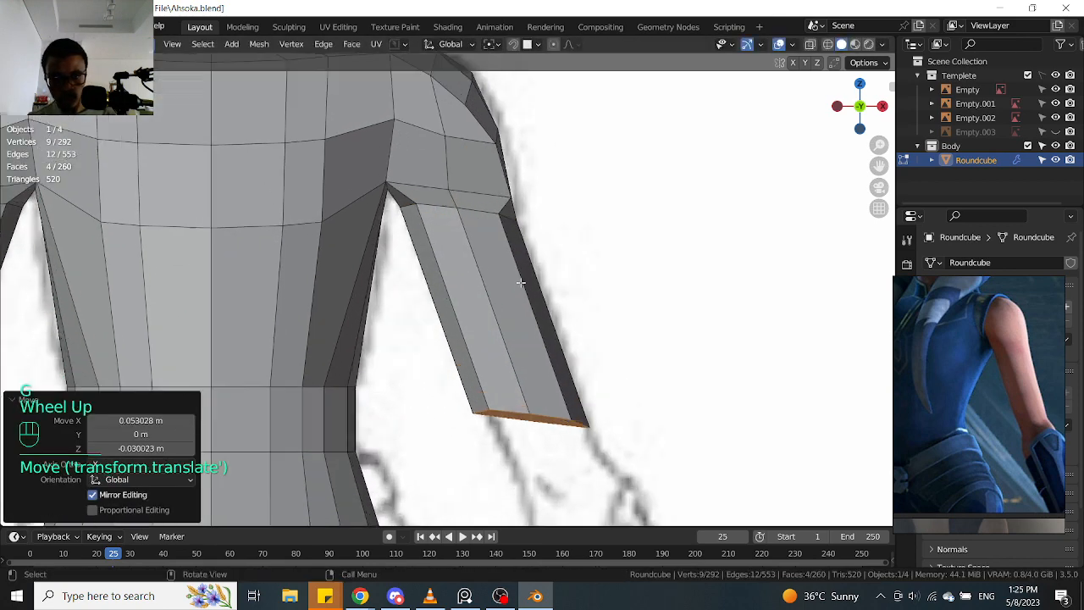
key("s")
key("z")
key("0")
left_click(657, 309)
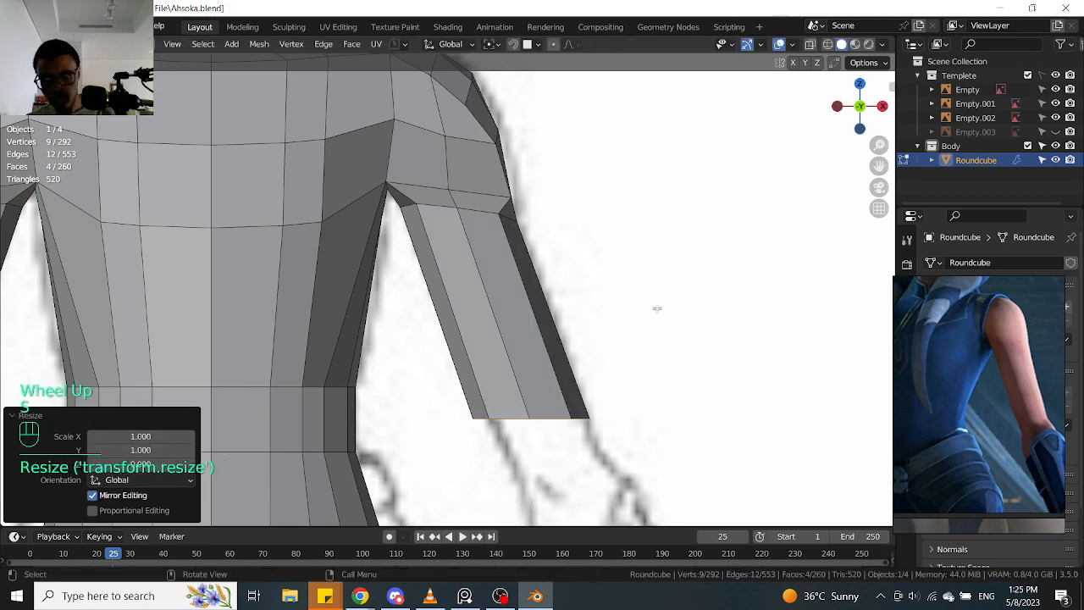
Scale the arm end by about 0.827 and move it down and outward toward the elbow in the front reference
middle_click_drag(658, 356, 685, 290, "shift")
key("s")
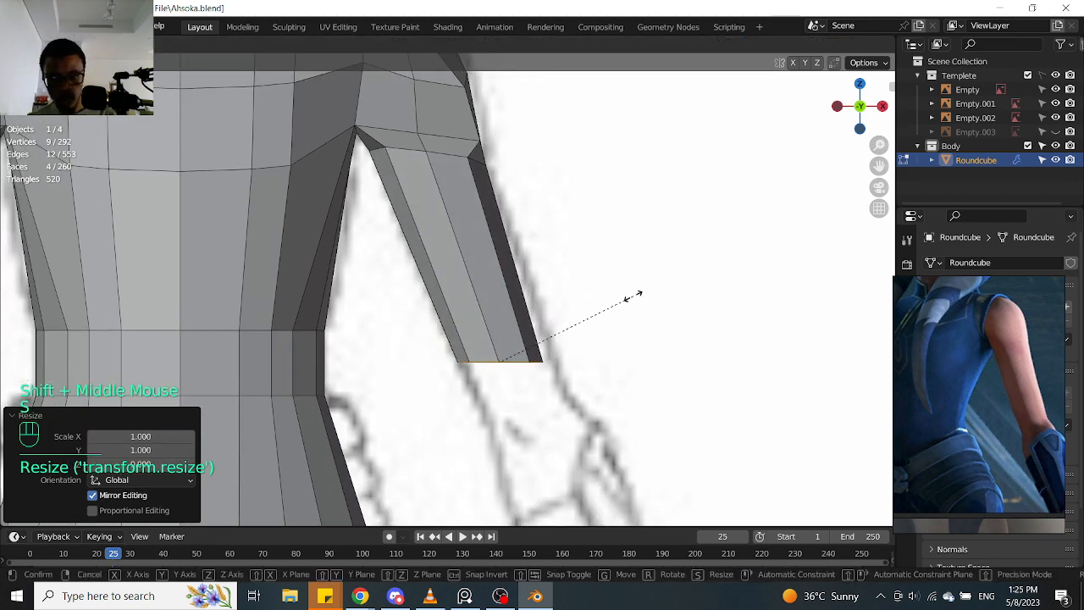
left_click(655, 297)
key("g")
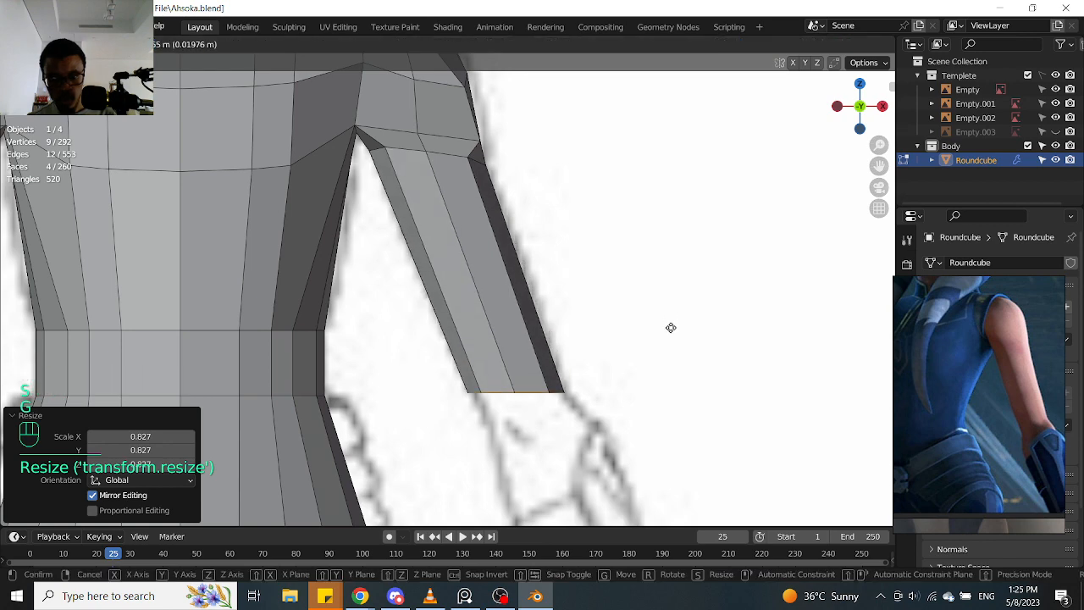
left_click(670, 322)
Rotate the arm end perpendicular to the arm, scale it by about 0.876, and move it about 0.004 m outward and 0.014 m down
key("r")
left_click(650, 242)
key("s")
left_click(643, 259)
key("g")
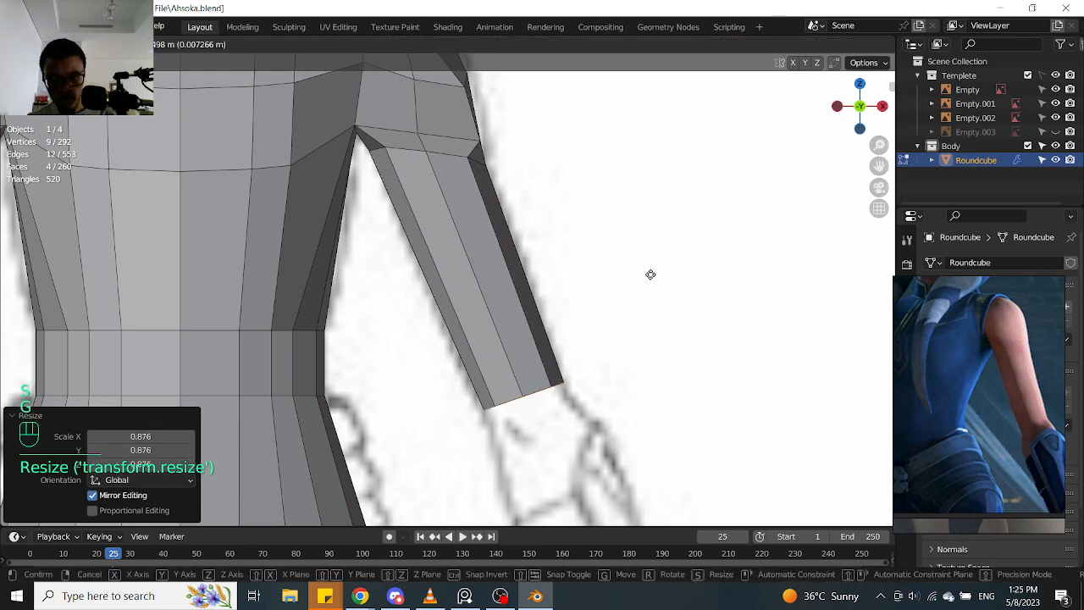
left_click(652, 288)
Compare the upper arms with the front reference drawing in solid and see-through display
scroll(649, 288, "down", 5)
middle_click_drag(537, 293, 559, 292)
key("KP_1")
key("alt+z")
scroll(555, 279, "down", 2)
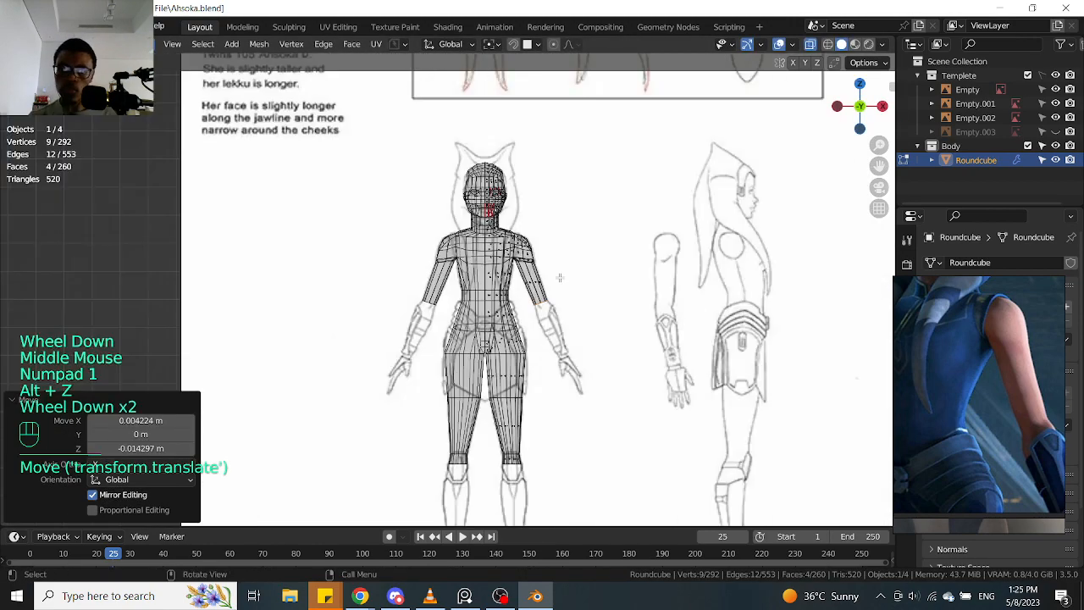
scroll(542, 296, "up", 2)
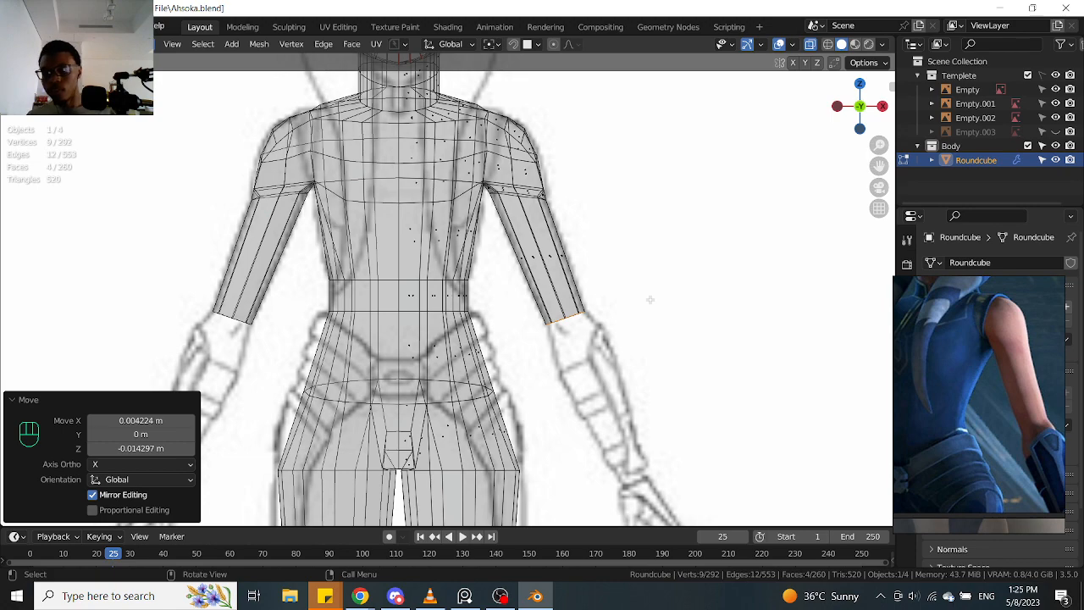
scroll(594, 341, "up", 1)
scroll(594, 340, "down", 2)
key("alt+z")
mouse_move(594, 340)
middle_mouse_down("shift")
mouse_move(593, 241)
mouse_move(609, 206)
mouse_move(621, 238)
mouse_move(587, 341)
mouse_move(551, 343)
mouse_move(585, 322)
middle_mouse_up("shift")
scroll(576, 317, "up", 2)
scroll(576, 317, "down", 1)
scroll(534, 352, "down", 2)
key("KP_1")
key("alt+z")
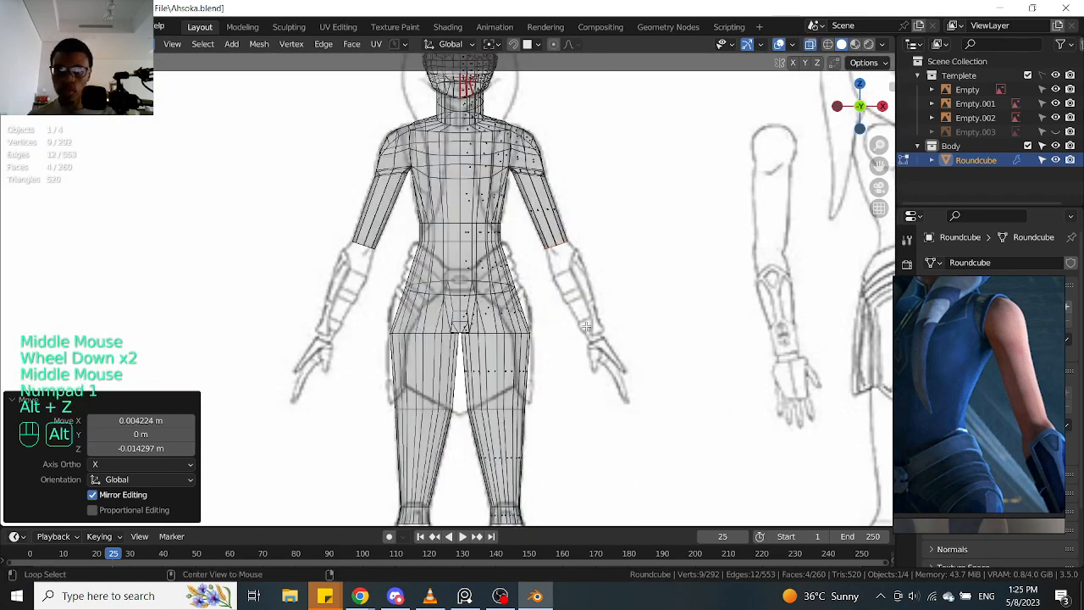
Extrude the arm's lower end four times in short segments of about 0.007 to 0.010 m for the elbow
scroll(597, 269, "up", 2)
middle_click_drag(653, 134, 599, 251, "shift")
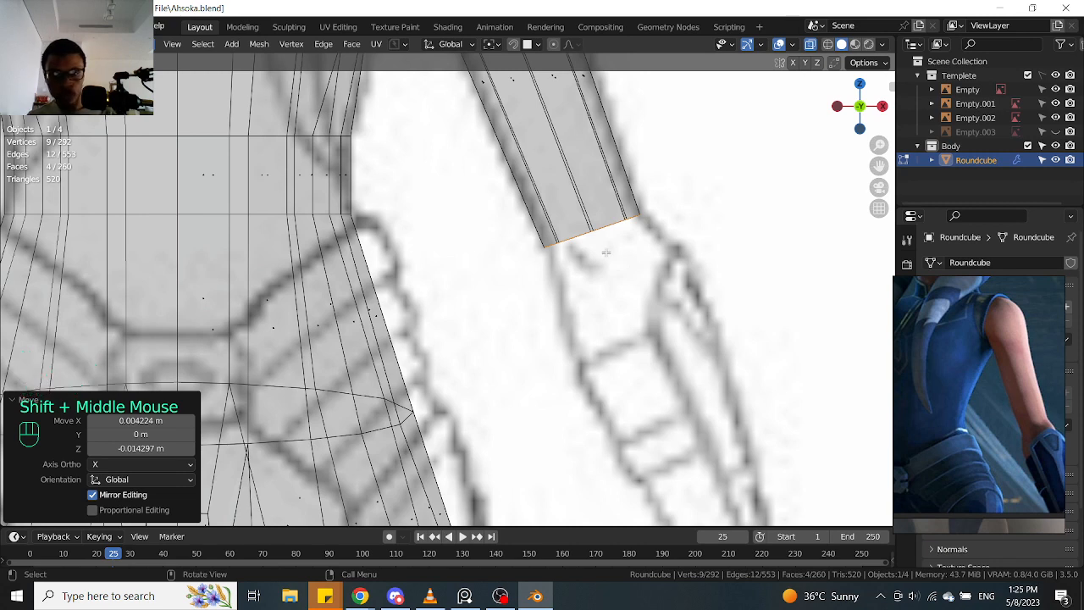
key("e")
left_click(634, 268)
key("e")
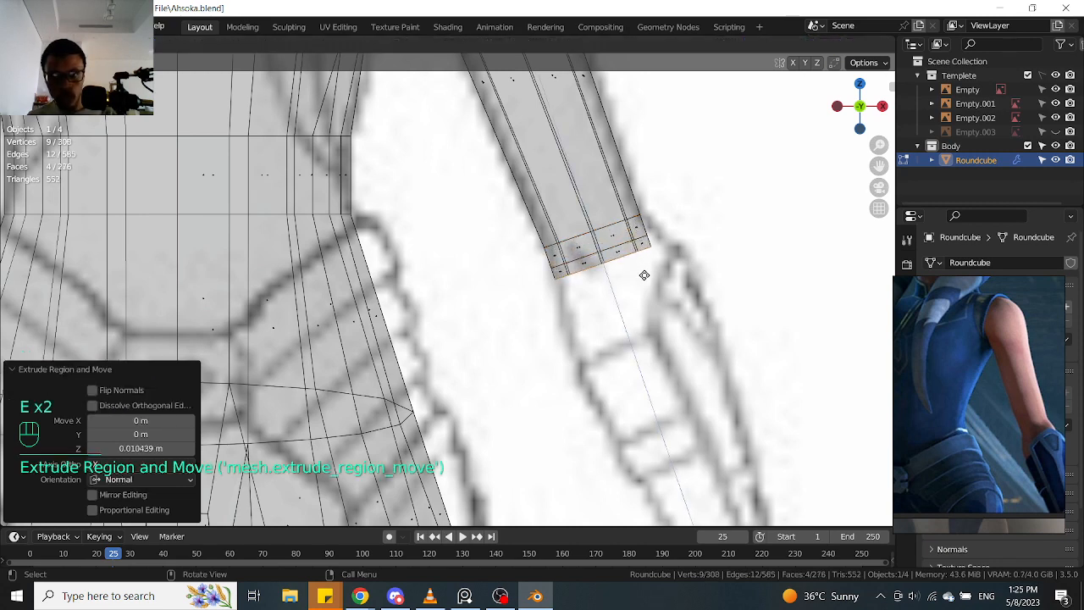
left_click(648, 278)
key("e")
left_click(668, 292)
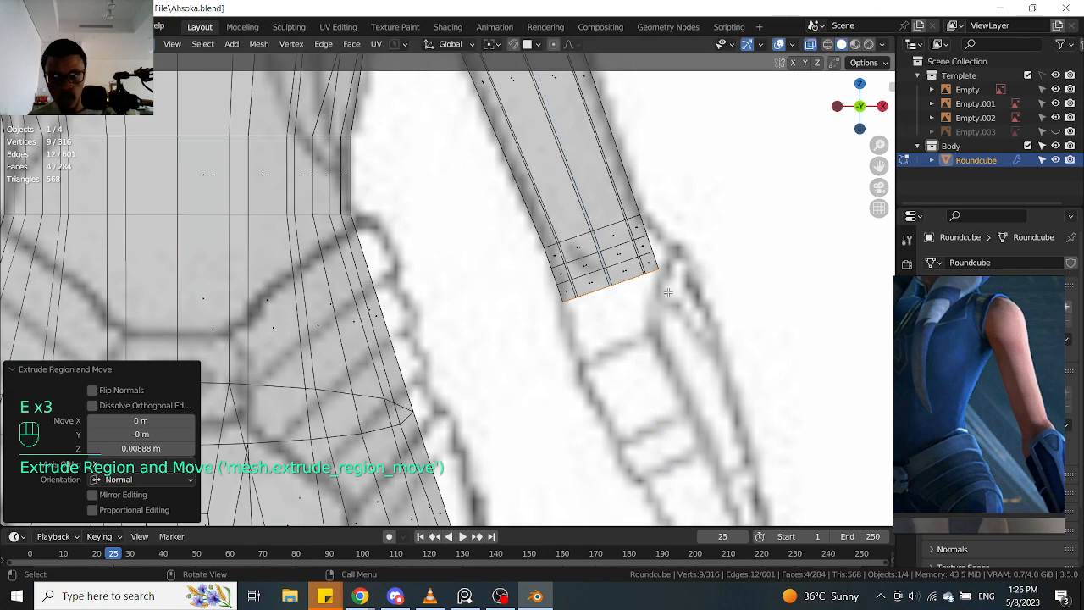
key("e")
left_click(683, 303)
Switch to edge selection and select an edge loop around the elbow segments in back view
mouse_move(713, 259)
middle_mouse_down()
mouse_move(511, 259)
mouse_move(578, 264)
mouse_move(561, 269)
middle_mouse_up()
key("alt+z")
key("ctrl+KP_3")
key("ctrl+KP_1")
key("alt+z")
scroll(562, 269, "up", 2)
scroll(562, 269, "down", 1)
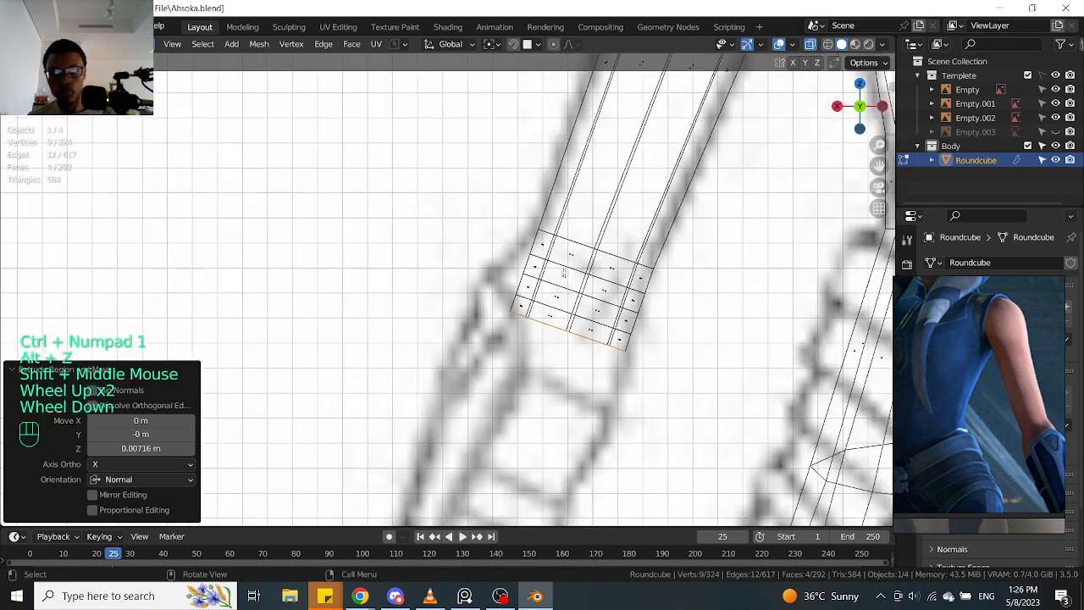
scroll(575, 302, "up", 1)
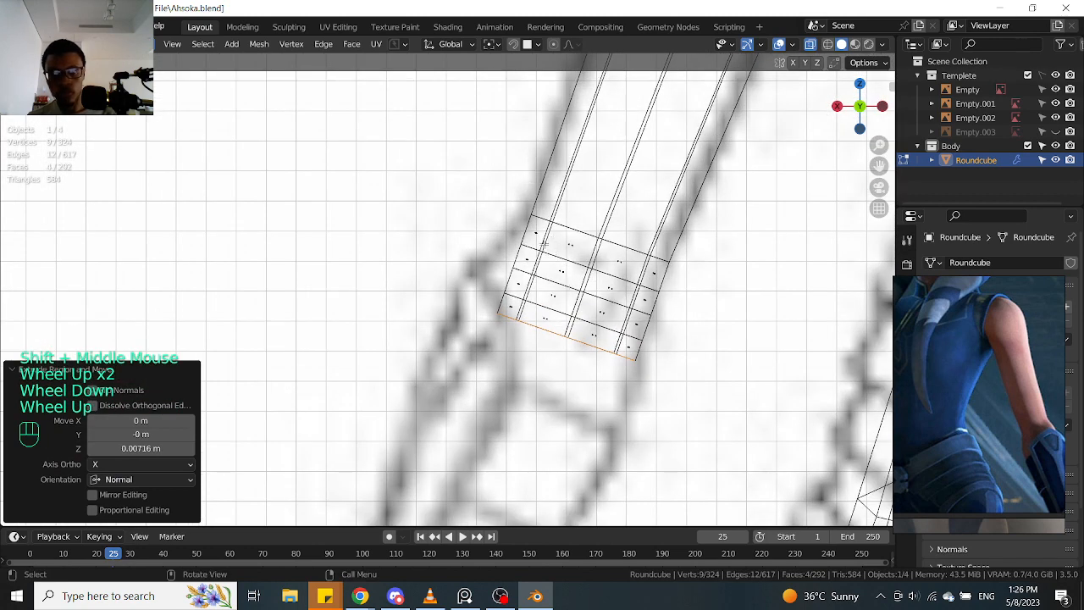
left_click(551, 252, "alt")
key("Tab")
left_click(572, 261)
left_click(570, 260, "alt")
Compare the elbow segments with the reference drawing in right side view
scroll(555, 254, "down", 2)
scroll(559, 262, "up", 1)
scroll(551, 269, "down", 2)
middle_click(546, 274)
middle_click_drag(546, 274, 654, 281)
key("KP_3")
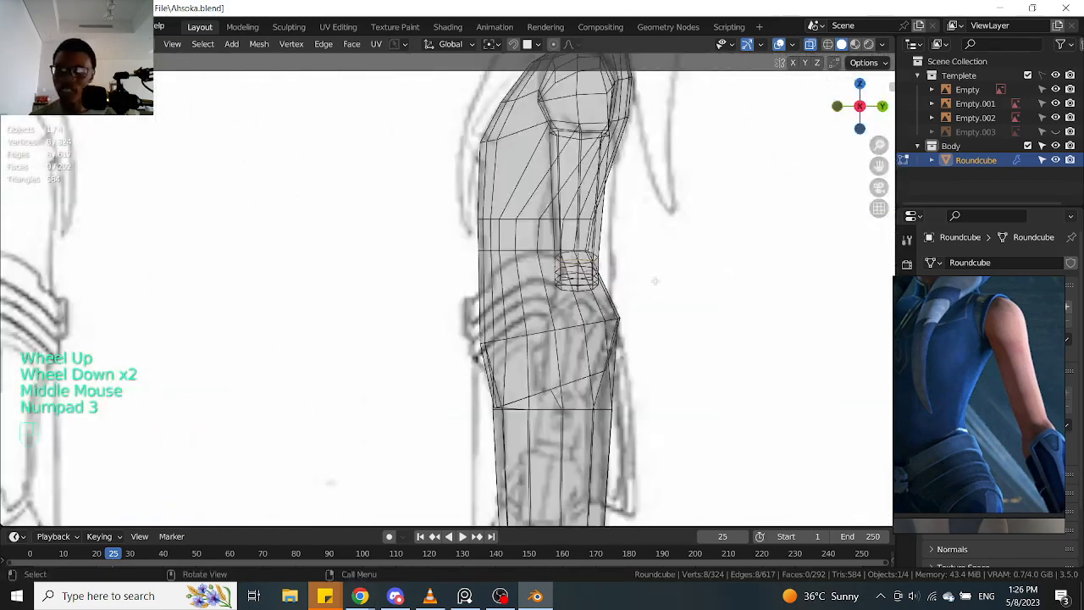
key("alt+z")
scroll(643, 280, "up", 2)
key("alt+z")
scroll(641, 283, "down", 2)
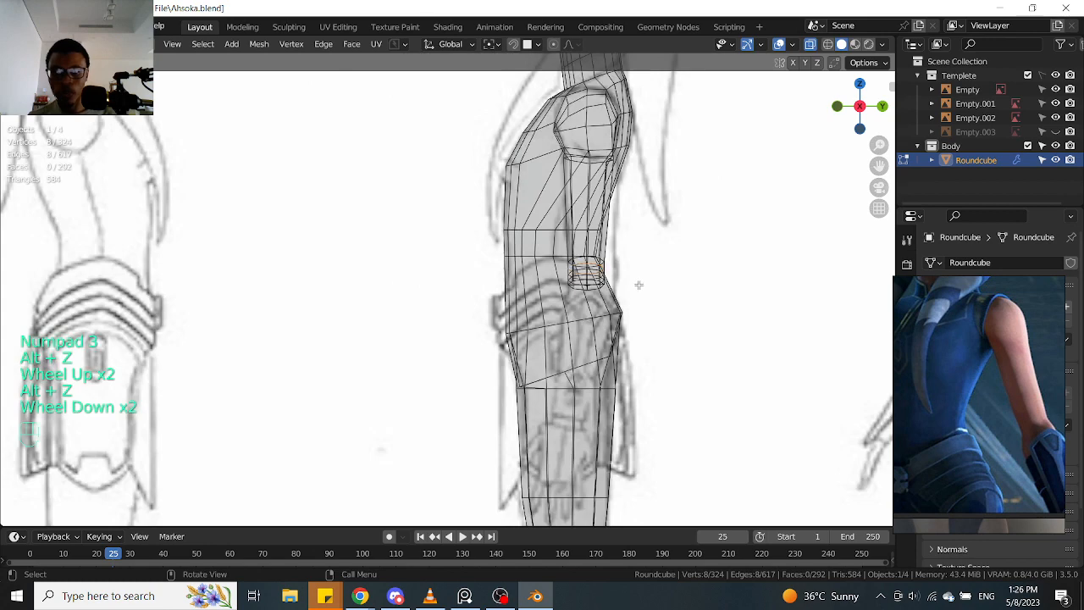
Undo the elbow loop selection and the four elbow extrusions, and return to front view
scroll(640, 285, "up", 1)
key("ctrl+z")
key("ctrl+z")
key("ctrl+z")
key("ctrl+z")
key("ctrl+z")
key("ctrl+z")
key("ctrl+z")
key("ctrl+z")
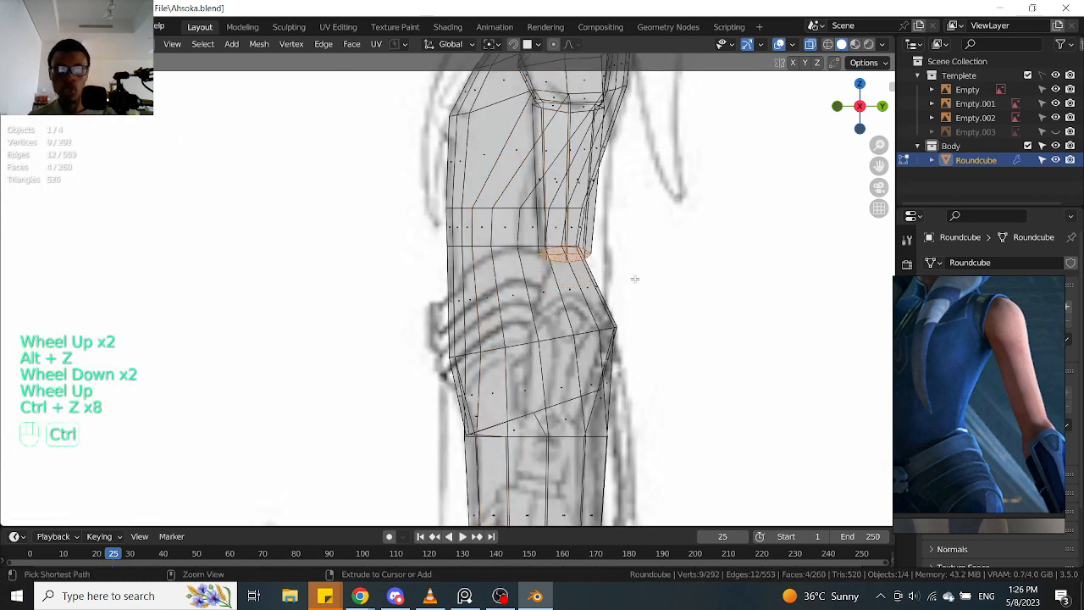
key("ctrl+z")
key("KP_1")
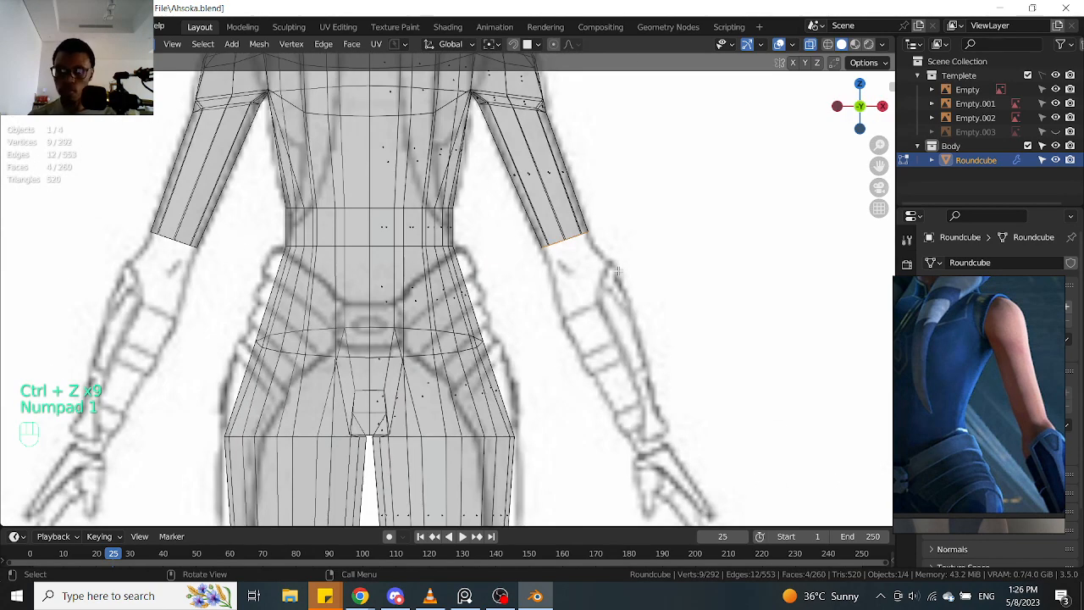
Turn off X-ray, expand the end-cap selection to the whole upper arm below the shoulder, and hide all unselected geometry
key("KP_3")
key("alt+z")
middle_click_drag(625, 249, 623, 273, "shift")
scroll(586, 268, "up", 3)
scroll(586, 268, "down", 2)
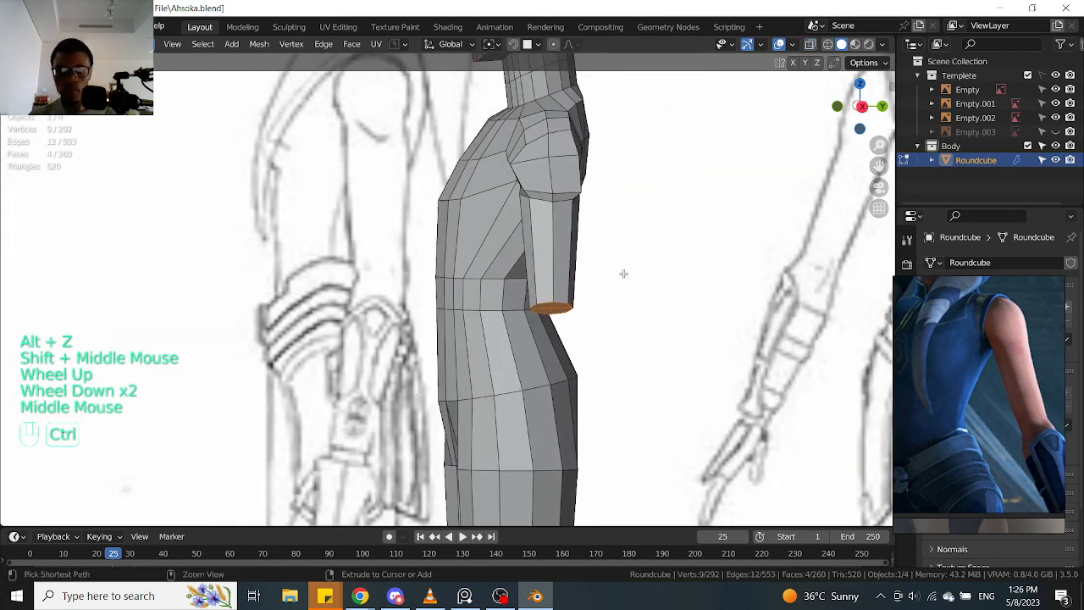
key("ctrl+KP_Add")
key("ctrl+KP_Add")
key("ctrl+KP_Add")
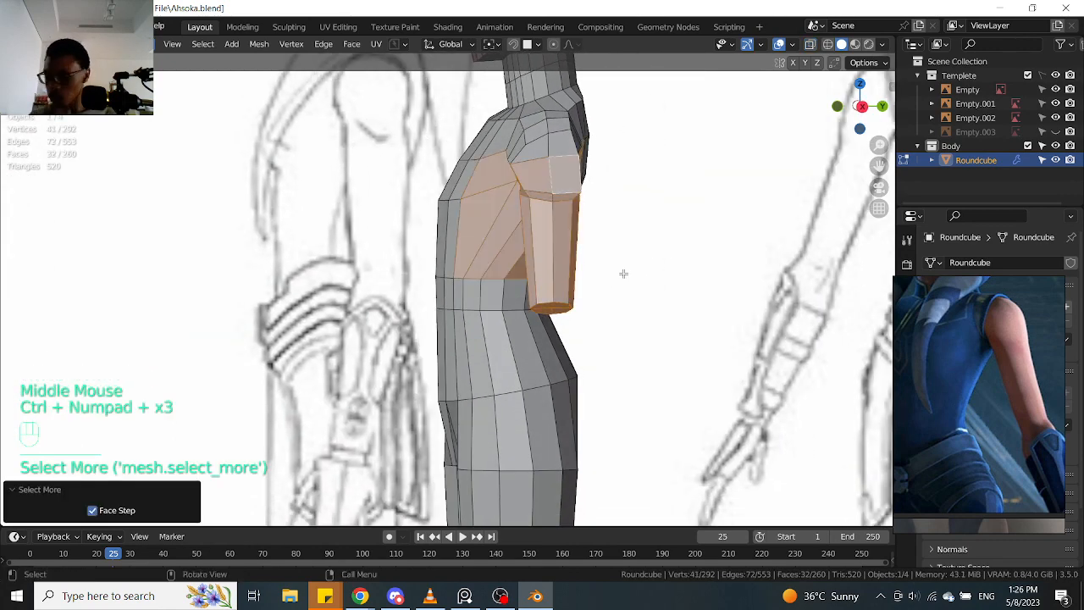
key("ctrl+KP_Subtract")
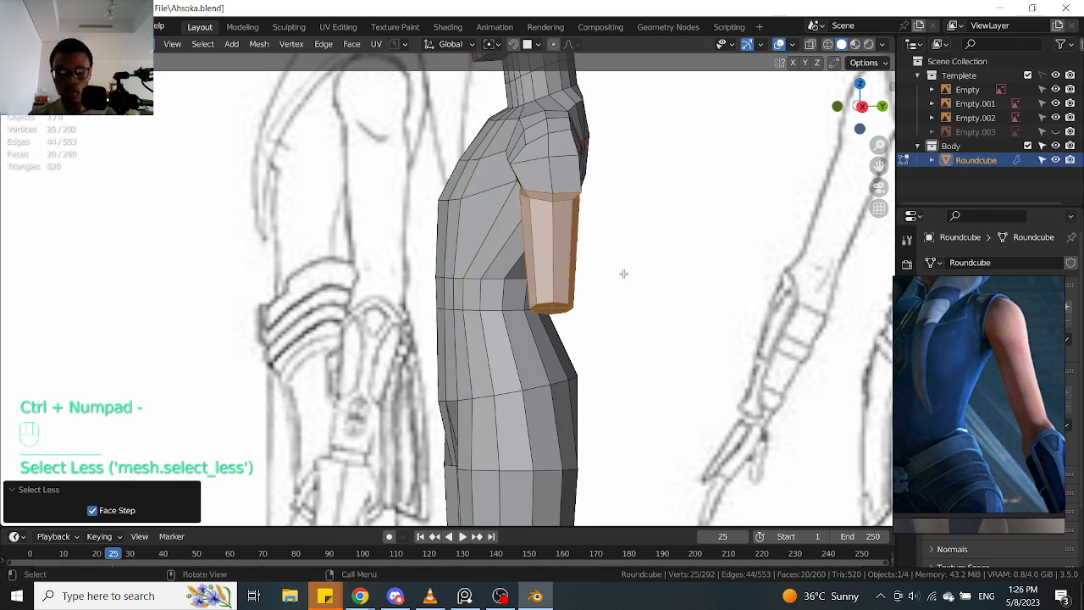
key("shift+h")
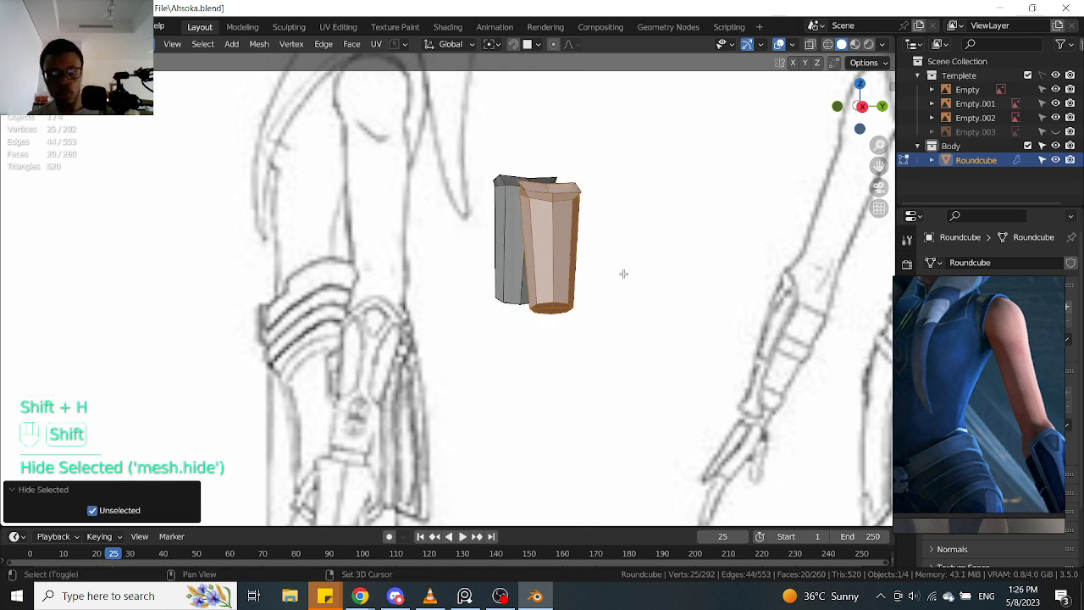
middle_click_drag(597, 278, 626, 271)
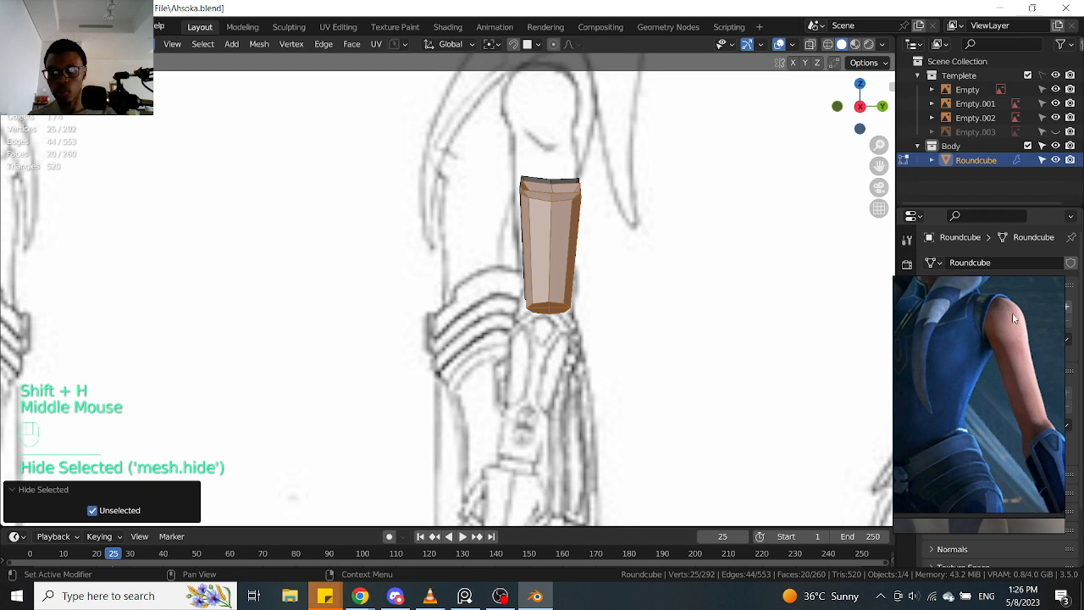
Turn off the Mirror modifier's viewport display and move the floating reference photo away from the properties editor, clear of the arm
left_click_drag(1014, 318, 931, 366)
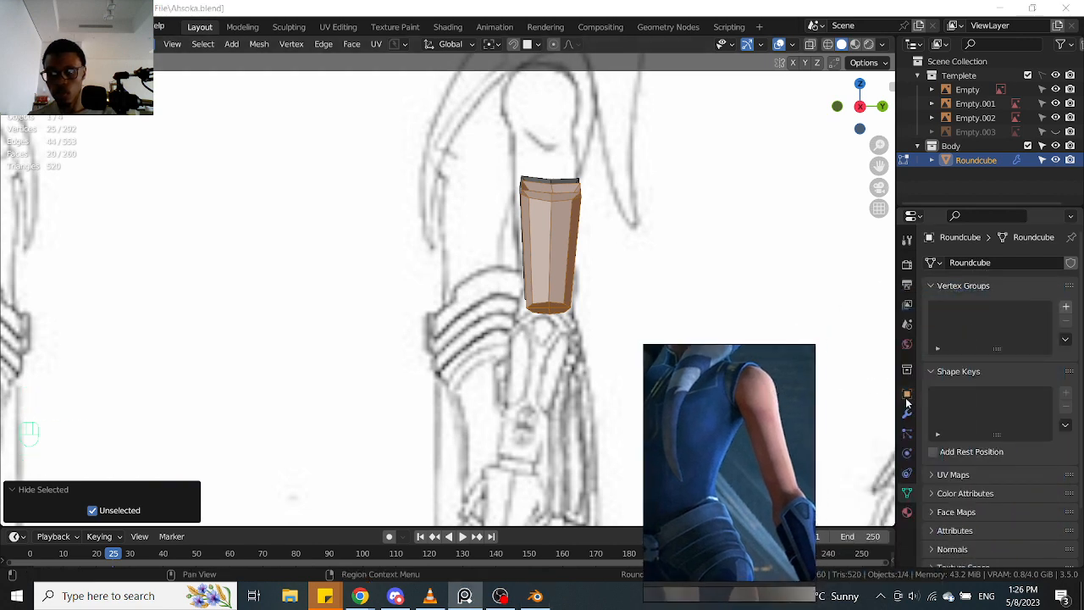
left_click(907, 413)
double_click(1017, 320)
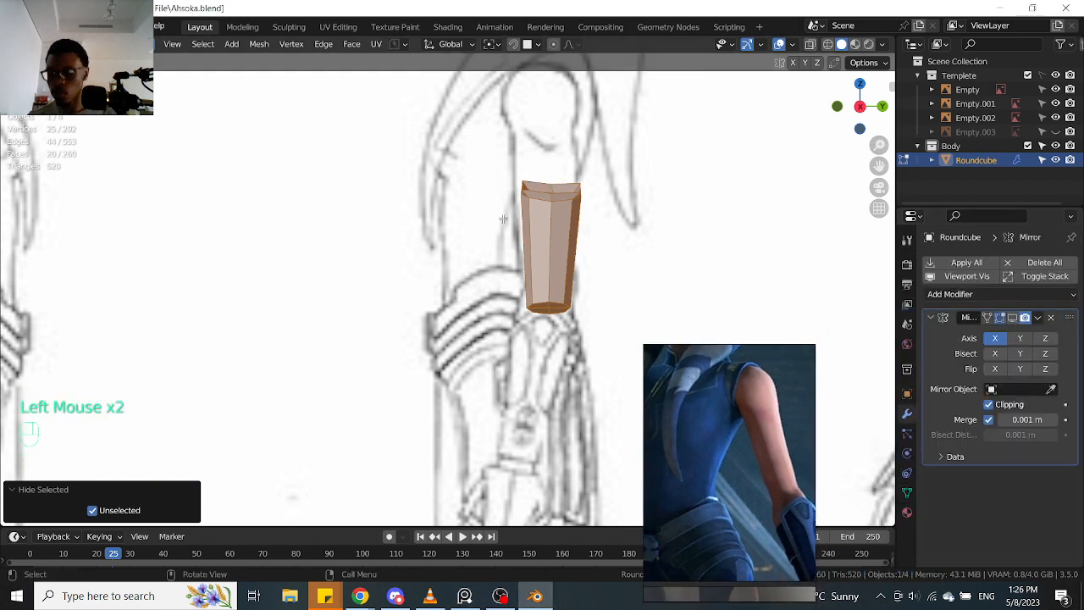
left_click_drag(724, 432, 81, 248)
left_click_drag(94, 156, 97, 210)
left_click_drag(73, 273, 76, 201)
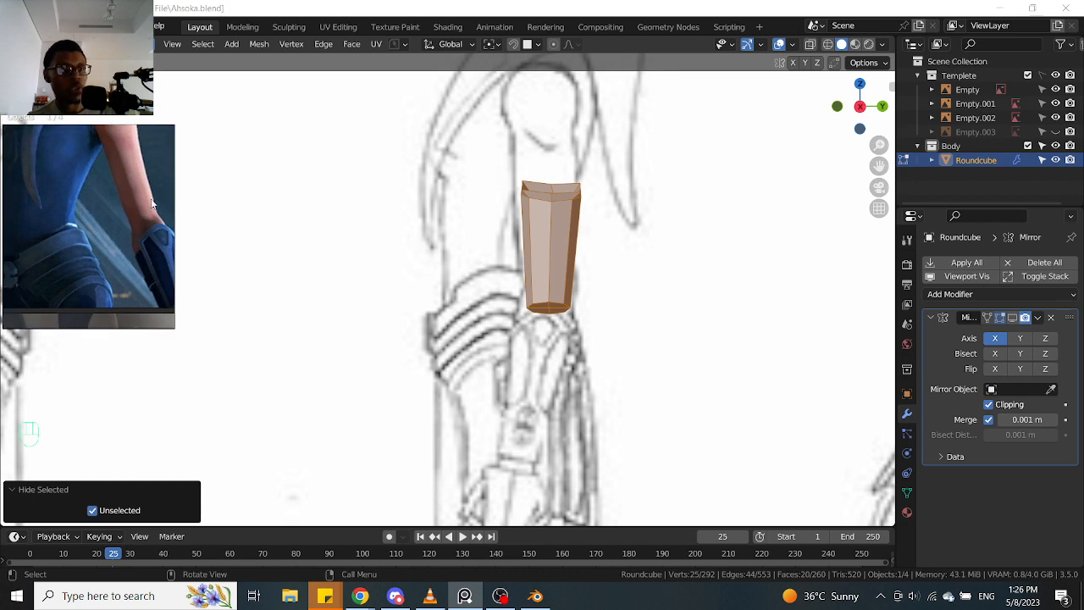
left_click_drag(171, 202, 125, 210)
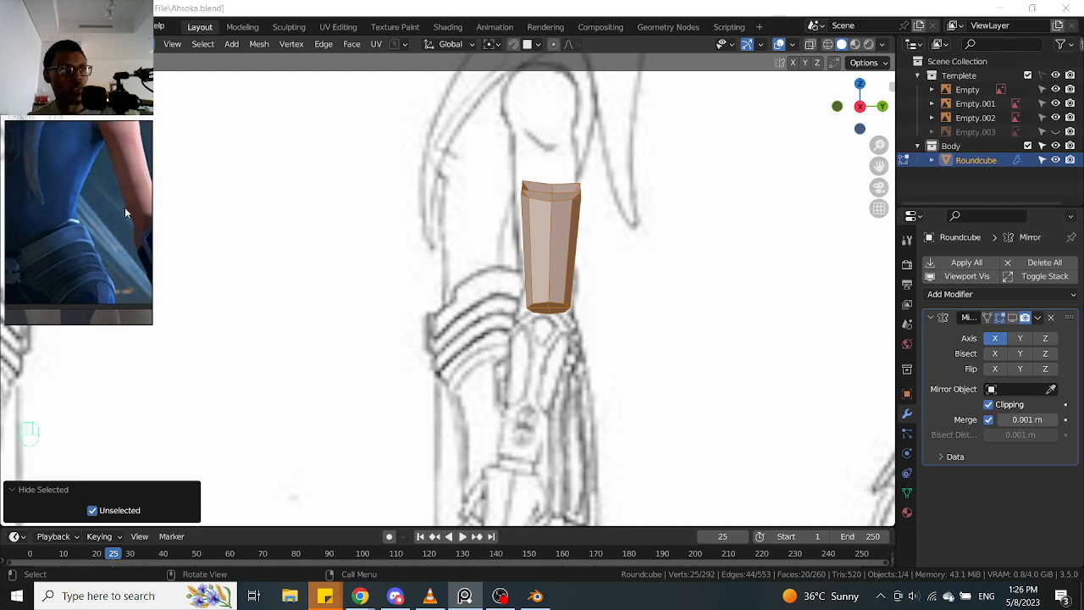
Select the arm's lower end in right side view, scale it 1.2 along Y and move it about 0.0068 m along Y
left_click(599, 227)
scroll(584, 235, "up", 1)
key("KP_3")
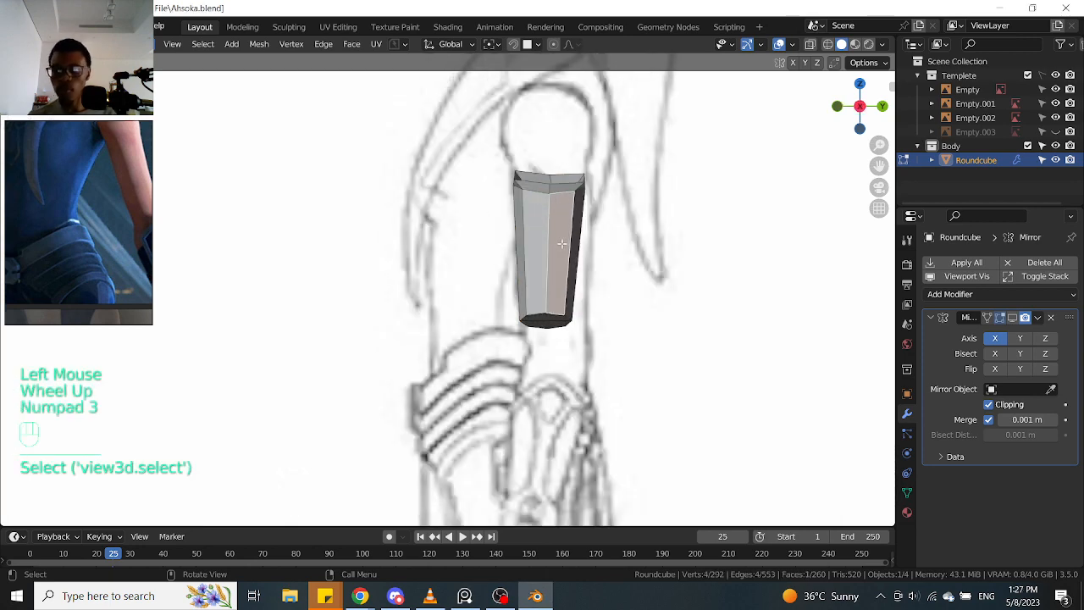
scroll(581, 264, "up", 1)
key("Tab")
scroll(575, 322, "up", 1)
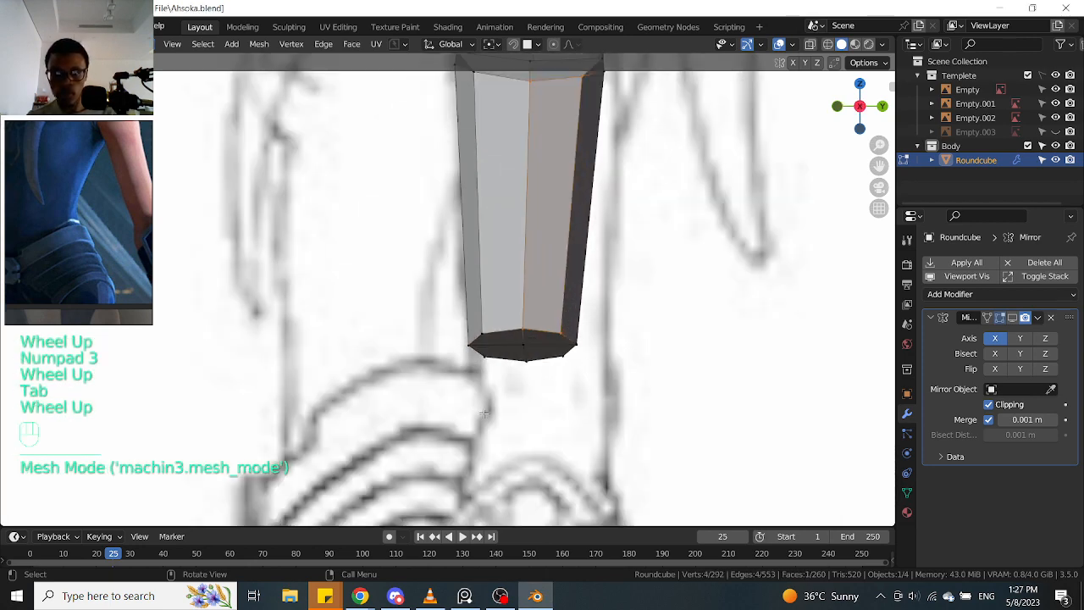
left_click_drag(506, 405, 675, 234)
key("s")
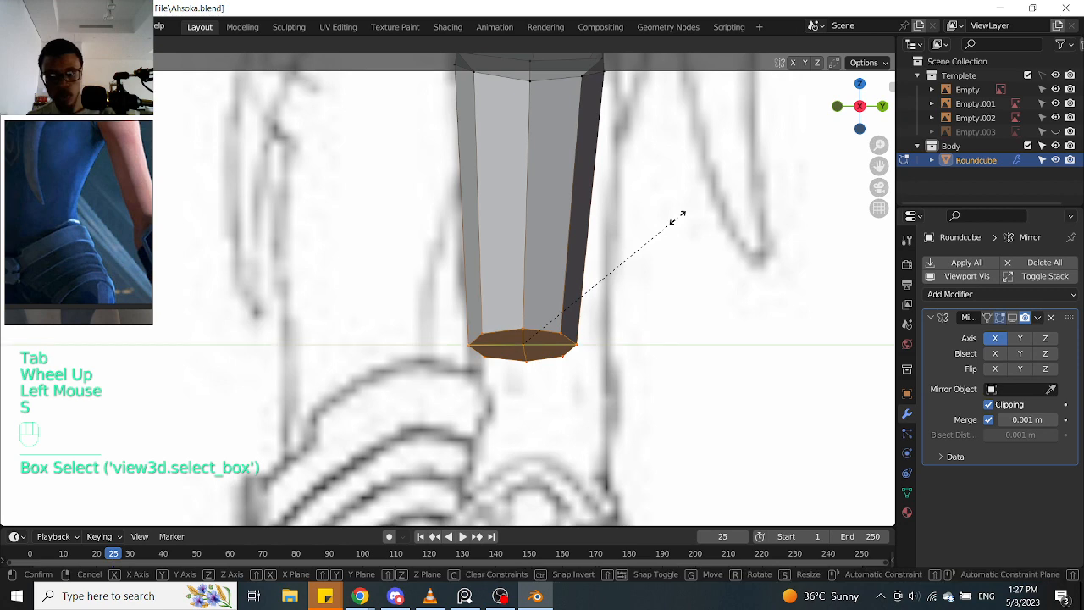
left_click(729, 219)
key("g")
key("y")
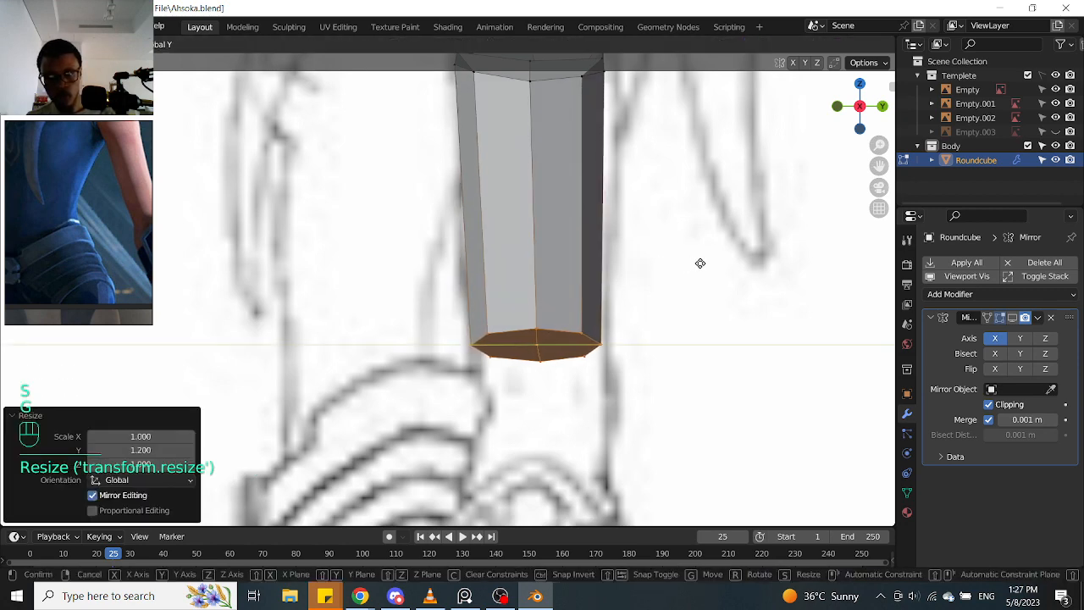
left_click(666, 263)
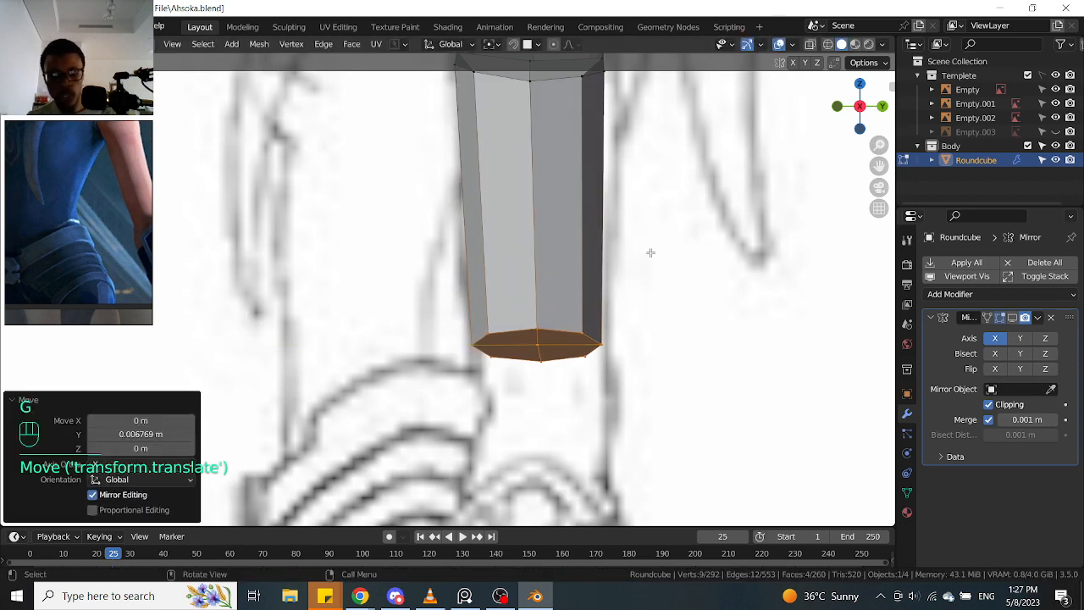
Refine the arm's lower end with a Y scale of 1.018 and small Y moves of about 0.0016 m and -0.0016 m
key("g")
left_click(653, 251)
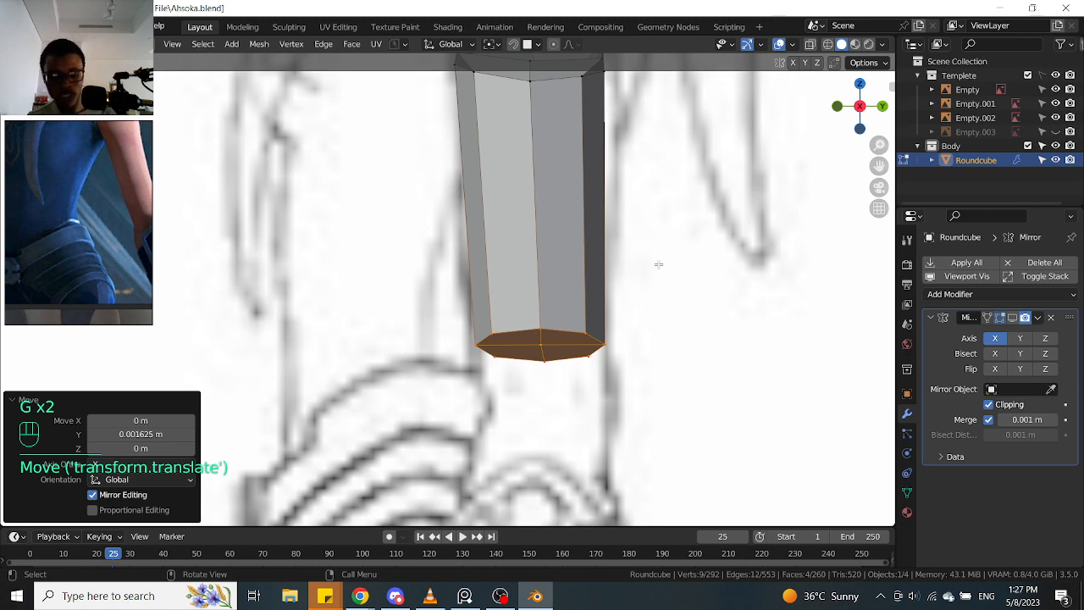
key("s")
key("y")
left_click(662, 264)
key("g")
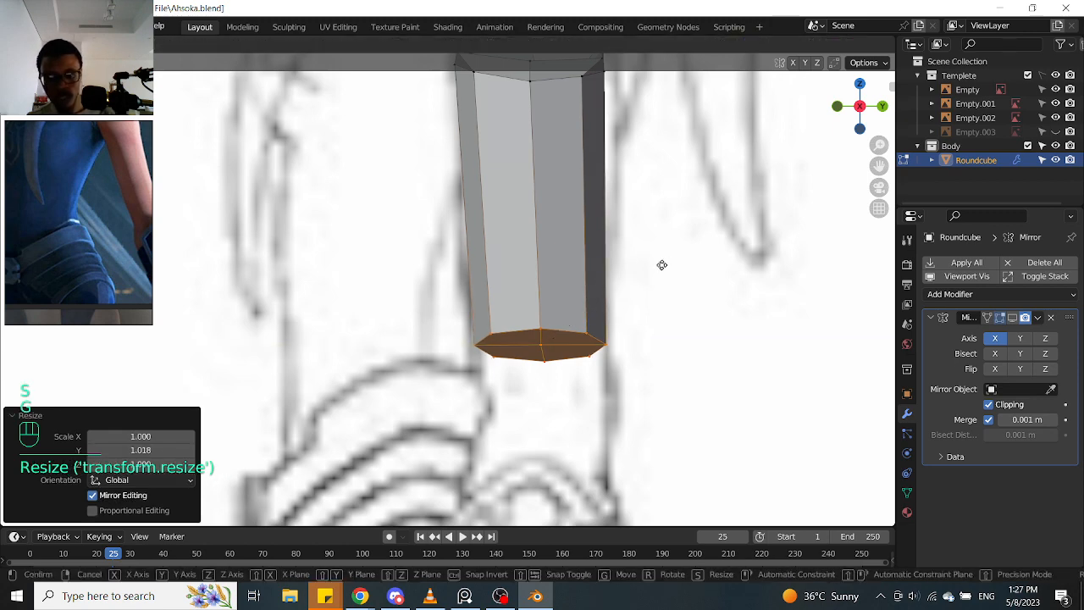
left_click(646, 259)
Compare the arm's lower end with the elbow in the front and side reference drawings
scroll(639, 254, "down", 2)
middle_click_drag(639, 254, 638, 253)
key("KP_1")
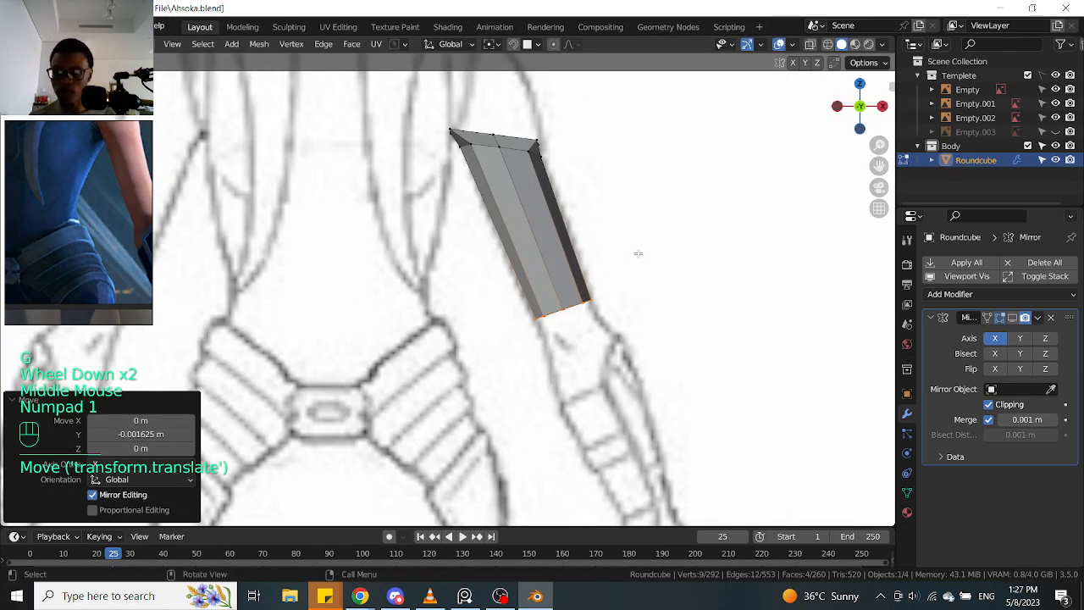
scroll(639, 264, "down", 1)
scroll(639, 263, "up", 2)
middle_click_drag(638, 299, 485, 259, "shift")
scroll(543, 272, "down", 2)
scroll(542, 272, "up", 1)
key("Tab")
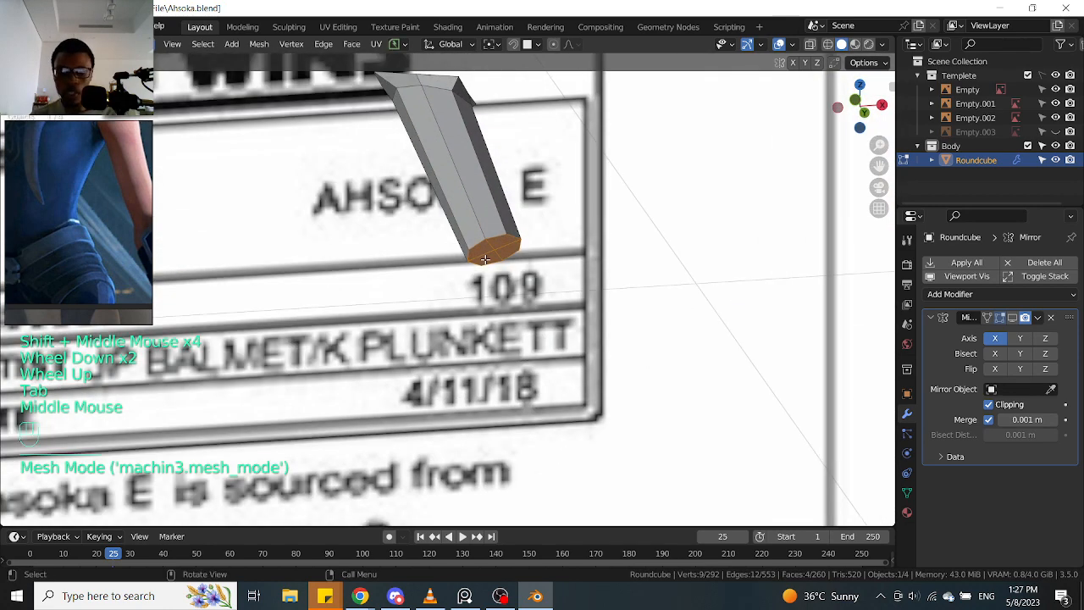
key("KP_1")
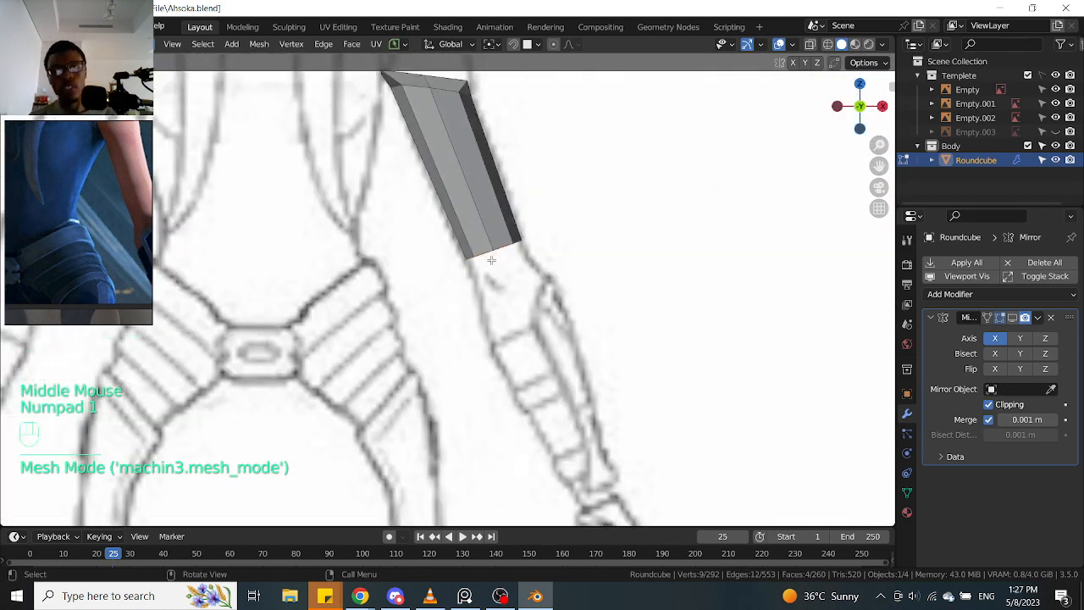
scroll(491, 260, "up", 2)
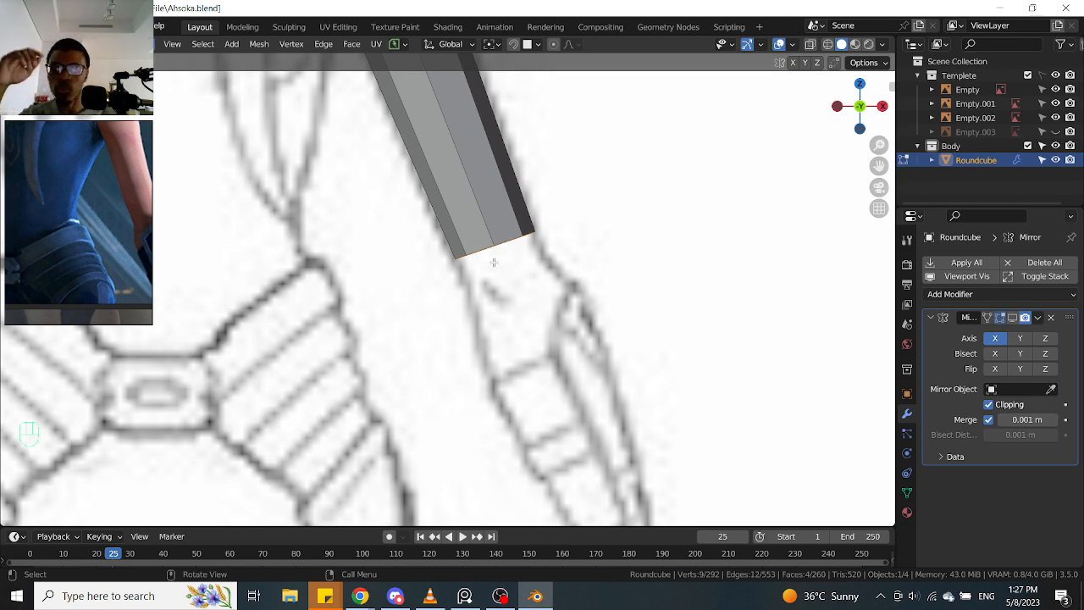
key("KP_3")
key("KP_1")
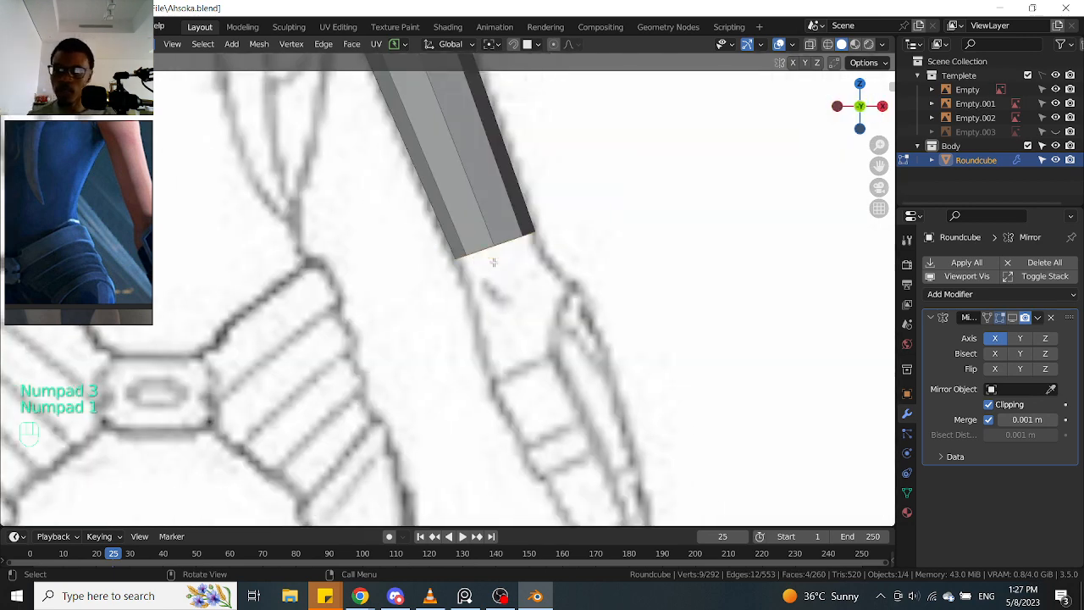
Move the arm's lower end about 0.0045 m in X and -0.0123 m in Z, then nudge it along Y to the side drawing with X-ray on
key("g")
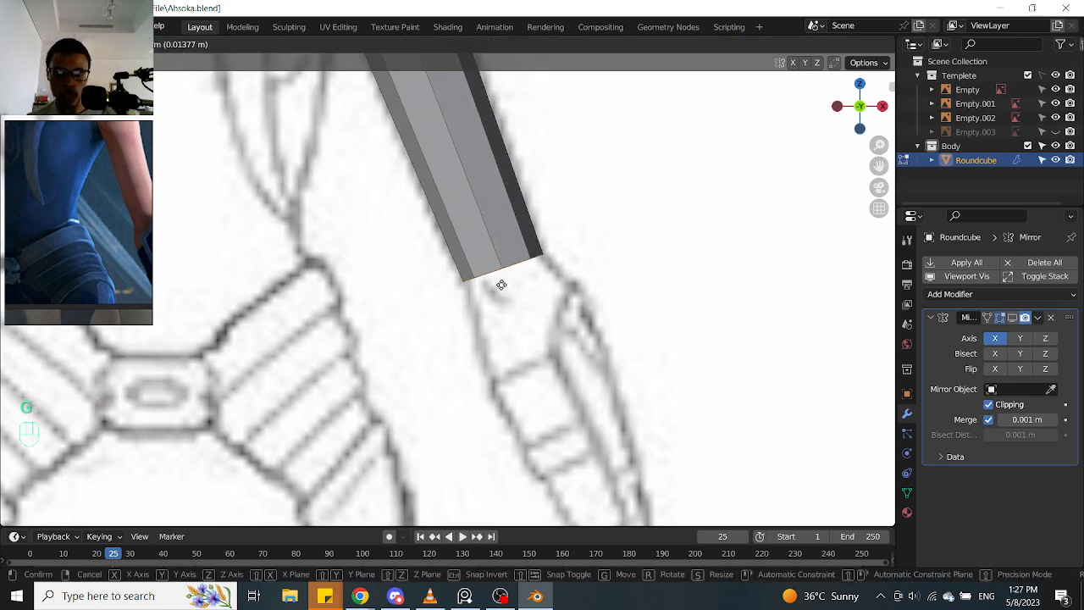
left_click(501, 283)
key("KP_3")
key("alt+z")
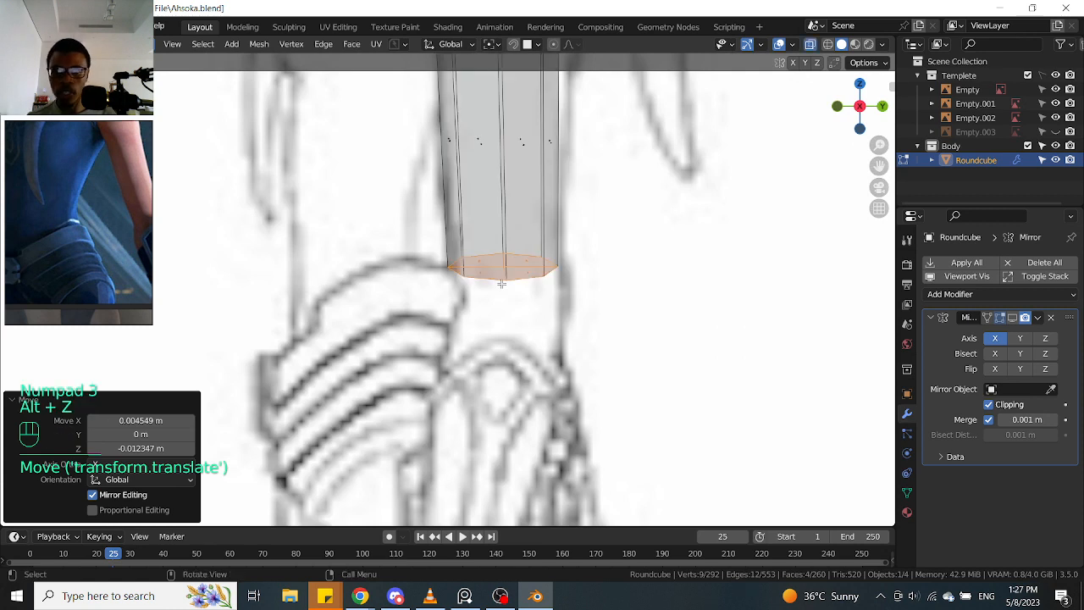
key("g")
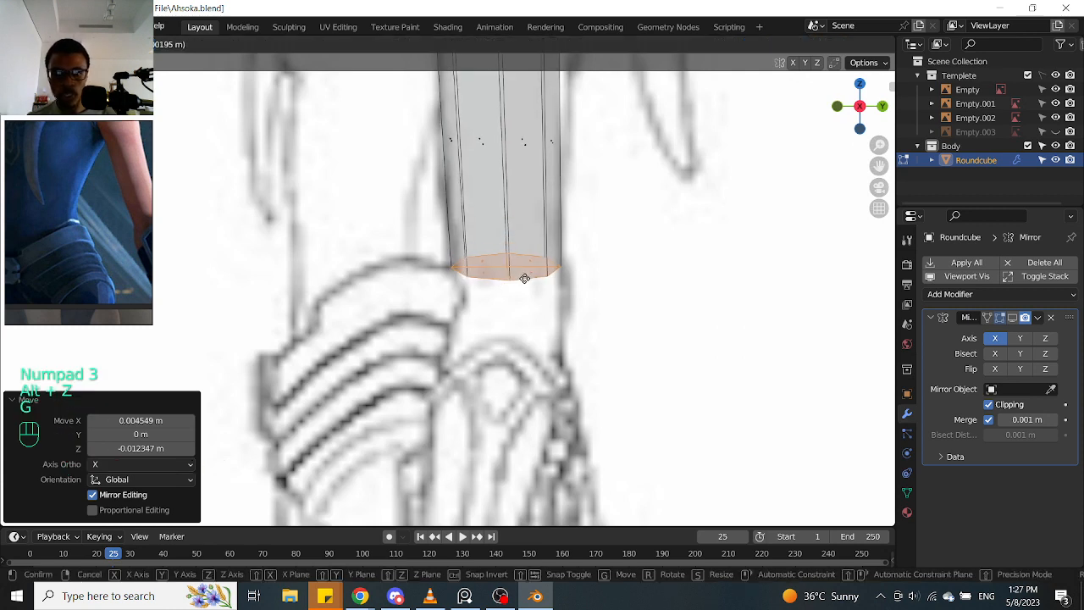
left_click(525, 279)
key("g")
left_click(523, 277)
key("g")
left_click(523, 282)
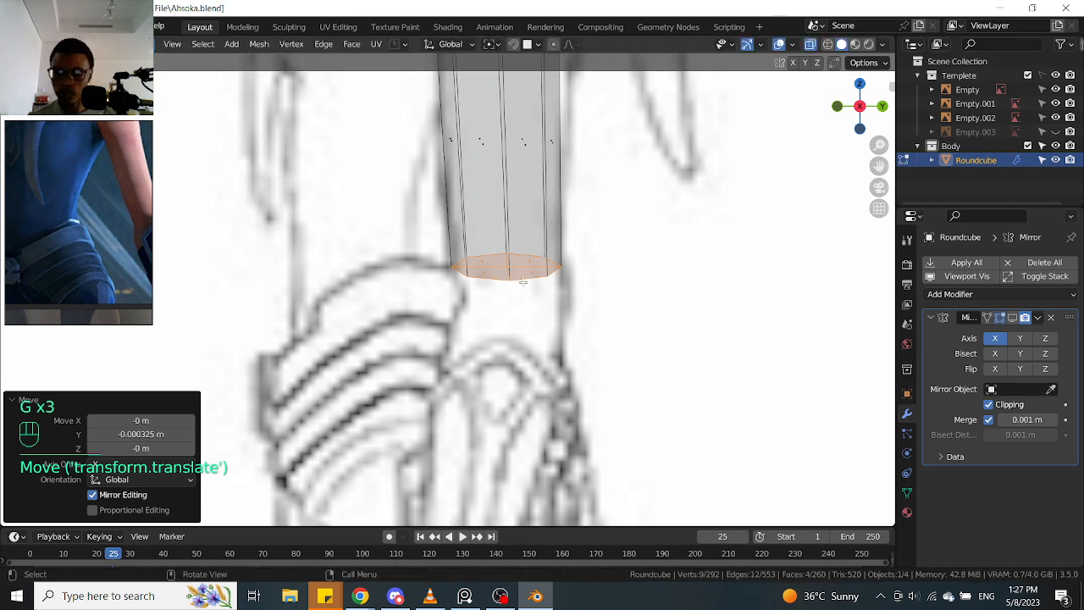
Extrude the arm's lower end a short segment down into the elbow area in front view
key("KP_1")
scroll(524, 282, "down", 2)
middle_click_drag(530, 288, 540, 227, "shift")
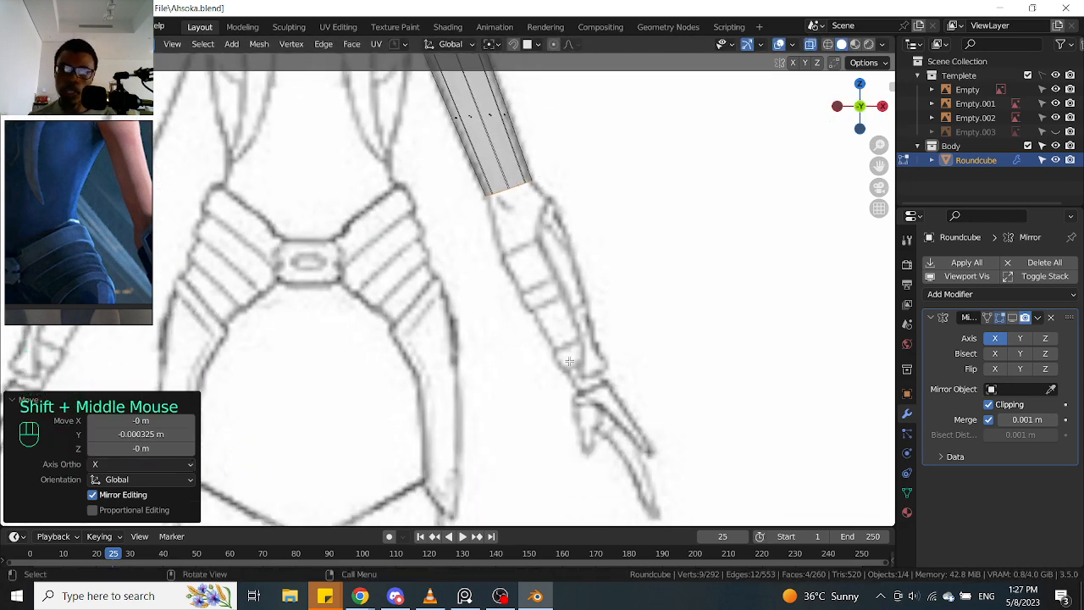
scroll(535, 221, "up", 1)
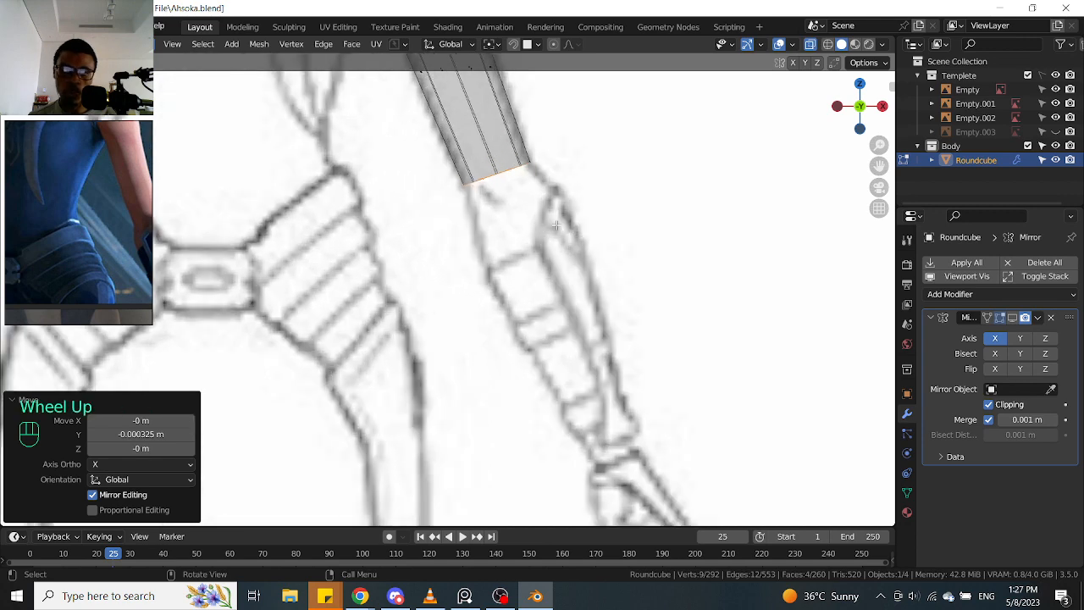
middle_click_drag(555, 224, 552, 223)
key("KP_1")
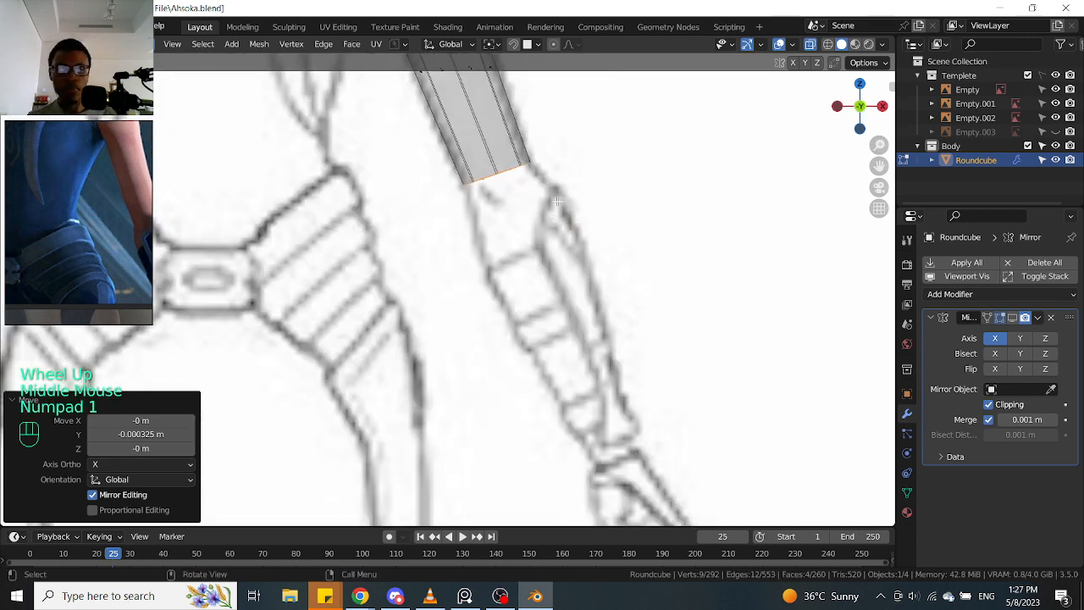
scroll(551, 199, "up", 1)
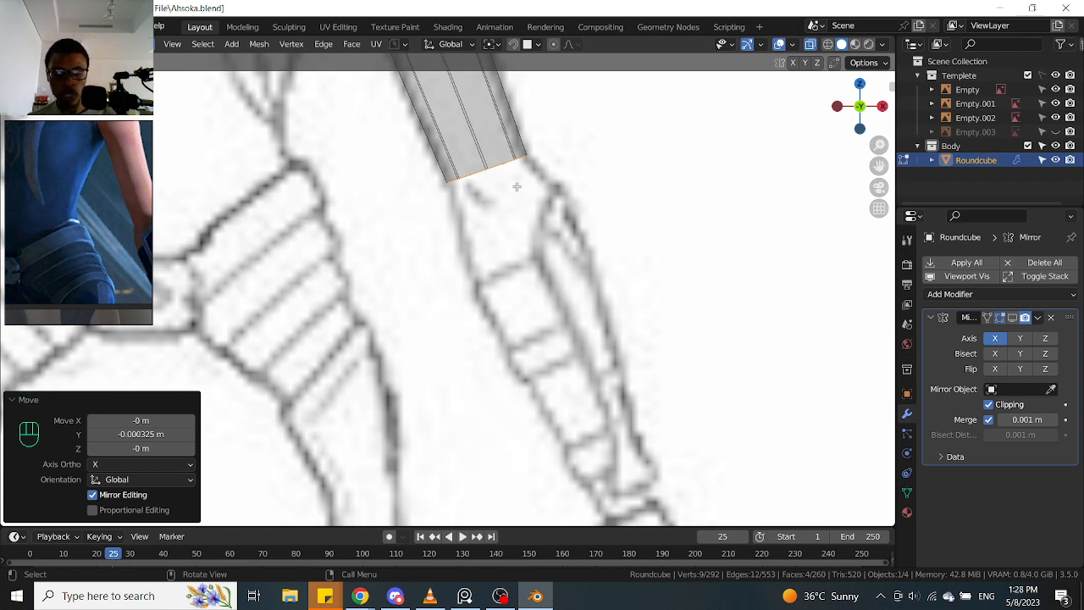
key("g")
right_click(525, 202)
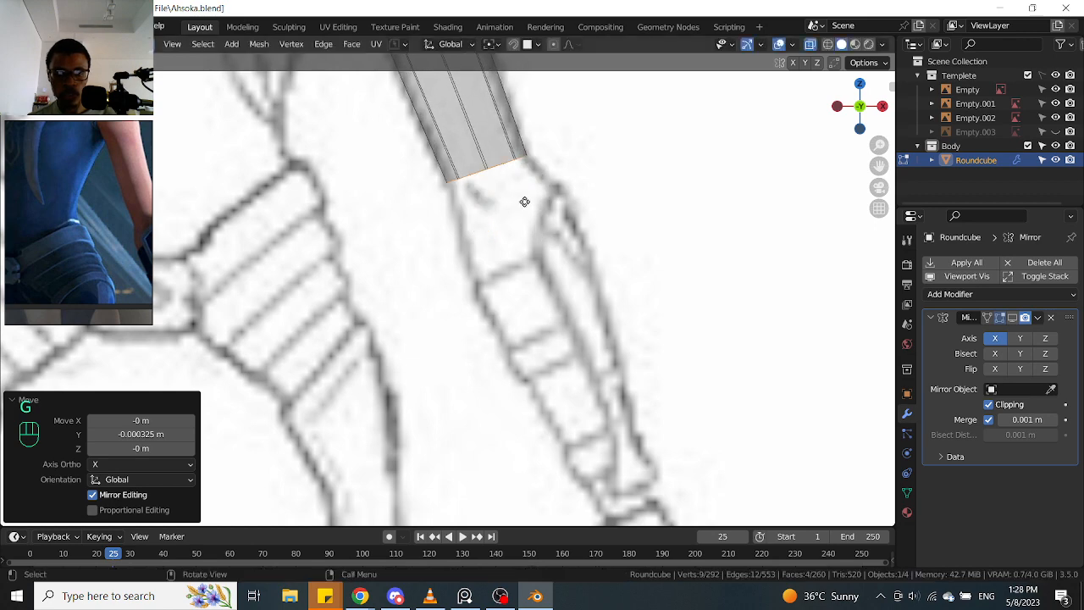
key("e")
left_click(523, 201)
middle_click_drag(523, 202, 547, 217)
key("r")
right_click(544, 206)
Create a custom transform orientation from one face of the arm's end cap and delete the old Face orientation
middle_click_drag(544, 205, 489, 169)
key("Tab")
scroll(507, 177, "up", 2)
left_click(488, 174)
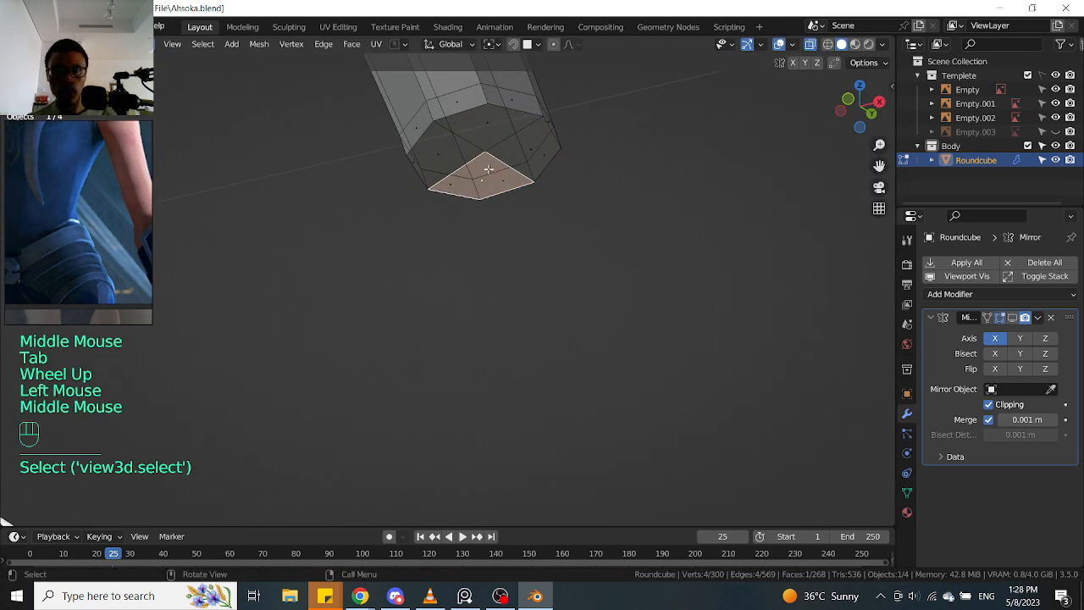
left_click(466, 45)
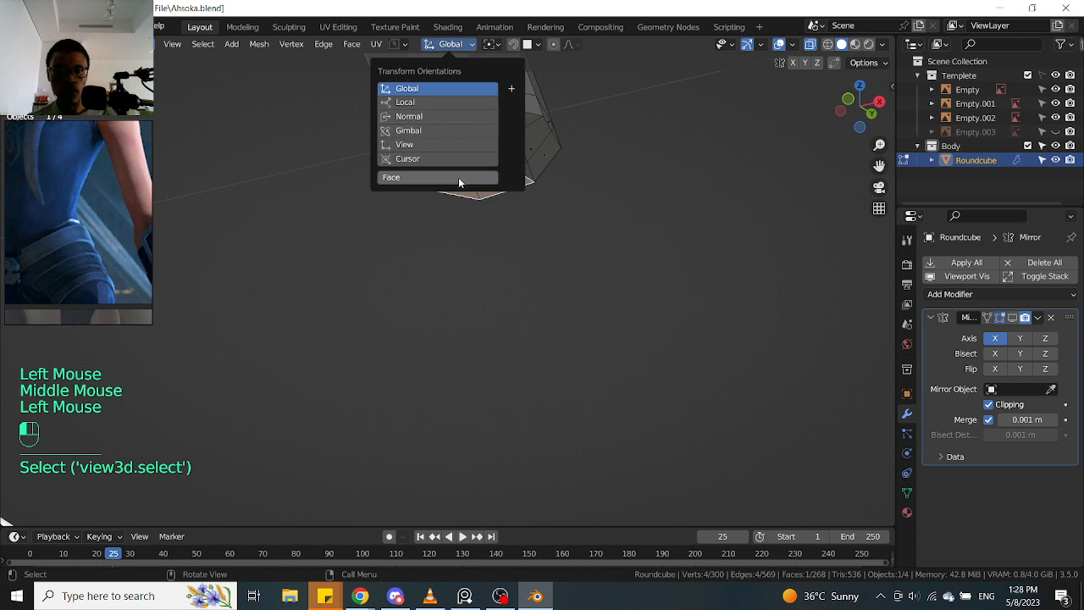
left_click(512, 90)
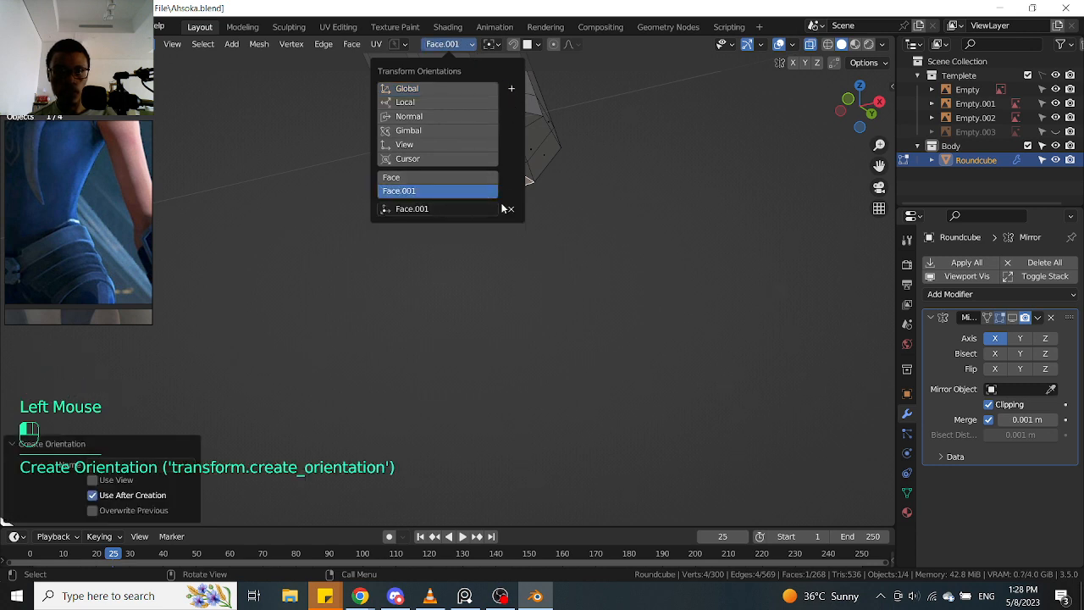
left_click(483, 178)
left_click(511, 209)
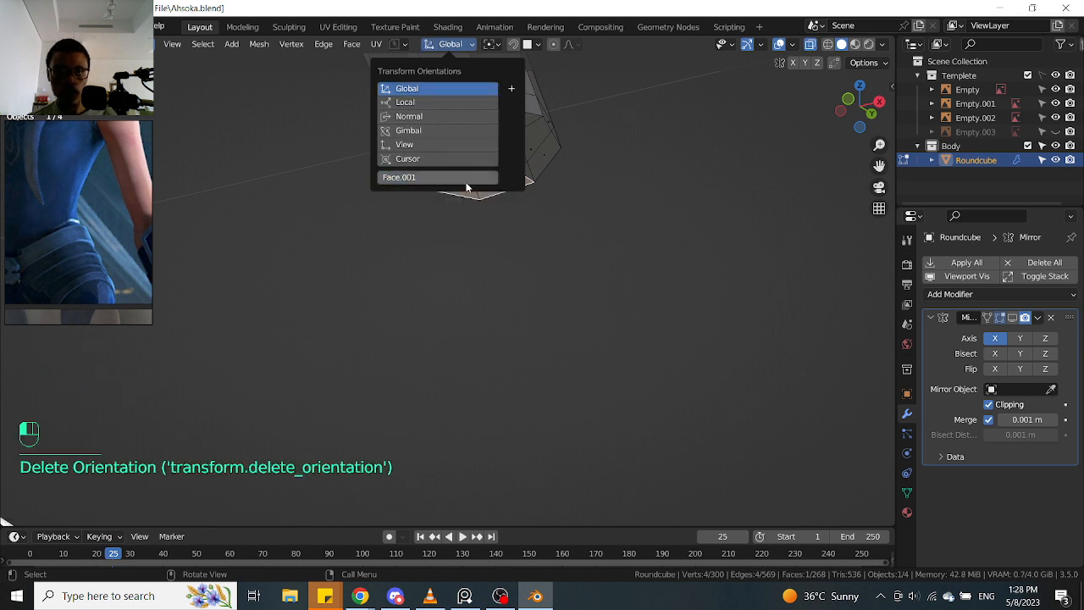
Activate the Face.001 orientation, turn off X-ray and select all four faces of the arm's end cap
key("Tab")
key("alt+z")
left_click_drag(428, 193, 532, 123)
left_click(532, 124)
middle_click_drag(532, 127, 531, 152)
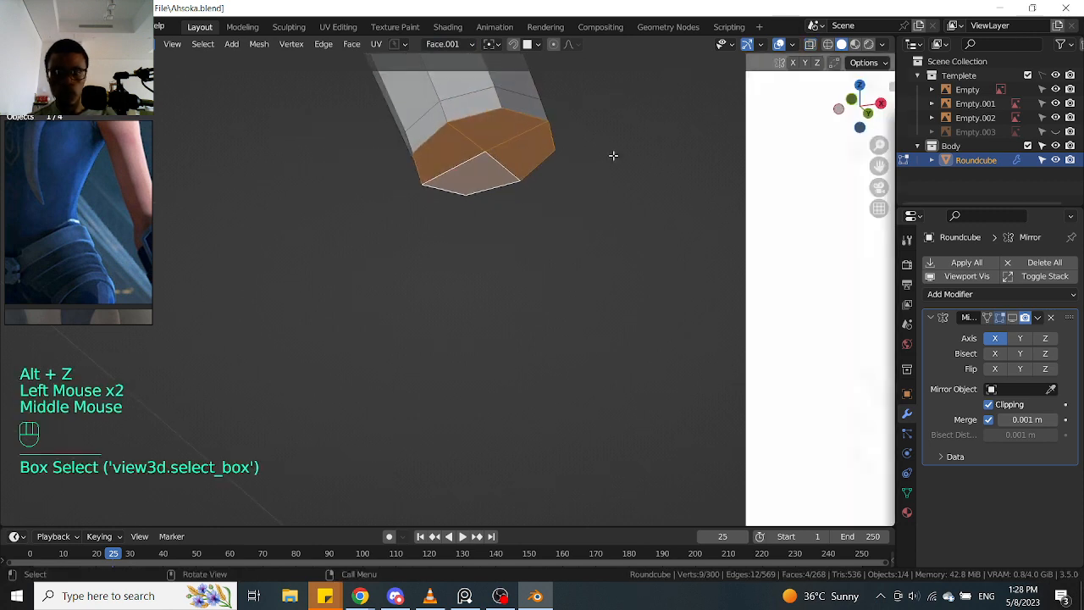
key("KP_1")
key("r")
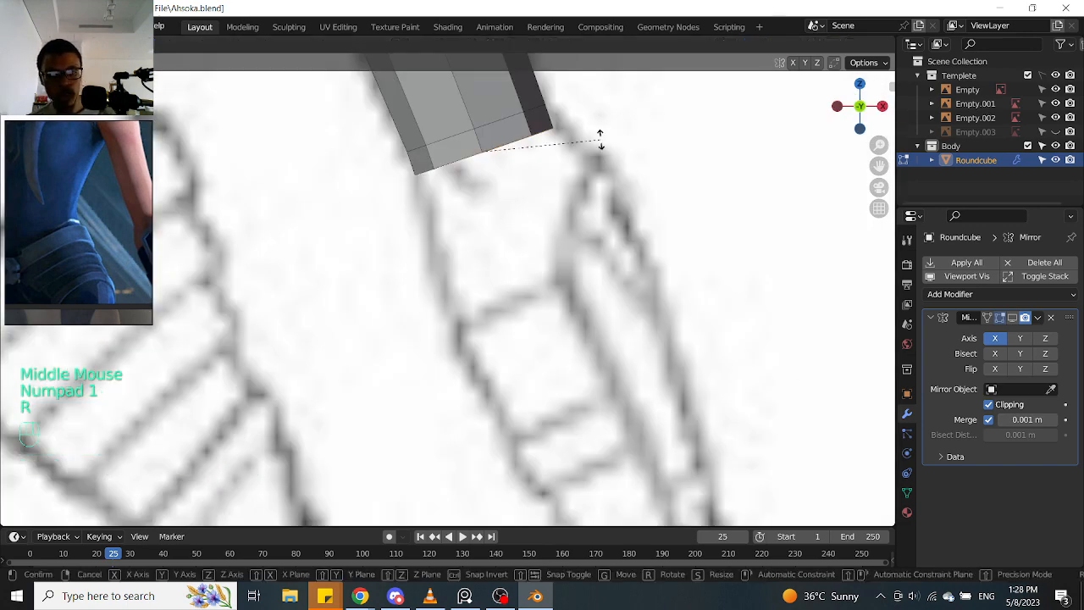
right_click(555, 159)
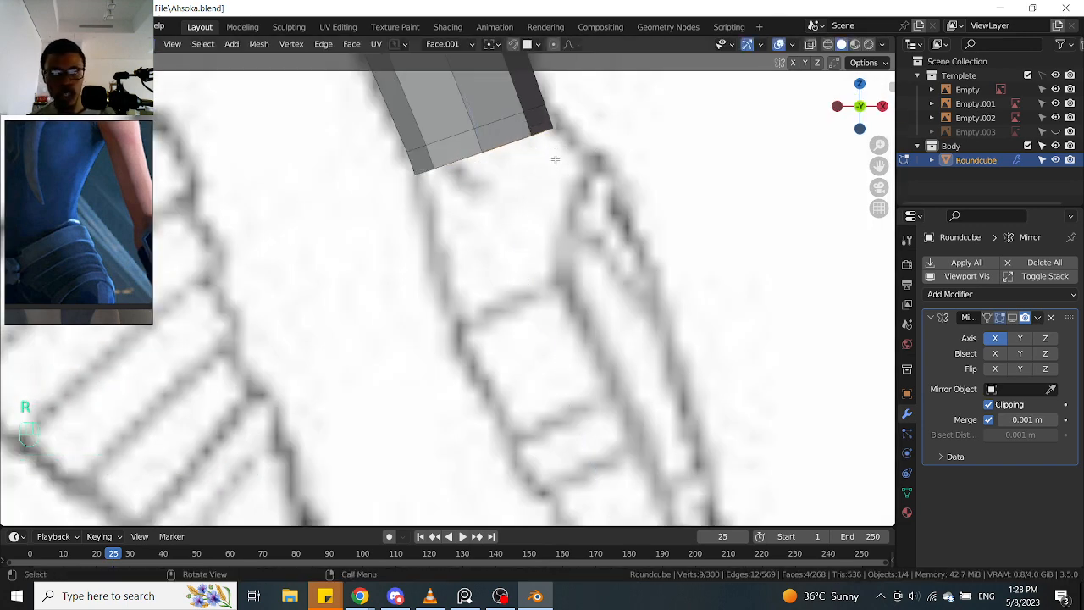
Move the arm's end cap in front view about 0.0006 m in X and 0.0004 m in Z to match the drawing
scroll(523, 136, "up", 2)
scroll(523, 136, "down", 1)
middle_click_drag(523, 136, 450, 144)
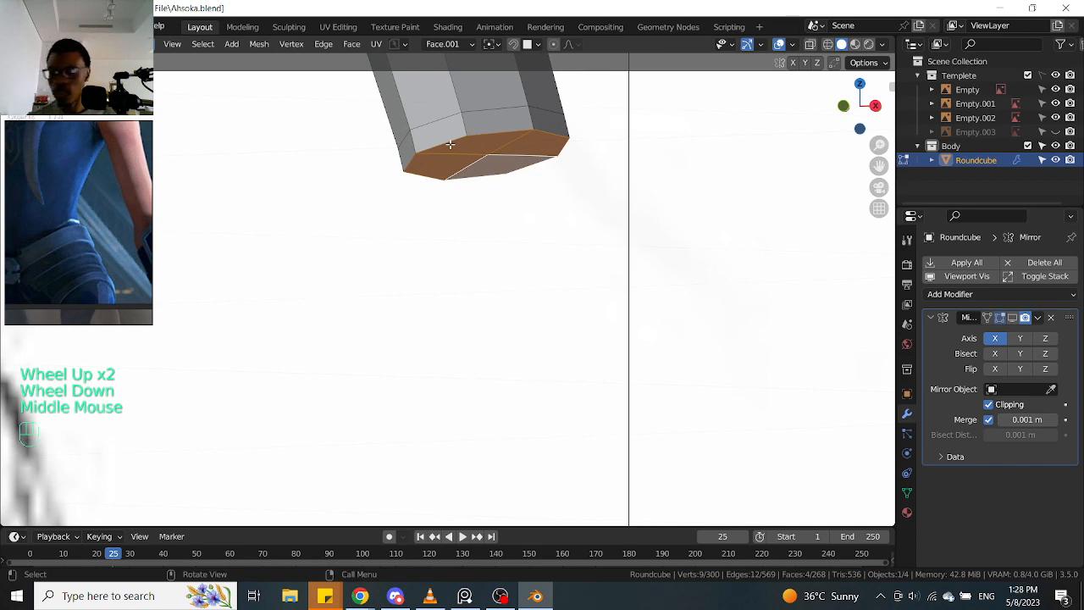
key("KP_1")
key("g")
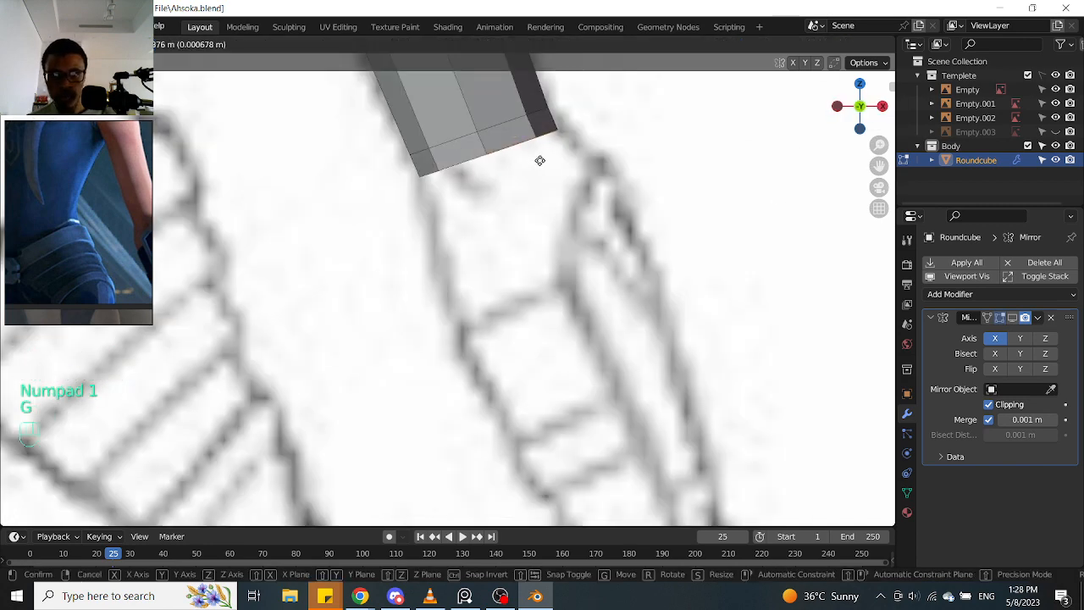
left_click(539, 161)
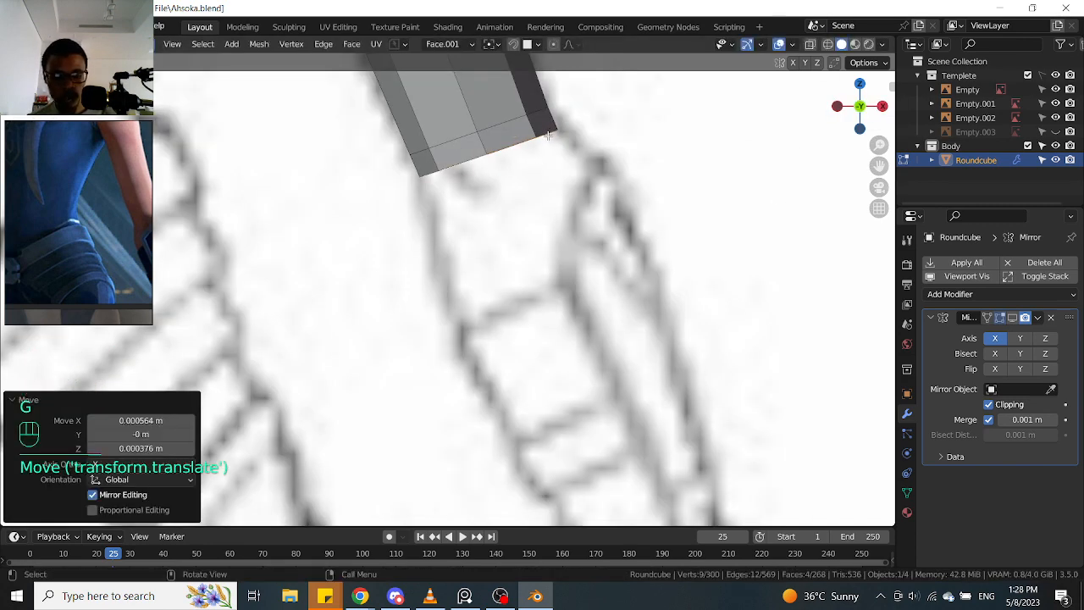
Extrude the arm's end cap a short segment downward, shift it about 0.0006 m in X and -0.0004 m in Z, and check it in side view
key("e")
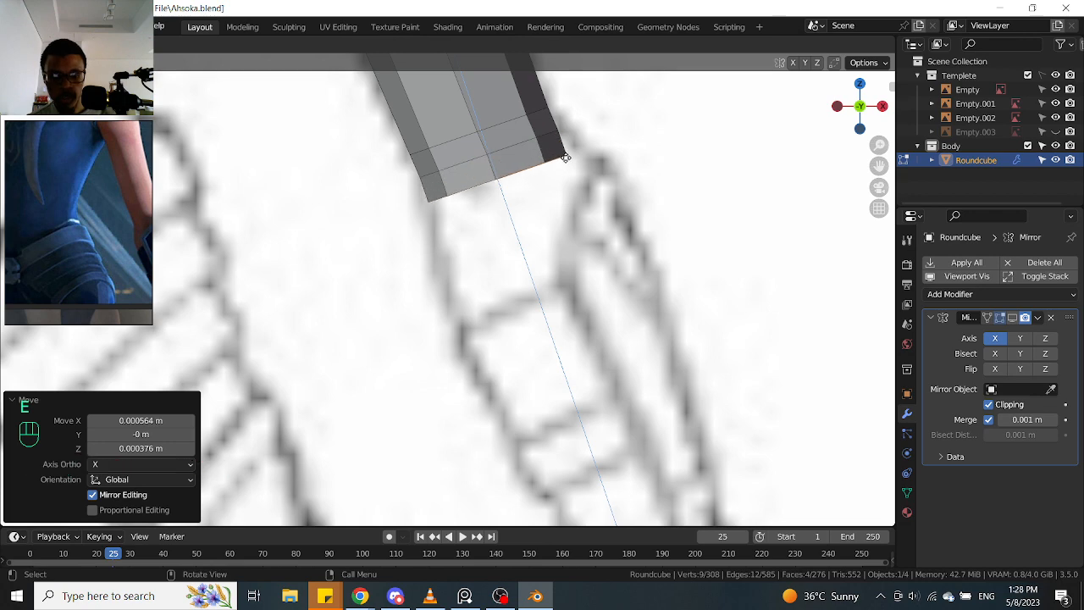
left_click(565, 158)
key("KP_3")
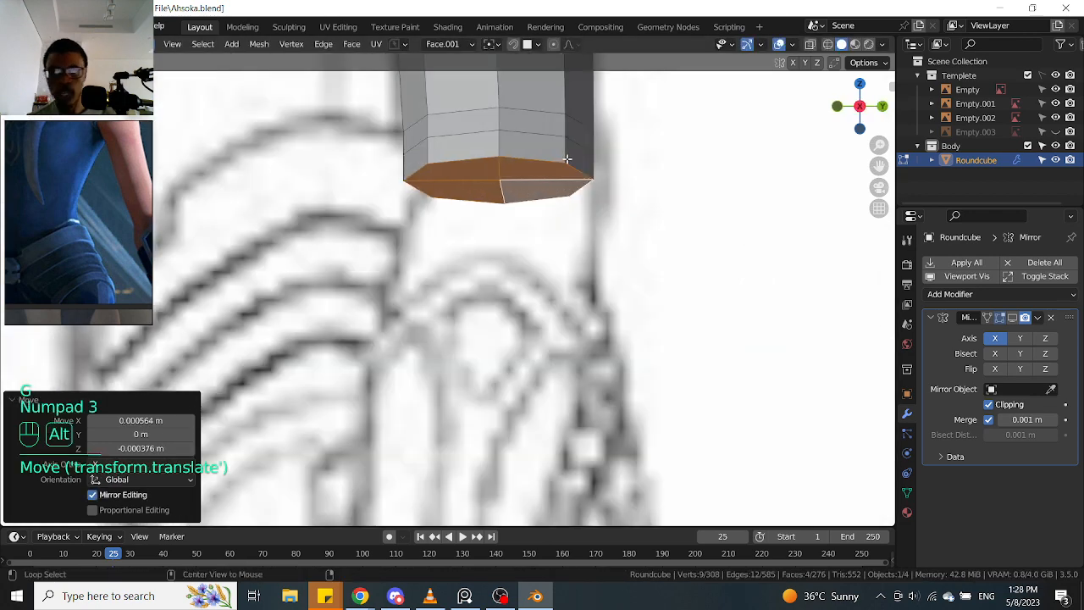
key("alt+z")
scroll(566, 158, "down", 2)
scroll(575, 161, "up", 1)
key("alt+z")
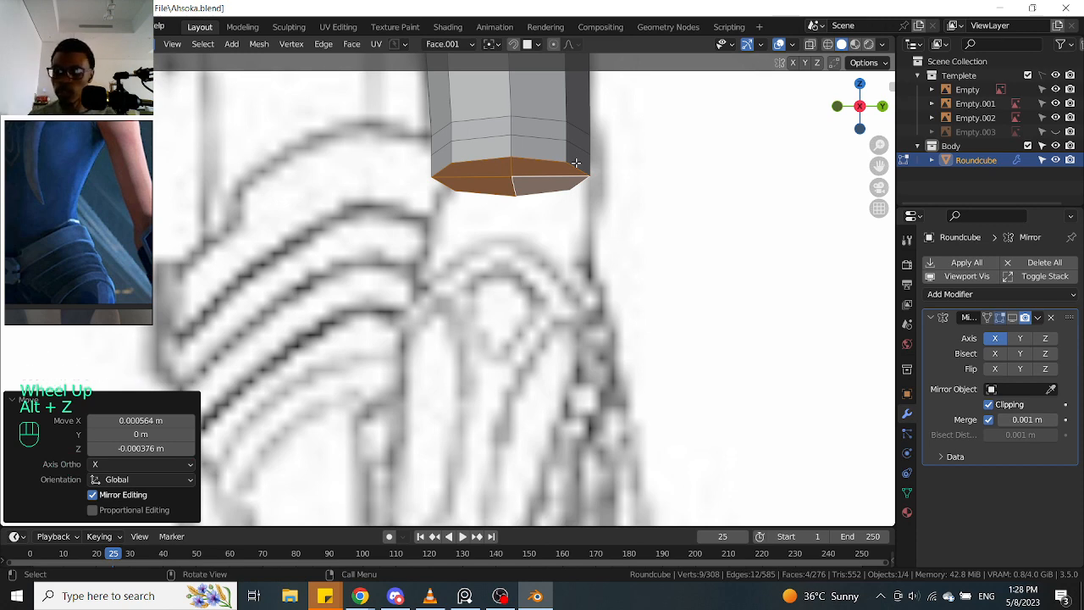
Try moving the end cap about 0.0011 m in X and 0.0007 m in Z, scaling it by 1.061 and nudging it again
key("KP_1")
key("g")
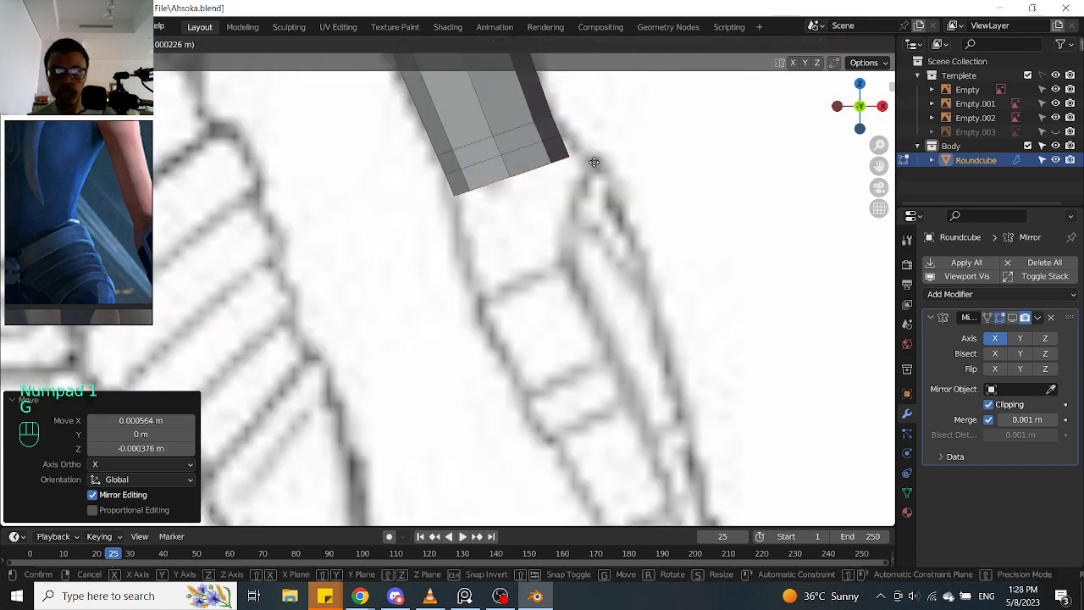
left_click(594, 162)
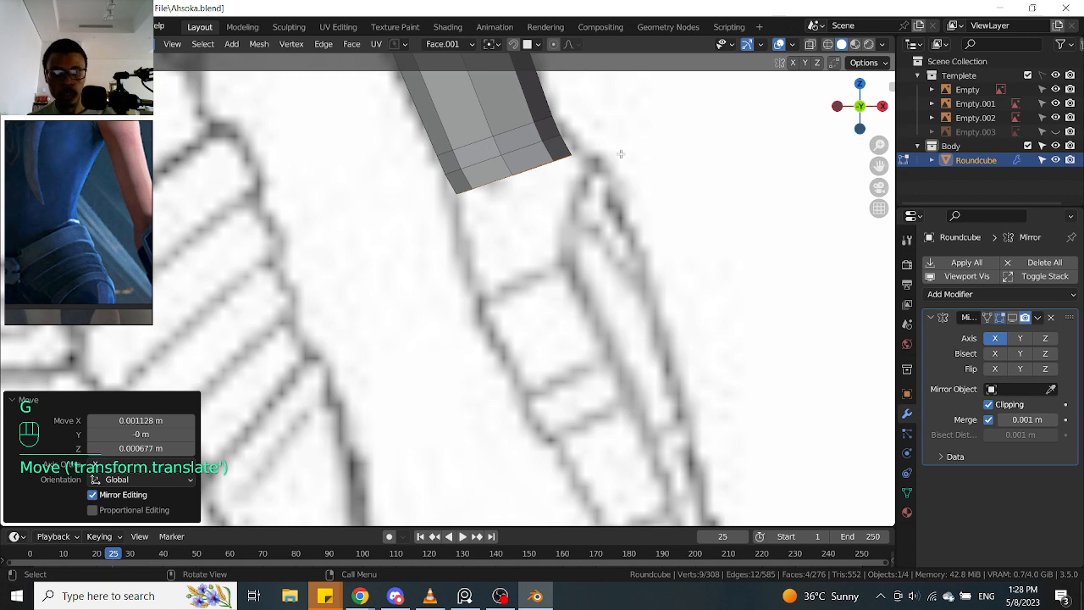
key("s")
left_click(627, 155)
key("g")
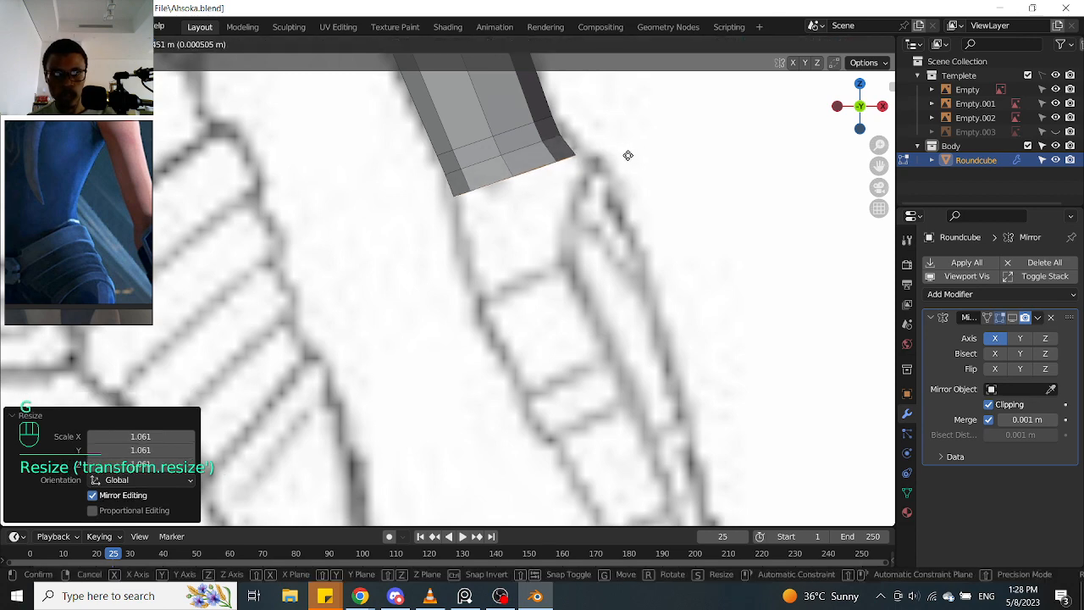
left_click(629, 155)
Compare the end cap with the side drawing and undo its last scaling and both latest moves
key("KP_3")
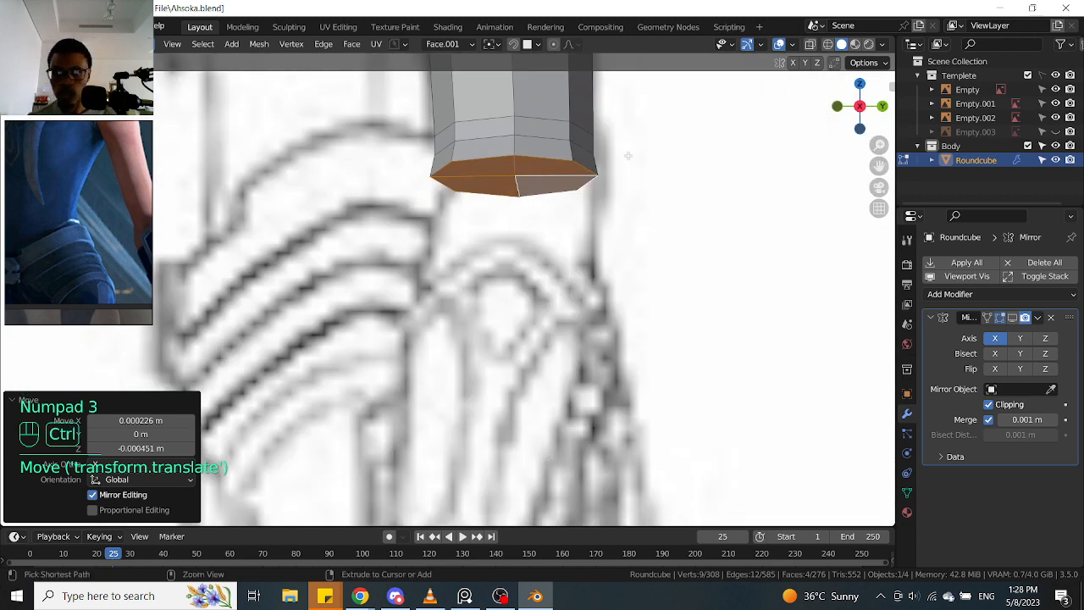
key("ctrl+z")
key("ctrl+z")
key("alt+z")
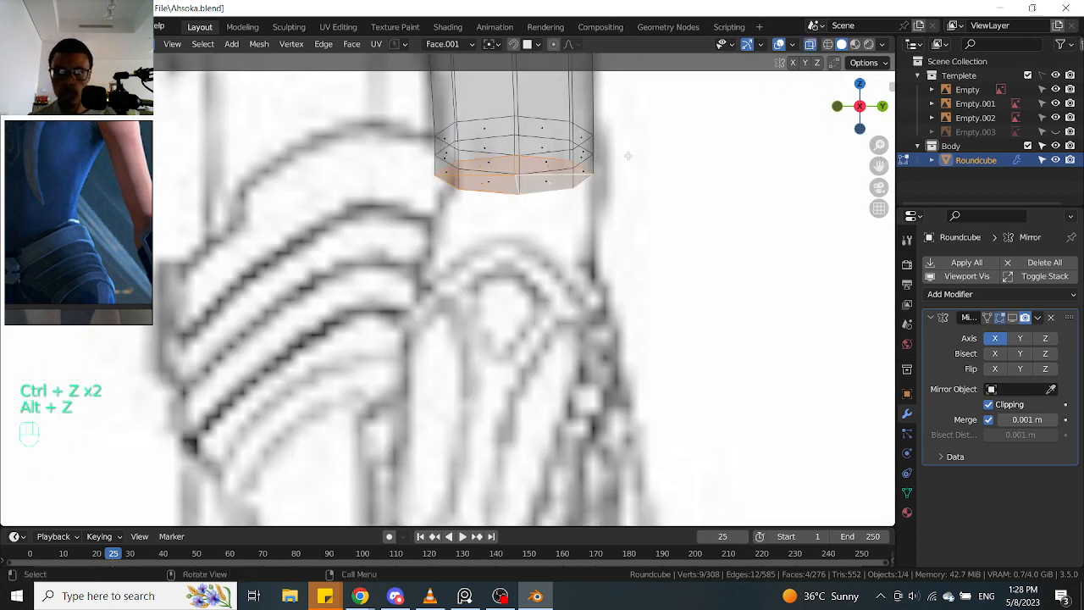
middle_click_drag(627, 155, 582, 216, "shift")
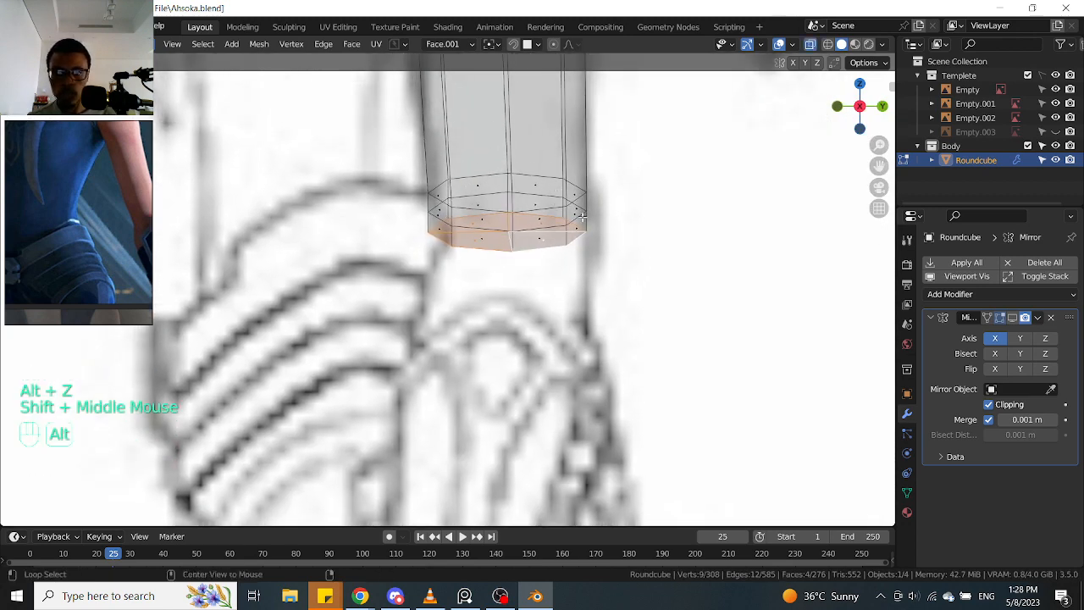
key("alt+z")
key("KP_1")
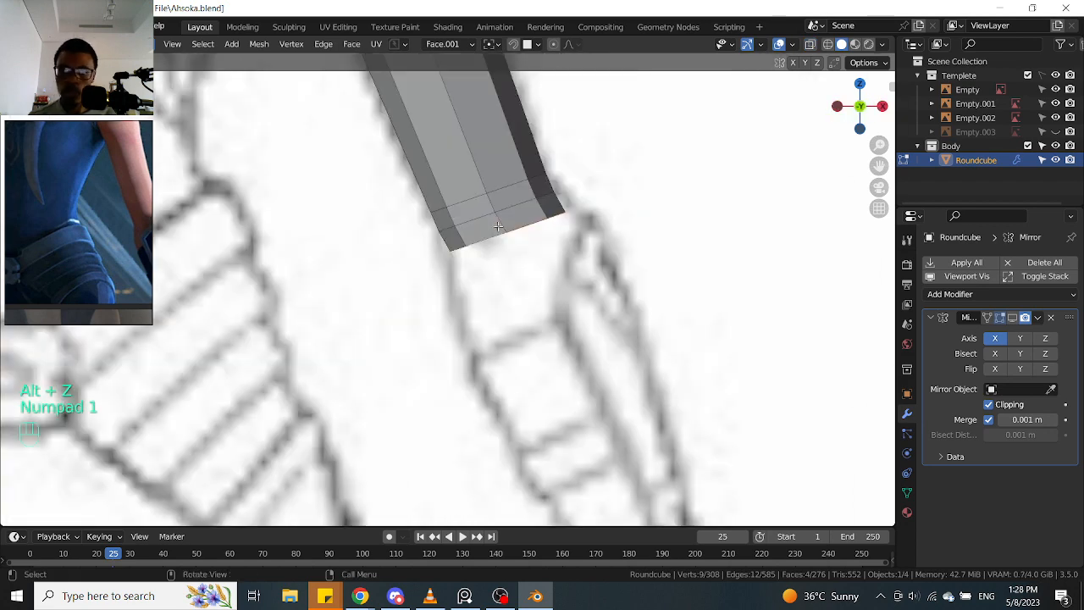
key("ctrl+z")
Extrude another short elbow segment from the arm's end cap in front view and move it about 0.0011 m in X
key("e")
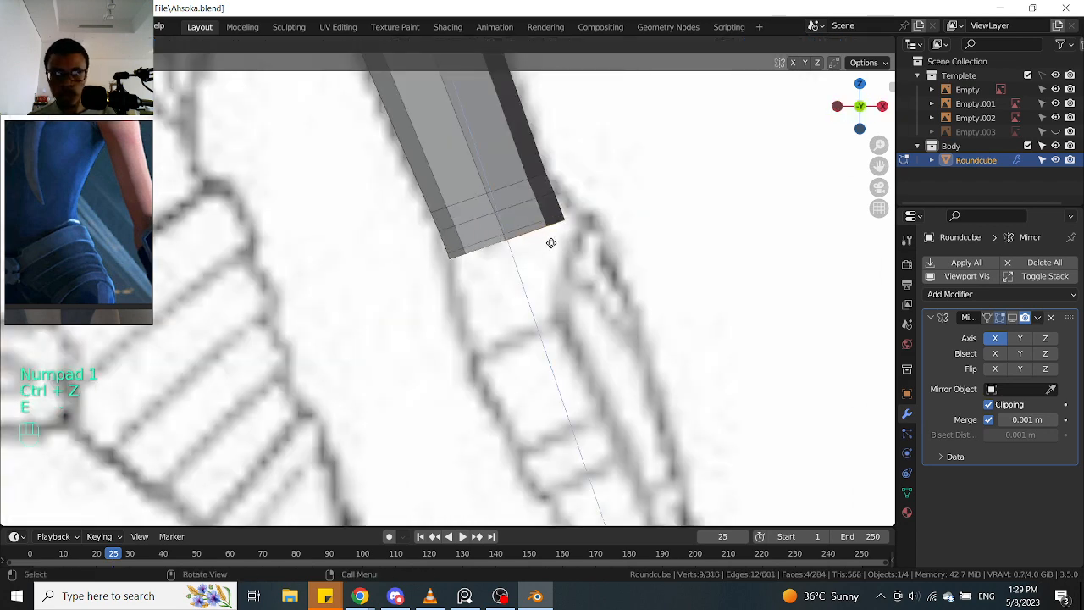
left_click(560, 254)
key("g")
left_click(564, 207)
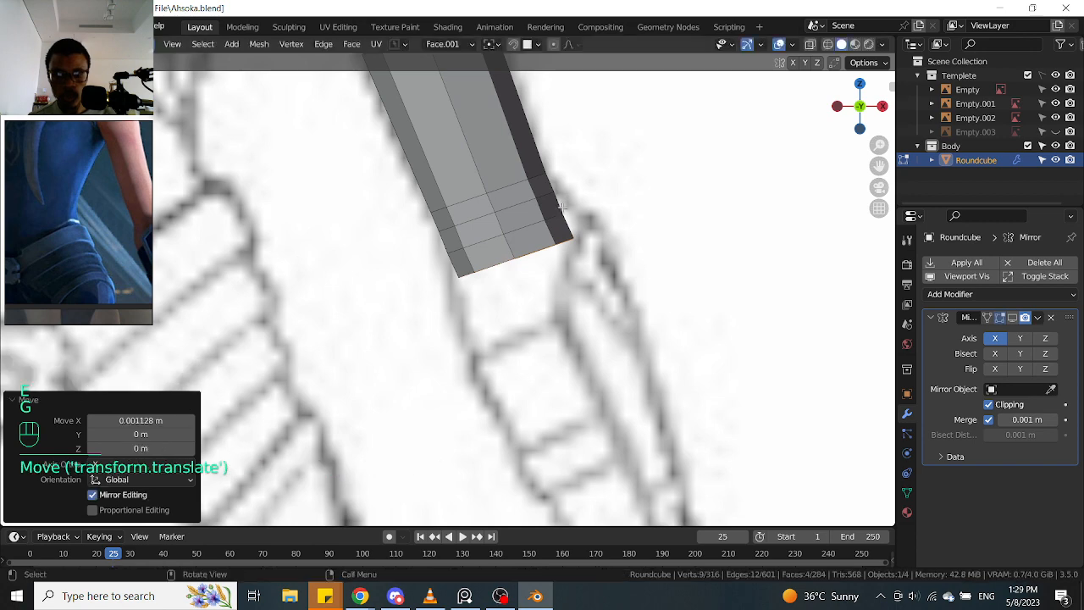
Extrude the end cap 0.066 m, pull it back 0.0439 m along the Face.001 Z axis, and rotate it 14.8° about that axis
key("e")
left_click(660, 349)
scroll(607, 297, "down", 1)
scroll(608, 298, "up", 1)
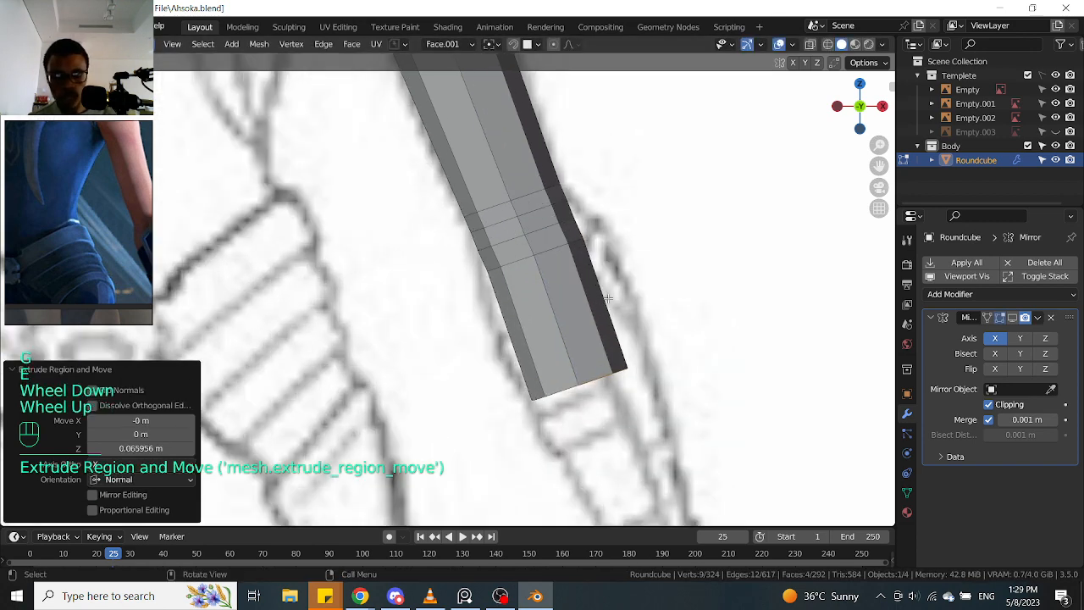
key("g")
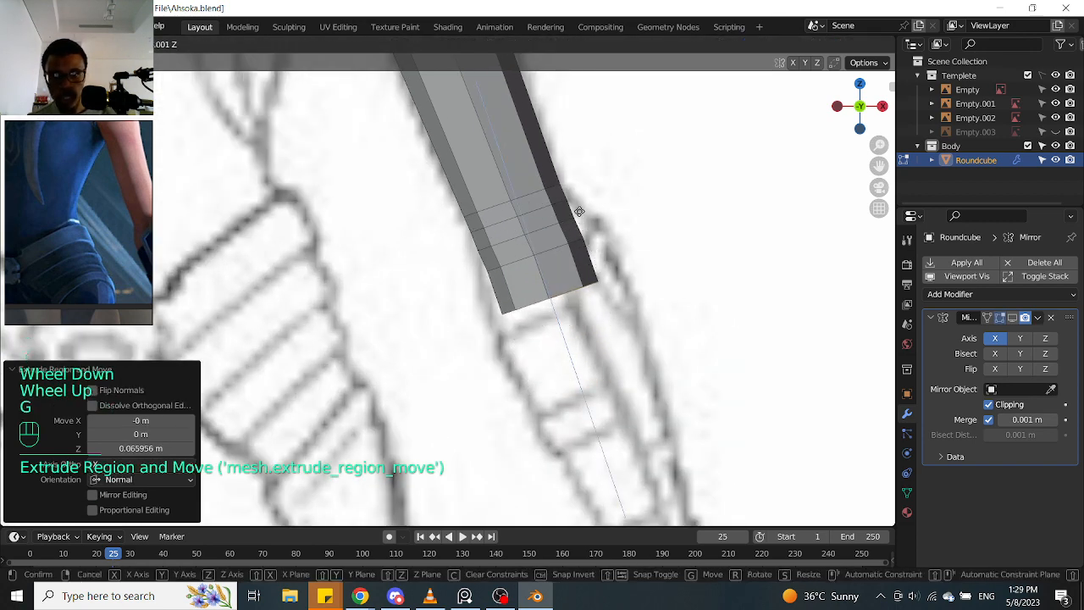
left_click(581, 213)
key("r")
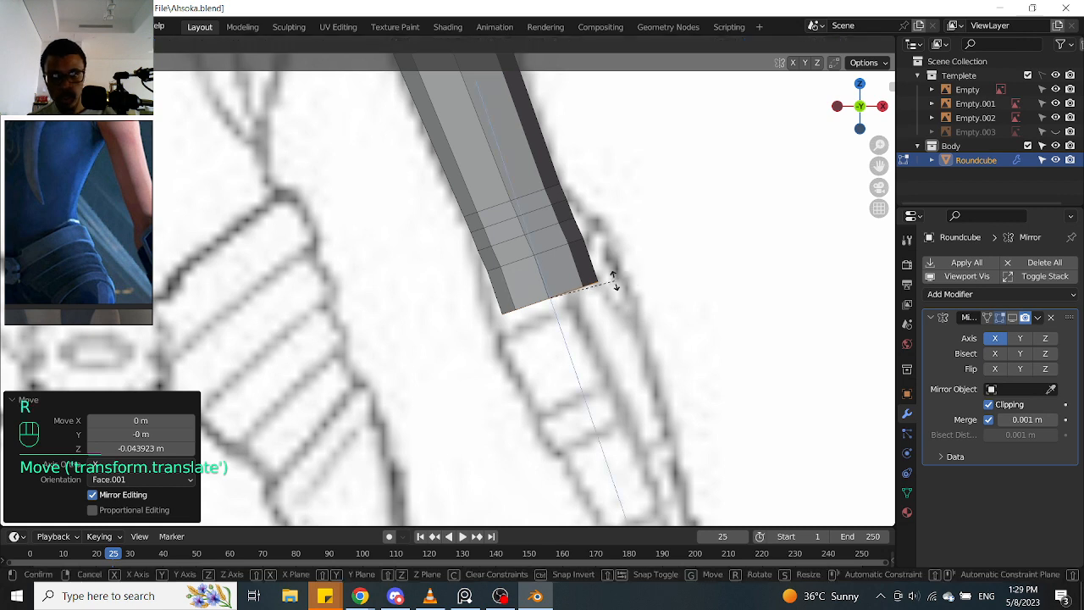
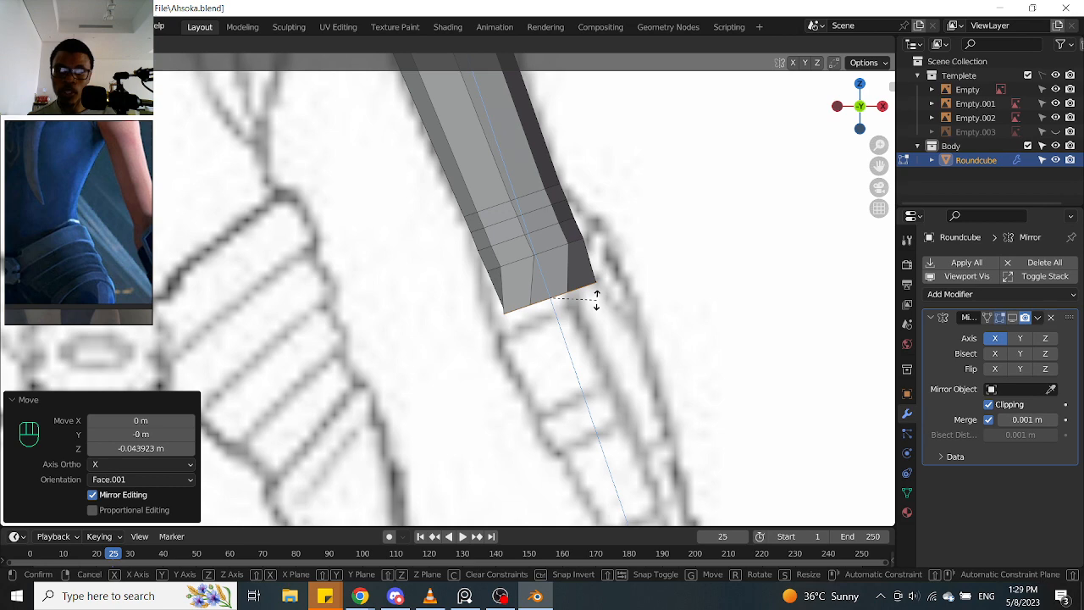
left_click(596, 300)
Extrude the arm's end cap 0.0403 m into the upper forearm and rotate it 27.2° about the Face.001 Z axis
scroll(596, 300, "down", 1, "shift")
scroll(596, 300, "down", 2)
middle_click_drag(596, 300, 594, 224, "shift")
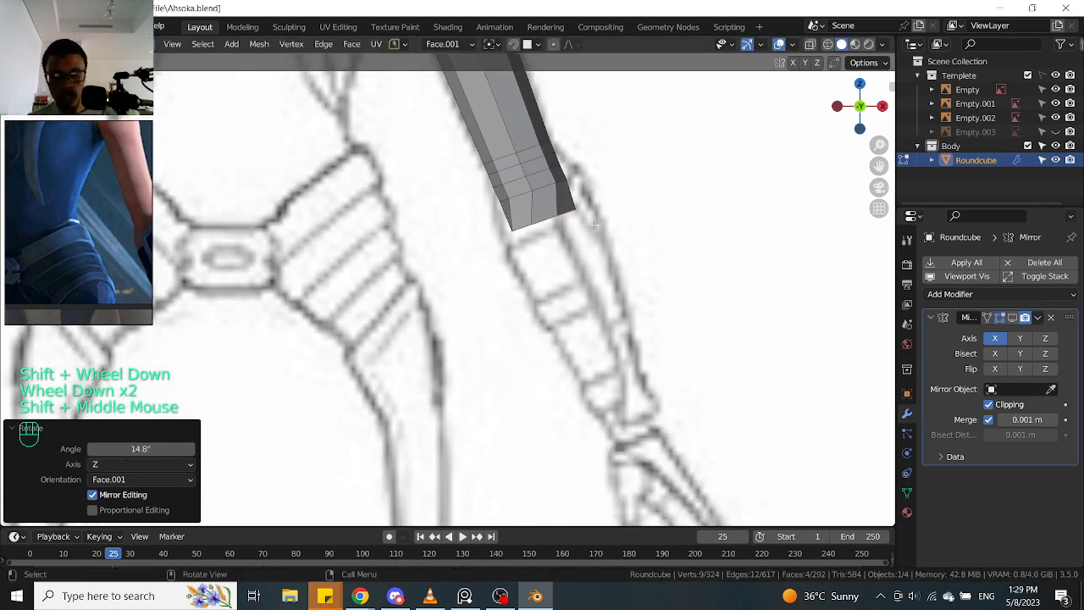
key("e")
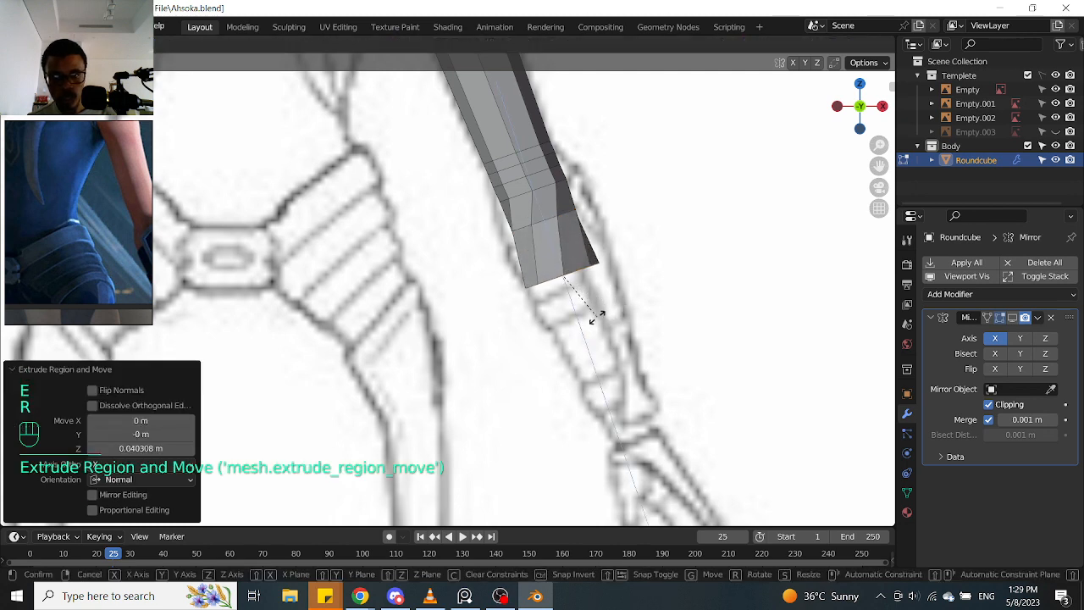
left_click(589, 321)
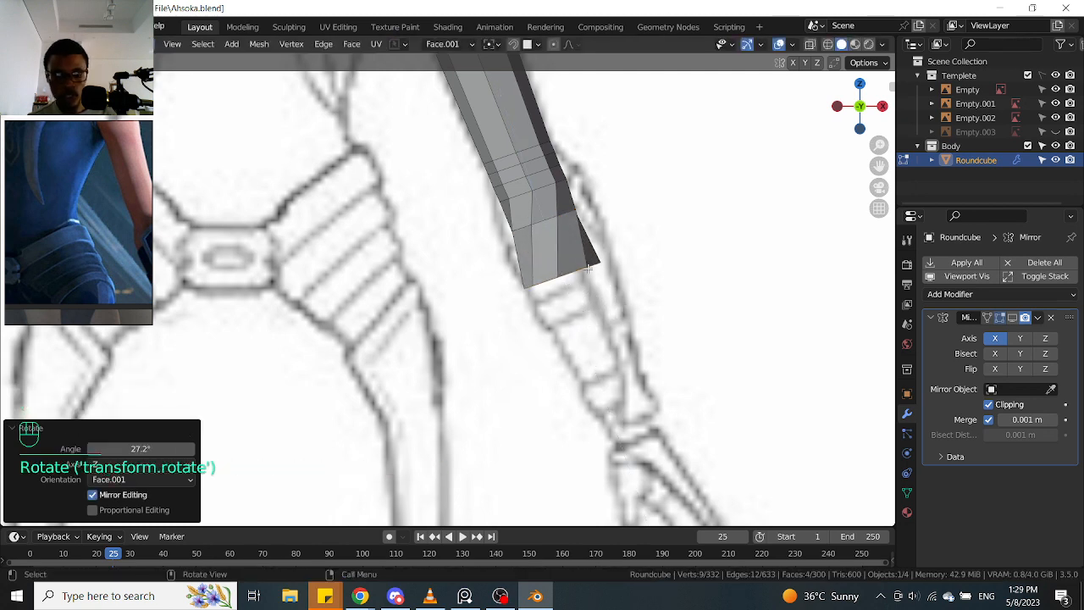
Extrude the end cap 0.0969 m further down the forearm toward the wrist
key("e")
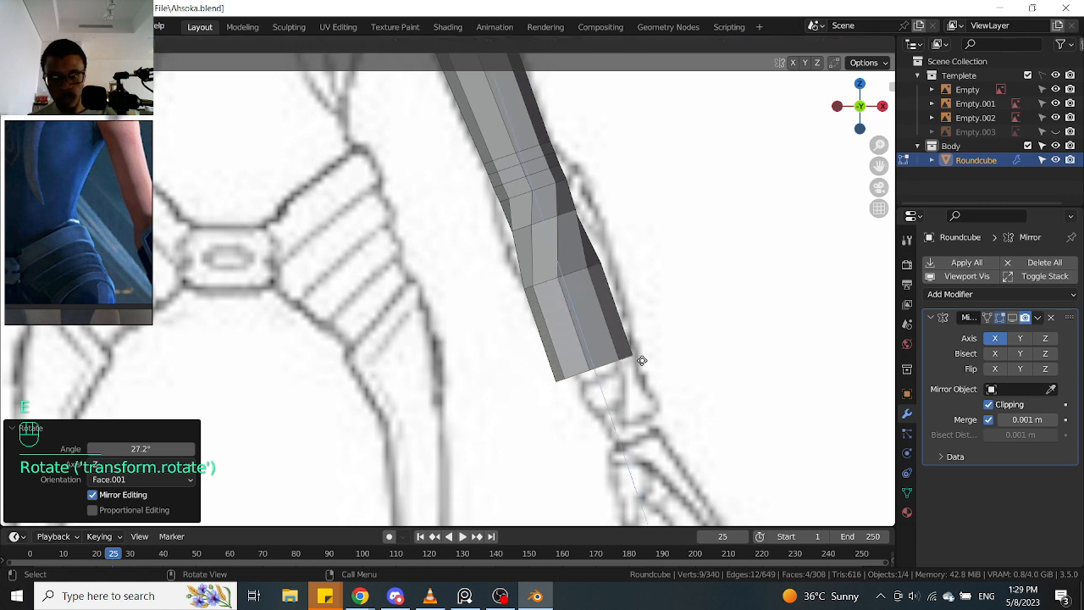
left_click(671, 373)
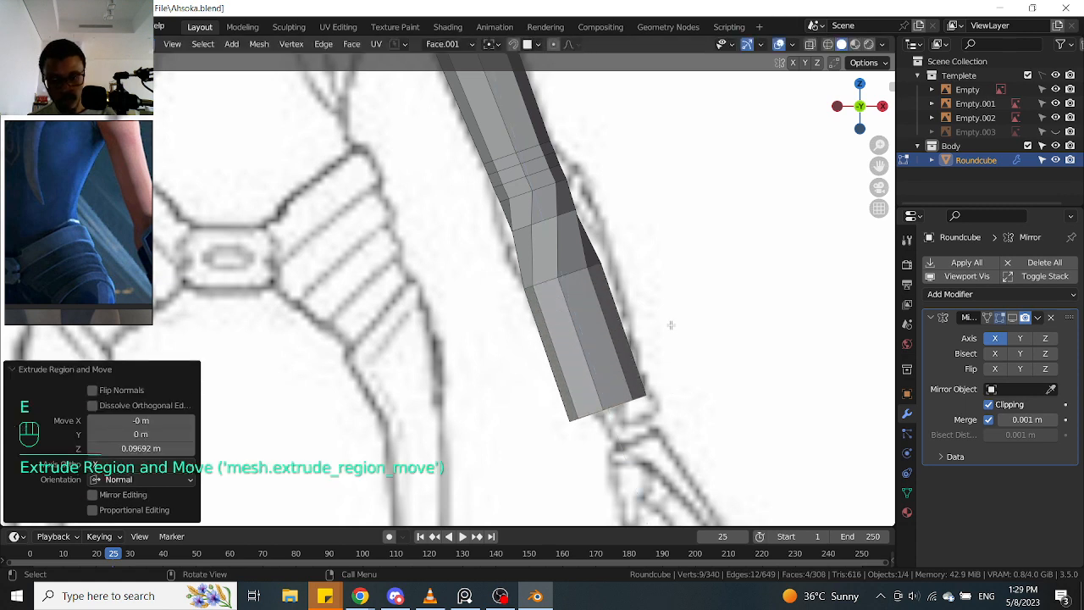
Try to scale down the forearm's end cap and undo the resize
key("s")
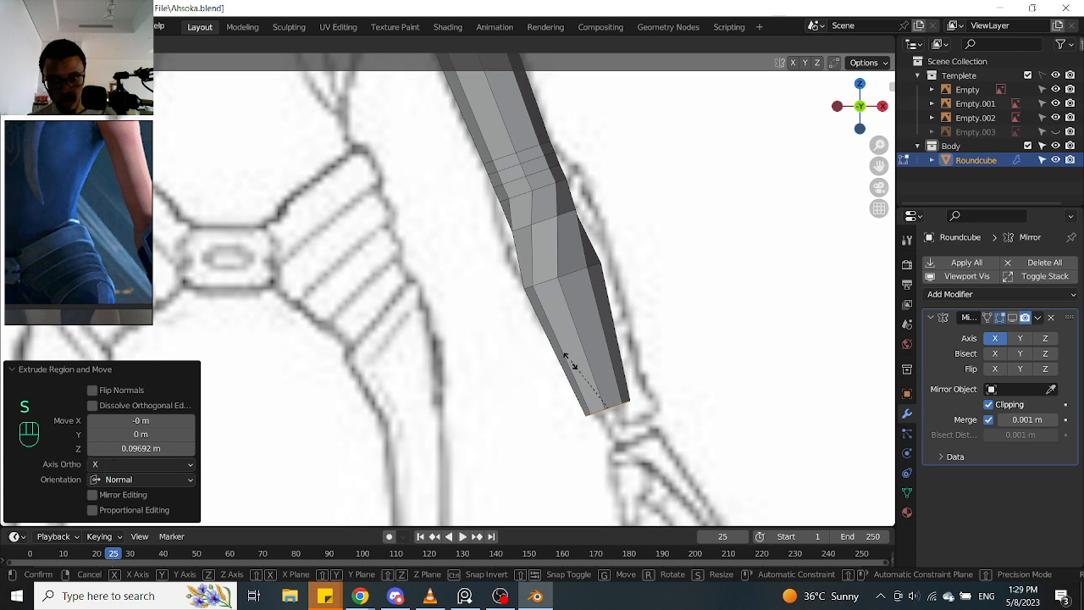
left_click(565, 372)
key("g")
right_click(623, 363)
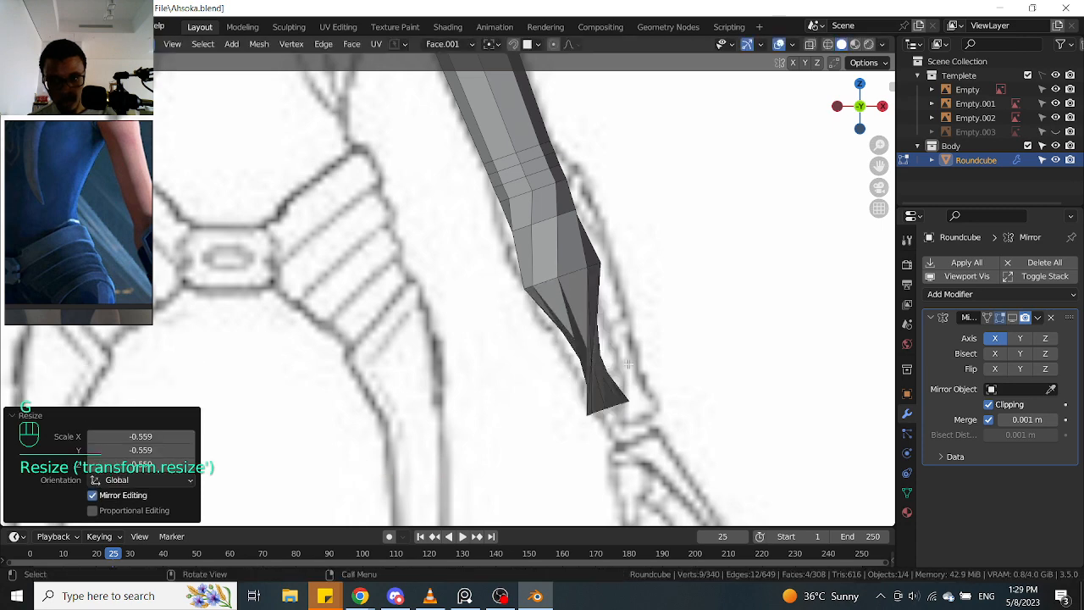
key("ctrl+z")
Scale the forearm's end cap to 0.433 and move it about 0.0109 m in X and -0.0039 m in Z
key("s")
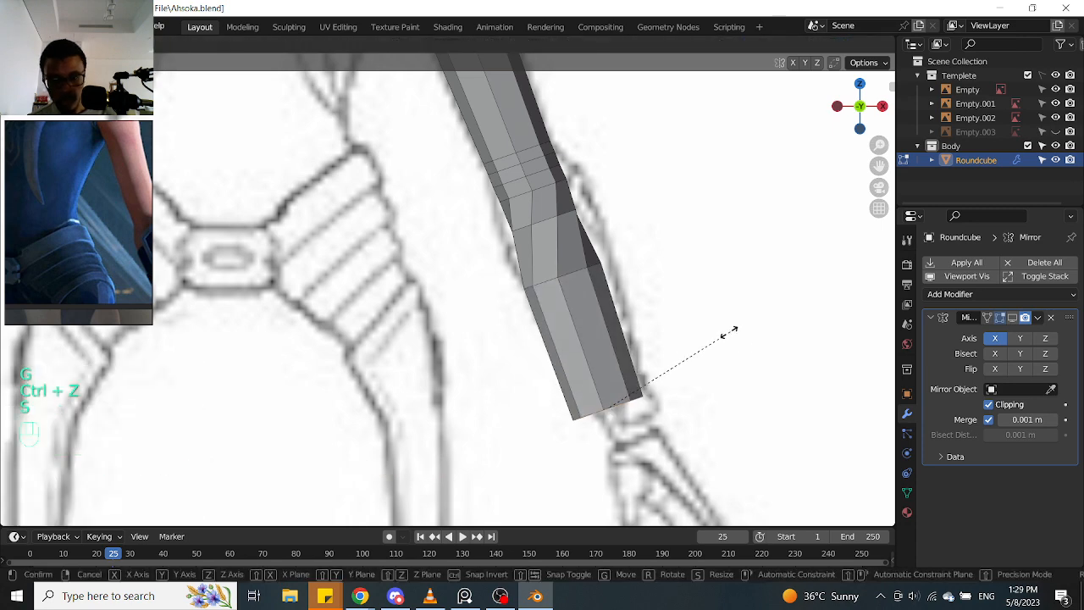
left_click(668, 359)
key("g")
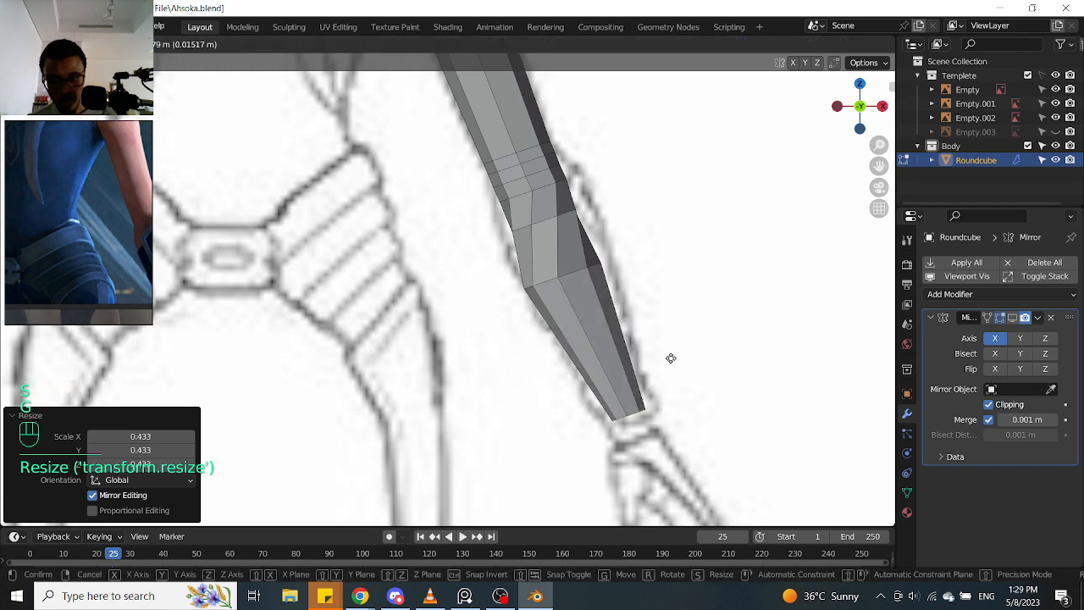
left_click(666, 356)
Enlarge the forearm's end cap and move it about 0.007 m in X and -0.0144 m in Z onto the drawn wrist line
key("s")
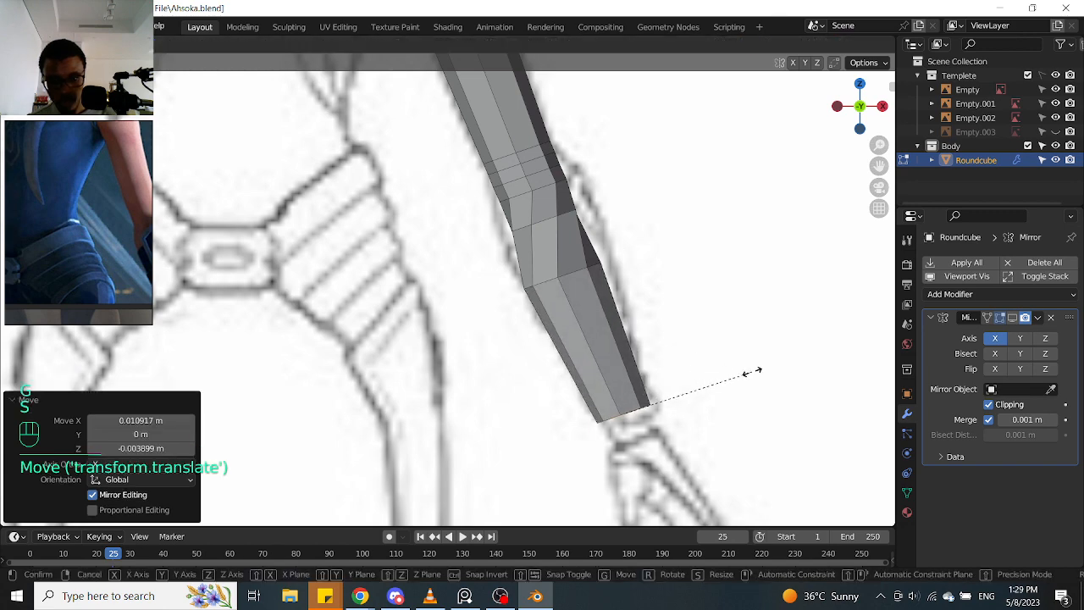
left_click(745, 375)
key("g")
left_click(754, 361)
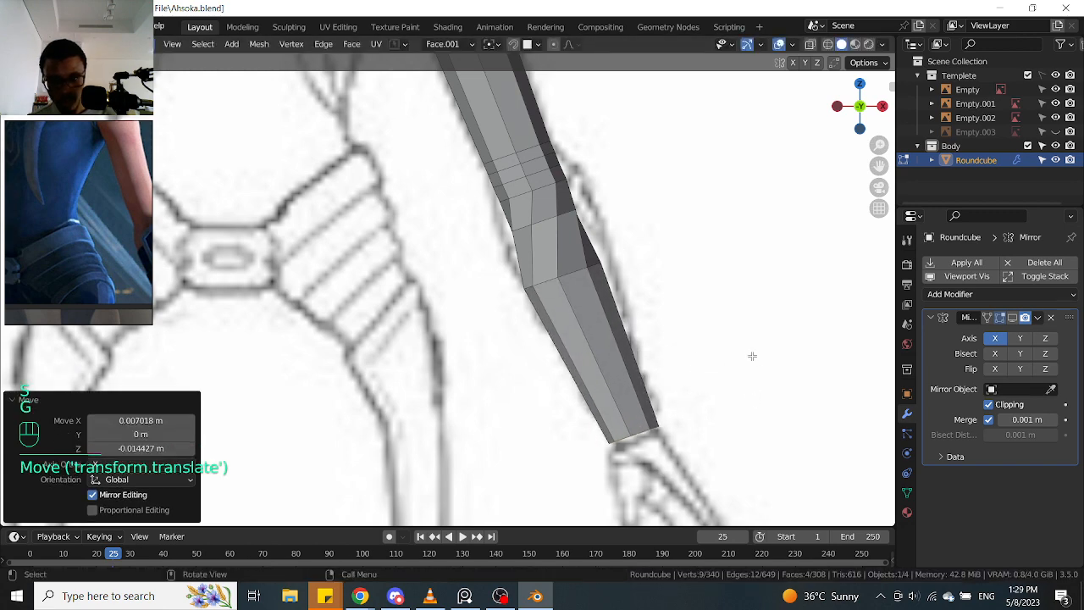
Fit the end cap to the wrist width by scaling it to 0.685, nudging it, and scaling it by 1.05
key("s")
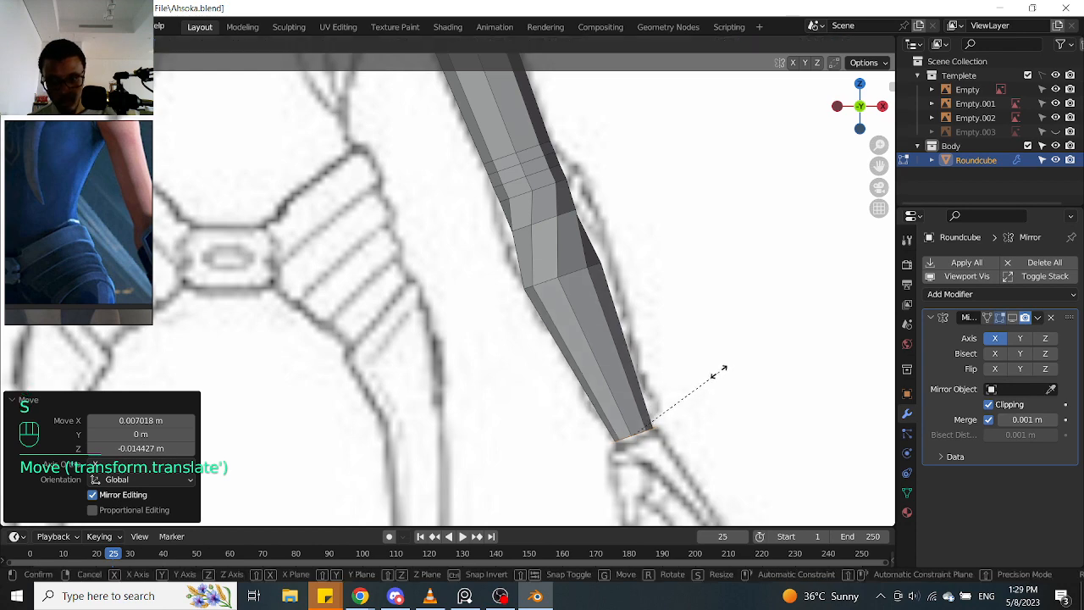
left_click(712, 377)
key("g")
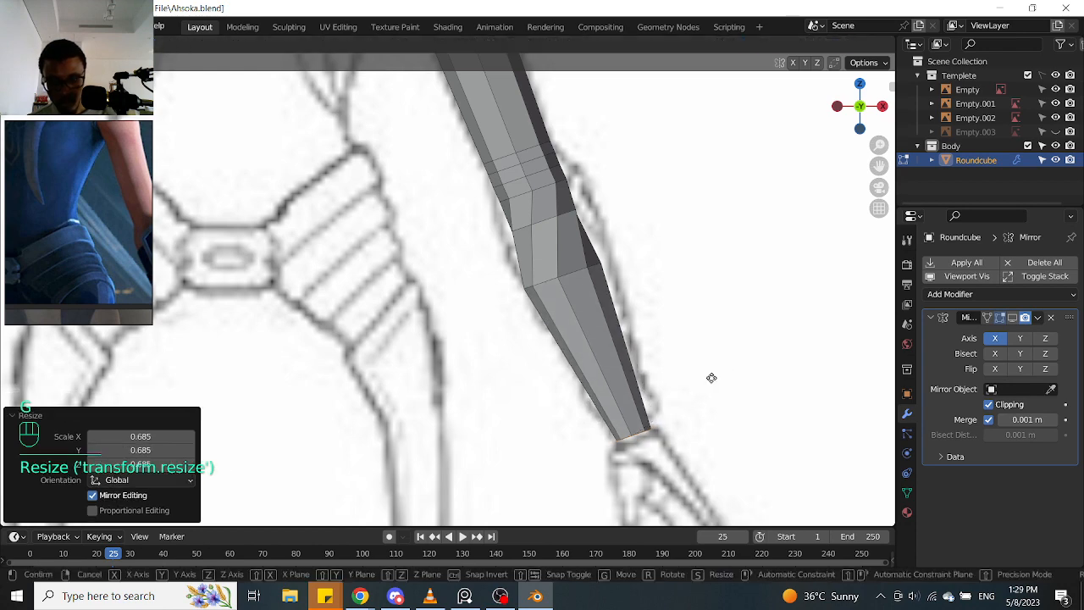
left_click(713, 377)
key("s")
left_click(716, 379)
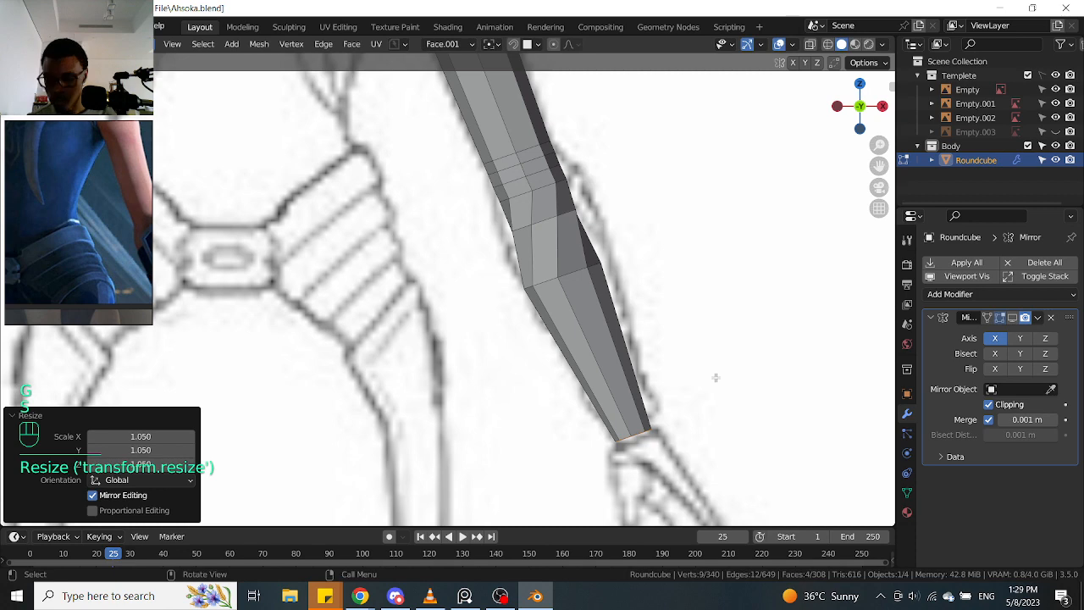
Try to move the forearm's end cap about -0.0388 m in Y and -0.037 m in Z in the side view, and undo it
key("KP_3")
key("alt+z")
middle_click_drag(684, 379, 672, 350, "shift")
scroll(661, 369, "down", 2)
scroll(660, 369, "up", 3)
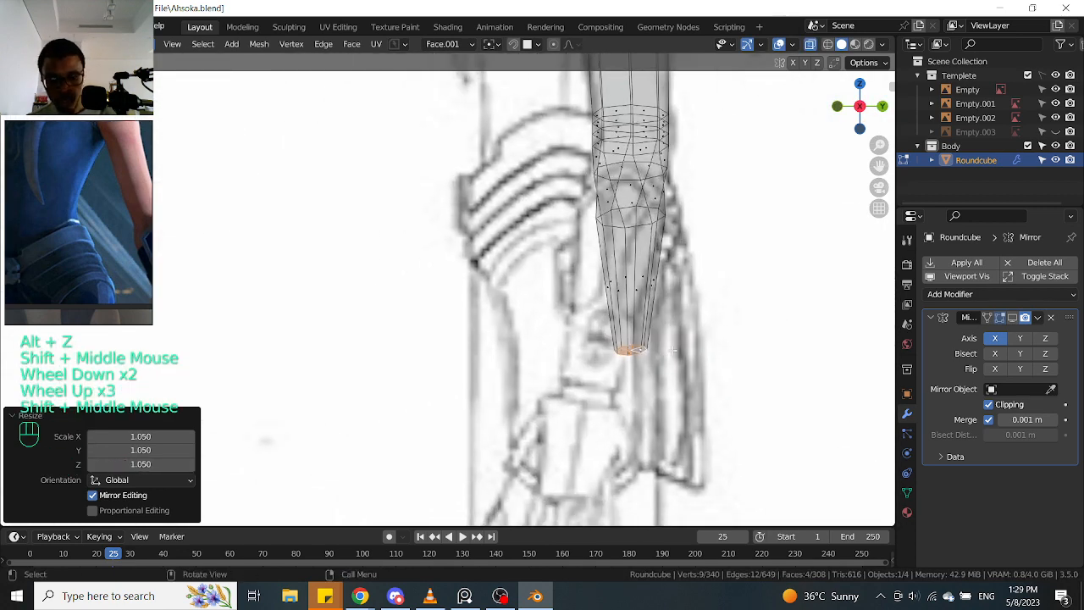
key("g")
left_click(624, 395)
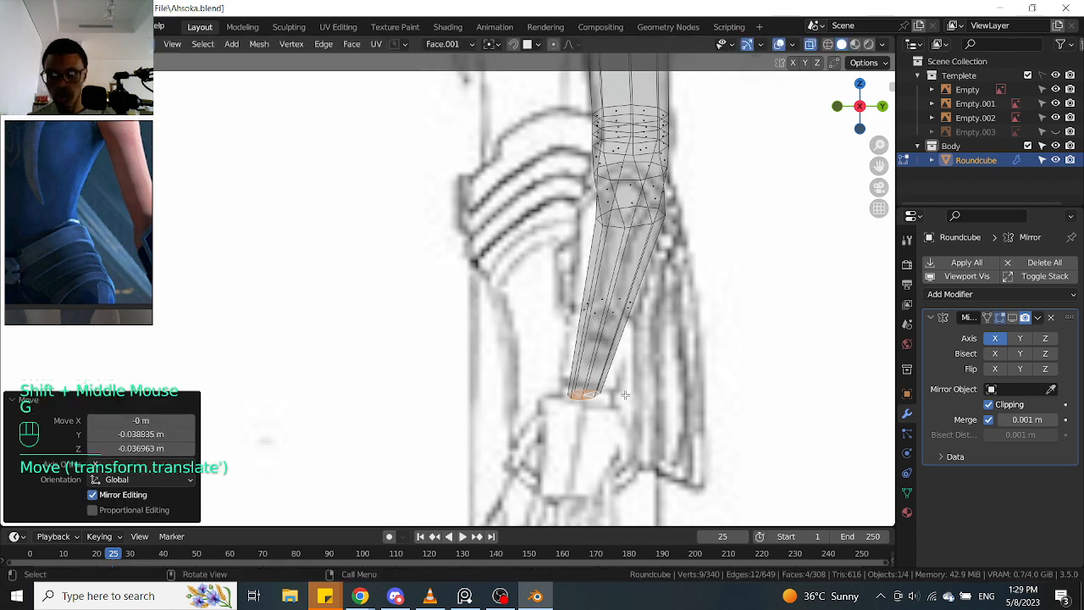
key("KP_1")
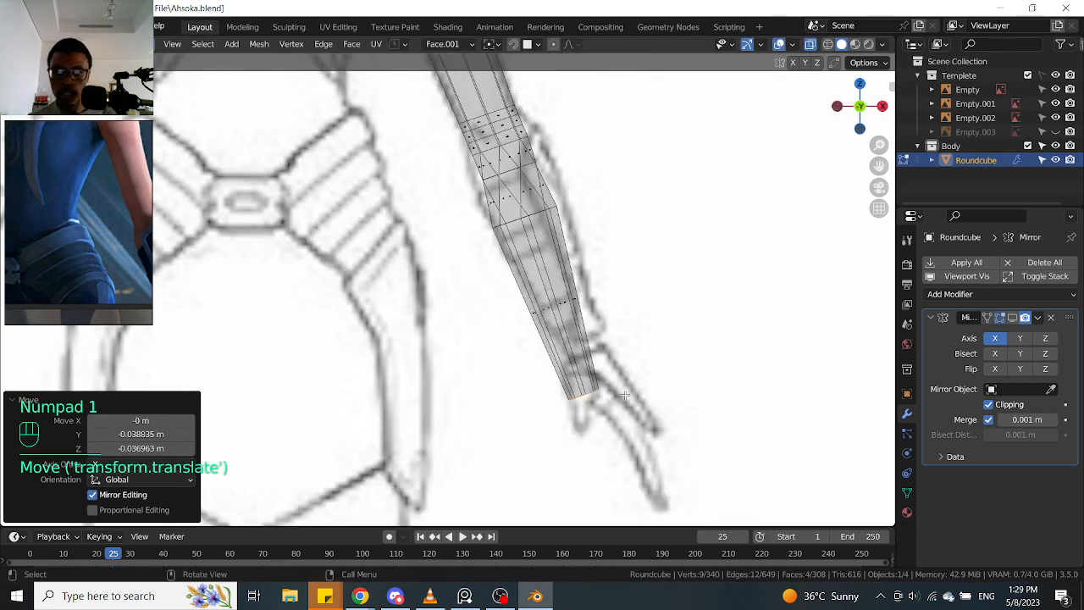
key("ctrl+z")
Move the forearm's end cap about -0.034 m along Y in the side view
key("KP_3")
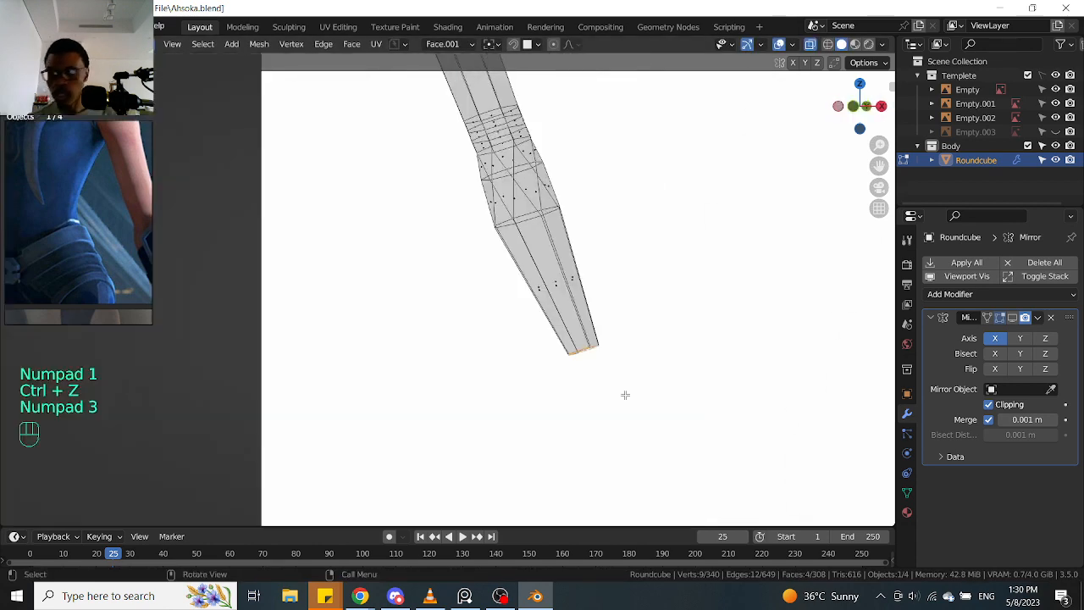
key("alt+z")
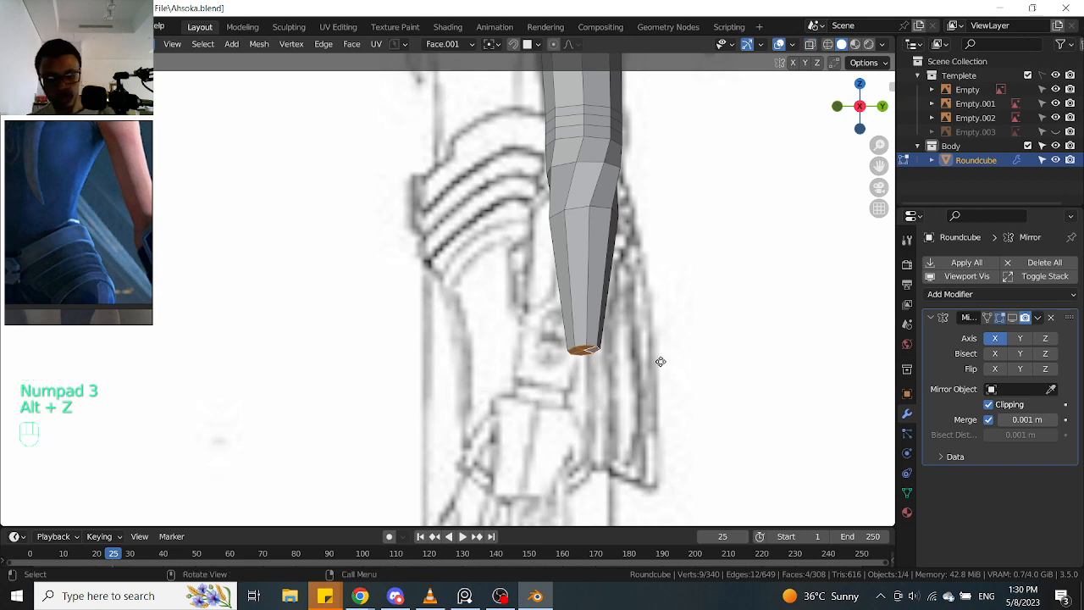
key("g")
key("y")
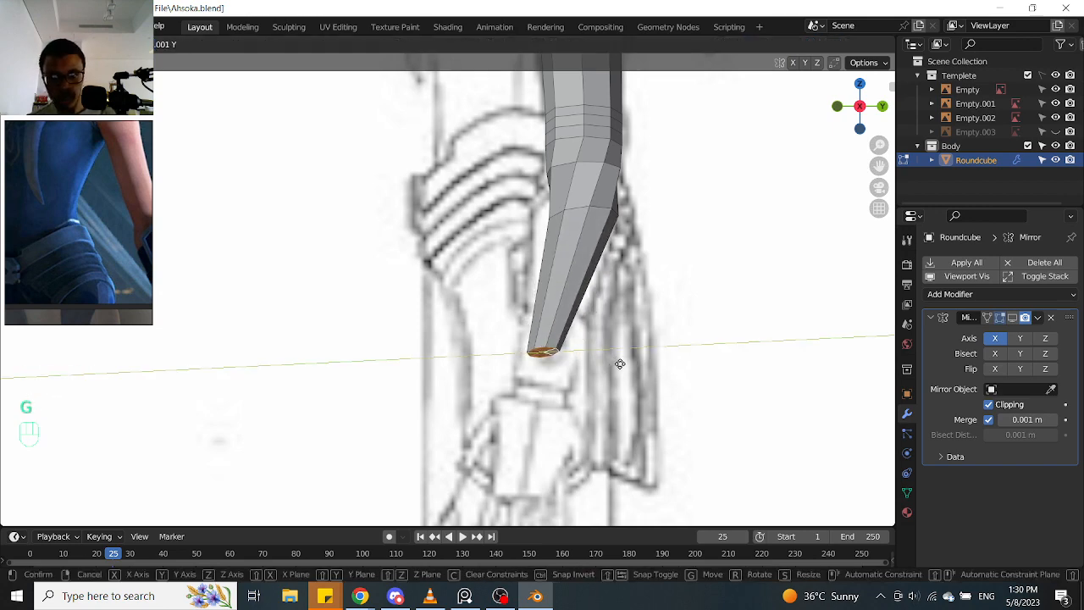
left_click(618, 363)
scroll(618, 362, "down", 2)
scroll(619, 363, "up", 1)
scroll(619, 364, "down", 2)
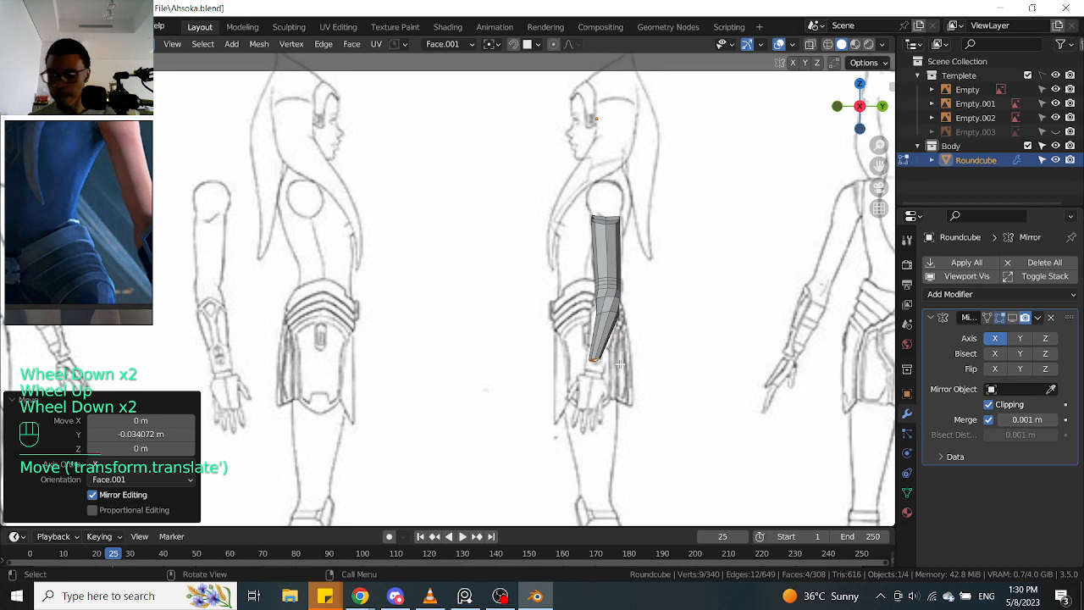
Compare the arm and wrist positions across the front, side and back reference drawings
scroll(620, 364, "down", 1)
middle_click_drag(619, 363, 521, 350, "shift")
scroll(525, 362, "up", 2)
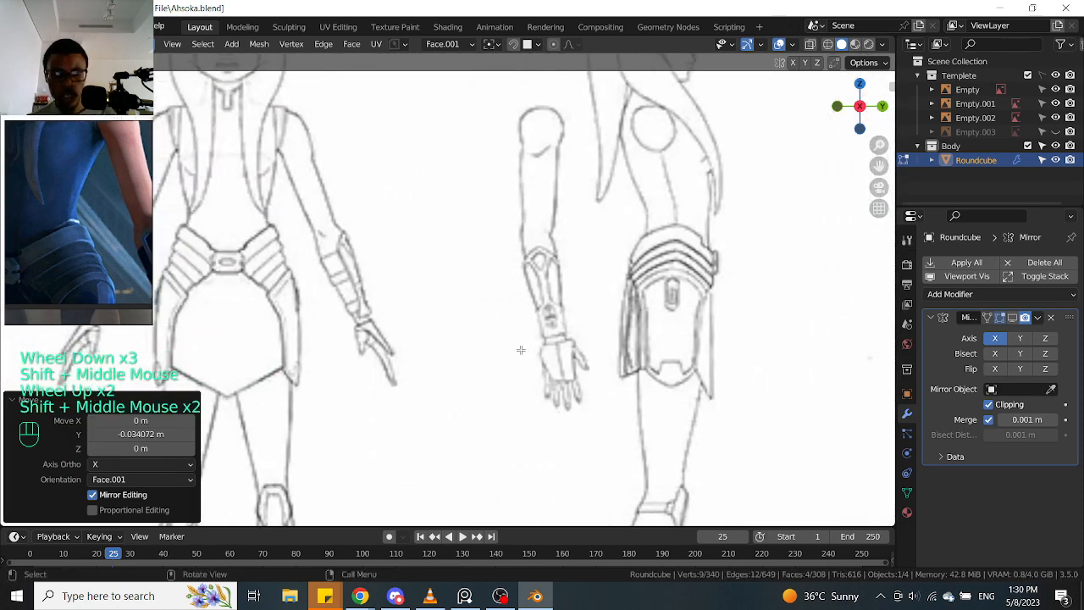
scroll(521, 350, "down", 1)
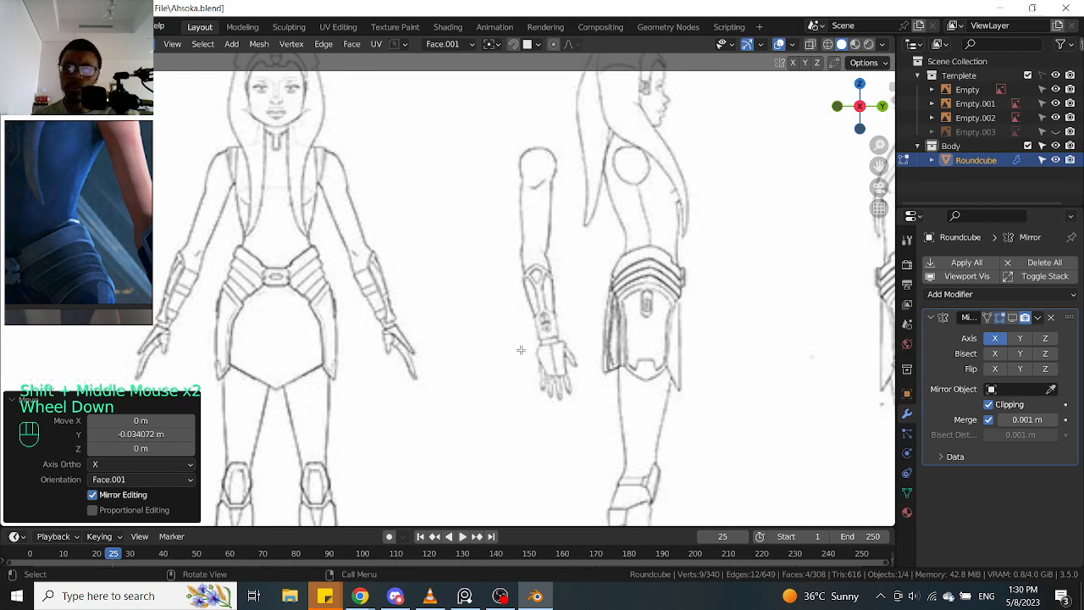
scroll(521, 349, "down", 2)
middle_click_drag(517, 373, 406, 372, "shift")
scroll(675, 369, "up", 2)
middle_click_drag(744, 369, 542, 365, "shift")
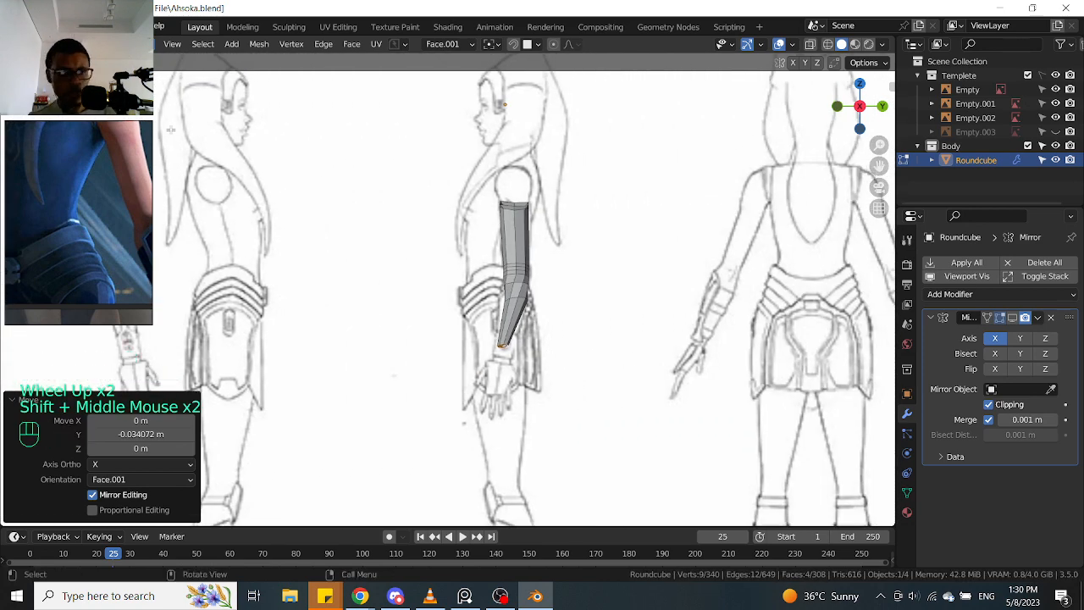
Activate the Annotate tool, shifting the floating reference picture aside to reach it and putting it back
key("t")
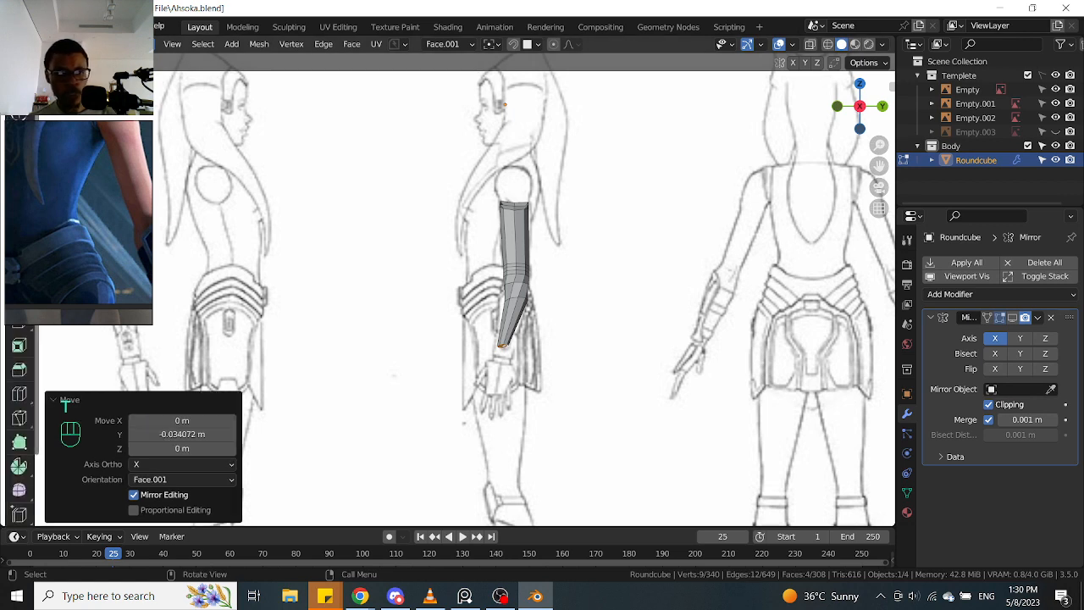
left_click_drag(74, 237, 147, 232)
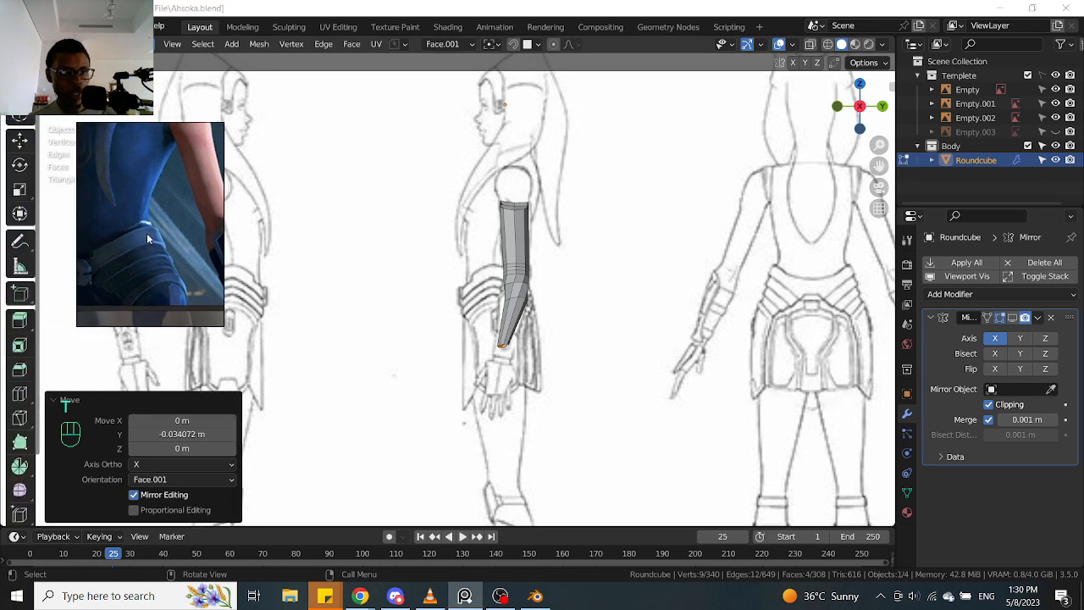
left_click(20, 242)
left_click(48, 247)
left_click_drag(186, 242, 118, 242)
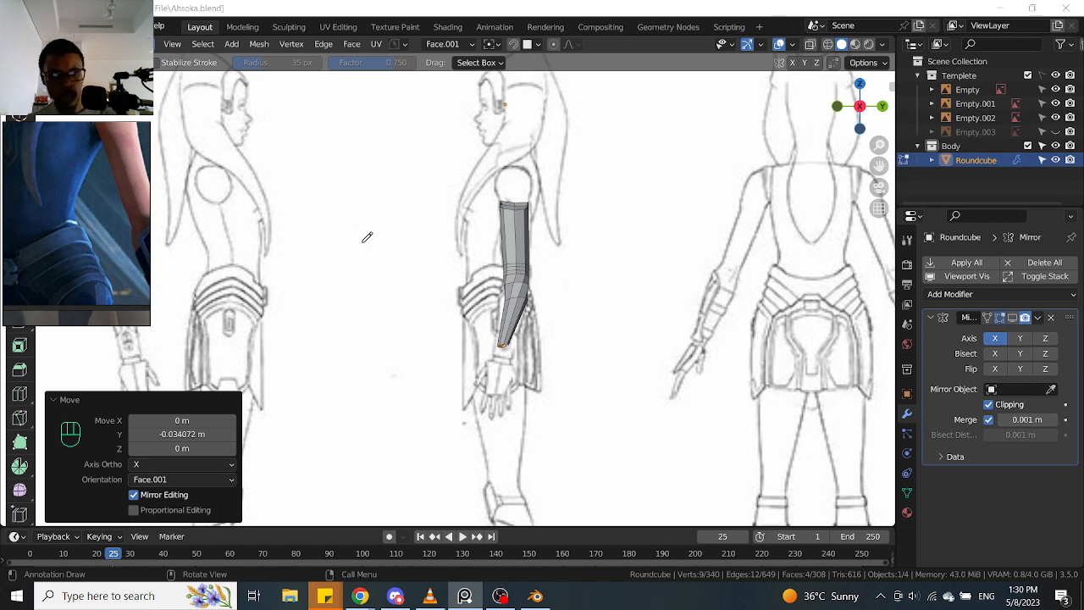
Draw two horizontal annotation lines between the side and back drawings, one at the side-view wrist and one at the forearm's end
scroll(694, 354, "up", 1)
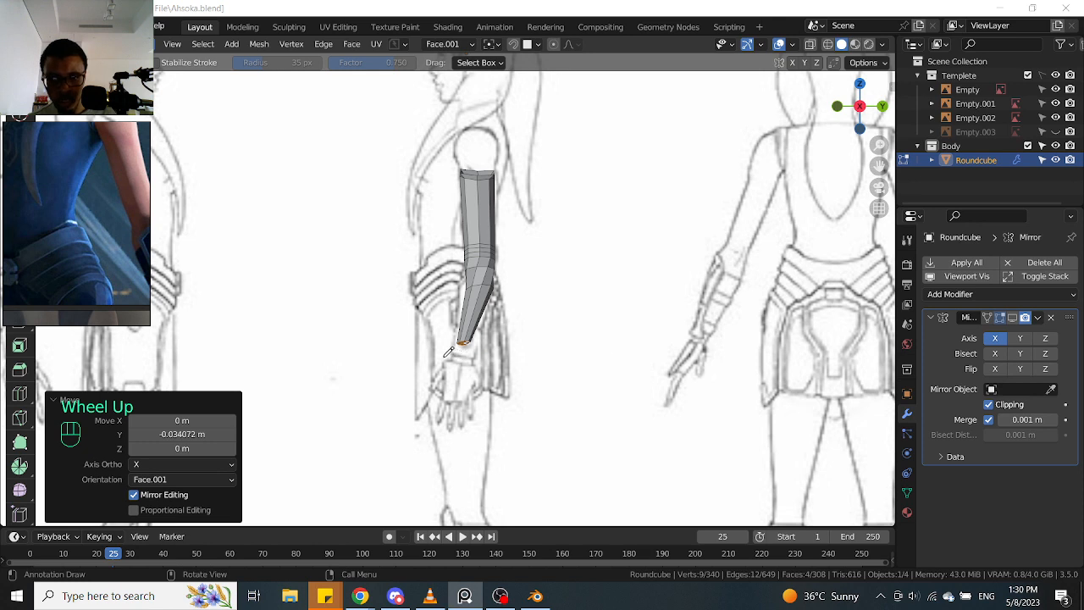
left_click_drag(440, 357, 474, 356)
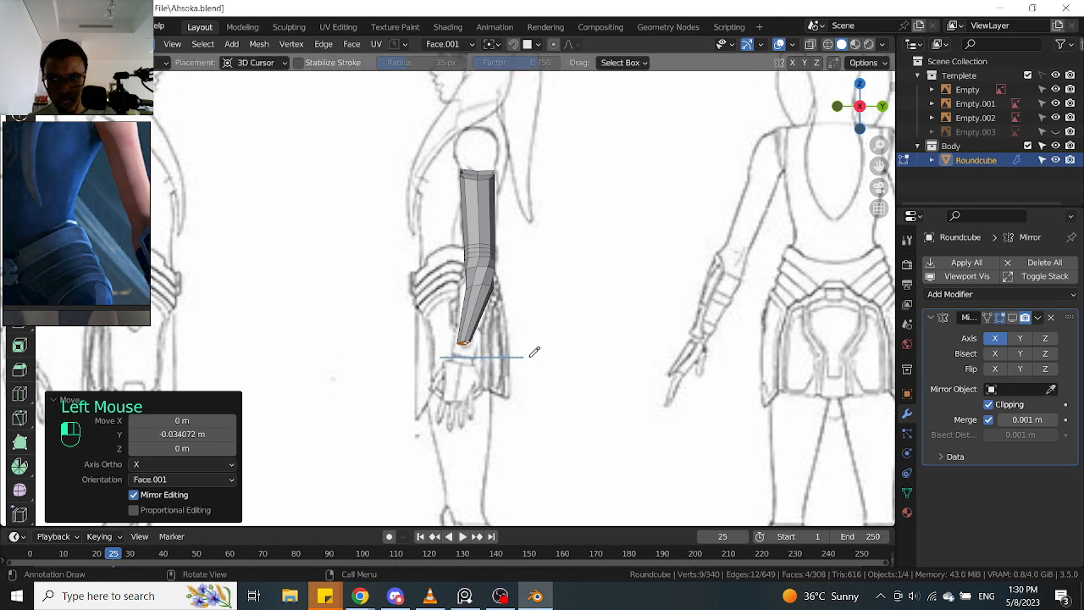
mouse_move(543, 357)
left_mouse_down("shift")
mouse_move(795, 351)
mouse_move(637, 340)
left_mouse_up("shift")
left_click_drag(741, 340, 371, 338)
Compare the forearm's end with the drawn wrist and the annotation lines in the front and side views
scroll(373, 339, "down", 2)
middle_click_drag(373, 338, 593, 327)
key("KP_1")
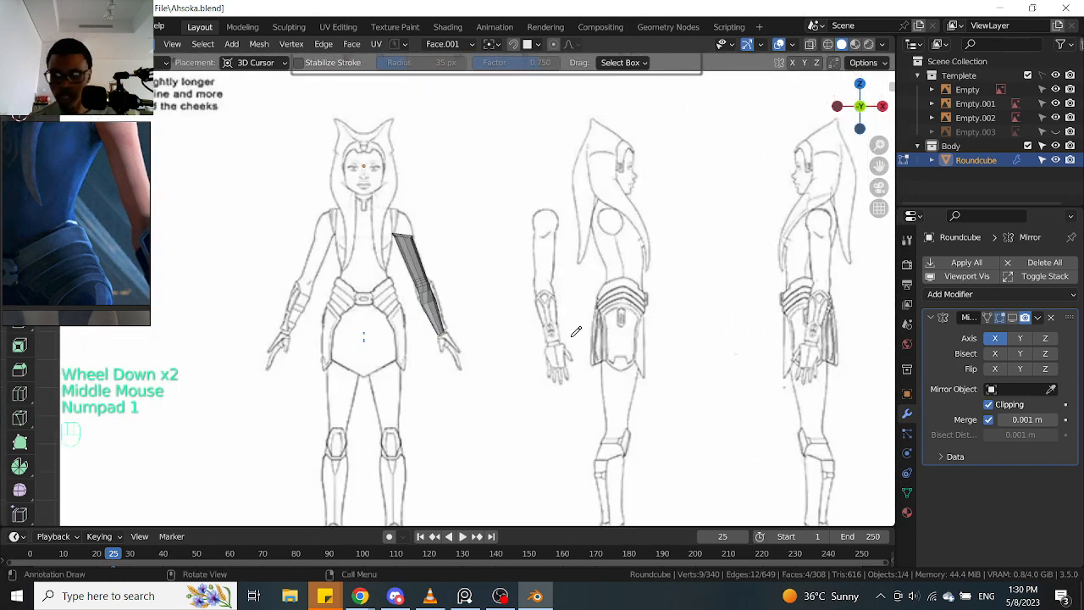
scroll(542, 333, "up", 2)
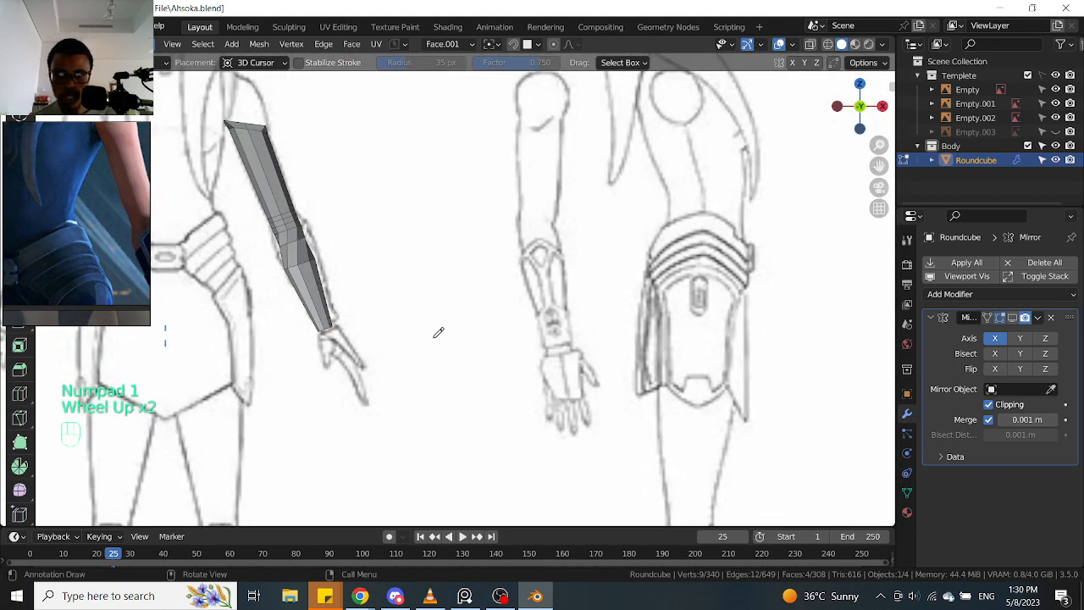
key("KP_3")
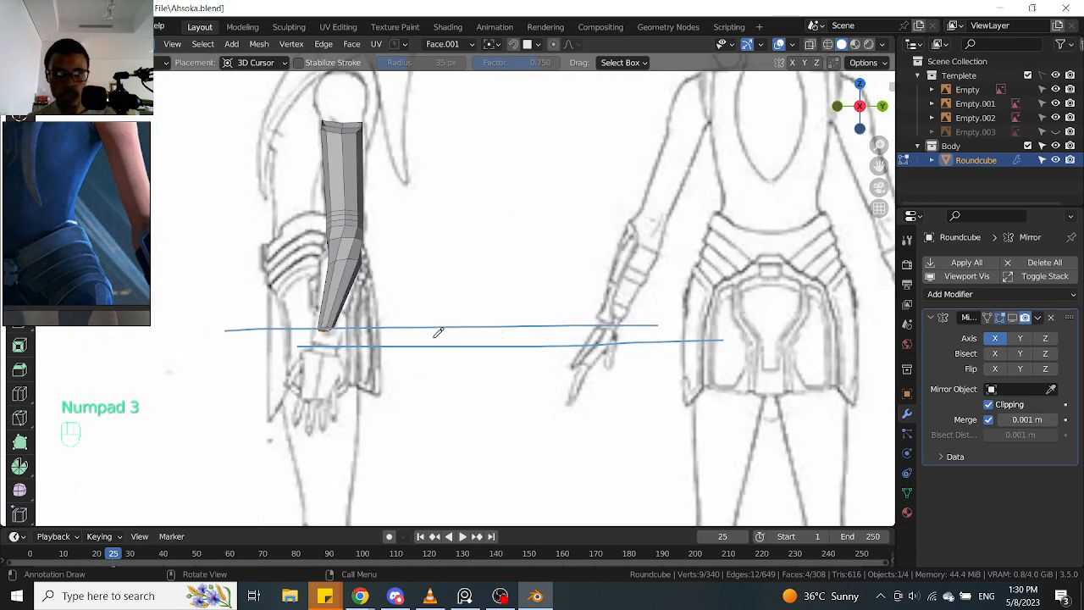
scroll(440, 331, "up", 1)
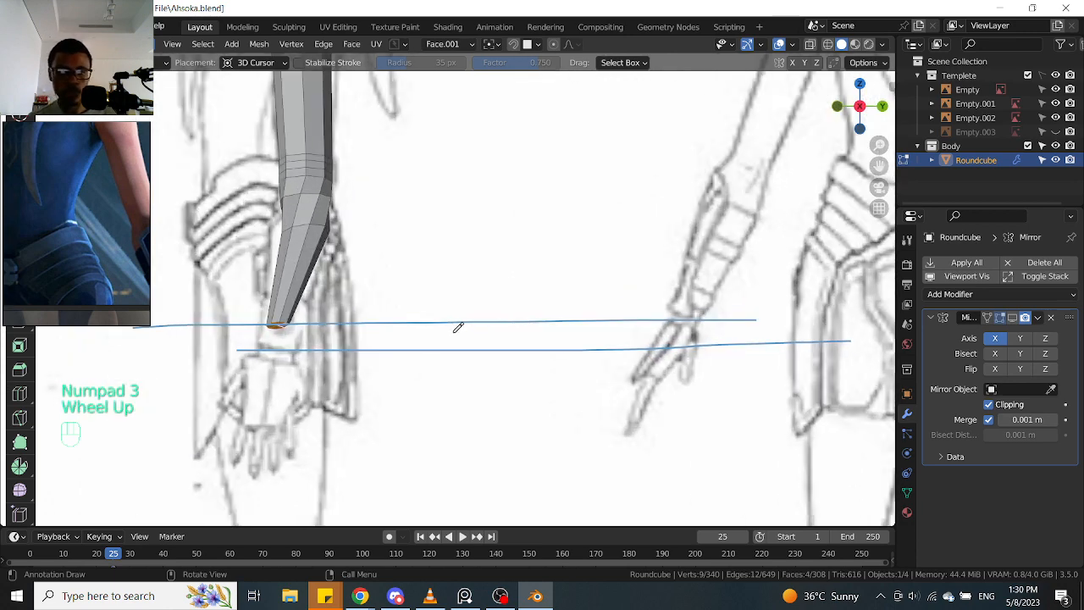
scroll(459, 327, "down", 2)
scroll(497, 322, "up", 1)
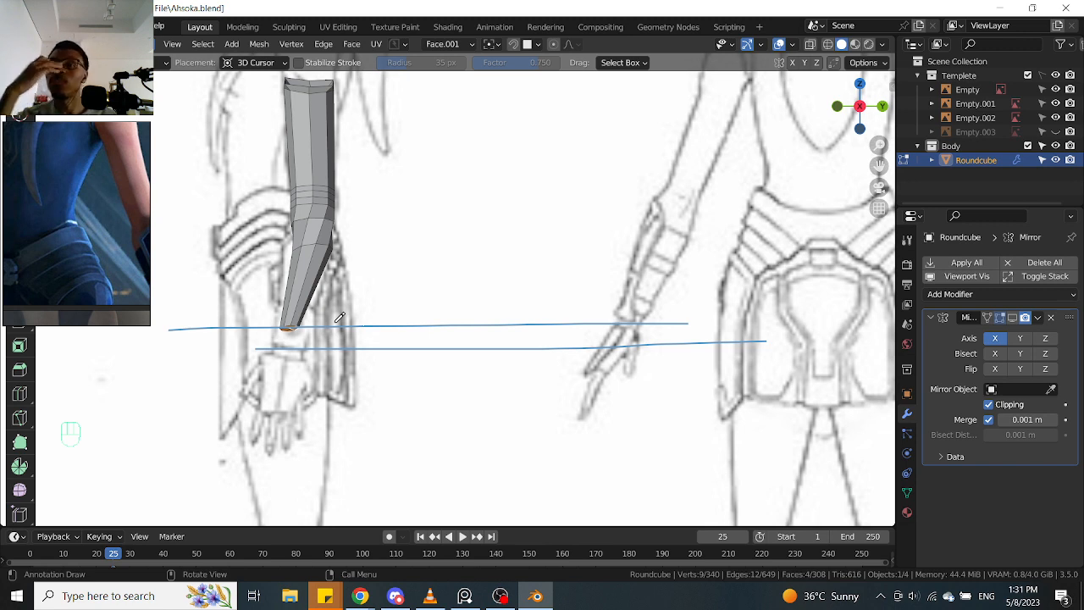
key("KP_1")
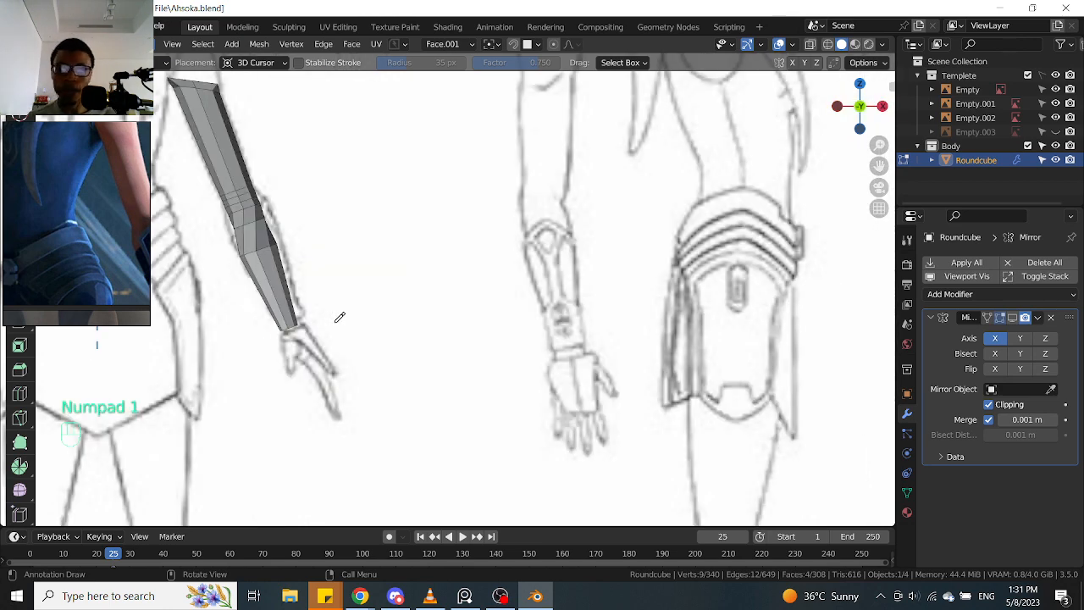
middle_click_drag(339, 316, 444, 286, "shift")
scroll(444, 285, "up", 3)
key("alt+z")
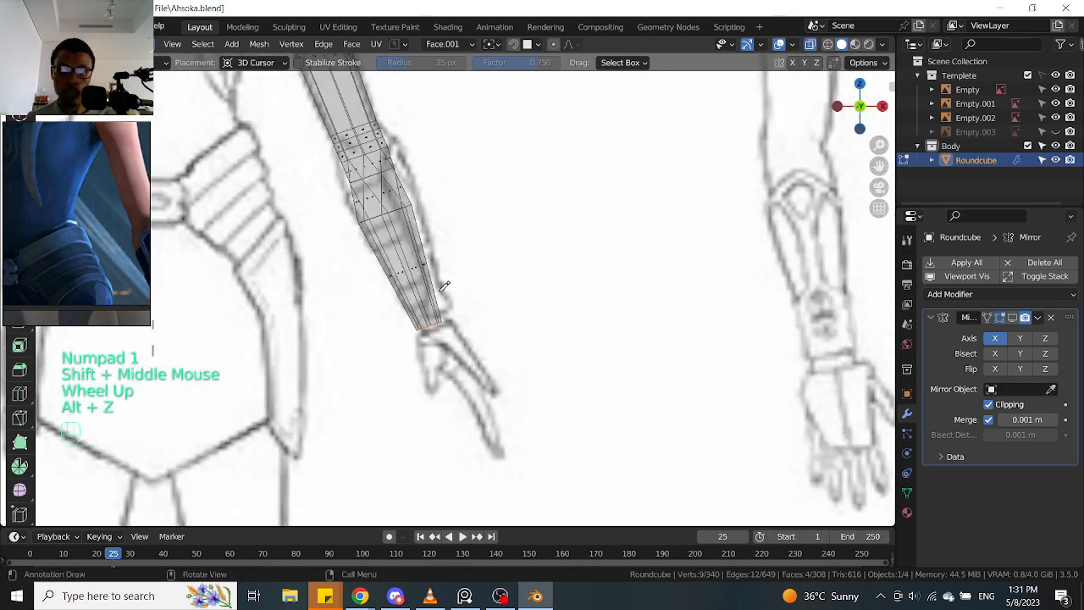
scroll(453, 287, "down", 1)
key("KP_3")
scroll(457, 288, "up", 2)
scroll(463, 289, "down", 2)
key("alt+z")
key("alt+z")
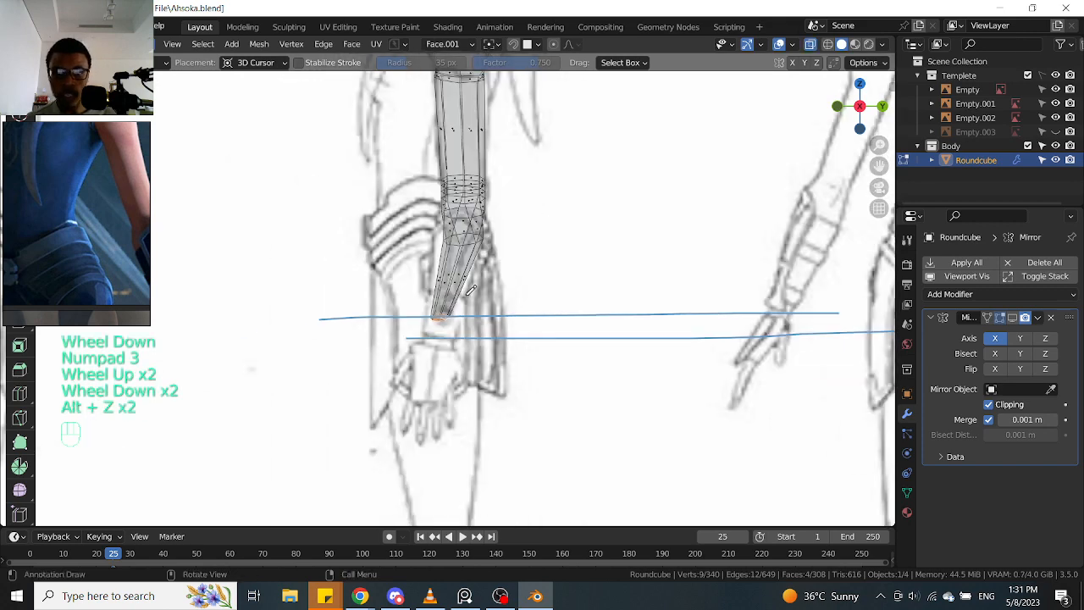
scroll(488, 299, "up", 1)
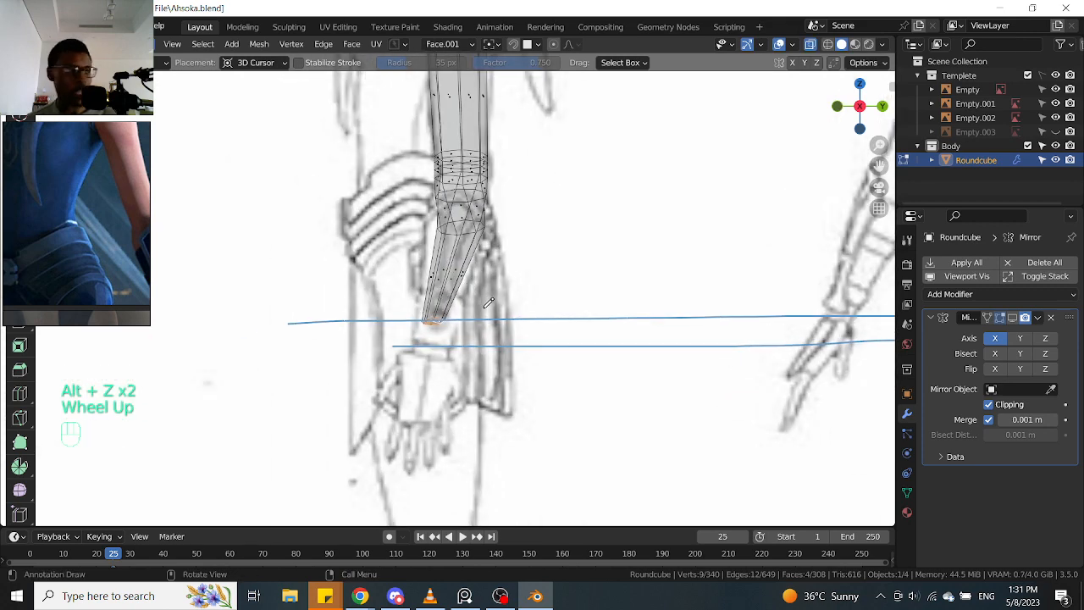
Box-select the forearm's end vertices and move them about -0.024 m in Z to the lower annotation line in the side view
scroll(494, 301, "up", 2)
key("Tab")
left_click(312, 302)
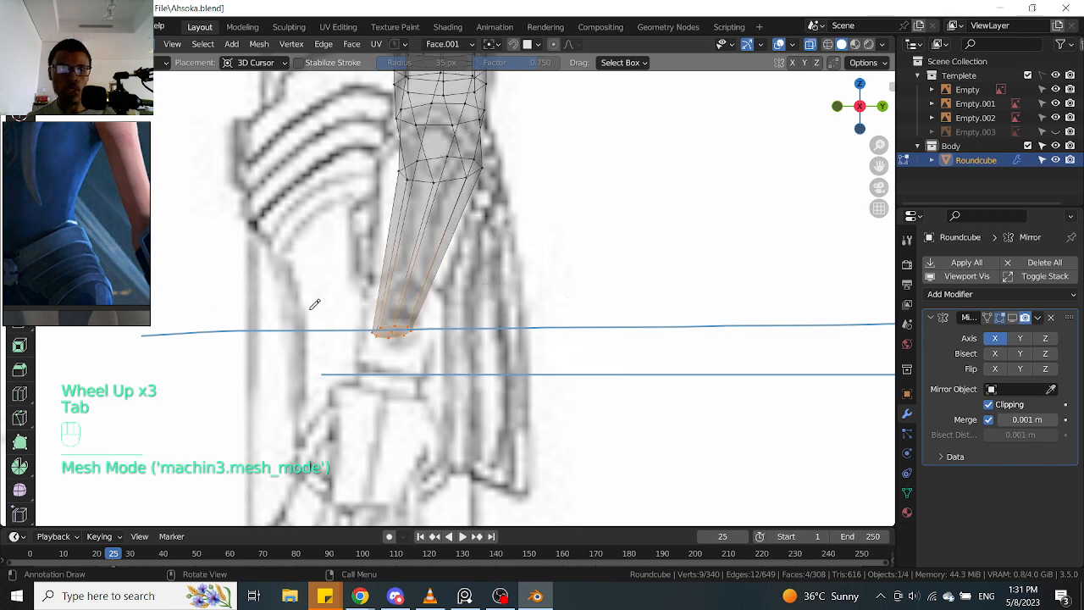
scroll(311, 396, "up", 1)
left_click(19, 83)
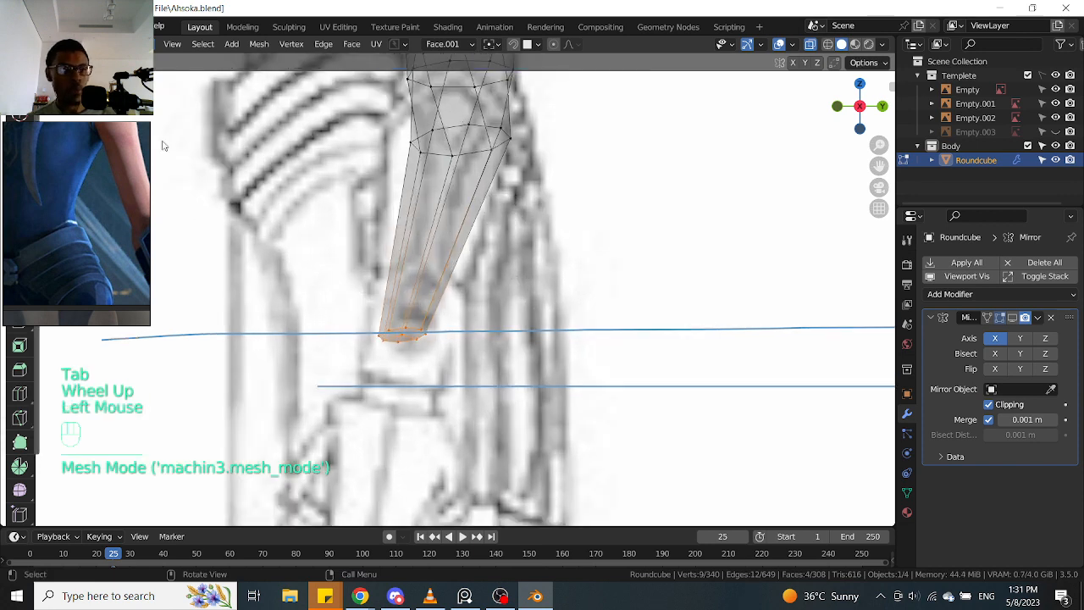
left_click_drag(537, 377, 356, 302)
key("g")
left_click(493, 329)
key("s")
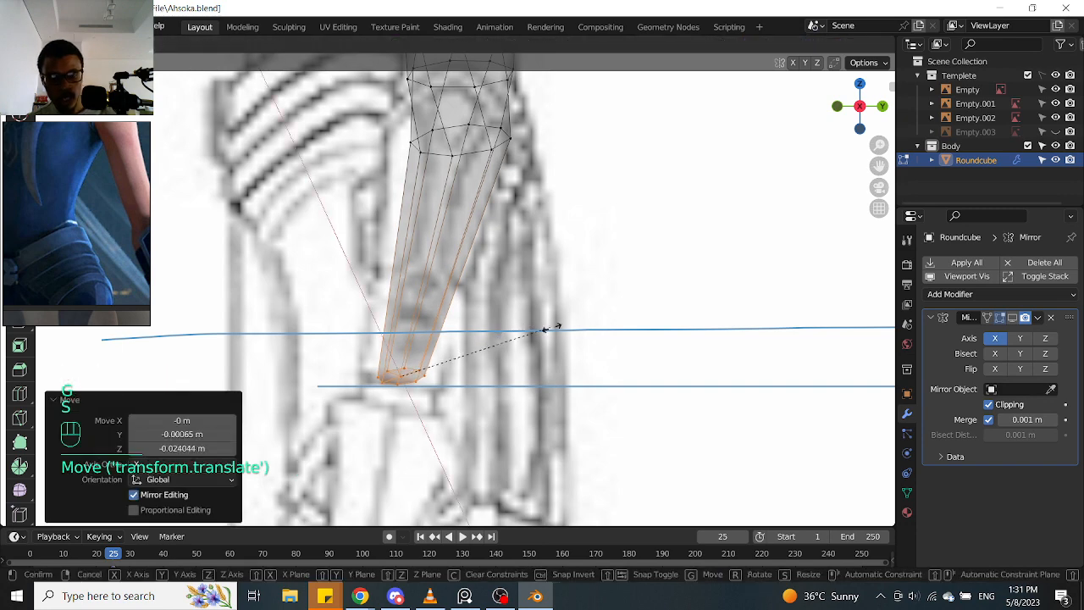
key("s")
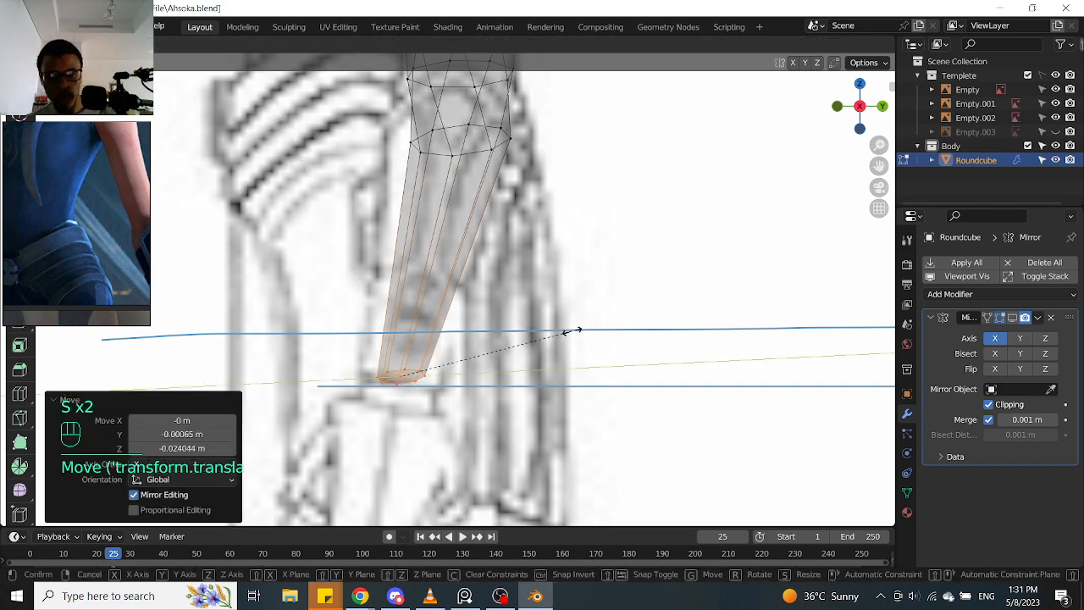
right_click(571, 331)
key("period")
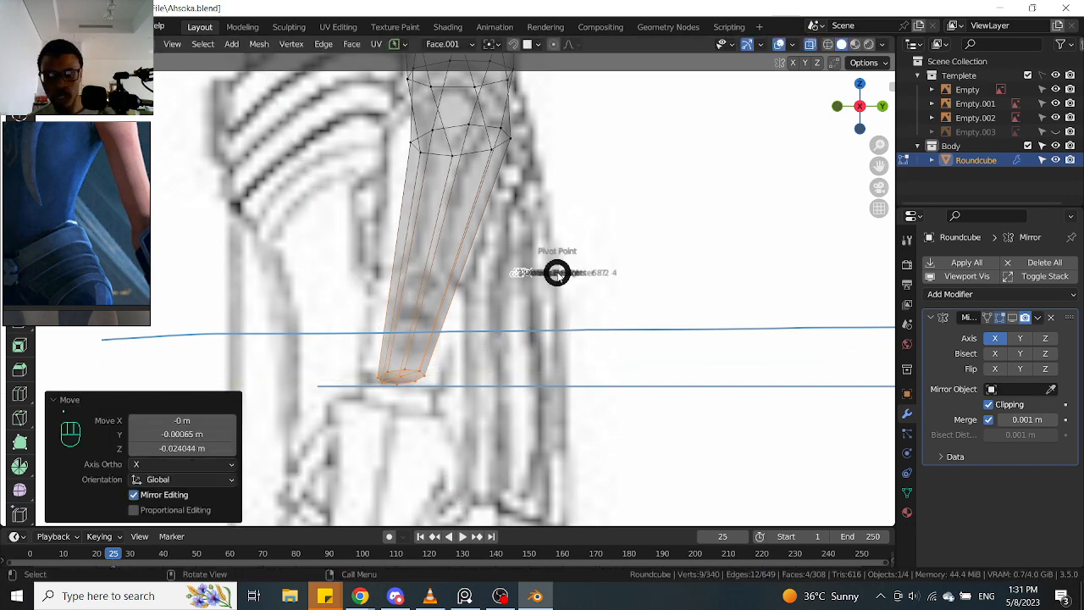
key("period")
key("period")
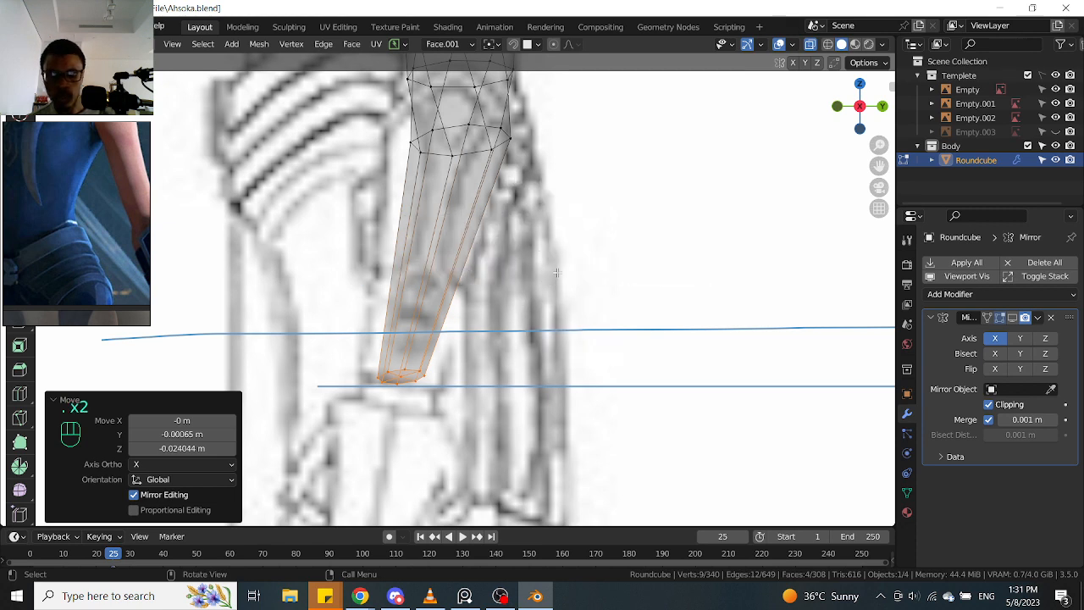
Set the transform orientation to Global and scale the forearm's end vertices by 1.498 along Y
key("comma")
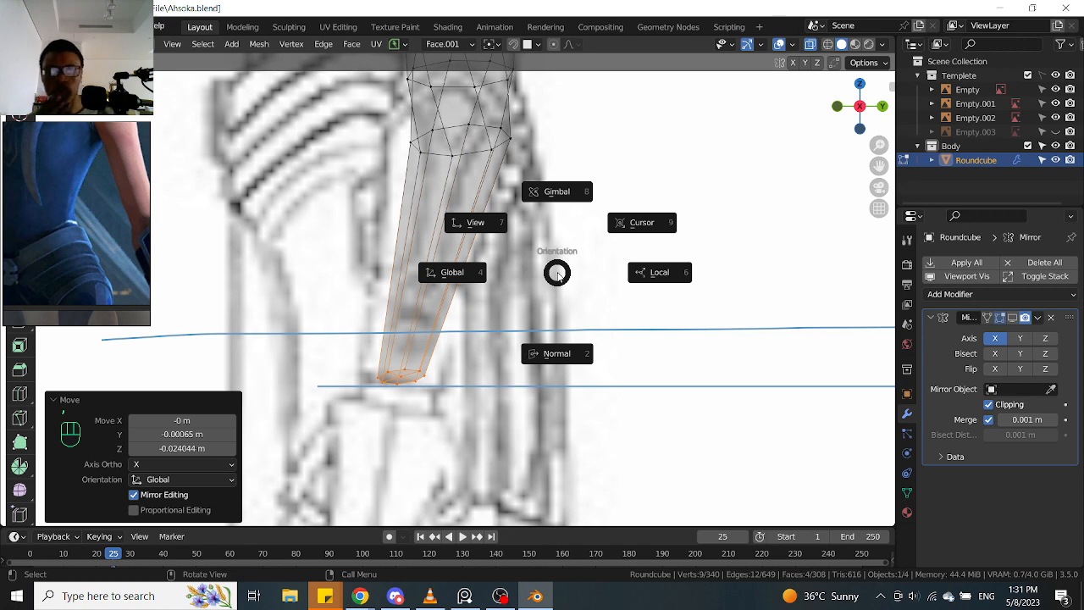
left_click(430, 274)
key("s")
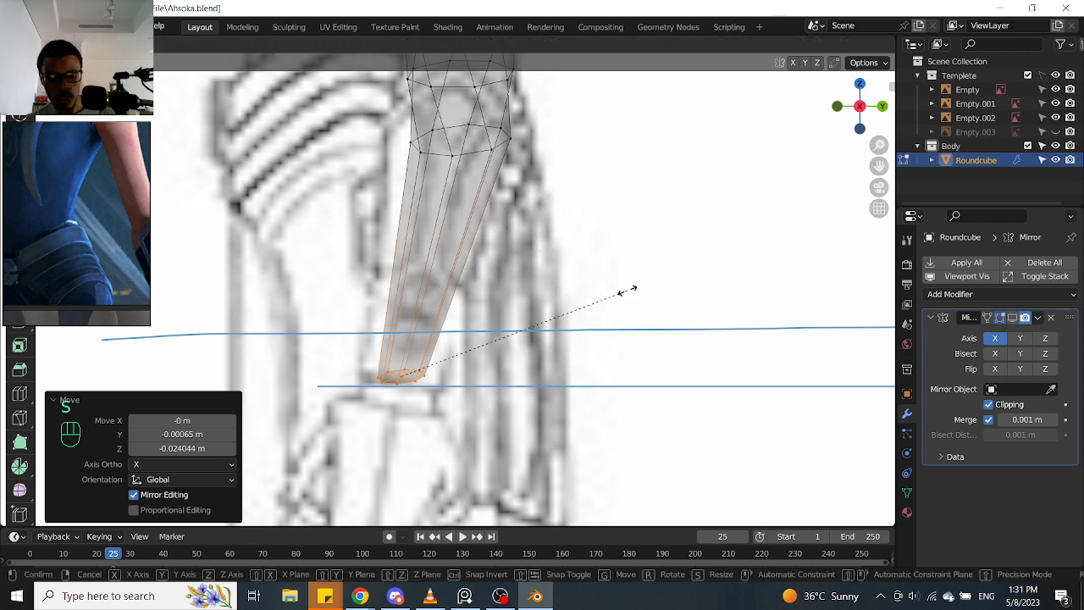
left_click(745, 293)
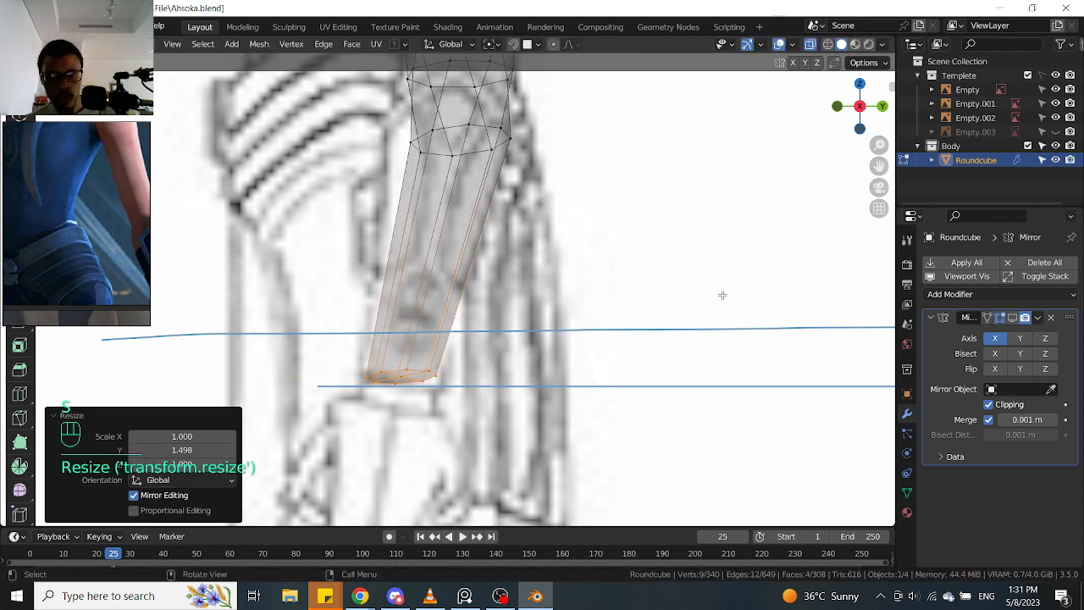
Move the forearm's end vertices about 0.0148 m in X, then about -0.0023 m back, onto the drawn wrist in the front view
scroll(551, 291, "down", 1)
key("KP_1")
key("alt+z")
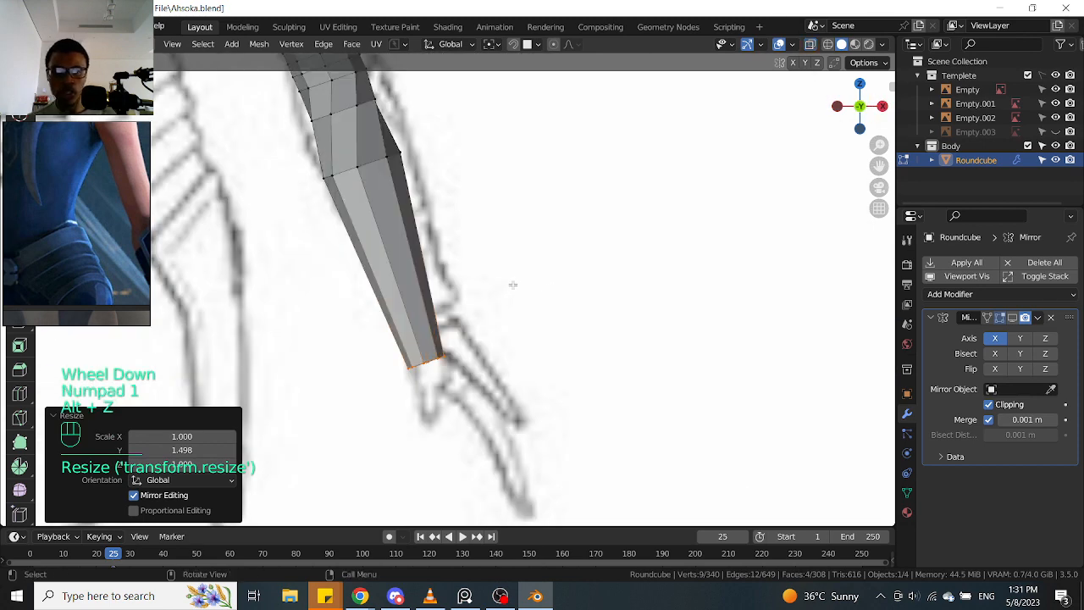
key("g")
key("x")
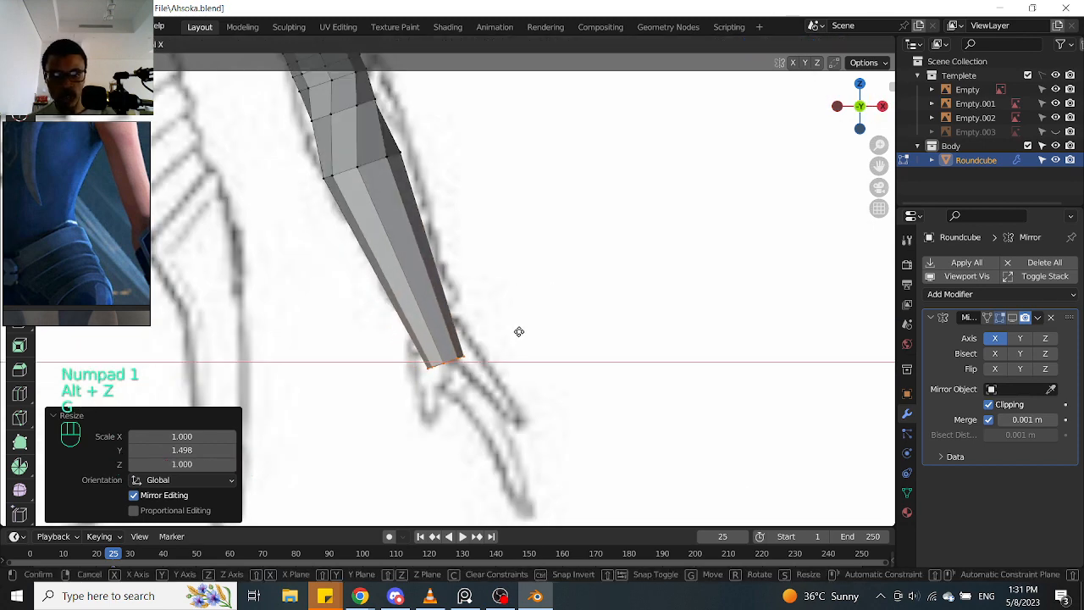
left_click(519, 331)
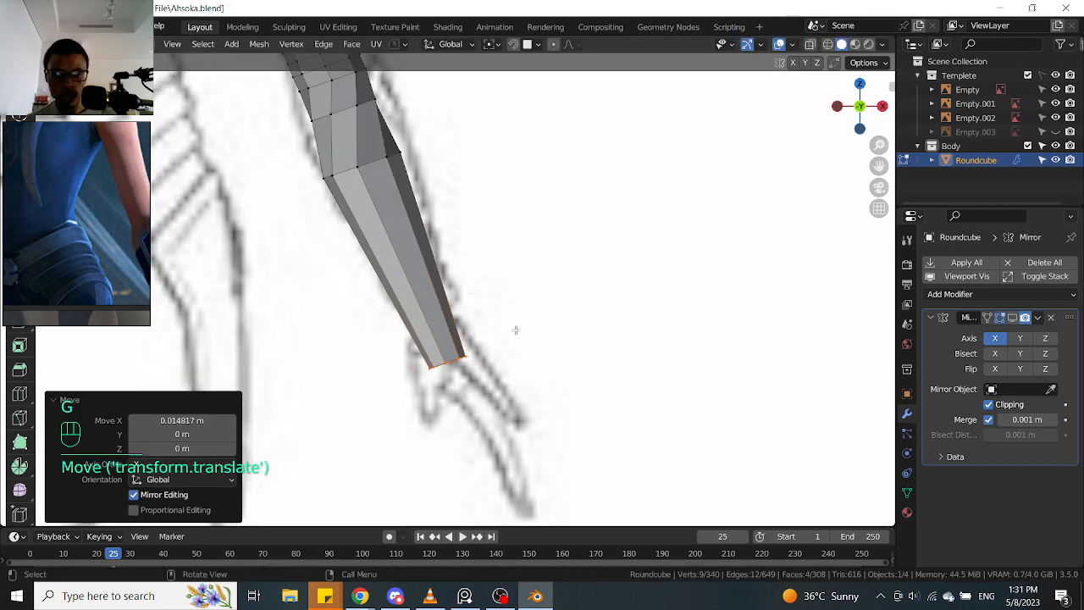
key("g")
key("x")
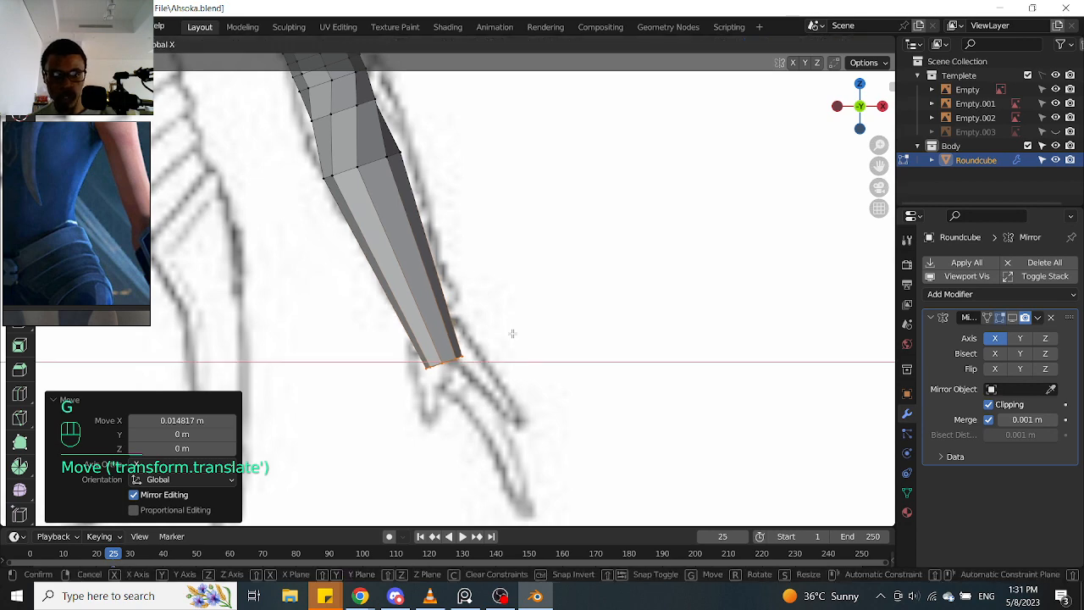
left_click(512, 333)
Select the edge loop at the top of the forearm in the side view and scale it by 1.136 along Y
key("KP_3")
key("alt+z")
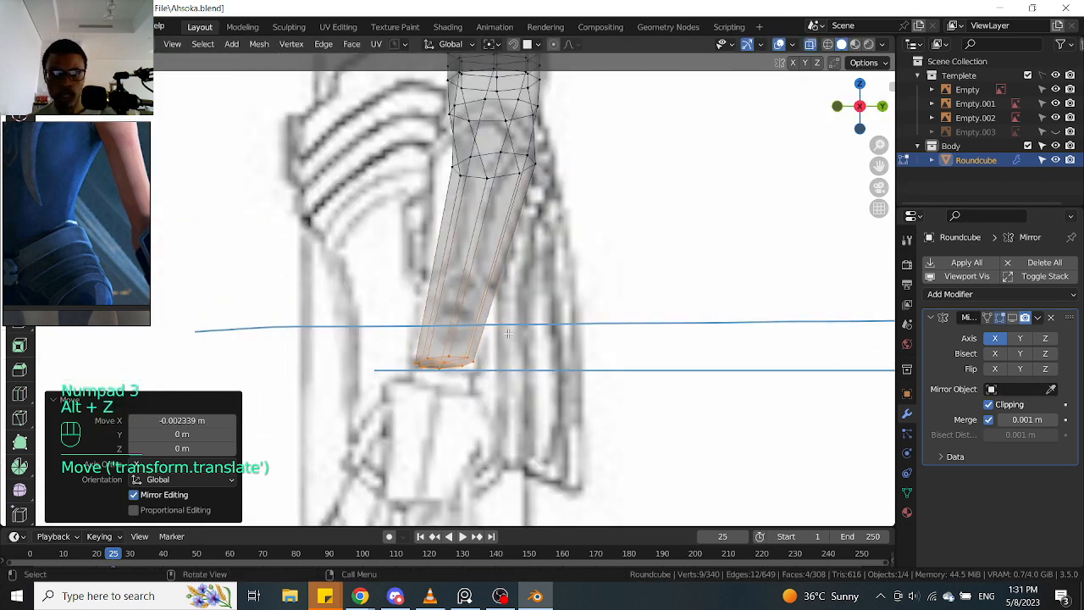
scroll(512, 333, "up", 2)
scroll(508, 269, "down", 1)
middle_click_drag(508, 269, 525, 180, "shift")
key("alt+z")
scroll(525, 180, "down", 2)
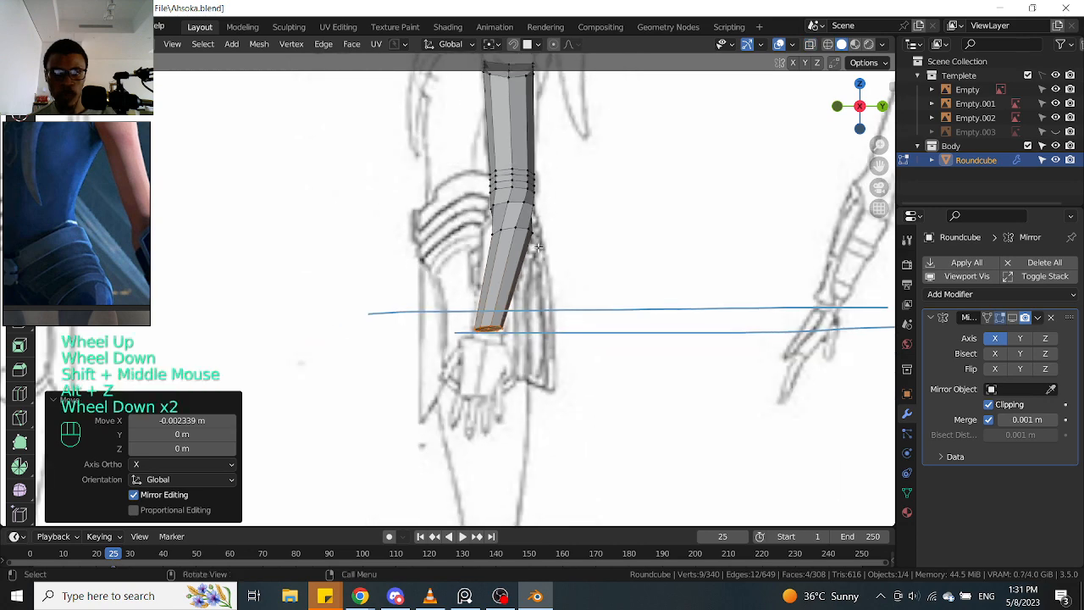
scroll(525, 180, "up", 1)
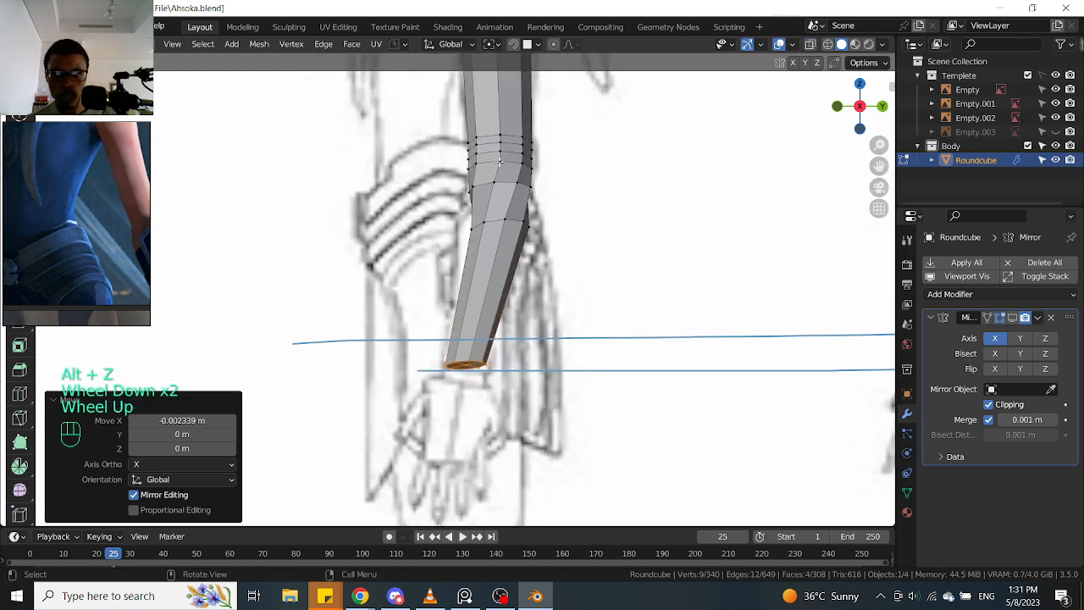
scroll(442, 337, "up", 3)
key("alt+z")
left_click_drag(455, 256, 505, 227)
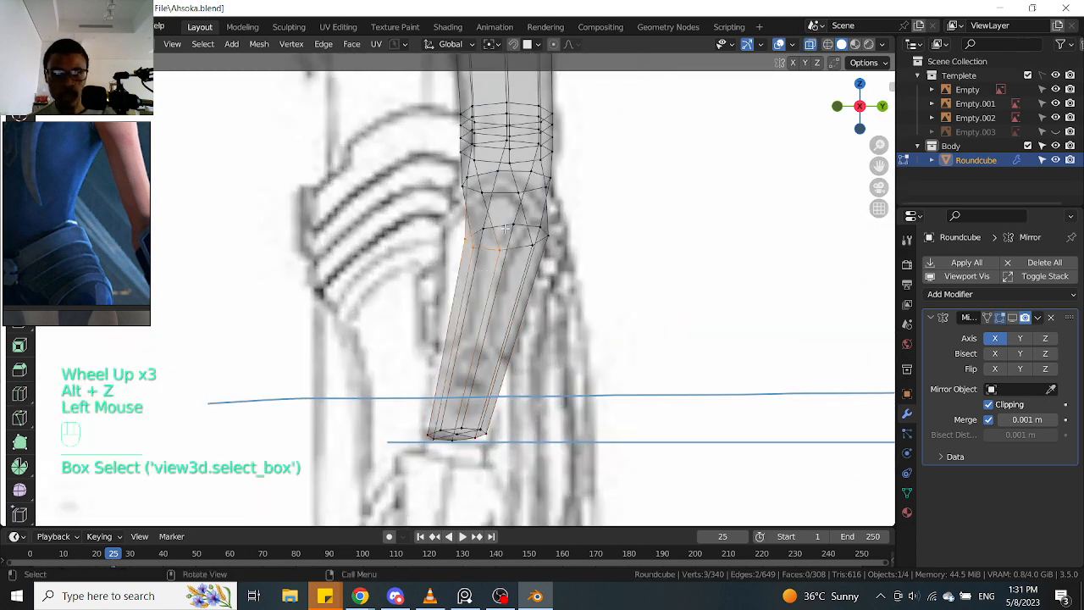
left_click(535, 240, "alt")
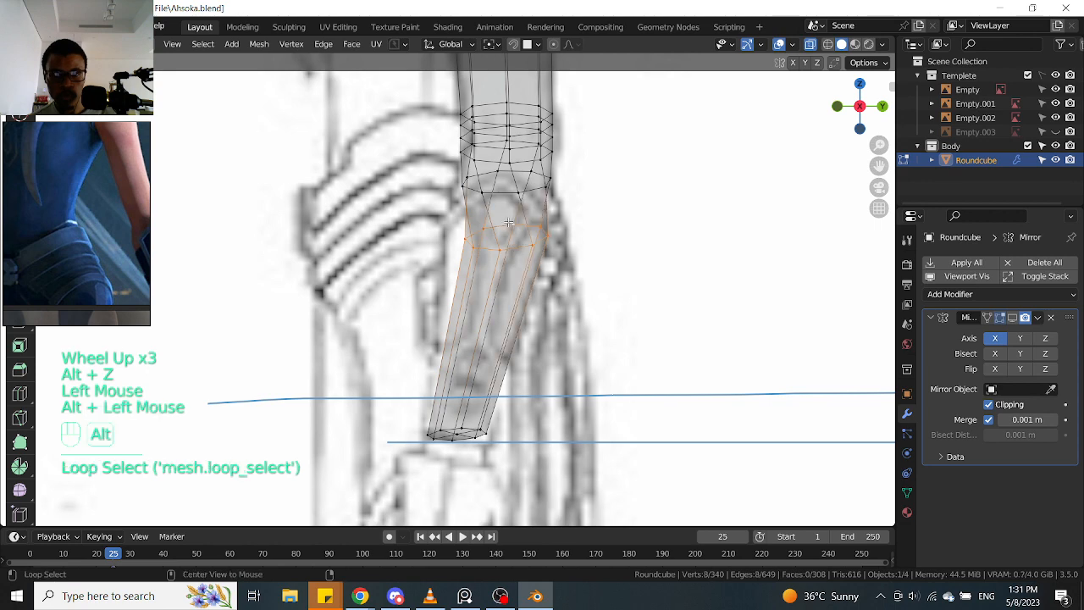
key("s")
key("y")
left_click(644, 232)
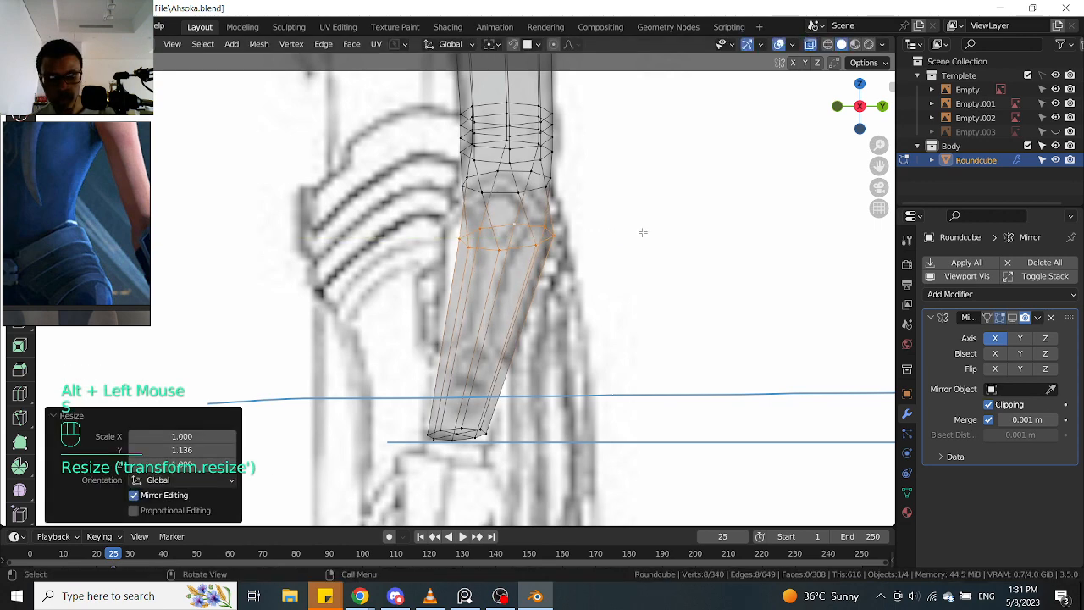
Move the upper forearm loop about -0.0066 m in Y, then nudge it slightly further in the same direction in the side view
key("g")
key("y")
left_click(634, 236)
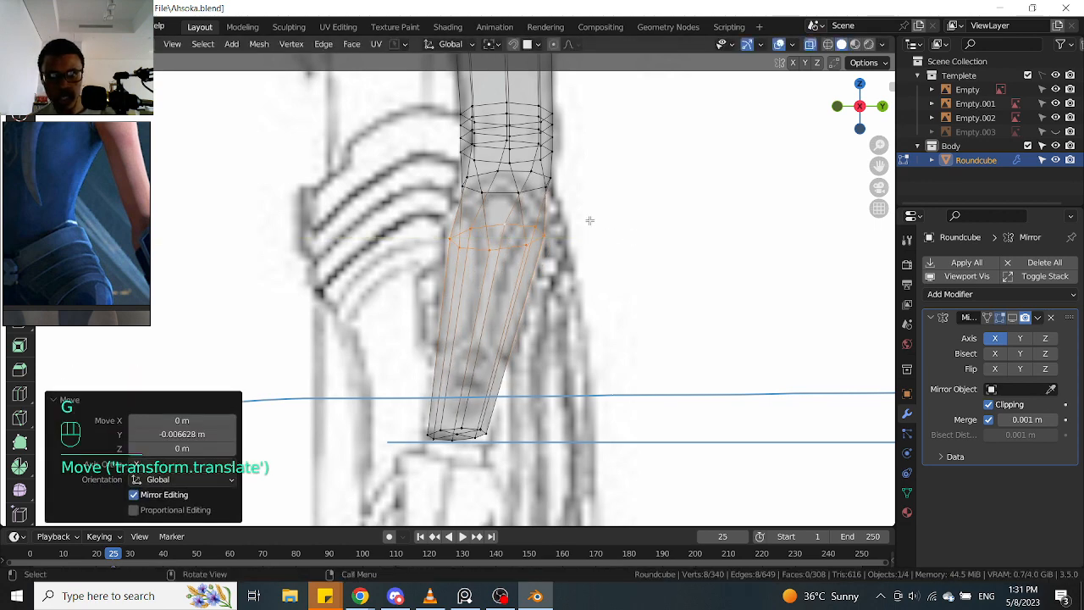
scroll(584, 213, "down", 2)
scroll(575, 208, "down", 1)
middle_click_drag(575, 207, 552, 226)
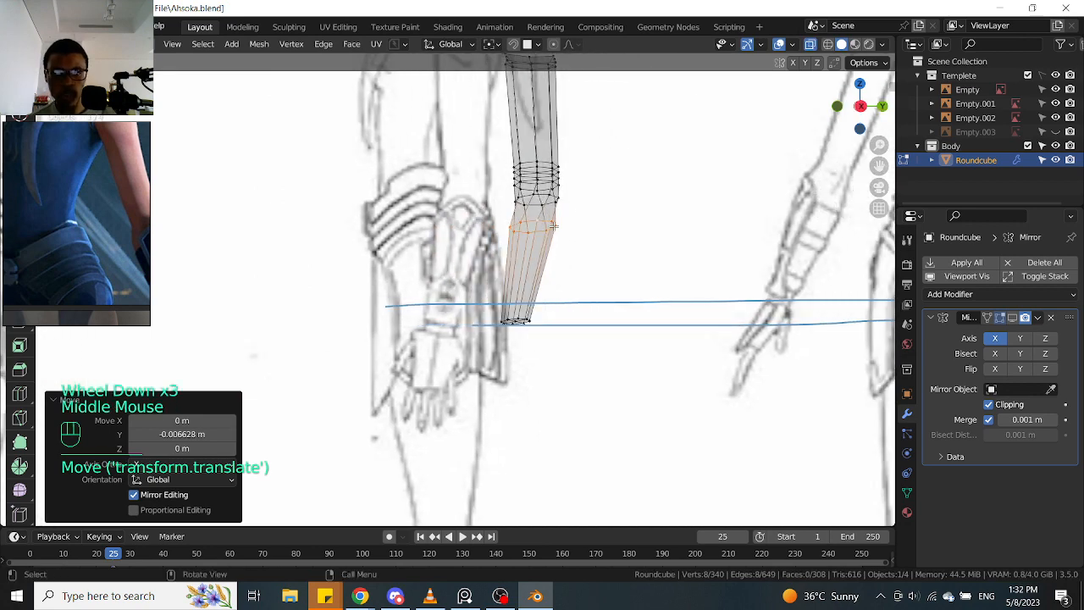
key("KP_3")
key("alt+z")
scroll(627, 204, "up", 2)
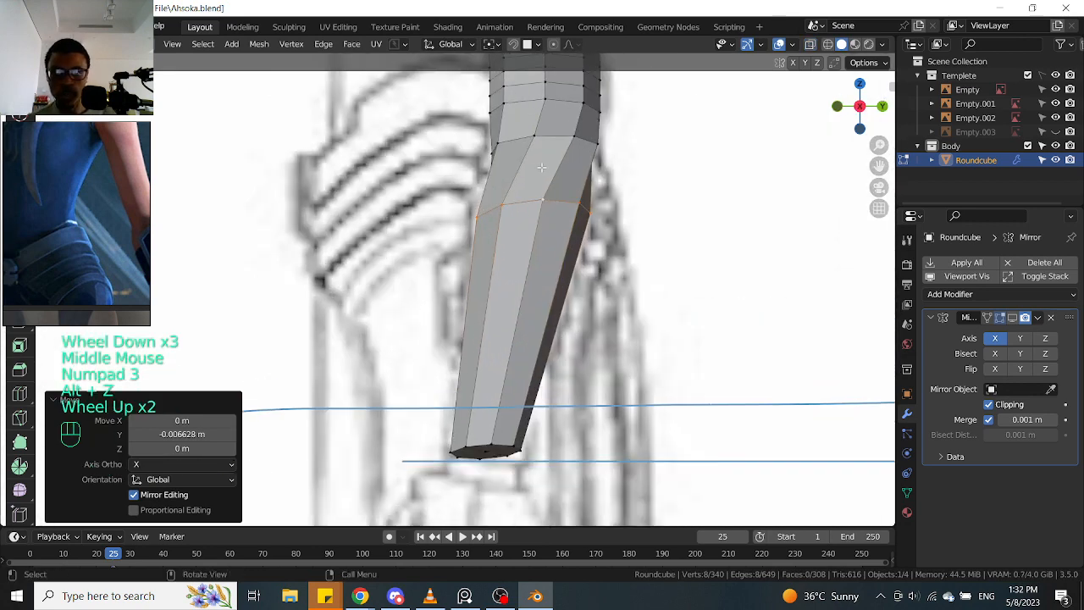
key("g")
key("y")
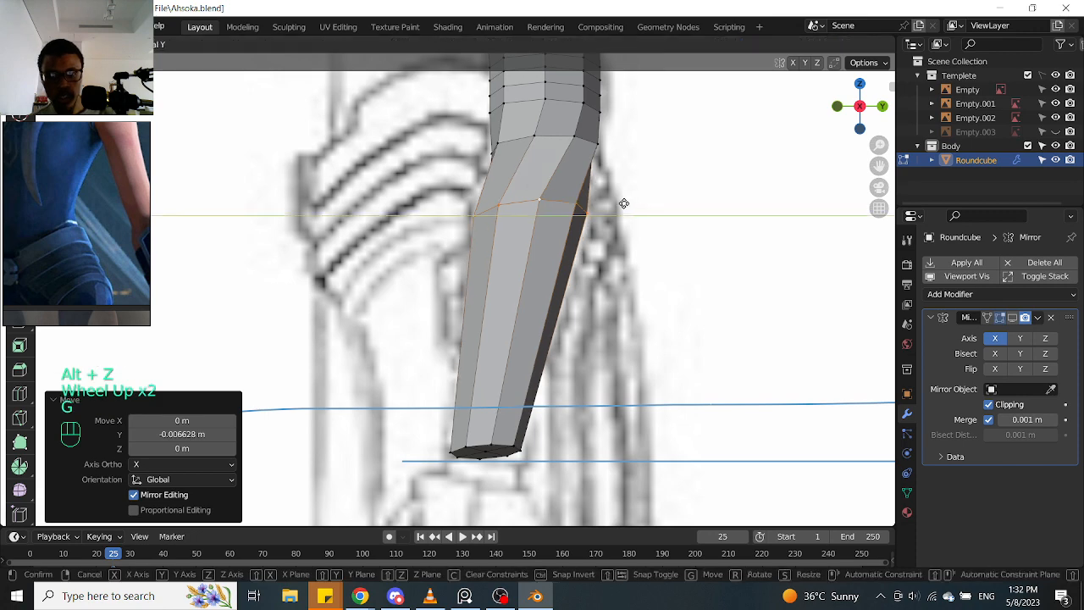
left_click(622, 204)
Select the next loop up, just below the elbow loops, move it about -0.0036 m in Y and scale it by 1.157 along Y
middle_click_drag(548, 137, 531, 213, "shift")
left_click(531, 213, "alt")
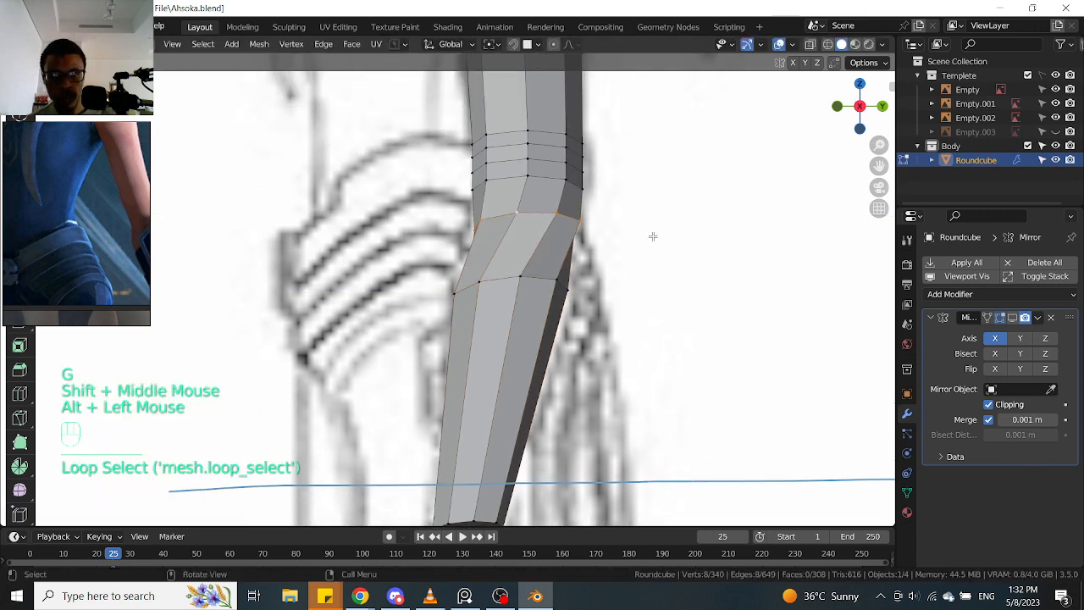
key("g")
key("y")
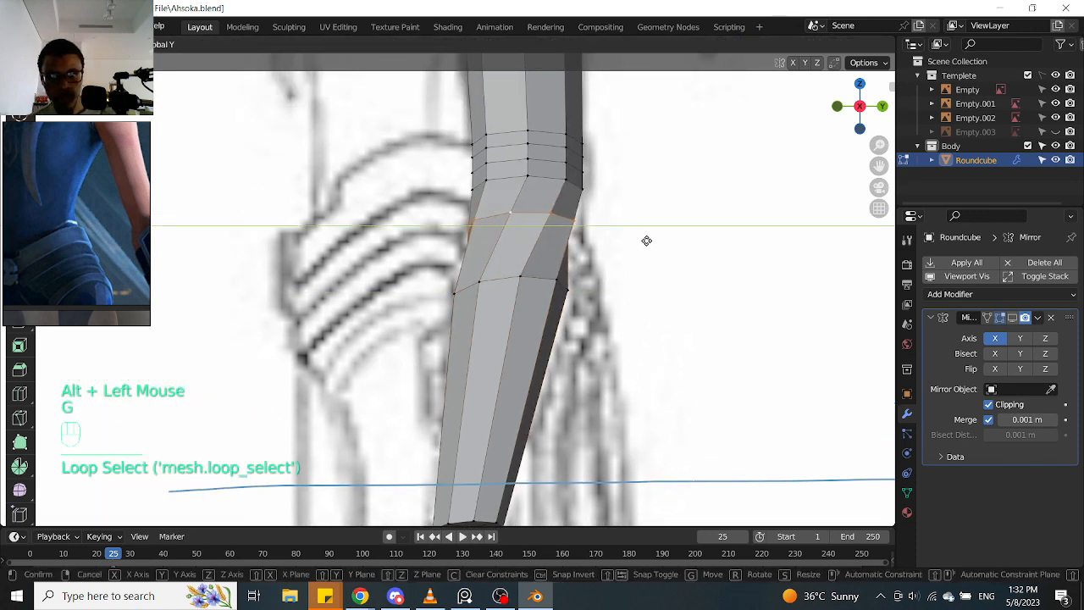
left_click(646, 238)
key("s")
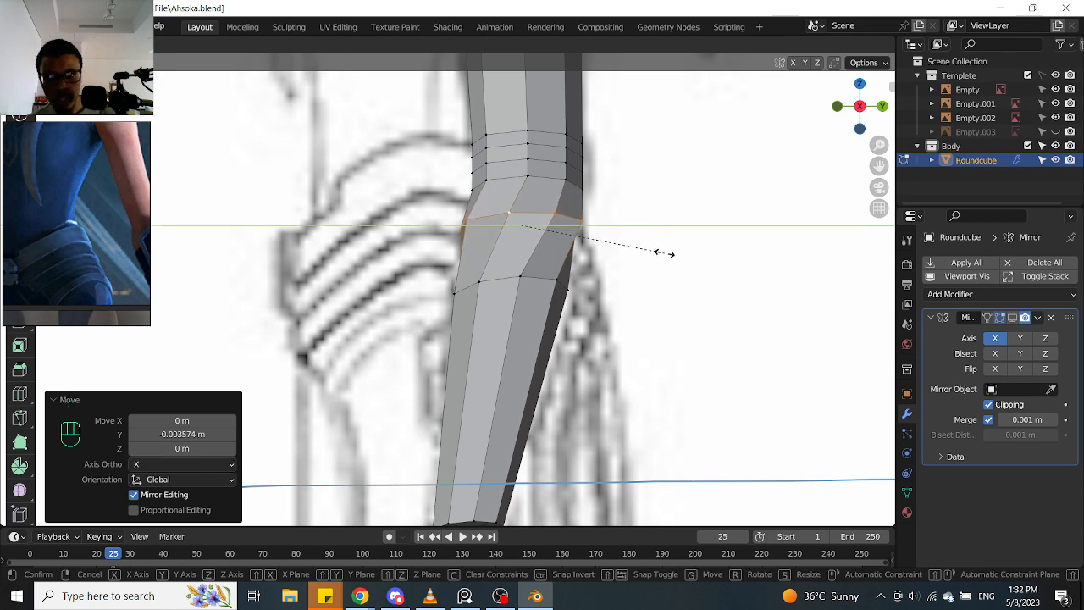
left_click(665, 253)
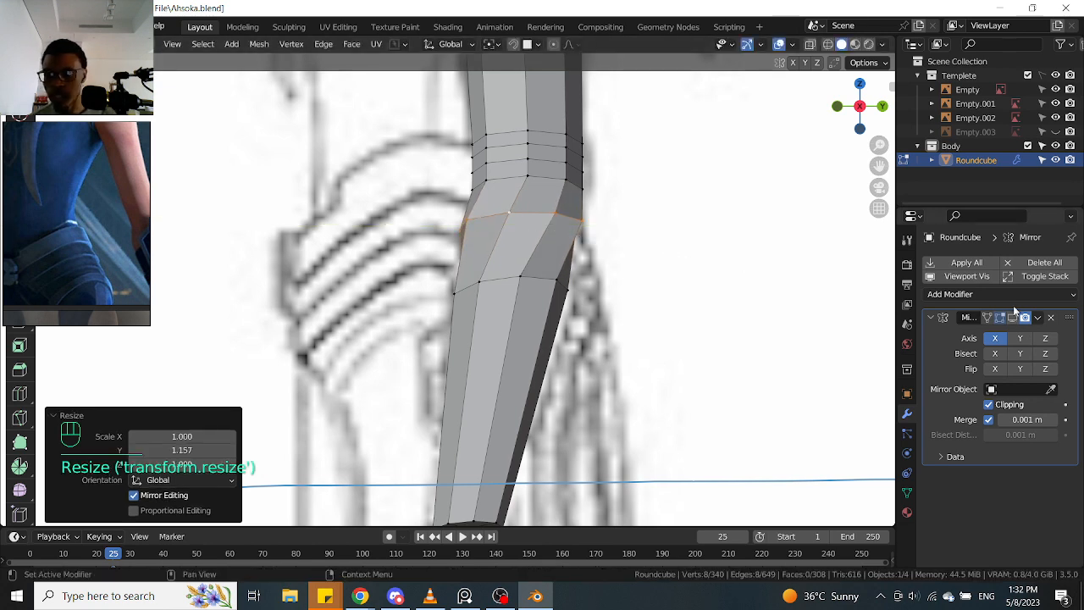
Add a Subdivision Surface modifier to the Roundcube body mesh
left_click(1014, 310)
left_click(1013, 310)
left_click(1014, 293)
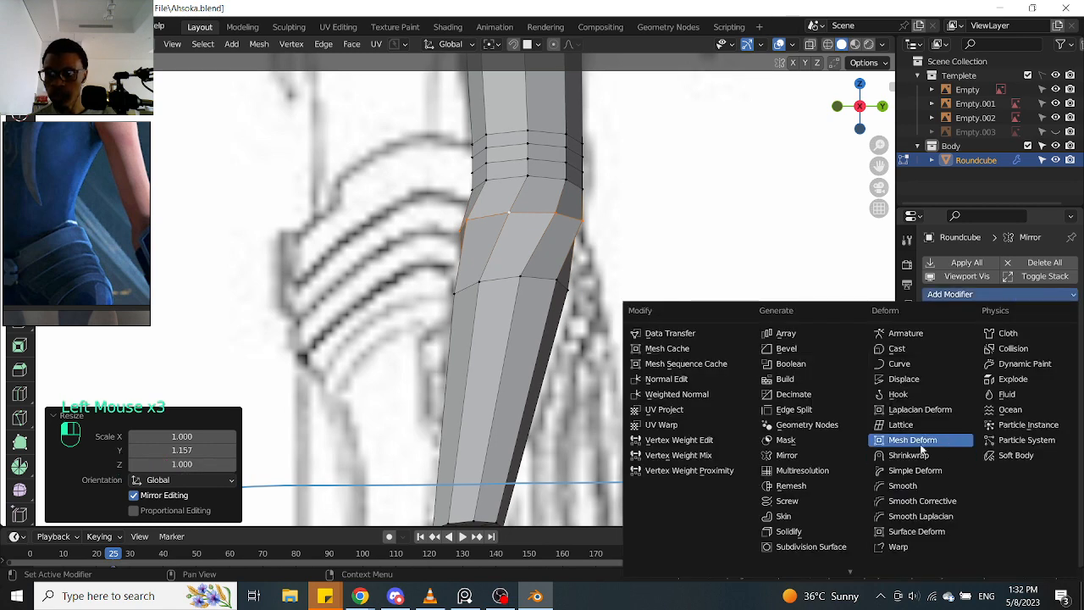
left_click(823, 546)
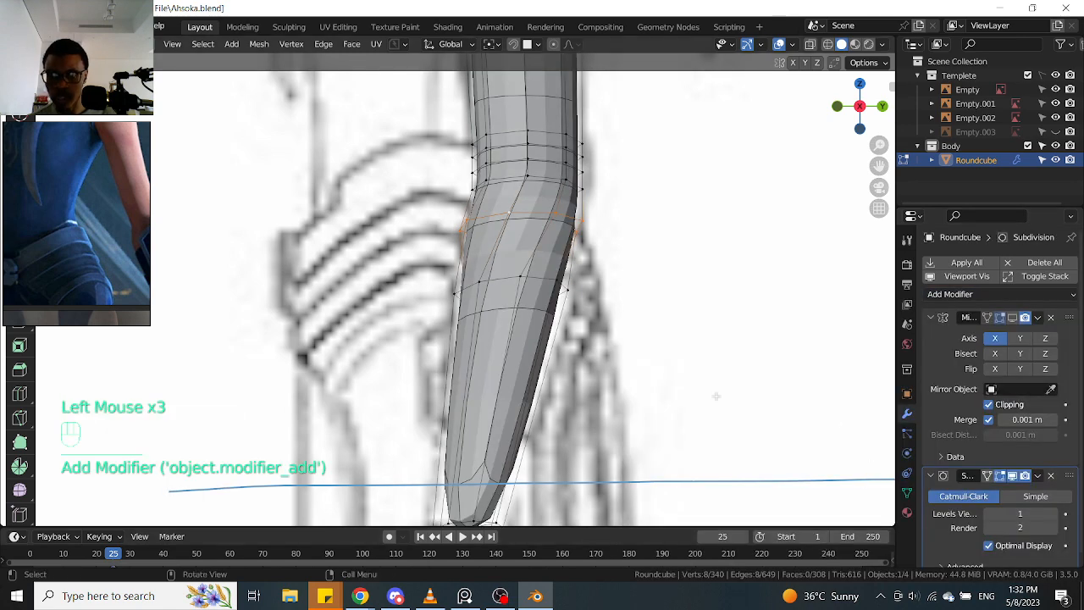
Compare the smoothed arm with the front drawing, and turn off the Subdivision modifier's viewport display
scroll(548, 292, "down", 3)
middle_click_drag(548, 291, 668, 310)
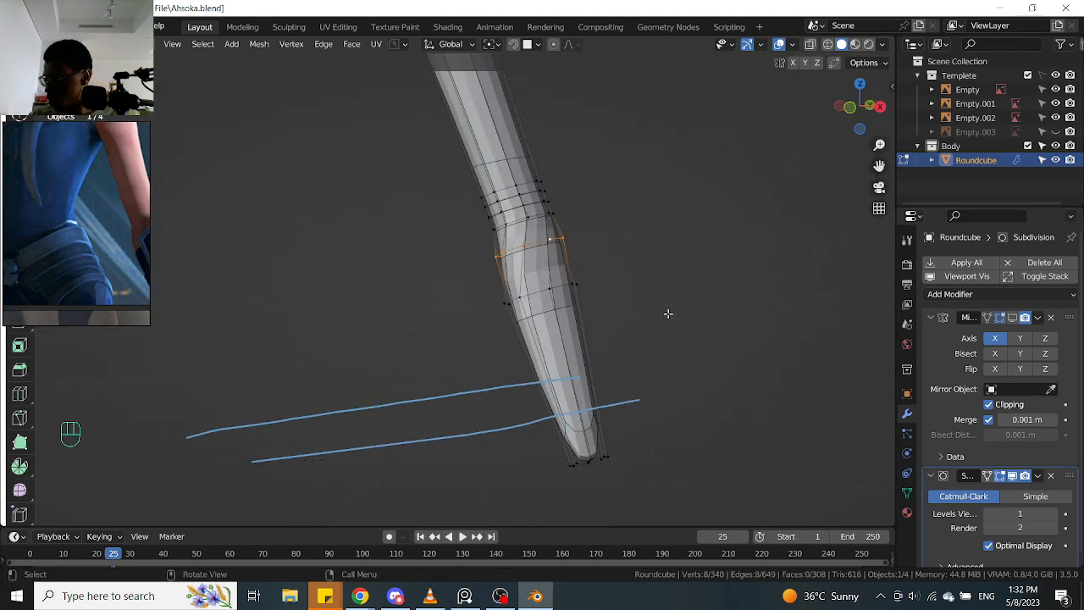
key("KP_1")
scroll(668, 312, "up", 2)
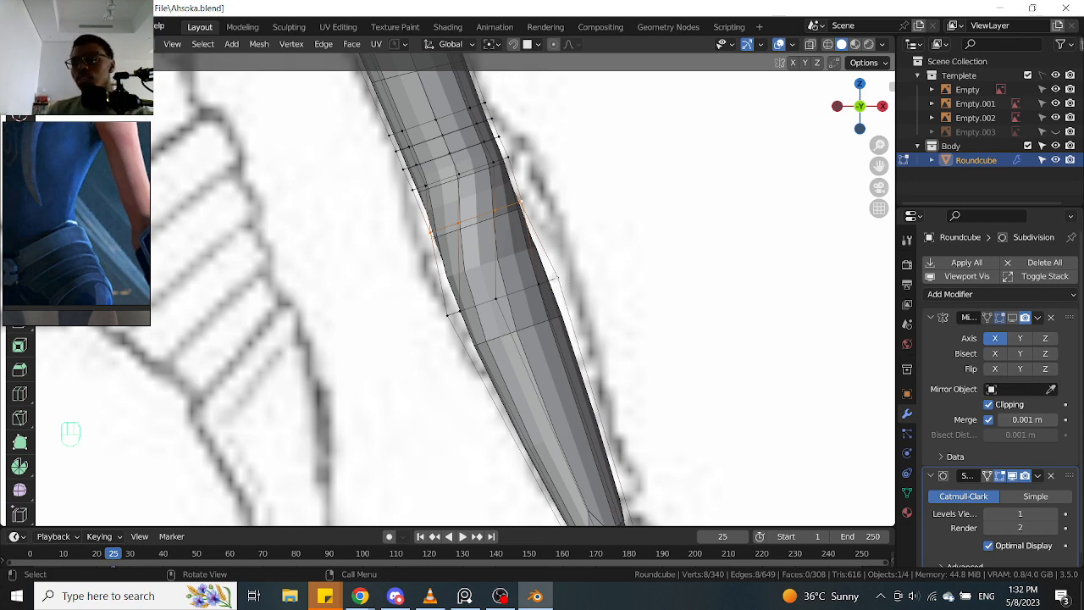
scroll(535, 269, "down", 2)
key("alt+z")
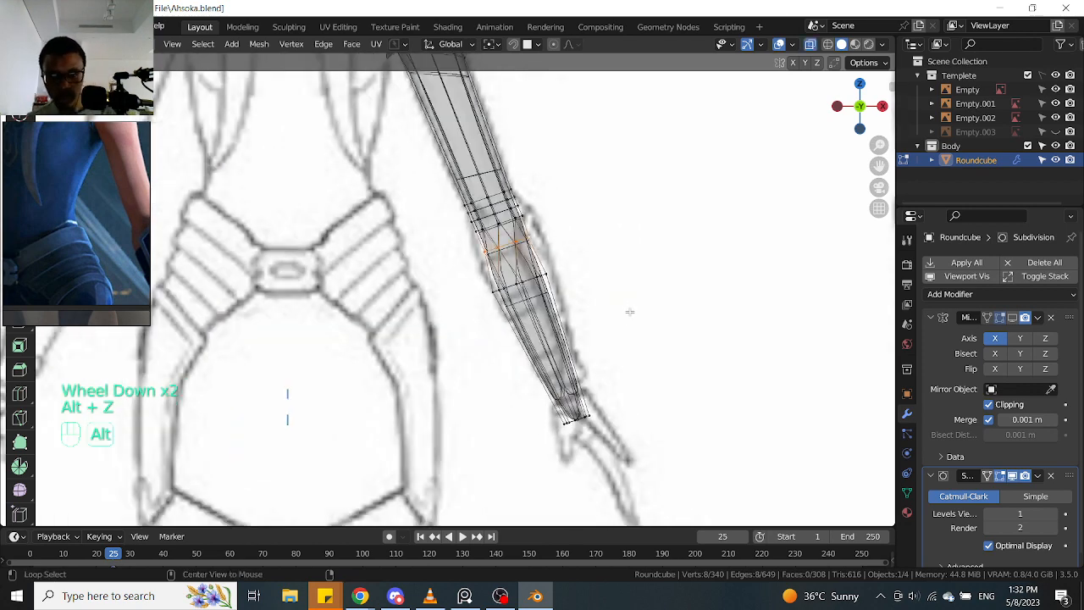
middle_click_drag(629, 310, 627, 234, "shift")
scroll(593, 322, "up", 2)
key("alt+z")
middle_click_drag(594, 322, 448, 305, "shift")
left_click(1013, 476)
Box-select the loop at the top of the forearm in the front view and scale it by 1.096 along X
left_click_drag(426, 323, 553, 215)
mouse_move(553, 215)
middle_mouse_down()
mouse_move(559, 236)
mouse_move(537, 257)
middle_mouse_up()
key("KP_1")
scroll(548, 234, "down", 2)
scroll(537, 257, "up", 1)
key("alt+z")
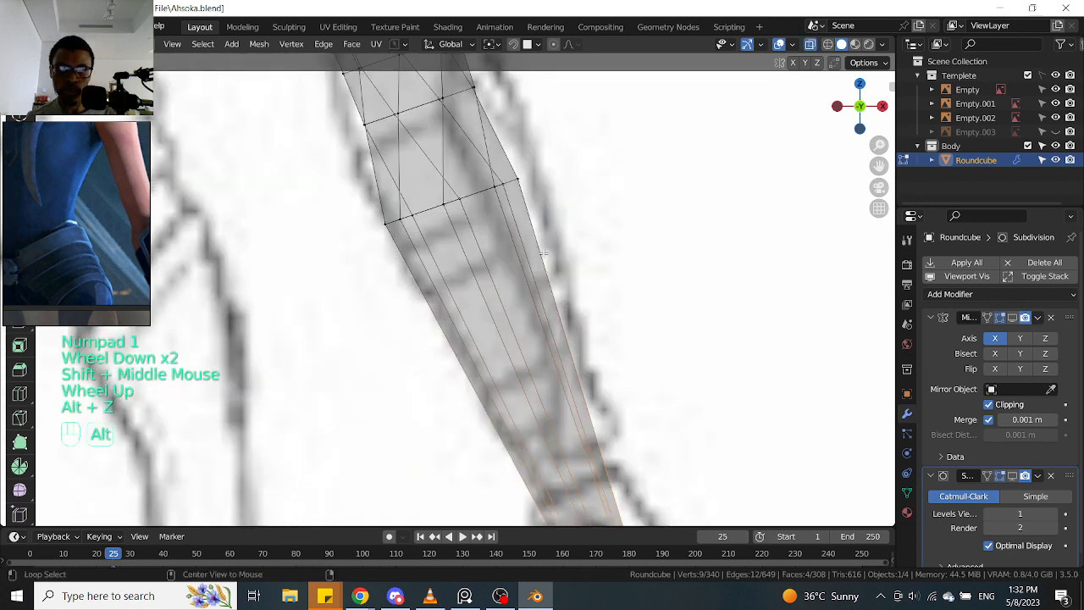
left_click_drag(379, 287, 580, 162)
scroll(581, 162, "down", 2)
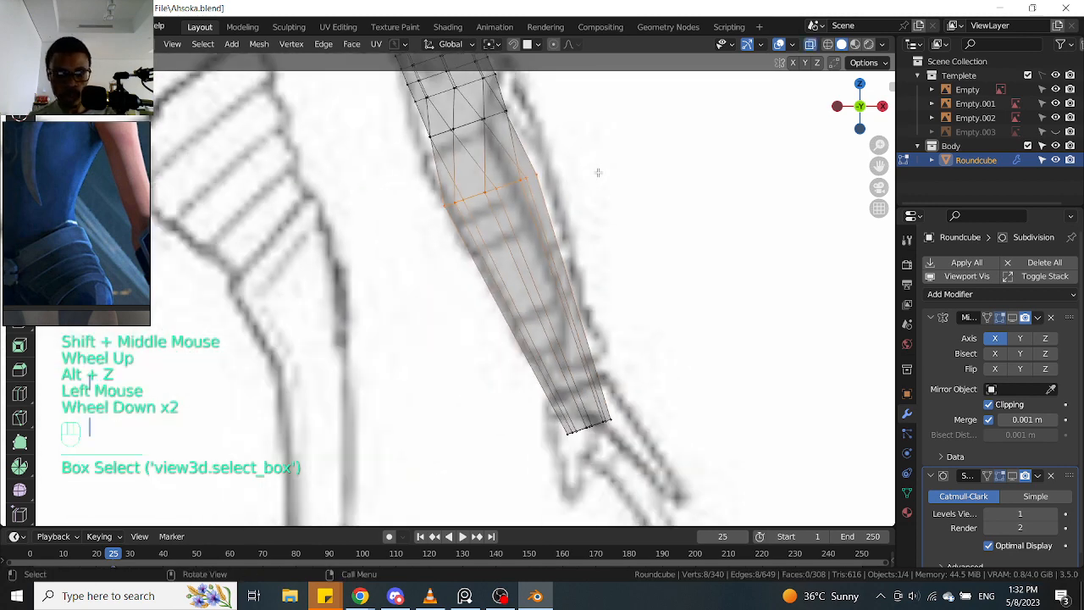
key("s")
key("x")
left_click(608, 172)
Move the upper forearm loop about 0.0049 m in X to fit the arm outline in the front view
key("g")
key("y")
key("x")
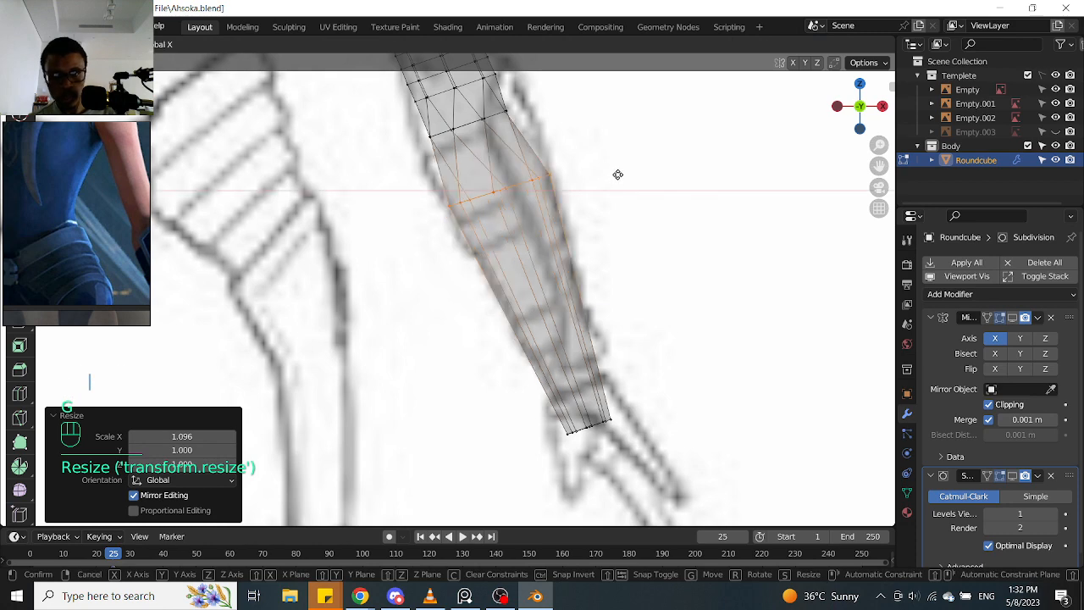
left_click(617, 175)
Select the loop just below the elbow loops, scale it by 1.502 along X and move it about 0.0026 m in X
middle_click_drag(616, 175, 615, 234, "shift")
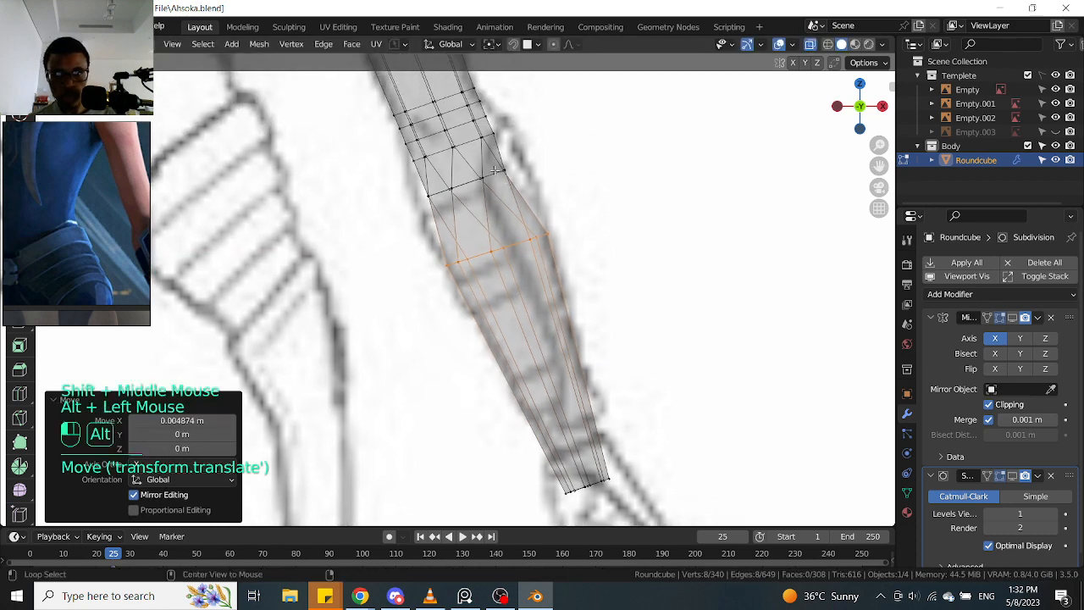
left_click(498, 173, "alt")
key("s")
key("x")
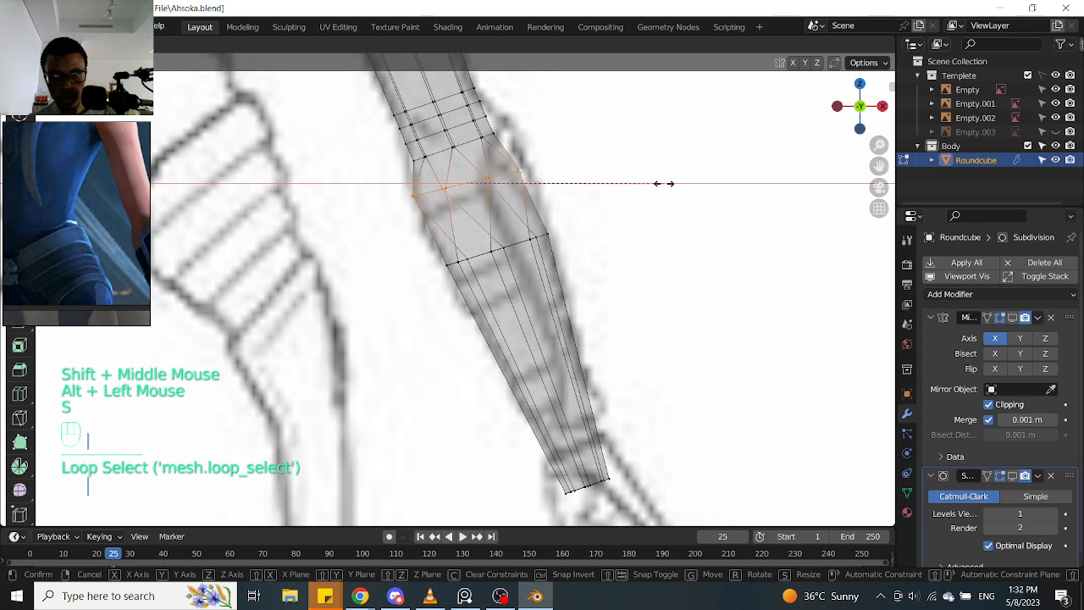
left_click(675, 181)
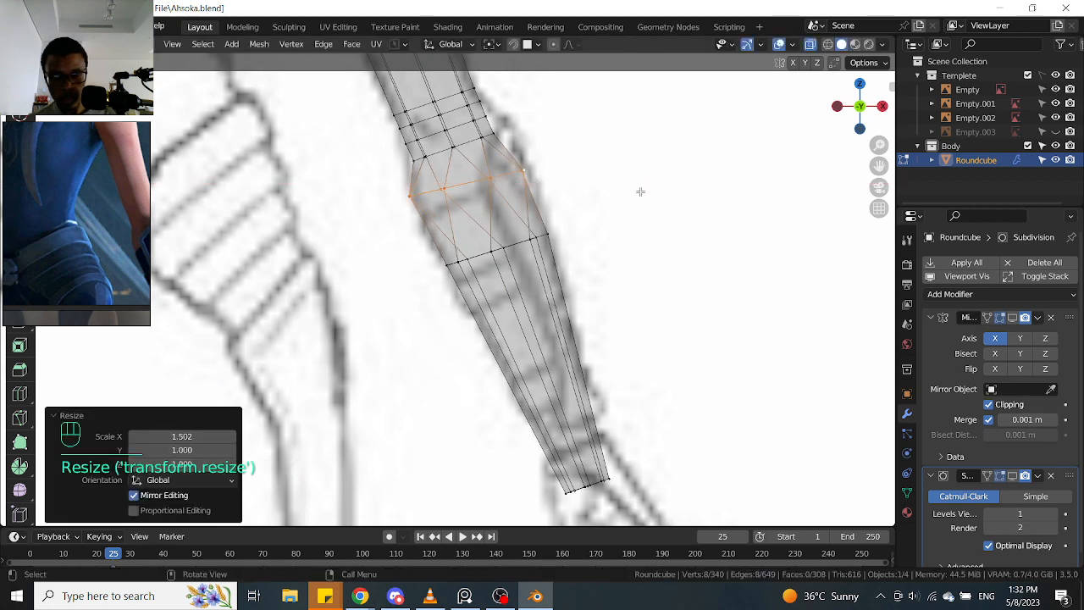
key("g")
key("x")
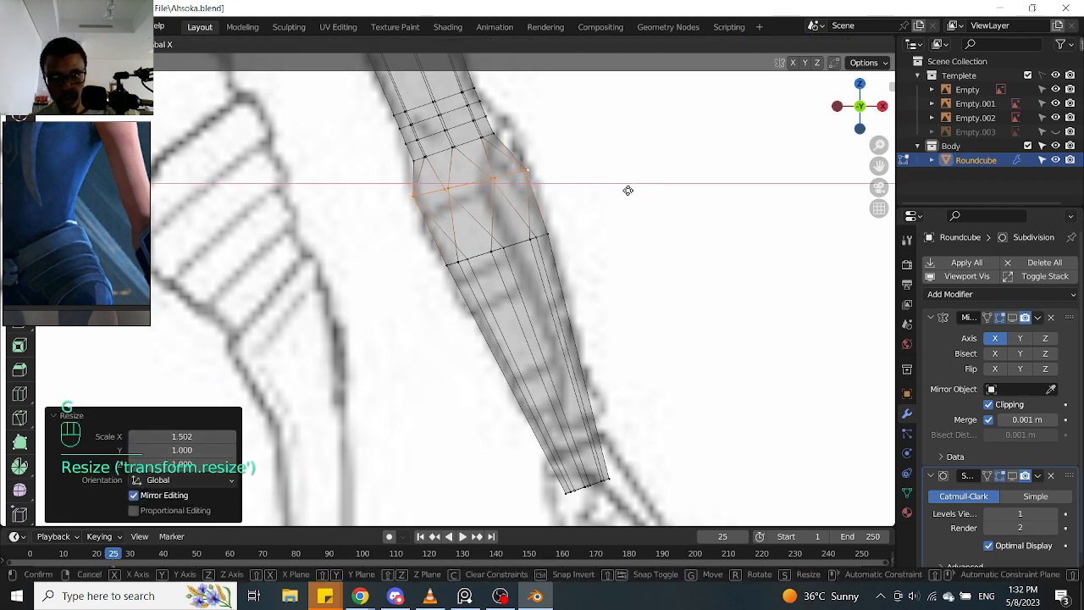
left_click(627, 190)
Select the upper forearm loop in the side view, move it about 0.002 m in Y and scale it by 1.063 along Y
key("alt+z")
scroll(628, 190, "down", 3)
middle_click_drag(588, 223, 421, 230)
key("KP_3")
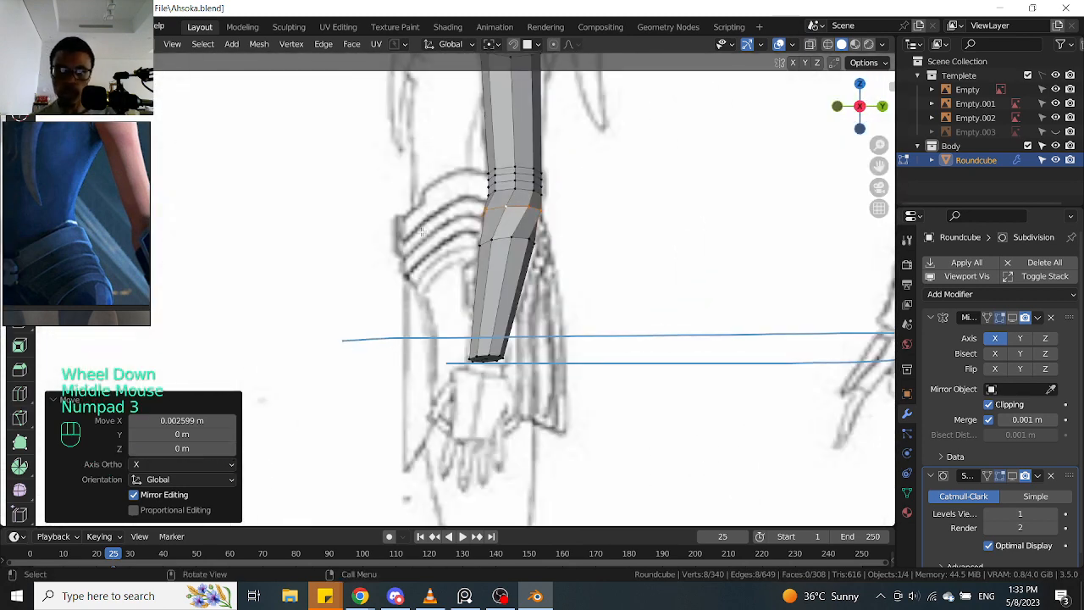
scroll(421, 230, "up", 3)
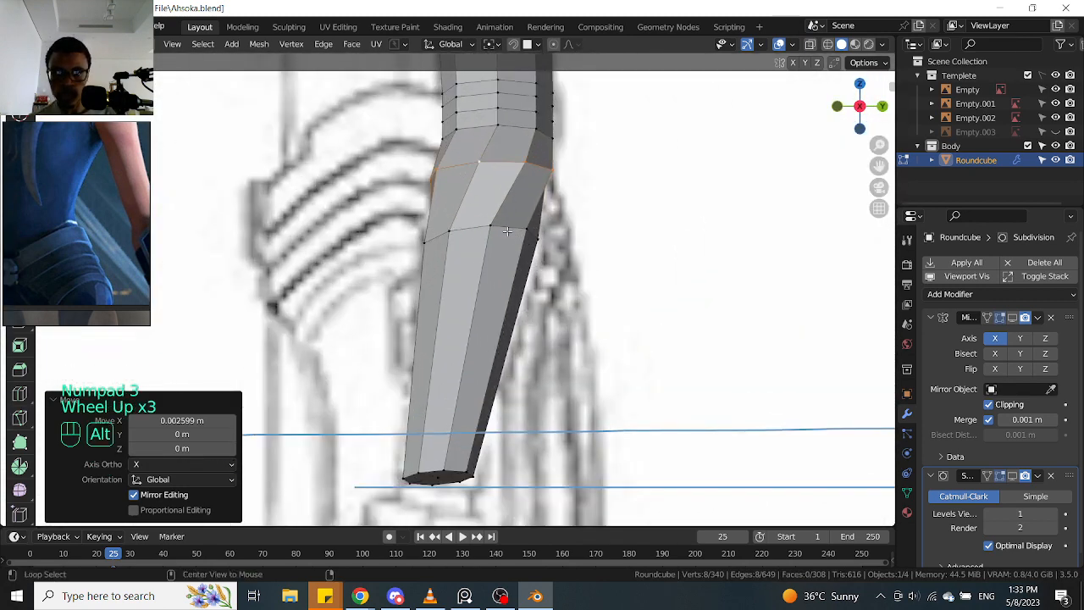
left_click(506, 231, "alt")
key("g")
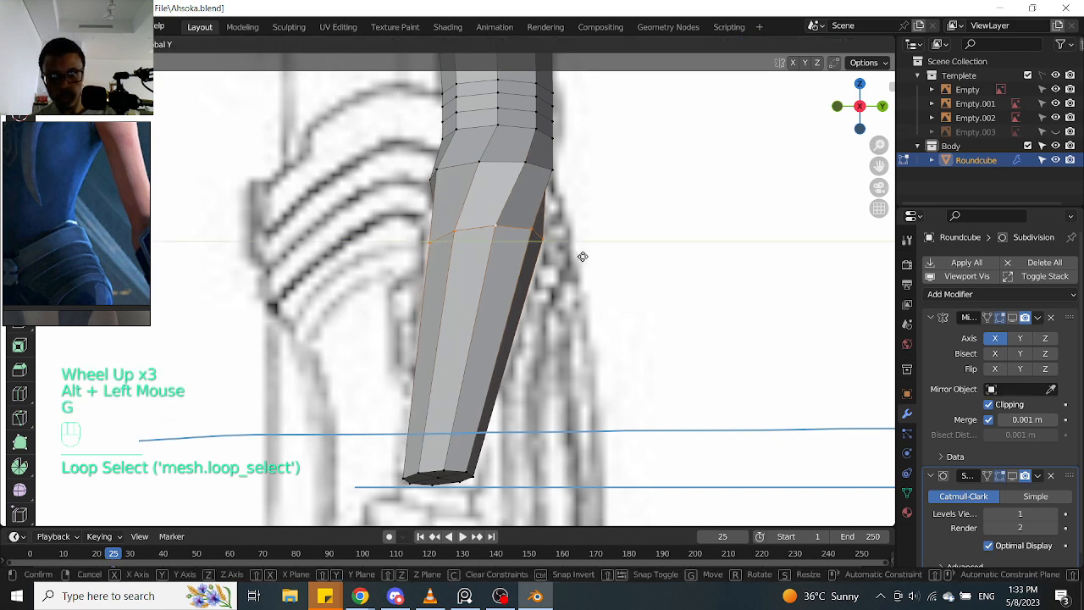
left_click(583, 256)
key("s")
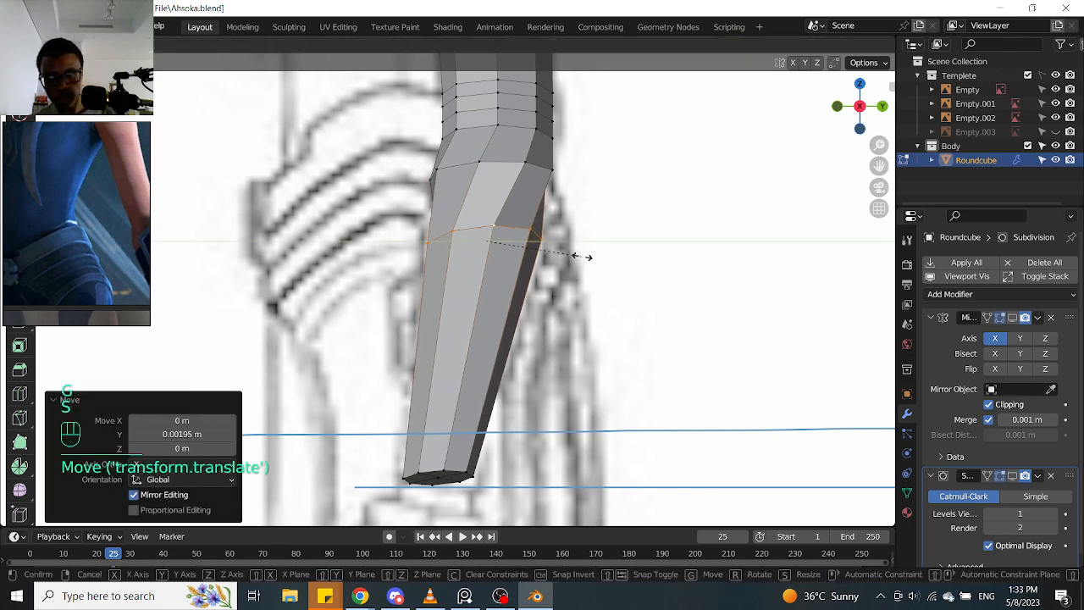
left_click(584, 258)
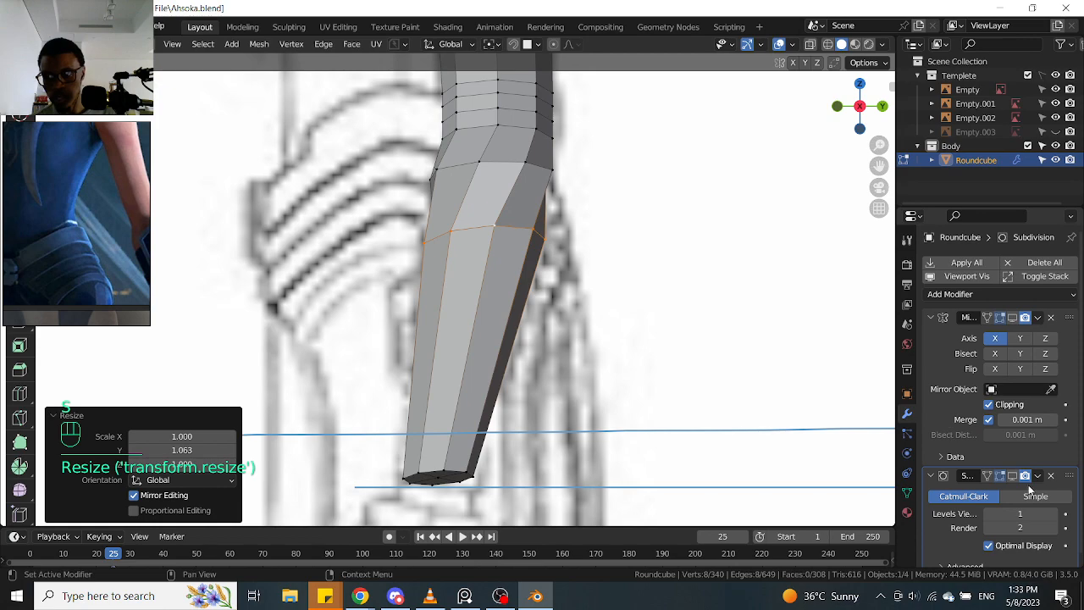
Show the subdivision smoothing in the viewport and compare the smoothed forearm with the front reference drawing
left_click(1017, 480)
scroll(562, 300, "down", 2)
middle_click_drag(563, 300, 540, 274)
scroll(700, 259, "up", 1)
key("KP_1")
scroll(509, 271, "up", 1)
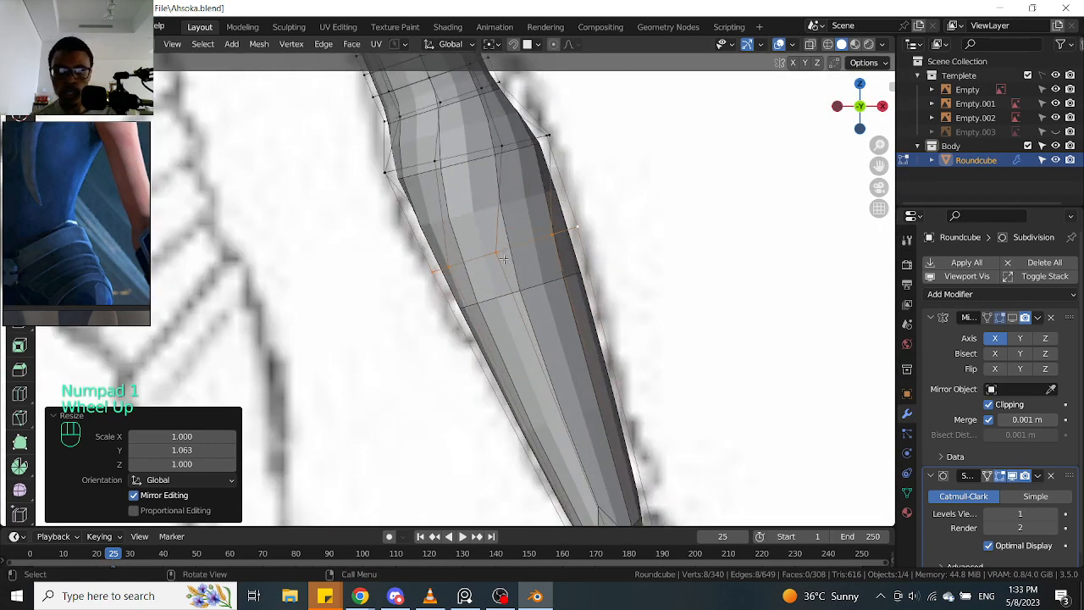
left_click(528, 237)
left_click(531, 237, "alt")
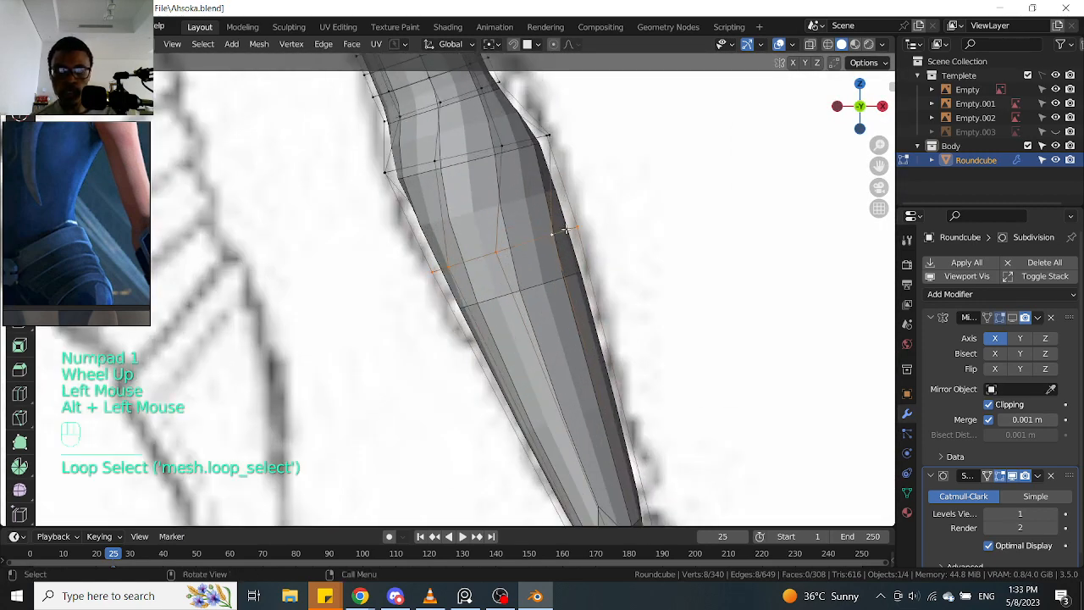
scroll(565, 229, "down", 3)
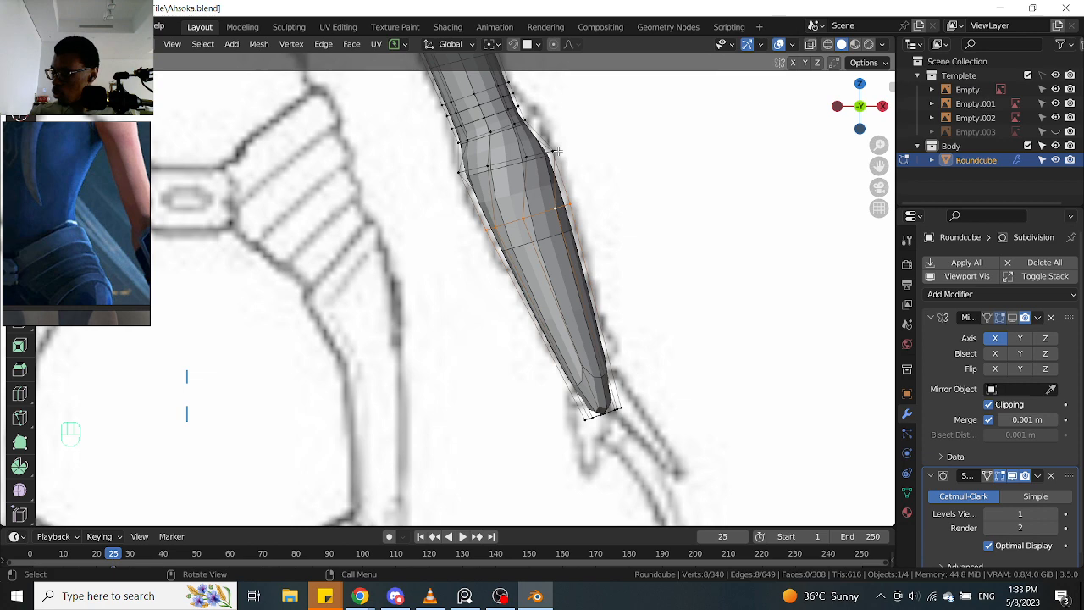
scroll(555, 150, "up", 2)
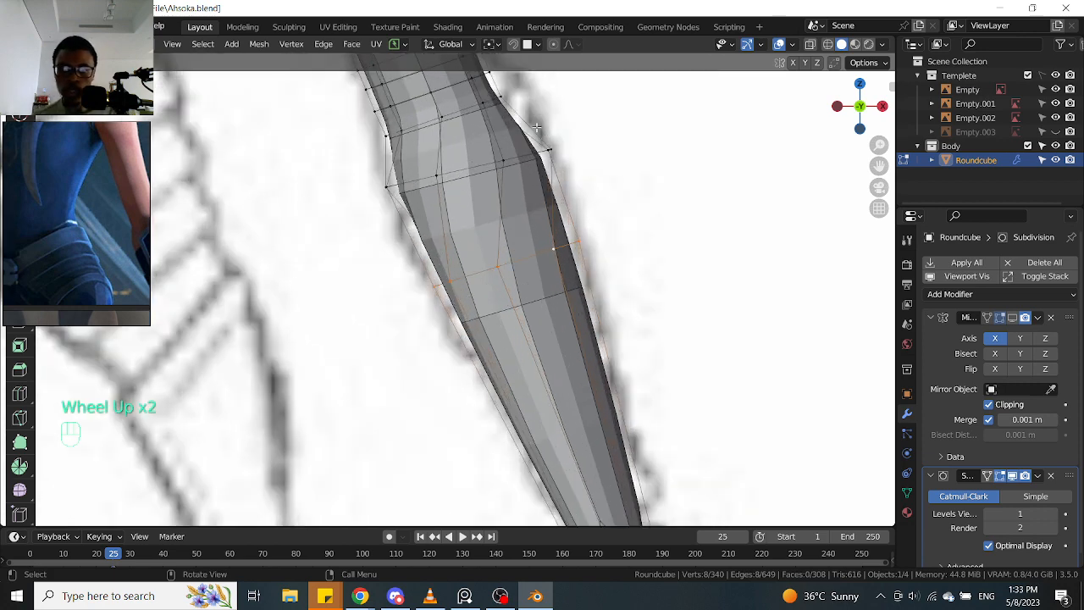
scroll(527, 272, "down", 2)
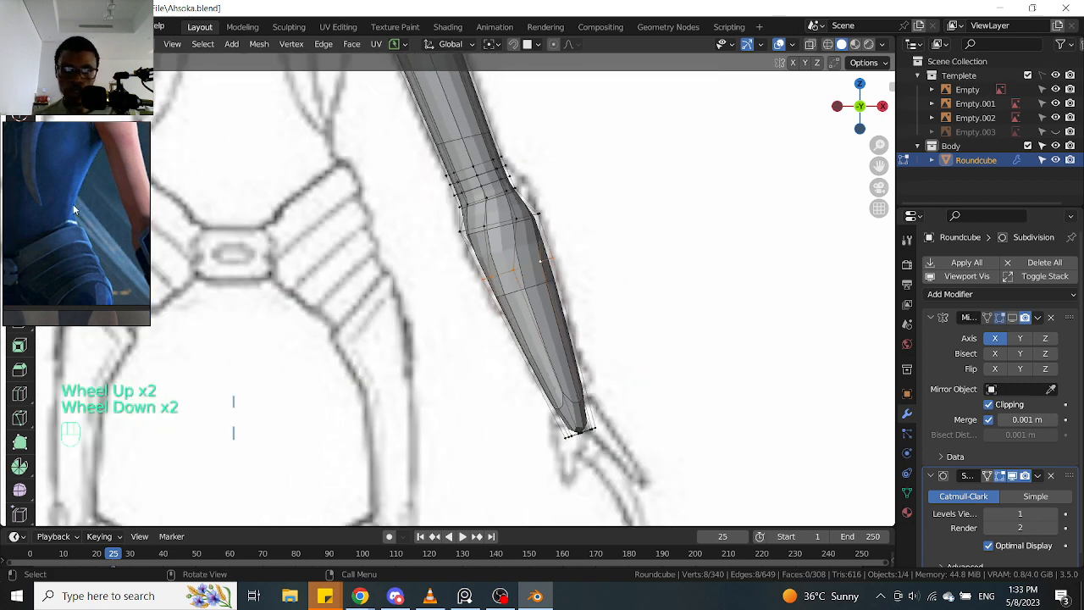
scroll(403, 226, "up", 1)
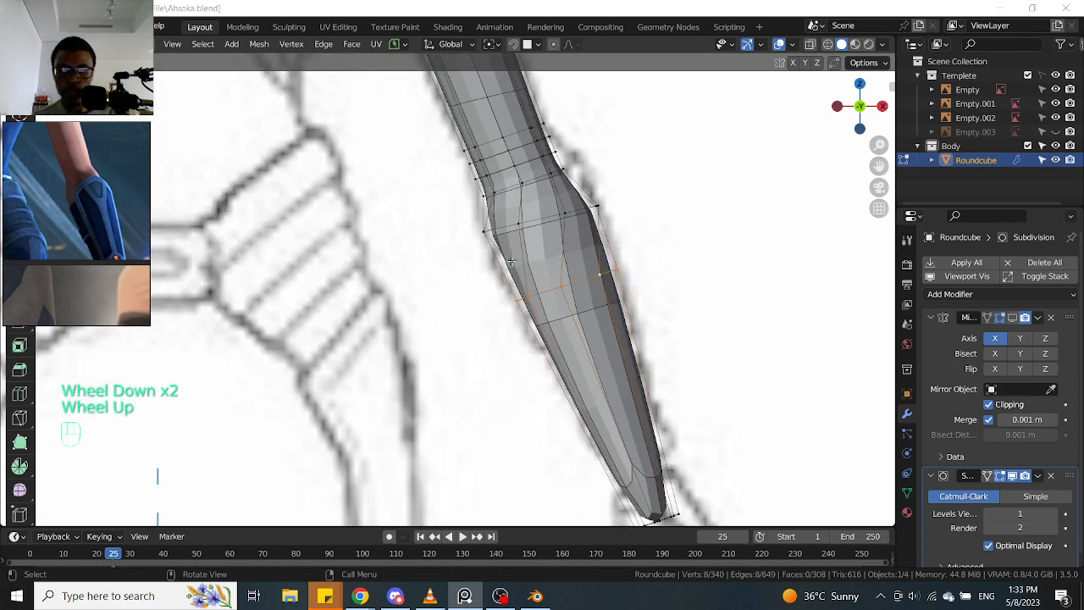
Set the transform orientation to Face.001 and rotate the selected second forearm loop by -15.2°
left_click(475, 49)
left_click(479, 179)
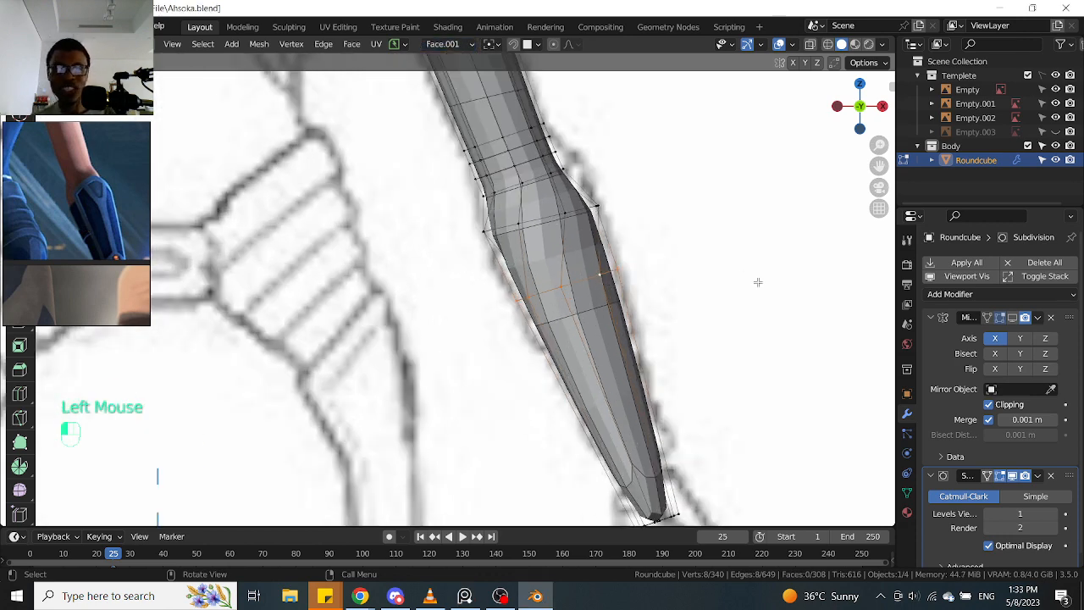
key("r")
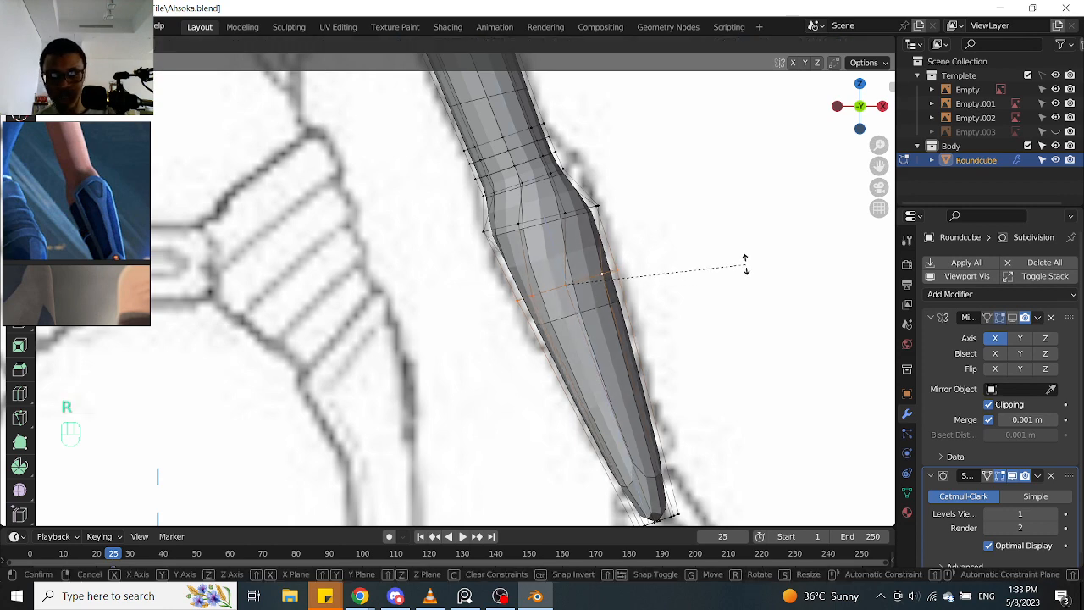
left_click(753, 226)
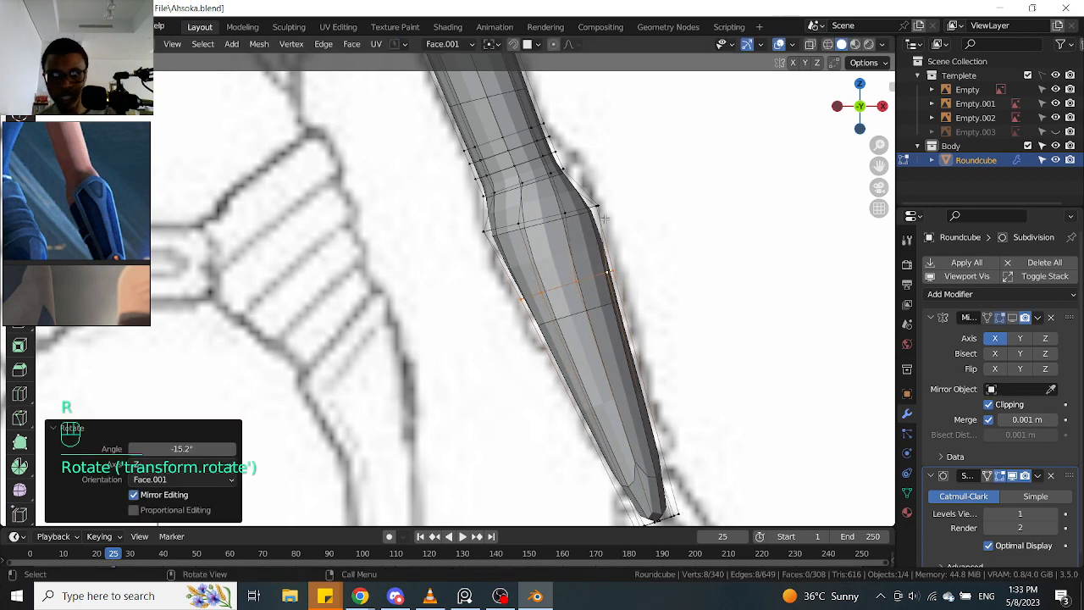
Turn off the subdivision smoothing in the viewport so the forearm shows its unsmoothed mesh
left_click(588, 208)
key("alt+z")
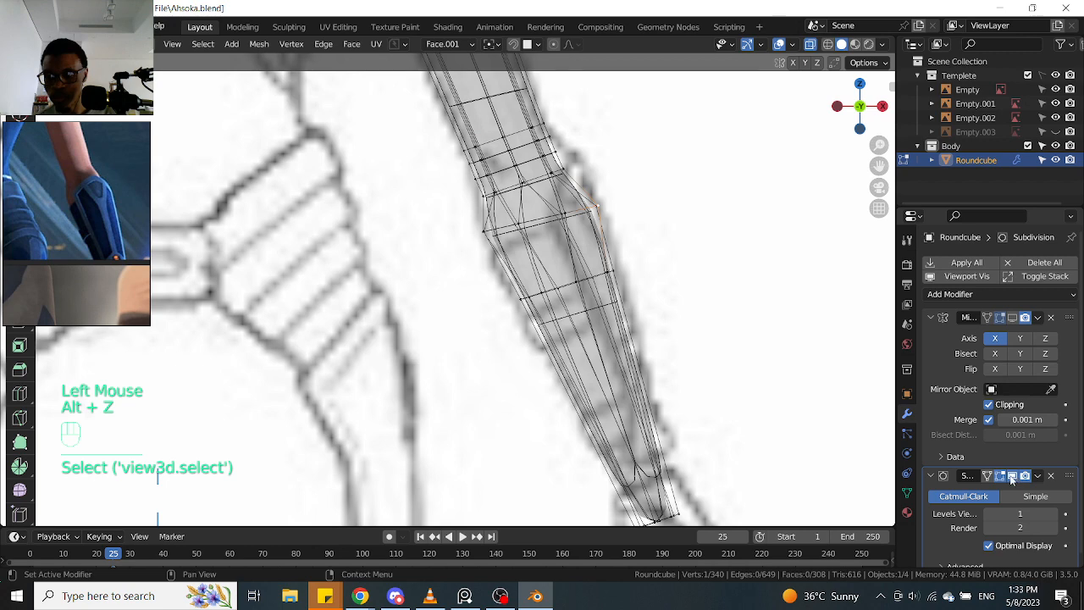
left_click(1010, 477)
key("alt+z")
middle_click_drag(675, 333, 645, 283, "shift")
scroll(645, 283, "down", 2)
scroll(644, 282, "up", 2)
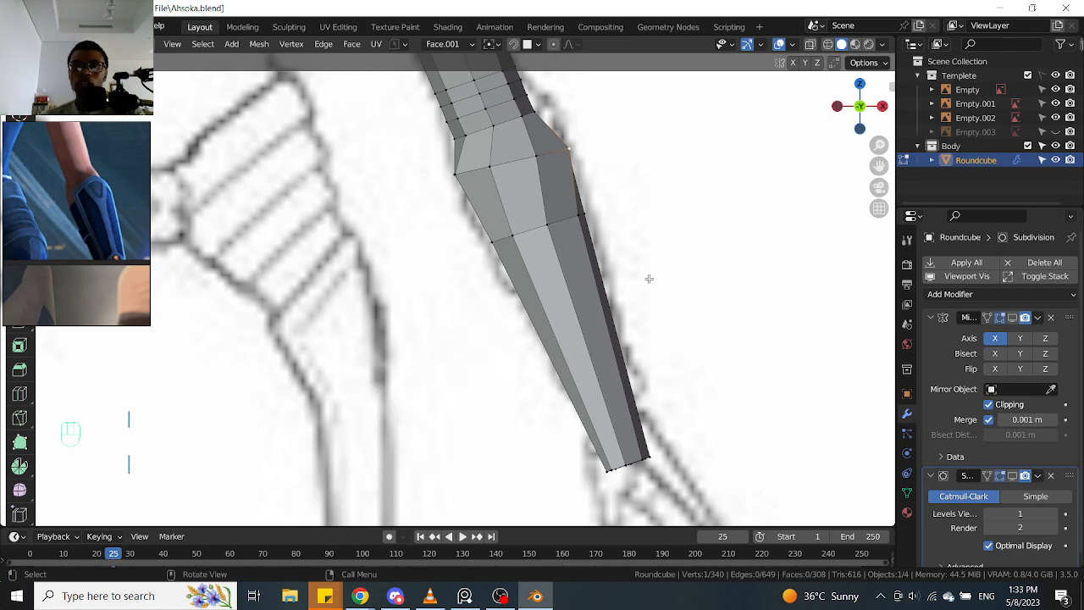
Select the widest forearm loop just below the elbow and rotate it to a steeper tilt across the arm
left_click(557, 163, "alt")
key("alt+z")
left_click(520, 160, "alt")
key("alt+z")
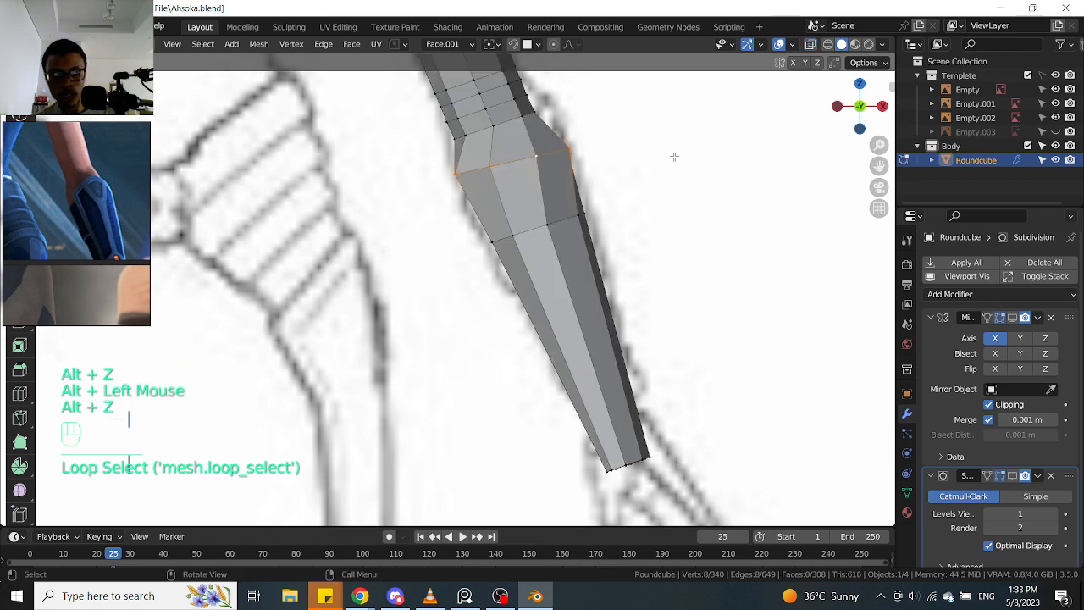
middle_click_drag(559, 140, 643, 214, "shift")
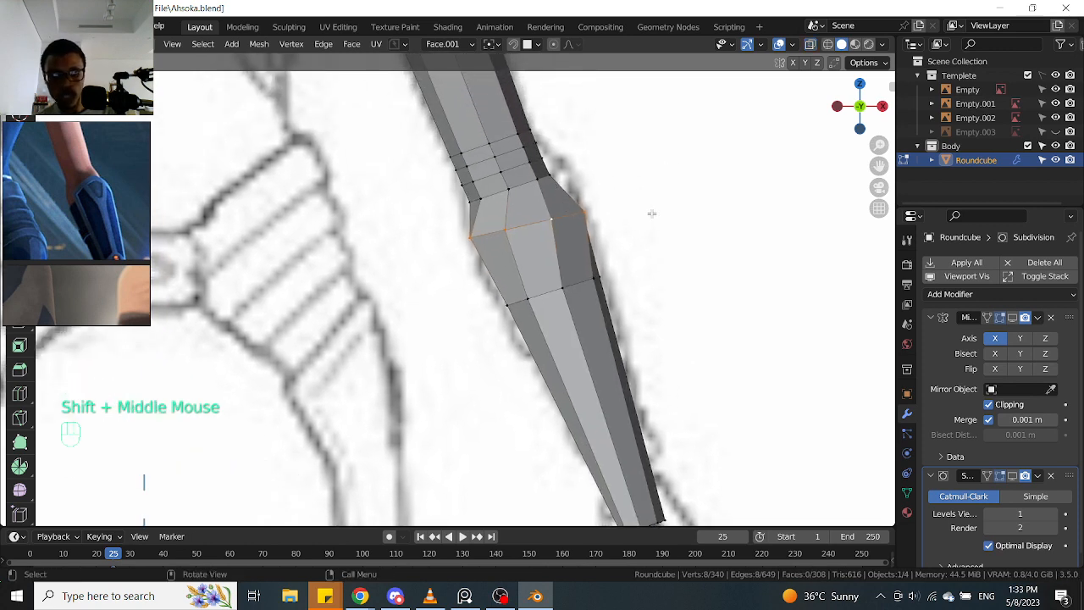
key("r")
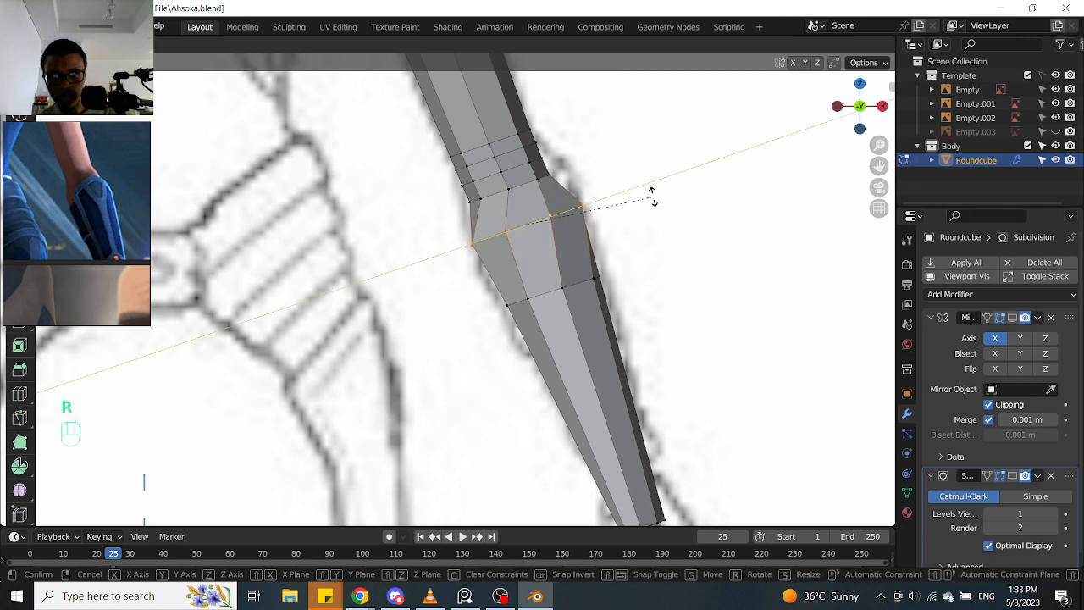
left_click(653, 196)
Try rotating the second forearm loop about the Z axis of the Face.001 orientation
left_click(559, 291, "alt")
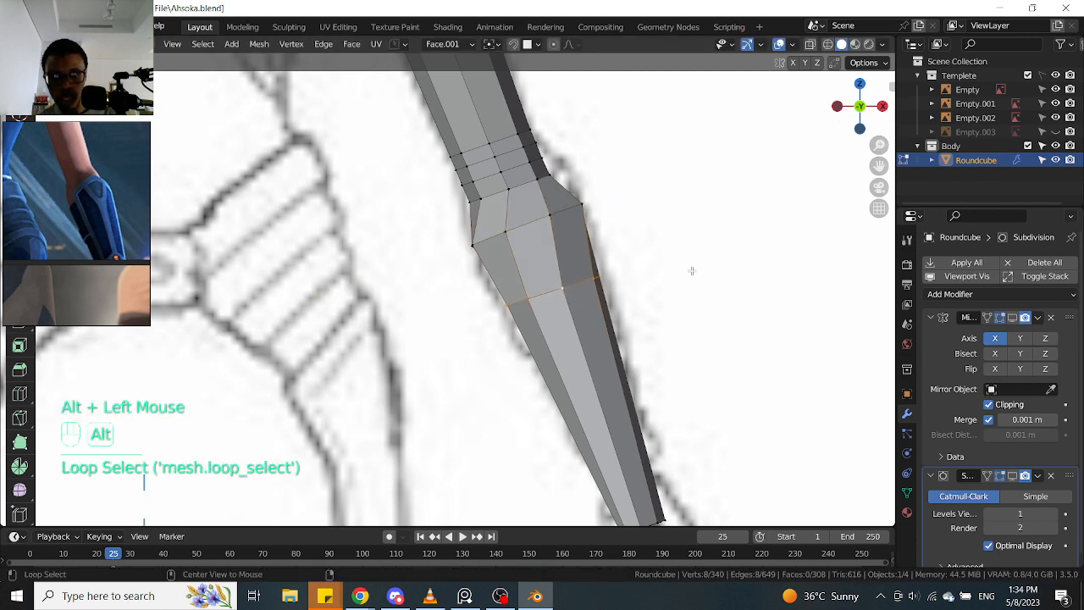
left_click(538, 218)
left_click(555, 294, "alt")
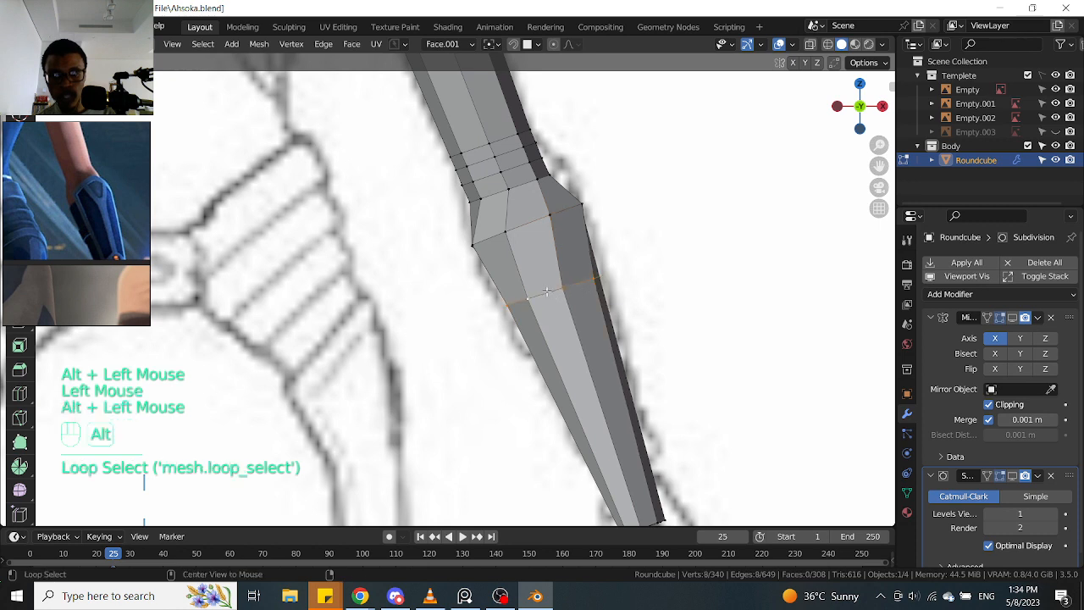
key("r")
key("x")
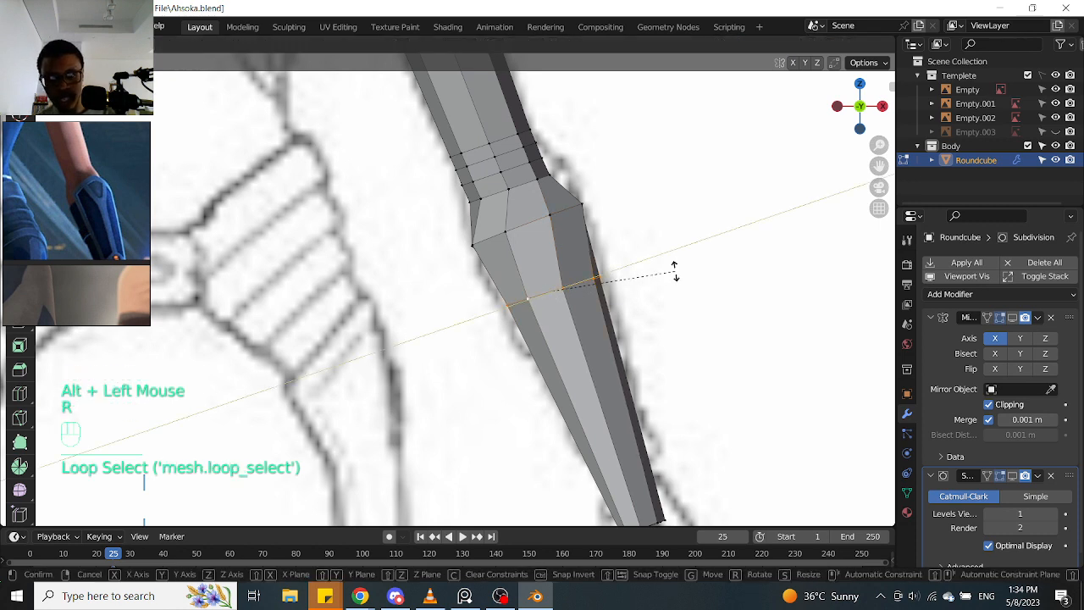
key("z")
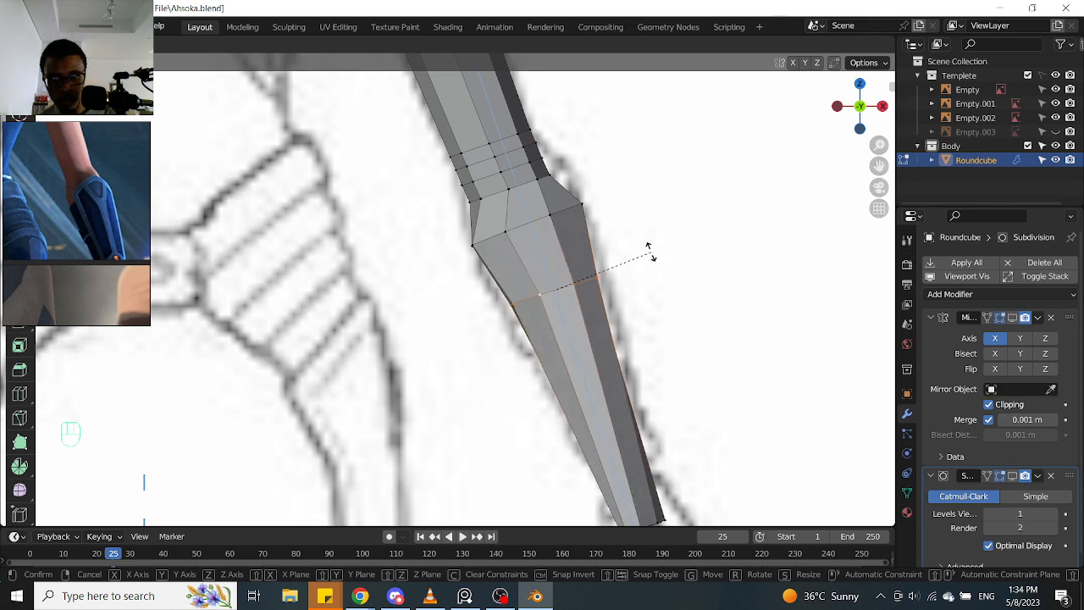
left_click(647, 255)
Box-select the wrist end loop through the mesh and try rotating it by -12.7° about the Face.001 Z axis
middle_click_drag(647, 255, 584, 161, "shift")
scroll(644, 254, "up", 1)
left_click(687, 271)
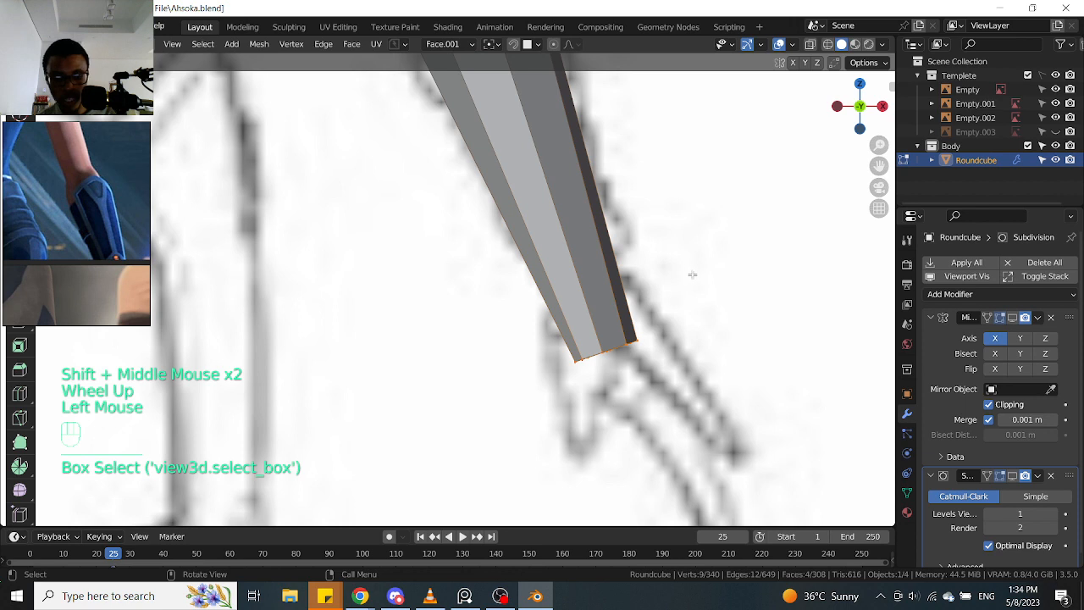
key("alt+z")
left_click_drag(537, 406, 702, 274)
key("r")
key("x")
key("y")
key("z")
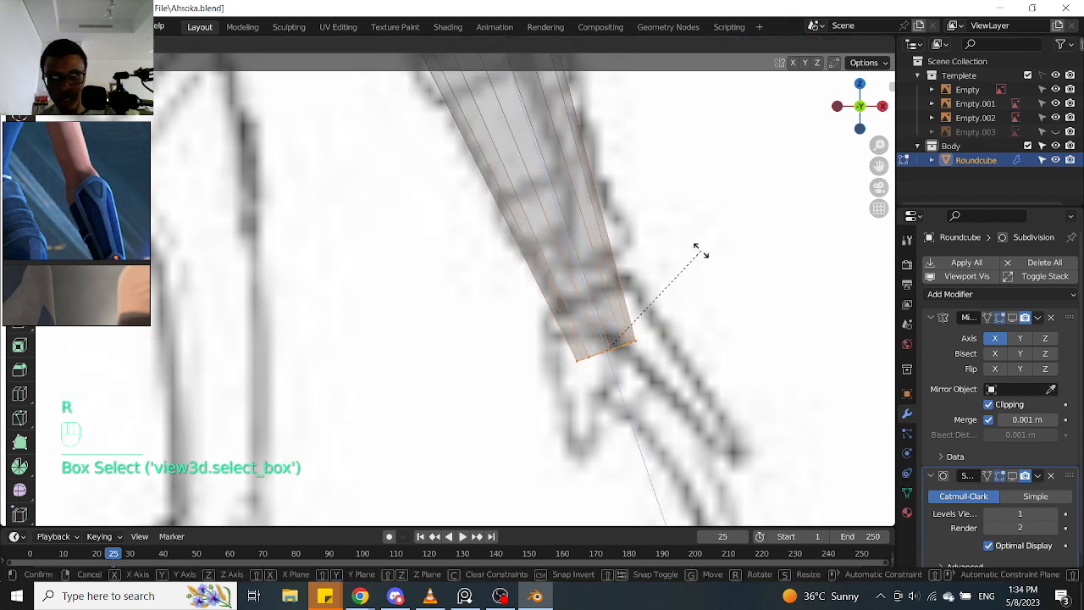
left_click(699, 243)
key("alt+z")
middle_click_drag(676, 381, 555, 194, "shift")
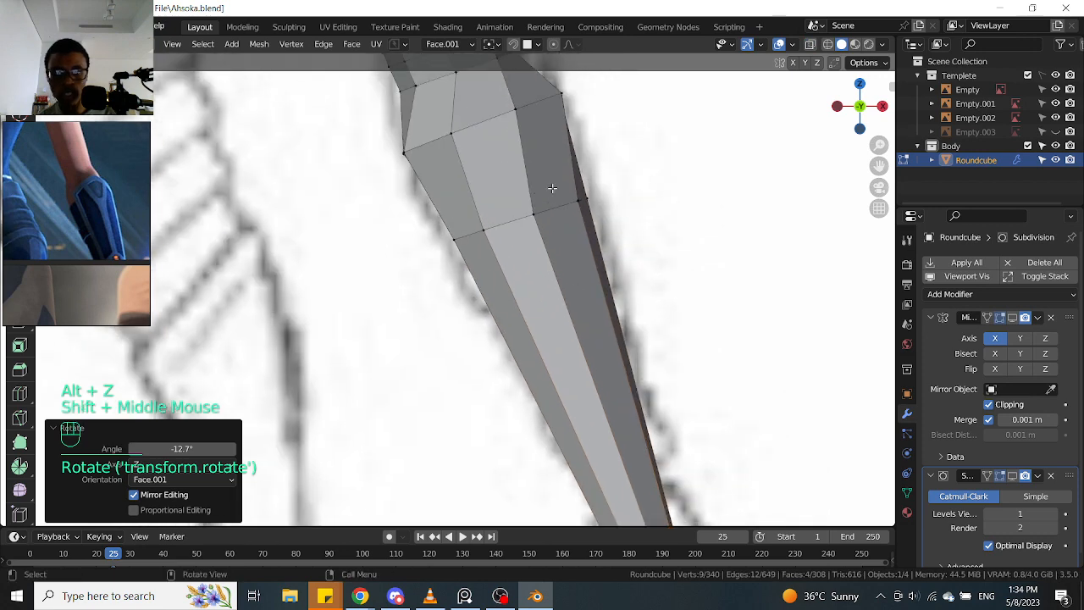
Try rotating the widest forearm loop below the elbow about the Face.001 Z axis
scroll(547, 182, "down", 1)
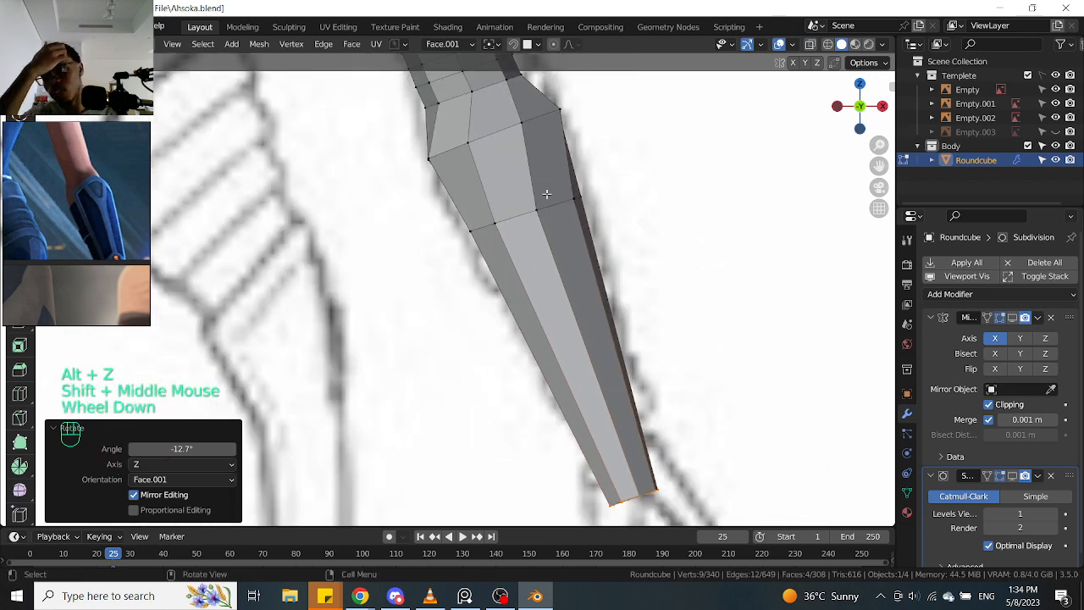
left_click(498, 133, "alt")
key("r")
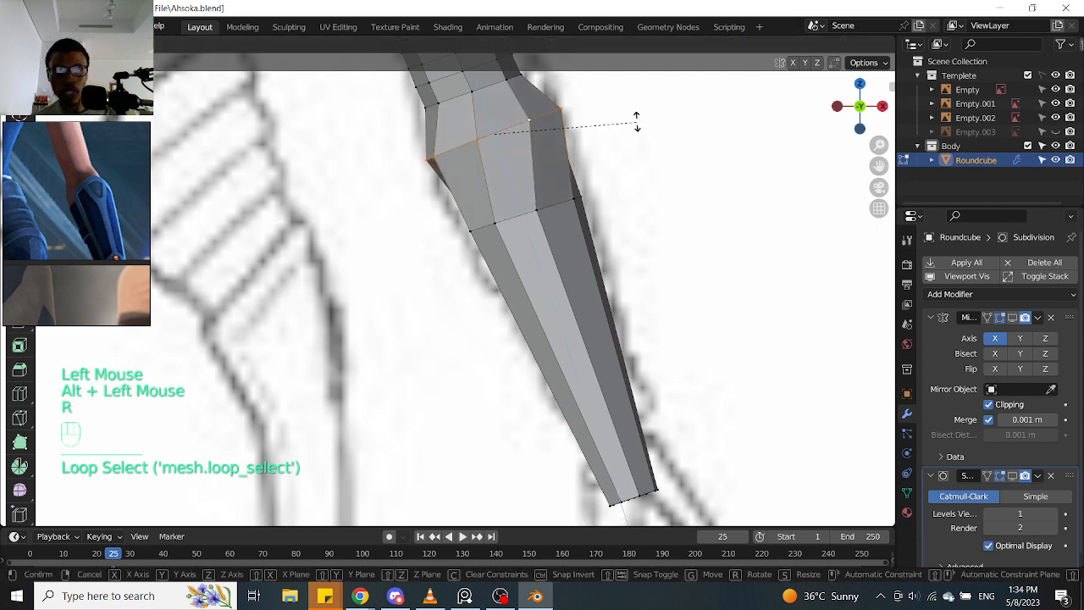
left_click(637, 107)
left_click(514, 213, "alt")
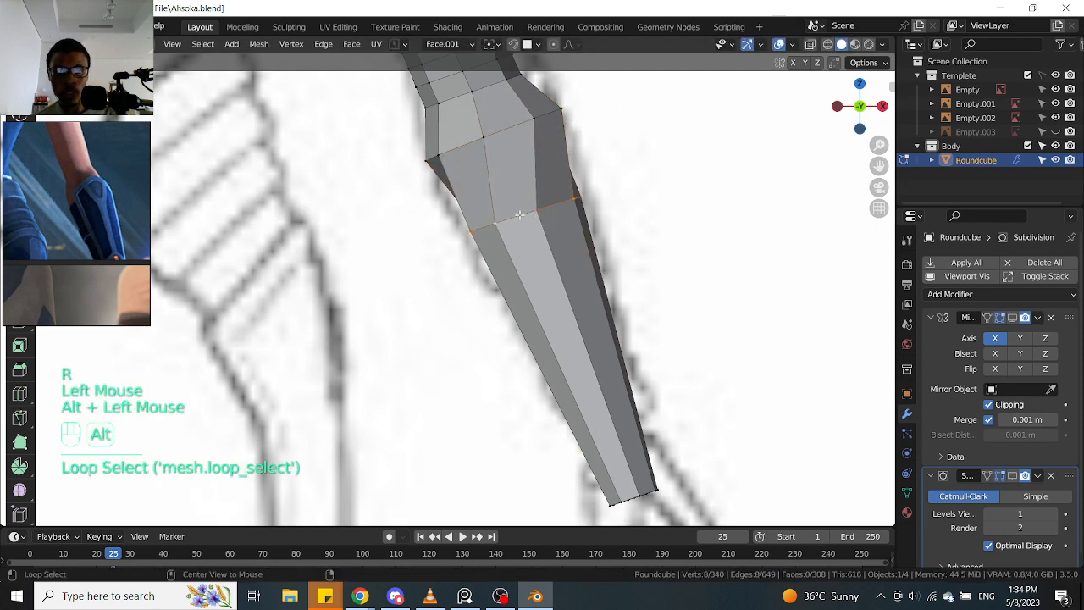
key("r")
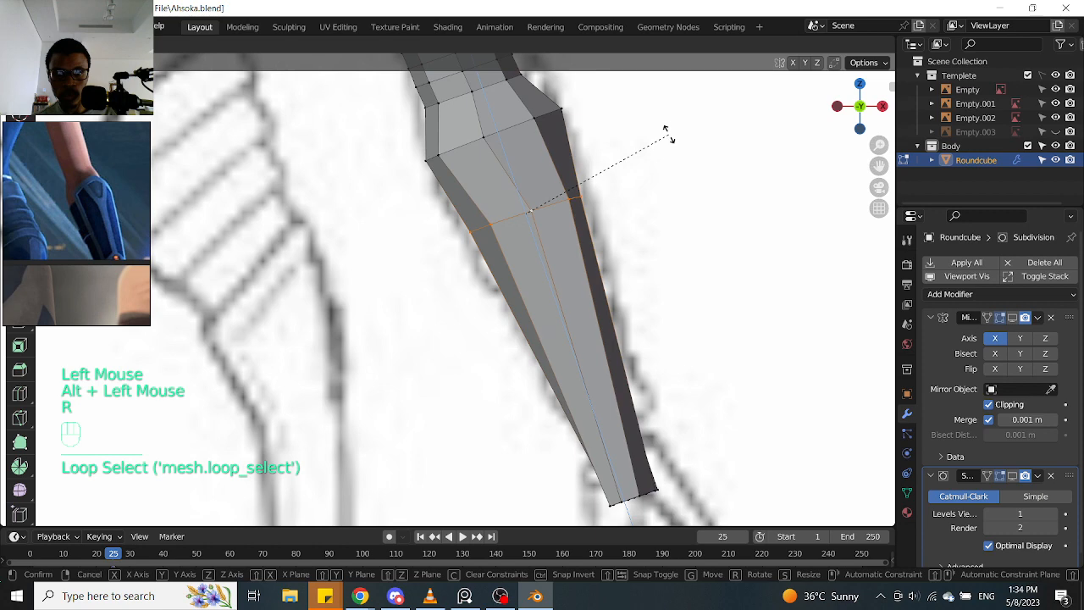
left_click(624, 187)
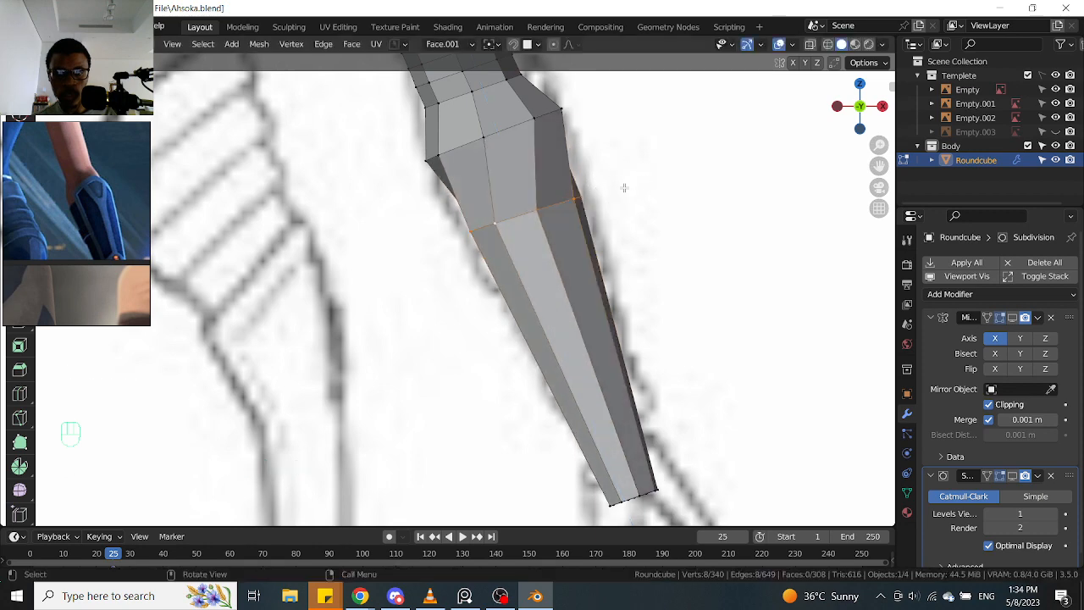
scroll(599, 200, "down", 1)
middle_click_drag(662, 387, 624, 338)
key("KP_1")
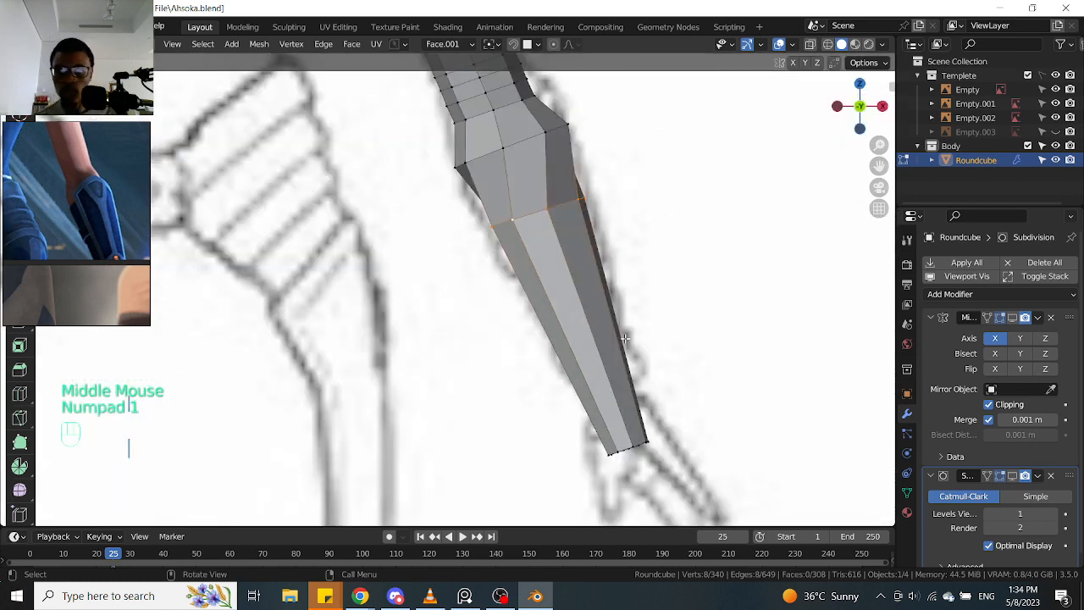
Undo the recent forearm and wrist loop rotations, then redo only as far as the tilt of the widest loop below the elbow
key("ctrl+z")
key("ctrl+z")
key("ctrl+z")
key("ctrl+z")
key("ctrl+z")
key("ctrl+z")
key("ctrl+z")
key("ctrl+z")
key("ctrl+z")
key("ctrl+z")
key("ctrl+z")
key("ctrl+z")
key("ctrl+z")
key("ctrl+z")
key("ctrl+z")
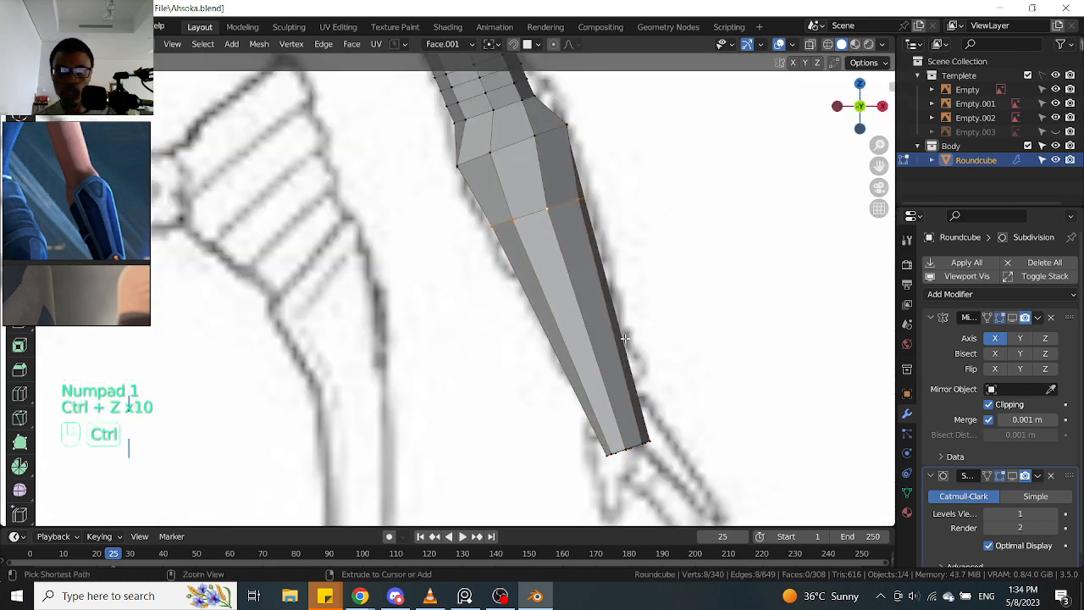
key("ctrl+shift+z")
key("ctrl+shift+z")
key("ctrl+shift+z")
key("ctrl+shift+z")
key("ctrl+shift+z")
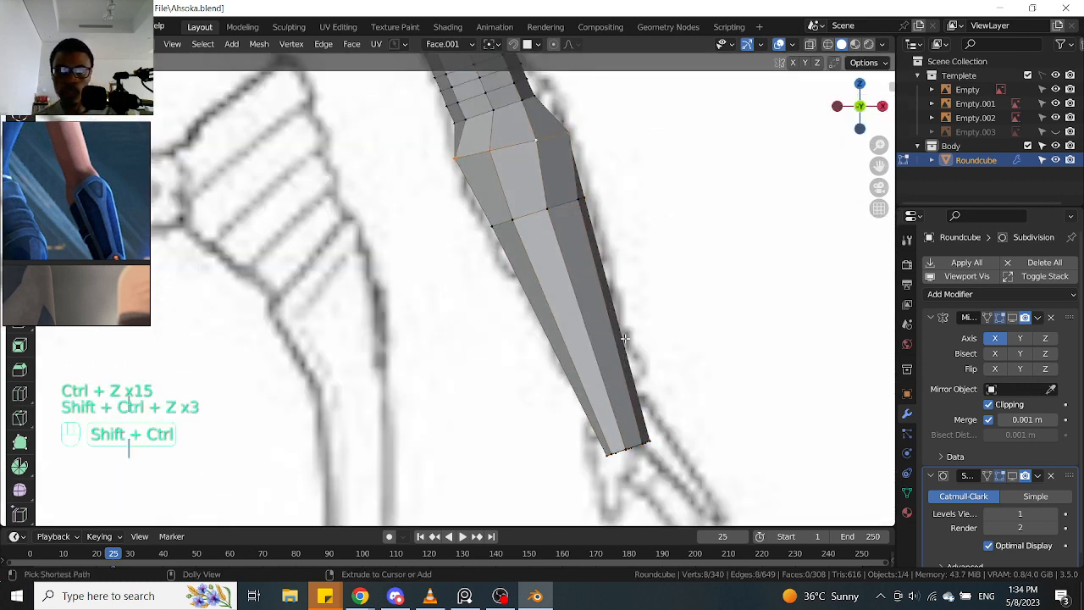
Select the widest forearm loop below the elbow and rotate it by 8.58° in the Face.001 orientation
left_click(516, 145, "alt")
left_click(515, 145, "alt")
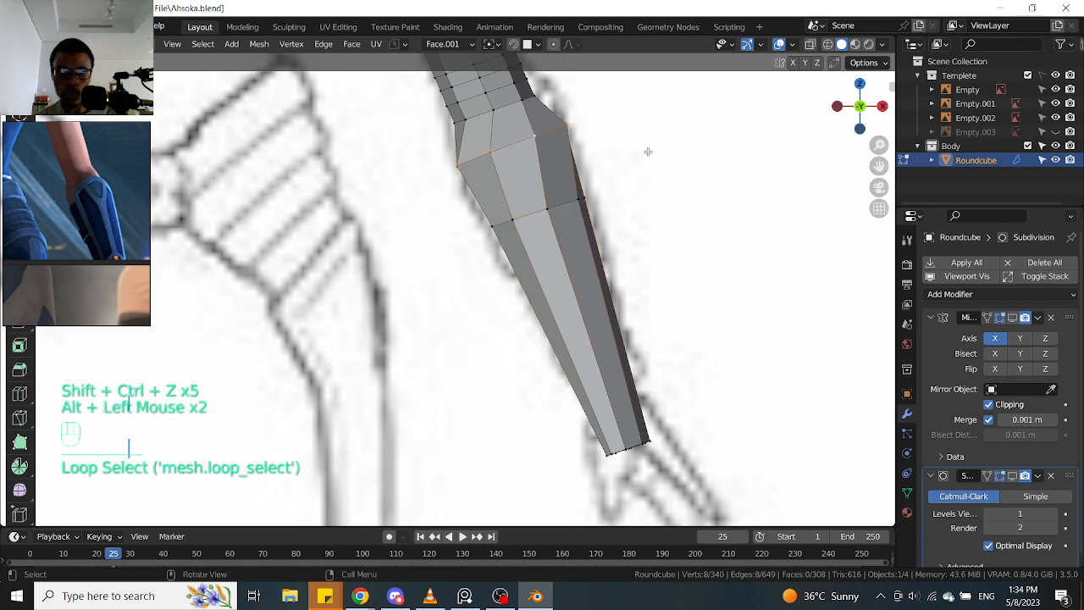
key("r")
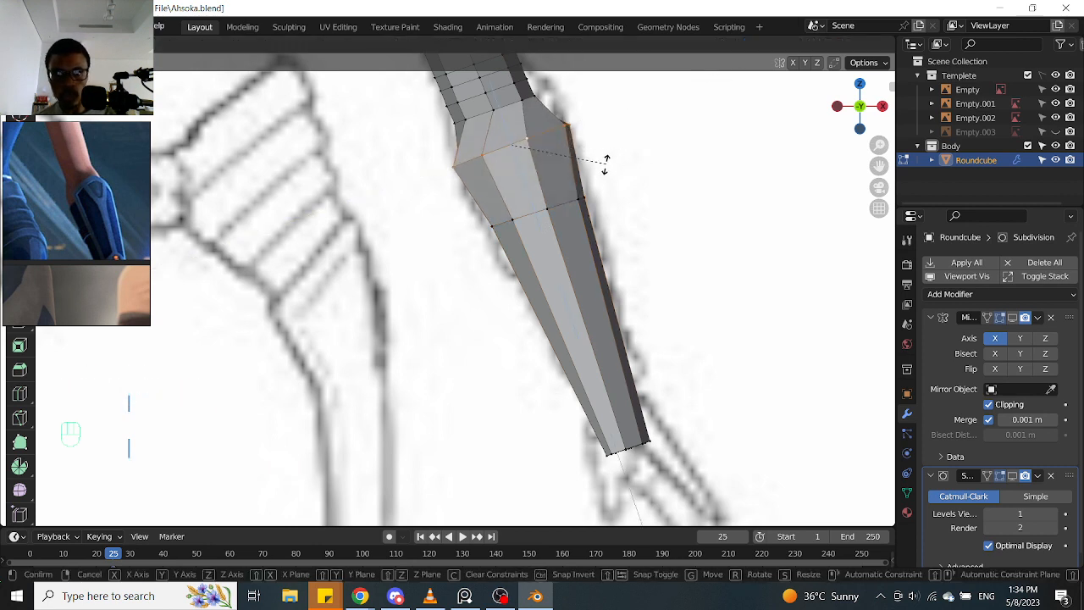
left_click(610, 161)
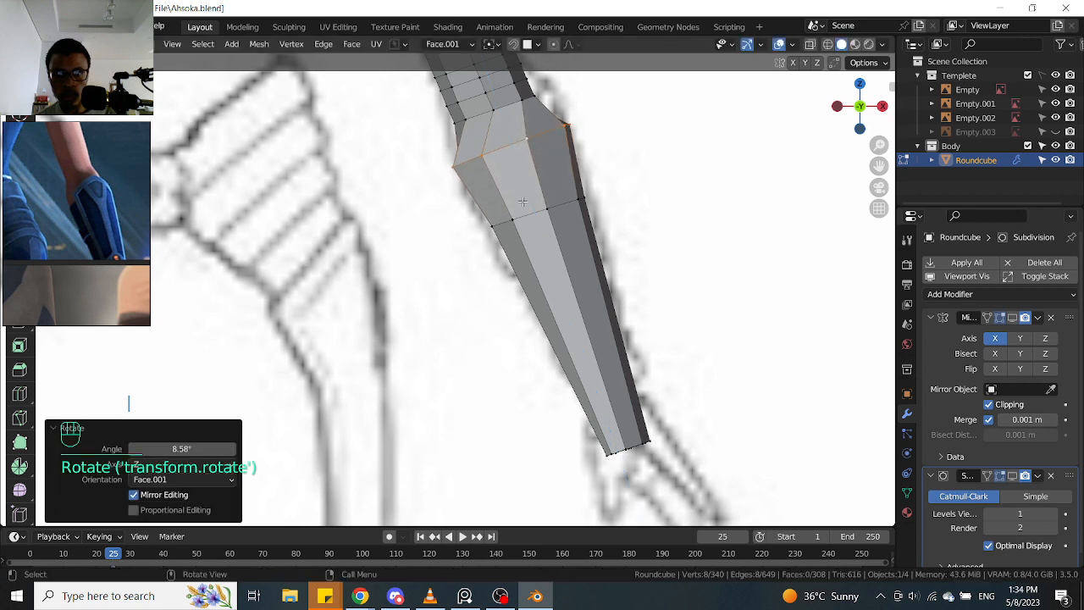
Select the second forearm loop, rotate it by 10.6° about the Face.001 Z axis and check it from the side and front
left_click(523, 207)
left_click(544, 213, "alt")
key("r")
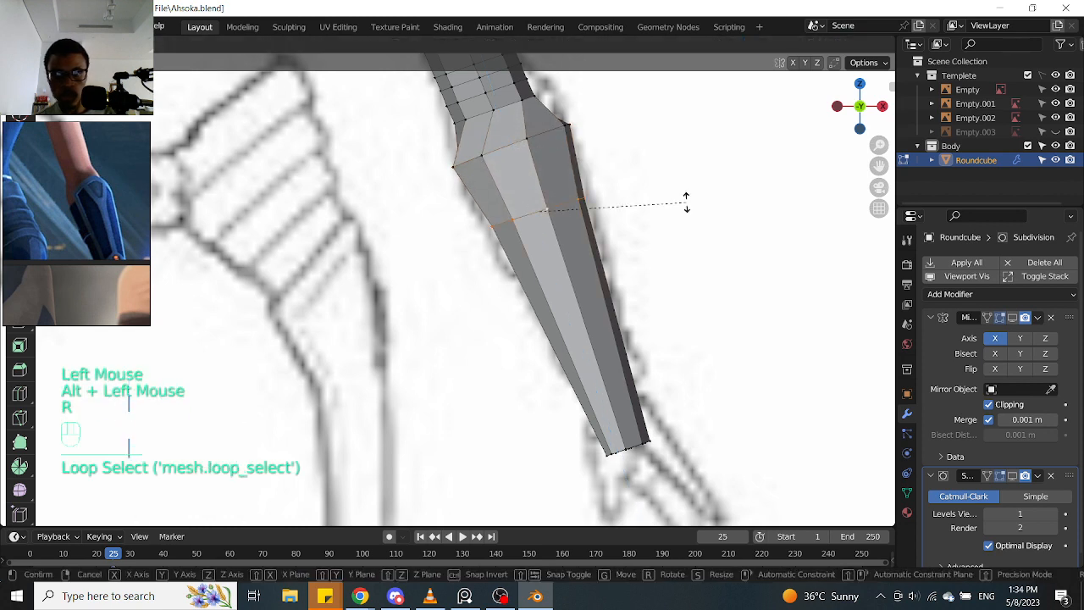
left_click(630, 222)
mouse_move(629, 223)
middle_mouse_down("shift")
mouse_move(633, 253)
mouse_move(670, 249)
mouse_move(641, 254)
middle_mouse_up("shift")
scroll(632, 246, "down", 2)
key("KP_3")
key("KP_1")
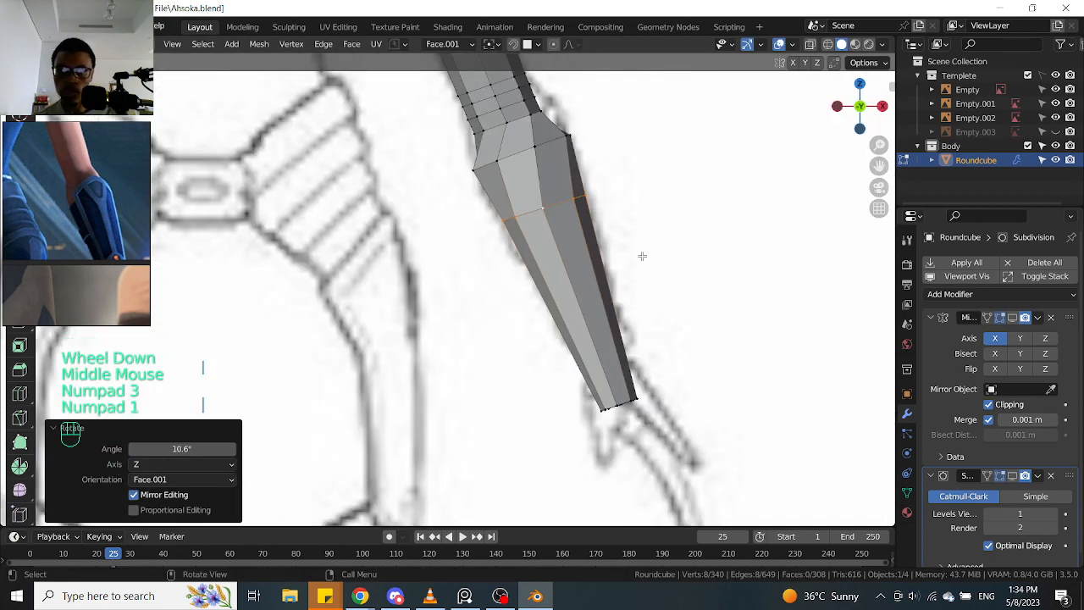
Rotate the widest forearm loop by -10.3° and twist the second forearm loop below it about the Face.001 Z axis
left_click(519, 153, "alt")
key("r")
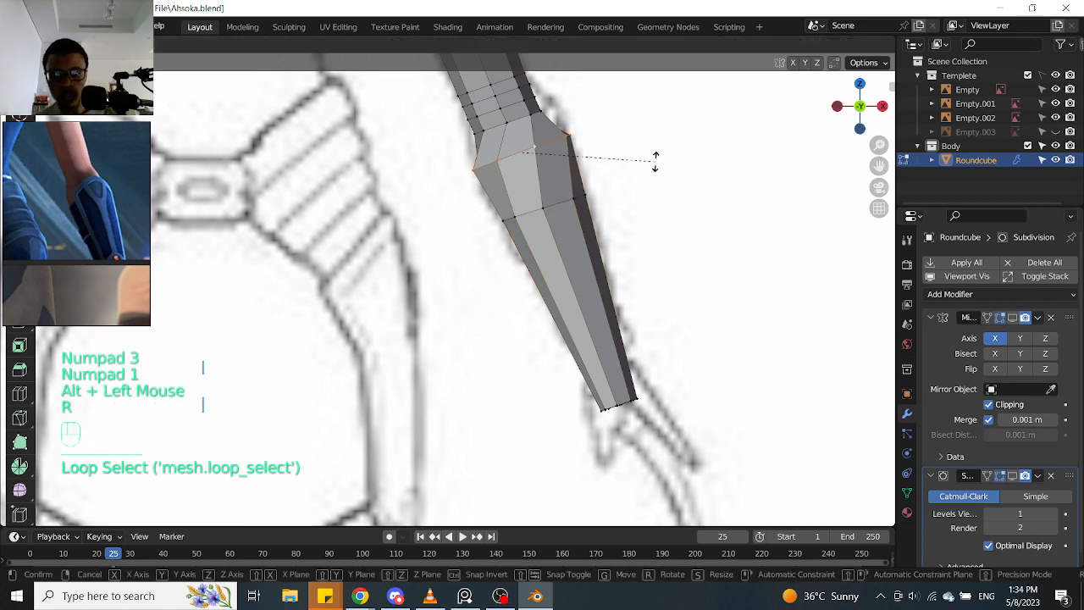
left_click(676, 136)
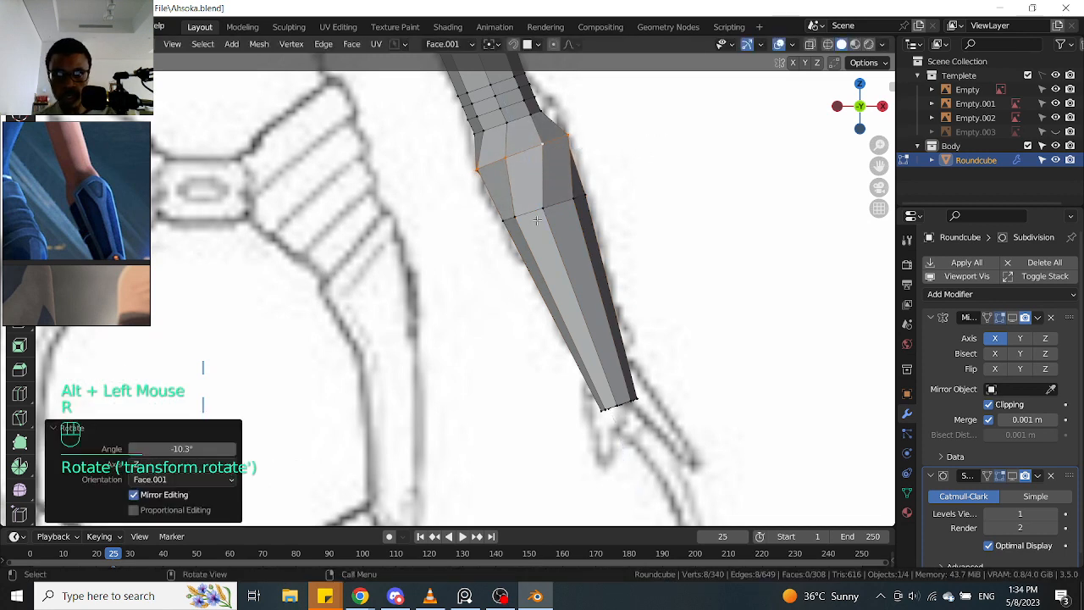
left_click(537, 224, "alt")
key("r")
key("z")
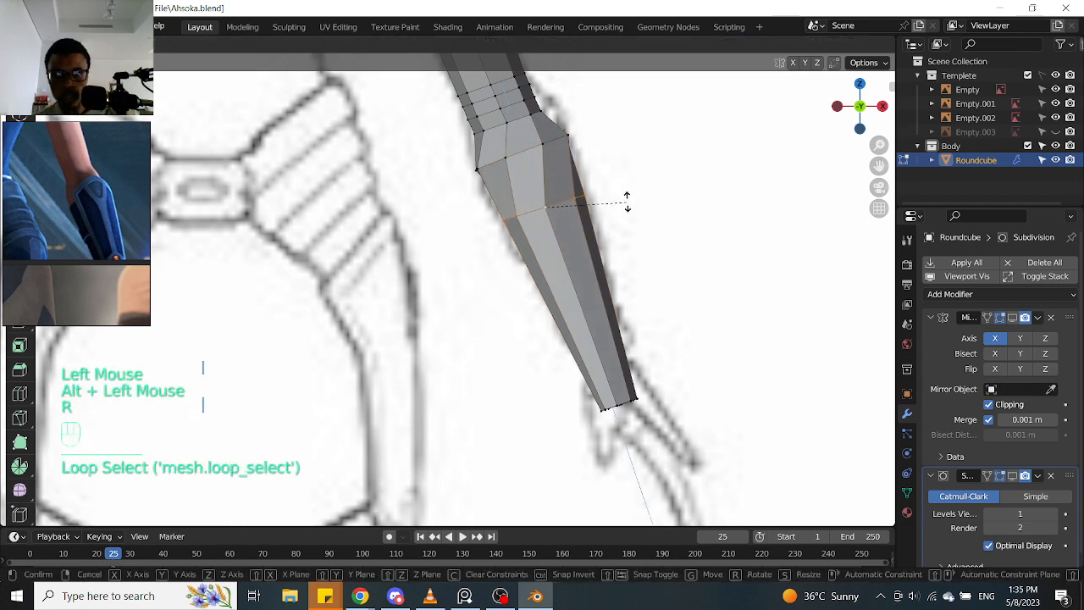
left_click(648, 186)
Select the wrist end of the arm, rotate it by 52.6° about the Face.001 Z axis and check the forearm against the drawing
middle_click_drag(612, 435, 593, 358, "shift")
left_click_drag(542, 369, 661, 269)
middle_click_drag(640, 293, 613, 240)
scroll(602, 341, "up", 1)
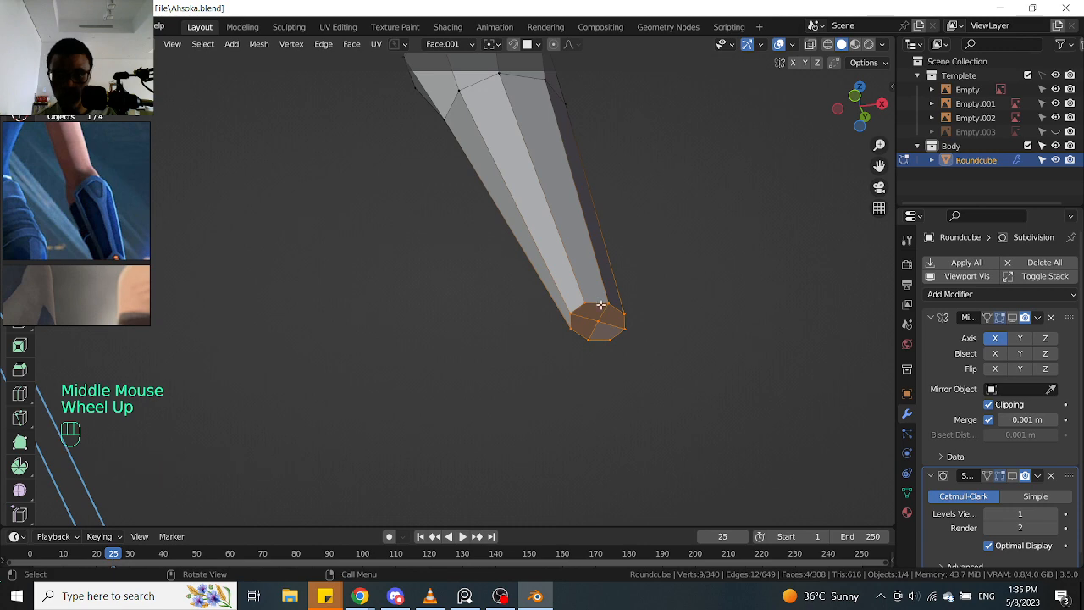
key("KP_1")
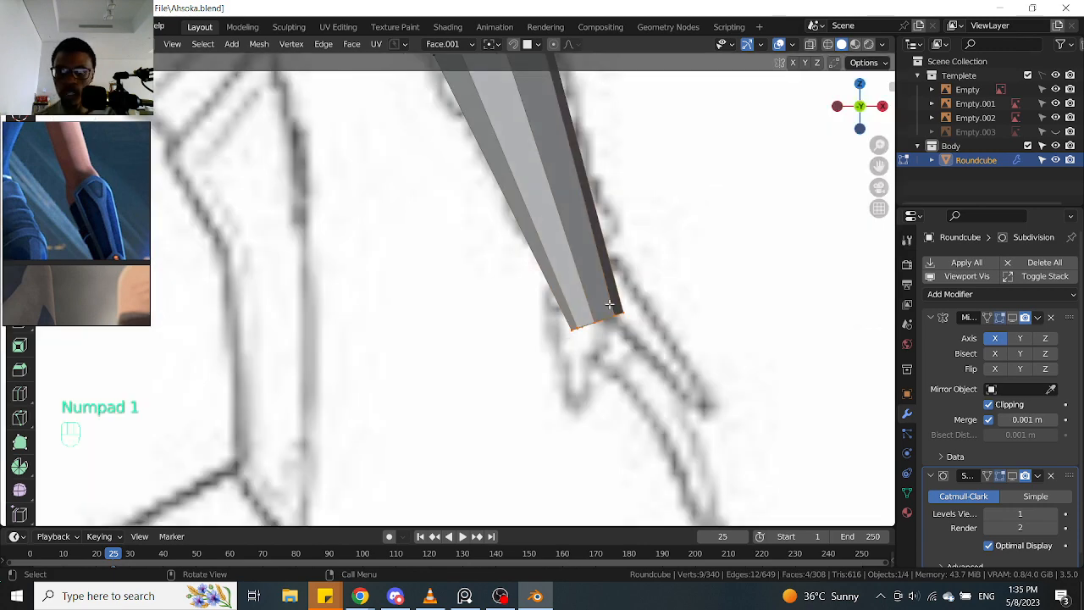
key("r")
key("r")
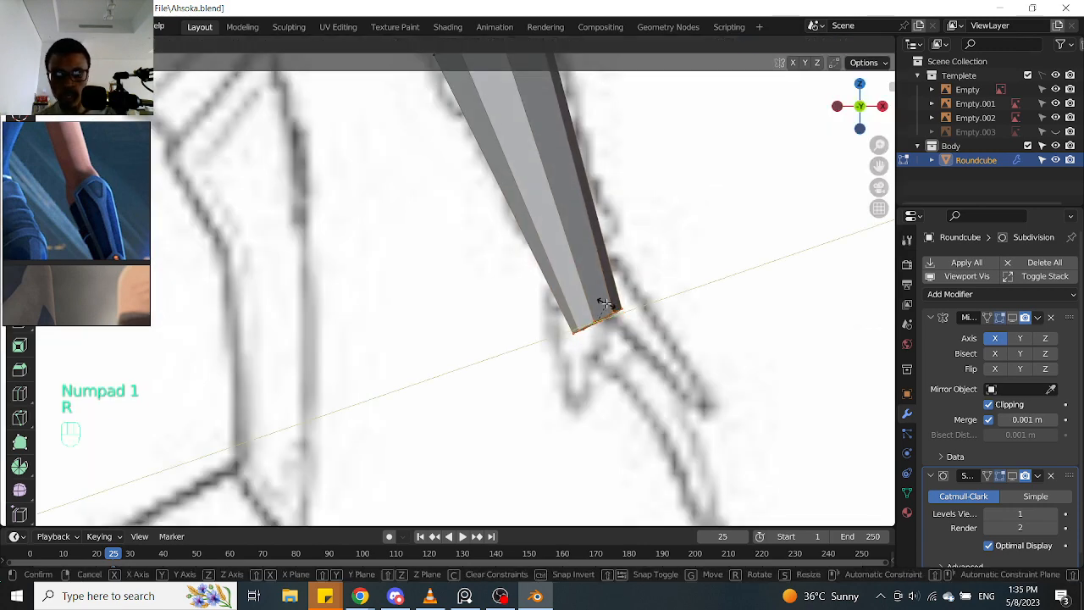
key("z")
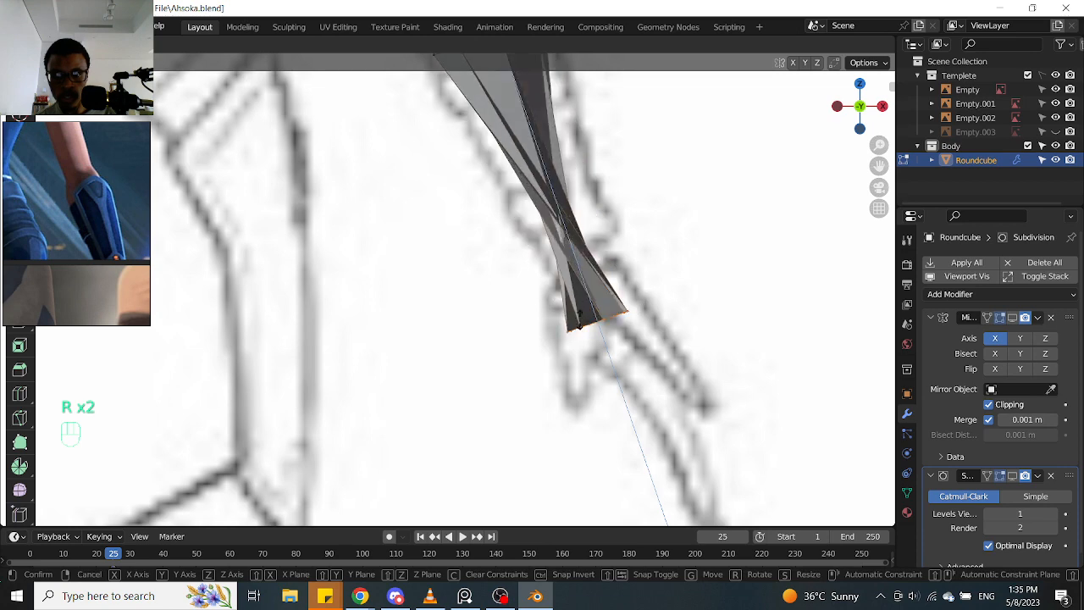
left_click(629, 343)
scroll(629, 343, "down", 2)
key("alt+z")
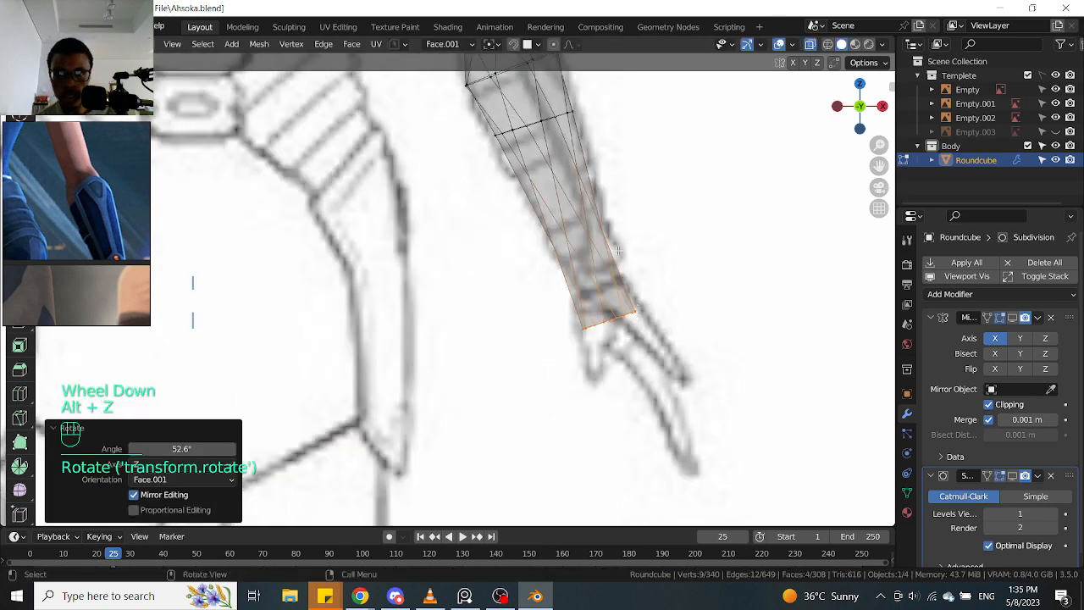
middle_click_drag(628, 343, 612, 343, "shift")
key("alt+z")
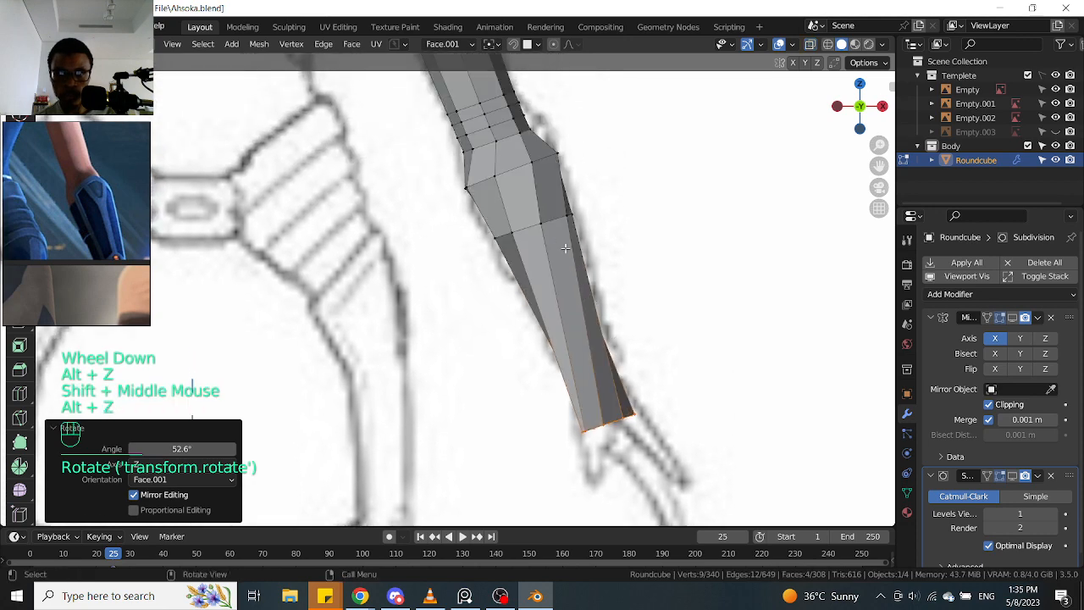
scroll(565, 247, "up", 1)
middle_click_drag(635, 439, 601, 330, "shift")
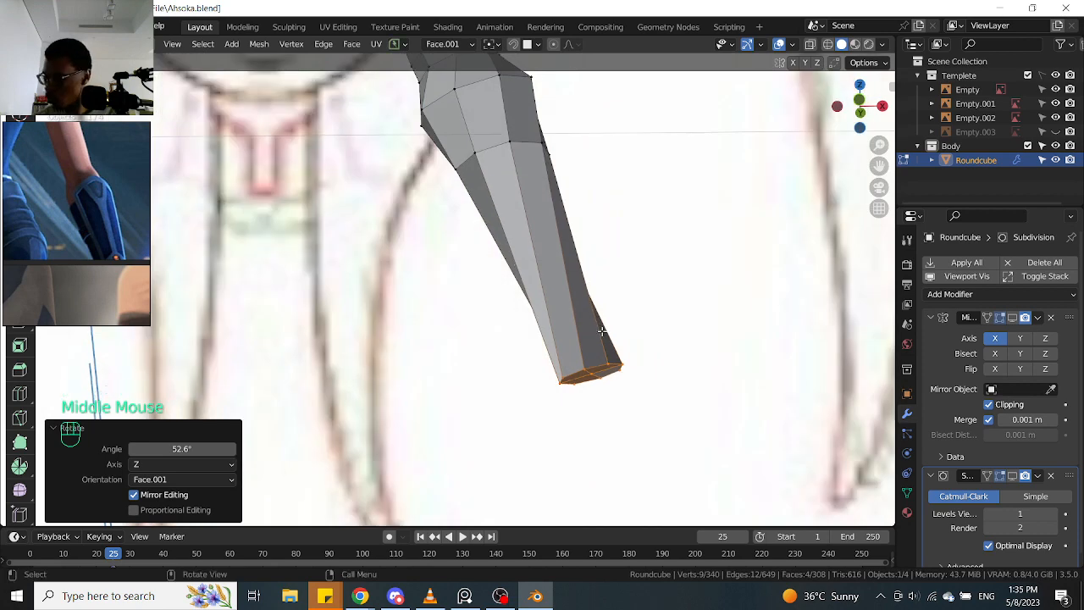
Scale the wrist end to 0.654 along the Face.001 X axis to narrow it in the front view
key("KP_2")
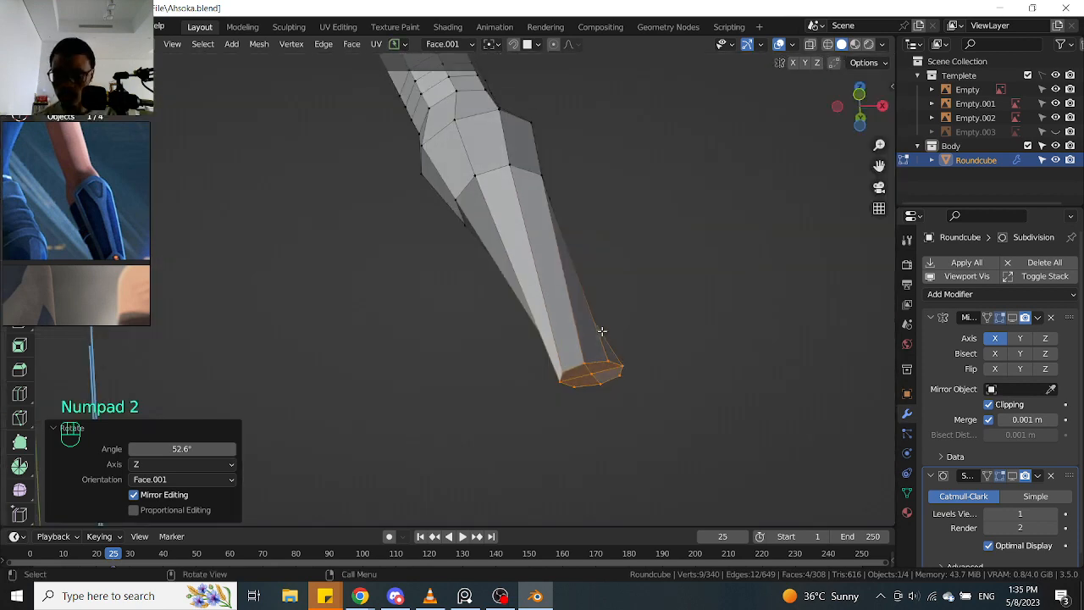
key("KP_1")
scroll(614, 336, "up", 1)
key("alt+z")
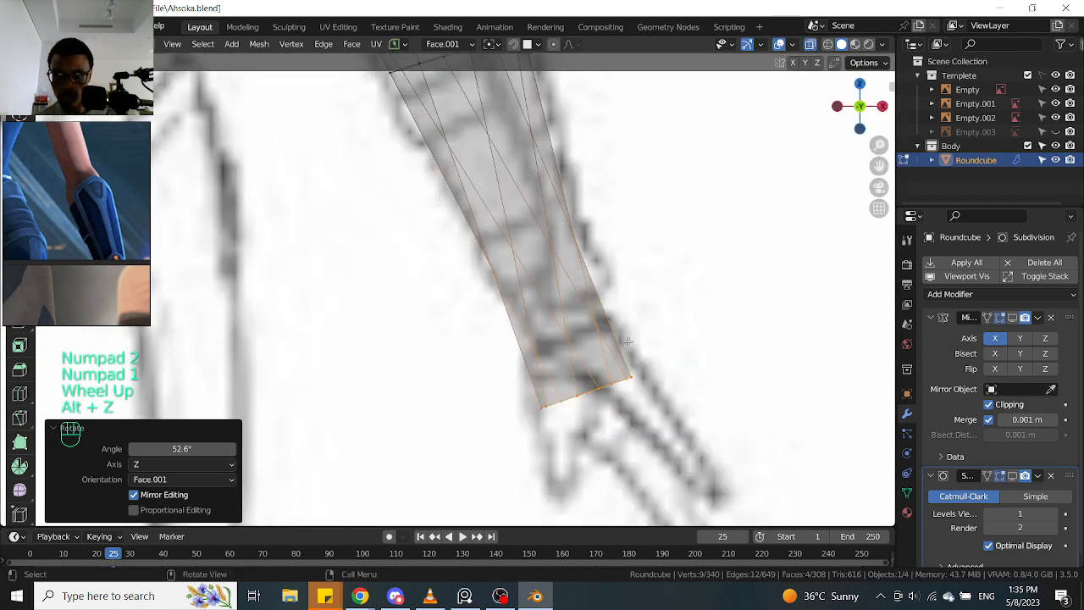
key("s")
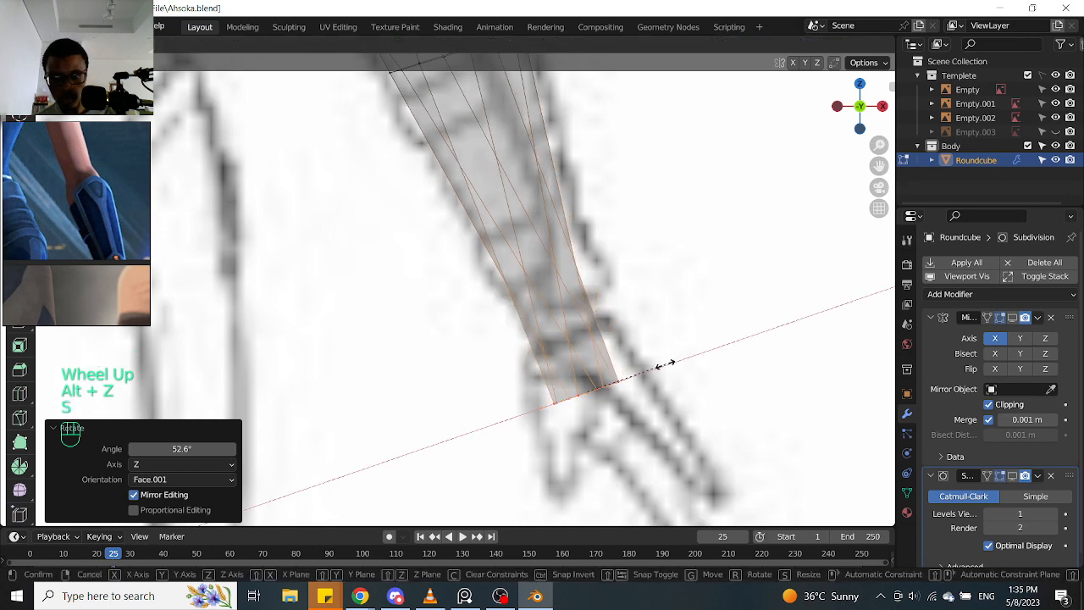
left_click(658, 366)
scroll(644, 373, "down", 2)
key("alt+z")
middle_click_drag(626, 305, 583, 262, "shift")
scroll(613, 386, "up", 2)
scroll(583, 262, "down", 1)
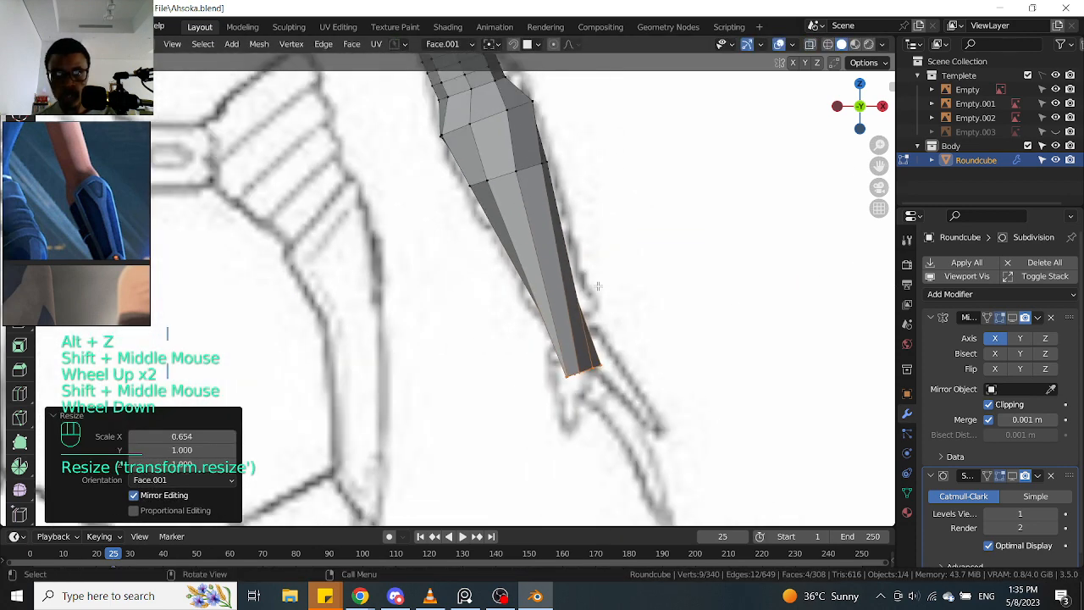
scroll(545, 160, "up", 1)
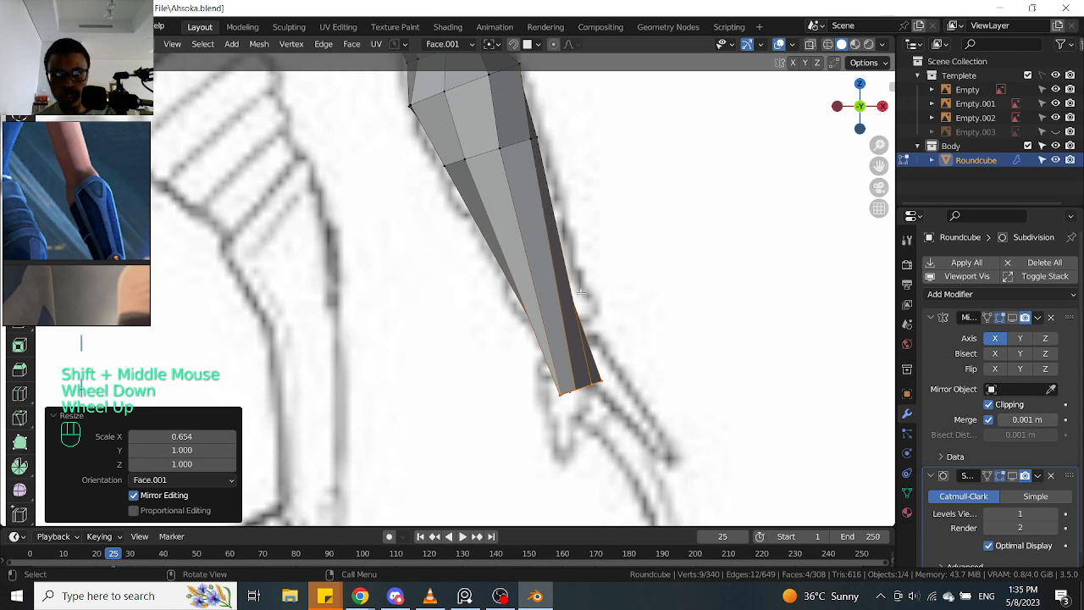
Twist the second forearm loop about the Face.001 Z axis and rotate the widest forearm loop by 17.9° about the same axis
left_click(514, 144, "alt")
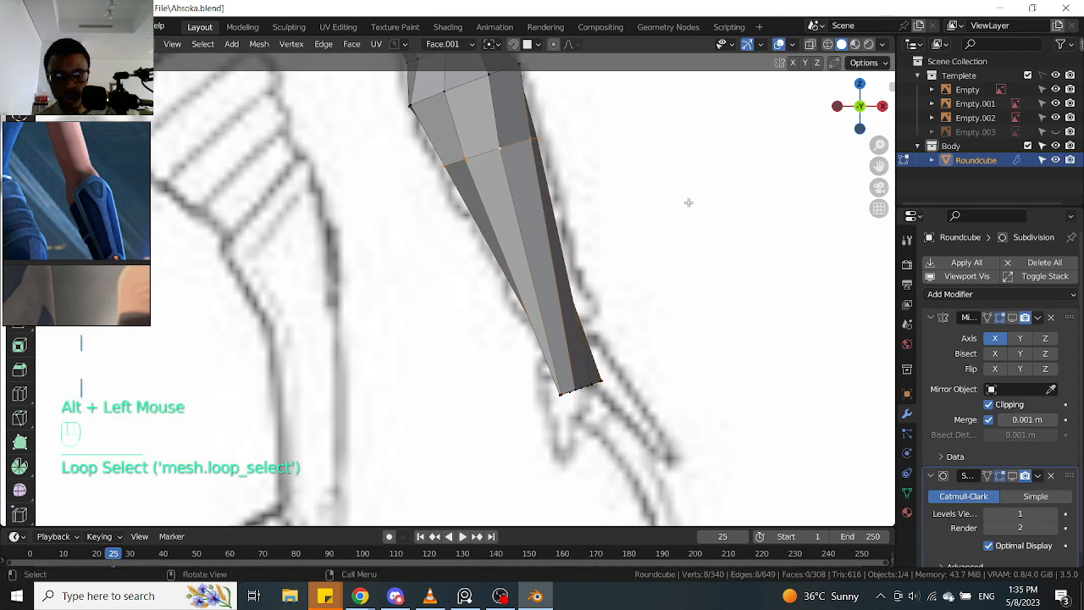
key("r")
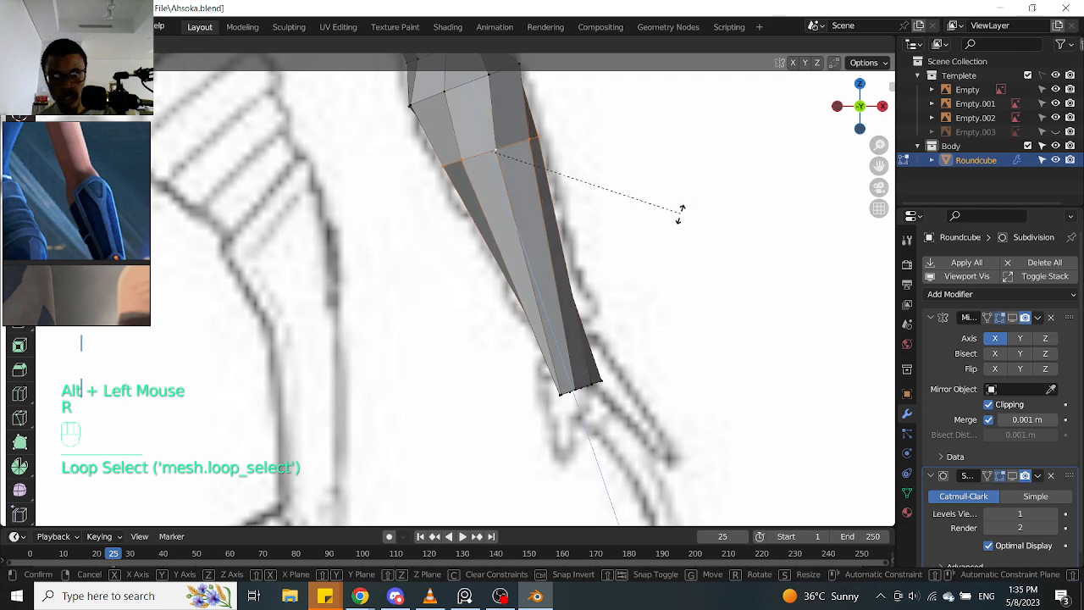
left_click(613, 268)
middle_click_drag(526, 203, 535, 311, "shift")
left_click(502, 181, "alt")
key("r")
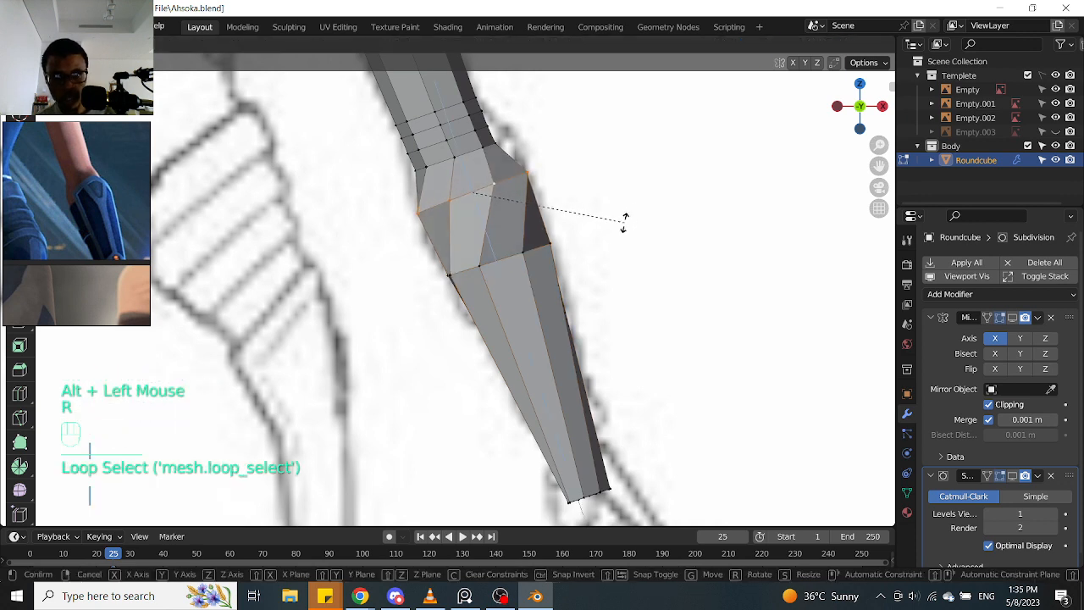
left_click(573, 241)
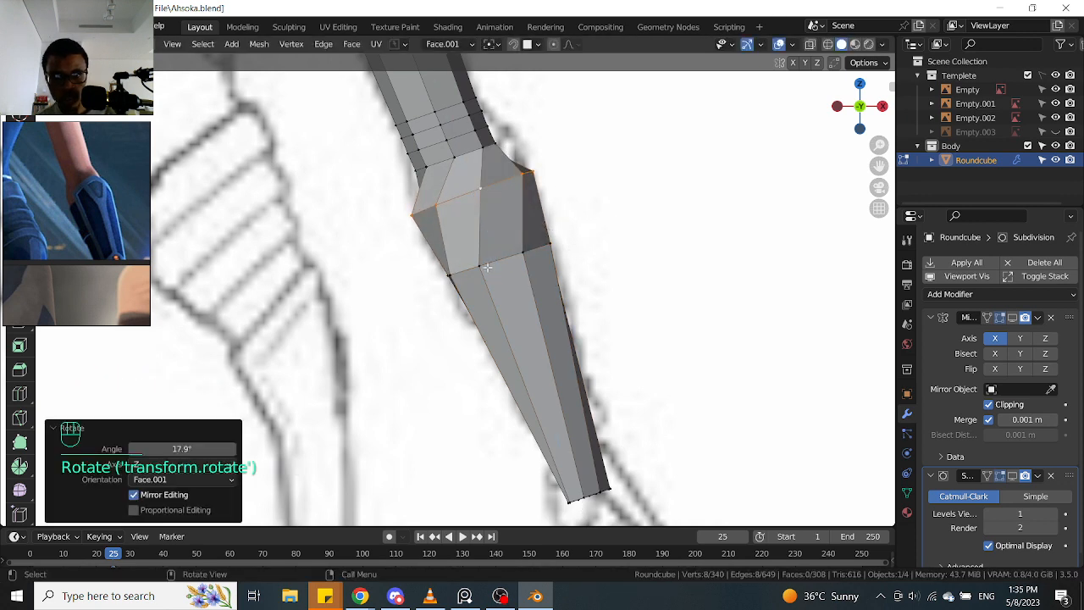
Rotate the second forearm loop by -6.08° about the Face.001 Z axis and check it from the side and front
left_click(488, 267, "alt")
key("r")
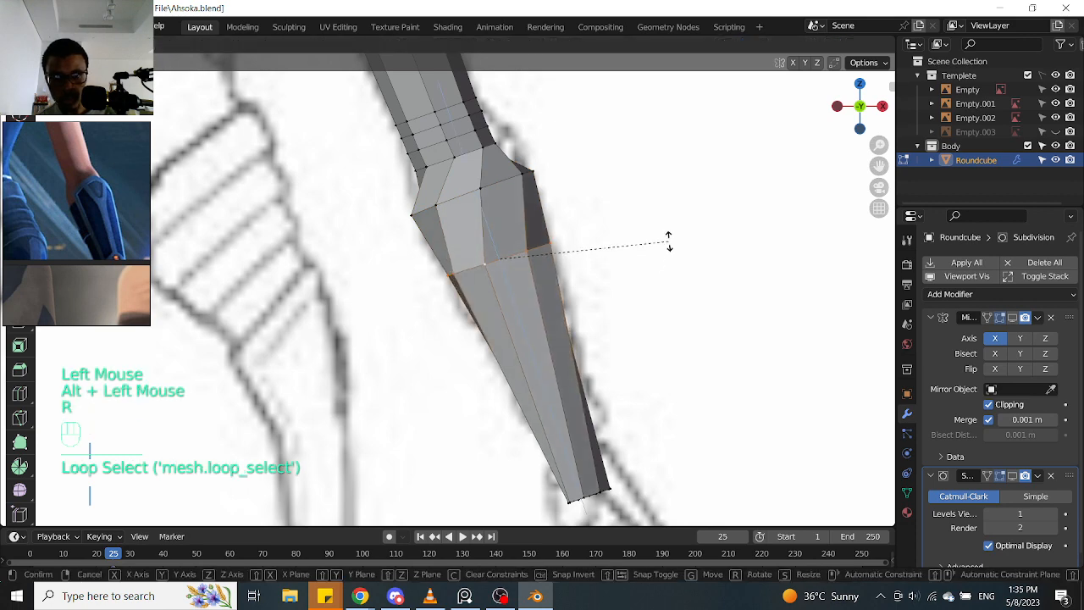
left_click(668, 240)
middle_click_drag(668, 239, 434, 315, "shift")
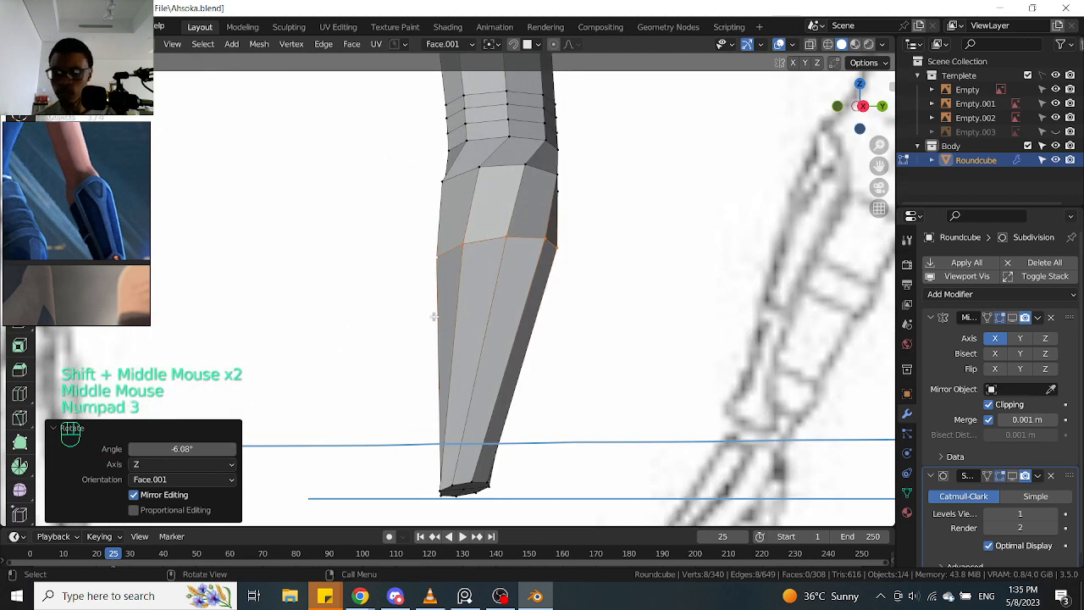
key("KP_3")
middle_click_drag(487, 275, 562, 368)
key("KP_1")
Select the wrist end and scale it to 0.756 along the Face.001 X axis
key("alt+z")
scroll(570, 386, "up", 2)
key("alt+z")
left_click_drag(570, 386, 636, 312)
key("s")
key("x")
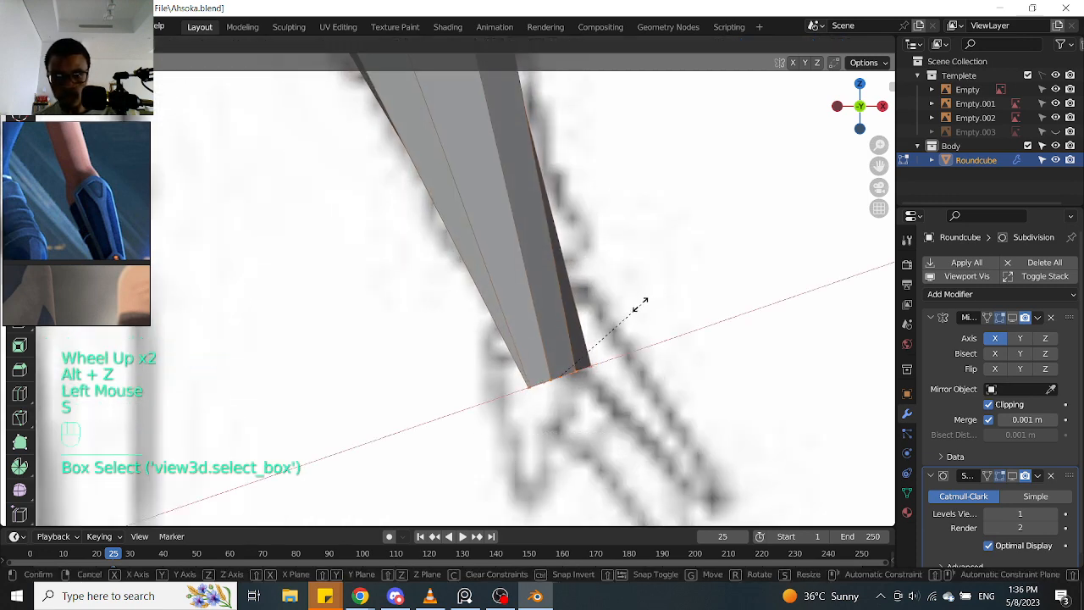
left_click(627, 310)
Scale the wrist end to 1.428 along the Face.001 Y axis to match the side reference drawing
key("KP_3")
key("alt+z")
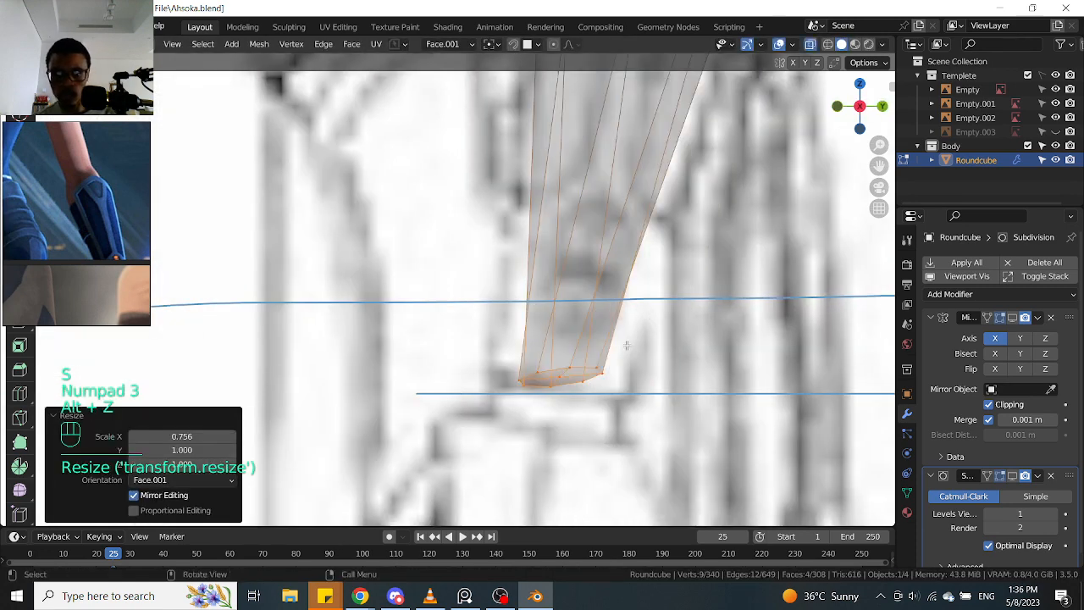
scroll(614, 347, "down", 1)
scroll(611, 351, "up", 2)
key("alt+z")
scroll(610, 350, "up", 1)
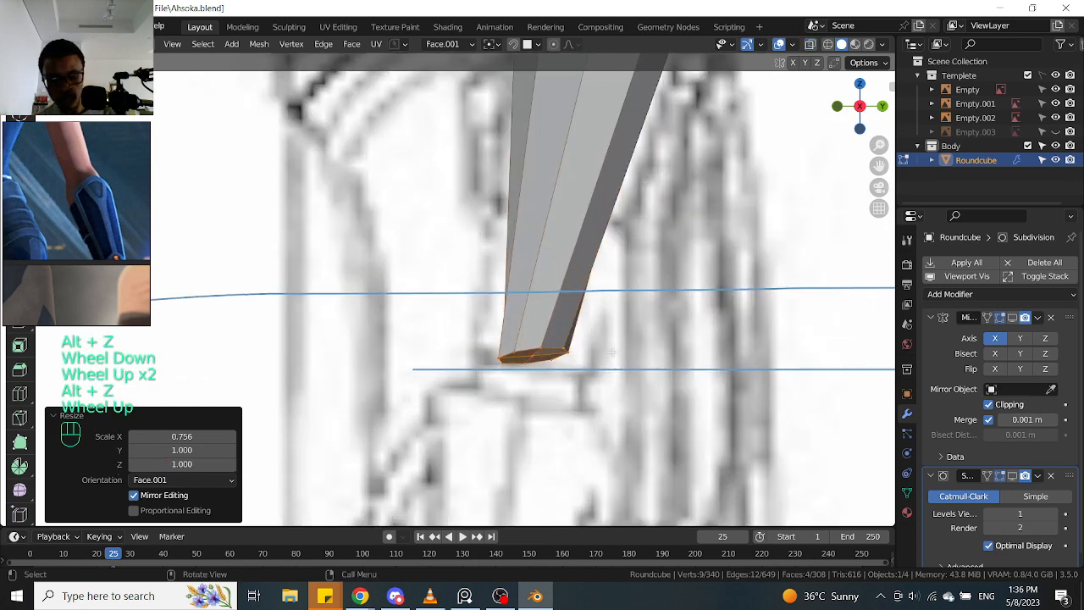
key("s")
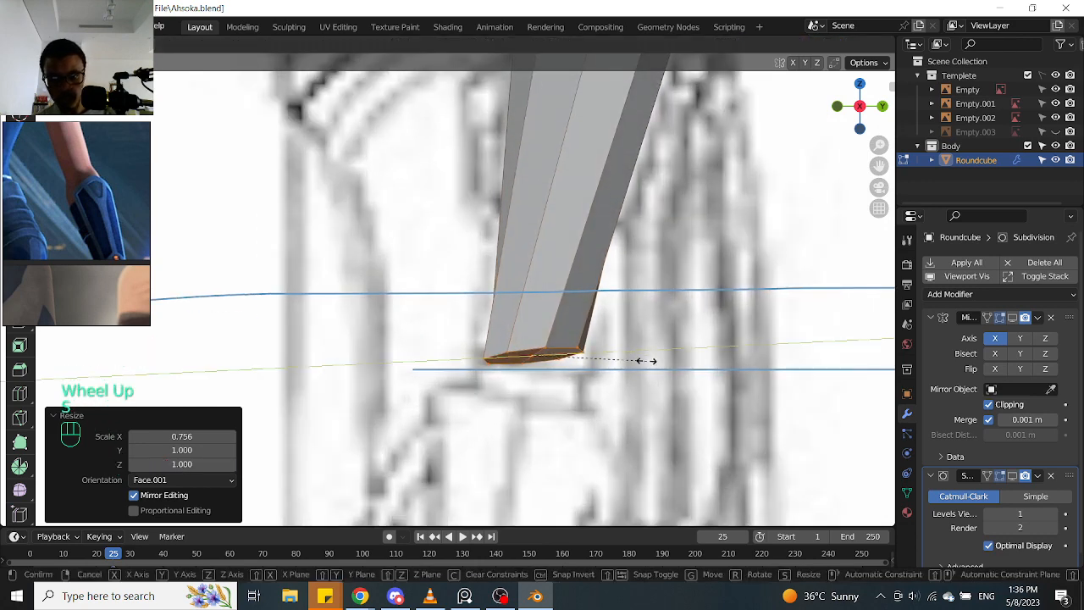
left_click(640, 356)
scroll(631, 338, "down", 2)
key("alt+z")
middle_click_drag(627, 324, 730, 348)
Inspect the wrist from several angles and rescale its end wider to match the front reference drawing
key("KP_1")
key("alt+z")
scroll(650, 315, "up", 2)
scroll(649, 315, "down", 1)
scroll(731, 349, "down", 1)
middle_click_drag(564, 329, 656, 337)
key("KP_1")
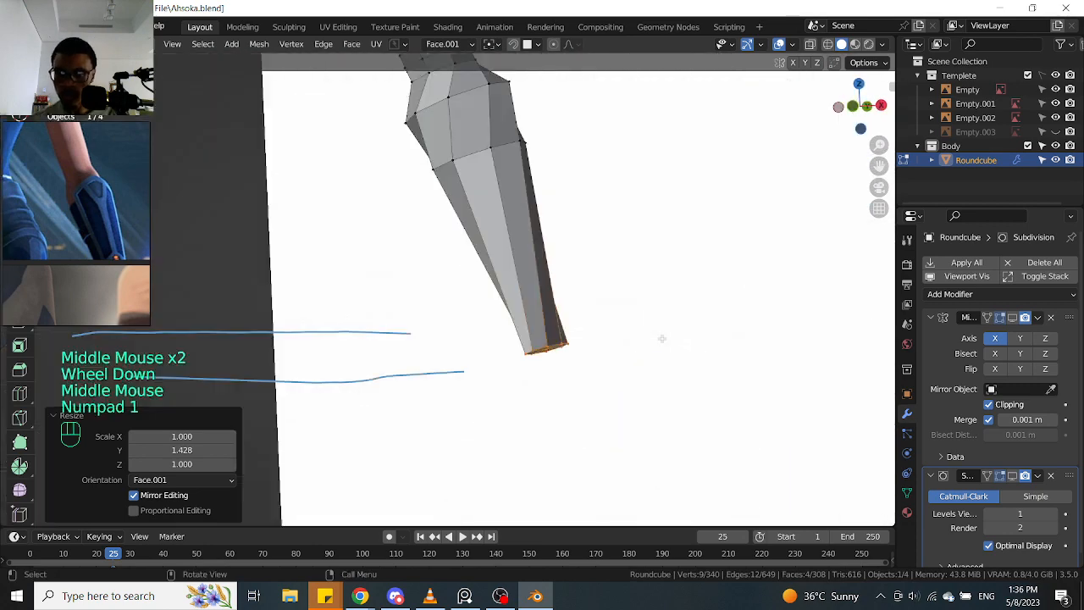
scroll(657, 338, "up", 1)
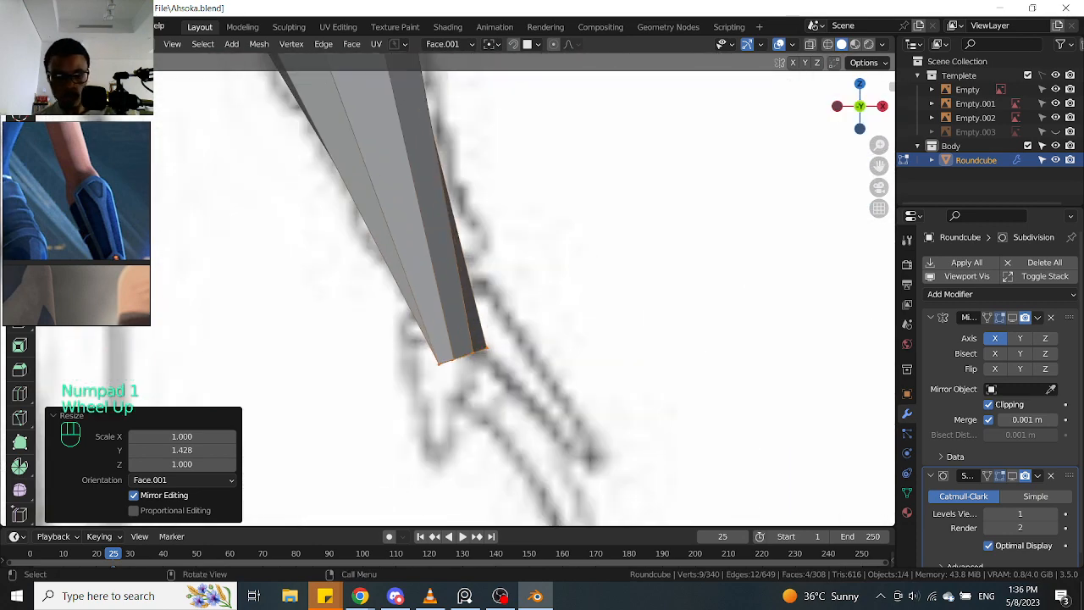
key("s")
left_click(665, 333)
key("alt+z")
scroll(636, 298, "down", 2)
middle_click_drag(636, 298, 680, 379, "shift")
key("alt+z")
scroll(565, 303, "up", 2)
Try rotating the second forearm loop about the Face.001 Z axis
left_click(524, 193)
left_click(524, 193, "alt")
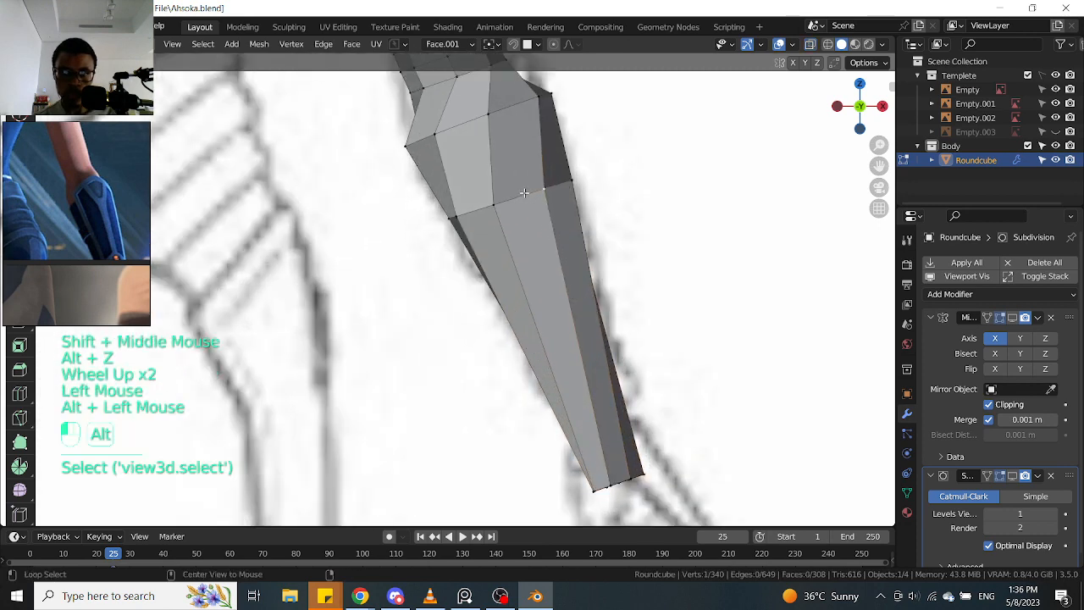
key("r")
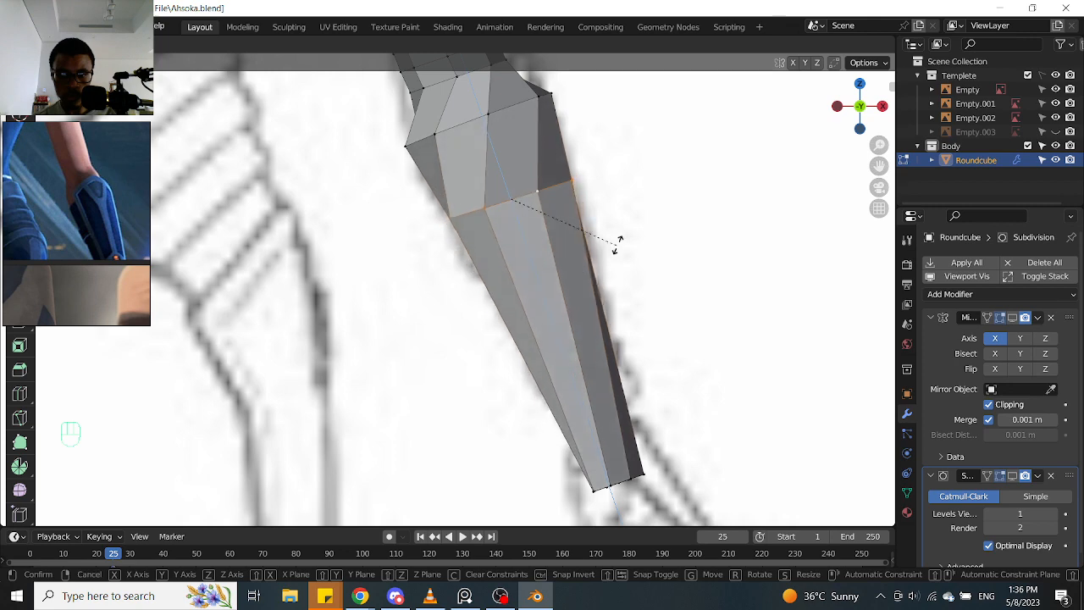
left_click(640, 229)
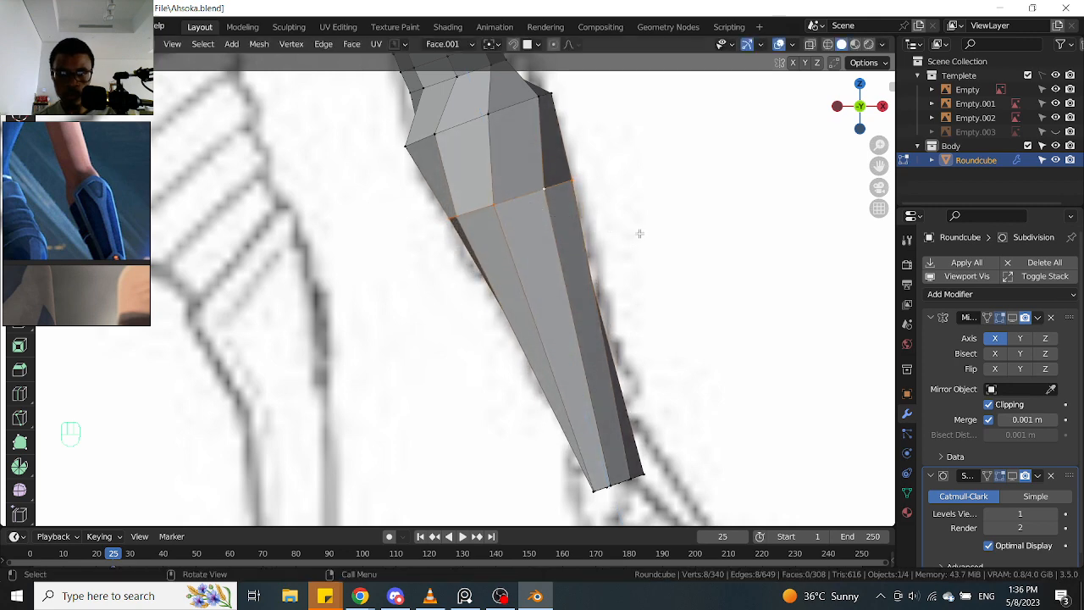
scroll(620, 254, "down", 2)
middle_click_drag(587, 164, 600, 254, "shift")
mouse_move(600, 254)
middle_mouse_down()
mouse_move(669, 259)
mouse_move(606, 257)
middle_mouse_up()
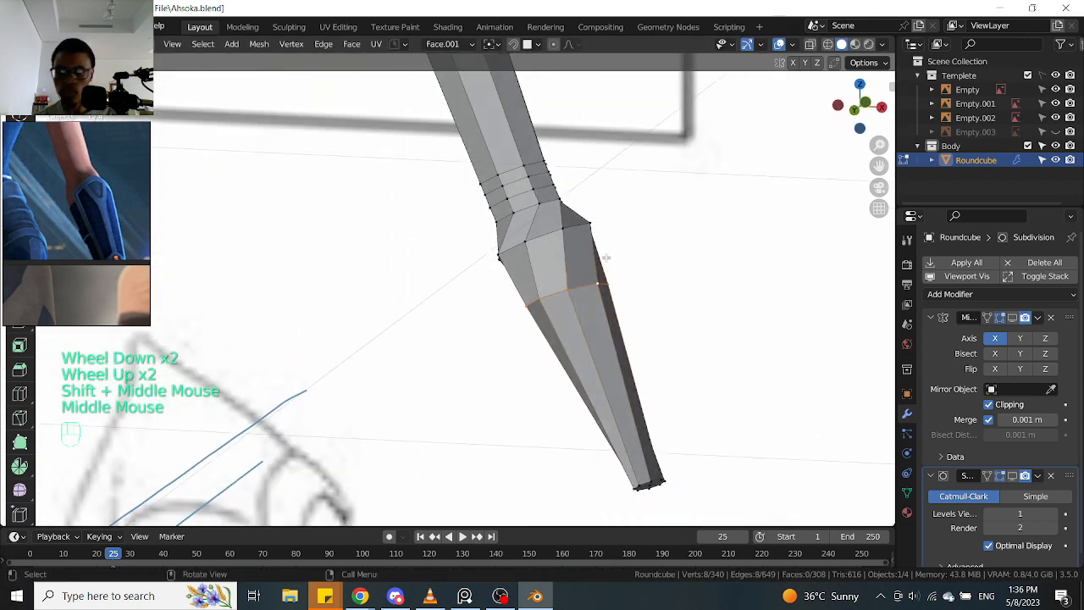
key("KP_1")
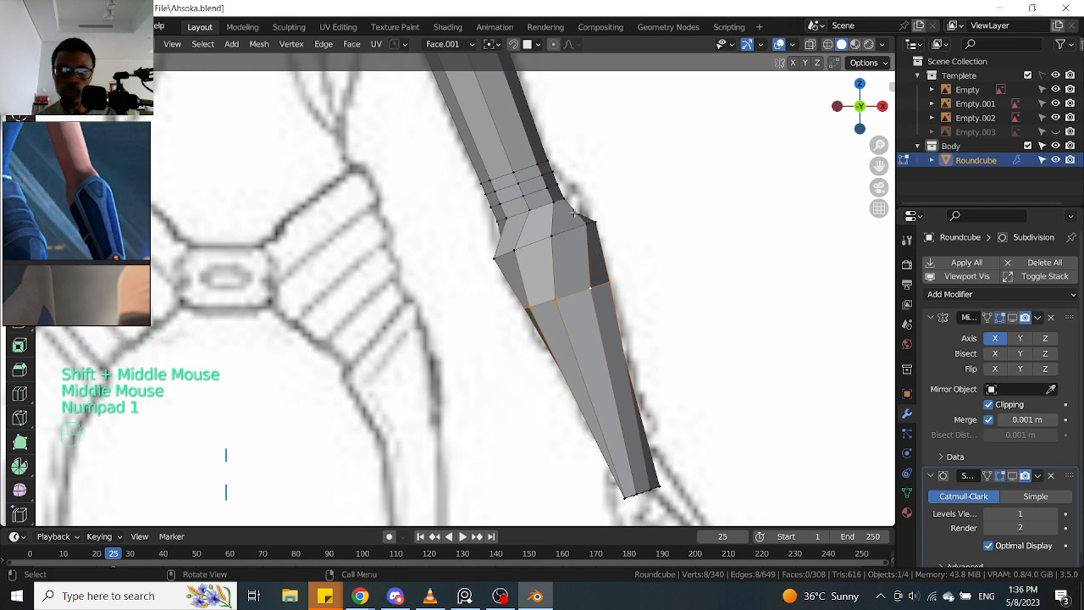
Select the edge loop just above the widest forearm loop and widen it along the Face.001 X axis
middle_click_drag(574, 213, 586, 267, "shift")
scroll(644, 264, "up", 2)
left_click(648, 264, "alt")
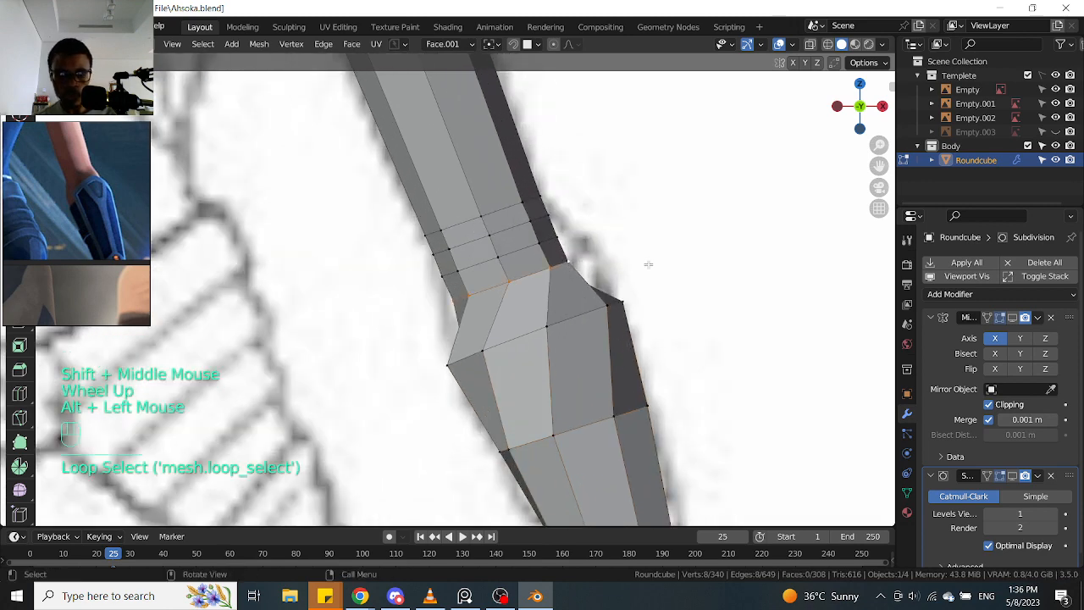
key("s")
key("x")
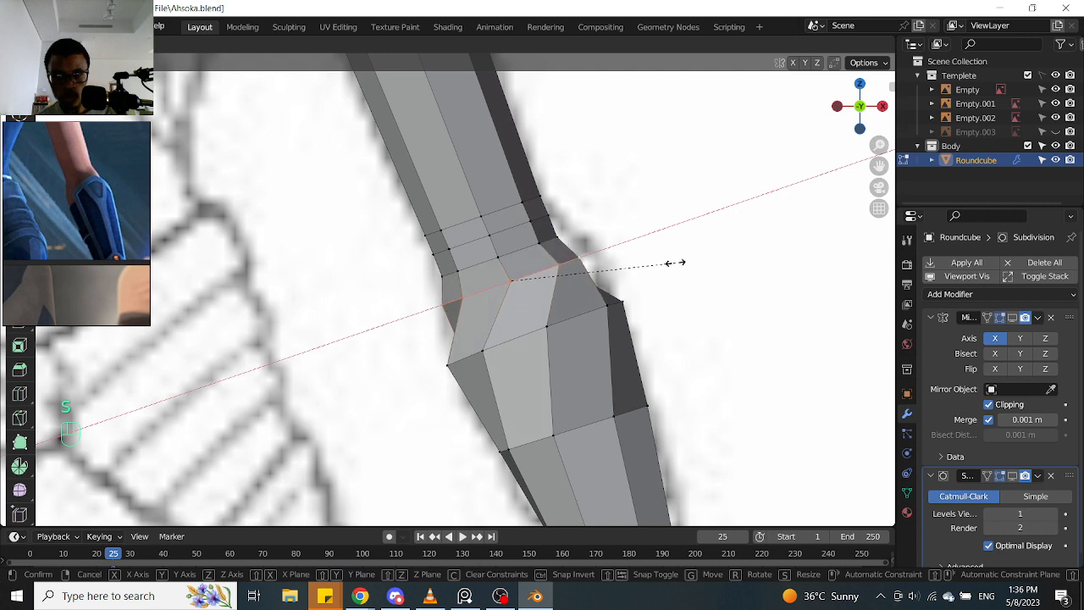
left_click(675, 263)
Select the next edge loop up at the elbow and scale it to 1.120 along the Face.001 X axis
left_click(521, 246, "alt")
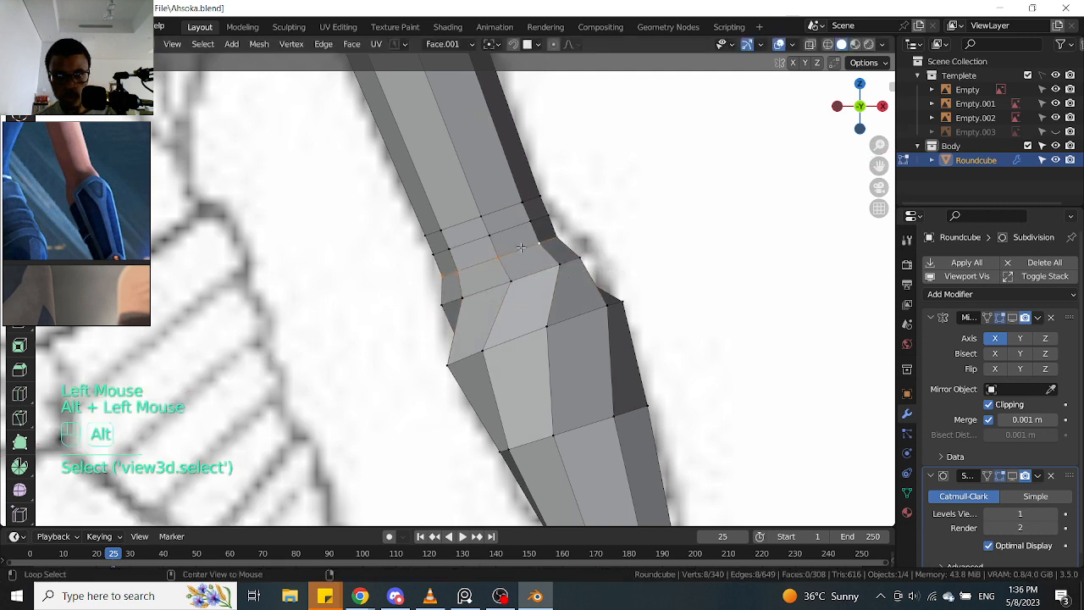
key("s")
key("x")
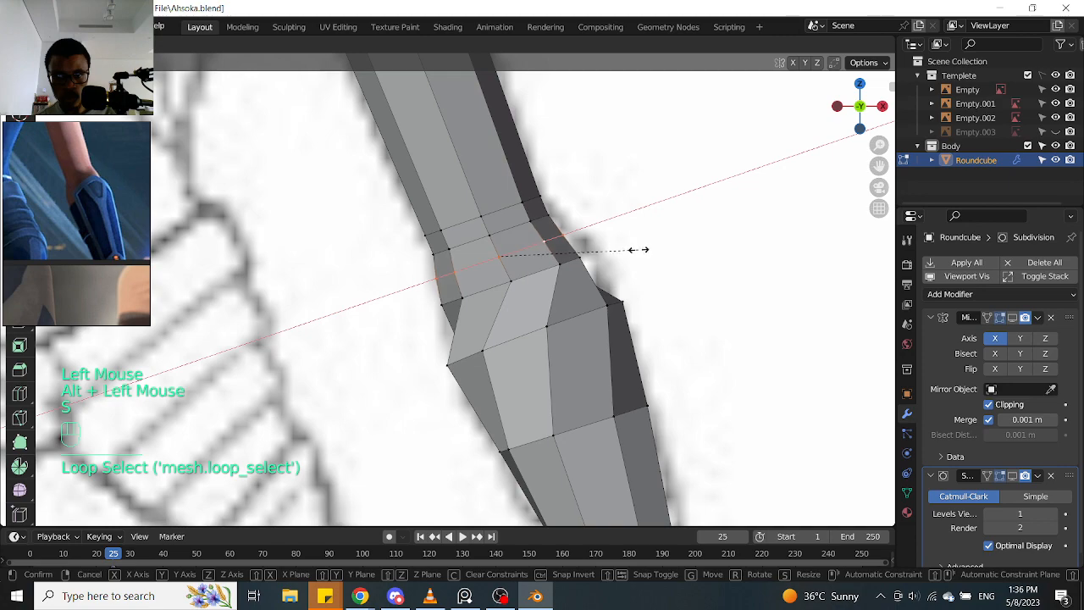
left_click(641, 249)
scroll(641, 249, "down", 2)
middle_click_drag(641, 249, 510, 272)
key("KP_3")
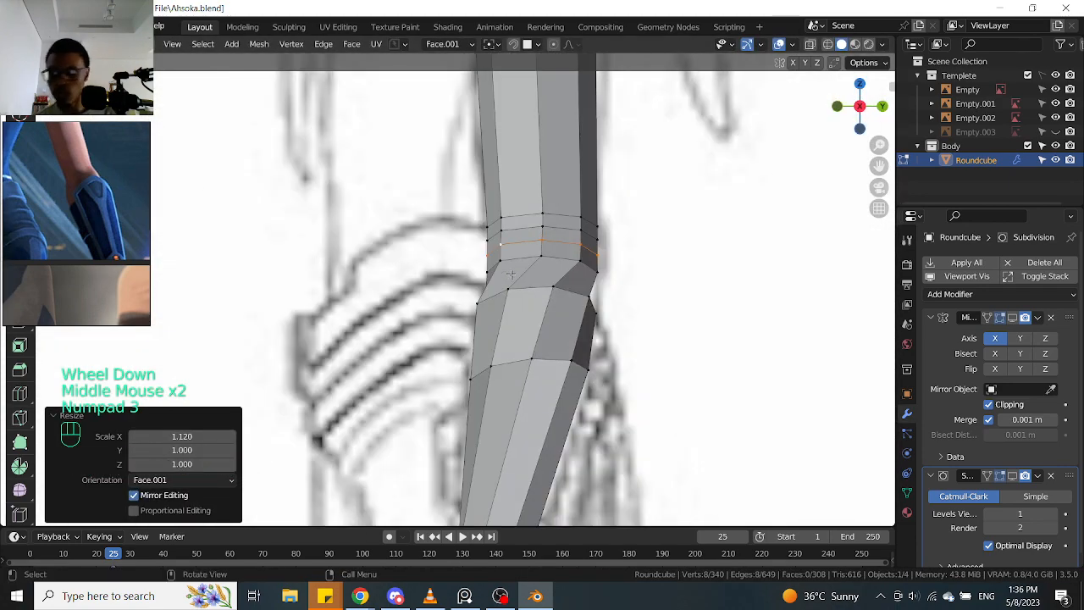
key("ctrl+KP_1")
scroll(516, 289, "up", 2)
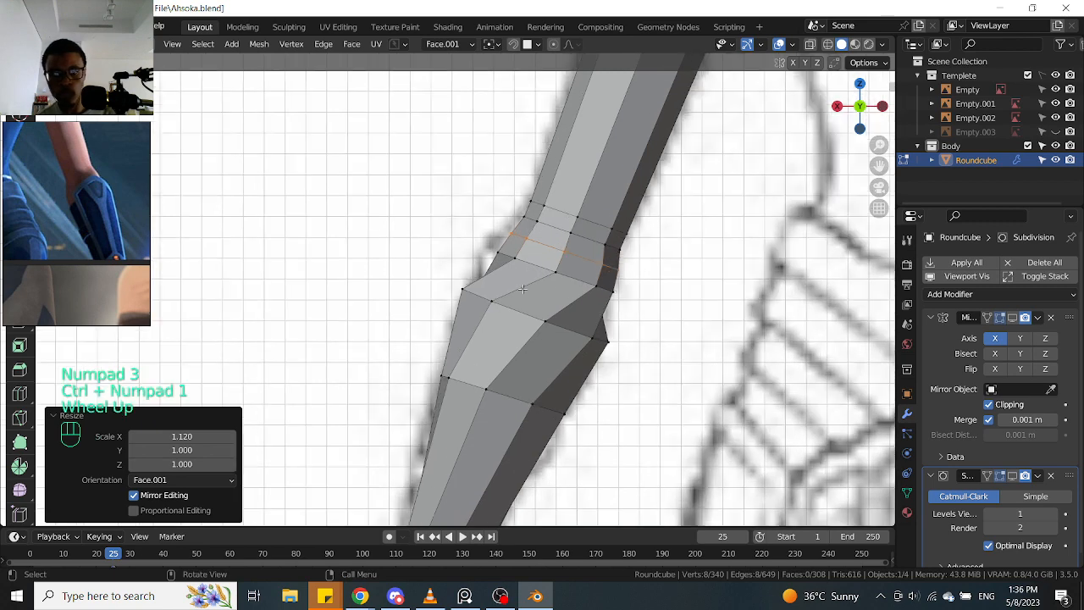
With the subdivision shown temporarily, scale the elbow loop just above the forearm bulge to 1.059 along the Face.001 X axis
left_click(1012, 477)
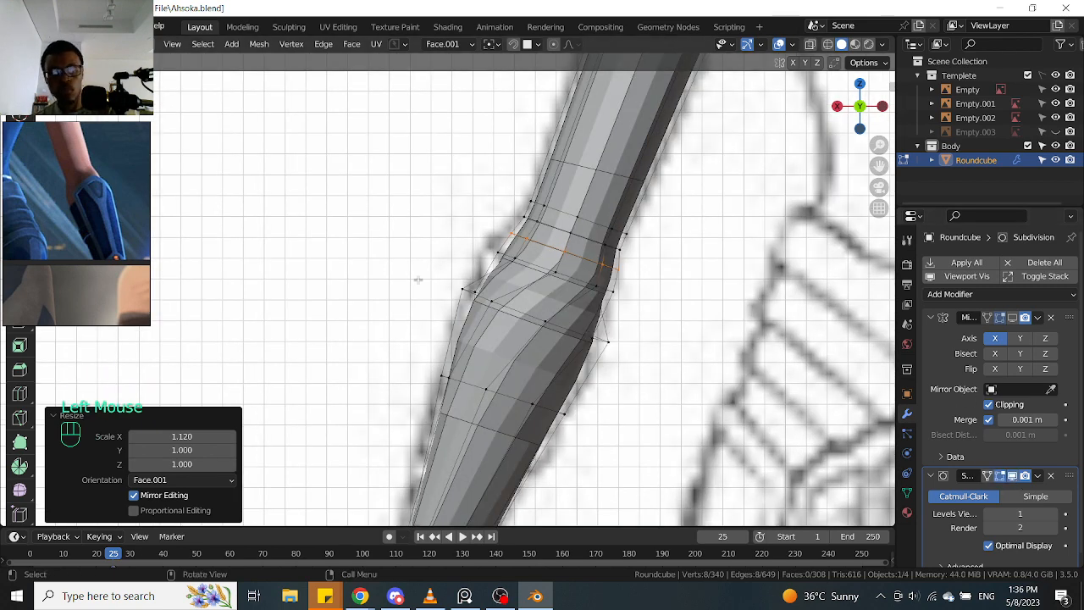
left_click(543, 268, "alt")
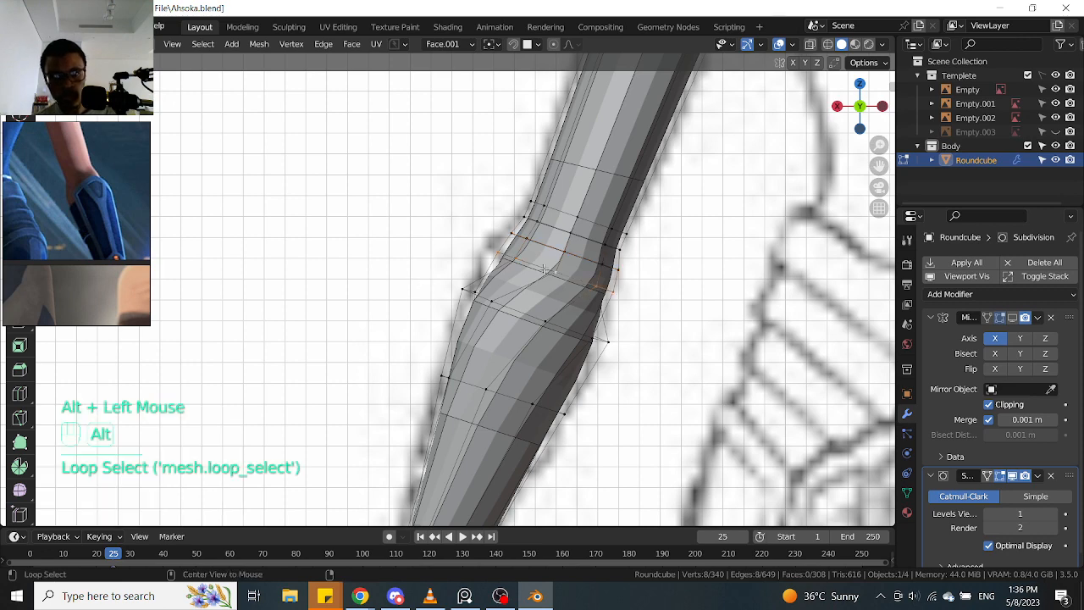
key("s")
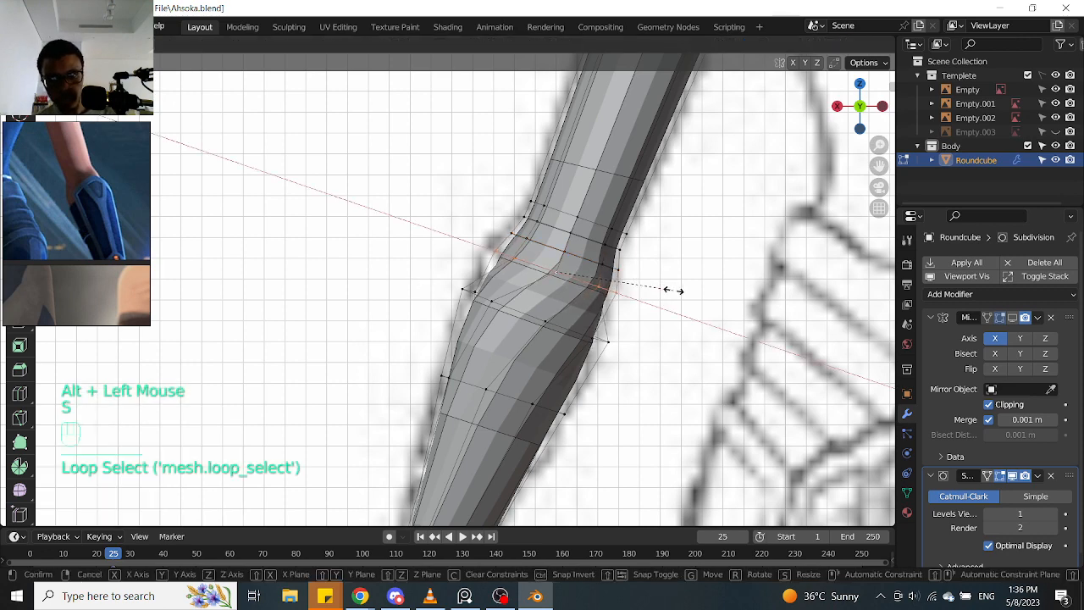
left_click(671, 289)
key("alt+z")
key("alt+z")
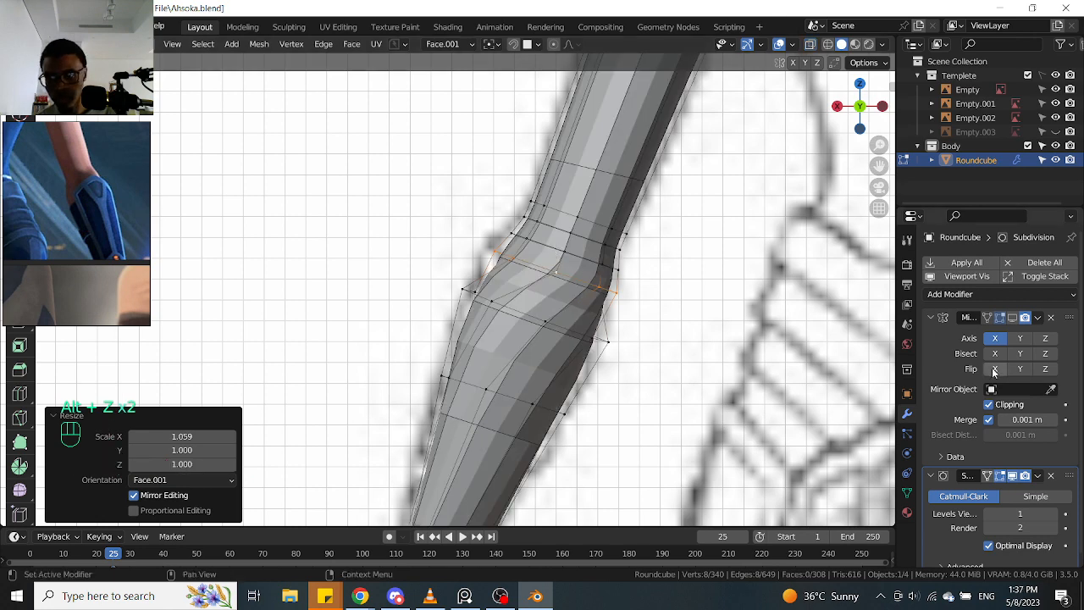
left_click(1000, 476)
scroll(535, 284, "down", 2)
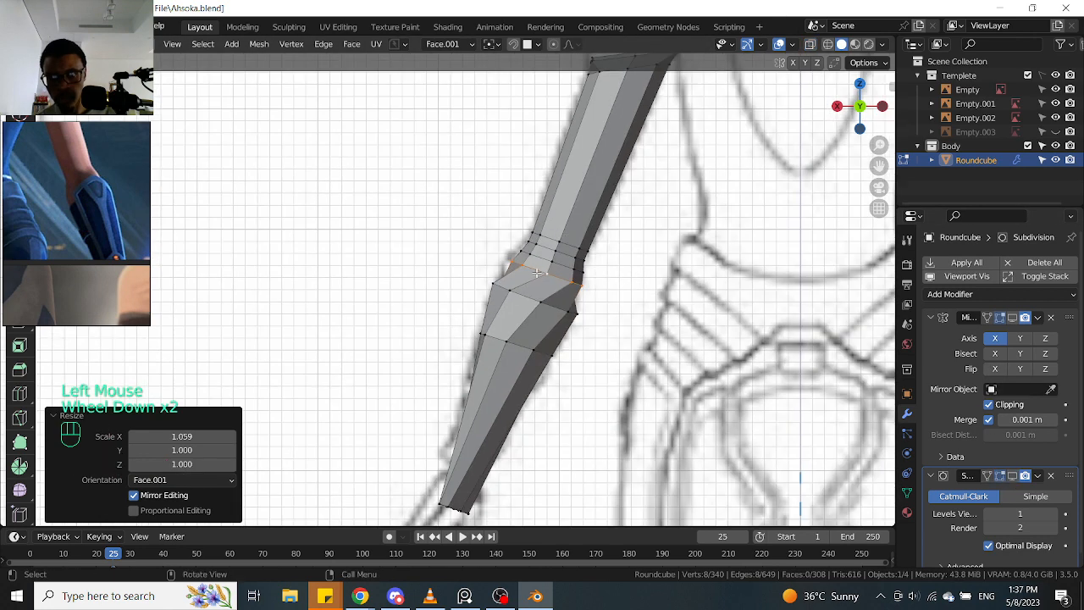
Compare the smoothed and unsmoothed arm, and examine the wrist and elbow against the front and side reference drawings
left_click(1013, 476)
left_click(1013, 476)
left_click(1012, 476)
left_click(1013, 476)
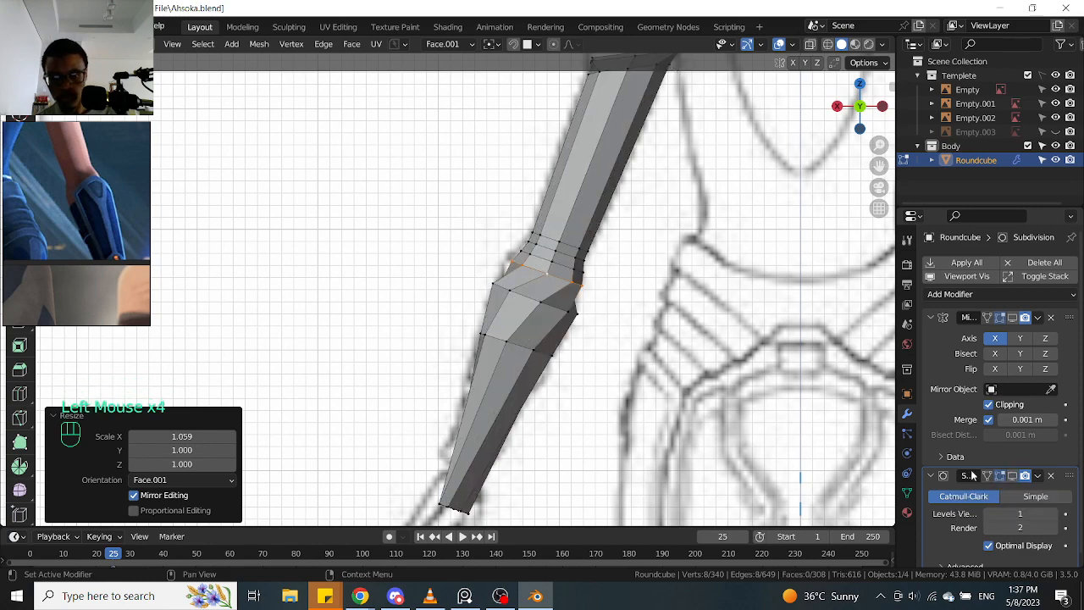
scroll(621, 416, "down", 1)
middle_click_drag(622, 417, 738, 392)
scroll(588, 424, "up", 2)
middle_click_drag(585, 419, 645, 276, "shift")
mouse_move(619, 310)
middle_mouse_down()
mouse_move(685, 317)
mouse_move(606, 310)
middle_mouse_up()
key("KP_3")
key("alt+z")
scroll(633, 338, "up", 2)
scroll(605, 310, "down", 2)
key("alt+z")
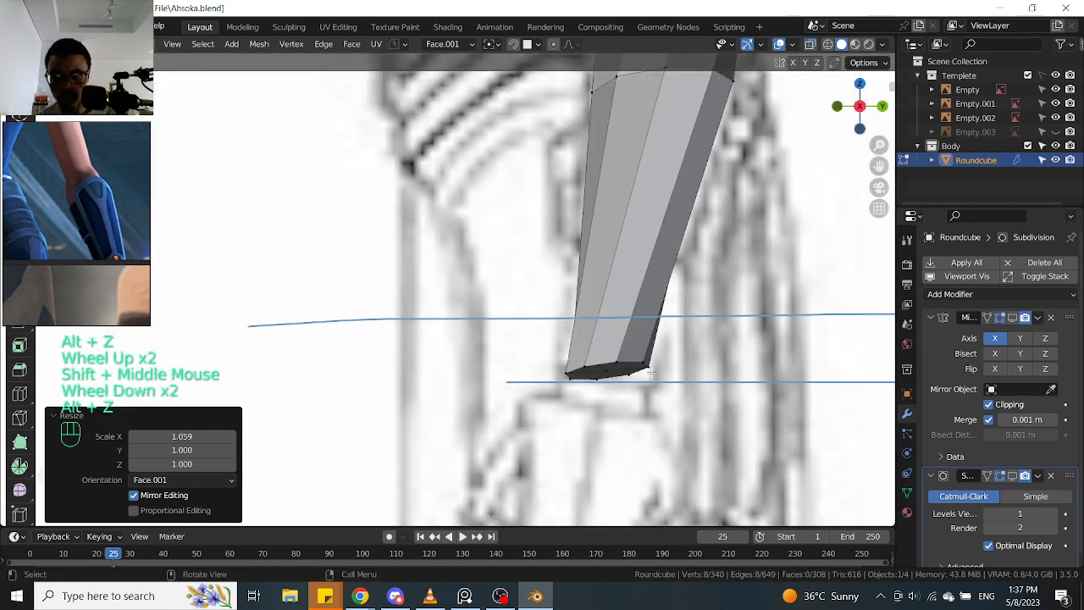
scroll(646, 253, "down", 2)
middle_click_drag(645, 254, 662, 317, "shift")
key("KP_1")
scroll(694, 212, "down", 1)
scroll(678, 288, "up", 2)
scroll(662, 317, "up", 1)
scroll(750, 322, "down", 1)
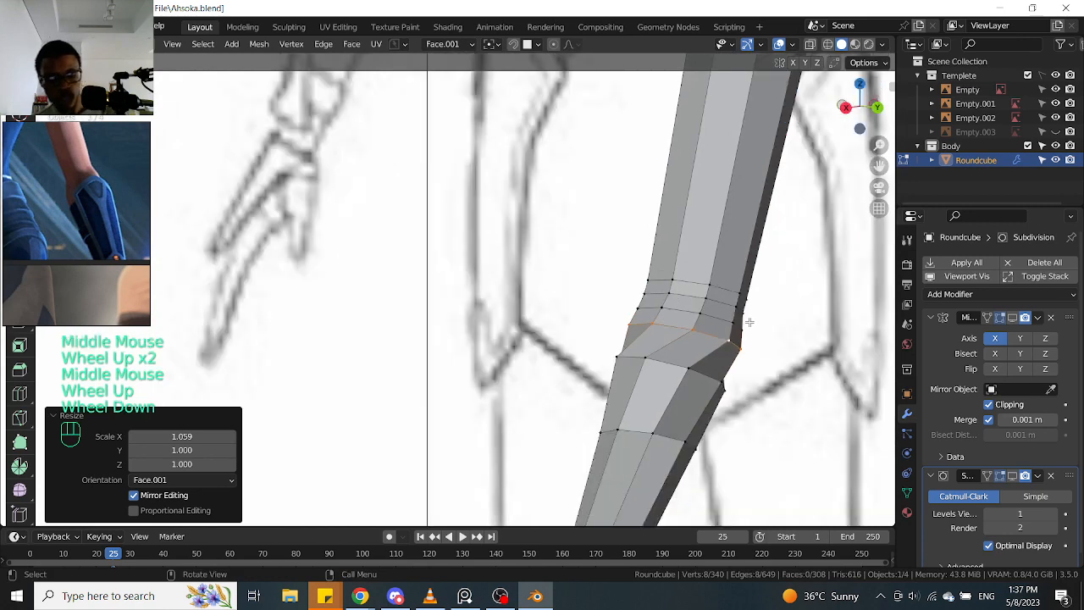
Reveal the hidden body geometry and switch to face selection at the back of the elbow
key("alt+h")
scroll(669, 276, "down", 2)
middle_click_drag(668, 276, 520, 241)
scroll(667, 256, "up", 1)
scroll(593, 254, "up", 2)
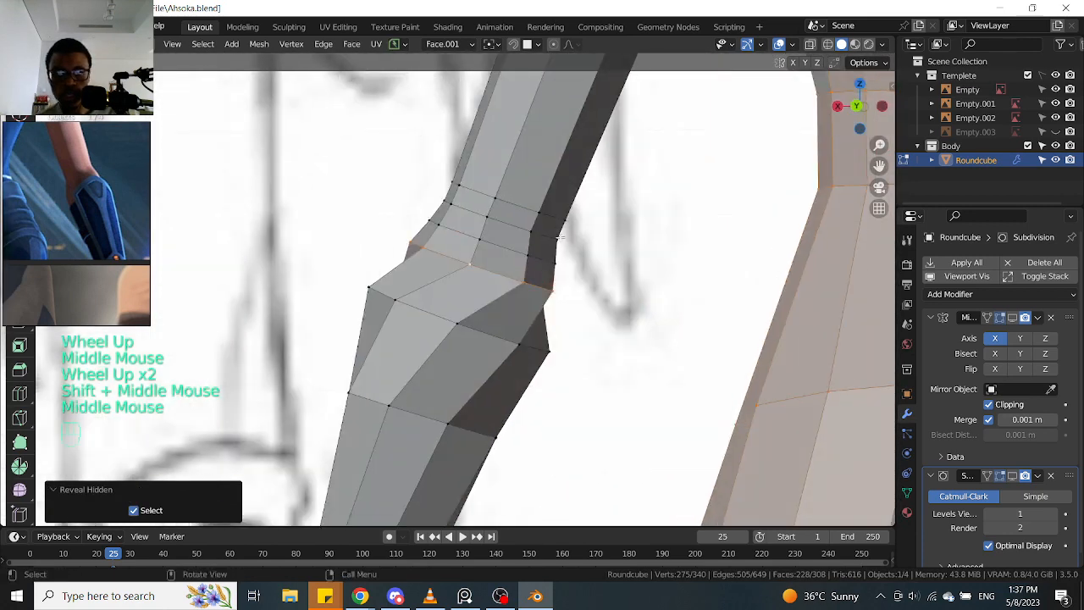
scroll(520, 241, "up", 2)
key("Tab")
left_click(761, 255)
left_click(472, 249)
key("KP_2")
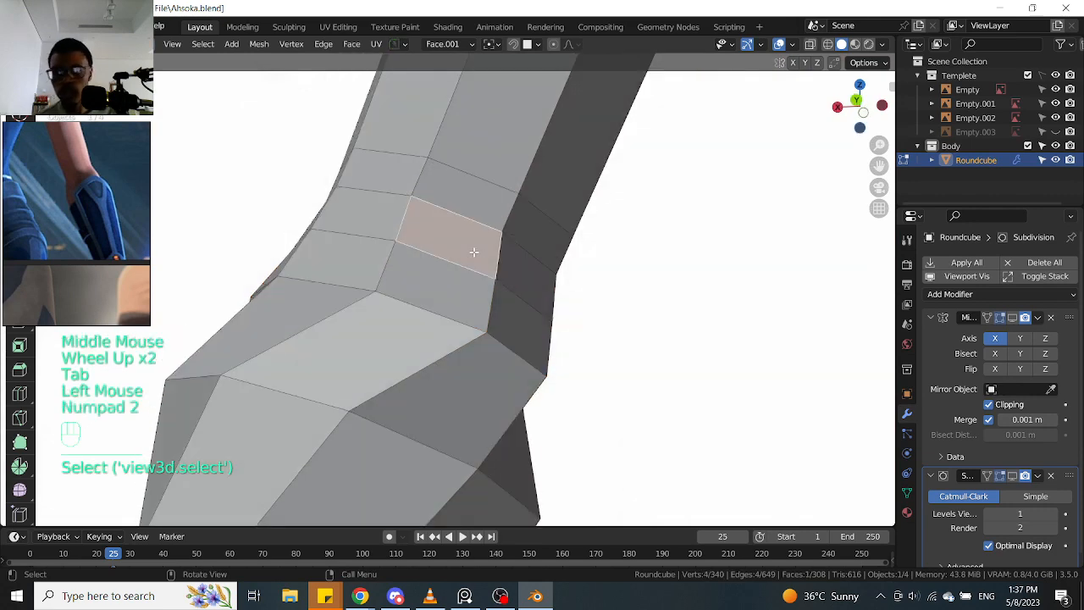
key("KP_3")
scroll(470, 257, "down", 2)
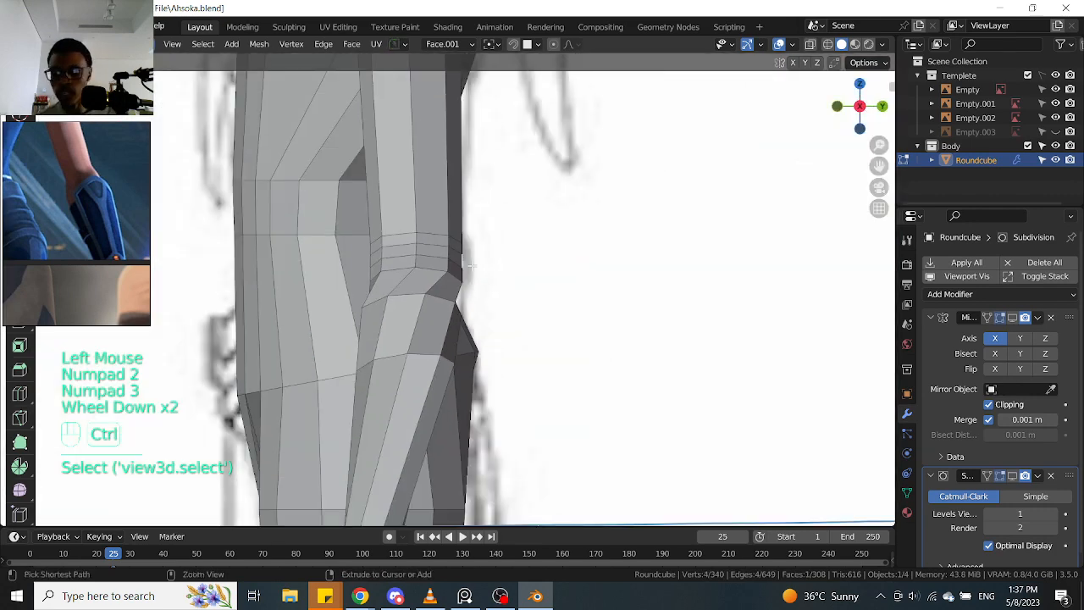
key("ctrl+KP_1")
scroll(471, 266, "up", 2)
Try deleting the four faces at the back of the elbow just above the forearm bulge
key("alt+z")
left_click(409, 295)
left_click(359, 266)
key("alt+z")
middle_click_drag(444, 269, 464, 260, "shift")
left_click(463, 260, "shift")
left_click(464, 260, "shift")
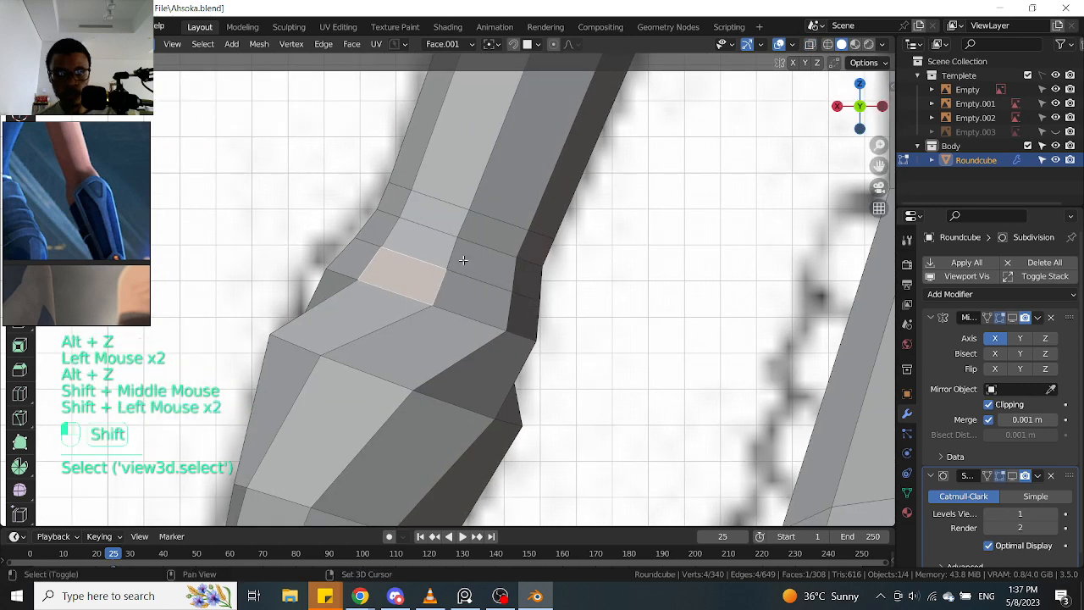
left_click(453, 286, "shift")
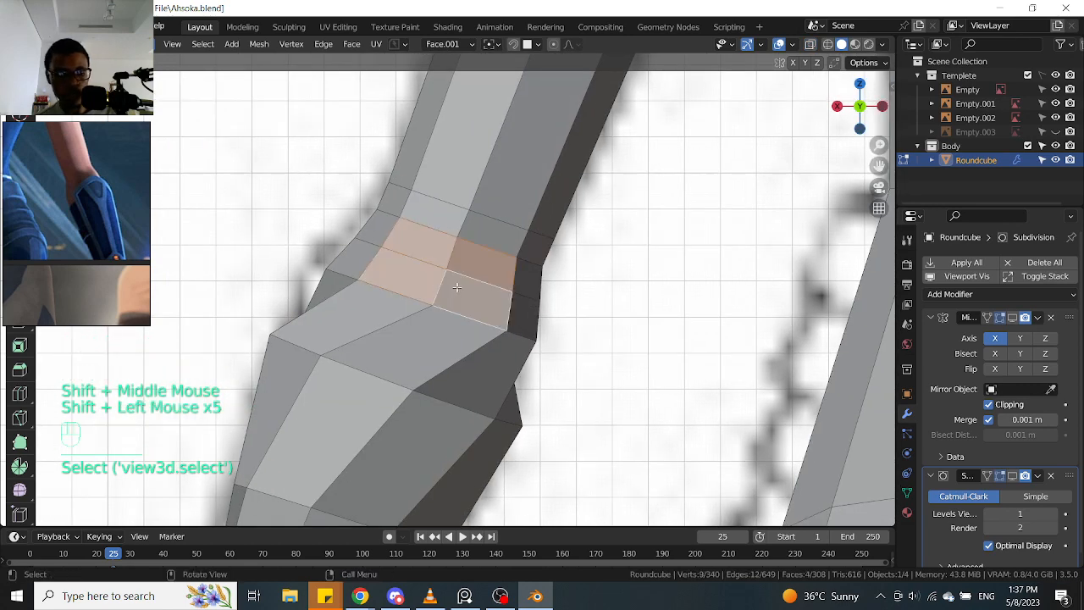
key("x")
left_click(455, 288)
Try sliding the two middle side vertices of the elbow opening along their edges
scroll(458, 286, "up", 1)
scroll(457, 286, "down", 2)
middle_click_drag(457, 286, 633, 250)
key("Tab")
left_click(478, 254)
left_click(588, 275, "shift")
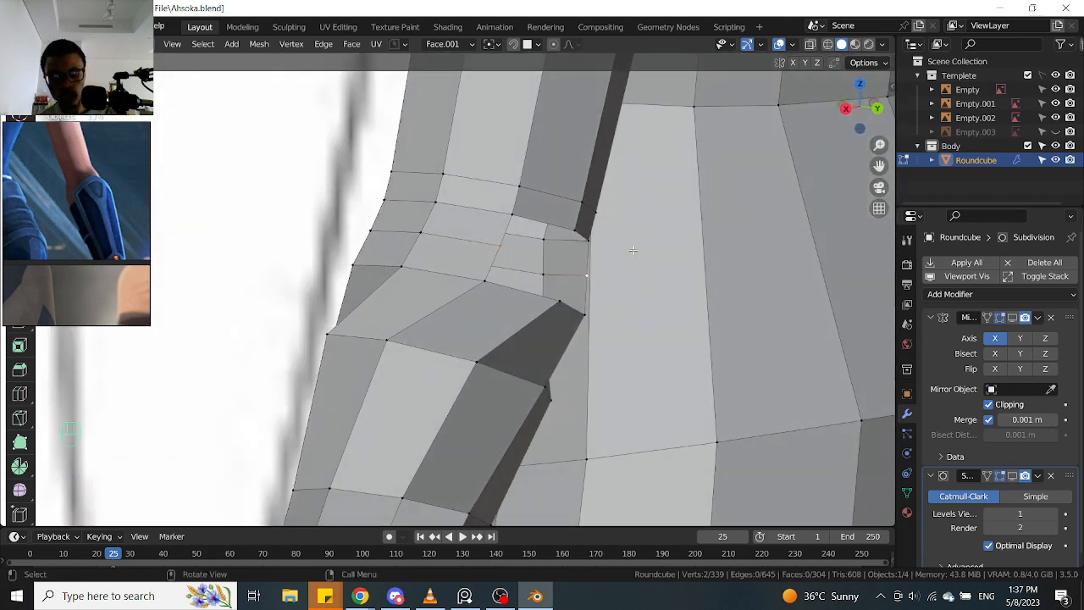
key("g")
key("g")
left_click(623, 249)
middle_click_drag(623, 249, 586, 238)
Fill the elbow opening with two faces spanning its upper and lower border edges
left_click(551, 222)
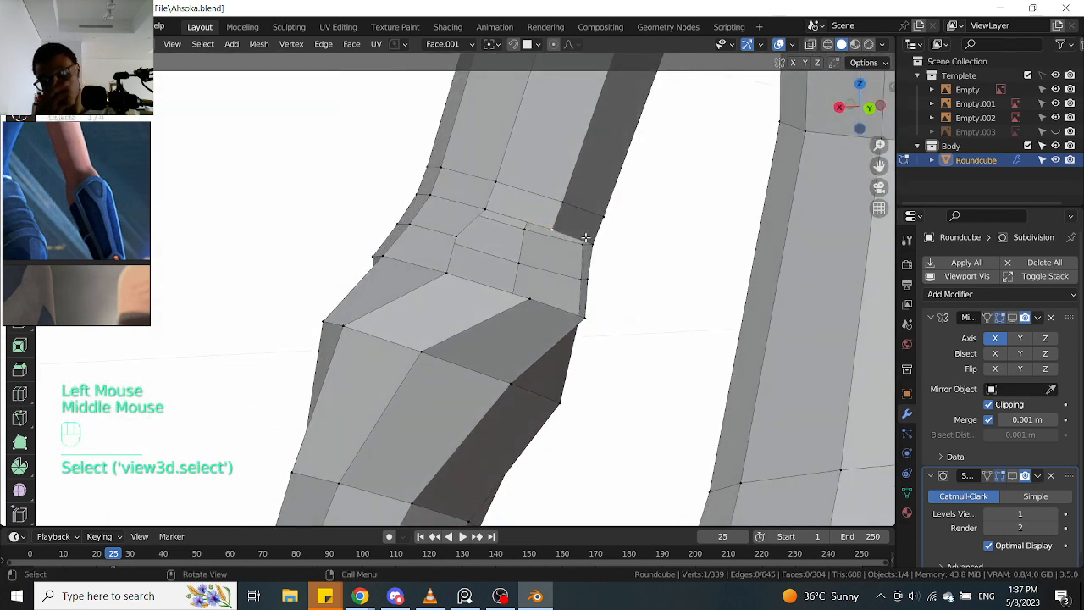
key("ctrl+KP_1")
scroll(558, 234, "up", 2)
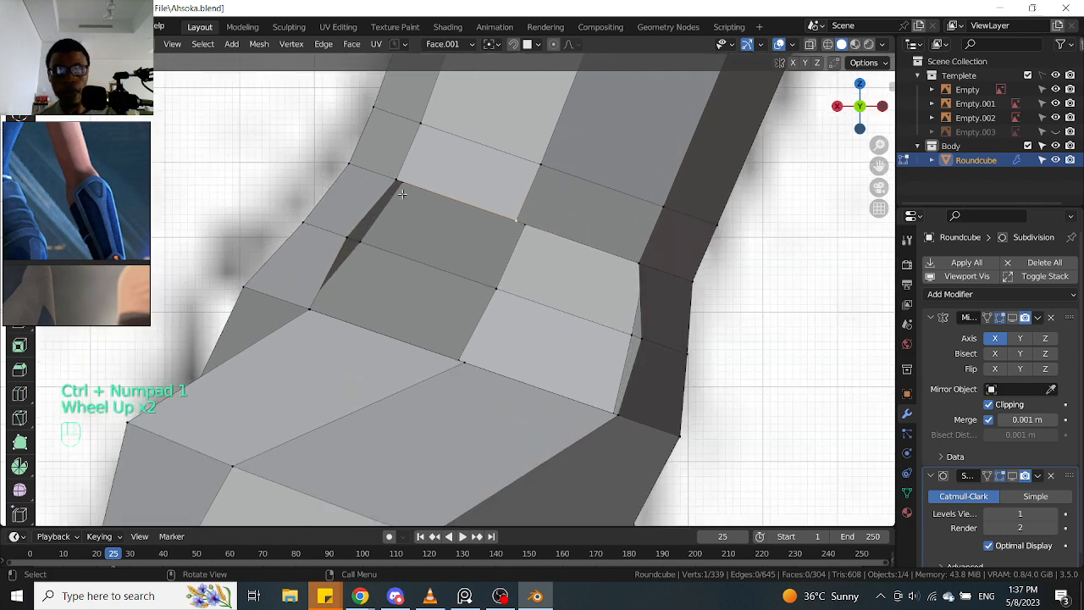
left_click(410, 186)
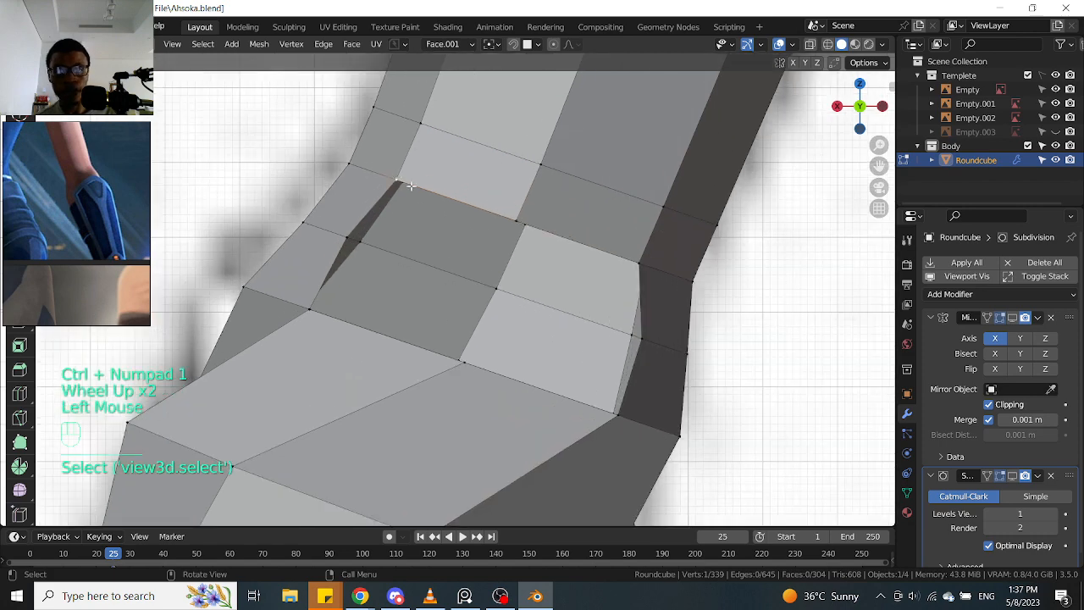
left_click(507, 226, "shift")
scroll(356, 319, "down", 1)
middle_click_drag(355, 319, 409, 336)
middle_click_drag(502, 297, 520, 309)
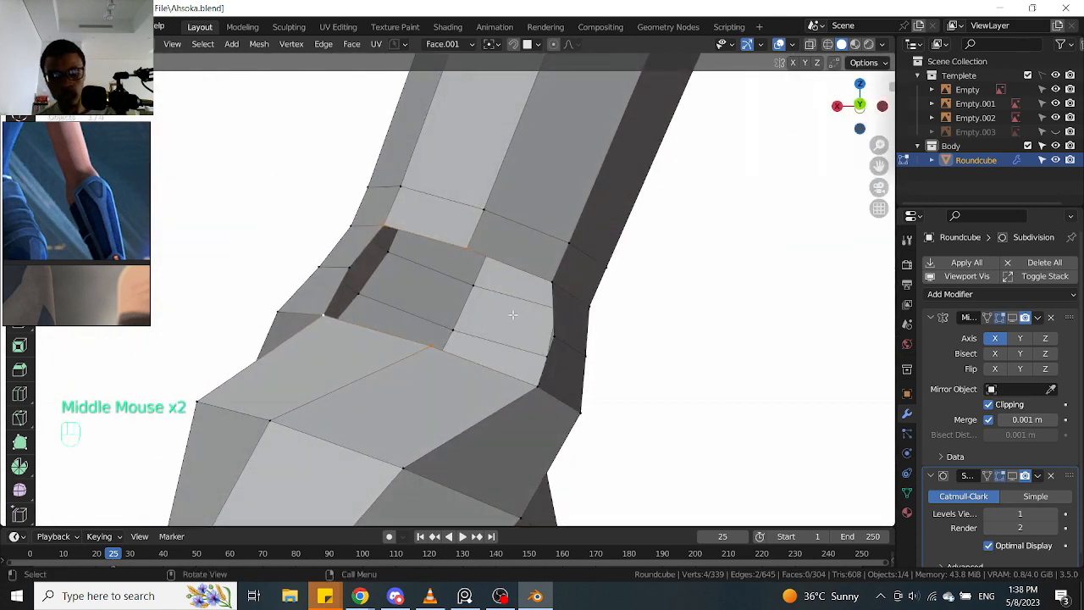
key("f")
left_click(465, 247)
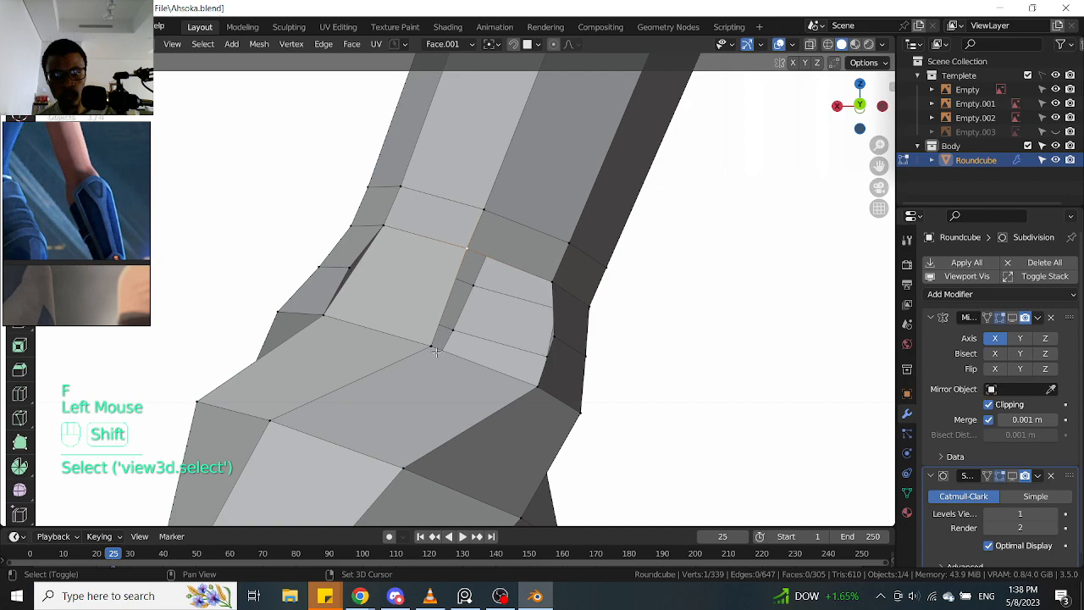
left_click(443, 337, "shift")
key("f")
Add a centred edge loop across the two filled elbow faces
scroll(448, 329, "down", 2)
middle_click_drag(448, 328, 489, 319)
key("ctrl+r")
left_click(469, 315)
left_click(470, 320)
right_click(470, 319)
left_click(553, 294)
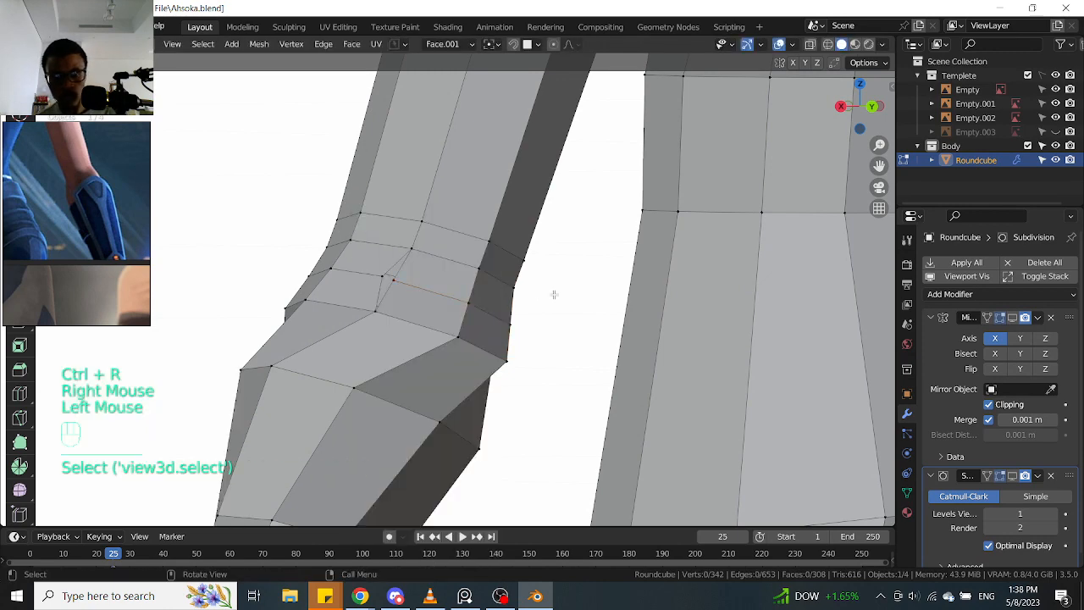
key("ctrl+KP_1")
Slide the new elbow loop's two end vertices inward along the loop, the second by a factor of 0.383
left_click(510, 322)
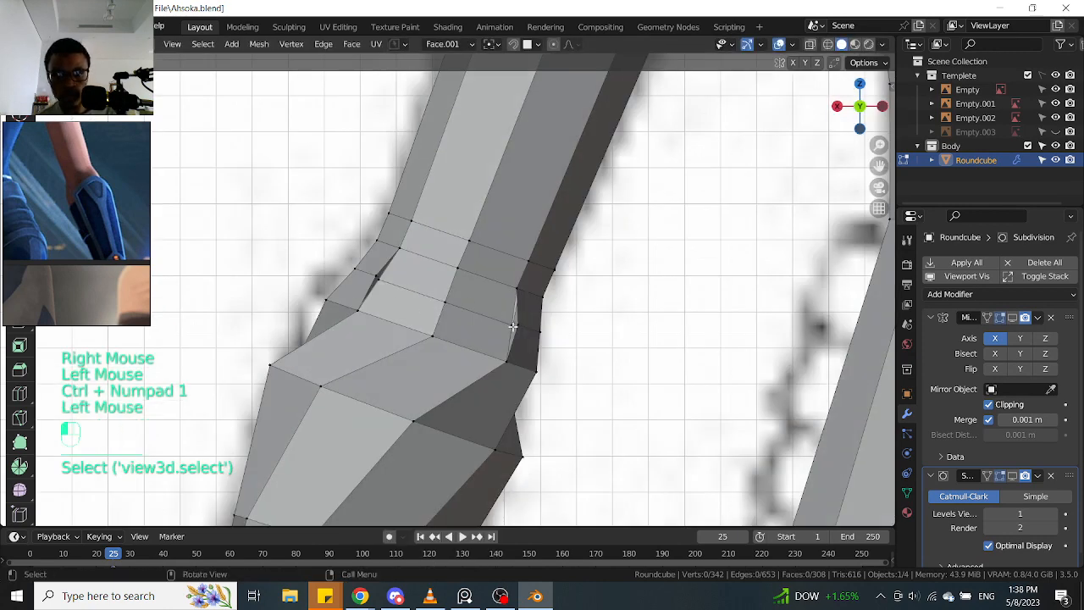
scroll(509, 327, "up", 1)
key("g")
key("g")
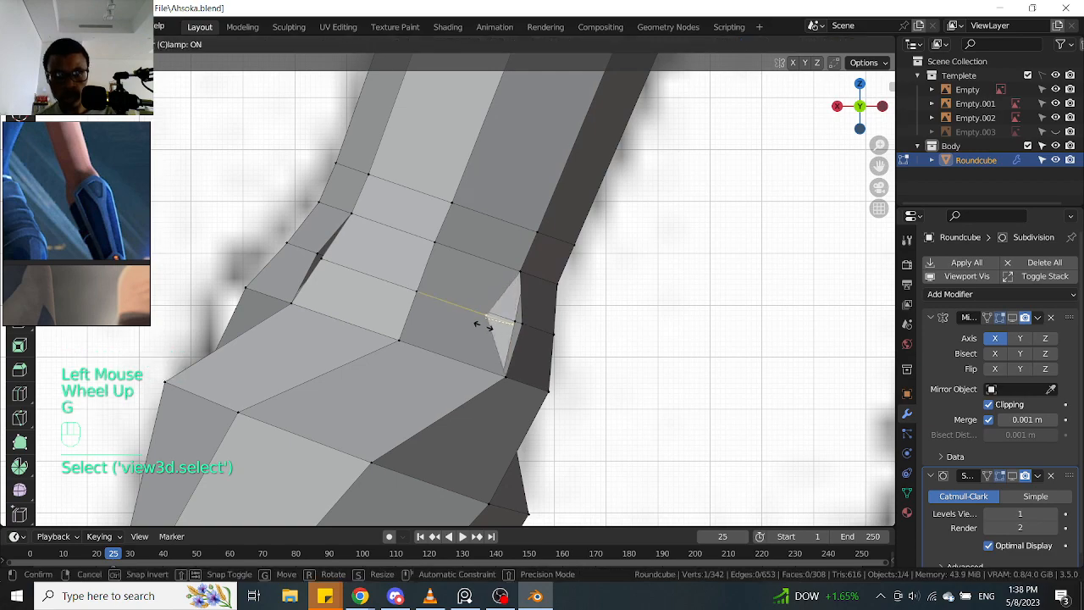
left_click(478, 324)
left_click(332, 269)
key("g")
key("g")
left_click(360, 271)
scroll(360, 271, "down", 2)
middle_click_drag(360, 271, 381, 288)
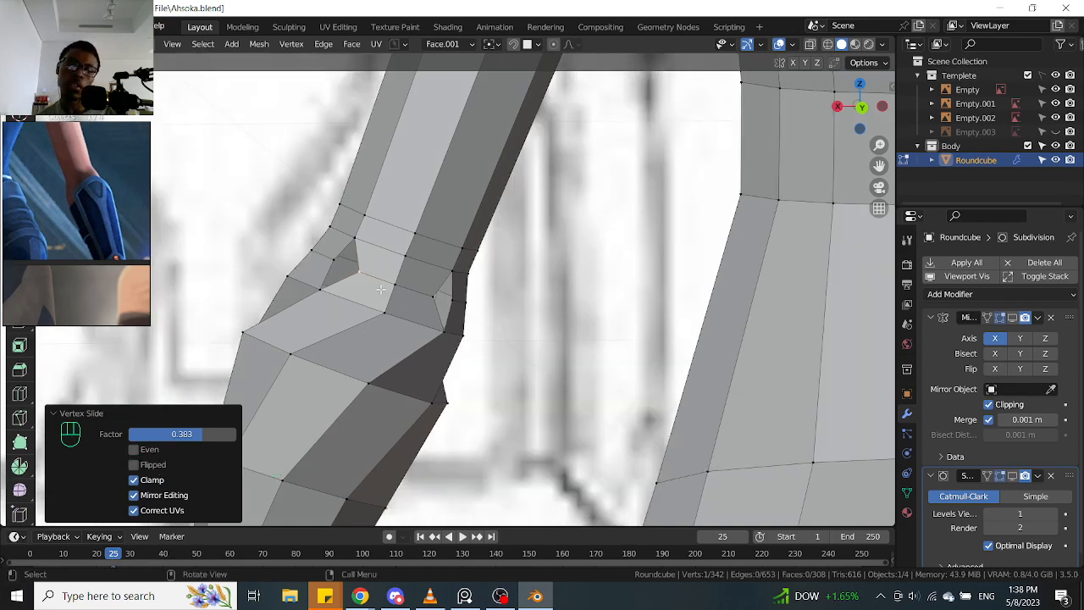
scroll(381, 288, "up", 2)
scroll(364, 279, "down", 1)
middle_click_drag(364, 279, 375, 282)
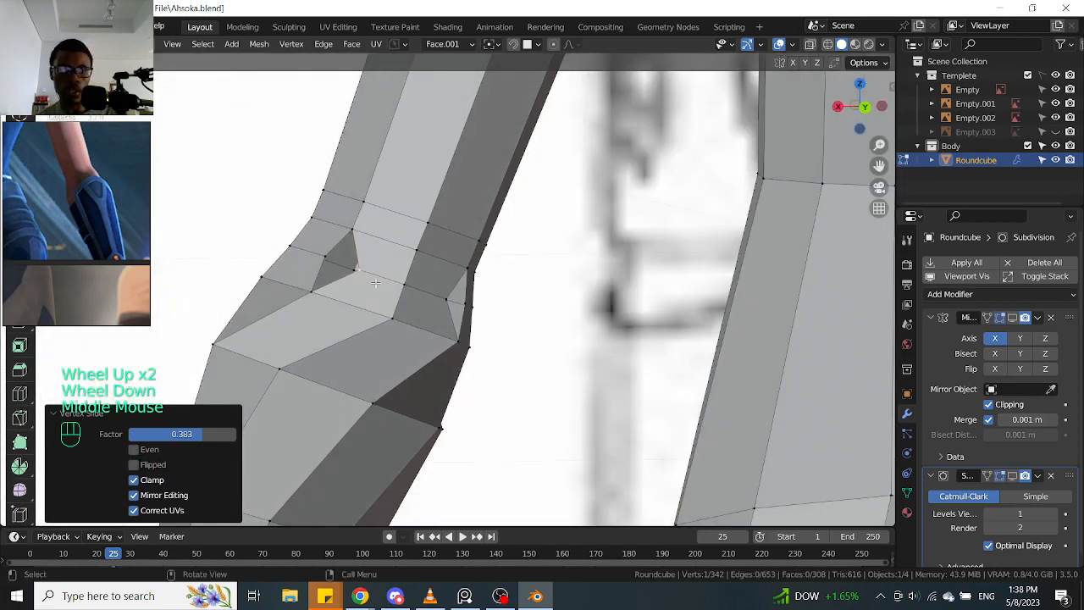
Undo the elbow edits back to before the face deletion and return to face selection
key("ctrl+z")
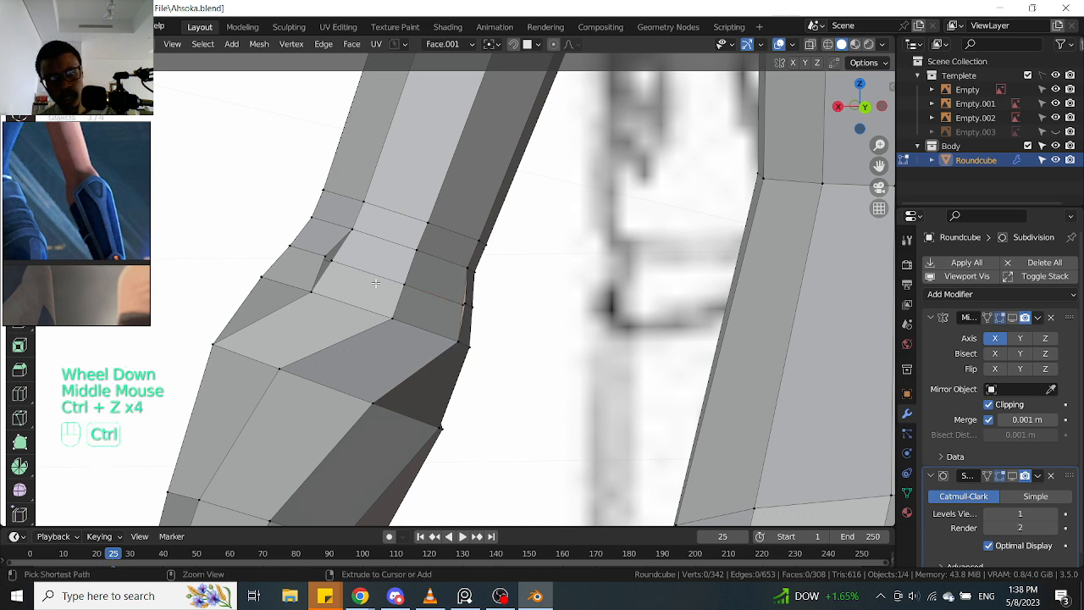
key("ctrl+z")
key("ctrl+z")
key("ctrl+z")
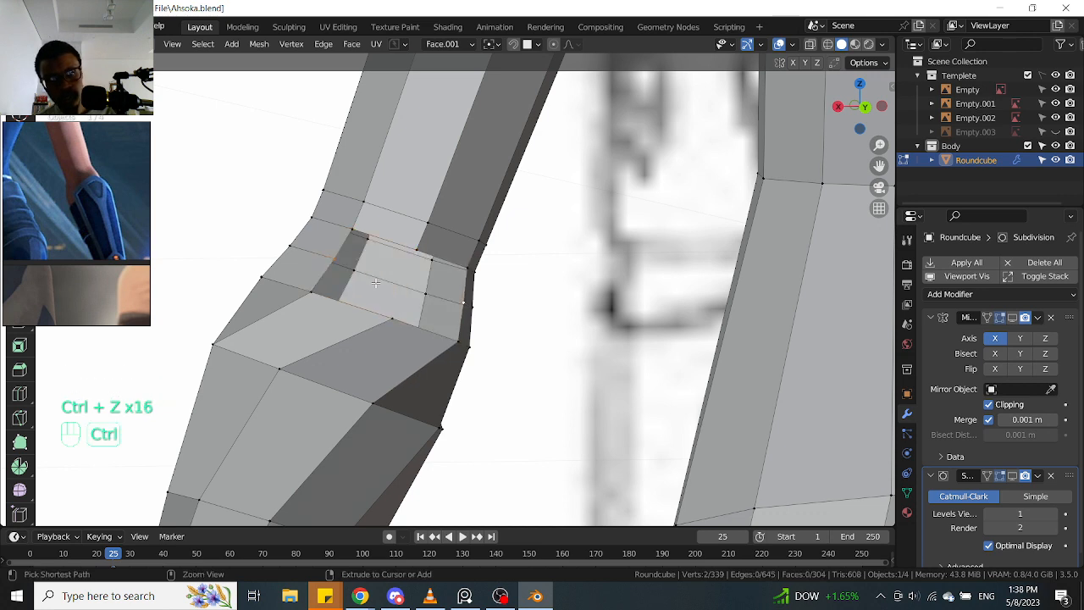
key("ctrl+z")
key("ctrl+z")
key("ctrl+z")
key("Tab")
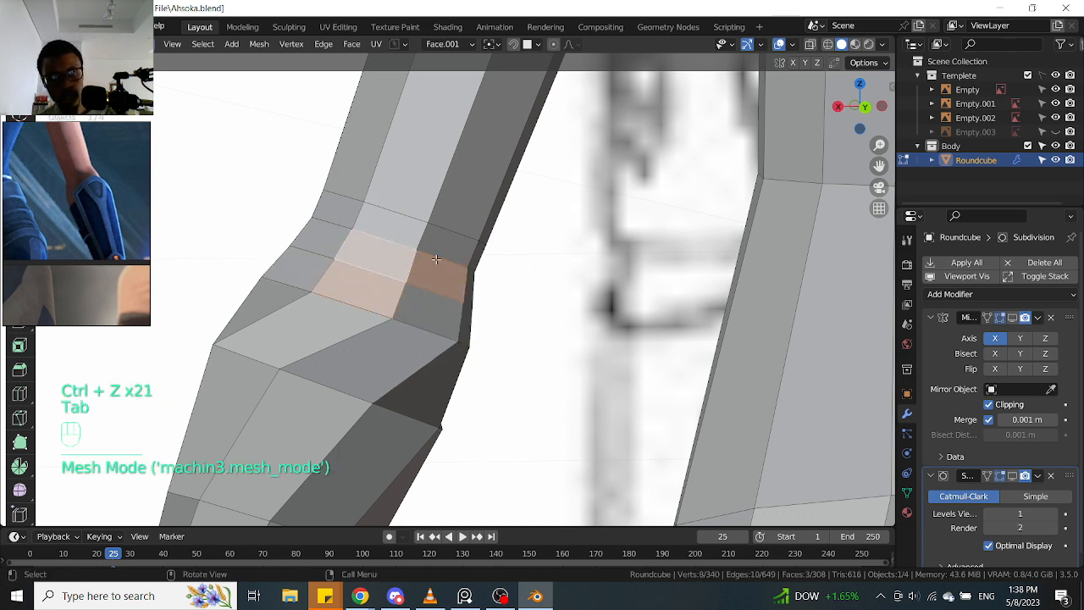
left_click(382, 257)
left_click(393, 225, "shift")
left_click(449, 241, "shift")
left_click(439, 276, "shift")
key("x")
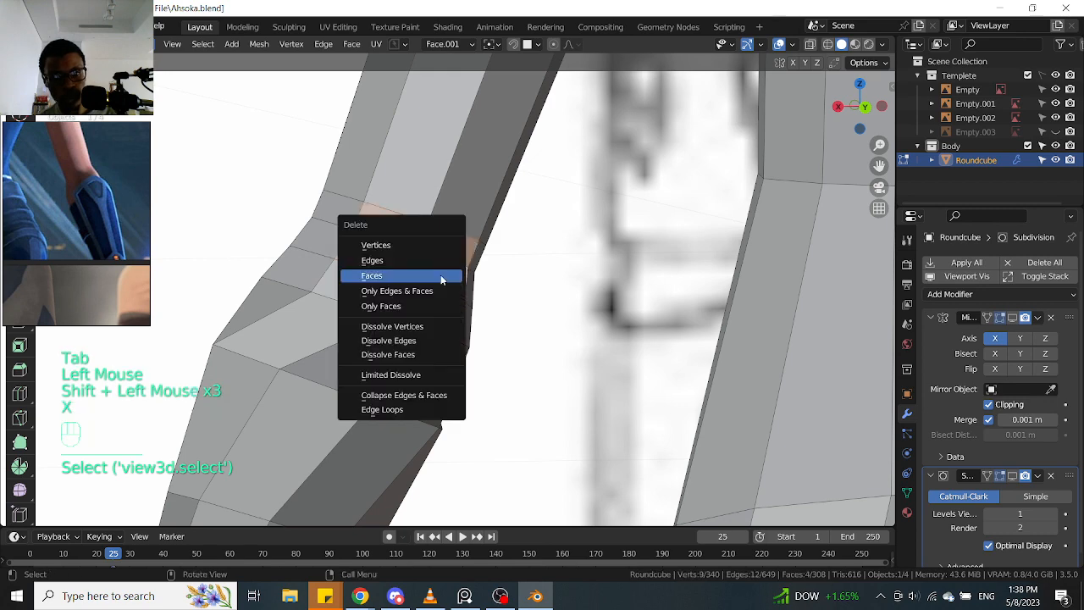
middle_click_drag(542, 273, 486, 280)
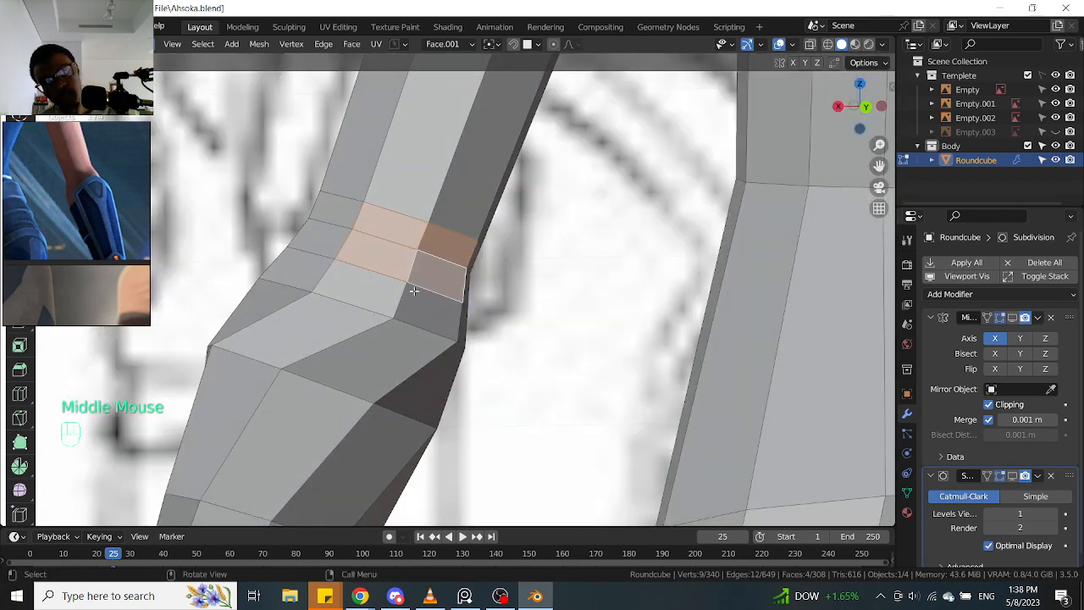
left_click(377, 296, "shift")
left_click(427, 307, "shift")
mouse_move(427, 307)
middle_mouse_down()
mouse_move(483, 298)
mouse_move(441, 279)
mouse_move(435, 305)
mouse_move(447, 309)
middle_mouse_up()
Select the two-by-two block of faces on the back of the elbow above the forearm bulge and delete them
left_click(436, 273)
left_click(372, 254, "shift")
left_click(356, 292, "shift")
left_click(422, 300, "shift")
key("ctrl+KP_1")
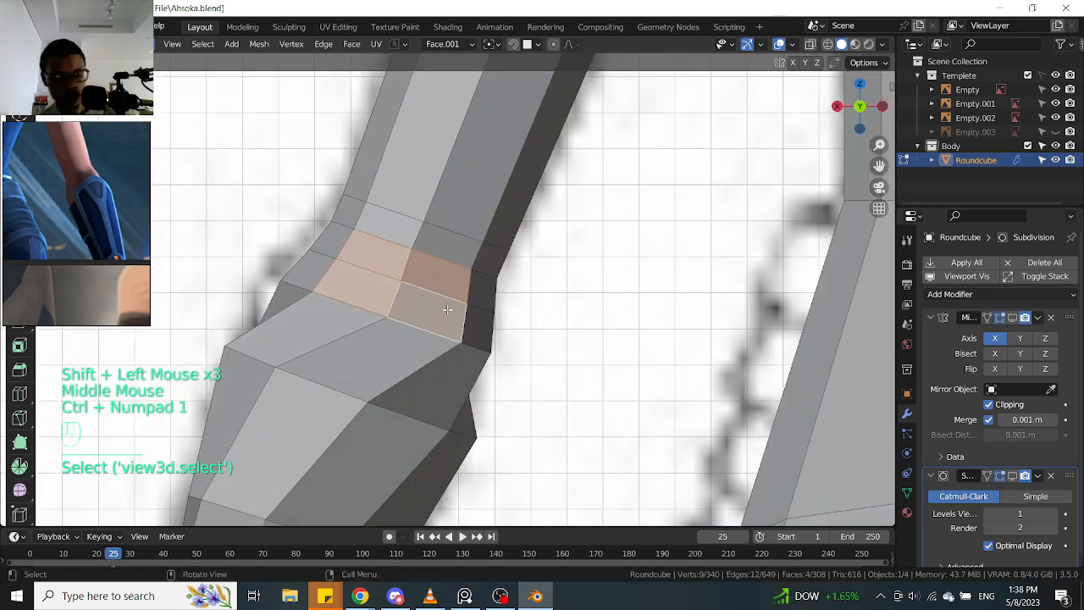
key("x")
left_click(448, 309)
Select the two middle side vertices of the elbow hole and slide them along their edges by a factor of 0.288
key("Tab")
scroll(348, 264, "up", 1)
mouse_move(348, 263)
middle_mouse_down()
mouse_move(380, 252)
mouse_move(353, 250)
middle_mouse_up()
left_click(383, 254)
left_click(510, 294)
left_click(510, 294, "shift")
middle_click_drag(510, 294, 344, 206)
key("g")
key("g")
left_click(551, 314)
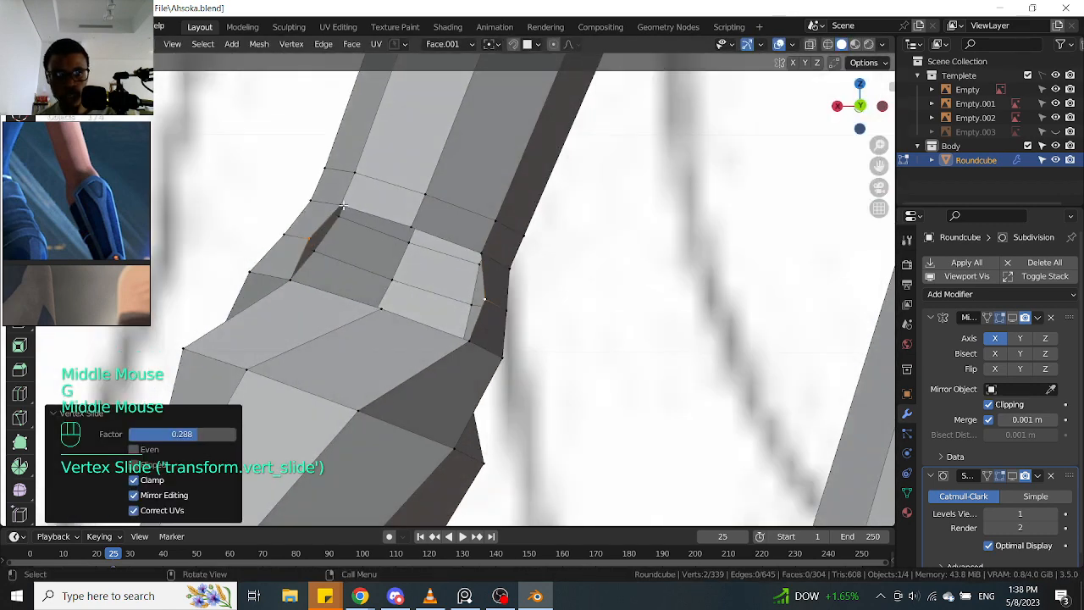
Bridge the elbow hole's upper and lower edges with a new face and fill a second face beside it
left_click(343, 206)
left_click(394, 279, "shift")
key("Tab")
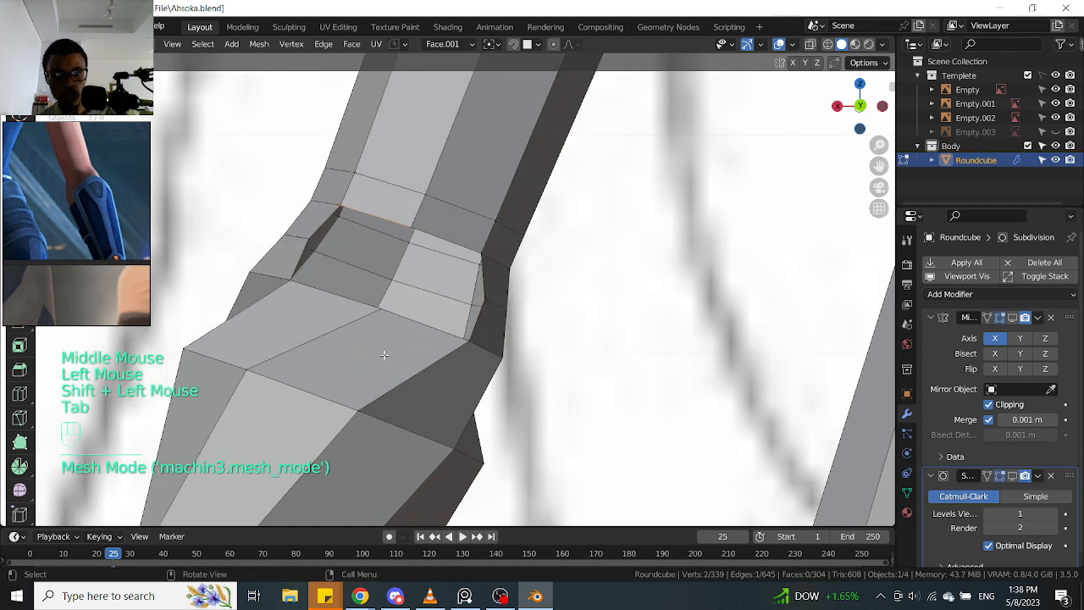
left_click(347, 299)
middle_click_drag(347, 299, 370, 314)
left_click(387, 210, "shift")
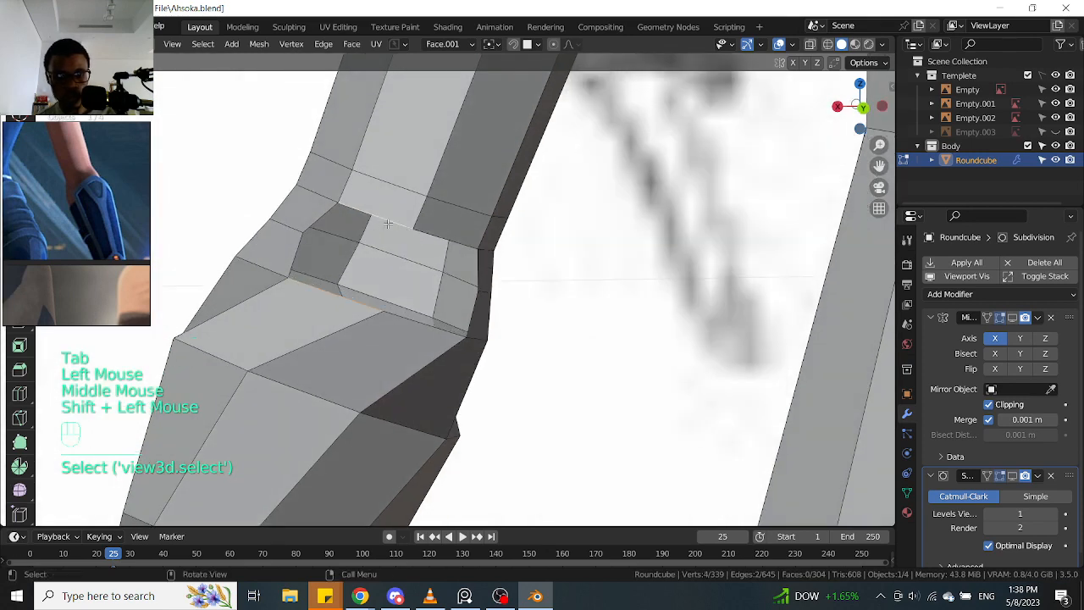
key("f")
left_click(480, 295)
key("f")
middle_click_drag(480, 294, 458, 276)
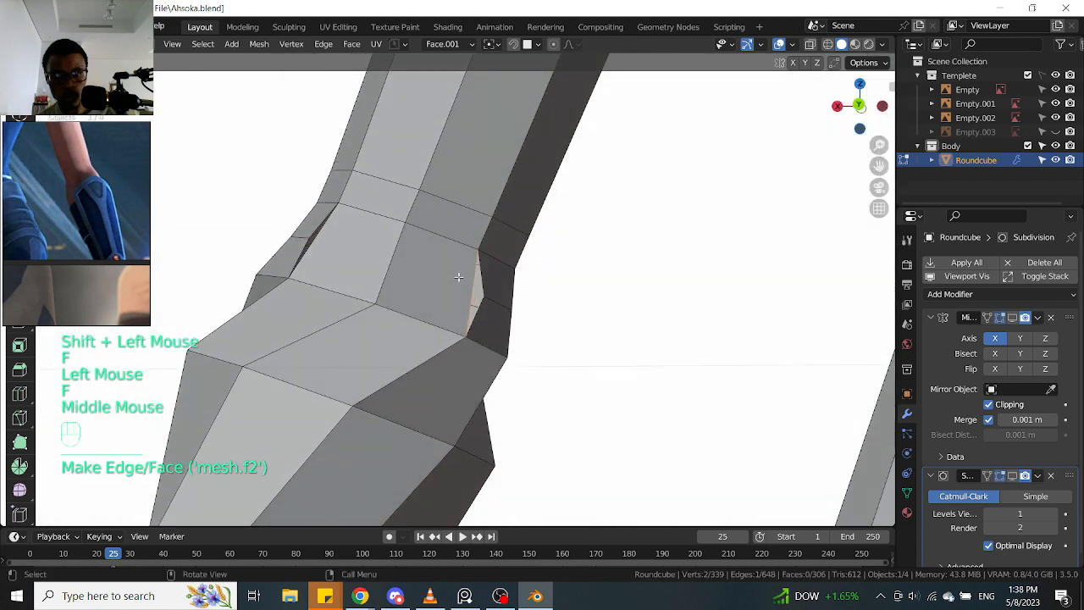
Cut one loop across the two new elbow faces and slide its two end vertices inward, the second by a factor of 0.370
key("ctrl+r")
left_click(458, 277)
key("Tab")
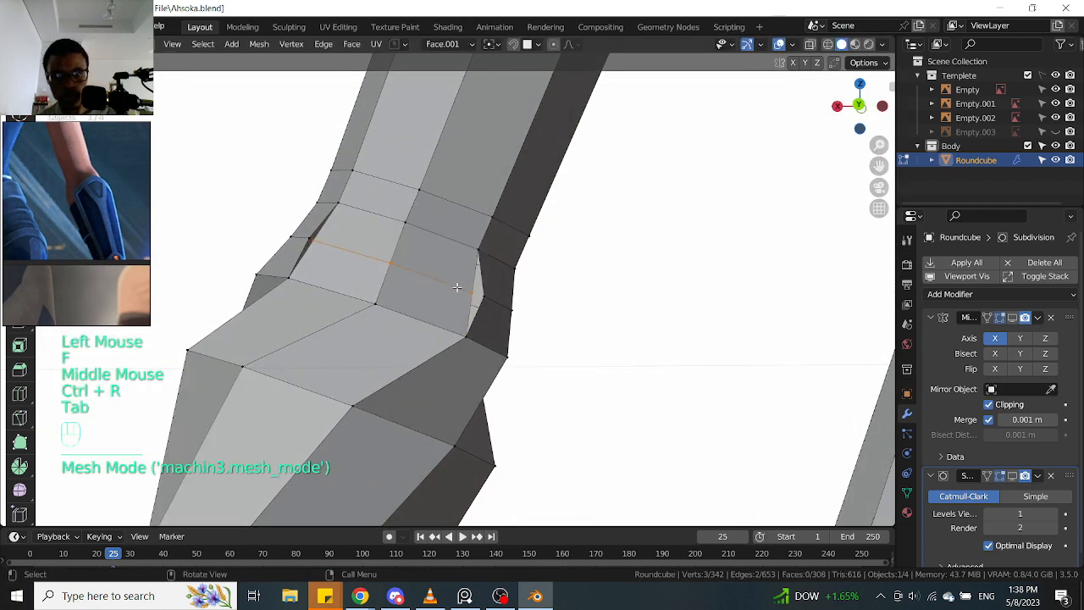
left_click(470, 292)
key("g")
left_click(462, 292)
left_click(310, 243)
key("g")
key("g")
left_click(345, 249)
middle_click_drag(345, 249, 360, 253)
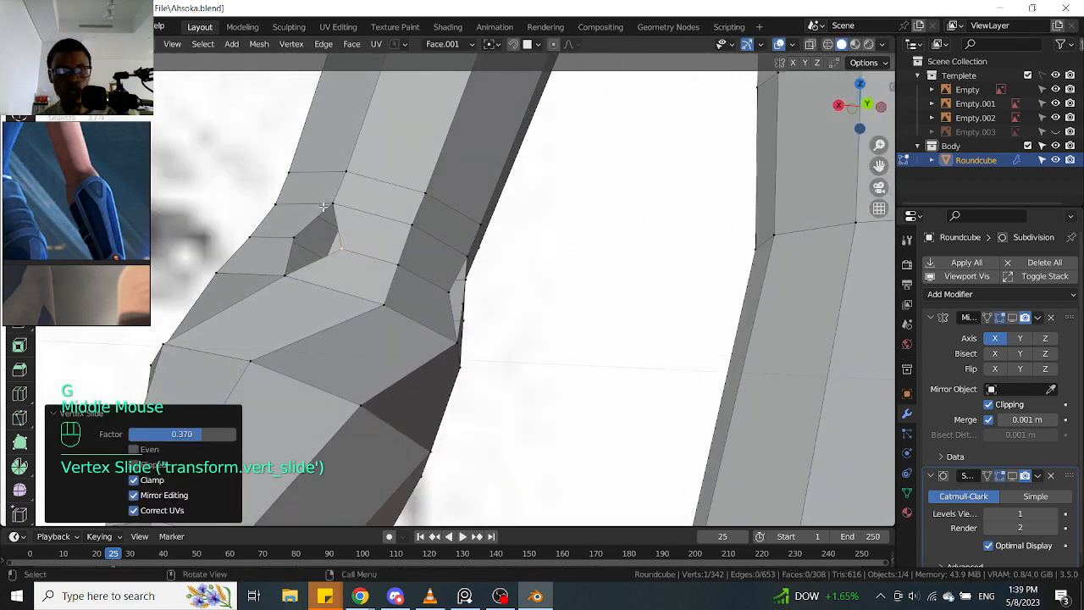
Move the new elbow loop's three vertices in side view by 0.003098 m along Y and 0.000227 m along Z
scroll(347, 282, "down", 2)
middle_click_drag(346, 282, 457, 270)
left_click(304, 266)
left_click(344, 254)
key("KP_3")
scroll(457, 265, "up", 2)
key("alt+z")
middle_click_drag(382, 262, 404, 257, "shift")
left_click_drag(413, 228, 326, 264)
left_click(330, 300, "shift")
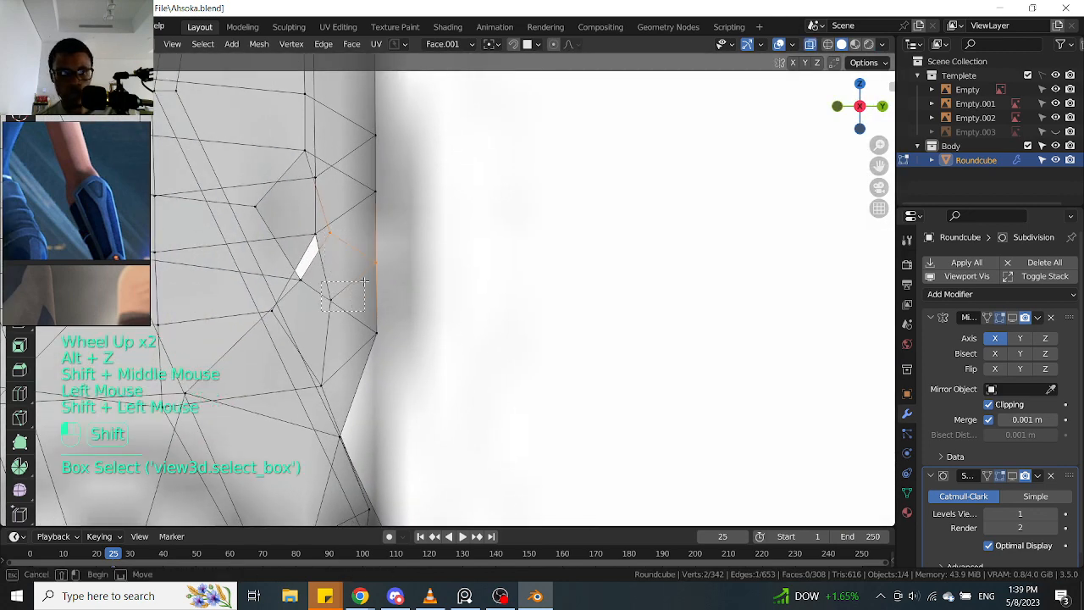
key("g")
left_click(415, 284)
key("alt+z")
scroll(418, 274, "down", 1)
middle_click_drag(418, 274, 479, 299, "shift")
middle_click_drag(479, 298, 373, 283)
scroll(405, 286, "down", 2)
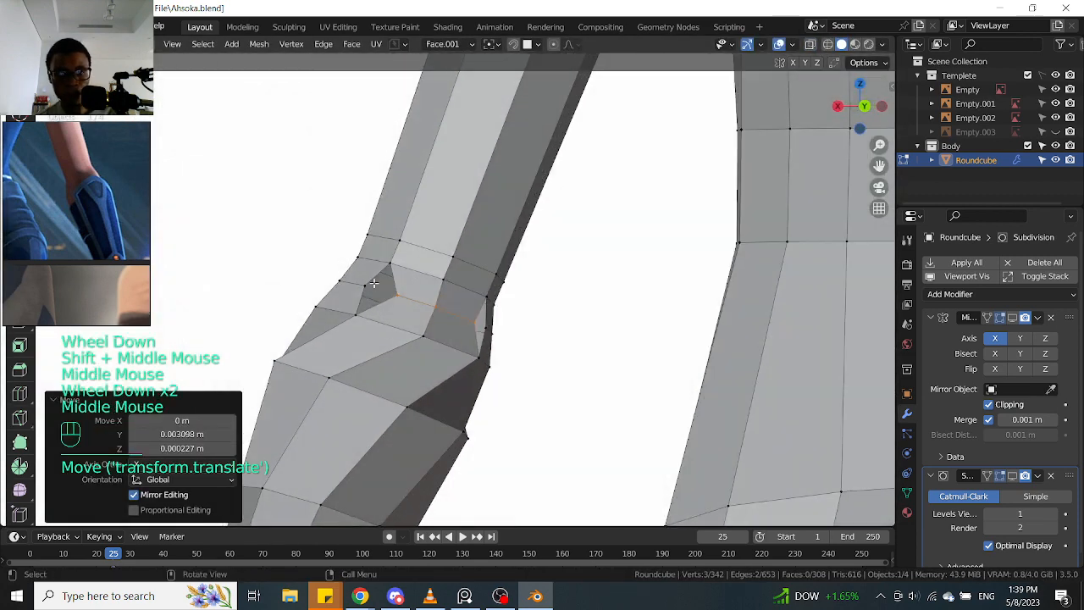
Examine the rebuilt faces and the gaps beside them behind the elbow from several angles
scroll(382, 290, "up", 1)
middle_click_drag(460, 288, 392, 256)
left_click(409, 256)
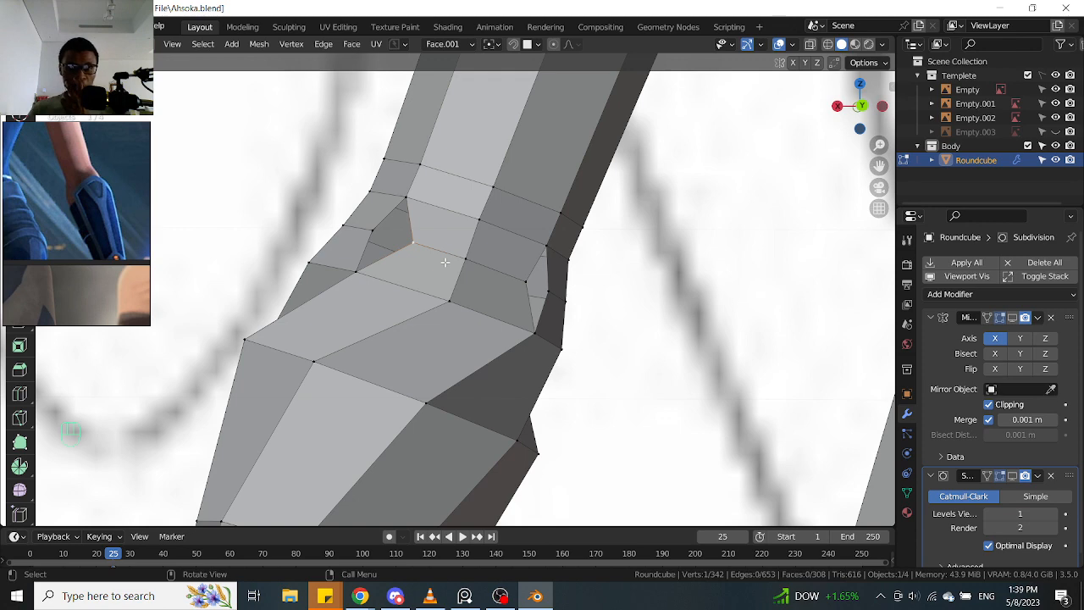
scroll(445, 262, "up", 2)
scroll(443, 257, "down", 1)
middle_click_drag(443, 257, 465, 271)
scroll(454, 259, "down", 1)
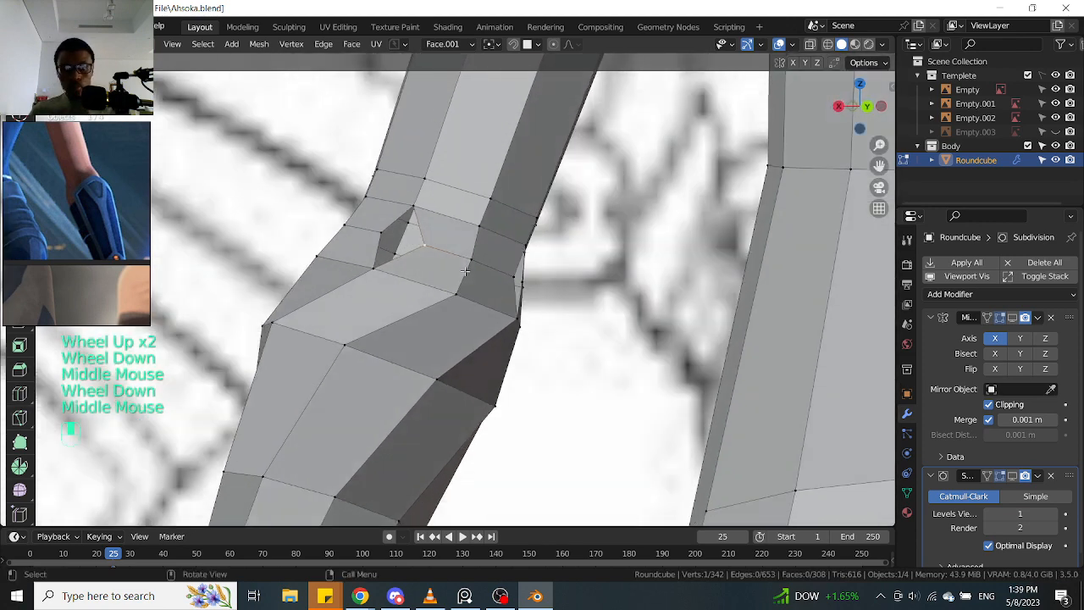
scroll(465, 271, "up", 2)
Delete the four rebuilt faces behind the elbow and the two faces directly above them
key("Tab")
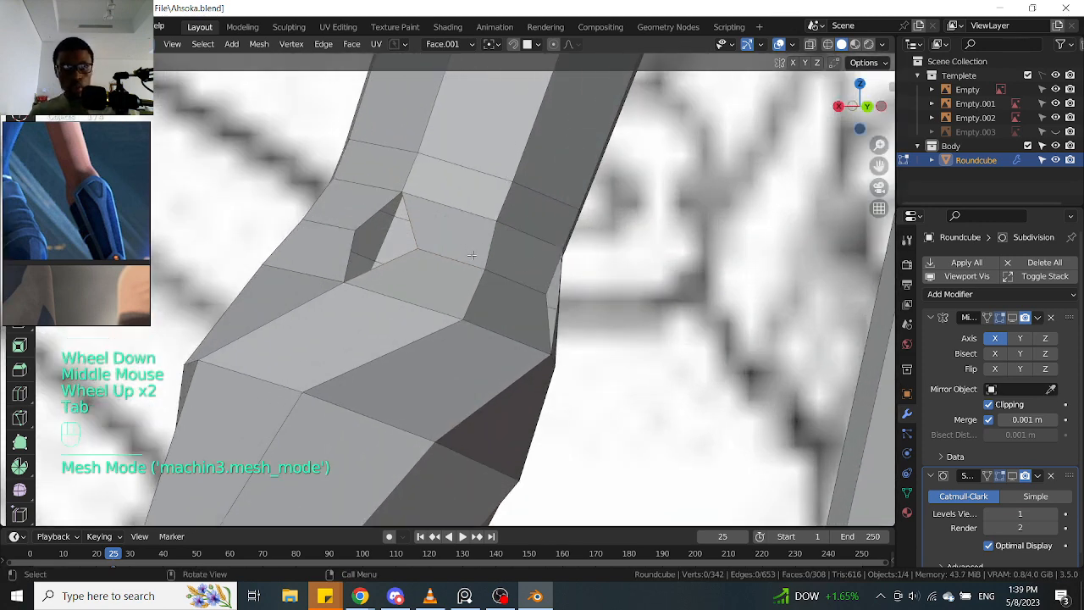
key("KP_3")
key("ctrl+KP_1")
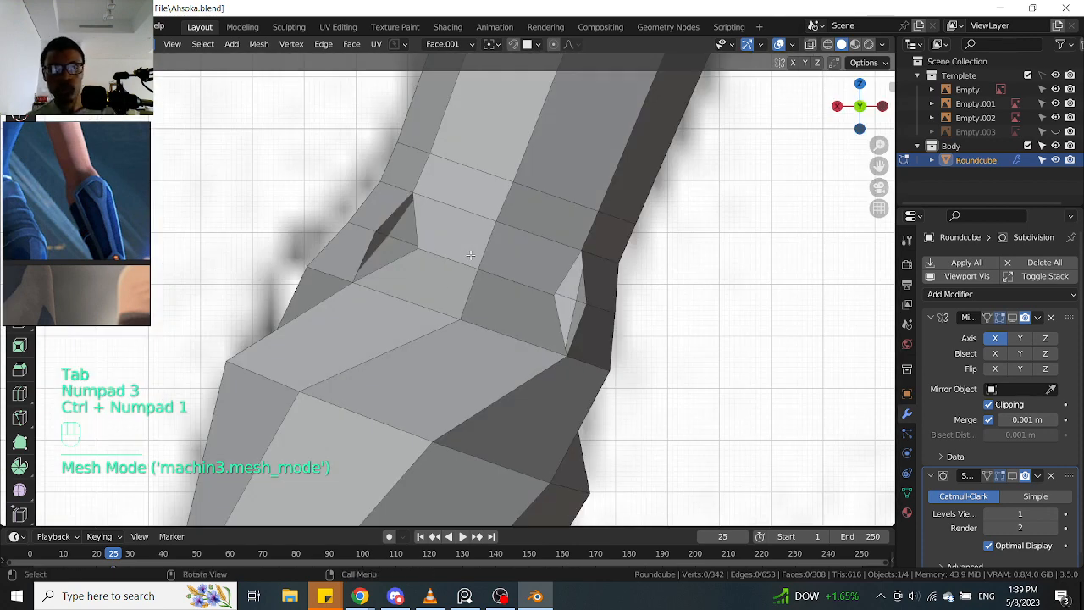
left_click_drag(471, 255, 508, 288)
key("x")
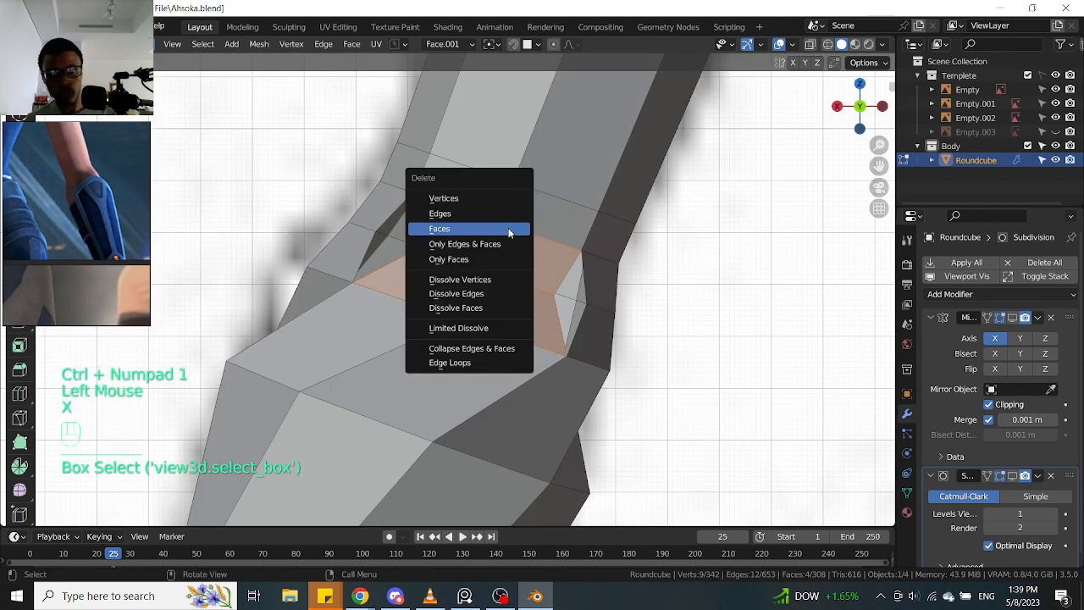
left_click(508, 227)
left_click(462, 180)
left_click(529, 215, "shift")
key("x")
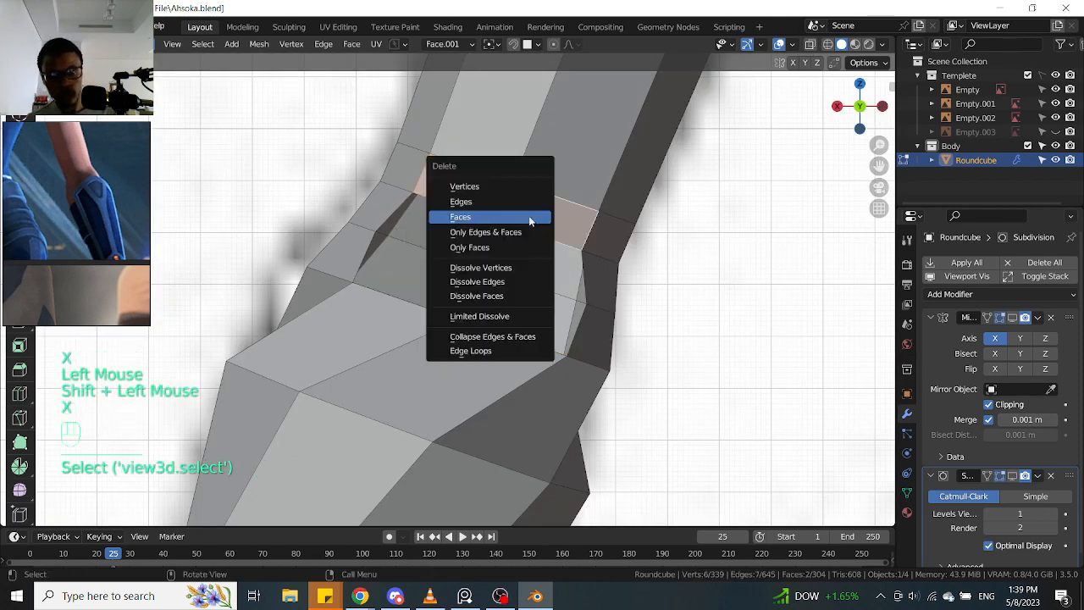
left_click(529, 217)
Slide the two upper side vertices of the enlarged elbow hole outward along their horizontal edges
key("Tab")
middle_click_drag(525, 212, 484, 205)
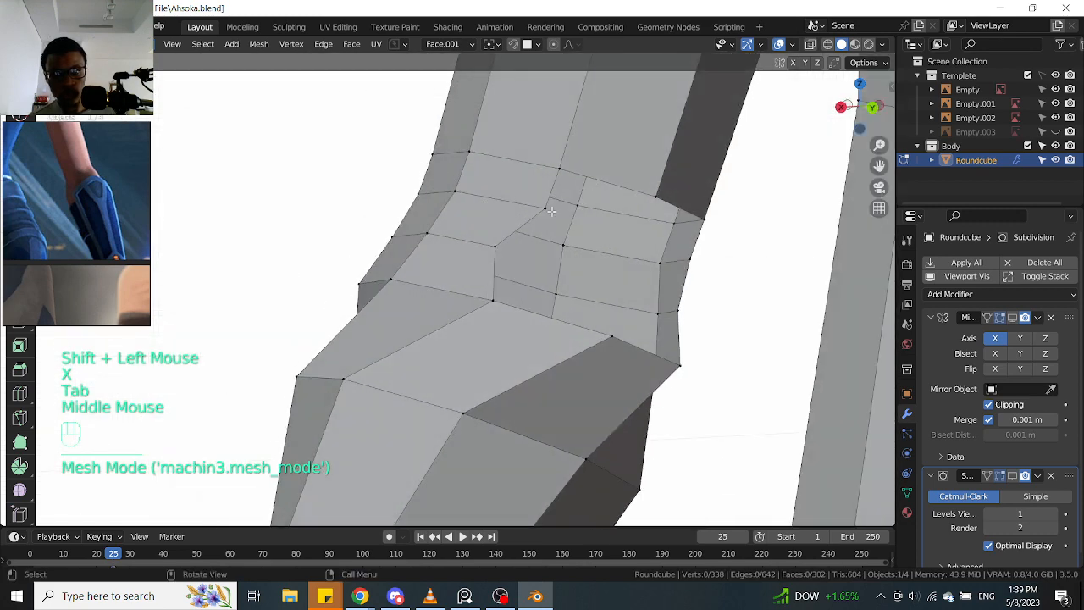
left_click(549, 212)
mouse_move(605, 238)
middle_mouse_down()
mouse_move(576, 240)
mouse_move(585, 242)
middle_mouse_up()
middle_click_drag(585, 242, 510, 247, "shift")
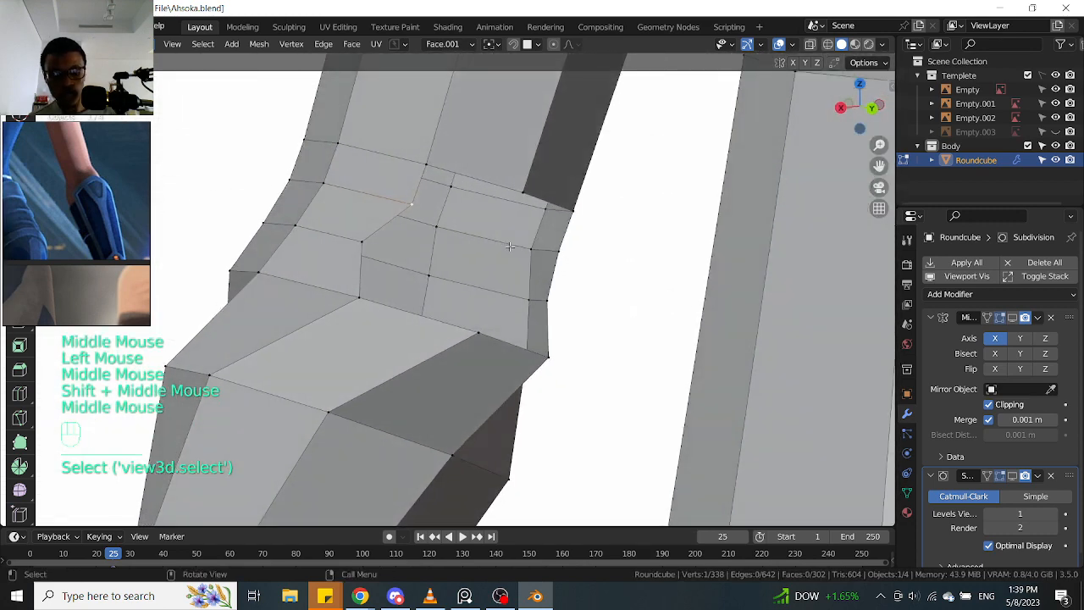
key("g")
key("g")
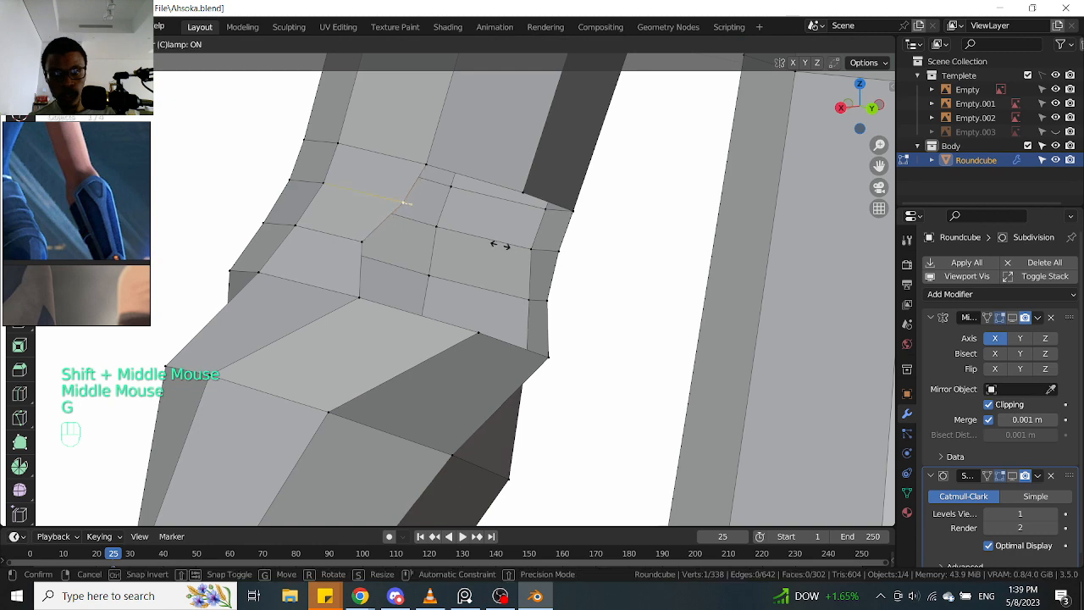
left_click(495, 246)
middle_click_drag(576, 246, 628, 254)
left_click(520, 246)
key("g")
key("g")
left_click(510, 246)
middle_click_drag(510, 246, 461, 234)
Fill a face between the enlarged hole's upper and lower edges on the outer column of the elbow
left_click(440, 177)
middle_click_drag(440, 177, 475, 202)
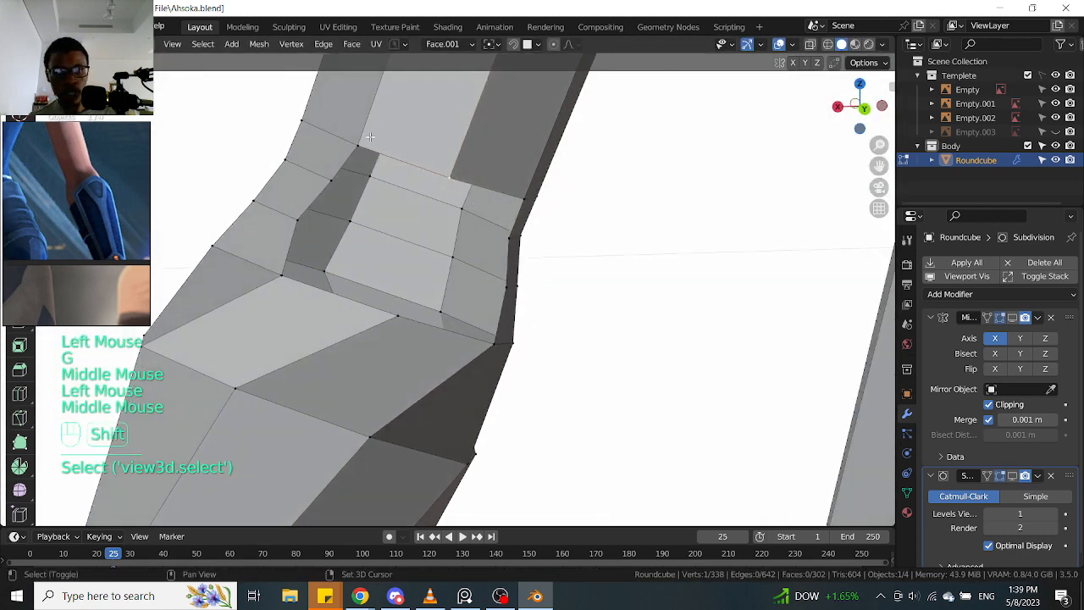
key("Tab")
left_click(412, 168)
left_click(358, 308, "shift")
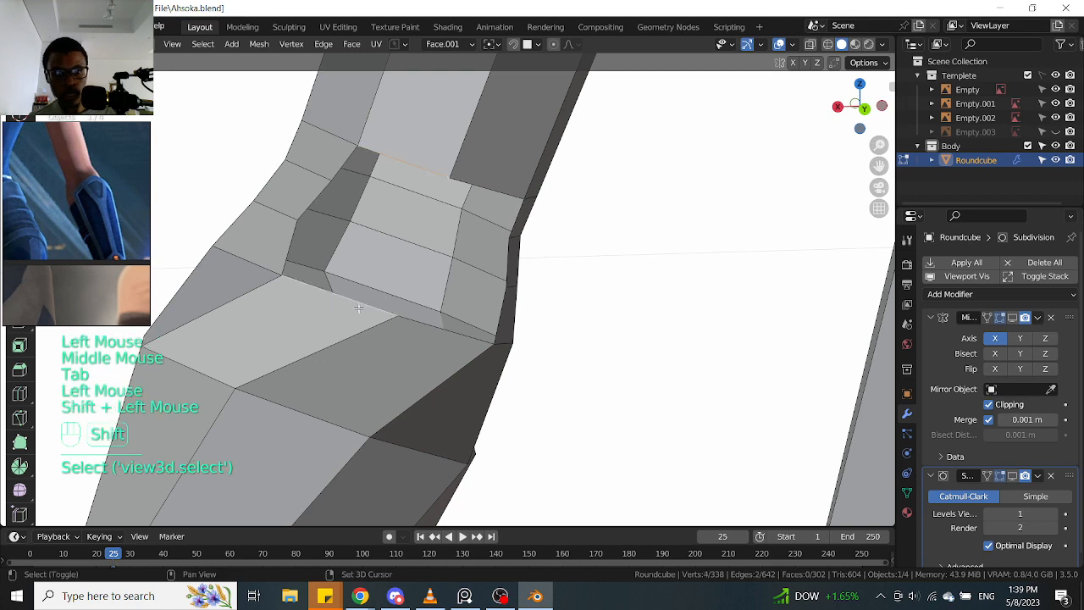
key("f")
left_click(401, 295)
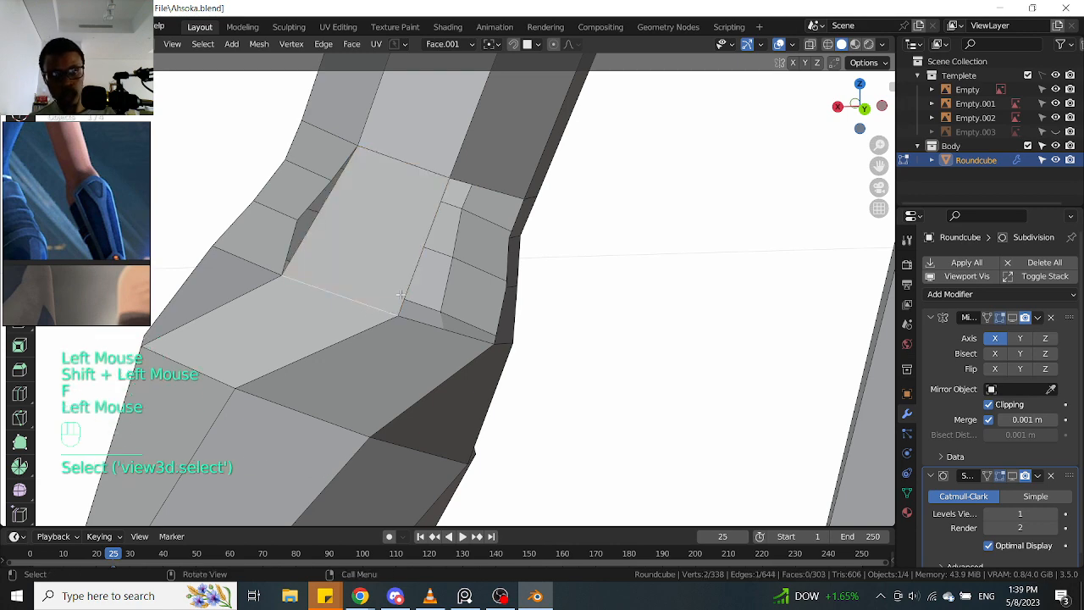
Fill a second face next to the first one on the torso-facing column of the elbow hole
left_click(479, 181)
middle_click_drag(479, 180, 431, 244)
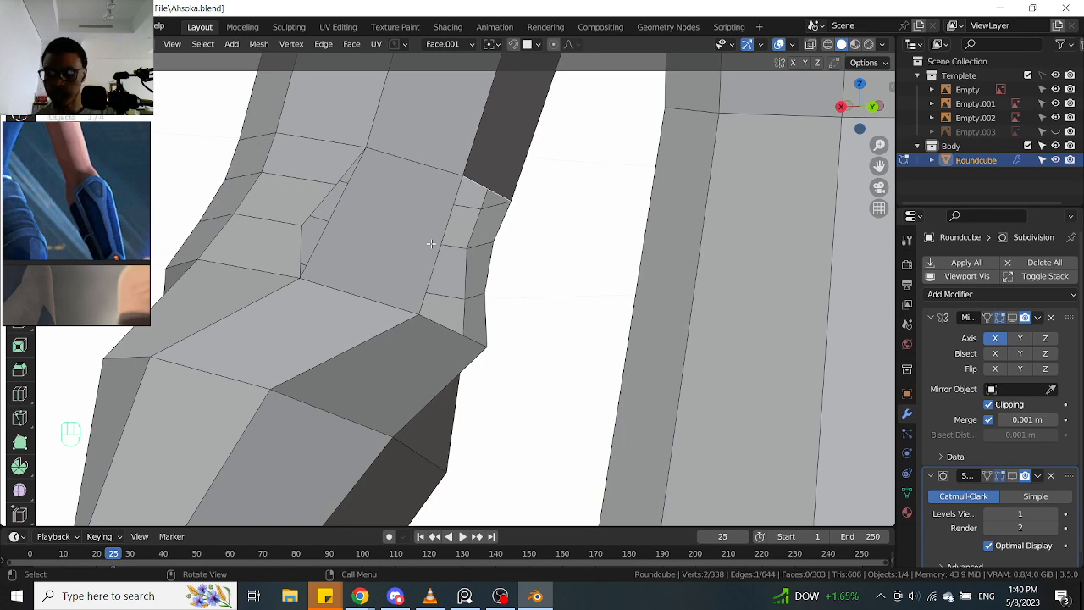
key("ctrl+KP_1")
scroll(366, 231, "down", 2)
middle_click_drag(367, 231, 391, 218)
left_click(391, 218)
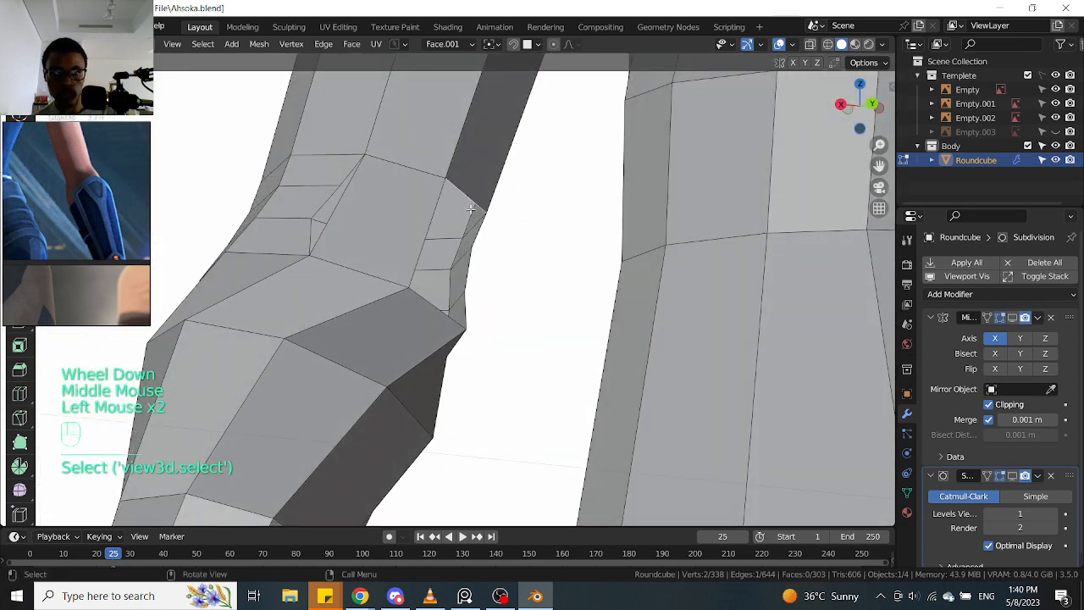
middle_click_drag(471, 209, 441, 247)
left_click(433, 313, "shift")
left_click(417, 247)
key("f")
mouse_move(416, 246)
middle_mouse_down()
mouse_move(449, 260)
mouse_move(431, 239)
middle_mouse_up()
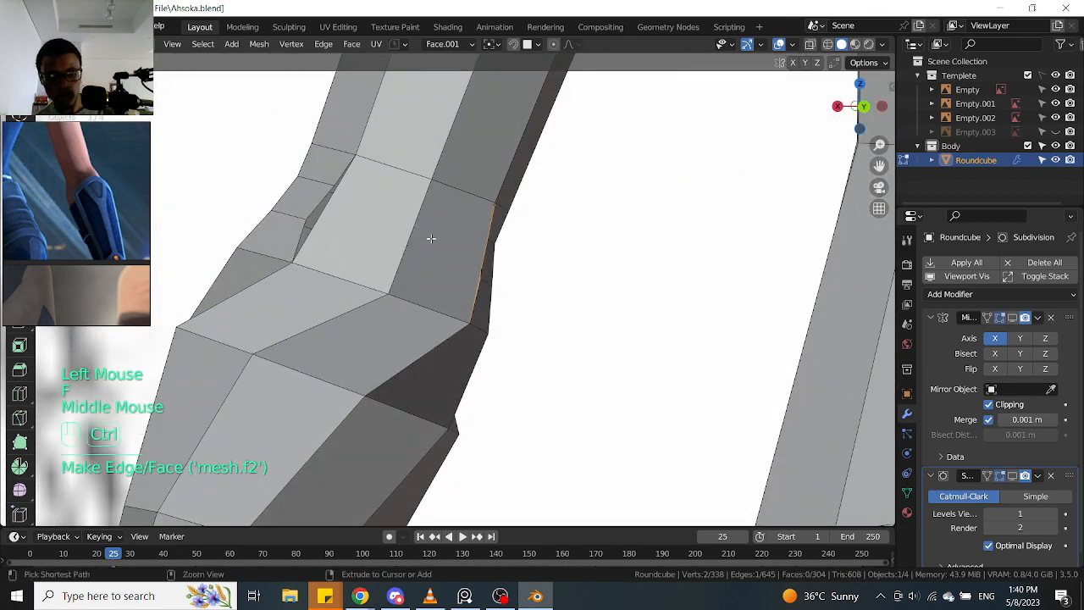
Cut one centred loop across the two tall elbow faces and switch to vertex selection in back view
key("ctrl+r")
right_click(431, 239)
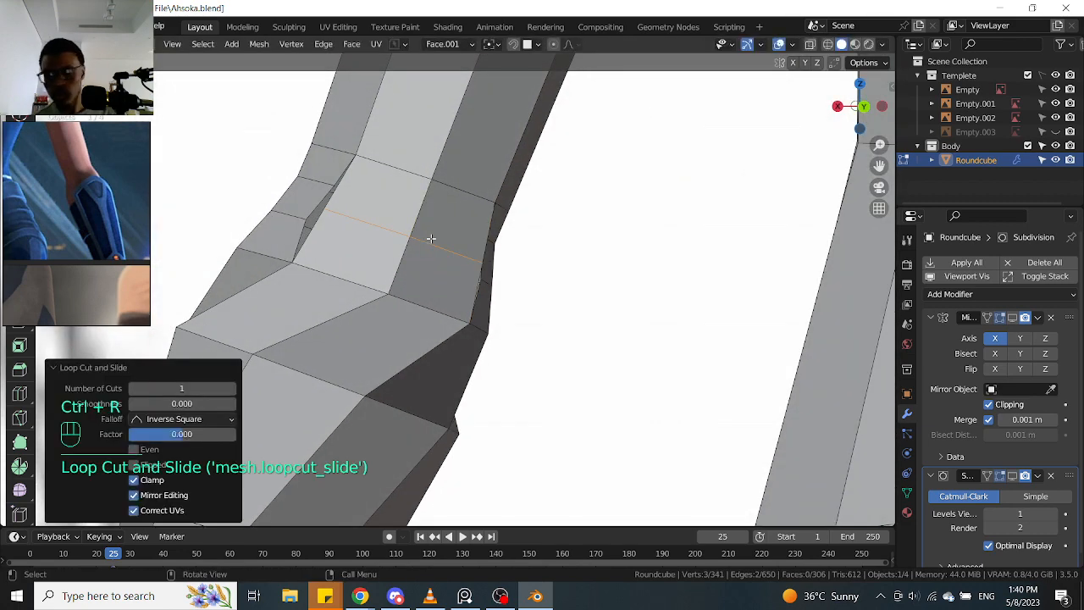
key("KP_1")
key("KP_3")
key("ctrl+KP_1")
key("Tab")
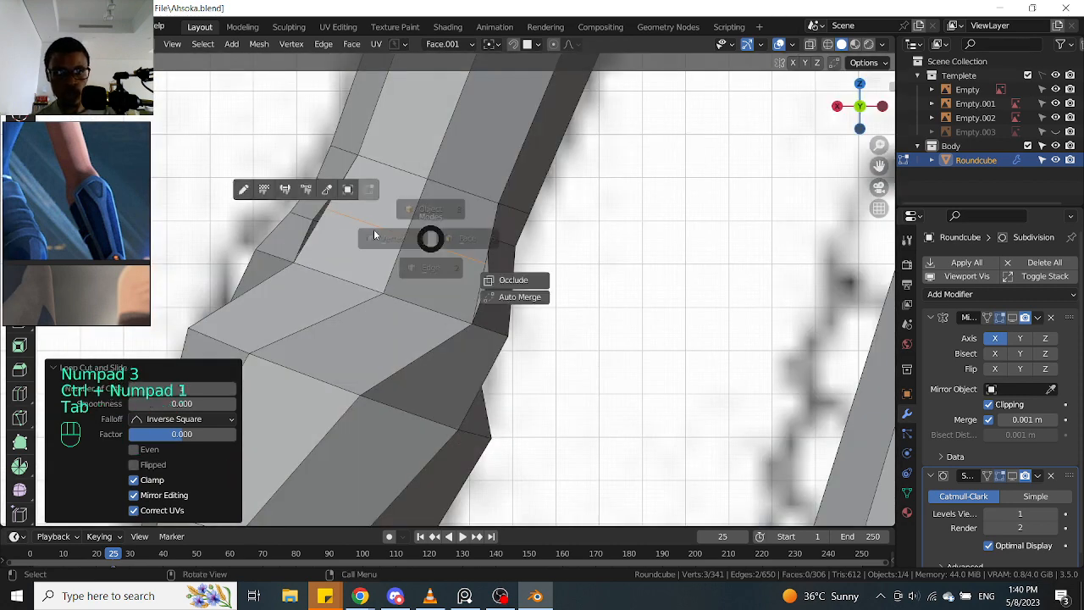
Slide the centred elbow loop's two end vertices inward along the loop
left_click(419, 257)
scroll(365, 236, "up", 1)
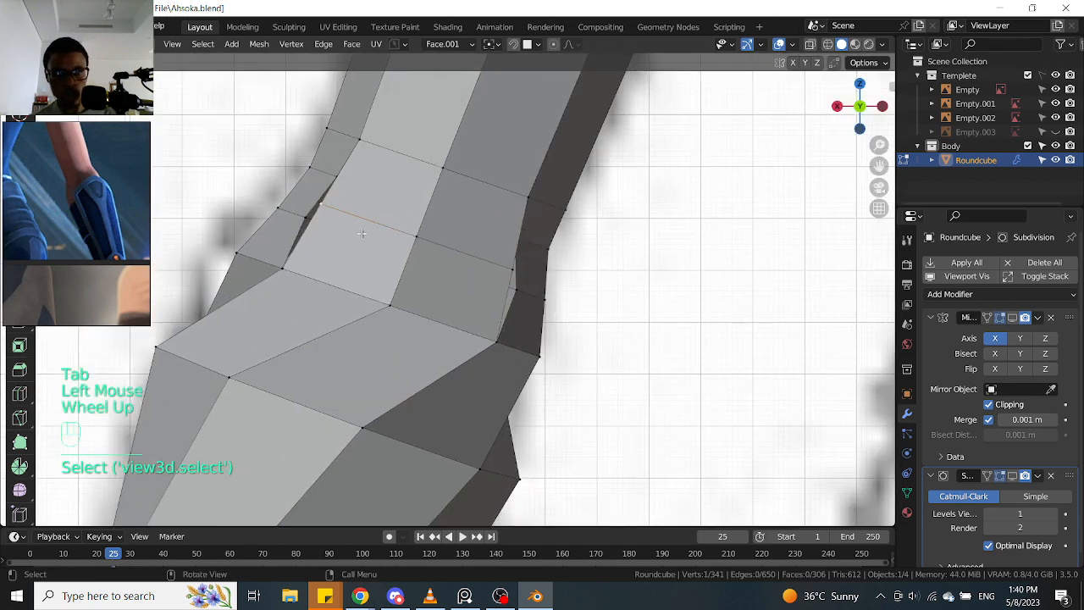
key("f")
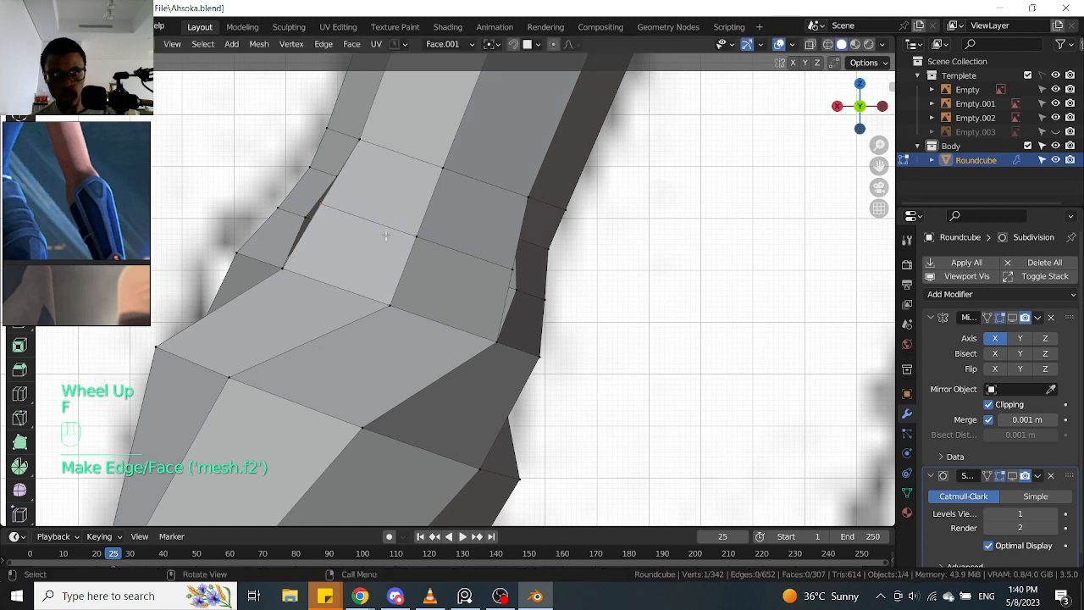
key("ctrl+z")
key("g")
key("g")
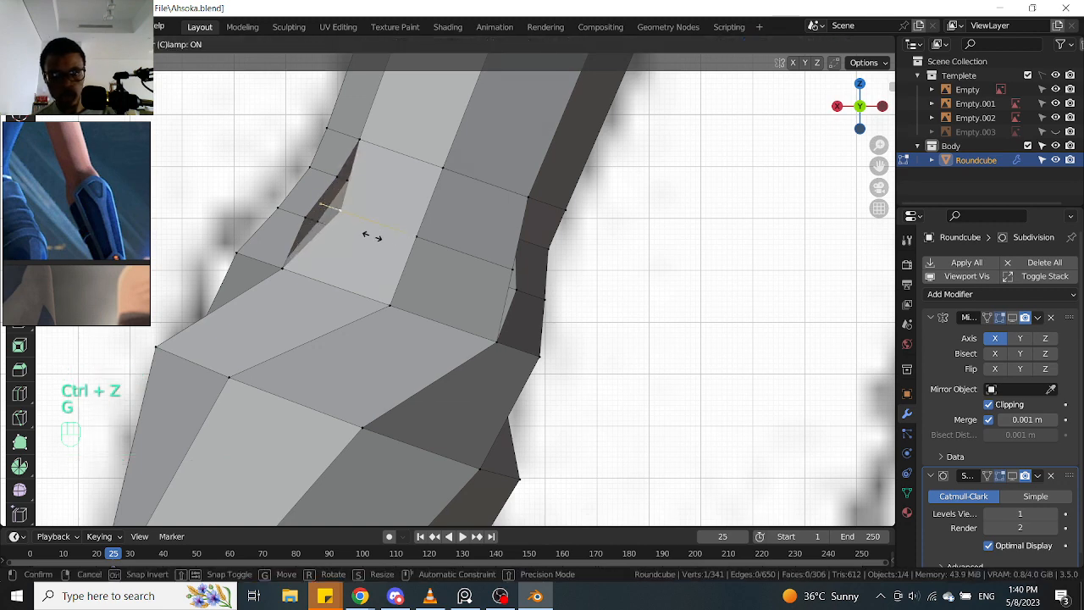
left_click(380, 240)
left_click(500, 268)
key("g")
key("g")
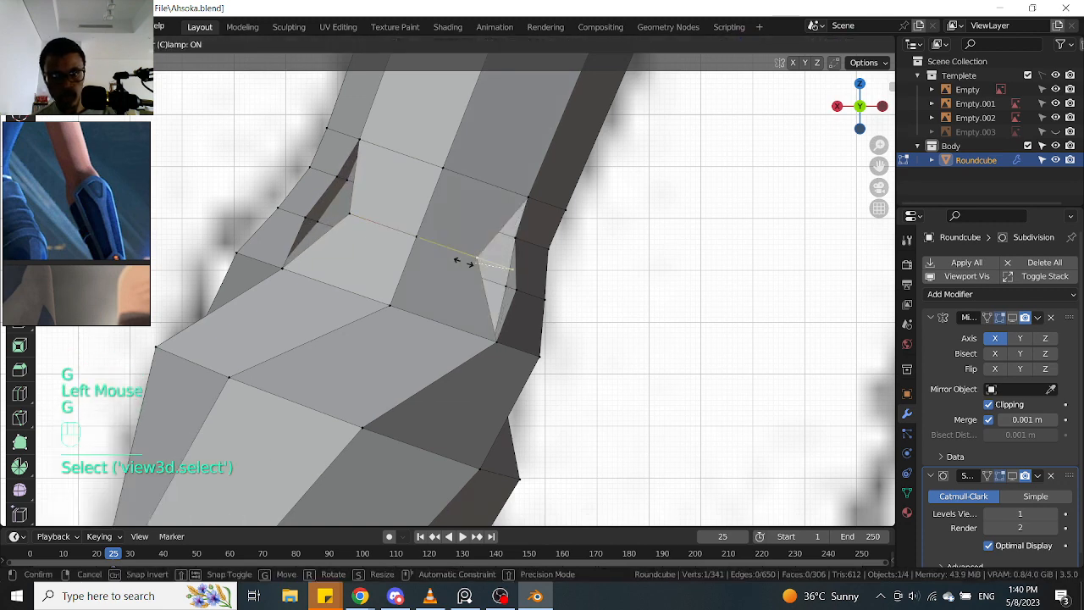
left_click(463, 259)
Add two more centred loop cuts to the elbow patch, one above and one below the middle loop
key("ctrl+r")
left_click(433, 214)
right_click(433, 214)
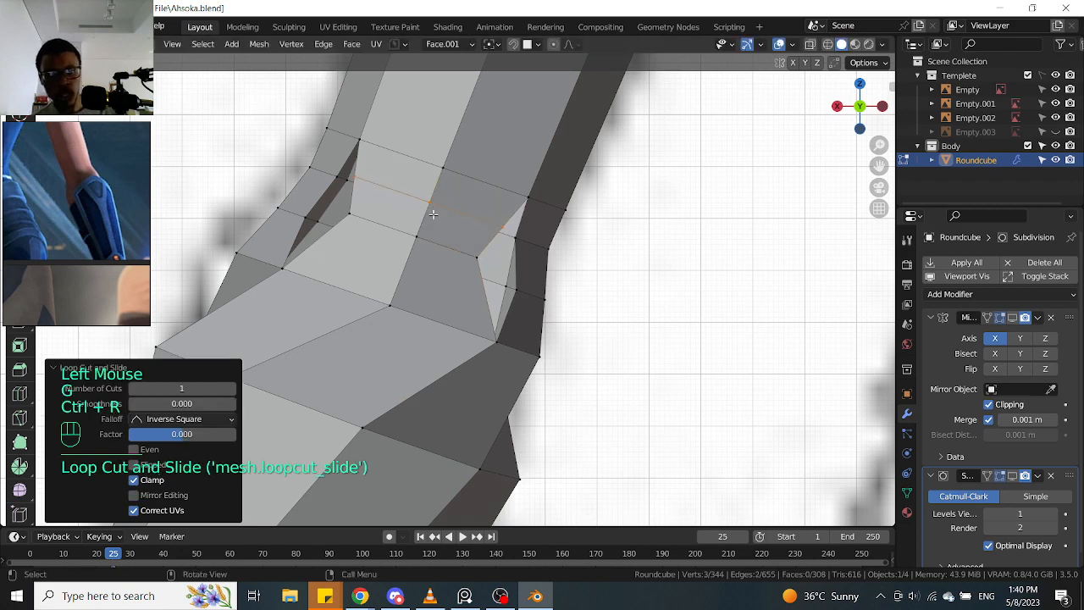
key("ctrl+r")
left_click(419, 263)
right_click(419, 263)
Fill two new faces into the gap on the elbow's outer side, extending each from a corner vertex on the gap's border
middle_click_drag(352, 265, 476, 253)
left_click(384, 207)
left_click(375, 235)
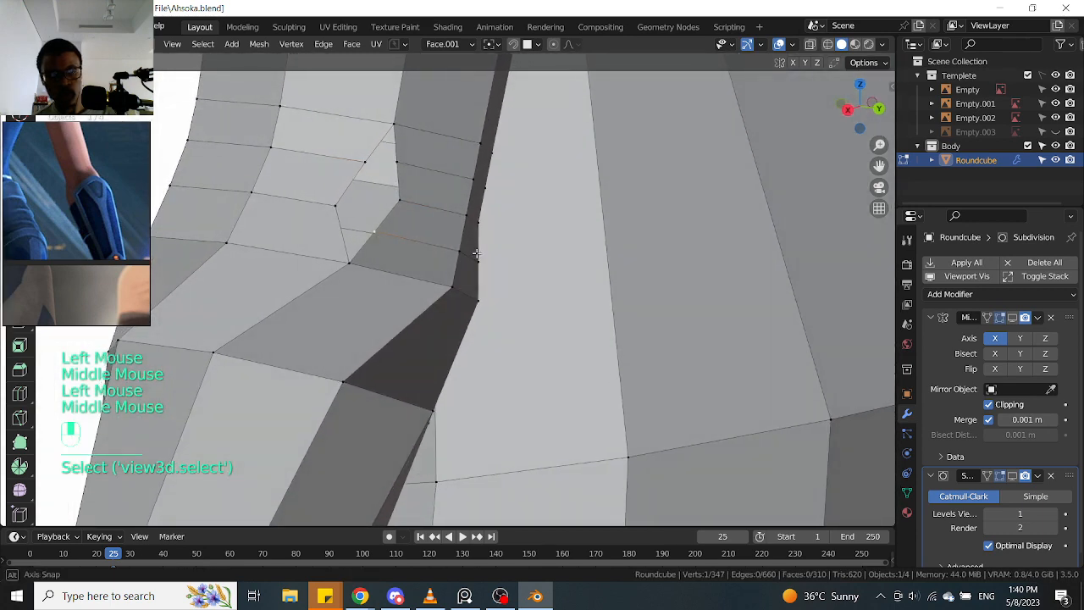
mouse_move(487, 255)
middle_mouse_down()
mouse_move(392, 223)
mouse_move(430, 247)
mouse_move(491, 247)
middle_mouse_up()
scroll(358, 258, "down", 2)
middle_click_drag(358, 257, 397, 228)
scroll(372, 237, "up", 2)
key("f")
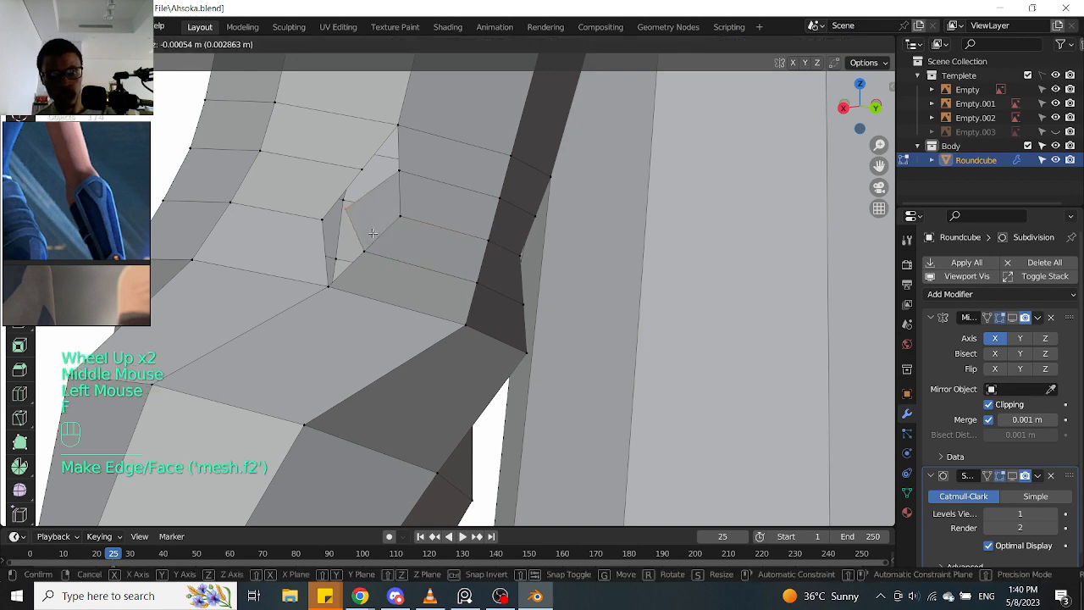
left_click(322, 222)
key("f")
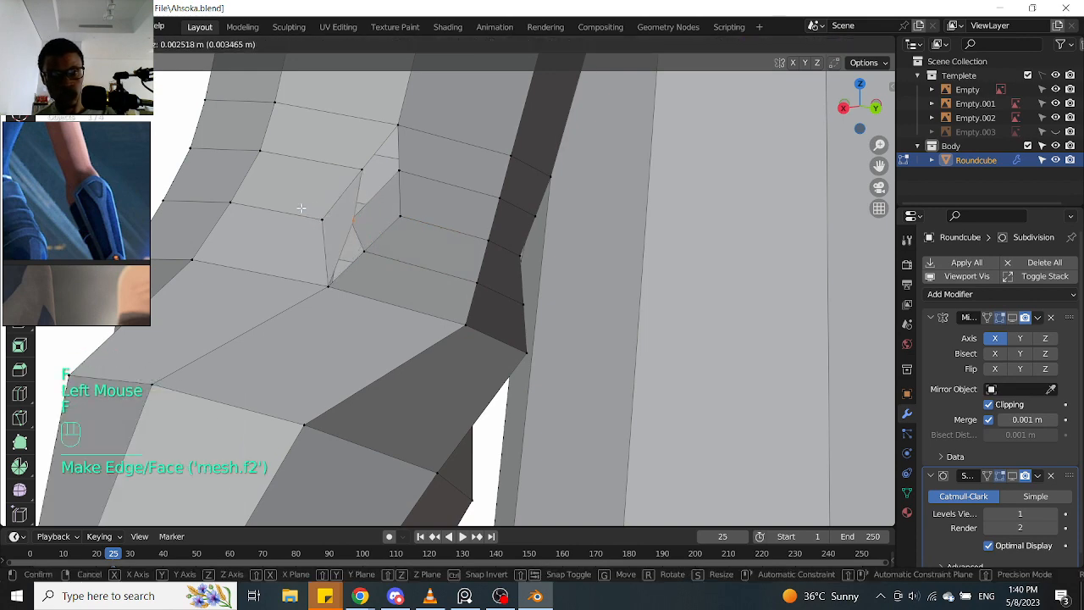
Place the second face's free corner and merge the two adjacent loose corner vertices in the gap at the last selected one
scroll(296, 206, "up", 1)
middle_click_drag(322, 216, 359, 232)
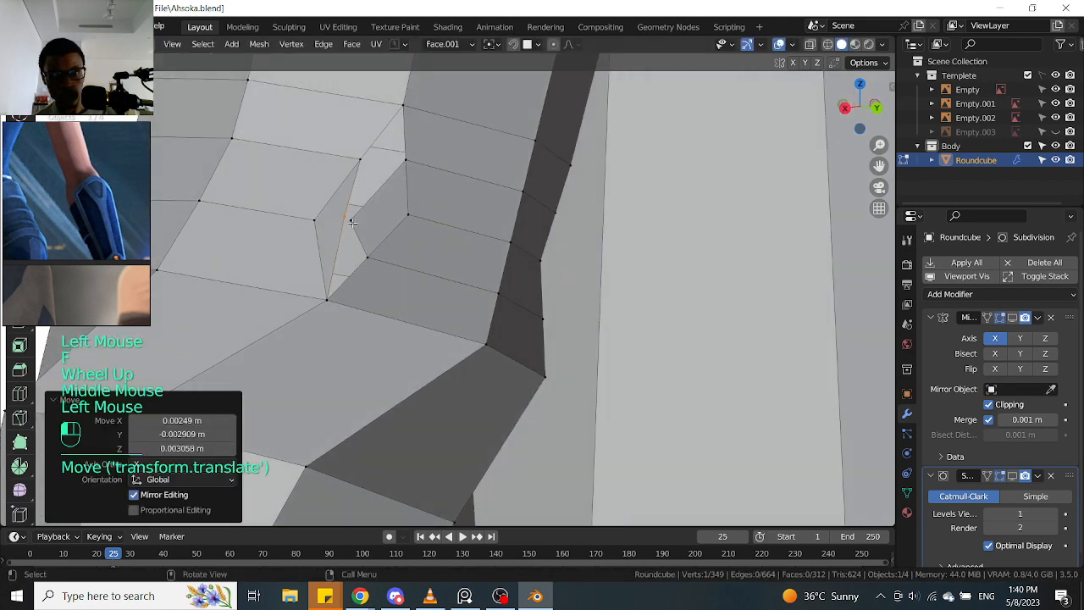
middle_click(376, 226)
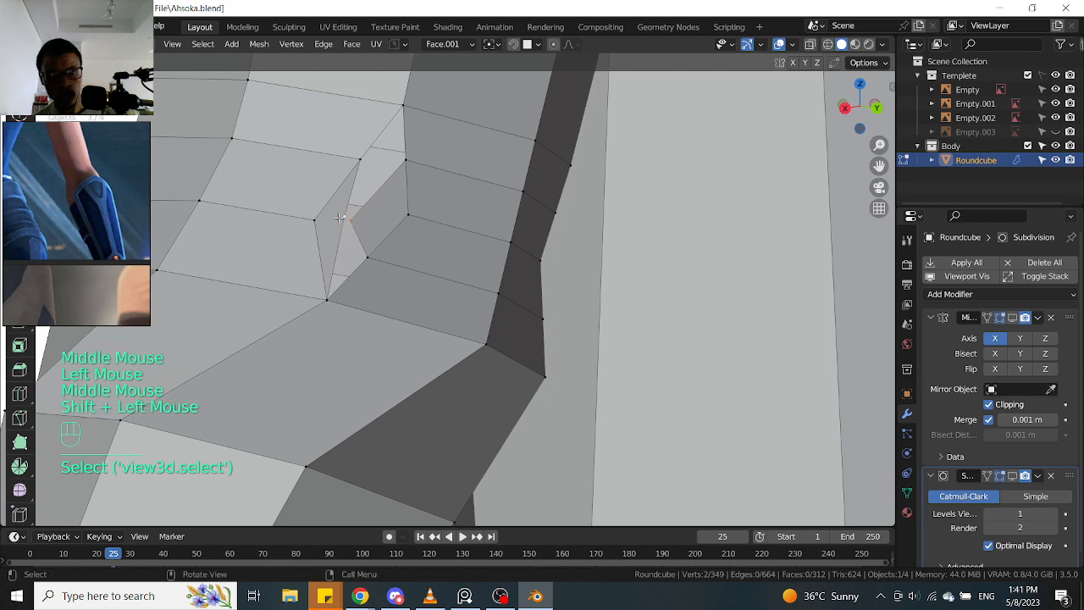
key("1")
Examine the partly filled elbow patch and its side gaps from the back and surrounding angles
middle_click_drag(356, 221, 336, 289)
scroll(377, 244, "down", 2)
scroll(381, 233, "up", 1)
scroll(399, 225, "down", 3)
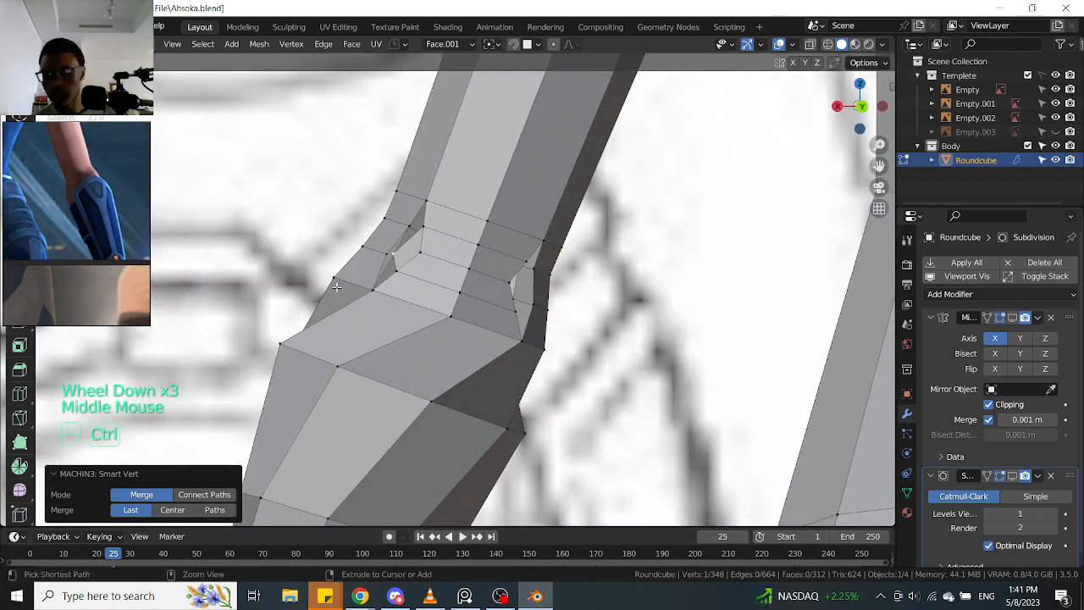
key("ctrl+KP_1")
scroll(409, 298, "up", 2)
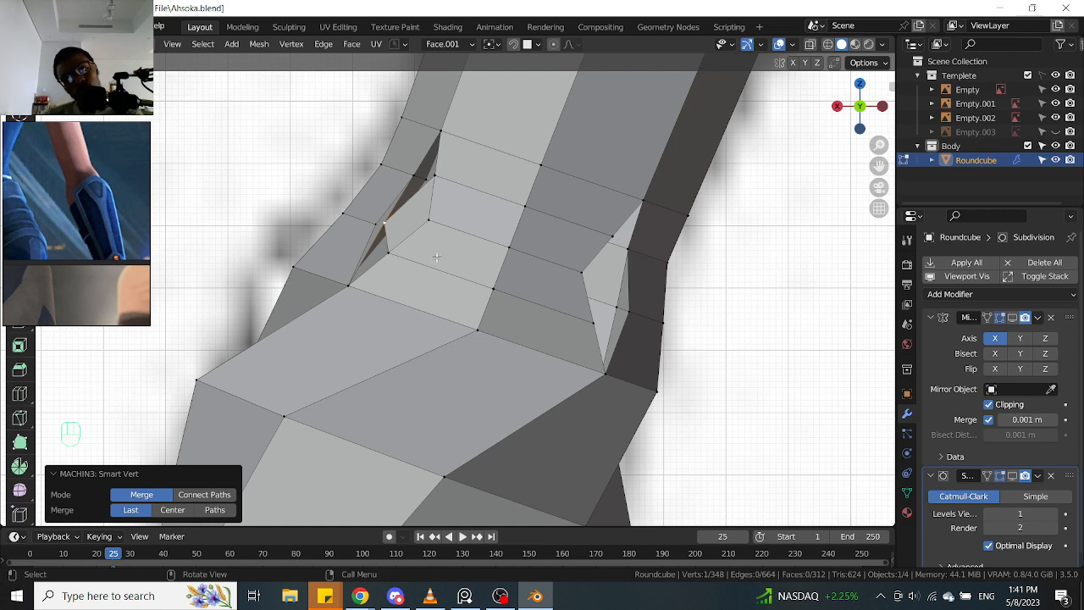
scroll(433, 260, "down", 1)
scroll(433, 260, "up", 1)
middle_click_drag(433, 260, 266, 280)
left_click(388, 254)
scroll(409, 293, "down", 2)
scroll(372, 280, "up", 2)
scroll(373, 281, "down", 2)
middle_click_drag(433, 286, 403, 284)
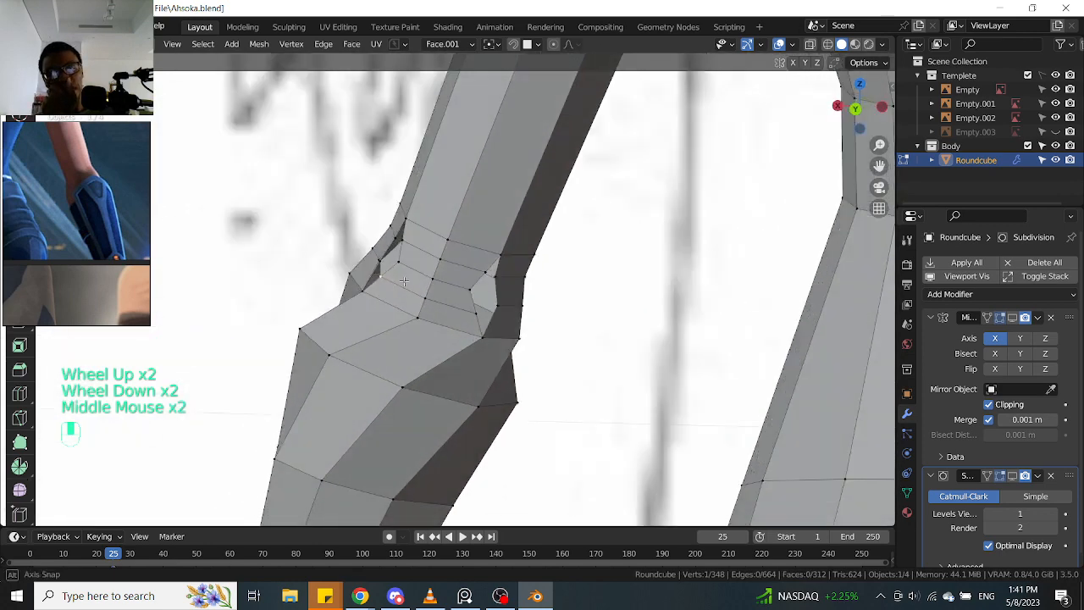
Undo the recent run of topology edits around the arm's elbow loops
scroll(406, 283, "up", 1)
key("Tab")
left_click_drag(417, 296, 484, 242)
key("ctrl+z")
key("ctrl+z")
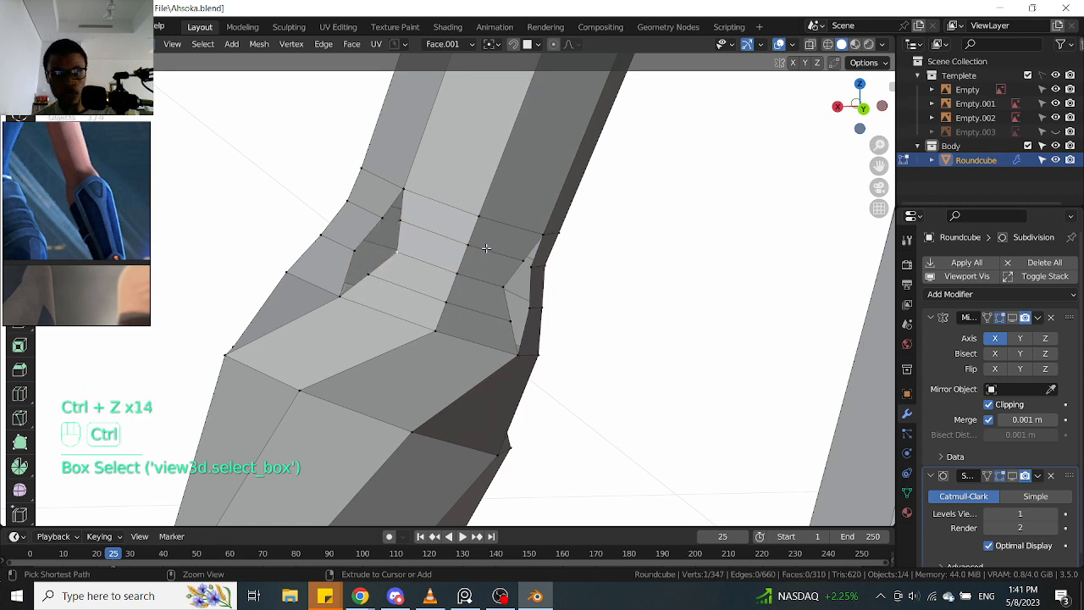
key("ctrl+z")
key("ctrl+z")
key("ctrl+z")
key("ctrl+z")
key("ctrl+z")
key("ctrl+z")
key("ctrl+z")
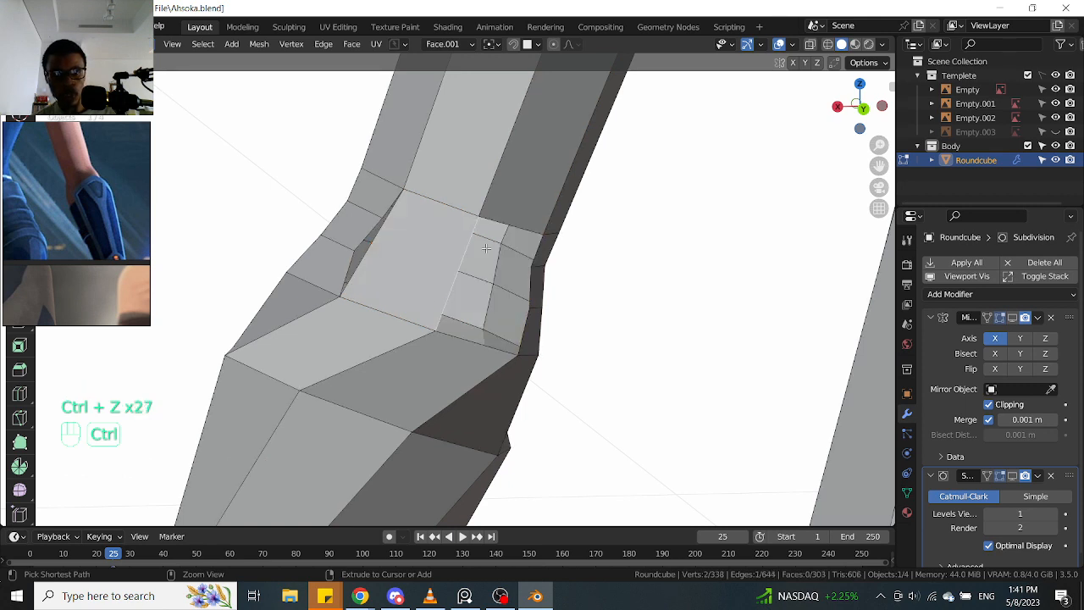
key("ctrl+z")
key("ctrl+z")
key("ctrl+z")
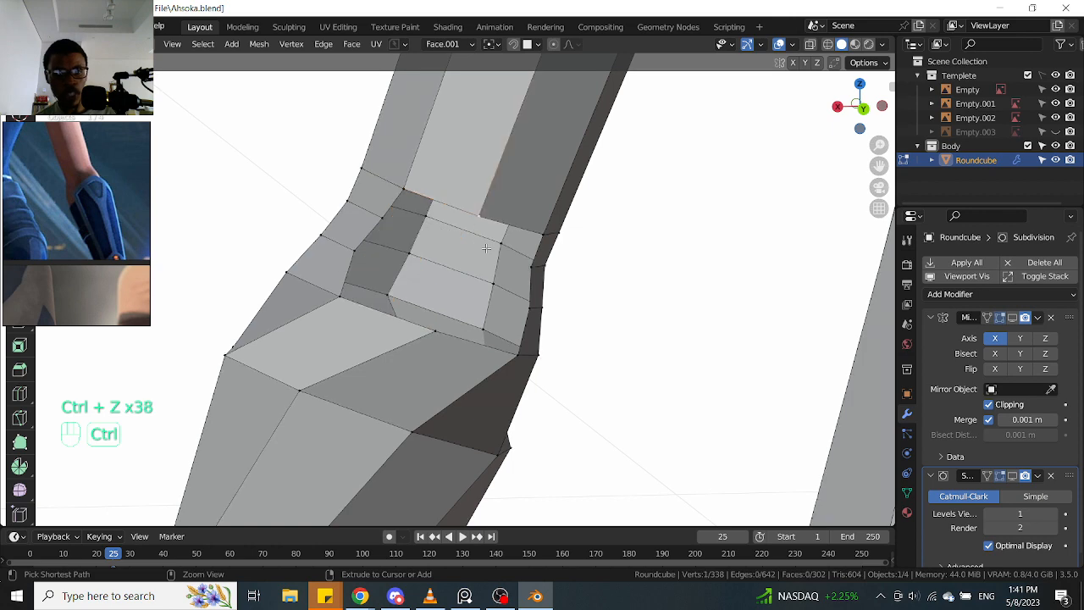
key("ctrl+z")
key("ctrl+z")
key("ctrl+z")
key("ctrl+z")
key("ctrl+z")
key("ctrl+z")
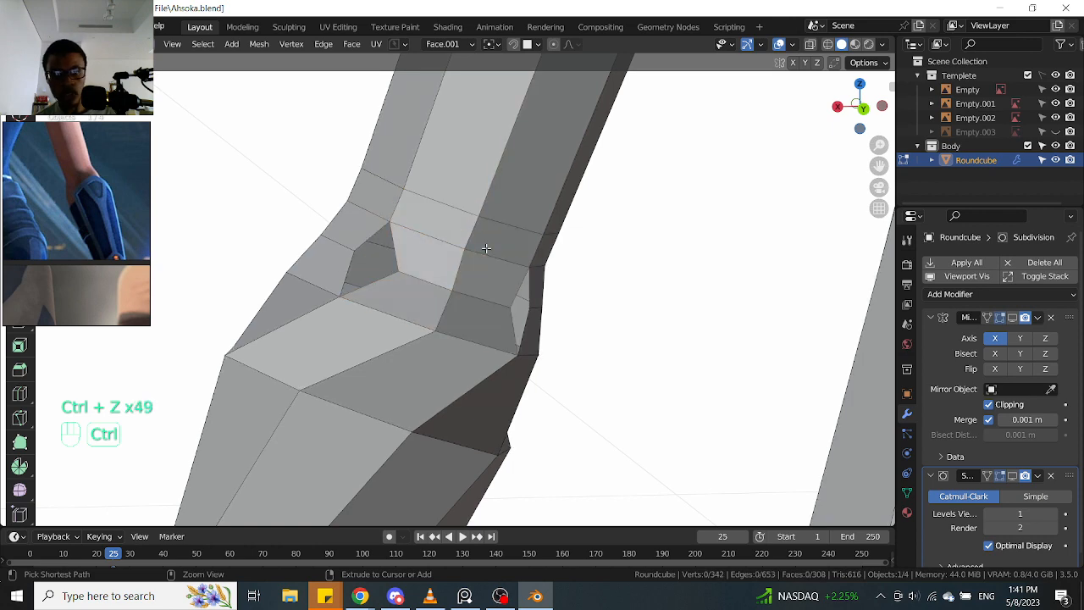
Select the open edge loop at the lower end of the leg in front view
mouse_move(433, 282)
middle_mouse_down()
mouse_move(482, 275)
mouse_move(423, 281)
middle_mouse_up()
middle_click_drag(417, 284, 453, 241, "shift")
mouse_move(433, 278)
middle_mouse_down()
mouse_move(483, 280)
mouse_move(475, 298)
middle_mouse_up()
scroll(483, 280, "down", 2)
mouse_move(389, 322)
middle_mouse_down()
mouse_move(458, 339)
mouse_move(461, 254)
mouse_move(520, 267)
middle_mouse_up()
scroll(460, 254, "down", 1)
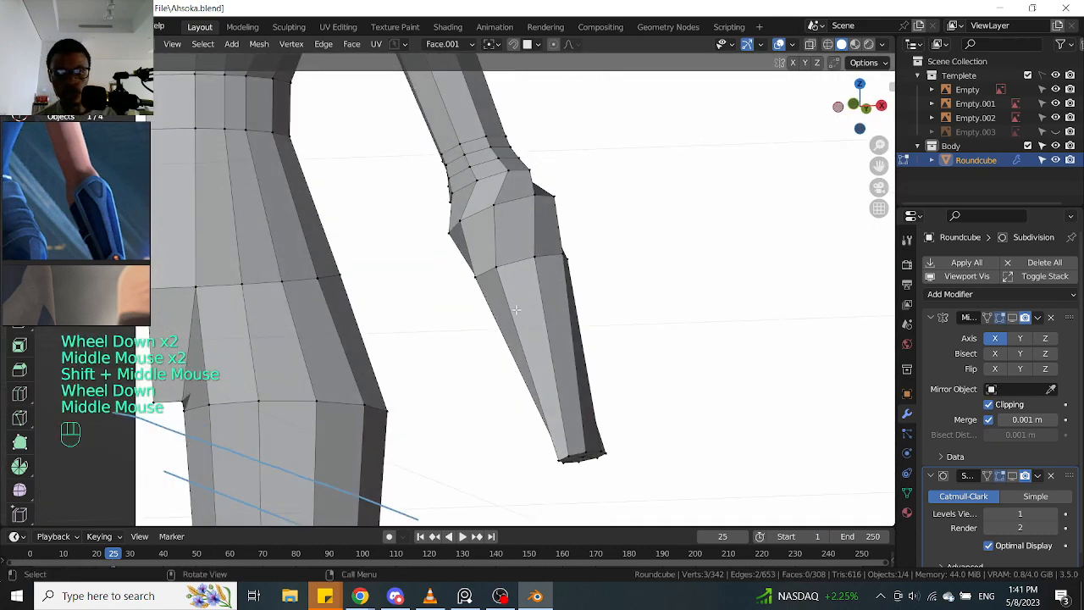
middle_click_drag(512, 308, 489, 310)
middle_click_drag(396, 317, 469, 252, "shift")
scroll(470, 251, "down", 1)
middle_click_drag(512, 409, 615, 286, "shift")
middle_click_drag(614, 287, 622, 211)
middle_click_drag(622, 211, 634, 126, "shift")
key("KP_1")
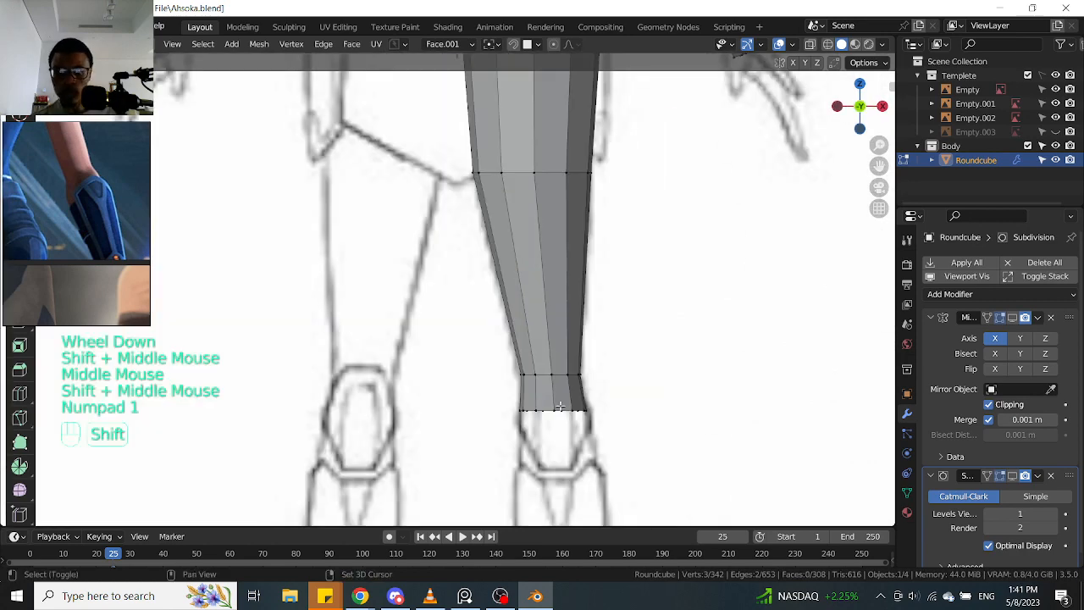
middle_click_drag(586, 364, 562, 353, "shift")
scroll(561, 353, "up", 2)
left_click_drag(429, 399, 716, 269)
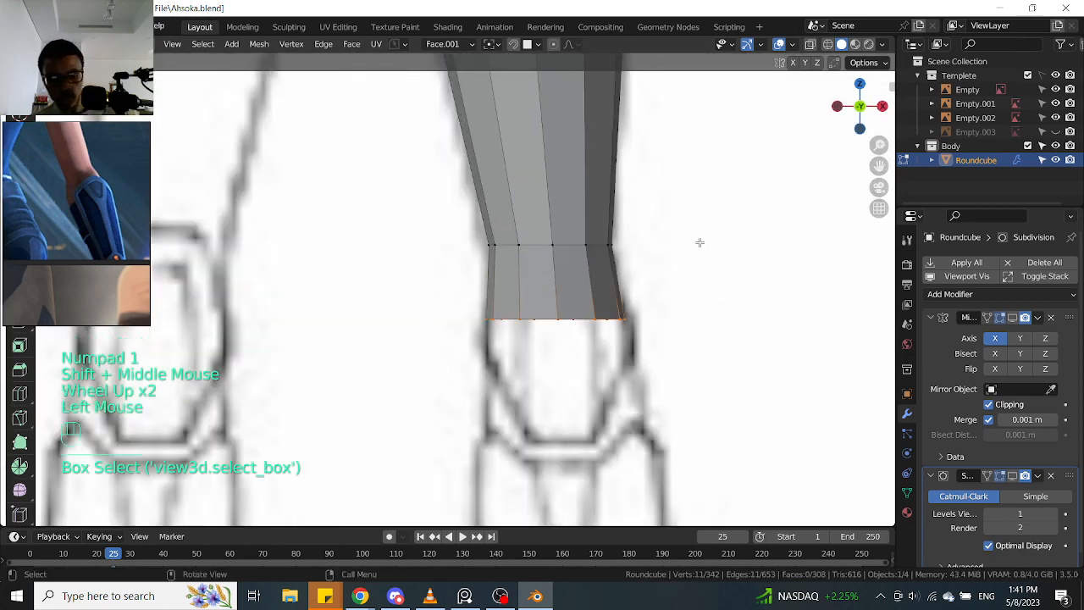
Set the transform orientation to Global for the selected leg loop
key("r")
right_click(703, 271)
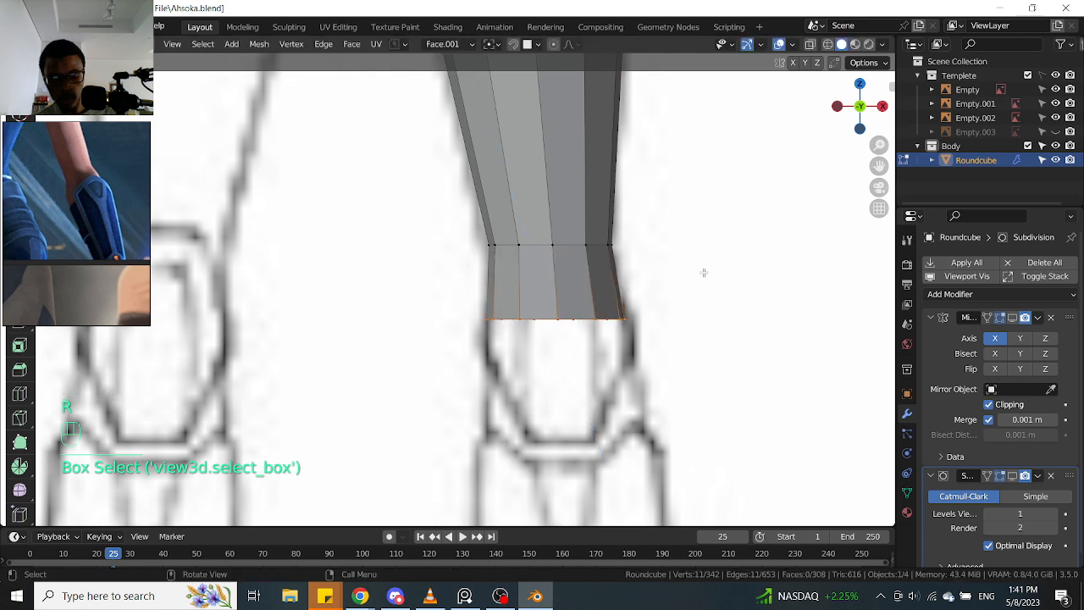
key("comma")
left_click(353, 163)
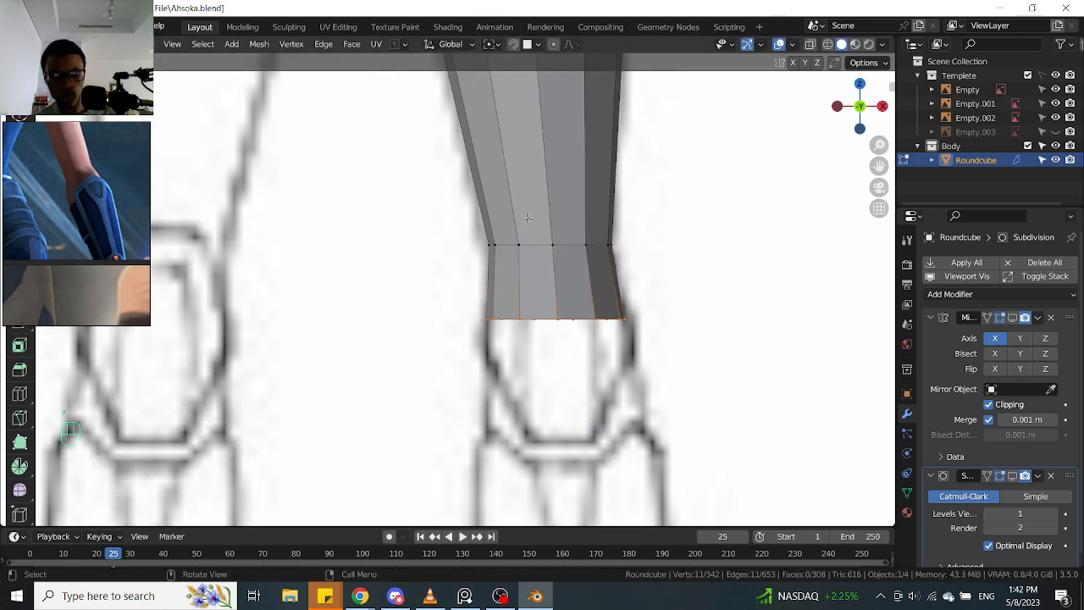
key("g")
key("r")
right_click(547, 261)
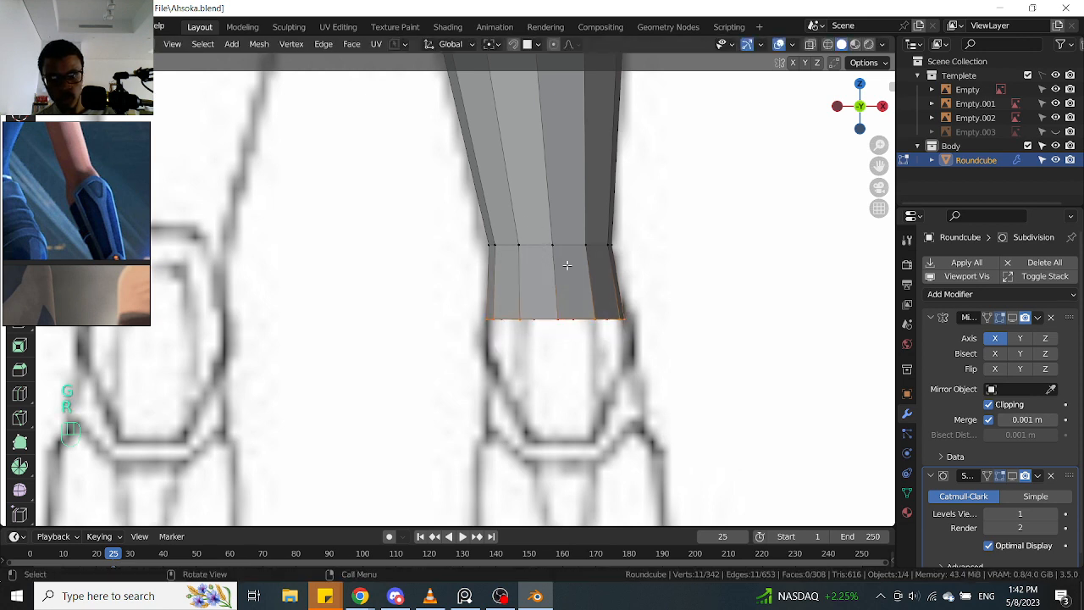
Add one centred loop cut around the lowest section of the leg, just above its open end
key("ctrl+r")
left_click(567, 281)
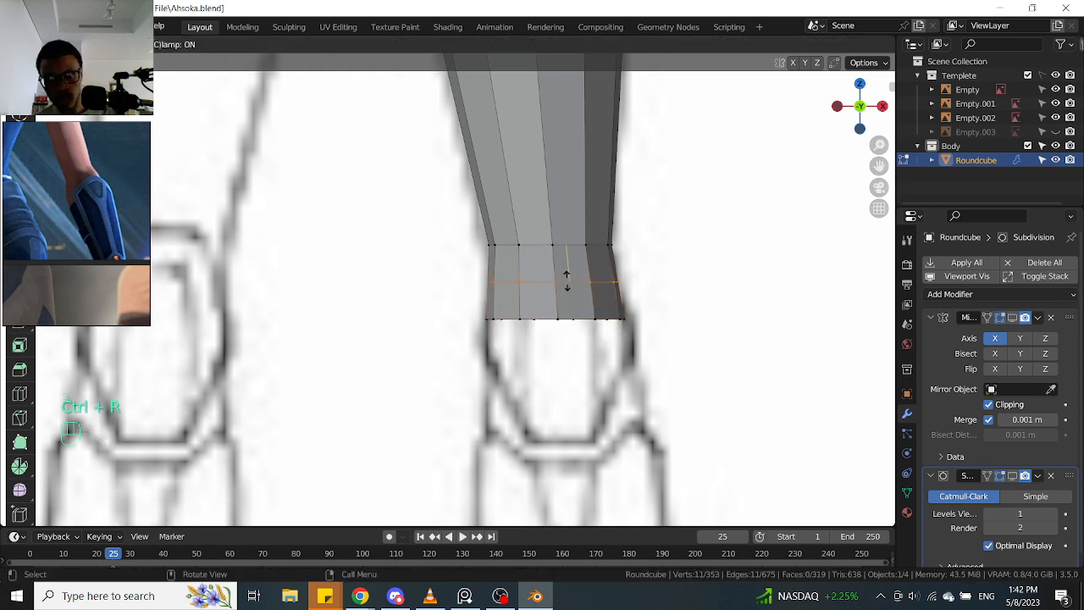
right_click(566, 280)
Turn on X-ray, select the leg's full open end loop and extrude it straight down along Z
key("alt+z")
left_click_drag(461, 366, 688, 292)
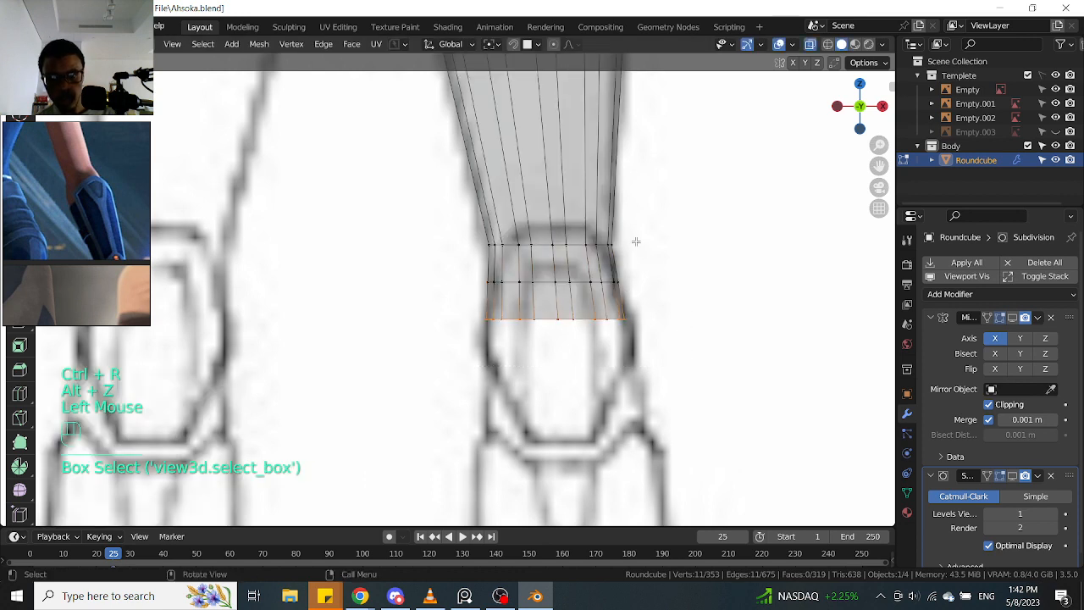
key("e")
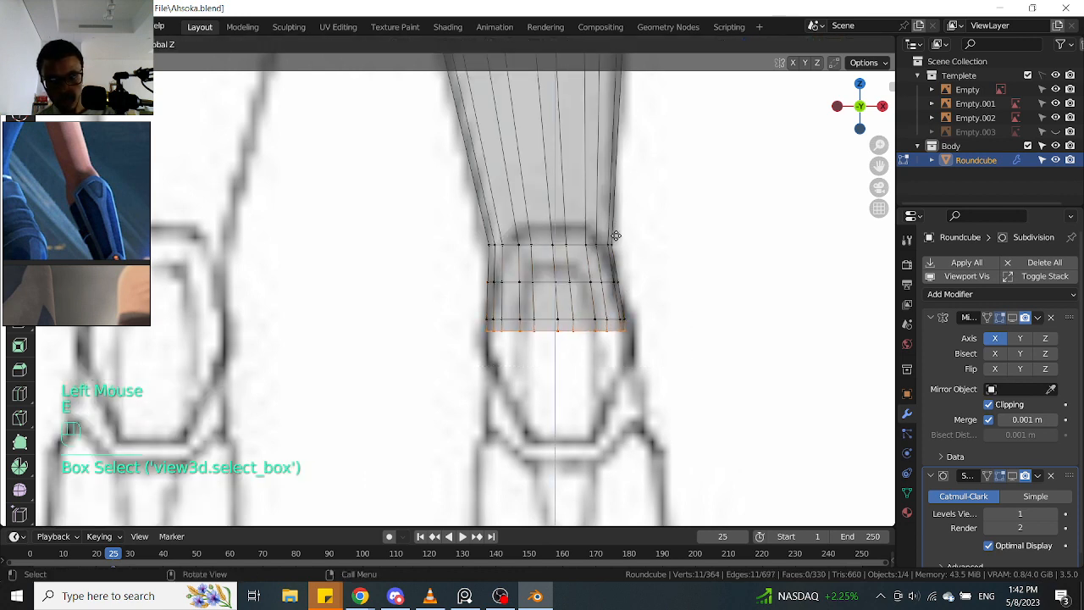
left_click(631, 268)
Scale the extruded end loop by 1.066 along X and move it 0.001625 m along X
key("s")
key("x")
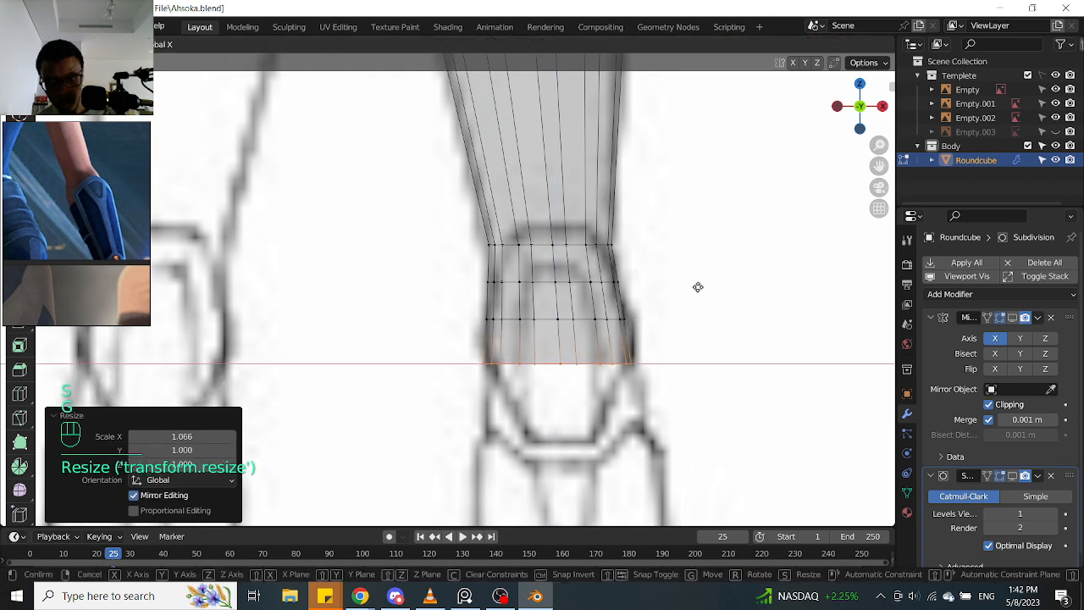
left_click(698, 287)
key("g")
left_click(699, 288)
Move the end loop along Y toward the back of the leg to follow the side-view reference outline
key("KP_3")
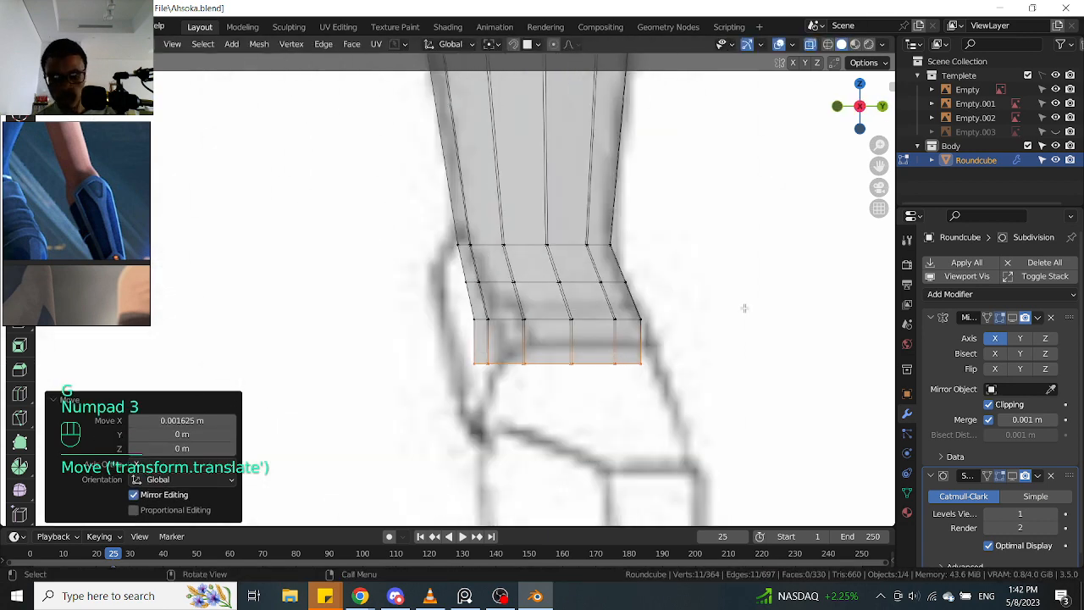
key("g")
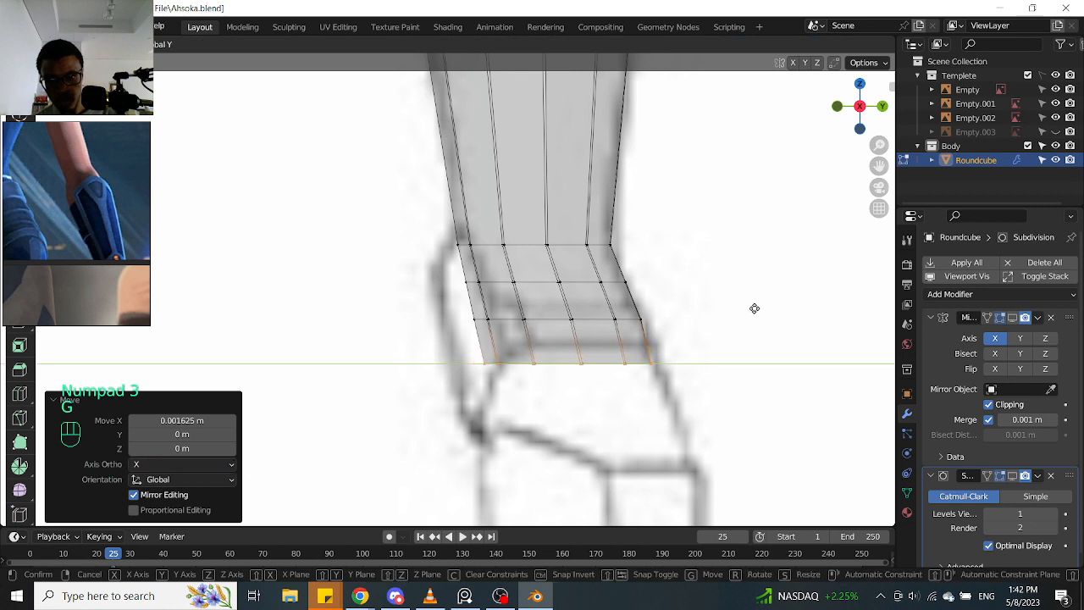
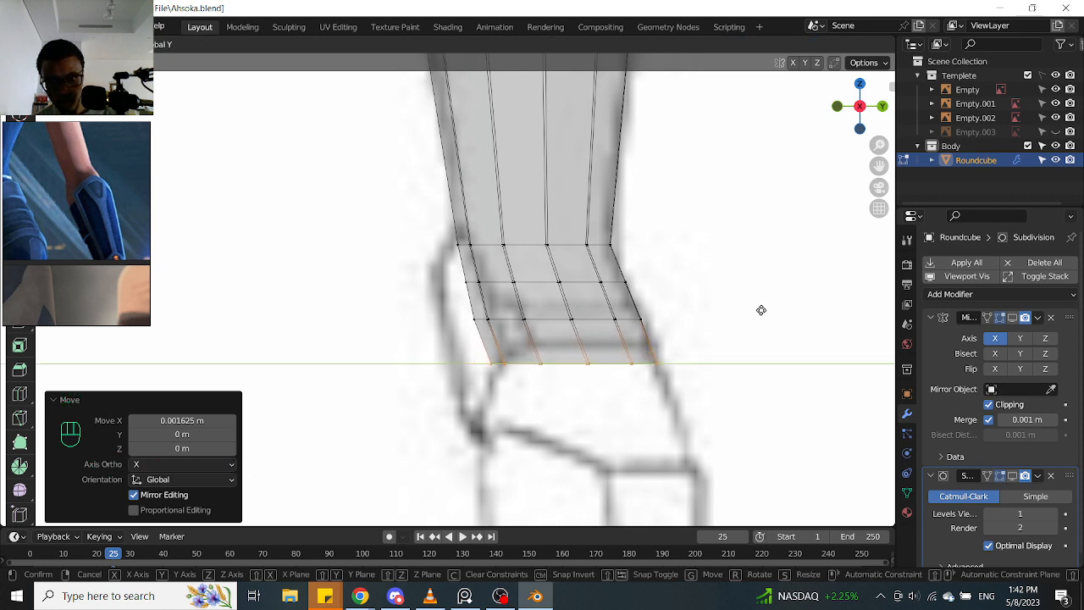
left_click(762, 310)
Shift the knee's upper intermediate edge loop slightly forward along Y to smooth the bend
left_click(573, 277)
left_click(701, 280, "alt")
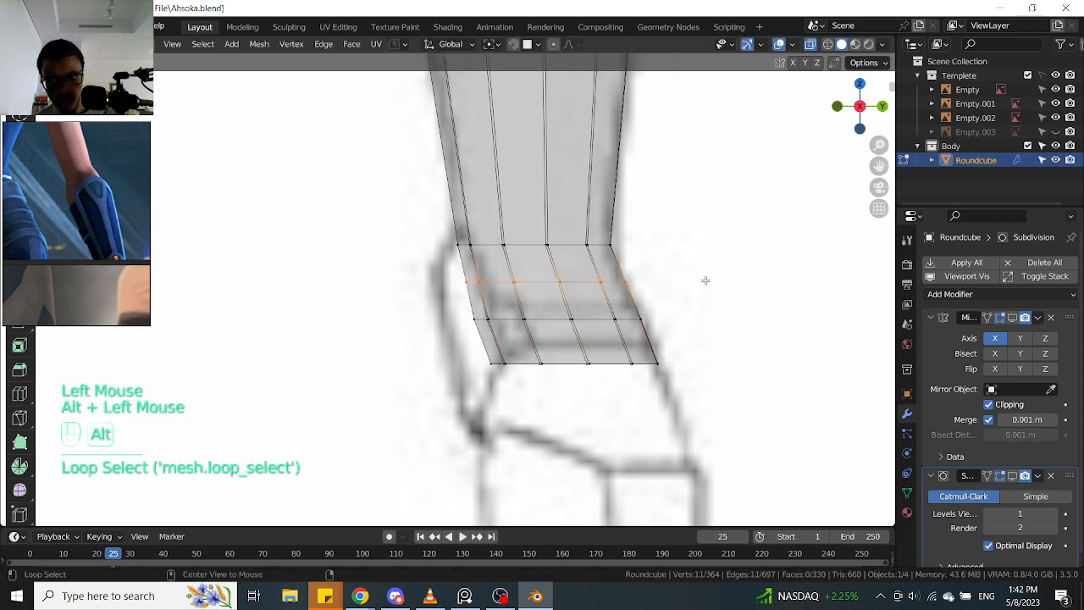
key("g")
key("y")
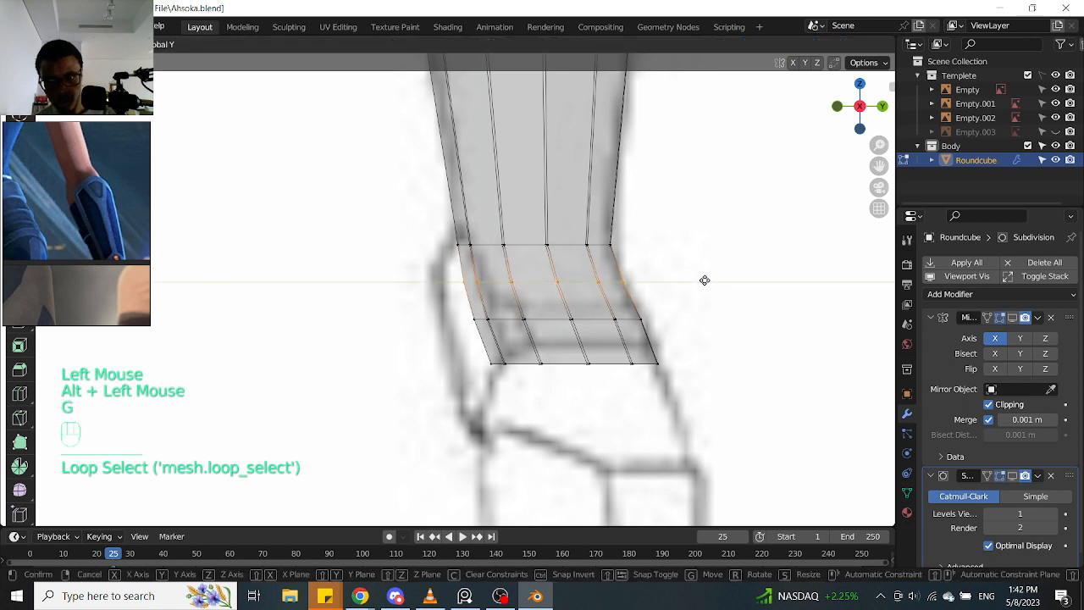
left_click(702, 280)
Shift the knee's lower intermediate edge loop, just above the end loop, slightly forward along Y
left_click(582, 317)
left_click(724, 299, "alt")
key("g")
key("y")
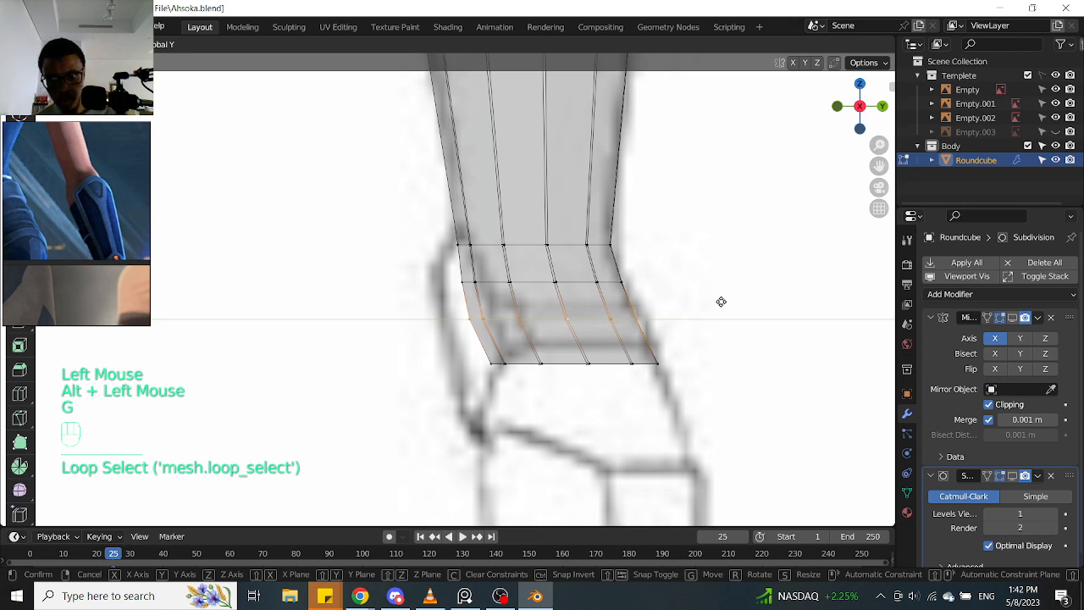
left_click(721, 301)
Select the leg's end loop and extrude it 0.043323 m straight down along Z
left_click_drag(432, 435, 712, 341)
key("e")
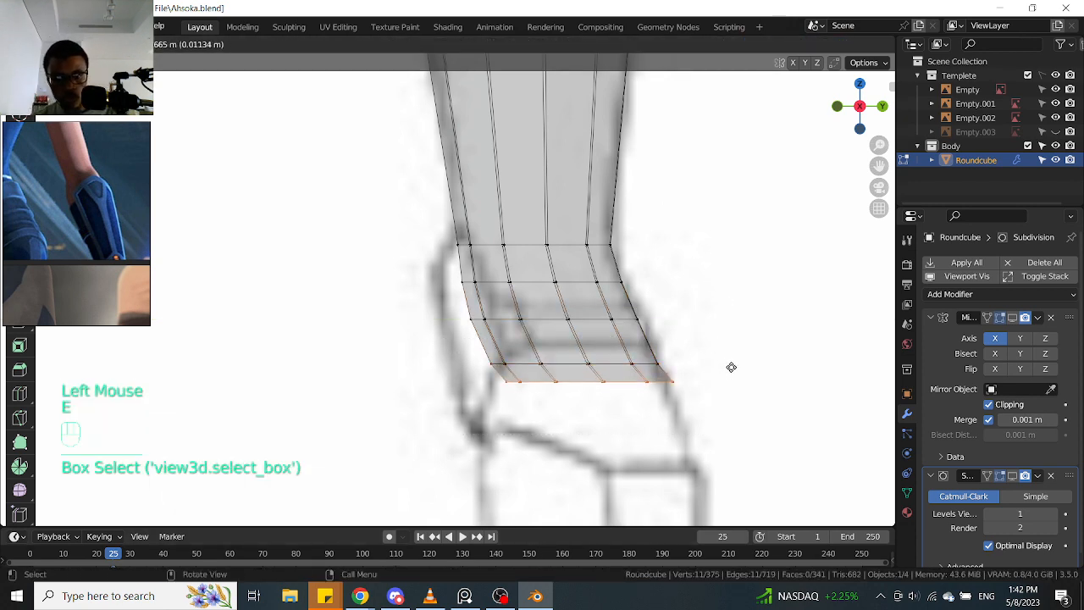
left_click(737, 431)
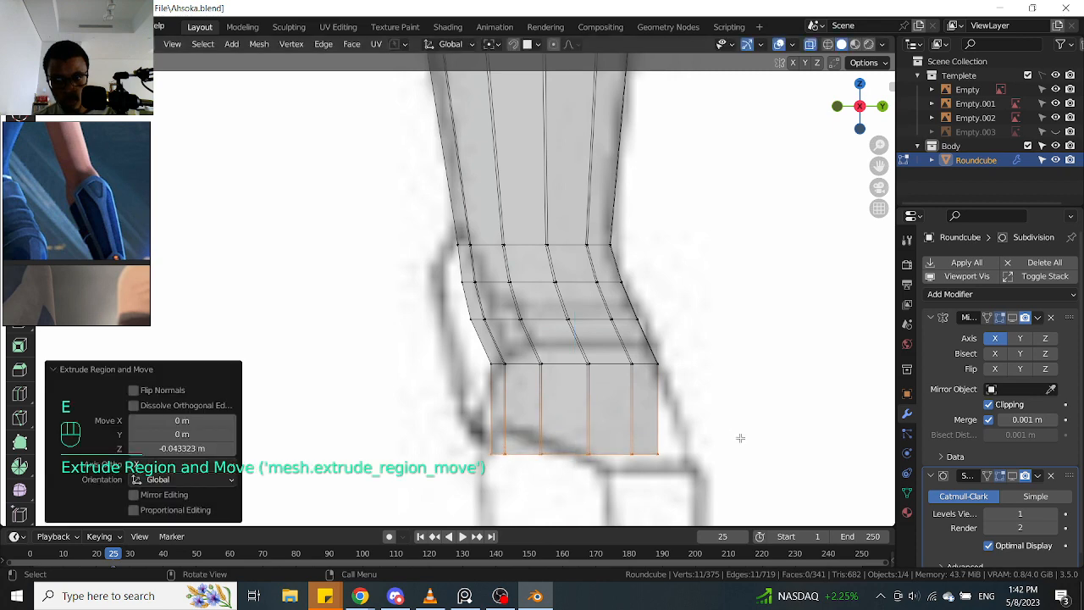
Fit the new end loop to the side reference with Y scales of 1.162 and 1.030 and a 0.006498 m move along Y
middle_click_drag(737, 435, 694, 365, "shift")
key("s")
key("y")
left_click(716, 371)
key("g")
key("y")
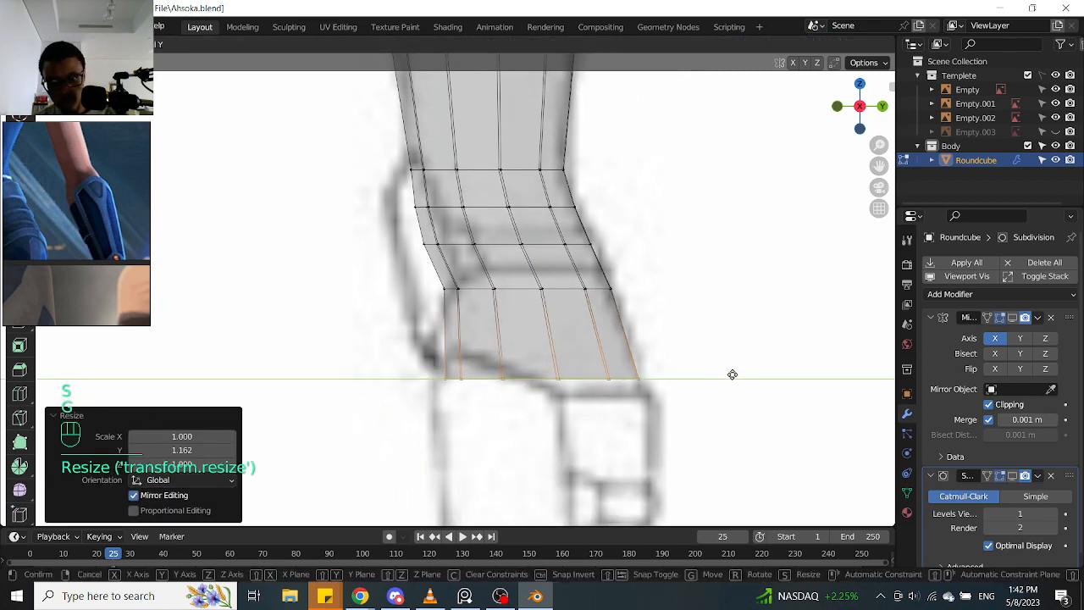
left_click(711, 378)
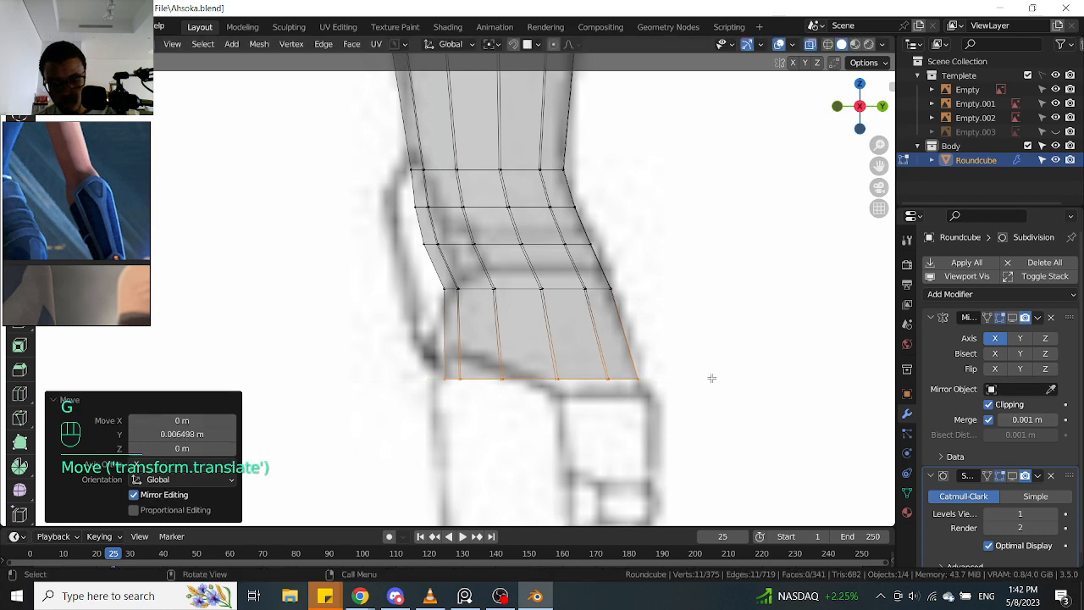
key("s")
key("y")
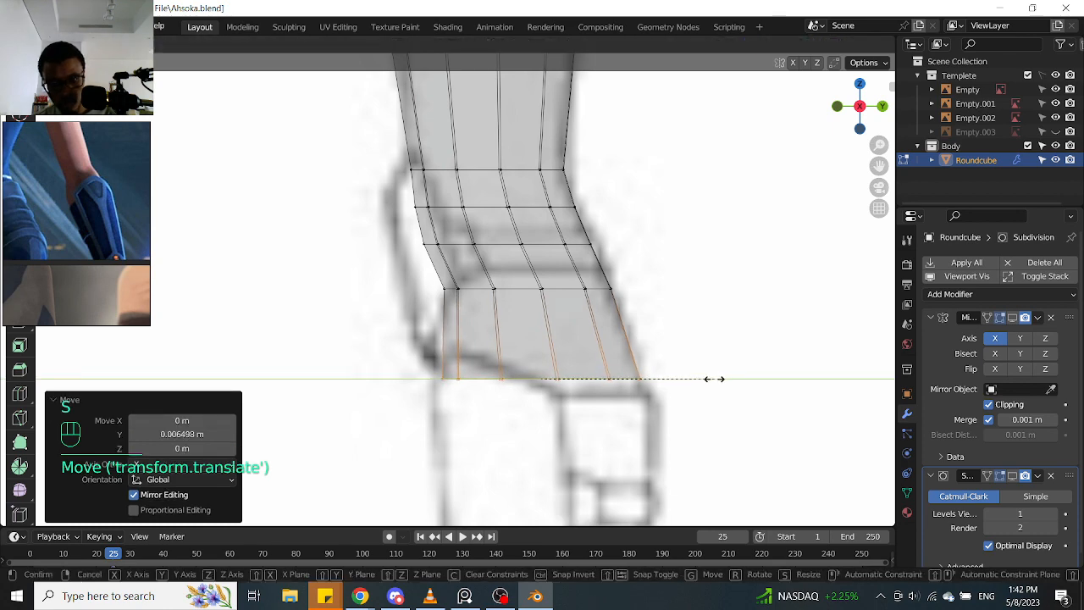
left_click(716, 379)
In front view with X-ray off, scale the end loop by 1.120 along X and move it outward along X to match the reference
scroll(640, 367, "down", 1)
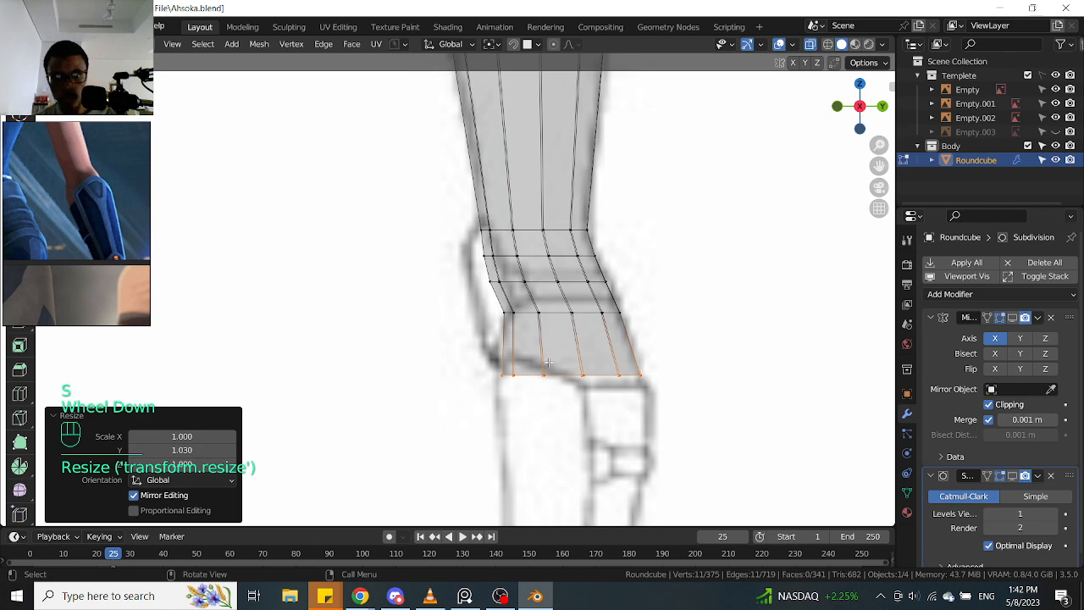
middle_click_drag(545, 360, 565, 363, "shift")
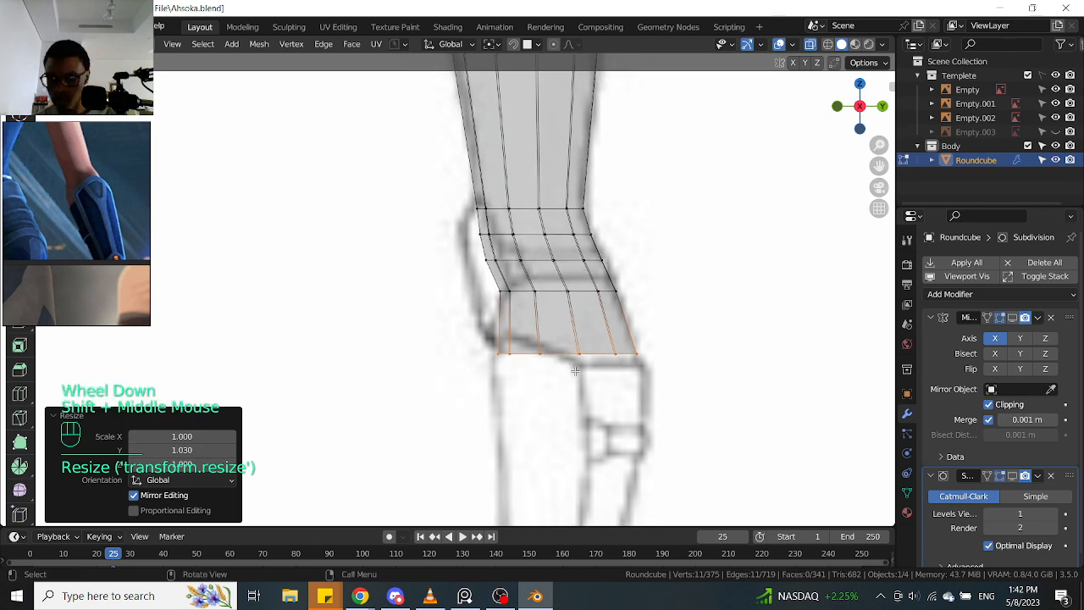
key("KP_1")
key("alt+z")
scroll(672, 342, "up", 1)
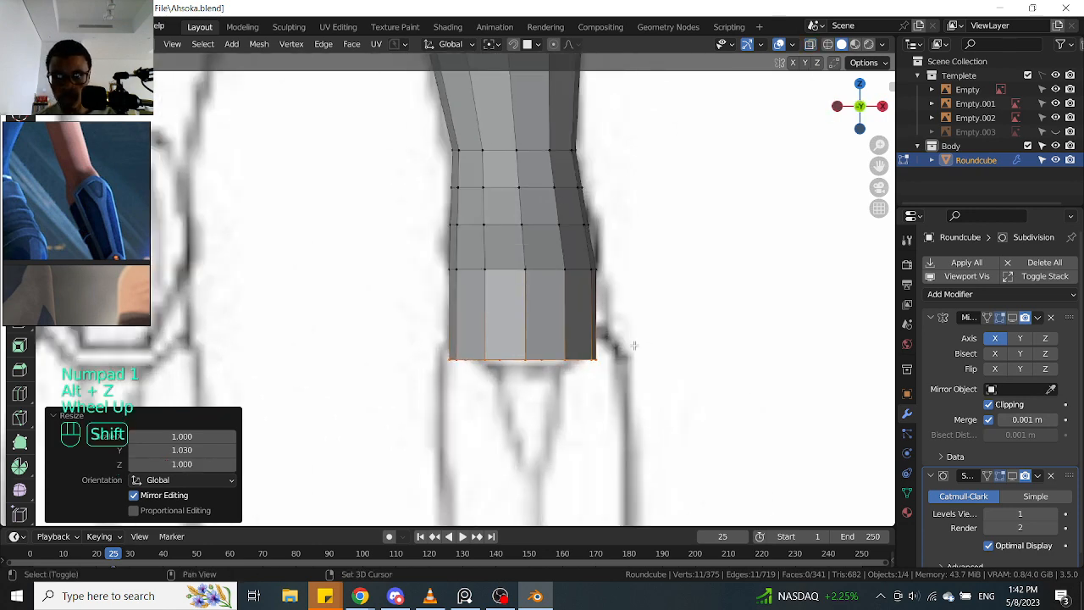
middle_click_drag(633, 345, 619, 261, "shift")
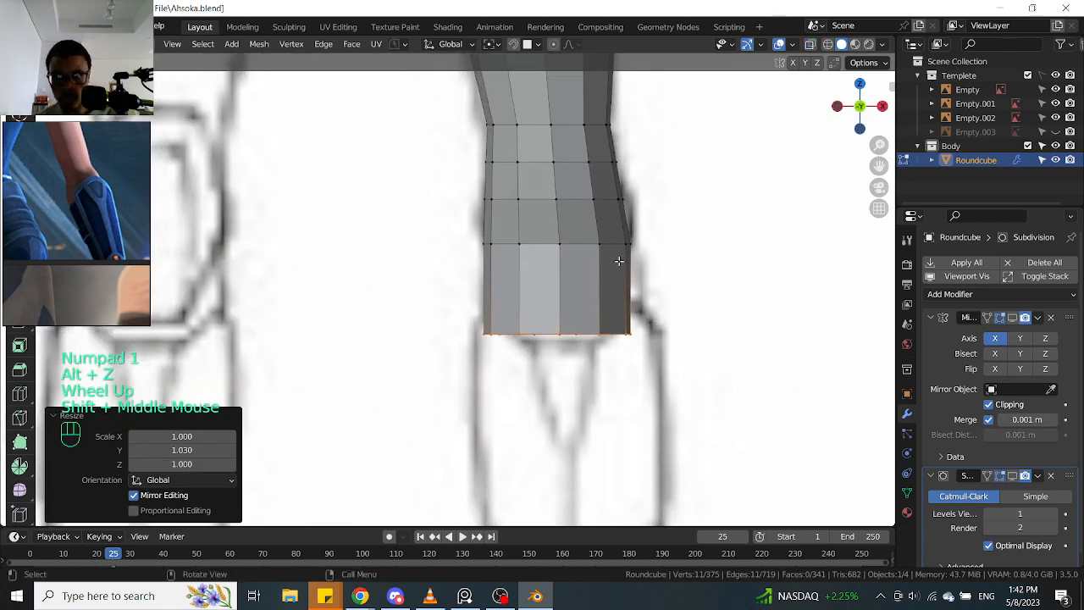
key("s")
key("x")
left_click(740, 329)
key("g")
key("x")
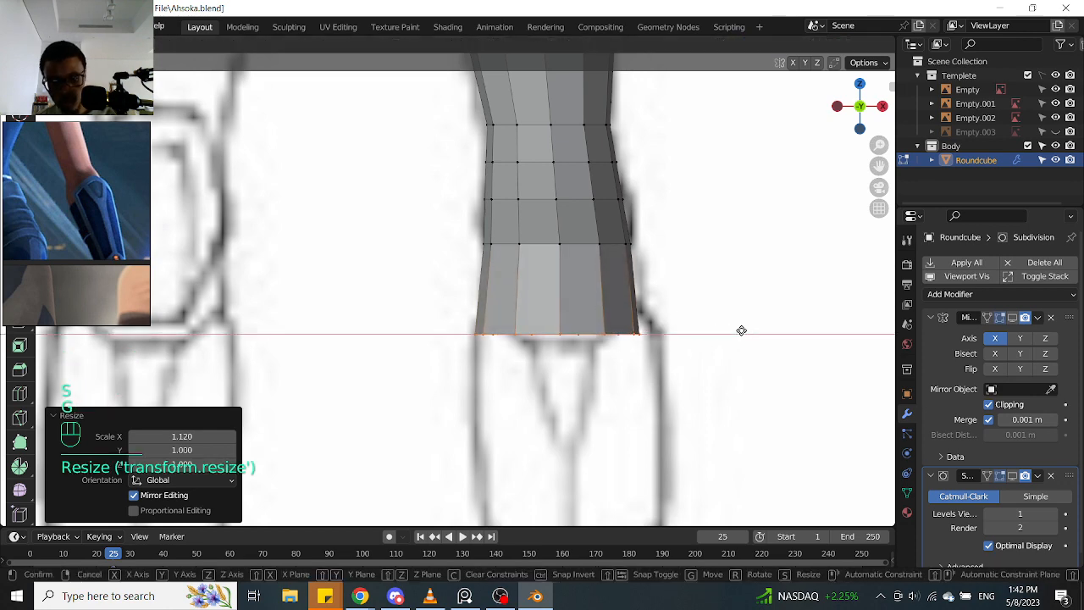
left_click(749, 332)
Switch to face selection and select the two middle columns of faces across the three knee rows
scroll(749, 332, "down", 2)
middle_click_drag(647, 342, 598, 367, "shift")
scroll(598, 367, "up", 2)
middle_click_drag(667, 320, 587, 321)
key("KP_1")
scroll(585, 318, "up", 1)
key("Tab")
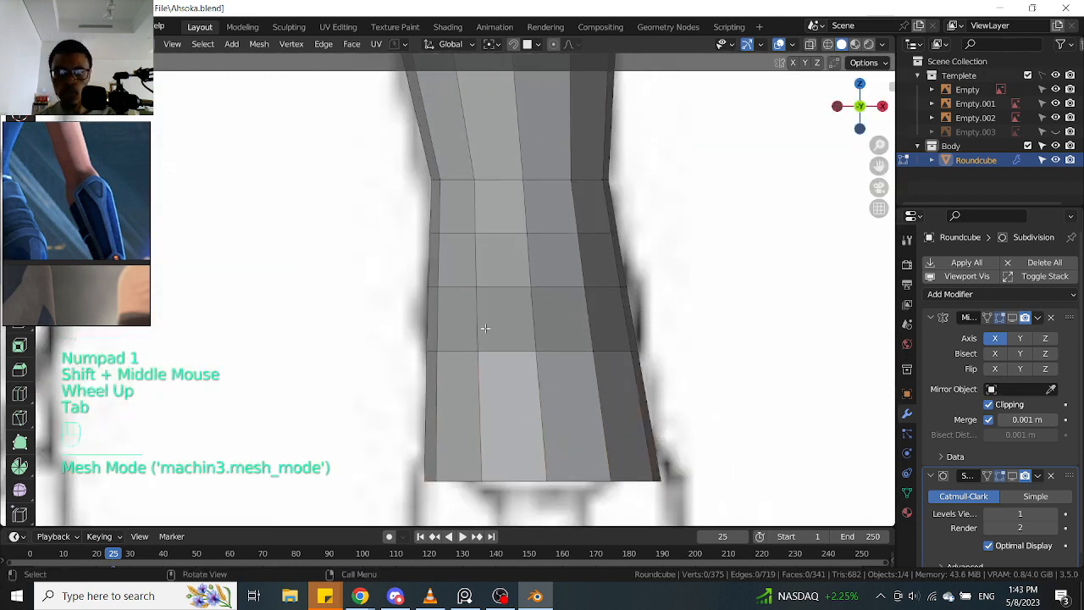
left_click_drag(483, 322, 556, 274)
middle_click_drag(624, 291, 476, 276)
key("KP_1")
key("KP_1")
scroll(483, 269, "up", 2)
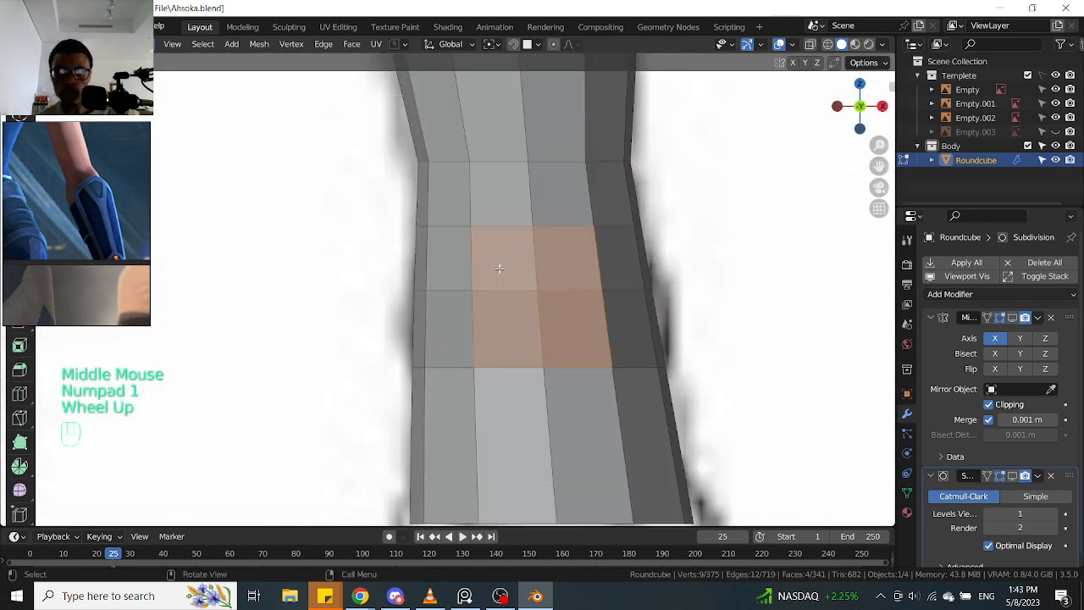
scroll(500, 263, "down", 2)
left_click_drag(506, 267, 557, 209, "shift")
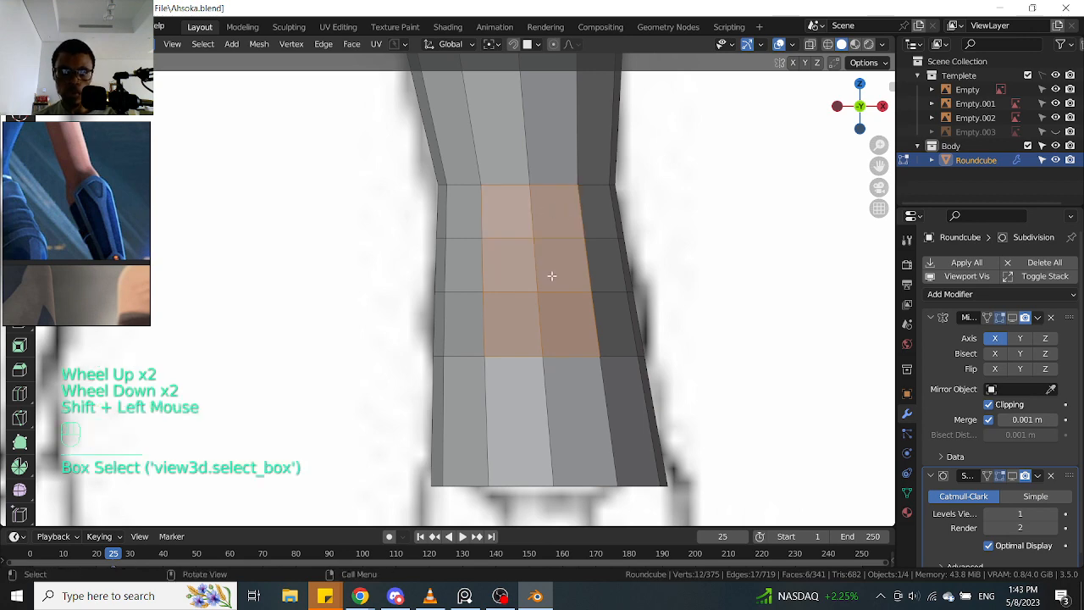
Reselect the front of the knee as a block of faces four columns wide and three rows high
left_click_drag(475, 327, 539, 222)
left_click_drag(544, 335, 613, 218, "shift")
middle_click_drag(608, 243, 541, 301)
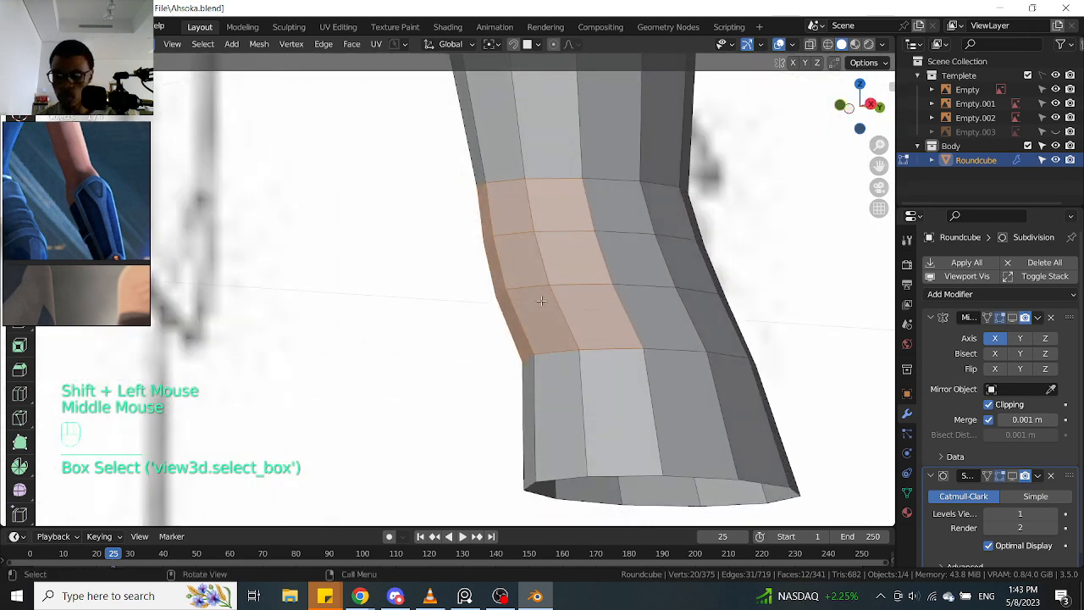
key("KP_1")
middle_click_drag(520, 296, 625, 293)
middle_click_drag(550, 292, 495, 287)
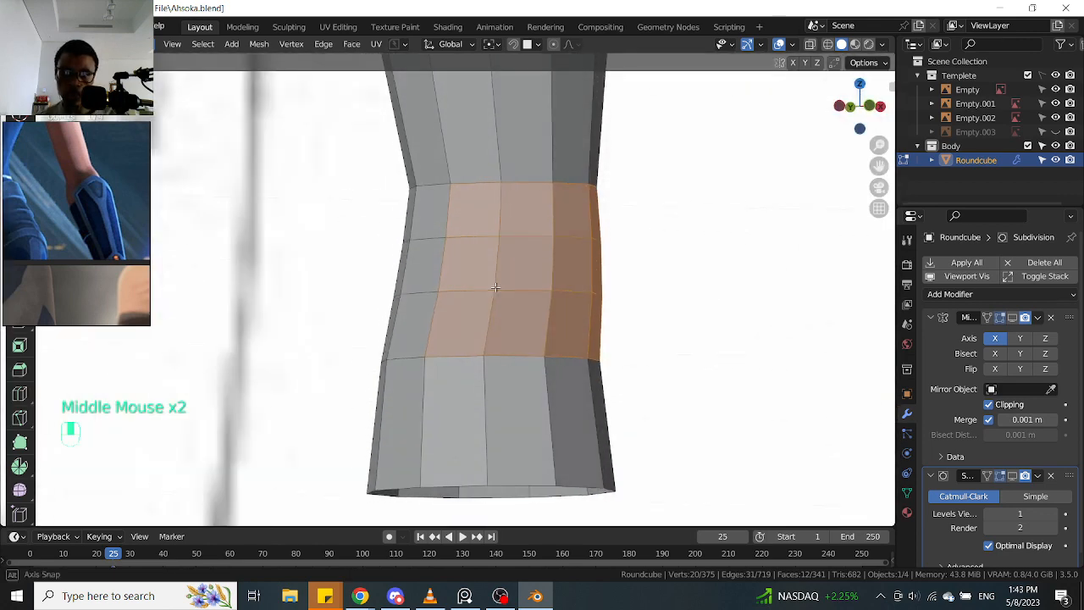
In front view, reselect the two middle columns of knee faces across the three rows and delete them
key("KP_1")
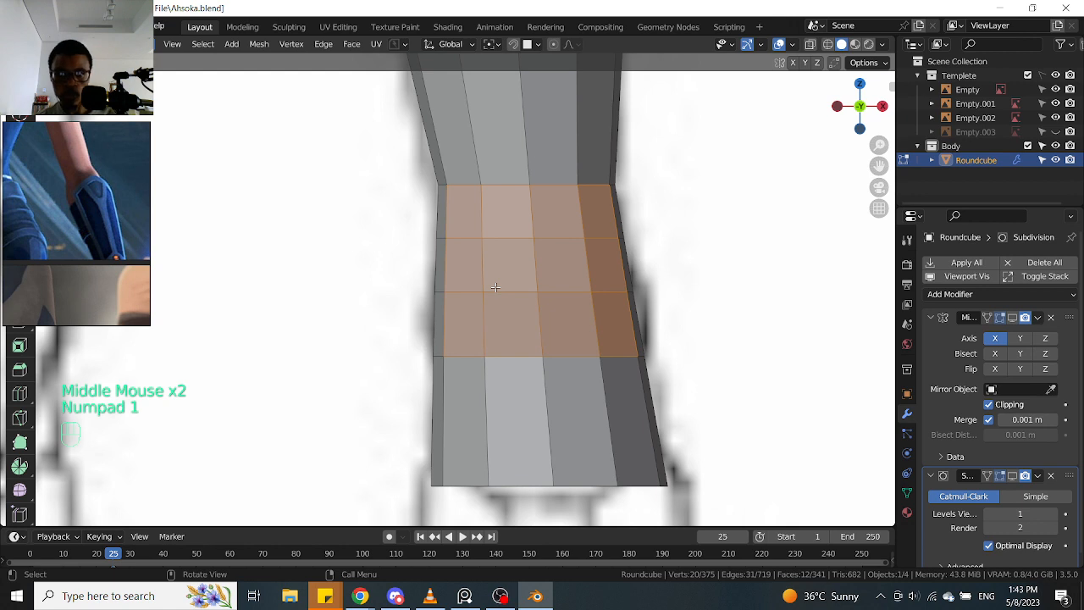
left_click_drag(516, 328, 559, 201)
key("x")
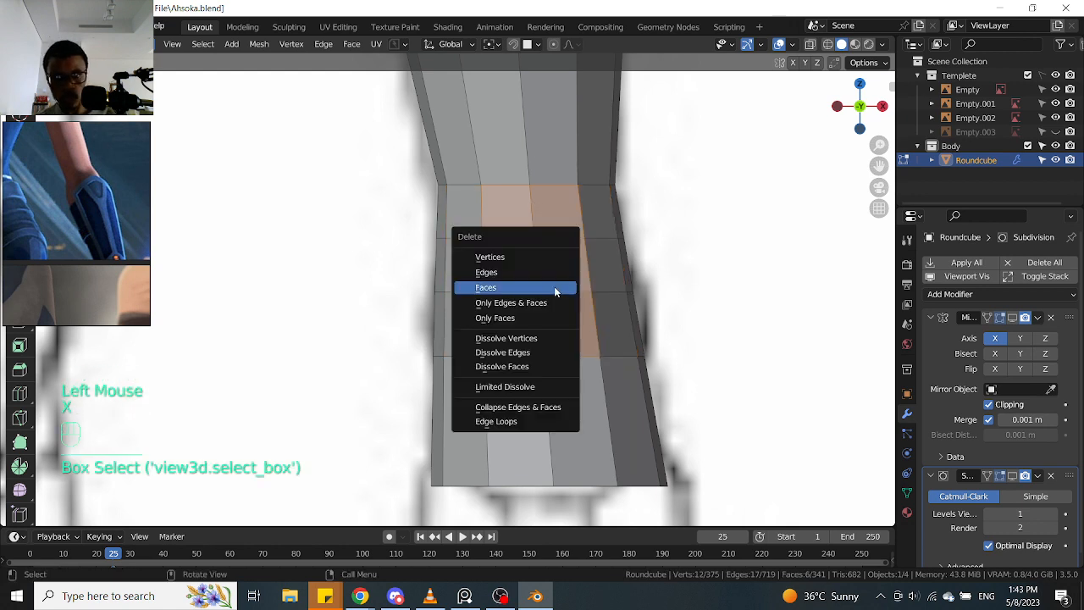
left_click(554, 288)
Fill the opening on the front of the knee with two tall faces between its upper and lower edges
key("Tab")
left_click(510, 187)
key("Tab")
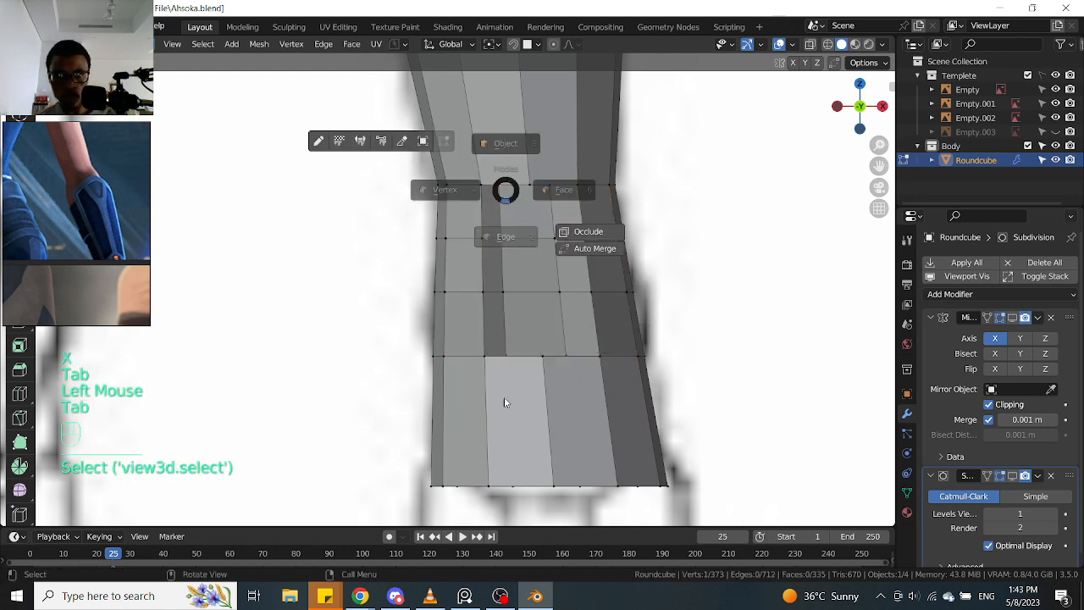
left_click(505, 188)
middle_click_drag(506, 188, 535, 348)
left_click(539, 350, "shift")
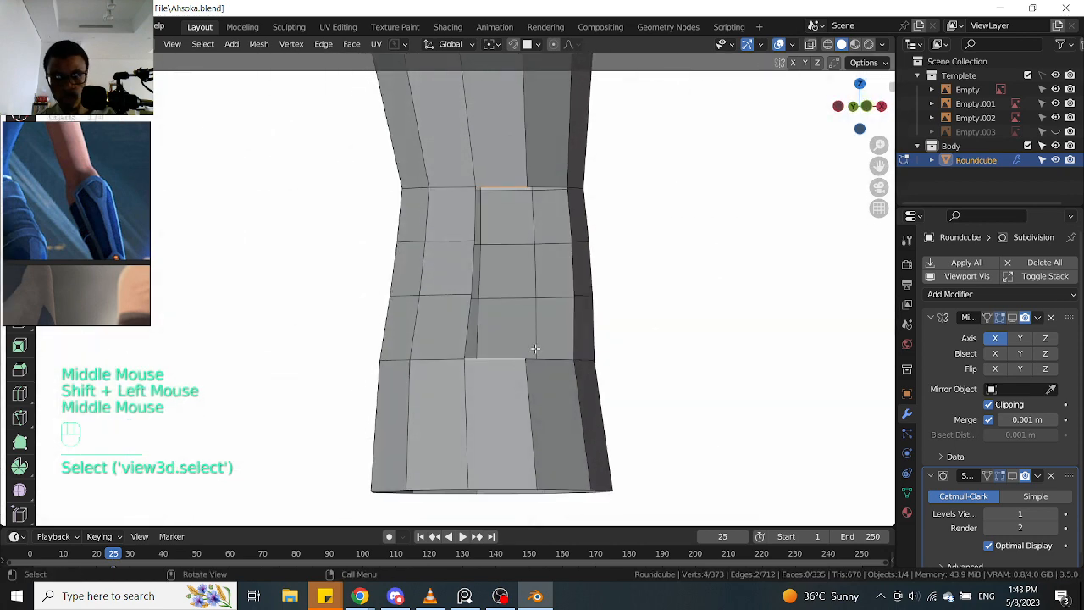
key("f")
left_click(525, 289)
key("f")
left_click(525, 289)
Add one centred horizontal loop cut across the two new front knee faces
key("KP_1")
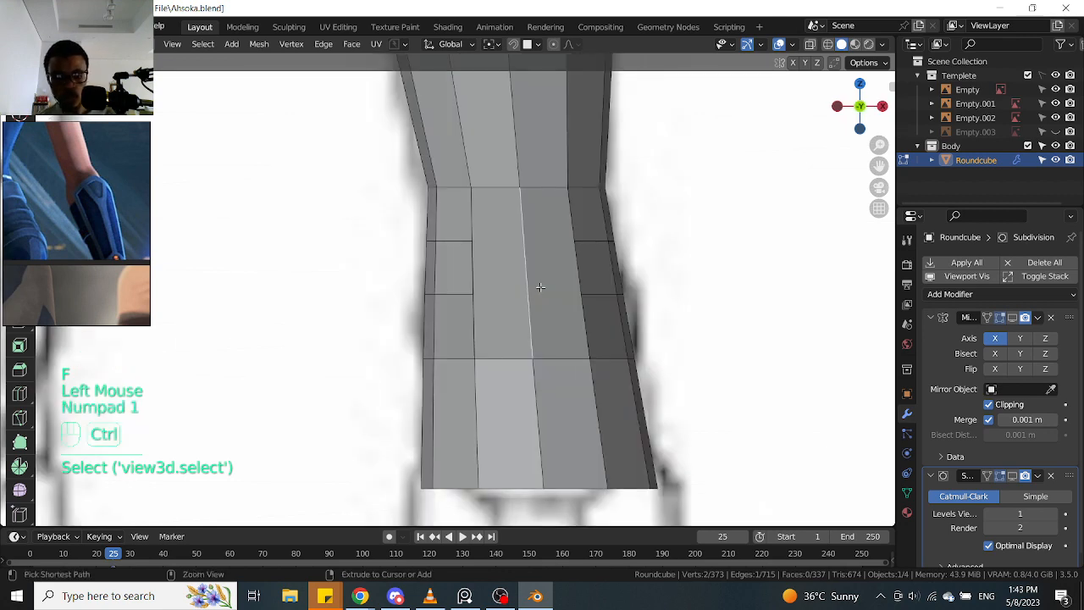
key("ctrl+r")
left_click(540, 286)
left_click(539, 286)
scroll(508, 280, "up", 2)
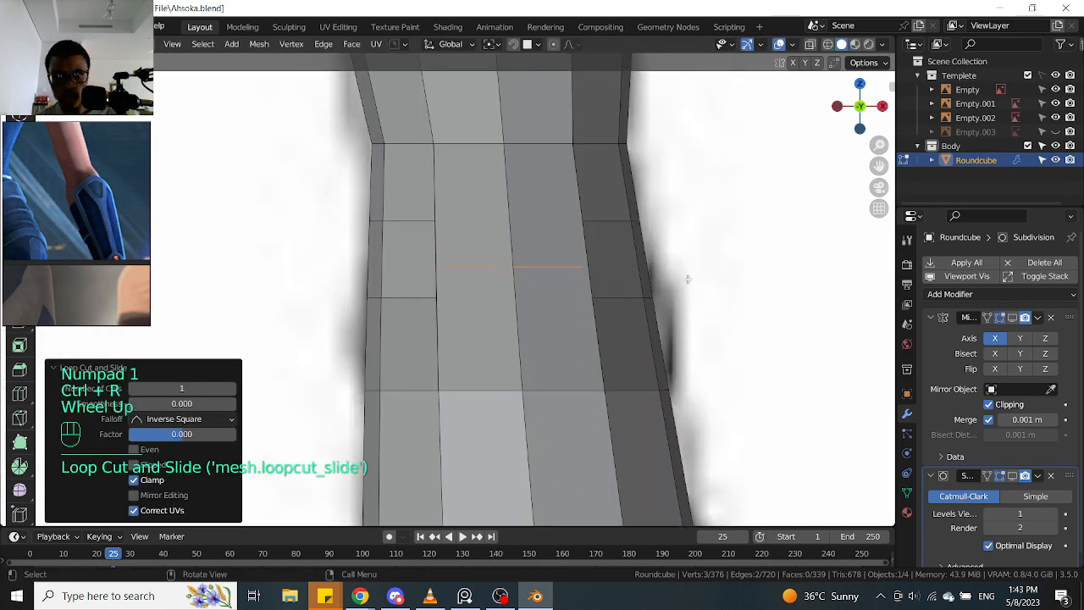
In vertex selection with X-ray on, slide both end vertices of the new cut inward along it to match the kneecap reference
key("Tab")
key("alt+z")
left_click(437, 269)
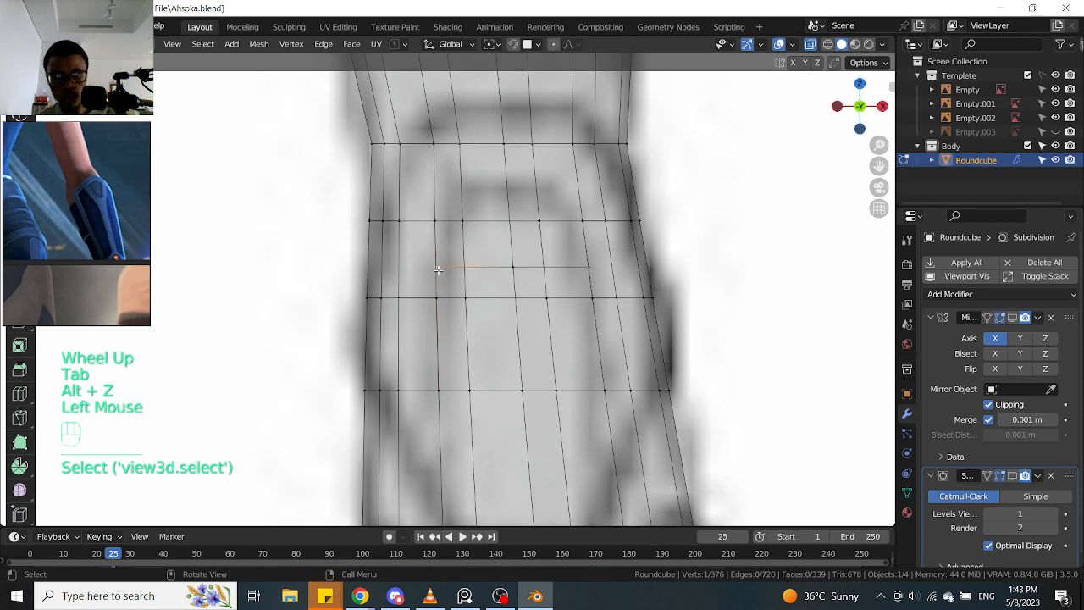
key("g")
key("g")
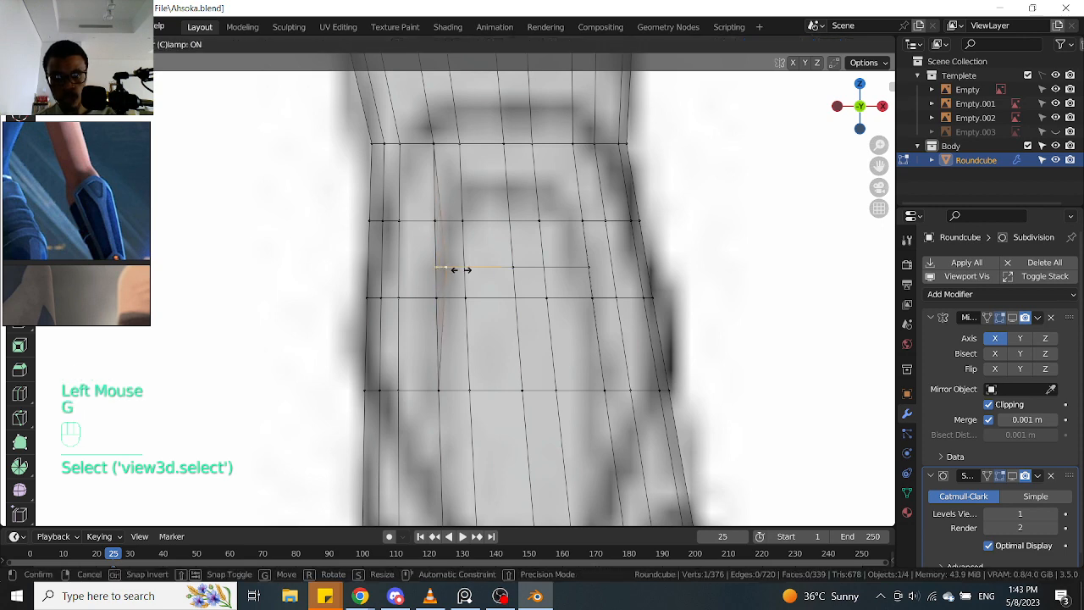
left_click(470, 270)
left_click(588, 267)
key("g")
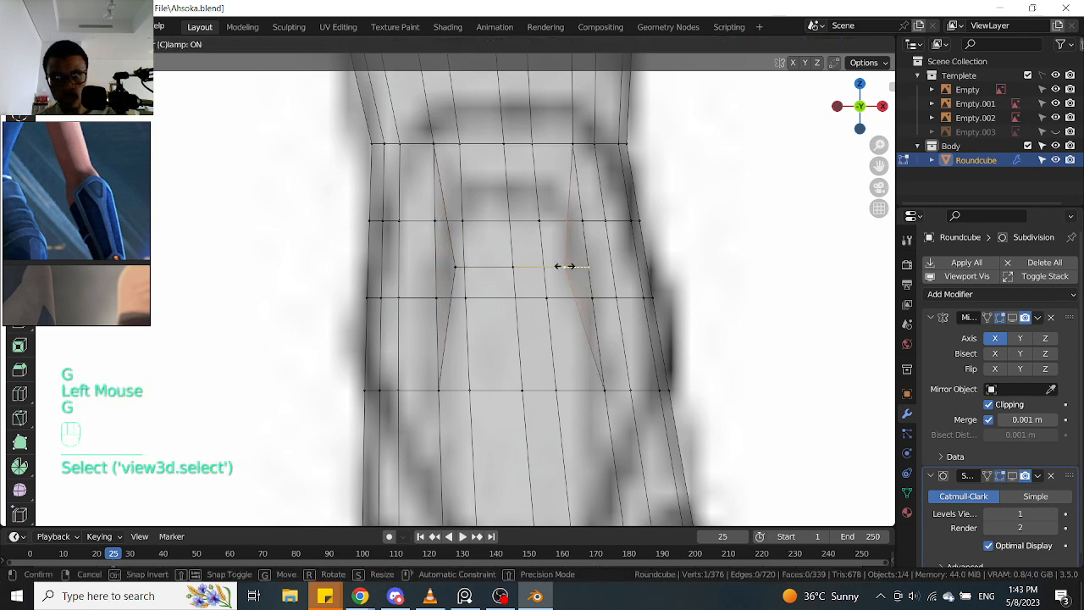
left_click(561, 268)
scroll(561, 267, "down", 2)
With X-ray off, edge-slide the two border vertices on the inner side of the knee opening by a factor of 0.303
key("alt+z")
middle_click_drag(560, 280, 528, 226)
scroll(511, 316, "up", 1)
left_click(619, 265)
left_click(526, 271, "shift")
key("g")
left_click(514, 274)
Edge-slide the two border vertices on the outer side of the knee opening by a factor of -0.363
middle_click_drag(661, 254, 463, 243)
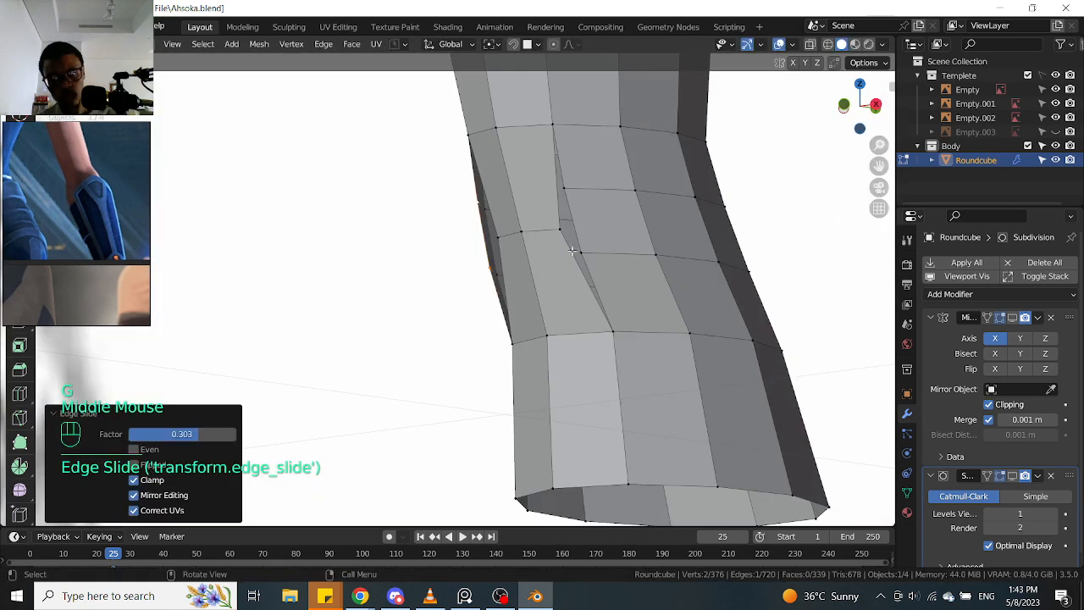
left_click(580, 253)
left_click(565, 189, "shift")
key("g")
key("g")
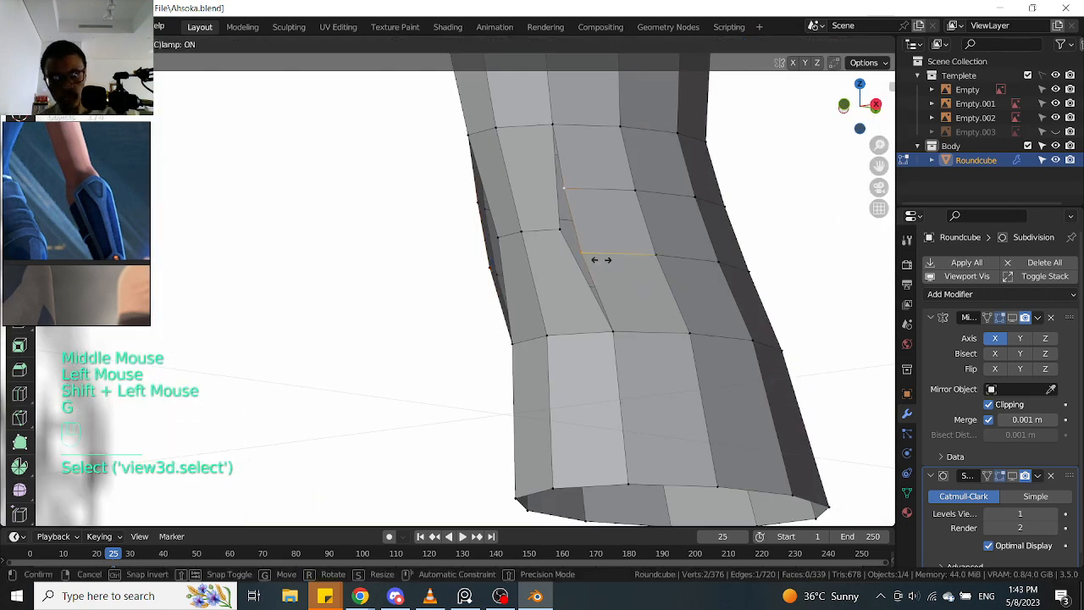
left_click(607, 264)
mouse_move(606, 264)
middle_mouse_down()
mouse_move(627, 266)
mouse_move(617, 278)
middle_mouse_up()
scroll(626, 266, "down", 2)
scroll(618, 278, "up", 1)
middle_click_drag(679, 253, 751, 275)
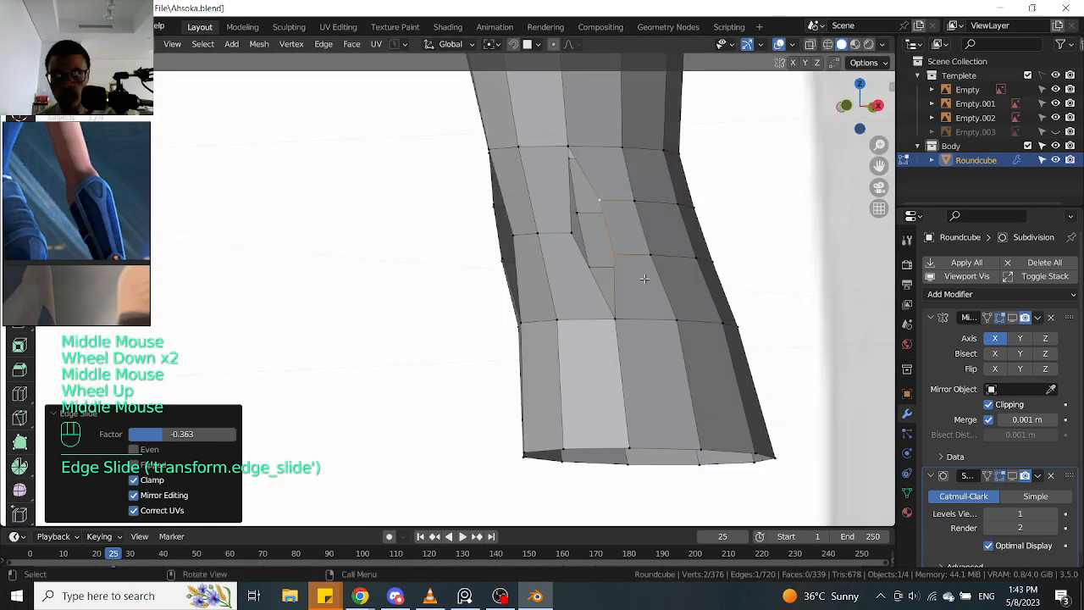
key("Tab")
left_click(617, 277, "alt")
scroll(617, 283, "down", 1)
middle_click_drag(618, 283, 694, 277)
left_click(544, 201)
middle_click_drag(550, 212, 613, 245)
scroll(612, 245, "up", 1)
left_click(536, 208, "alt")
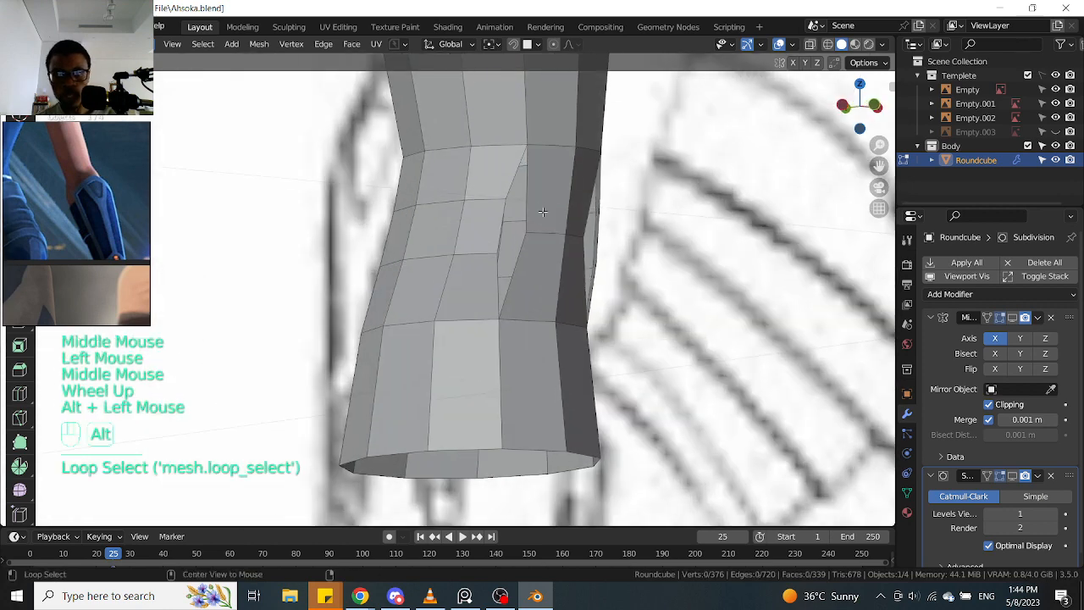
middle_click_drag(535, 208, 582, 226)
middle_click_drag(520, 275, 509, 266)
Try to fill the gap on the inner side of the knee from a border vertex, and undo it
key("Tab")
left_click(409, 251)
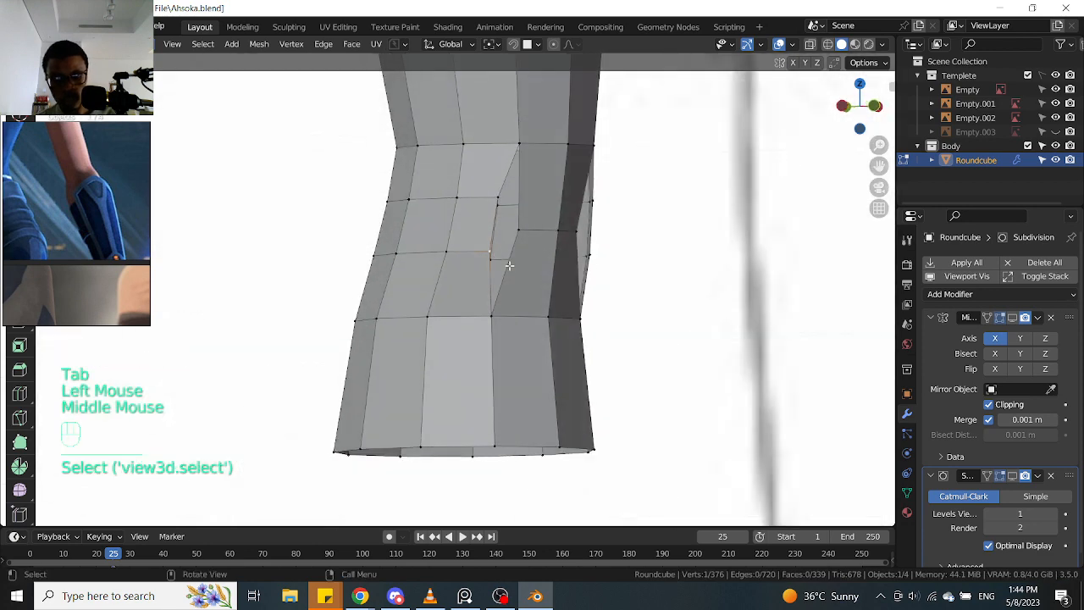
key("f")
left_click(520, 231)
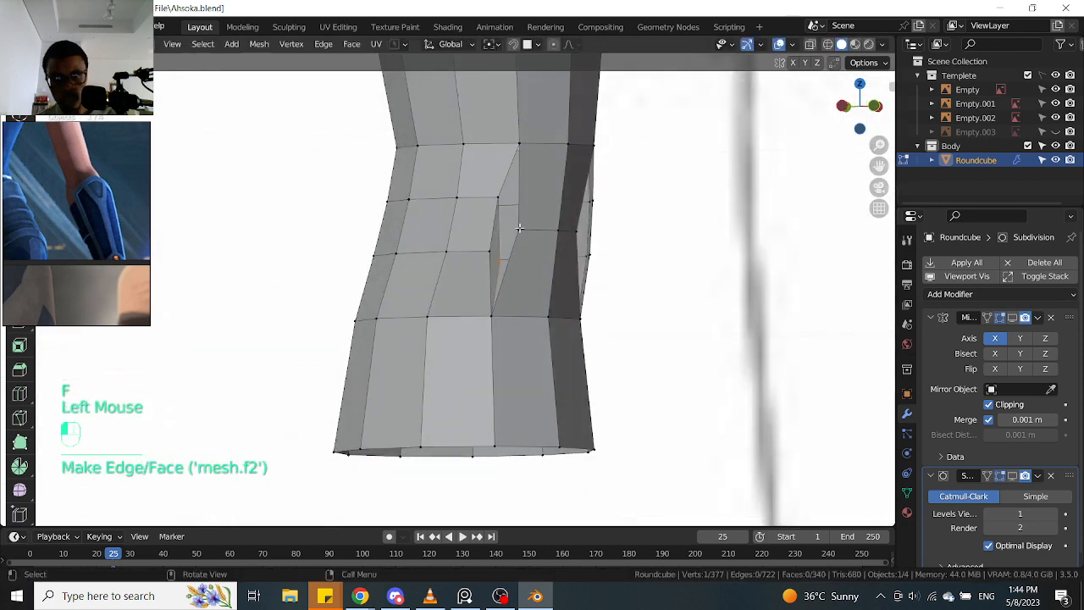
mouse_move(527, 255)
middle_mouse_down()
mouse_move(500, 258)
mouse_move(581, 254)
mouse_move(547, 246)
mouse_move(564, 251)
middle_mouse_up()
key("ctrl+z")
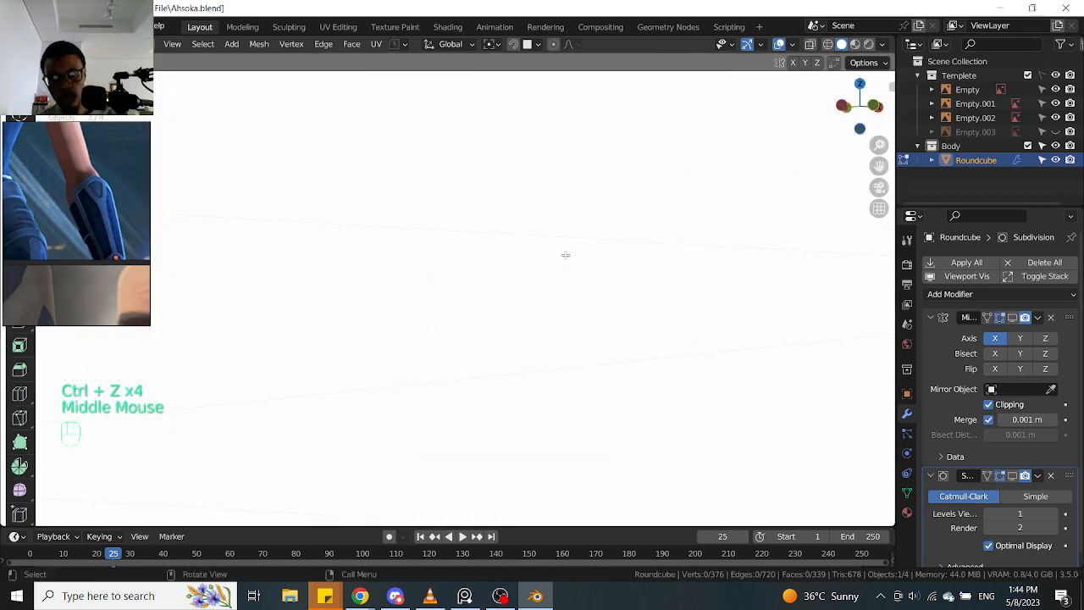
In front view and edge selection, add a centred horizontal loop cut to both the lower and the upper half of the front knee strip
scroll(562, 256, "down", 3)
key("KP_1")
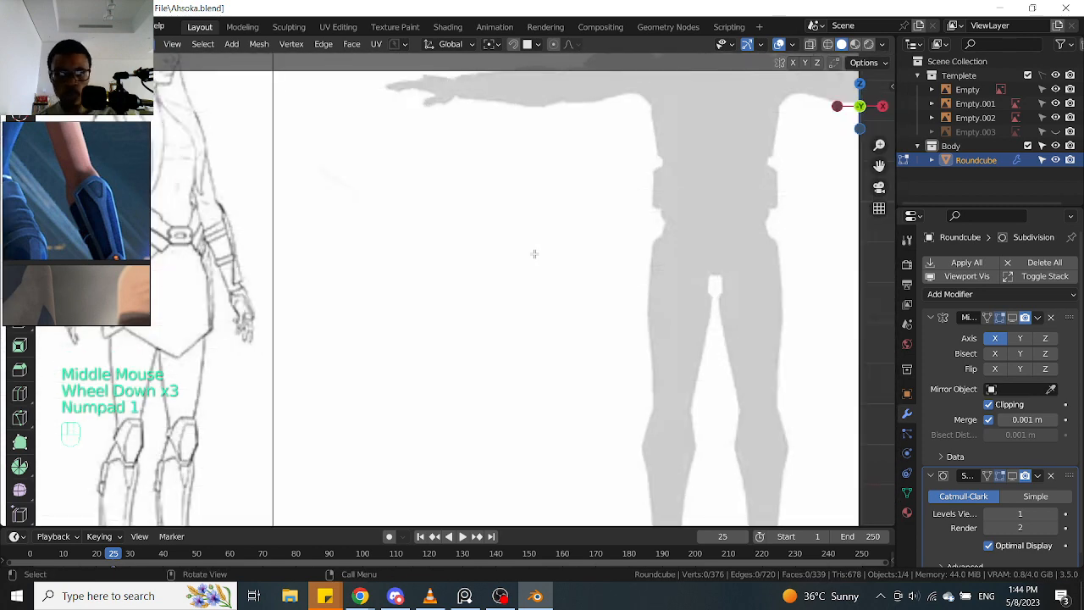
scroll(536, 253, "down", 2)
middle_click_drag(536, 254, 584, 279, "shift")
scroll(584, 279, "down", 2)
left_click(332, 339)
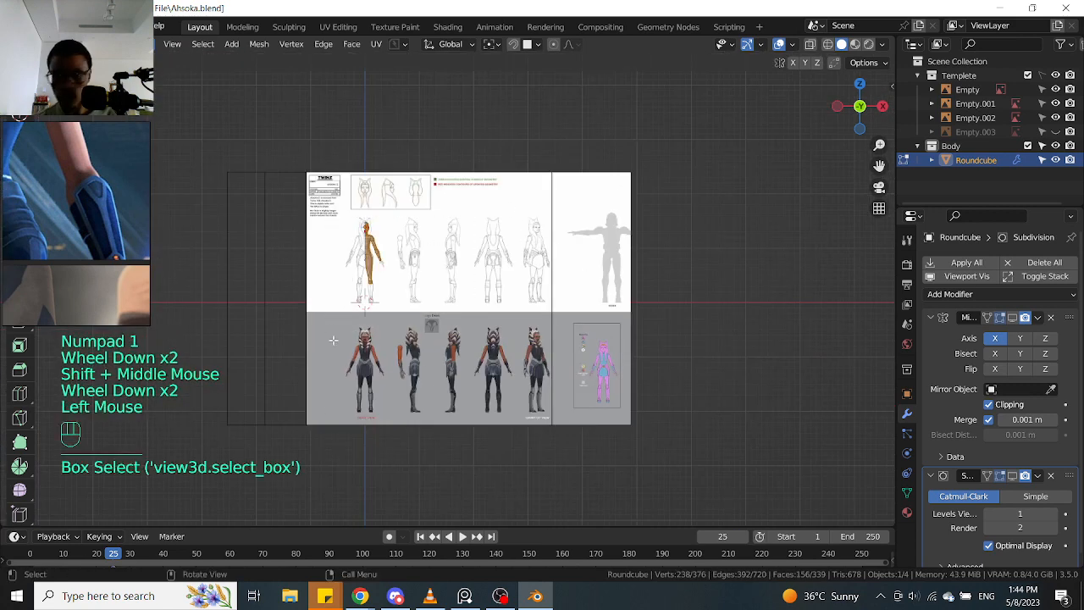
key("KP_1")
scroll(330, 339, "up", 4)
middle_click_drag(424, 291, 443, 244, "shift")
scroll(426, 246, "up", 3)
scroll(426, 245, "up", 2)
scroll(456, 232, "down", 2)
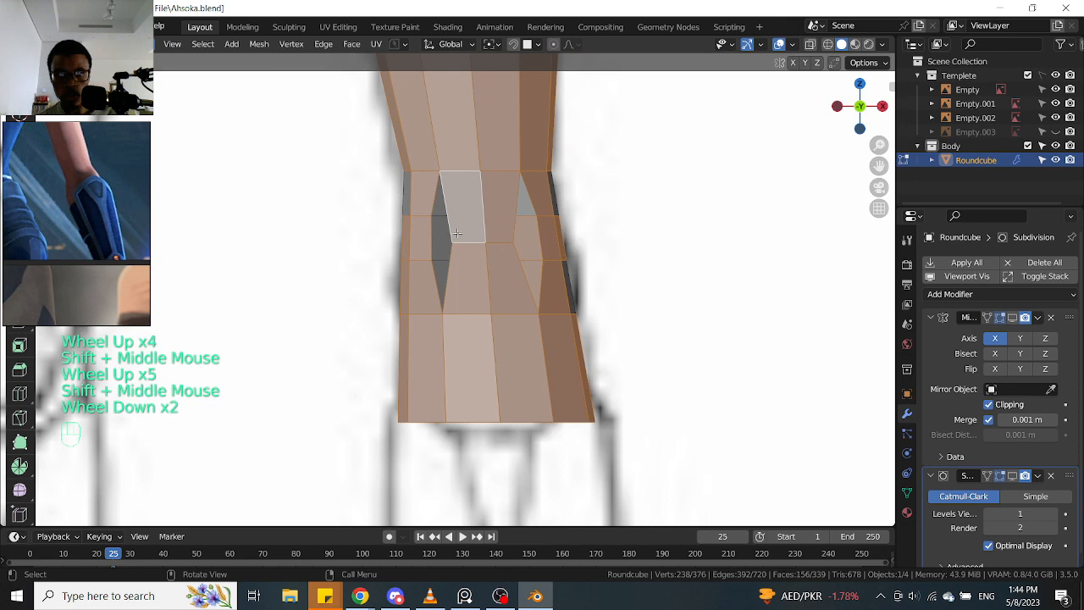
key("Tab")
left_click(492, 275)
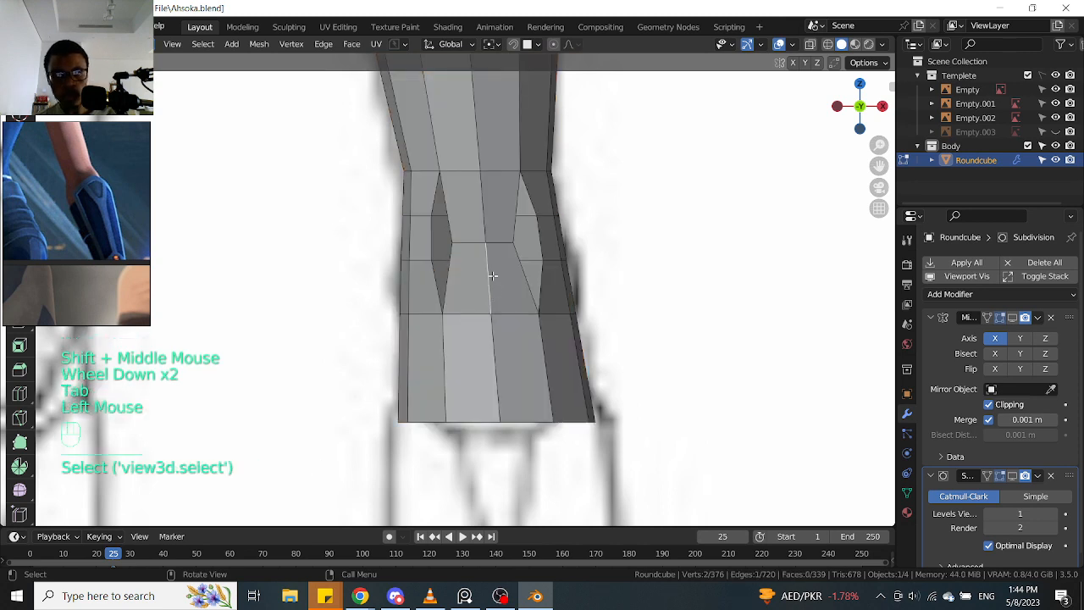
key("ctrl+r")
left_click(493, 267)
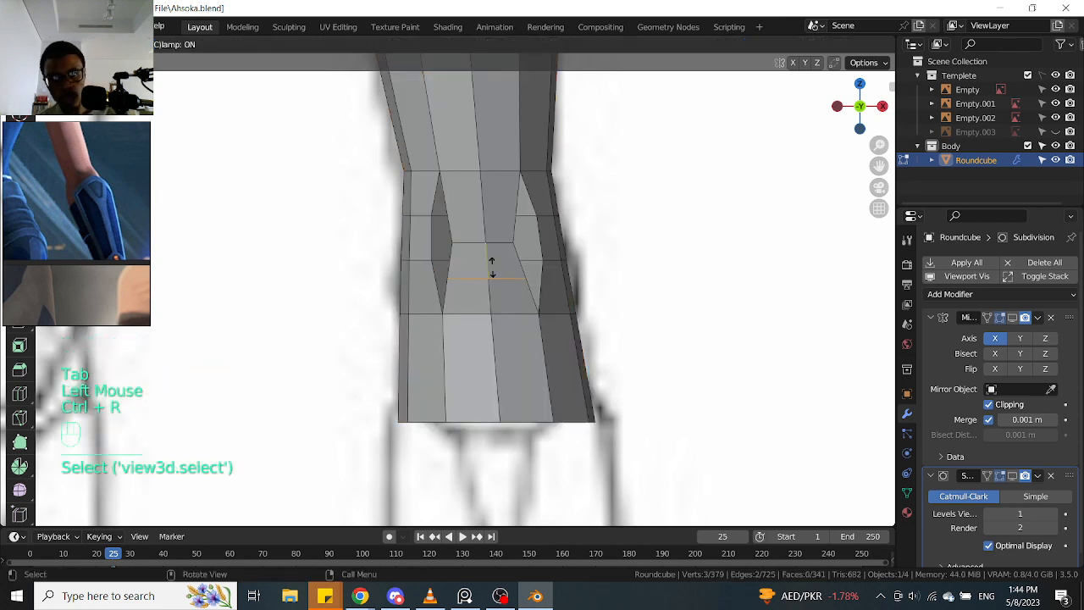
left_click(492, 268)
left_click(485, 215)
key("ctrl+r")
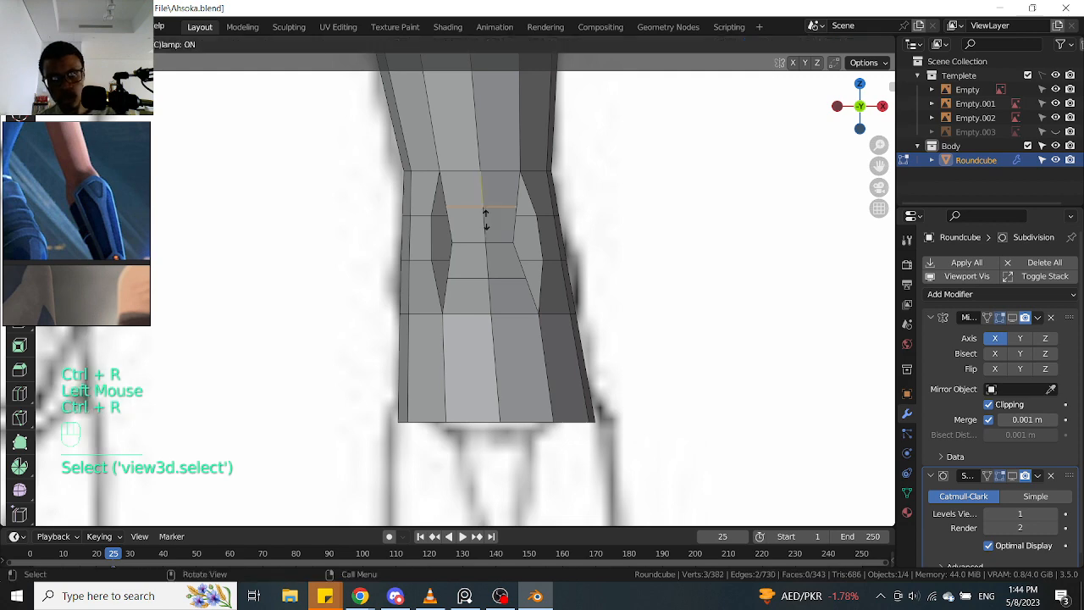
left_click(486, 215)
Add one centred loop cut around the side and back faces of the middle knee row
middle_click_drag(443, 277, 460, 252)
scroll(471, 273, "up", 2)
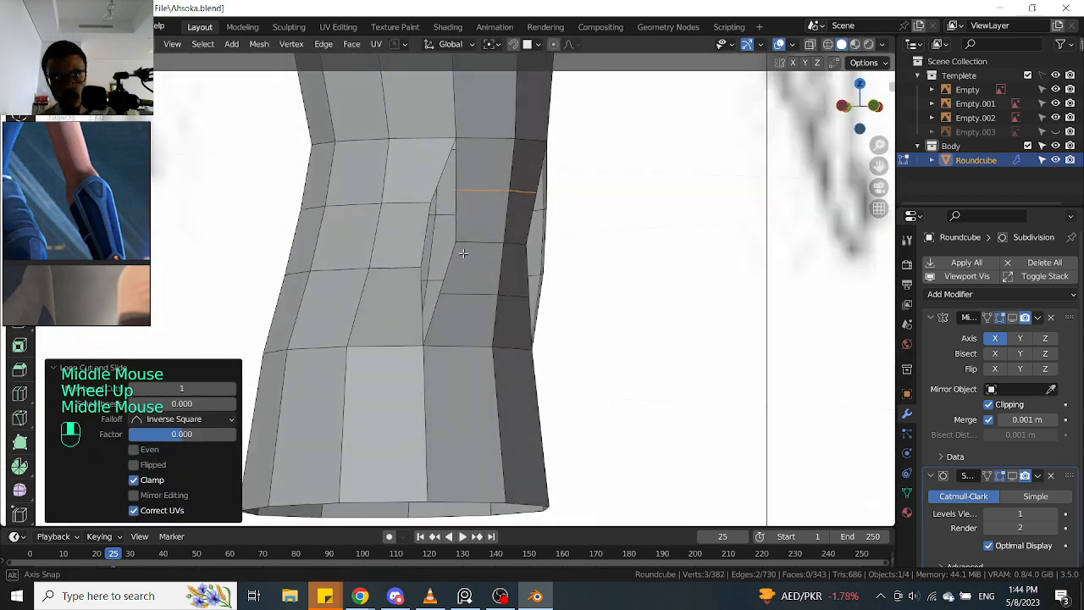
key("ctrl+r")
left_click(416, 247)
left_click(416, 248)
In vertex selection, select the new loop's end vertices on both sides of the knee opening and slide them along their edges
middle_click_drag(415, 250, 544, 260)
key("Tab")
left_click(427, 251)
left_click(536, 240, "shift")
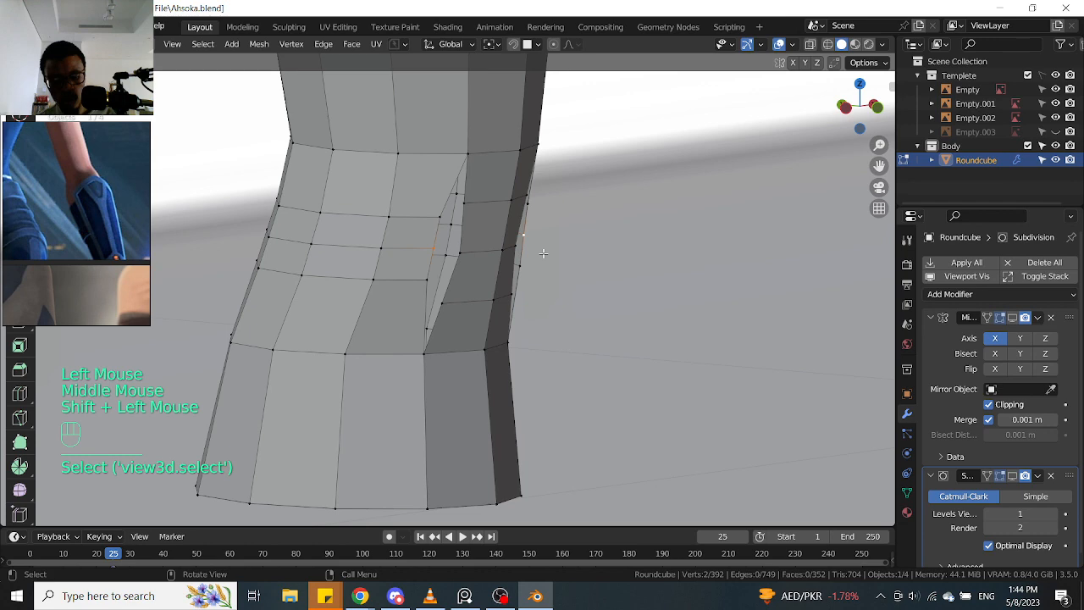
key("g")
key("g")
left_click(534, 252)
Slide the upper and lower border vertices on the inner side of the knee opening along their edges
middle_click_drag(508, 254, 465, 268)
left_click(420, 268)
left_click(433, 196, "shift")
key("g")
key("g")
left_click(462, 272)
Slide the upper and lower border vertices on the outer side of the knee opening along their edges
middle_click_drag(288, 269, 566, 267)
left_click(564, 267)
left_click(538, 201, "shift")
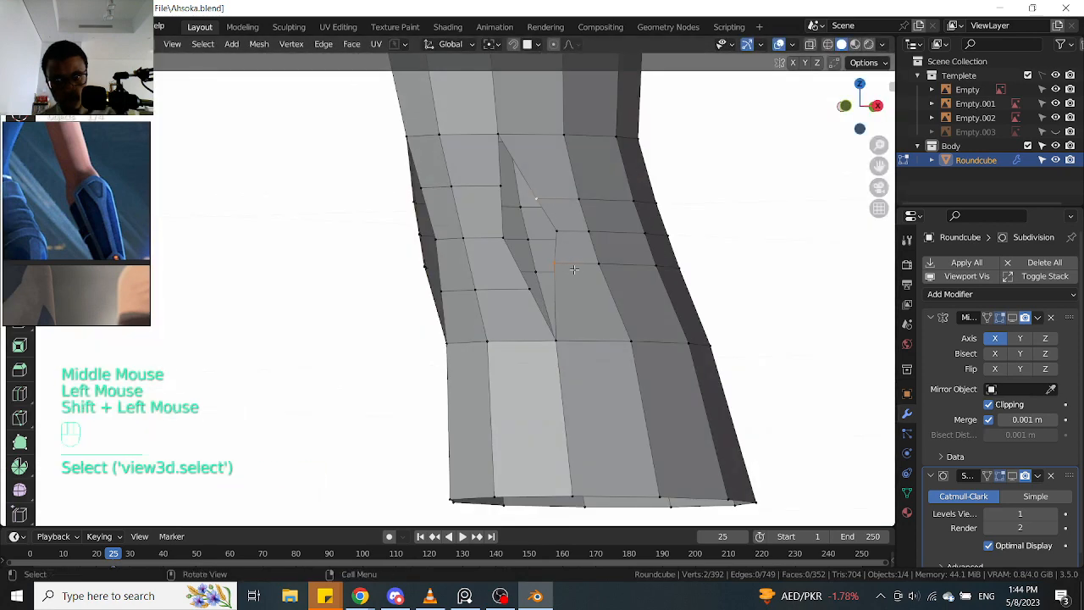
key("g")
key("g")
left_click(576, 272)
Try to fill the inner knee gap face by face from its border vertices, and undo the attempt
middle_click_drag(581, 273, 467, 256)
left_click(455, 230)
key("f")
left_click(482, 235)
key("f")
left_click(481, 229)
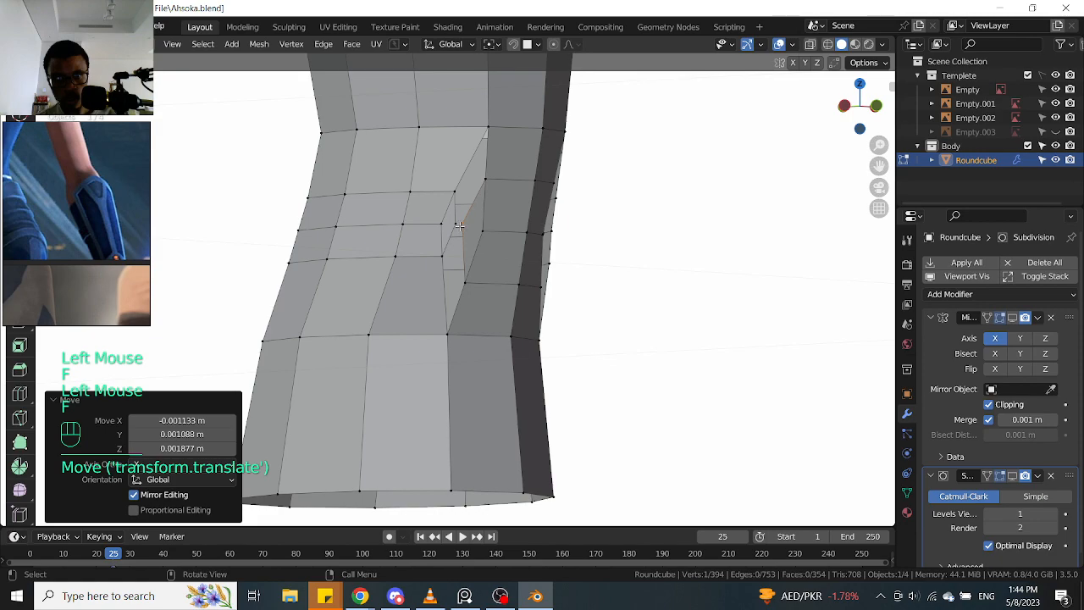
left_click(457, 224, "shift")
key("1")
scroll(481, 235, "up", 2)
mouse_move(482, 235)
middle_mouse_down()
mouse_move(500, 247)
mouse_move(469, 254)
mouse_move(515, 243)
mouse_move(442, 240)
mouse_move(486, 256)
middle_mouse_up()
scroll(465, 249, "down", 2)
key("ctrl+z")
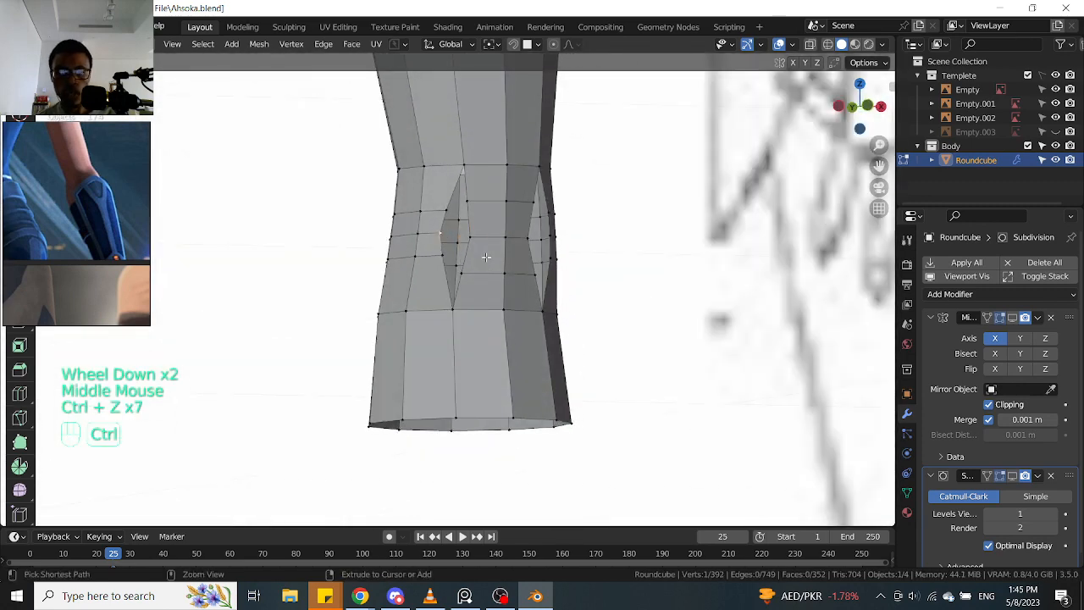
In side view with X-ray on, select the middle row of the front knee strip and move it slightly forward
scroll(485, 257, "up", 1)
middle_click_drag(485, 258, 572, 266)
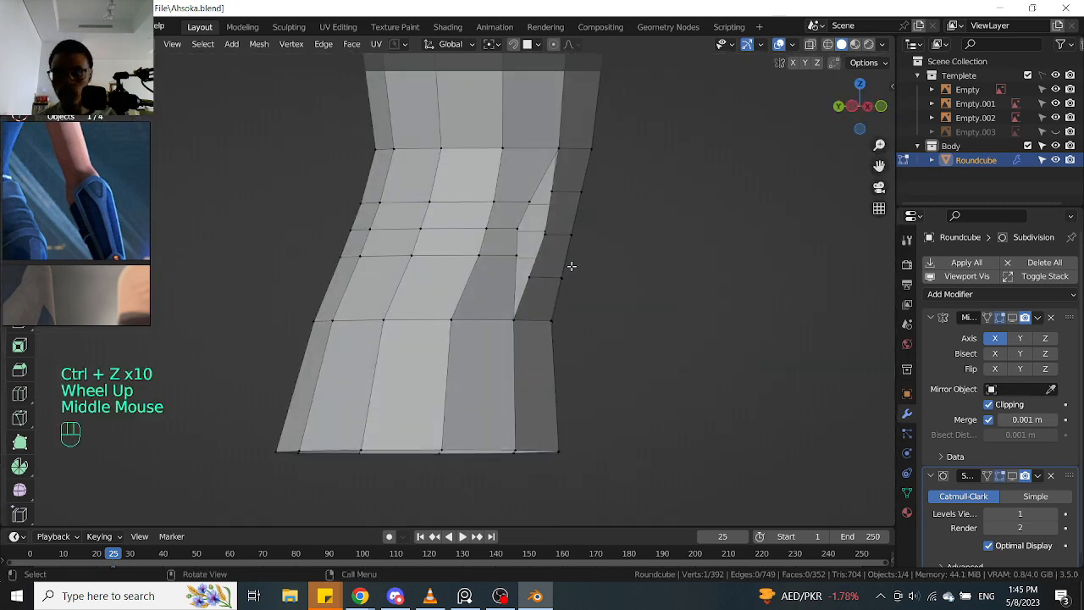
key("KP_3")
key("alt+z")
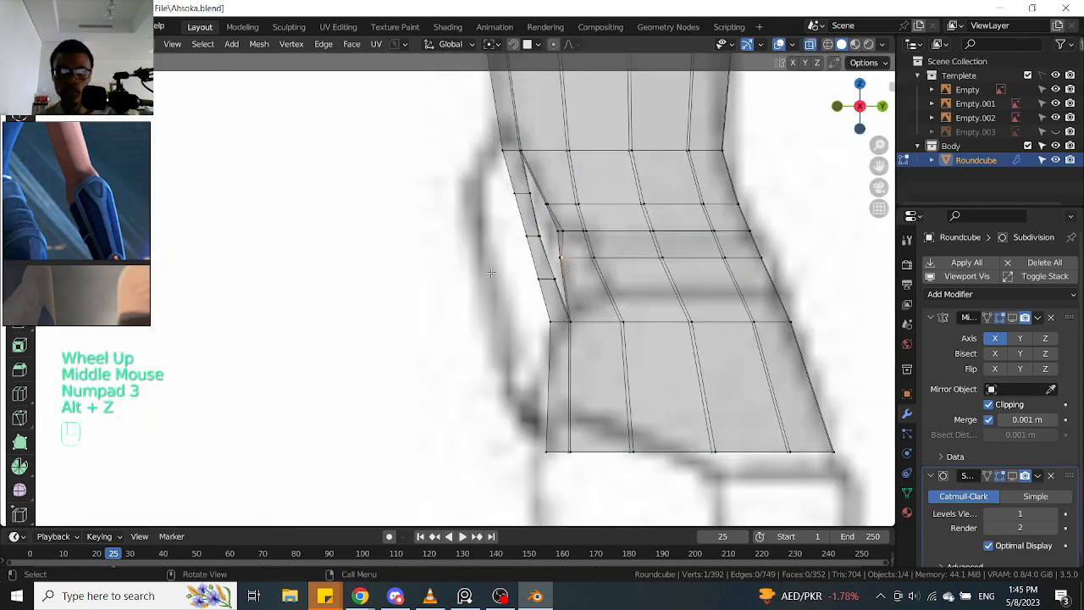
left_click_drag(491, 272, 553, 231)
key("g")
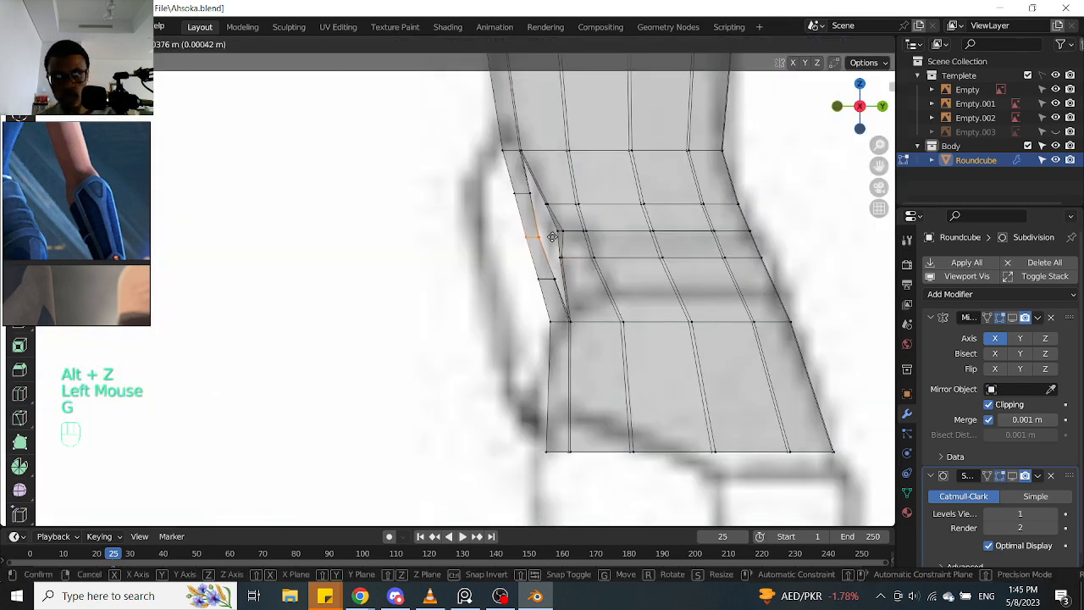
left_click(549, 237)
Move the strip's upper row slightly forward, and its lower row by -0.001128 m in Y and 0.000376 m in Z
left_click_drag(540, 185, 539, 186)
key("g")
left_click(535, 193)
left_click_drag(556, 268, 556, 269)
key("g")
left_click(555, 269)
Turn off X-ray and dissolve the edge loops directly above and below the middle knee loop on the main leg mesh
middle_click_drag(556, 269, 583, 318, "shift")
scroll(497, 305, "up", 2)
key("KP_1")
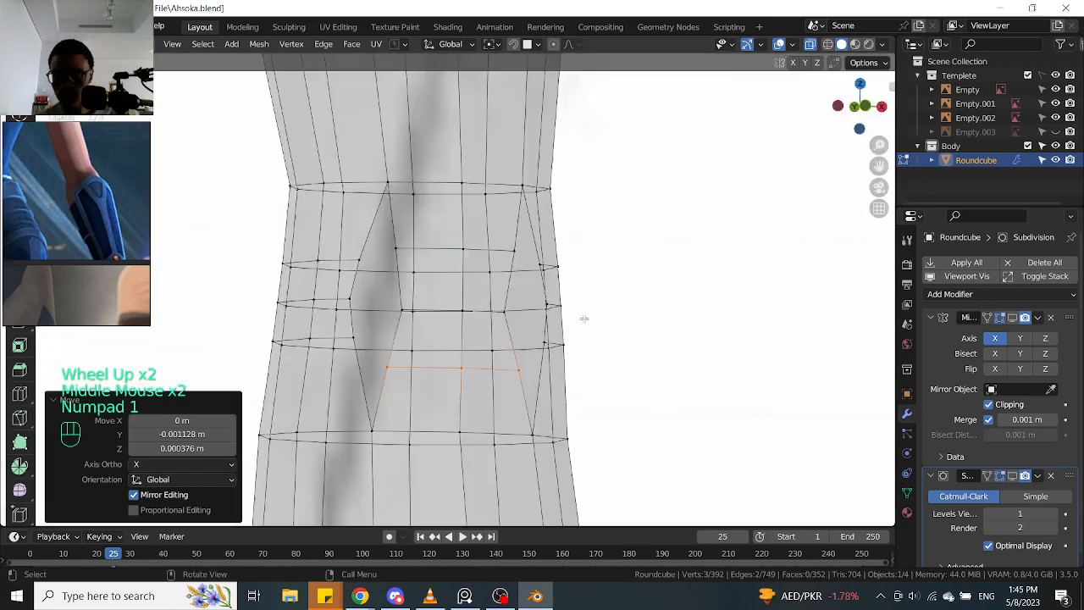
key("KP_3")
key("alt+z")
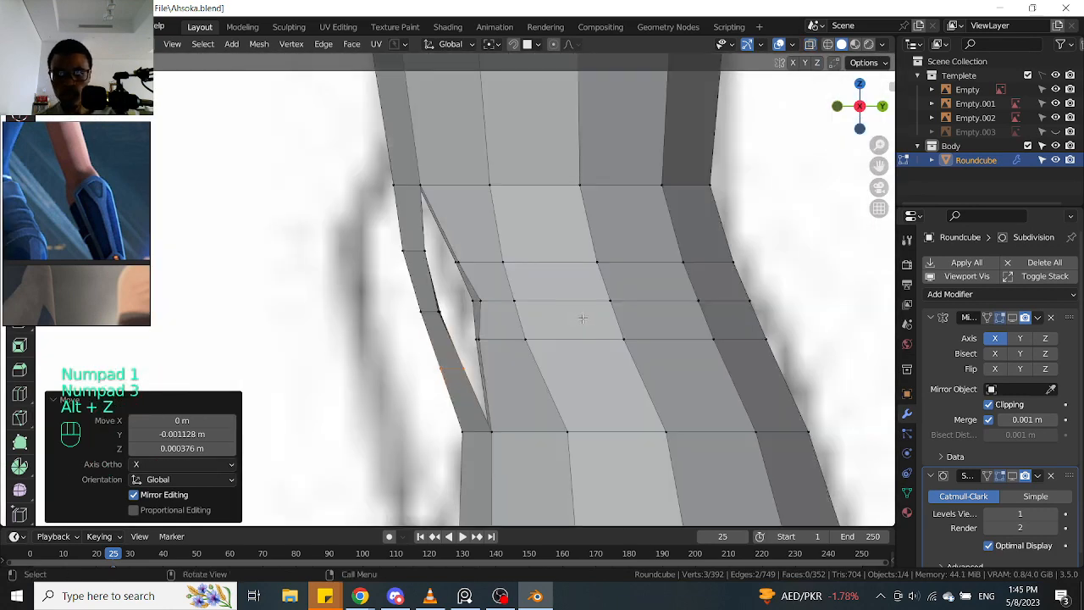
scroll(515, 329, "down", 2)
scroll(515, 330, "up", 1)
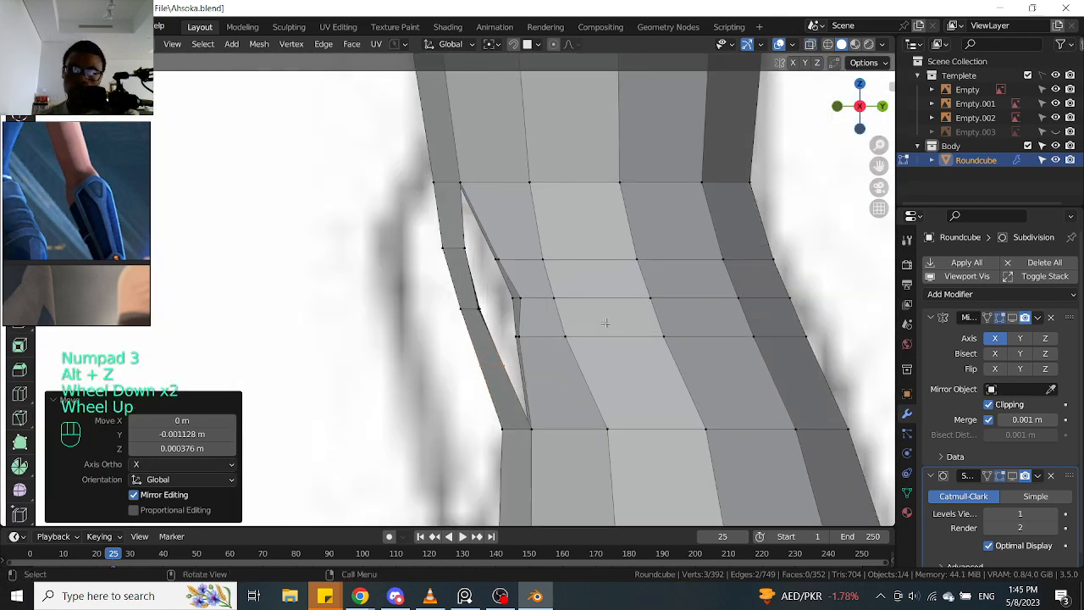
left_click(590, 257)
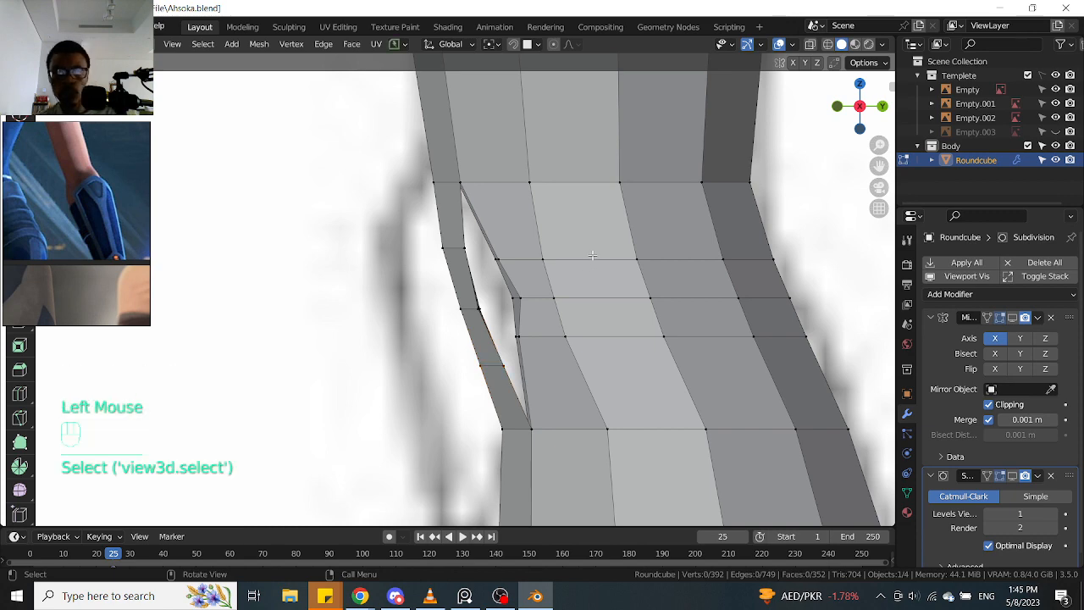
left_click(592, 255, "alt")
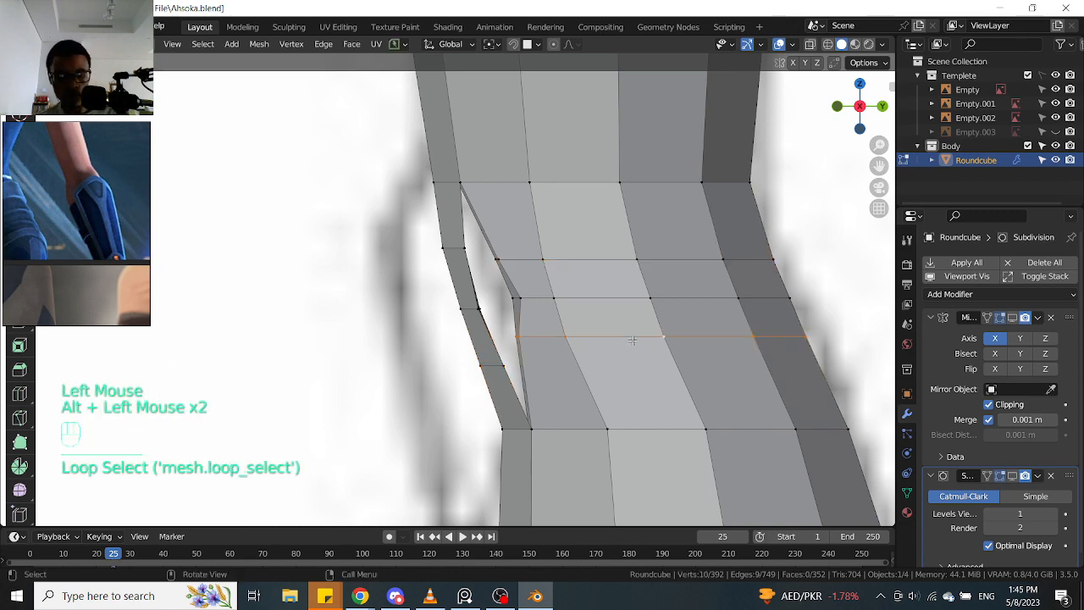
left_click(599, 258)
middle_click_drag(552, 310, 593, 292)
left_click(611, 294, "alt")
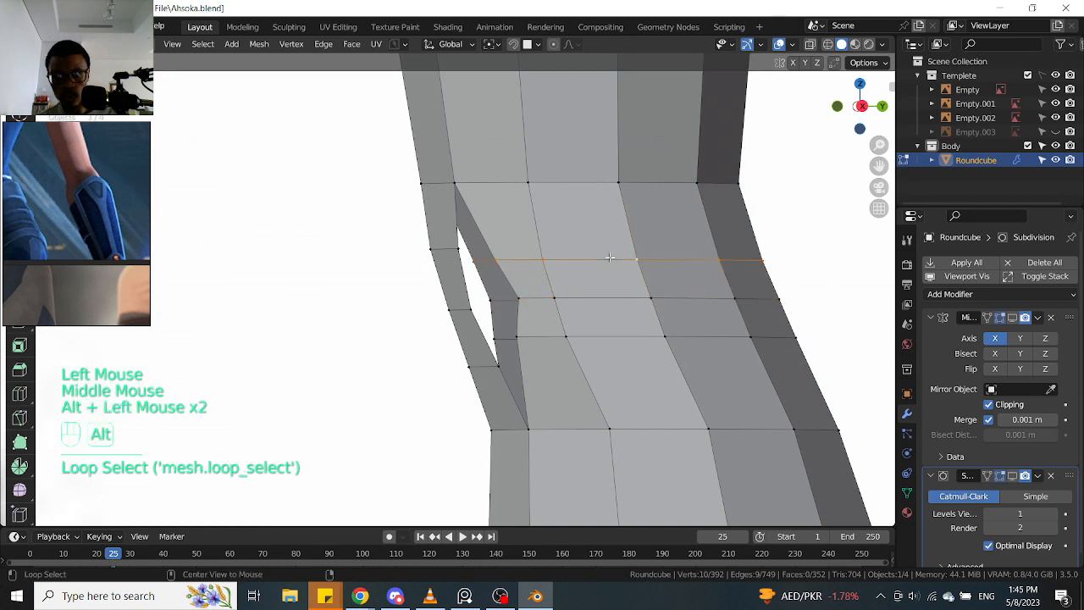
left_click(632, 334, "alt+shift")
key("x")
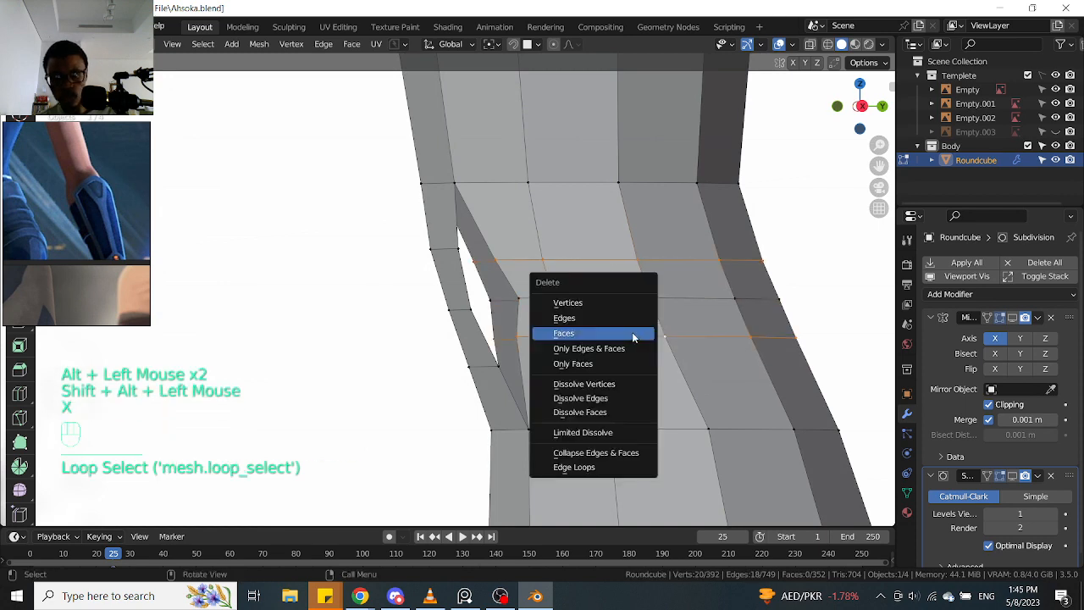
left_click(622, 397)
scroll(623, 398, "down", 1)
middle_click_drag(623, 397, 568, 304)
key("KP_3")
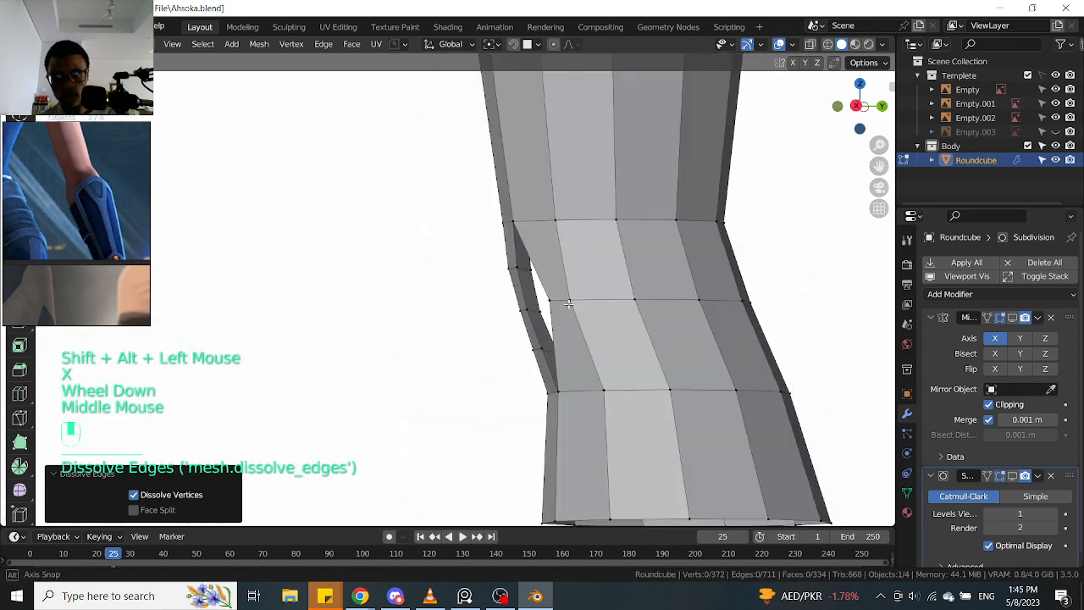
scroll(564, 303, "up", 2)
left_click(564, 303)
middle_click_drag(564, 304, 580, 320)
key("Tab")
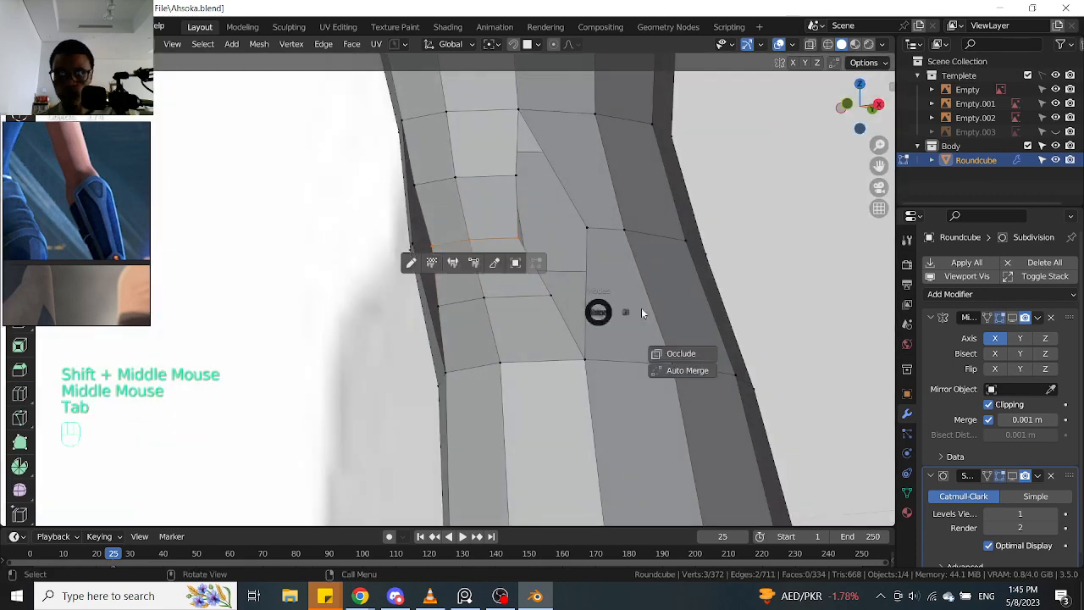
left_click(620, 273)
middle_click_drag(620, 273, 661, 297)
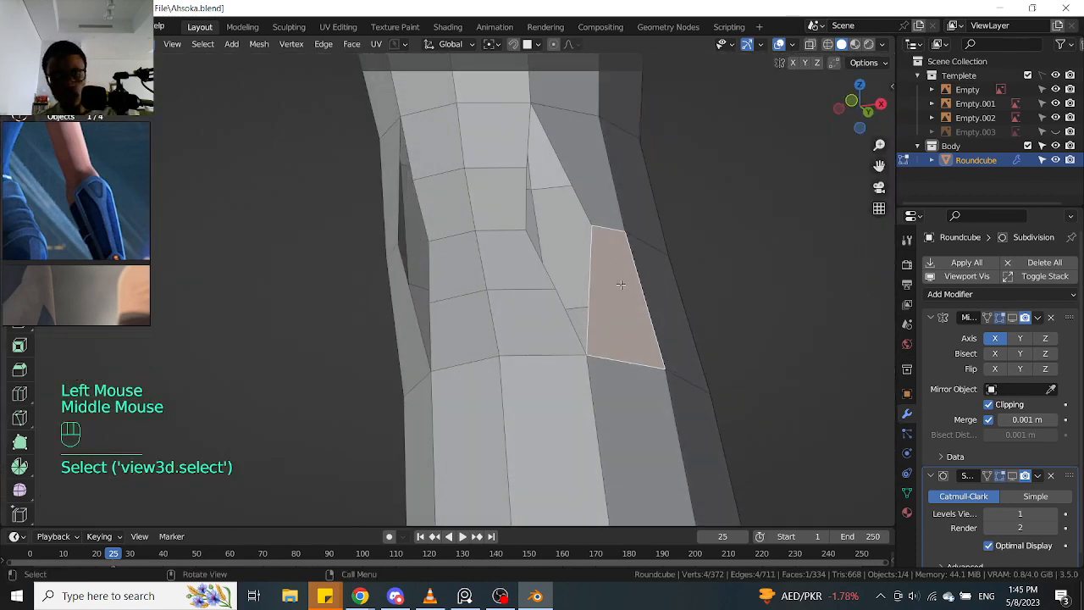
key("x")
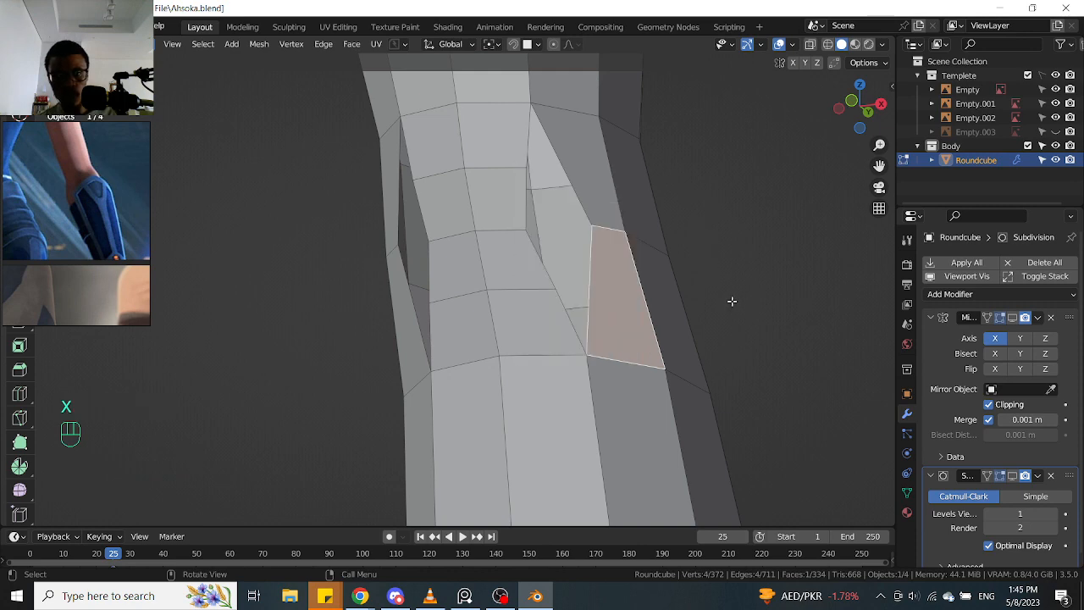
middle_click_drag(732, 301, 716, 308)
key("KP_1")
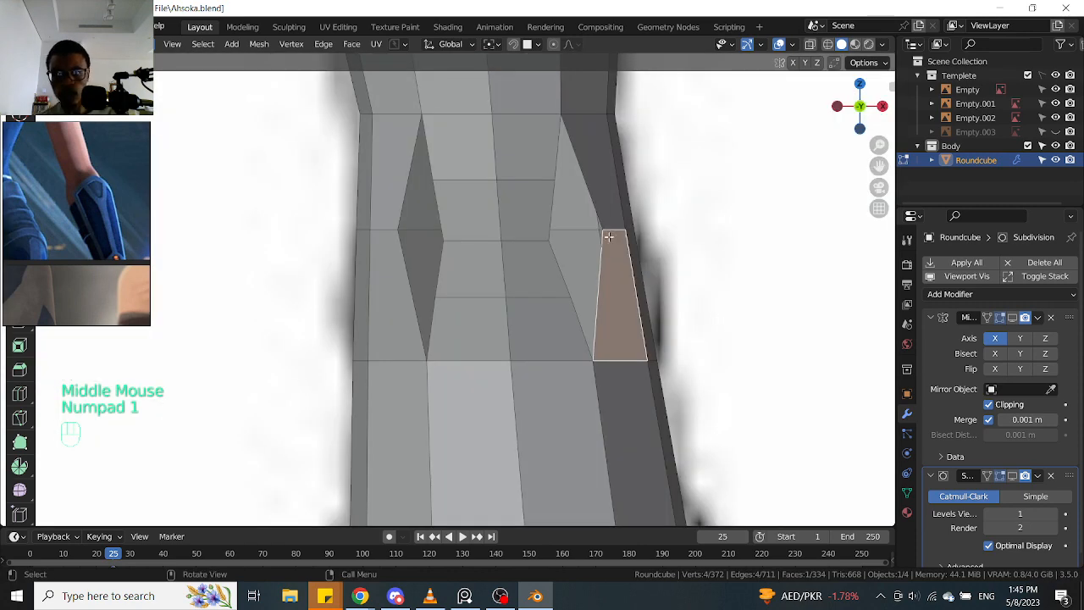
Fill a new face from the inset corner vertex on the outer border of the front knee strip
key("Tab")
left_click(533, 235)
middle_click_drag(533, 235, 630, 275)
key("f")
Try to fill another face from the border of the outer knee opening and merge its vertices, and undo the attempt
left_click(586, 247)
left_click(620, 235)
key("f")
left_click(647, 247)
scroll(635, 246, "up", 2)
scroll(618, 245, "up", 1)
left_click(604, 243, "shift")
key("1")
scroll(603, 243, "down", 1)
scroll(629, 279, "down", 2)
key("ctrl+z")
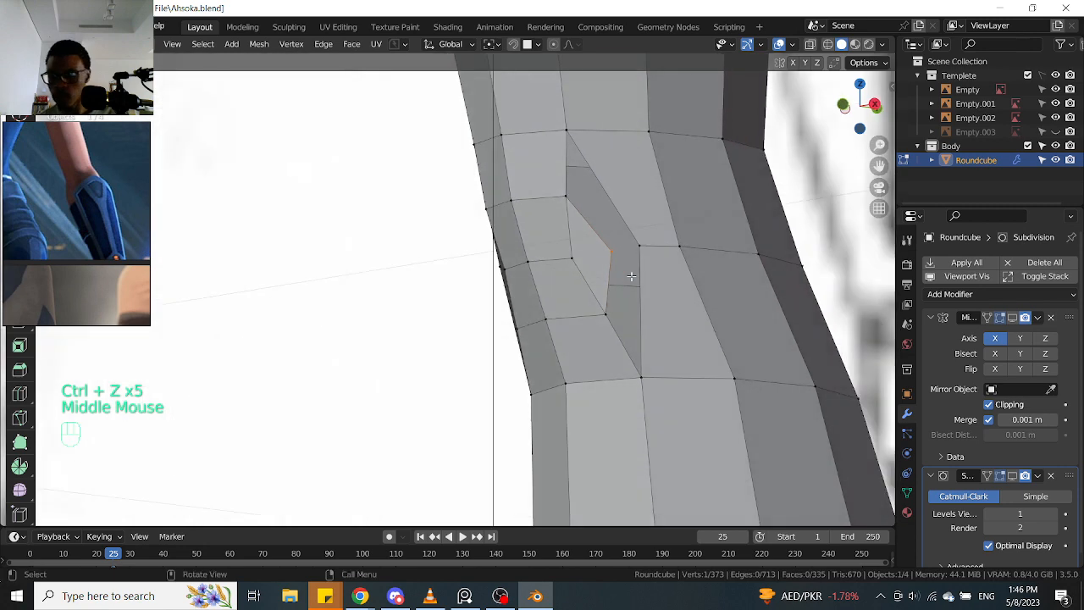
Add one centred loop cut above and one below the middle knee loop around the main leg mesh
key("KP_3")
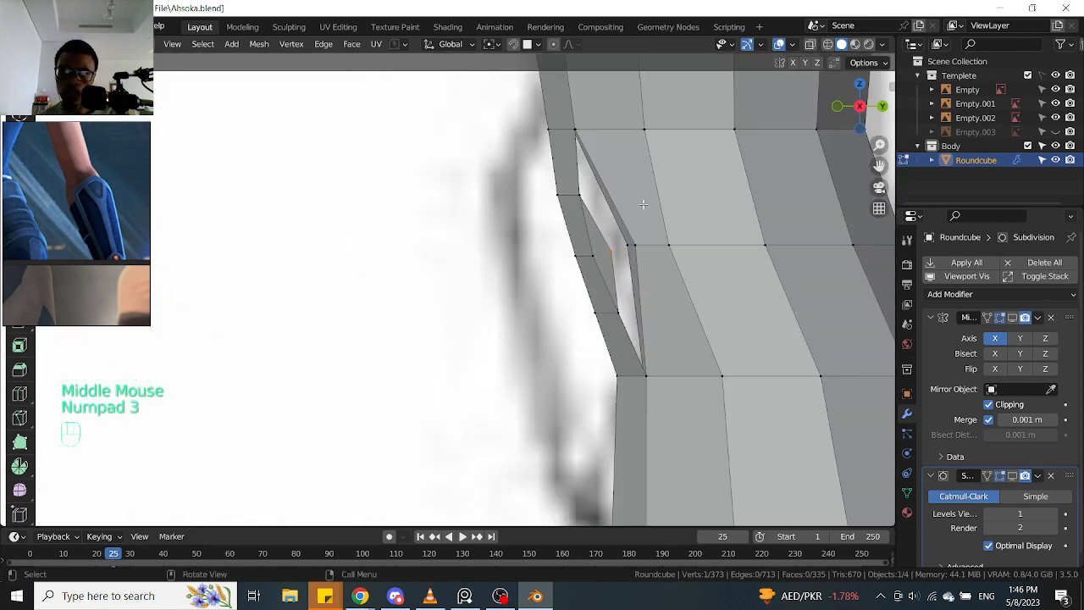
middle_click_drag(629, 240, 668, 238, "shift")
scroll(592, 261, "up", 1)
scroll(639, 252, "down", 1)
scroll(634, 227, "down", 2)
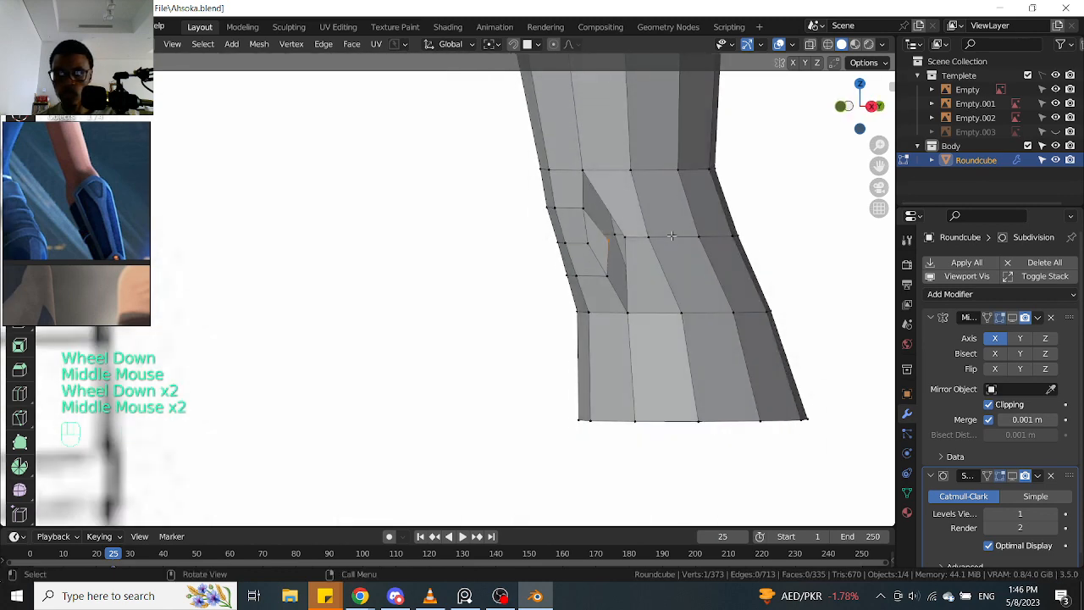
key("ctrl+r")
left_click(690, 220)
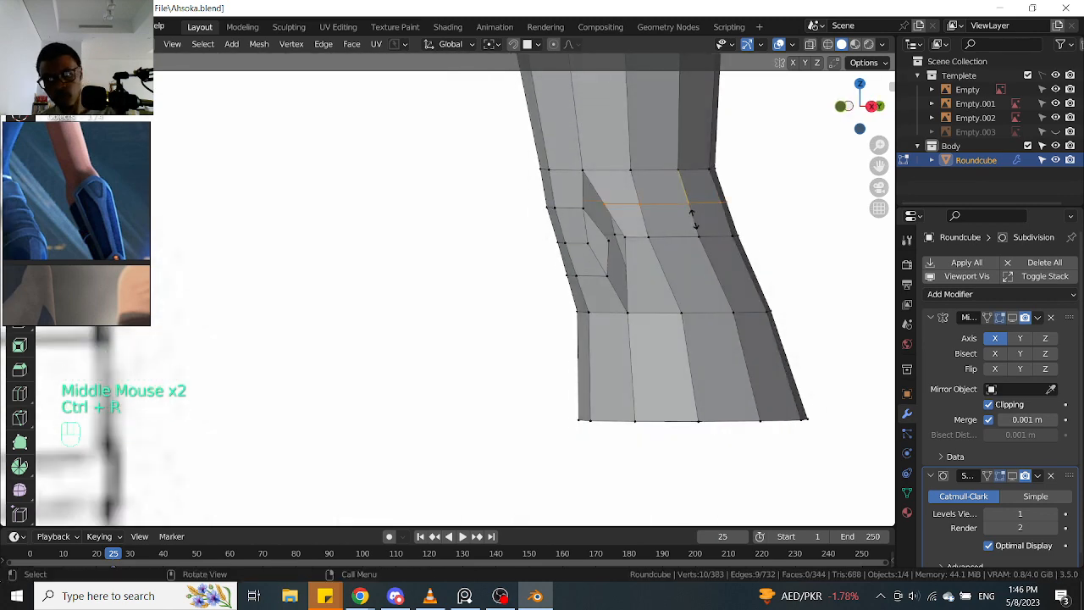
right_click(687, 218)
key("ctrl+r")
left_click(691, 272)
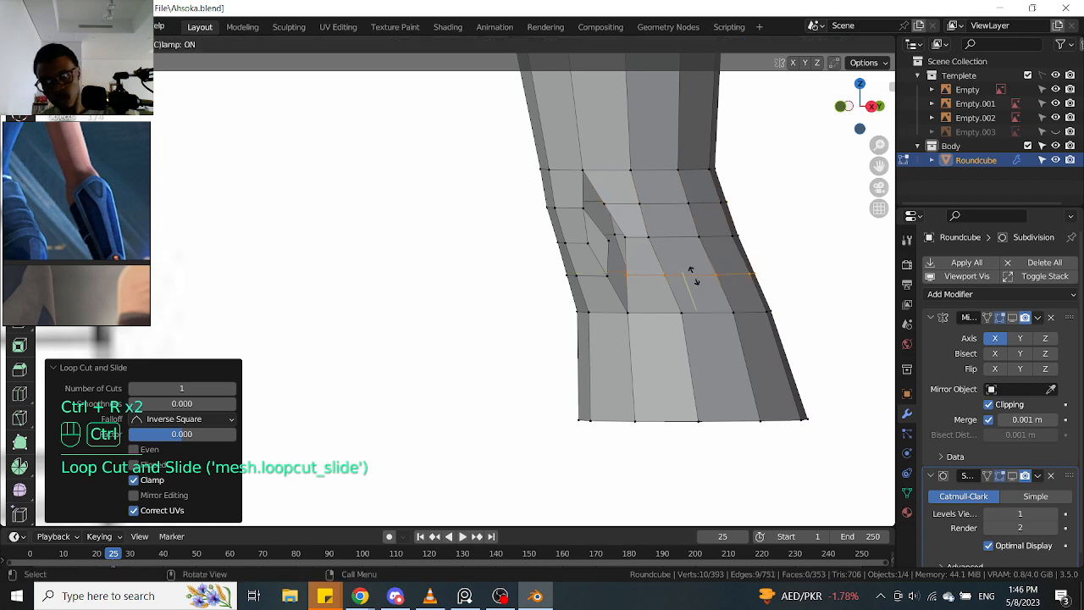
right_click(690, 273)
Try to merge the middle vertex of the outer knee opening into the strip's new corner vertex, and undo it
middle_click_drag(721, 198, 686, 196)
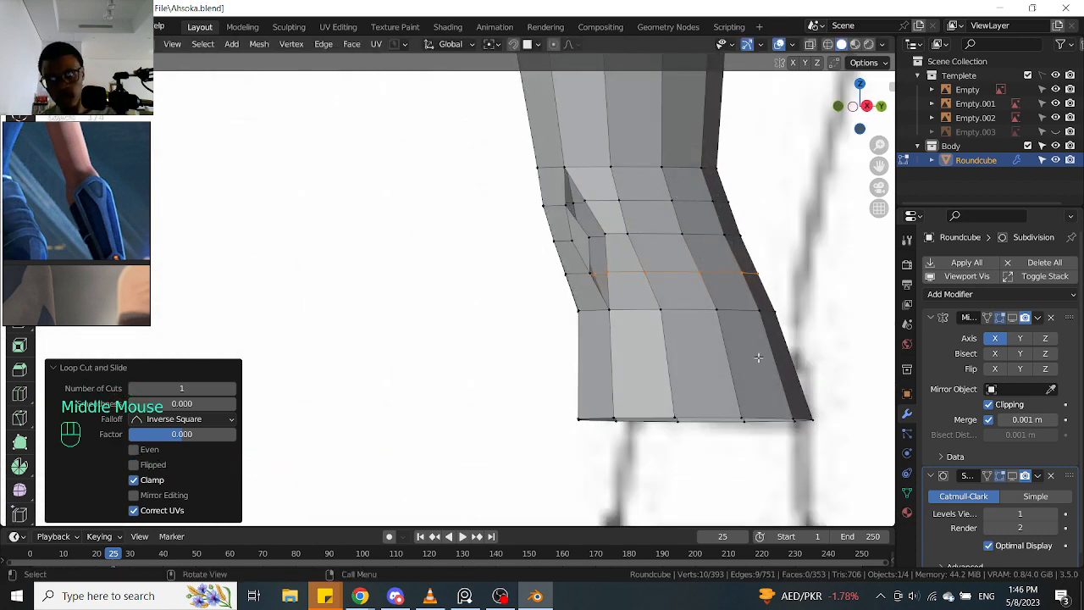
scroll(716, 254, "up", 1)
middle_click_drag(716, 254, 697, 296)
scroll(696, 280, "up", 2)
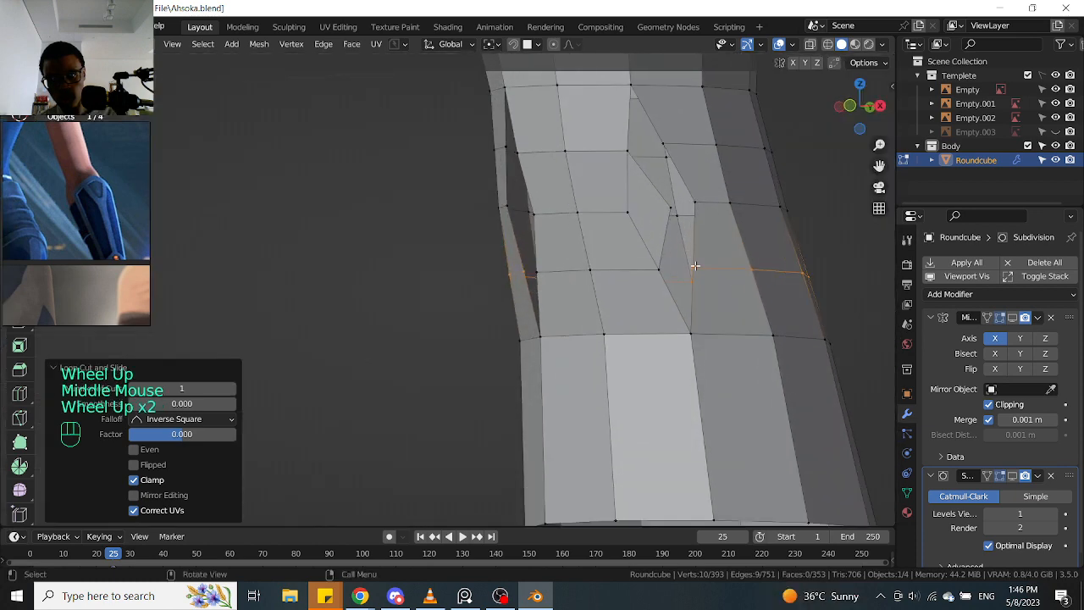
middle_click_drag(709, 248, 663, 289, "shift")
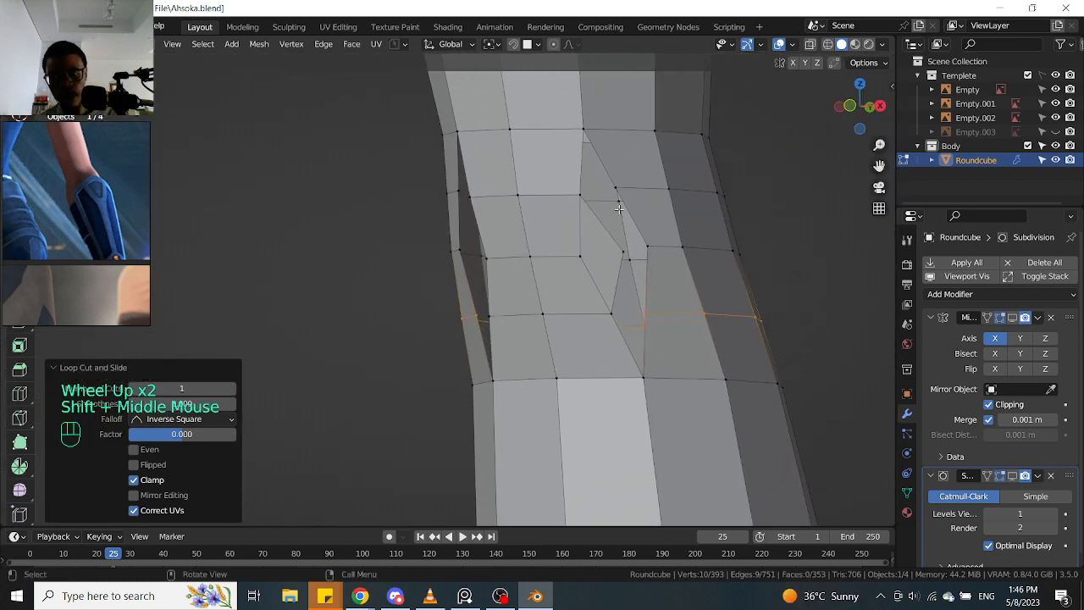
left_click(642, 247)
left_click(627, 251, "shift")
key("1")
middle_click_drag(633, 256, 649, 266)
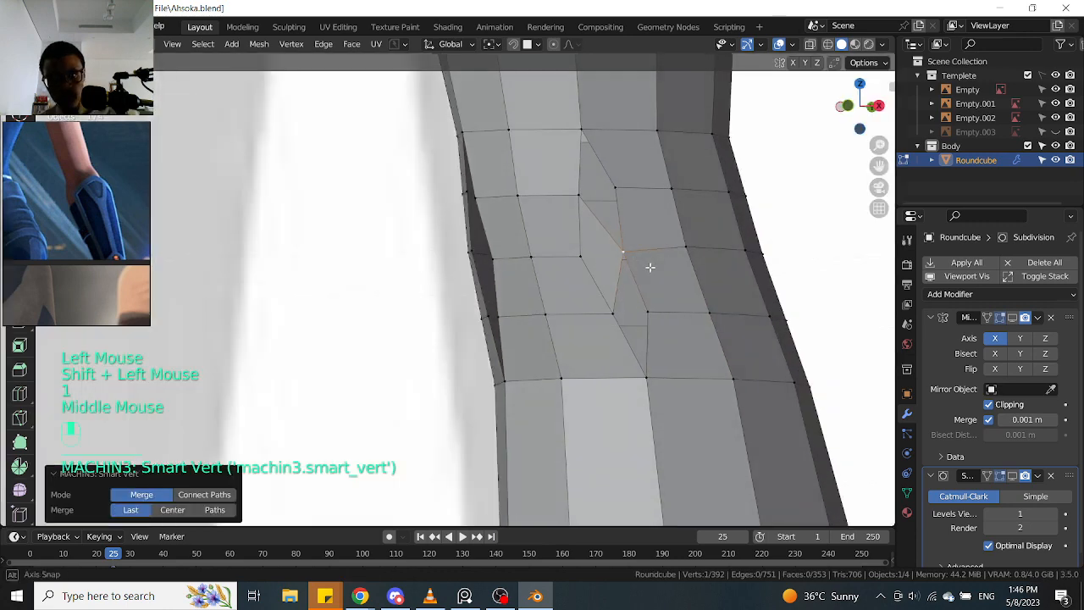
key("ctrl+z")
Fill a face from the middle border vertex of the outer knee opening and merge its free corner into the strip's corner vertex
left_click(647, 248)
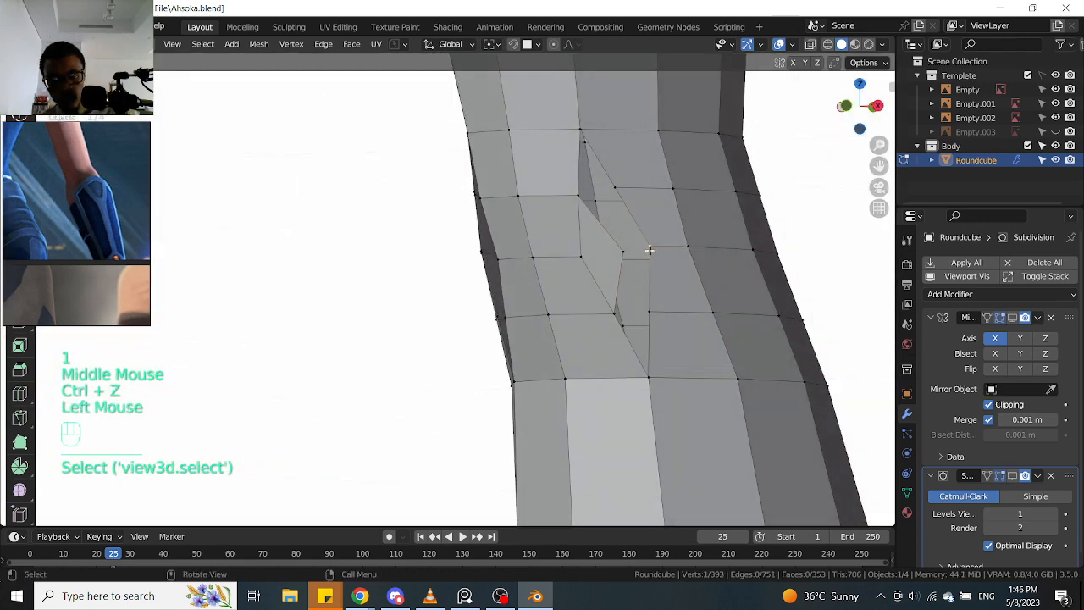
key("f")
left_click(624, 254, "shift")
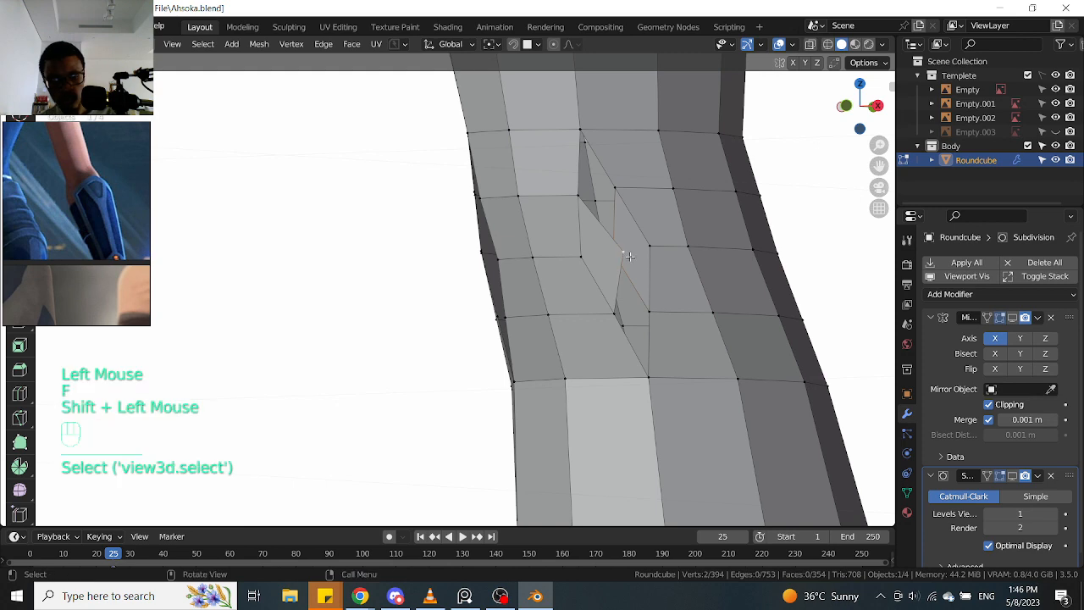
key("1")
mouse_move(624, 254)
middle_mouse_down()
mouse_move(624, 269)
mouse_move(628, 252)
middle_mouse_up()
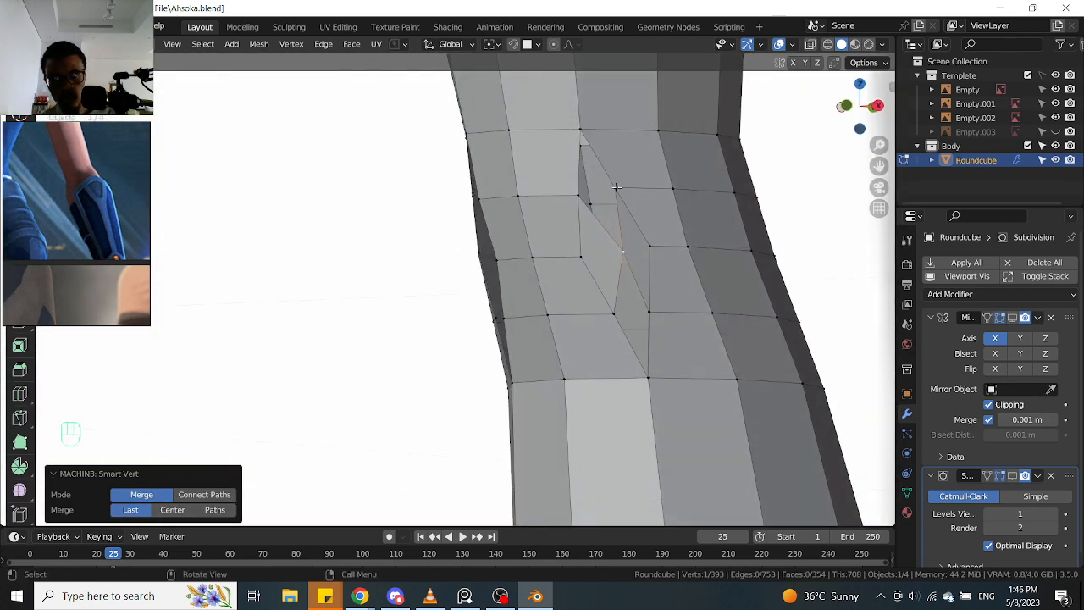
Try to fill the upper part of the outer knee gap from its border vertex, and undo the face
middle_click_drag(616, 198, 615, 190)
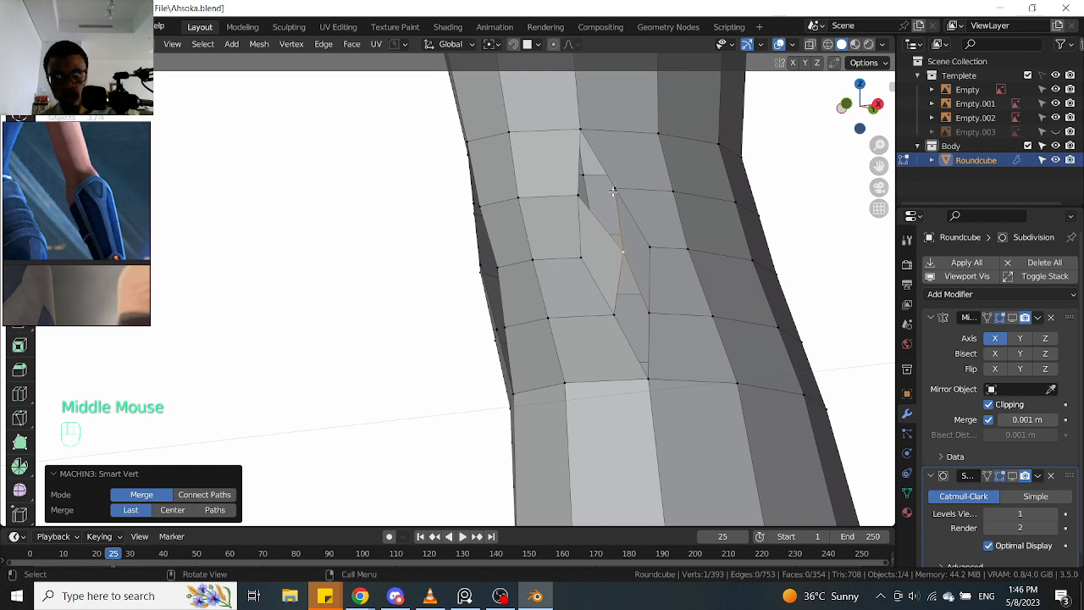
left_click(614, 192)
key("f")
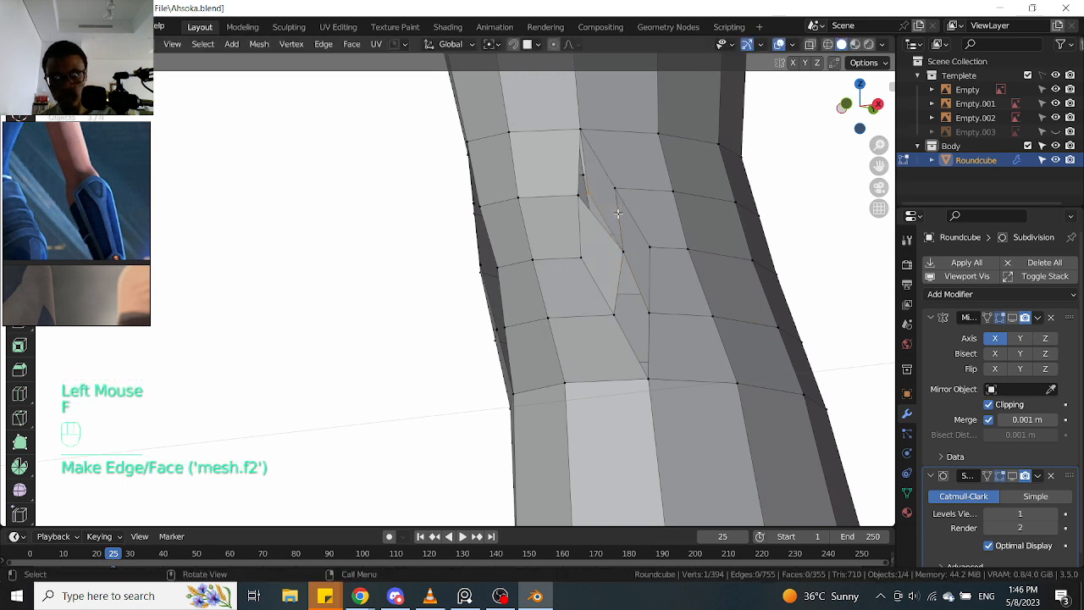
key("ctrl+z")
Fill the remaining upper and lower gaps of the outer knee opening with faces built from the new face's edges
key("Tab")
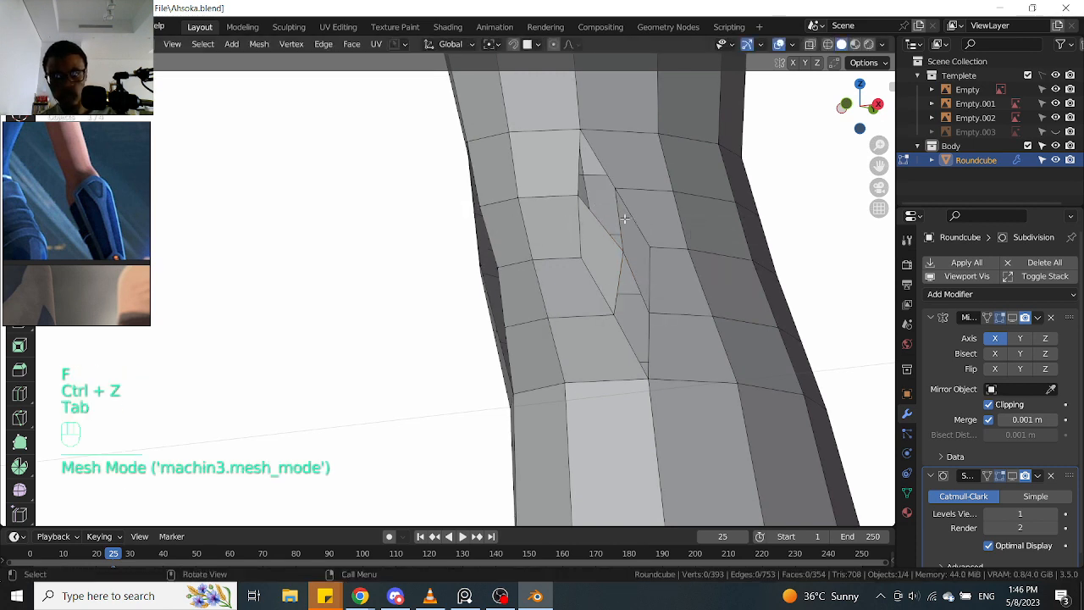
left_click(626, 224)
key("x")
left_click(633, 232)
middle_click_drag(738, 235, 645, 231)
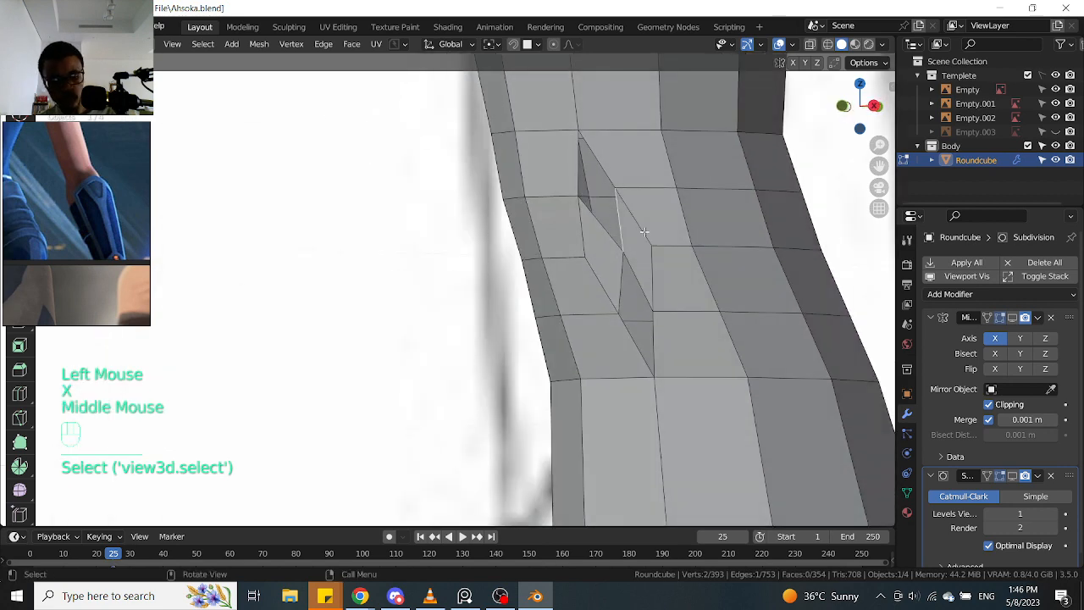
key("f")
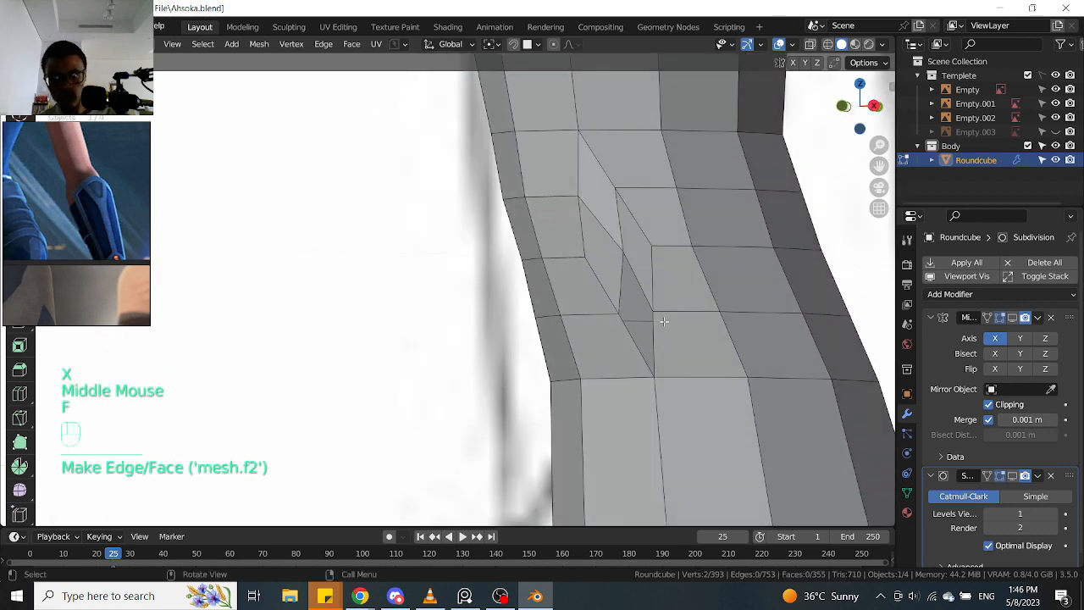
left_click(618, 282)
key("f")
left_click(621, 282)
Move the reference picture aside, erase the blue annotation strokes across the leg, and put the reference picture back
middle_click_drag(621, 284, 538, 339)
key("Tab")
scroll(658, 328, "down", 6)
scroll(566, 366, "up", 3)
left_click_drag(88, 194, 280, 239)
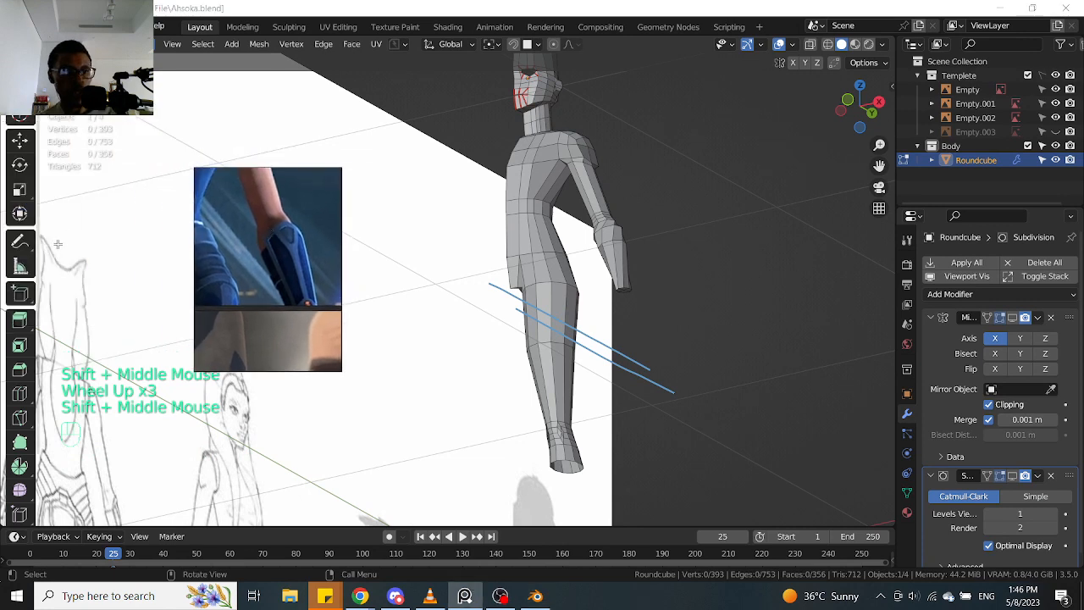
left_click(27, 248)
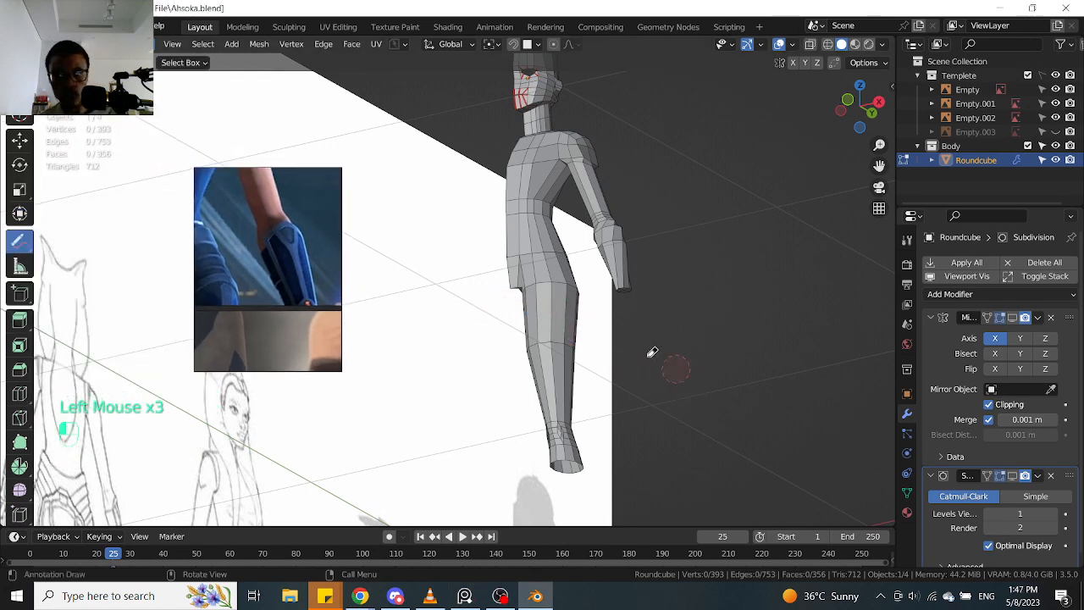
left_click_drag(287, 272, 109, 248)
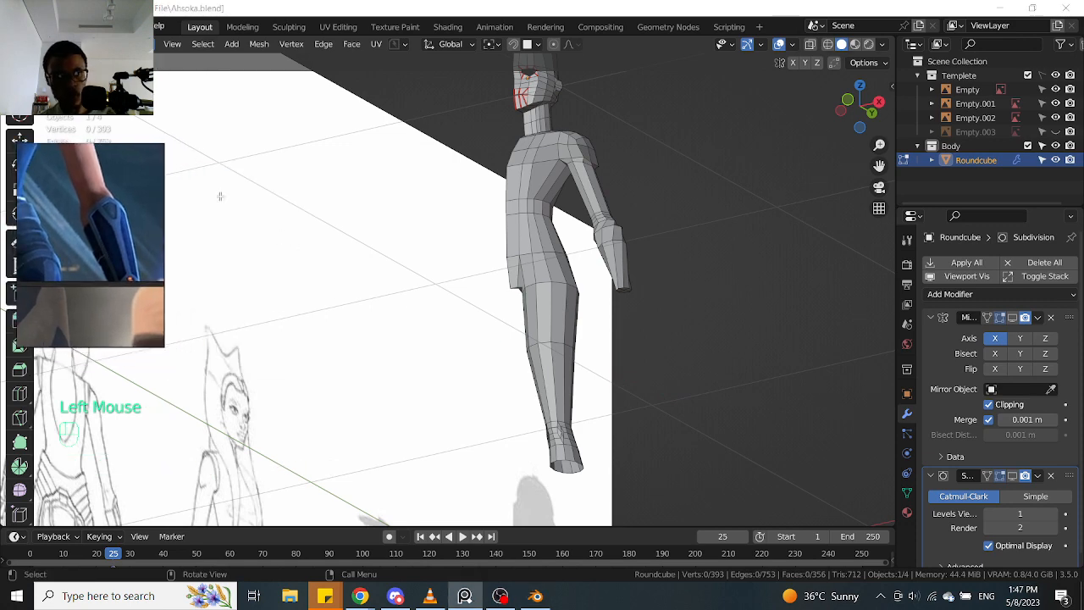
Hide the toolbar and compare the rebuilt knee with the reference drawings from the front and the side
middle_click_drag(404, 295, 579, 364)
key("t")
scroll(581, 378, "down", 2)
middle_click_drag(637, 330, 550, 61, "shift")
scroll(612, 342, "up", 2)
middle_click_drag(593, 464, 605, 298, "shift")
scroll(604, 298, "up", 2)
left_click(680, 336)
key("KP_1")
scroll(675, 331, "up", 1)
scroll(670, 327, "down", 6)
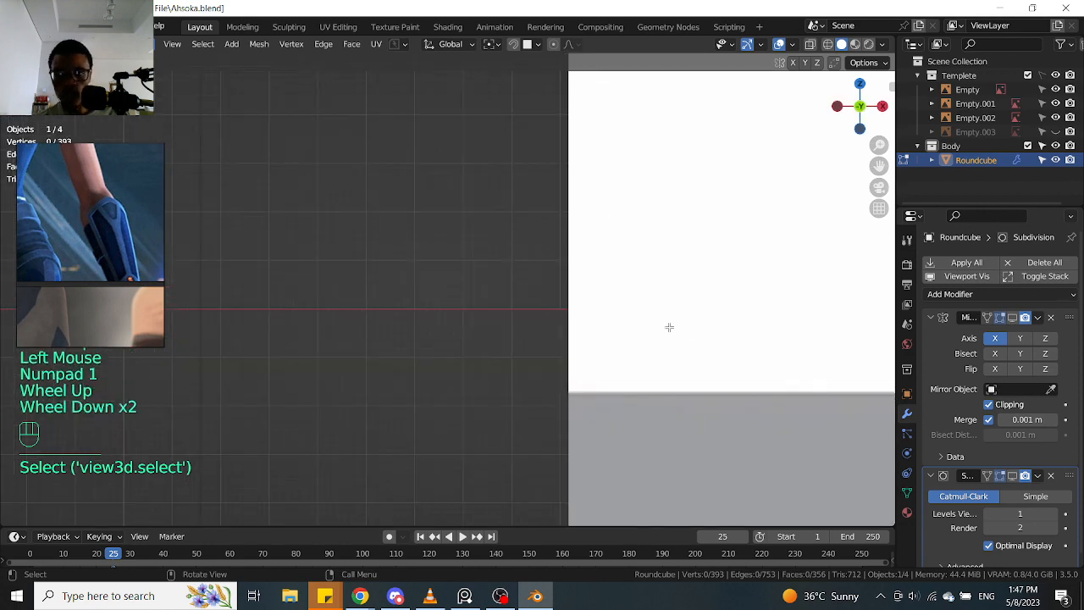
scroll(602, 295, "up", 3)
middle_click_drag(602, 294, 762, 339, "shift")
scroll(547, 259, "up", 2)
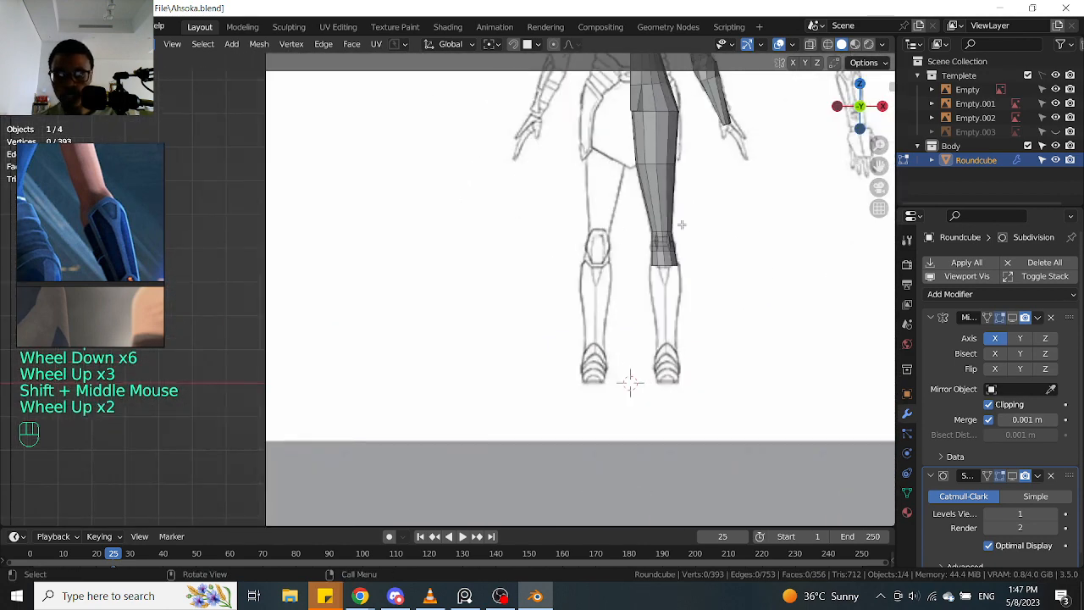
scroll(608, 263, "up", 2)
middle_click_drag(547, 259, 516, 333, "shift")
left_click(608, 260)
key("Tab")
scroll(634, 262, "up", 2)
key("KP_3")
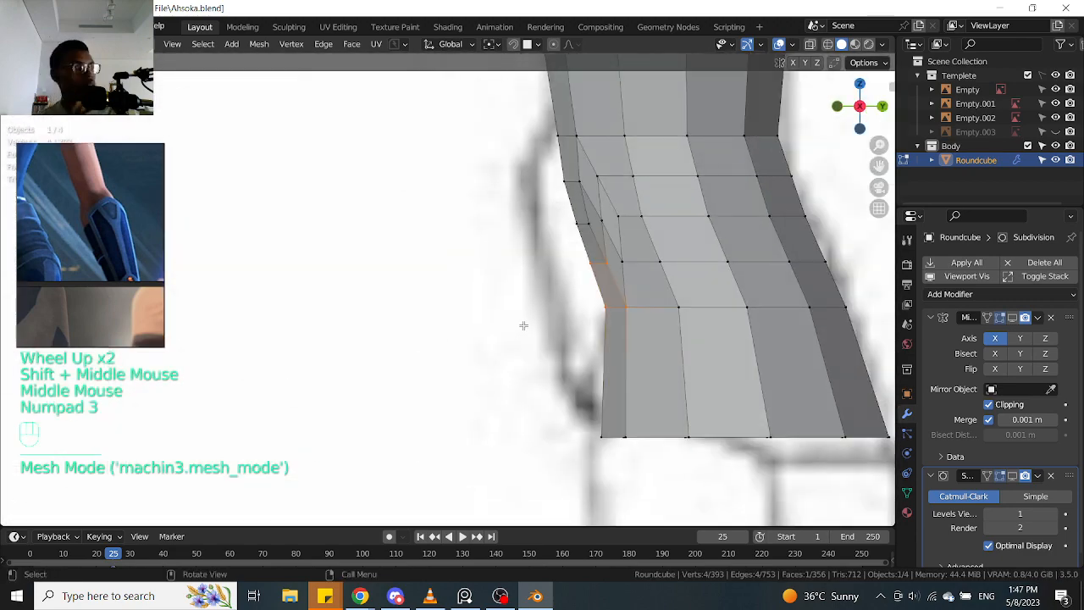
With X-ray on, move the box-selected vertices at the front of the knee slightly forward in the side view
scroll(610, 286, "up", 1)
mouse_move(628, 217)
middle_mouse_down()
mouse_move(649, 187)
mouse_move(726, 184)
mouse_move(698, 193)
mouse_move(682, 227)
mouse_move(631, 222)
middle_mouse_up()
key("KP_3")
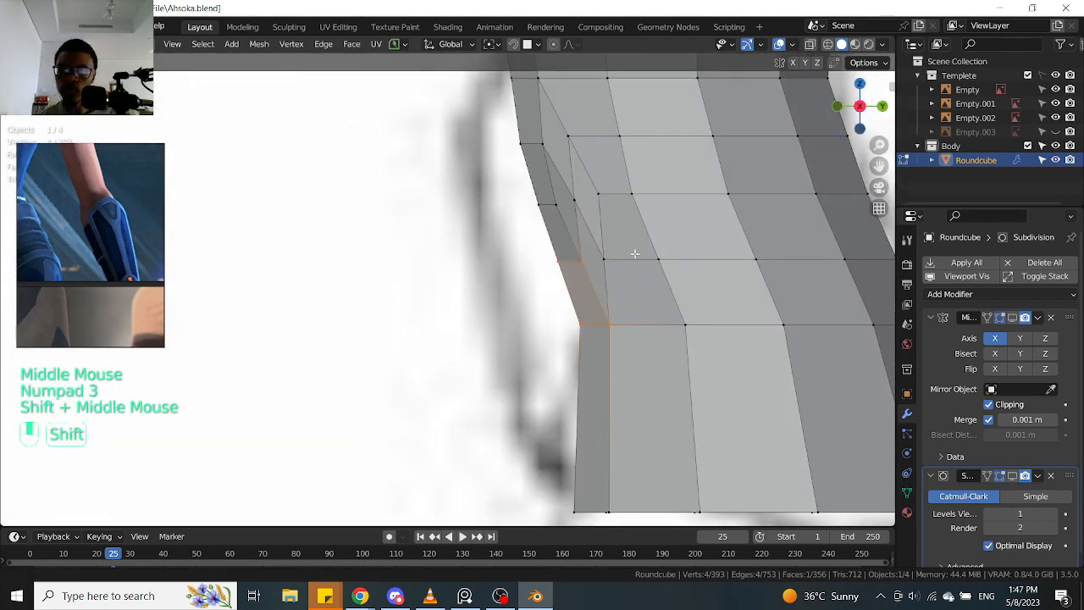
scroll(386, 278, "up", 2)
key("alt+z")
left_click_drag(449, 195, 495, 247)
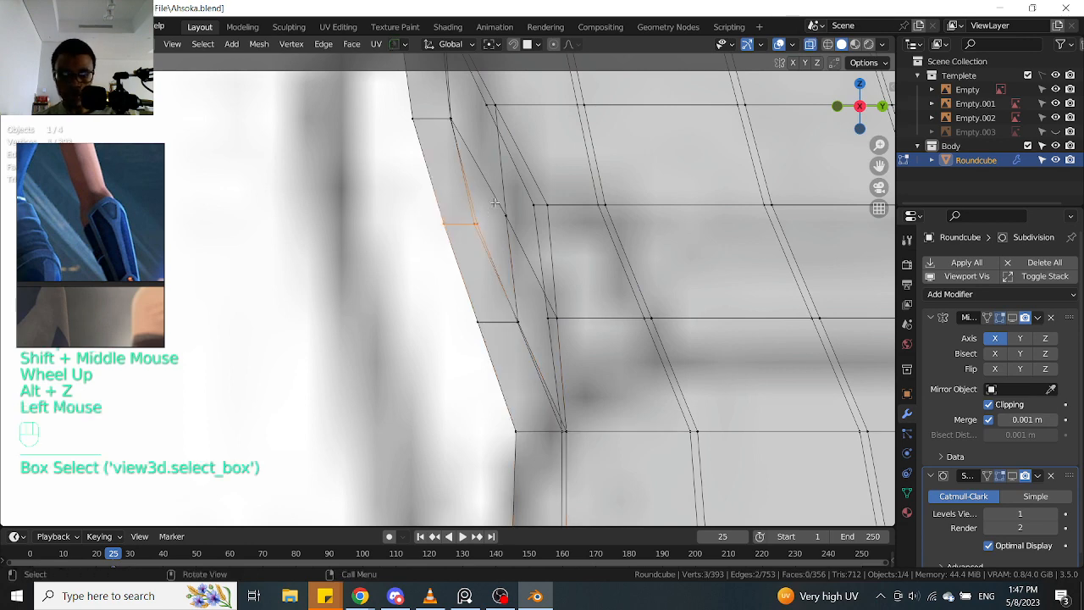
key("g")
left_click(485, 205)
scroll(487, 200, "down", 2)
key("alt+z")
Delete the face at the lower outer knee and two more faces around the sides of the knee
middle_click_drag(453, 194, 534, 254)
scroll(573, 188, "up", 1)
scroll(542, 242, "down", 1)
left_click(542, 259)
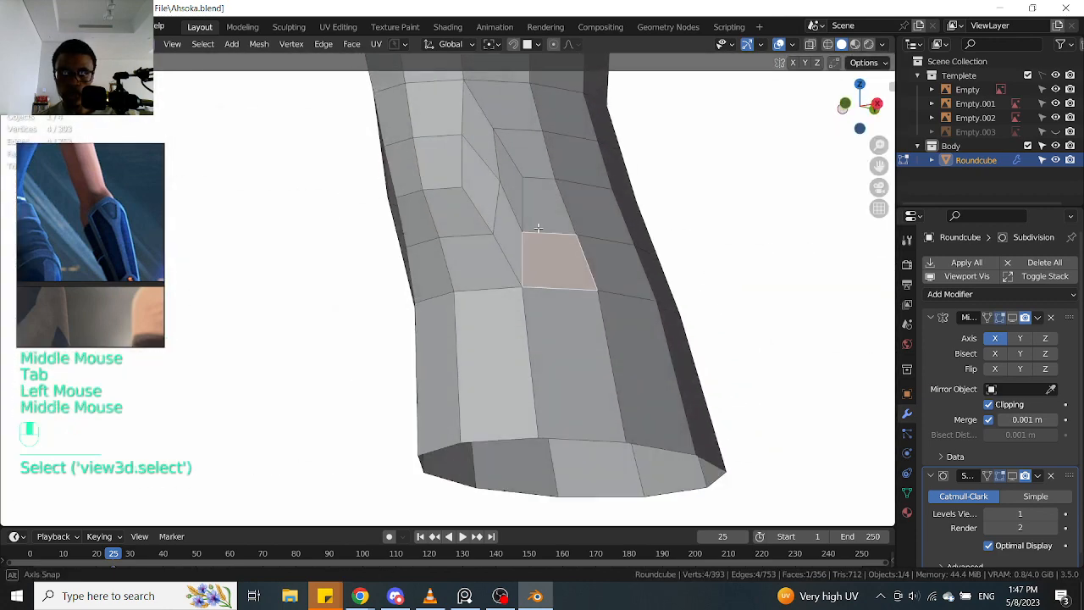
scroll(539, 262, "up", 1)
key("x")
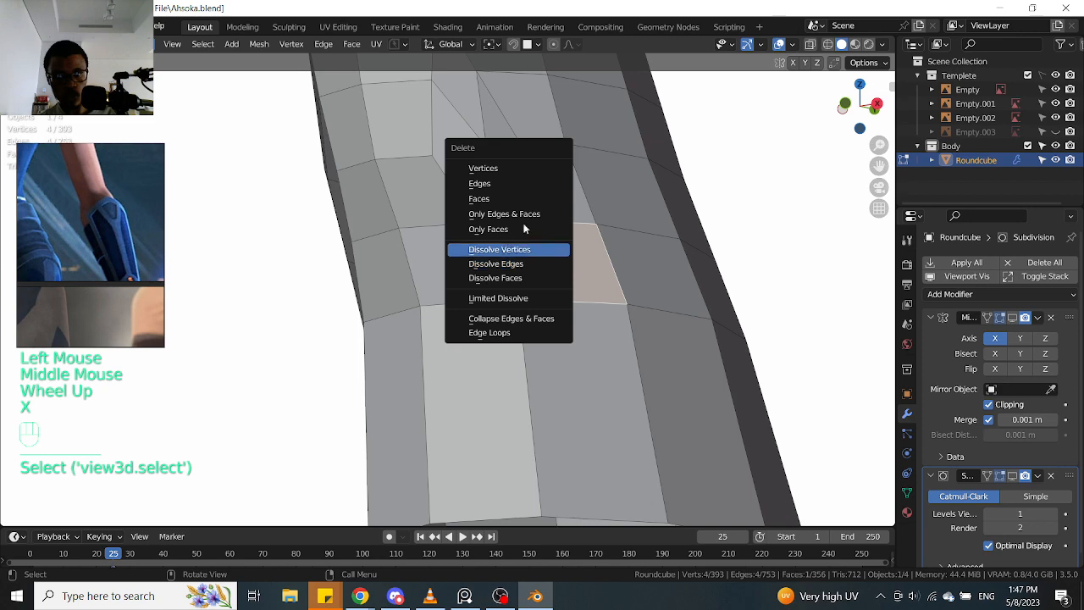
left_click(518, 198)
middle_click_drag(518, 198, 421, 266)
left_click(513, 194)
left_click(347, 237, "shift")
scroll(385, 220, "down", 2)
key("x")
left_click(414, 246)
Find the body model again and frame the view on the knee
scroll(404, 266, "down", 1)
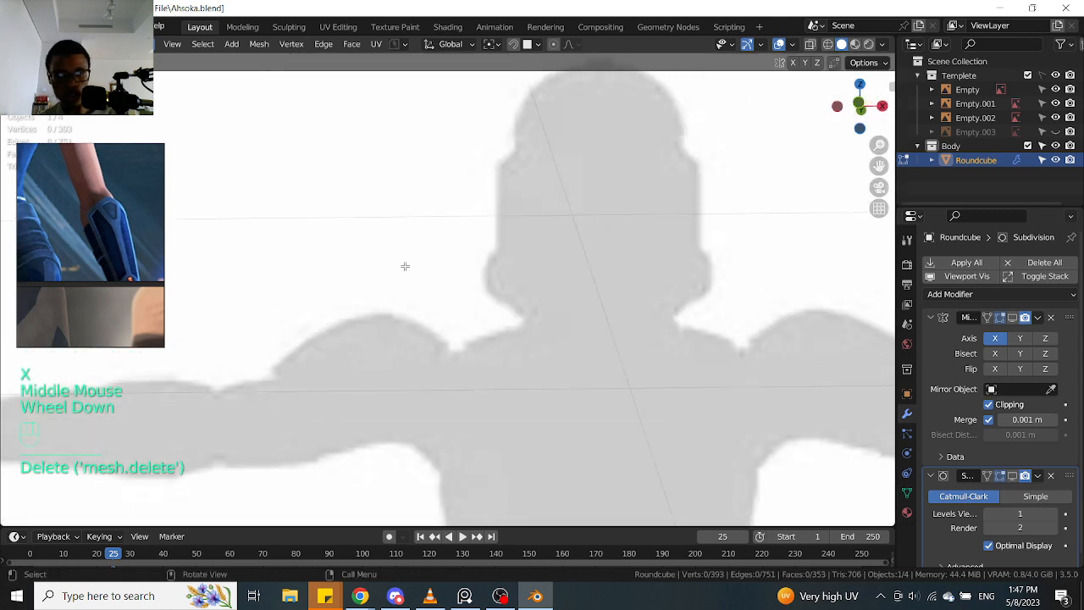
scroll(405, 266, "down", 3)
middle_click_drag(372, 236, 619, 138, "shift")
middle_click_drag(325, 256, 642, 204, "shift")
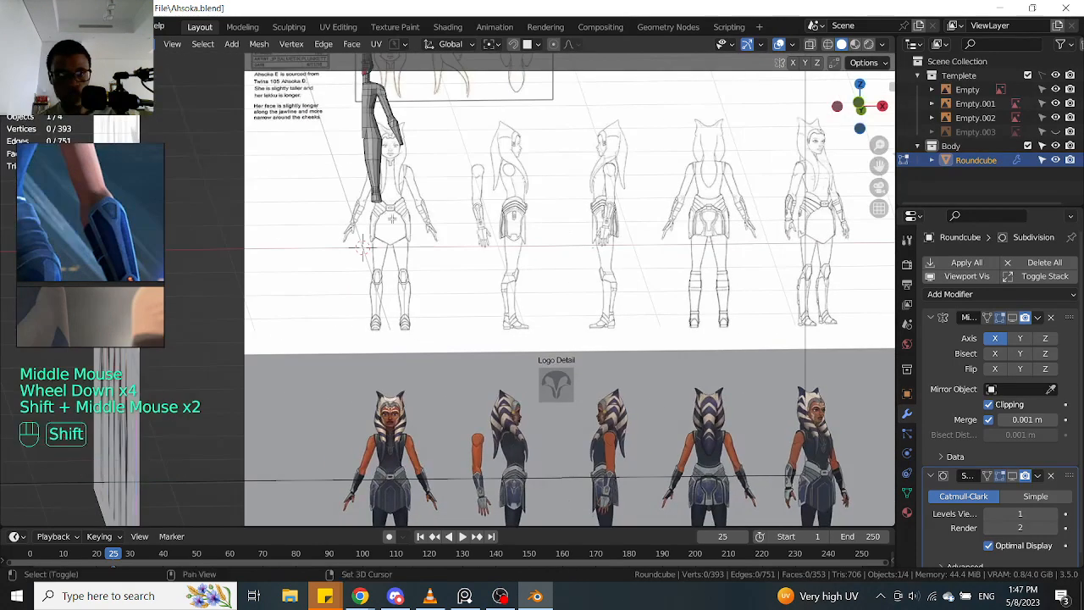
middle_click_drag(387, 218, 416, 302, "shift")
scroll(416, 303, "up", 2)
left_click(431, 156)
key("KP_Decimal")
middle_click_drag(430, 157, 459, 283)
scroll(461, 283, "up", 2)
Try merging the inner border vertex of the outer knee opening onto its lower corner vertex
key("Tab")
left_click(443, 275)
middle_click_drag(443, 276, 499, 295)
left_click(557, 352, "shift")
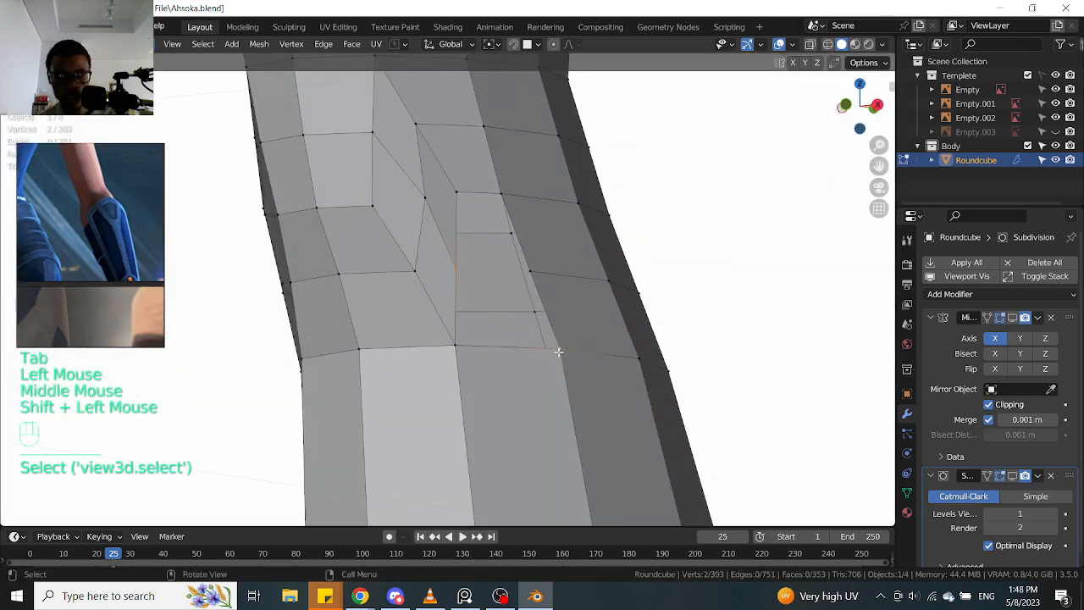
key("1")
middle_click_drag(556, 320, 513, 214)
scroll(479, 217, "down", 1)
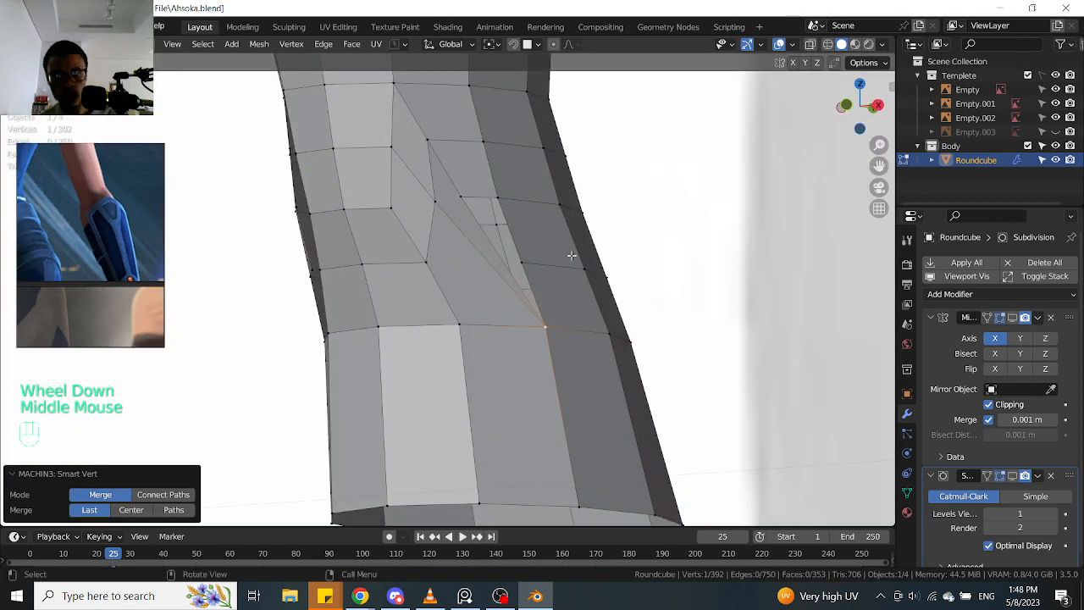
Try to dissolve the horizontal edge loop across the lower knee, and undo it
left_click(543, 261)
left_click(543, 262, "alt")
middle_click_drag(580, 252, 550, 266)
key("ctrl+x")
key("ctrl+z")
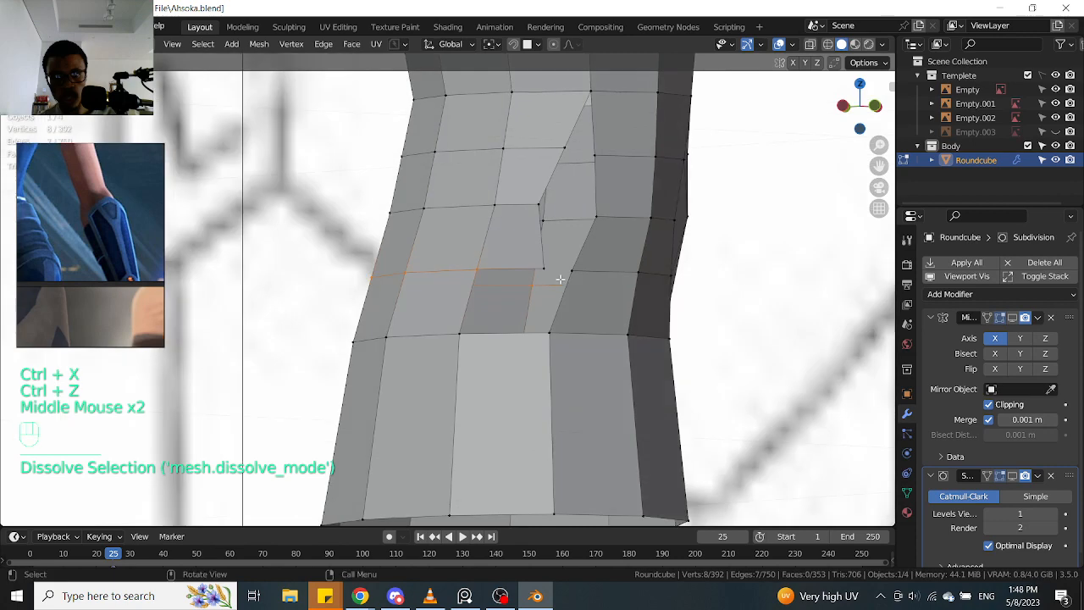
Try sliding the corner vertex of the inner knee opening along its horizontal edge toward the back of the leg
key("Tab")
left_click(549, 267)
key("Tab")
left_click(542, 267)
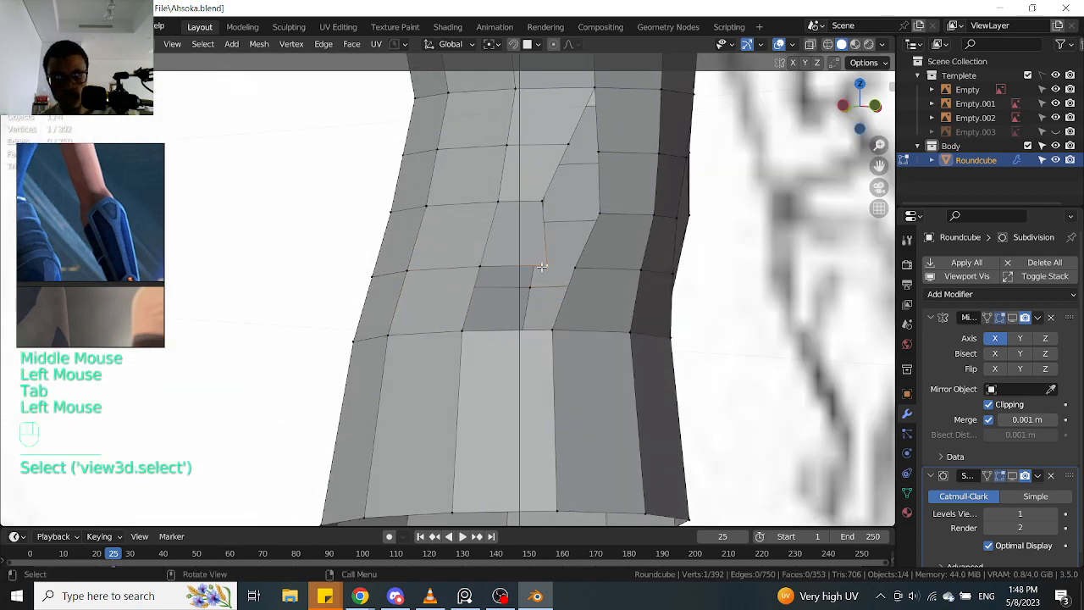
key("g")
key("g")
left_click(496, 270)
middle_click_drag(497, 269, 511, 255)
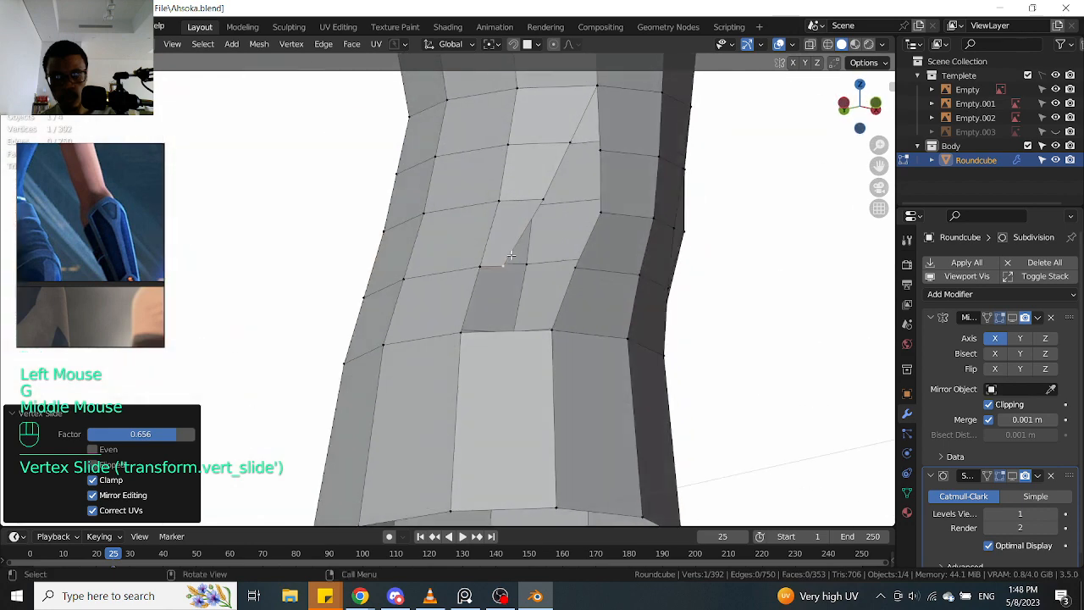
Undo the vertex slide and the vertex merge at the knee openings
middle_click_drag(590, 230, 474, 247)
left_click(587, 210)
middle_click_drag(738, 230, 498, 271, "shift")
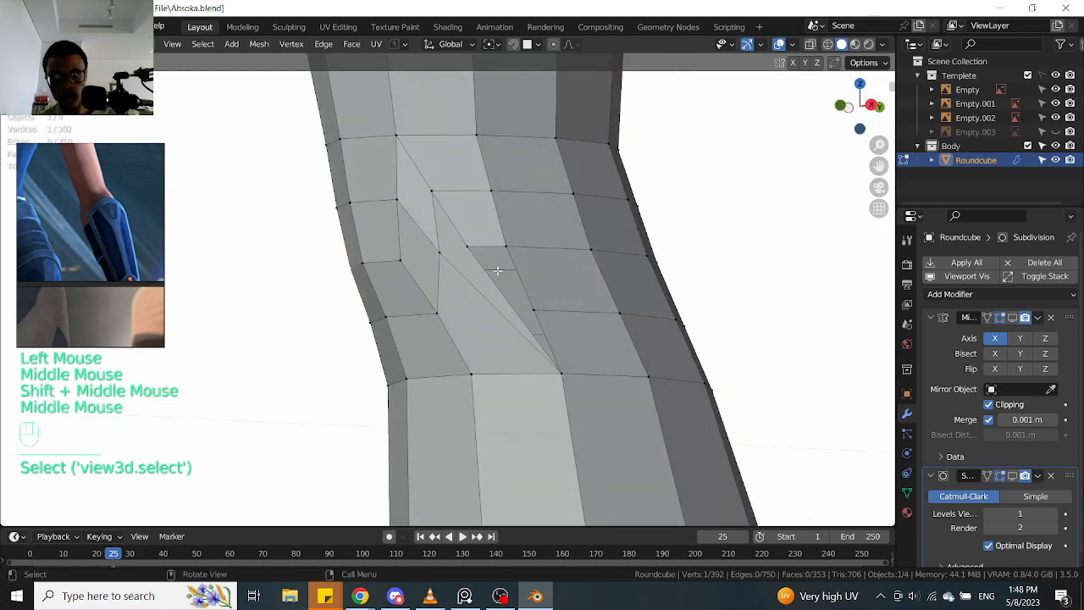
left_click(582, 373, "alt")
key("ctrl+z")
key("ctrl+z")
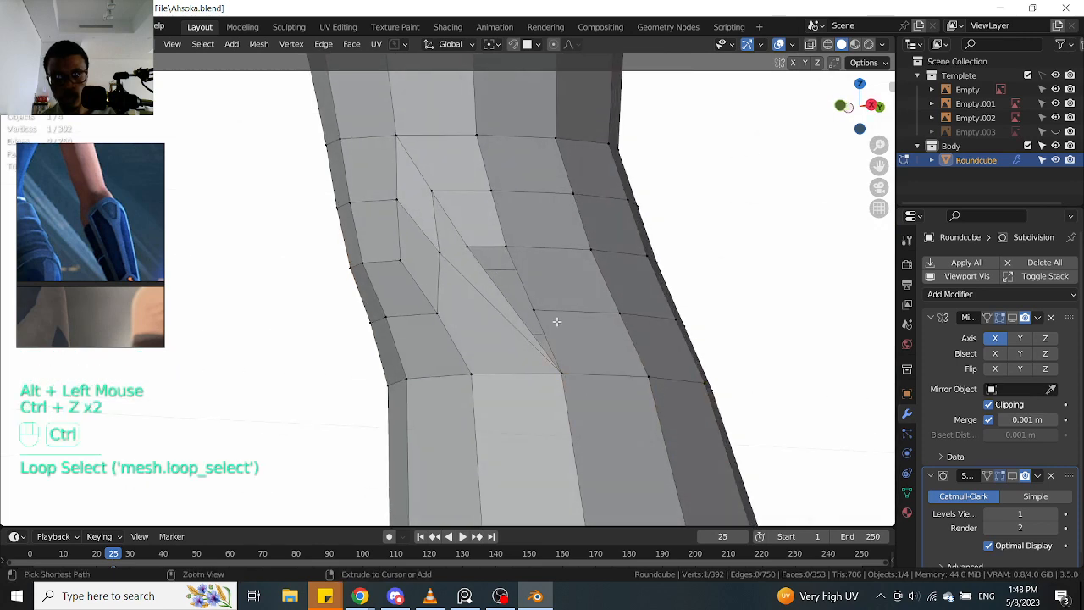
key("ctrl+z")
key("ctrl+z")
key("ctrl+z")
Merge the middle front border vertex of the outer knee opening onto the vertex straight across the gap
middle_click_drag(556, 321, 488, 313)
left_click(498, 313)
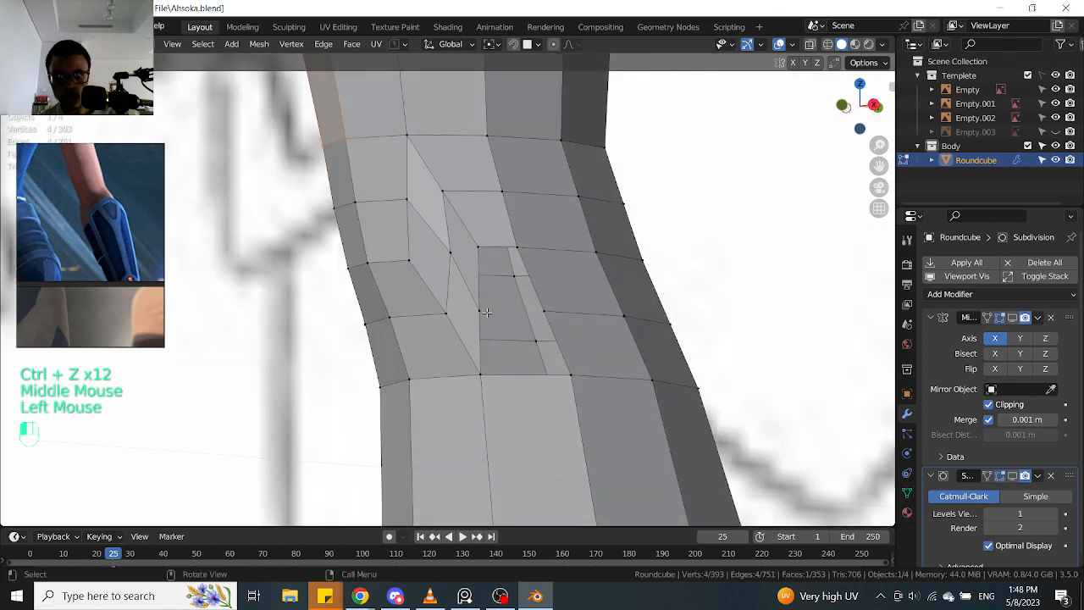
left_click(540, 312, "shift")
key("1")
middle_click_drag(546, 326, 542, 330)
Build two new faces at the knee opening from its border vertices
left_click(569, 379)
middle_click_drag(569, 379, 370, 256)
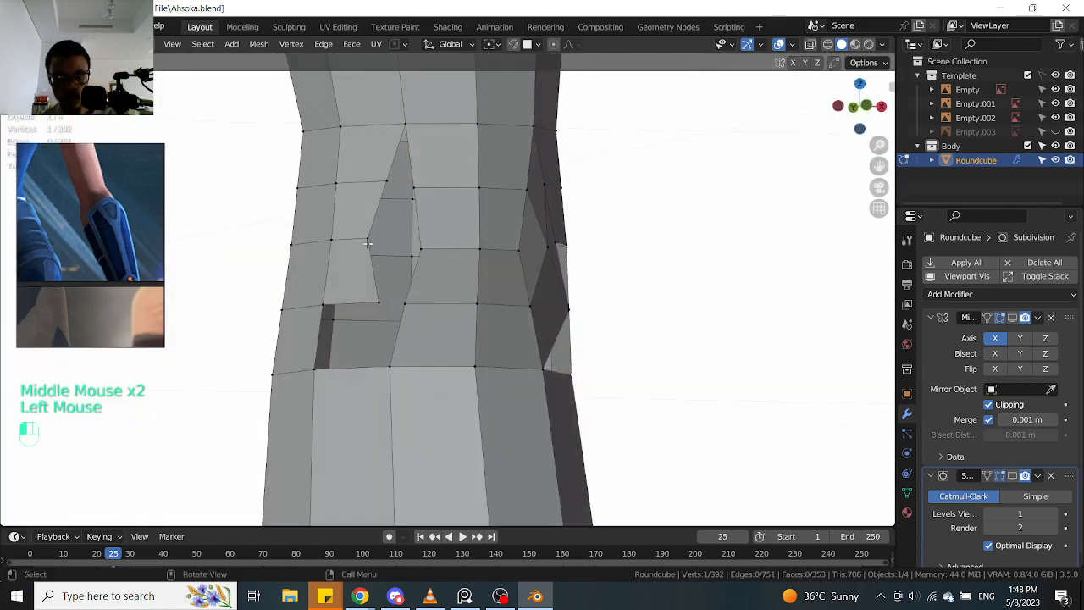
key("f")
left_click_drag(370, 245, 427, 253)
left_click(425, 250)
mouse_move(426, 251)
middle_mouse_down()
mouse_move(447, 261)
mouse_move(405, 262)
mouse_move(407, 278)
mouse_move(416, 259)
middle_mouse_up()
key("f")
scroll(416, 259, "up", 2)
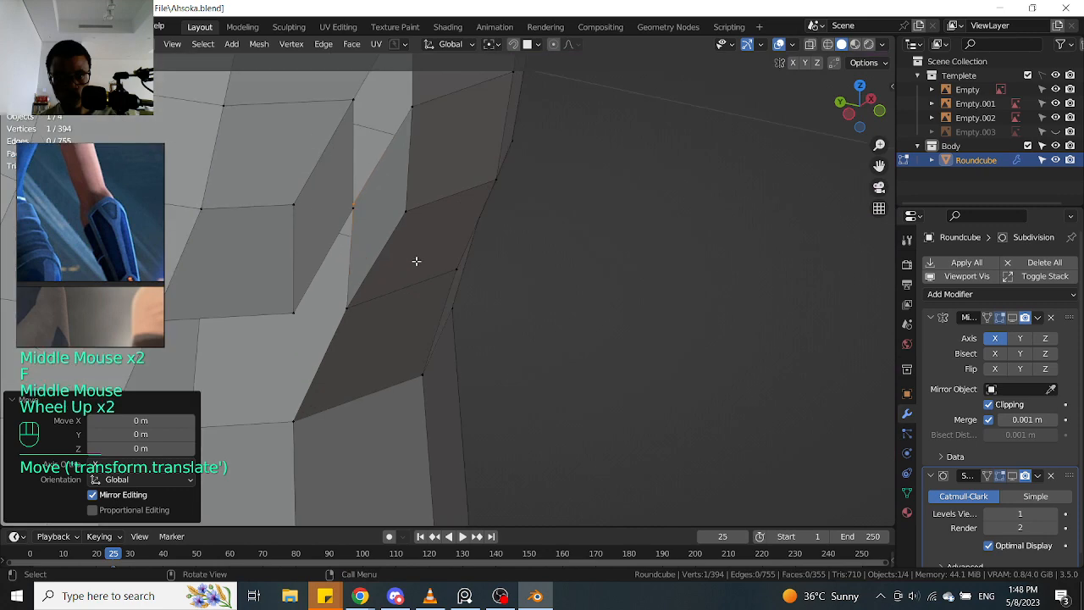
Merge the loose vertex of the new faces into the neighbouring border vertex and fill the adjoining knee gap with a face
left_click(355, 209, "shift")
key("1")
middle_click_drag(433, 252, 402, 292)
scroll(398, 254, "down", 1)
left_click(377, 298)
left_click(408, 289)
left_click(461, 293, "shift")
key("f")
left_click(460, 293)
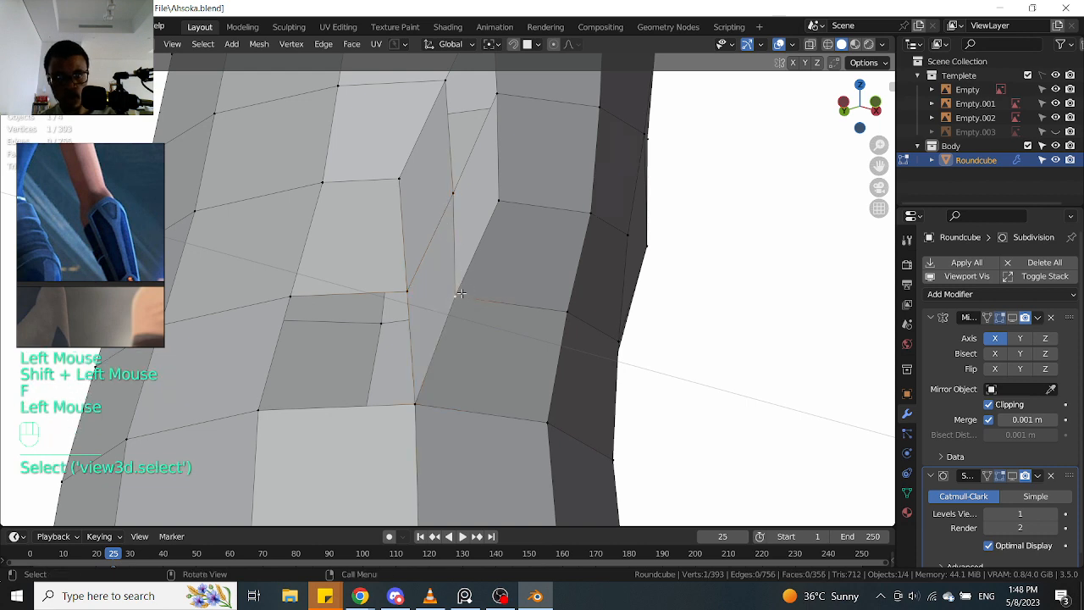
Try to fill a face from the two upper vertices of the inner knee opening, and undo it
middle_click_drag(410, 291, 321, 295)
left_click(297, 298, "shift")
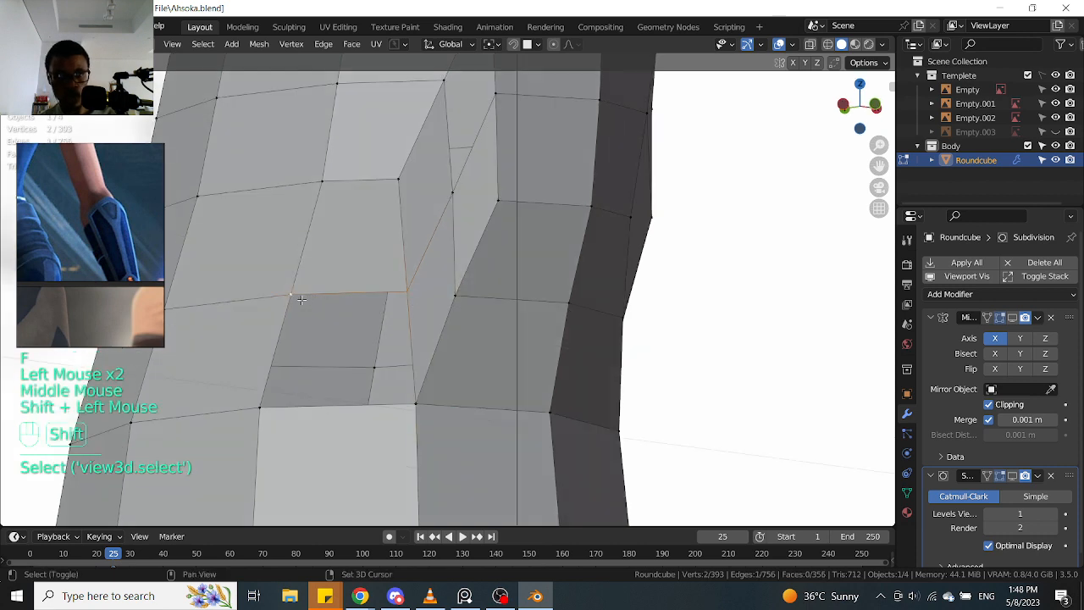
key("f")
key("ctrl+z")
Merge the upper front vertex of the inner knee opening onto the vertex at the opposite end of its top edge
left_click(409, 293)
left_click(292, 295, "shift")
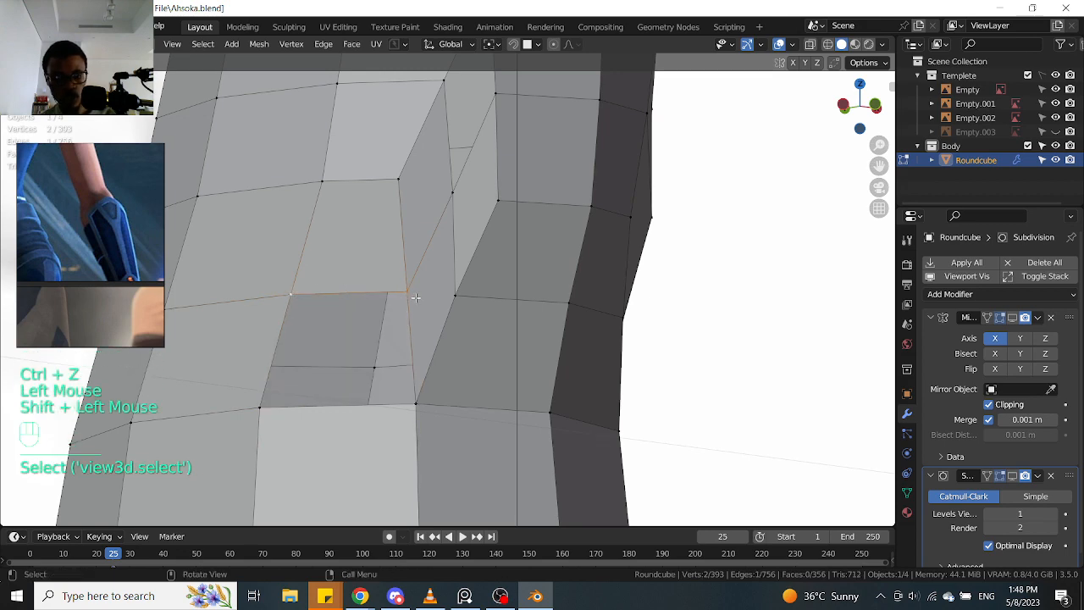
key("1")
Fill the upper gap of the inner knee with a face between two opposite border vertices
scroll(415, 297, "down", 1)
middle_click_drag(415, 298, 408, 324)
scroll(562, 303, "down", 1)
middle_click_drag(570, 317, 735, 313)
middle_click_drag(500, 223, 479, 305, "shift")
left_click(484, 248)
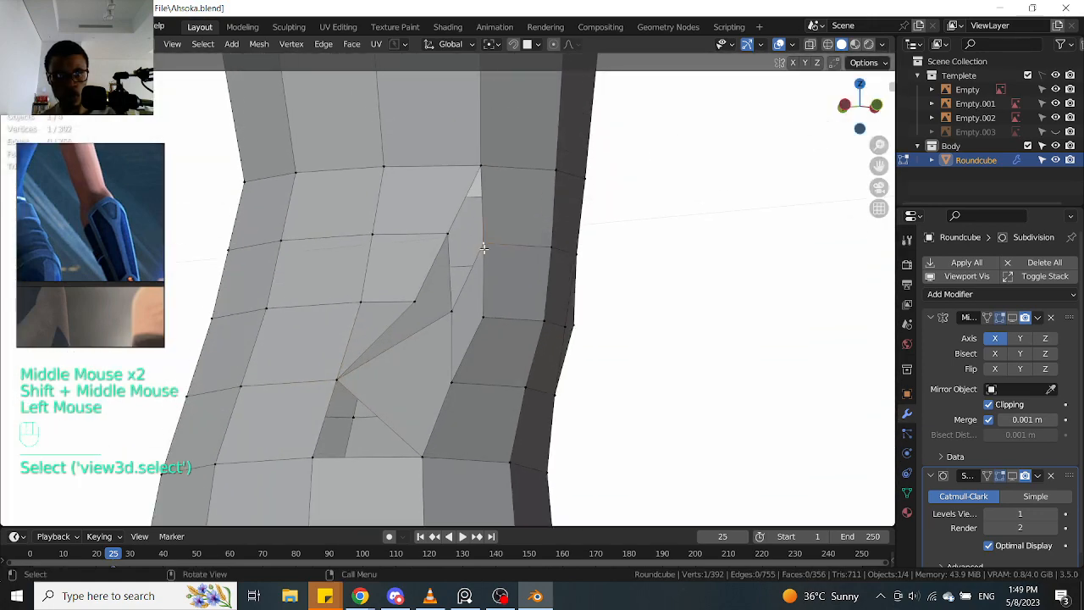
left_click(452, 313, "shift")
key("f")
middle_click_drag(571, 314, 528, 304)
Examine how the horizontal edge loops run into the merged vertices on the outer and inner sides of the knee
left_click(477, 255)
key("Tab")
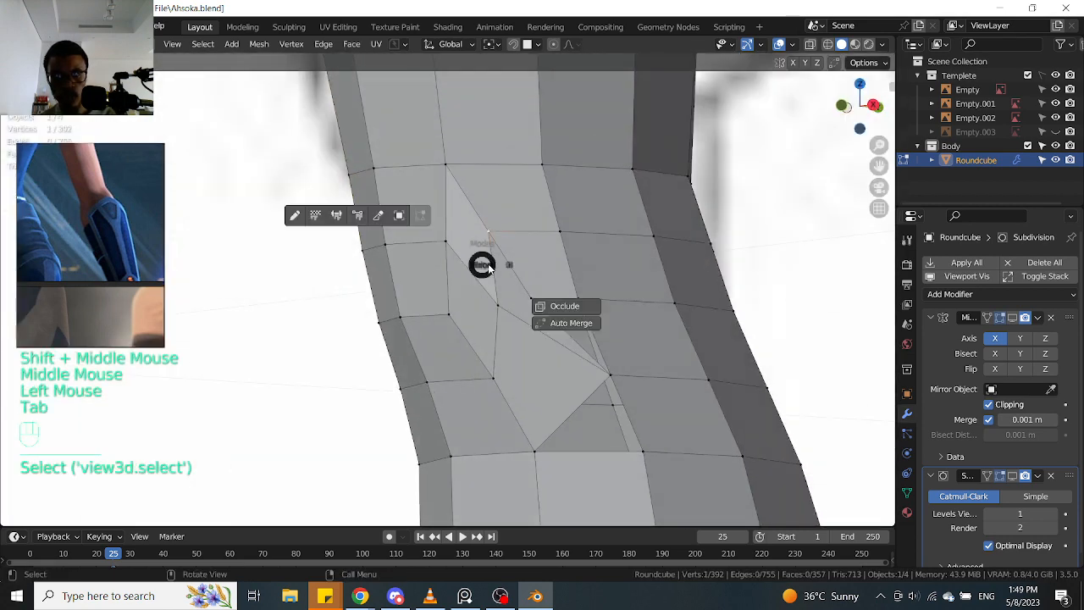
left_click(476, 254)
mouse_move(476, 254)
middle_mouse_down()
mouse_move(598, 223)
mouse_move(510, 335)
mouse_move(511, 291)
mouse_move(523, 325)
mouse_move(460, 355)
mouse_move(540, 291)
mouse_move(487, 272)
middle_mouse_up()
left_click(530, 267, "alt")
scroll(530, 267, "down", 1)
scroll(460, 355, "up", 2)
scroll(485, 271, "down", 2)
scroll(486, 272, "up", 1)
key("Tab")
left_click(576, 337)
left_click(437, 218, "alt")
scroll(437, 218, "down", 1)
middle_click_drag(437, 218, 387, 266)
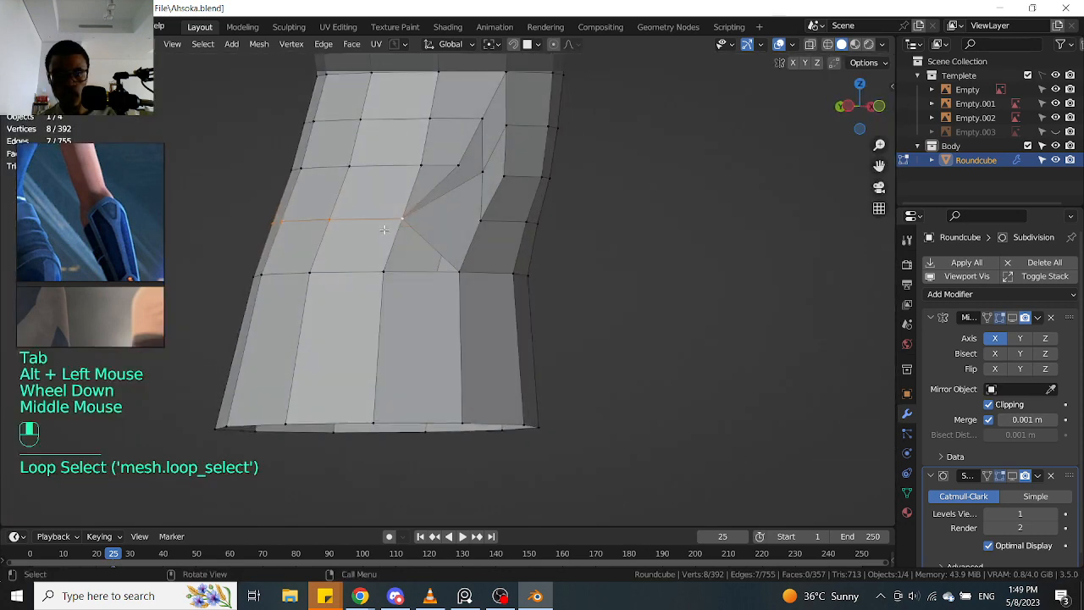
scroll(387, 265, "up", 1)
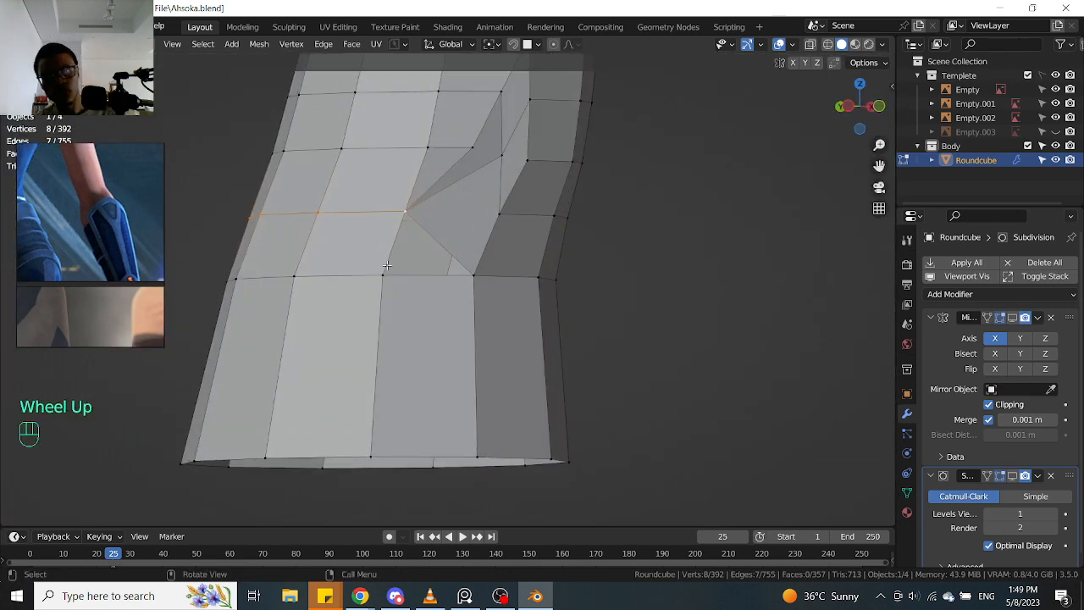
Select the partial edge loop around the back of the leg just below the knee, and enable Auto Merge
left_click(408, 278, "alt")
scroll(372, 278, "up", 1)
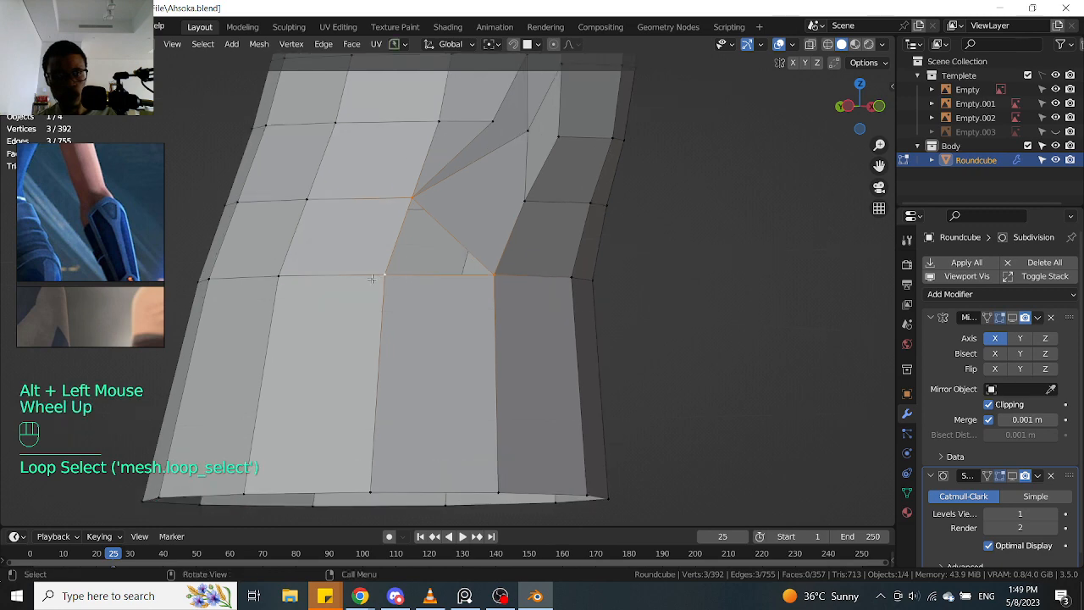
left_click(383, 274)
left_click(347, 281, "alt")
scroll(347, 281, "down", 1)
middle_click_drag(347, 281, 762, 276)
mouse_move(441, 276)
middle_mouse_down()
mouse_move(418, 276)
mouse_move(457, 276)
middle_mouse_up()
middle_click_drag(297, 266, 399, 261, "shift")
scroll(398, 261, "up", 2)
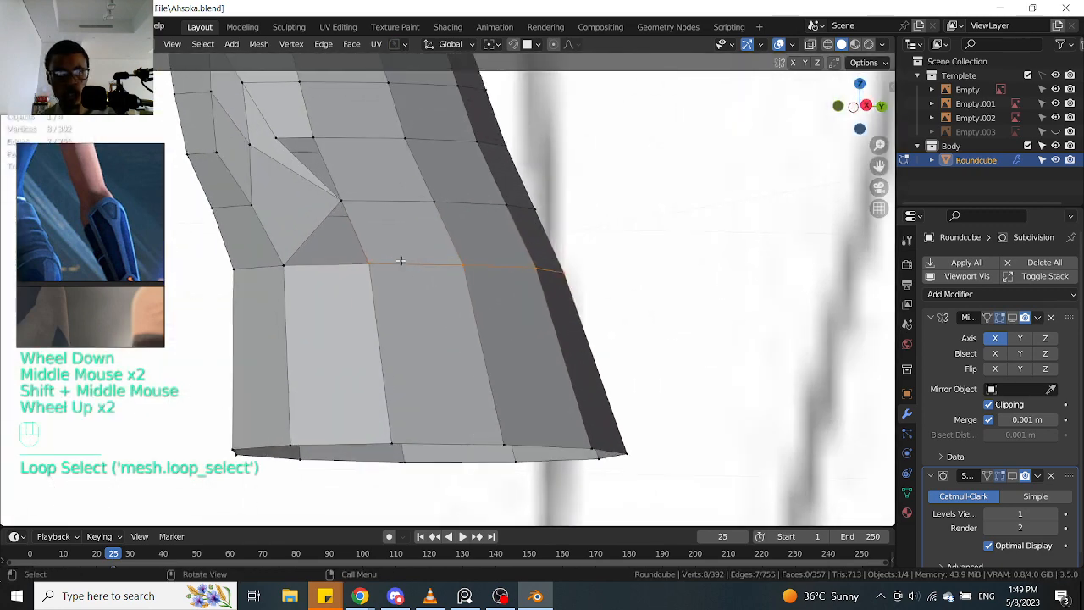
middle_click(430, 267)
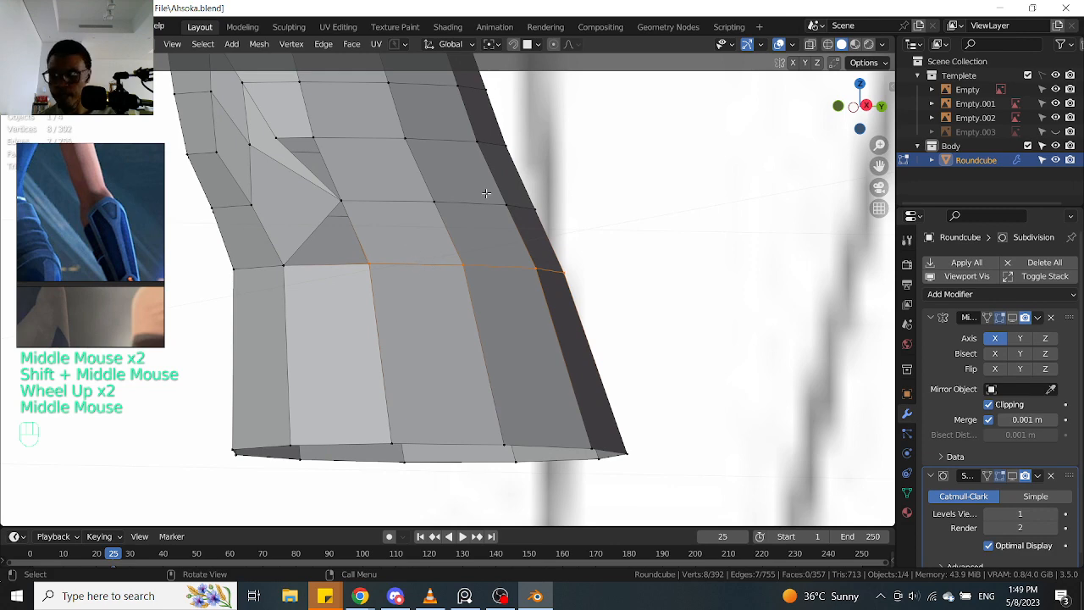
key("KP_1")
key("KP_3")
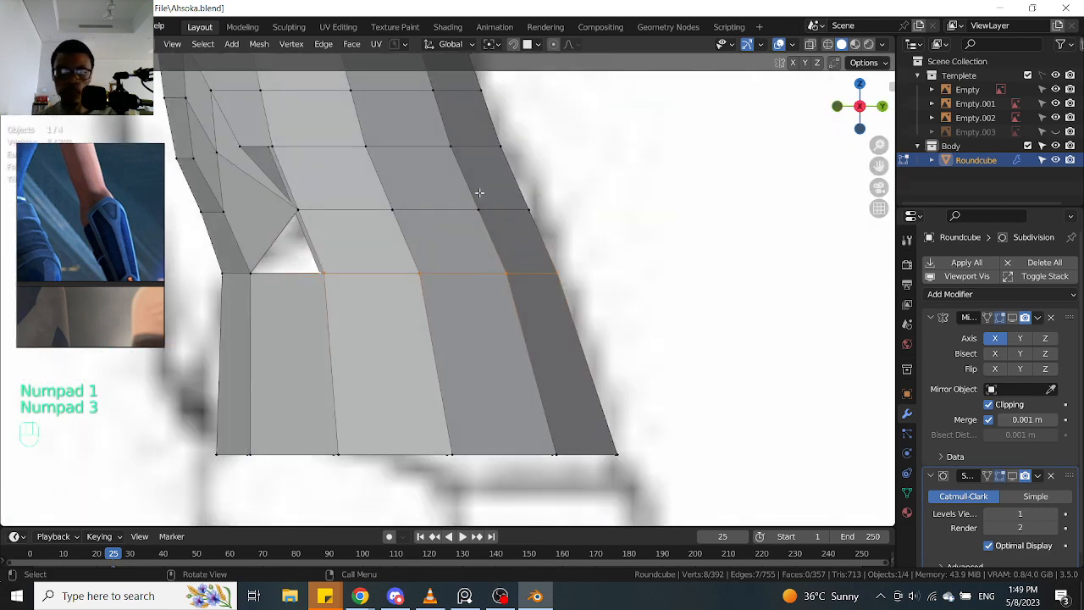
middle_click_drag(479, 251, 515, 236, "shift")
middle_click_drag(339, 179, 406, 252, "shift")
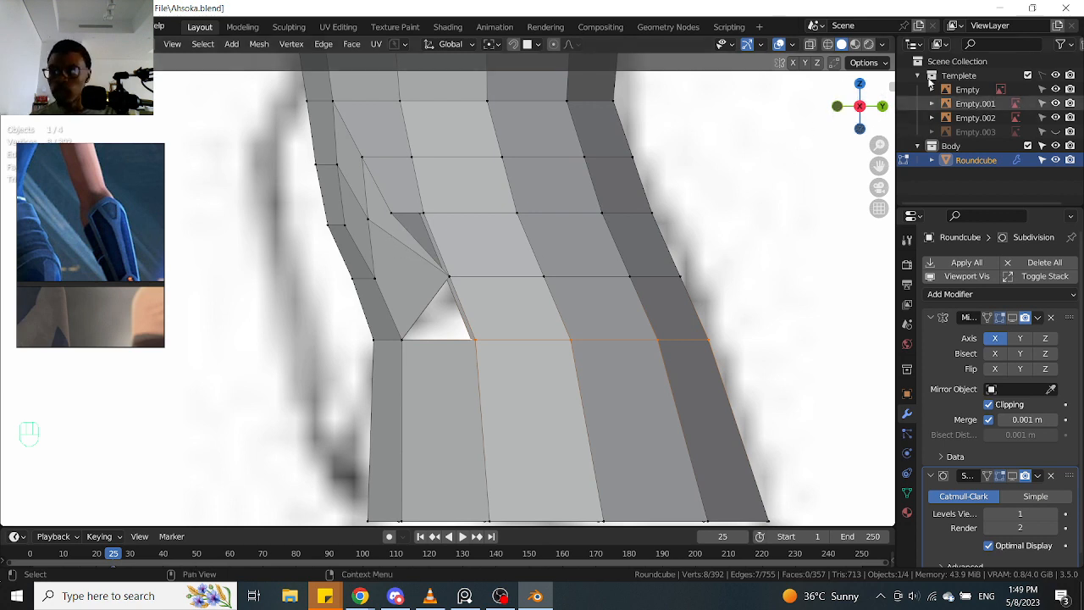
left_click(886, 65)
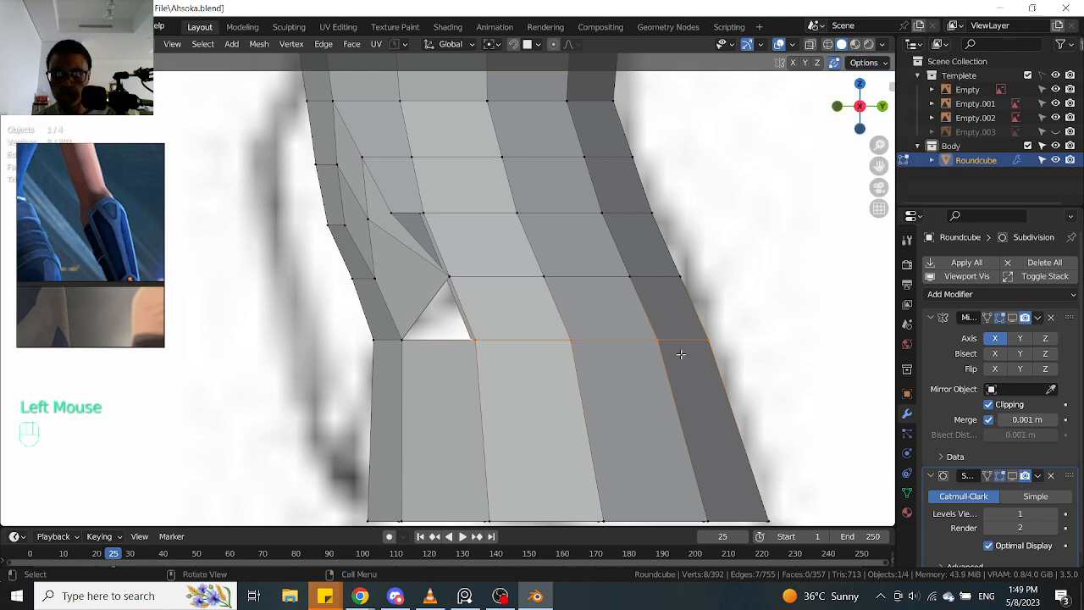
Try edge-sliding the selected loop up onto the loop above it, and undo the slide
key("g")
key("g")
left_click(518, 166)
scroll(468, 363, "up", 2)
scroll(467, 363, "down", 2)
middle_click_drag(468, 364, 575, 313)
scroll(576, 314, "down", 2)
middle_click_drag(660, 220, 610, 256)
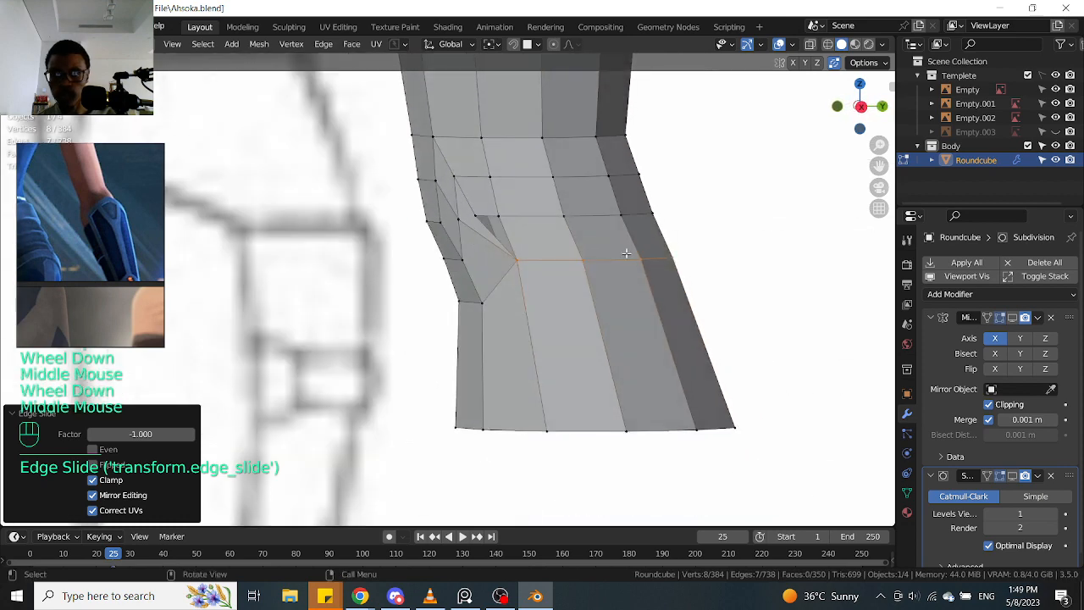
key("ctrl+z")
key("ctrl+z")
Edge-slide the lower knee's partial loop fully down onto the loop beneath it so they merge, with factor -1
left_click(593, 260)
left_click(574, 263, "alt")
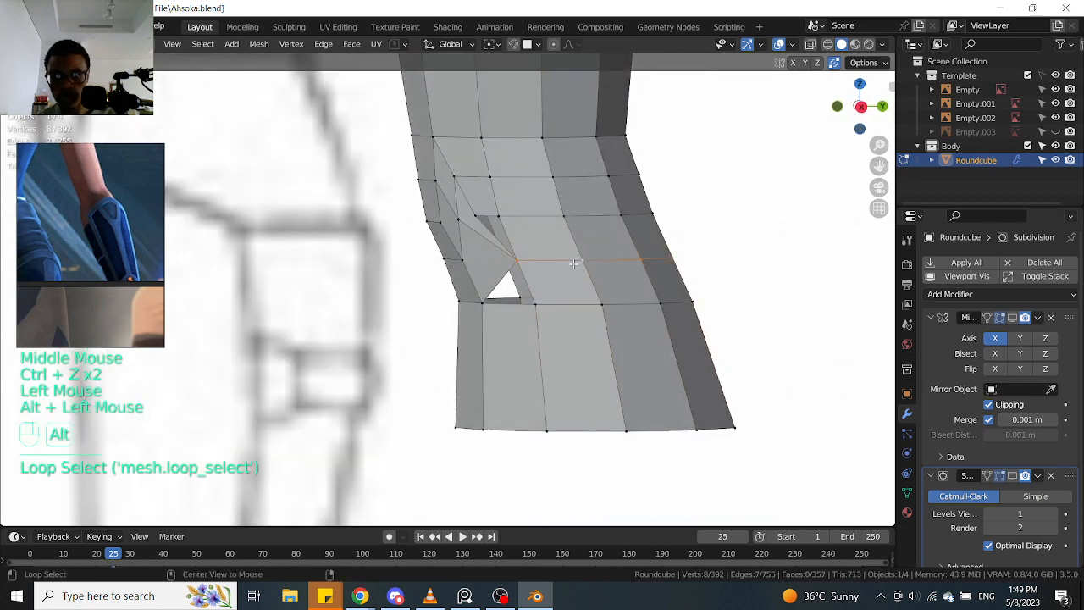
key("g")
key("g")
left_click(656, 376)
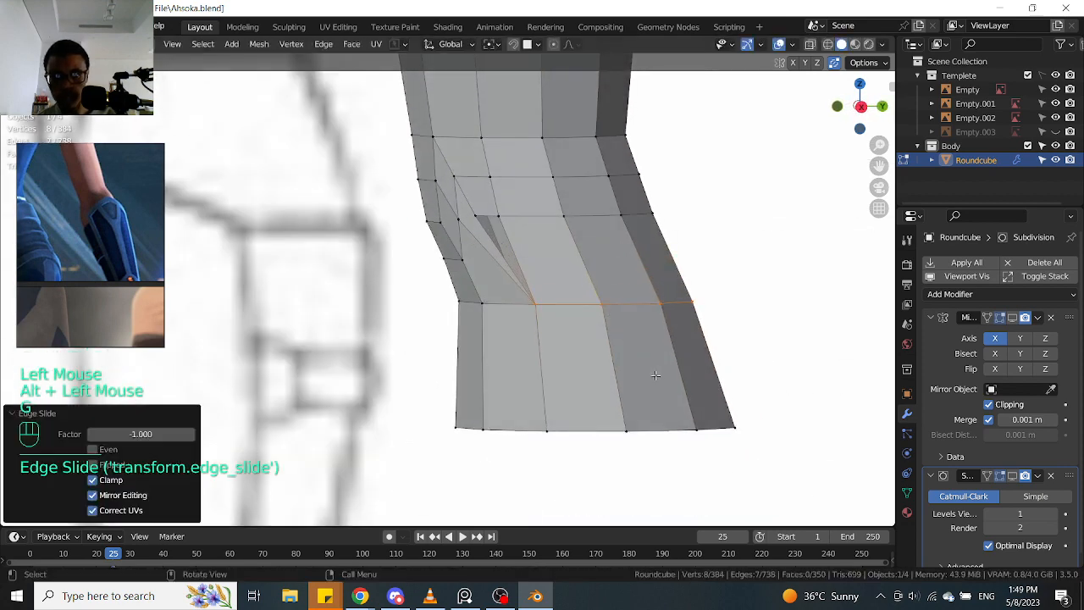
Test the merged corner vertex with a cancelled move, and turn Auto Merge off
middle_click_drag(528, 293, 623, 289)
left_click(595, 312)
key("g")
right_click(590, 283)
left_click(884, 64)
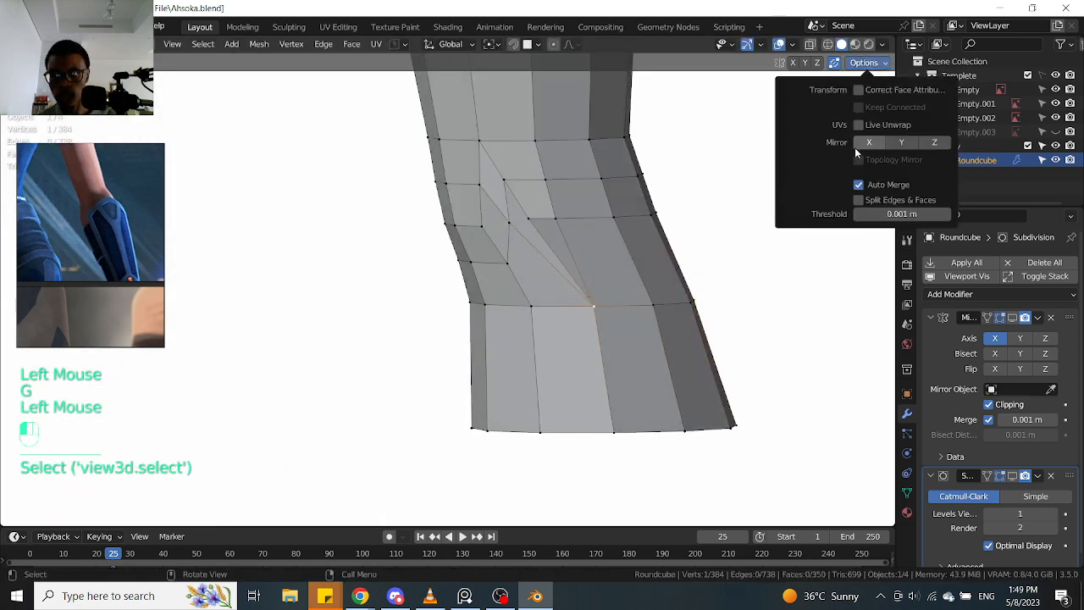
left_click(859, 185)
Inspect the simplified knee topology from the outer side, the front and the inner side
middle_click_drag(517, 245, 539, 225)
scroll(538, 224, "up", 3)
left_click(537, 213)
middle_click_drag(629, 246, 648, 214)
scroll(559, 244, "down", 1)
key("KP_1")
mouse_move(529, 242)
middle_mouse_down()
mouse_move(581, 251)
mouse_move(527, 221)
mouse_move(536, 248)
middle_mouse_up()
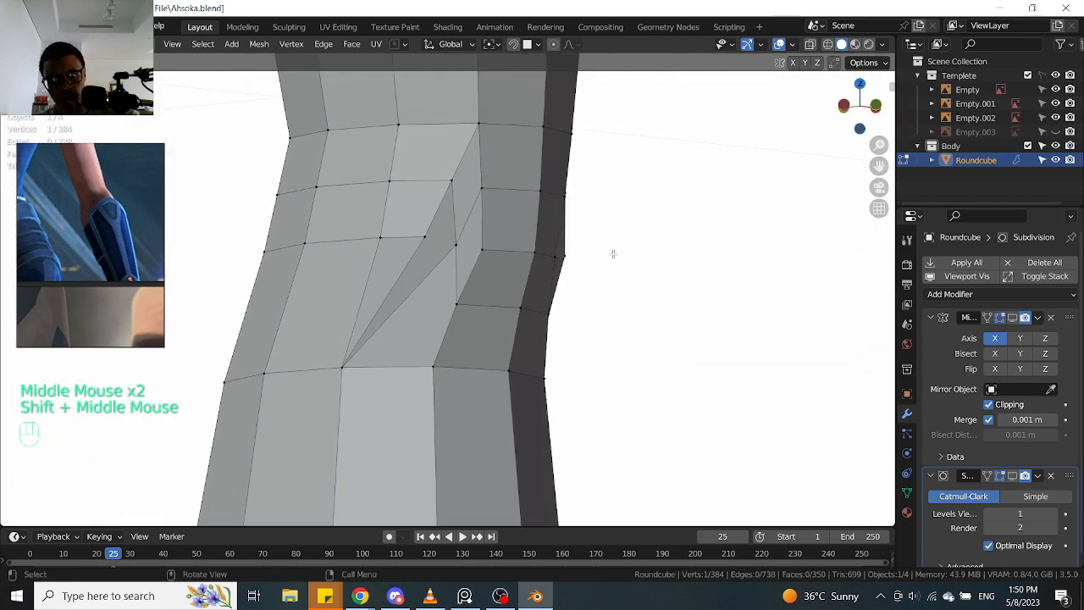
Examine the vertices where the reduced loops converge at the knee's lower corners, from the inner side around to the outer side
left_click(434, 247)
mouse_move(433, 247)
middle_mouse_down()
mouse_move(476, 262)
mouse_move(436, 264)
mouse_move(427, 231)
middle_mouse_up()
left_click(426, 227)
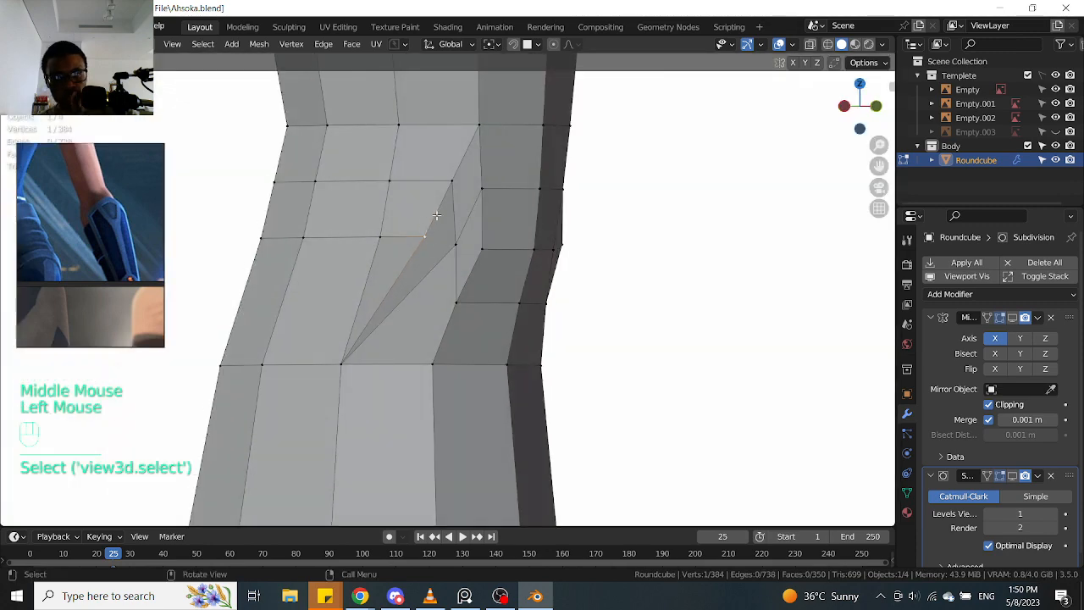
middle_click_drag(600, 269, 489, 270)
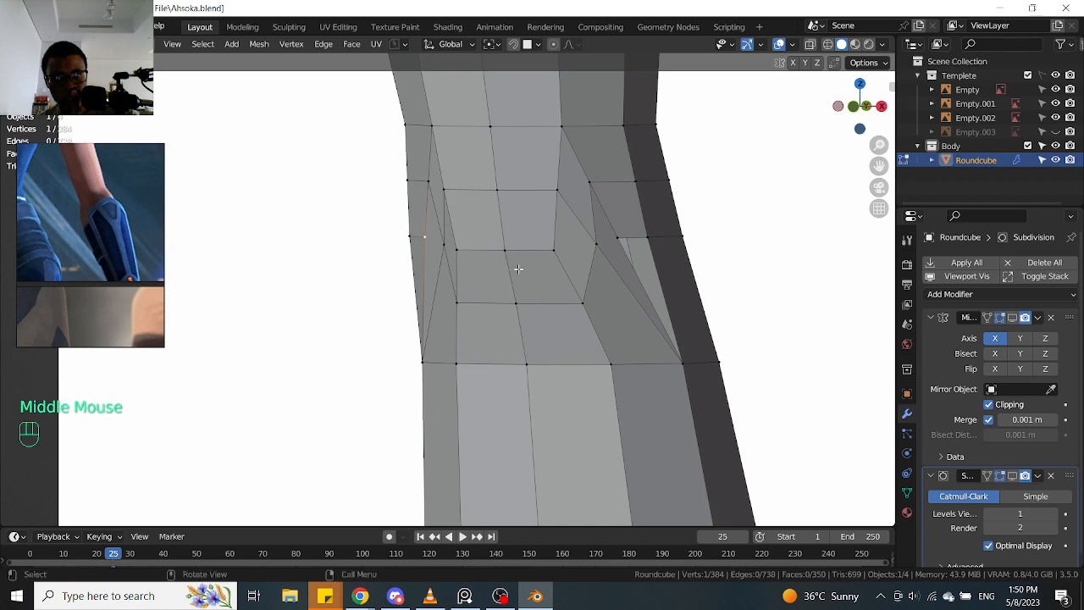
middle_click_drag(557, 267, 571, 289)
left_click(477, 253)
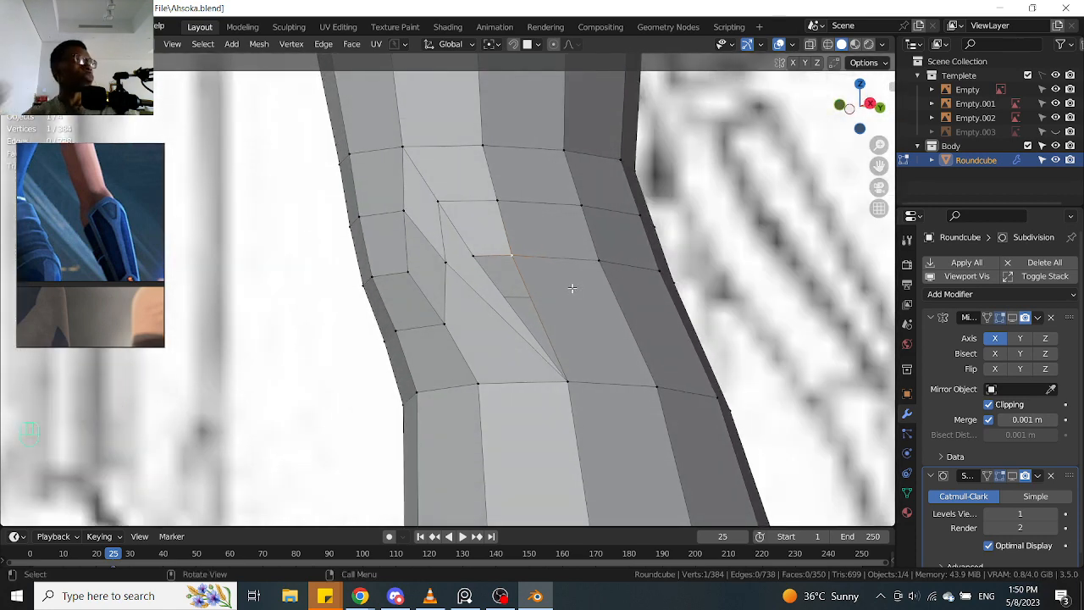
middle_click_drag(515, 257, 534, 277)
Undo the recent knee simplification edits back to the stage where the side openings were still unfilled
key("ctrl+z")
key("ctrl+z")
key("ctrl+z")
key("ctrl+z")
key("ctrl+z")
key("ctrl+z")
key("ctrl+z")
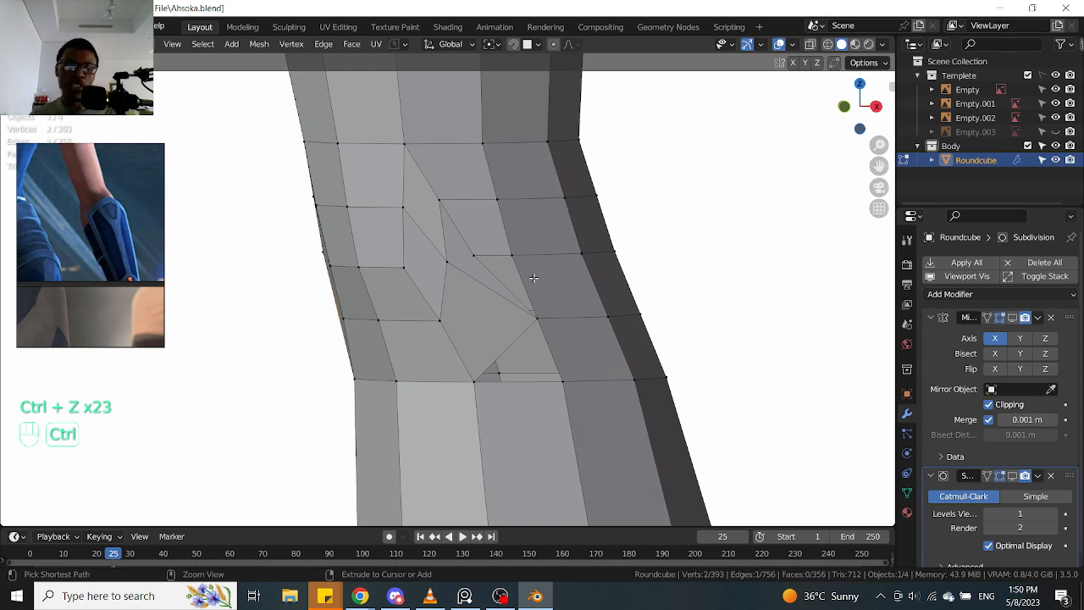
middle_click_drag(415, 274, 551, 271)
key("ctrl+z")
key("ctrl+z")
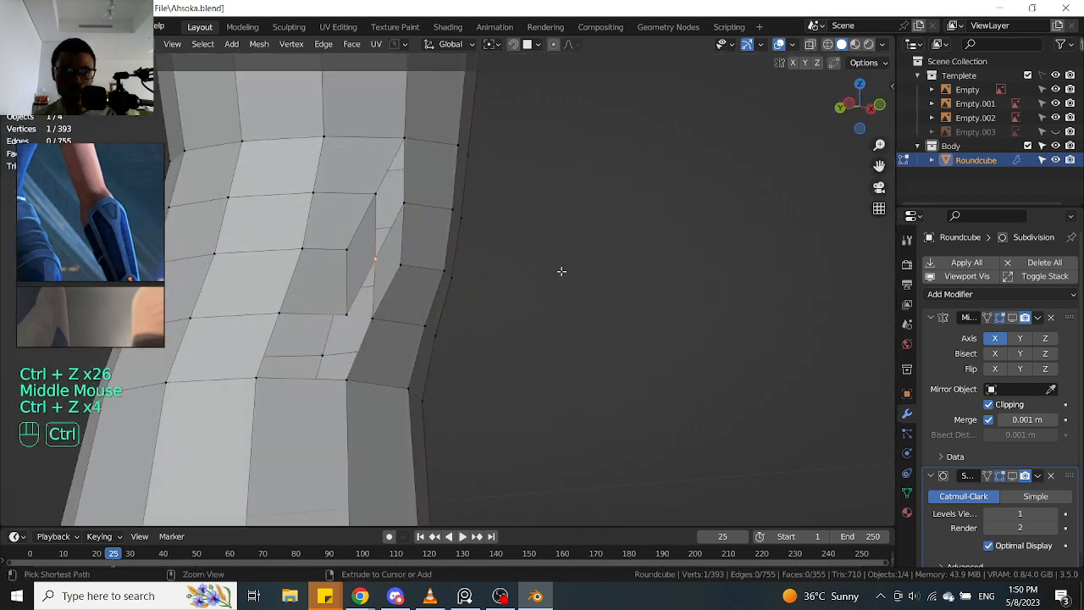
middle_click_drag(485, 334, 435, 292)
scroll(440, 288, "down", 1)
scroll(435, 293, "up", 2)
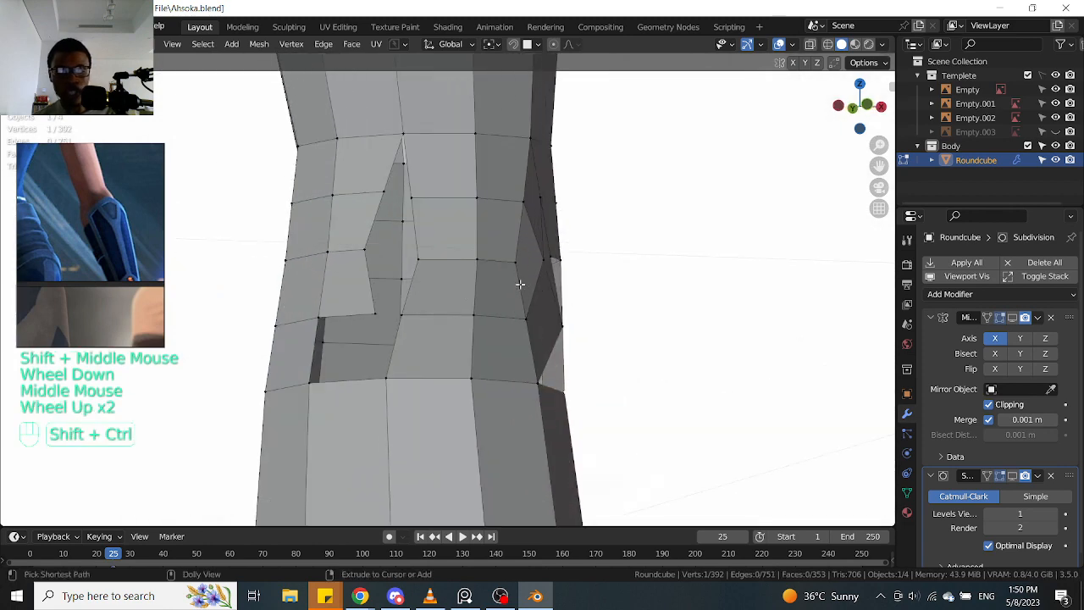
Redo all the undone knee edits to restore the simplified topology with the merged lower loop
key("ctrl+shift+z")
key("ctrl+shift+z")
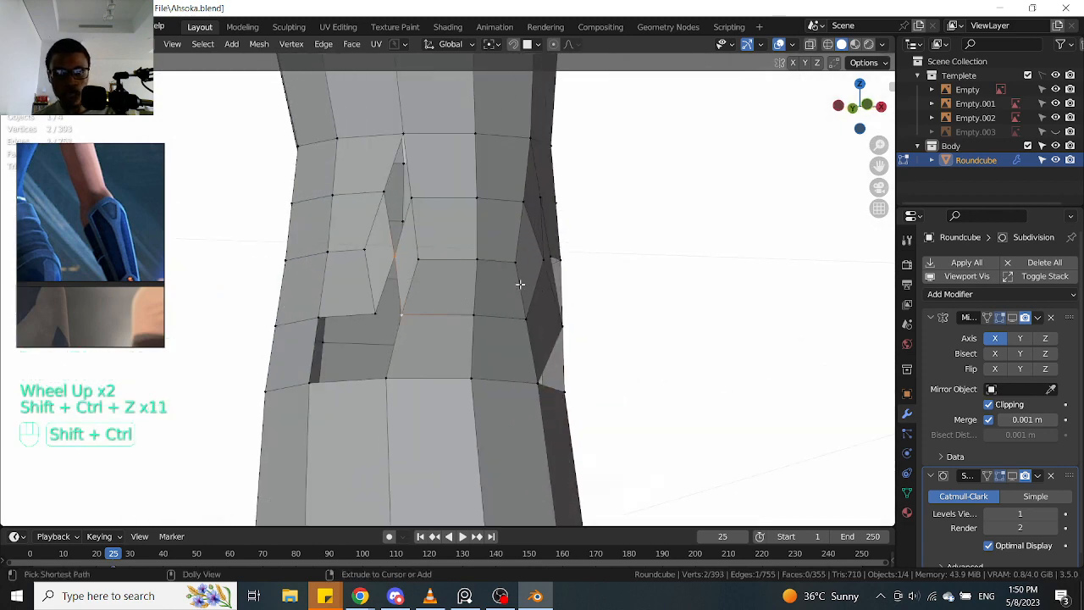
key("ctrl+shift+z")
key("ctrl+shift+z")
key("ctrl+shift+z")
key("ctrl+shift+z")
key("ctrl+shift+z")
key("ctrl+shift+z")
key("ctrl+shift+z")
key("ctrl+shift+z")
key("ctrl+shift+z")
key("ctrl+shift+z")
key("ctrl+shift+z")
key("ctrl+shift+z")
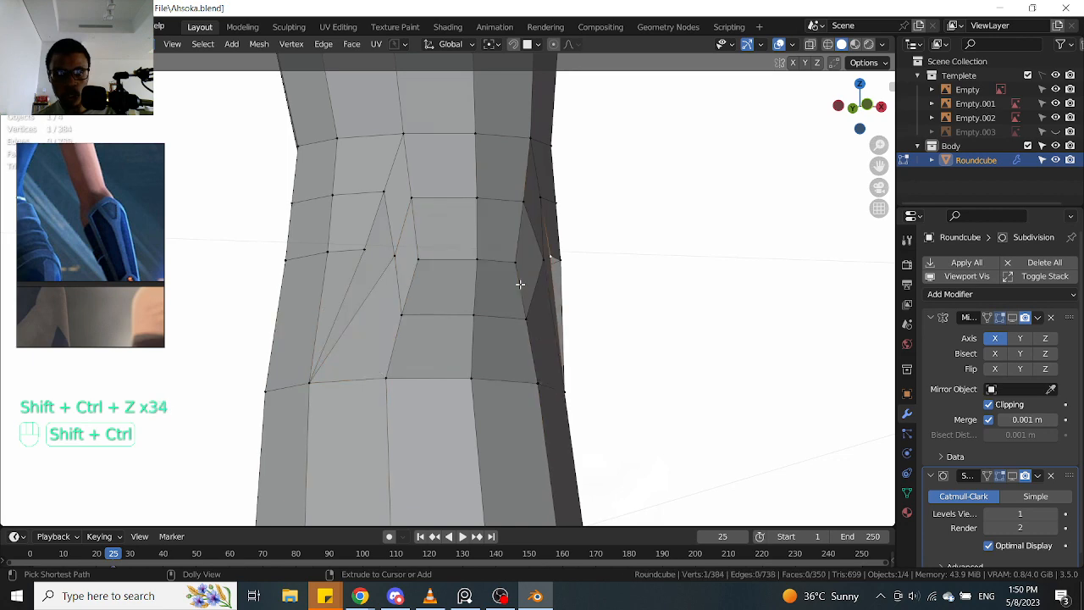
Check the face flow around the knee by selecting the face loops that run through its side corners
key("Tab")
left_click(443, 237, "alt")
scroll(503, 297, "down", 2)
middle_click_drag(503, 297, 543, 296)
scroll(467, 303, "up", 2)
scroll(515, 301, "down", 1)
key("KP_3")
left_click(537, 256, "alt")
left_click(425, 205, "alt")
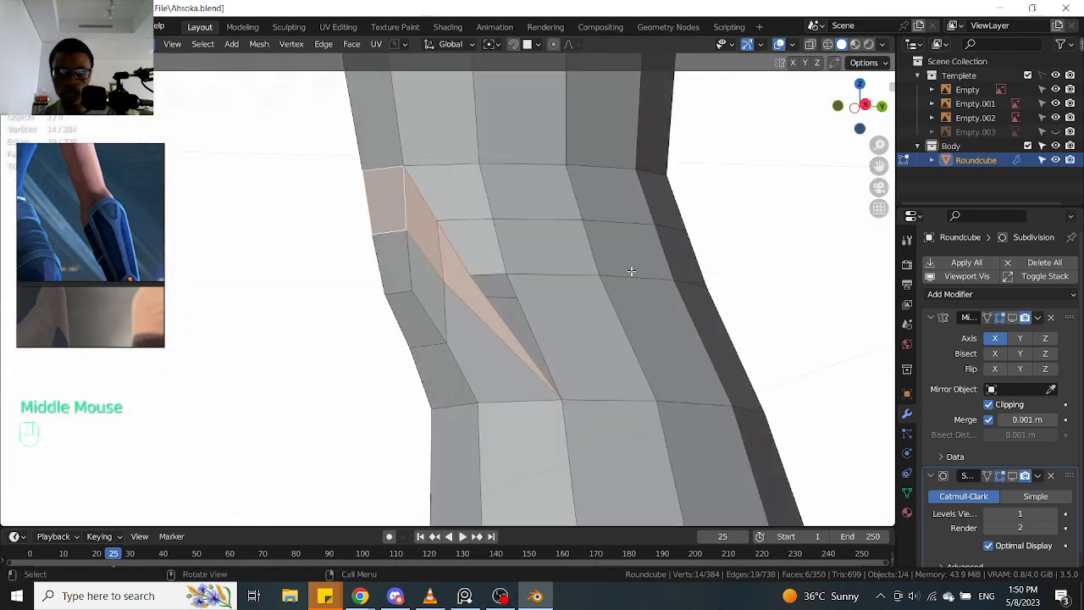
middle_click_drag(467, 230, 550, 261, "shift")
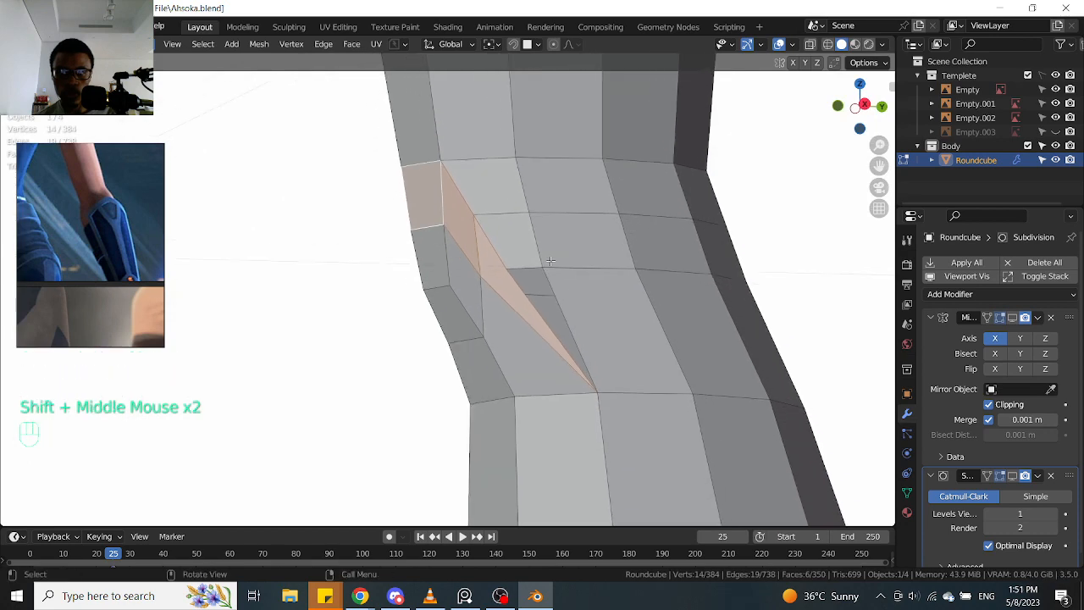
Delete the faces beneath the partial loop on the outer and inner sides of the knee
scroll(558, 297, "up", 1)
left_click(566, 298)
scroll(566, 298, "down", 1)
middle_click_drag(566, 298, 551, 274)
scroll(552, 287, "up", 2)
left_click(516, 243, "shift")
scroll(488, 252, "down", 1)
key("x")
left_click(590, 245)
scroll(551, 277, "down", 4)
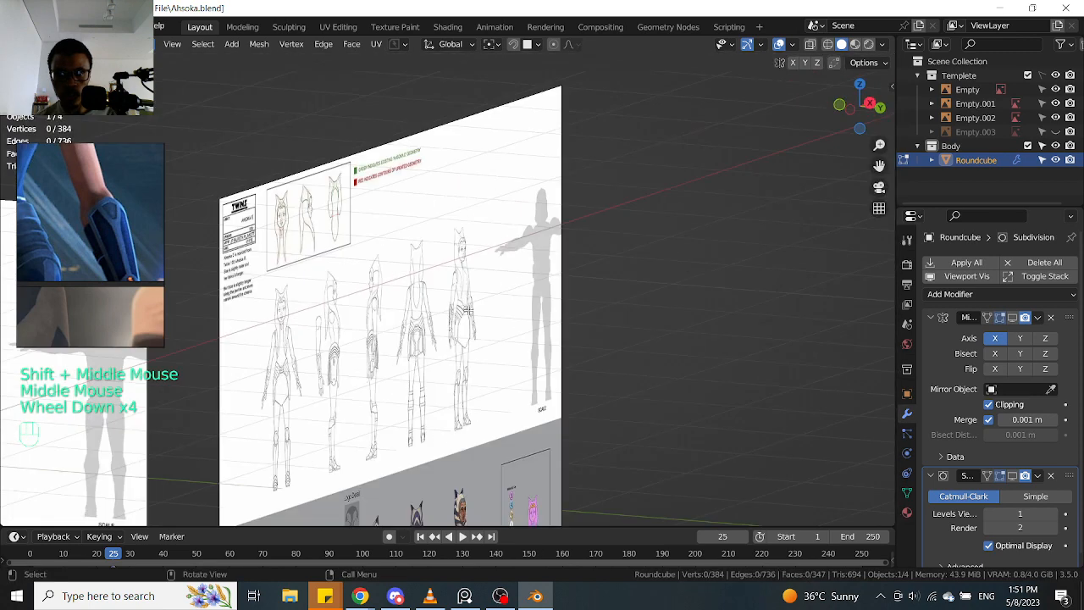
Frame the leg again and add one centred vertical loop cut to the lower leg beneath the outer knee opening
scroll(468, 310, "down", 1)
middle_click_drag(468, 310, 612, 200, "shift")
scroll(612, 200, "down", 2)
middle_click_drag(431, 219, 498, 218, "shift")
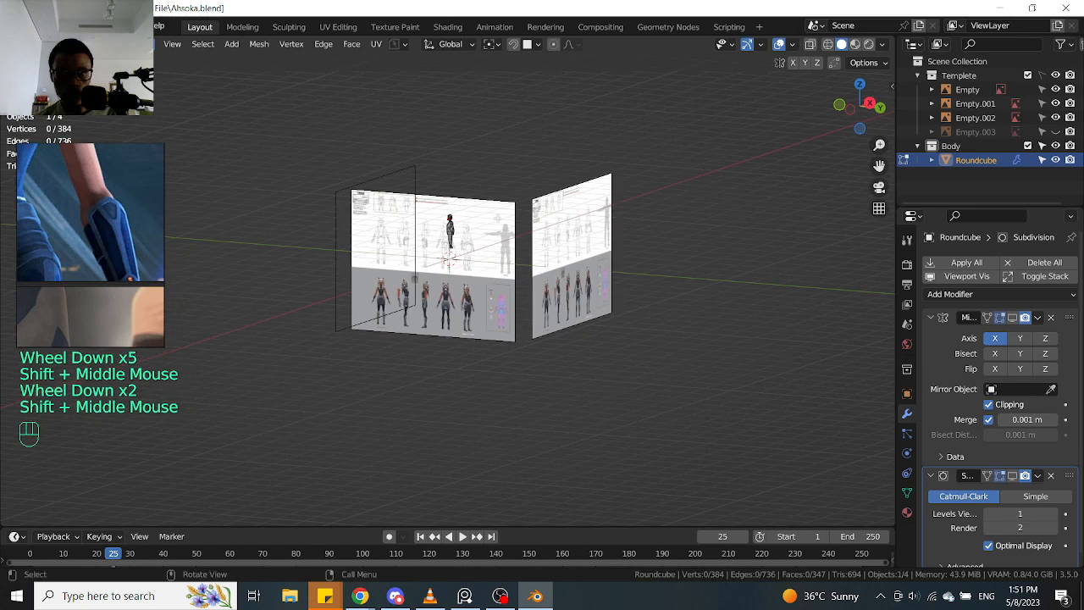
left_click_drag(498, 218, 398, 290)
key("KP_Decimal")
scroll(401, 291, "up", 3)
middle_click_drag(401, 290, 502, 149)
middle_click_drag(592, 367, 513, 271, "shift")
scroll(513, 271, "up", 2)
left_click(525, 216)
key("alt+z")
mouse_move(525, 216)
middle_mouse_down()
mouse_move(545, 268)
mouse_move(518, 256)
middle_mouse_up()
key("alt+z")
left_click(511, 268)
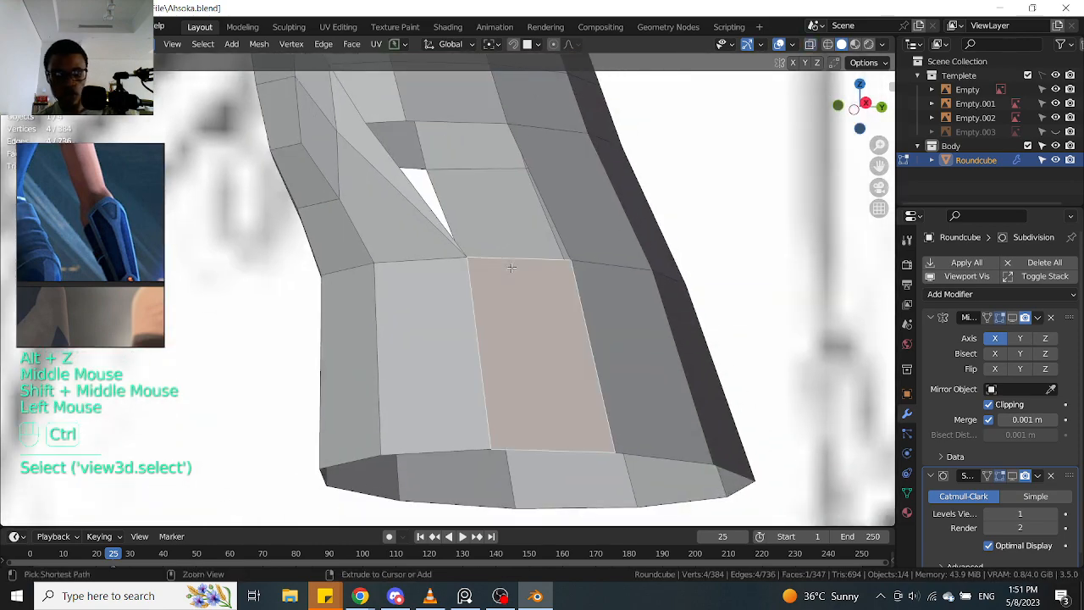
left_click(513, 266)
right_click(513, 265)
Add a matching centred vertical loop cut to the lower leg beneath the inner knee opening
scroll(513, 266, "down", 2)
middle_click_drag(514, 266, 330, 261)
left_click(331, 249, "ctrl")
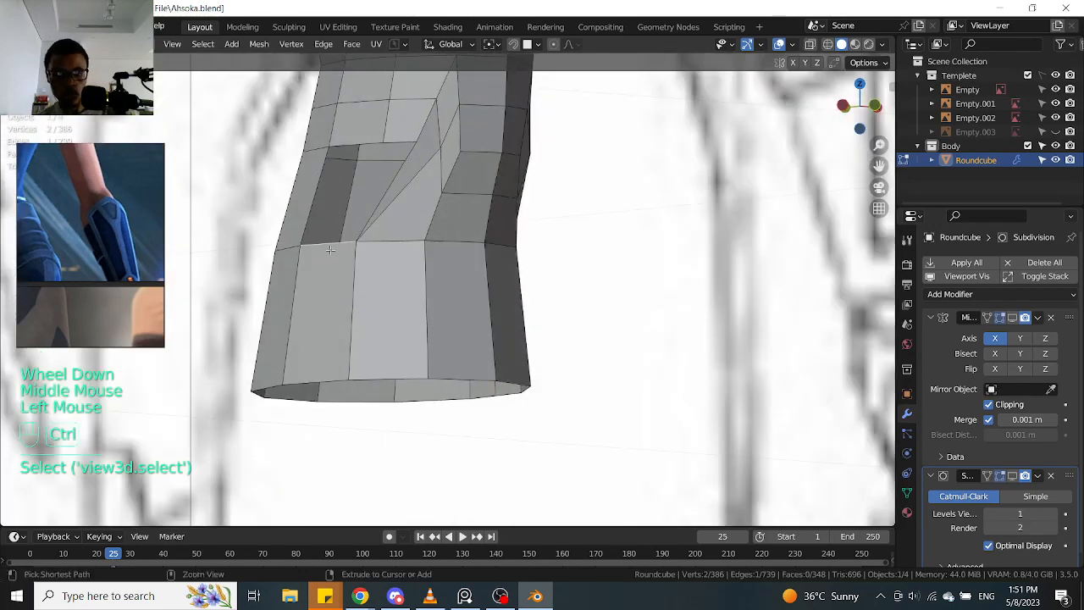
key("ctrl+r")
left_click(330, 250)
right_click(331, 250)
middle_click_drag(356, 183, 374, 313, "shift")
middle_click_drag(375, 312, 449, 276)
middle_click_drag(449, 277, 424, 288)
scroll(376, 303, "up", 1)
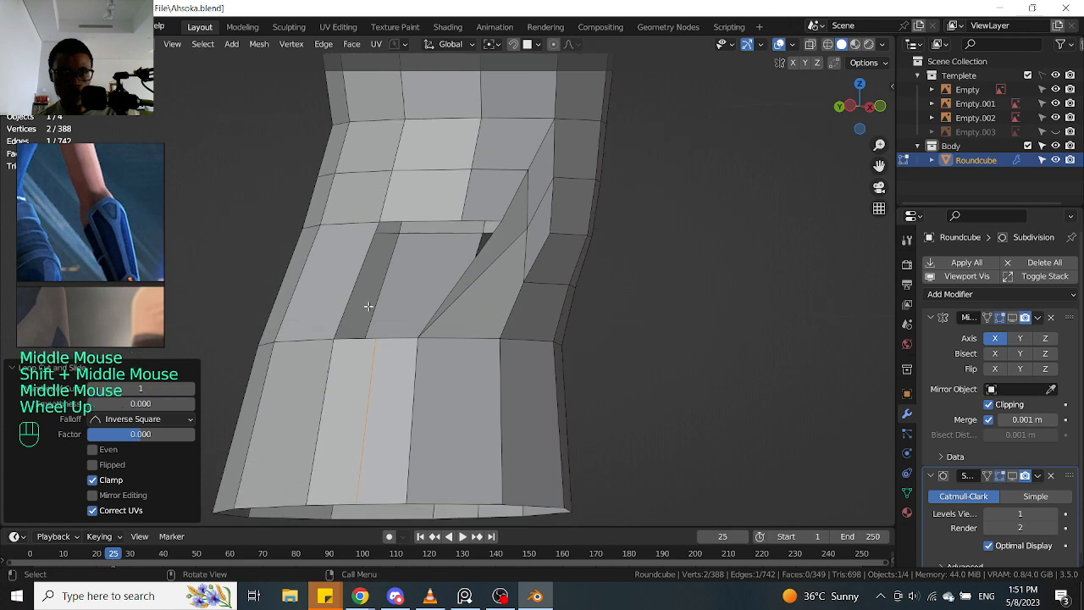
Fill the openings on both sides of the knee with two faces each, joining them to the new vertical cuts
left_click(351, 296)
key("f")
key("f")
middle_click_drag(467, 299, 655, 285)
key("f")
key("f")
middle_click_drag(601, 216, 637, 228, "shift")
scroll(551, 216, "down", 3)
mouse_move(551, 215)
middle_mouse_down()
mouse_move(552, 240)
mouse_move(460, 245)
mouse_move(625, 208)
middle_mouse_up()
Edge-slide the vertical vertex path above the outer knee fill toward the back of the leg
key("Tab")
left_click(585, 196, "ctrl")
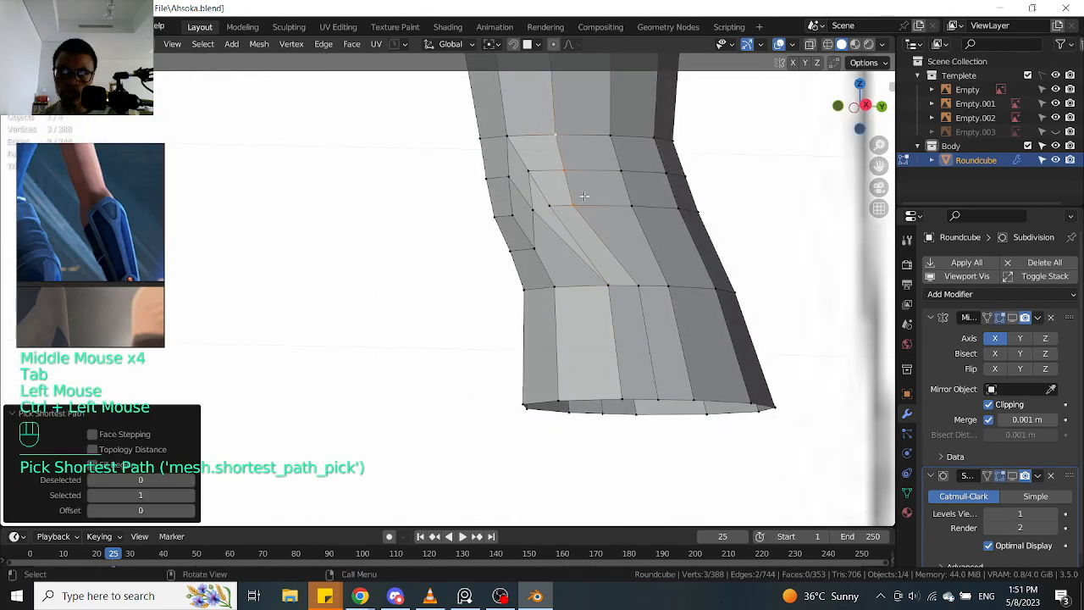
key("g")
key("g")
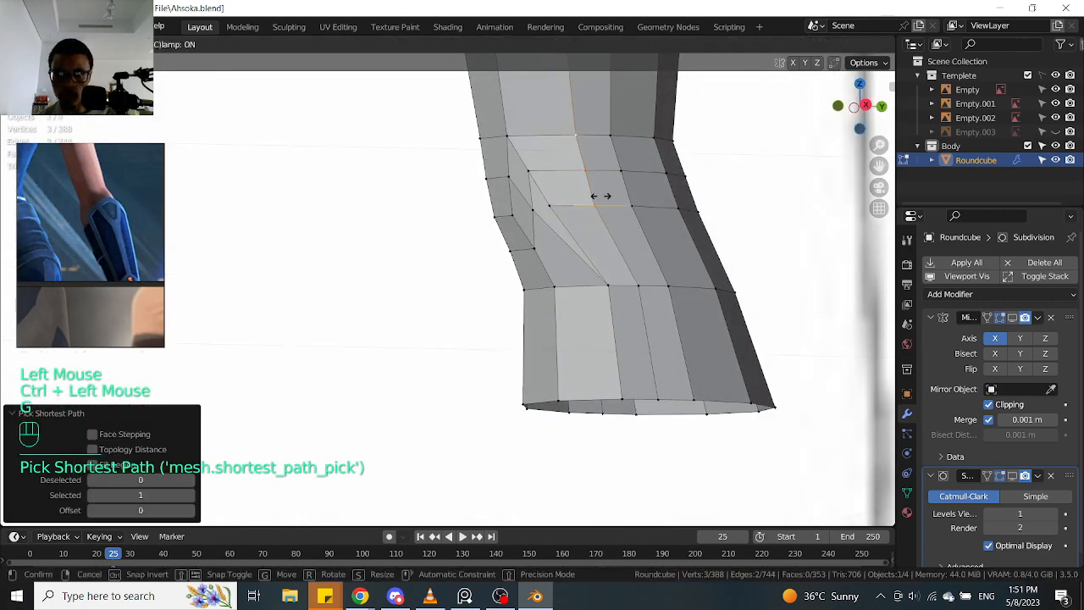
left_click(593, 196)
middle_click_drag(592, 196, 498, 218)
middle_click_drag(560, 261, 598, 262)
Undo the edge slide, side fills, vertical loop cuts and face deletions, continuing back past the merge of the lower knee loop
key("ctrl+z")
key("ctrl+z")
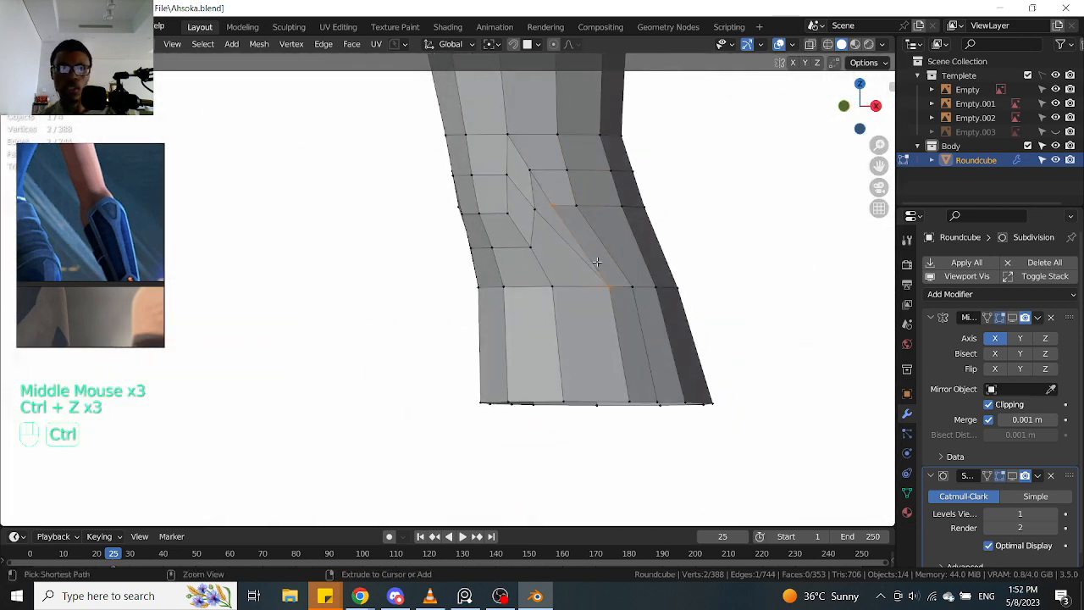
key("ctrl+z")
key("ctrl+z")
key("ctrl+z")
key("ctrl+z")
key("ctrl+z")
middle_click_drag(534, 252, 631, 257)
key("ctrl+z")
key("ctrl+z")
key("ctrl+z")
key("ctrl+z")
key("ctrl+z")
key("ctrl+z")
key("ctrl+z")
key("ctrl+z")
key("ctrl+z")
key("ctrl+z")
key("ctrl+z")
key("ctrl+z")
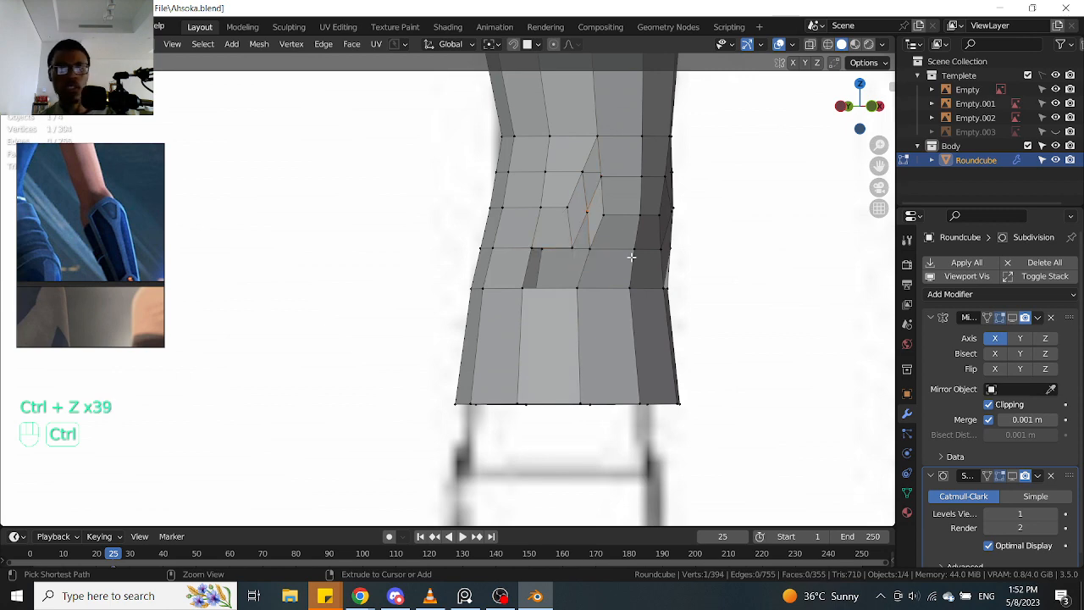
Undo the faces that closed the knee's side openings and the vertex adjustments around them
middle_click_drag(622, 249, 630, 233)
key("ctrl+z")
key("ctrl+z")
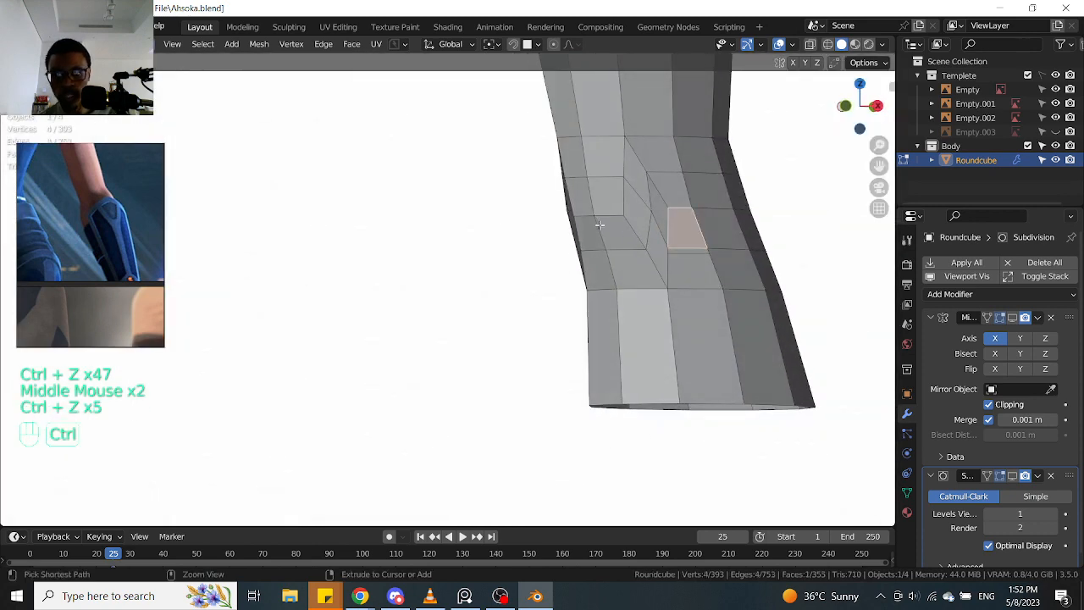
middle_click_drag(595, 224, 650, 225)
key("ctrl+z")
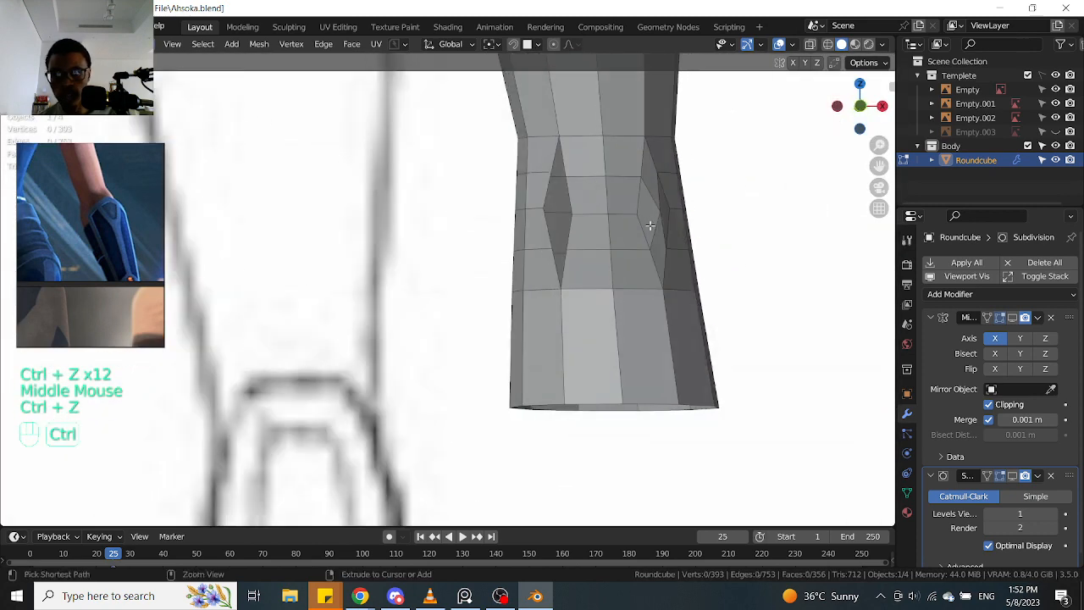
key("KP_1")
key("ctrl+z")
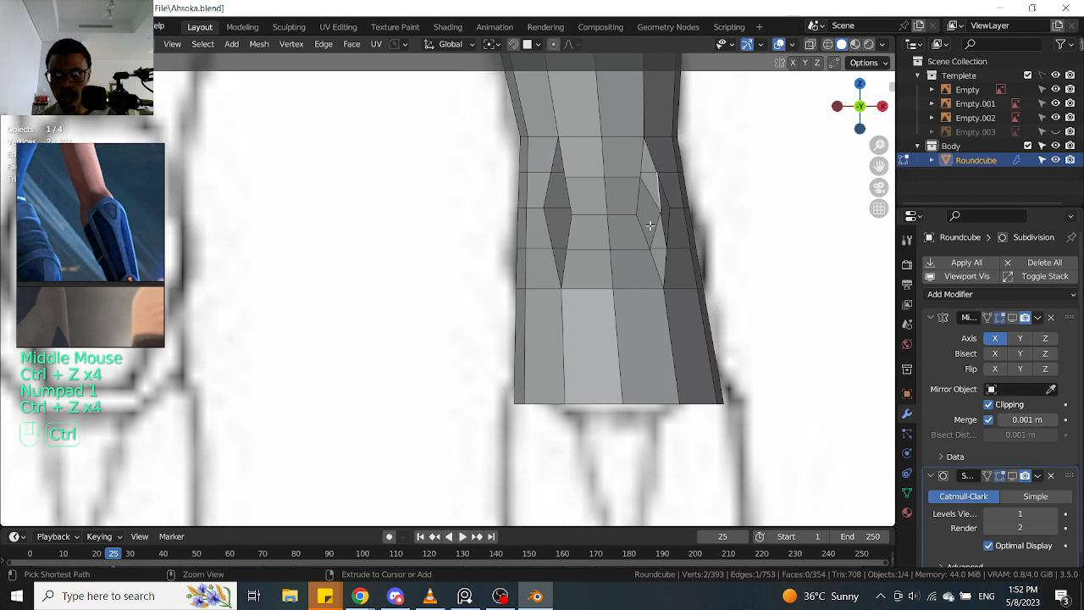
middle_click_drag(685, 237, 652, 239)
key("ctrl+z")
key("ctrl+z")
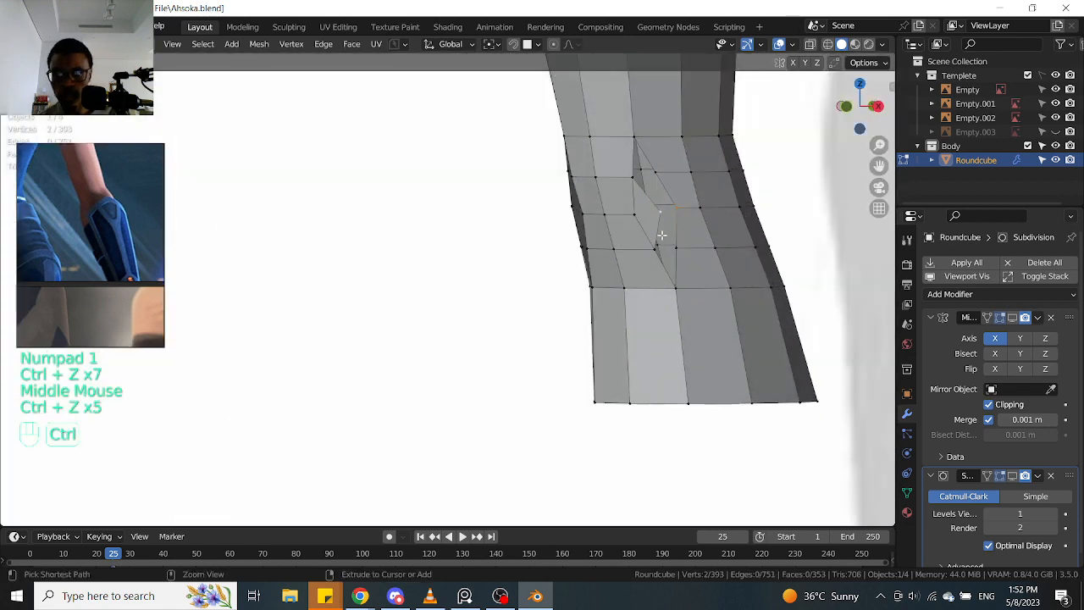
middle_click_drag(660, 222, 678, 229)
key("ctrl+z")
key("ctrl+z")
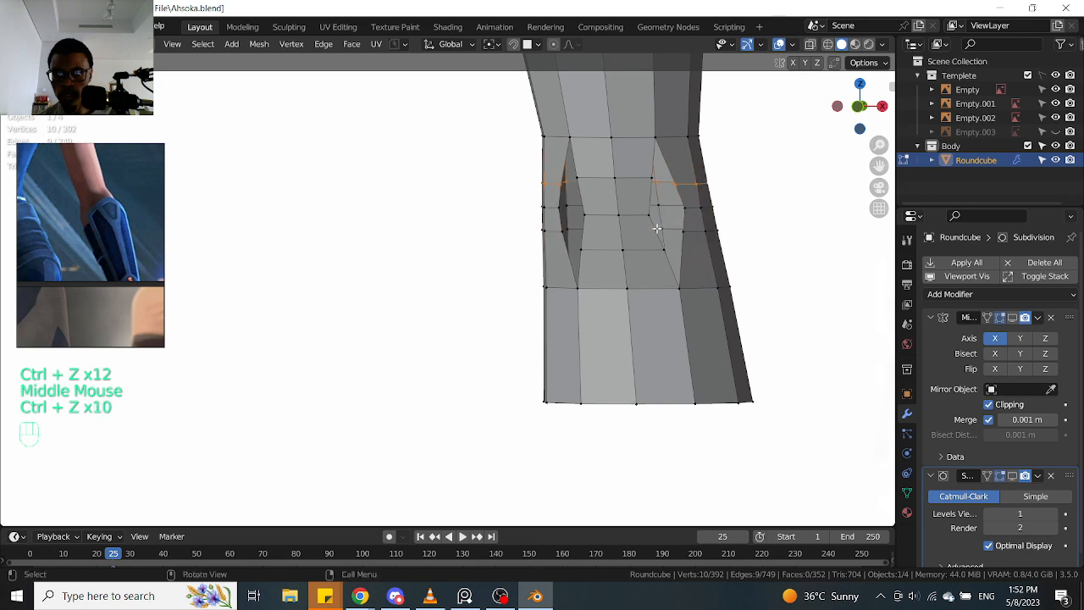
Undo the earlier knee loop adjustments and patch faces until the front of the knee is an open hole again
middle_click_drag(661, 228, 704, 228)
key("ctrl+z")
key("ctrl+z")
key("ctrl+z")
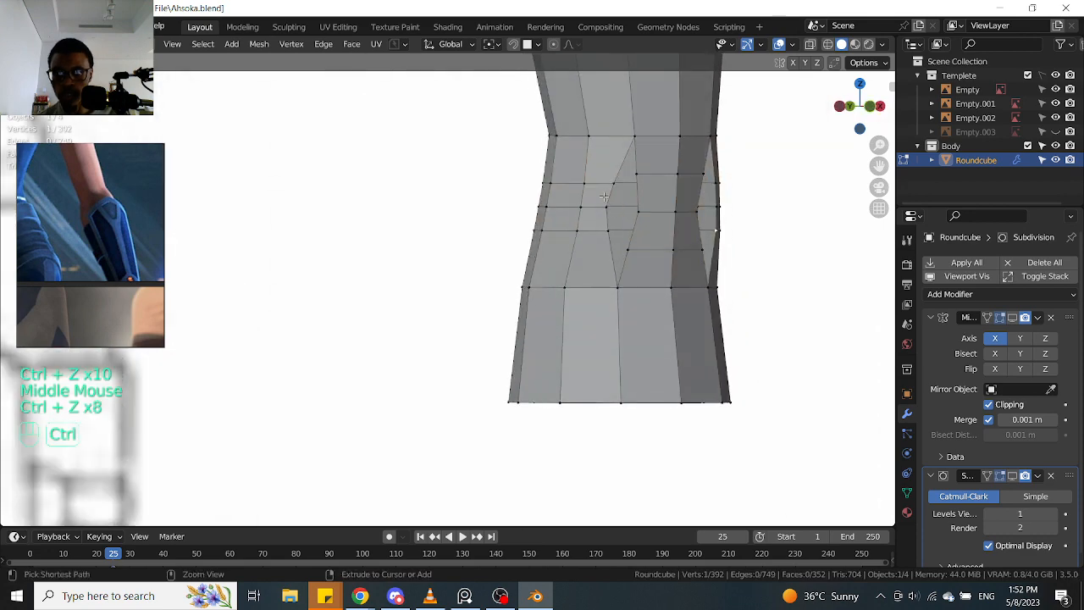
scroll(604, 196, "up", 1, "ctrl")
scroll(603, 196, "up", 1)
middle_click_drag(606, 199, 675, 214)
key("ctrl+z")
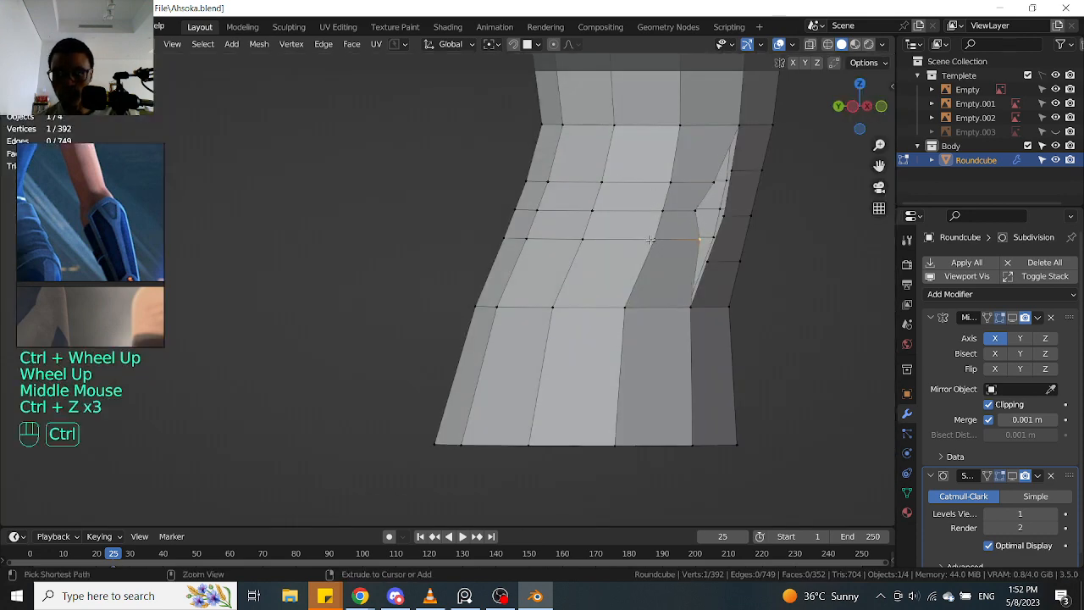
middle_click_drag(749, 232, 679, 227)
key("ctrl+z")
key("ctrl+z")
key("ctrl+z")
key("ctrl+z")
key("ctrl+z")
key("ctrl+z")
key("ctrl+z")
scroll(684, 228, "down", 2)
key("ctrl+z")
key("ctrl+z")
key("ctrl+z")
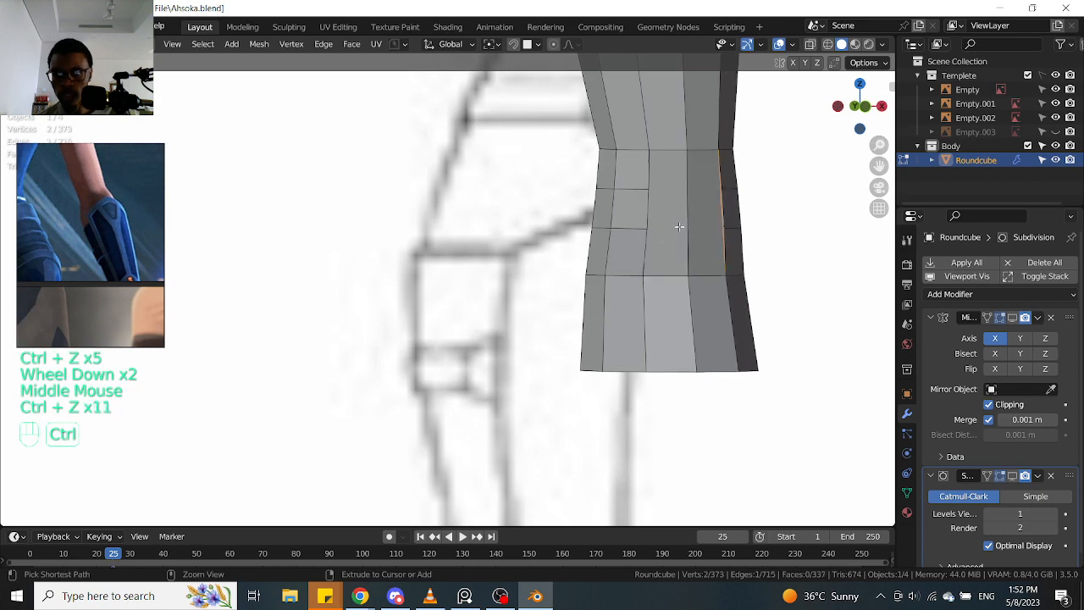
key("ctrl+z")
key("ctrl+z")
key("ctrl+z")
middle_click_drag(679, 227, 664, 228)
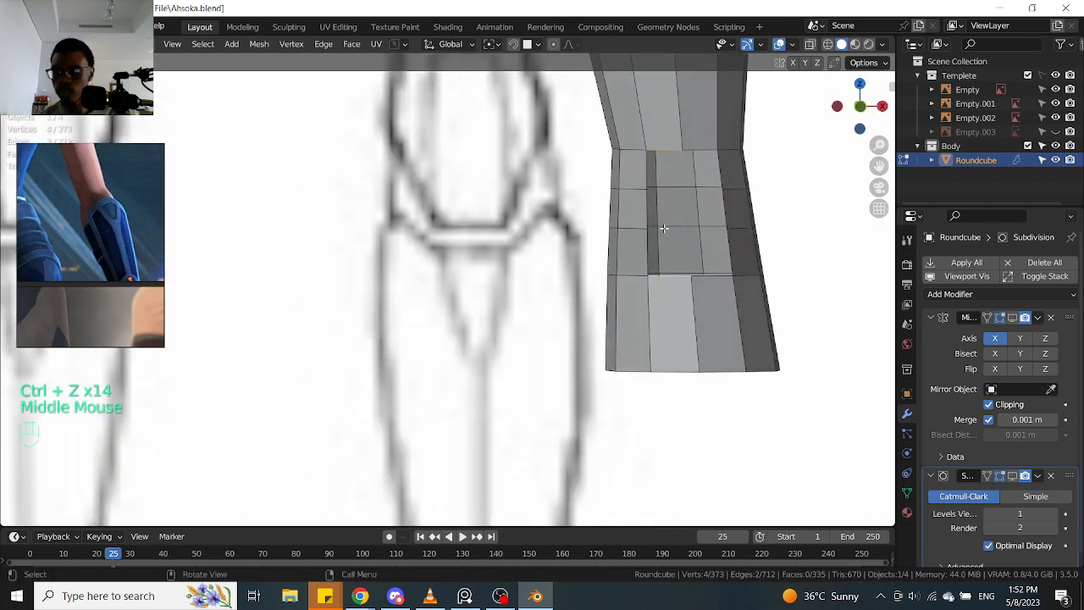
Examine the reopened knee area in front view against the reference drawing
key("KP_1")
scroll(666, 228, "up", 1)
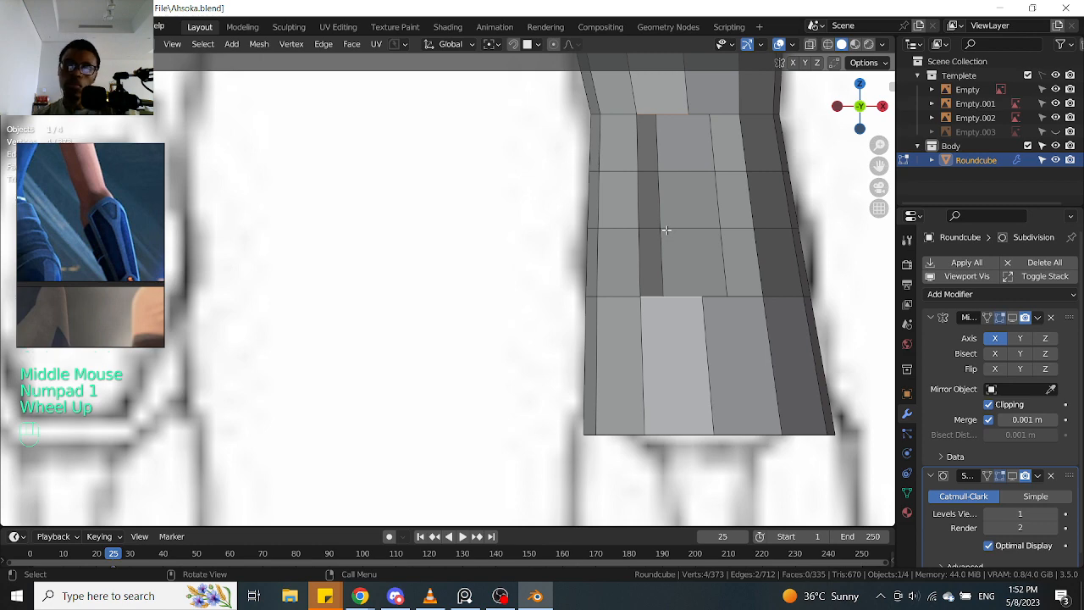
middle_click_drag(624, 195, 623, 193, "shift")
scroll(623, 194, "down", 1)
middle_click_drag(623, 193, 609, 183)
key("KP_1")
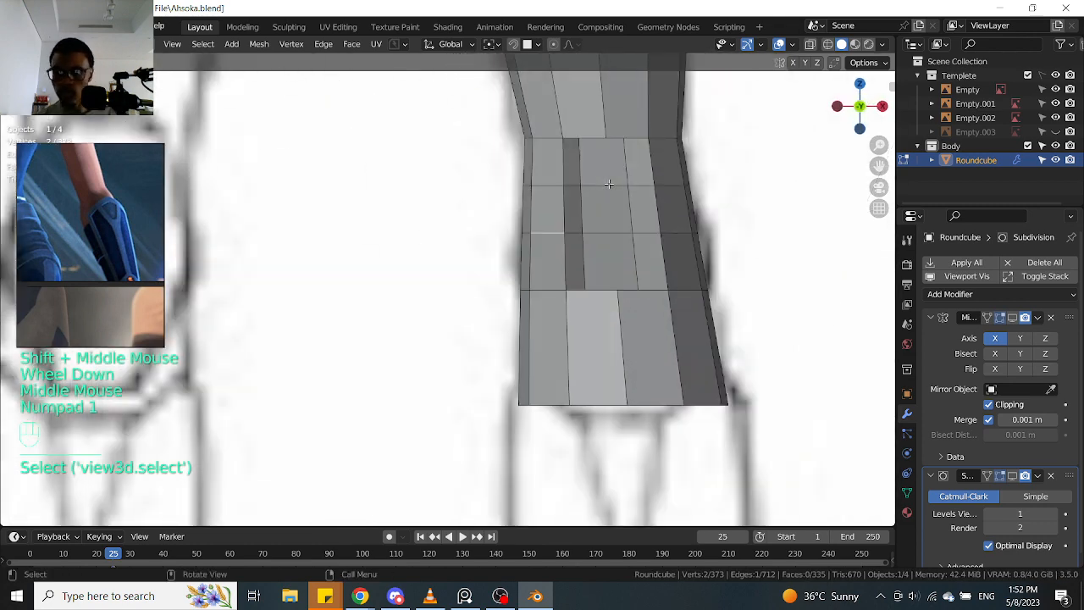
Leave Edit Mode and save the project as an incremented version named Ahsoka1.blend
scroll(644, 237, "down", 1)
scroll(652, 254, "down", 1)
middle_click_drag(652, 254, 661, 297, "shift")
key("Tab")
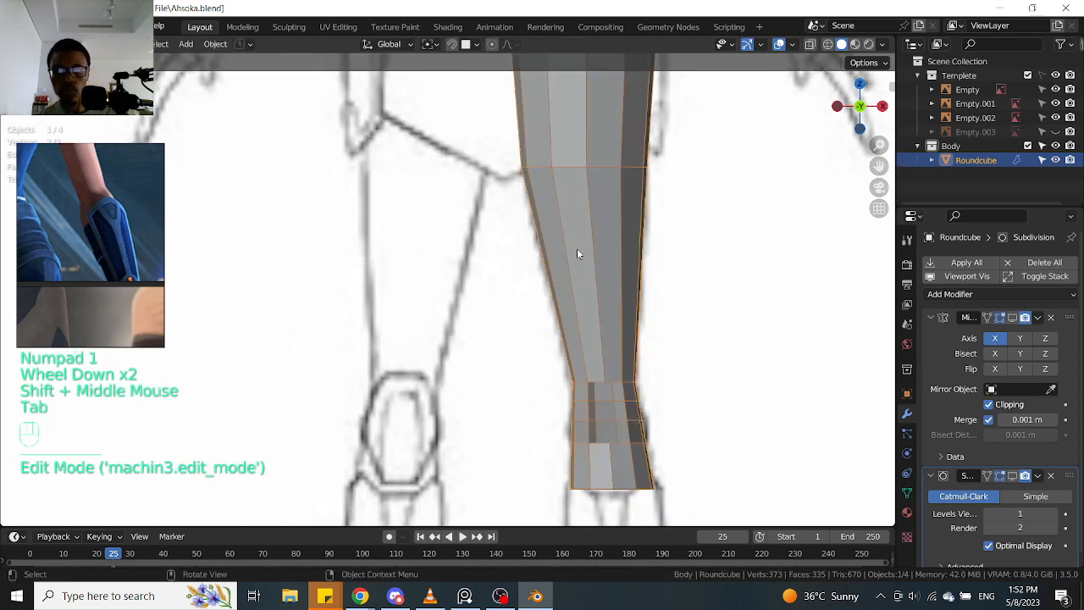
key("ctrl+shift+s")
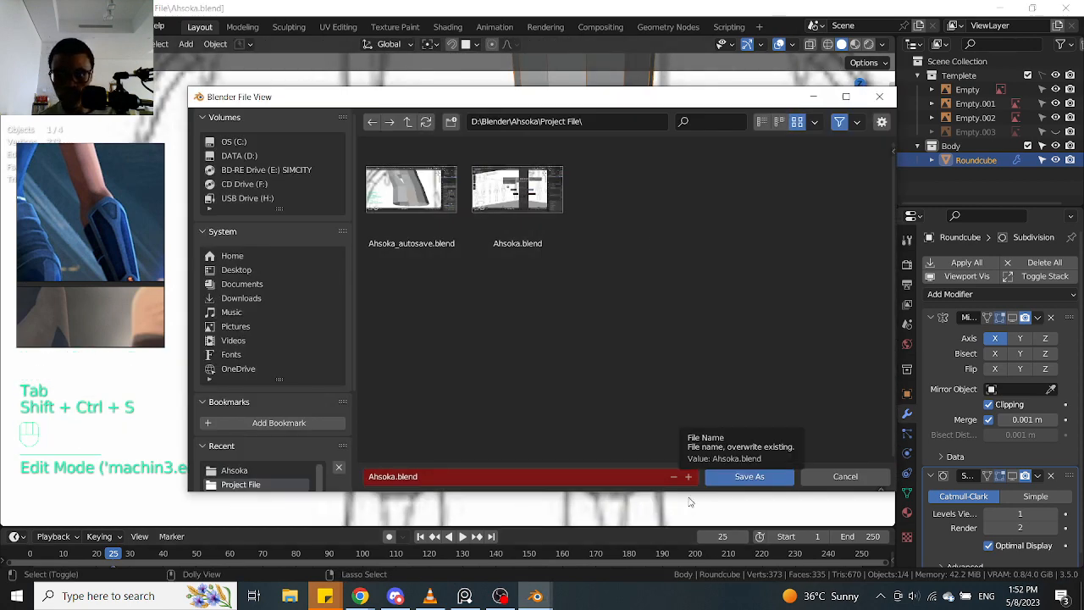
left_click(690, 476)
key("Return")
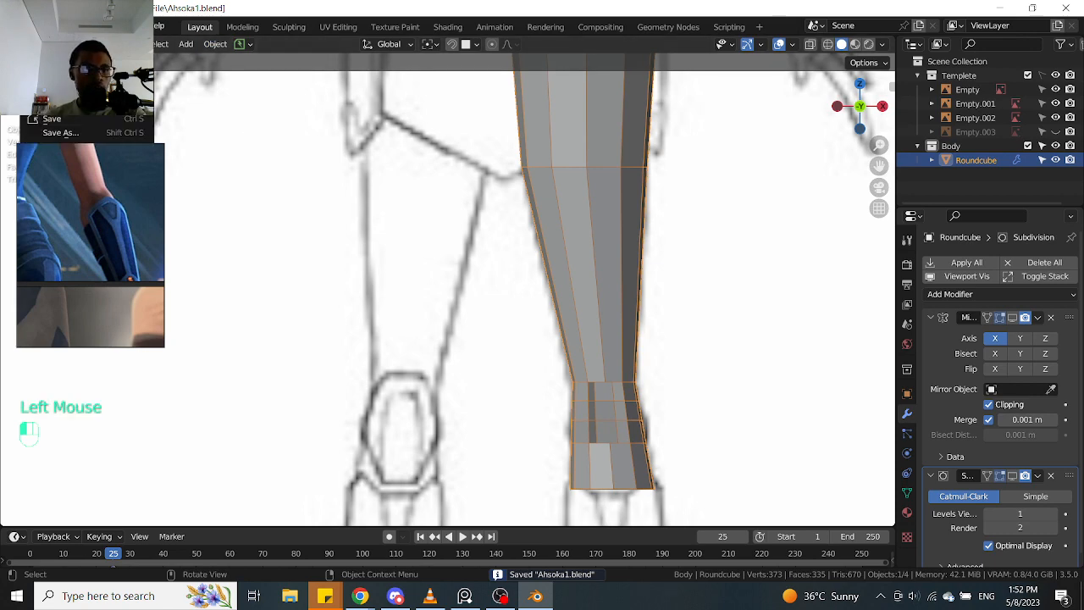
Start opening another project and browse to the folder D:\Blender\the boy\Files
left_click(59, 56)
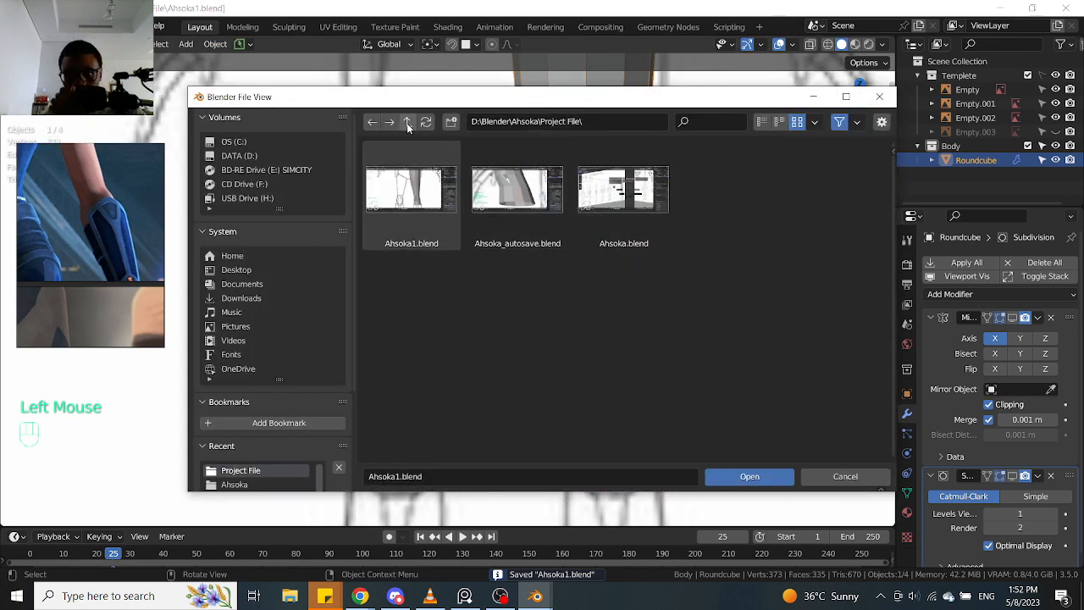
left_click(406, 123)
left_click(408, 124)
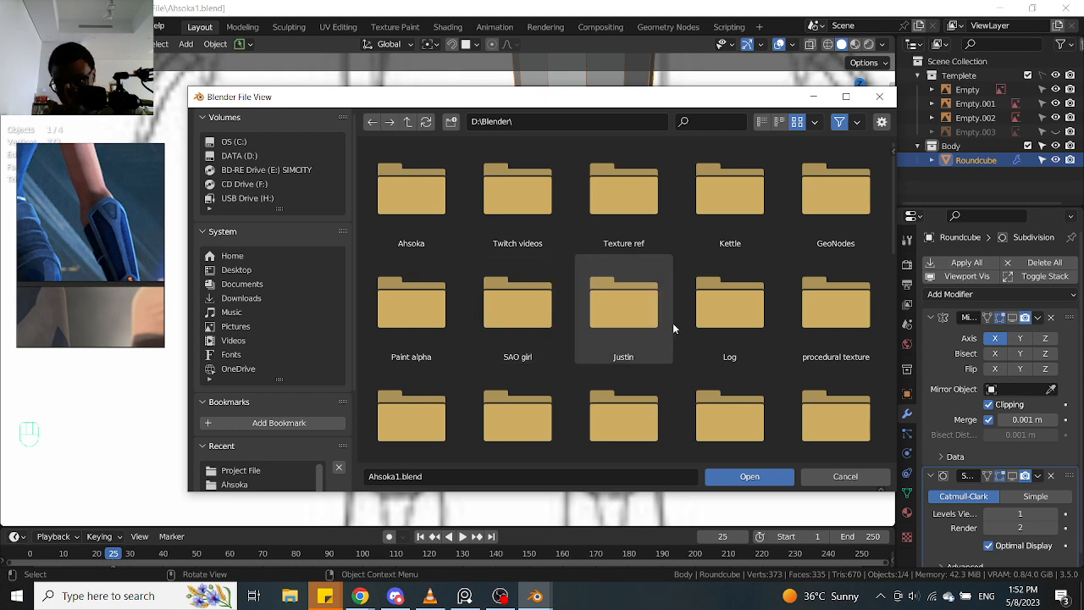
scroll(565, 343, "down", 1)
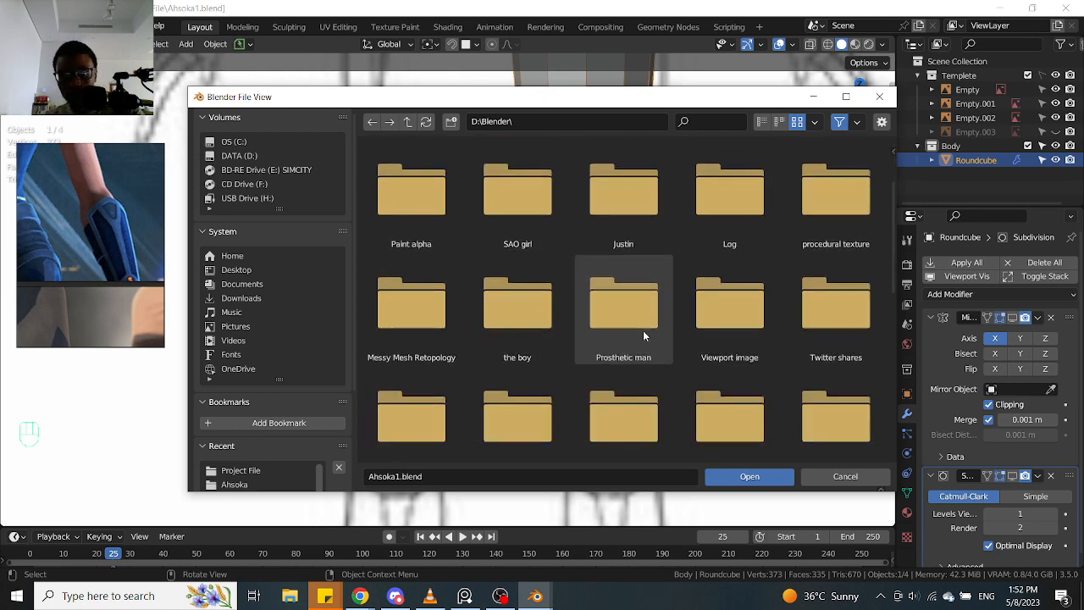
scroll(643, 330, "down", 1)
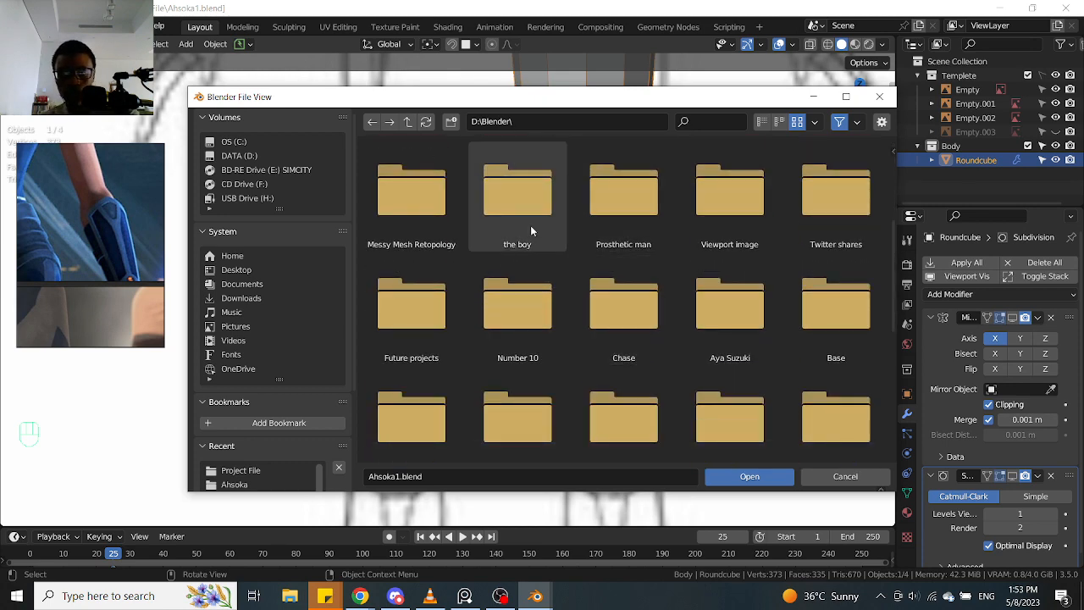
double_click(522, 197)
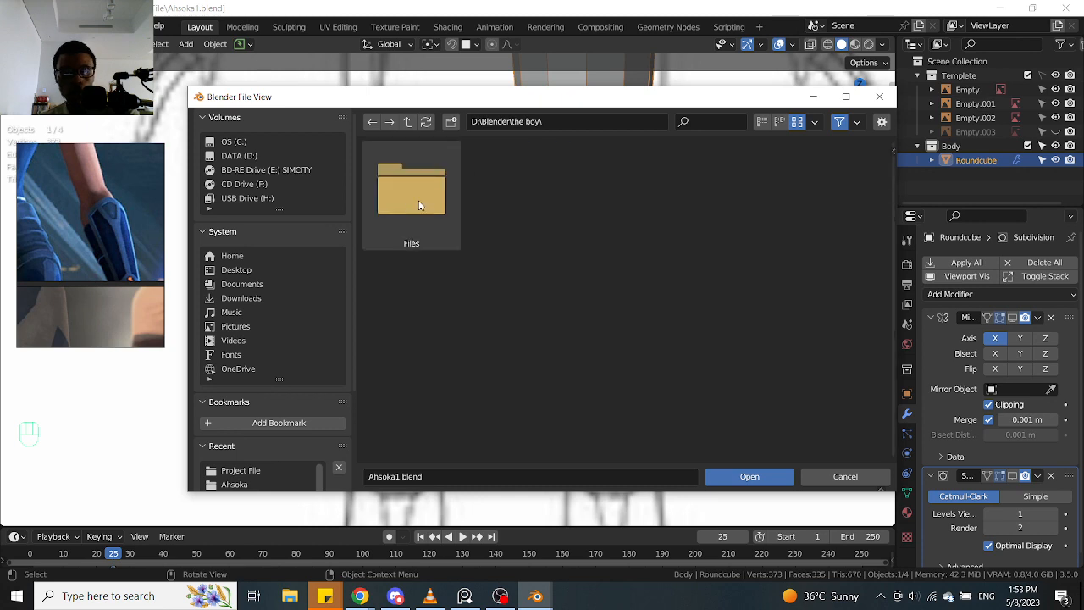
double_click(418, 199)
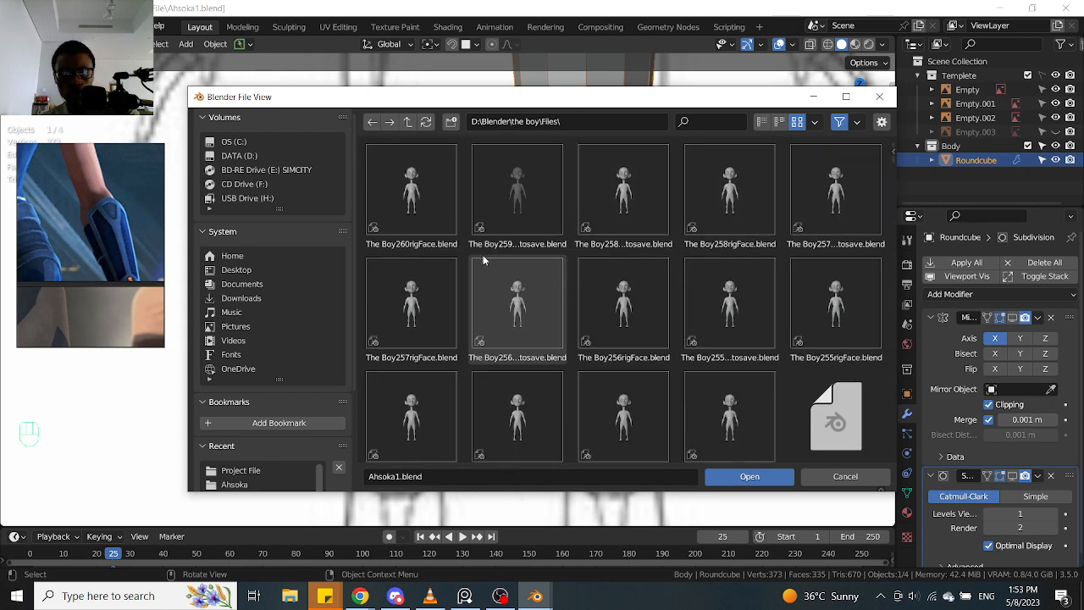
Look through the saved versions of The Boy project in the Files folder
scroll(462, 251, "down", 1)
scroll(462, 250, "up", 1)
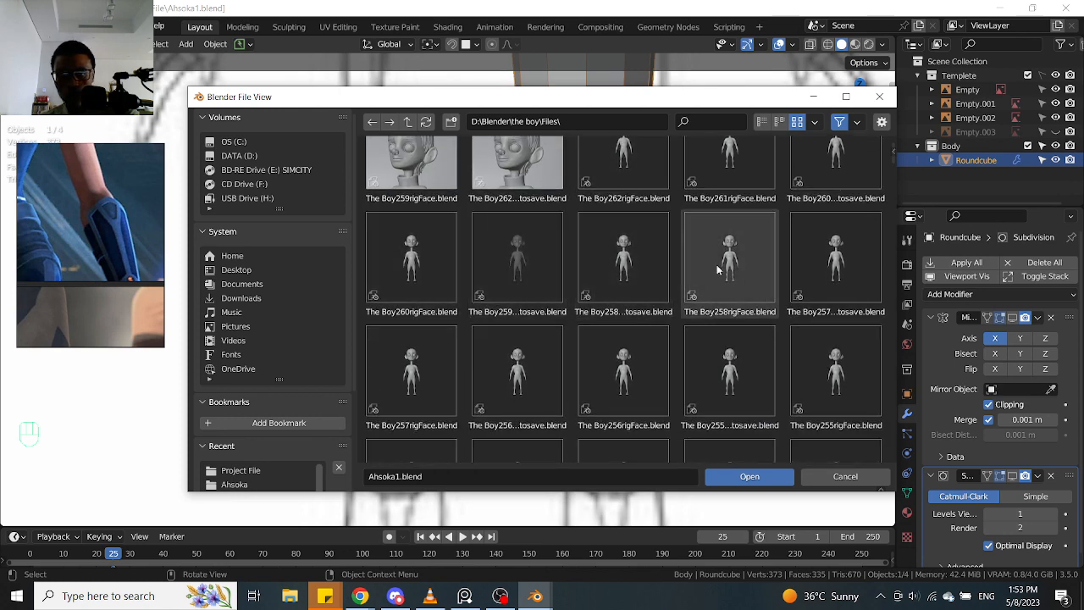
scroll(747, 294, "down", 5)
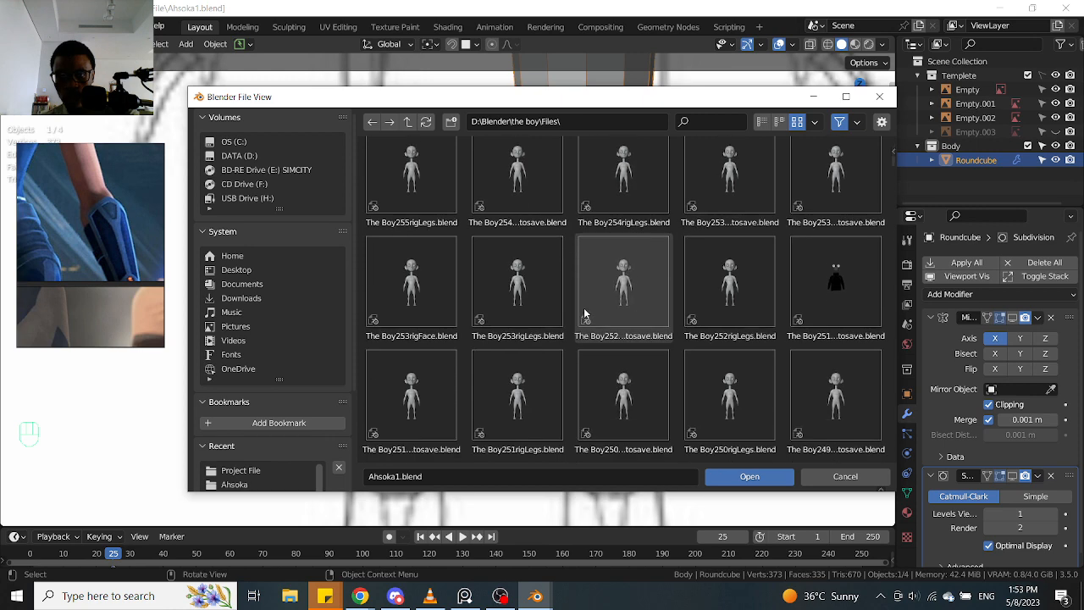
scroll(584, 314, "down", 3)
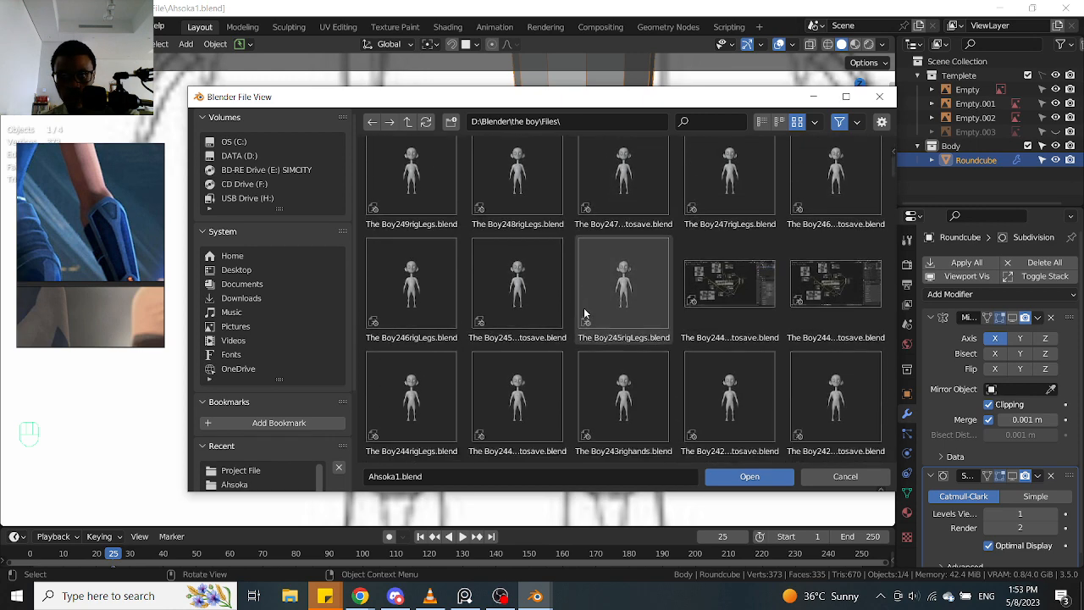
scroll(584, 314, "down", 10)
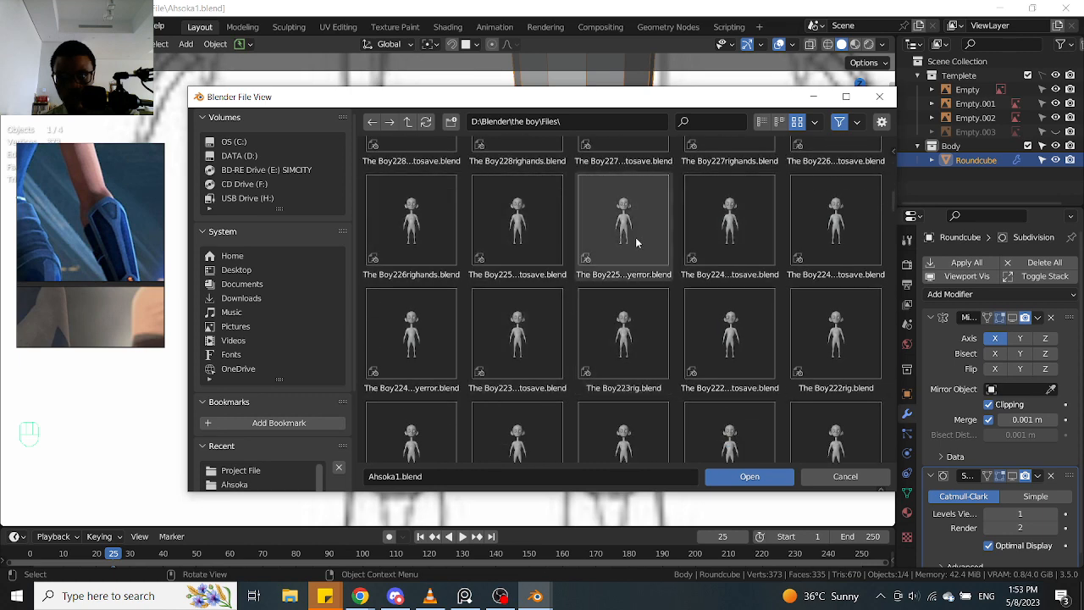
scroll(626, 263, "down", 1)
scroll(641, 336, "down", 10)
scroll(637, 338, "down", 8)
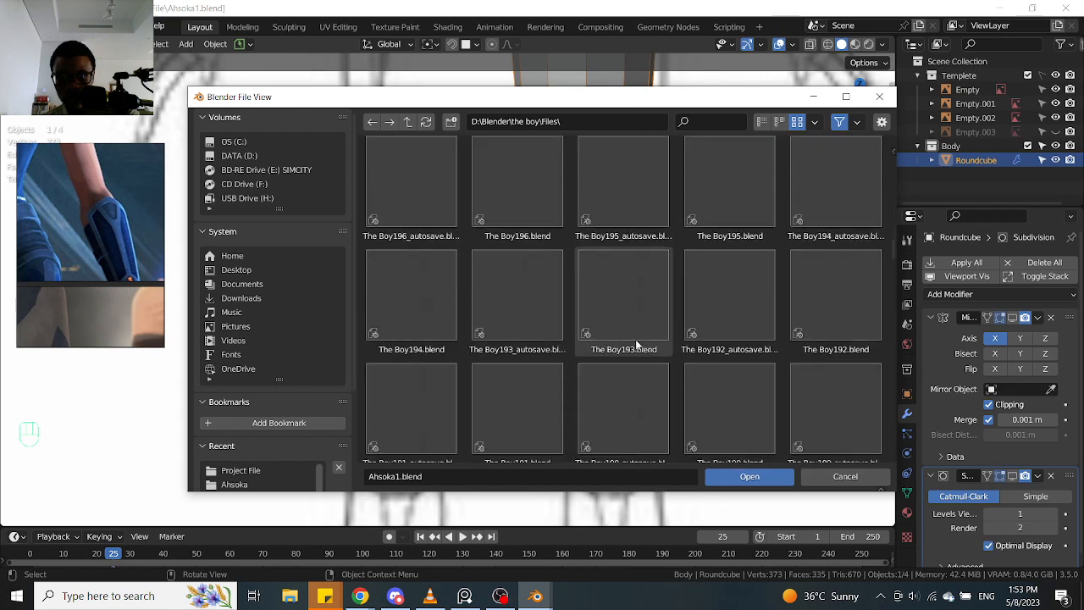
scroll(543, 320, "down", 8)
scroll(566, 320, "down", 6)
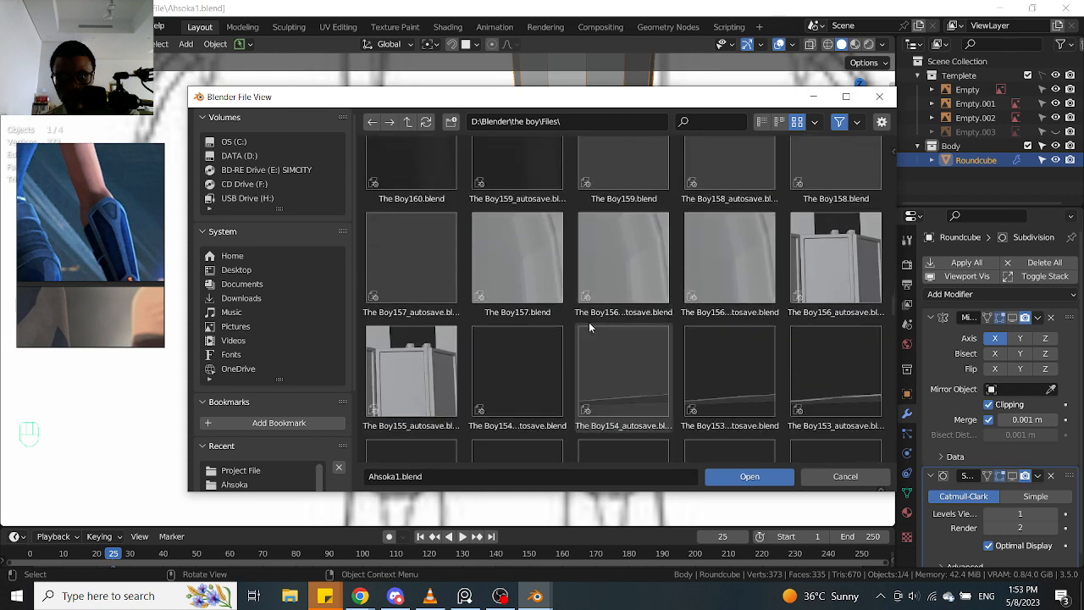
scroll(607, 324, "up", 4)
scroll(627, 320, "up", 2)
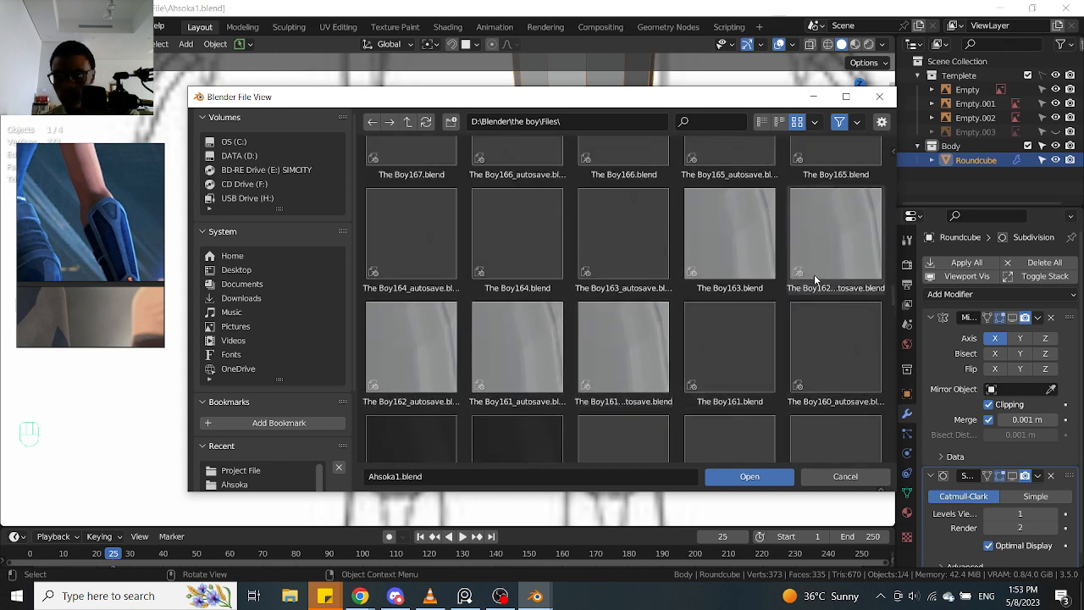
Open the project file The Boy261rigFace.blend from the newest versions in the folder
left_click_drag(895, 300, 875, 117)
left_click(636, 205)
left_click(705, 193)
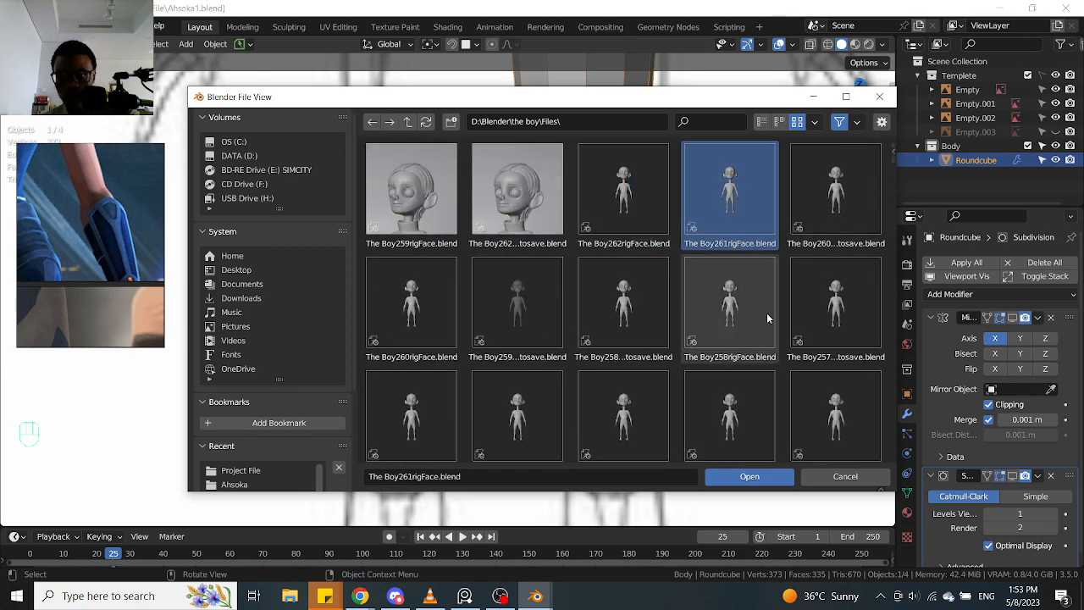
left_click(749, 477)
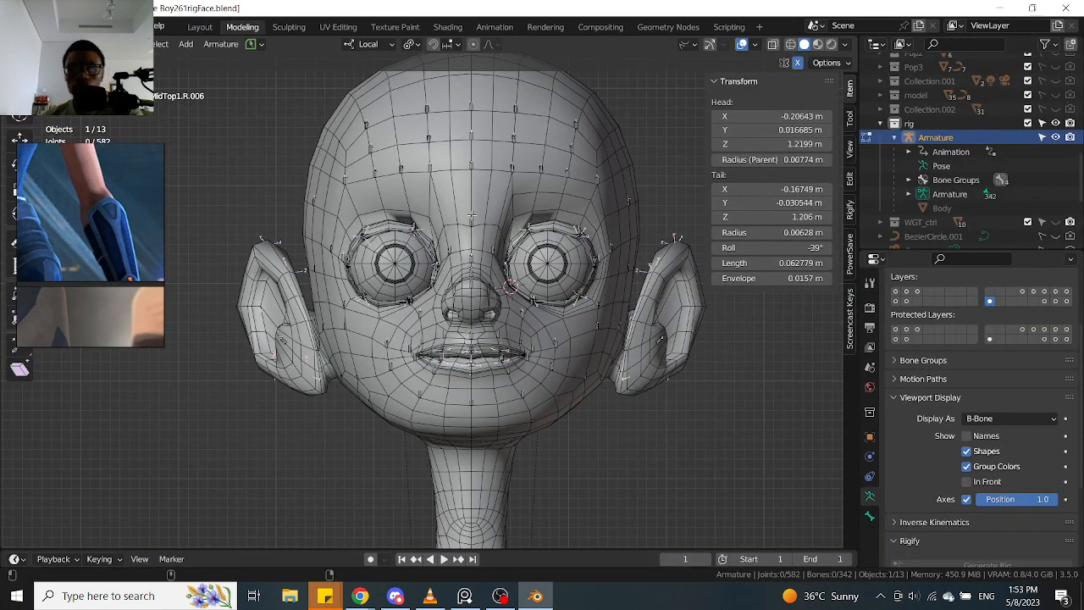
middle_click_drag(530, 207, 724, 79)
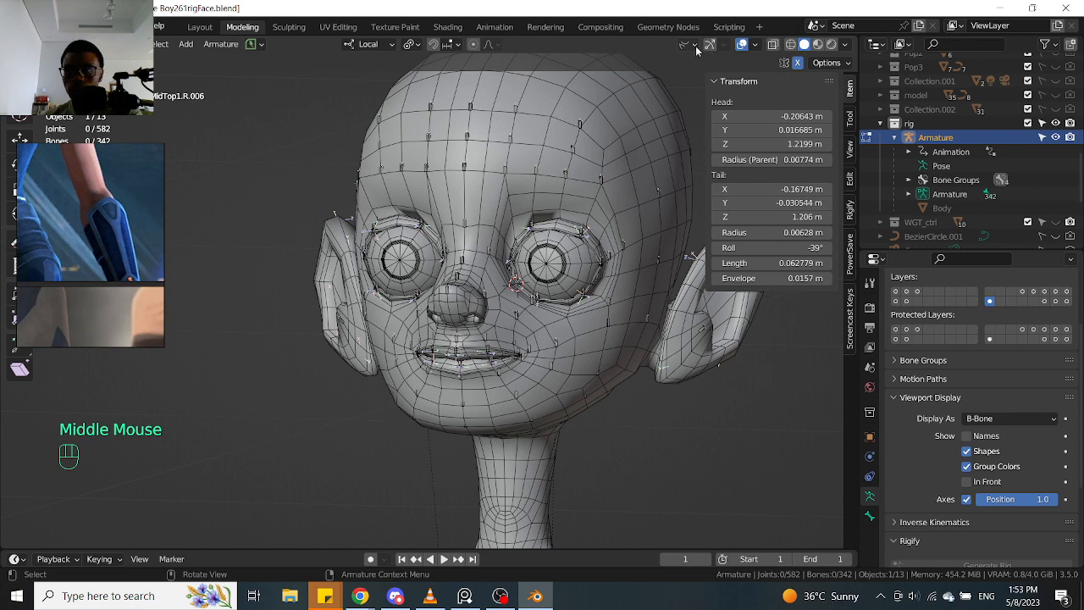
left_click(695, 45)
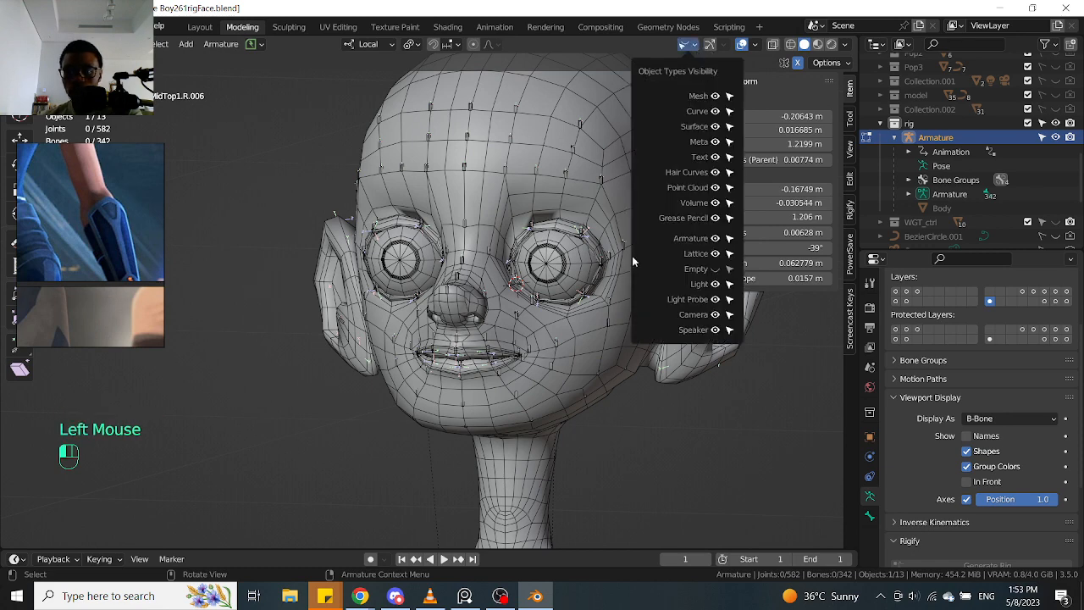
left_click(585, 380)
scroll(583, 354, "down", 2)
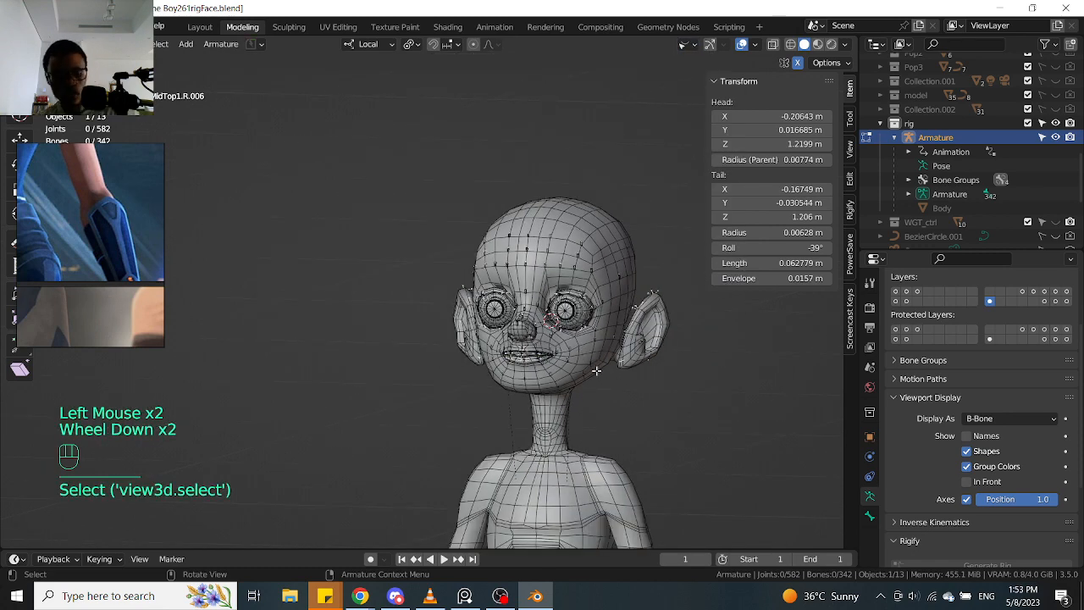
Leave the armature's Edit Mode, select the Body mesh and enter its Edit Mode at the knee
key("ctrl+Tab")
left_click(582, 292)
left_click(559, 455)
middle_click_drag(559, 454, 639, 285, "shift")
scroll(563, 344, "up", 2)
scroll(551, 282, "up", 1)
key("Tab")
scroll(445, 298, "up", 1)
middle_click_drag(525, 305, 515, 280)
key("alt+z")
Examine the edge loops across the back of the boy's knee by selecting them from the side
left_click(496, 300)
key("KP_3")
scroll(542, 283, "up", 2)
left_click(608, 278)
left_click(610, 275, "alt")
scroll(612, 275, "down", 1)
middle_click_drag(612, 275, 591, 306)
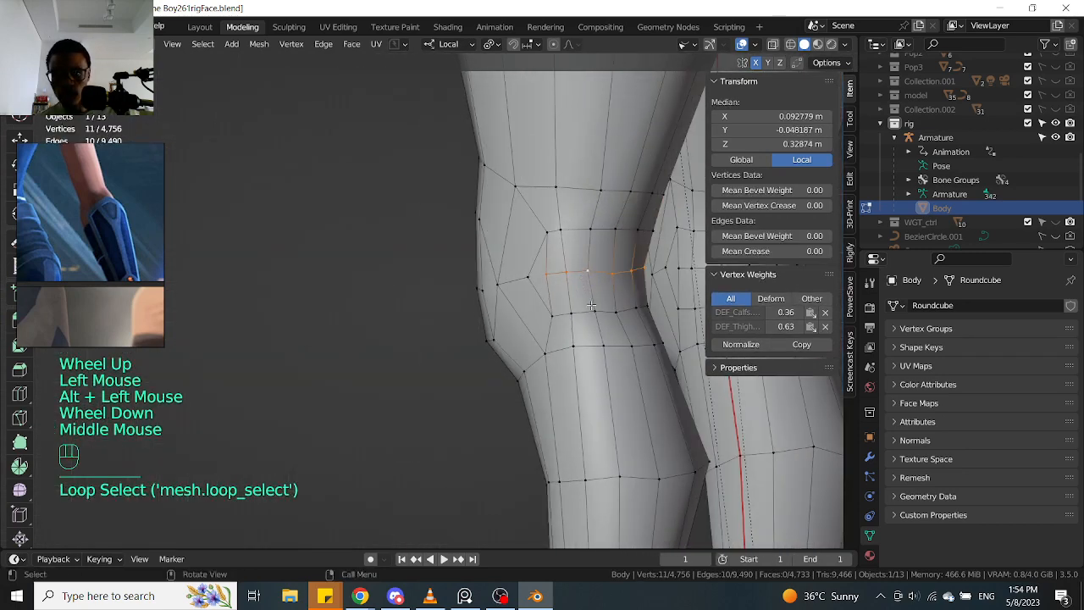
left_click(590, 312, "alt+shift")
Examine the face loops around the boy's kneecap and highlight the four faces at its centre
middle_click_drag(574, 245, 495, 275)
key("Tab")
left_click(557, 288, "alt")
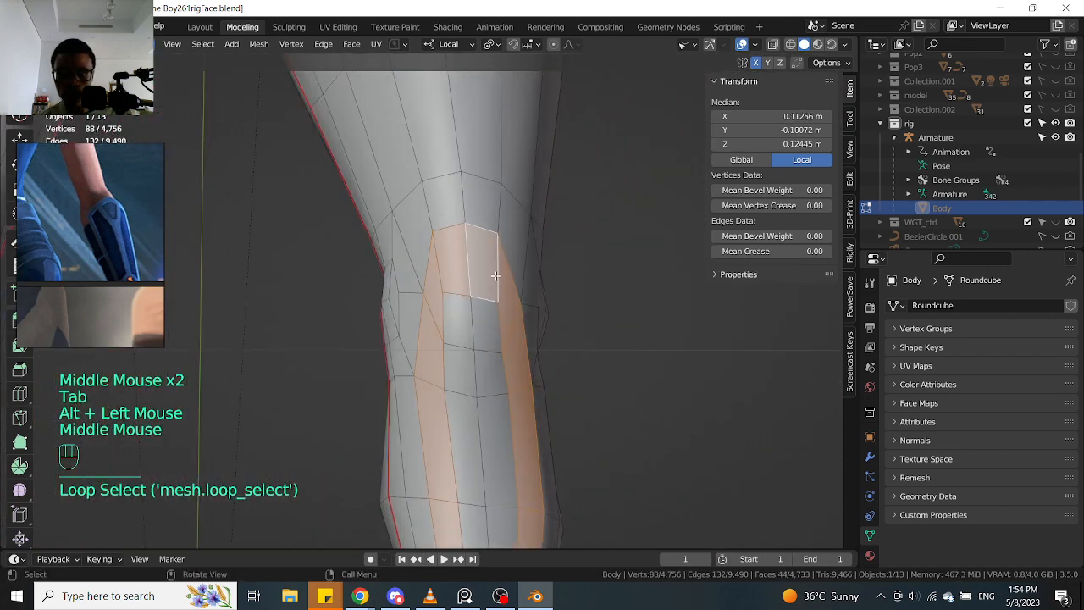
left_click(489, 316, "alt")
scroll(488, 296, "down", 2)
scroll(489, 286, "up", 2)
middle_click_drag(469, 292, 491, 277)
left_click_drag(496, 315, 523, 279)
key("KP_1")
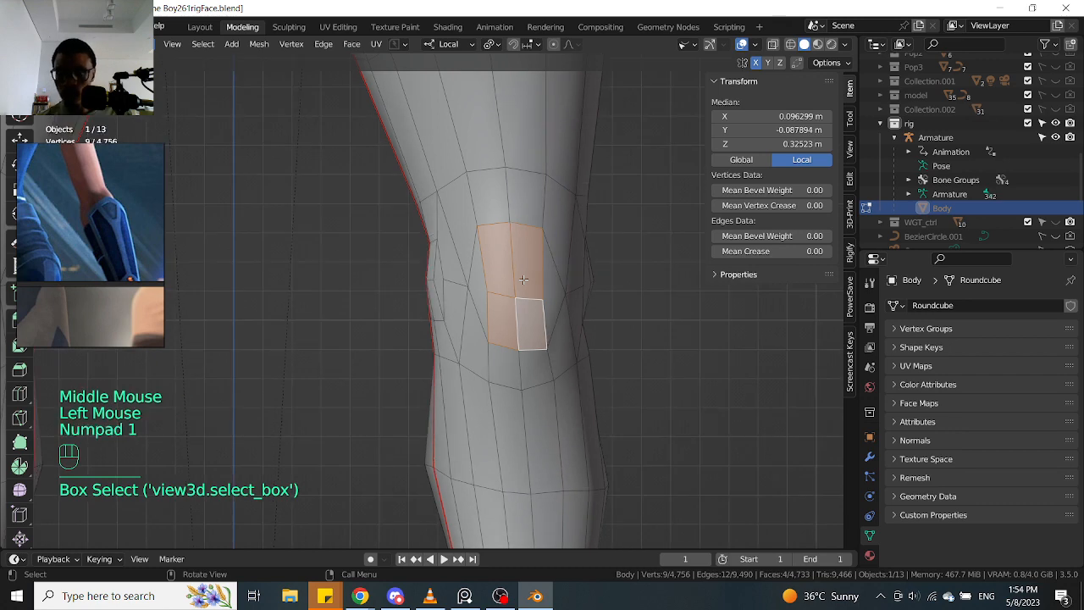
Highlight the four front knee faces one row higher and study how the side topology flows around them
middle_click_drag(527, 279, 542, 254)
left_click(465, 232)
left_click(550, 216, "shift")
left_click(523, 204, "shift")
left_click_drag(481, 282, 539, 196)
middle_click_drag(536, 231, 598, 266)
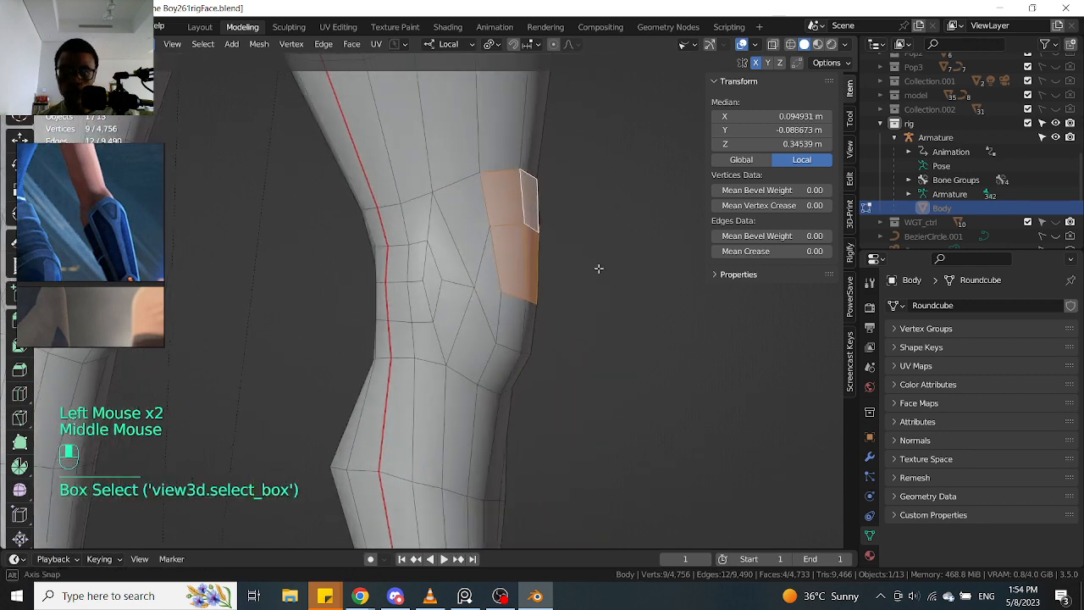
scroll(504, 259, "down", 2)
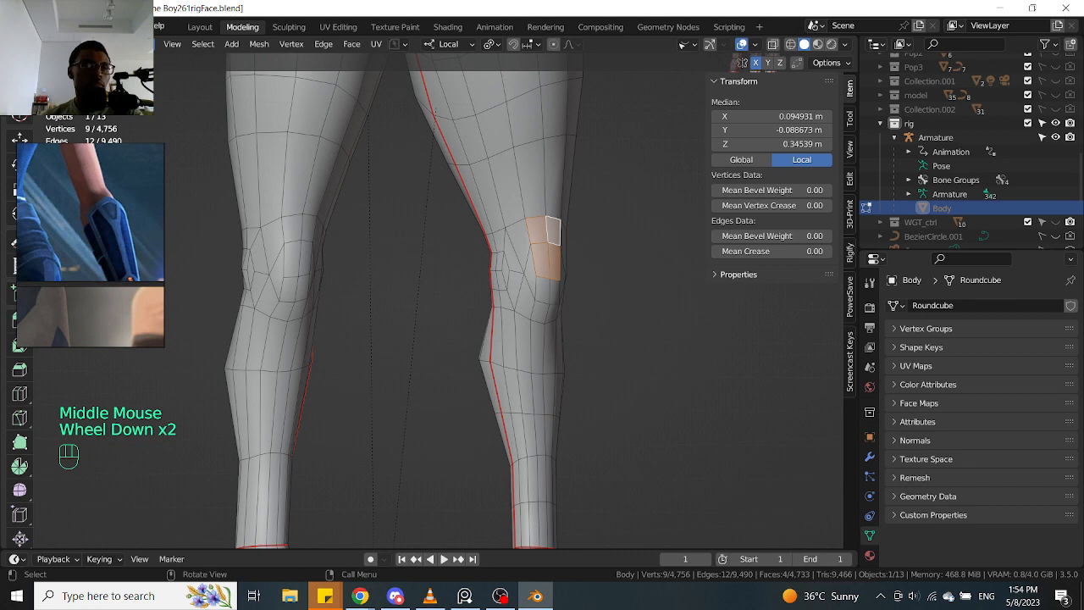
Reopen the recent project Ahsoka1.blend and enter Edit Mode on the body mesh at the knee
mouse_move(85, 70)
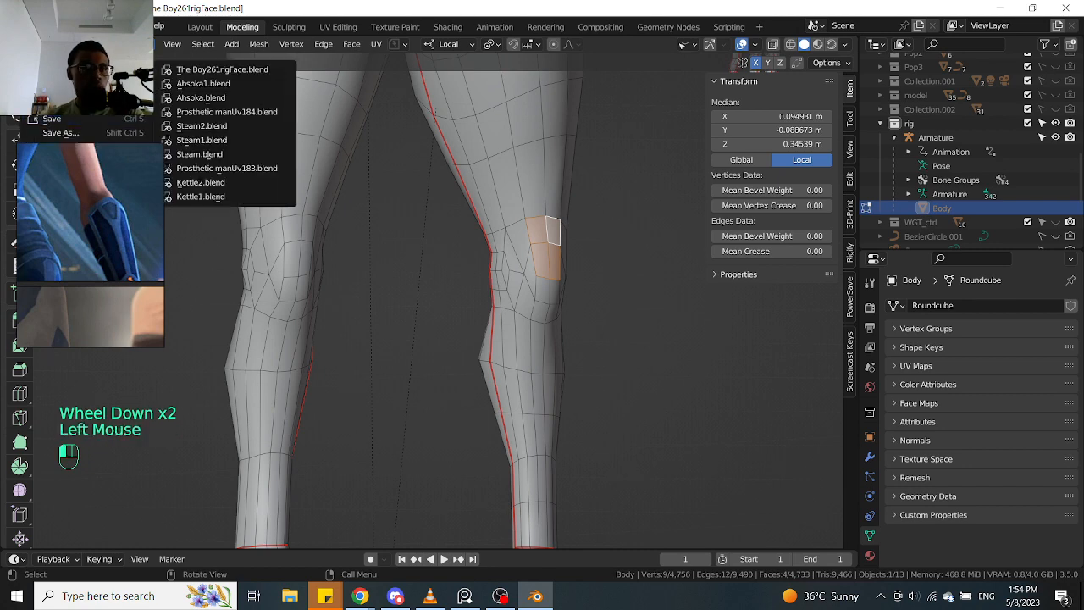
left_click(243, 83)
left_click(566, 322)
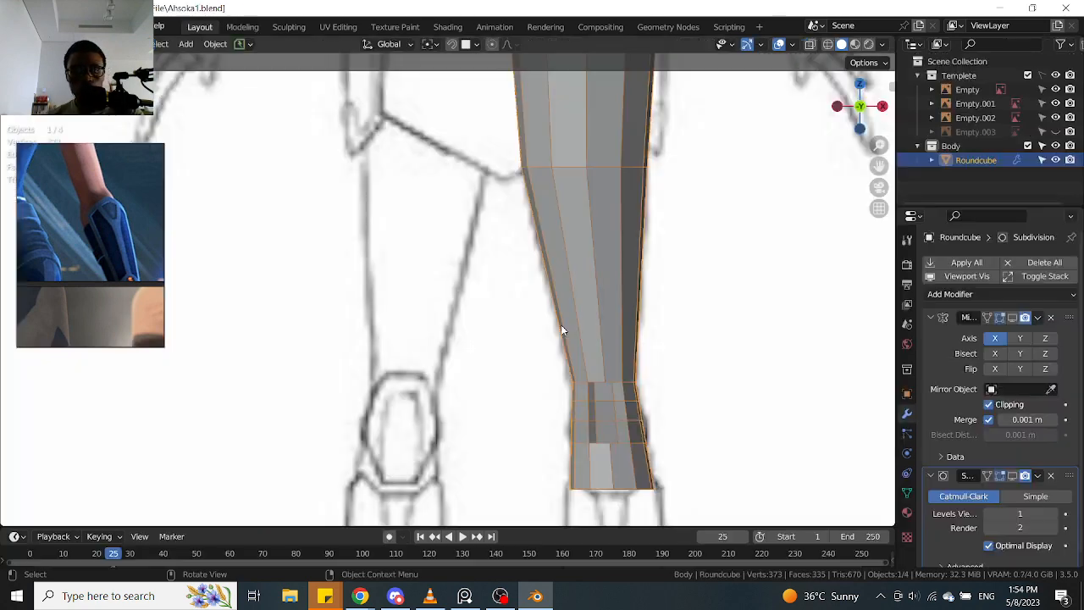
scroll(626, 406, "up", 3)
left_click(626, 407)
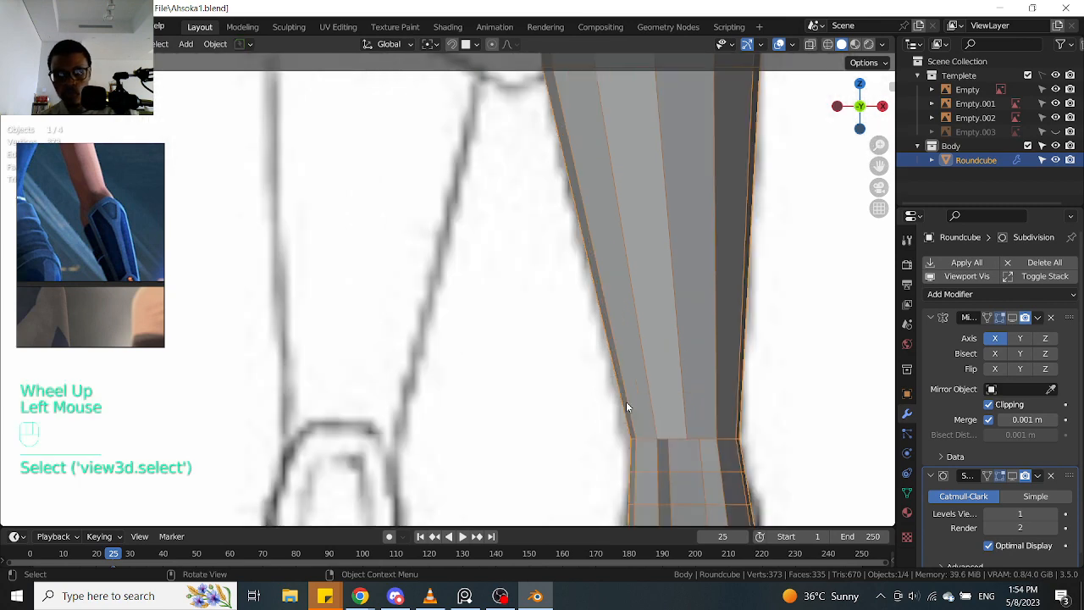
key("Tab")
middle_click_drag(655, 404, 569, 220, "shift")
scroll(570, 220, "up", 2)
Delete the vertical strips of three faces on the inner and outer sides of the knee opening
left_click(369, 210)
key("alt+z")
middle_click_drag(368, 210, 445, 268)
key("alt+z")
left_click(366, 284, "shift")
left_click(360, 356, "shift")
middle_click_drag(360, 356, 486, 298)
left_click(500, 320, "shift")
left_click(468, 252, "shift")
left_click(463, 190, "shift")
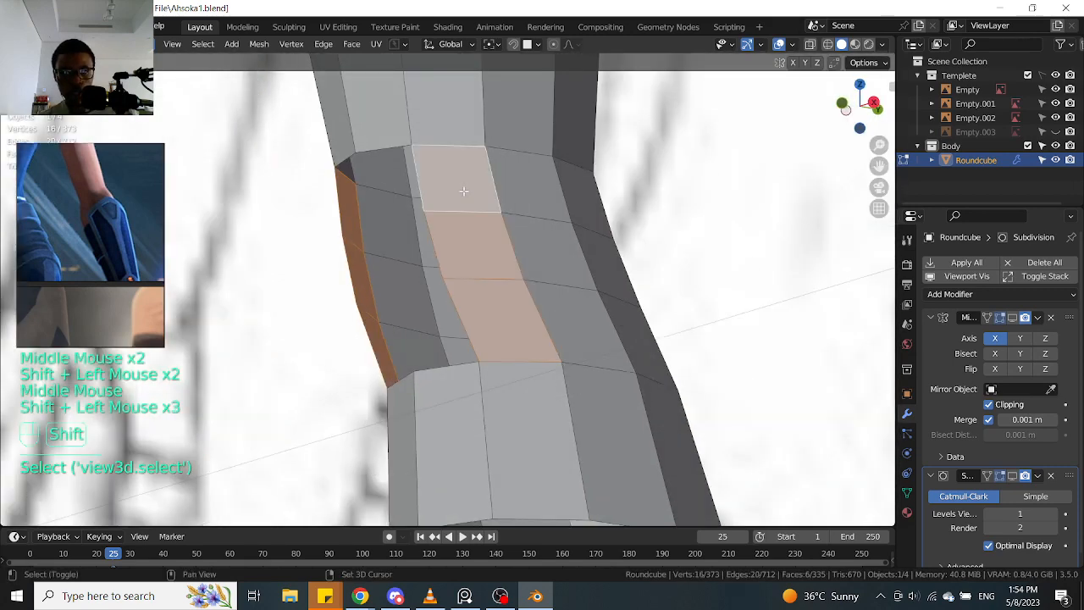
key("x")
left_click(468, 207)
scroll(467, 207, "down", 2)
middle_click_drag(468, 207, 547, 234)
Fill the front of the knee with two tall faces connecting the thigh's lower edge to the shin's upper edge
key("Tab")
left_click(525, 187)
key("KP_1")
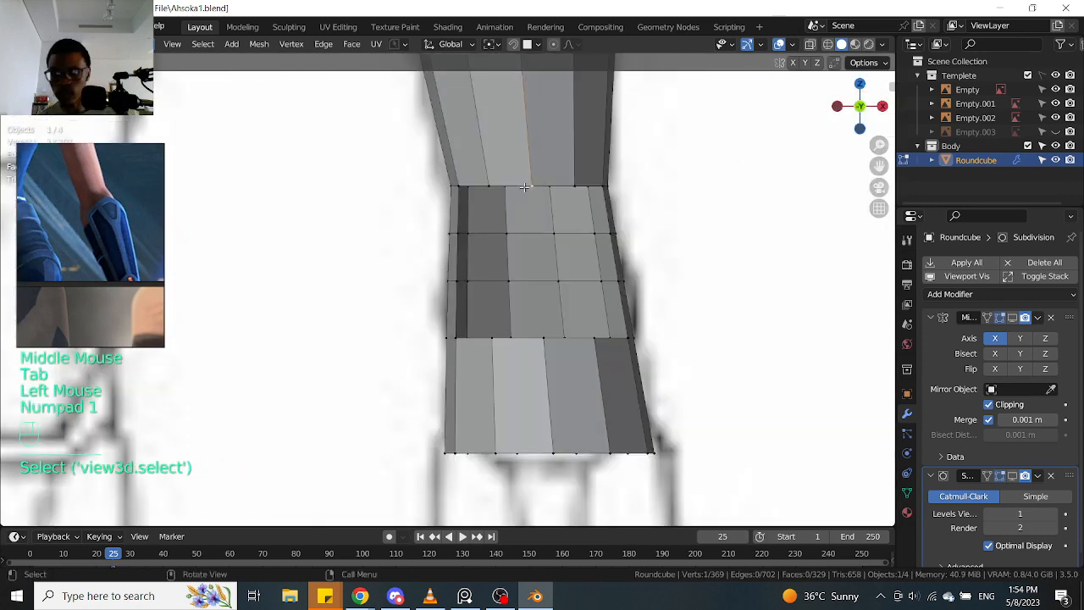
scroll(525, 186, "up", 2)
key("Tab")
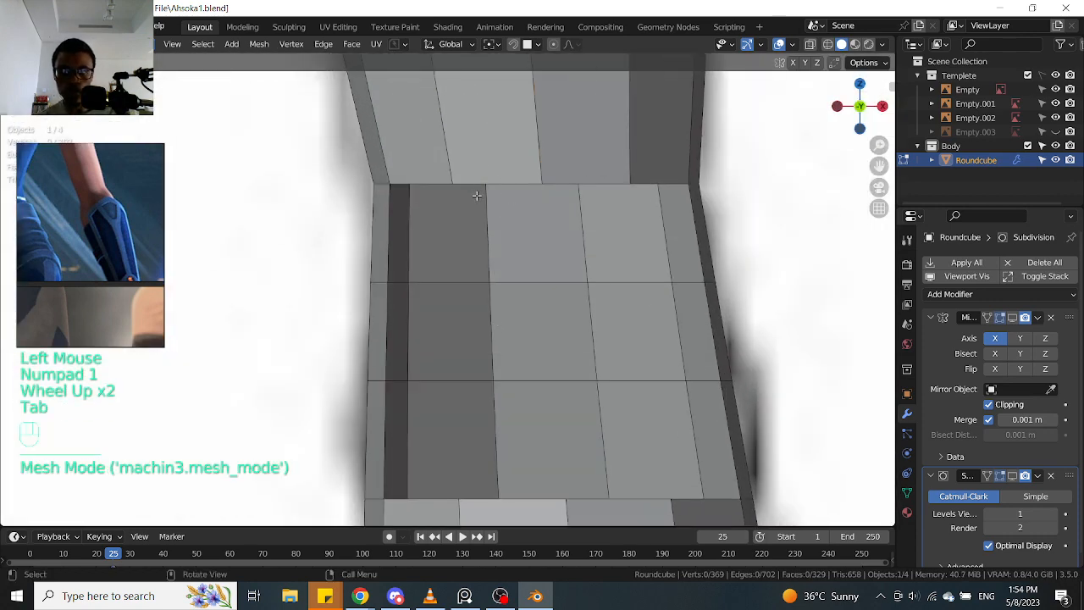
middle_click_drag(518, 403, 487, 296, "shift")
left_click(469, 390, "shift")
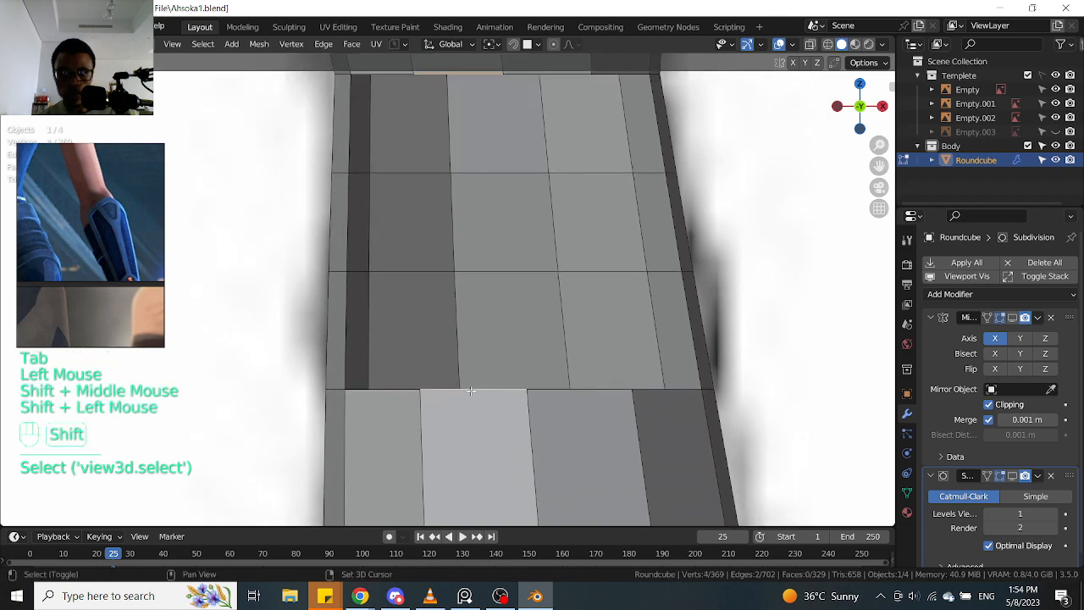
key("f")
scroll(525, 213, "down", 1)
left_click(518, 212)
key("f")
middle_click_drag(518, 212, 535, 234)
Add one centred horizontal loop cut across the two new front knee faces
key("ctrl+r")
left_click(535, 235)
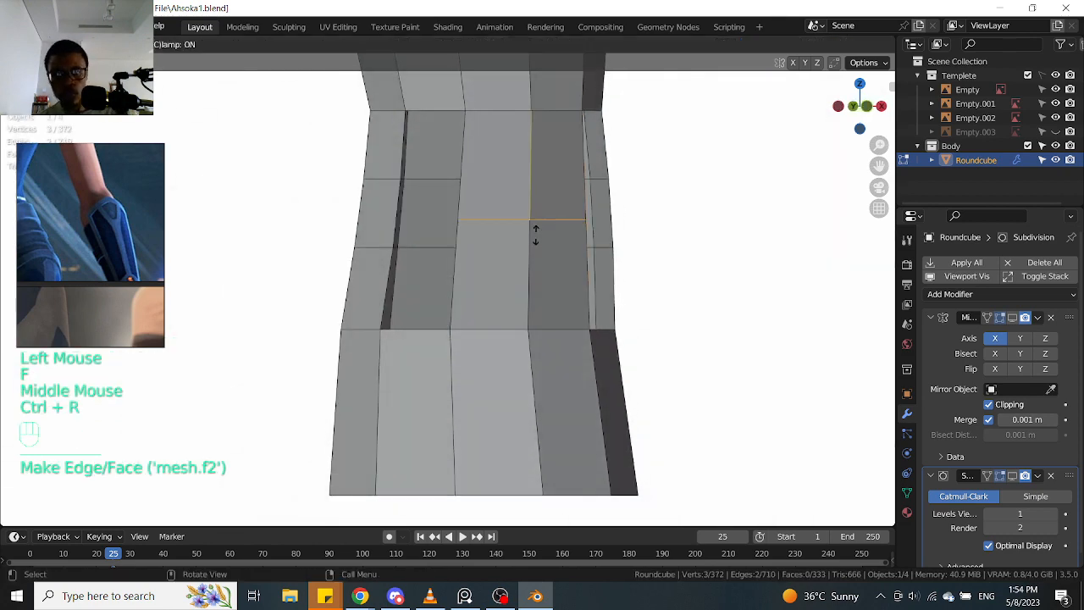
right_click(535, 234)
middle_click_drag(384, 246, 373, 213)
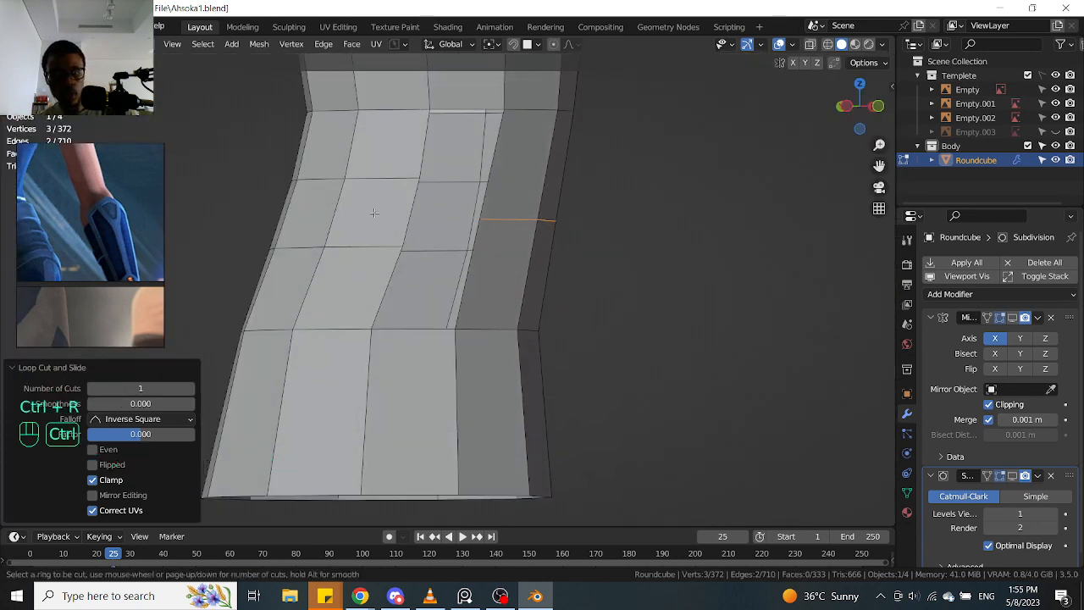
Add one centred horizontal loop cut through the faces wrapping around the back of the knee
left_click(393, 212)
right_click(392, 212)
scroll(392, 212, "down", 2)
middle_click_drag(392, 212, 424, 203)
scroll(402, 202, "up", 1)
Slide the upper back knee edge loop upward and the lower one downward to space the three loops evenly
left_click(399, 183, "alt")
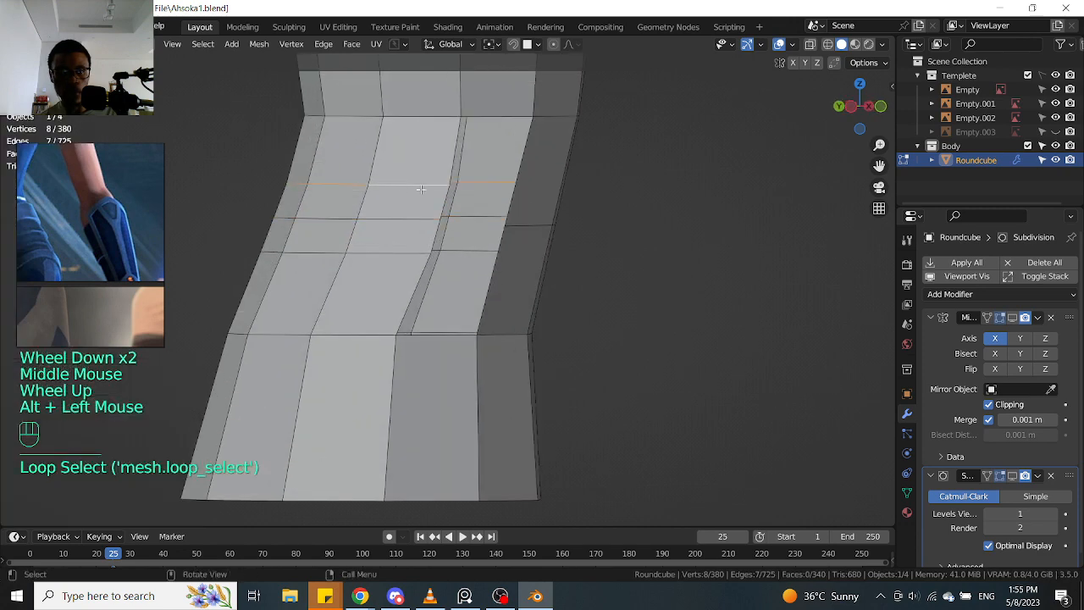
key("KP_1")
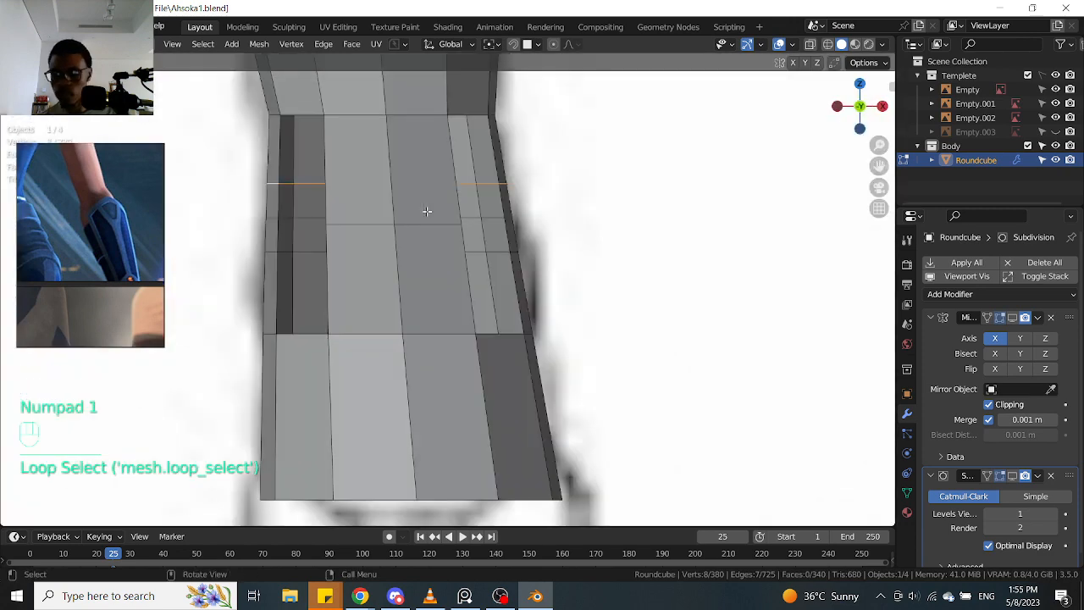
key("KP_3")
key("g")
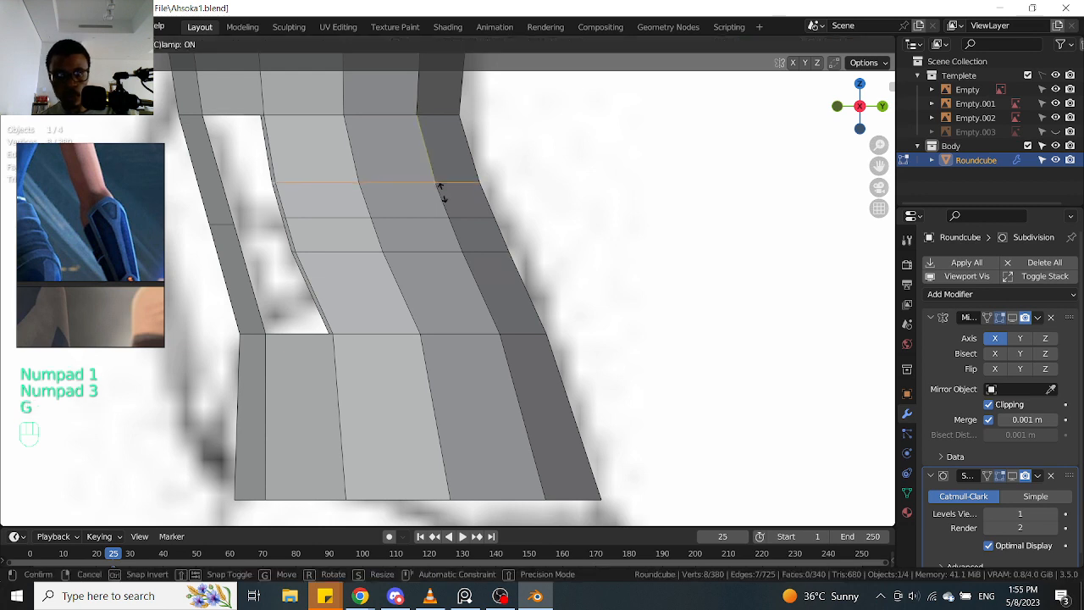
left_click(434, 180)
left_click(439, 252)
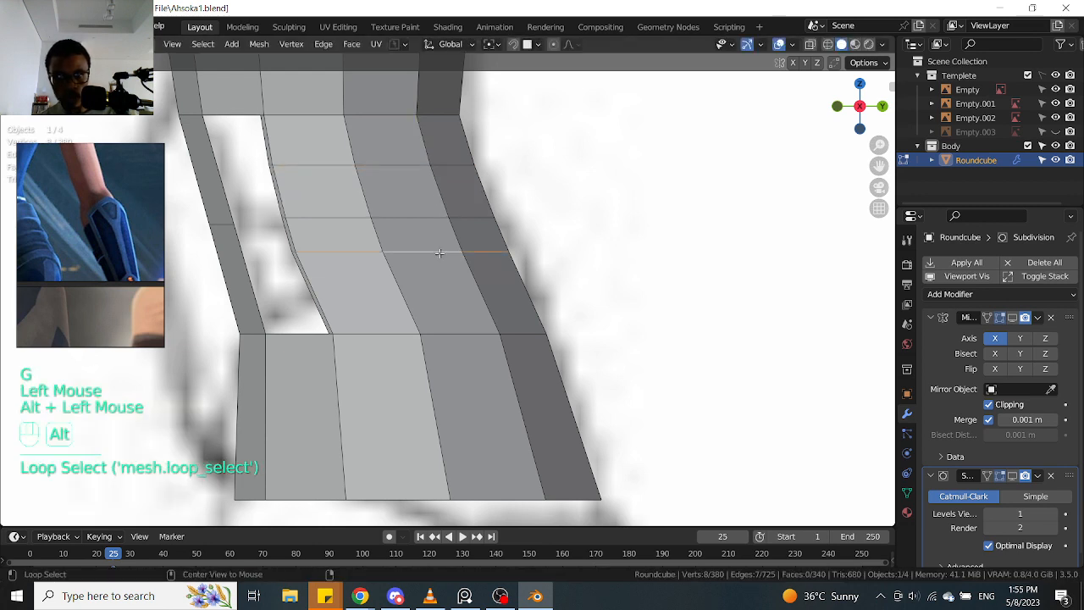
key("g")
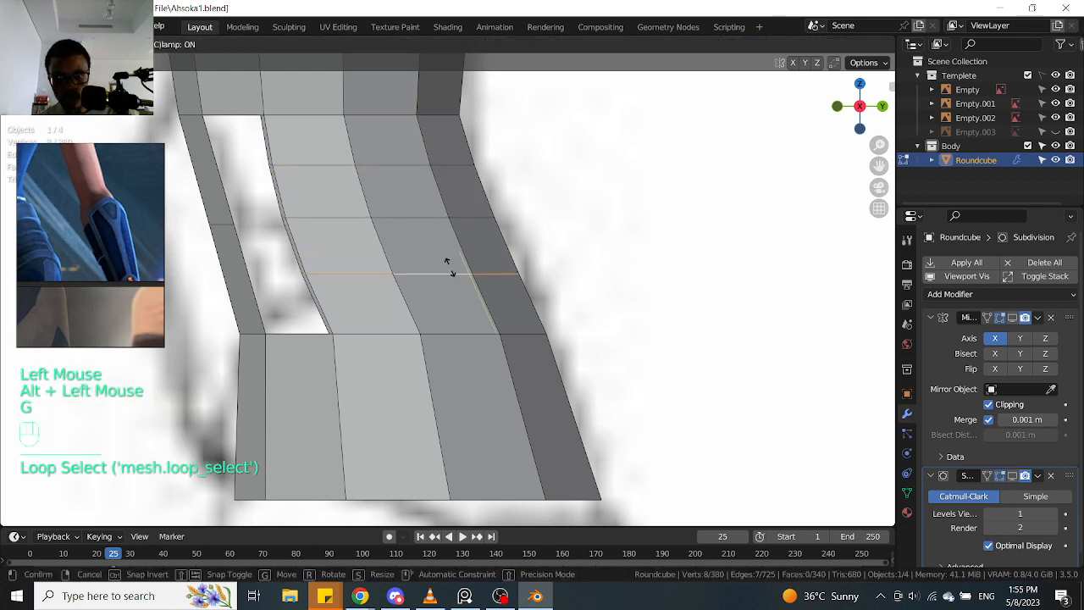
middle_click_drag(449, 267, 418, 229)
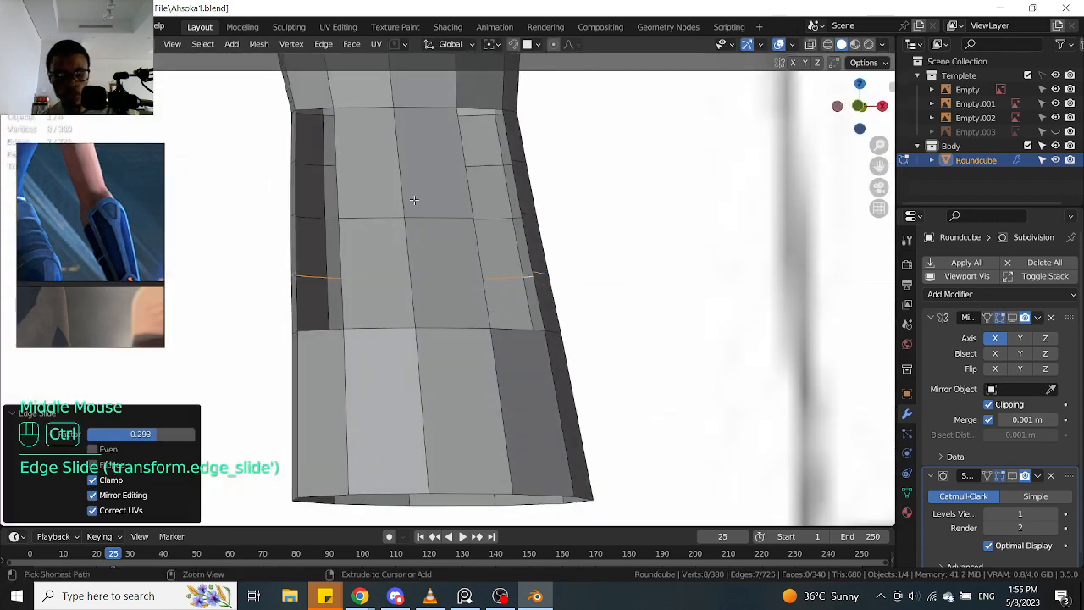
Add centred horizontal loop cuts across the front knee faces above and below the middle edge row
key("ctrl+r")
left_click(423, 206)
right_click(422, 207)
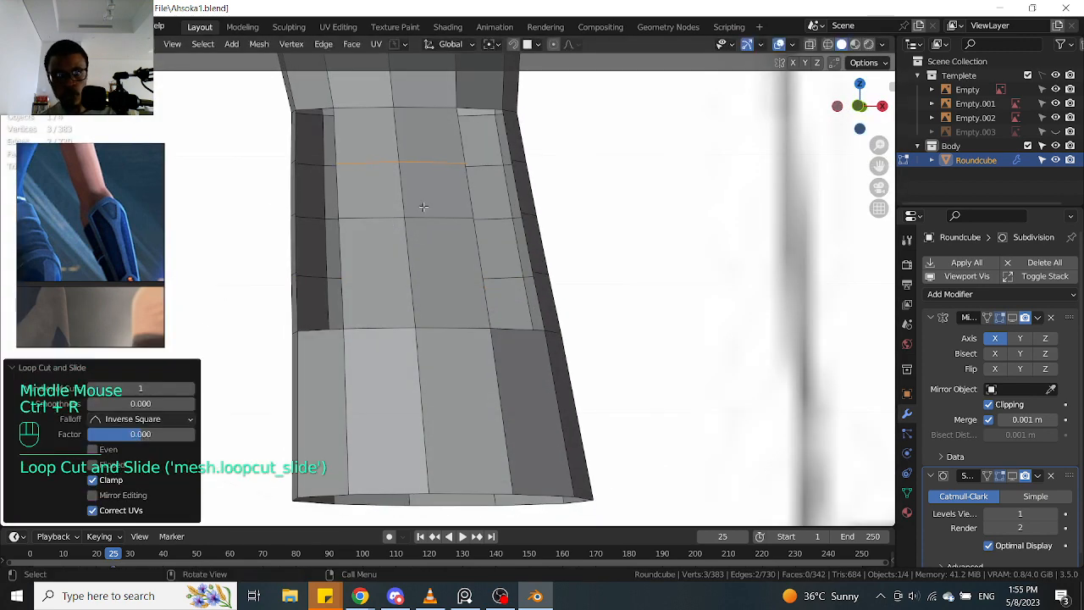
left_click(421, 277)
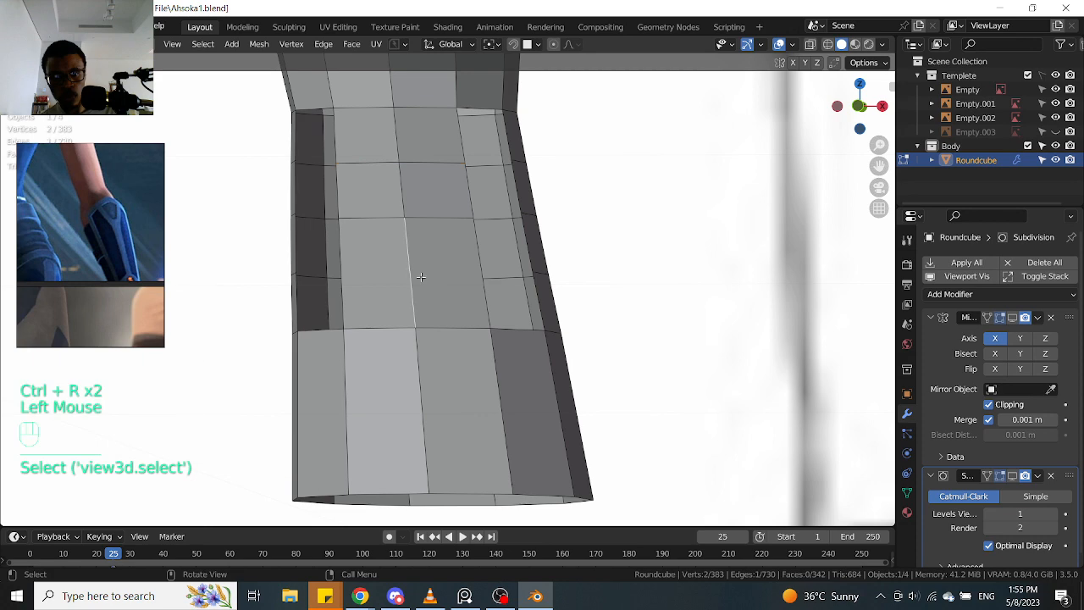
key("ctrl+r")
left_click(416, 276)
right_click(416, 276)
middle_click_drag(415, 276, 503, 247)
key("Tab")
left_click(469, 220)
key("Up")
key("KP_1")
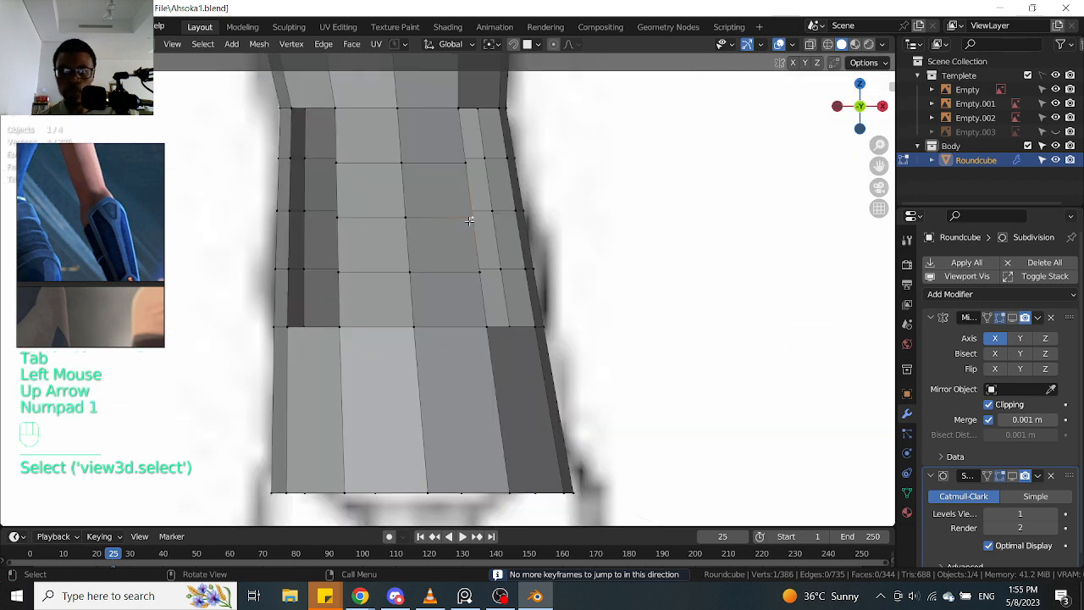
Undo the two new loop cuts on the front of the knee
key("ctrl+z")
key("ctrl+z")
key("ctrl+z")
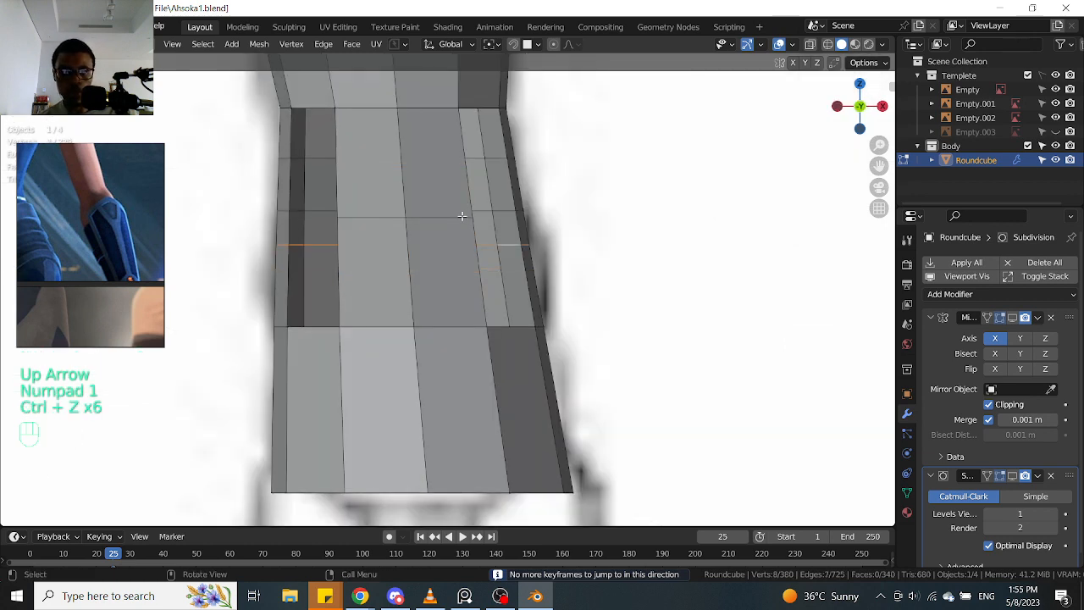
key("ctrl+shift+z")
key("Tab")
key("ctrl+z")
Slide both end vertices of the front knee's middle edge row inward to narrow the kneecap strip
key("Tab")
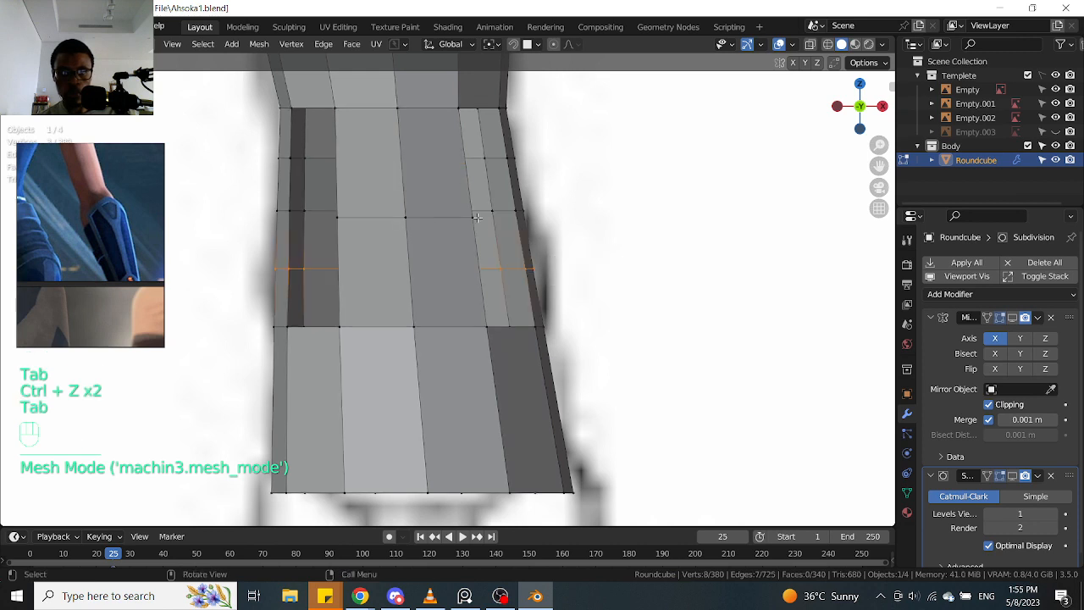
key("g")
key("g")
left_click(465, 221)
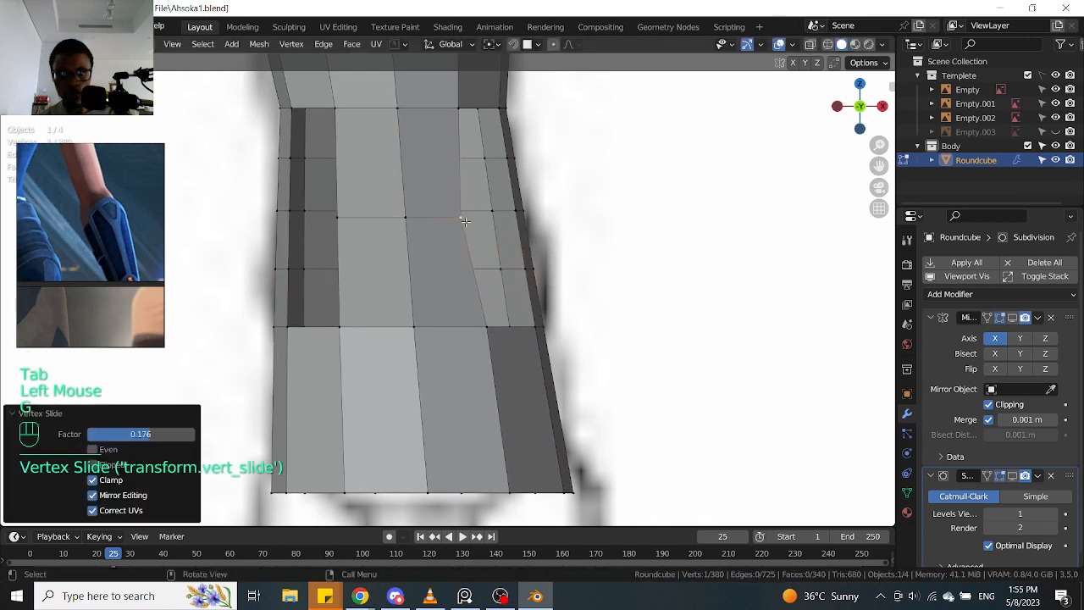
left_click(344, 217)
key("g")
key("g")
left_click(364, 217)
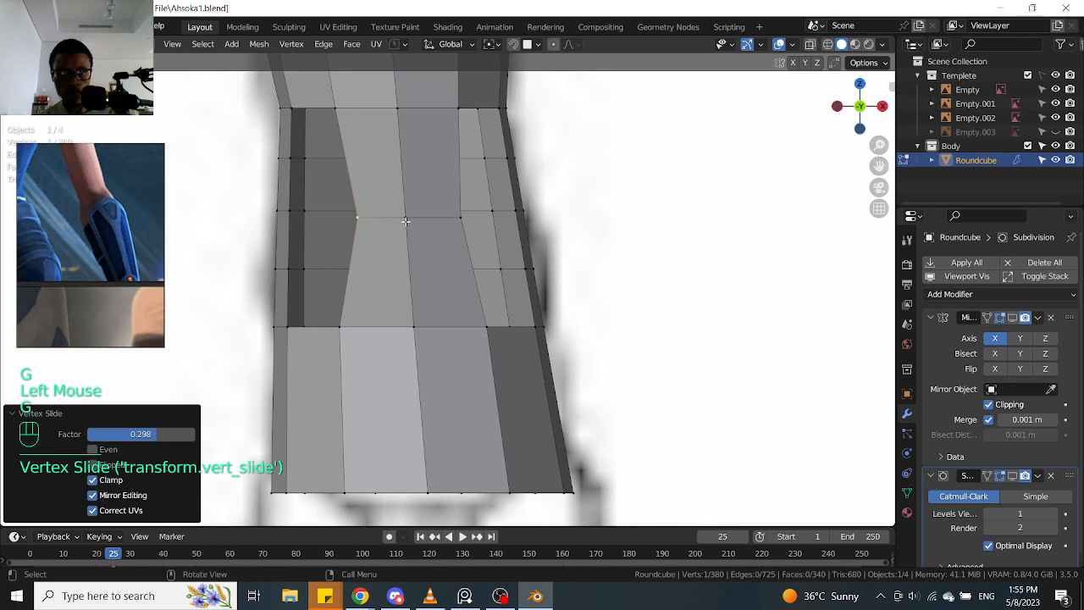
Slide the +X end vertex of the front knee's middle row slightly further toward the centre
left_click(450, 219)
key("f")
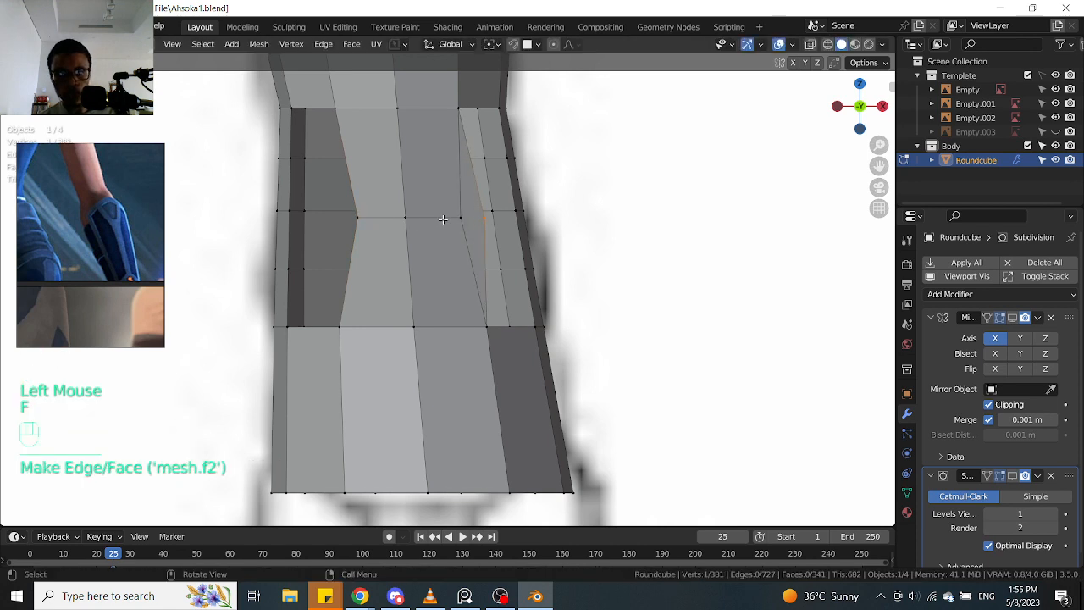
key("ctrl+z")
key("g")
key("g")
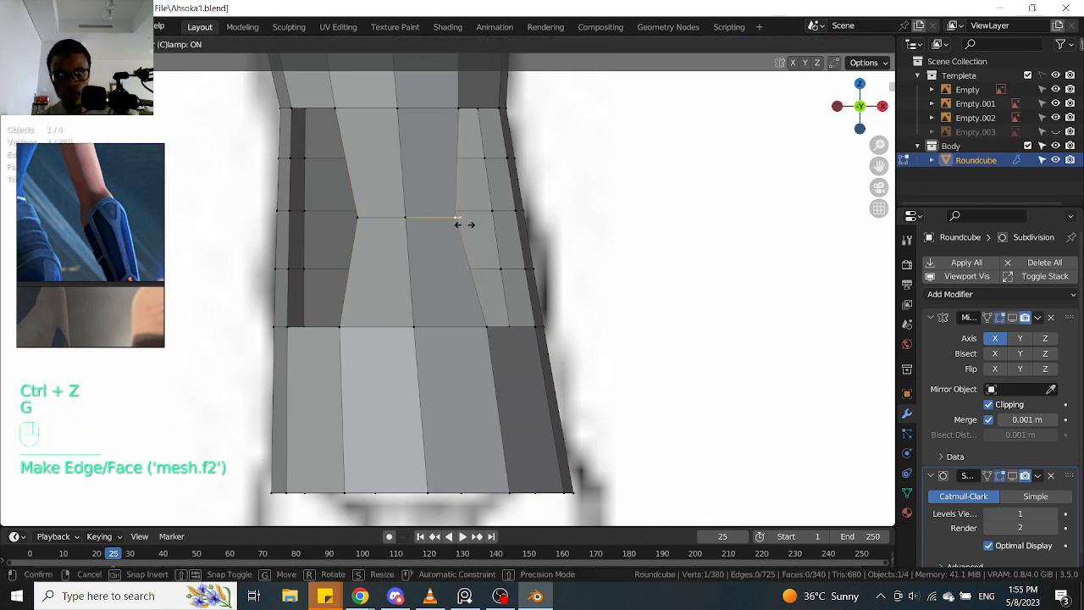
left_click(458, 225)
Add centred horizontal loop cuts to the lower and upper halves of the narrowed front knee strip
left_click(410, 272)
right_click(410, 272)
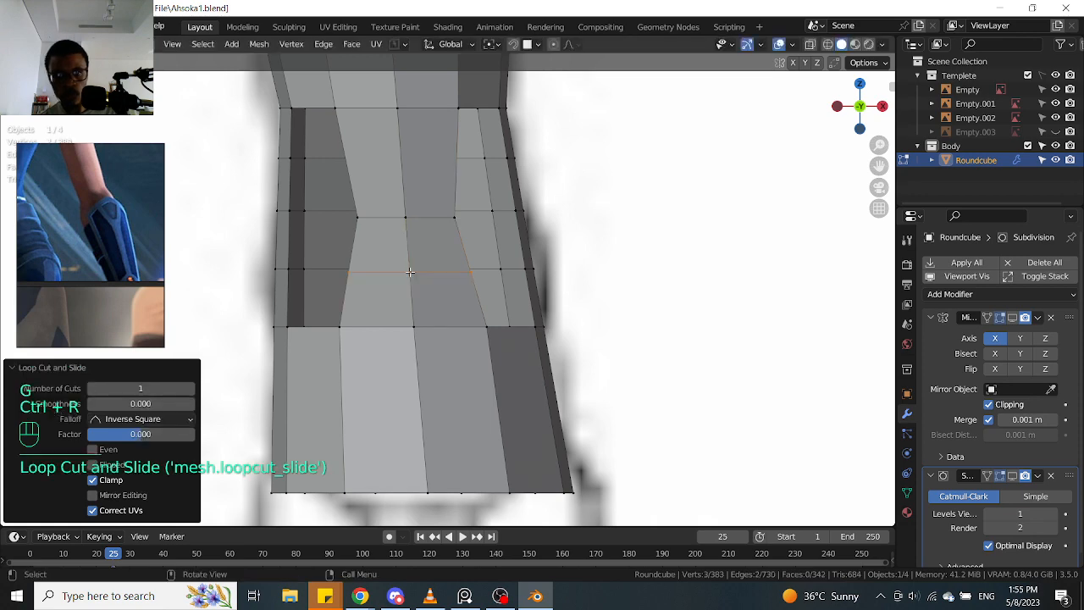
left_click(413, 182)
On the knee's +X side, extend a face from the front and back middle vertices and merge their new corner vertices
middle_click_drag(412, 183, 515, 190)
left_click(466, 225)
key("f")
left_click(467, 226)
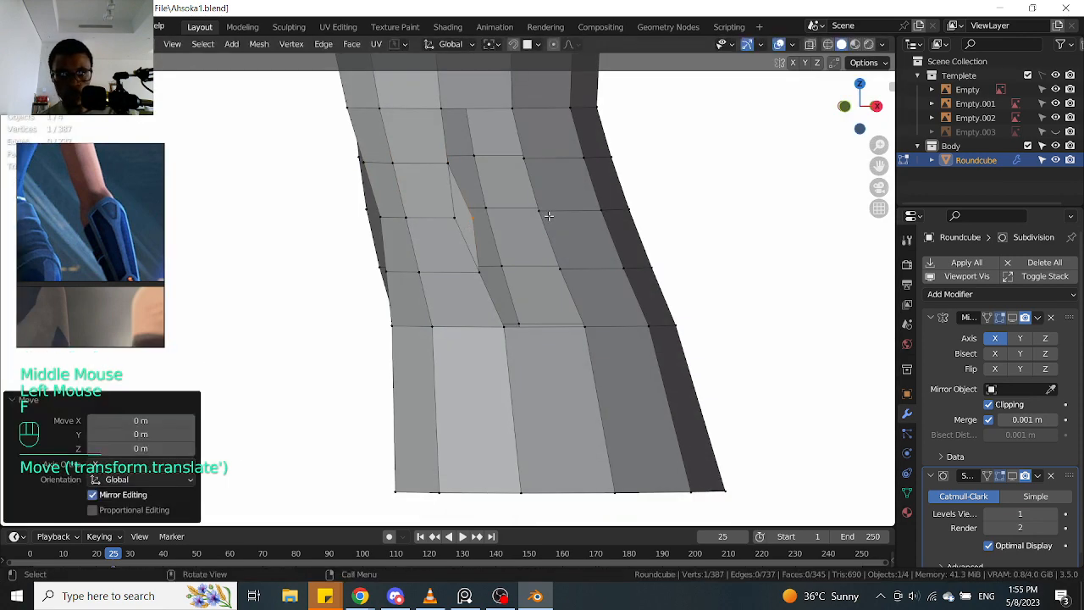
key("f")
left_click(507, 223)
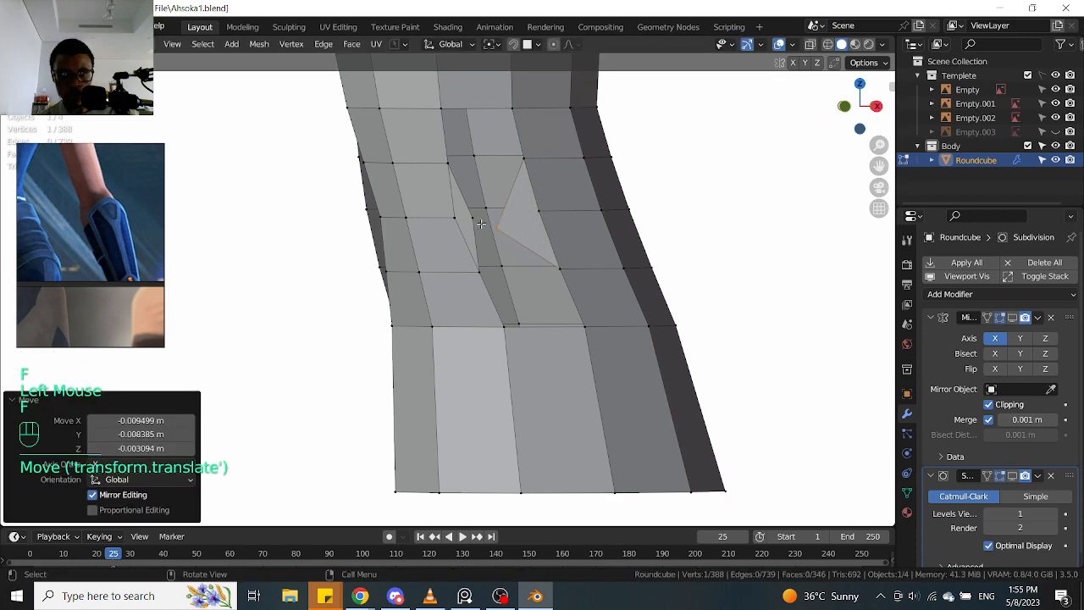
middle_click_drag(507, 223, 552, 277)
left_click(496, 230)
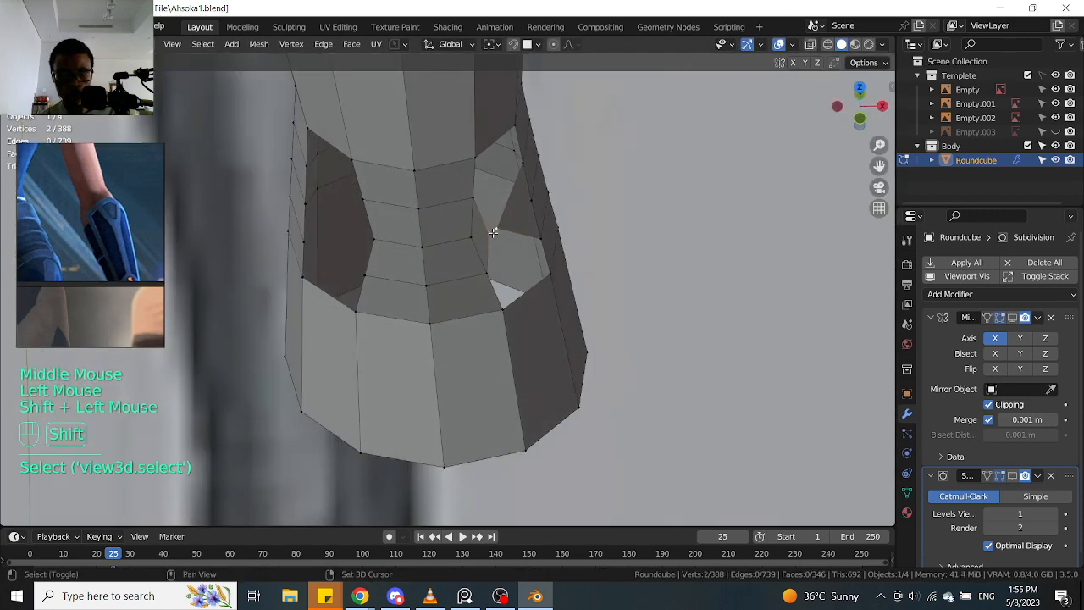
key("1")
On the knee's -X side, extend faces from the back and front middle vertices and merge their new corners into one vertex
middle_click_drag(491, 234, 326, 219)
key("g")
left_click(388, 208)
key("f")
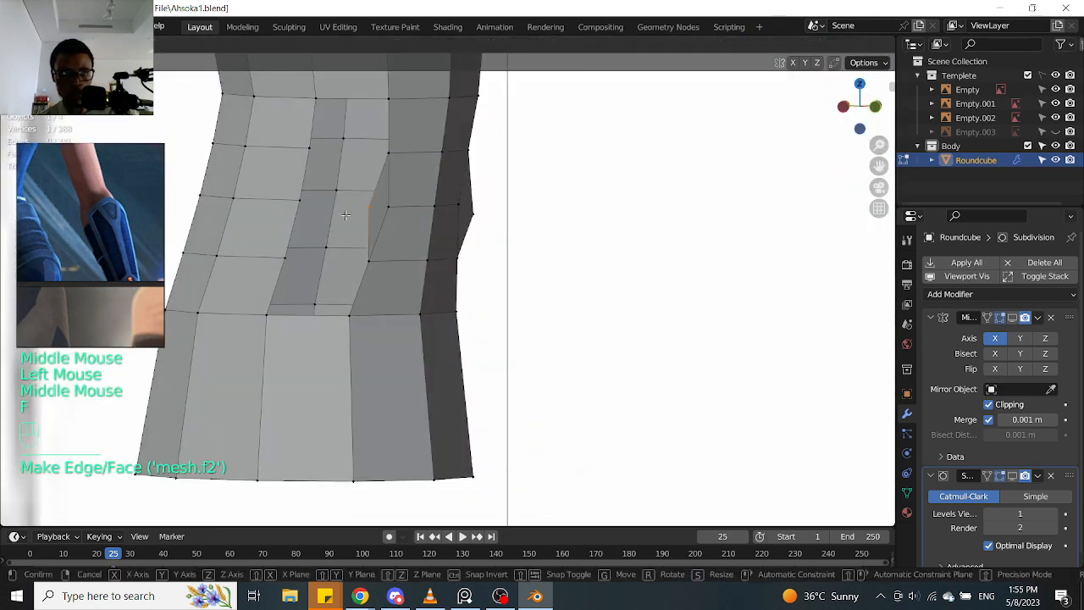
left_click(322, 216)
left_click(305, 201)
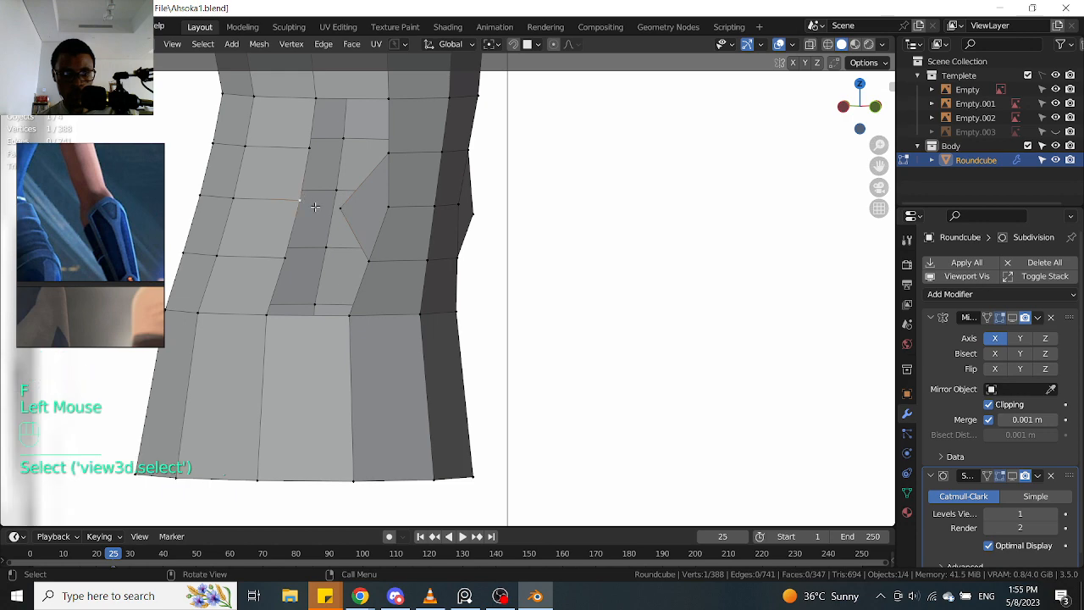
key("f")
left_click(342, 212)
left_click(354, 221, "shift")
key("1")
mouse_move(363, 228)
middle_mouse_down()
mouse_move(447, 254)
mouse_move(369, 241)
middle_mouse_up()
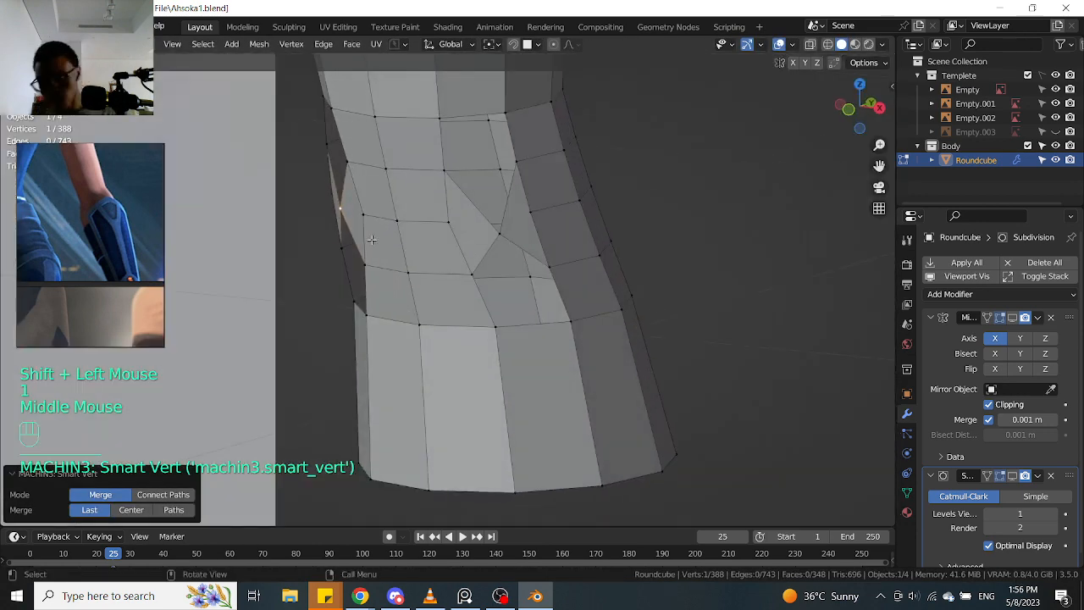
In side view, move the front knee's middle vertex row forward and its upper row forward about 0.0025 m
middle_click_drag(540, 265, 499, 234)
left_click(537, 199)
middle_click_drag(537, 200, 489, 276)
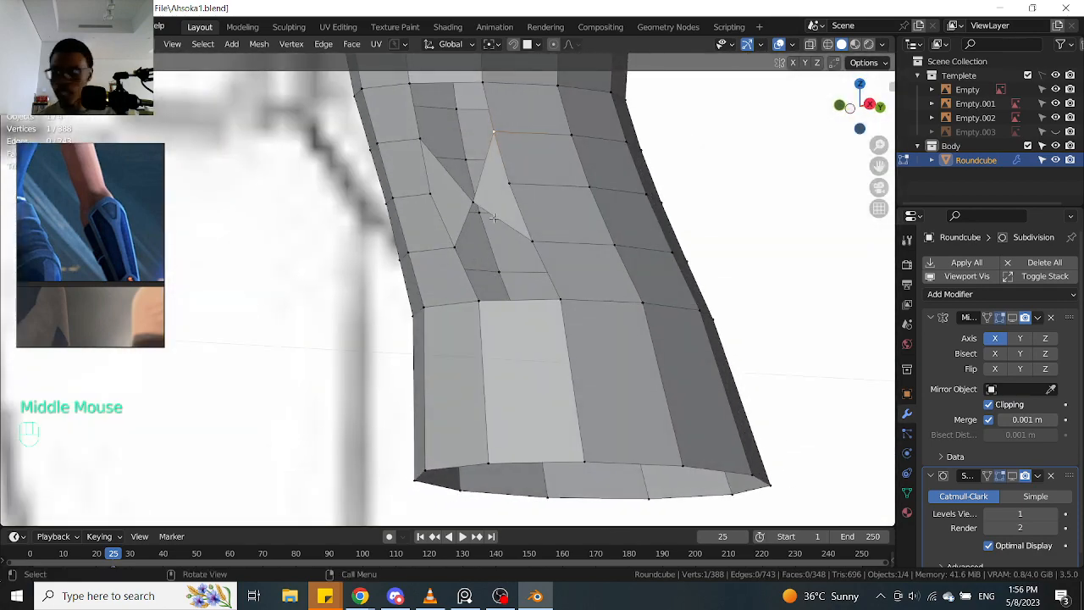
key("KP_3")
key("alt+z")
left_click(453, 193, "alt")
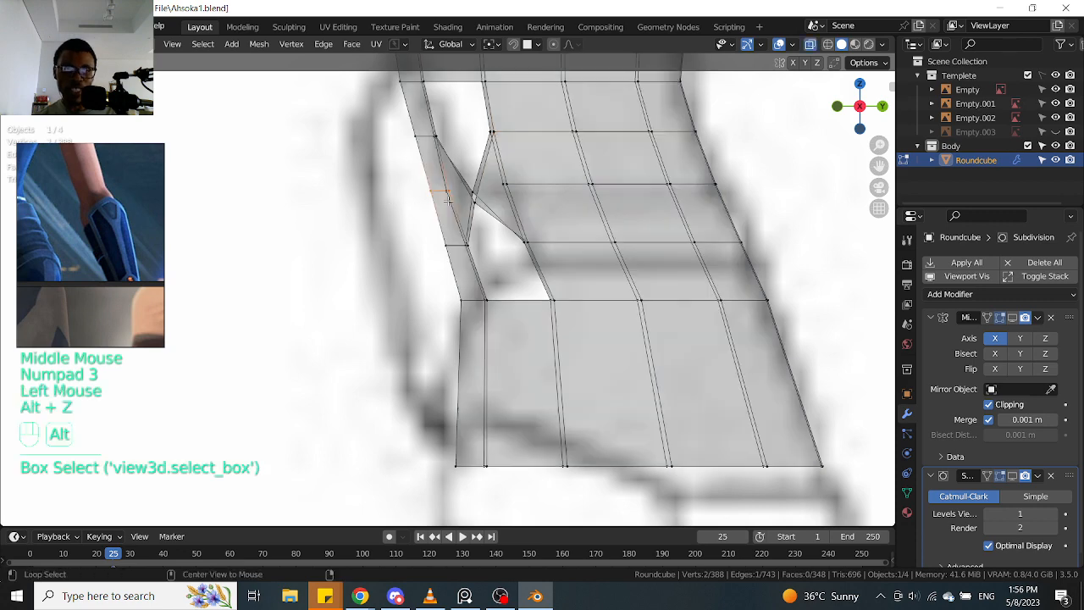
key("g")
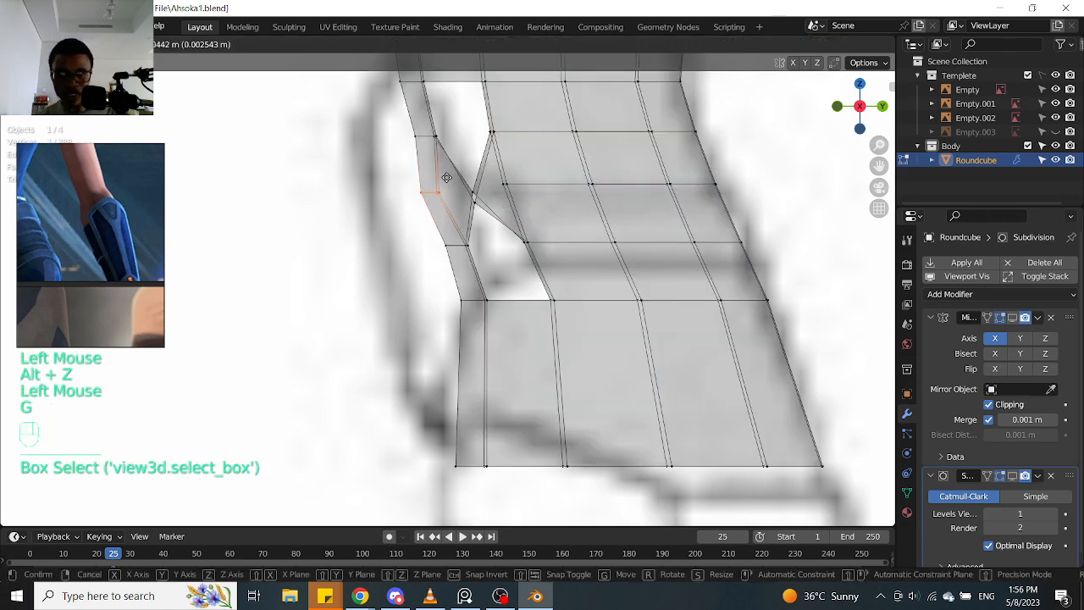
left_click(444, 177)
left_click_drag(454, 105, 445, 105)
key("g")
left_click(446, 108)
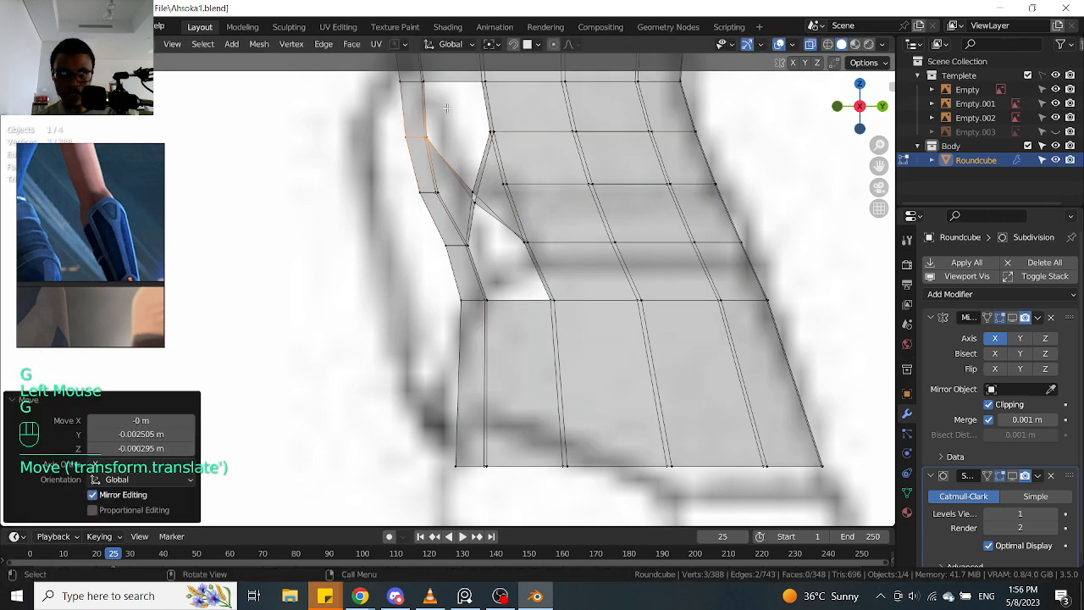
Move the front knee's lower vertex row forward about 0.0012 m in side view
left_click_drag(485, 230, 500, 221)
key("g")
left_click(497, 221)
middle_click_drag(440, 200, 508, 229)
key("alt+z")
mouse_move(508, 228)
middle_mouse_down()
mouse_move(525, 227)
mouse_move(499, 230)
middle_mouse_up()
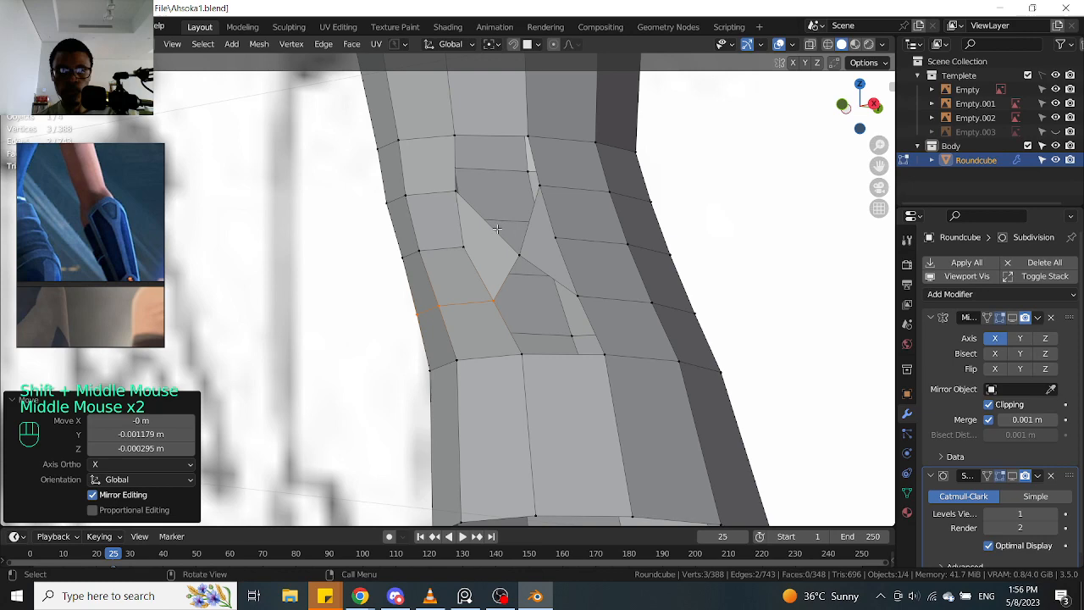
Fill a face in the gap below the merged vertex on the knee's +X side
key("Tab")
left_click(504, 314)
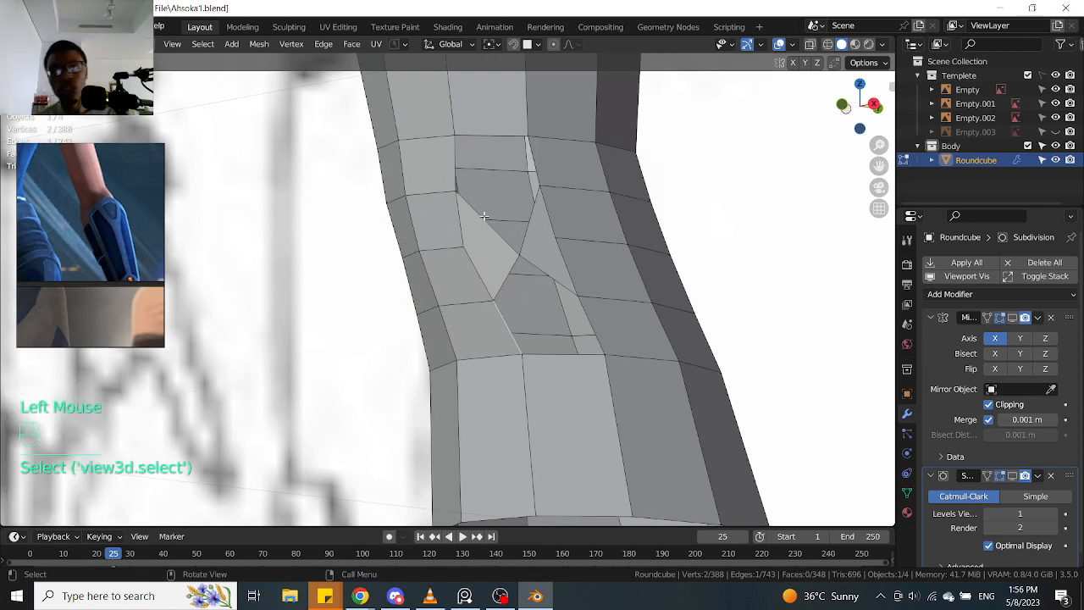
middle_click_drag(539, 230, 489, 259)
scroll(500, 274, "up", 1)
scroll(504, 275, "down", 1)
left_click(551, 267)
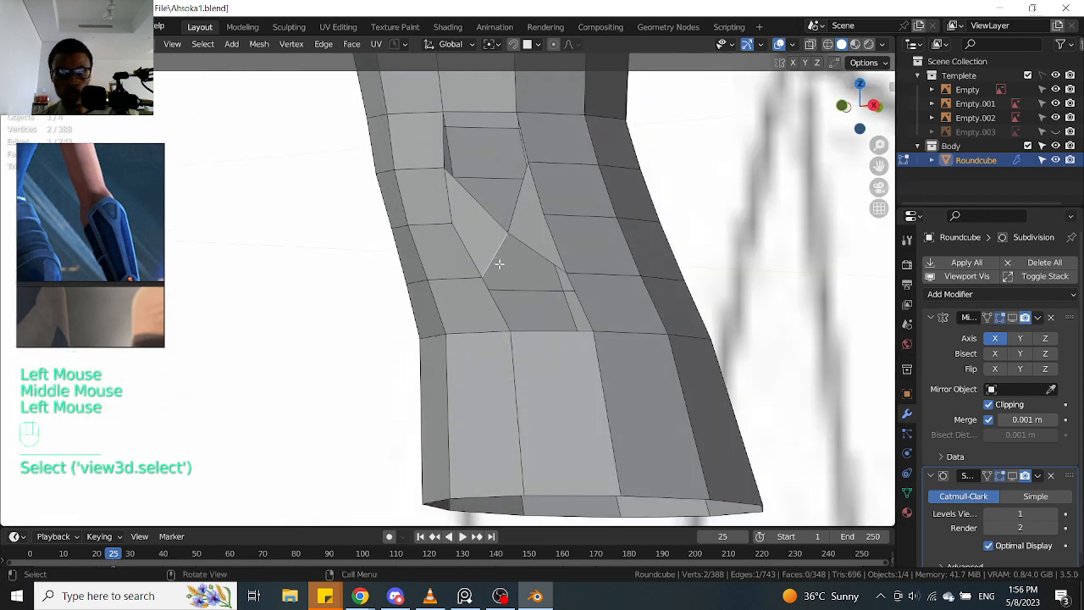
key("f")
Fill a face in the gap above the merged vertex on the knee's +X side
middle_click_drag(566, 285, 521, 257)
left_click(547, 293)
middle_click_drag(547, 293, 545, 282)
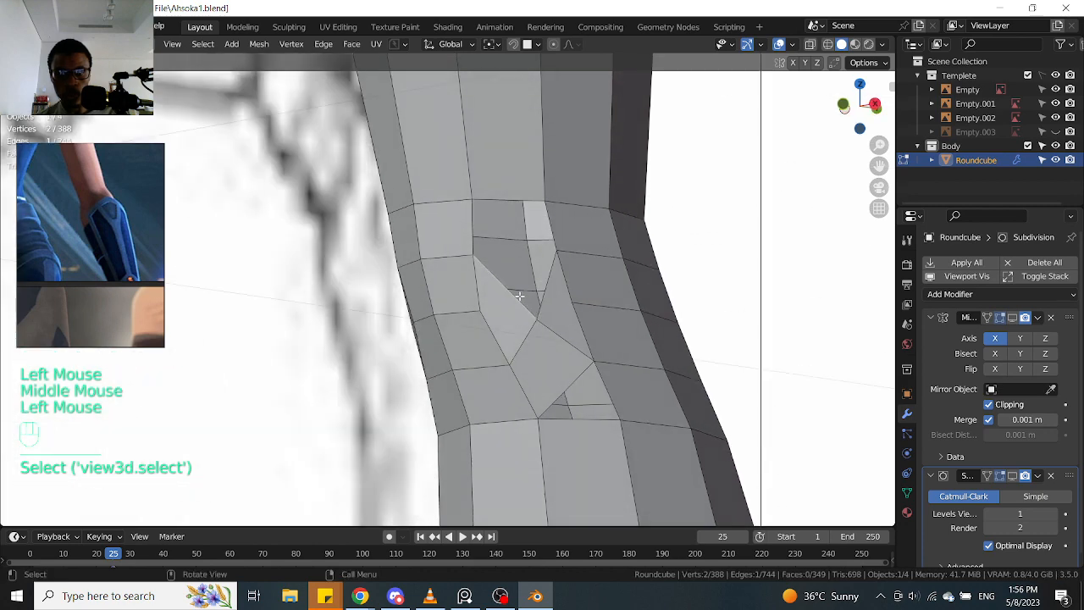
key("f")
right_click(517, 295)
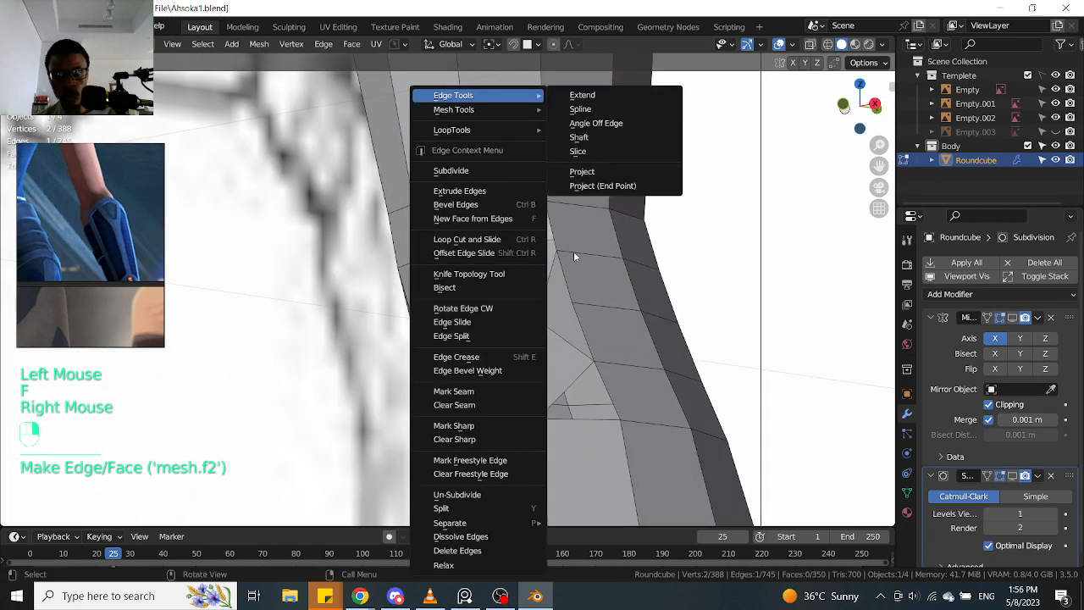
middle_click_drag(616, 295, 638, 301)
key("ctrl+z")
left_click(547, 292)
mouse_move(547, 292)
middle_mouse_down()
mouse_move(587, 272)
mouse_move(562, 280)
middle_mouse_up()
key("f")
mouse_move(491, 260)
middle_mouse_down()
mouse_move(529, 223)
mouse_move(516, 288)
mouse_move(525, 258)
mouse_move(477, 271)
middle_mouse_up()
key("f")
Examine the face loops running through the new side patch and around the knee
key("Tab")
left_click(492, 246, "alt")
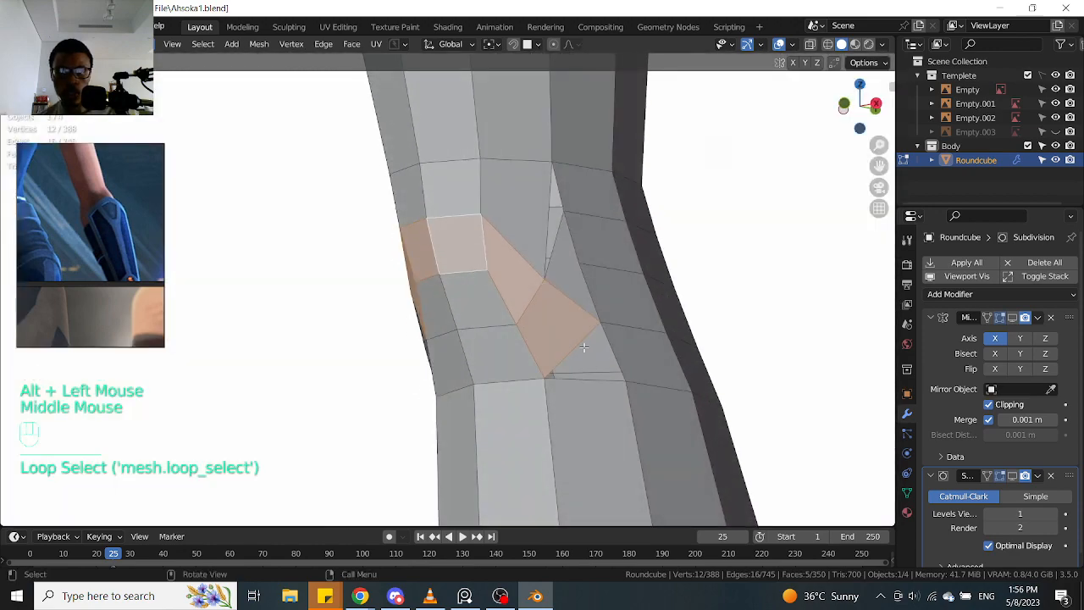
middle_click_drag(583, 346, 598, 346)
left_click(514, 297, "alt")
middle_click_drag(513, 296, 493, 293)
left_click(617, 309, "alt")
middle_click_drag(597, 296, 629, 232)
middle_click_drag(556, 240, 516, 228)
Fill a face in the gap above the merged vertex on the knee's -X side
left_click(426, 178)
key("Tab")
key("f")
left_click(517, 175, "alt")
scroll(518, 176, "down", 1)
left_click(541, 206, "alt")
left_click(542, 193, "alt")
Fill a face in the gap below the merged vertex on the knee's -X side
left_click(515, 228)
key("Tab")
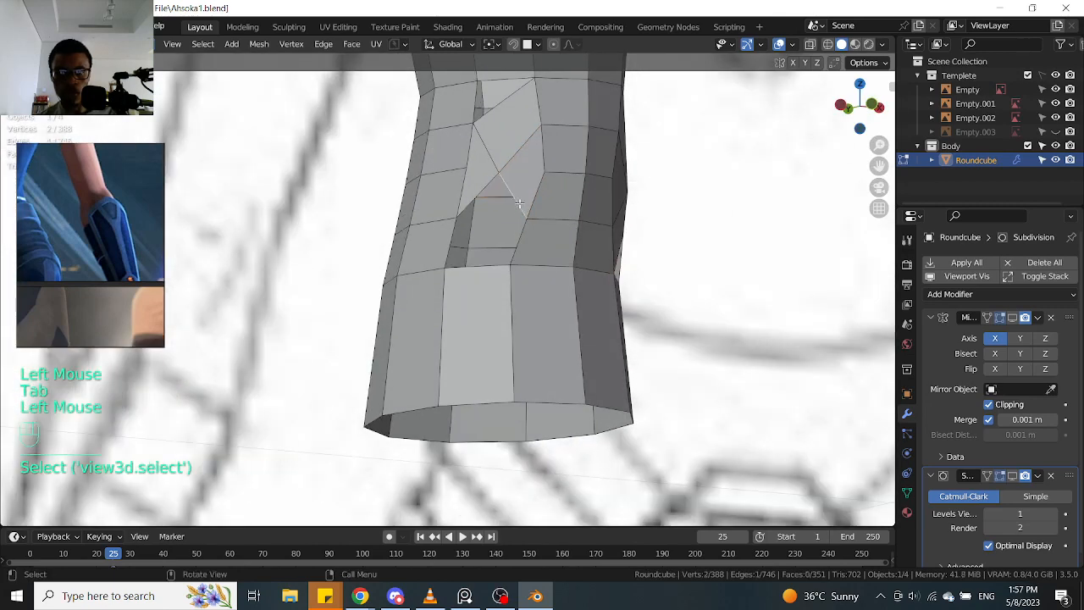
key("f")
middle_click(519, 203)
middle_click_drag(519, 203, 617, 235)
scroll(533, 245, "up", 1)
scroll(534, 245, "down", 1)
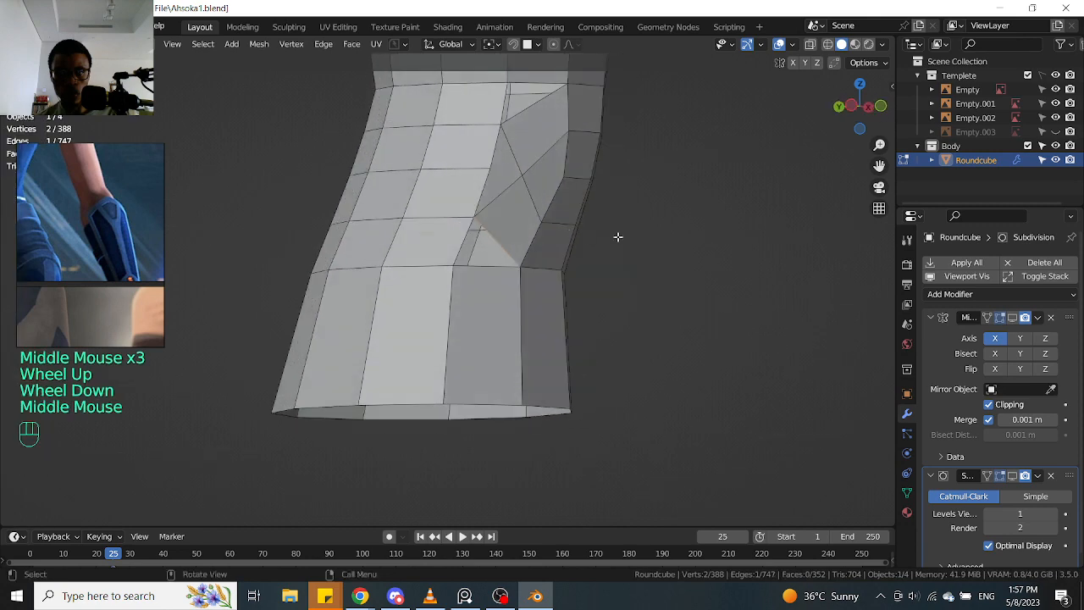
Check the face flow of the filled knee by selecting face loops and the upper side face
key("Tab")
middle_click_drag(438, 218, 502, 273)
key("Tab")
left_click(567, 258, "alt")
mouse_move(567, 257)
middle_mouse_down()
mouse_move(562, 205)
mouse_move(551, 223)
mouse_move(612, 245)
mouse_move(554, 249)
middle_mouse_up()
left_click(558, 265)
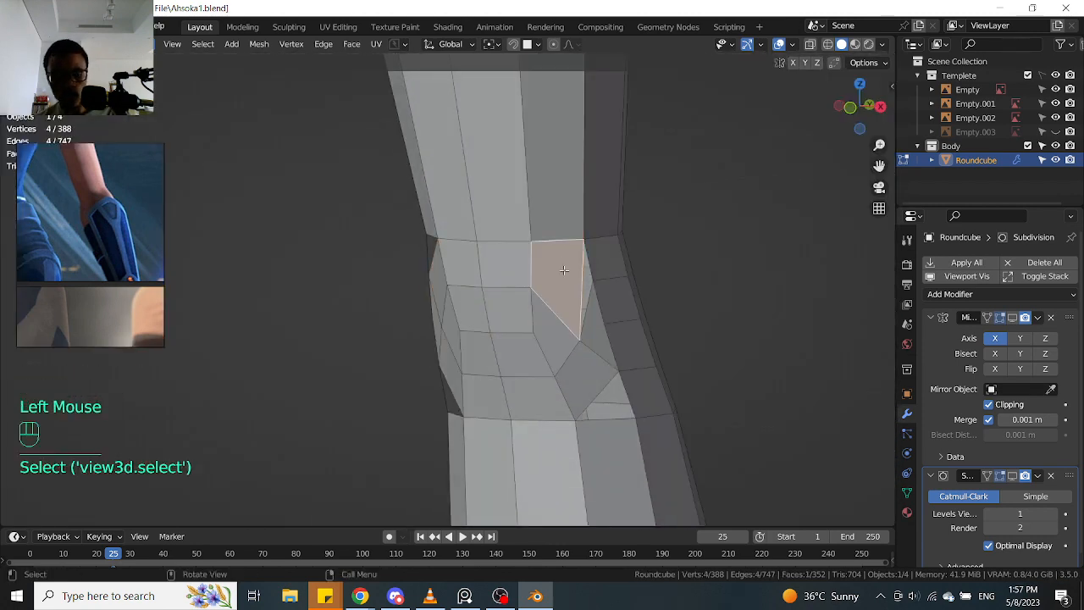
Delete the upper face on the knee's side and fill a new face in its place
key("x")
left_click(564, 271)
key("Tab")
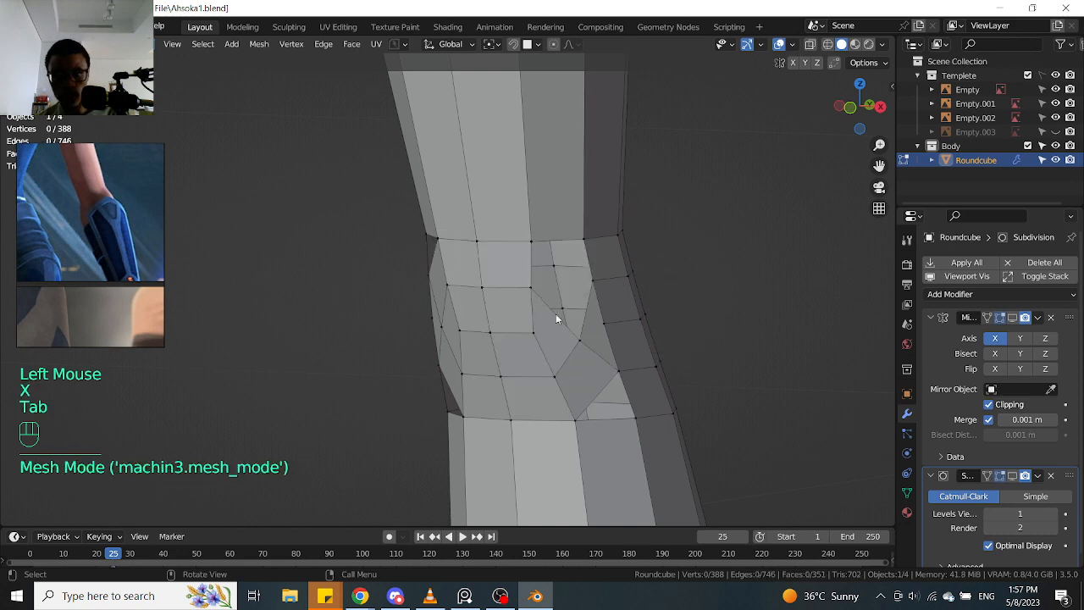
left_click(554, 313)
middle_click_drag(554, 313, 474, 293)
key("f")
left_click(560, 317)
key("Tab")
Enable Auto Merge and slide the upper horizontal edge loop behind the knee up onto the loop above it
left_click(599, 285)
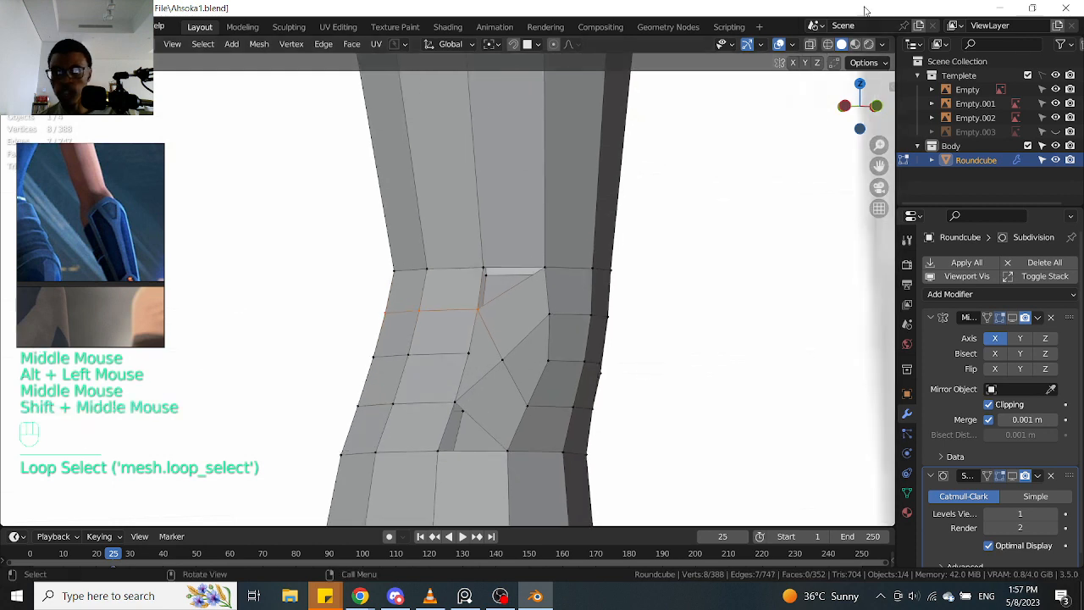
left_click(886, 64)
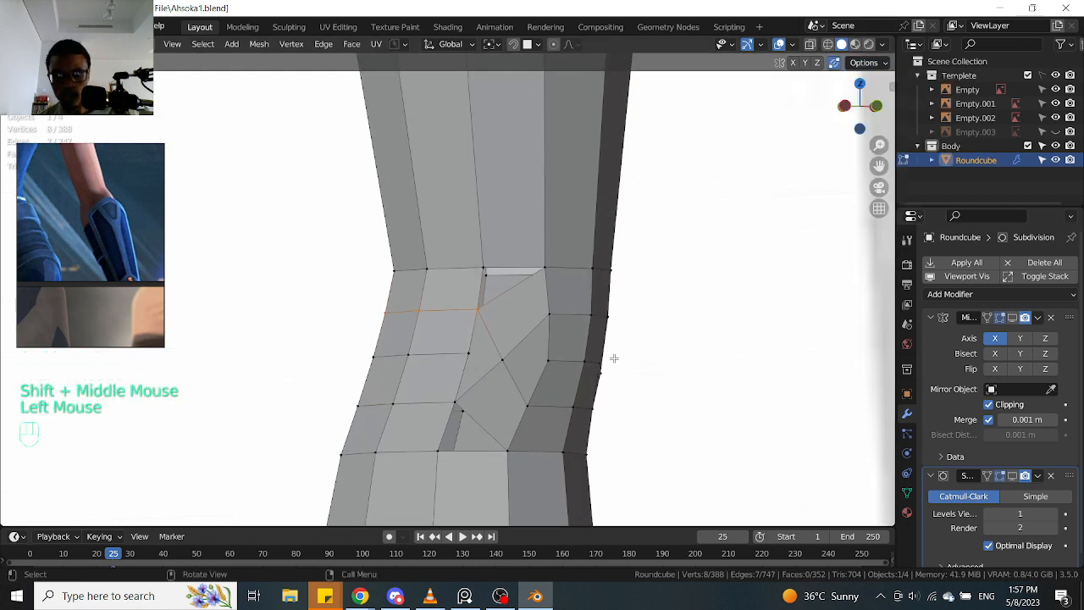
key("g")
key("g")
left_click(573, 317)
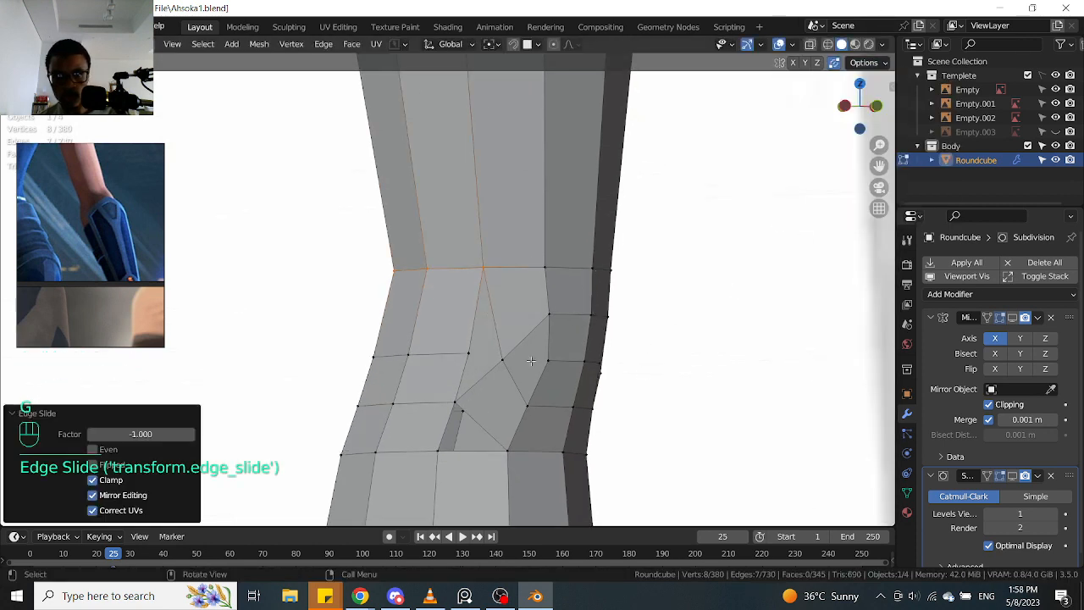
Slide the lower horizontal edge loop behind the knee down onto the loop below it to merge them
middle_click_drag(573, 317, 488, 353, "shift")
left_click(492, 337)
left_click(505, 327, "alt")
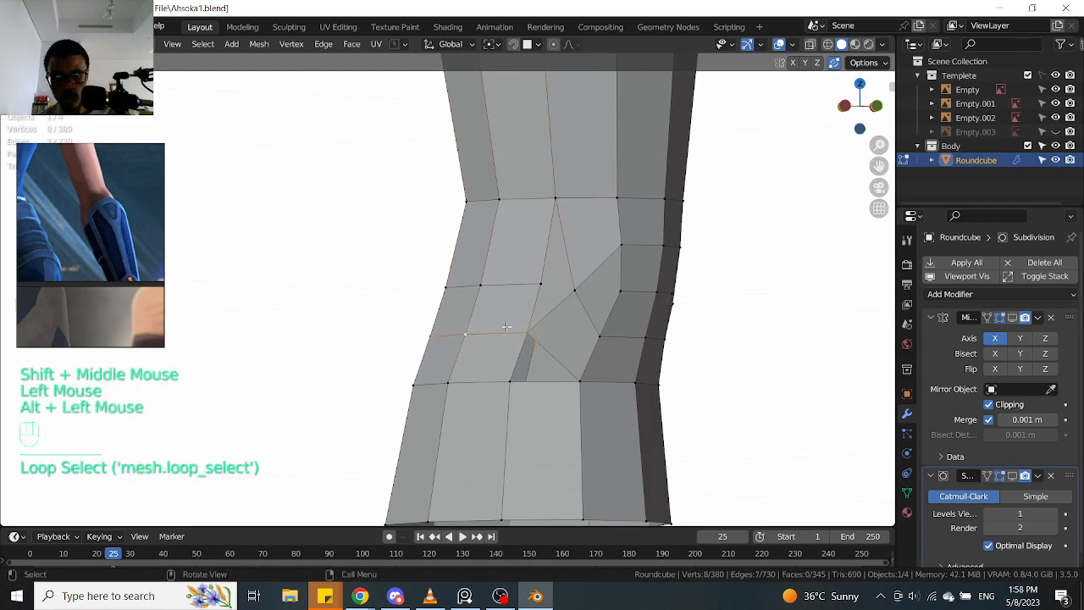
key("g")
key("g")
left_click(496, 375)
Join the front ends of the remaining middle loop with an edge and slide both vertices towards the back of the knee
middle_click_drag(496, 375, 546, 347)
left_click(573, 316)
left_click(551, 346, "shift")
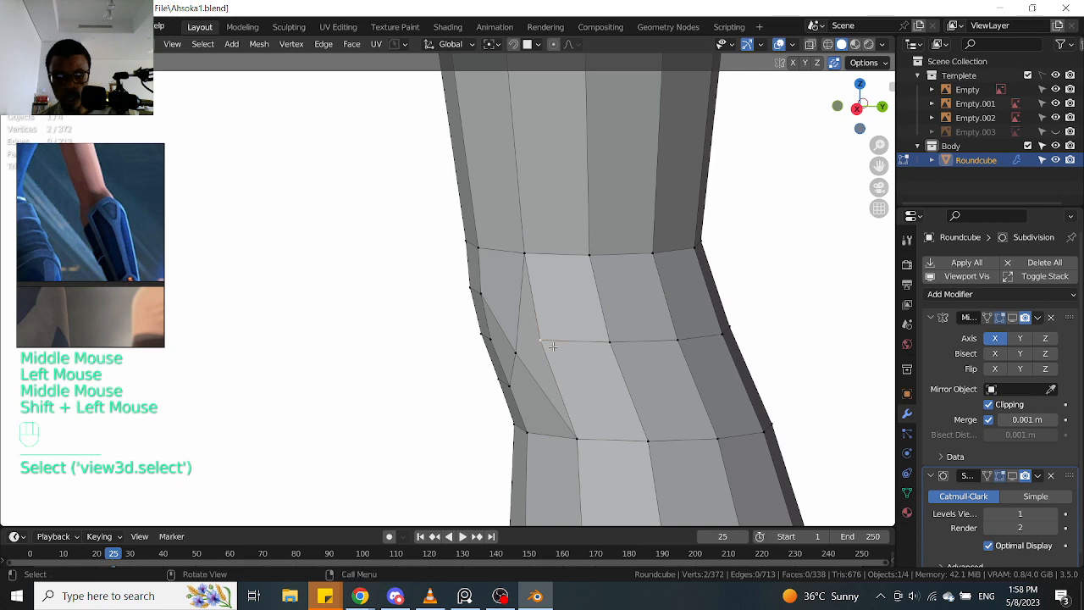
key("f")
key("g")
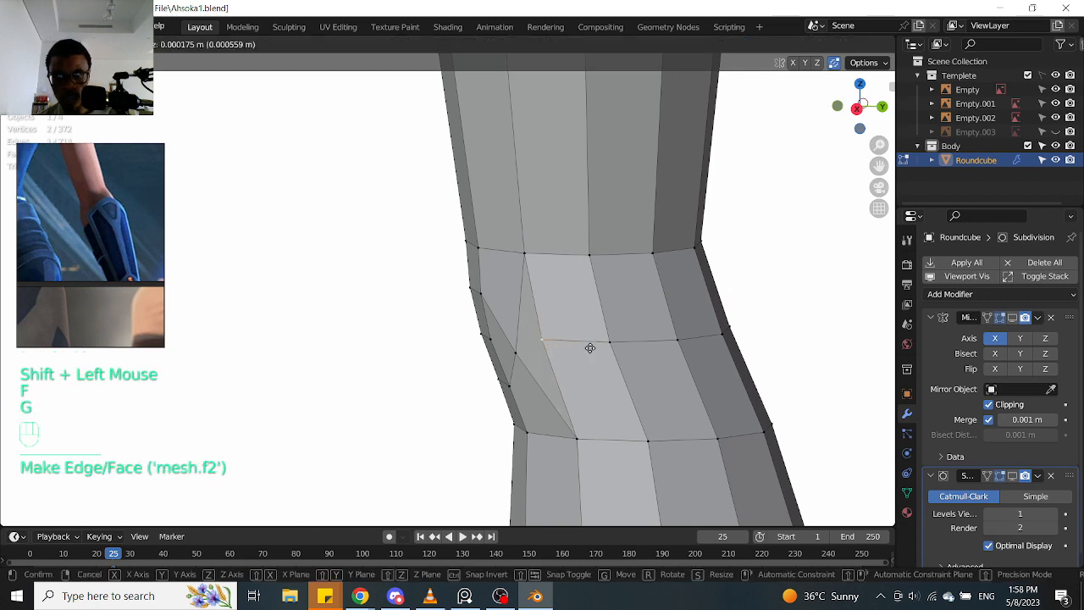
key("g")
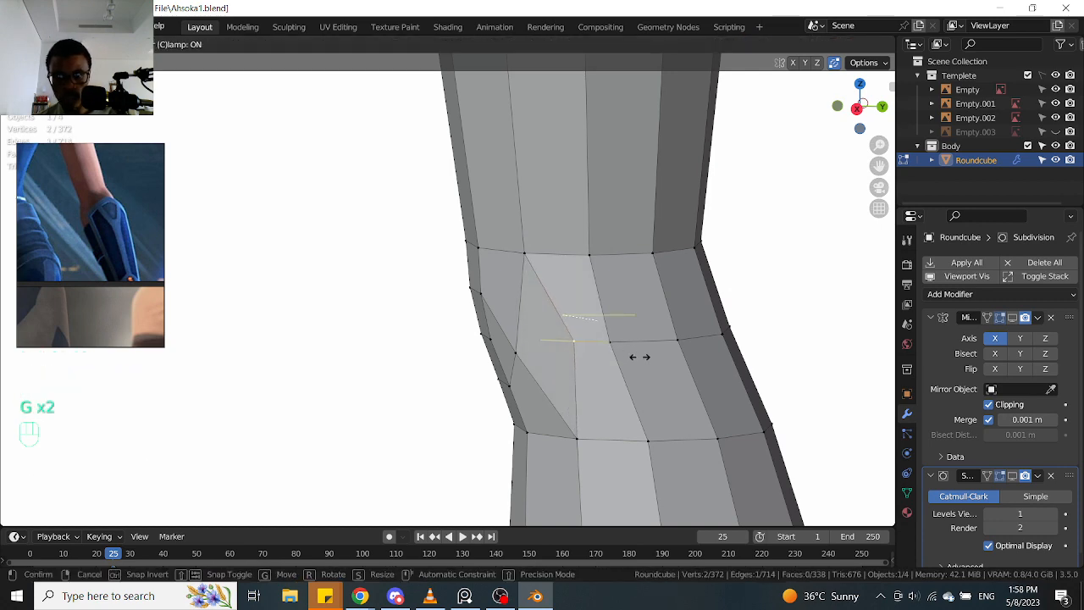
left_click(639, 357)
Examine the face loops around the rebuilt knee and compare its shape with the front and side references
middle_click_drag(639, 356, 664, 340)
key("Tab")
left_click(632, 339)
scroll(633, 338, "down", 1)
left_click(585, 299)
left_click(575, 297, "alt")
middle_click_drag(517, 355, 605, 323)
left_click(589, 339, "alt")
scroll(588, 339, "down", 2)
scroll(622, 338, "up", 2)
left_click(546, 330, "alt")
left_click(592, 270, "alt")
key("KP_1")
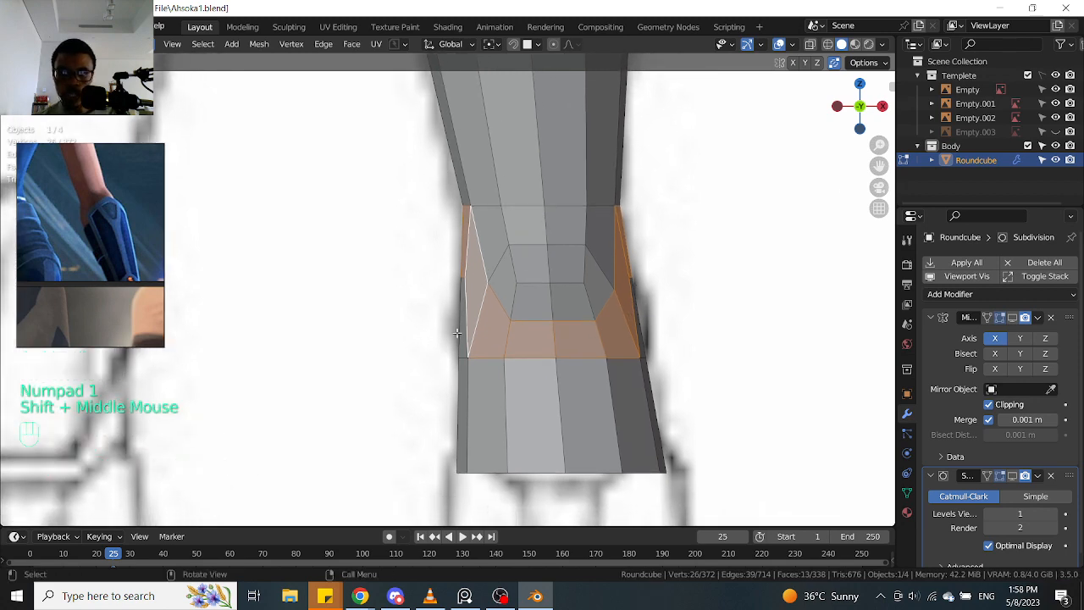
scroll(771, 344, "down", 2)
middle_click_drag(771, 344, 581, 338)
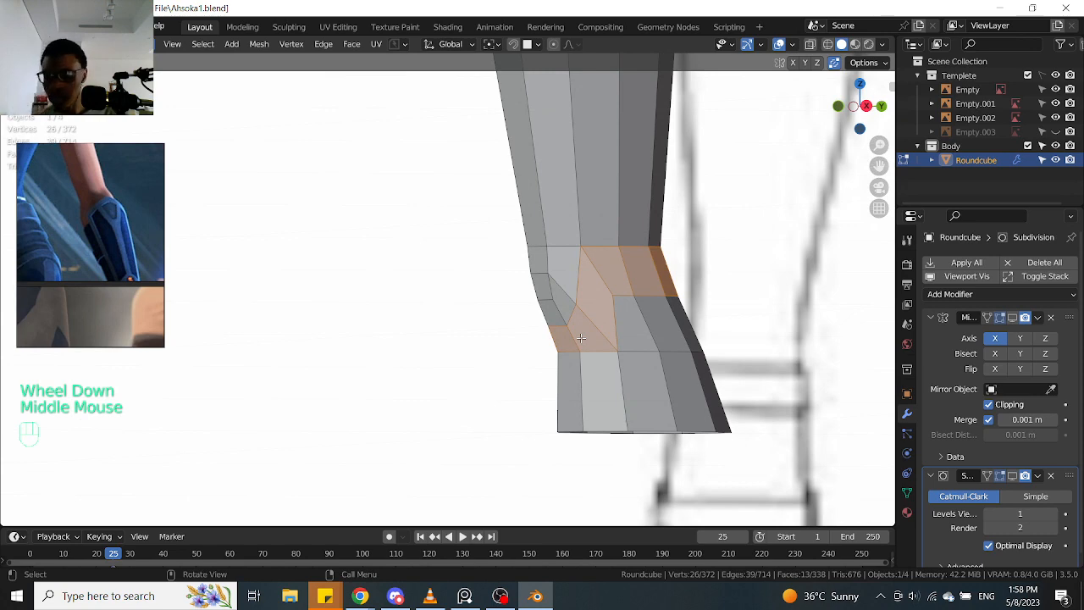
key("KP_3")
Save the project as a new incremental file named Ahsoka2.blend
key("ctrl+shift+s")
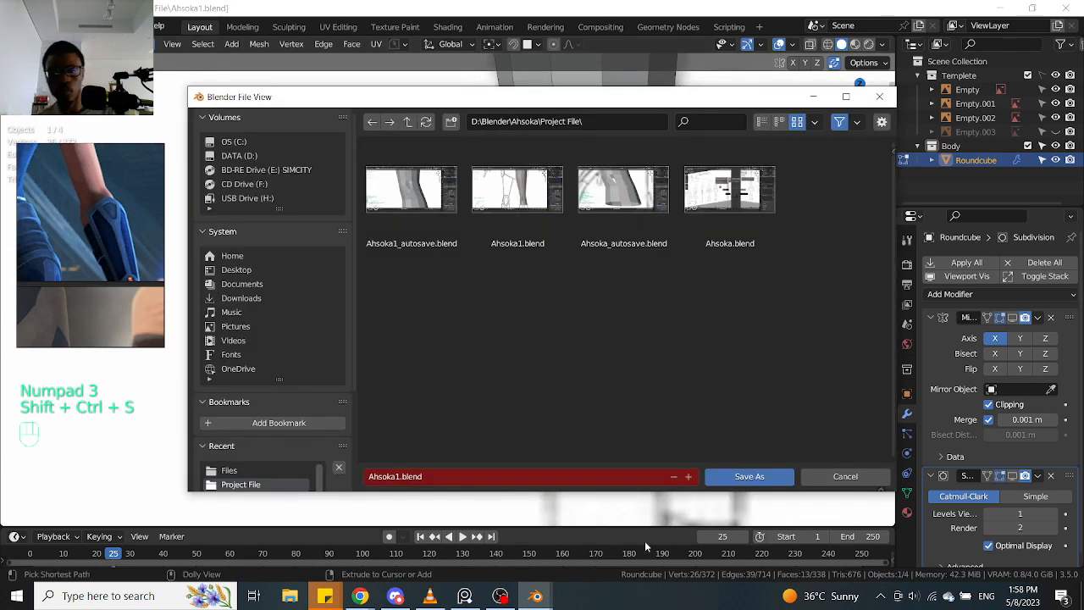
left_click(689, 478)
left_click(749, 476)
Examine the elbow's topology from the back and sides, picking out the faces around its patch
scroll(580, 479, "down", 4)
middle_click_drag(580, 457, 607, 201, "shift")
scroll(609, 381, "up", 2)
scroll(644, 259, "up", 2)
left_click(607, 200)
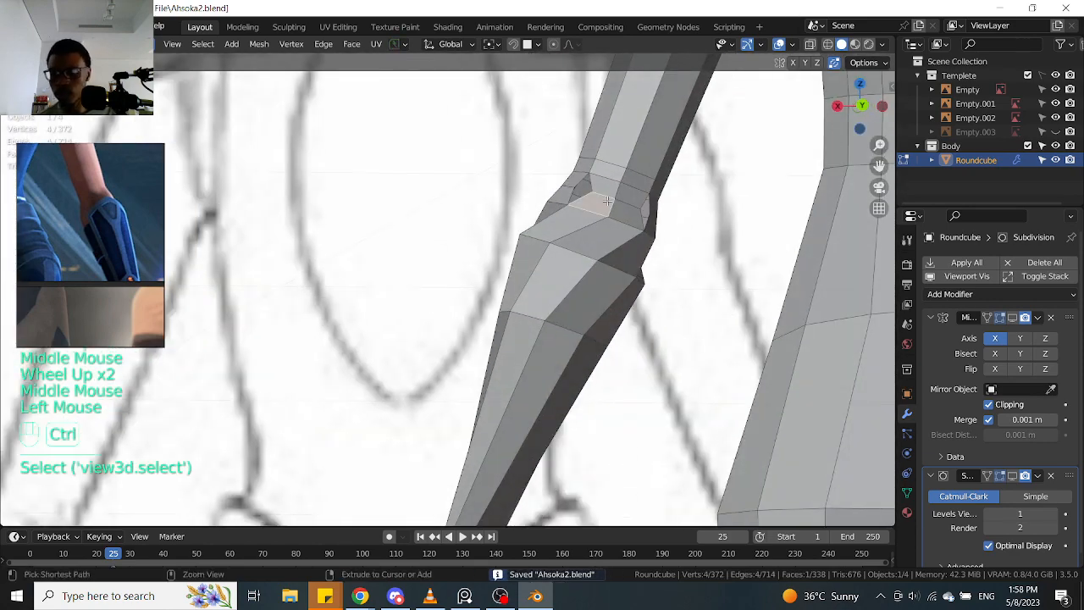
key("ctrl+KP_1")
scroll(607, 200, "up", 2)
middle_click_drag(608, 201, 556, 309, "shift")
scroll(561, 278, "up", 1)
scroll(561, 277, "down", 4)
scroll(531, 268, "up", 1)
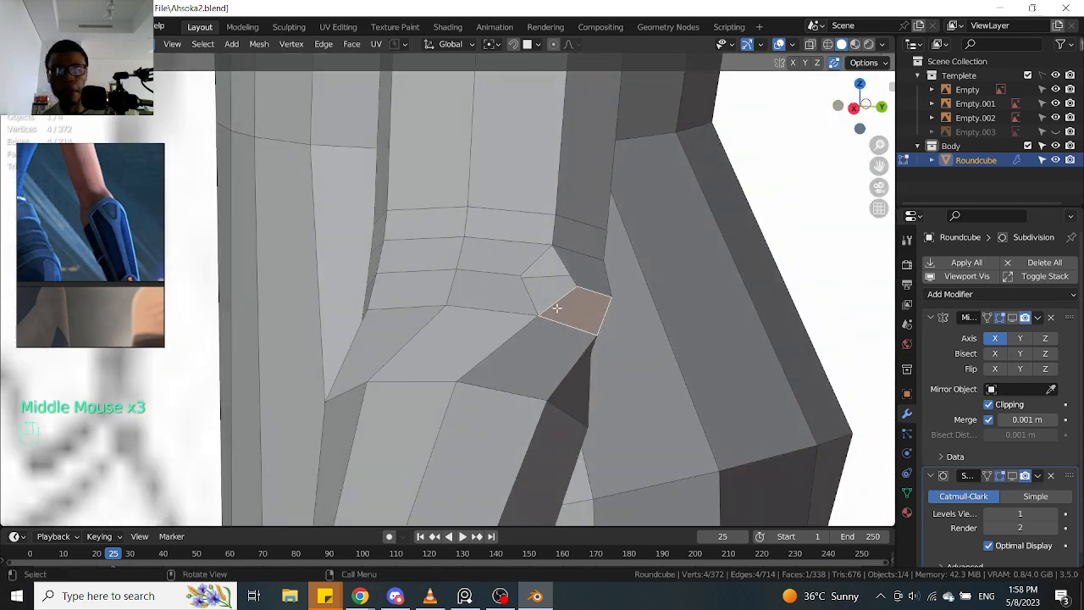
scroll(556, 308, "up", 1)
key("ctrl+KP_1")
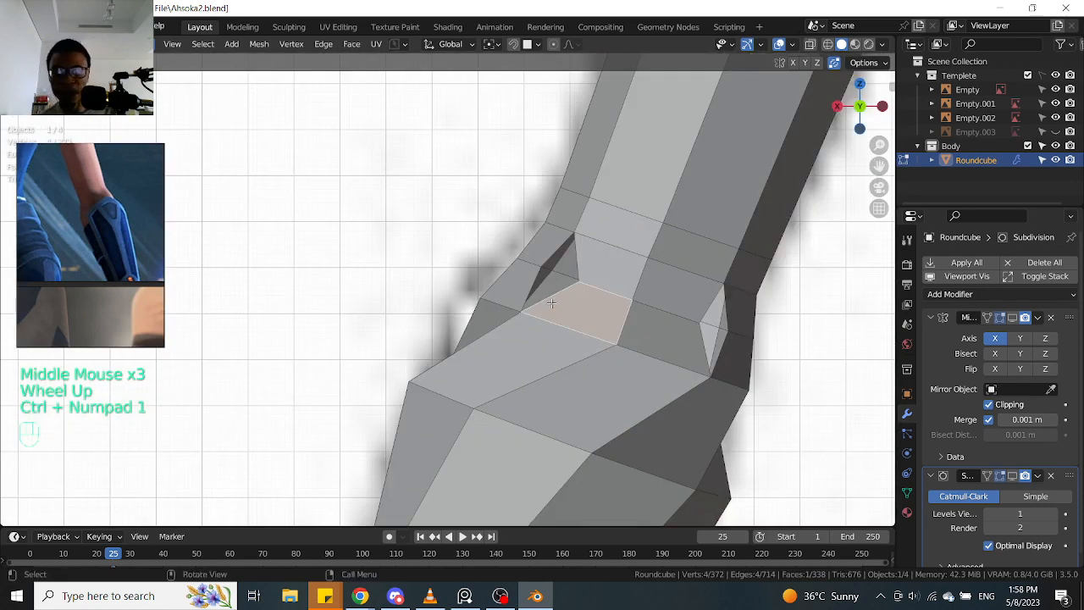
scroll(576, 299, "down", 3)
scroll(576, 299, "up", 4)
middle_click_drag(550, 237, 572, 182, "shift")
scroll(544, 226, "down", 3)
scroll(486, 322, "up", 2)
scroll(619, 181, "up", 2)
left_click(620, 181)
middle_click_drag(708, 172, 750, 169)
scroll(686, 169, "down", 1)
mouse_move(685, 169)
middle_mouse_down("shift")
mouse_move(673, 266)
mouse_move(649, 153)
mouse_move(638, 459)
mouse_move(584, 272)
mouse_move(619, 281)
middle_mouse_up("shift")
scroll(649, 153, "down", 2)
scroll(639, 460, "up", 2)
scroll(583, 272, "up", 2)
left_click(584, 272)
scroll(606, 278, "up", 1)
middle_click_drag(706, 274, 607, 279, "shift")
mouse_move(607, 280)
middle_mouse_down()
mouse_move(617, 289)
mouse_move(627, 279)
middle_mouse_up()
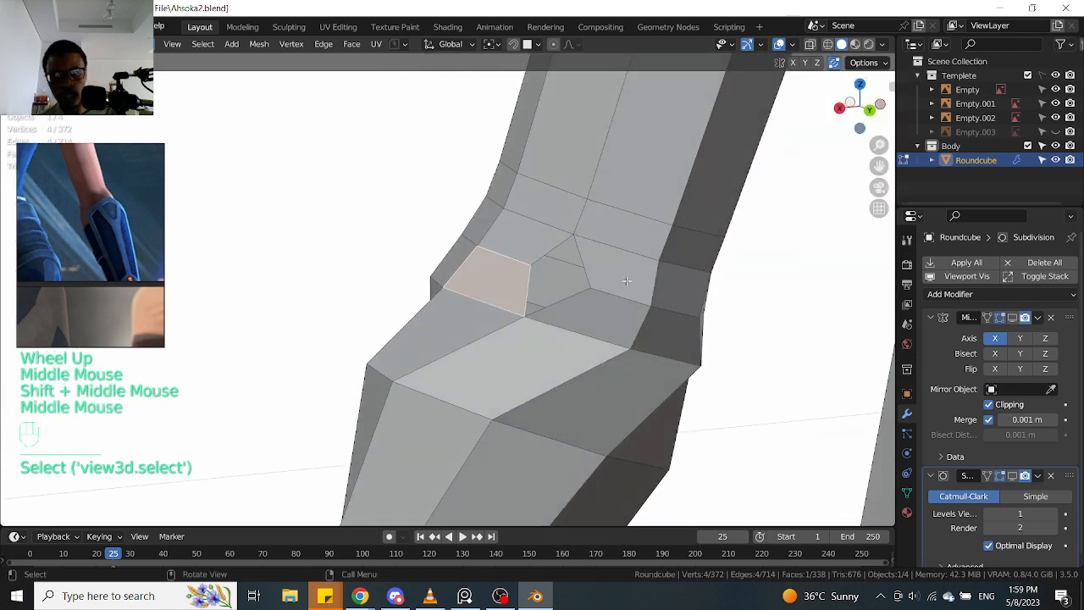
middle_click_drag(720, 280, 629, 285)
Try cutting horizontal edge loops through the upper and lower face rows on the back of the elbow
key("ctrl+r")
left_click(627, 298)
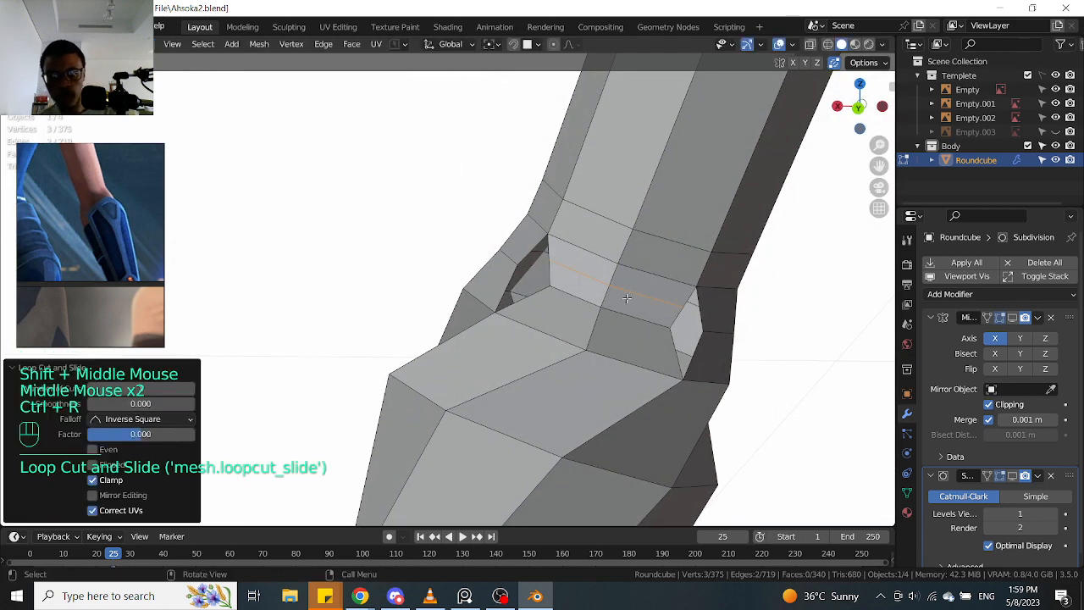
left_click(610, 331)
middle_click_drag(609, 331, 569, 310)
key("ctrl+KP_3")
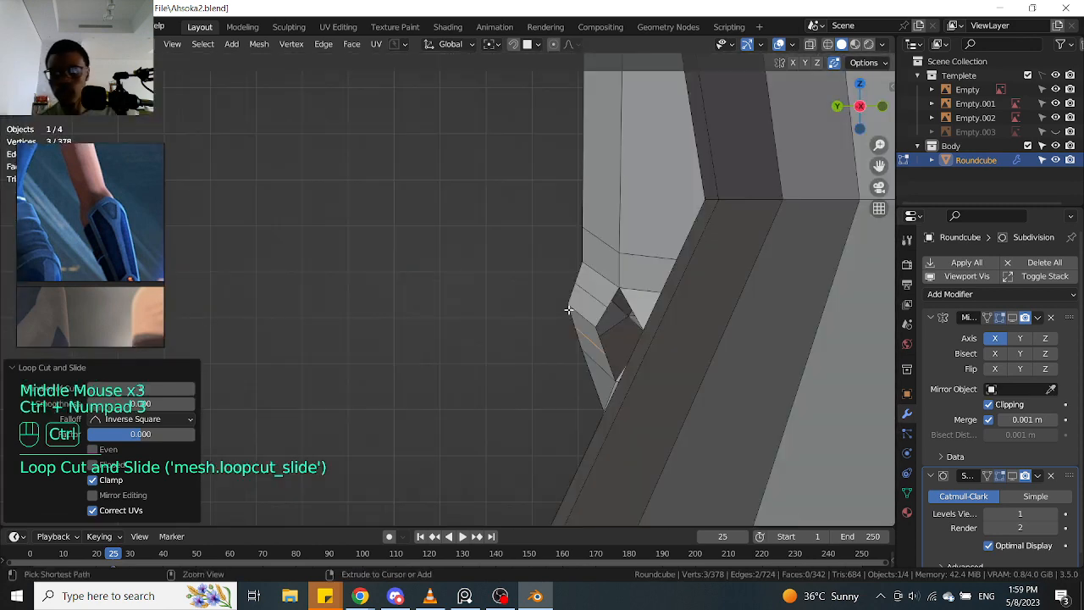
key("ctrl+KP_1")
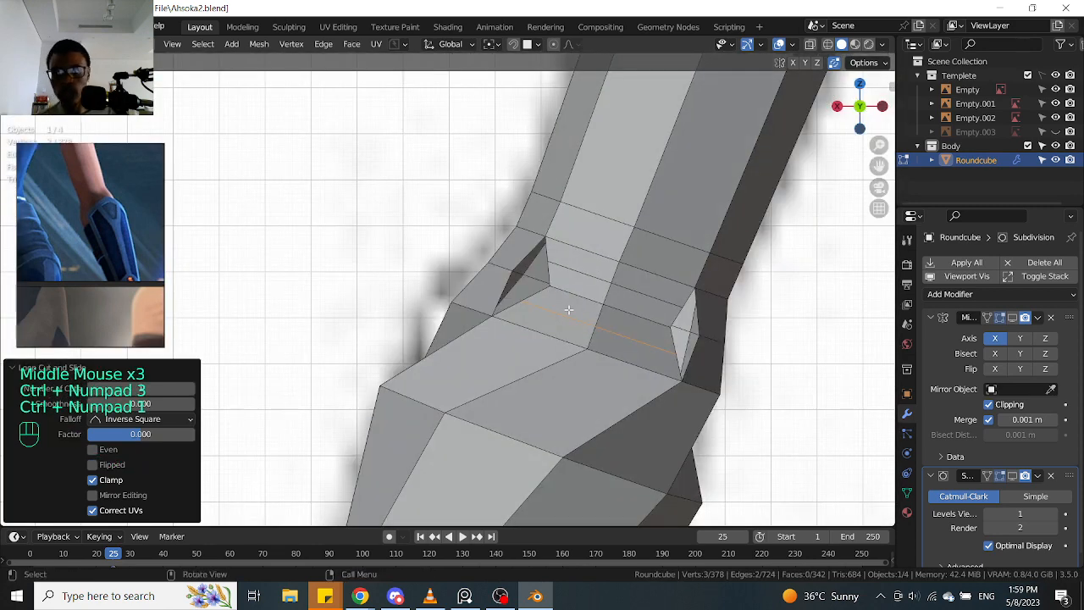
key("Tab")
left_click_drag(547, 329, 633, 271)
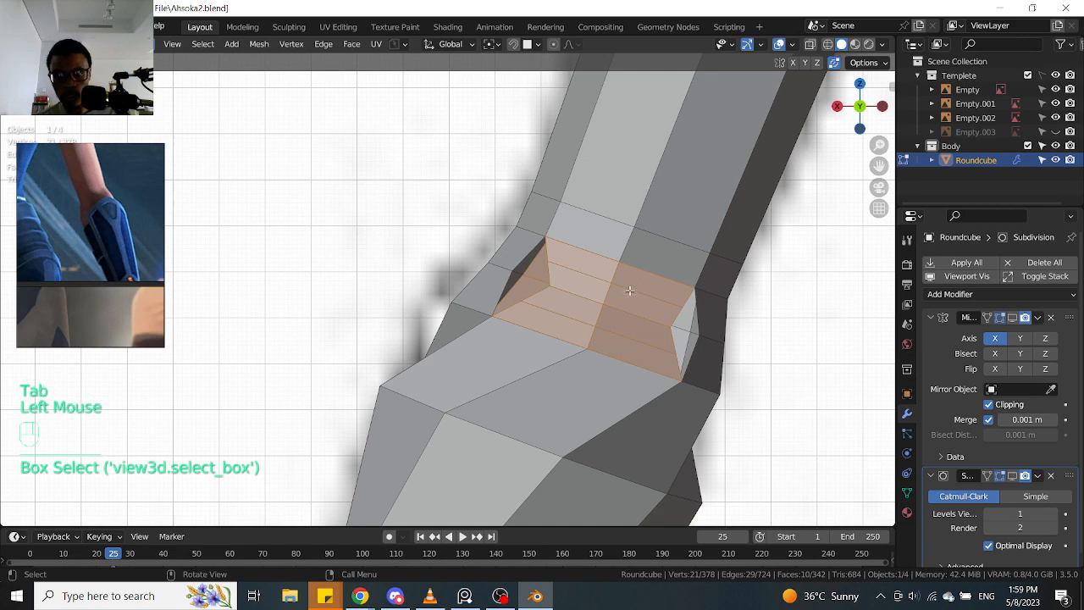
middle_click_drag(634, 271, 592, 315)
left_click(590, 319, "alt")
Undo the loop cuts on the back of the elbow
key("ctrl+z")
key("ctrl+z")
key("ctrl+z")
key("ctrl+z")
key("ctrl+z")
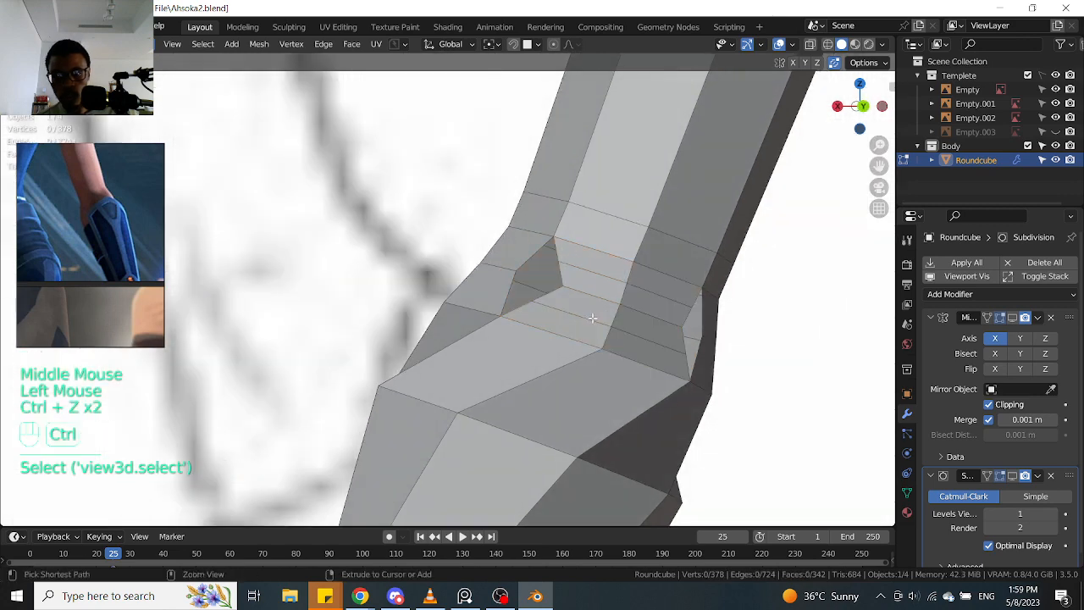
Delete the four central faces on the back of the elbow
left_click(593, 315)
left_click(593, 269, "shift")
left_click(659, 292, "shift")
left_click(649, 333, "shift")
key("x")
left_click(581, 337)
Delete the two upper and lower side faces on each side of the elbow
middle_click_drag(592, 322, 726, 350)
left_click(519, 312)
left_click(557, 288, "shift")
left_click(726, 350, "shift")
left_click(726, 350, "shift")
left_click(720, 361, "shift")
left_click(720, 362, "shift")
left_click(717, 348, "shift")
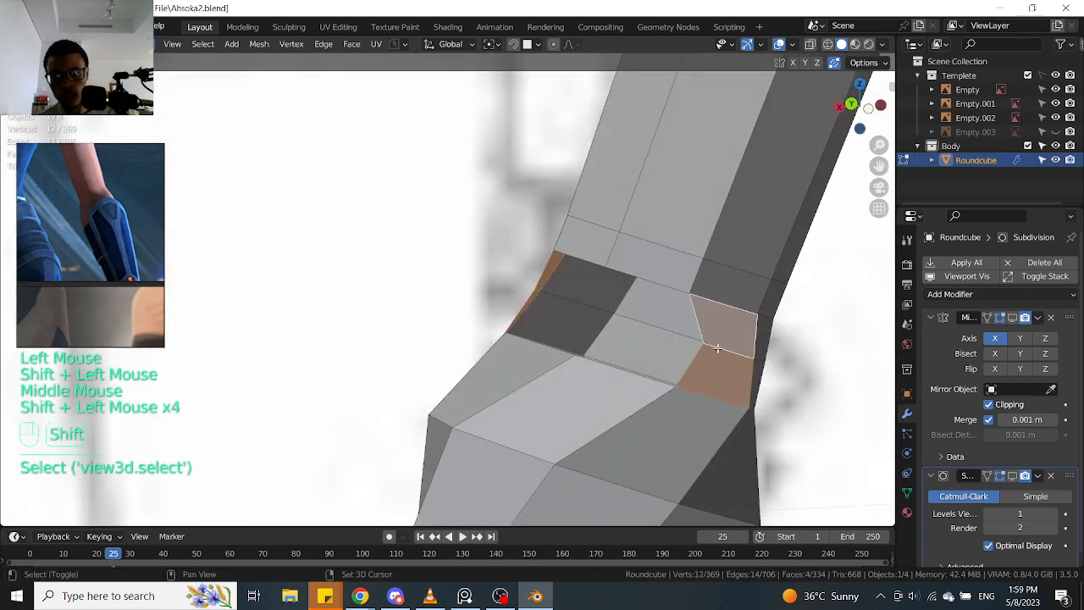
key("x")
left_click(719, 349)
Fill the opening on the back of the elbow with two tall adjacent faces between its upper and lower edges
middle_click_drag(625, 350, 578, 341)
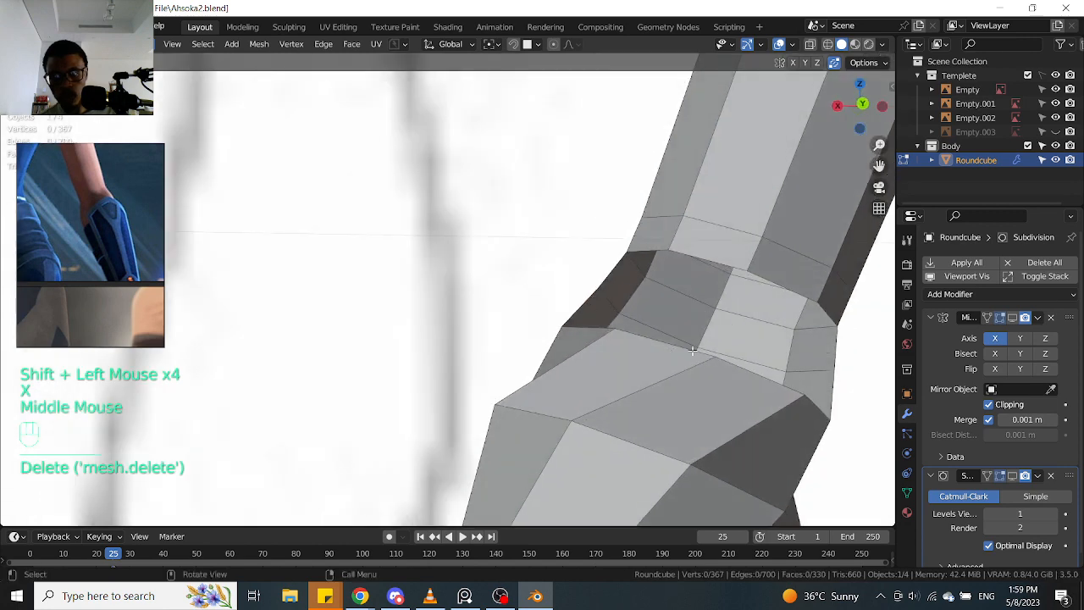
key("Tab")
key("Tab")
left_click(687, 379)
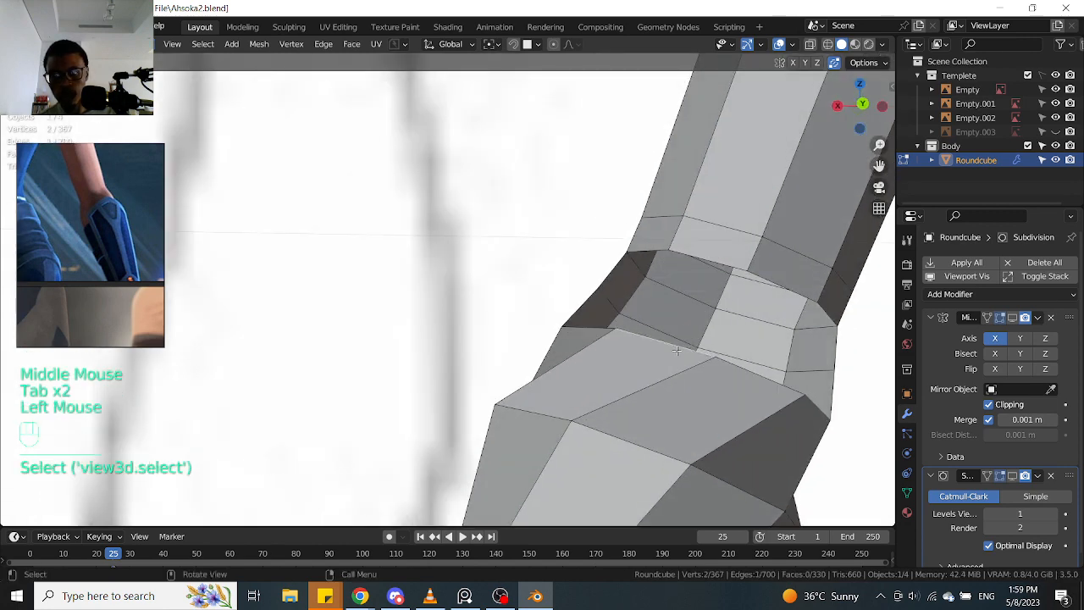
middle_click_drag(688, 379, 698, 302)
left_click(709, 250, "shift")
key("f")
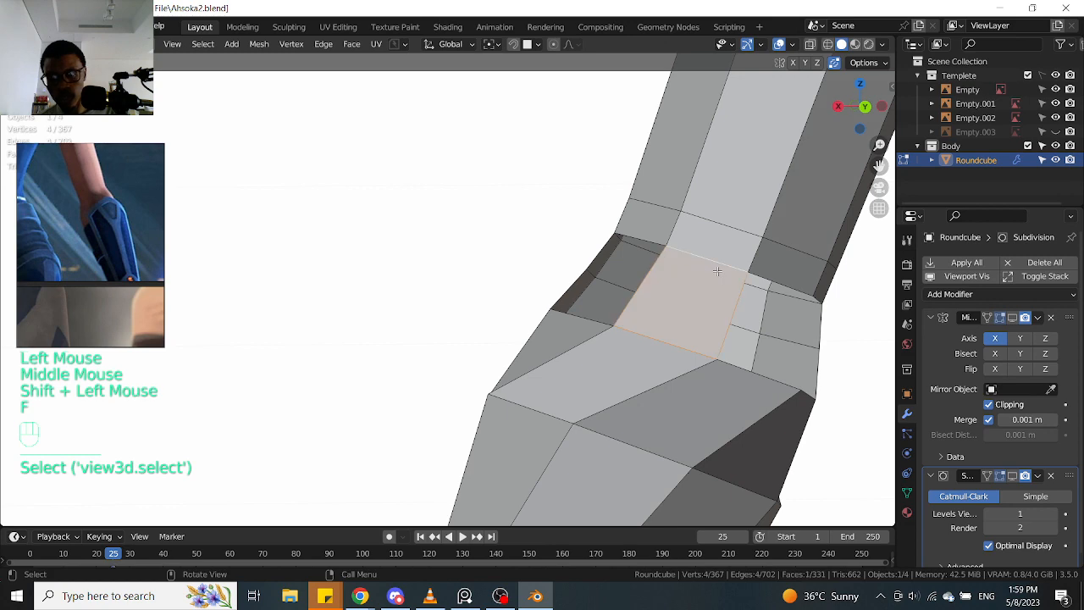
left_click(736, 305)
key("f")
Cut a centred horizontal edge loop through the two new faces on the back of the elbow
scroll(678, 323, "down", 1)
middle_click_drag(679, 323, 732, 333)
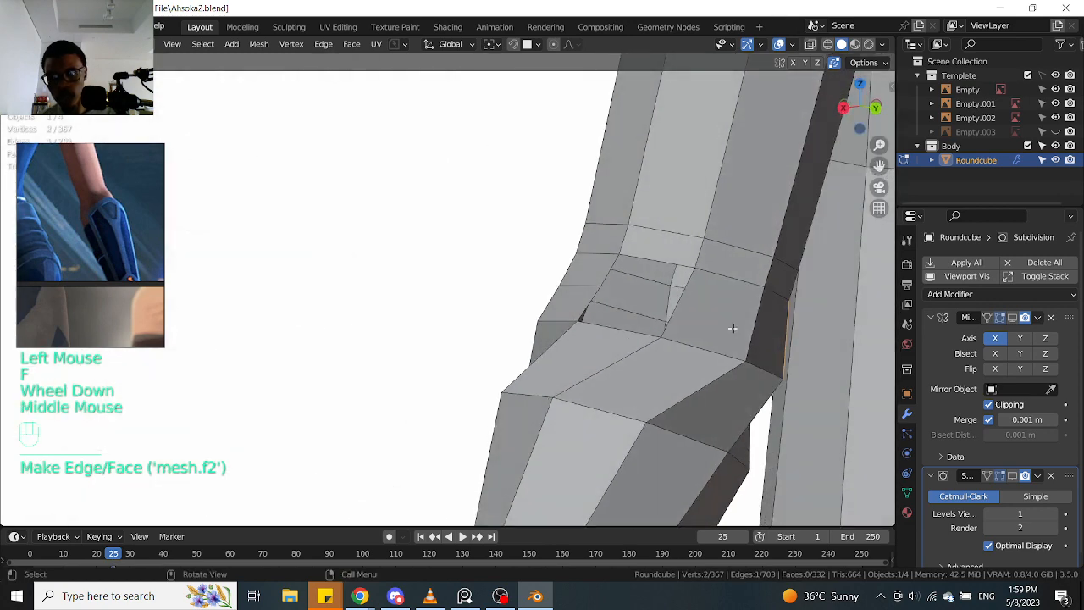
key("ctrl+r")
left_click(745, 319)
Slide both end vertices of the new middle loop inward along it in the back view
key("Tab")
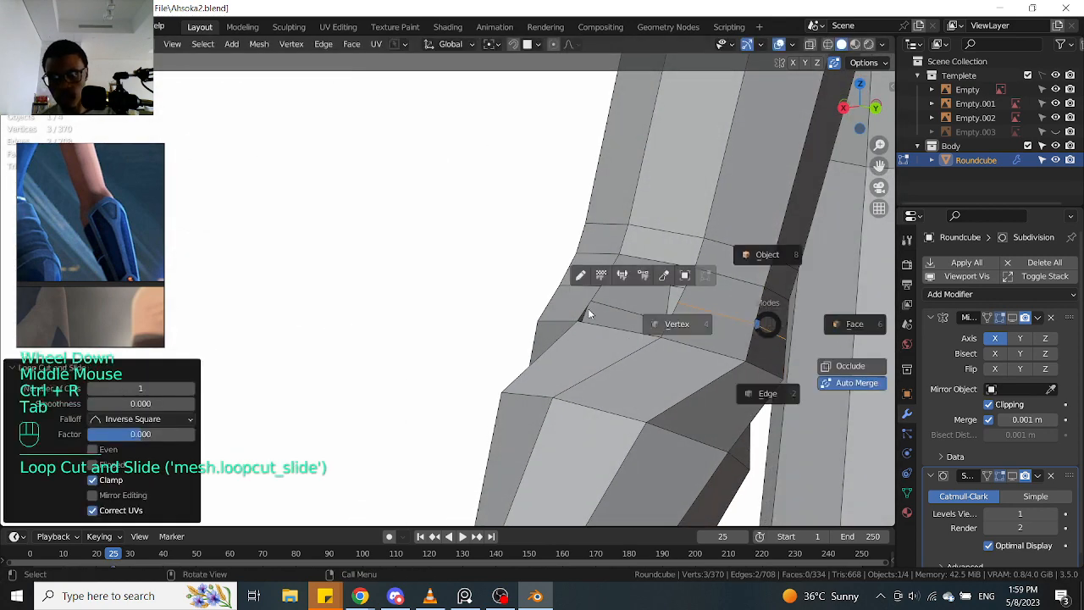
left_click(687, 311)
left_click(687, 312)
middle_click_drag(686, 312, 684, 322)
key("ctrl+KP_1")
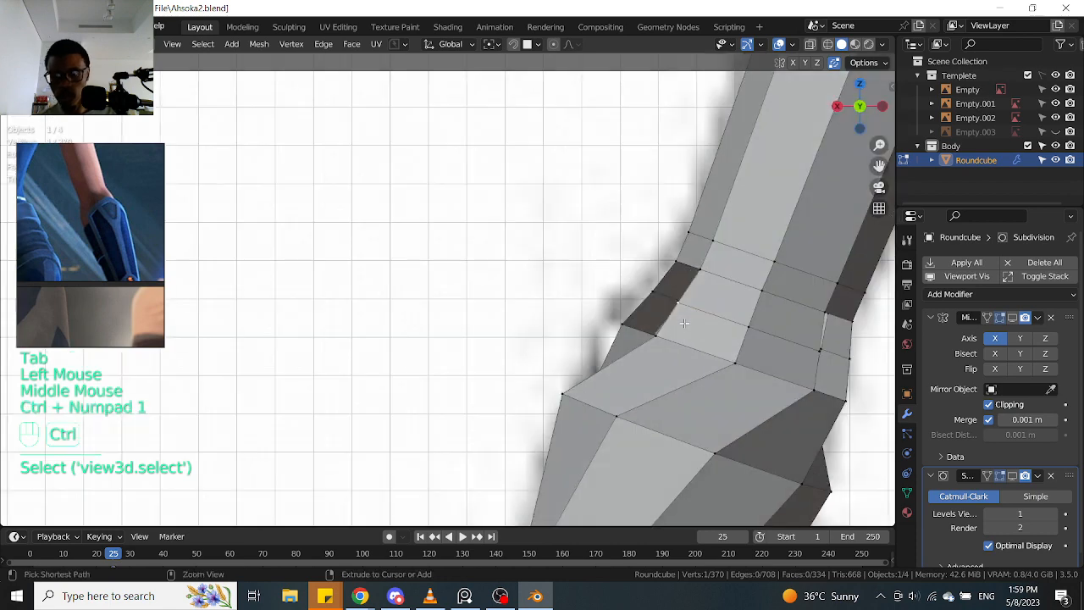
key("g")
key("g")
left_click(702, 327)
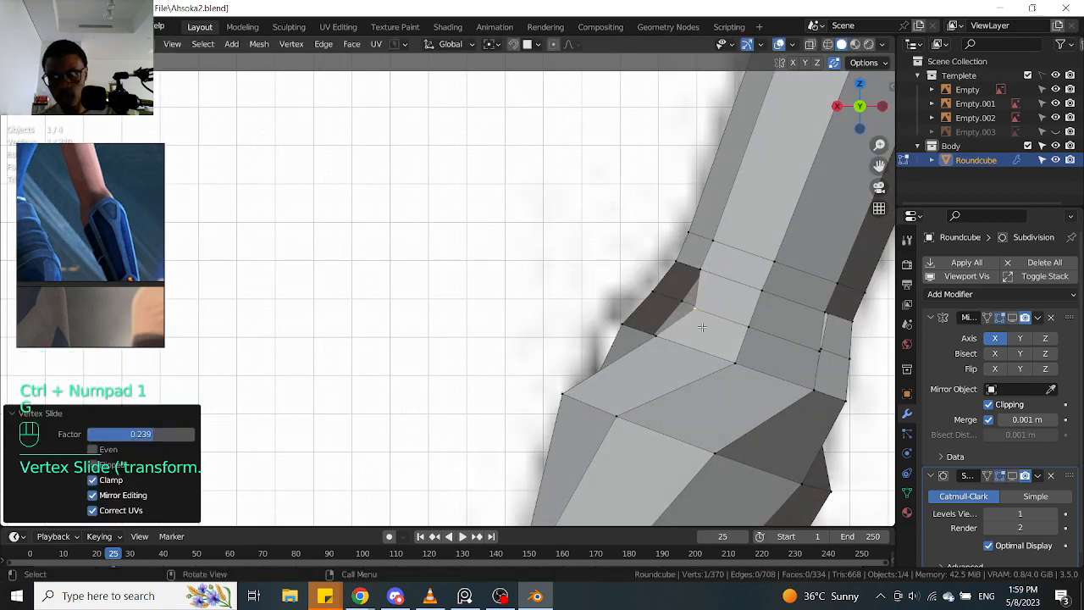
left_click(819, 349)
key("g")
key("g")
left_click(799, 344)
Add a horizontal edge loop above and another below the middle loop on the back of the elbow
middle_click_drag(665, 315, 785, 309)
key("ctrl+r")
left_click(781, 329)
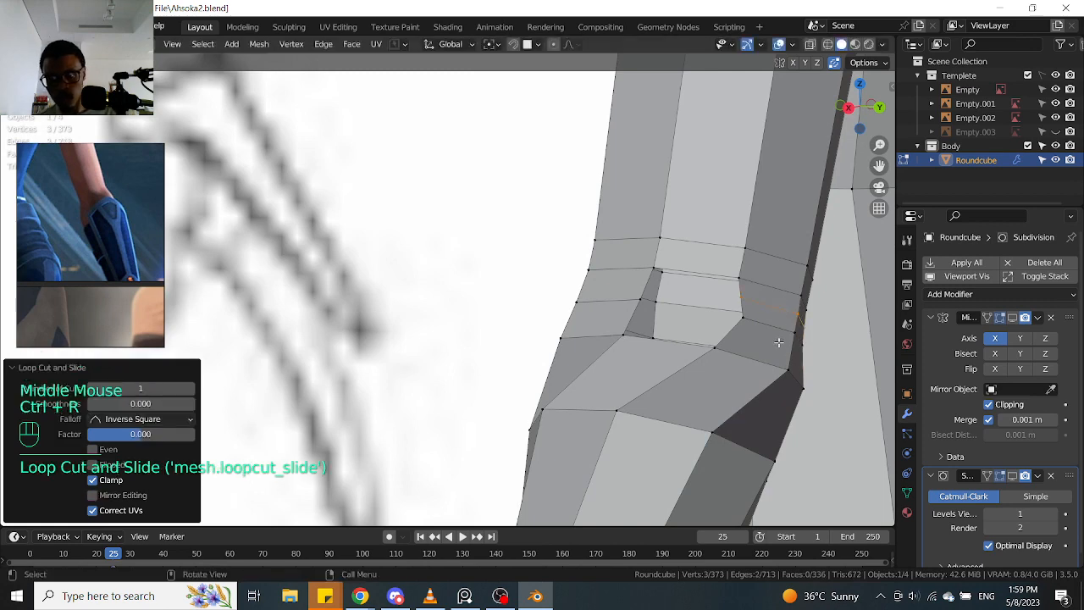
key("ctrl+r")
left_click(778, 349)
left_click(778, 349)
Slide the middle side vertices of the front elbow patch forward, away from the side gaps
scroll(684, 344, "up", 2)
mouse_move(705, 345)
middle_mouse_down()
mouse_move(684, 345)
mouse_move(697, 347)
middle_mouse_up()
left_click(602, 279)
middle_click_drag(601, 279, 663, 315)
left_click(638, 277, "shift")
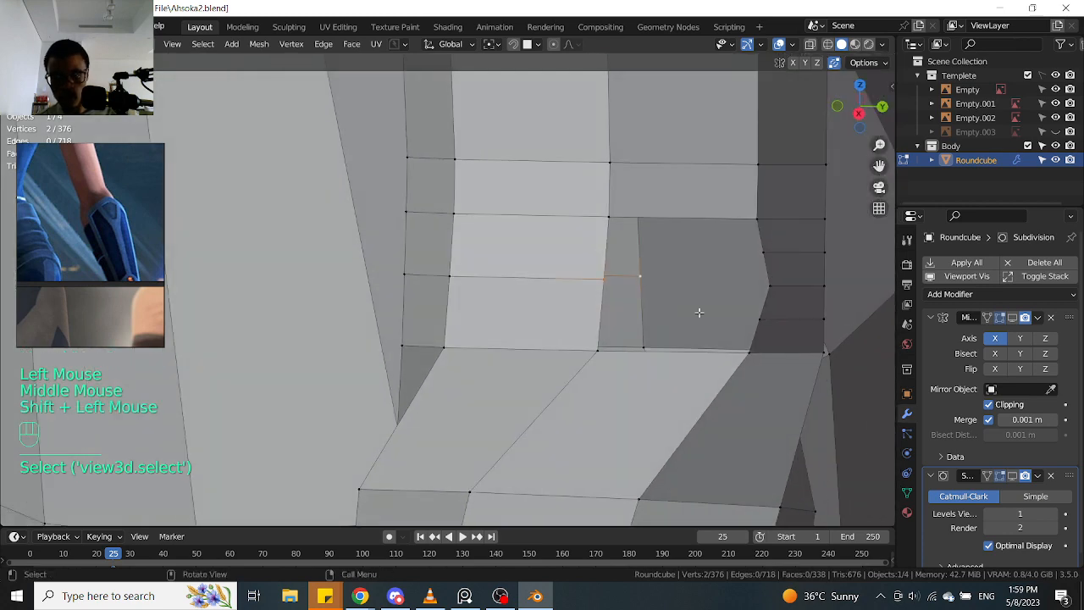
key("g")
key("g")
left_click(614, 277)
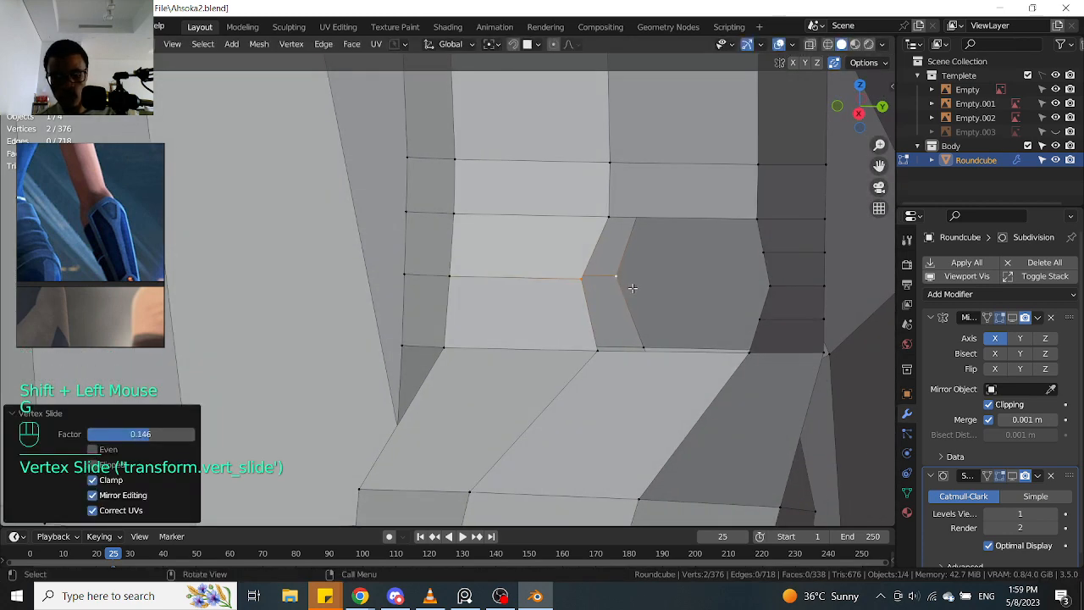
Extend a face from the front and the back middle vertex into the gap on the elbow's +X side
key("f")
left_click(622, 281)
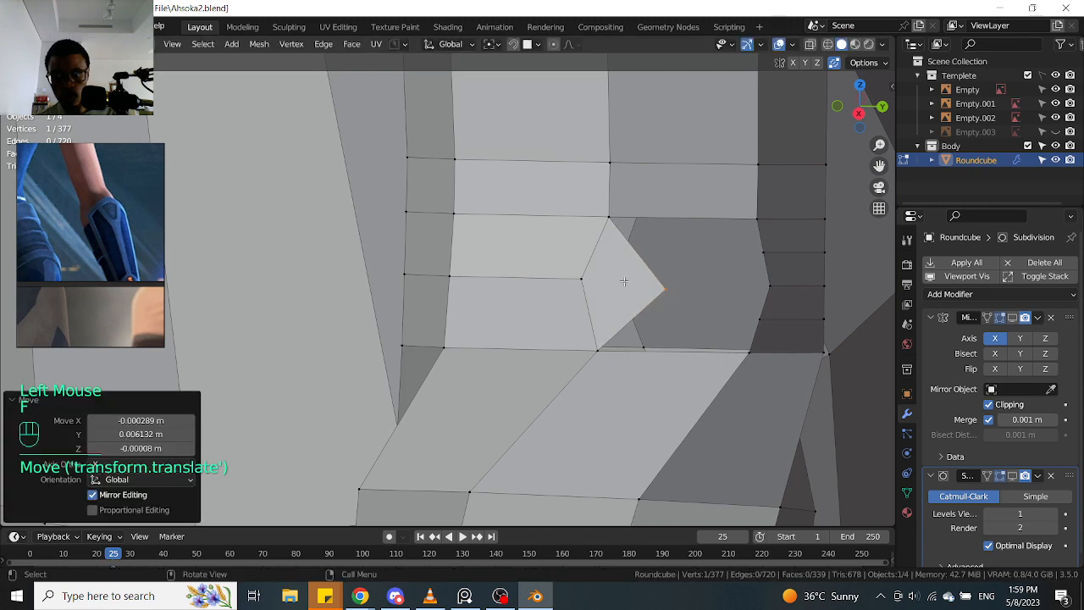
middle_click_drag(745, 291, 681, 292)
key("f")
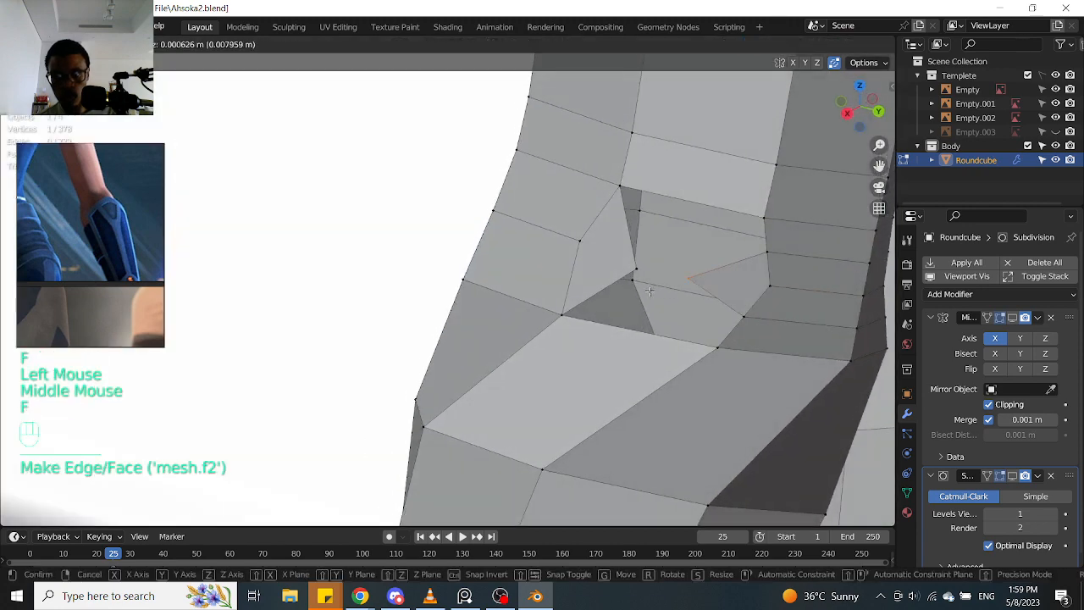
left_click(652, 291)
Merge the tip vertices of the two extended faces on the elbow's +X side
left_click(665, 286)
left_click(680, 278, "shift")
key("1")
Extend a face from the front and the back middle vertex into the gap on the knee's -X side
middle_click_drag(714, 298, 653, 292)
left_click(653, 292)
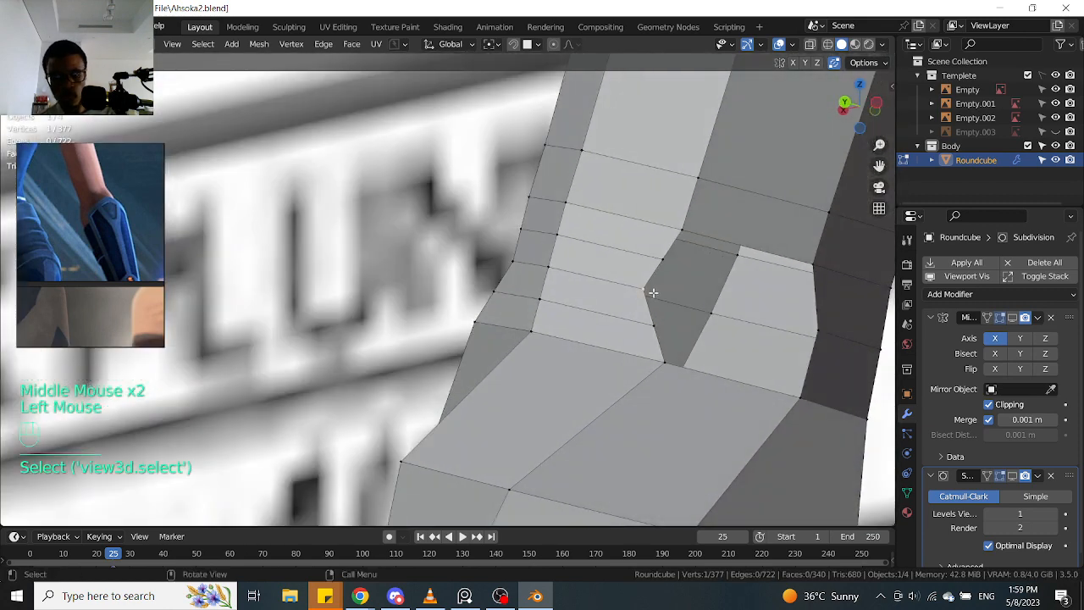
key("f")
left_click(730, 309)
left_click(813, 331)
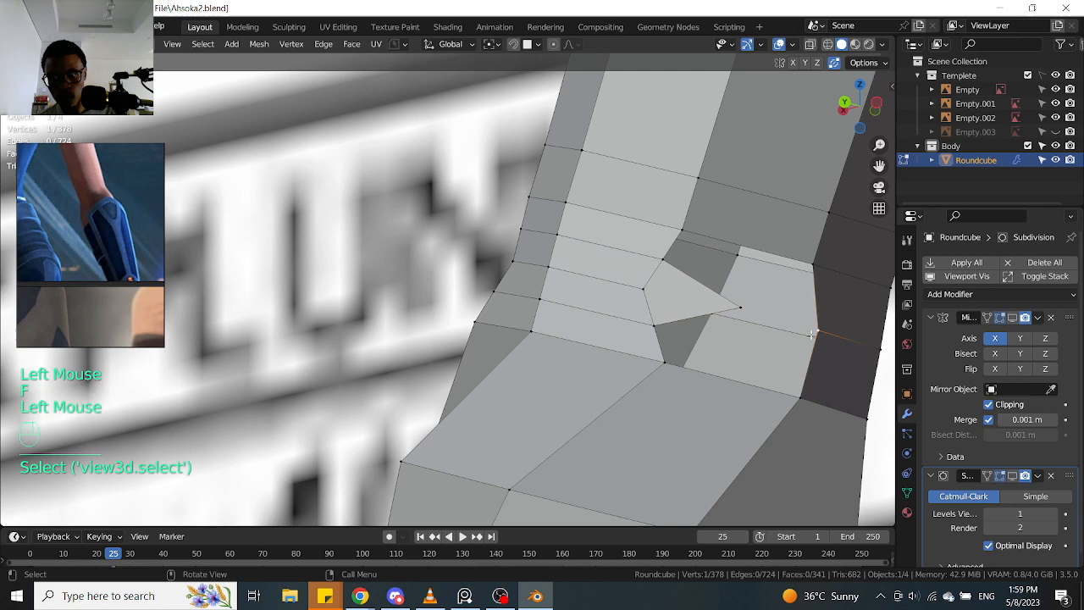
middle_click_drag(809, 331, 767, 349)
key("f")
left_click(705, 336)
Merge the tip vertices of the two extended faces on the knee's -X side
middle_click_drag(704, 336, 775, 376)
left_click(744, 344, "shift")
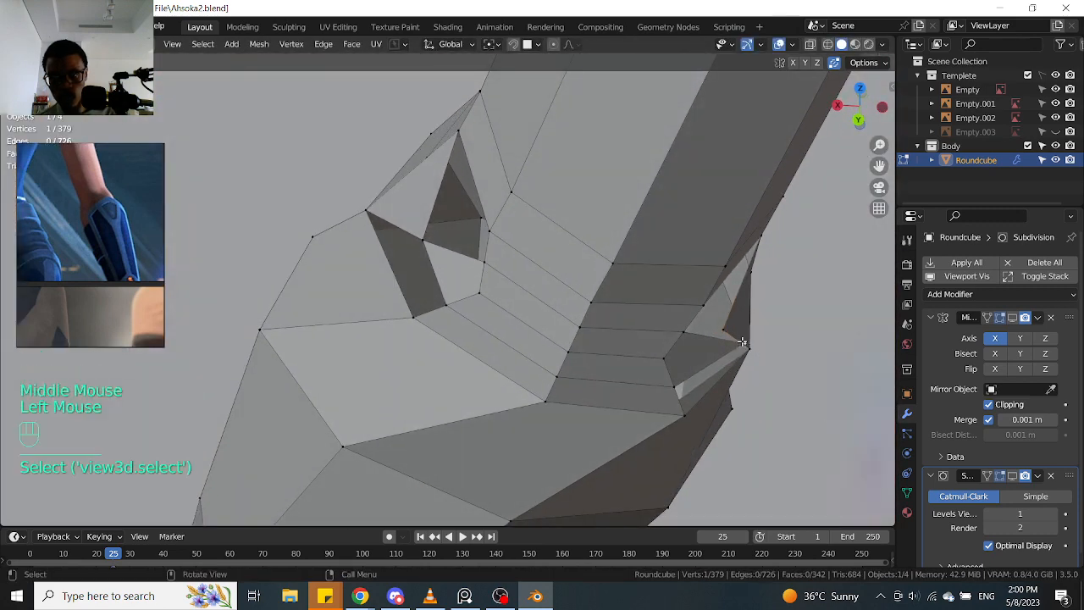
key("1")
middle_click_drag(737, 333, 730, 327)
key("Tab")
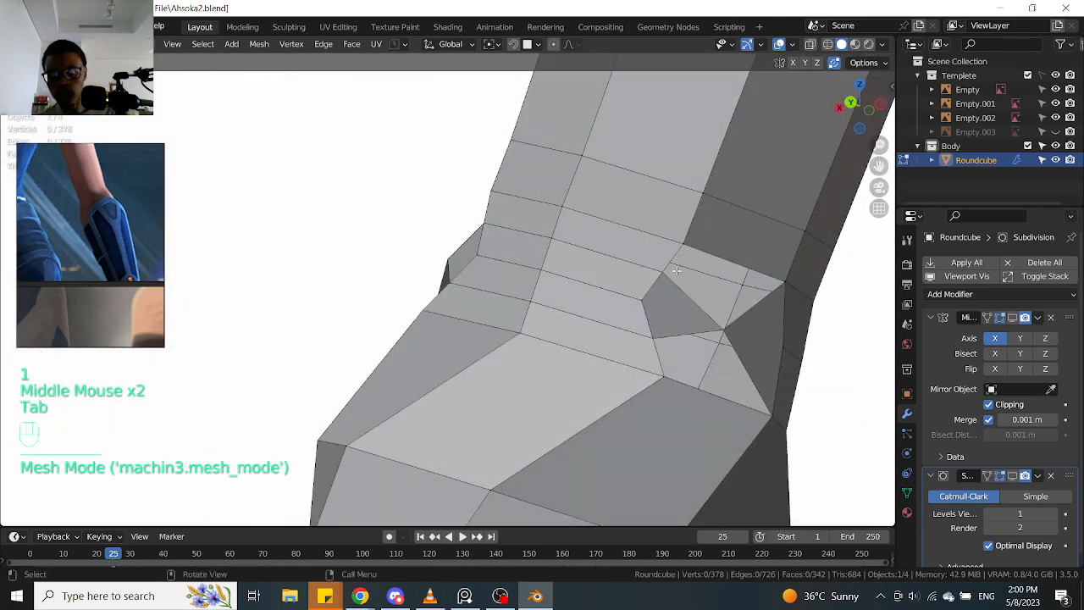
Fill the remaining holes on both sides of the knee with four faces
key("f")
left_click(654, 348)
key("f")
scroll(476, 347, "down", 1)
middle_click_drag(476, 347, 589, 372)
left_click(563, 338)
key("f")
key("f")
Examine how the face loops run around the front, back and sides of the rebuilt knee
scroll(557, 296, "down", 1)
middle_click_drag(556, 296, 590, 325)
key("Tab")
scroll(577, 293, "up", 1)
left_click(592, 311, "alt")
scroll(593, 310, "down", 1)
left_click(593, 327, "alt")
scroll(591, 325, "up", 2)
left_click(542, 292, "alt")
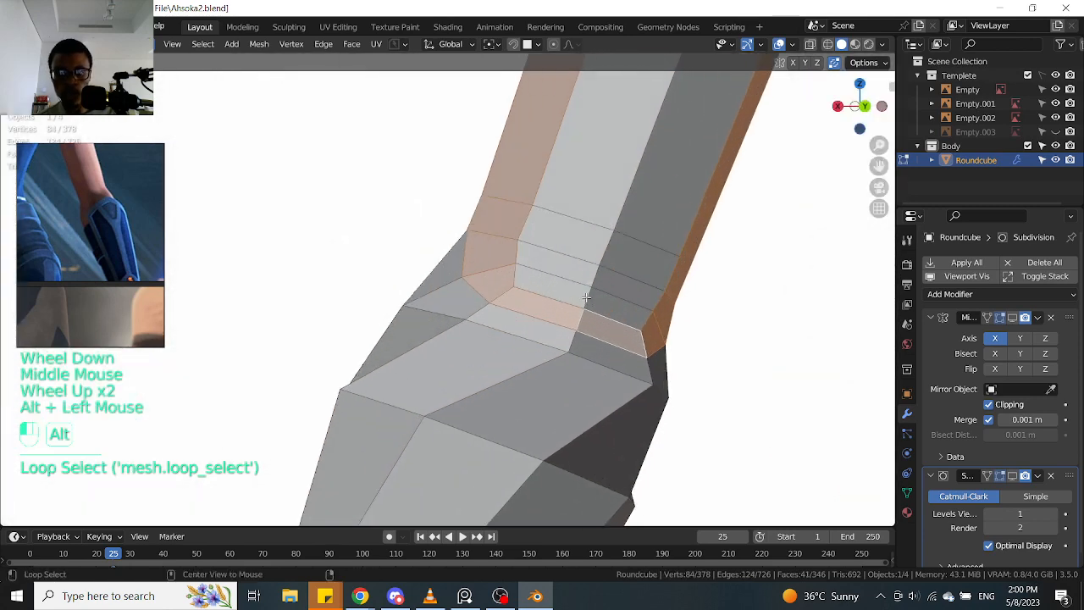
scroll(542, 292, "down", 1)
scroll(532, 282, "up", 1)
middle_click_drag(542, 292, 627, 301)
scroll(532, 282, "up", 2)
left_click(520, 278, "alt")
scroll(518, 279, "down", 2)
middle_click_drag(538, 307, 657, 318)
left_click(568, 341, "alt")
Extrude the leg's open bottom edge ring about 0.092 m straight down along Z to begin the calf
key("KP_1")
scroll(652, 318, "down", 2)
middle_click_drag(648, 455, 669, 174, "shift")
scroll(646, 315, "down", 2)
scroll(511, 280, "up", 2)
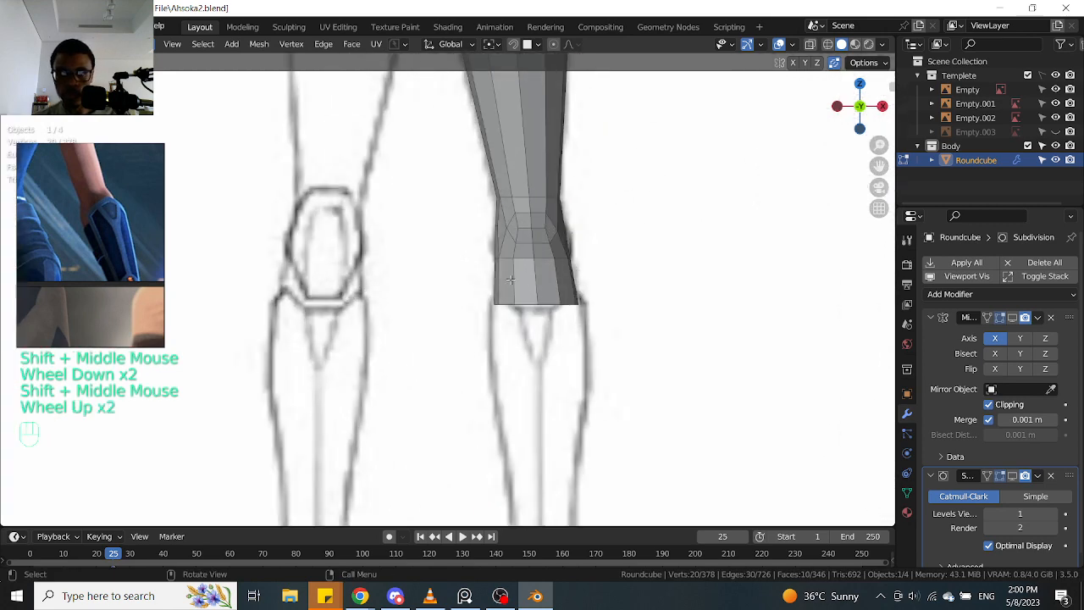
key("Tab")
key("alt+z")
left_click_drag(428, 283, 590, 317)
key("alt+z")
middle_click_drag(612, 285, 563, 258)
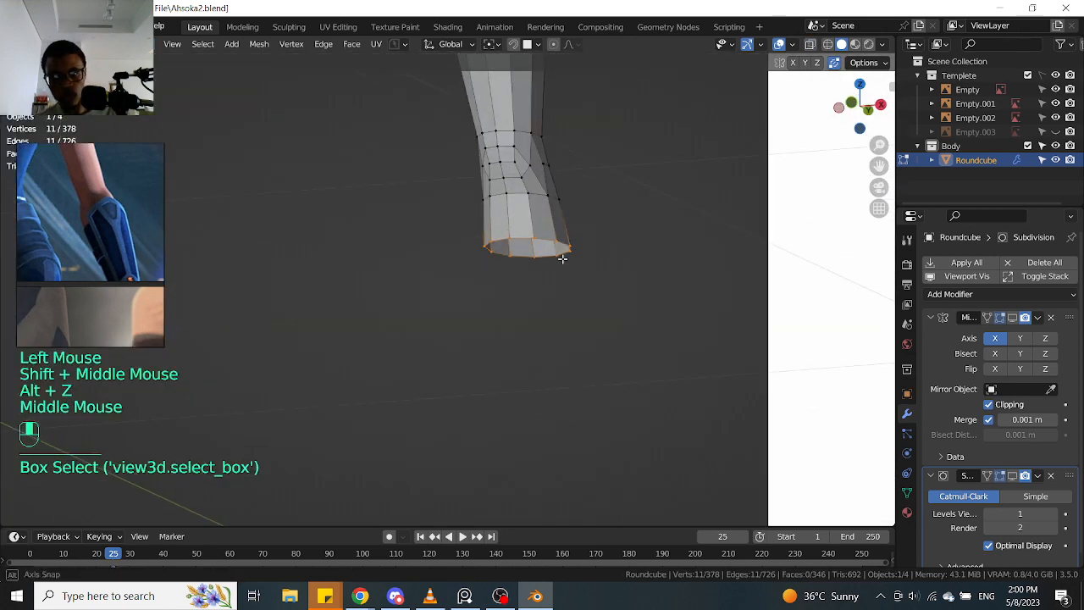
key("KP_1")
key("alt+z")
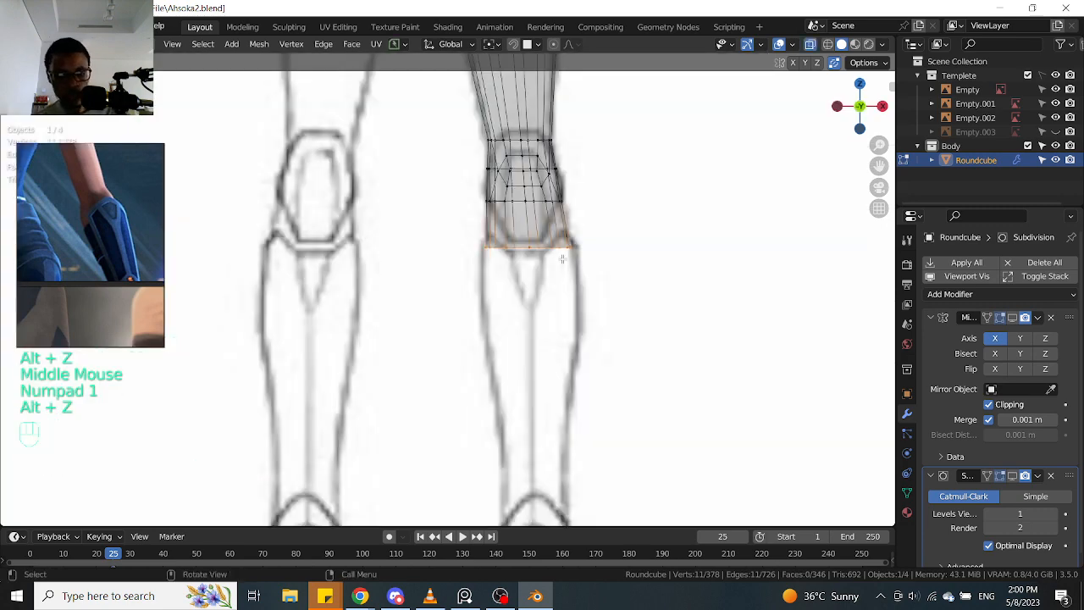
key("e")
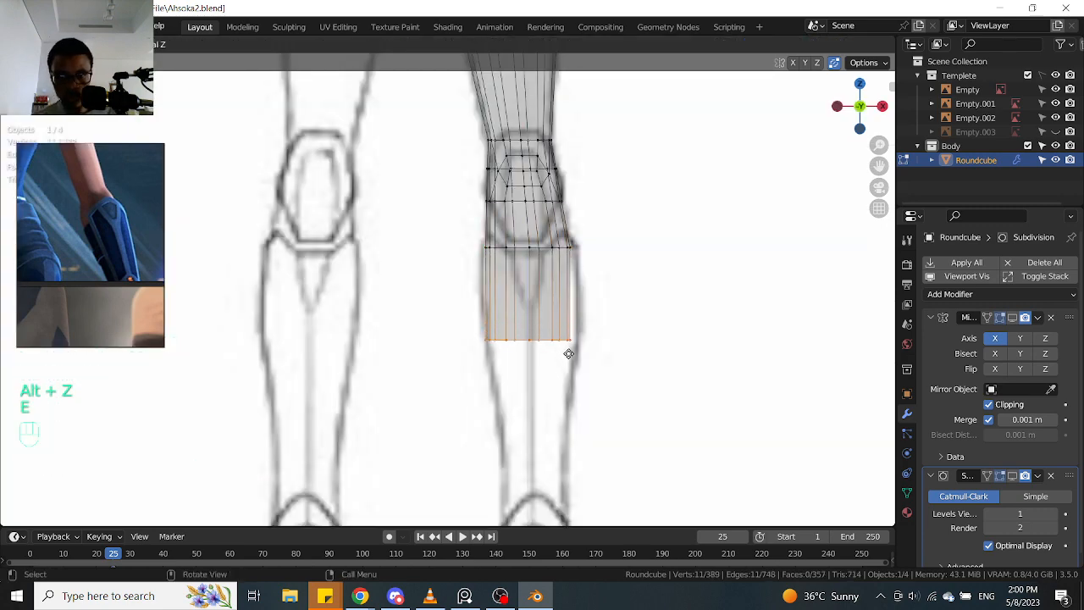
Scale the new calf ring to about 1.09 along X and move it about 0.0026 m along X to fit the front reference
key("s")
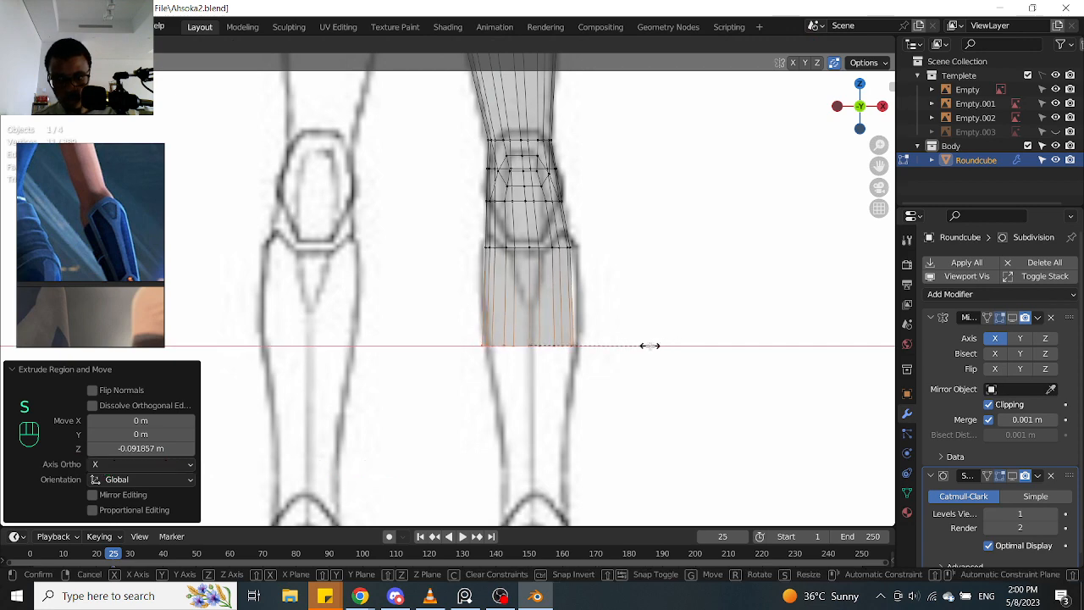
left_click(593, 346)
scroll(593, 346, "up", 2)
key("g")
key("x")
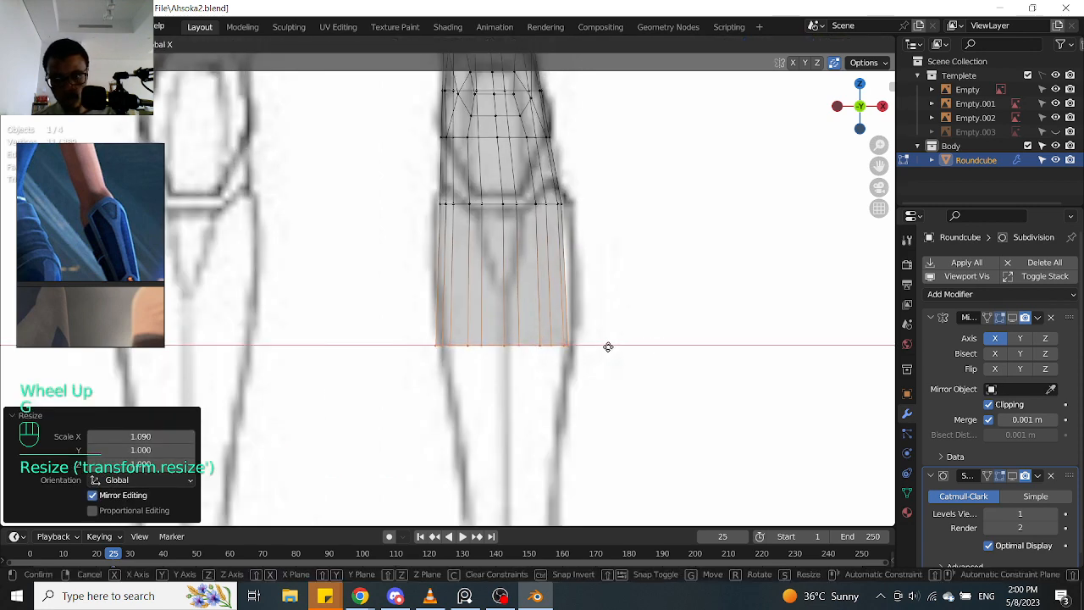
left_click(609, 348)
Scale the calf ring to about 0.92 along Y and move it about -0.003 m along Y against the side reference
key("KP_3")
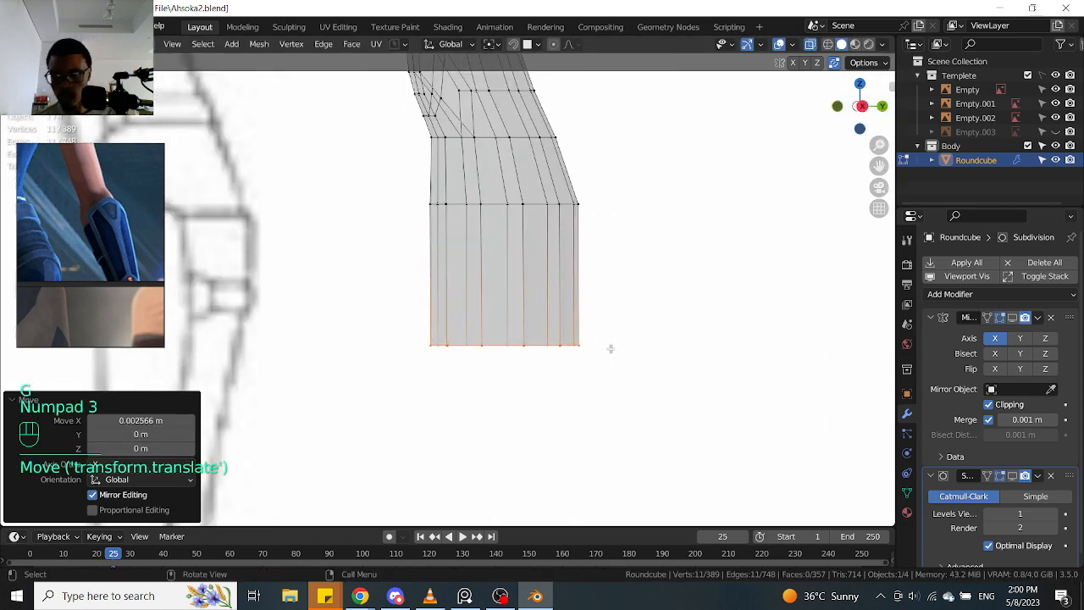
key("alt+z")
key("s")
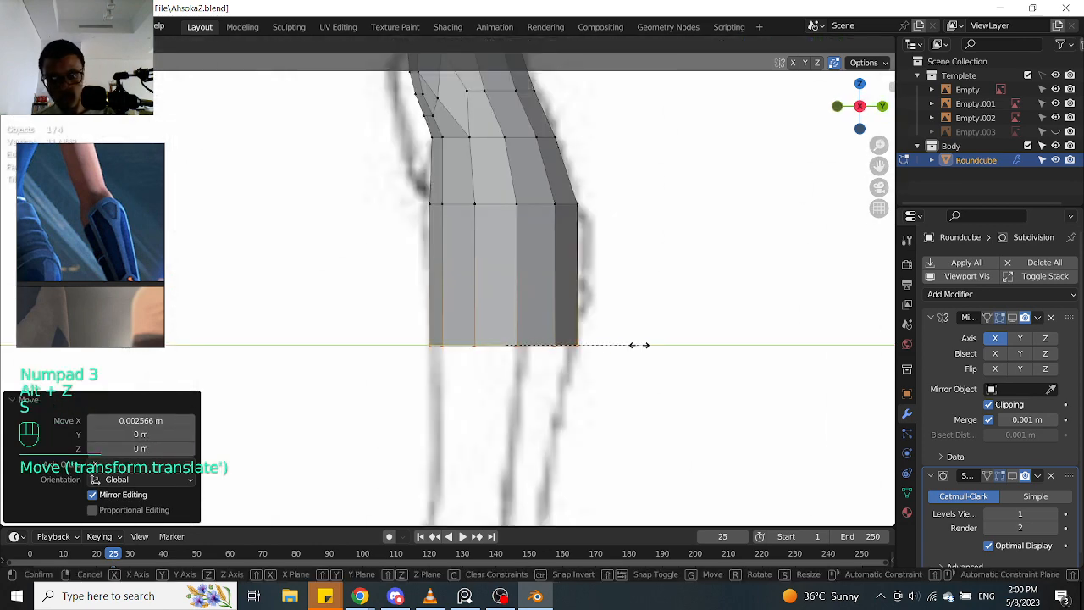
key("y")
left_click(627, 346)
key("g")
key("y")
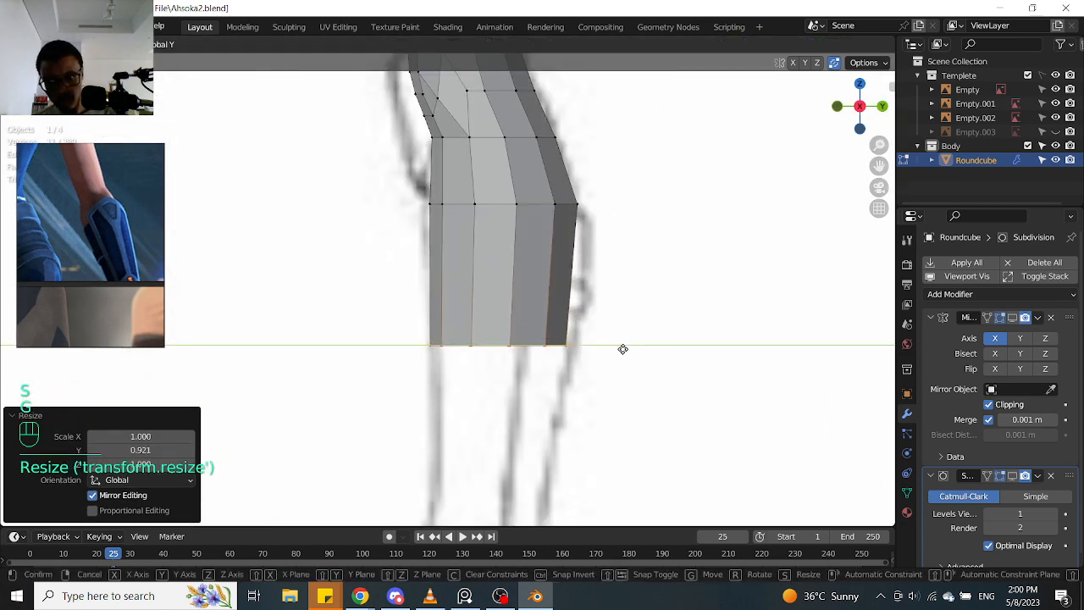
left_click(624, 349)
Widen the calf ring slightly along Y and move it about 0.0018 m along Y to follow the side outline
key("s")
key("y")
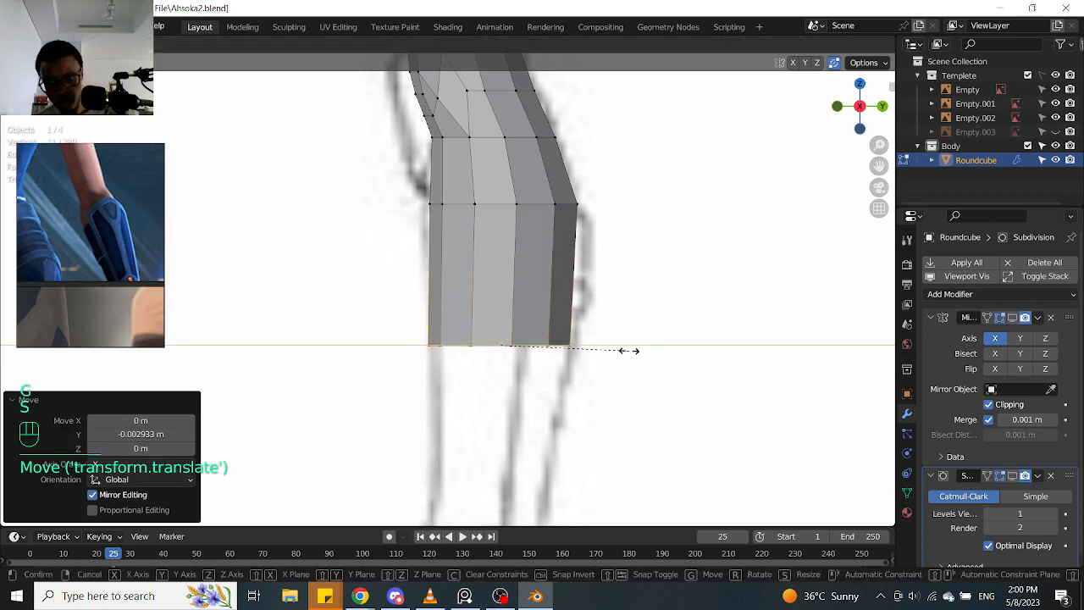
left_click(628, 351)
key("g")
key("y")
left_click(632, 352)
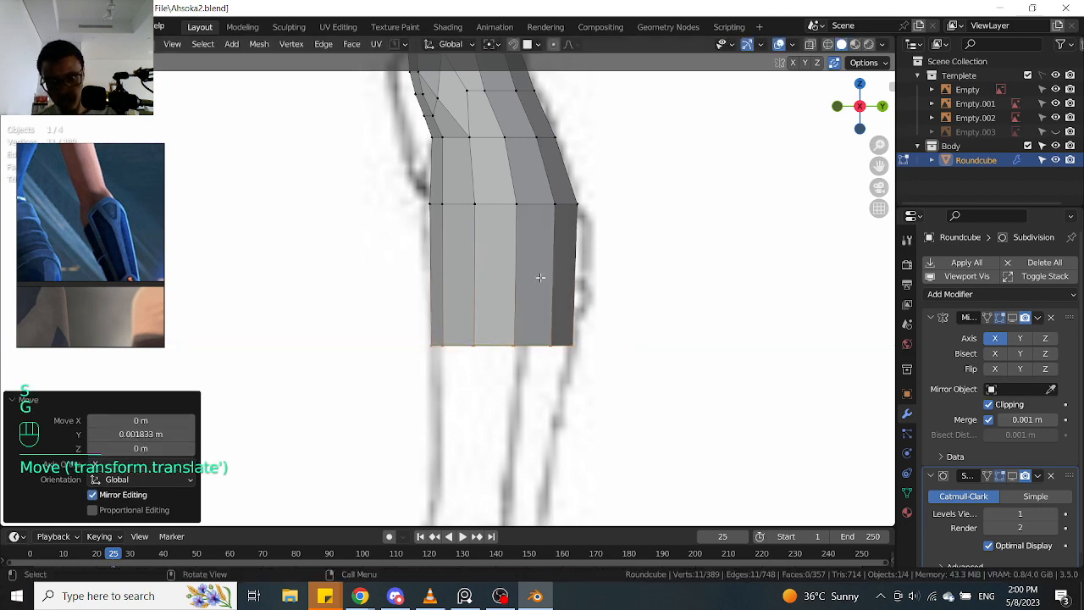
Extrude the calf's bottom edge ring about 0.087 m further down along Z
scroll(559, 276, "down", 1)
middle_click_drag(559, 276, 572, 285, "shift")
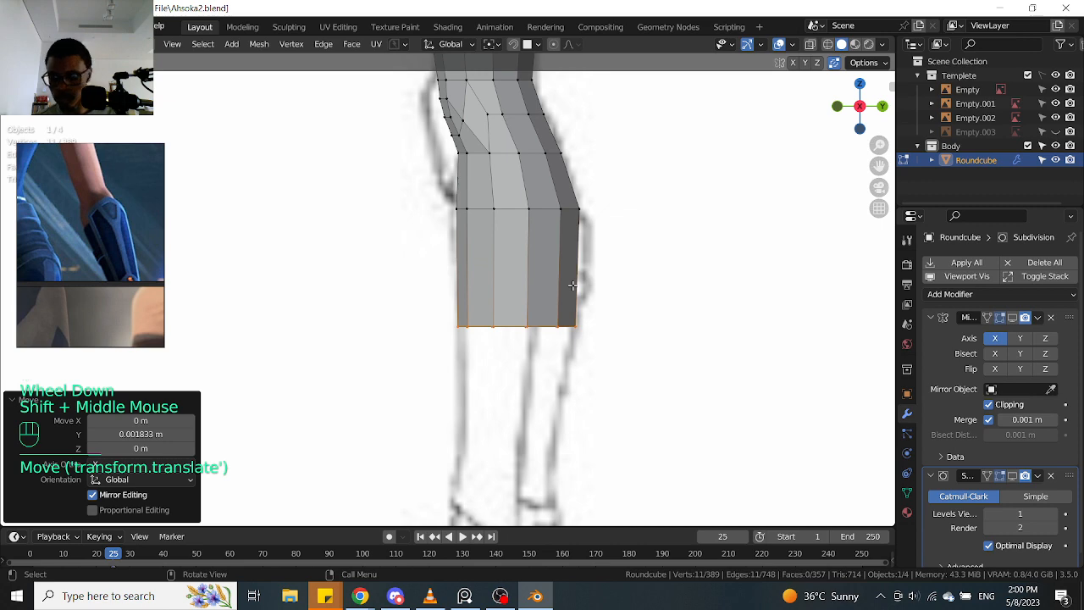
key("KP_1")
middle_click_drag(607, 283, 613, 242, "shift")
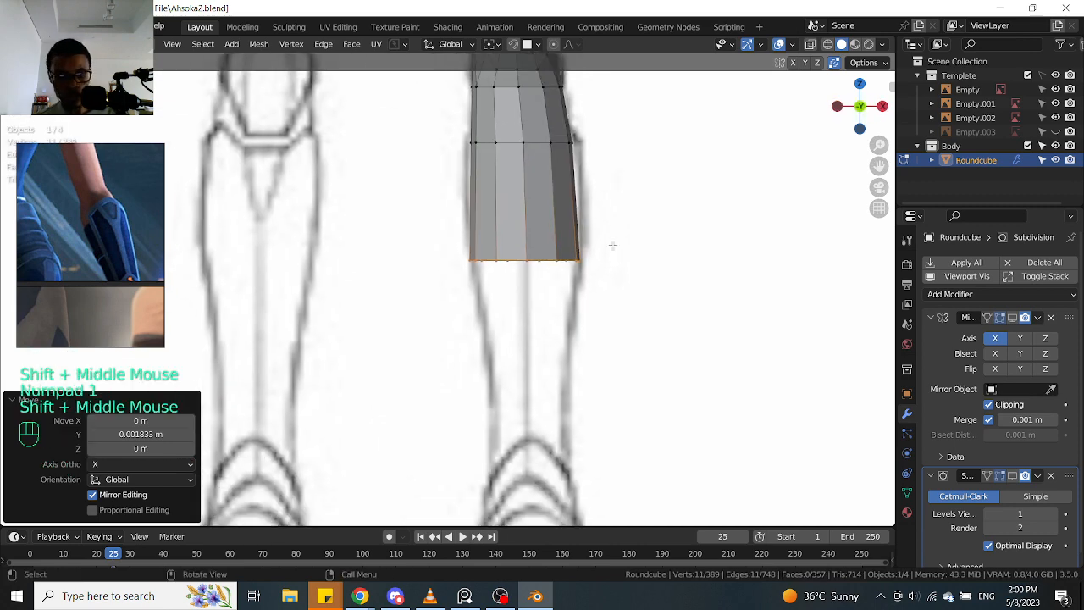
key("e")
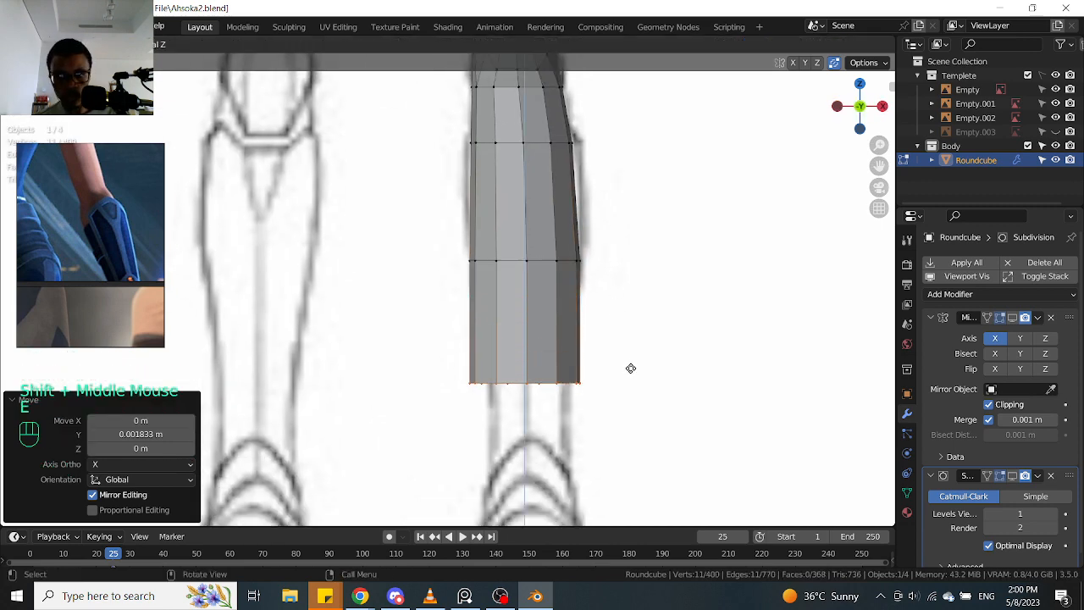
key("e")
Narrow the lower calf ring along X by about 0.765 and again by 0.917, shifting it onto the front reference outline
key("s")
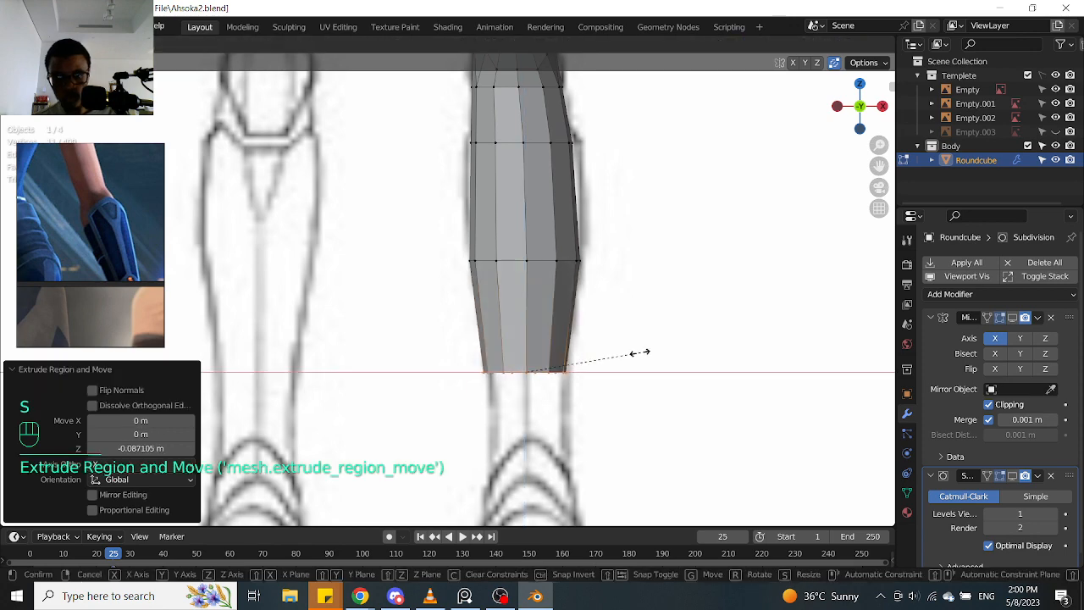
left_click(642, 356)
scroll(644, 358, "up", 1)
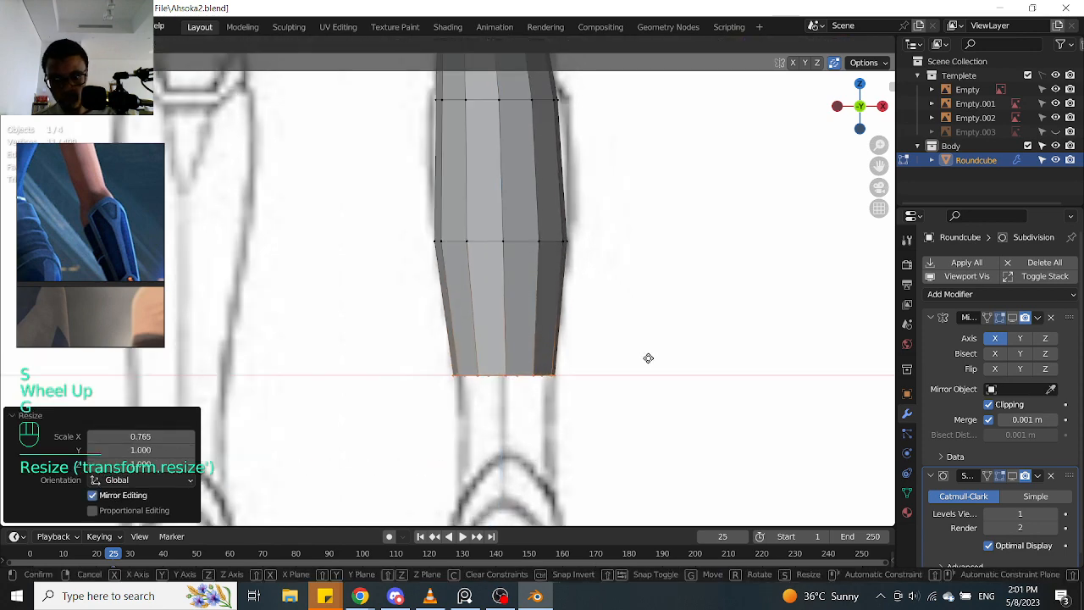
key("g")
left_click(649, 358)
key("s")
left_click(646, 356)
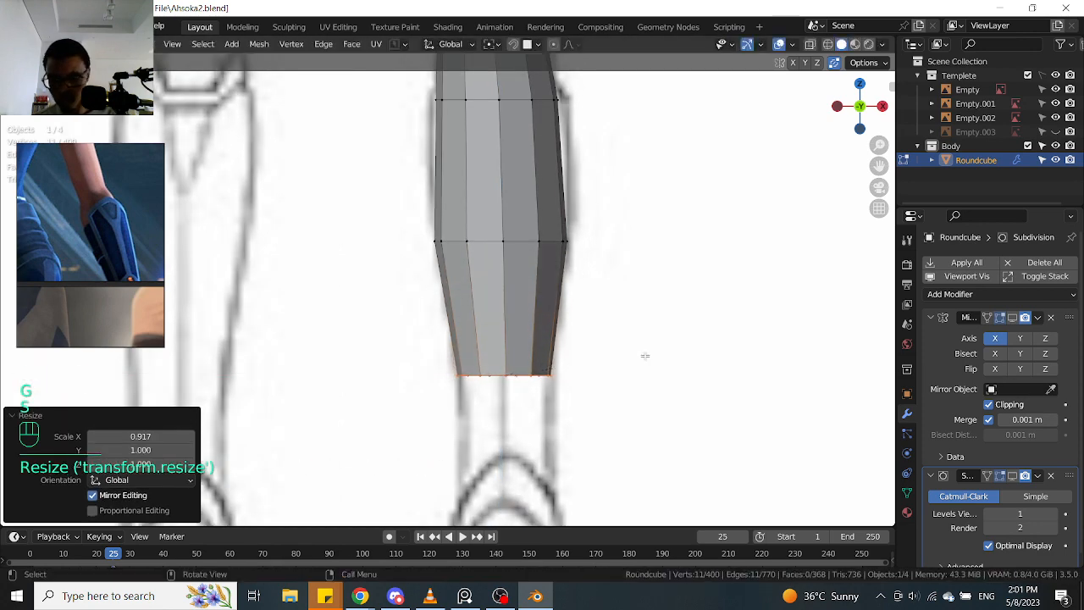
Scale the lower calf ring to about 0.73 along Y, move it about -0.0077 m along Y, and widen it by about 1.12
key("KP_3")
key("s")
key("y")
left_click(608, 364)
key("g")
key("y")
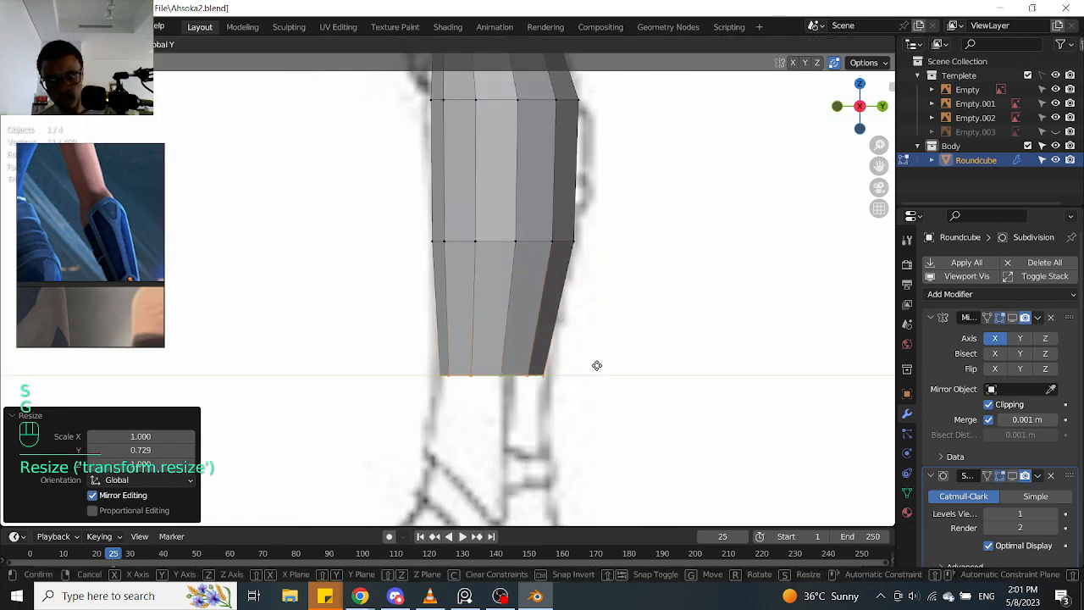
left_click(598, 366)
key("s")
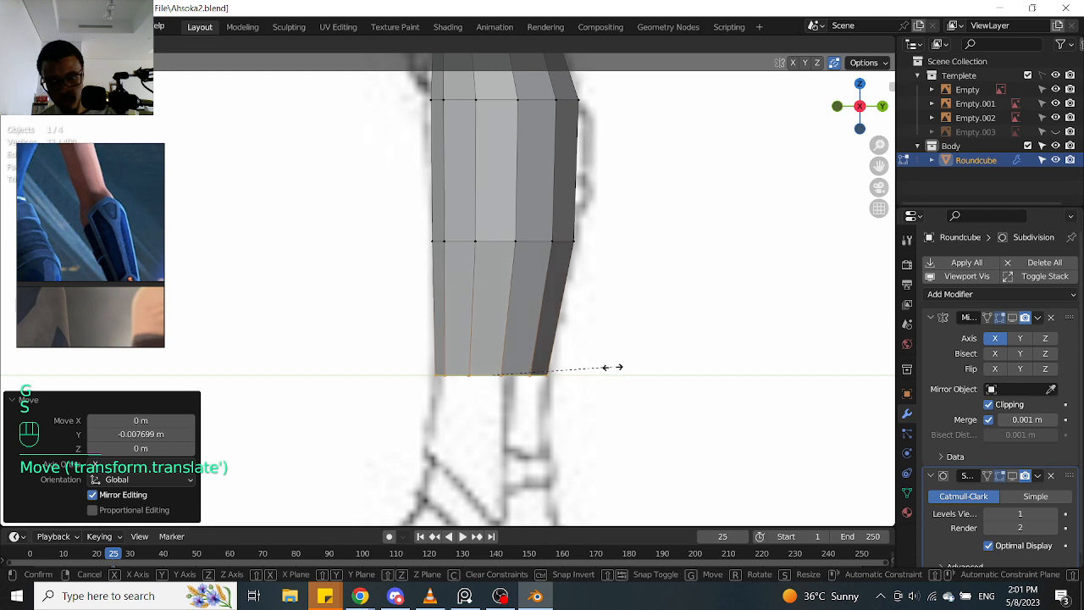
key("y")
left_click(579, 331)
Widen the ring at the top of the calf slightly along Y to match the side reference
middle_click_drag(574, 149, 553, 234, "shift")
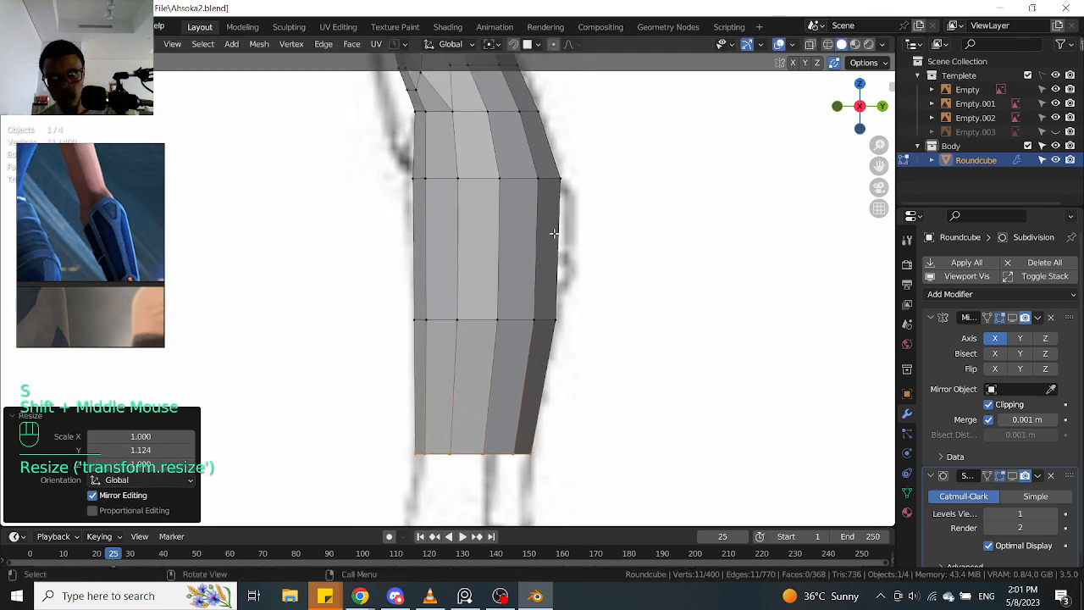
key("alt+z")
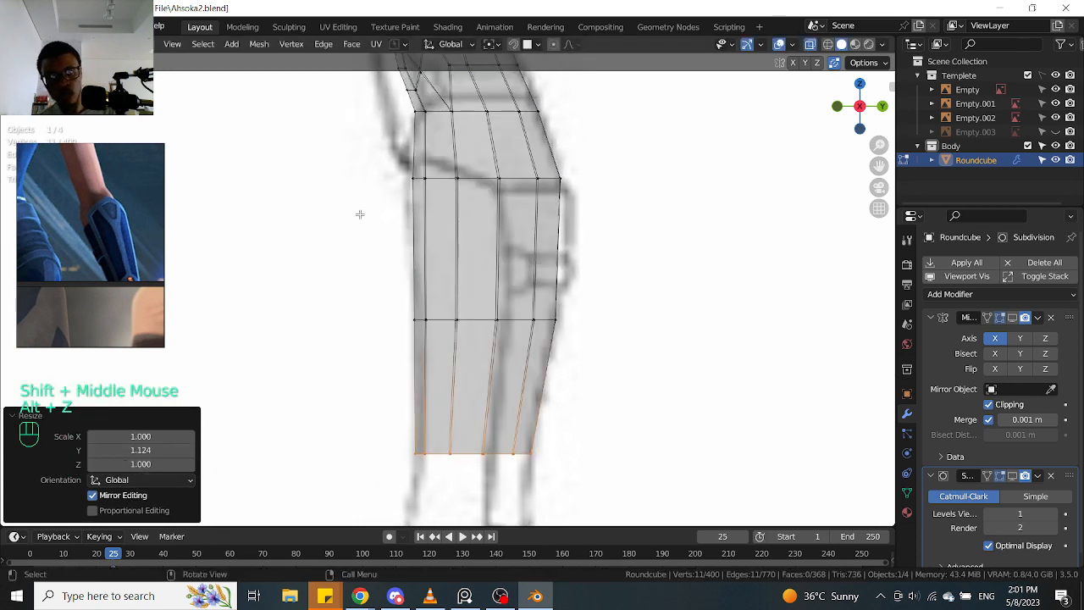
left_click_drag(360, 214, 524, 148)
left_click_drag(614, 129, 621, 149)
key("s")
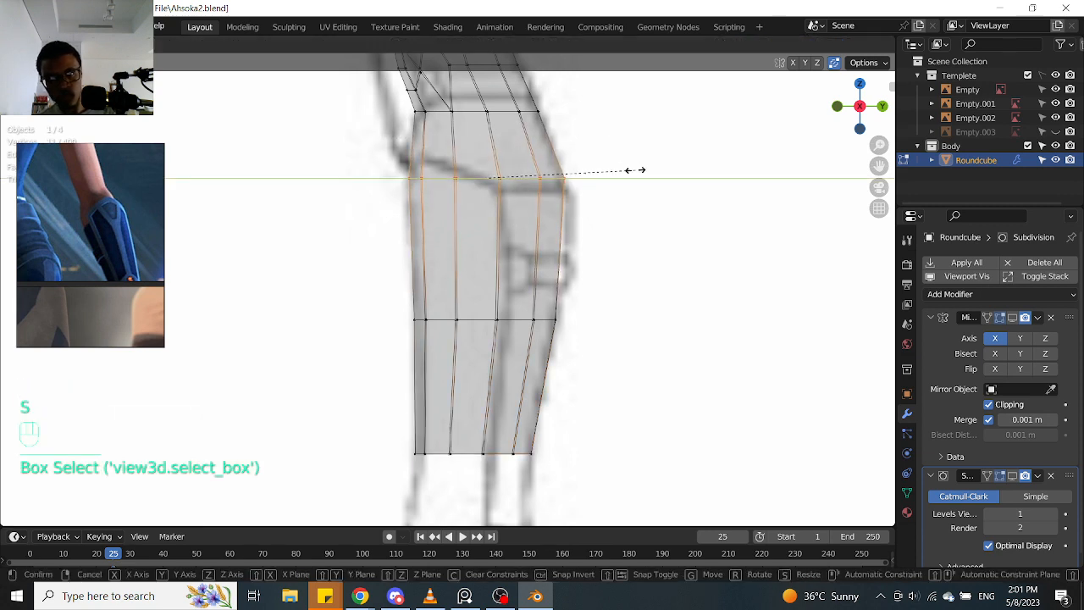
left_click(635, 171)
Scale the mid-calf ring to about 1.036 along Y and move it about -0.0011 m along Y
left_click_drag(392, 379, 635, 262)
key("s")
left_click(637, 263)
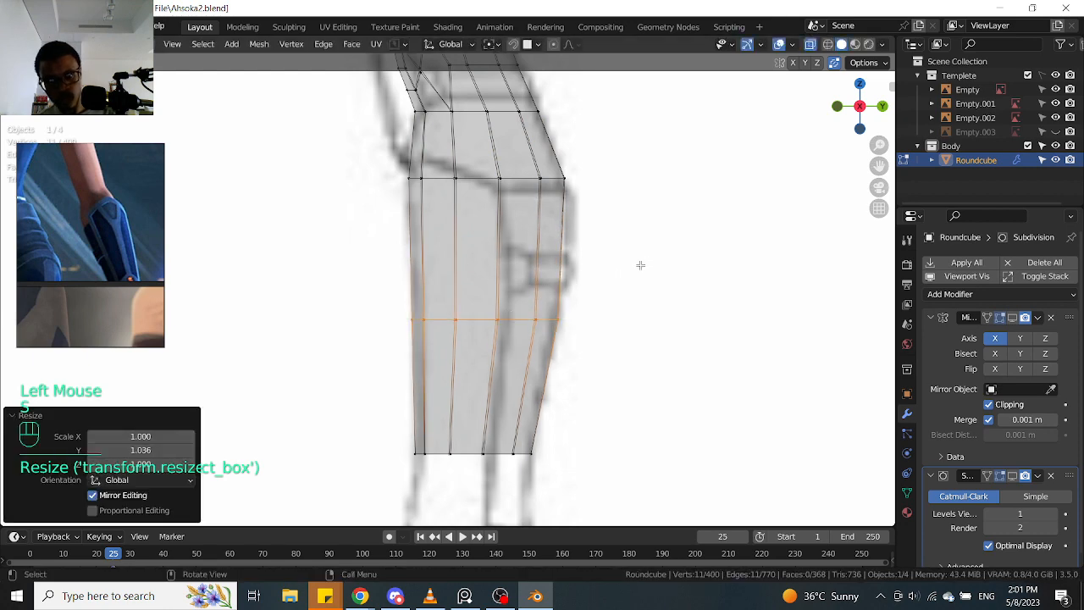
key("g")
left_click(637, 265)
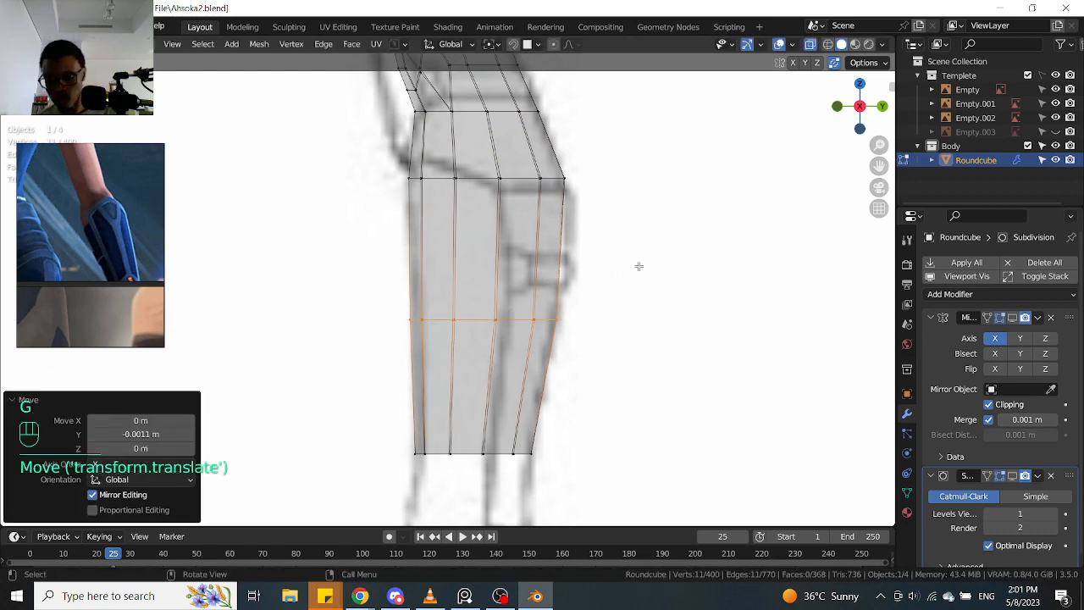
Scale the mid-calf ring to 0.96 along X and move it about 0.0009 m along X to fit the front reference
key("KP_1")
key("alt+z")
scroll(485, 235, "down", 1)
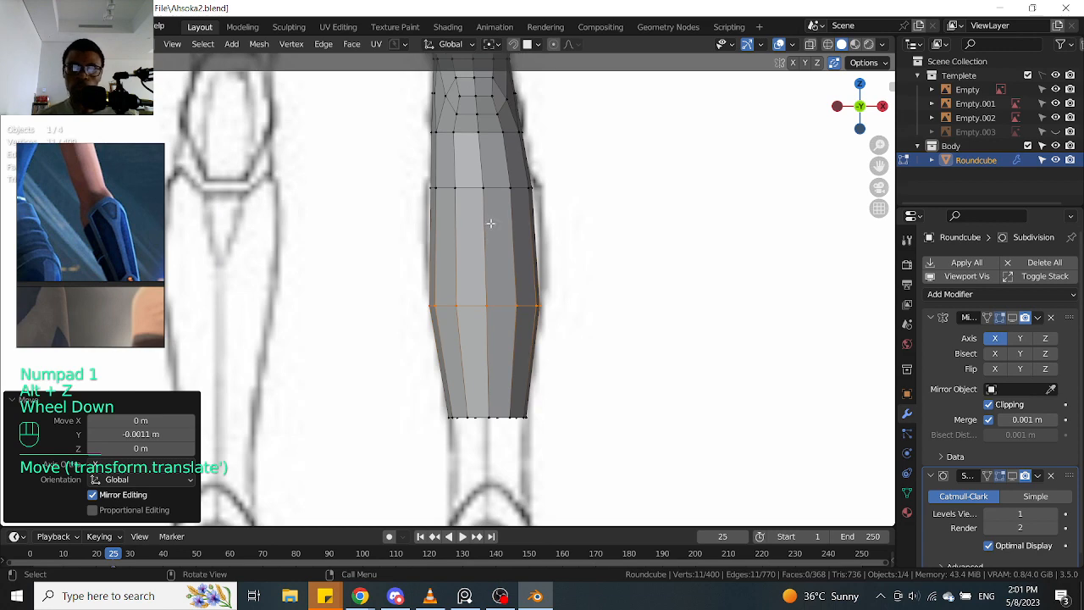
key("alt+z")
middle_click_drag(472, 360, 491, 312, "shift")
scroll(491, 312, "up", 2)
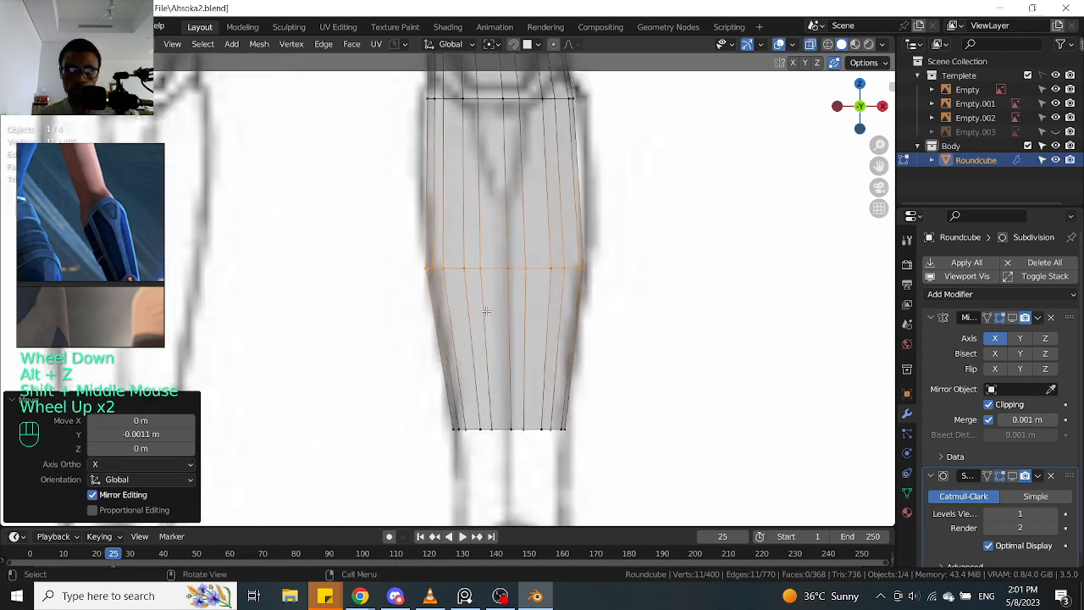
key("s")
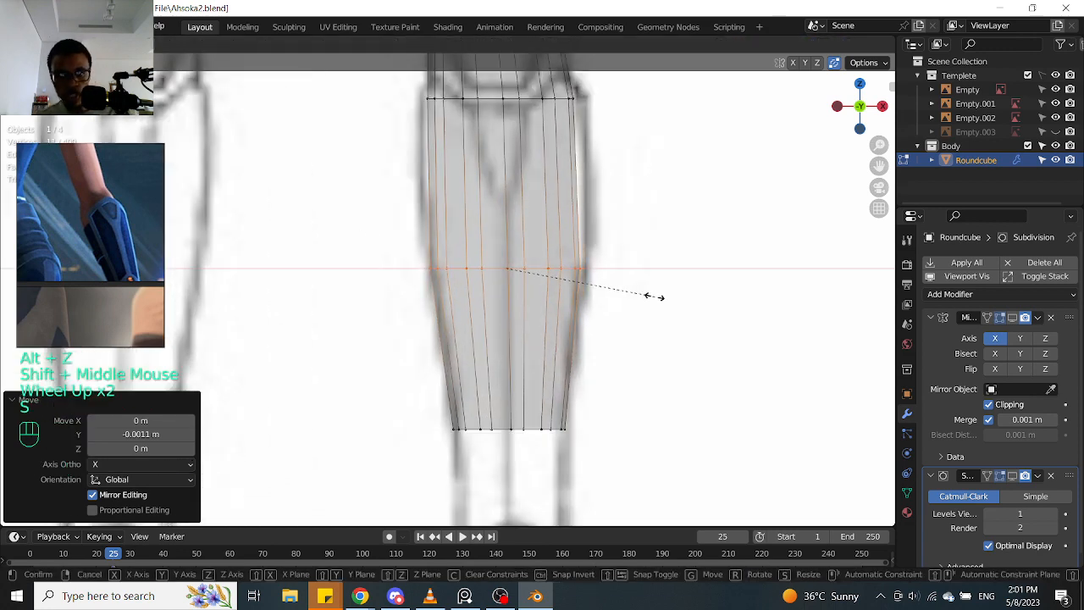
left_click(658, 298)
key("g")
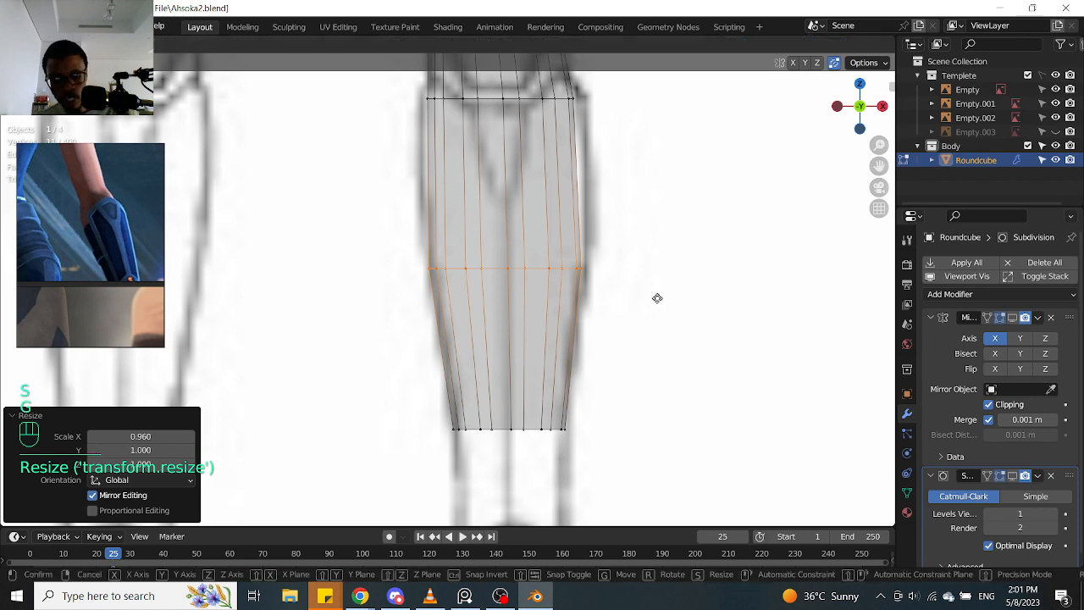
left_click(659, 299)
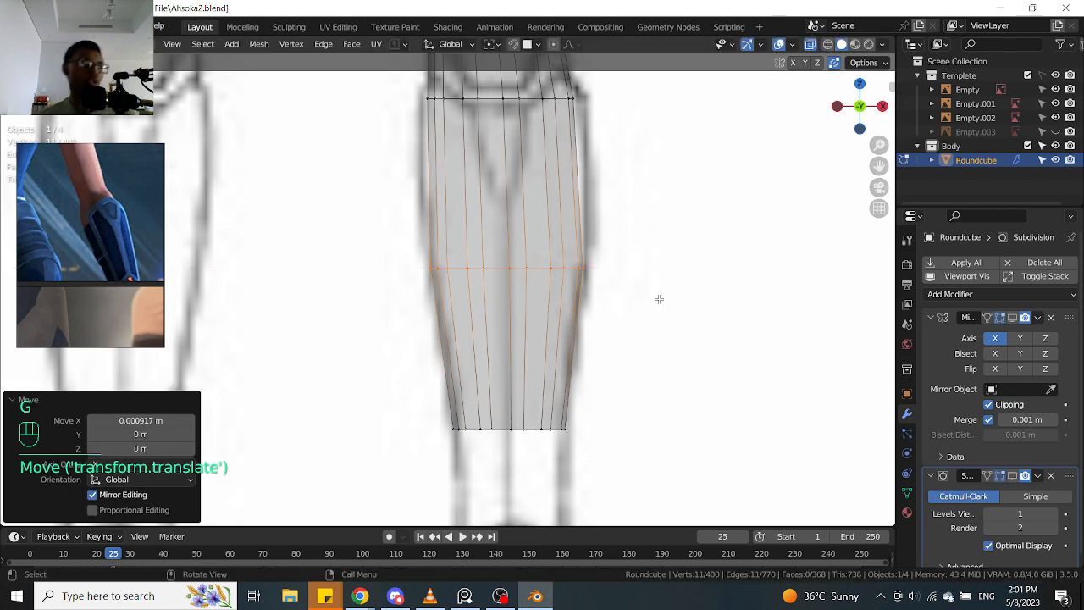
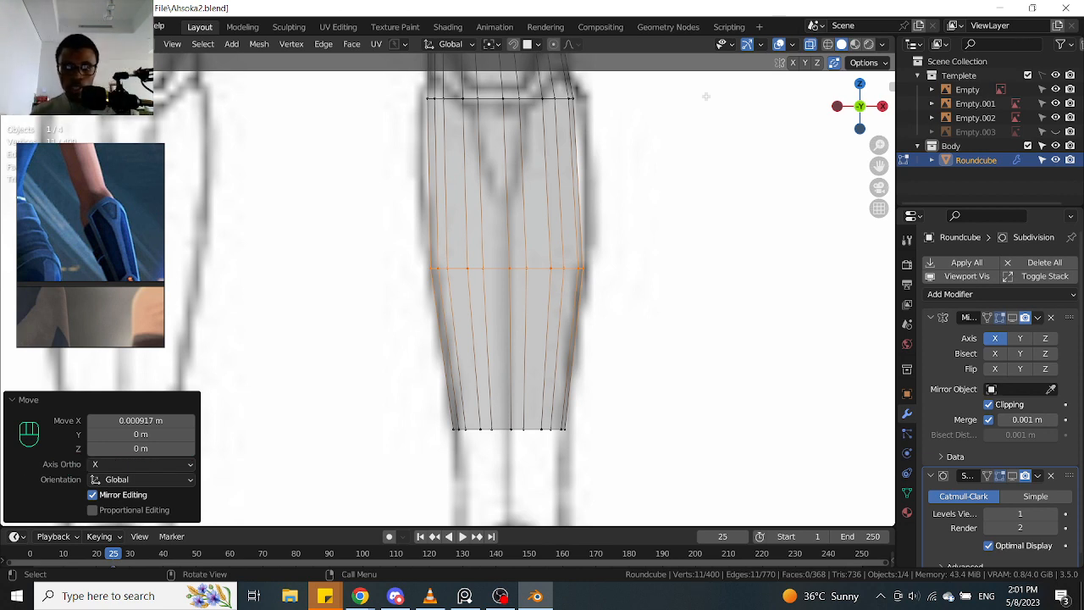
Extrude the bottom ring of the calf about 0.085 m straight down towards the ankle
middle_click_drag(394, 493, 404, 430, "shift")
key("alt+z")
left_click_drag(404, 430, 678, 297)
middle_click_drag(677, 298, 720, 173, "shift")
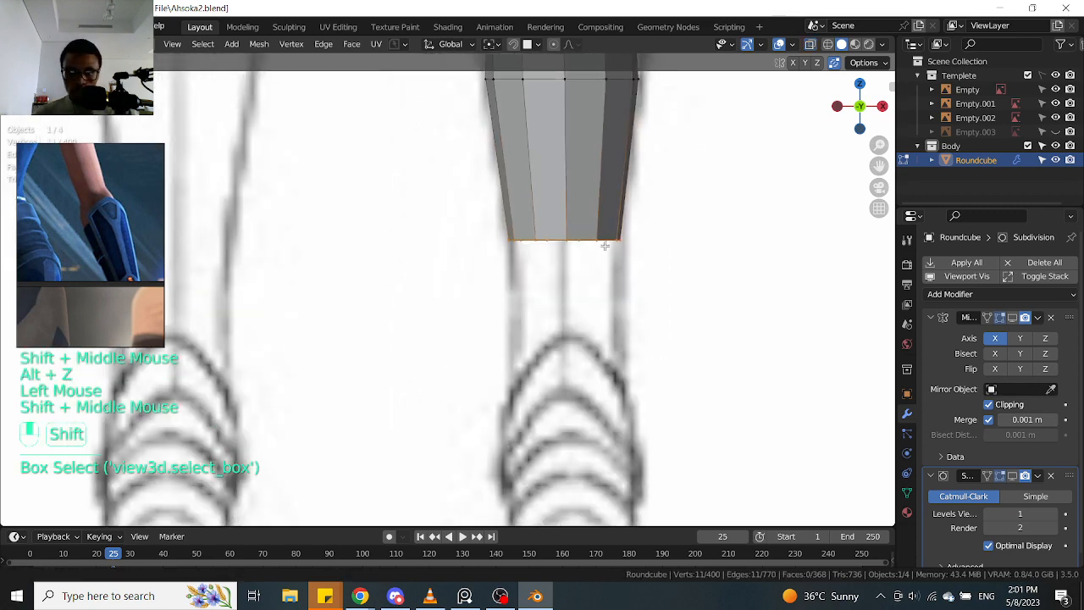
scroll(466, 421, "down", 2)
scroll(662, 248, "up", 2)
key("e")
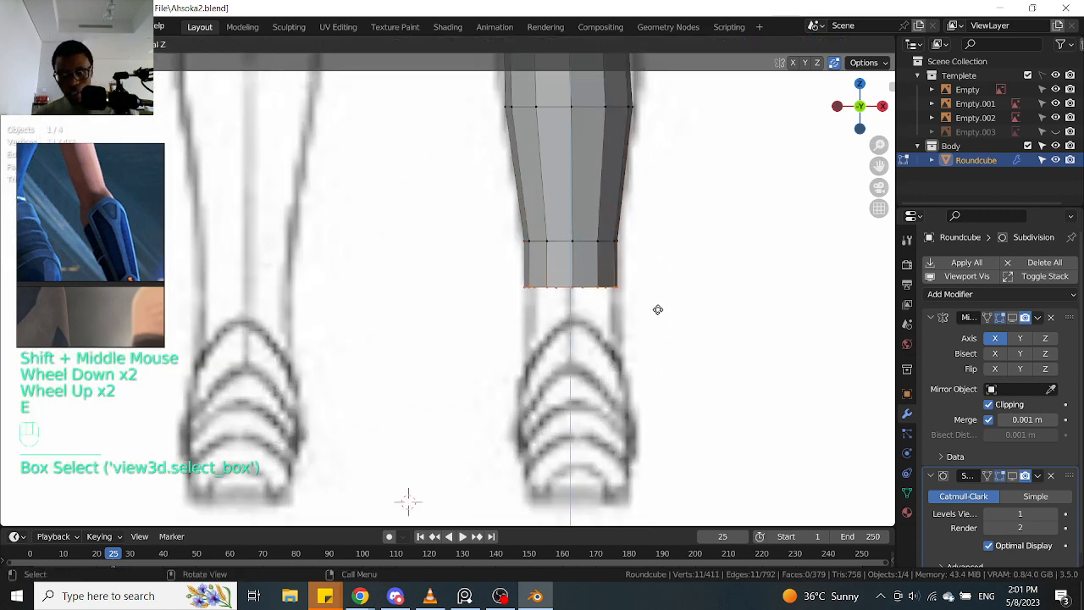
left_click(657, 373)
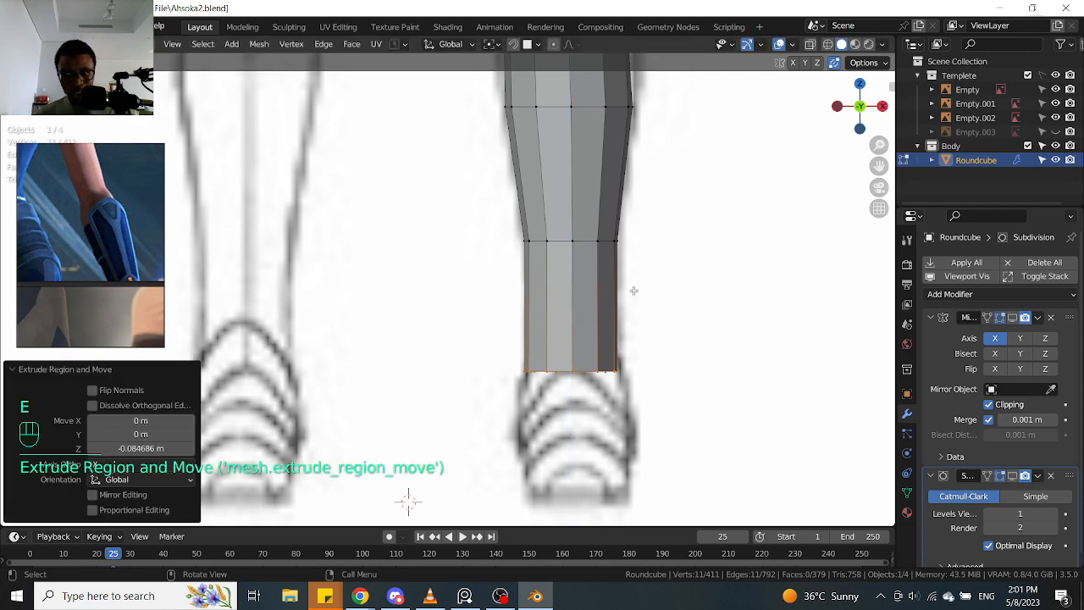
Raise the new ankle ring about 0.0165 m along Z to meet the boot top in the side reference
key("alt+z")
key("KP_3")
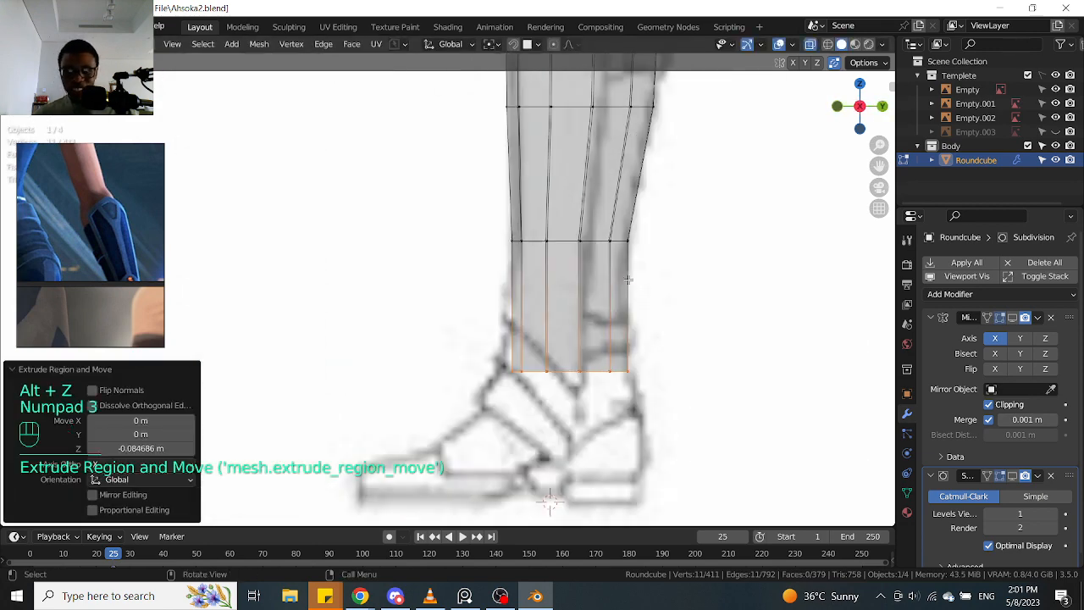
key("g")
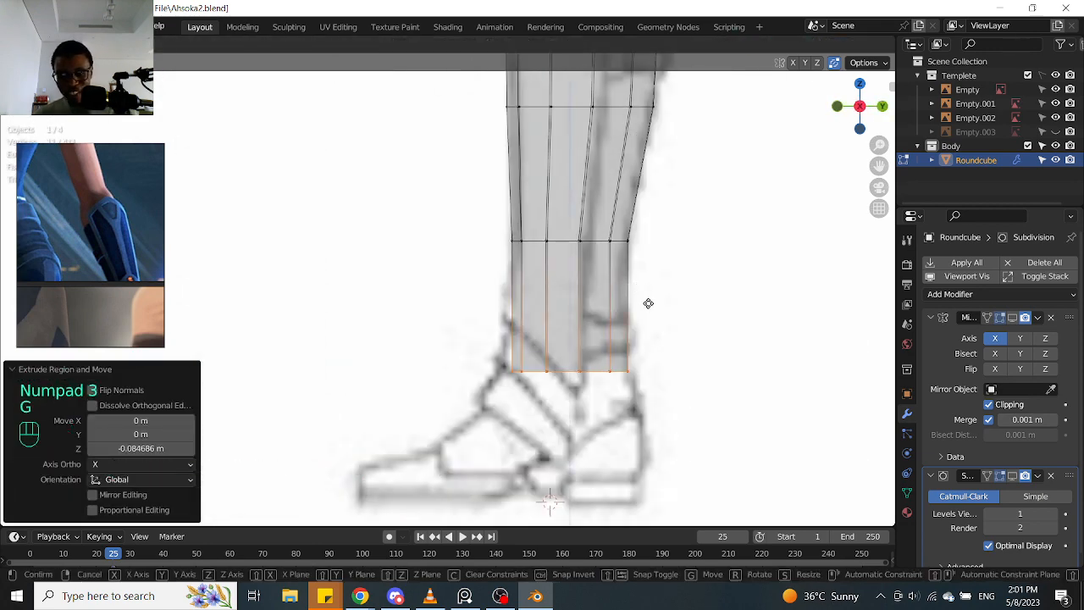
left_click(656, 281)
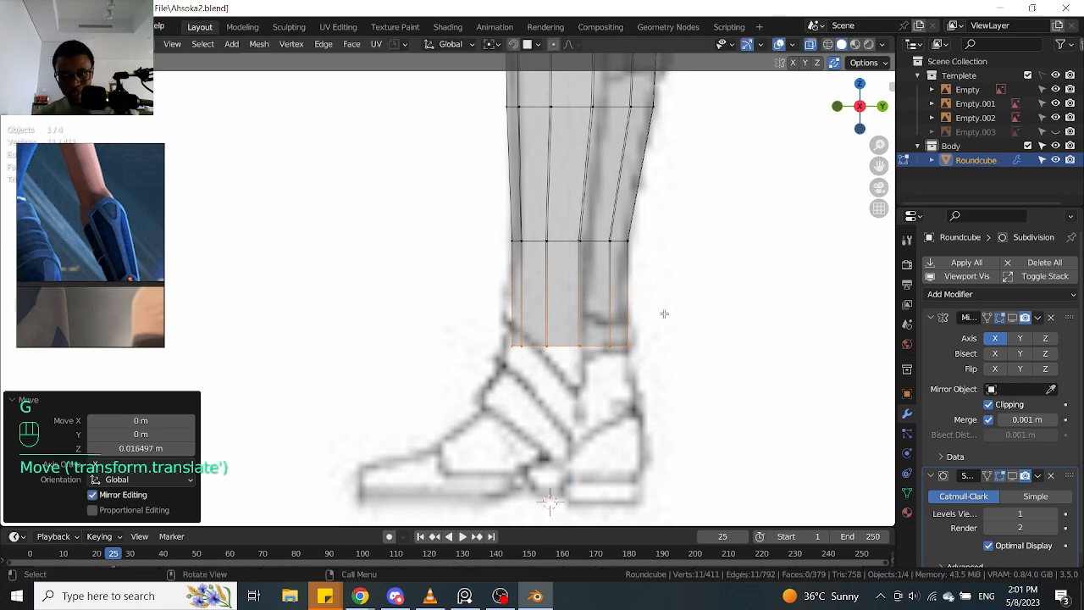
Examine the leg and the rest of the body against the side and front references
scroll(665, 308, "down", 2)
middle_click_drag(650, 218, 643, 254, "shift")
scroll(644, 254, "up", 2)
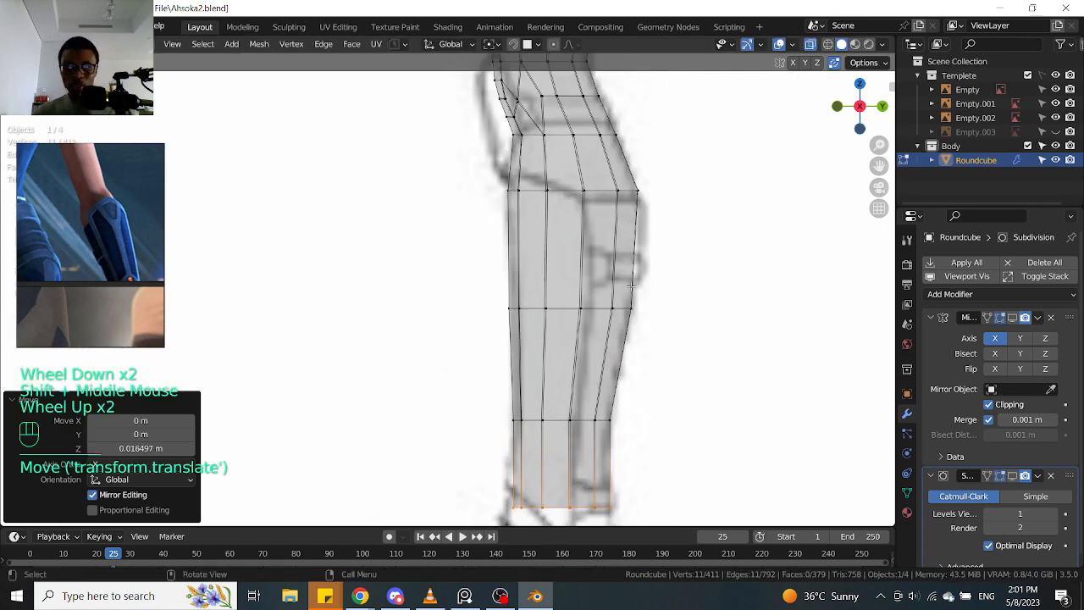
scroll(644, 254, "down", 3)
key("alt+z")
middle_click_drag(634, 145, 662, 319, "shift")
scroll(626, 284, "up", 2)
key("KP_1")
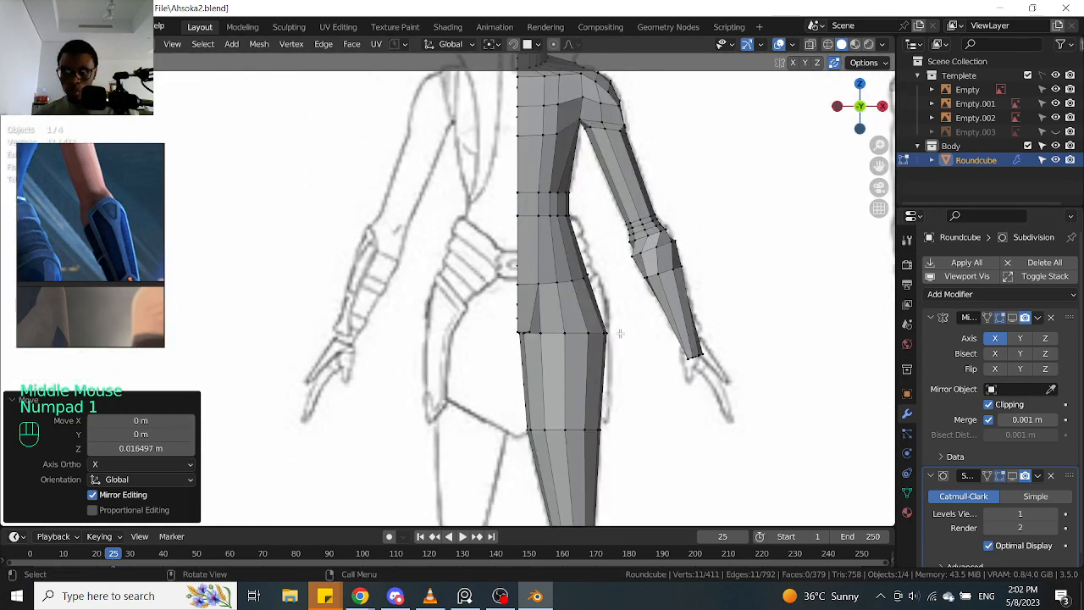
middle_click_drag(615, 332, 483, 232)
key("KP_3")
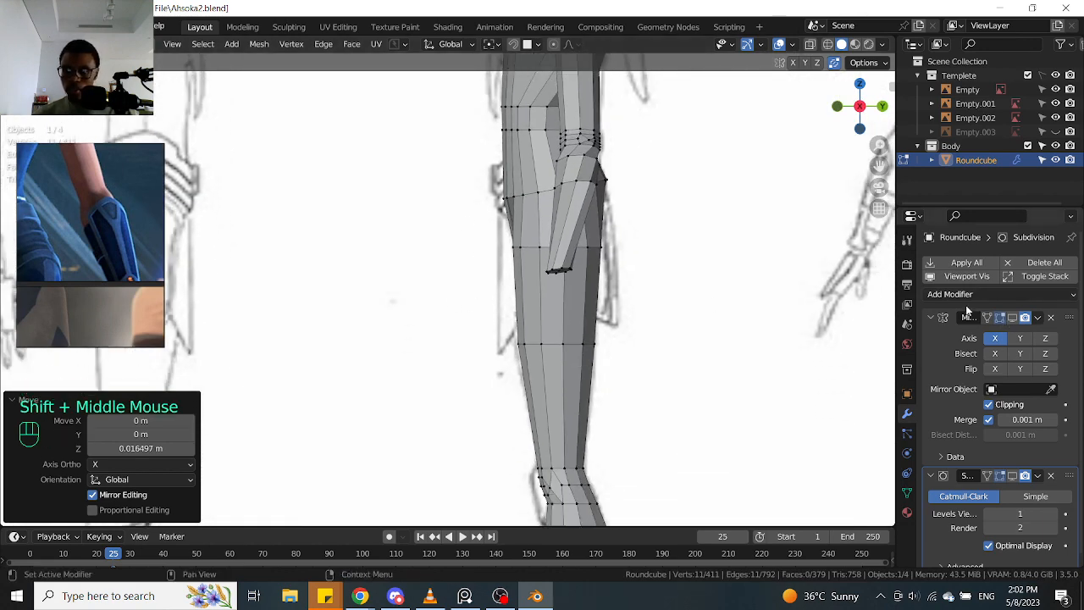
Turn on the Mirror modifier's viewport display to show both halves of the body
left_click(1012, 318)
scroll(569, 322, "down", 2)
middle_click_drag(562, 322, 593, 314)
scroll(720, 325, "down", 2)
scroll(602, 322, "up", 2)
Scale the ankle ring to about 0.923 along X to fit the front reference
key("KP_1")
scroll(592, 314, "up", 3)
key("alt+z")
key("s")
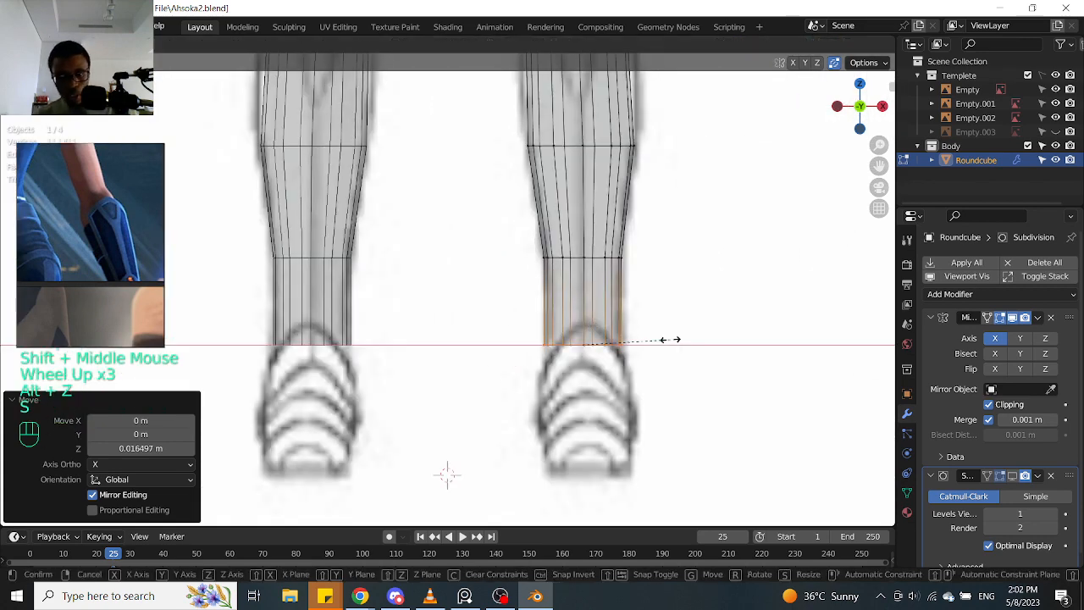
left_click(662, 338)
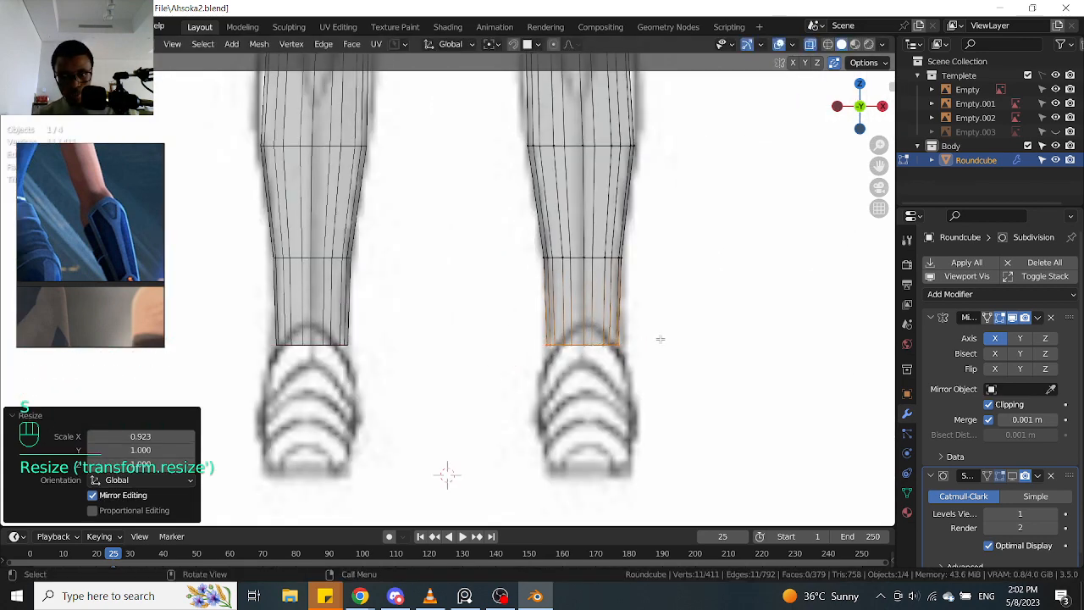
Scale the ankle ring to about 0.977 along Y and move it about -0.0018 m along Y
key("KP_3")
key("s")
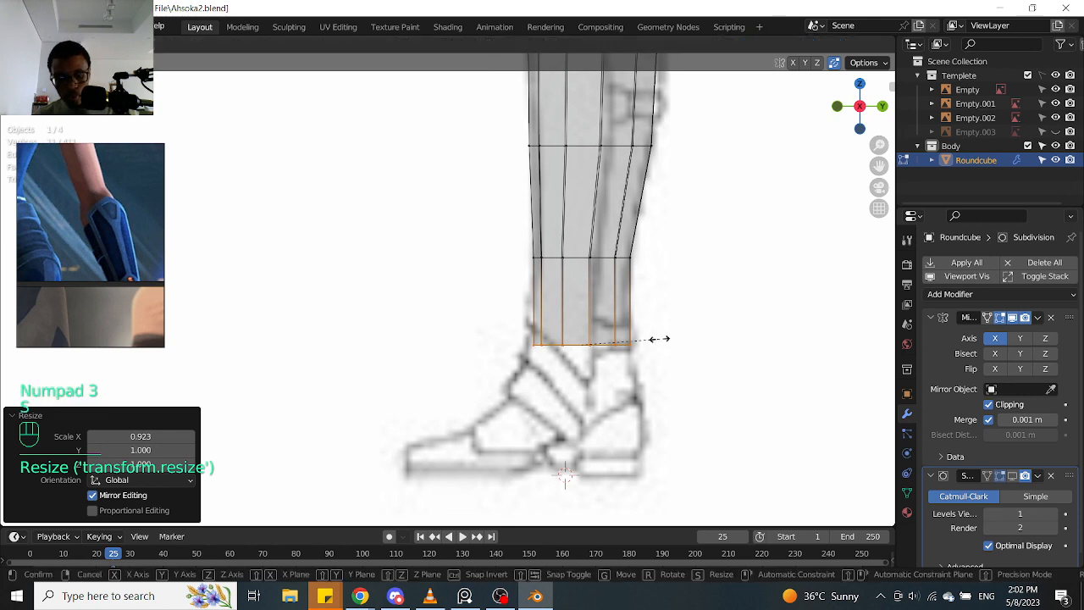
key("y")
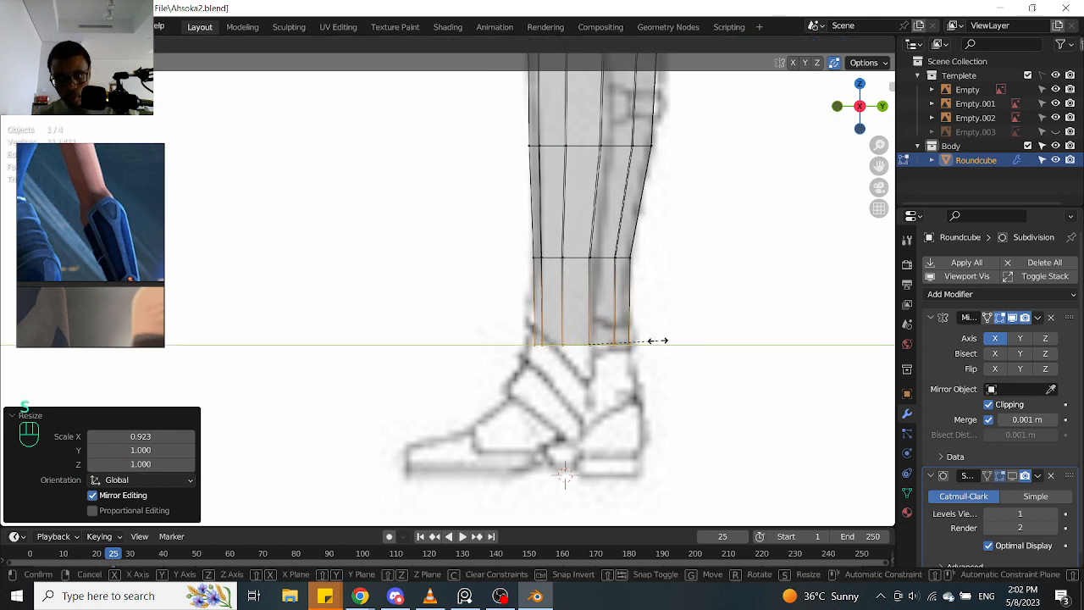
left_click(658, 339)
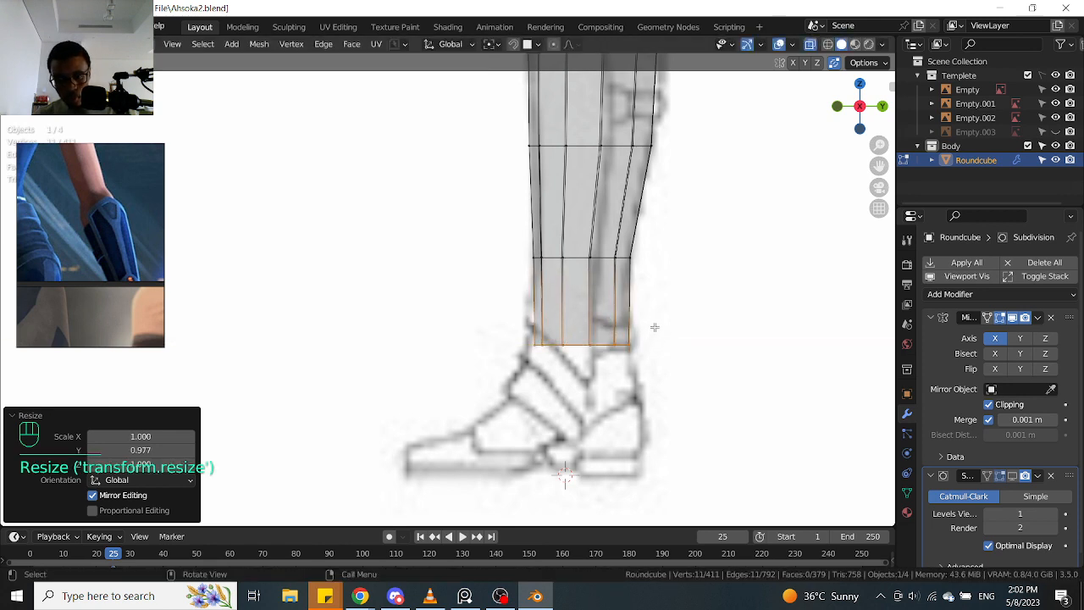
key("g")
key("y")
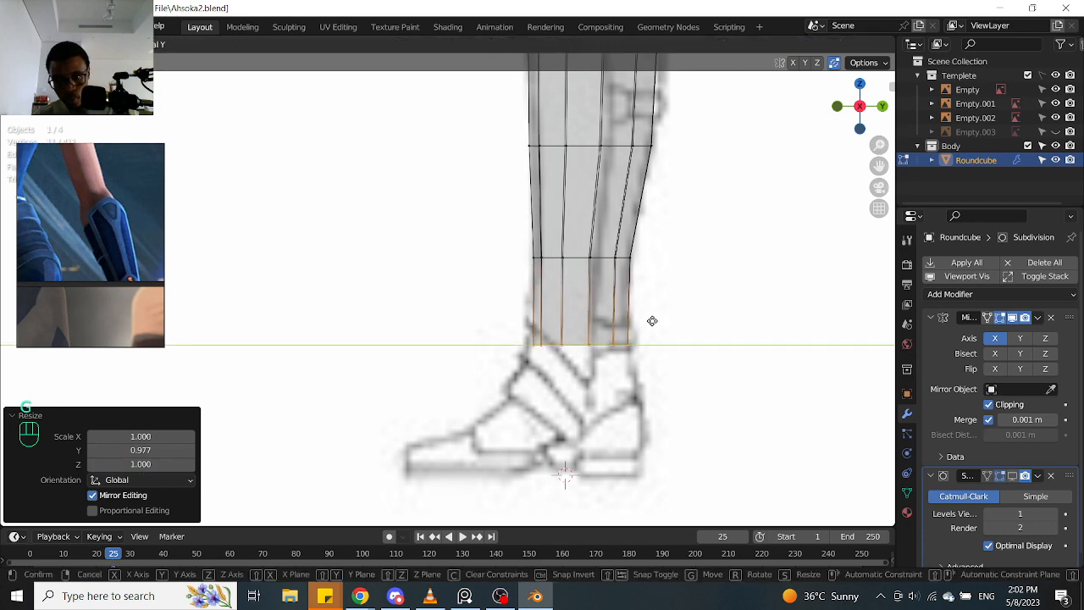
left_click(650, 320)
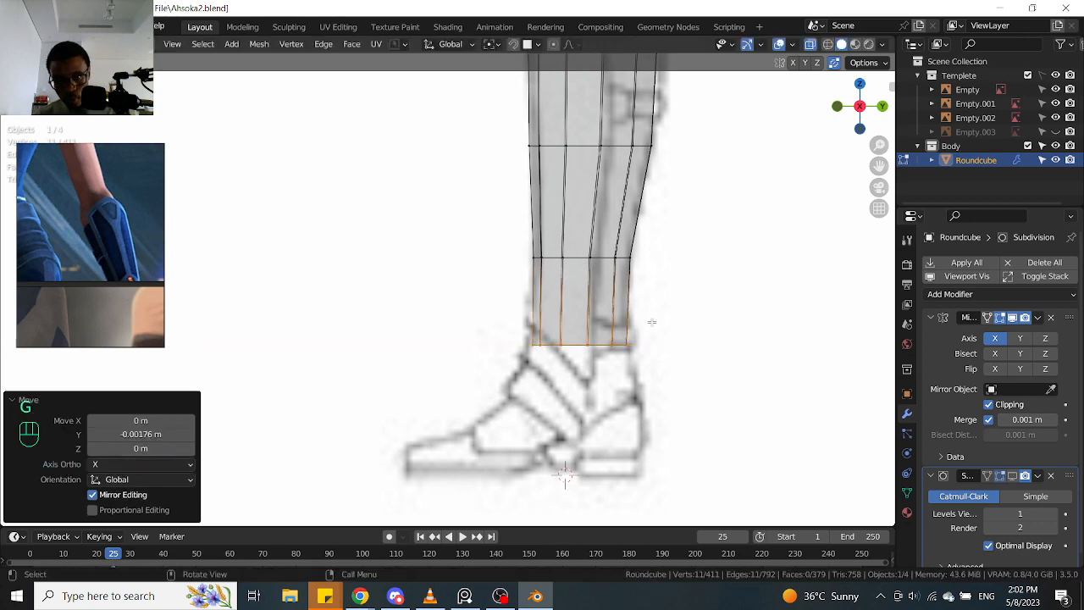
Leave mesh editing and review the whole mirrored body from the front and at an angle
scroll(593, 263, "down", 2)
middle_click_drag(593, 262, 673, 324, "shift")
key("alt+z")
key("KP_1")
scroll(672, 324, "down", 1)
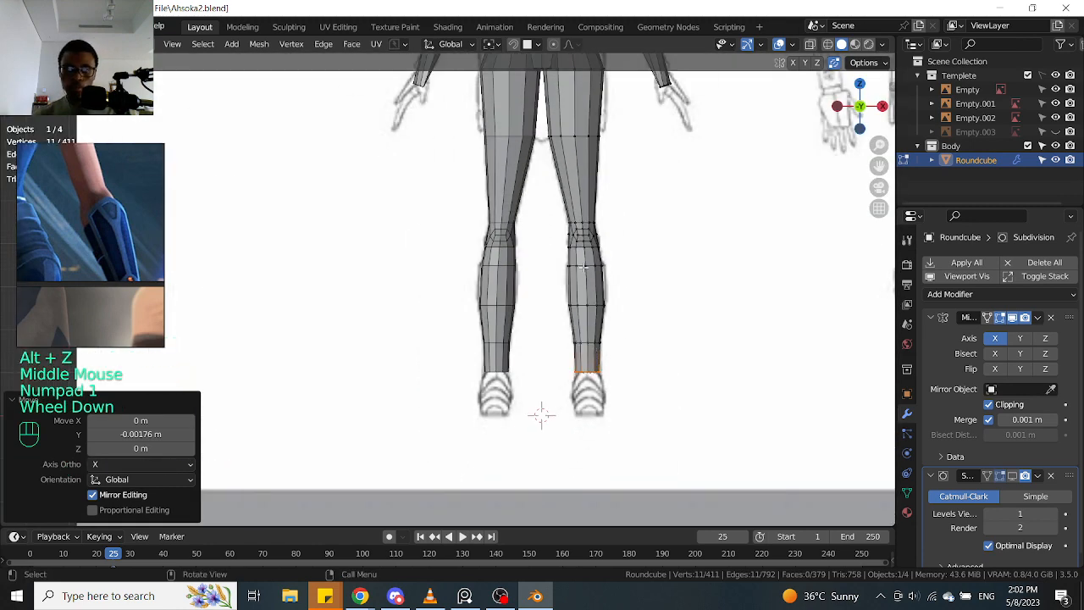
scroll(597, 352, "up", 2)
key("Tab")
scroll(639, 232, "down", 1)
middle_click_drag(629, 245, 711, 334, "shift")
scroll(619, 310, "down", 2)
middle_click_drag(619, 310, 421, 223)
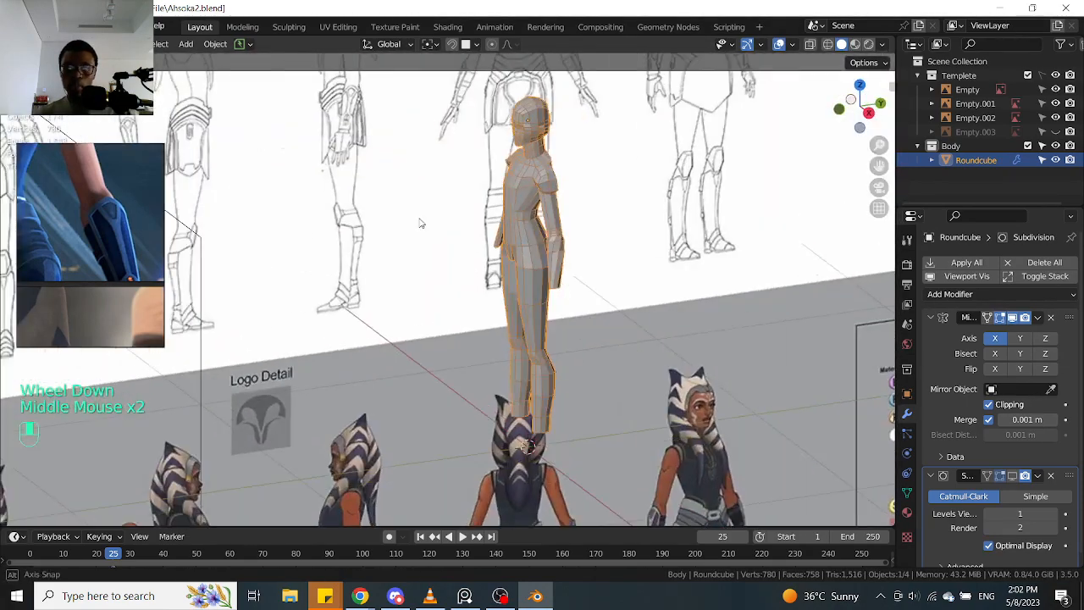
key("KP_1")
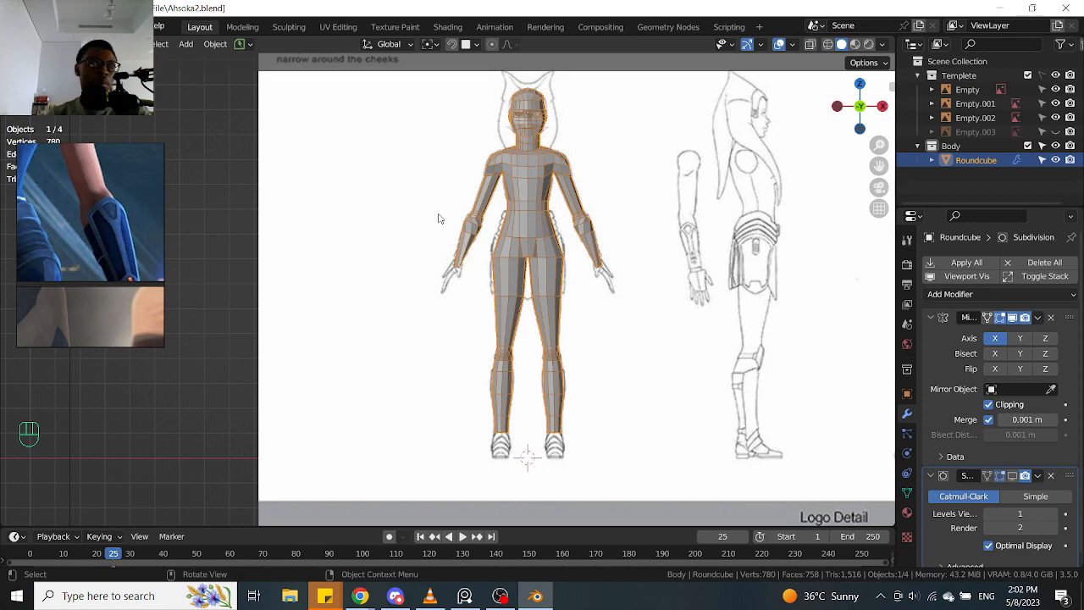
middle_click_drag(602, 256, 525, 261)
Save the project as a new incremental version named Ahsoka3.blend
key("ctrl+shift+s")
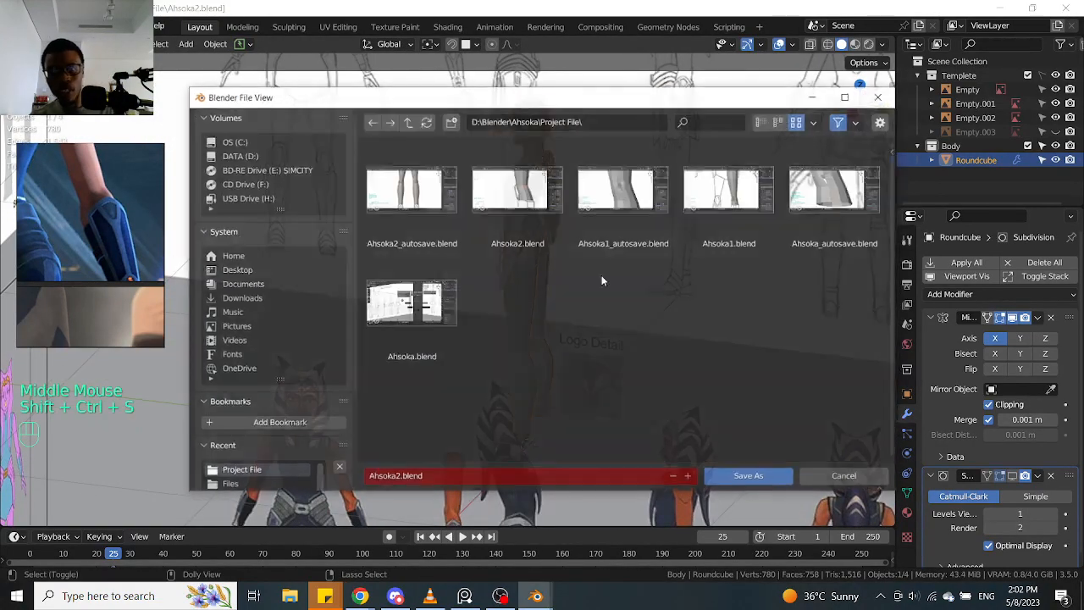
left_click(688, 476)
left_click(749, 476)
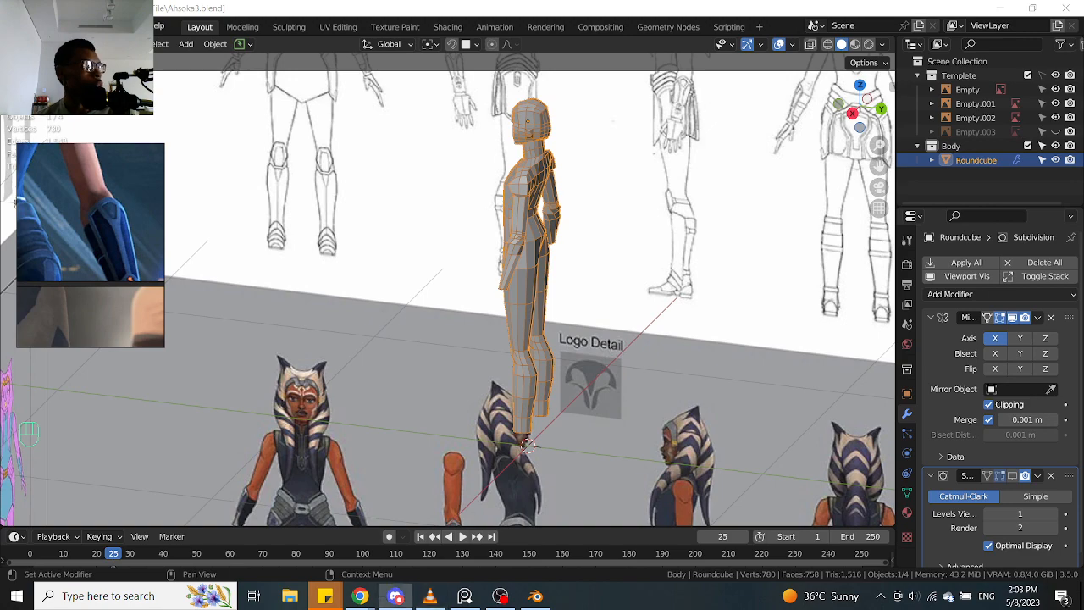
left_click(396, 596)
left_click_drag(777, 24, 1083, 68)
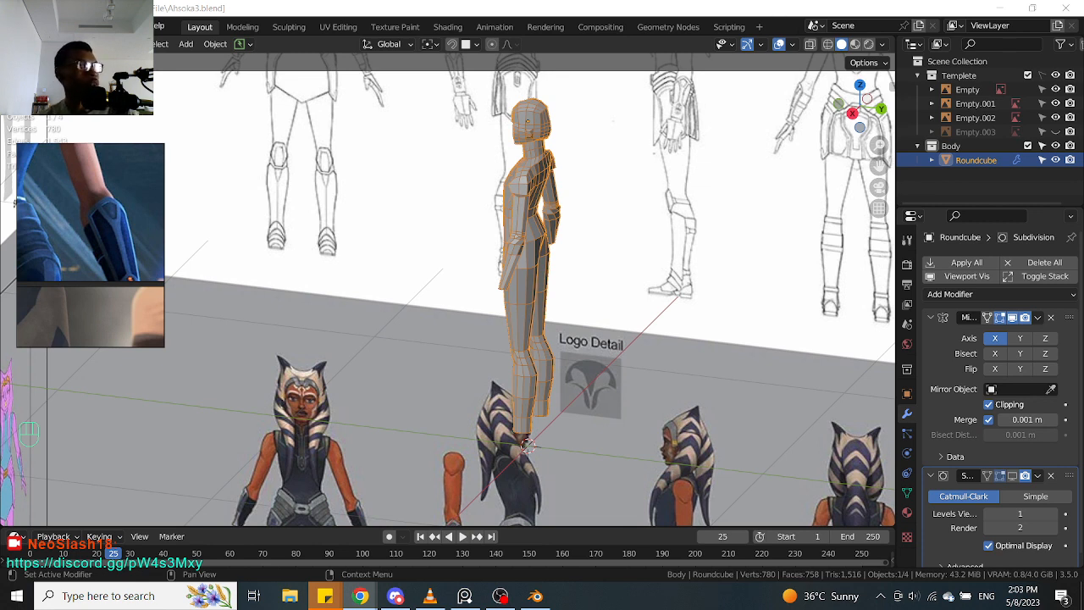
Examine the proportions and shape of the torso, shoulders and arms from the front, the side and several angles
middle_click_drag(358, 233, 765, 214)
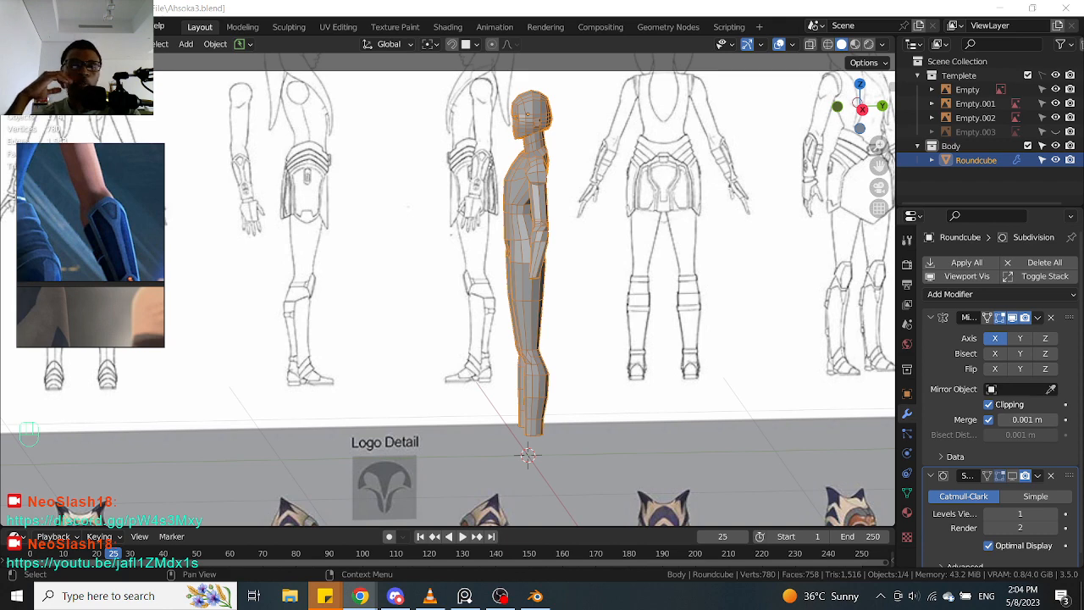
middle_click_drag(544, 296, 559, 298)
key("Tab")
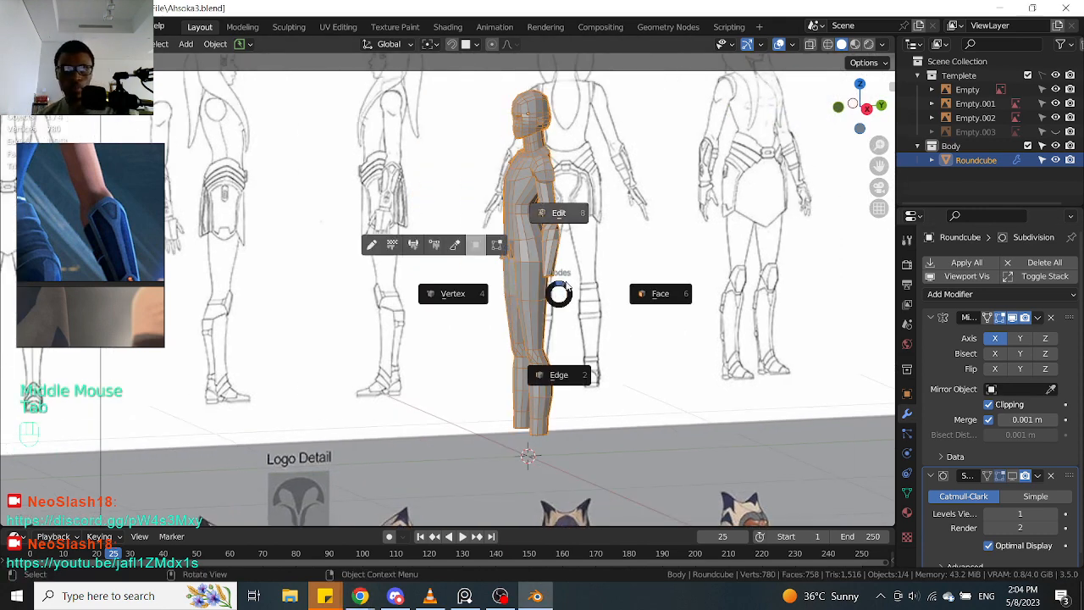
scroll(562, 294, "up", 1)
scroll(561, 294, "up", 1)
middle_click_drag(559, 273, 660, 258)
middle_click_drag(573, 178, 589, 257, "shift")
middle_click_drag(589, 257, 693, 256)
middle_click_drag(520, 158, 565, 264, "shift")
middle_click_drag(566, 264, 412, 276)
scroll(526, 255, "up", 2)
scroll(526, 255, "down", 2)
middle_click_drag(526, 255, 606, 285)
middle_click_drag(536, 286, 641, 242)
key("KP_1")
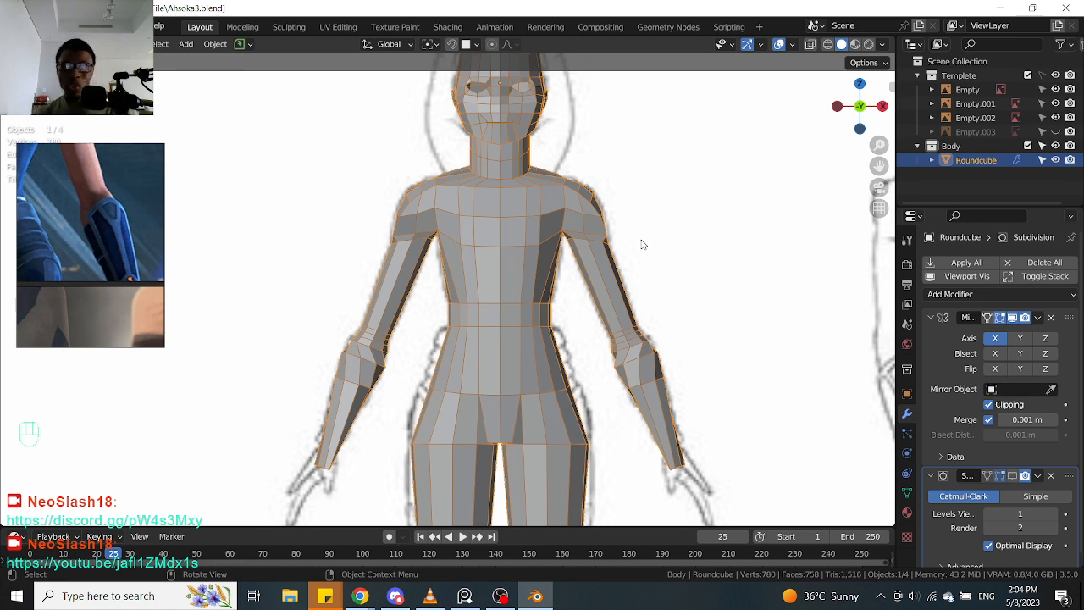
scroll(646, 252, "up", 2)
scroll(645, 252, "down", 1)
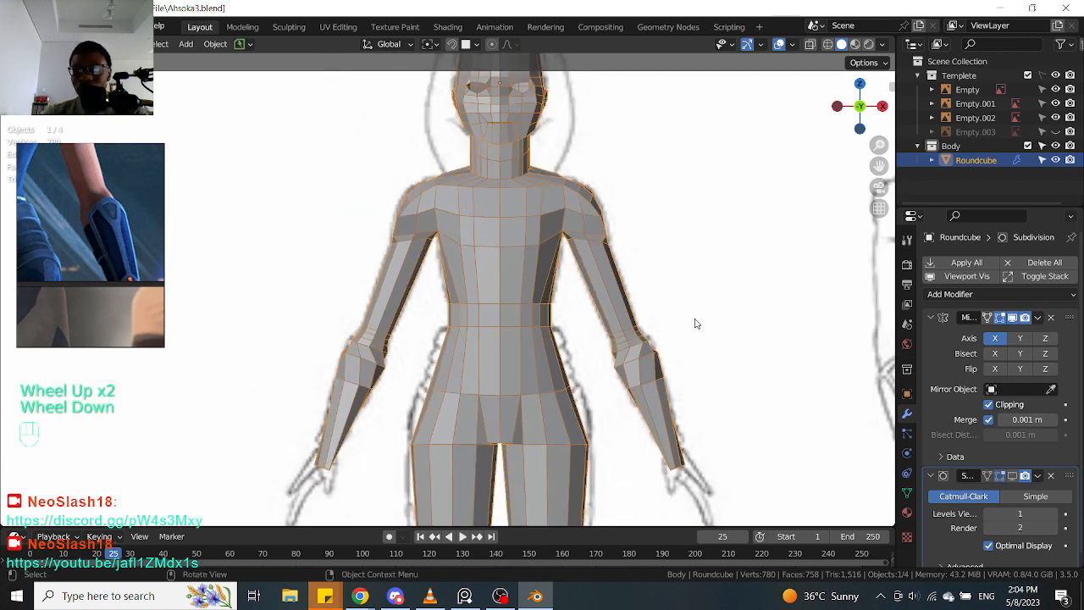
middle_click_drag(695, 322, 528, 324)
key("KP_3")
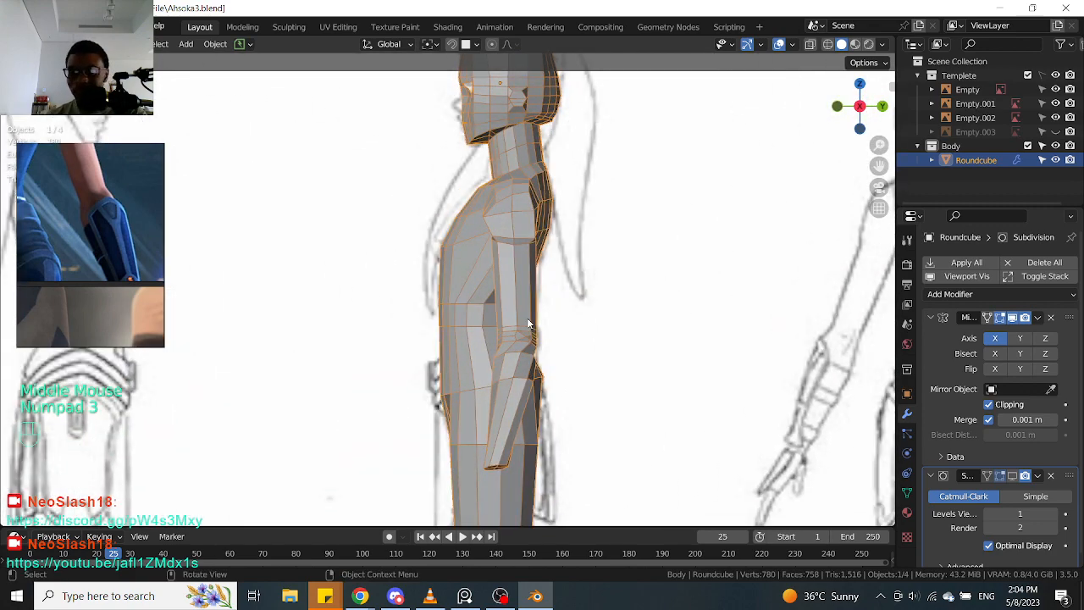
middle_click_drag(642, 362, 606, 383)
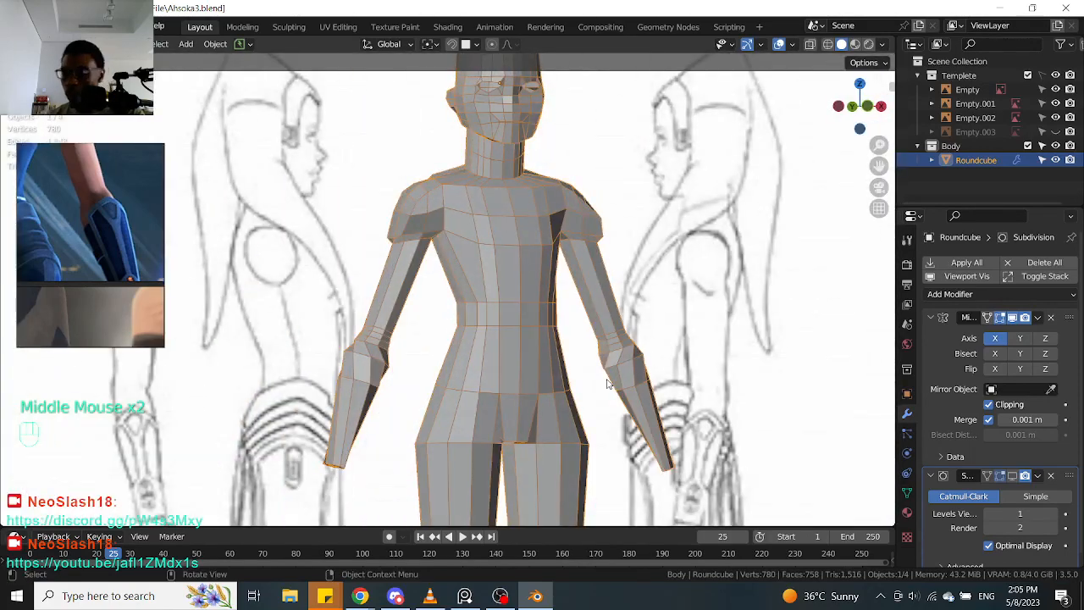
Enter Edit Mode with edge selection on the body mesh, close up at the armpit
key("KP_1")
scroll(571, 271, "down", 1)
middle_click_drag(571, 271, 510, 215, "shift")
scroll(535, 271, "up", 3)
scroll(509, 268, "up", 2)
scroll(511, 218, "up", 2)
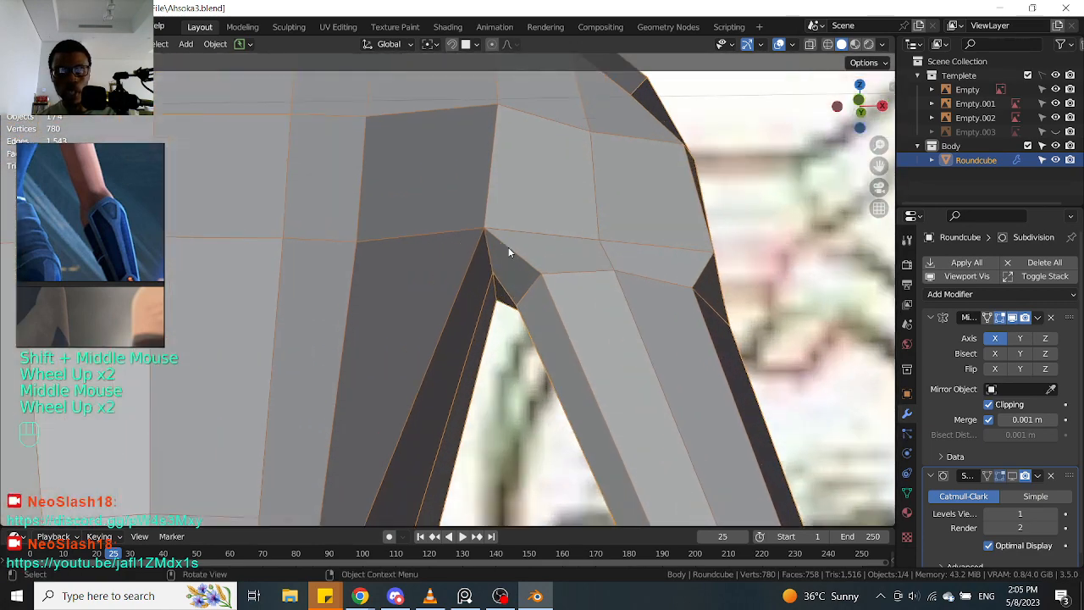
scroll(509, 247, "down", 2)
scroll(509, 247, "up", 1)
key("Tab")
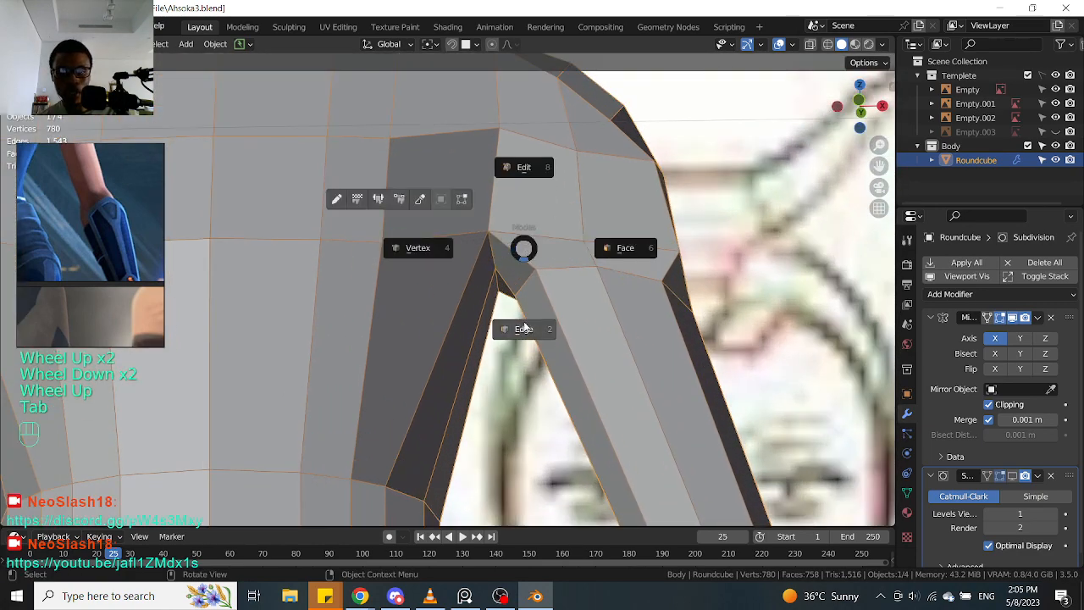
scroll(511, 252, "up", 1)
left_click(512, 289)
middle_click_drag(513, 288, 506, 237)
left_click(498, 320)
left_click(498, 319)
Select the full edge loop around the shoulder joint through the armpit and bevel it narrowly with one segment
scroll(502, 280, "down", 1)
scroll(506, 228, "up", 1)
left_click(506, 230, "alt")
key("alt+z")
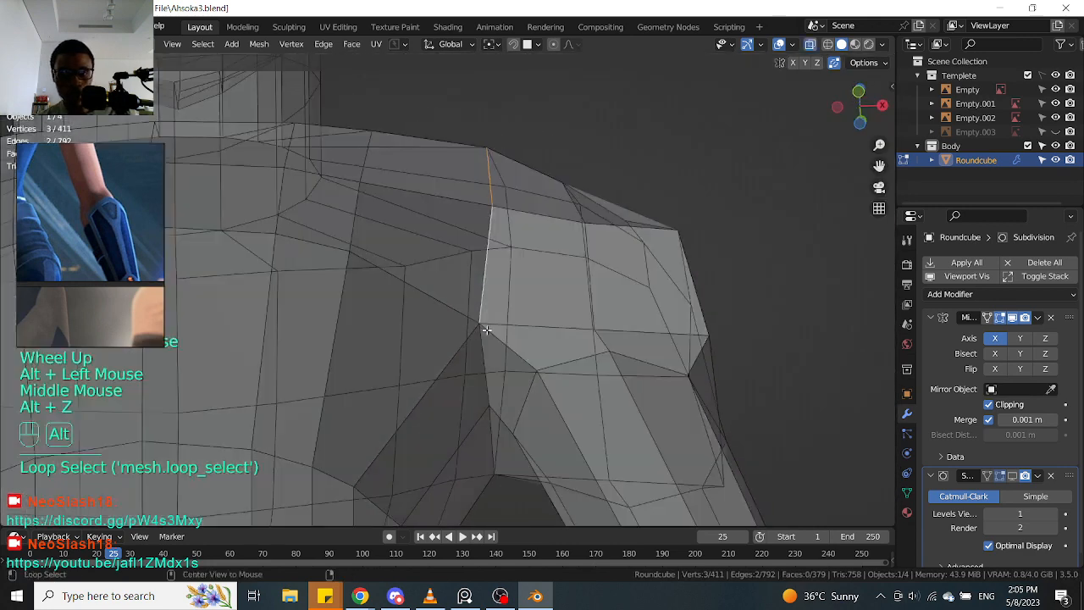
left_click(490, 356, "alt+shift")
middle_click_drag(504, 357, 520, 181)
left_click(520, 190, "alt+shift")
key("ctrl+z")
left_click(518, 181, "alt+shift")
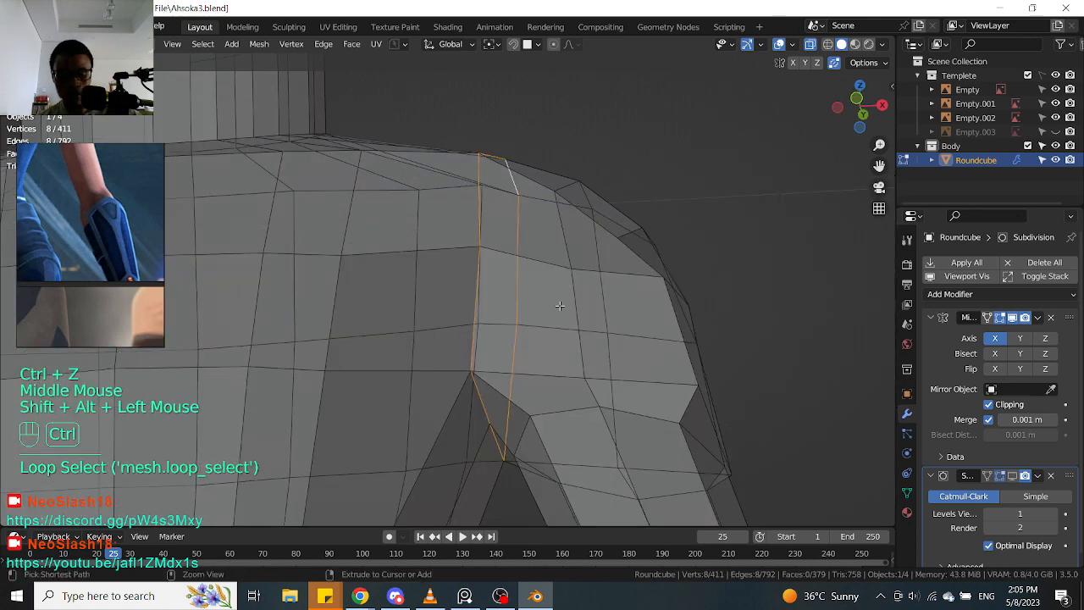
key("ctrl+b")
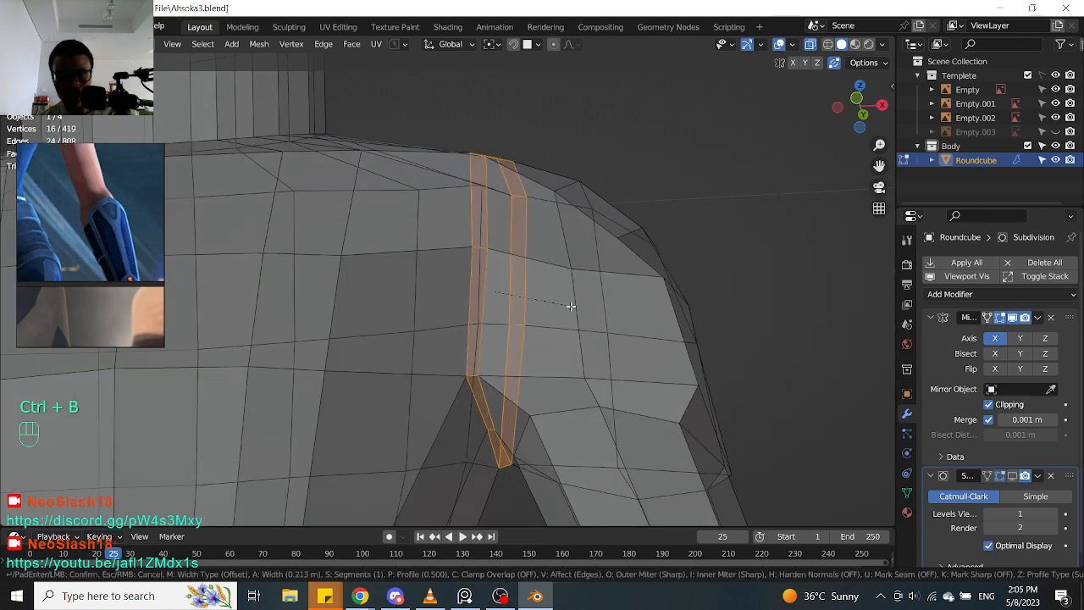
left_click(513, 324)
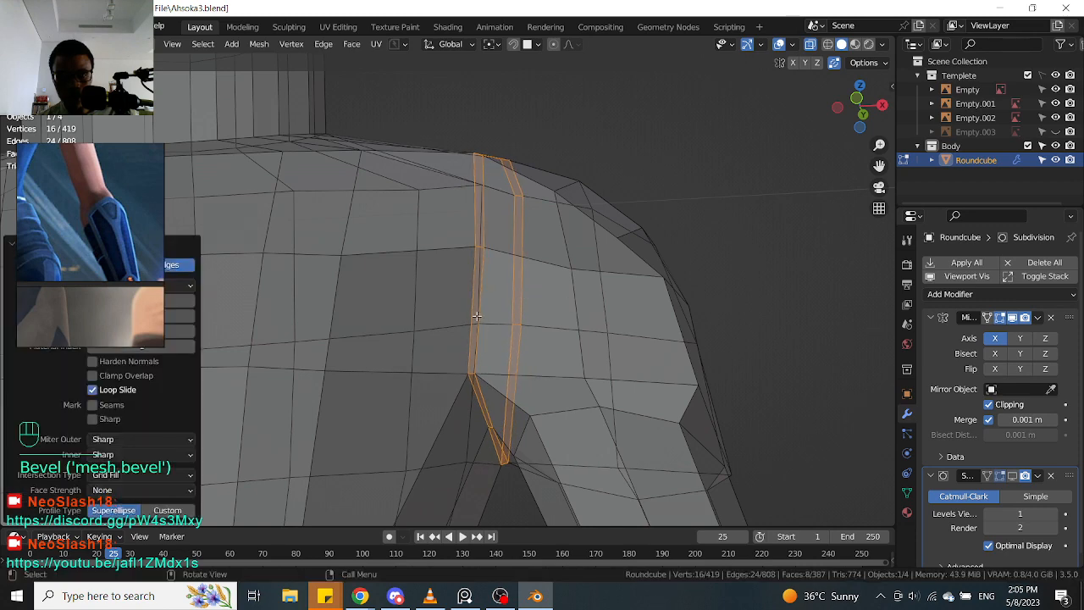
Select the arm-side edge loop of the beveled shoulder strip and move it outward about 0.0028 m along the global X axis
left_click(479, 313)
left_click(479, 315, "alt")
middle_click_drag(486, 336, 544, 357)
left_click(491, 339, "alt+shift")
key("g")
key("x")
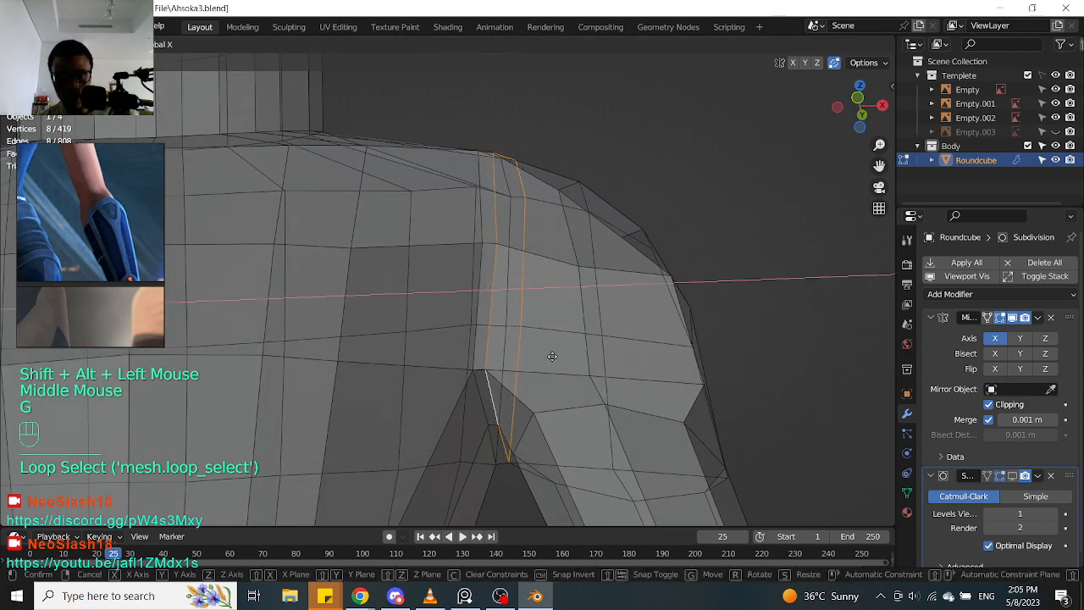
left_click(544, 339)
scroll(544, 338, "down", 1)
middle_click_drag(545, 338, 547, 343)
key("alt+z")
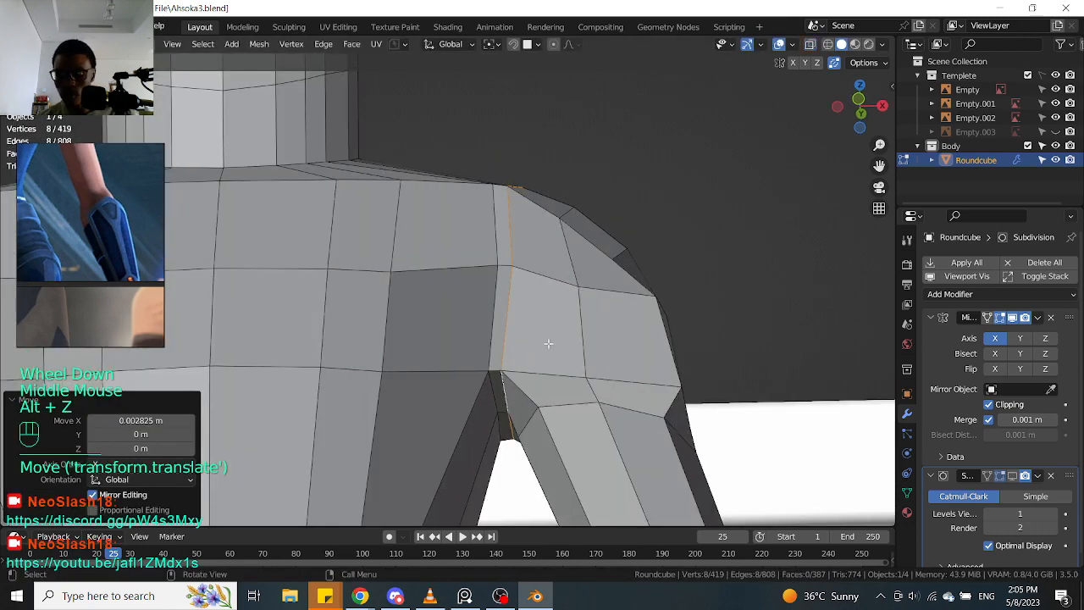
Return the body to Object Mode in front view and display its Subdivision modifier in the viewport
key("KP_1")
scroll(548, 343, "down", 2)
key("alt+z")
key("Tab")
middle_click_drag(608, 247, 573, 302)
key("KP_1")
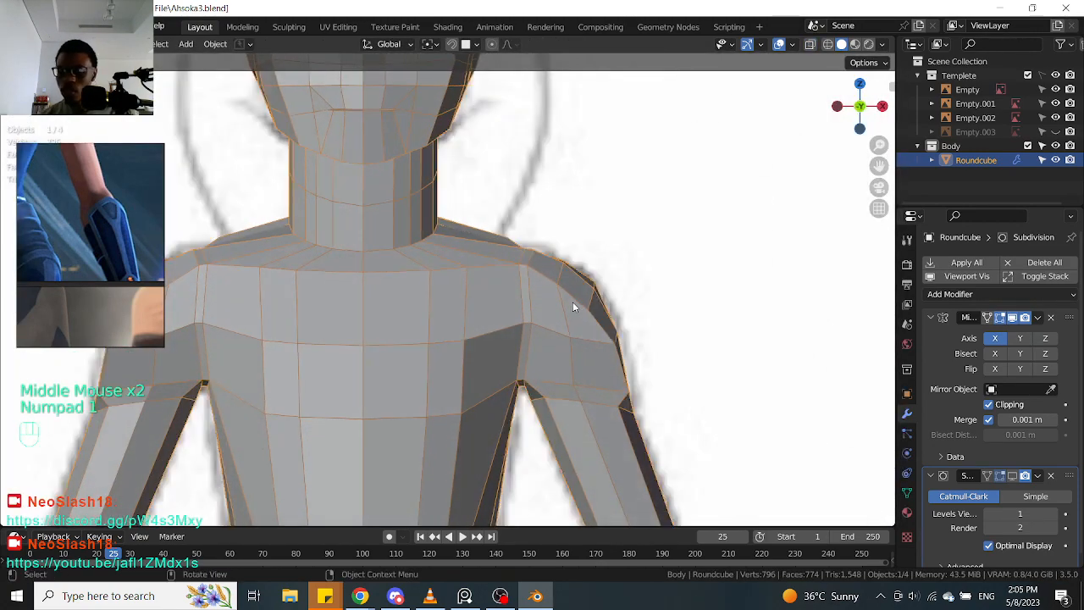
left_click(1005, 477)
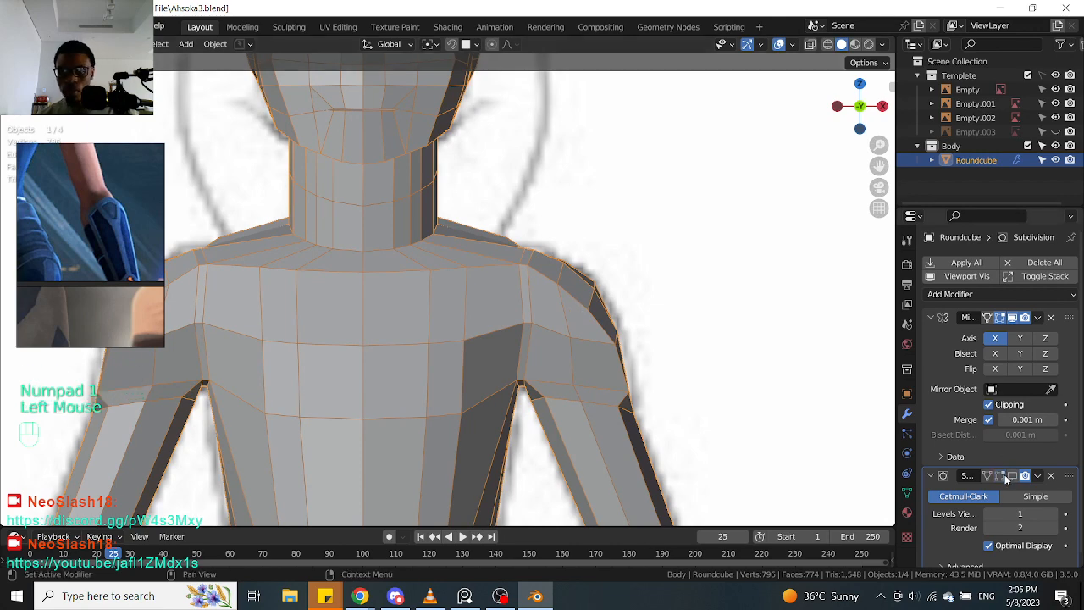
left_click(1012, 477)
left_click(999, 477)
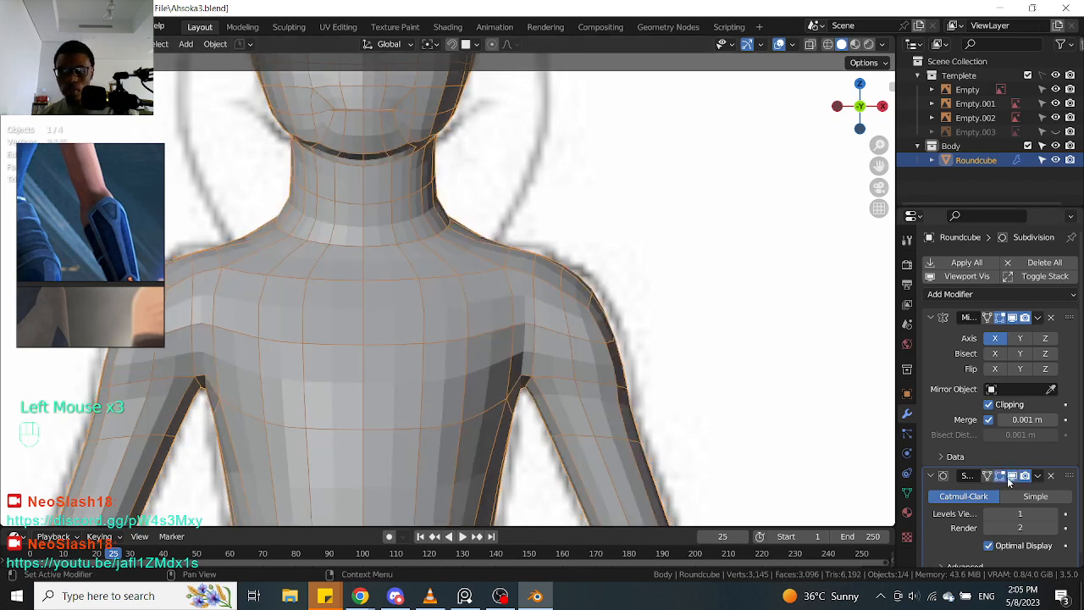
Examine the smoothed shoulders, arms, torso and hips of the body from an angle and from the side
scroll(548, 379, "down", 1)
middle_click_drag(548, 379, 493, 399)
scroll(552, 395, "down", 1)
middle_click_drag(534, 449, 581, 303, "shift")
scroll(562, 283, "down", 2)
scroll(562, 295, "up", 2)
key("Tab")
key("Tab")
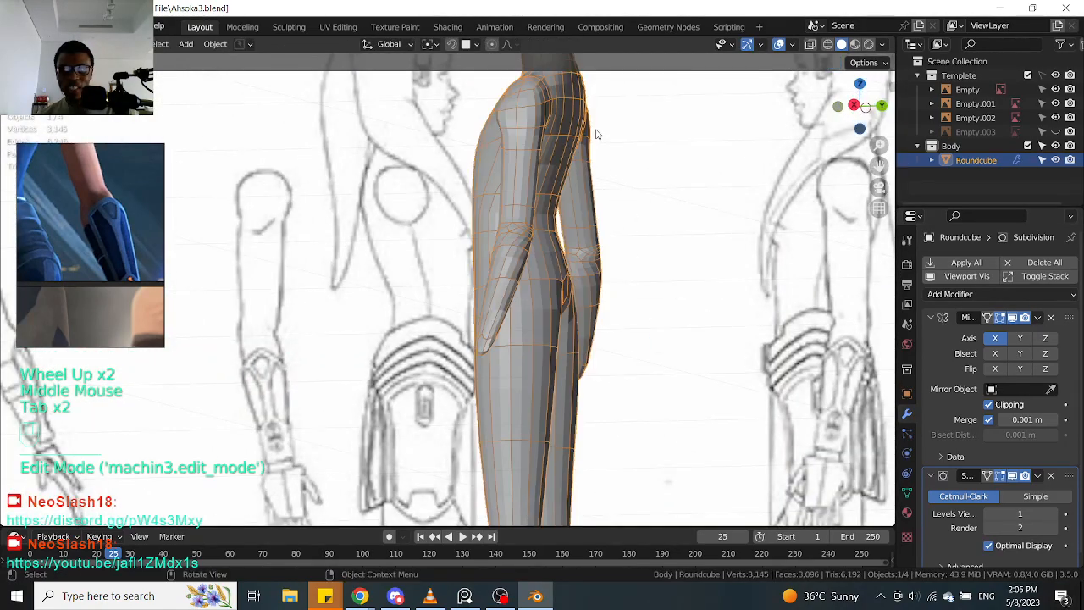
Hide the Subdivision modifier's effect in the viewport and save the project under its current file name
left_click(1012, 476)
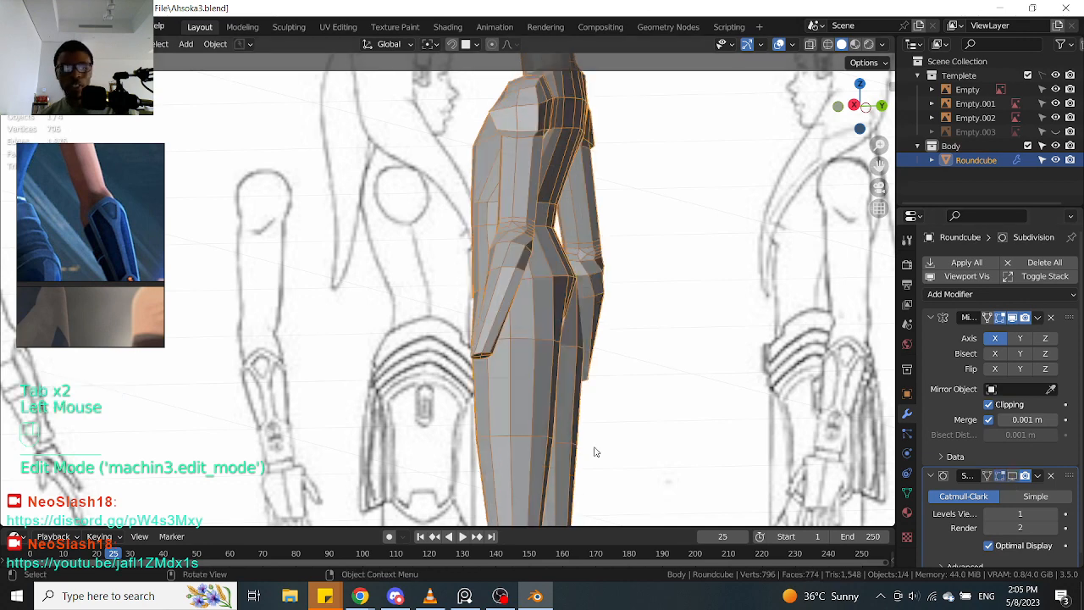
key("ctrl+s")
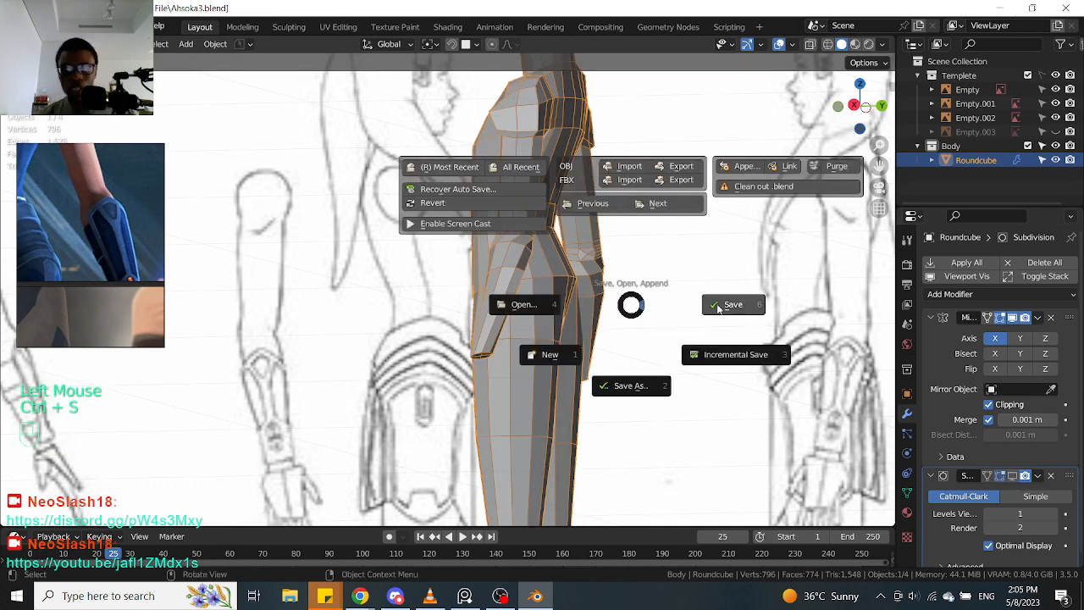